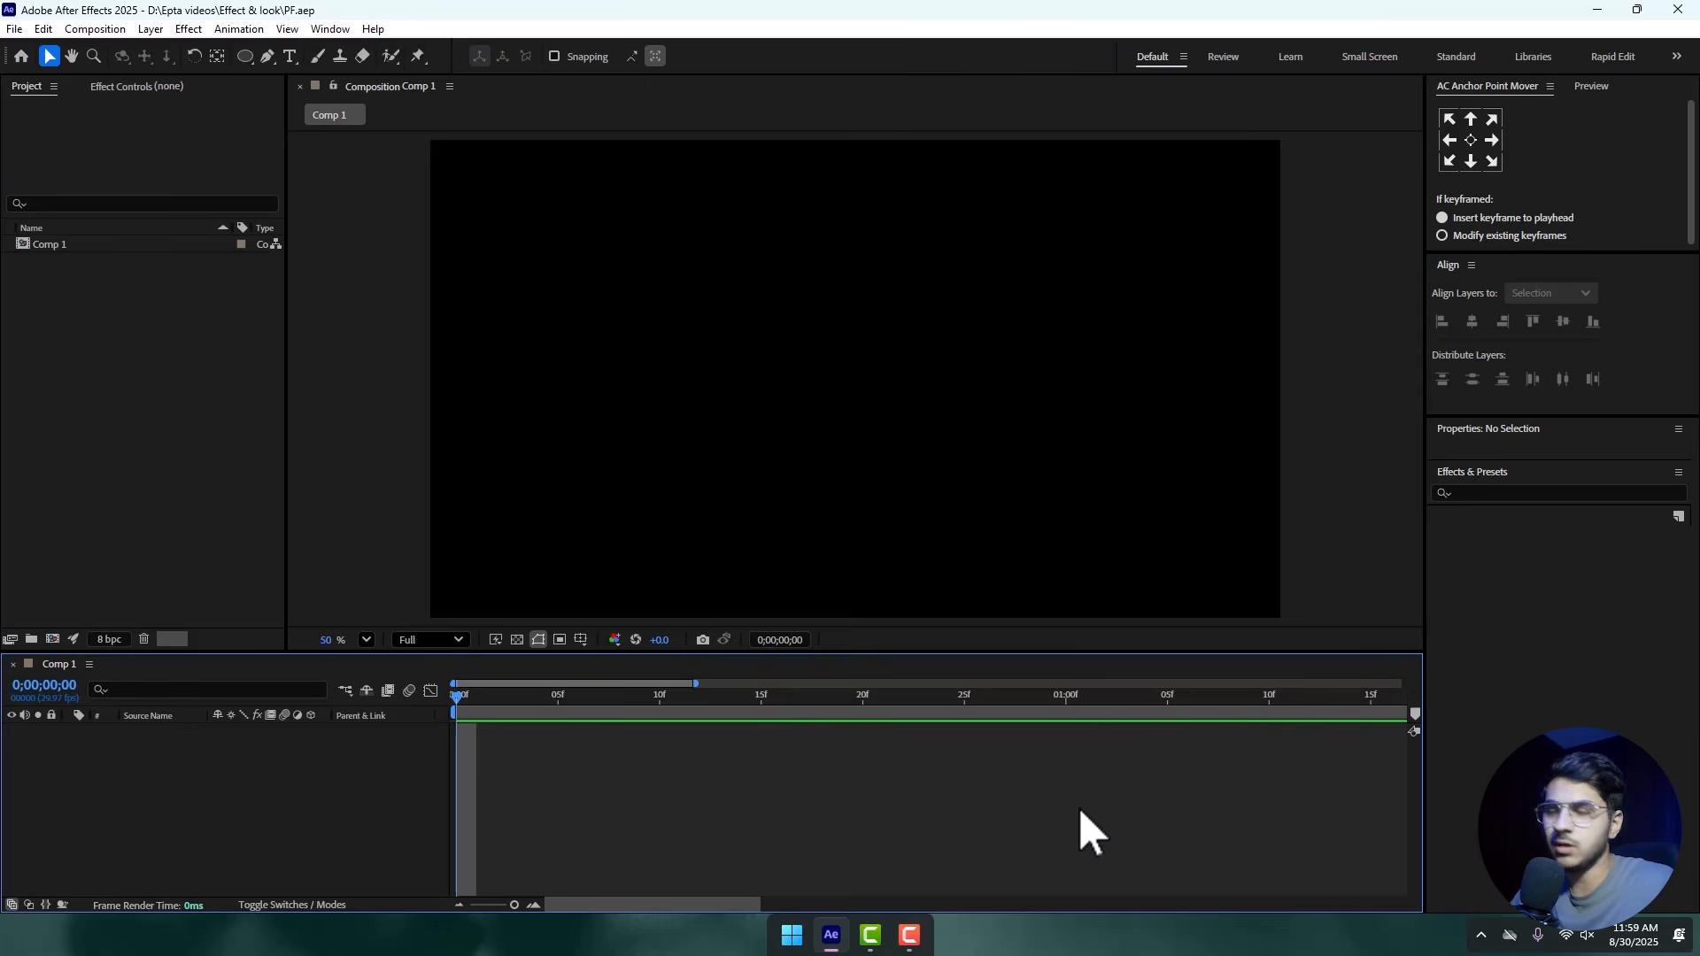
# - Draw a large filled circle with a 0 px stroke near the middle of the composition on a new shape layer
pyautogui.click(247, 58)
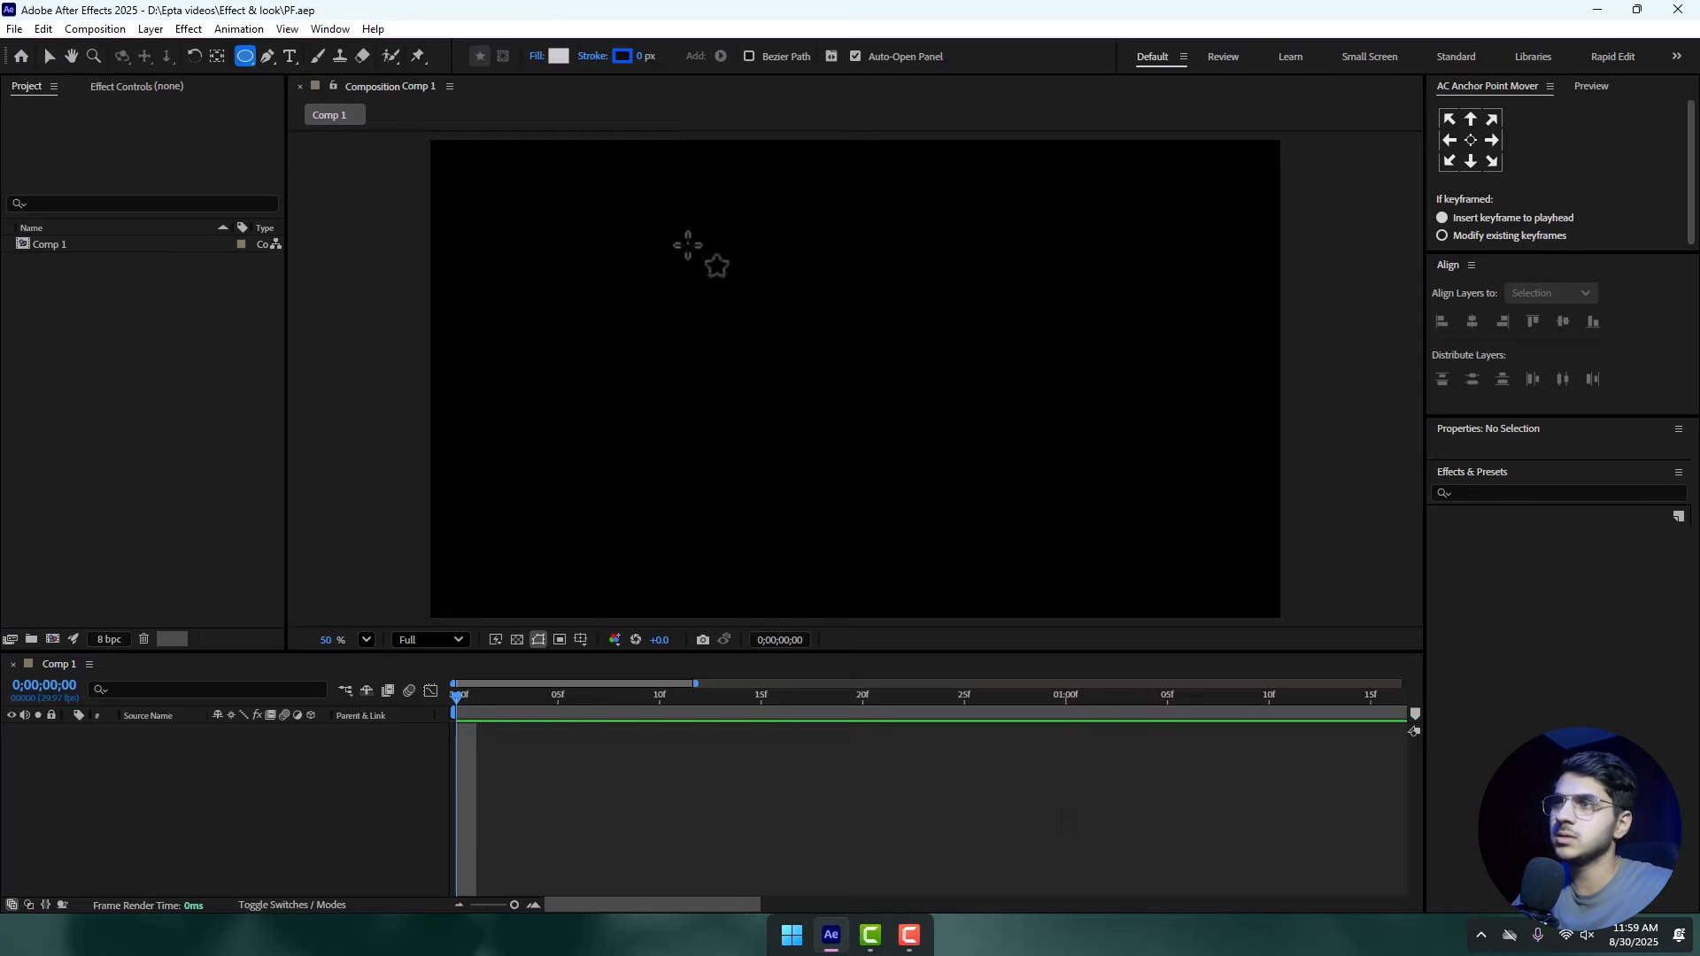
pyautogui.moveTo(685, 217)
pyautogui.mouseDown()
pyautogui.moveTo(967, 463)
pyautogui.moveTo(983, 518)
pyautogui.mouseUp()
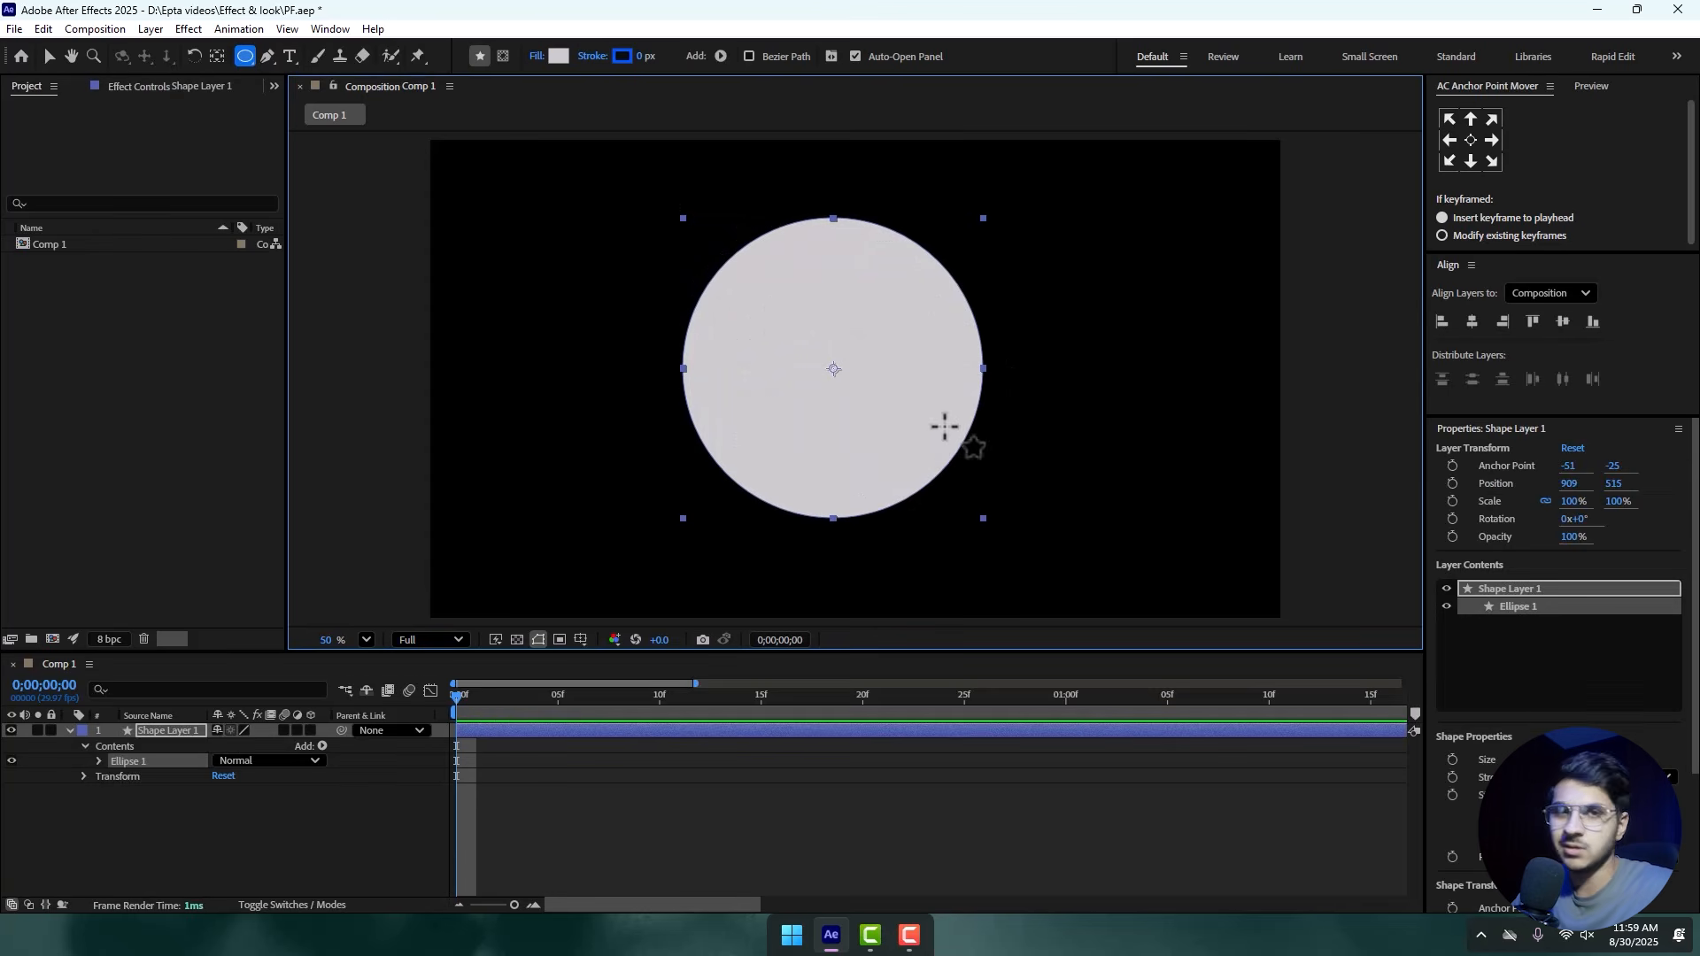
pyautogui.click(49, 55)
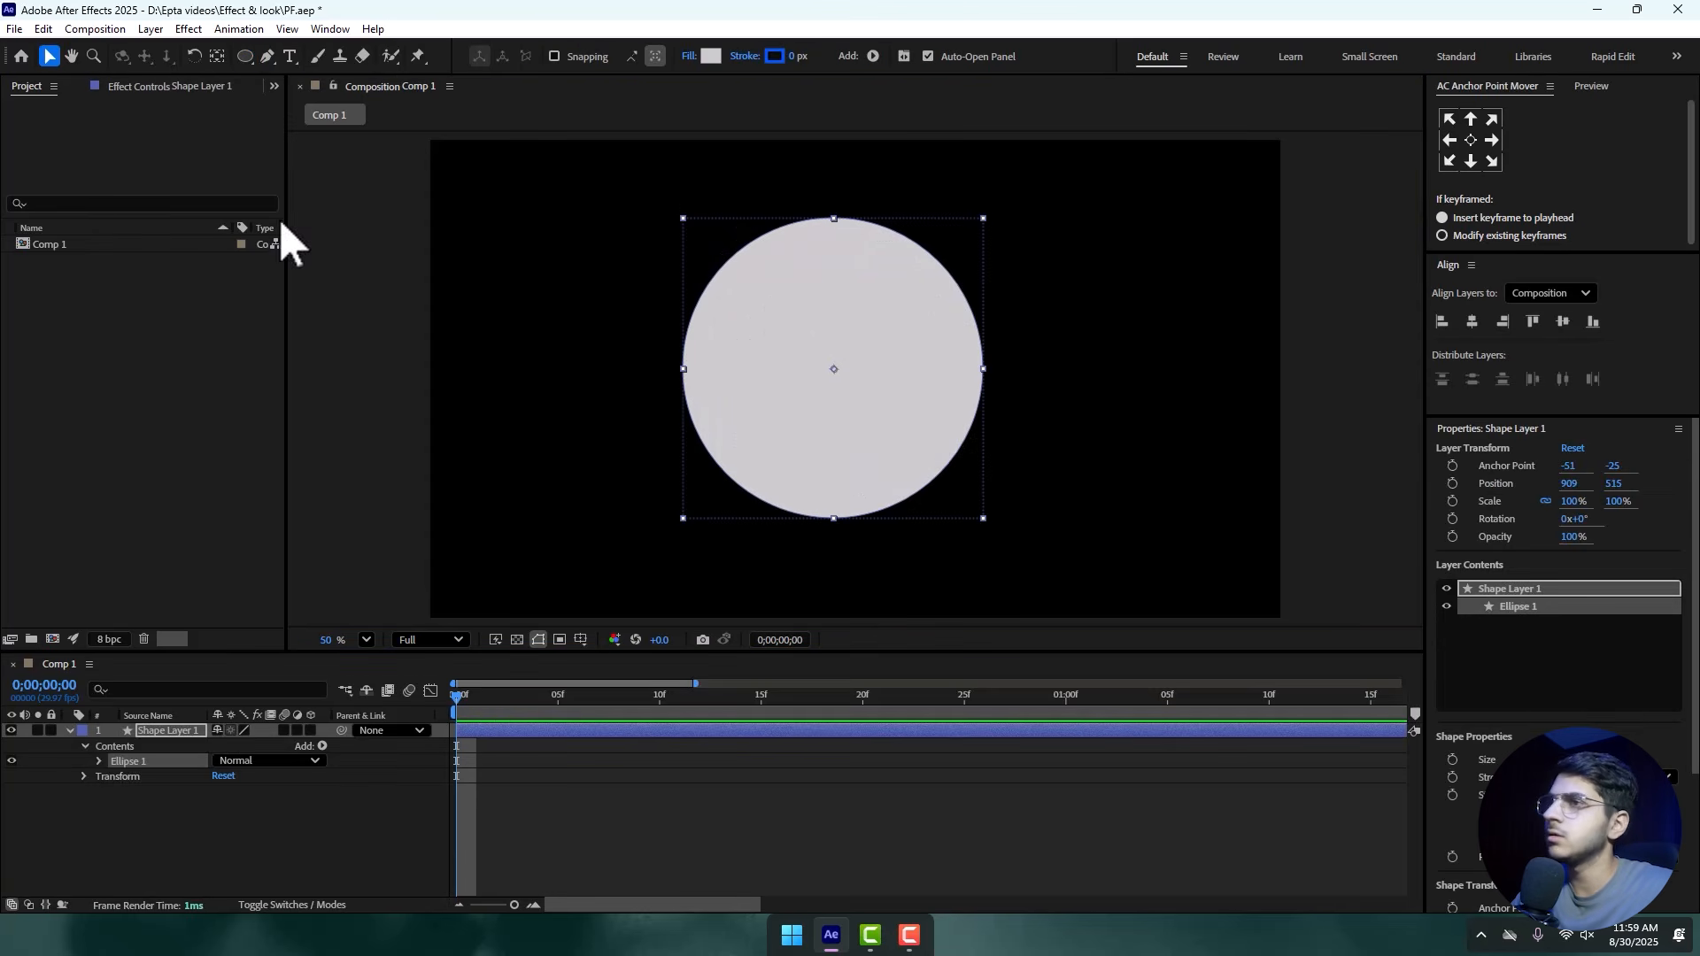
# - Centre the circle's anchor point and align the layer horizontally and vertically to the centre of the composition
pyautogui.click(1481, 152)
pyautogui.click(1473, 322)
pyautogui.click(1563, 321)
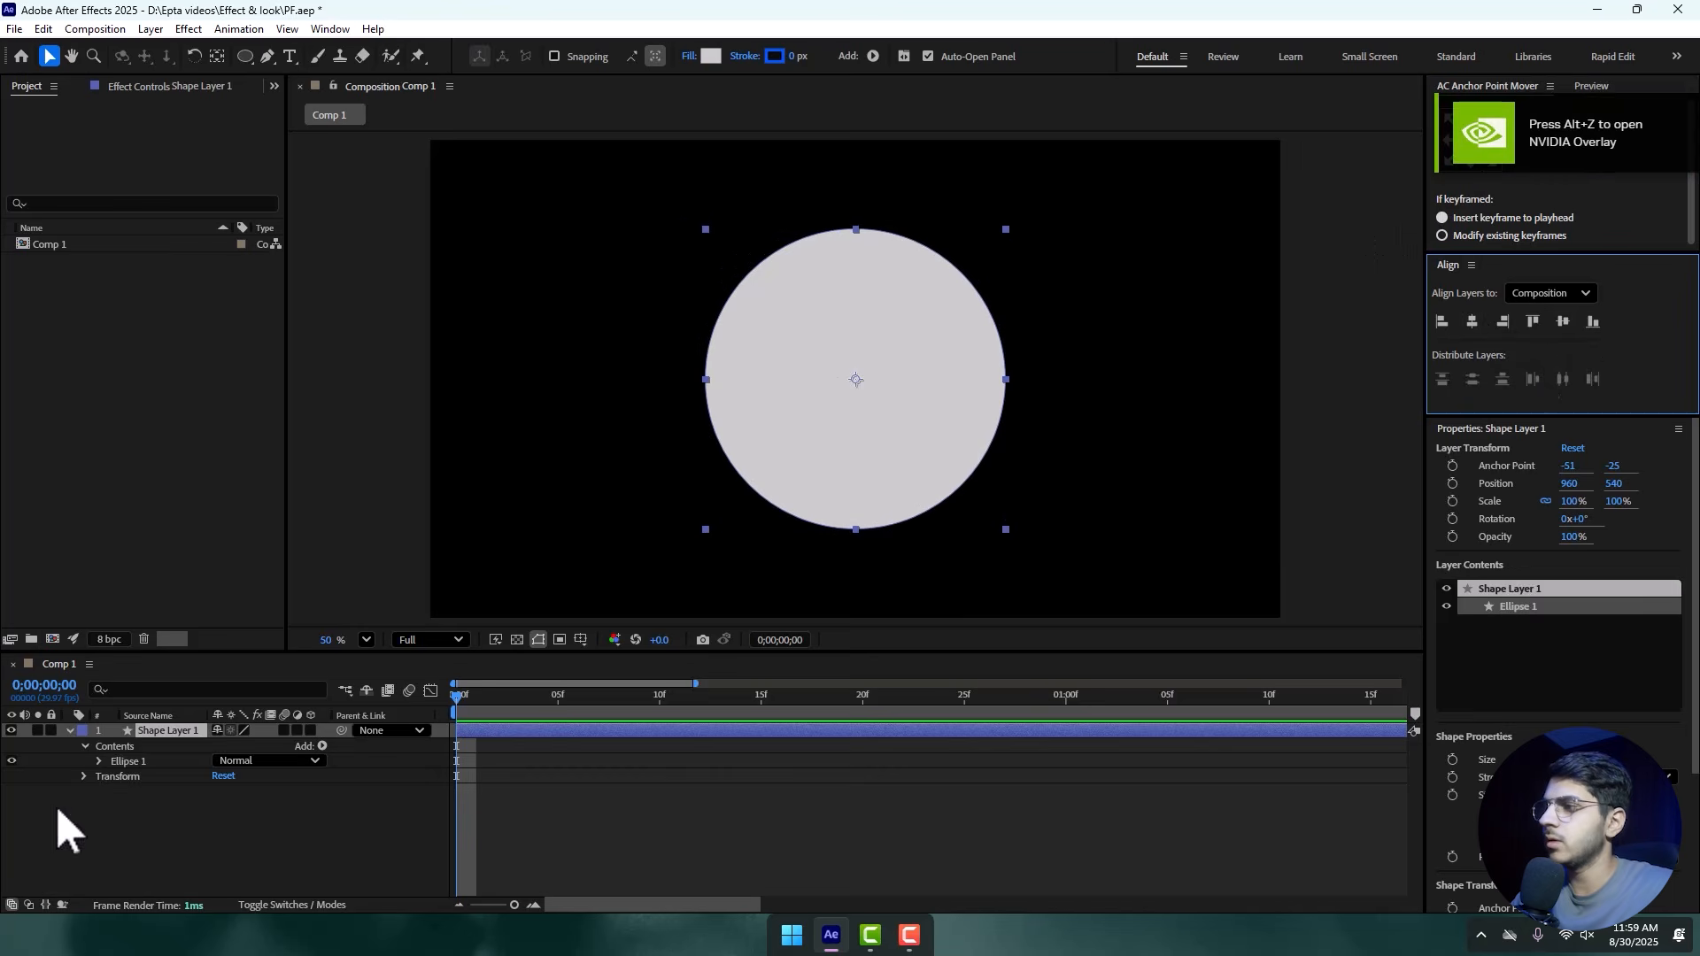
pyautogui.click(72, 730)
pyautogui.click(70, 730)
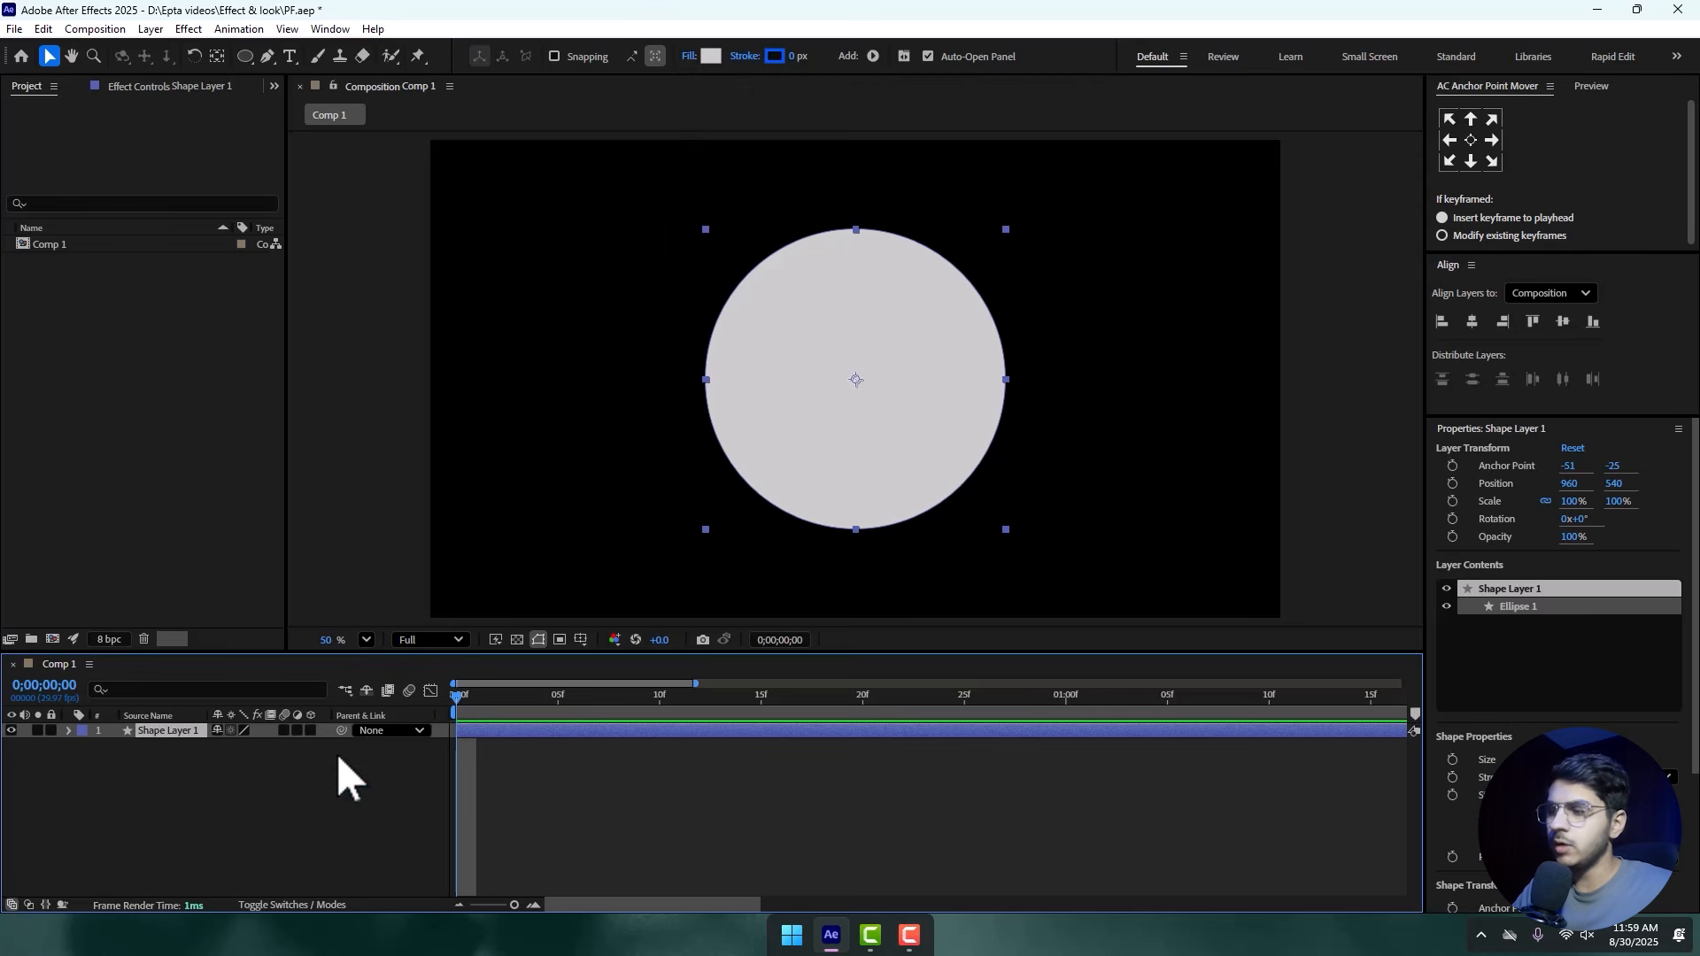
pyautogui.press('F10')
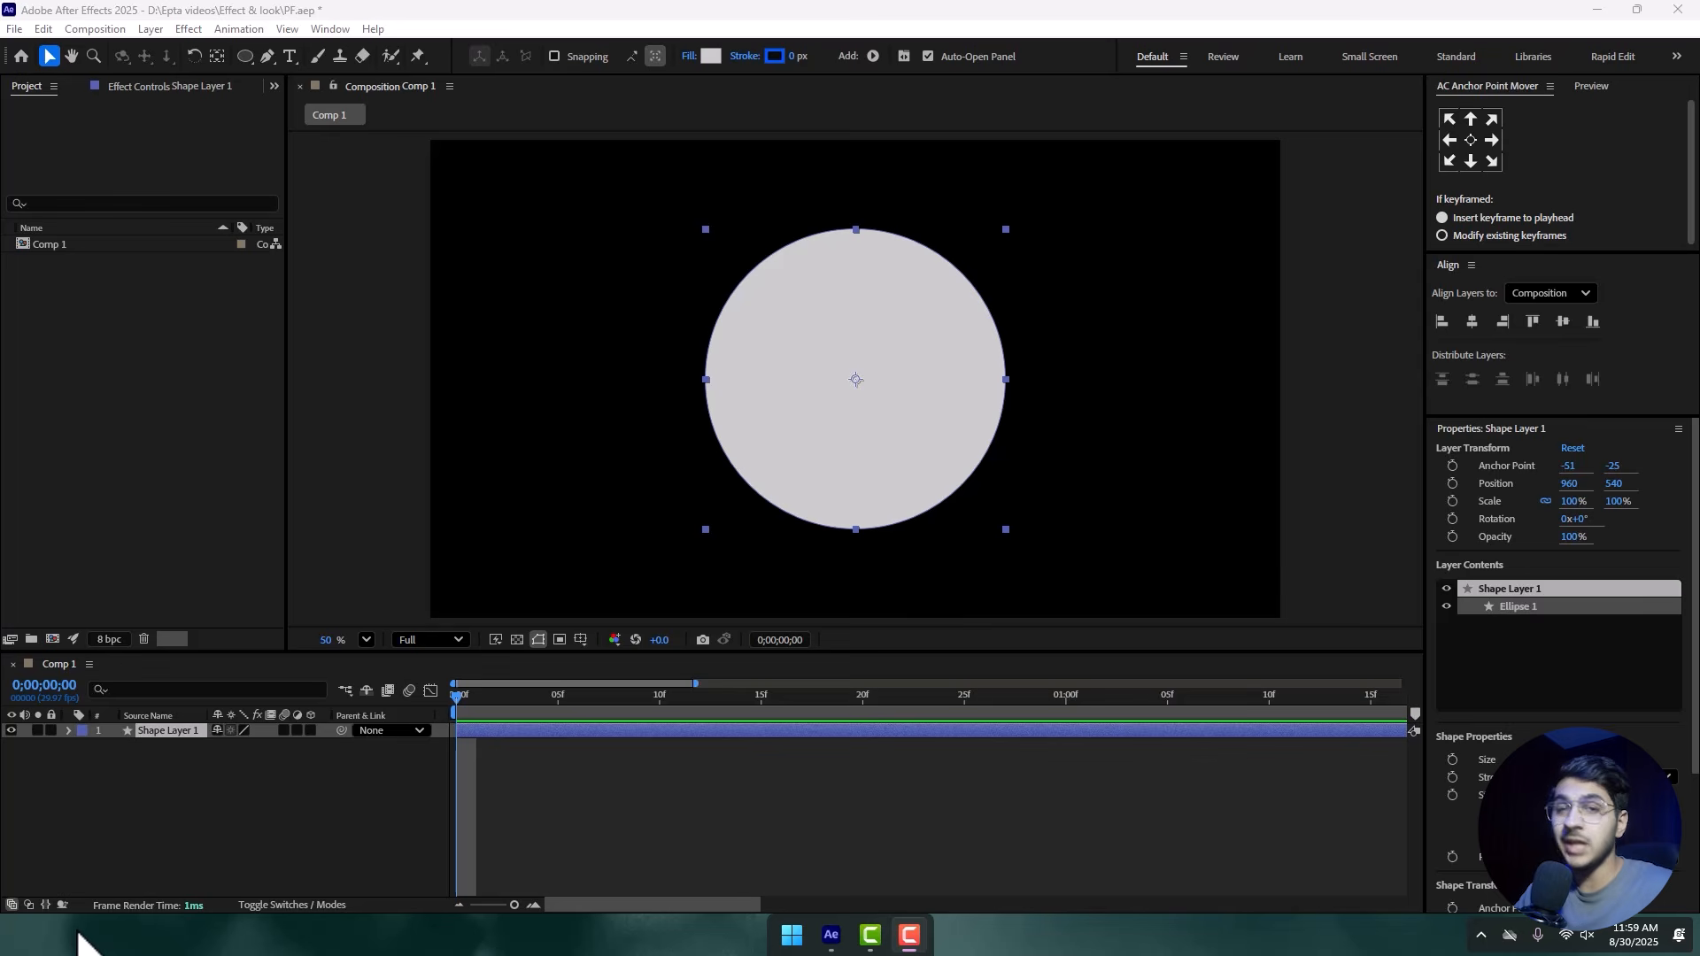
# - Change the circle's fill to a linear gradient and stretch it from the circle's left edge to its right edge
pyautogui.click(688, 57)
pyautogui.click(821, 420)
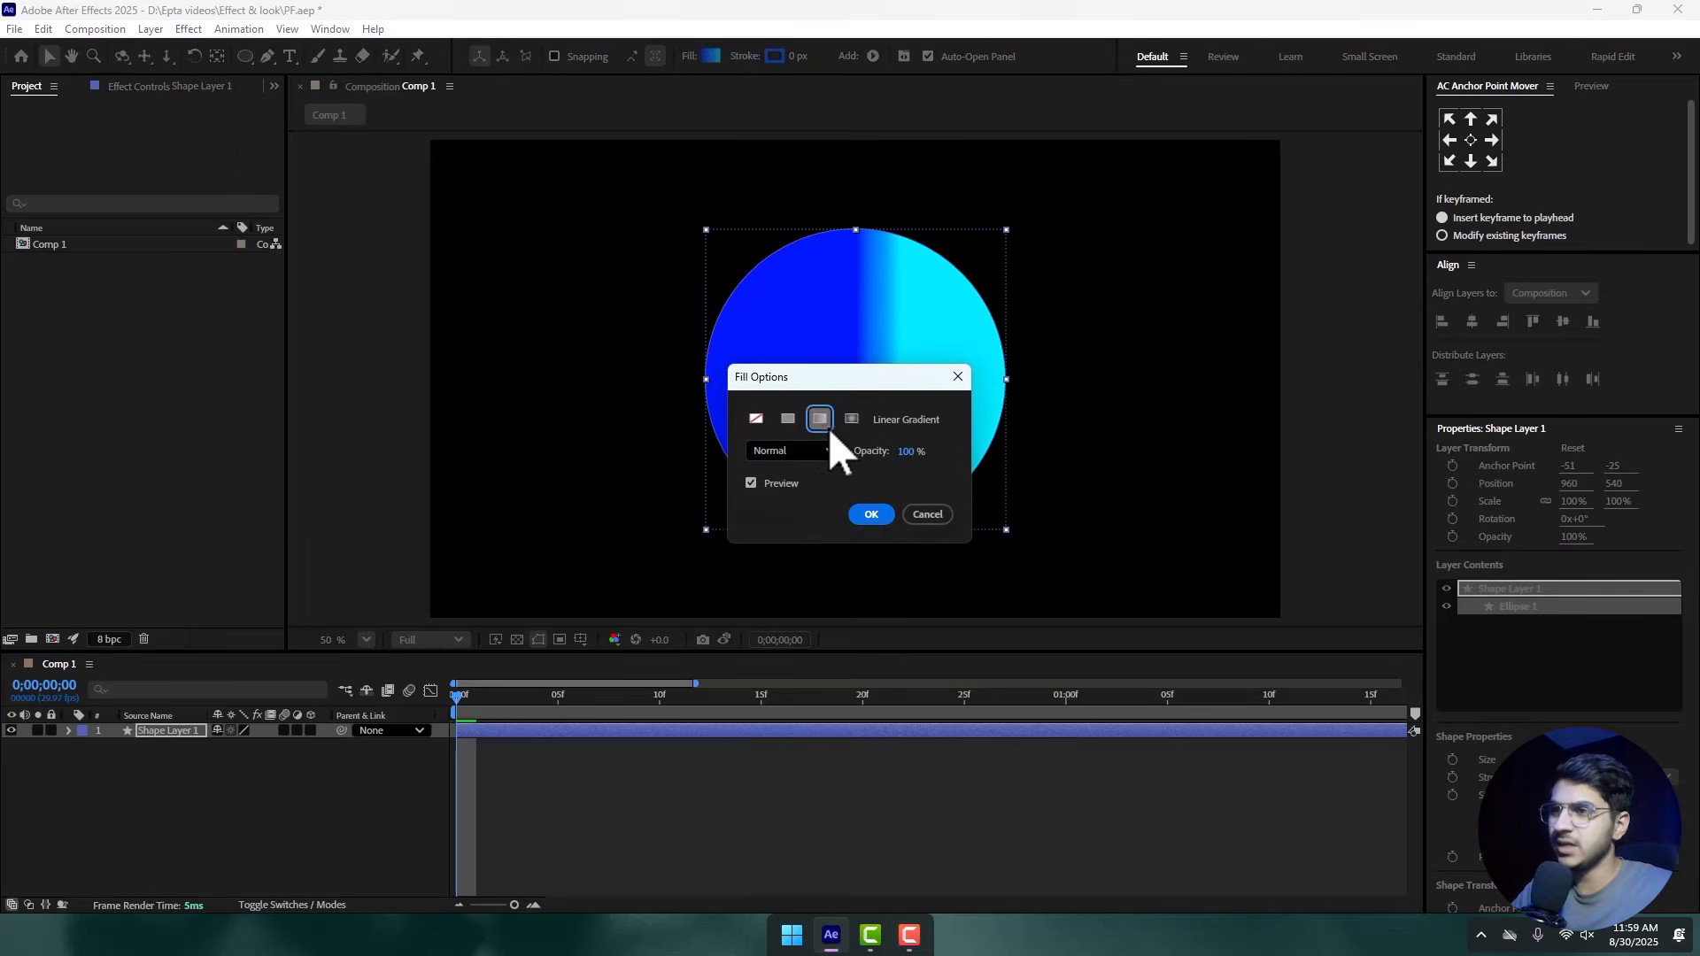
pyautogui.click(870, 517)
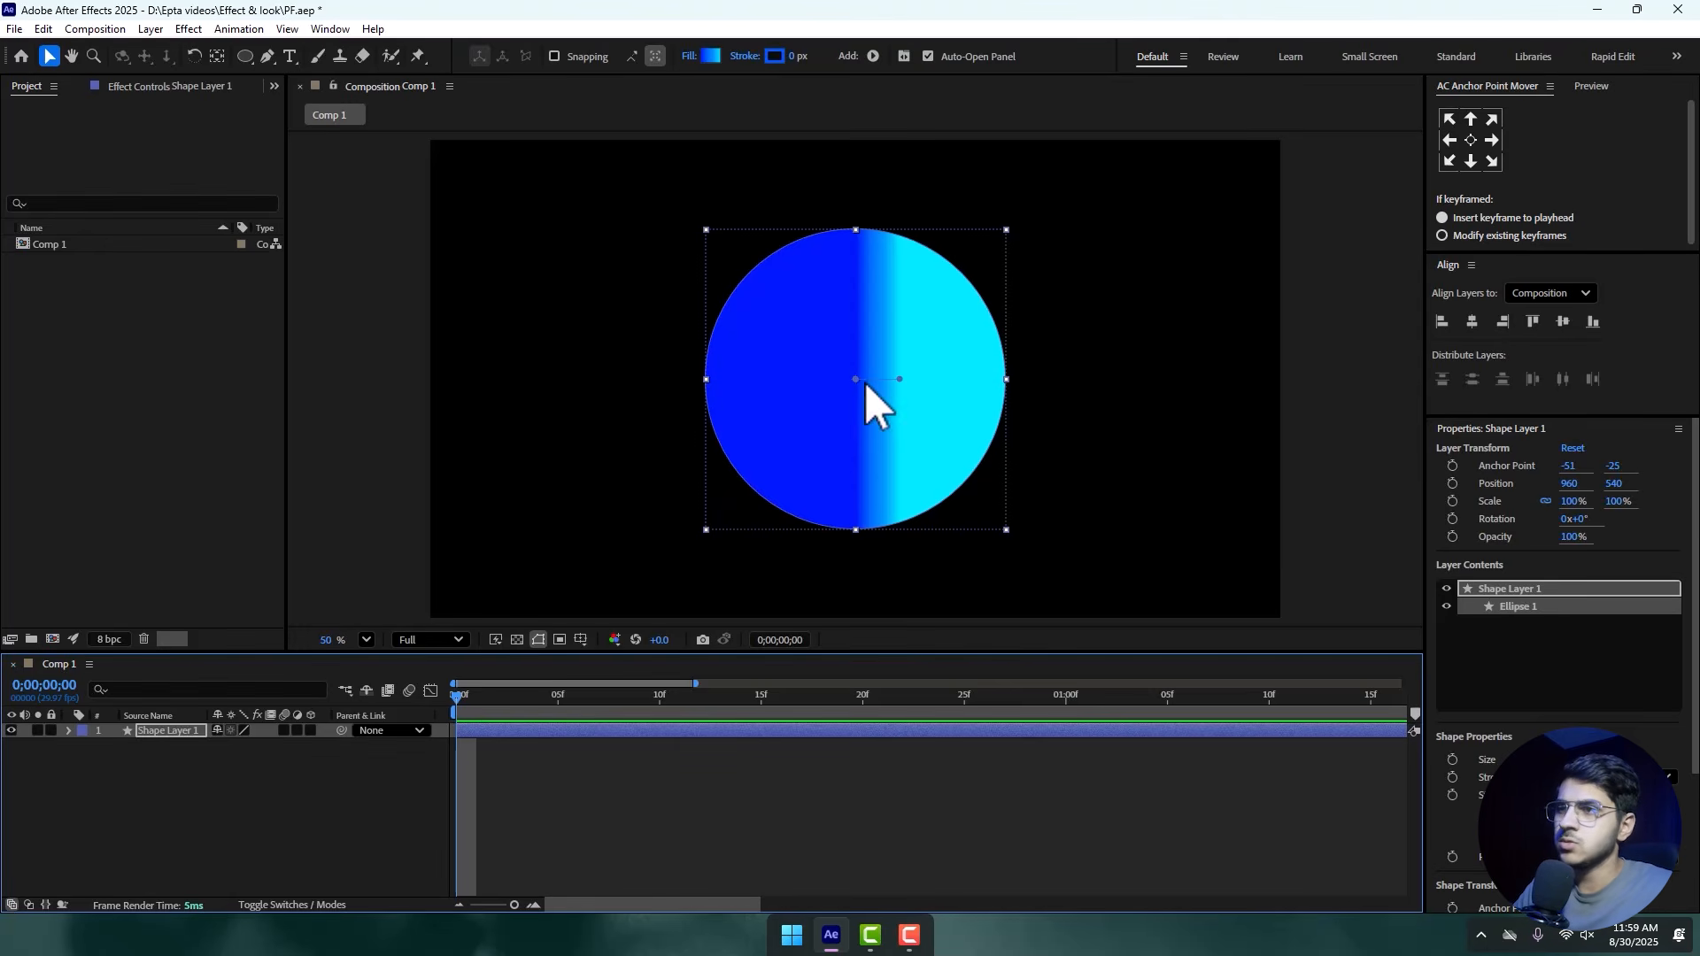
pyautogui.moveTo(865, 381); pyautogui.dragTo(707, 379)
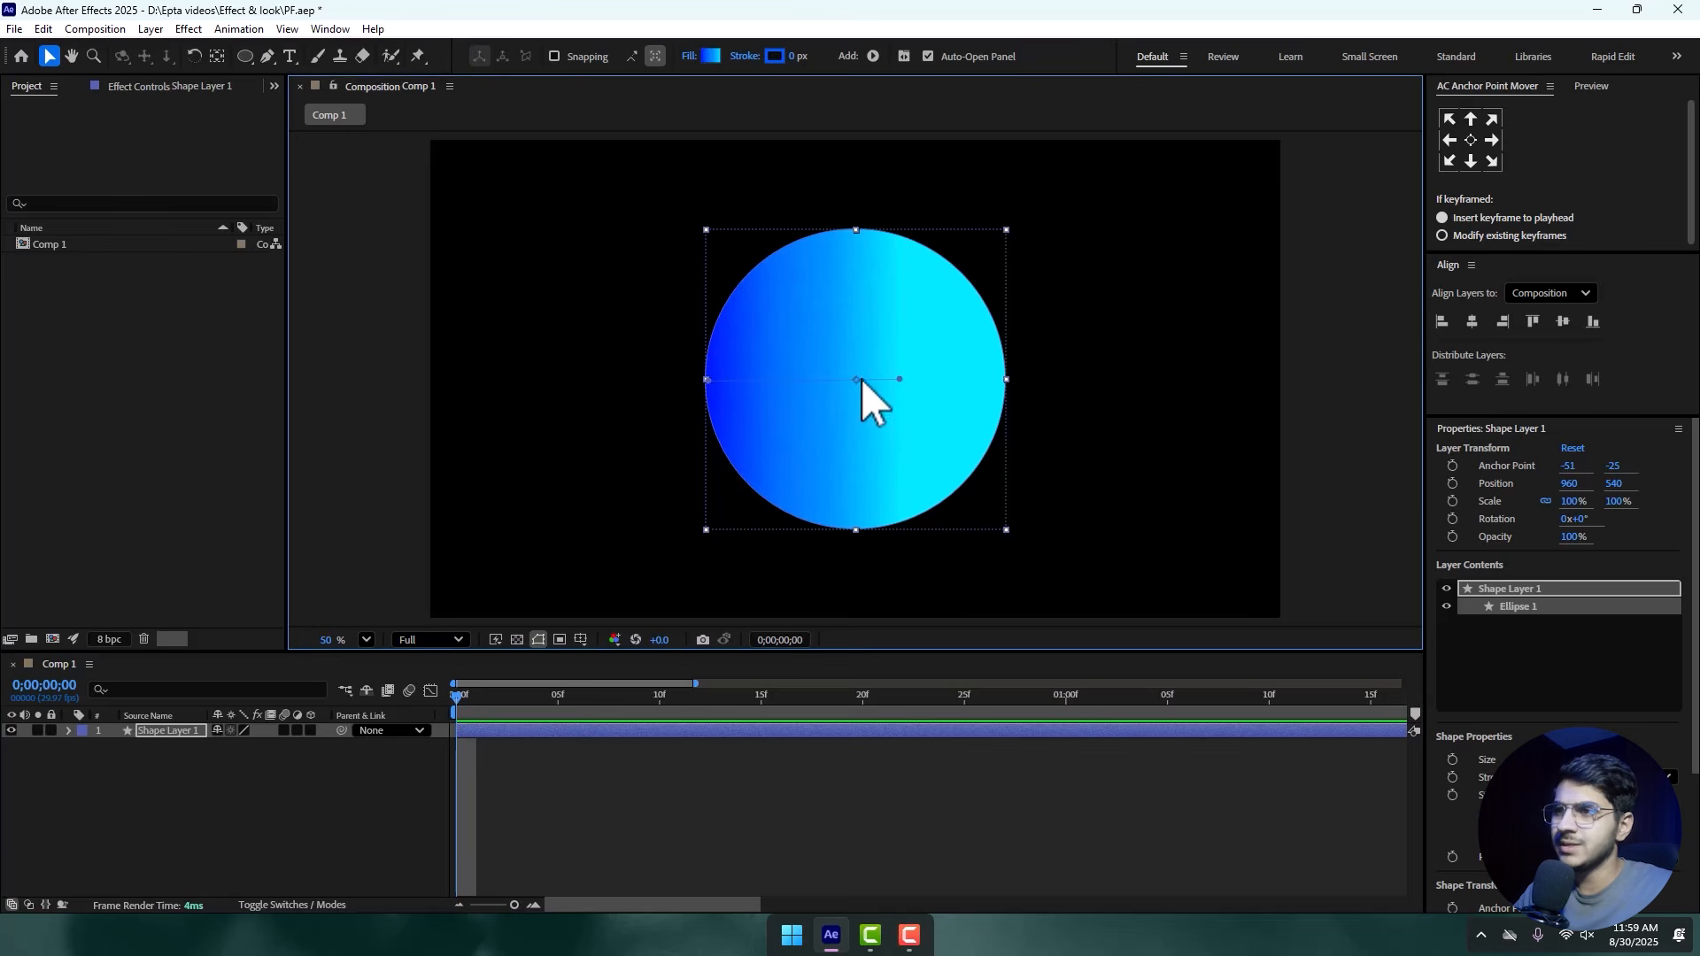
pyautogui.moveTo(899, 379); pyautogui.dragTo(1007, 379)
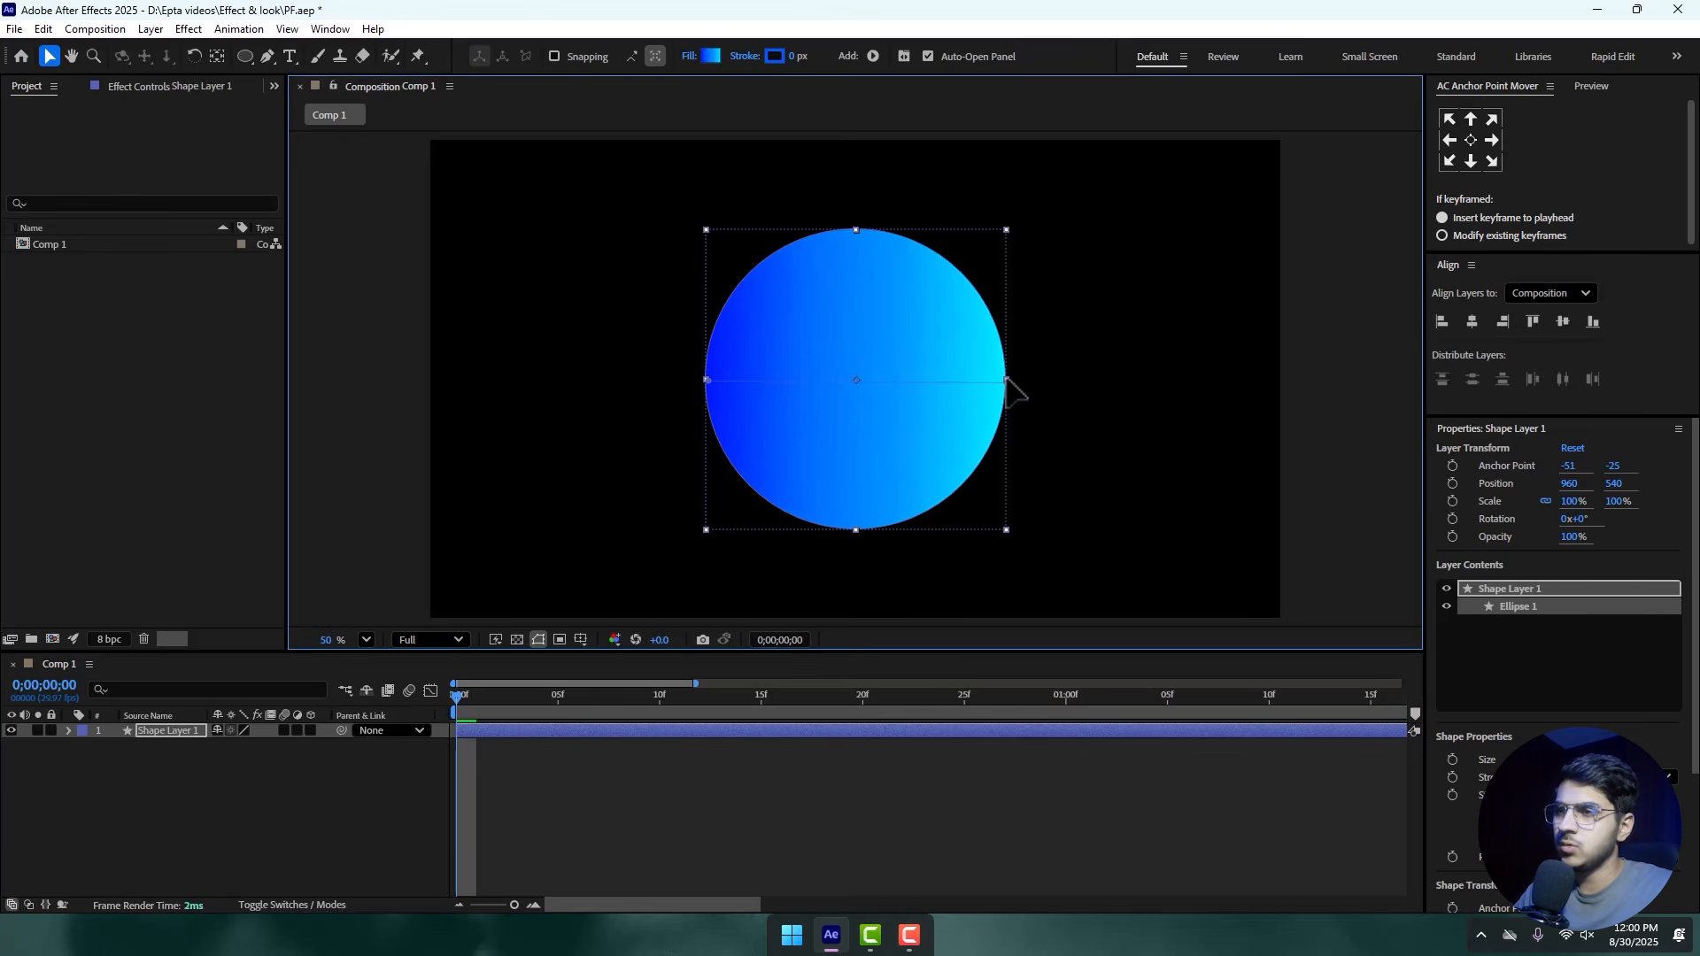
# - Delete the gradient's third colour stop and set the end stop at 100% to white FFFFFF
pyautogui.click(713, 57)
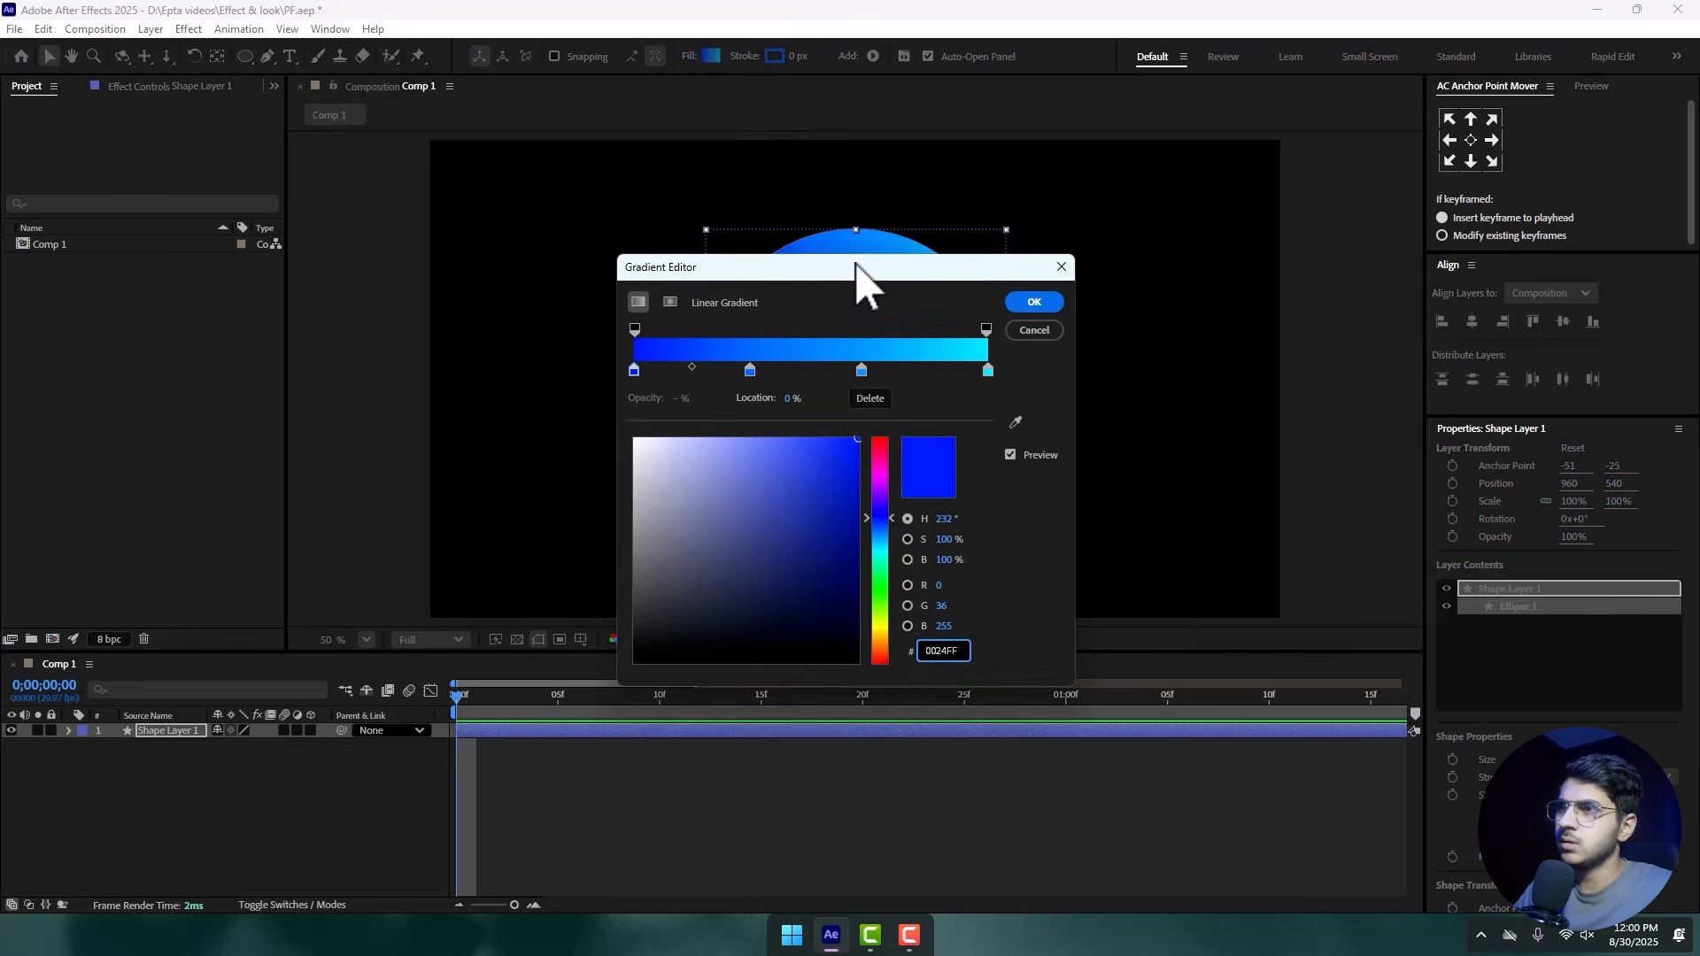
pyautogui.click(970, 602)
pyautogui.click(980, 637)
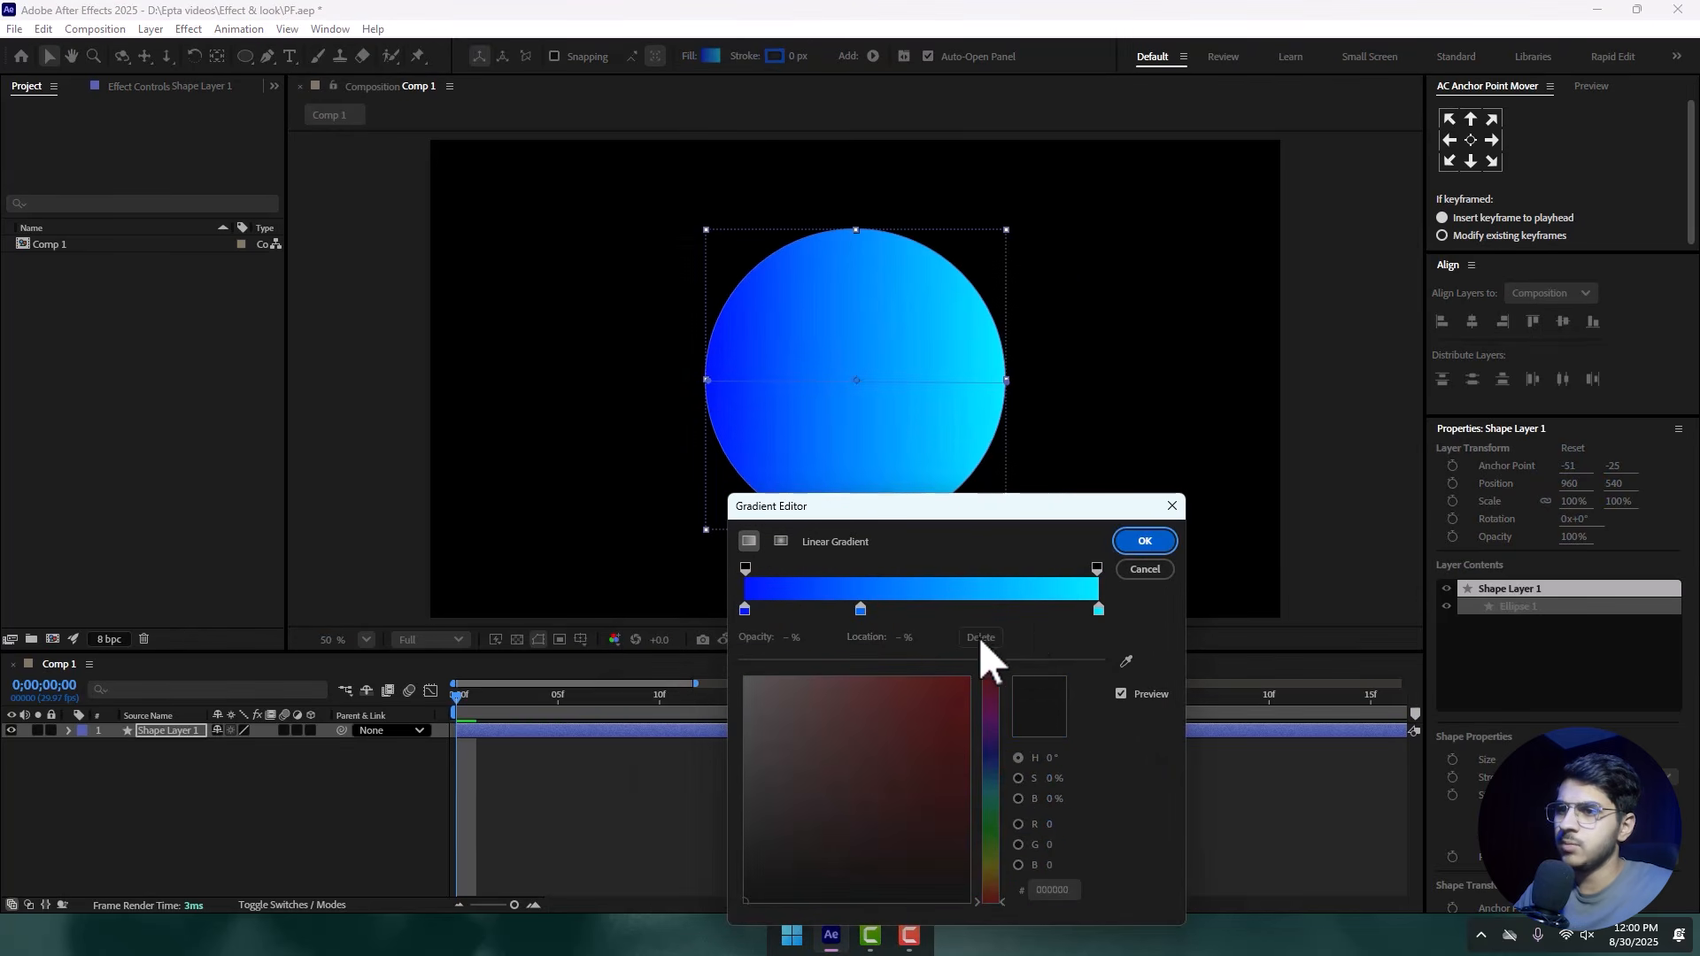
pyautogui.click(1099, 609)
pyautogui.moveTo(916, 746); pyautogui.dragTo(615, 596)
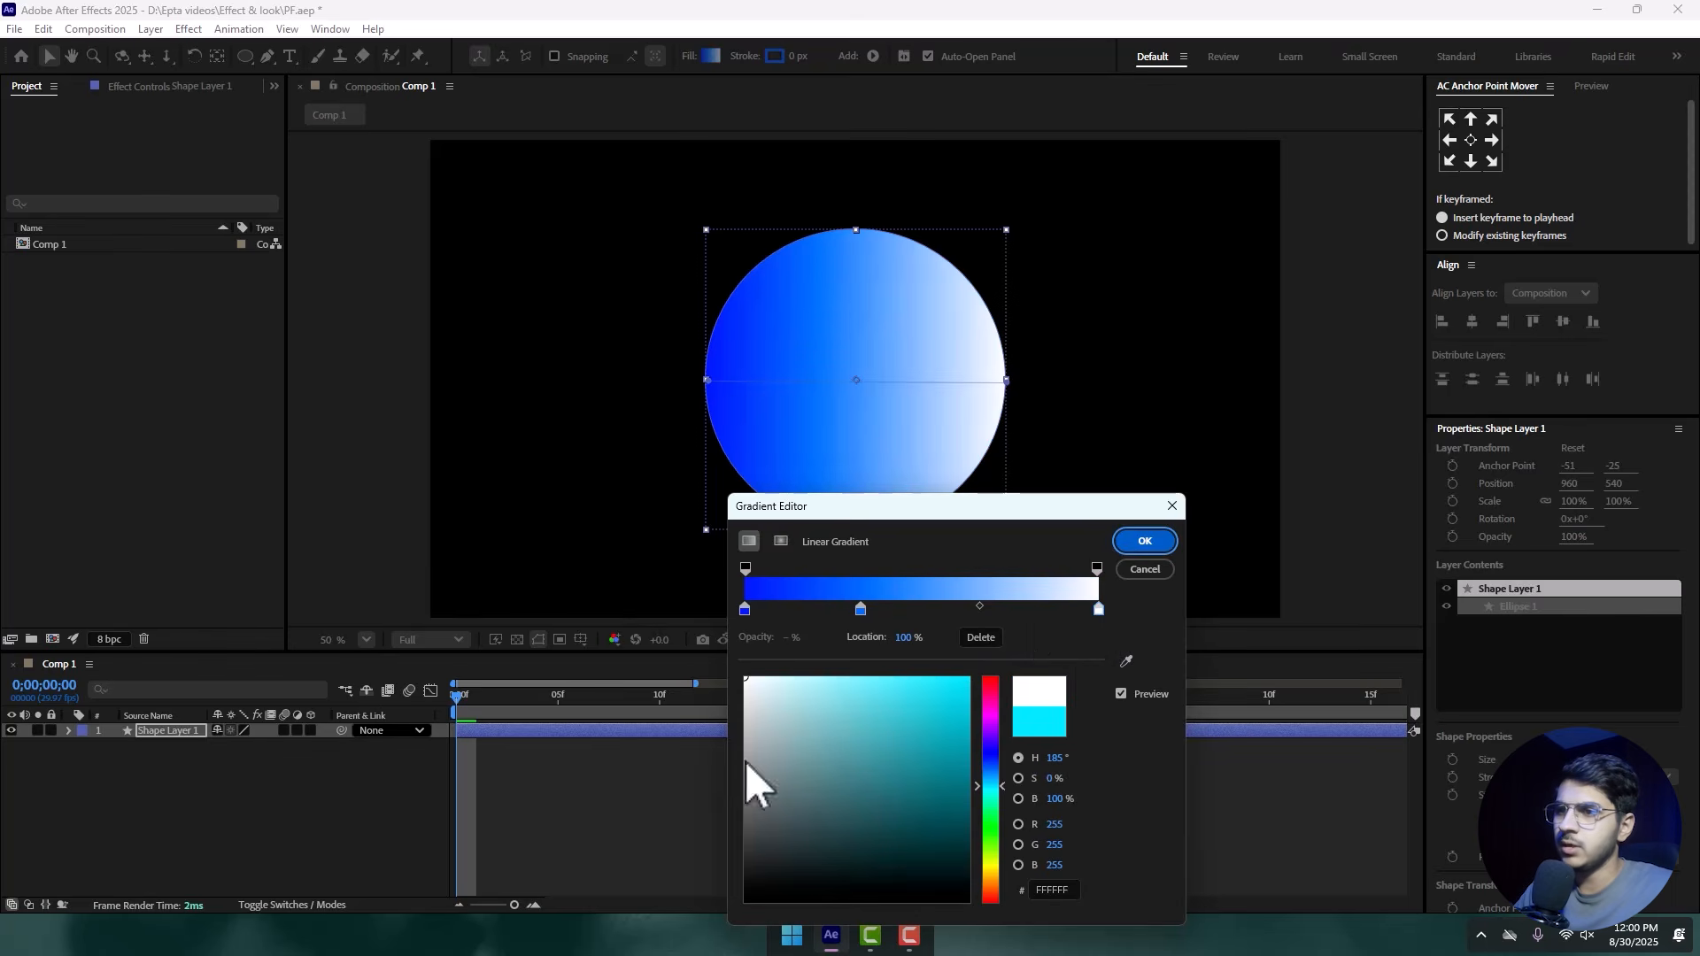
# - Delete the gradient's remaining middle colour stop and set the start stop at 0% to black 000000
pyautogui.moveTo(861, 609); pyautogui.dragTo(911, 609)
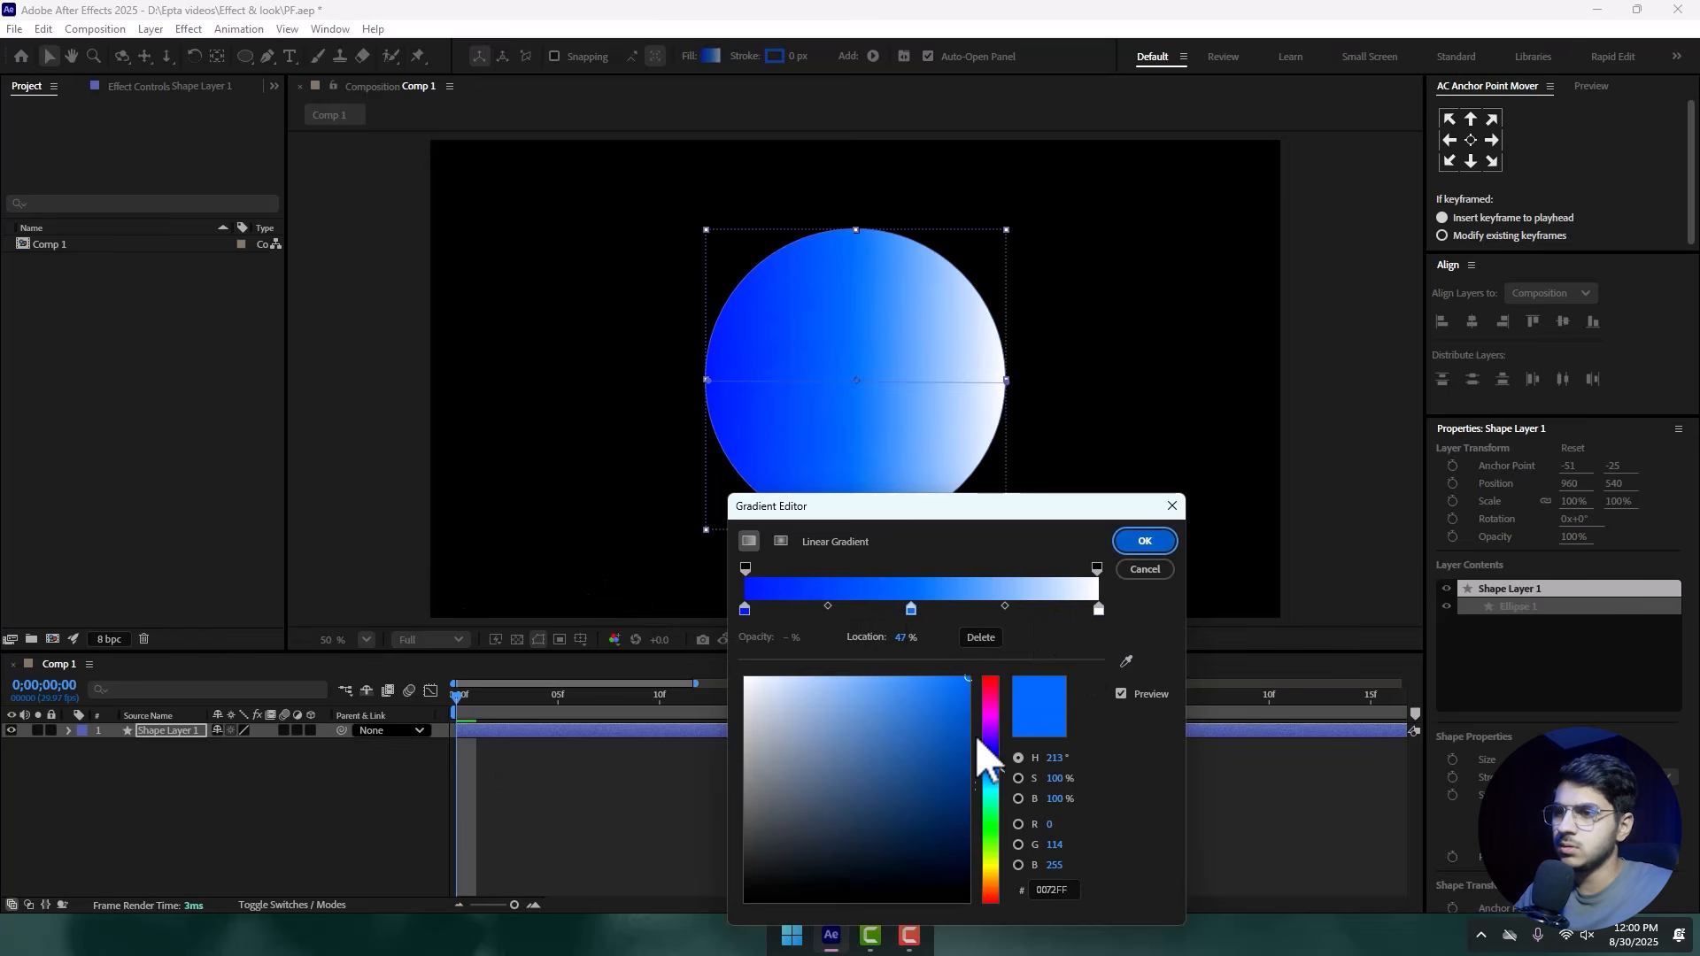
pyautogui.click(981, 638)
pyautogui.click(745, 609)
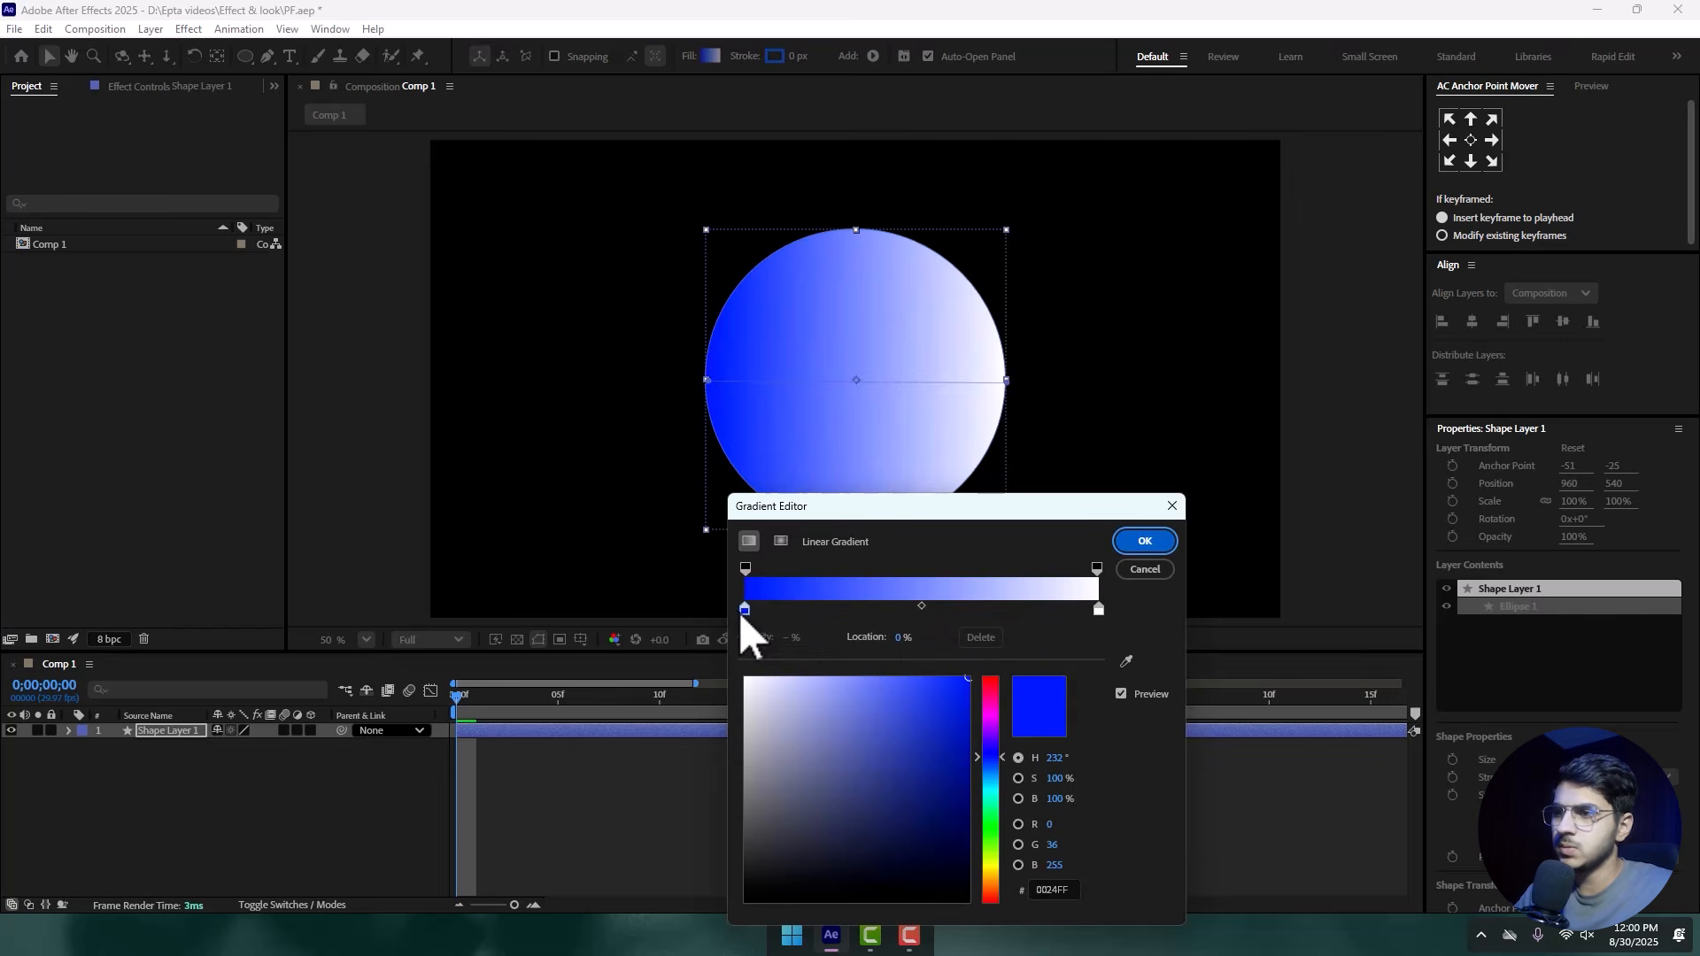
pyautogui.moveTo(868, 726); pyautogui.dragTo(1162, 949)
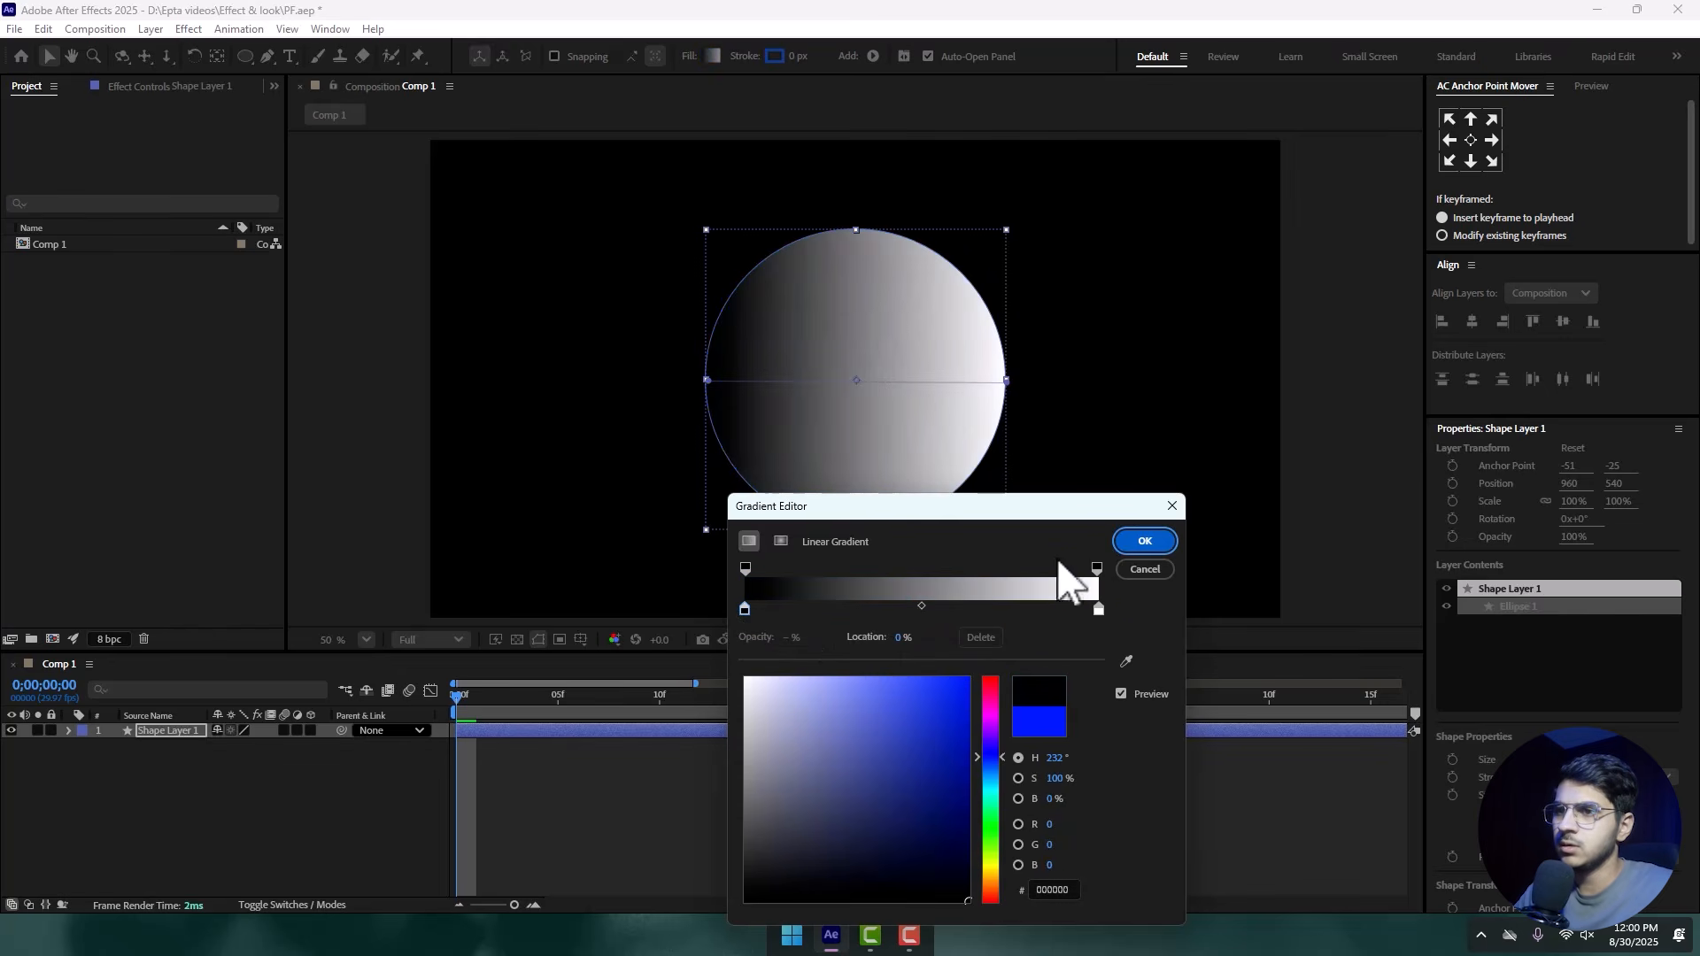
# - Add a colour stop at 23.5% of the gradient and set it to dark blue 001F79
pyautogui.click(802, 610)
pyautogui.moveTo(808, 617); pyautogui.dragTo(834, 618)
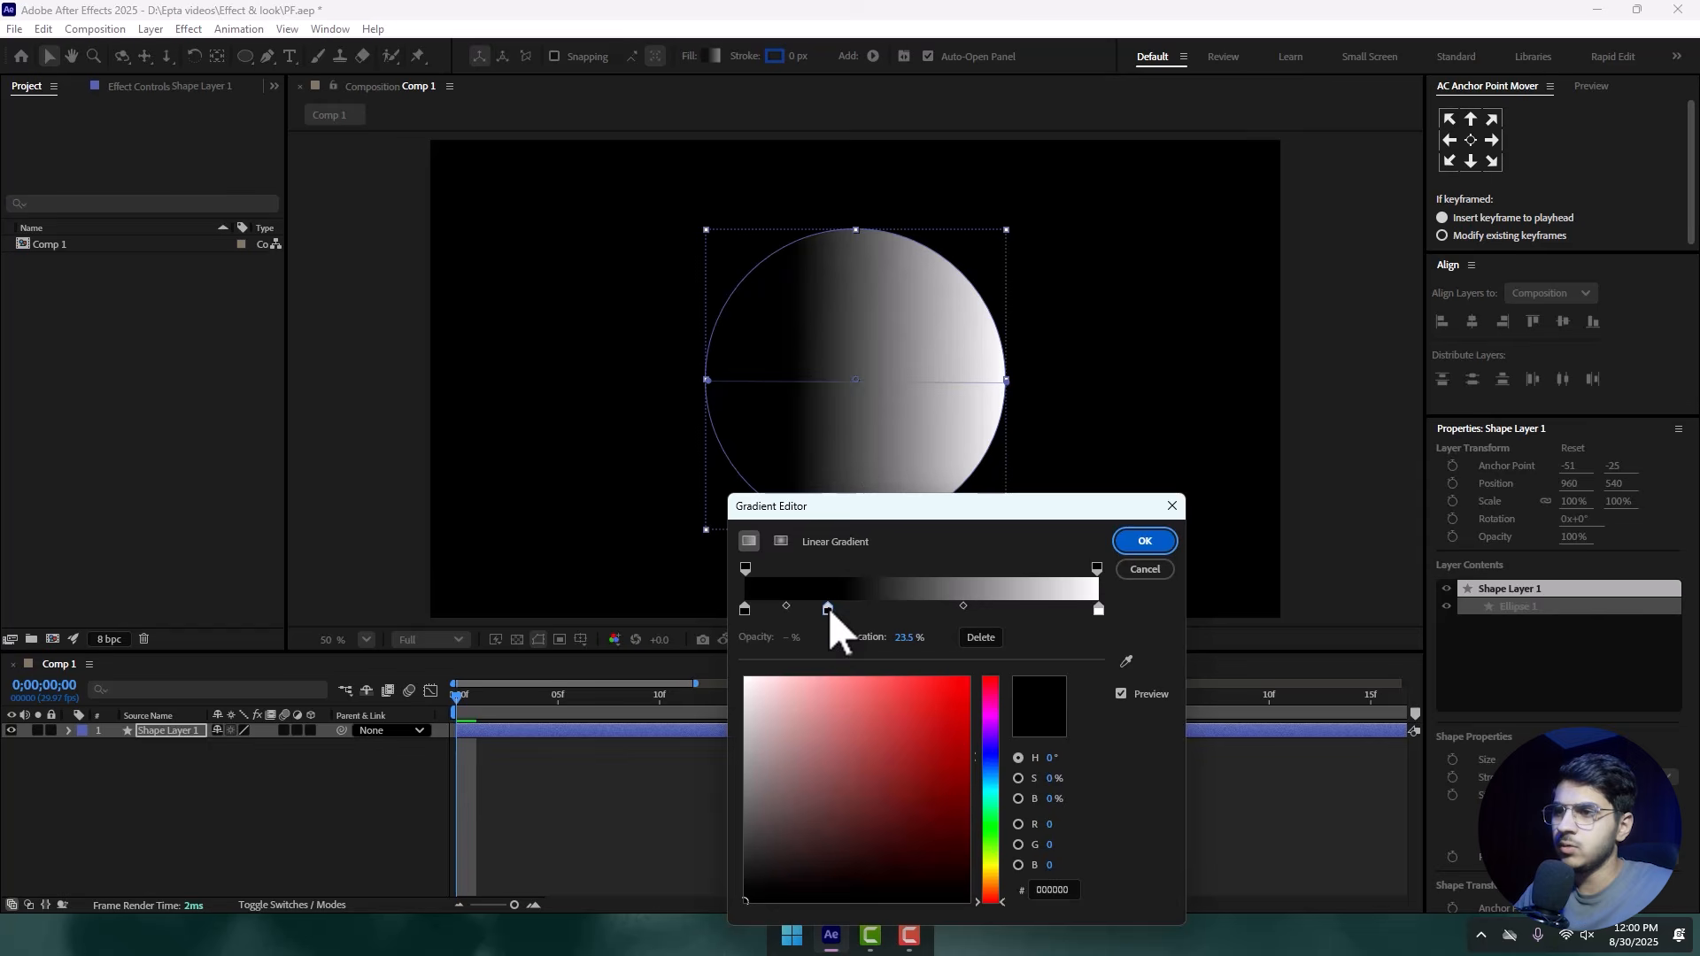
pyautogui.click(988, 760)
pyautogui.moveTo(923, 776); pyautogui.dragTo(1017, 795)
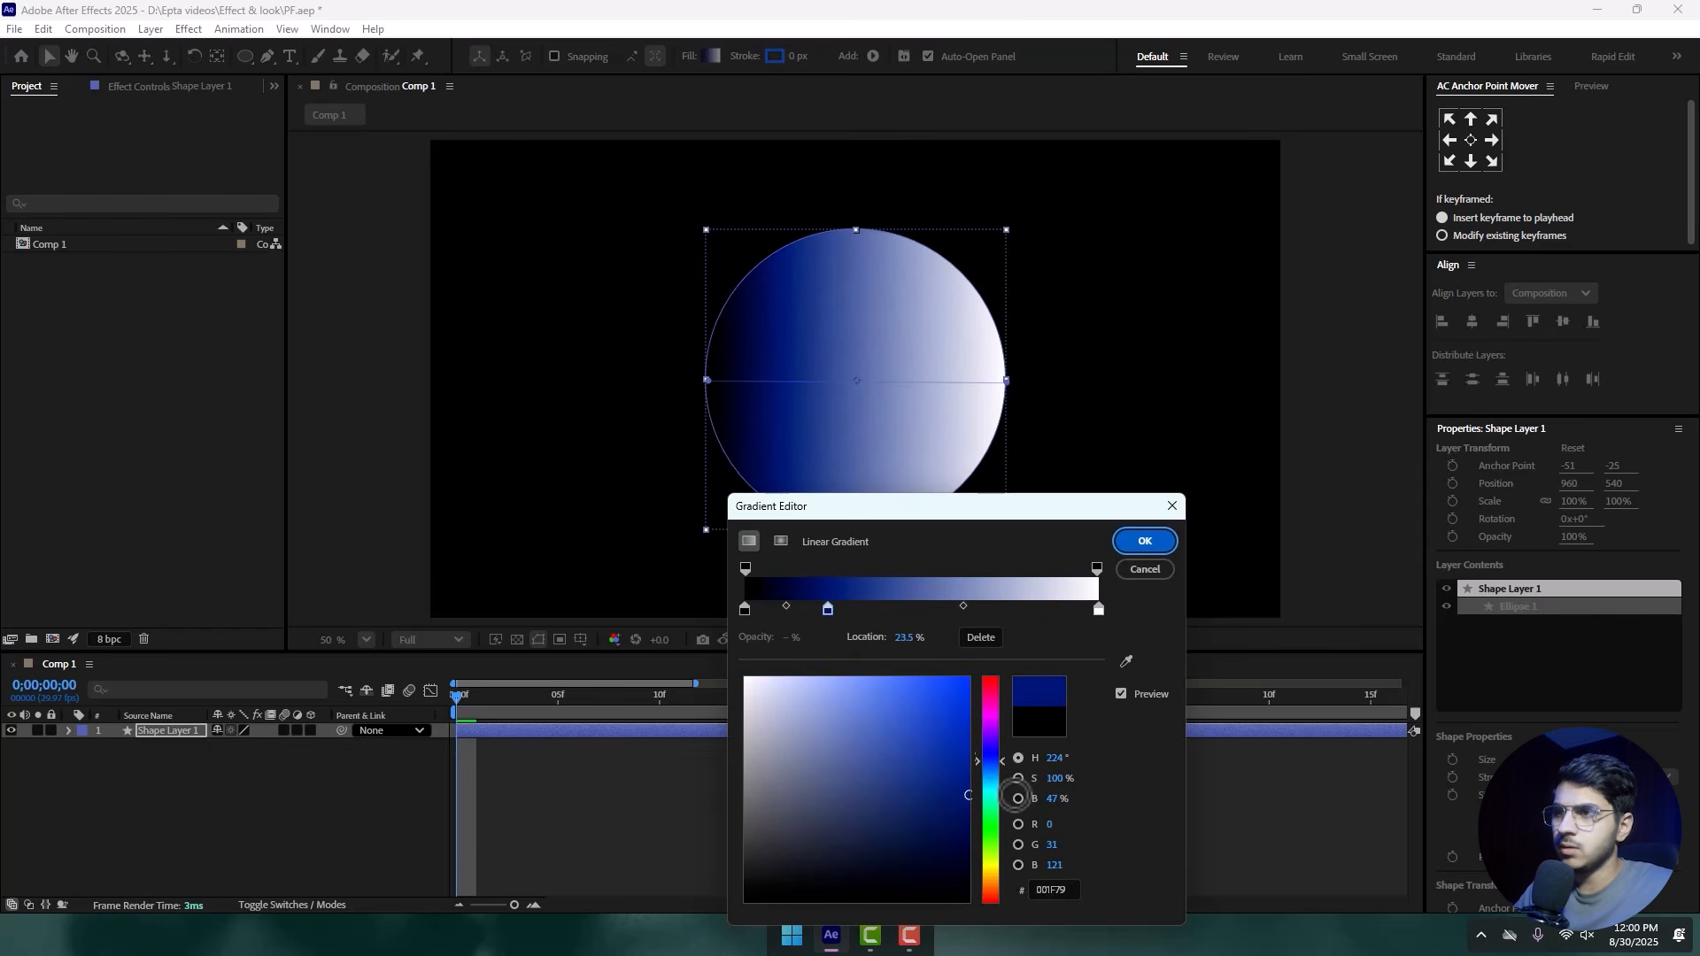
# - Add a blue 0072FF stop at 54.8% and a cyan 00F0FF stop at 79%, and apply the gradient
pyautogui.click(937, 611)
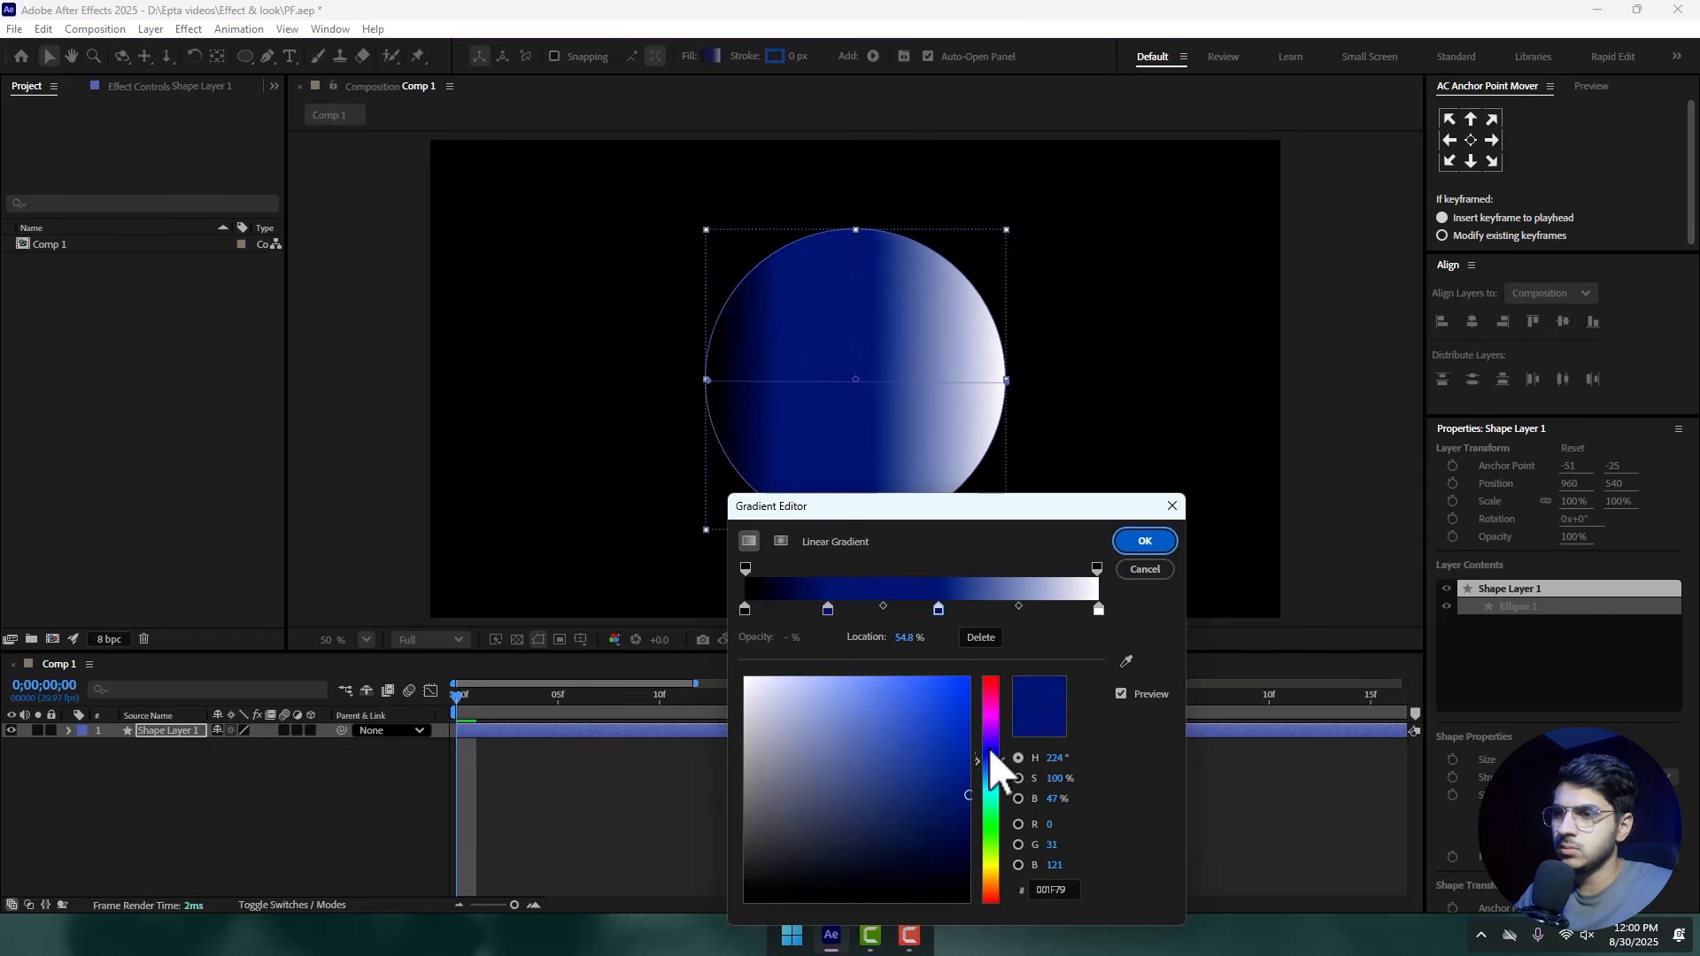
pyautogui.moveTo(990, 762); pyautogui.dragTo(1034, 625)
pyautogui.click(1025, 610)
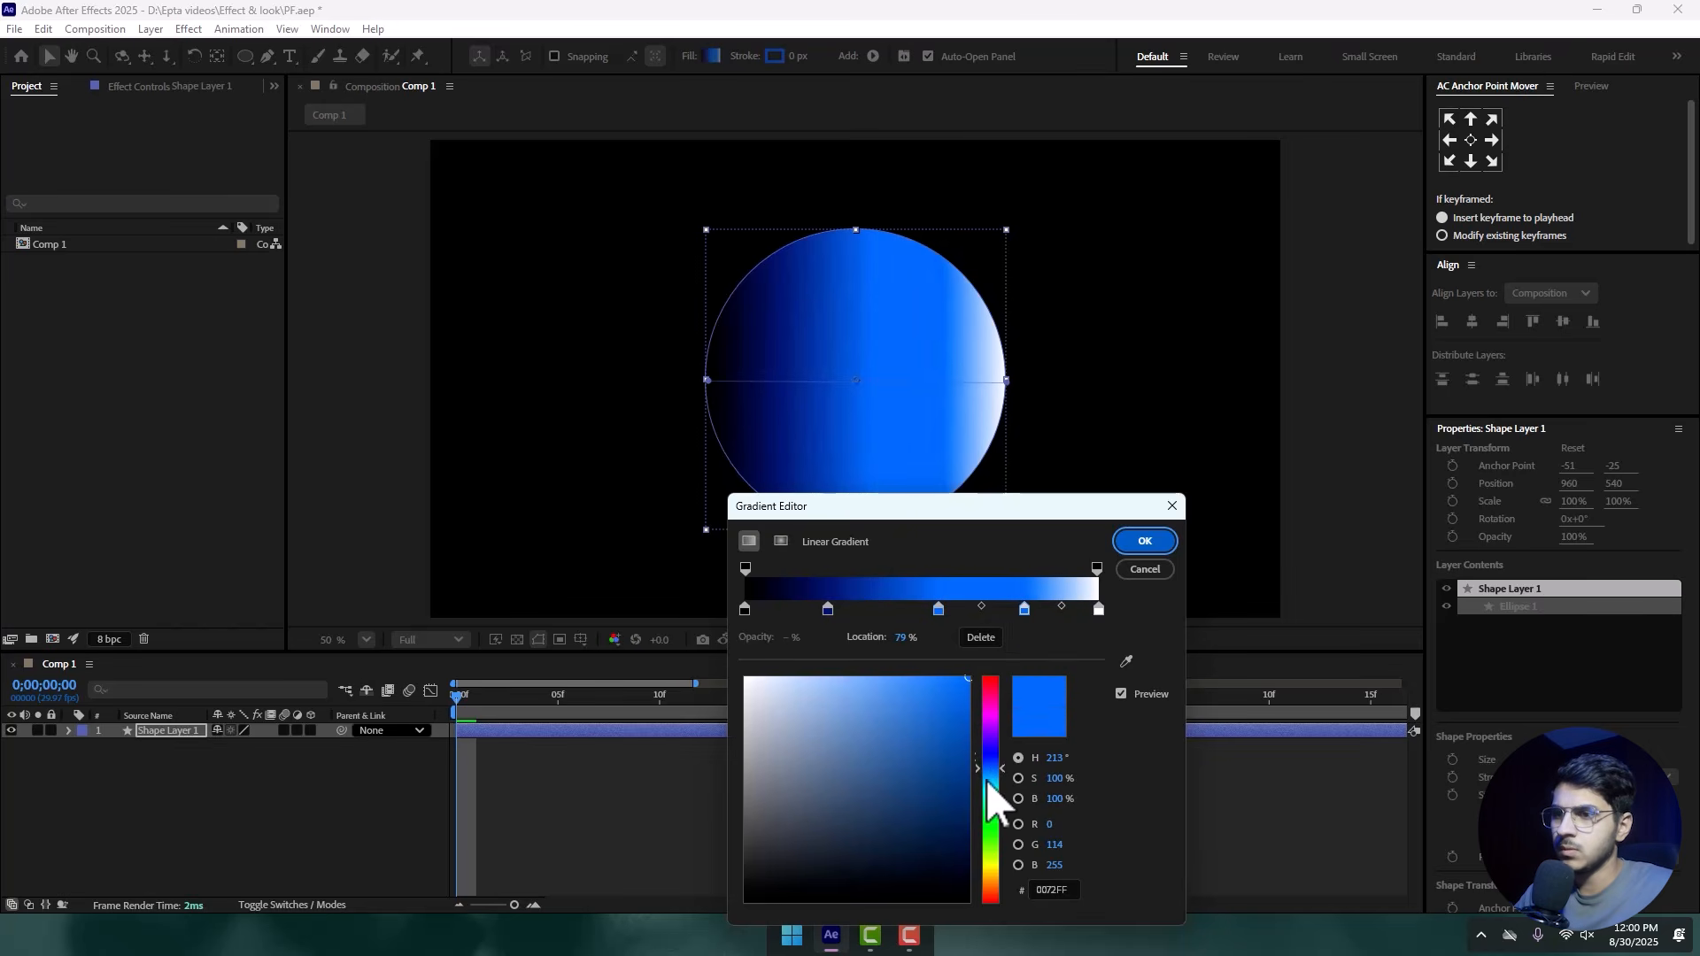
pyautogui.moveTo(995, 779); pyautogui.dragTo(997, 788)
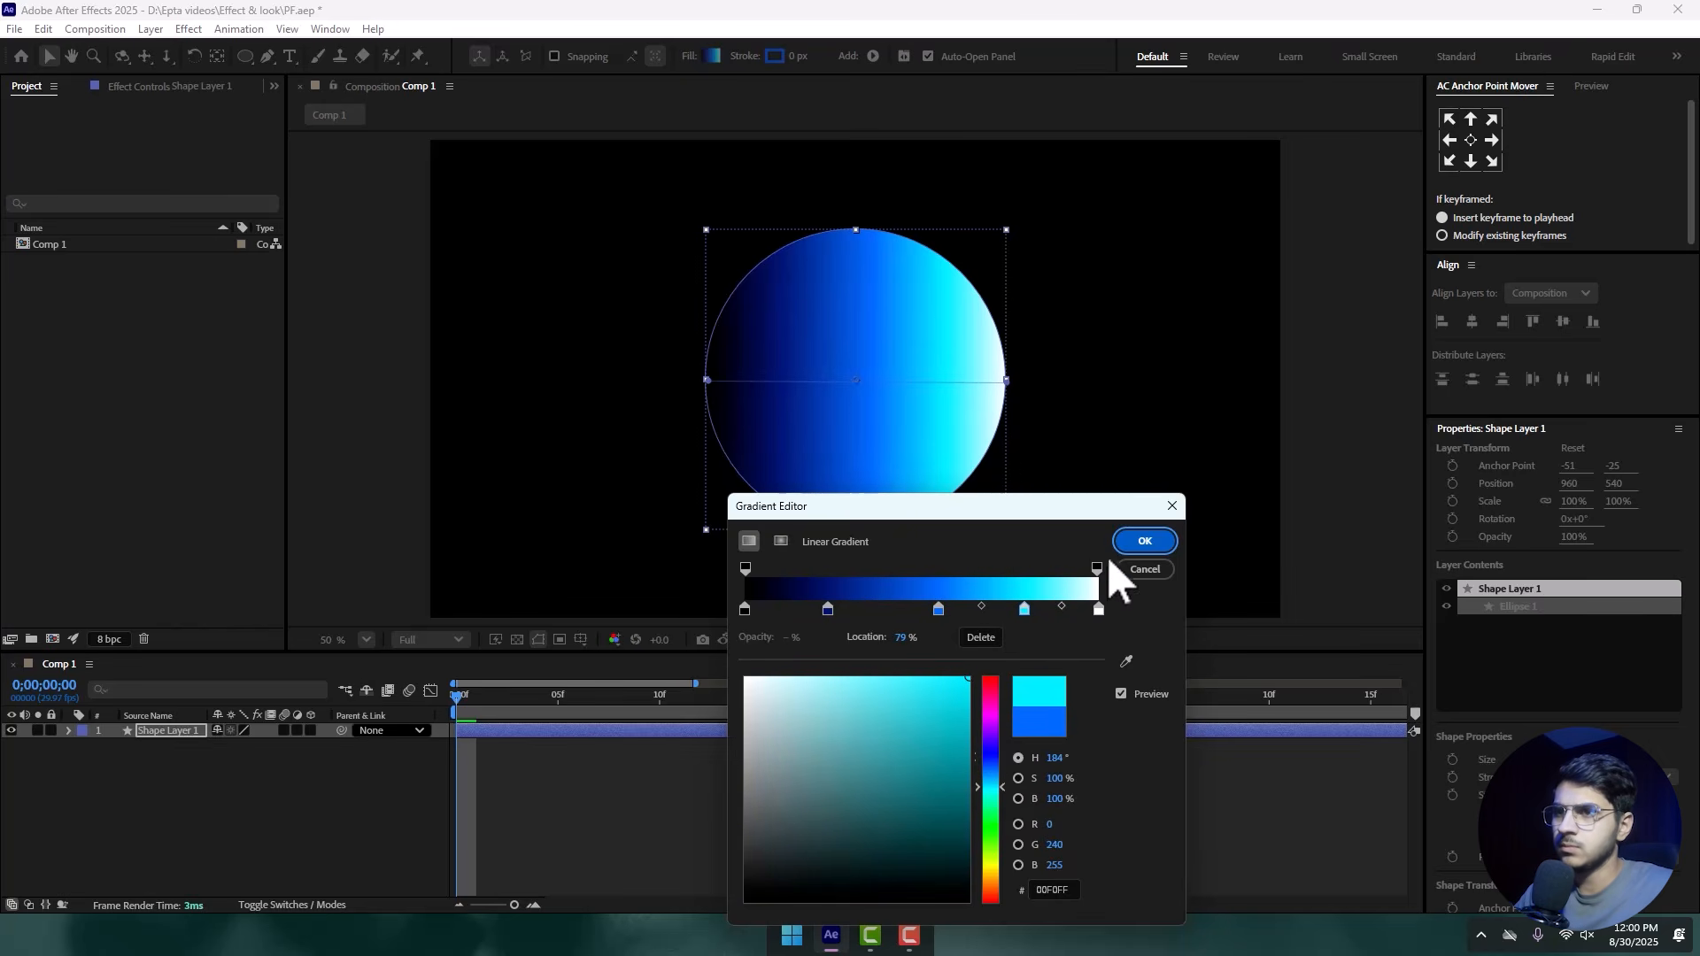
pyautogui.click(1143, 541)
pyautogui.scroll(-2, 743, 383)
pyautogui.click(556, 372)
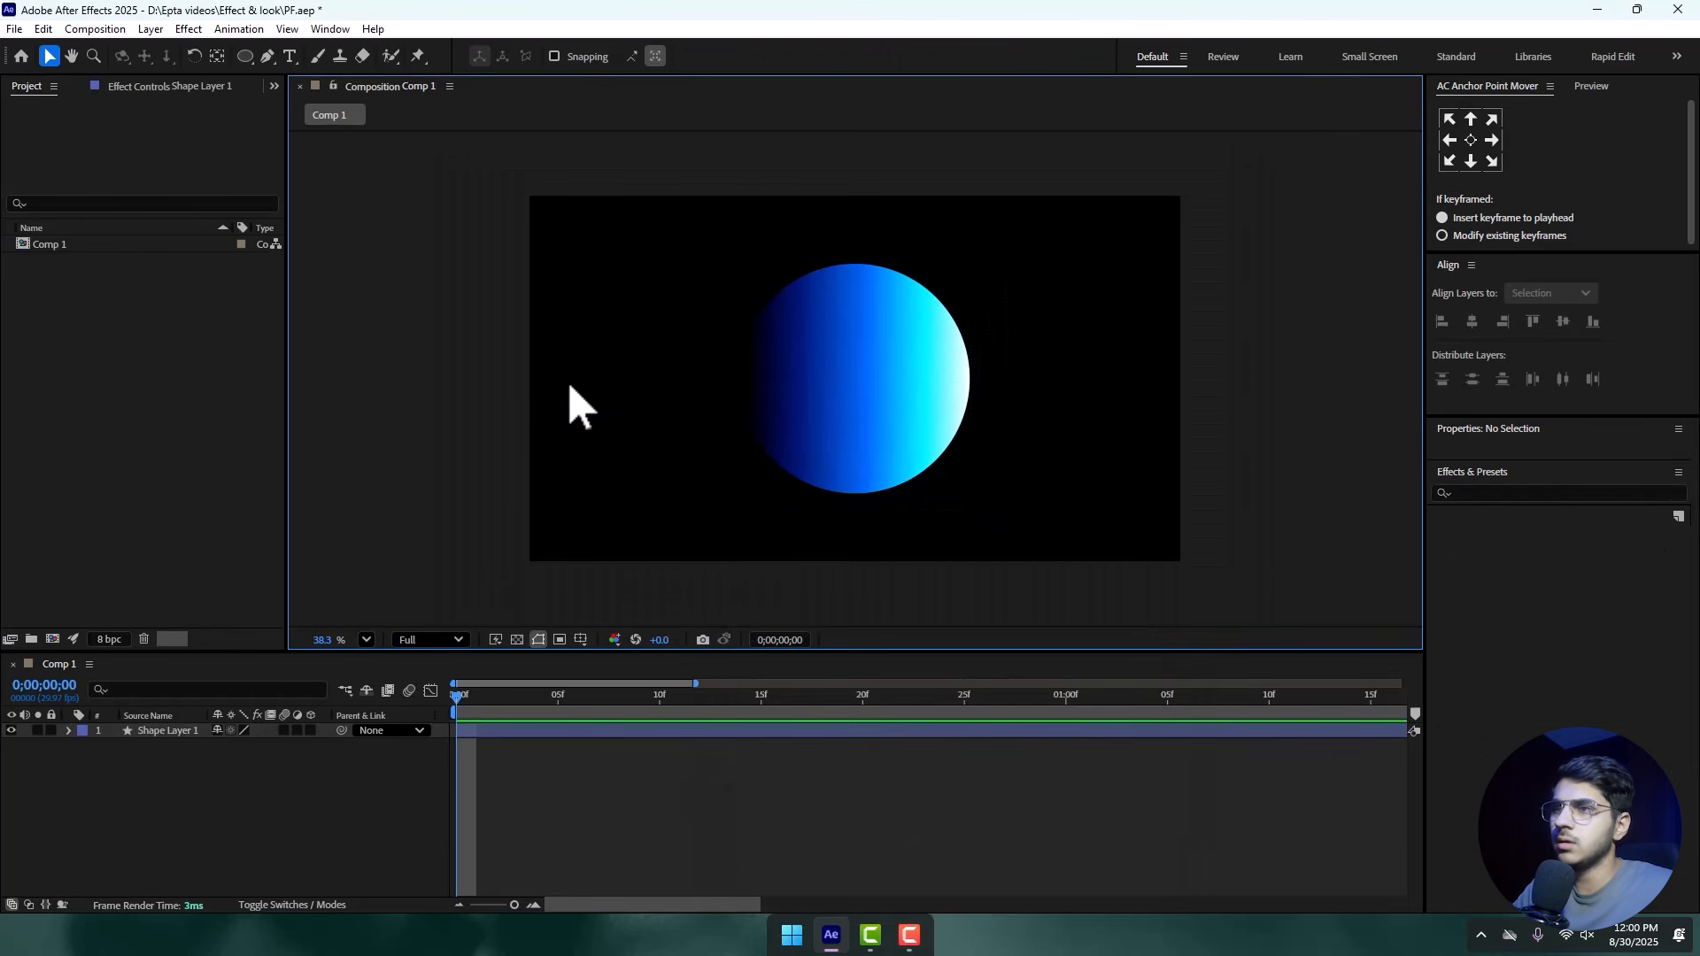
# - Switch the circle's fill type from linear to radial gradient
pyautogui.click(805, 394)
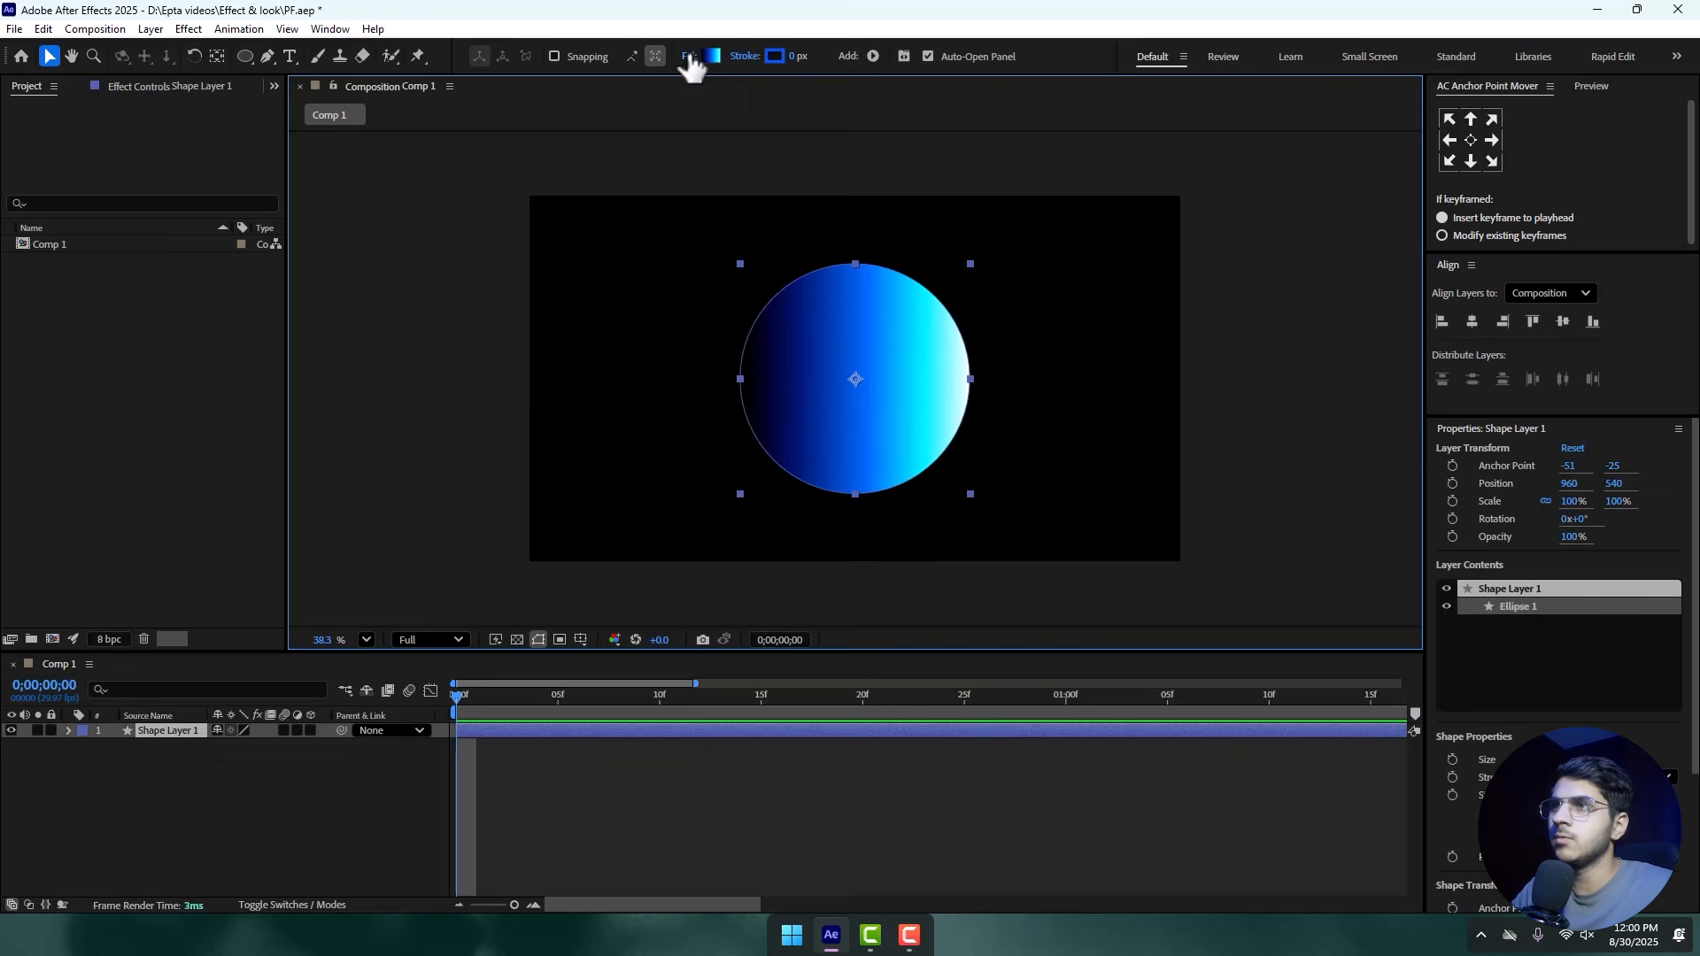
pyautogui.click(689, 55)
pyautogui.click(876, 485)
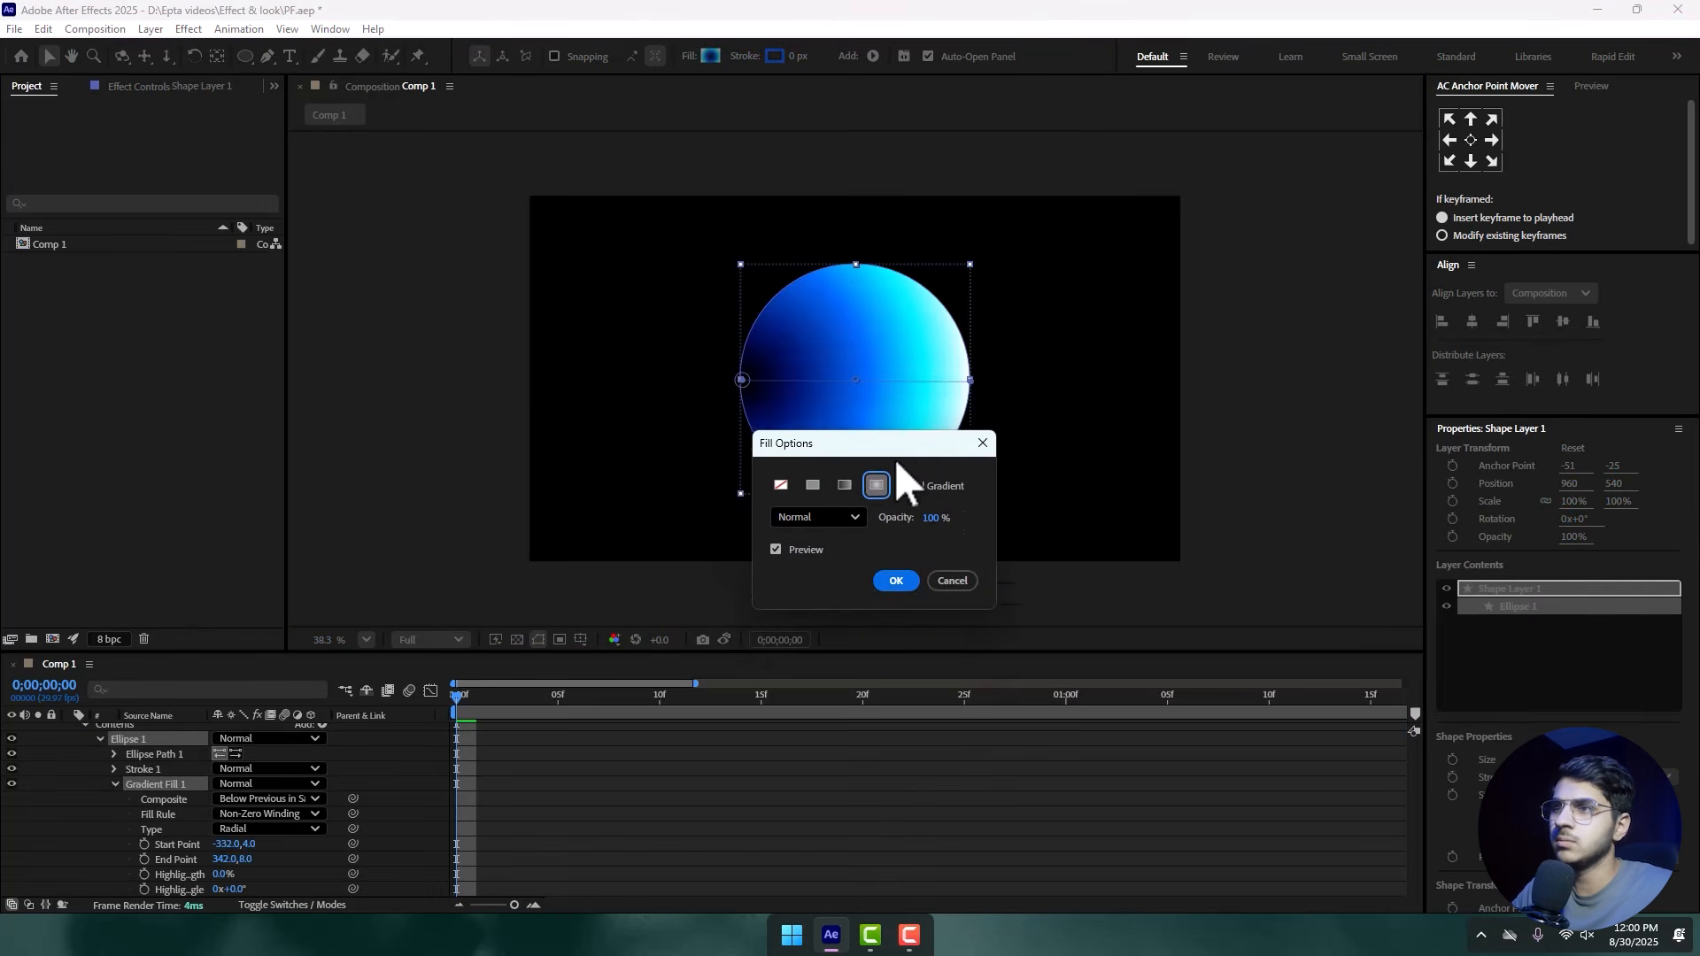
pyautogui.click(896, 581)
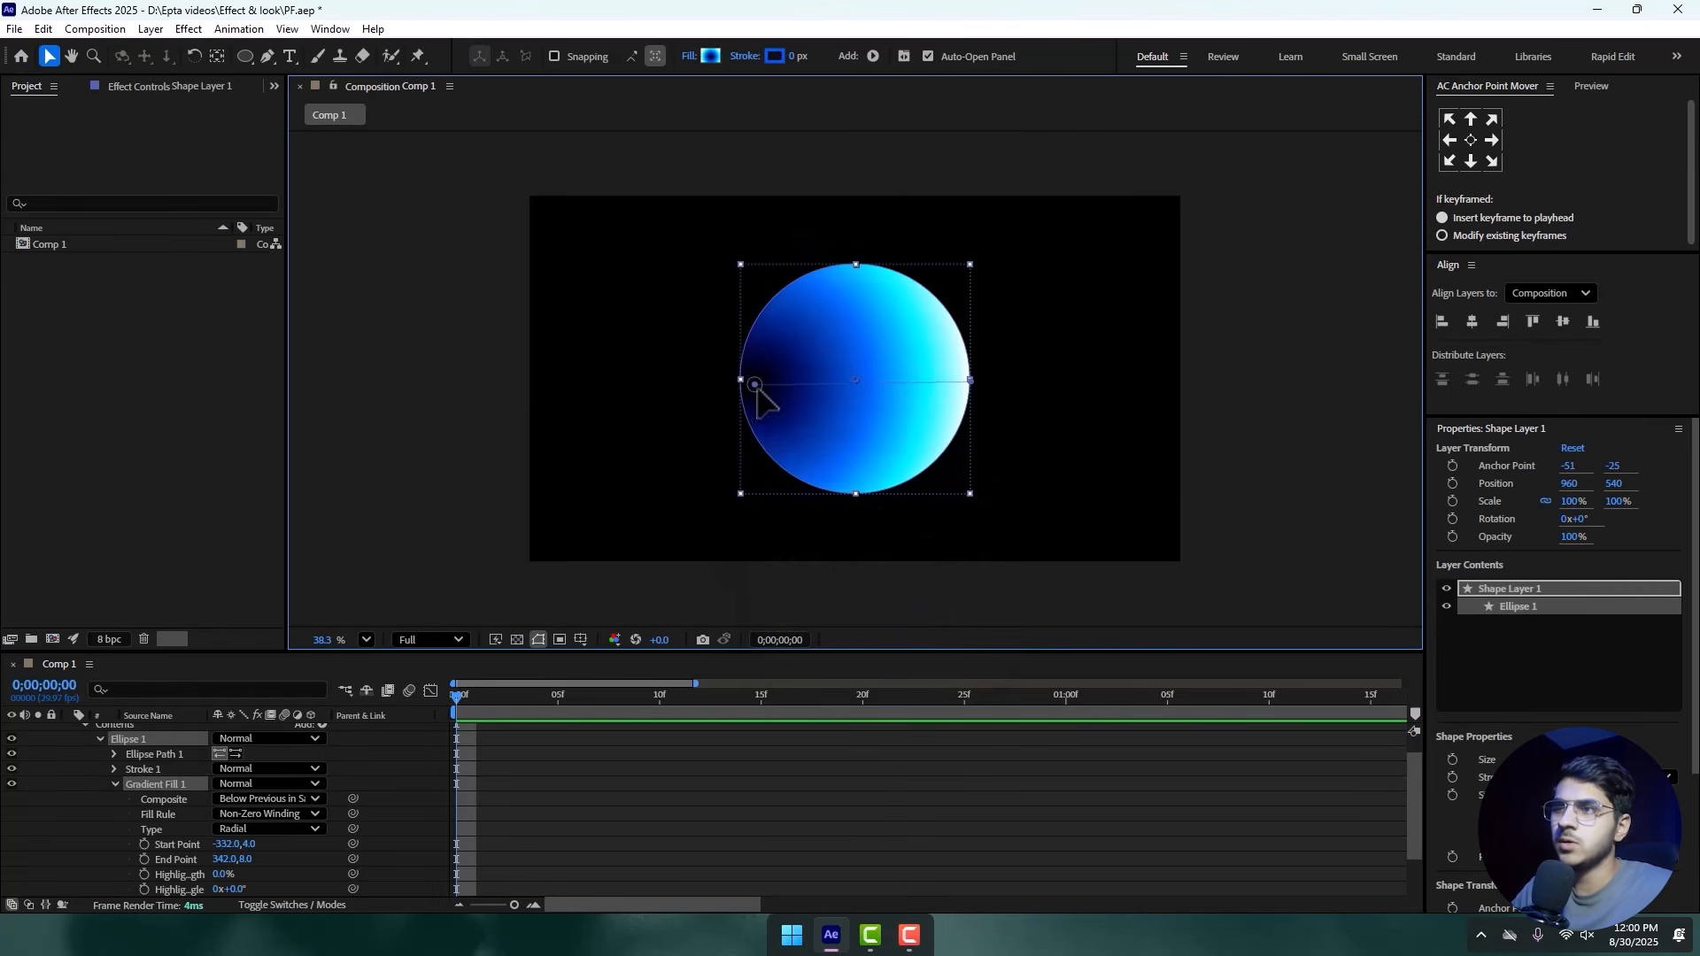
# - Move the gradient's start point below the circle's lower left to about -204, 354 and its end point near the top to about 94, -287
pyautogui.moveTo(756, 386); pyautogui.dragTo(760, 521)
pyautogui.moveTo(972, 380); pyautogui.dragTo(887, 282)
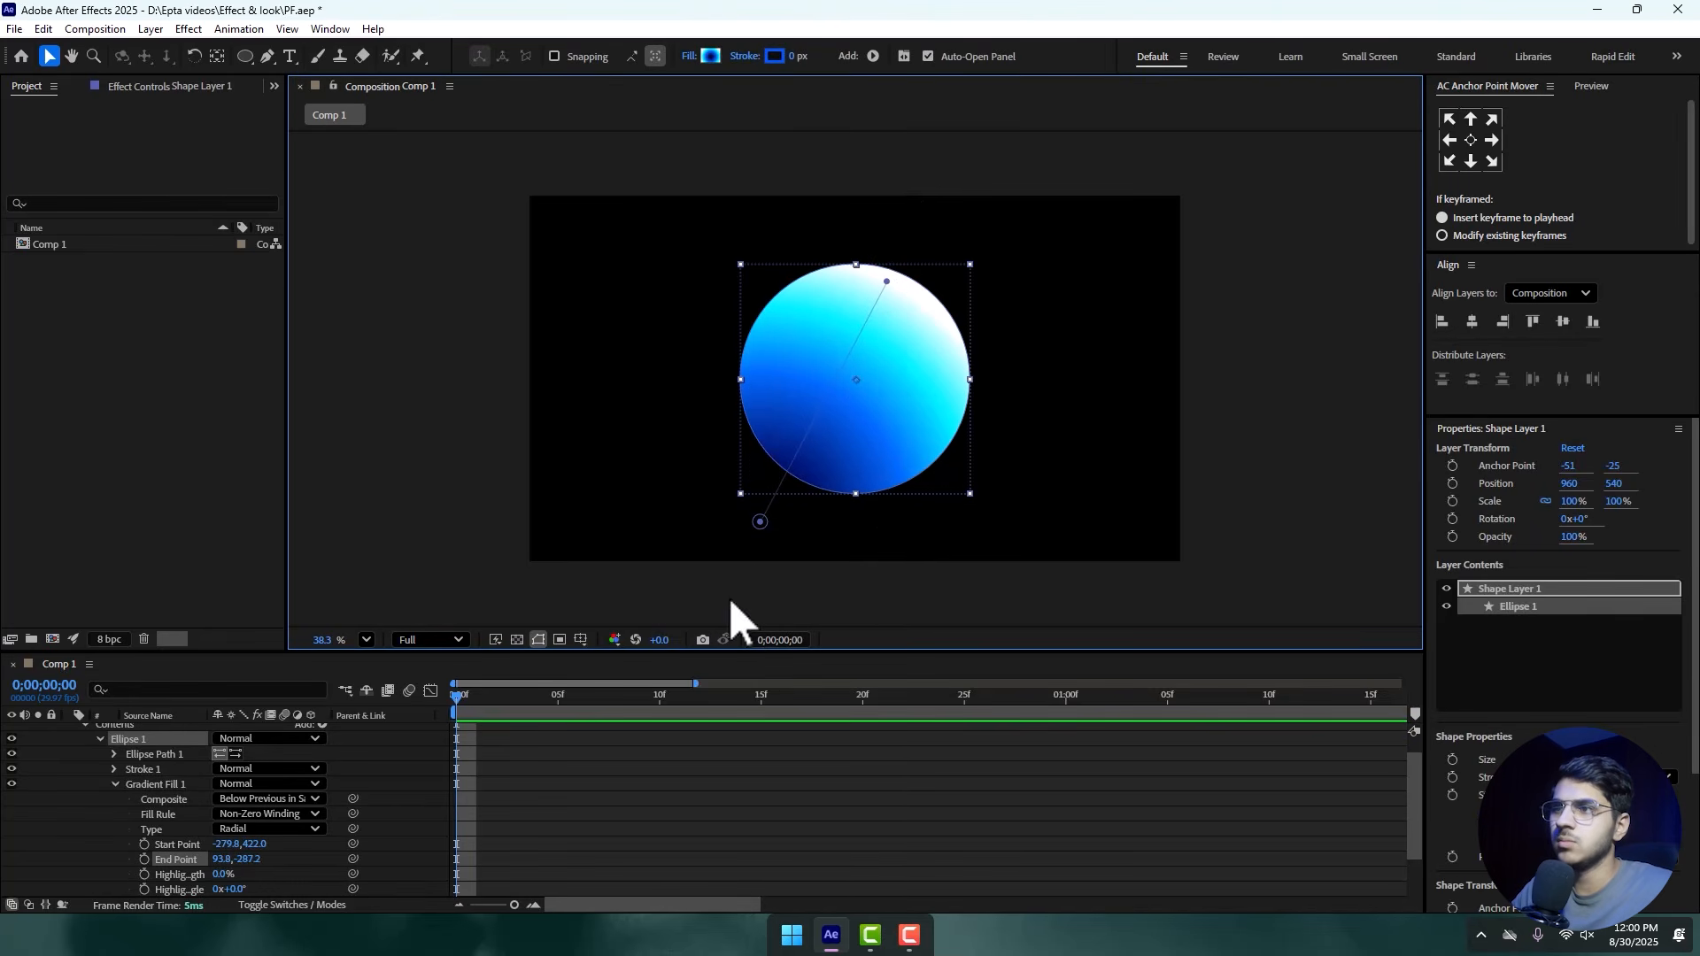
pyautogui.moveTo(760, 522); pyautogui.dragTo(785, 499)
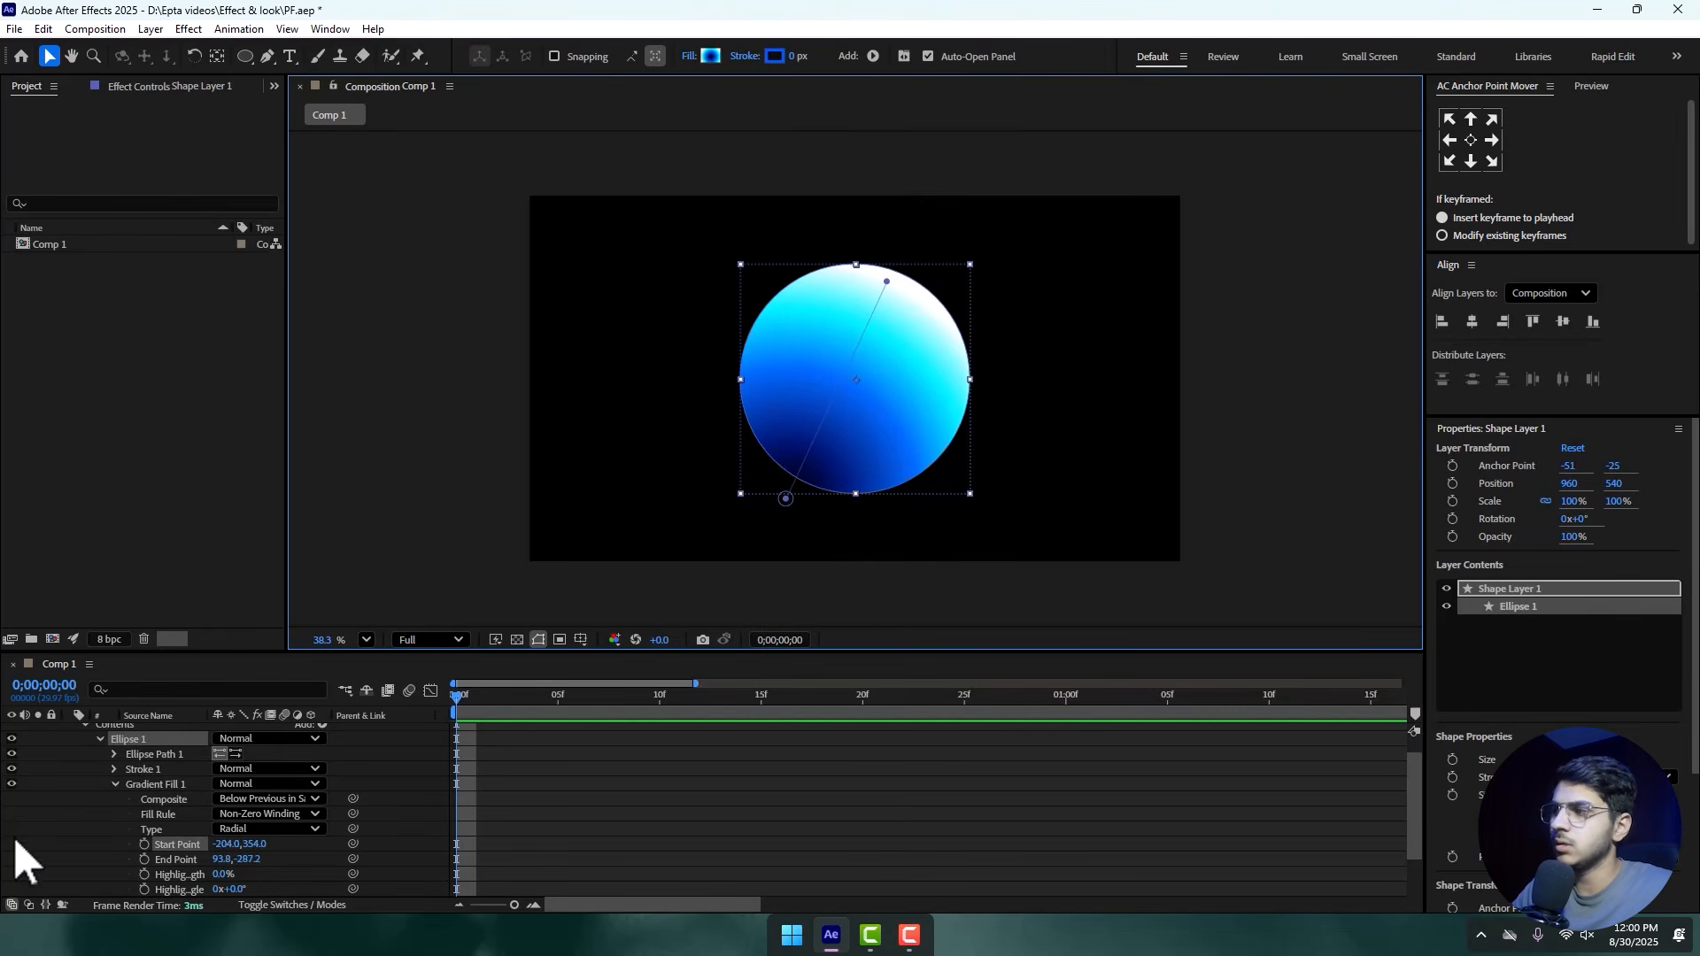
pyautogui.press('u')
pyautogui.click(138, 841)
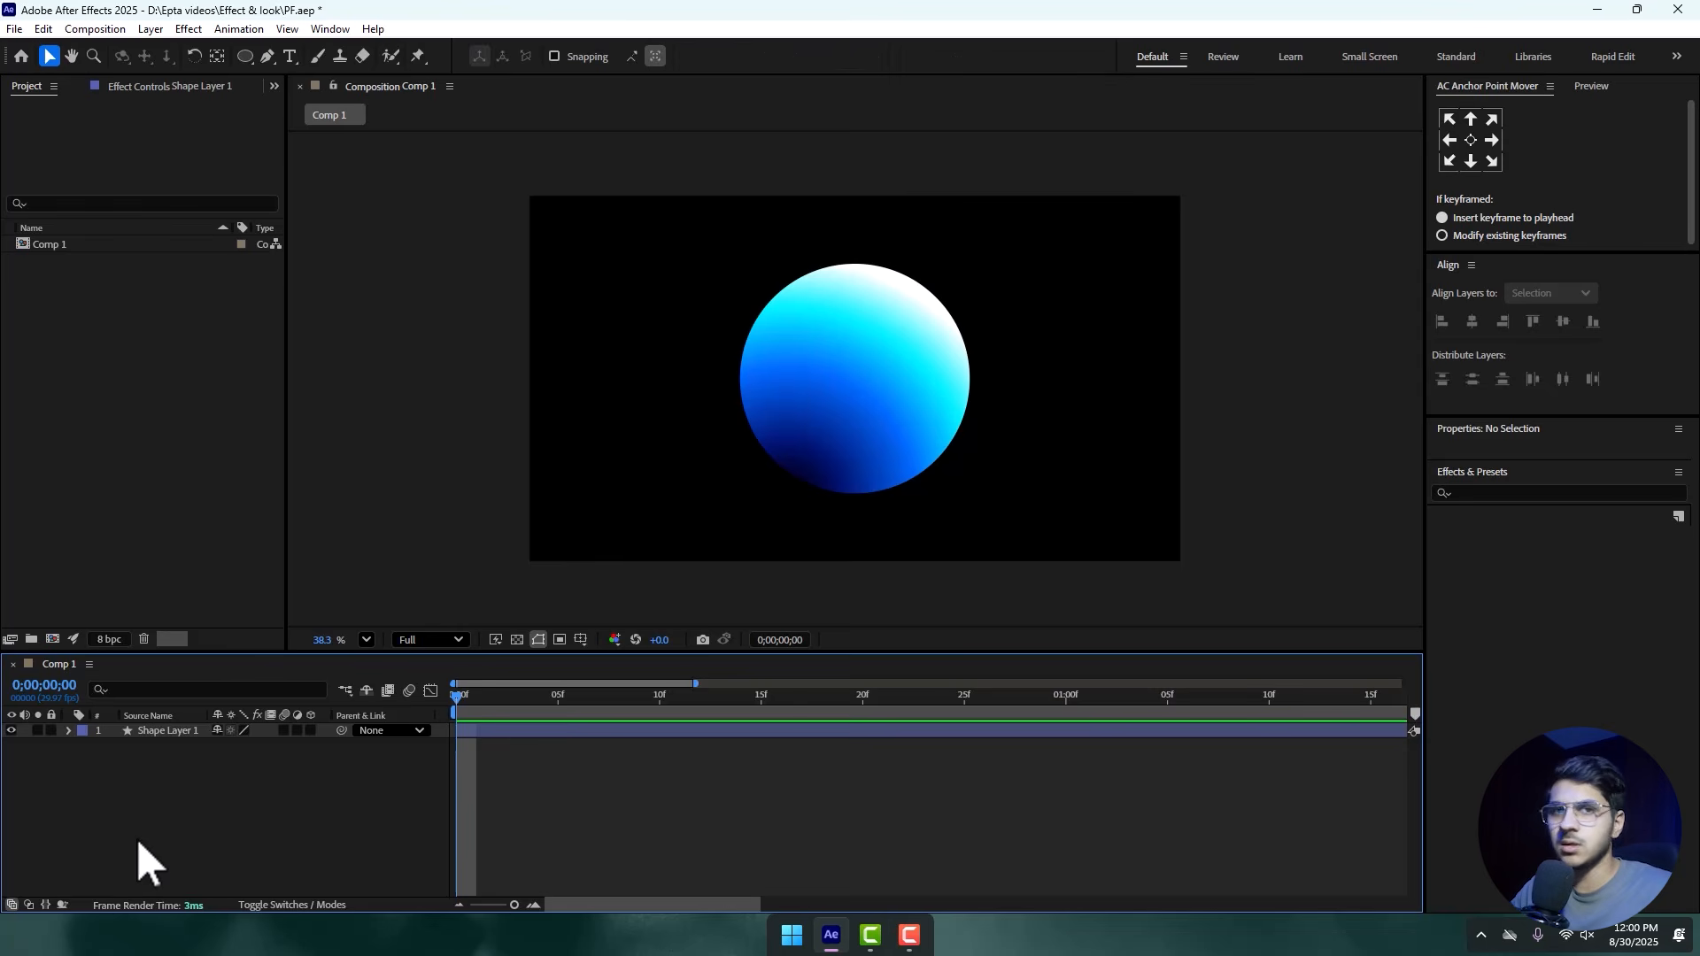
# - Add an Inner Shadow layer style to Shape Layer 1 and set its blend mode to Normal
pyautogui.click(146, 733)
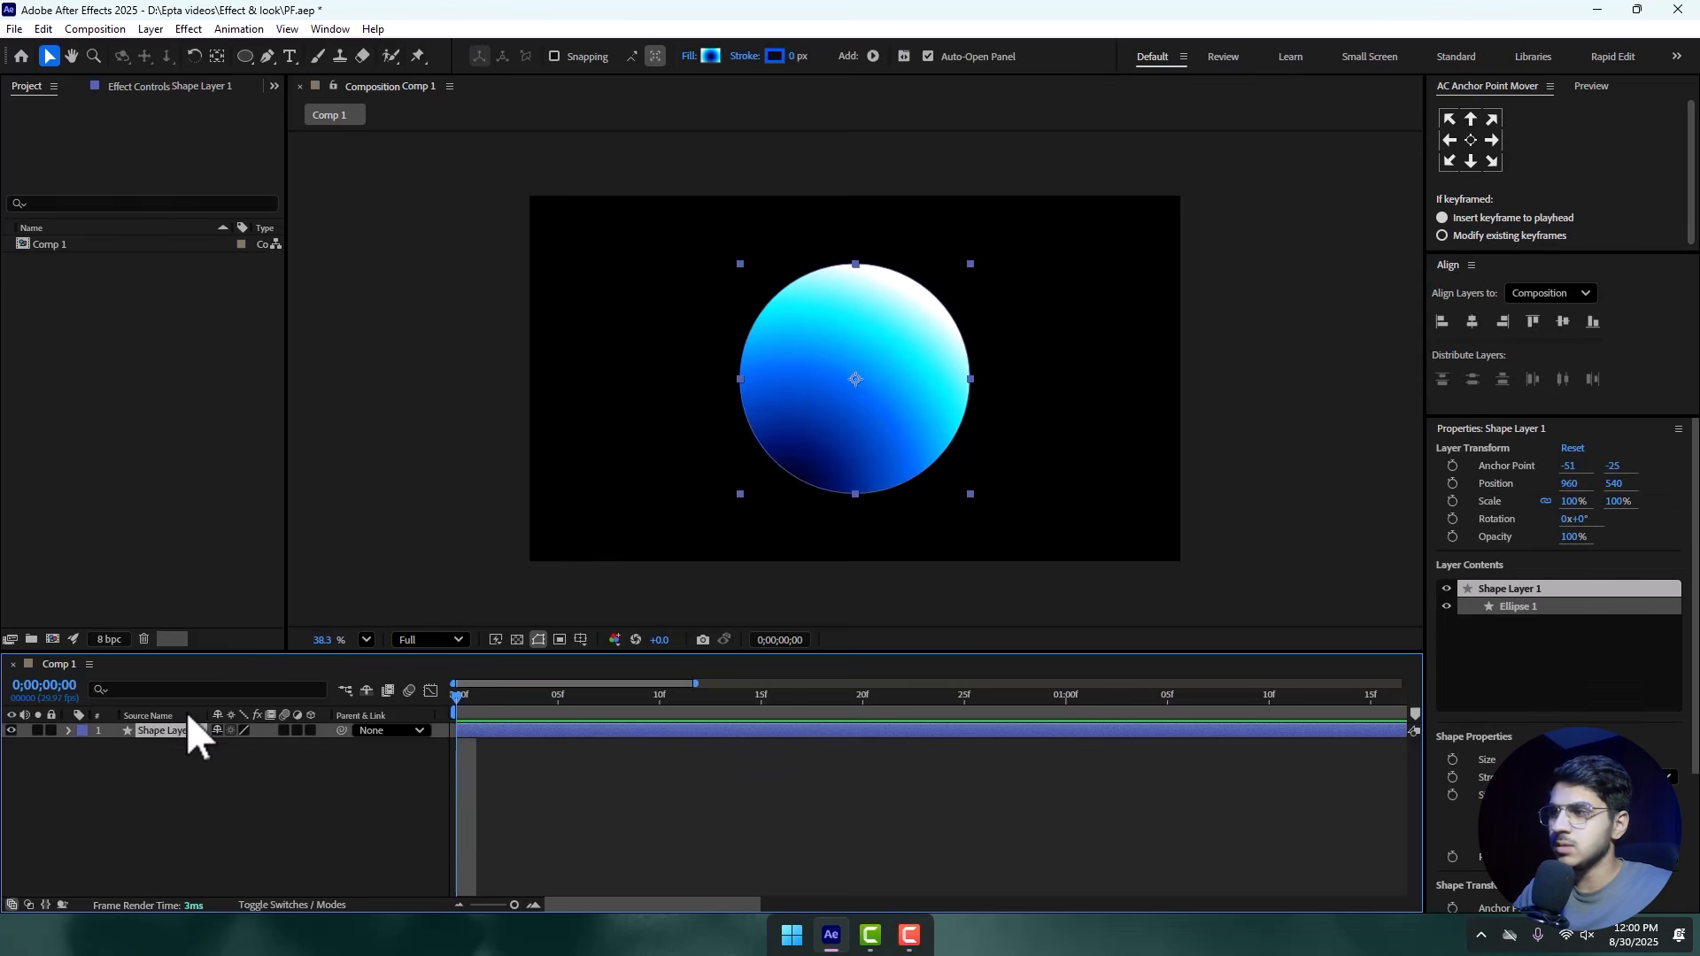
pyautogui.rightClick(180, 731)
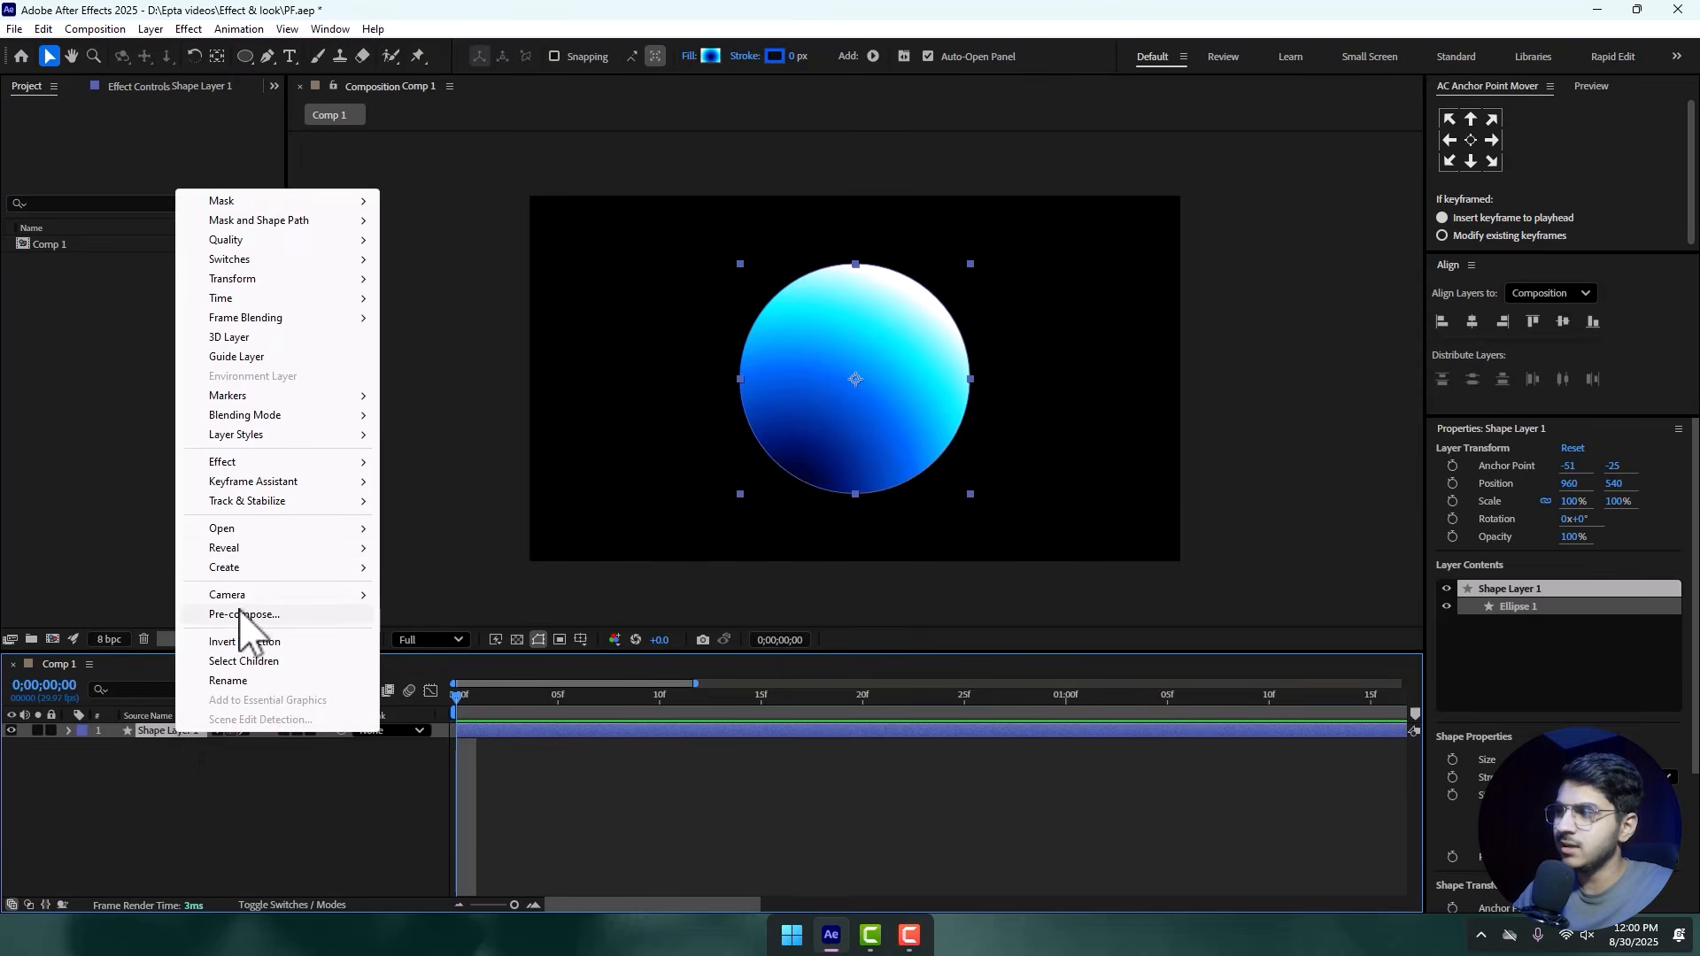
pyautogui.moveTo(345, 435)
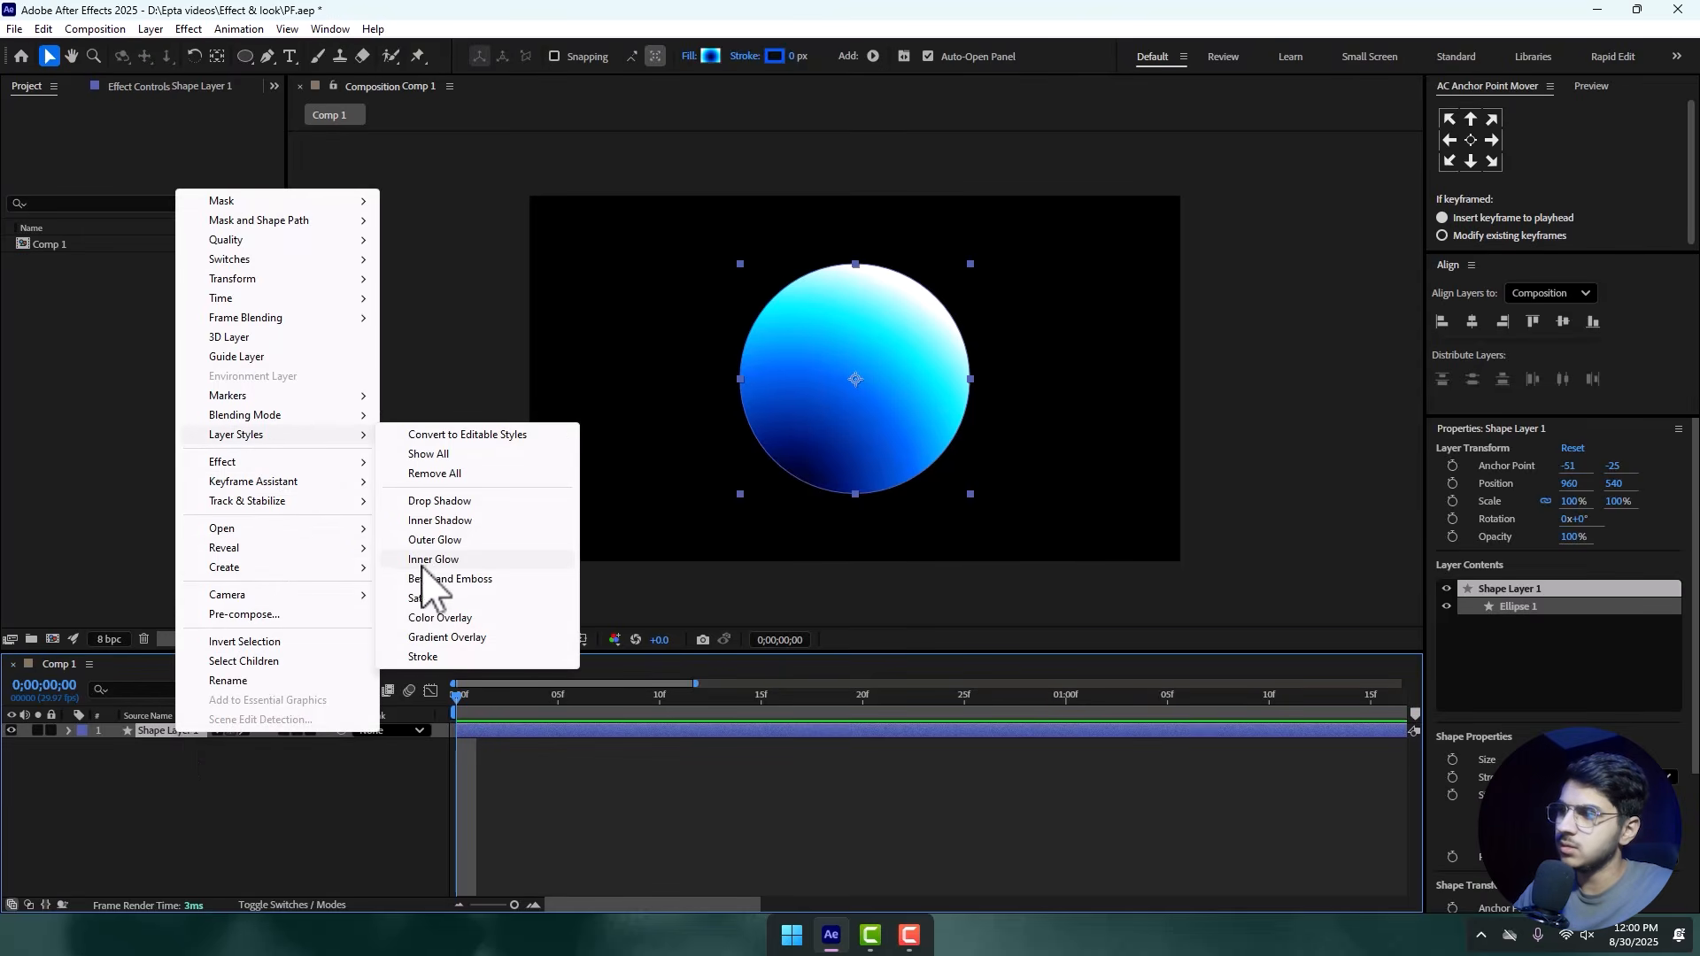
pyautogui.click(436, 520)
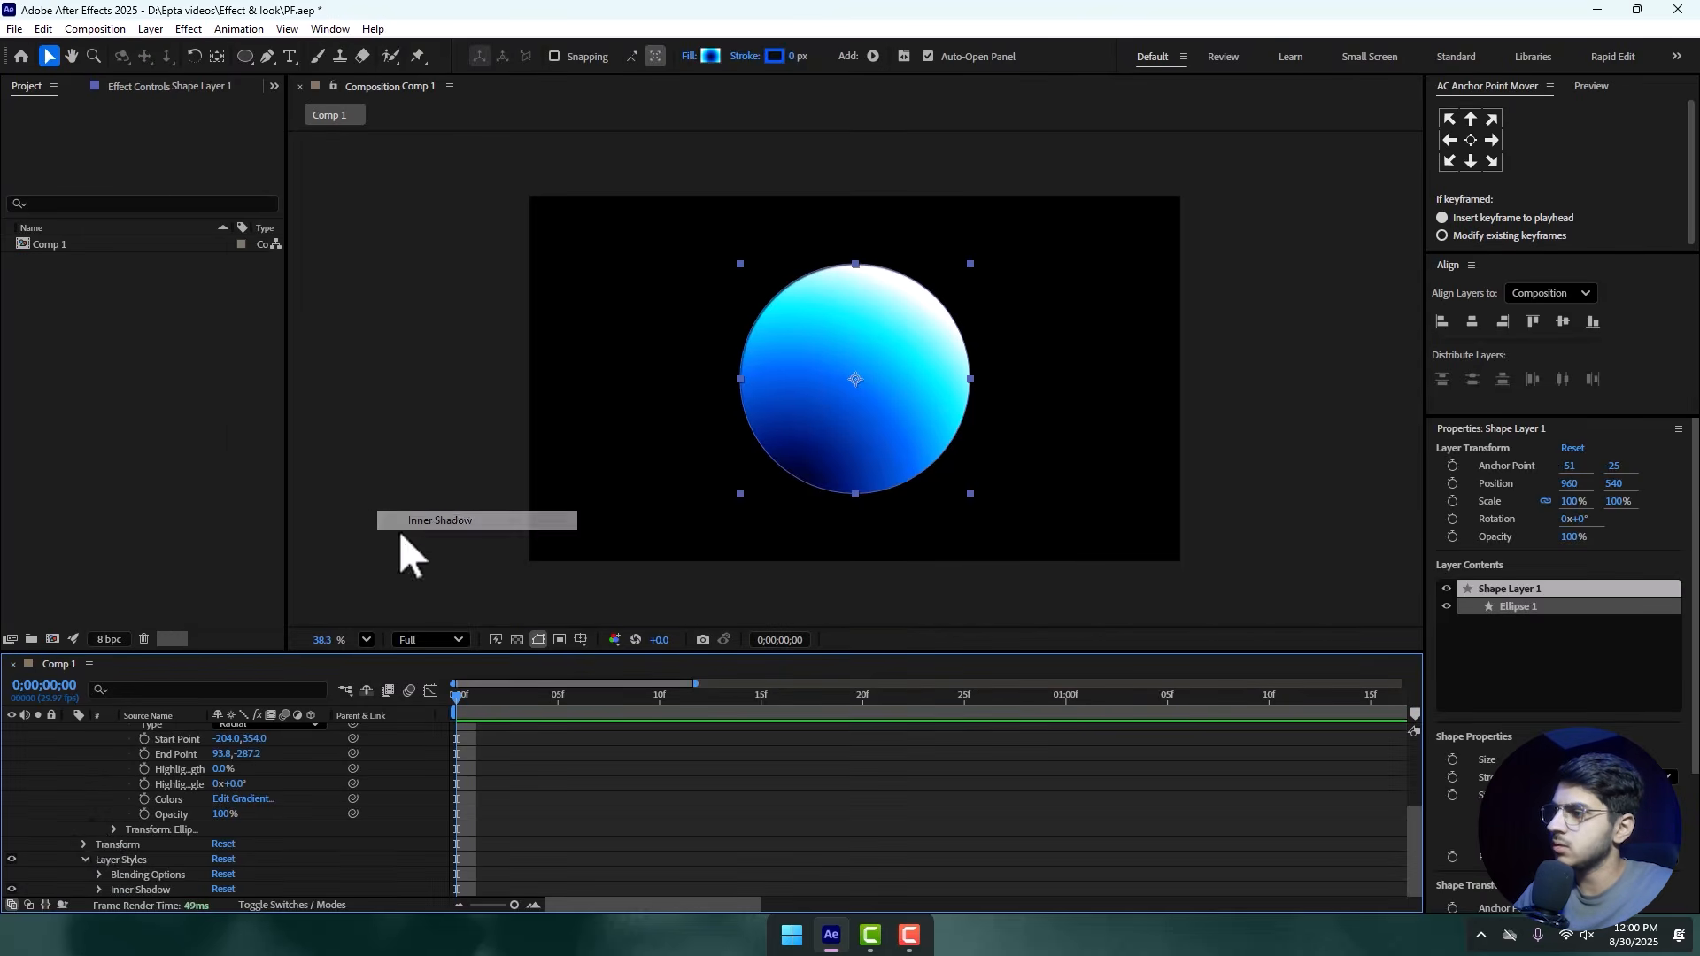
pyautogui.click(99, 890)
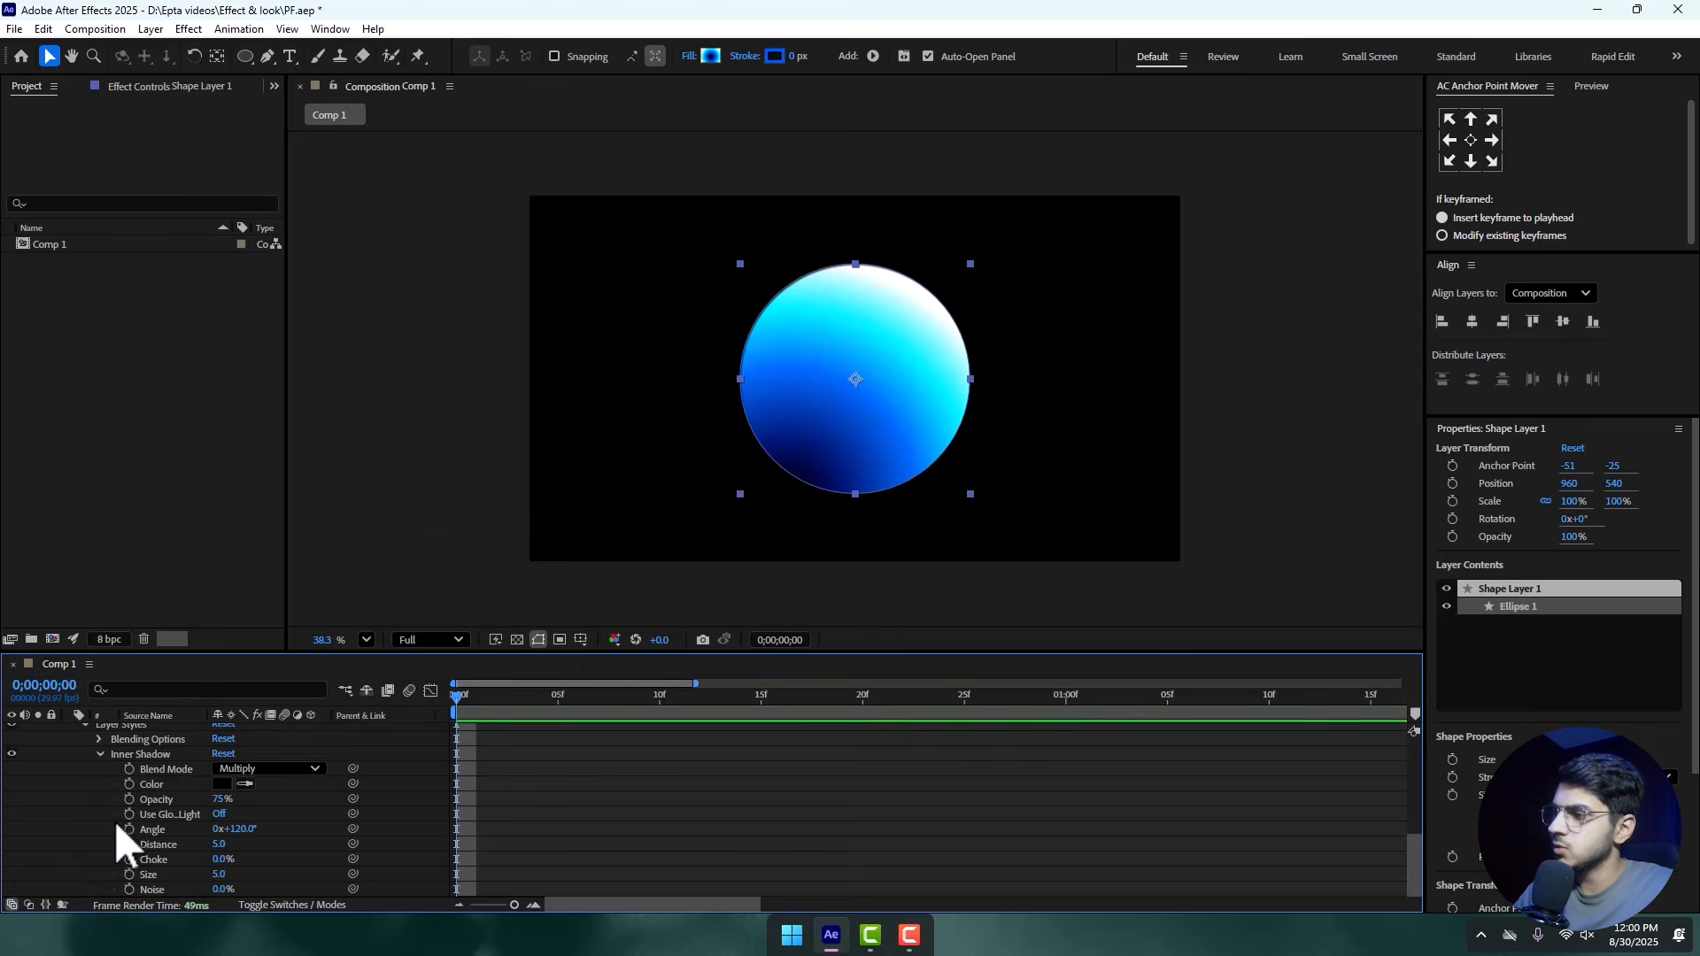
pyautogui.click(265, 769)
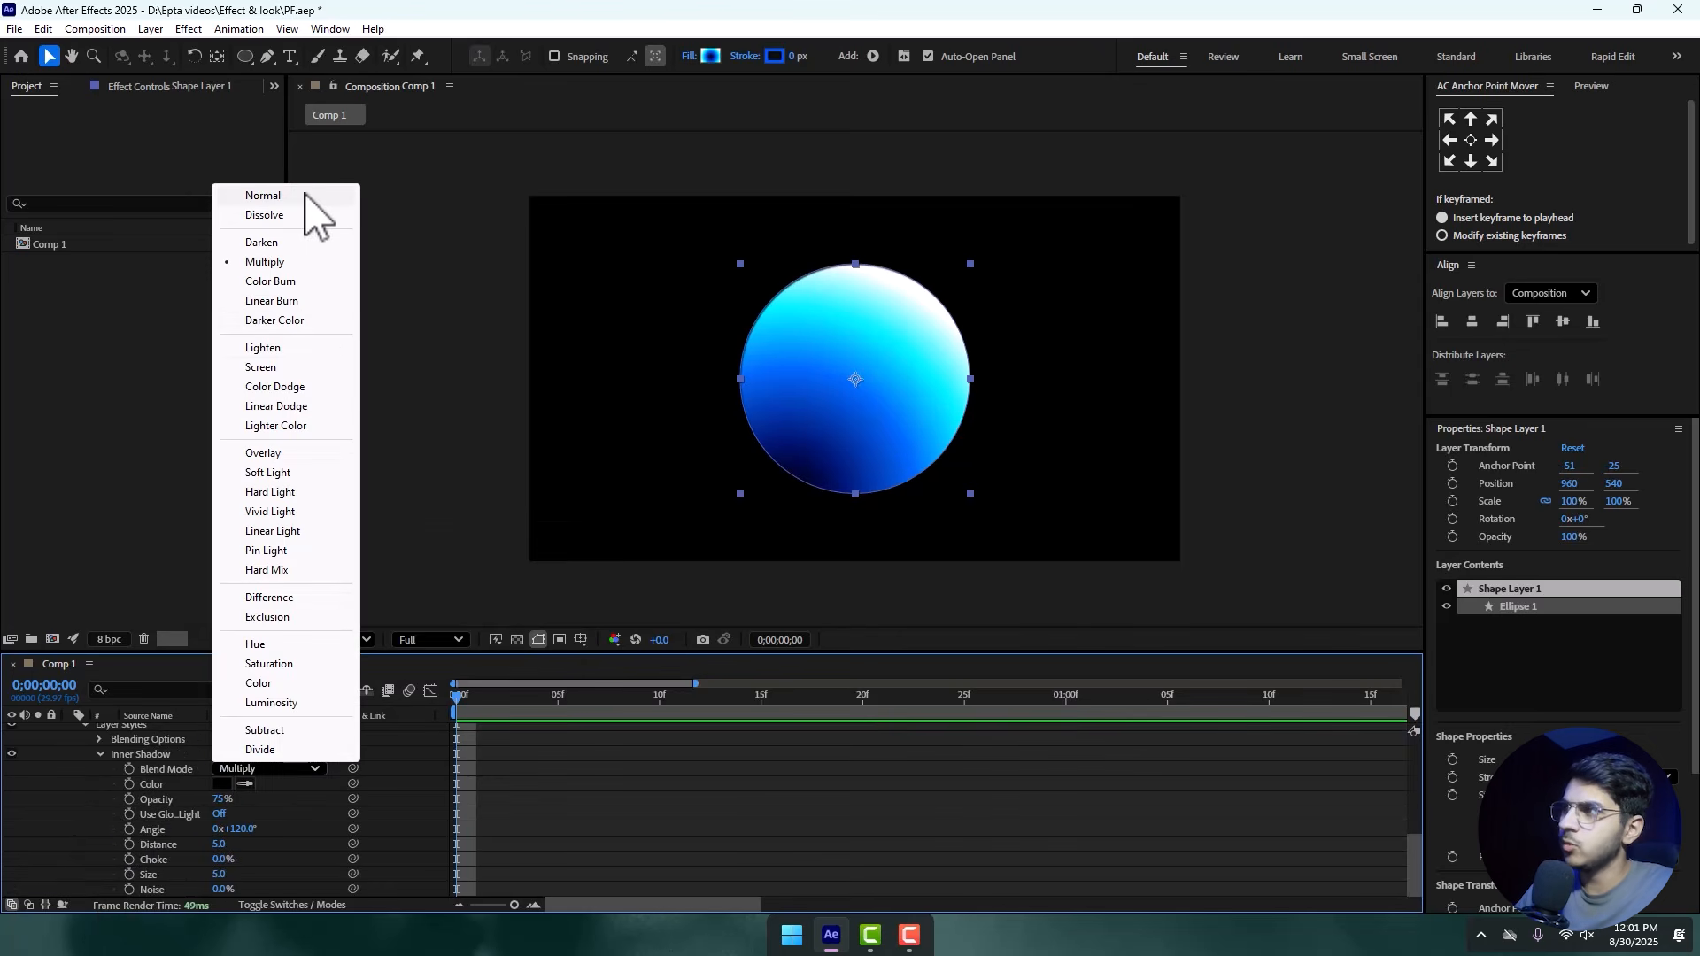
pyautogui.click(263, 196)
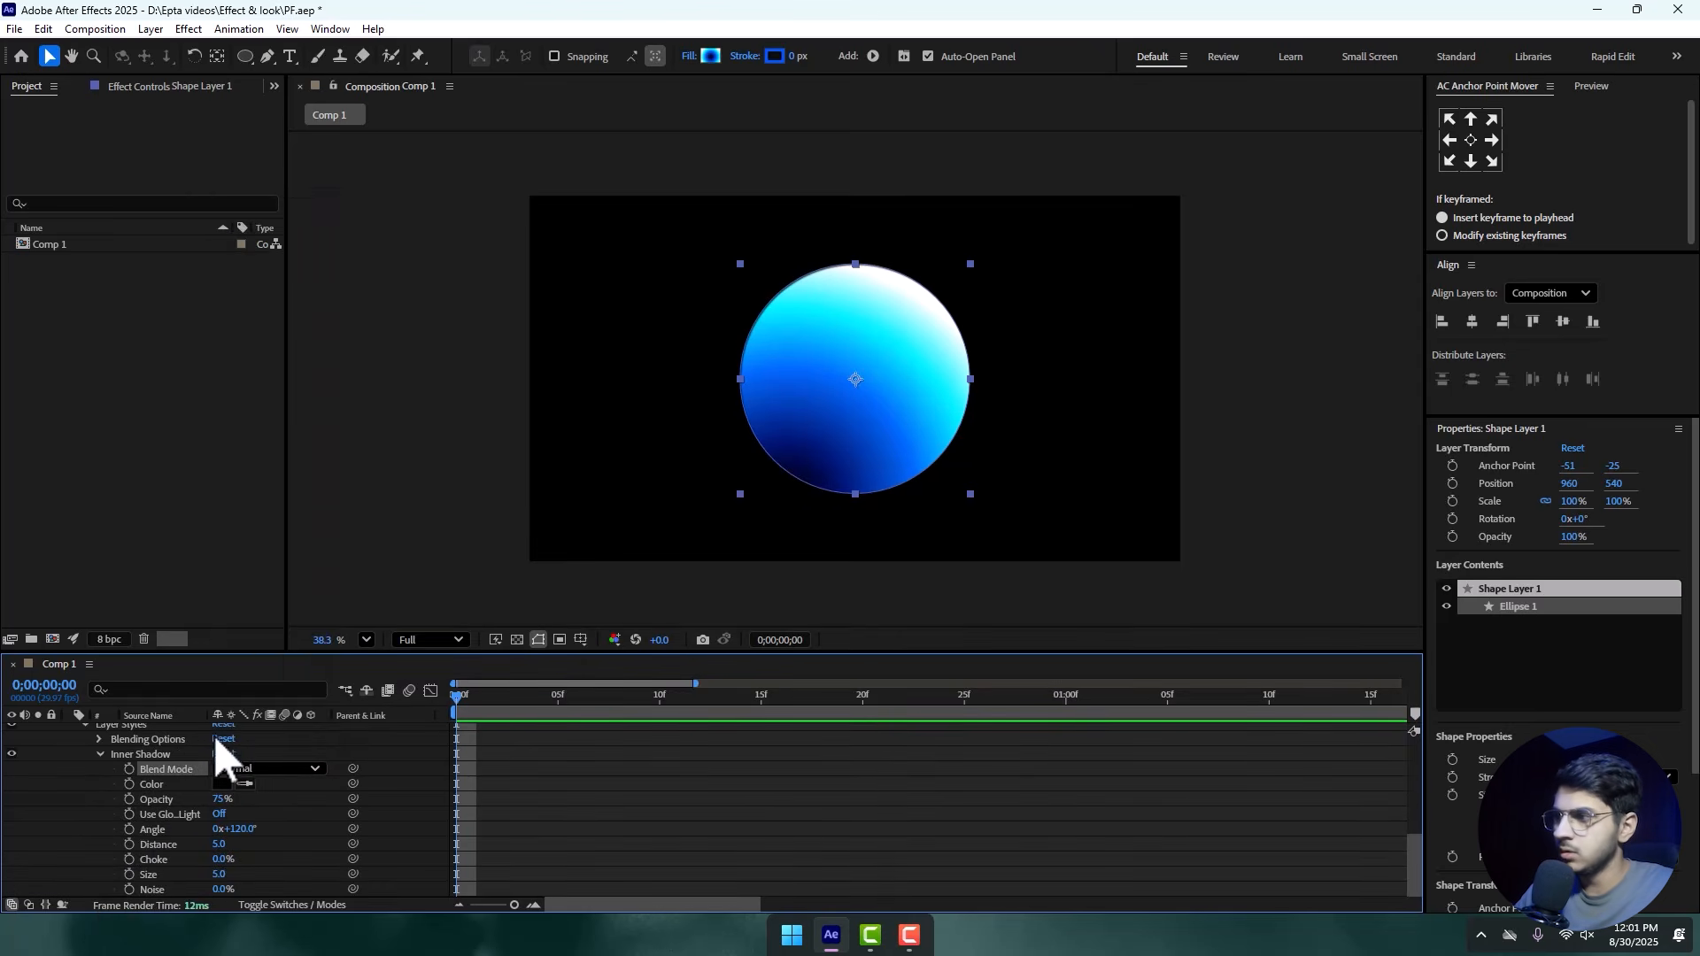
# - Set the inner shadow's color to white (FFFFFF)
pyautogui.click(222, 785)
pyautogui.write('ffffff')
pyautogui.click(1028, 358)
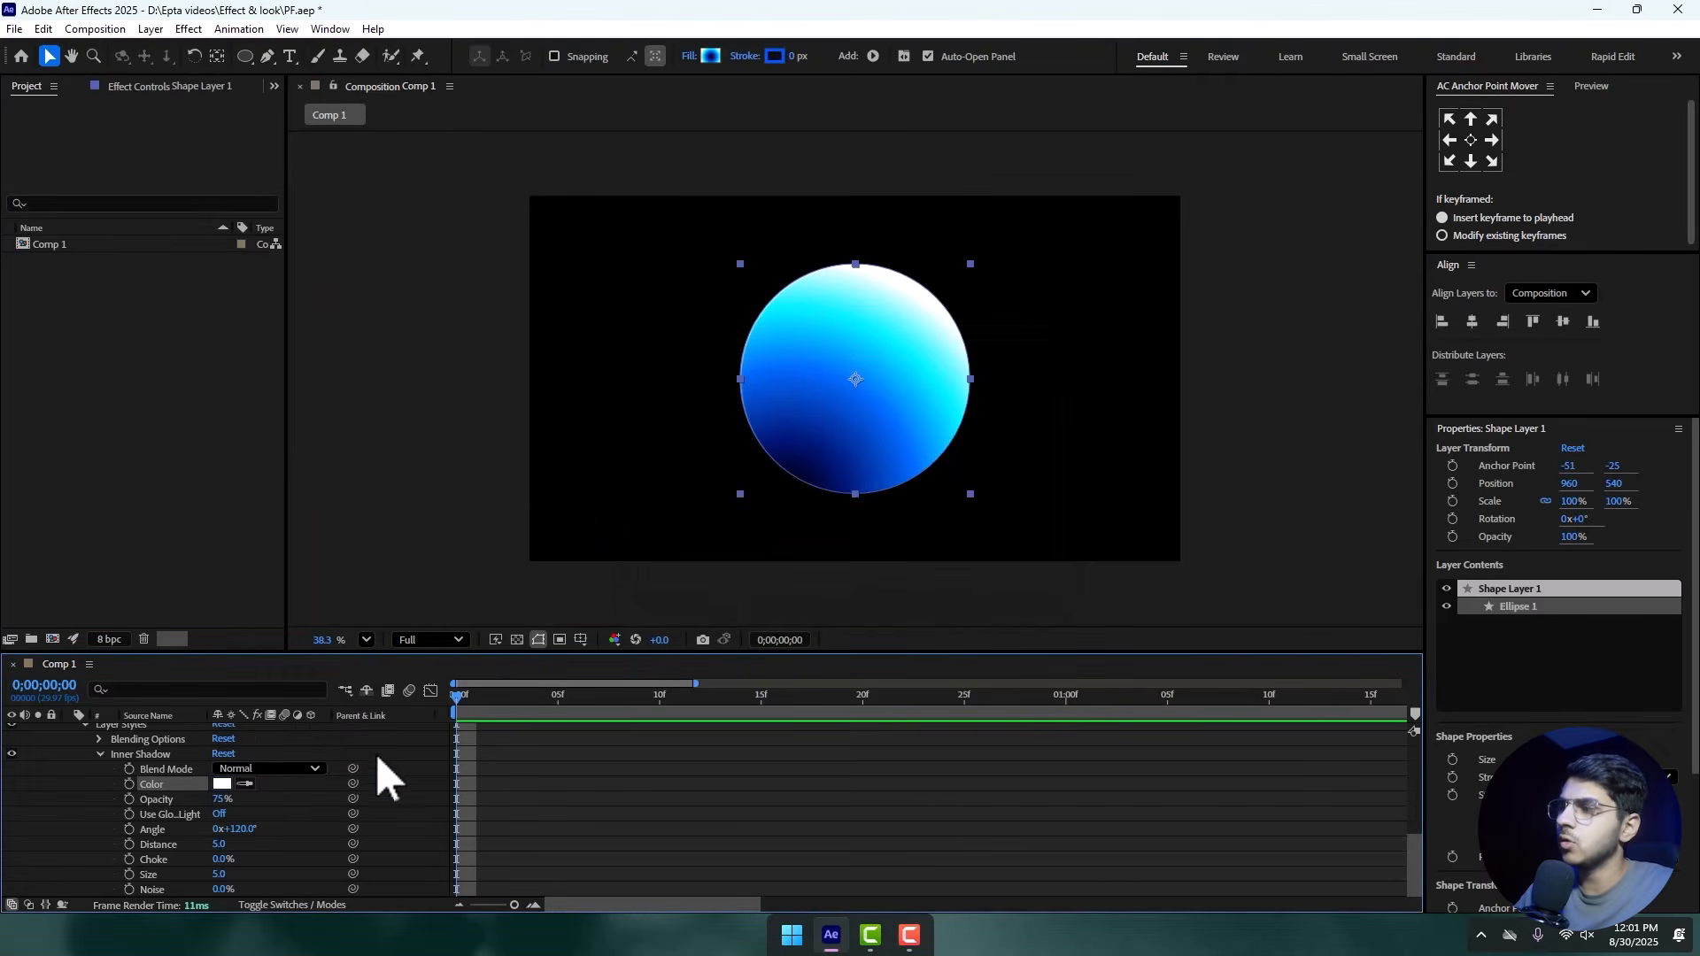
# - Preview a teal tint for the inner shadow's color and return it to white
pyautogui.click(221, 785)
pyautogui.click(896, 468)
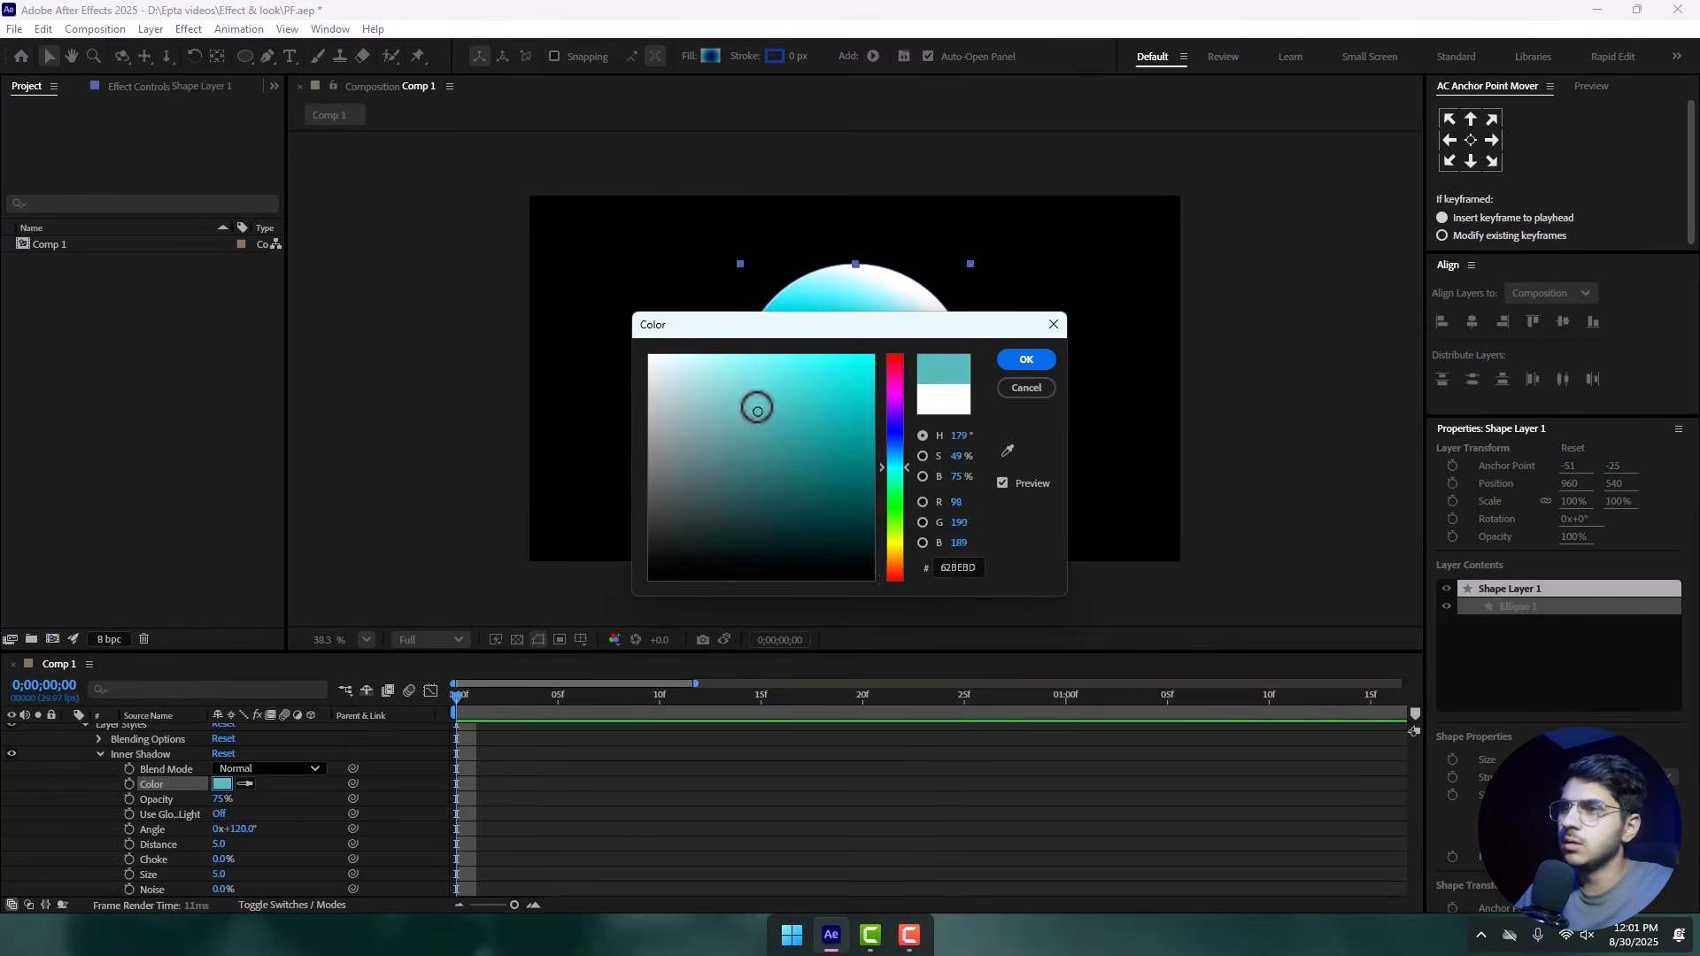
pyautogui.moveTo(755, 402); pyautogui.dragTo(694, 329)
pyautogui.click(651, 355)
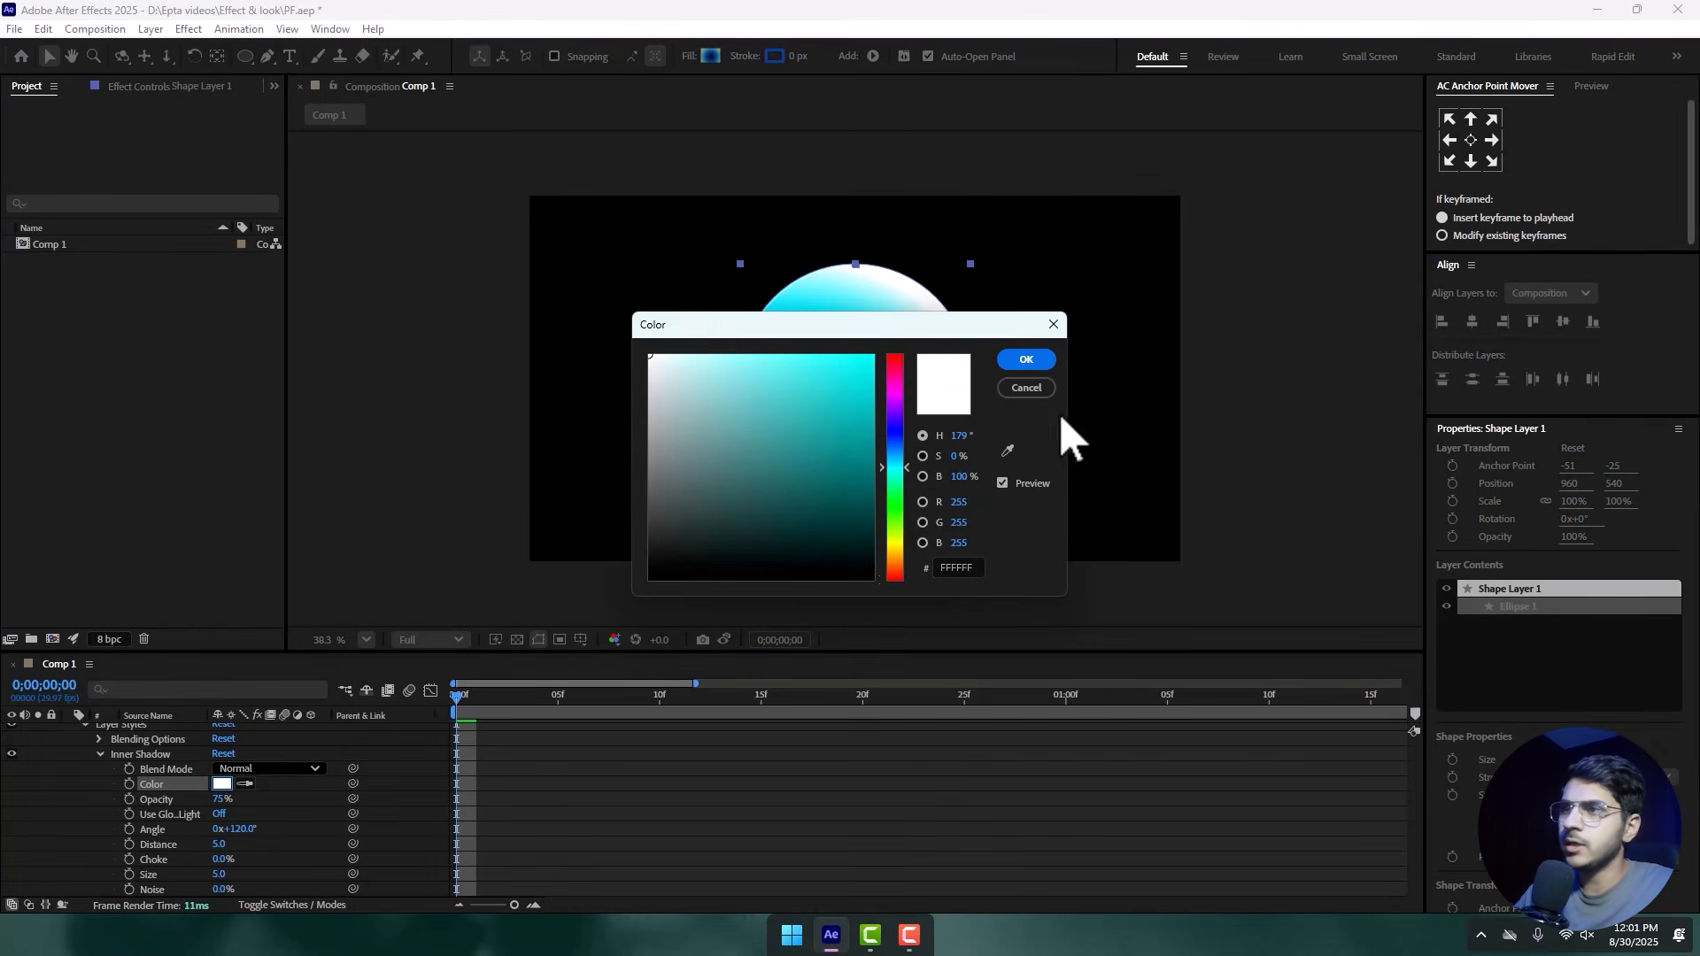
pyautogui.click(1026, 360)
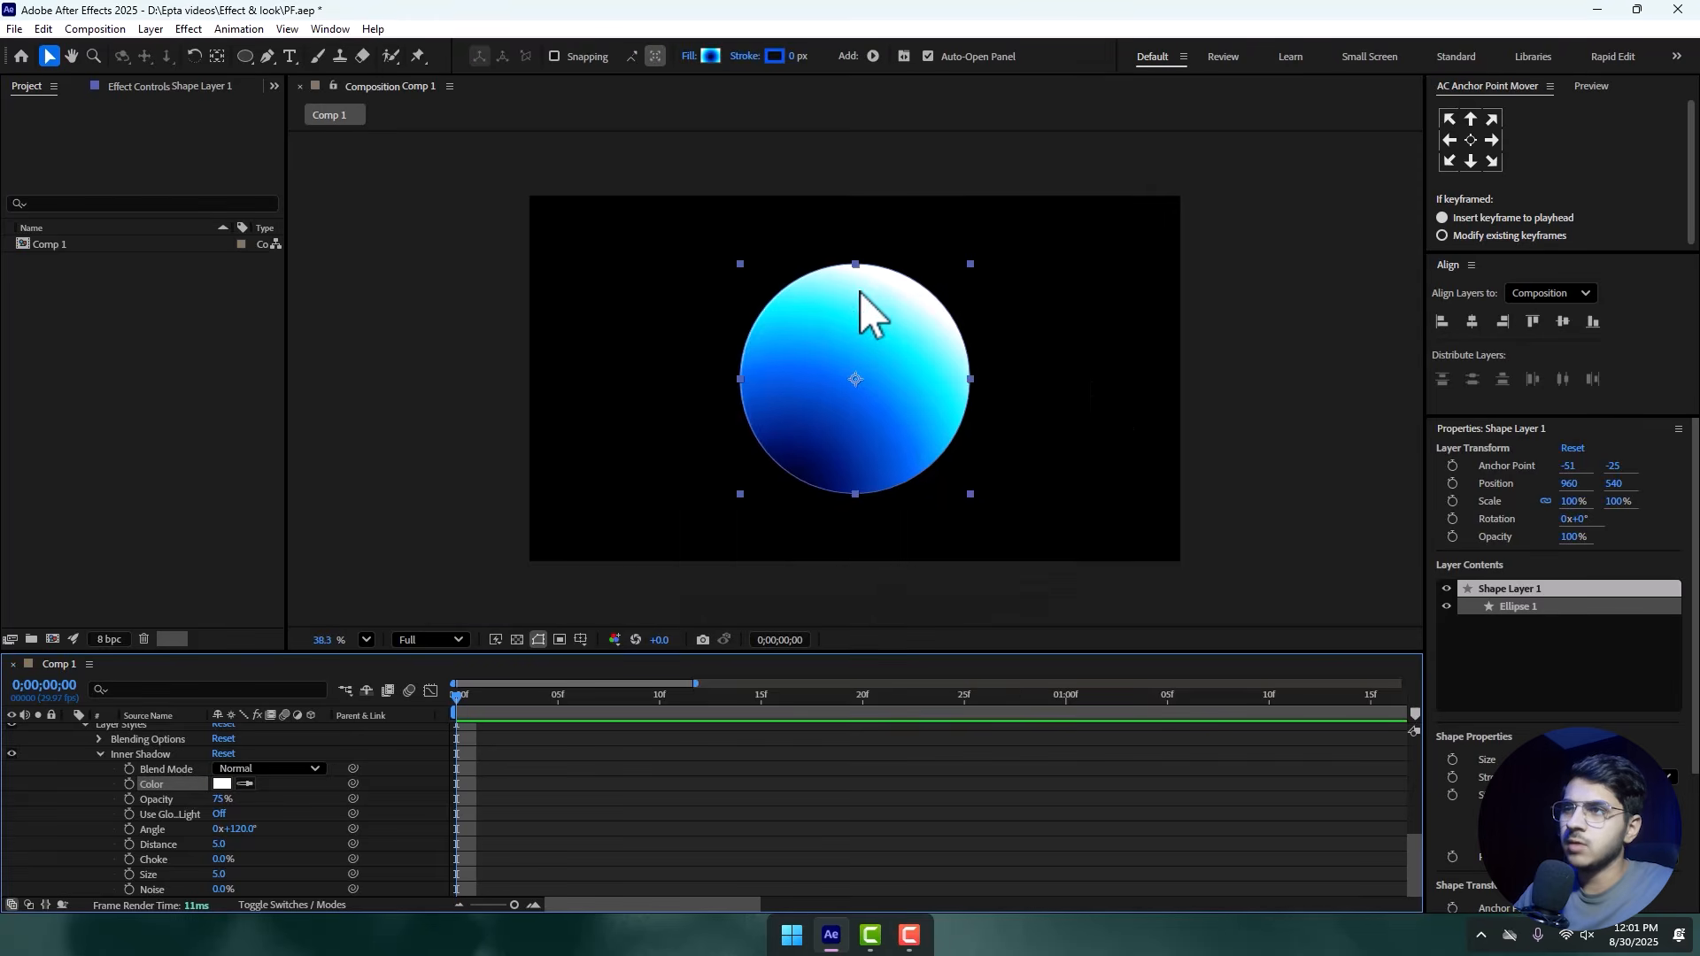
# - Set the inner shadow's opacity to 67%, distance to 25, choke to 20% and size to 40
pyautogui.scroll(1, 859, 290)
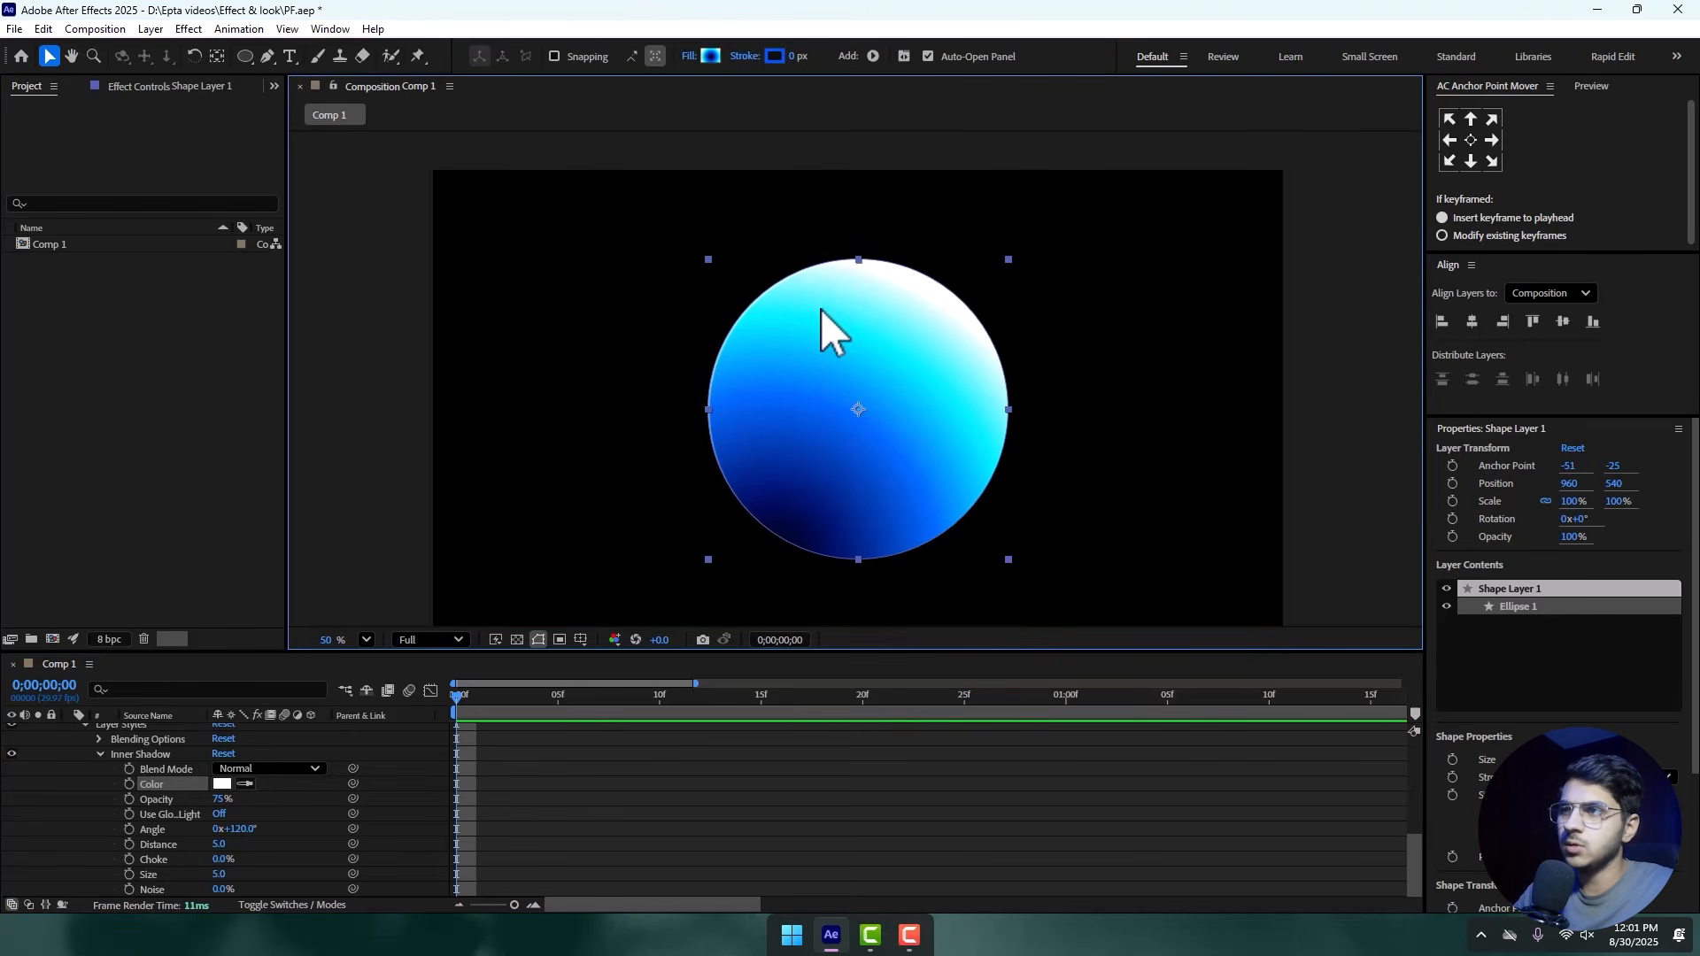
pyautogui.moveTo(219, 801); pyautogui.dragTo(462, 806)
pyautogui.press('/')
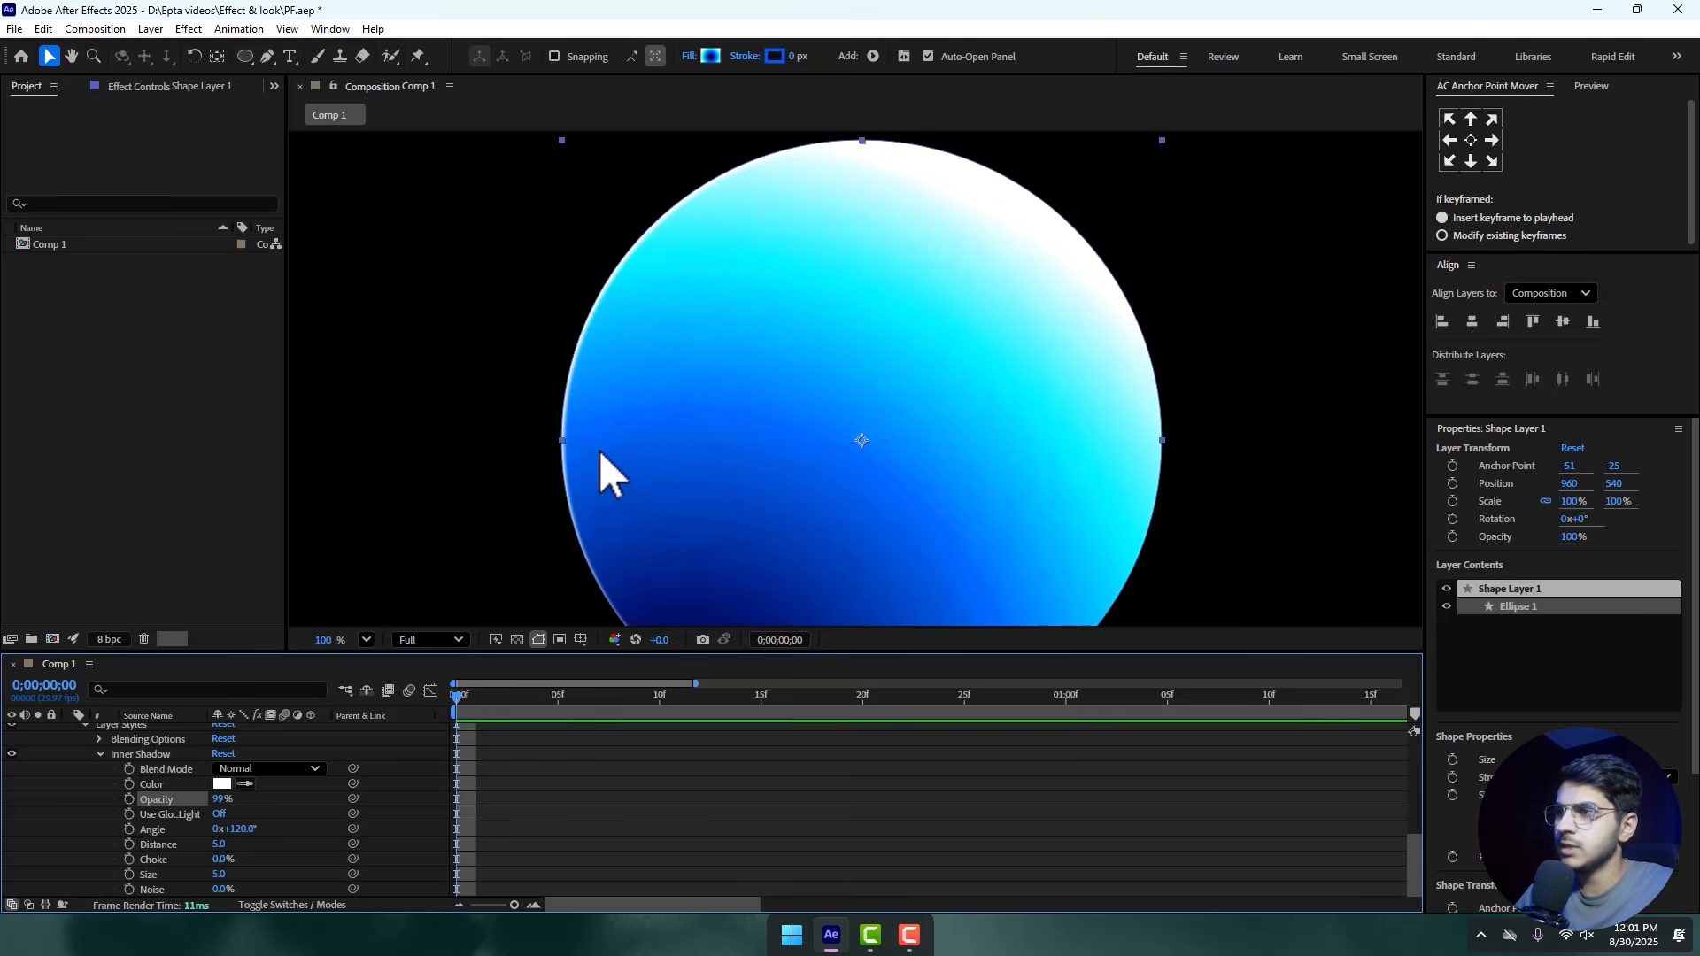
pyautogui.scroll(-1, 583, 448)
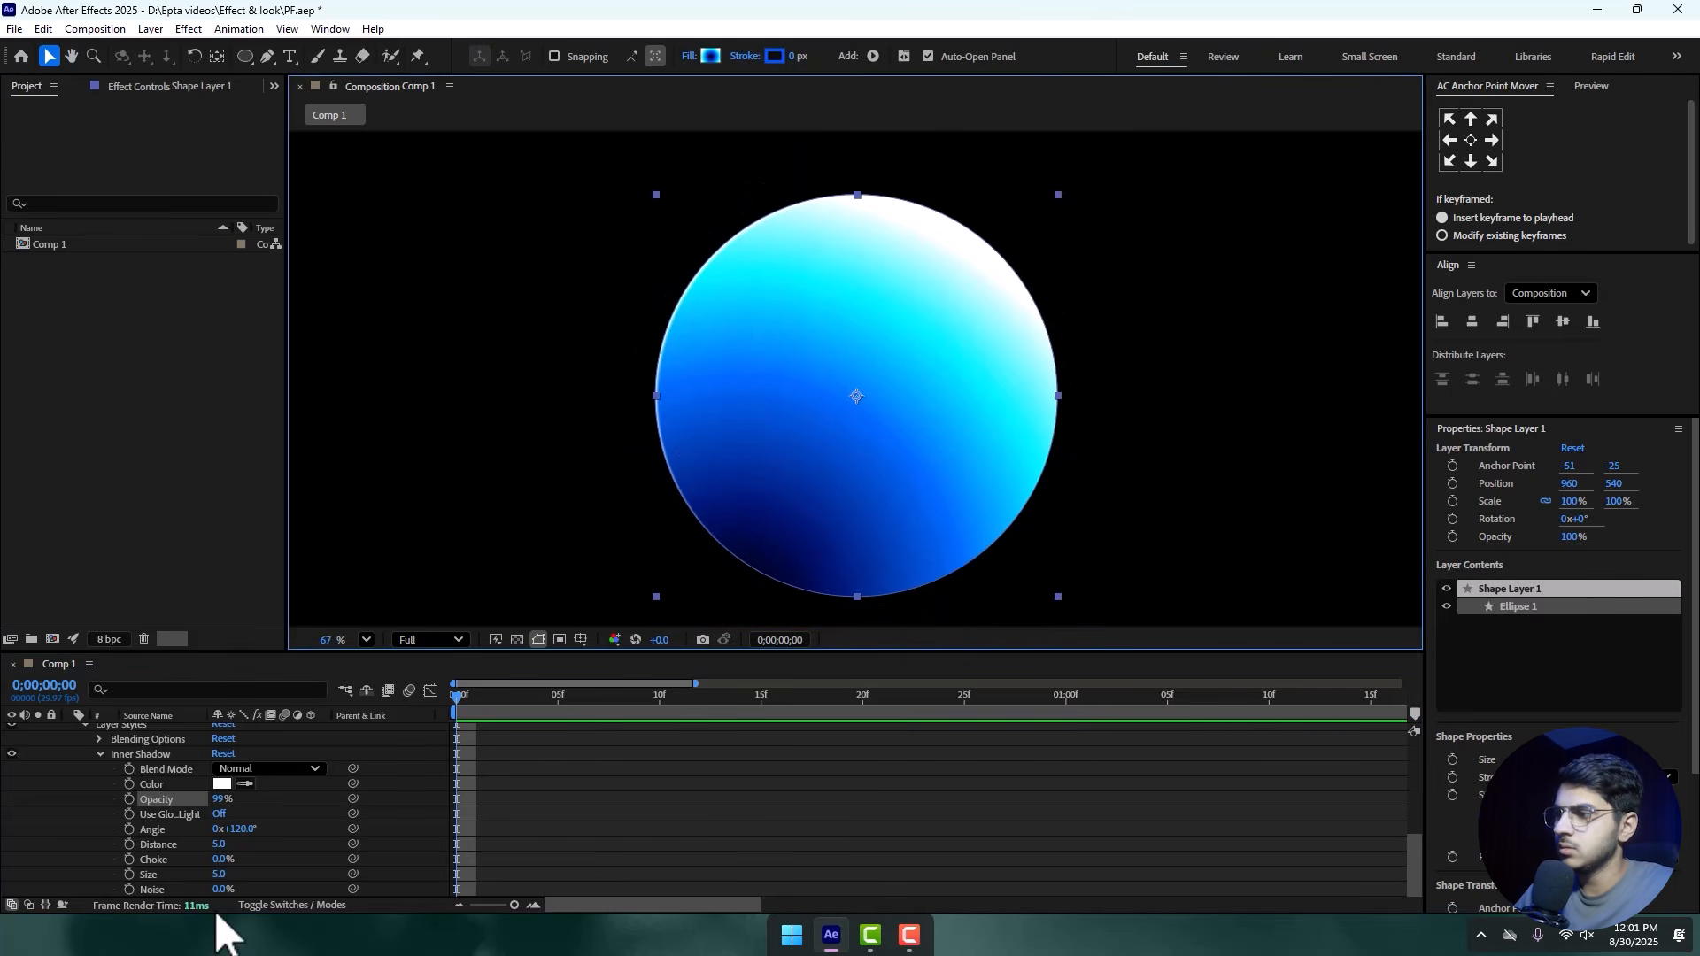
pyautogui.moveTo(219, 874)
pyautogui.mouseDown()
pyautogui.moveTo(244, 875)
pyautogui.moveTo(221, 873)
pyautogui.moveTo(228, 843)
pyautogui.moveTo(255, 840)
pyautogui.moveTo(200, 848)
pyautogui.mouseUp()
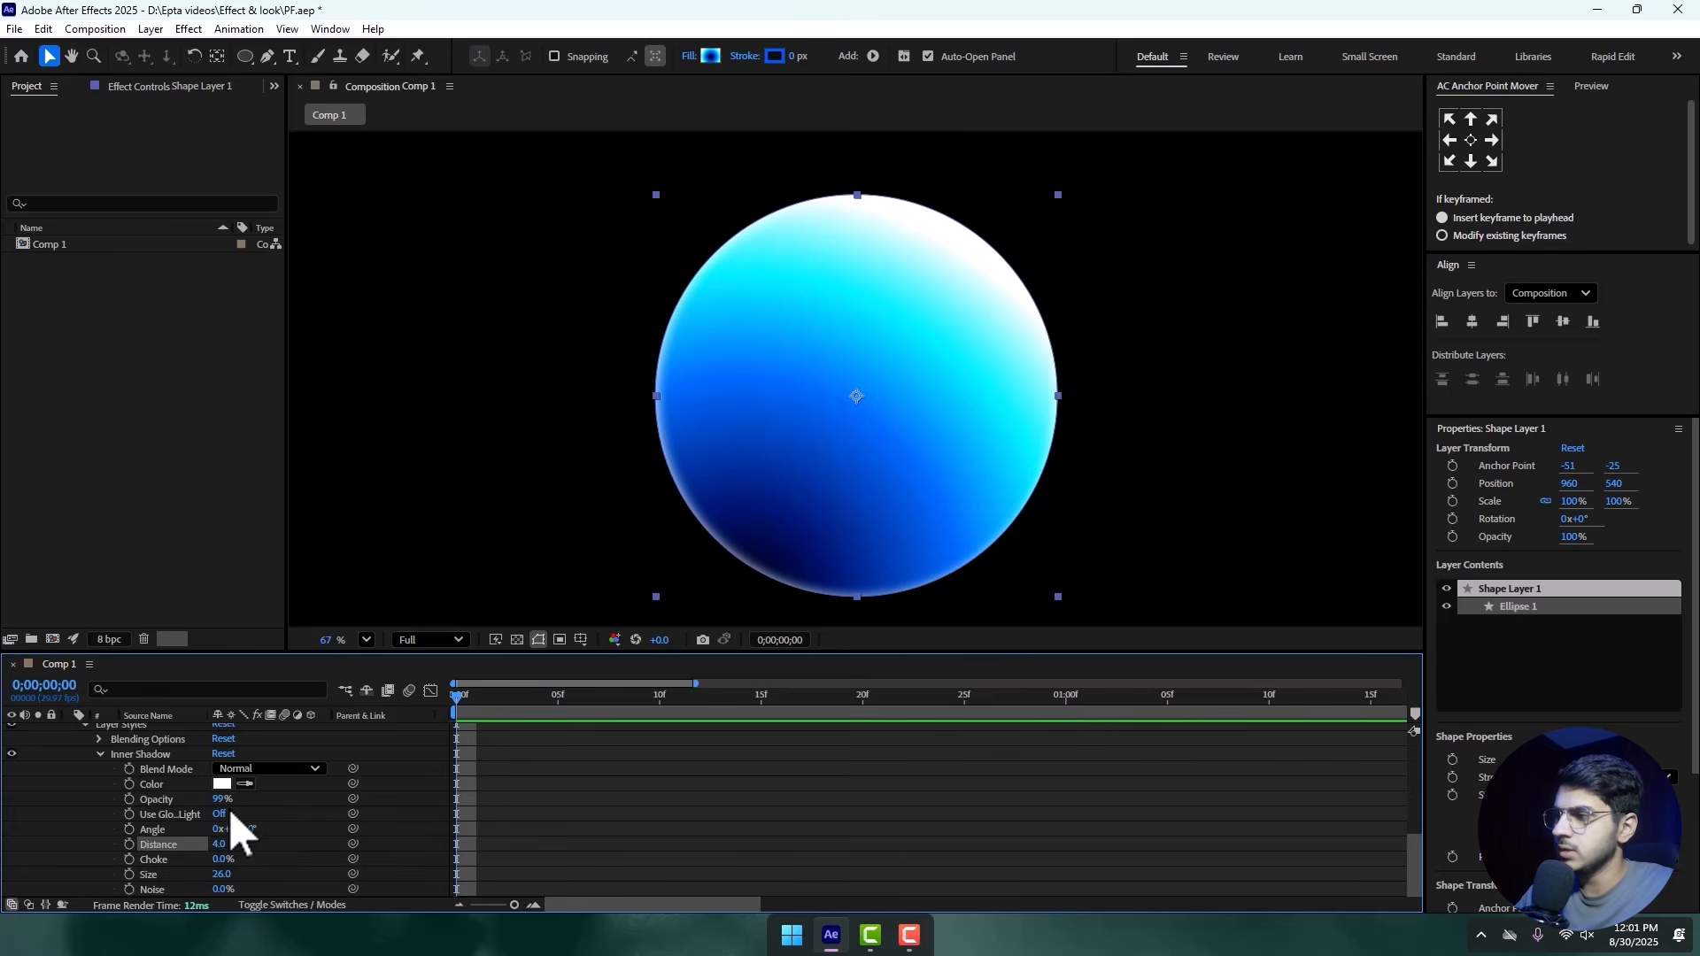
pyautogui.moveTo(221, 800)
pyautogui.mouseDown()
pyautogui.moveTo(246, 841)
pyautogui.moveTo(227, 843)
pyautogui.moveTo(235, 874)
pyautogui.moveTo(266, 853)
pyautogui.moveTo(218, 859)
pyautogui.mouseUp()
pyautogui.moveTo(226, 799); pyautogui.dragTo(199, 799)
pyautogui.scroll(-4, 741, 394)
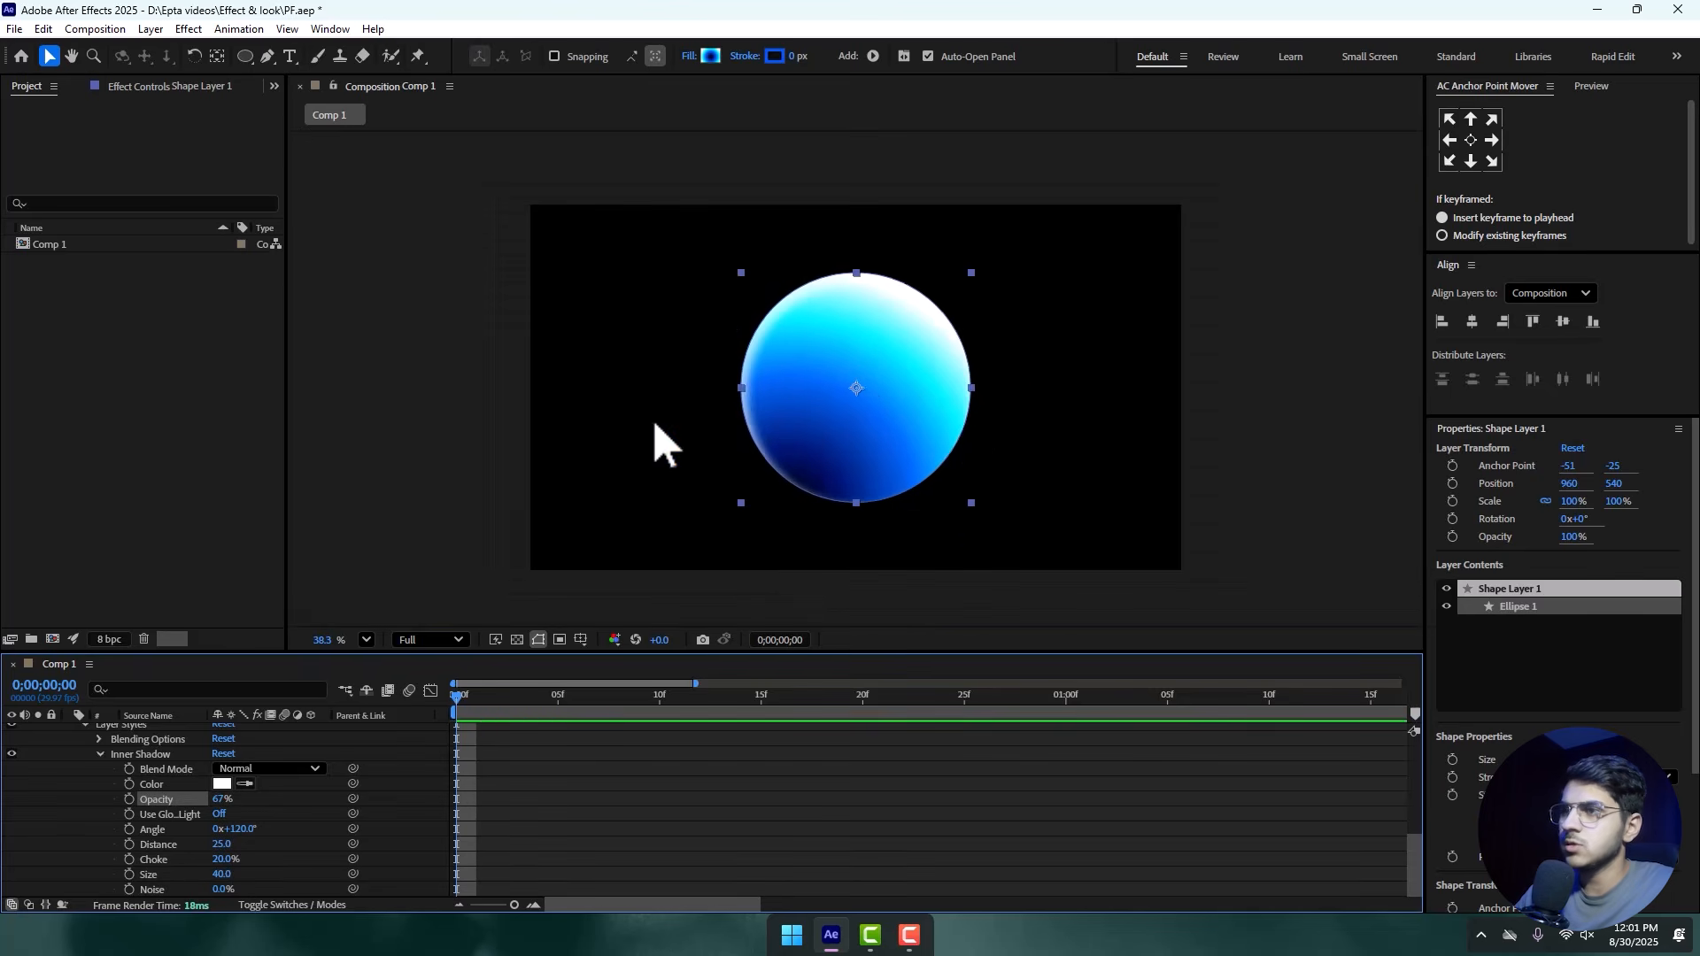
# - Compare the circle with and without its layer styles, and collapse Shape Layer 1's properties
pyautogui.click(540, 391)
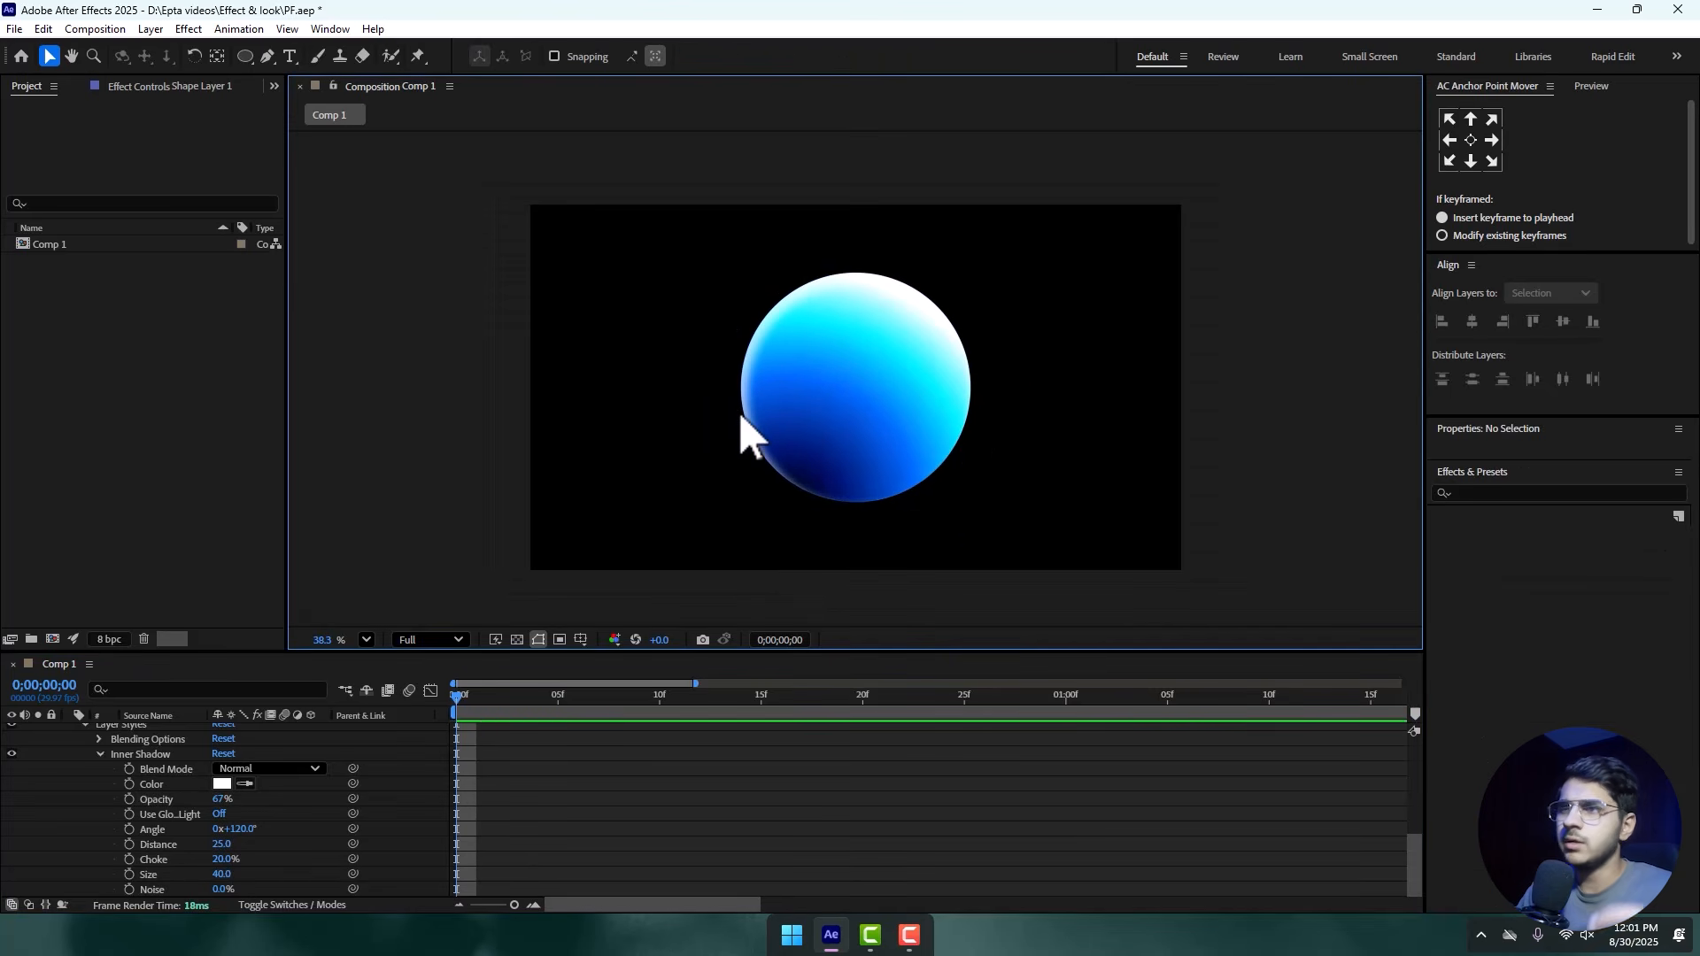
pyautogui.click(759, 456)
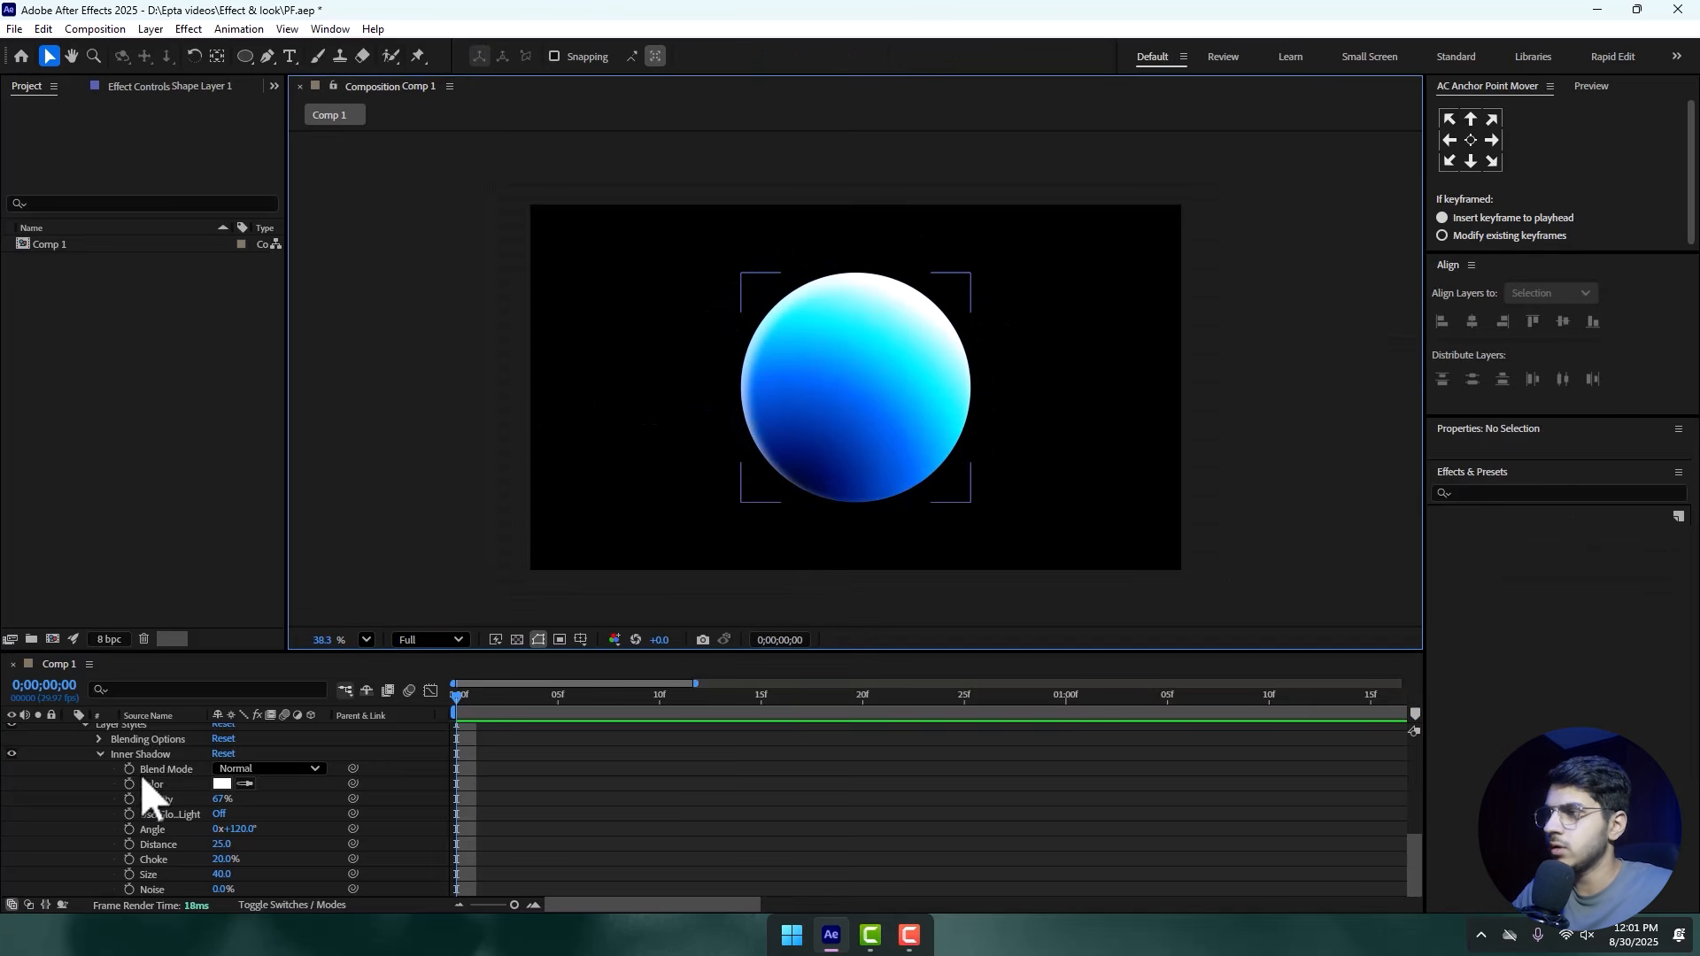
pyautogui.scroll(5, 97, 753)
pyautogui.scroll(-10, 75, 779)
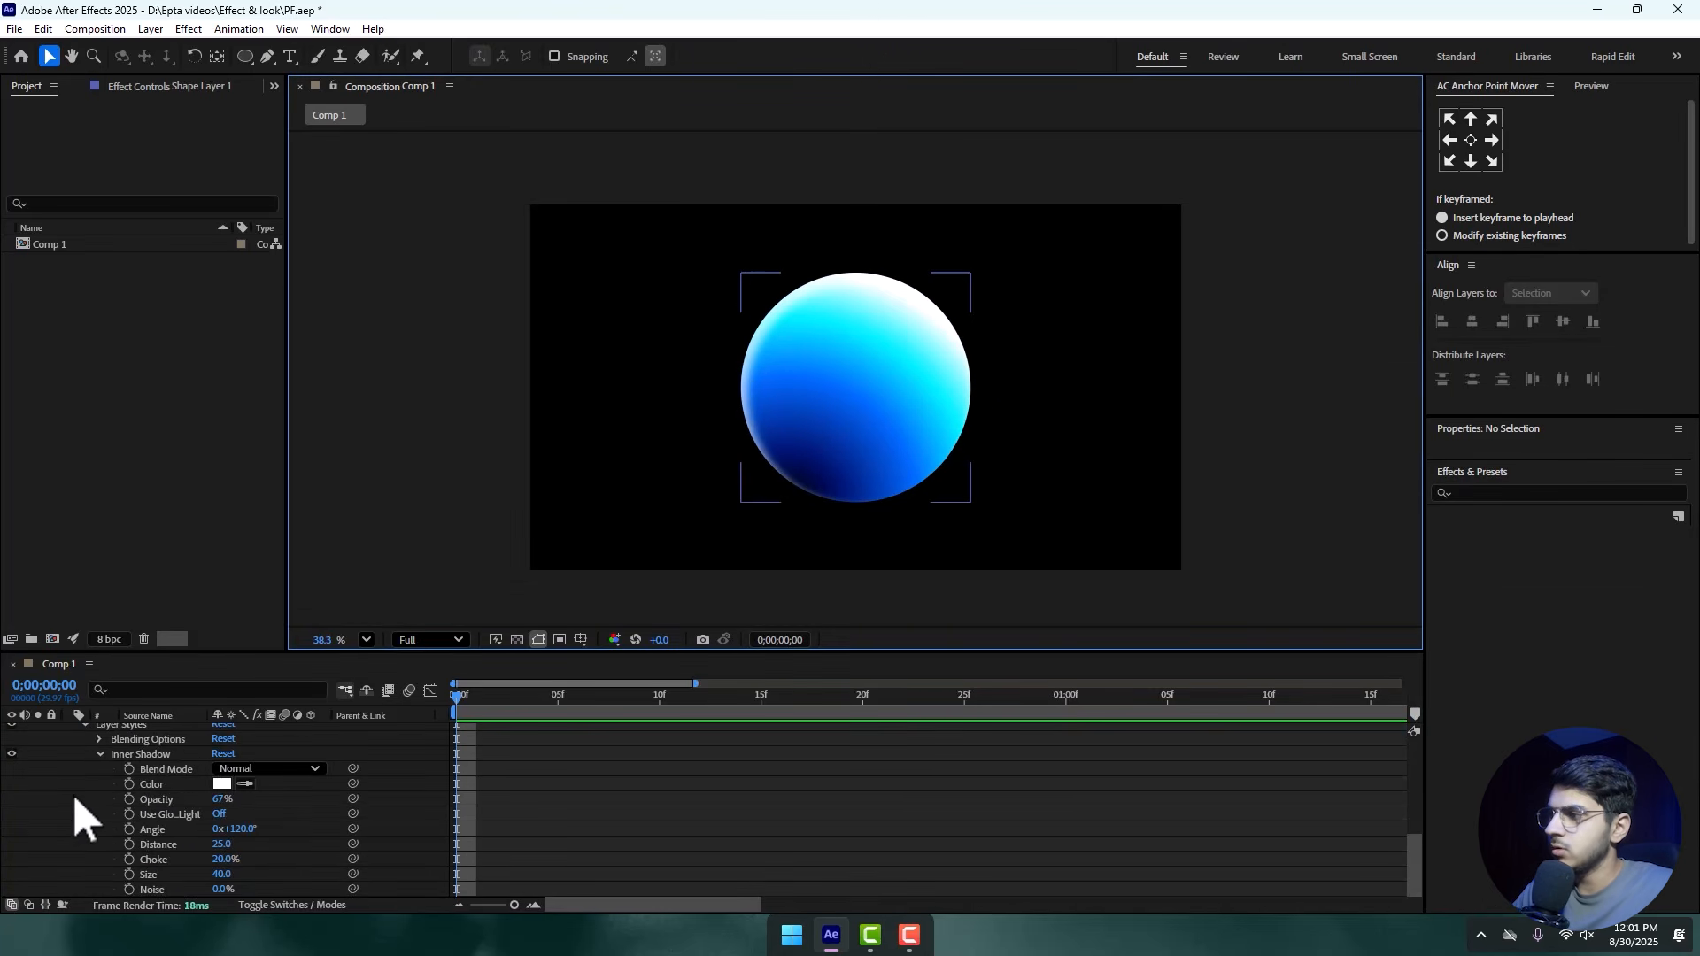
pyautogui.click(98, 755)
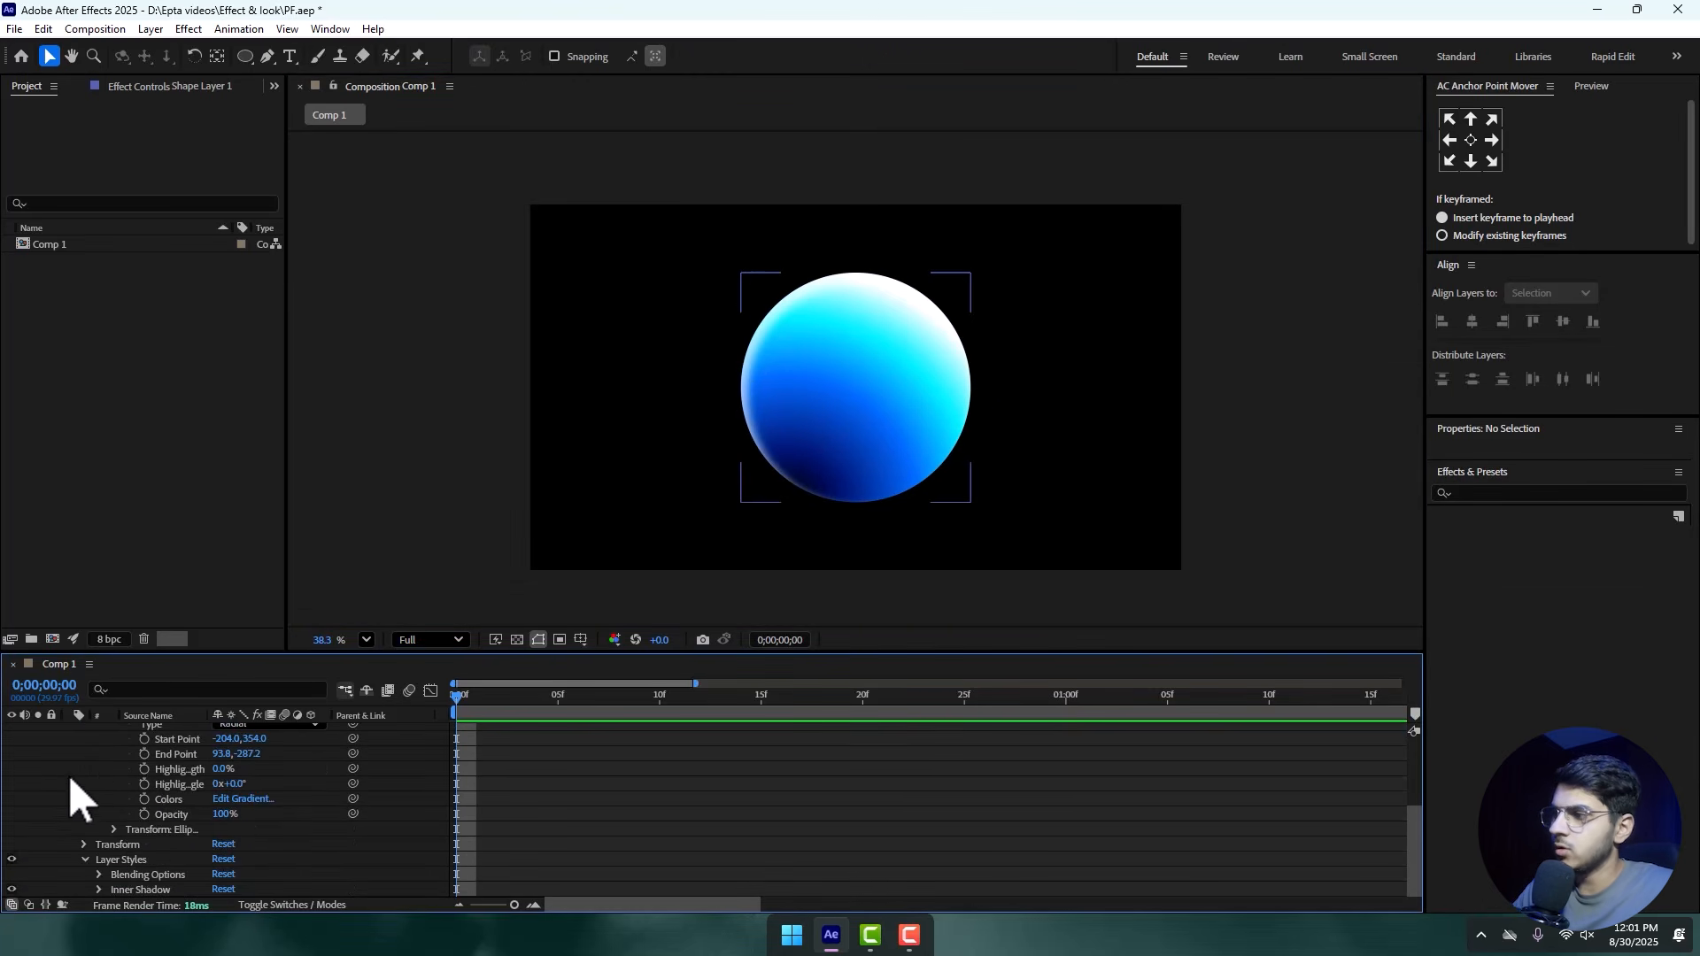
pyautogui.click(12, 859)
pyautogui.click(12, 859)
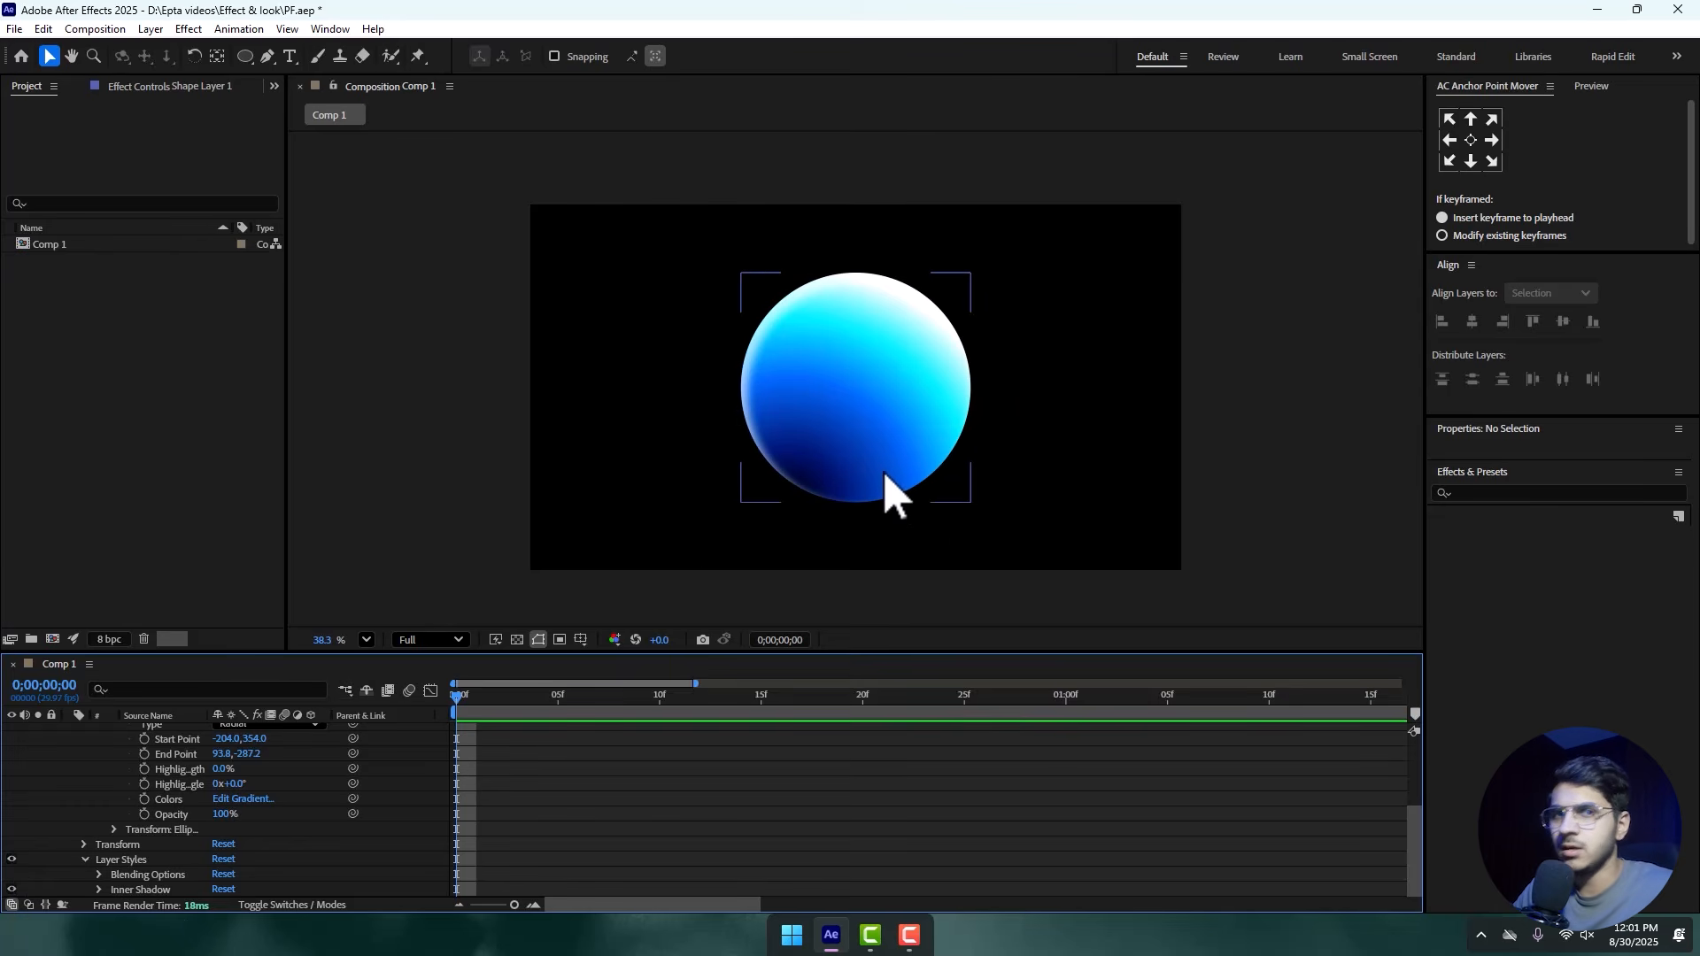
pyautogui.scroll(5, 177, 755)
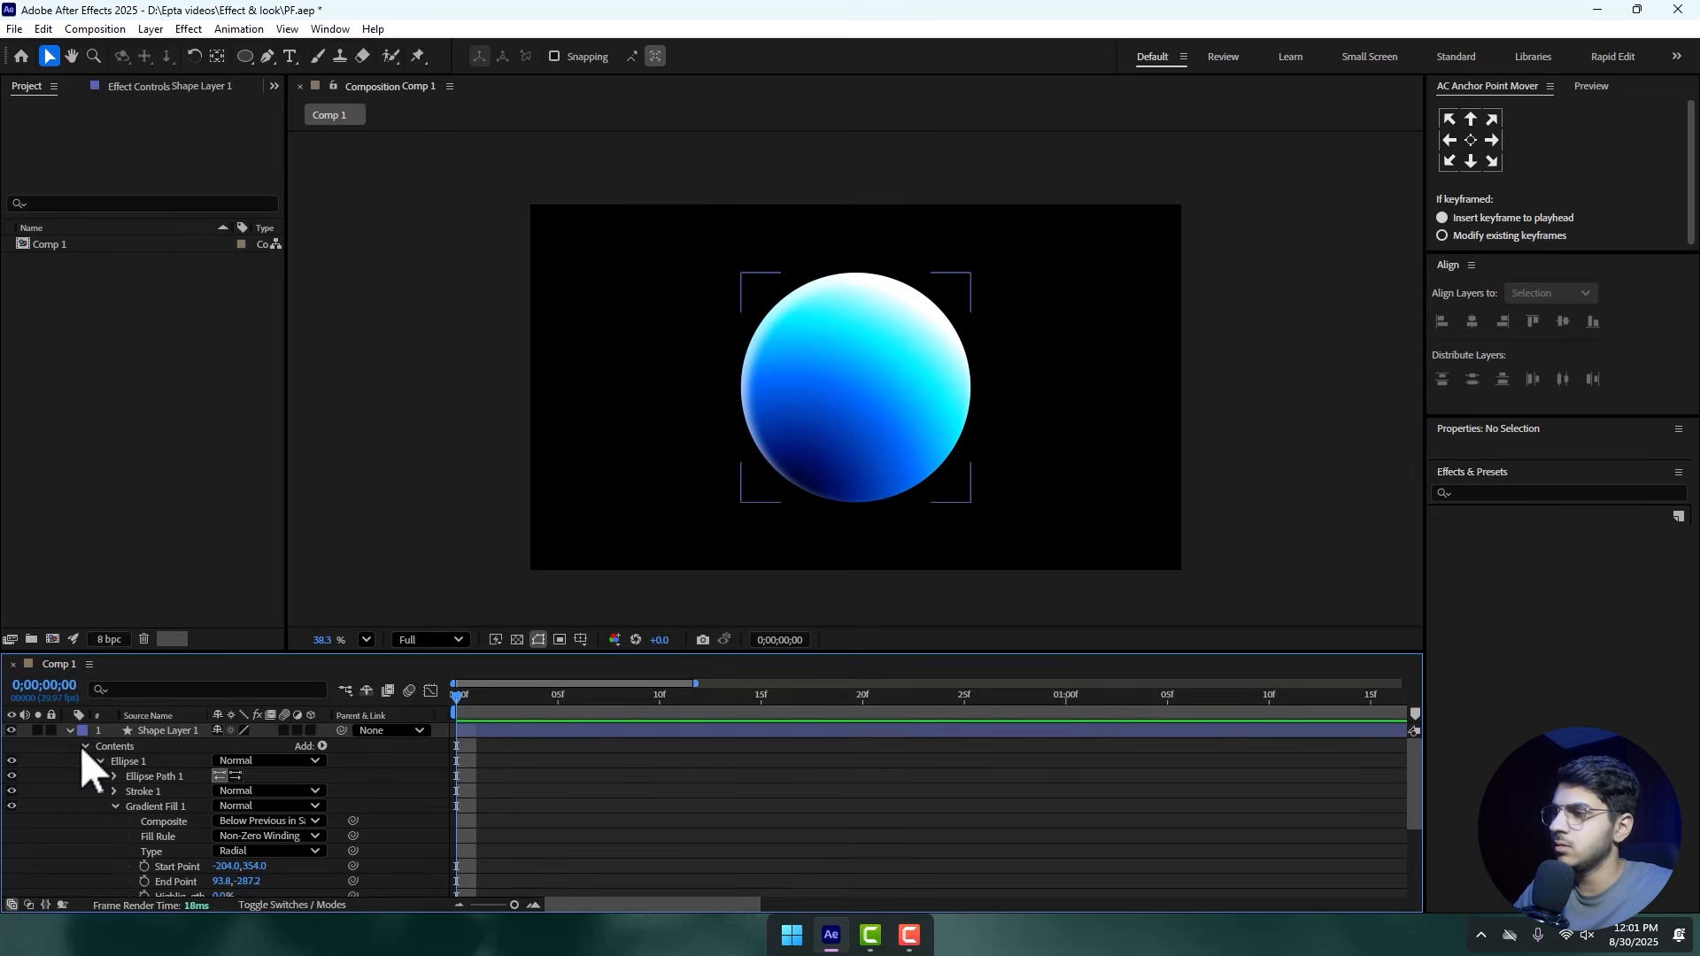
pyautogui.click(69, 731)
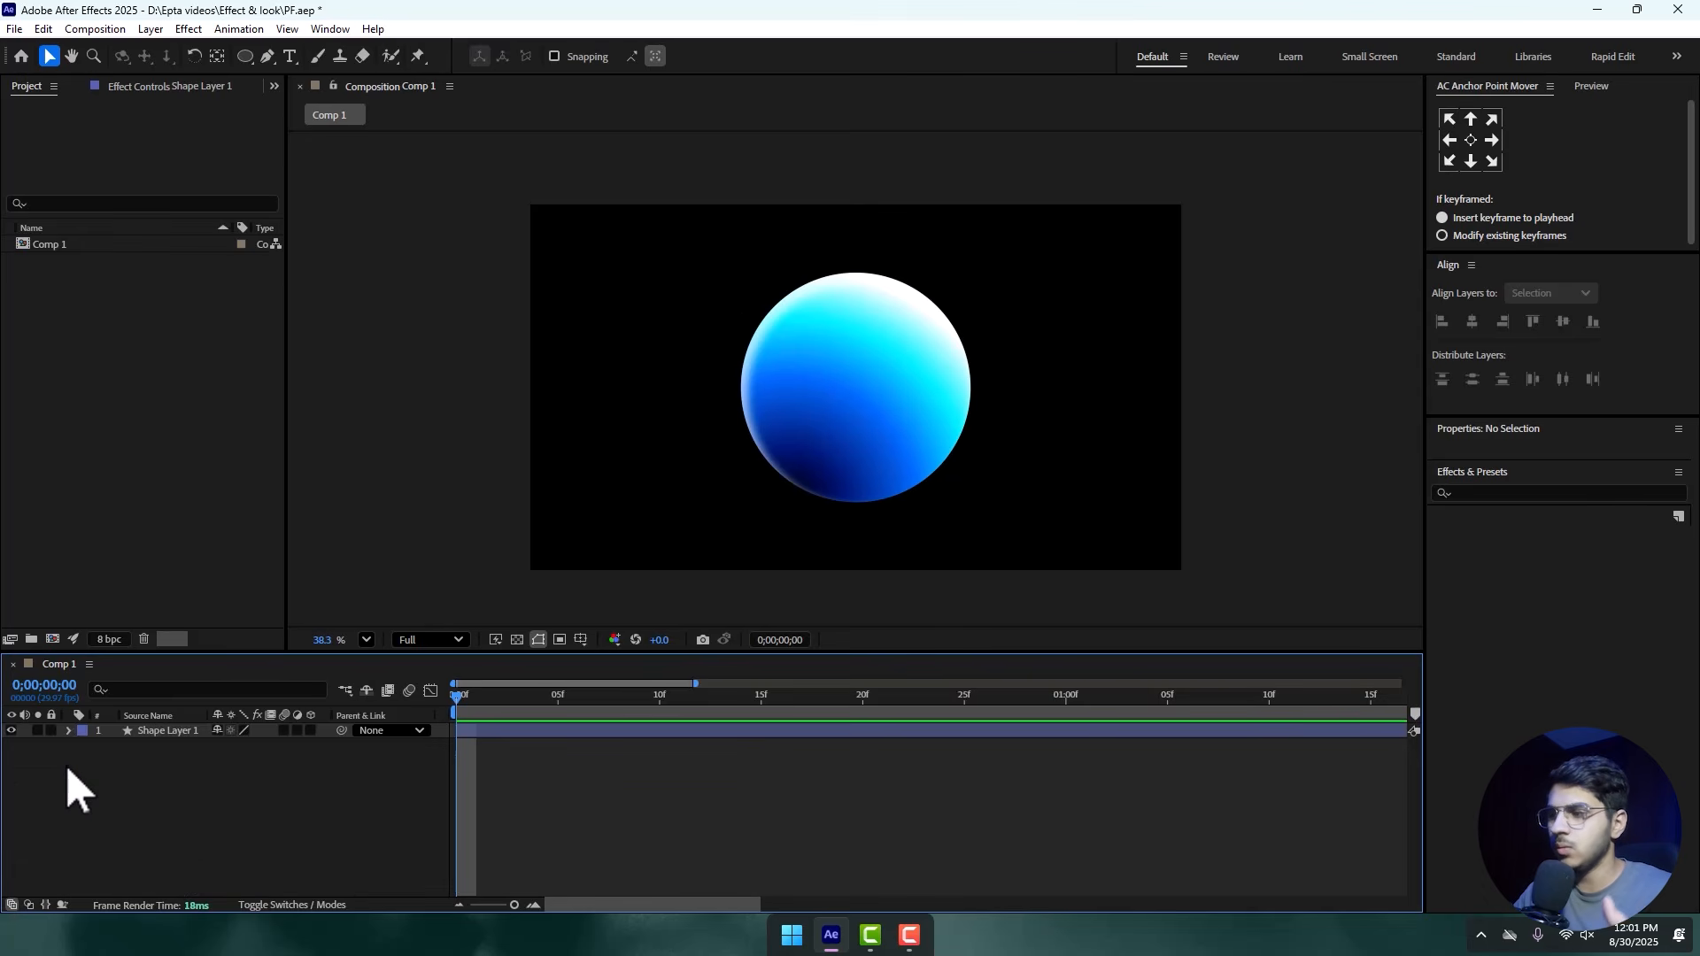
# - Search the effects for "tri" and apply Tritone to Shape Layer 1
pyautogui.click(124, 732)
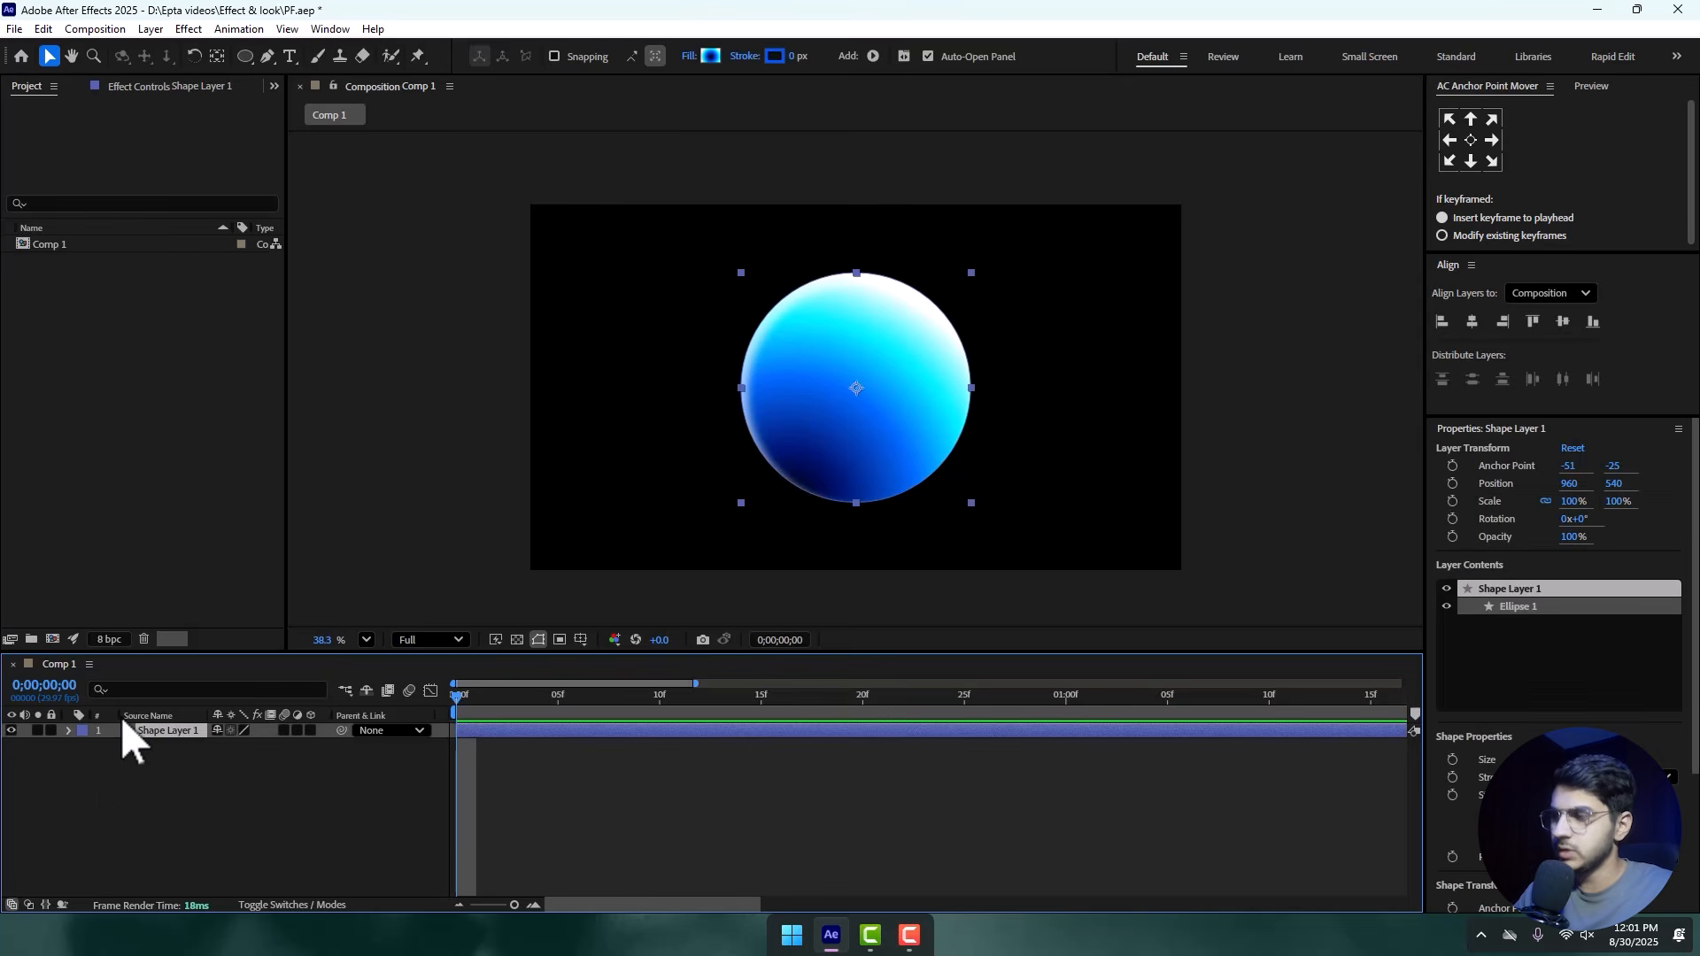
pyautogui.hotkey('ctrl', 'space')
pyautogui.write('tri')
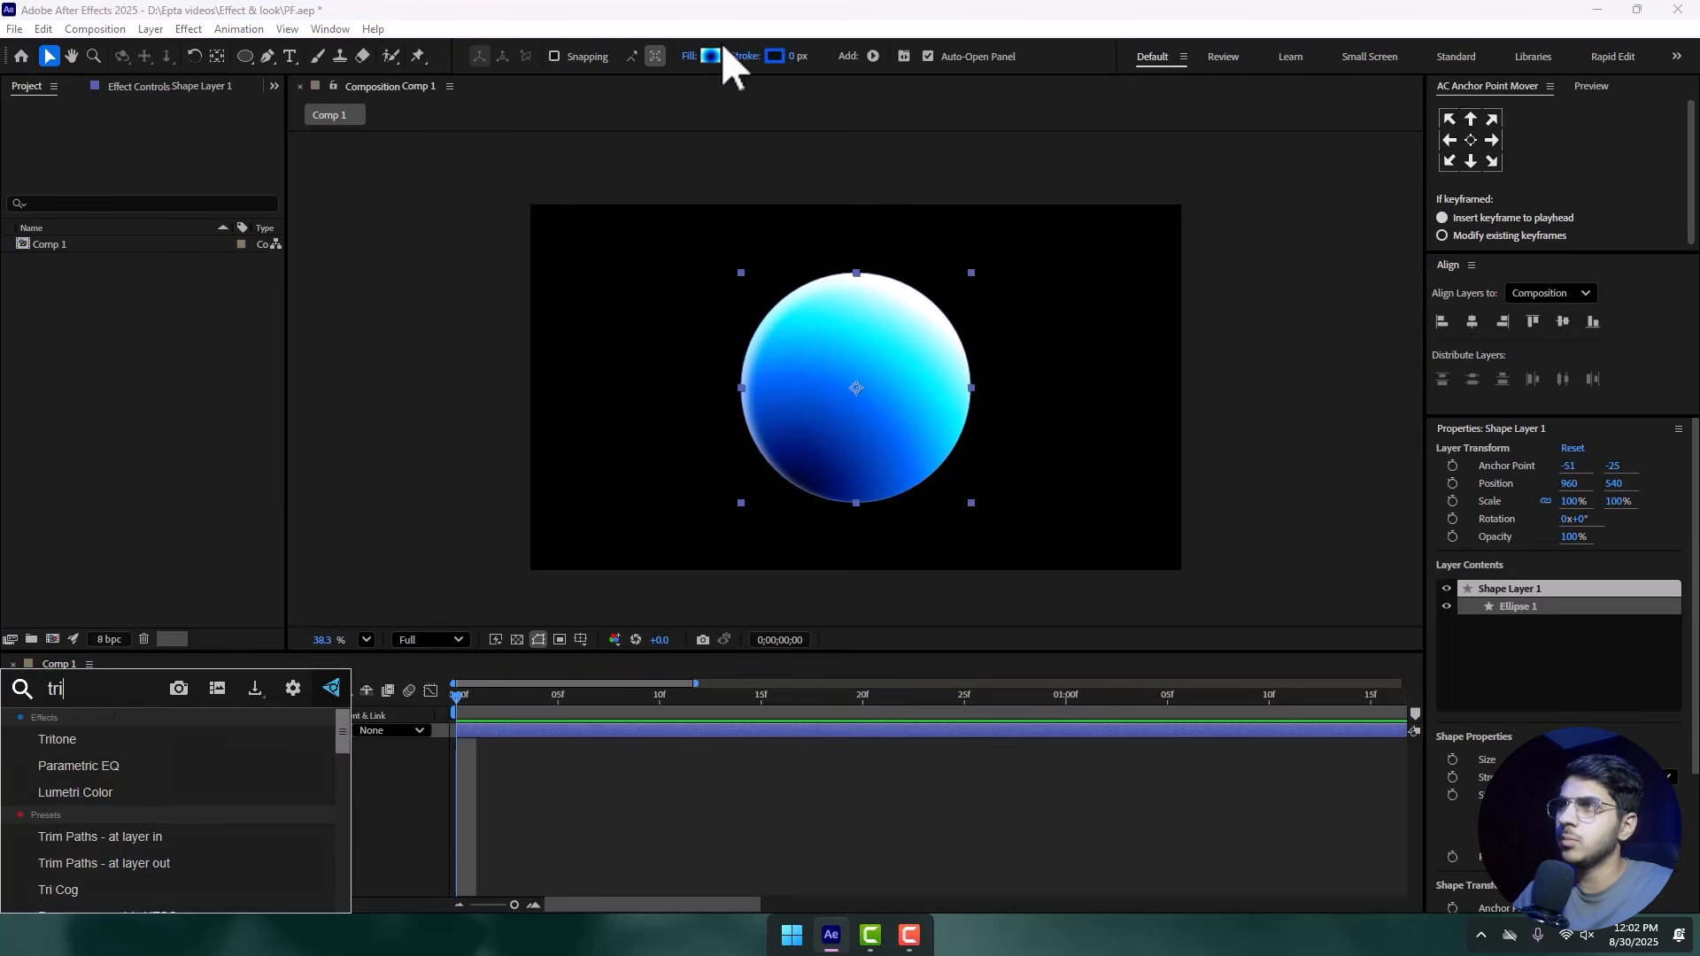
pyautogui.click(101, 744)
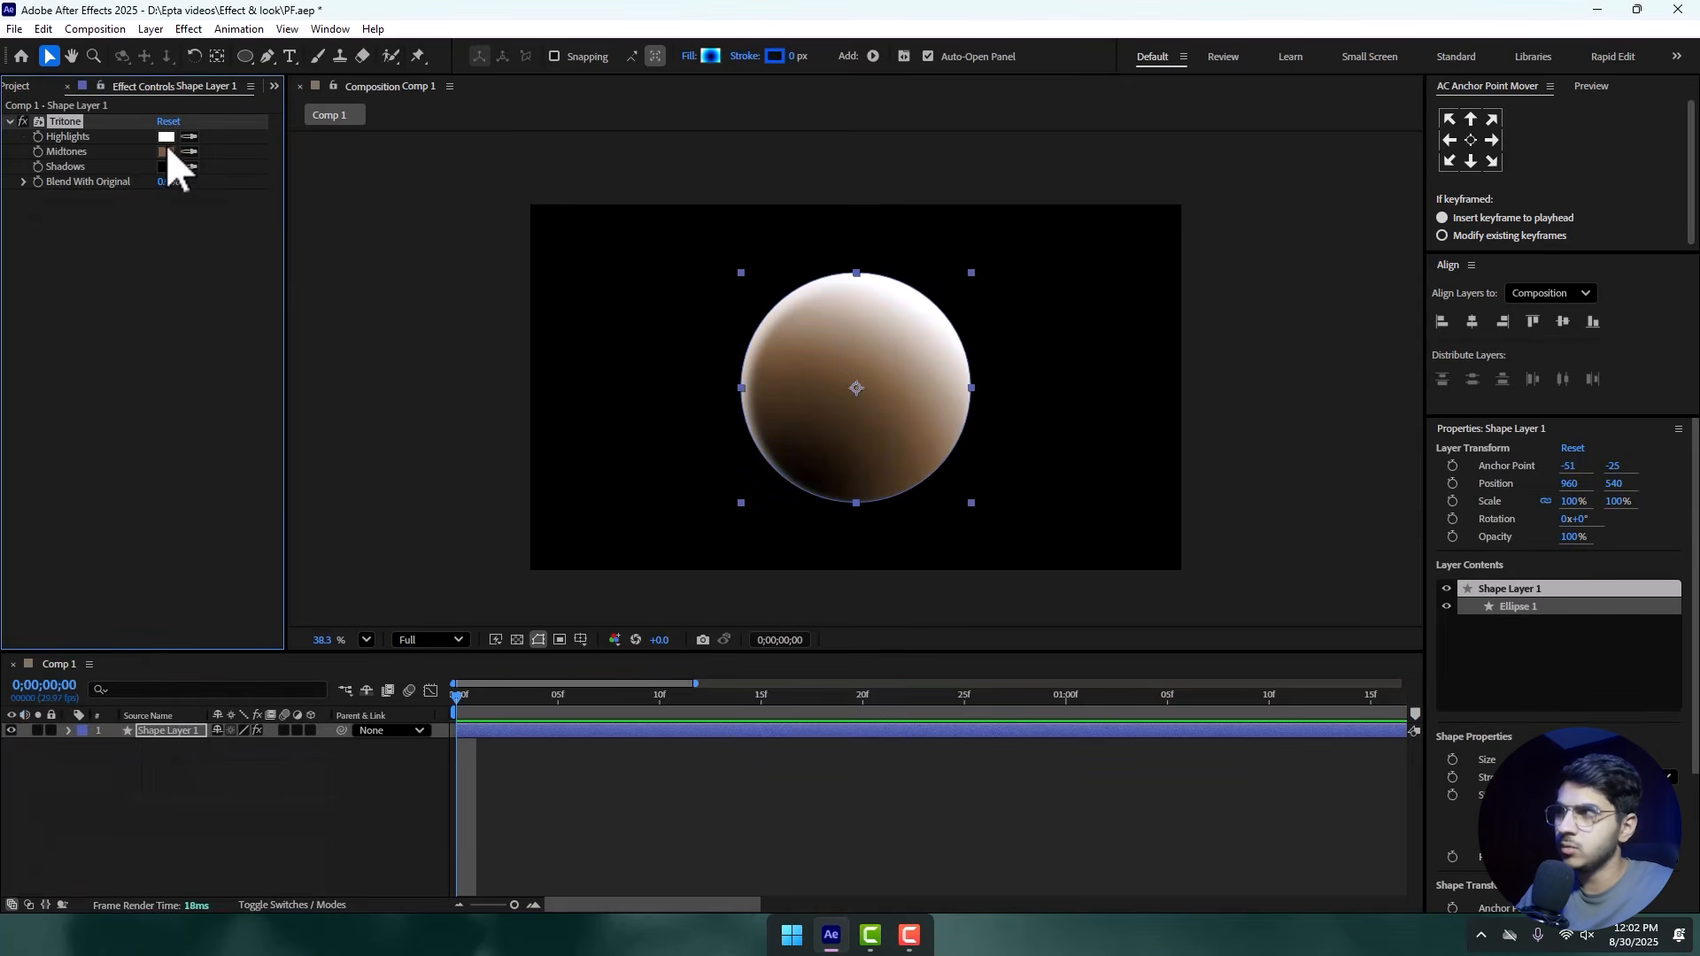
# - Preview bright green, cyan and dark green as Tritone midtones without keeping them, and remove the effect from the circle
pyautogui.click(164, 152)
pyautogui.moveTo(916, 328); pyautogui.dragTo(1257, 478)
pyautogui.click(1242, 673)
pyautogui.moveTo(1160, 645); pyautogui.dragTo(1236, 508)
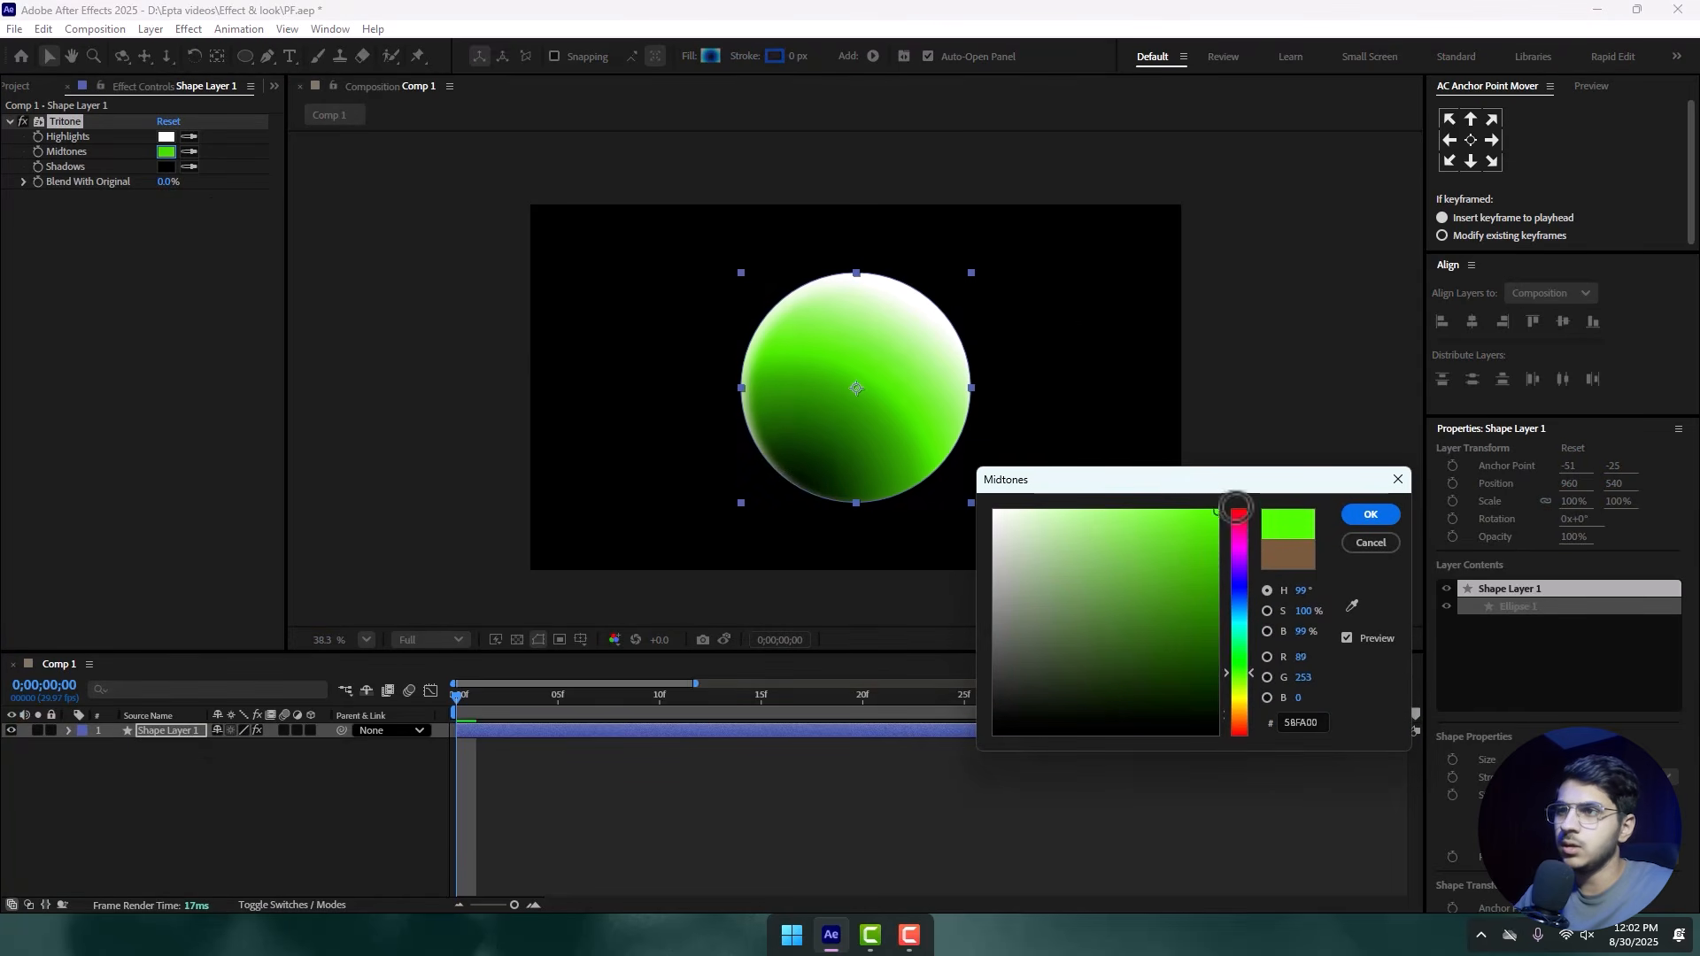
pyautogui.click(1240, 618)
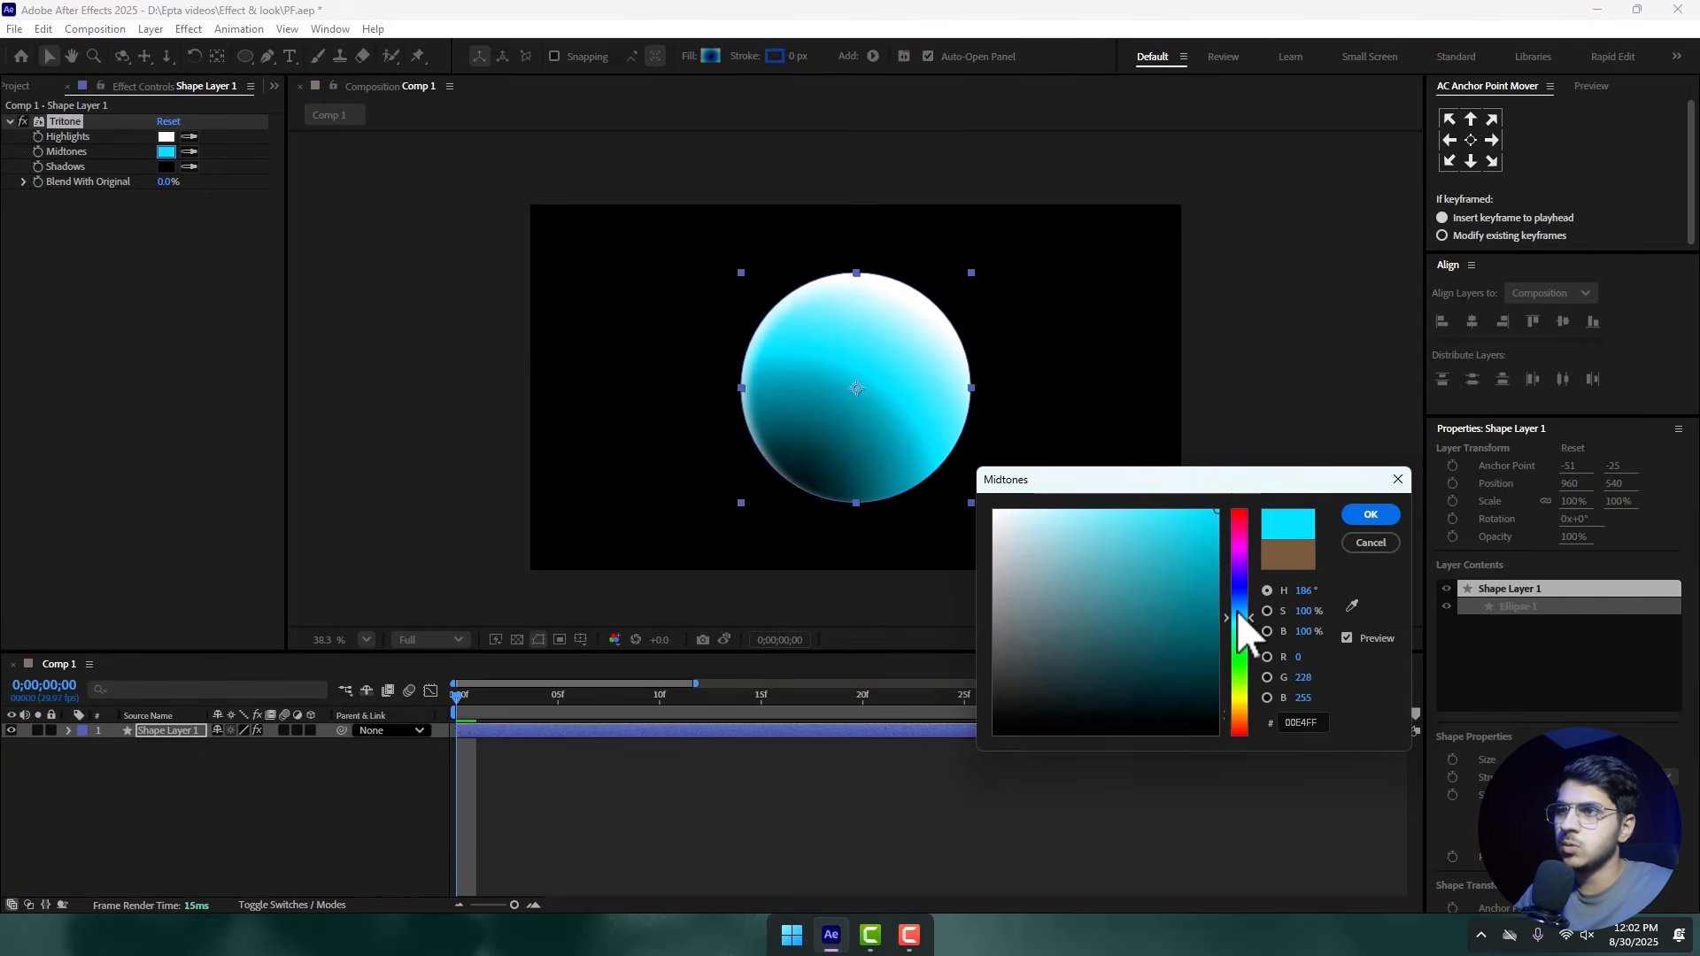
pyautogui.moveTo(1239, 618); pyautogui.dragTo(1292, 512)
pyautogui.click(1240, 671)
pyautogui.click(1215, 643)
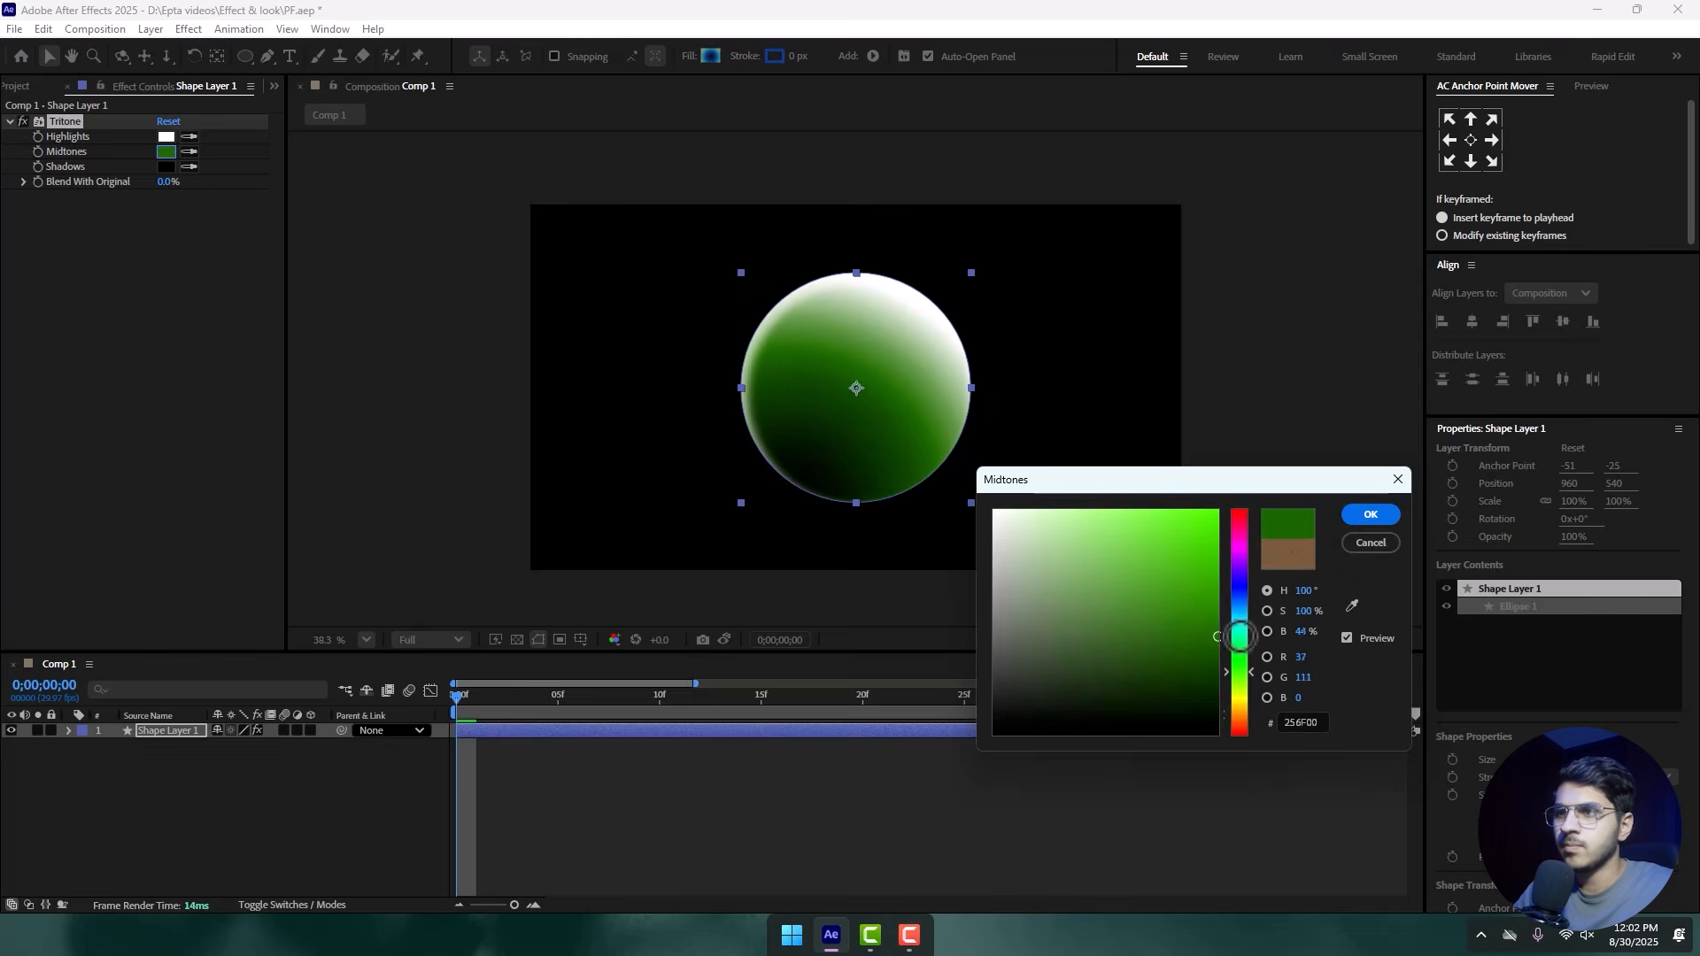
pyautogui.click(1369, 543)
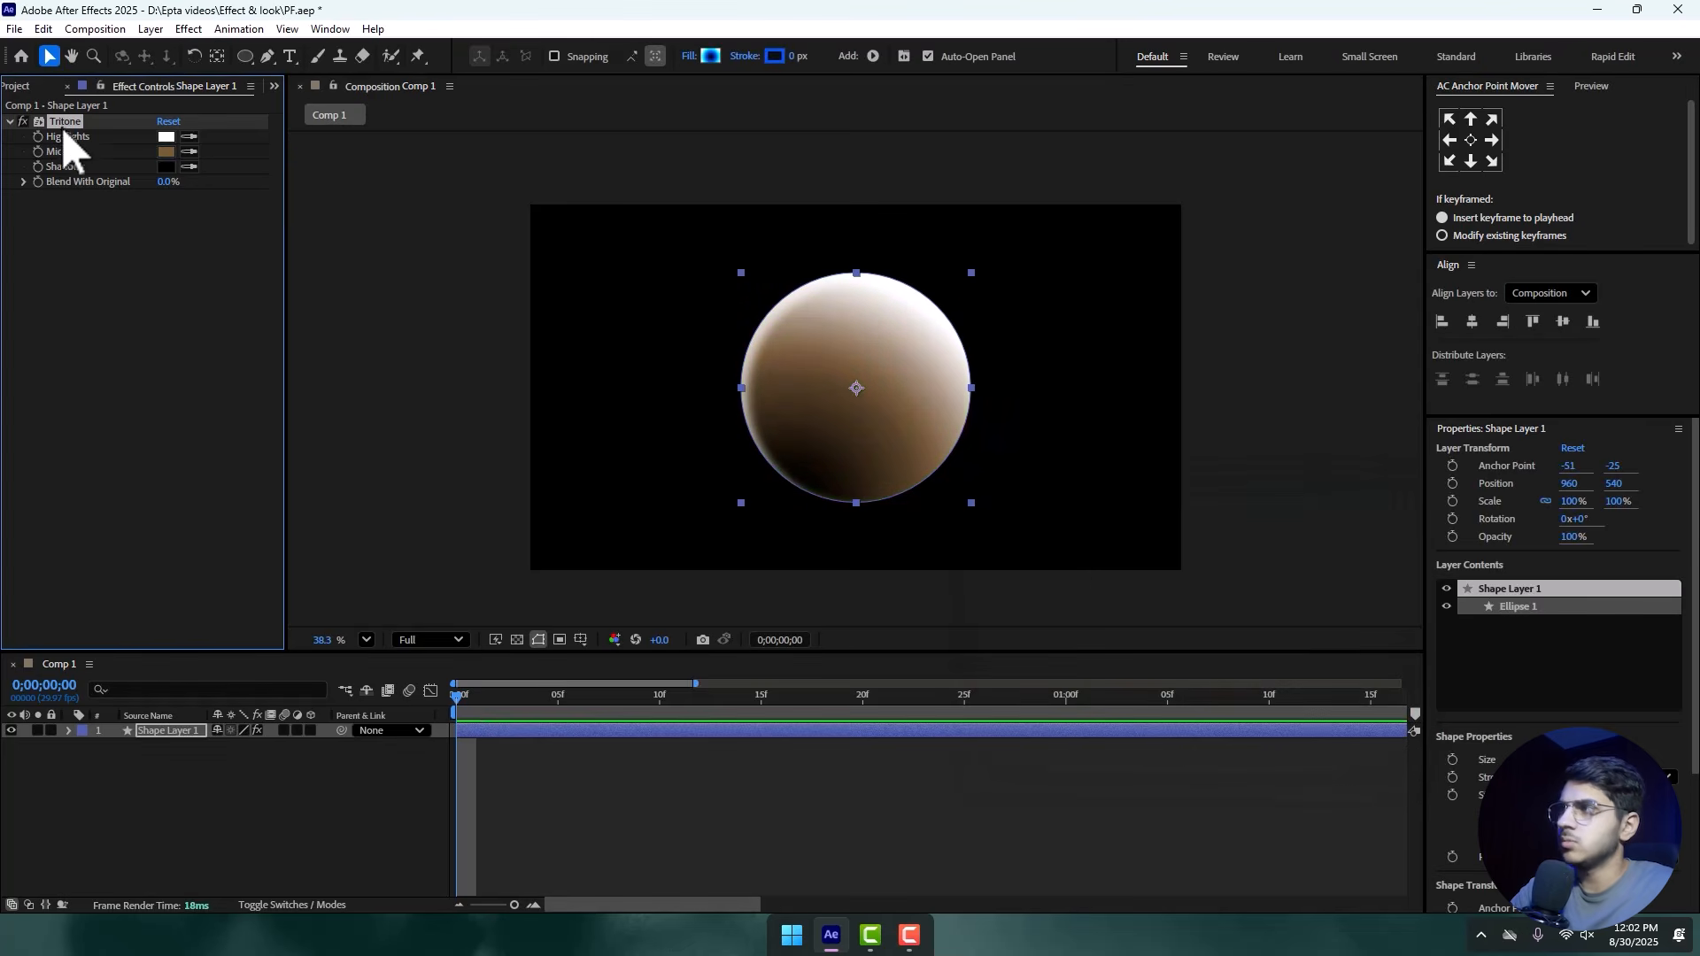
pyautogui.press('Delete')
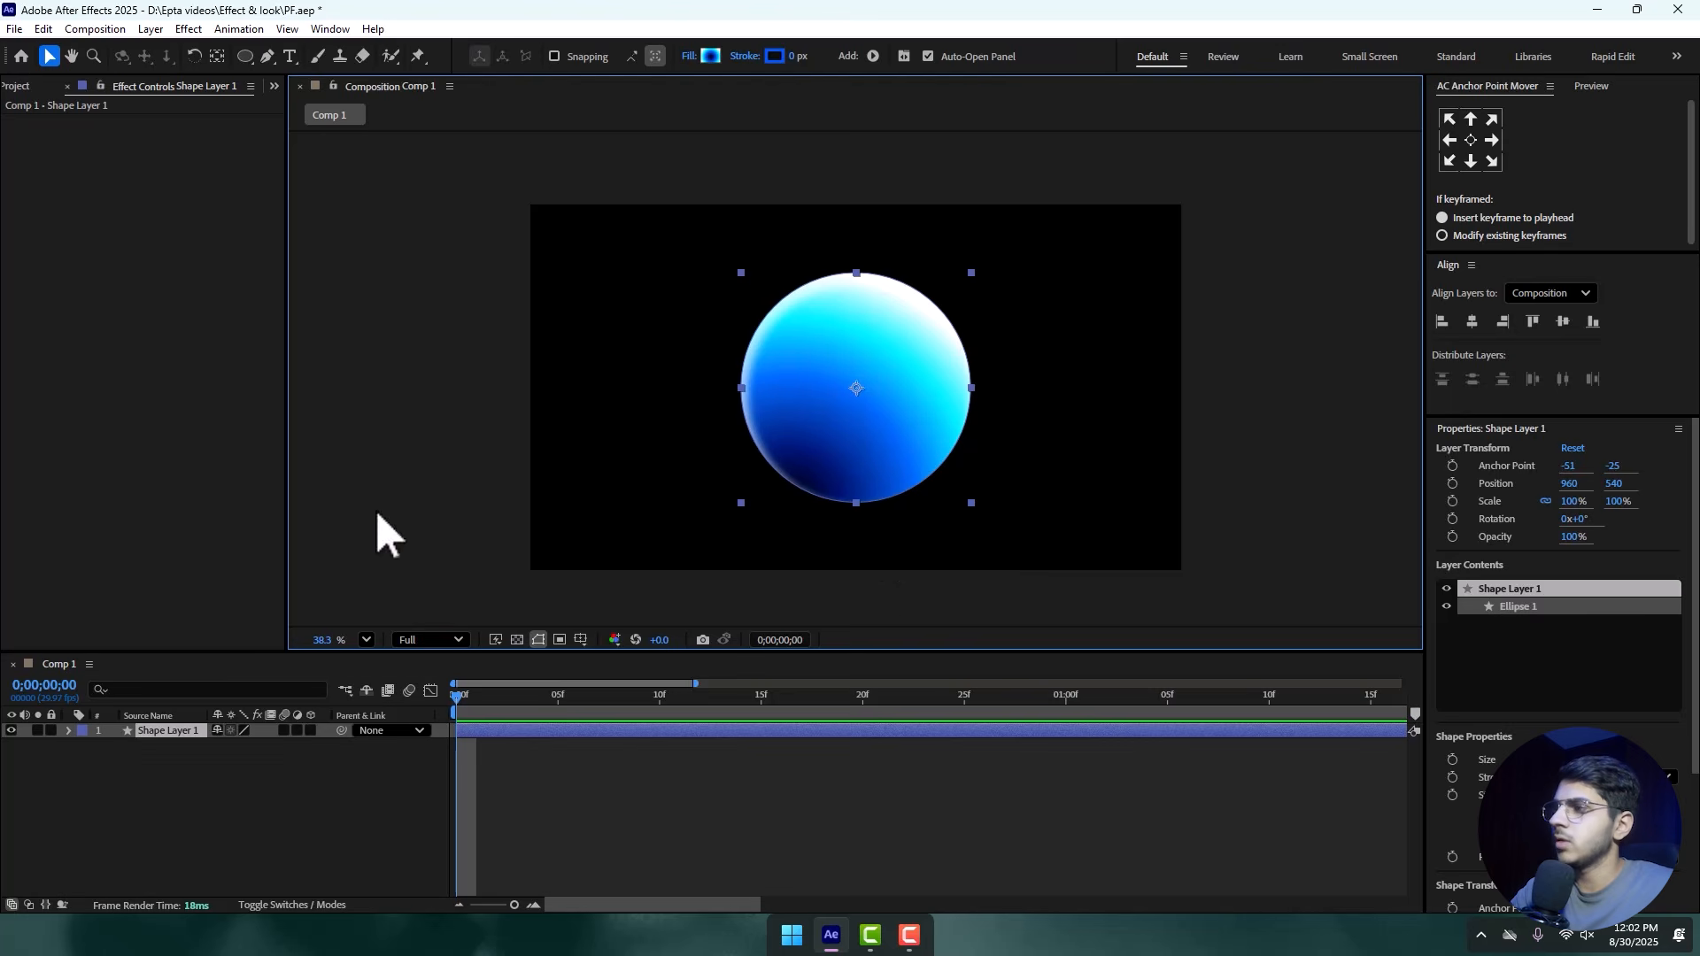
# - Rename the composition Comp 1 as Basic Gradient
pyautogui.click(30, 86)
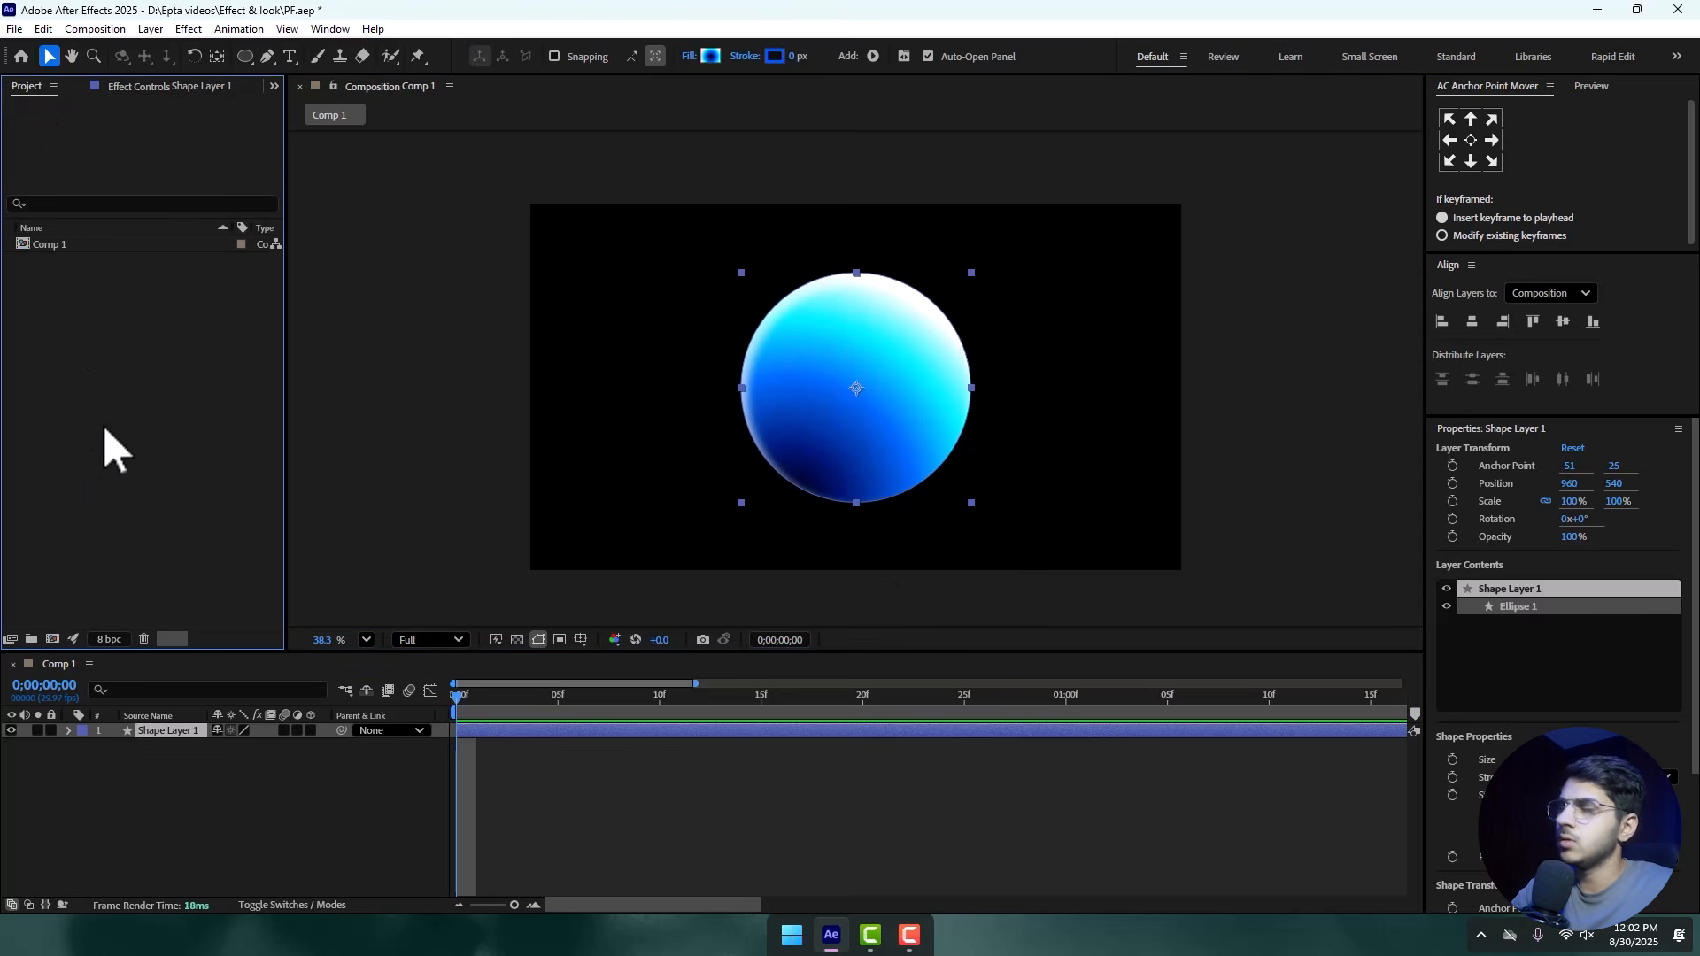
pyautogui.click(197, 820)
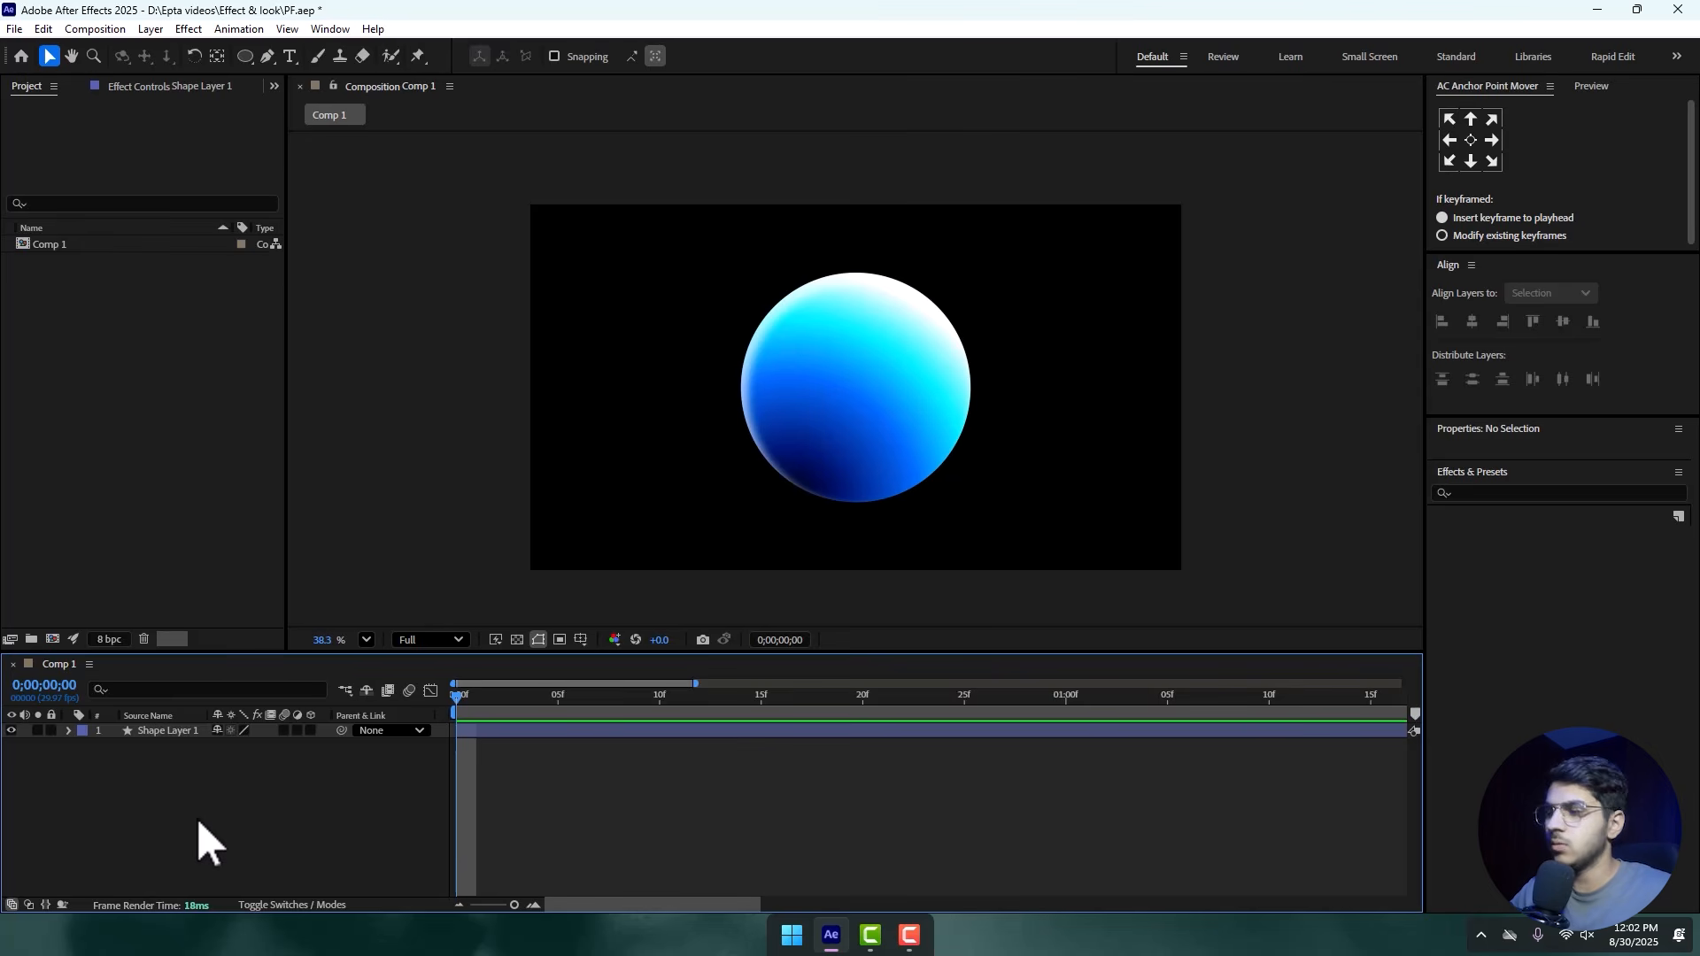
pyautogui.hotkey('ctrl', '0')
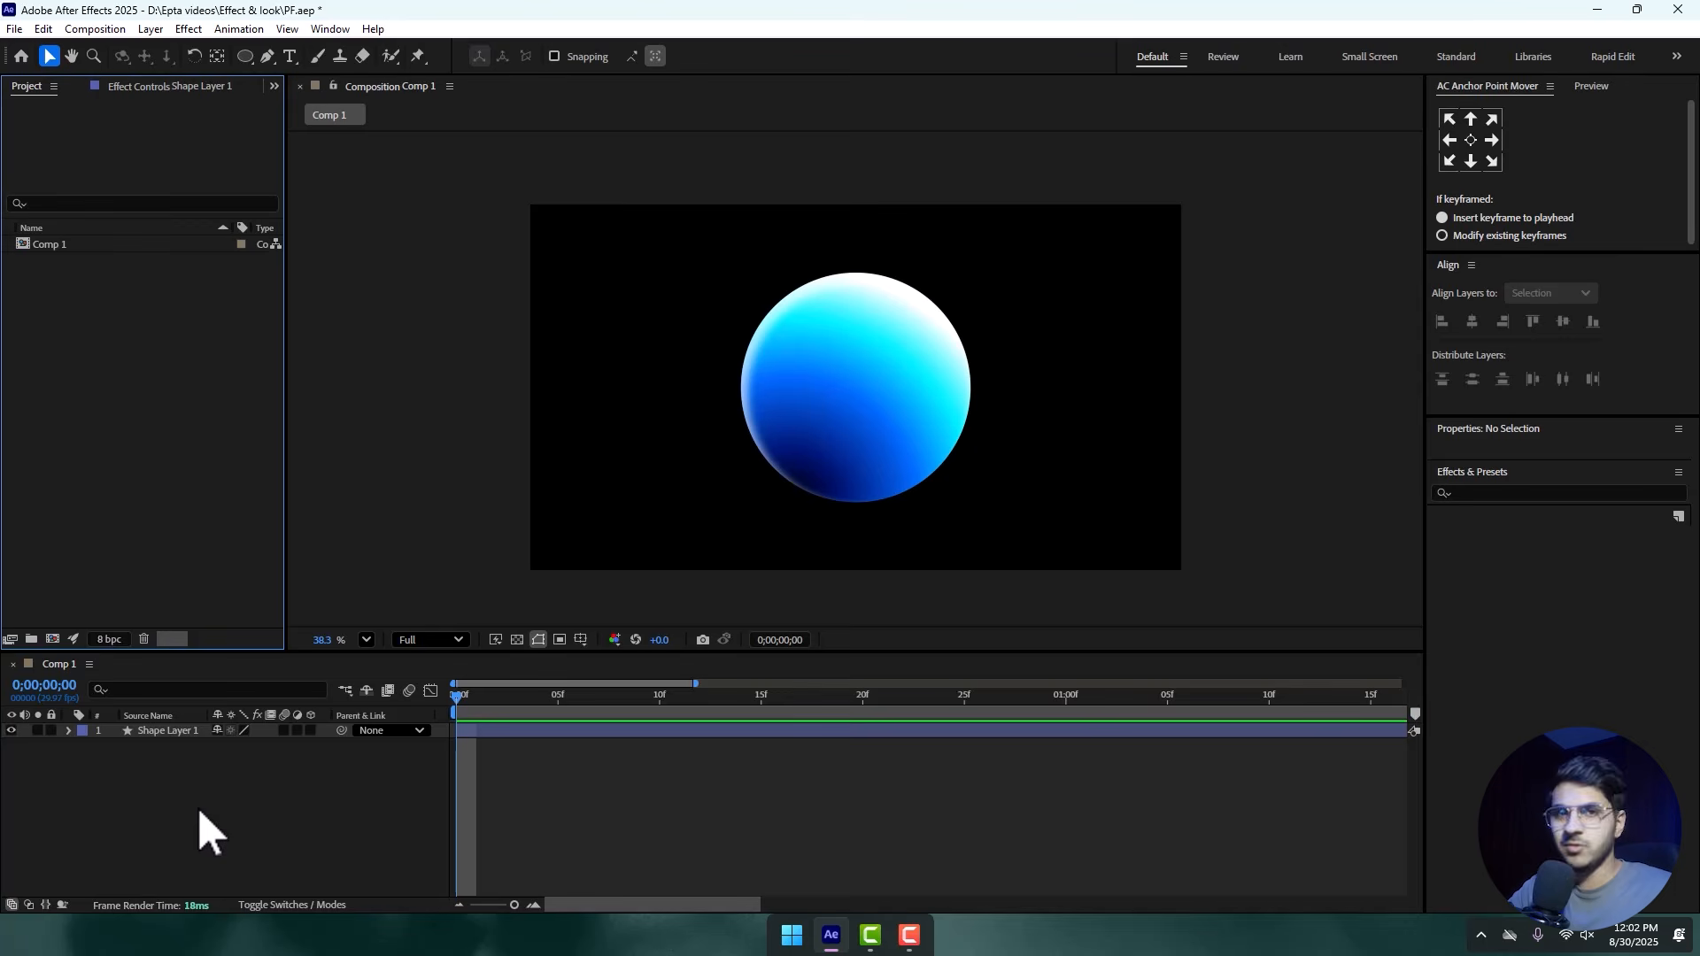
pyautogui.click(49, 244)
pyautogui.rightClick(50, 244)
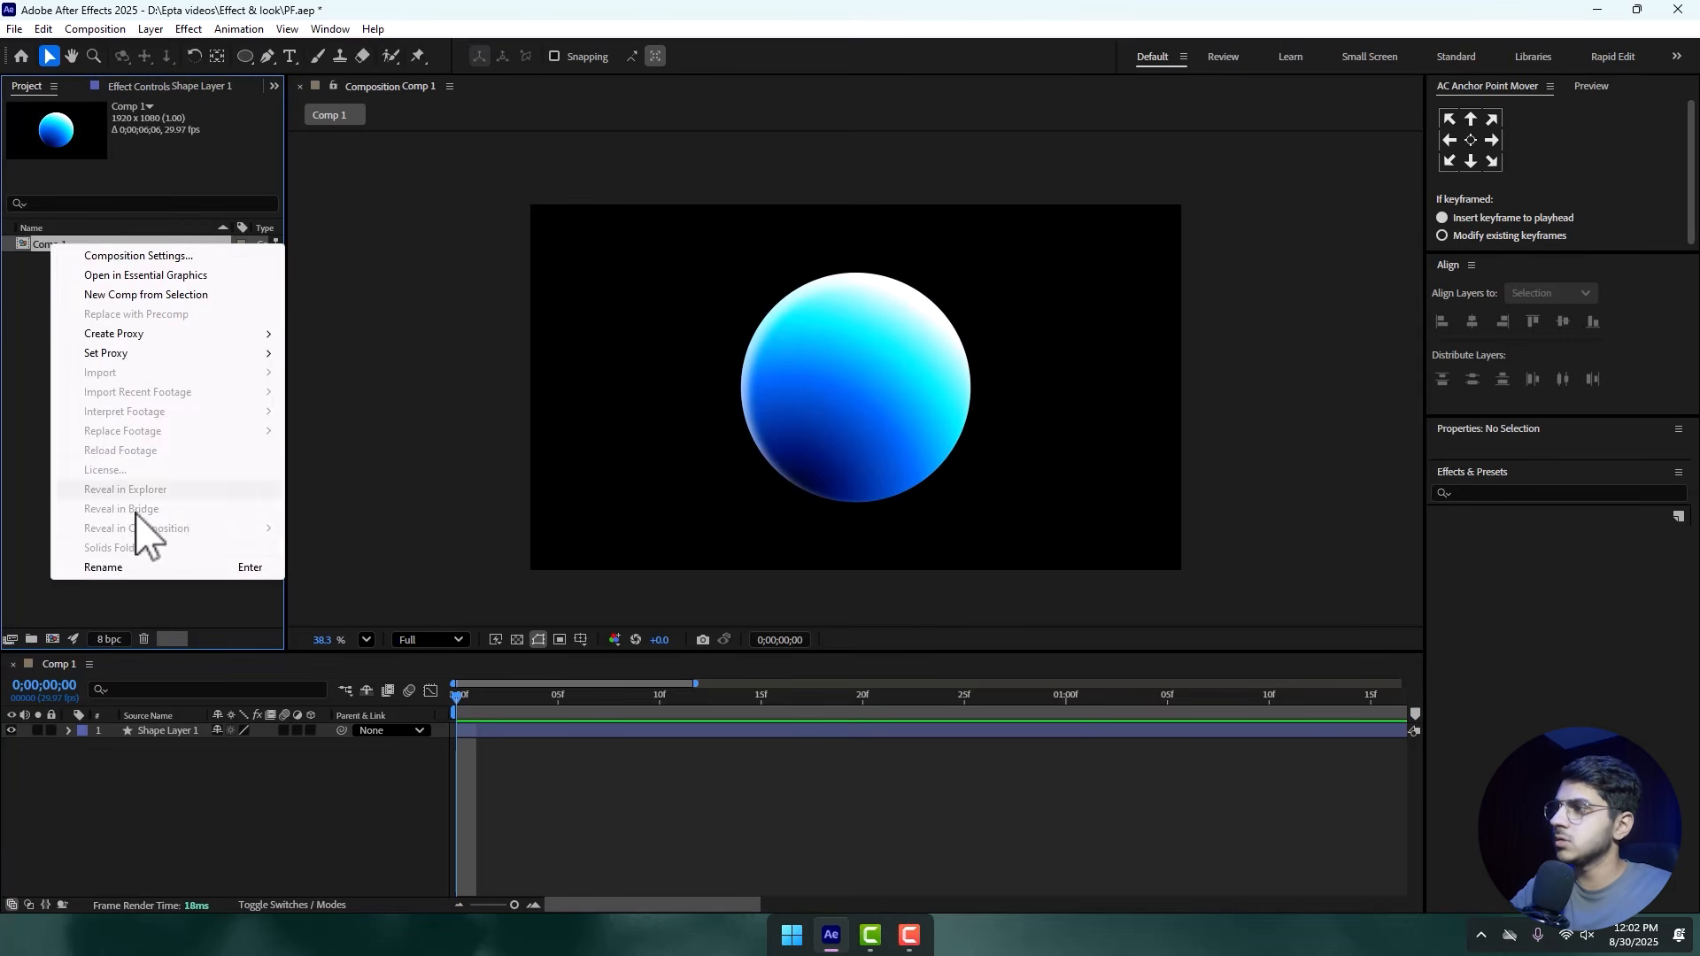
pyautogui.click(114, 568)
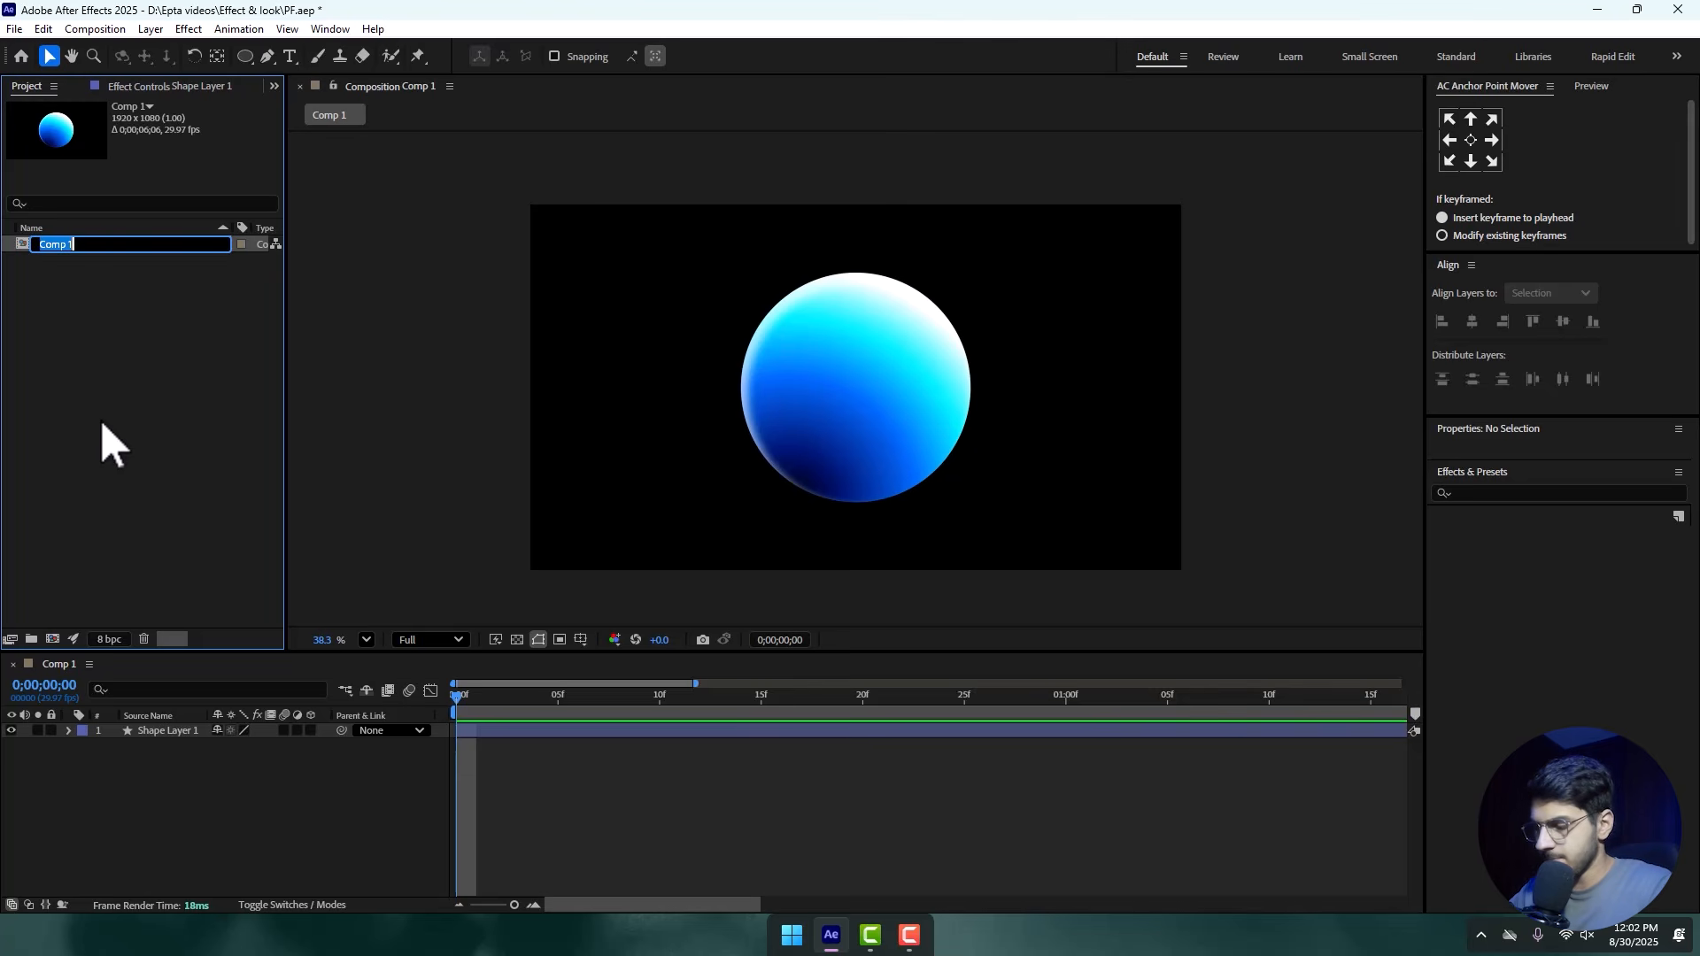
pyautogui.write('CircGradient')
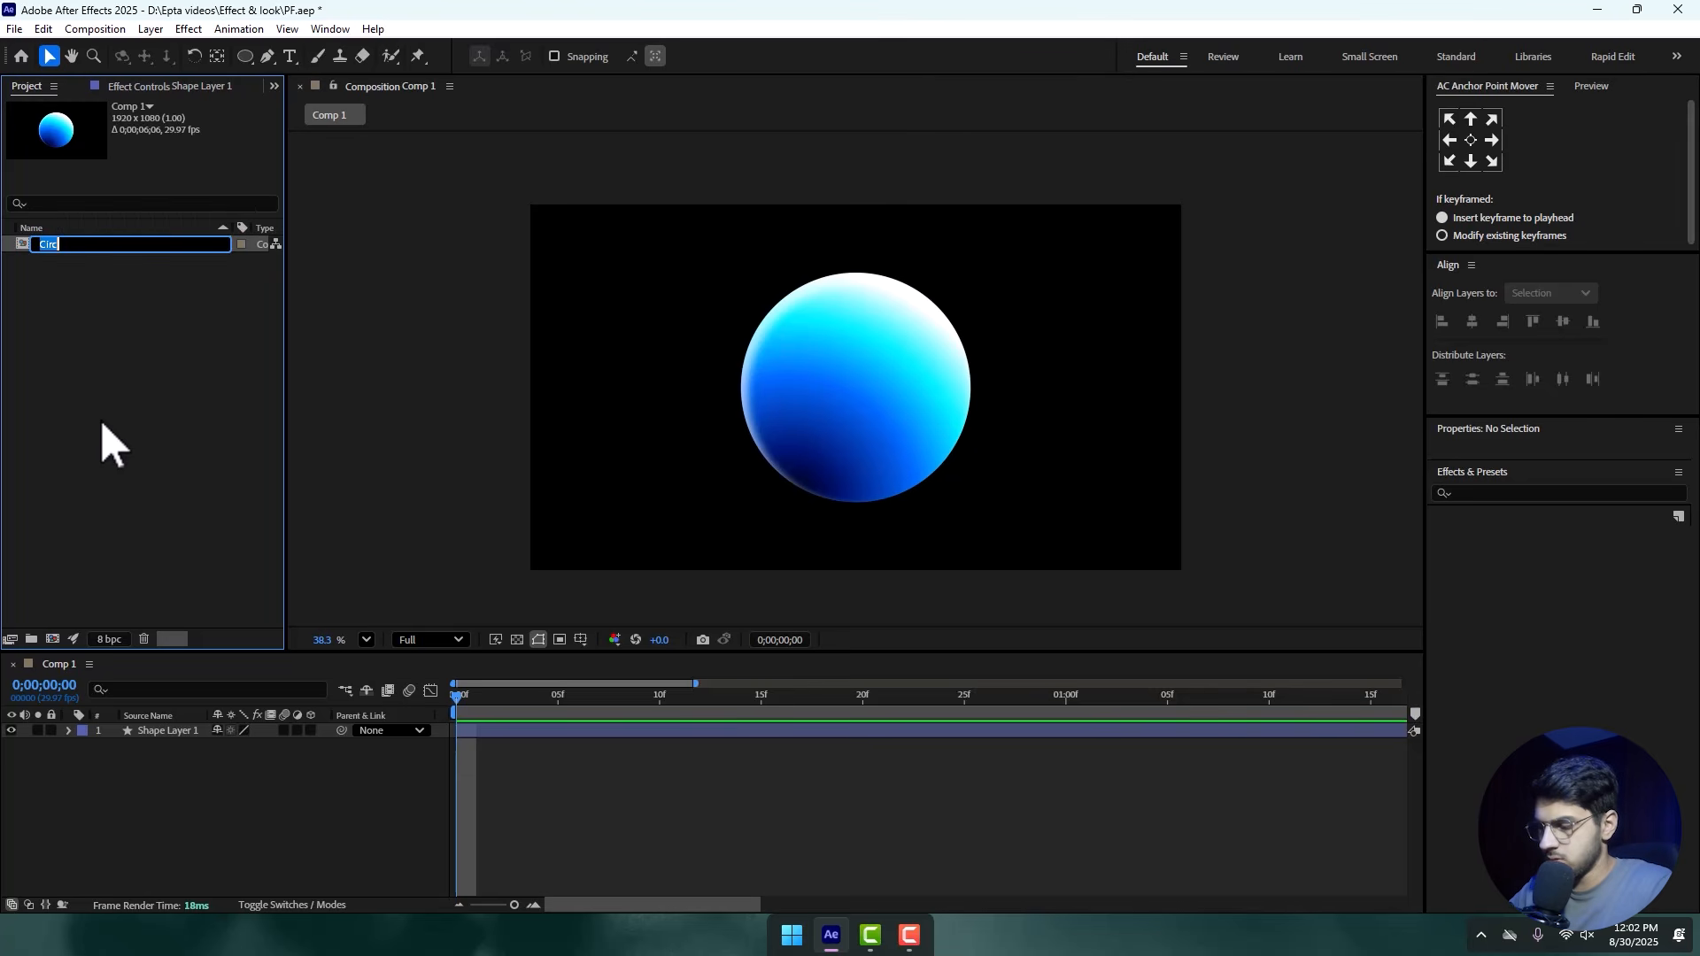
pyautogui.press('BackSpace')
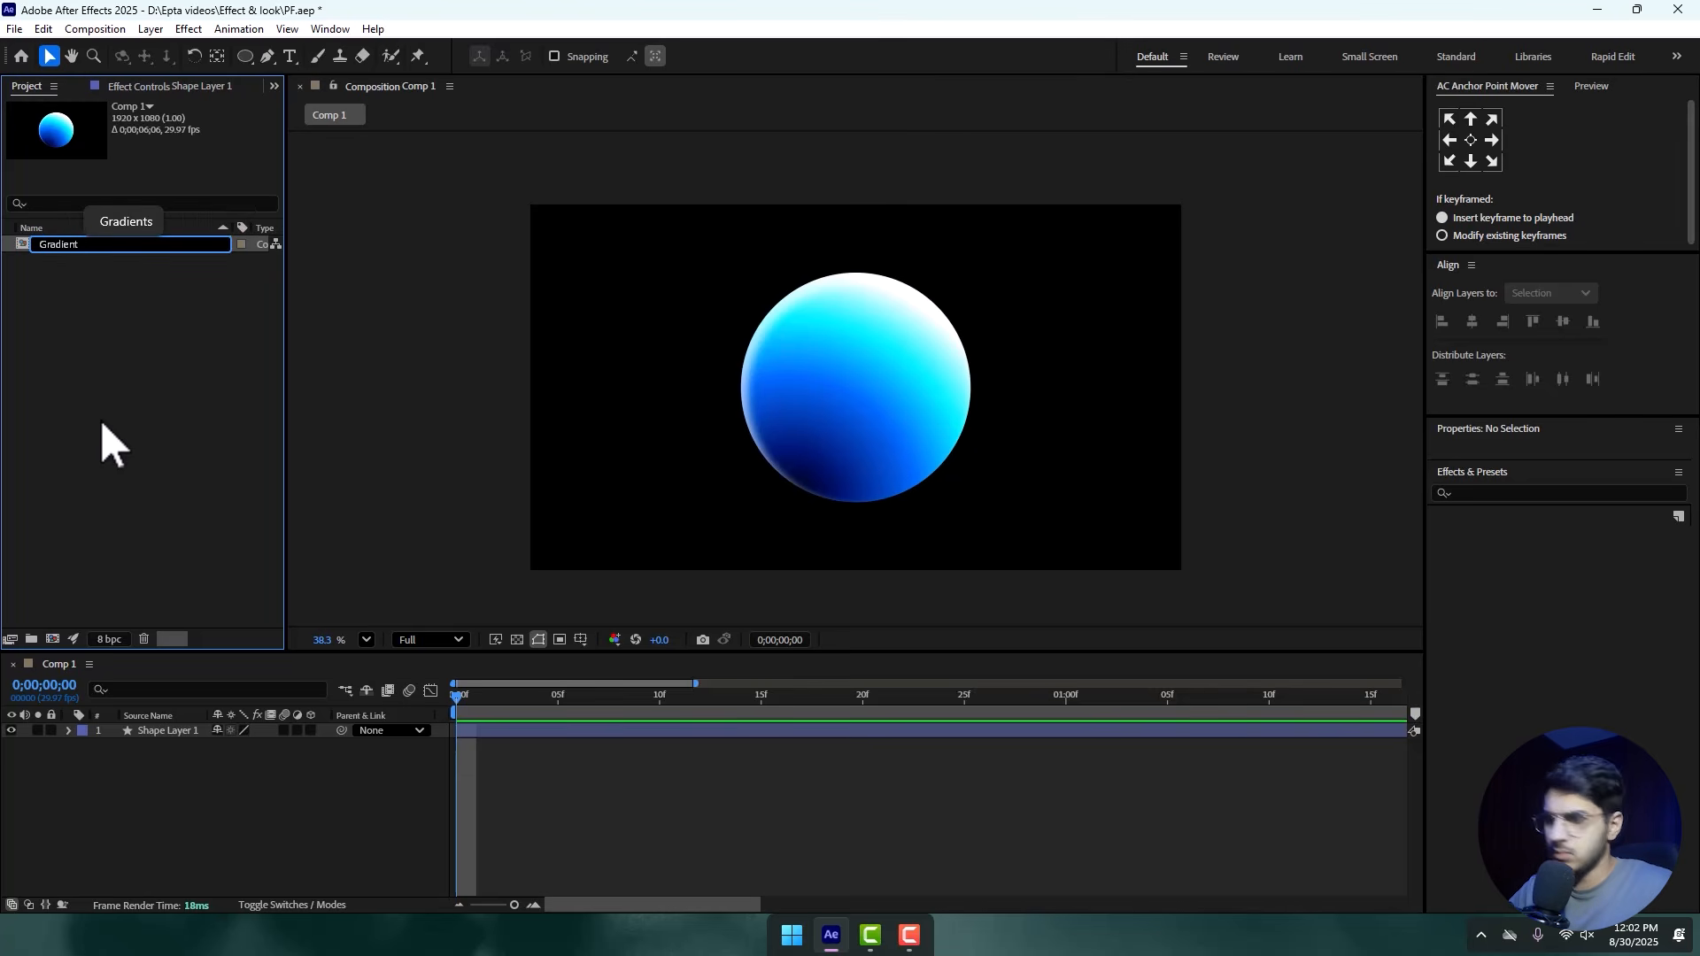
pyautogui.write('Basic')
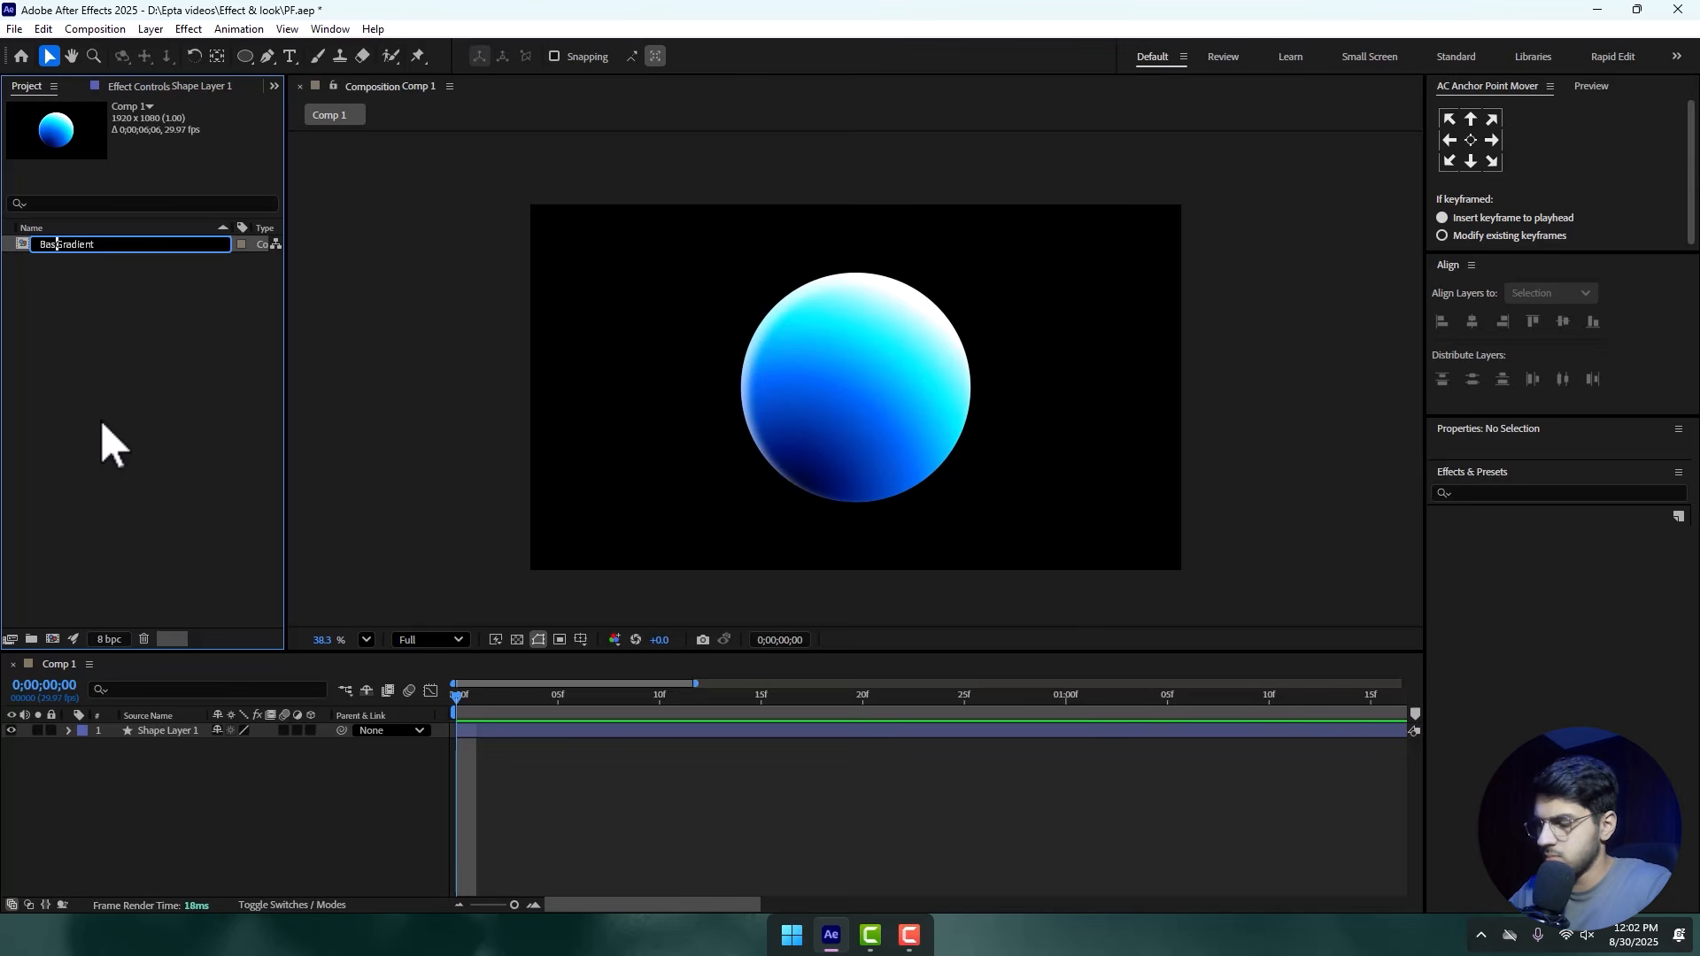
pyautogui.press('Return')
pyautogui.click(111, 431)
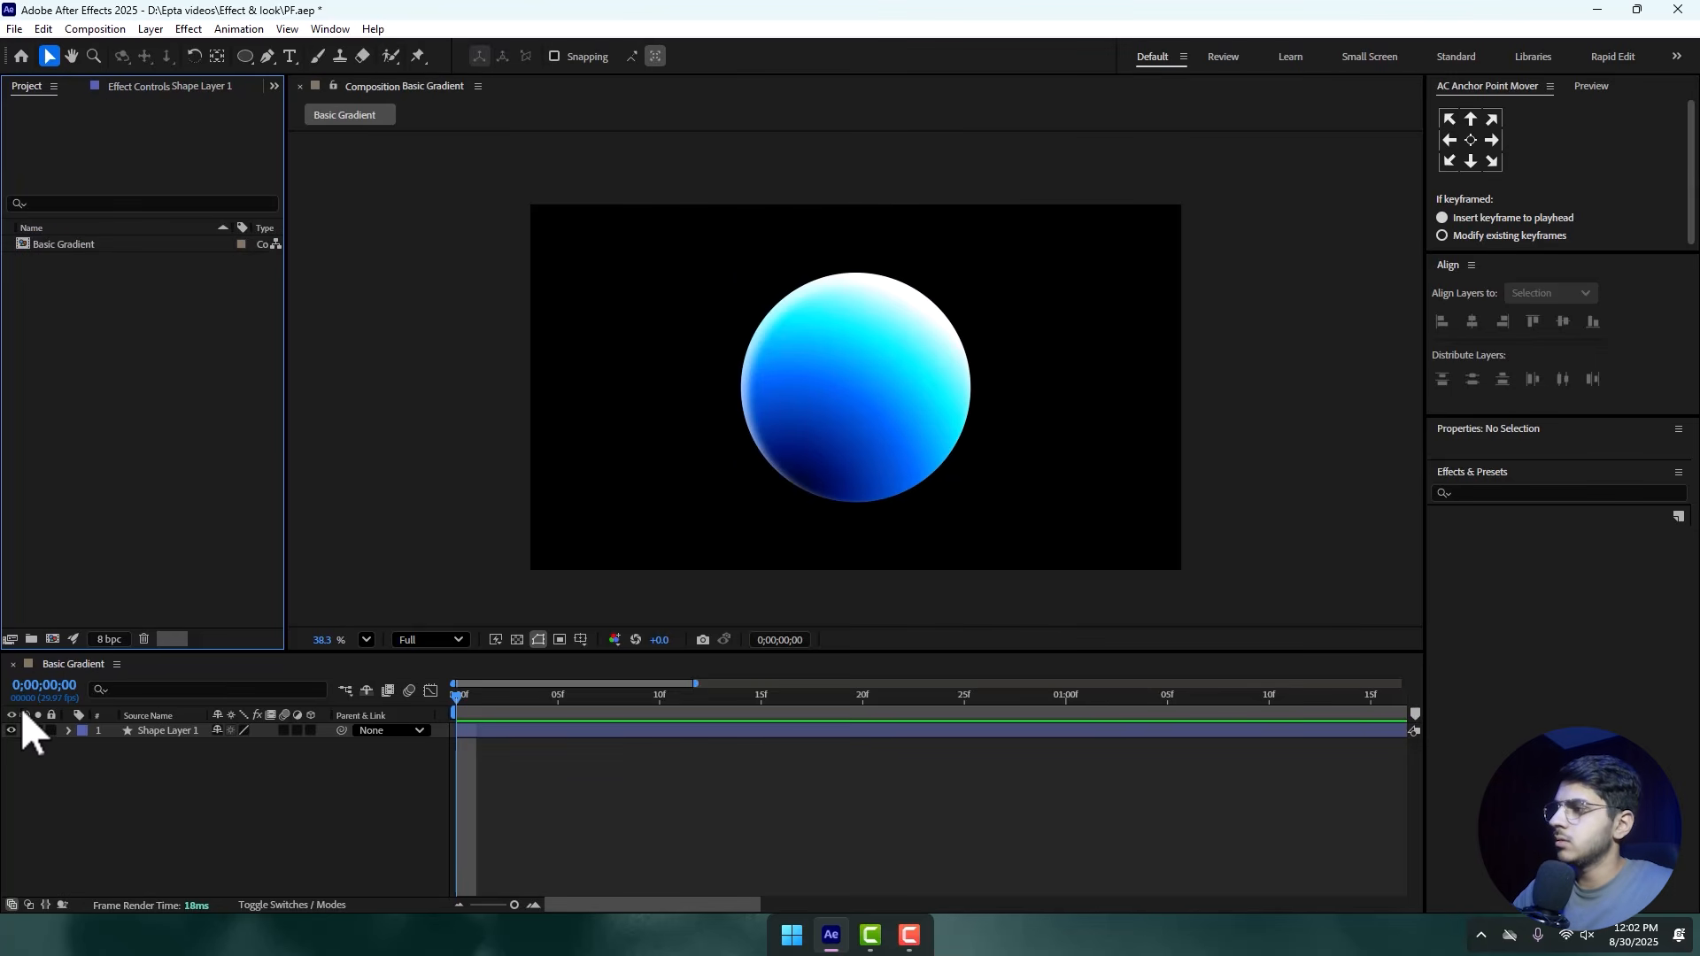
# - Create a 1920x1080 composition named Scene gradient and close the Basic Gradient composition's timeline
pyautogui.rightClick(109, 390)
pyautogui.click(185, 406)
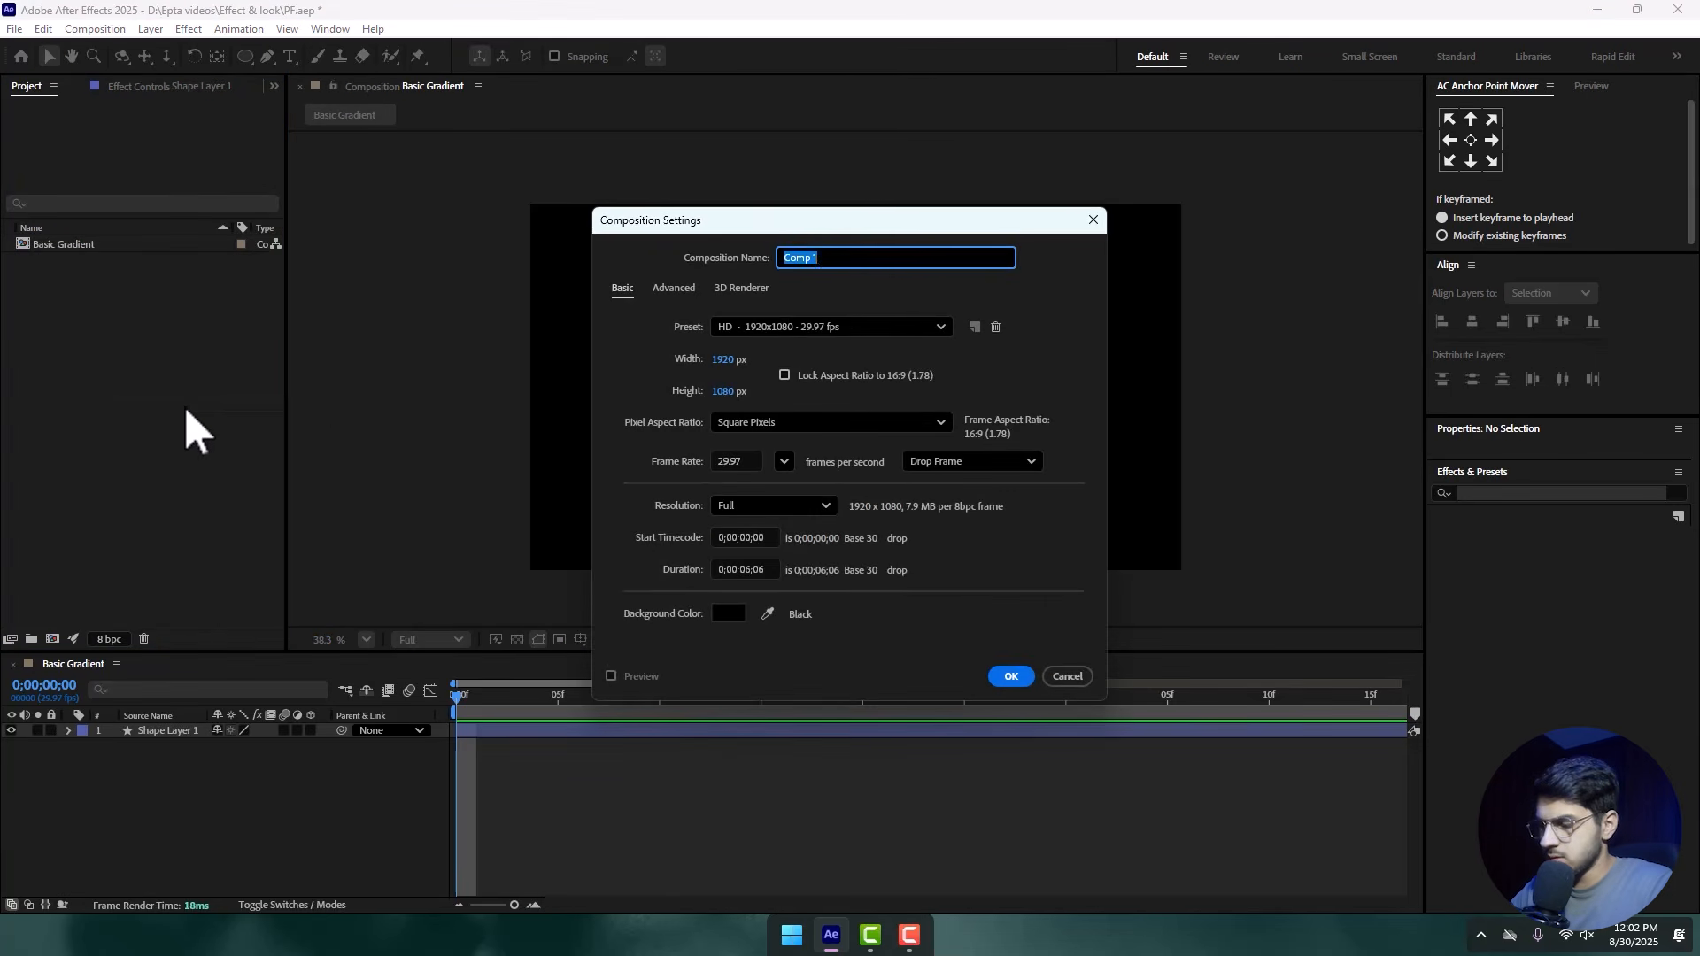
pyautogui.write('Scene gra')
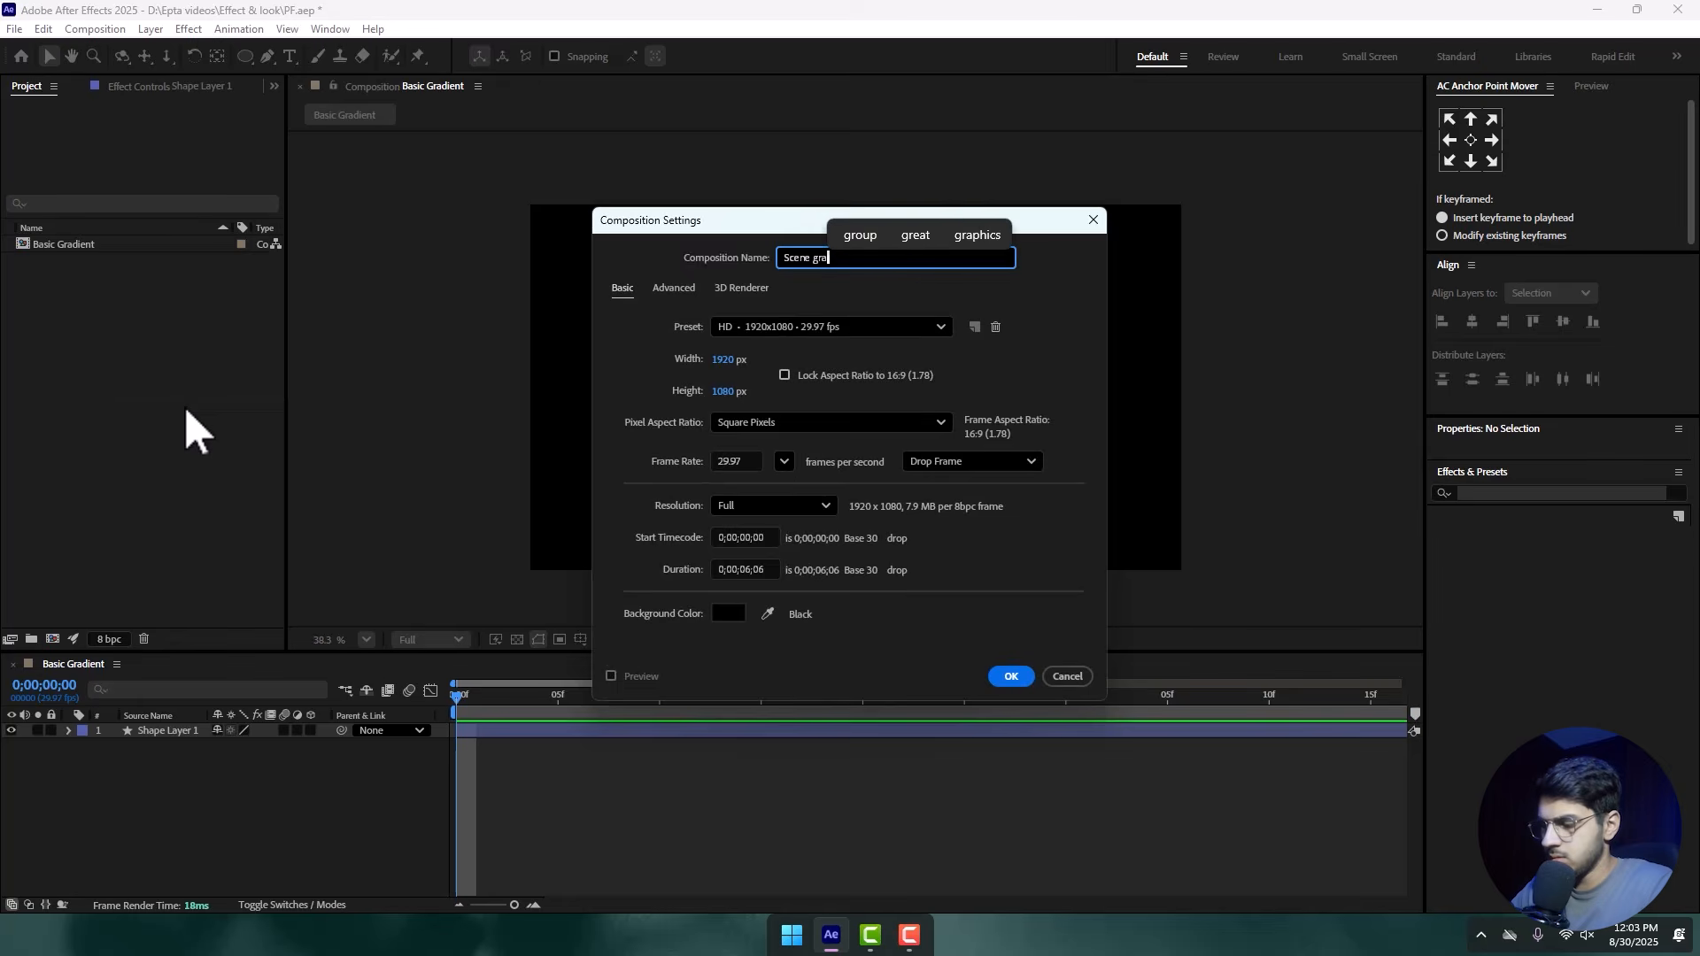
pyautogui.write('dient')
pyautogui.press('Return')
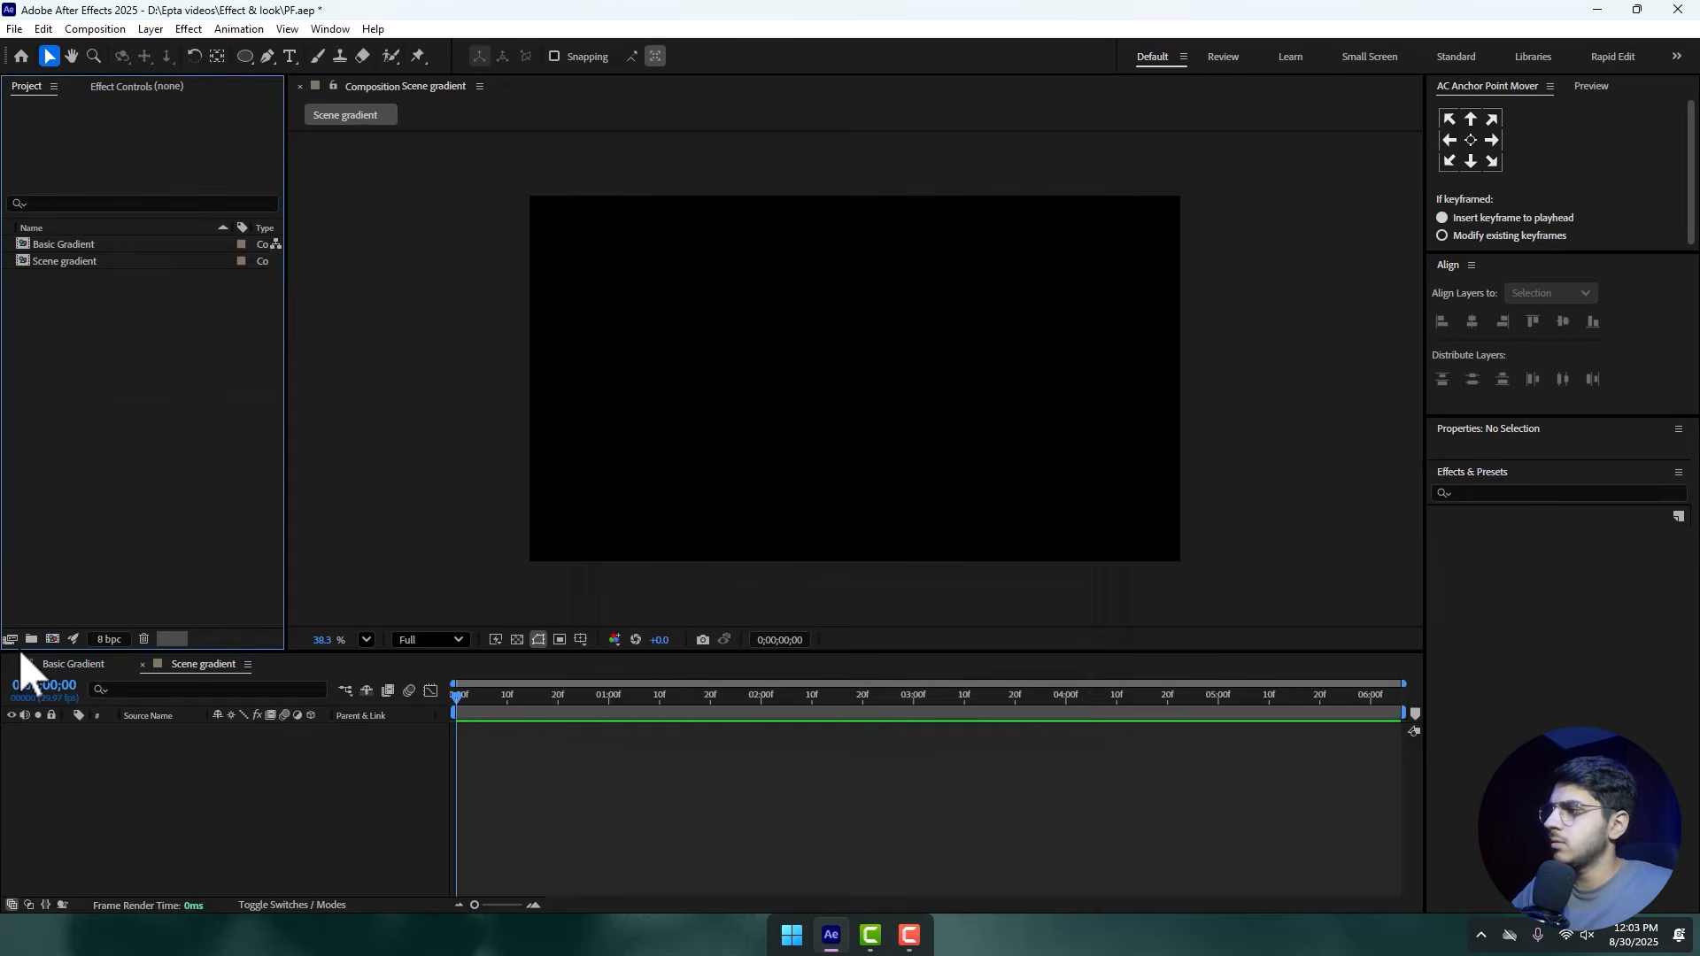
pyautogui.click(14, 664)
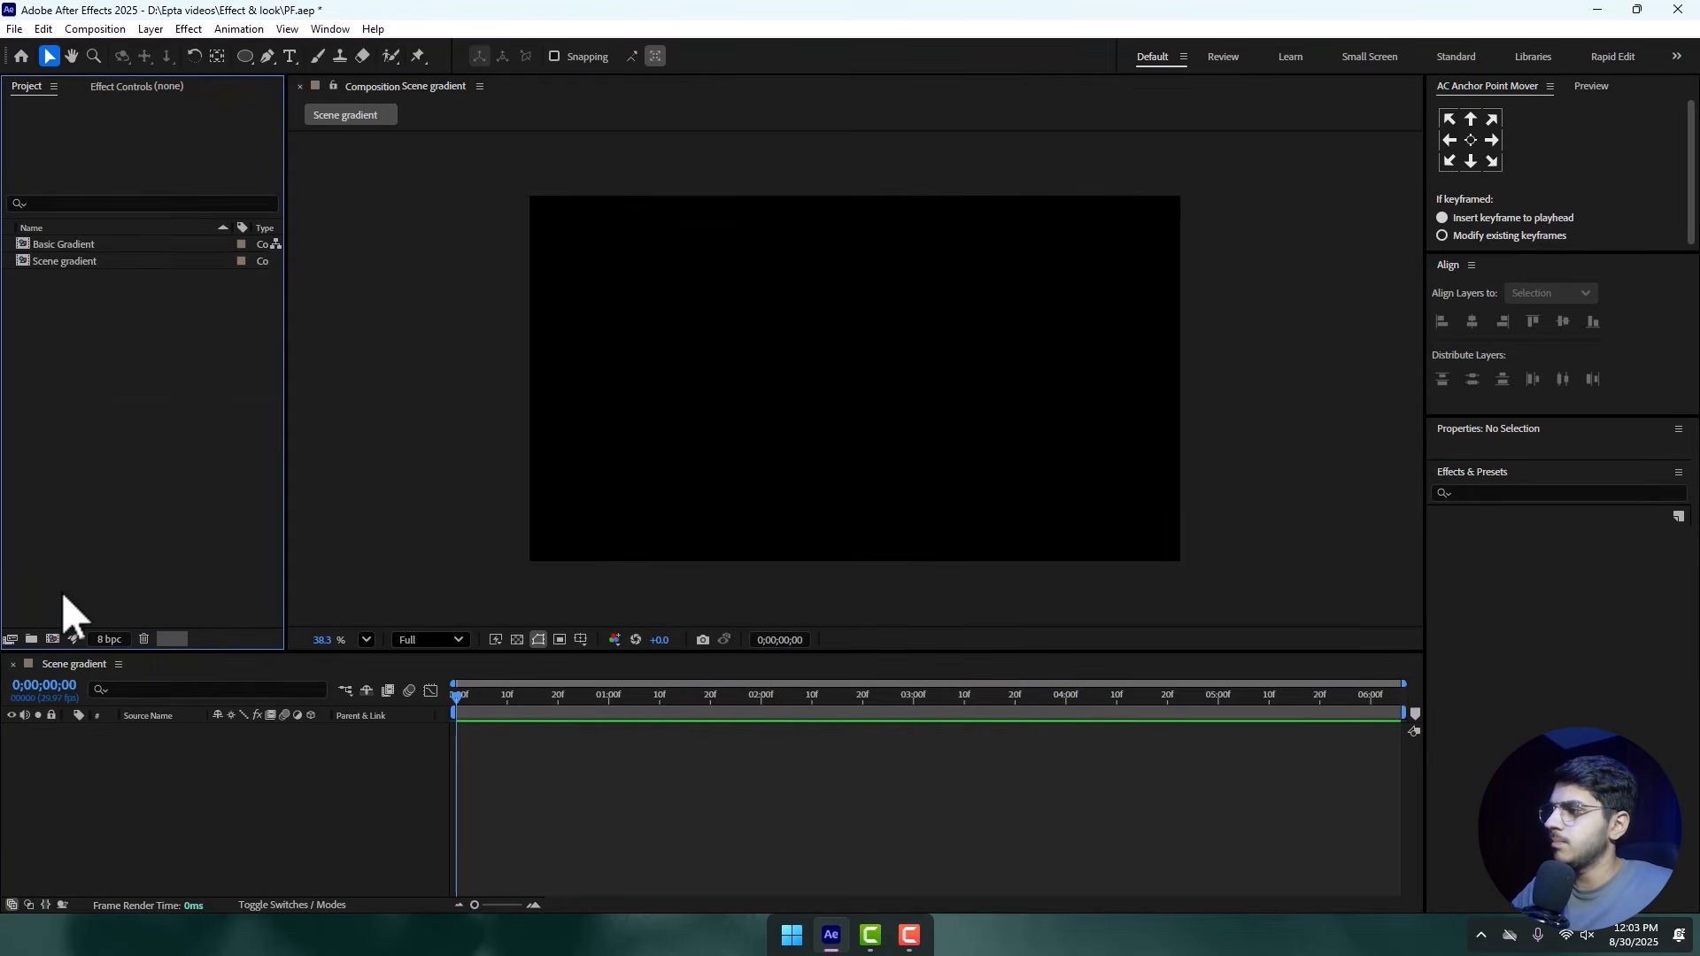
# - Switch to Google Chrome and open freepik.com
pyautogui.click(793, 936)
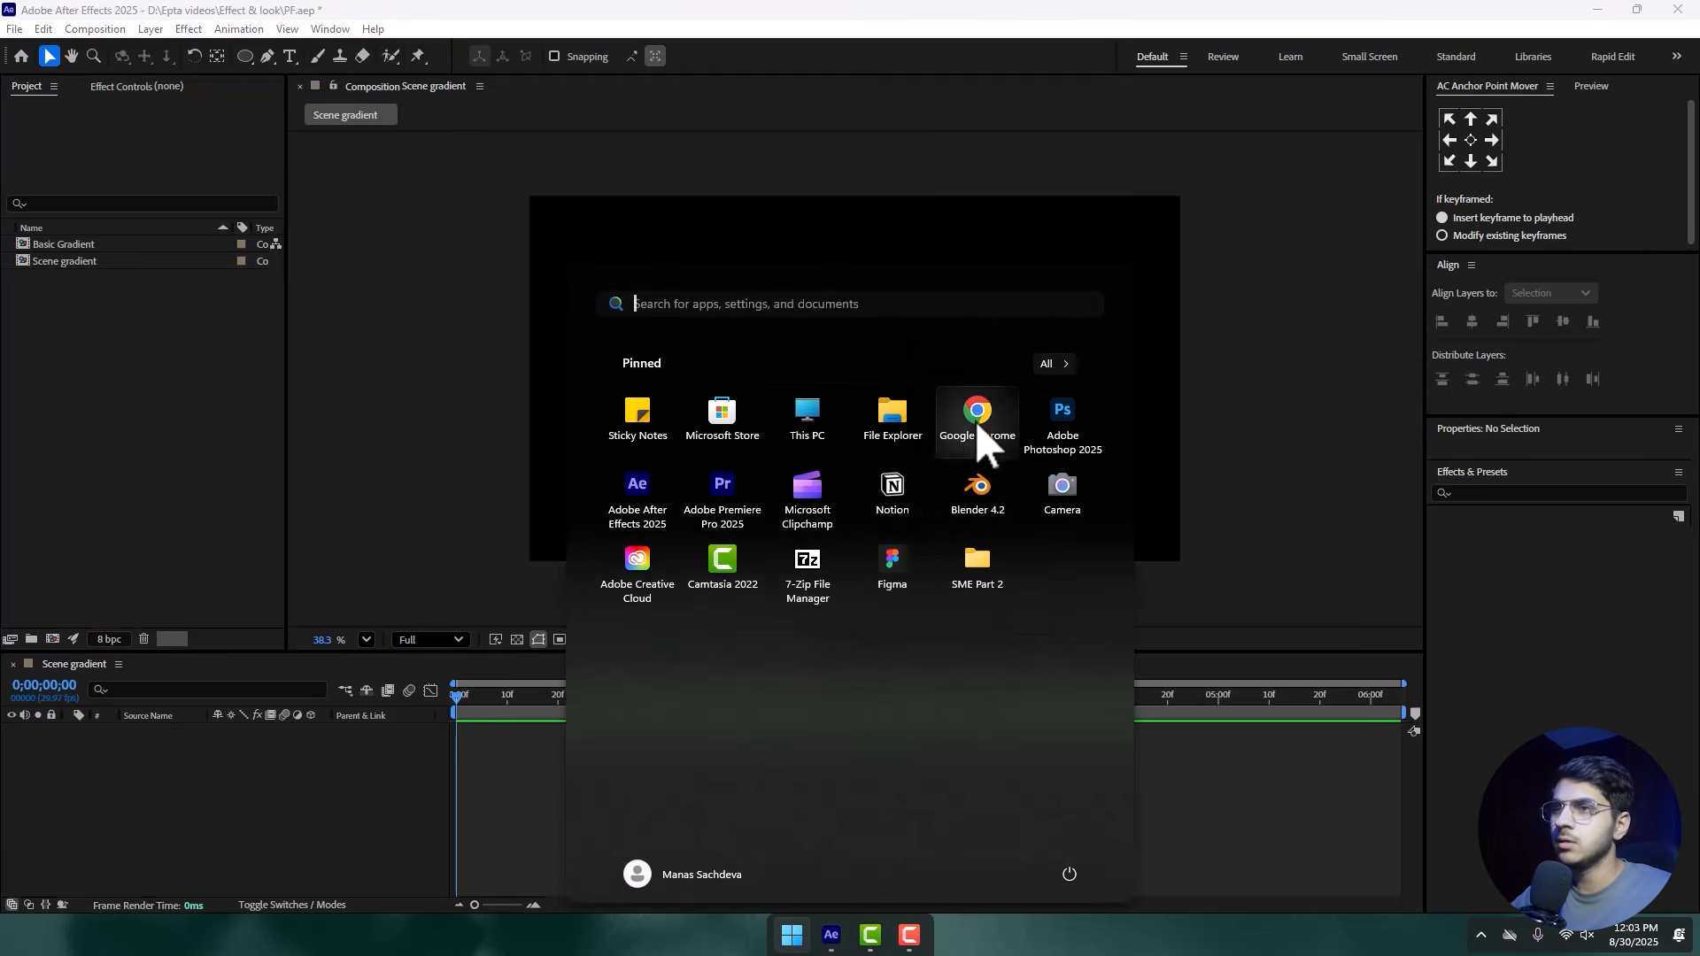
pyautogui.click(981, 432)
pyautogui.click(1029, 448)
pyautogui.write('fre')
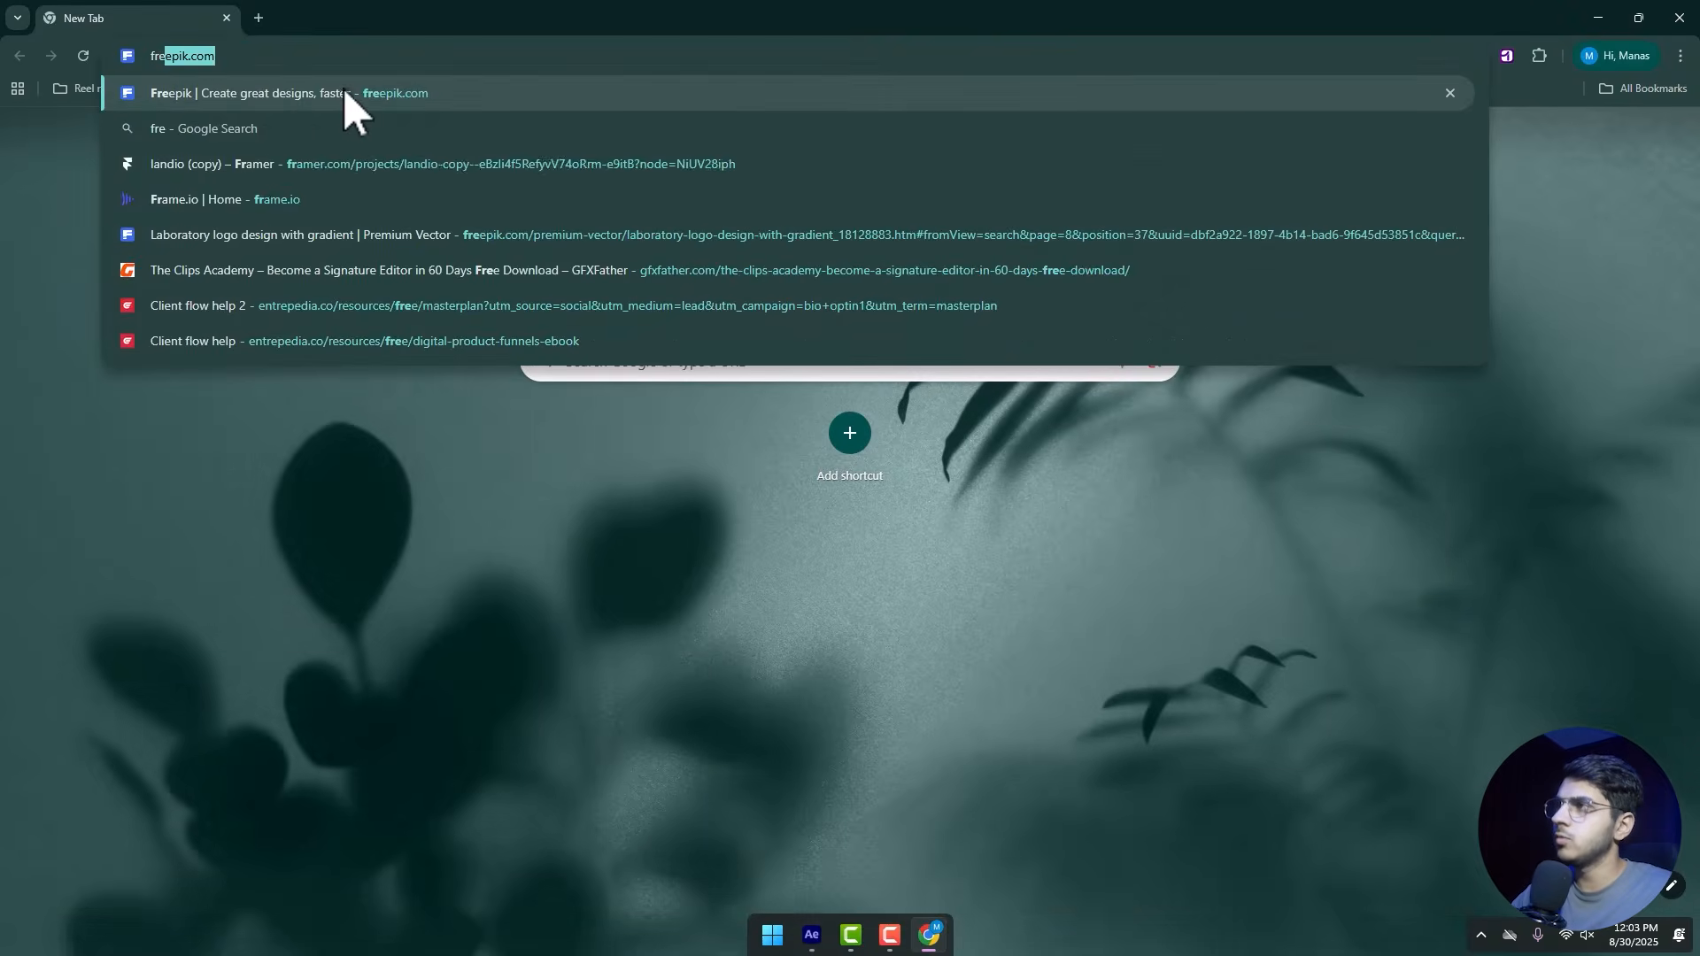
pyautogui.press('Return')
pyautogui.click(258, 16)
pyautogui.click(177, 18)
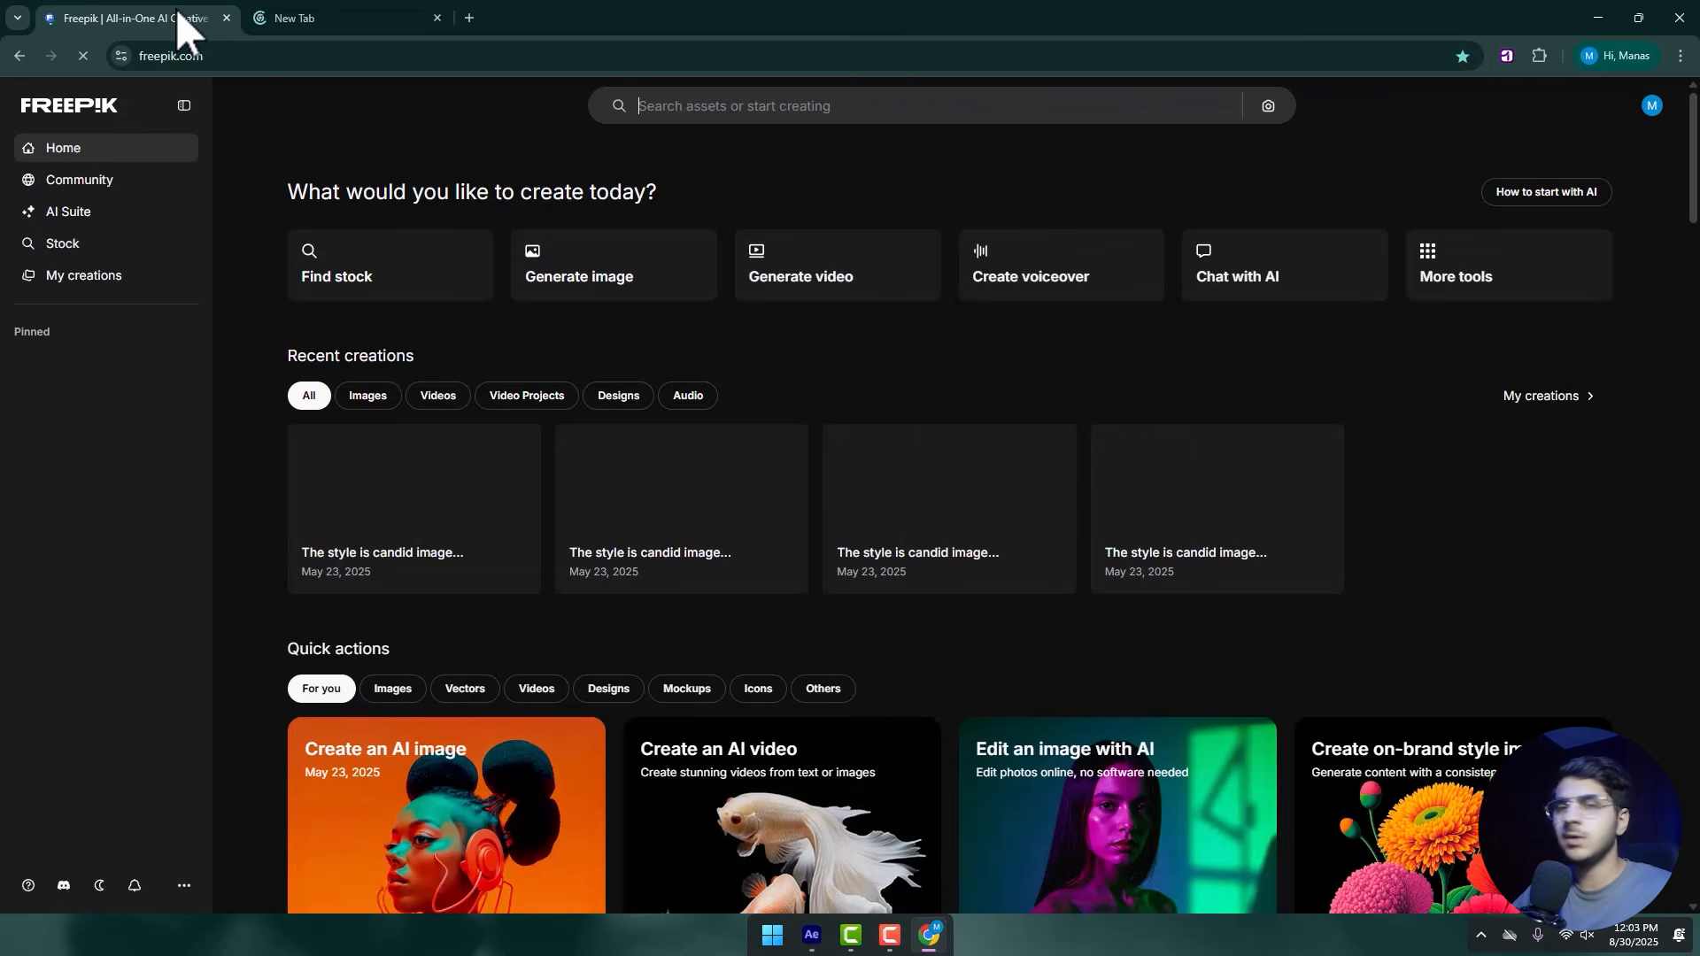
# - Search Freepik for "mountain", limit the results to vectors, and browse the mountain illustrations
pyautogui.click(854, 106)
pyautogui.write('mountain')
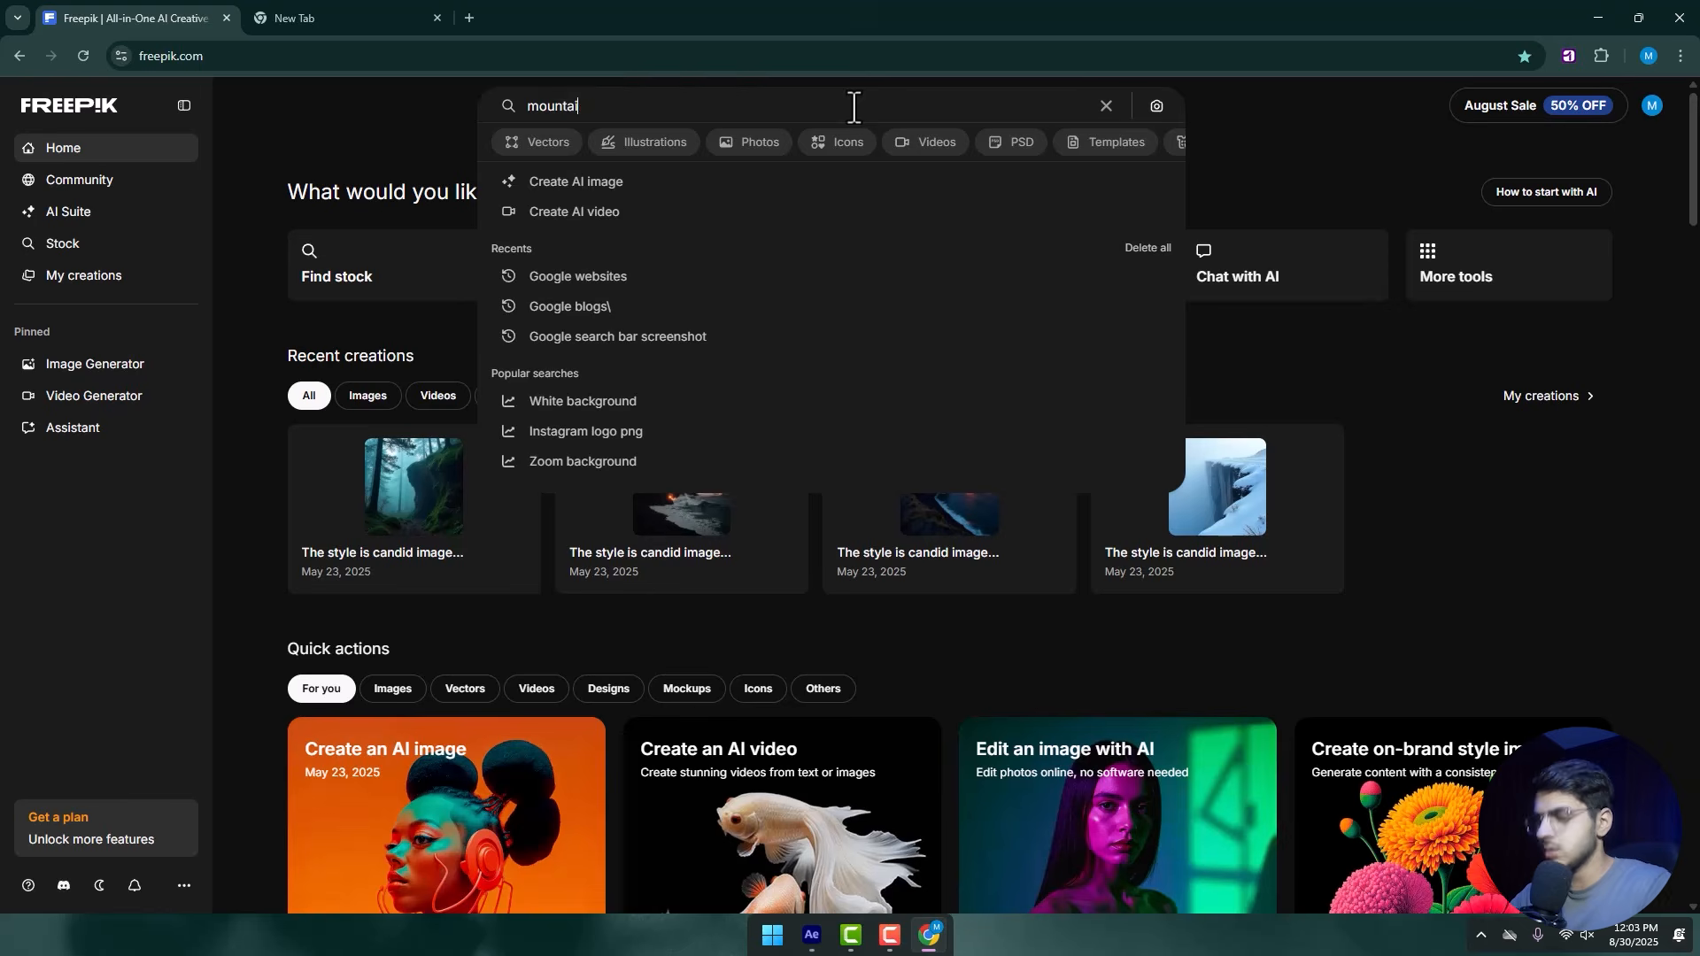
pyautogui.press('Return')
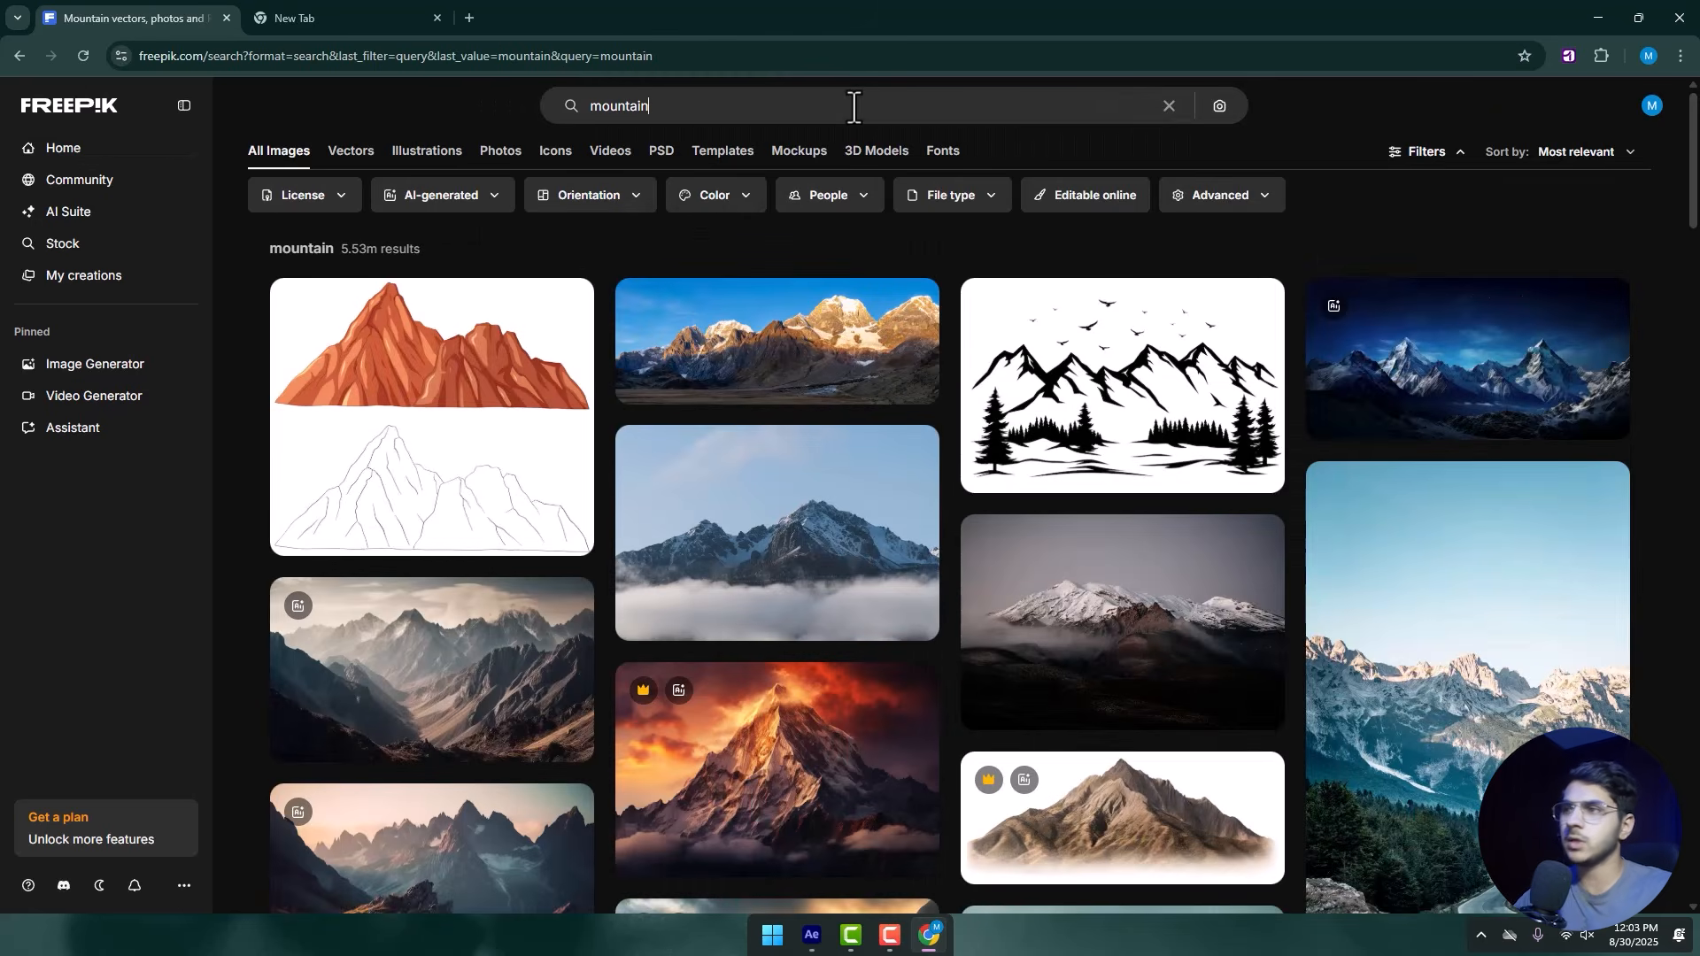
pyautogui.click(348, 157)
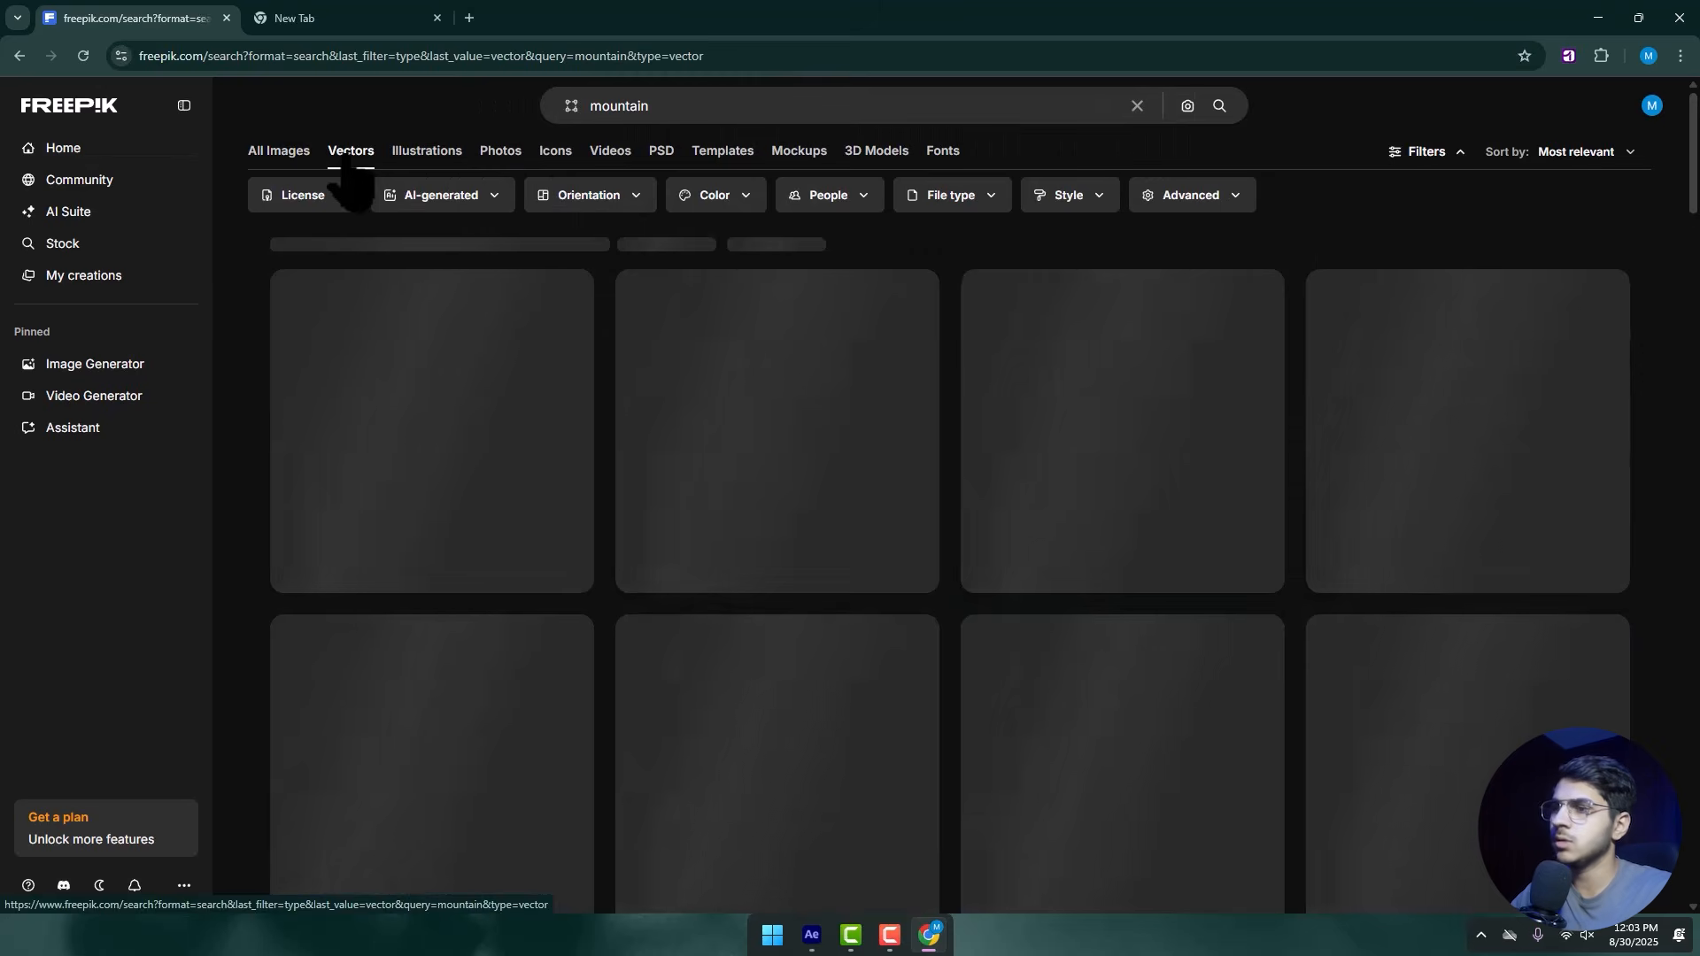
pyautogui.scroll(-2, 1047, 423)
pyautogui.scroll(-10, 1054, 443)
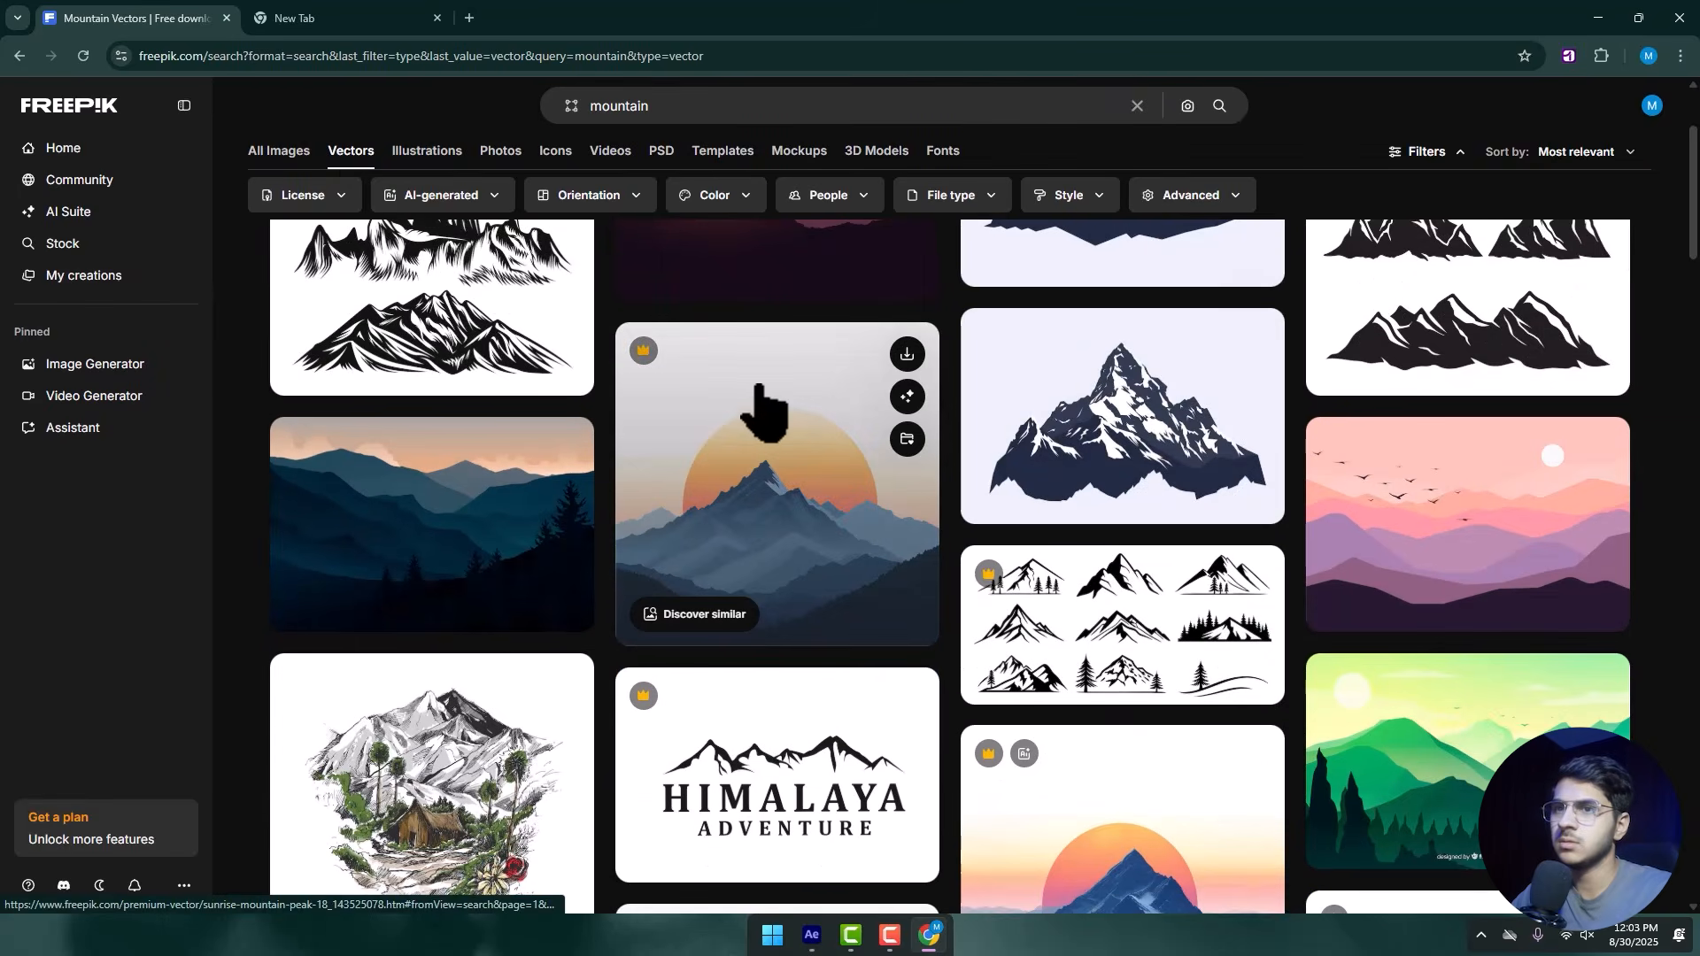
pyautogui.scroll(-6, 752, 443)
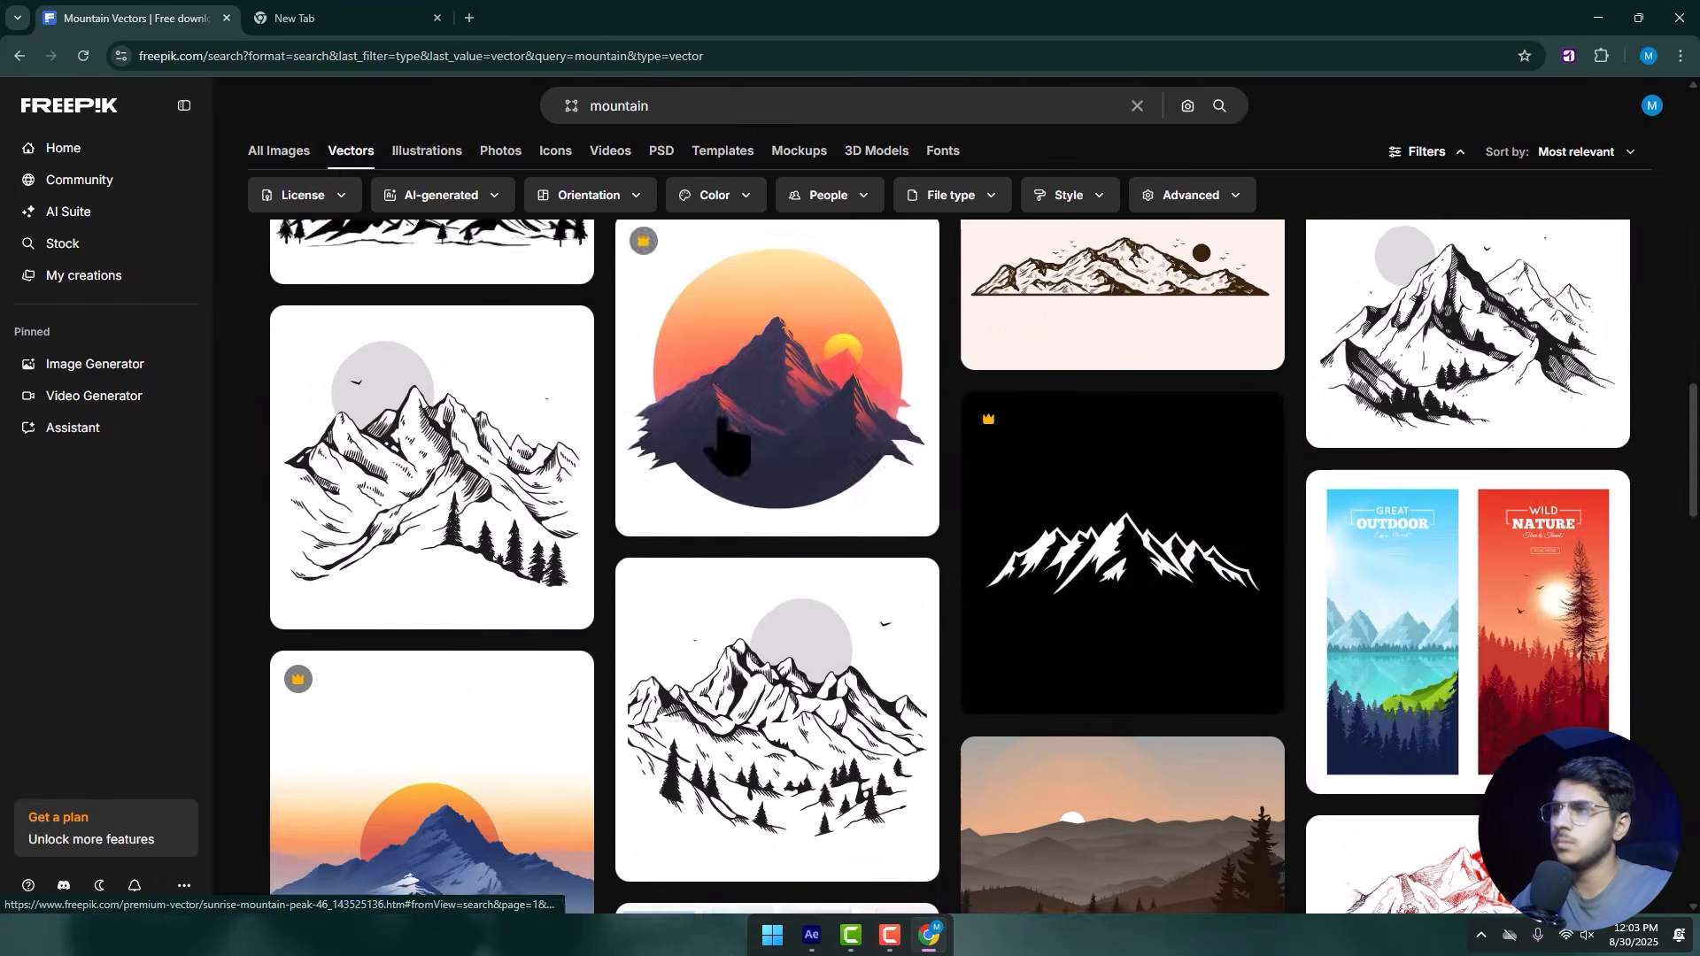
pyautogui.scroll(-5, 866, 448)
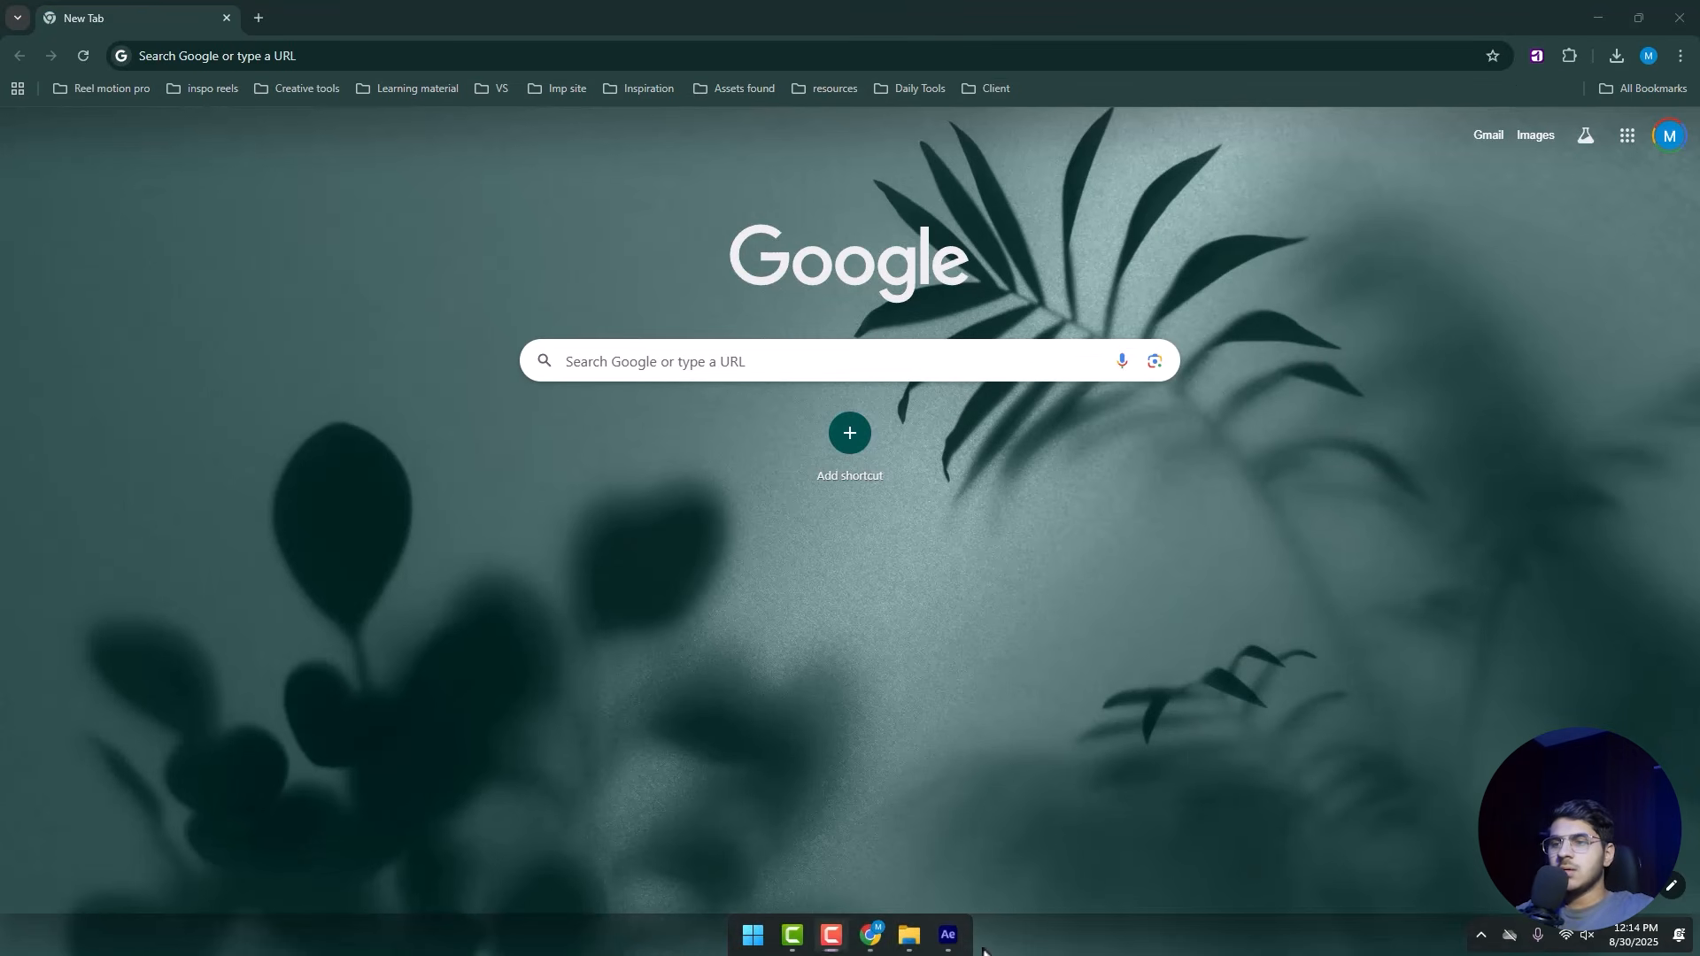
# - Return to After Effects, add Mountain JPG from the Effect & look folder to the Scene gradient composition, and scale it to 41%
pyautogui.click(951, 940)
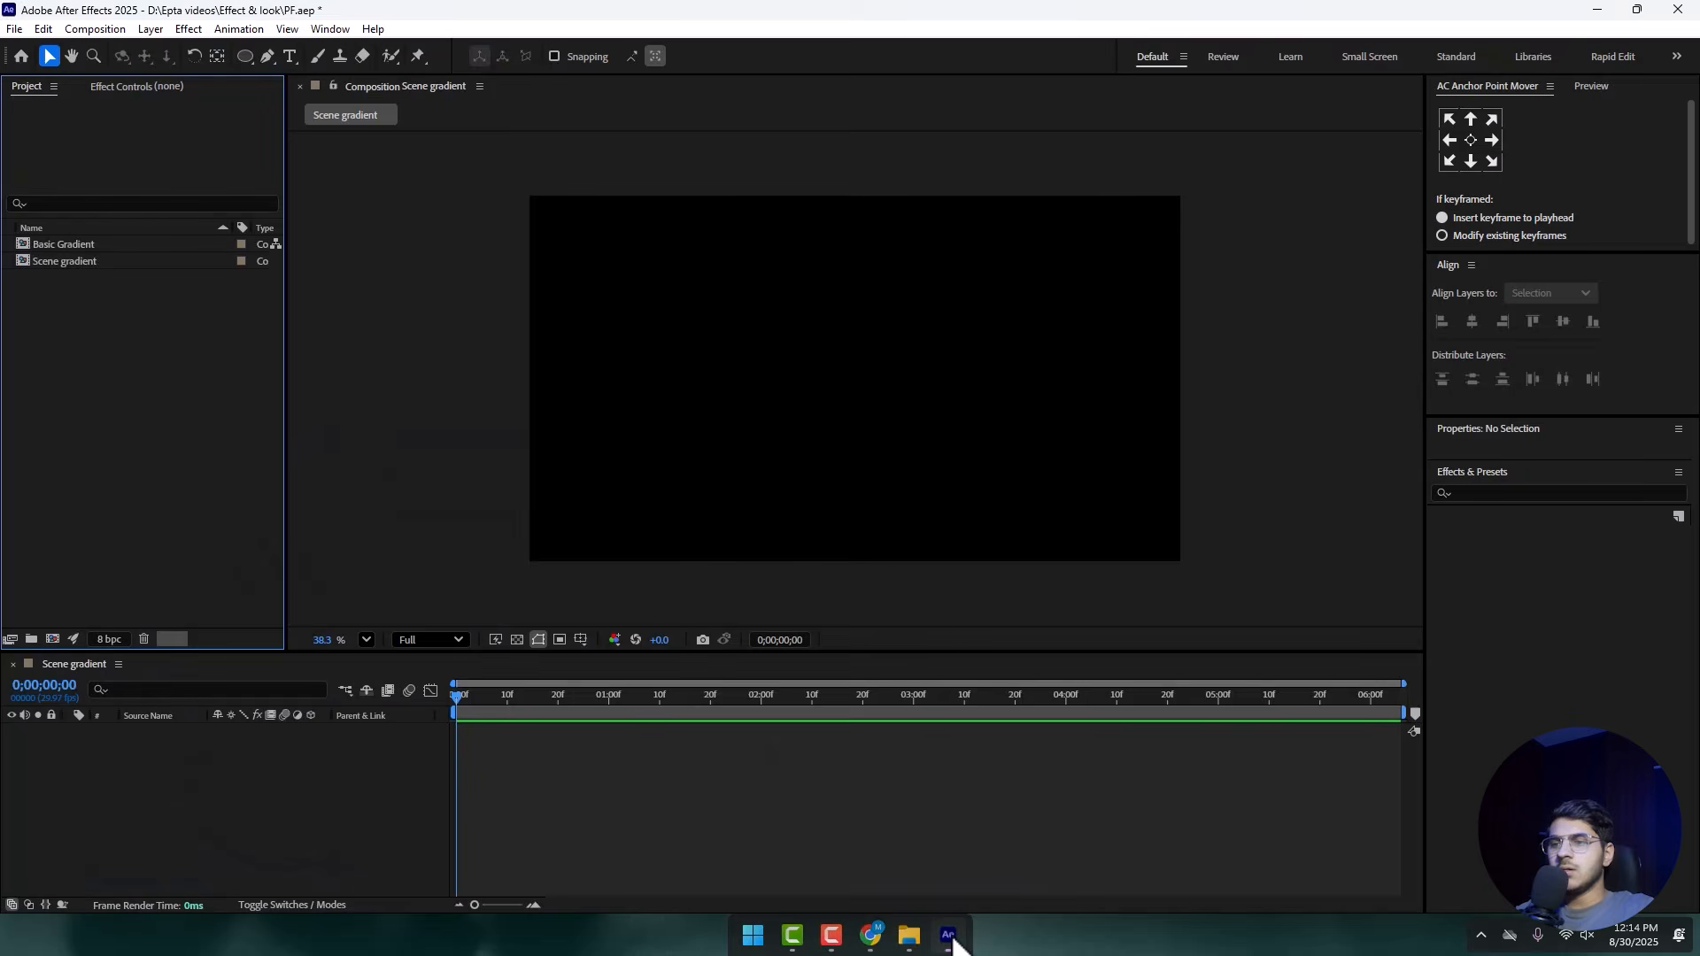
pyautogui.doubleClick(40, 337)
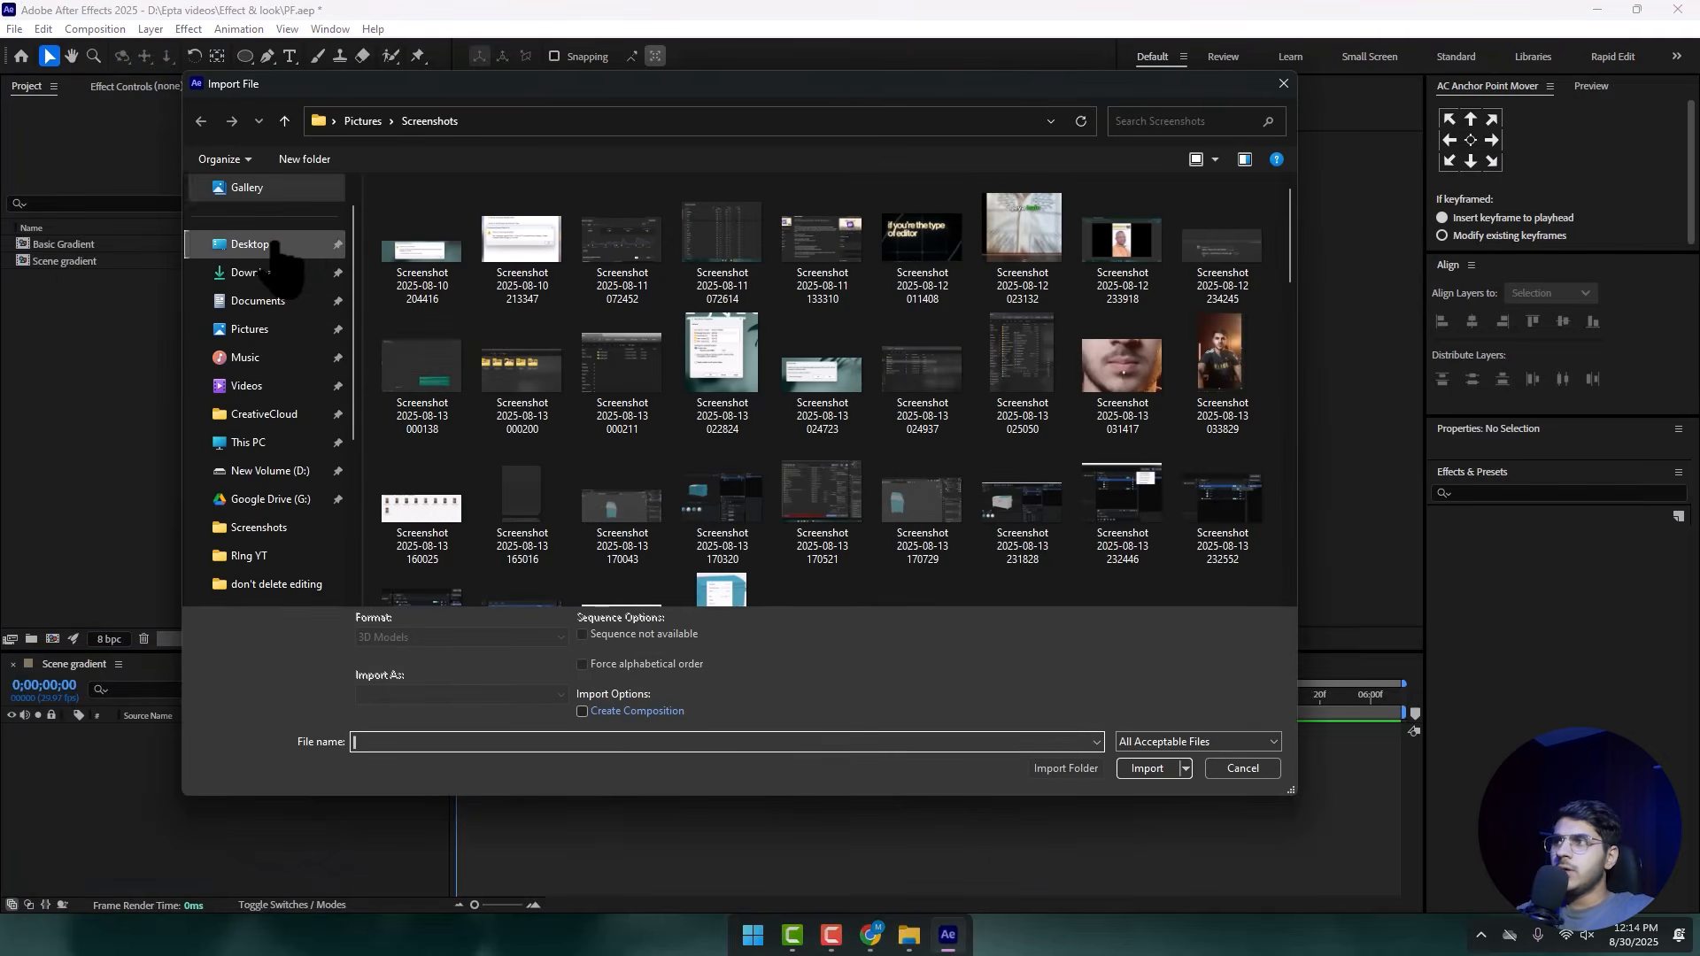
pyautogui.click(251, 244)
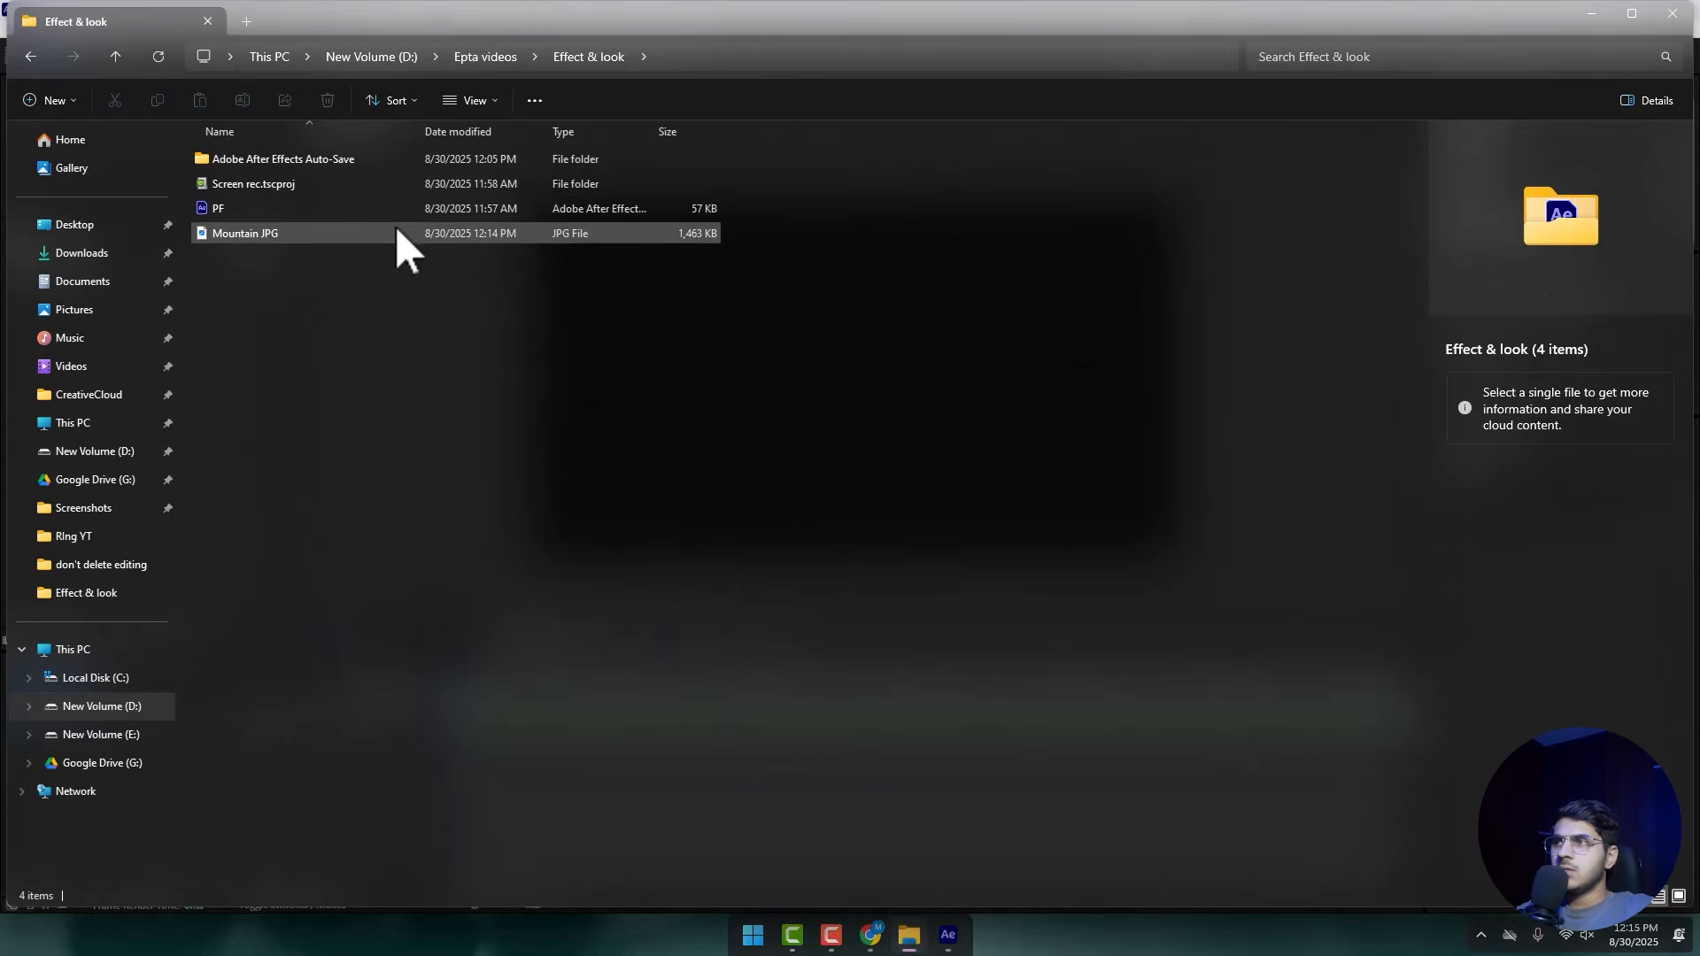
pyautogui.moveTo(226, 229); pyautogui.dragTo(211, 746)
pyautogui.press('s')
pyautogui.press('s')
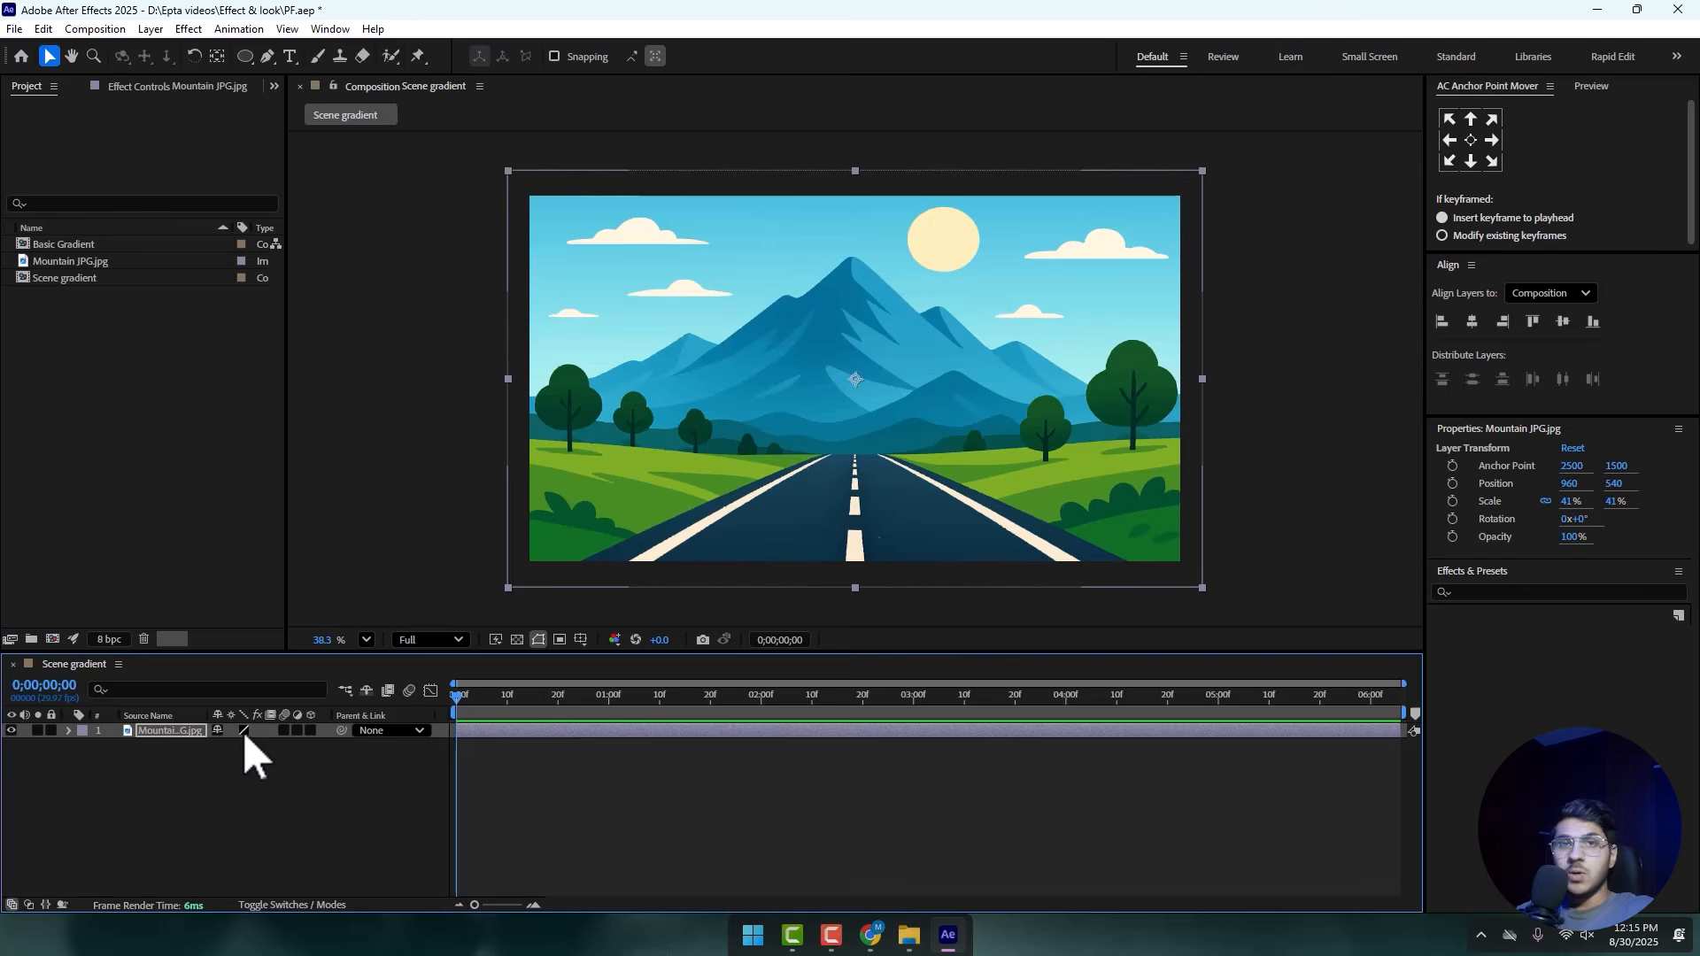
# - Inspect the mountain scene up close and lock its image layer
pyautogui.click(257, 778)
pyautogui.press('.')
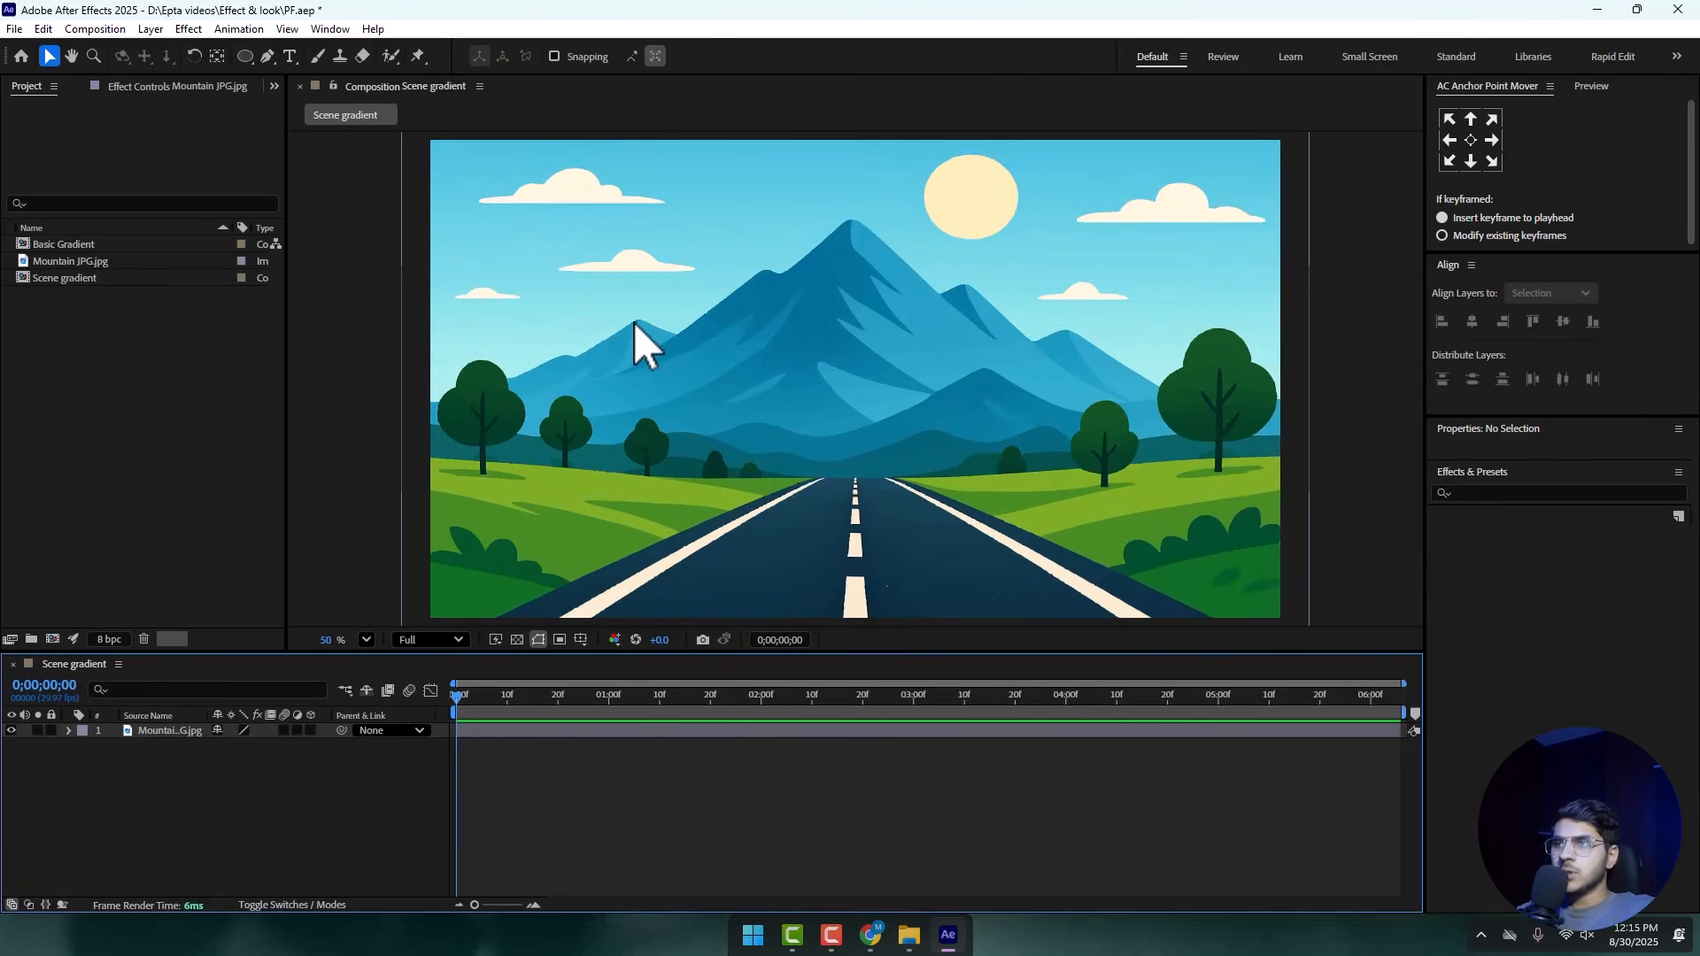
pyautogui.scroll(3, 634, 323)
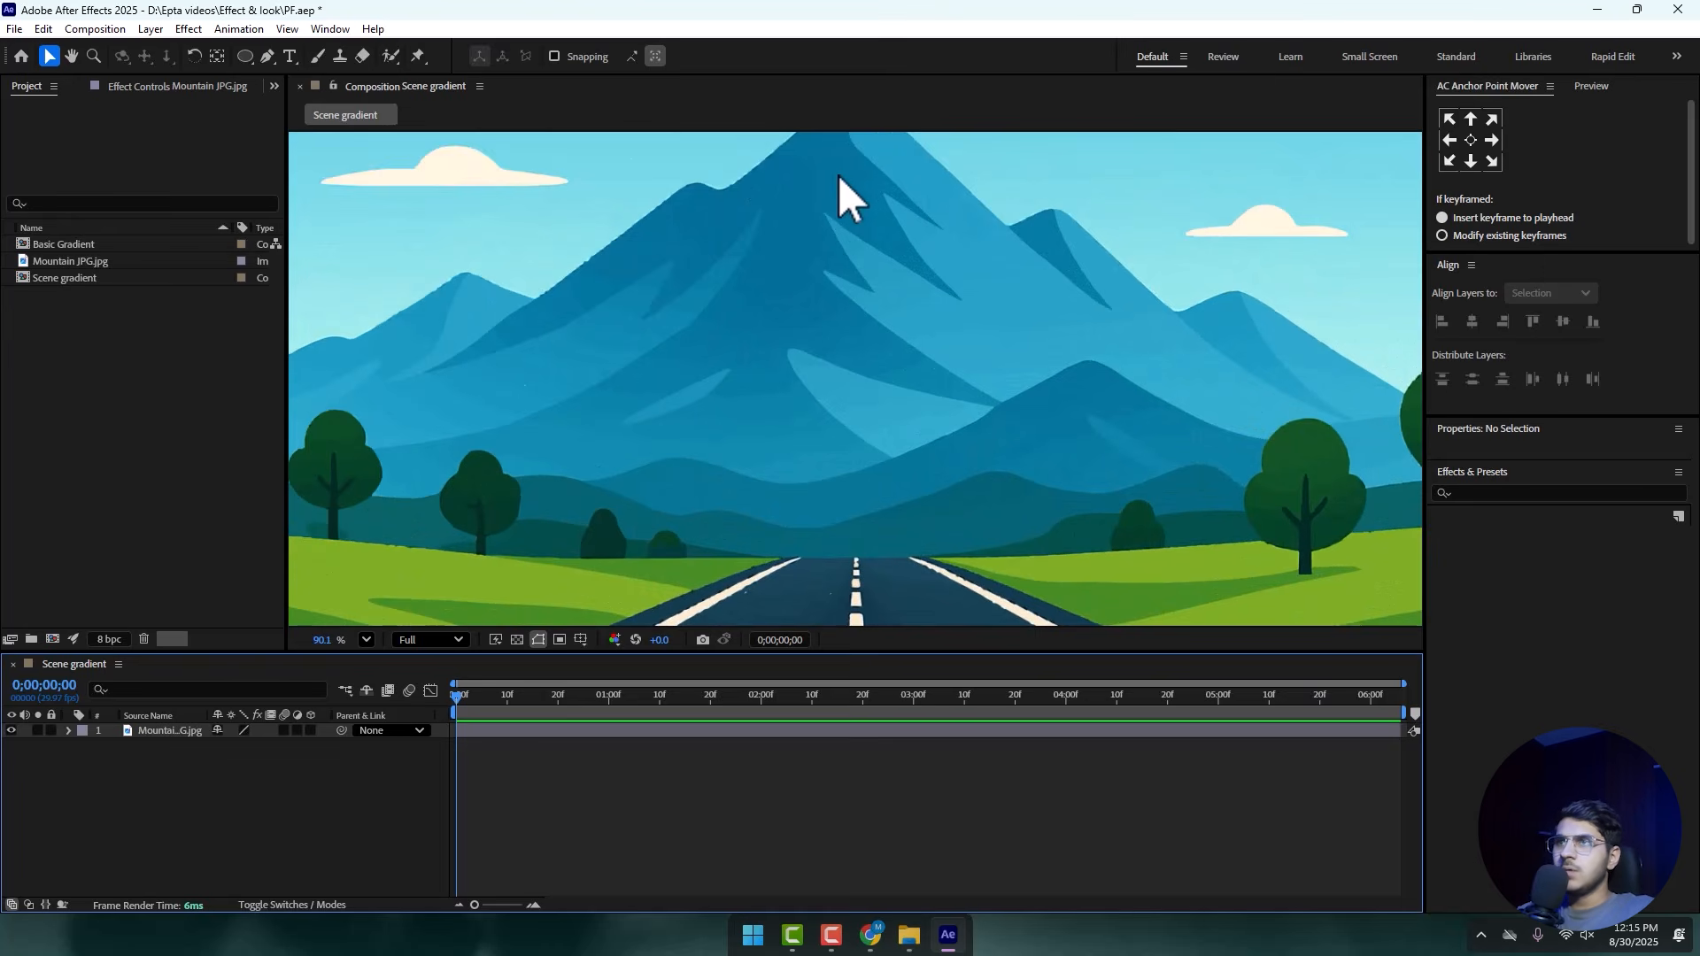
pyautogui.scroll(-3, 837, 174)
pyautogui.scroll(-1, 767, 460)
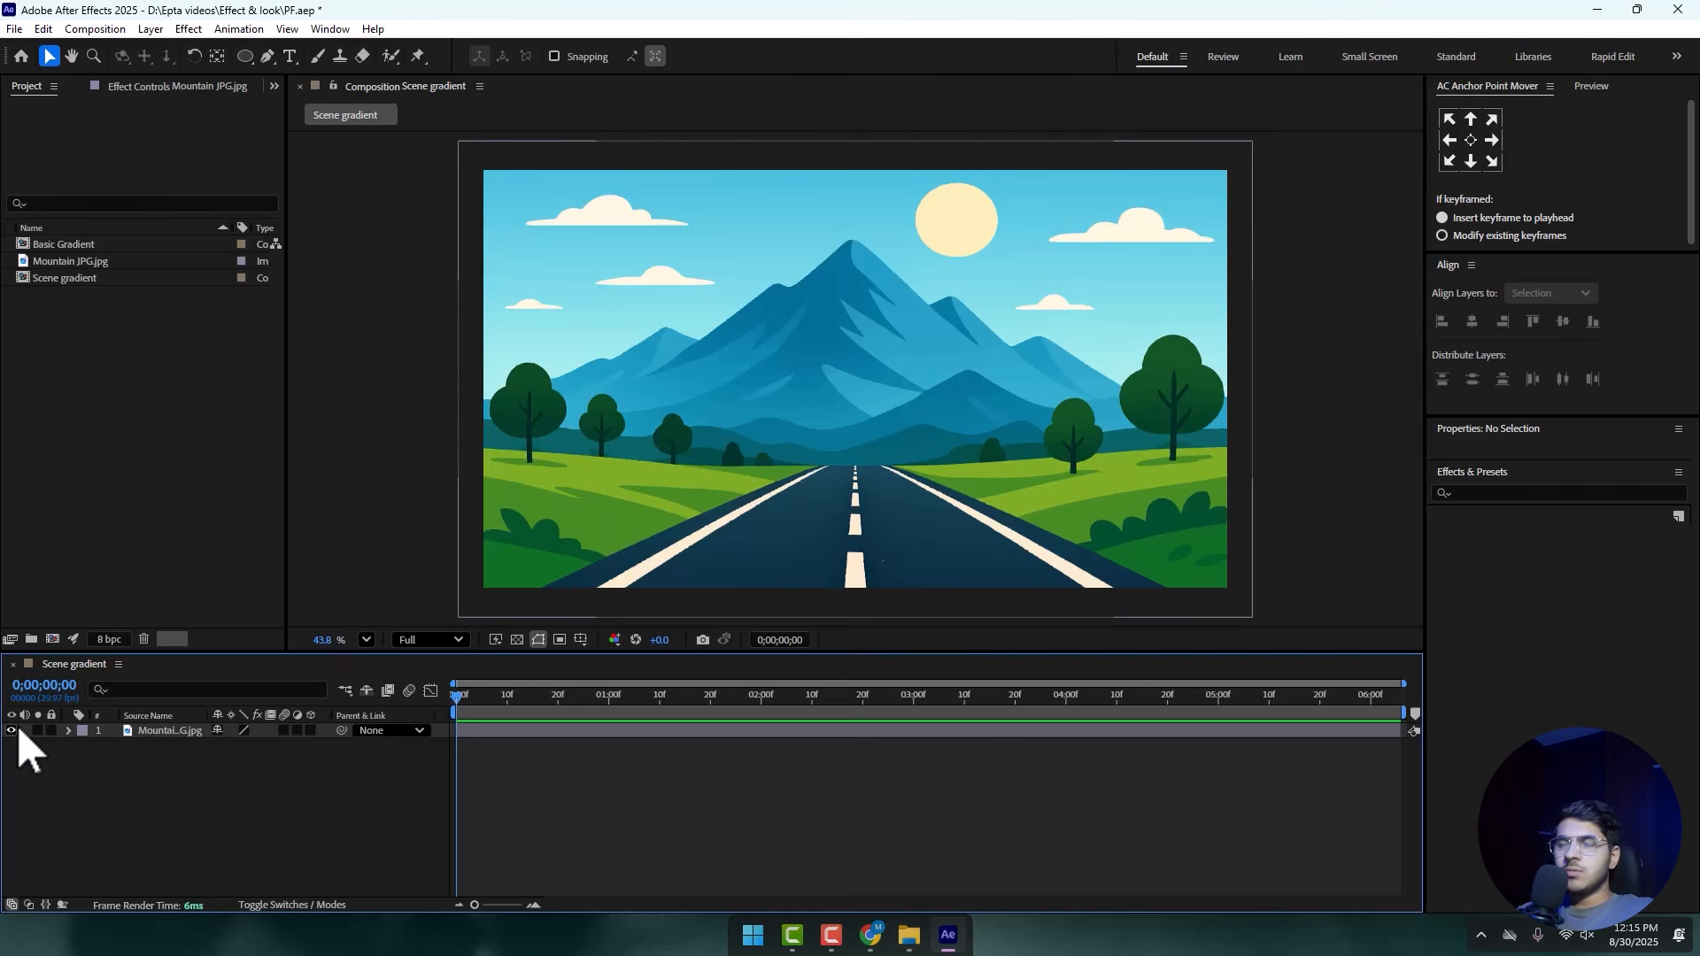
pyautogui.click(50, 730)
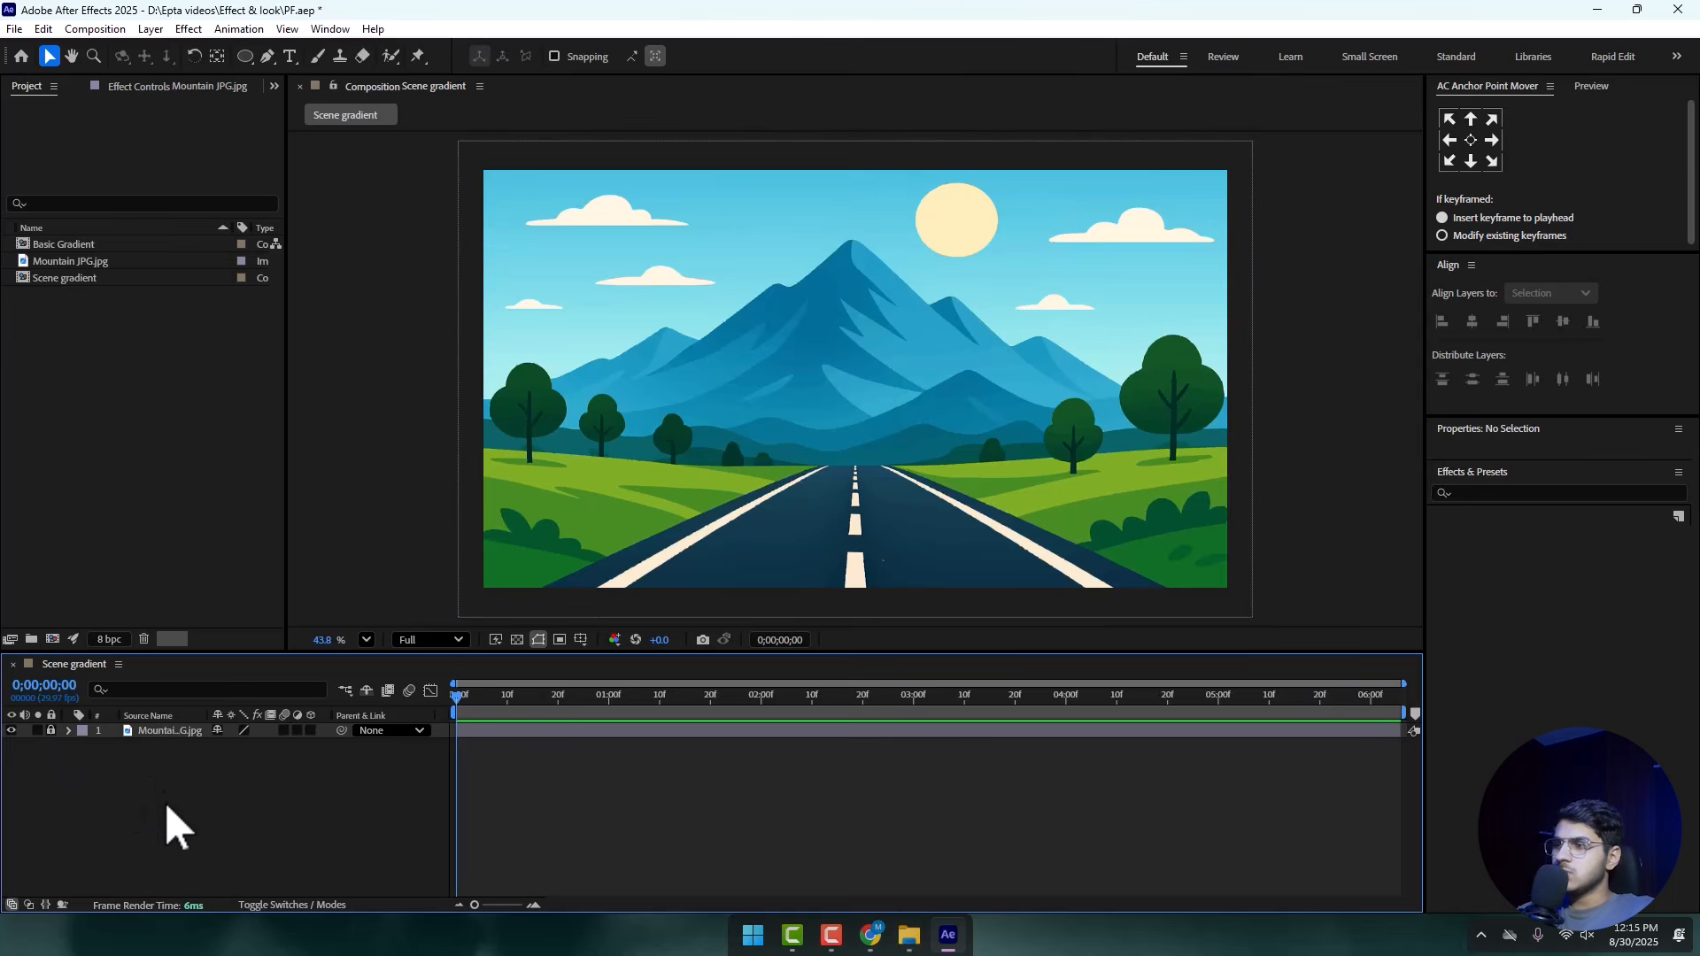
# - Draw a circular shape over the sun in the mountain scene with the Ellipse tool
pyautogui.click(267, 57)
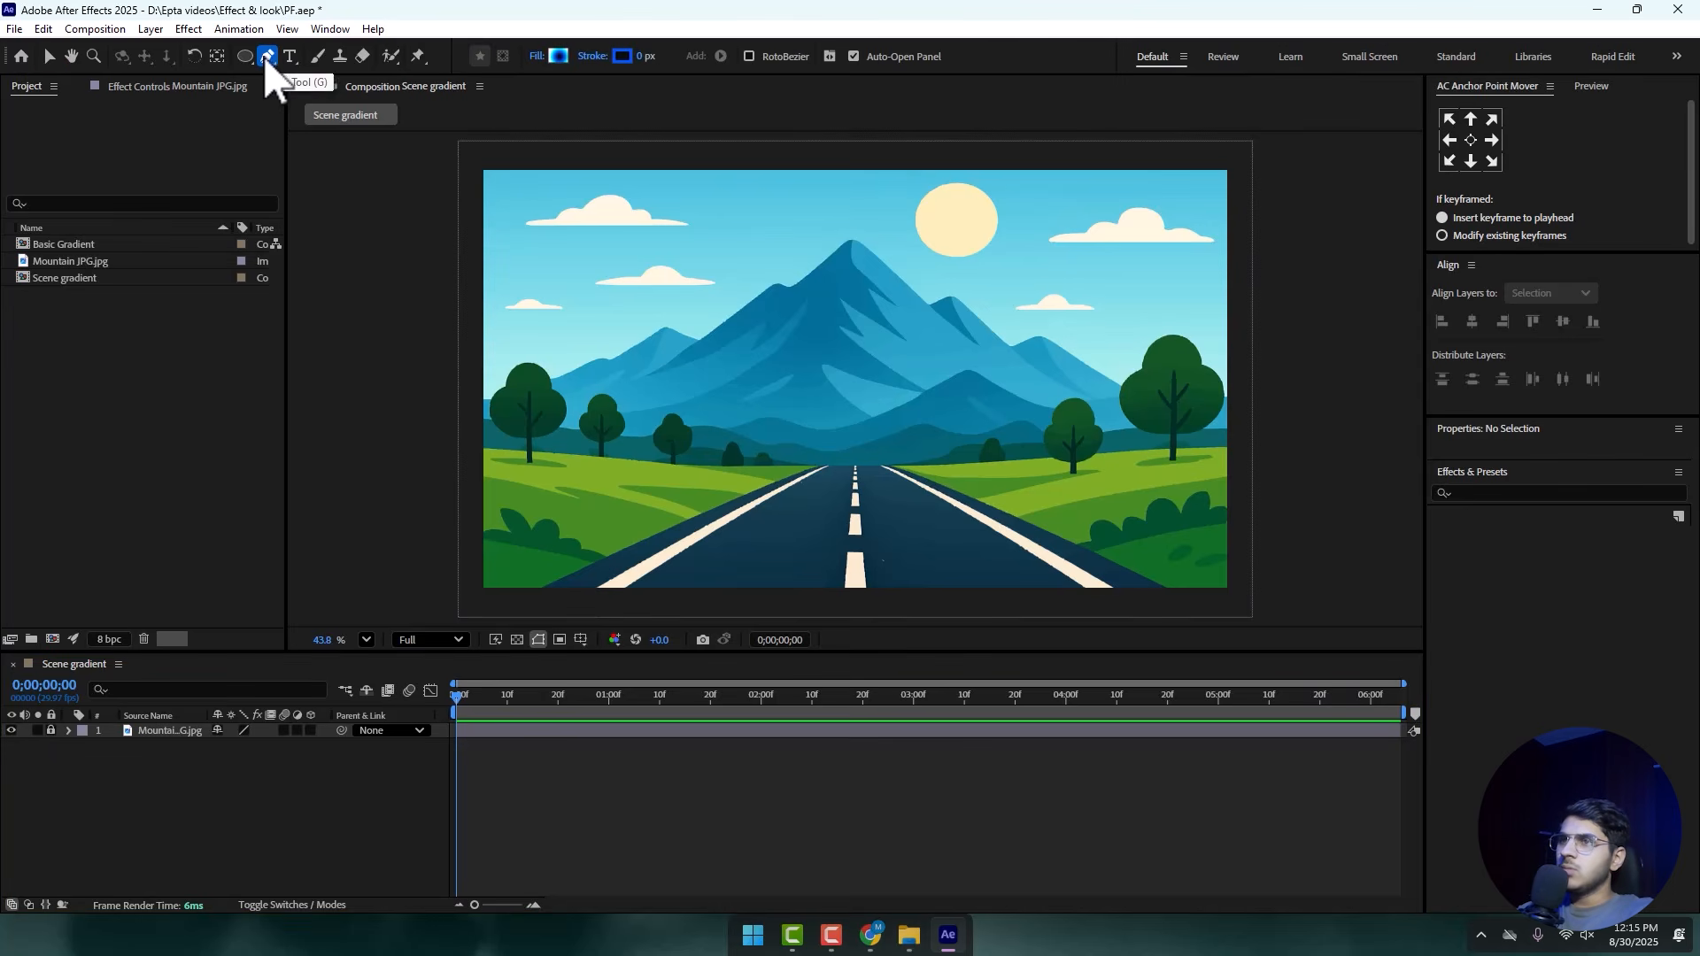
pyautogui.click(244, 56)
pyautogui.scroll(3, 973, 167)
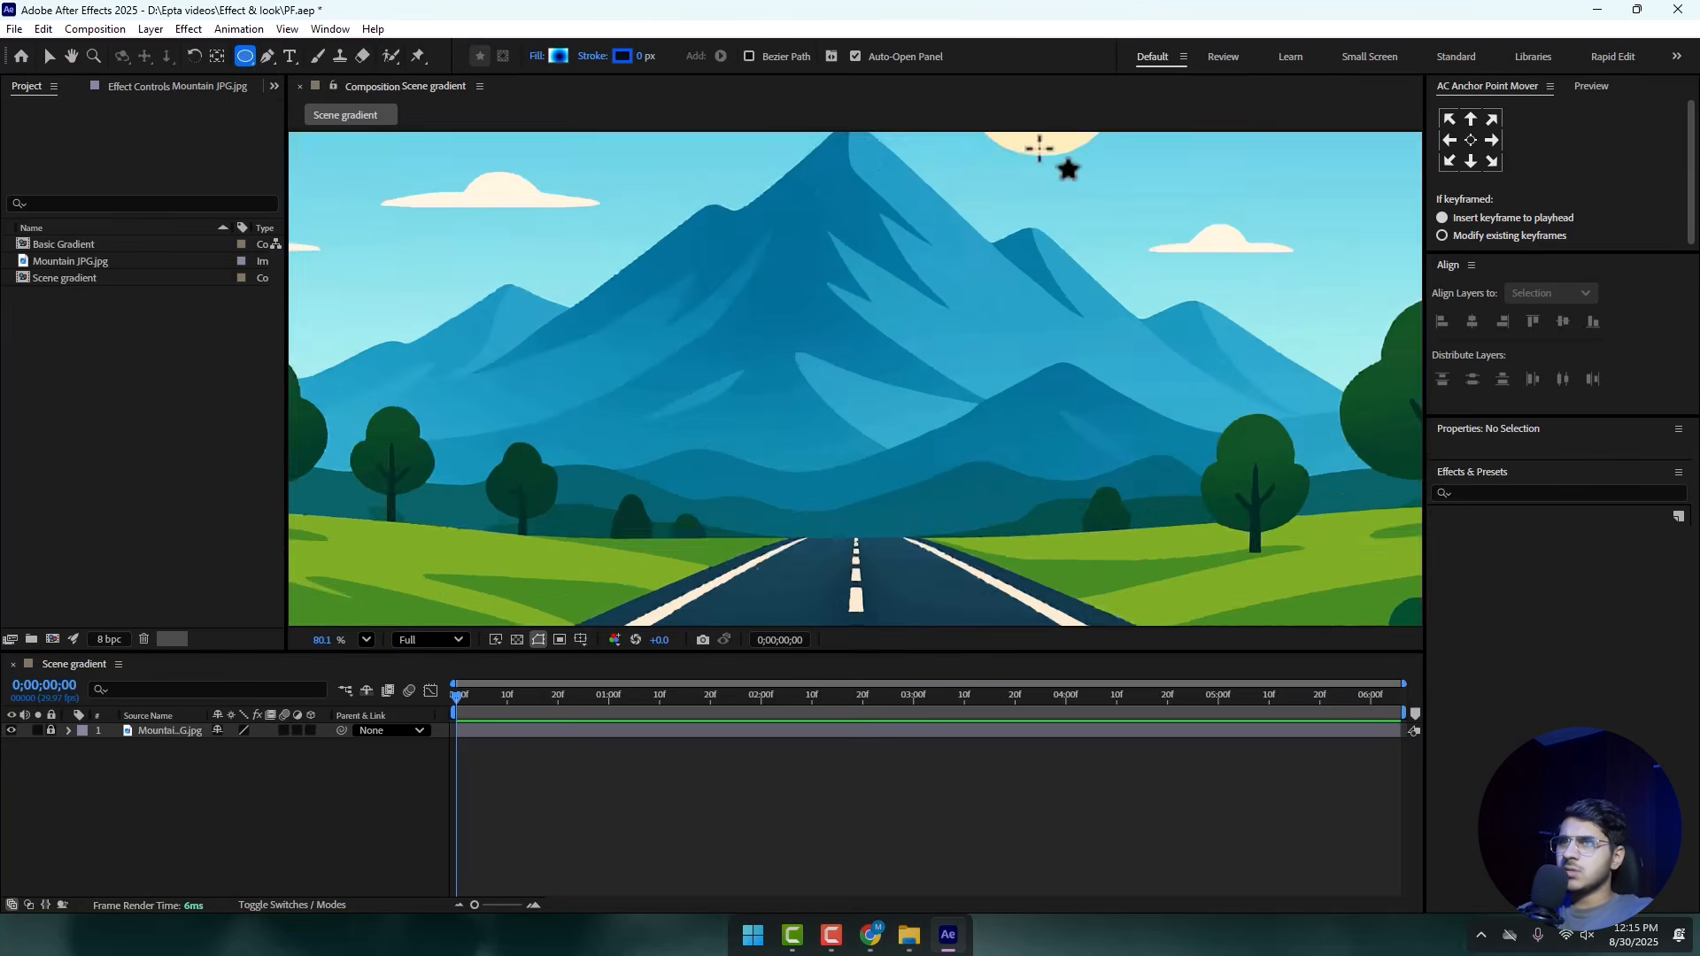
pyautogui.moveTo(1039, 148); pyautogui.dragTo(763, 470)
pyautogui.scroll(3, 740, 334)
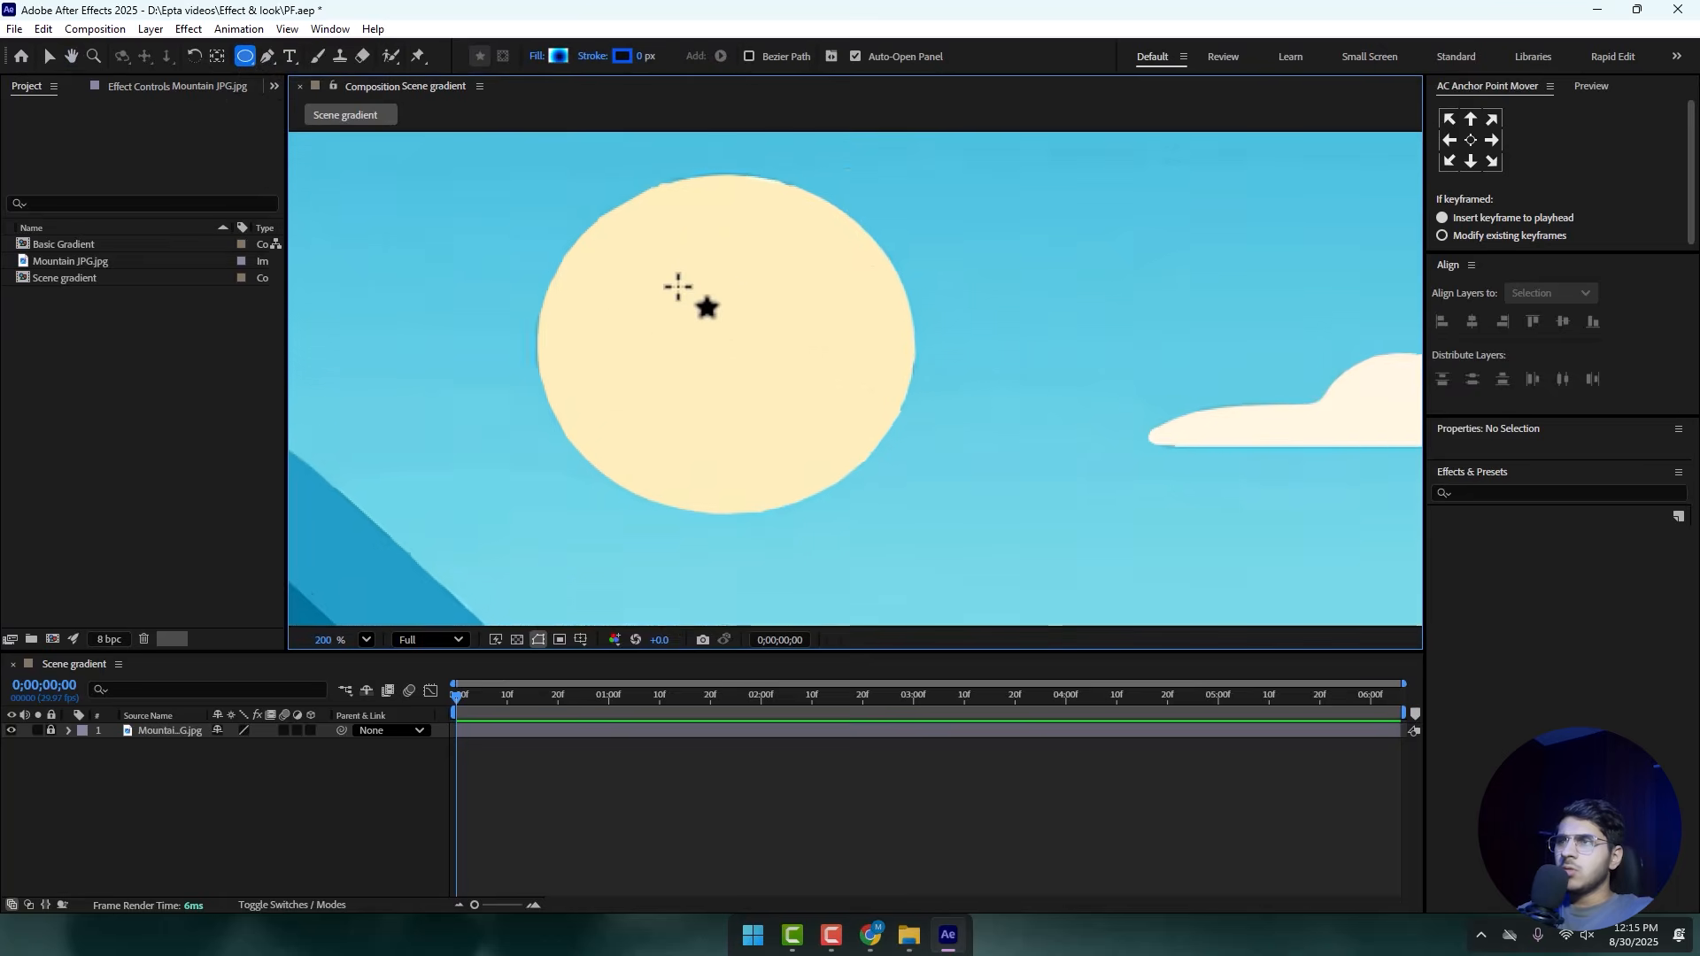
pyautogui.moveTo(749, 280); pyautogui.dragTo(865, 274)
pyautogui.moveTo(639, 142)
pyautogui.mouseDown()
pyautogui.moveTo(878, 381)
pyautogui.moveTo(971, 391)
pyautogui.mouseUp()
# - Lower the circle's opacity to 67%, move and widen it to 113.8% to match the sun, and restore the opacity to 100%
pyautogui.click(49, 56)
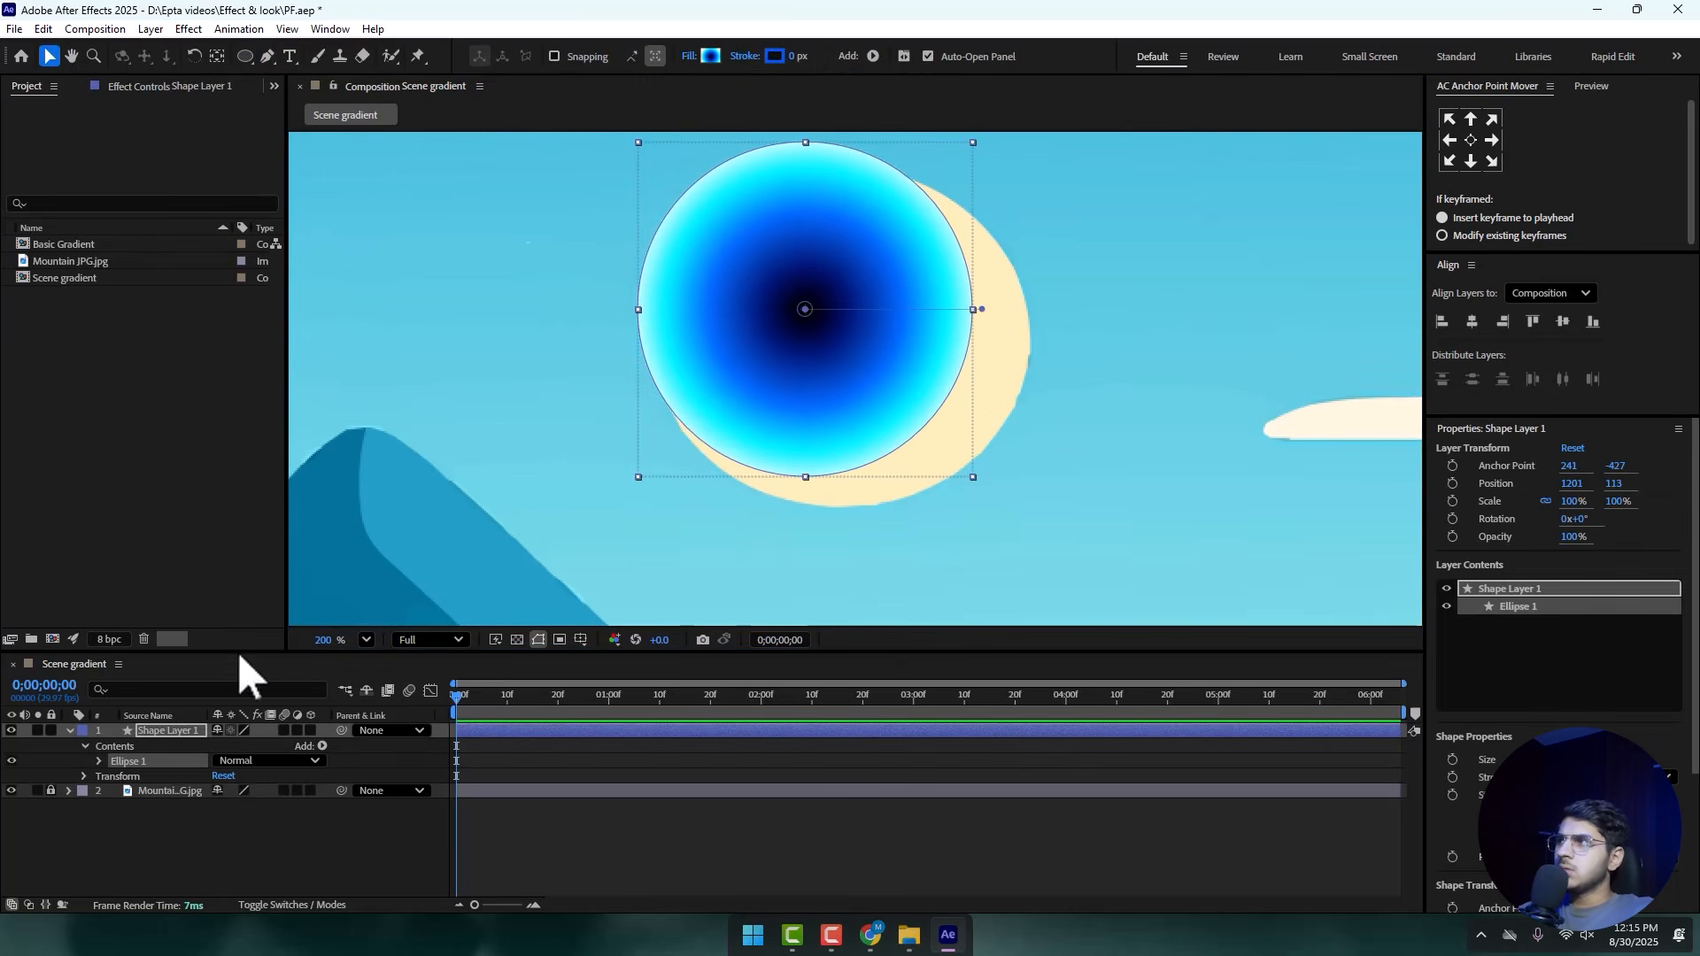
pyautogui.press('t')
pyautogui.moveTo(223, 746); pyautogui.dragTo(194, 745)
pyautogui.moveTo(890, 313); pyautogui.dragTo(1032, 337)
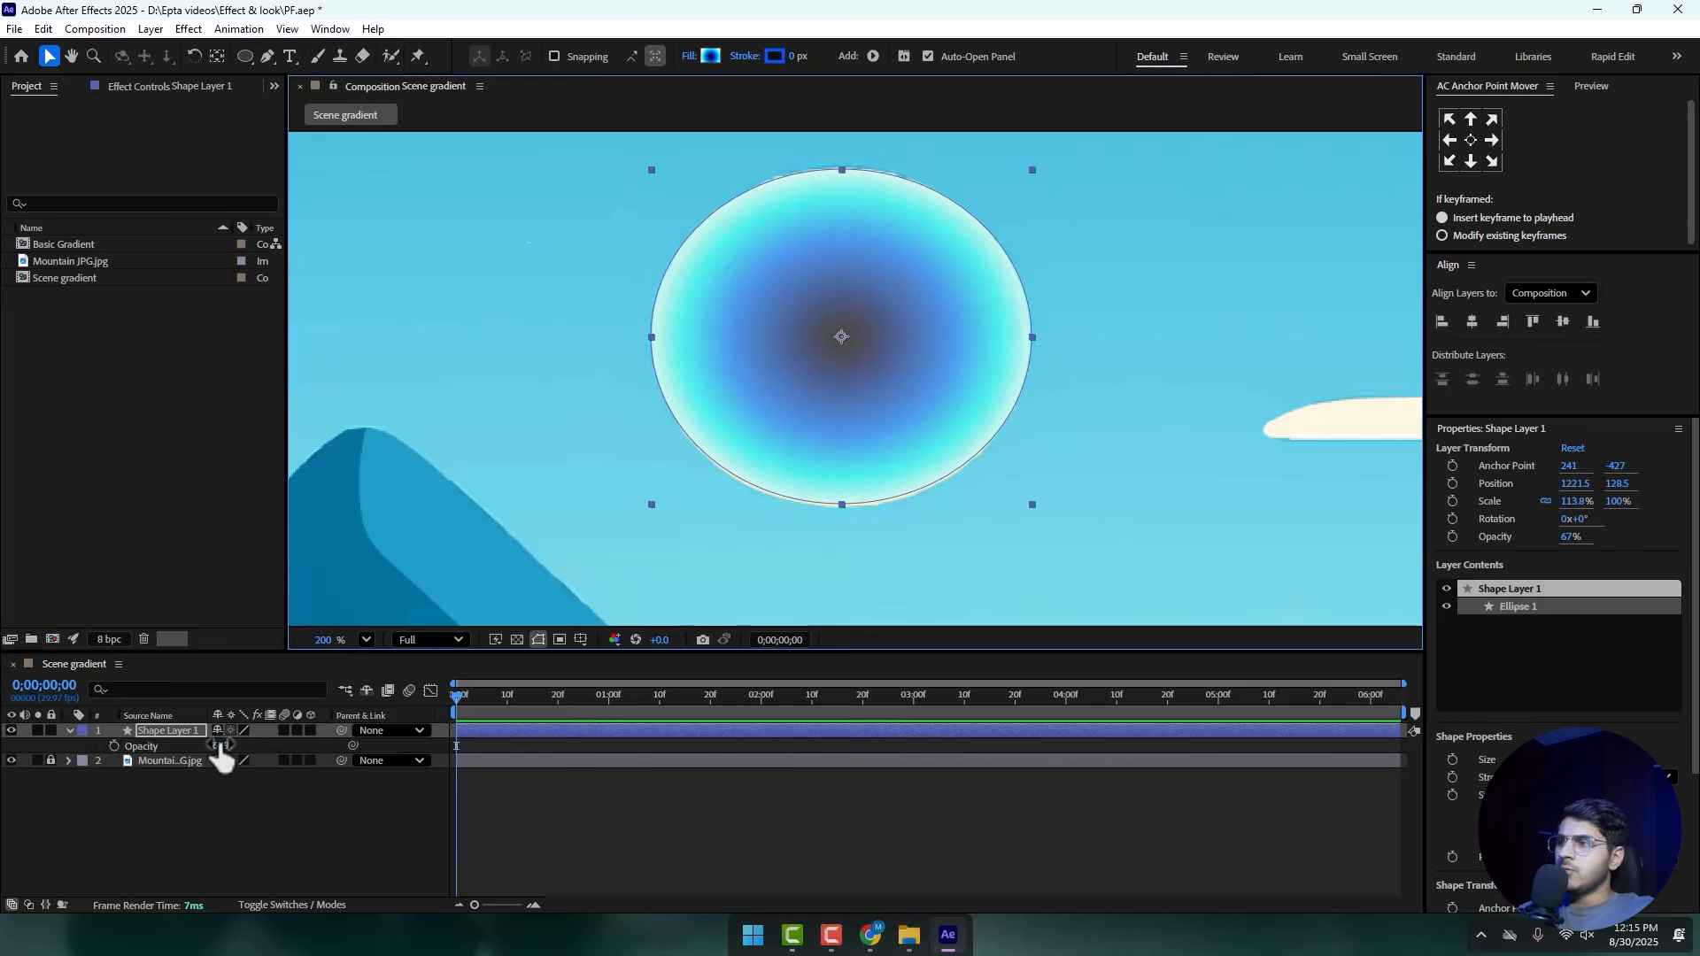
pyautogui.moveTo(221, 757); pyautogui.dragTo(736, 482)
pyautogui.press('t')
# - Recolour the three blue stops of the sun shape's radial gradient to dark indigo, violet 8A00FF and magenta-purple, and accept the gradient
pyautogui.scroll(-5, 865, 428)
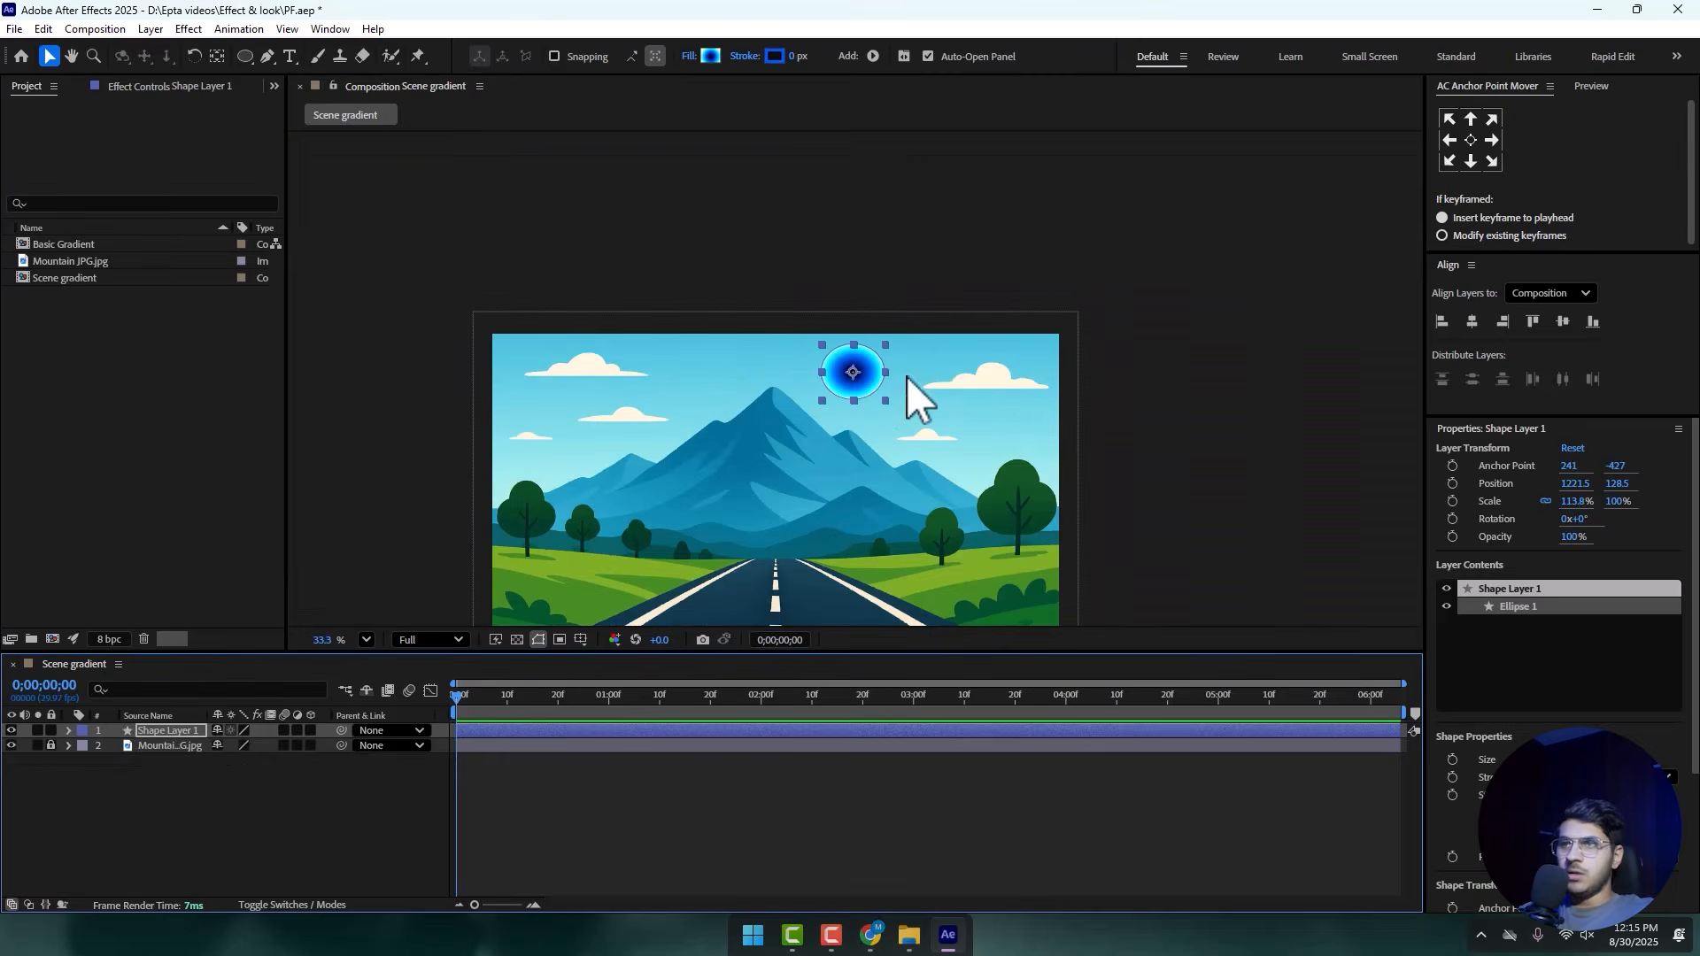
pyautogui.scroll(3, 851, 375)
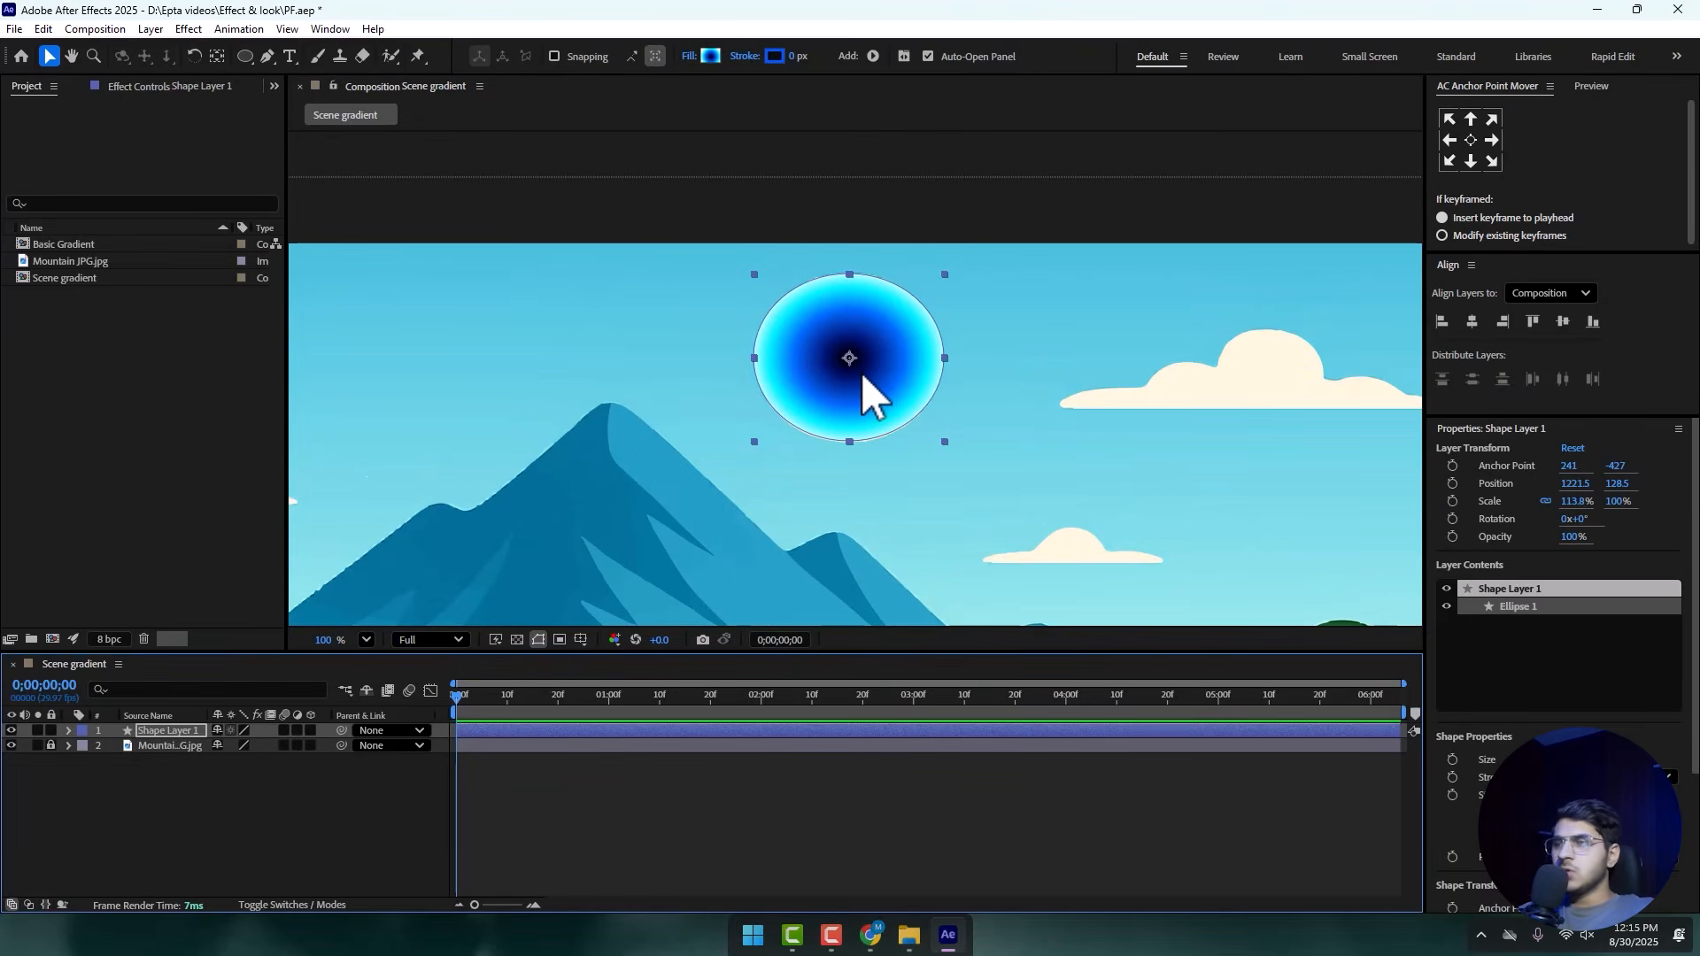
pyautogui.scroll(-2, 861, 372)
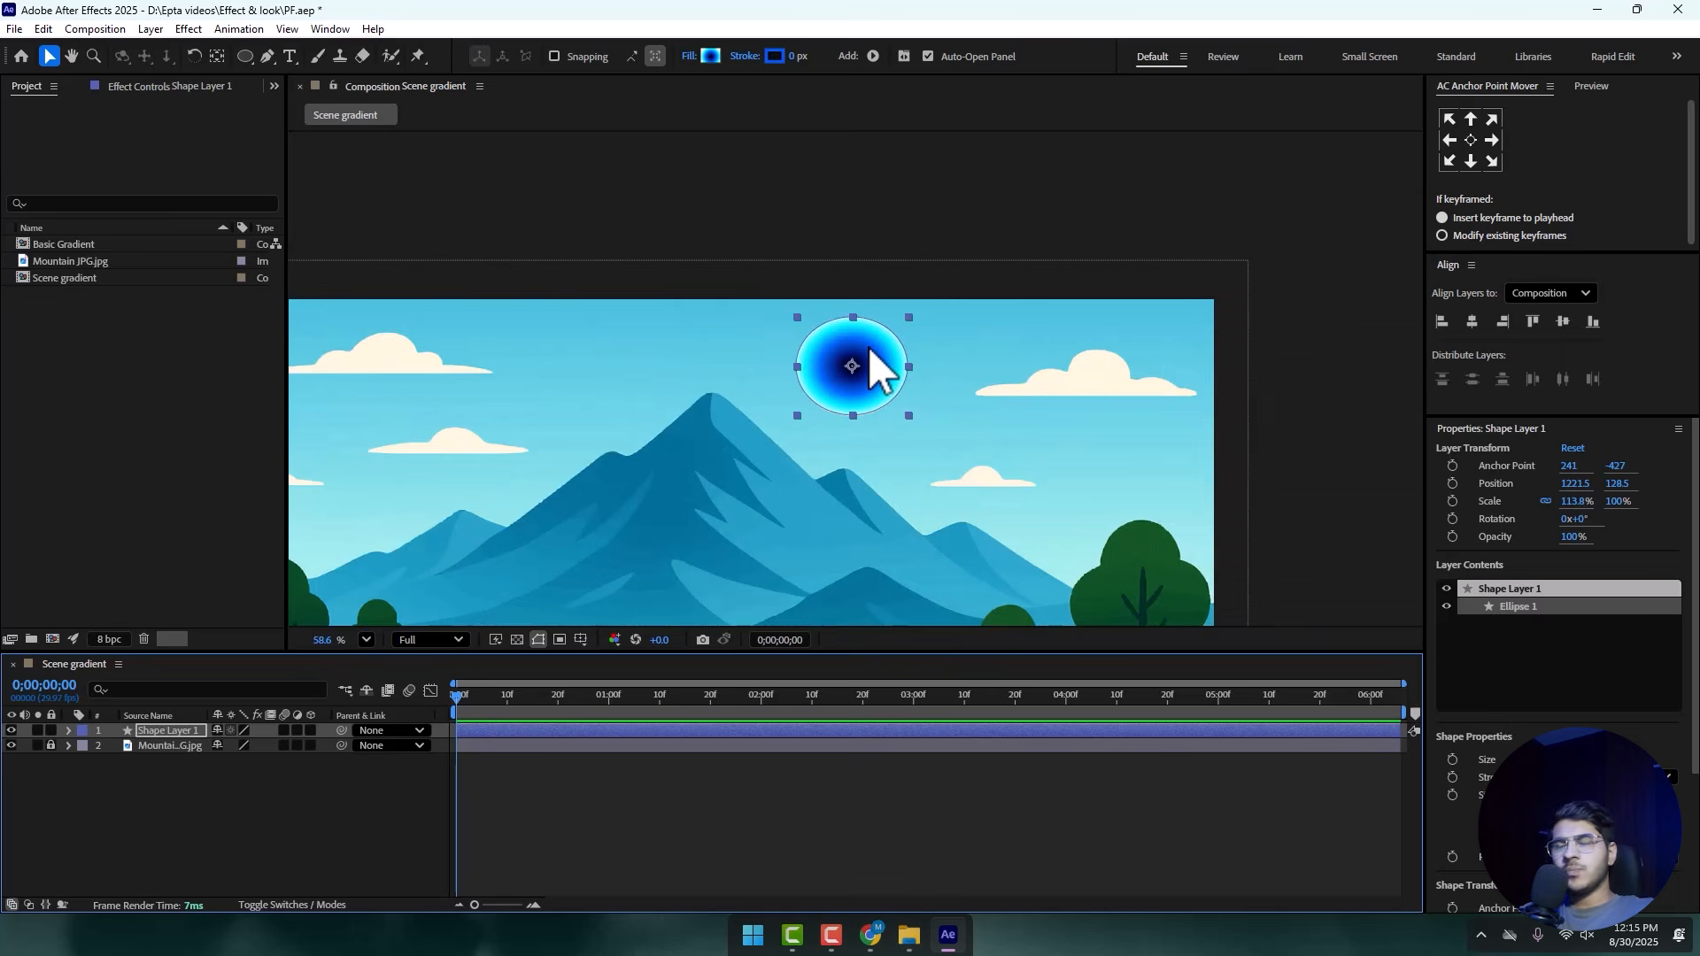
pyautogui.click(710, 56)
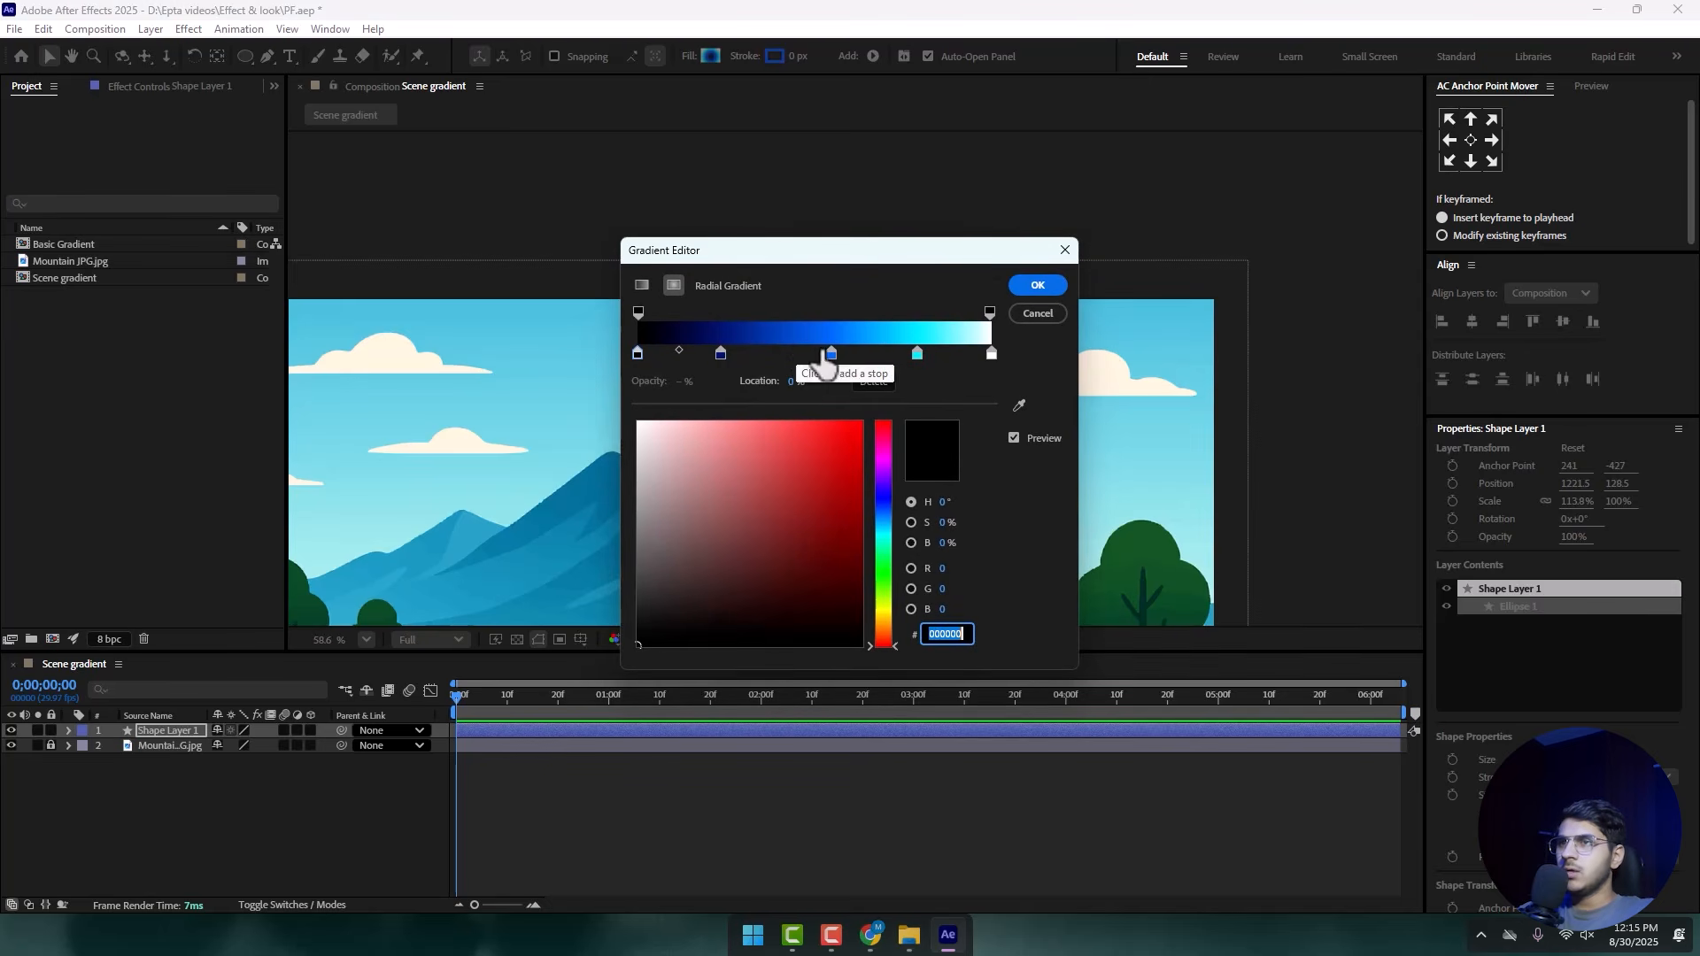
pyautogui.click(721, 354)
pyautogui.click(888, 486)
pyautogui.moveTo(888, 489); pyautogui.dragTo(887, 481)
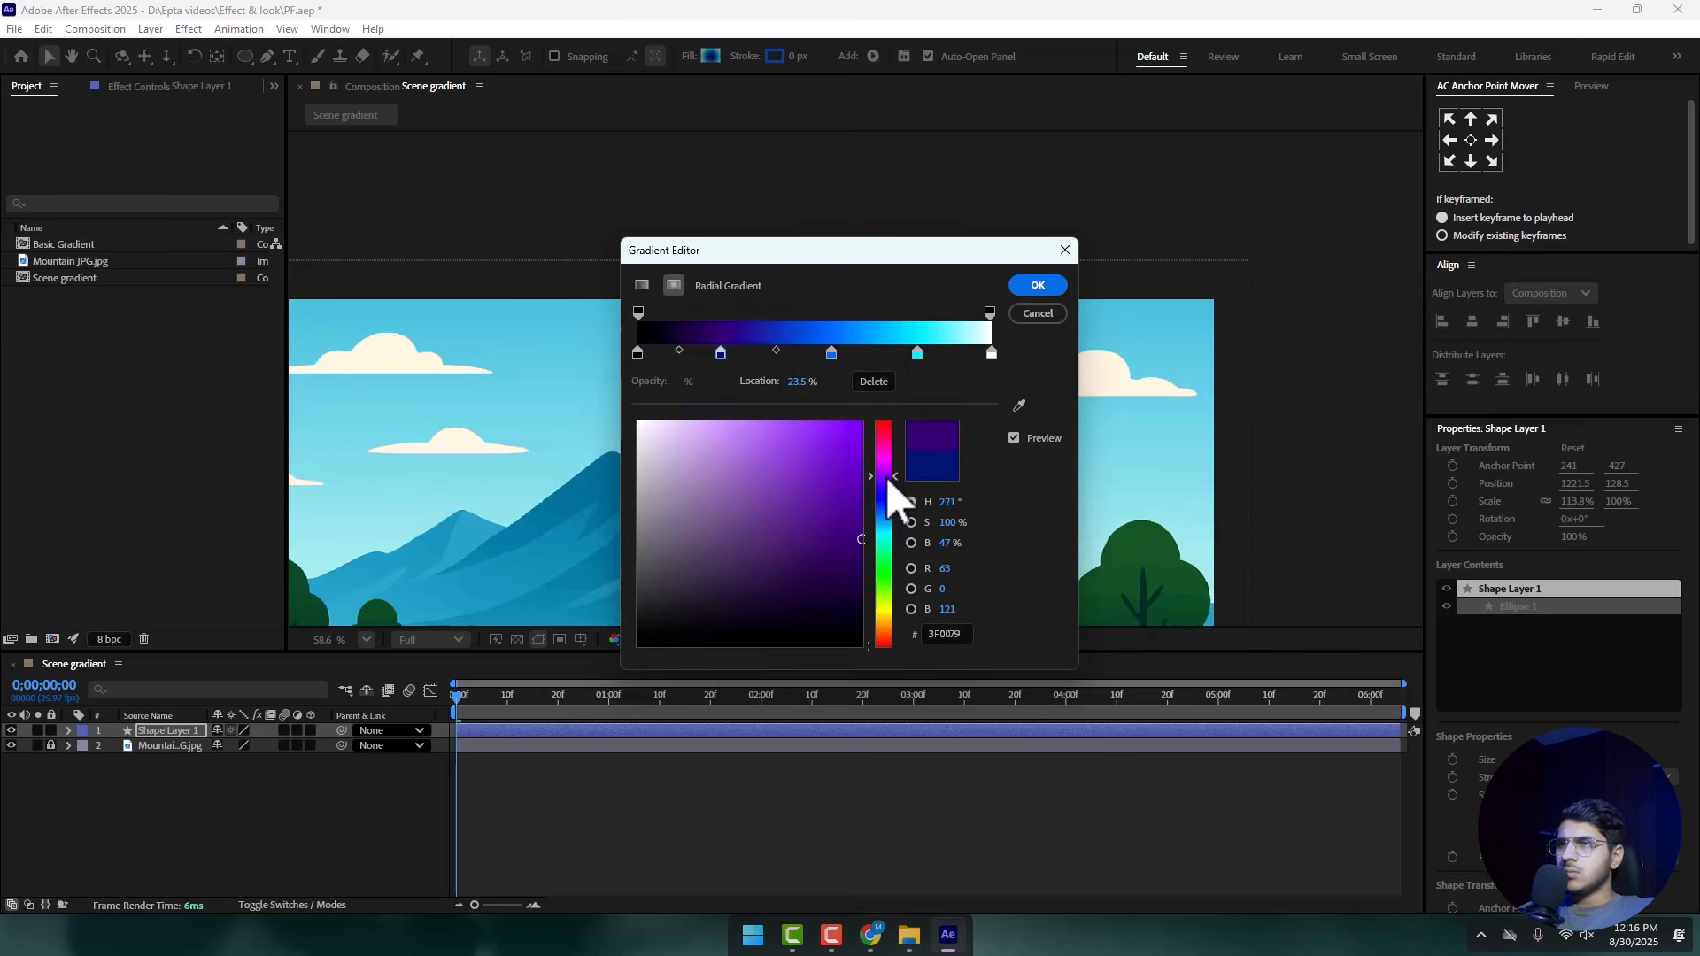
pyautogui.click(832, 355)
pyautogui.moveTo(885, 515); pyautogui.dragTo(885, 467)
pyautogui.click(917, 354)
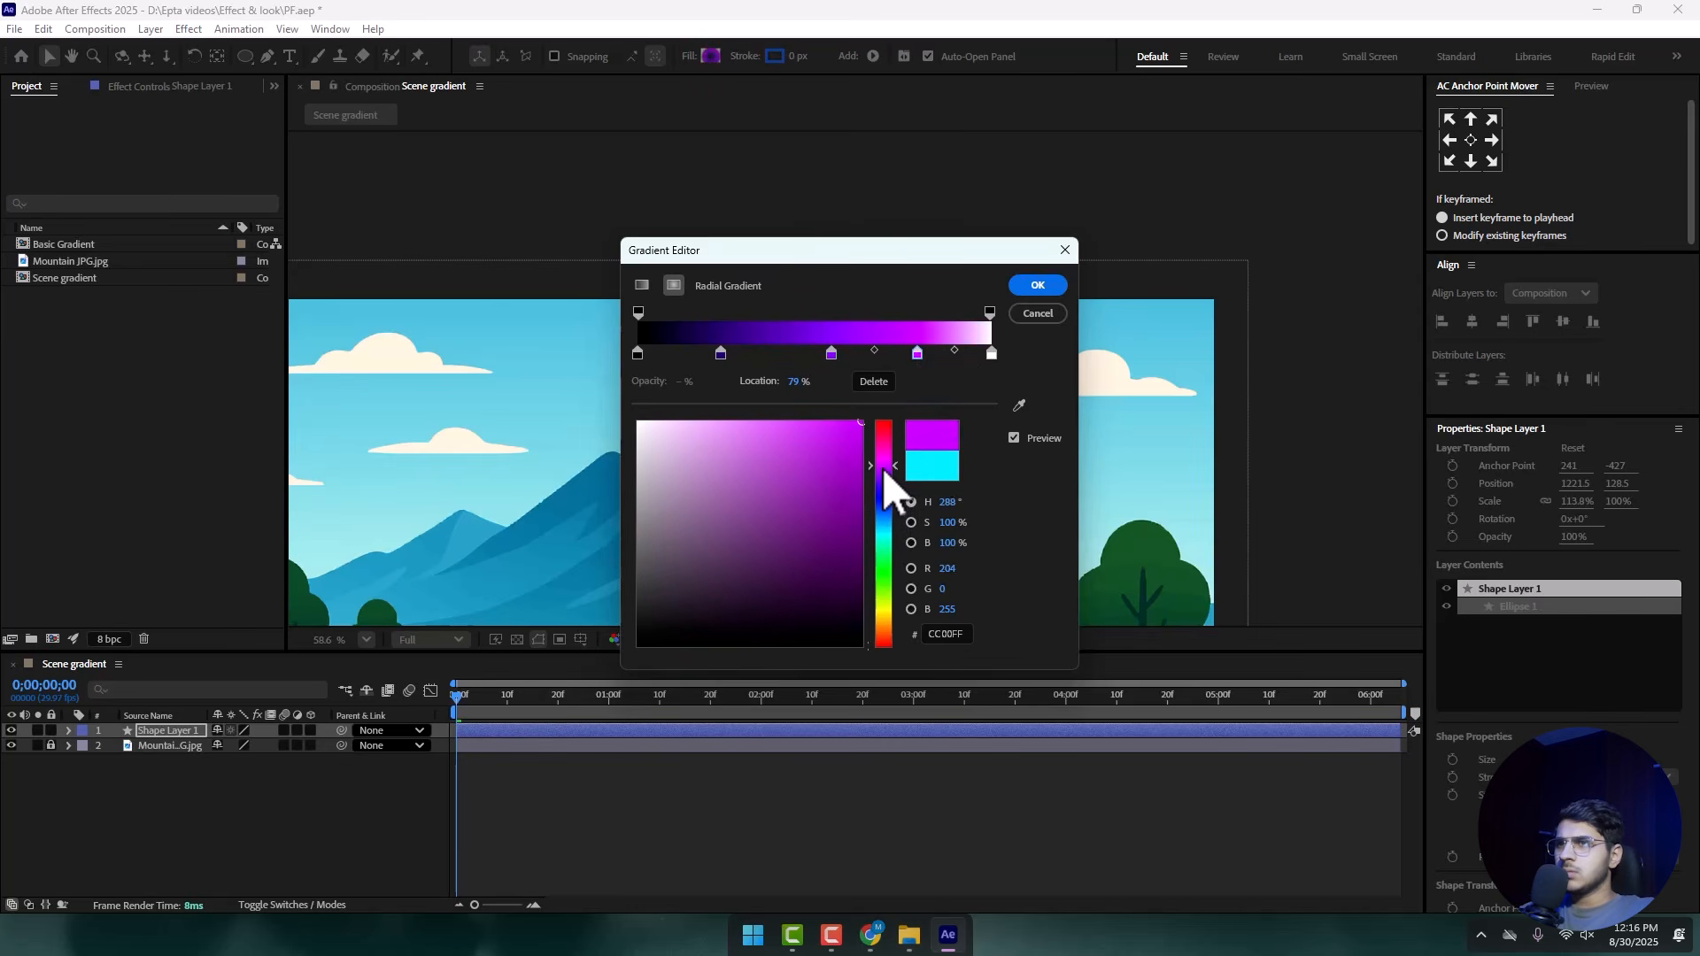
pyautogui.click(1038, 285)
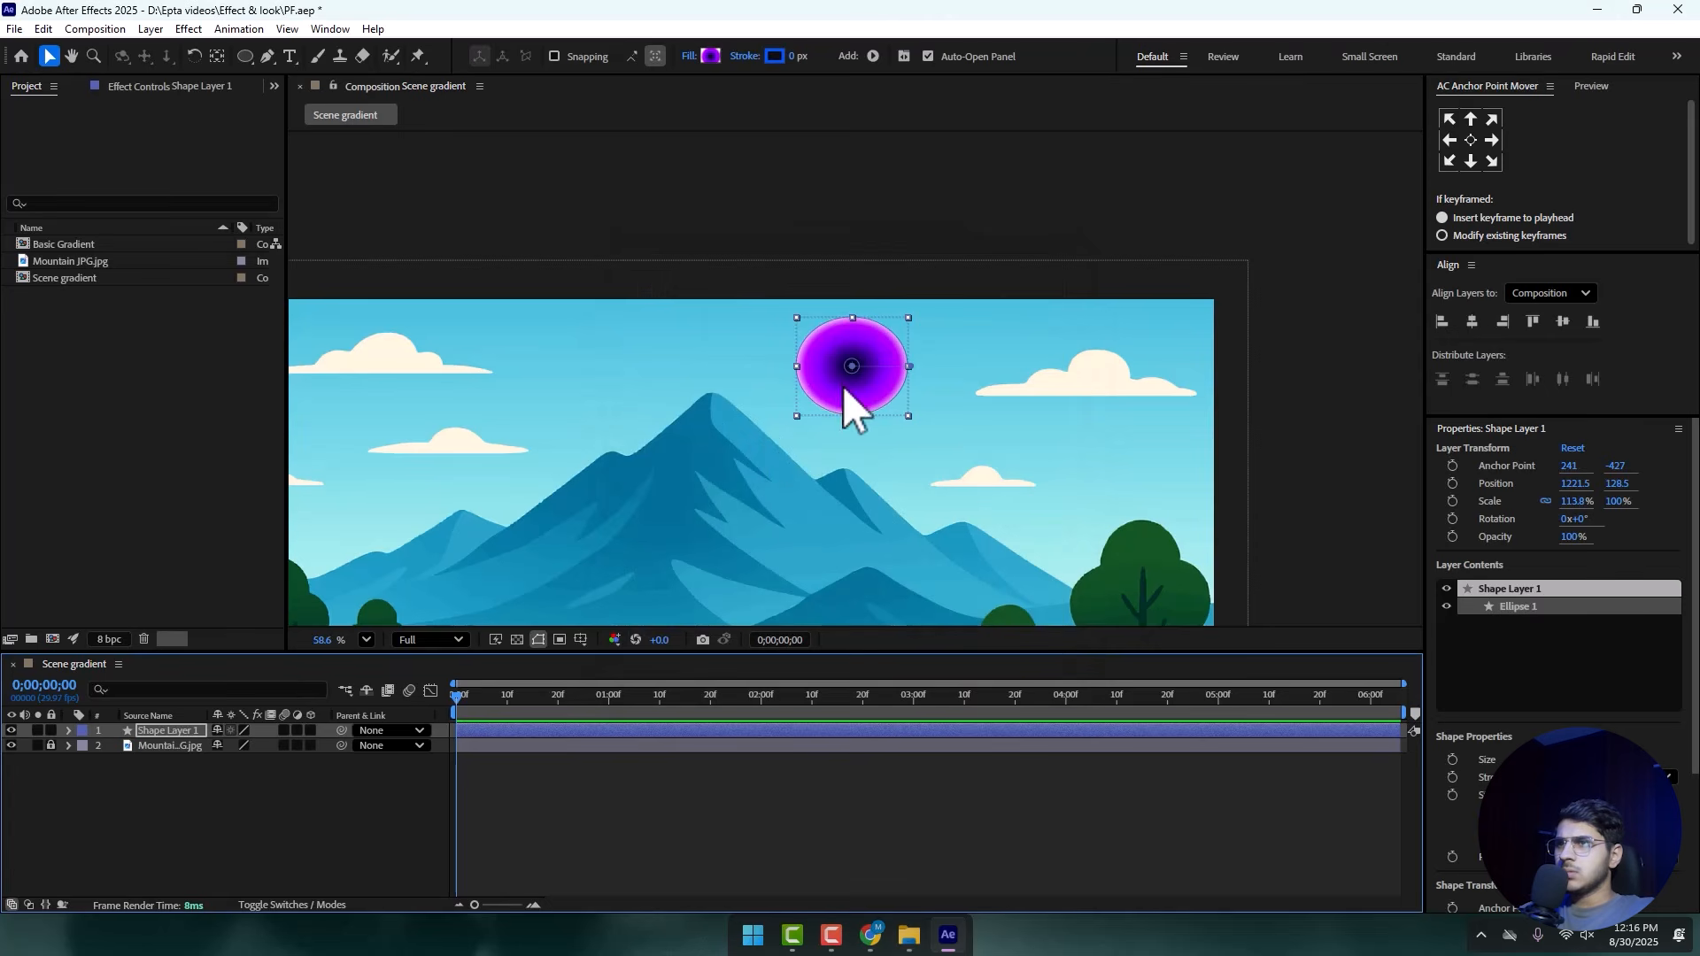
# - Move the sun gradient's centre below the circle, remove its dark indigo stop, and shift the 8A00FF violet stop to 51.7%
pyautogui.moveTo(854, 366); pyautogui.dragTo(853, 469)
pyautogui.click(711, 57)
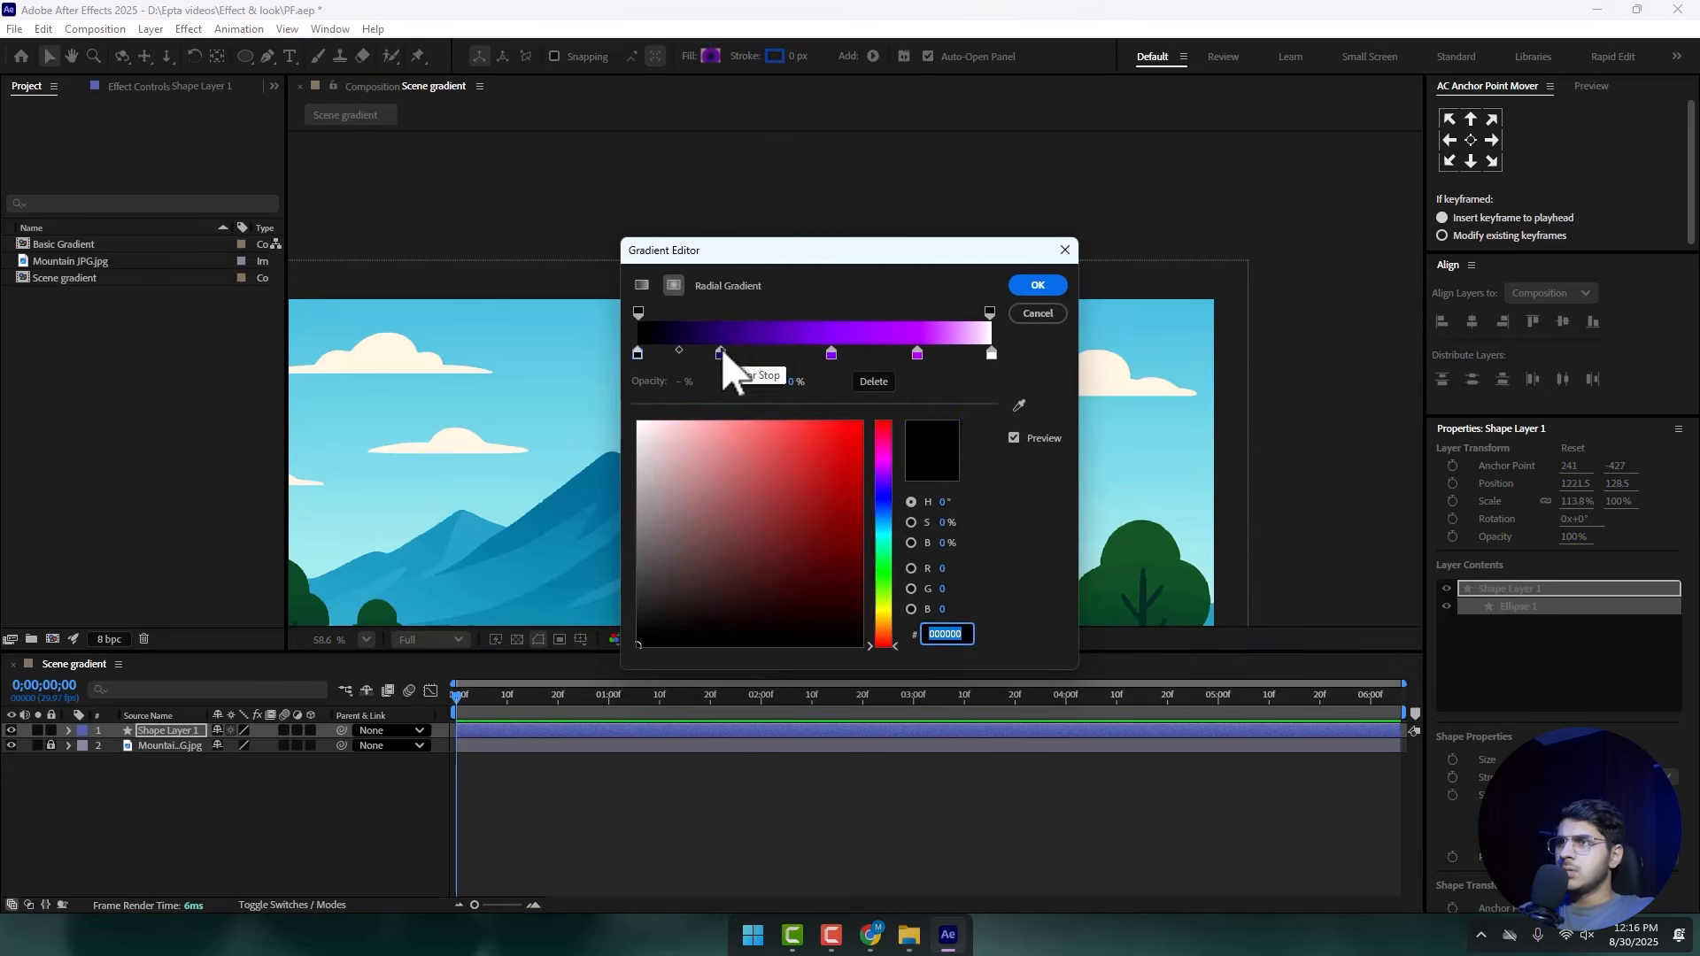
pyautogui.click(832, 354)
pyautogui.click(832, 354)
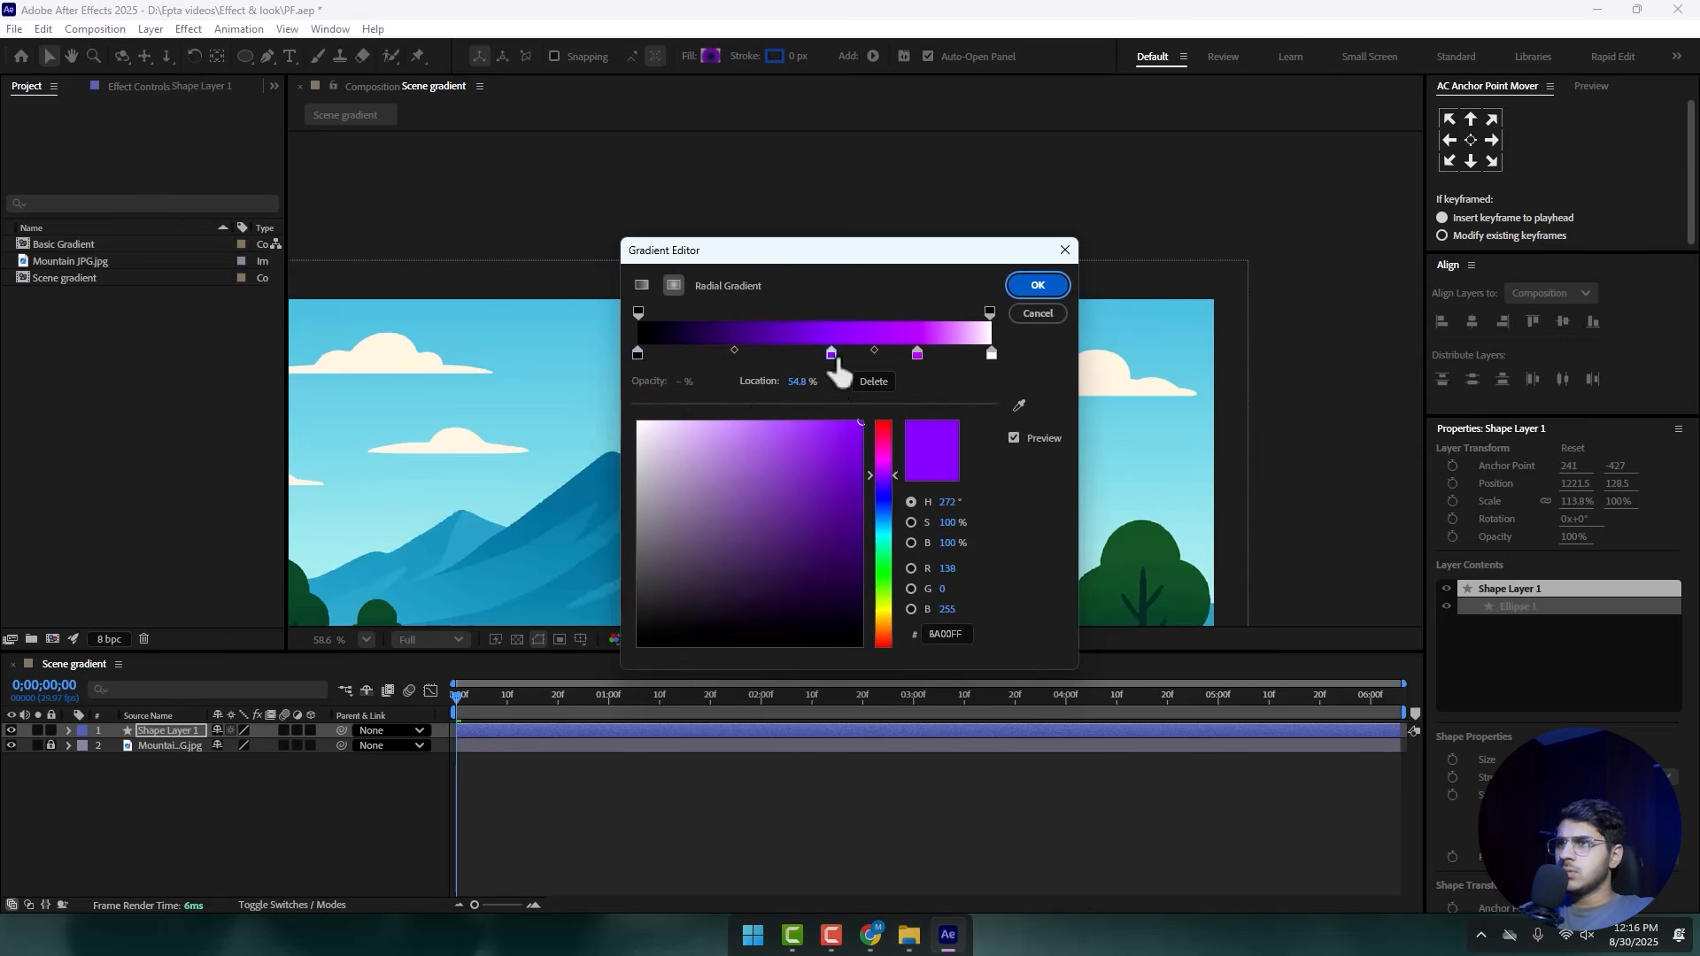
pyautogui.moveTo(833, 355)
pyautogui.mouseDown()
pyautogui.moveTo(806, 359)
pyautogui.moveTo(821, 358)
pyautogui.mouseUp()
pyautogui.click(1027, 290)
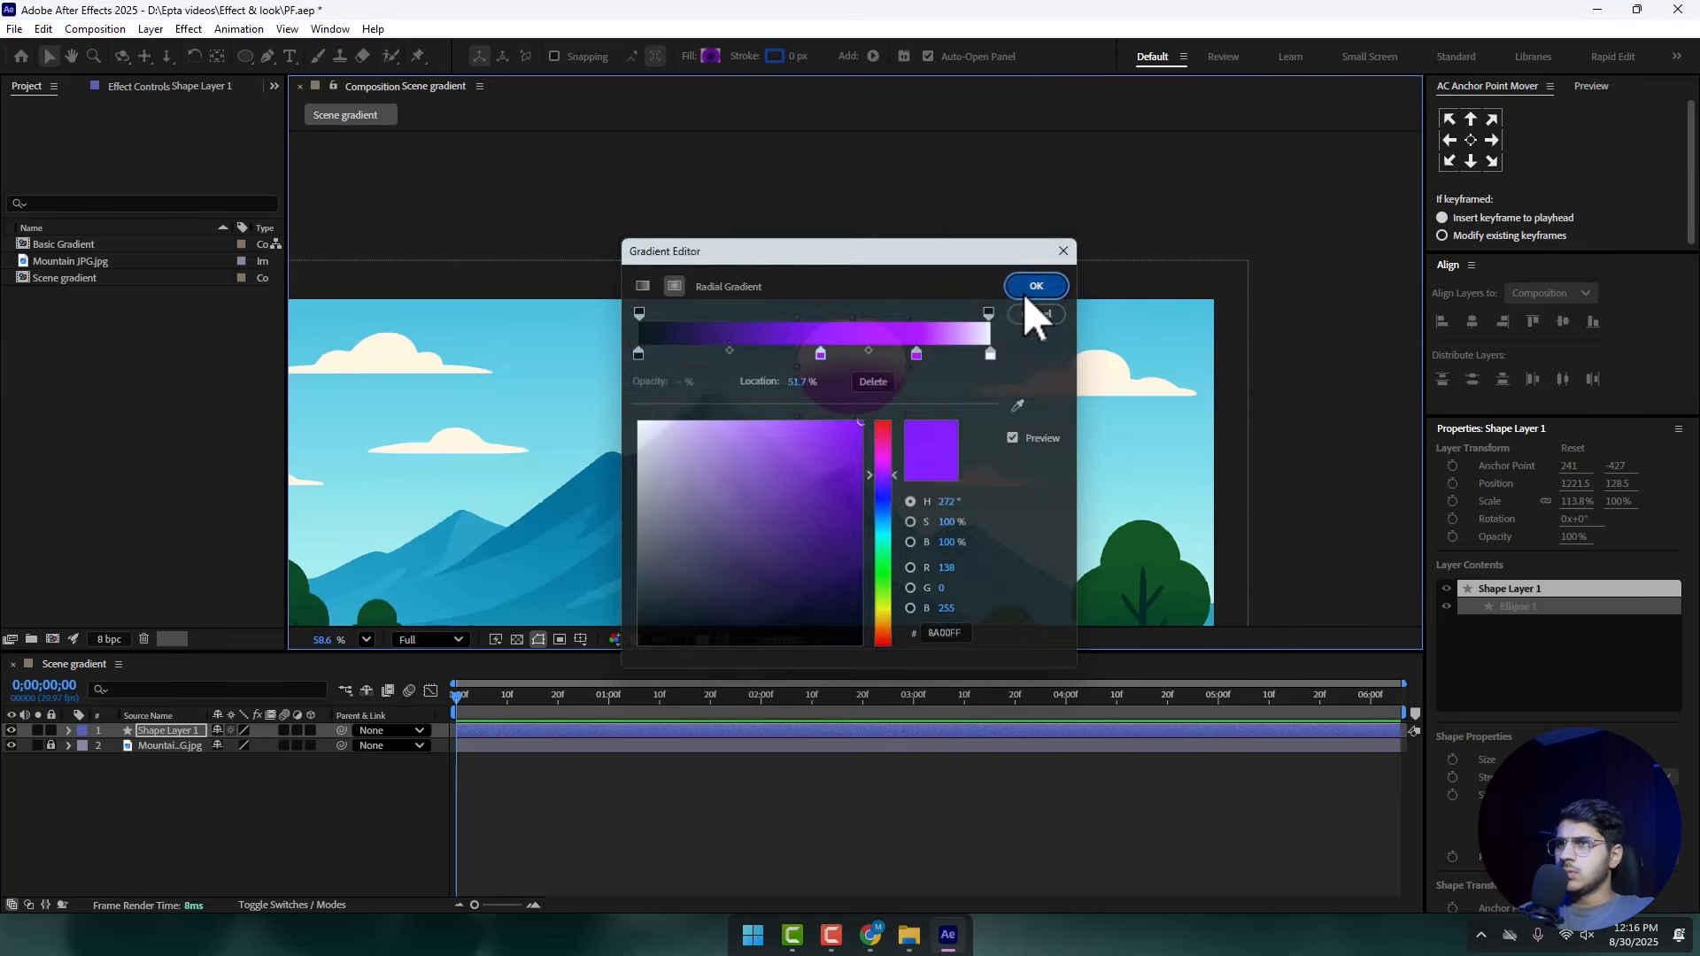
# - Recolour the sun gradient's magenta stop to 7F00D8 at 75.5%, and darken the violet stop while shifting it closer to black
pyautogui.click(711, 57)
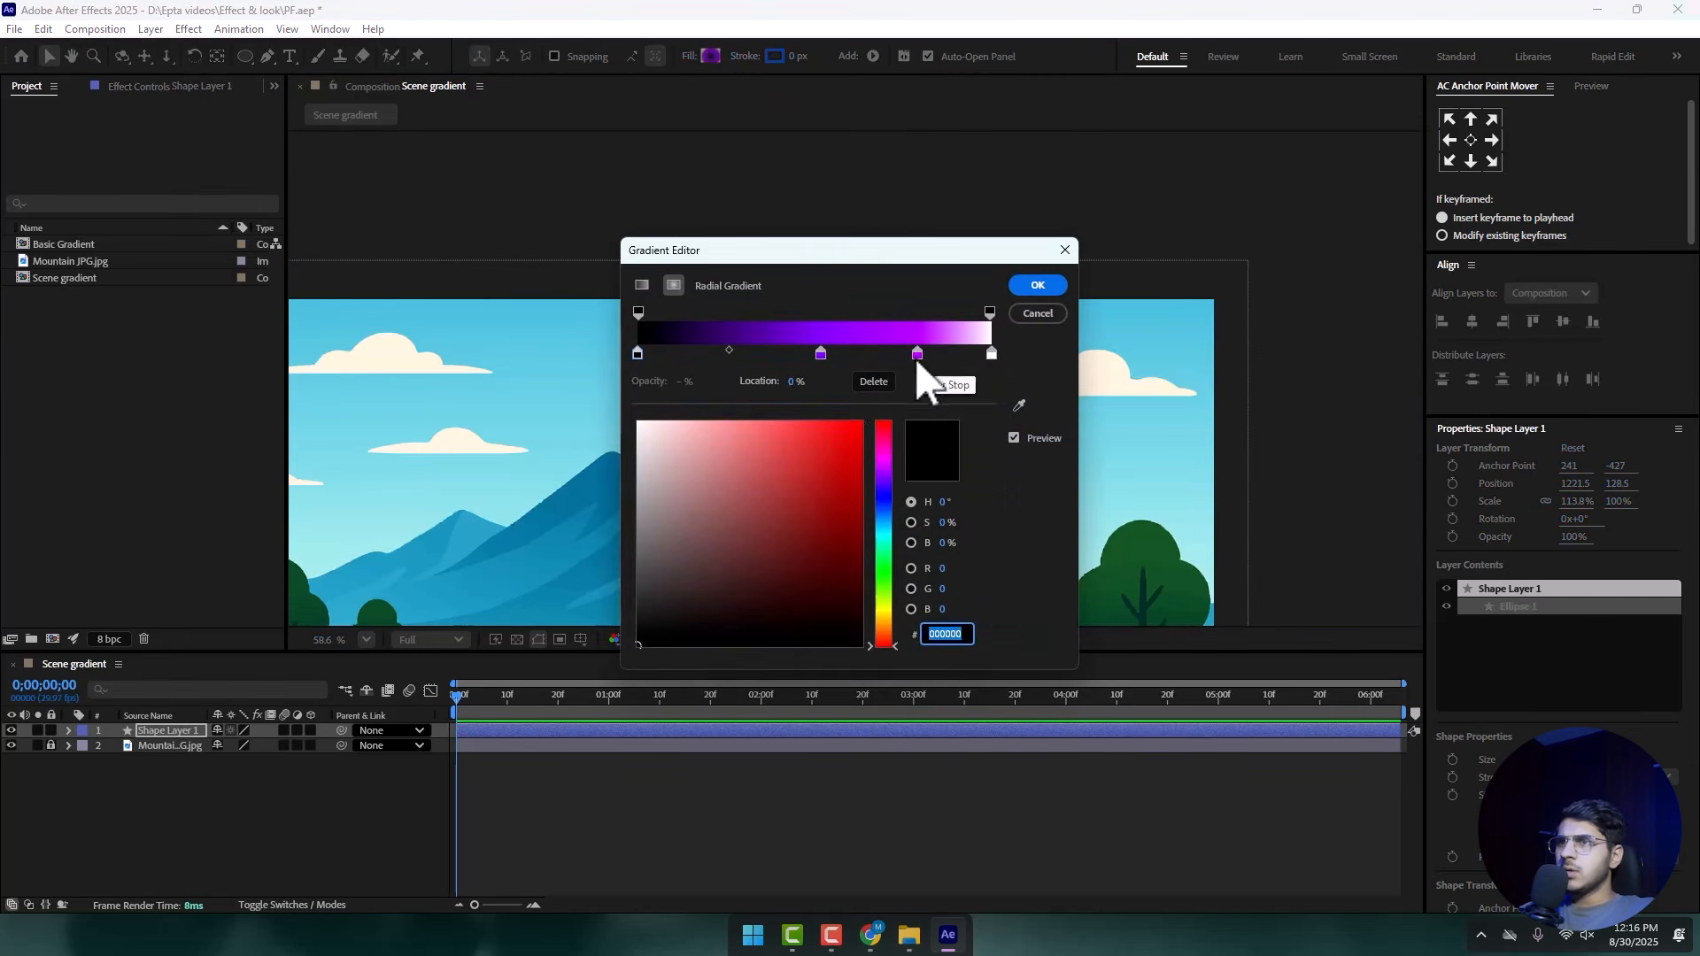
pyautogui.click(917, 353)
pyautogui.click(860, 517)
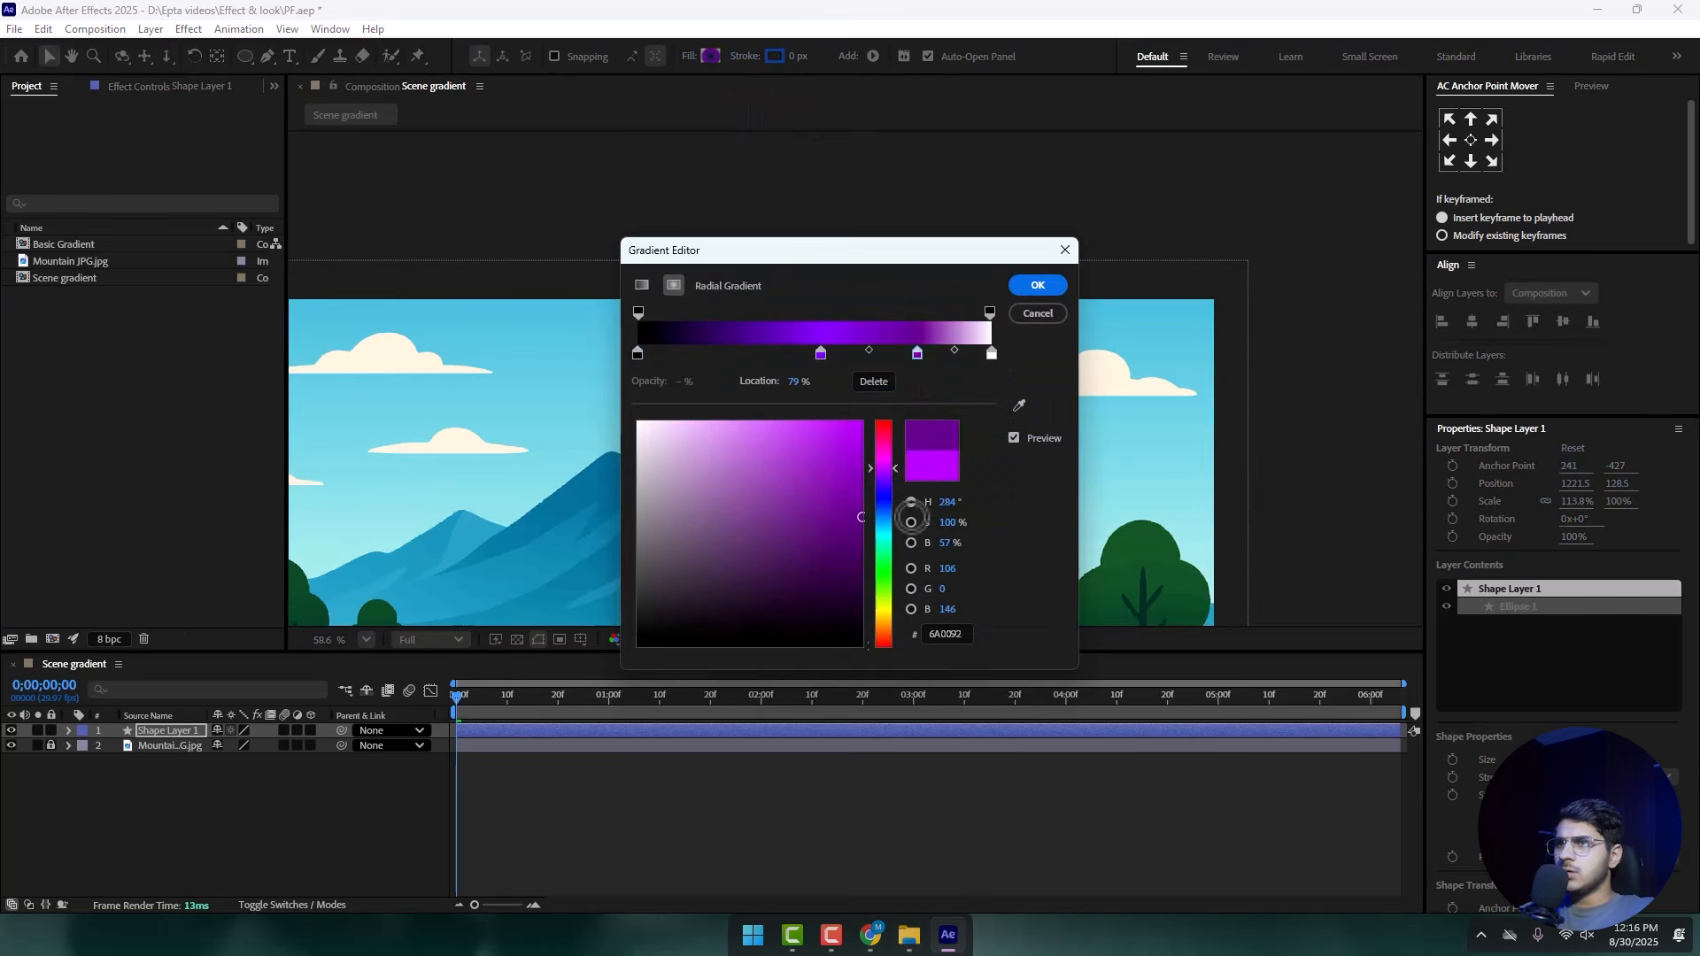
pyautogui.moveTo(896, 467); pyautogui.dragTo(891, 518)
pyautogui.click(821, 353)
pyautogui.moveTo(821, 353); pyautogui.dragTo(793, 353)
pyautogui.moveTo(917, 353); pyautogui.dragTo(898, 354)
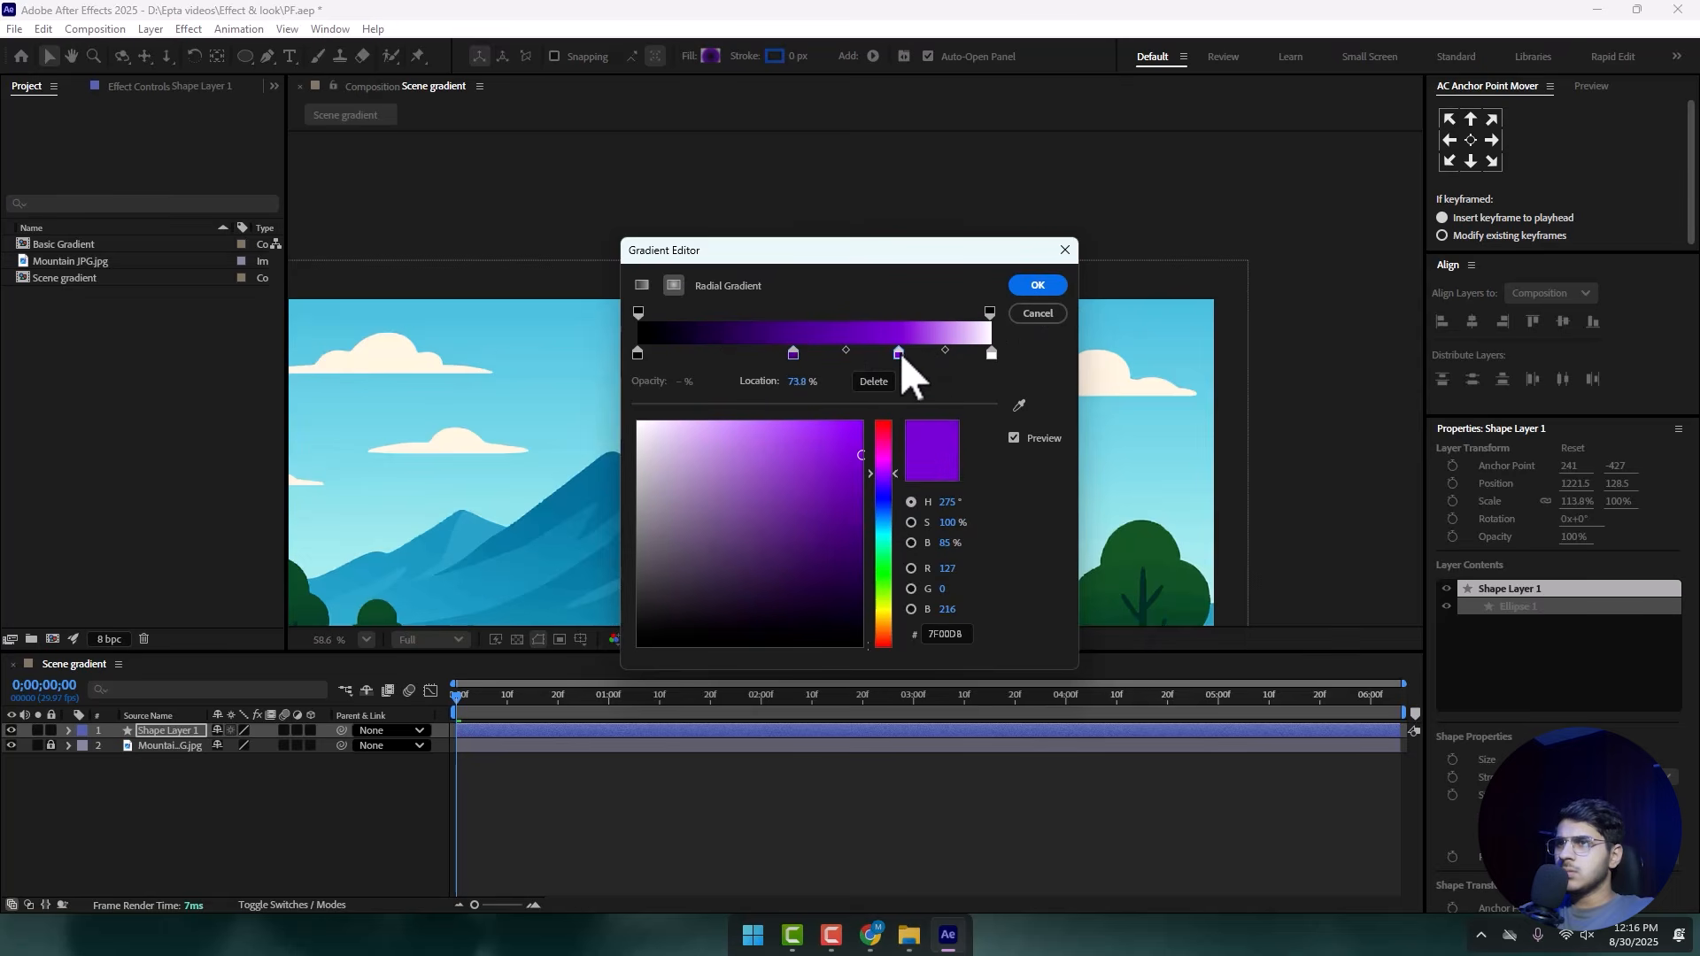
pyautogui.moveTo(794, 355); pyautogui.dragTo(783, 355)
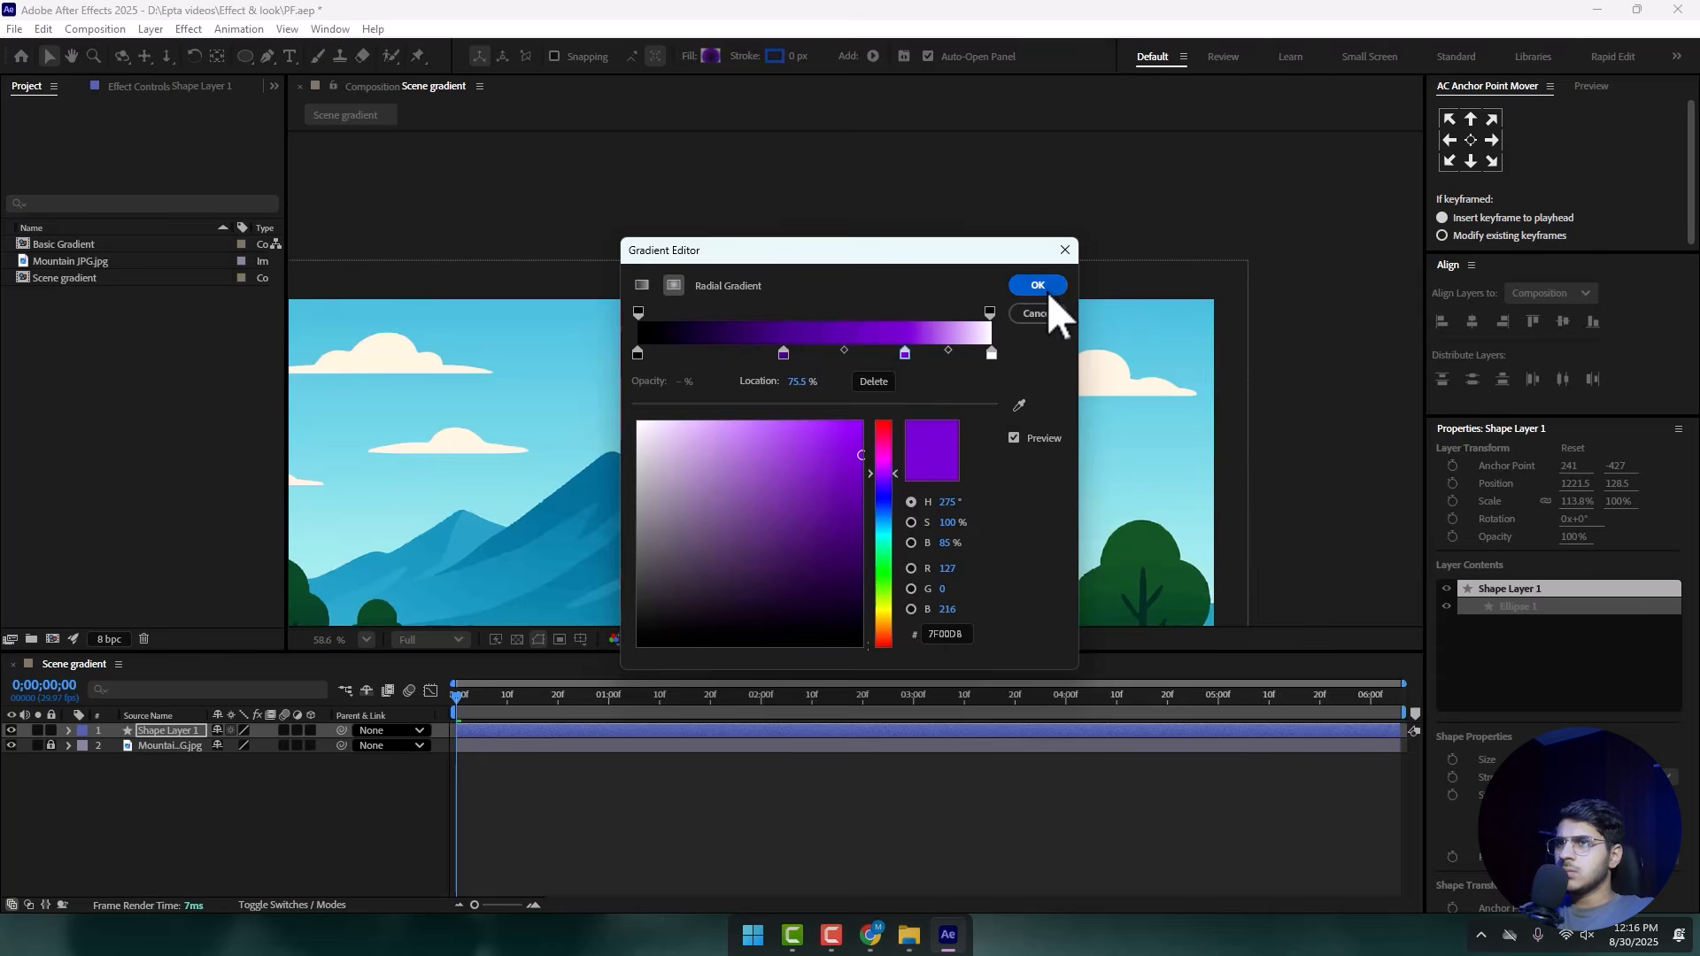
pyautogui.click(1038, 286)
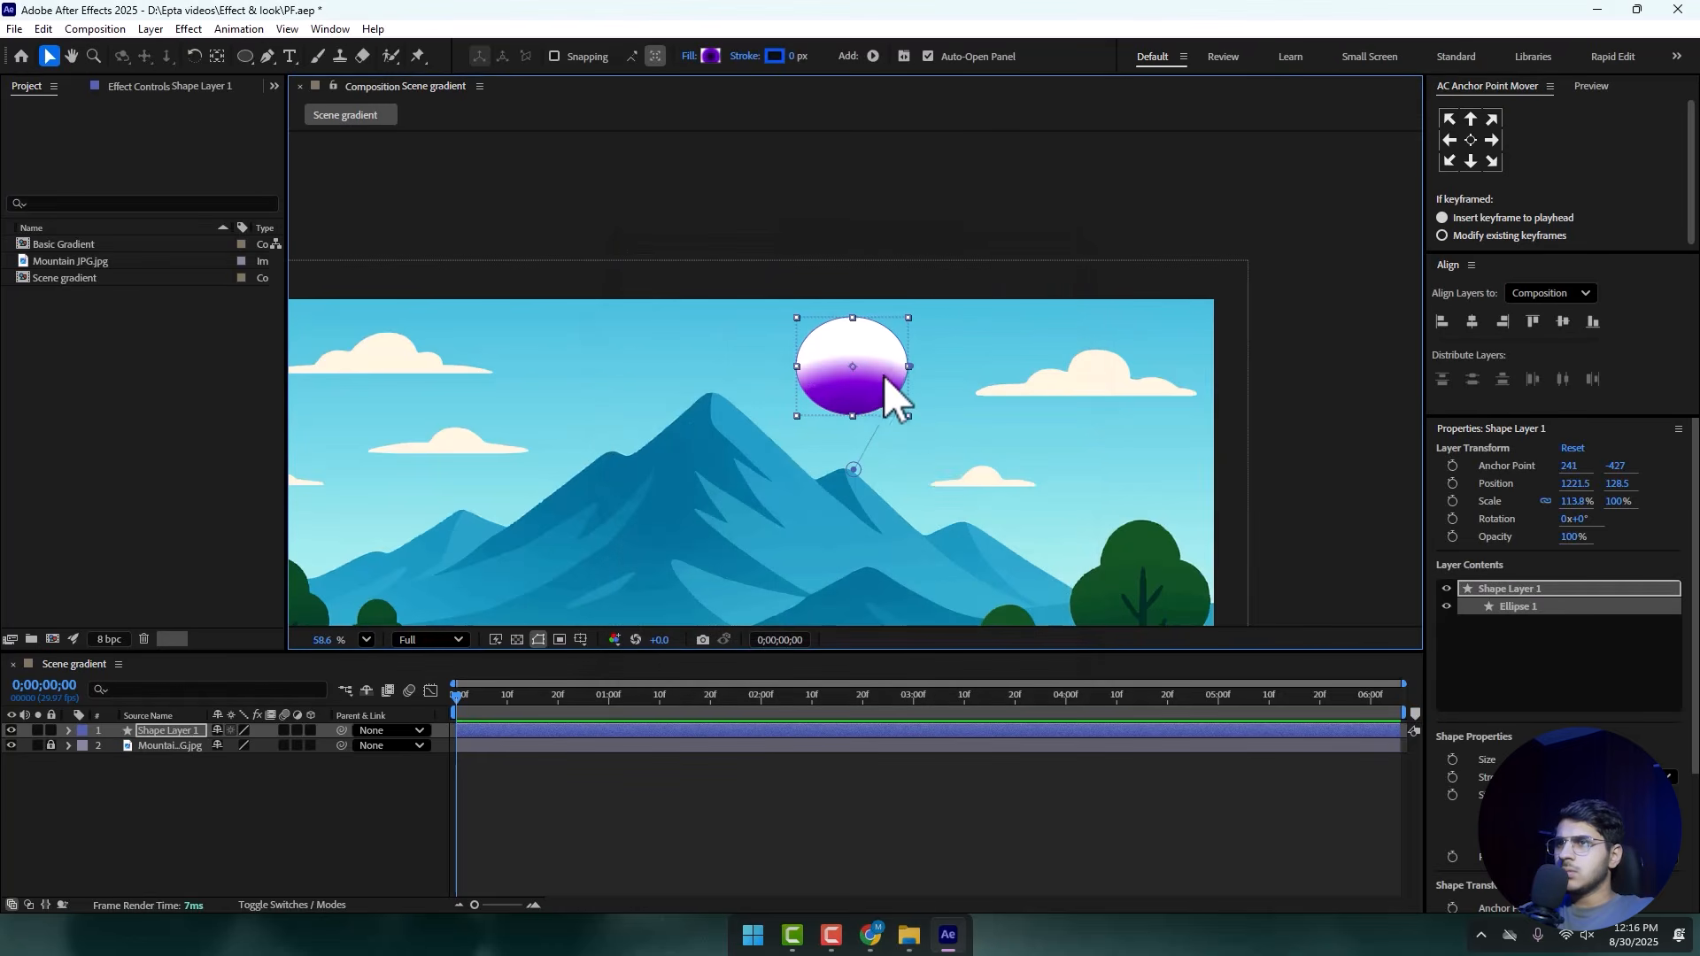
# - Align the sun's gradient vertically so it runs from just below the circle up to its upper edge
pyautogui.moveTo(911, 366); pyautogui.dragTo(854, 318)
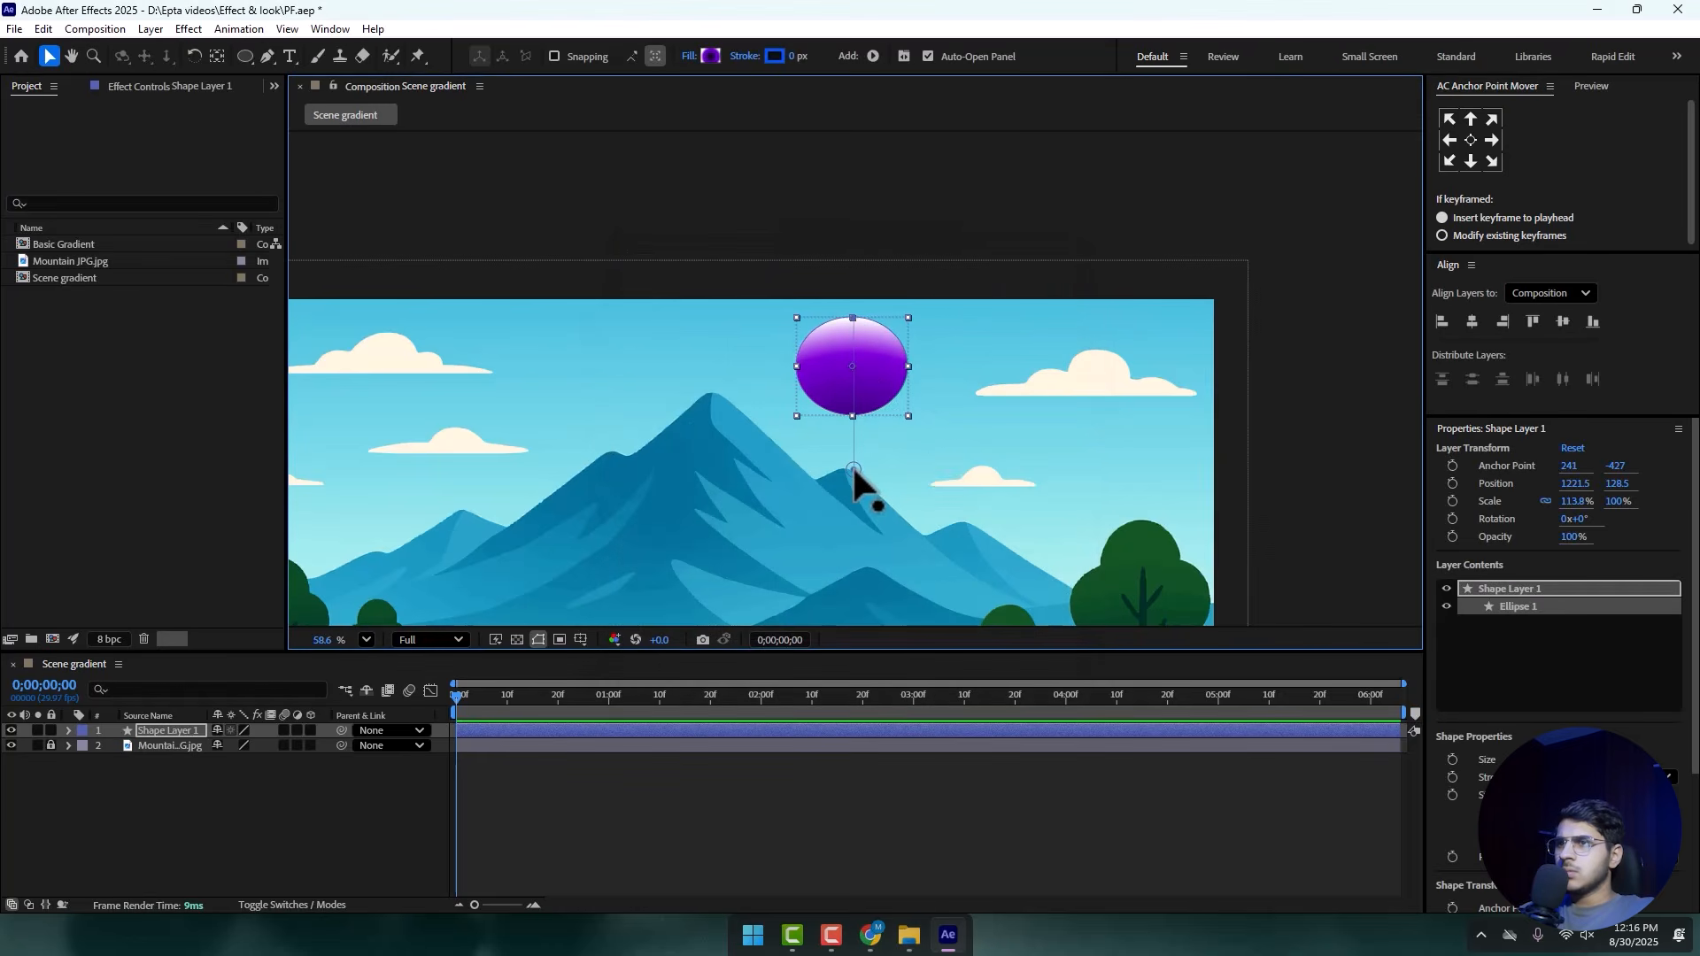
pyautogui.moveTo(854, 470); pyautogui.dragTo(855, 428)
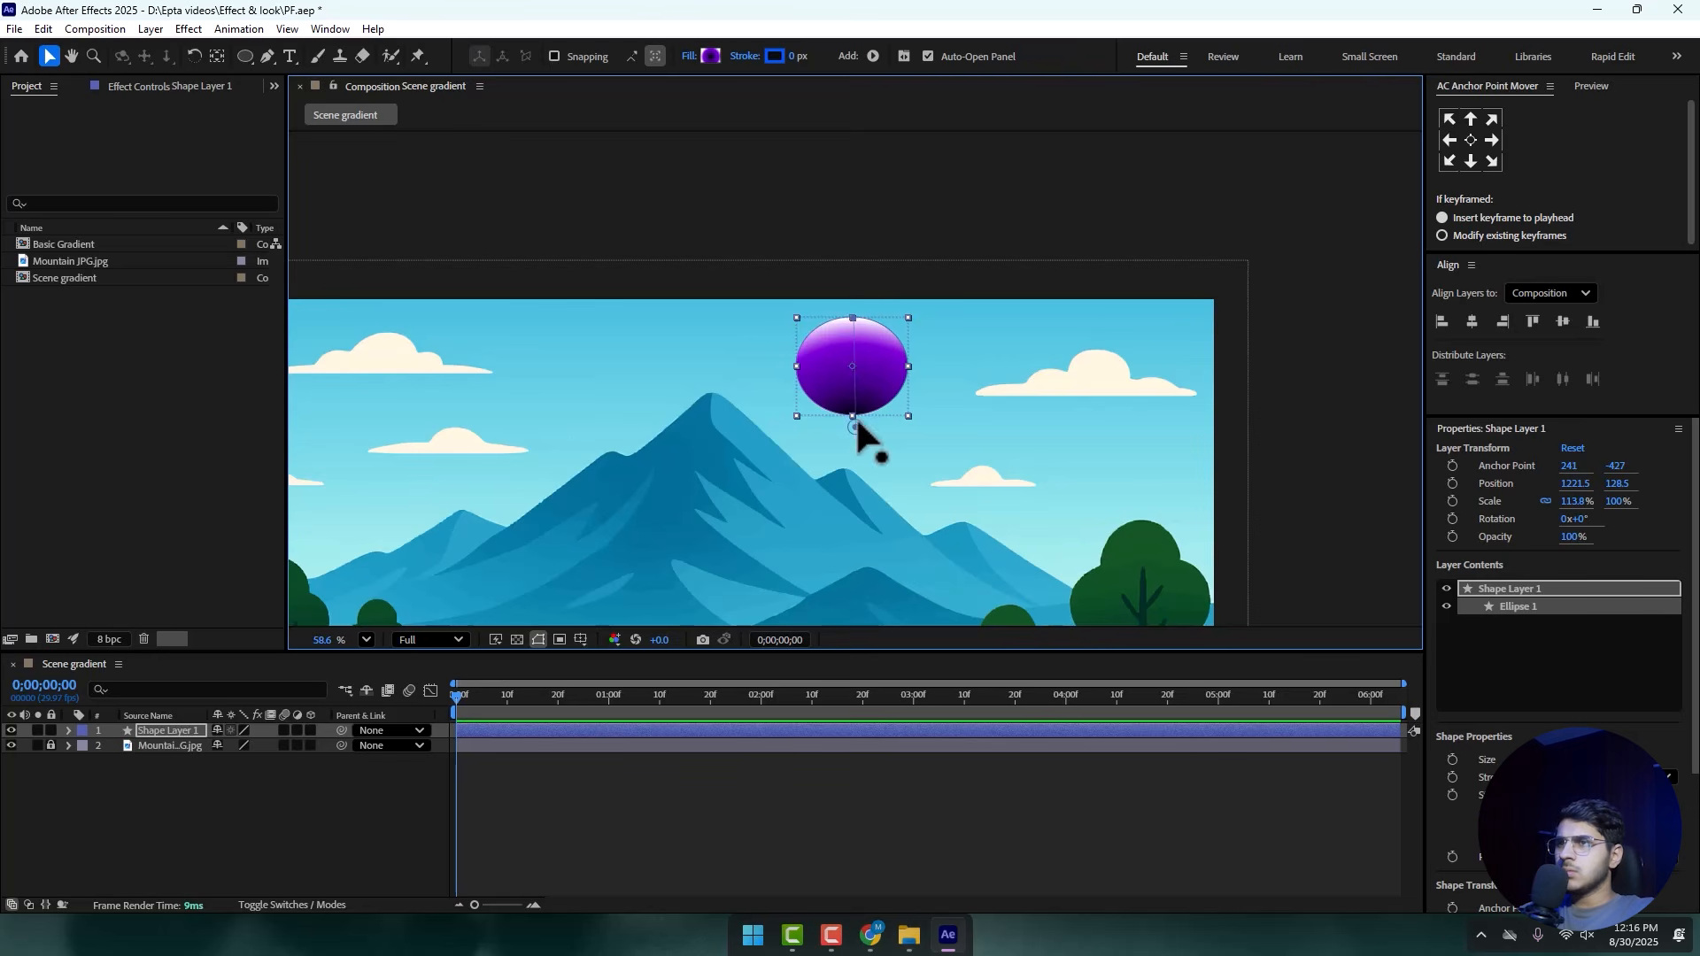
# - Shift both purple stops toward black, recolour the darker one to 3A0076 at 31.7%, and nudge the gradient centre to the sun's lower left
pyautogui.click(715, 58)
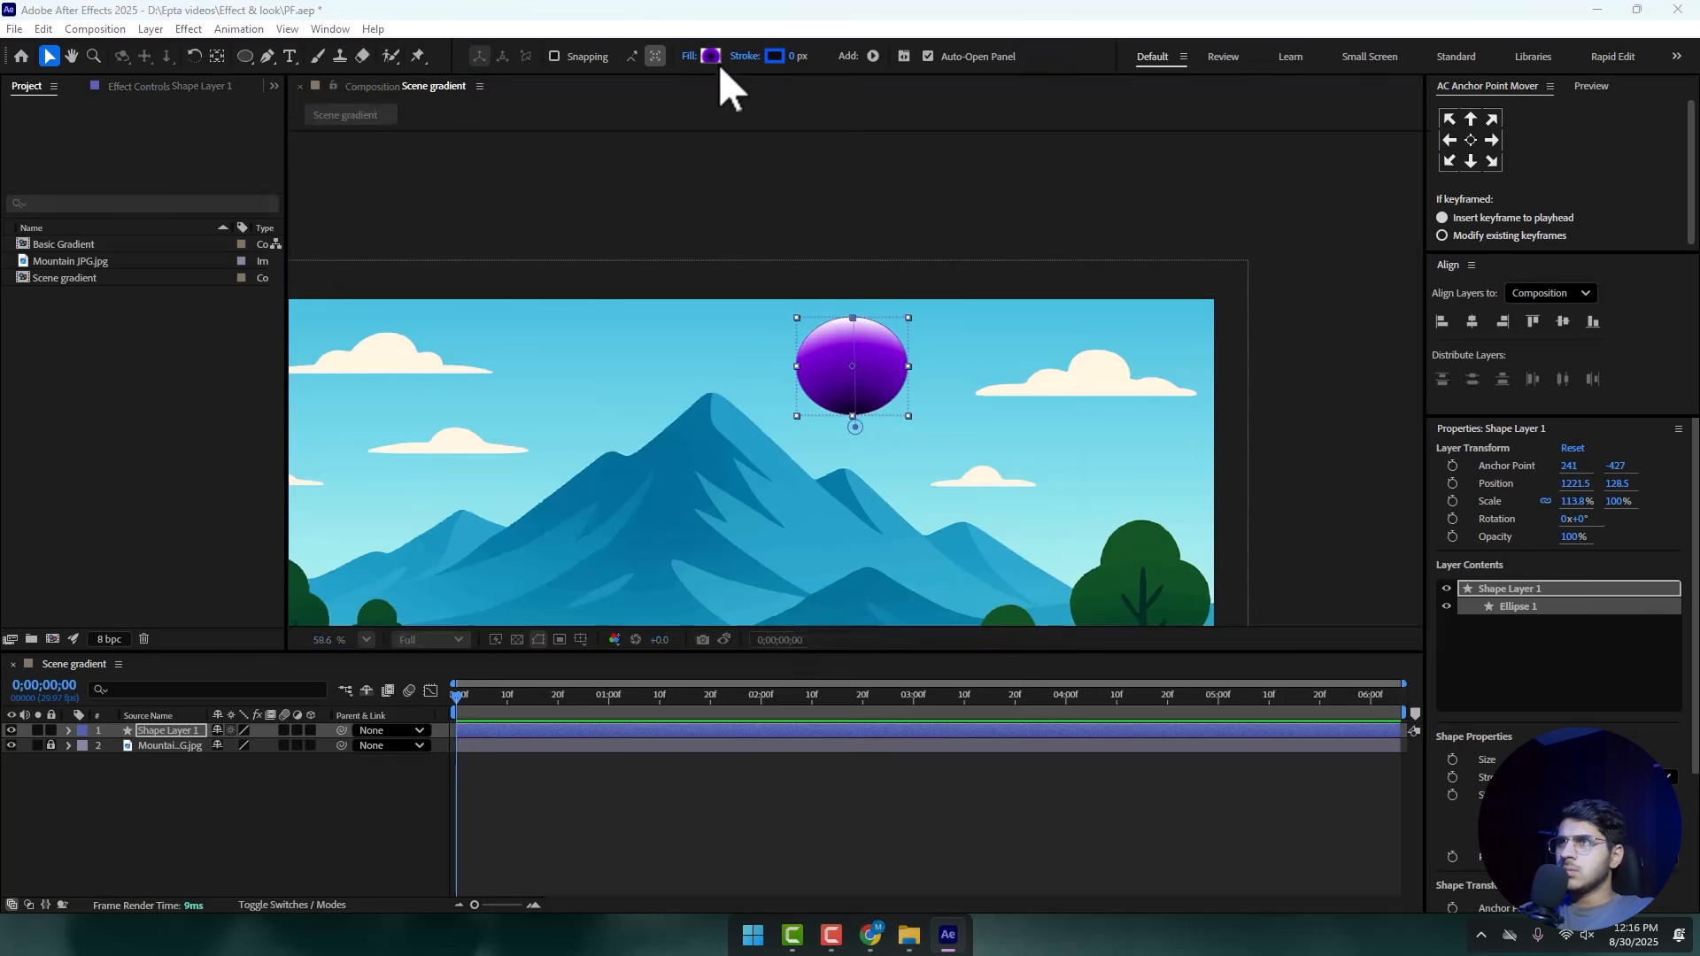
pyautogui.moveTo(786, 355); pyautogui.dragTo(750, 356)
pyautogui.click(905, 355)
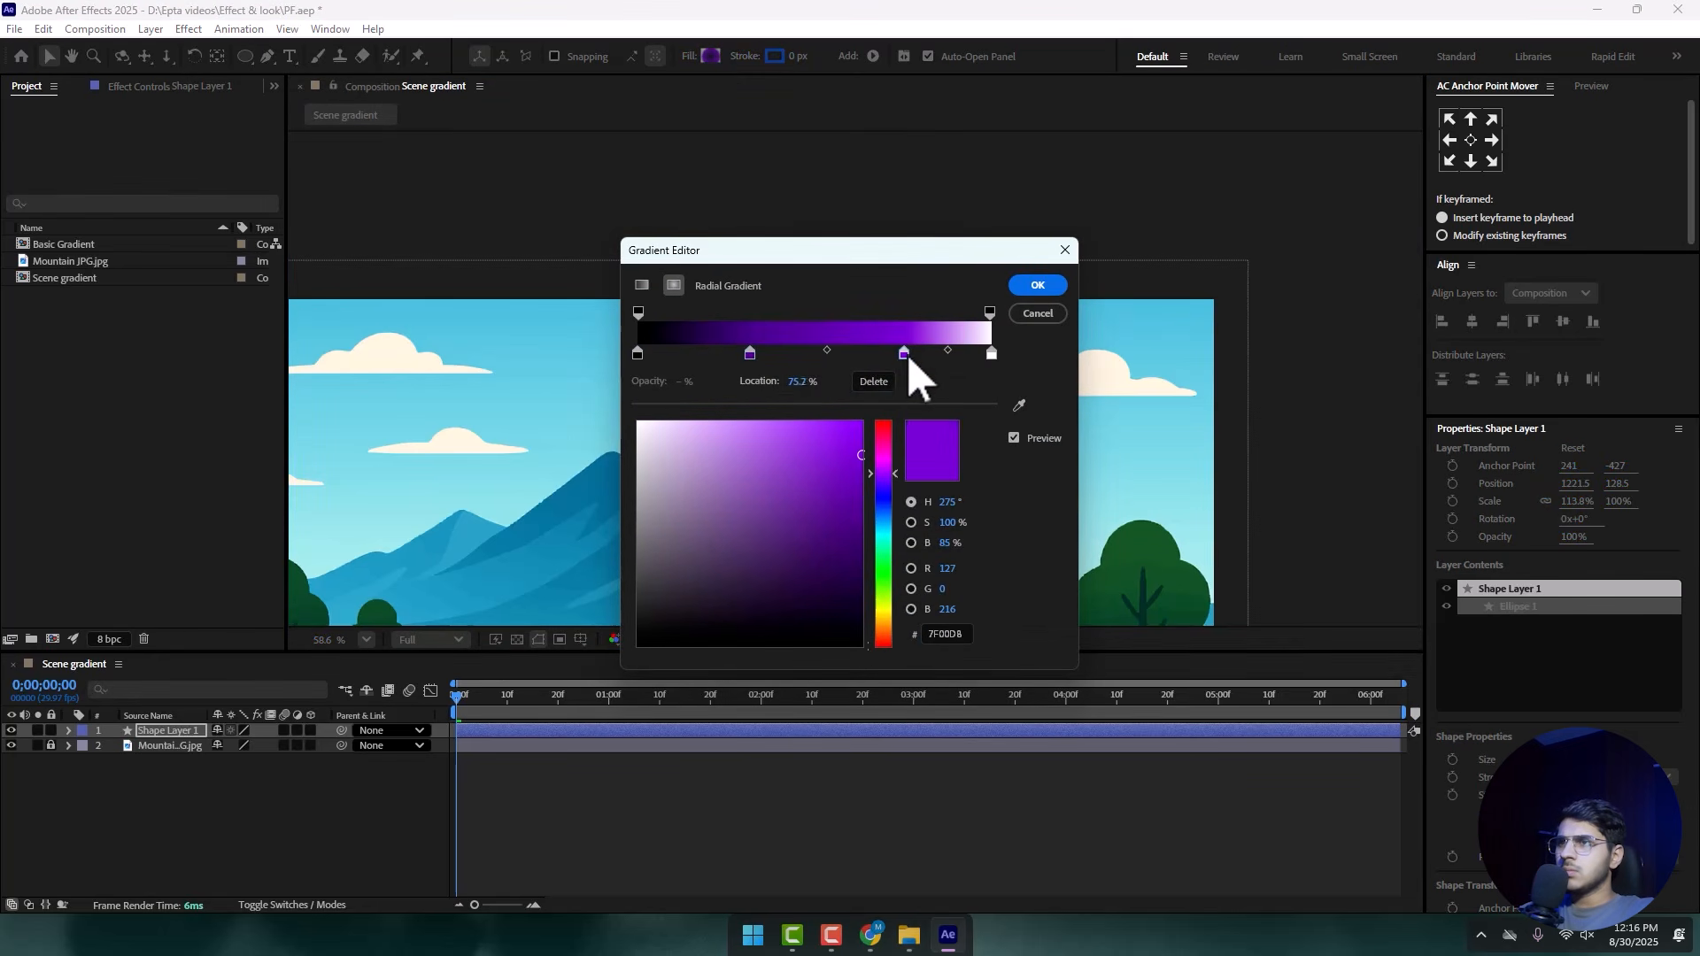
pyautogui.moveTo(905, 355); pyautogui.dragTo(845, 357)
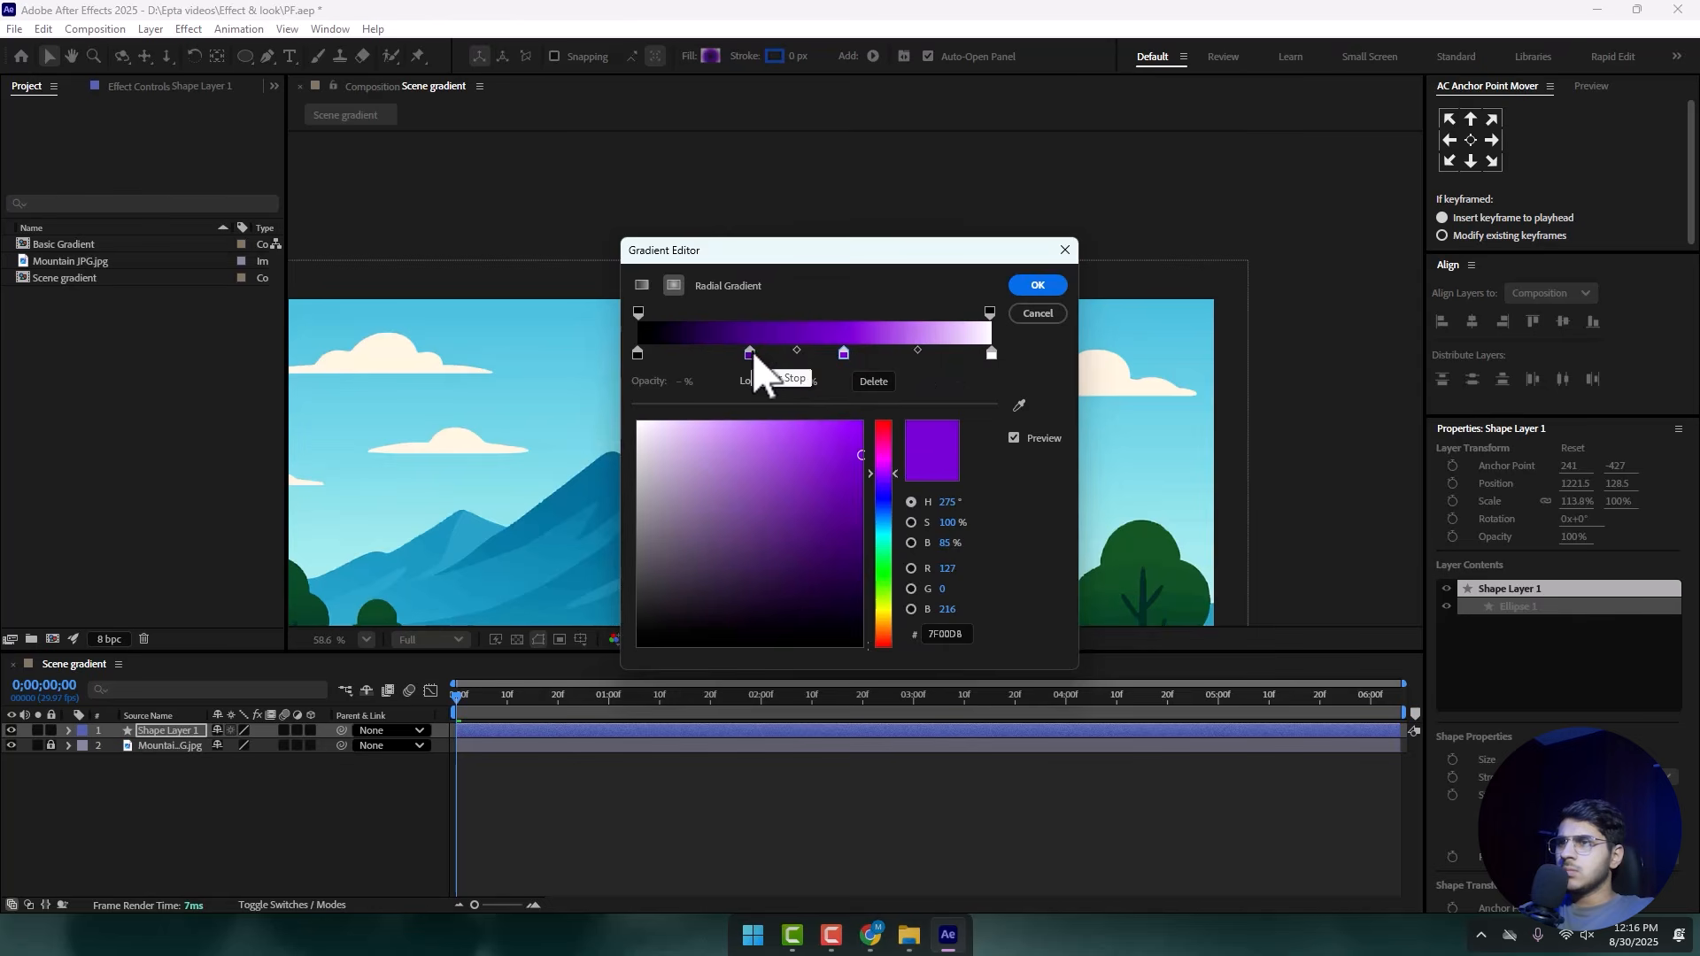
pyautogui.click(750, 354)
pyautogui.moveTo(855, 489); pyautogui.dragTo(862, 542)
pyautogui.moveTo(883, 479); pyautogui.dragTo(883, 481)
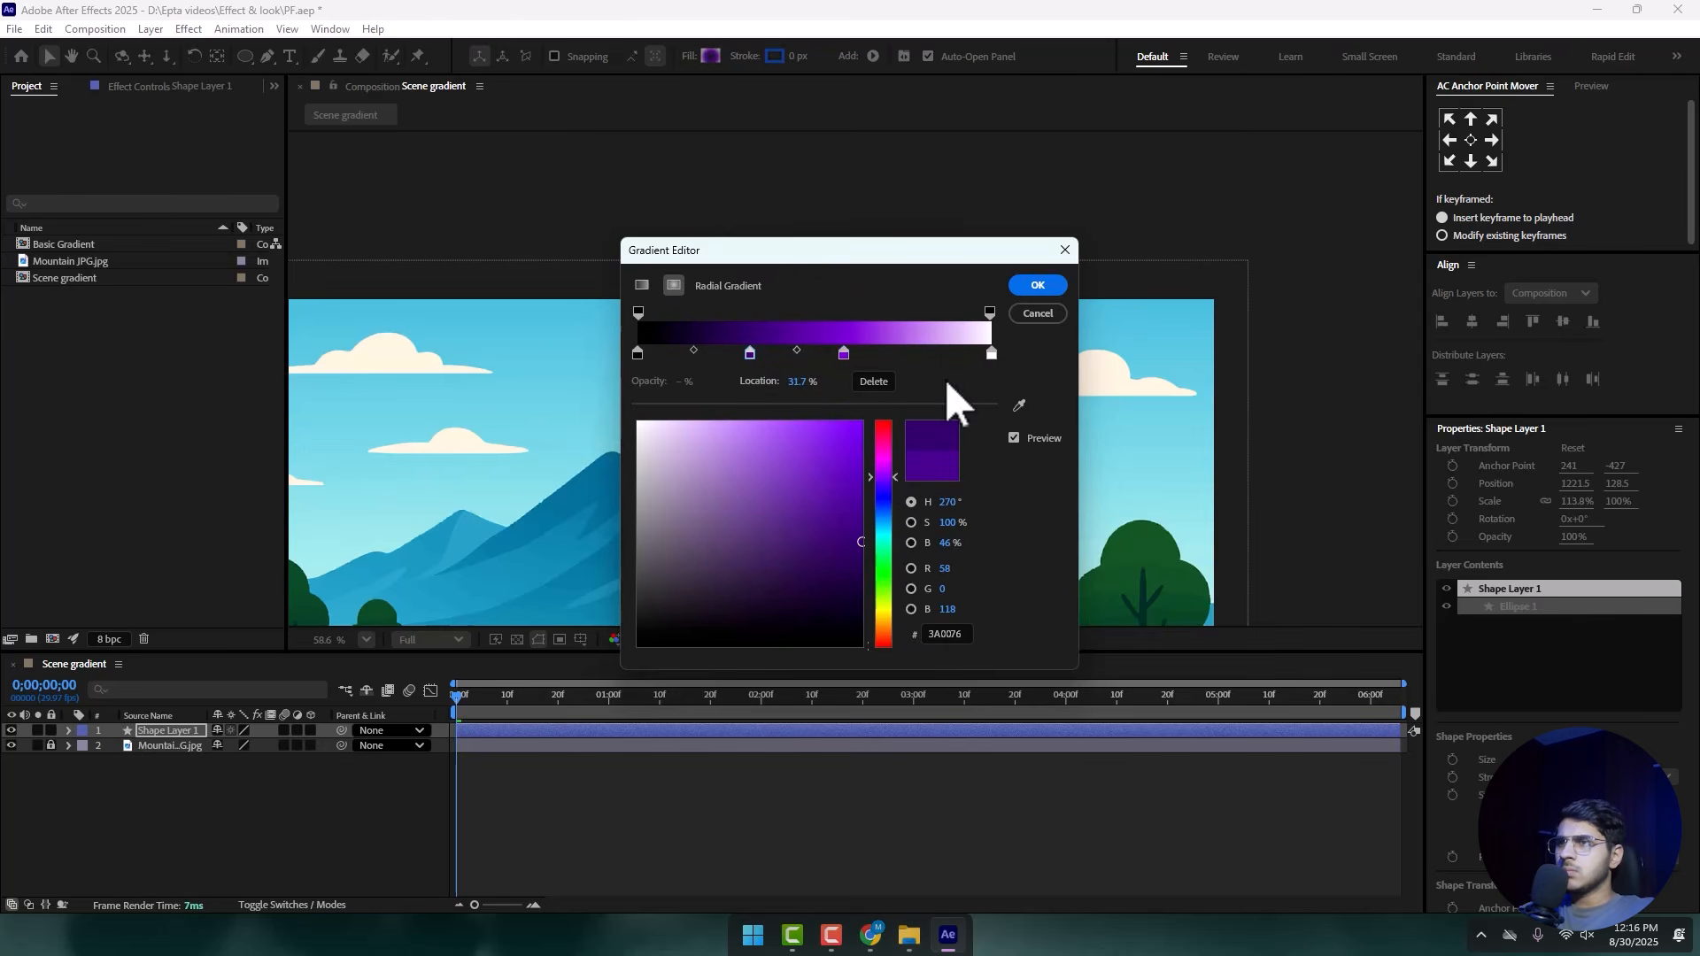
pyautogui.click(1037, 286)
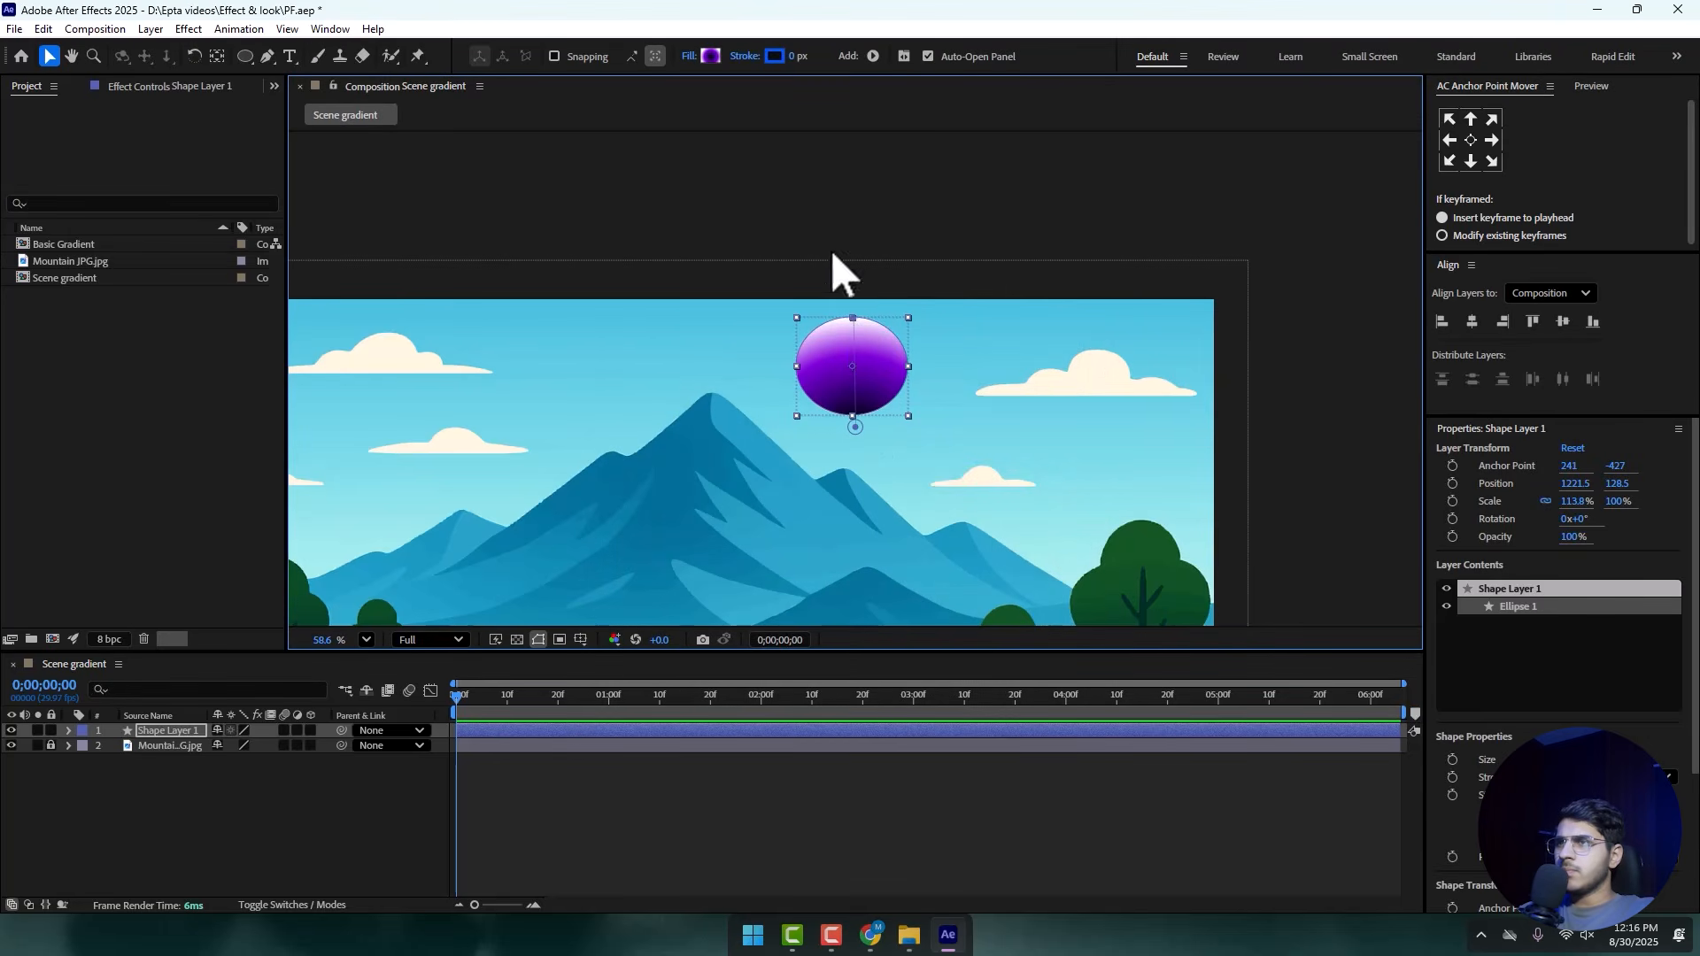
pyautogui.moveTo(856, 428)
pyautogui.mouseDown()
pyautogui.moveTo(799, 427)
pyautogui.moveTo(833, 417)
pyautogui.mouseUp()
# - Rename the sun's shape layer to Sun and deselect it
pyautogui.scroll(-2, 895, 390)
pyautogui.moveTo(936, 369); pyautogui.dragTo(1105, 240)
pyautogui.click(467, 301)
pyautogui.scroll(3, 547, 203)
pyautogui.scroll(5, 547, 204)
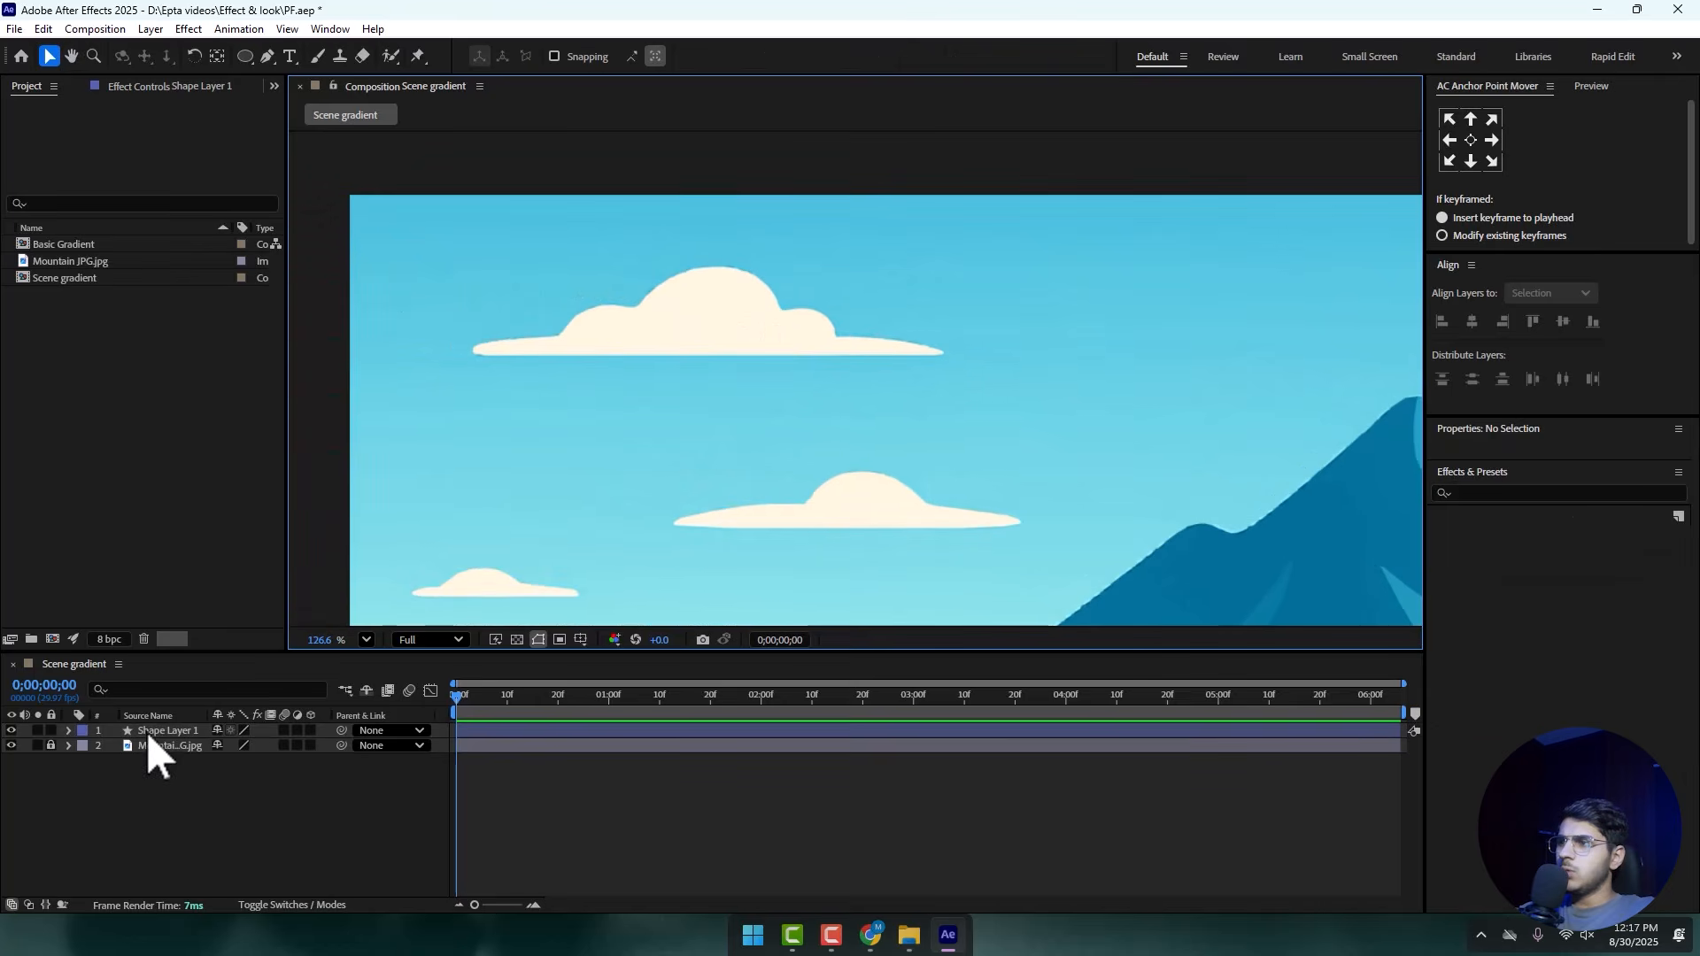
pyautogui.rightClick(162, 726)
pyautogui.click(241, 679)
pyautogui.write('S')
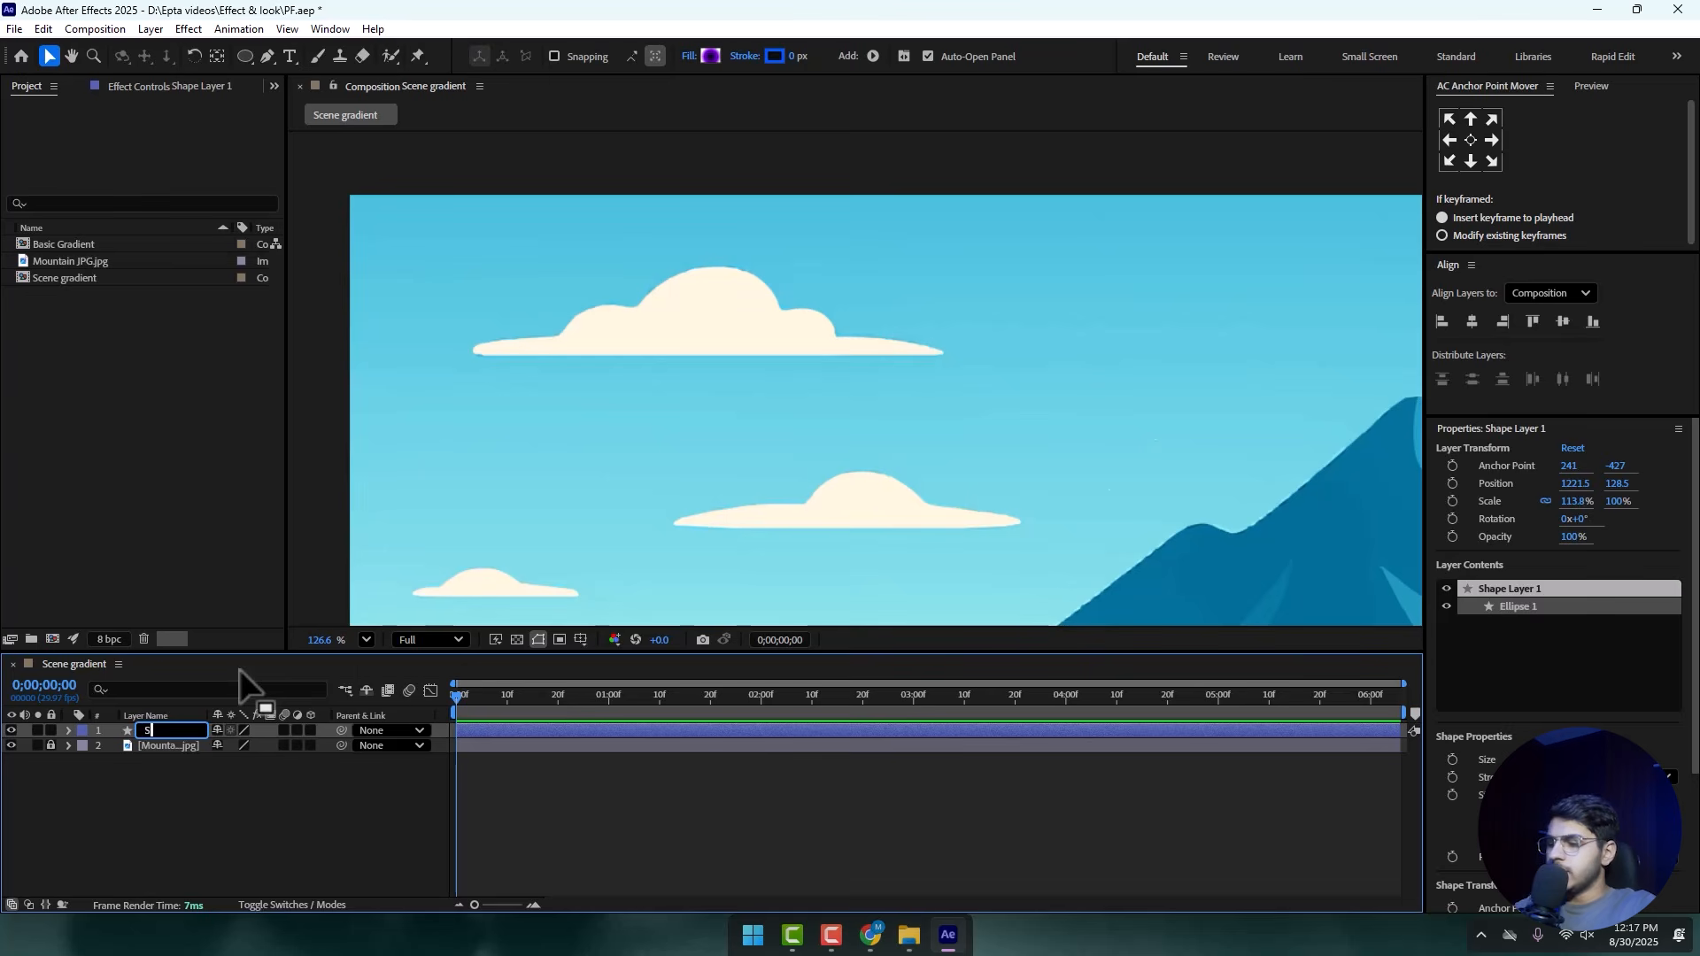
pyautogui.write('un')
pyautogui.press('Return')
pyautogui.click(236, 520)
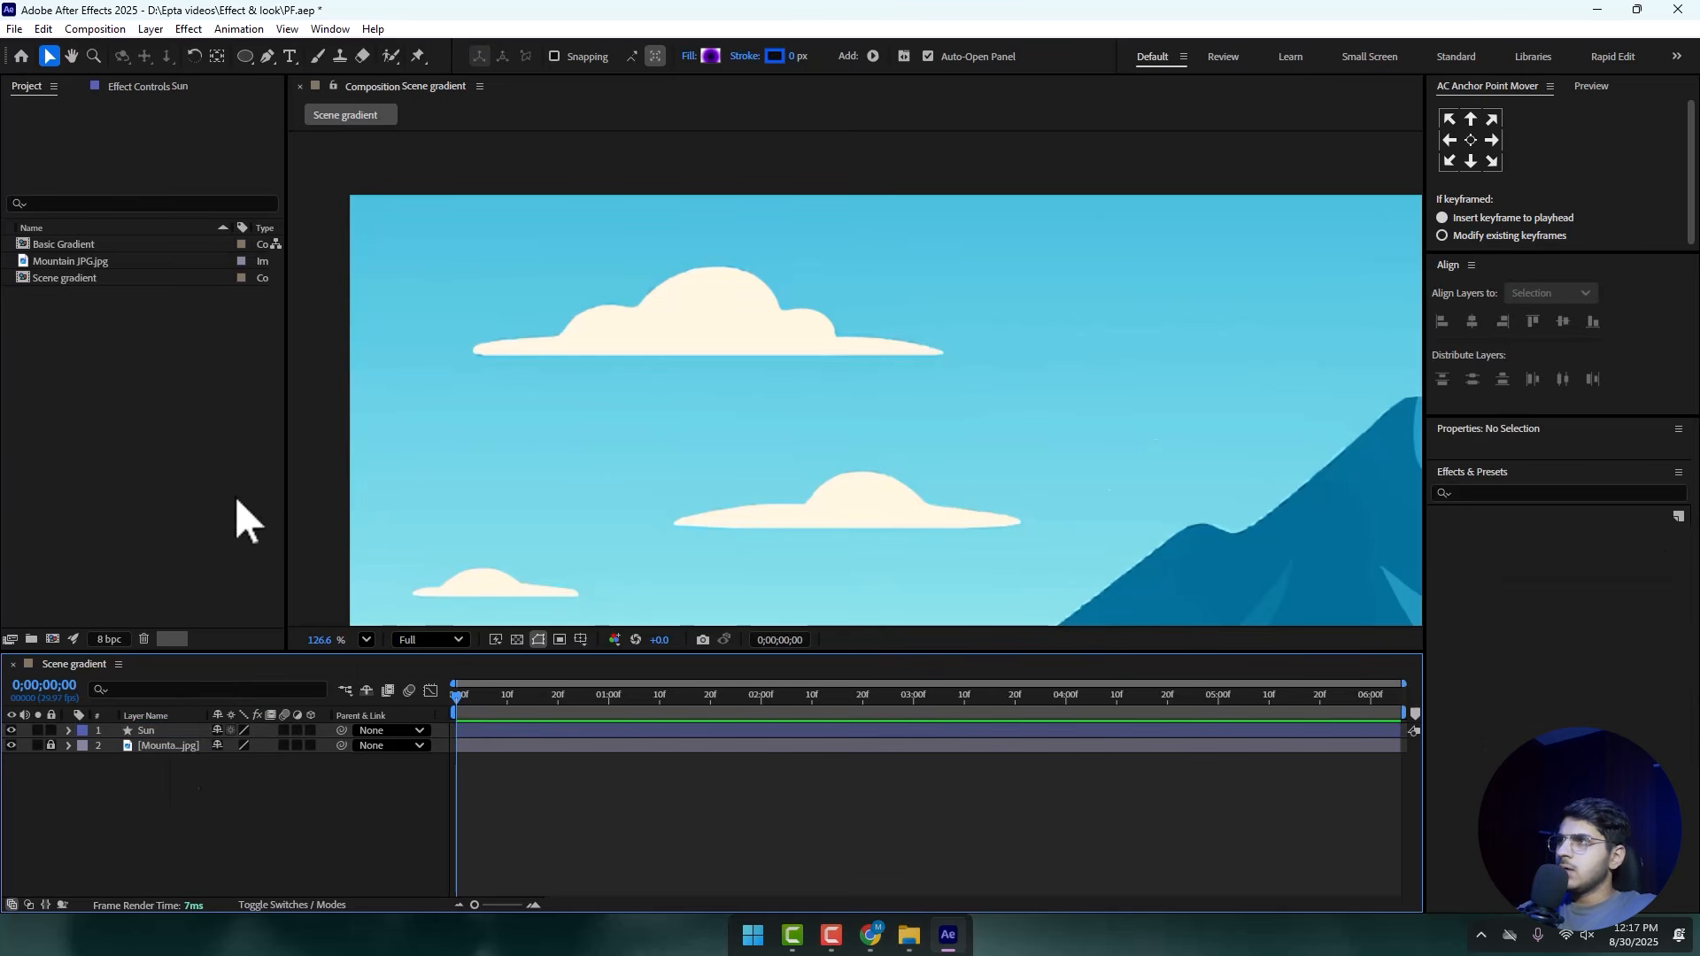
pyautogui.click(266, 58)
pyautogui.scroll(2, 441, 307)
pyautogui.moveTo(634, 297); pyautogui.dragTo(658, 303)
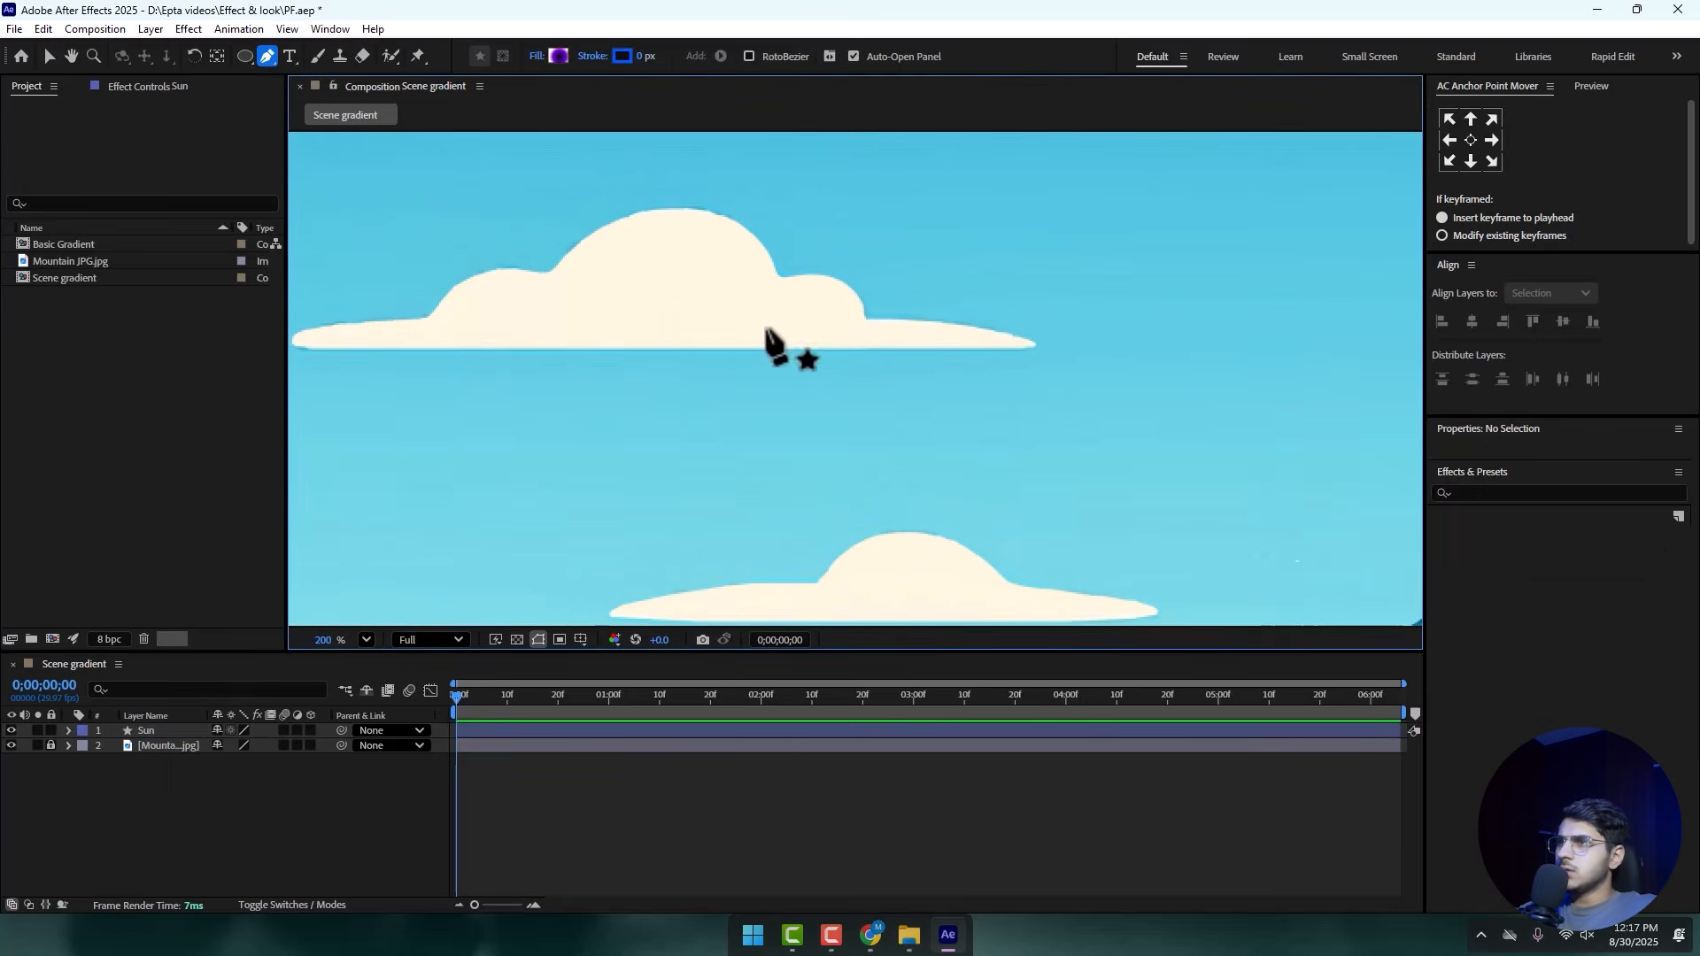
pyautogui.moveTo(773, 302); pyautogui.dragTo(830, 310)
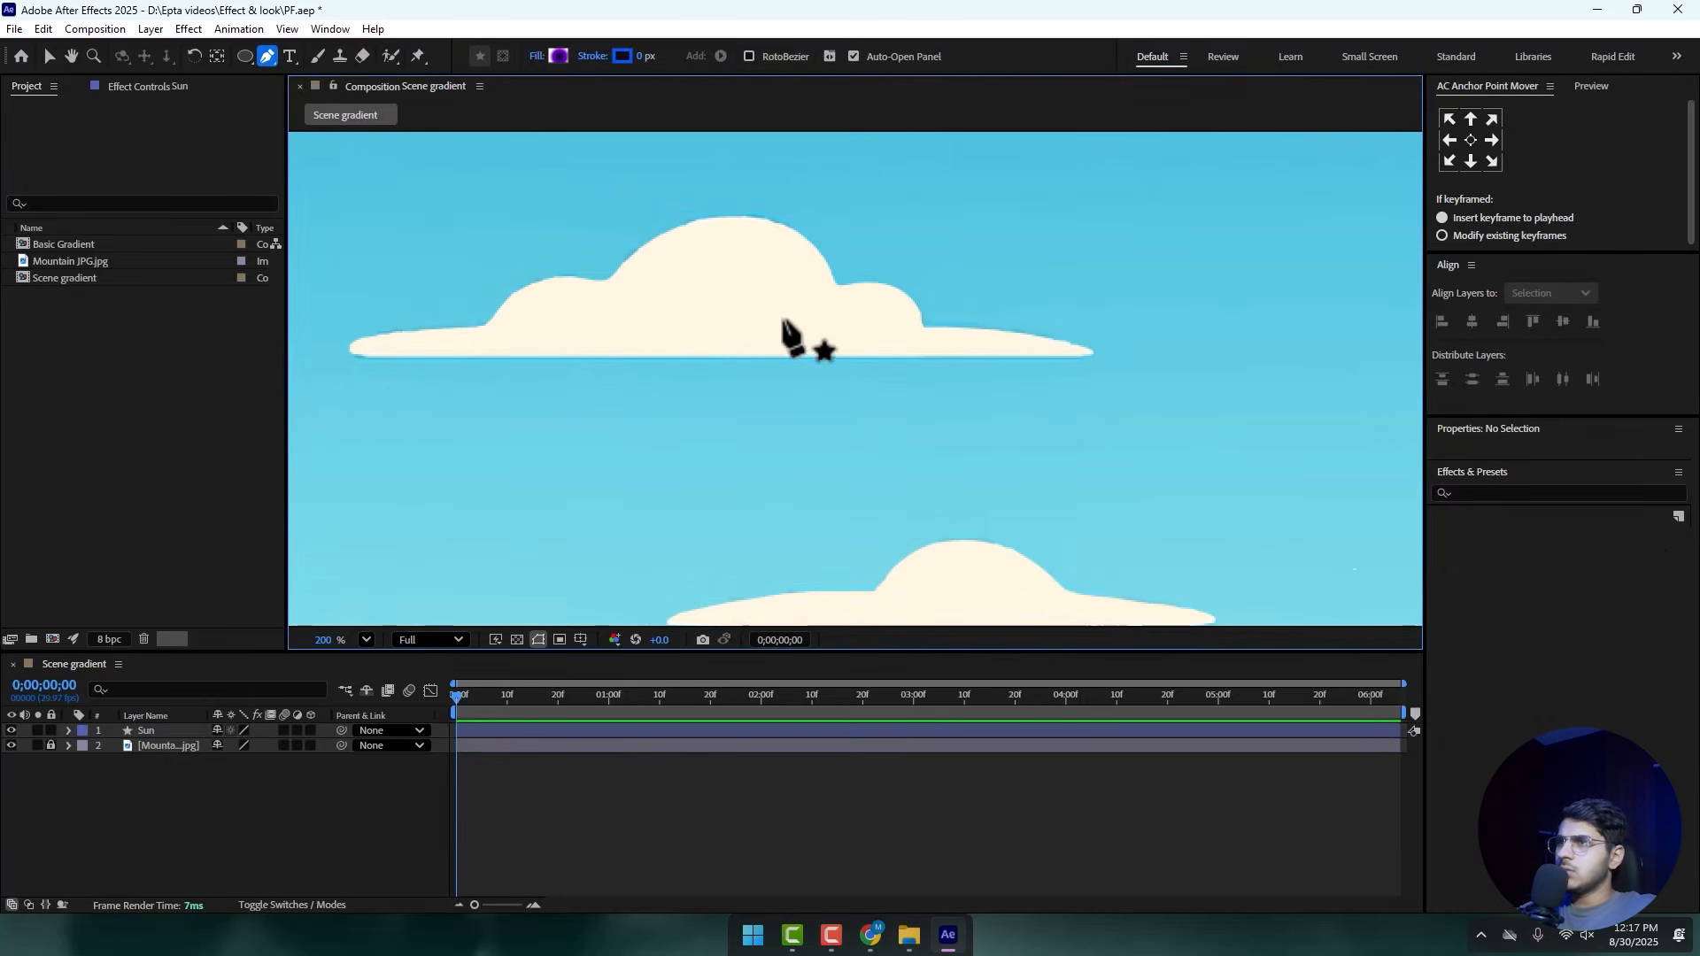
pyautogui.click(481, 325)
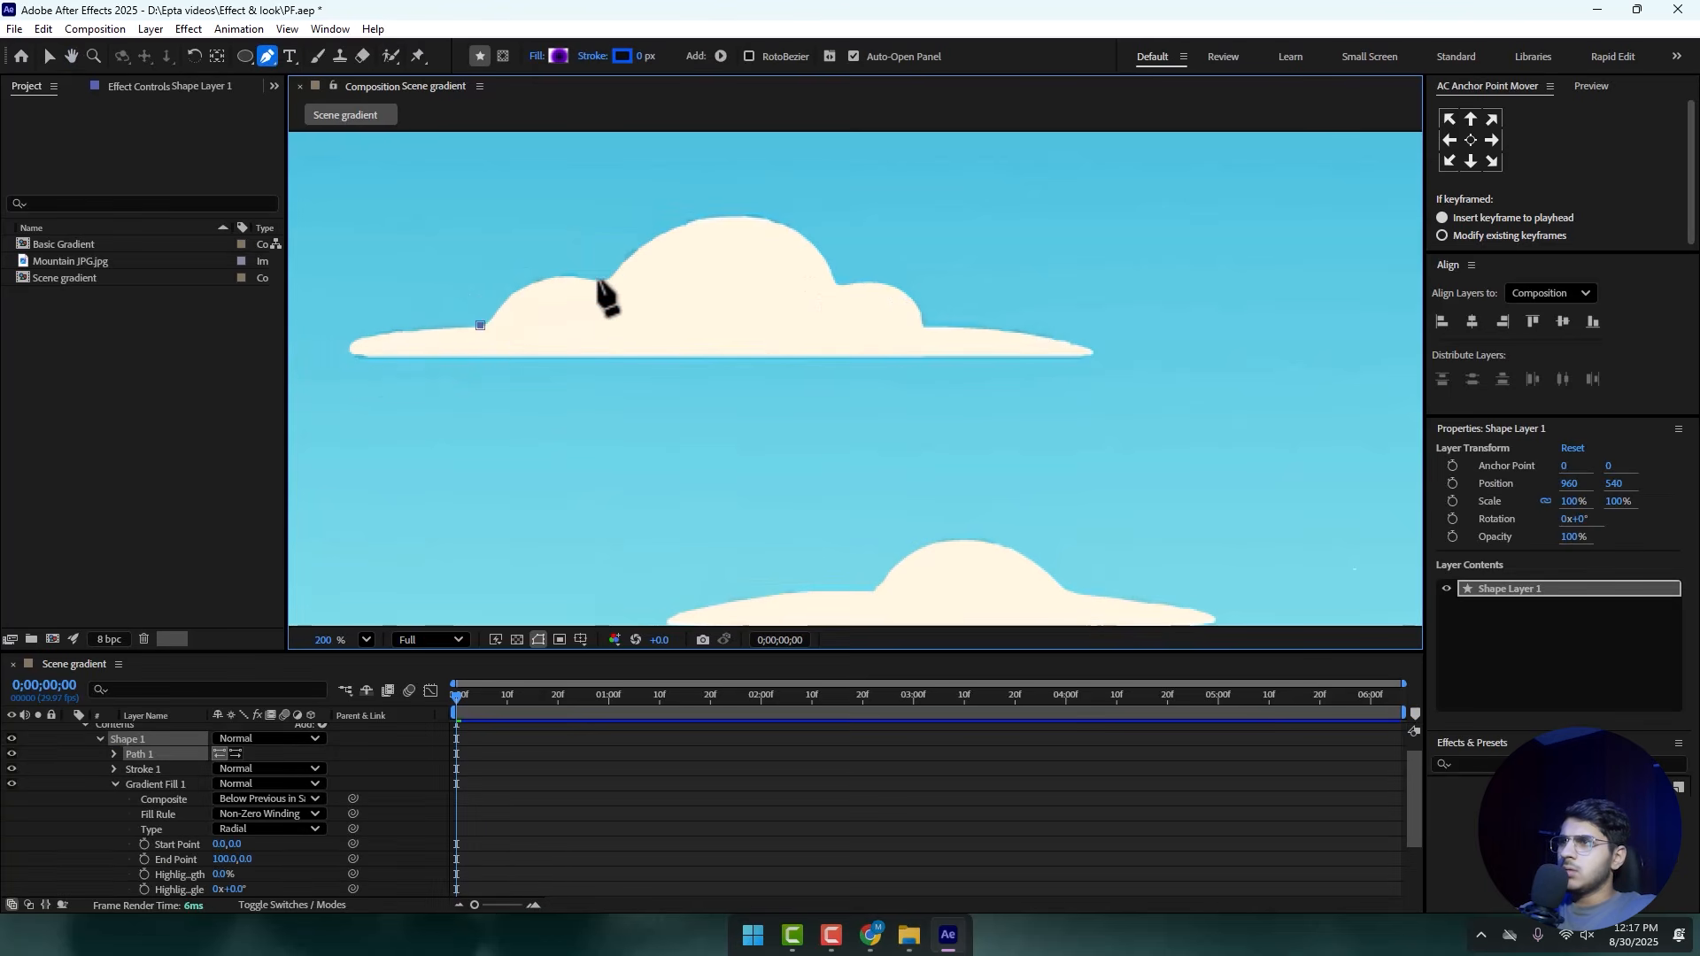
pyautogui.moveTo(591, 277); pyautogui.dragTo(680, 276)
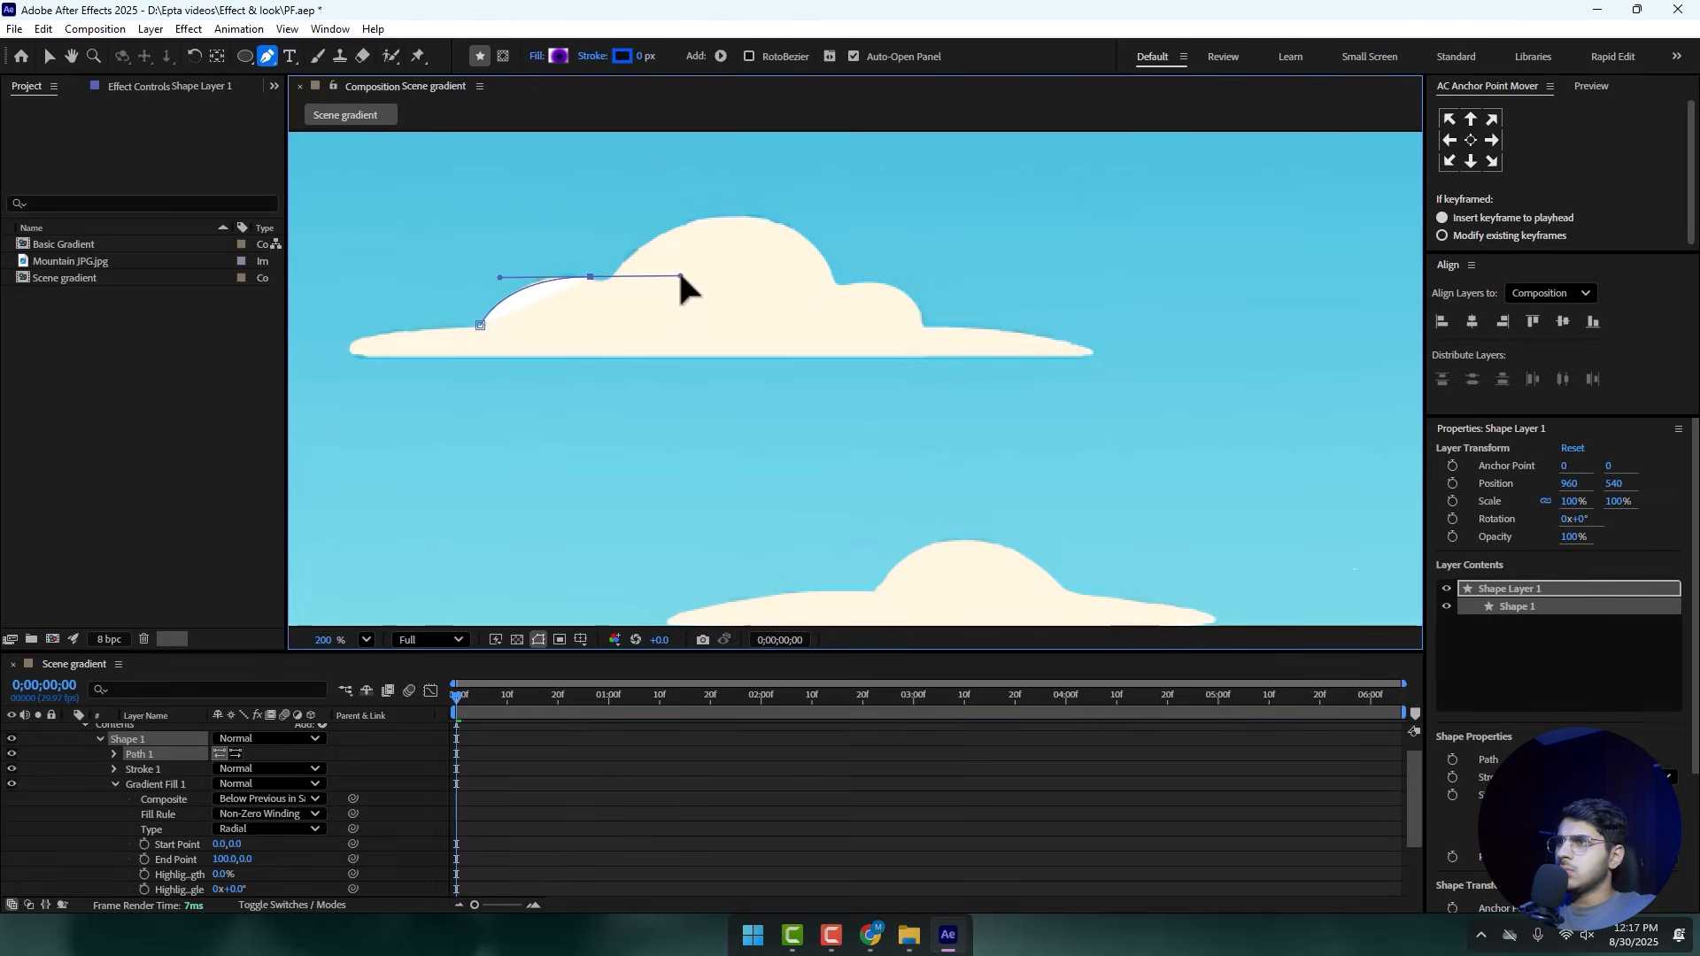
pyautogui.scroll(2, 589, 255)
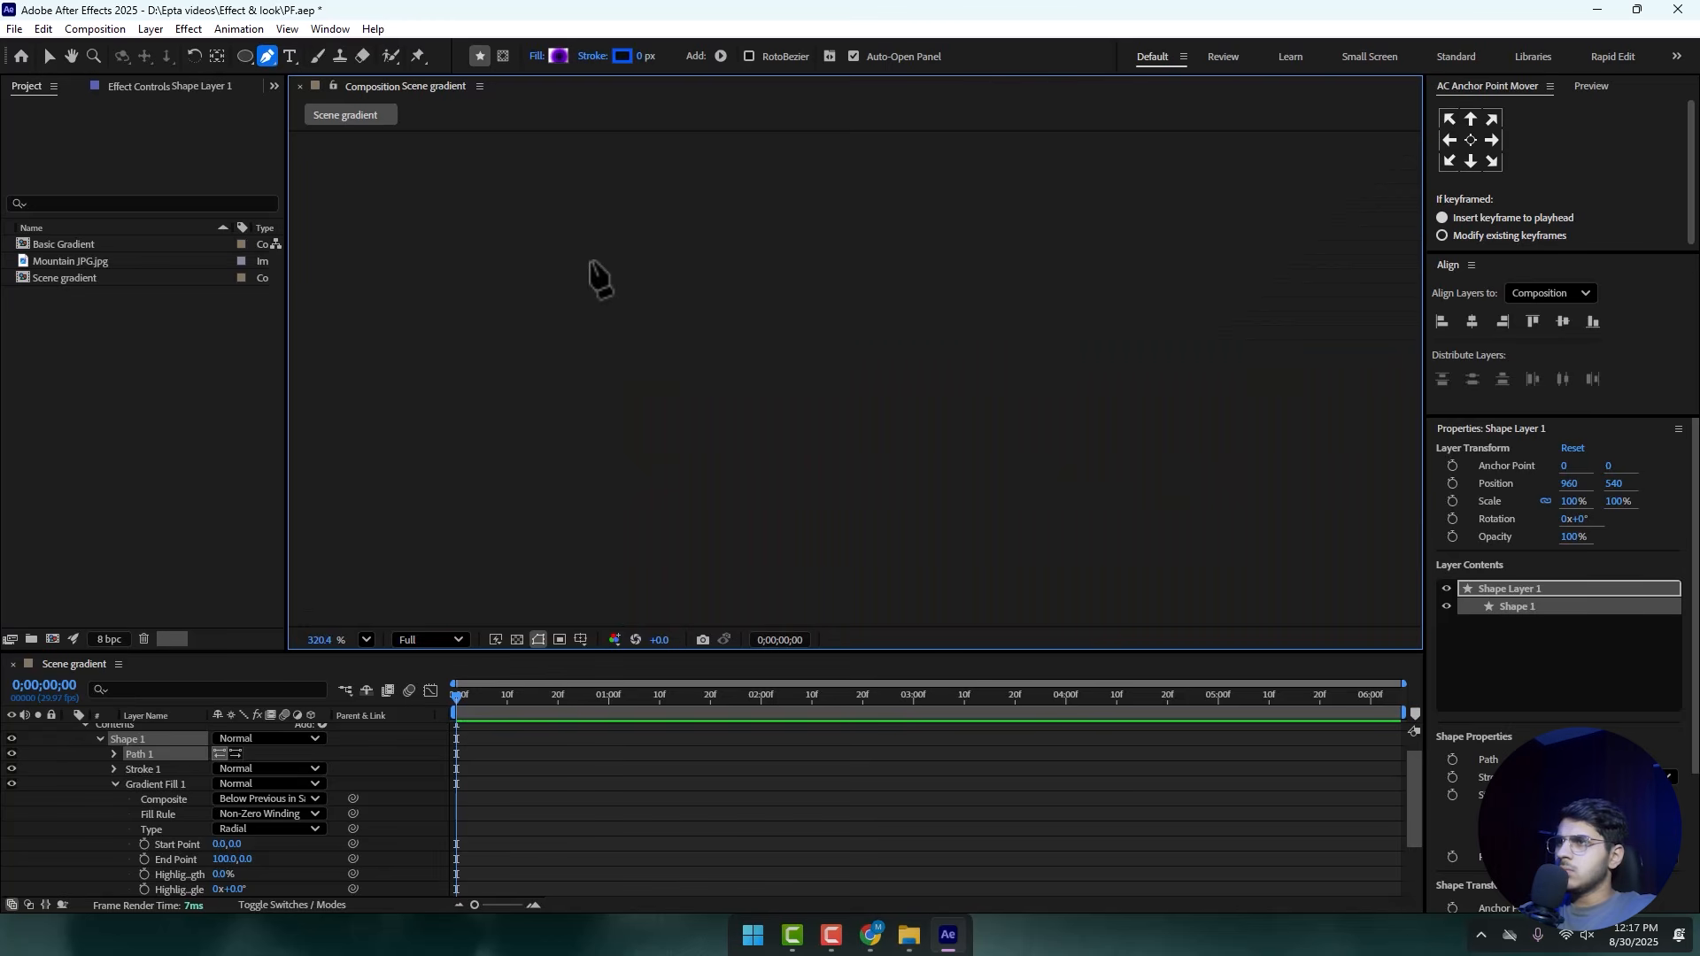
pyautogui.scroll(-4, 653, 314)
pyautogui.moveTo(1226, 469); pyautogui.dragTo(732, 341)
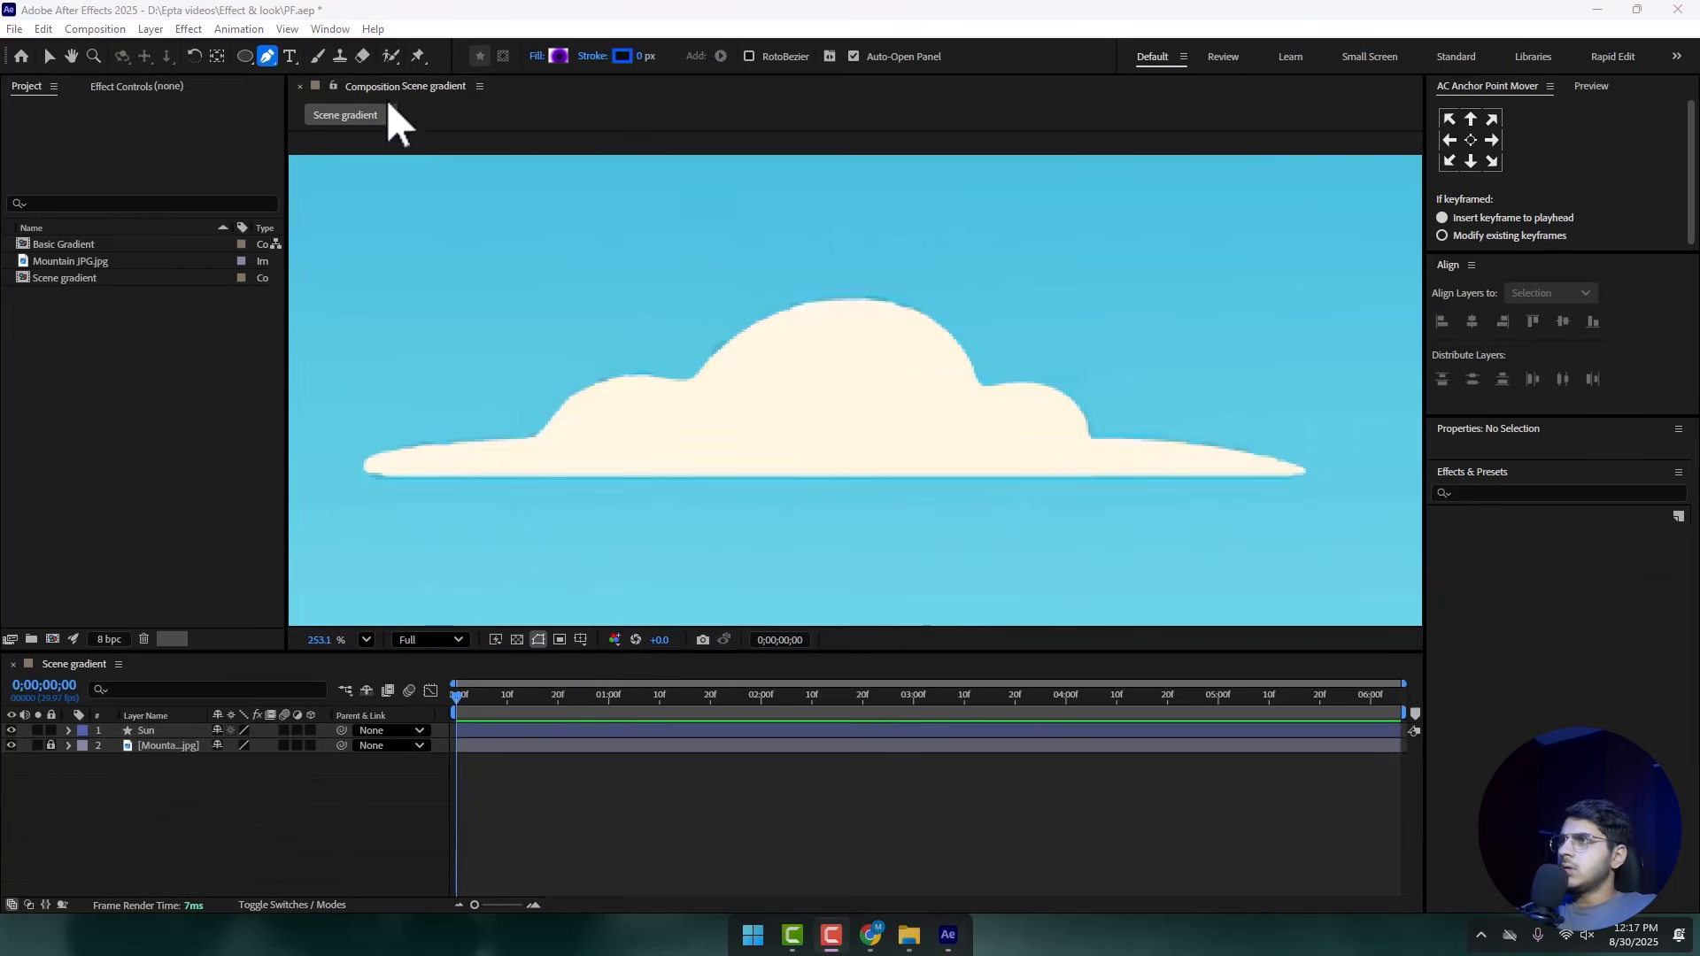
# - Draw a closed straight-edged outline over the large upper-left cloud with the Pen tool, placing points at its base ends and bump junctions
pyautogui.click(377, 474)
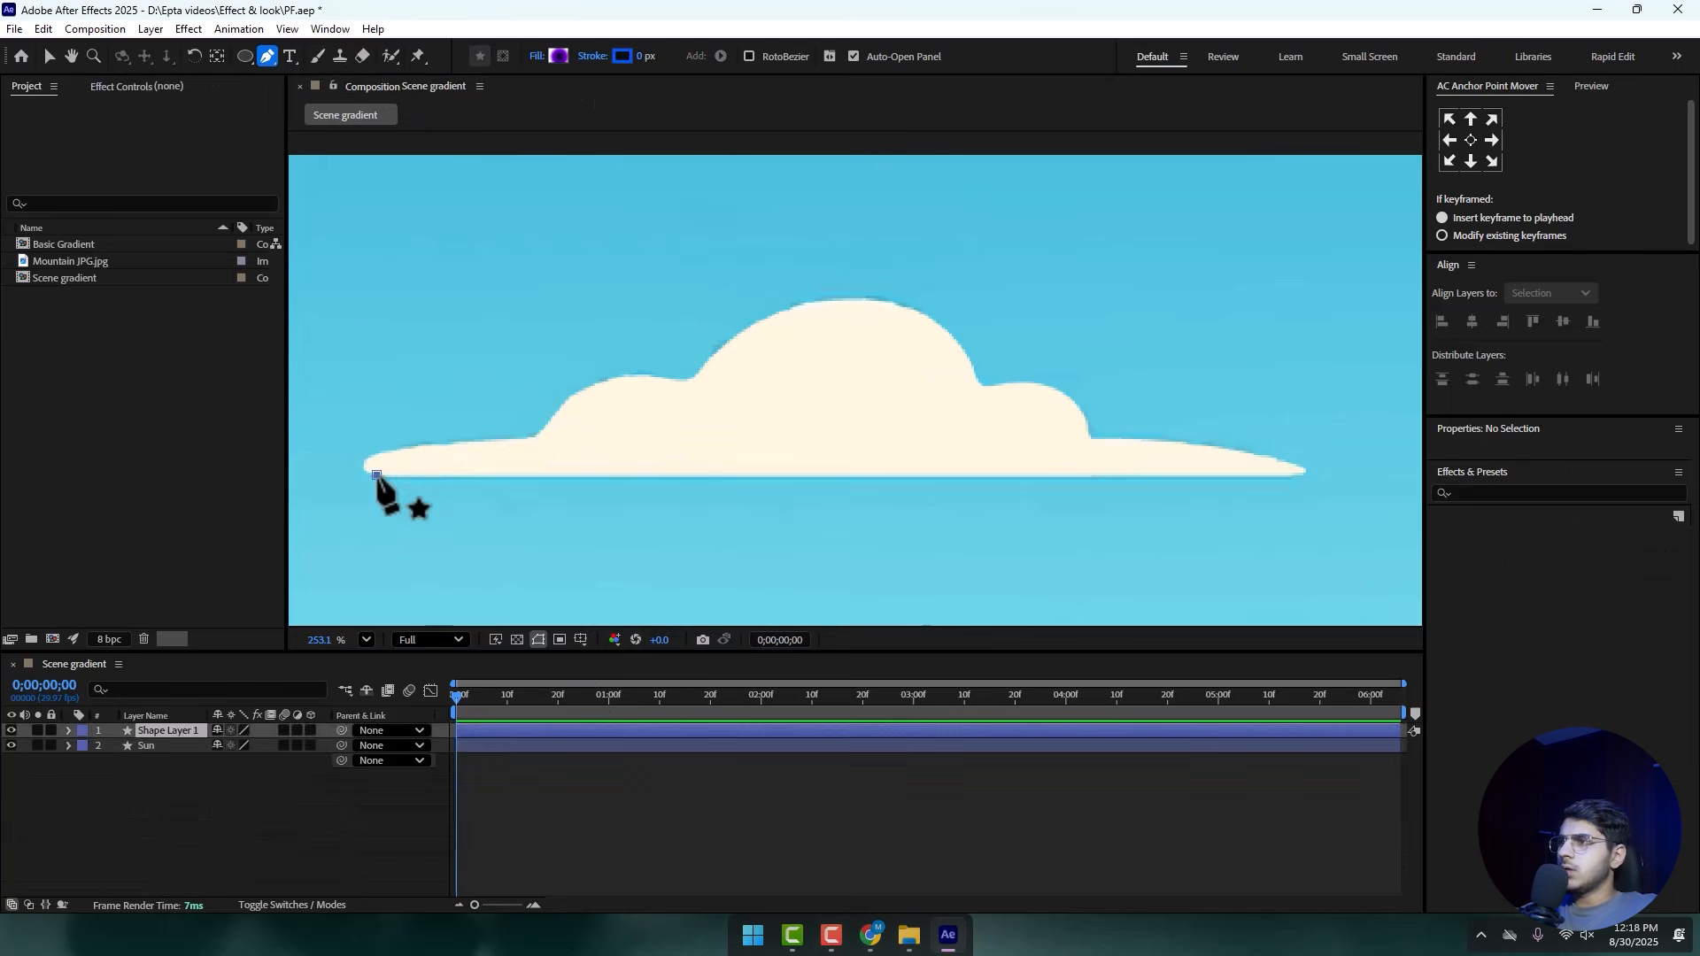
pyautogui.click(1295, 478)
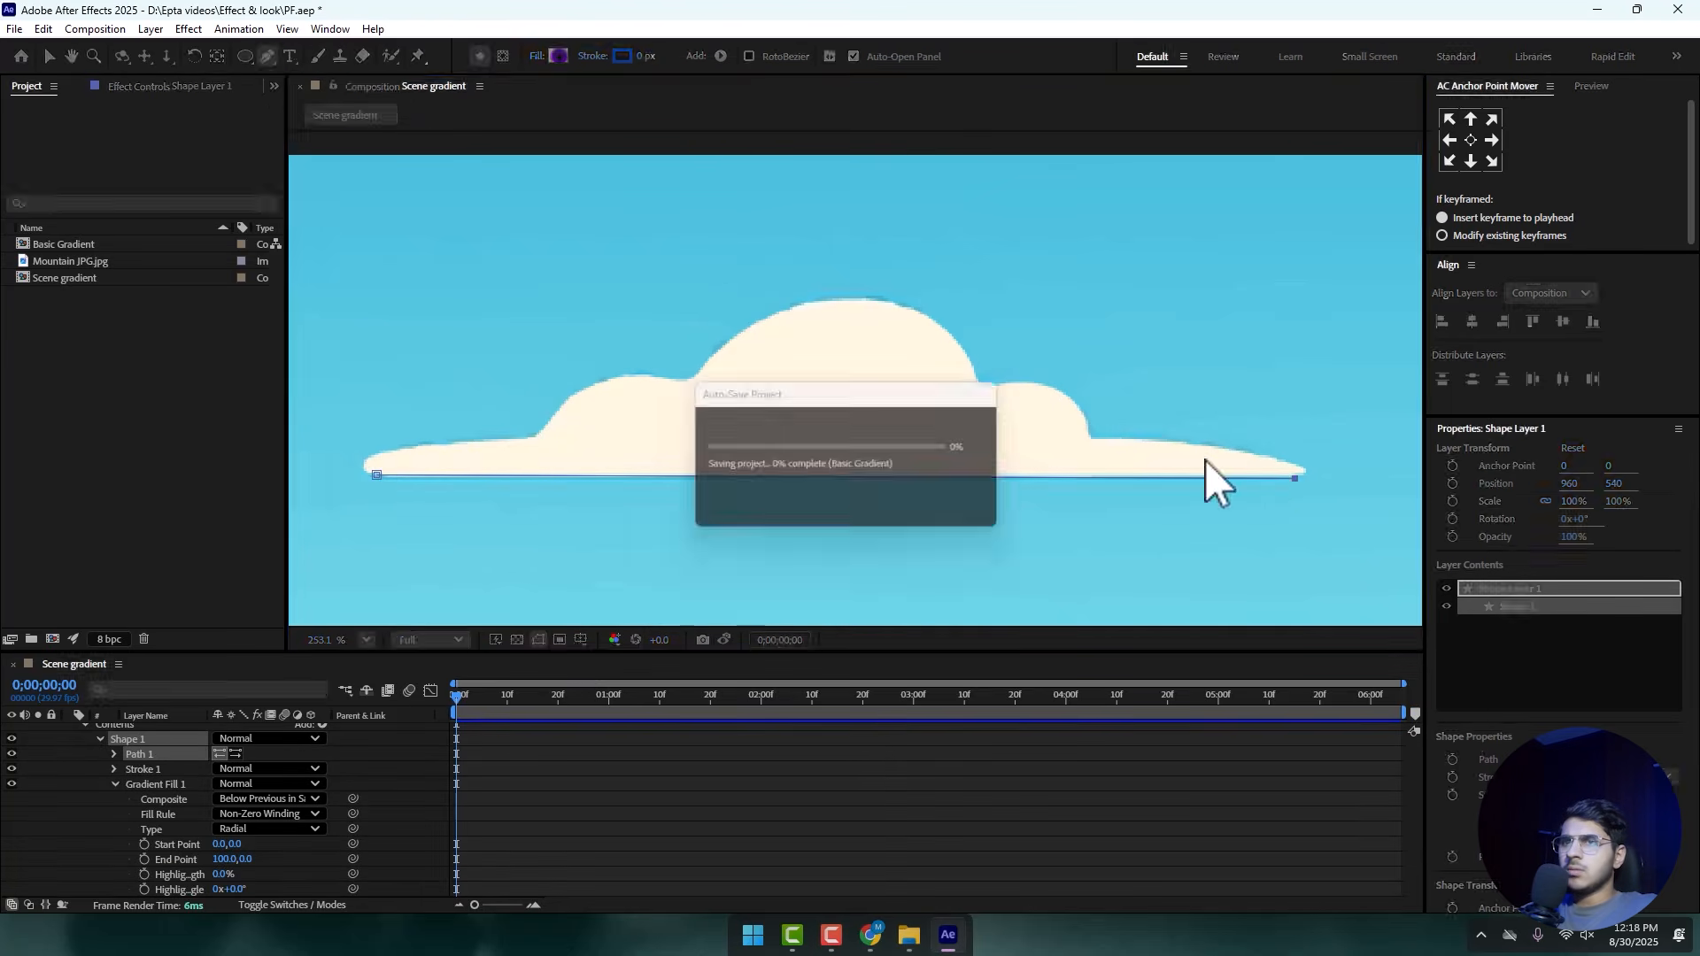
pyautogui.click(1087, 435)
pyautogui.click(975, 382)
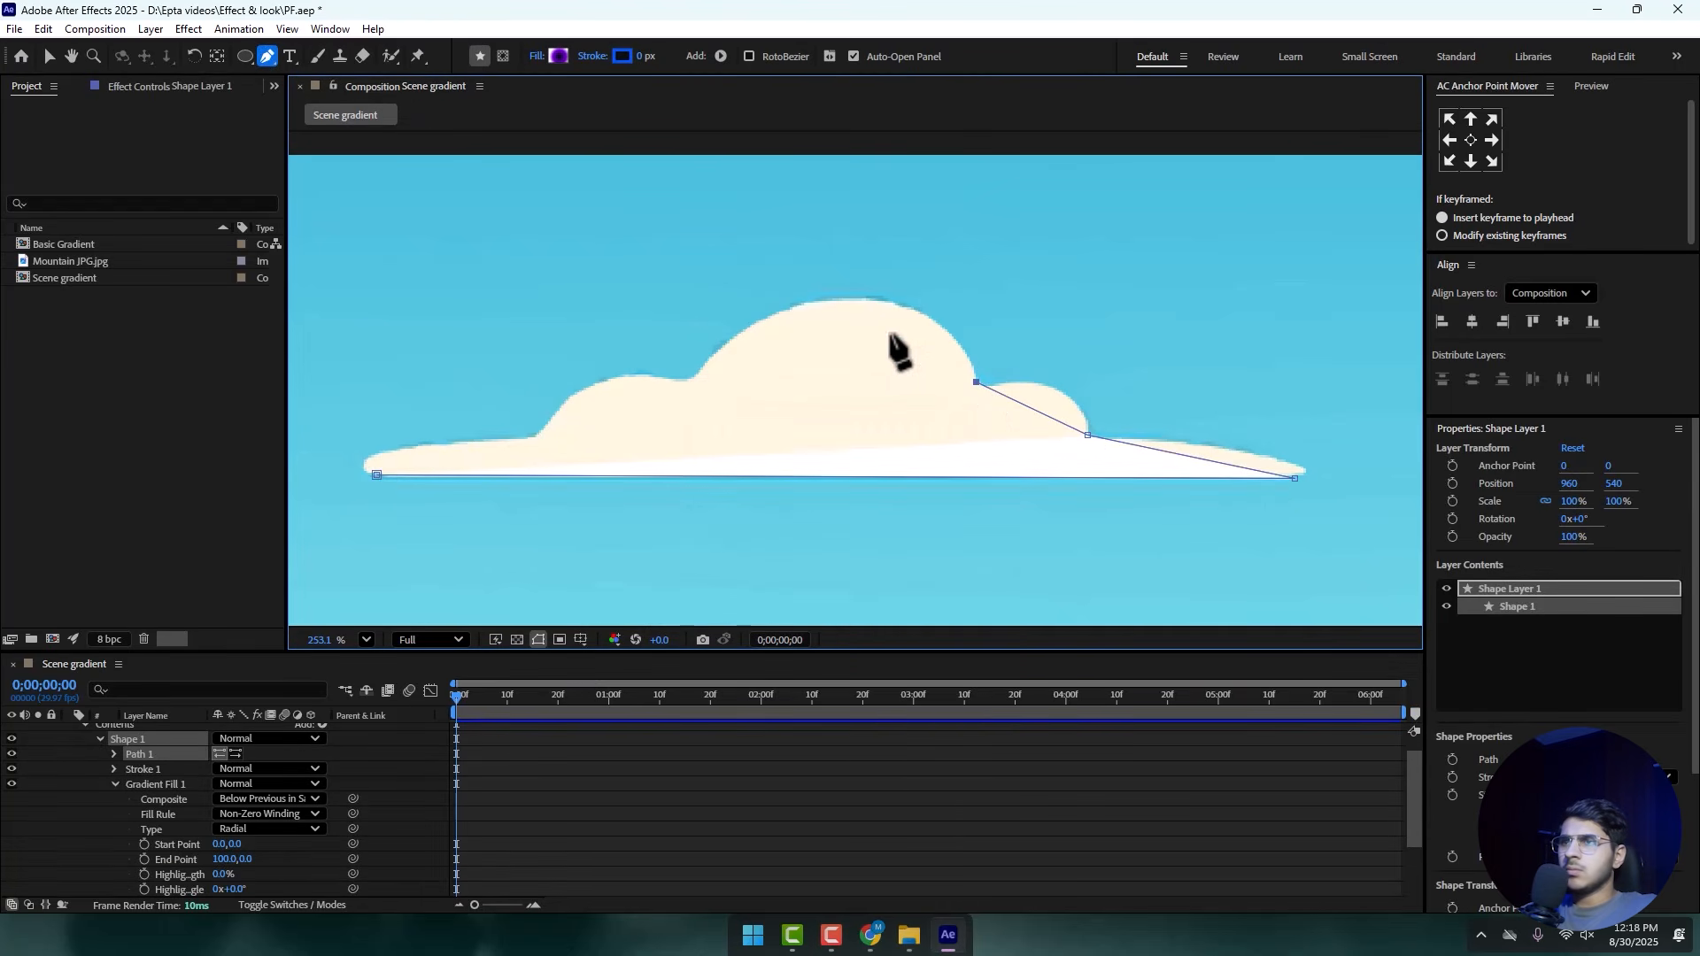
pyautogui.click(692, 376)
pyautogui.click(535, 436)
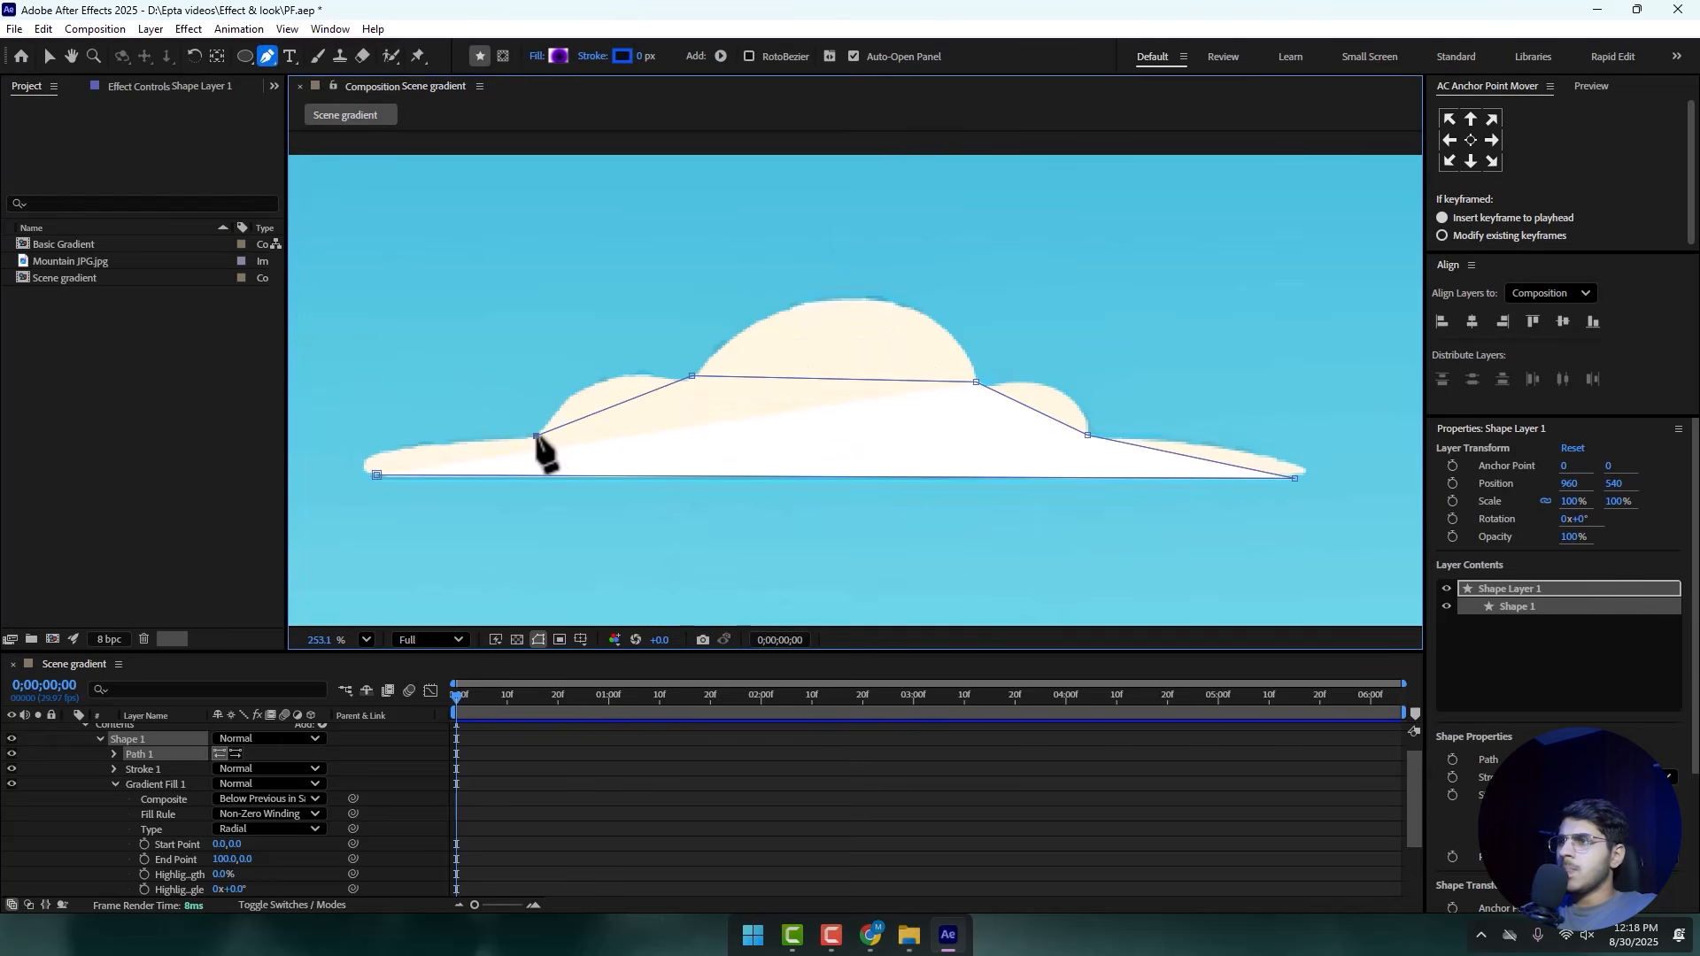
pyautogui.click(377, 475)
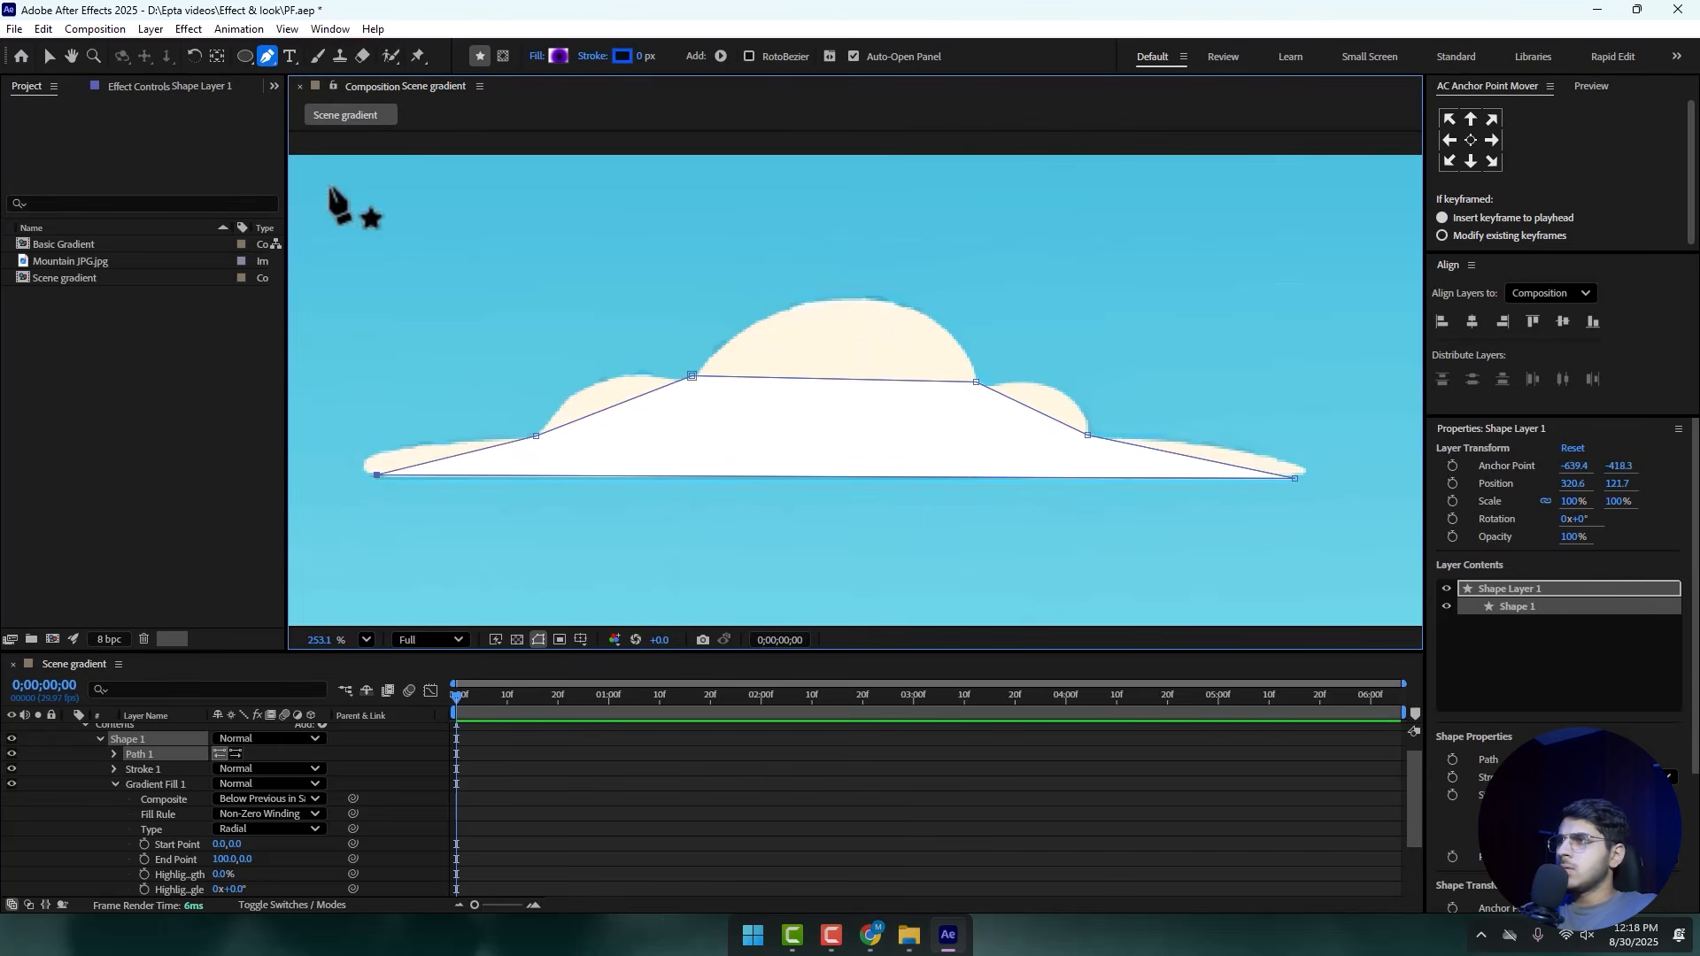
# - Add a point to each sloping or top segment of the cloud outline, move each onto its bump's edge, and adjust the right base end
pyautogui.moveTo(269, 60); pyautogui.dragTo(327, 126)
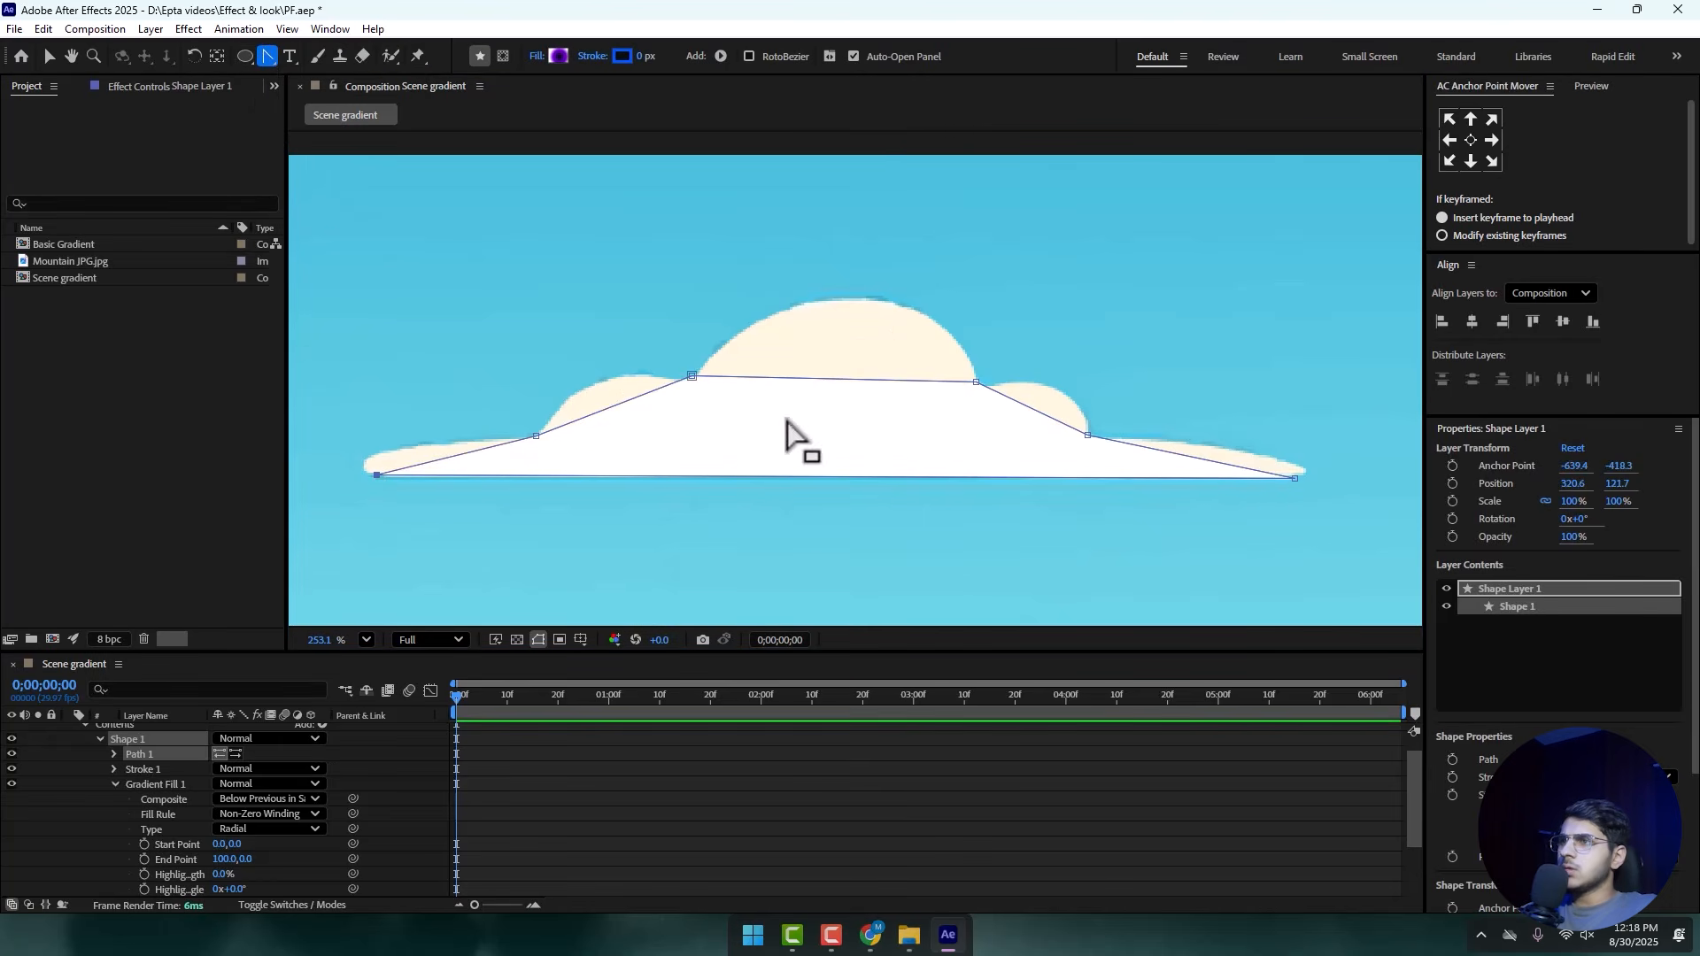
pyautogui.moveTo(262, 61); pyautogui.dragTo(317, 61)
pyautogui.click(841, 379)
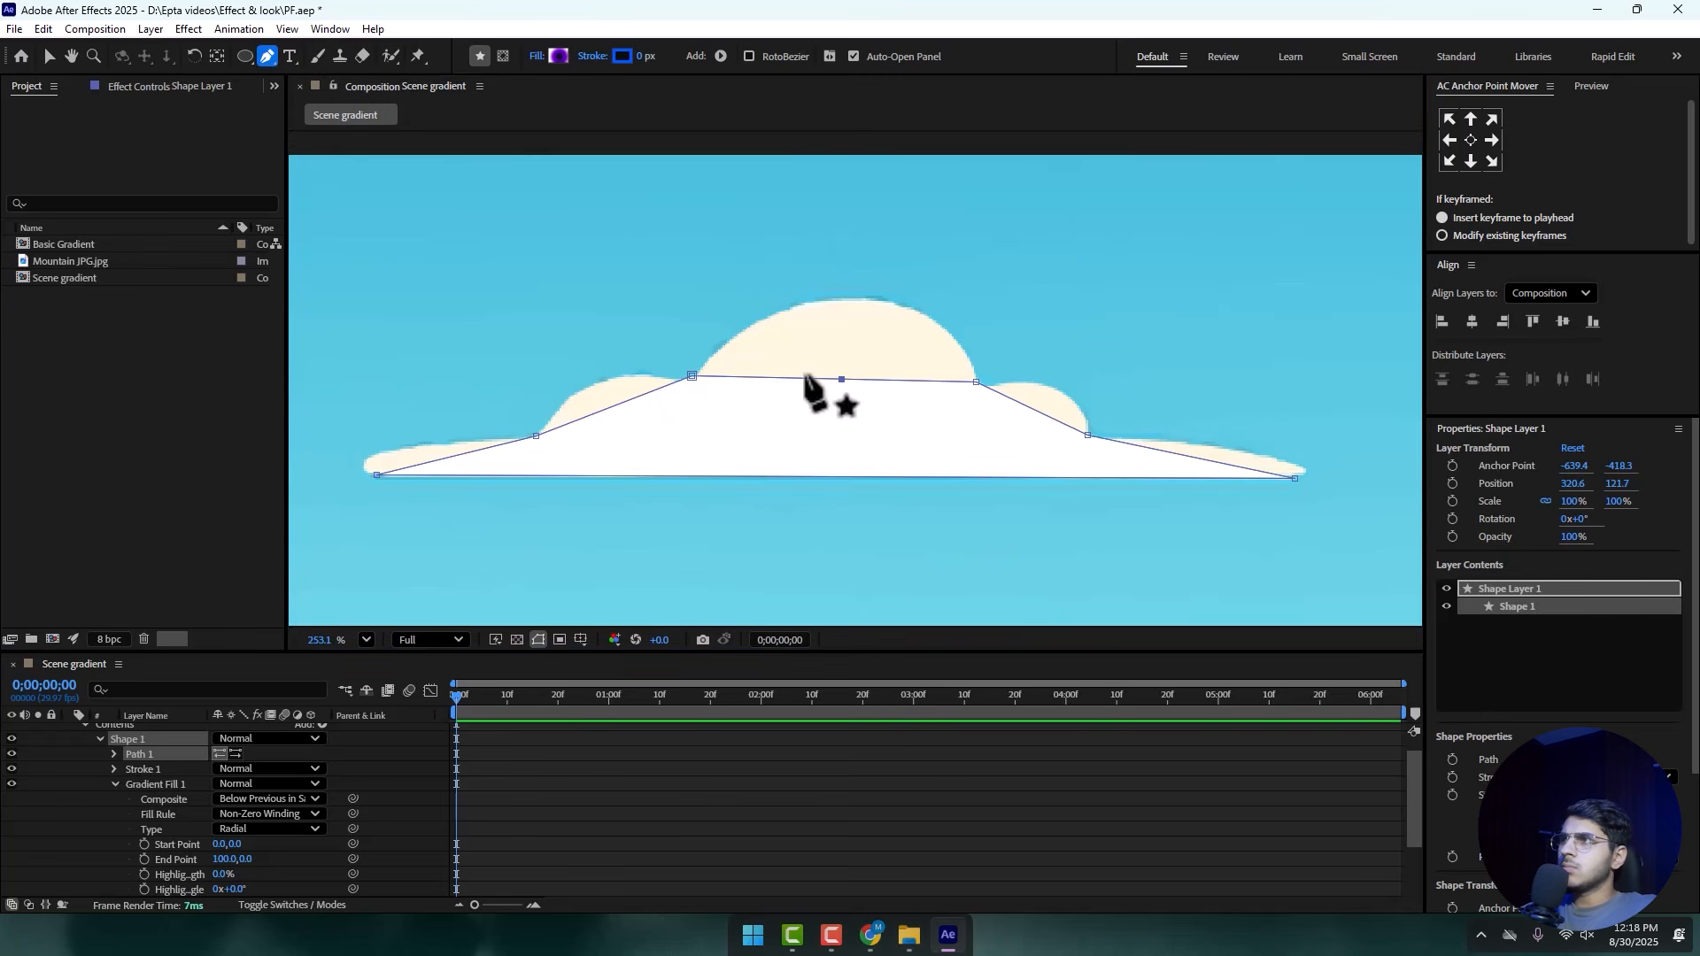
pyautogui.moveTo(841, 378); pyautogui.dragTo(843, 297)
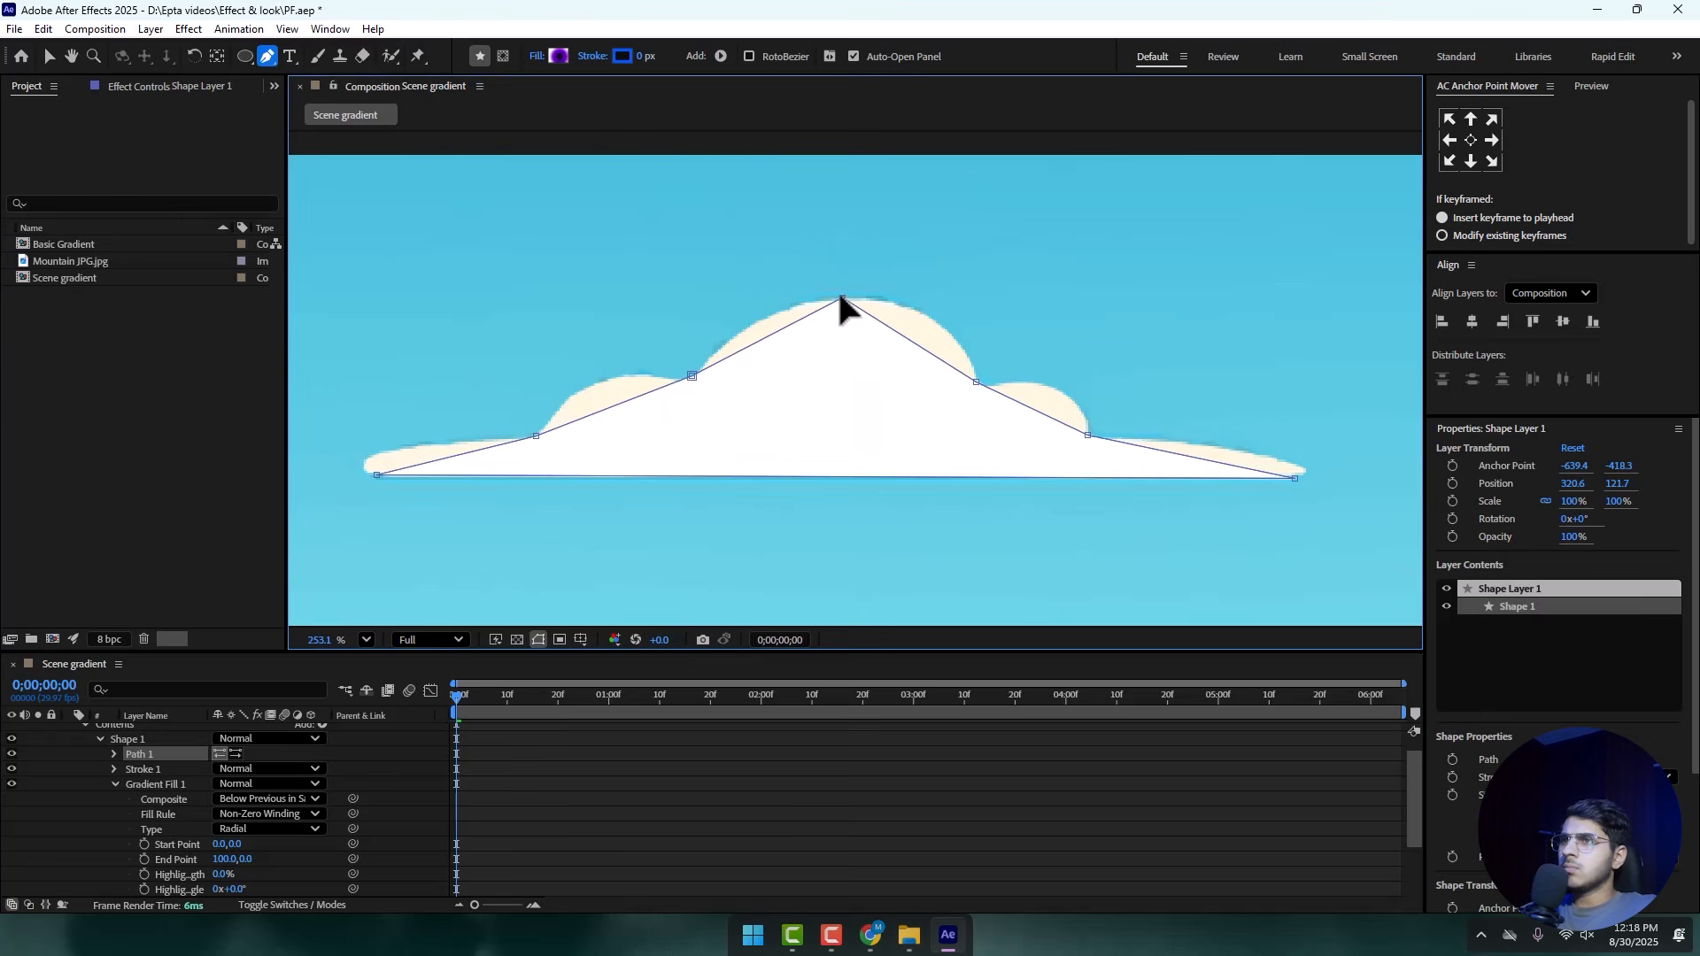
pyautogui.click(1035, 410)
pyautogui.moveTo(1036, 410); pyautogui.dragTo(1061, 395)
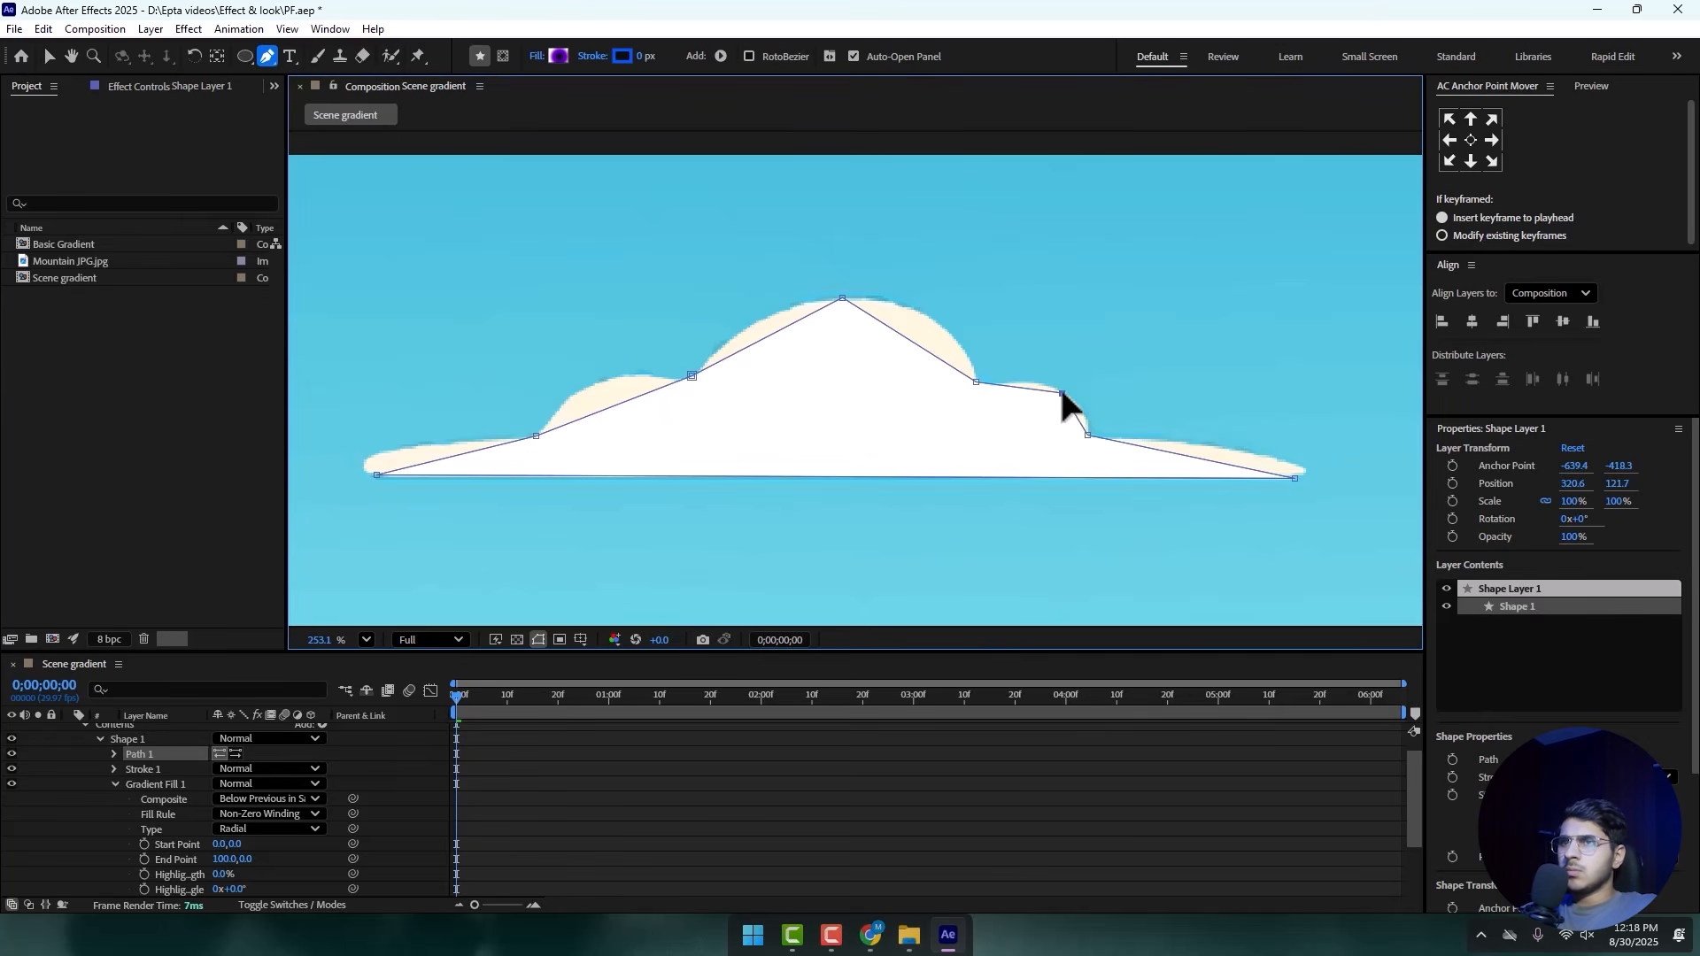
pyautogui.moveTo(1207, 462); pyautogui.dragTo(1211, 446)
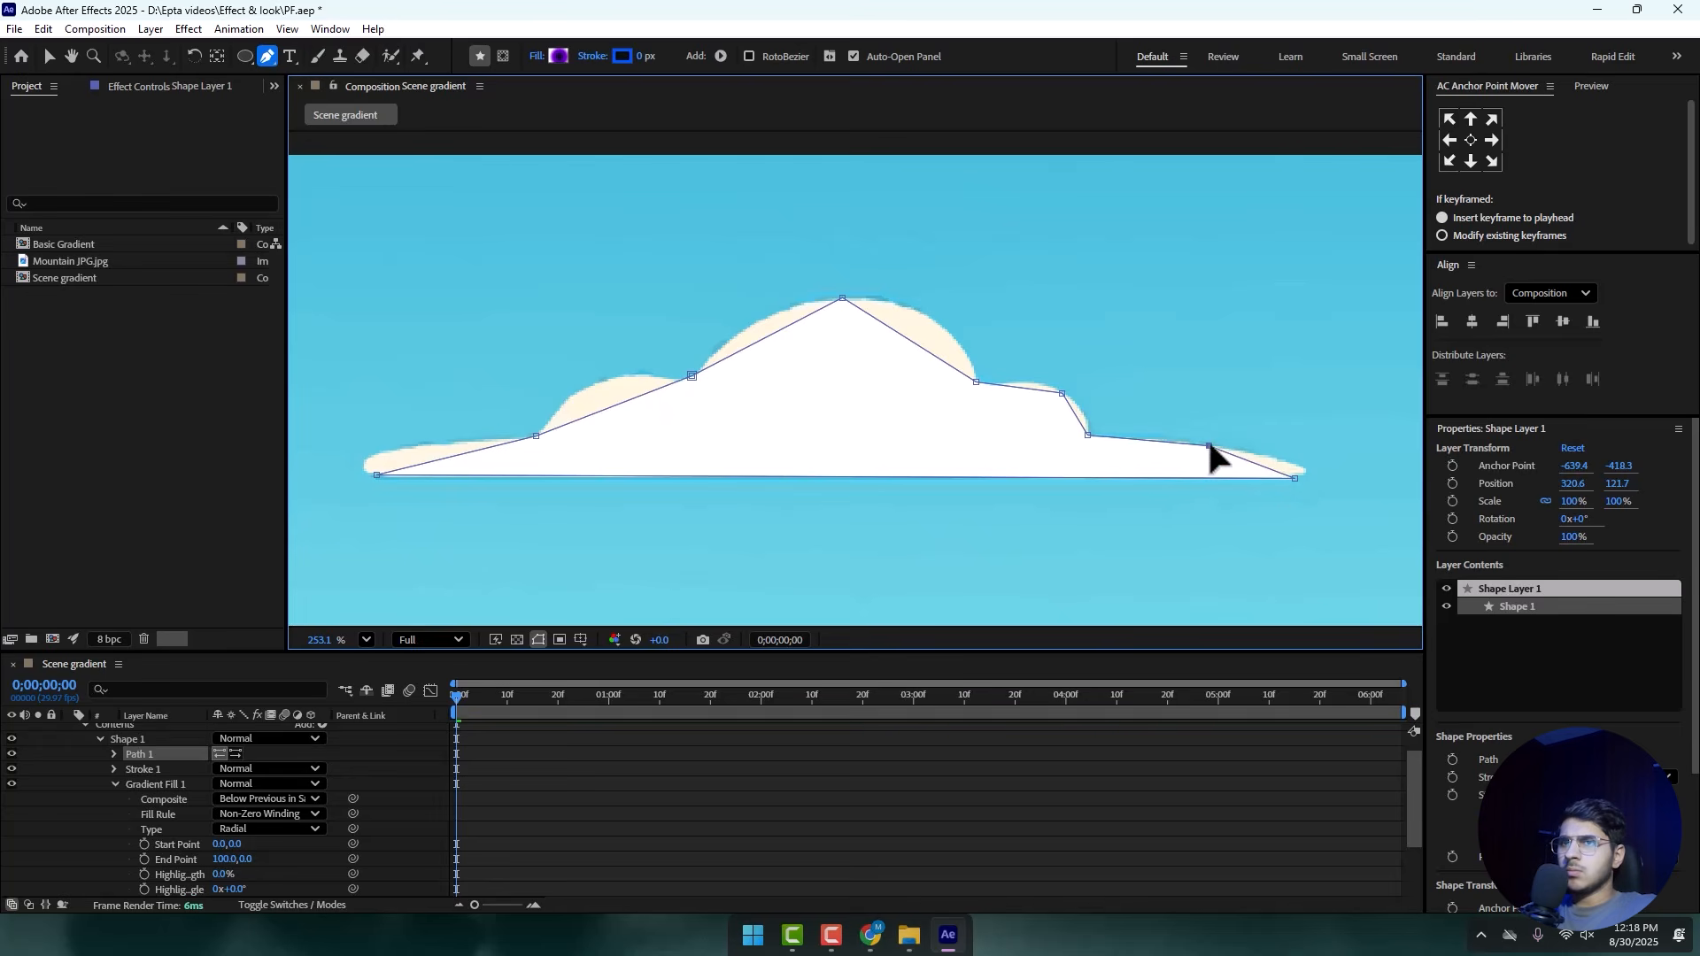
pyautogui.moveTo(1295, 479); pyautogui.dragTo(1304, 472)
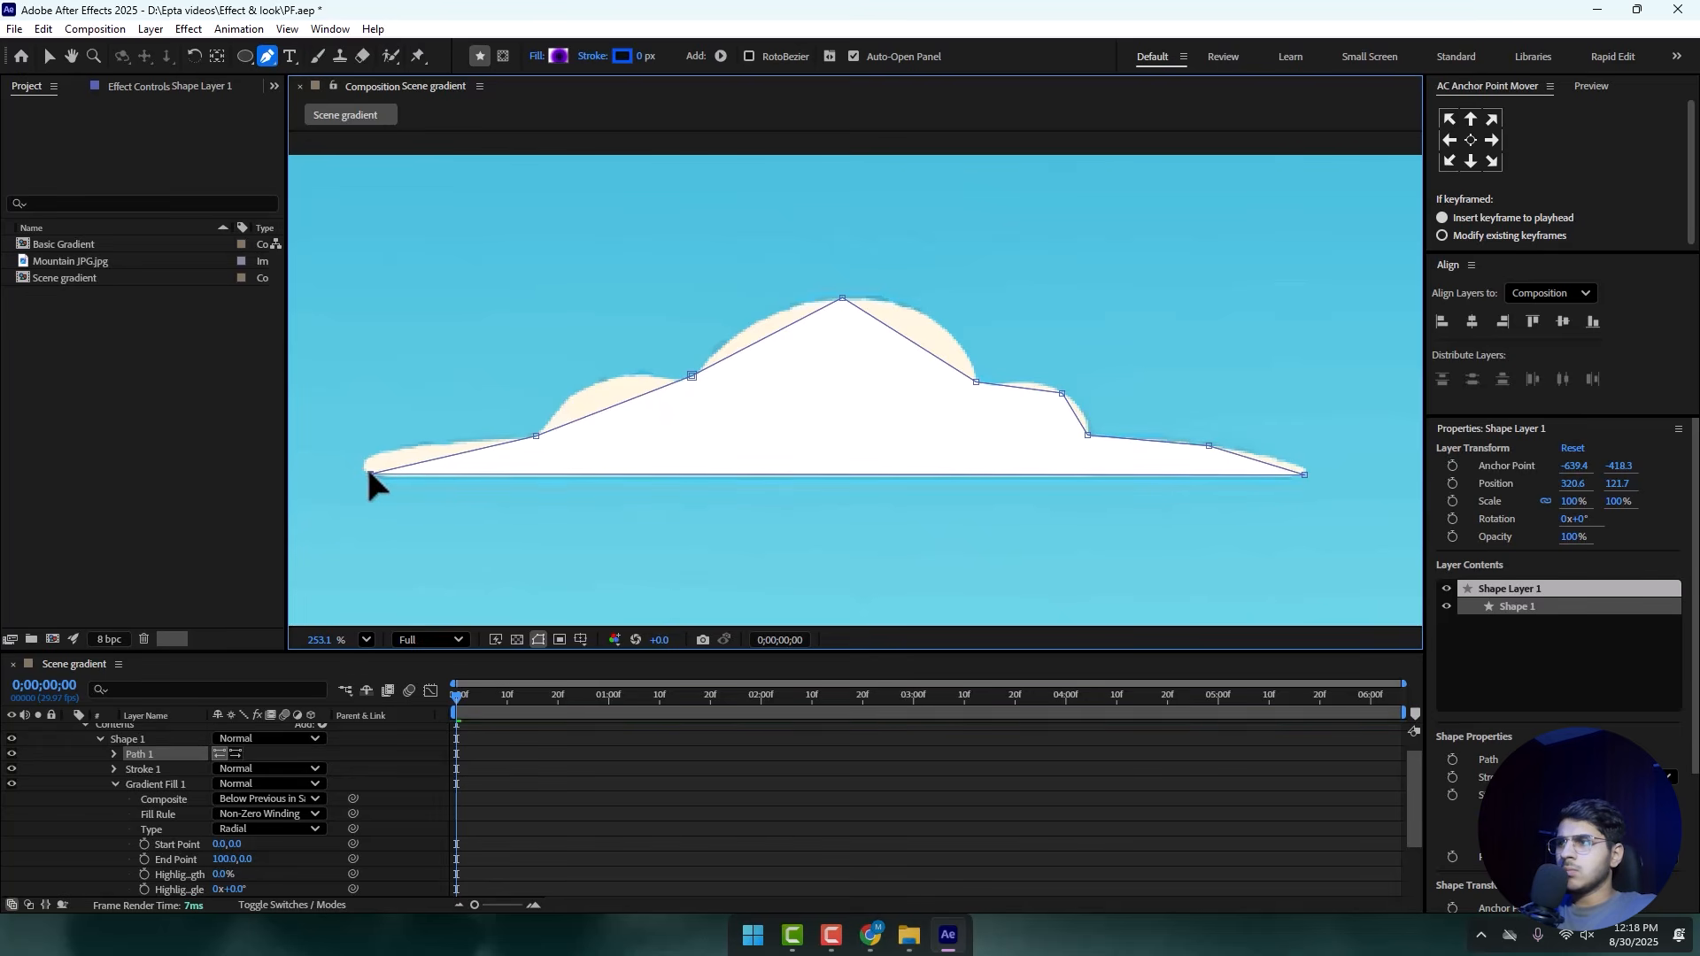
pyautogui.moveTo(406, 465); pyautogui.dragTo(406, 448)
pyautogui.moveTo(620, 404); pyautogui.dragTo(594, 387)
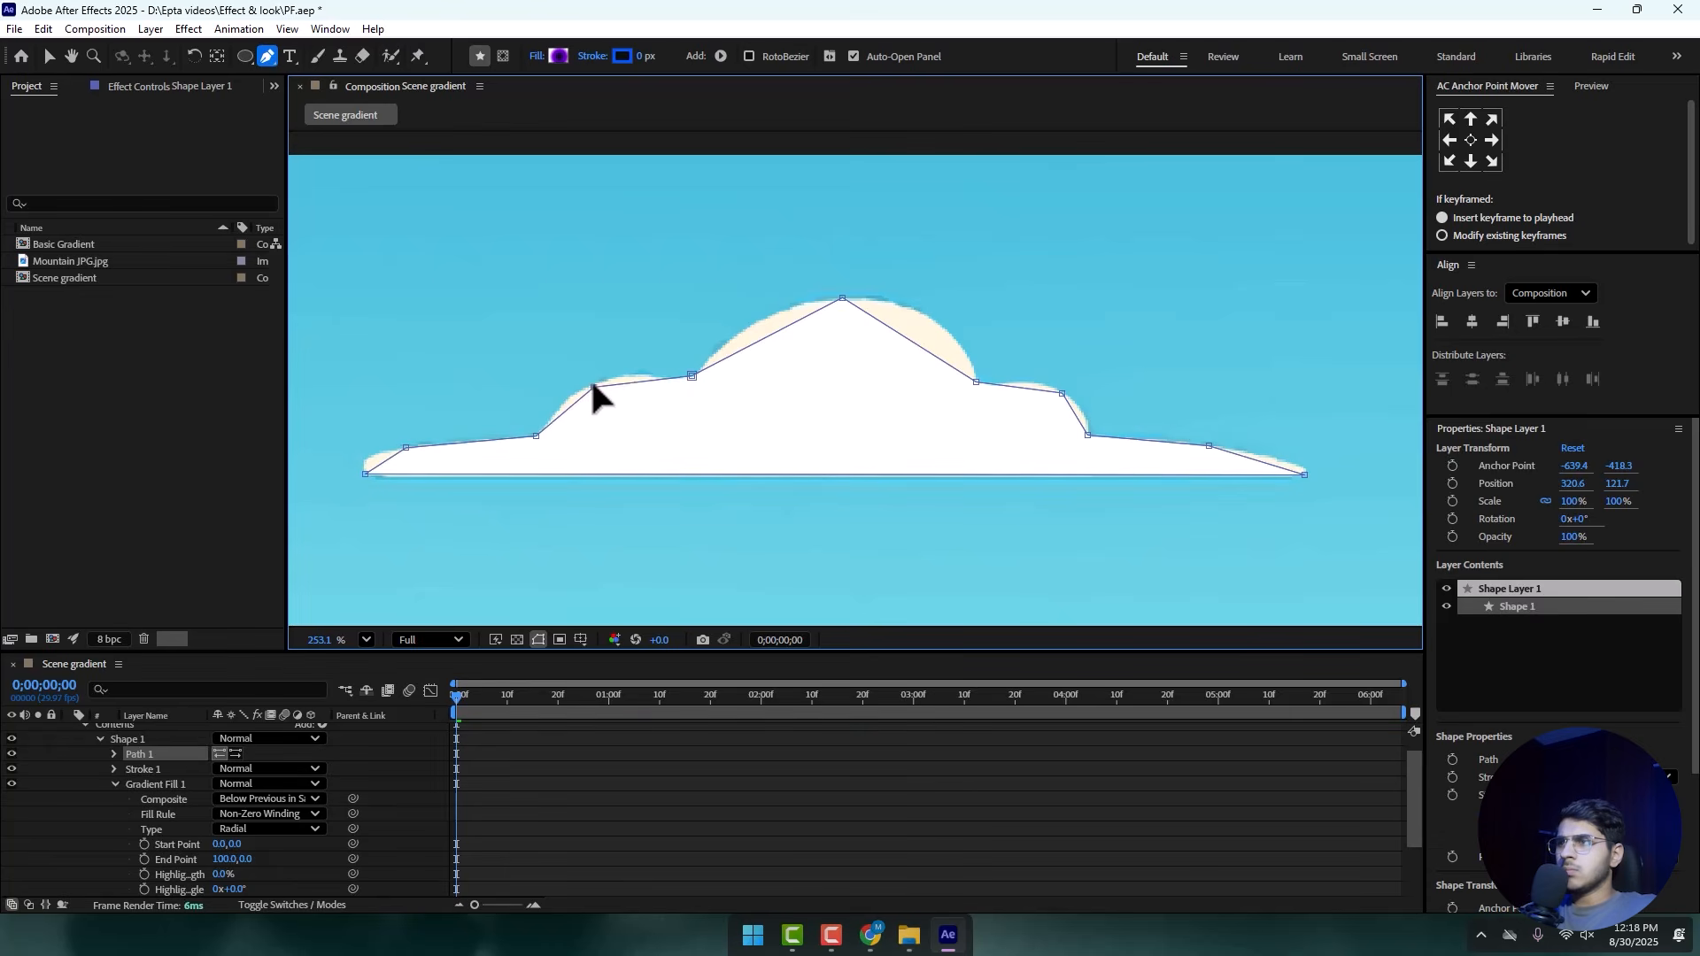
# - Curve the points on the cloud's bumps and side edges with the Convert Vertex tool so the outline follows the rounded cloud
pyautogui.click(266, 56)
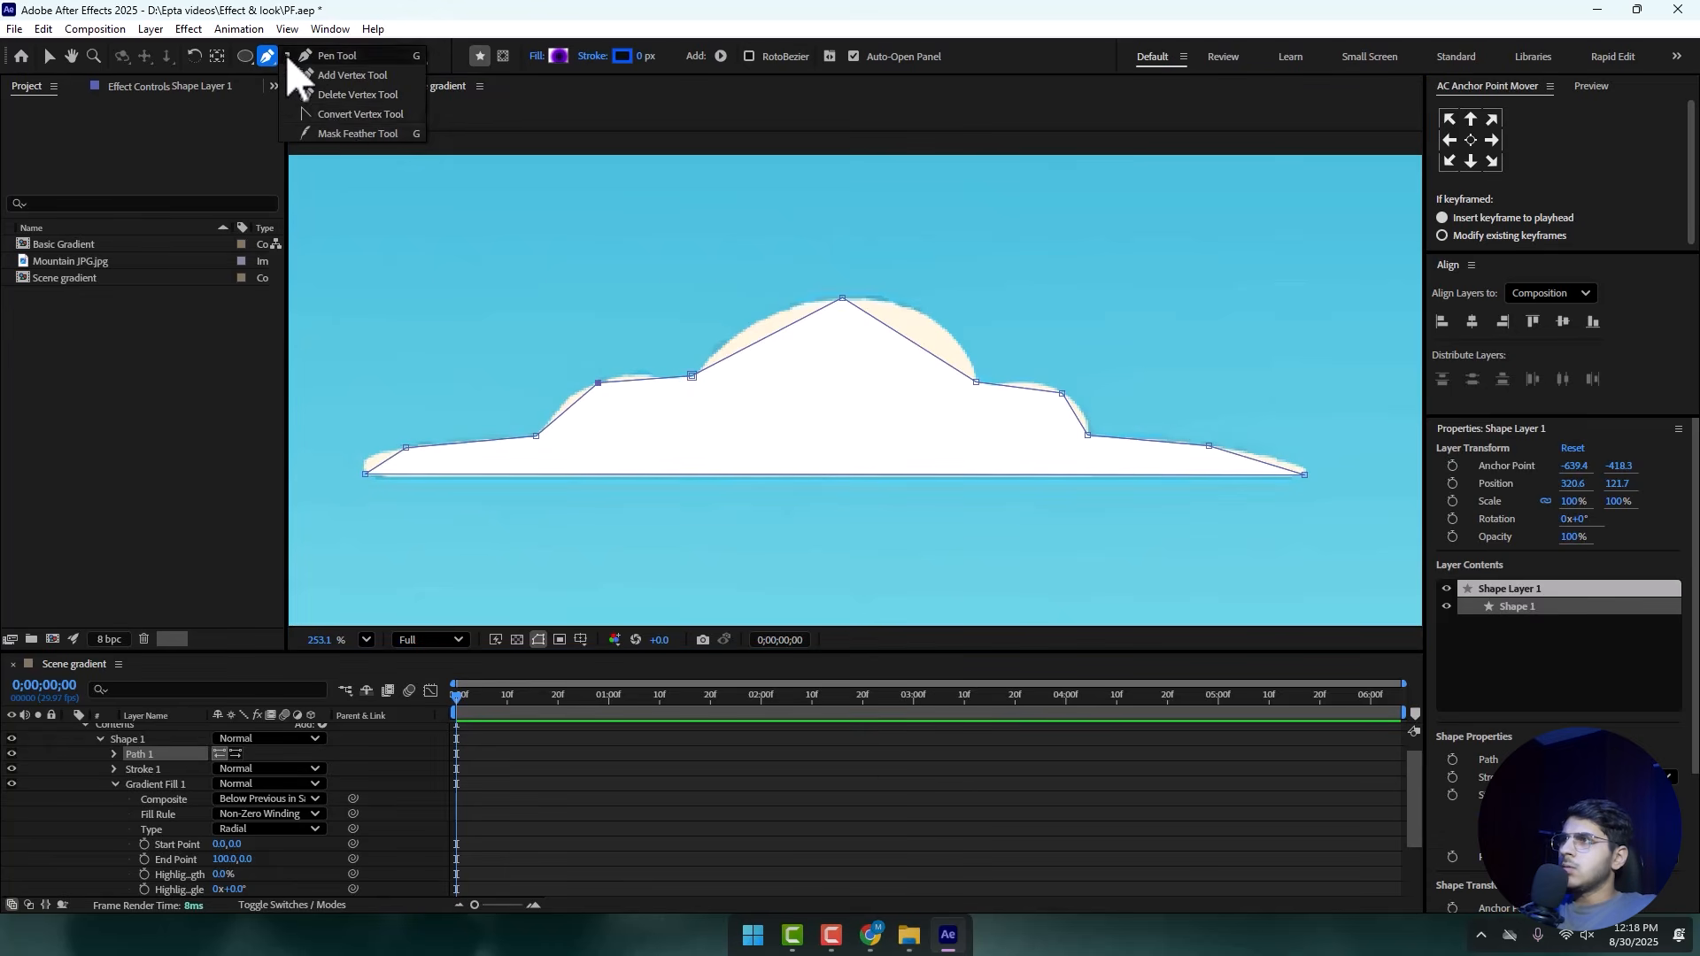
pyautogui.click(340, 114)
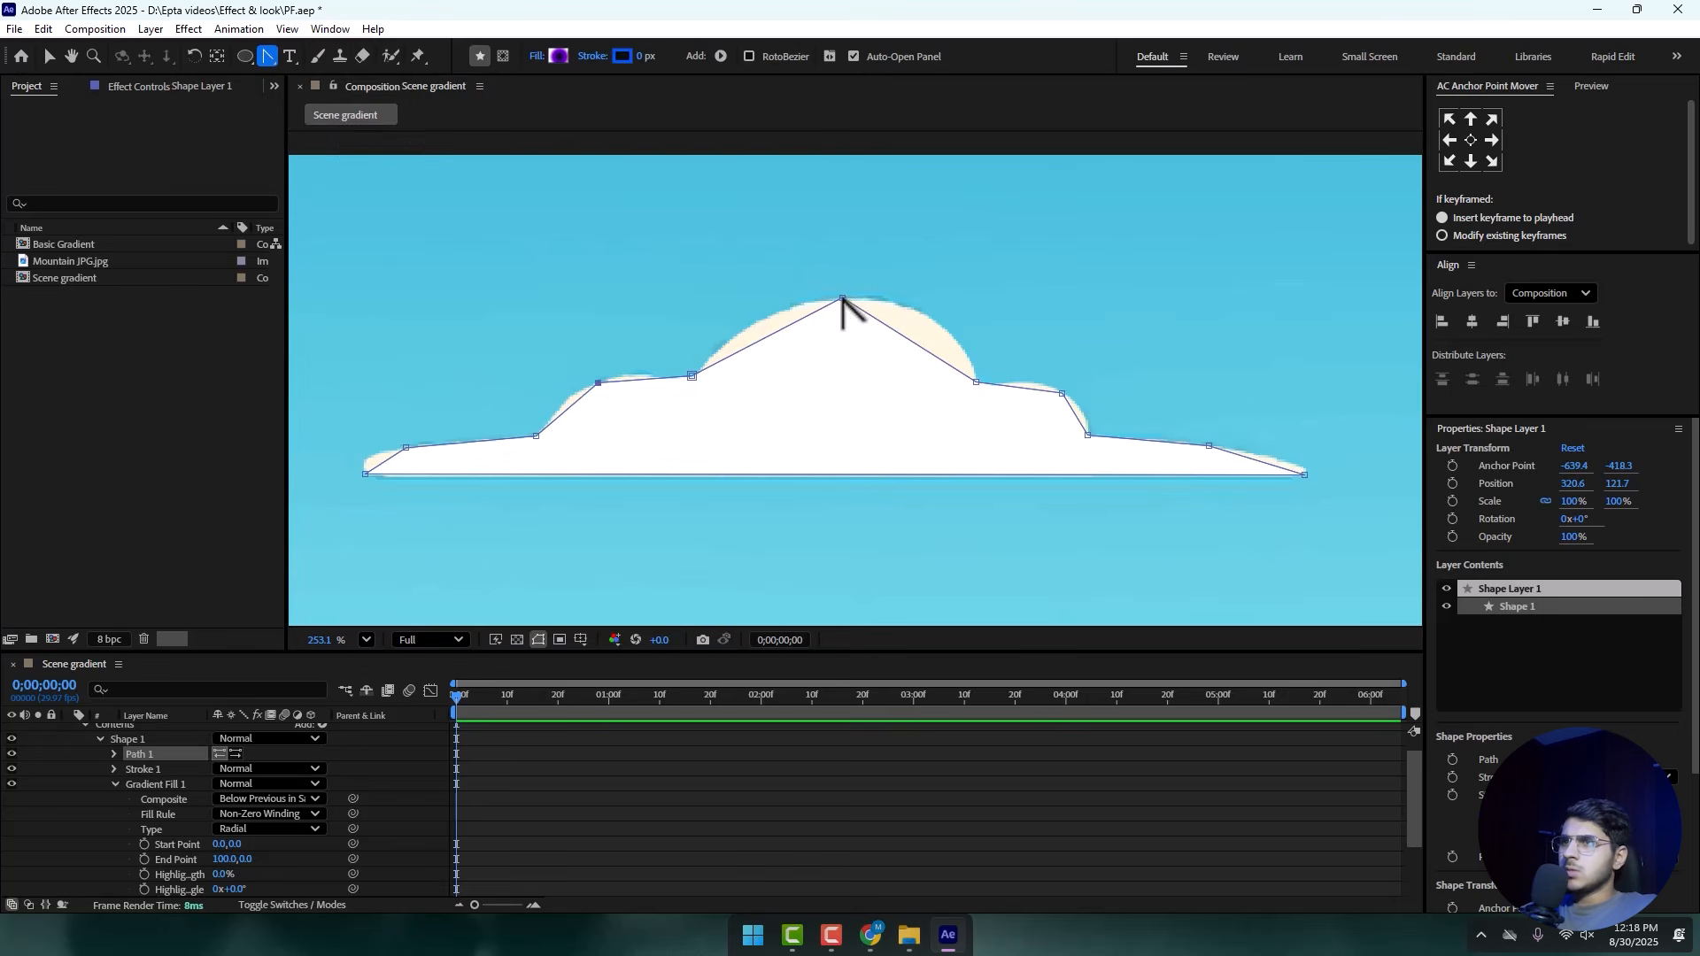
pyautogui.moveTo(843, 299); pyautogui.dragTo(971, 304)
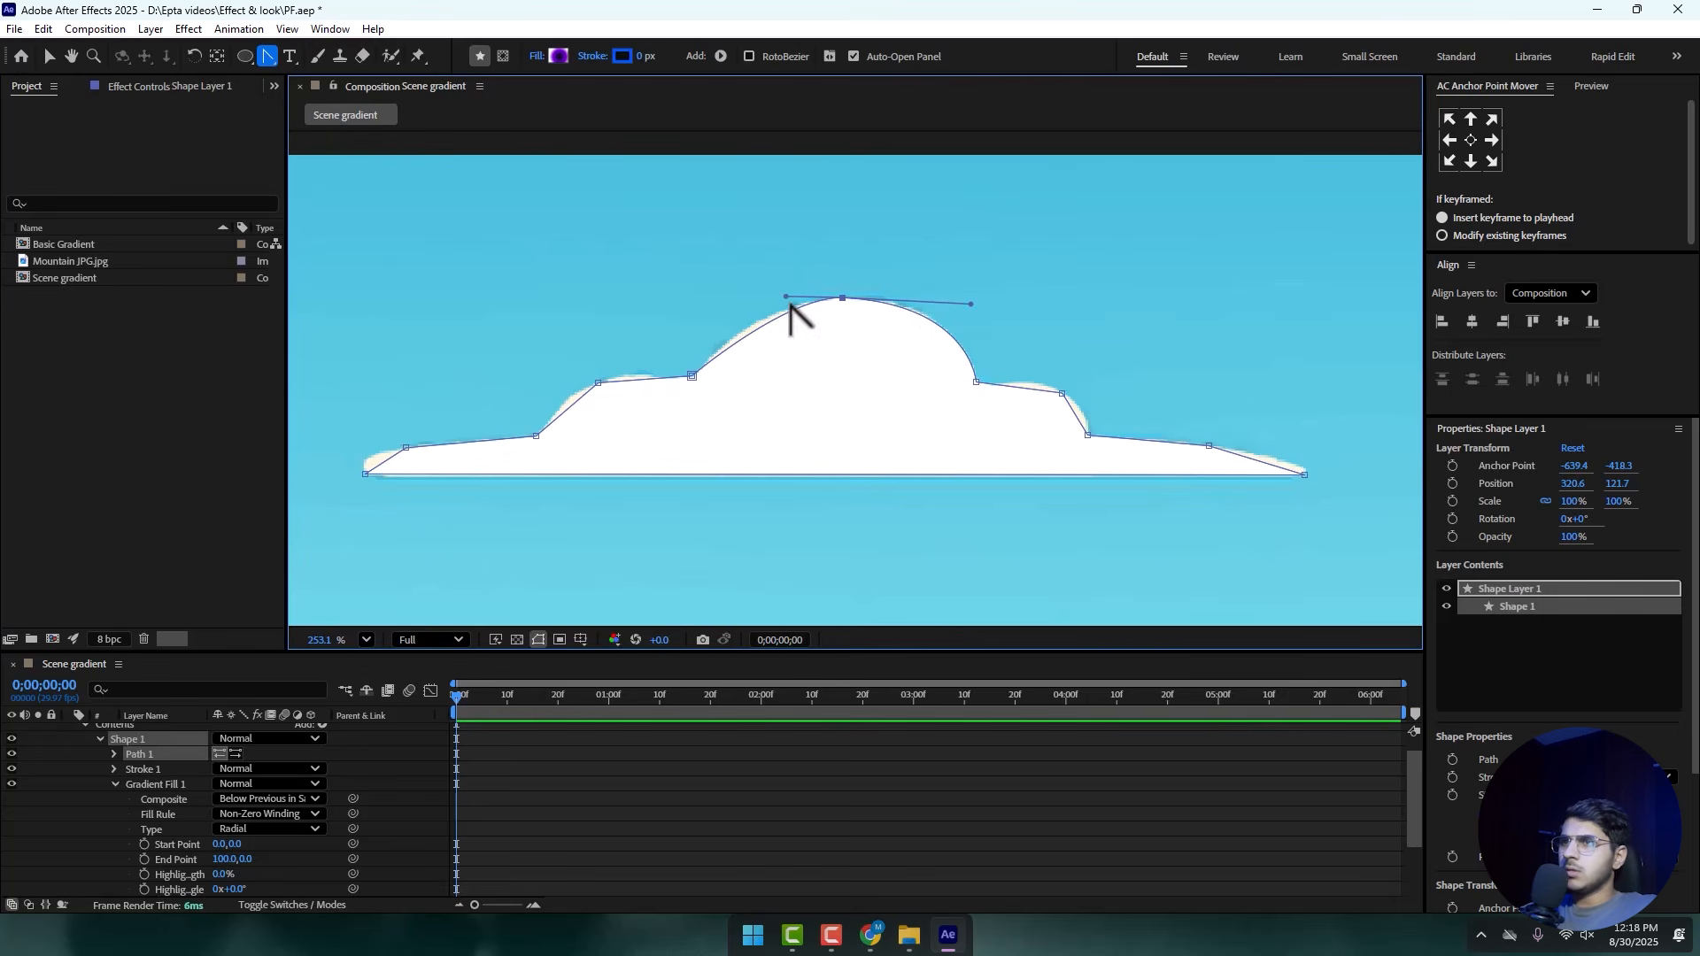
pyautogui.moveTo(598, 382); pyautogui.dragTo(637, 364)
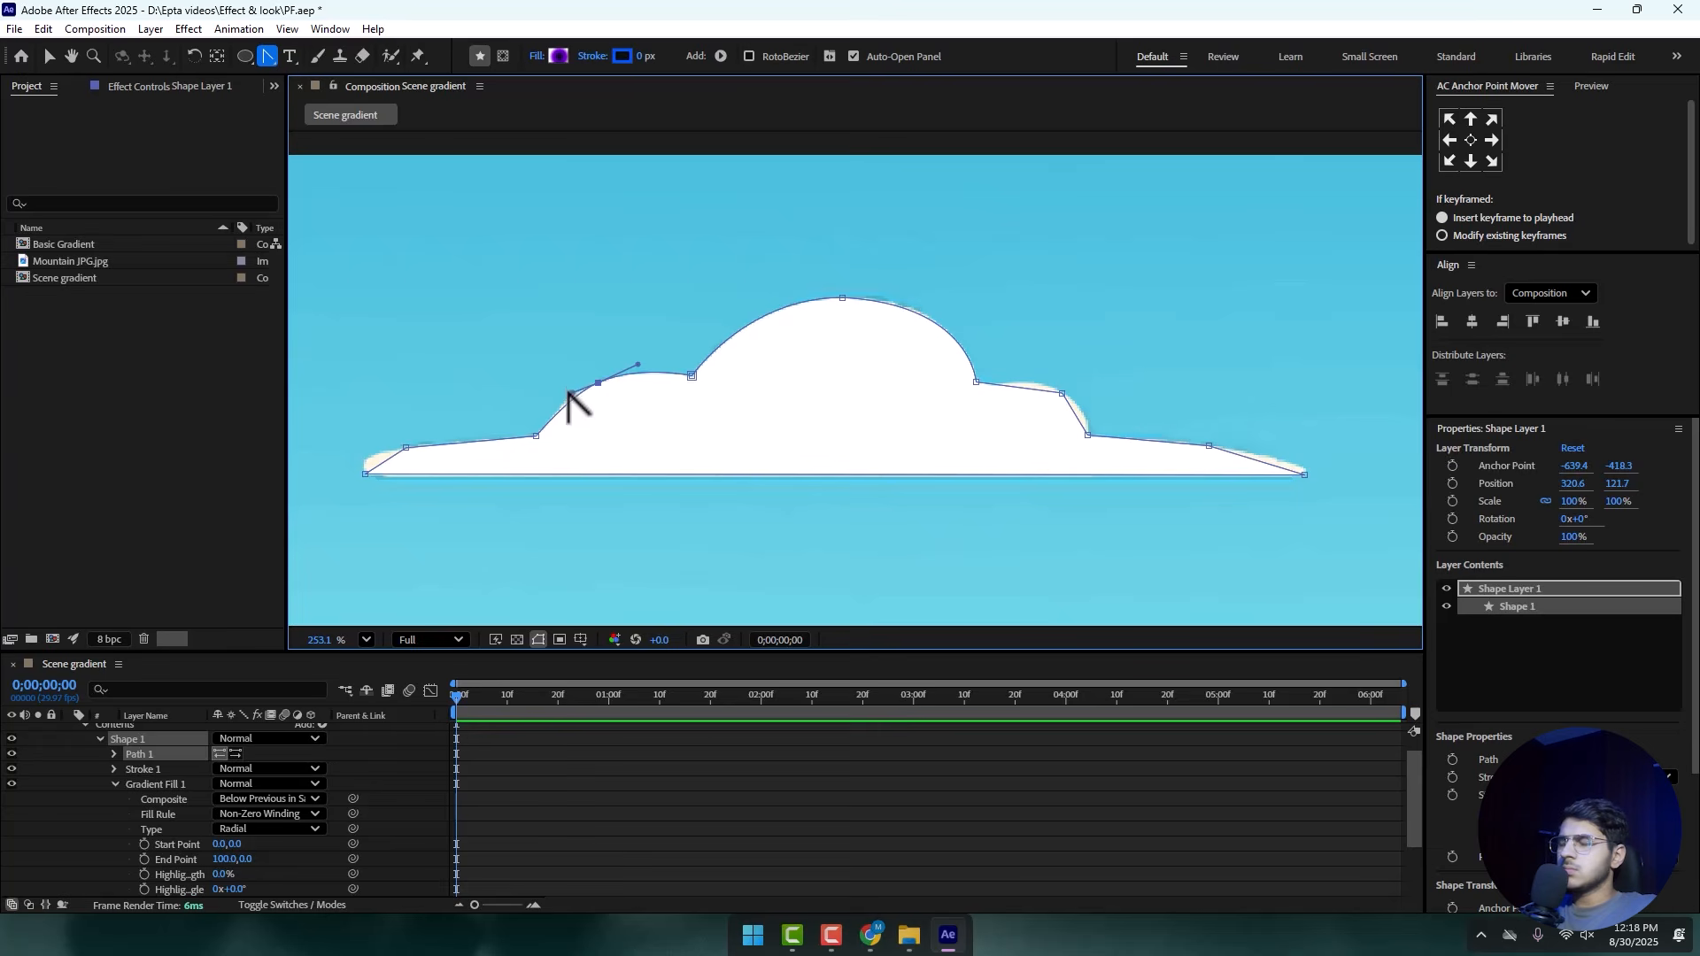
pyautogui.moveTo(405, 447); pyautogui.dragTo(361, 454)
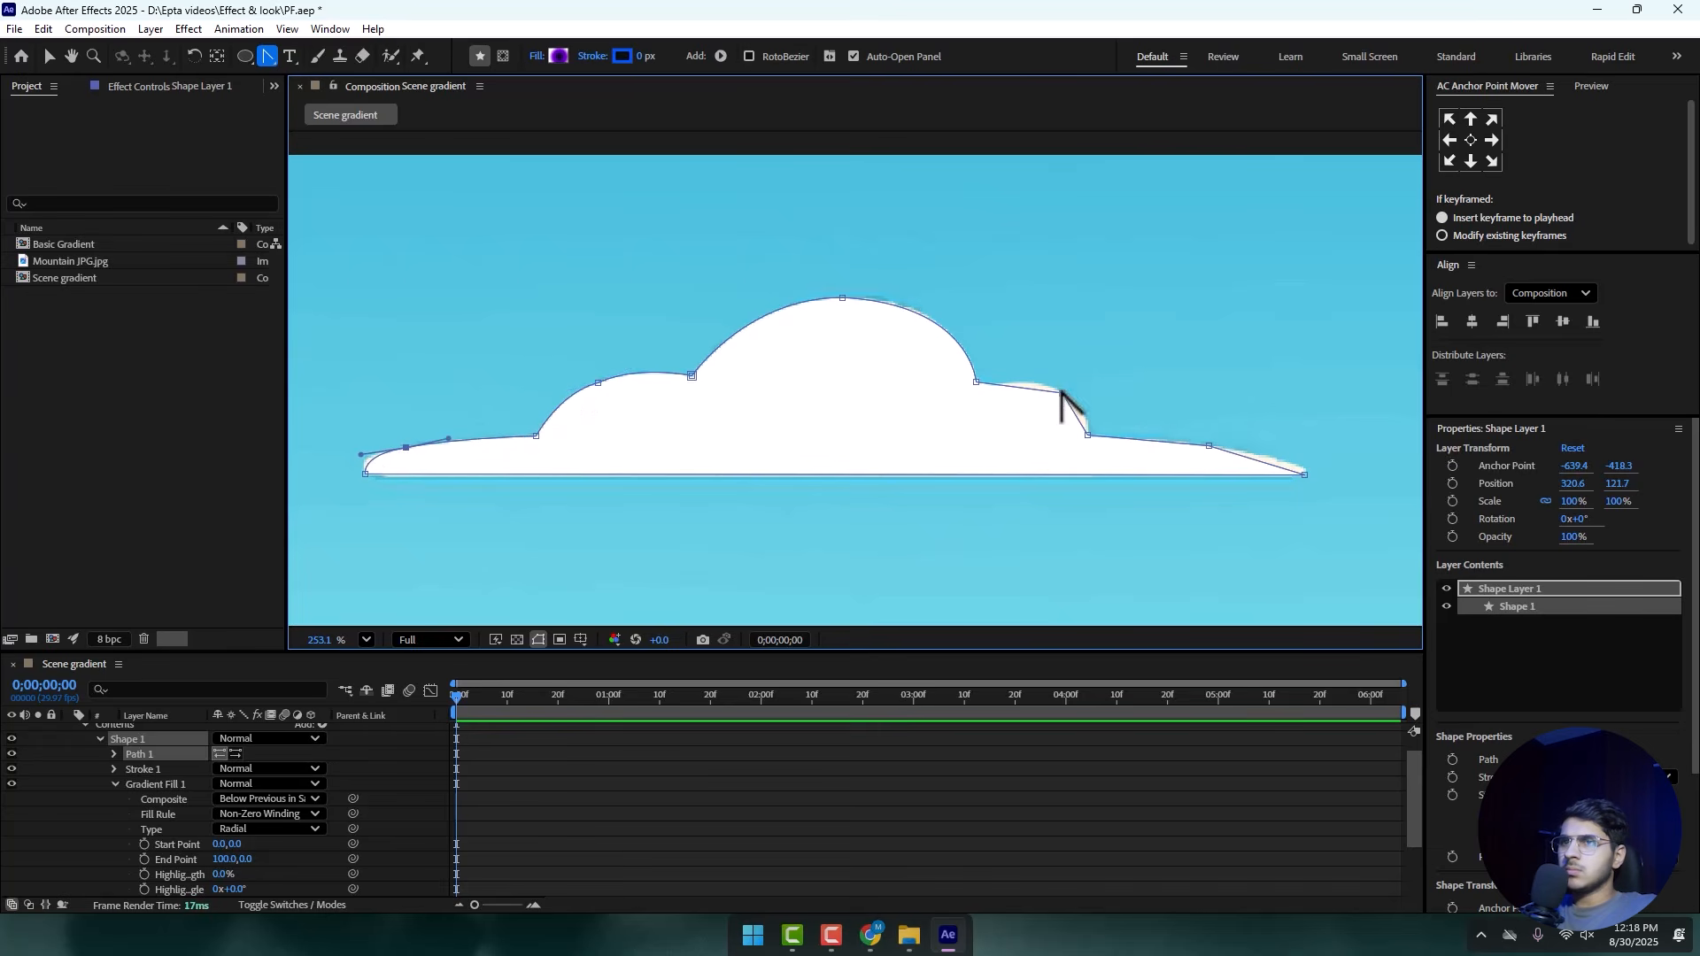
pyautogui.moveTo(1061, 391)
pyautogui.mouseDown()
pyautogui.moveTo(1089, 413)
pyautogui.moveTo(1028, 387)
pyautogui.mouseUp()
pyautogui.moveTo(1210, 446); pyautogui.dragTo(1268, 454)
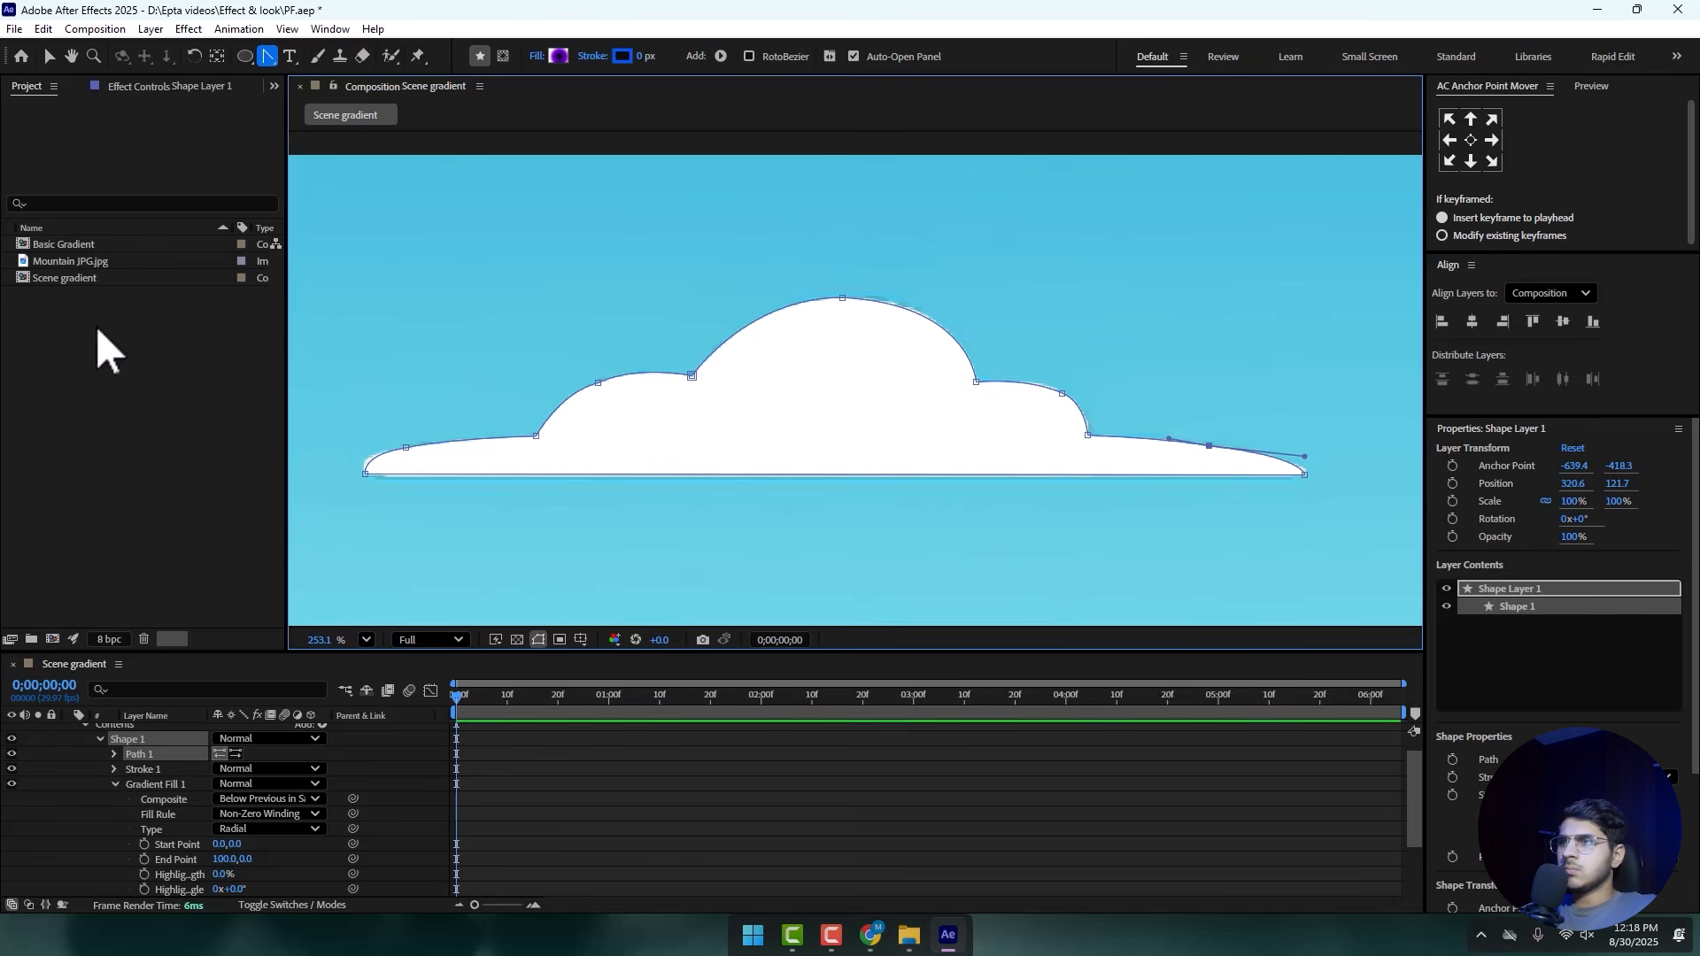
# - Collapse the cloud shape layer's properties and change its fill to Linear Gradient
pyautogui.click(48, 55)
pyautogui.scroll(-4, 854, 377)
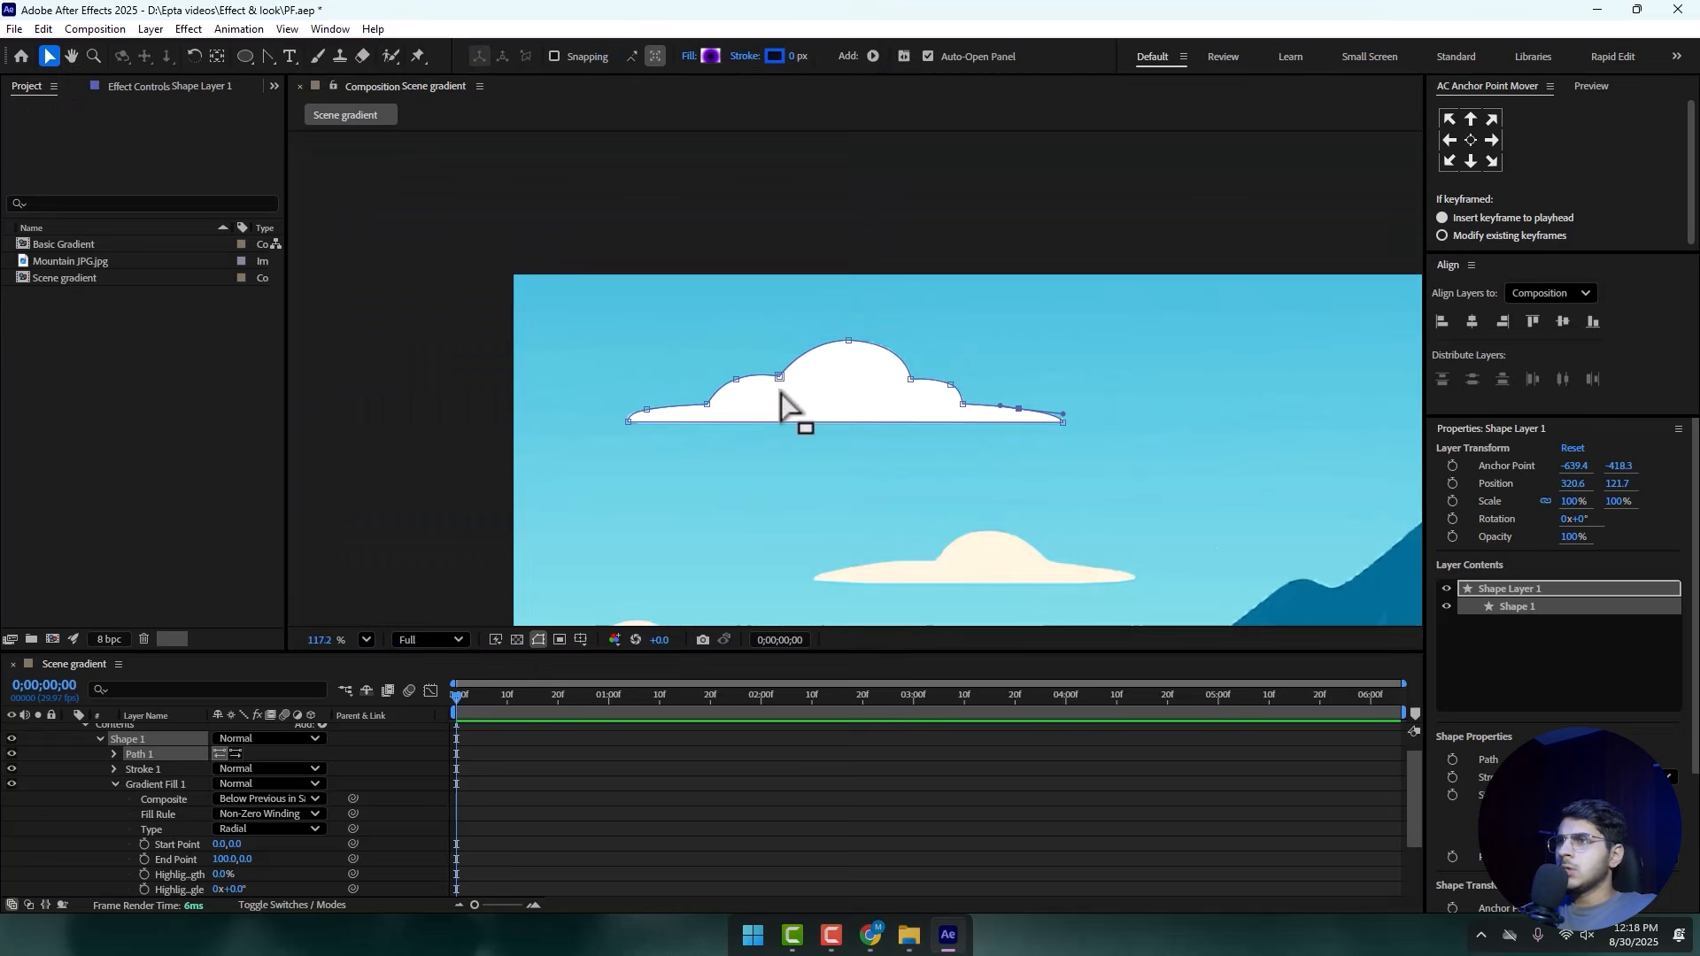
pyautogui.click(487, 333)
pyautogui.click(349, 267)
pyautogui.scroll(1, 53, 797)
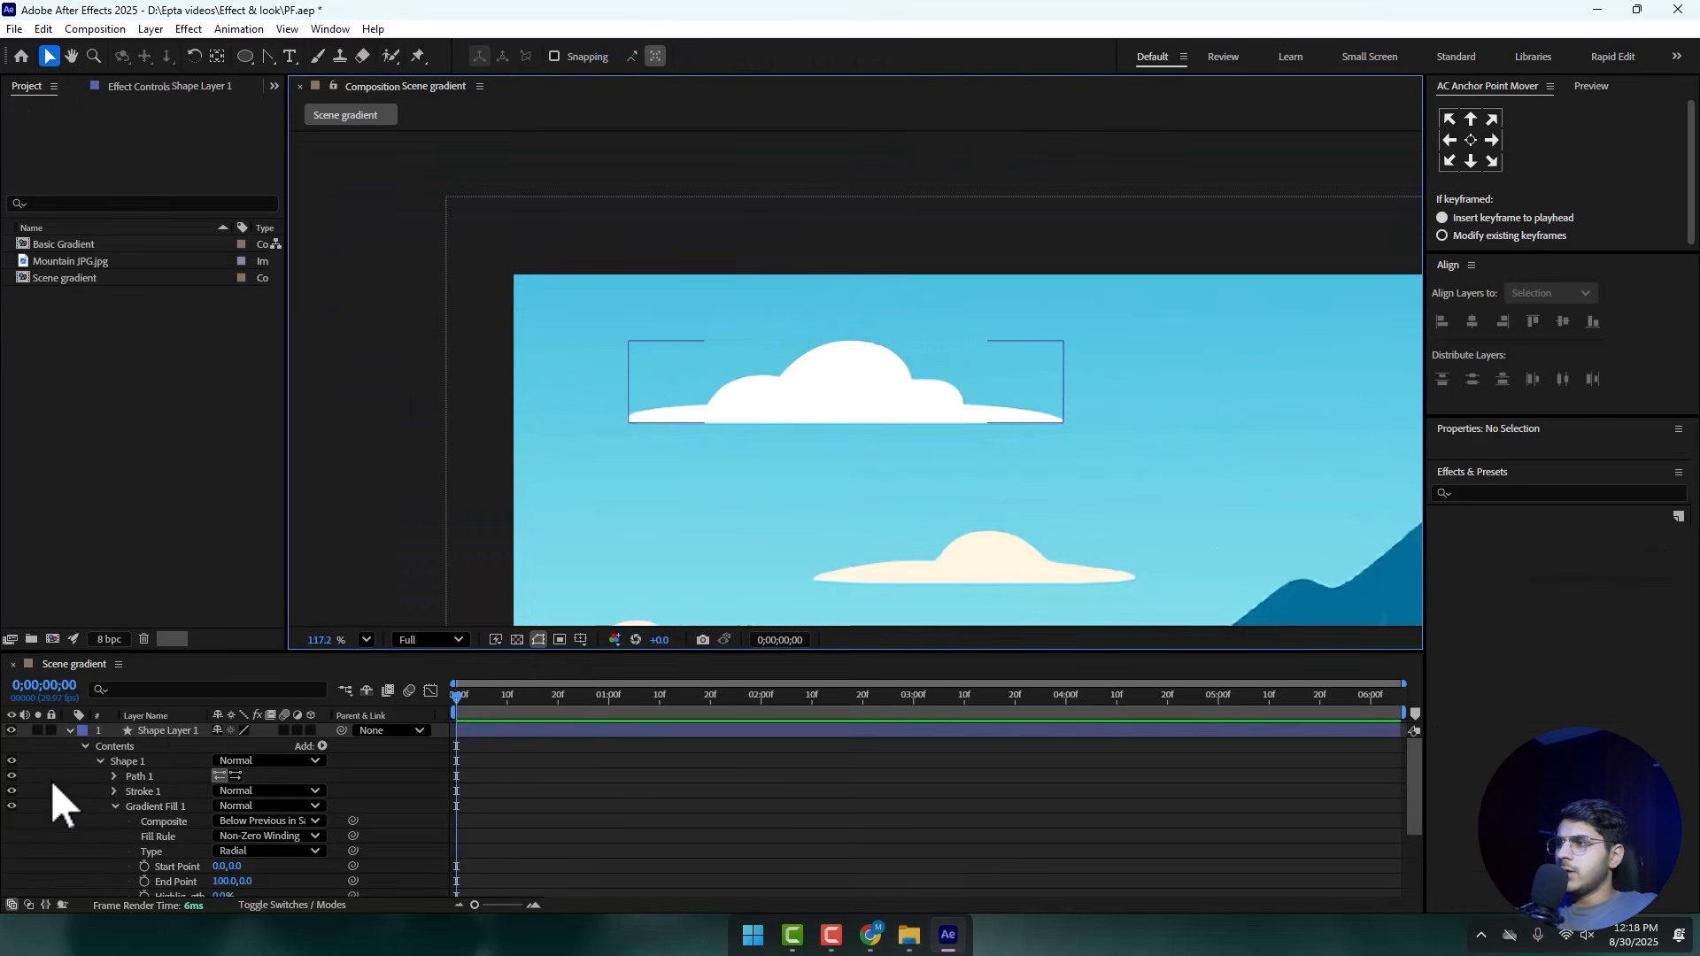
pyautogui.click(69, 731)
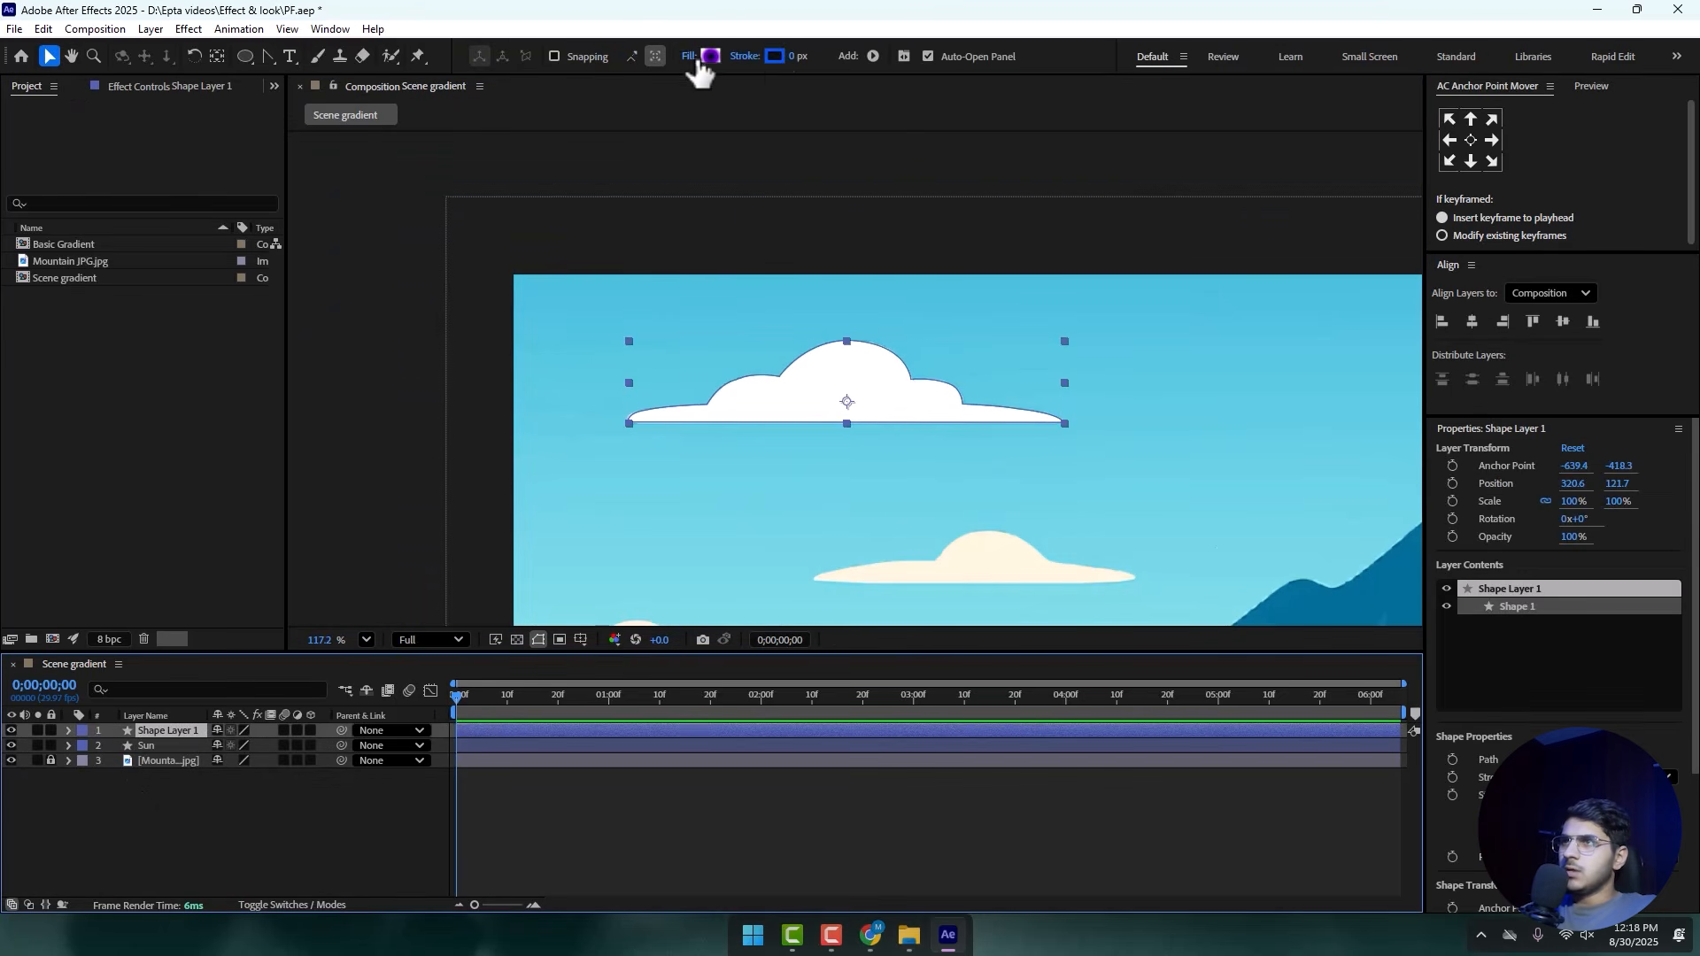
pyautogui.click(689, 62)
pyautogui.click(812, 414)
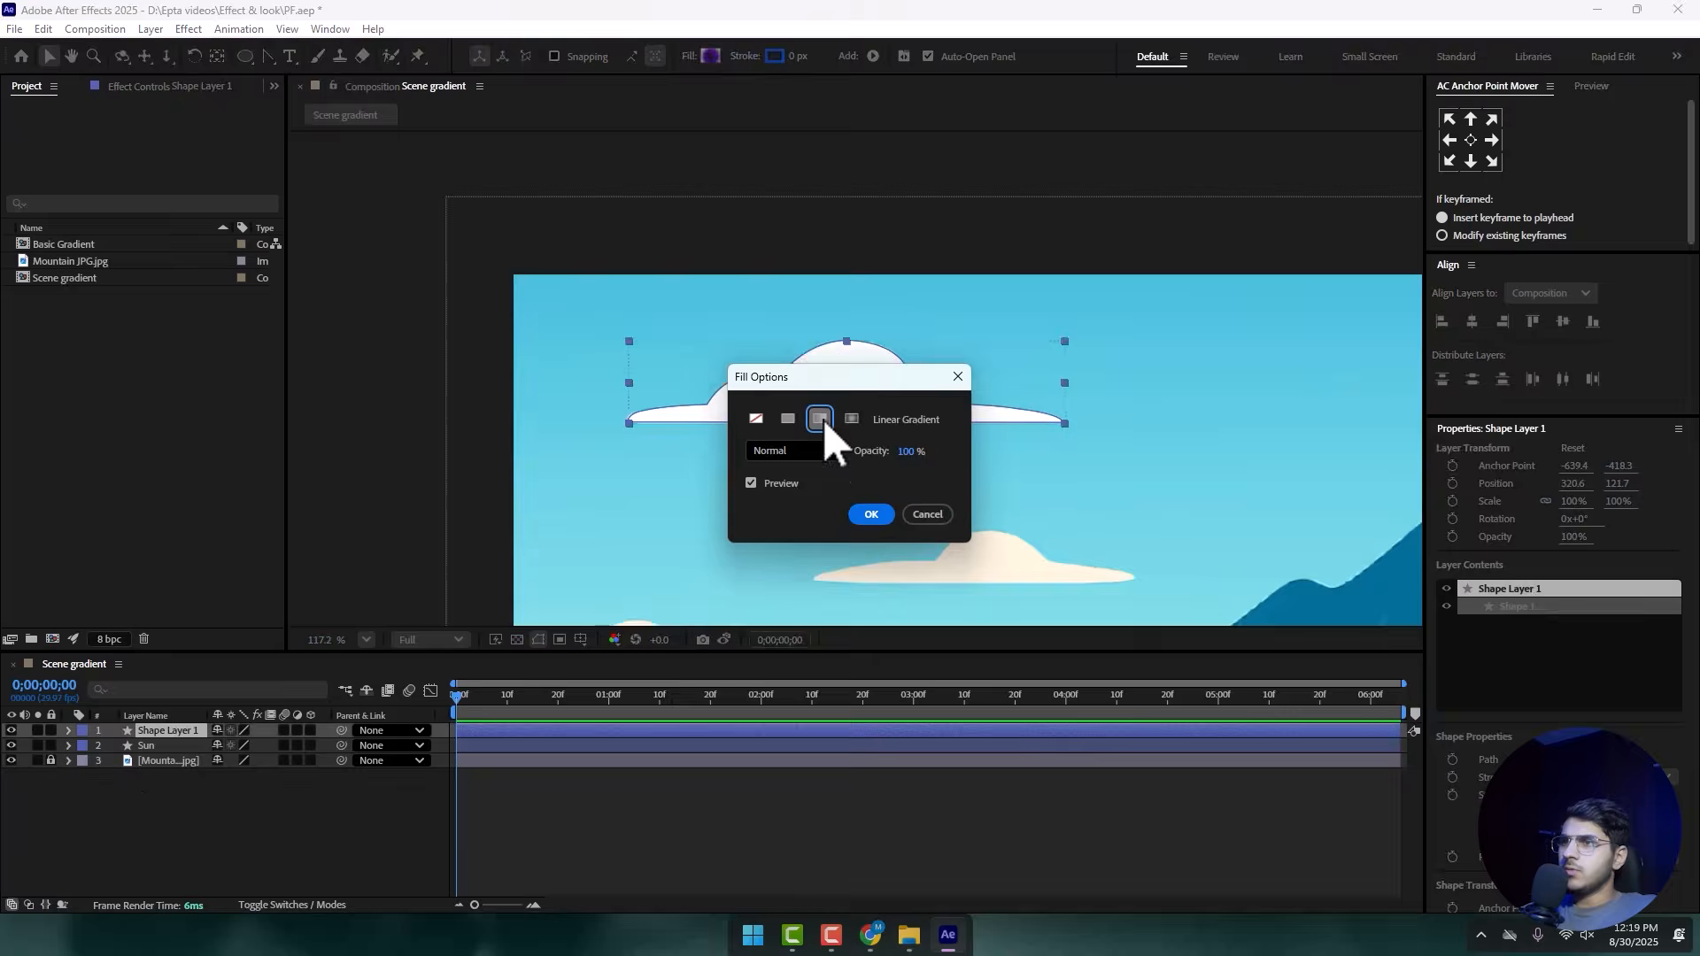
pyautogui.click(871, 509)
pyautogui.scroll(-3, 817, 390)
pyautogui.click(578, 395)
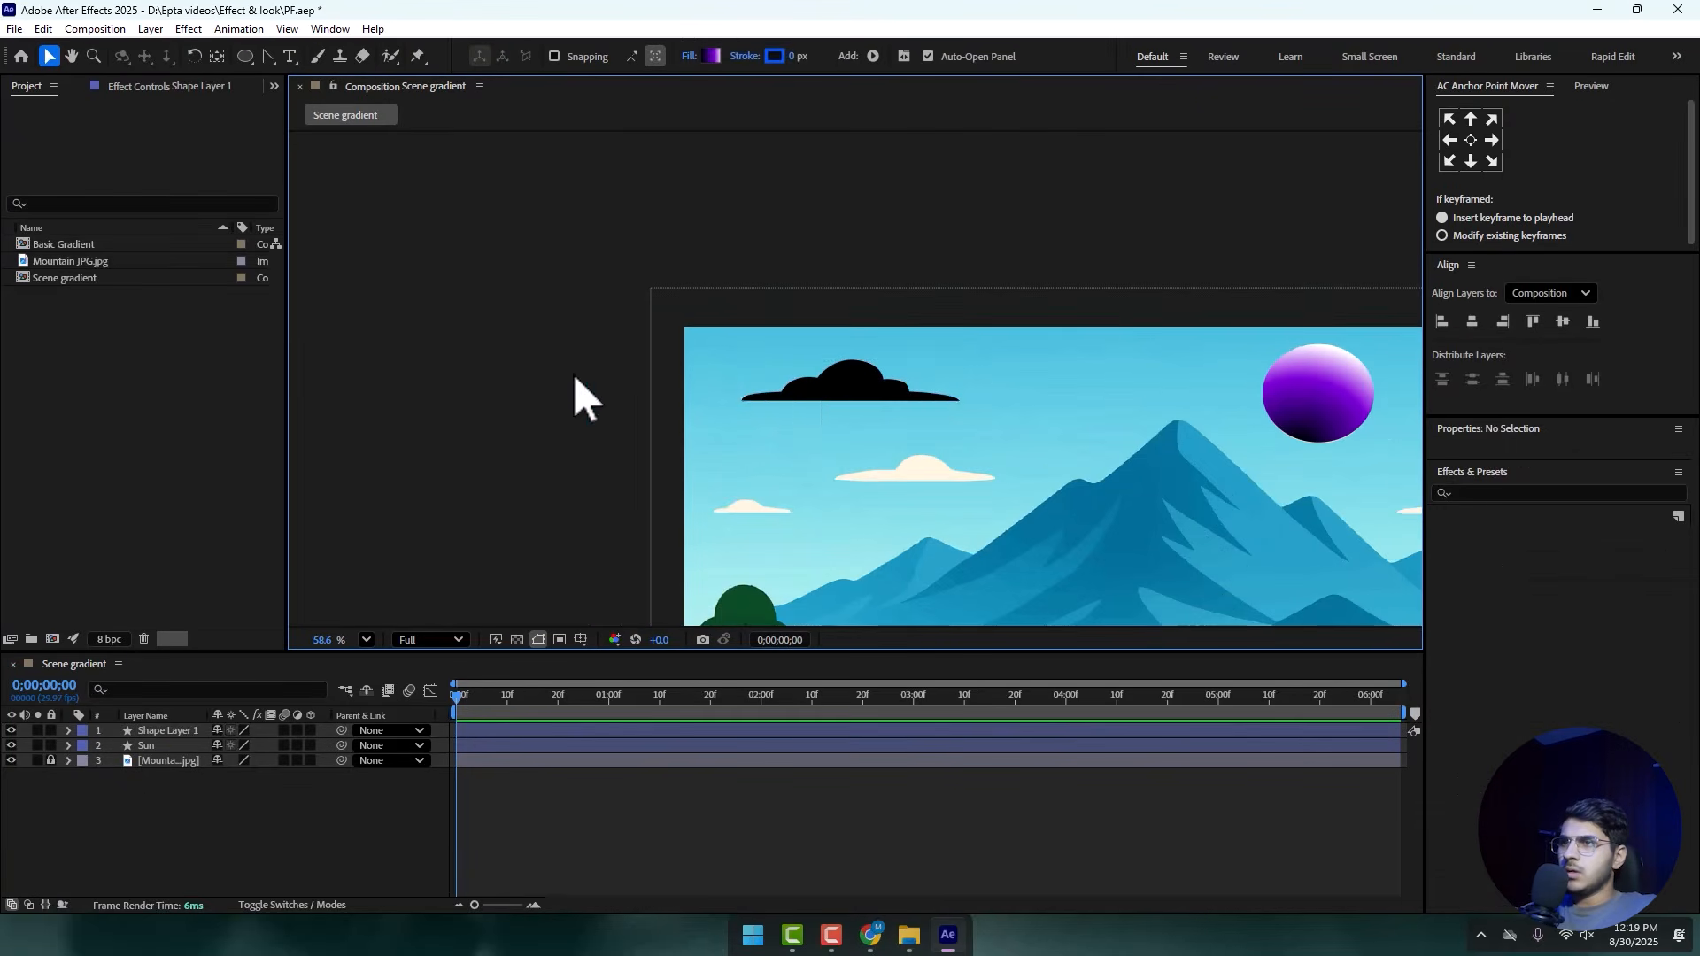
# - Reposition the cloud's gradient endpoints so the gradient runs from above its top down to the middle of its base
pyautogui.click(829, 389)
pyautogui.scroll(-1, 996, 466)
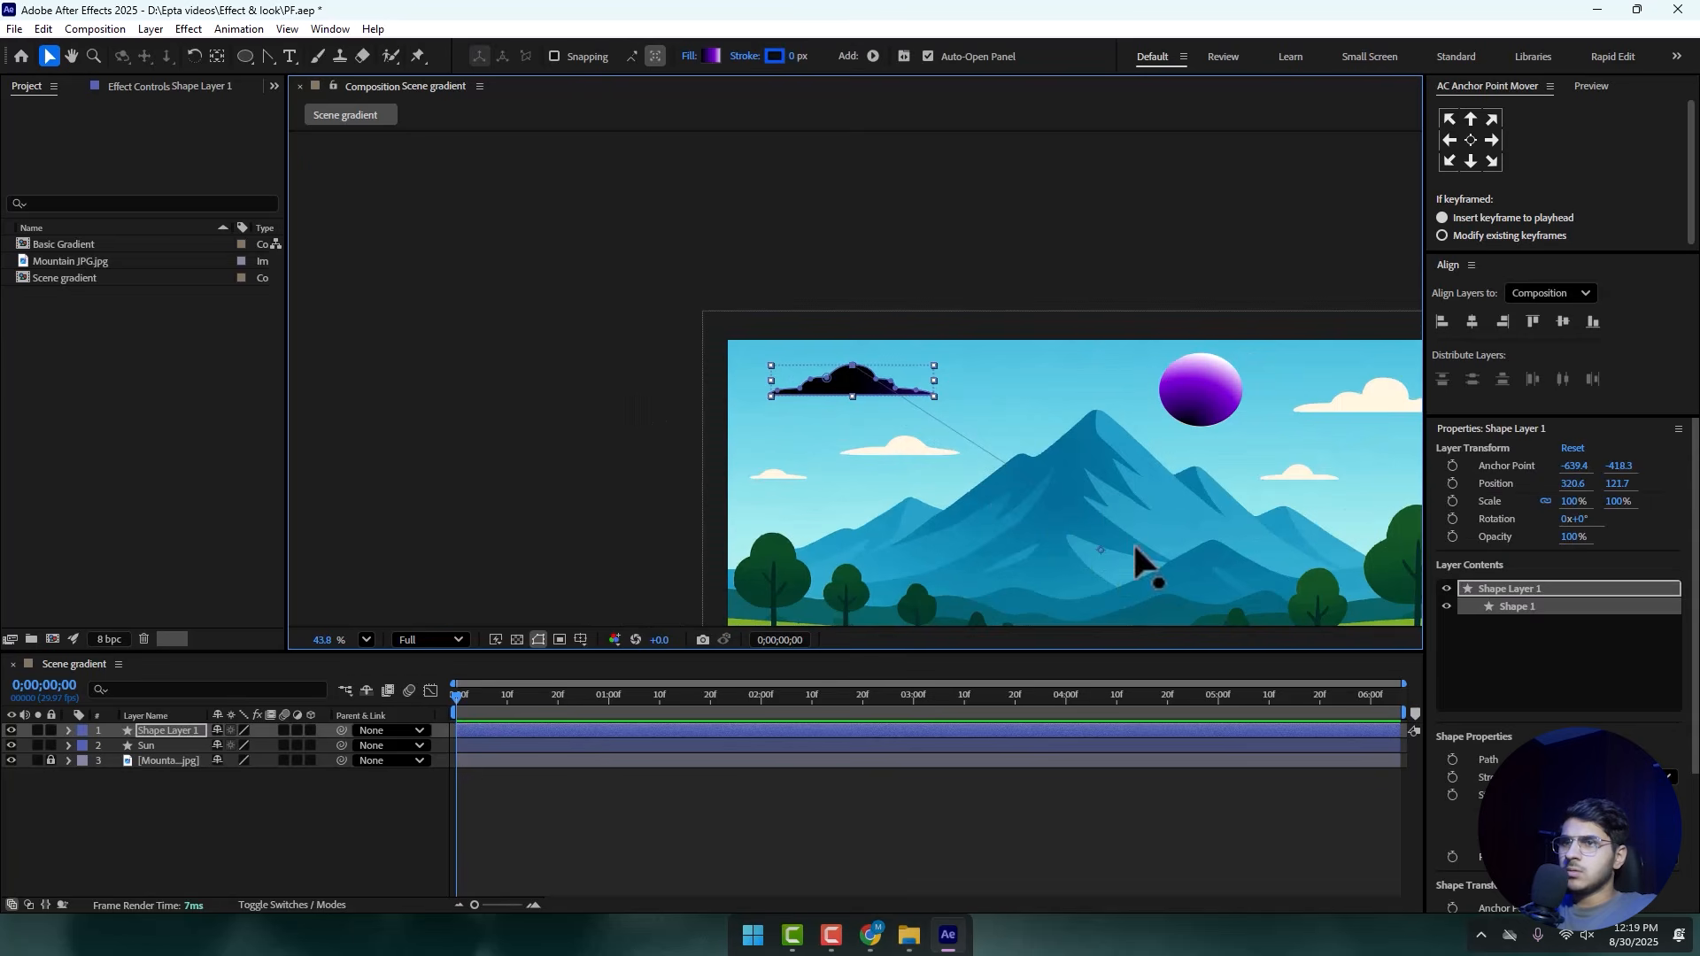
pyautogui.moveTo(845, 412); pyautogui.dragTo(882, 419)
pyautogui.scroll(3, 892, 418)
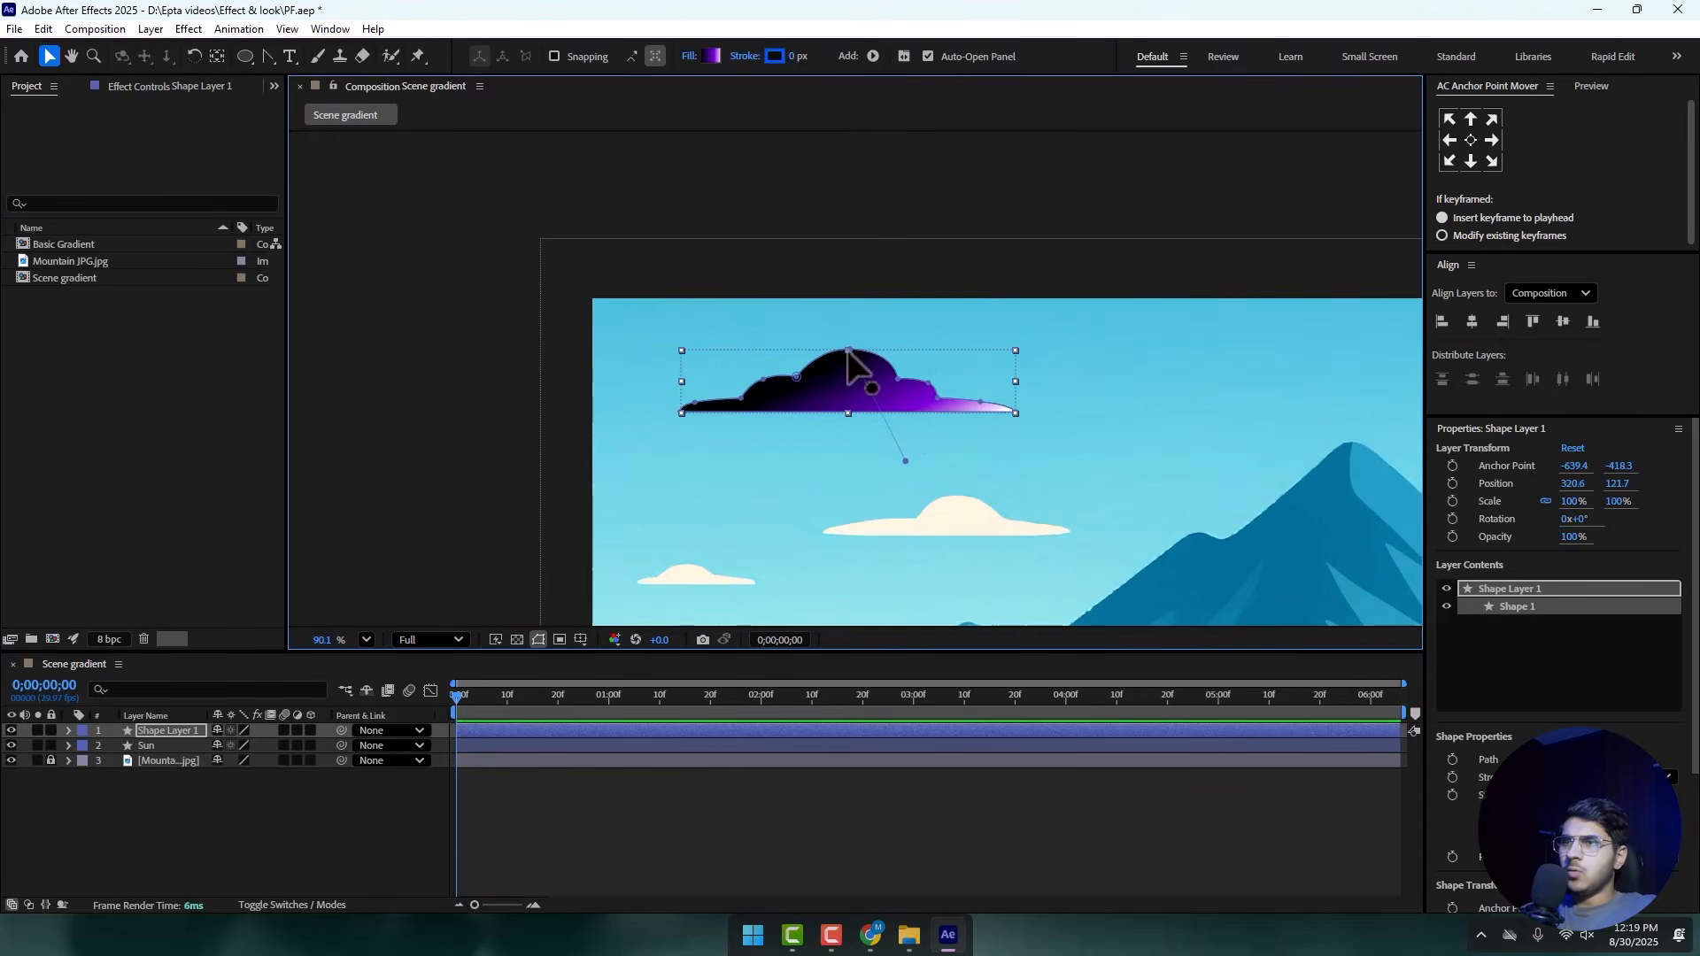
pyautogui.moveTo(850, 353); pyautogui.dragTo(827, 291)
pyautogui.moveTo(905, 461); pyautogui.dragTo(852, 413)
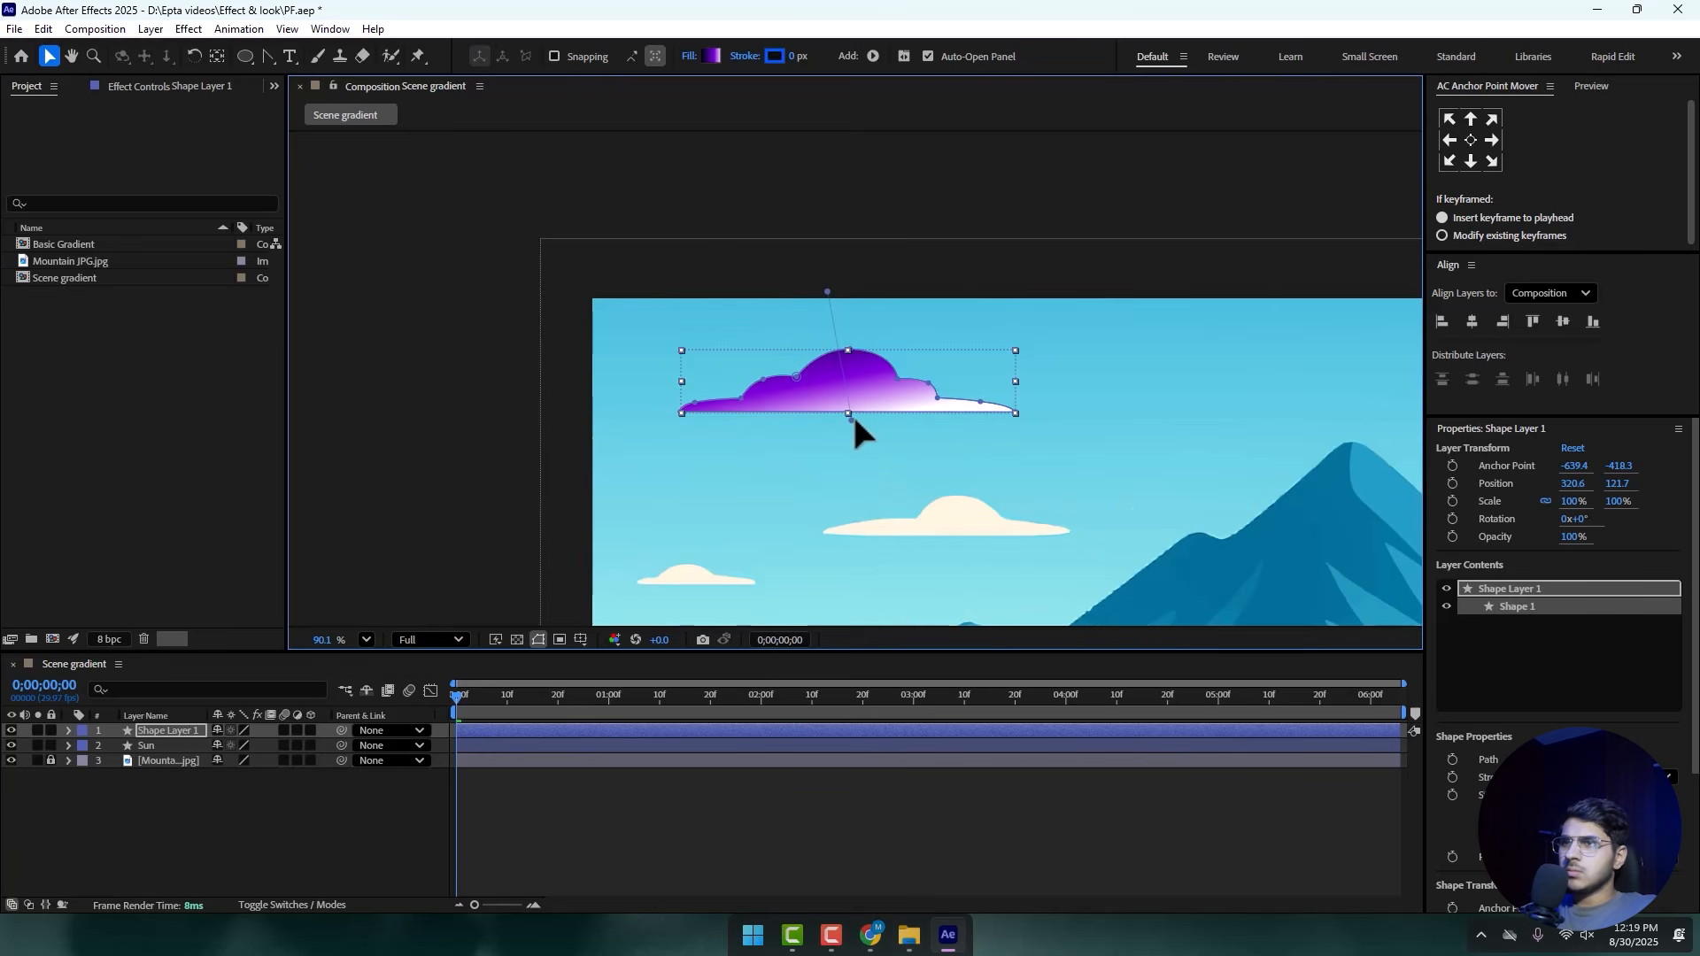
pyautogui.click(488, 222)
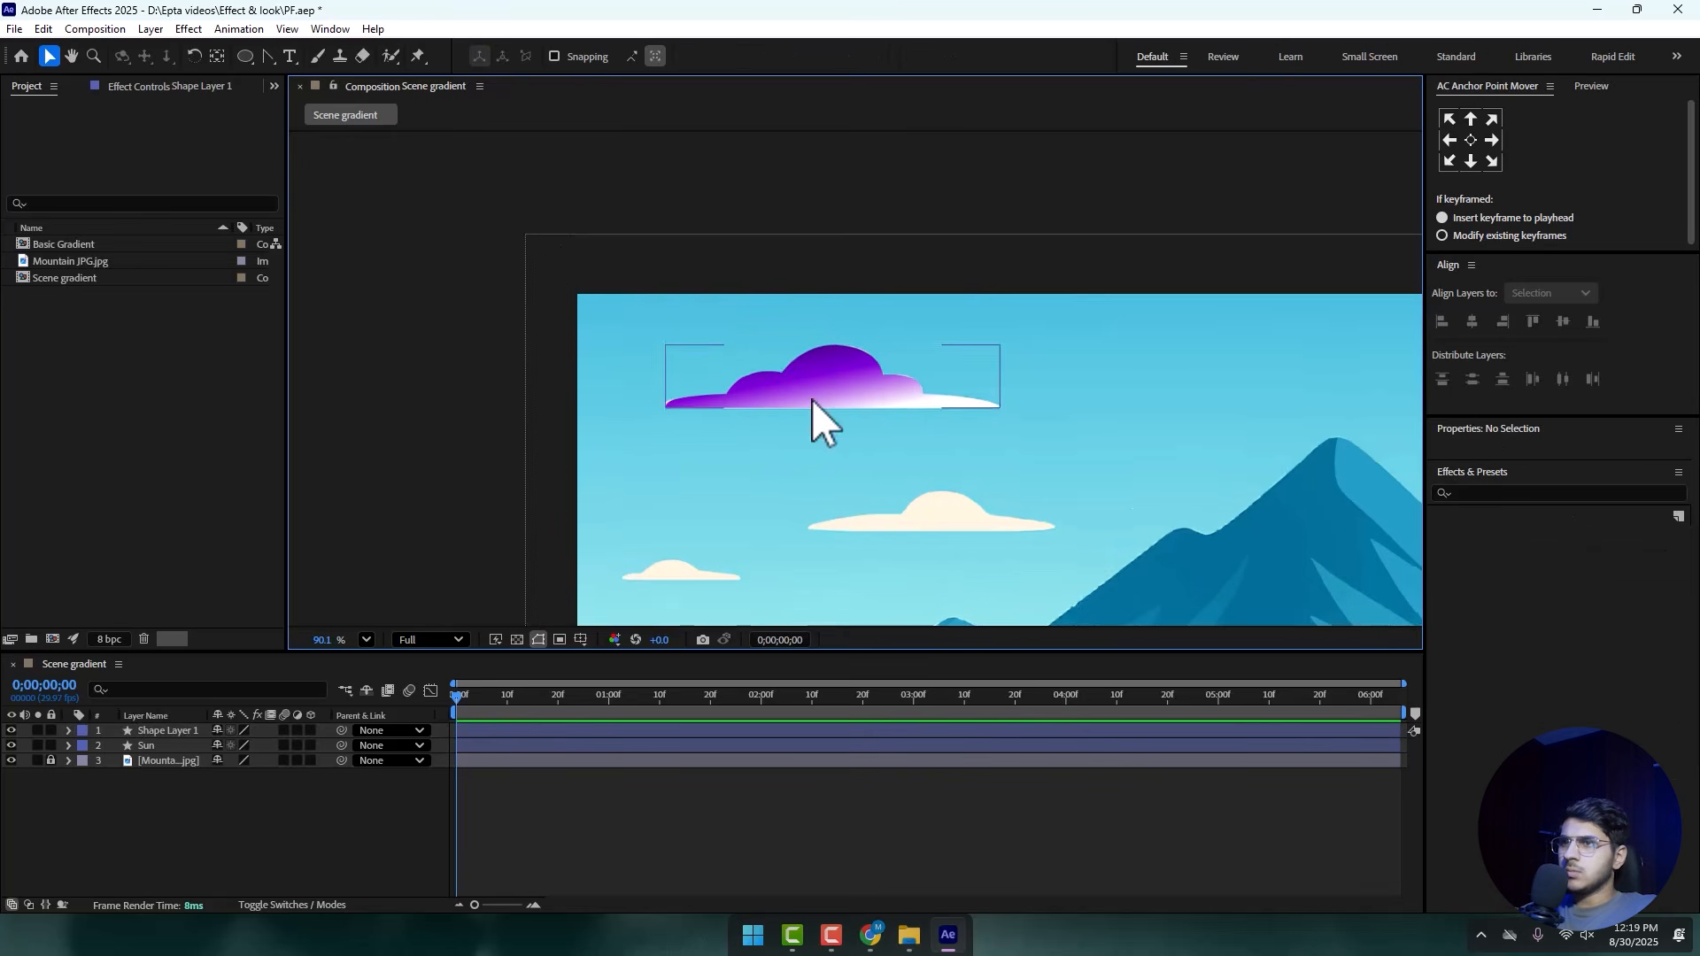
# - Rename the cloud's shape layer to Cloud
pyautogui.scroll(-2, 661, 296)
pyautogui.click(173, 733)
pyautogui.rightClick(174, 733)
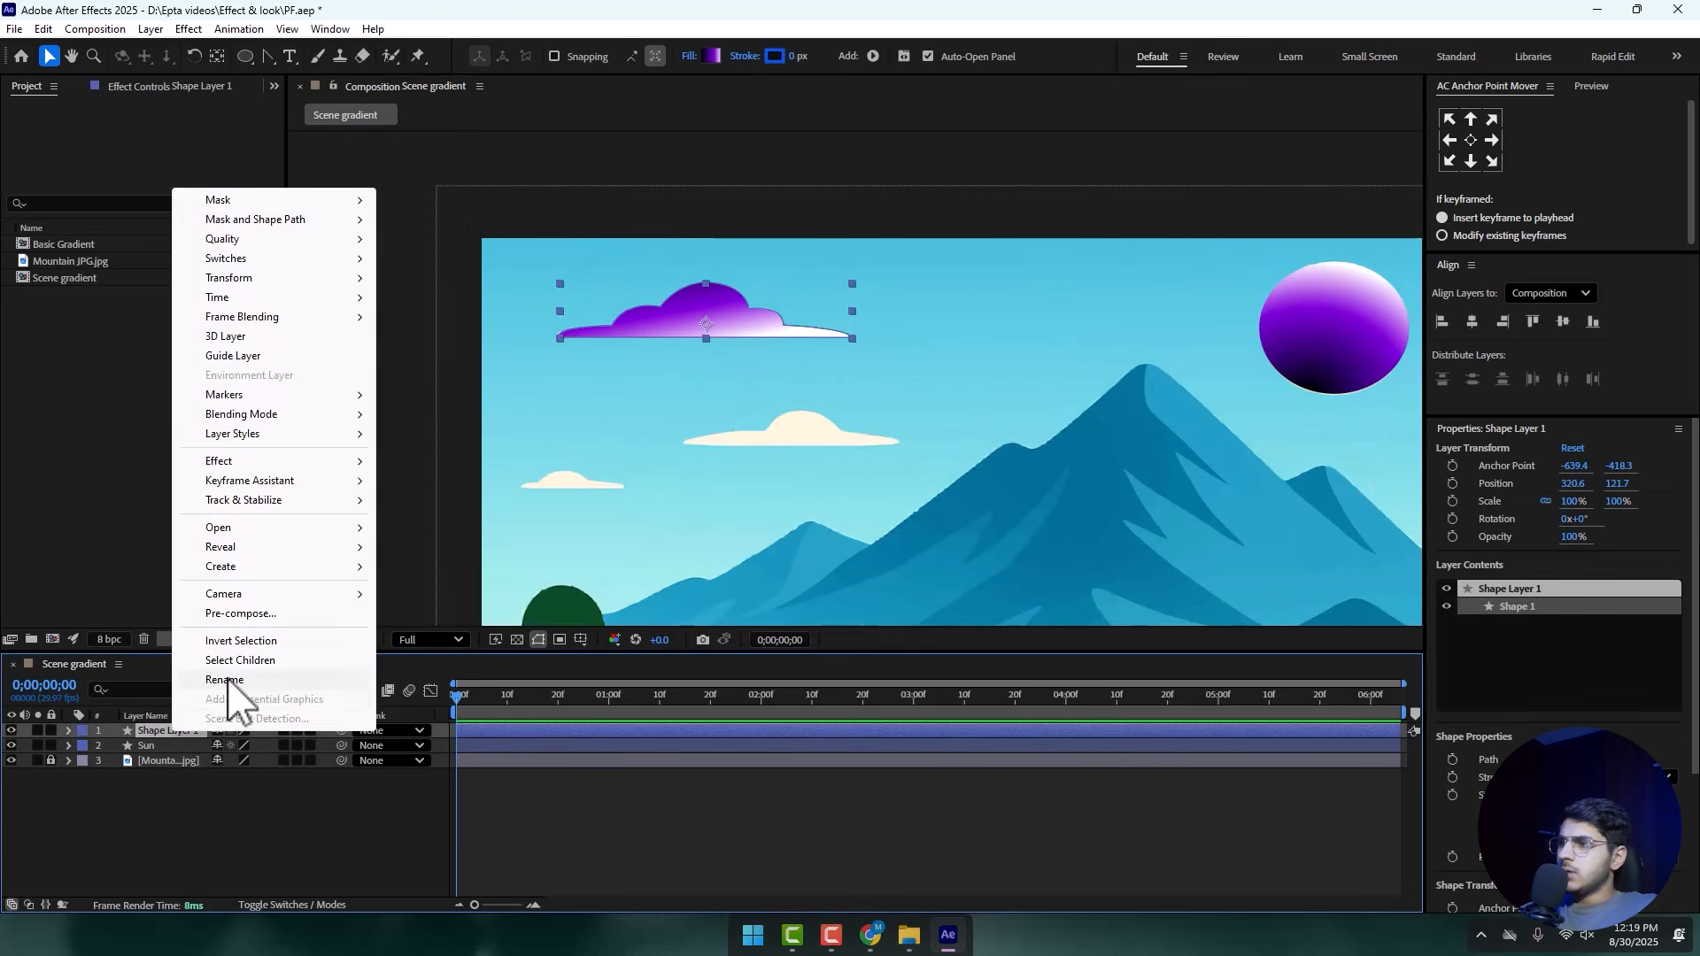
pyautogui.click(233, 680)
pyautogui.write('Cloud')
pyautogui.press('Return')
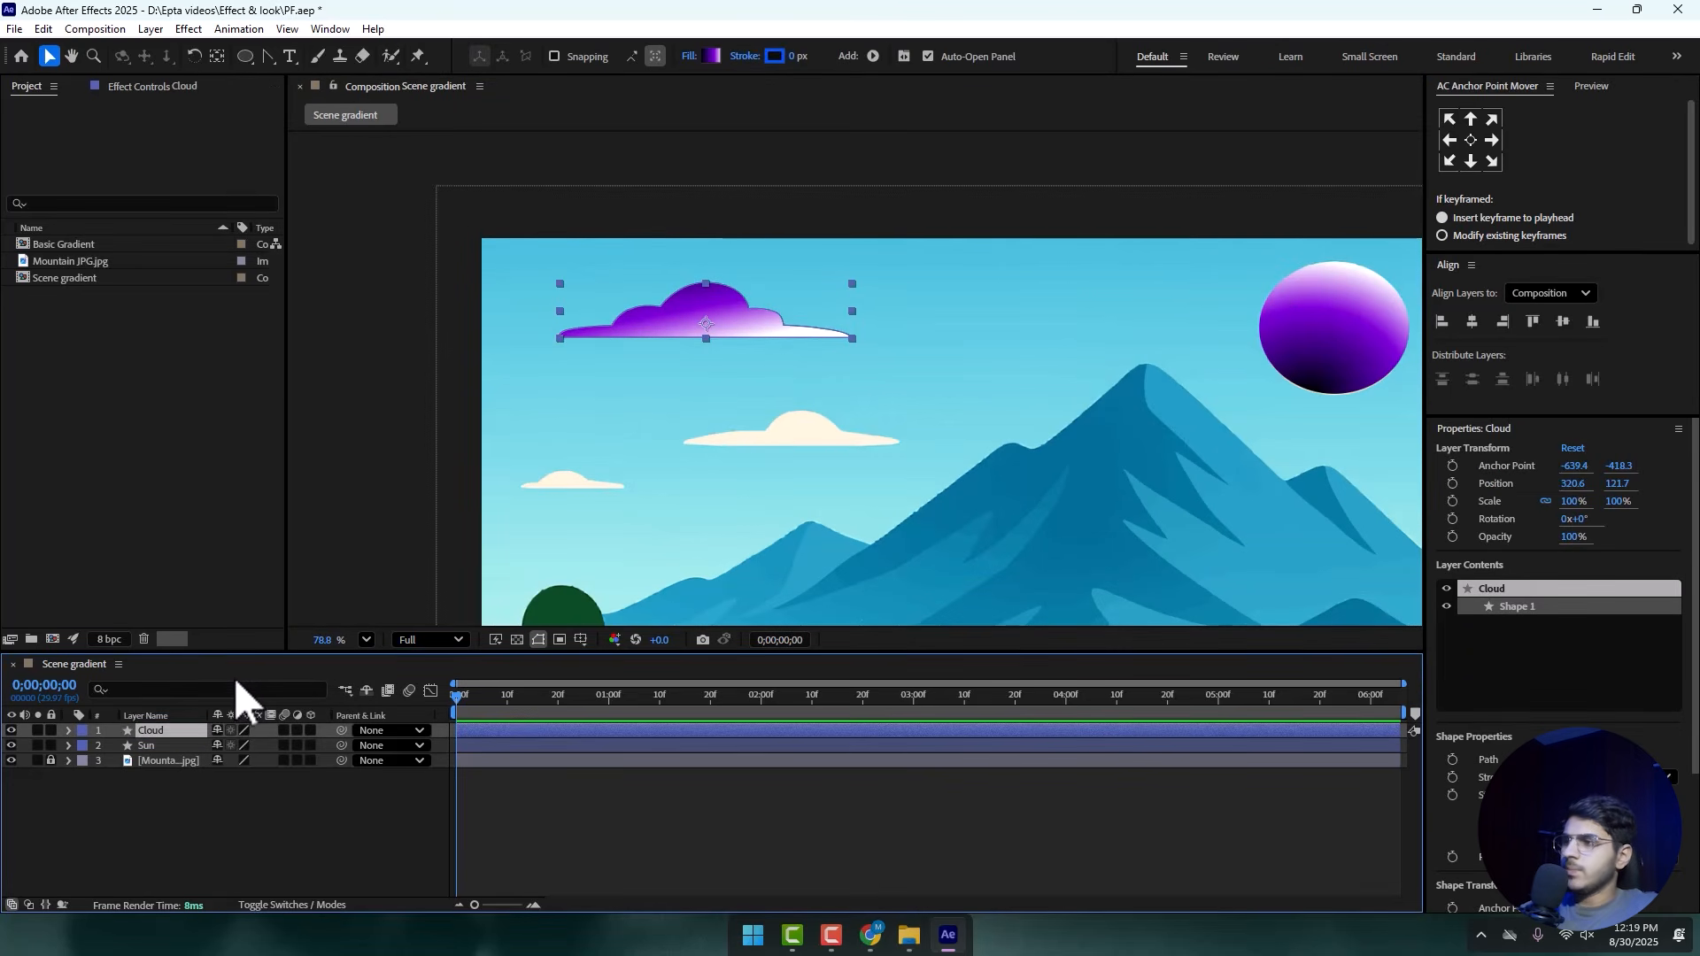
# - Duplicate the Cloud layer, place the copy over the middle cloud beneath the original, and scale it to 59%
pyautogui.hotkey('ctrl', 'd')
pyautogui.moveTo(711, 318); pyautogui.dragTo(799, 432)
pyautogui.press('s')
pyautogui.moveTo(247, 754); pyautogui.dragTo(211, 755)
pyautogui.moveTo(791, 432); pyautogui.dragTo(791, 431)
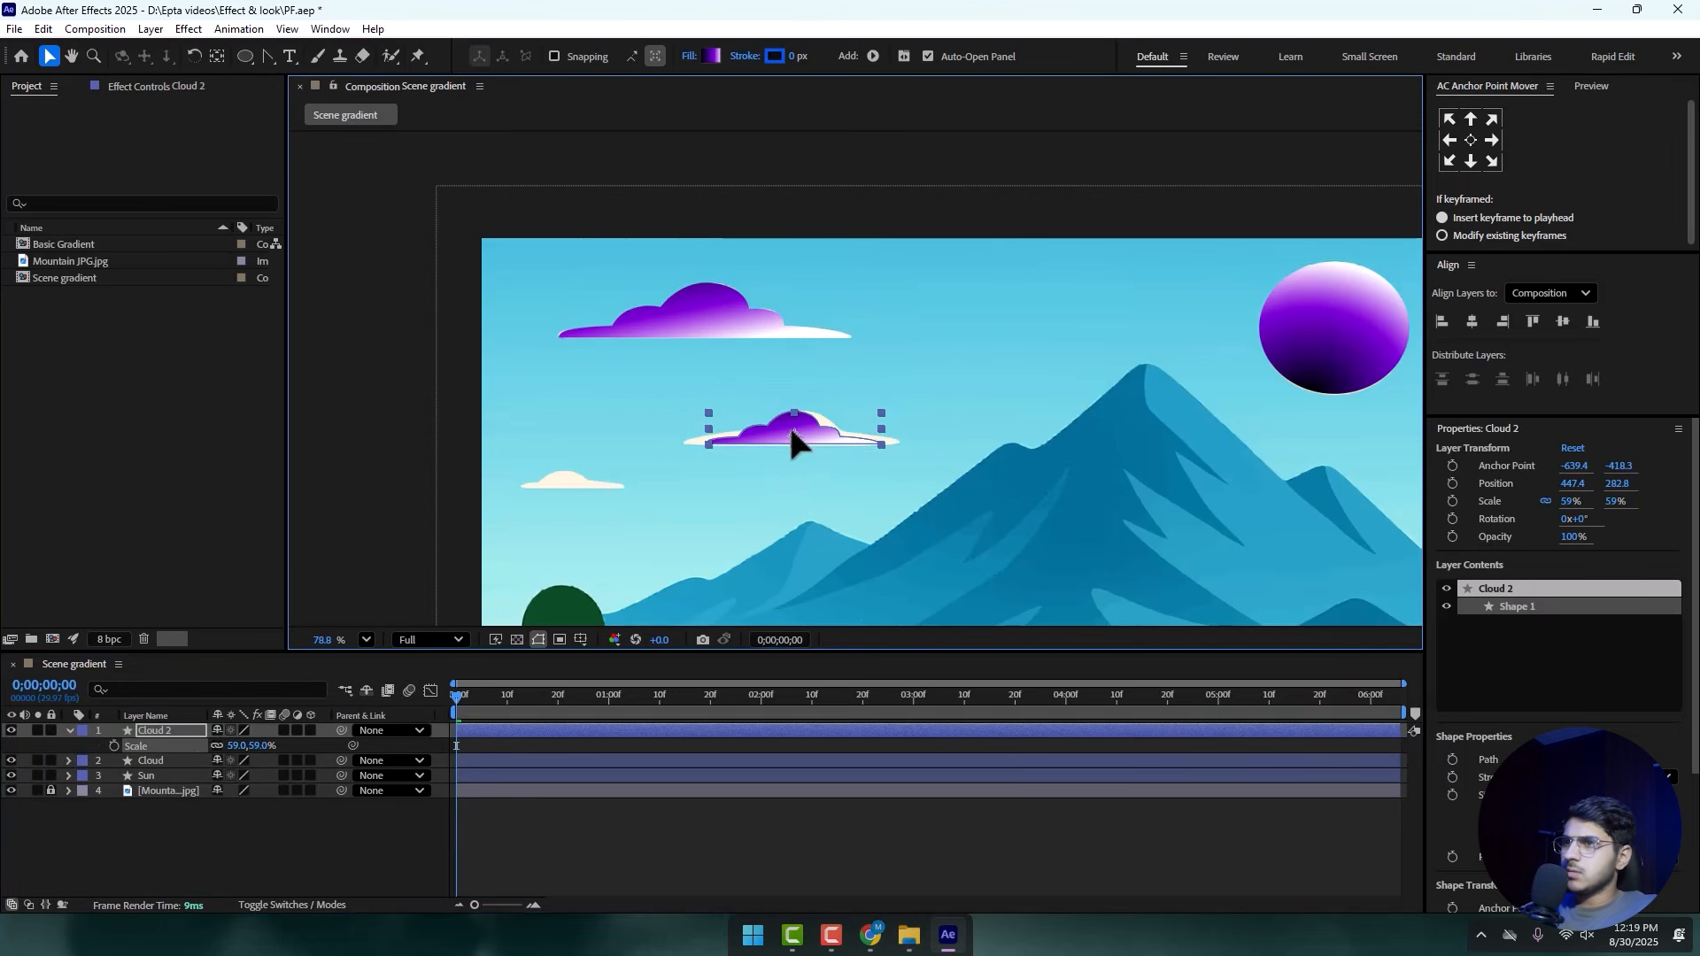
# - Flip the duplicated cloud horizontally and nudge it over the middle cloud
pyautogui.rightClick(165, 731)
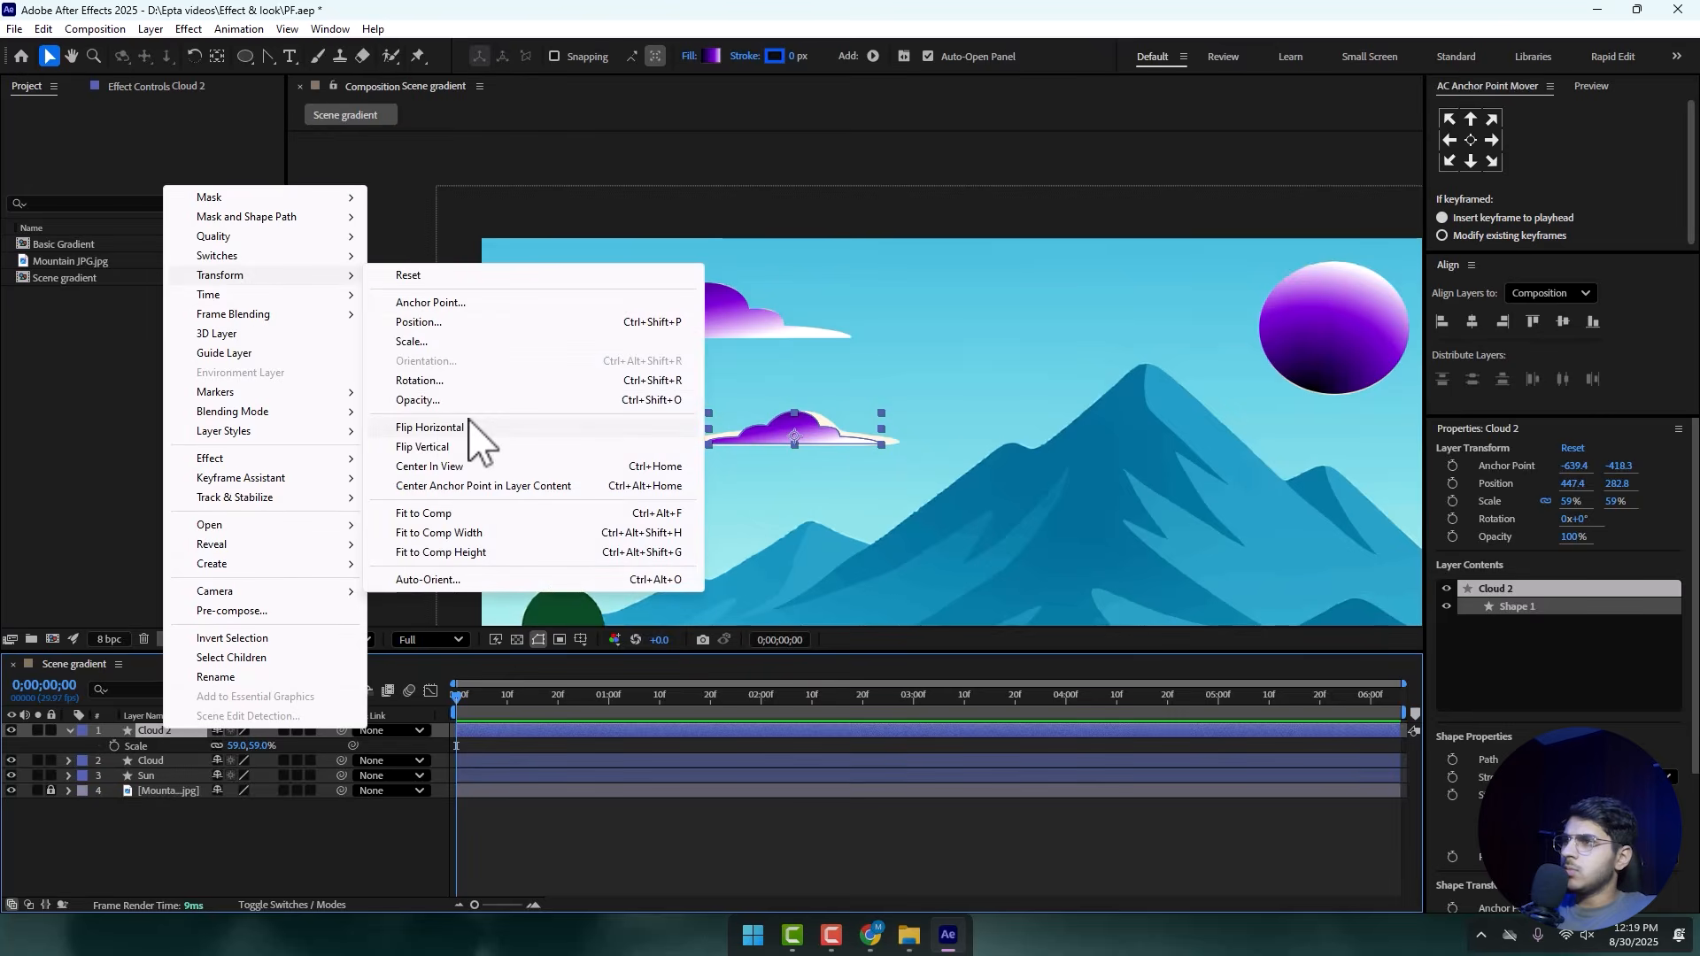
pyautogui.click(465, 429)
pyautogui.moveTo(795, 432); pyautogui.dragTo(785, 427)
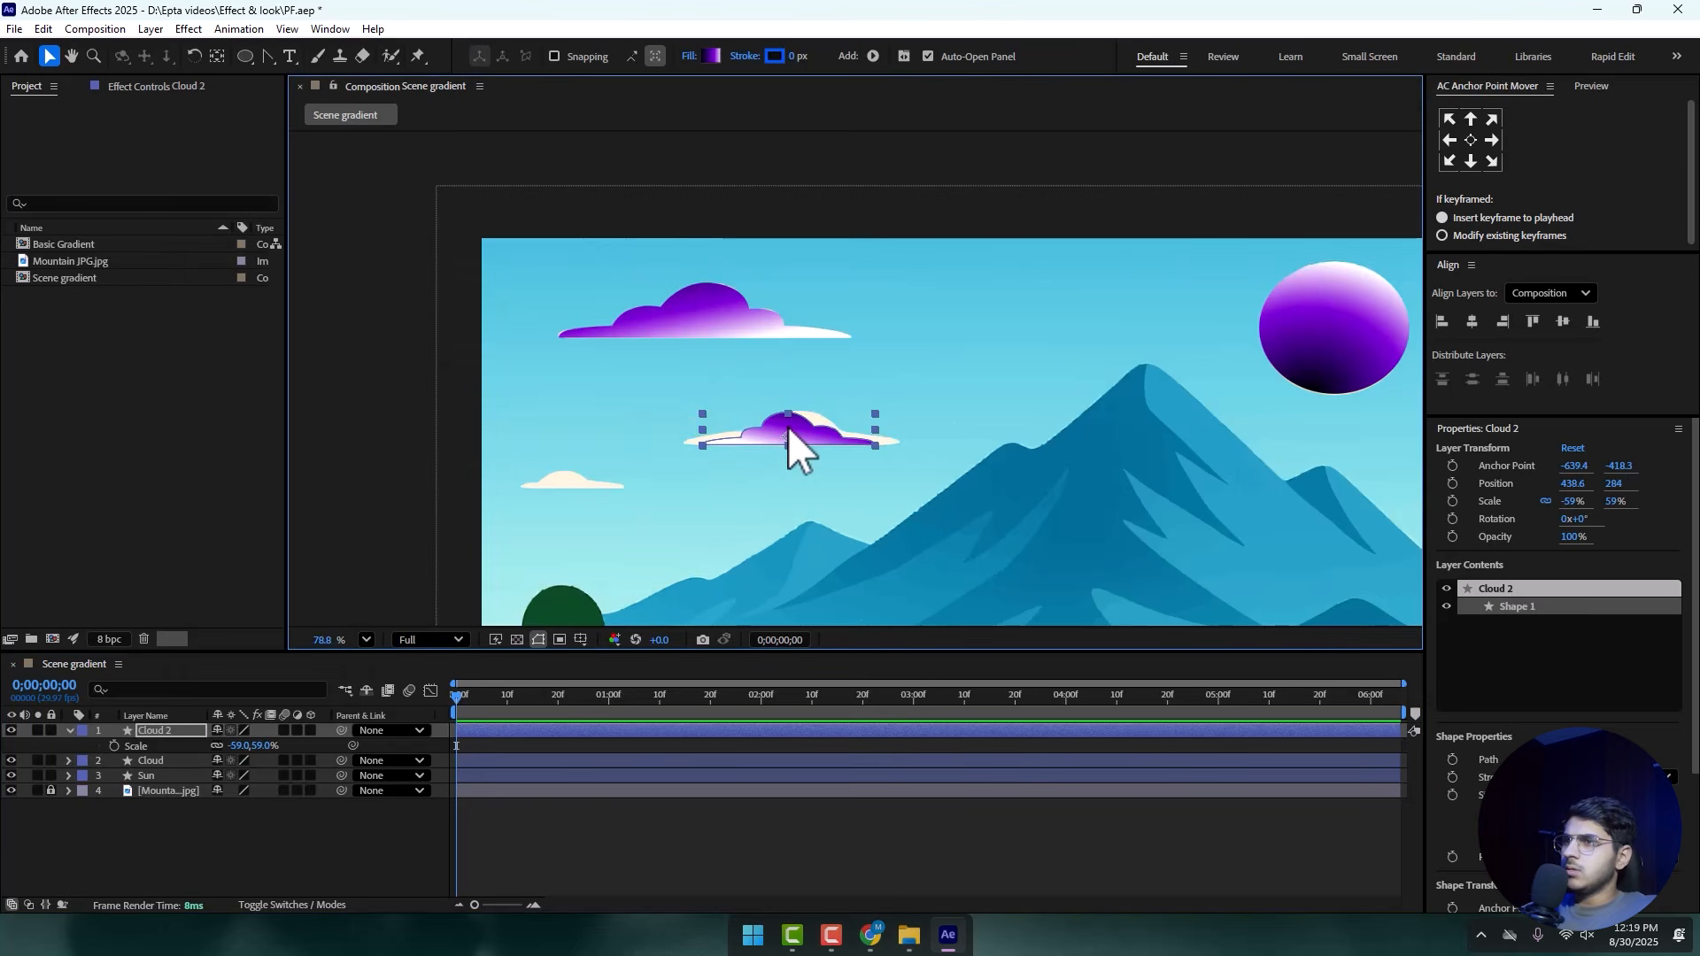
# - Adjust the Cloud 2 gradient so it runs diagonally from purple on the left to white on the right, and deselect the layer
pyautogui.doubleClick(788, 427)
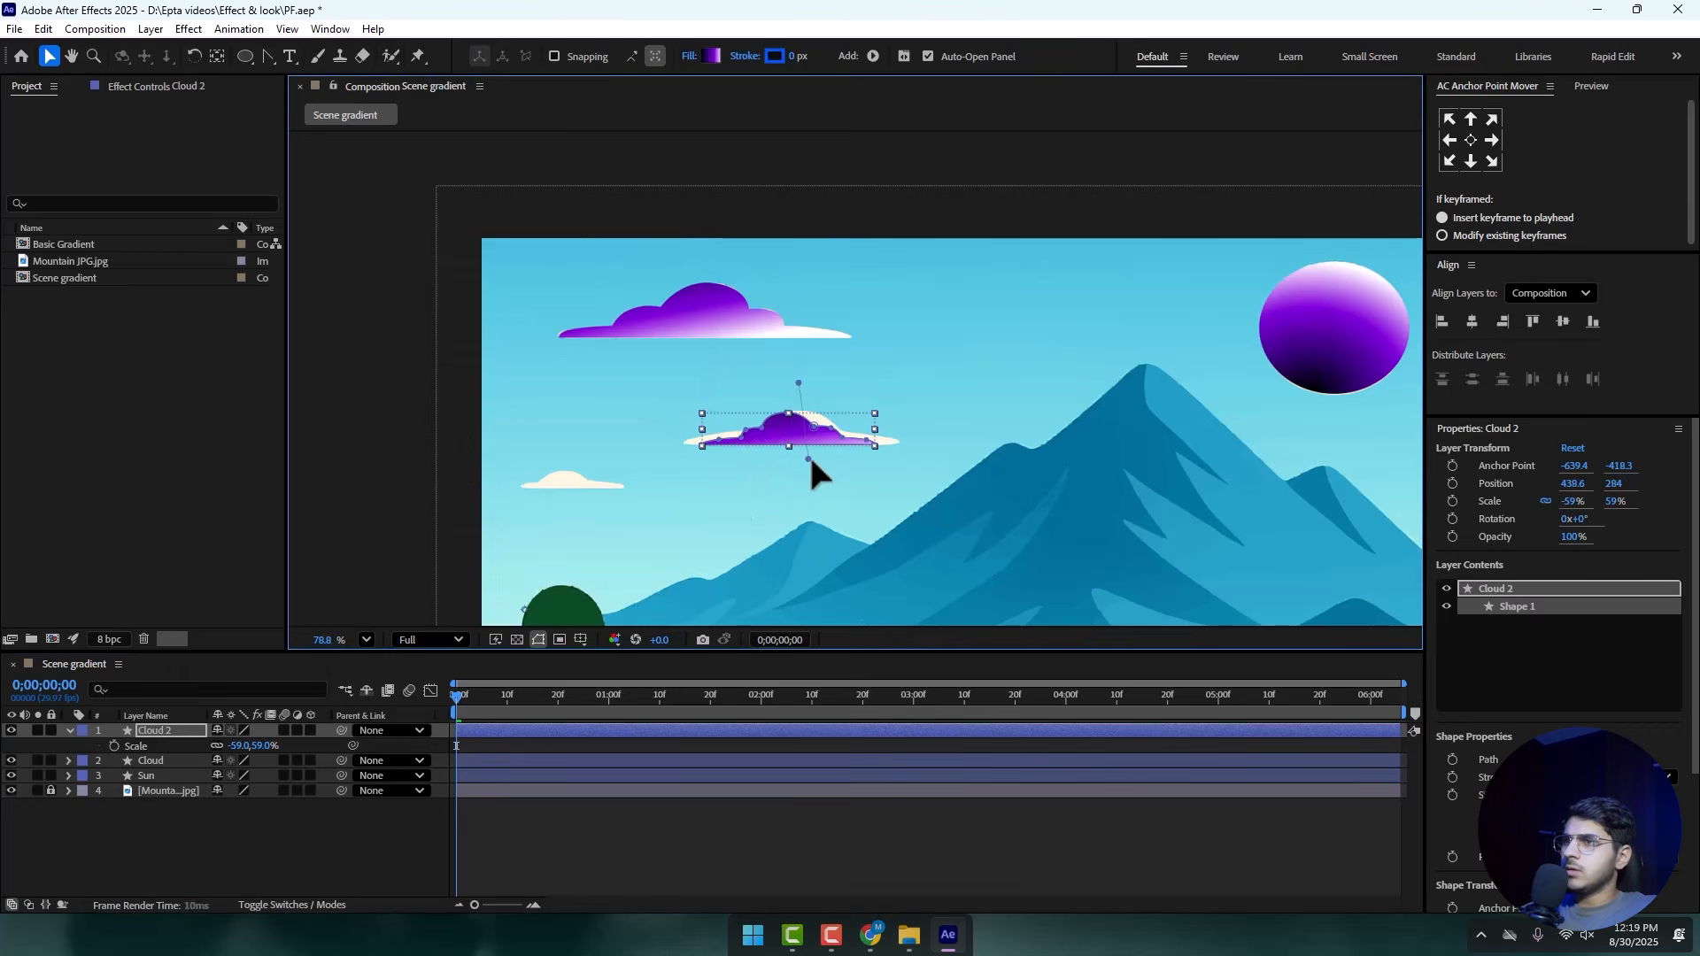
pyautogui.moveTo(798, 386); pyautogui.dragTo(508, 304)
pyautogui.scroll(-5, 672, 410)
pyautogui.click(455, 410)
pyautogui.press('v')
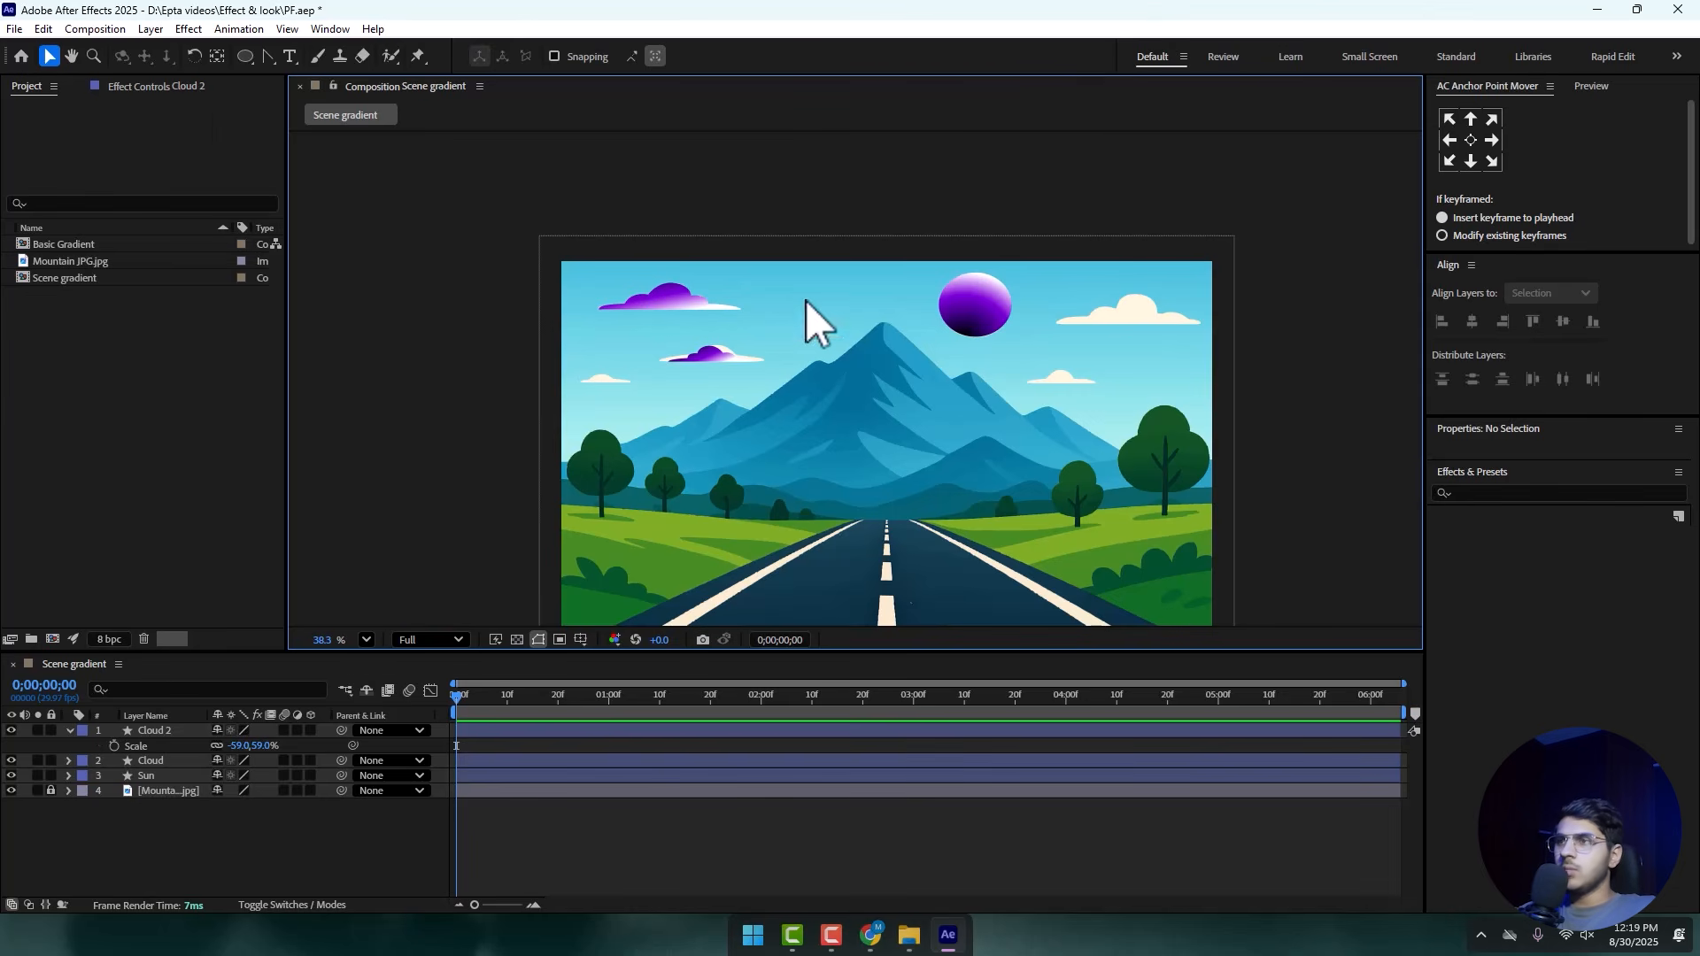
# - Straighten the Cloud 2 gradient so it runs almost vertically from well above the cloud to just below its base
pyautogui.scroll(3, 600, 372)
pyautogui.moveTo(600, 371); pyautogui.dragTo(691, 298)
pyautogui.scroll(6, 700, 345)
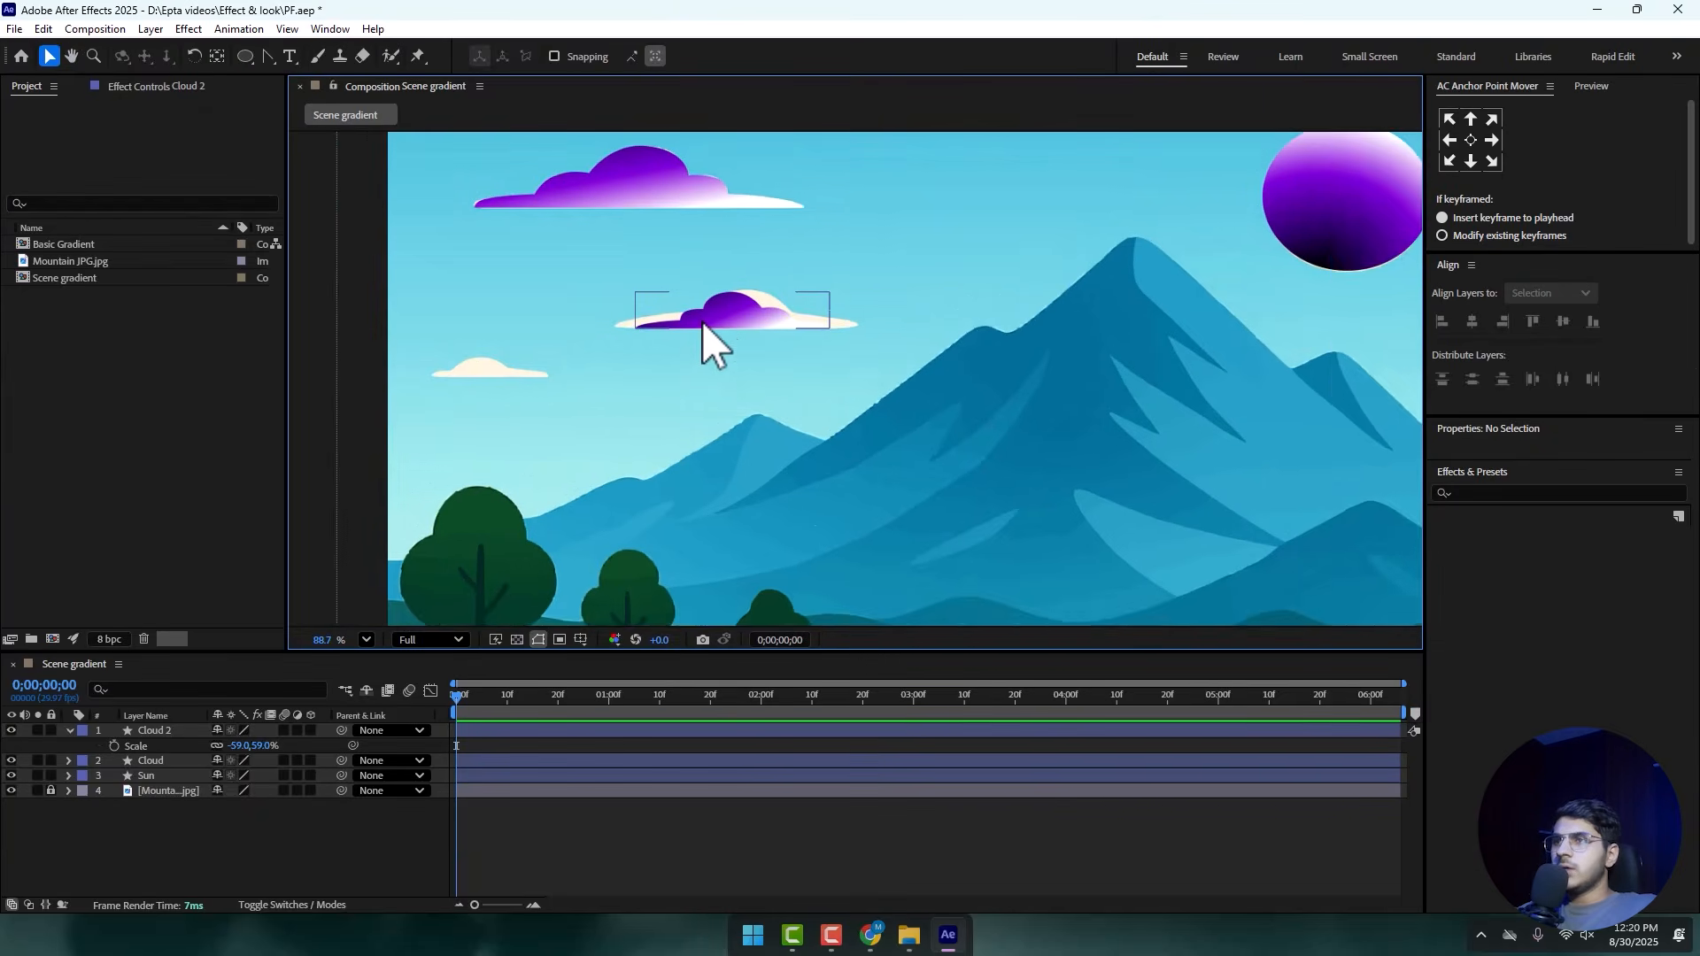
pyautogui.click(822, 310)
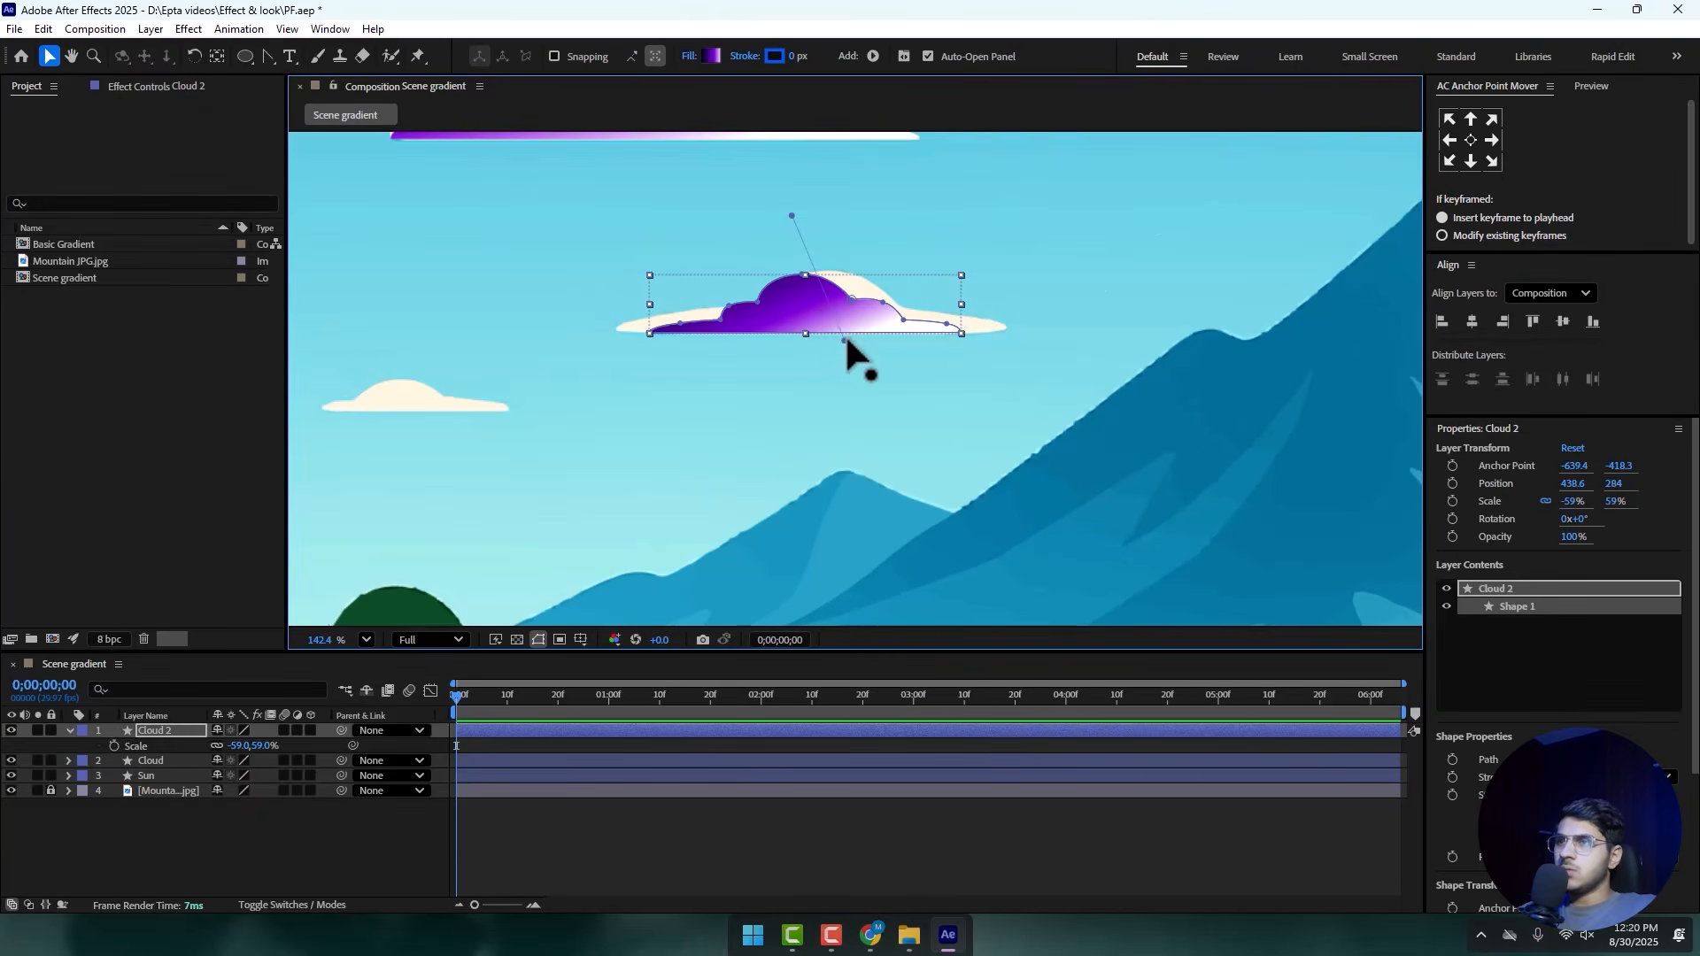
pyautogui.moveTo(845, 335); pyautogui.dragTo(806, 348)
pyautogui.moveTo(790, 213); pyautogui.dragTo(795, 189)
pyautogui.moveTo(810, 351); pyautogui.dragTo(812, 339)
pyautogui.click(88, 859)
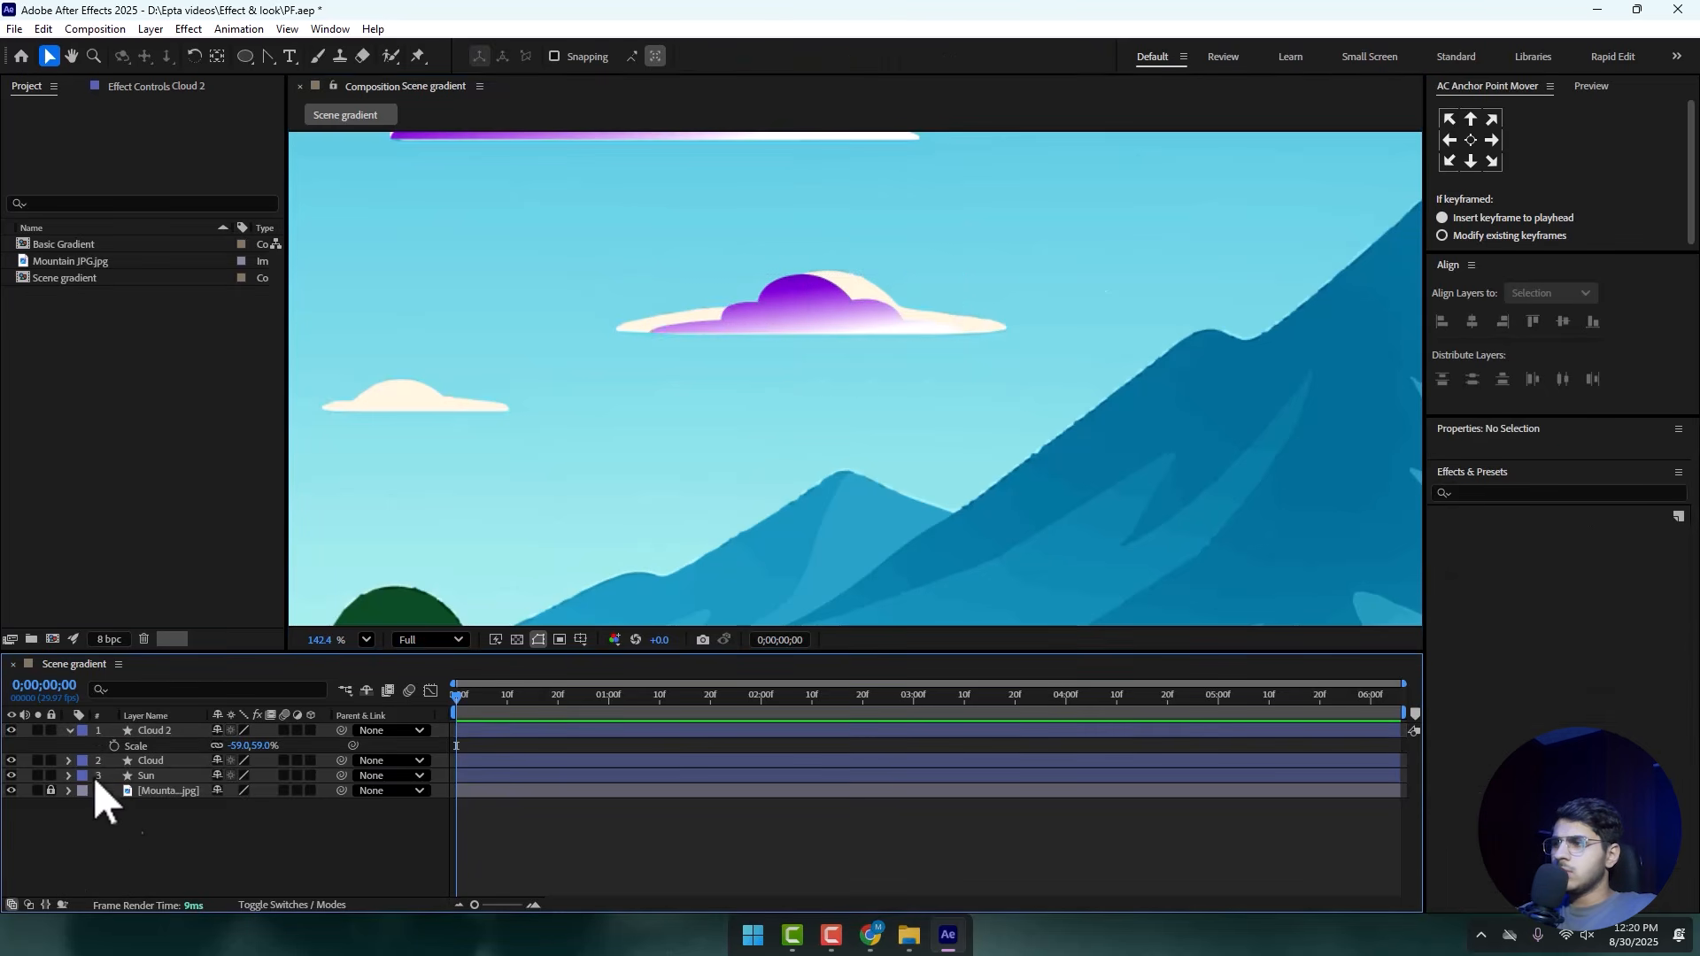
# - Duplicate Cloud 2, move the copy onto the small cloud at the far left, and scale it to -35%, 35%
pyautogui.click(71, 730)
pyautogui.click(155, 731)
pyautogui.hotkey('ctrl', 'd')
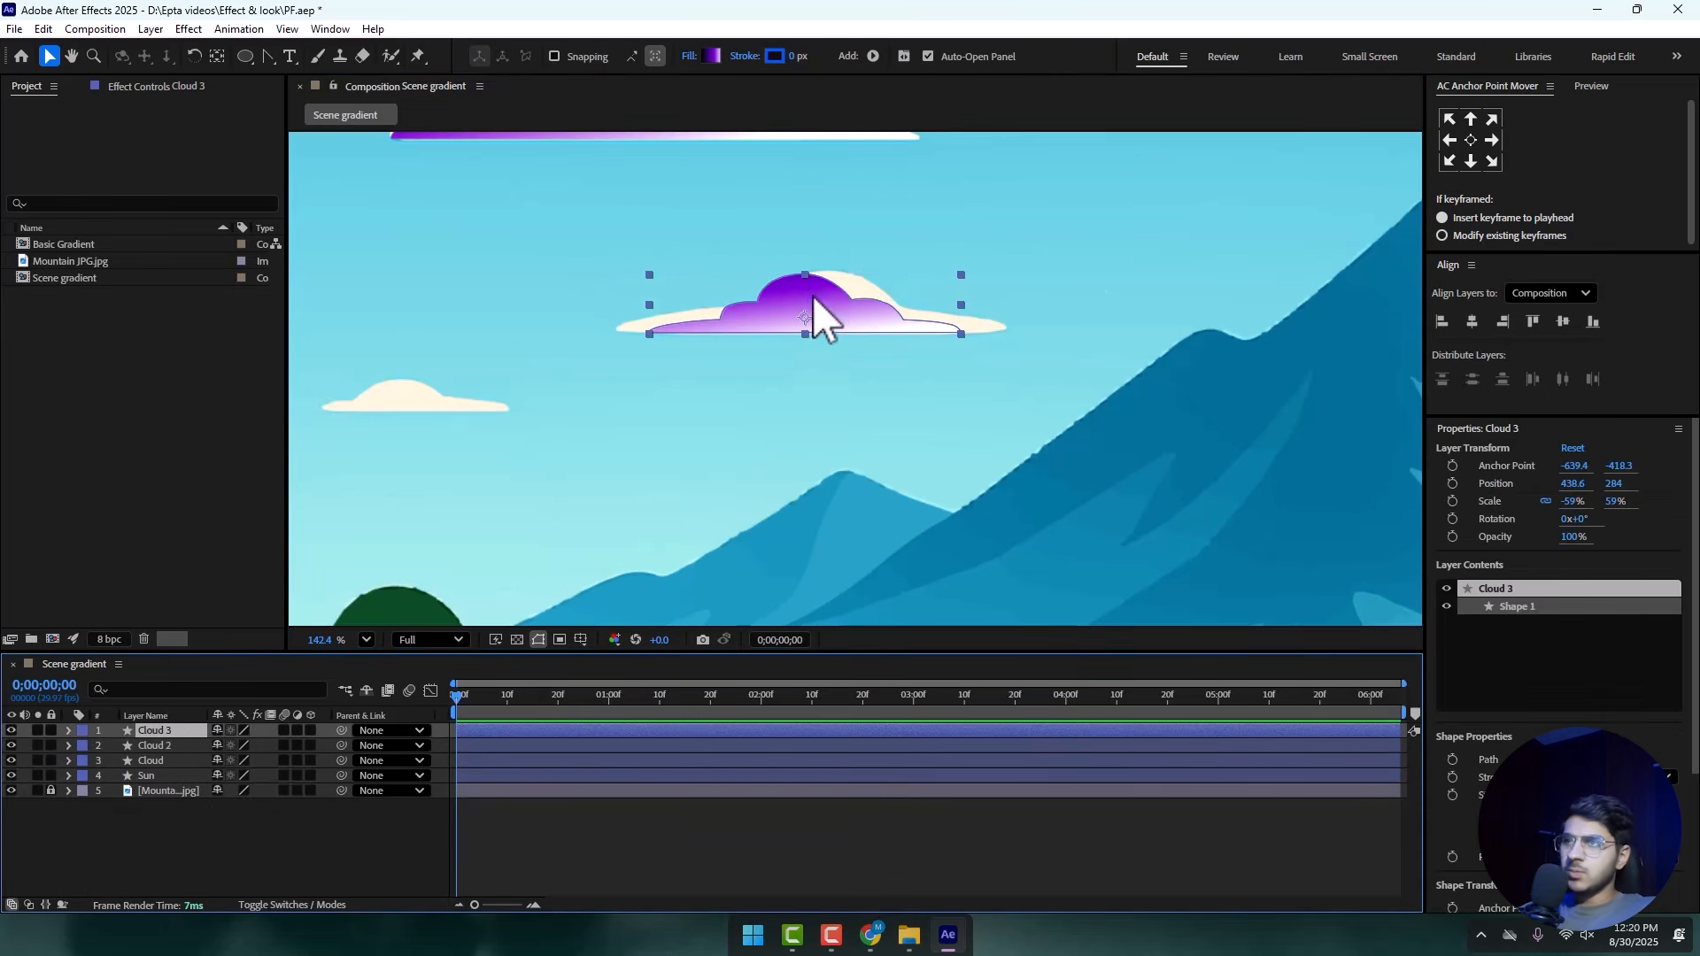
pyautogui.moveTo(817, 306); pyautogui.dragTo(509, 382)
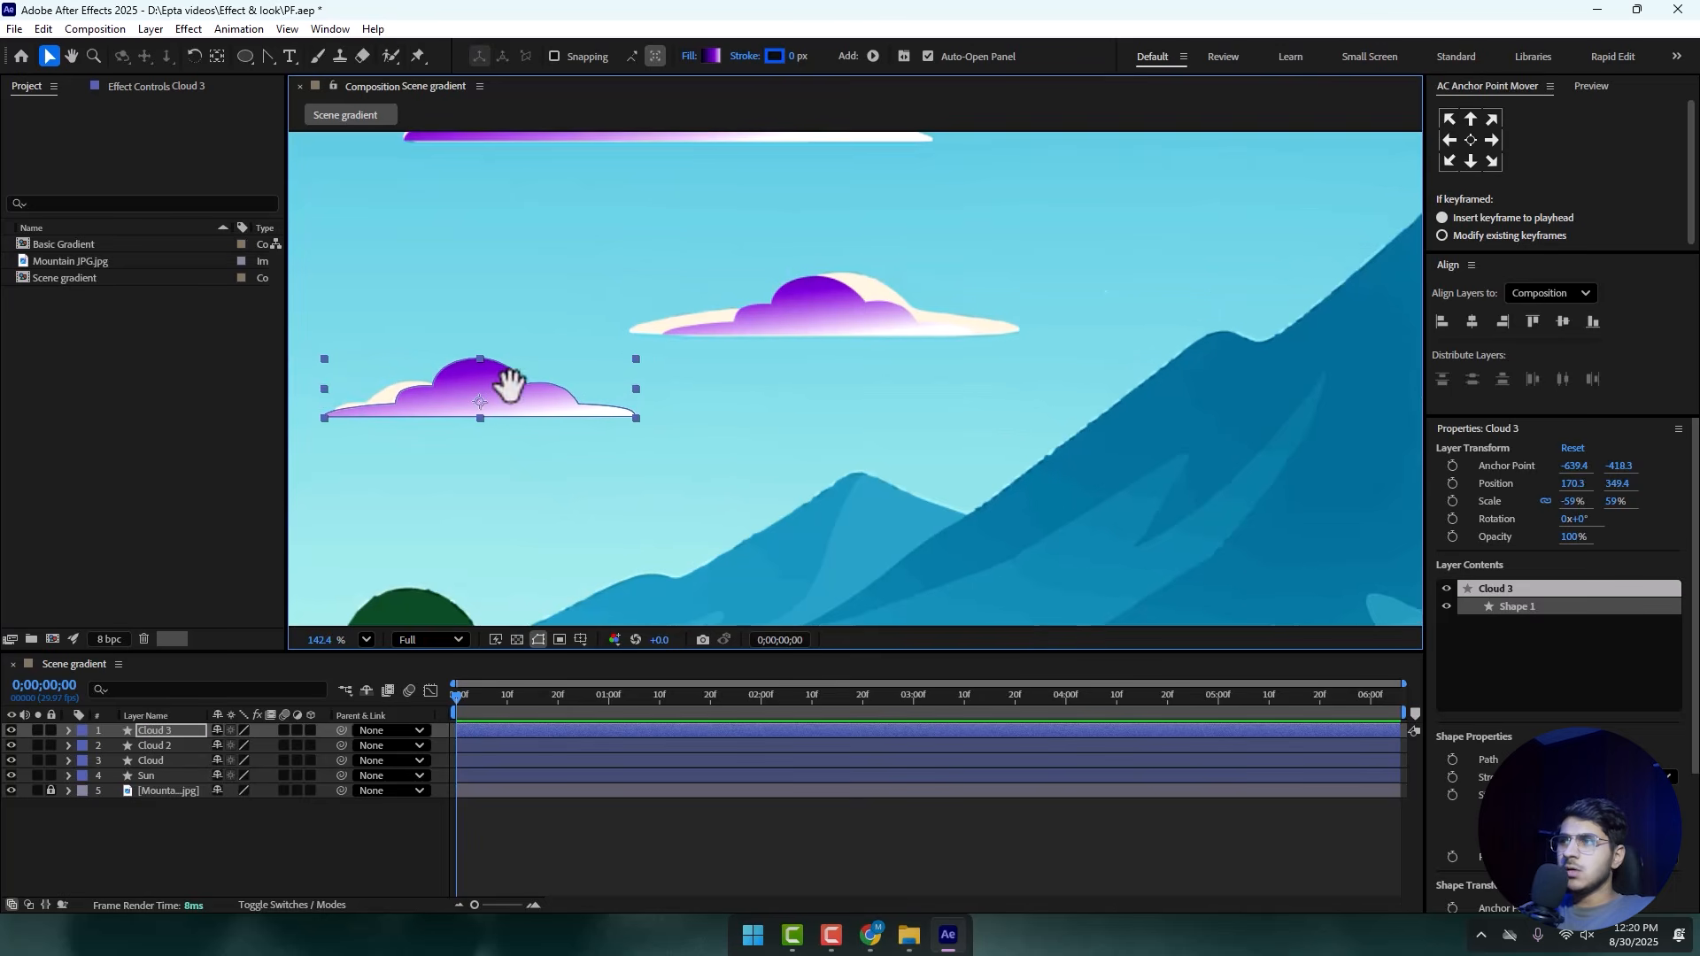
pyautogui.press('s')
pyautogui.moveTo(253, 745); pyautogui.dragTo(405, 567)
# - Move the Cloud 3 shape exactly over the small cloud at the far left and deselect it
pyautogui.doubleClick(595, 407)
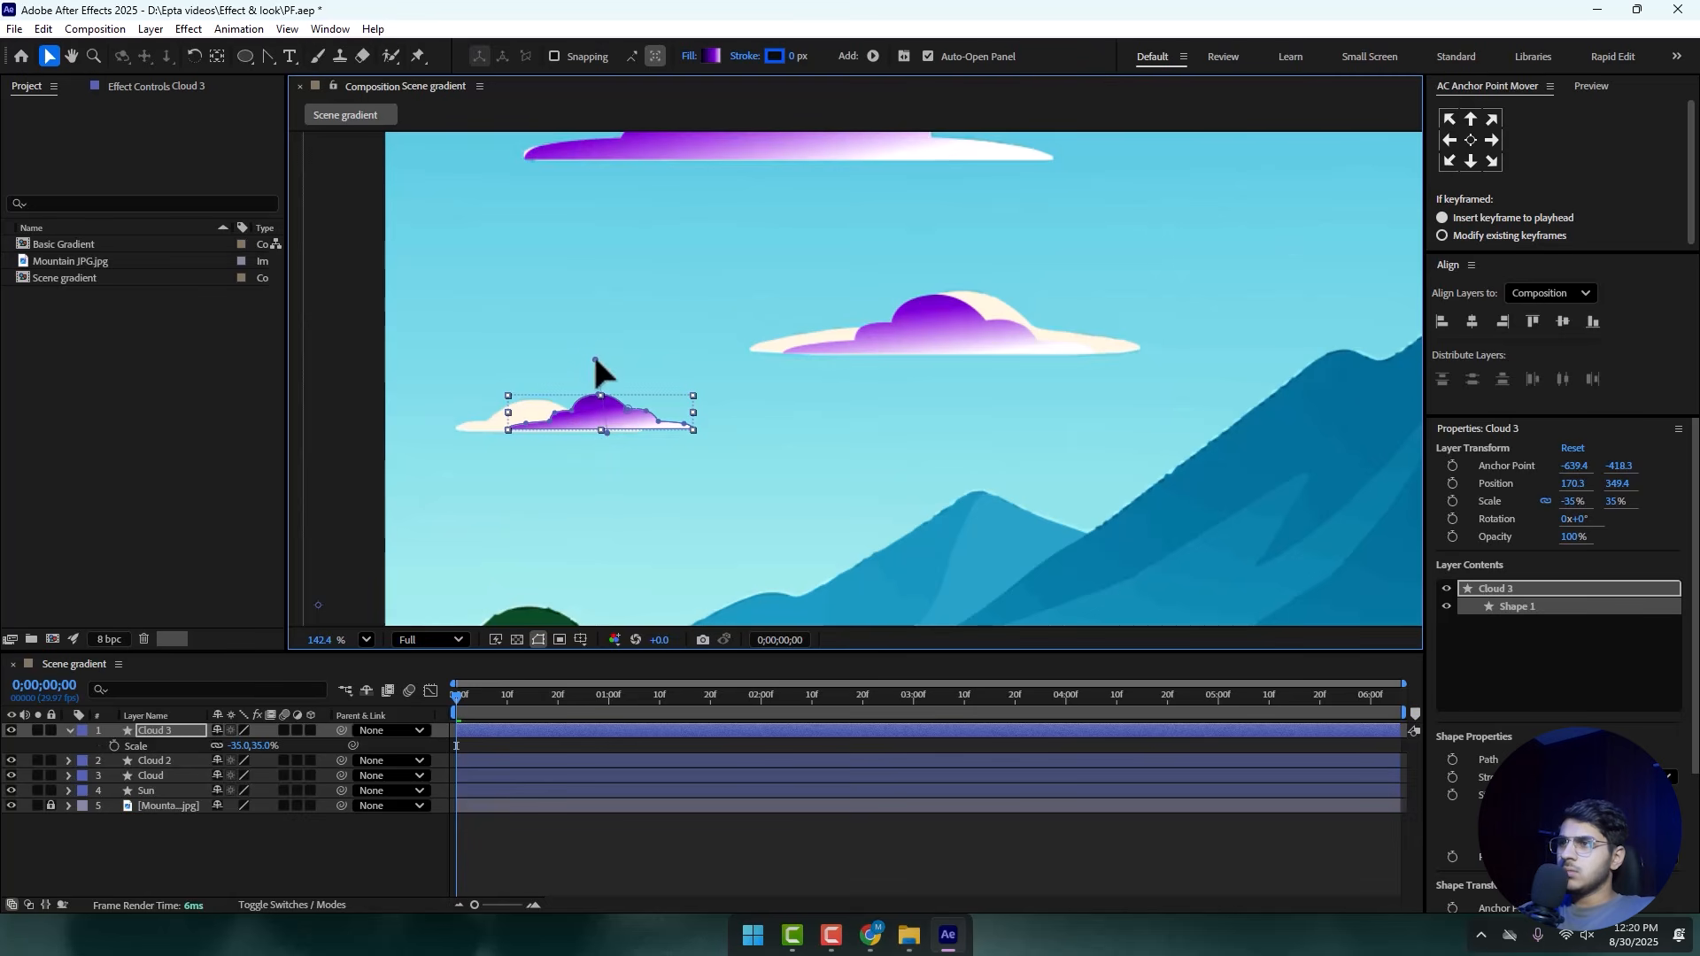
pyautogui.moveTo(603, 419); pyautogui.dragTo(544, 421)
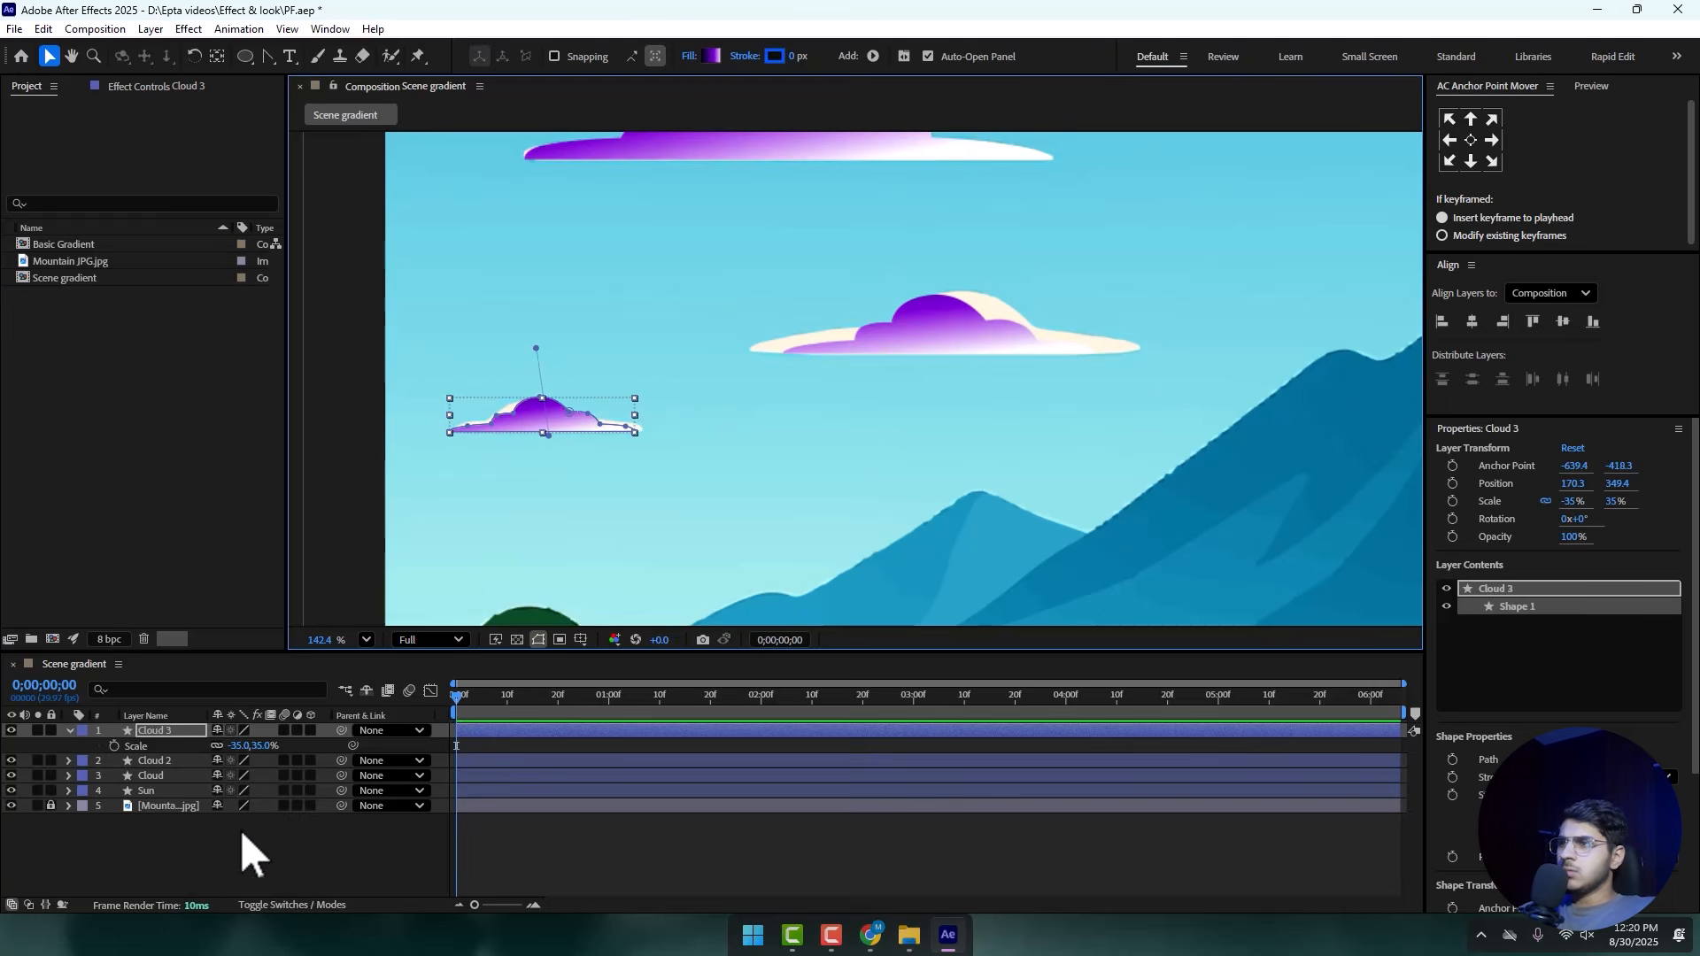
pyautogui.click(186, 877)
pyautogui.scroll(-6, 615, 343)
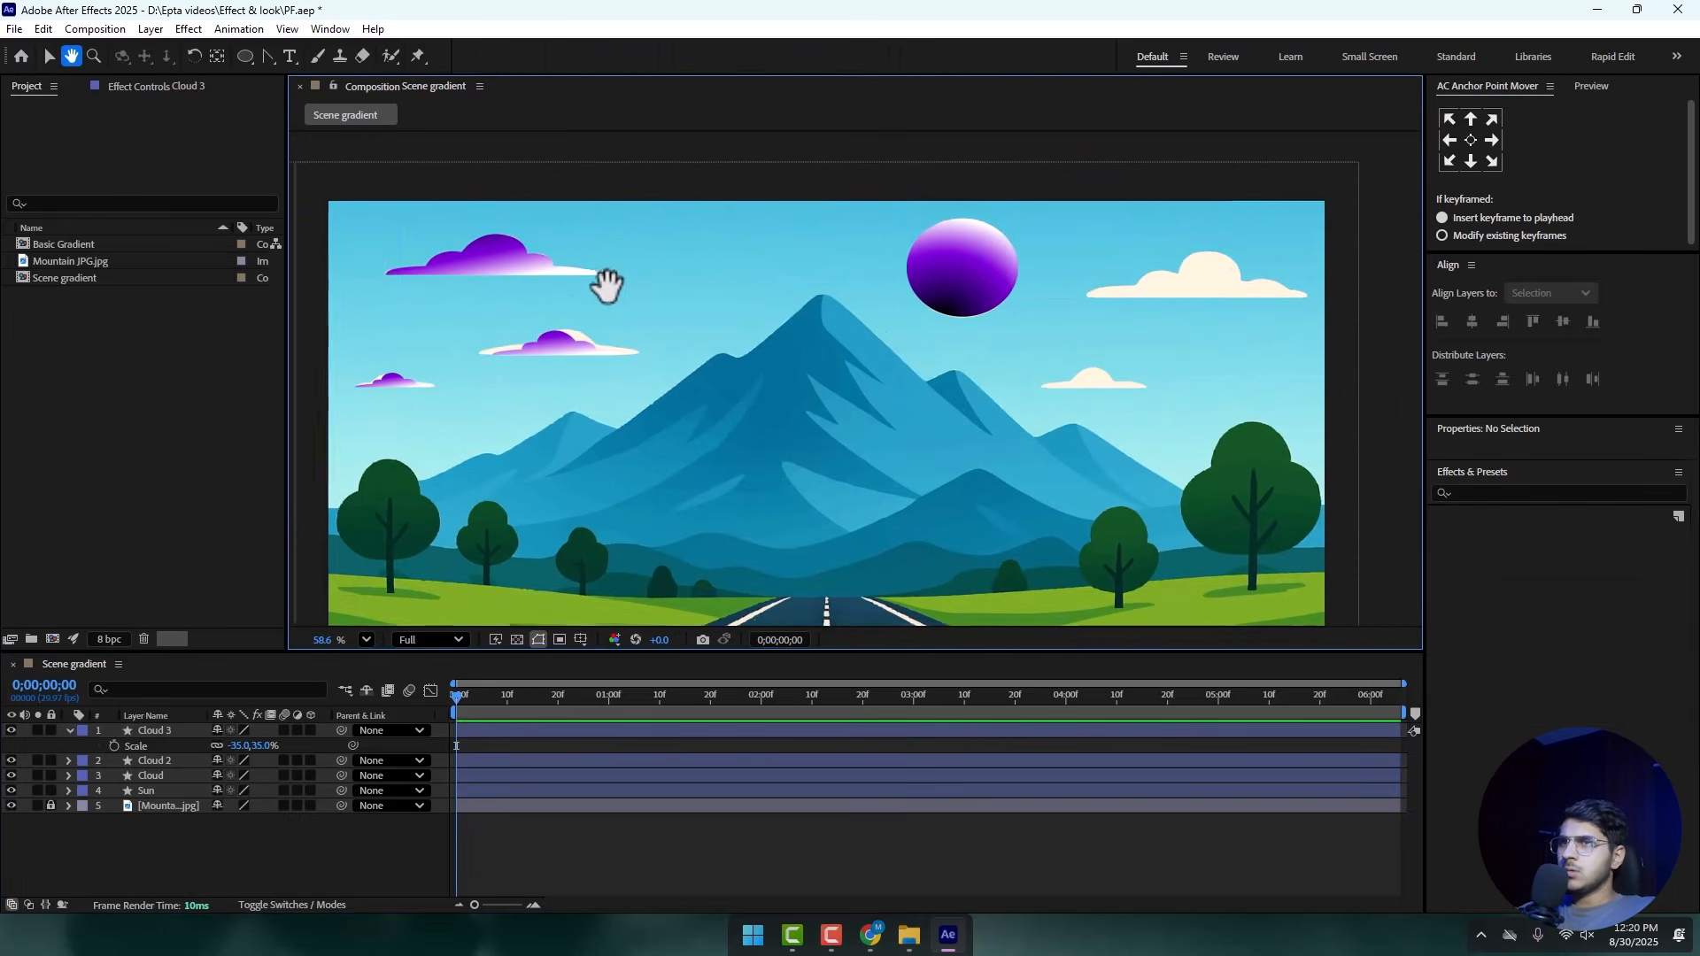
# - Duplicate Cloud 3 and move the copy onto the small cloud to the lower right of the sun
pyautogui.click(520, 241)
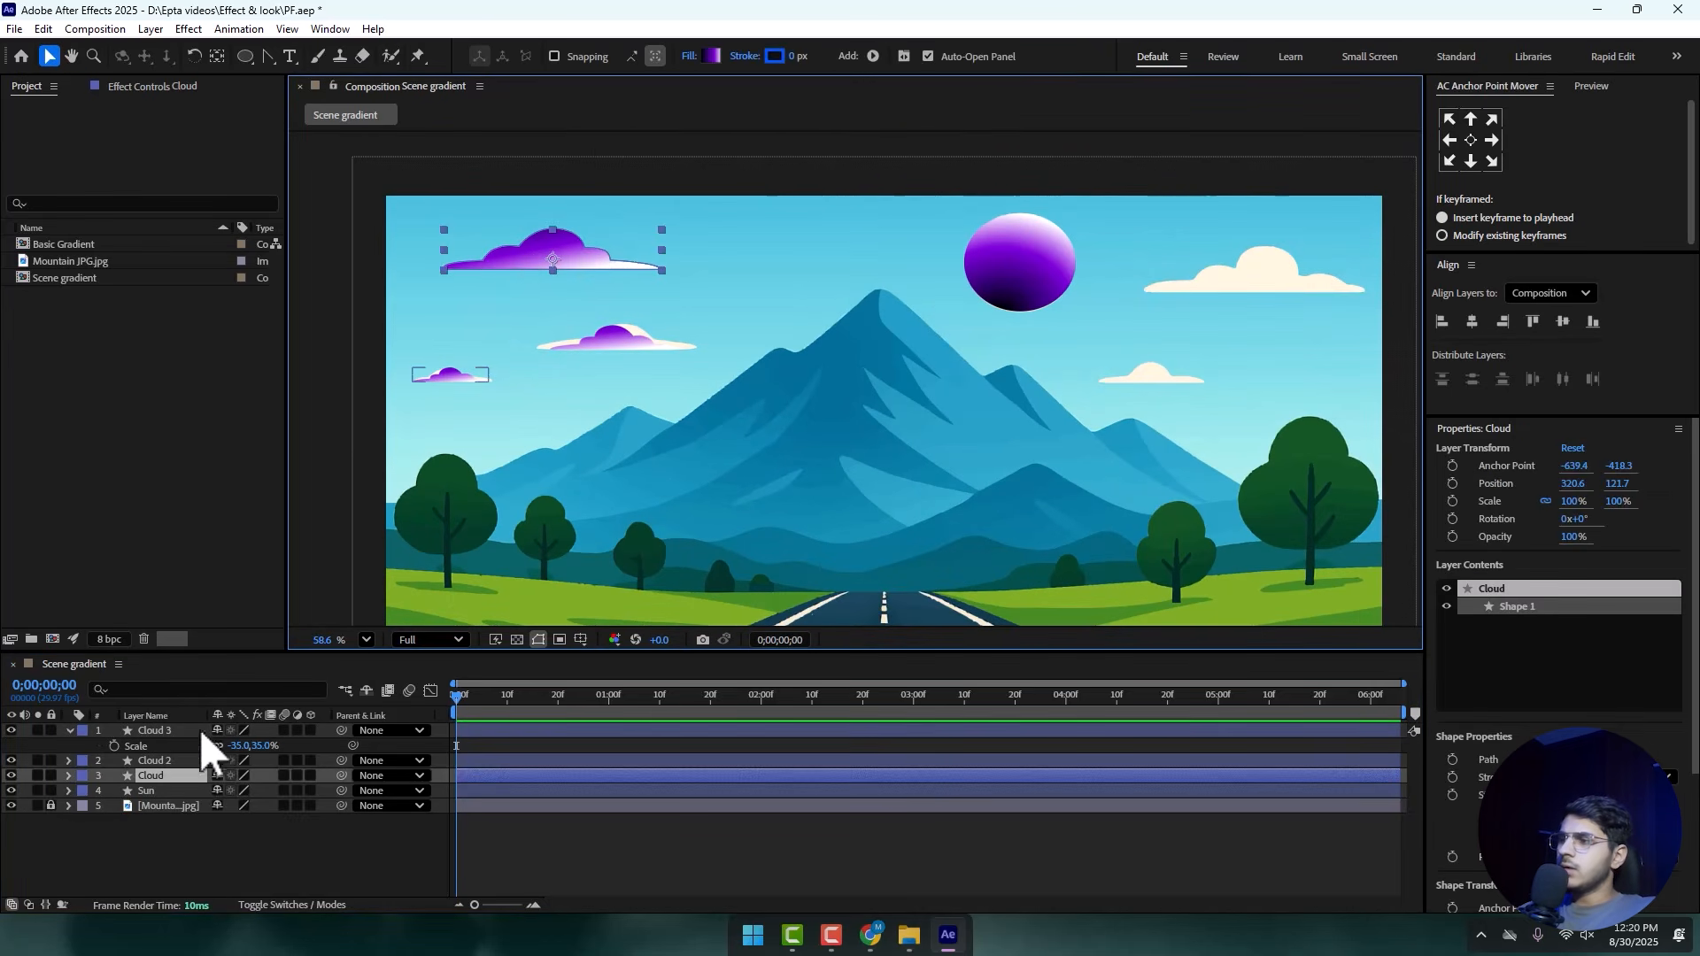
pyautogui.click(69, 731)
pyautogui.click(163, 730)
pyautogui.hotkey('ctrl', 'd')
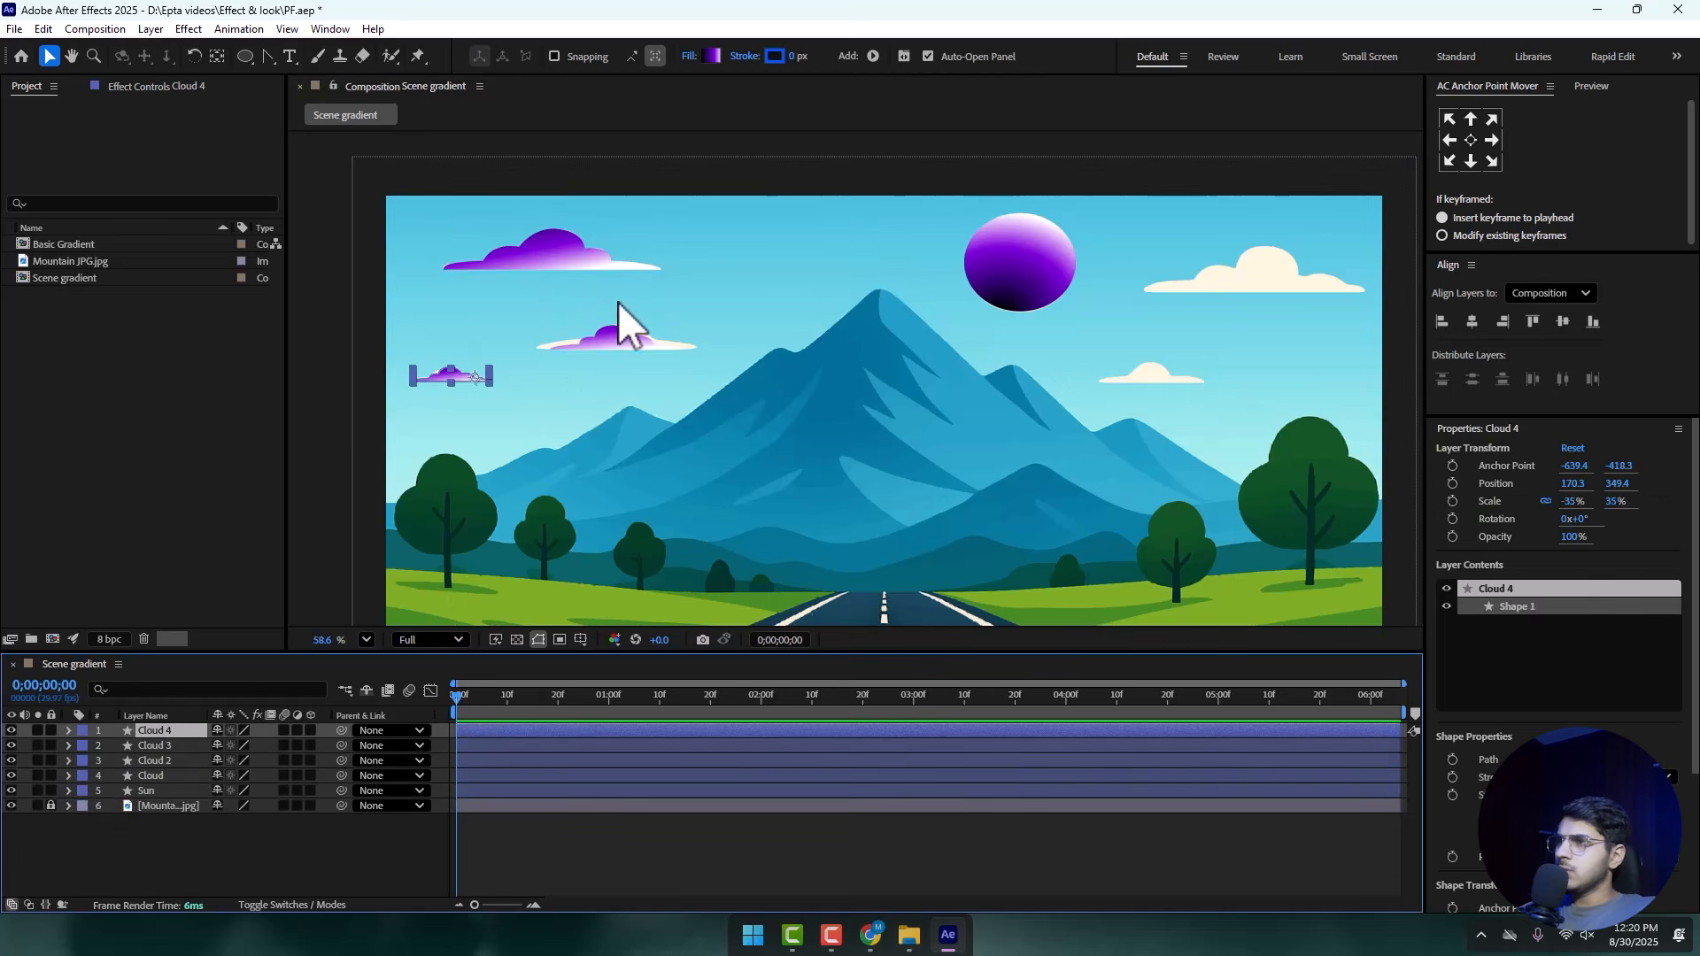
pyautogui.moveTo(471, 375); pyautogui.dragTo(1172, 278)
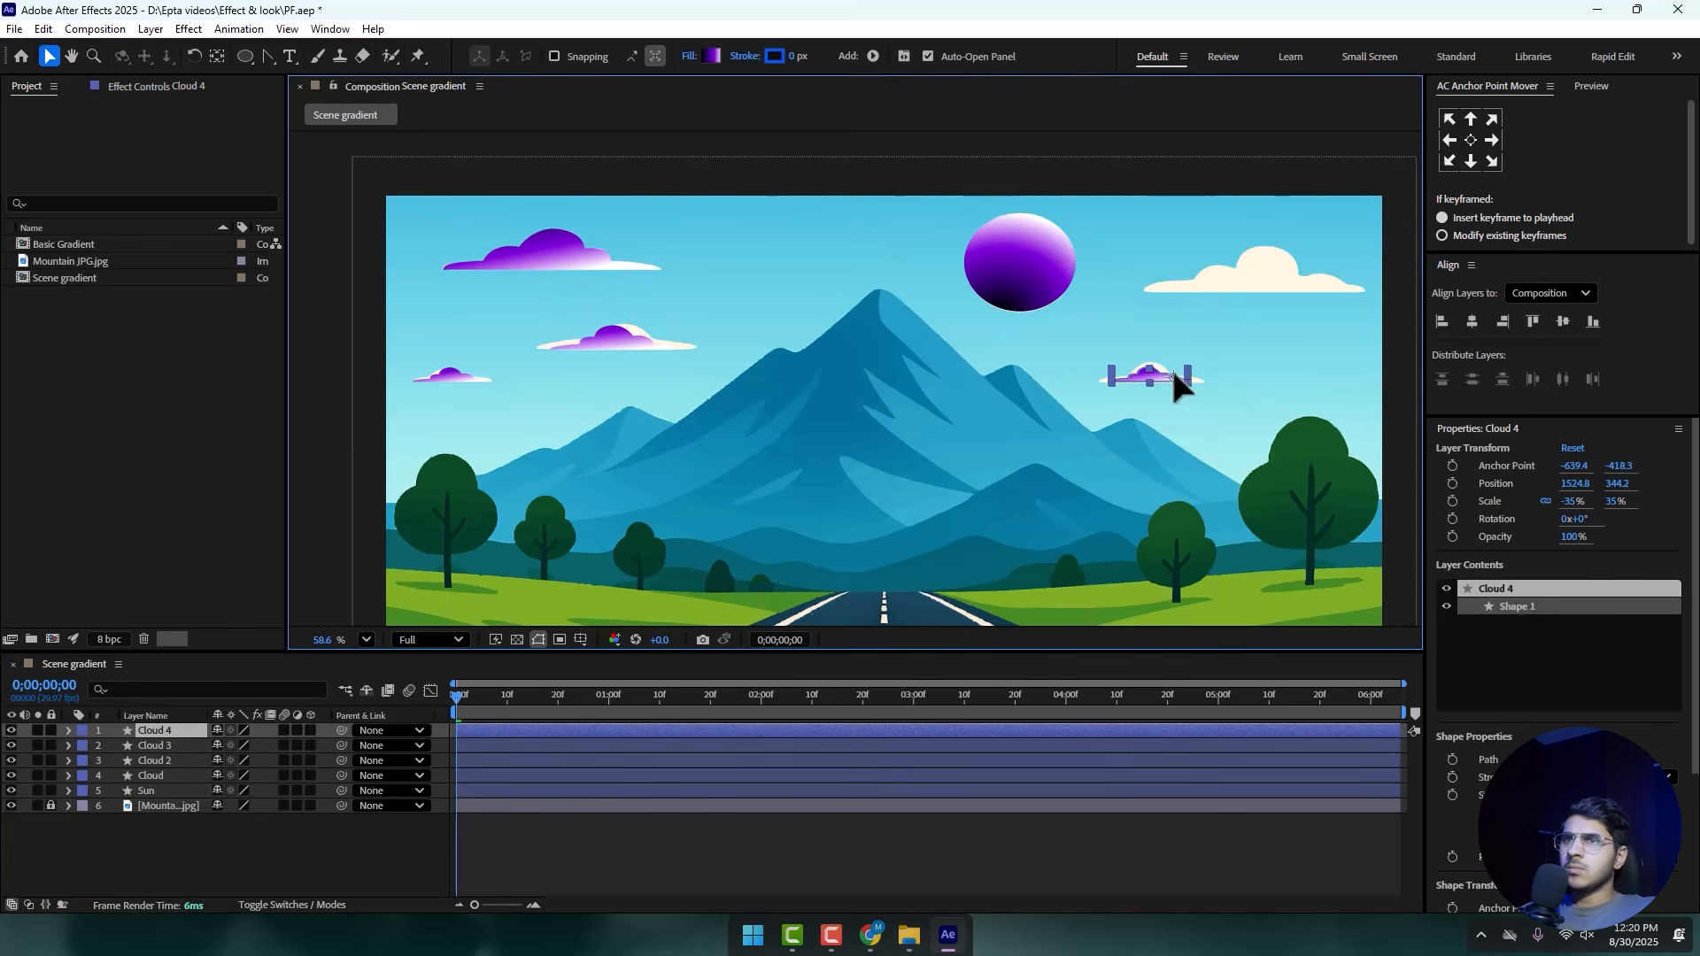
pyautogui.moveTo(1171, 367); pyautogui.dragTo(1180, 376)
pyautogui.scroll(3, 1180, 375)
pyautogui.hscroll(2, 751, 446)
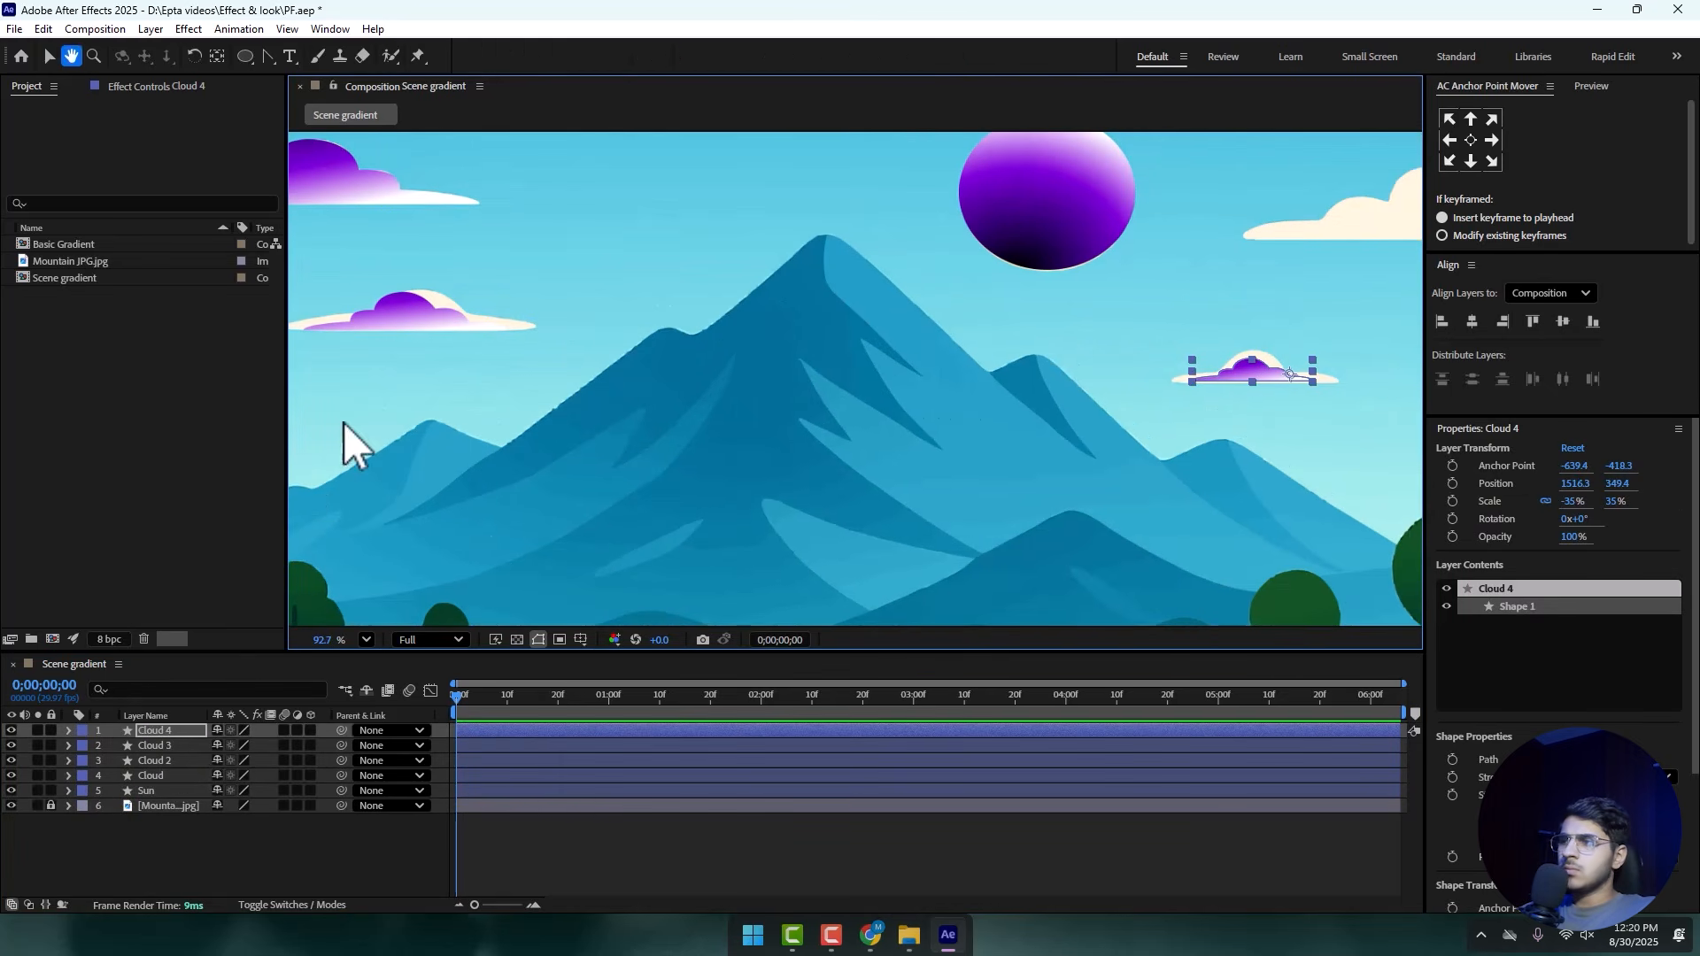
# - Scale Cloud 4 to -49%, 49% and reposition it over the small cloud on the right
pyautogui.press('s')
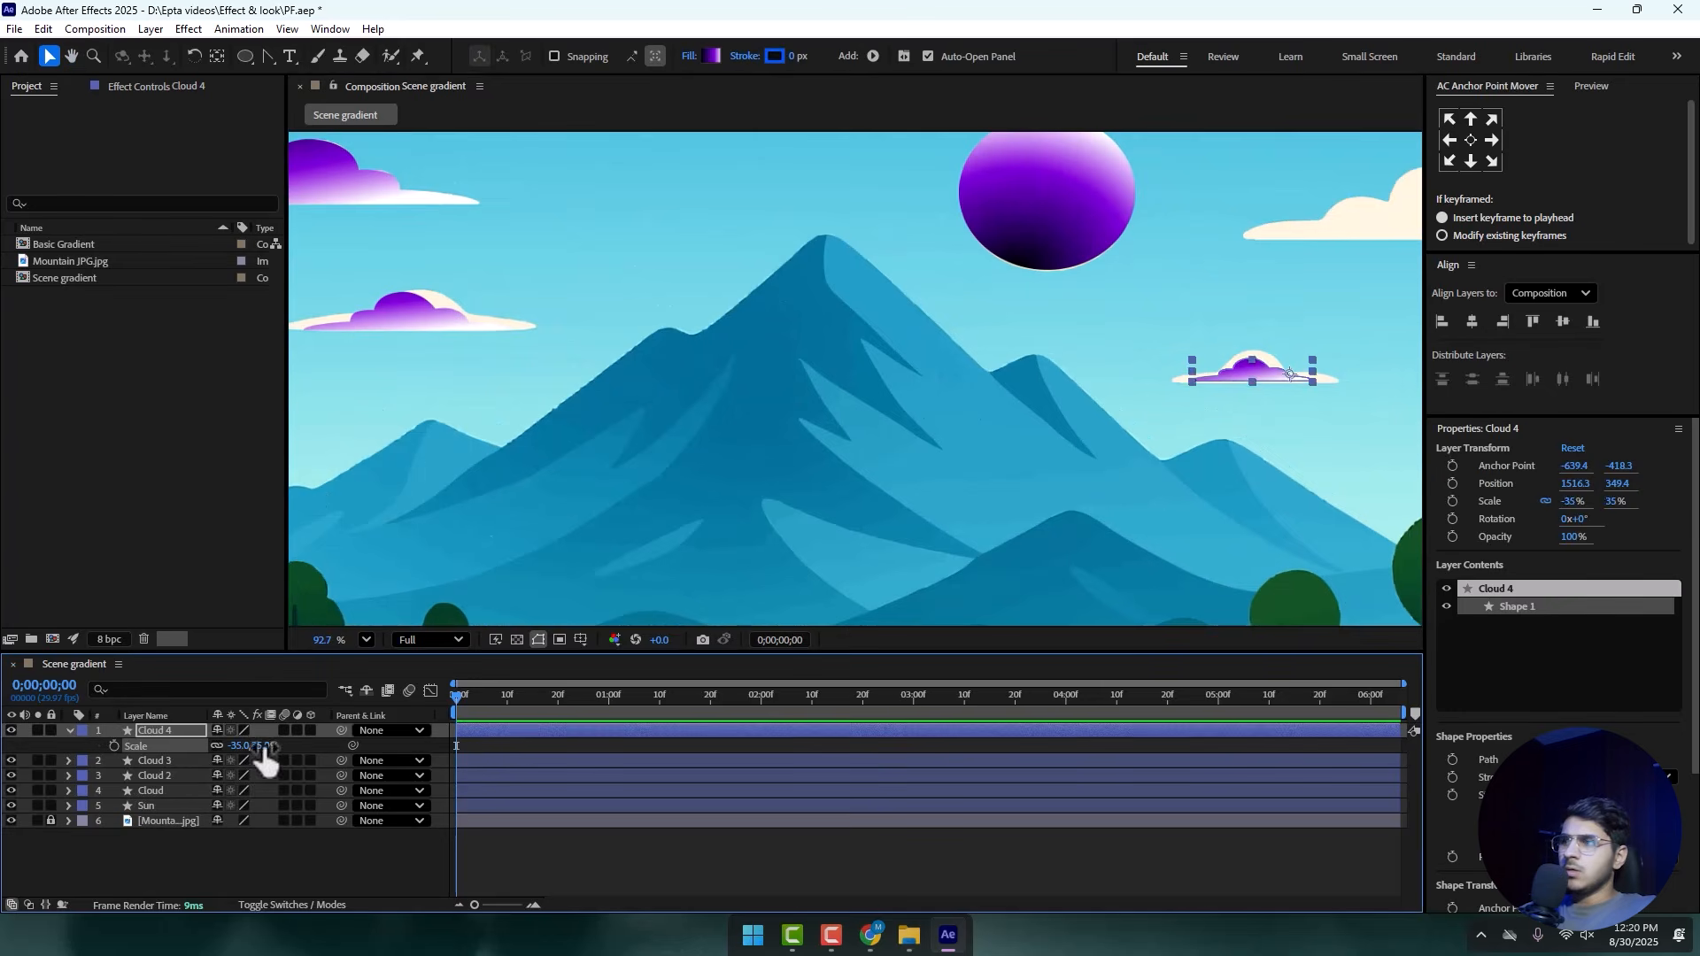
pyautogui.moveTo(251, 745); pyautogui.dragTo(263, 745)
pyautogui.press('s')
pyautogui.moveTo(1224, 372); pyautogui.dragTo(1248, 360)
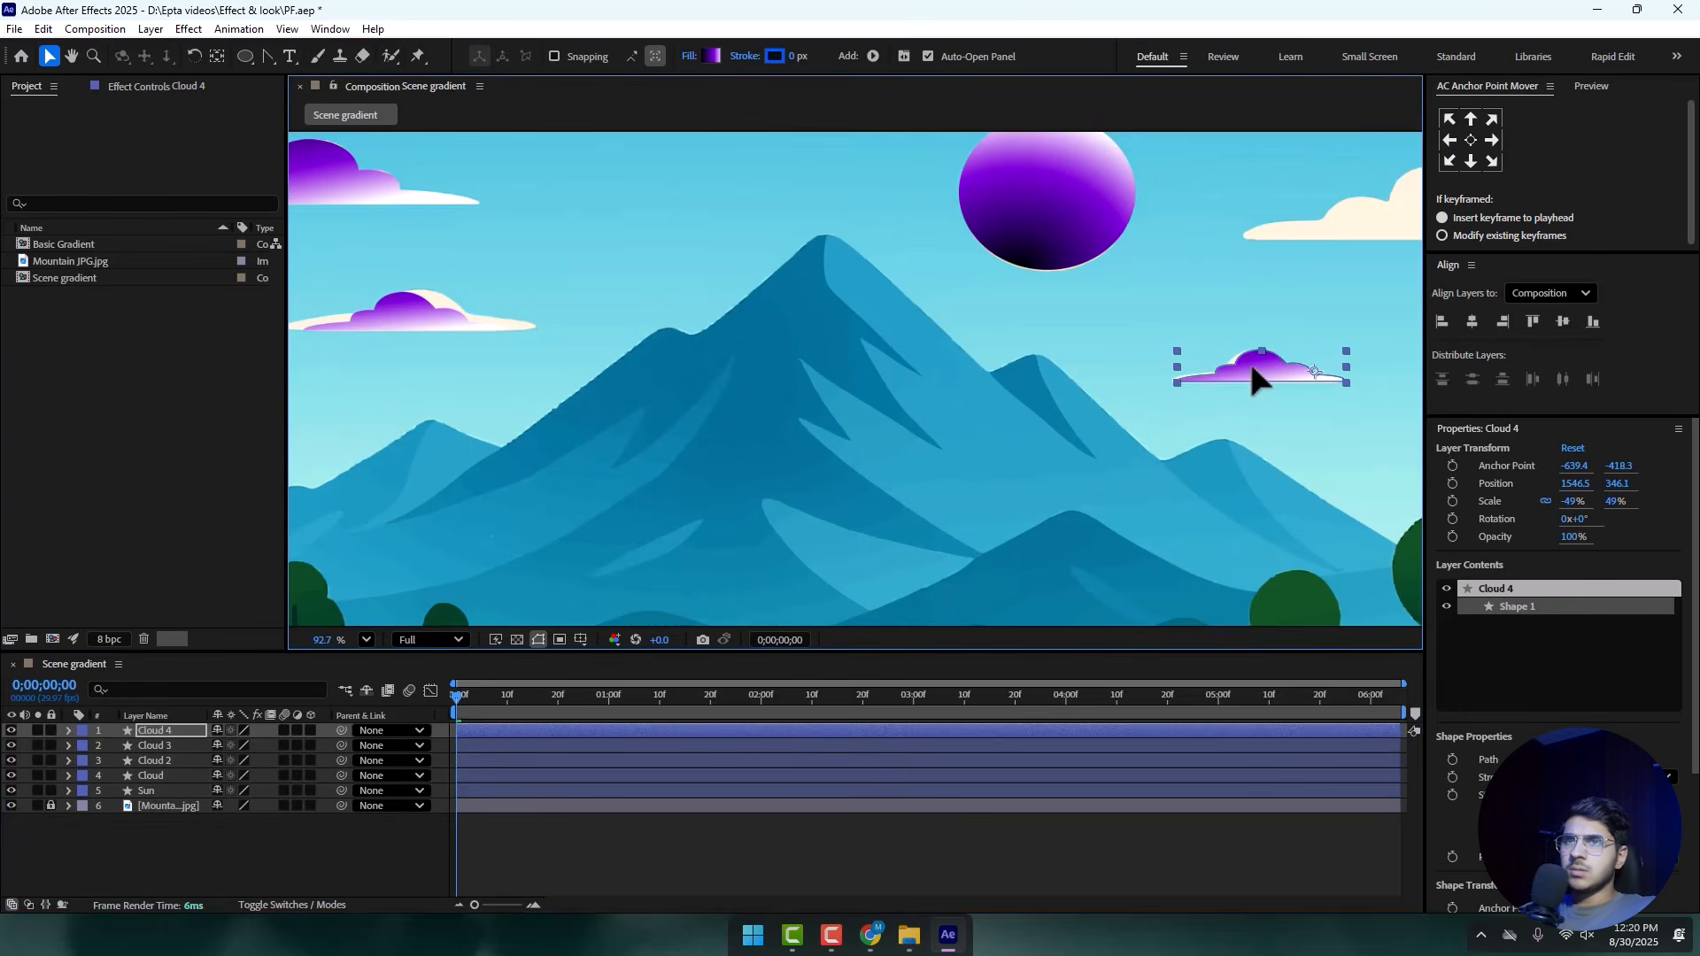
# - Flip Cloud 4 horizontally, centre its anchor point, and move it back over the small cloud on the right
pyautogui.rightClick(1249, 359)
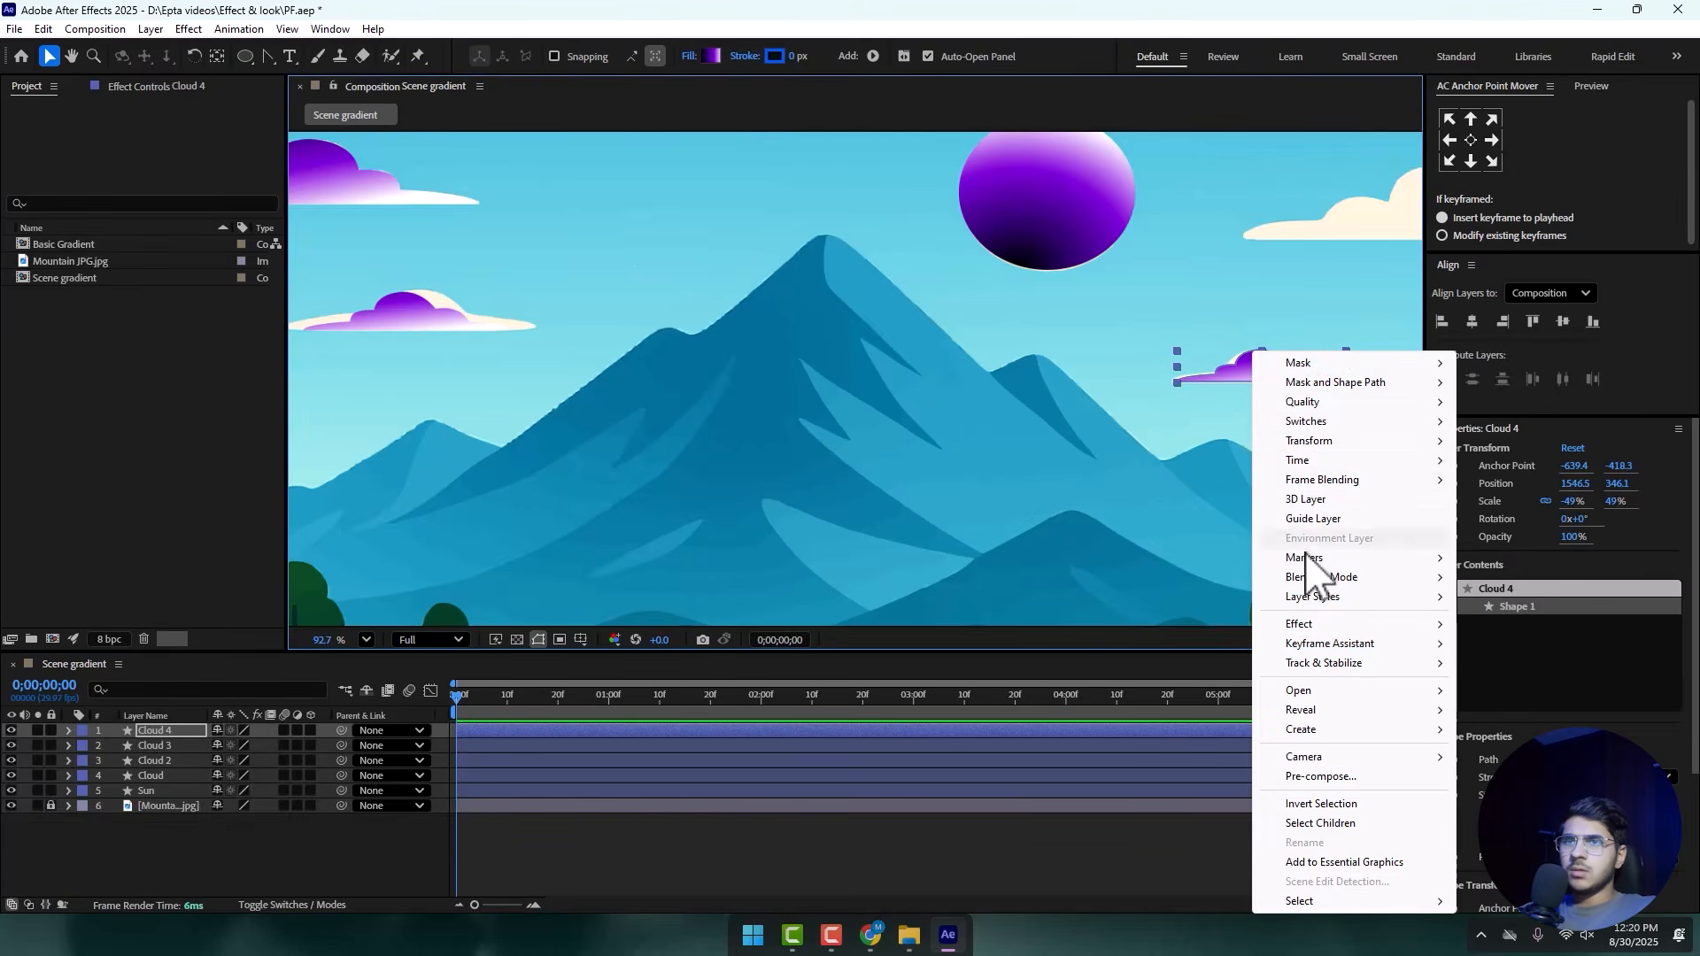
pyautogui.moveTo(1328, 443)
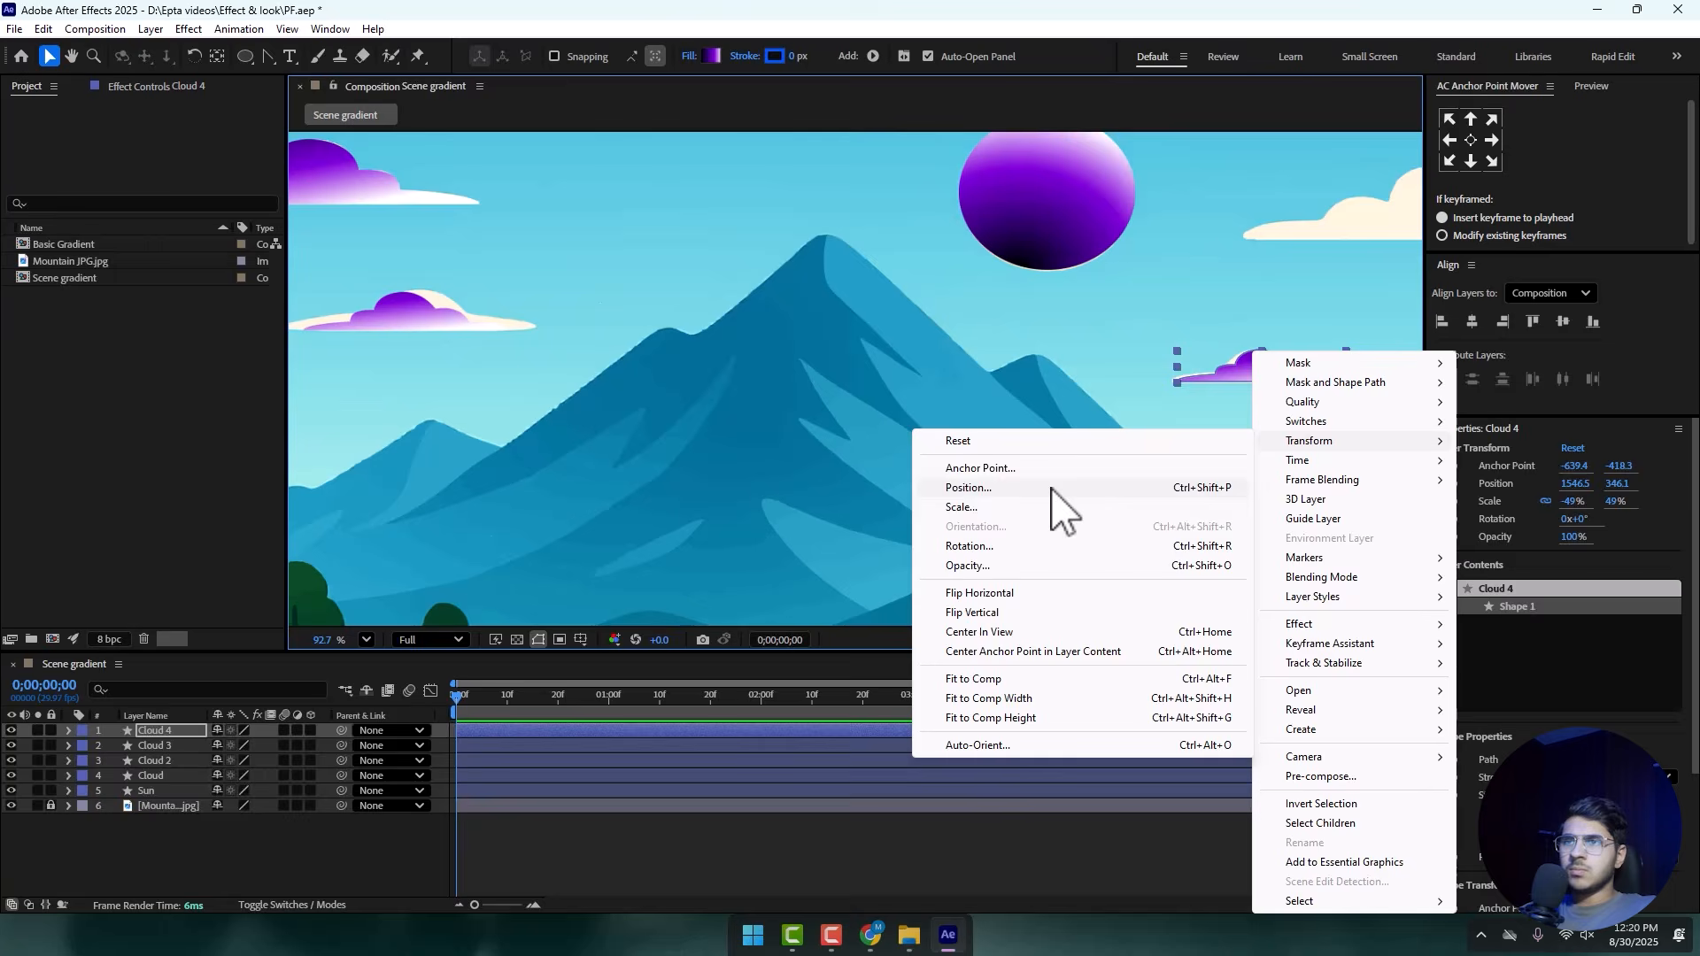
pyautogui.click(979, 592)
pyautogui.click(1471, 140)
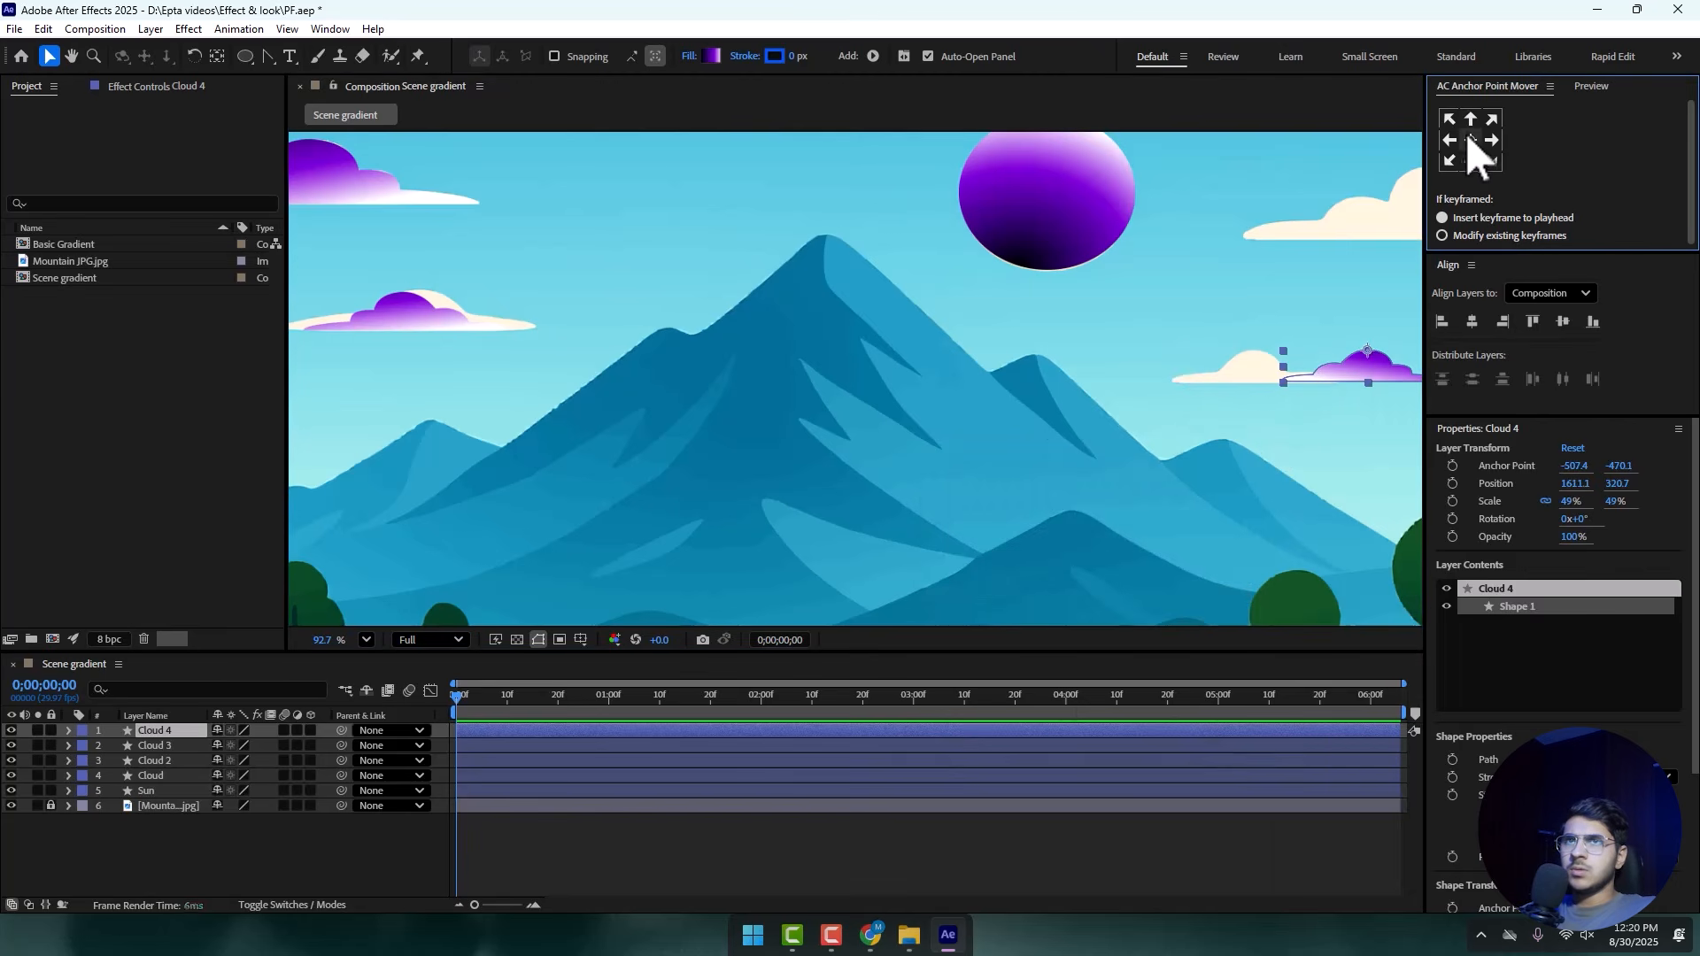
pyautogui.moveTo(1367, 368); pyautogui.dragTo(870, 419)
pyautogui.scroll(-2, 1261, 369)
# - Extend the purple end of the Cloud 4 gradient higher above the cloud and deselect the layer
pyautogui.doubleClick(861, 396)
pyautogui.scroll(2, 860, 396)
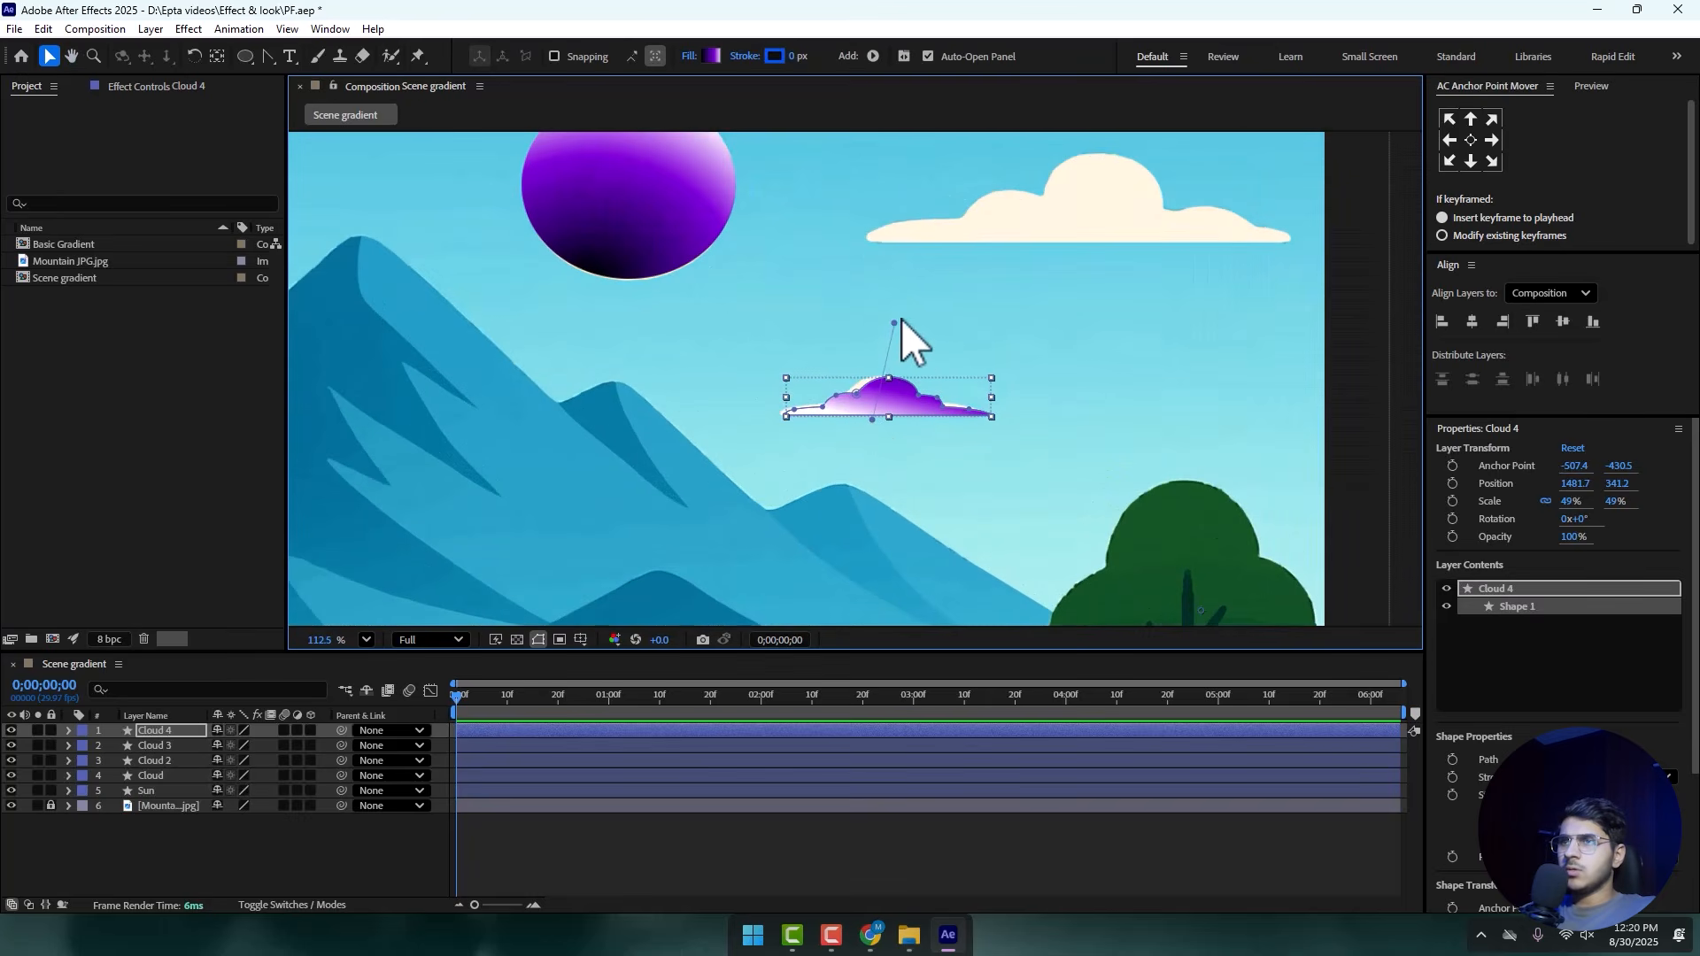
pyautogui.click(900, 324)
pyautogui.doubleClick(884, 382)
pyautogui.moveTo(894, 324); pyautogui.dragTo(893, 273)
pyautogui.click(1073, 233)
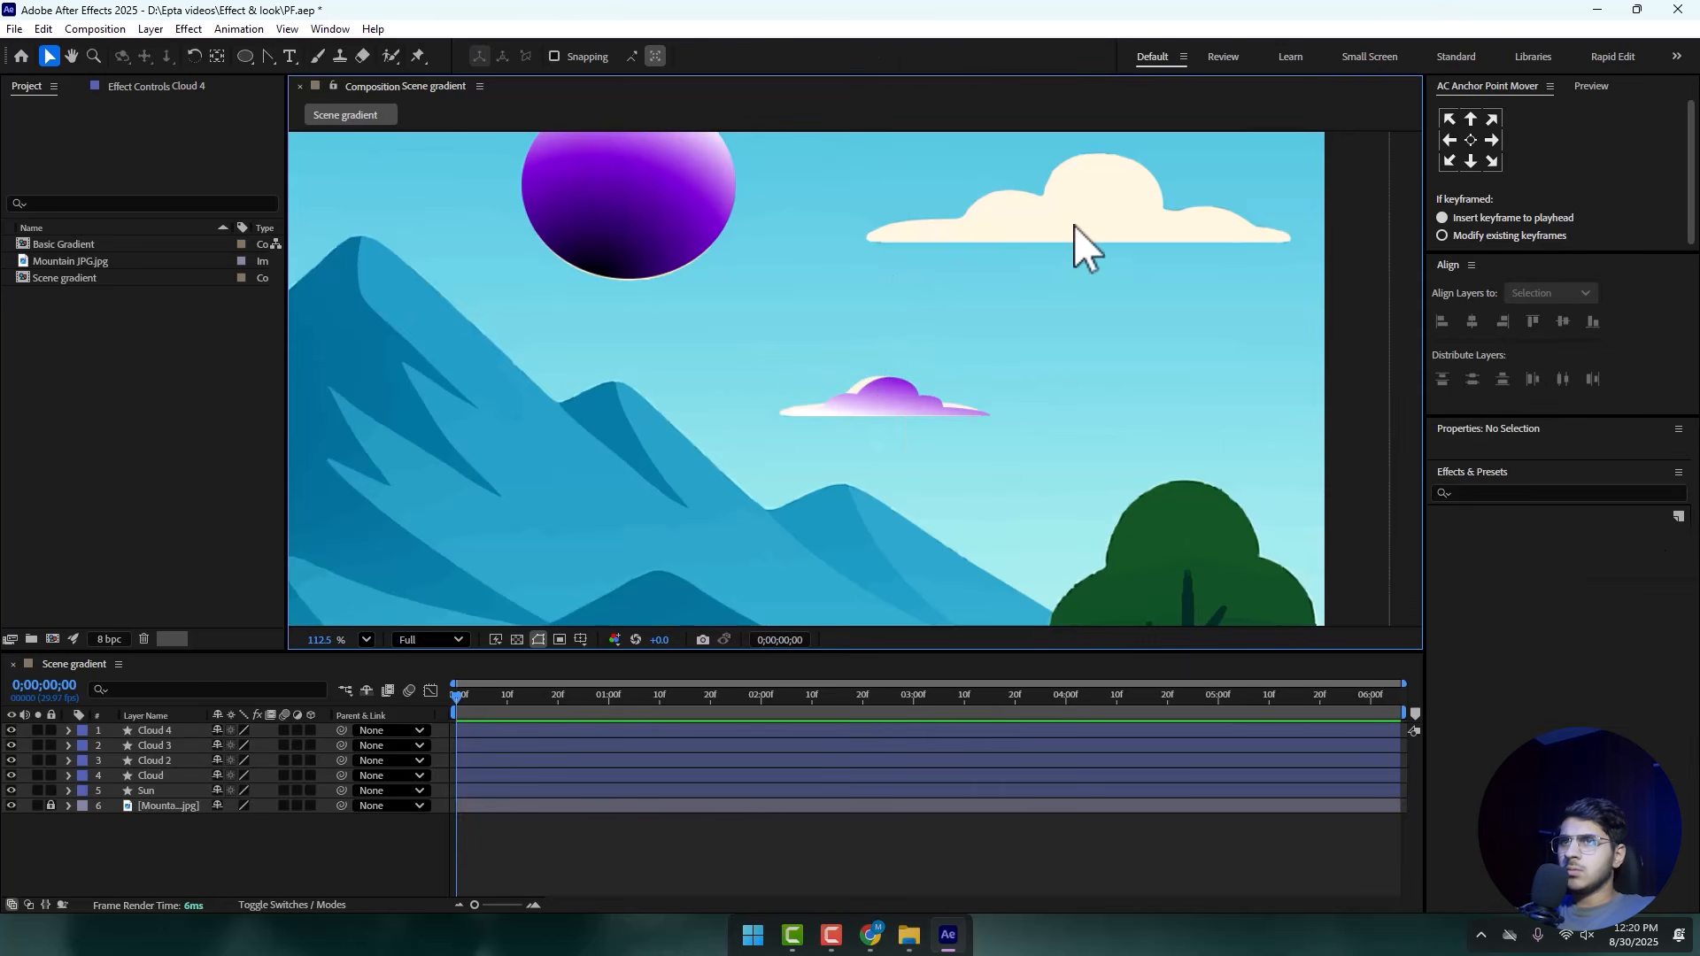
# - Duplicate Cloud 4, move the copy onto the large cloud right of the sun, scale it to 111%, and deselect it
pyautogui.click(897, 400)
pyautogui.hotkey('ctrl', 'd')
pyautogui.moveTo(895, 400); pyautogui.dragTo(975, 306)
pyautogui.press('s')
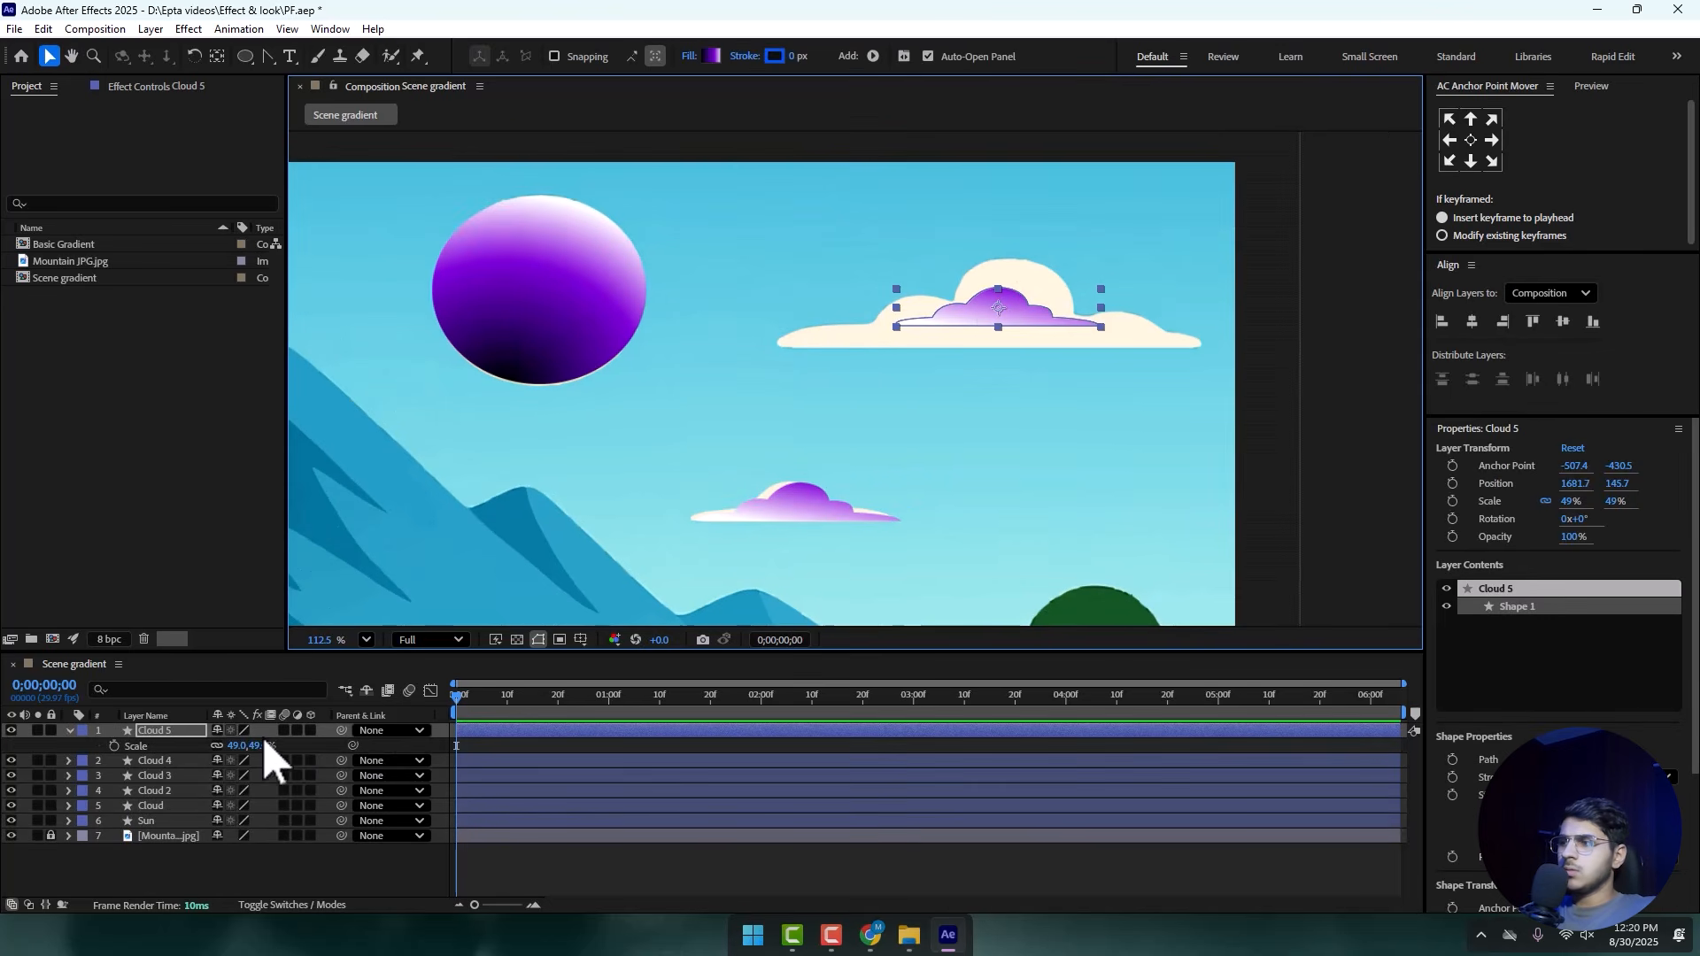
pyautogui.moveTo(262, 741); pyautogui.dragTo(369, 702)
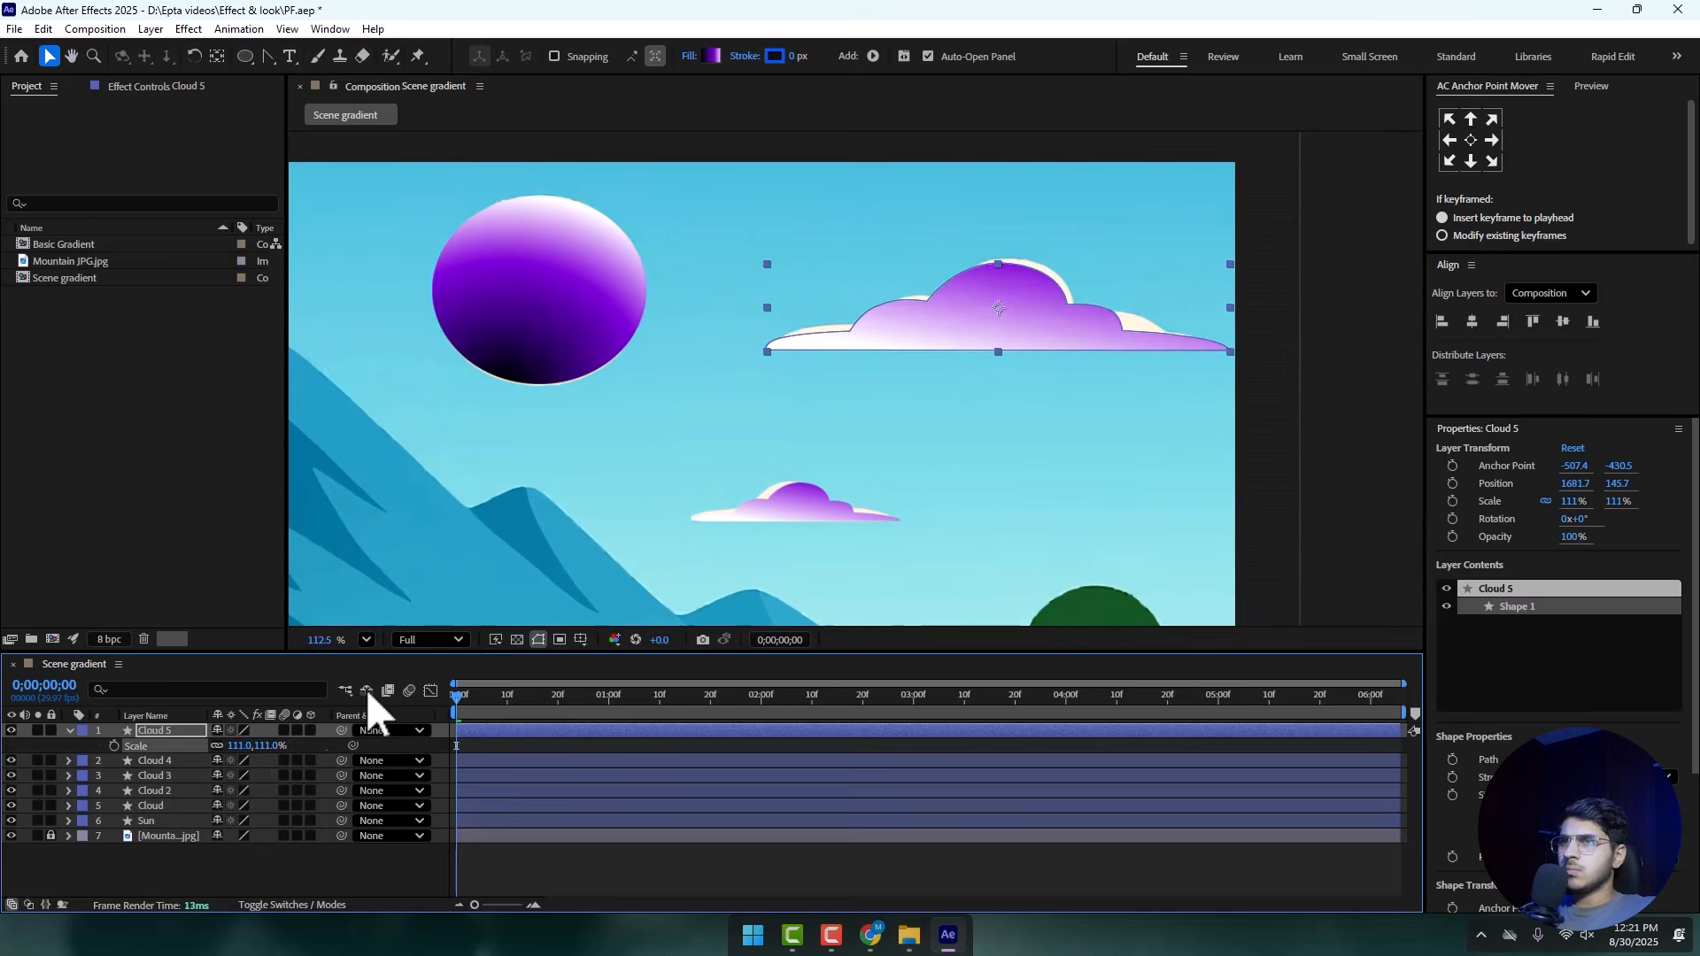
pyautogui.doubleClick(941, 347)
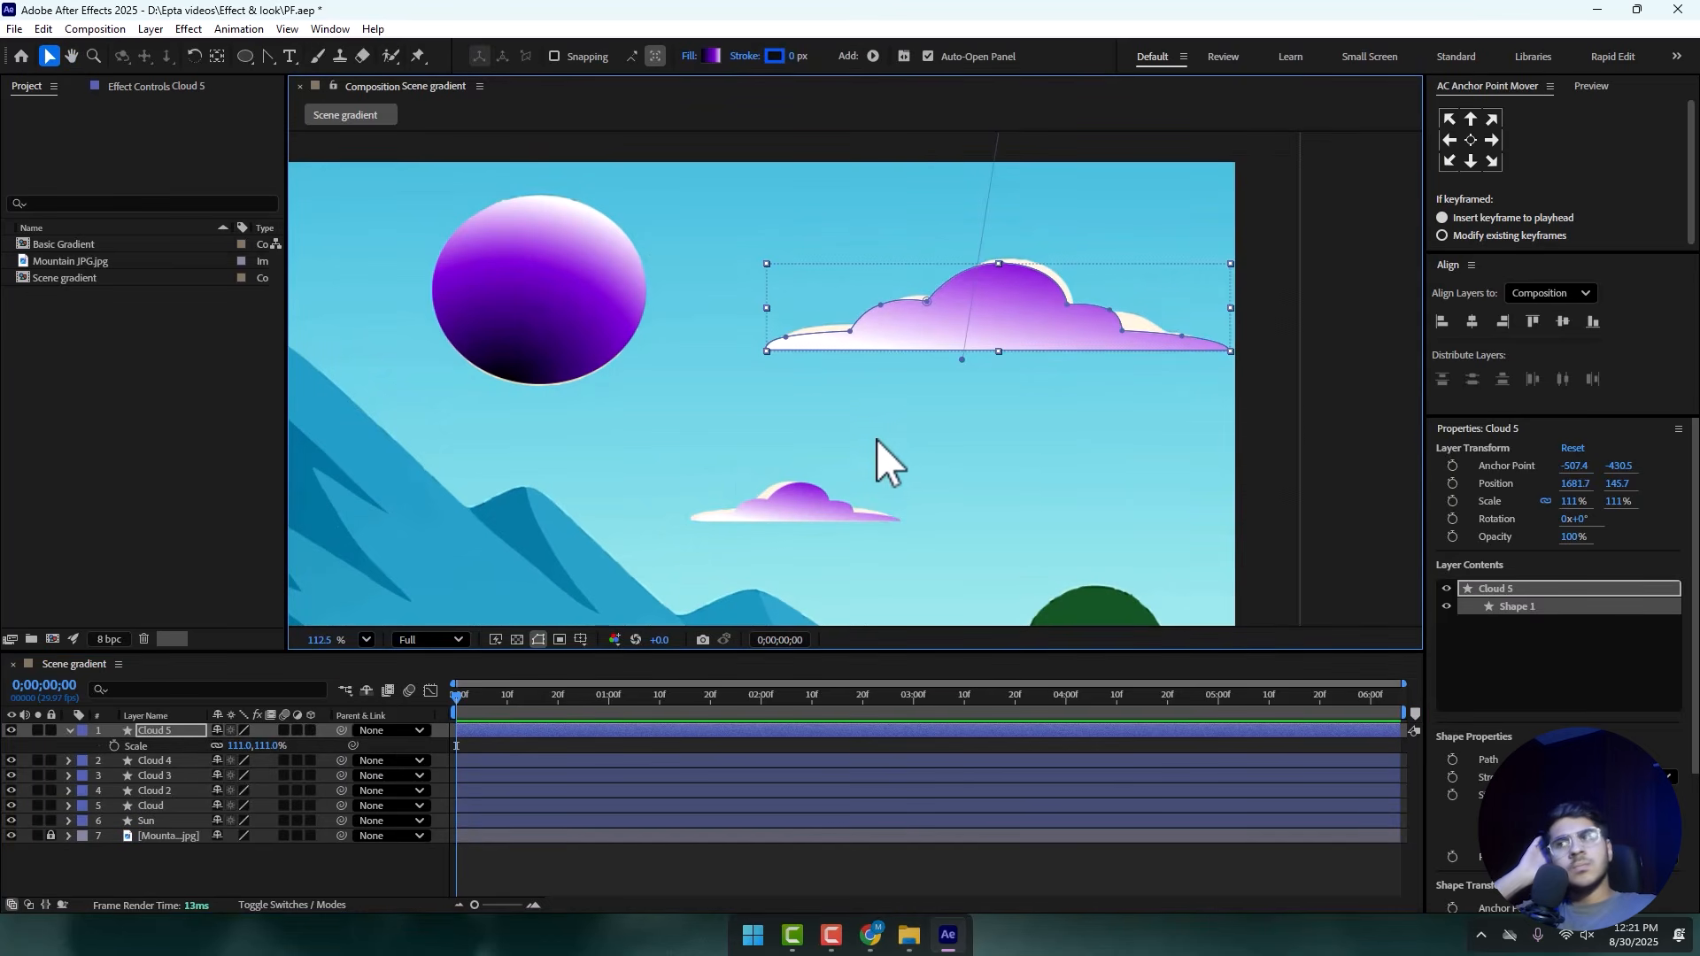
pyautogui.scroll(-5, 968, 294)
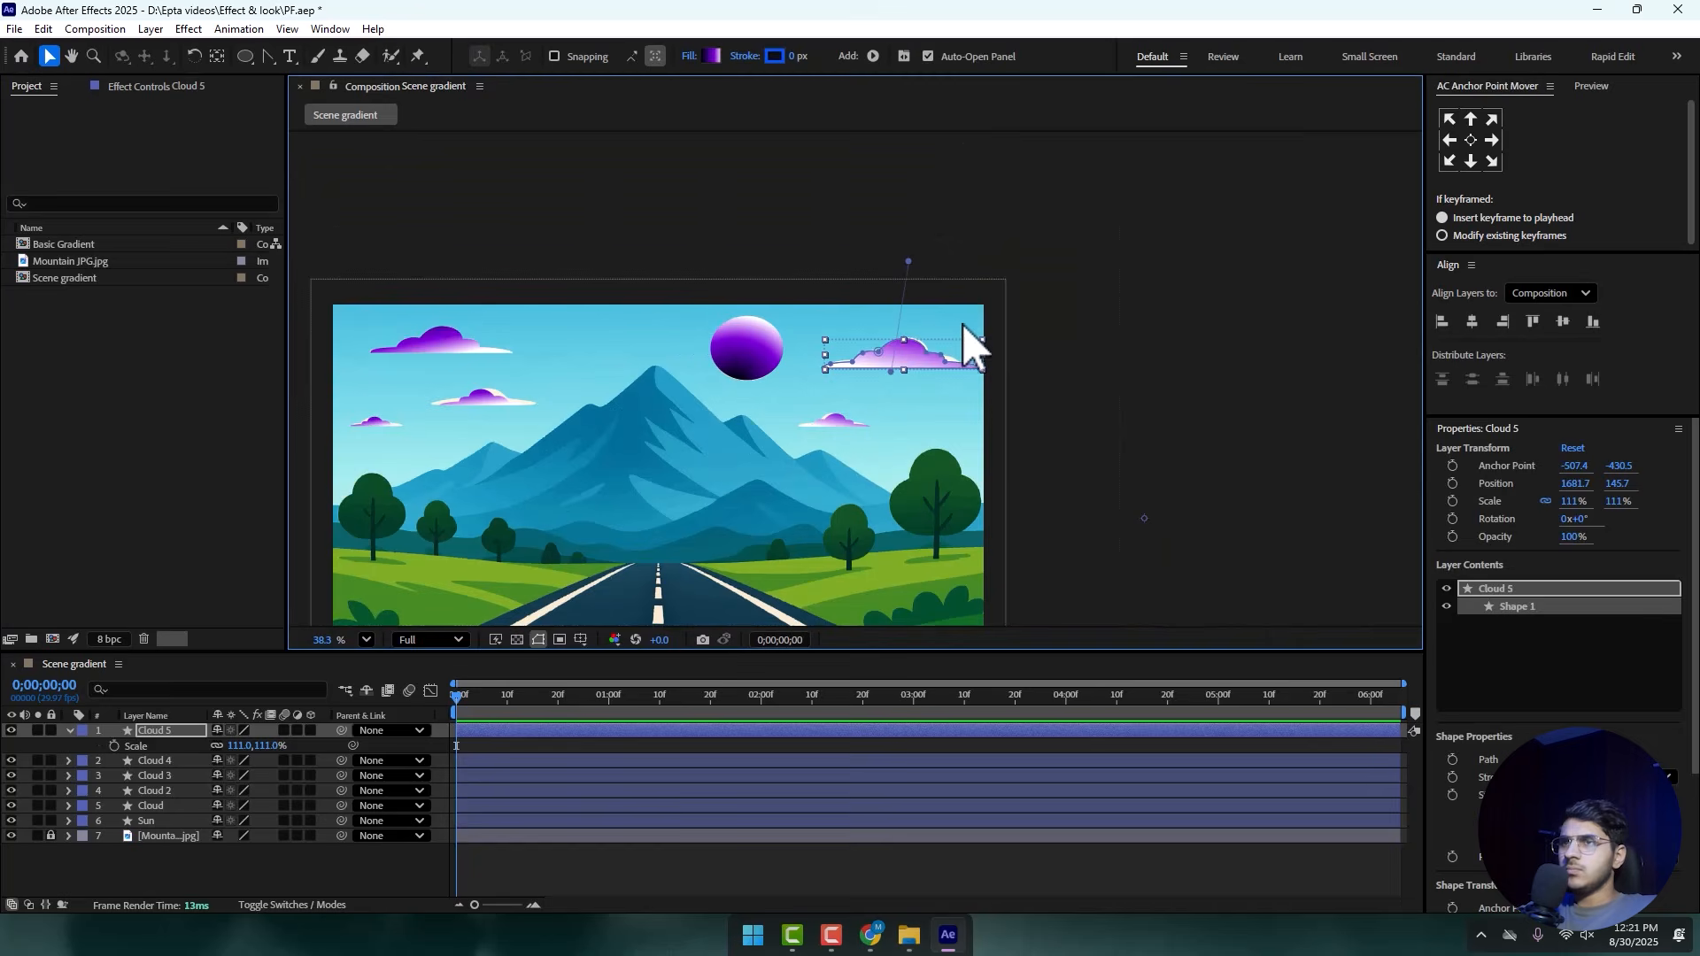
pyautogui.press('space')
pyautogui.moveTo(930, 347); pyautogui.dragTo(1103, 290)
pyautogui.click(1098, 341)
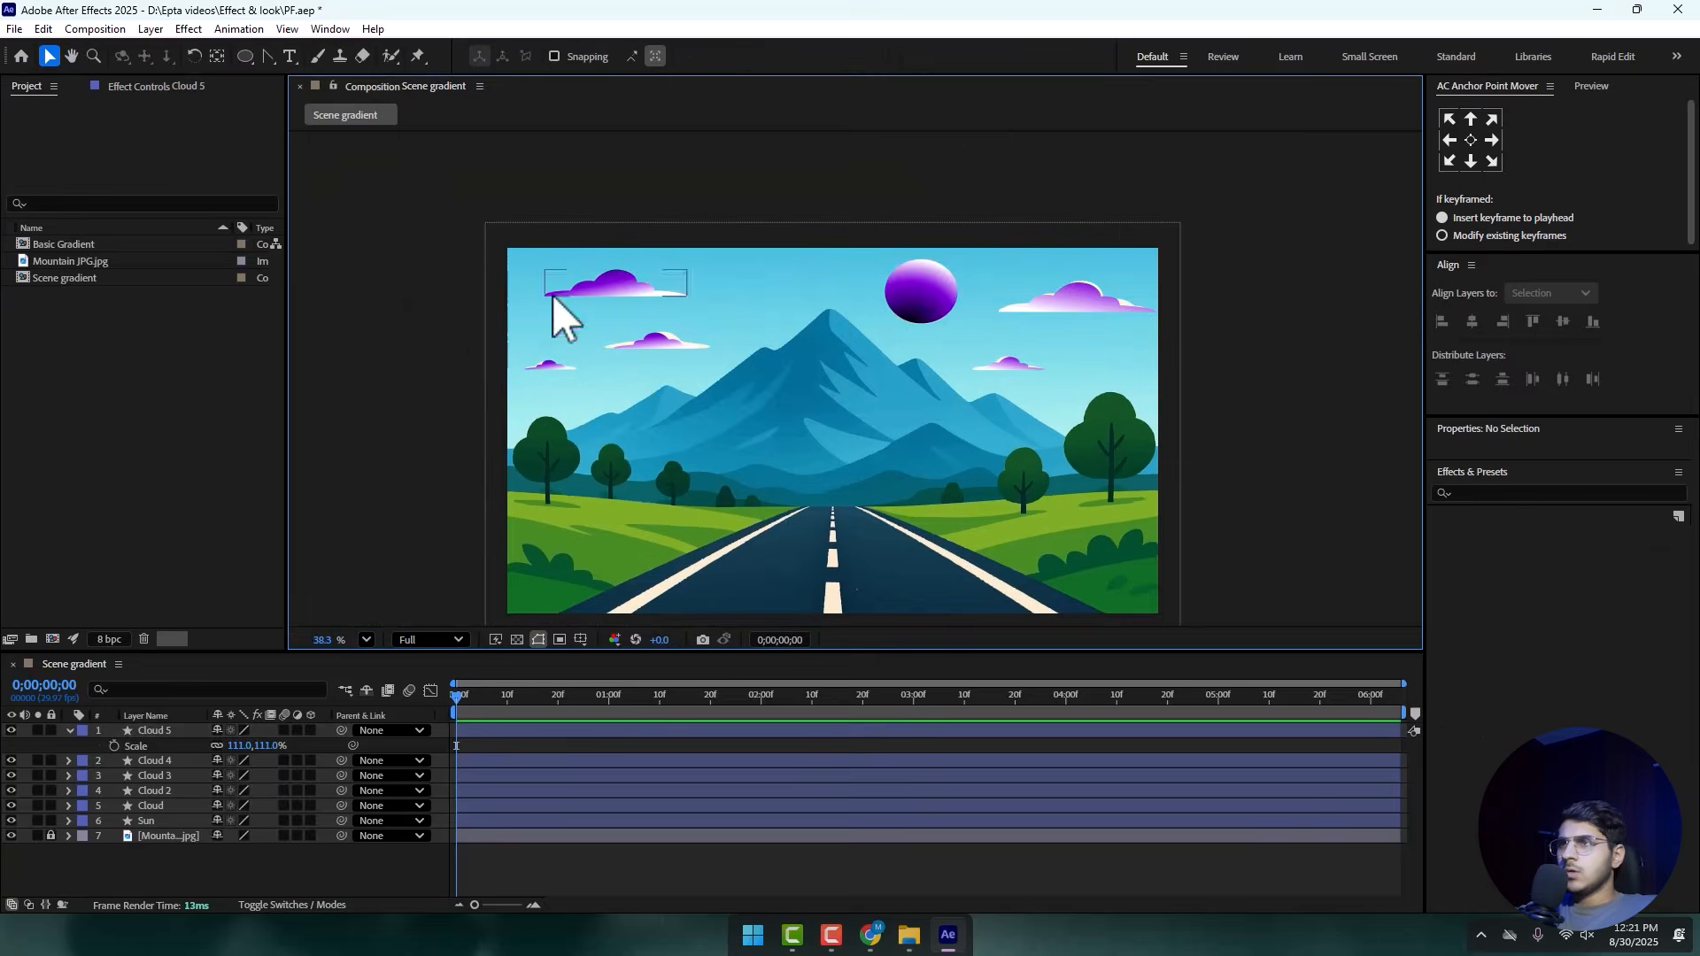
# - Extend the purple ends of the Cloud and Cloud 2 gradients farther up and to the left
pyautogui.scroll(3, 561, 315)
pyautogui.scroll(-1, 679, 263)
pyautogui.click(443, 226)
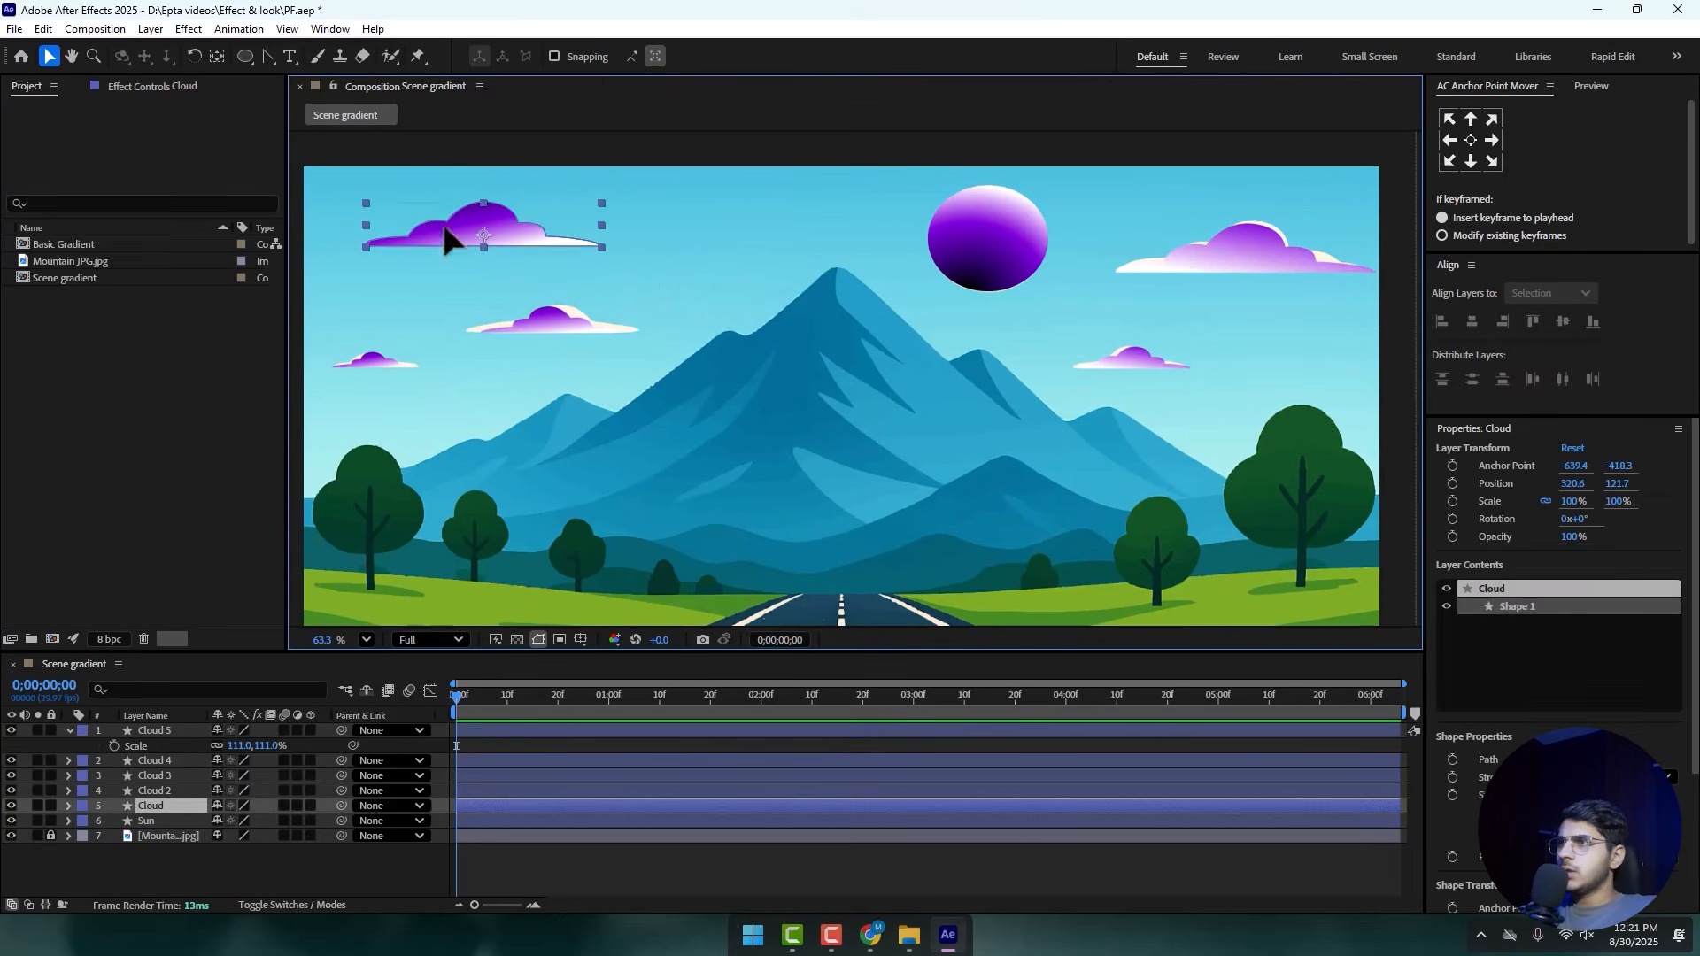
pyautogui.moveTo(470, 164); pyautogui.dragTo(455, 133)
pyautogui.click(539, 319)
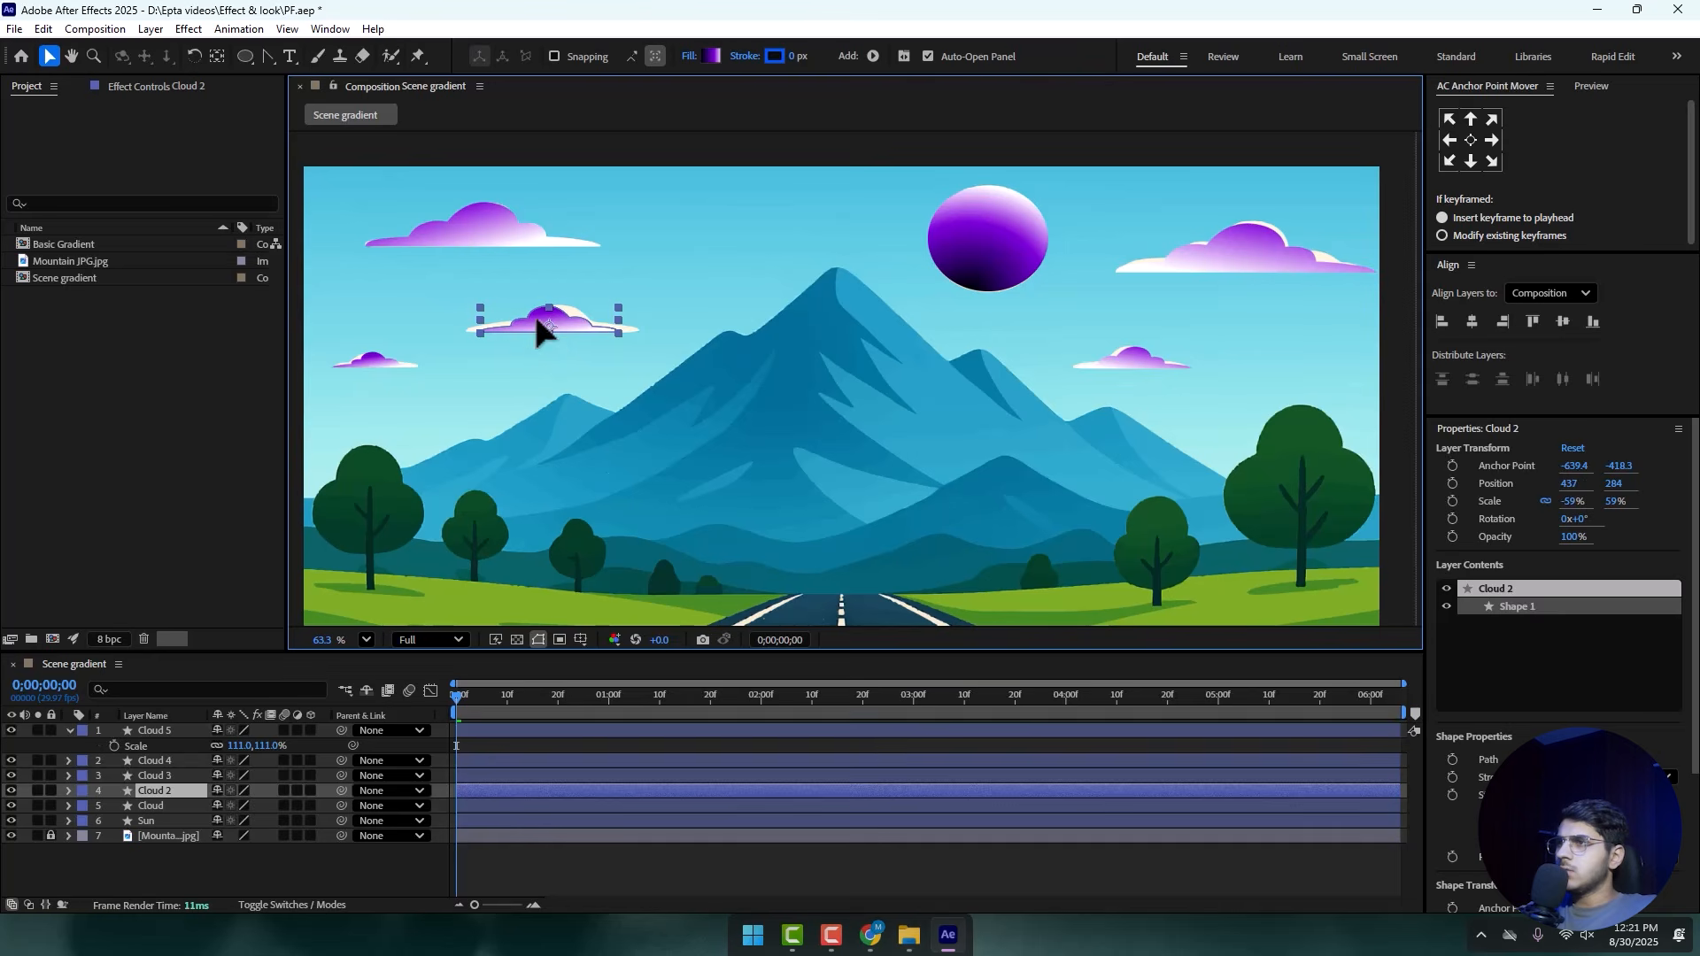
pyautogui.moveTo(544, 267)
pyautogui.mouseDown()
pyautogui.moveTo(513, 248)
pyautogui.moveTo(518, 225)
pyautogui.mouseUp()
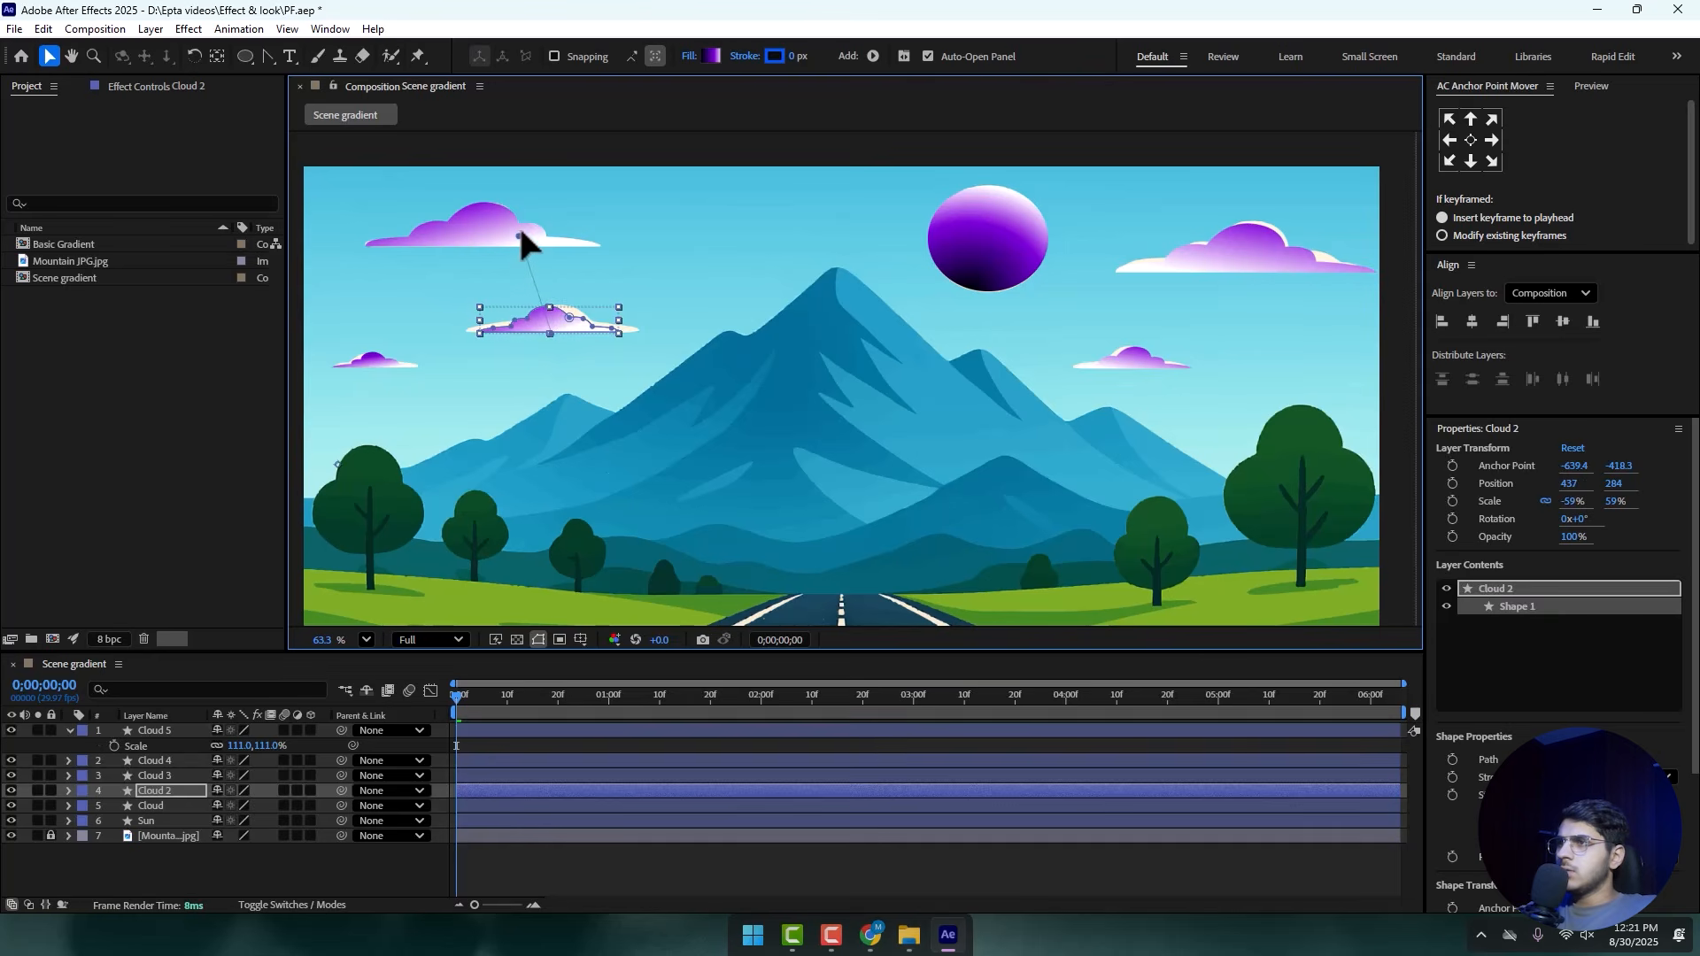
# - Extend the purple end of the Cloud 3 gradient higher above the cloud and deselect the layer
pyautogui.click(377, 356)
pyautogui.click(370, 323)
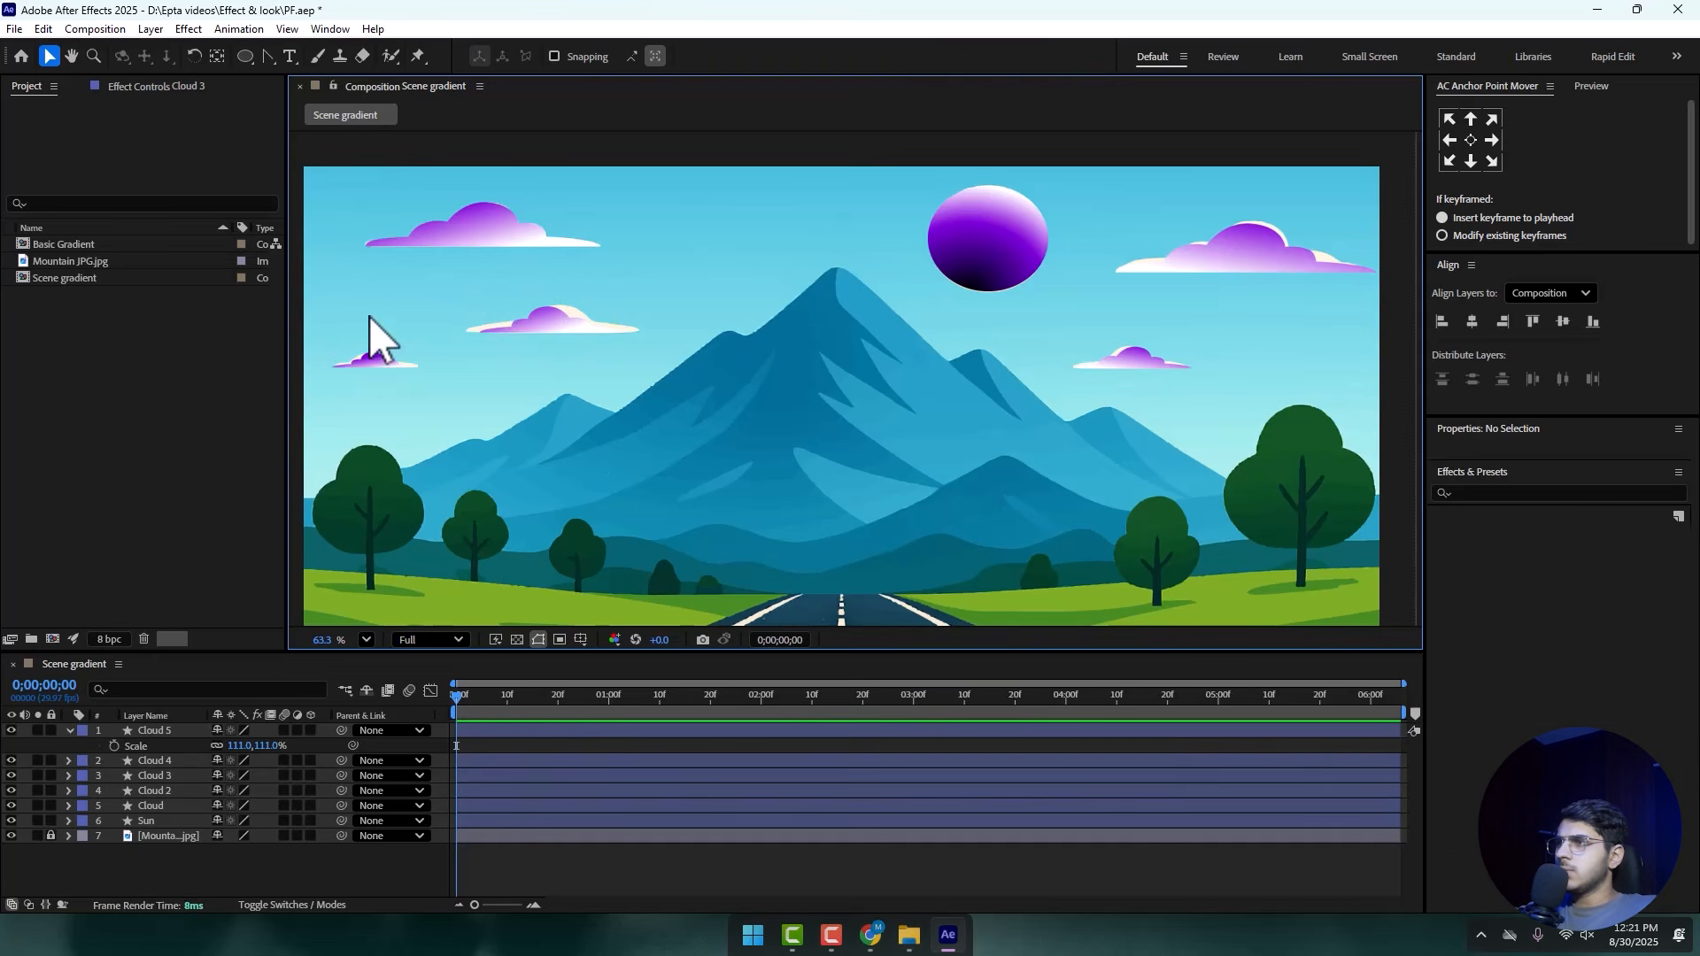
pyautogui.click(370, 358)
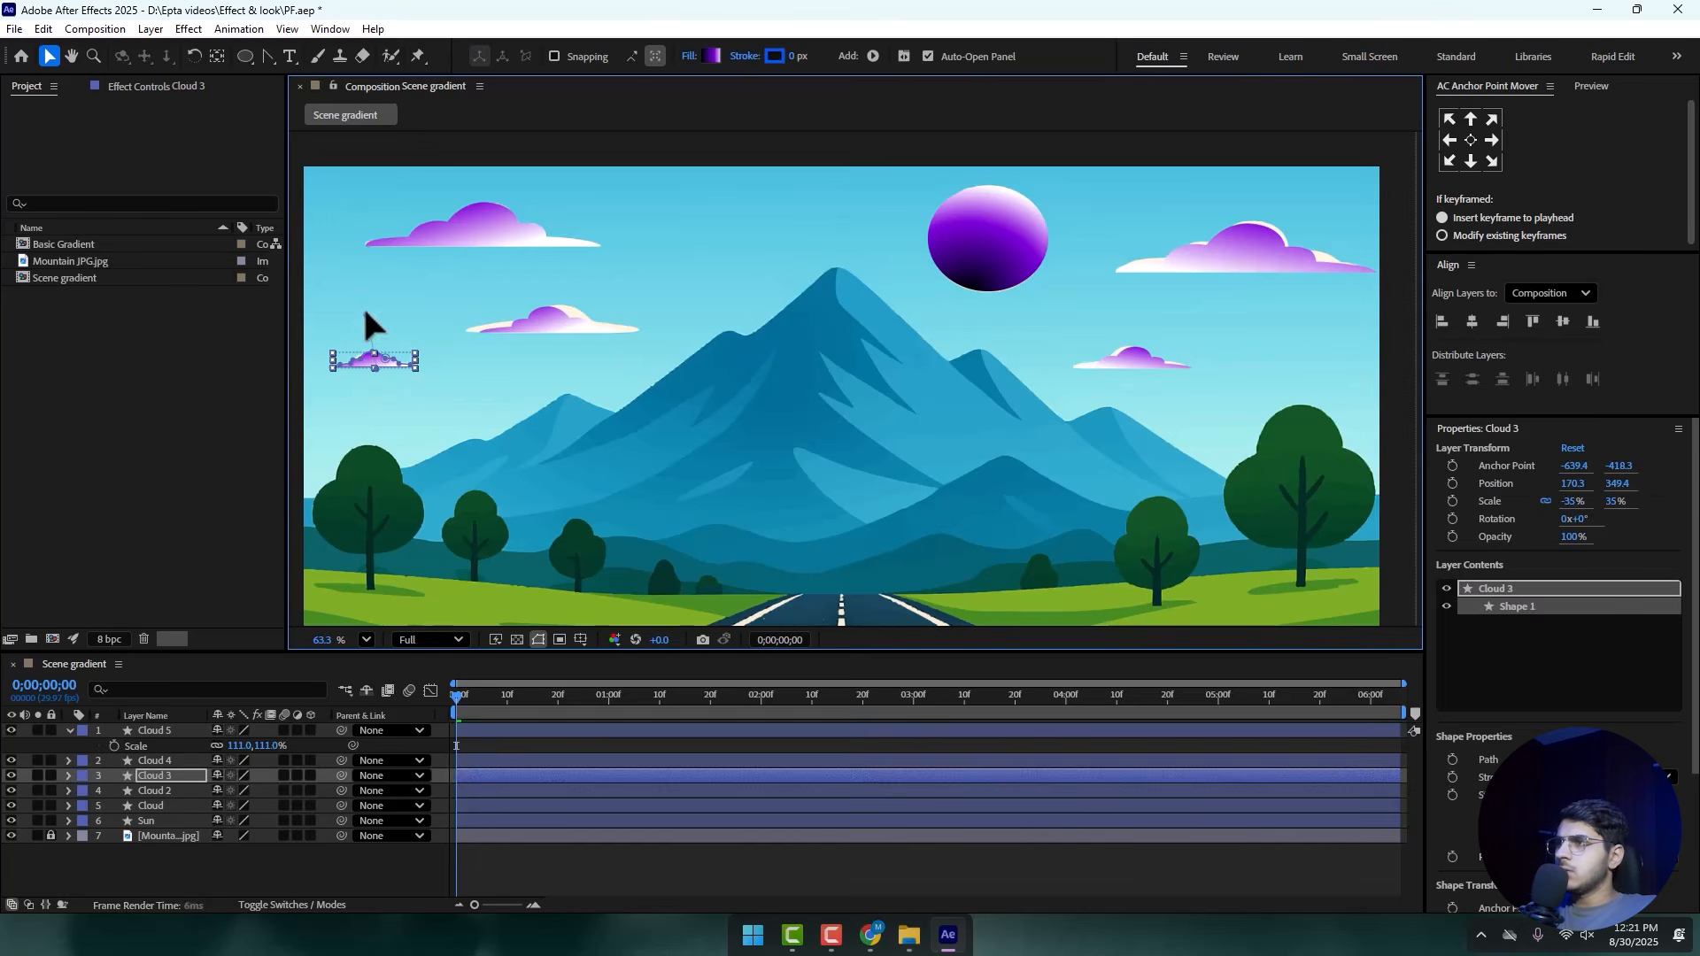
pyautogui.click(447, 146)
pyautogui.scroll(-1, 834, 365)
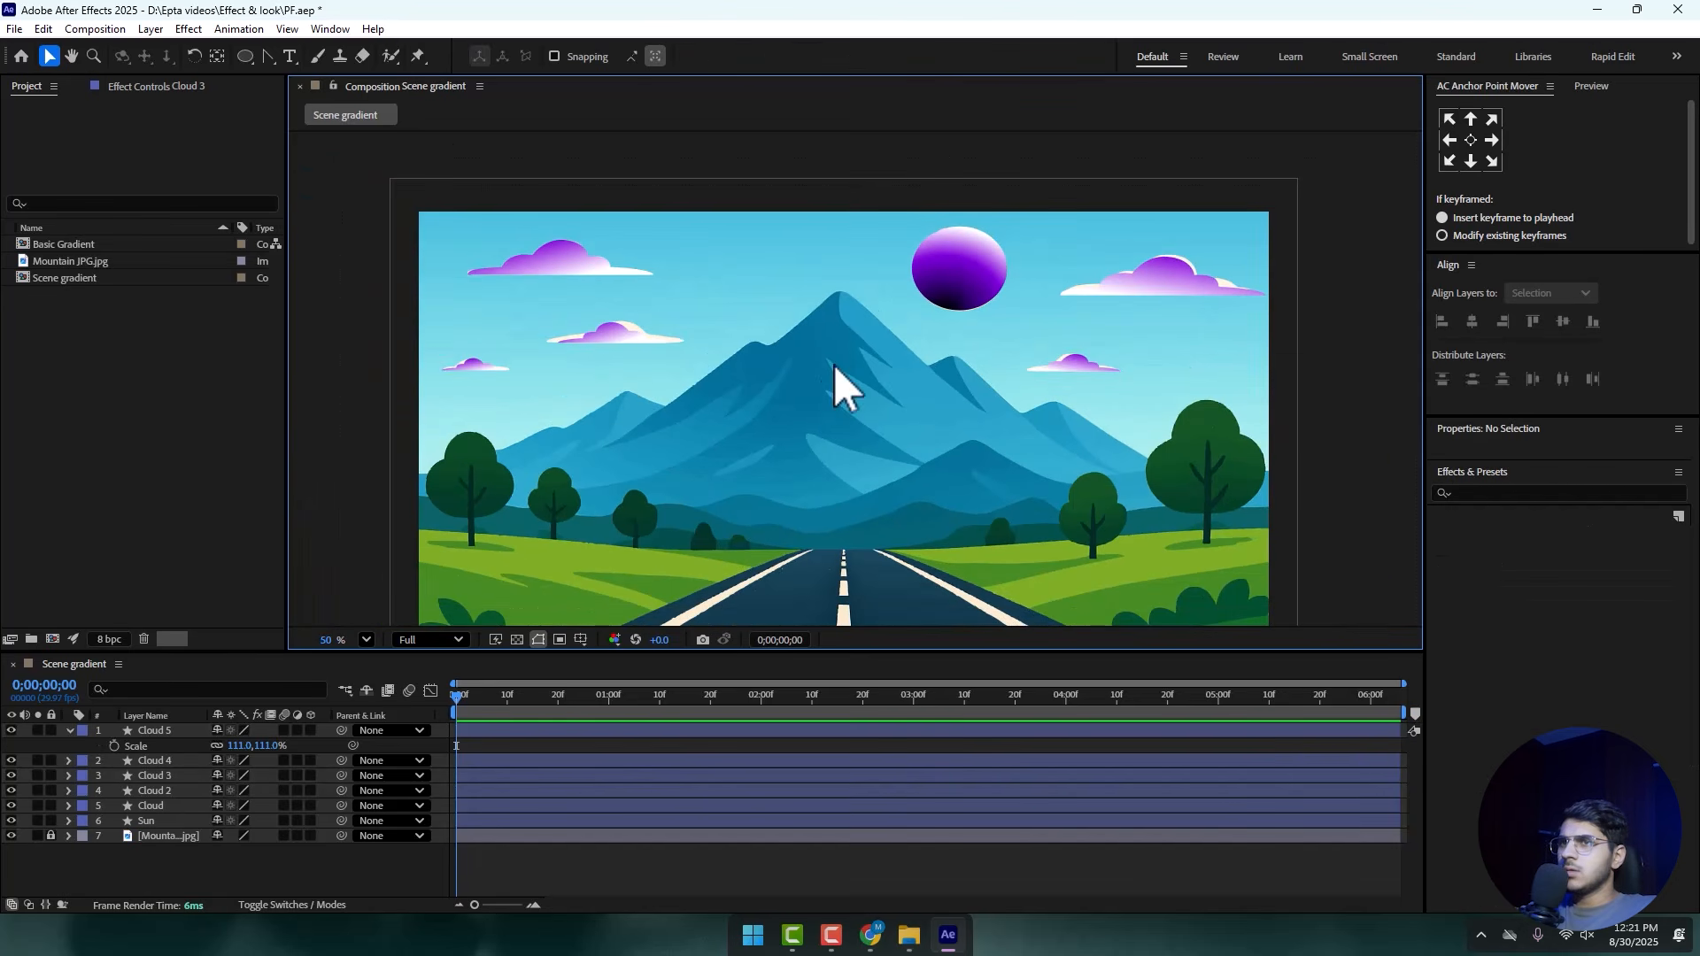
# - Move the centre of the Sun's radial gradient down to just below the circle and deselect the layer
pyautogui.click(953, 246)
pyautogui.moveTo(937, 305); pyautogui.dragTo(939, 338)
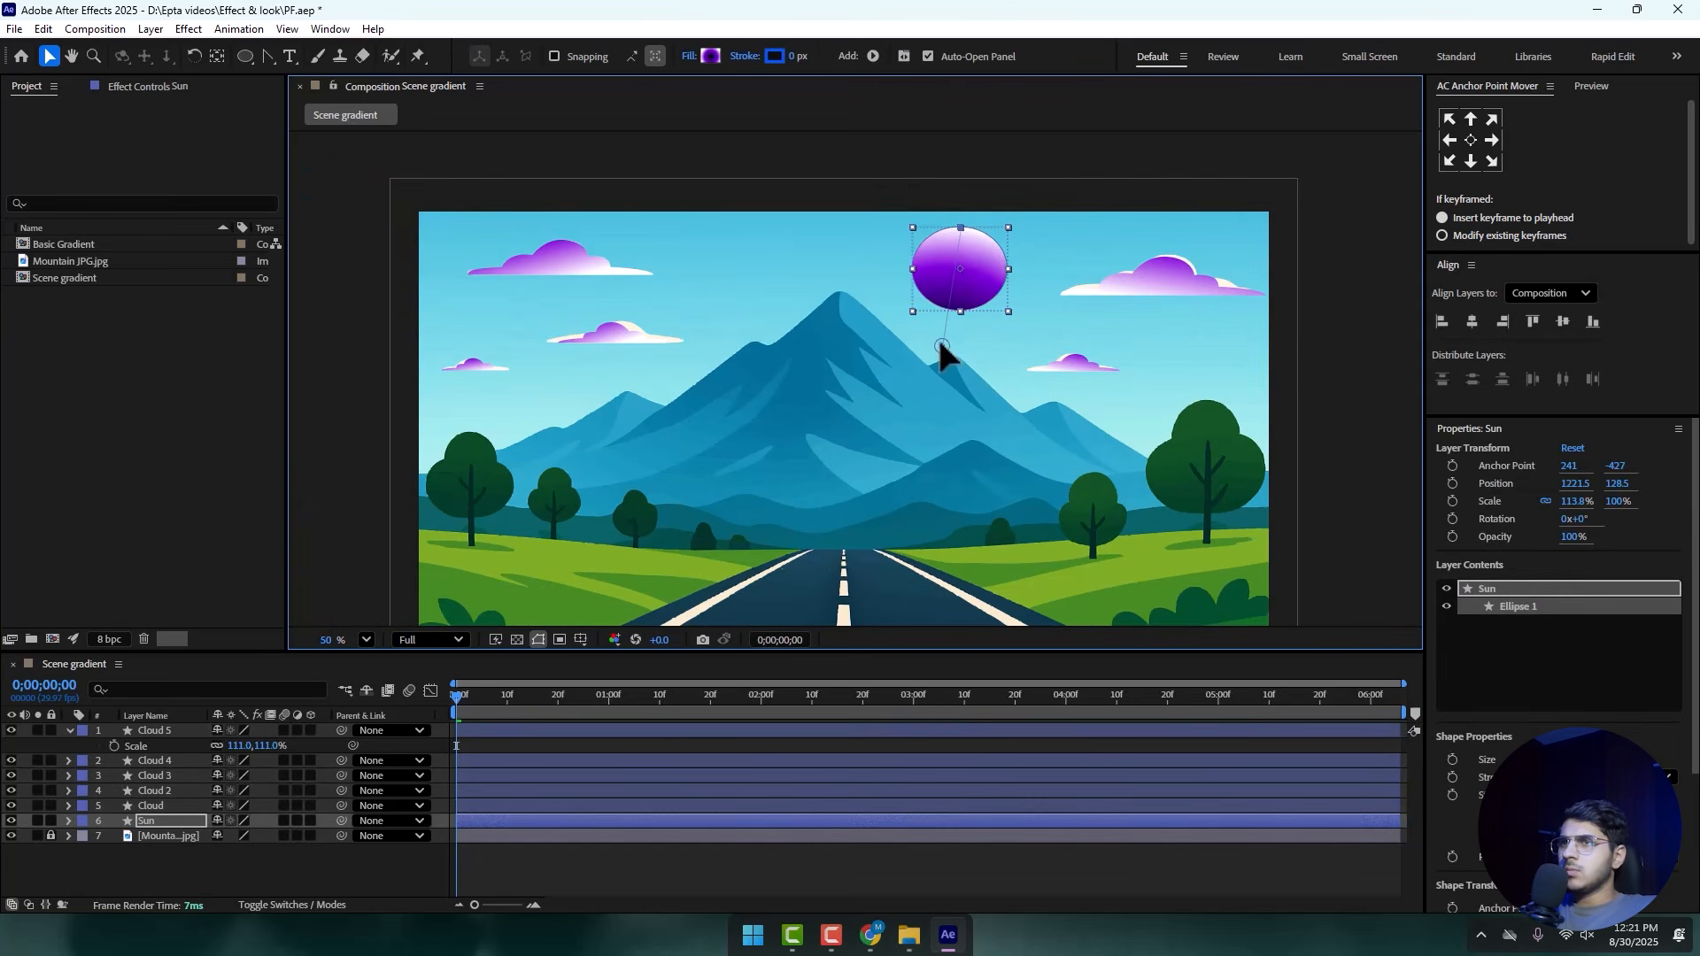
pyautogui.click(330, 260)
pyautogui.scroll(-1, 706, 381)
pyautogui.scroll(-1, 655, 522)
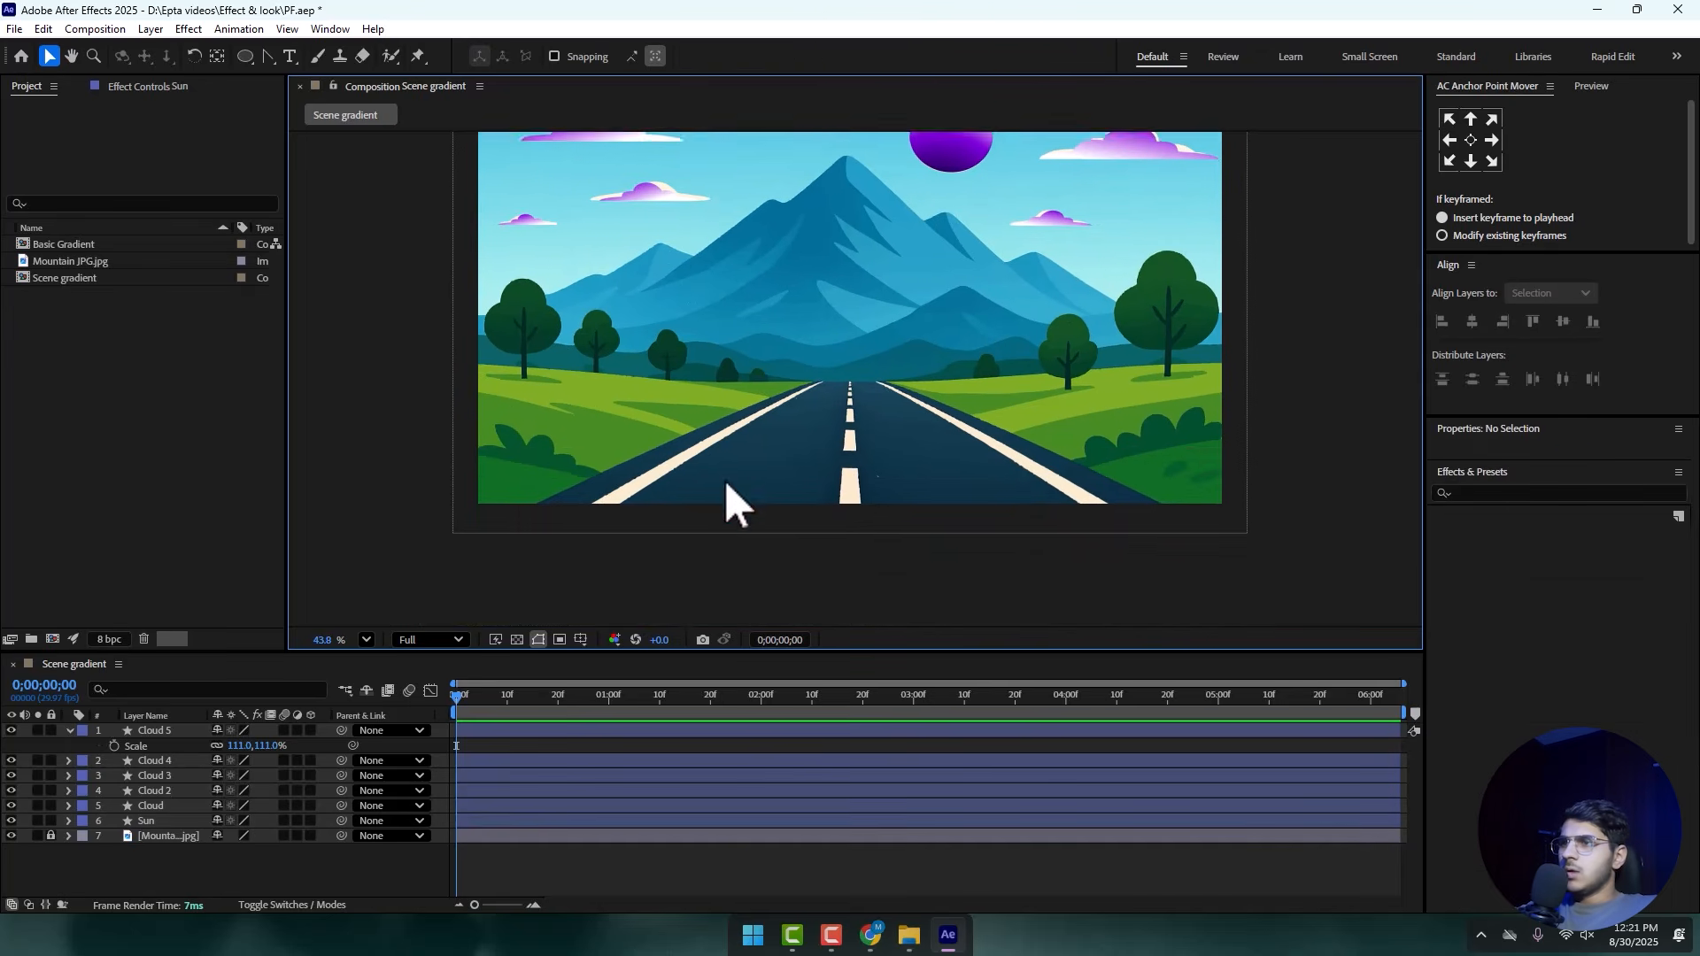
pyautogui.scroll(2, 739, 488)
pyautogui.scroll(-1, 753, 469)
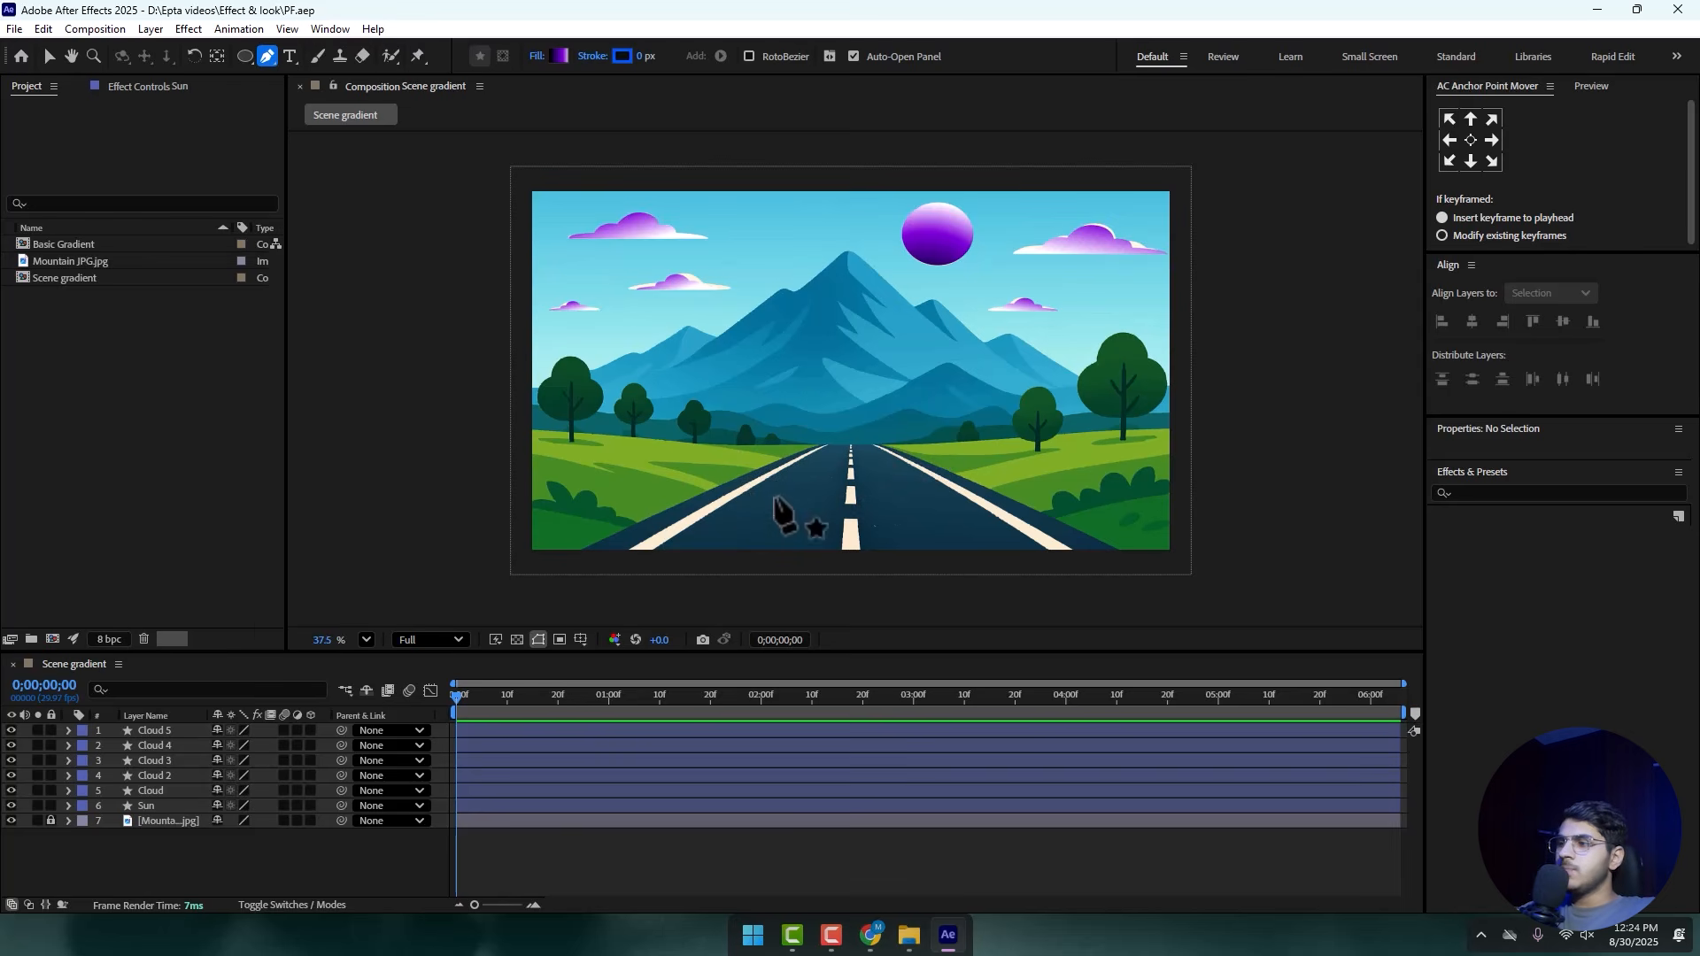
# - Trace the road with the Pen tool as a closed shape from the lower image edge up to the horizon
pyautogui.scroll(3, 797, 543)
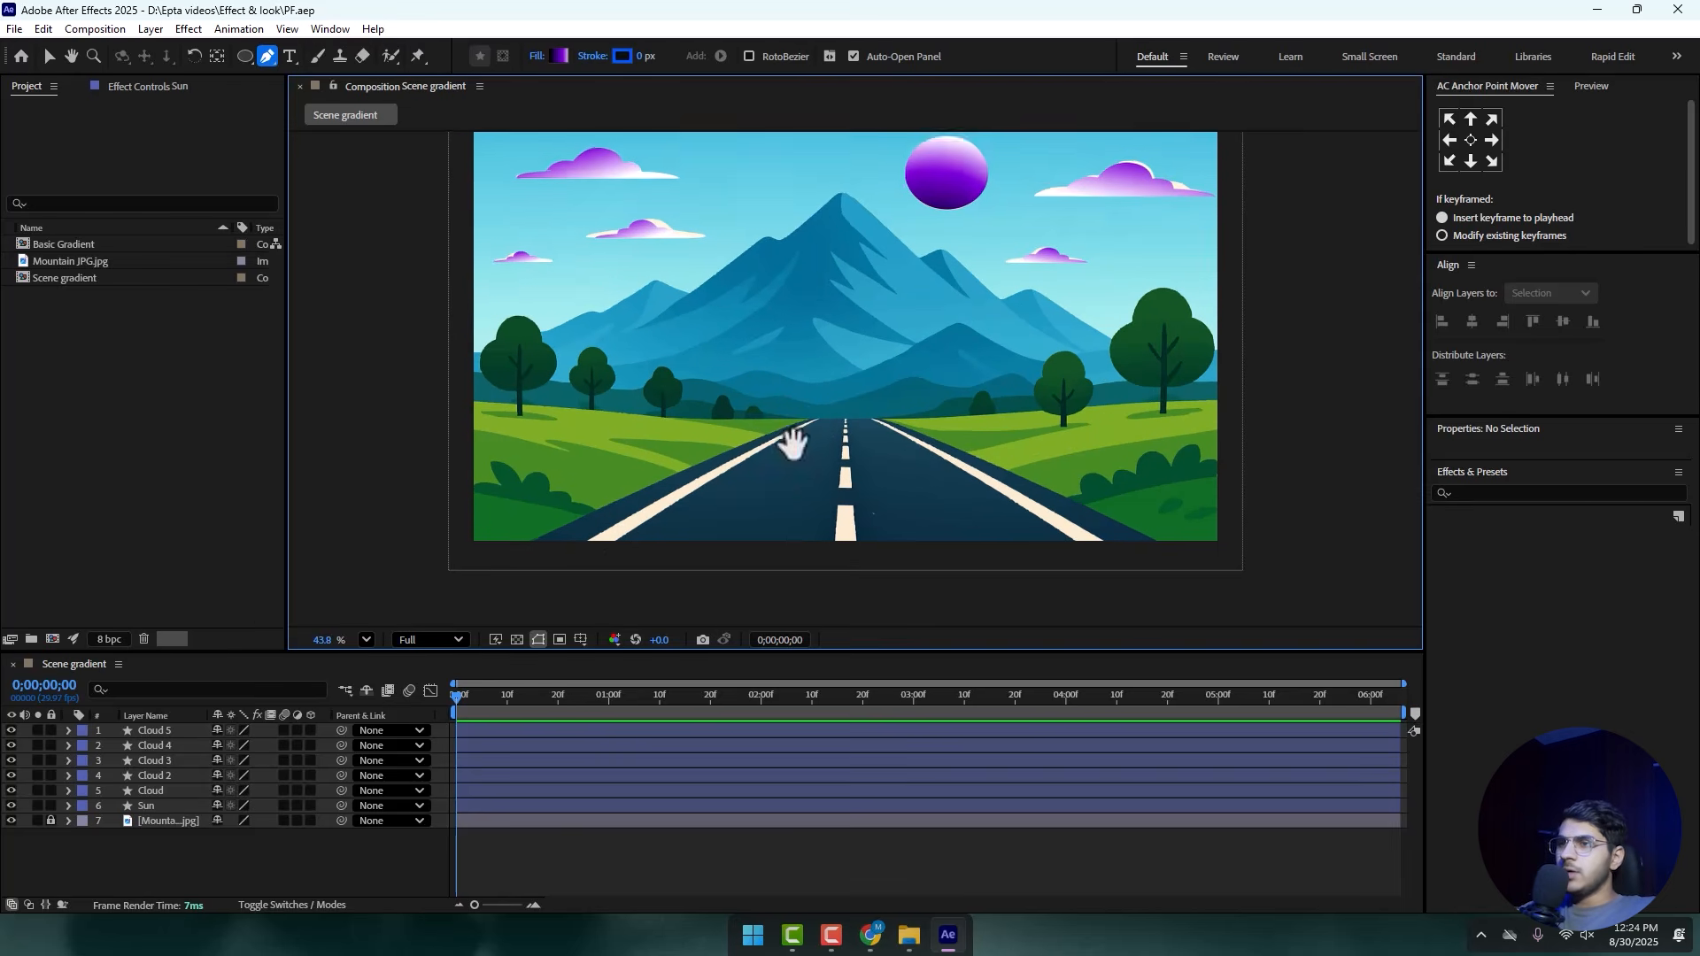
pyautogui.click(521, 498)
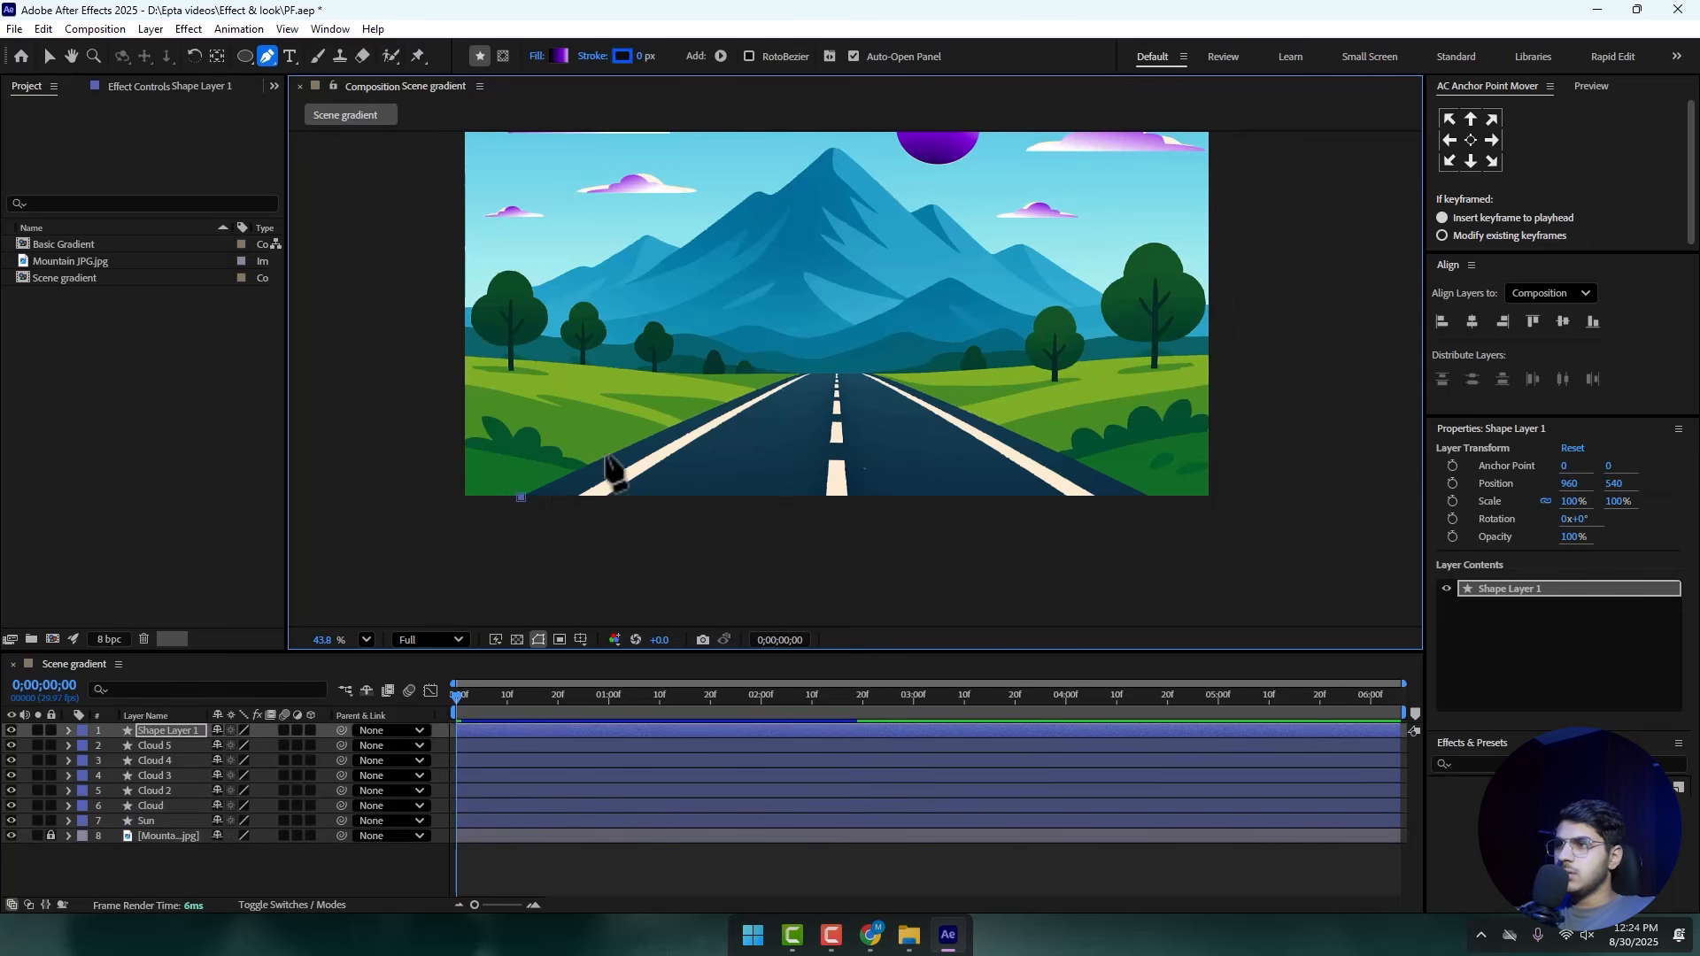
pyautogui.click(799, 373)
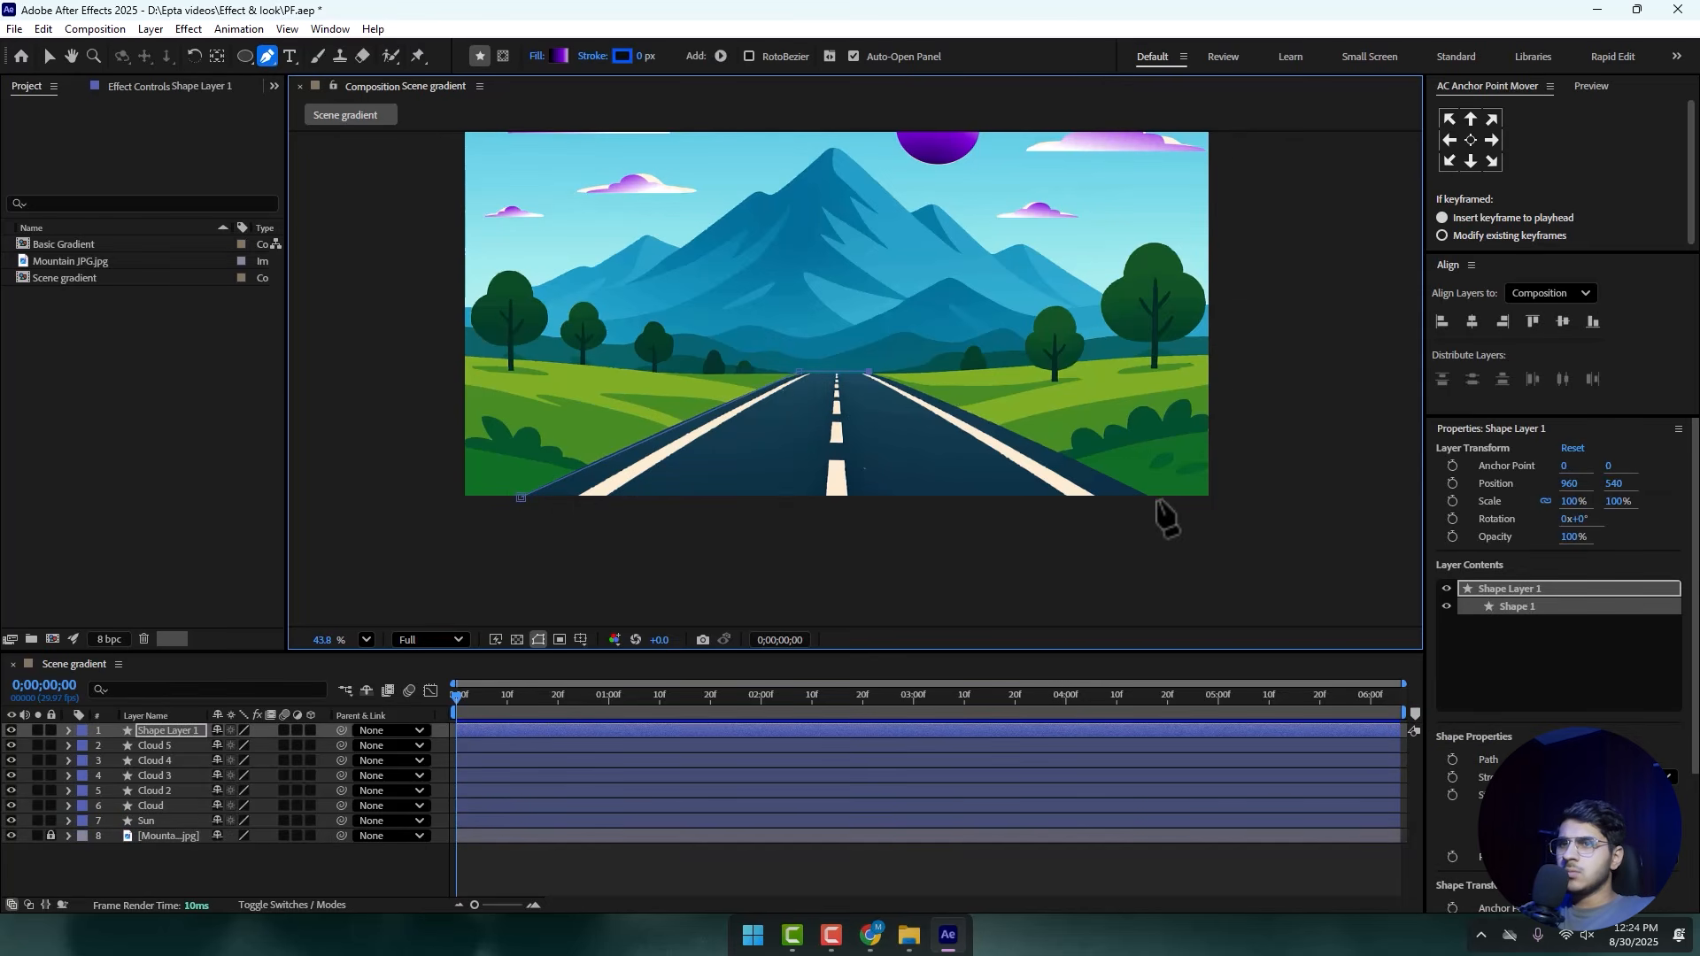
pyautogui.click(1156, 500)
pyautogui.click(520, 497)
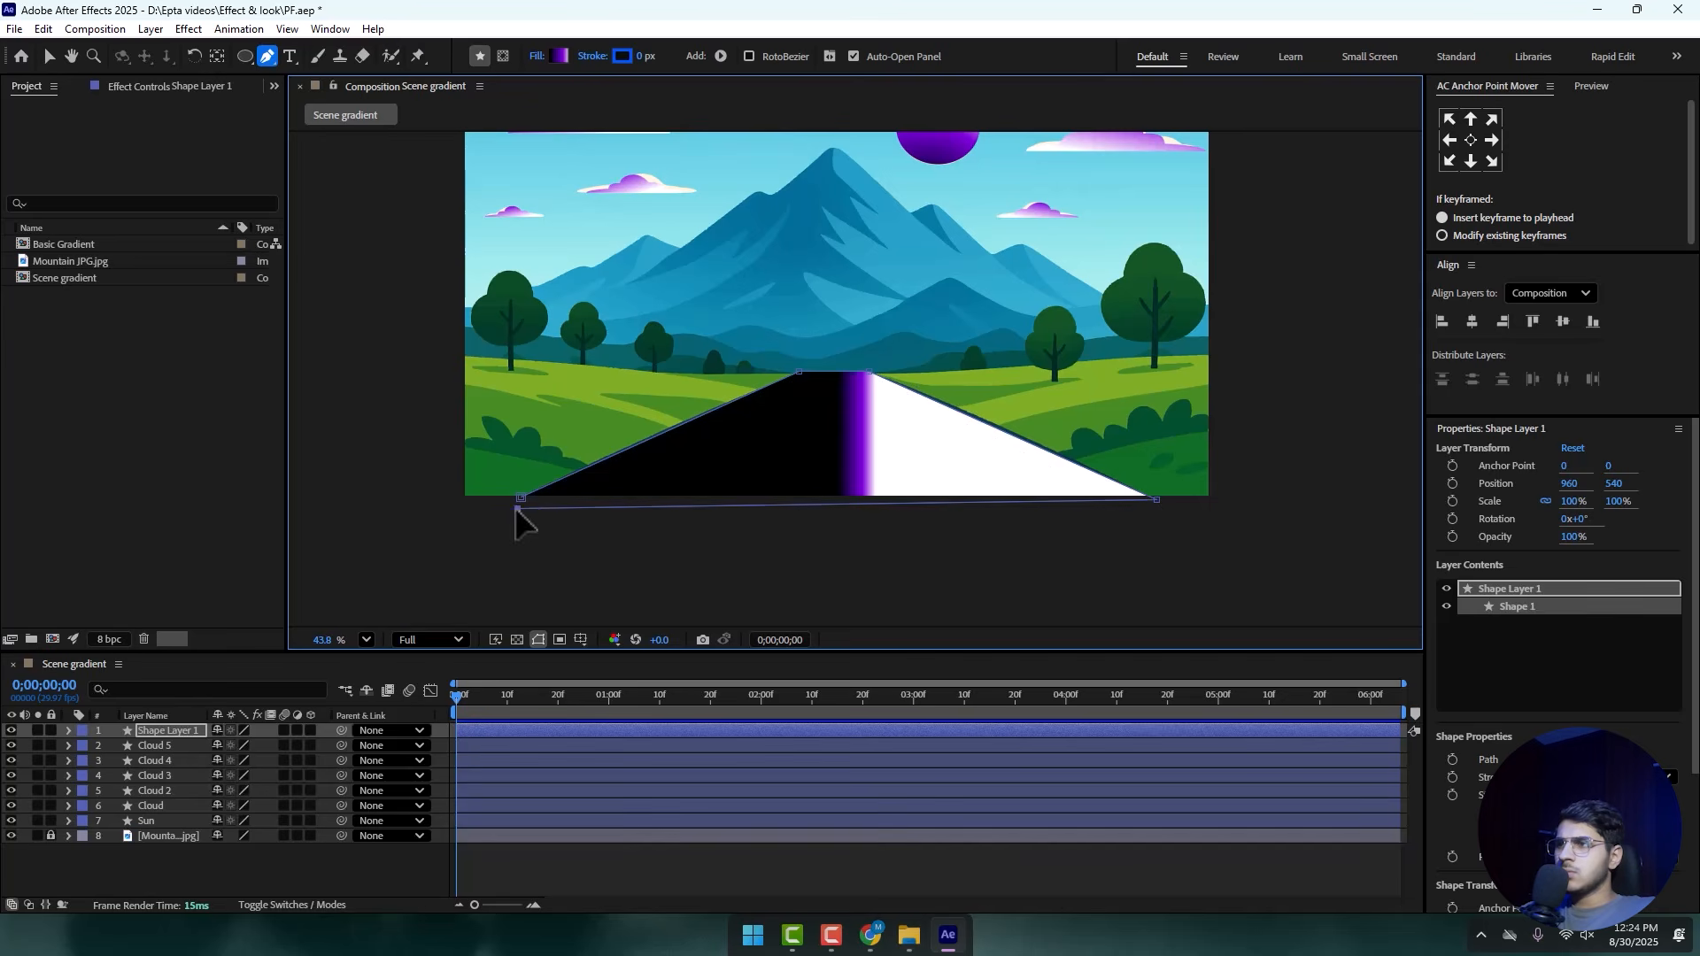
pyautogui.click(49, 56)
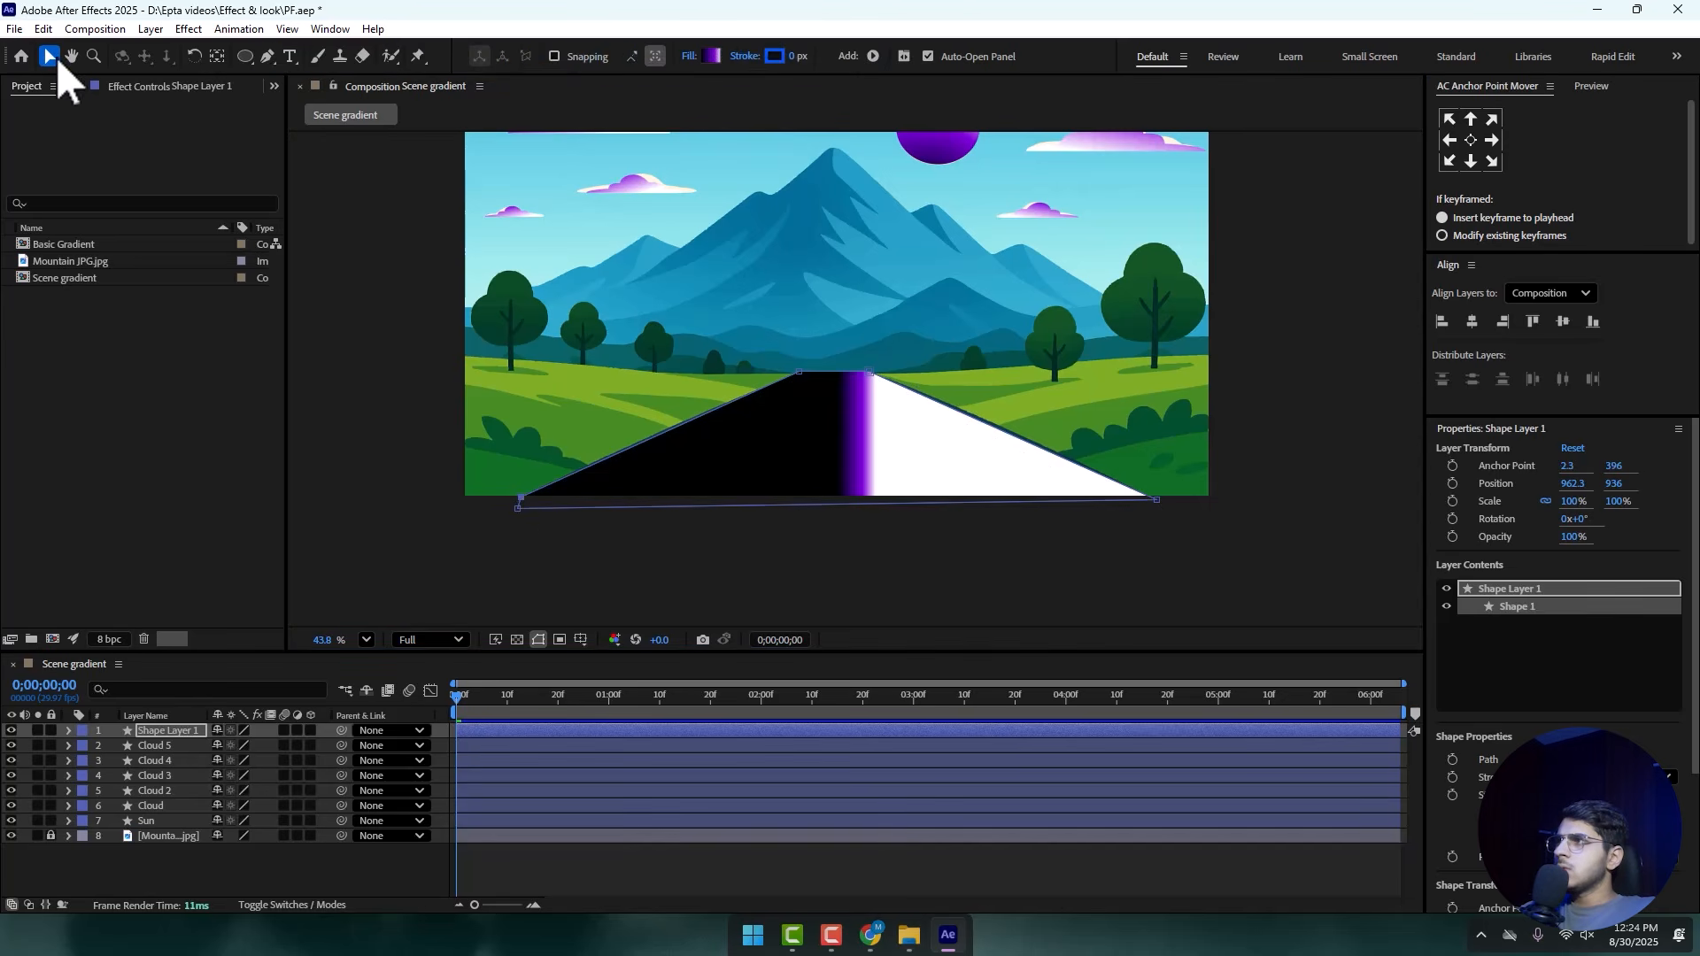
# - Change the road shape's fill from gradient to a solid dark red, #B02727
pyautogui.click(691, 56)
pyautogui.click(787, 419)
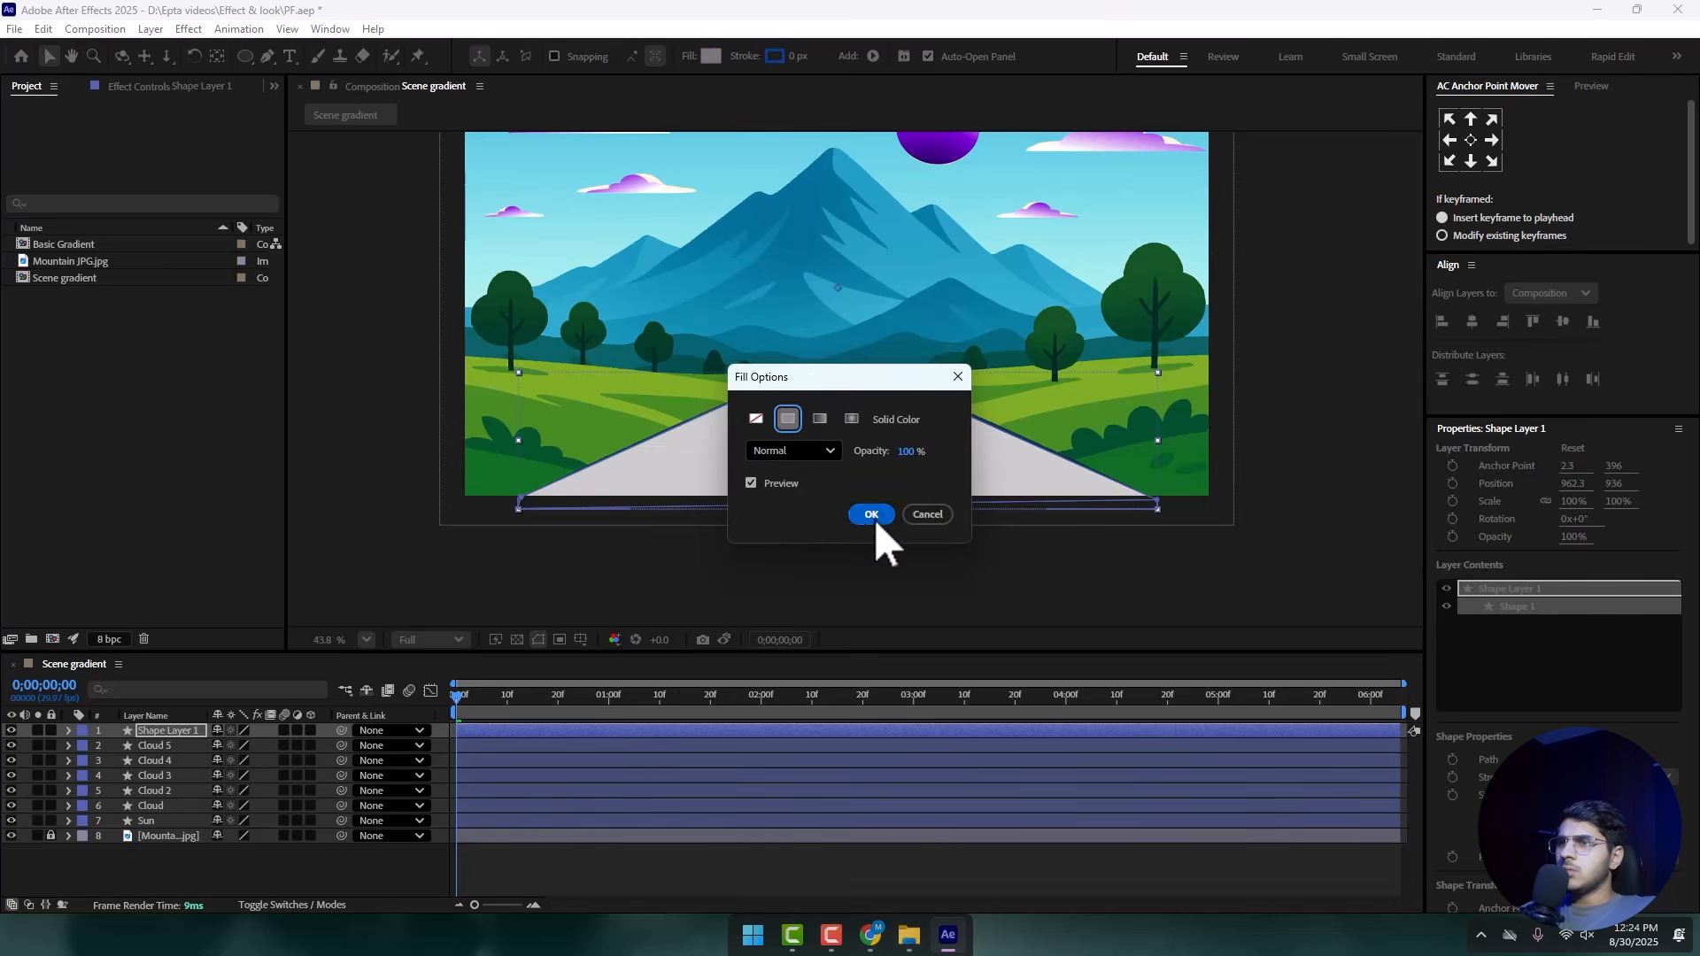
pyautogui.click(871, 516)
pyautogui.click(711, 56)
pyautogui.click(828, 426)
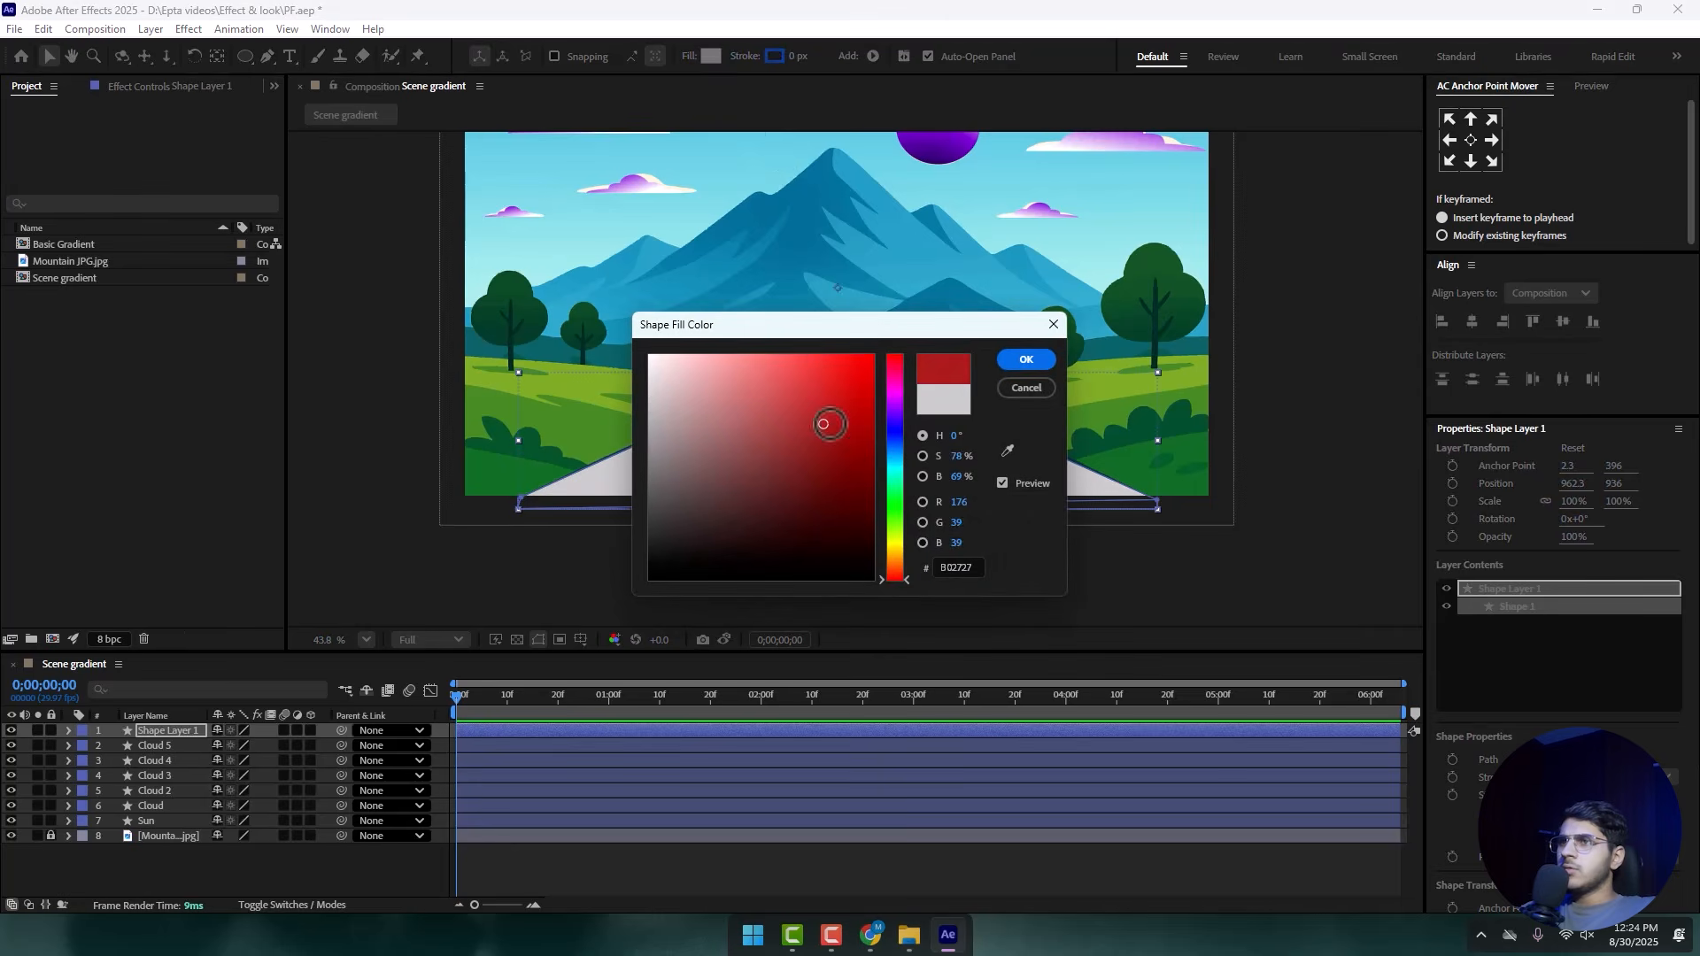
pyautogui.click(1014, 360)
# - Rename the road's shape layer to Road
pyautogui.rightClick(173, 733)
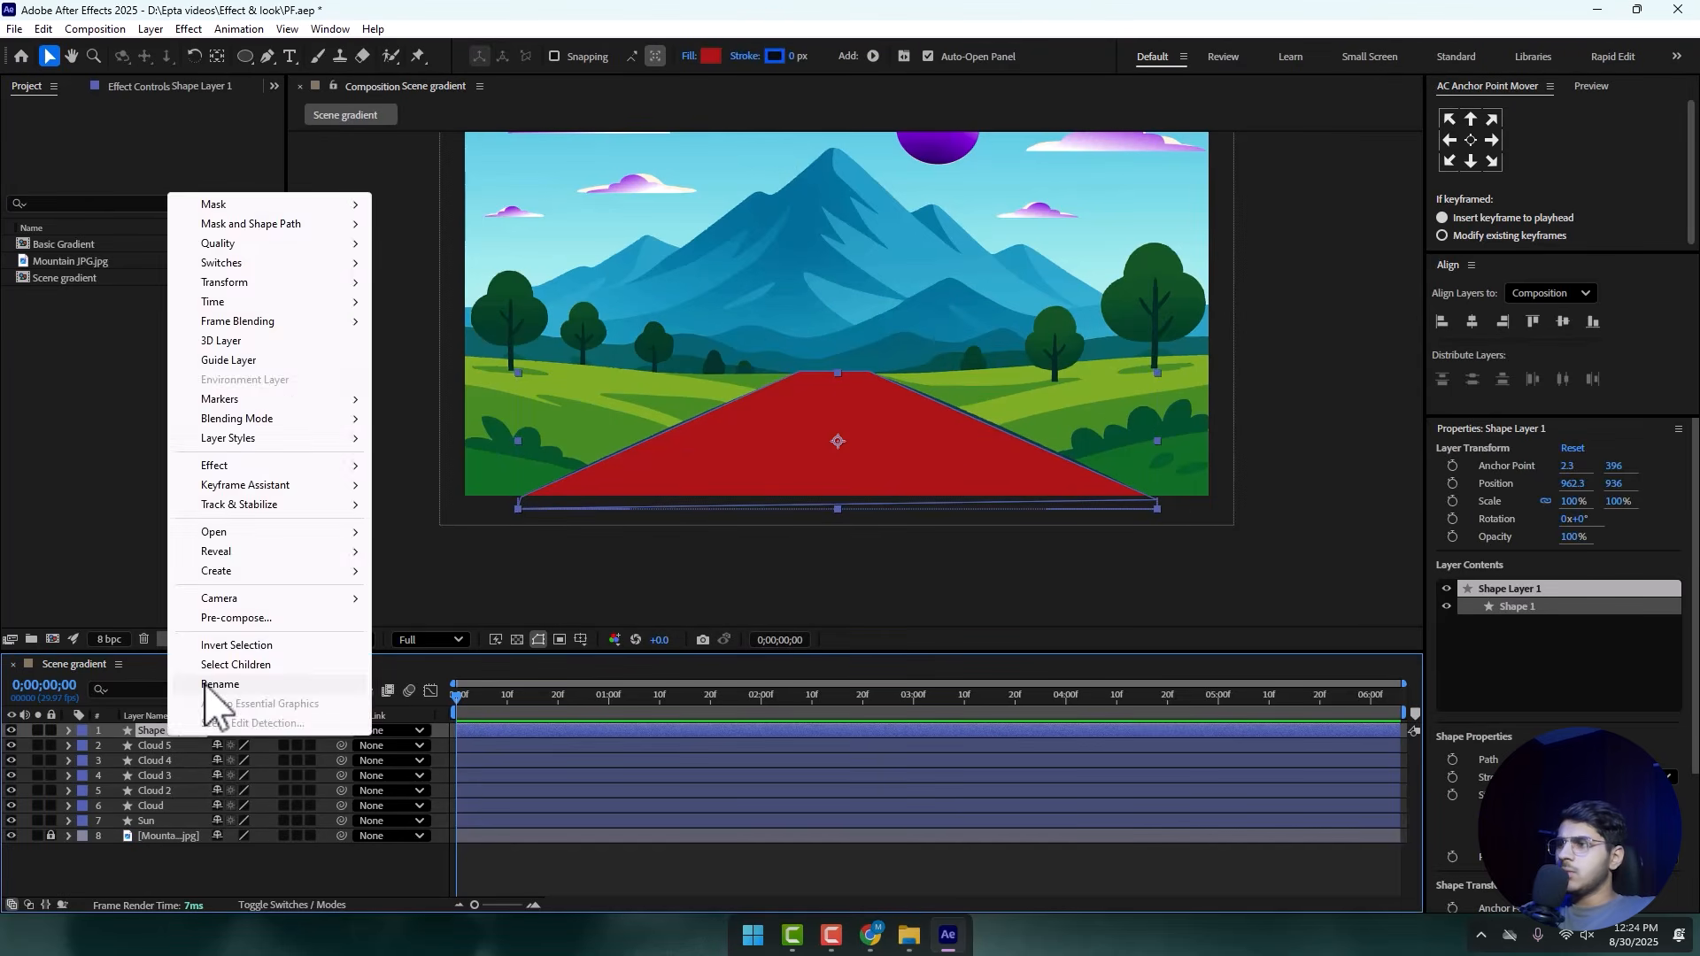
pyautogui.click(213, 695)
pyautogui.write('Road')
pyautogui.press('Return')
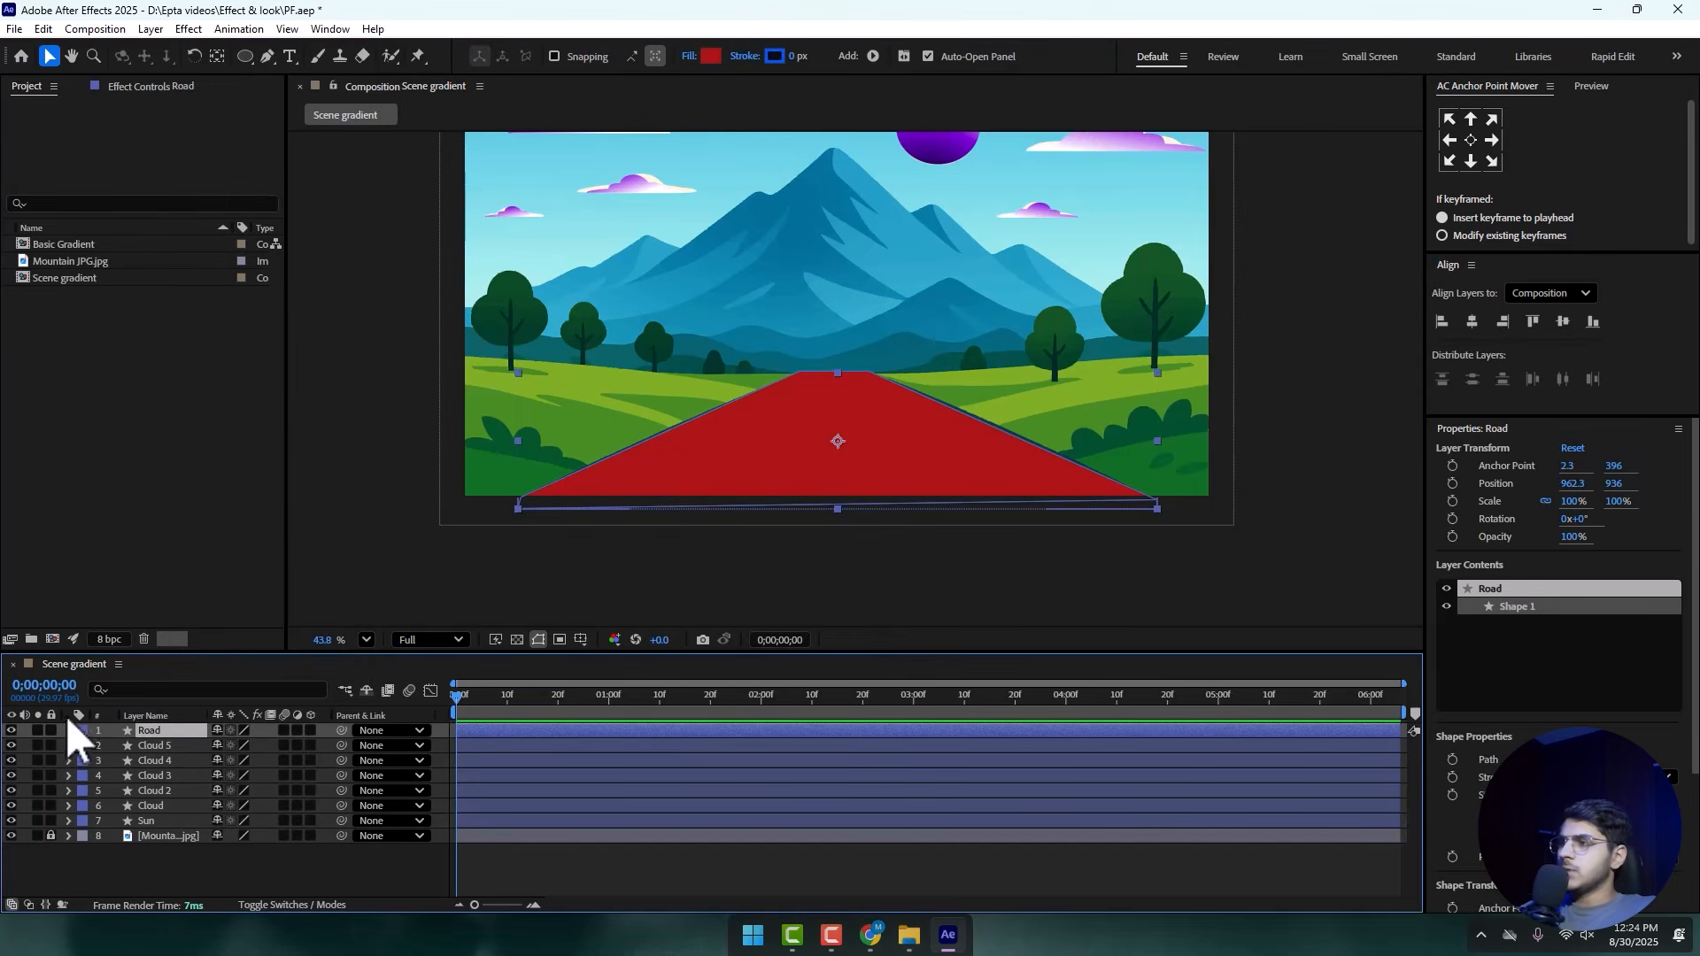
# - Hide the Road layer and trace the inner edge of the road's left white line with the Pen tool, from the lower image edge to the horizon
pyautogui.click(11, 730)
pyautogui.click(228, 880)
pyautogui.scroll(2, 712, 410)
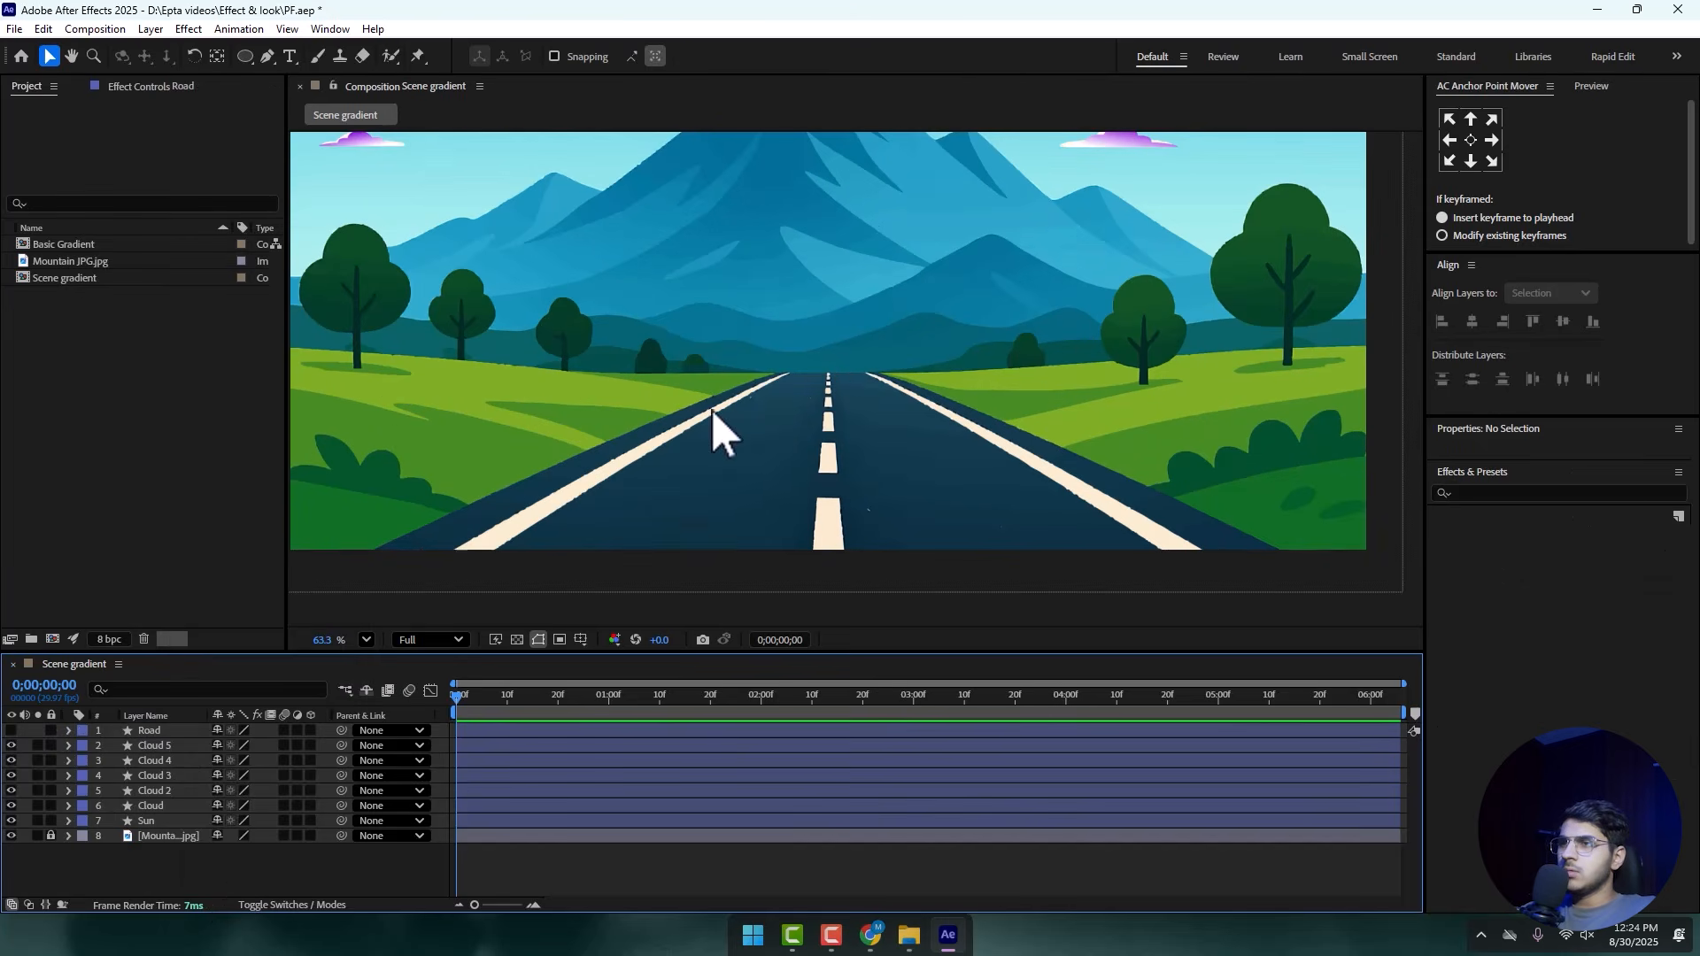
pyautogui.press('h')
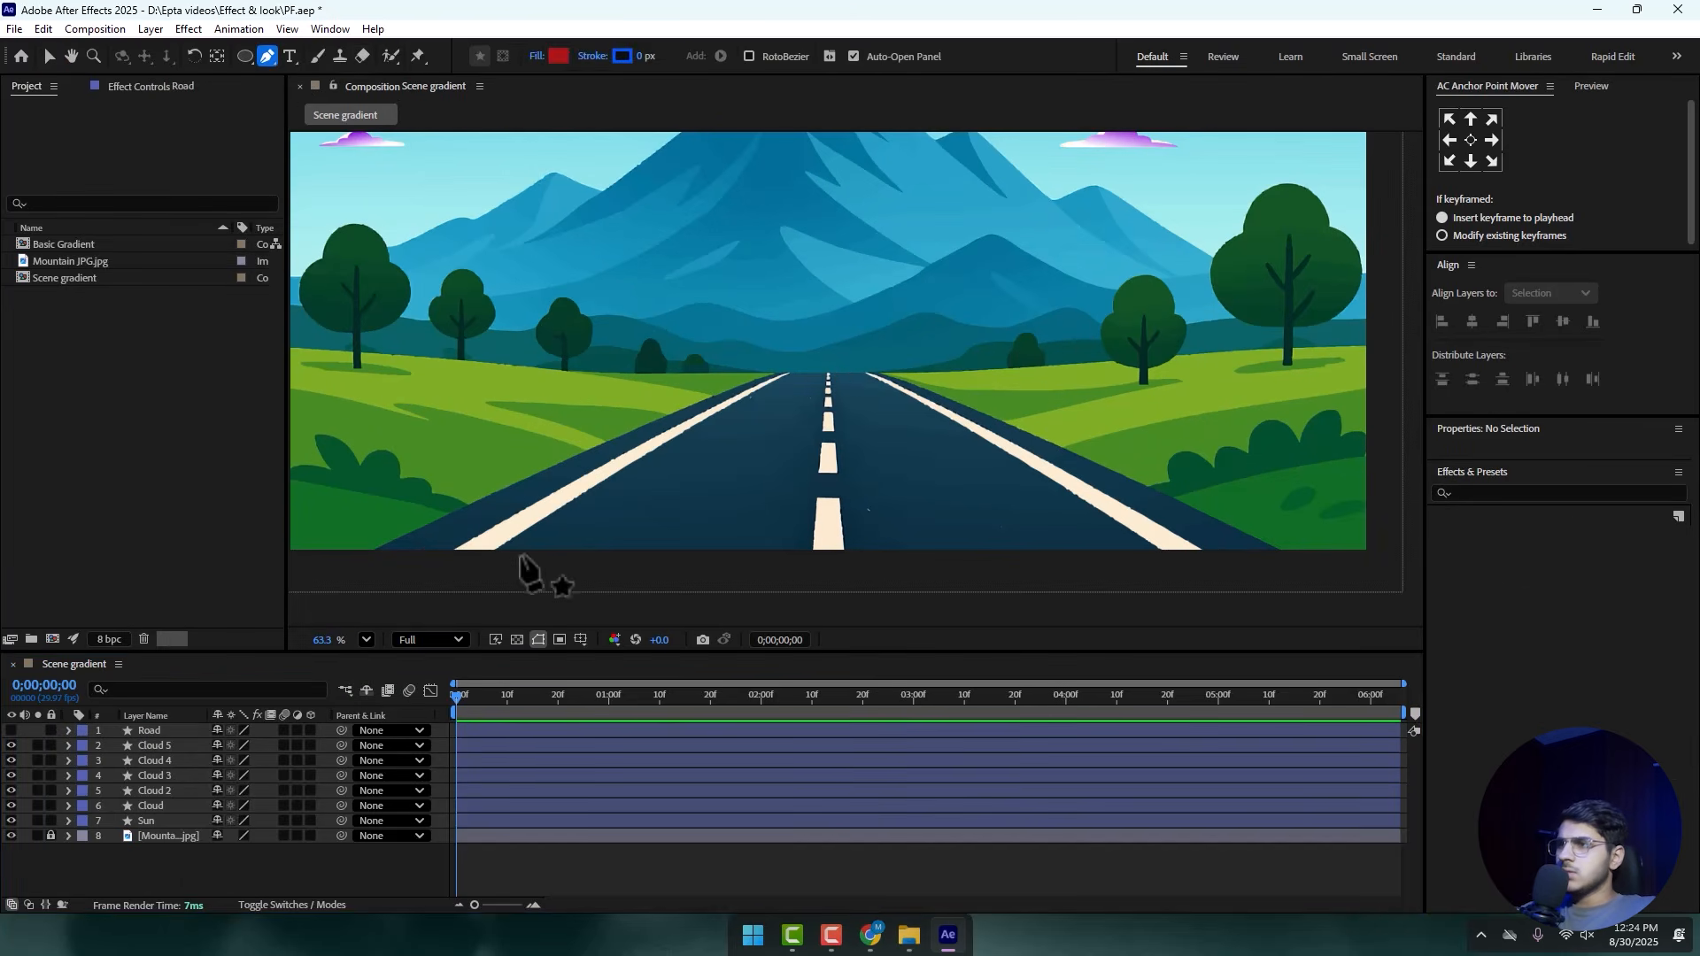
pyautogui.scroll(2, 514, 567)
pyautogui.moveTo(494, 561); pyautogui.dragTo(556, 447)
pyautogui.press('g')
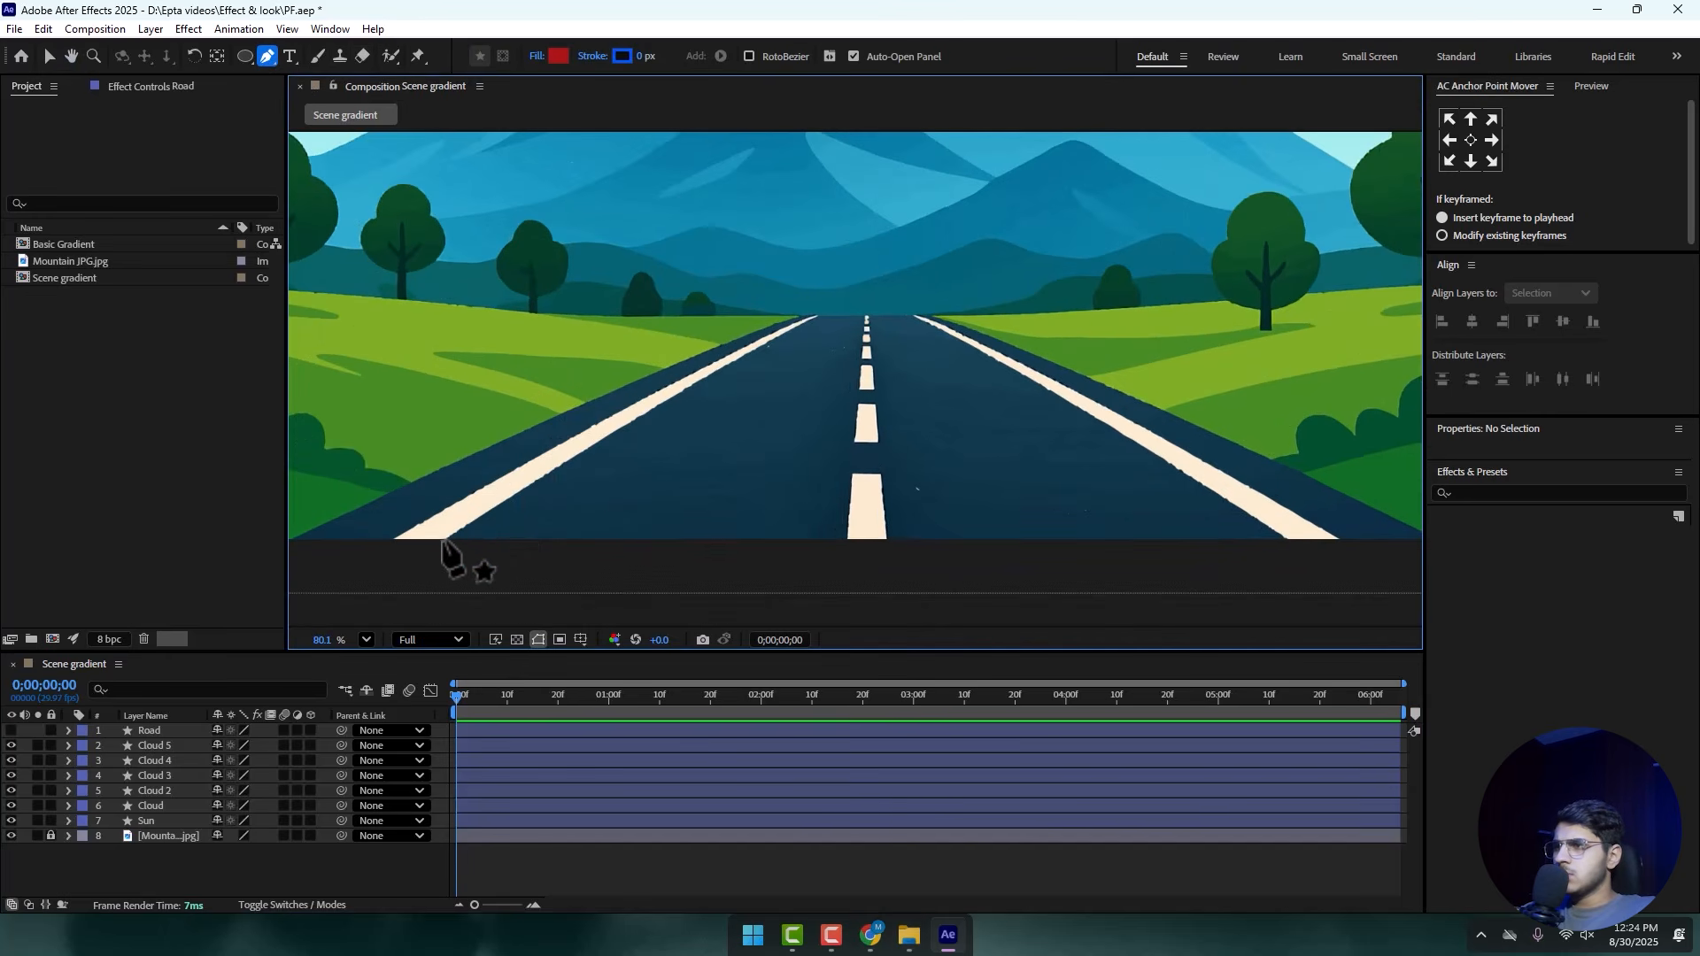
pyautogui.click(440, 538)
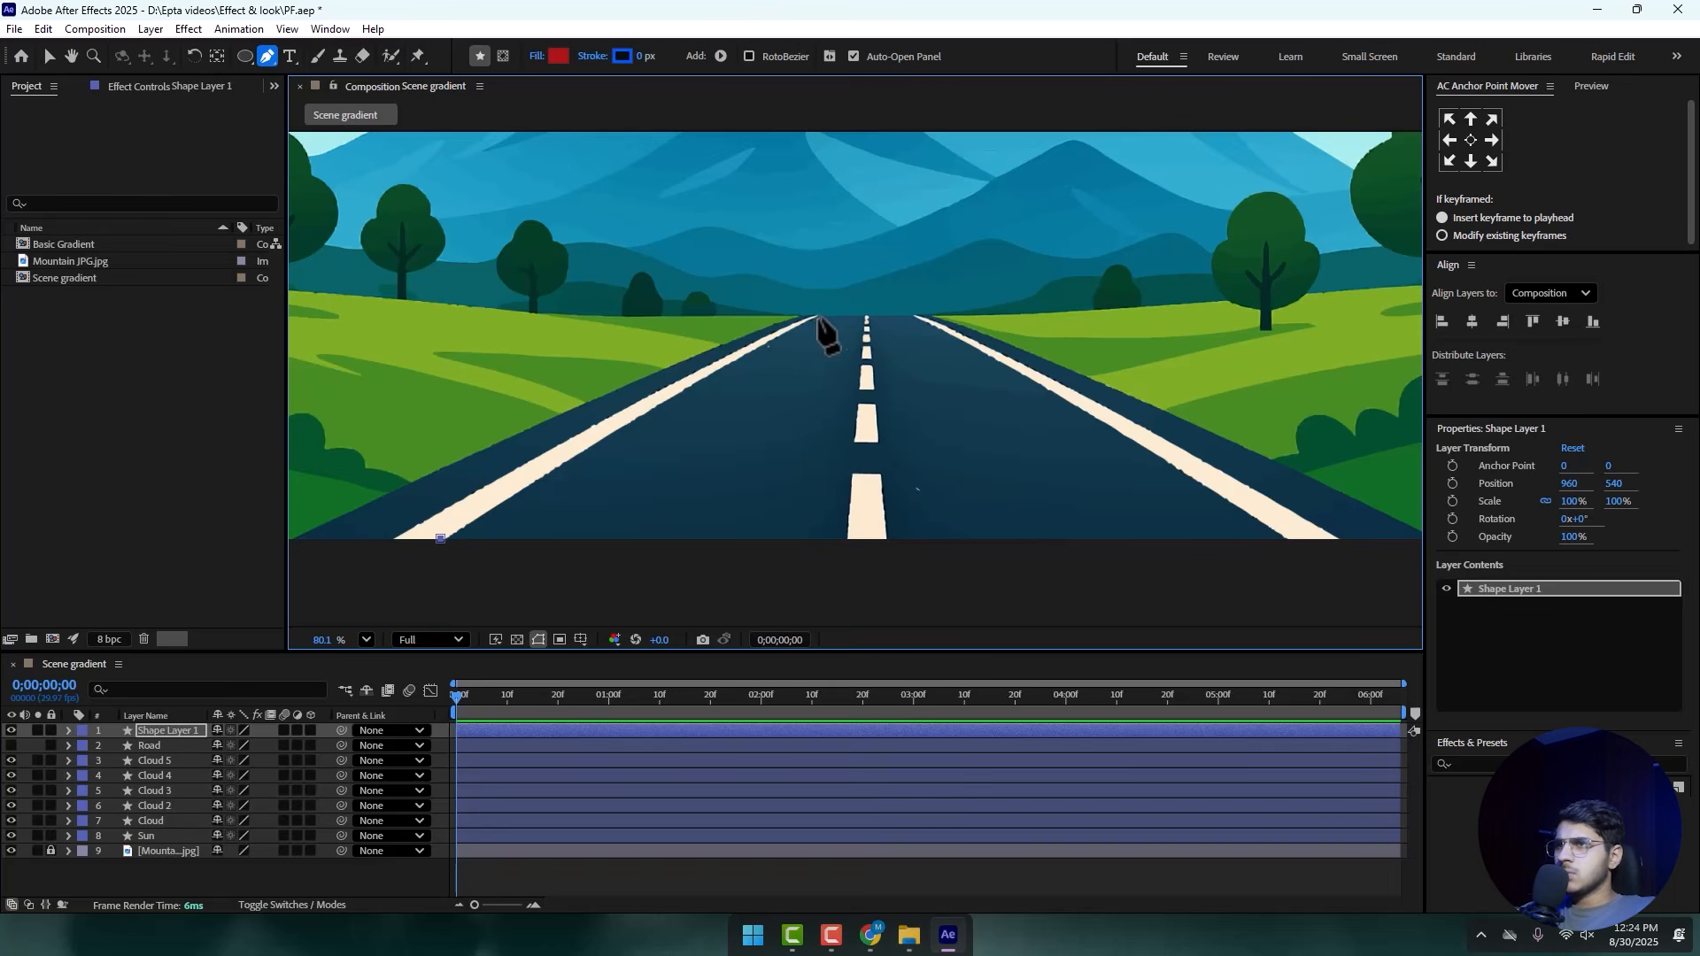
pyautogui.click(816, 317)
# - Continue the path down the outer edge of the left white line to the lower image edge and close the shape
pyautogui.scroll(3, 816, 328)
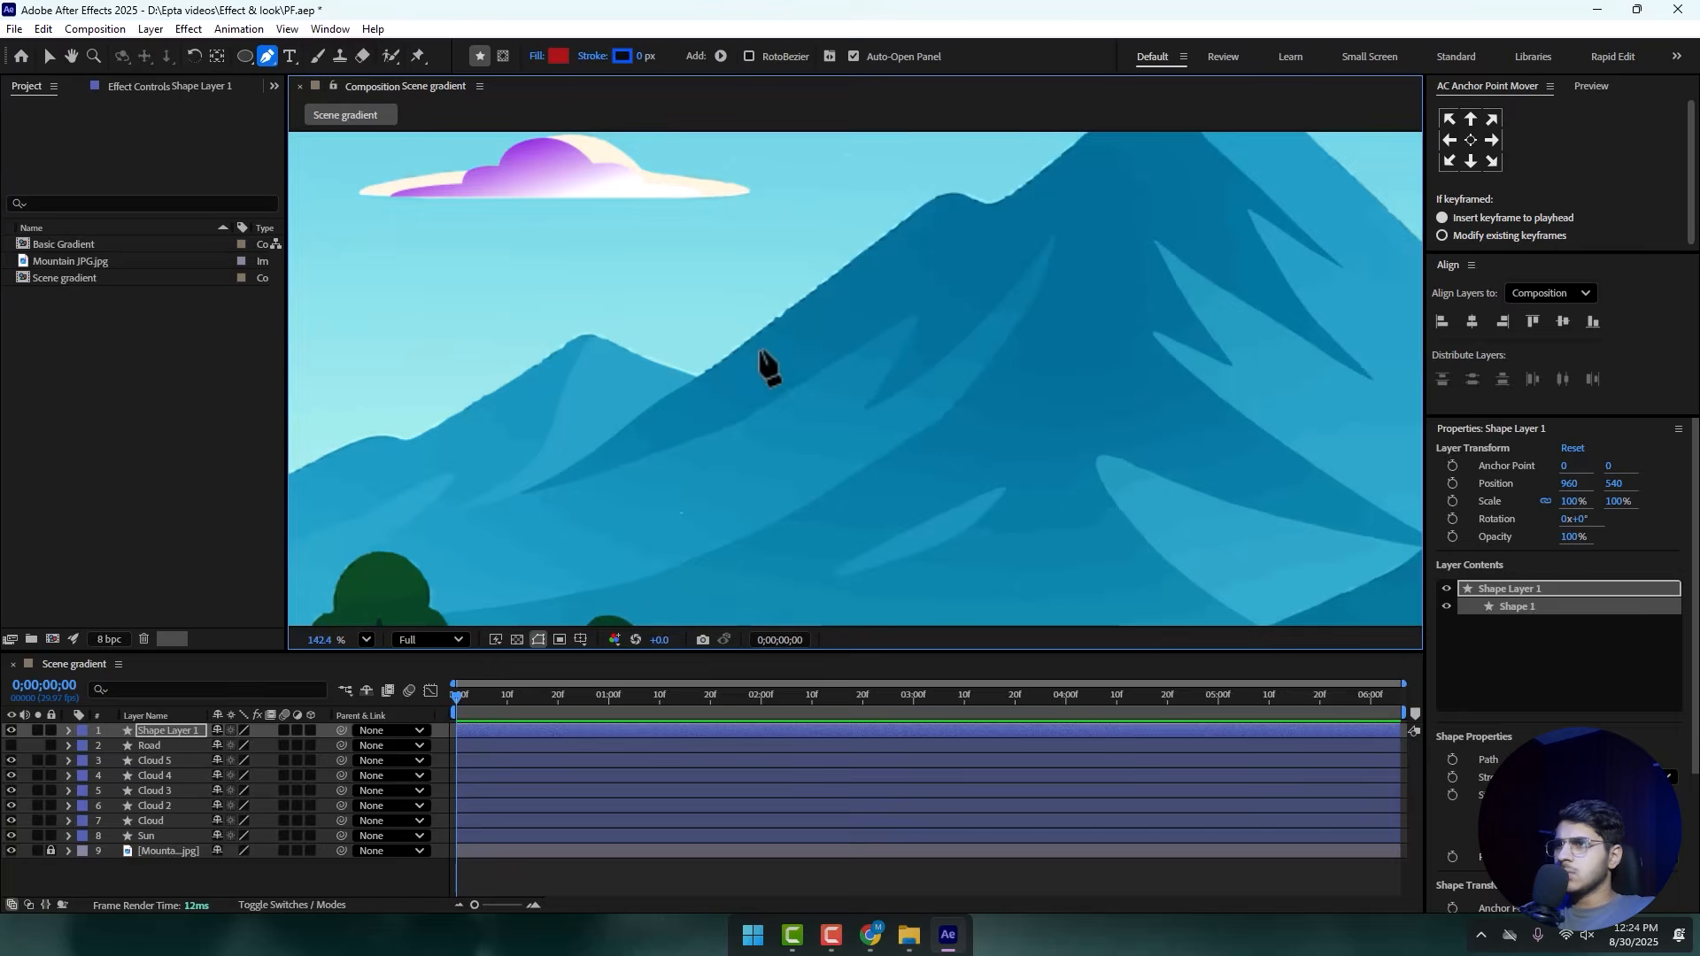
pyautogui.scroll(-2, 767, 368)
pyautogui.moveTo(752, 474); pyautogui.dragTo(801, 167)
pyautogui.scroll(1, 1074, 407)
pyautogui.moveTo(1074, 406); pyautogui.dragTo(626, 262)
pyautogui.scroll(3, 553, 336)
pyautogui.scroll(1, 939, 390)
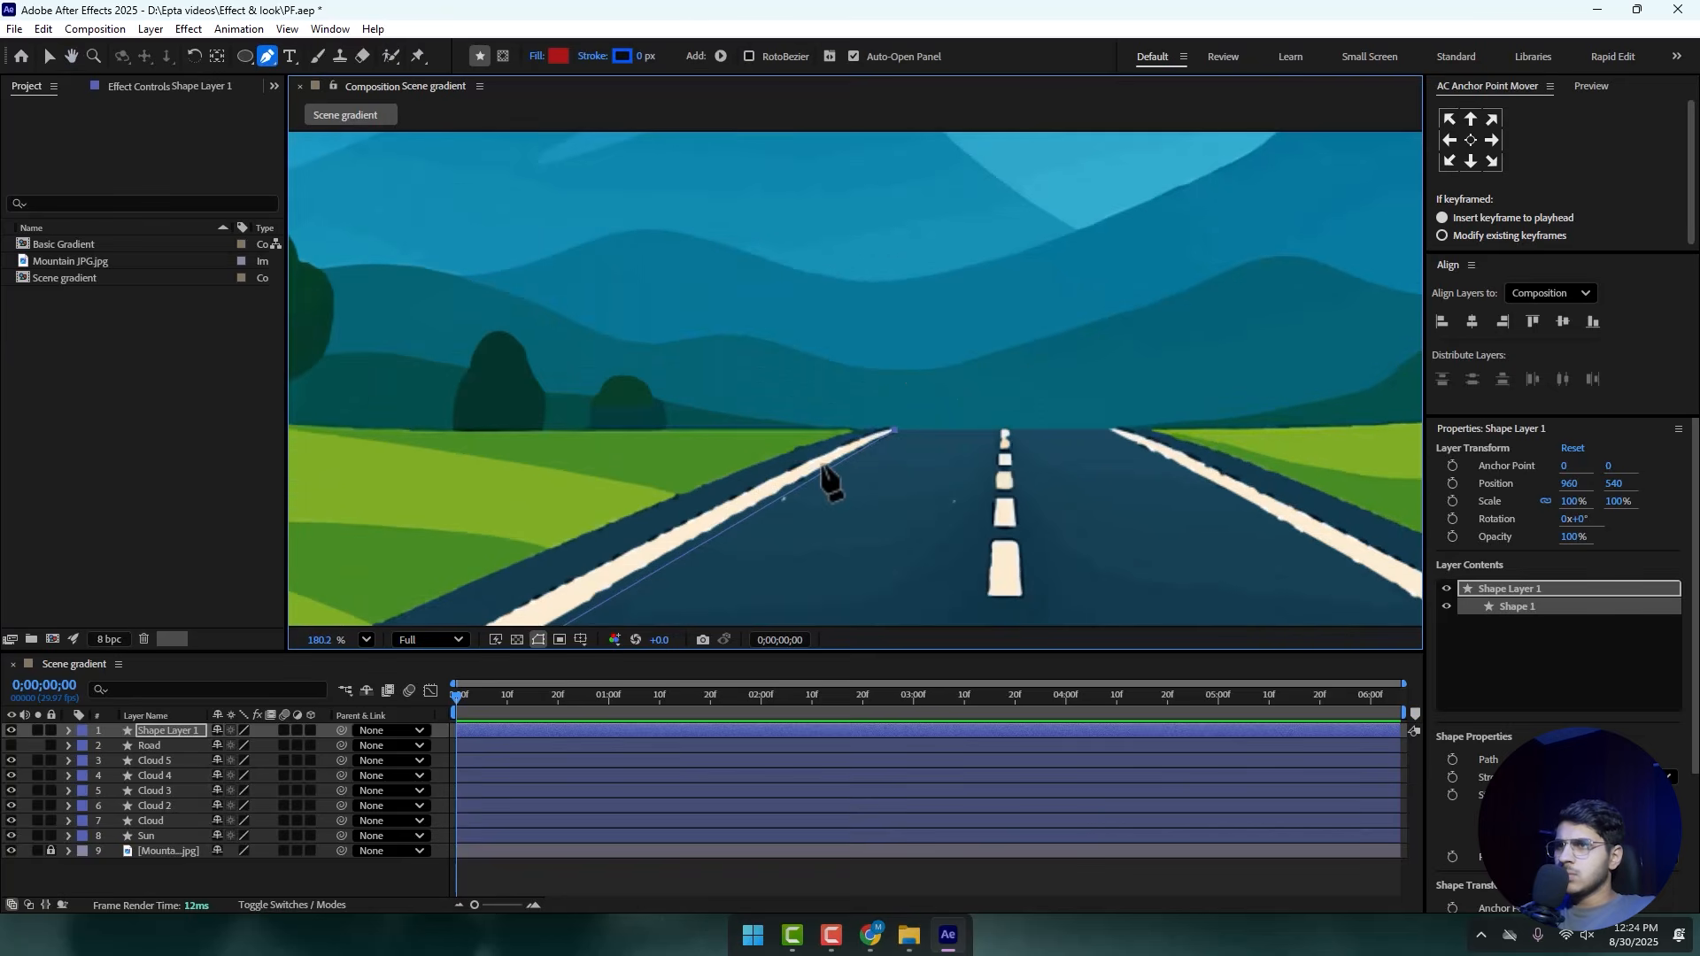
pyautogui.scroll(1, 893, 450)
pyautogui.scroll(1, 893, 447)
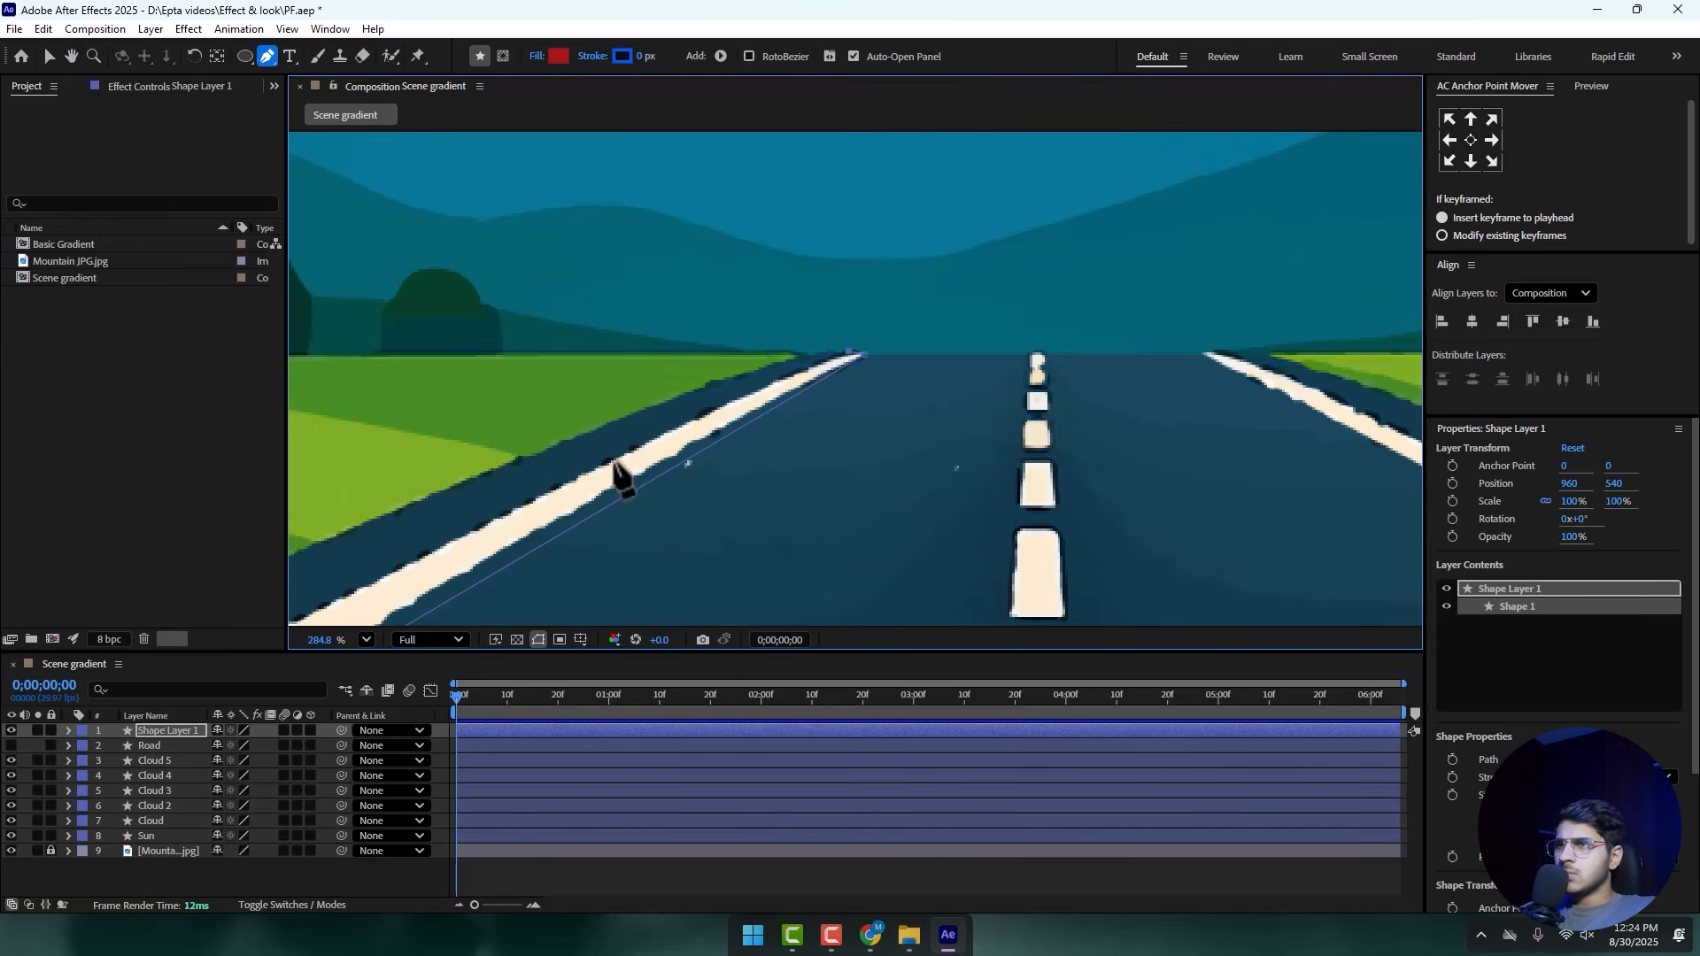
pyautogui.click(471, 528)
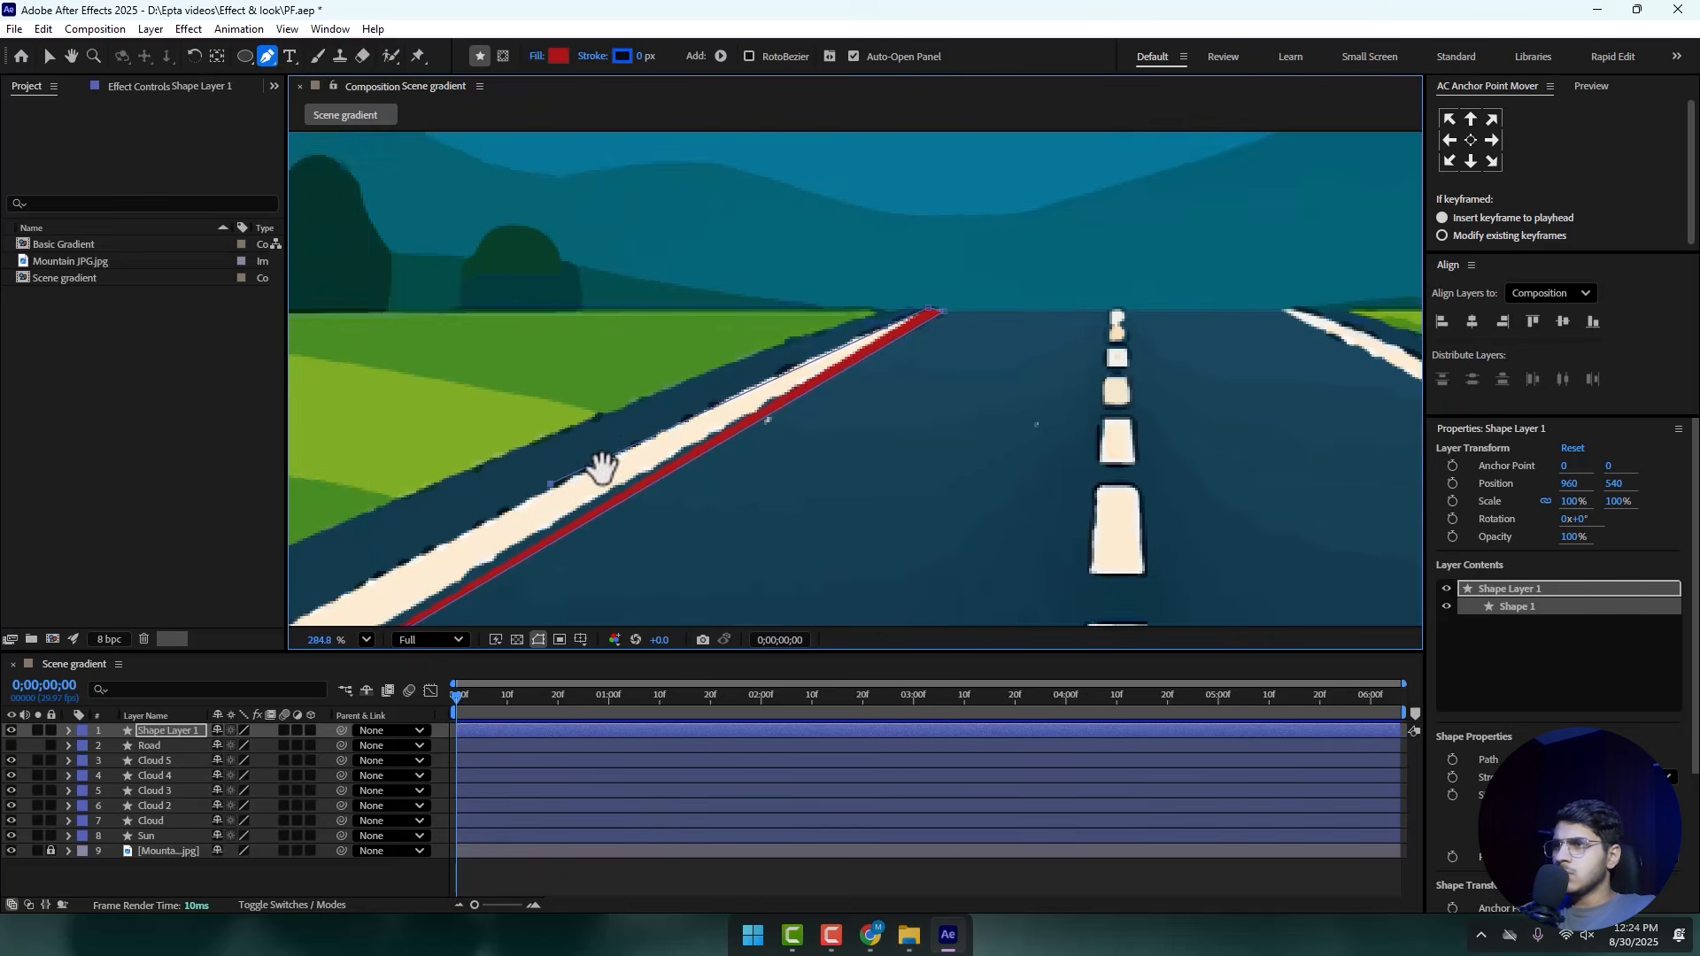
pyautogui.scroll(3, 599, 463)
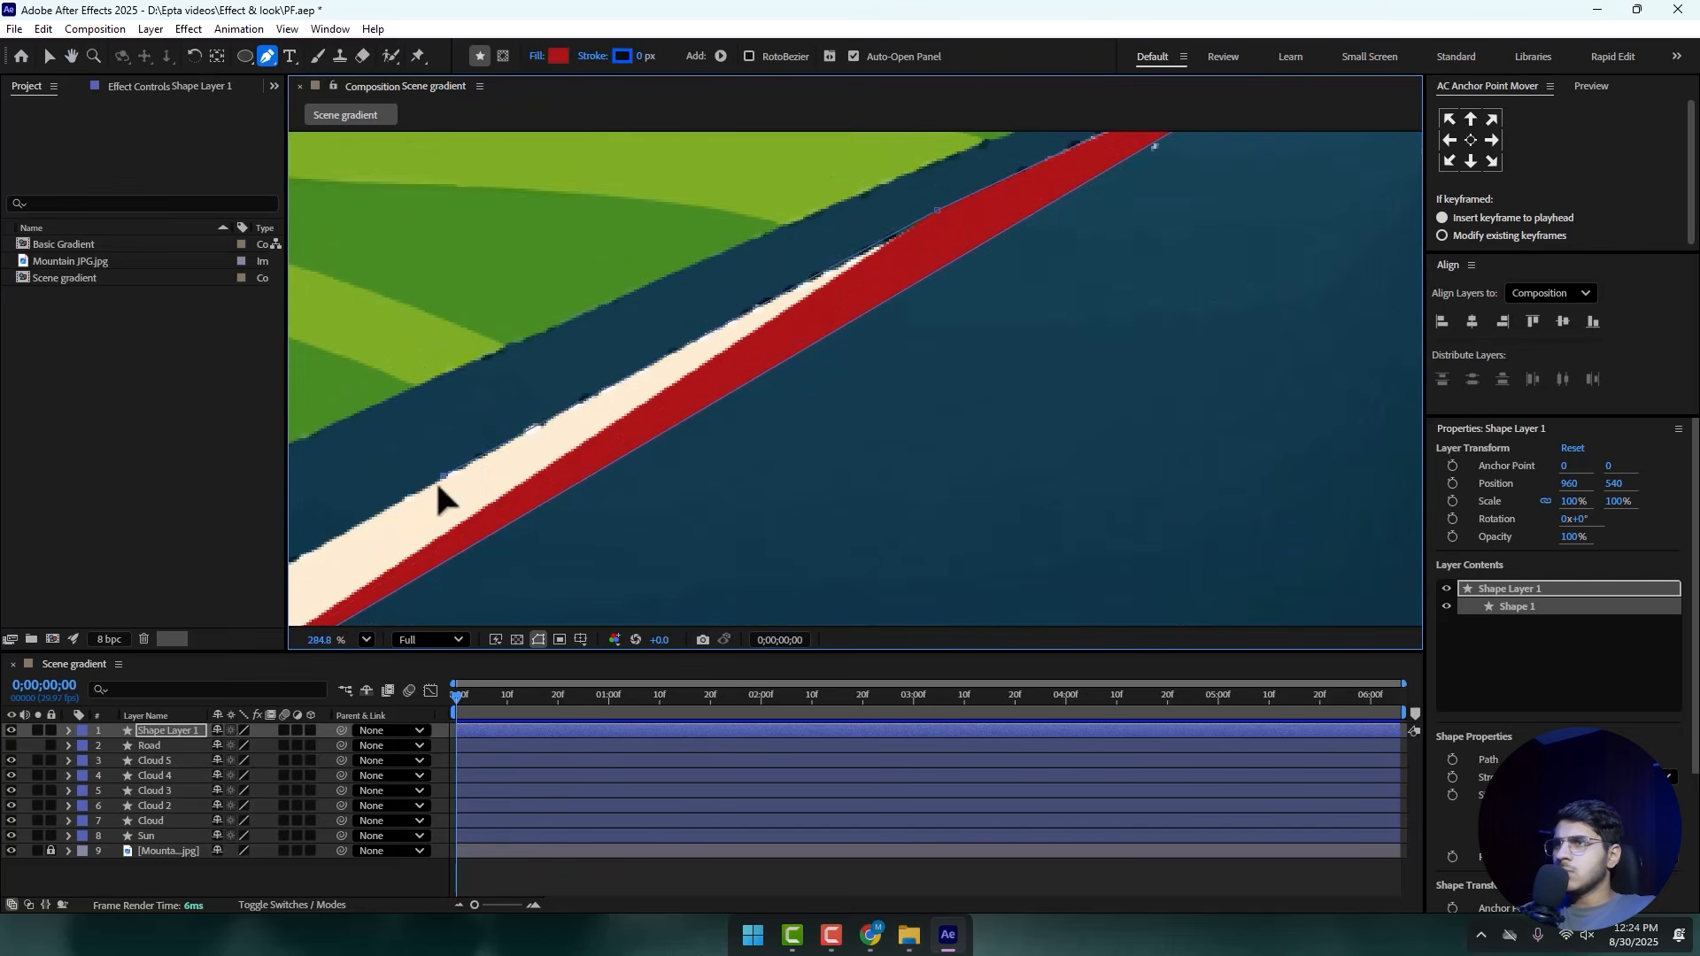
pyautogui.scroll(-2, 596, 390)
pyautogui.click(343, 564)
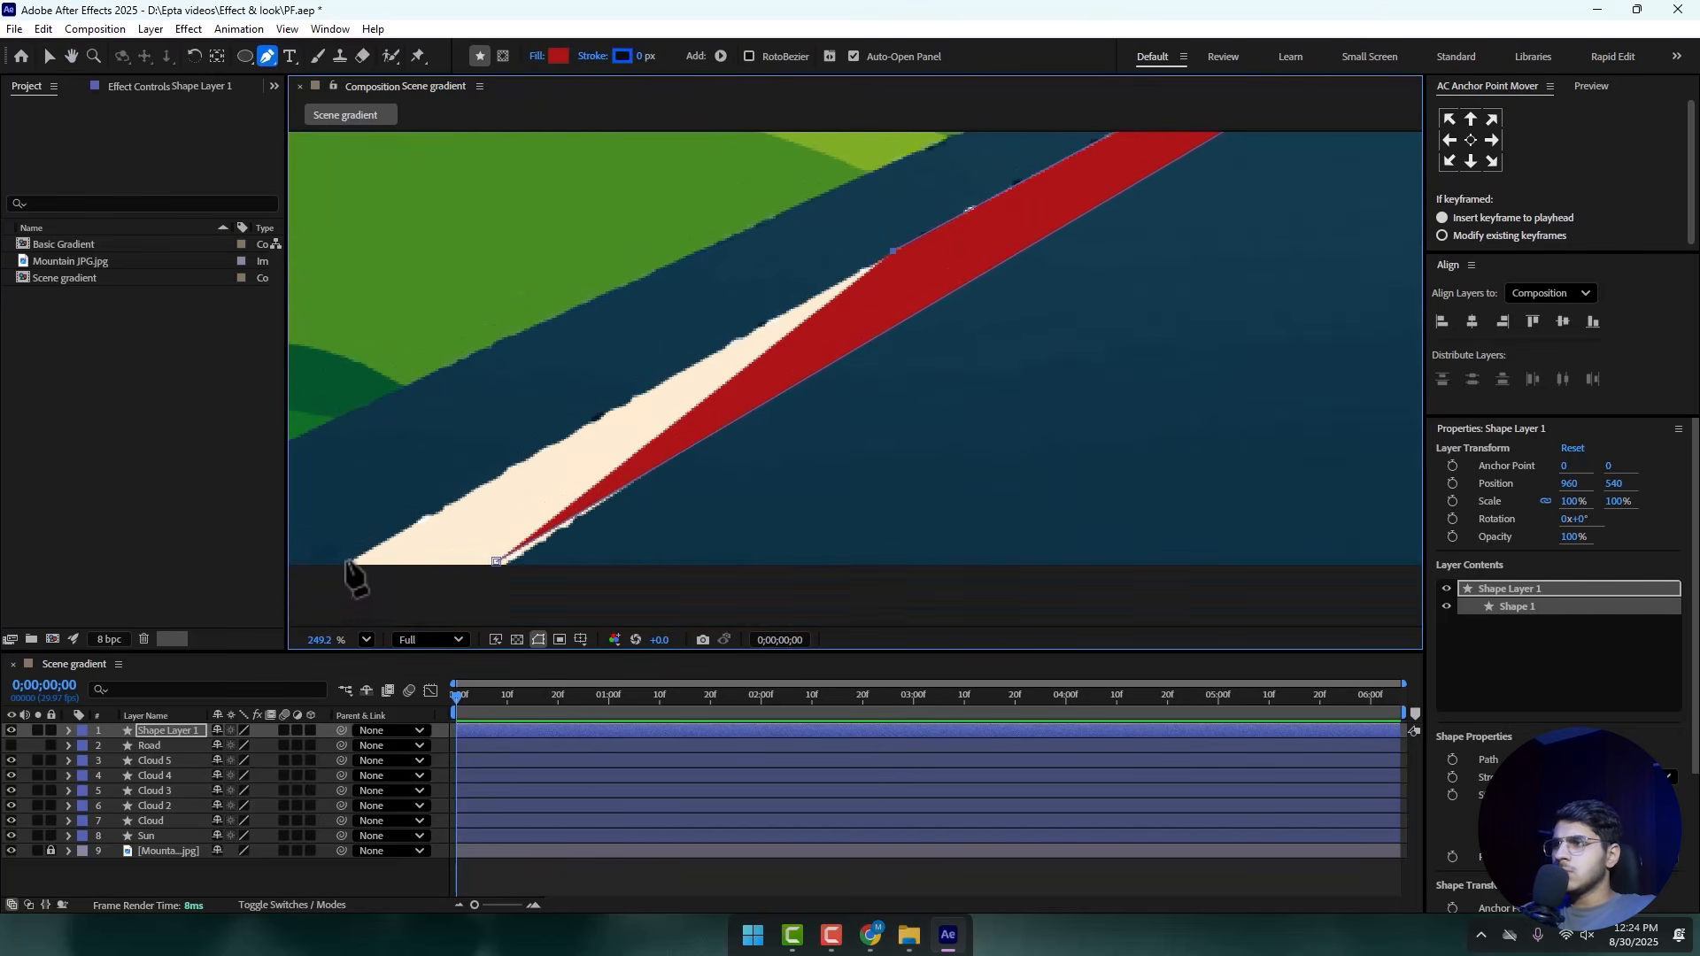
pyautogui.click(496, 562)
pyautogui.scroll(-4, 700, 540)
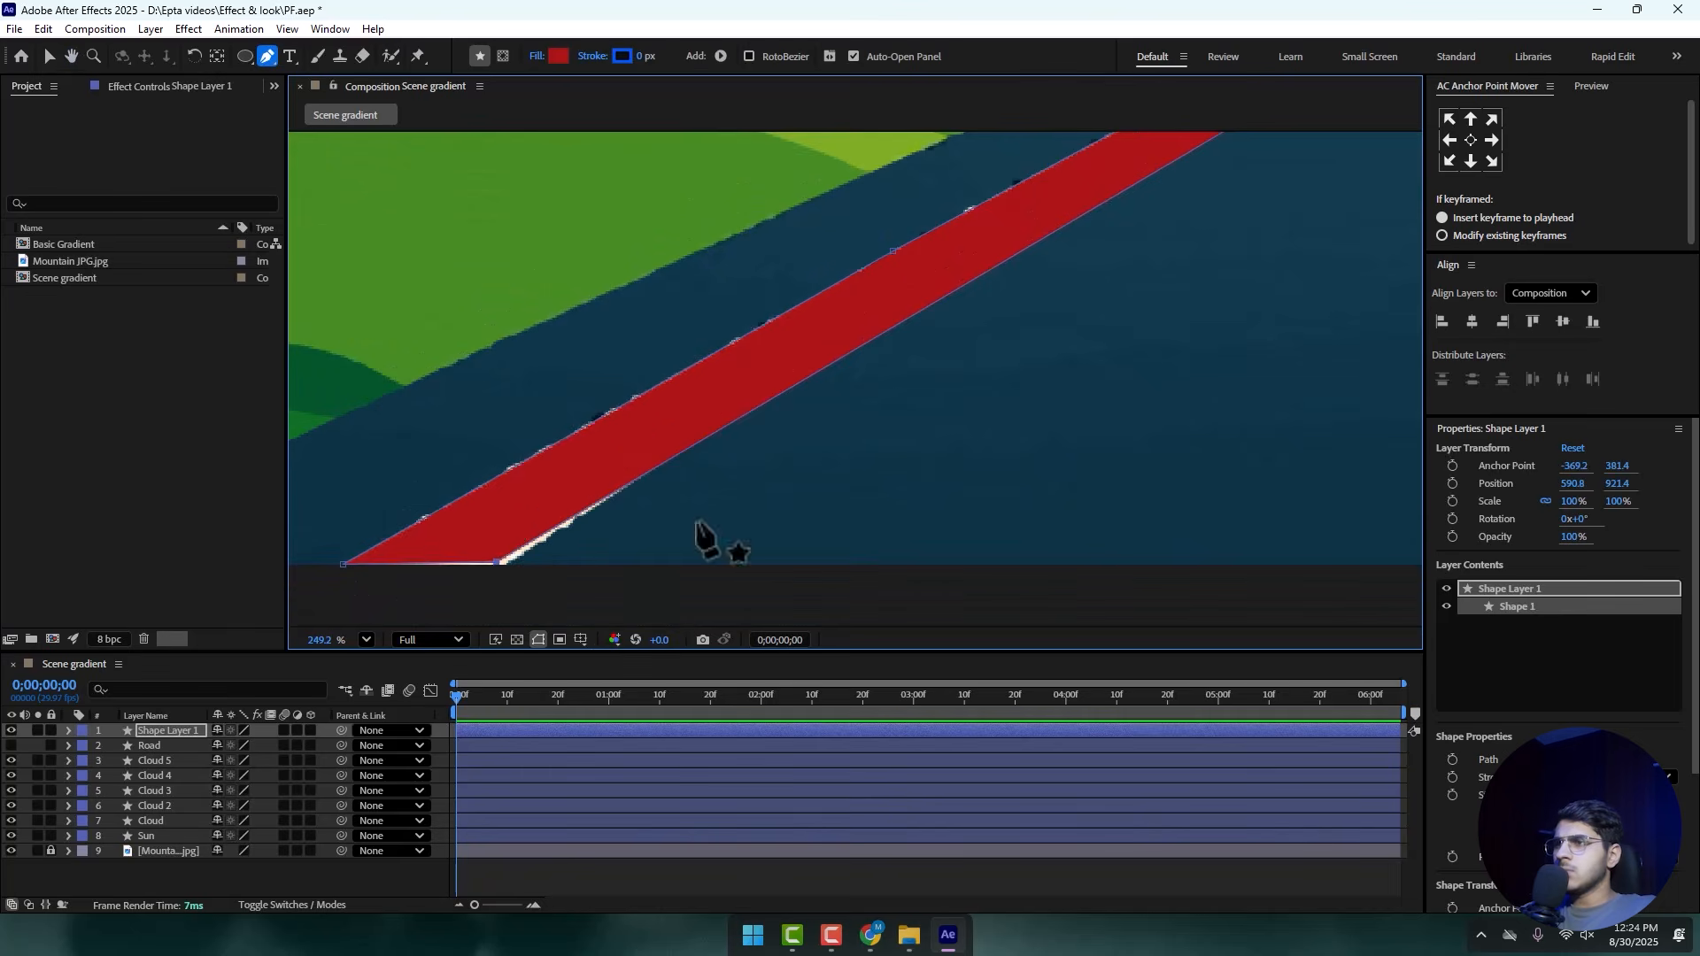
# - Show the Road layer again and rename the left line's shape layer to Strip 1
pyautogui.click(49, 56)
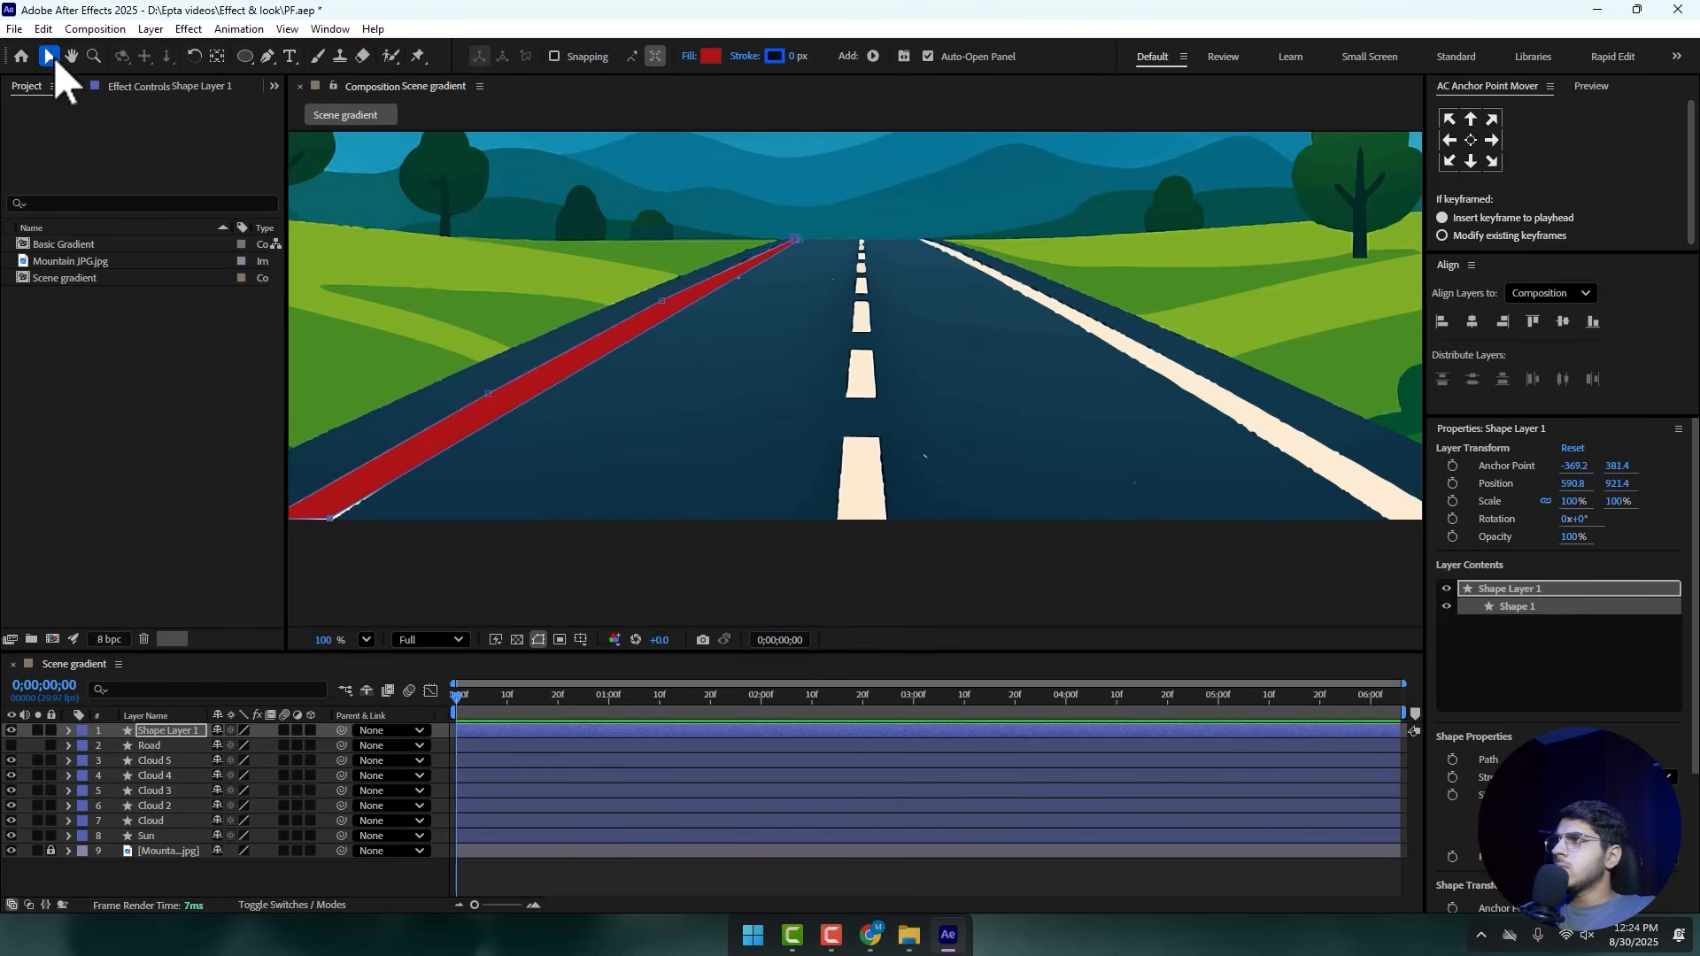
pyautogui.rightClick(152, 733)
pyautogui.click(125, 730)
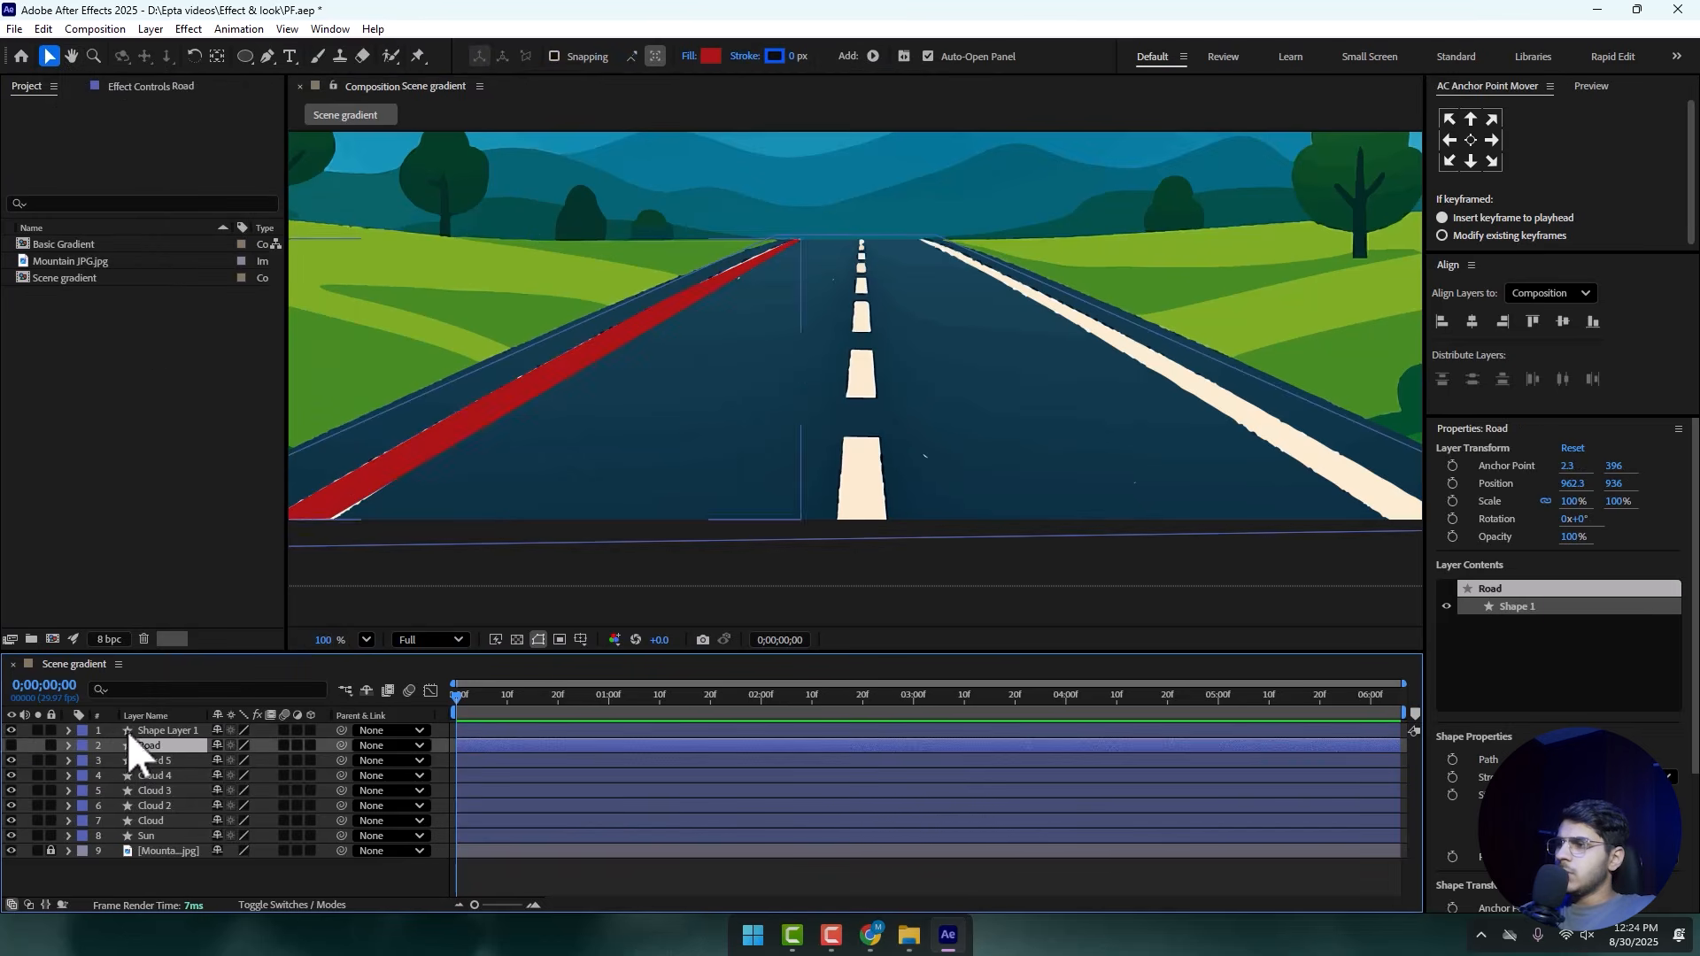
pyautogui.rightClick(183, 729)
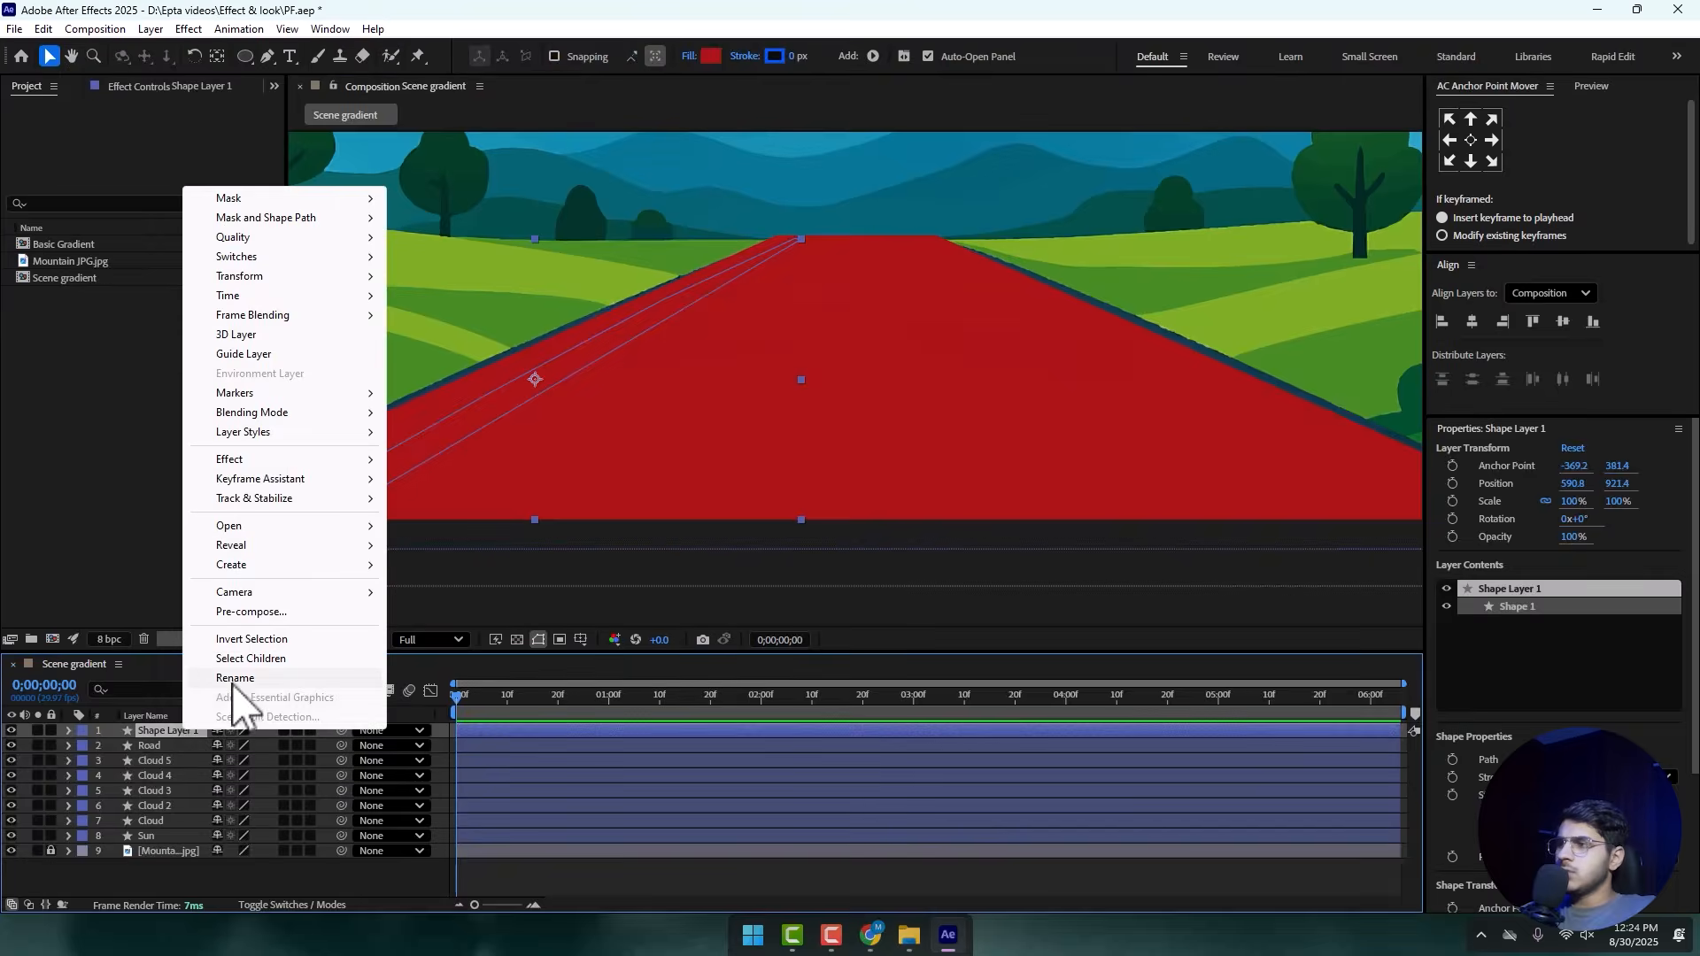
pyautogui.click(212, 742)
pyautogui.write('Strip 1')
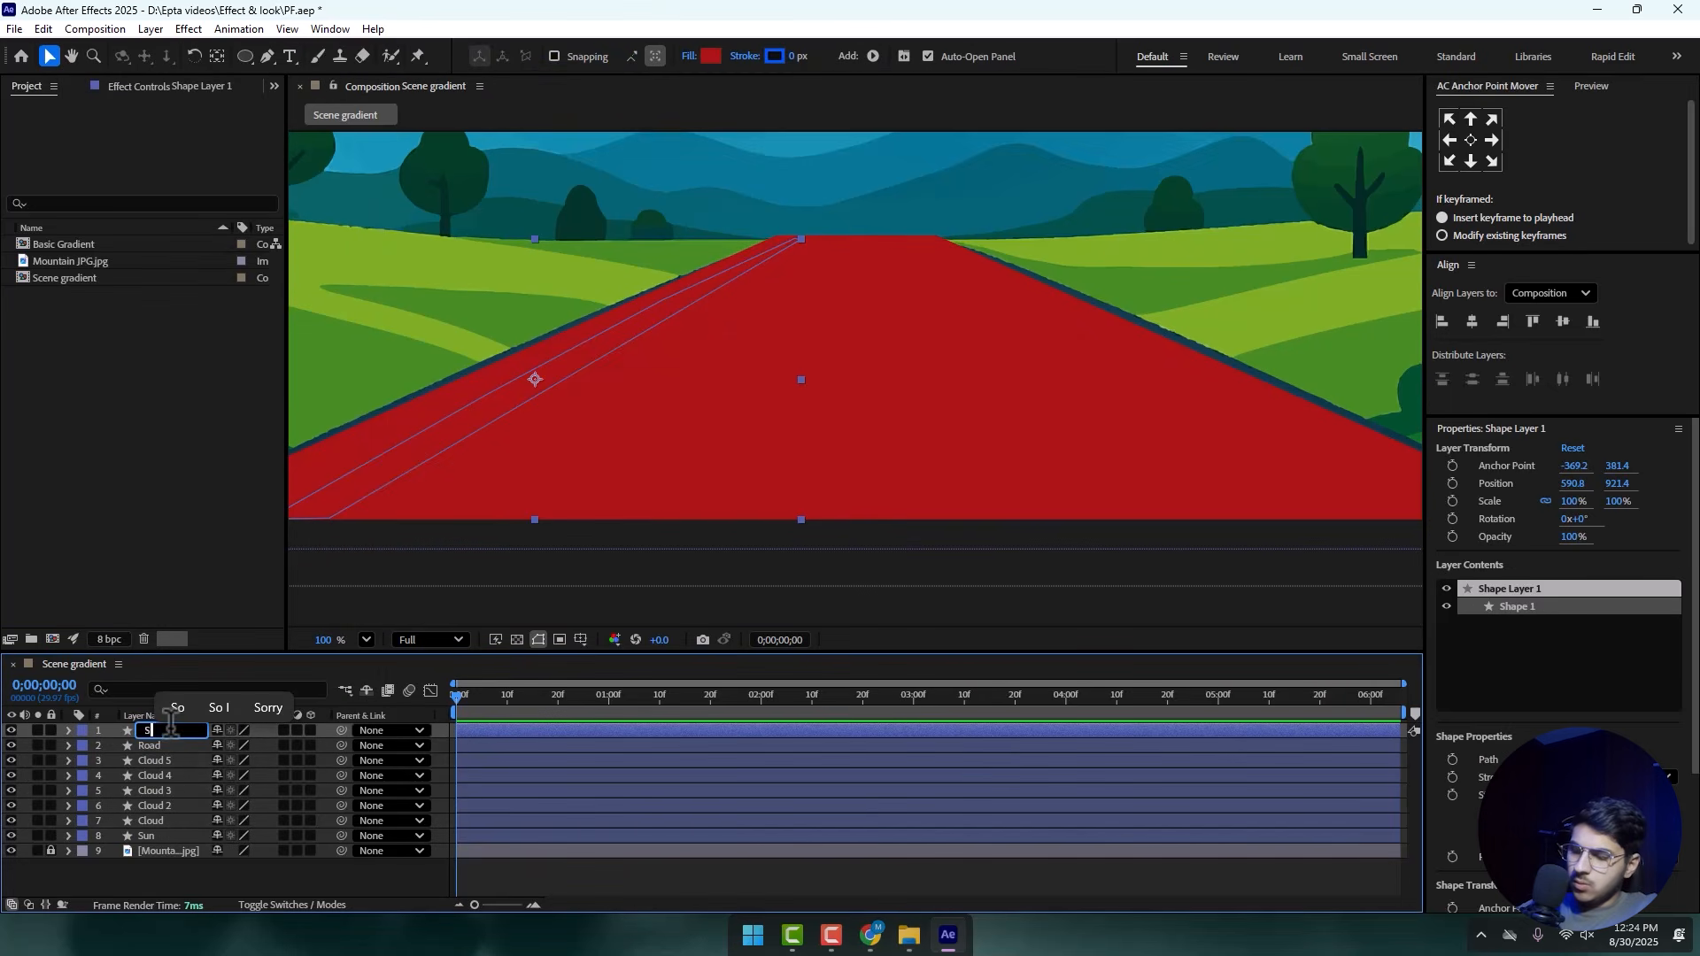
pyautogui.press('Return')
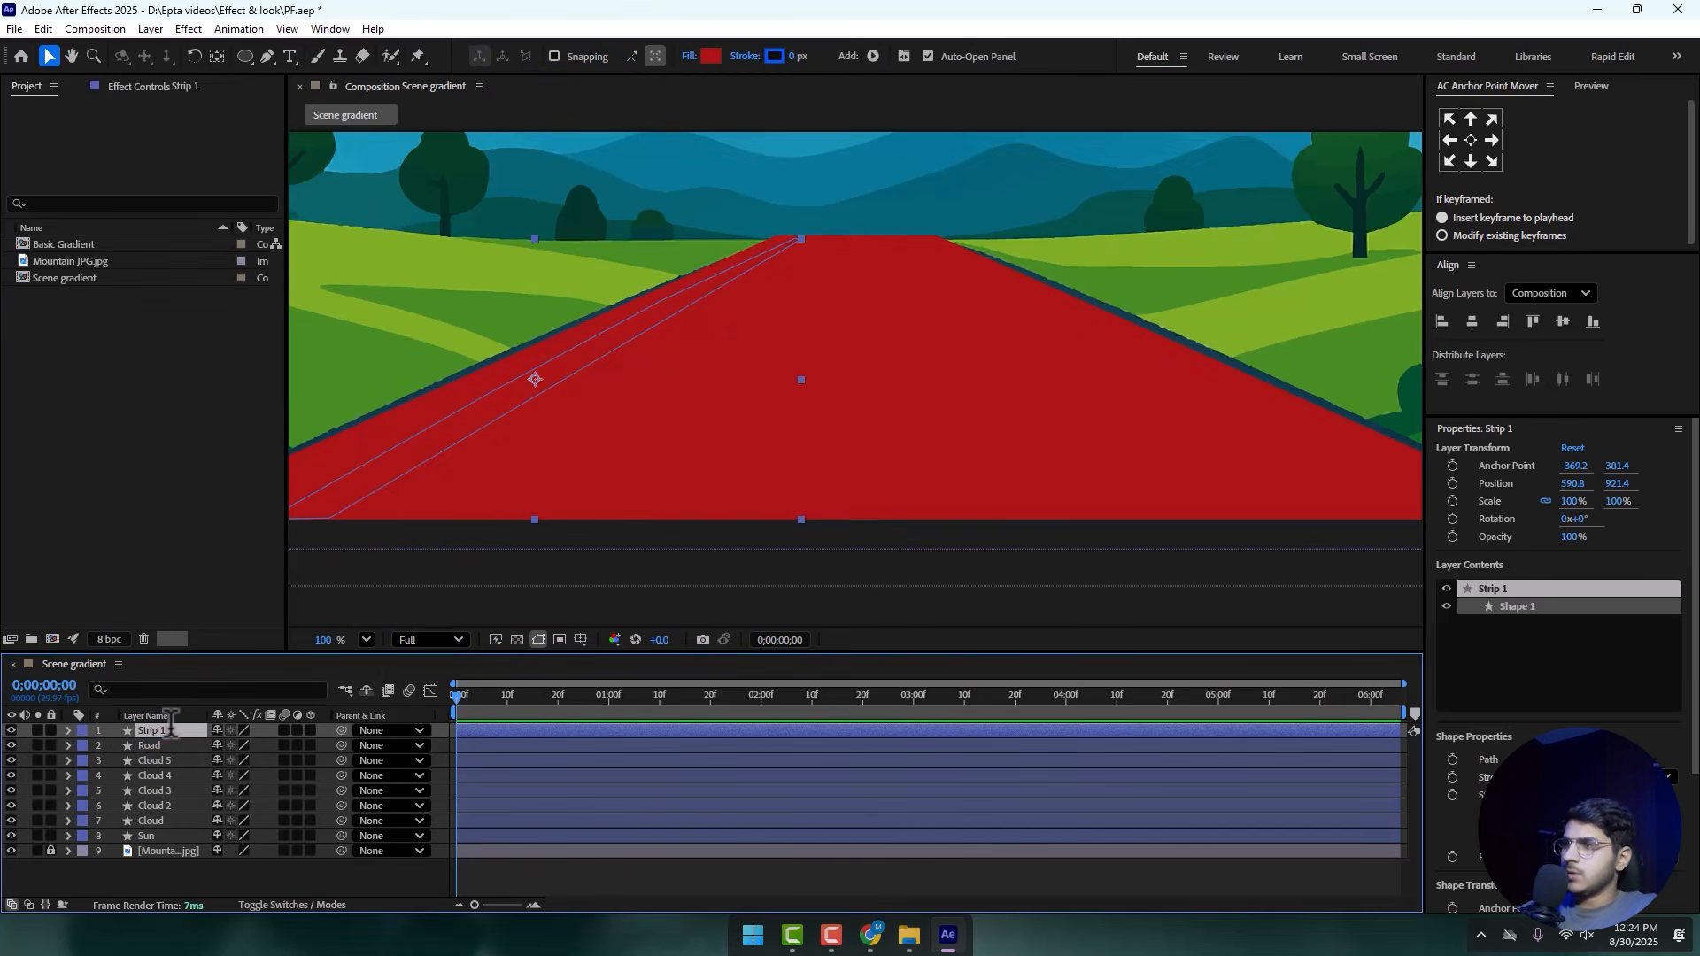
# - Set the Strip 1 fill colour to light red, #F45F5F
pyautogui.click(710, 56)
pyautogui.click(787, 363)
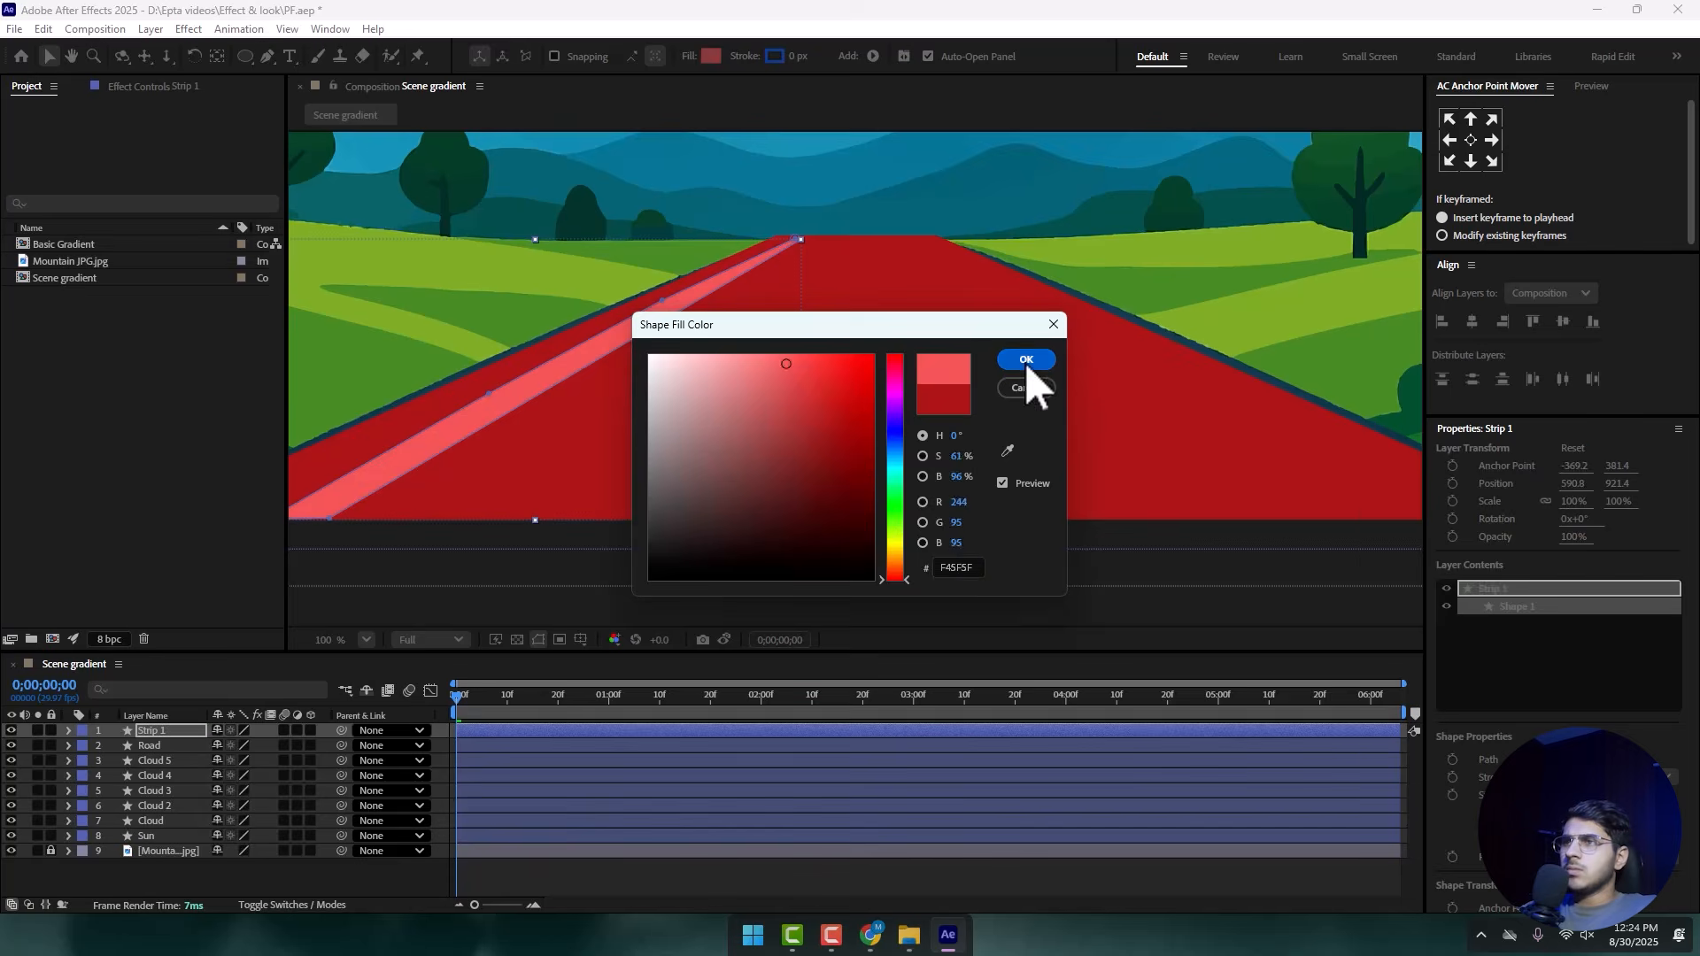
pyautogui.click(1027, 358)
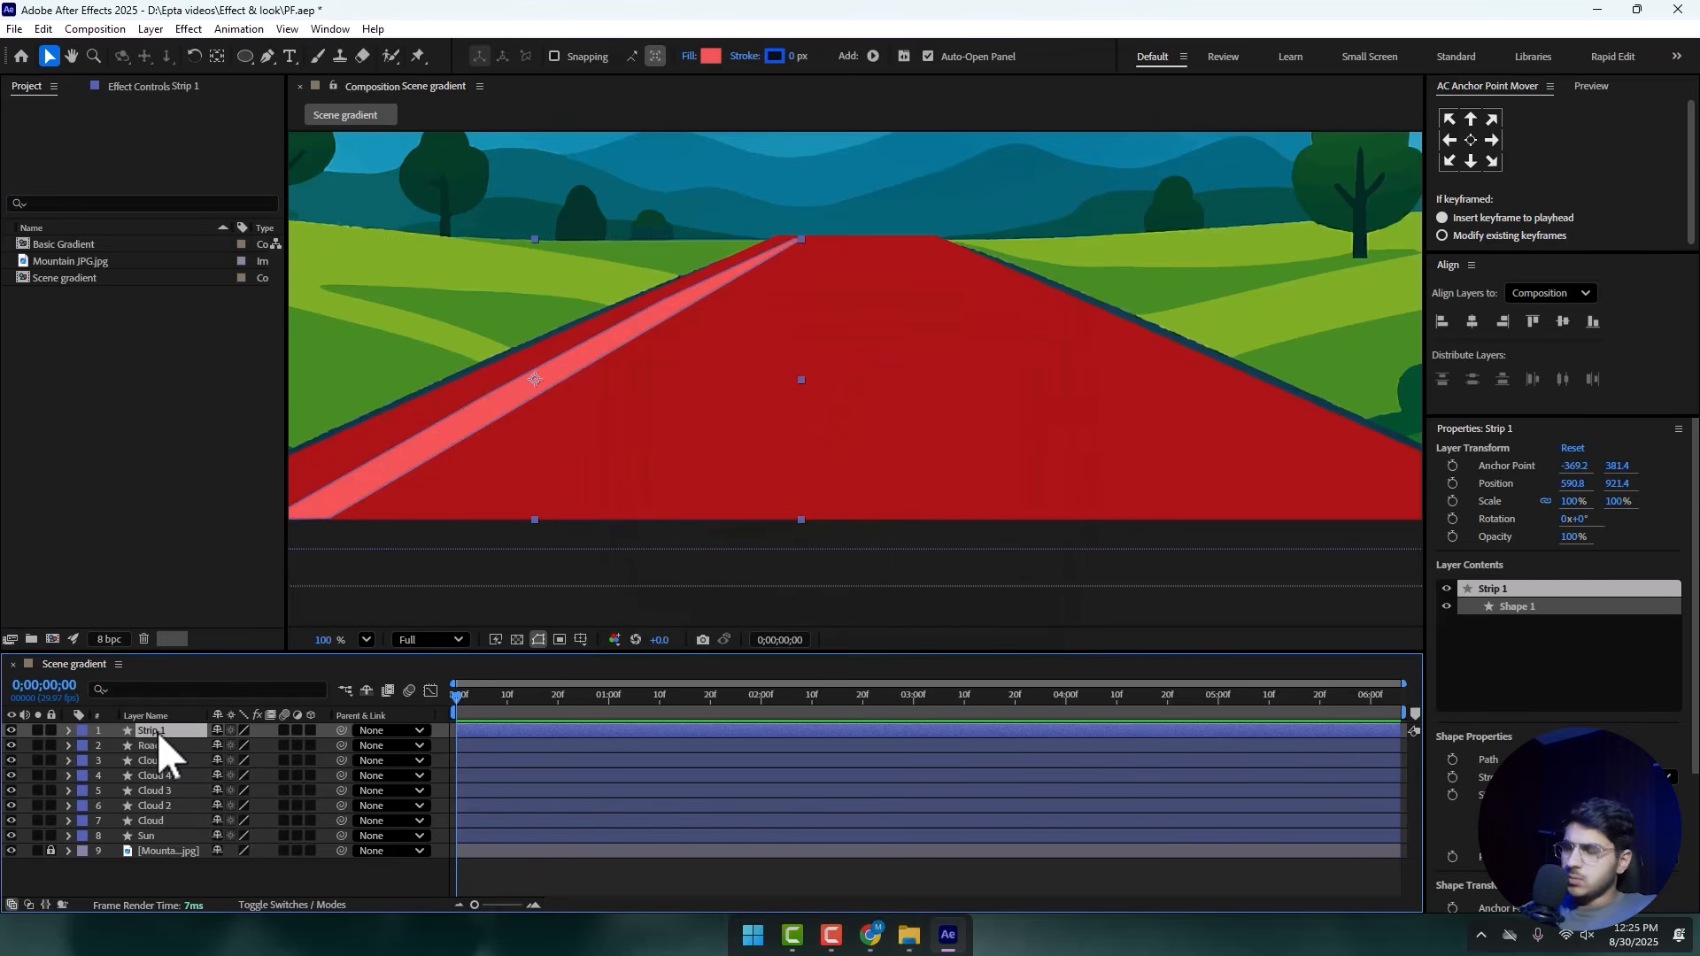
pyautogui.moveTo(10, 745); pyautogui.dragTo(10, 730)
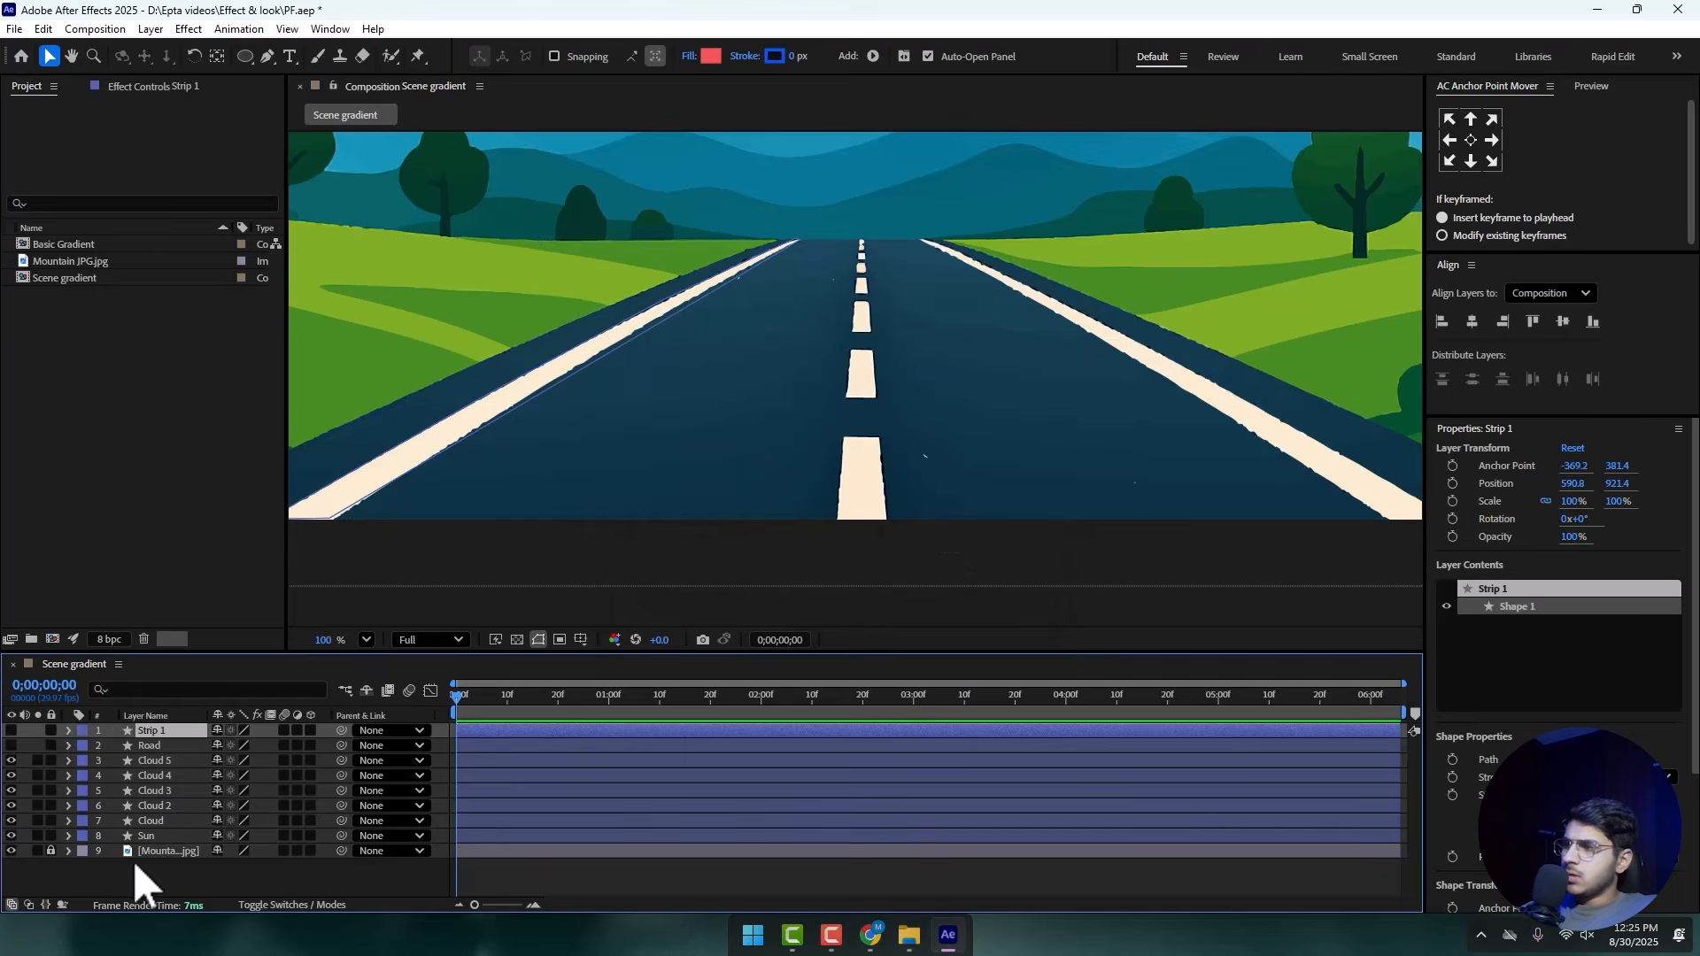
pyautogui.click(132, 872)
pyautogui.click(265, 56)
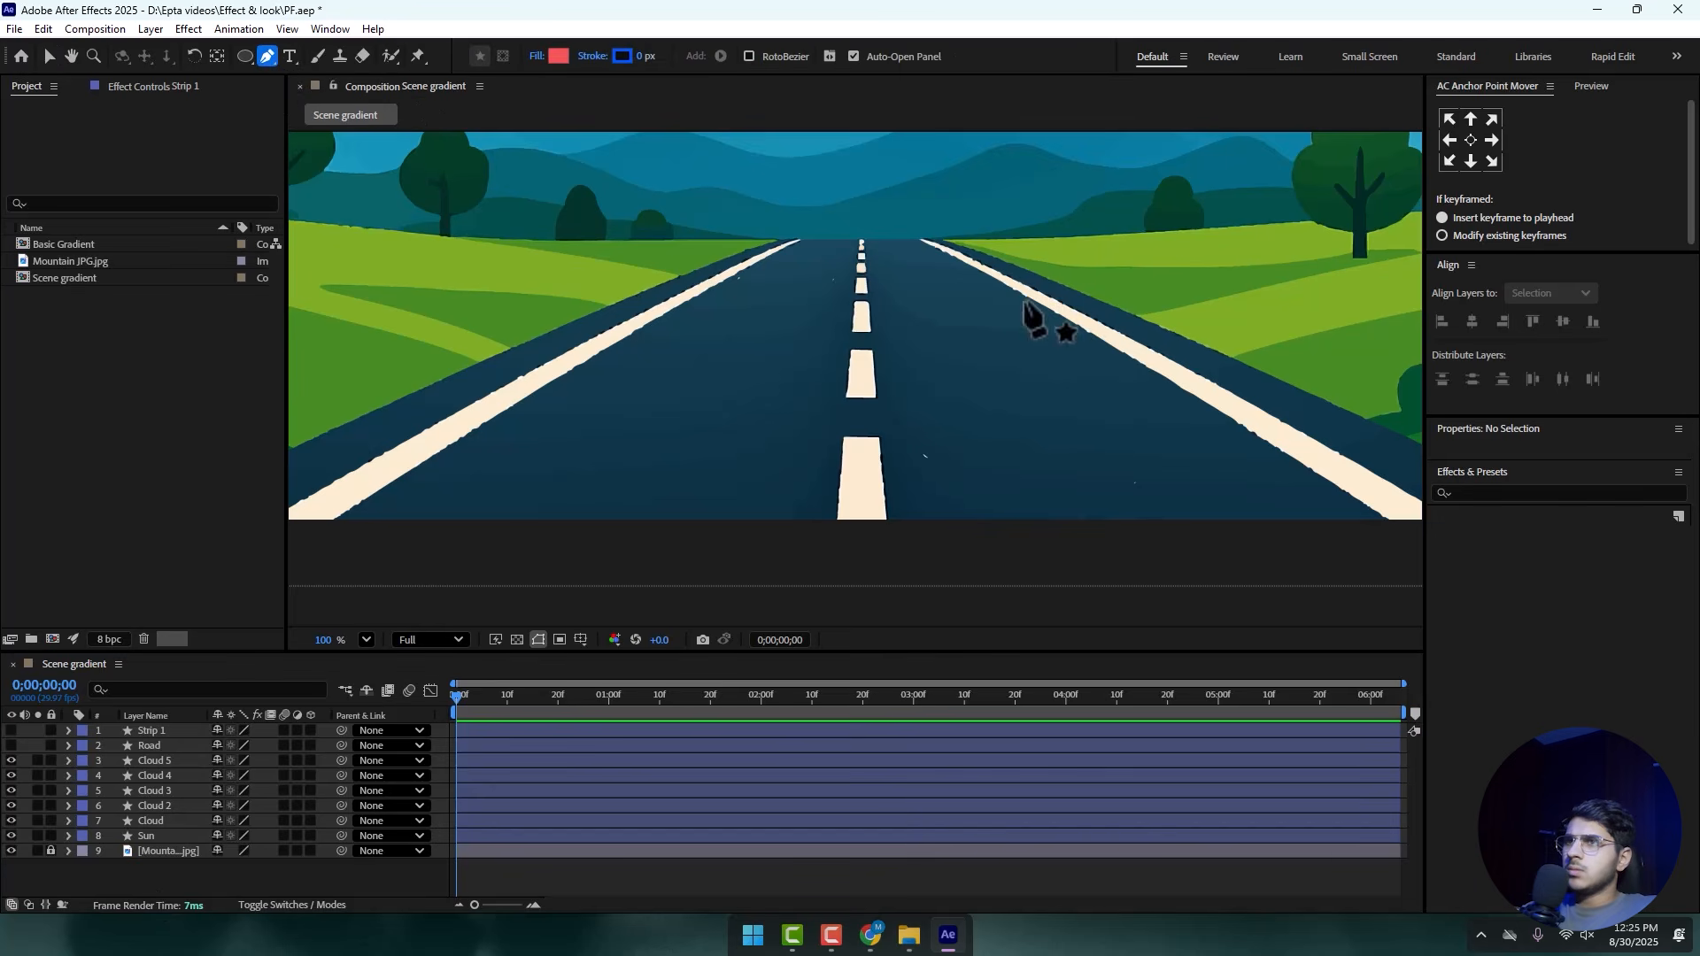
pyautogui.press('v')
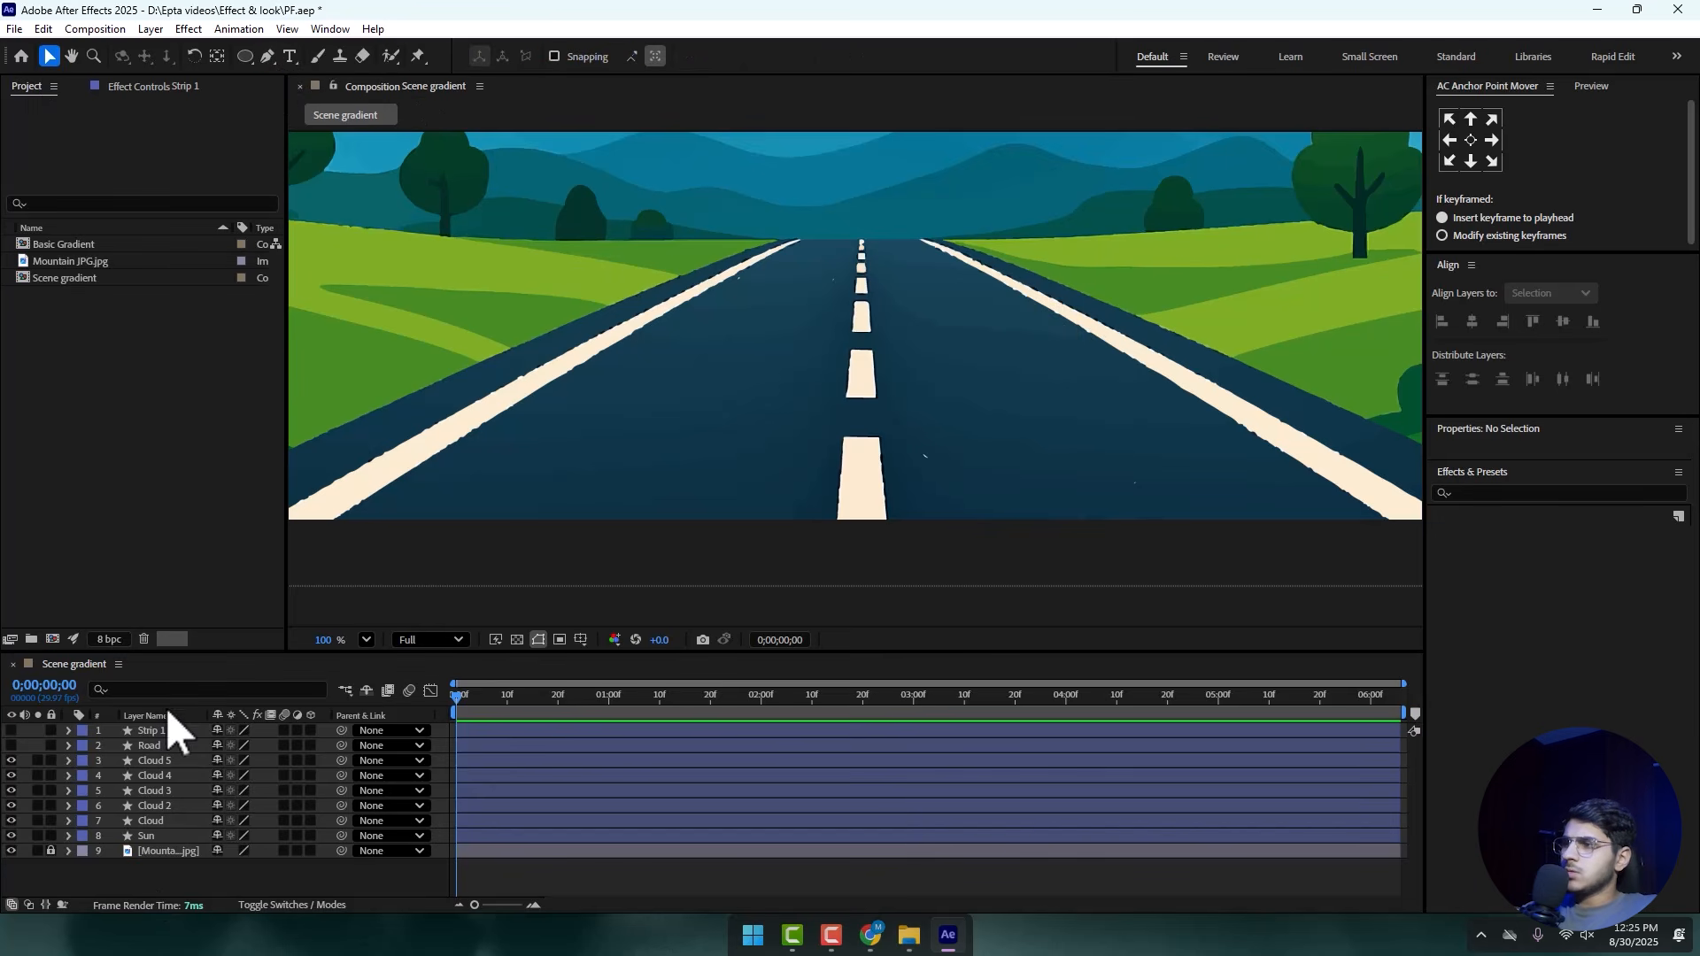
pyautogui.click(152, 731)
pyautogui.moveTo(13, 730); pyautogui.dragTo(13, 745)
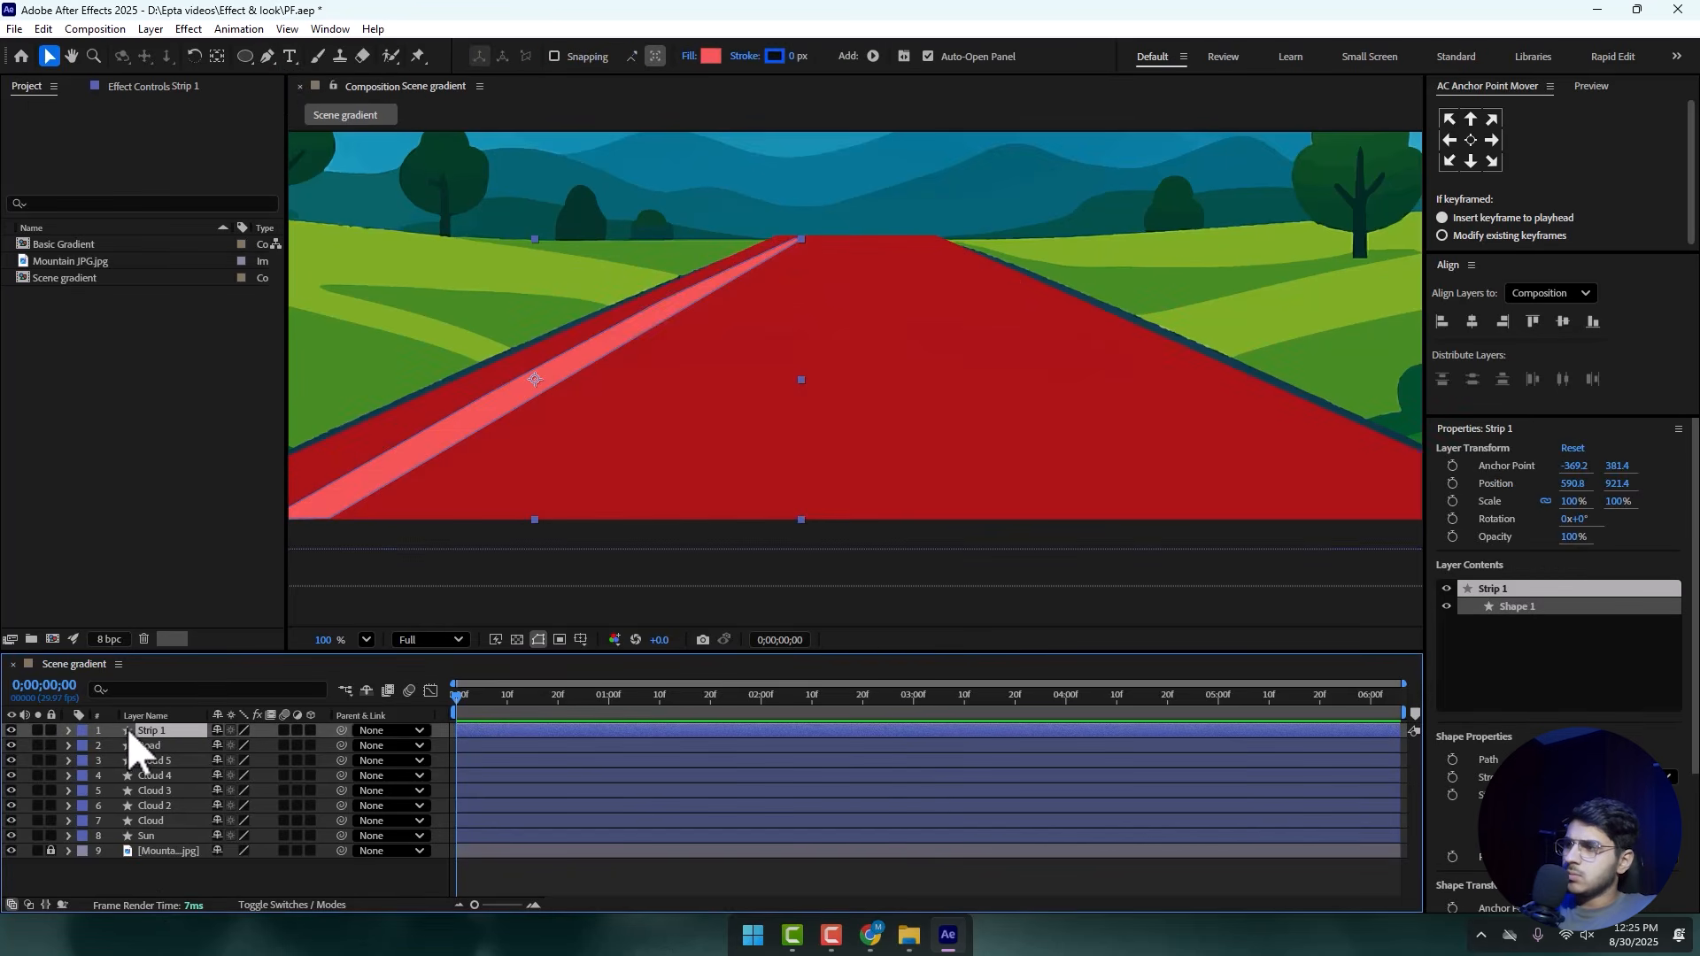
# - Duplicate Strip 1, flip the copy horizontally and move it onto the road's right edge line at about 1326.8, 919.4, then deselect it
pyautogui.hotkey('ctrl', 'd')
pyautogui.rightClick(162, 734)
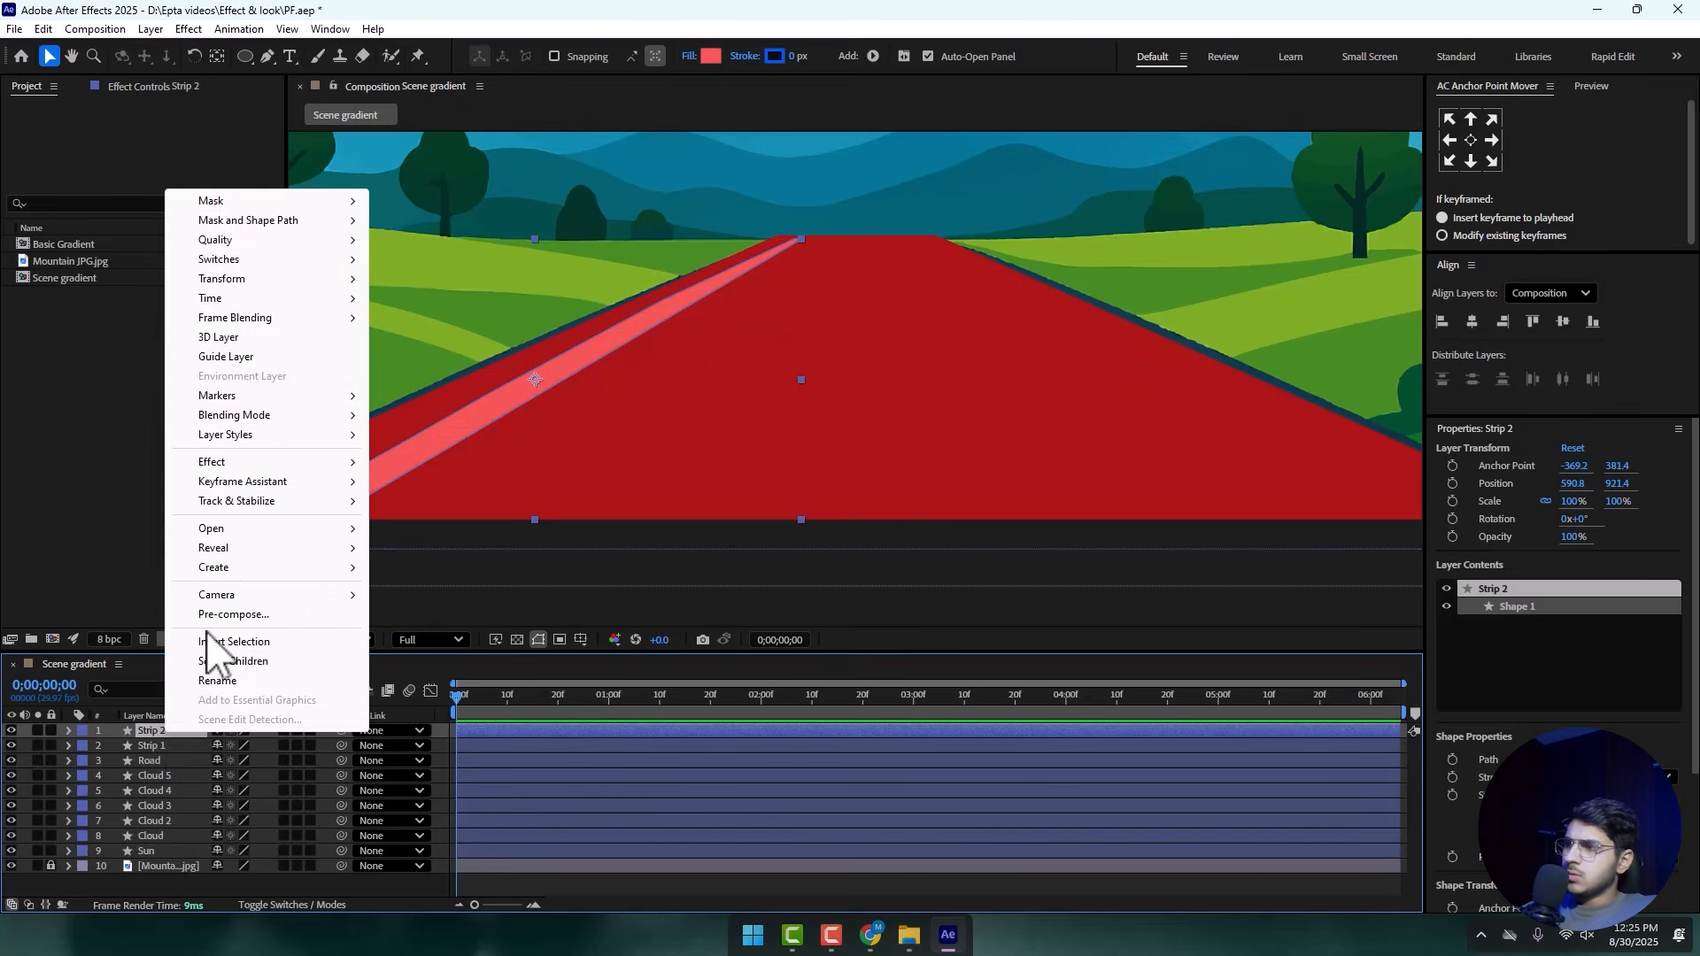
pyautogui.moveTo(257, 279)
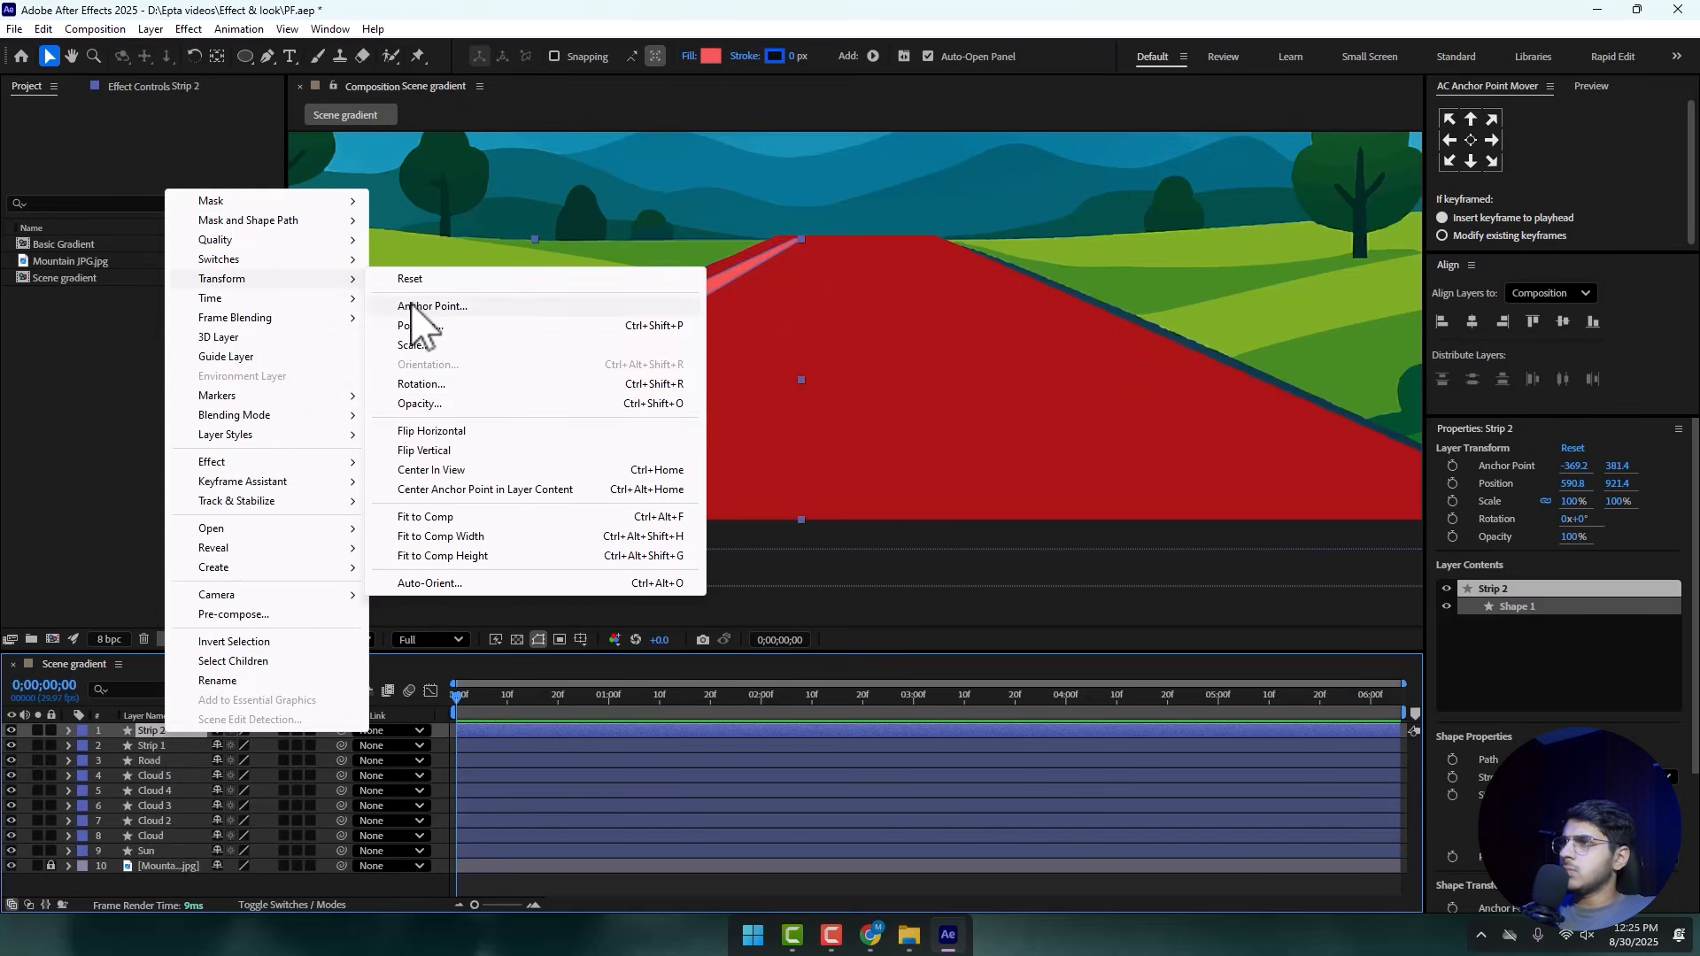
pyautogui.click(426, 431)
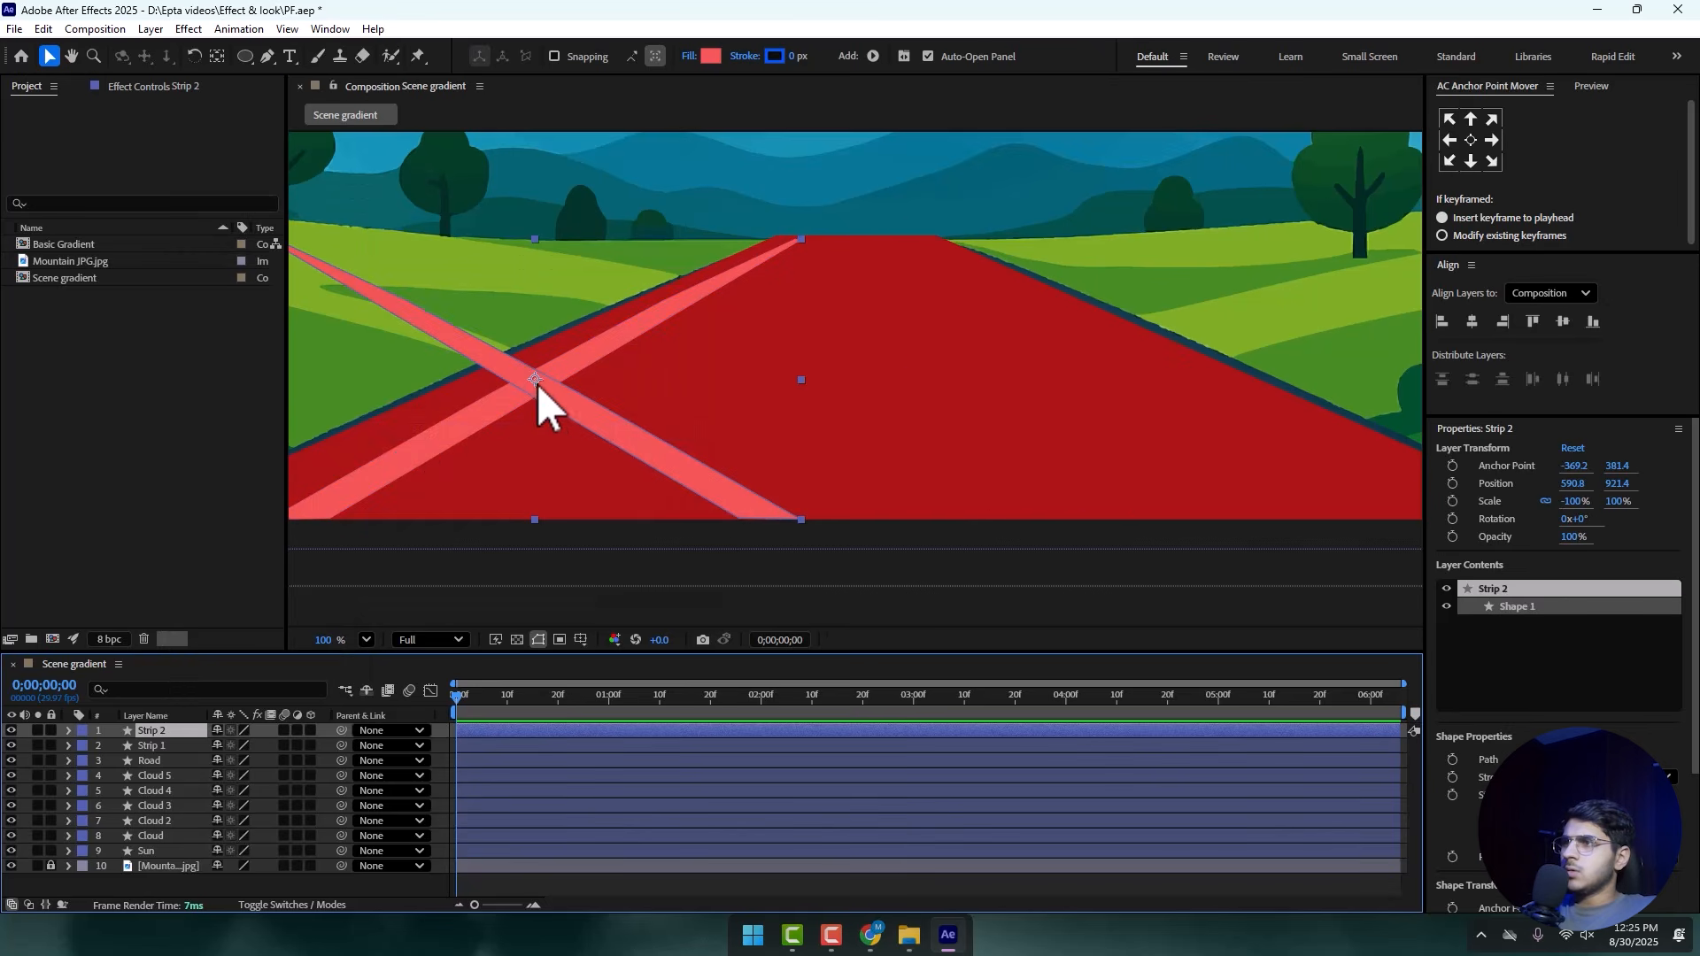
pyautogui.moveTo(543, 406); pyautogui.dragTo(1187, 376)
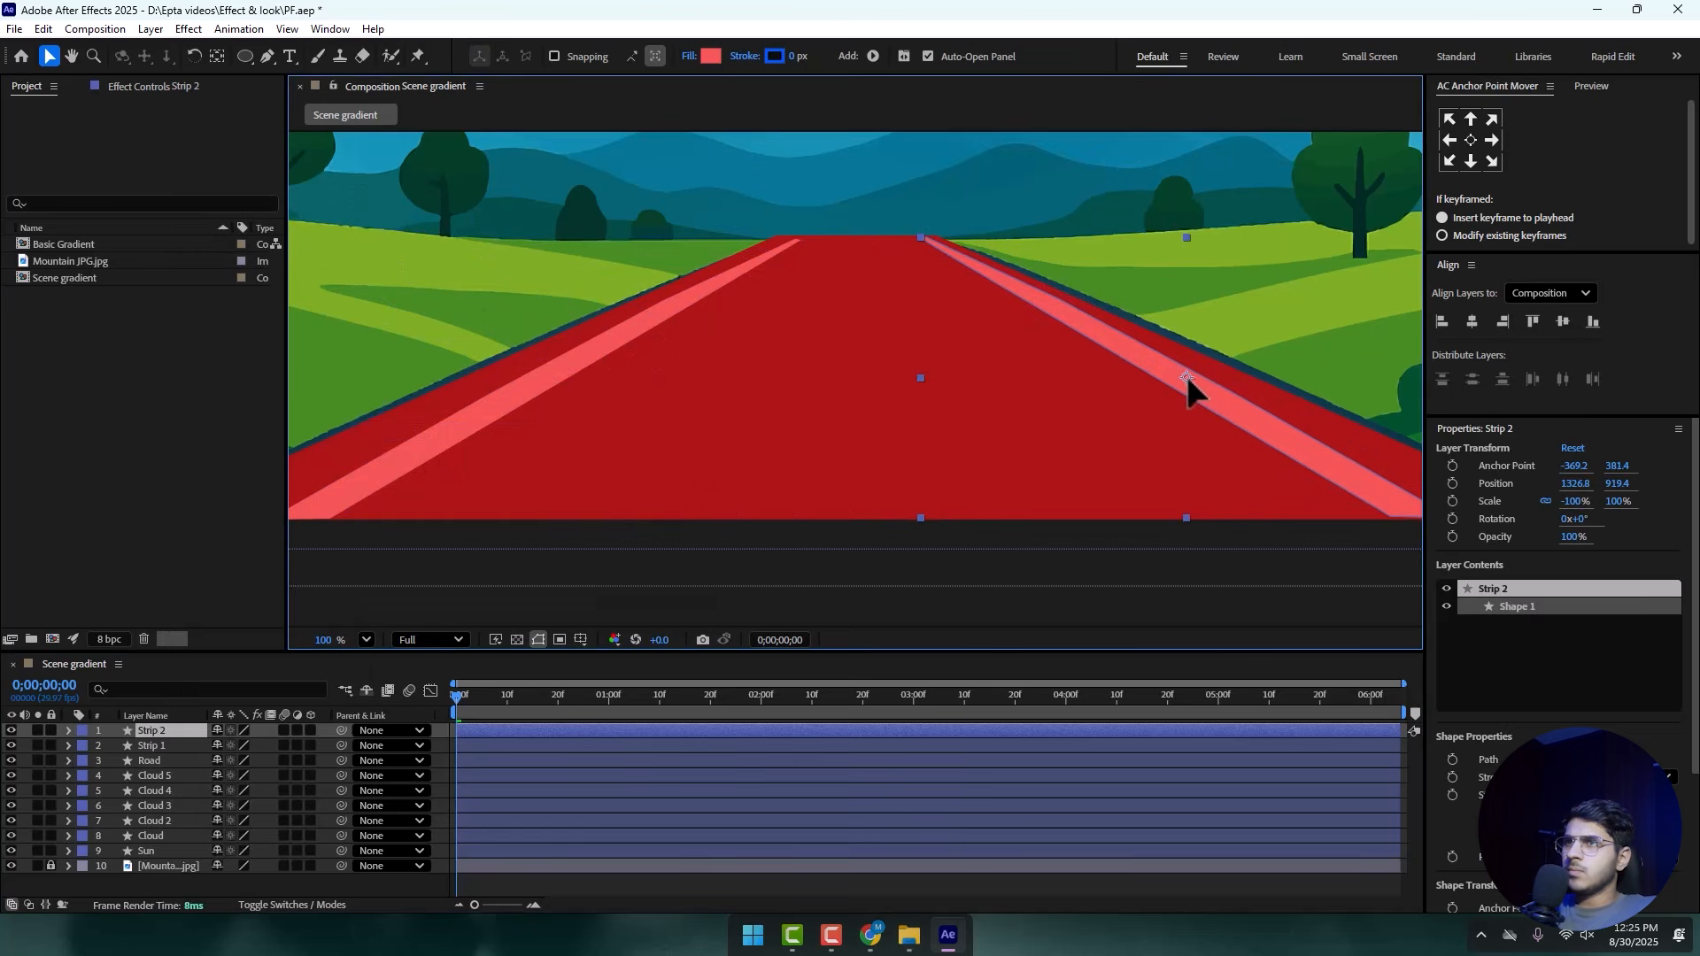
pyautogui.scroll(-2, 1134, 386)
pyautogui.click(1105, 540)
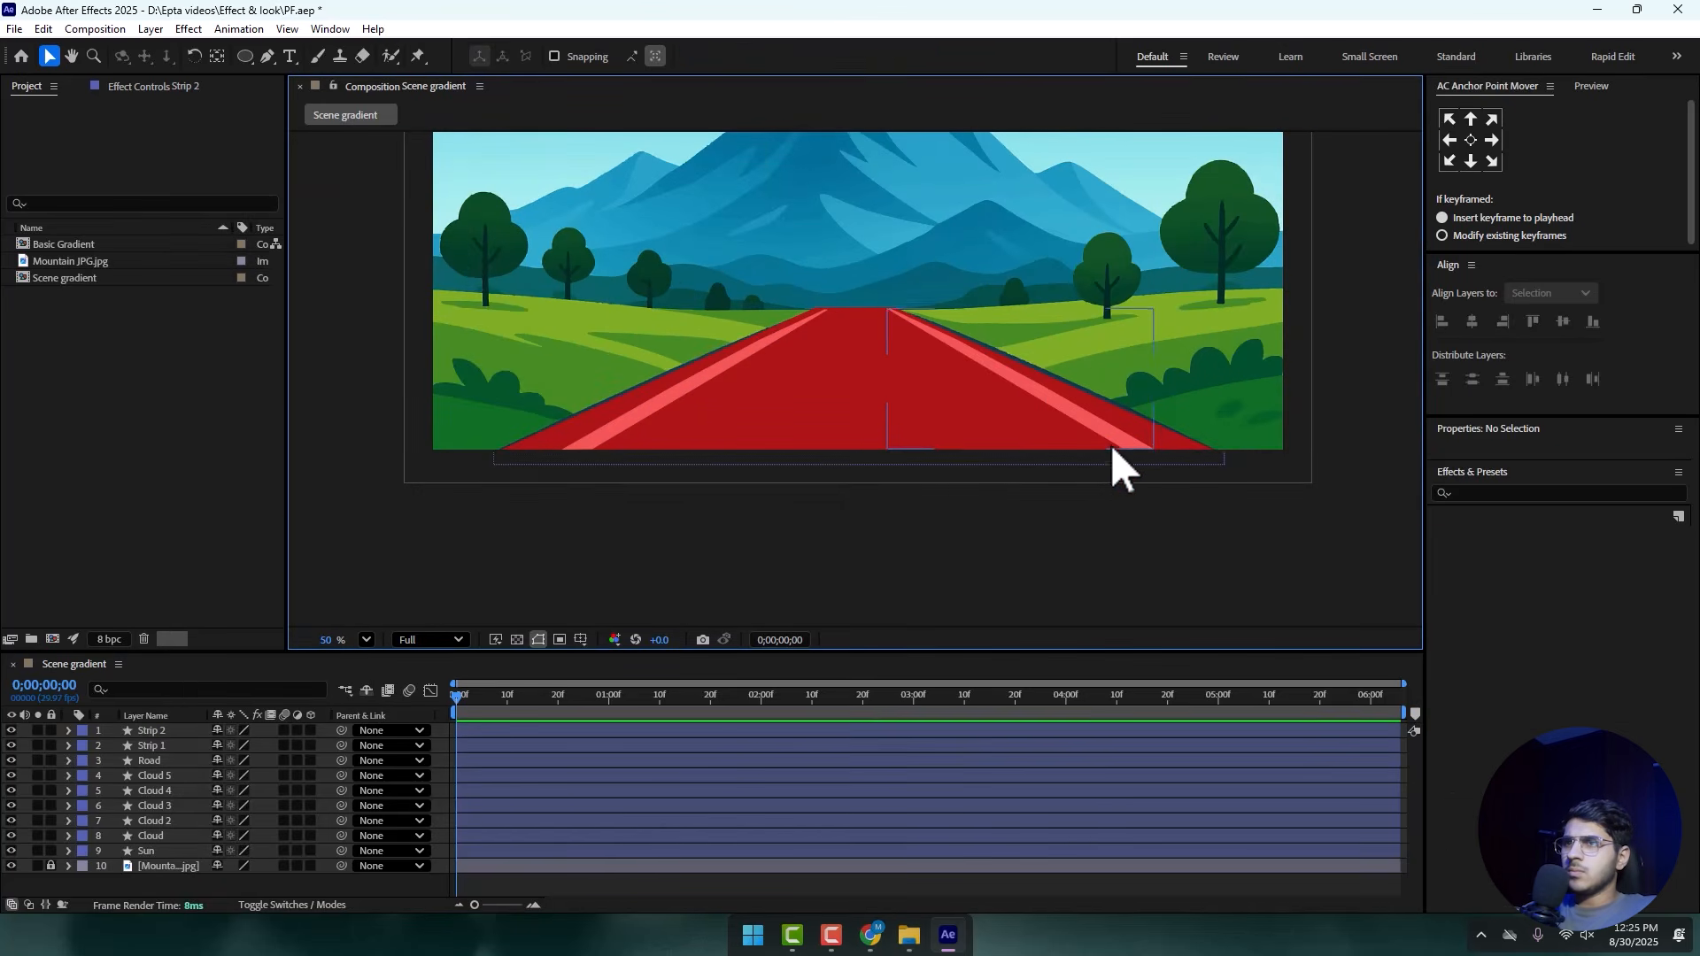
# - Hide the Strip 2, Strip 1 and Road layers so the road in the reference image is exposed
pyautogui.scroll(1, 1113, 448)
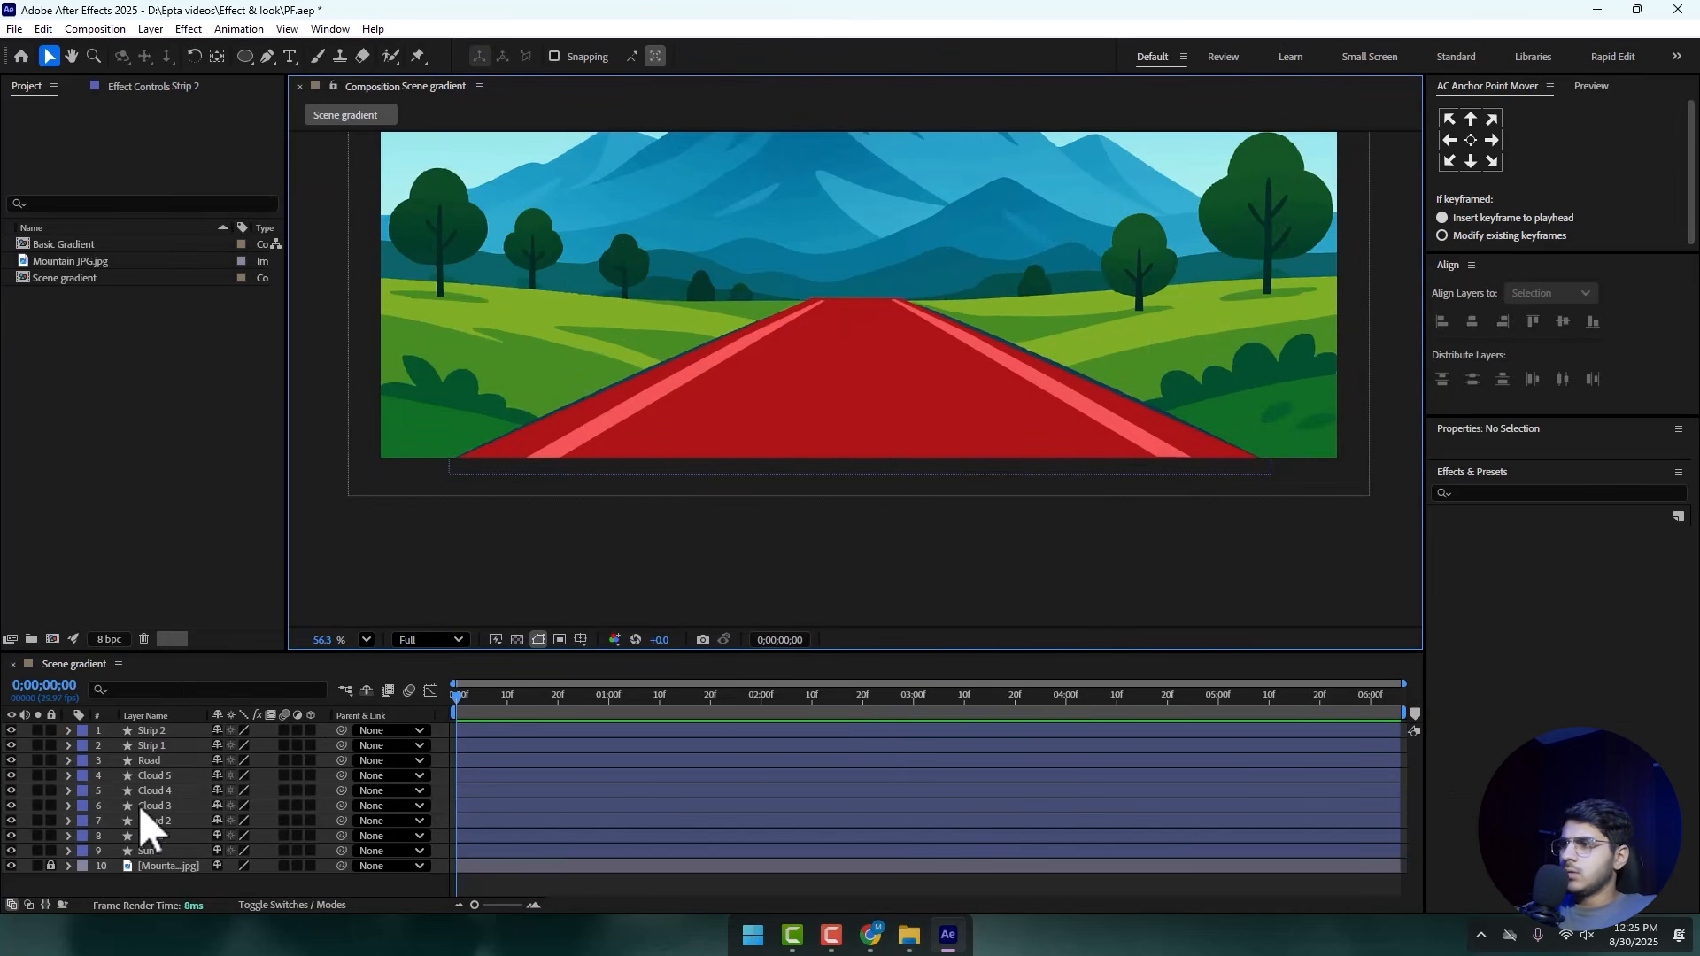
pyautogui.moveTo(11, 732); pyautogui.dragTo(10, 761)
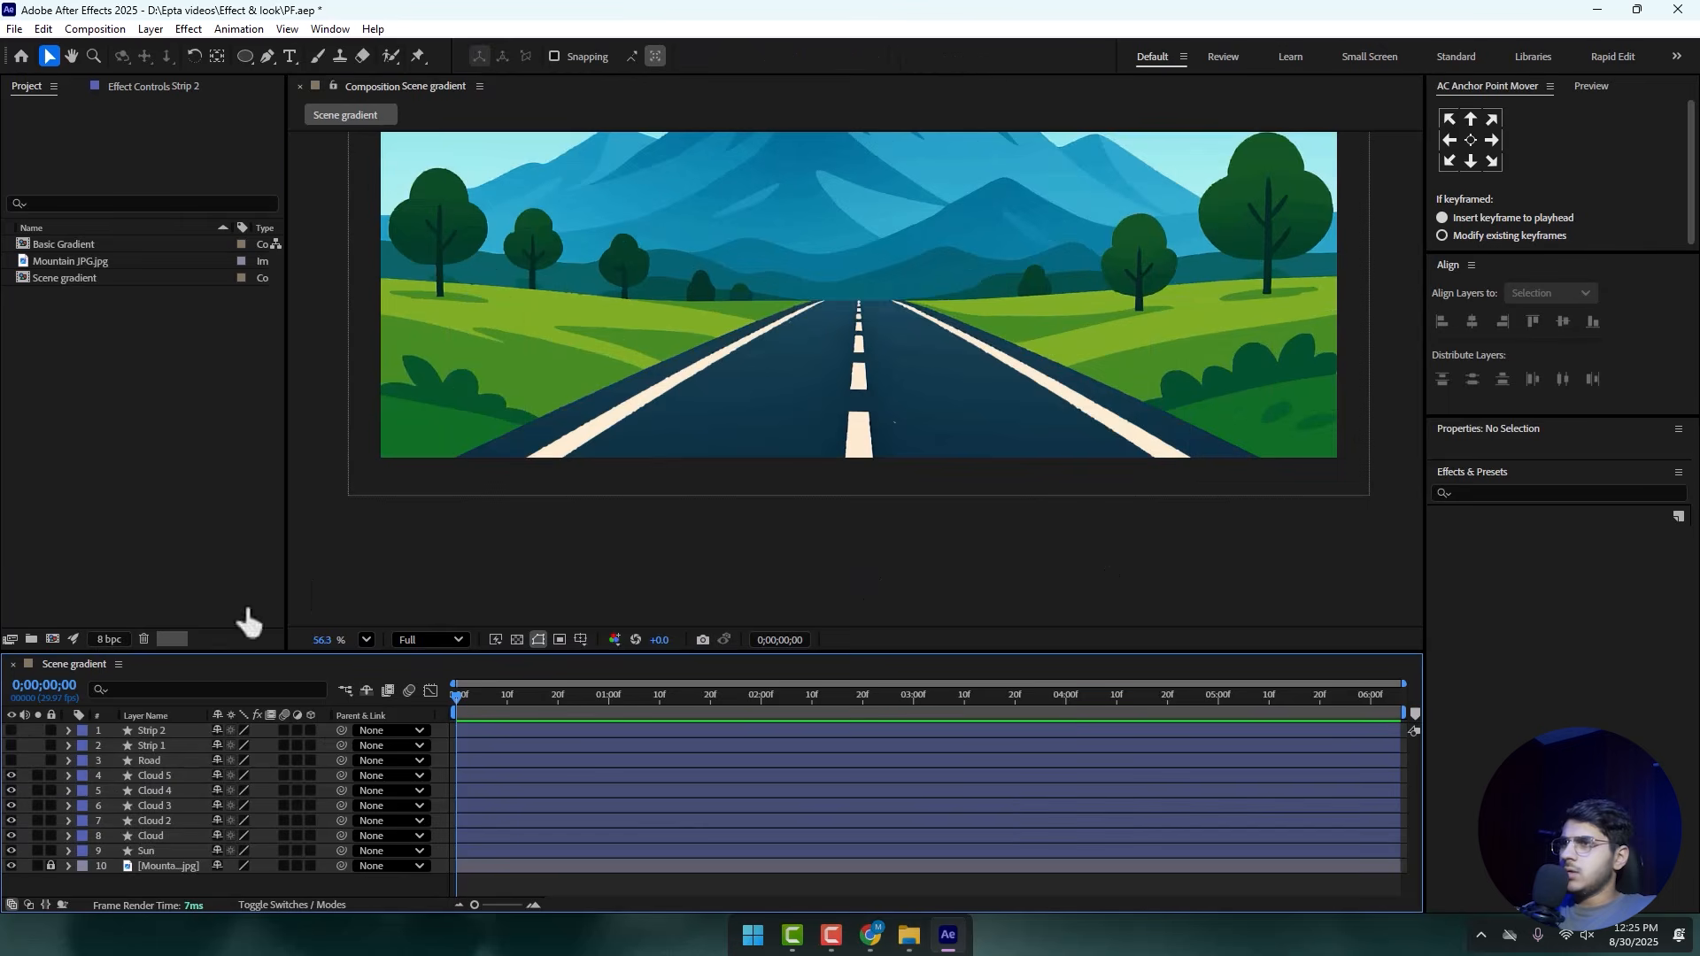
pyautogui.scroll(4, 884, 435)
pyautogui.scroll(2, 912, 474)
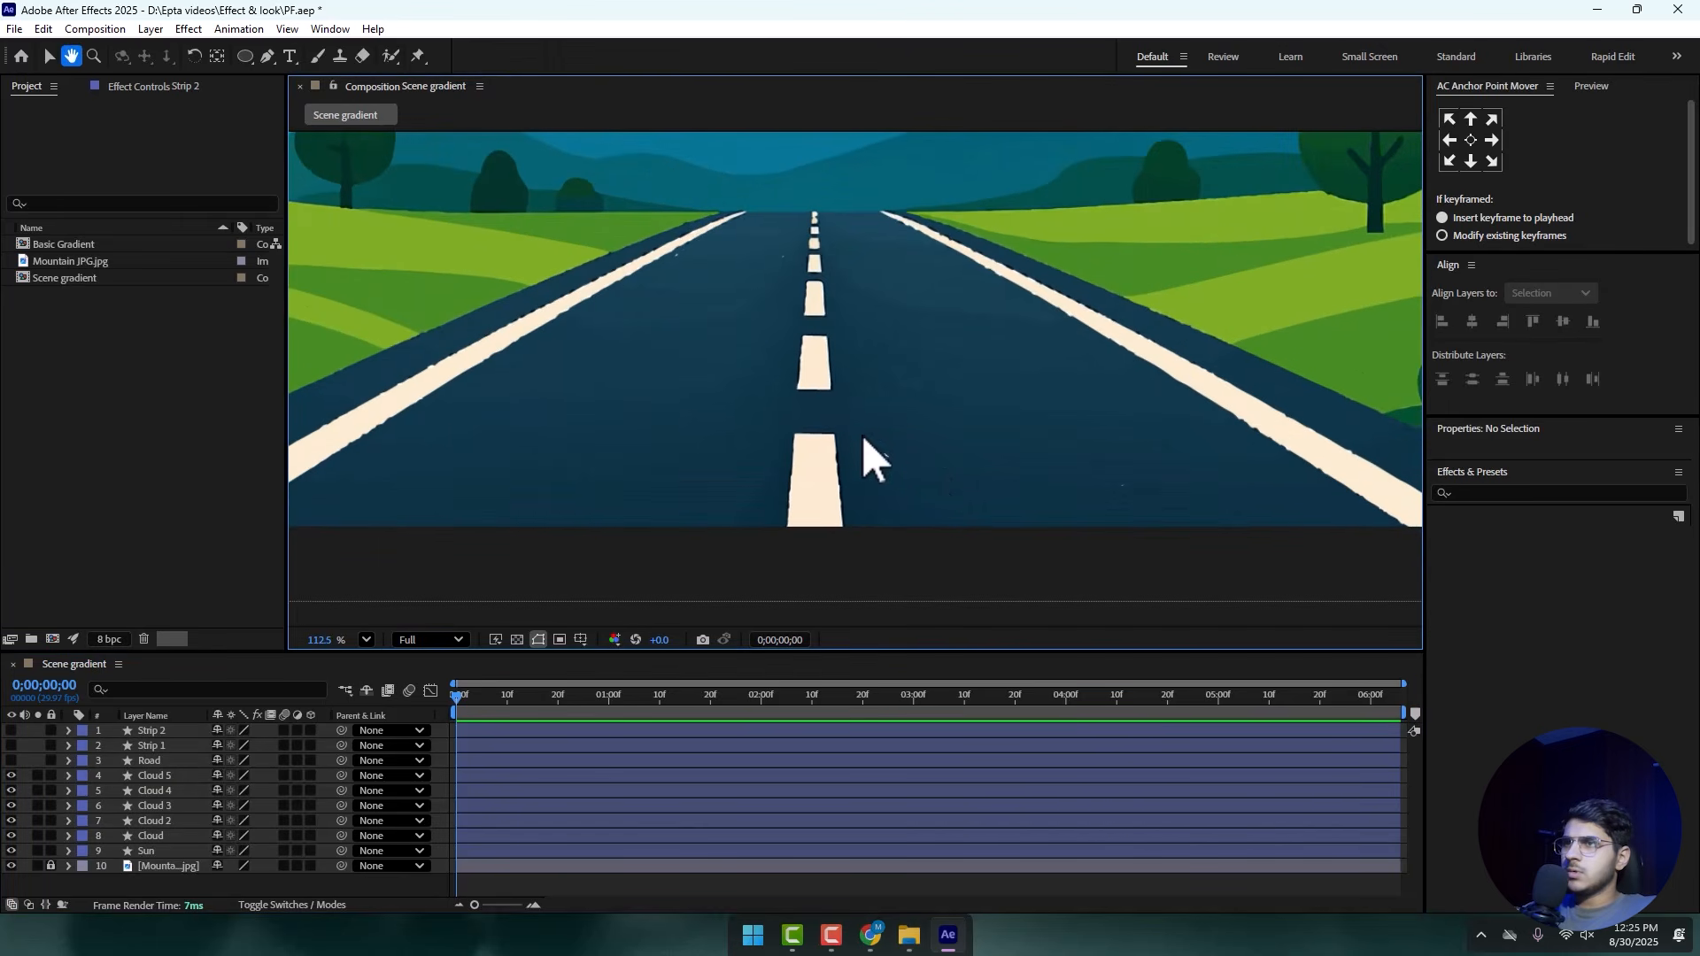
# - Draw a closed four-point shape over the nearest white centre dash with the Pen tool and fit its far corner to the dash
pyautogui.press('g')
pyautogui.scroll(3, 827, 486)
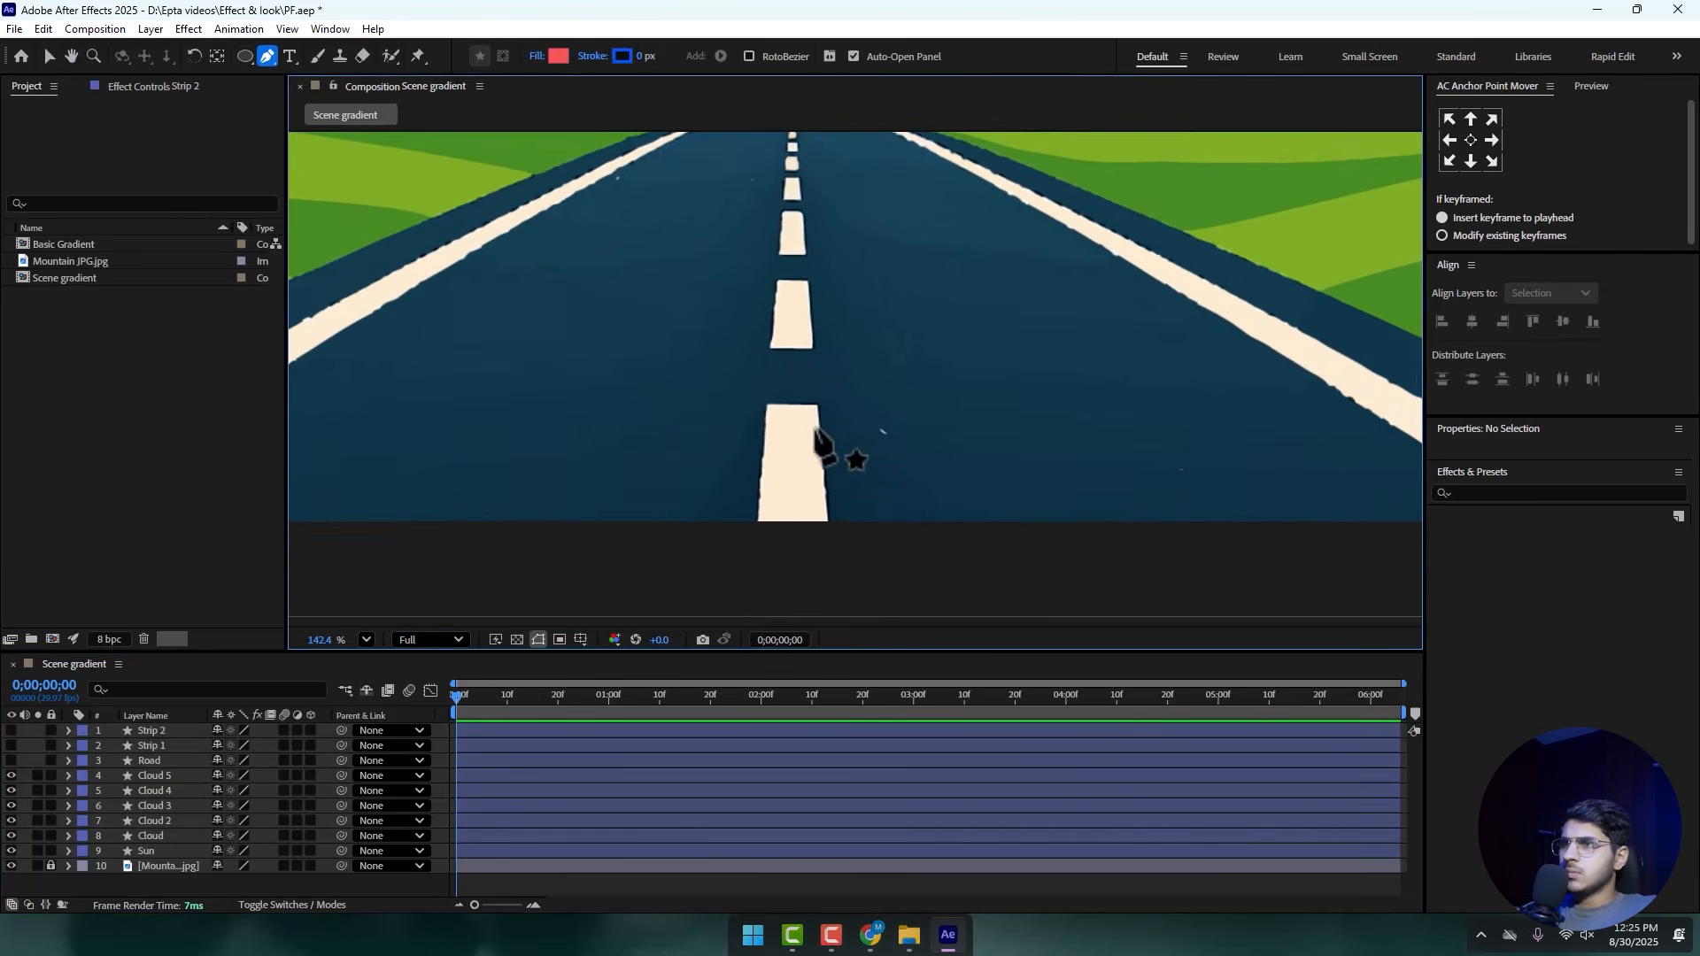
pyautogui.click(753, 406)
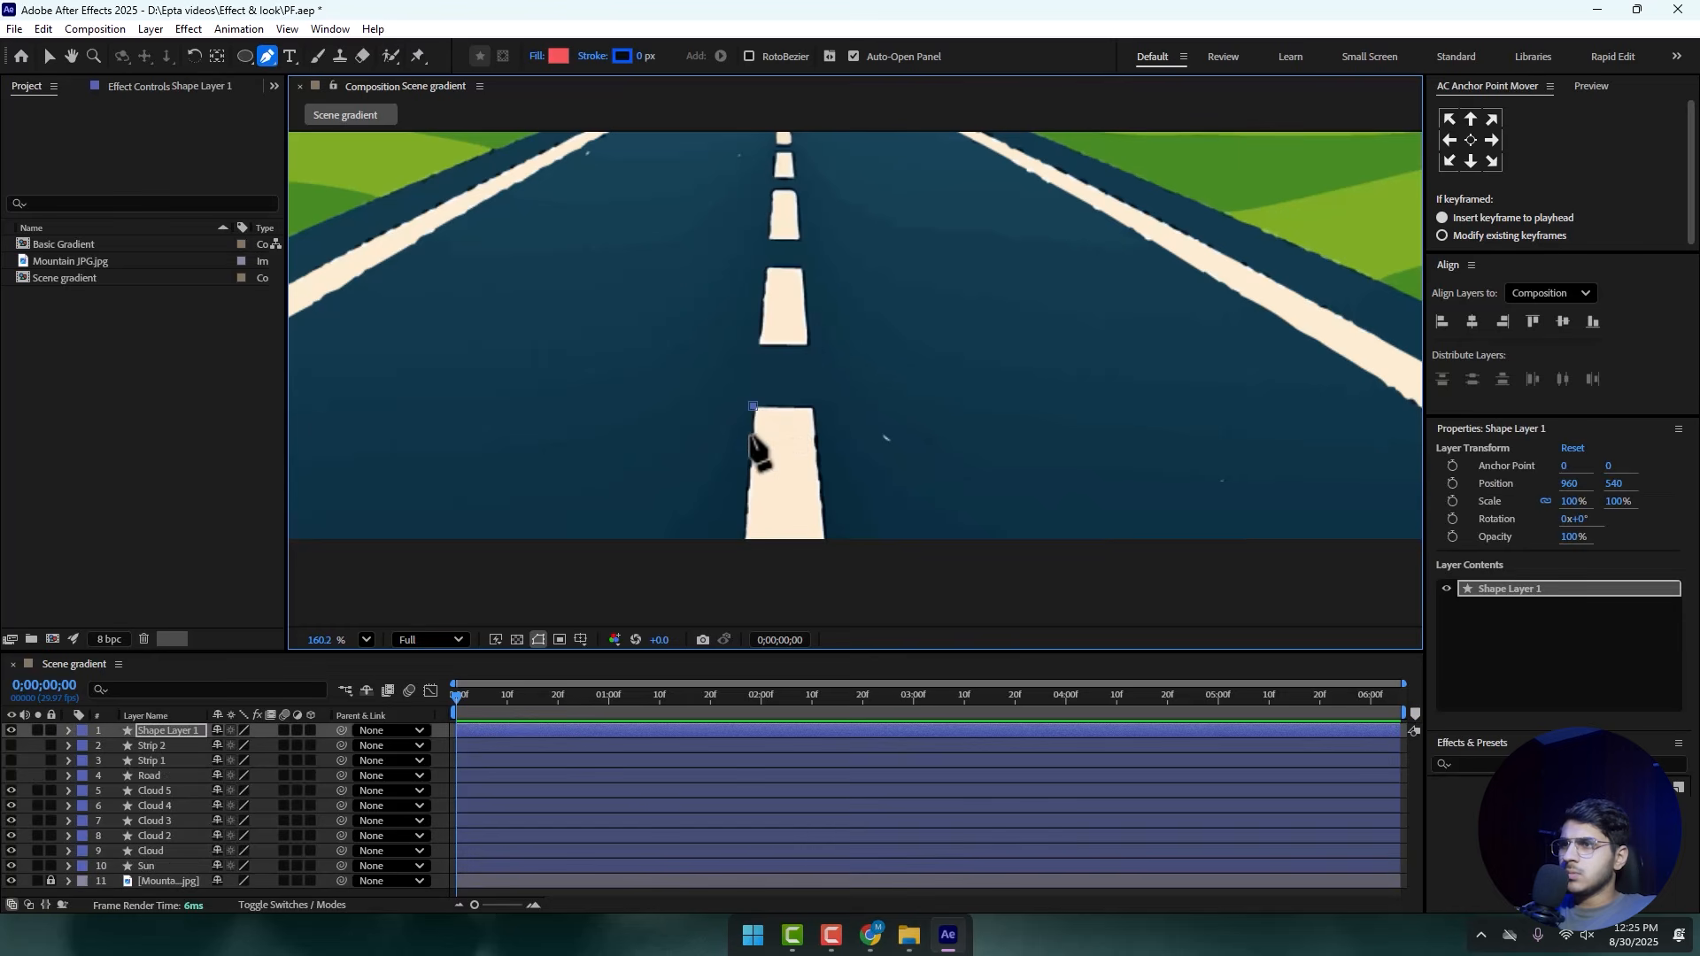
pyautogui.click(744, 539)
pyautogui.click(824, 537)
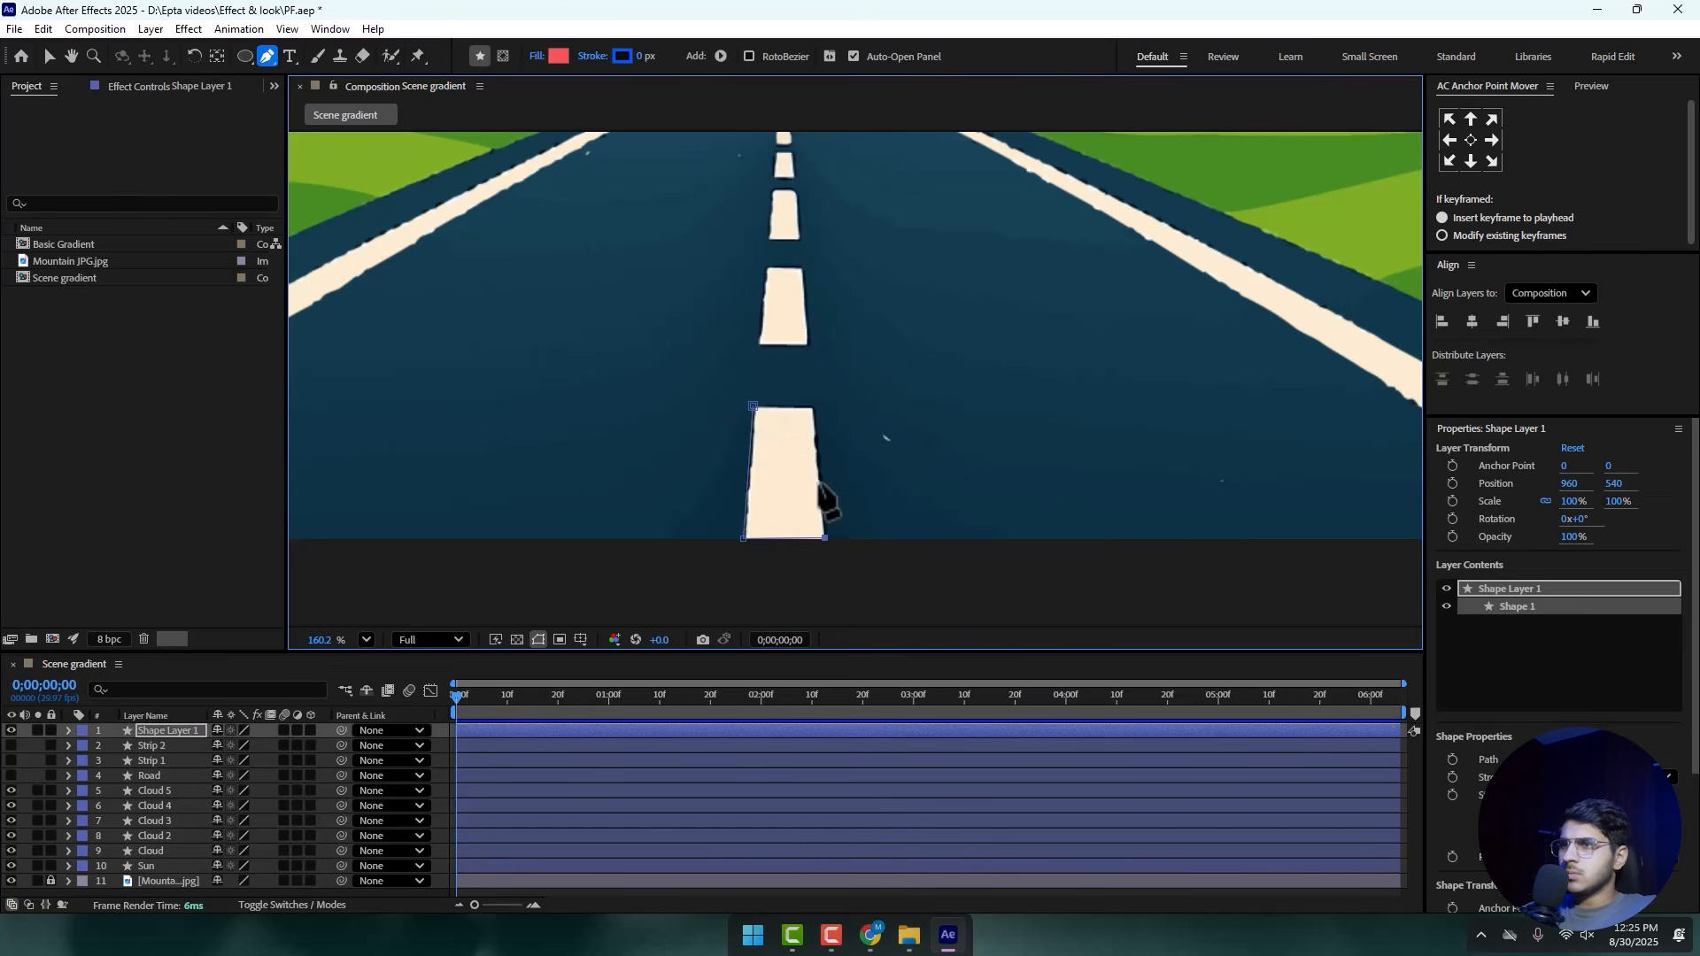
pyautogui.click(813, 409)
pyautogui.click(752, 406)
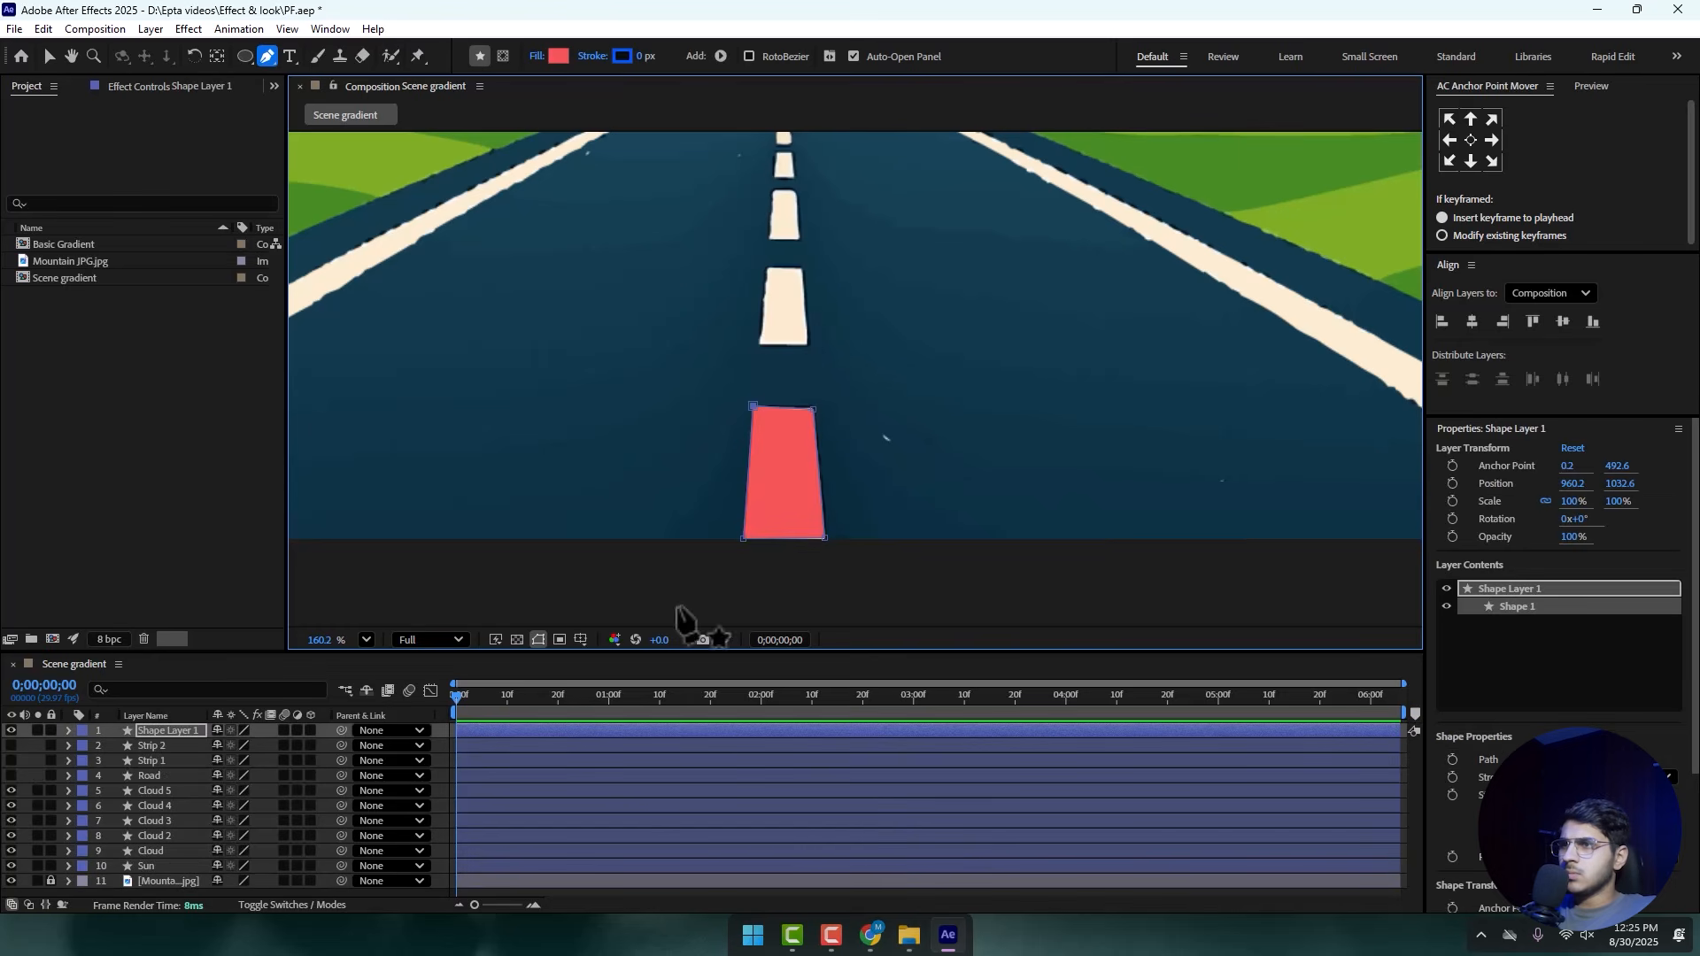
pyautogui.click(48, 56)
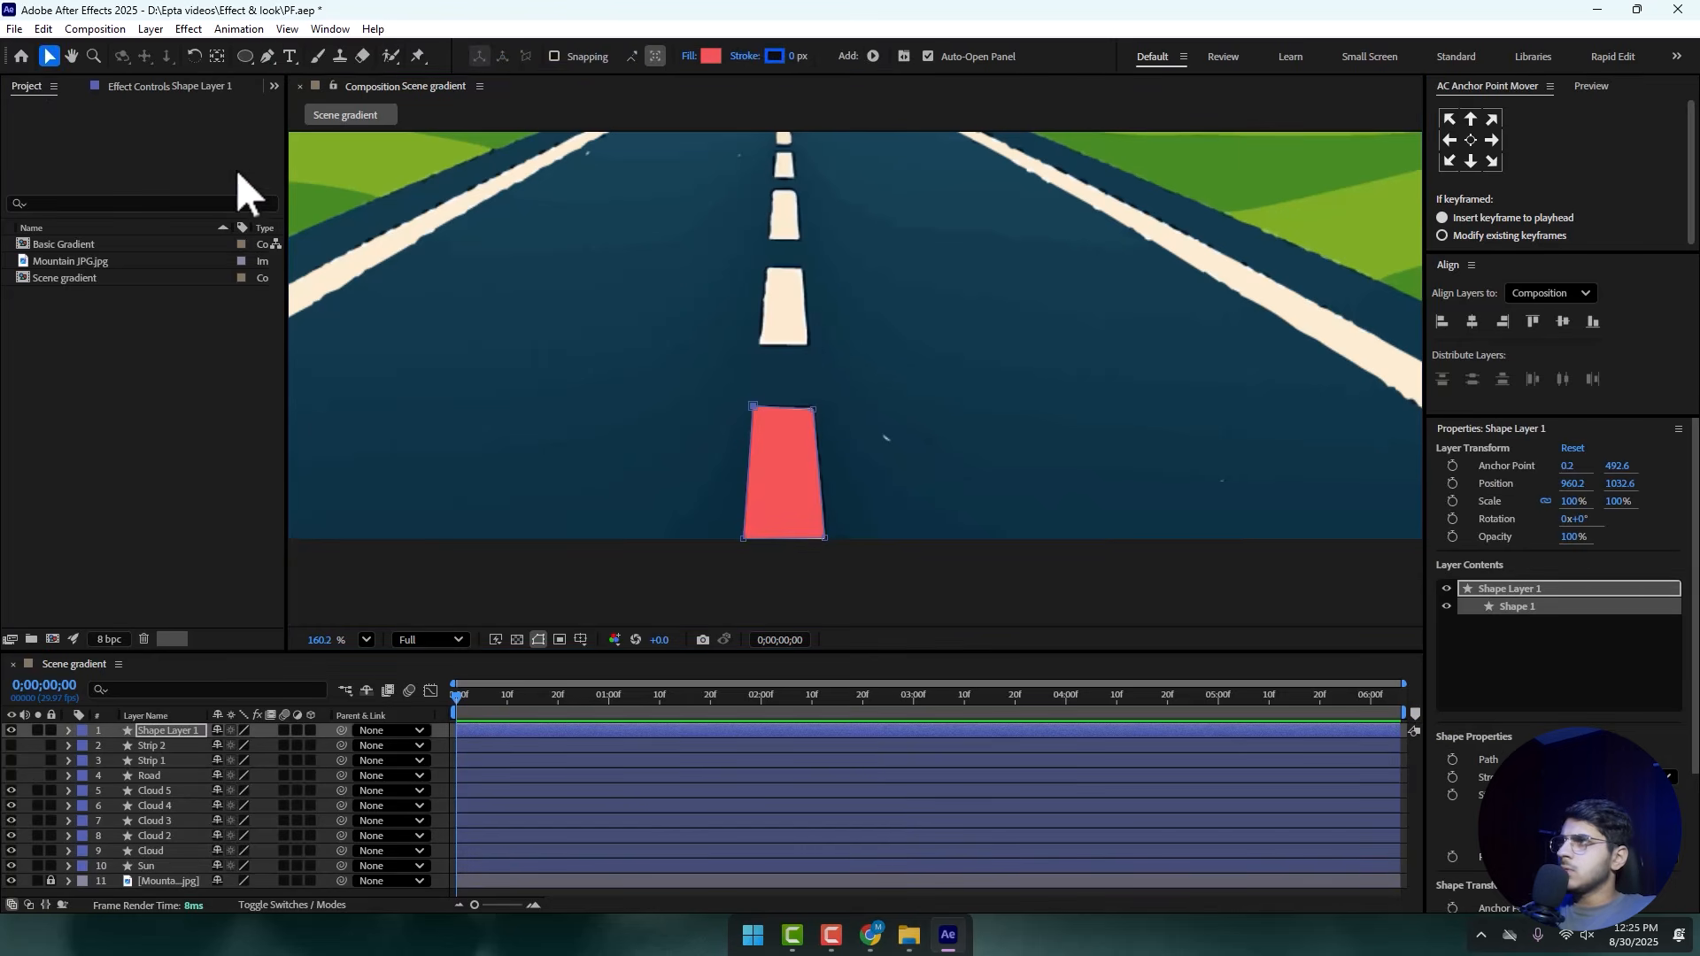
pyautogui.click(813, 406)
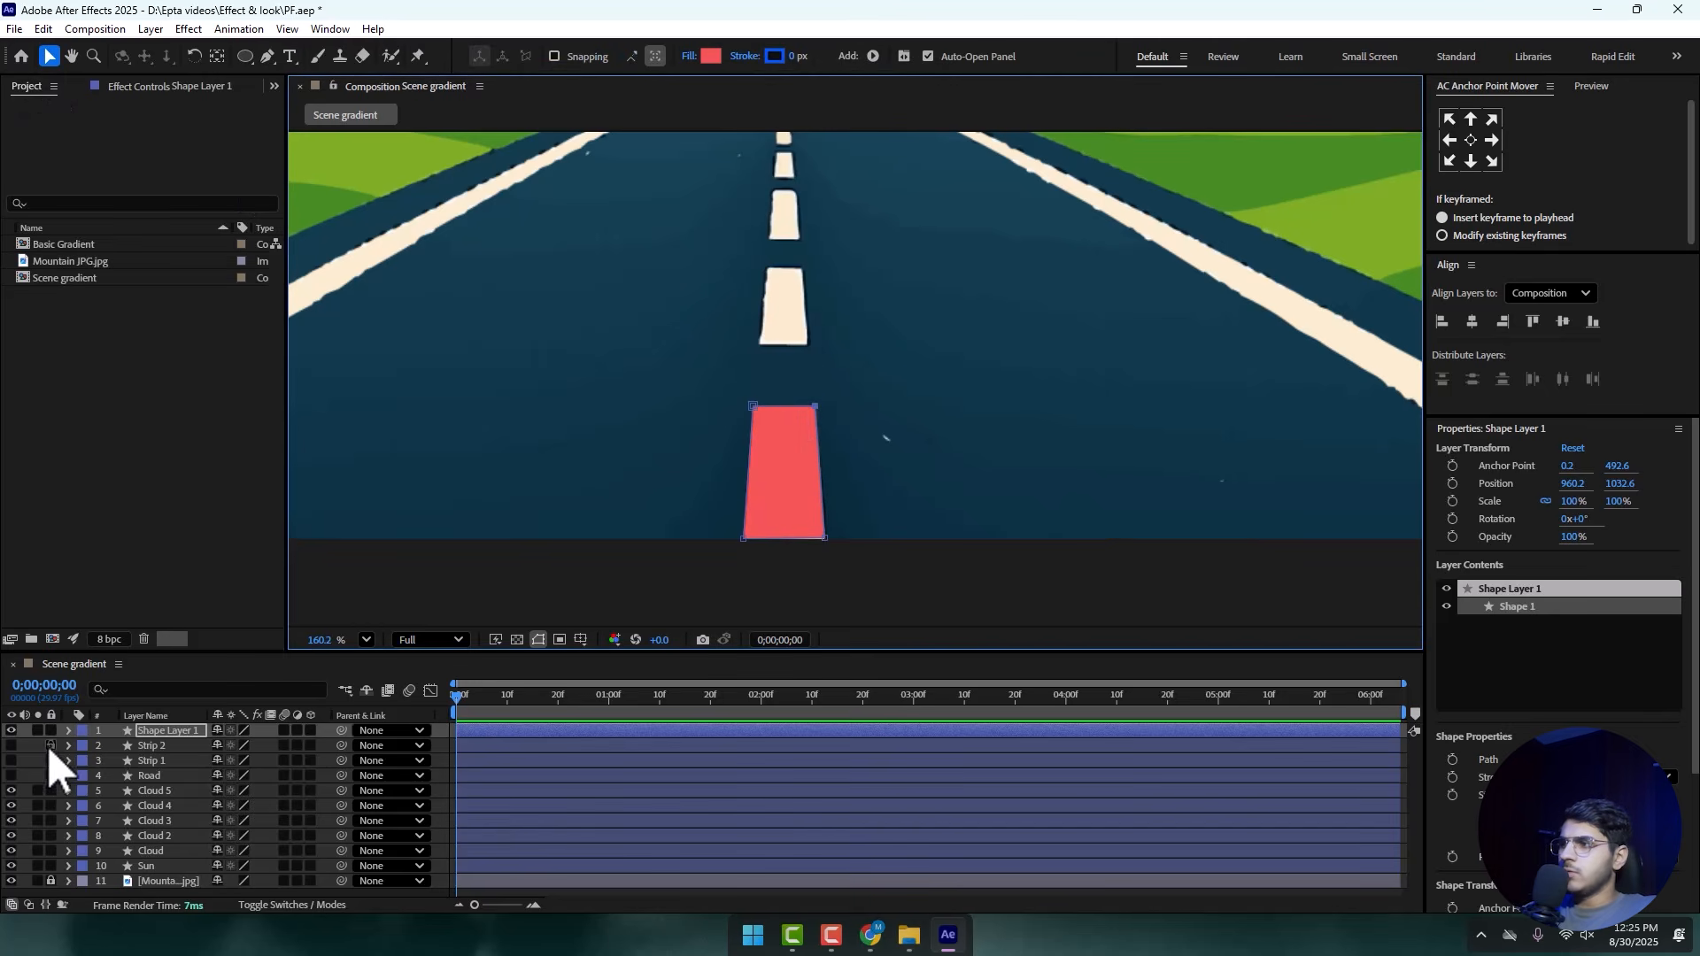
# - Rename the new centre dash's shape layer to Mid line 1
pyautogui.click(193, 730)
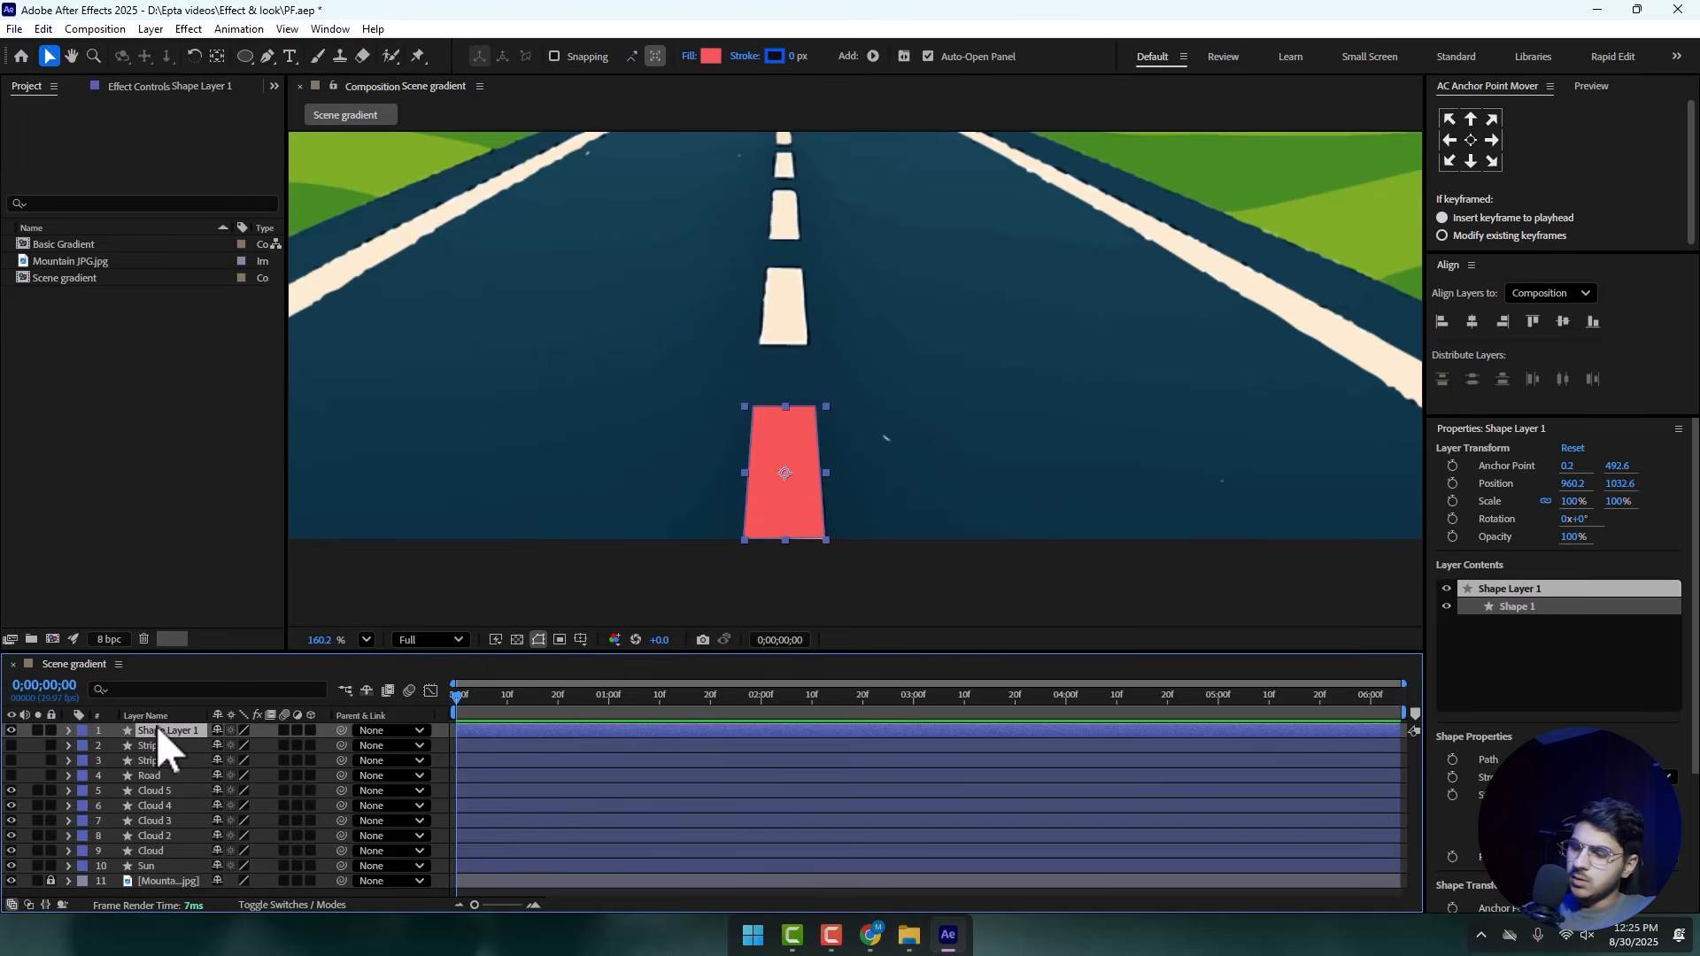
pyautogui.rightClick(167, 730)
pyautogui.click(216, 675)
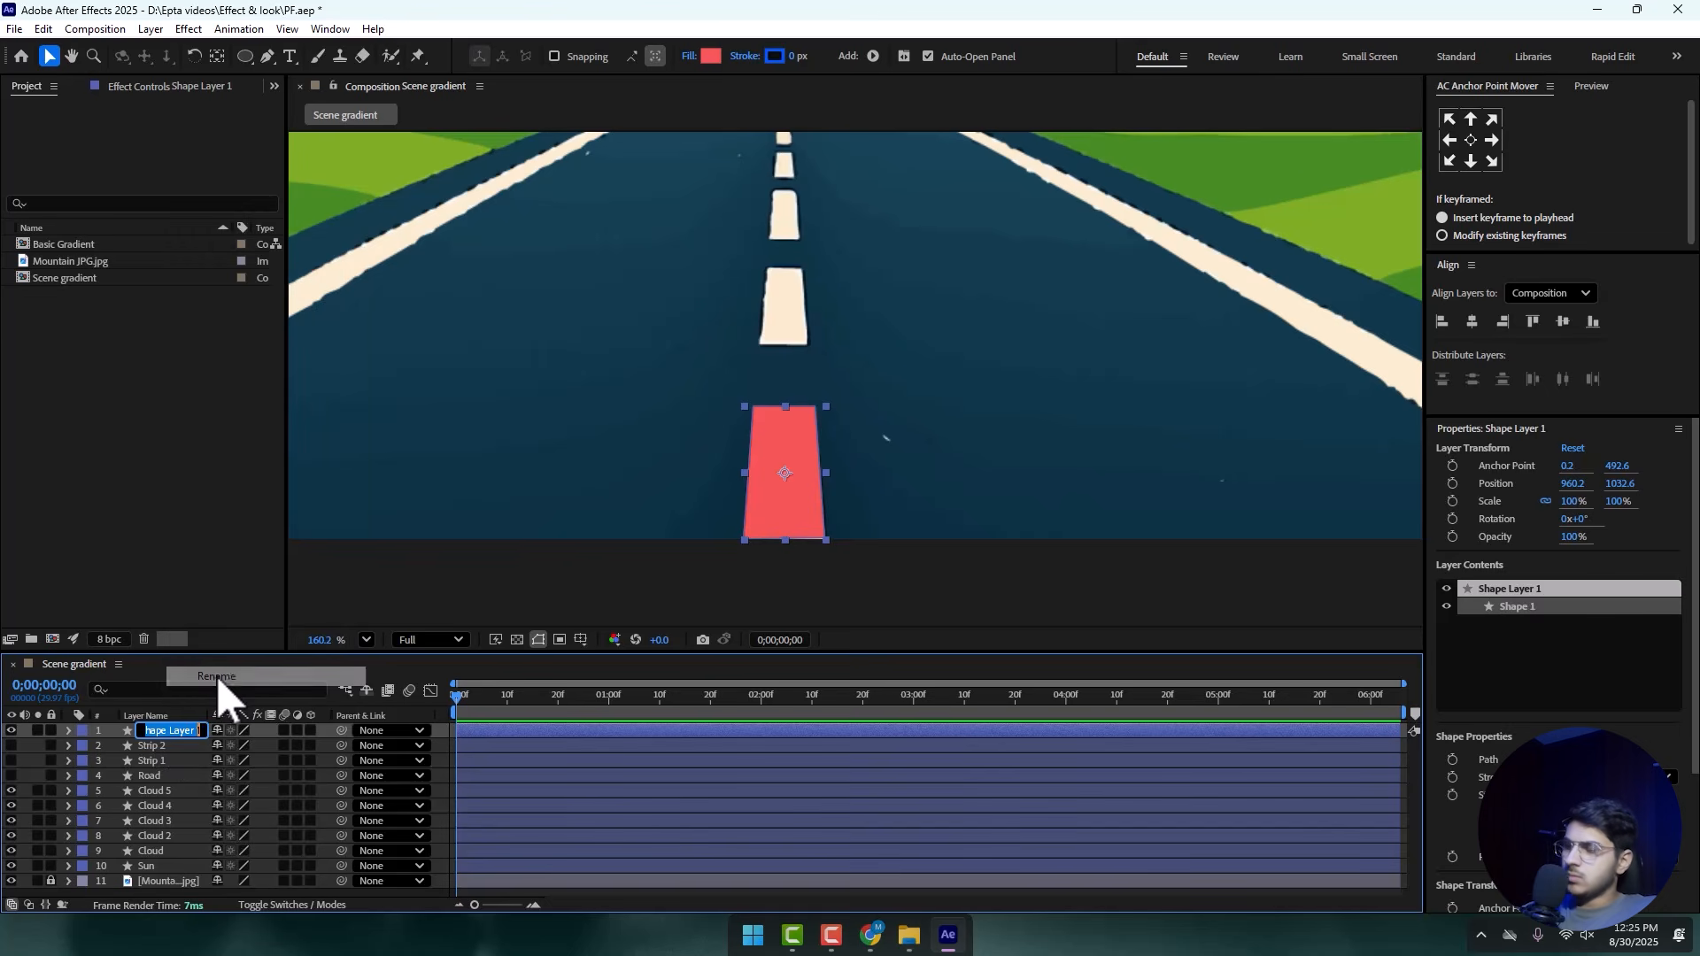
pyautogui.write('Mid l')
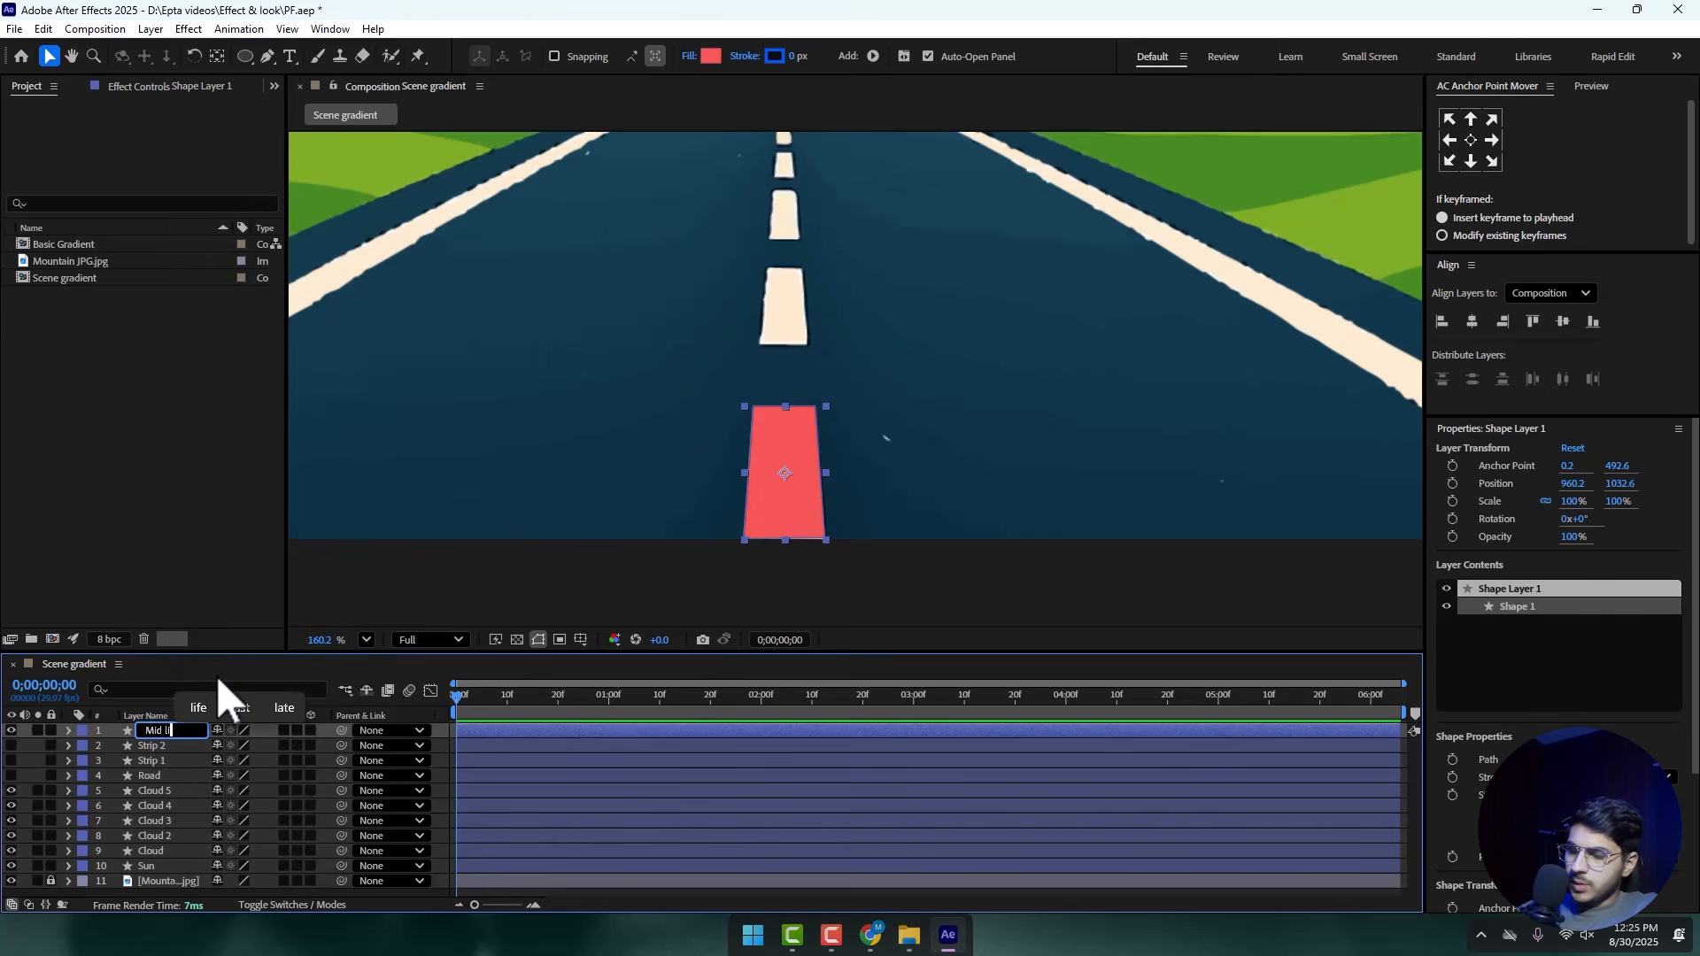
pyautogui.write('ine 1')
pyautogui.press('Return')
# - Duplicate Mid line 1, scale the copy to 63% and place it over the second centre dash at about 960.2, 912.7
pyautogui.hotkey('ctrl', 'd')
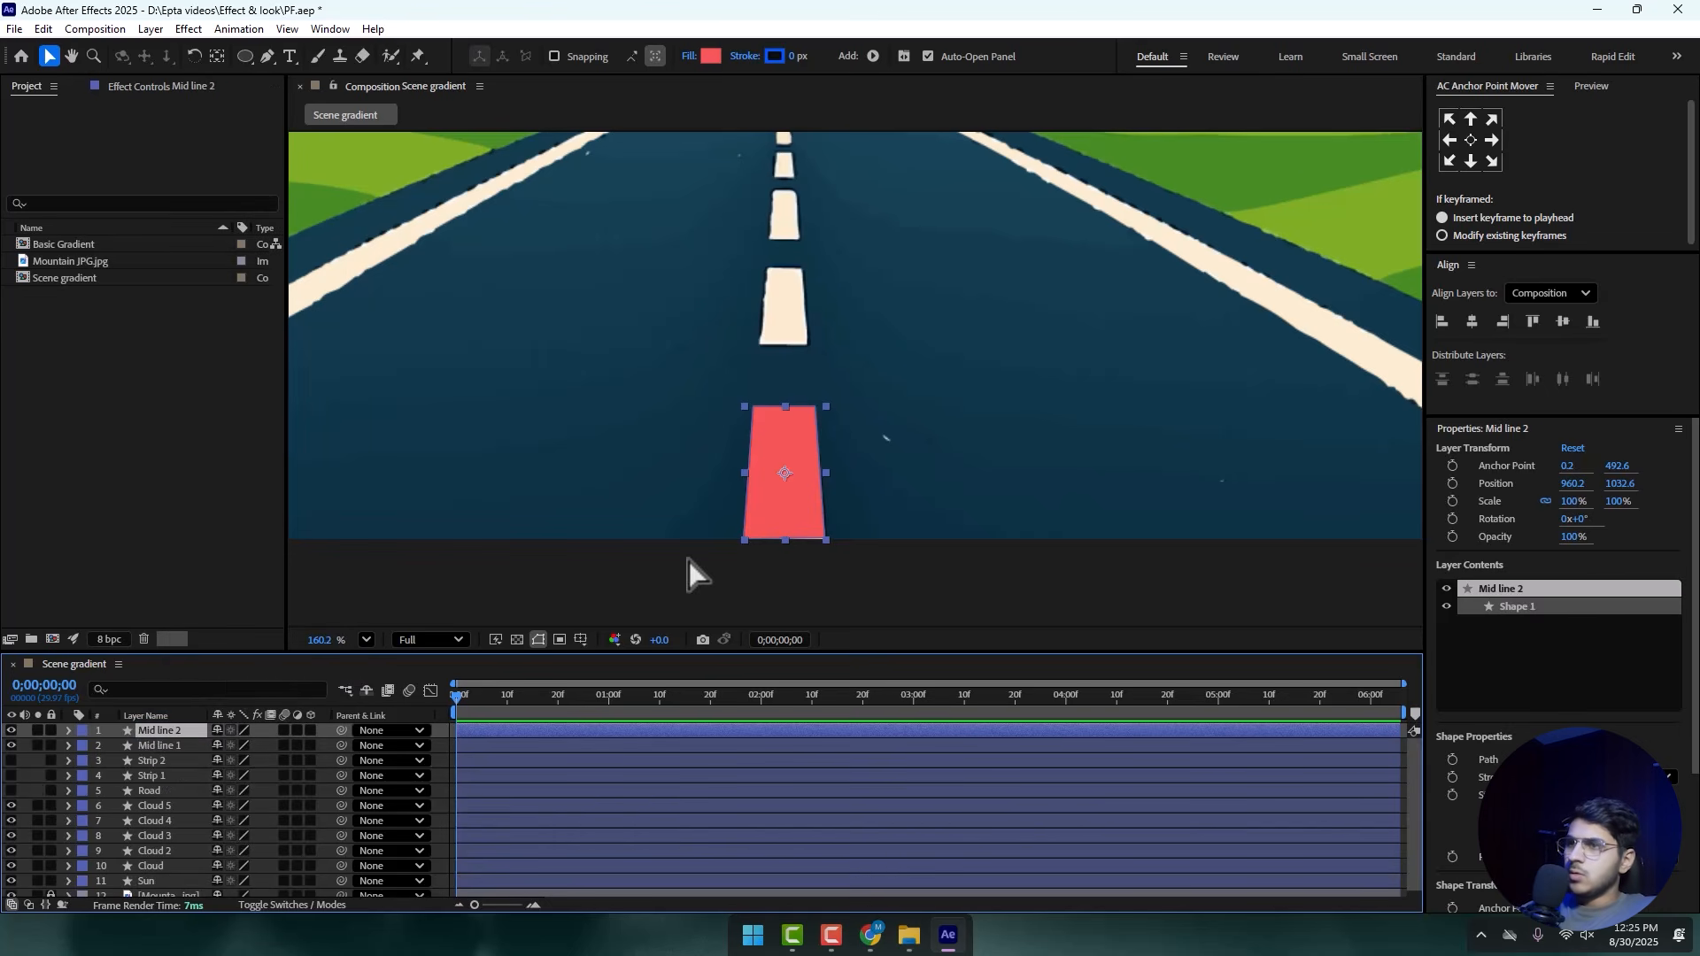
pyautogui.moveTo(785, 492); pyautogui.dragTo(784, 331)
pyautogui.press('s')
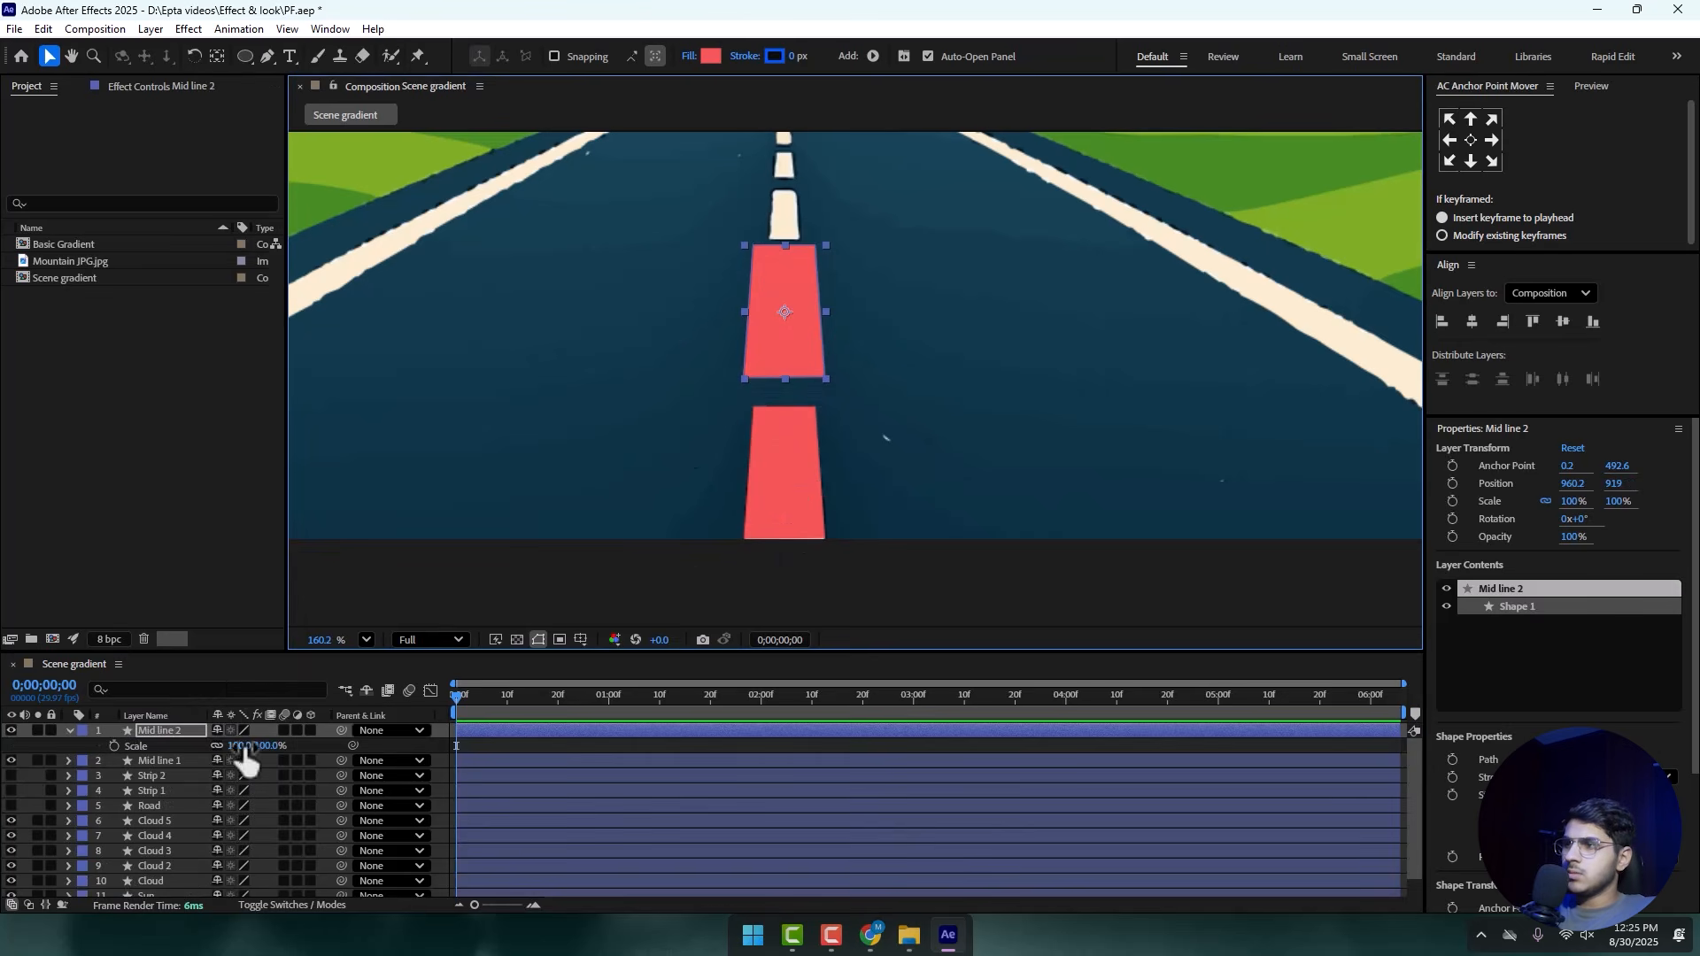
pyautogui.moveTo(241, 747); pyautogui.dragTo(195, 747)
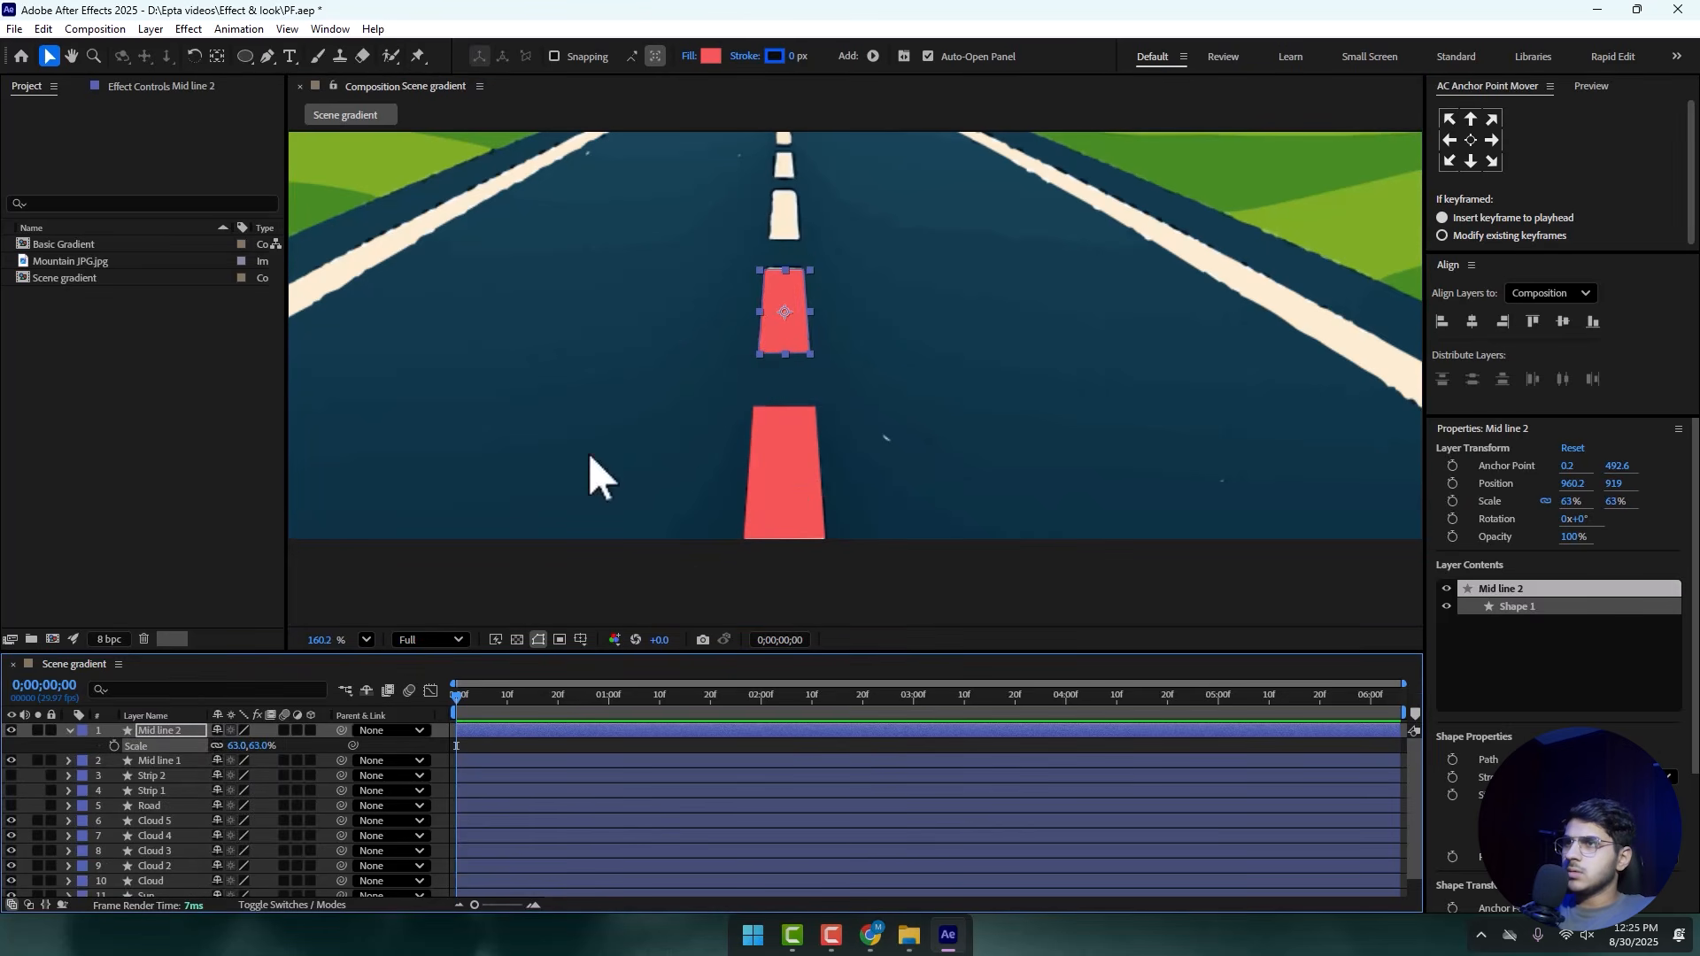
pyautogui.moveTo(791, 319); pyautogui.dragTo(801, 431)
pyautogui.scroll(-1, 794, 296)
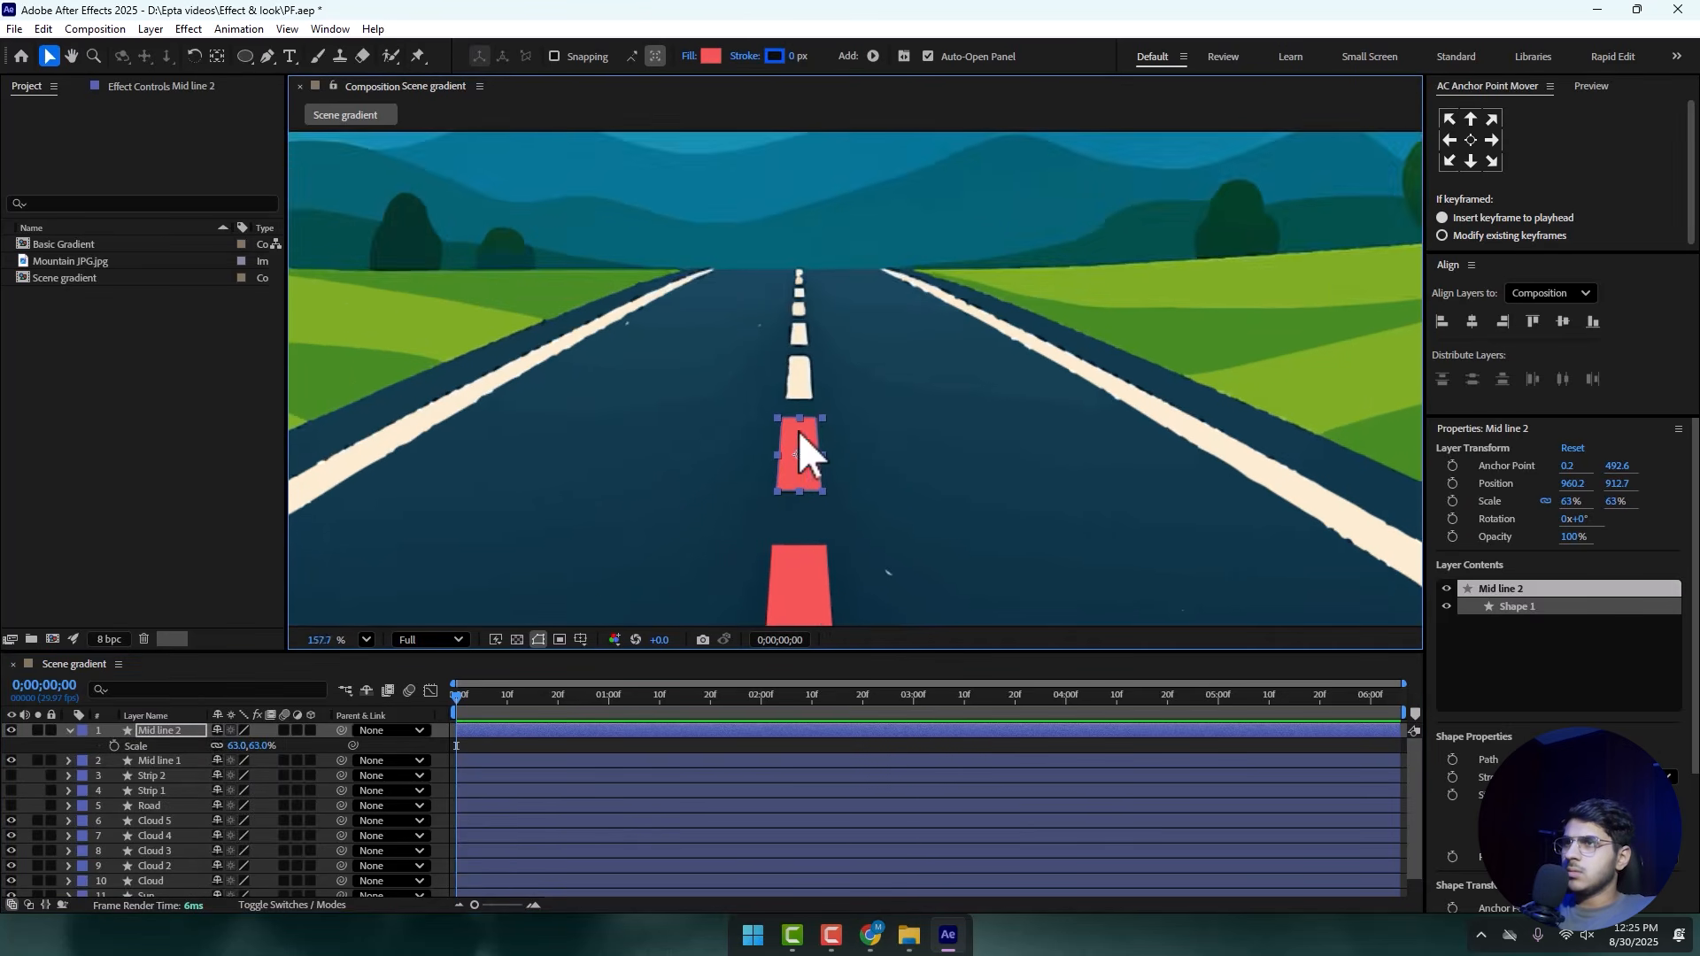
pyautogui.scroll(3, 795, 456)
# - Duplicate Mid line 2, scale the copy to 35%, place it over the third centre dash at about 959.7, 850.2, and collapse the layer properties
pyautogui.hotkey('ctrl', 'd')
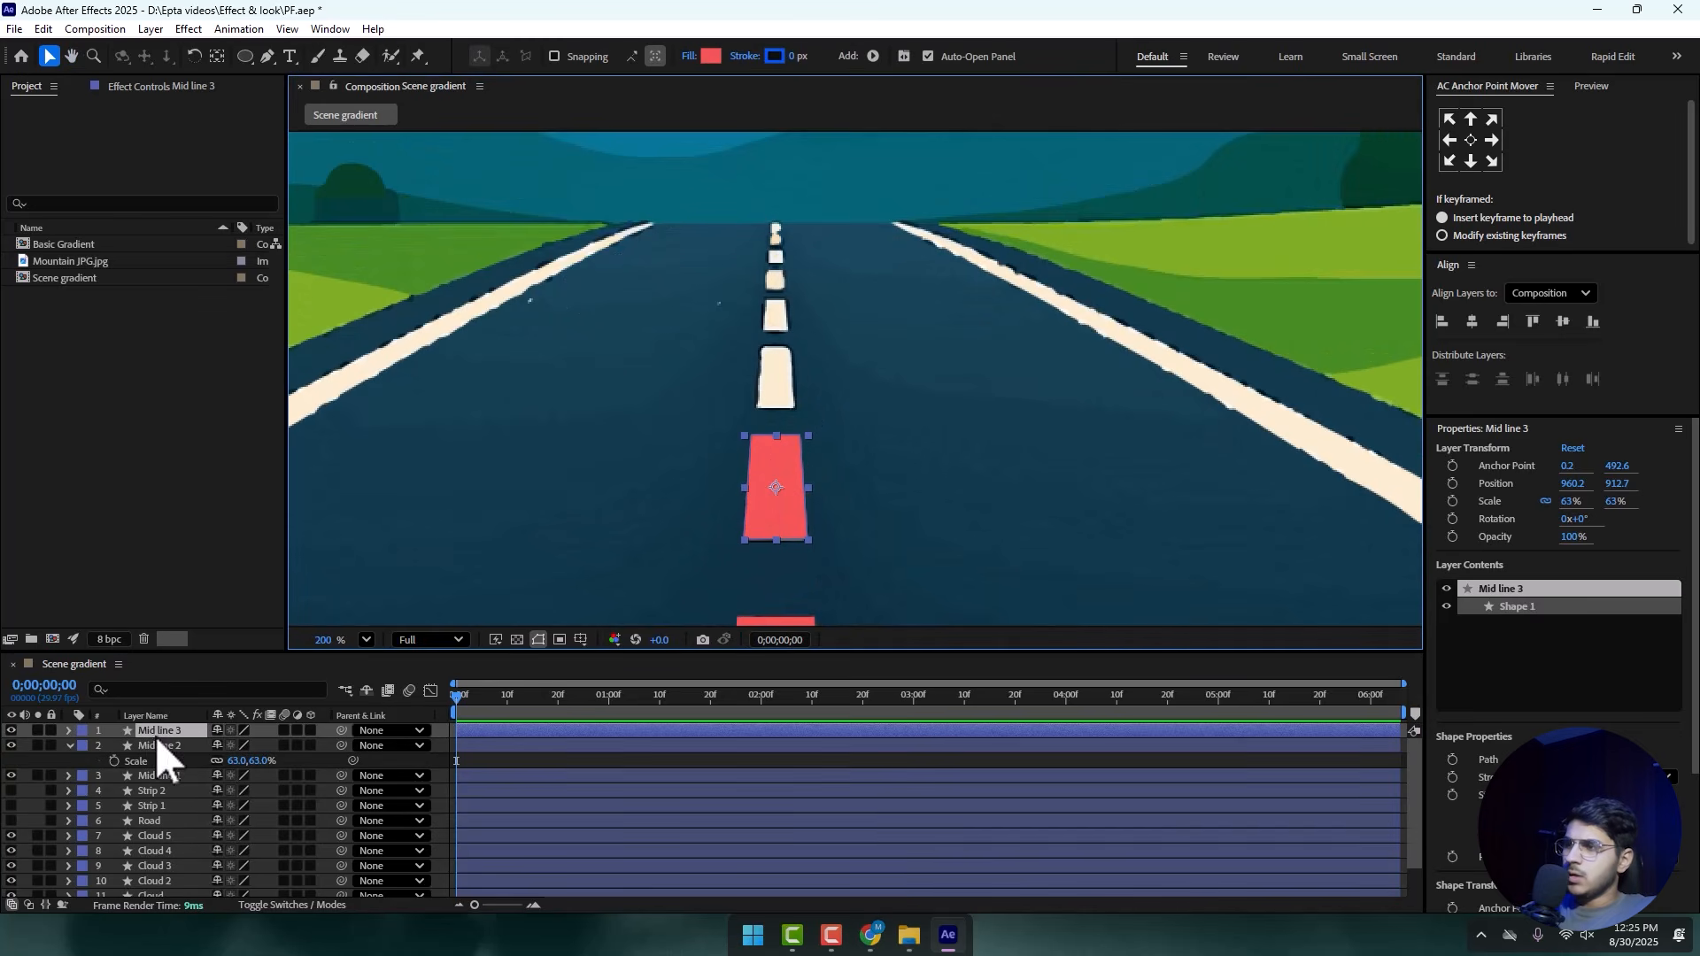
pyautogui.moveTo(791, 479); pyautogui.dragTo(799, 363)
pyautogui.press('s')
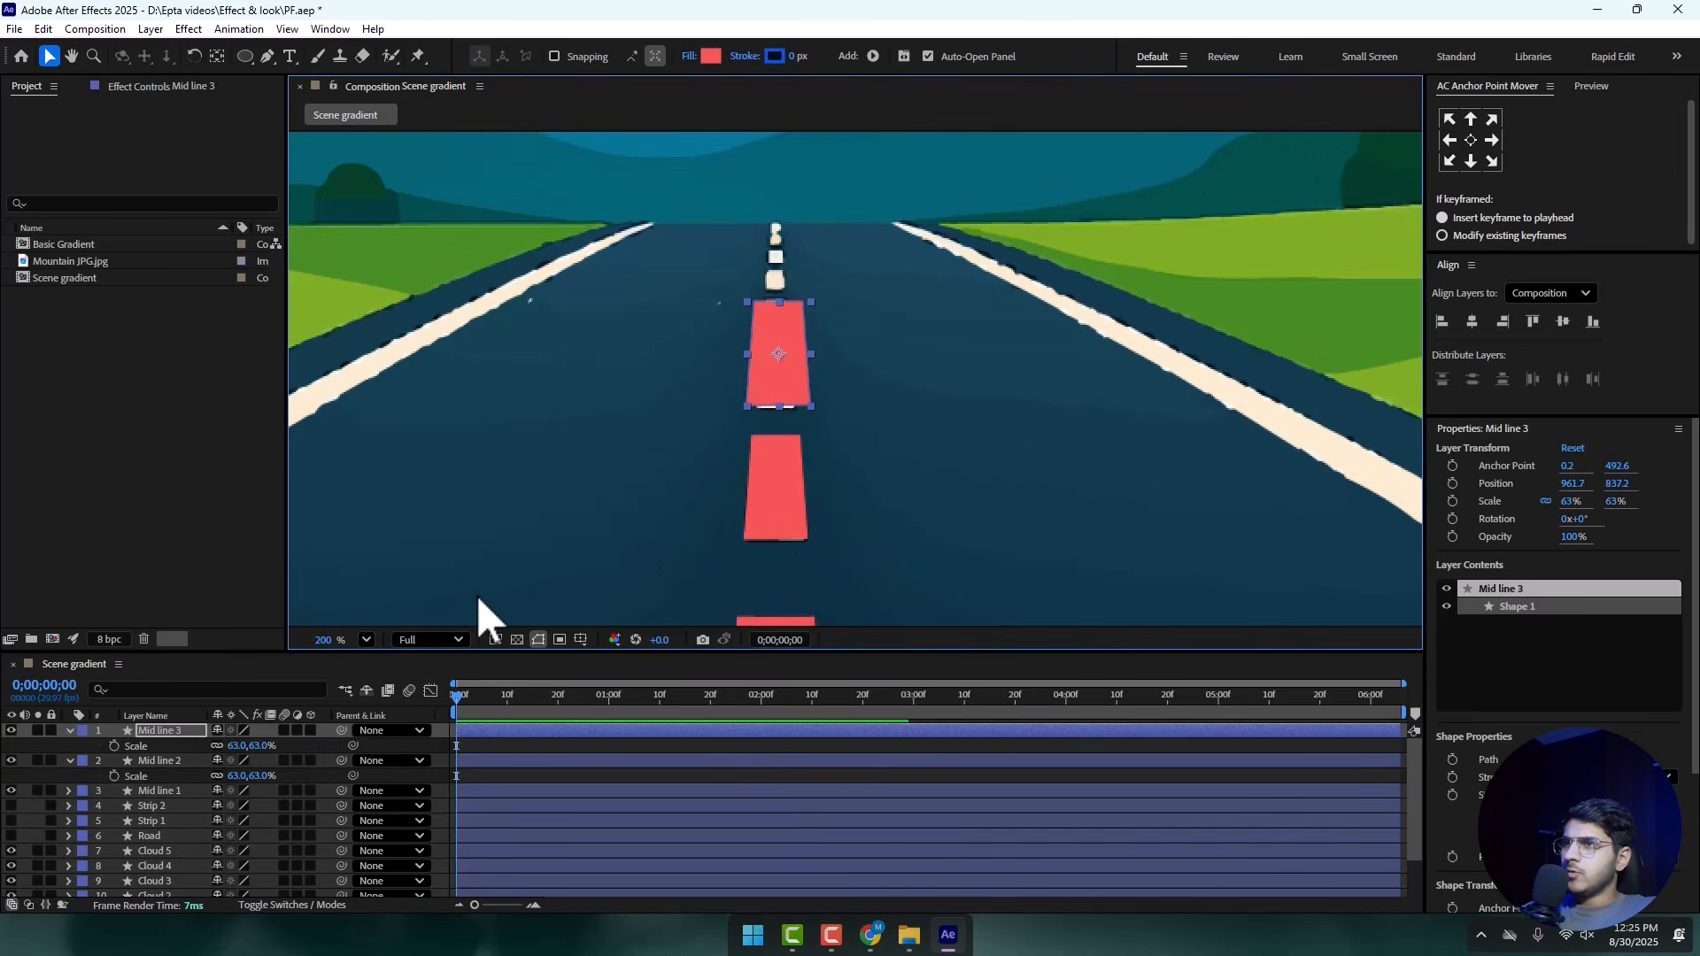
pyautogui.moveTo(257, 746); pyautogui.dragTo(234, 746)
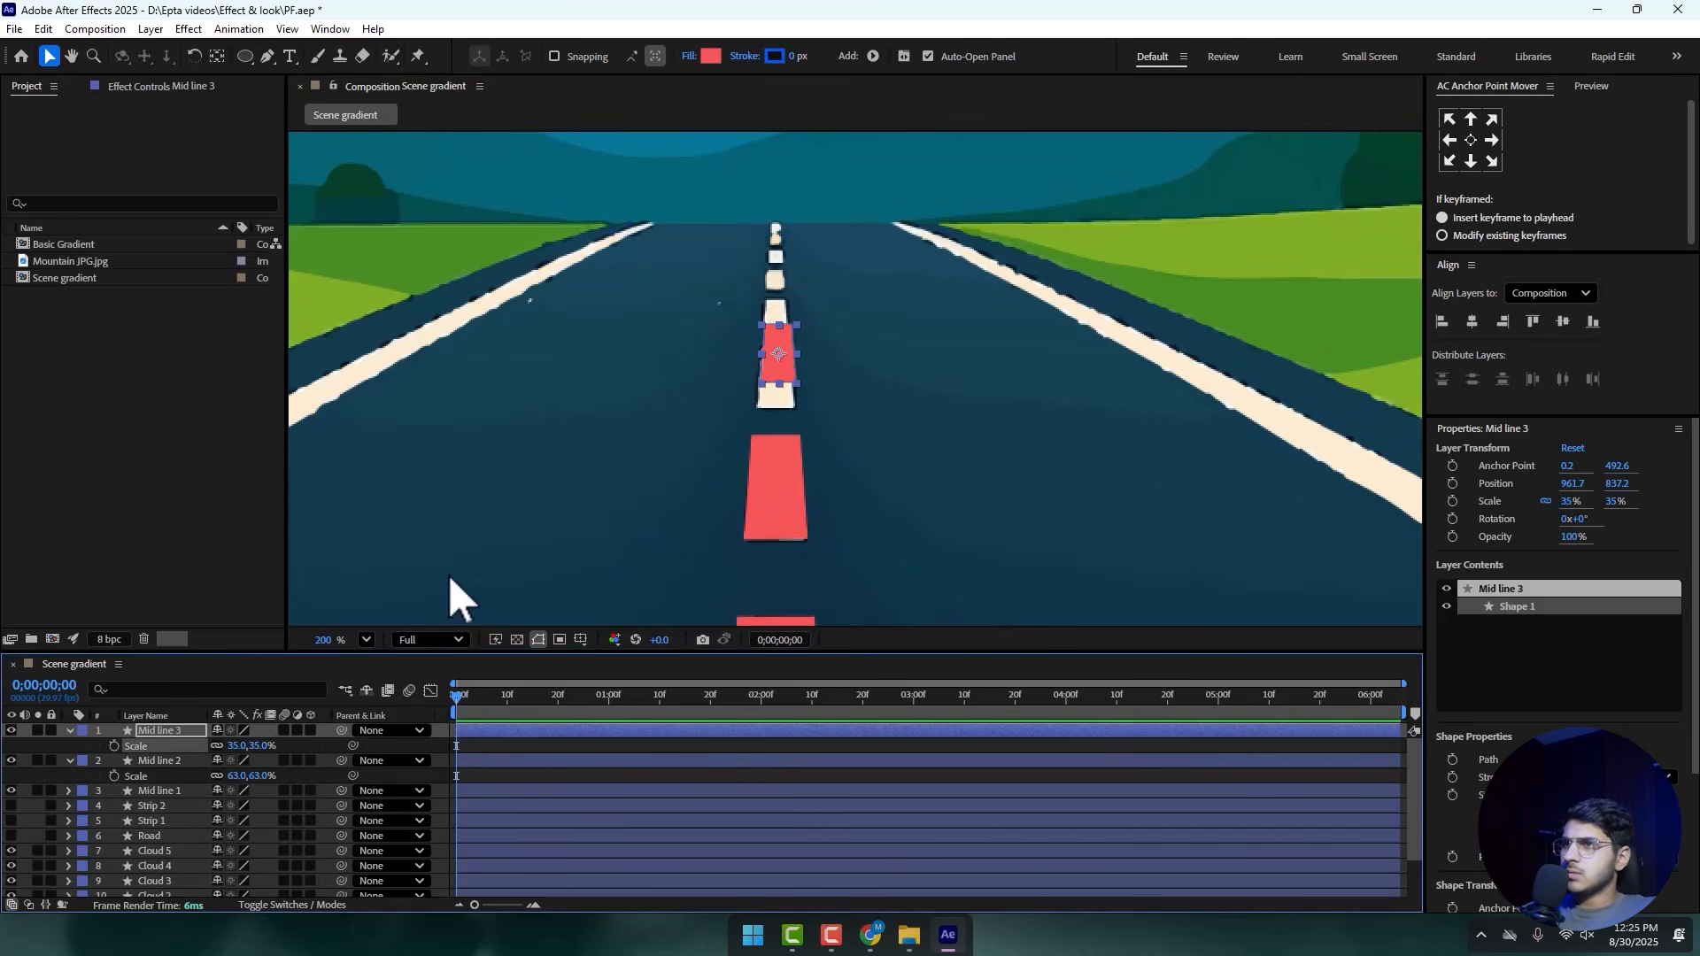
pyautogui.moveTo(785, 360); pyautogui.dragTo(773, 379)
pyautogui.click(68, 731)
pyautogui.click(67, 745)
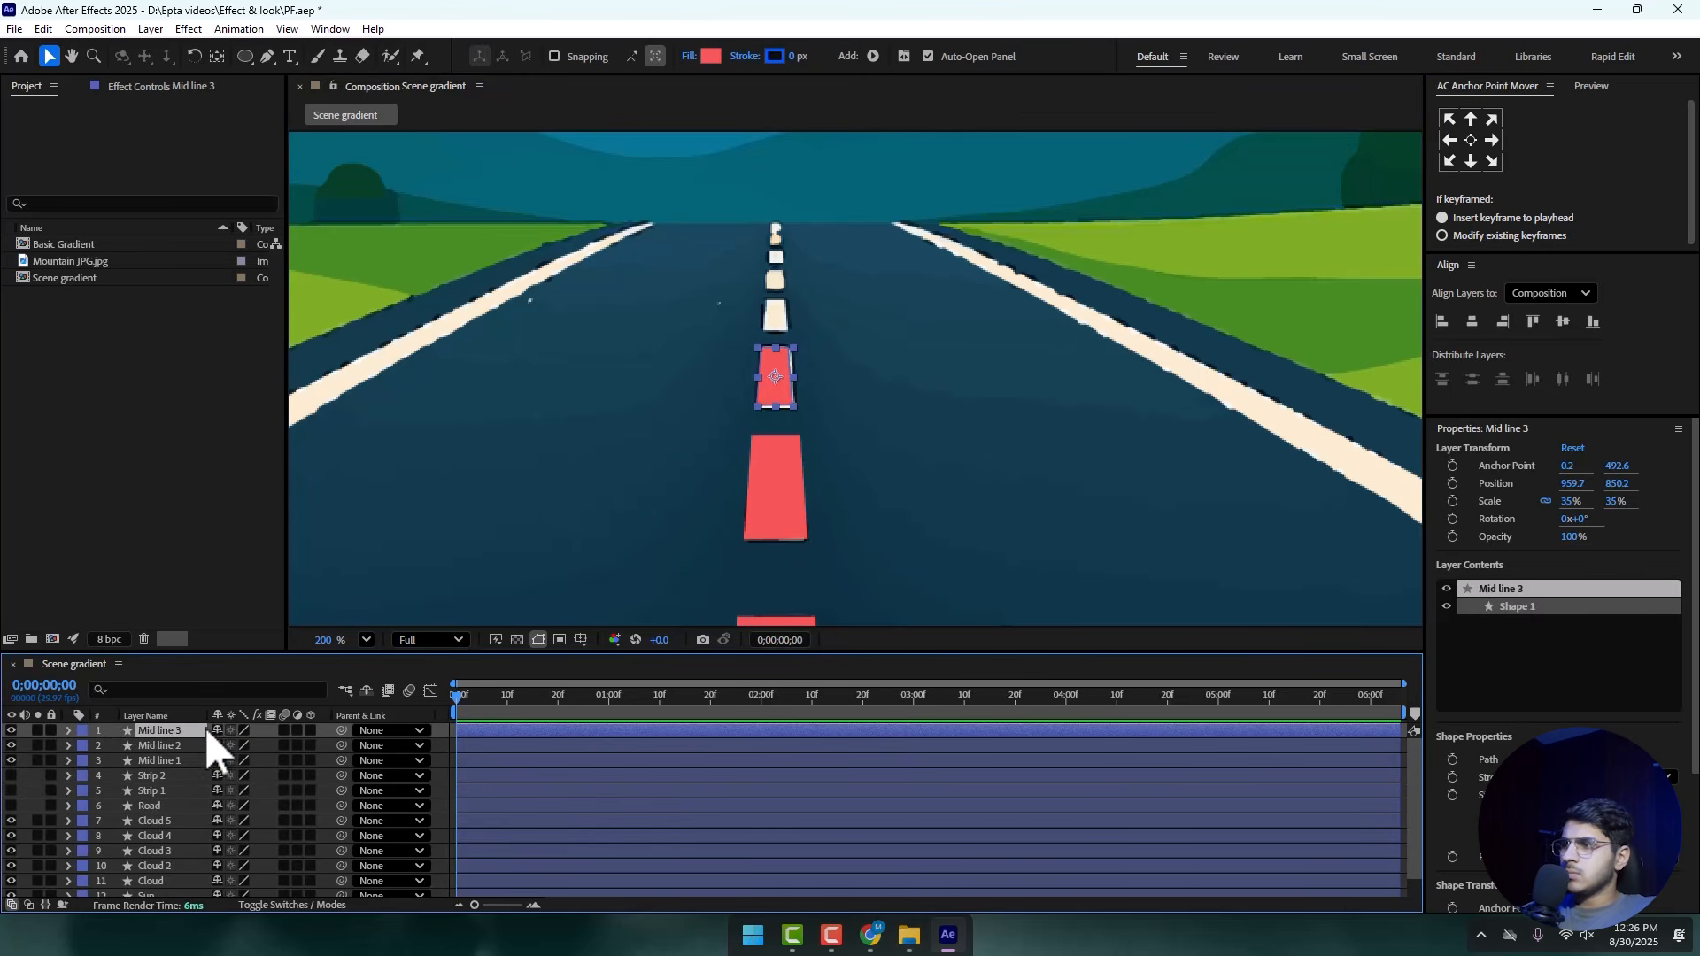
# - Duplicate Mid line 3, move the copy up to the fourth centre dash and scale it to 17%
pyautogui.hotkey('ctrl', 'd')
pyautogui.scroll(3, 787, 363)
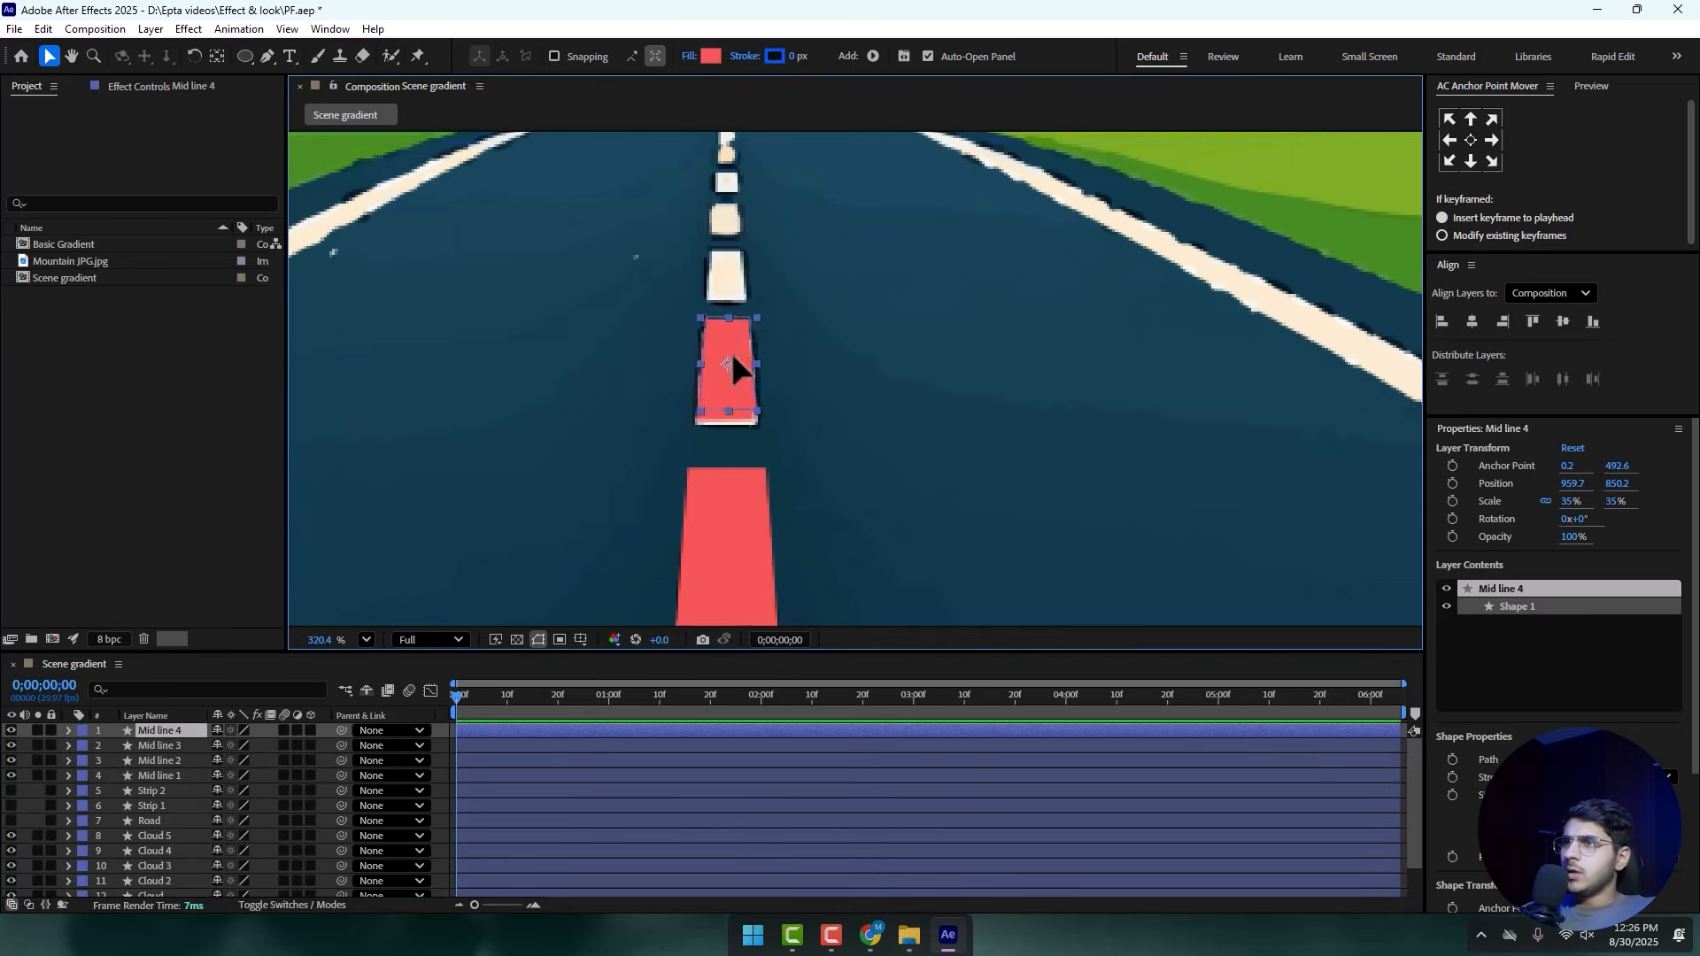
pyautogui.moveTo(736, 368); pyautogui.dragTo(731, 283)
pyautogui.press('s')
pyautogui.moveTo(257, 747); pyautogui.dragTo(242, 747)
# - Centre Mid line 4 over the fourth dash at about 959.5, 815.7 and set its scale to 19%
pyautogui.scroll(1, 640, 365)
pyautogui.press('space')
pyautogui.moveTo(715, 403); pyautogui.dragTo(769, 562)
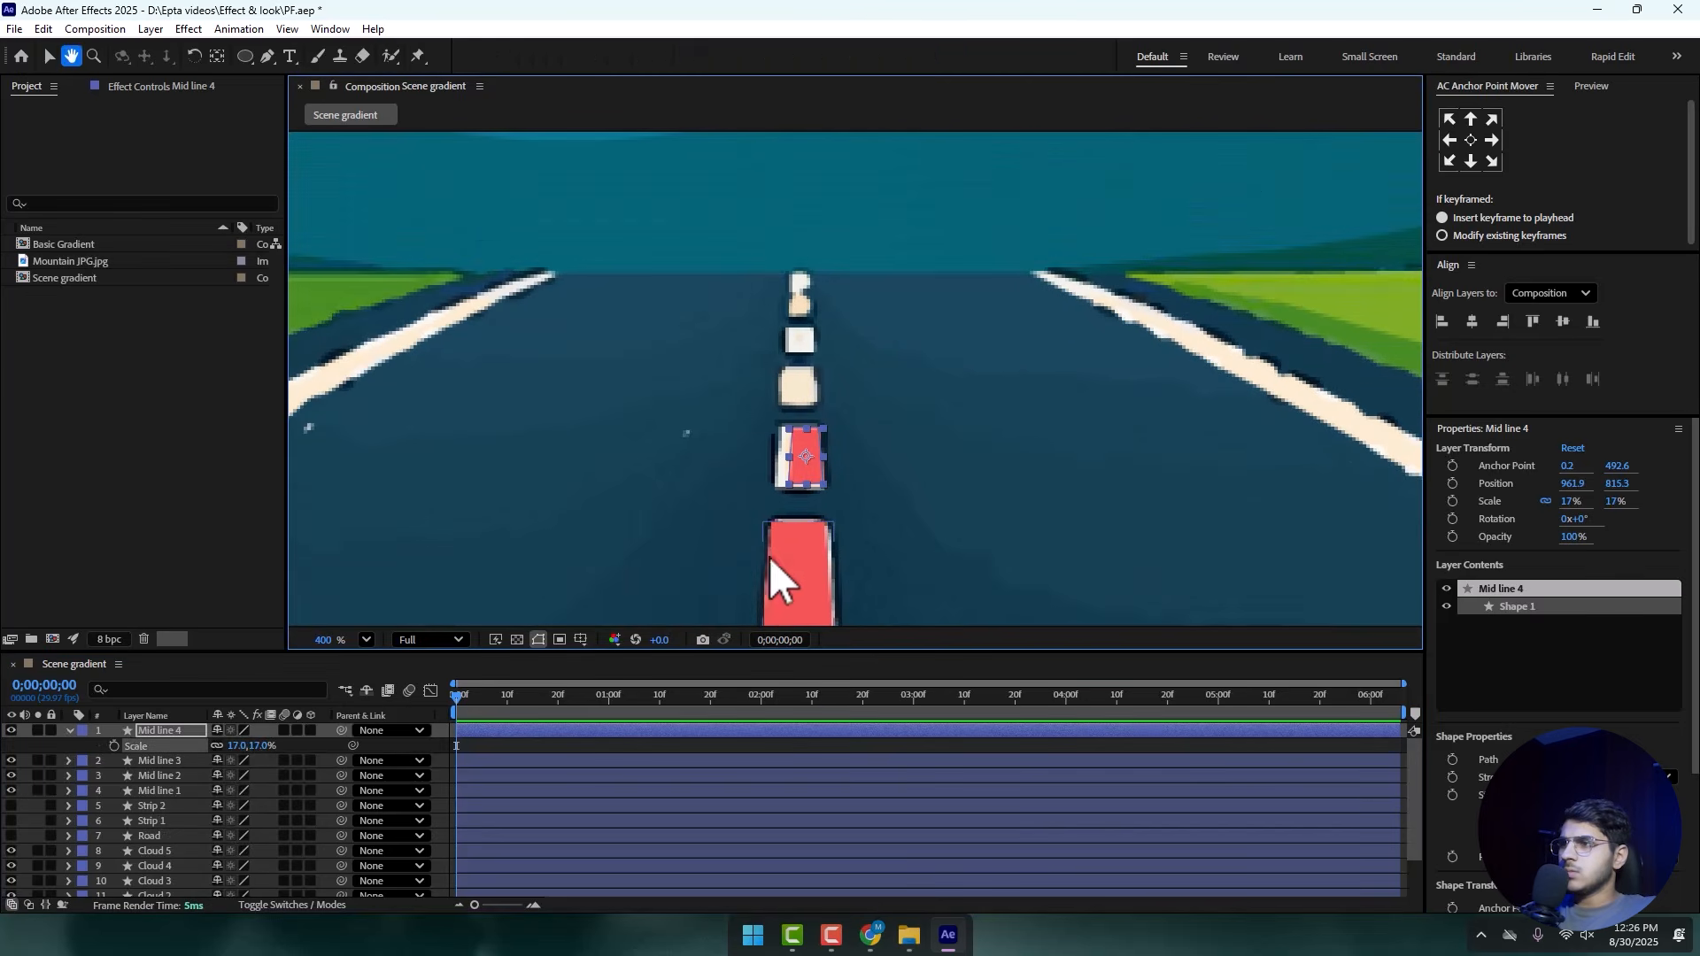
pyautogui.scroll(3, 770, 556)
pyautogui.moveTo(763, 503); pyautogui.dragTo(747, 506)
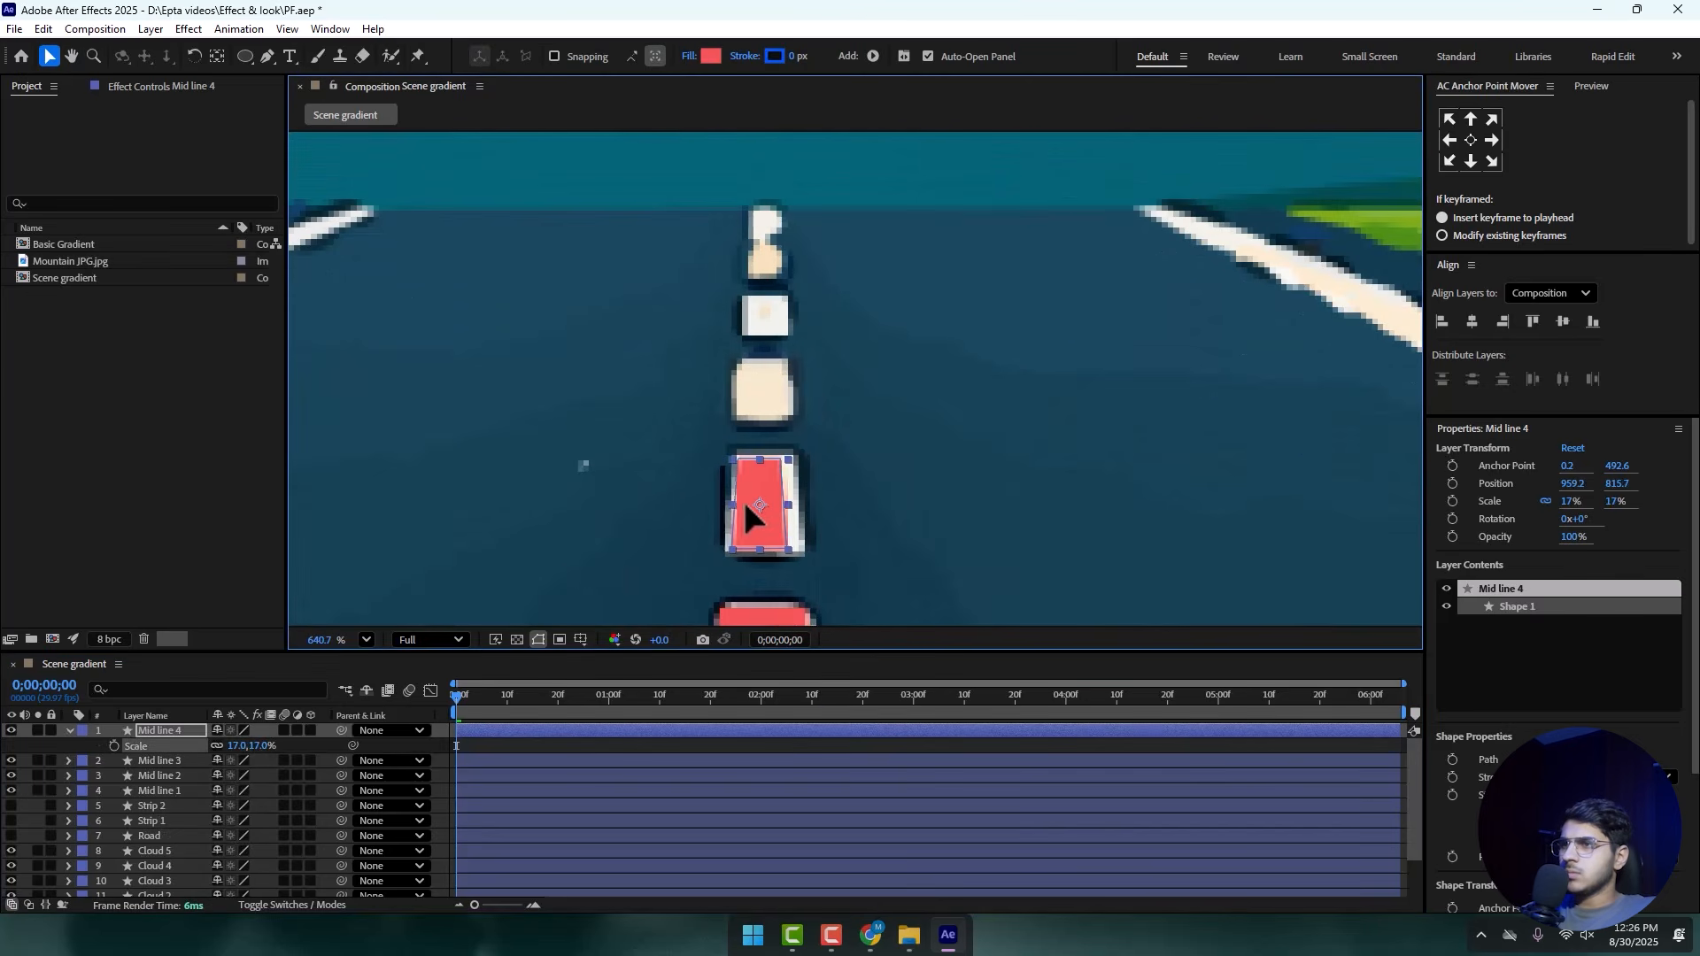
pyautogui.click(264, 747)
pyautogui.write('19')
pyautogui.press('Return')
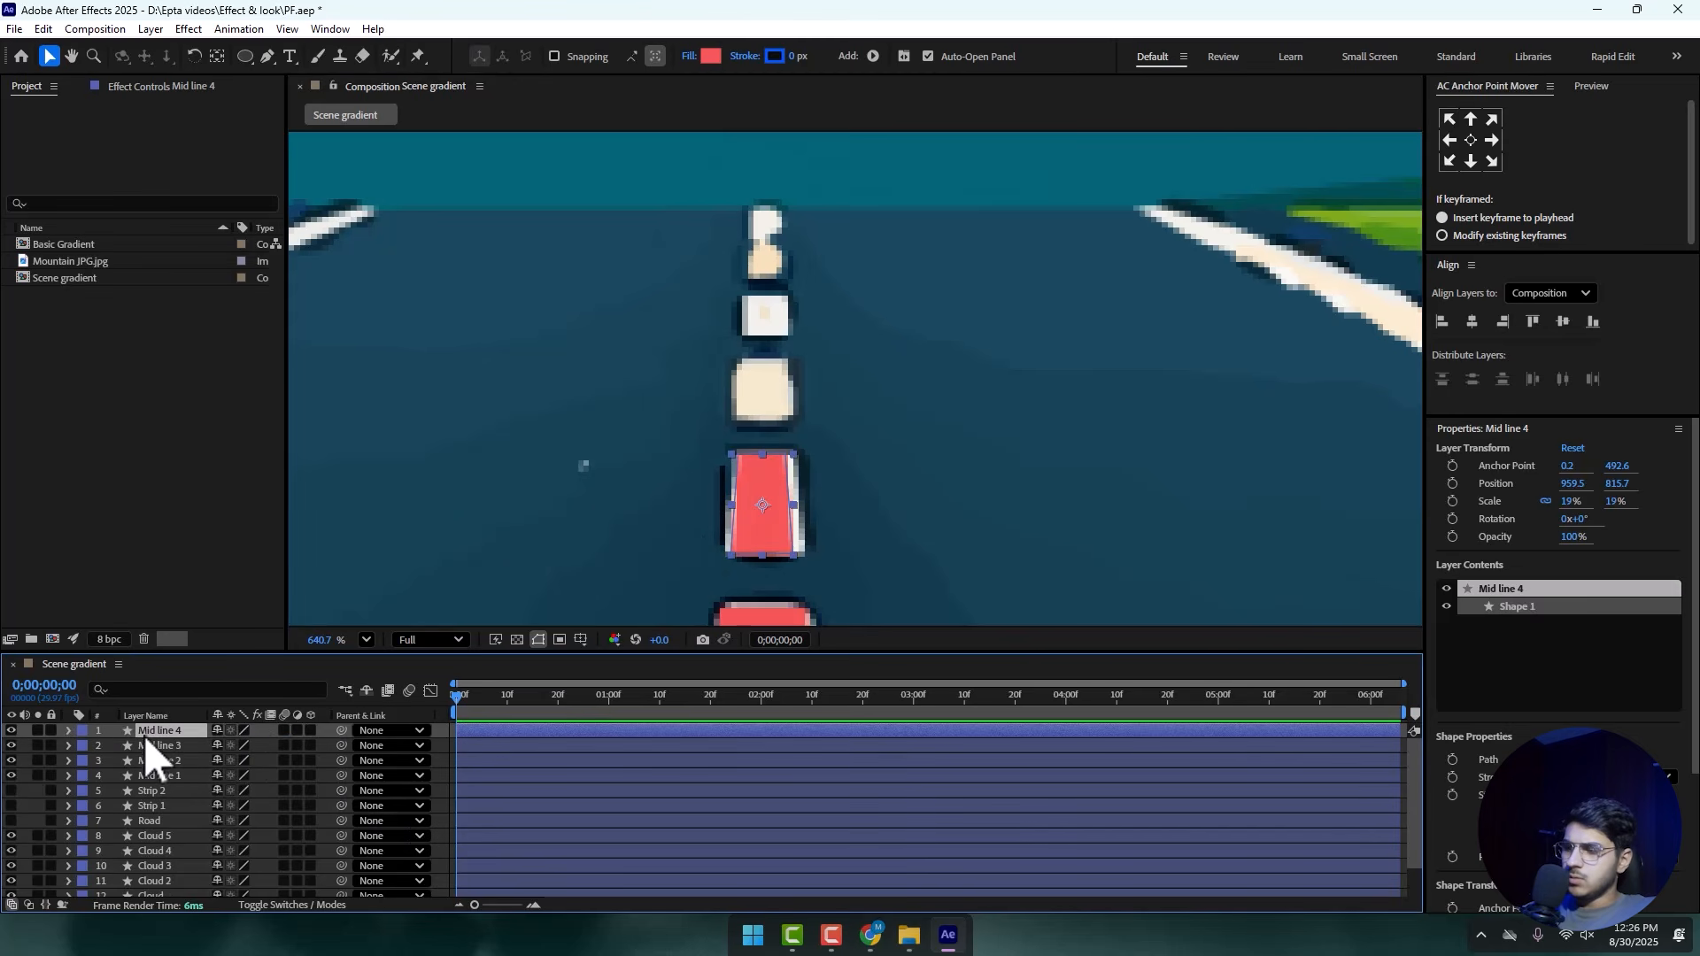
# - Duplicate Mid line 4, scale the copy to 14%, and fit it over the fifth dash at about 960, 795.6 with 16.2 by 13.3% scale
pyautogui.hotkey('ctrl', 'd')
pyautogui.moveTo(759, 522); pyautogui.dragTo(762, 420)
pyautogui.press('s')
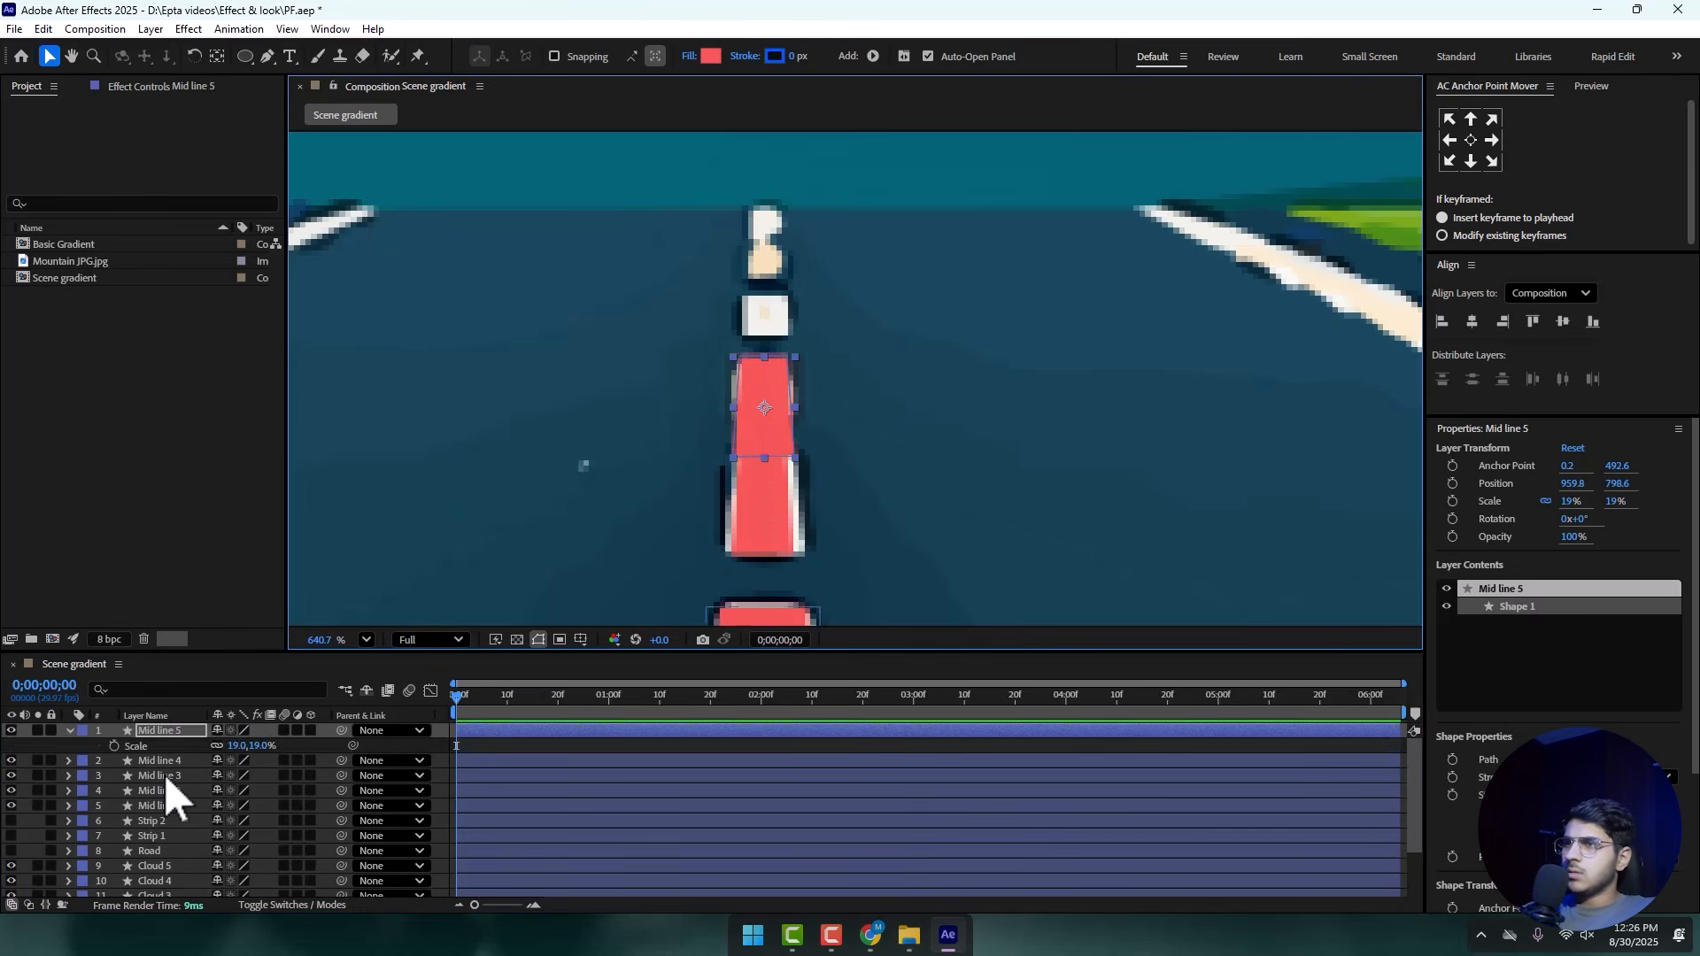
pyautogui.click(236, 747)
pyautogui.write('14')
pyautogui.press('Return')
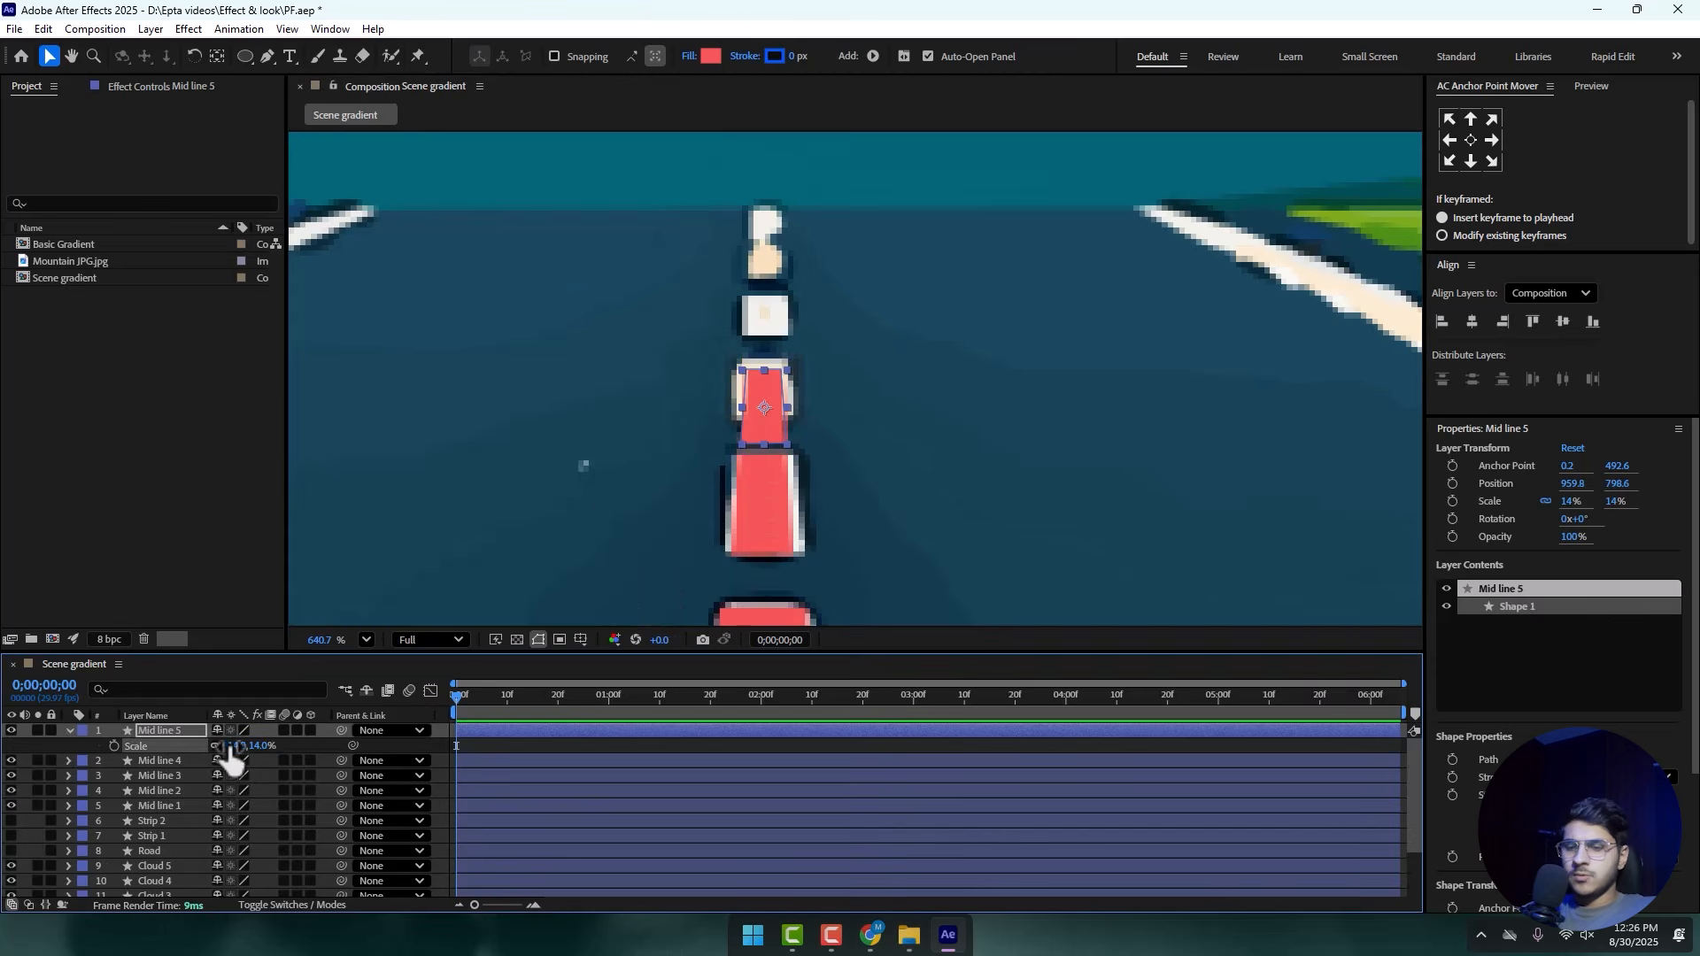
pyautogui.moveTo(777, 411)
pyautogui.mouseDown()
pyautogui.moveTo(762, 403)
pyautogui.moveTo(787, 393)
pyautogui.moveTo(771, 391)
pyautogui.moveTo(763, 425)
pyautogui.mouseUp()
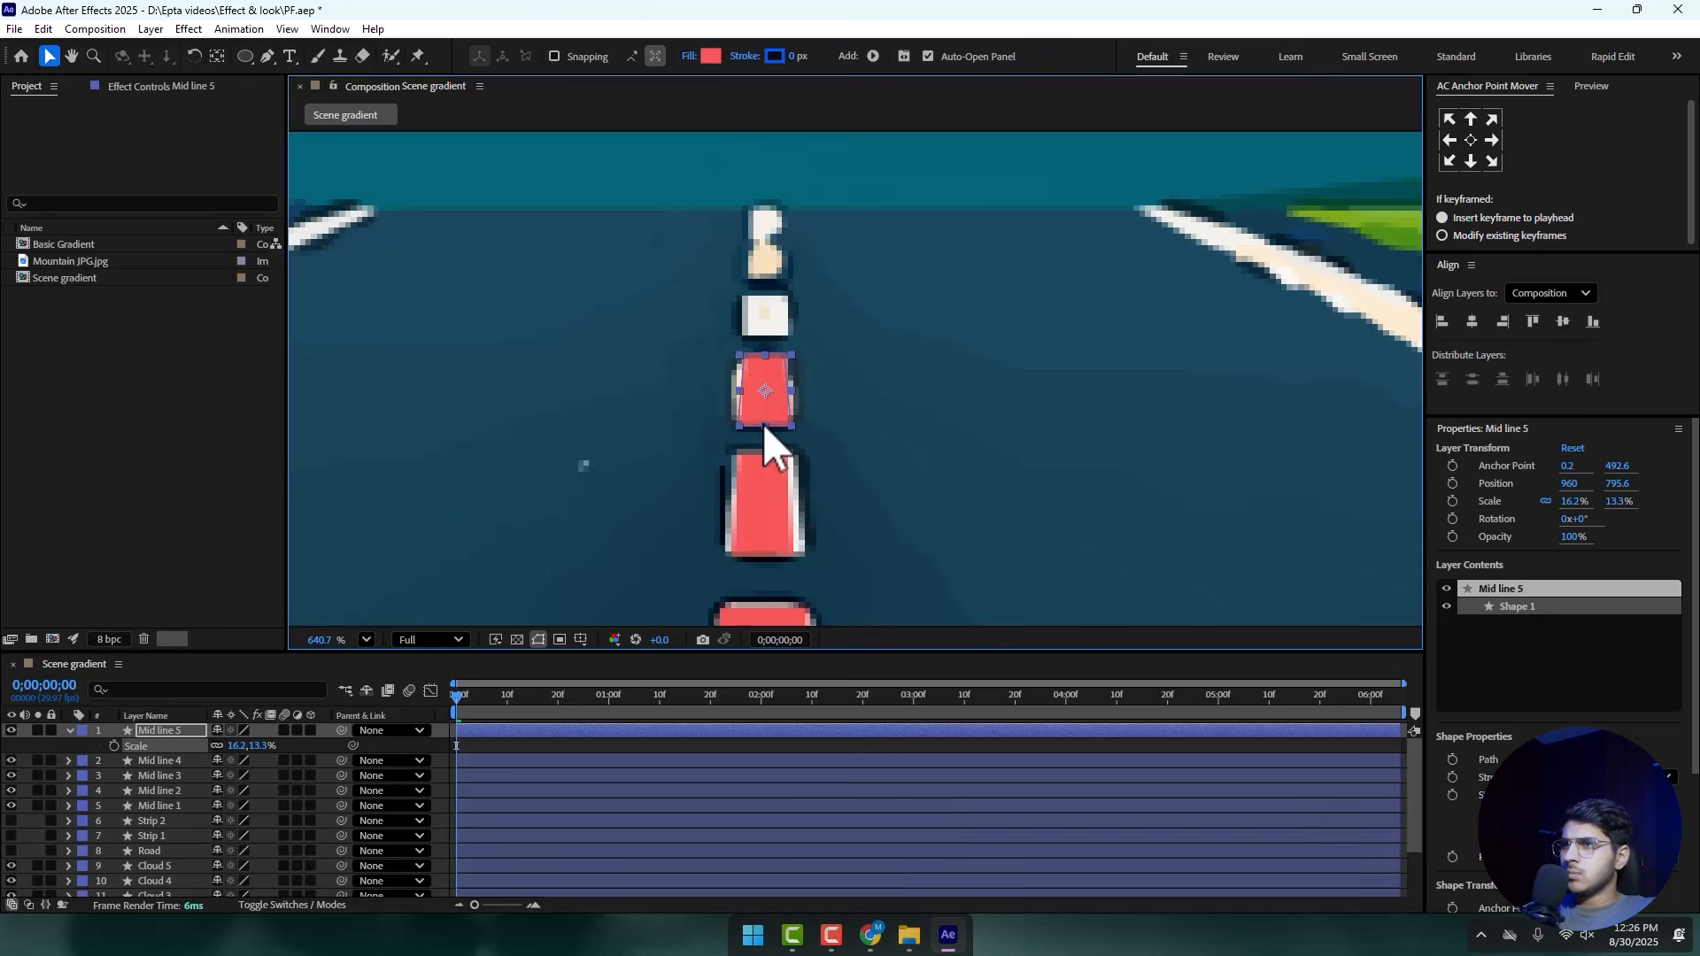
# - Duplicate Mid line 5, fit the copy over the sixth dash at about 960.3, 782.2 with 12.8 by 9.2% scale, and collapse the layer properties
pyautogui.hotkey('ctrl', 'd')
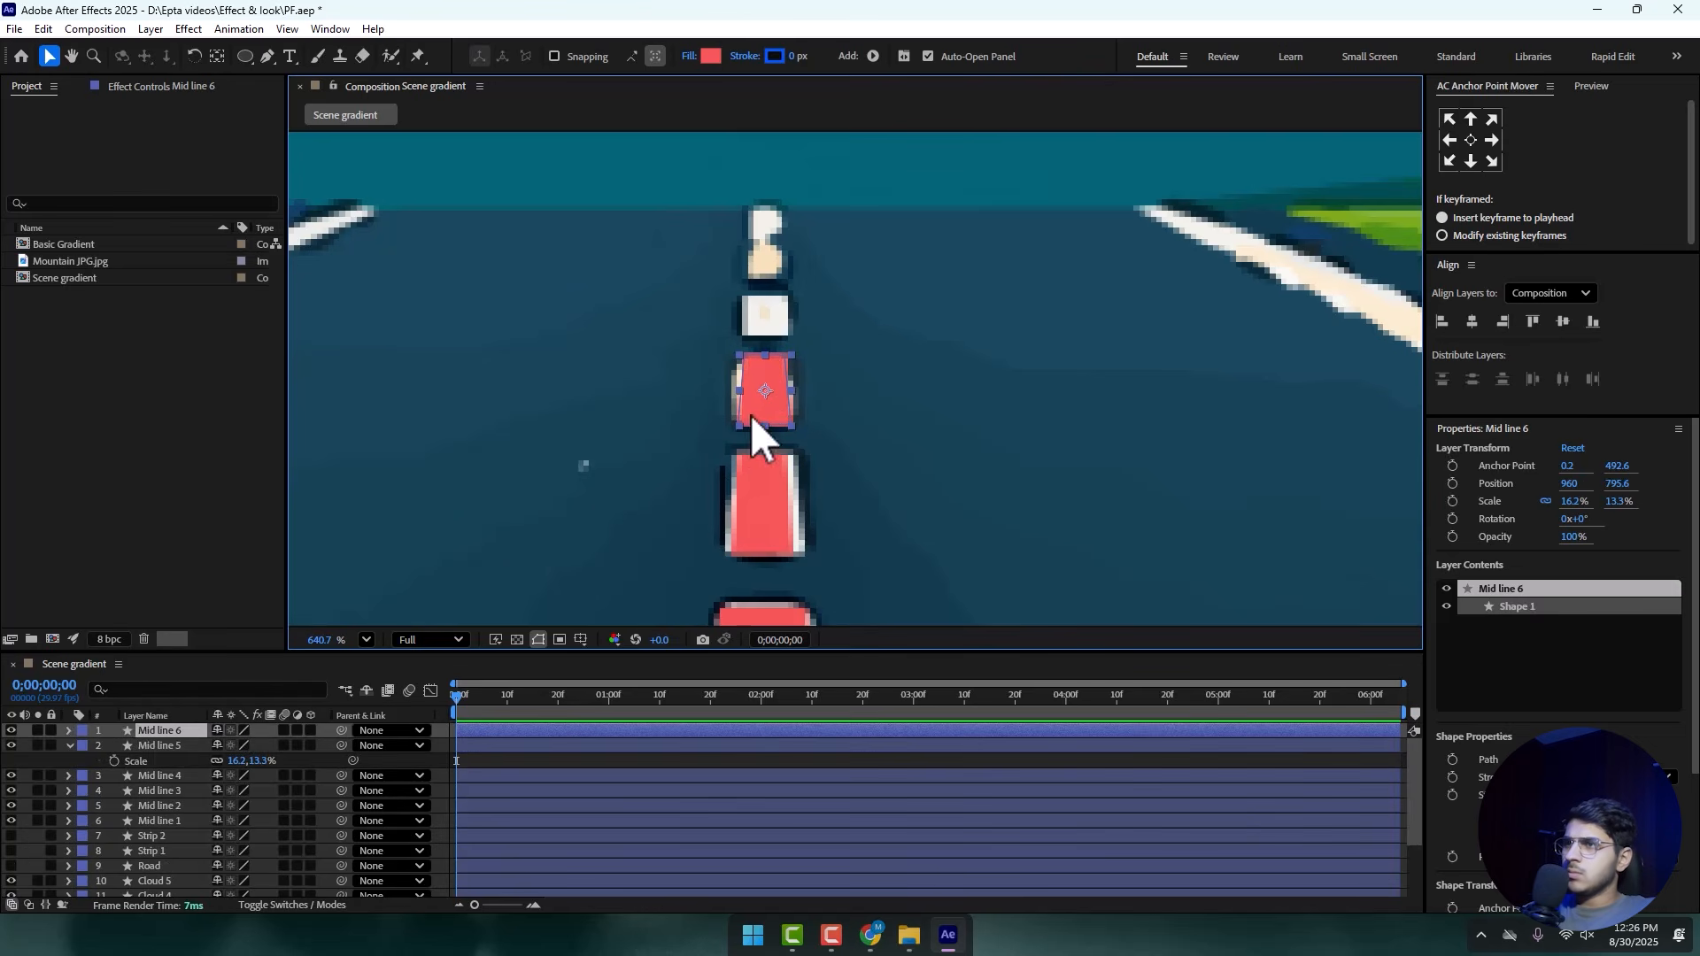
pyautogui.moveTo(751, 413); pyautogui.dragTo(757, 326)
pyautogui.press('s')
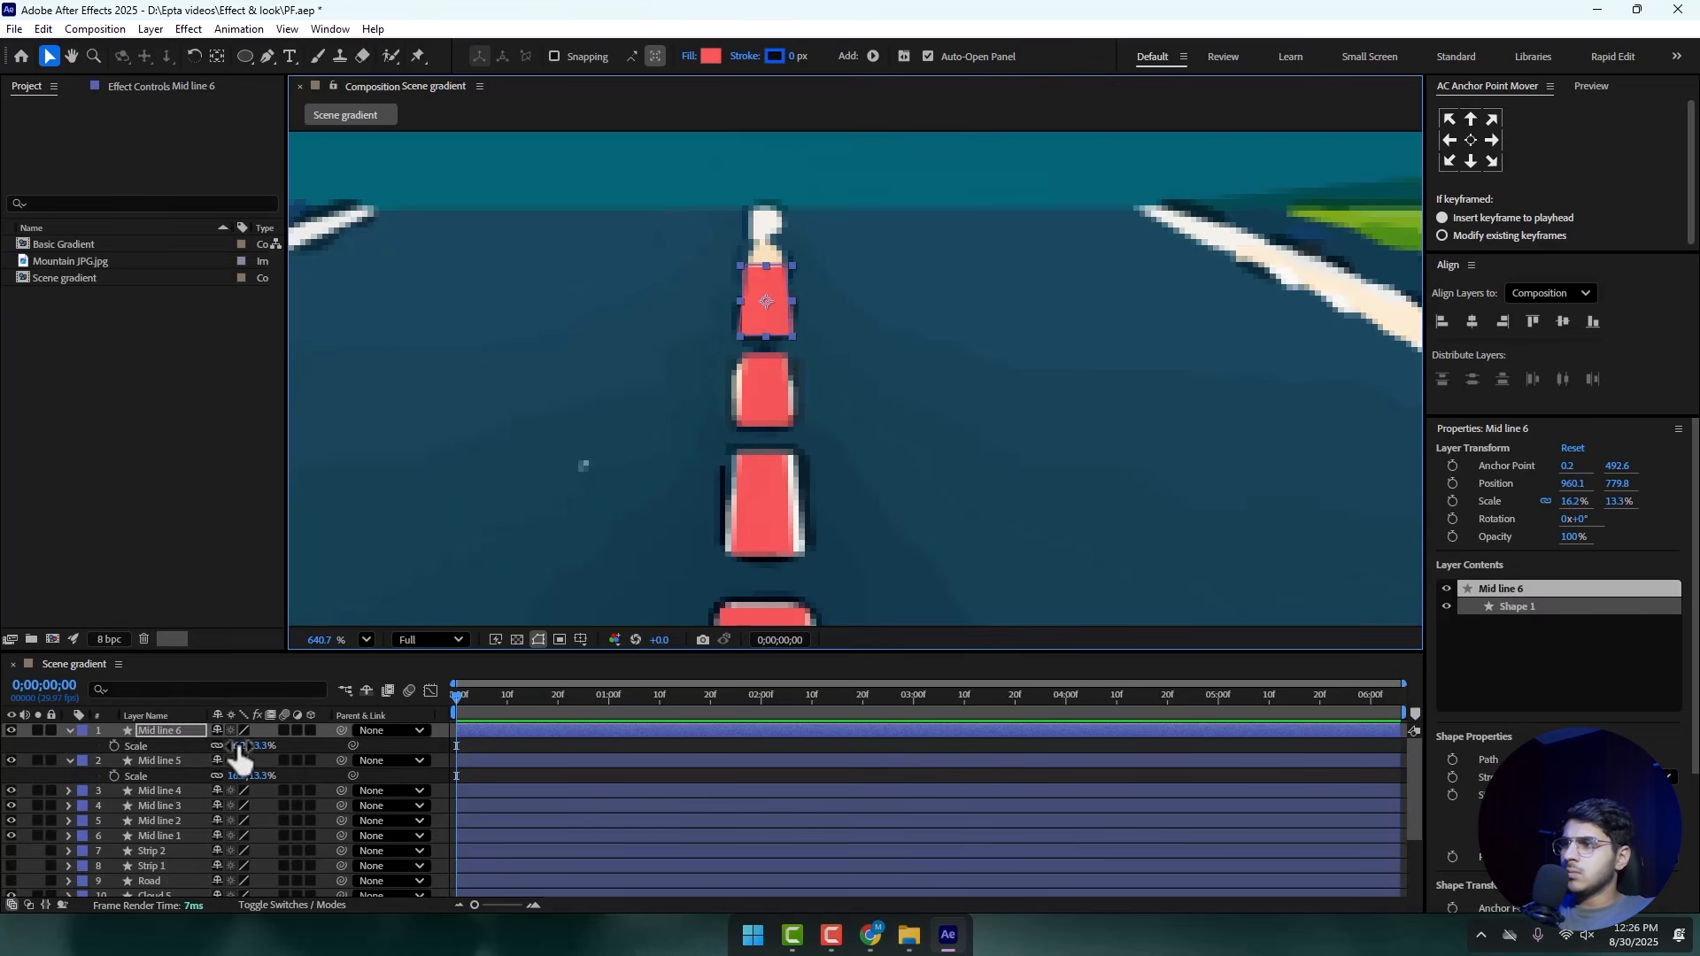
pyautogui.moveTo(240, 755); pyautogui.dragTo(236, 754)
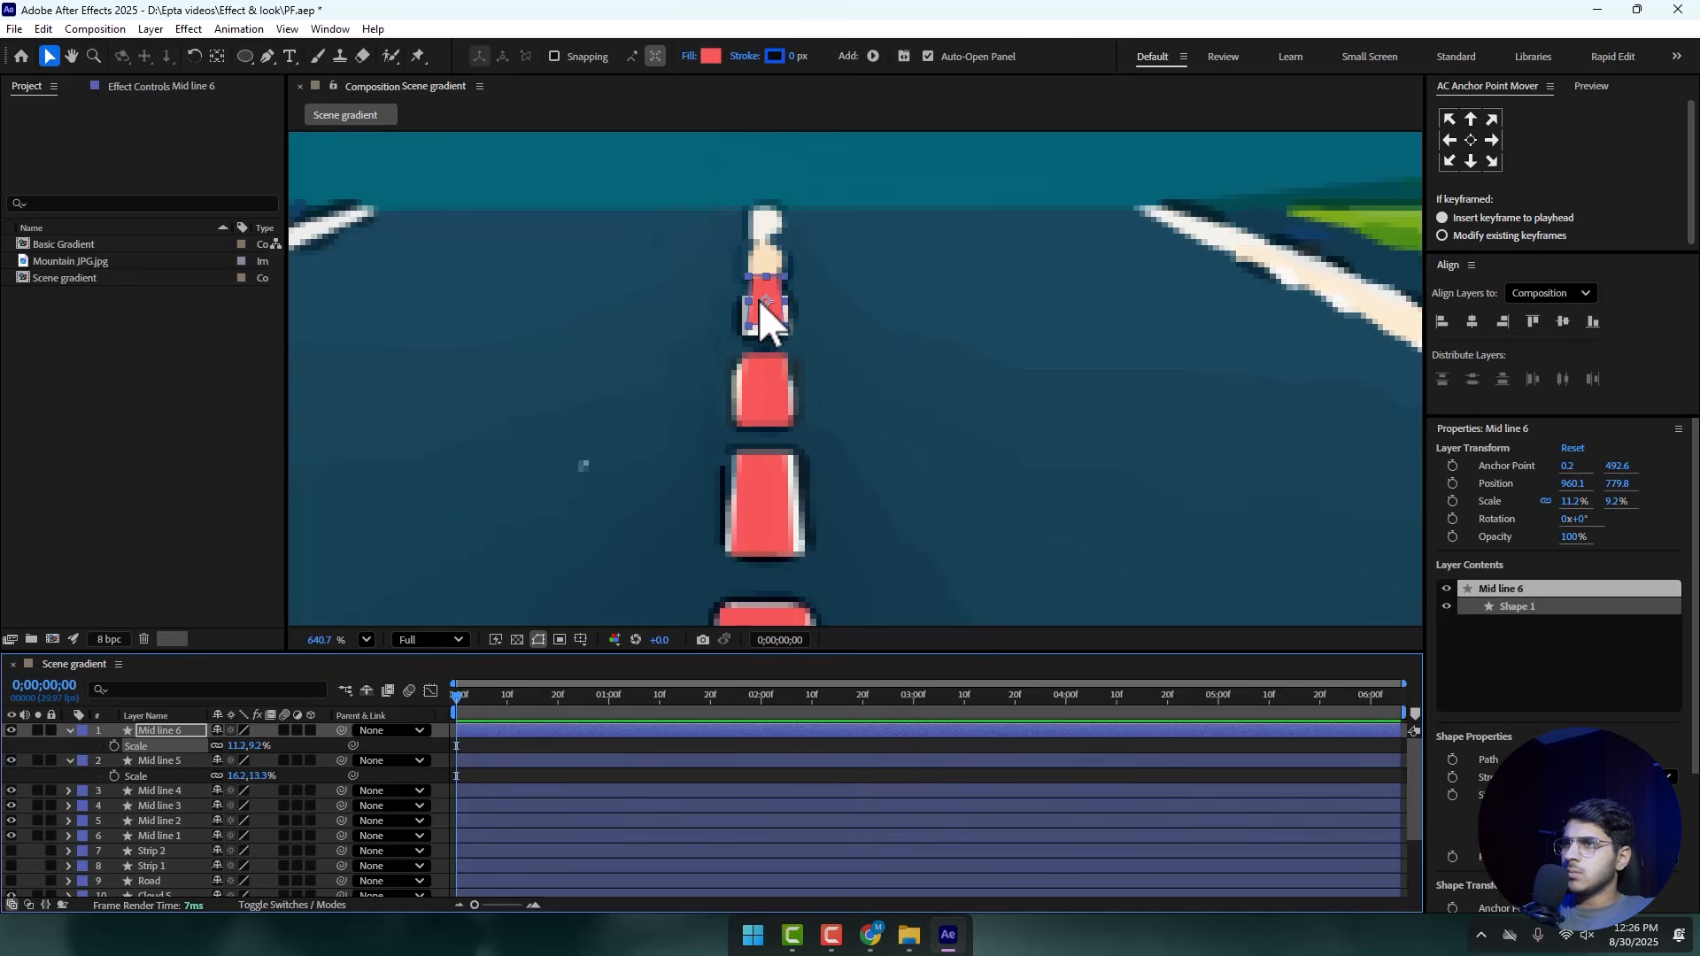
pyautogui.moveTo(761, 302); pyautogui.dragTo(788, 312)
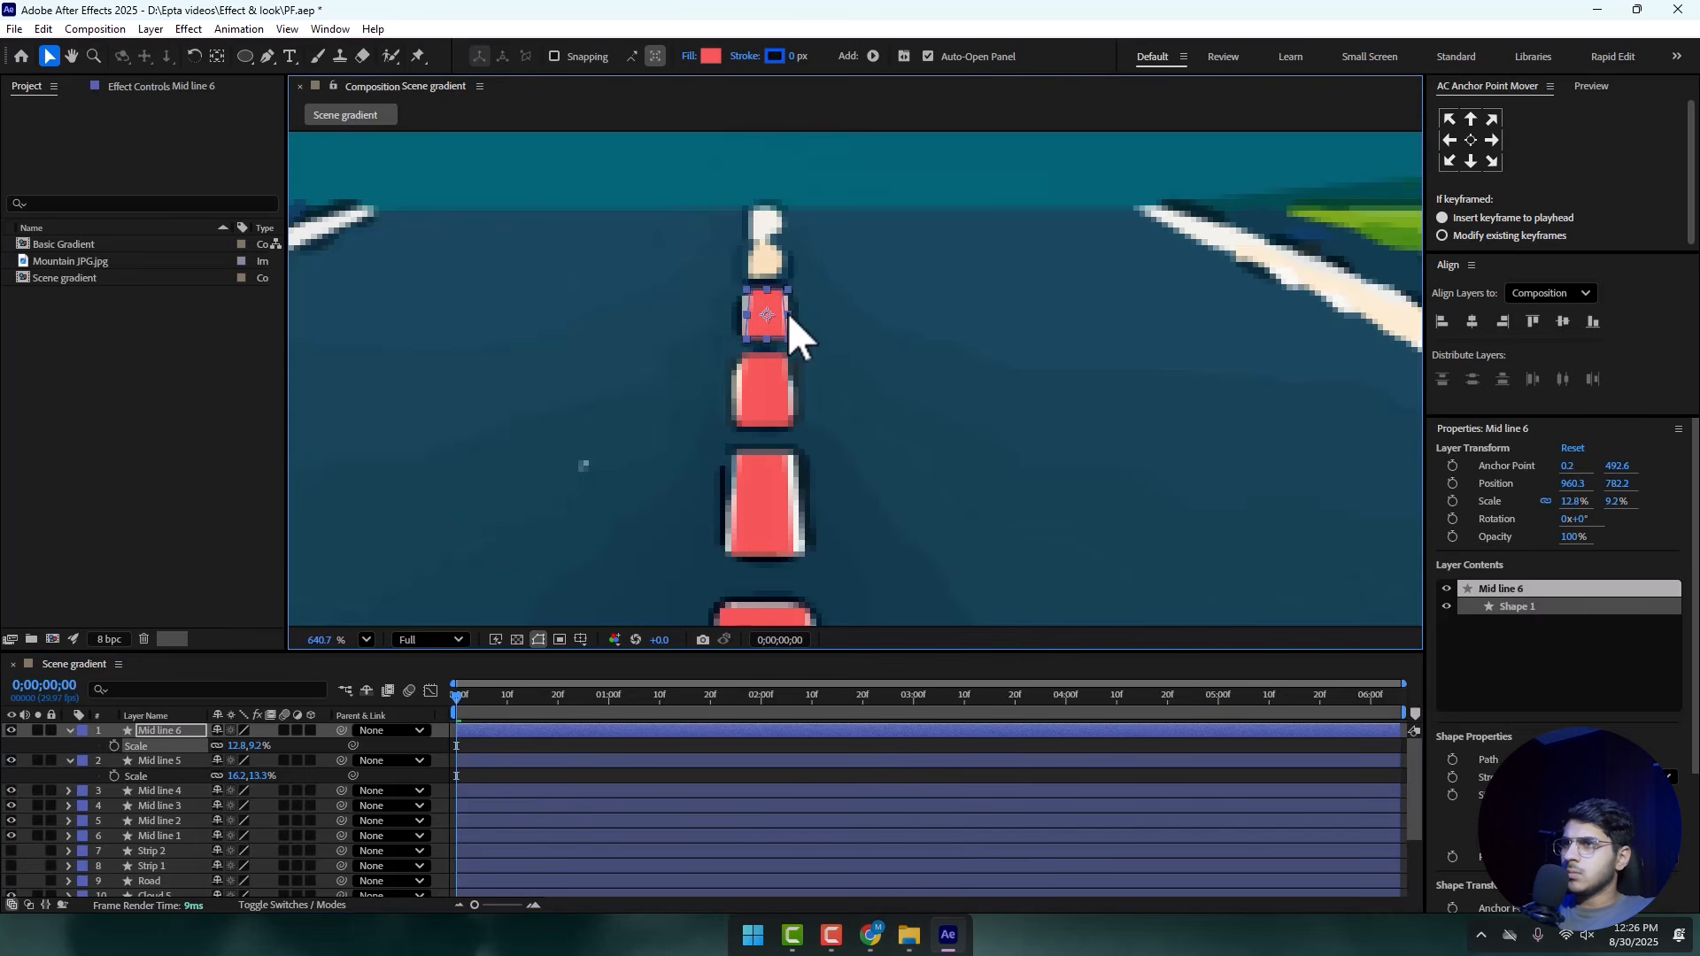
pyautogui.click(69, 761)
pyautogui.click(70, 730)
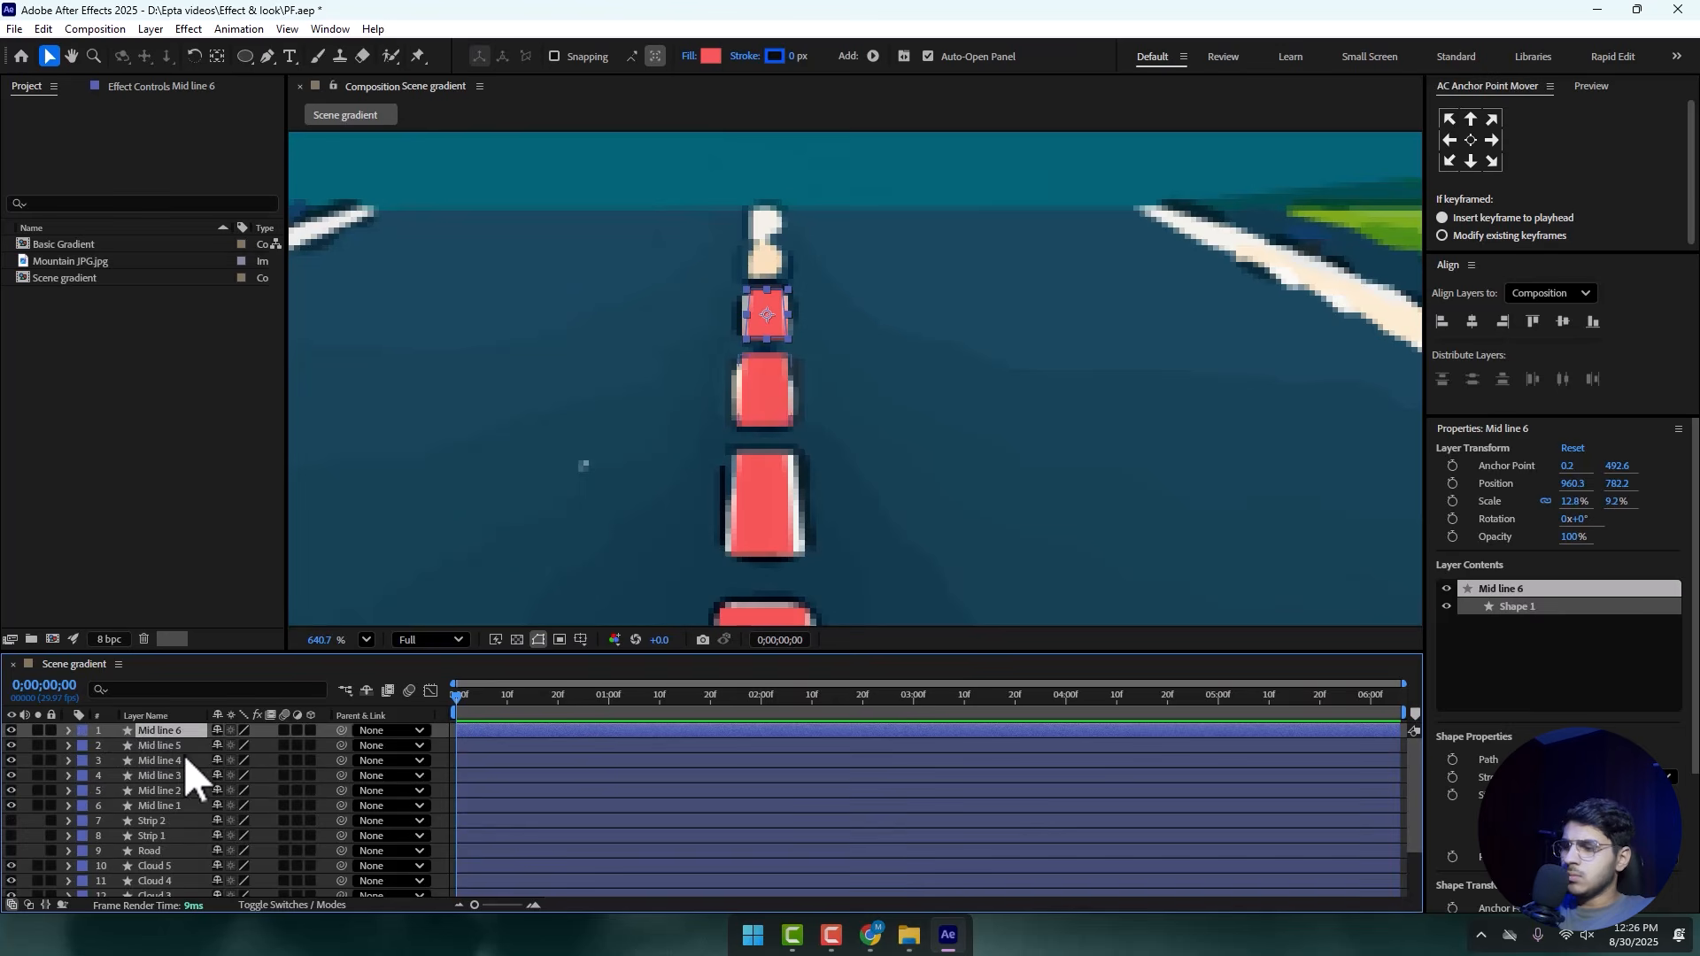
# - Duplicate Mid line 6 and move the copy over the farthest centre dashes at about 960.3, 769.1
pyautogui.moveTo(773, 330); pyautogui.dragTo(779, 253)
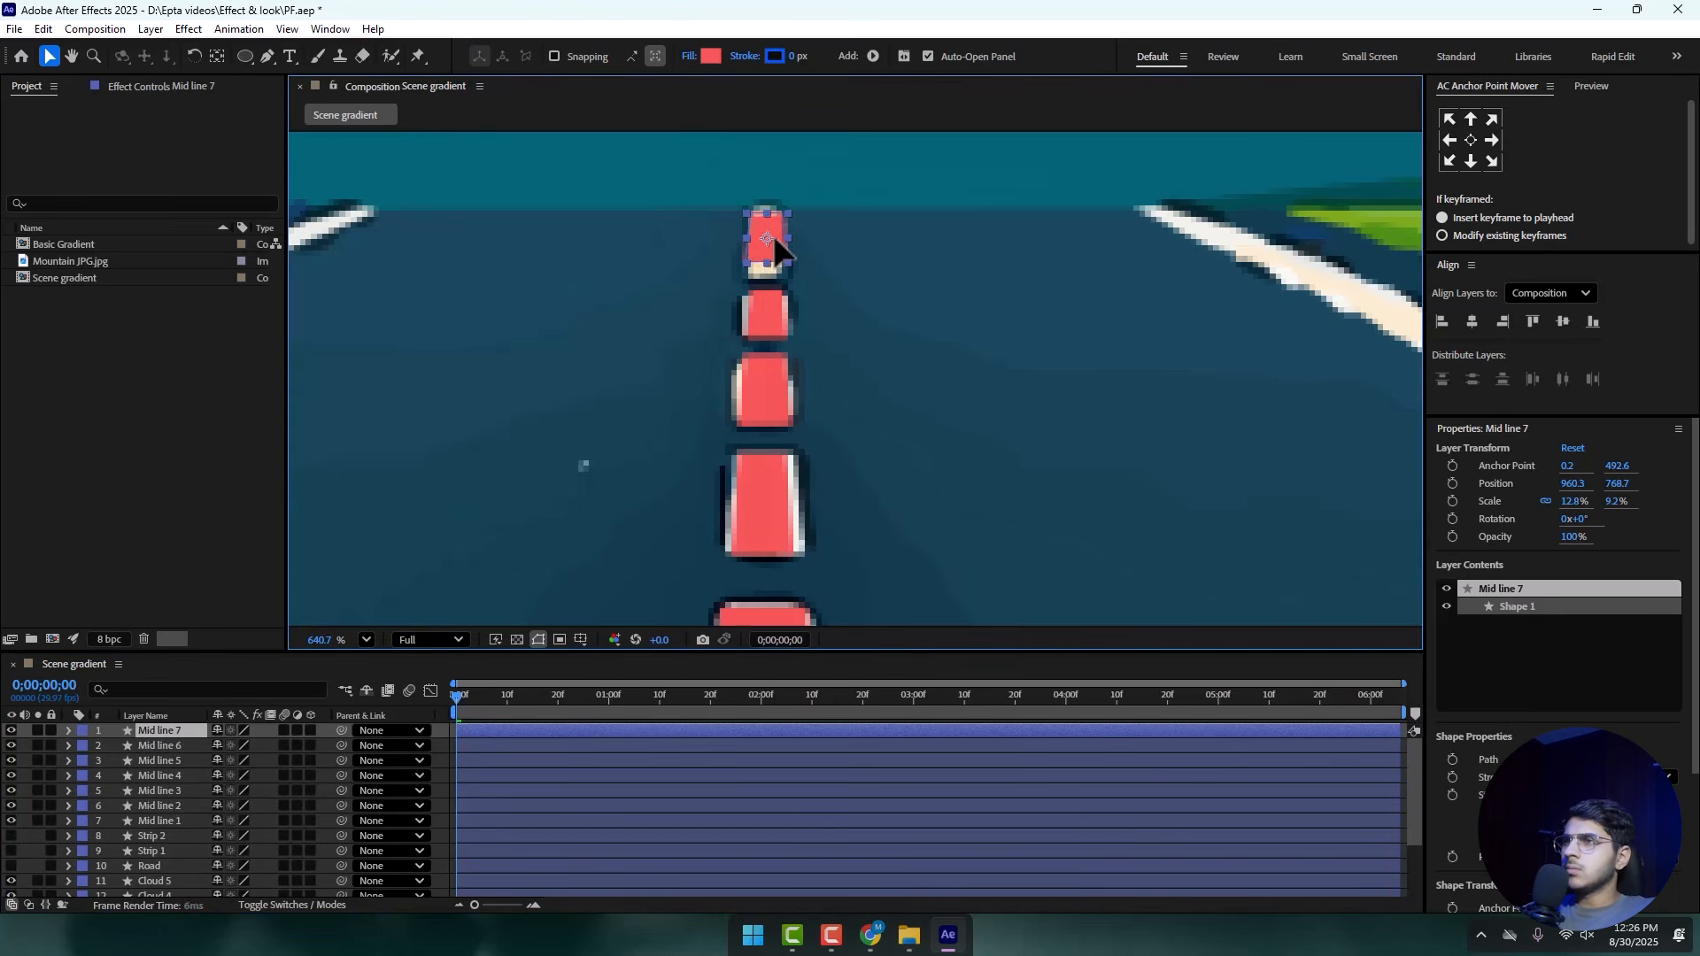
pyautogui.scroll(-5, 762, 258)
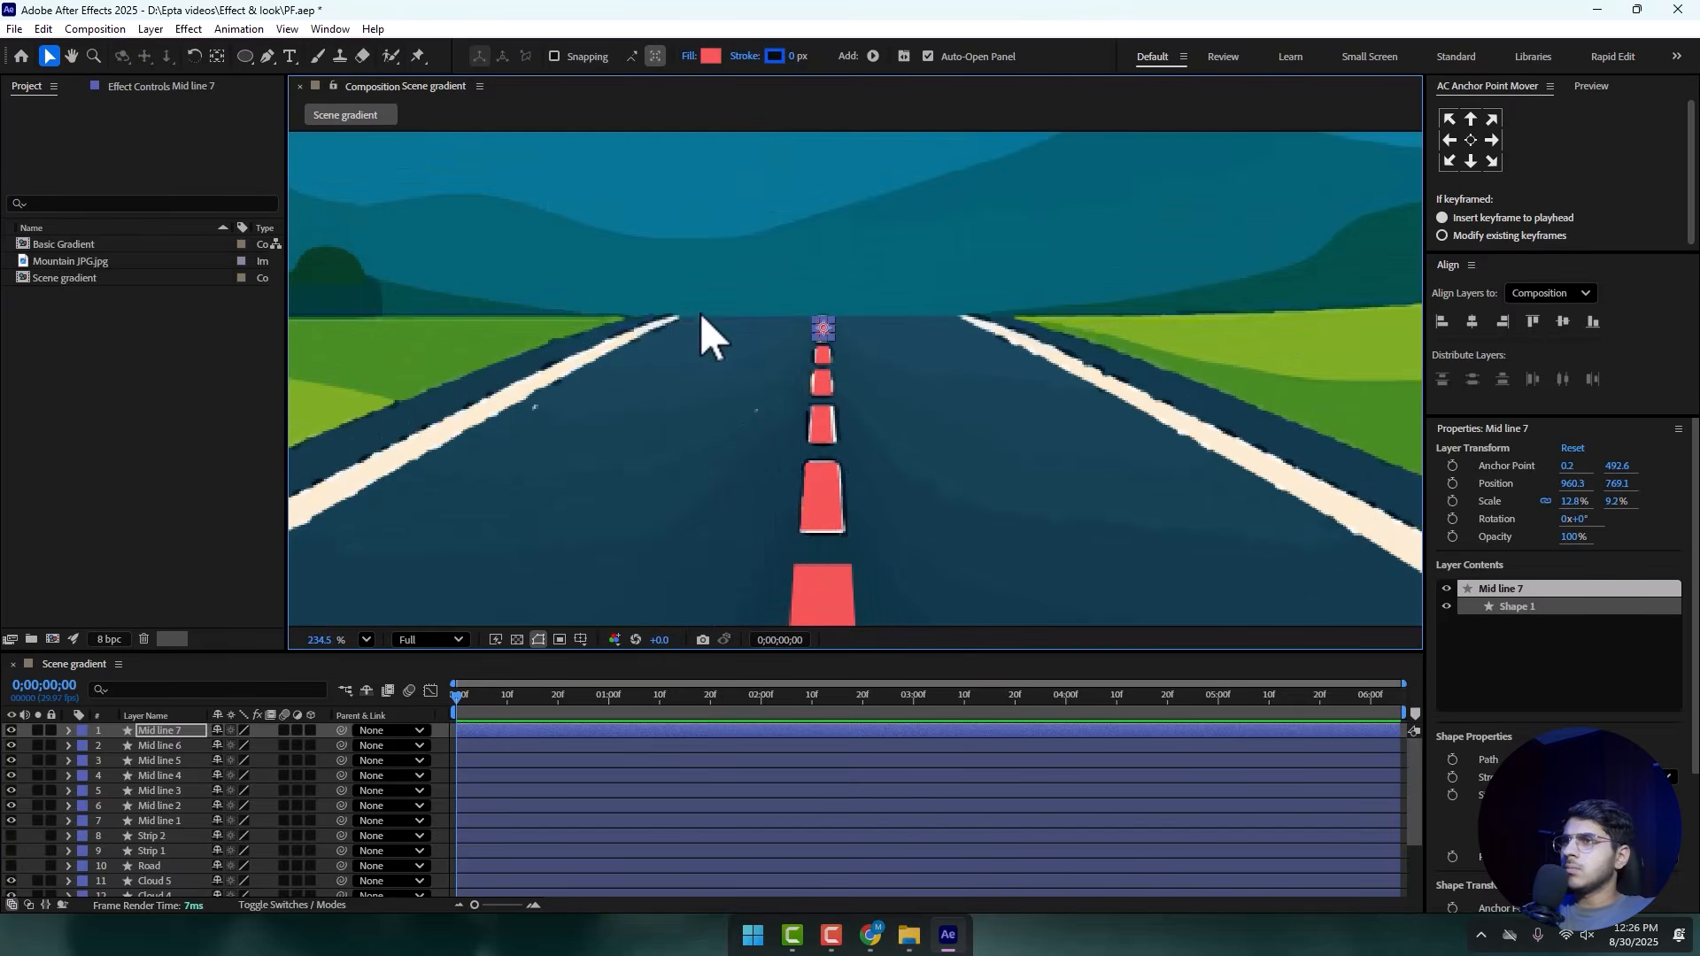
pyautogui.scroll(2, 797, 368)
pyautogui.scroll(-2, 783, 395)
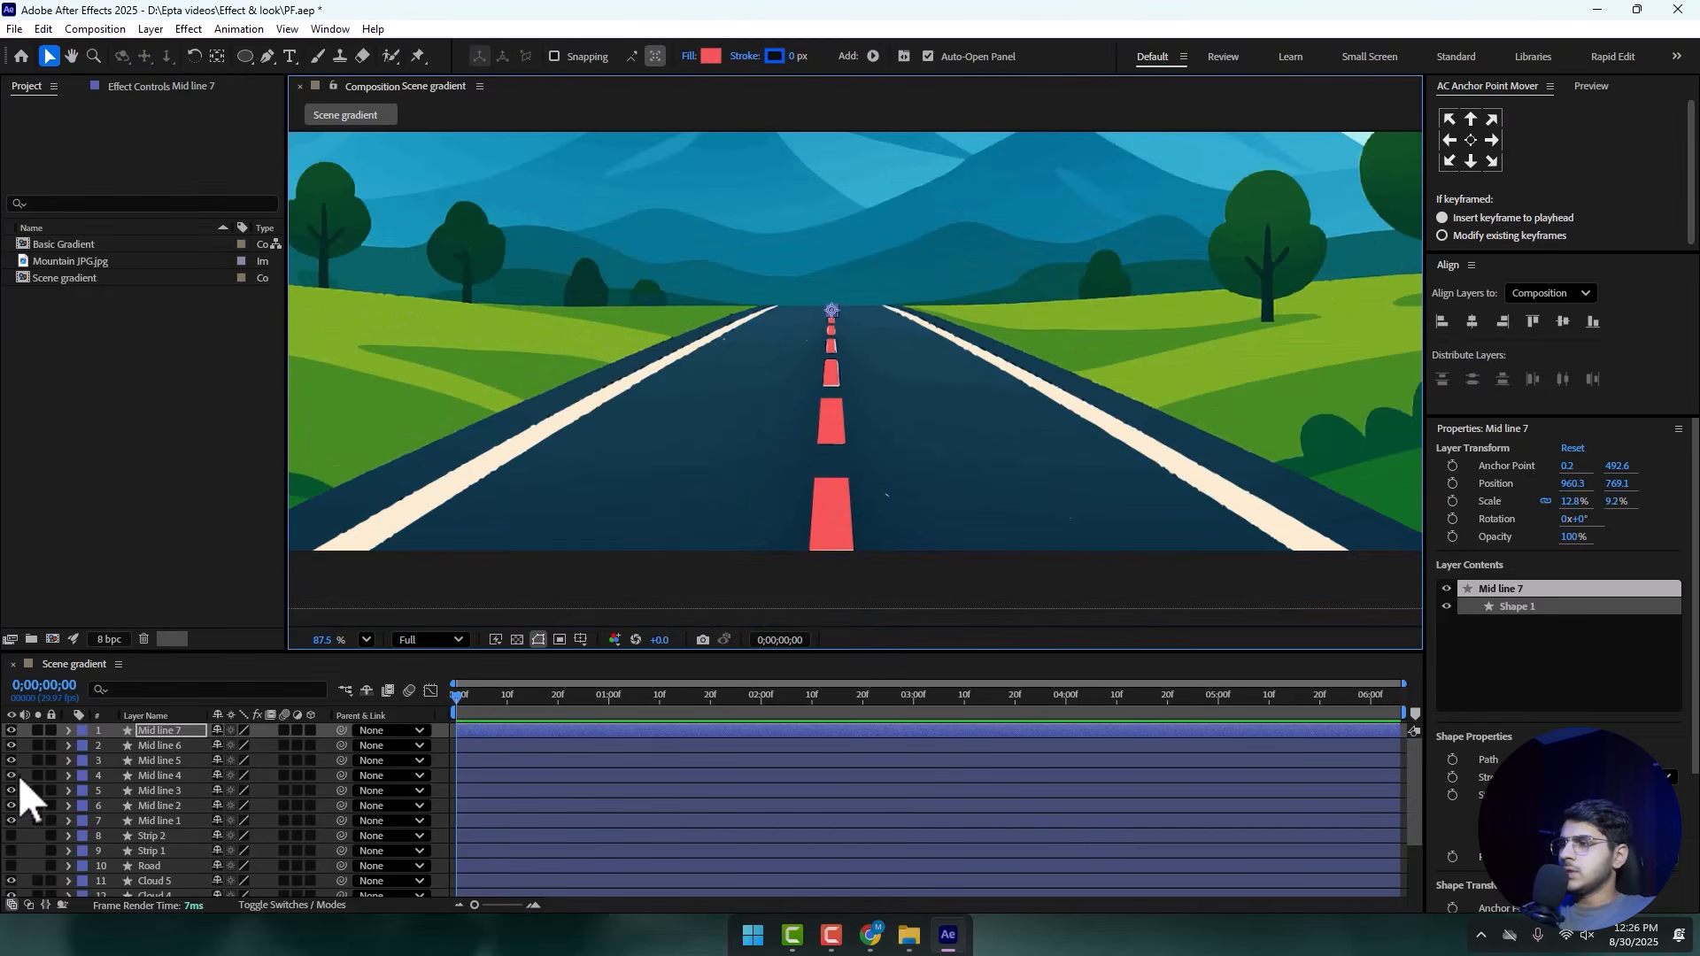
# - Hide all seven Mid line layers and deselect the current layer
pyautogui.moveTo(14, 826); pyautogui.dragTo(13, 714)
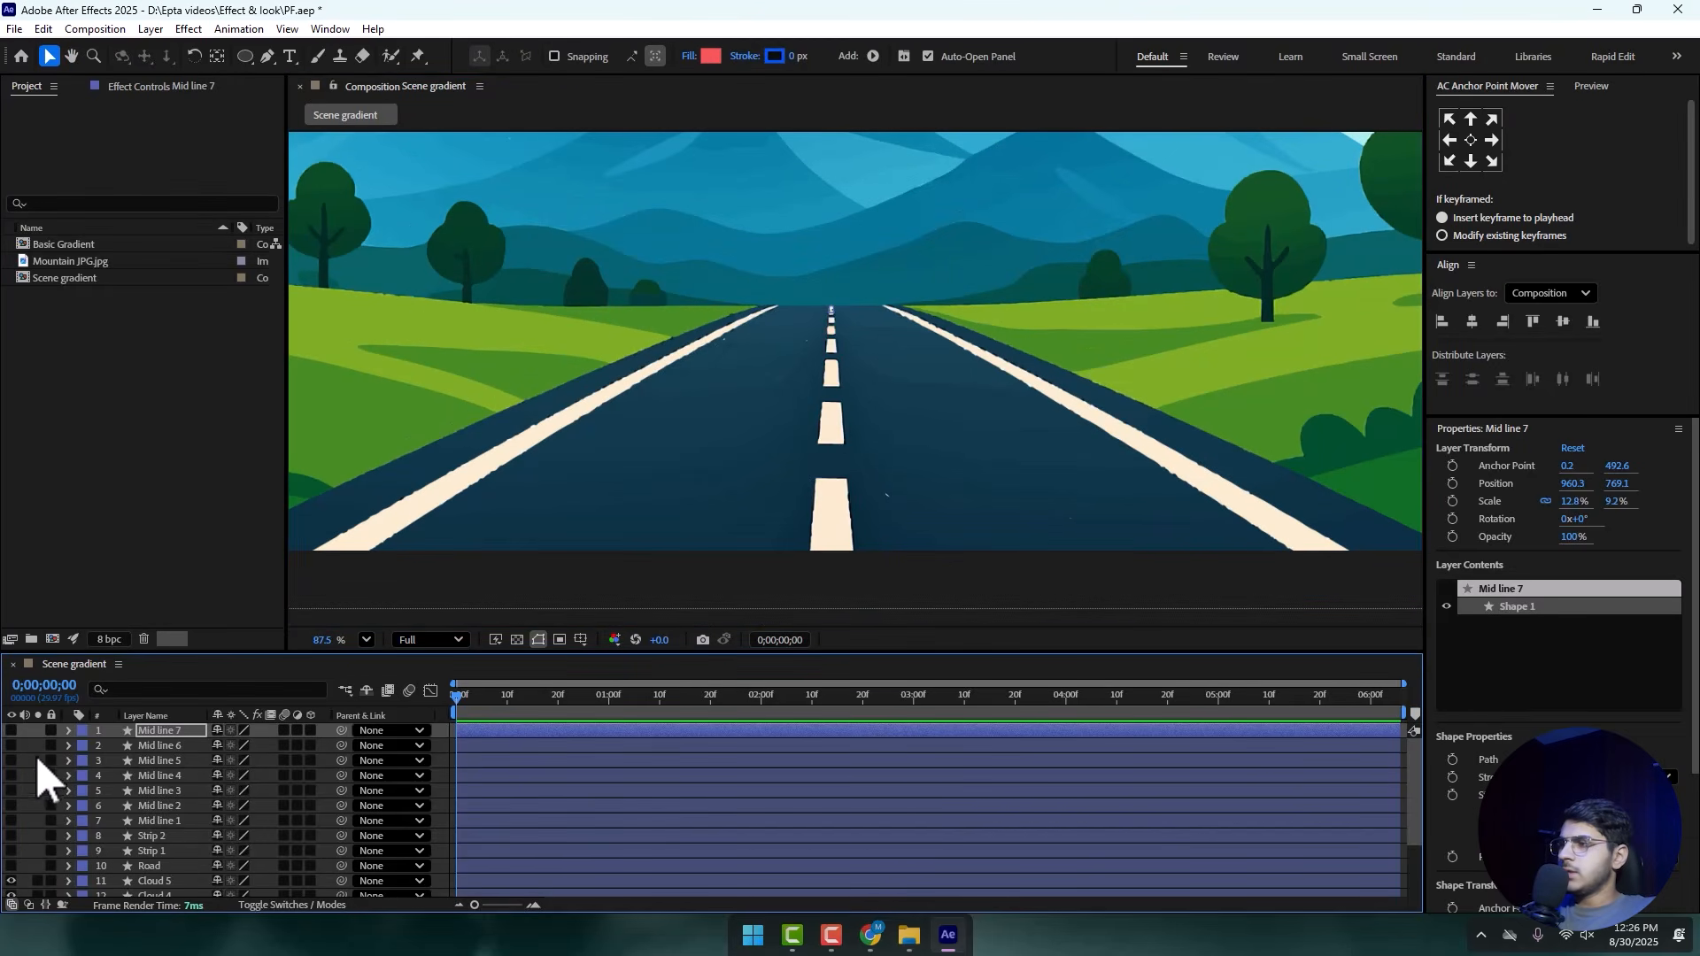
pyautogui.click(726, 317)
pyautogui.scroll(-2, 726, 317)
pyautogui.scroll(2, 553, 391)
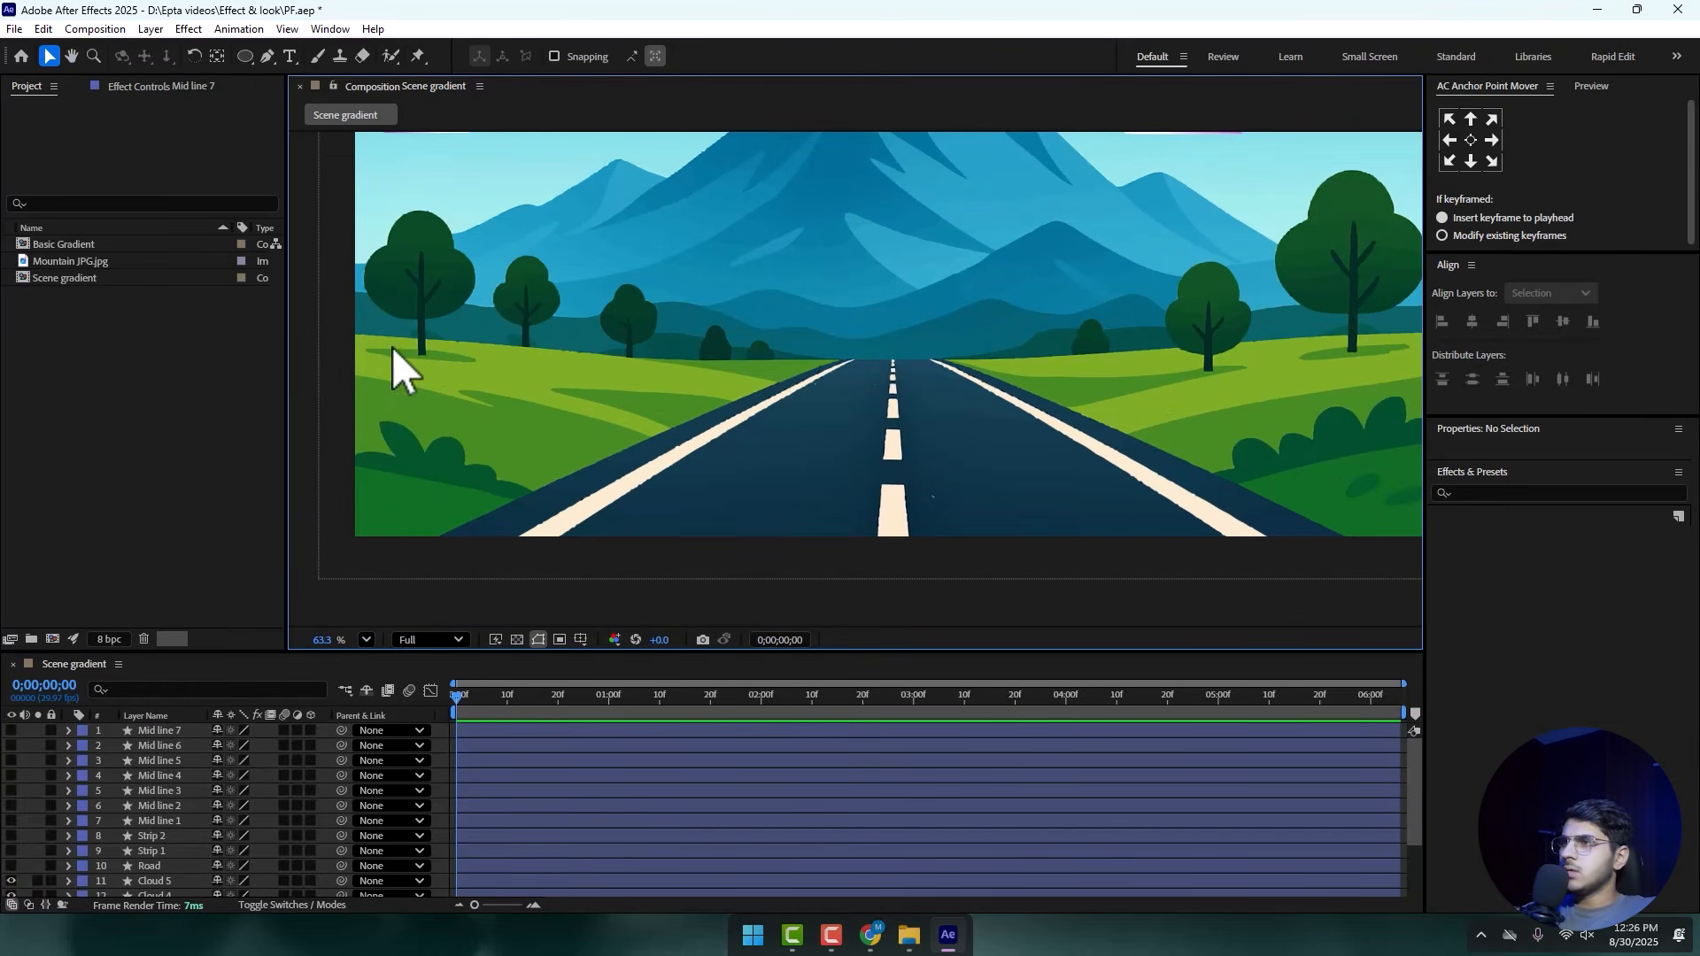
# - Draw a closed Pen shape over the front grass area on the left side of the road, extending past the composition edges
pyautogui.click(267, 56)
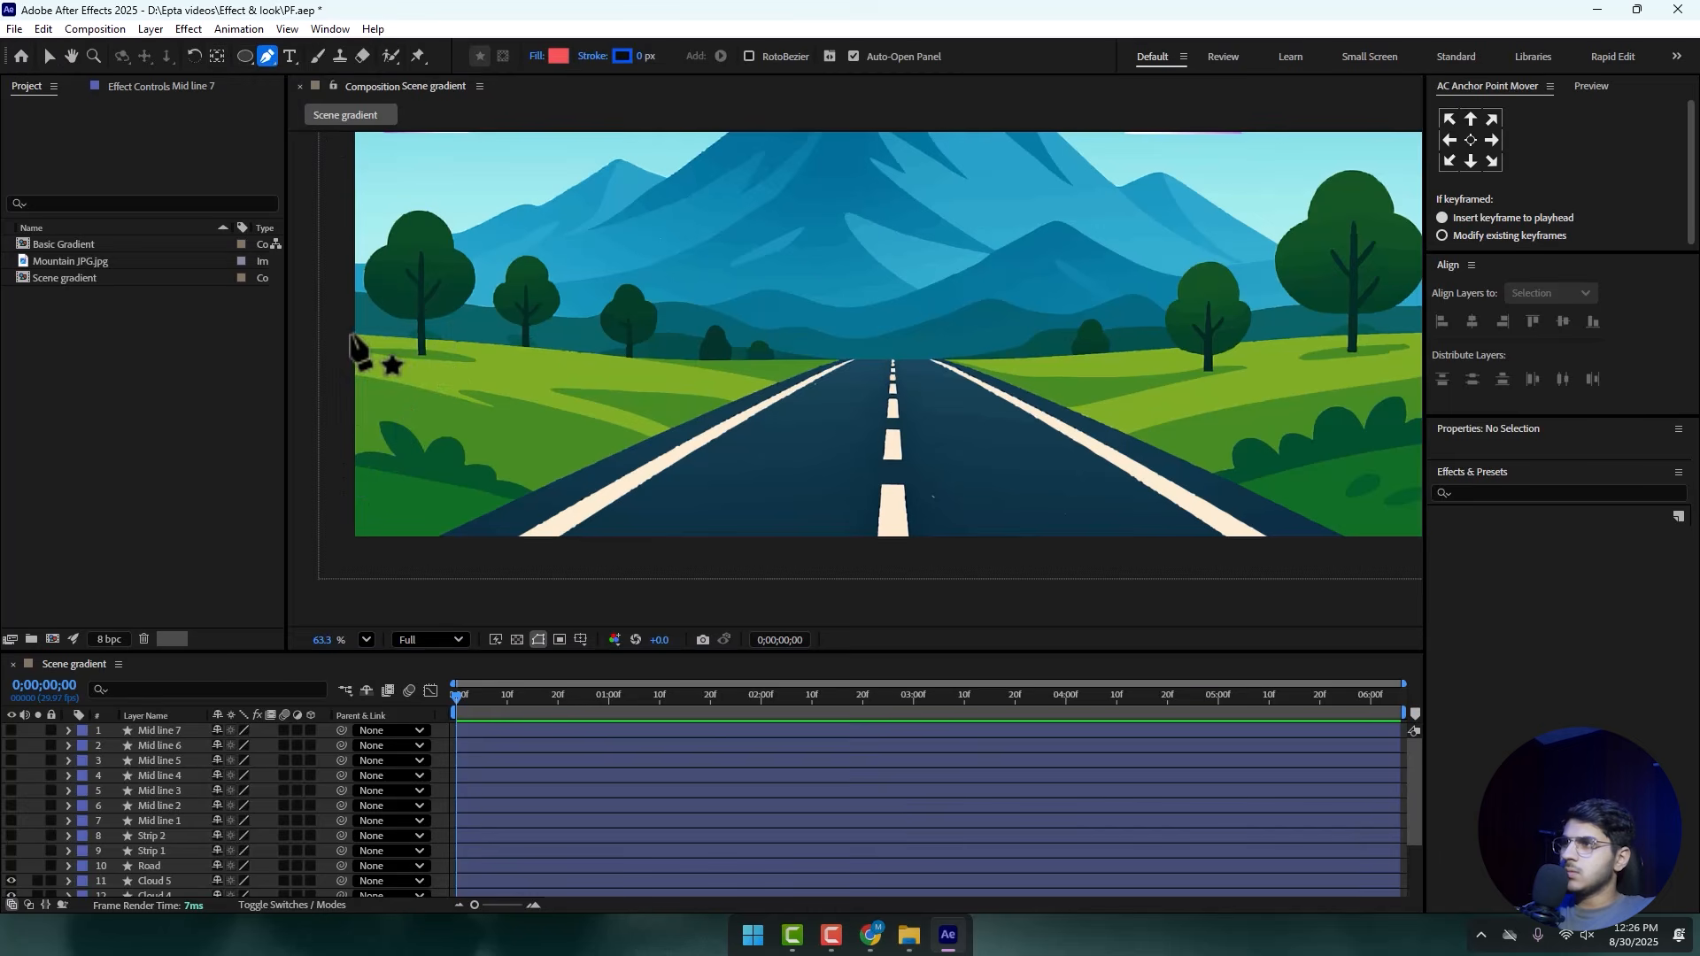
pyautogui.click(349, 332)
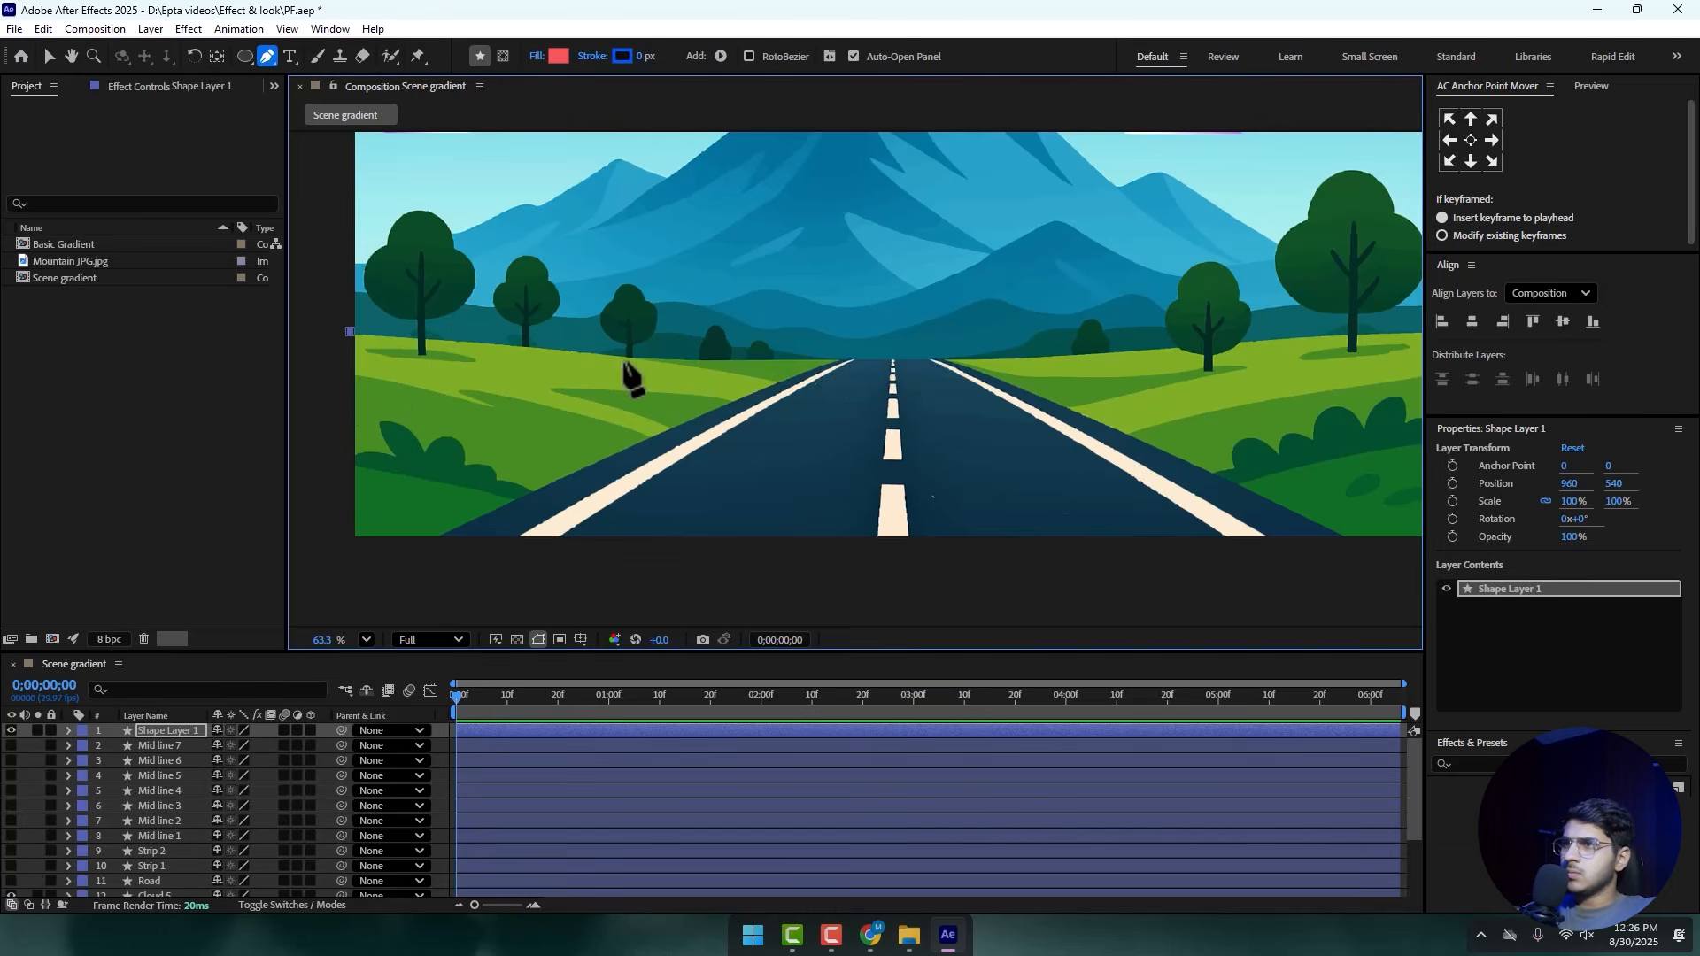
pyautogui.click(634, 357)
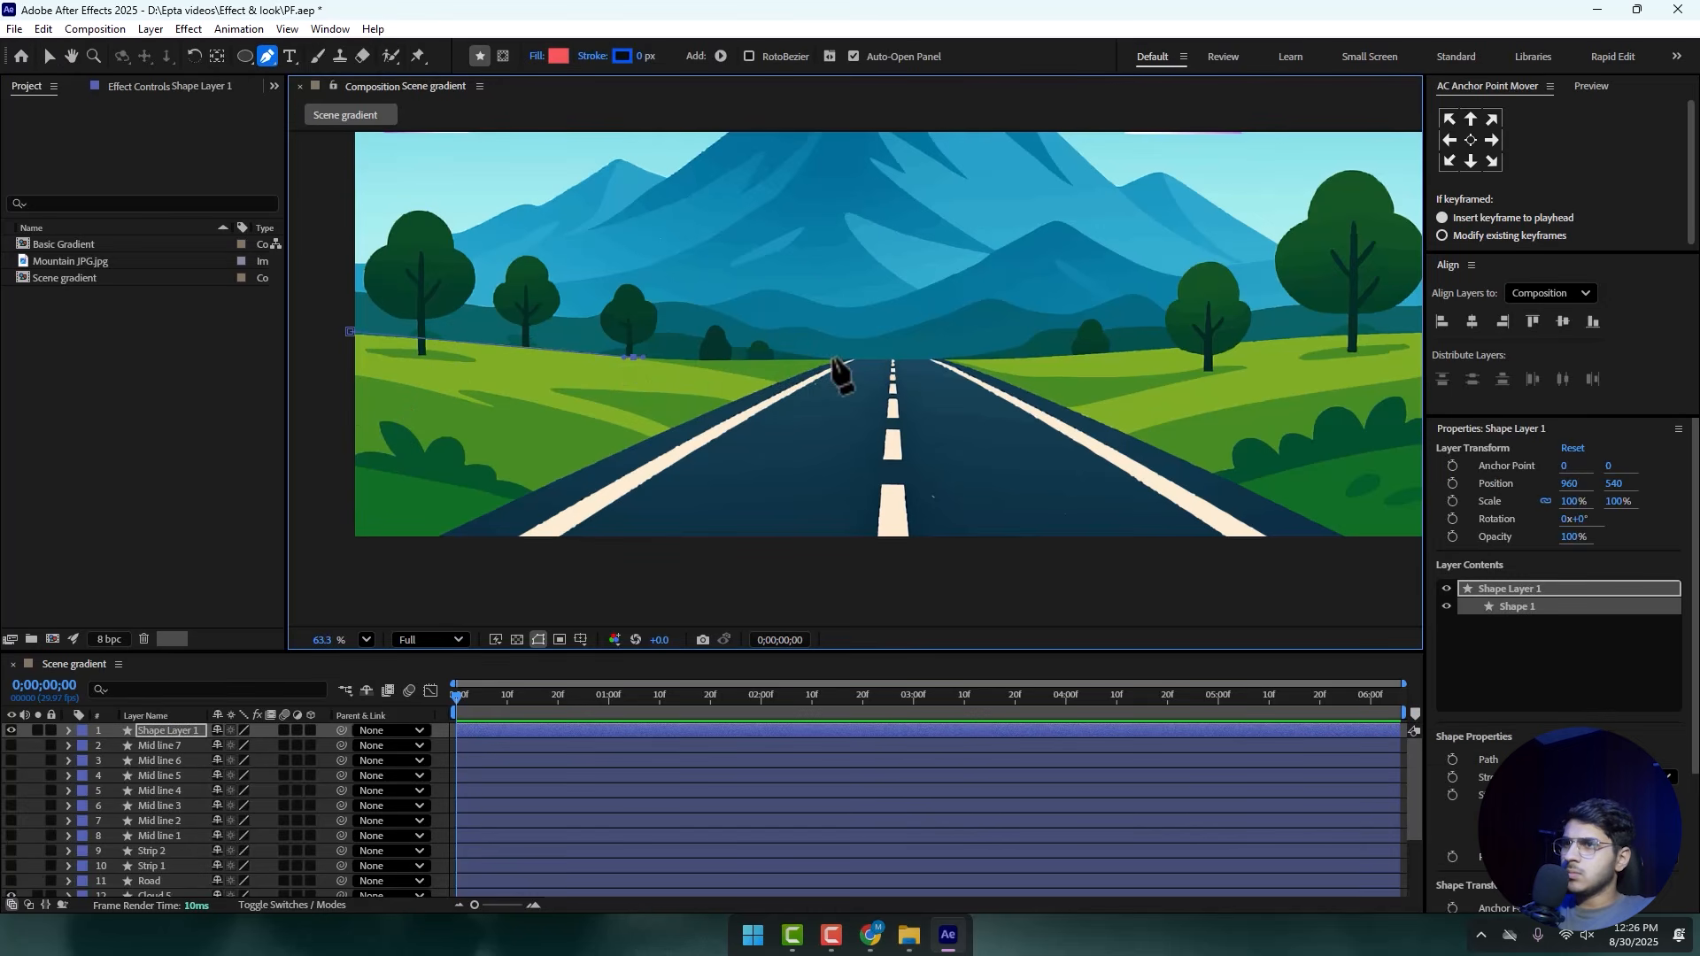
pyautogui.click(774, 381)
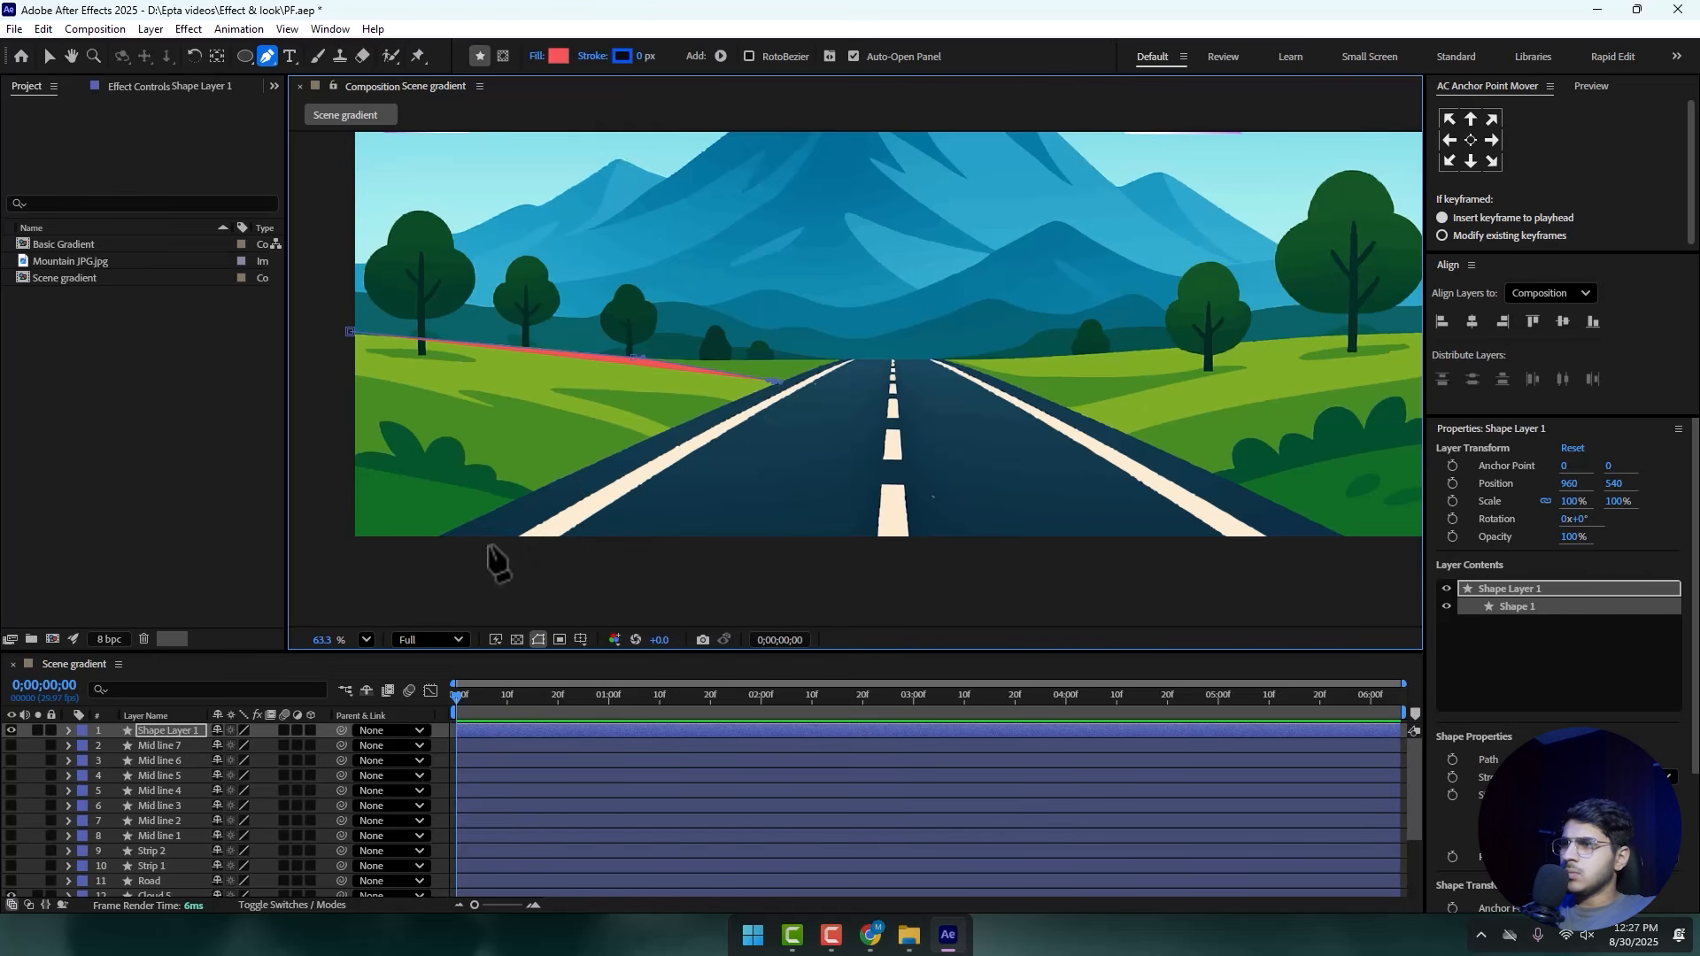
pyautogui.click(488, 545)
pyautogui.click(307, 560)
pyautogui.click(350, 331)
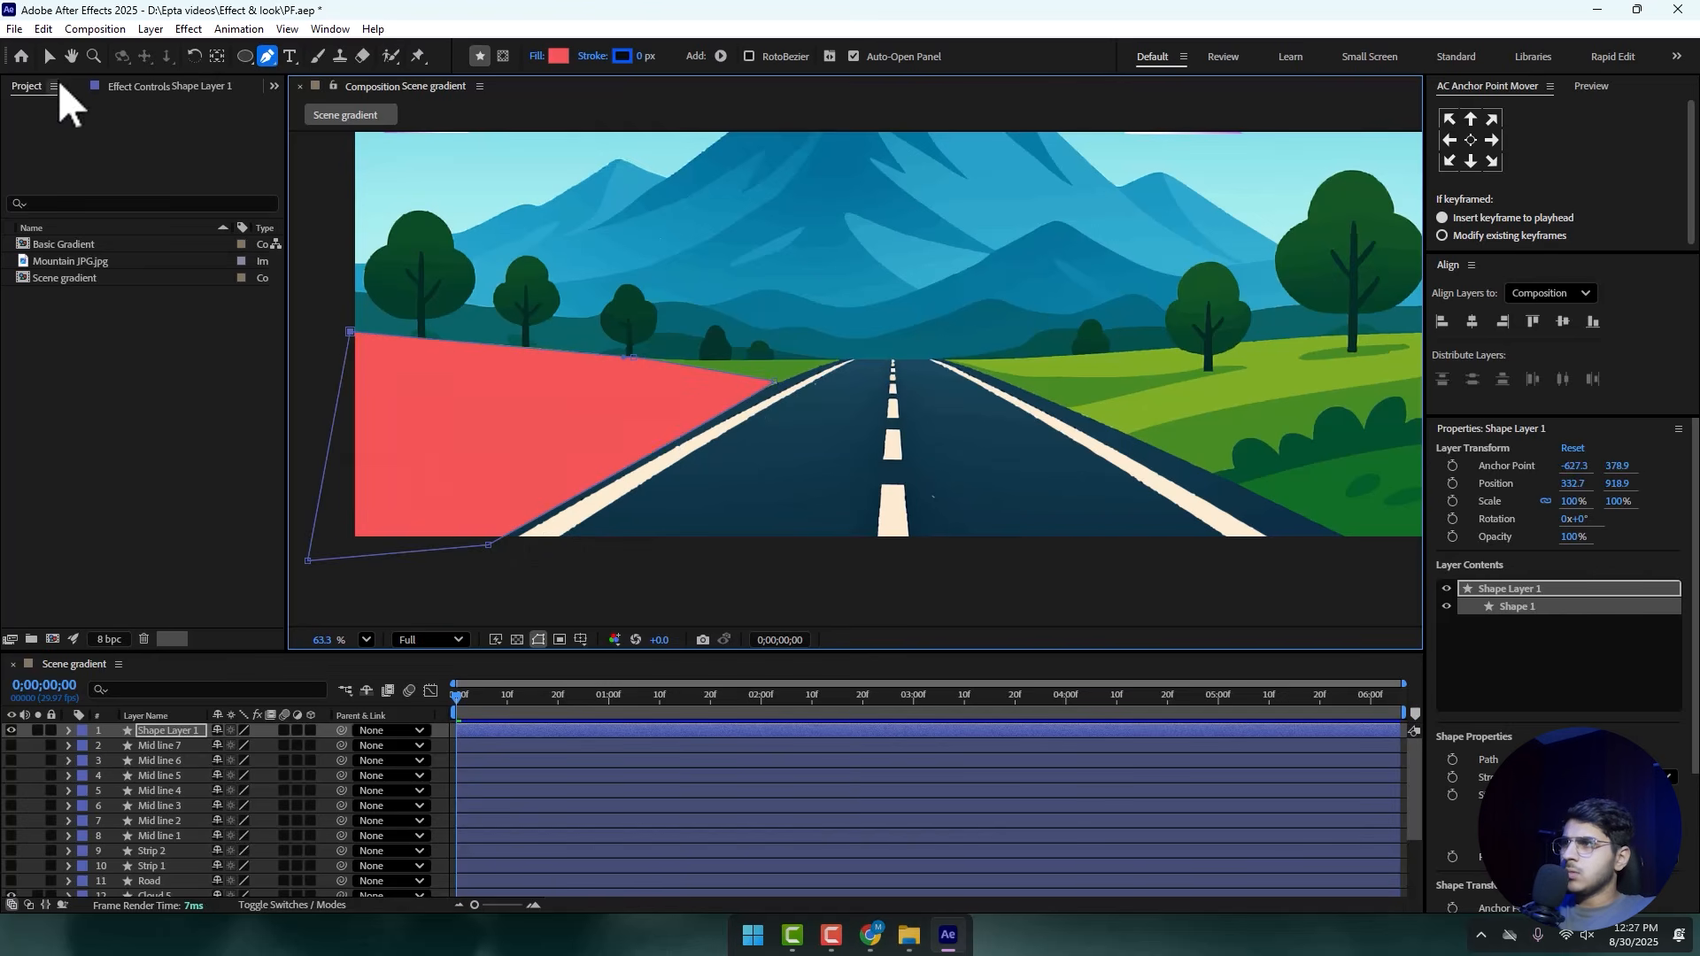
# - Lower the new grass shape's opacity to 71% so the reference image shows through
pyautogui.press('v')
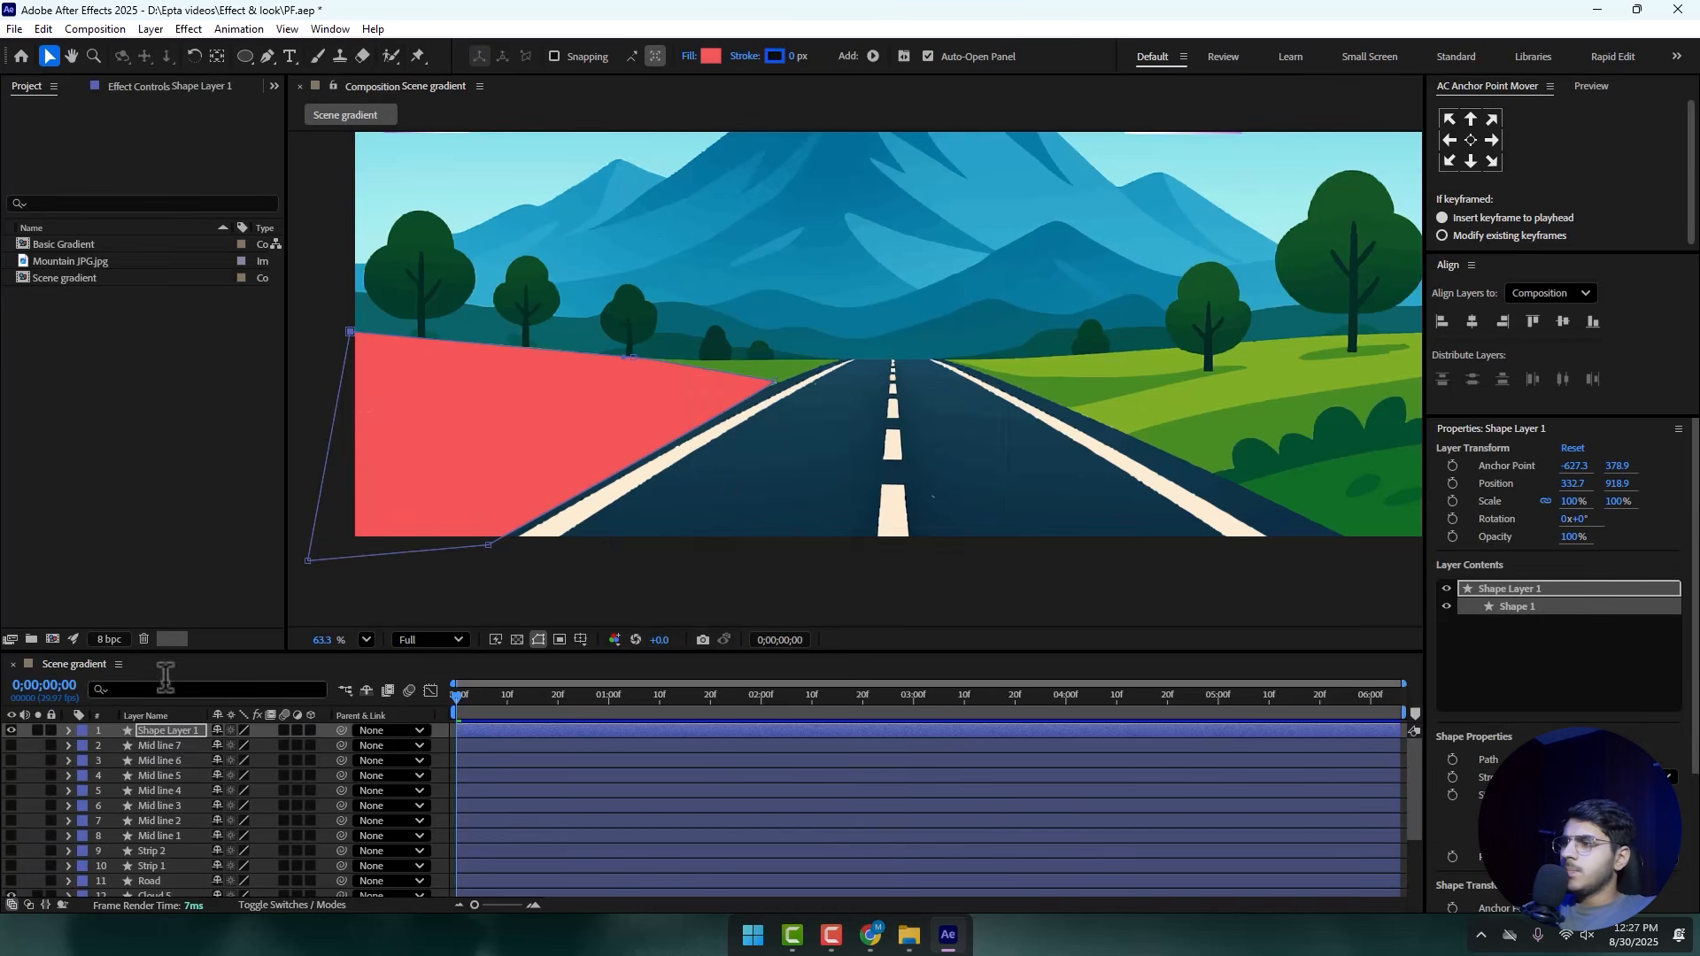
pyautogui.press('t')
pyautogui.moveTo(229, 749); pyautogui.dragTo(204, 748)
pyautogui.press('t')
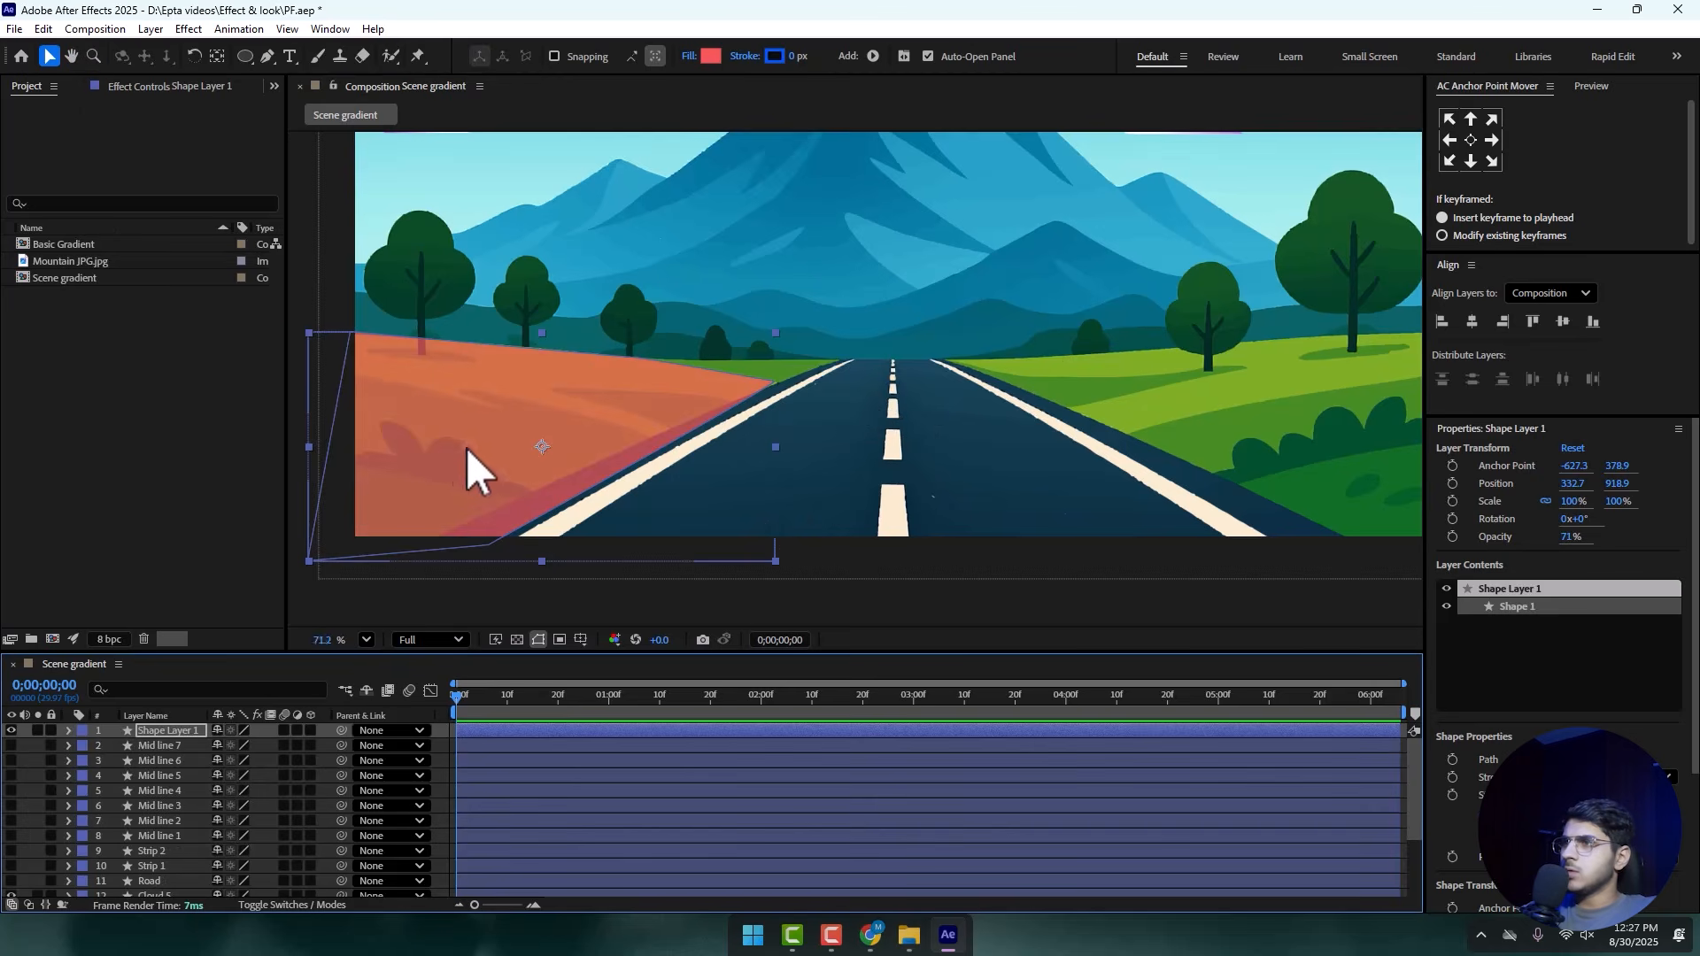
# - Refine the left grass path by moving its two roadside corners and bending the edge between them to follow the road
pyautogui.scroll(2, 466, 447)
pyautogui.moveTo(531, 452); pyautogui.dragTo(601, 460)
pyautogui.click(267, 56)
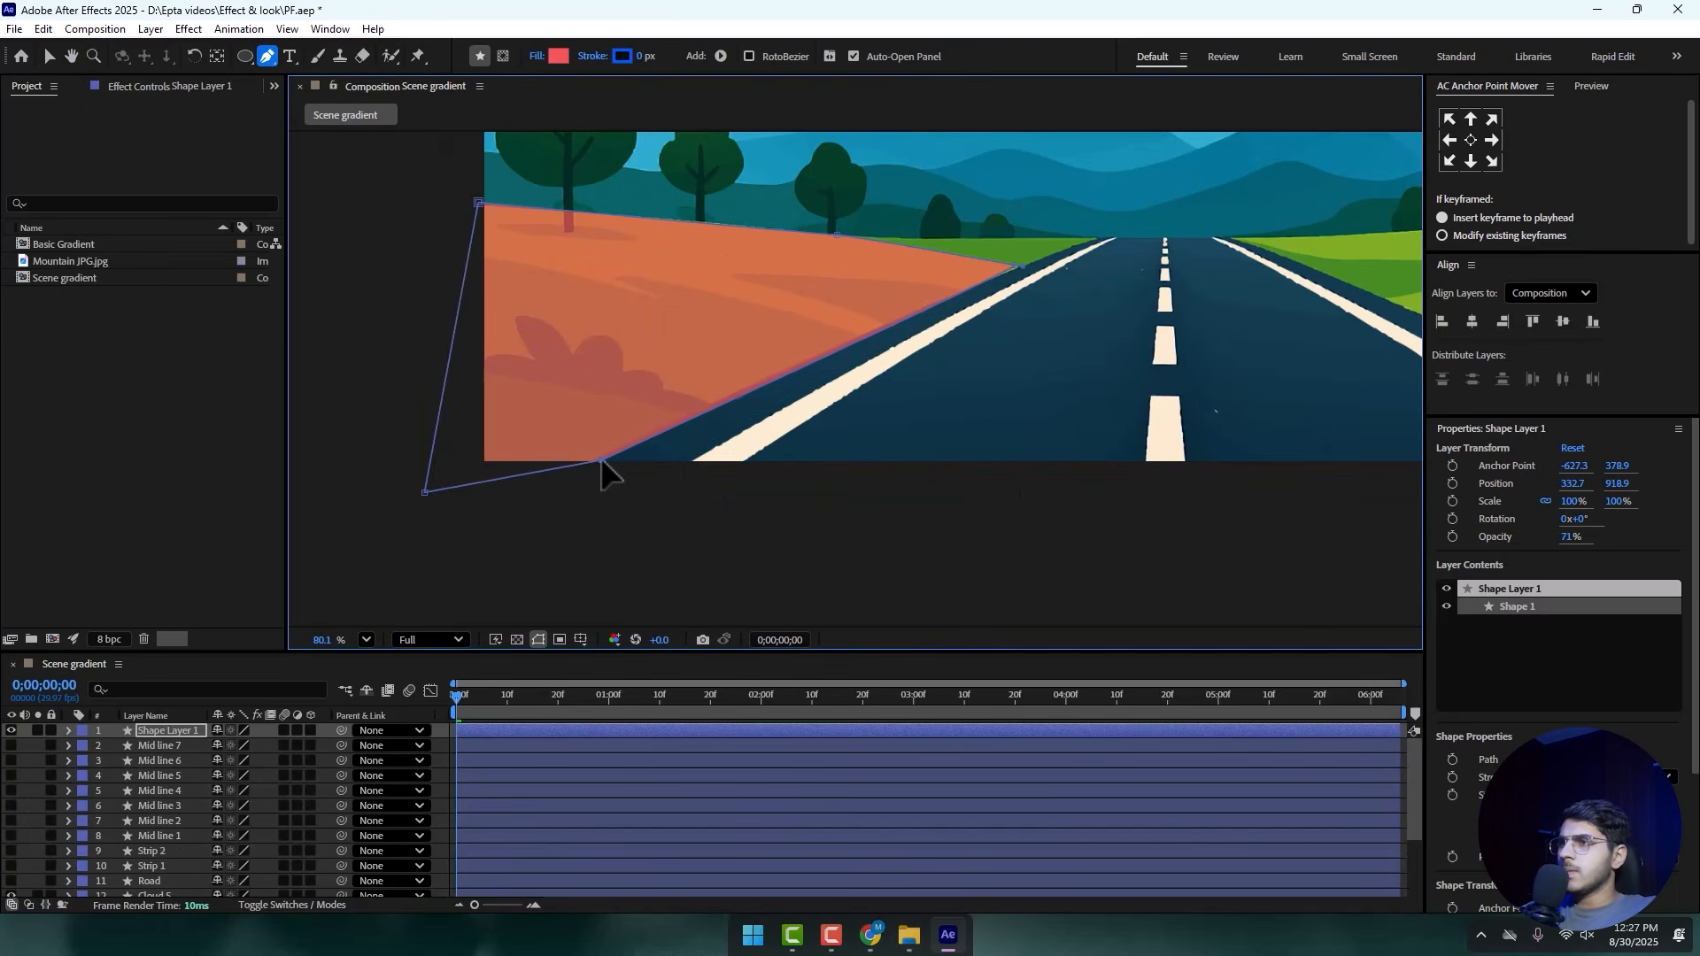
pyautogui.scroll(2, 1027, 276)
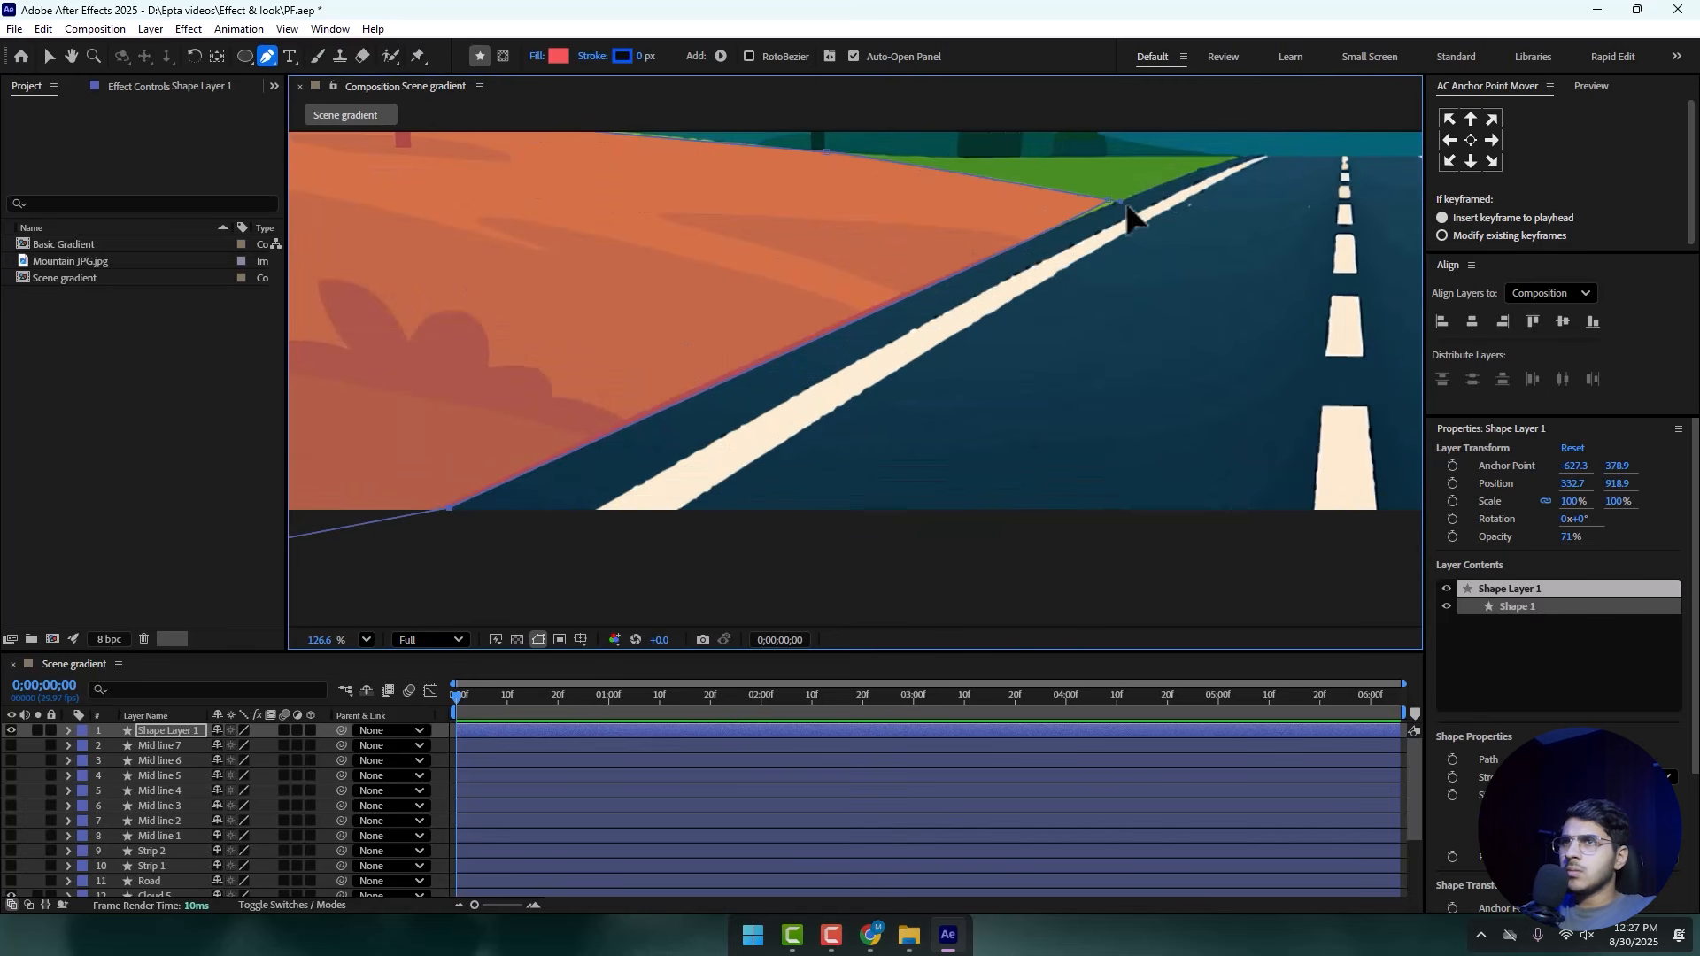
pyautogui.moveTo(1109, 201); pyautogui.dragTo(1117, 202)
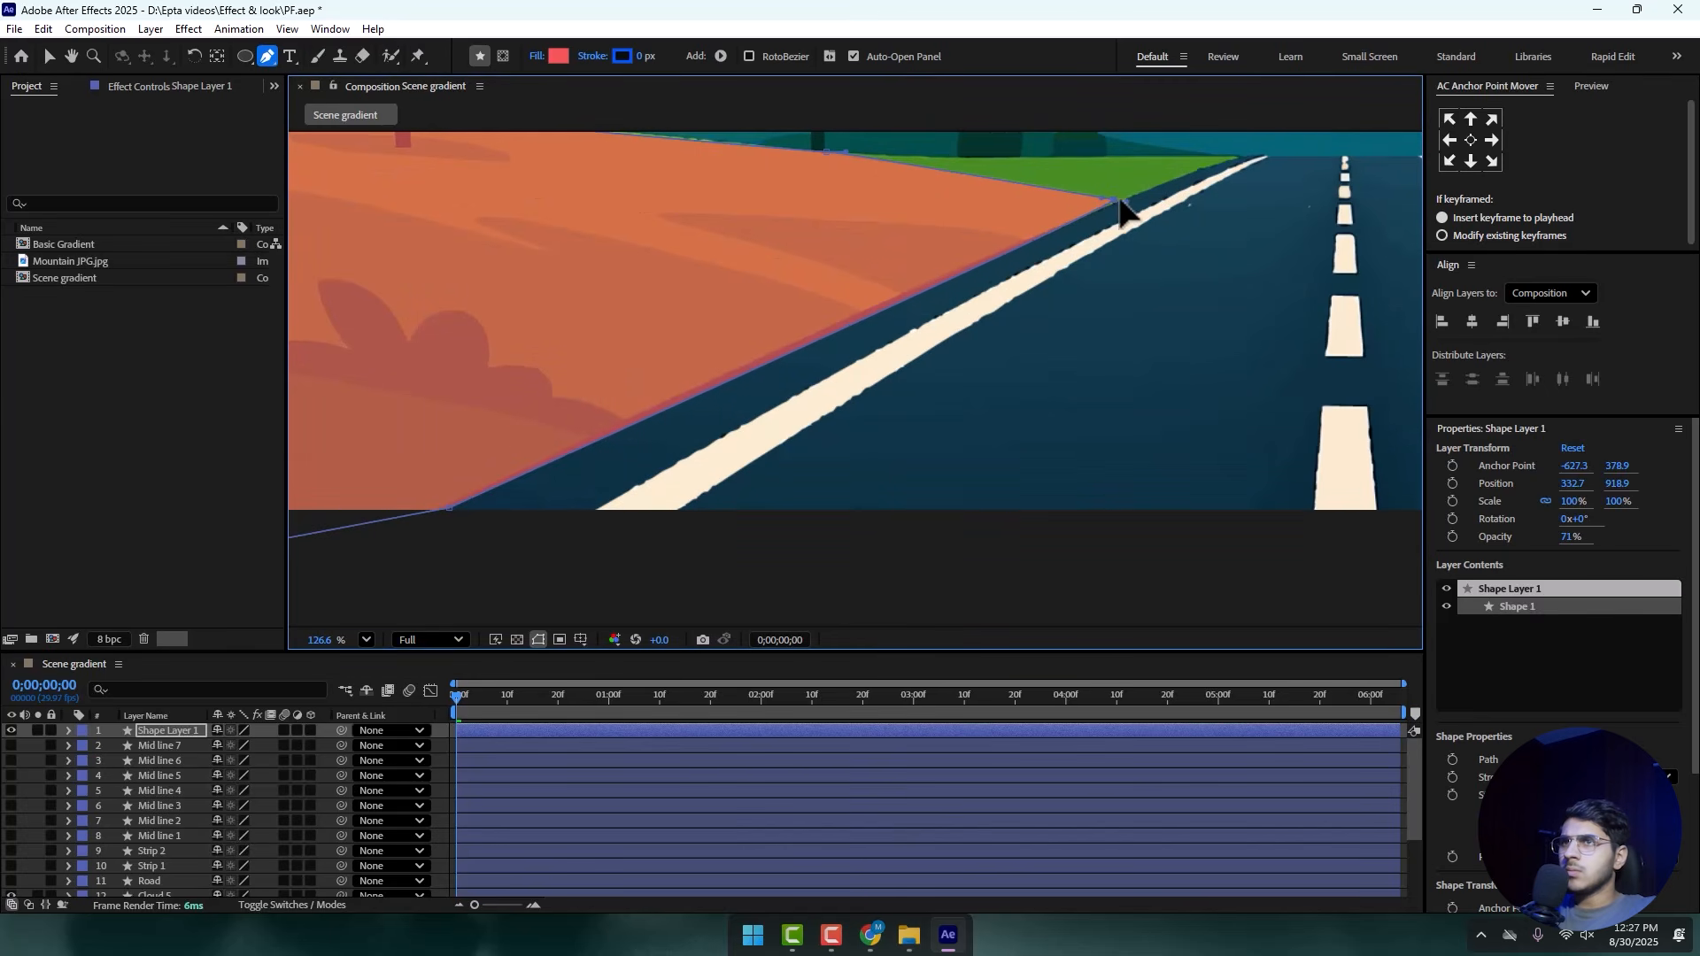
pyautogui.moveTo(450, 509); pyautogui.dragTo(440, 511)
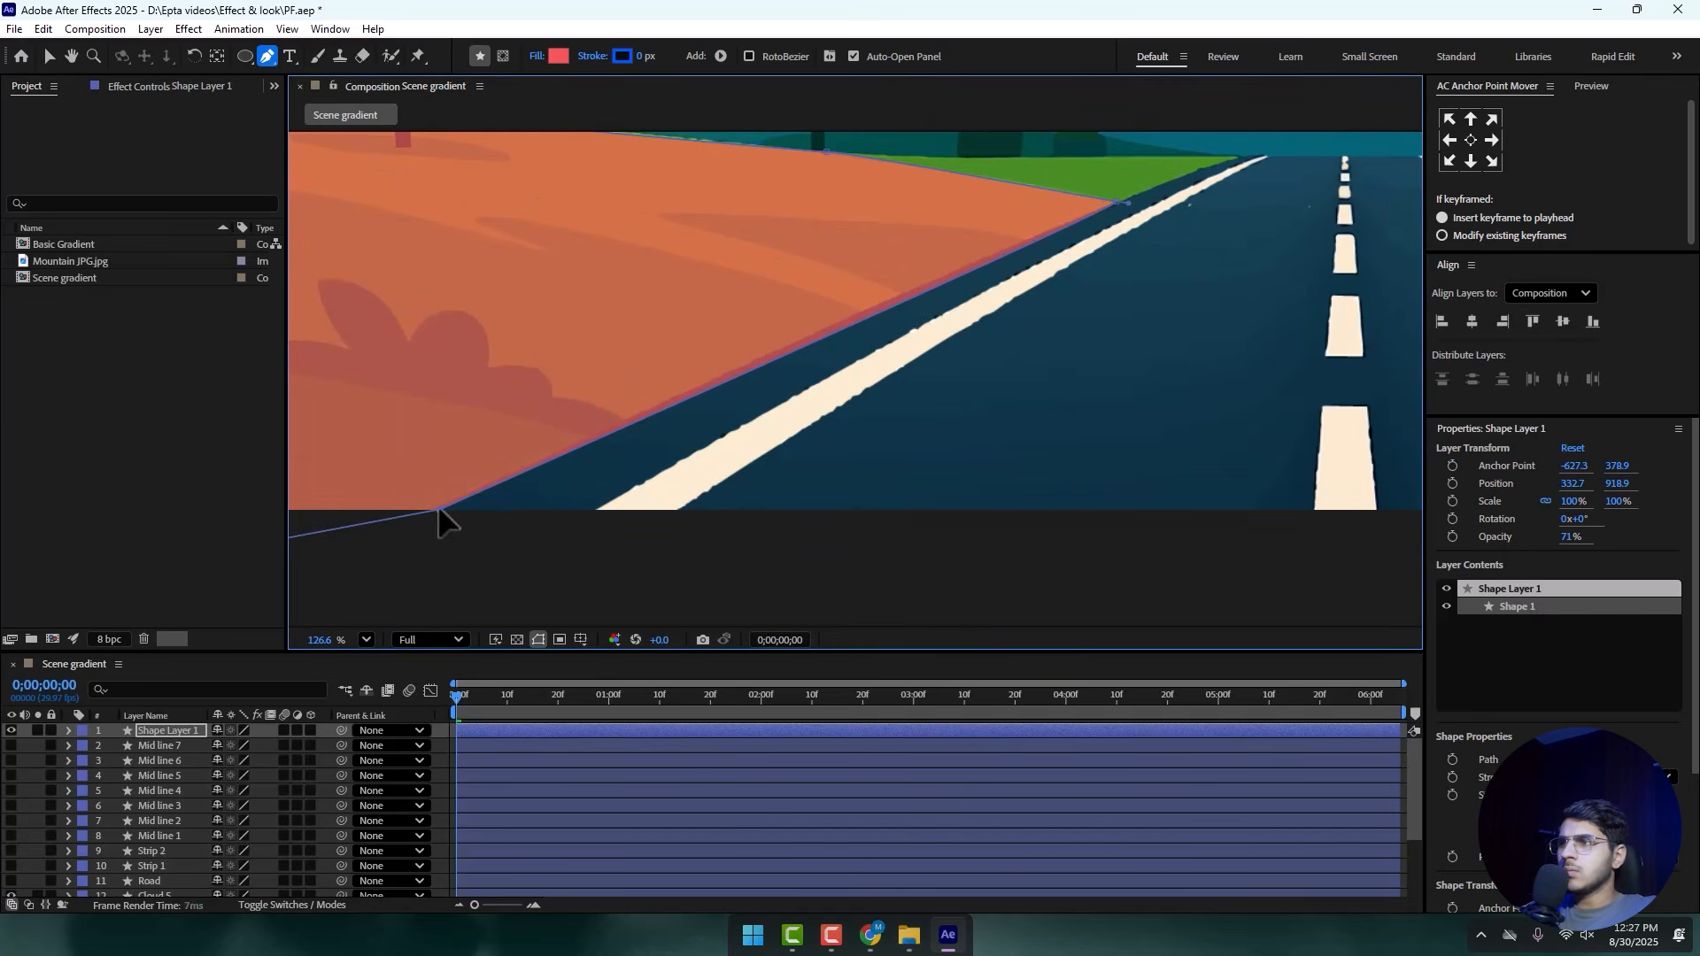
pyautogui.moveTo(893, 309); pyautogui.dragTo(881, 303)
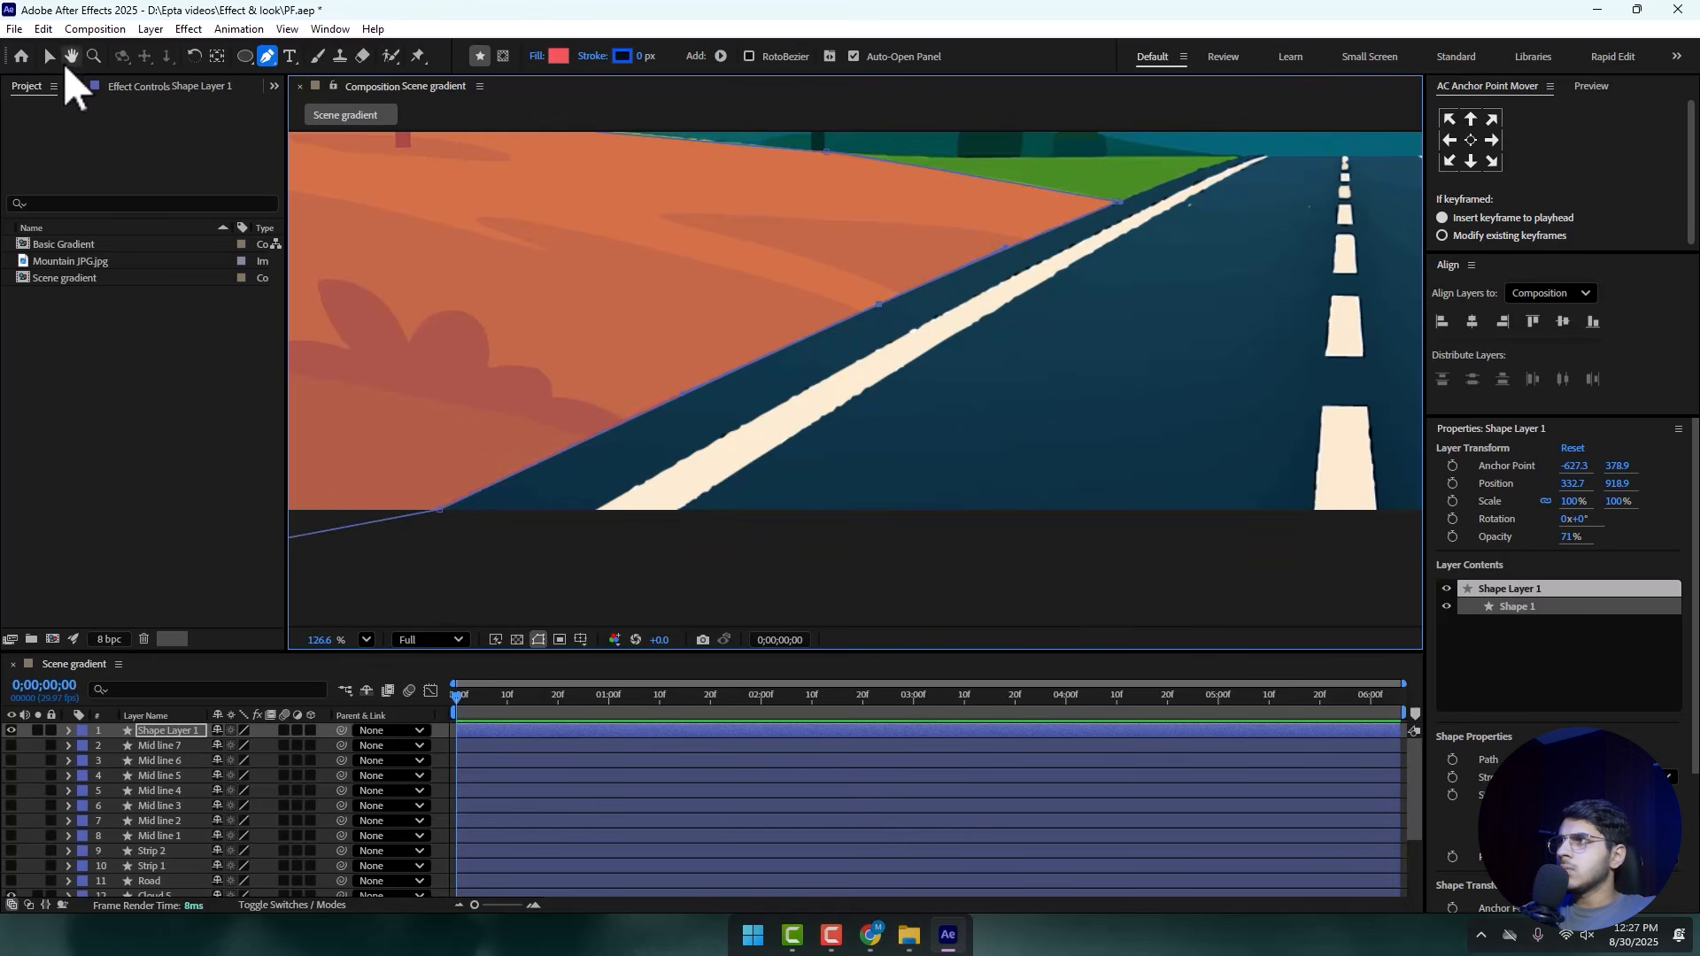
pyautogui.click(50, 56)
# - Rename the left grass shape layer as Left grass front
pyautogui.rightClick(196, 732)
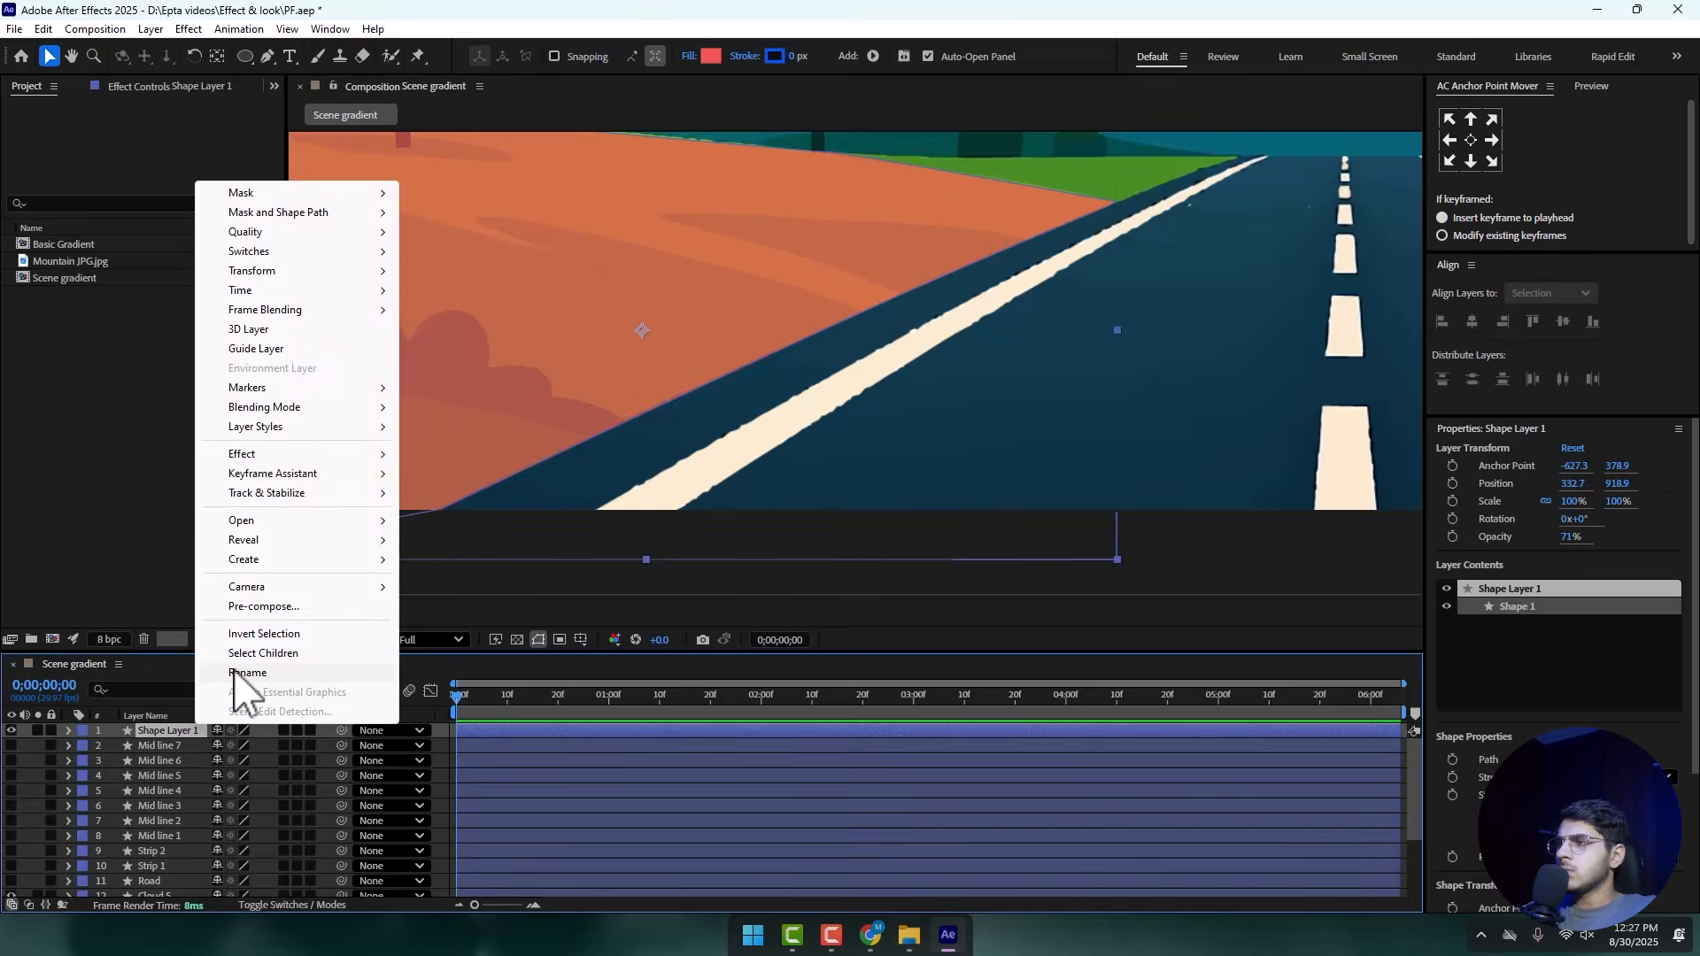
pyautogui.click(235, 675)
pyautogui.write('Left gra')
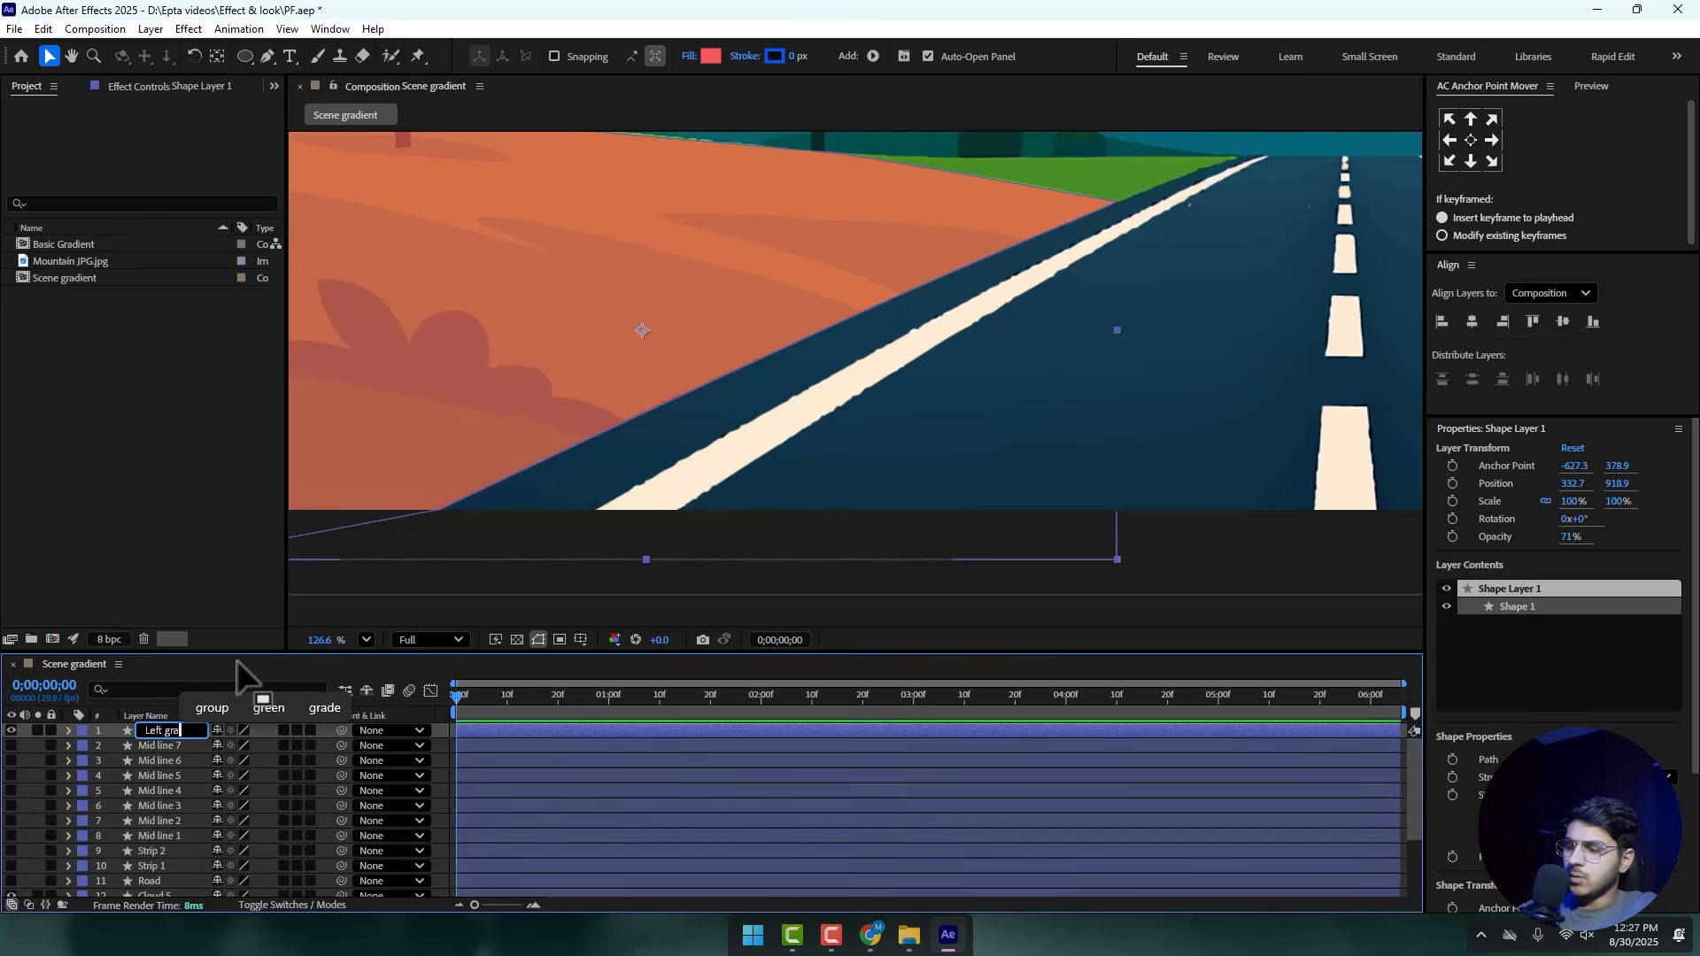
pyautogui.write('ss front')
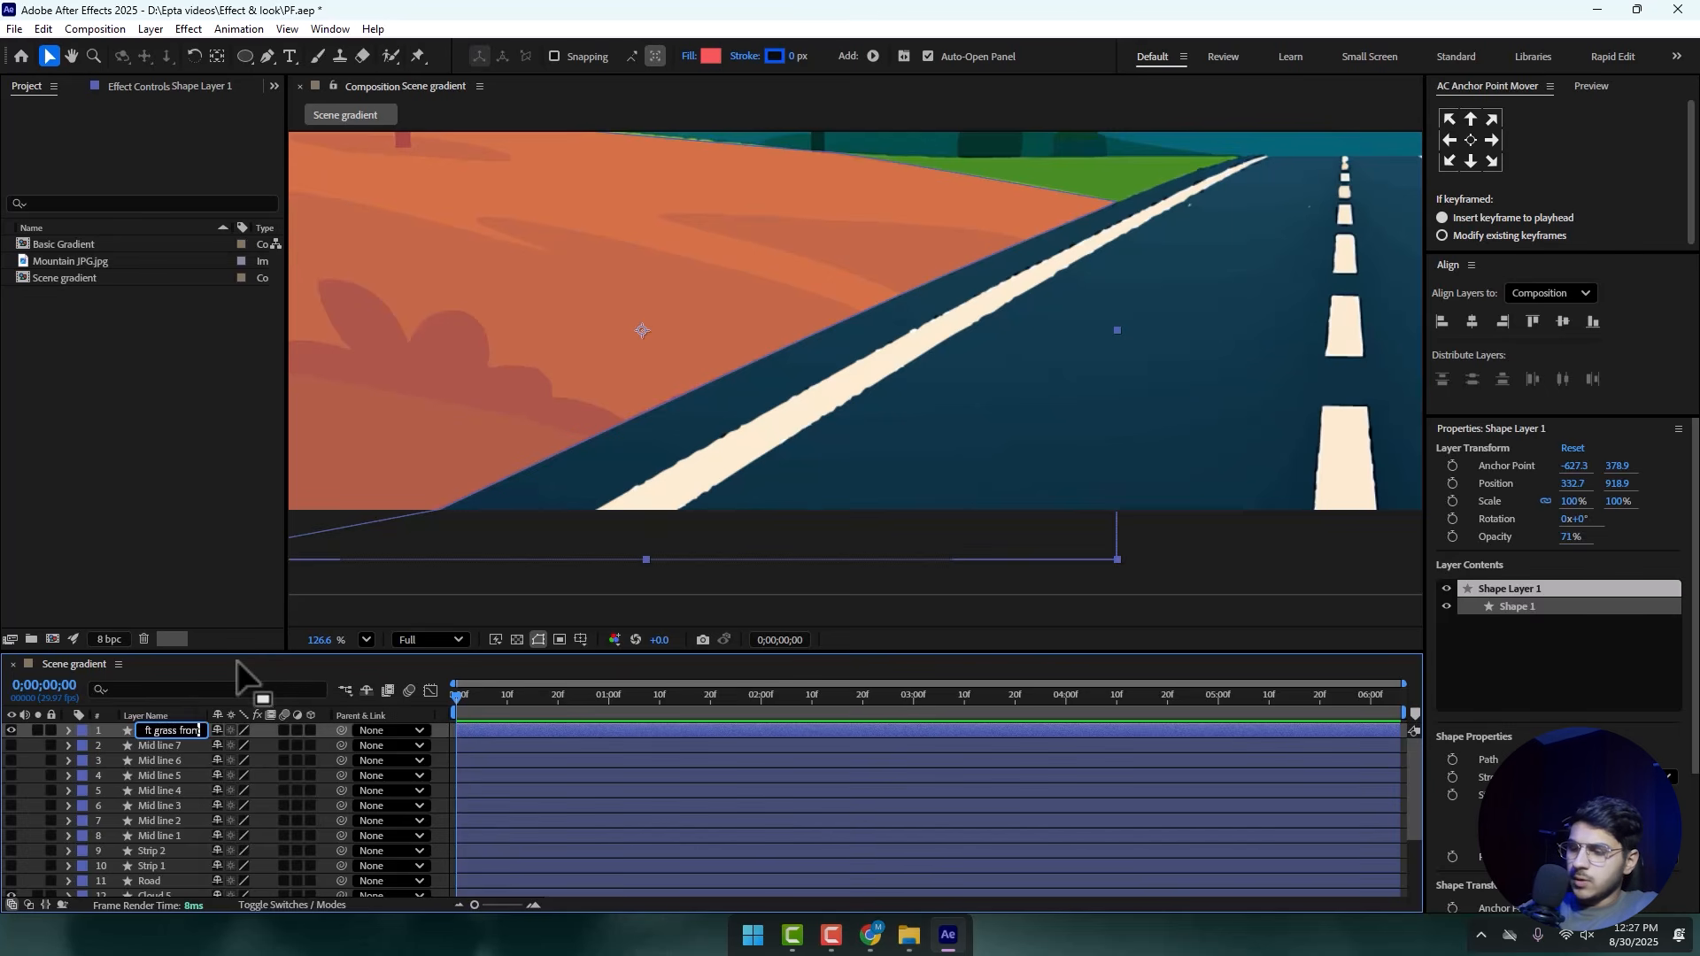
pyautogui.press('Return')
# - Change the fill of Left grass front to blue and set its opacity to 100%
pyautogui.click(711, 56)
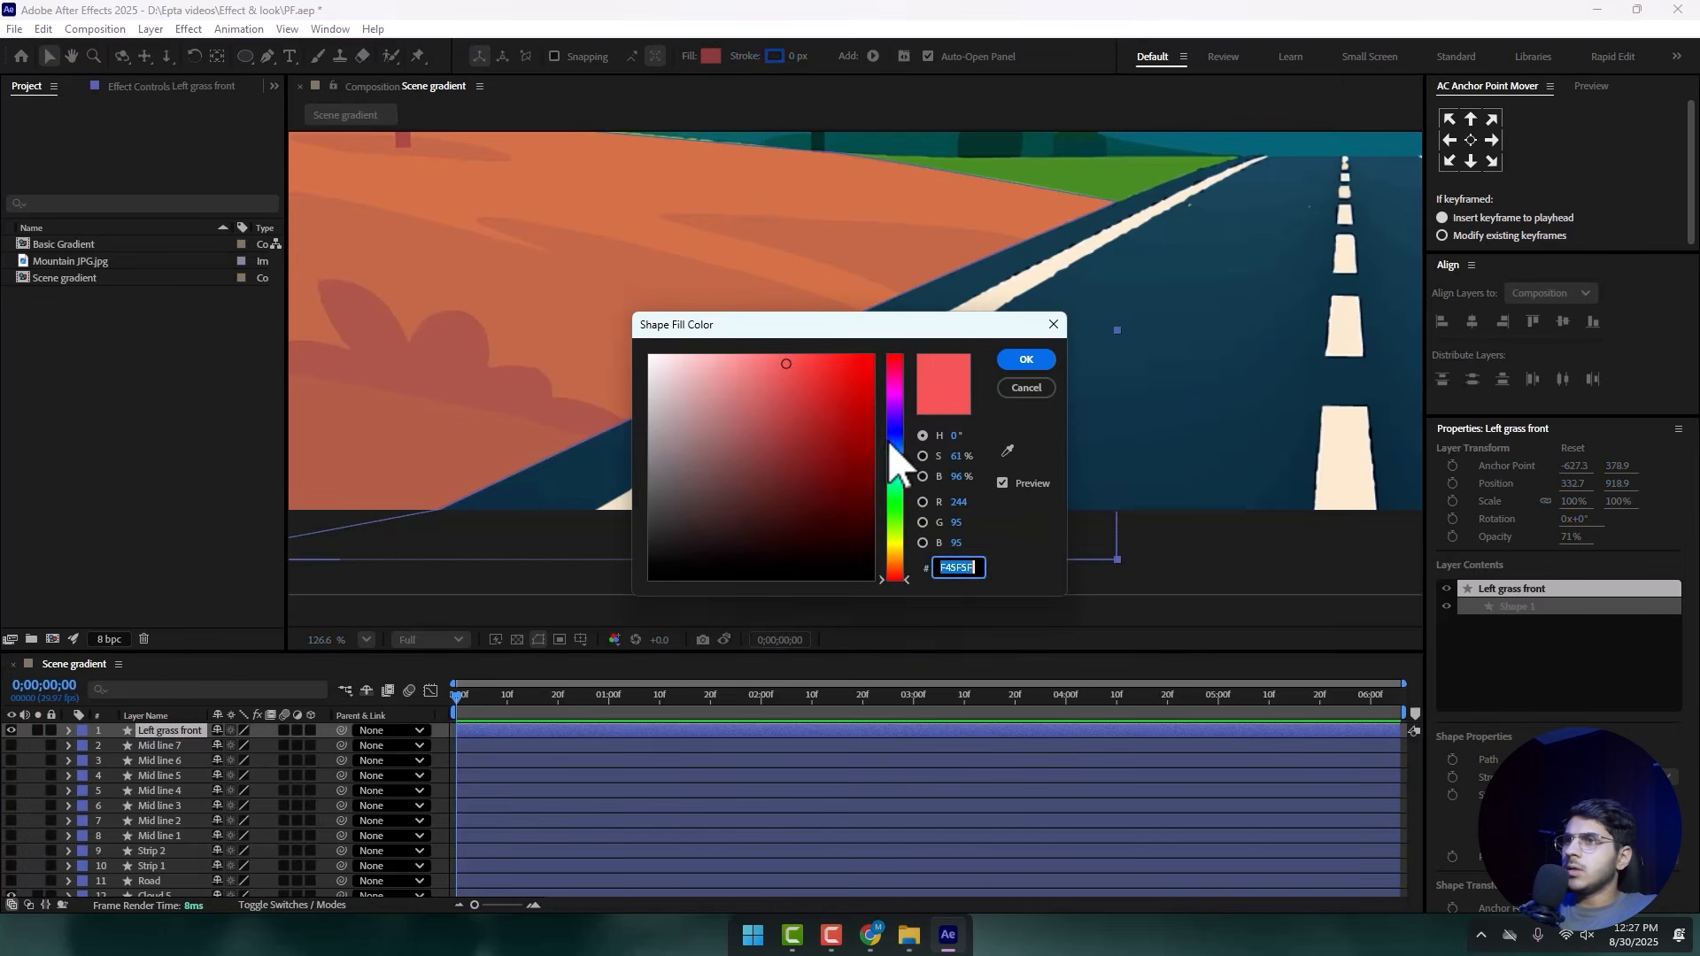
pyautogui.click(894, 438)
pyautogui.click(1047, 359)
pyautogui.press('t')
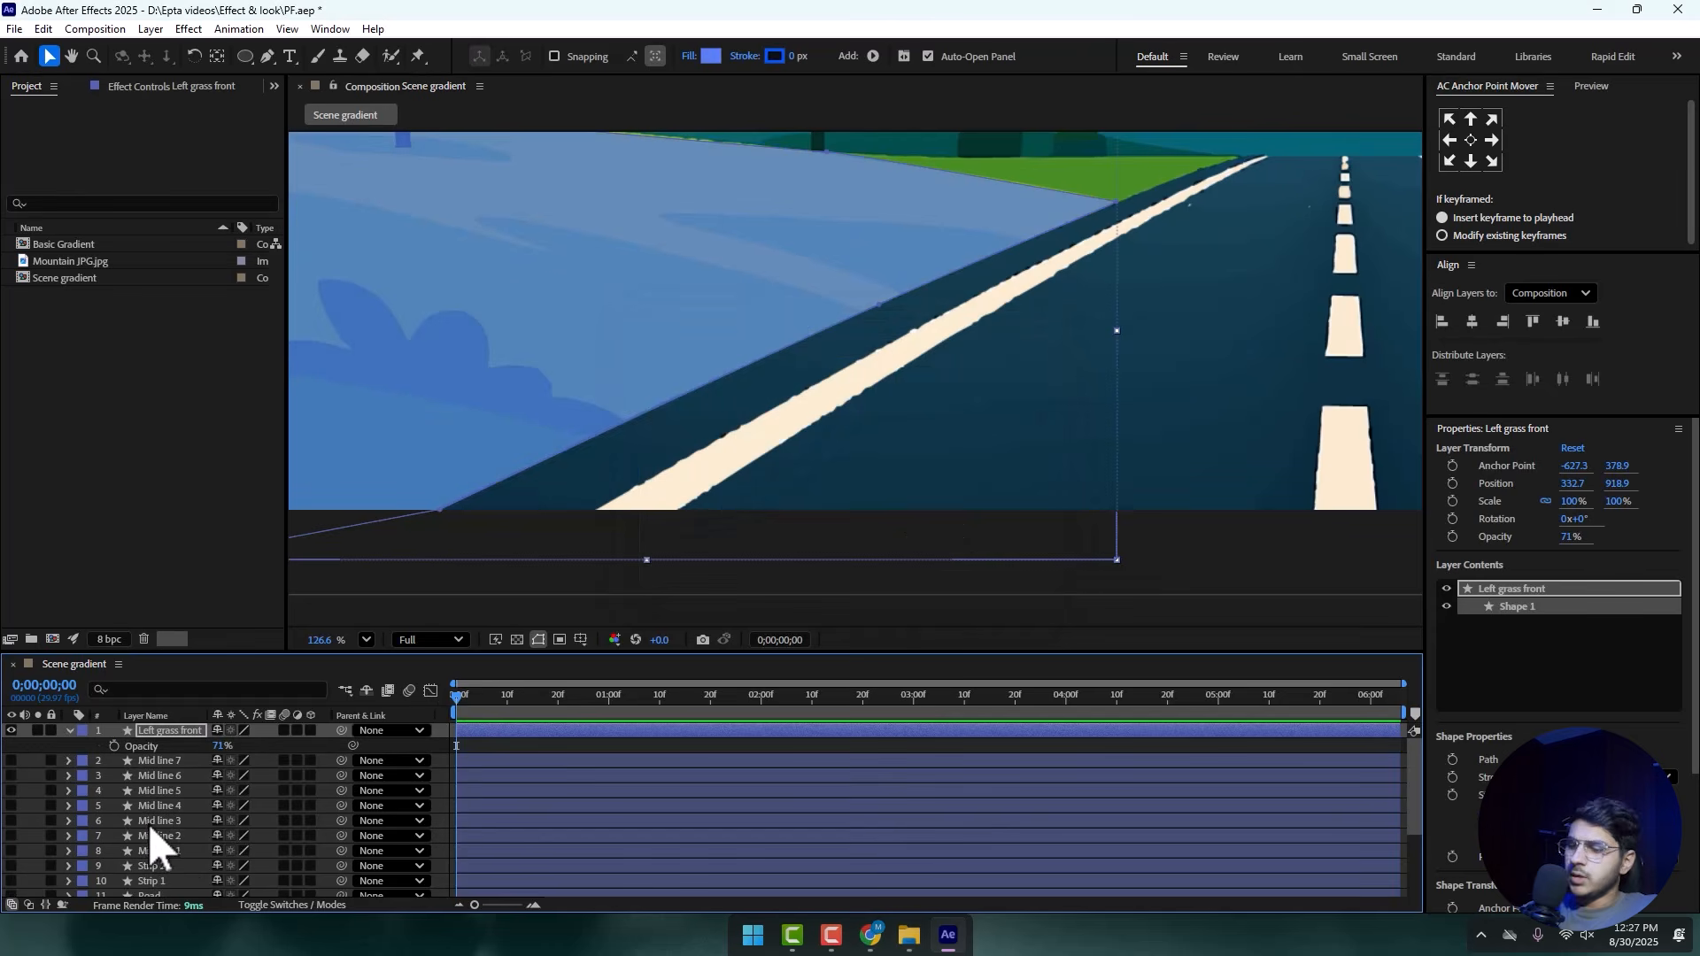
pyautogui.moveTo(217, 745); pyautogui.dragTo(265, 745)
pyautogui.press('t')
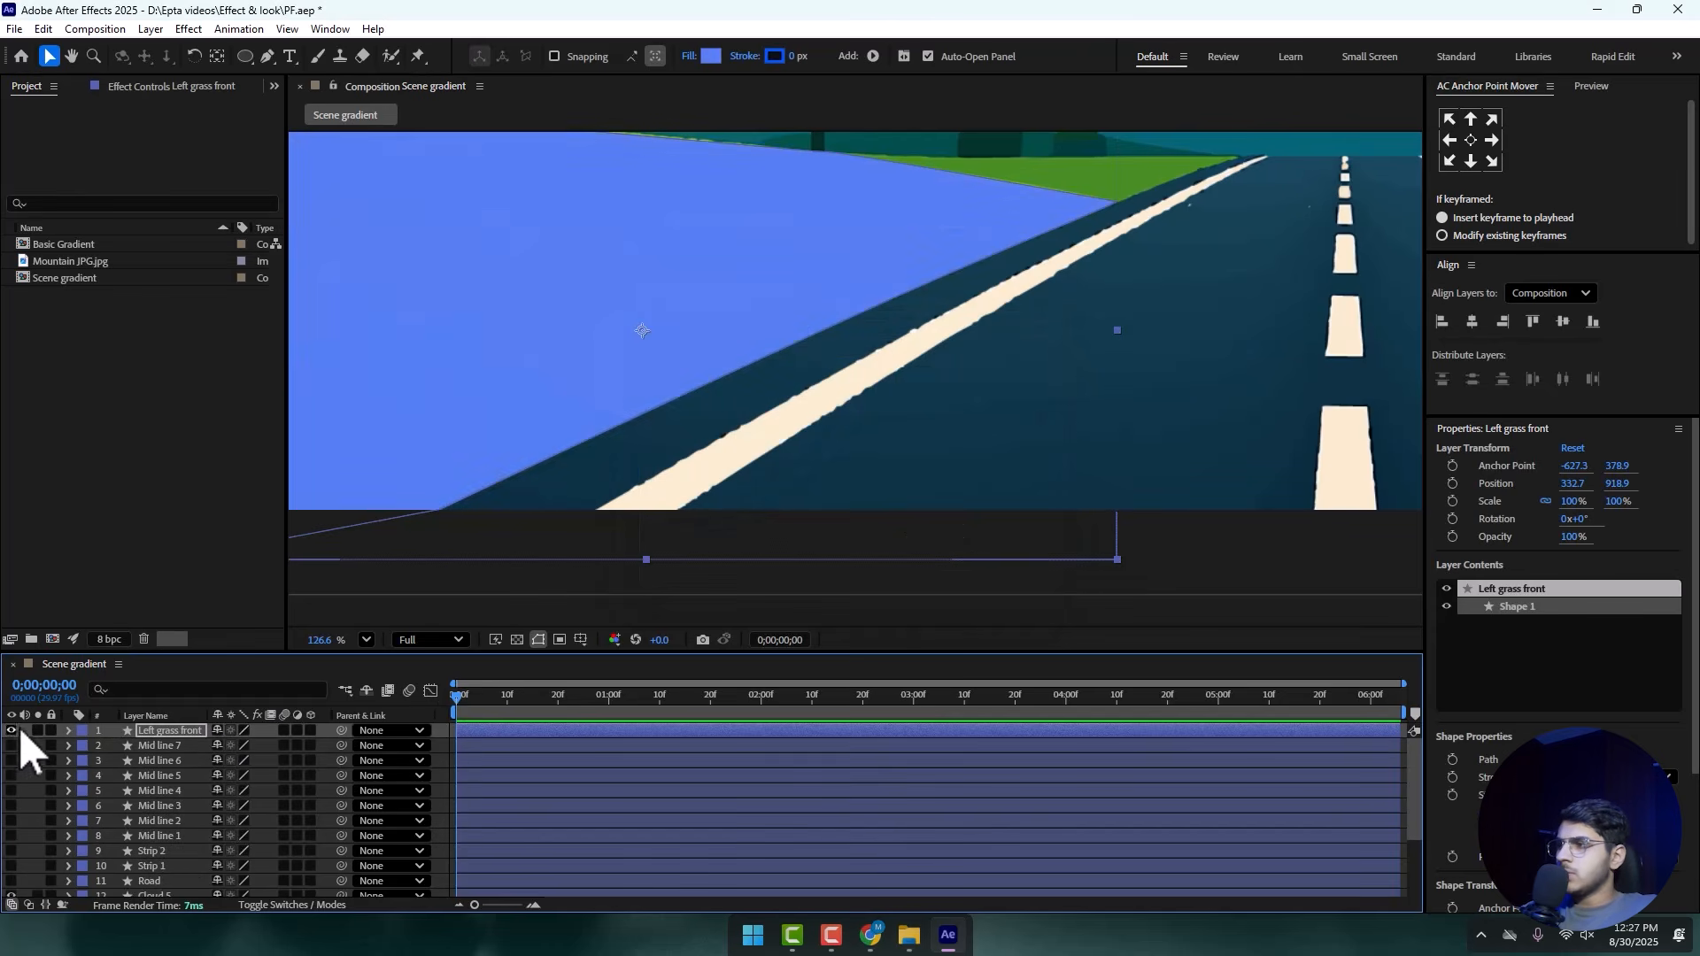
# - Duplicate Left grass front and rename the copy as Right grass front 2
pyautogui.scroll(-4, 597, 326)
pyautogui.scroll(-1, 849, 383)
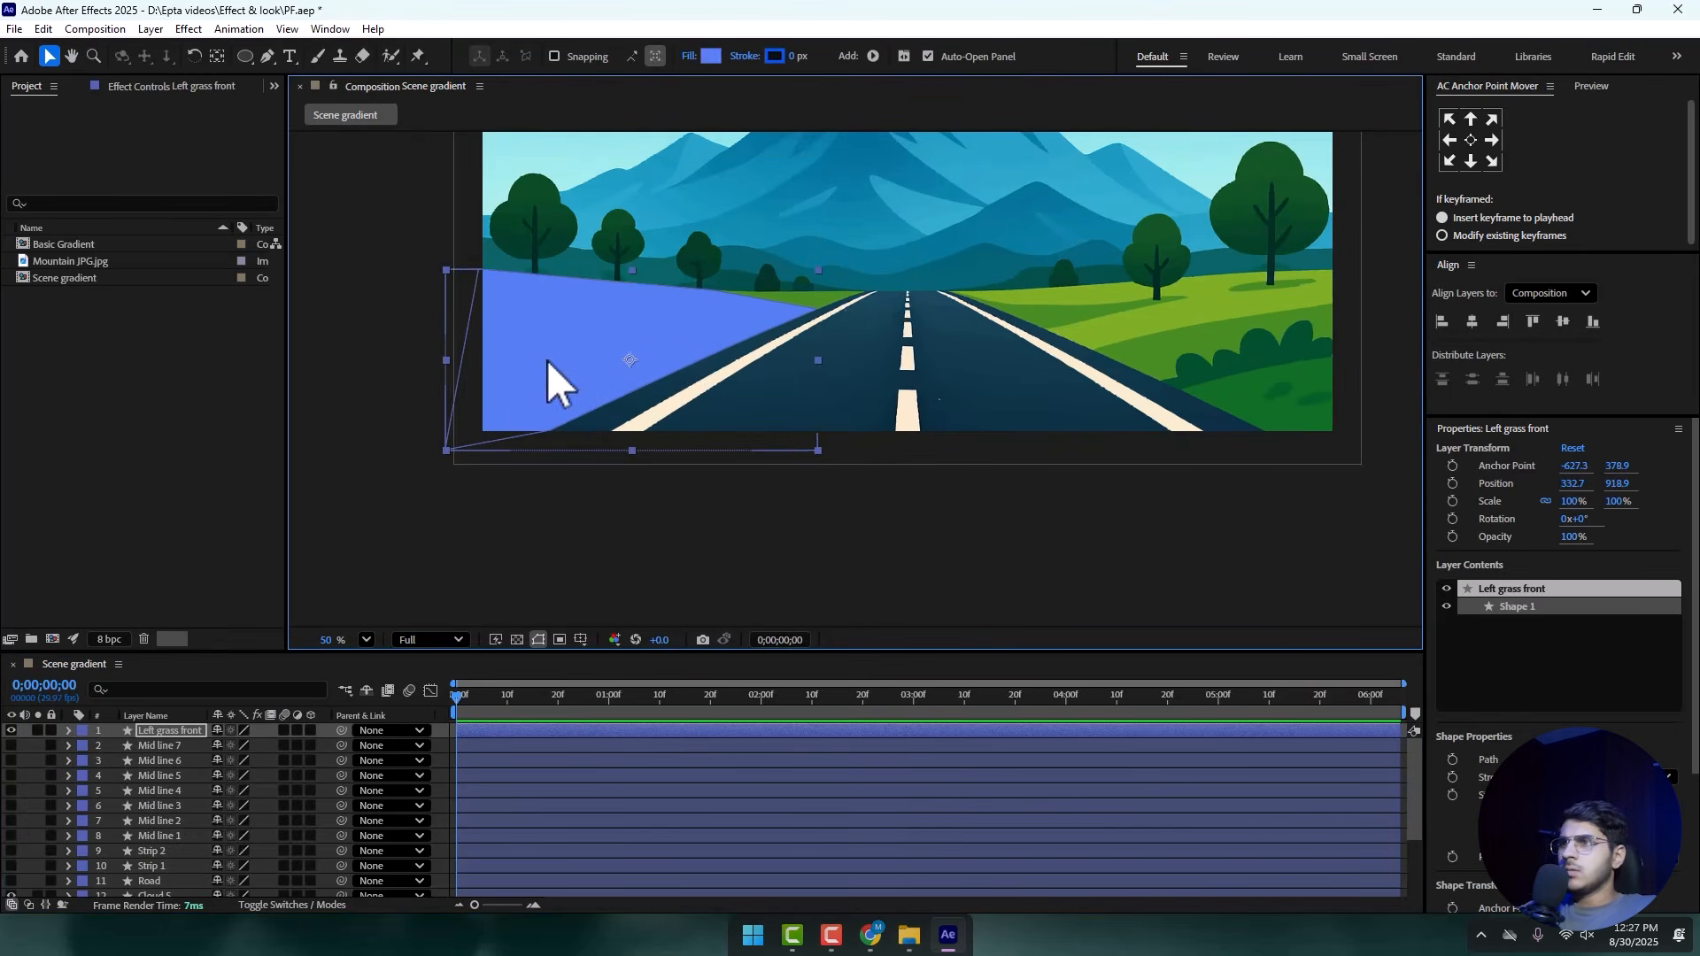
pyautogui.rightClick(168, 730)
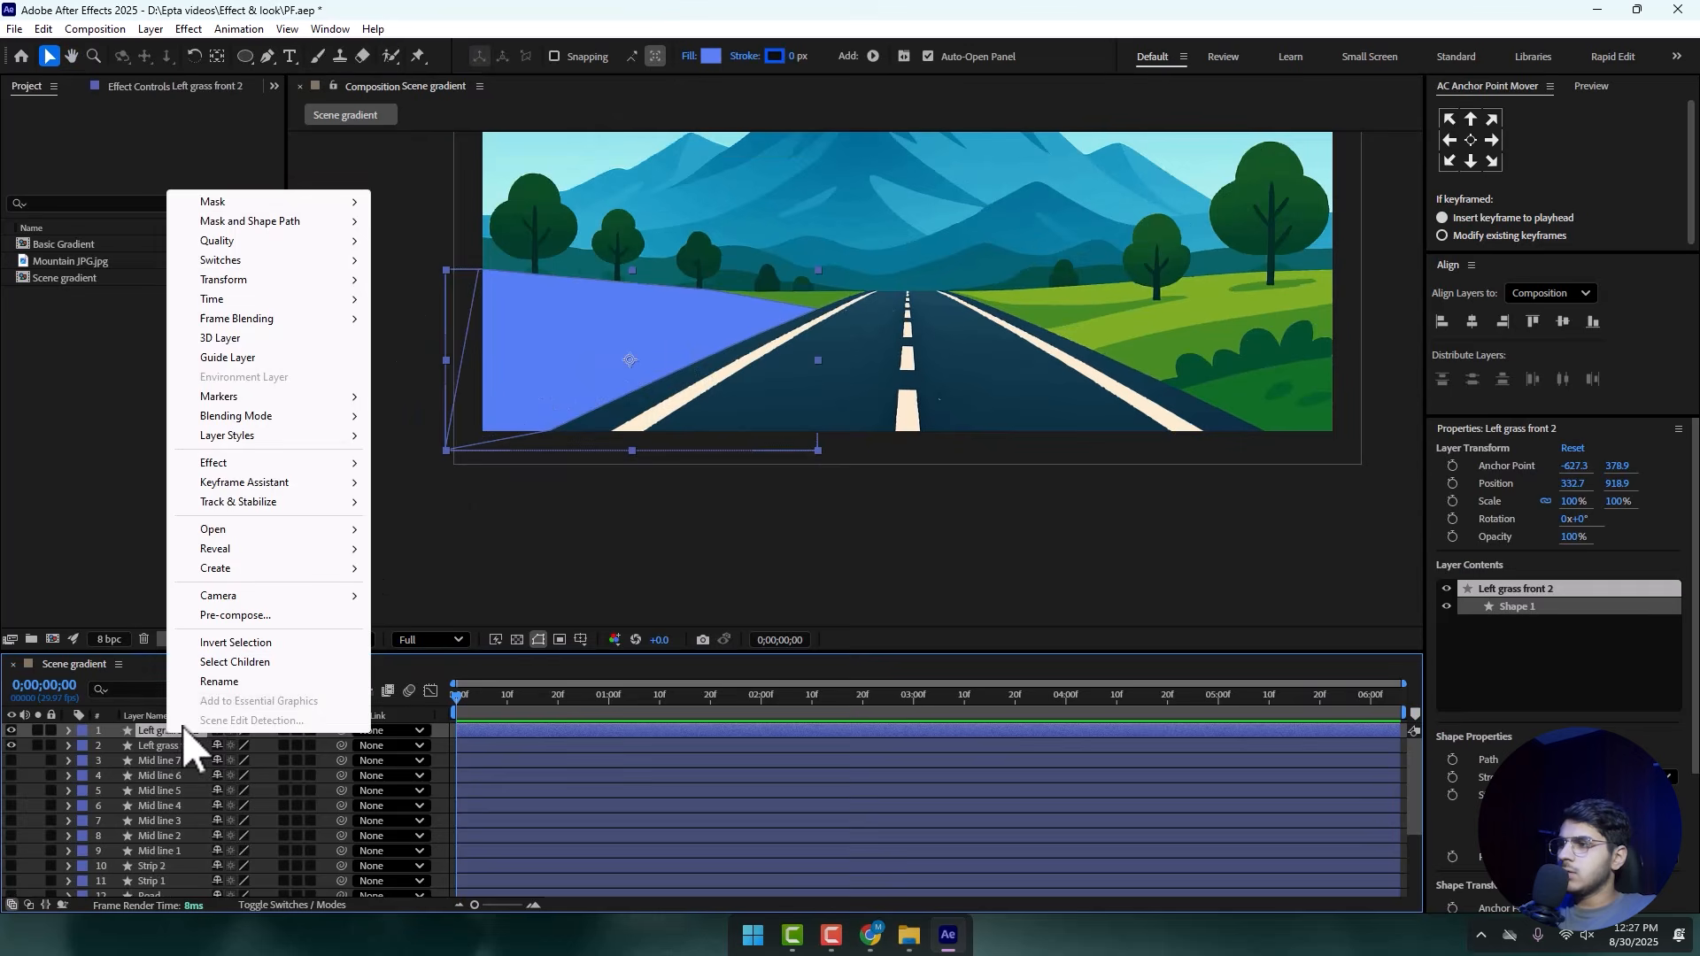
pyautogui.click(213, 699)
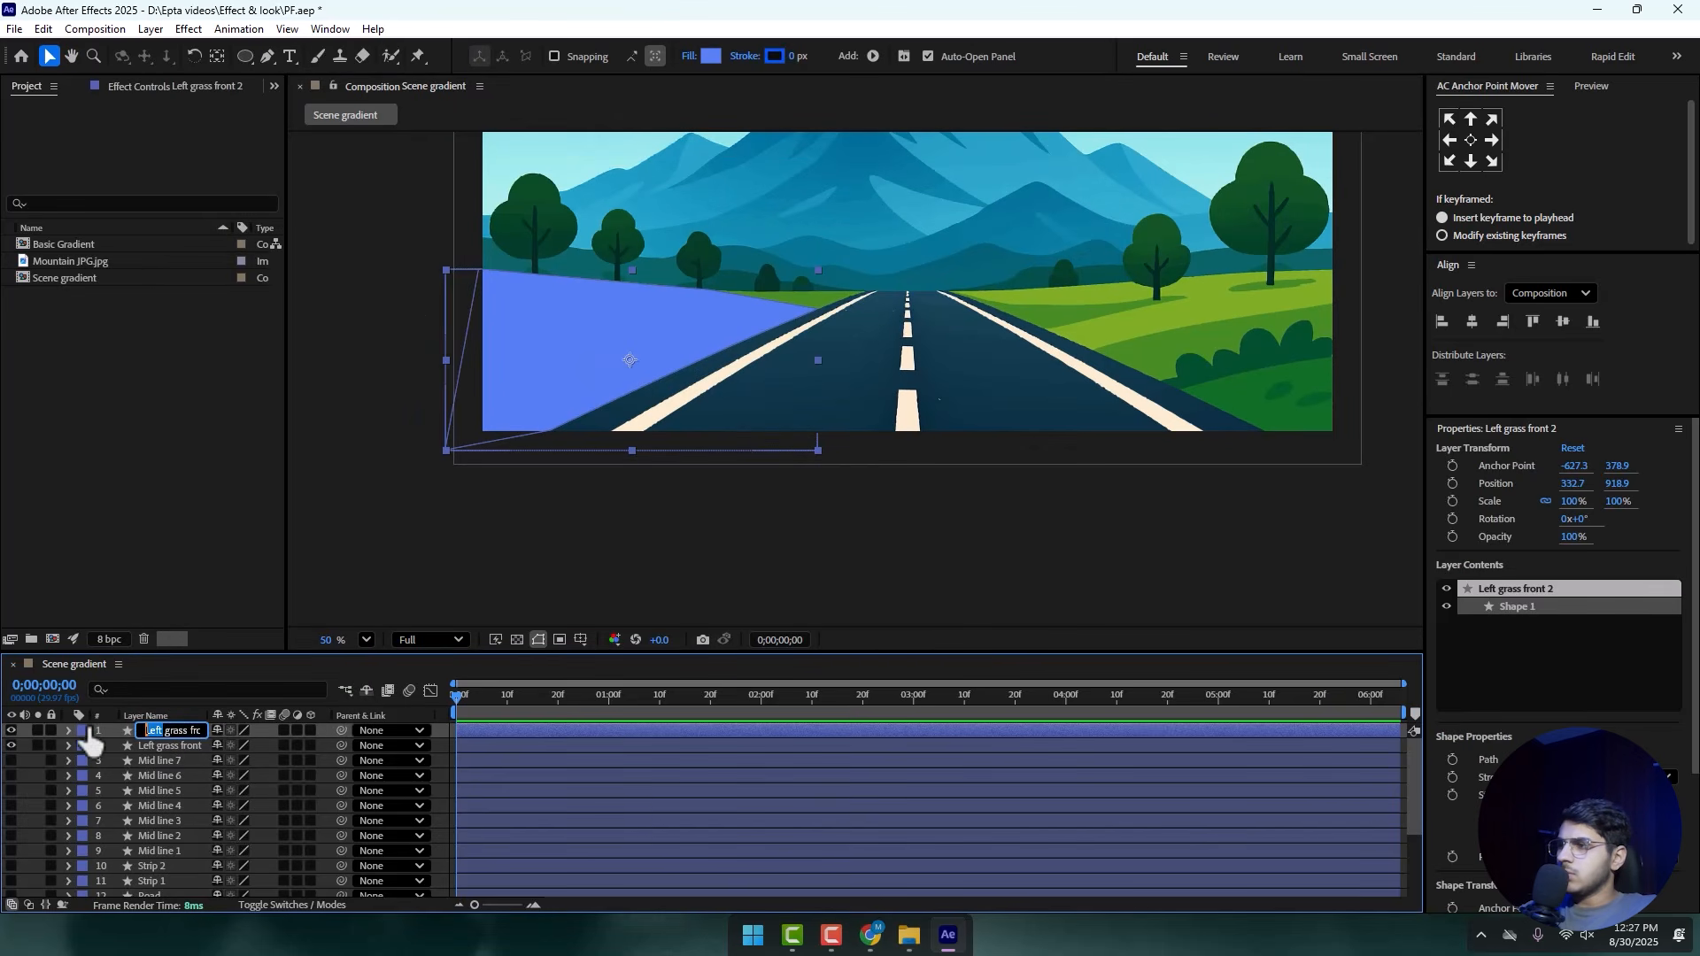
pyautogui.write('Right')
pyautogui.press('Return')
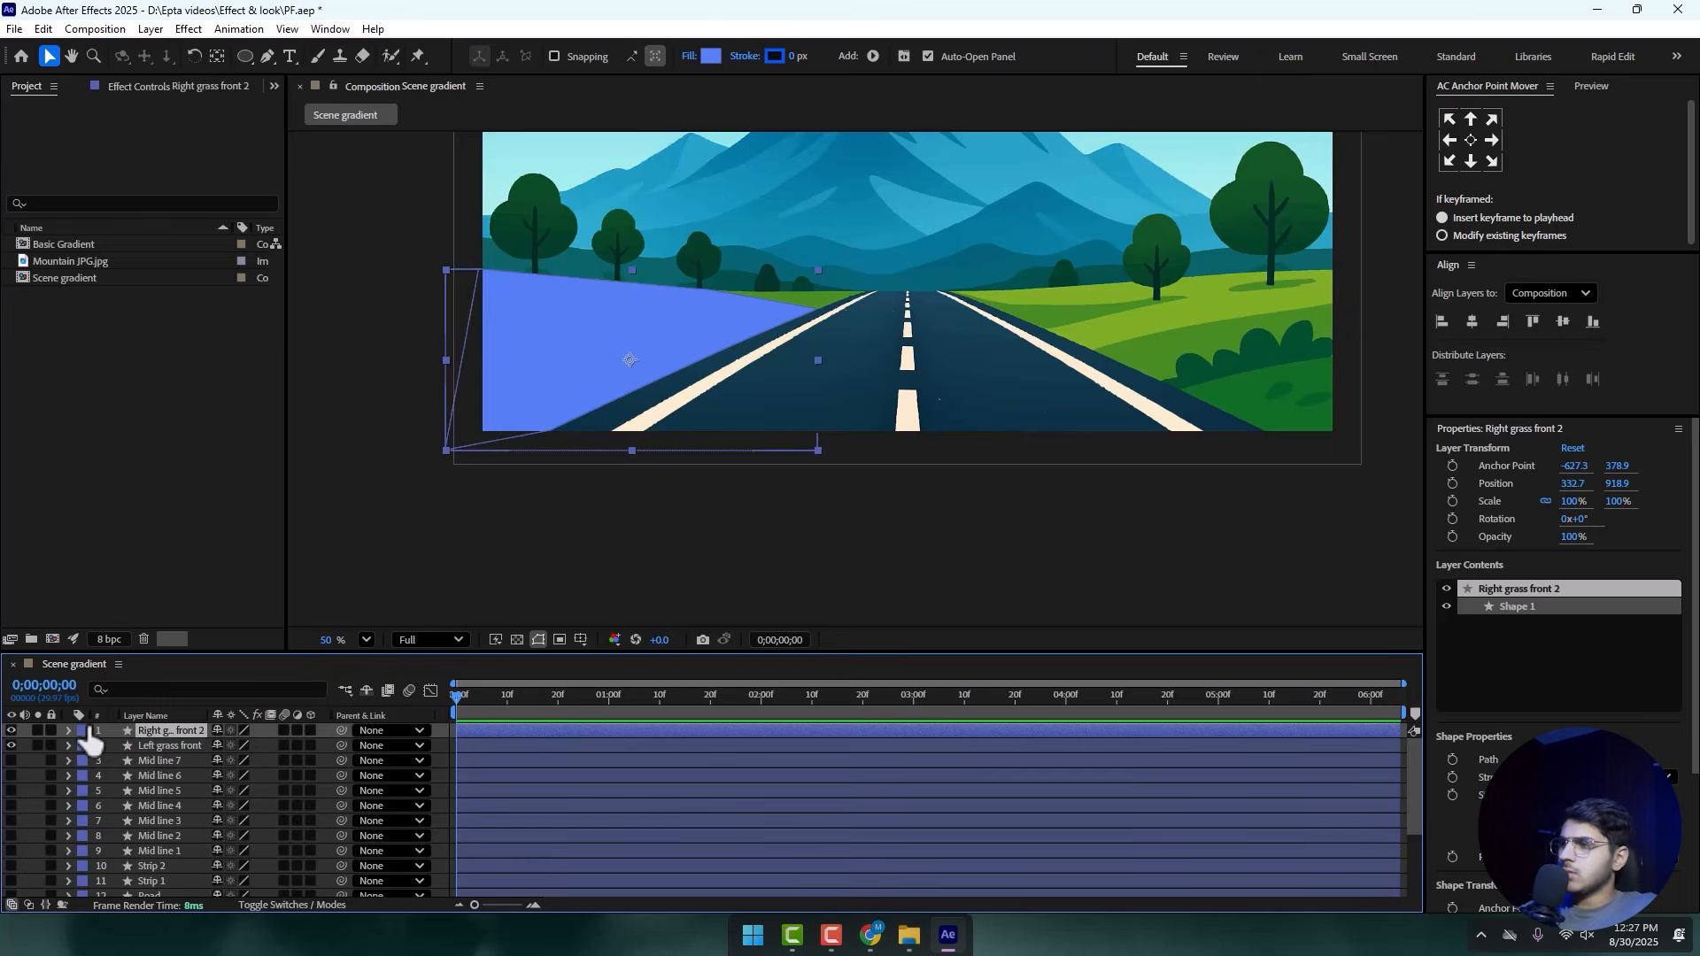
# - Flip Right grass front 2 horizontally and move it over the grass right of the road, at about 1580.7, 912.9
pyautogui.rightClick(163, 746)
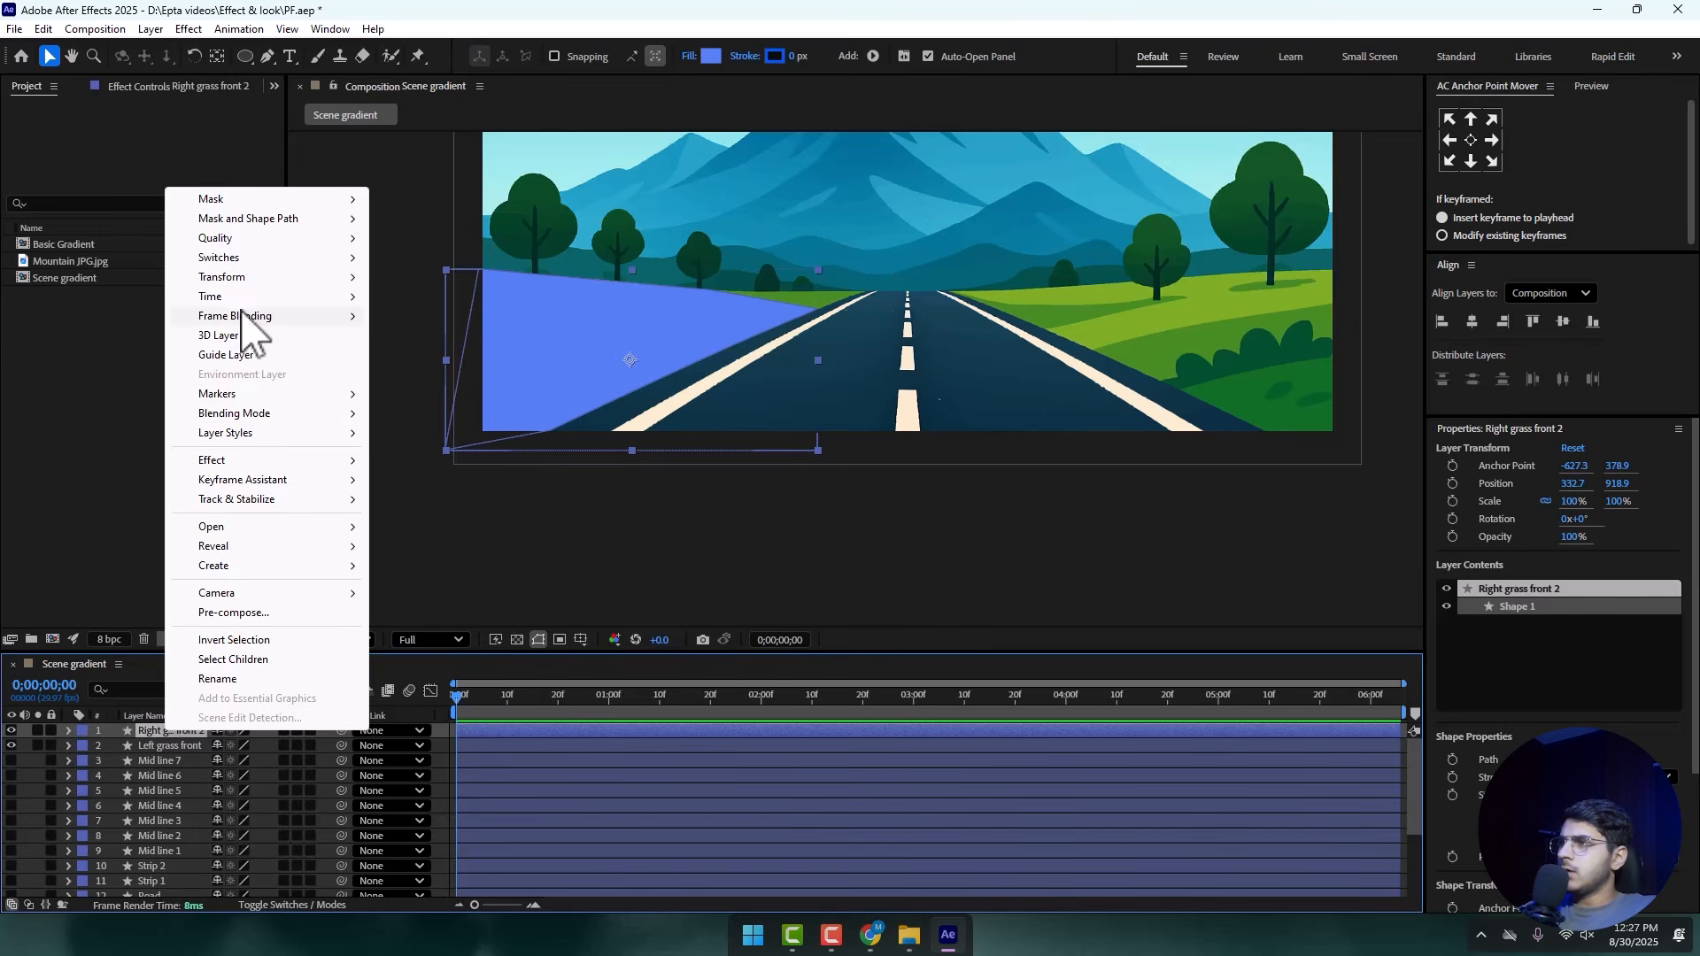
pyautogui.moveTo(248, 277)
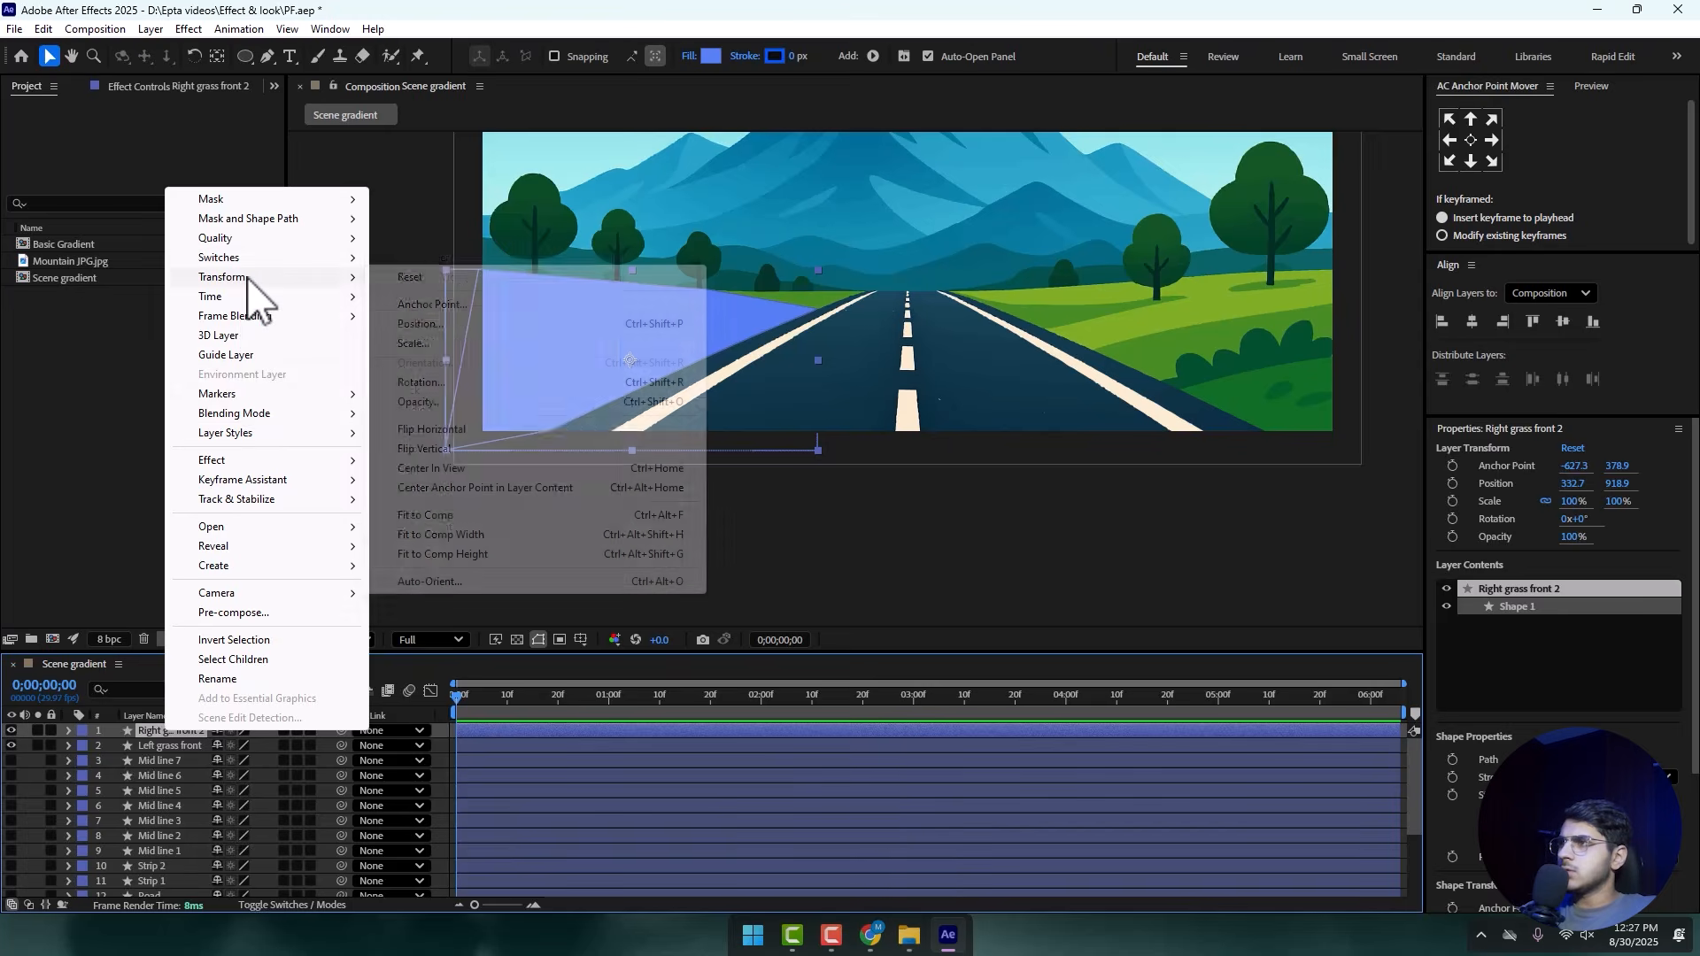
pyautogui.click(441, 428)
pyautogui.moveTo(730, 365); pyautogui.dragTo(1273, 375)
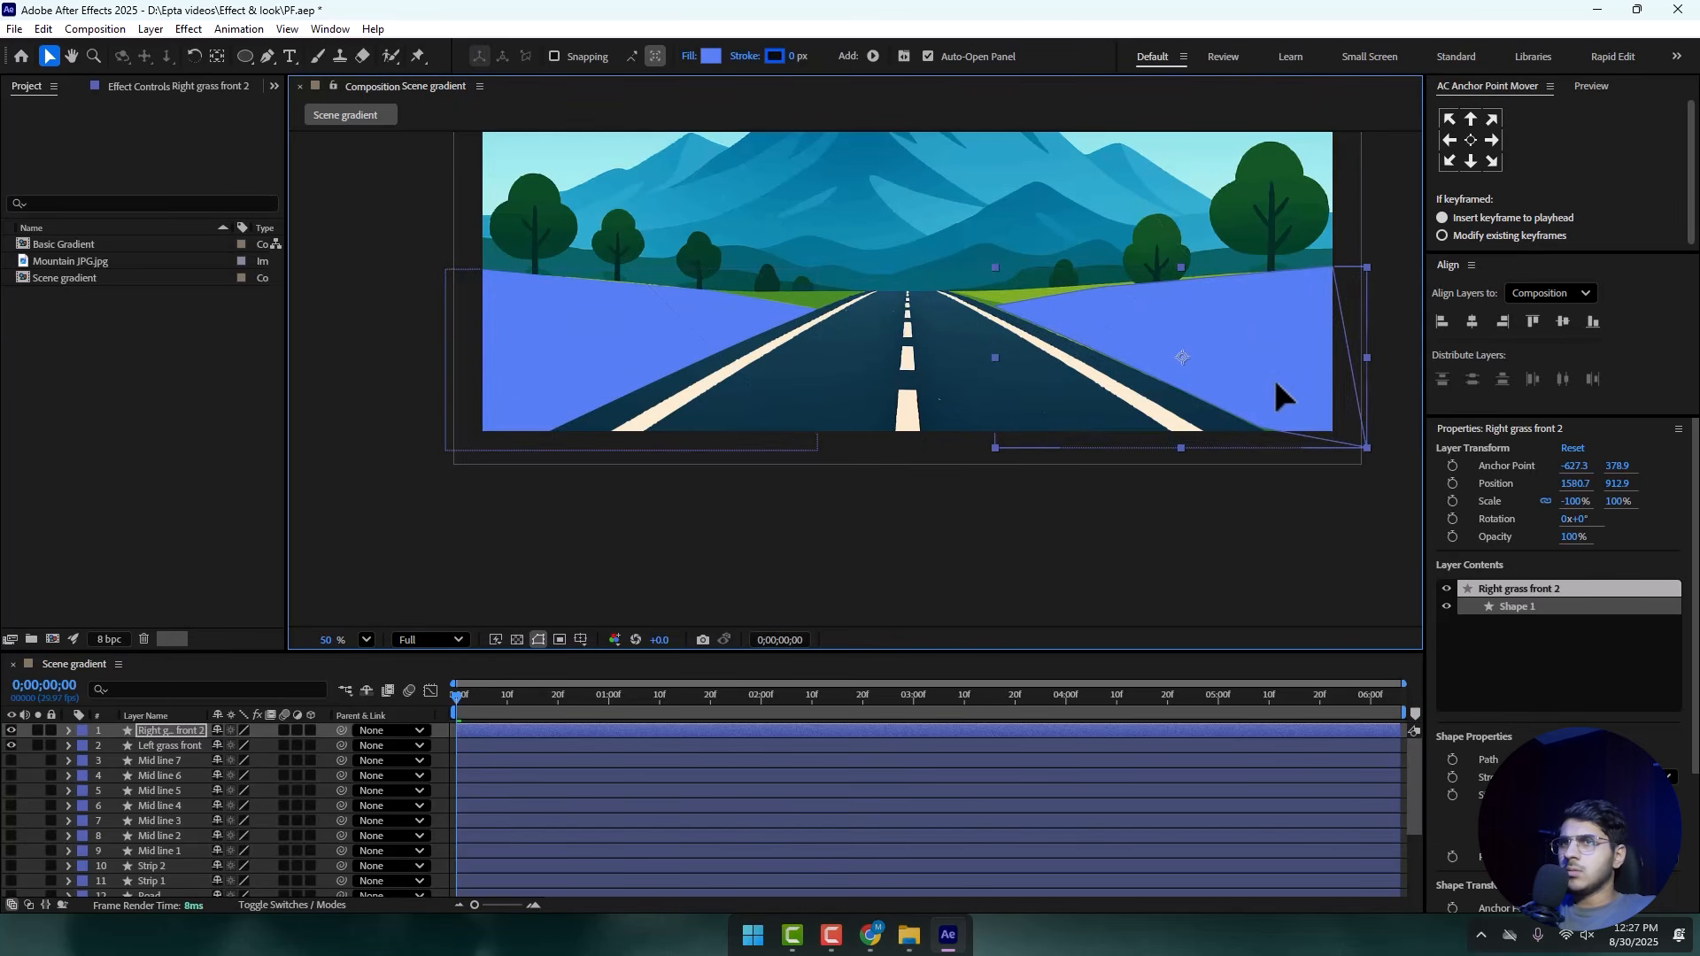
# - Adjust the inner corner and roadside edge of the Right grass front 2 path to follow the road's right border
pyautogui.click(266, 56)
pyautogui.scroll(4, 1051, 251)
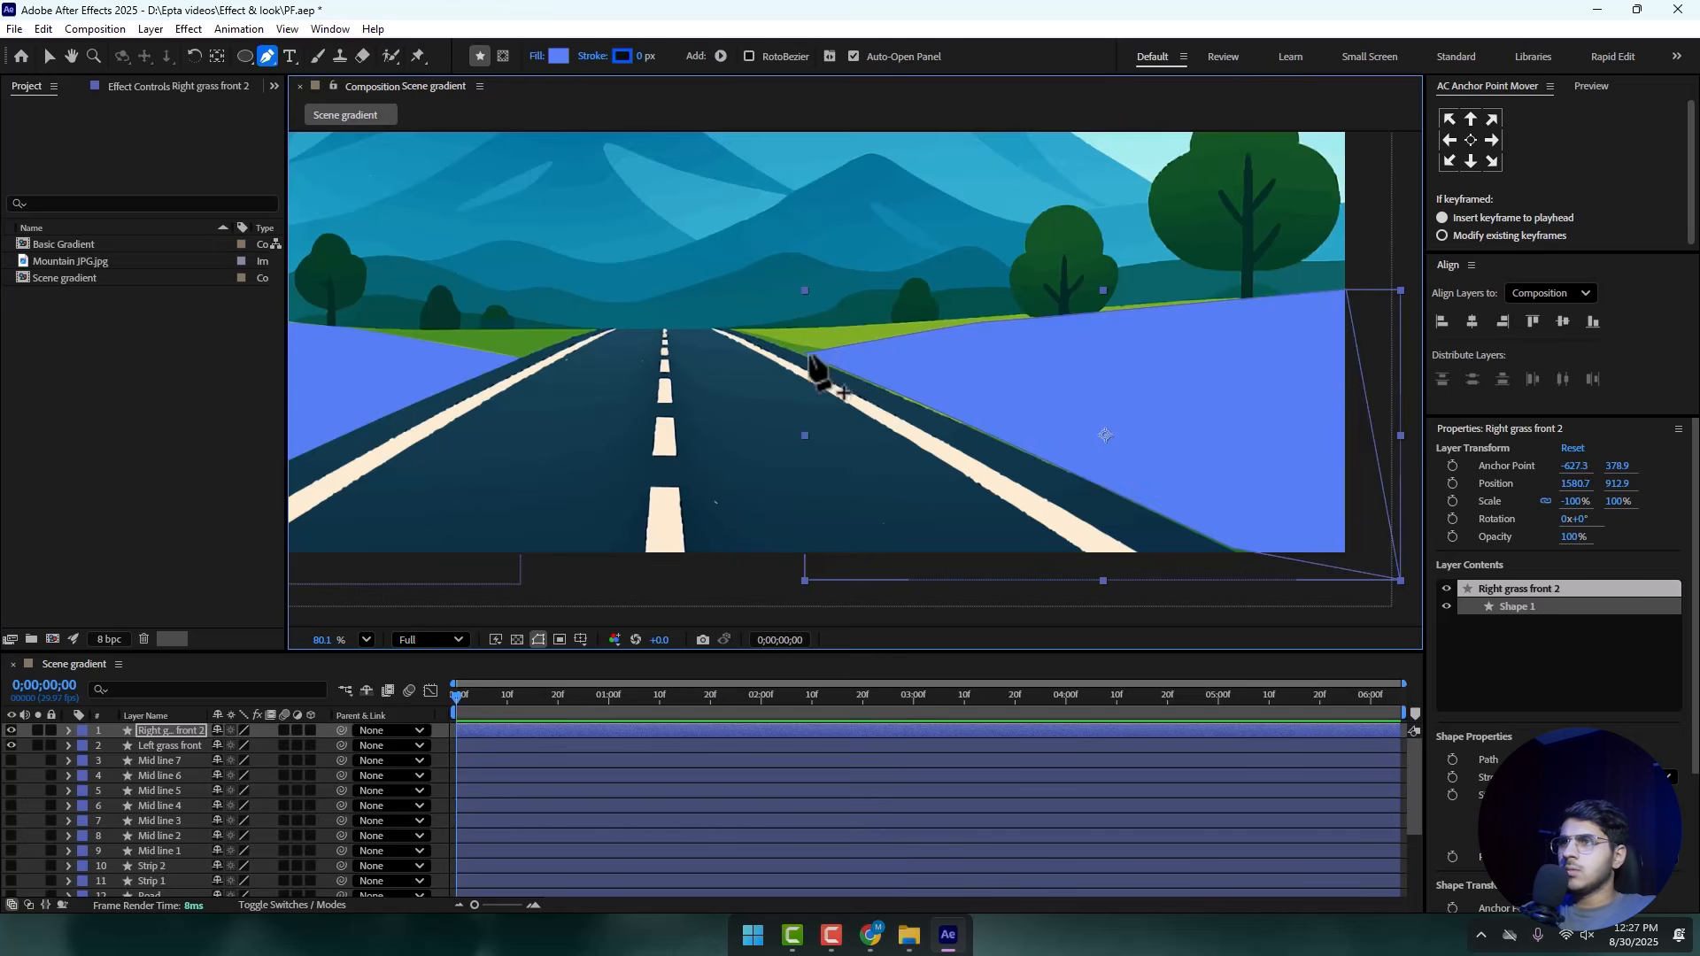
pyautogui.scroll(2, 811, 356)
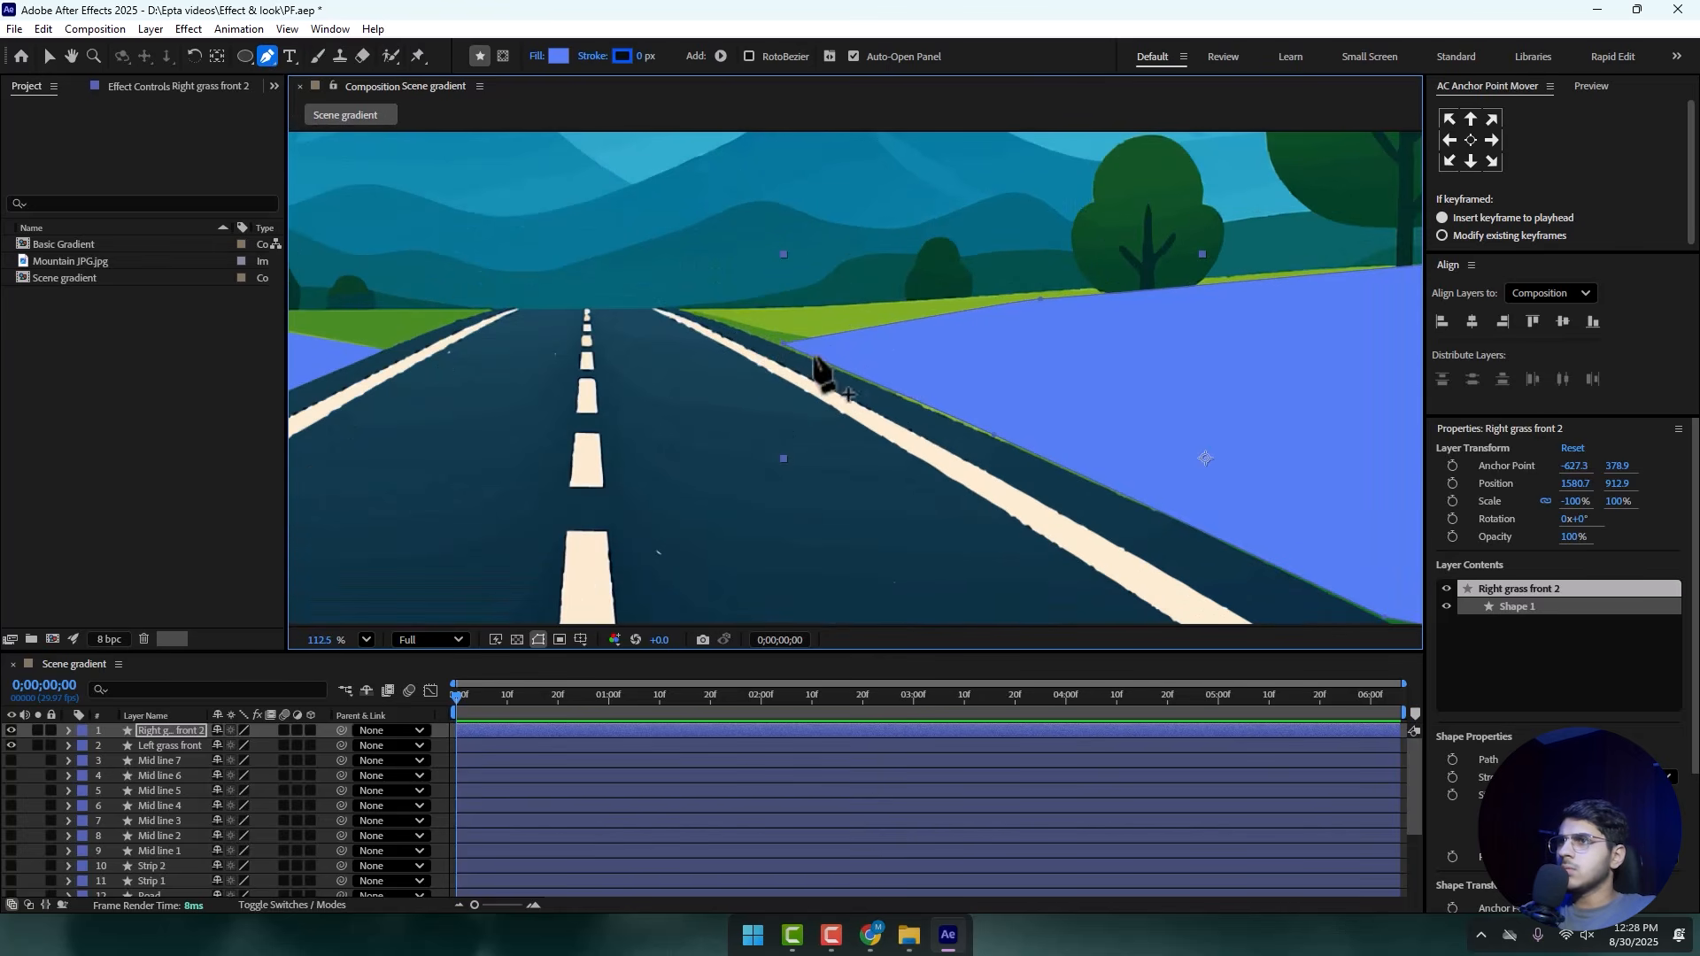
pyautogui.click(779, 345)
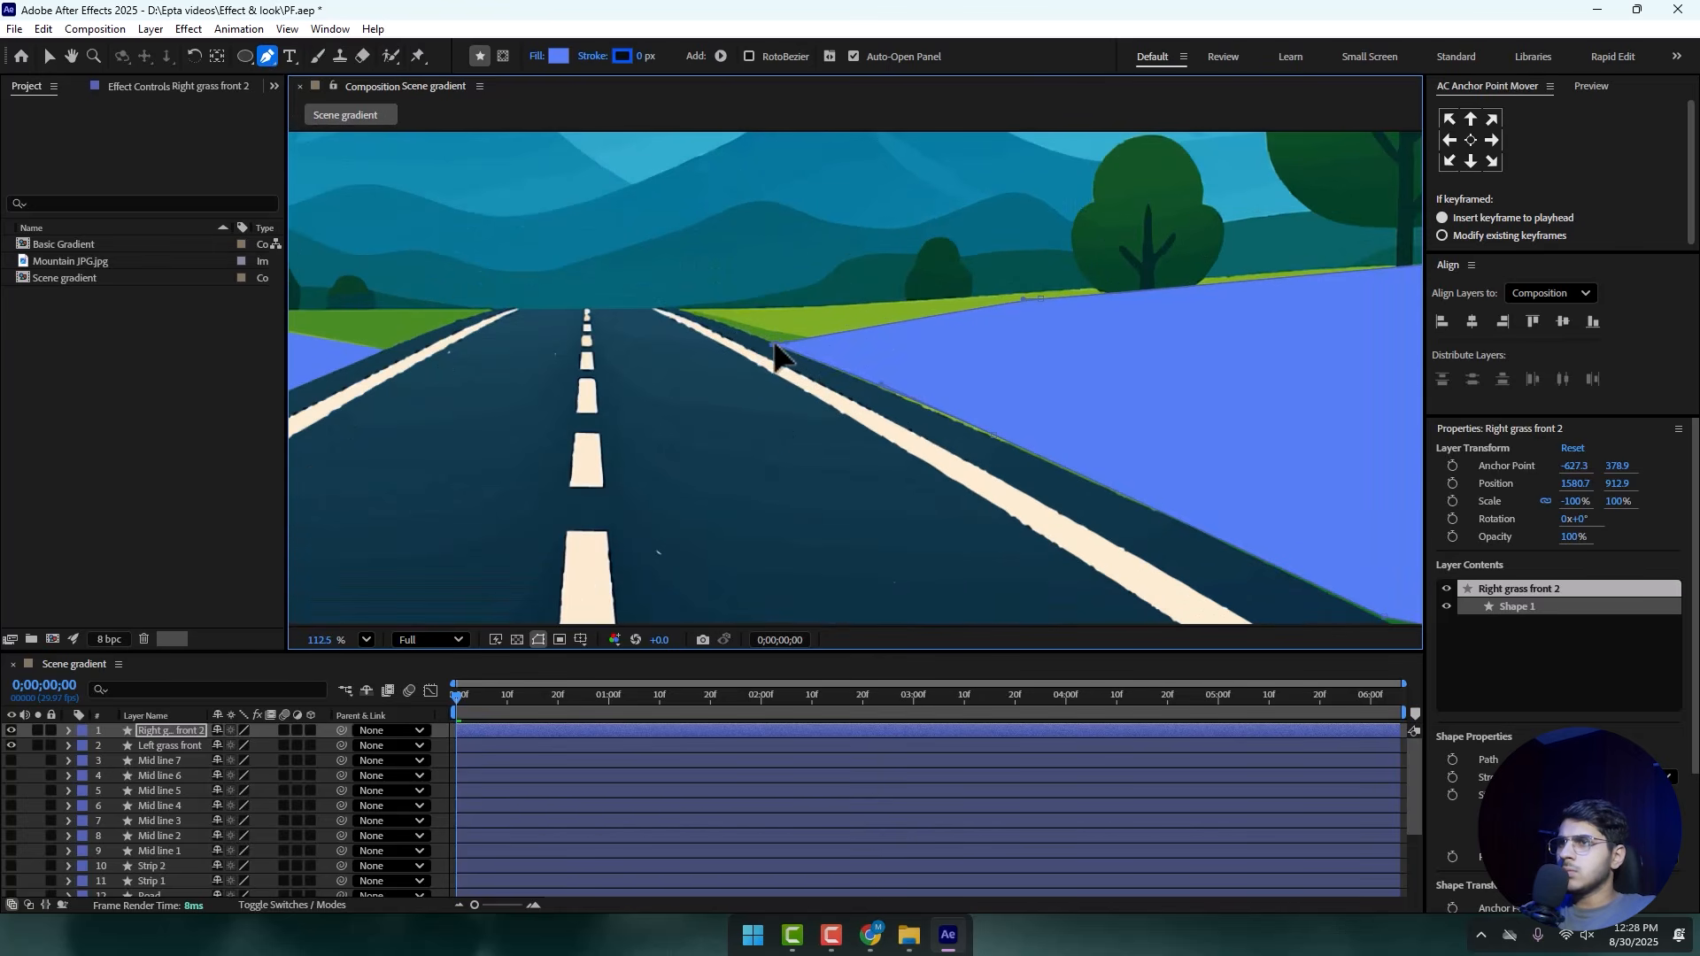
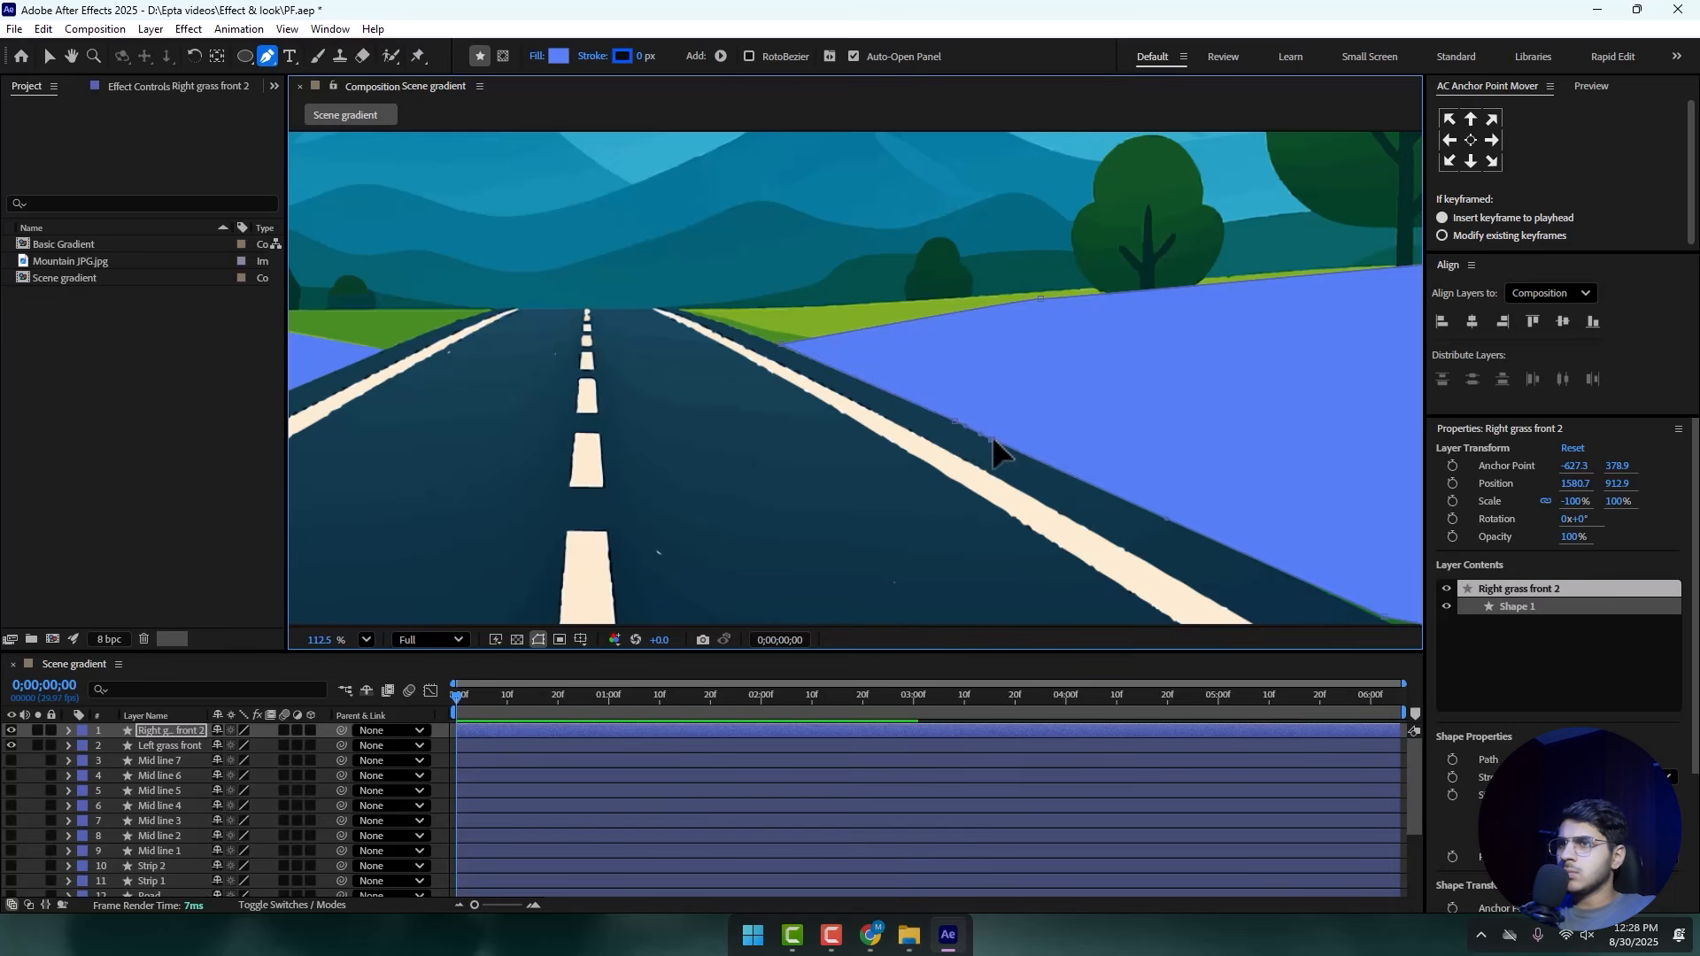
pyautogui.scroll(-2, 1000, 442)
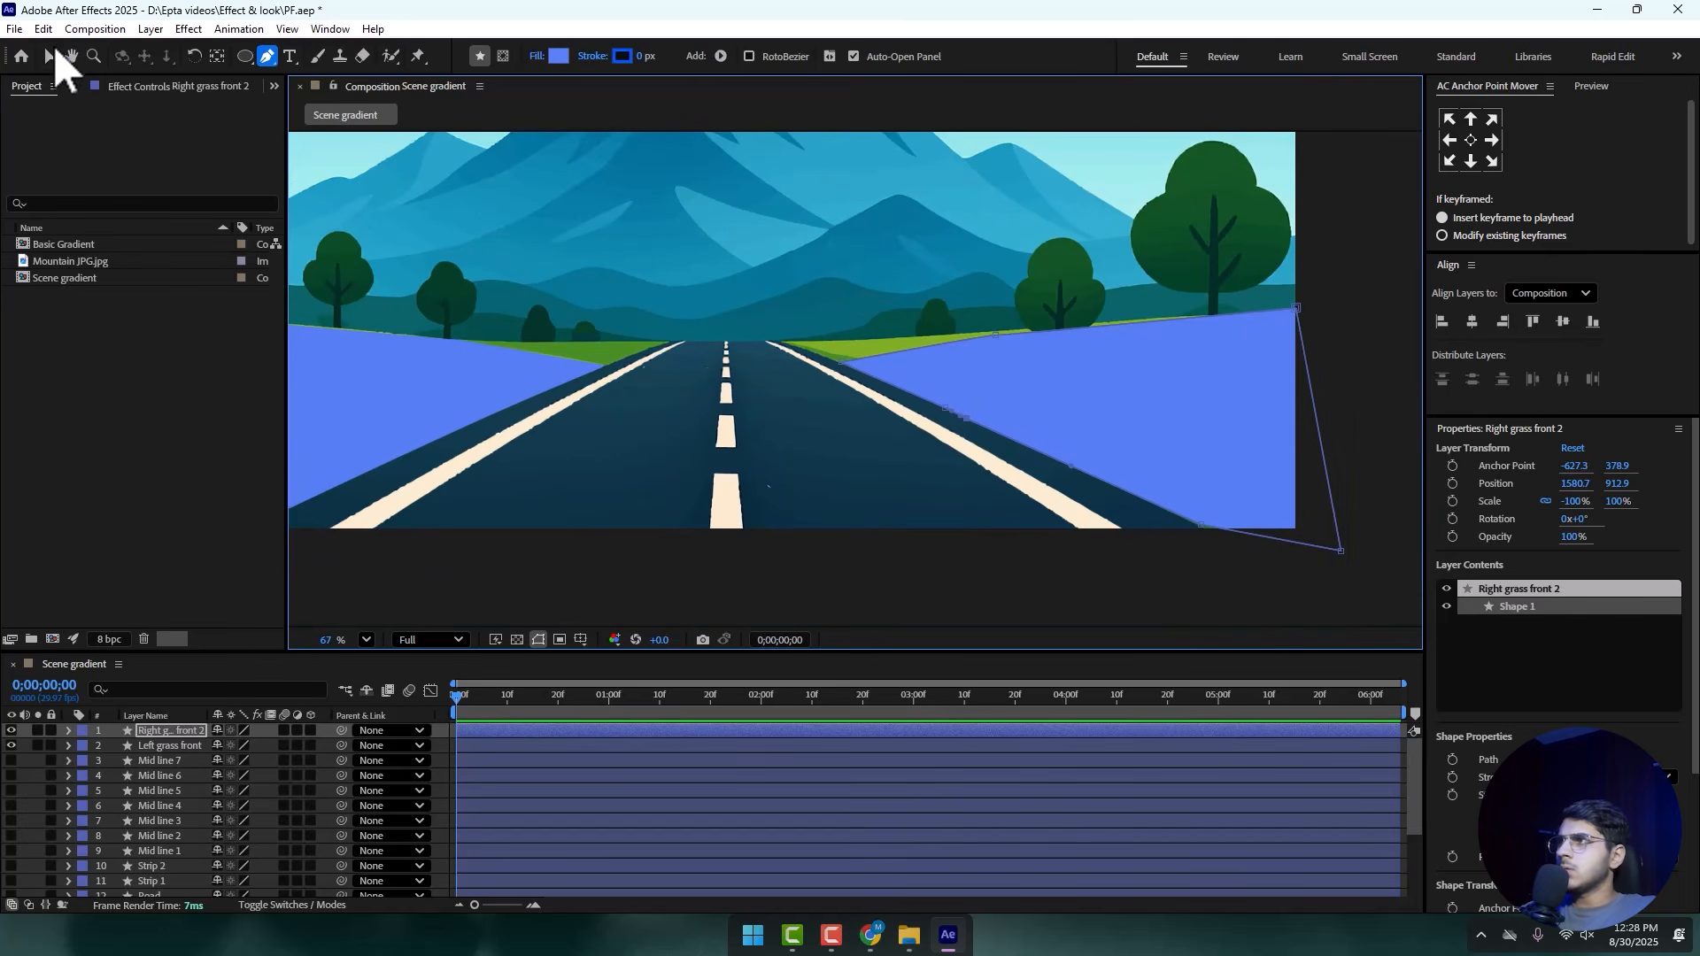
pyautogui.click(49, 56)
# - Turn on the visibility of both grass layers together with the Mid line, Strip and Road layers
pyautogui.scroll(-4, 975, 399)
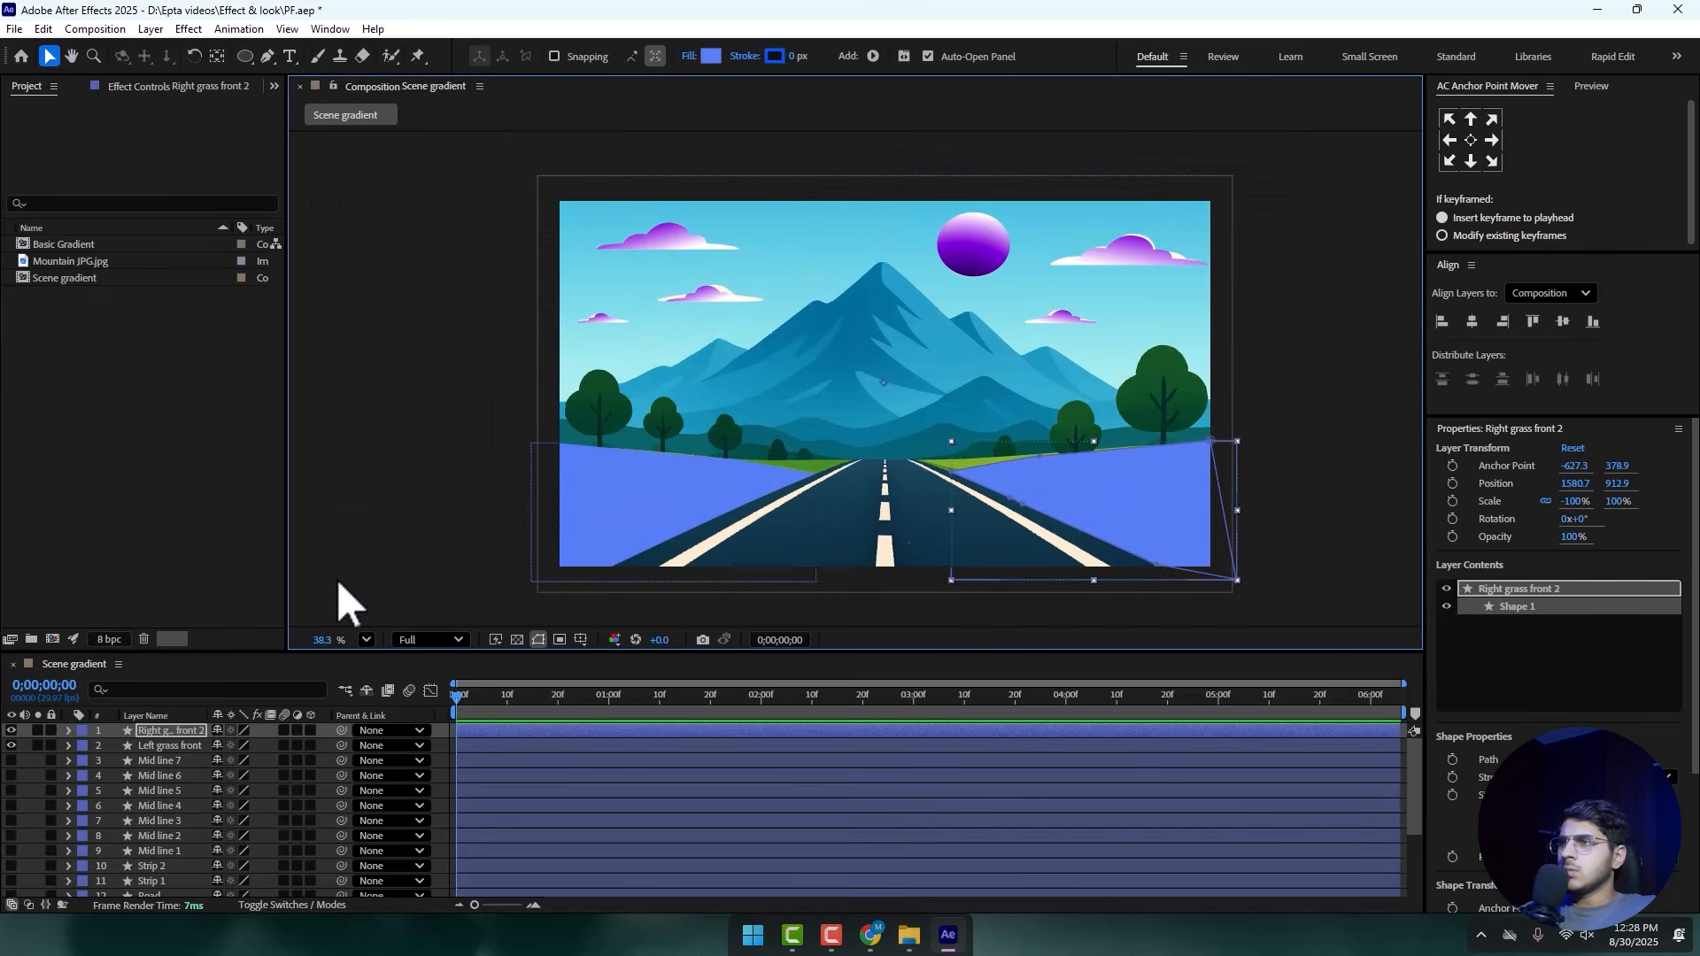
pyautogui.click(10, 744)
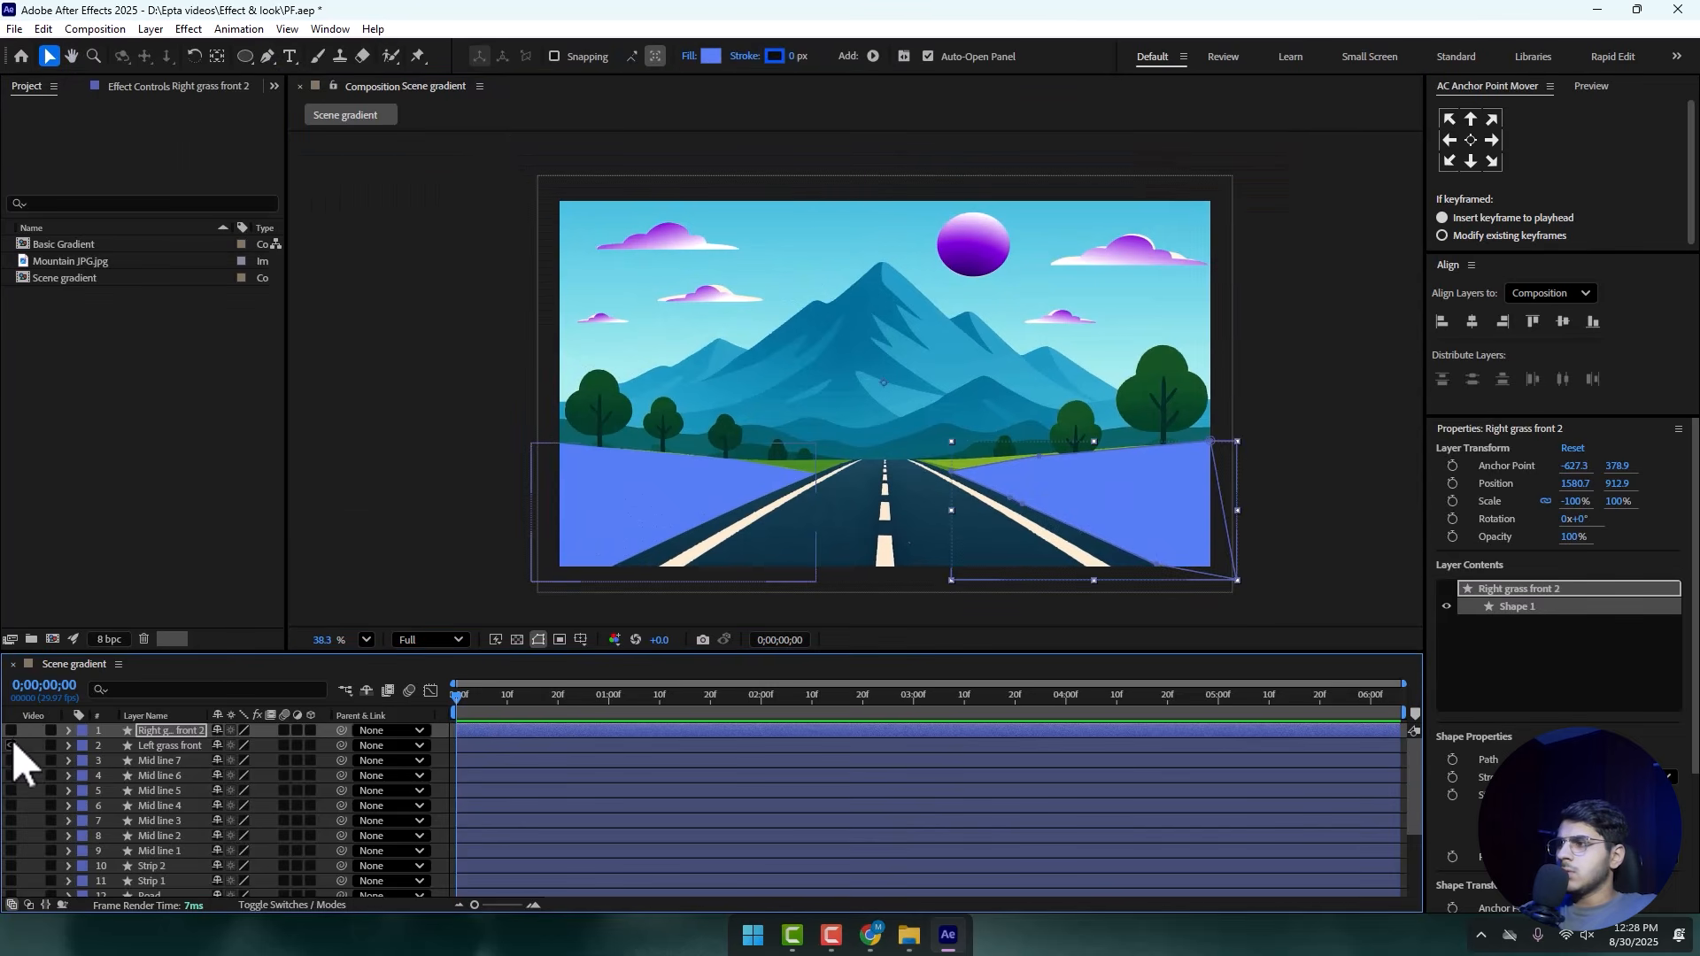
pyautogui.click(12, 730)
pyautogui.moveTo(12, 730)
pyautogui.mouseDown()
pyautogui.moveTo(18, 836)
pyautogui.moveTo(11, 740)
pyautogui.mouseUp()
pyautogui.scroll(-3, 19, 842)
pyautogui.scroll(3, 1032, 543)
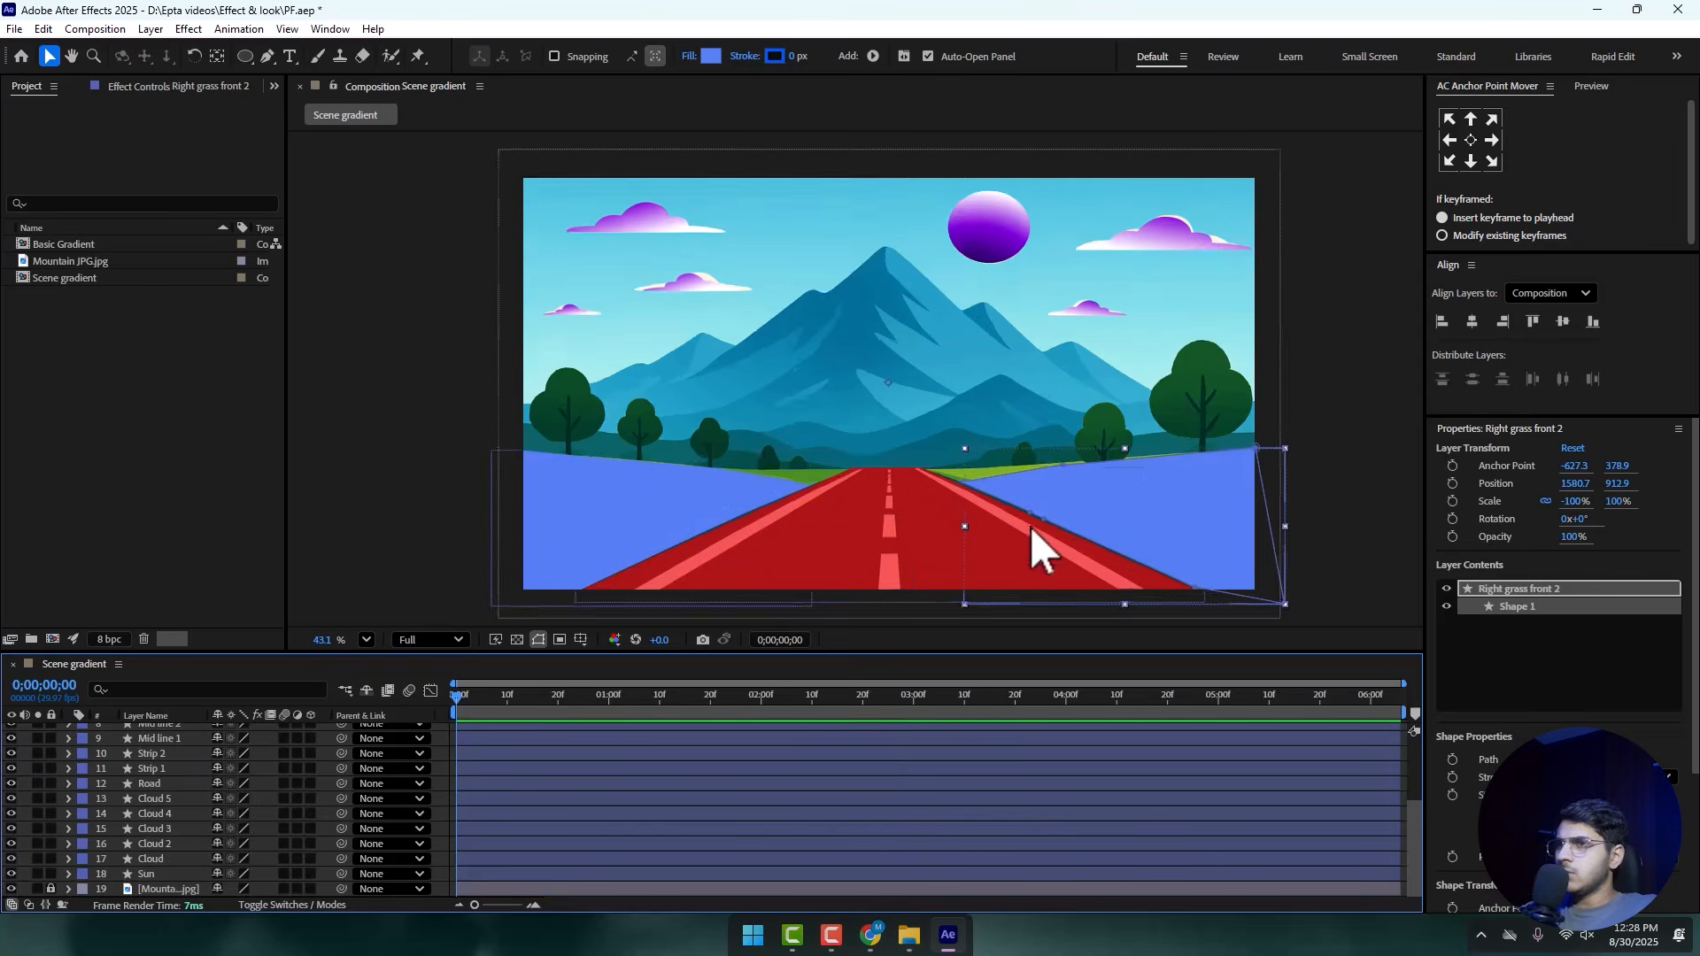
# - Inspect the Mid line 2, Strip 1, Right grass front 2 and Road shapes, checking the layers' opacity property
pyautogui.click(904, 571)
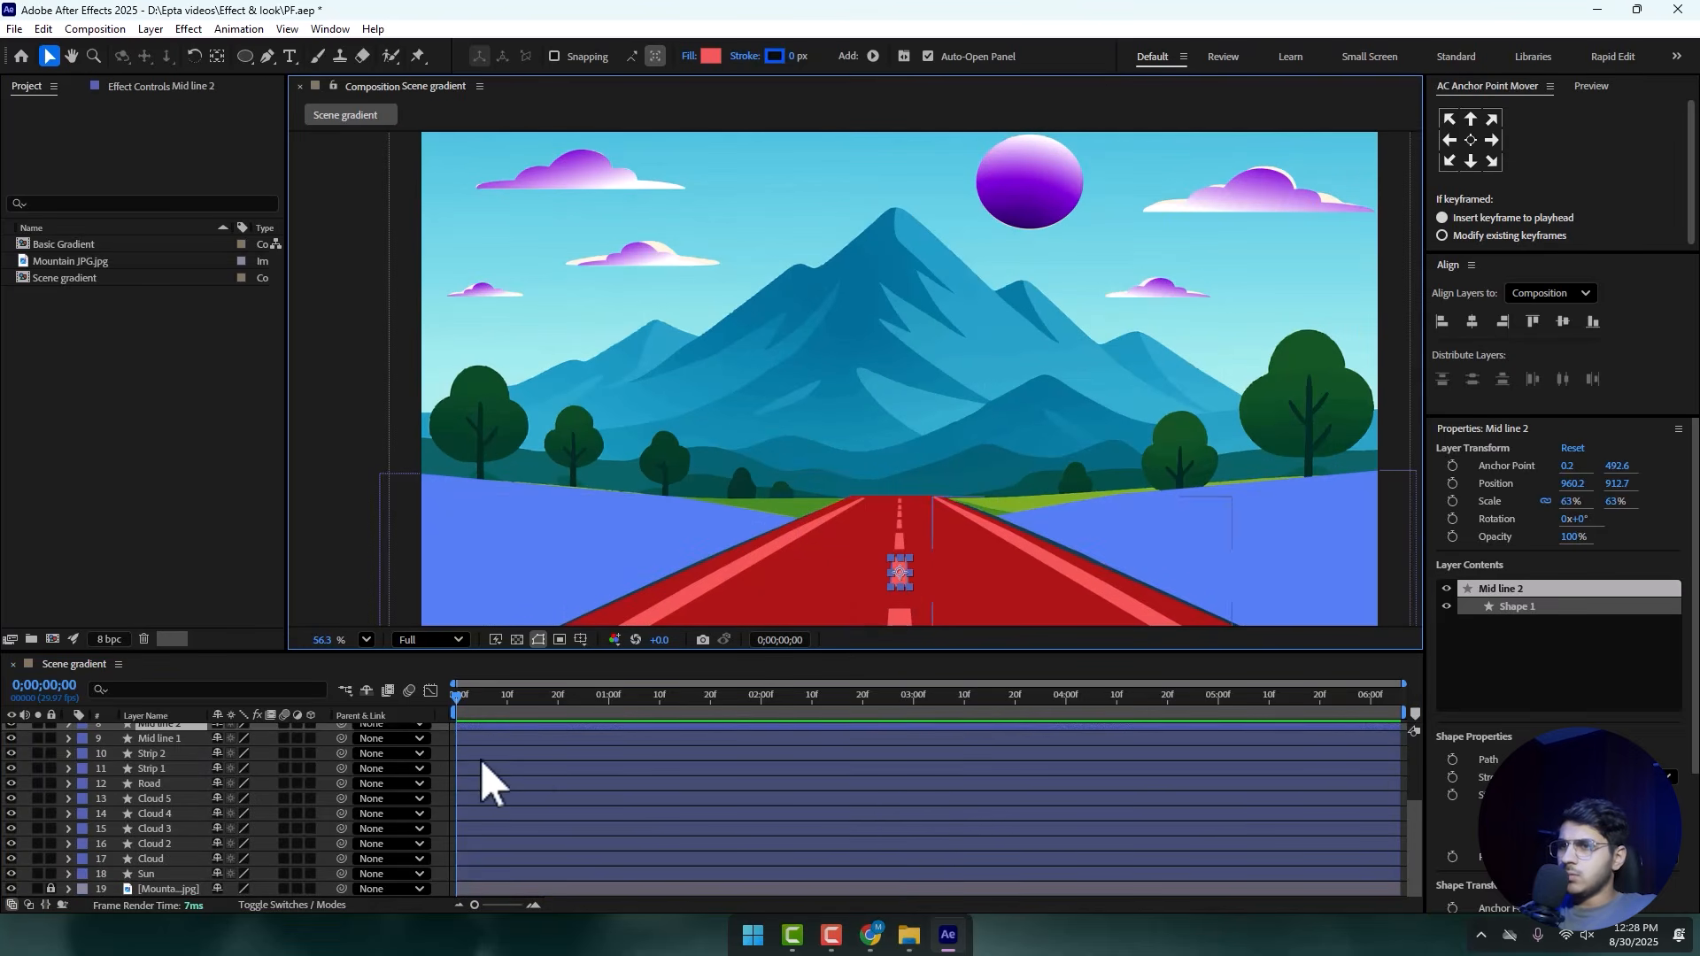
pyautogui.press('t')
pyautogui.press('t')
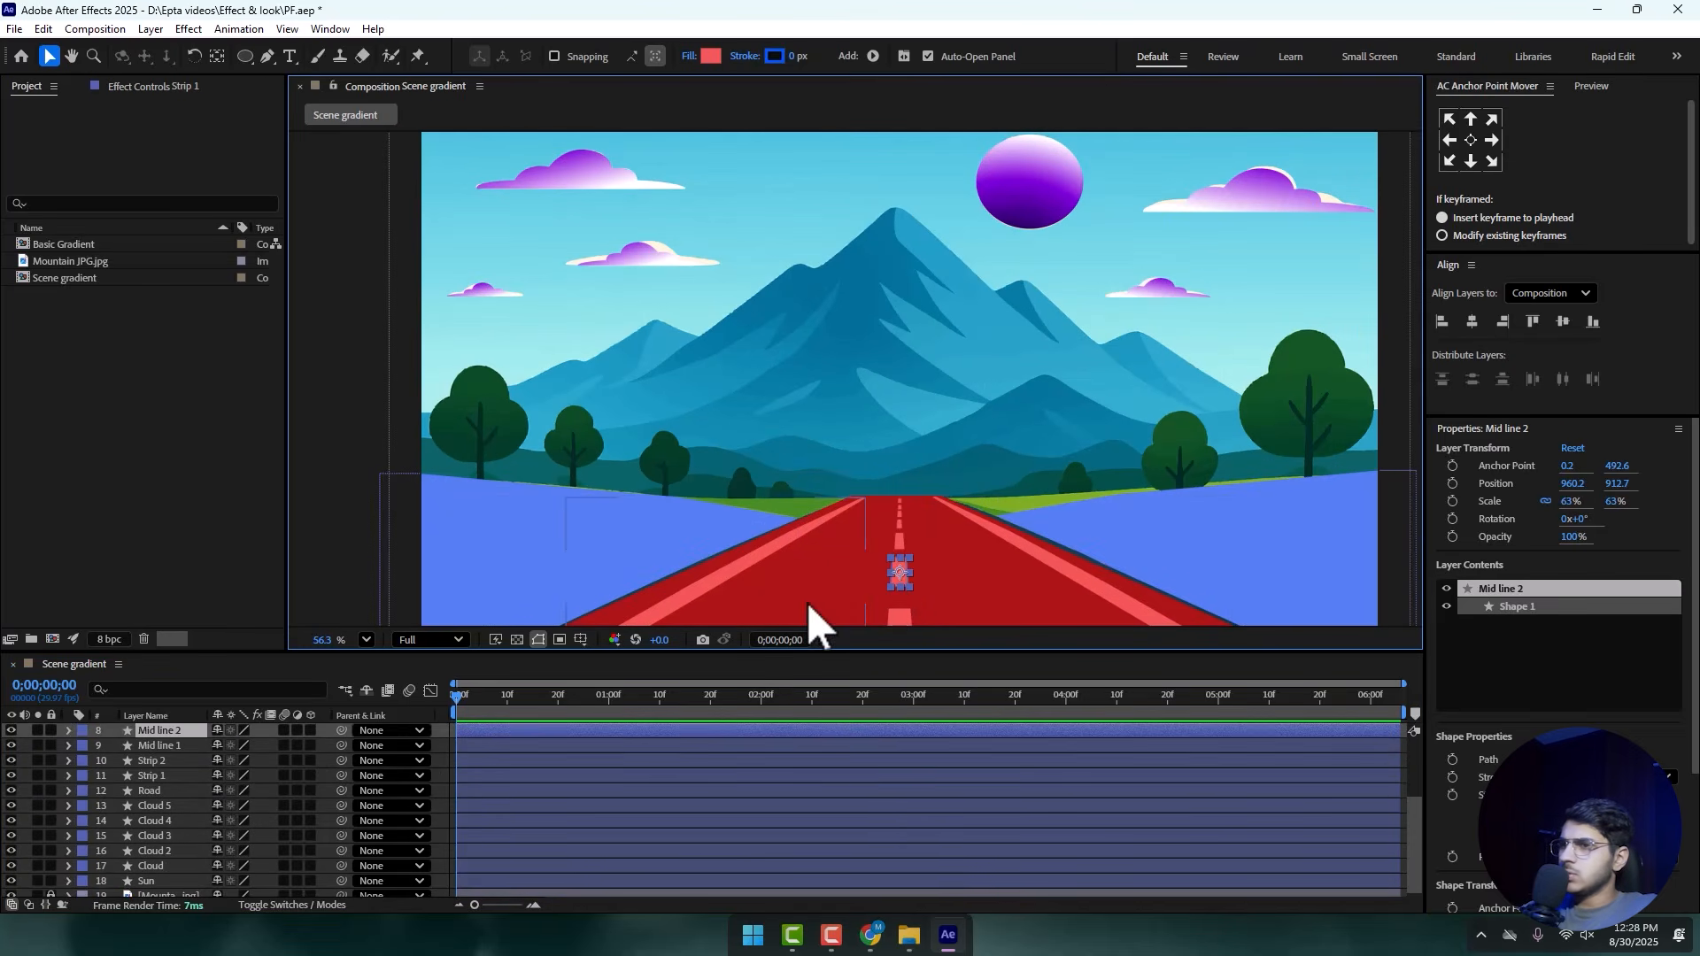
pyautogui.click(726, 571)
pyautogui.click(1045, 575)
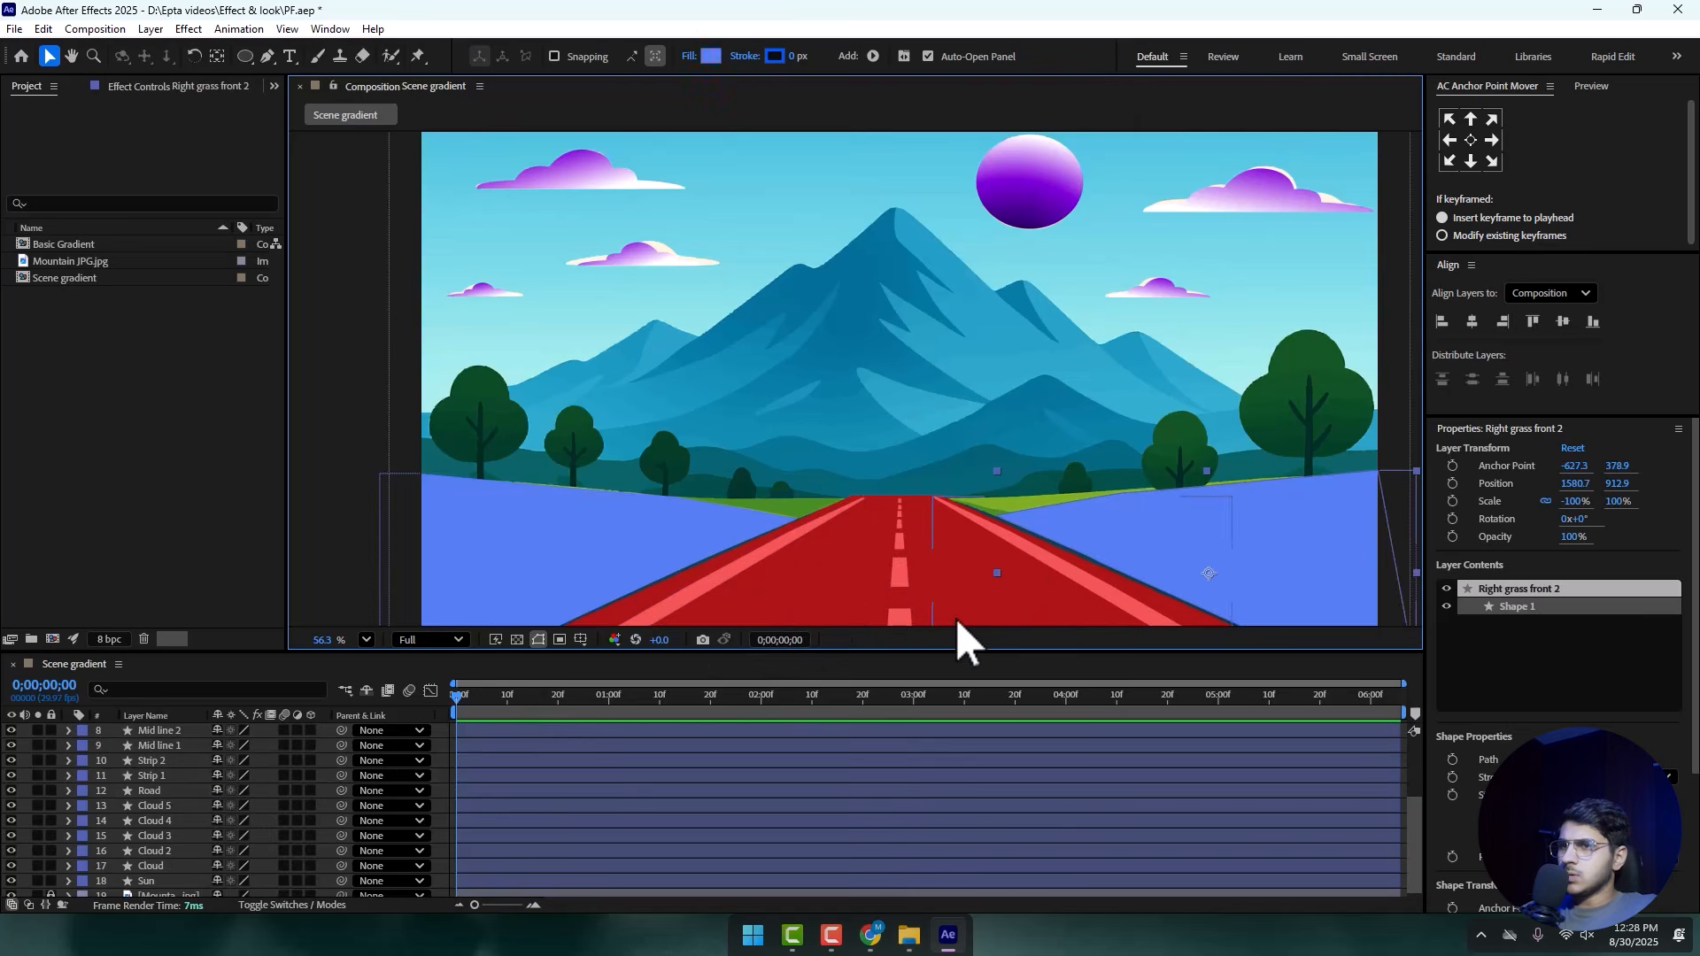
pyautogui.click(154, 794)
pyautogui.press('t')
pyautogui.press('t')
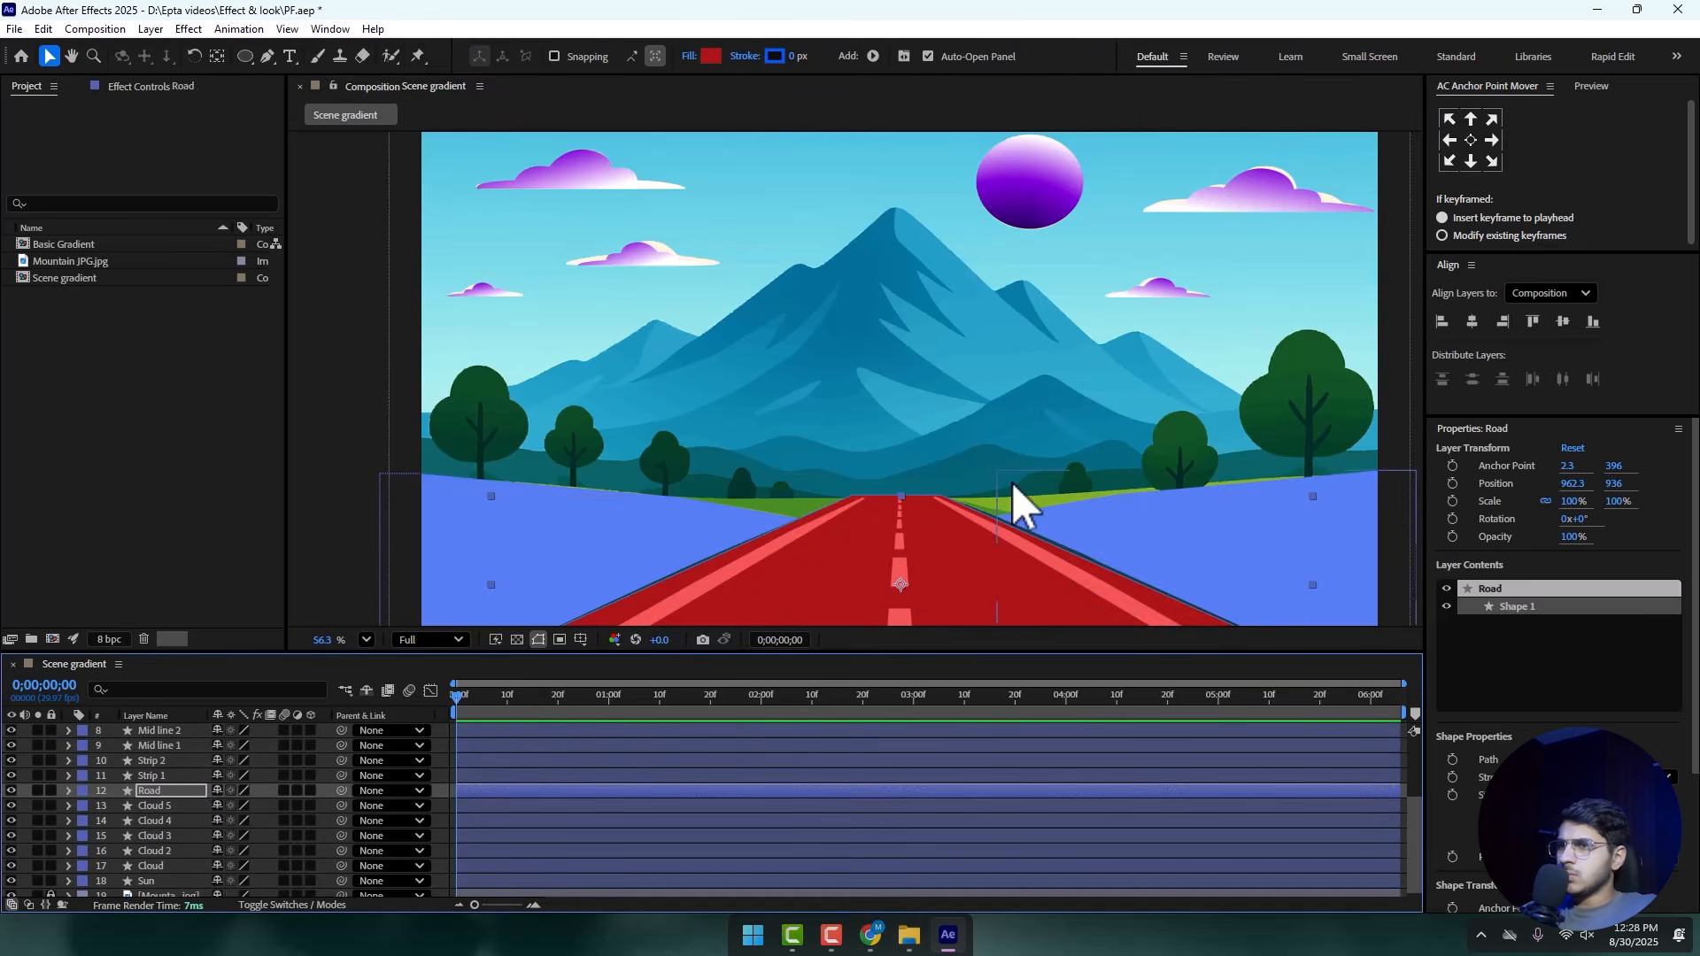
pyautogui.press('h')
pyautogui.moveTo(894, 485); pyautogui.dragTo(889, 427)
pyautogui.press('v')
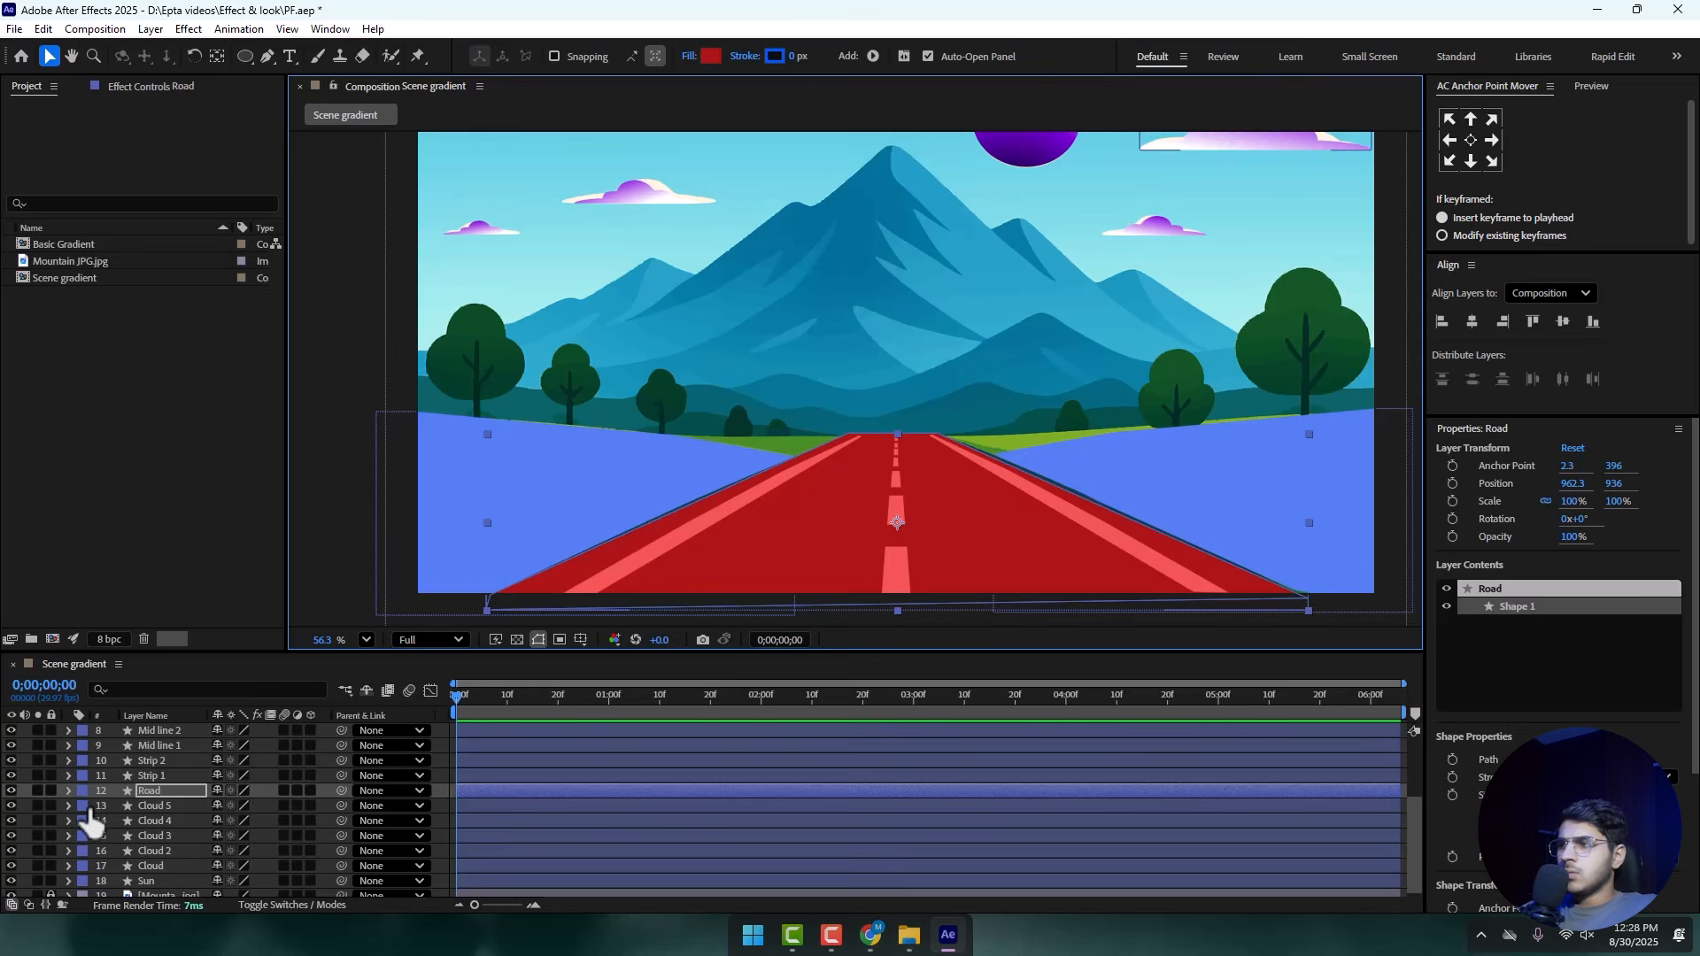
# - Check the Road layer's opacity, inspect the Strip 1 and Mid line 1 shapes, and clear the selection
pyautogui.click(155, 790)
pyautogui.press('t')
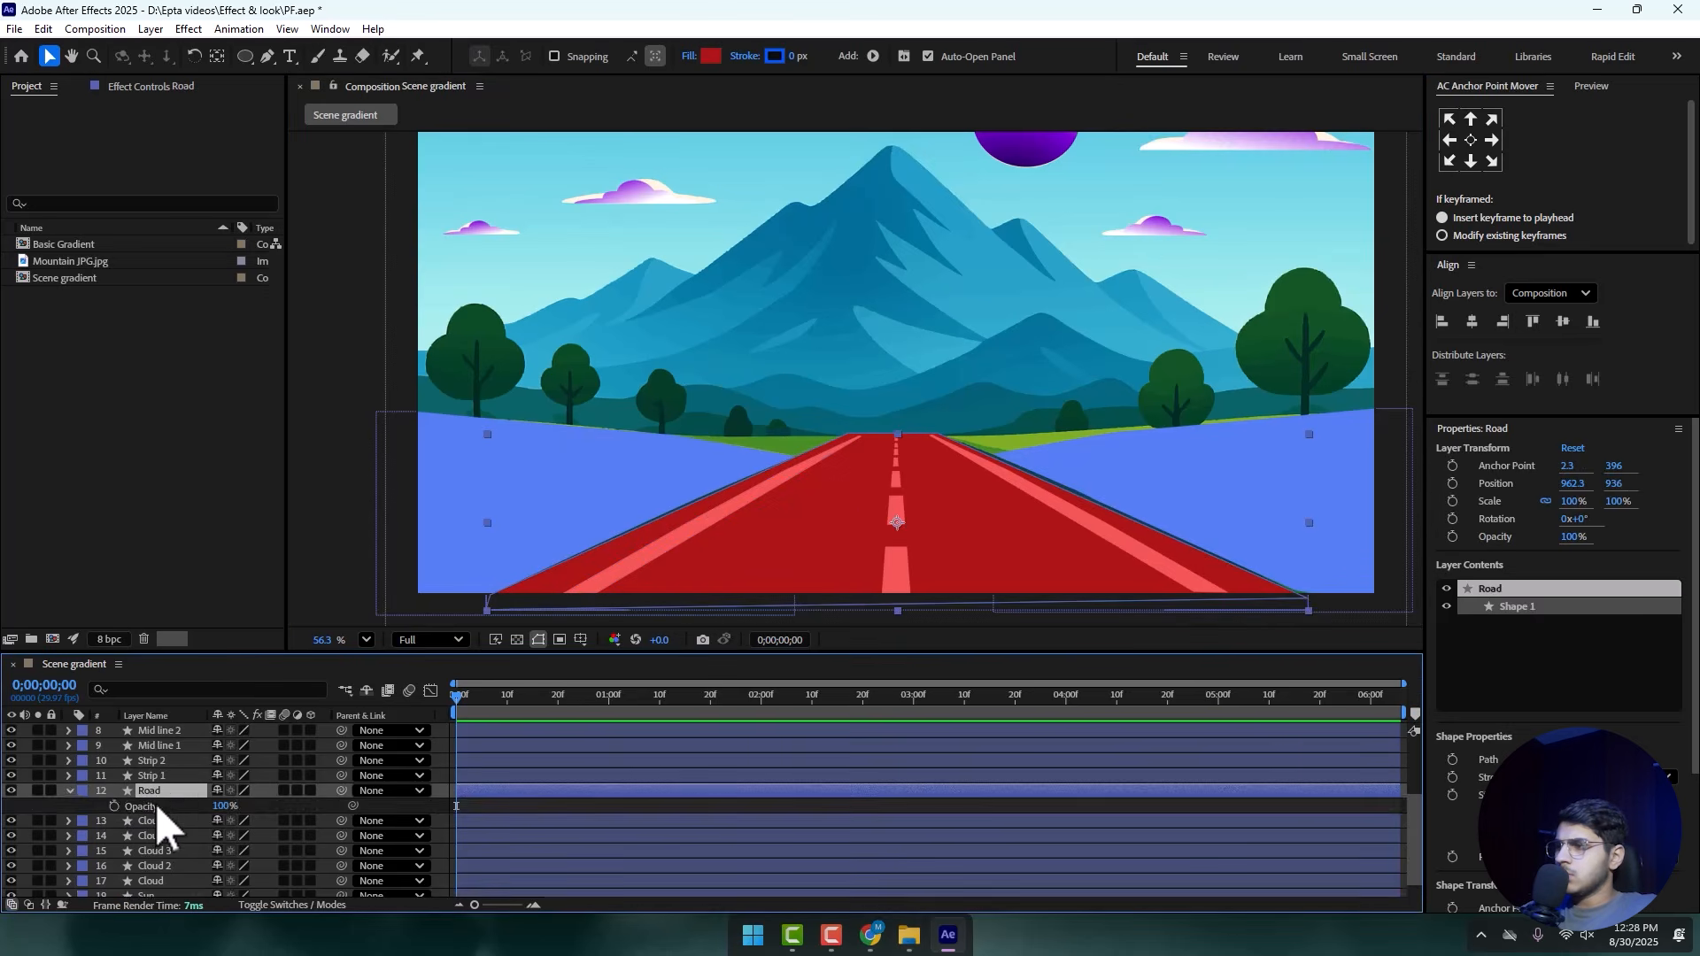
pyautogui.press('t')
pyautogui.click(155, 805)
pyautogui.press('t')
pyautogui.press('t')
pyautogui.click(830, 549)
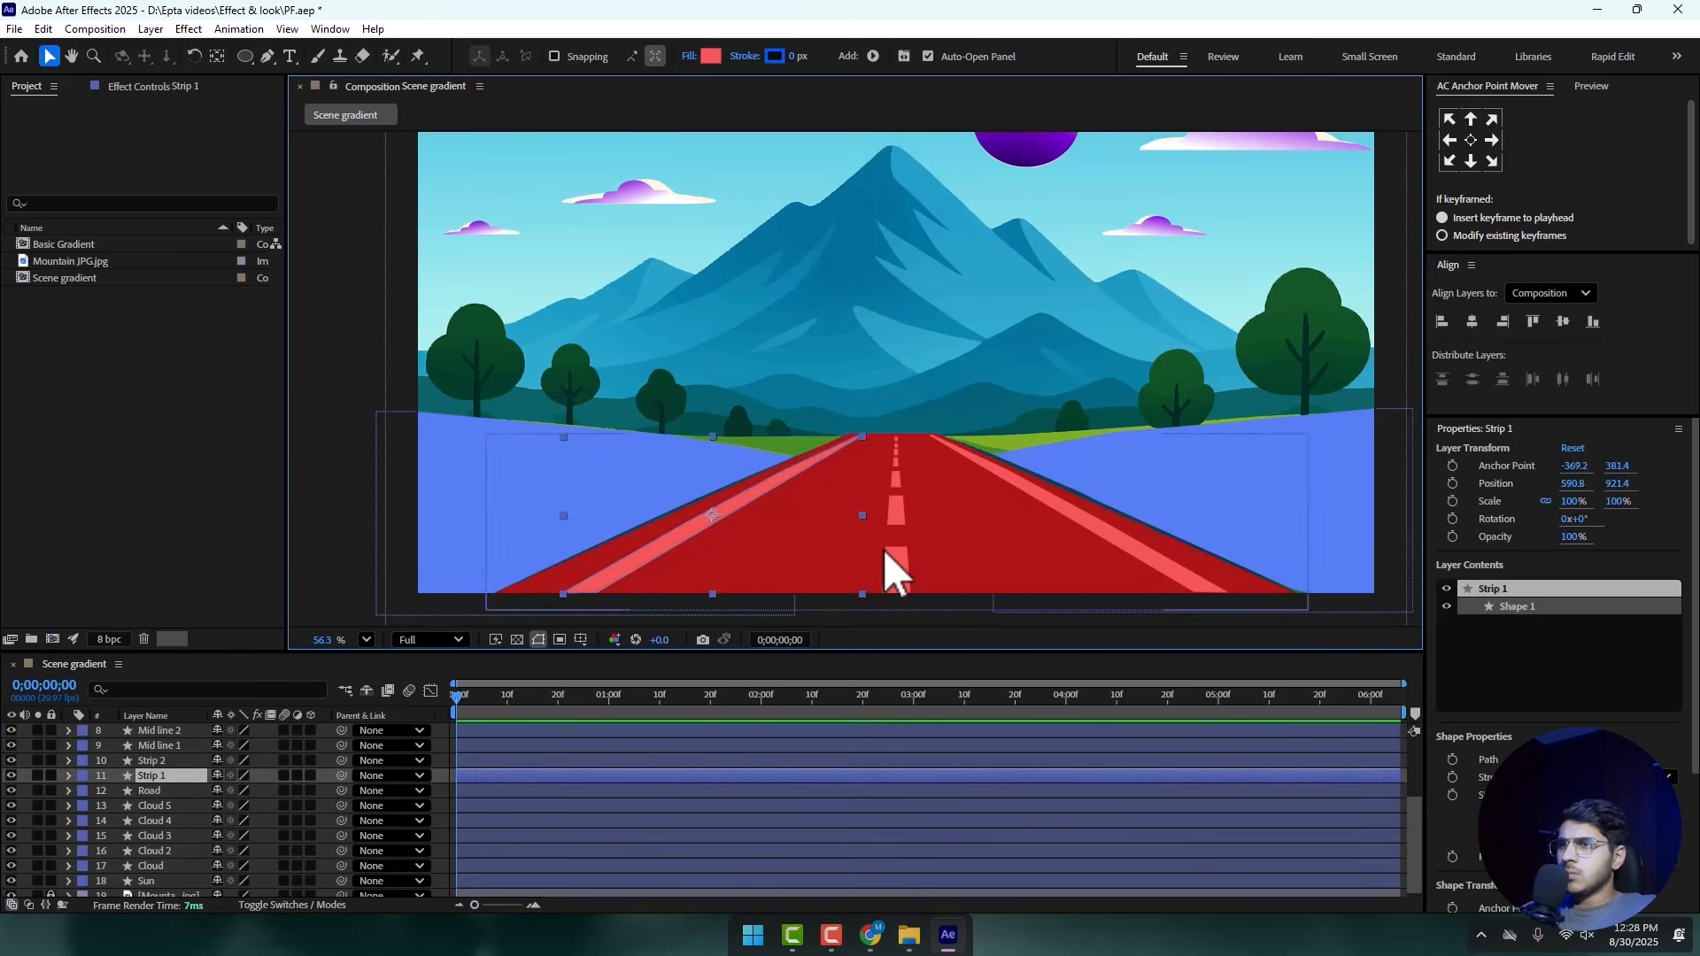
pyautogui.click(890, 524)
pyautogui.scroll(-2, 868, 484)
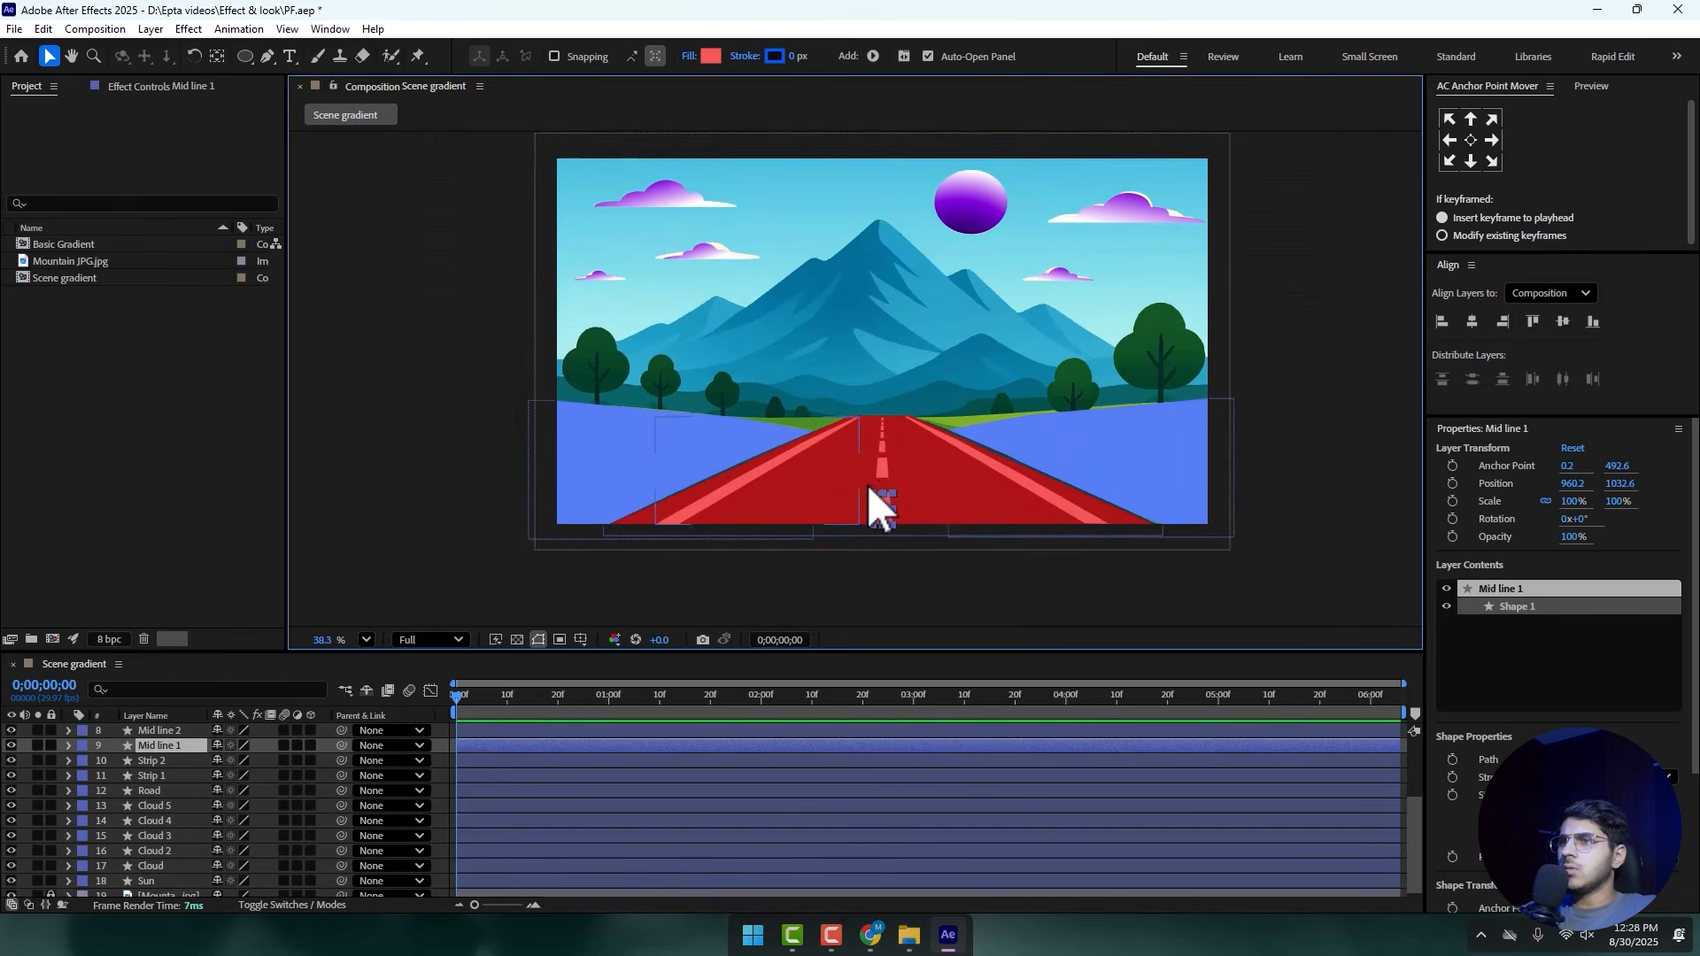
pyautogui.moveTo(868, 483); pyautogui.dragTo(835, 543)
pyautogui.click(417, 315)
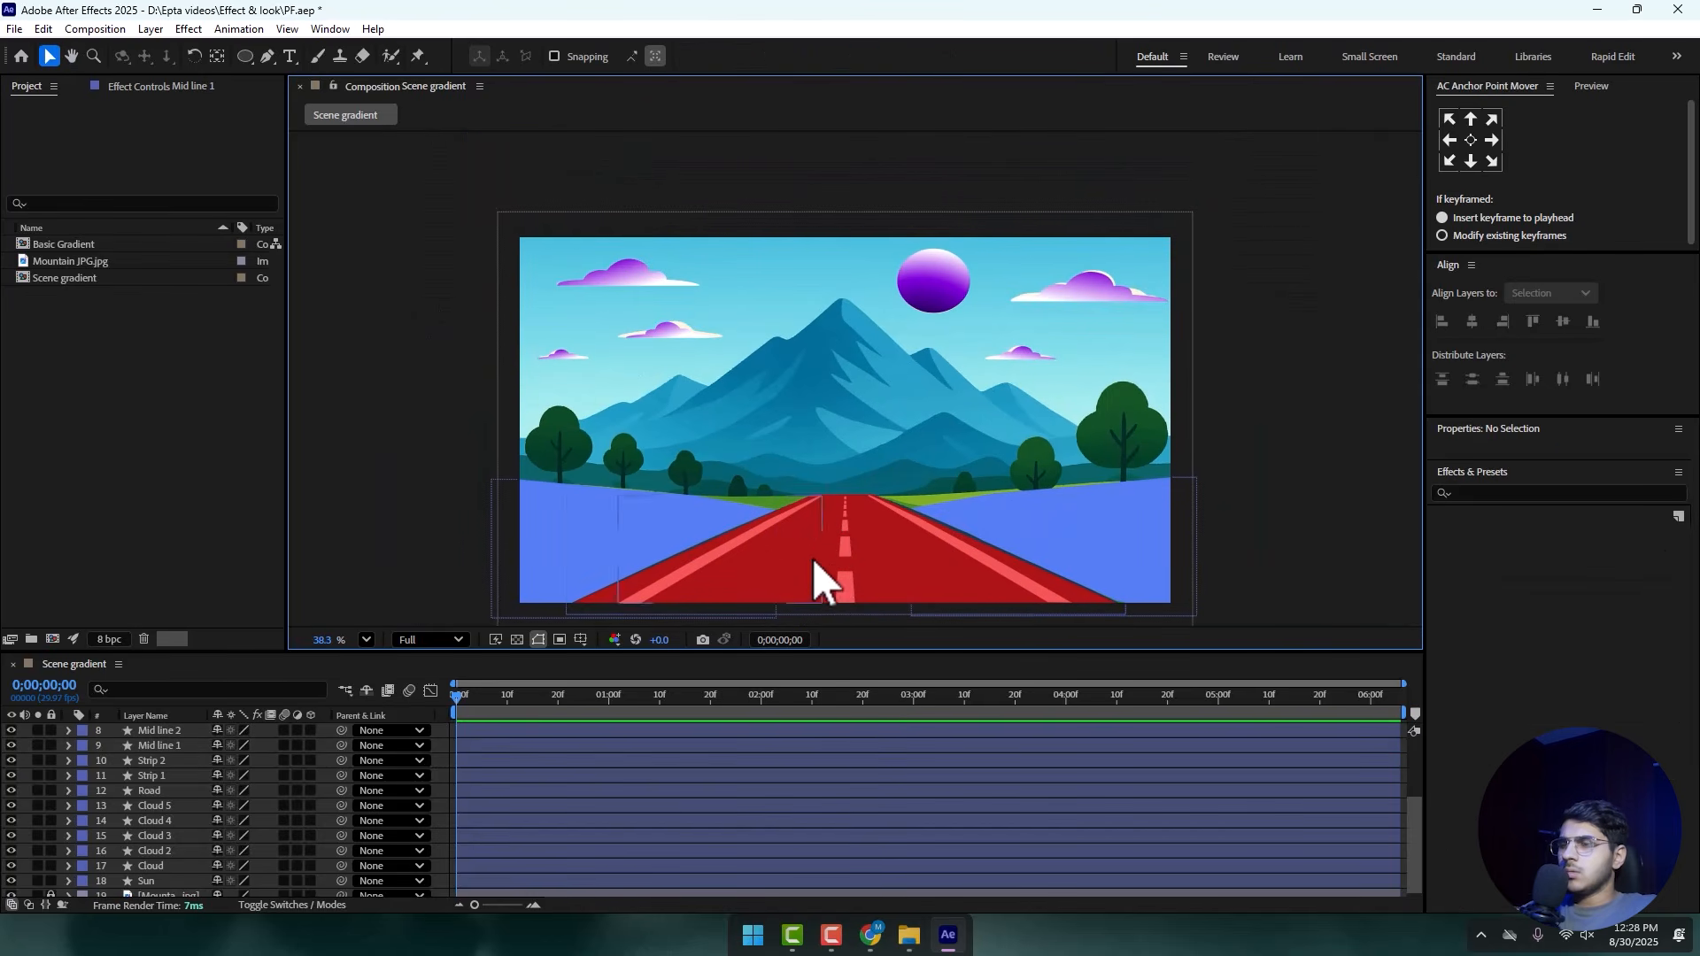
# - Lock the layers from Mid line 2 through Sun, including both strips, the road and all clouds
pyautogui.scroll(6, 843, 470)
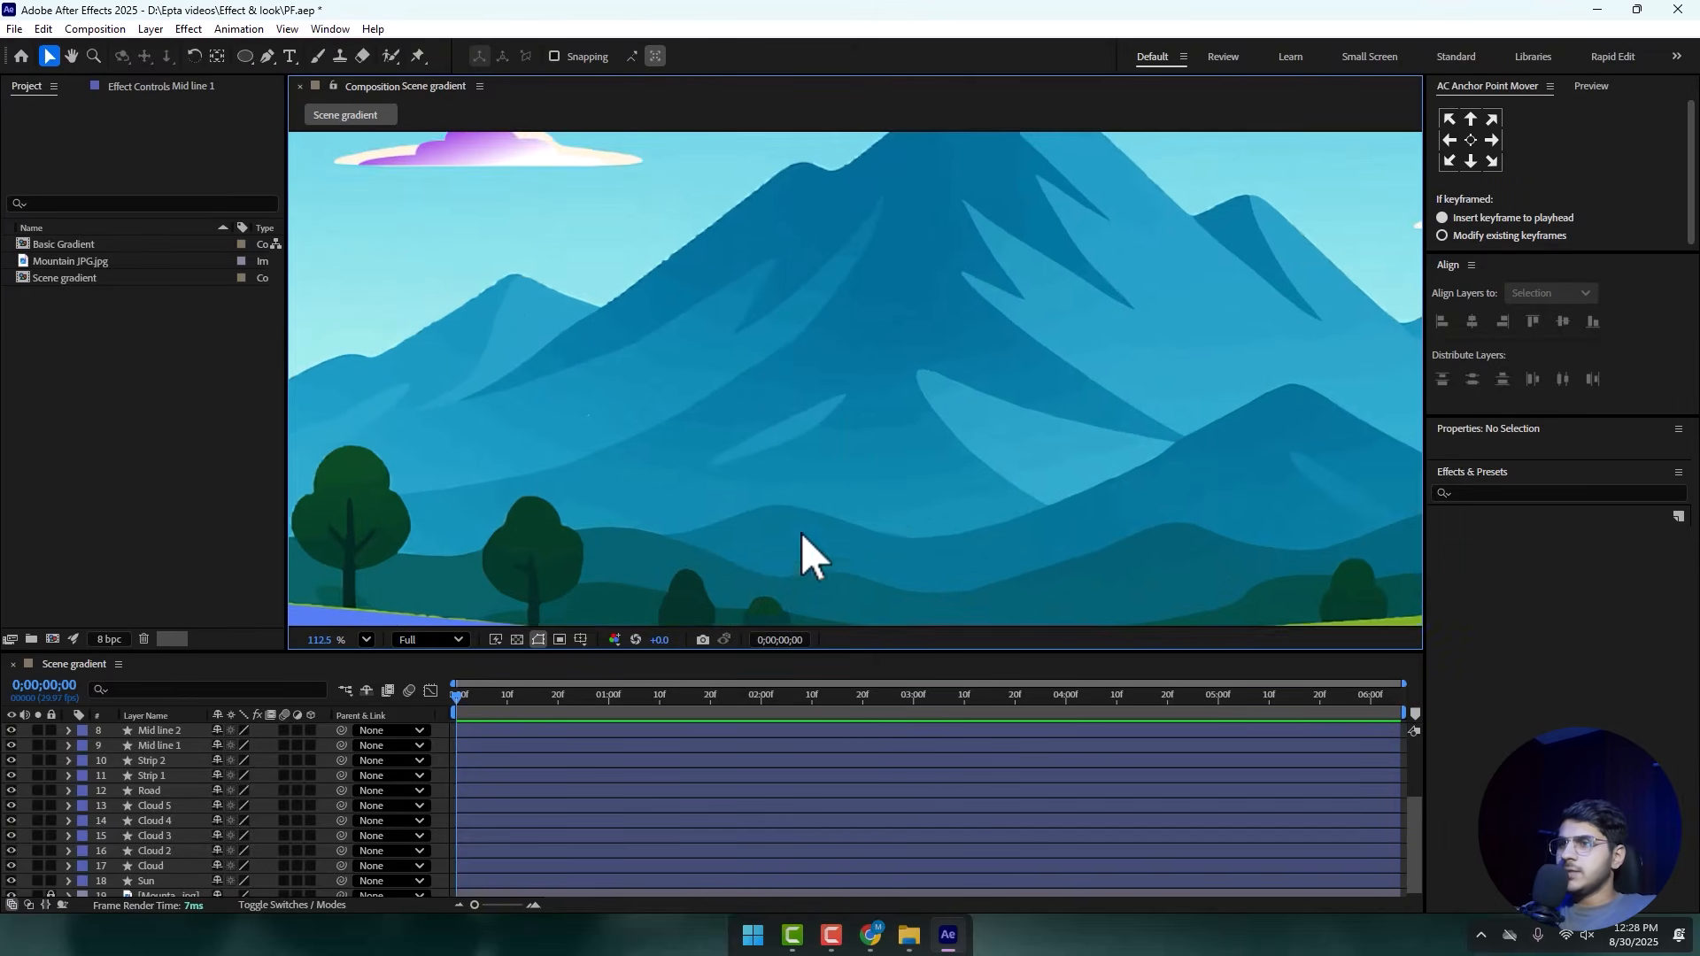
pyautogui.moveTo(868, 471); pyautogui.dragTo(883, 336)
pyautogui.scroll(1, 751, 507)
pyautogui.moveTo(748, 462); pyautogui.dragTo(756, 414)
pyautogui.click(267, 57)
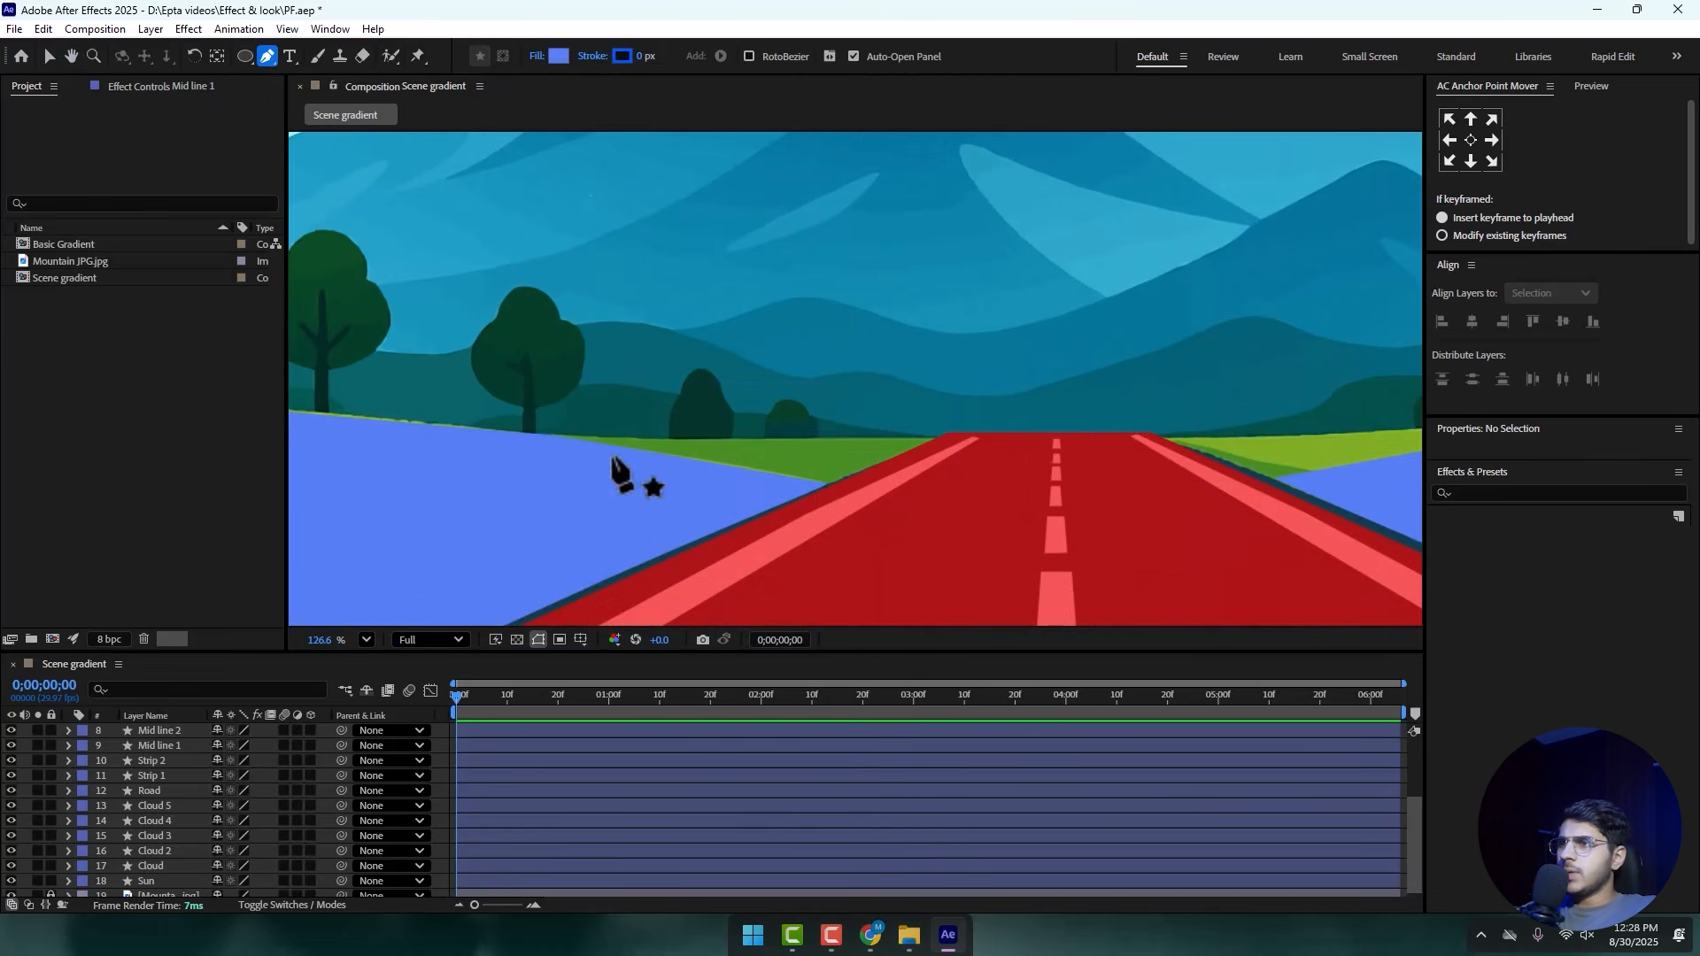
pyautogui.scroll(3, 873, 474)
pyautogui.moveTo(51, 730); pyautogui.dragTo(51, 890)
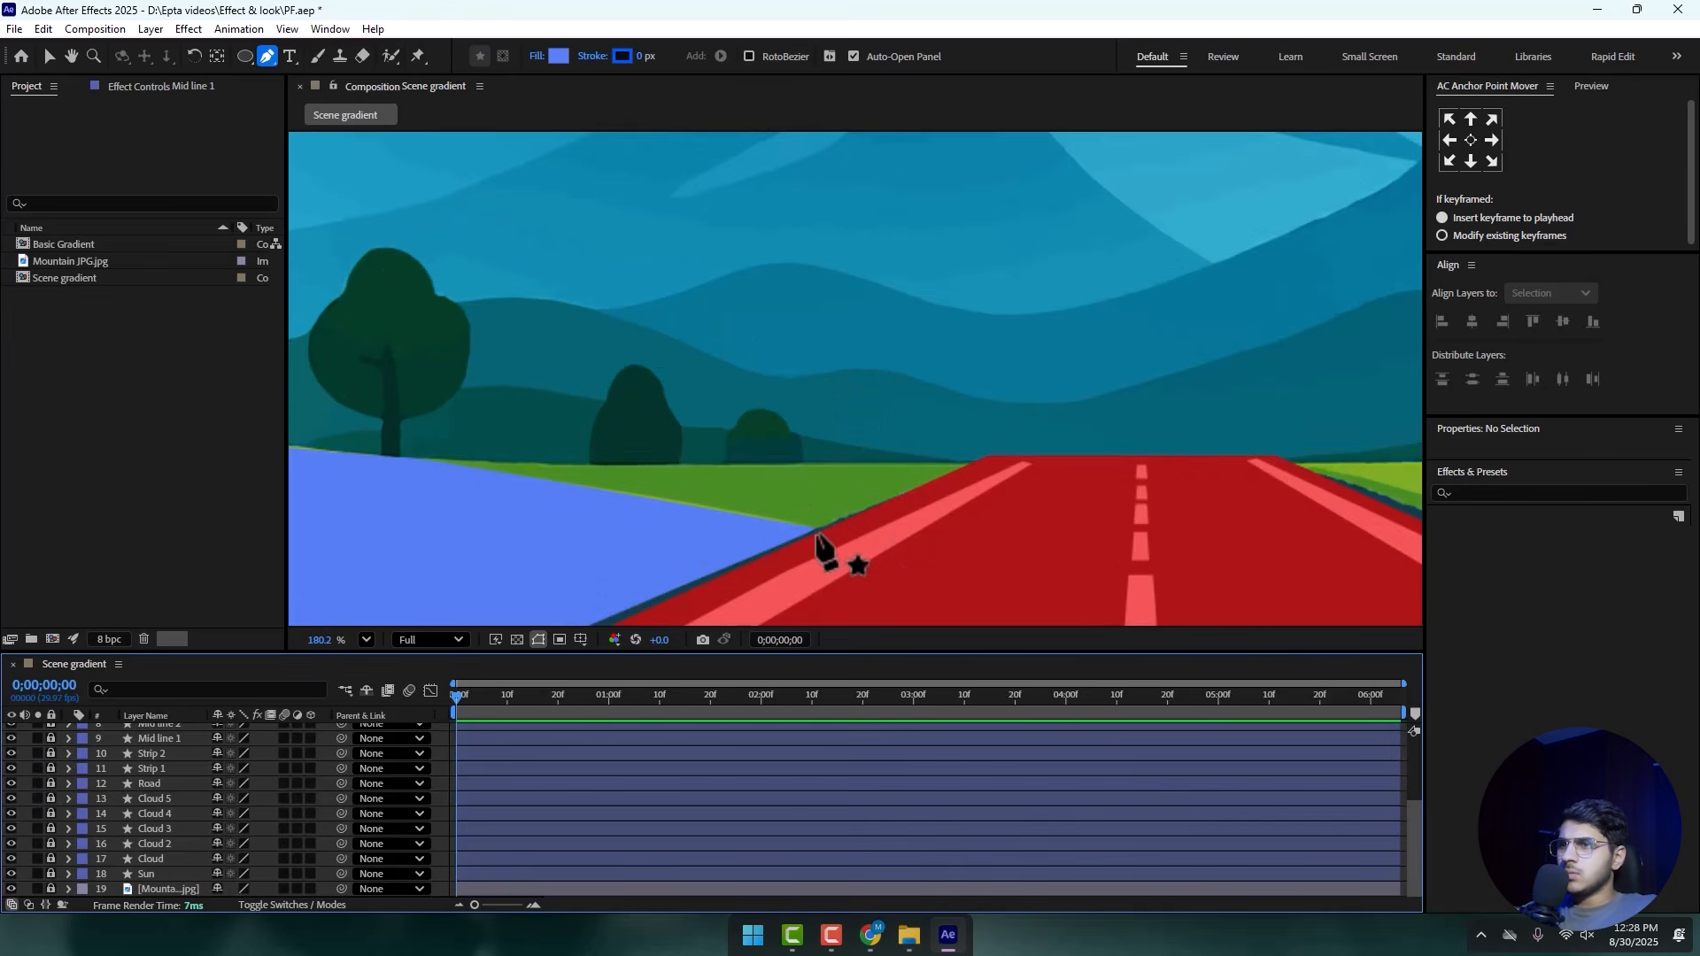
# - Hide the Sun layer and all five Cloud layers
pyautogui.click(71, 56)
pyautogui.scroll(-2, 842, 493)
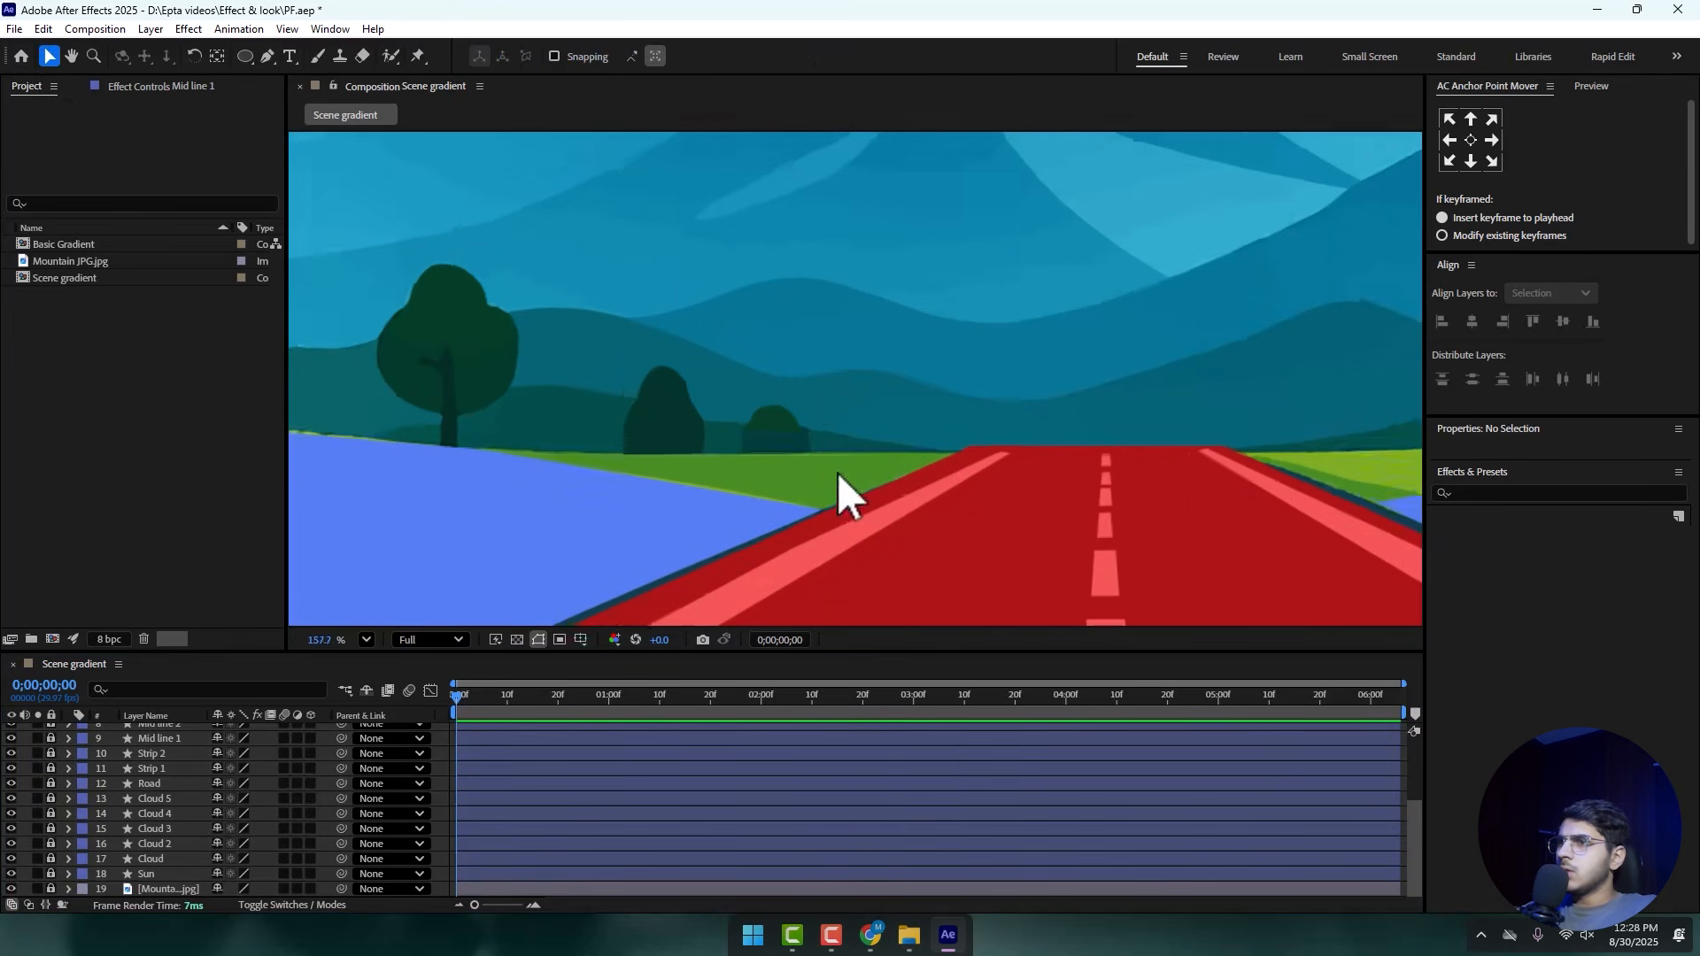
pyautogui.moveTo(842, 493); pyautogui.dragTo(968, 216)
pyautogui.scroll(-4, 809, 262)
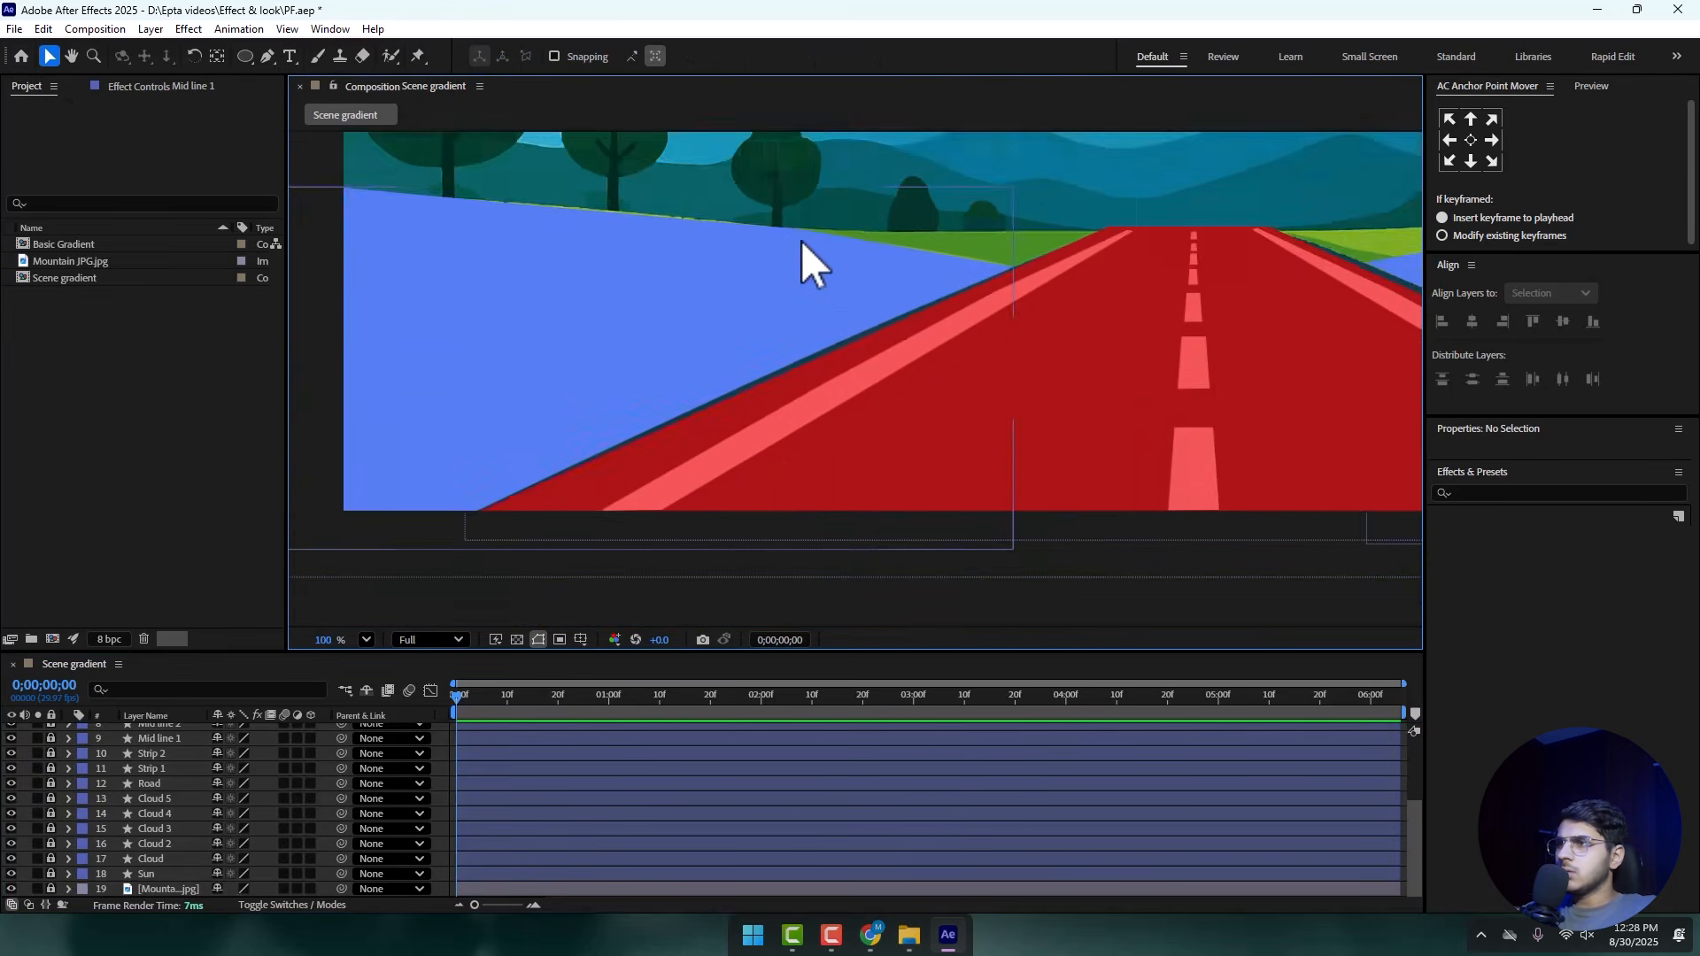
pyautogui.scroll(-2, 807, 349)
pyautogui.press('v')
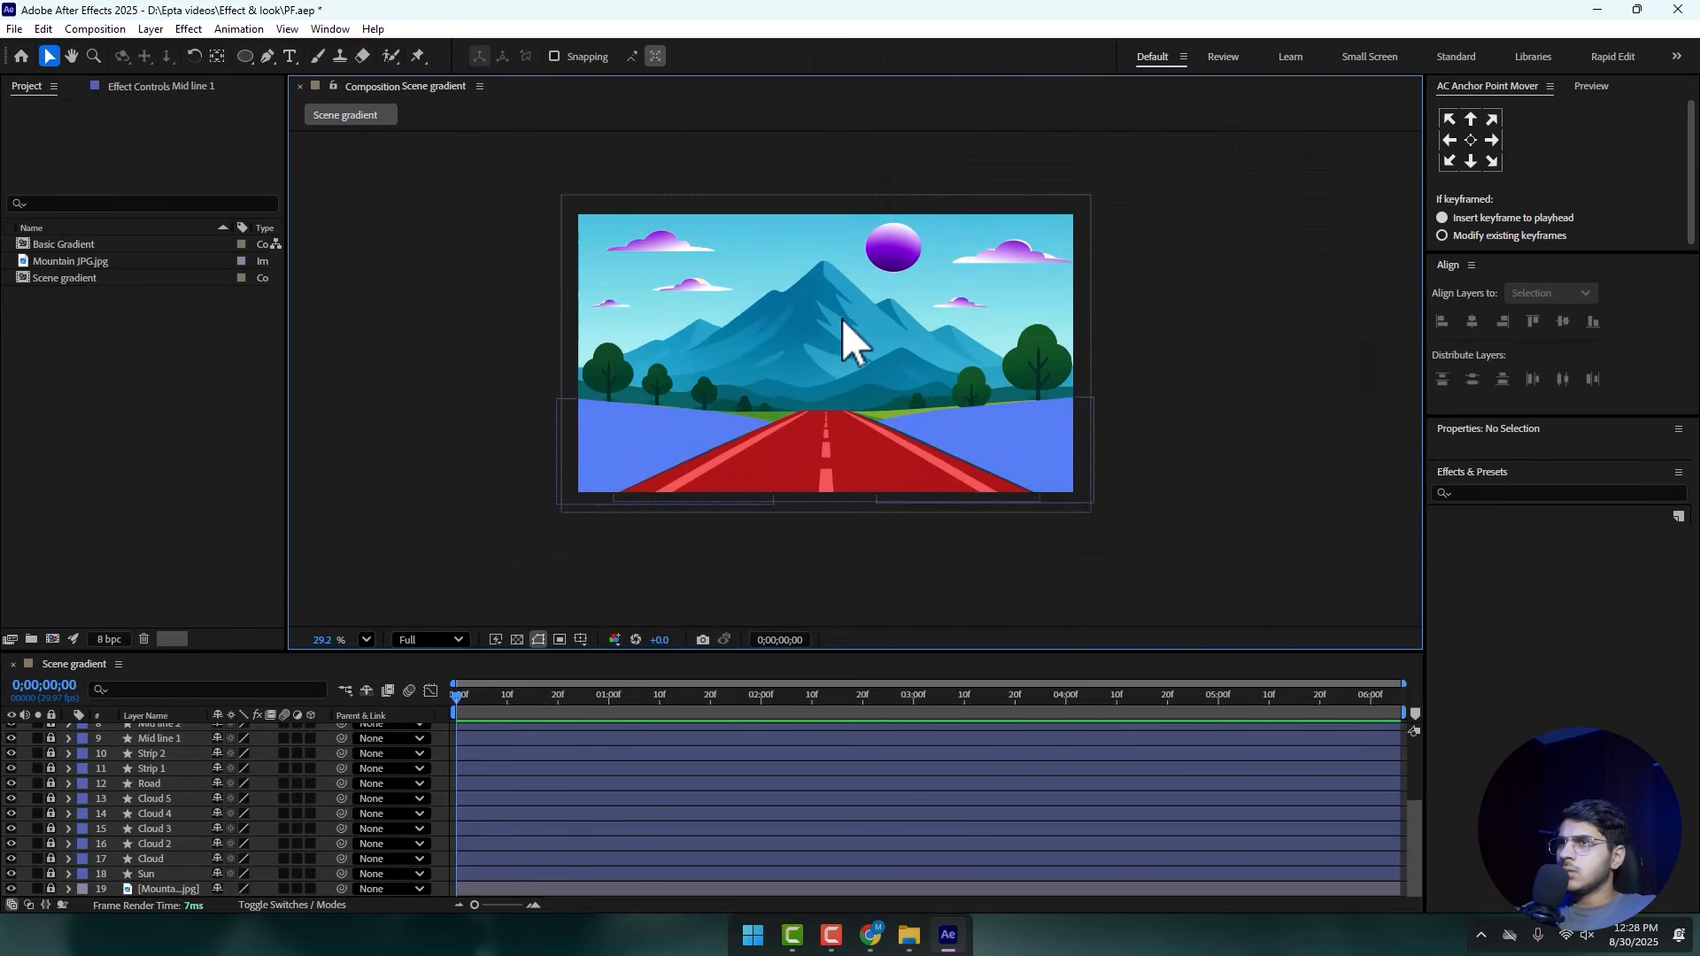
pyautogui.click(11, 859)
pyautogui.click(10, 874)
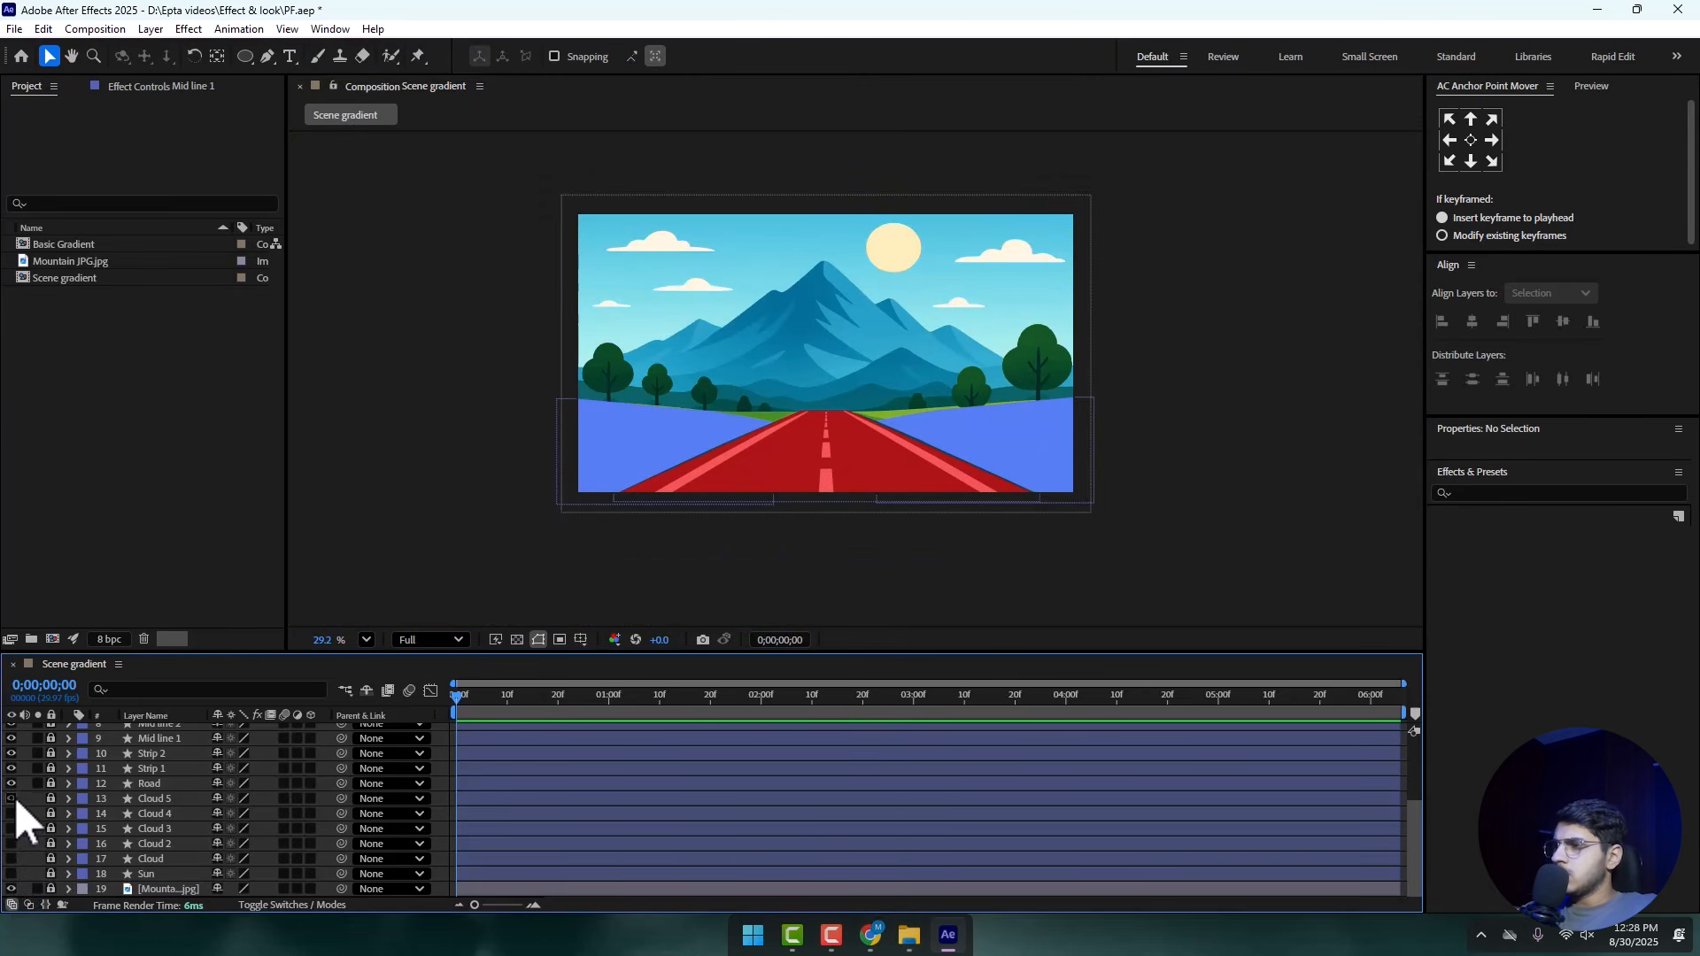
# - Unlock the Road, Strip 1, Strip 2, Mid line 1 and Mid line 2 layers
pyautogui.scroll(5, 755, 273)
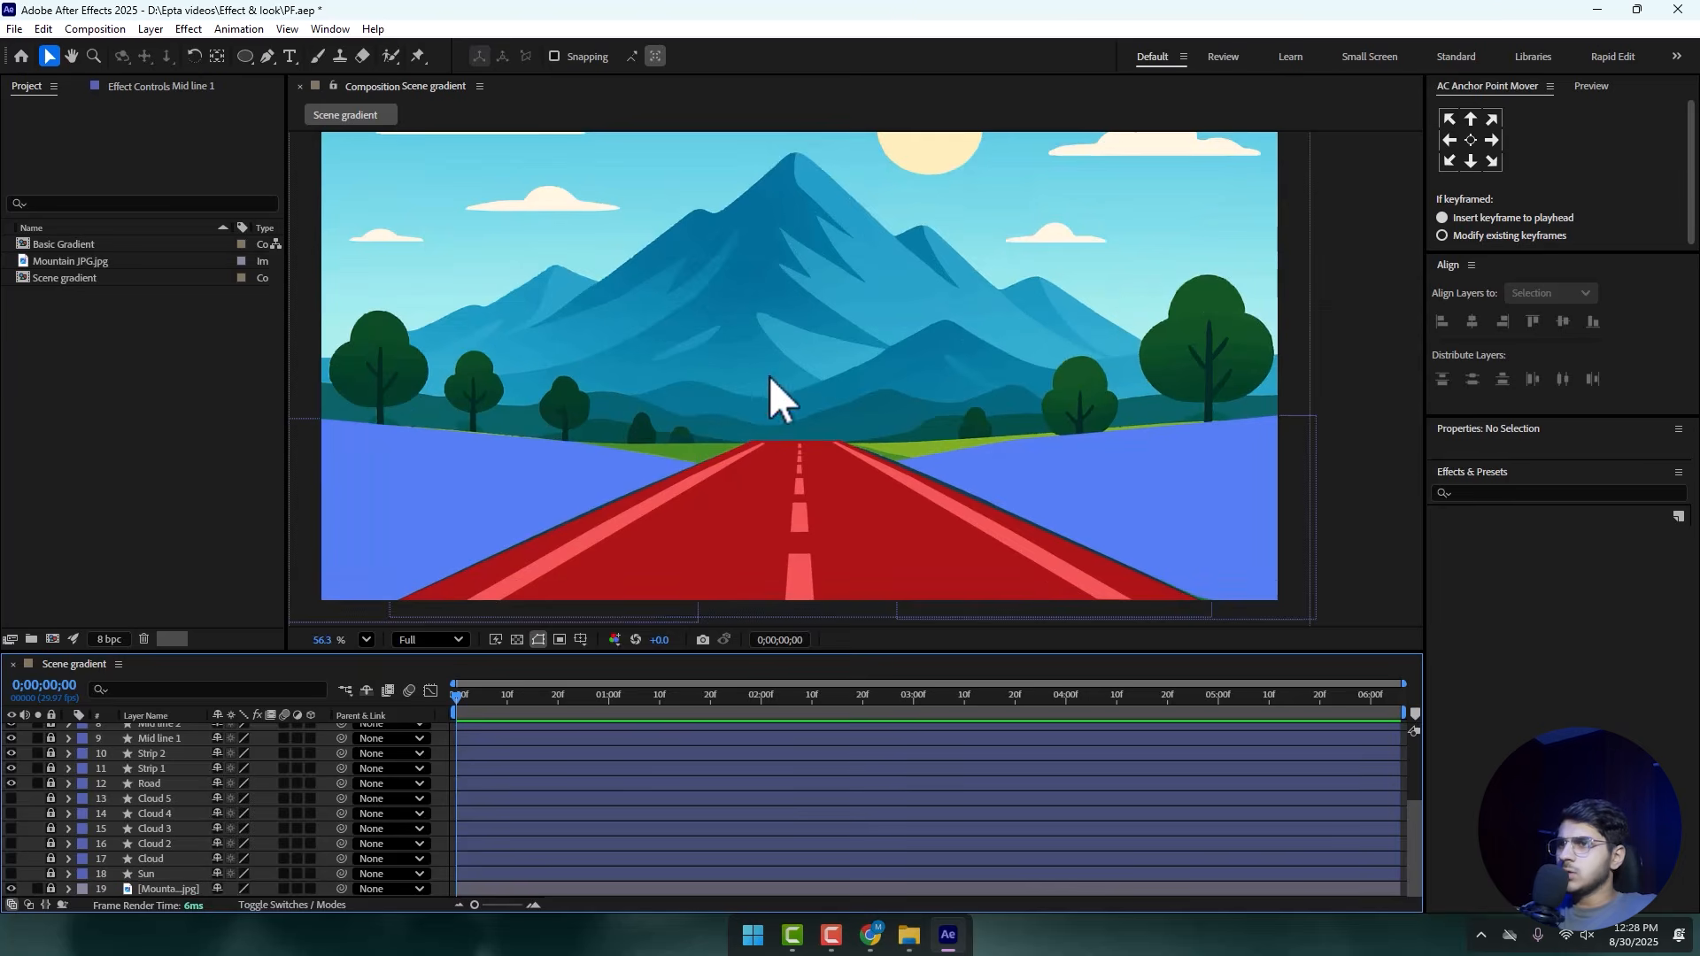
pyautogui.scroll(5, 855, 378)
pyautogui.scroll(5, 794, 353)
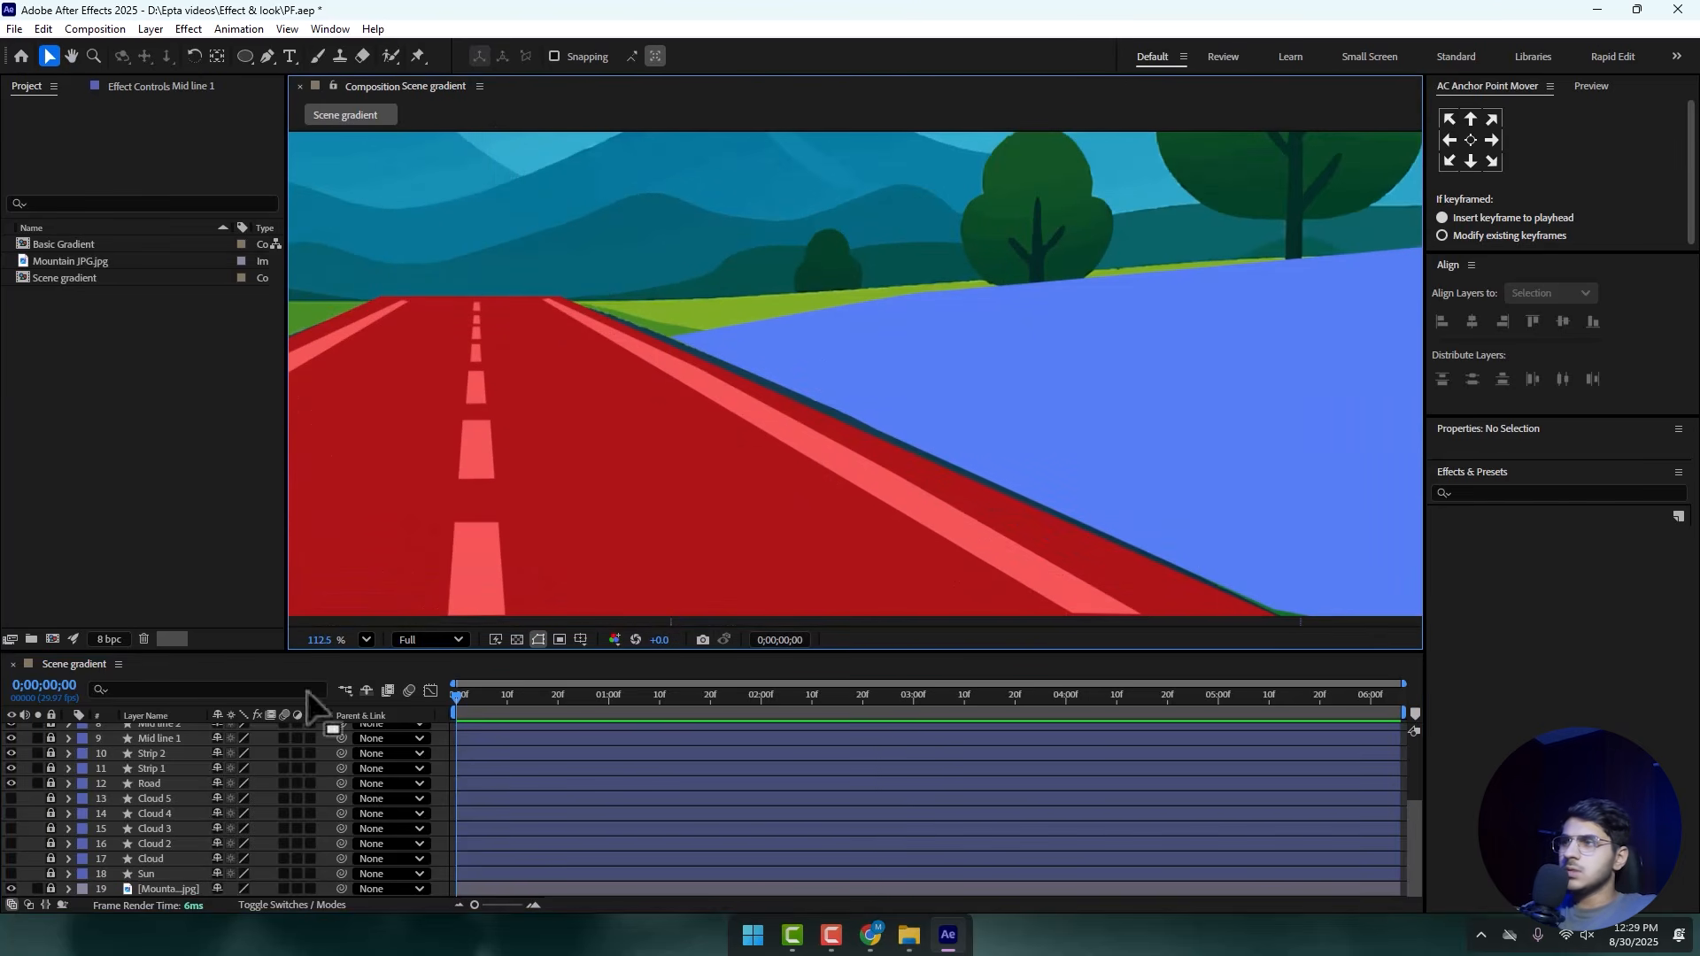
pyautogui.scroll(3, 61, 746)
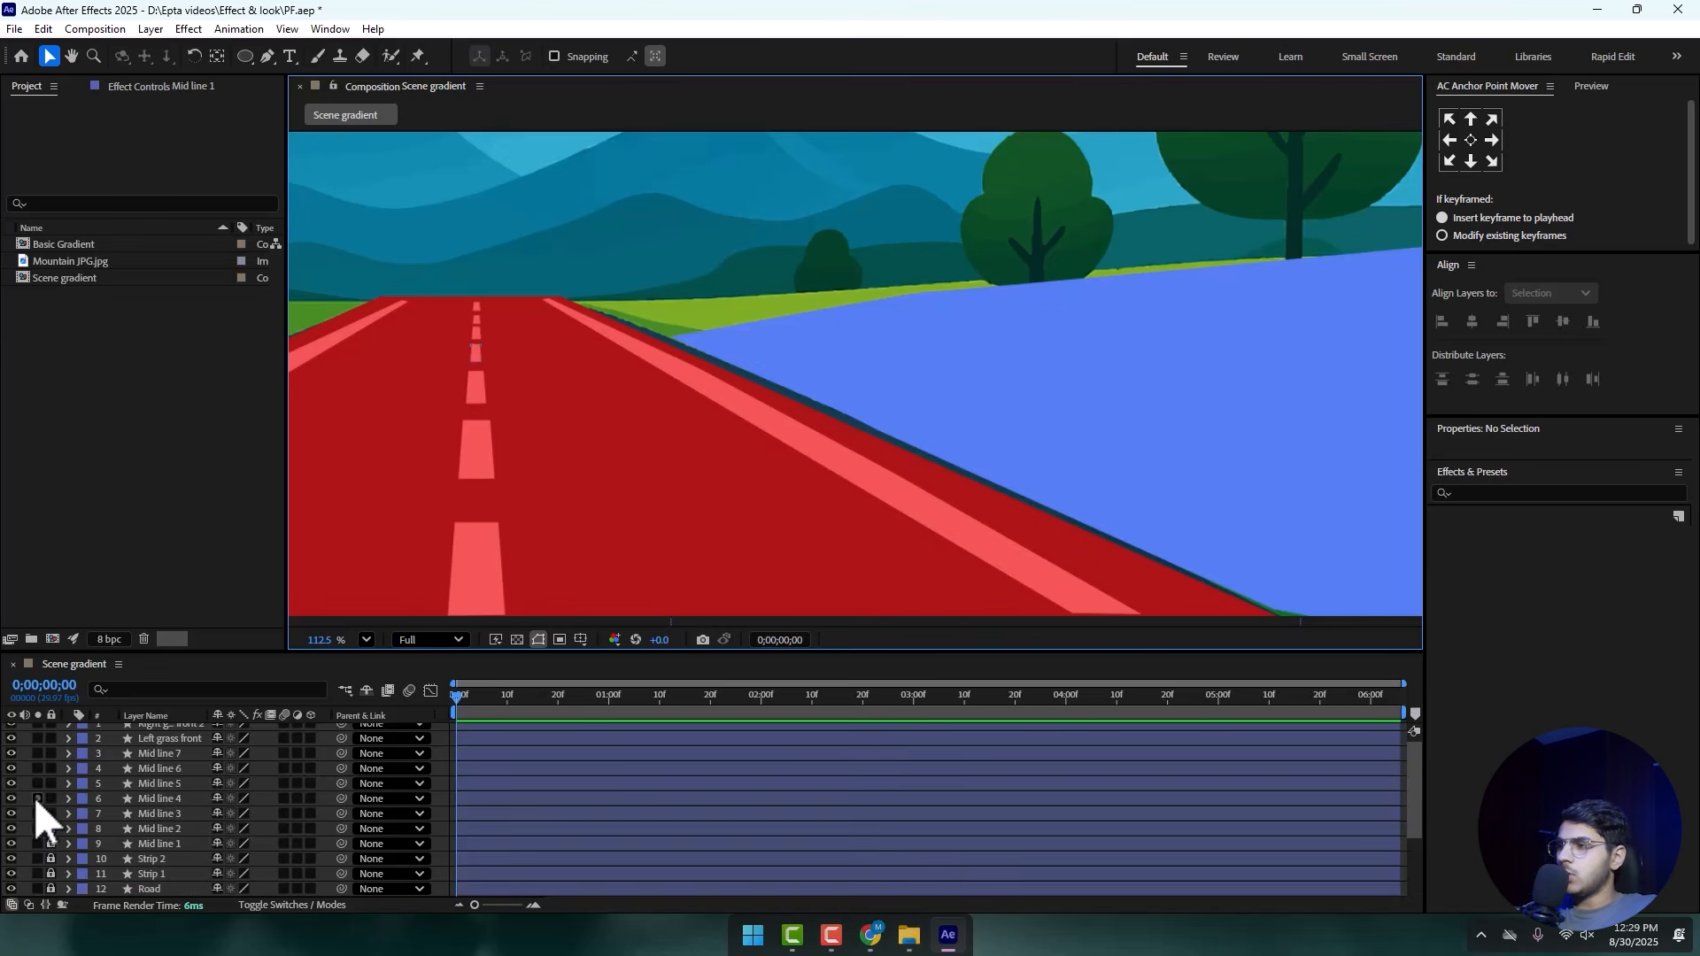
pyautogui.scroll(-3, 50, 783)
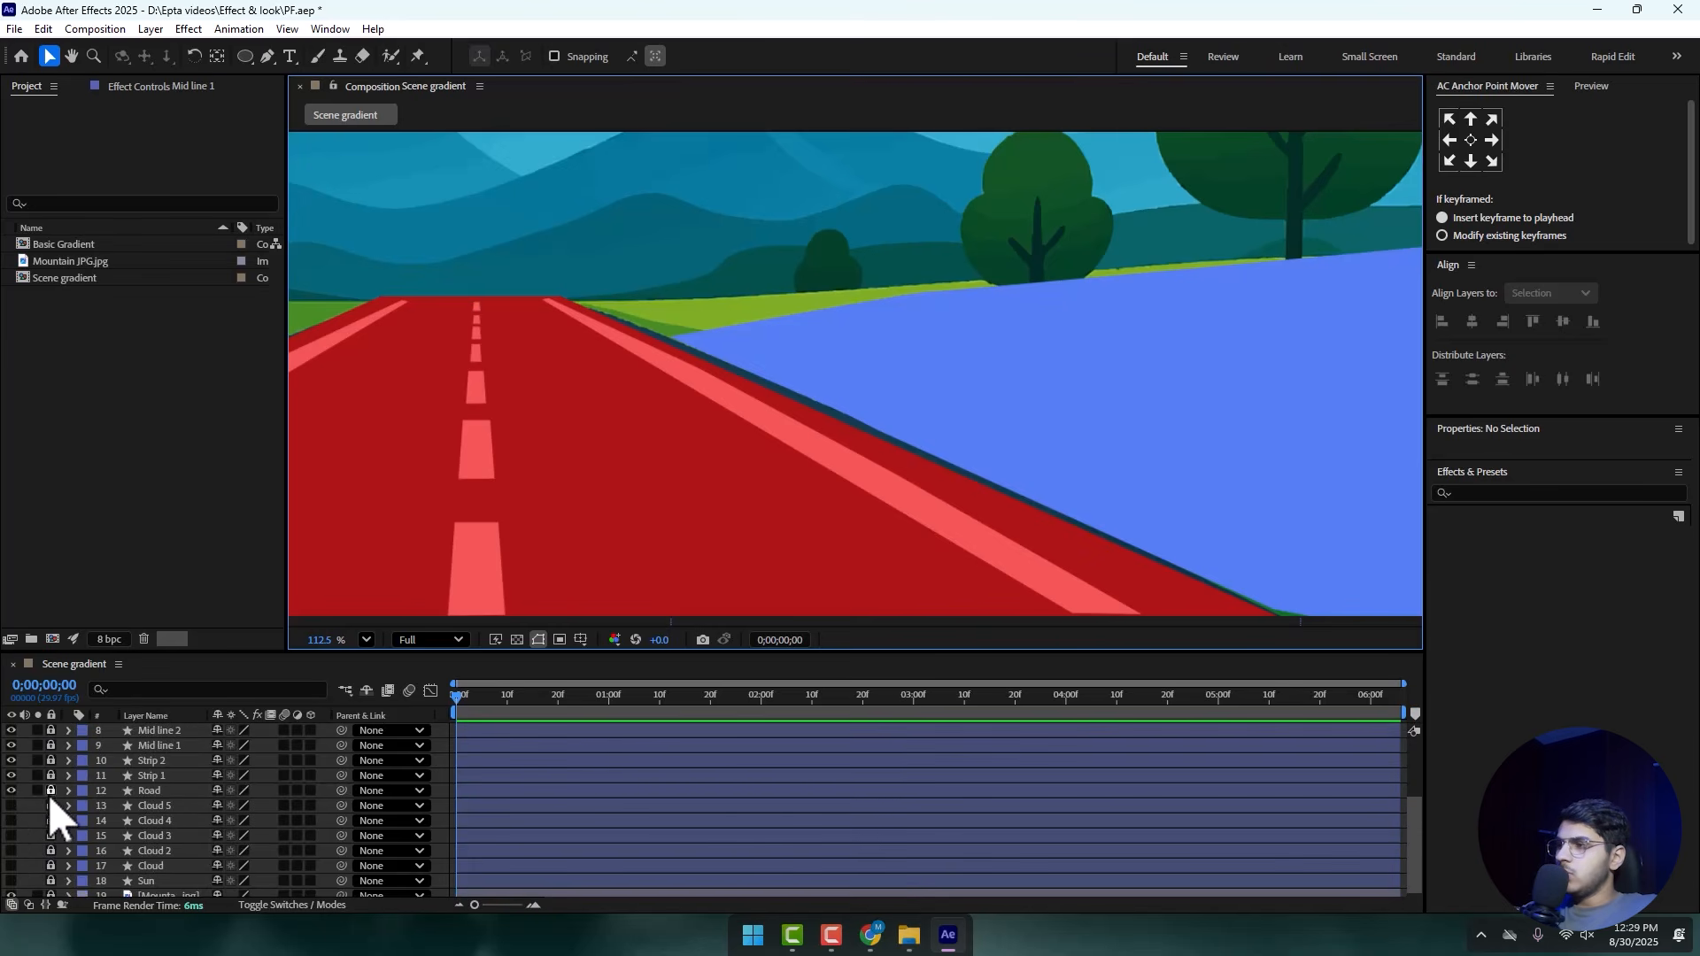
pyautogui.moveTo(51, 791); pyautogui.dragTo(52, 727)
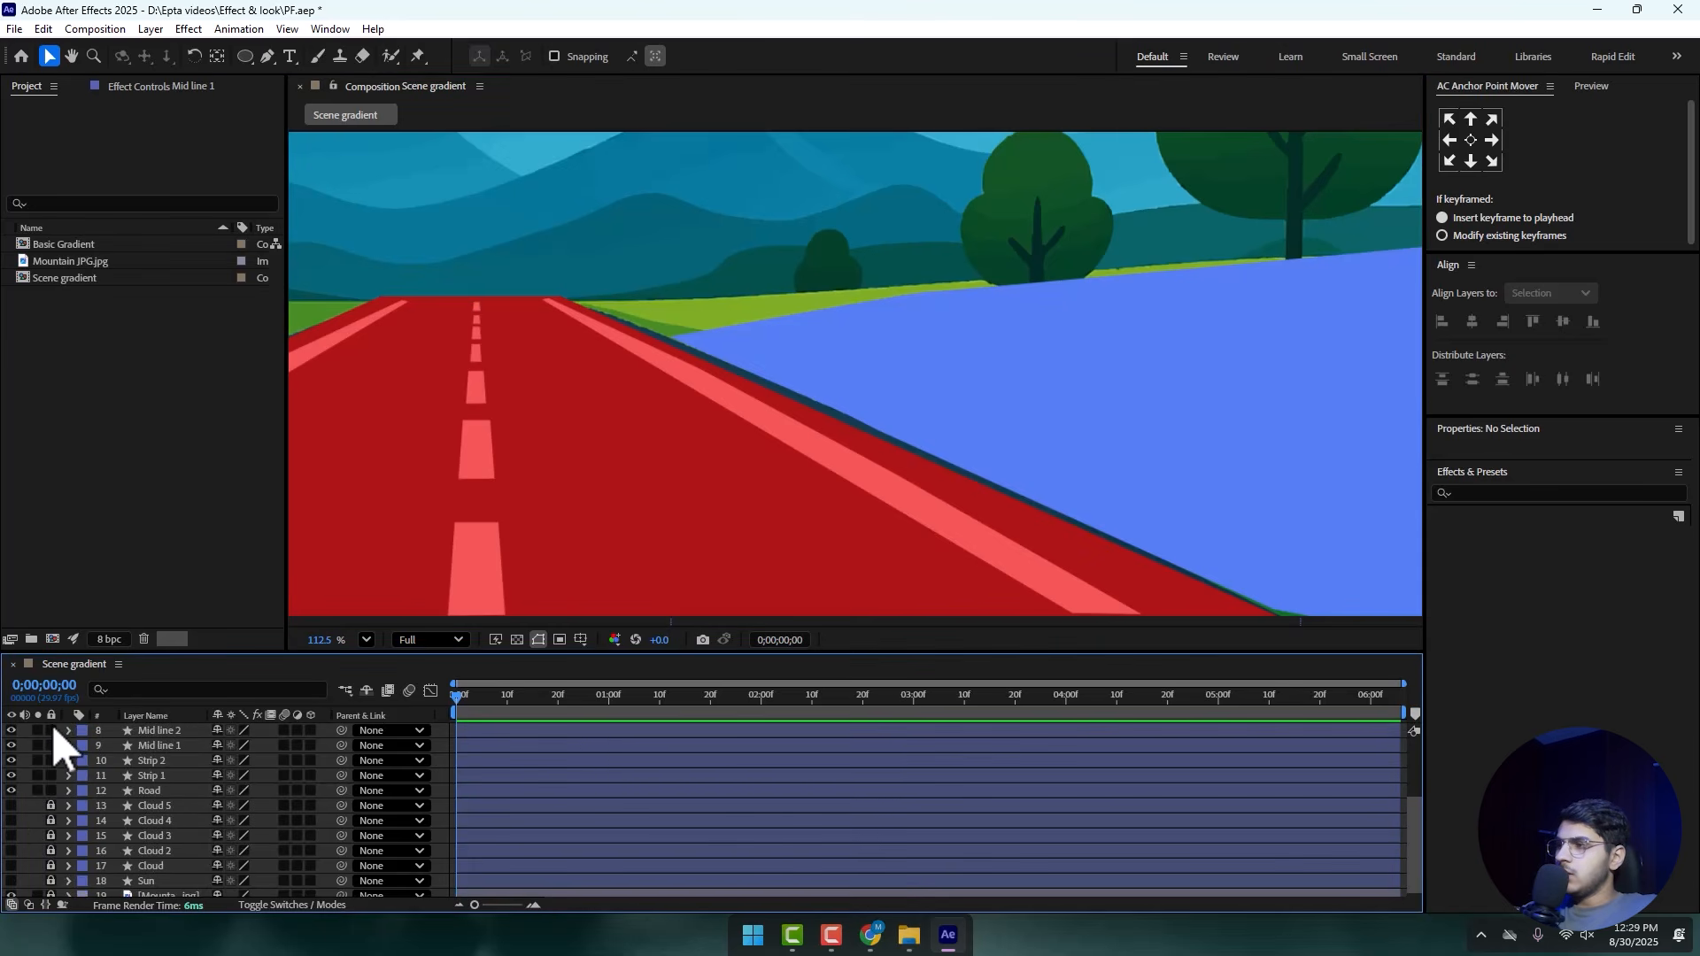
# - Add points along the right edge of the Road path and move its lower right corner outward to close the gap beside the grass
pyautogui.click(156, 793)
pyautogui.click(1235, 508)
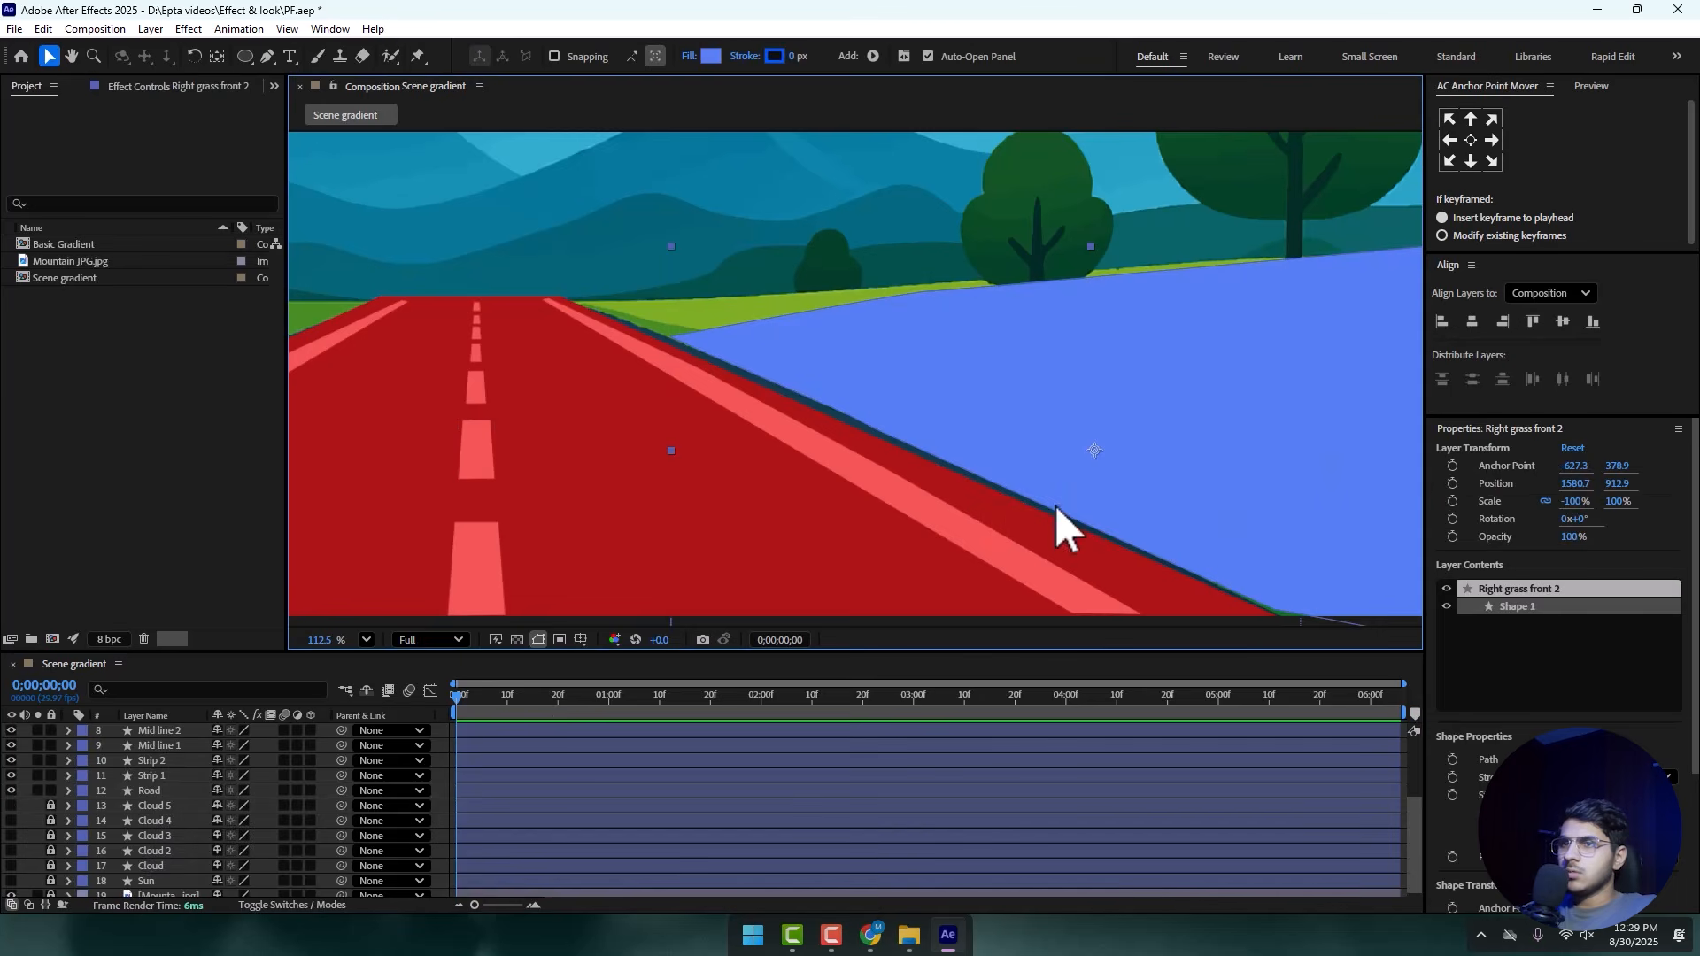
pyautogui.click(267, 56)
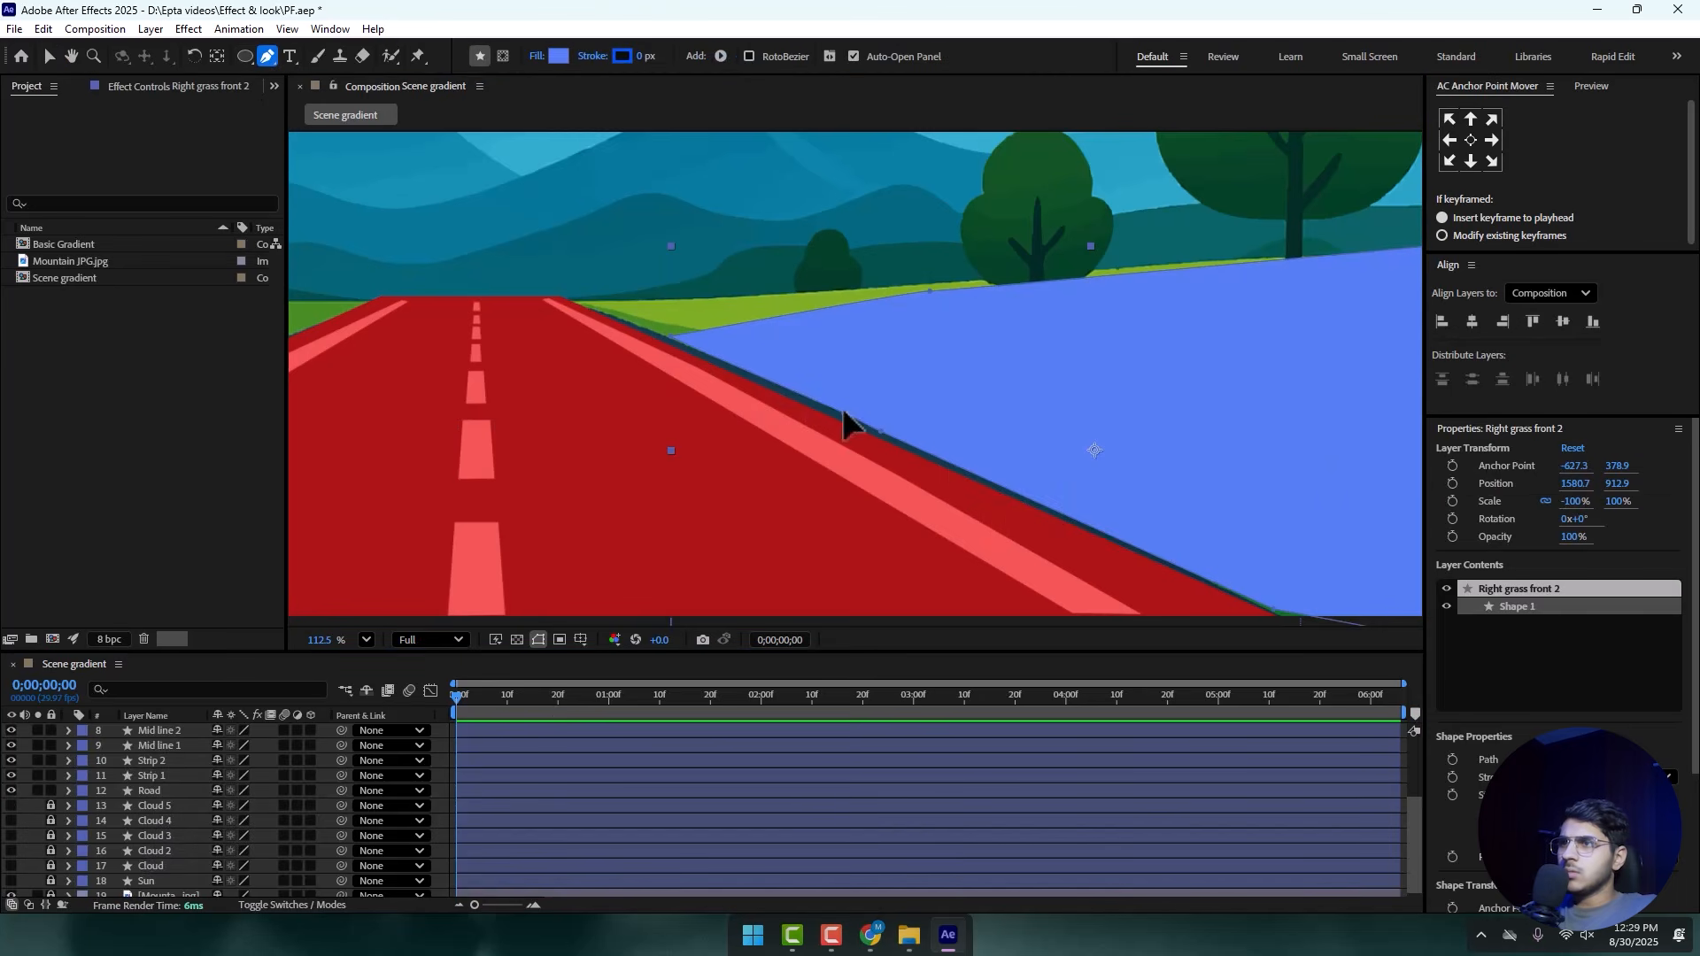
pyautogui.click(51, 57)
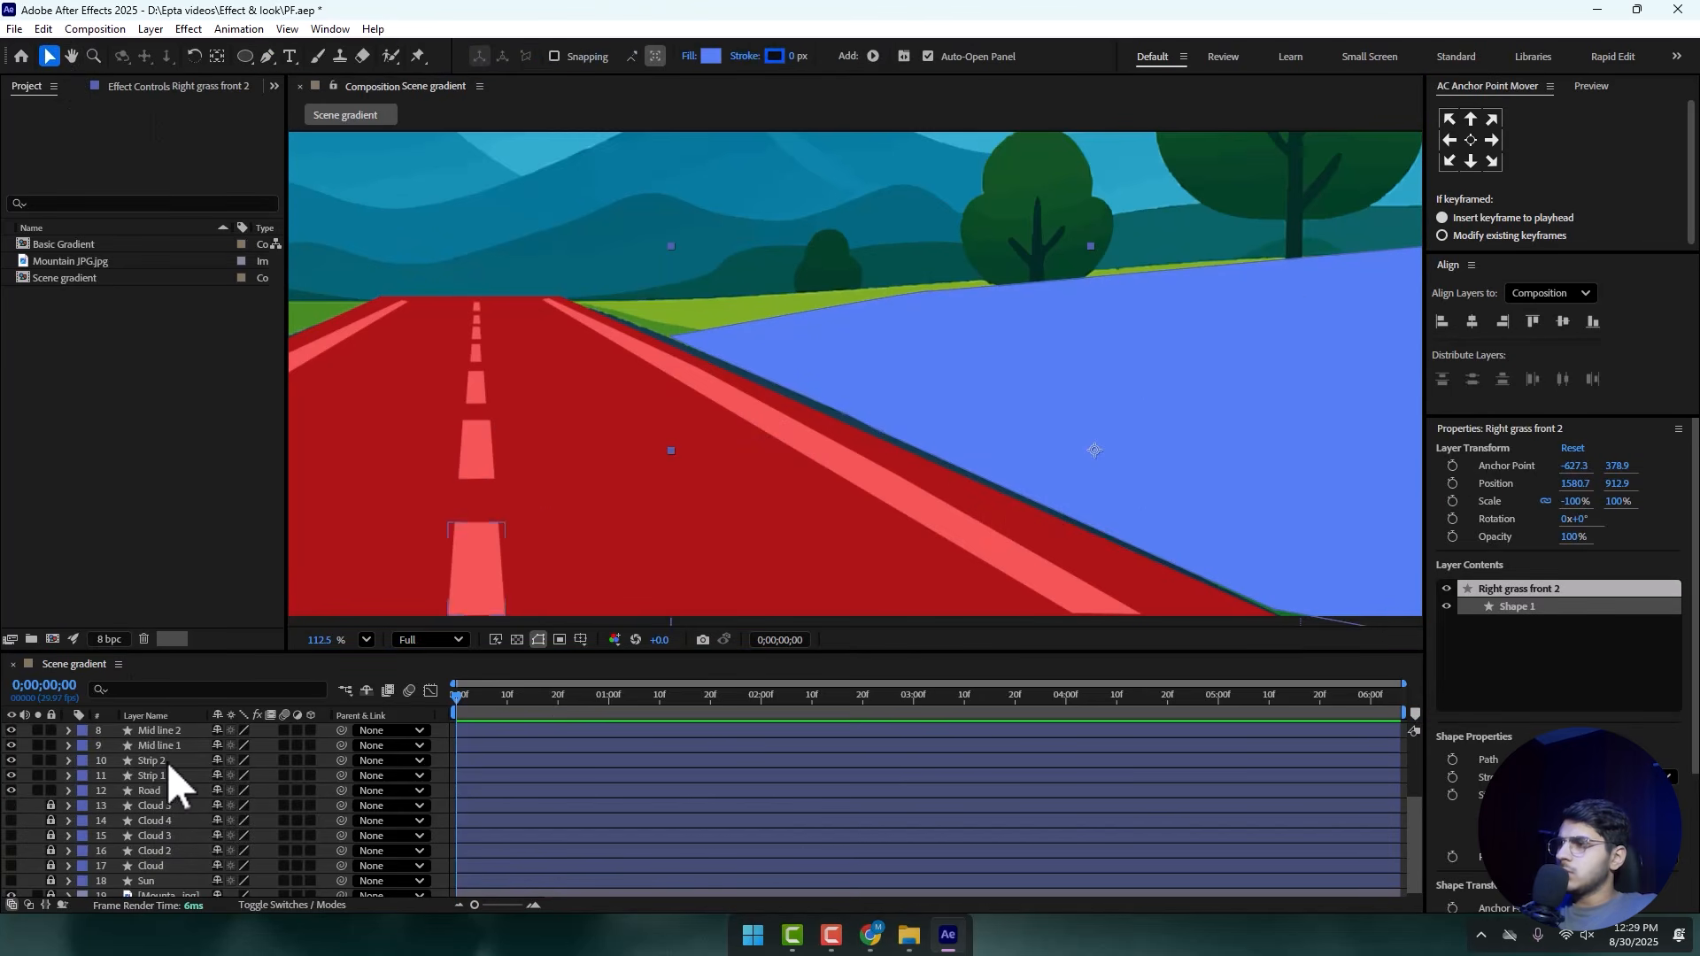
pyautogui.click(147, 790)
pyautogui.click(266, 56)
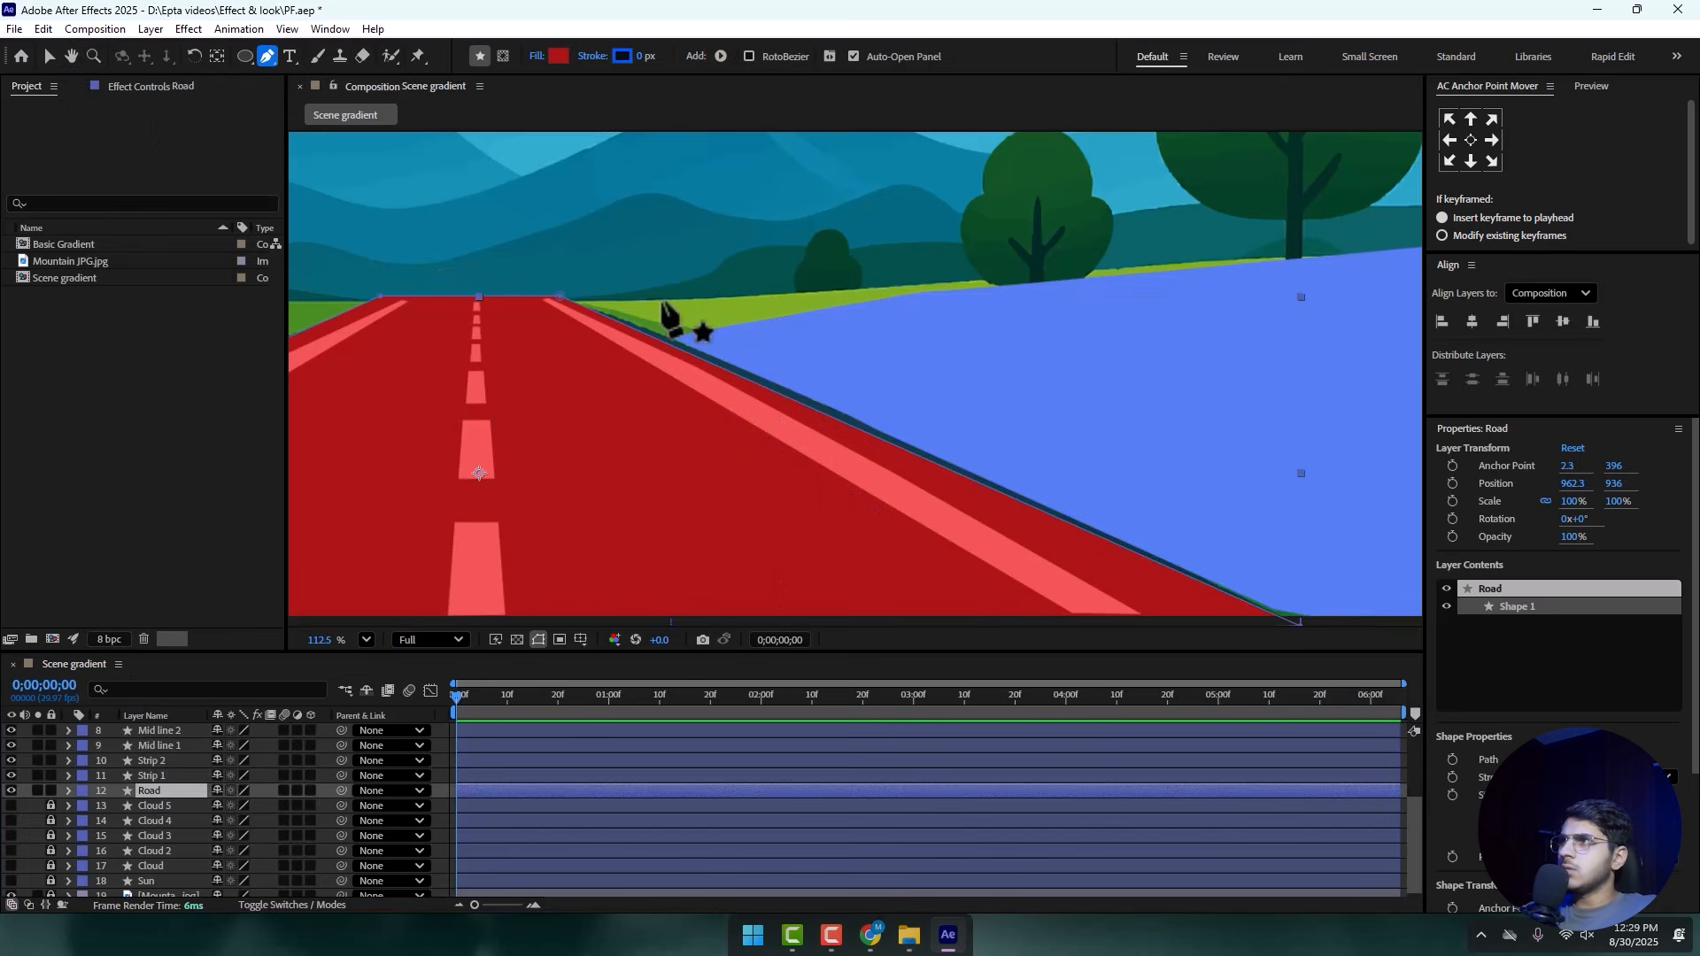
pyautogui.click(653, 337)
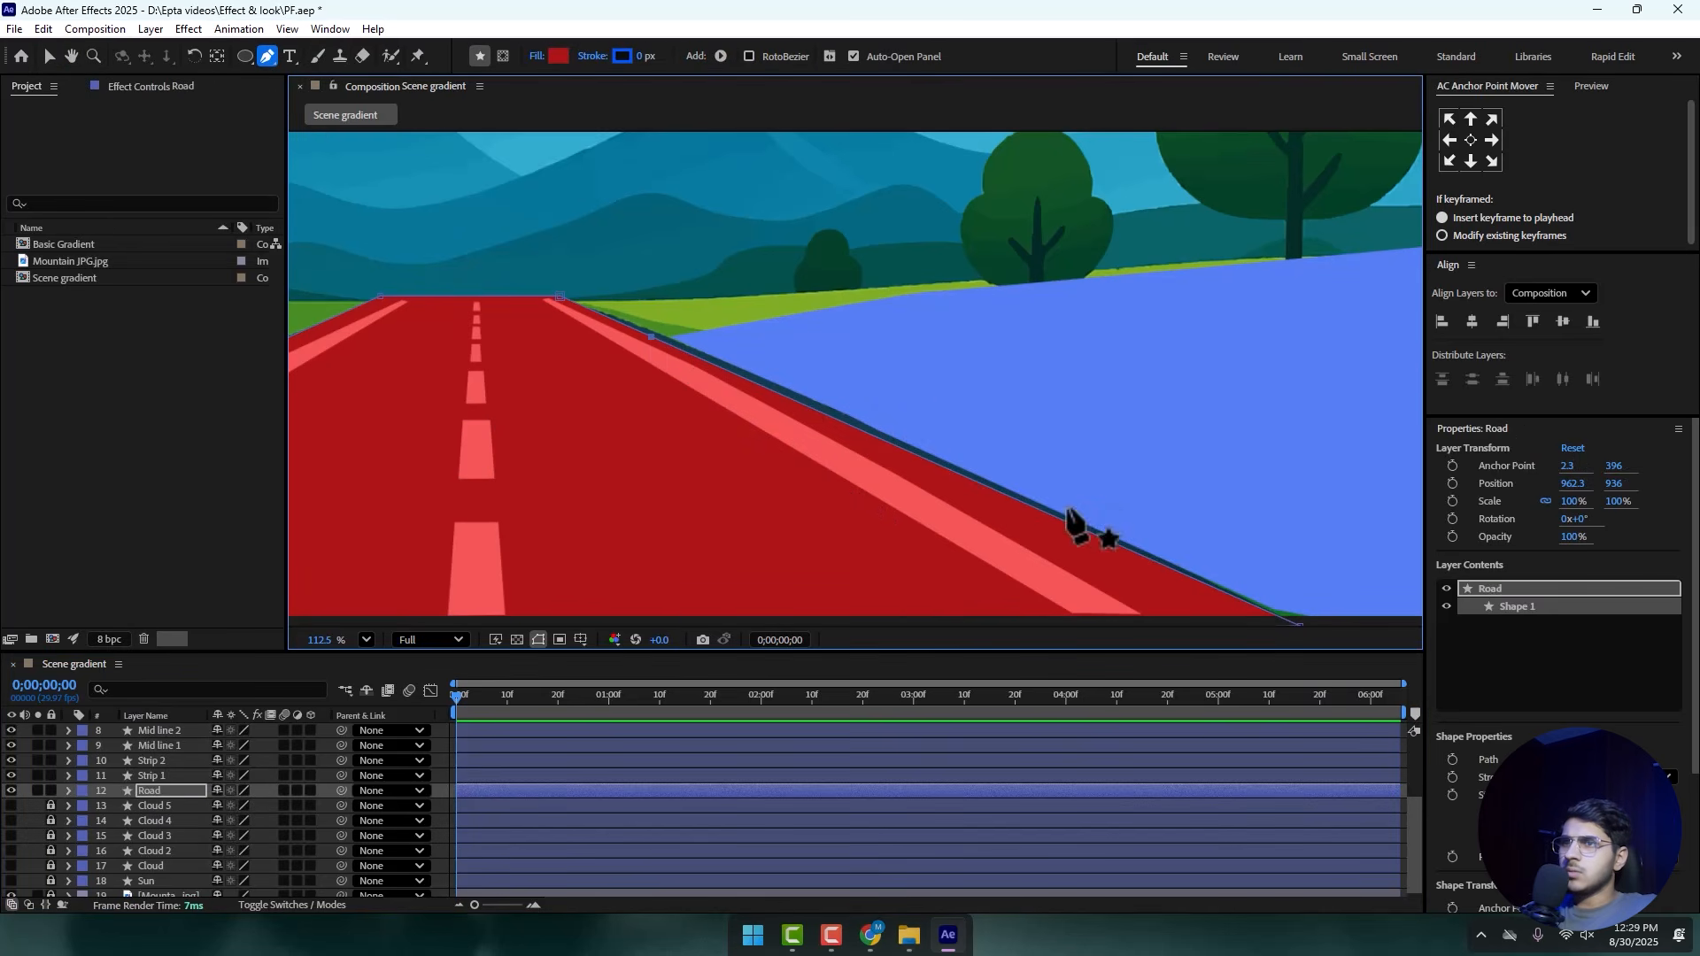
pyautogui.click(1053, 515)
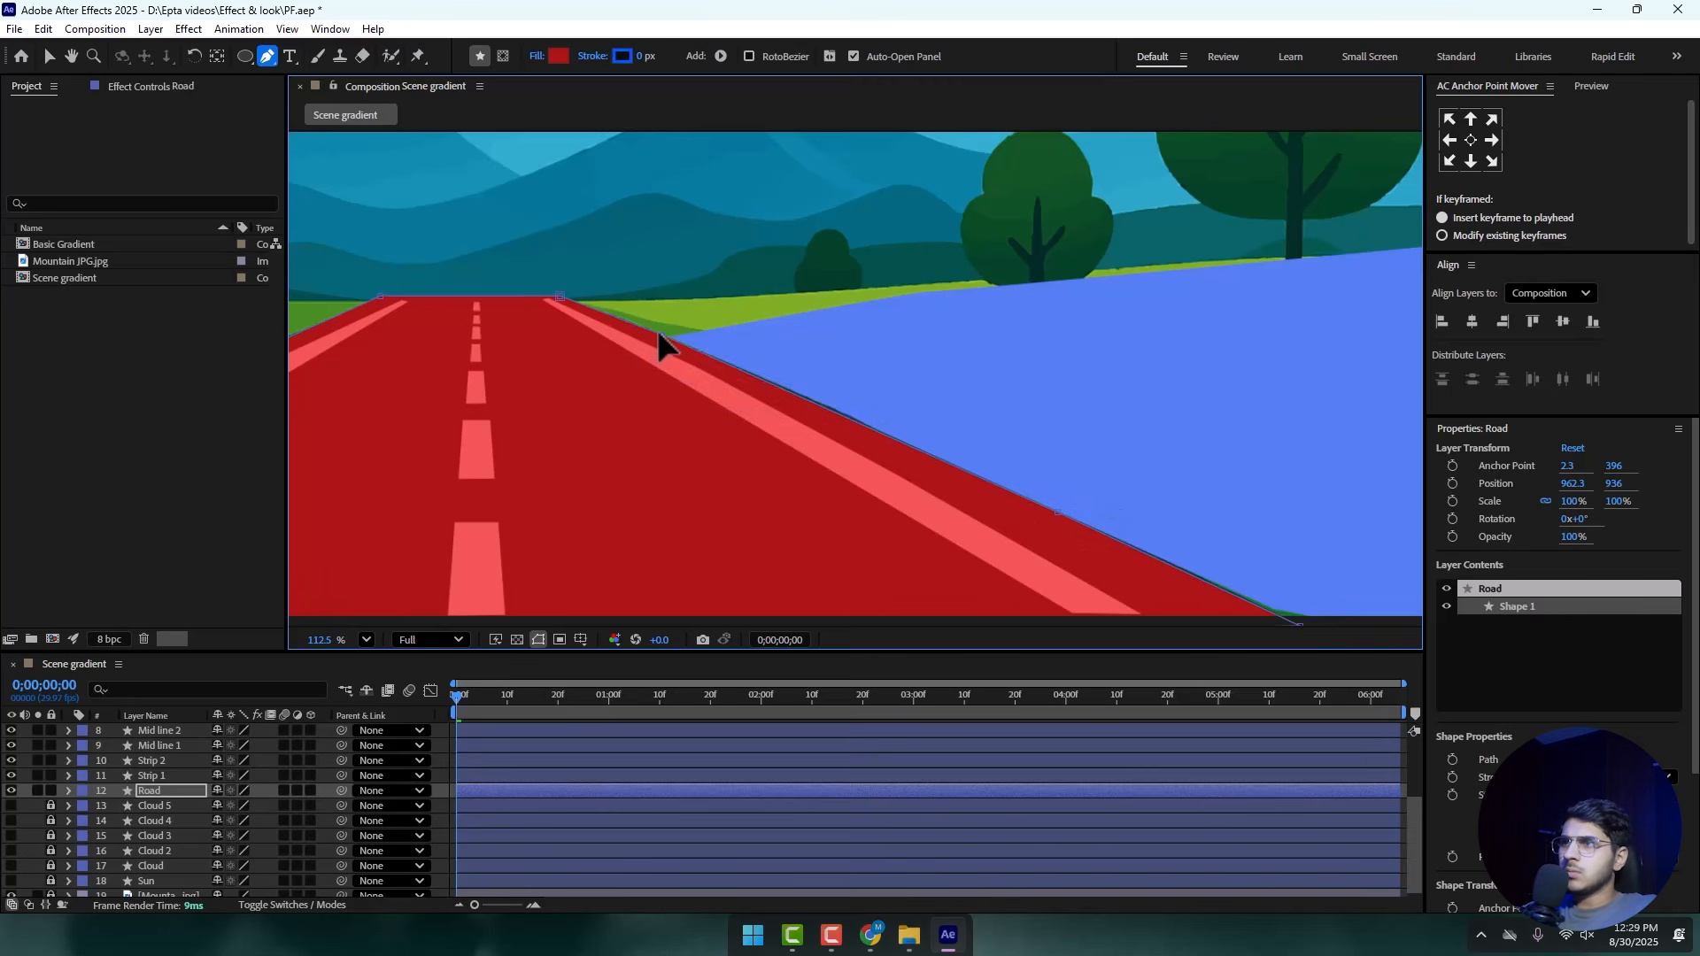
pyautogui.click(823, 406)
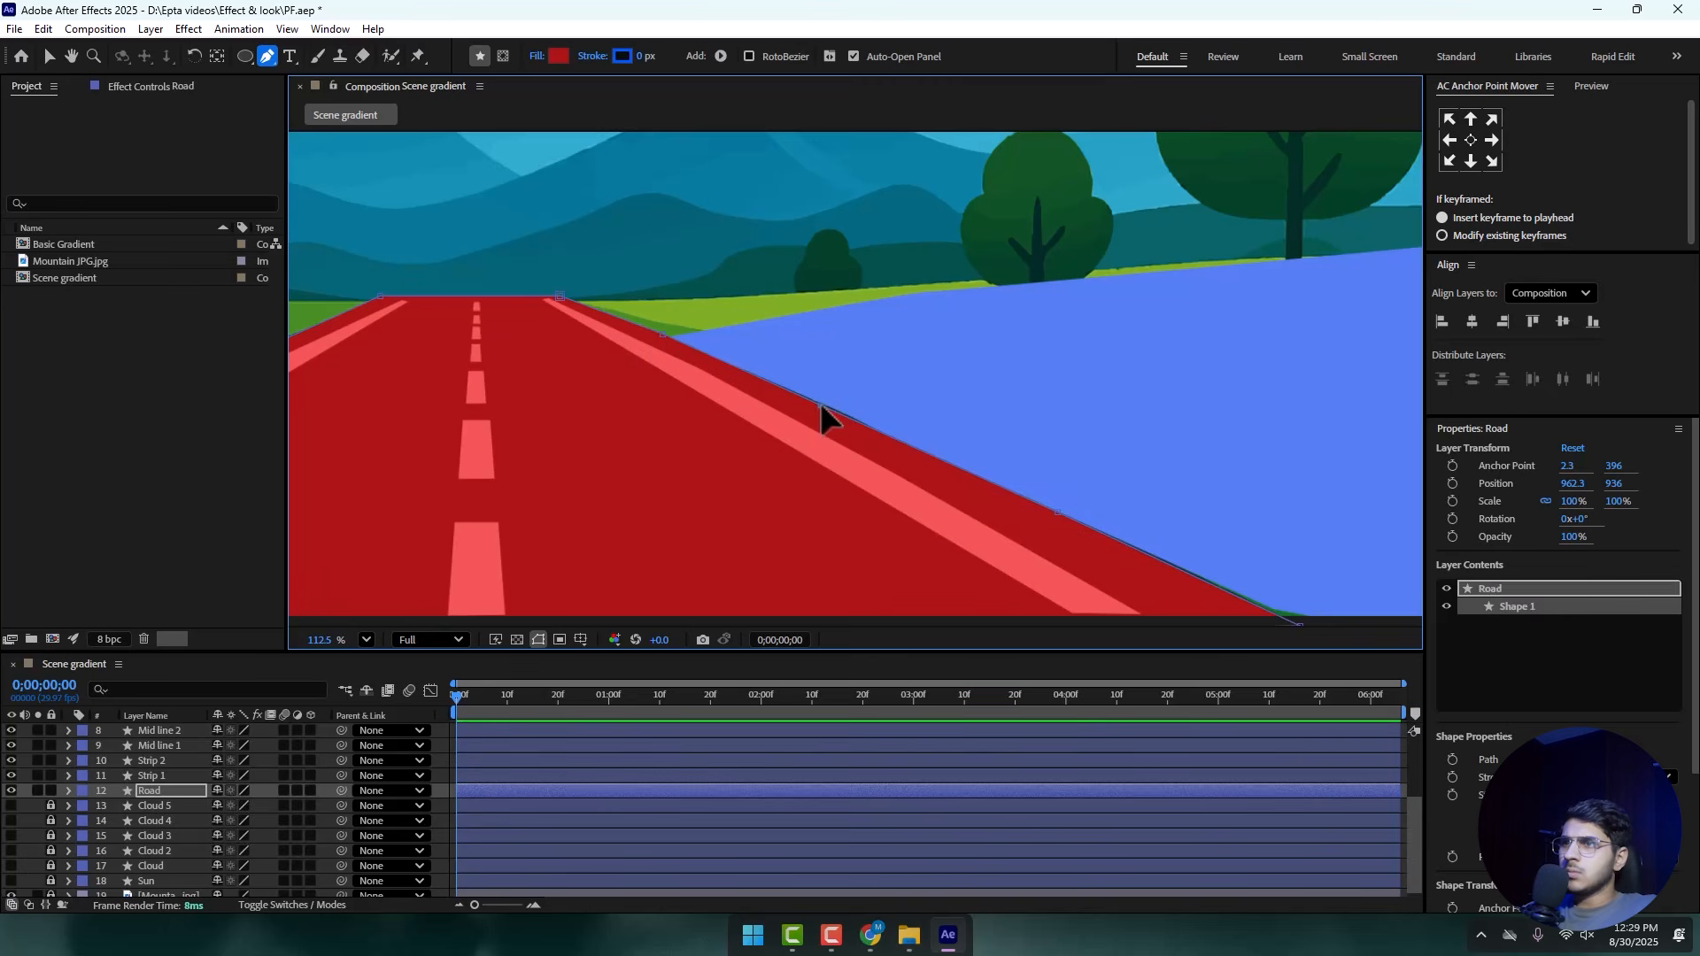
pyautogui.moveTo(1183, 549); pyautogui.dragTo(1095, 481)
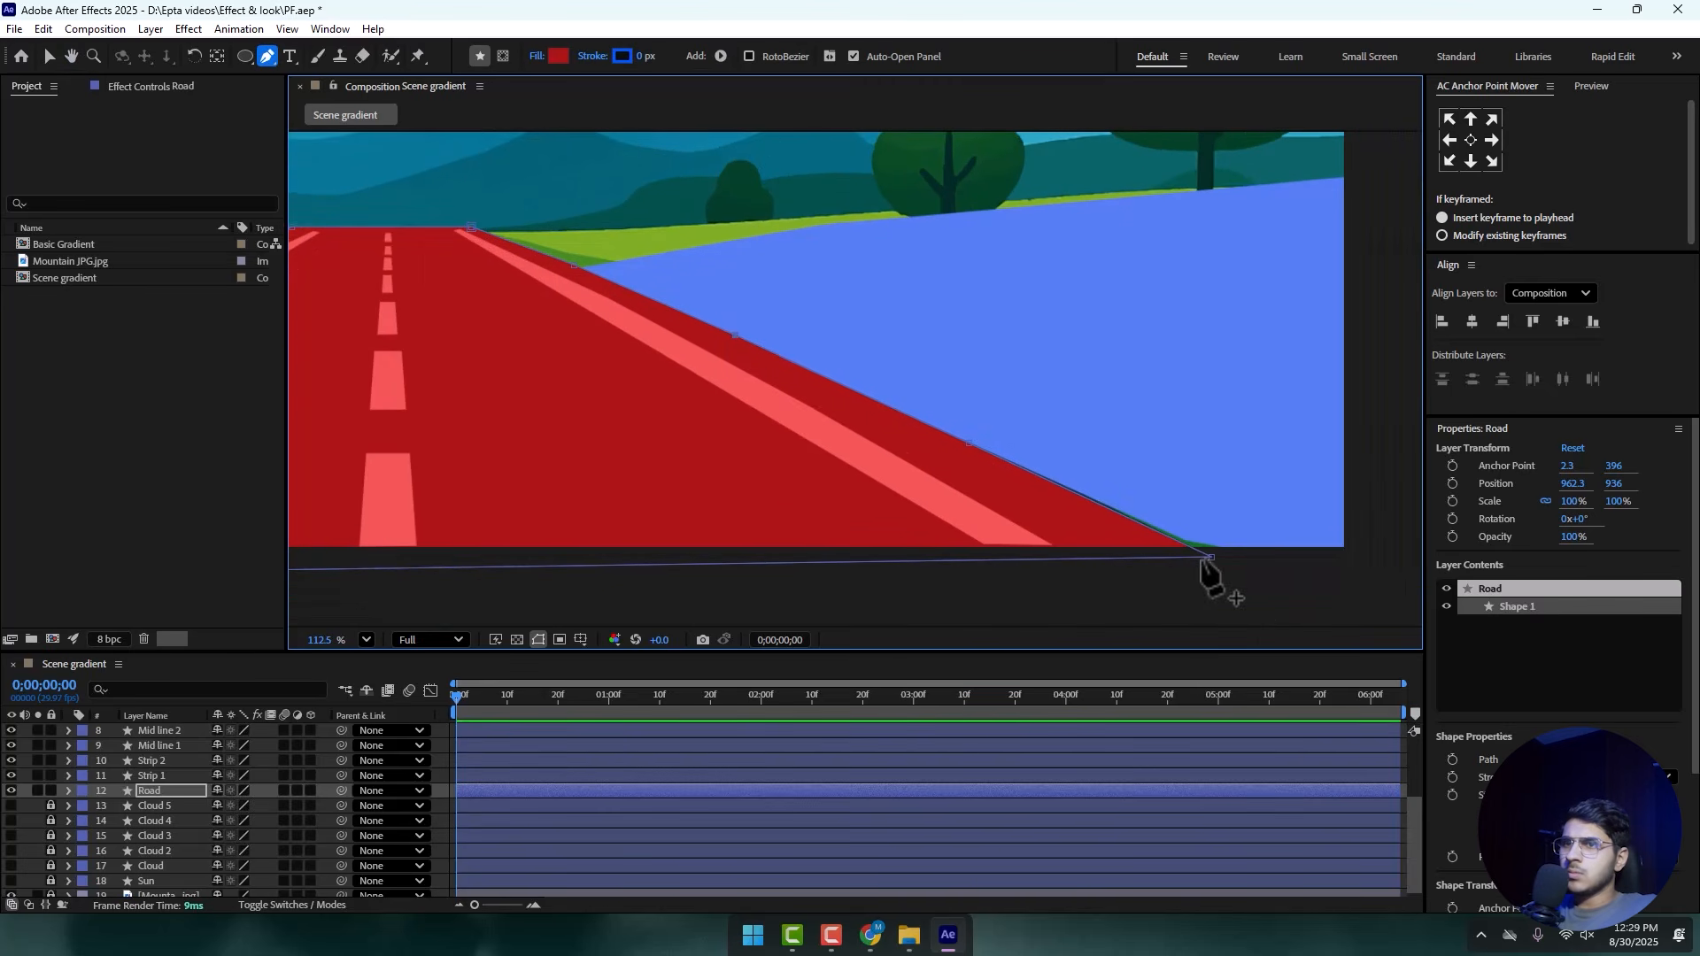
pyautogui.moveTo(1212, 558); pyautogui.dragTo(1222, 558)
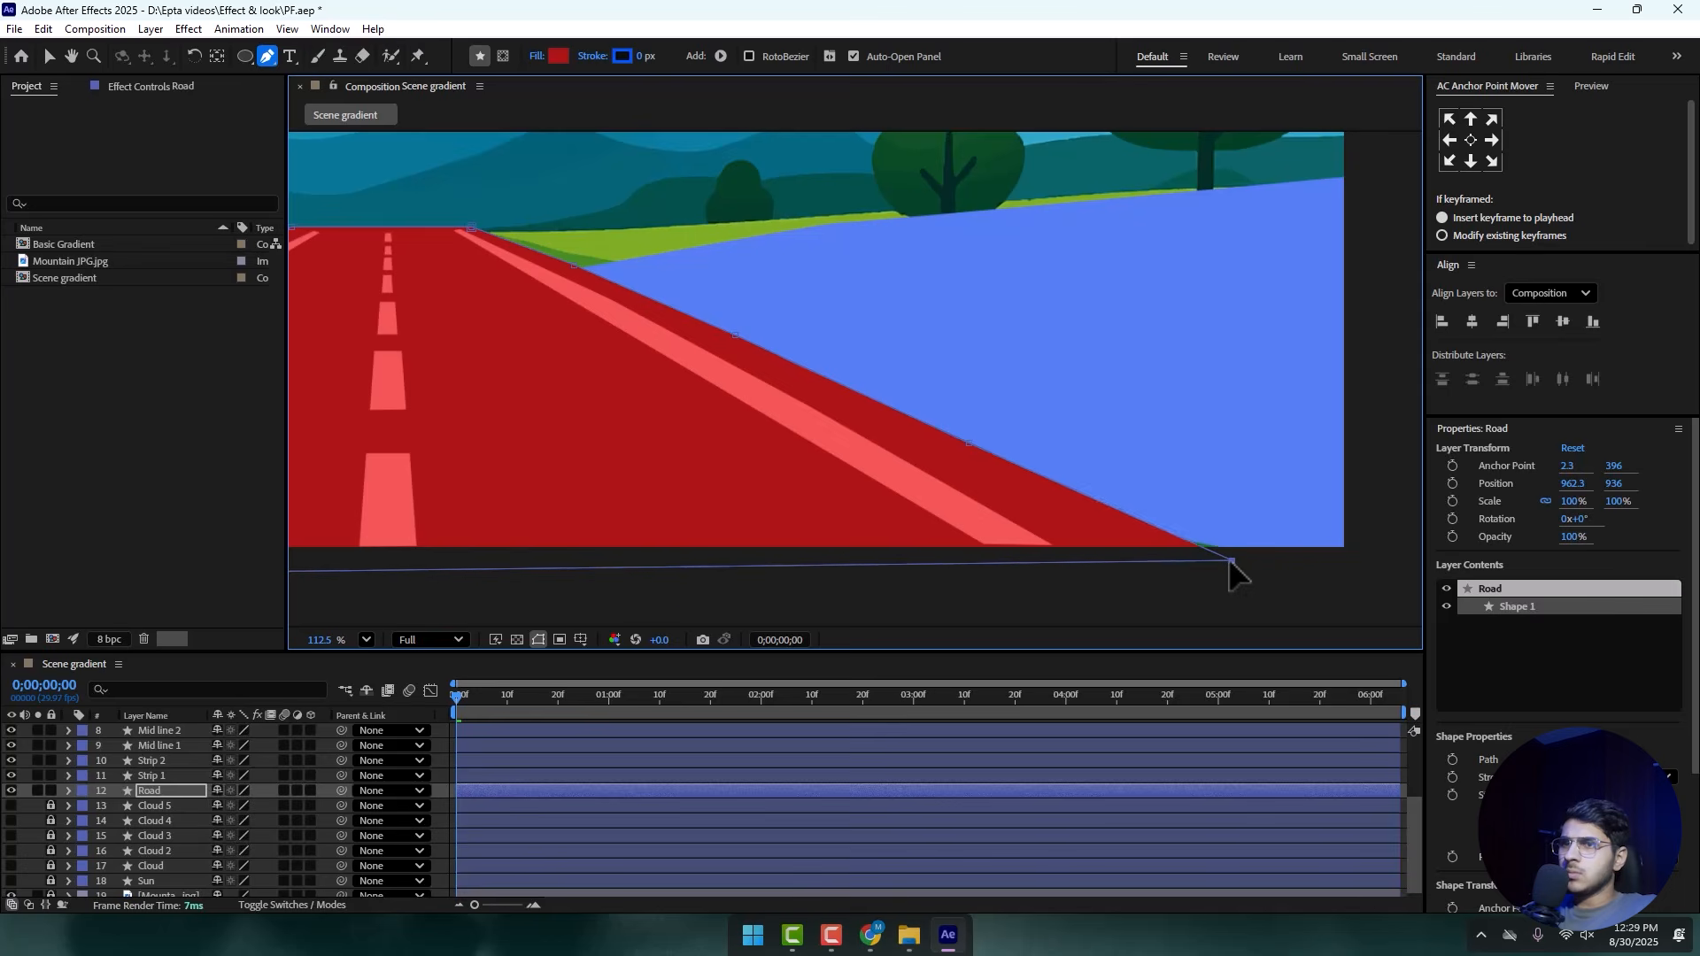
# - Add two points along the left edge of the Road path and fit them to the left grass border
pyautogui.moveTo(673, 350); pyautogui.dragTo(1412, 334)
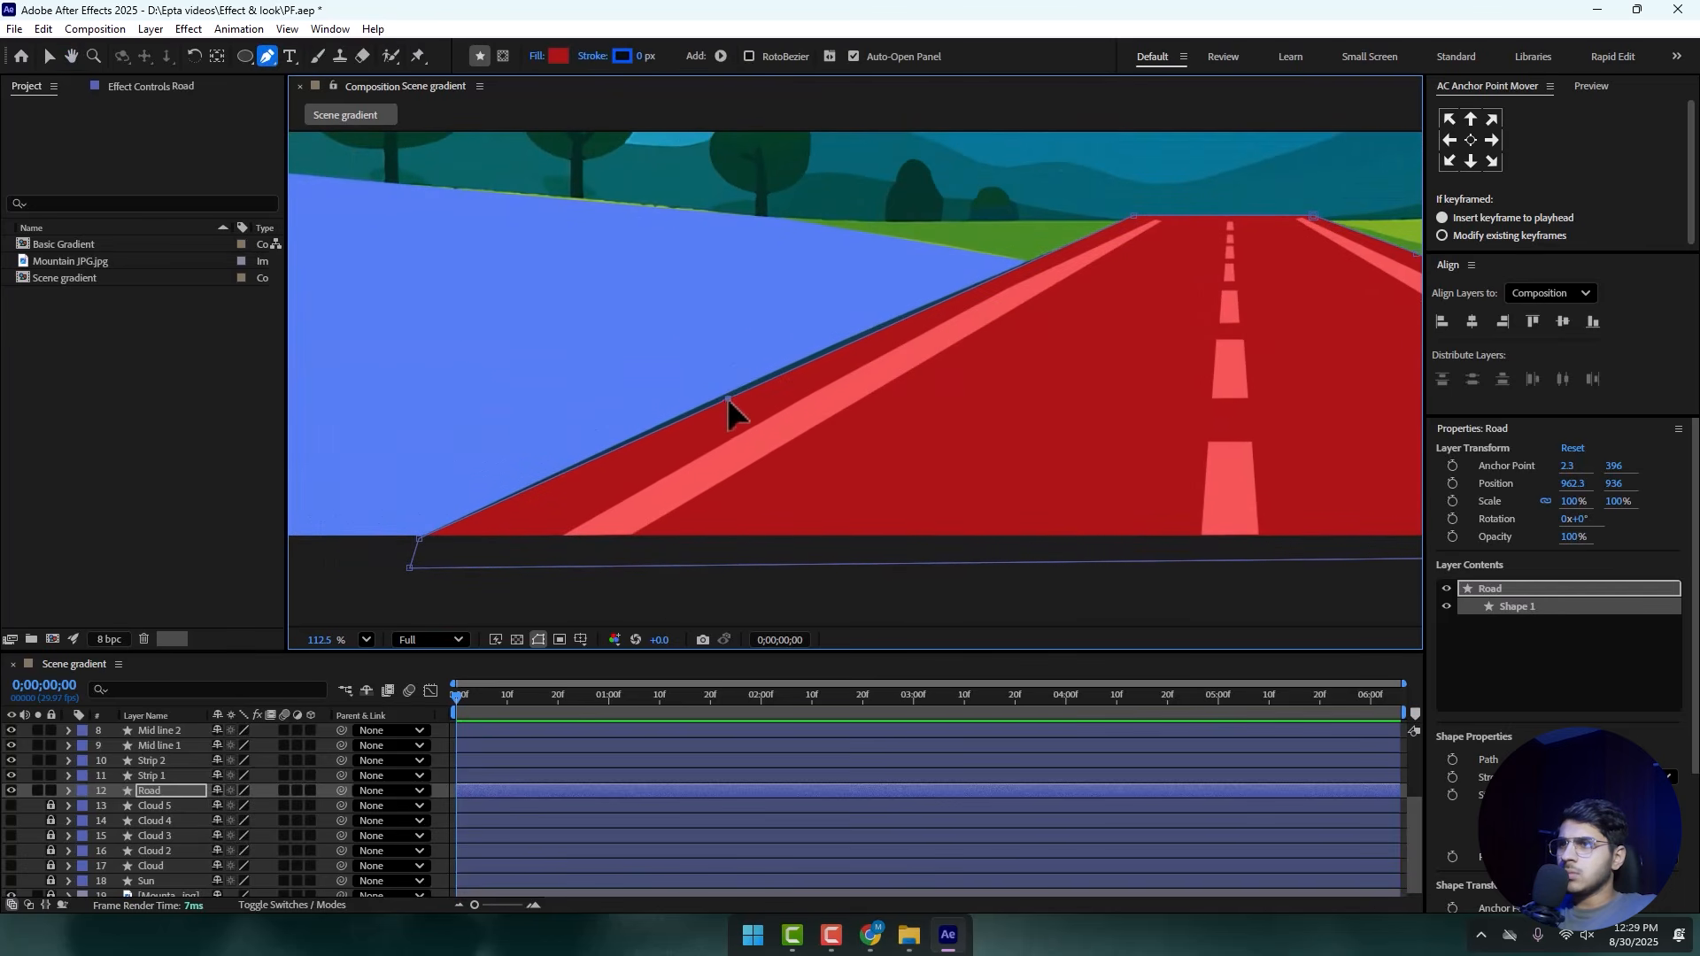
pyautogui.click(724, 395)
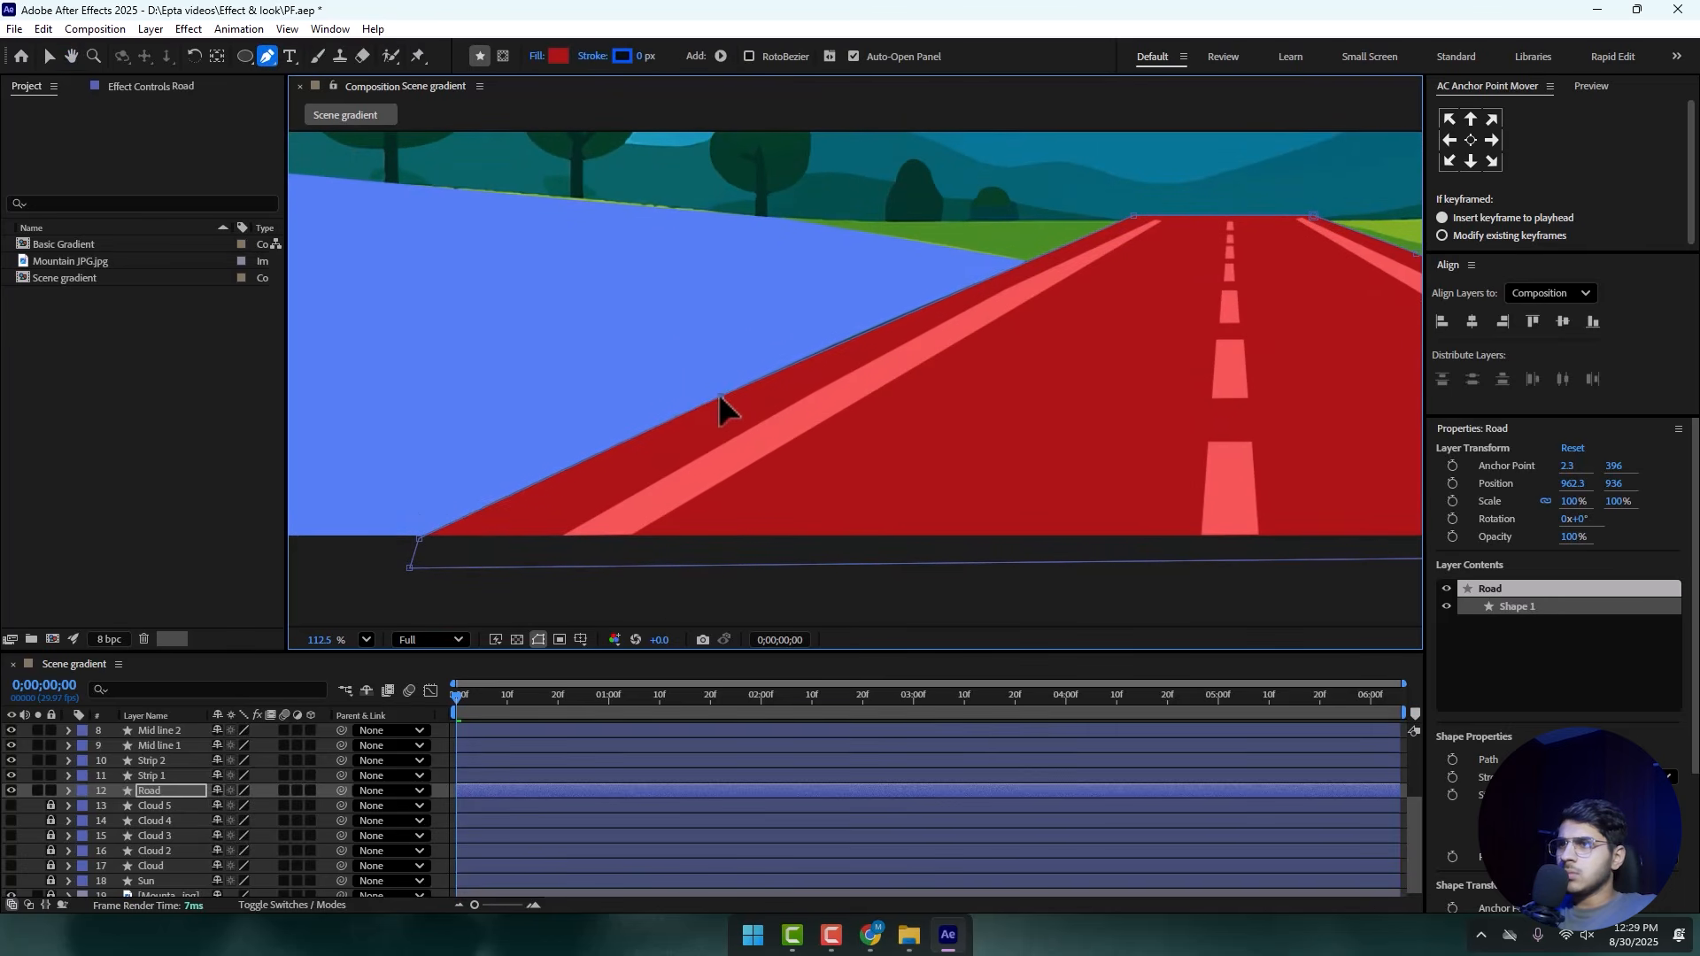
pyautogui.click(908, 314)
pyautogui.press('v')
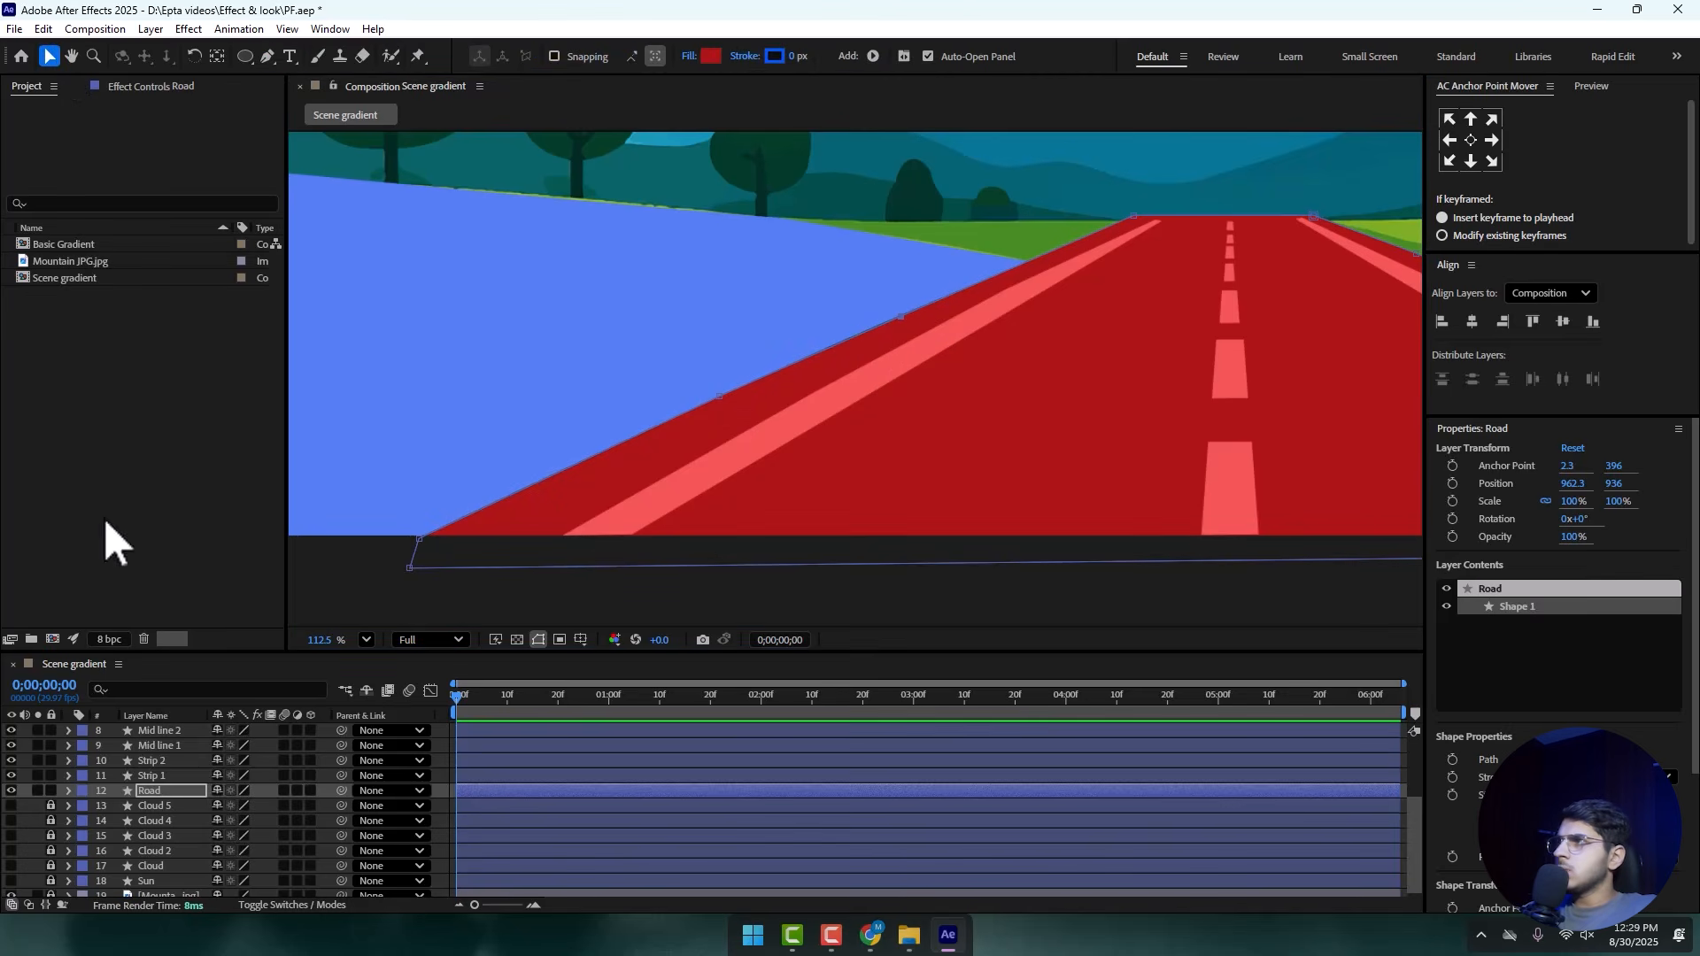
# - Save the project and lock the road, strip, mid line and front grass layers
pyautogui.click(34, 820)
pyautogui.hotkey('ctrl', 's')
pyautogui.scroll(-4, 823, 311)
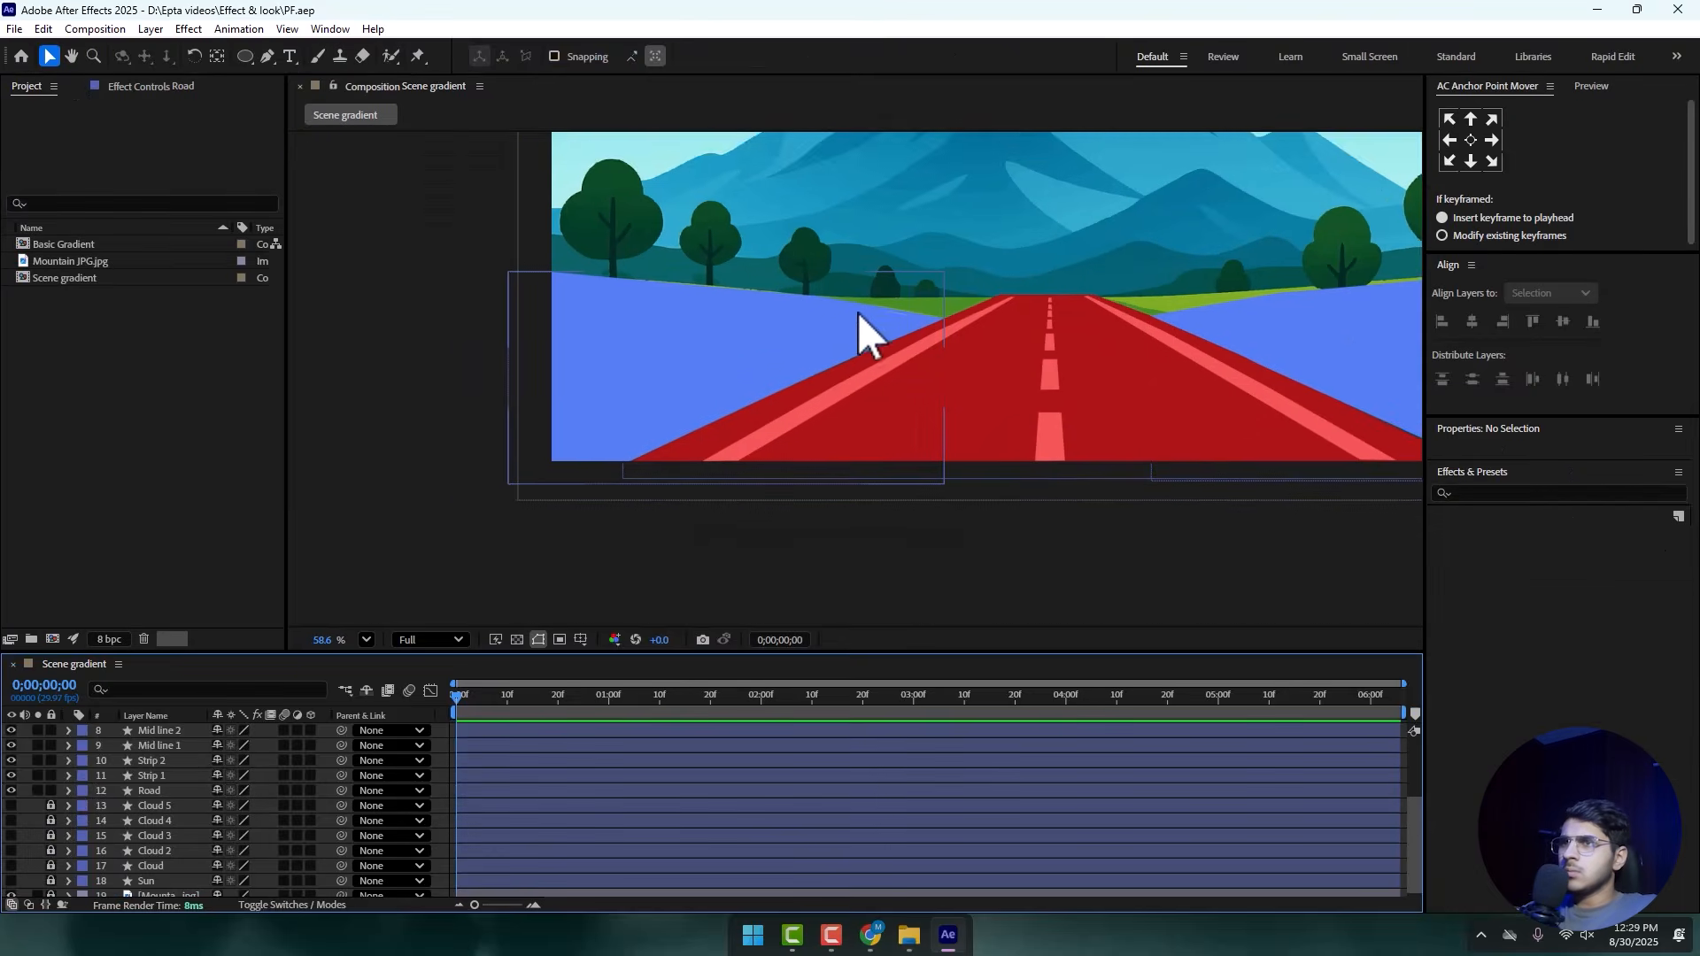
pyautogui.moveTo(807, 312); pyautogui.dragTo(599, 365)
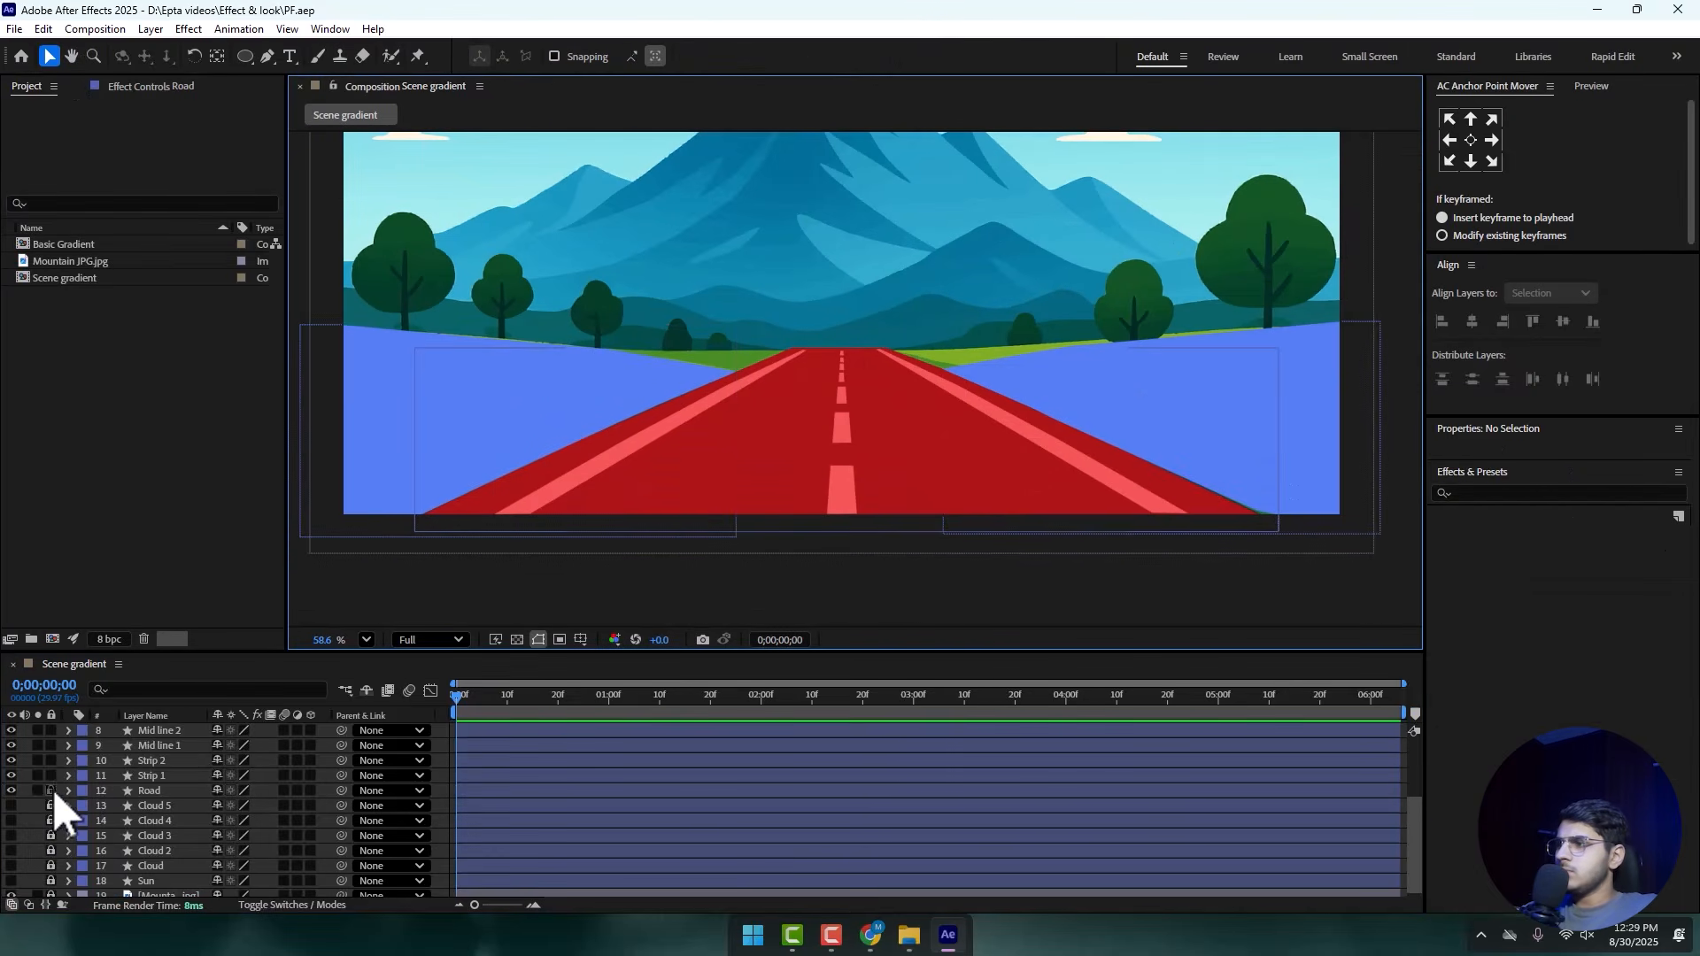
pyautogui.moveTo(50, 789)
pyautogui.mouseDown()
pyautogui.moveTo(56, 695)
pyautogui.moveTo(62, 767)
pyautogui.mouseUp()
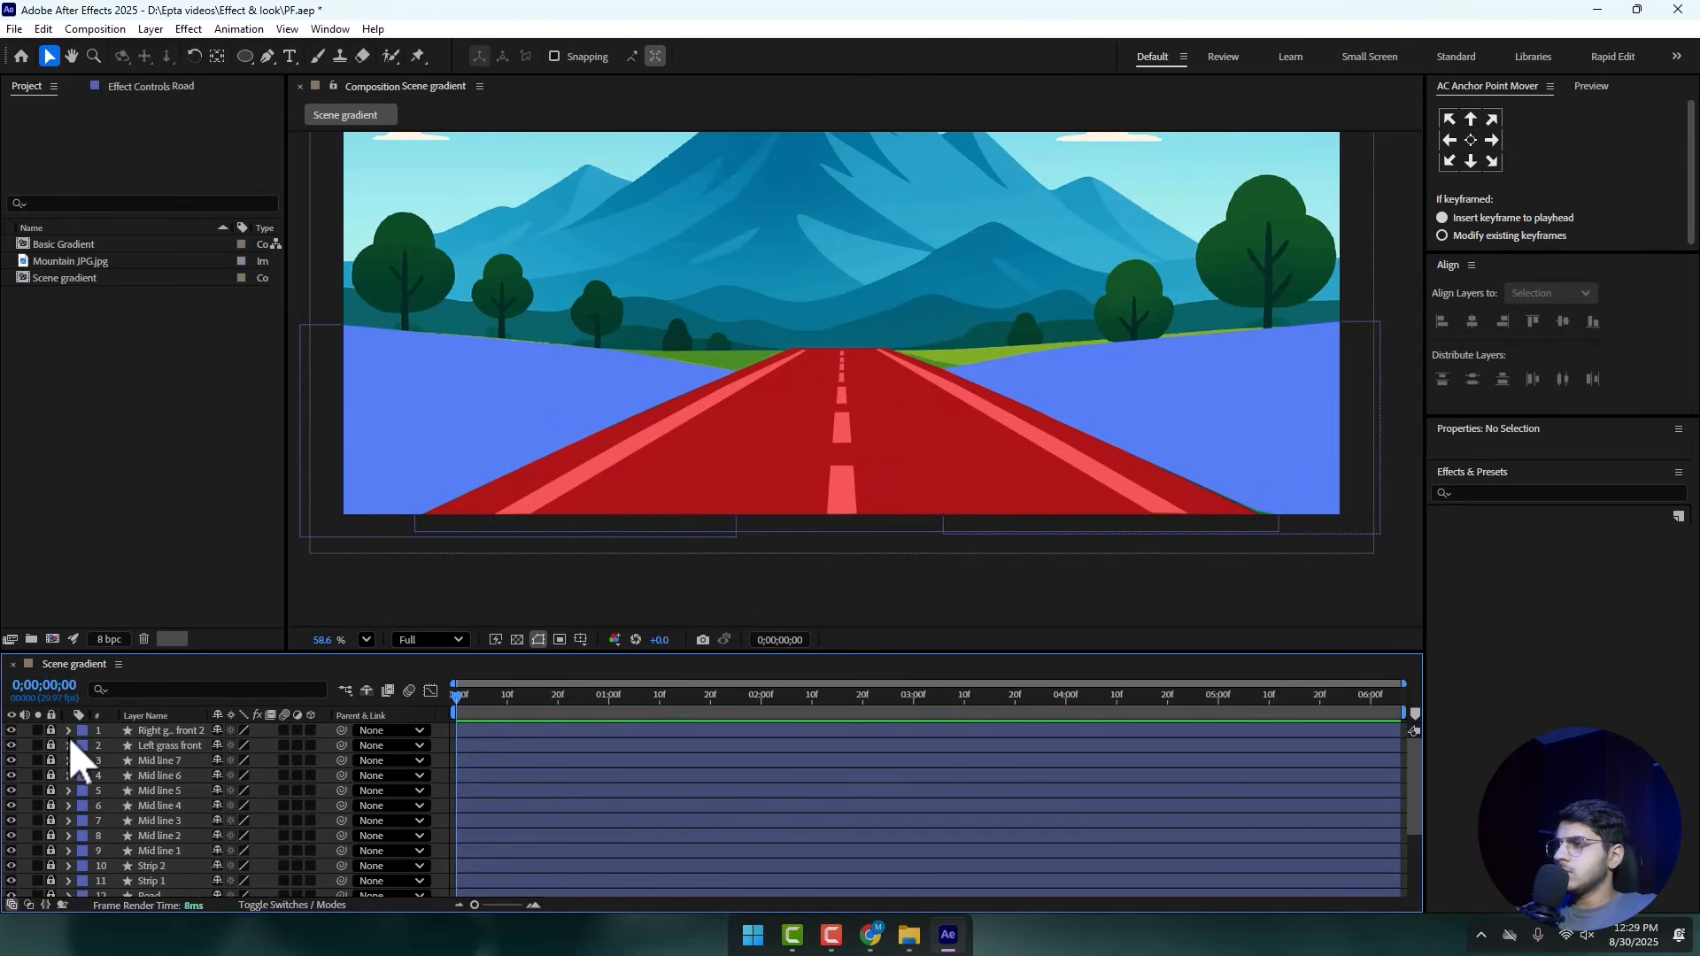
# - Draw a closed Pen tool shape over the green back grass between the front grass and the road's left edge
pyautogui.scroll(10, 886, 416)
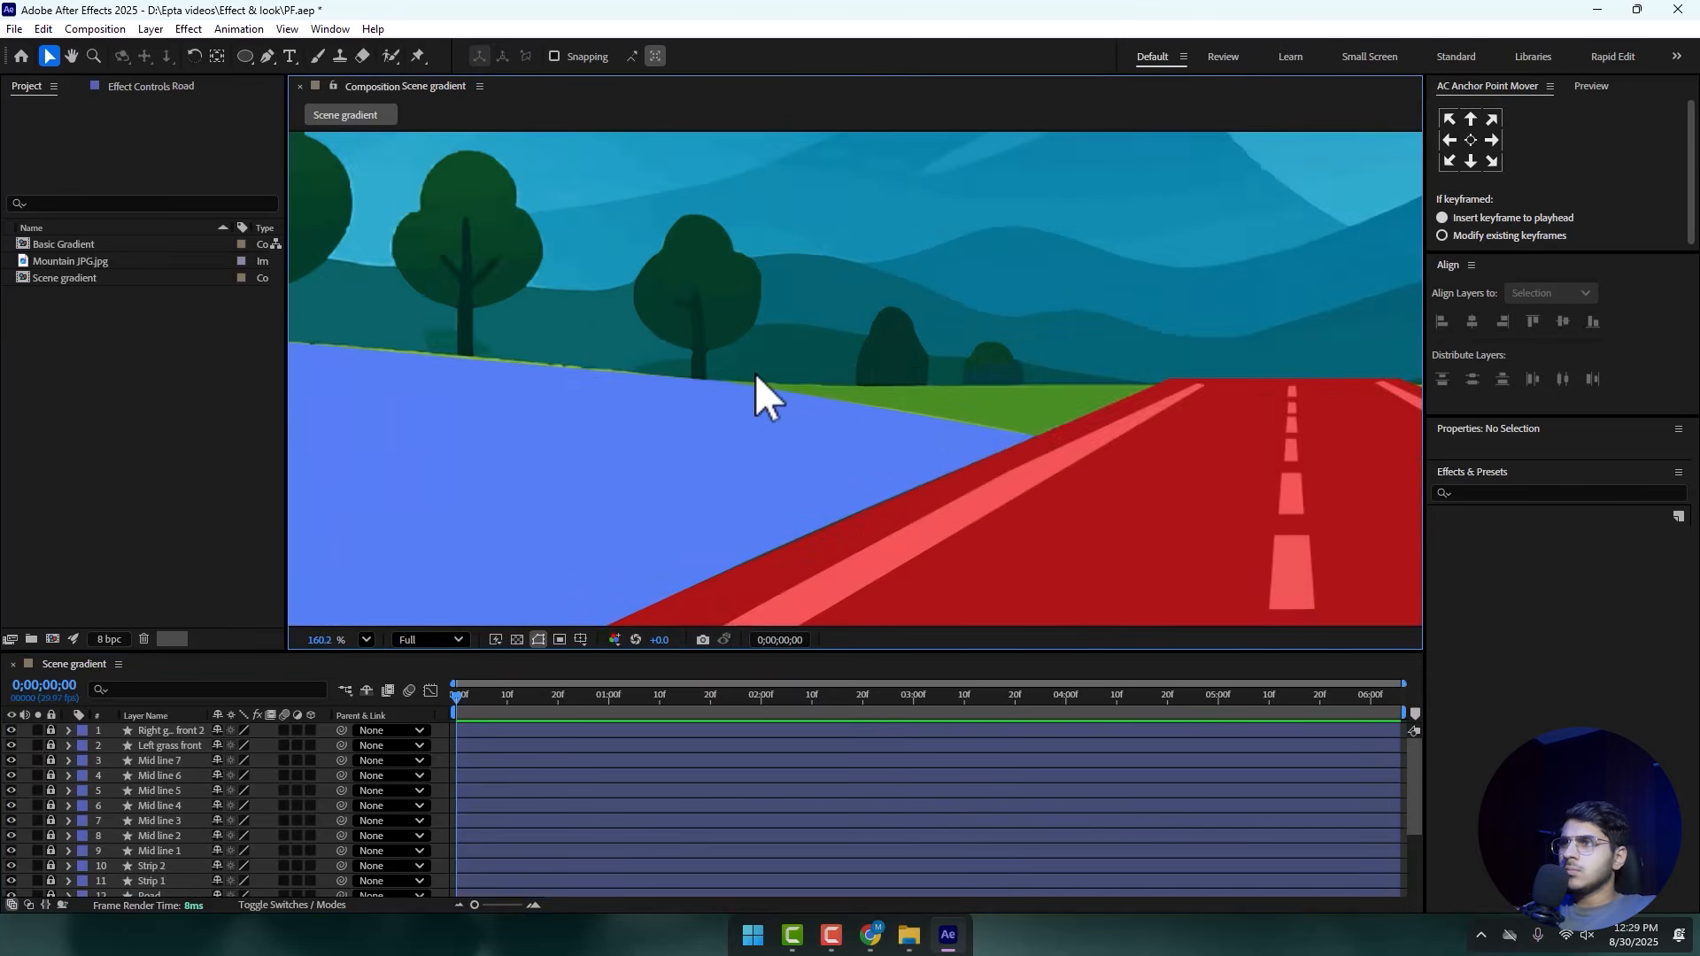
pyautogui.scroll(3, 828, 382)
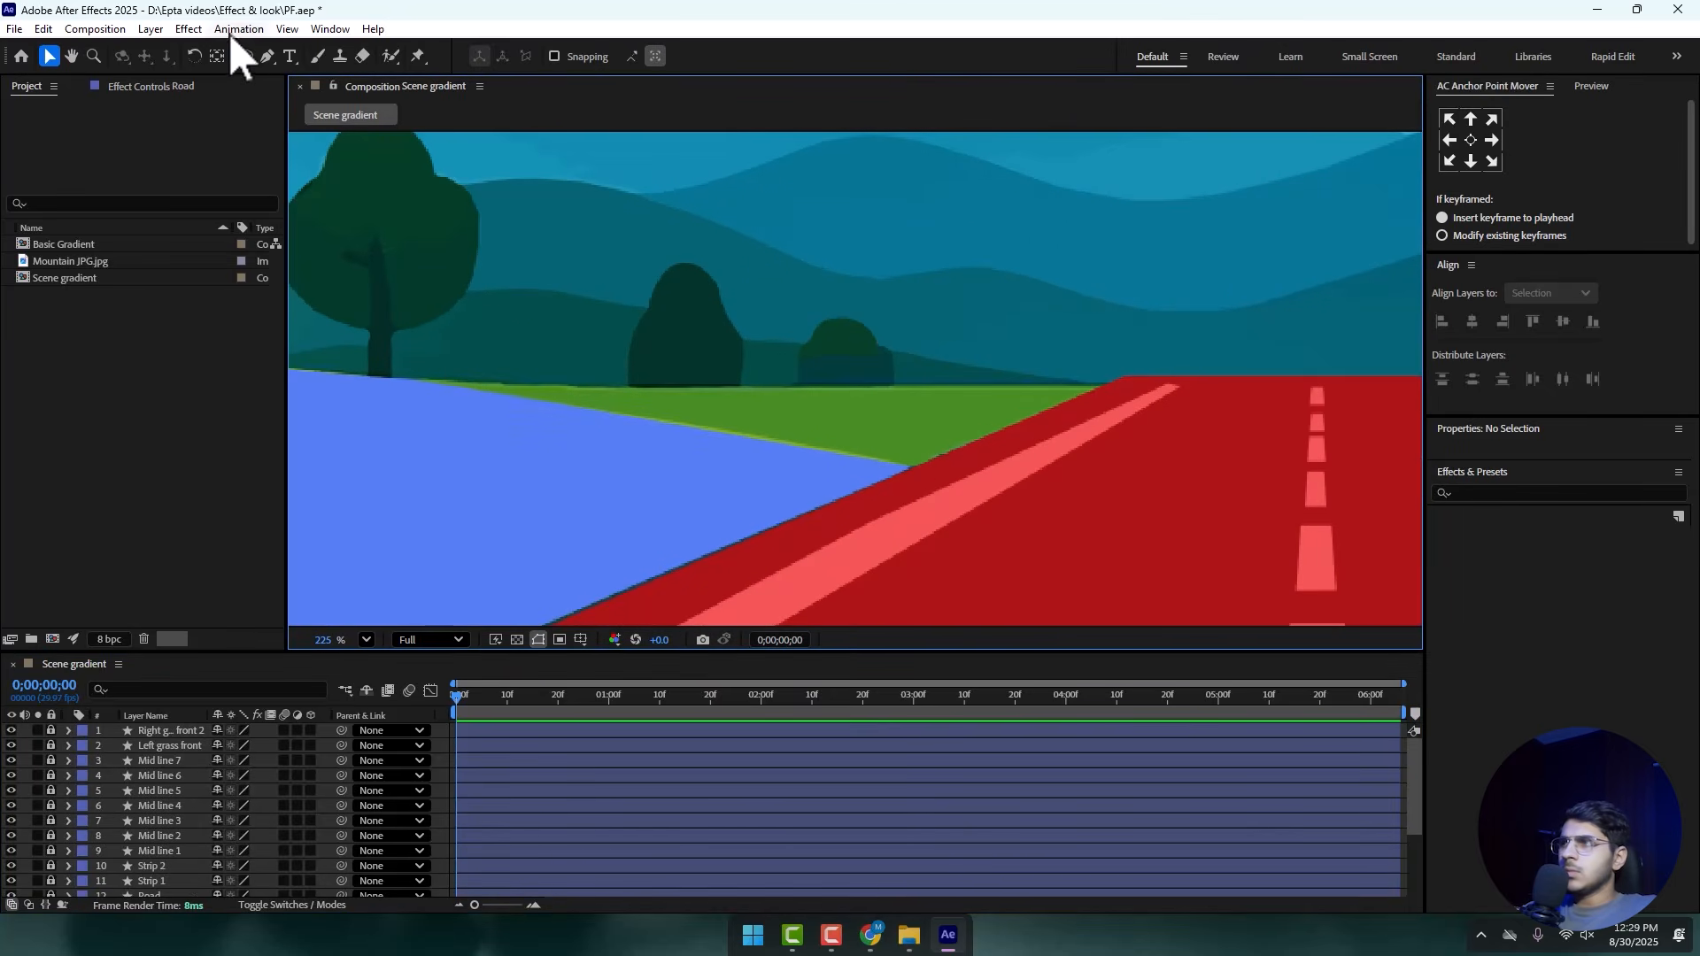
pyautogui.click(266, 56)
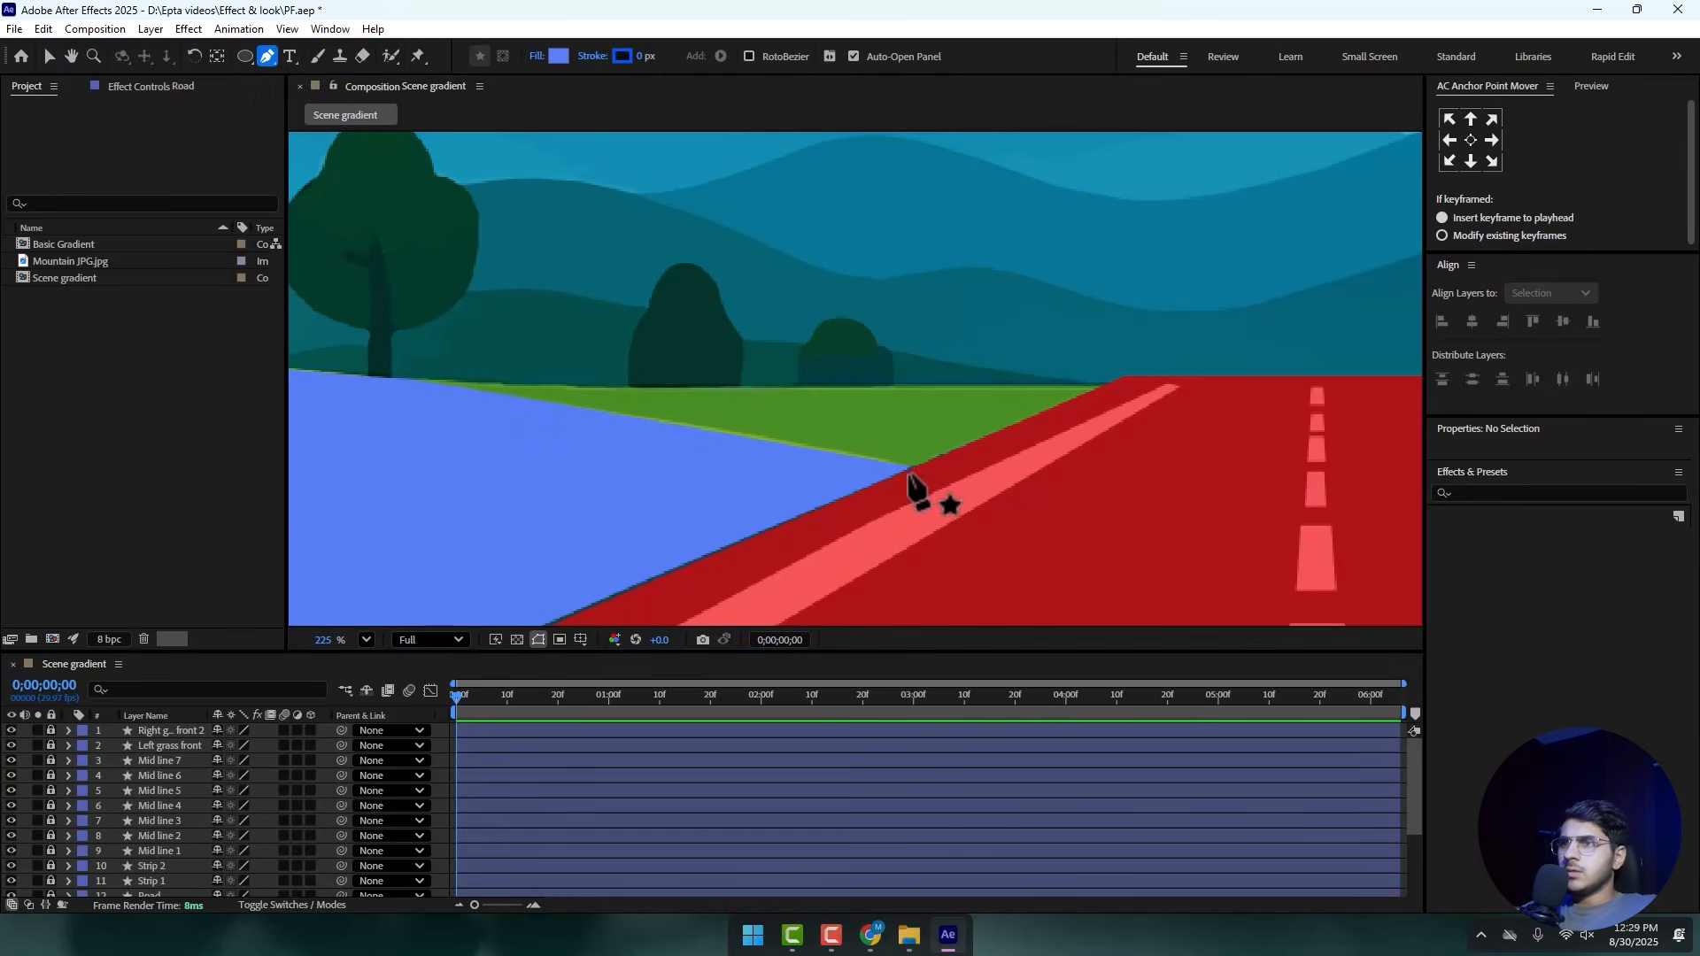
pyautogui.click(908, 468)
pyautogui.click(1105, 387)
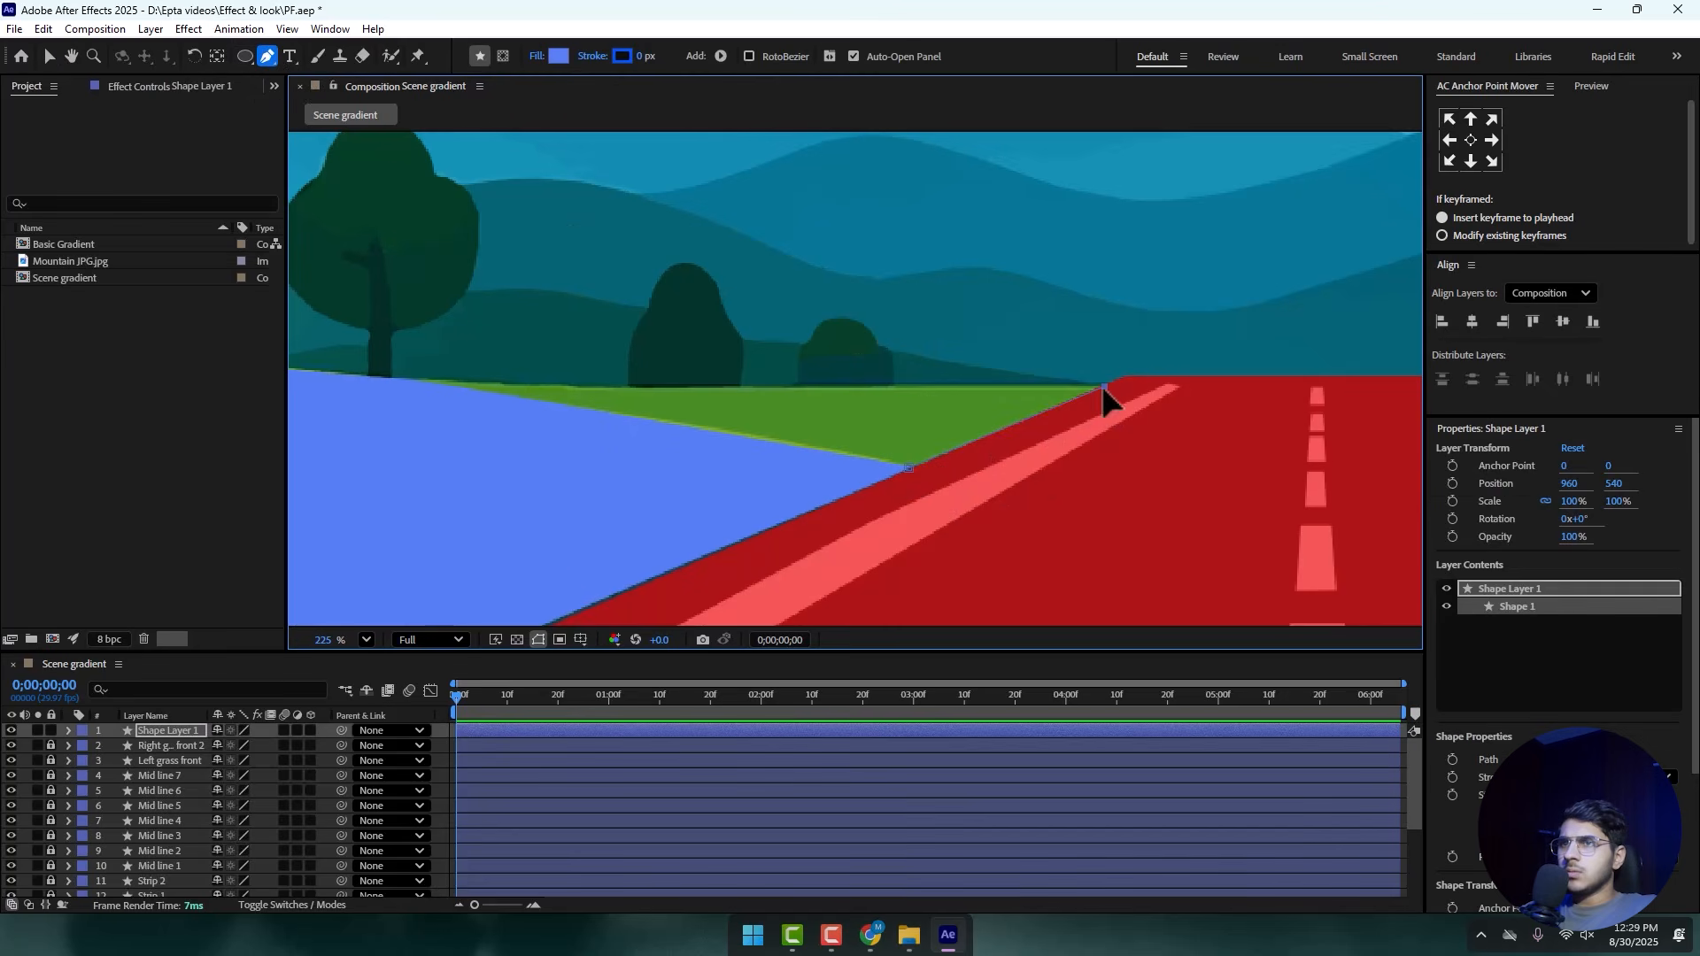
pyautogui.click(387, 377)
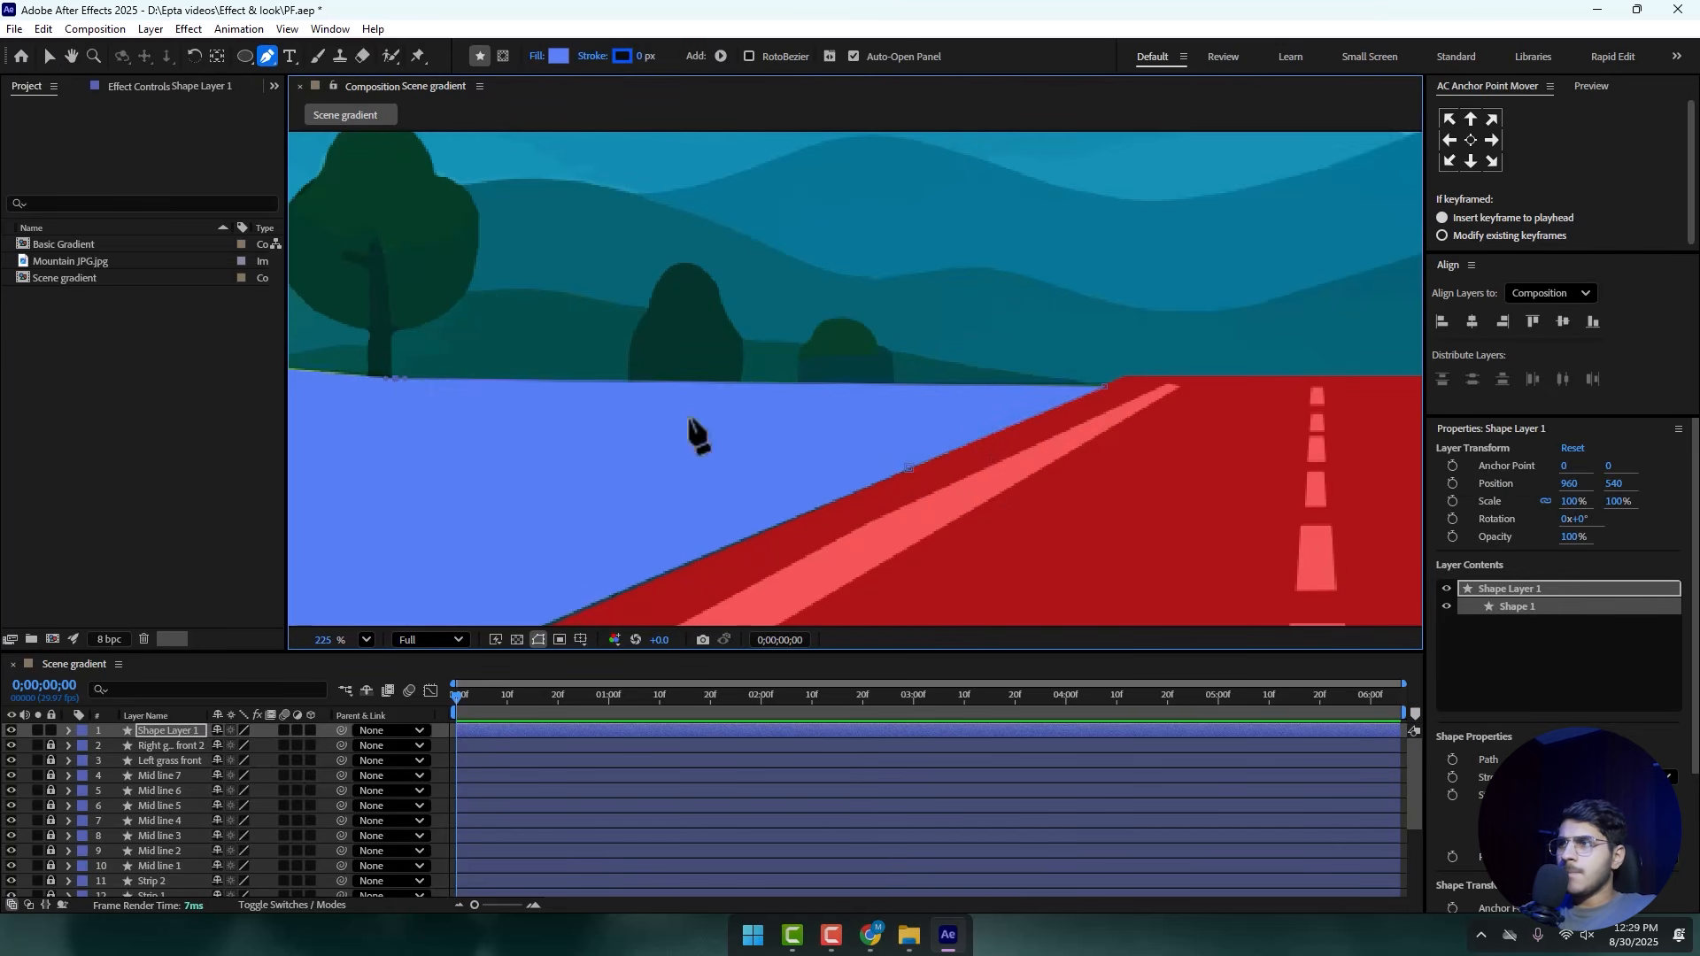
pyautogui.click(908, 467)
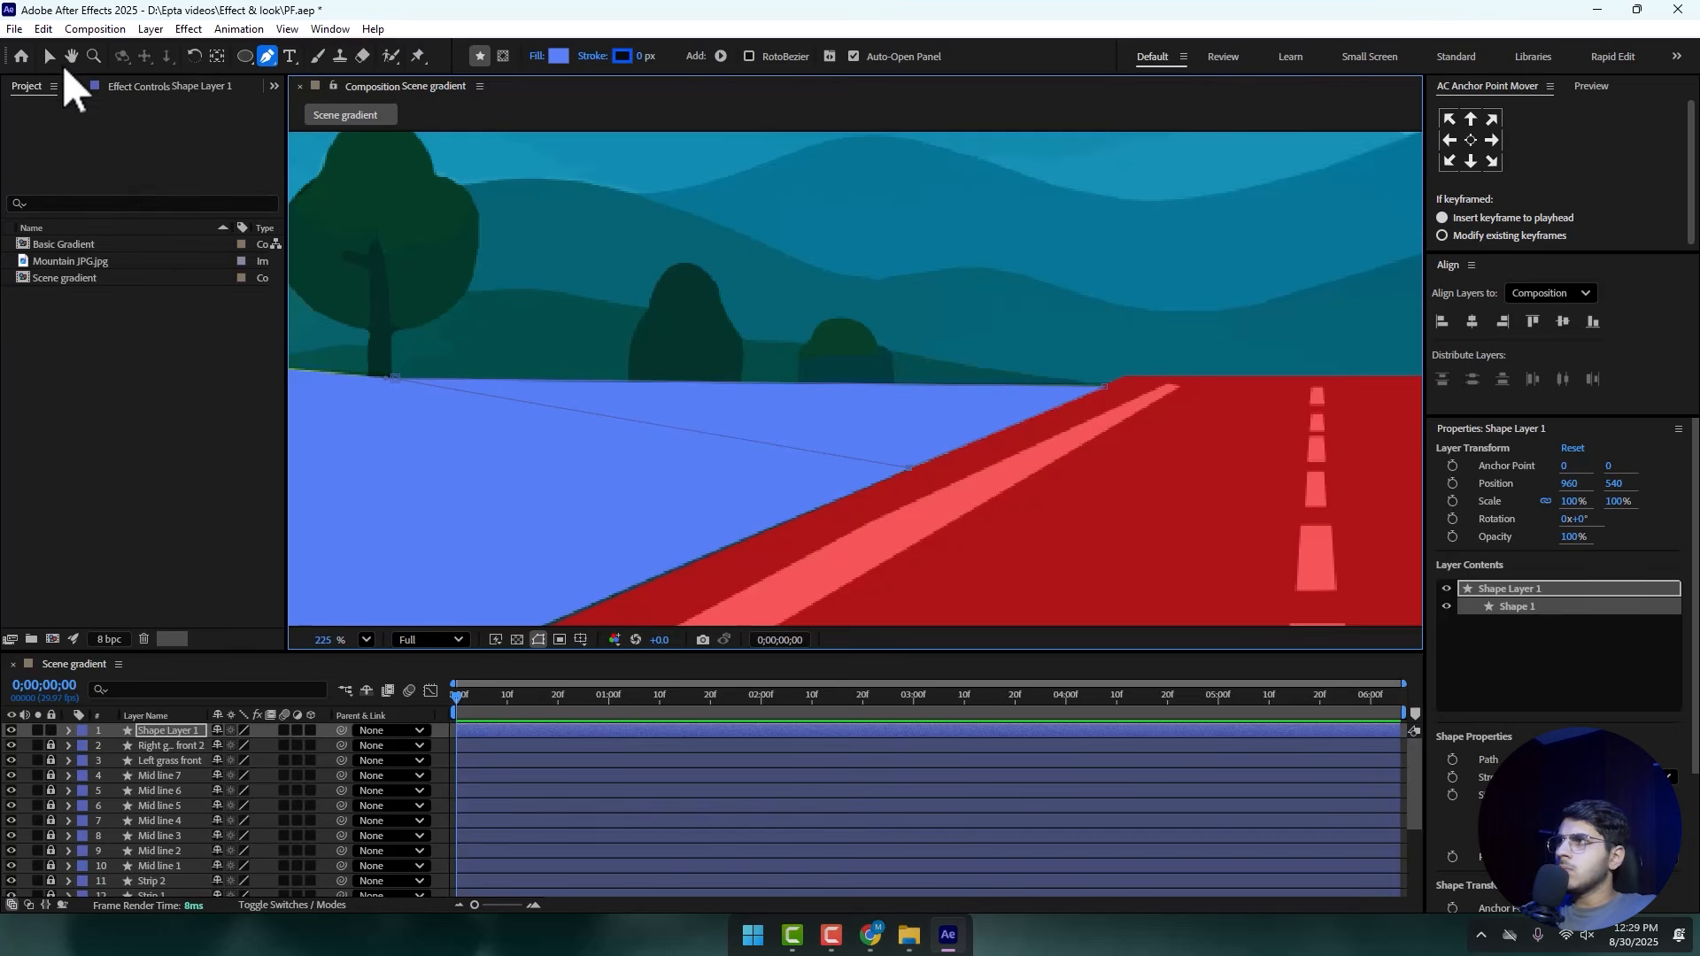
# - Change the left back grass shape's fill to a darker blue
pyautogui.click(49, 56)
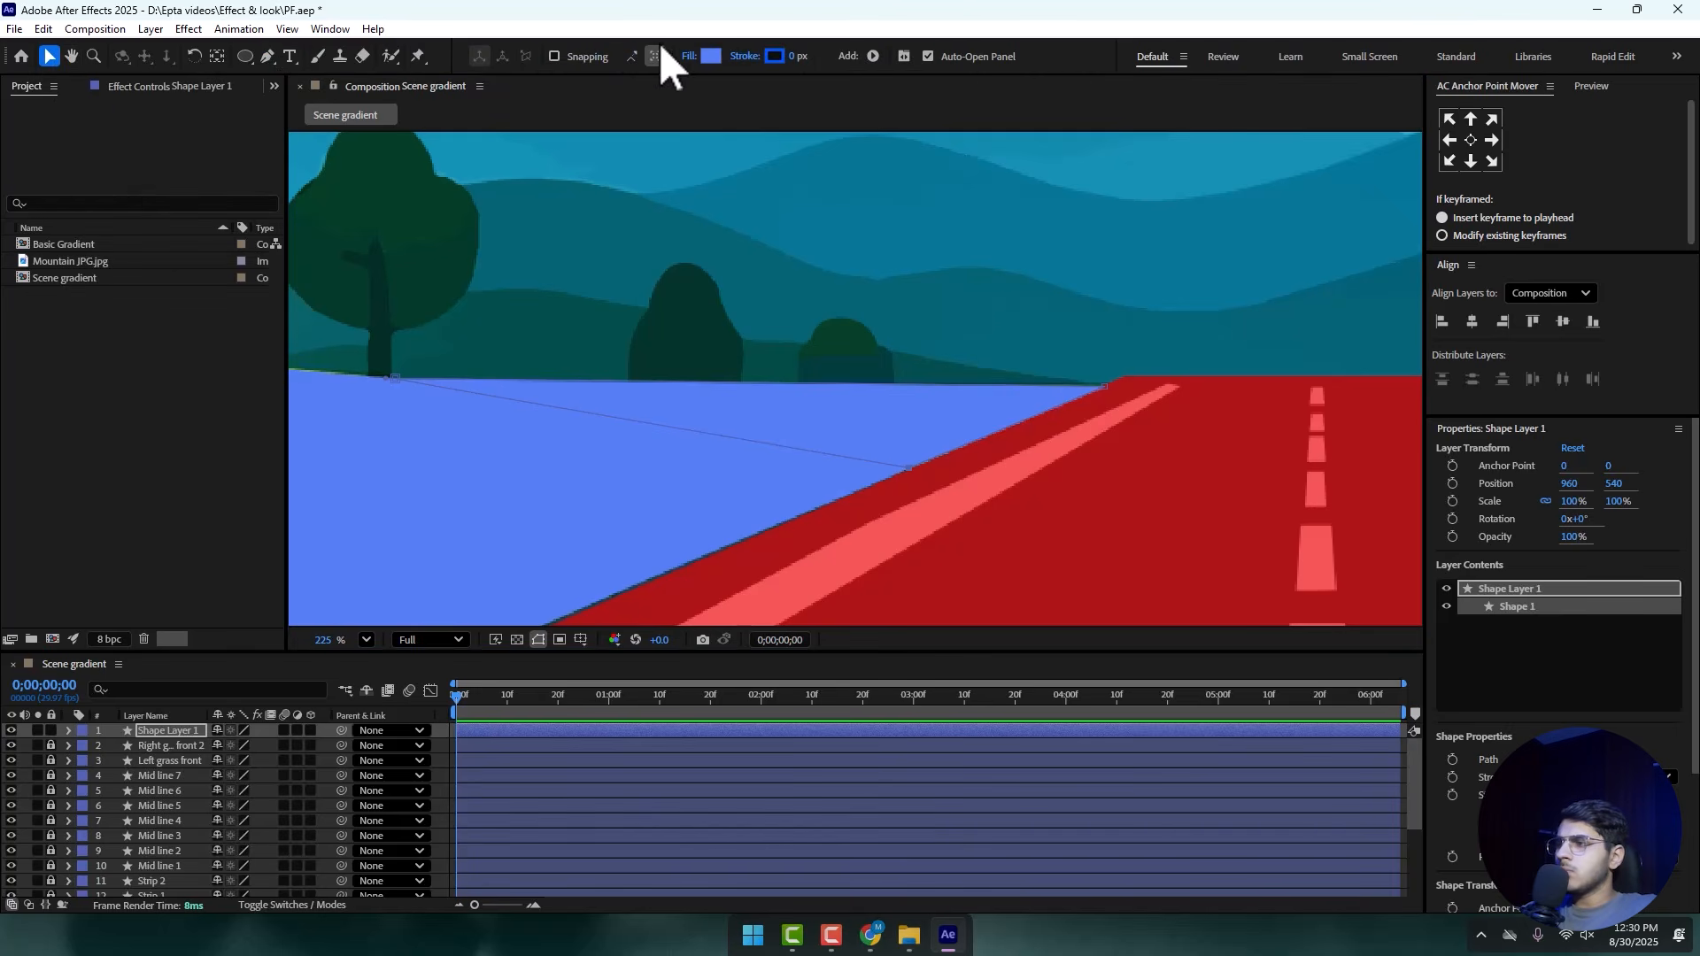
pyautogui.click(711, 56)
pyautogui.click(821, 425)
pyautogui.click(1018, 361)
pyautogui.scroll(-1, 850, 363)
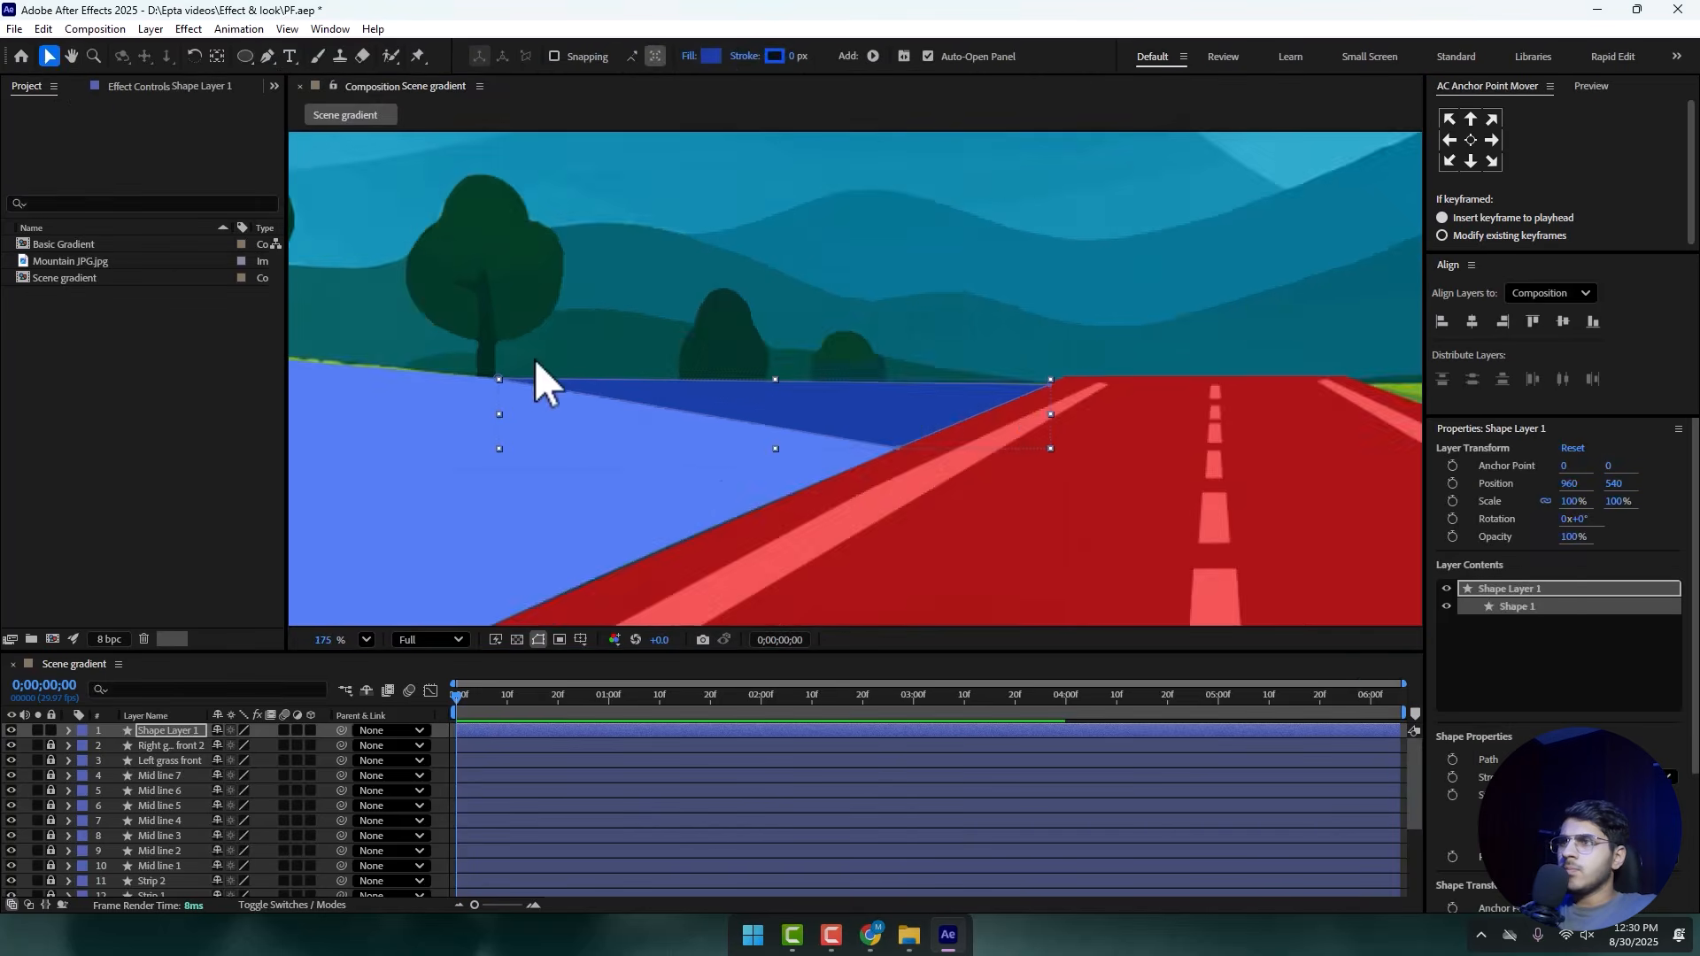
# - Lock the left back grass layer and get the Pen tool ready at the right side of the road
pyautogui.scroll(-3, 534, 357)
pyautogui.moveTo(792, 379); pyautogui.dragTo(428, 334)
pyautogui.moveTo(1252, 322); pyautogui.dragTo(1008, 331)
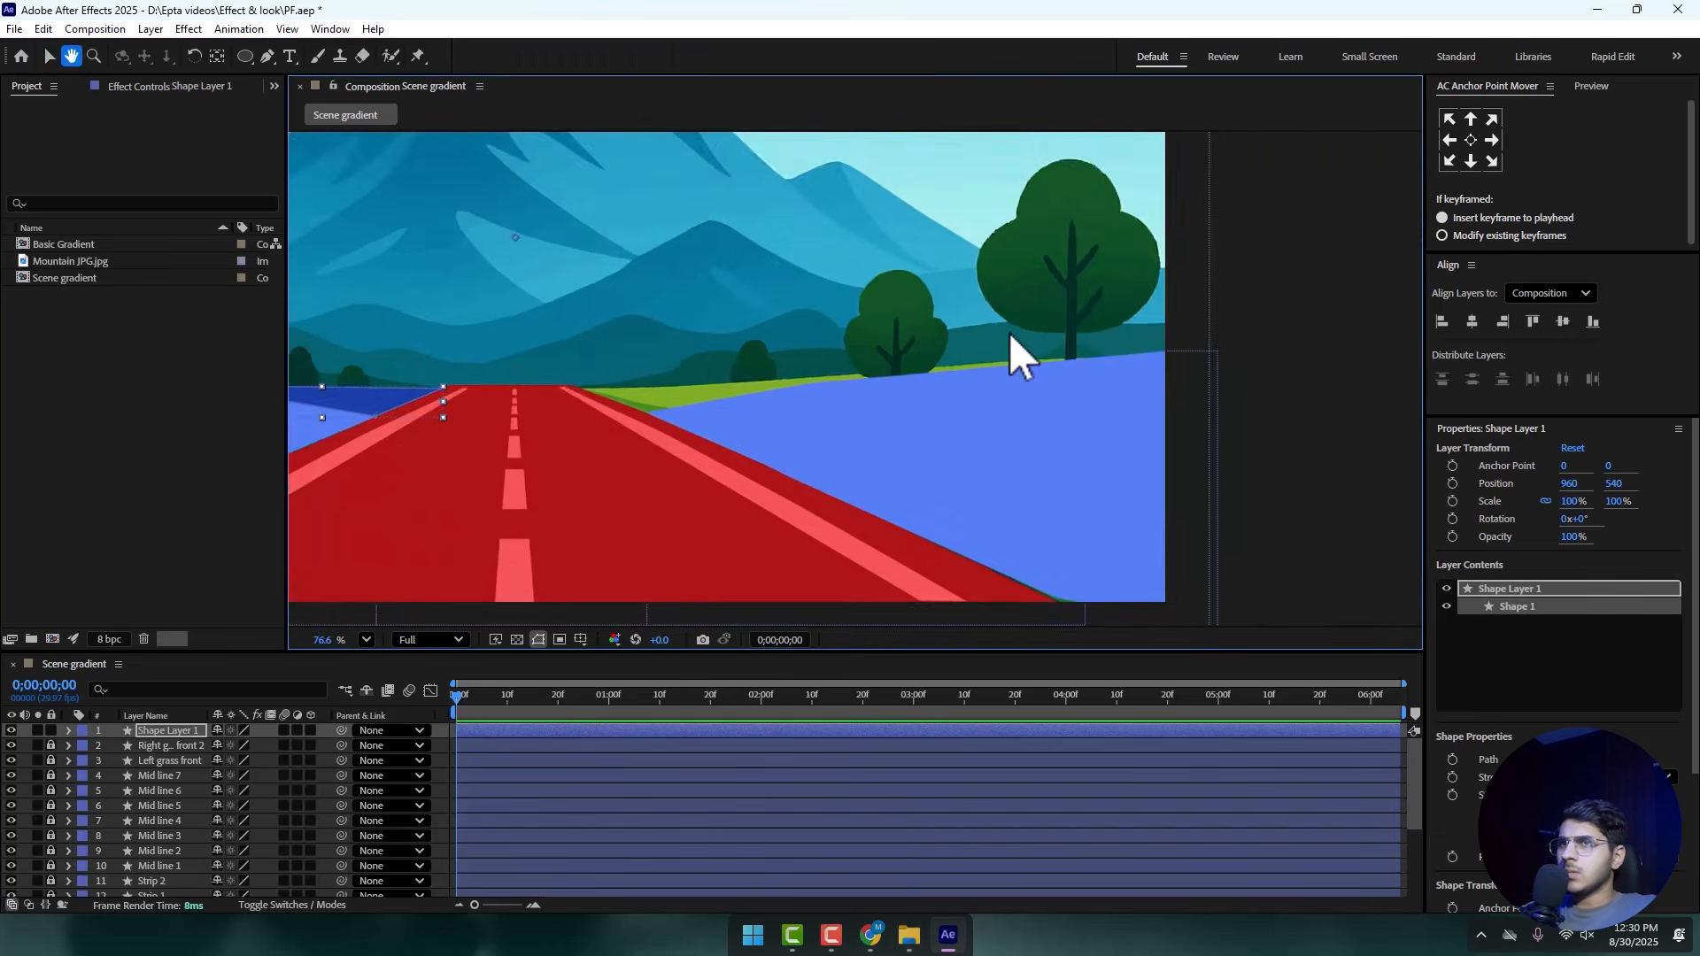
pyautogui.scroll(2, 748, 364)
pyautogui.click(267, 56)
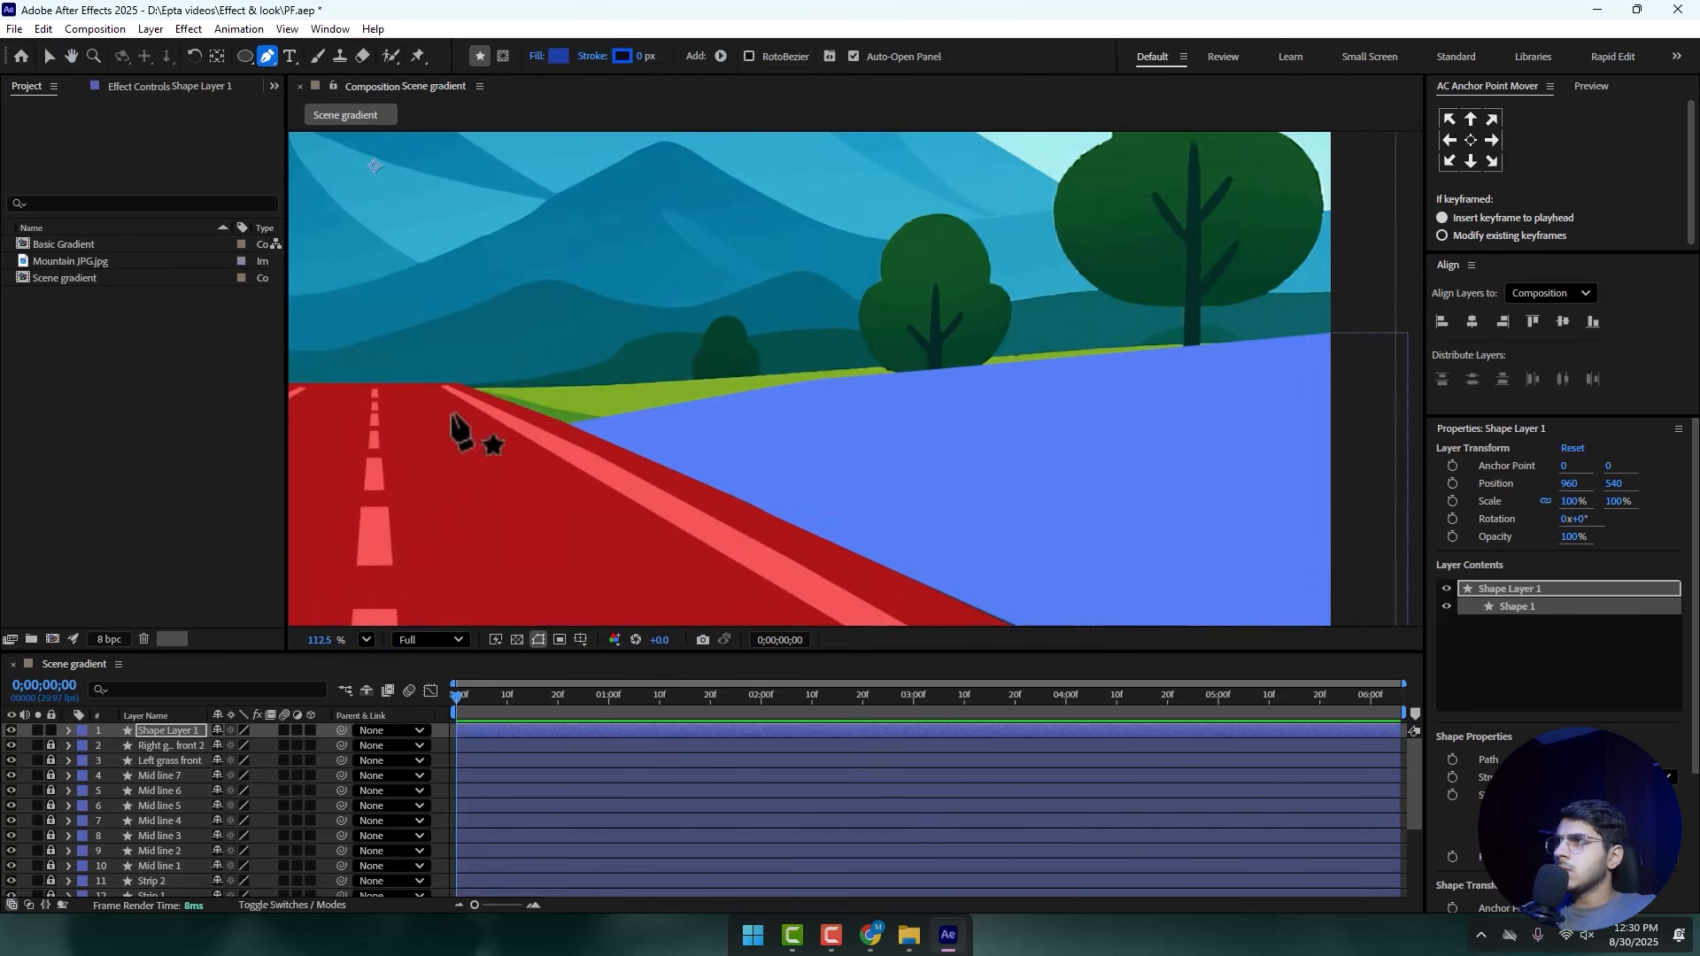
pyautogui.click(51, 729)
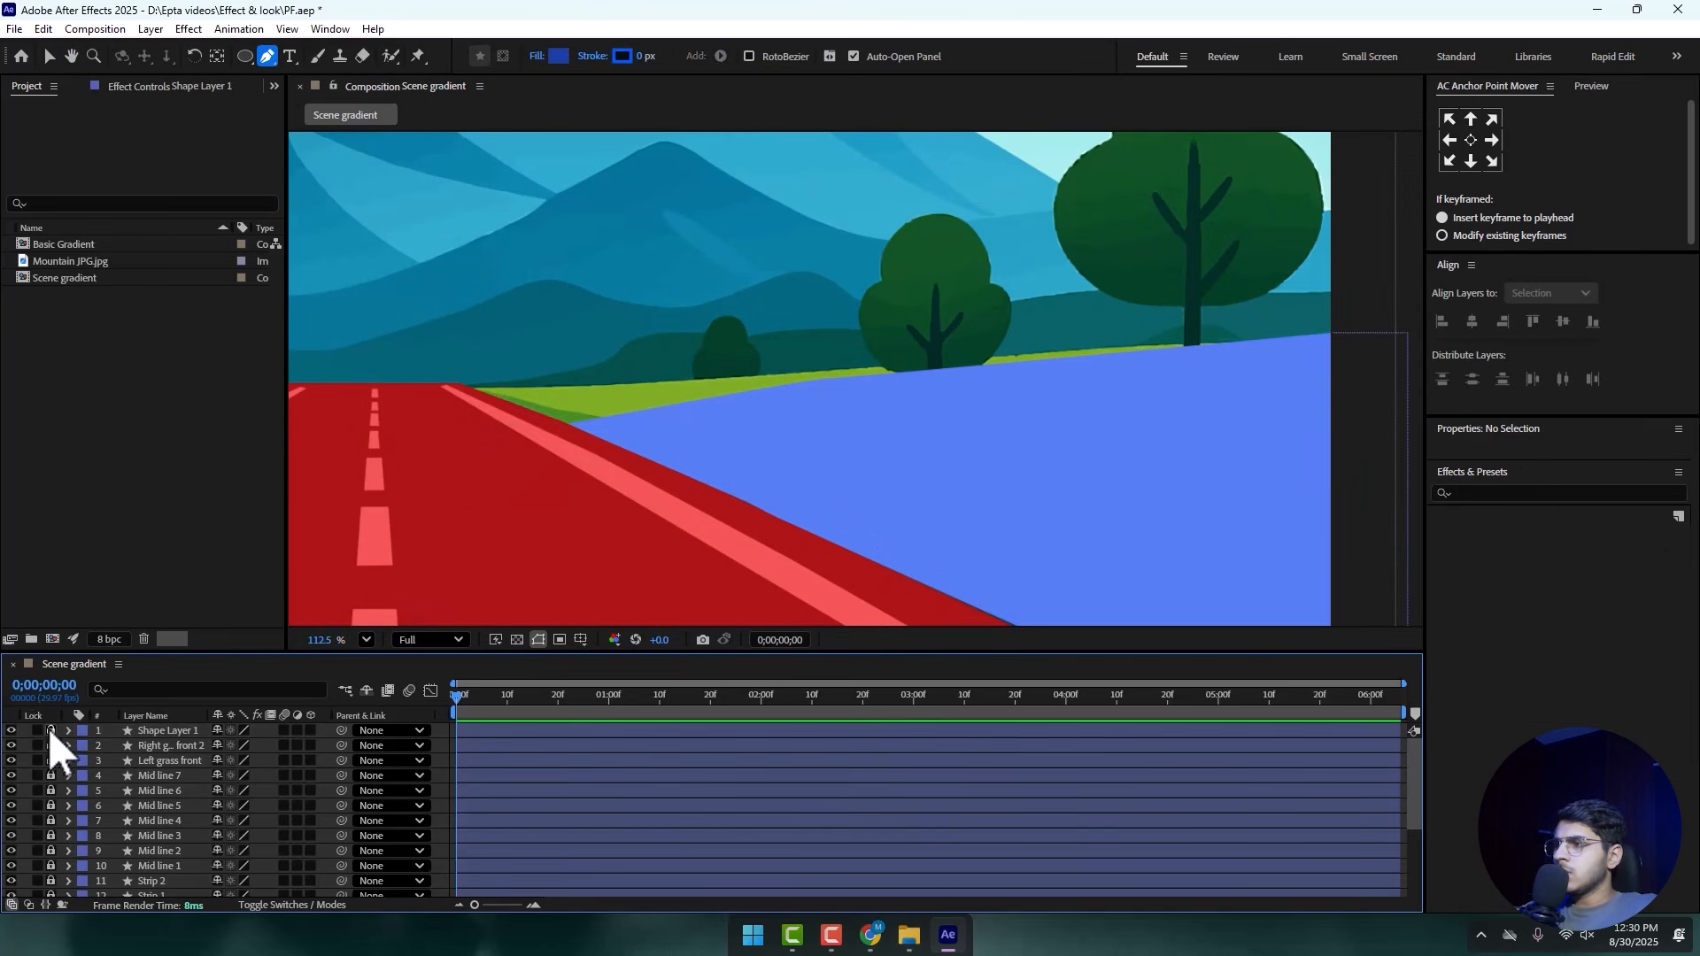
pyautogui.press('.')
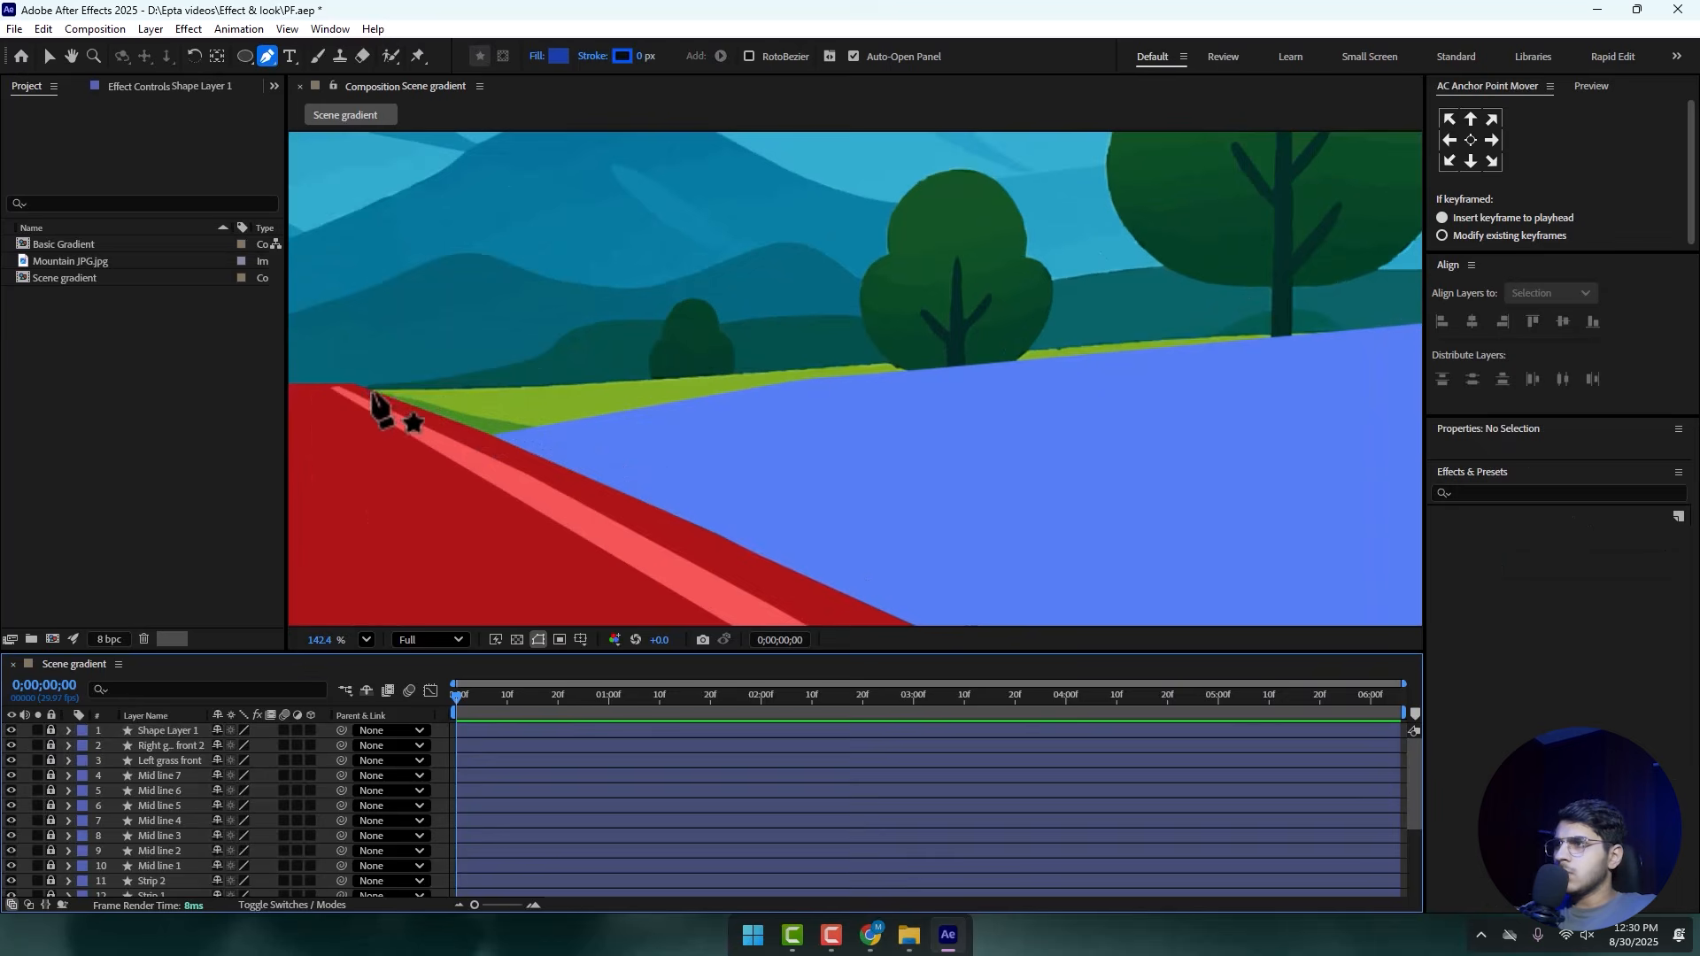
# - Draw a closed dark blue Pen shape over the back grass right of the road, then deselect it
pyautogui.click(372, 394)
pyautogui.scroll(-2, 1217, 368)
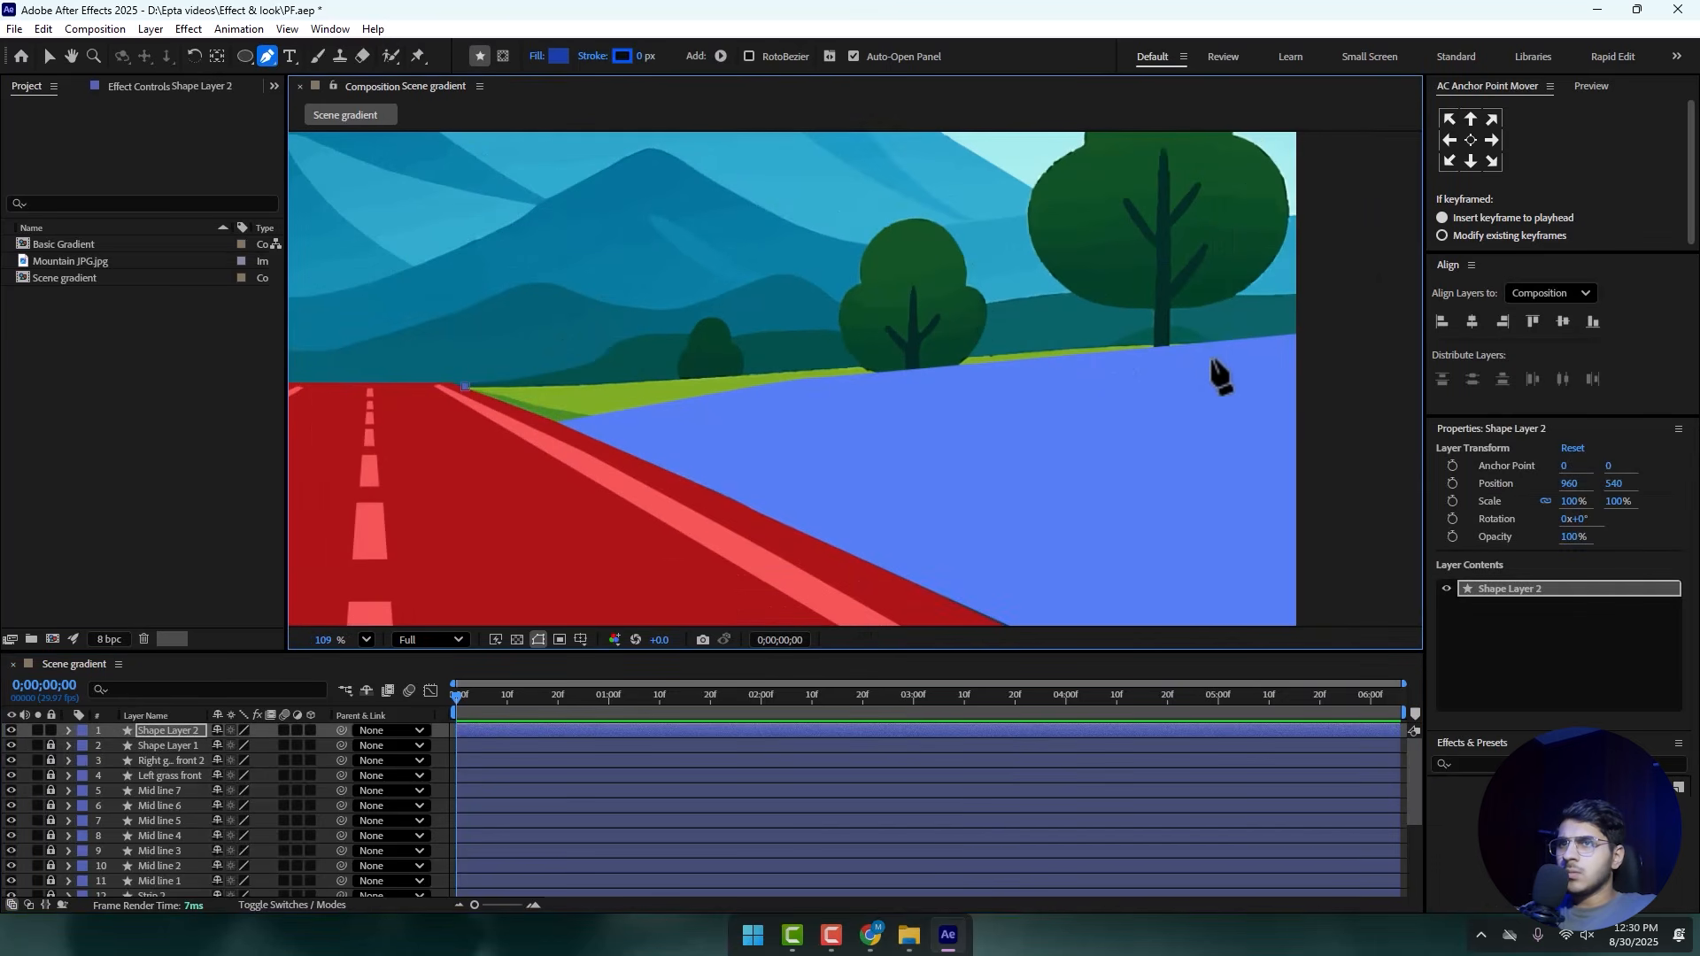
pyautogui.moveTo(1203, 342); pyautogui.dragTo(1276, 339)
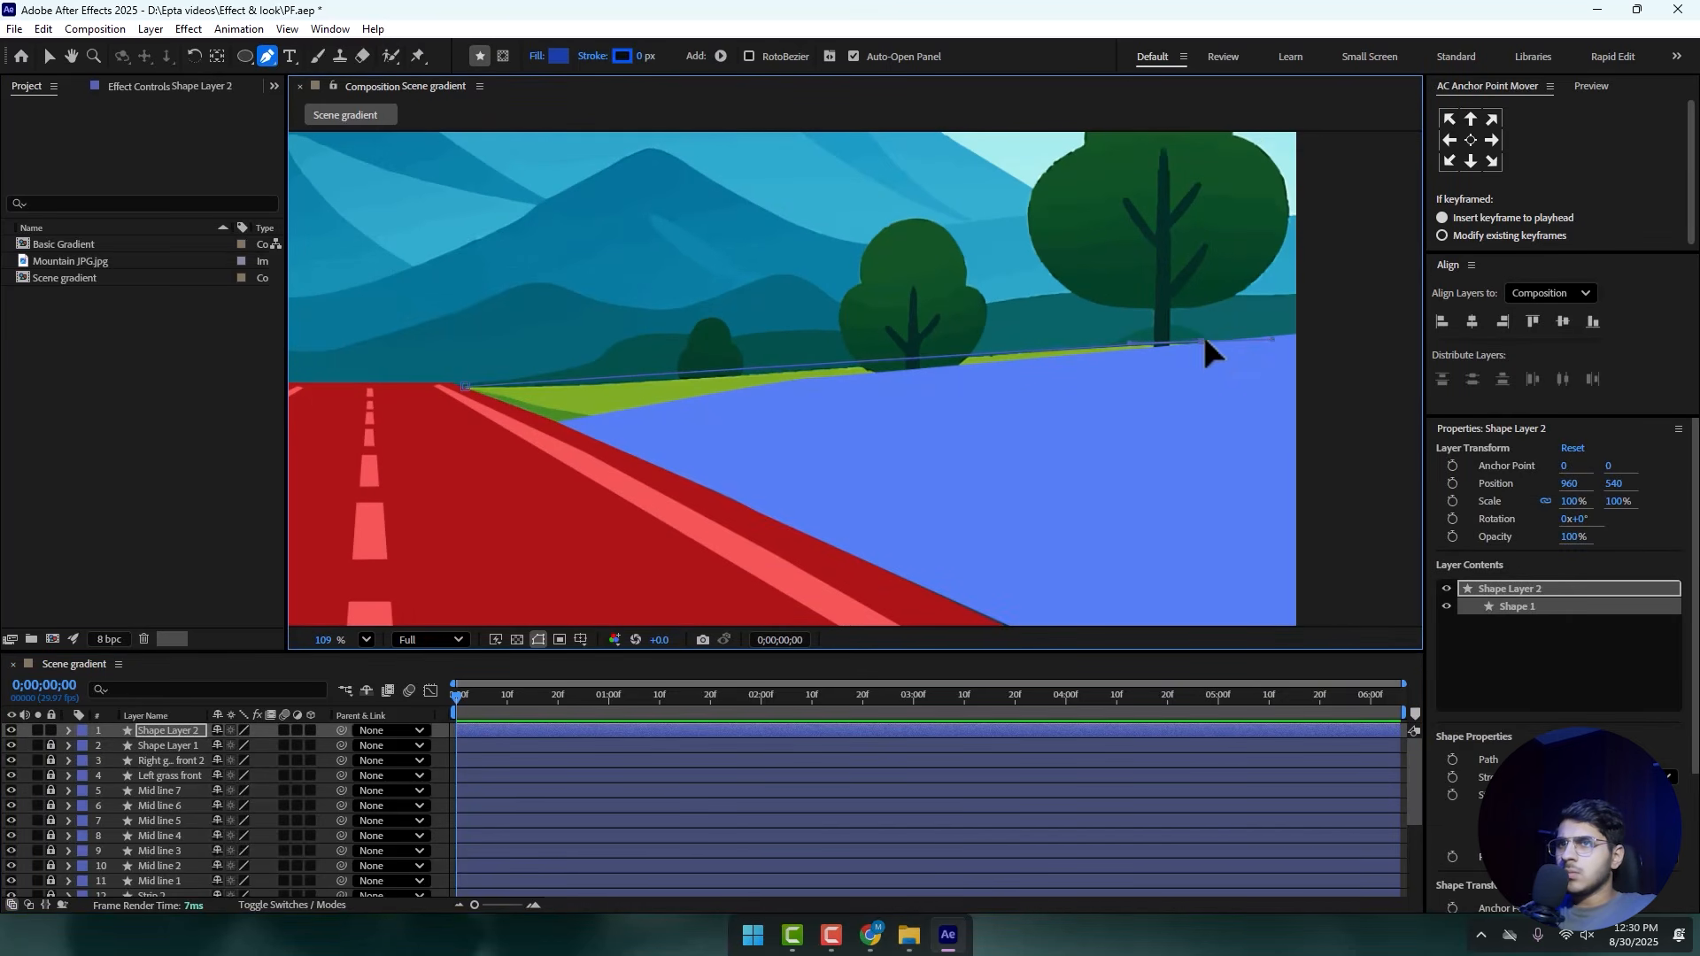
pyautogui.click(560, 428)
pyautogui.click(465, 387)
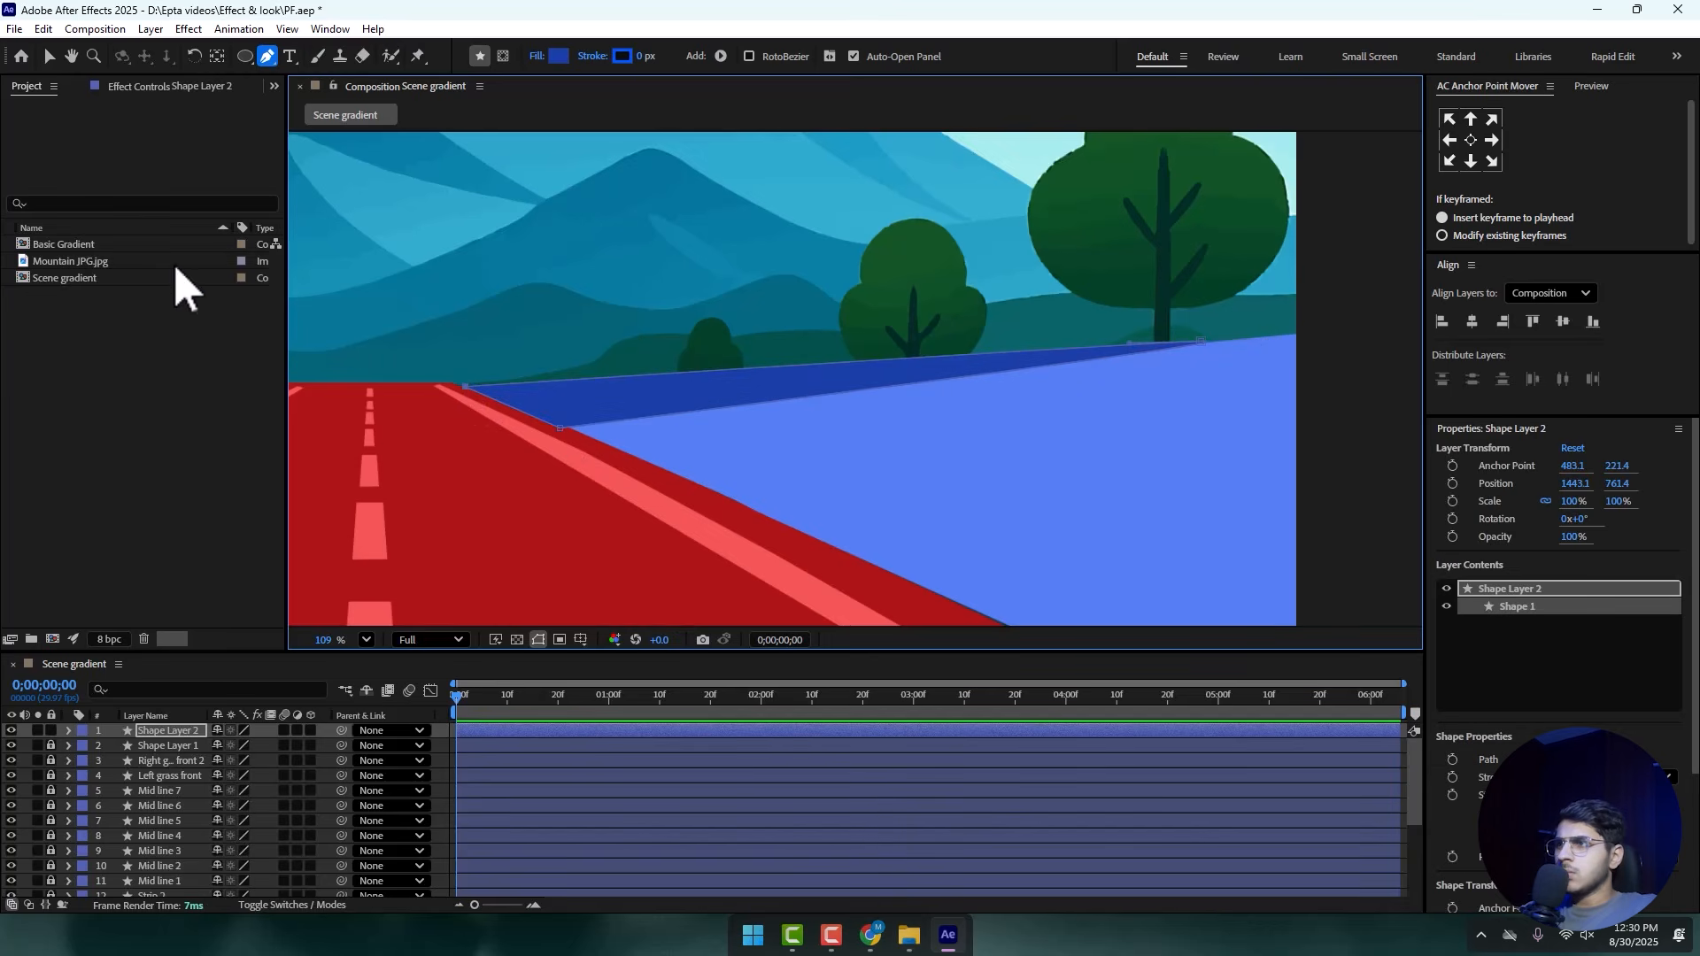
pyautogui.click(71, 56)
pyautogui.scroll(-2, 767, 465)
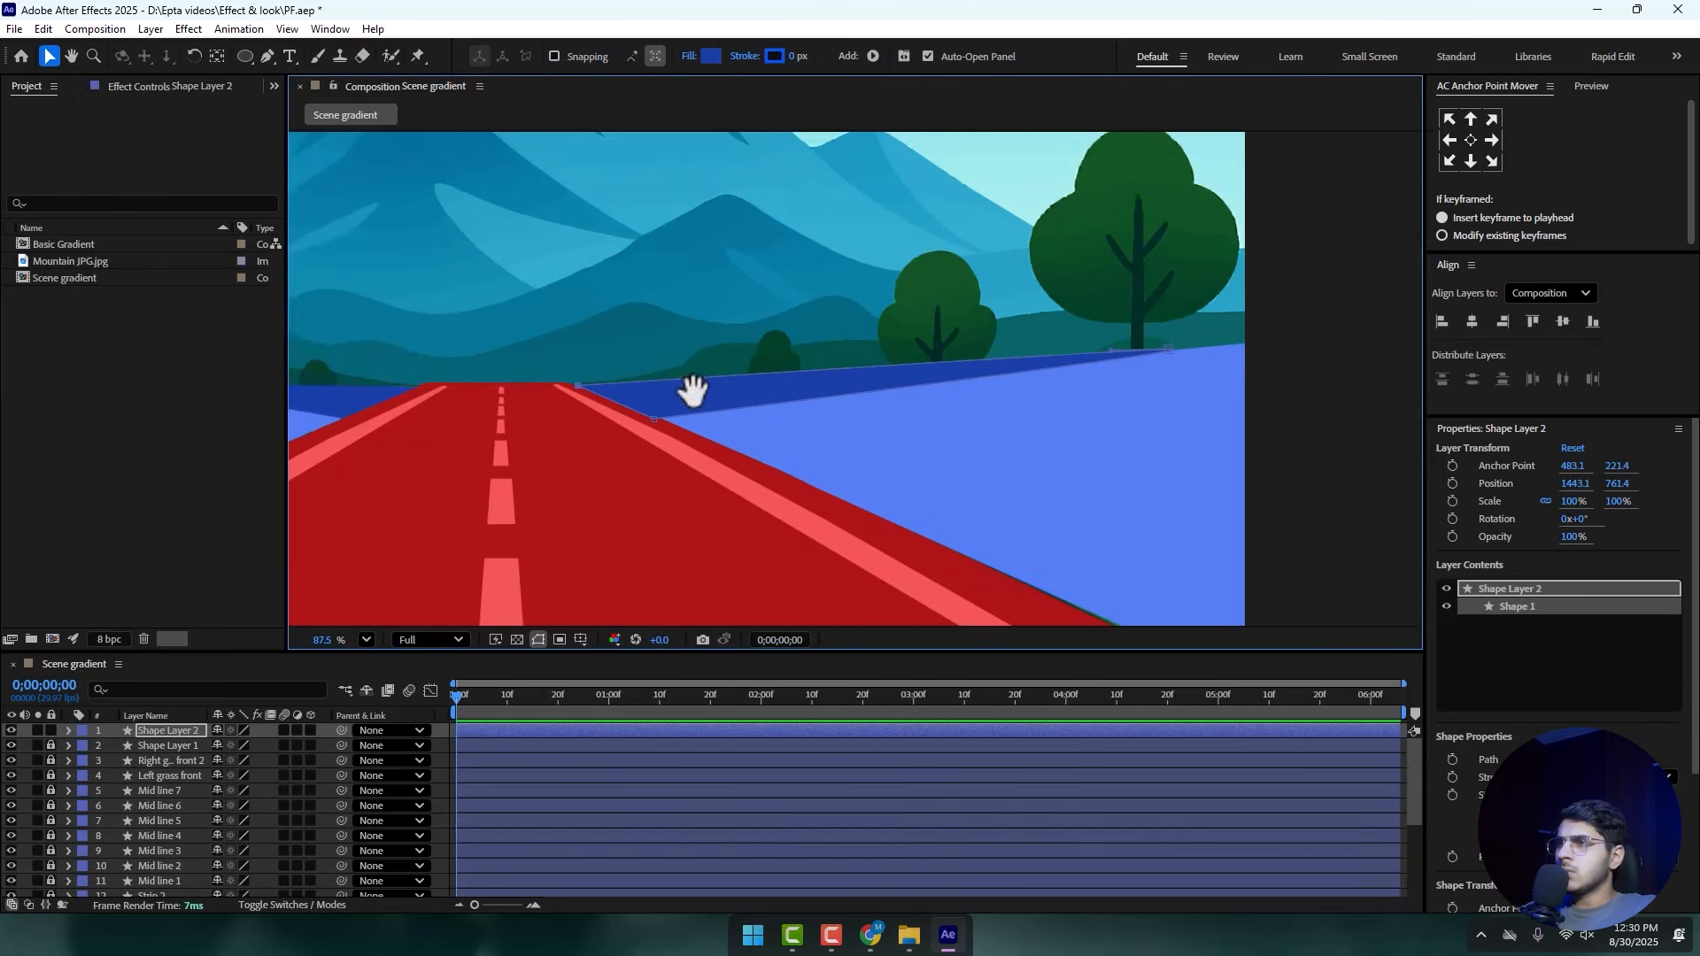
pyautogui.moveTo(690, 387); pyautogui.dragTo(875, 380)
pyautogui.hotkey('shift', '/')
pyautogui.press('v')
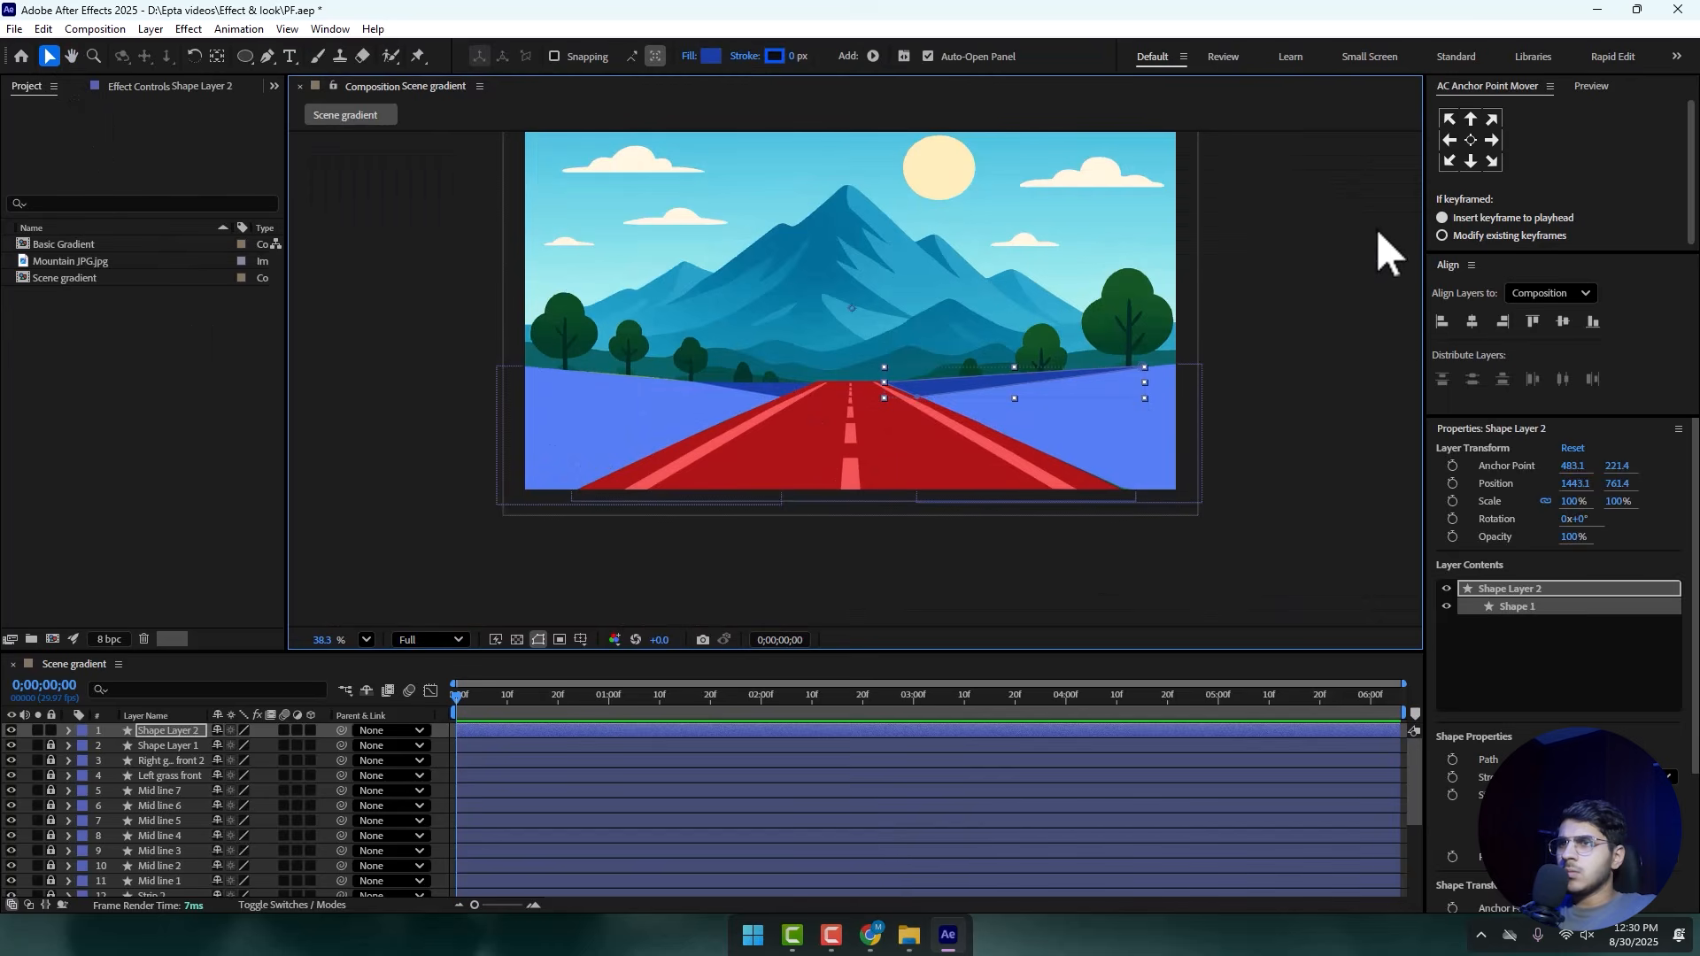
pyautogui.click(1378, 232)
# - Examine the whole scene, comparing the traced grass and road with the trees and mountains behind them
pyautogui.scroll(1, 911, 333)
pyautogui.scroll(3, 908, 477)
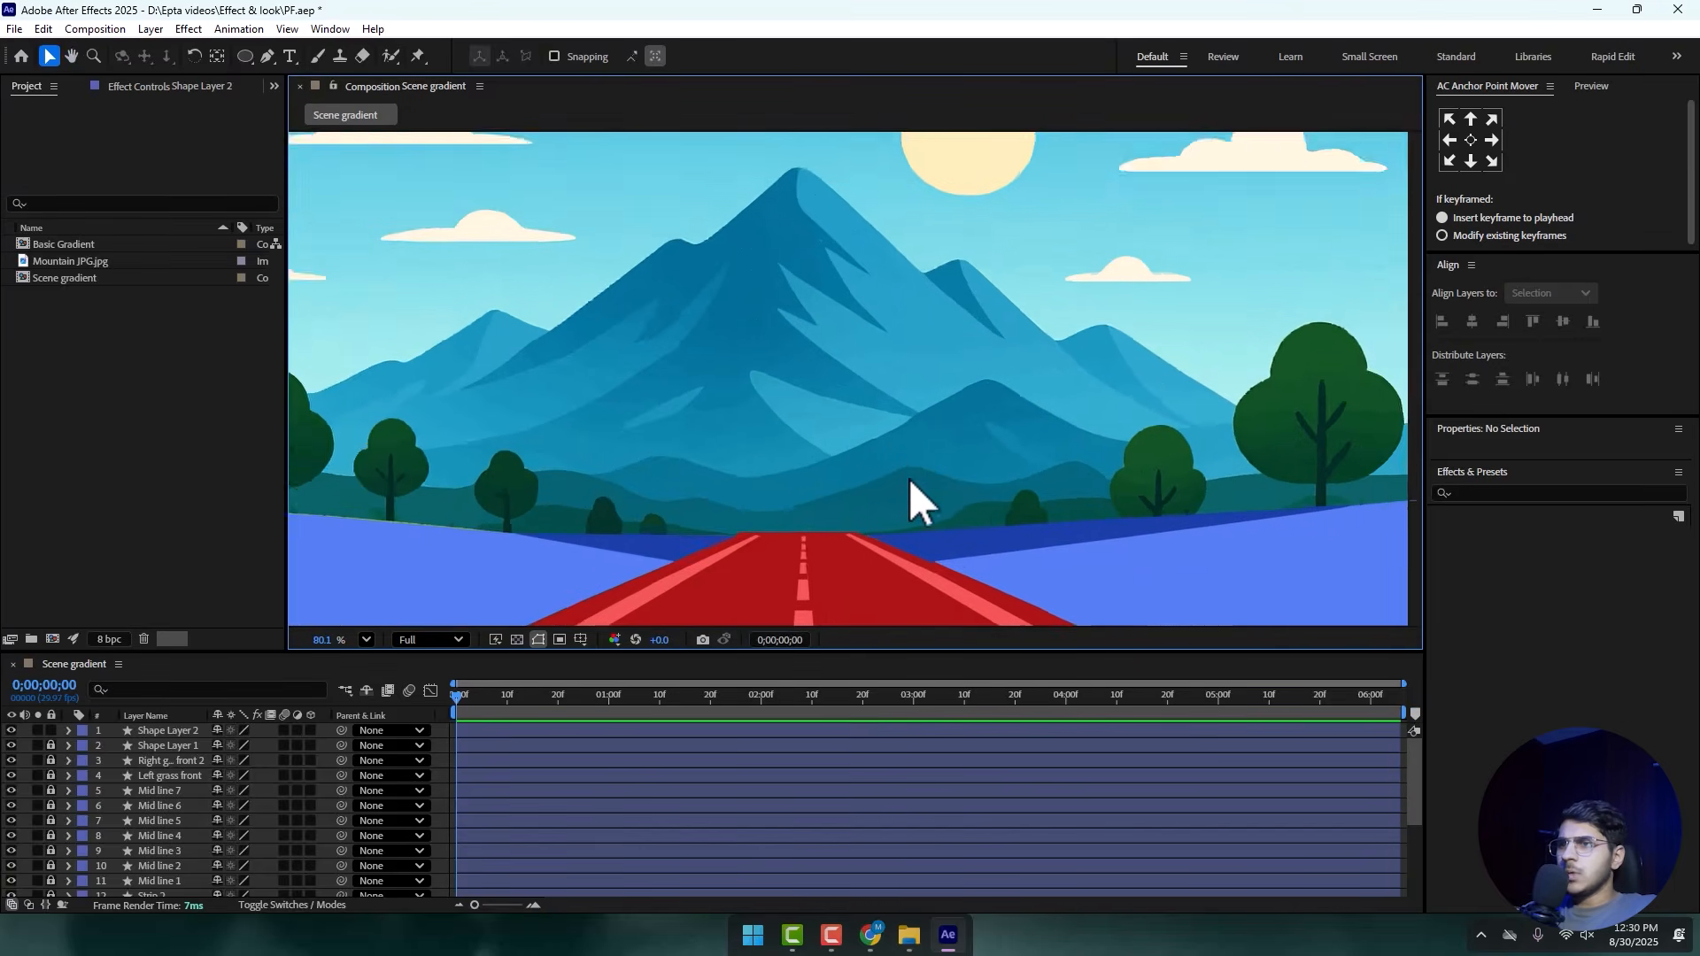
pyautogui.scroll(4, 908, 476)
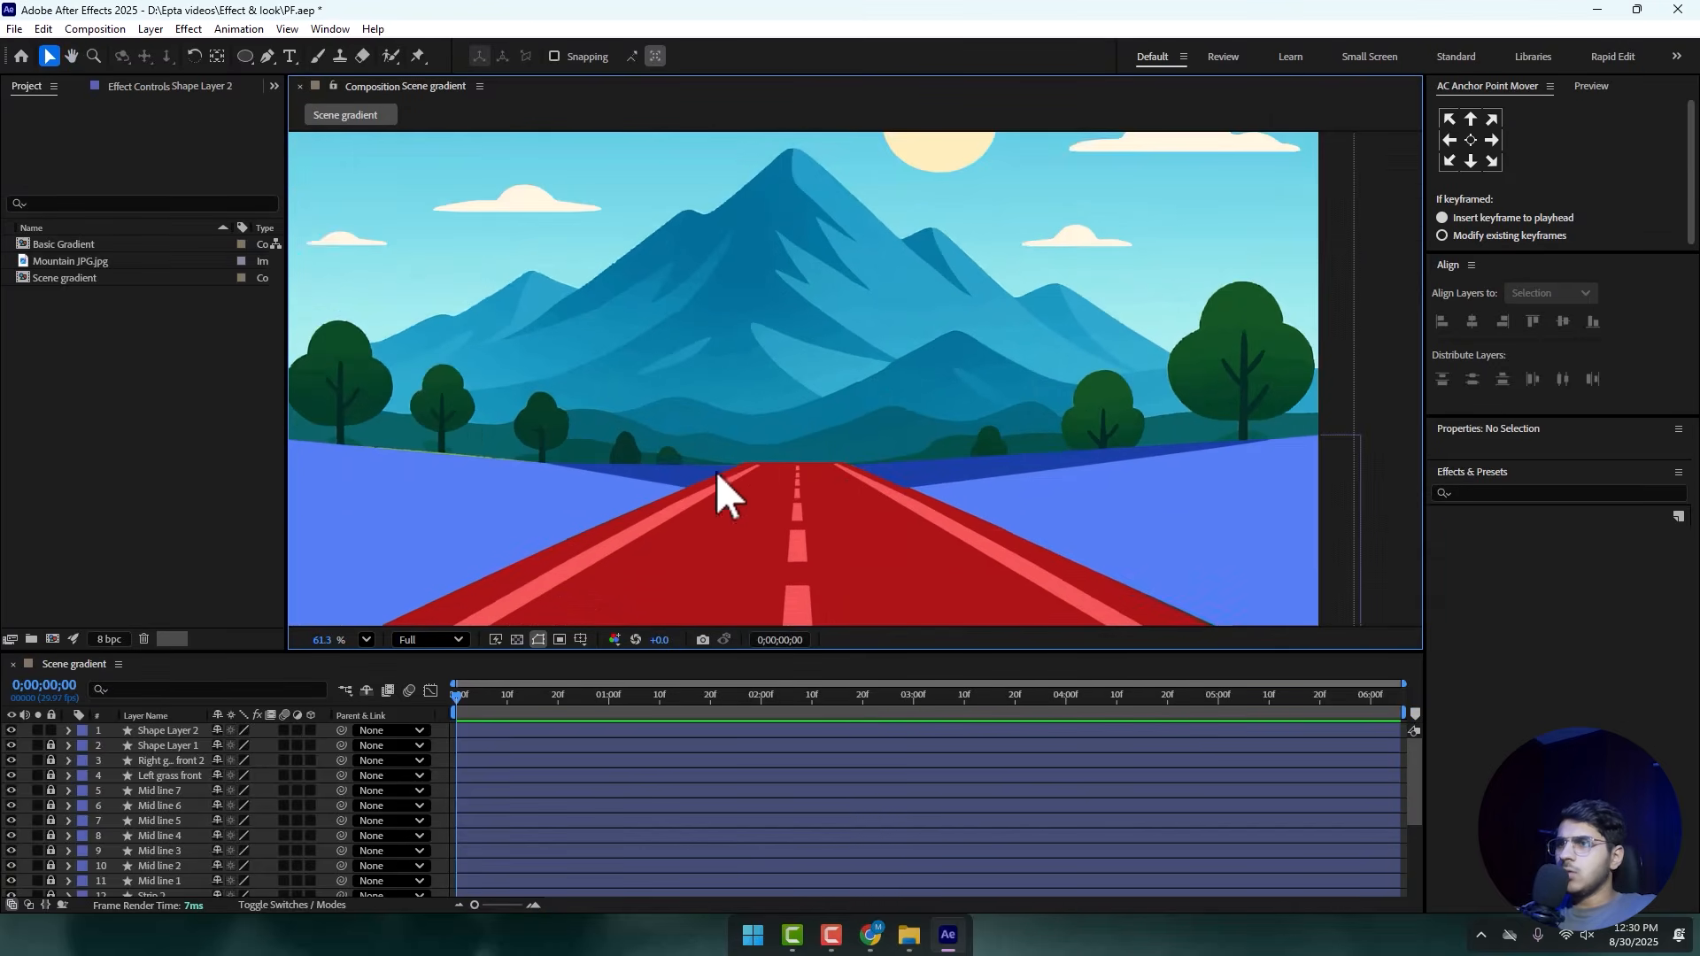
pyautogui.scroll(-2, 715, 470)
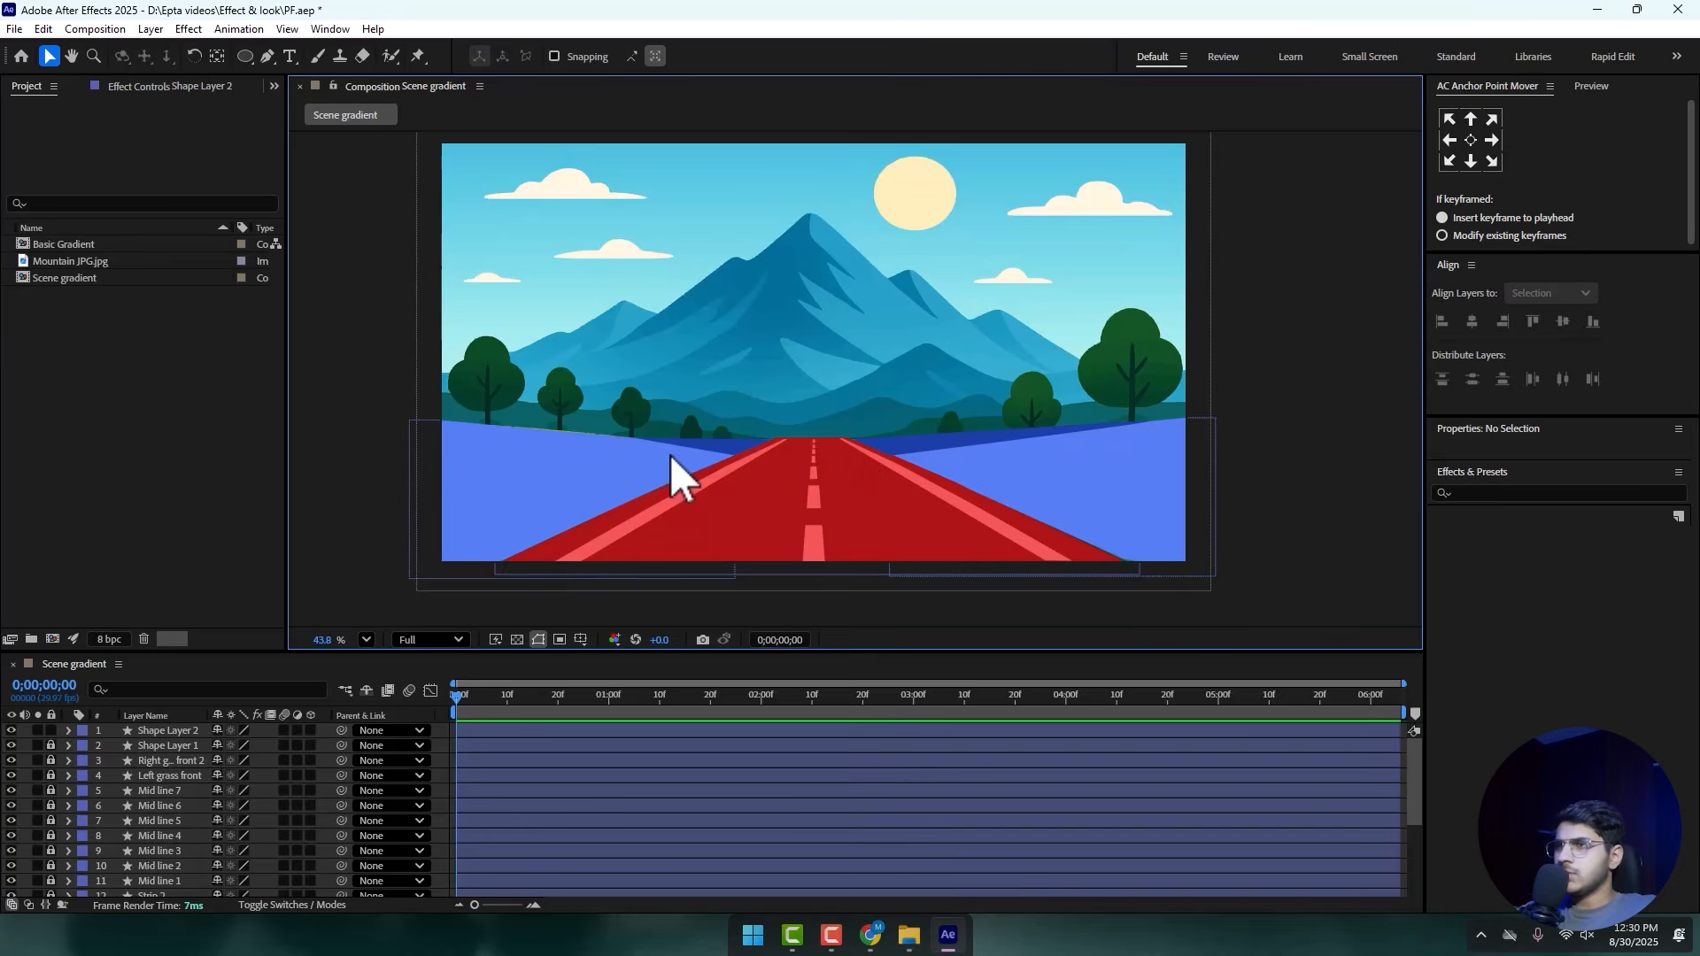
pyautogui.scroll(2, 573, 444)
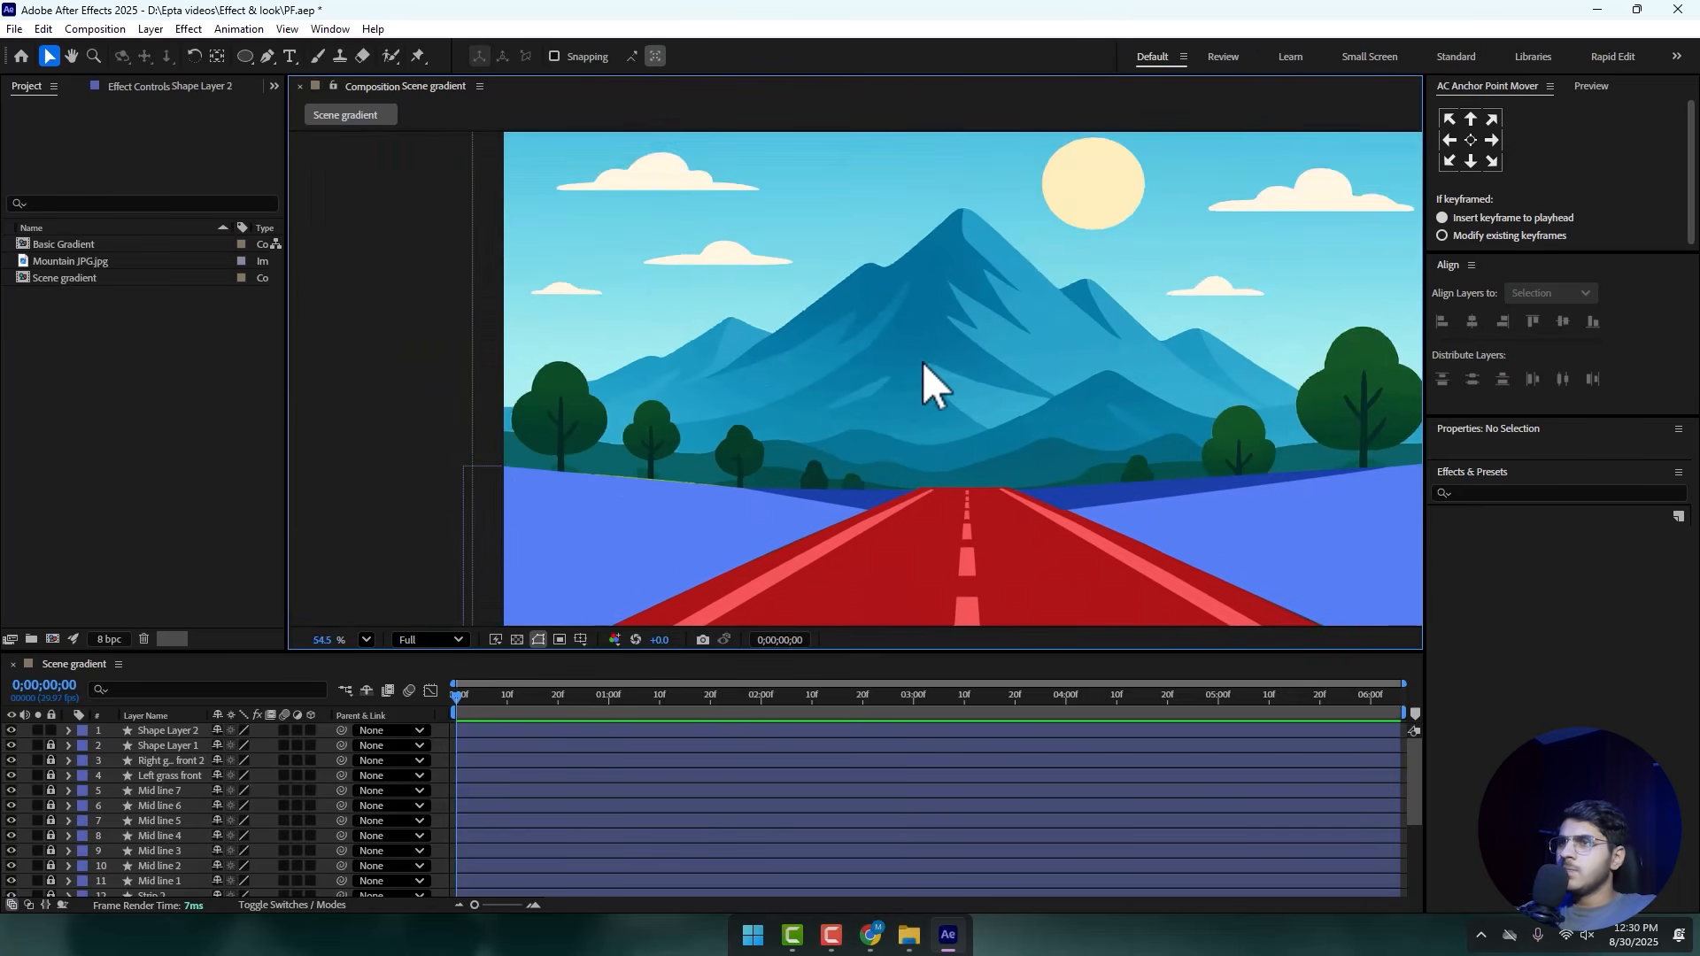
pyautogui.moveTo(859, 329); pyautogui.dragTo(733, 323)
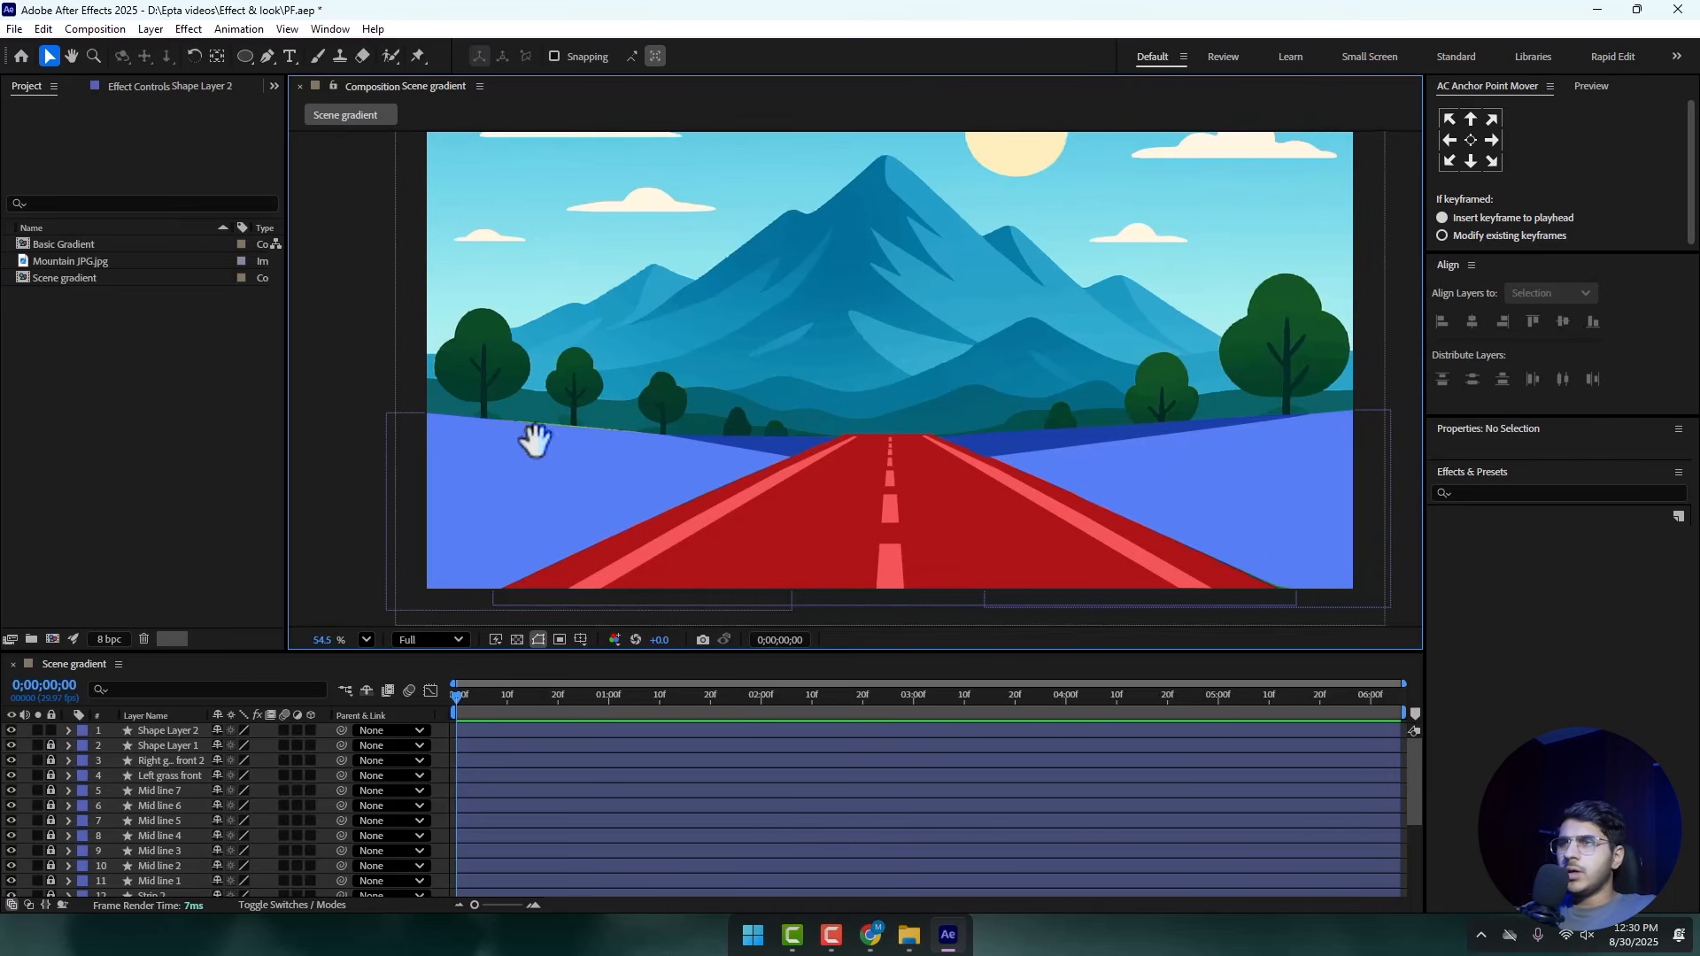
pyautogui.scroll(1, 452, 379)
pyautogui.scroll(2, 413, 370)
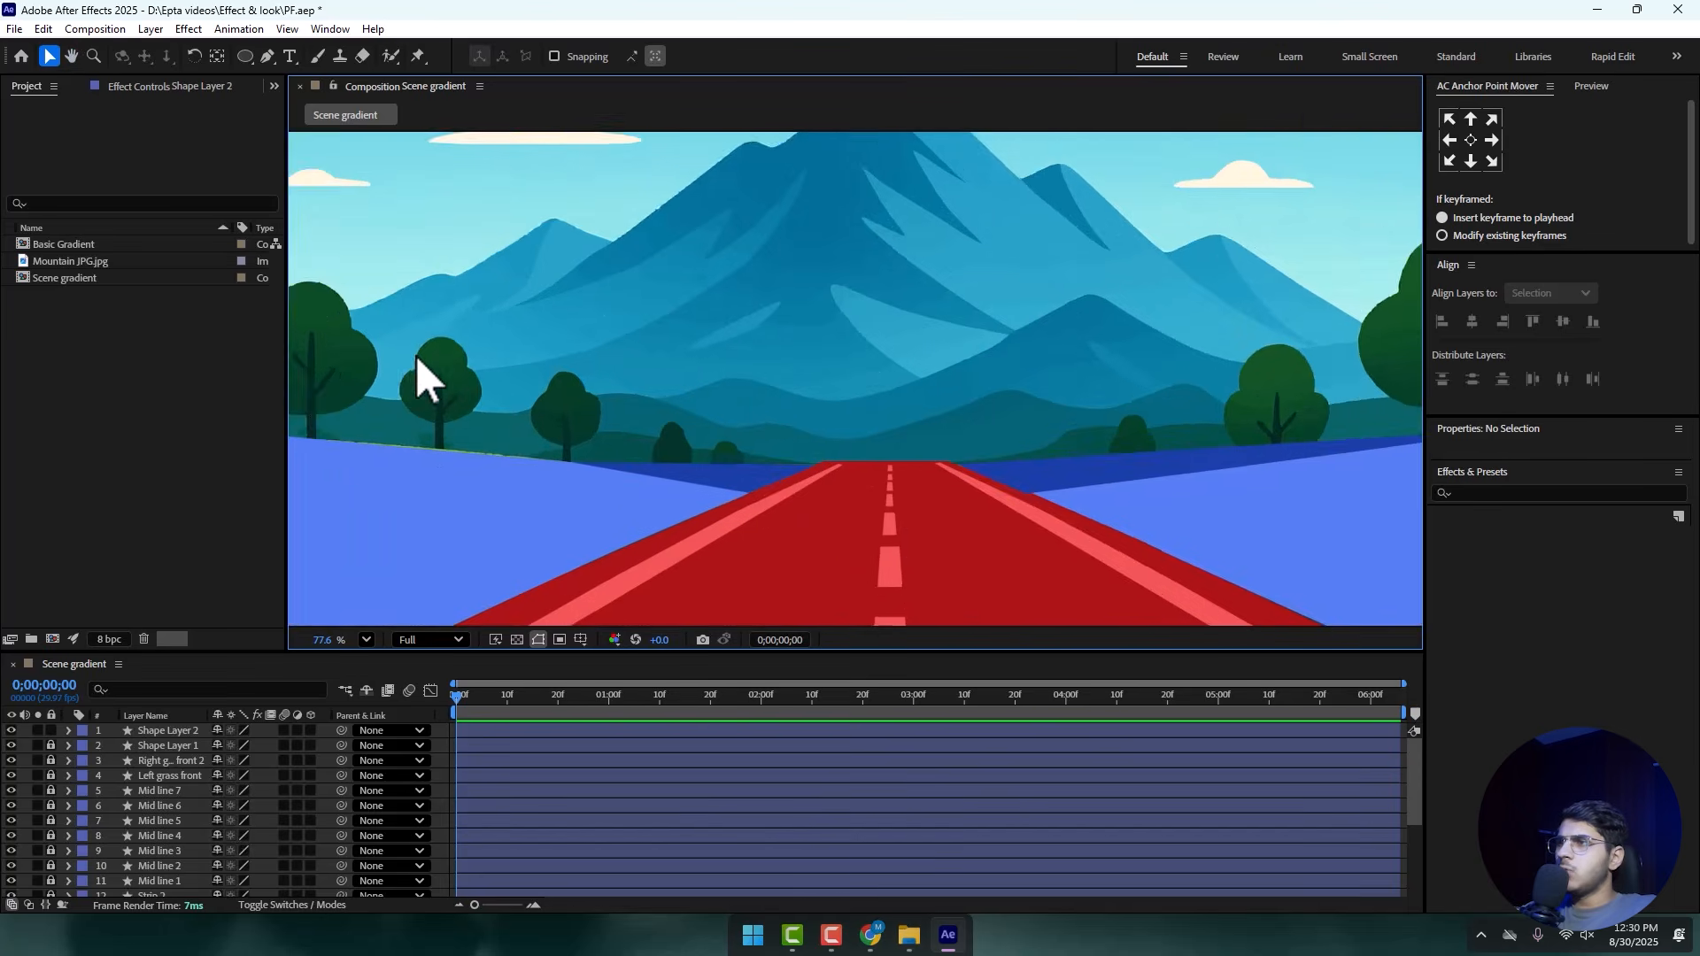
pyautogui.press('h')
pyautogui.moveTo(417, 380); pyautogui.dragTo(703, 378)
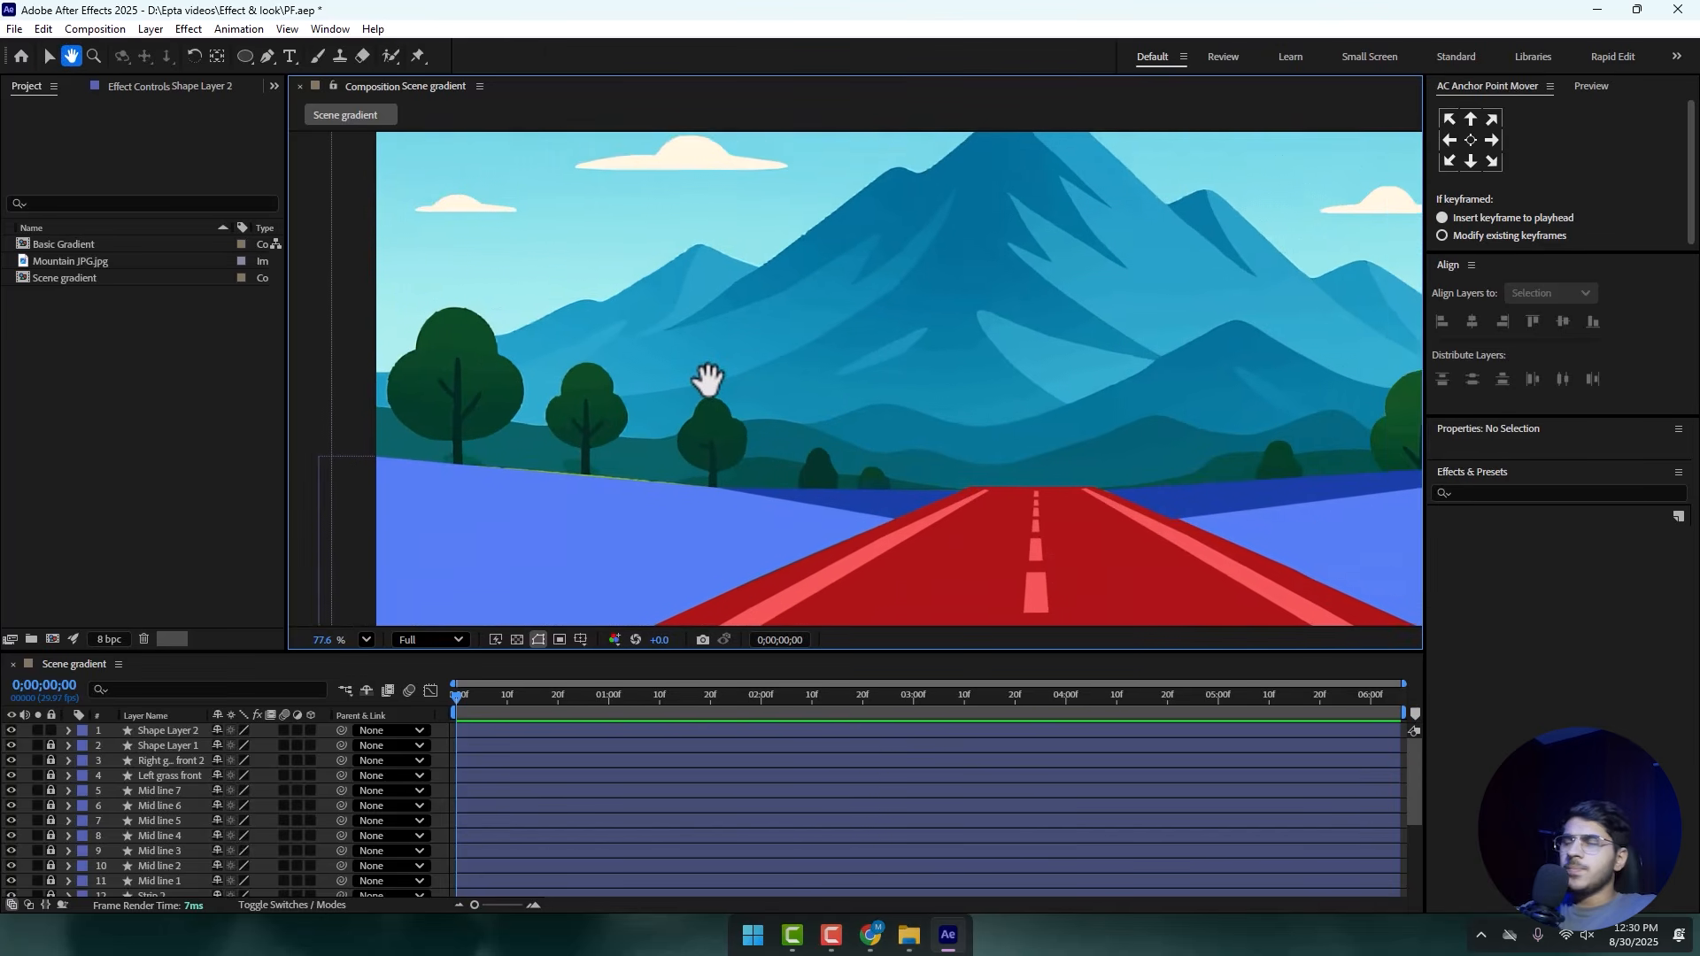
pyautogui.press('v')
pyautogui.scroll(-2, 698, 381)
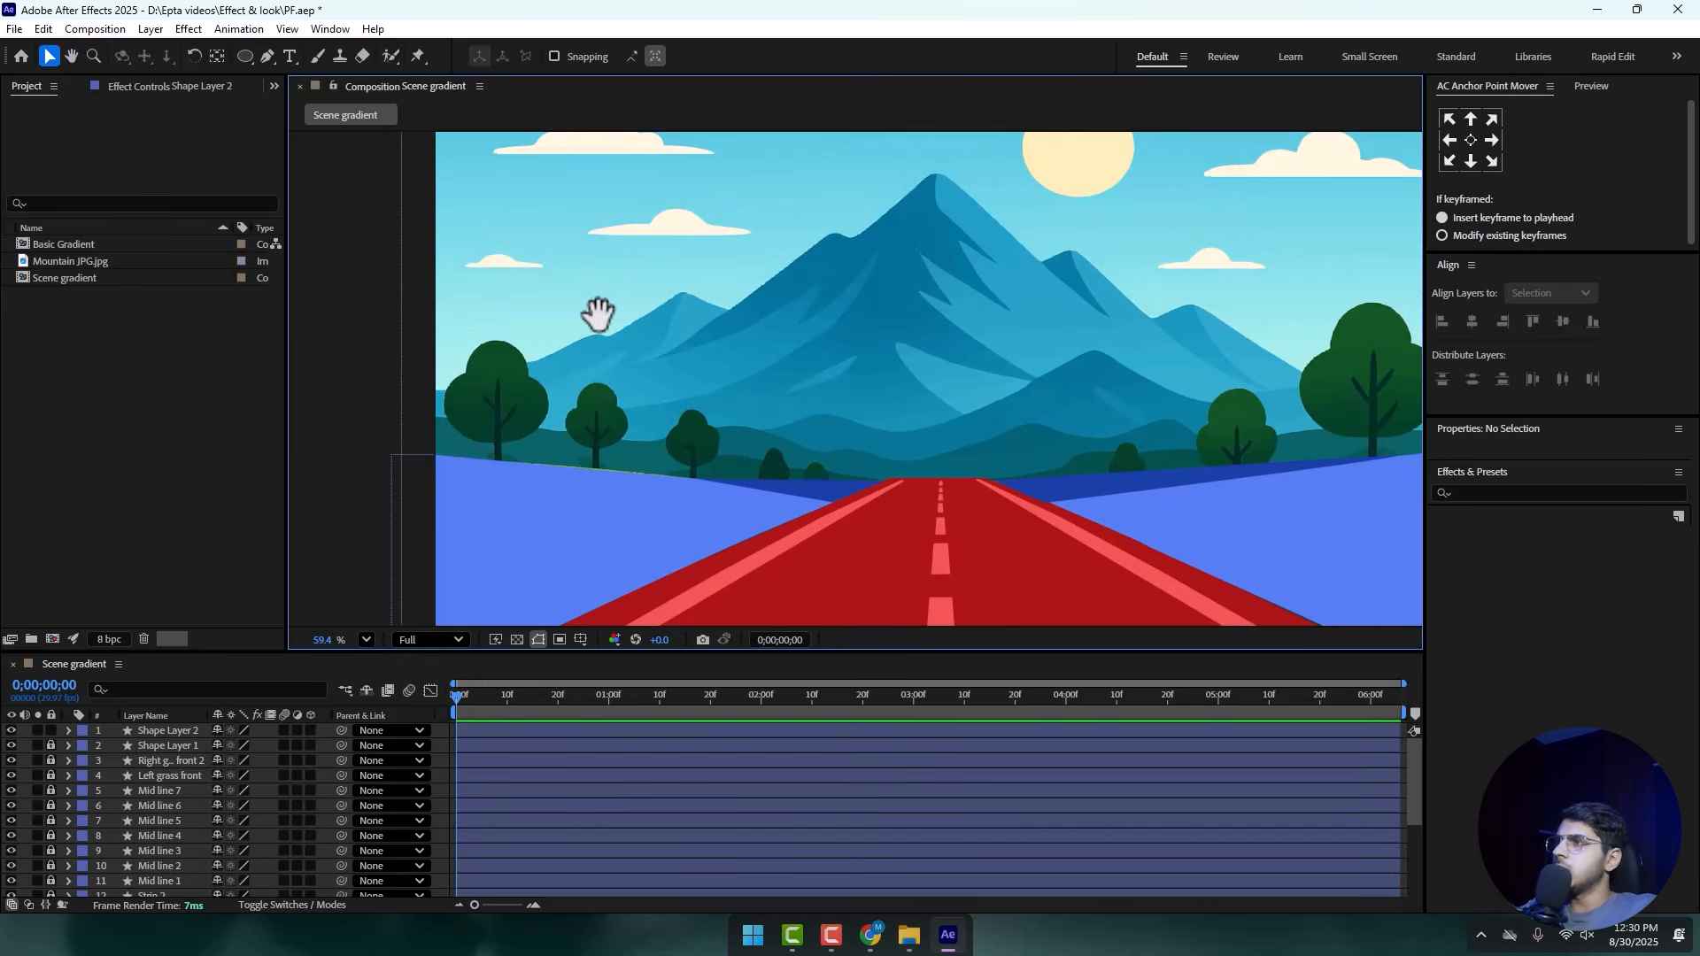
pyautogui.moveTo(598, 314); pyautogui.dragTo(543, 315)
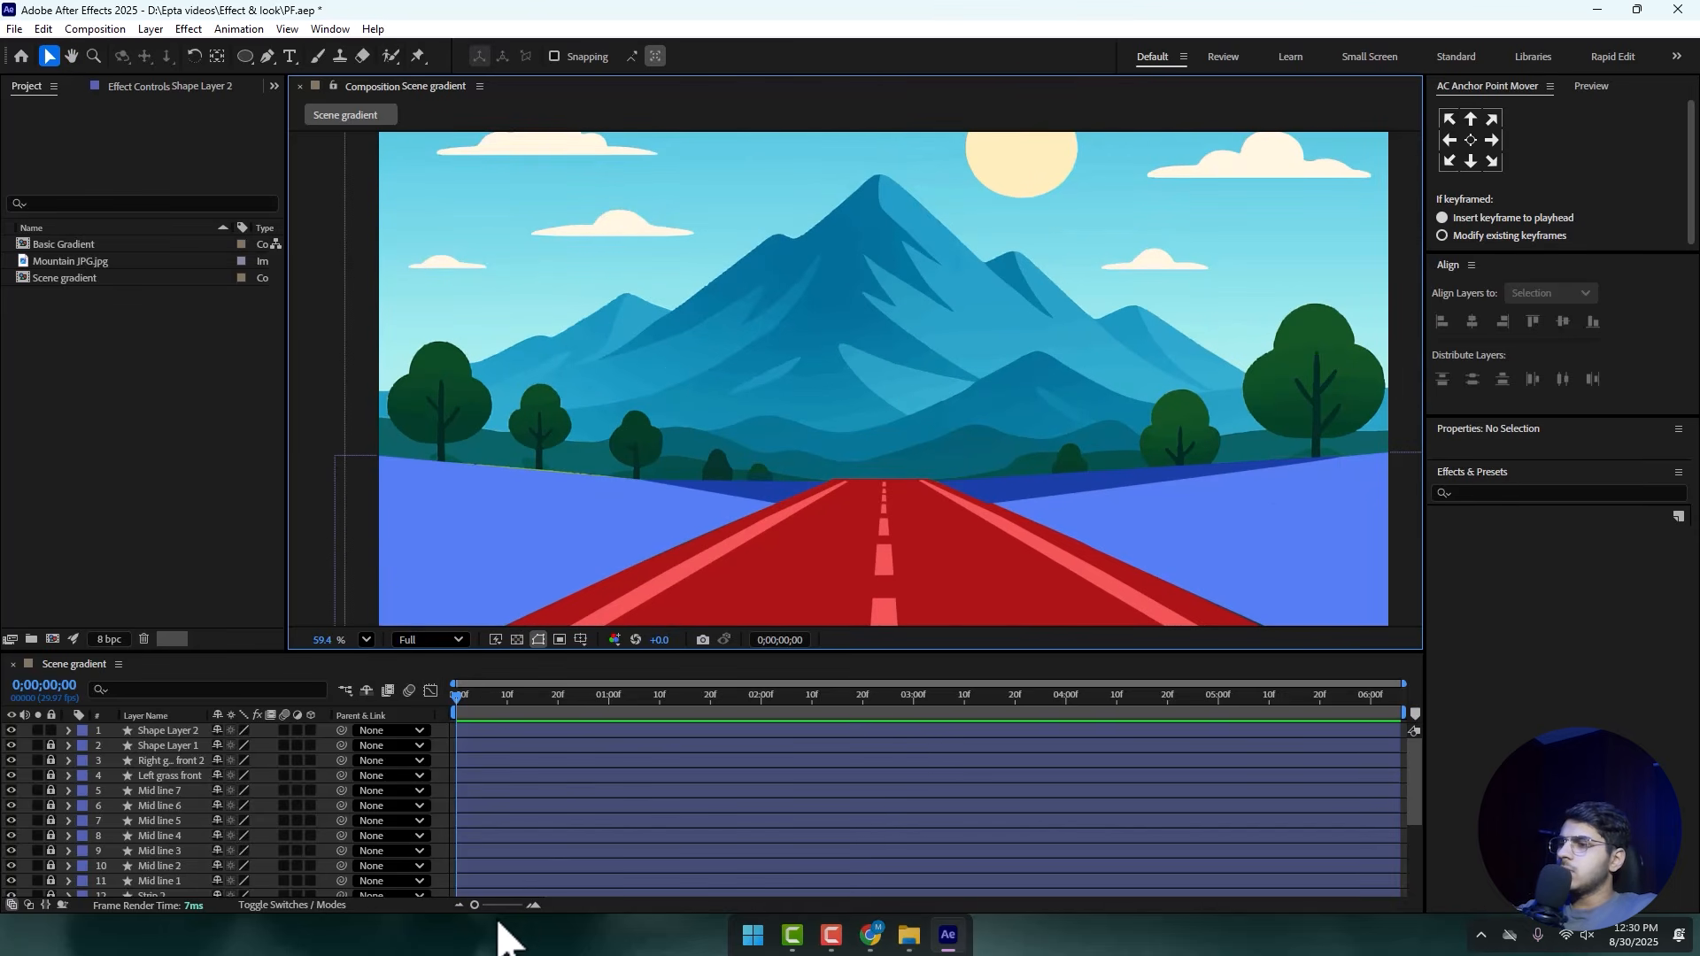
# - Start a Pen shape past the scene's left edge and trace the mountain's left ridge up to the main peak
pyautogui.click(267, 55)
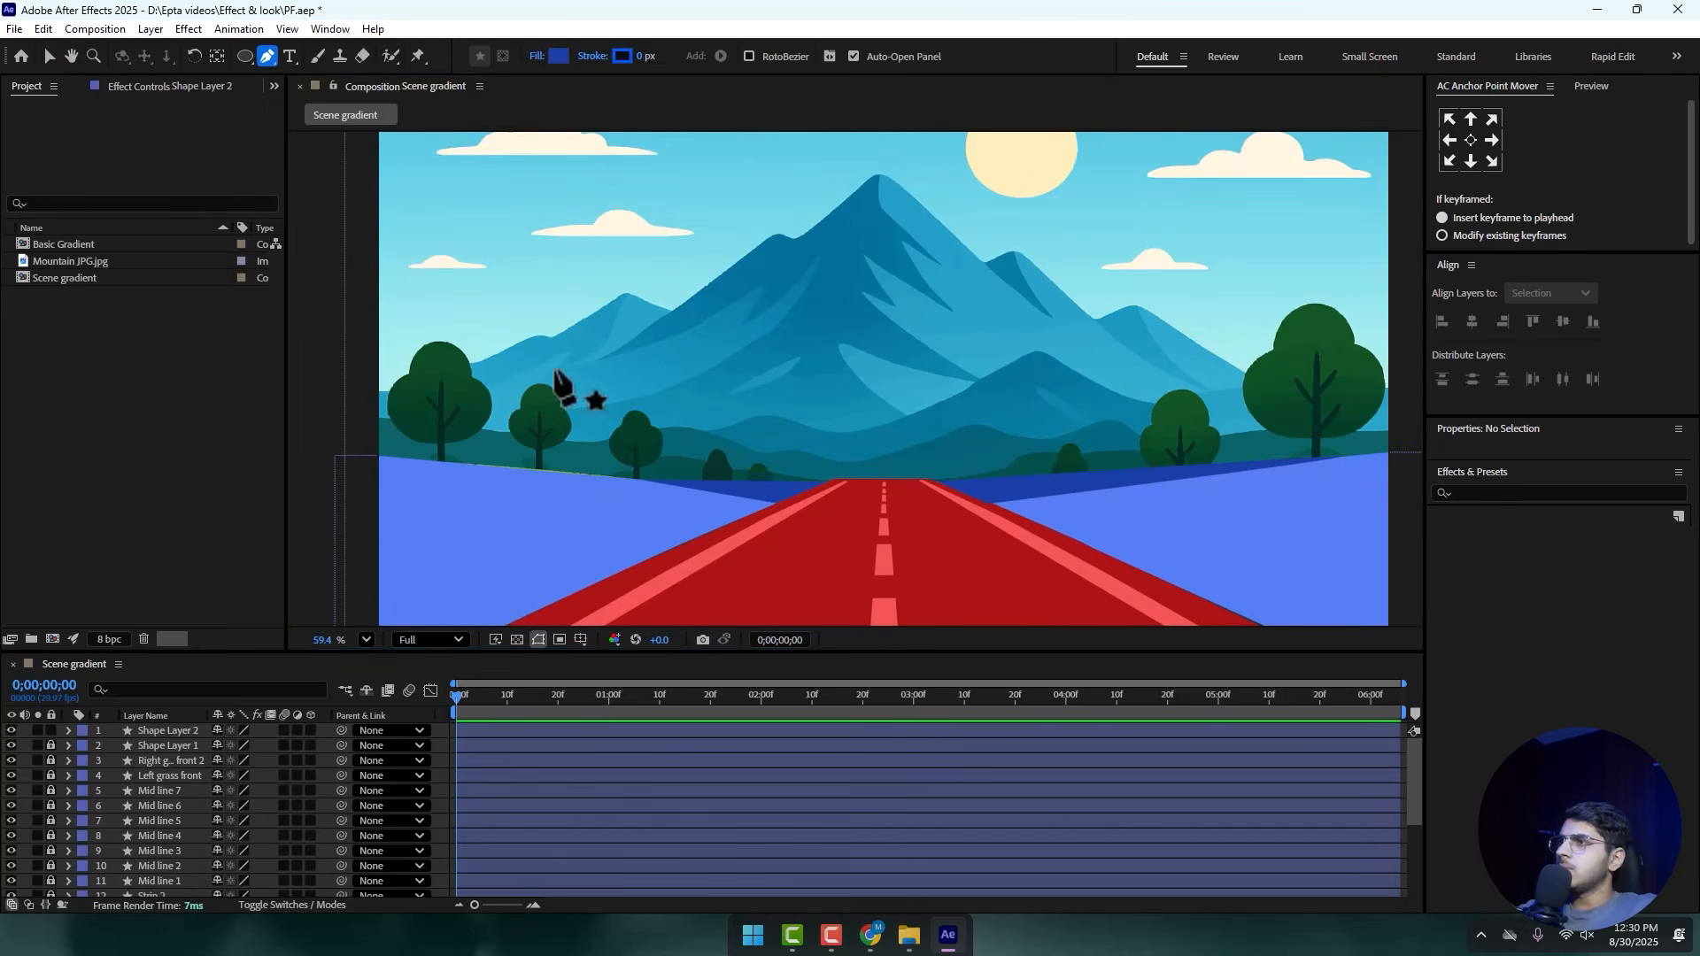
pyautogui.scroll(-1, 500, 388)
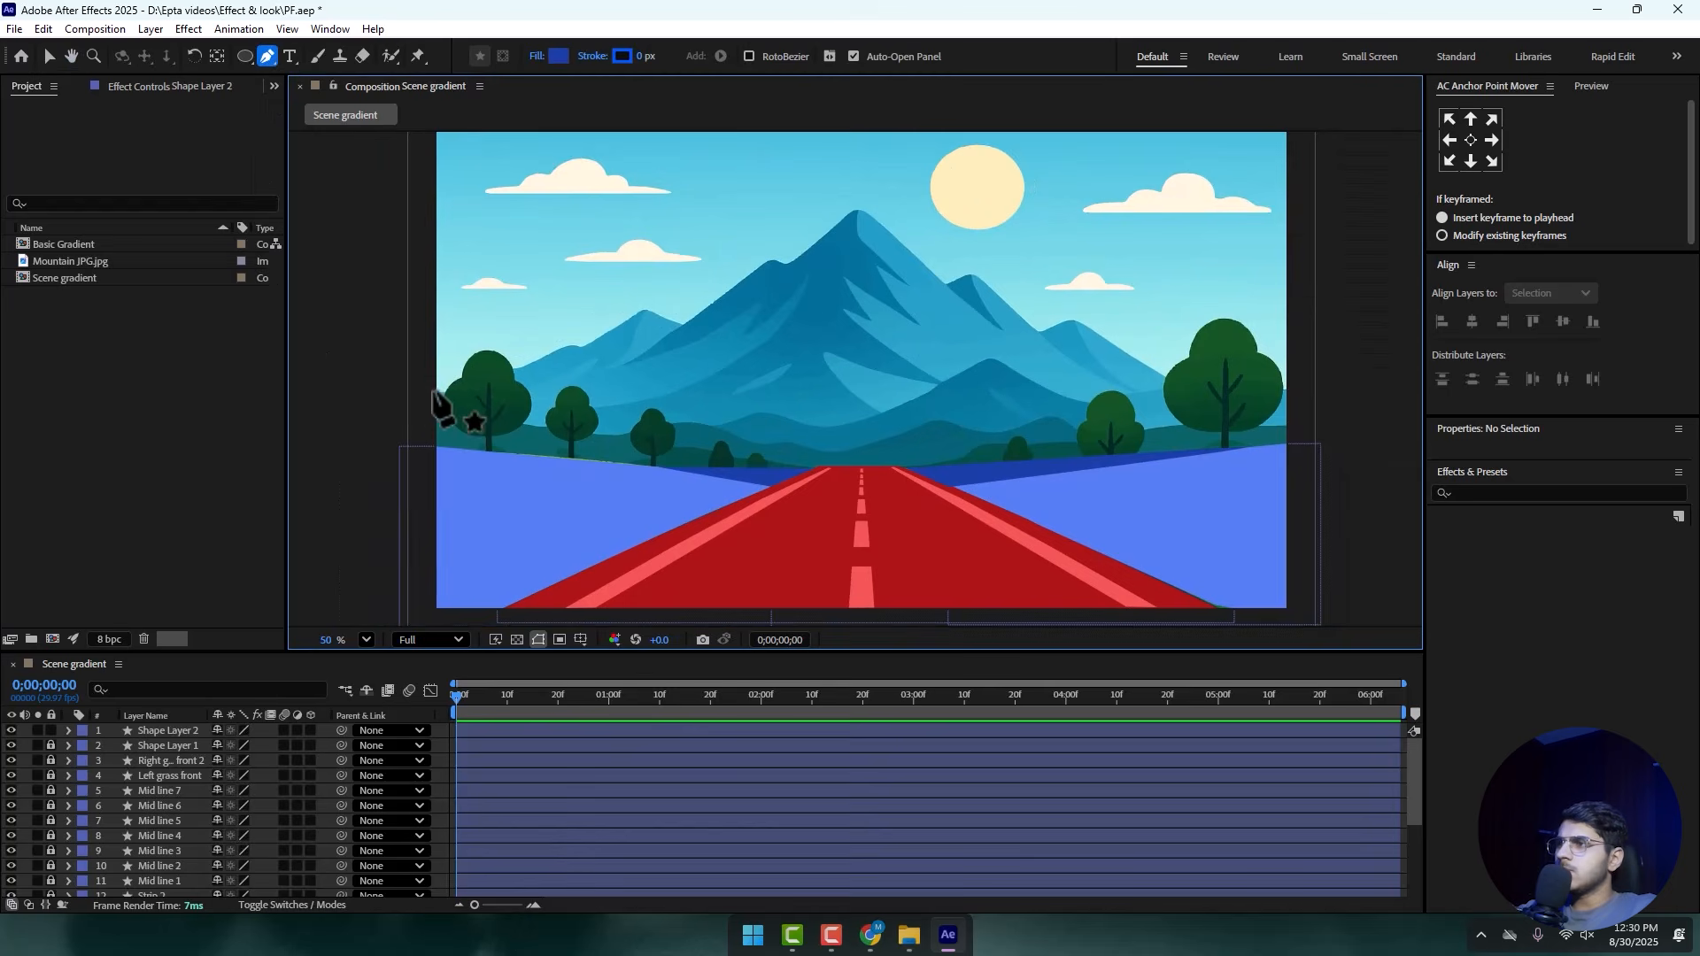
pyautogui.click(434, 392)
pyautogui.click(528, 362)
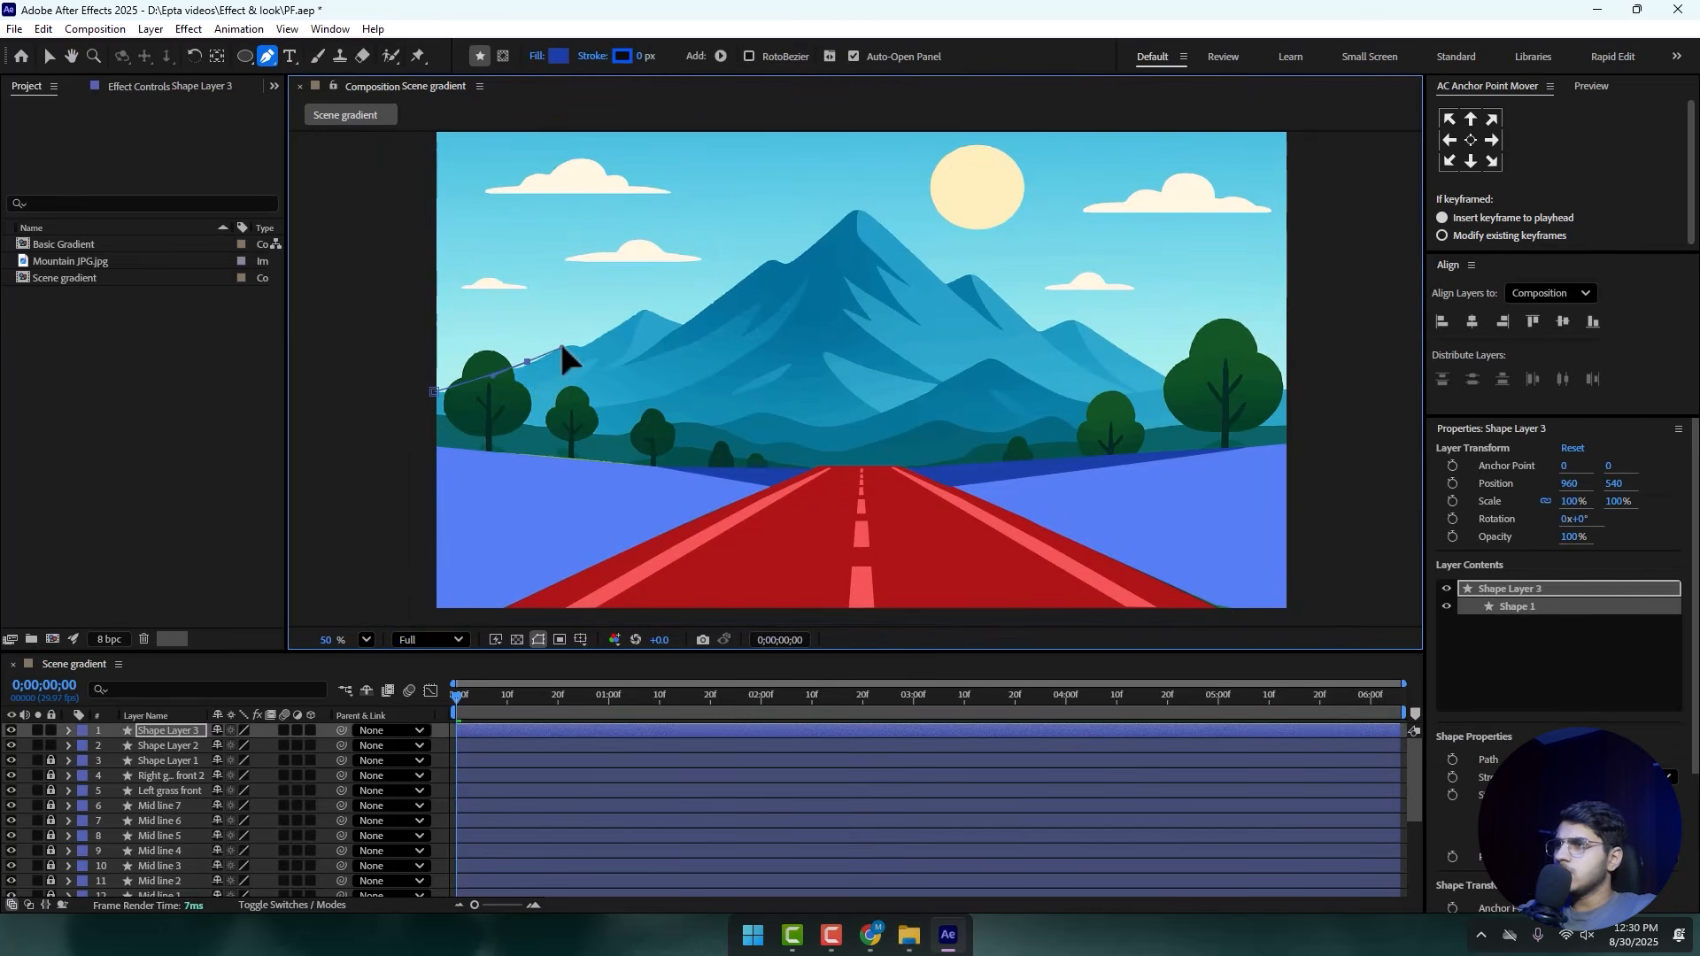
pyautogui.moveTo(567, 343); pyautogui.dragTo(590, 347)
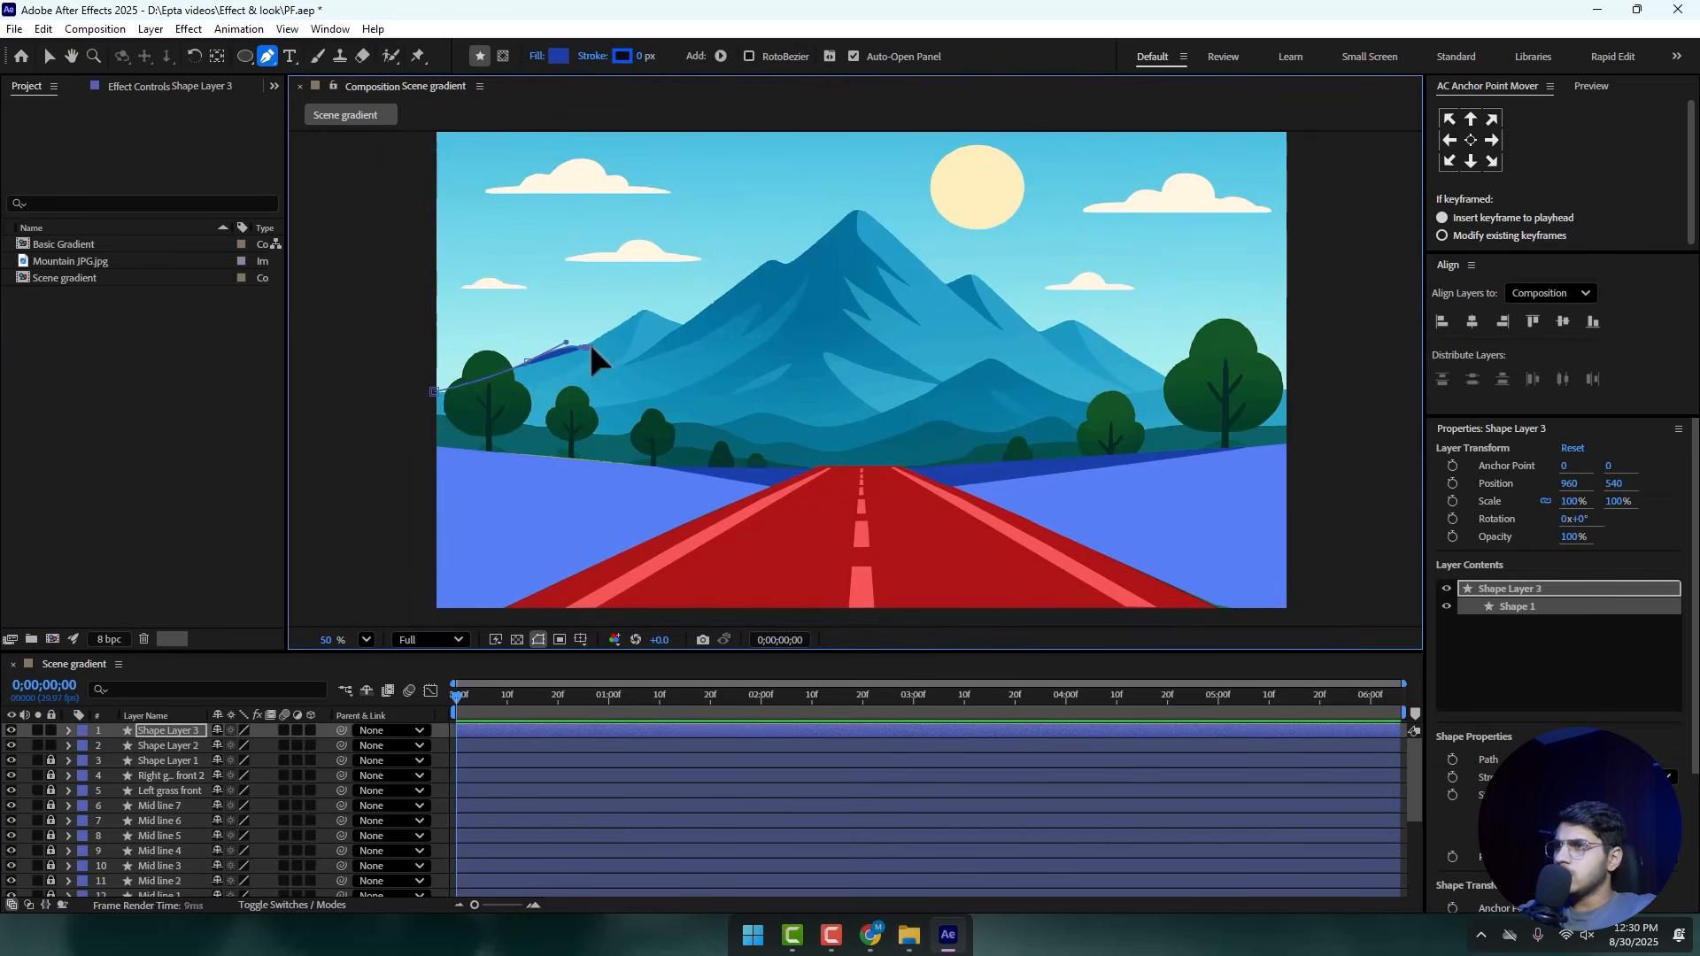
pyautogui.click(645, 309)
pyautogui.click(685, 321)
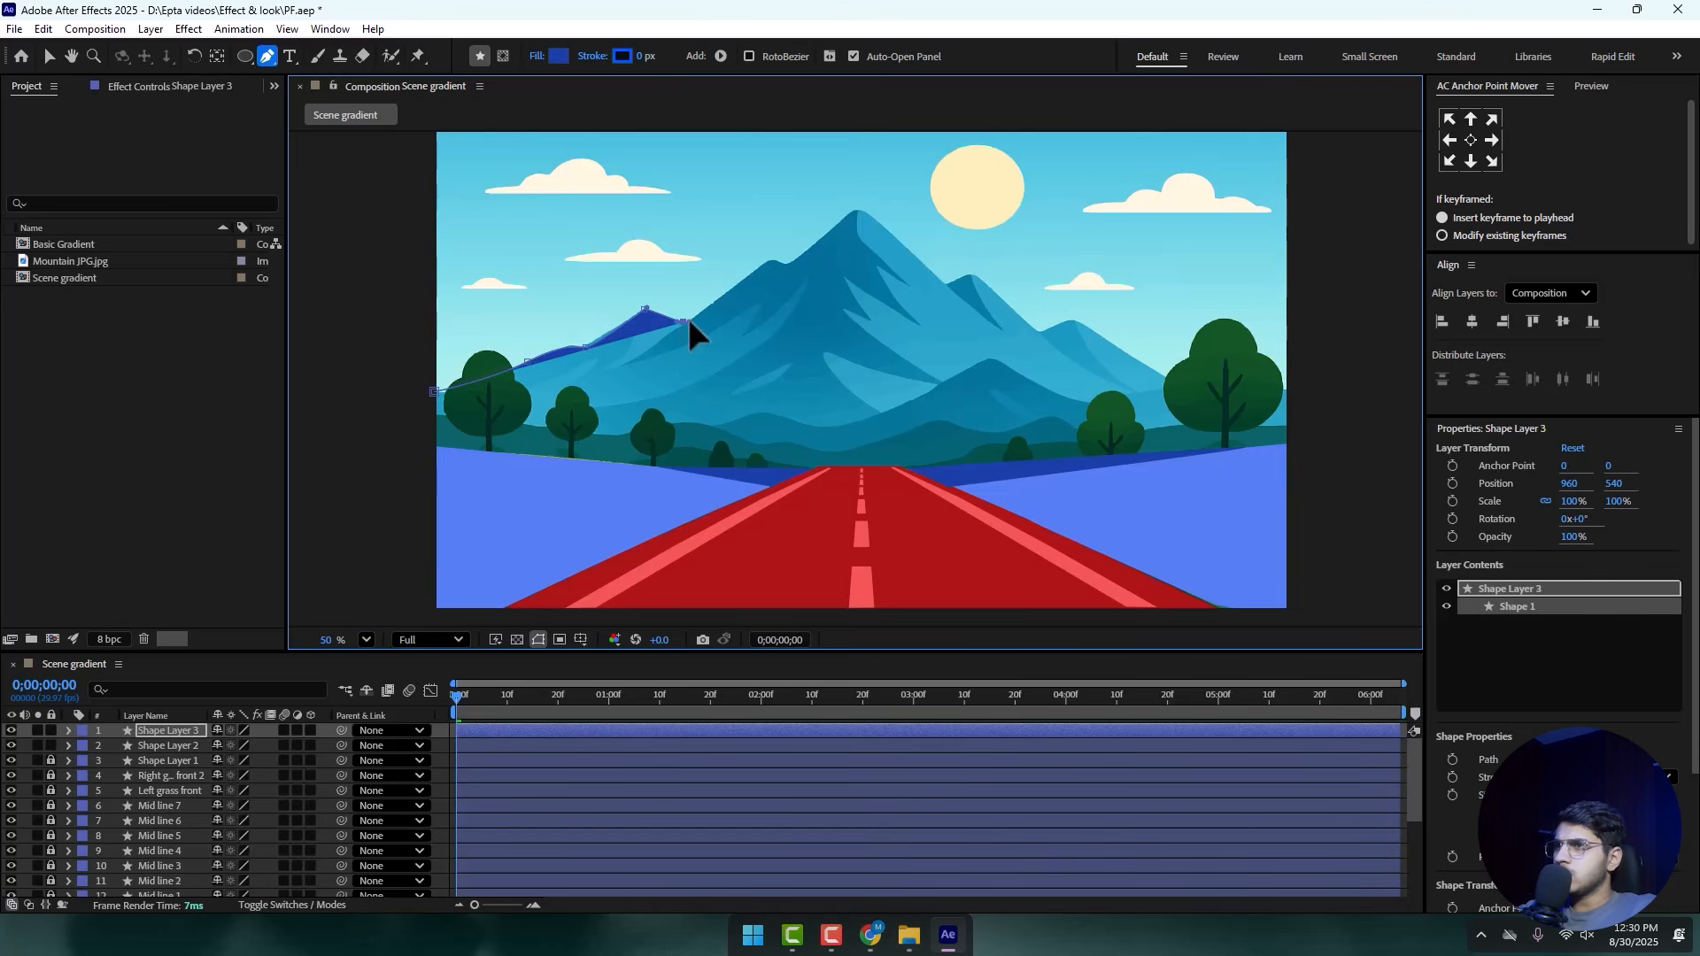
pyautogui.click(770, 259)
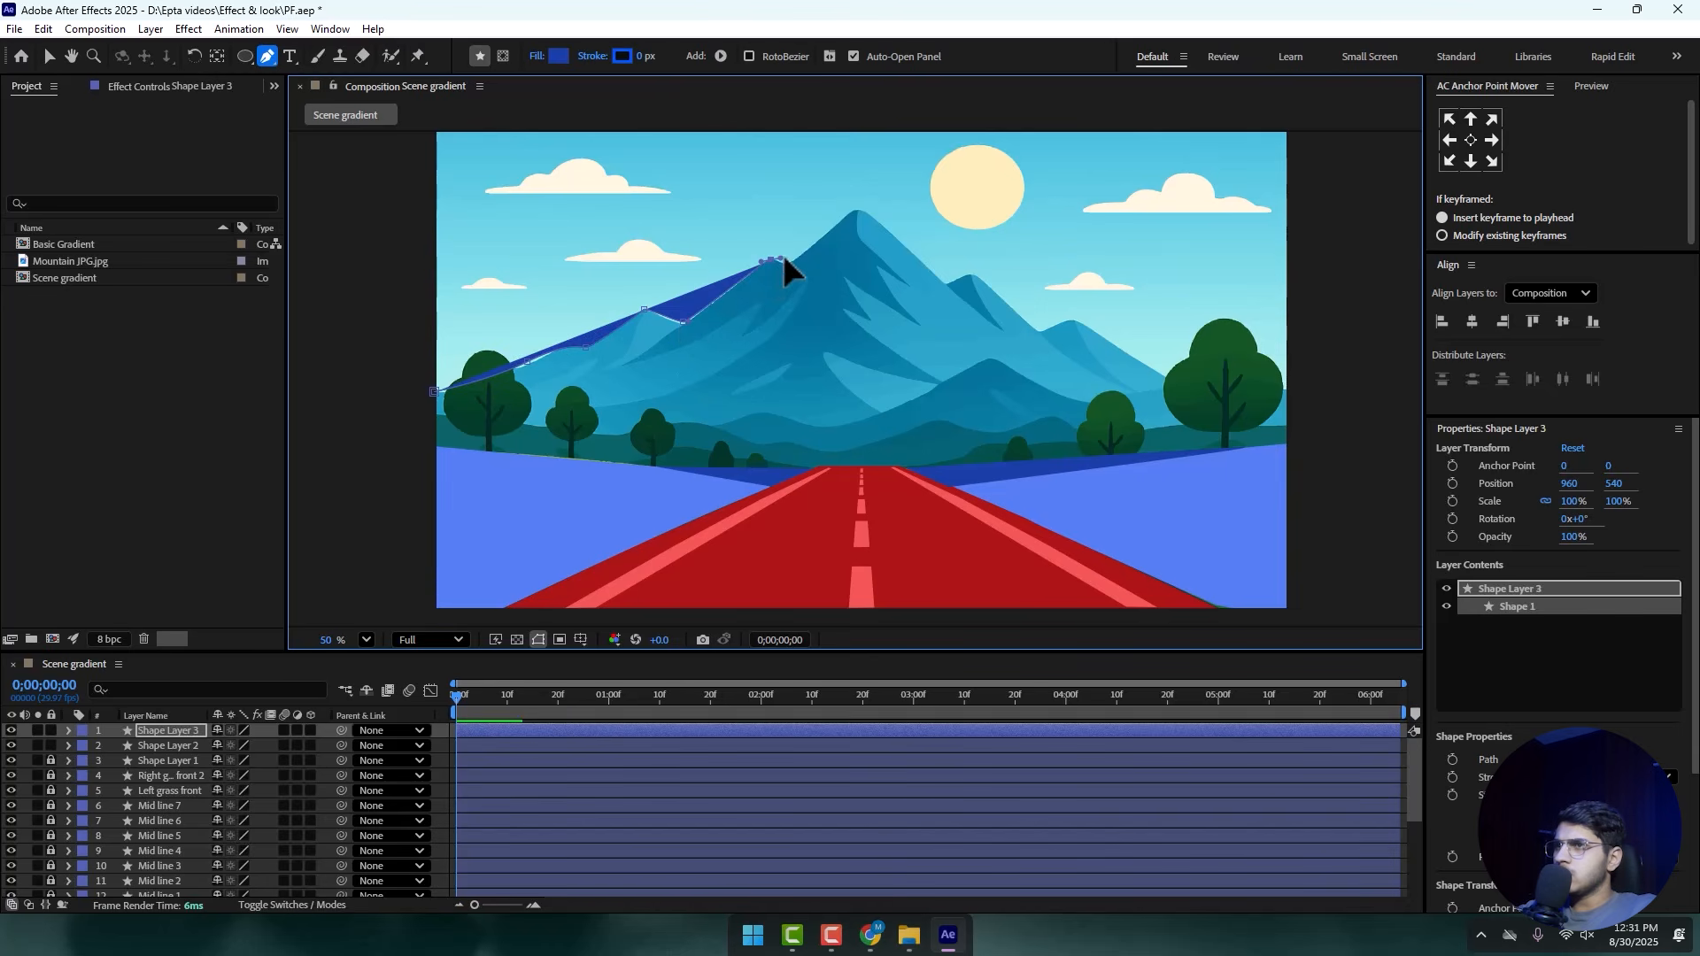
pyautogui.click(857, 214)
# - Continue the mountain outline from the main peak down the right ridge, over the two smaller peaks, to the big right tree
pyautogui.click(883, 227)
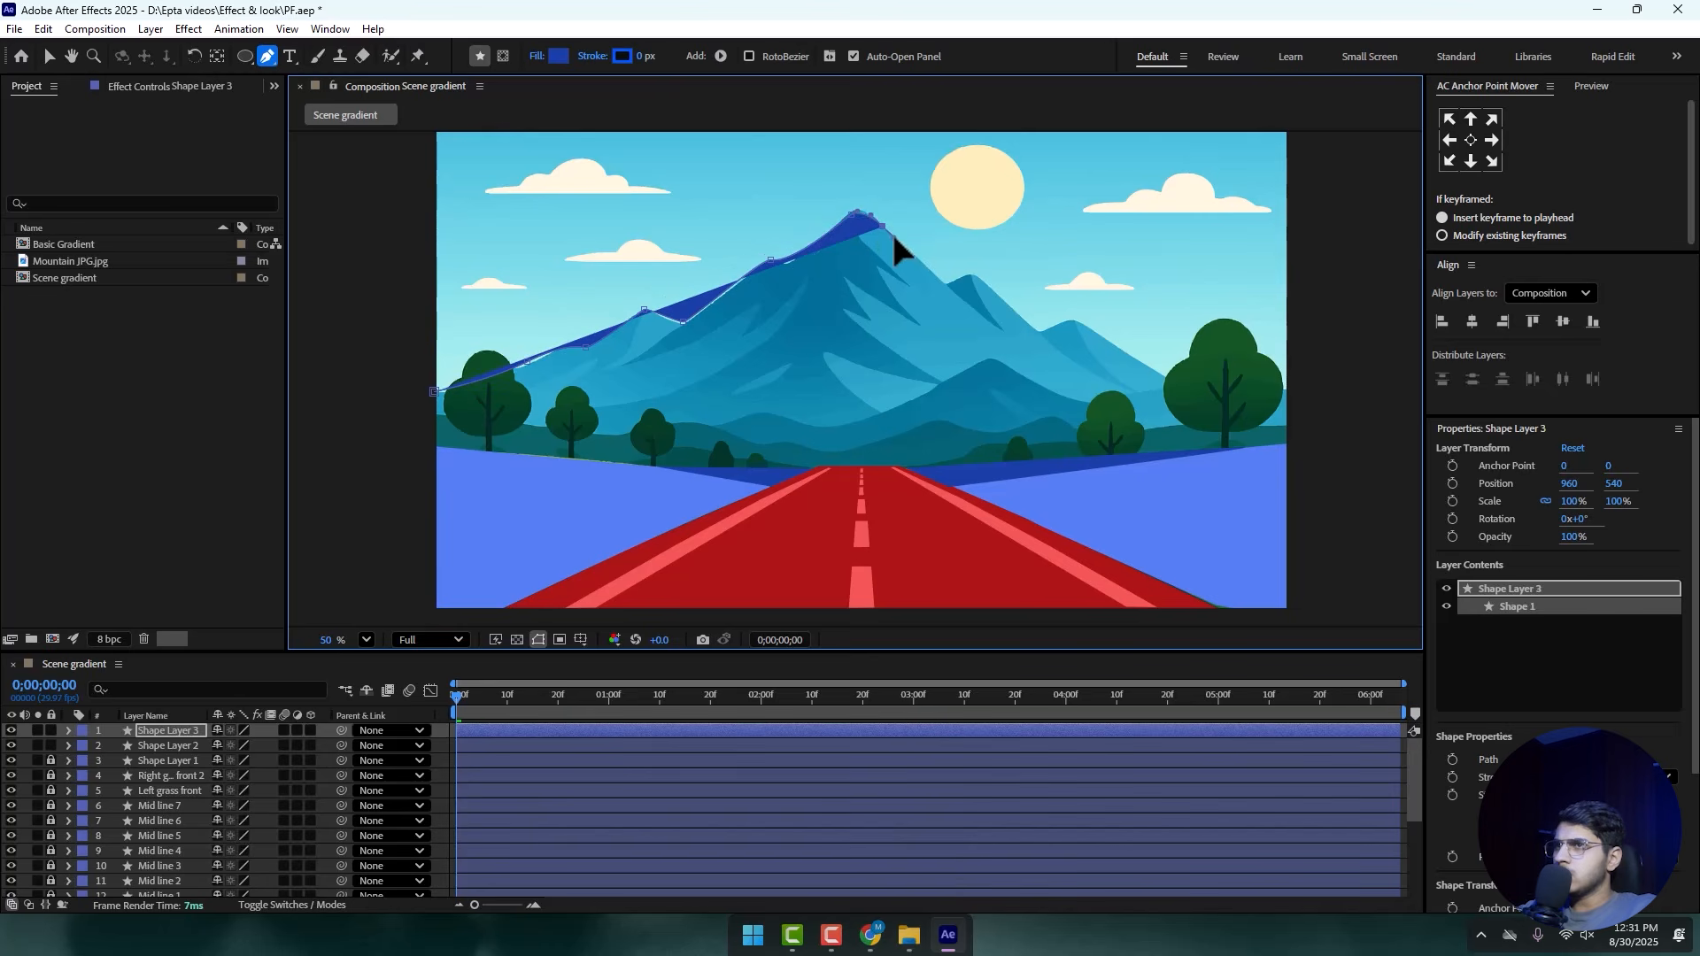
pyautogui.click(901, 242)
pyautogui.click(952, 286)
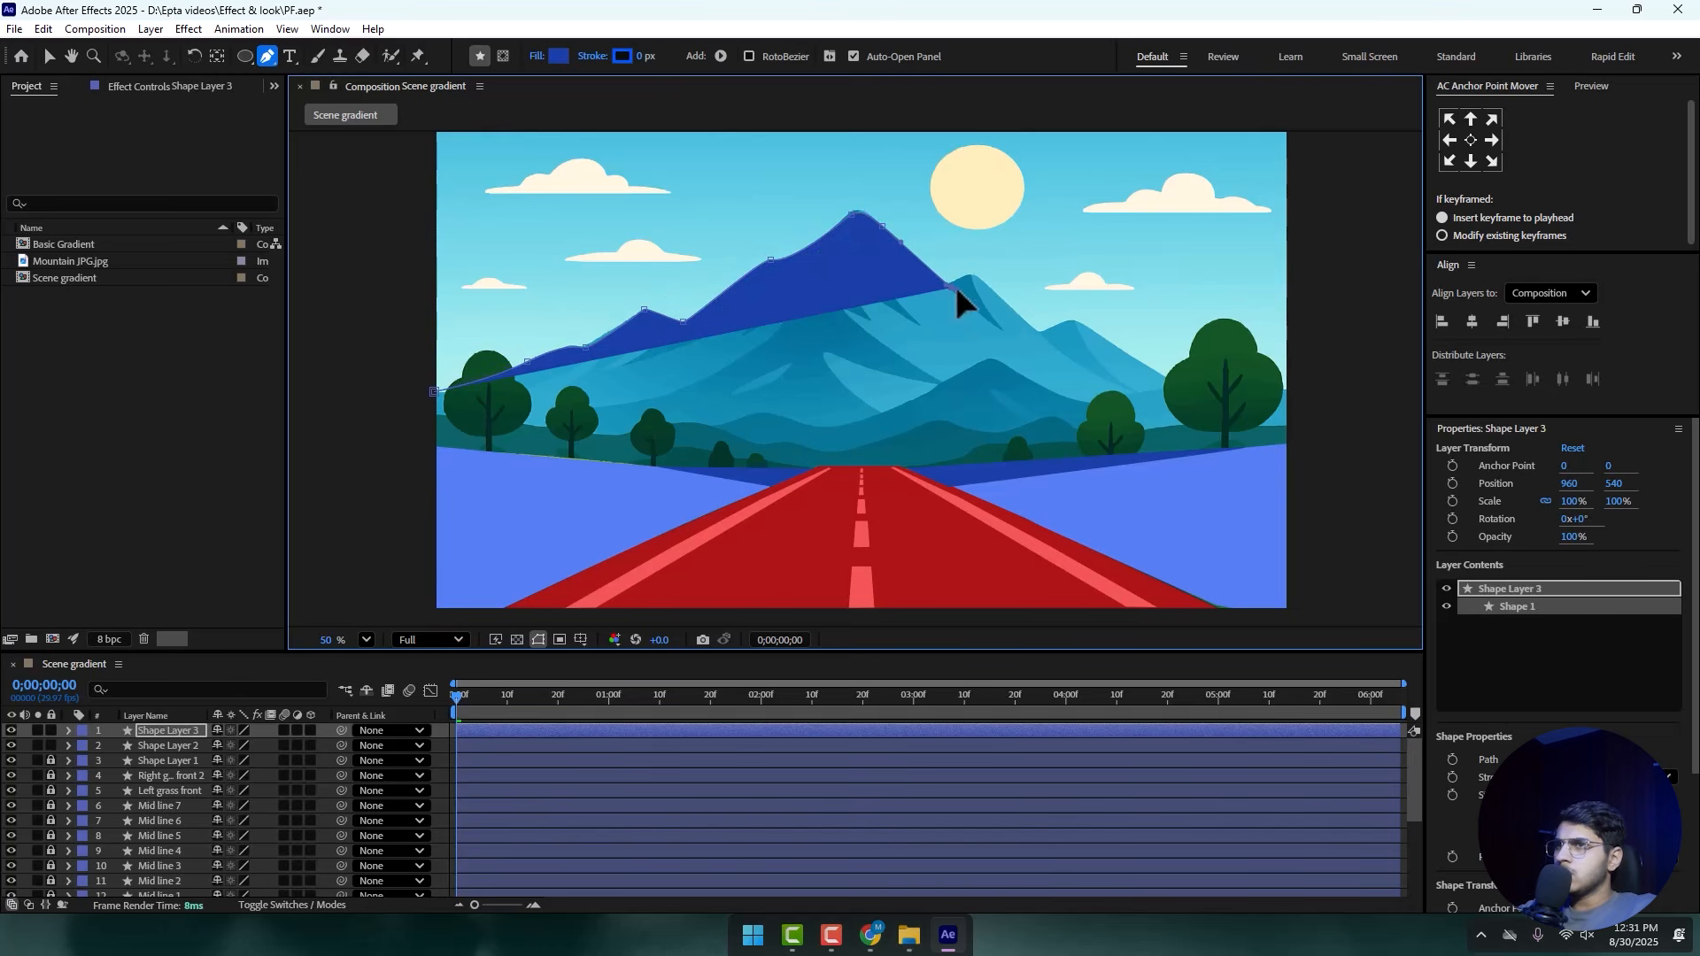
pyautogui.moveTo(992, 287); pyautogui.dragTo(1012, 307)
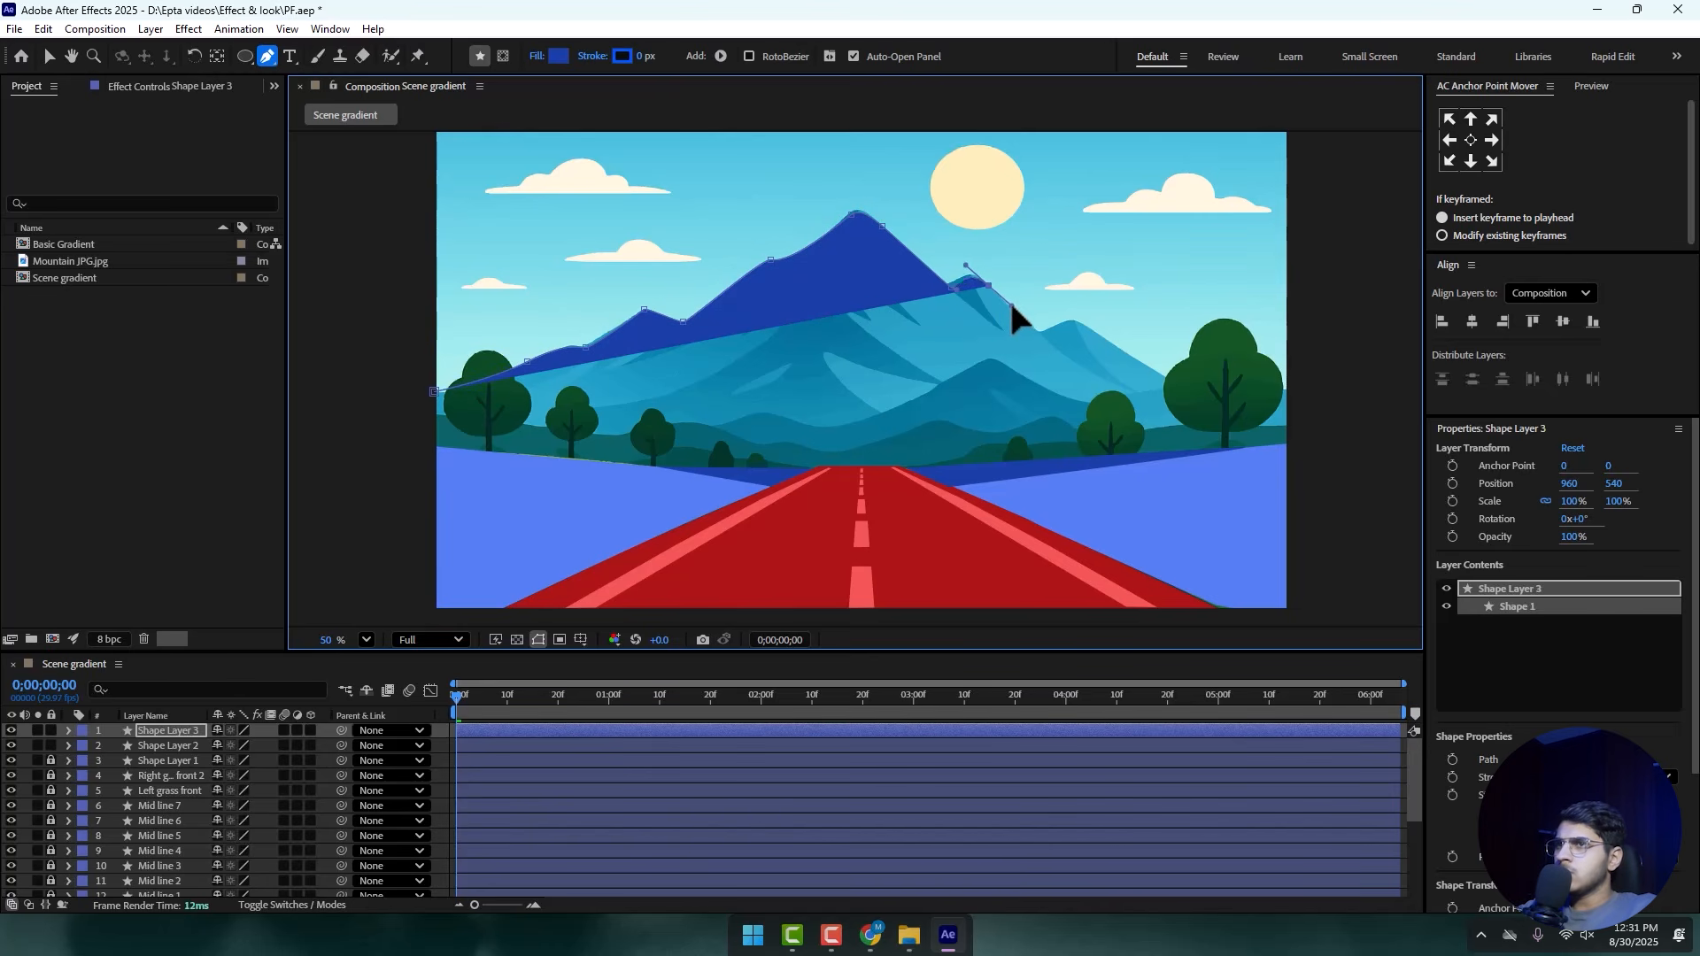
pyautogui.click(1012, 307)
pyautogui.click(1040, 333)
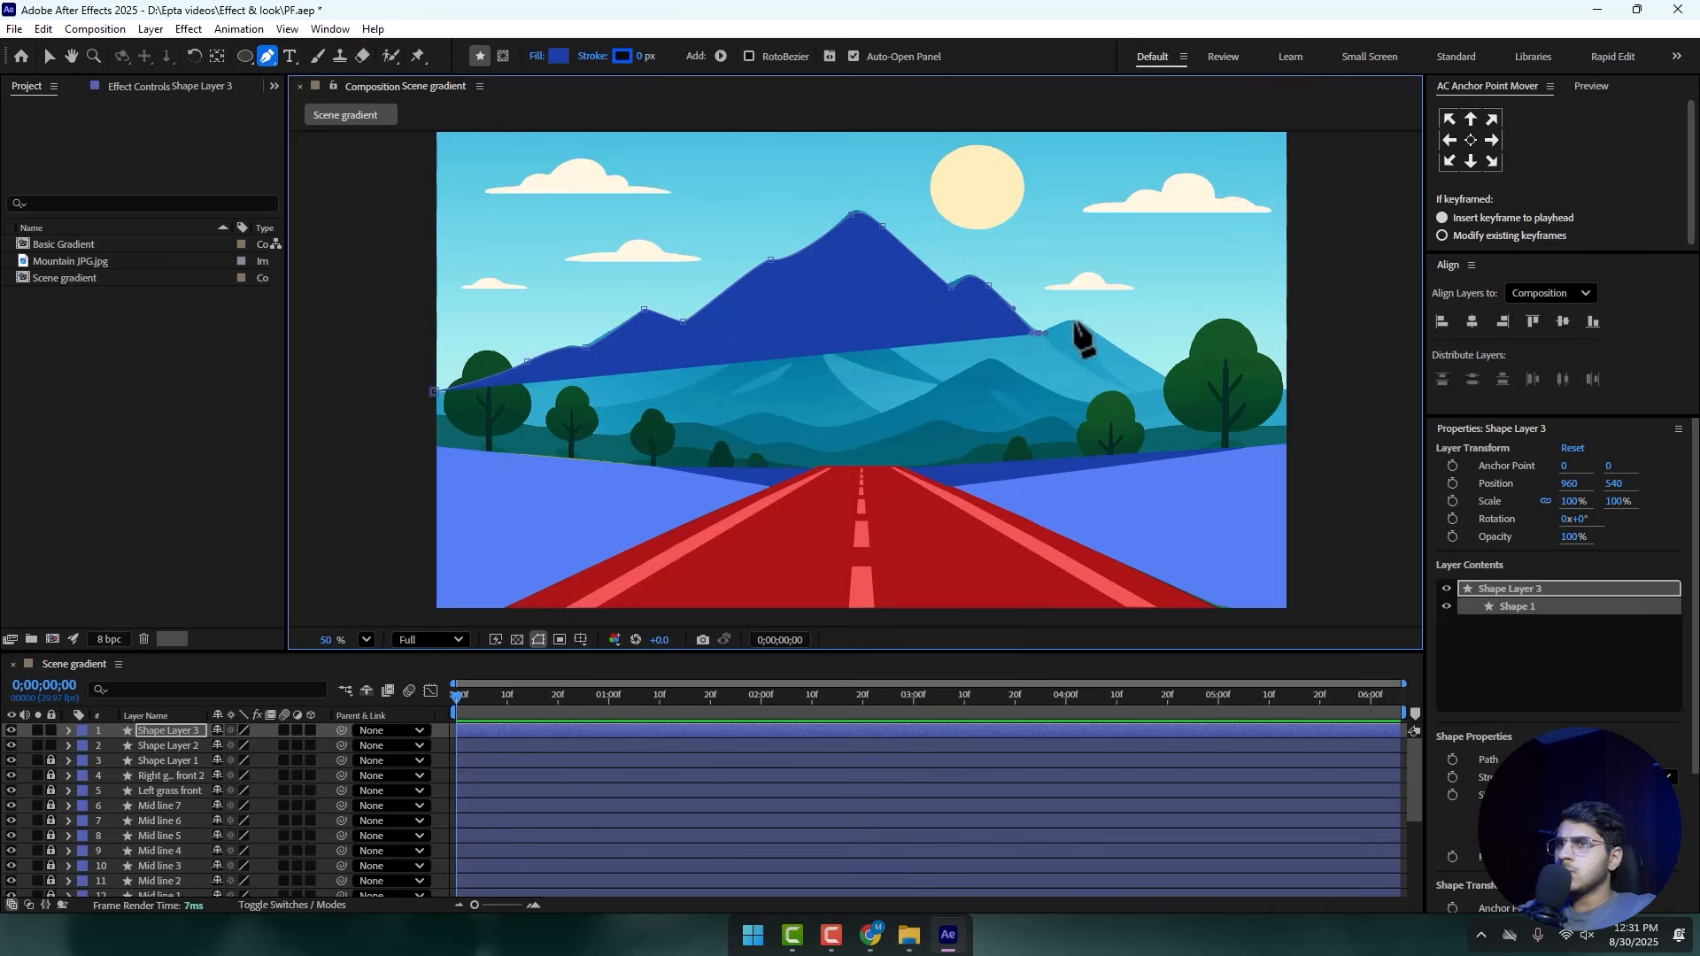
pyautogui.moveTo(1112, 338); pyautogui.dragTo(1156, 372)
pyautogui.click(1239, 390)
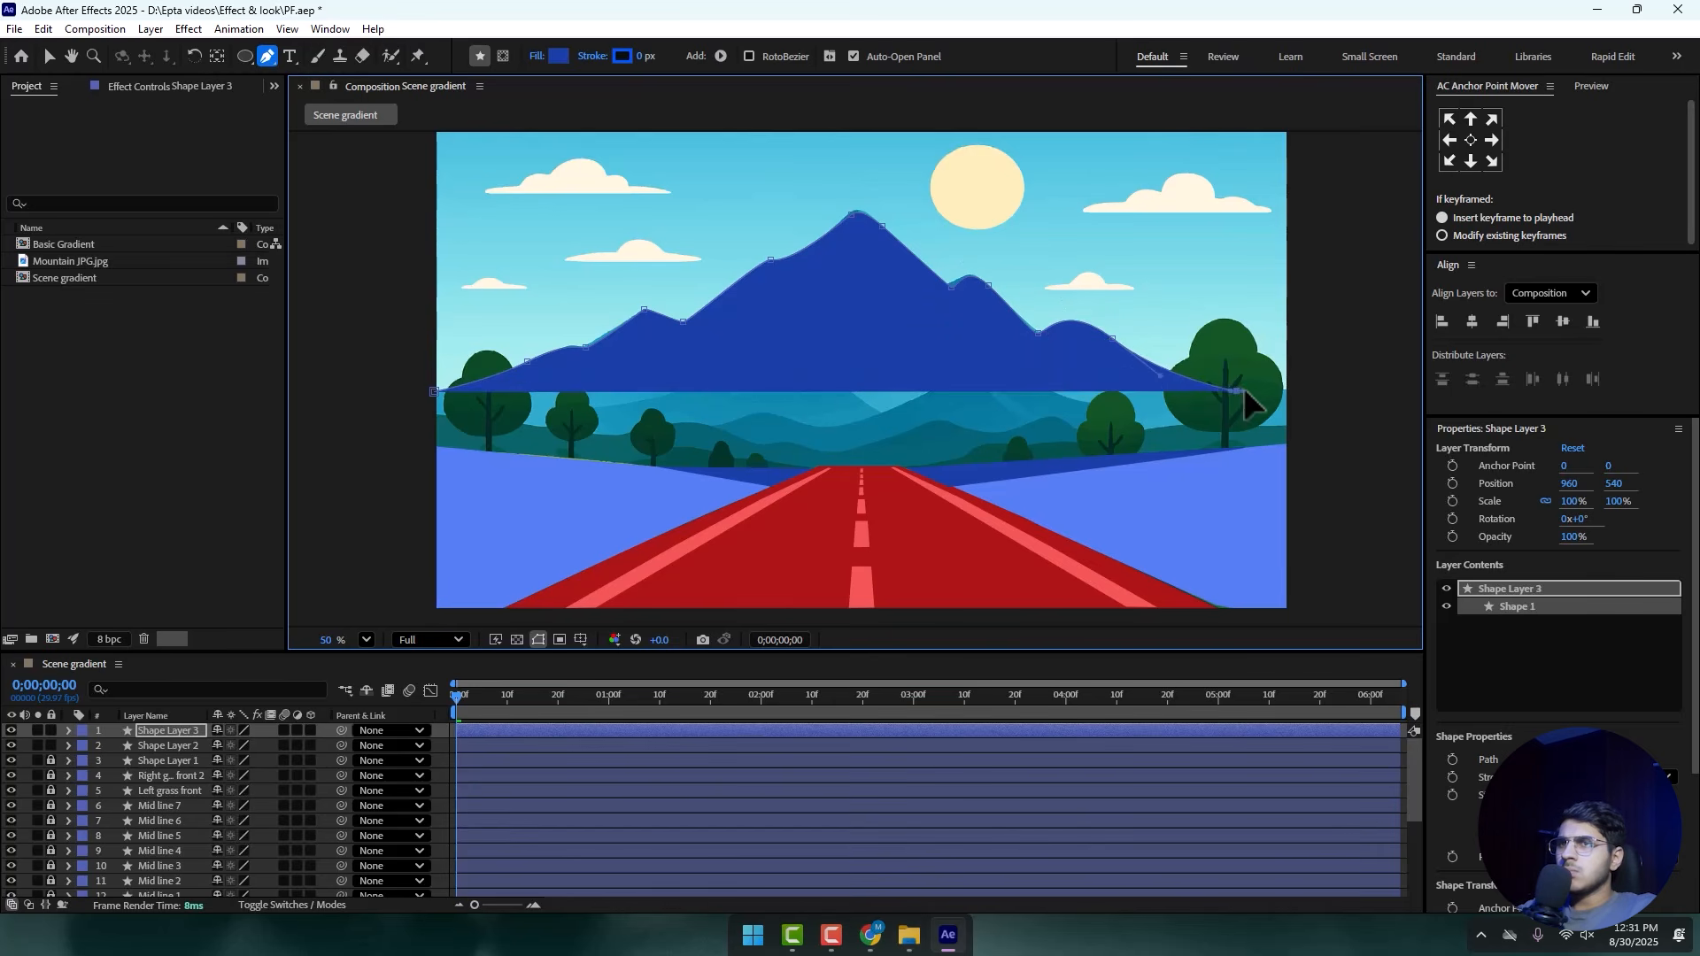
# - Carry the mountain outline past the scene's right edge, back along the grass line, and close it at the left edge
pyautogui.moveTo(1294, 390); pyautogui.dragTo(1308, 396)
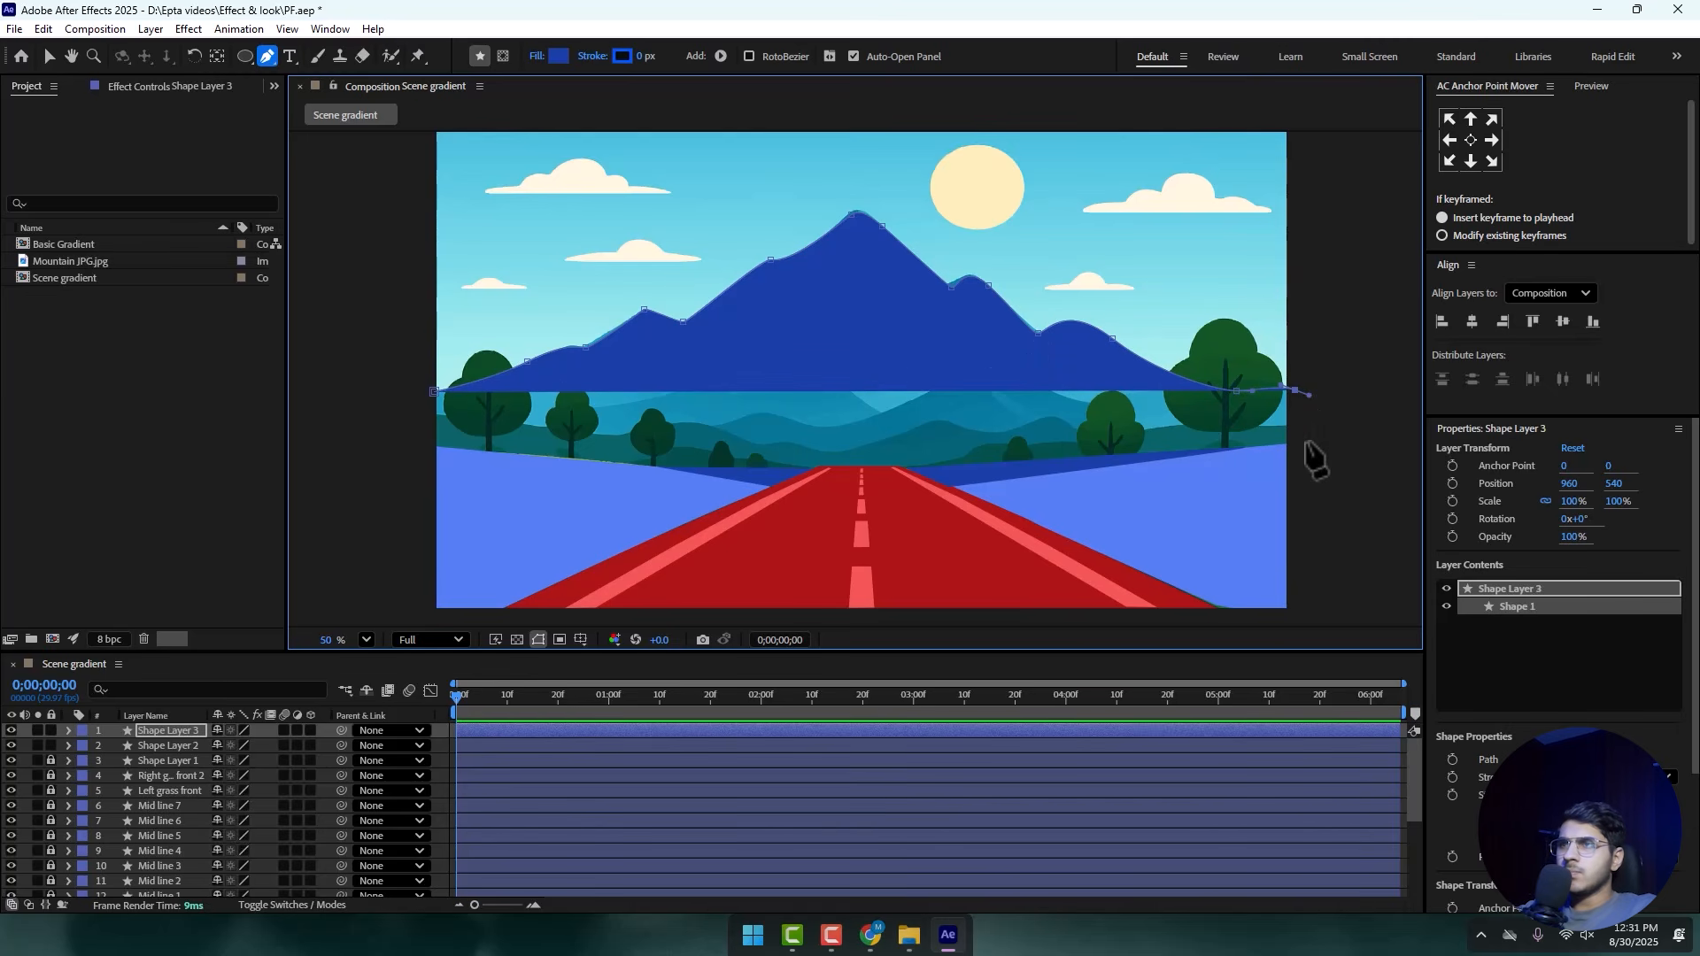
pyautogui.moveTo(1299, 437); pyautogui.dragTo(1313, 442)
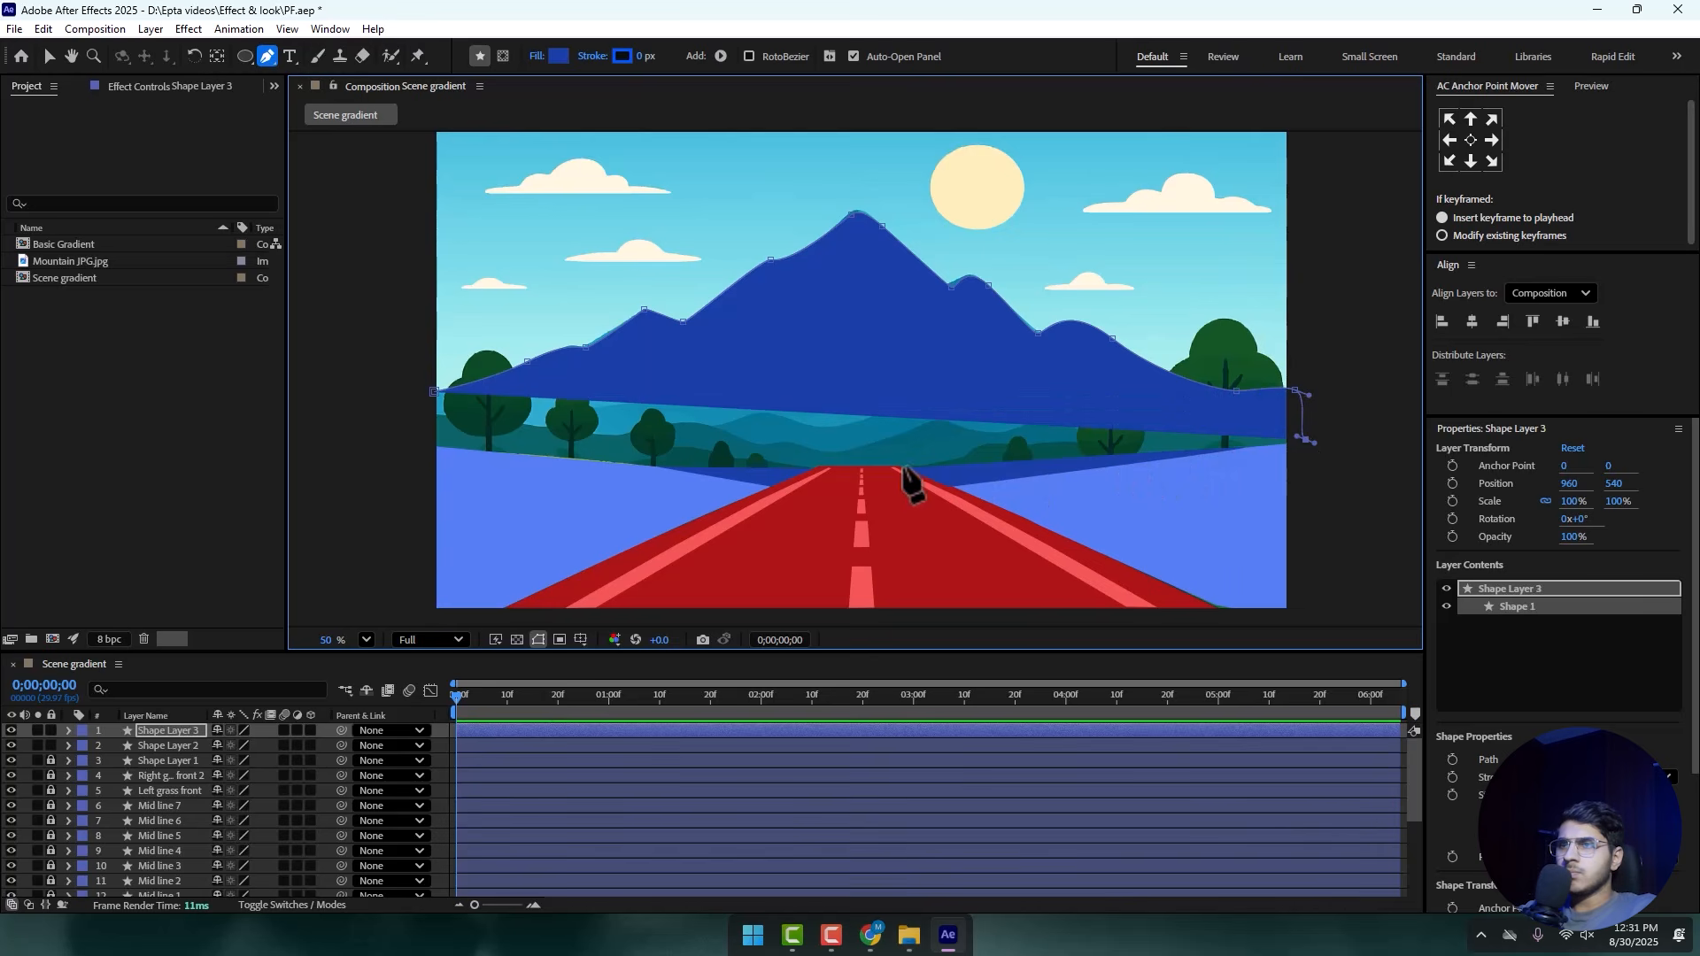
pyautogui.click(620, 464)
pyautogui.click(416, 448)
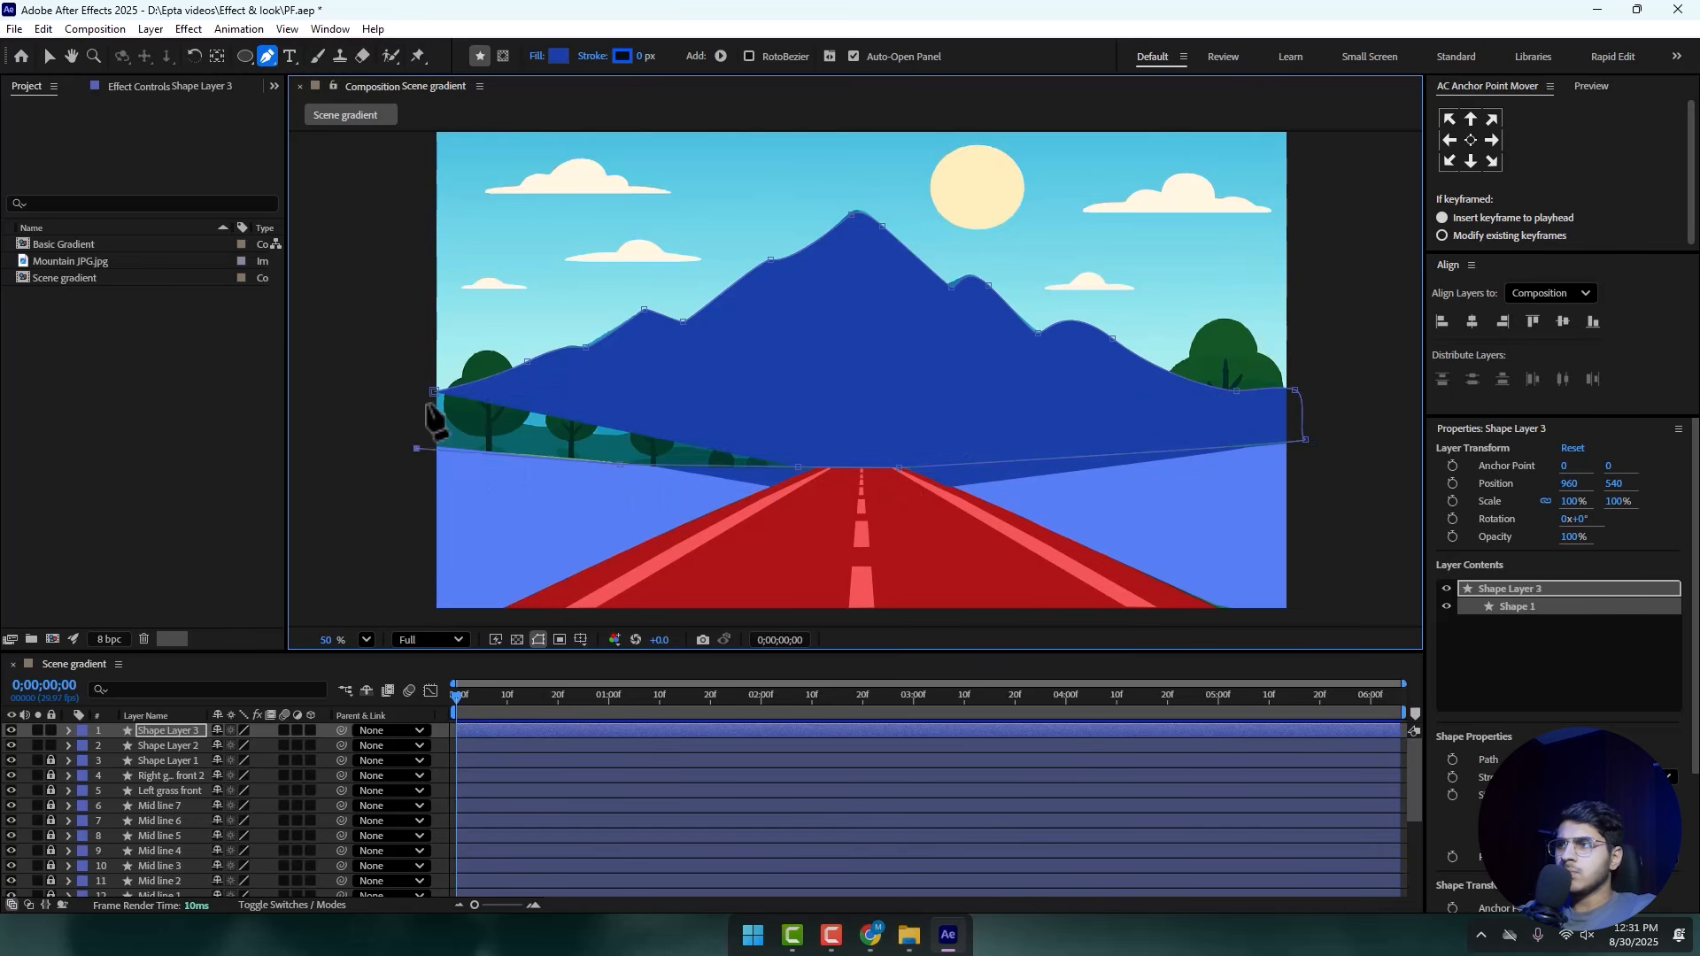
# - Change the mountain shape's fill to dark navy #2B3E76 and deselect the layer
pyautogui.click(49, 57)
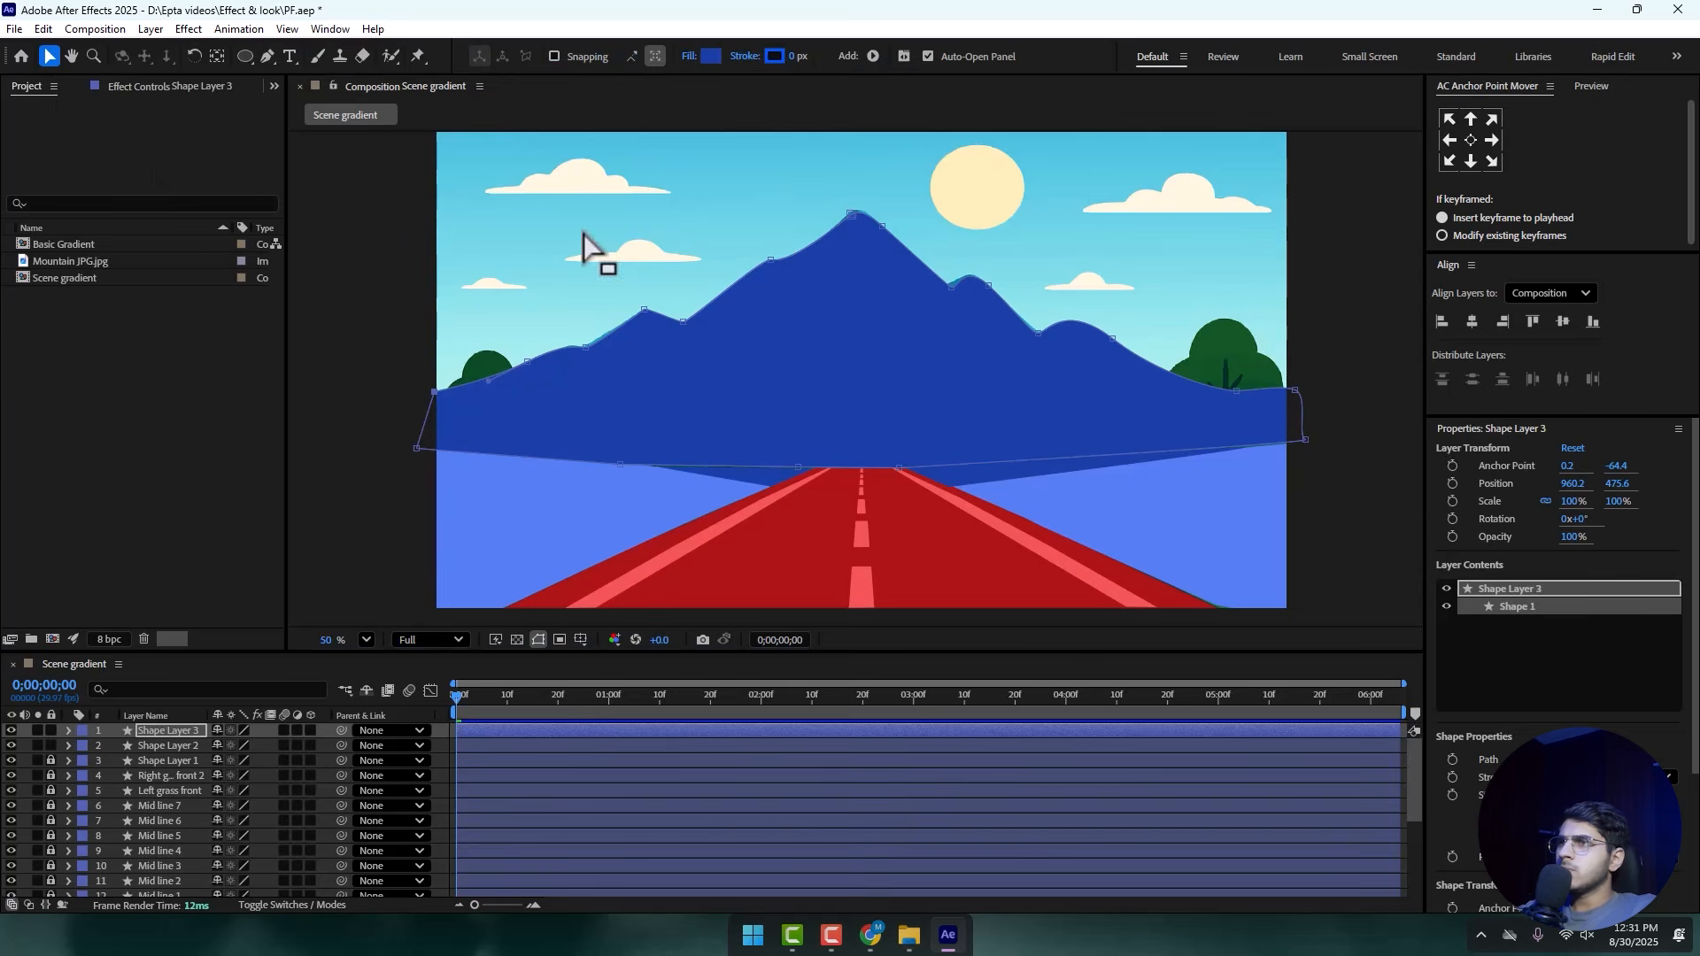
pyautogui.click(709, 56)
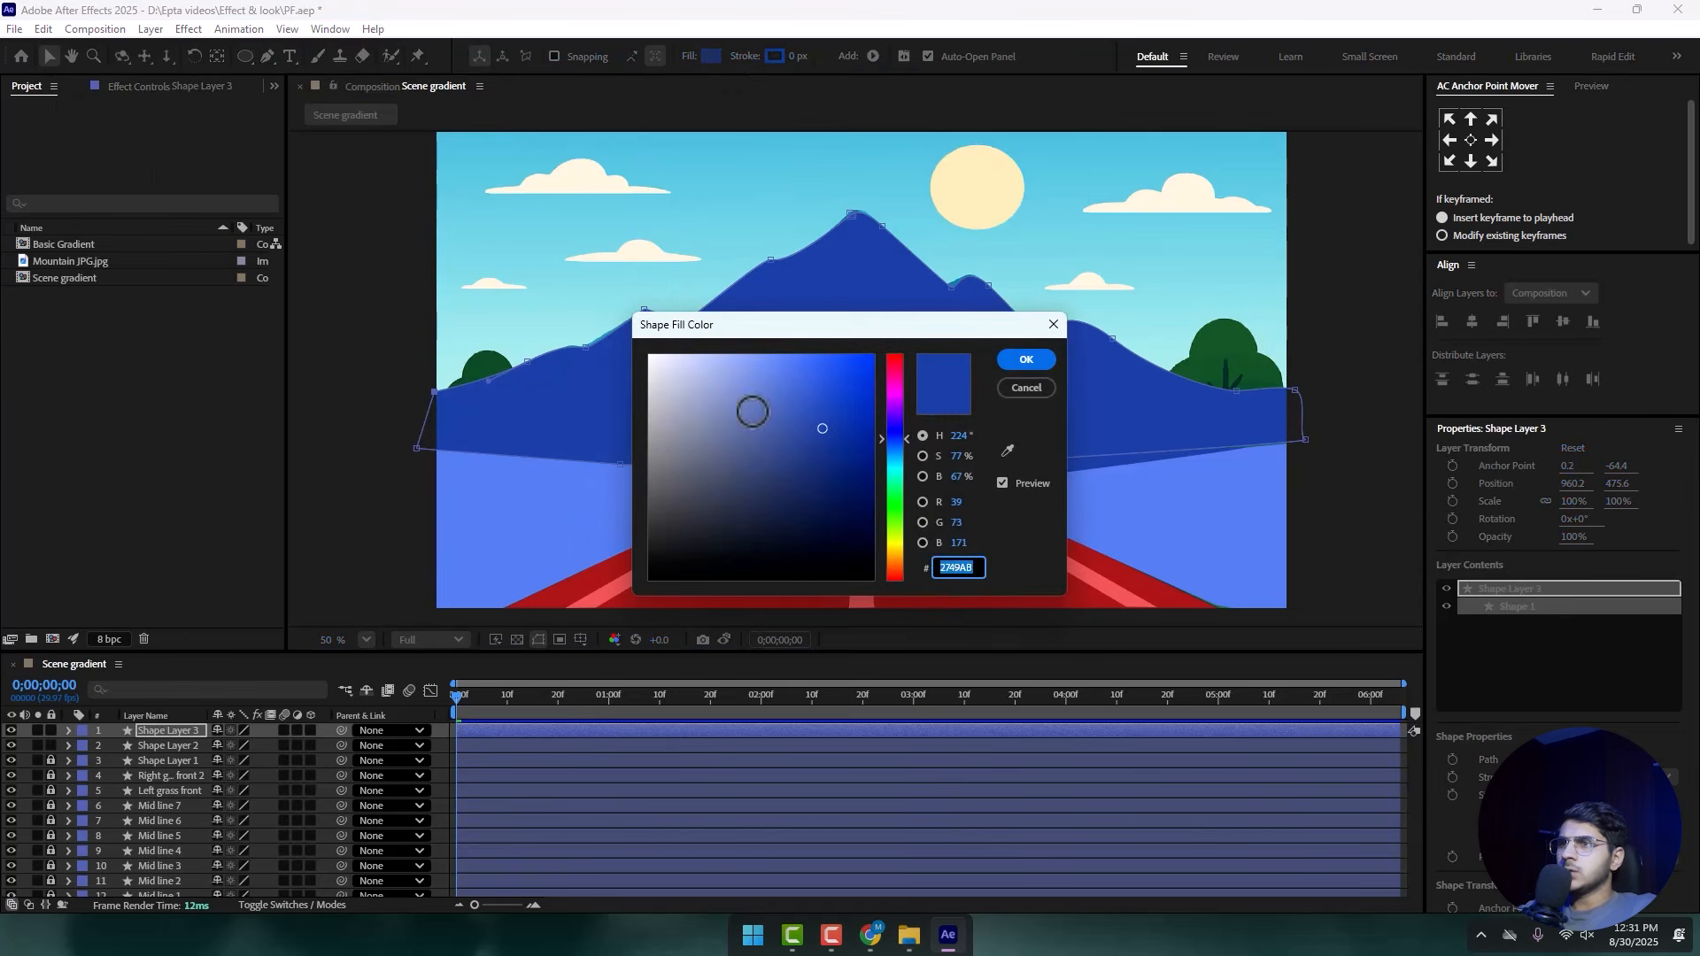
pyautogui.click(793, 475)
pyautogui.click(1026, 362)
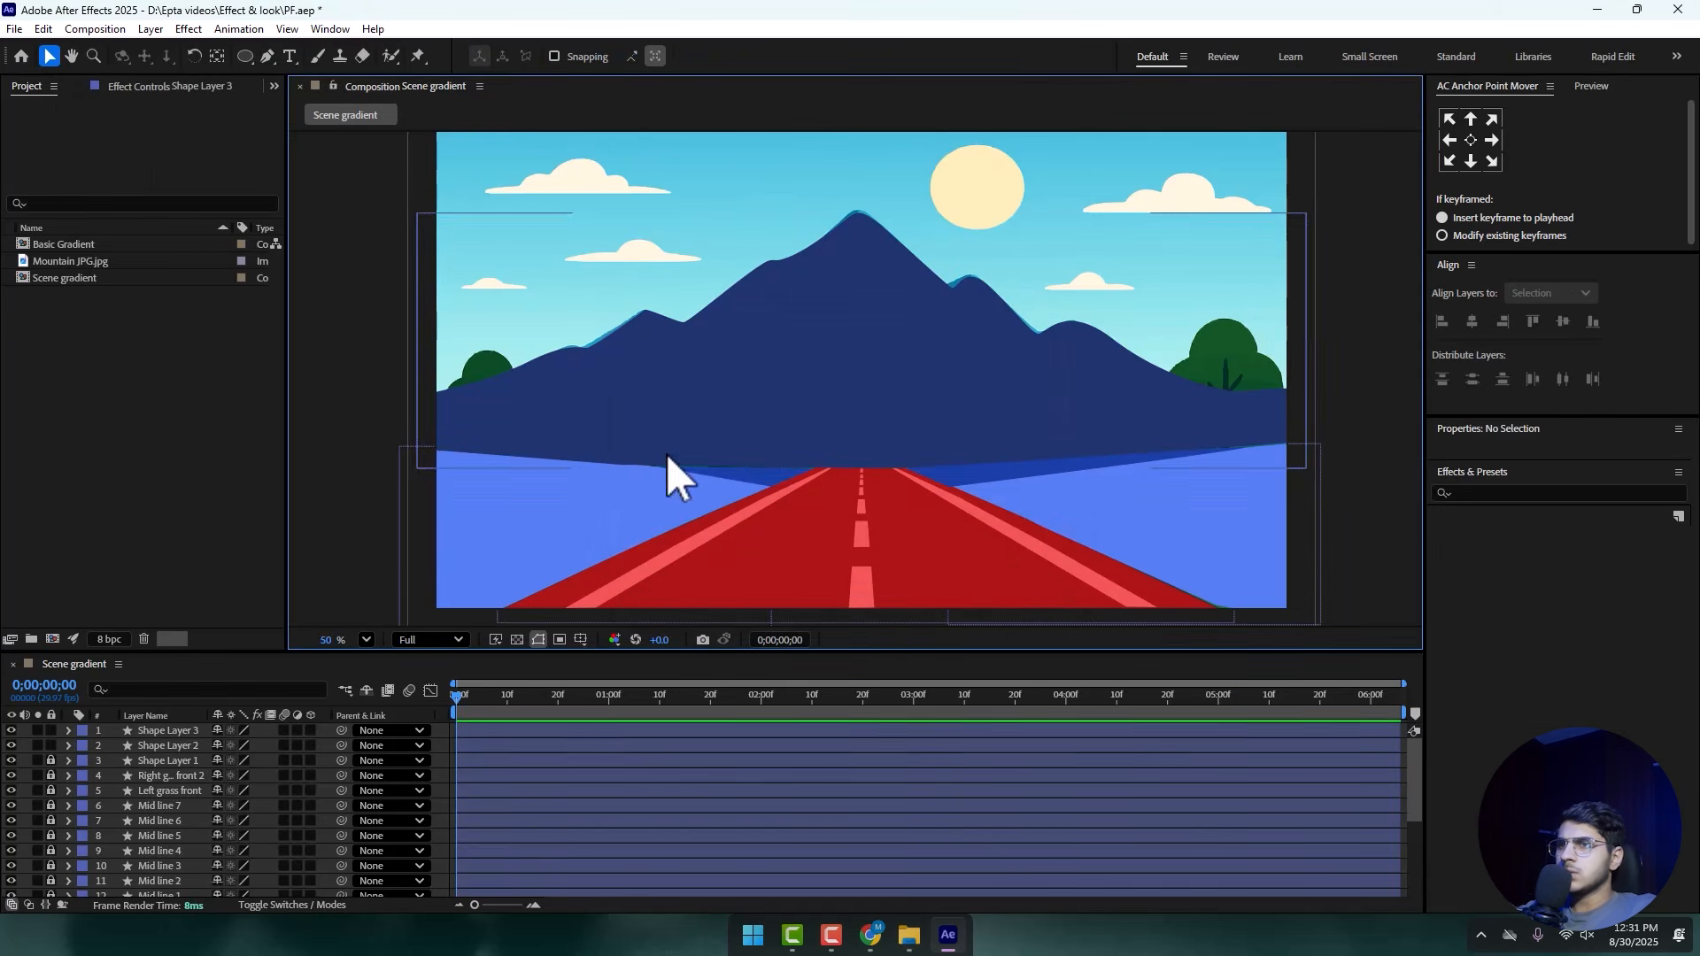
# - Hide the new mountain shape layer and rename it Mountain
pyautogui.click(11, 730)
pyautogui.rightClick(168, 730)
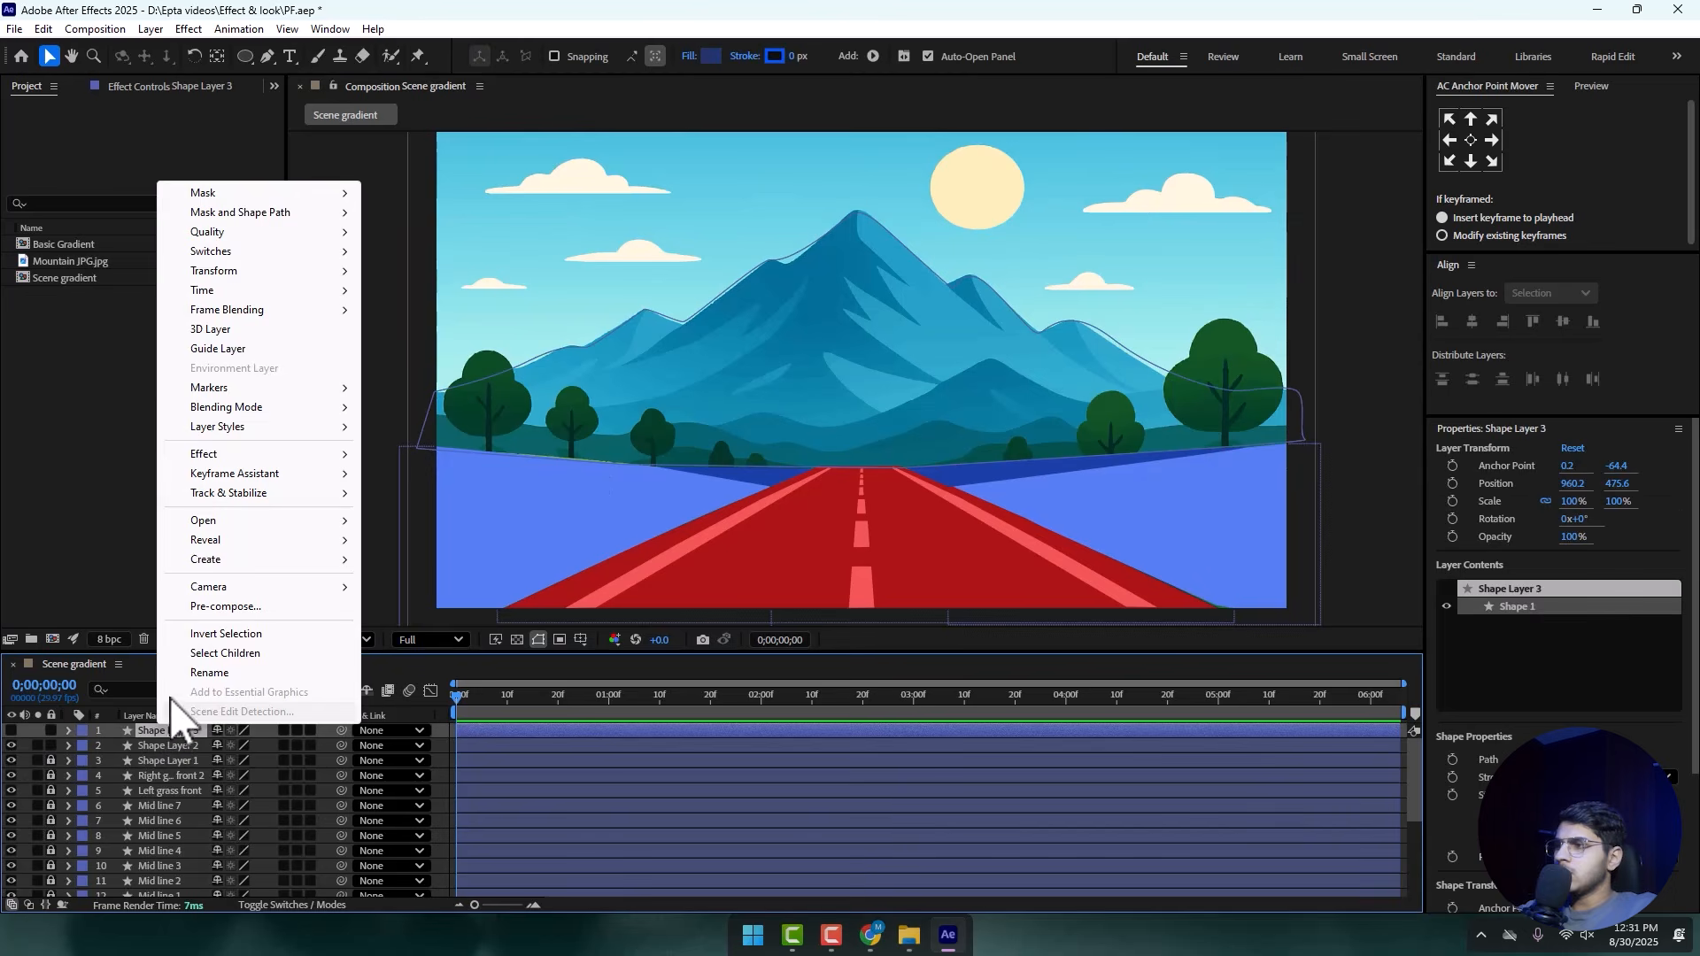
pyautogui.click(210, 672)
pyautogui.write('M')
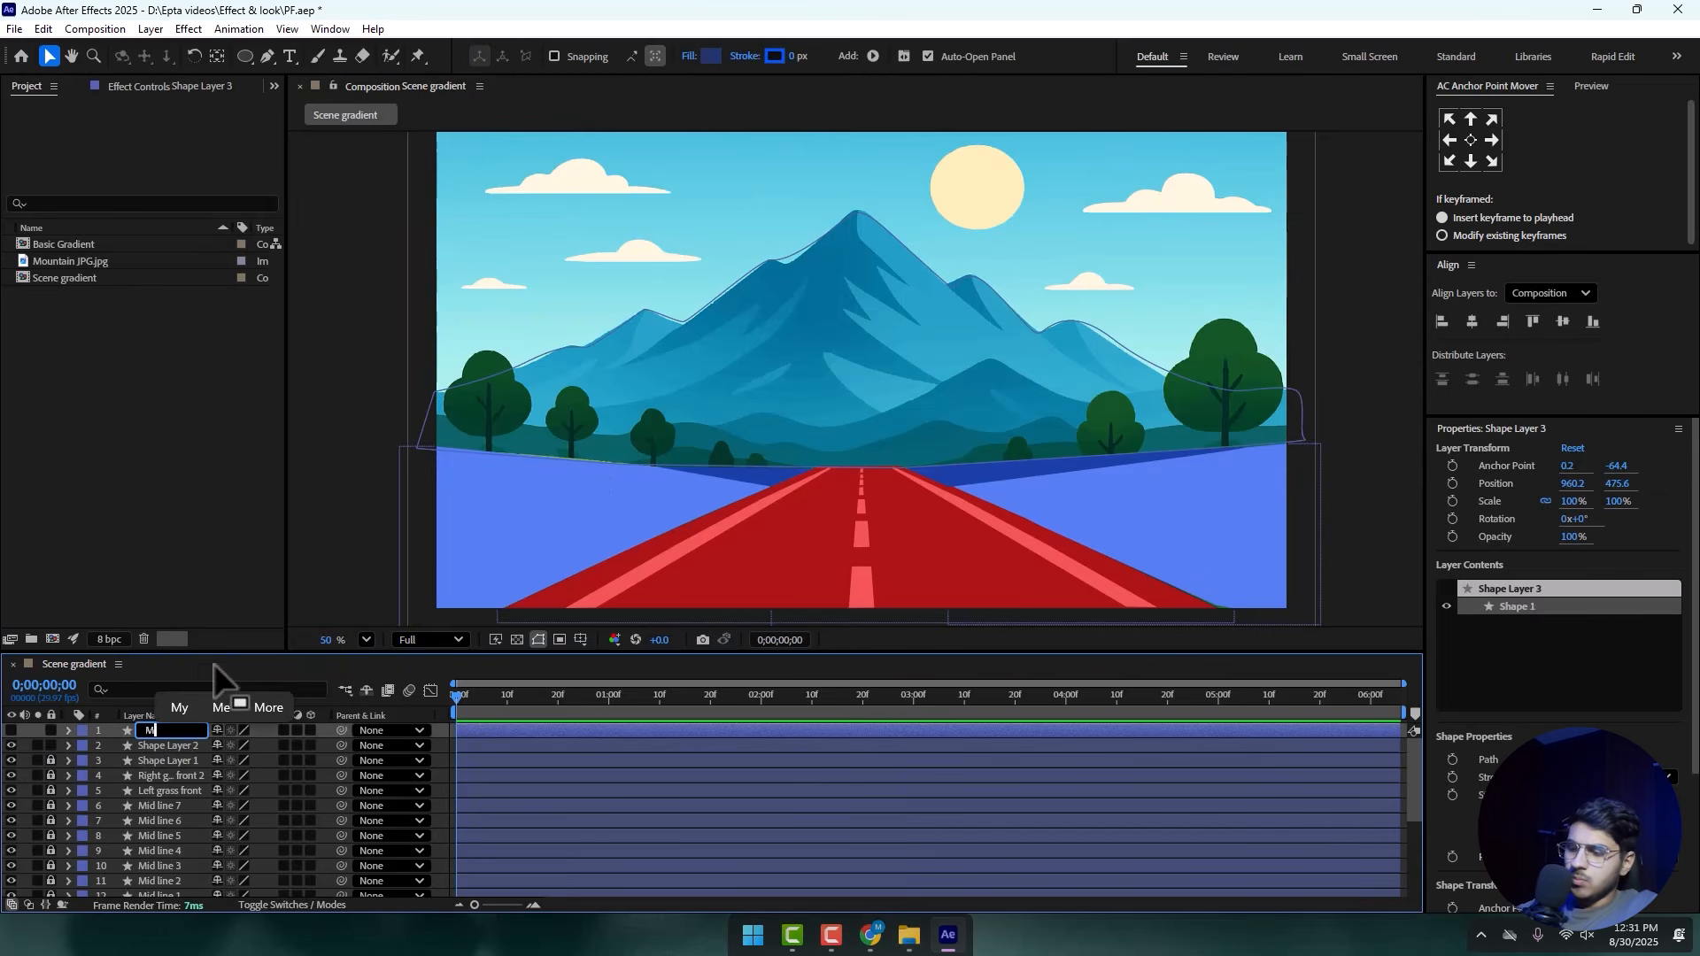
pyautogui.write('ountain')
pyautogui.press('Return')
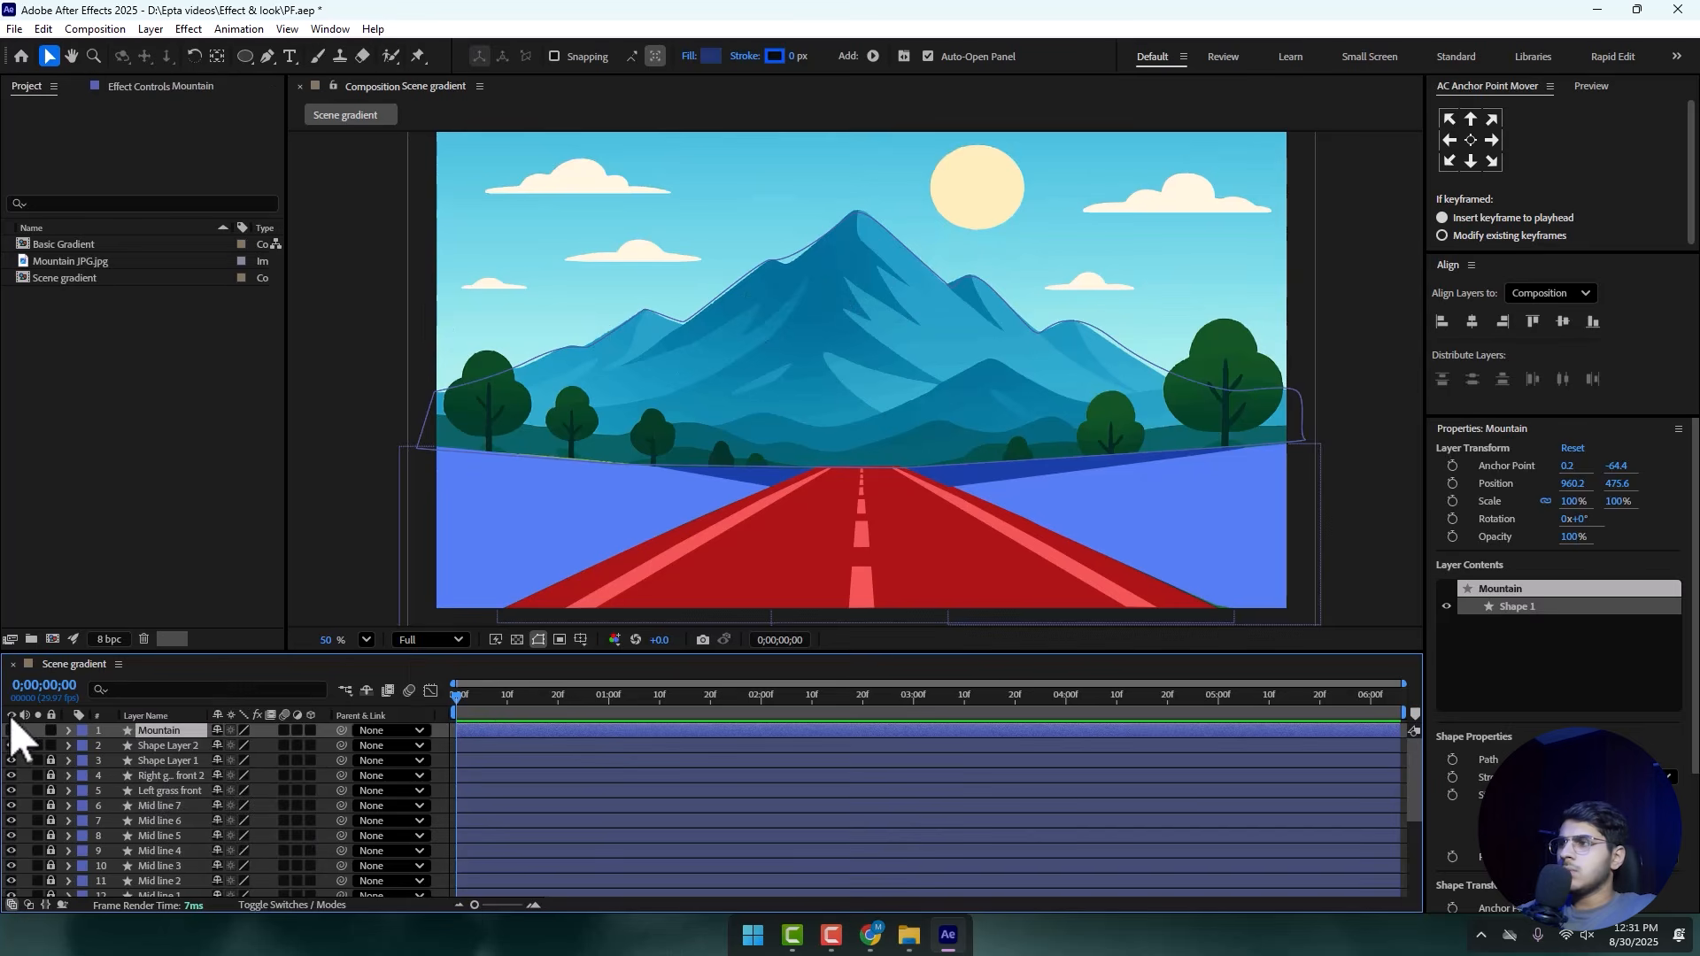
# - Lock the Mountain layer and Shape Layer 2, the back grass right of the road
pyautogui.click(50, 729)
pyautogui.click(163, 746)
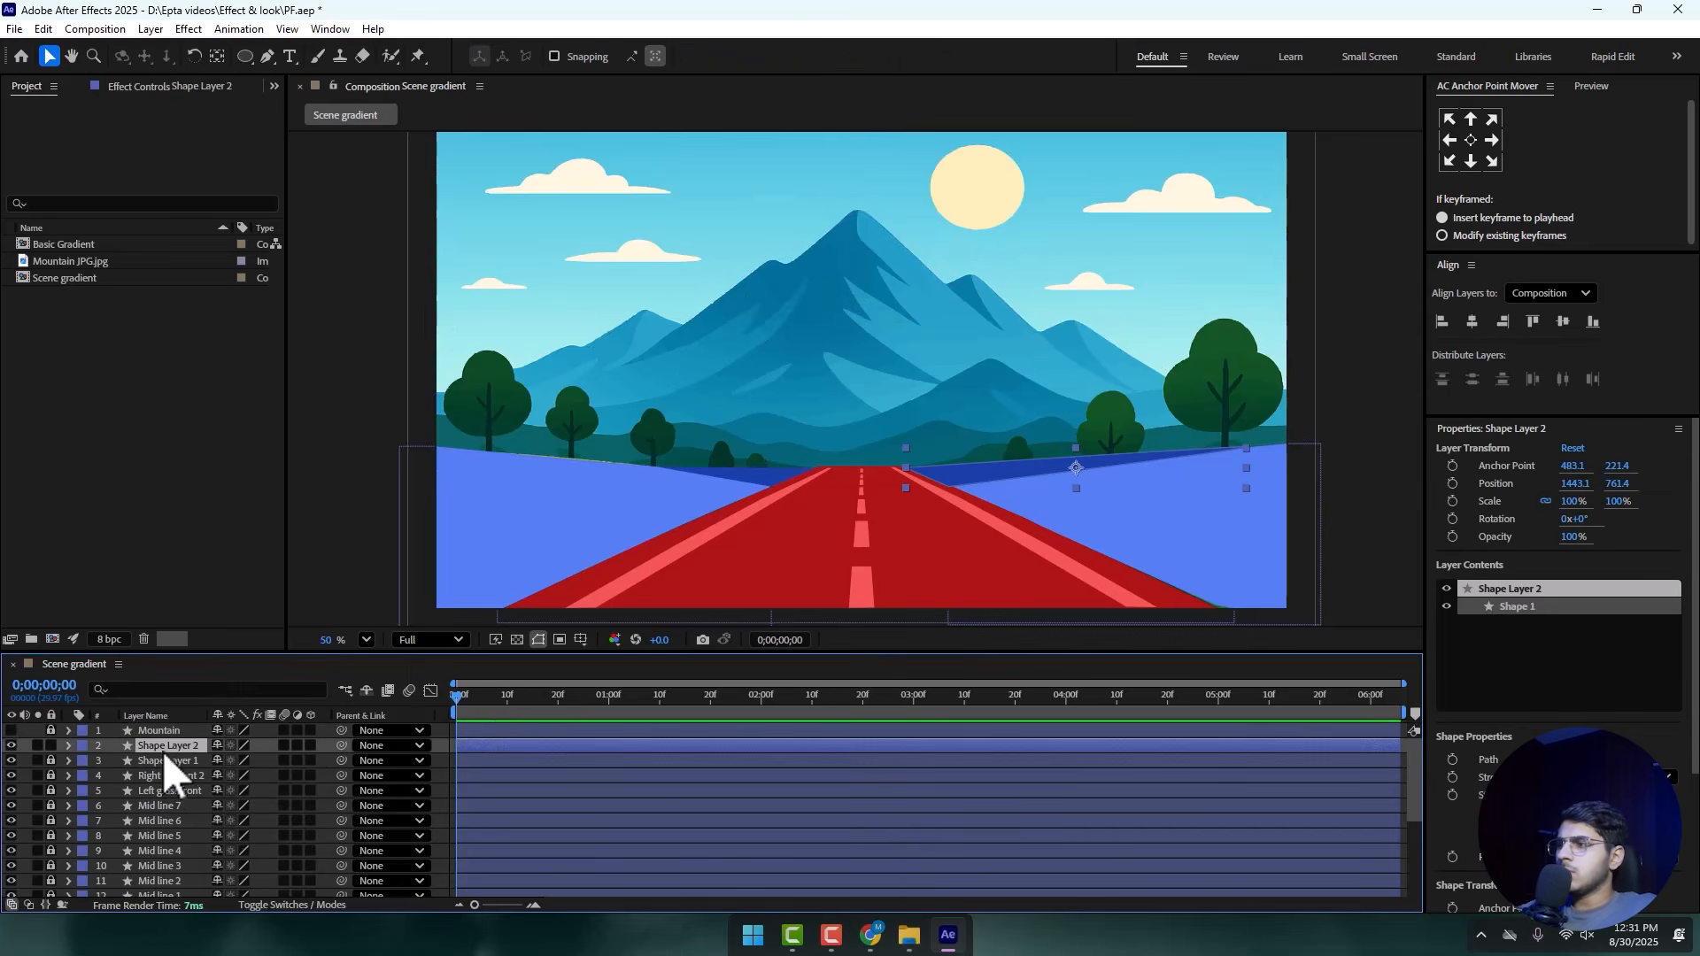
pyautogui.click(11, 745)
pyautogui.click(10, 744)
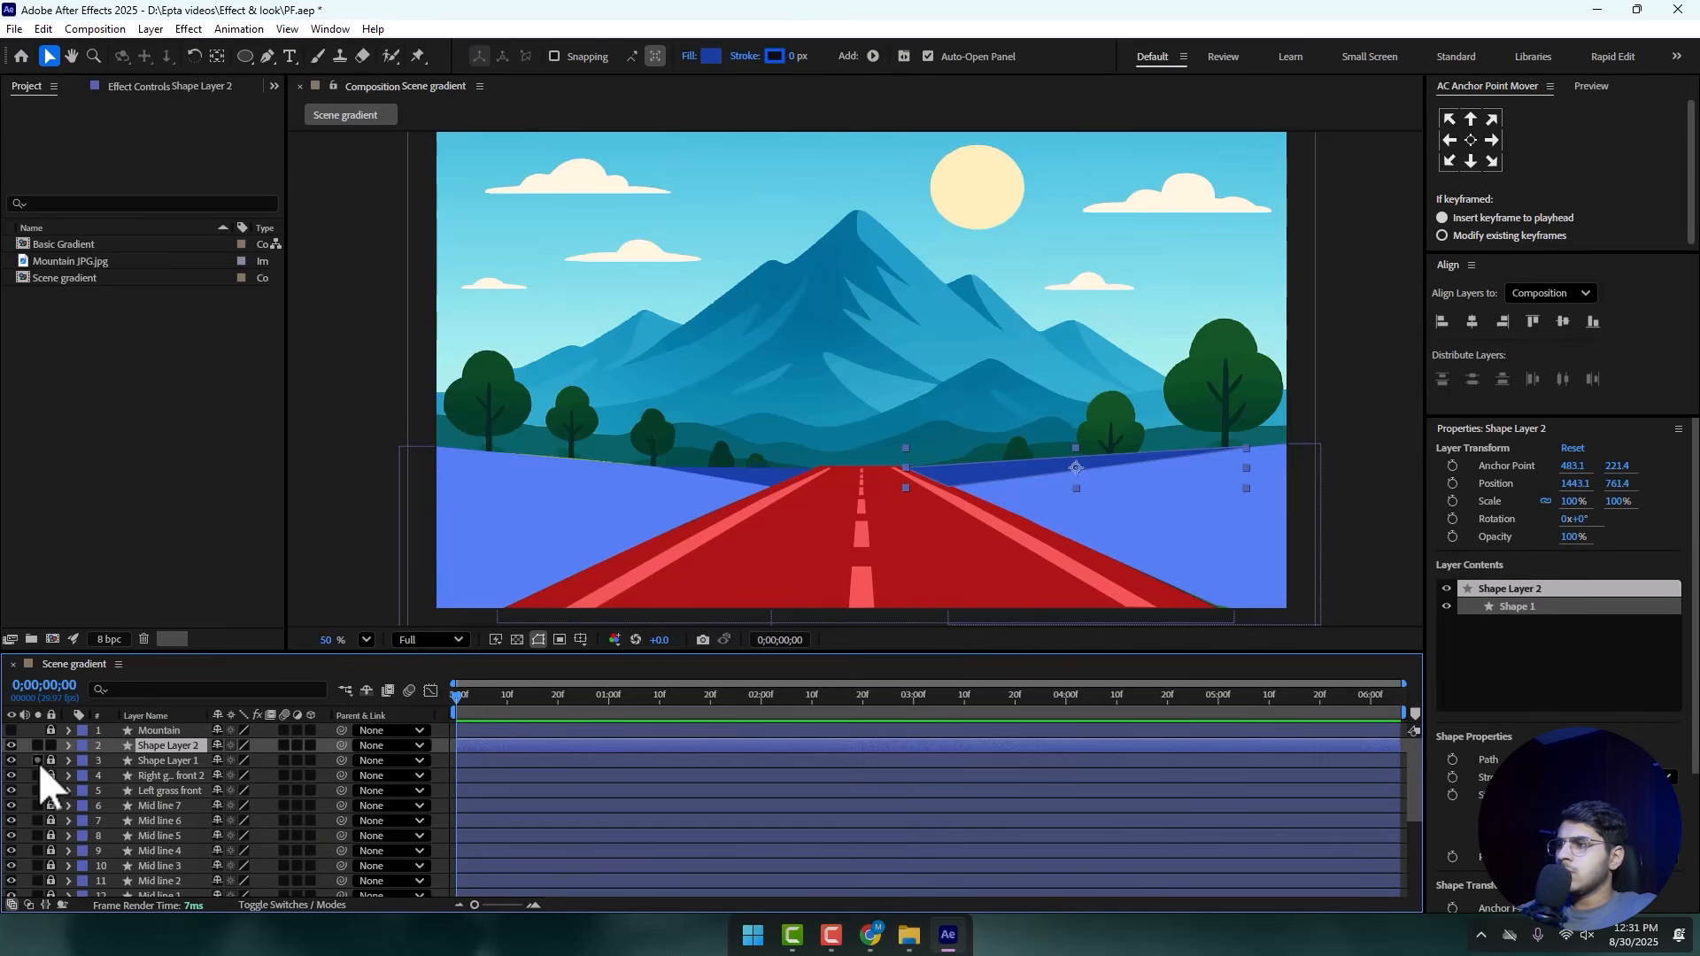
pyautogui.click(50, 745)
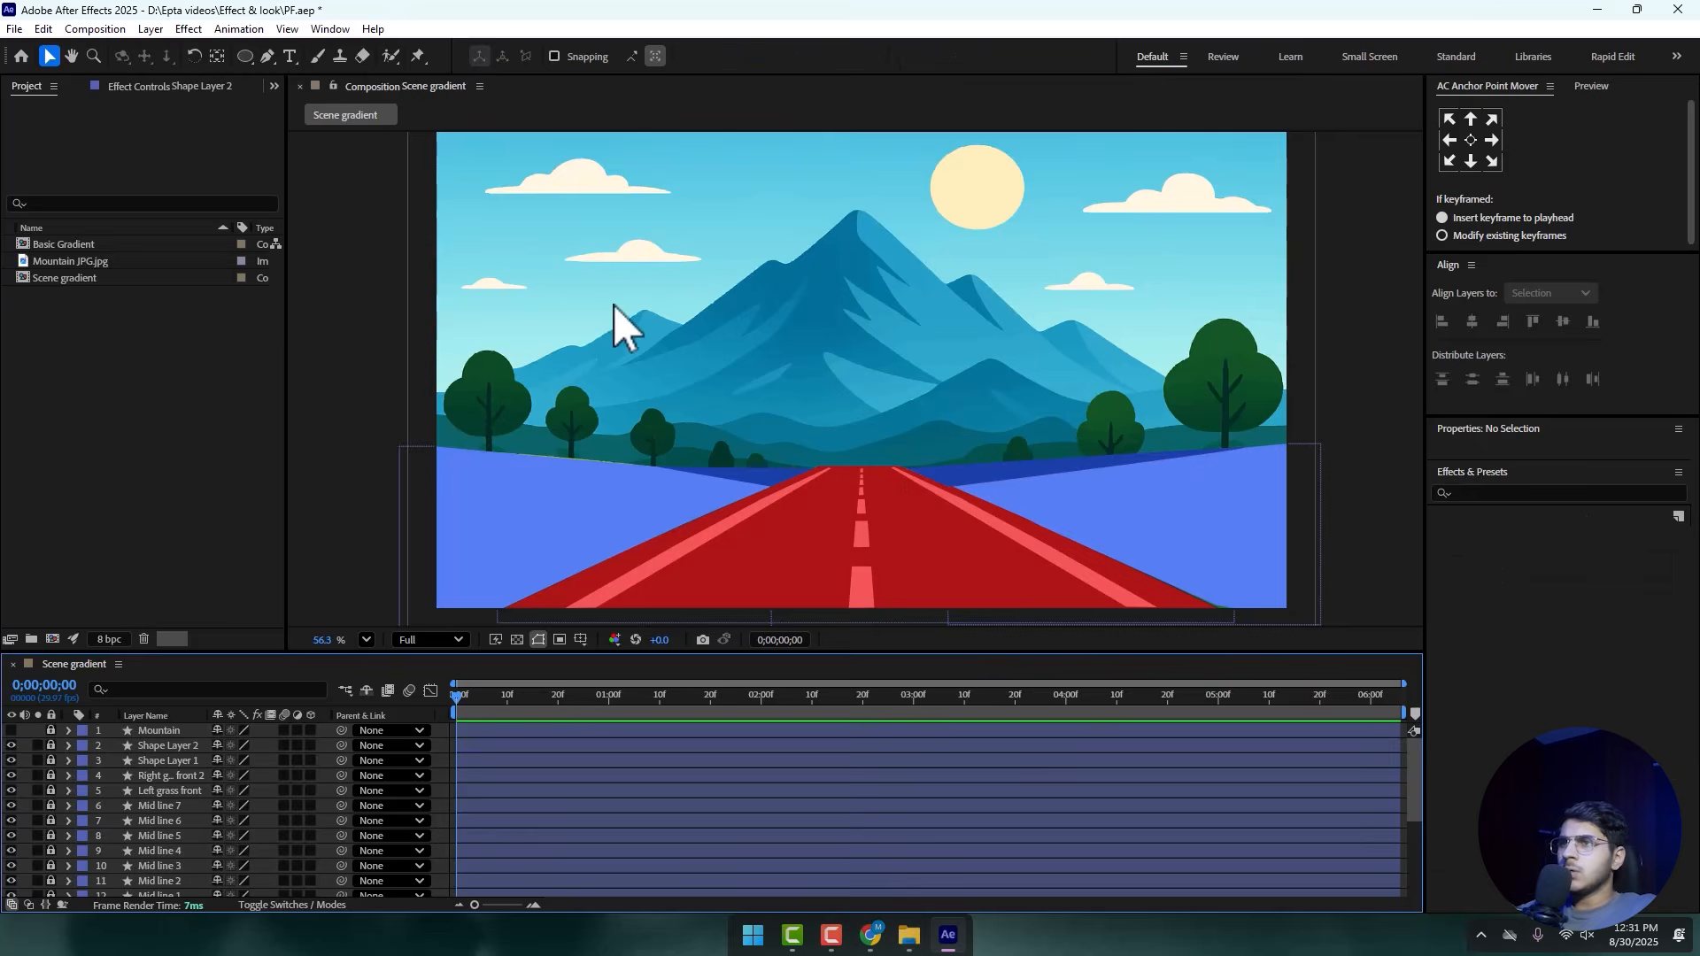
# - Trace the wavy top edge of the low hills behind the trees with the Pen tool, from the left edge past the right edge
pyautogui.scroll(2, 434, 354)
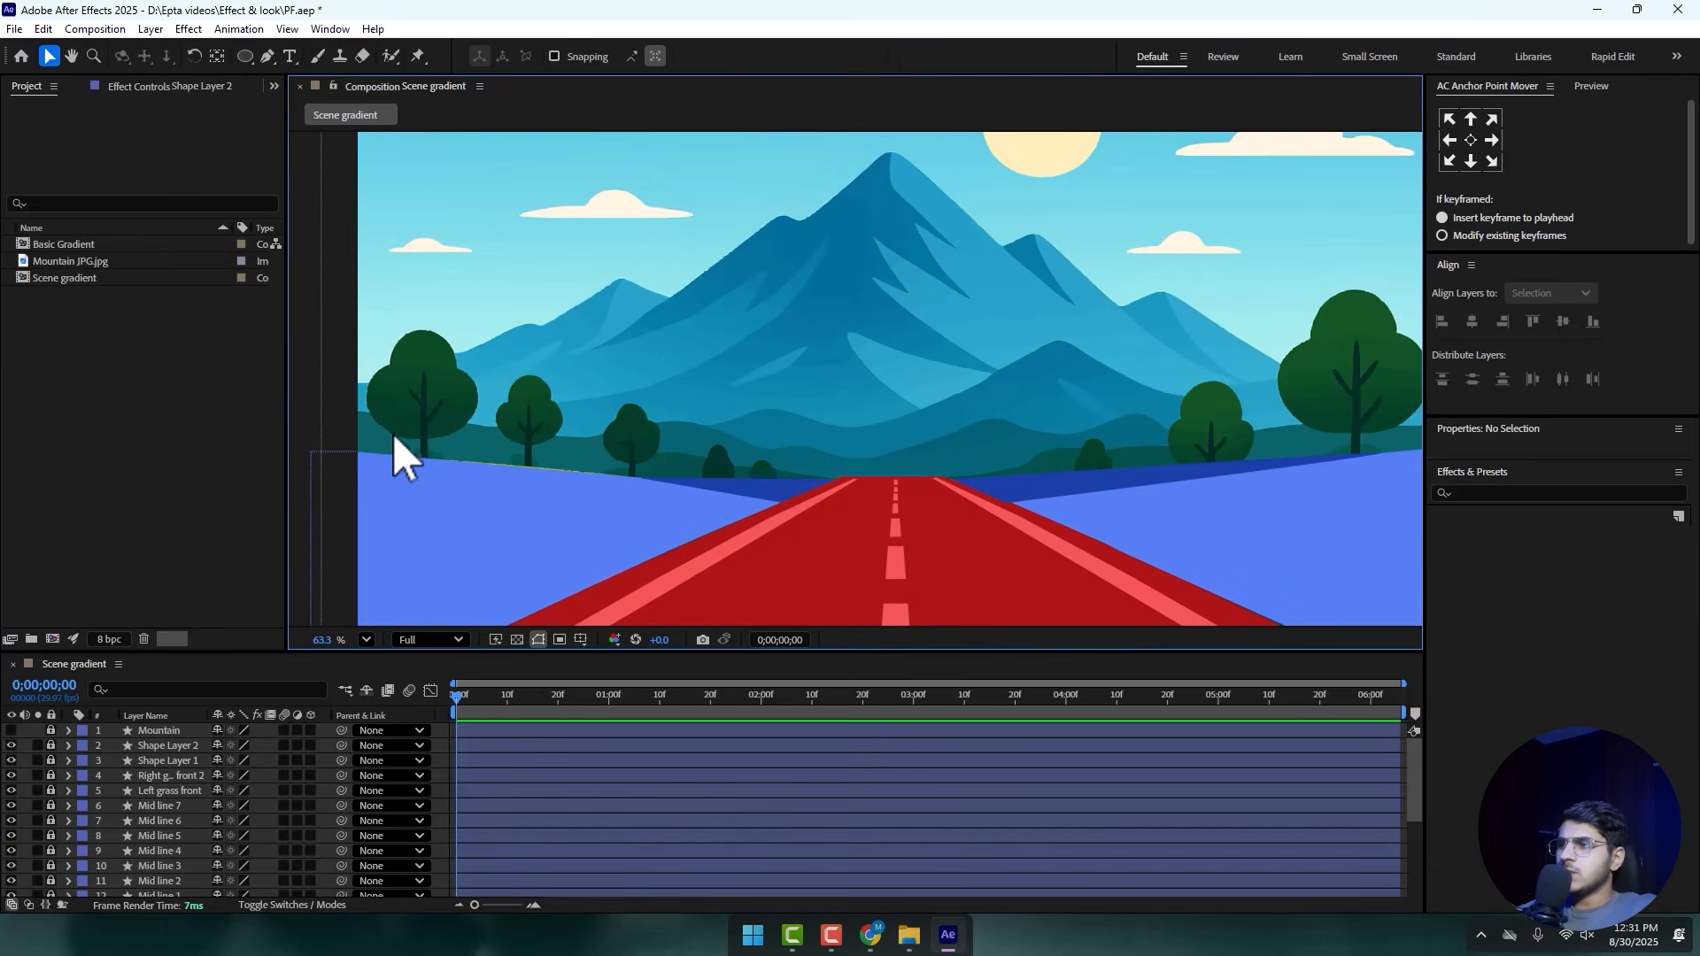
pyautogui.click(266, 57)
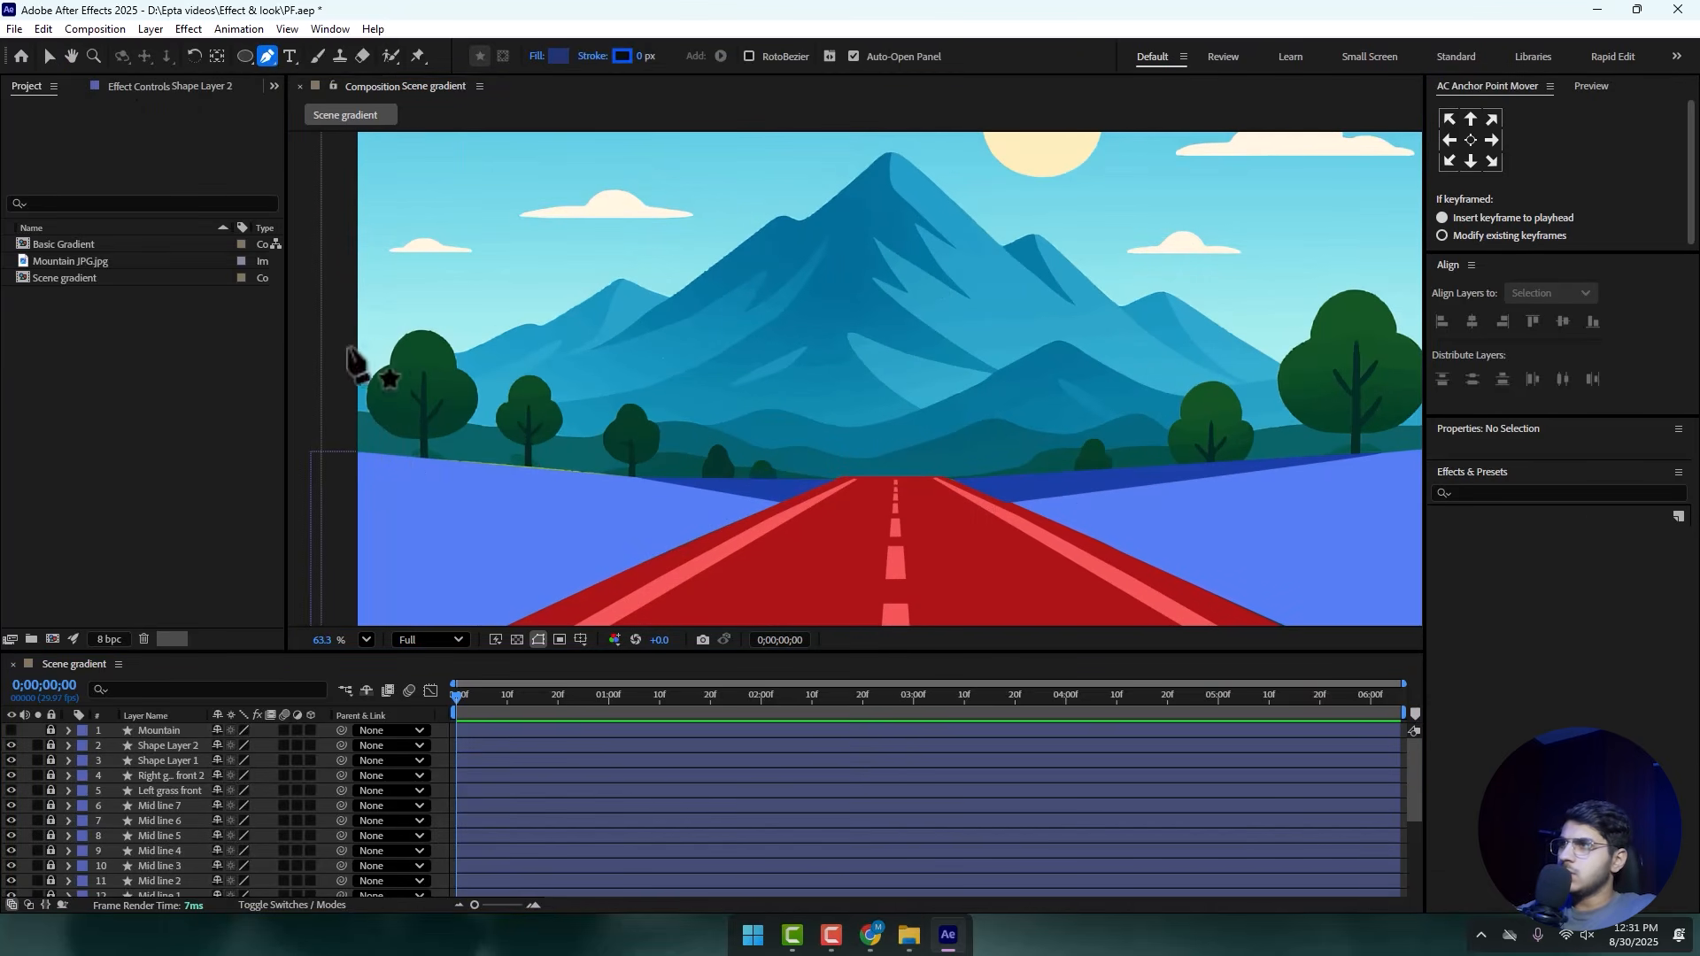
pyautogui.click(348, 415)
pyautogui.moveTo(424, 413); pyautogui.dragTo(529, 425)
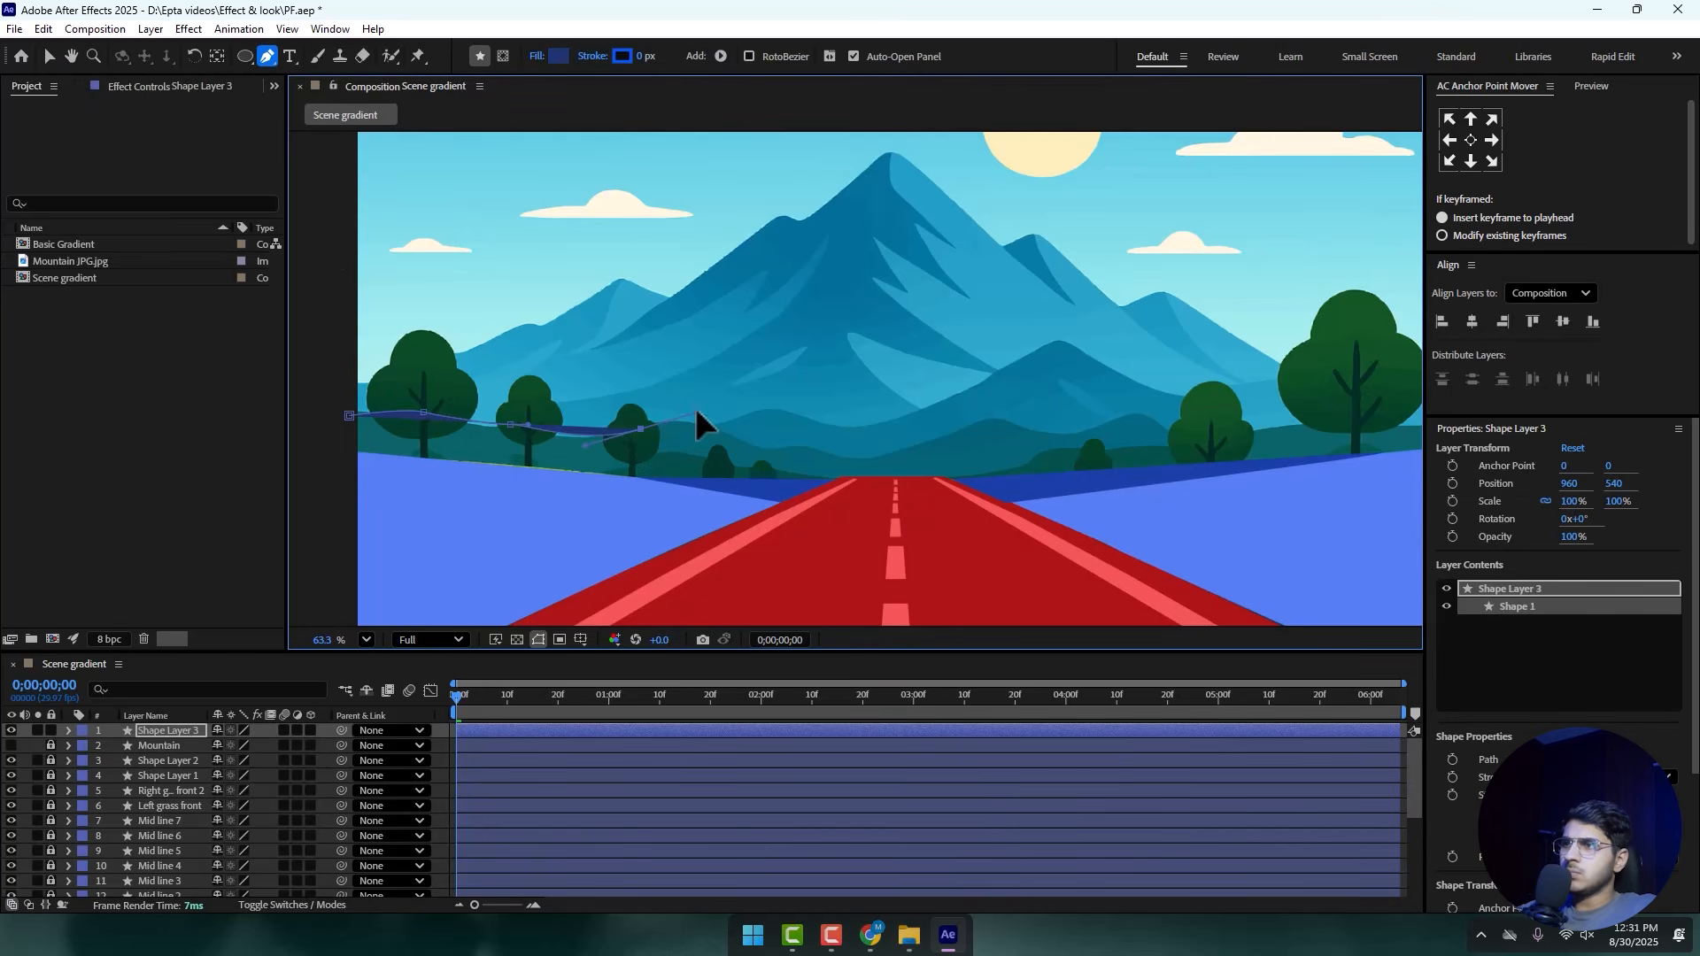
pyautogui.moveTo(696, 411); pyautogui.dragTo(870, 464)
pyautogui.moveTo(980, 424); pyautogui.dragTo(1052, 434)
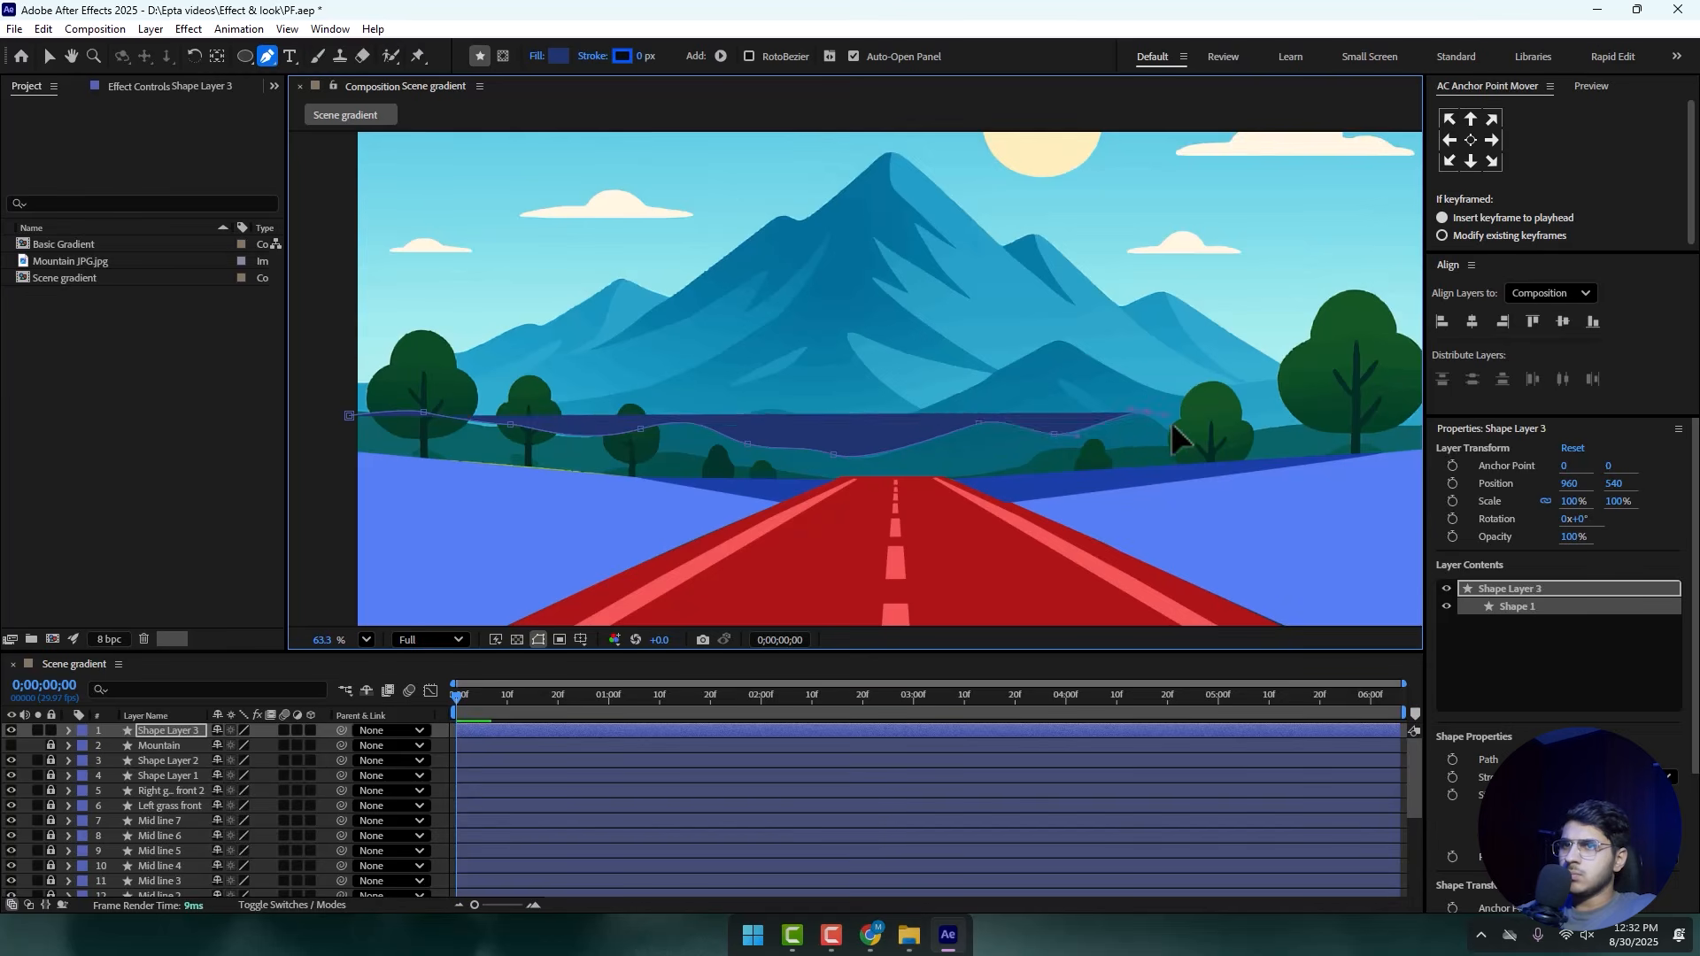
pyautogui.moveTo(1188, 436); pyautogui.dragTo(1006, 443)
pyautogui.moveTo(1265, 434); pyautogui.dragTo(1276, 456)
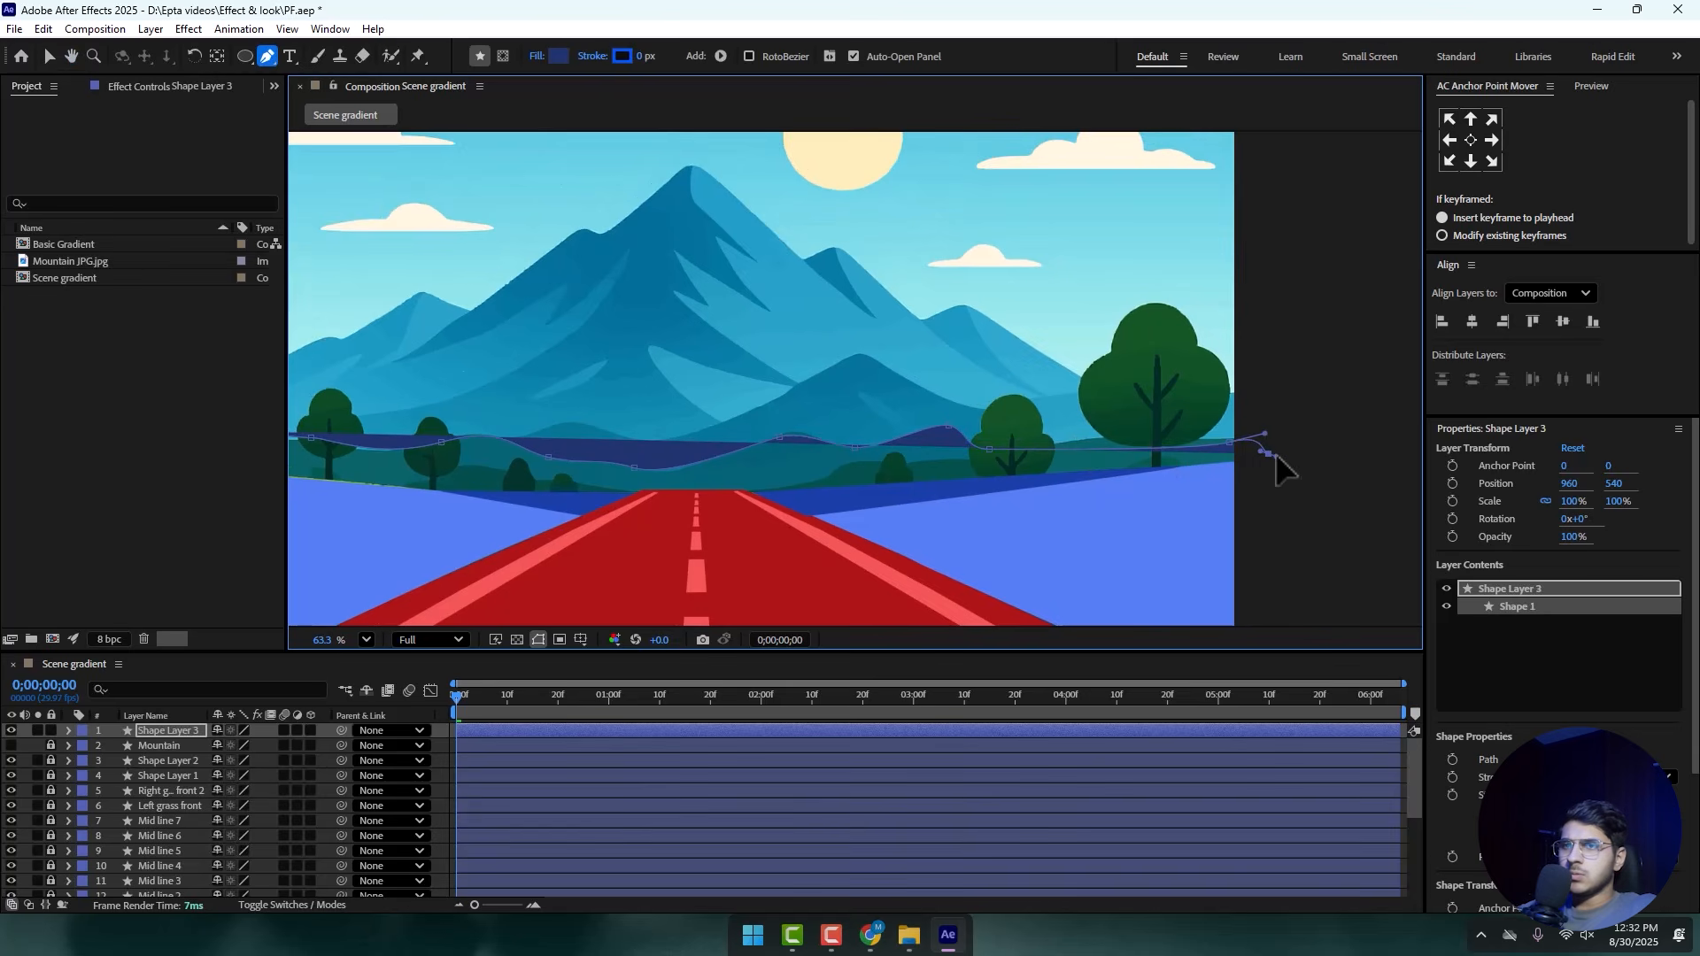
# - Bring the low hills outline back along the top of the road and grass, and close it at its starting point
pyautogui.click(744, 493)
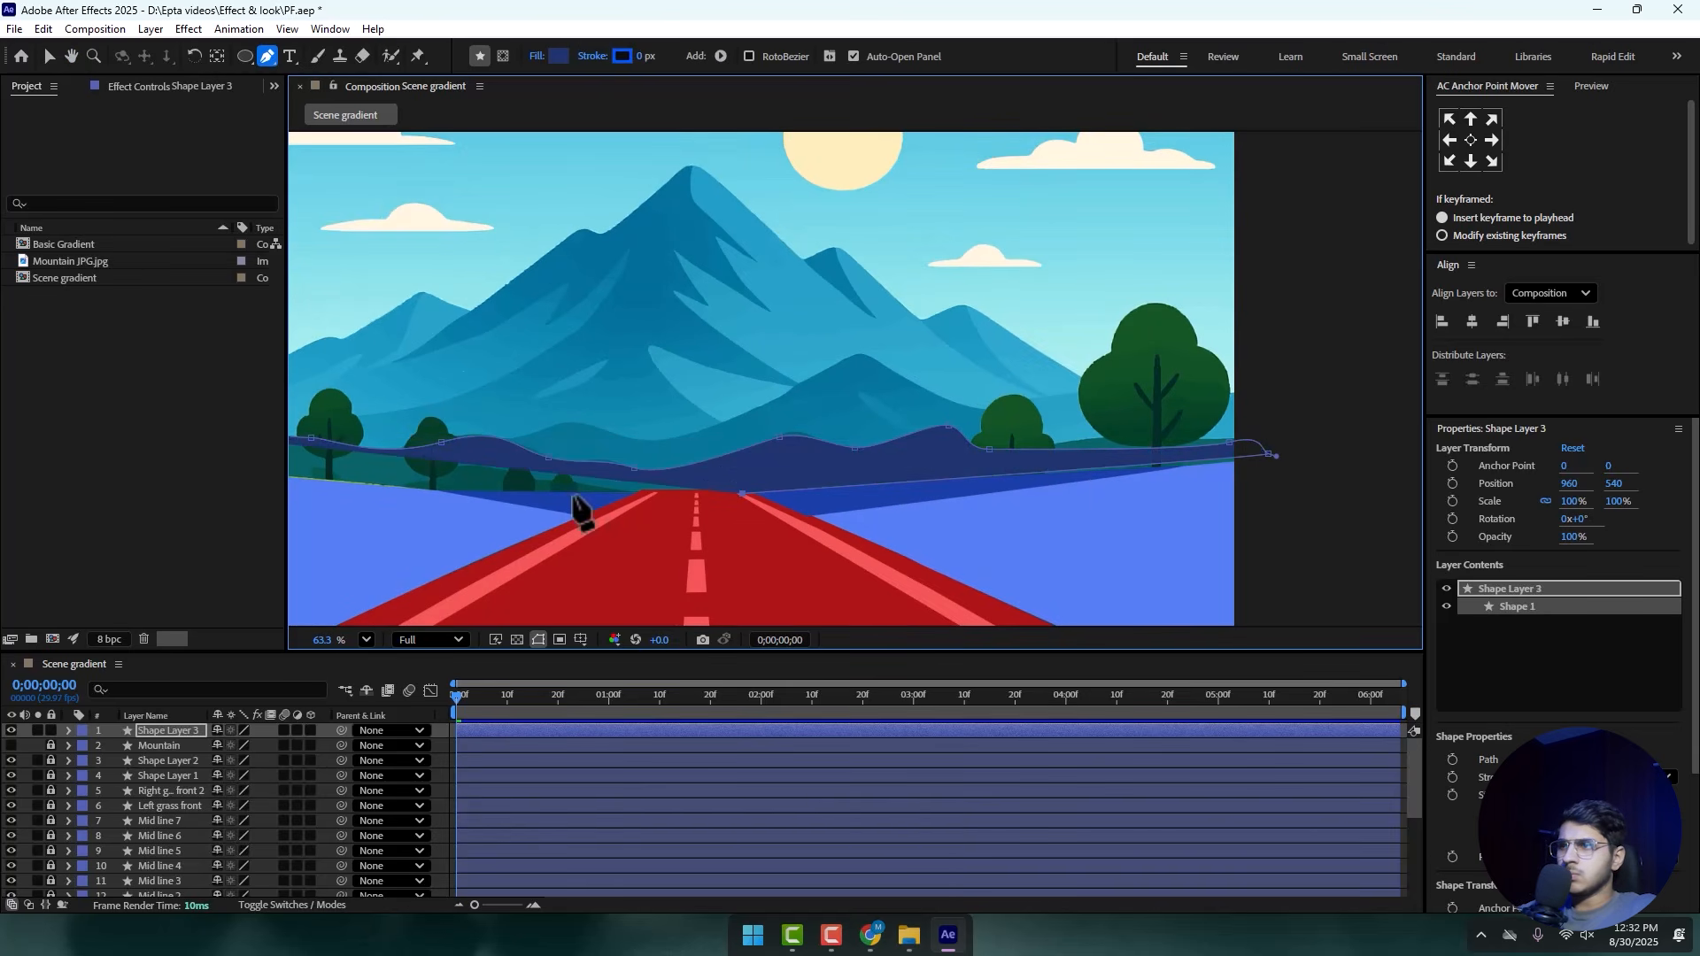
pyautogui.click(536, 491)
pyautogui.moveTo(431, 491); pyautogui.dragTo(722, 487)
pyautogui.click(728, 491)
pyautogui.click(436, 462)
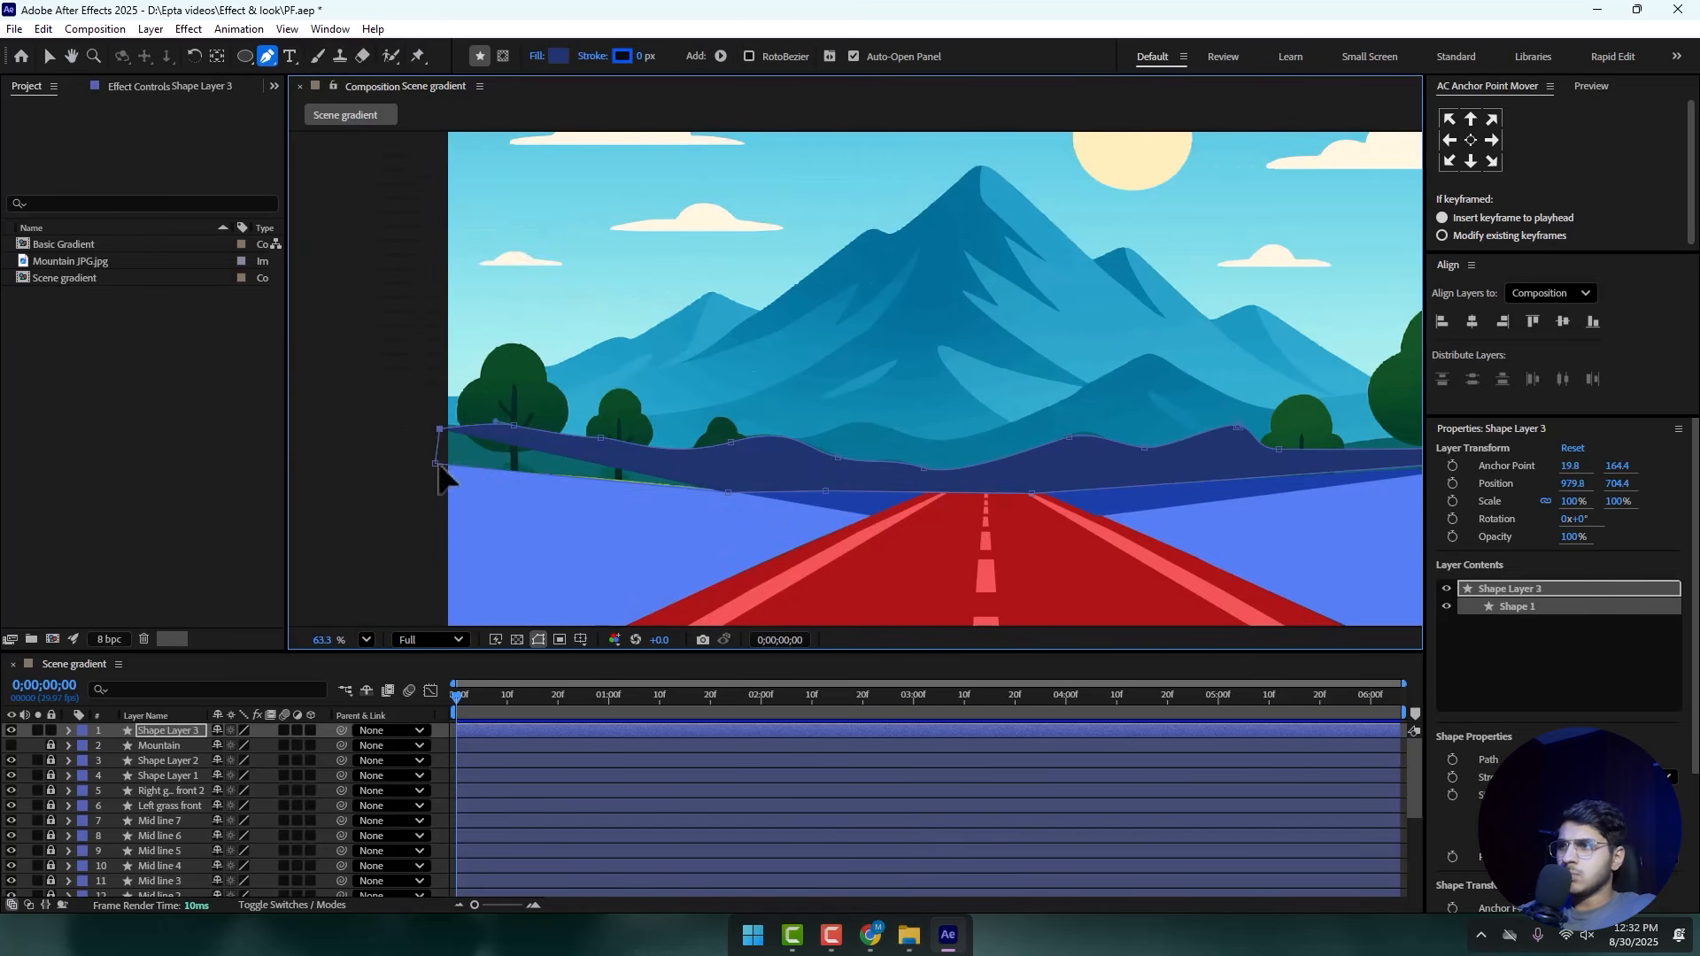
pyautogui.click(440, 428)
# - Change the low hills shape's fill to a dark teal
pyautogui.click(47, 57)
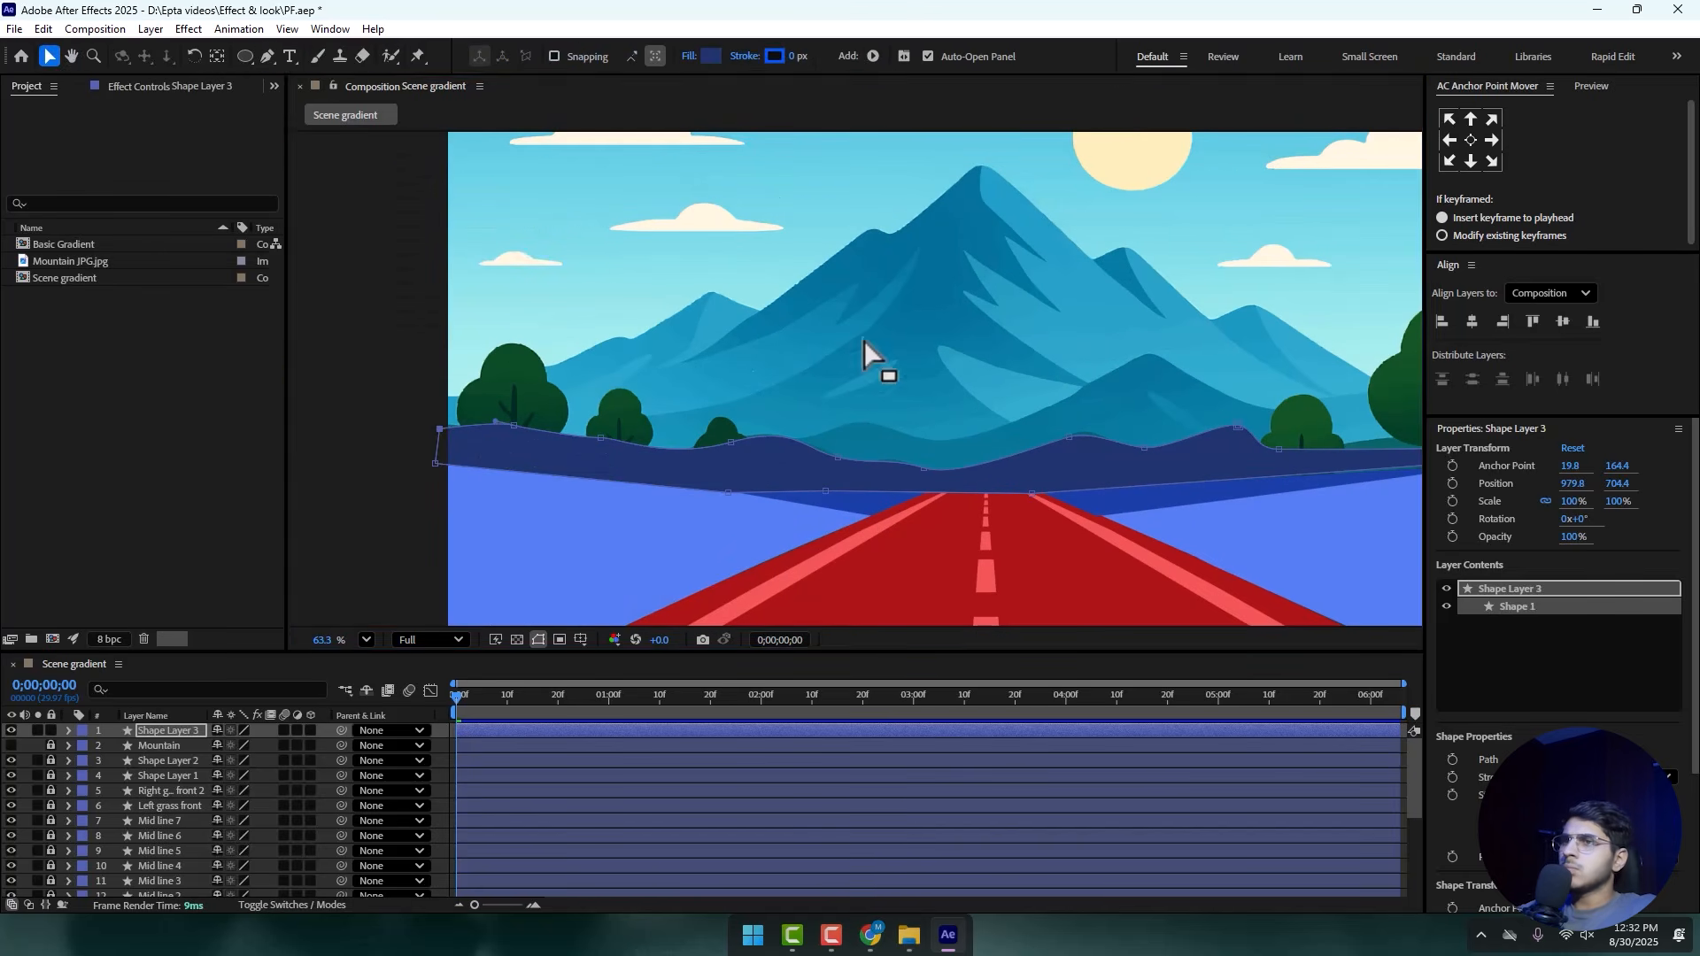
pyautogui.moveTo(726, 312); pyautogui.dragTo(576, 299)
pyautogui.click(711, 56)
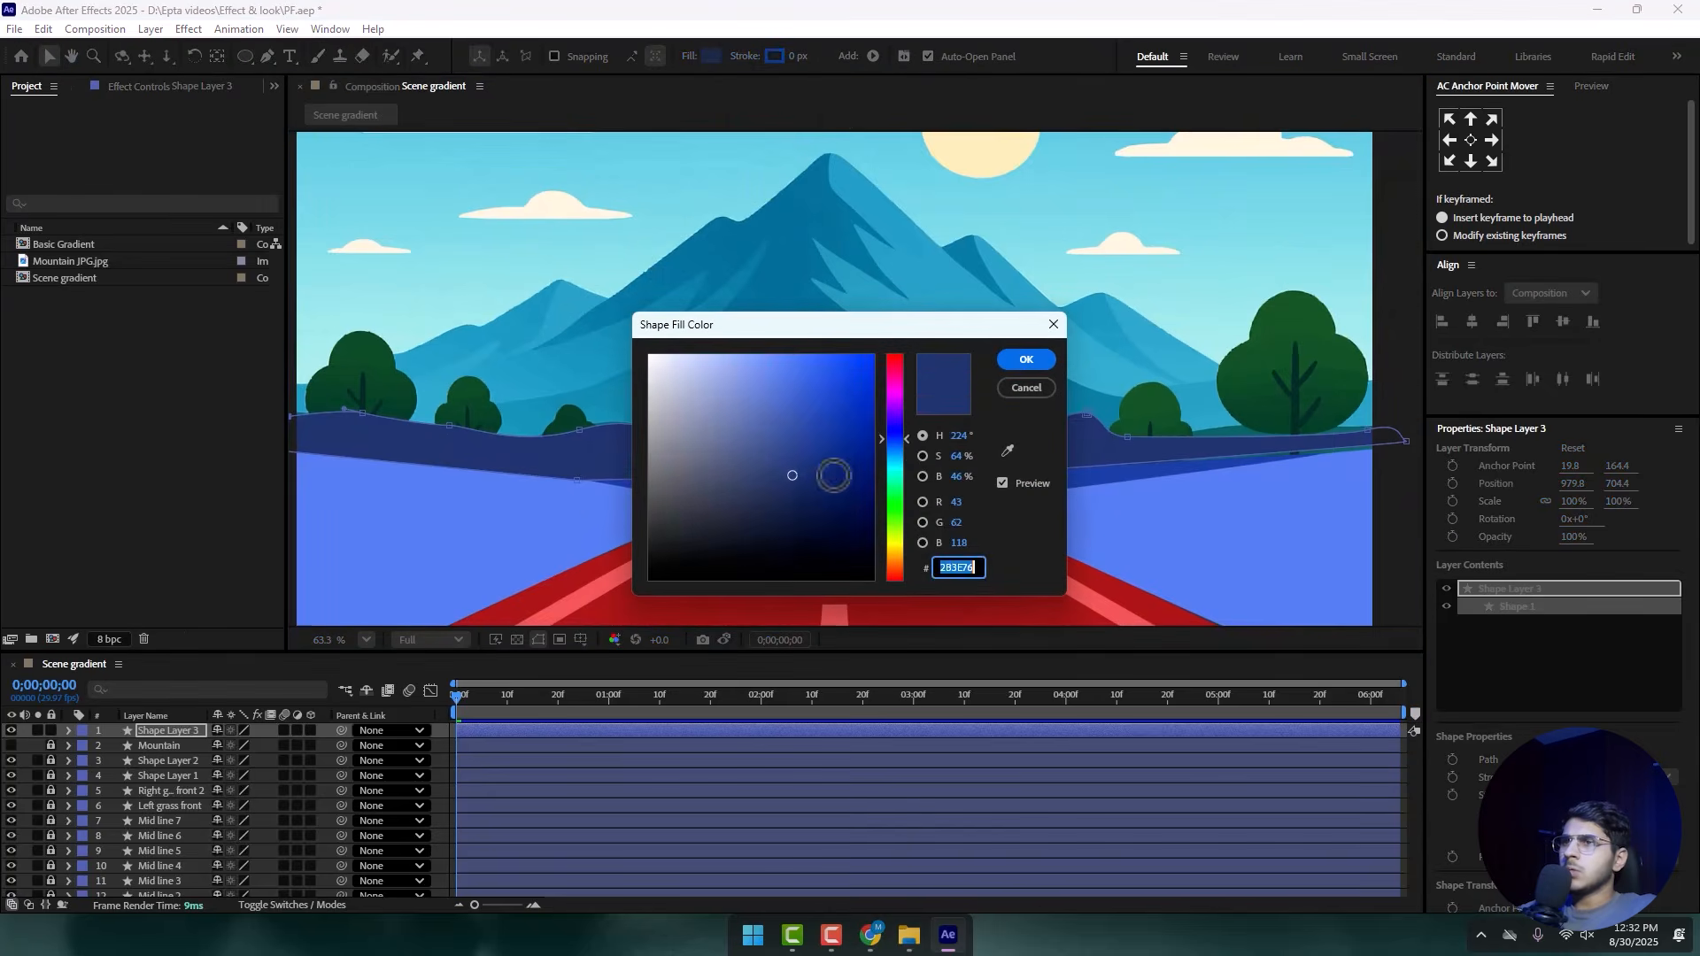
pyautogui.click(793, 475)
pyautogui.moveTo(897, 437)
pyautogui.mouseDown()
pyautogui.moveTo(896, 475)
pyautogui.moveTo(896, 460)
pyautogui.mouseUp()
pyautogui.click(1019, 360)
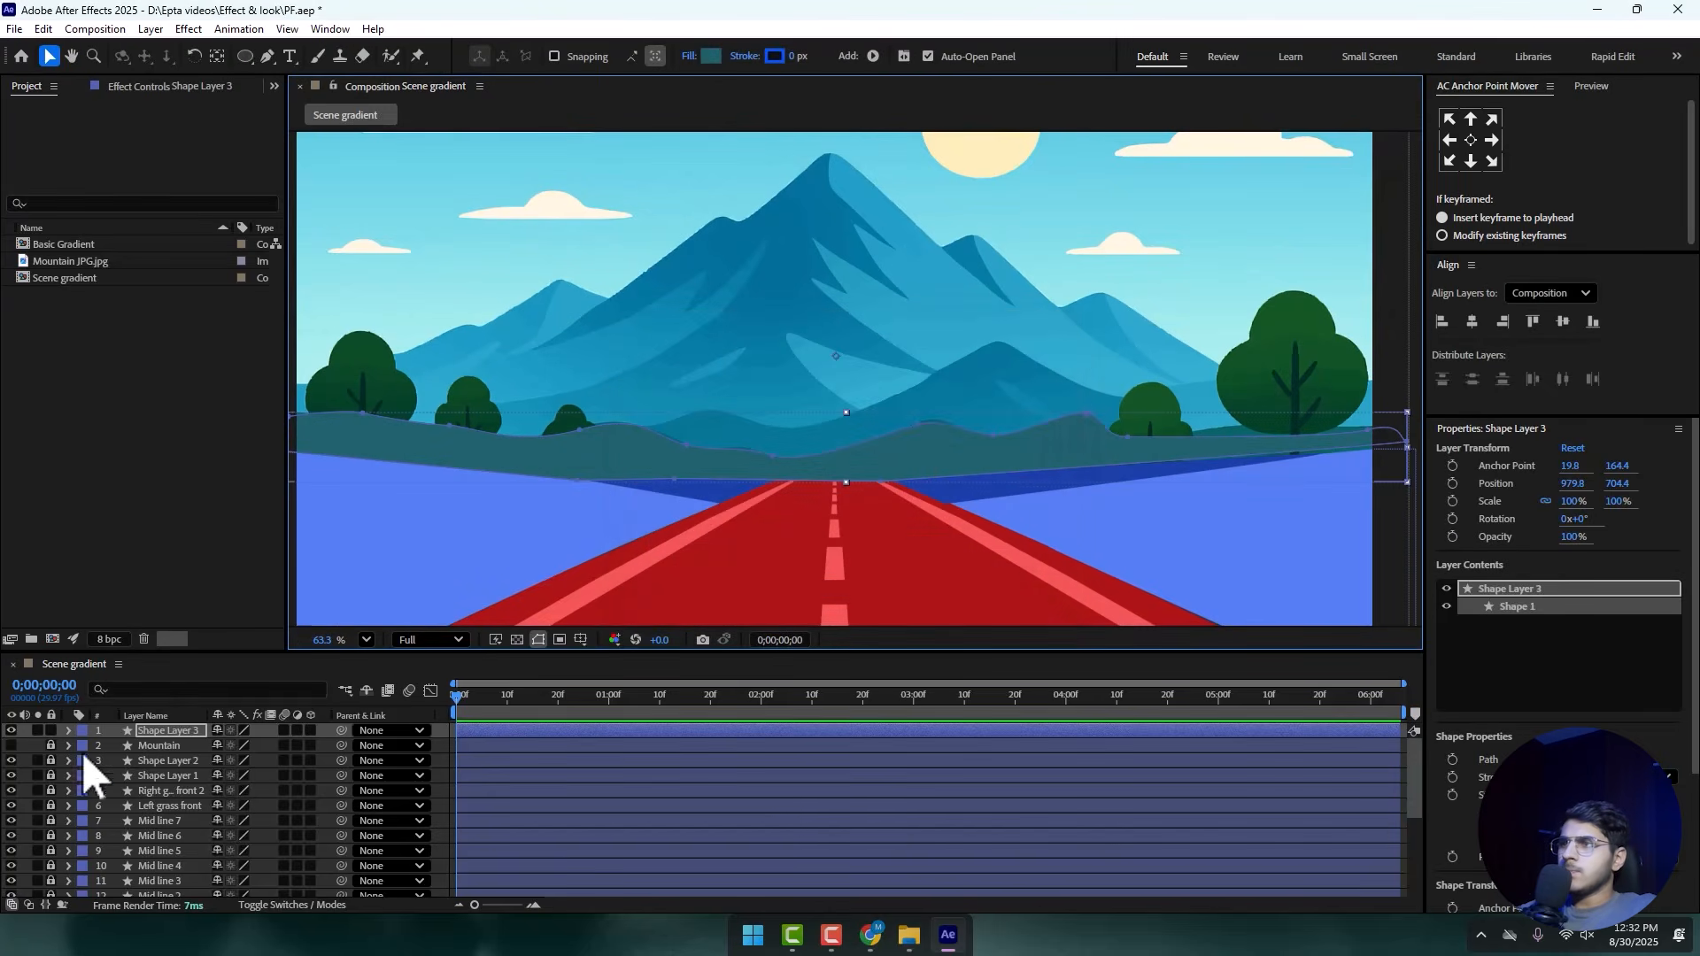
# - Rename the low hills shape layer as Small mount
pyautogui.rightClick(137, 732)
pyautogui.click(222, 696)
pyautogui.write('S')
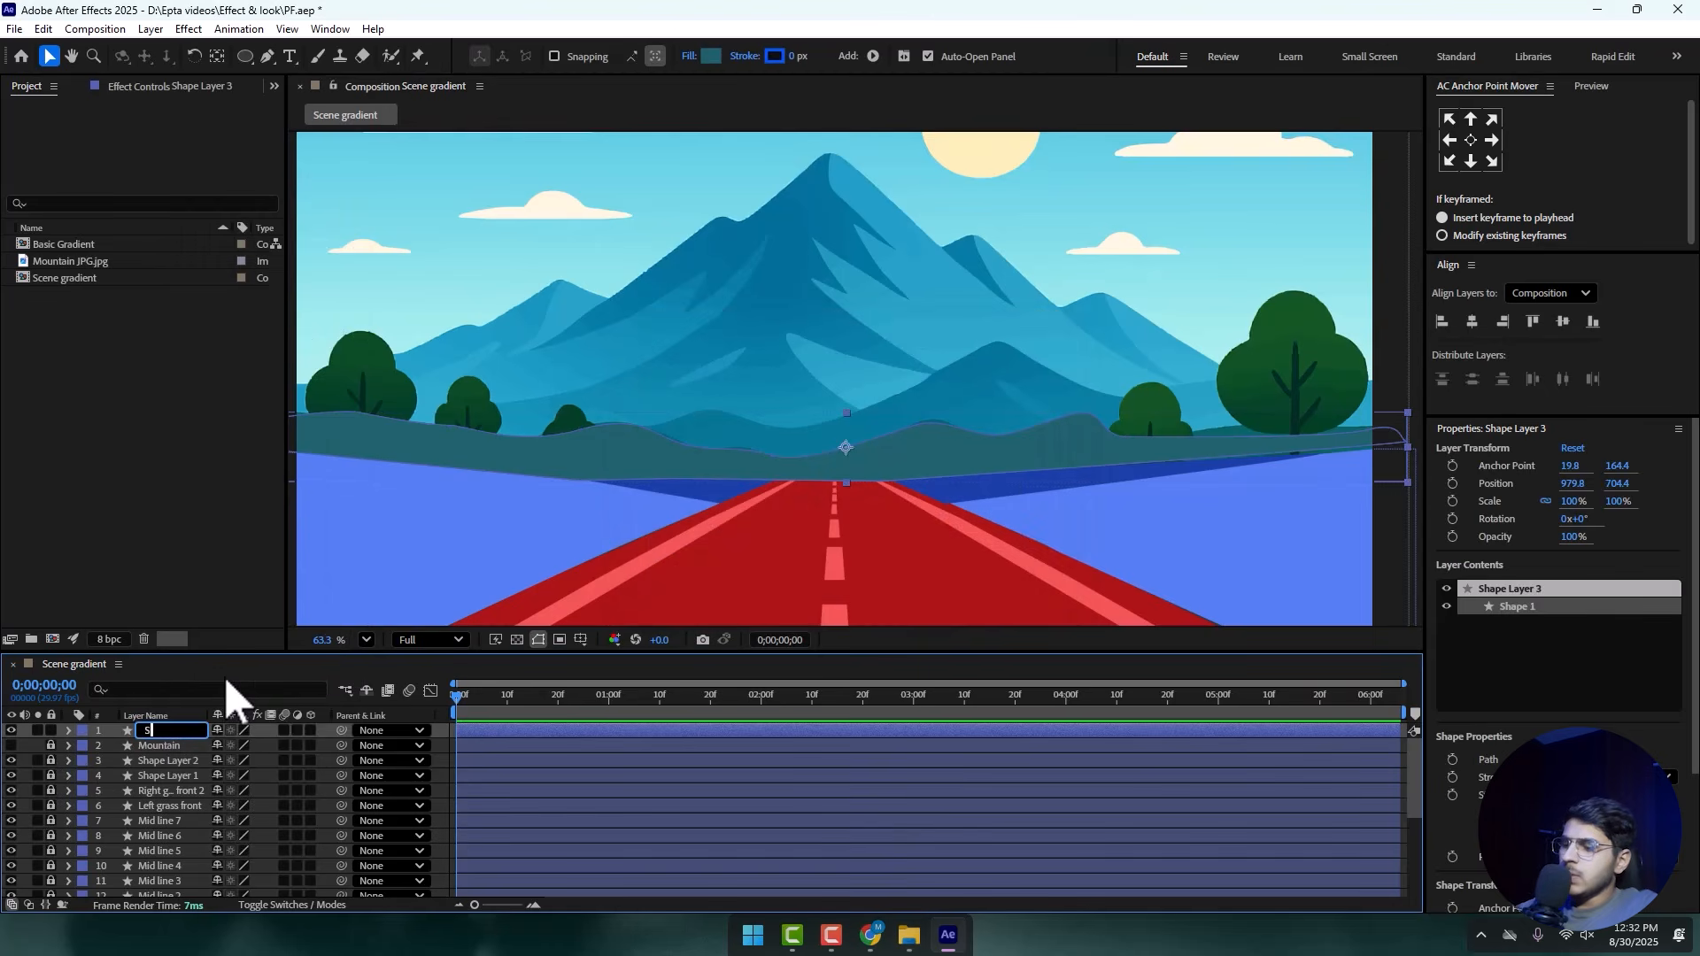
pyautogui.write('mall mo')
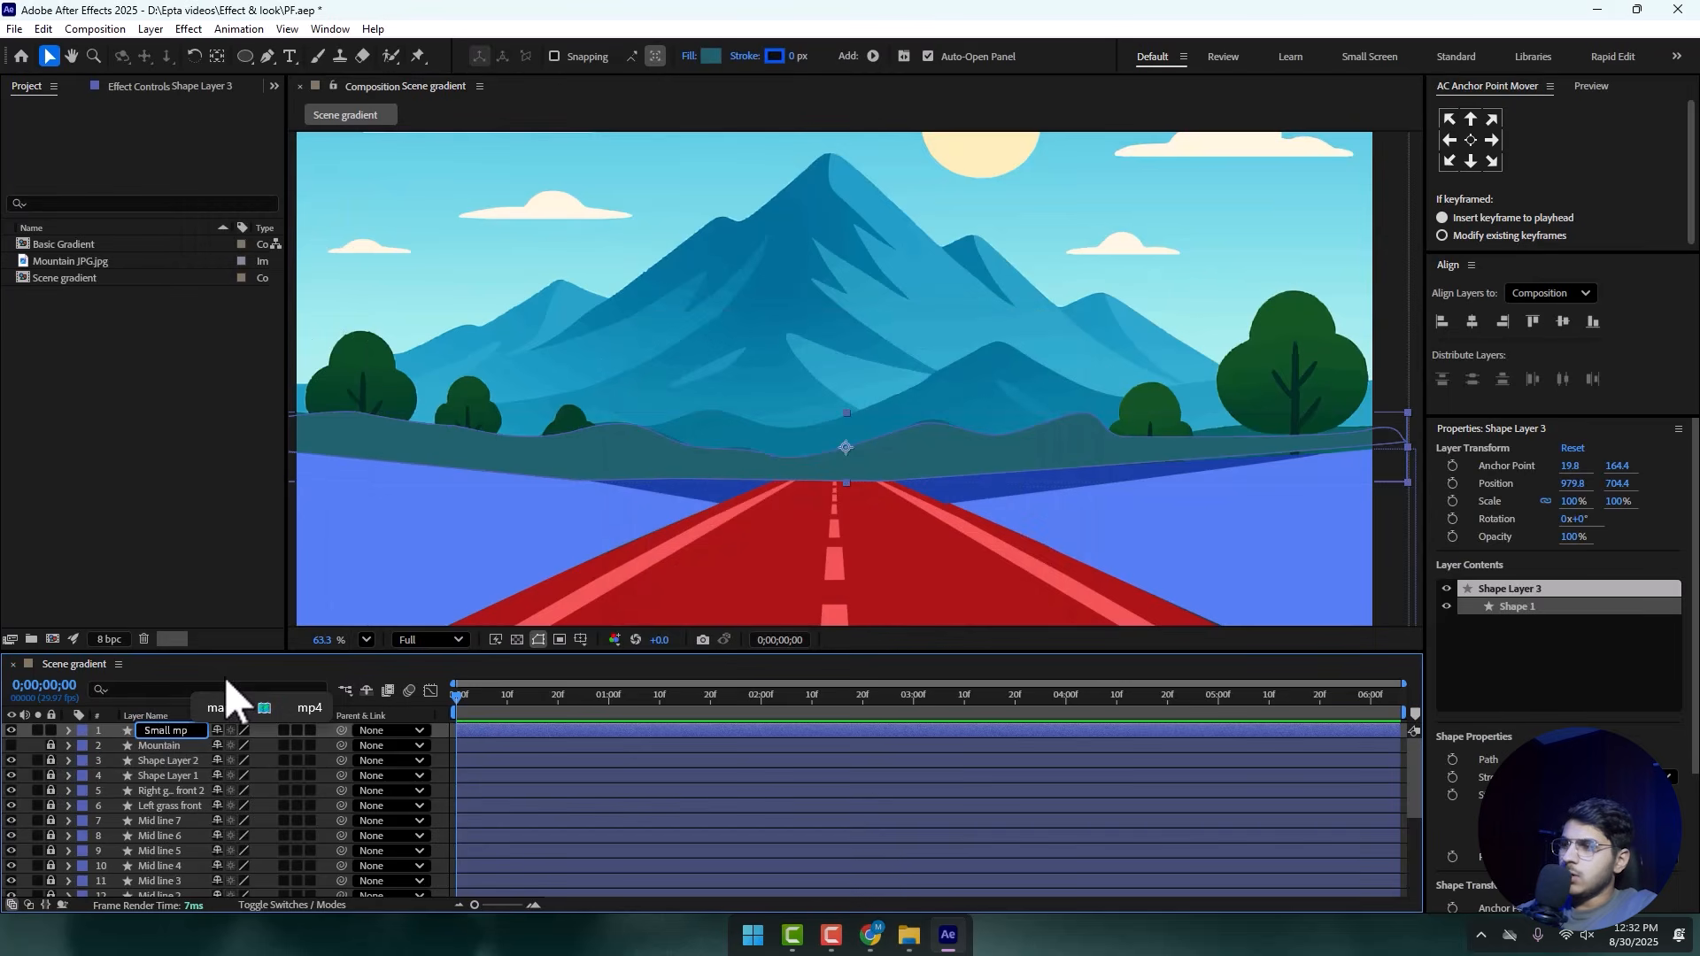
pyautogui.write('unt')
pyautogui.press('Return')
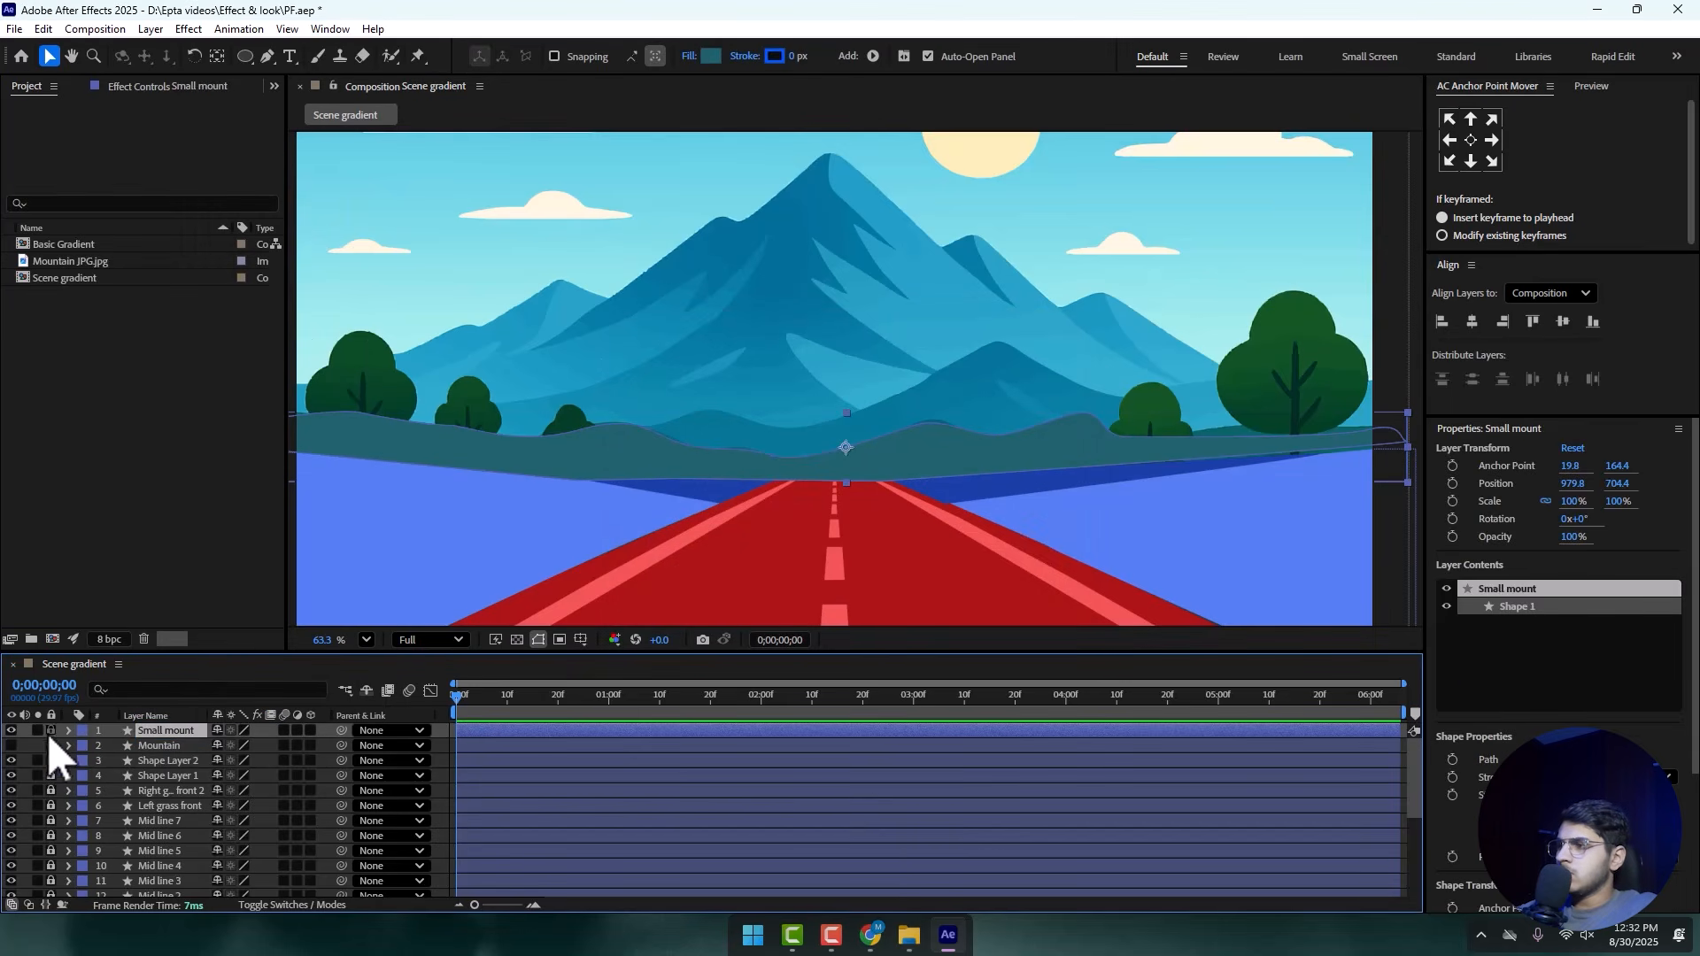
# - Lock the Small mount layer and make the Mountain layer visible behind it
pyautogui.click(51, 731)
pyautogui.click(11, 730)
pyautogui.click(11, 746)
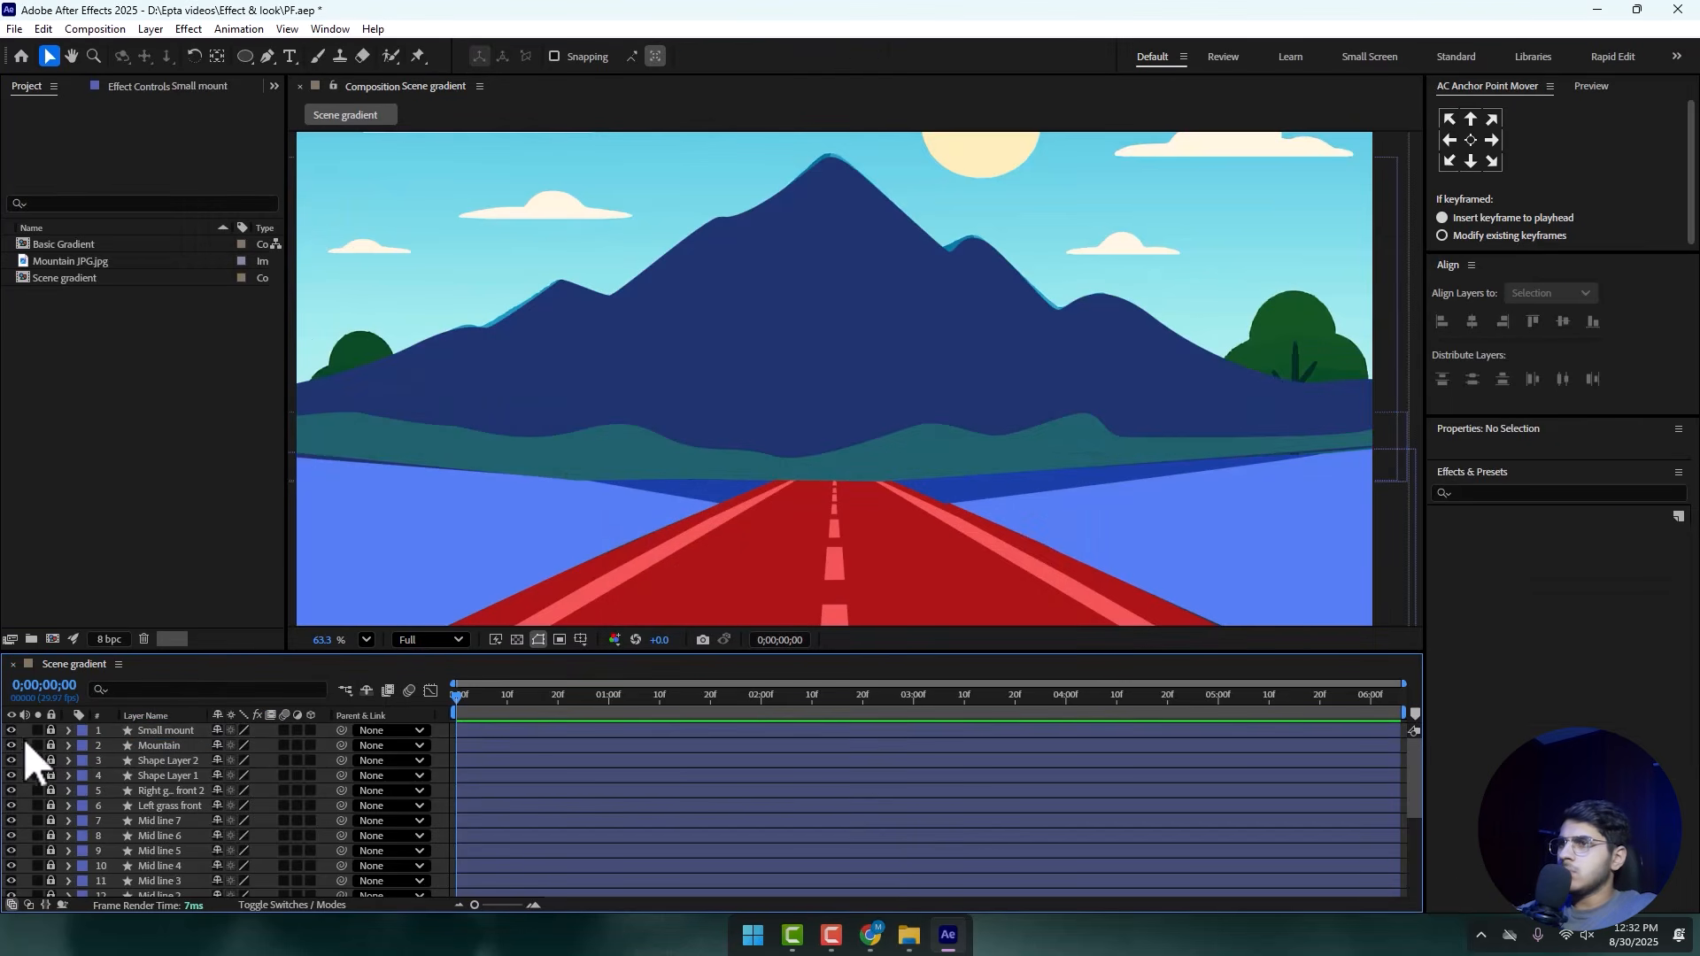
pyautogui.scroll(-3, 758, 372)
pyautogui.click(1178, 326)
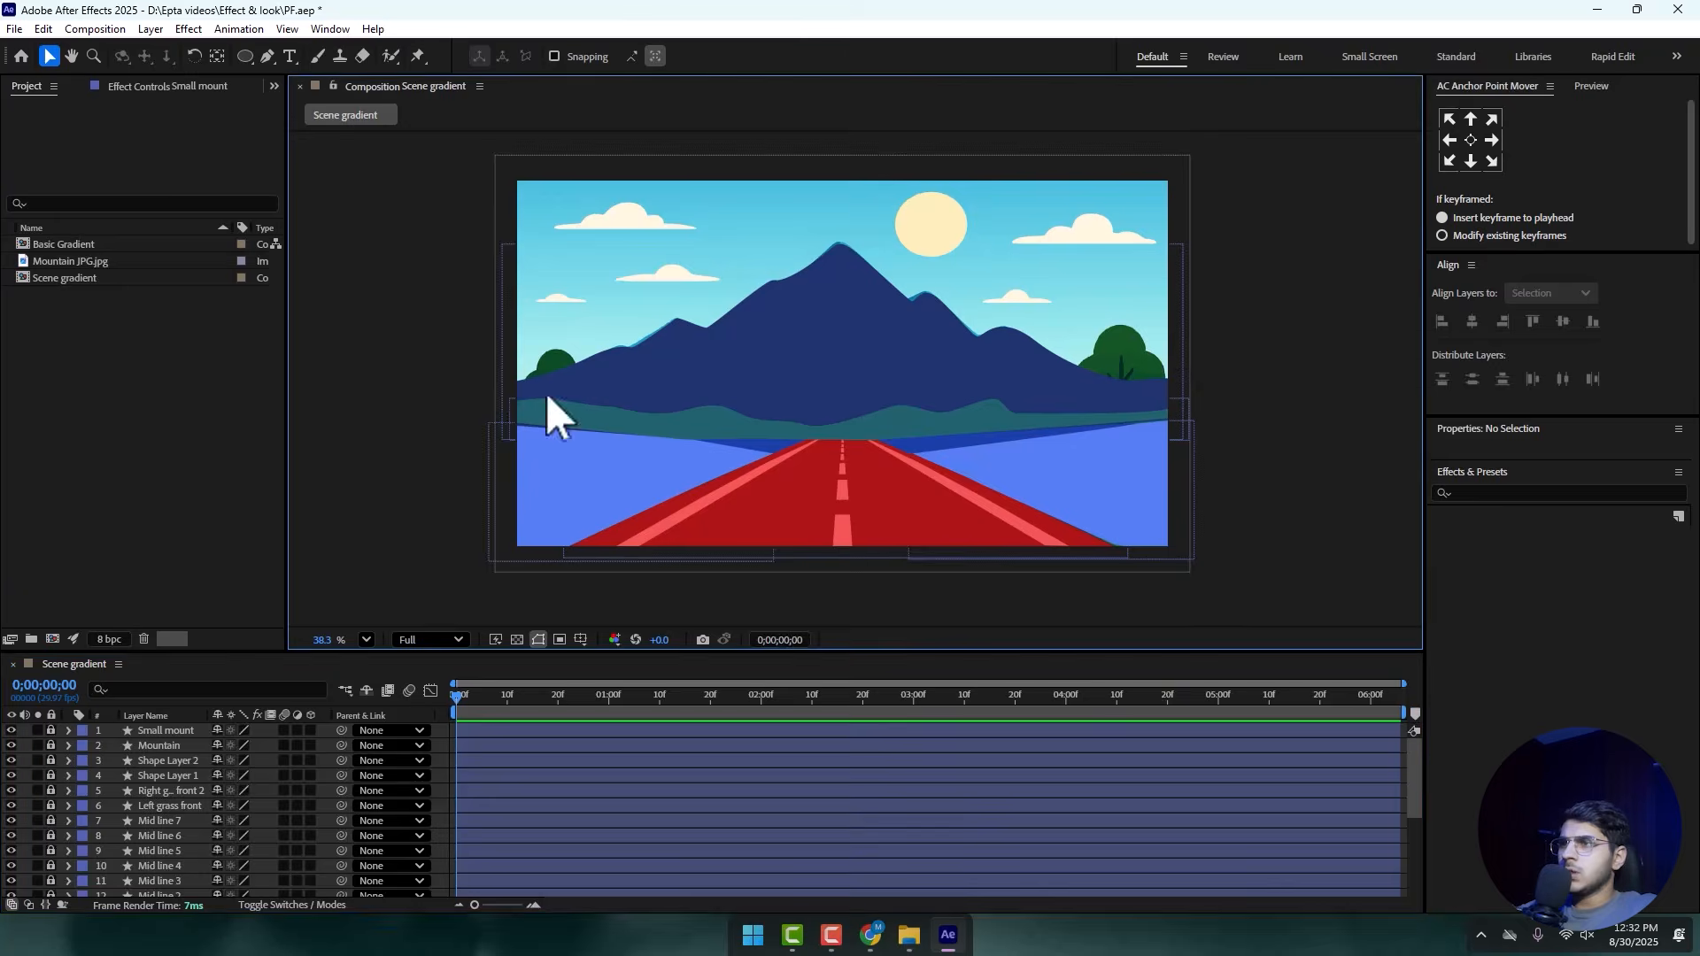
# - Unlock Small mount and lower the left end of its bottom edge to meet the grass, using the Pen tool
pyautogui.scroll(3, 545, 392)
pyautogui.click(50, 731)
pyautogui.click(131, 732)
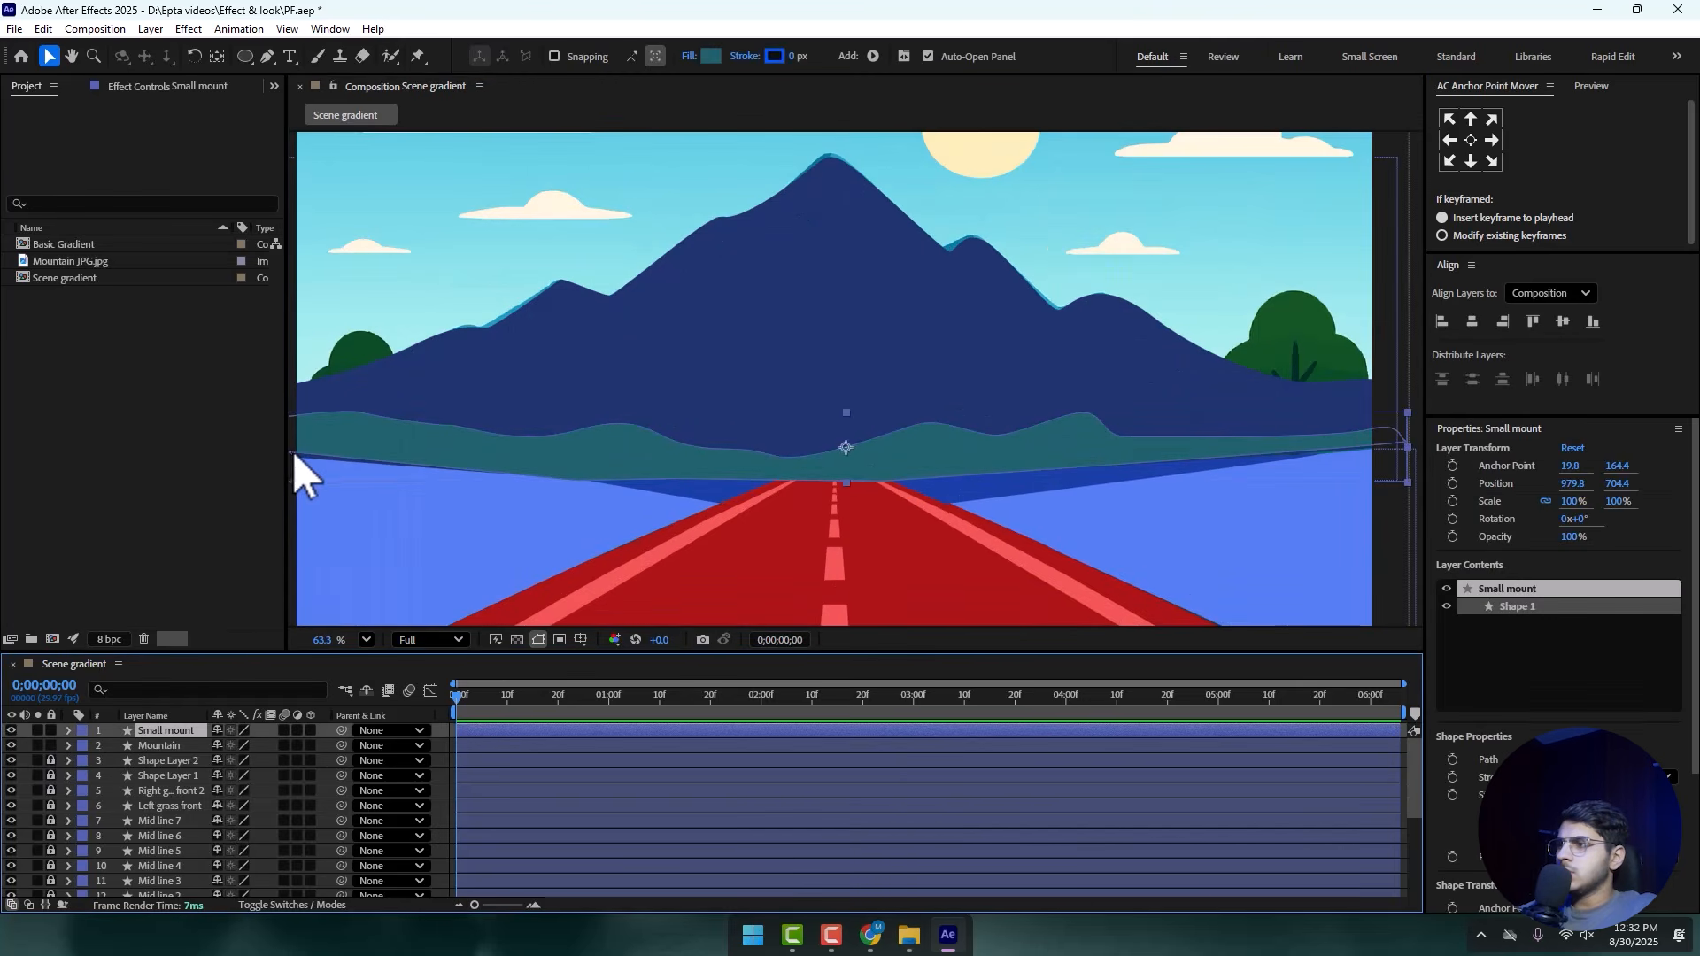
pyautogui.scroll(2, 298, 450)
pyautogui.press('h')
pyautogui.moveTo(684, 389); pyautogui.dragTo(984, 376)
pyautogui.scroll(1, 705, 420)
pyautogui.press('v')
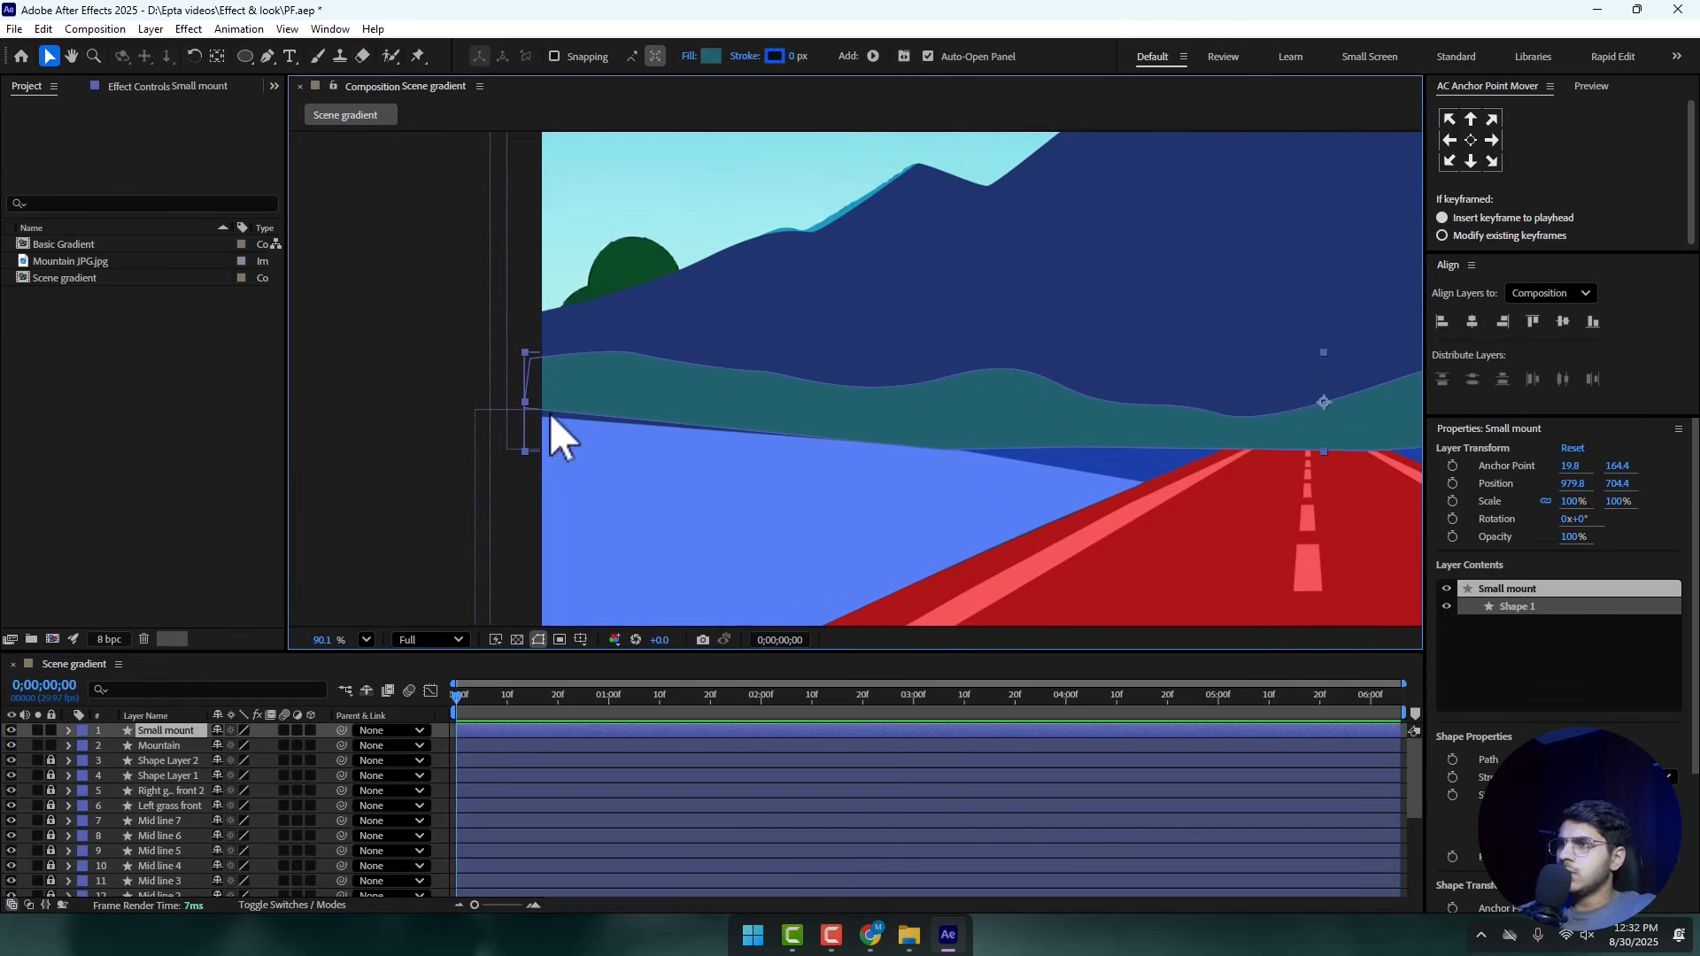
pyautogui.click(266, 57)
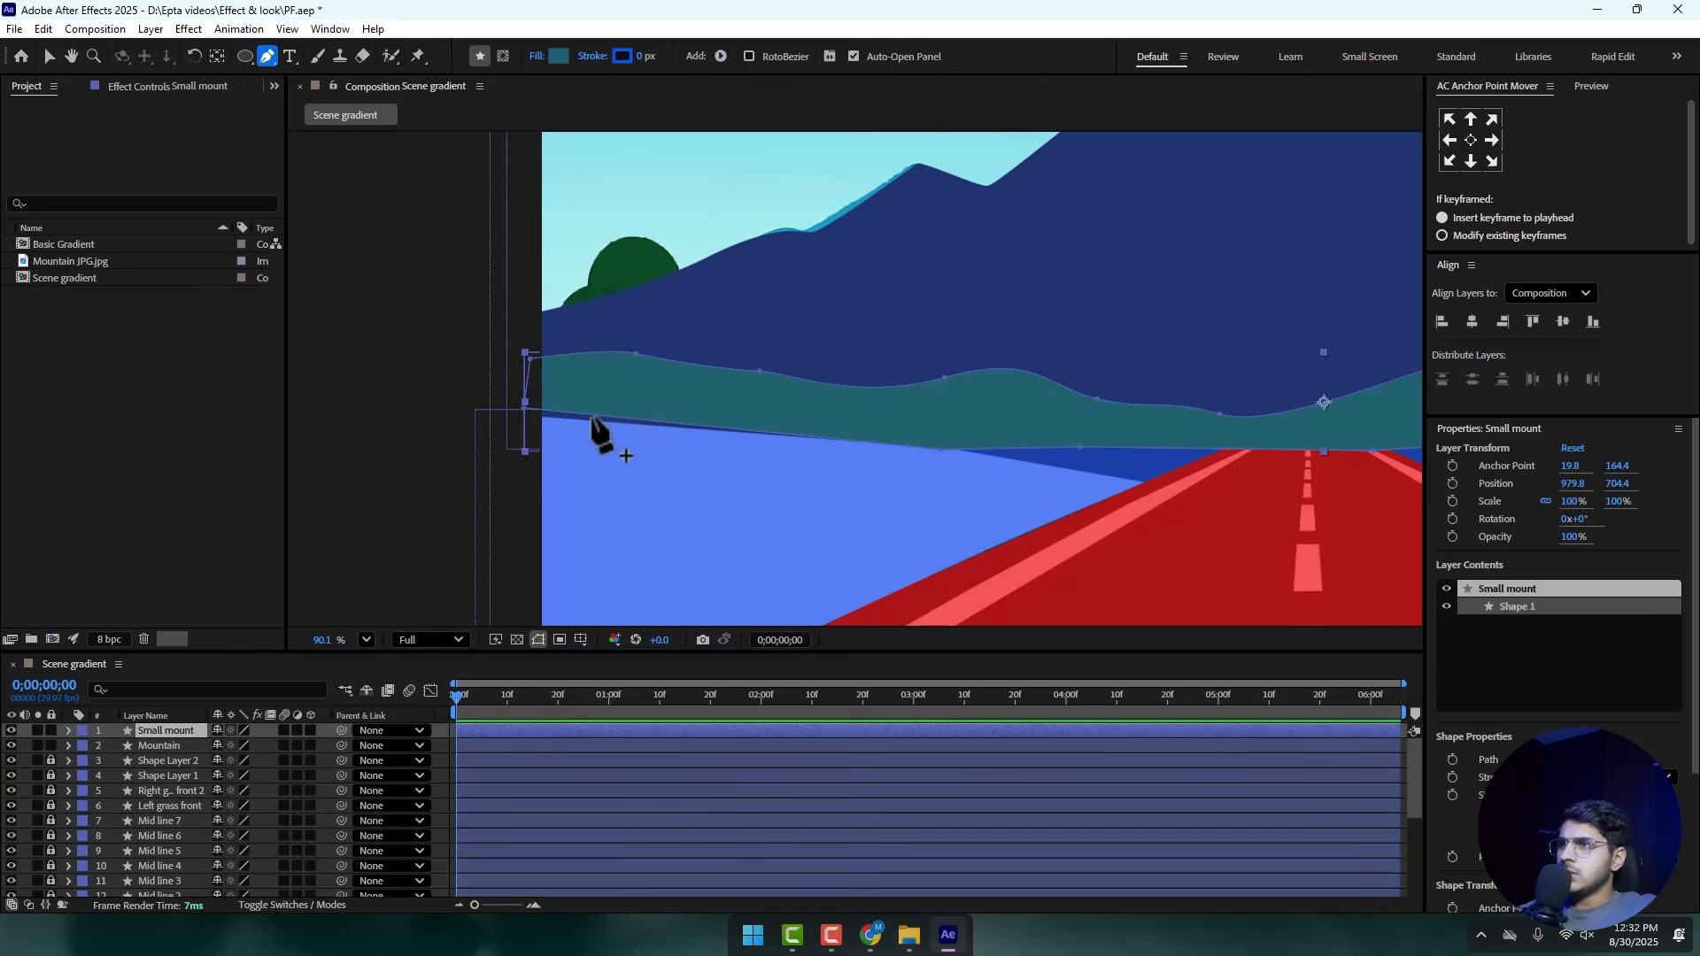
pyautogui.moveTo(589, 424)
pyautogui.mouseDown()
pyautogui.moveTo(644, 367)
pyautogui.moveTo(651, 256)
pyautogui.moveTo(591, 427)
pyautogui.moveTo(523, 417)
pyautogui.moveTo(586, 416)
pyautogui.mouseUp()
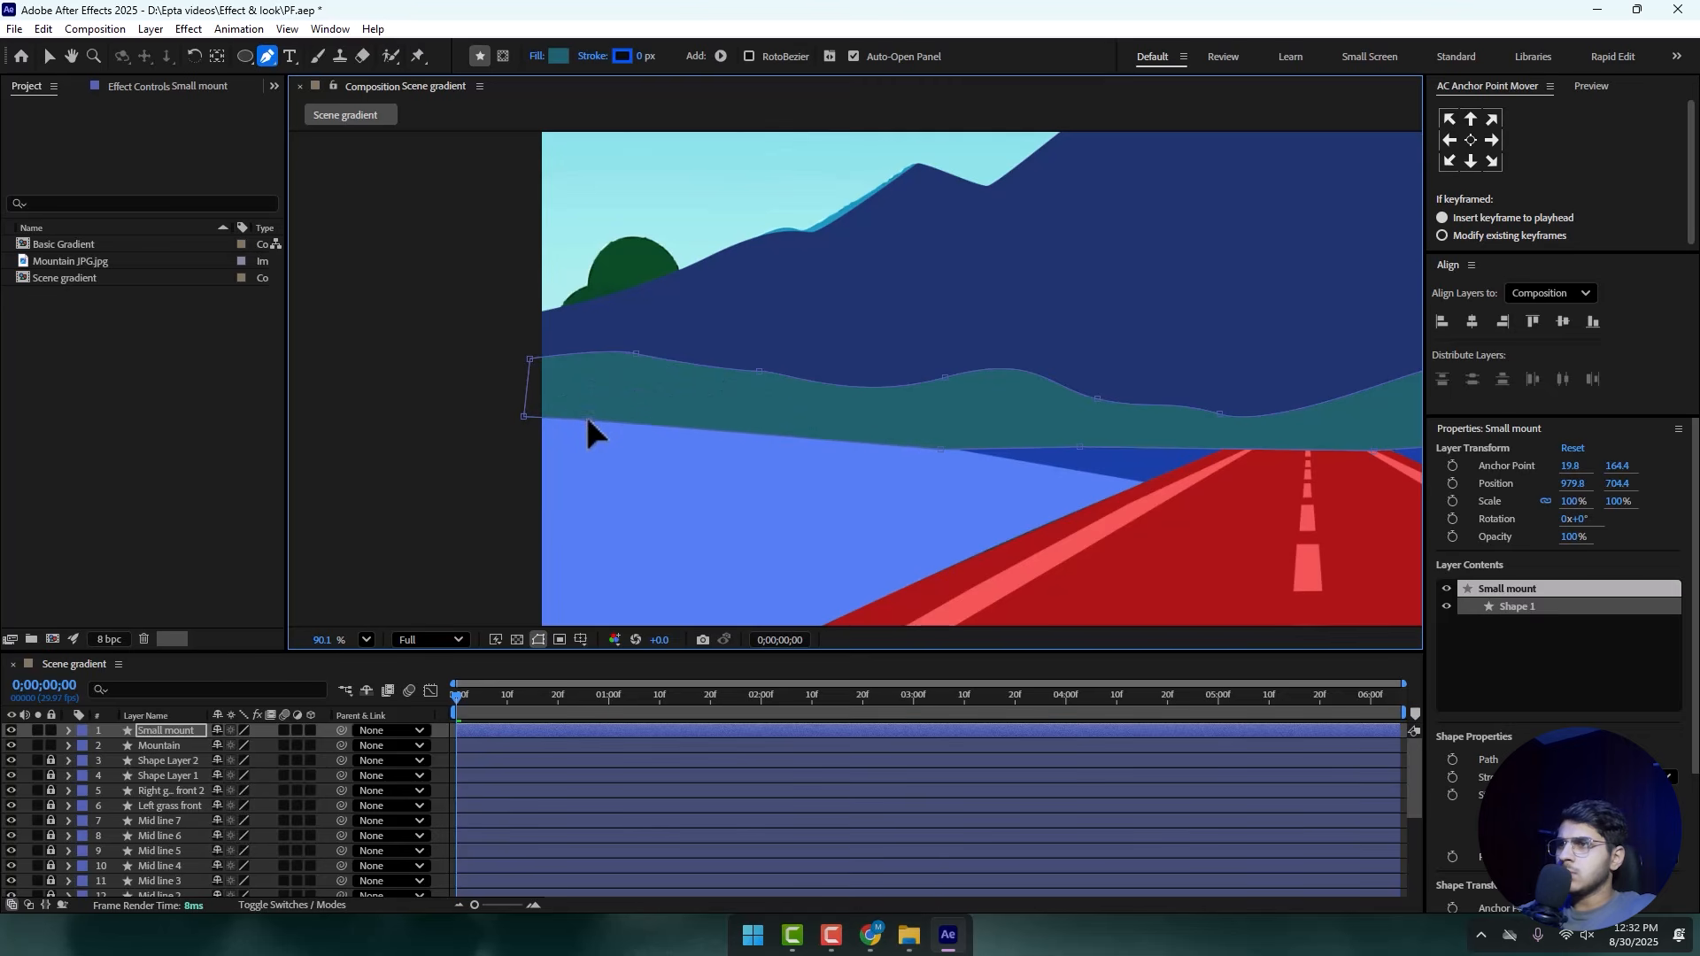
# - Adjust the right part of the Small mount bottom edge so it follows the top of the grass beside the road
pyautogui.moveTo(1076, 368); pyautogui.dragTo(285, 354)
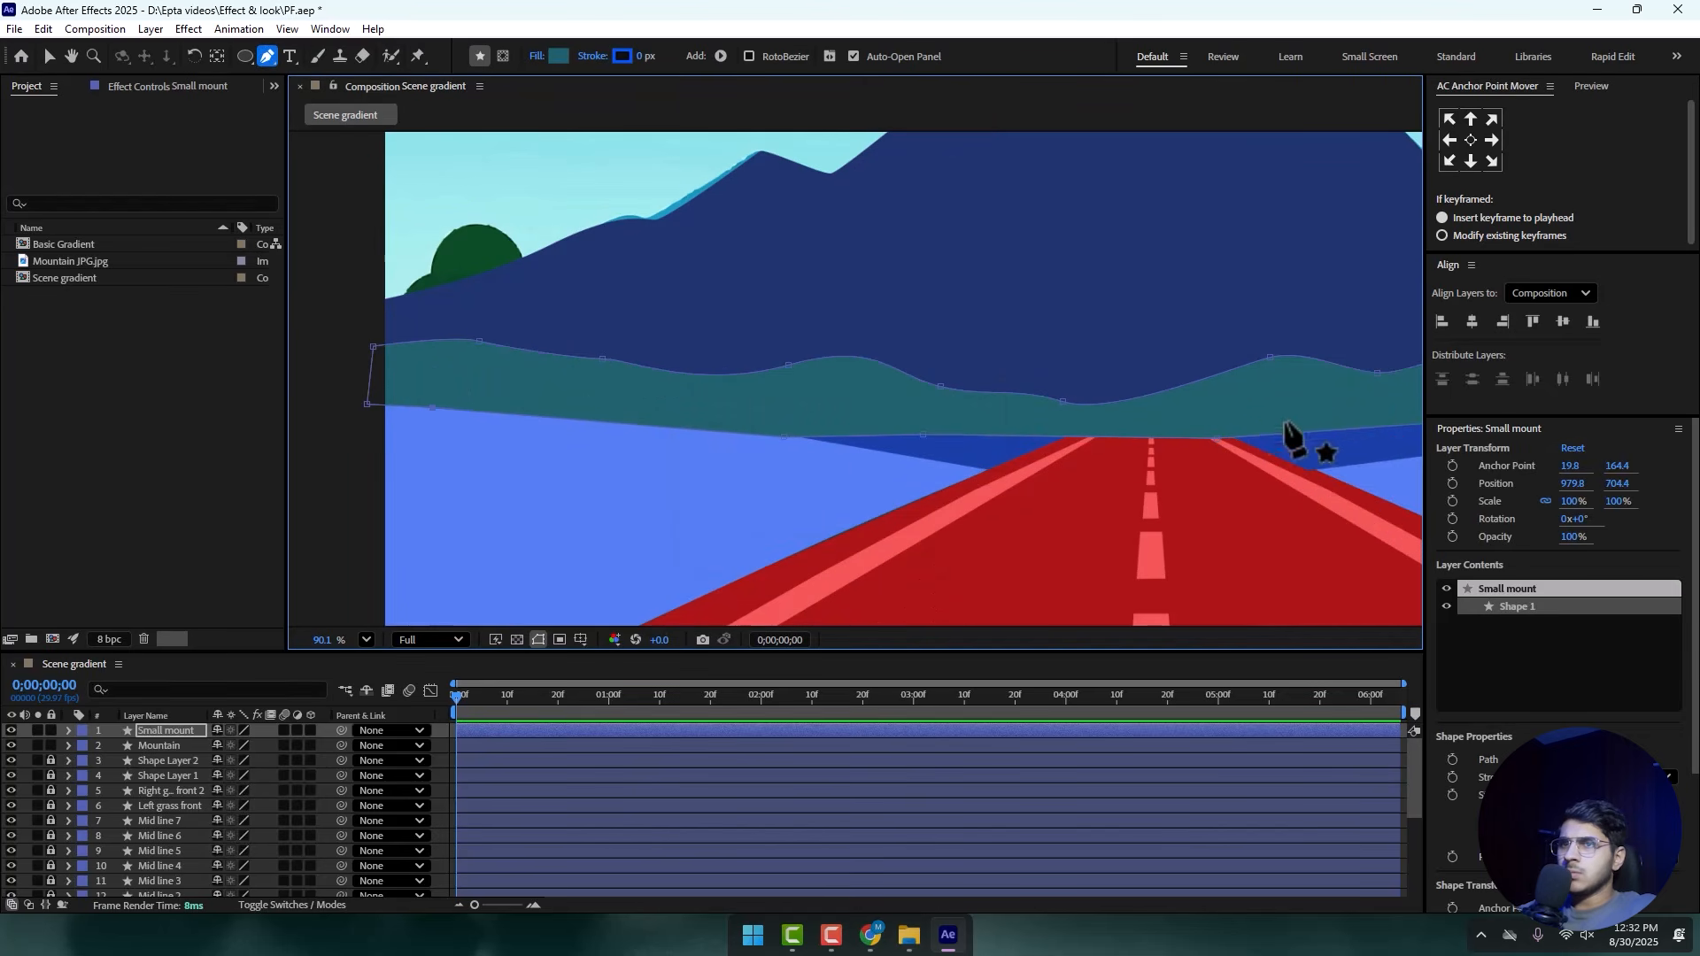
pyautogui.moveTo(767, 450); pyautogui.dragTo(752, 450)
pyautogui.moveTo(1046, 451); pyautogui.dragTo(292, 436)
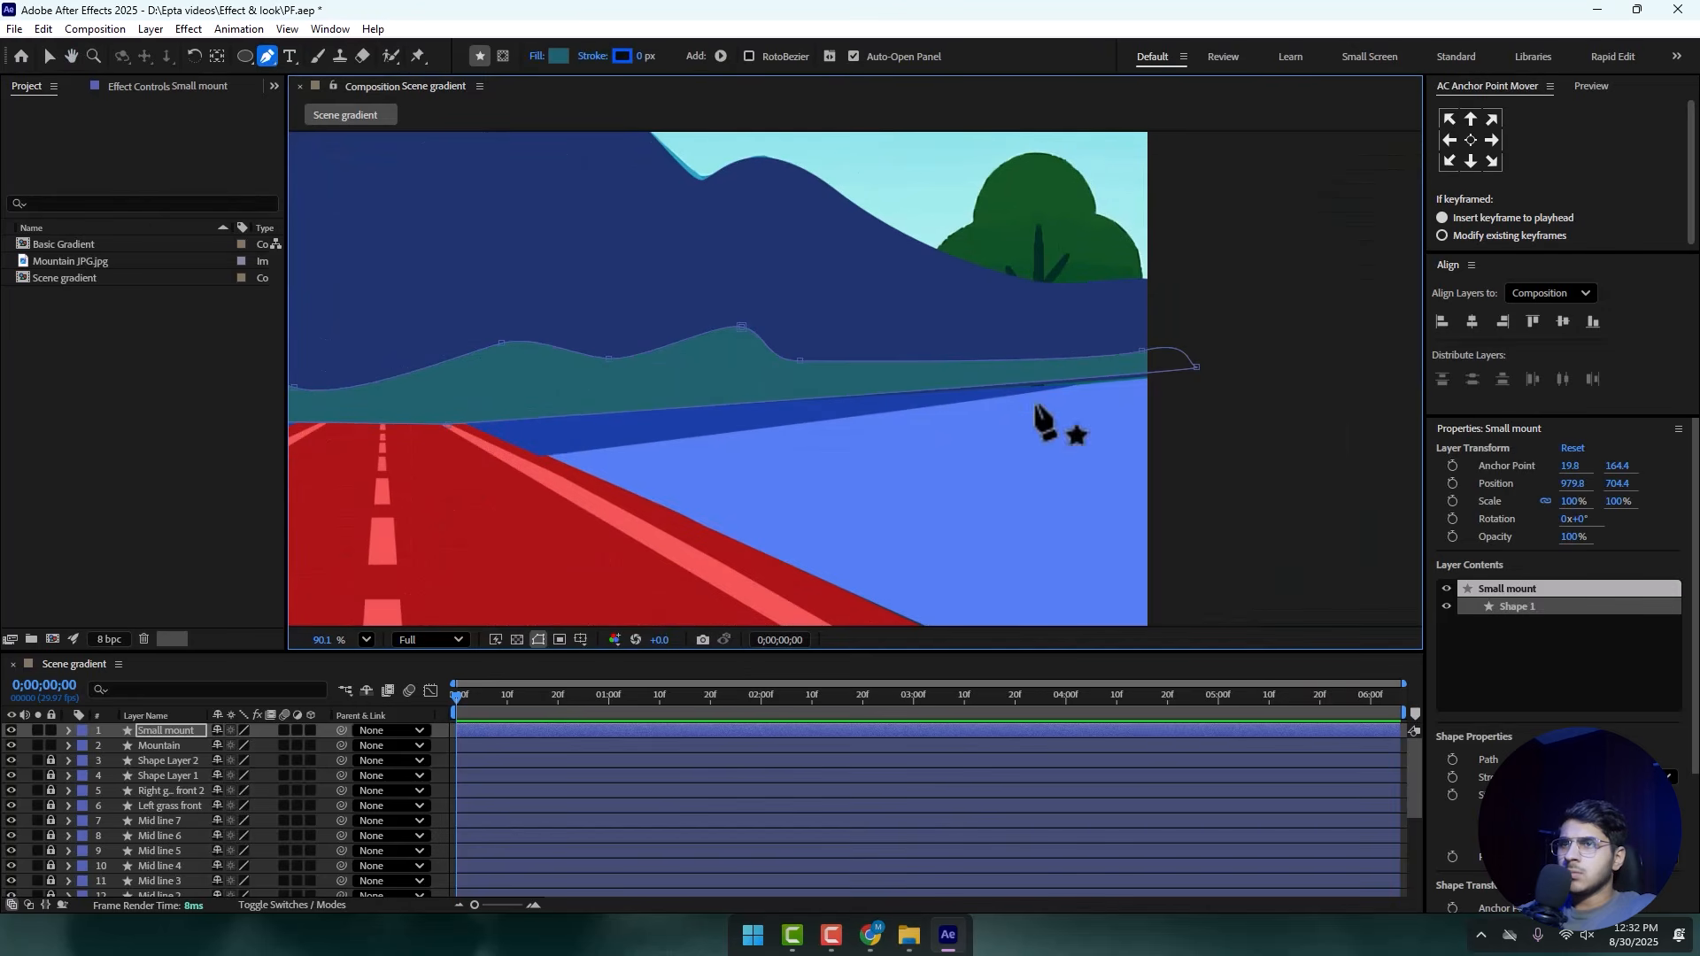
pyautogui.moveTo(1075, 382); pyautogui.dragTo(1079, 381)
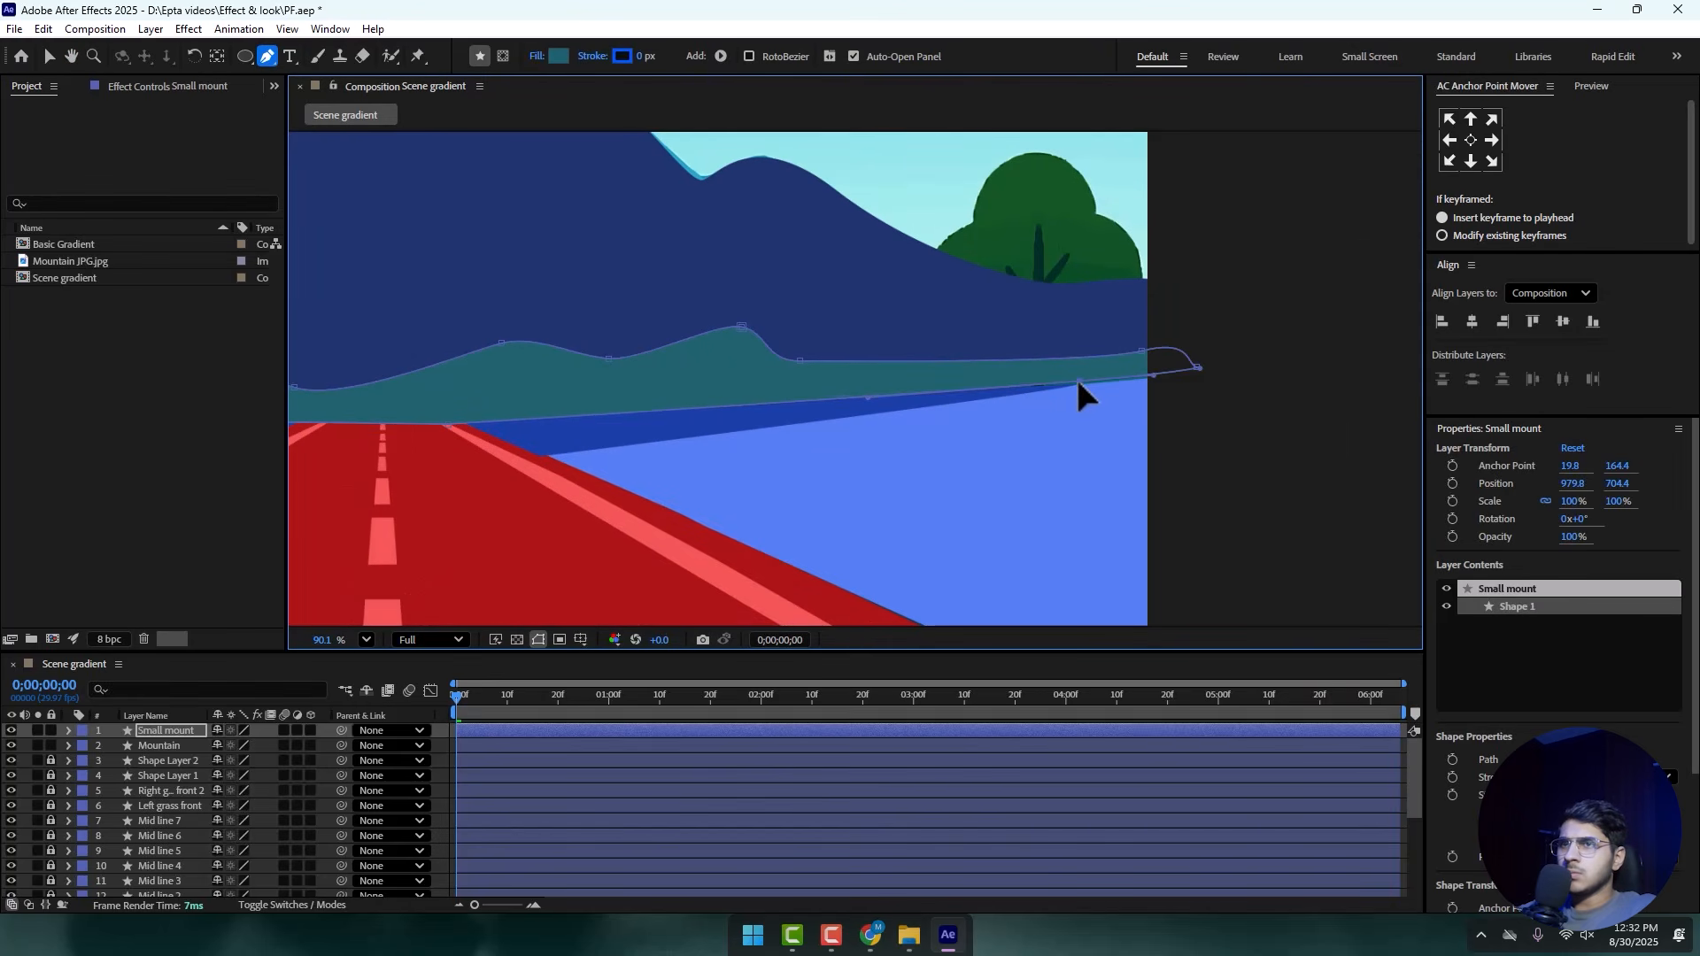
pyautogui.click(44, 56)
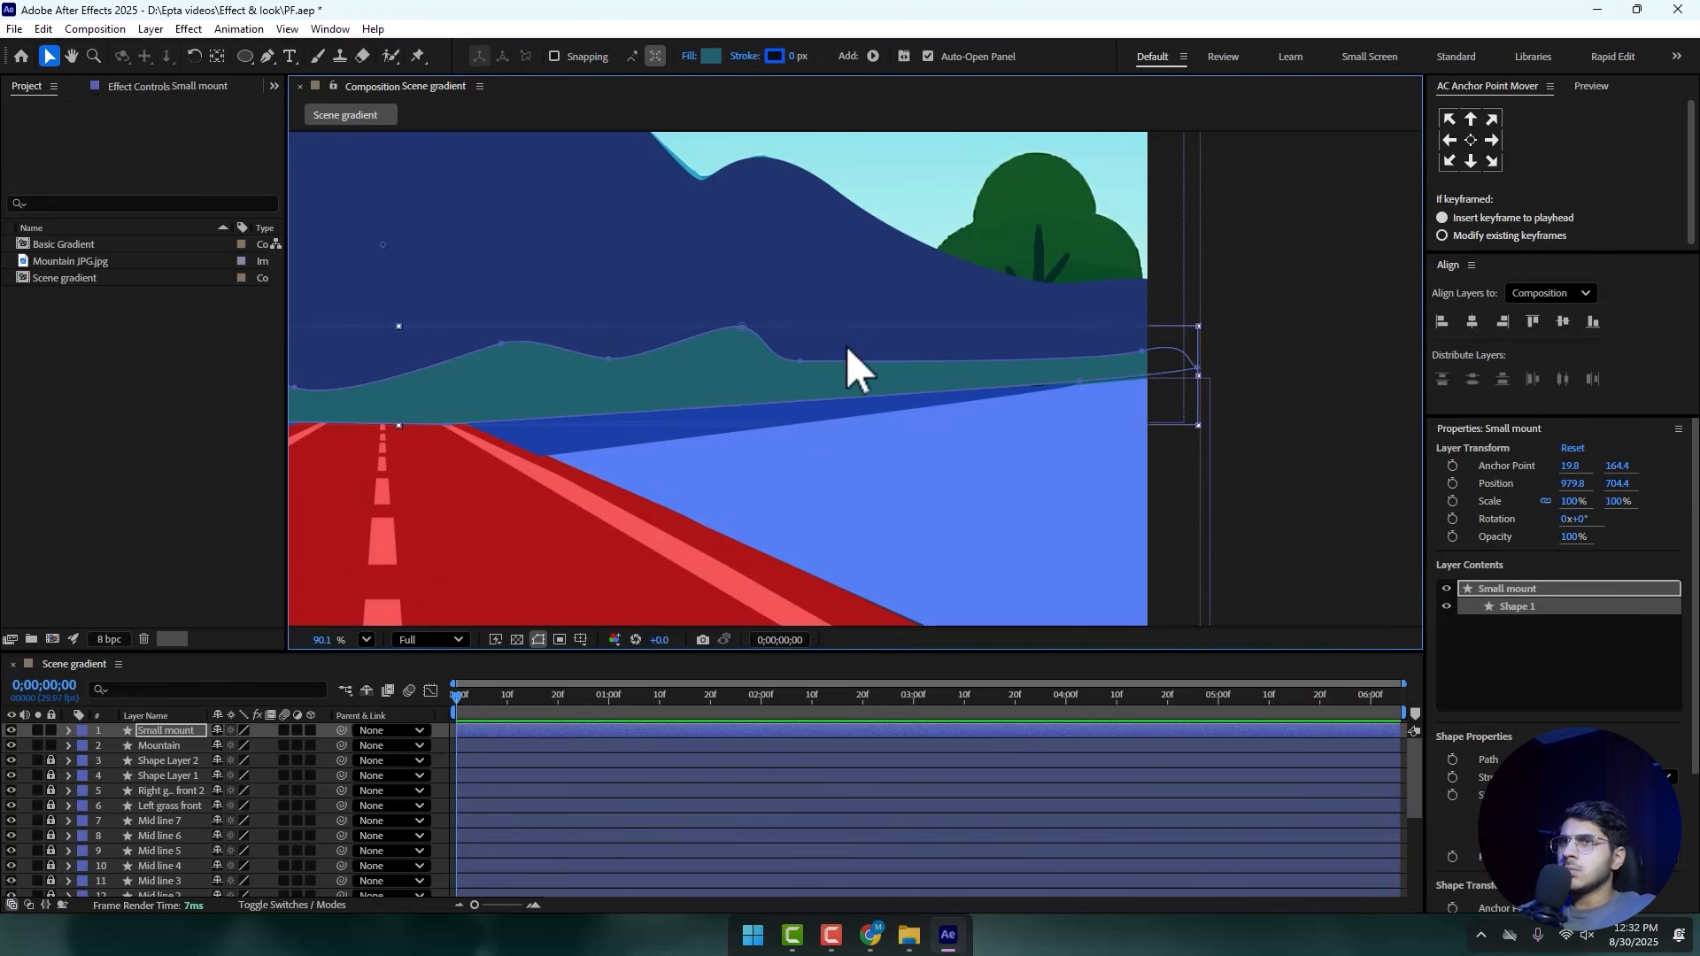
pyautogui.scroll(-2, 752, 502)
pyautogui.scroll(-4, 126, 748)
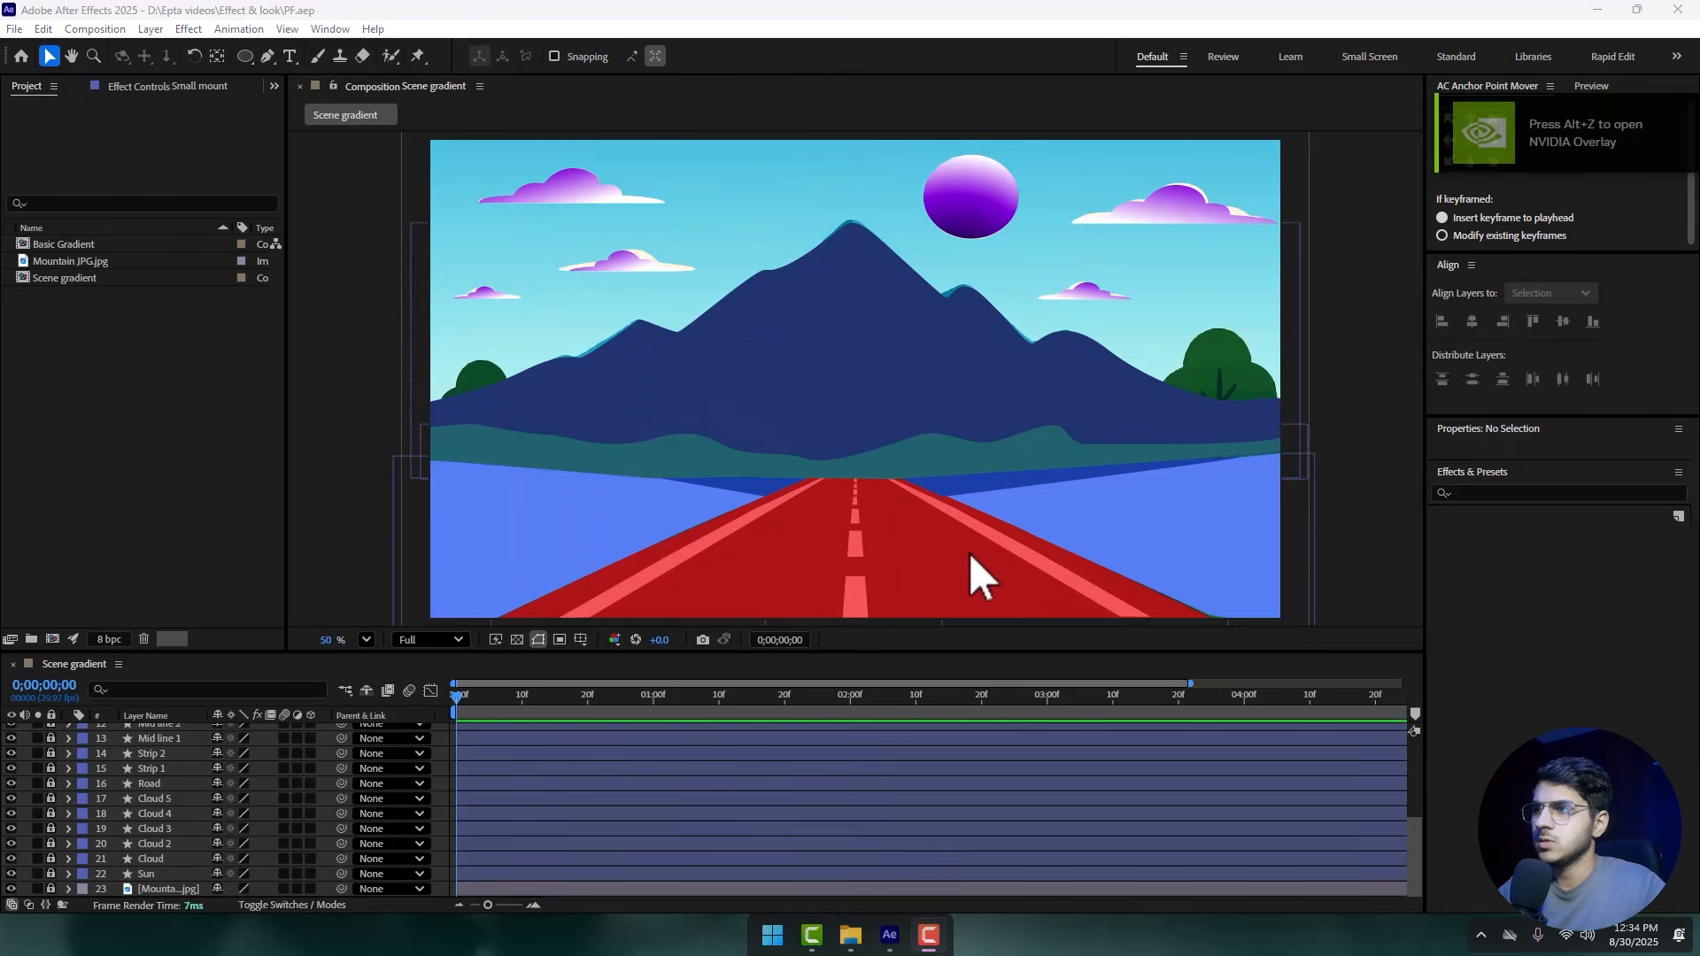
# - Hide all the shape layers so only the Mountain JPG reference image is visible
pyautogui.scroll(4, 53, 780)
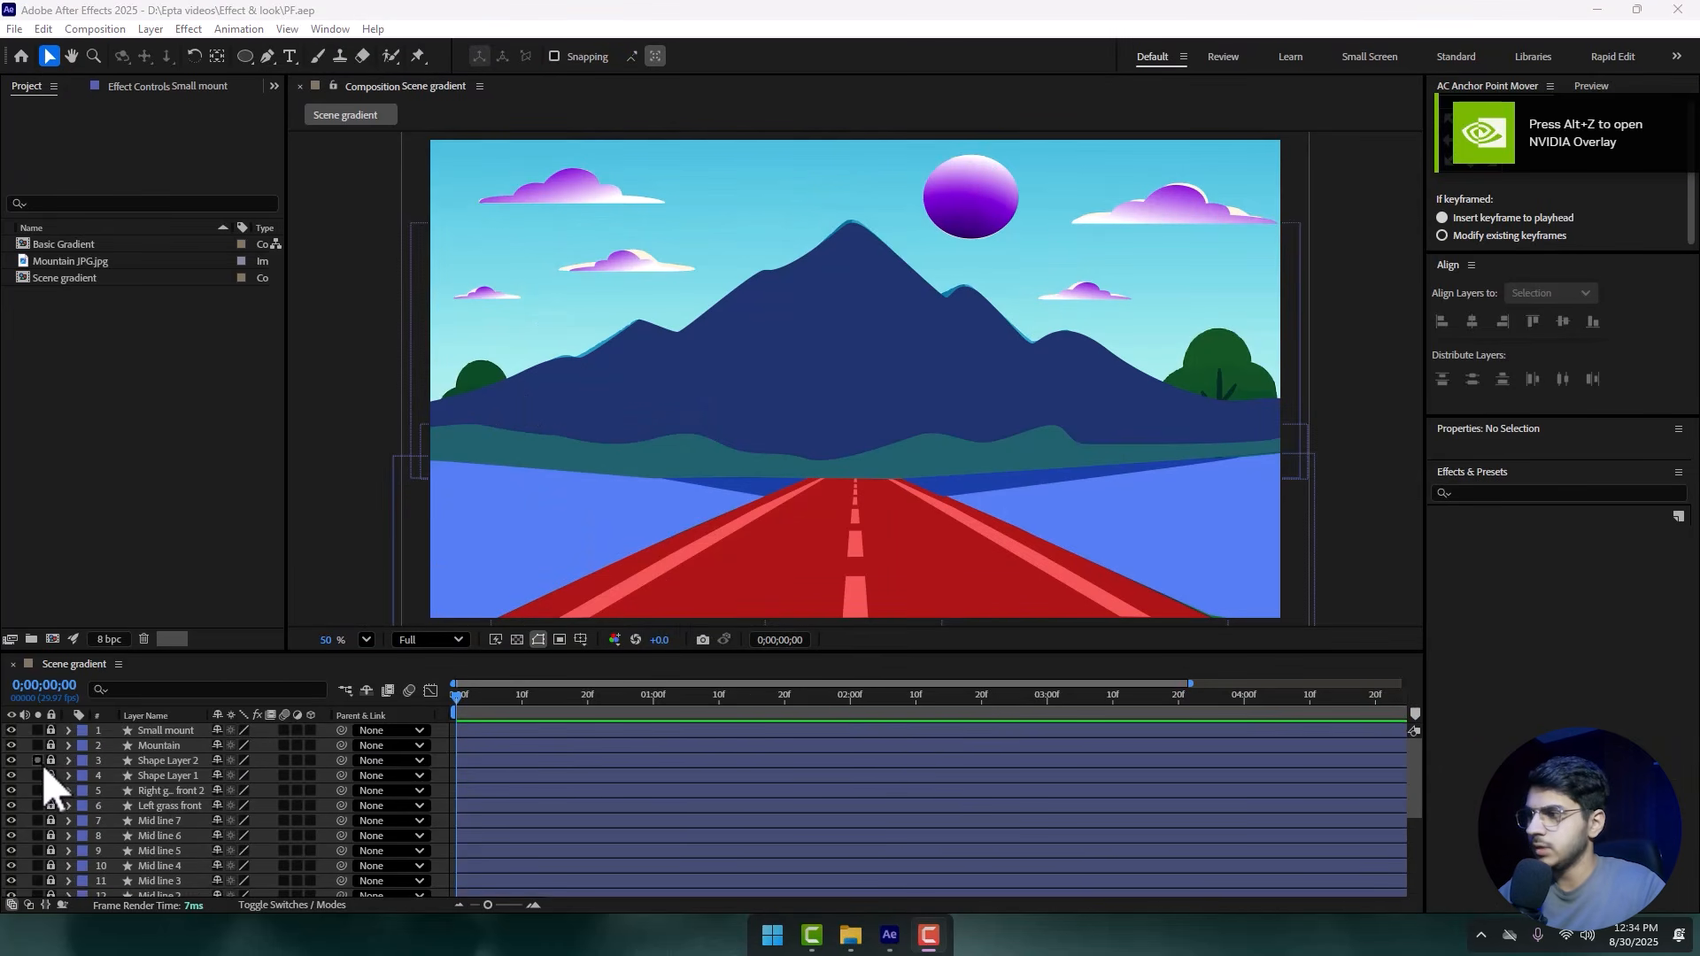
pyautogui.press('`')
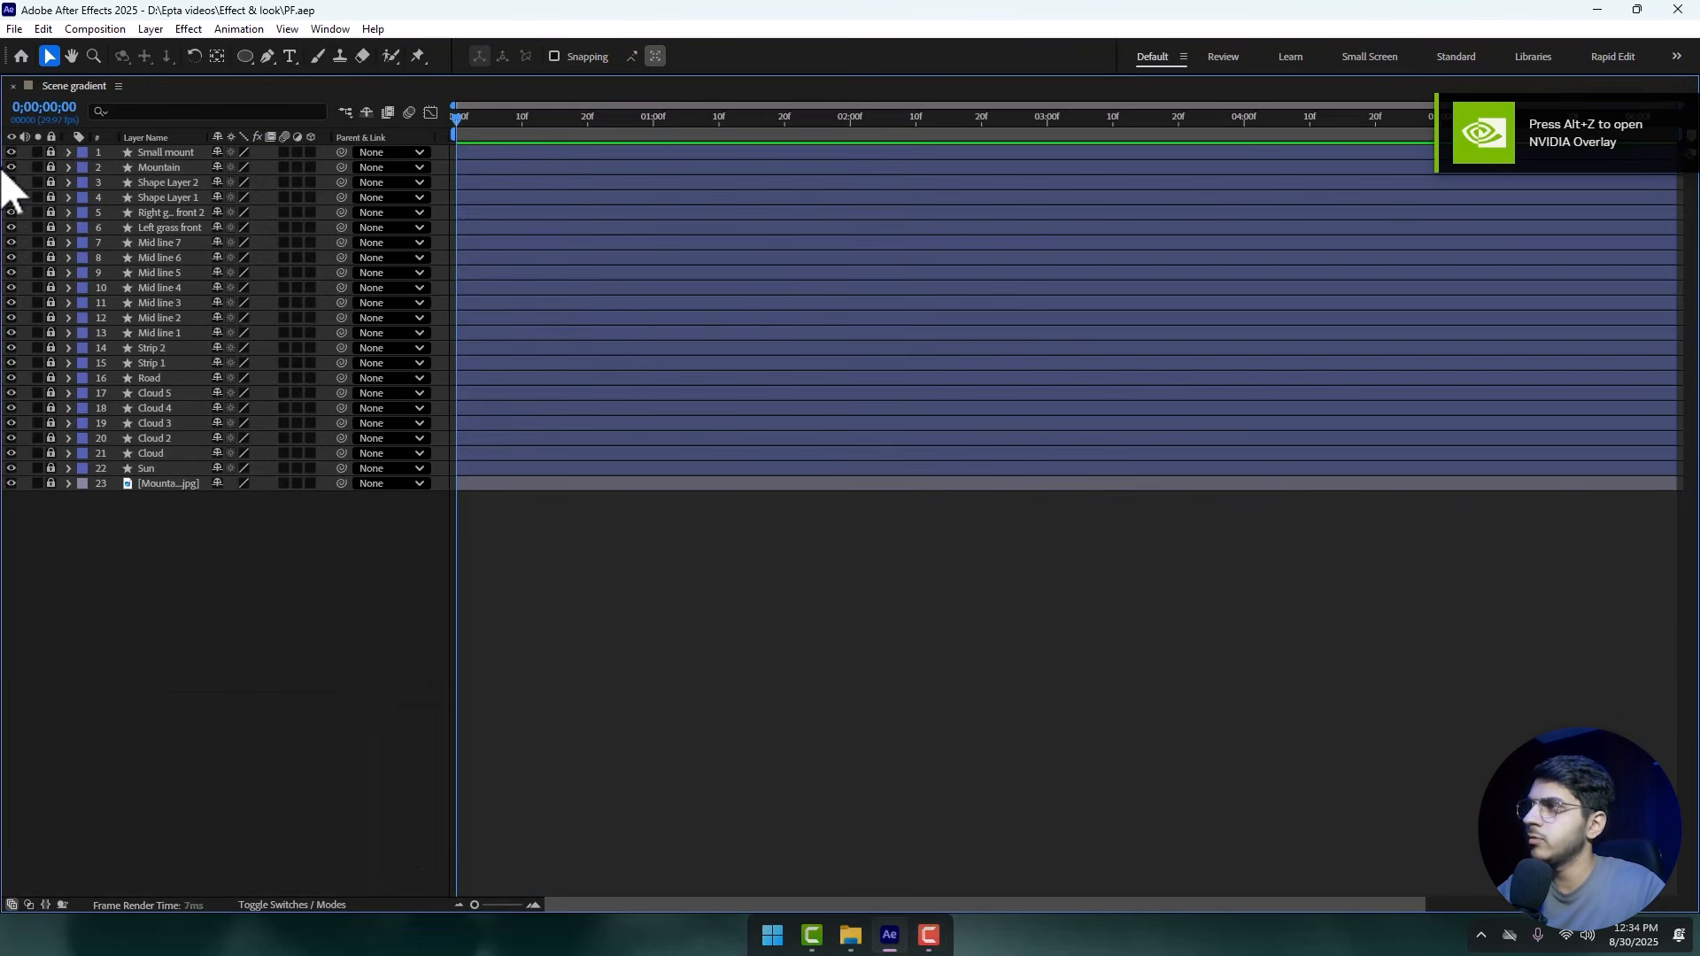
pyautogui.moveTo(10, 153); pyautogui.dragTo(13, 182)
pyautogui.press('`')
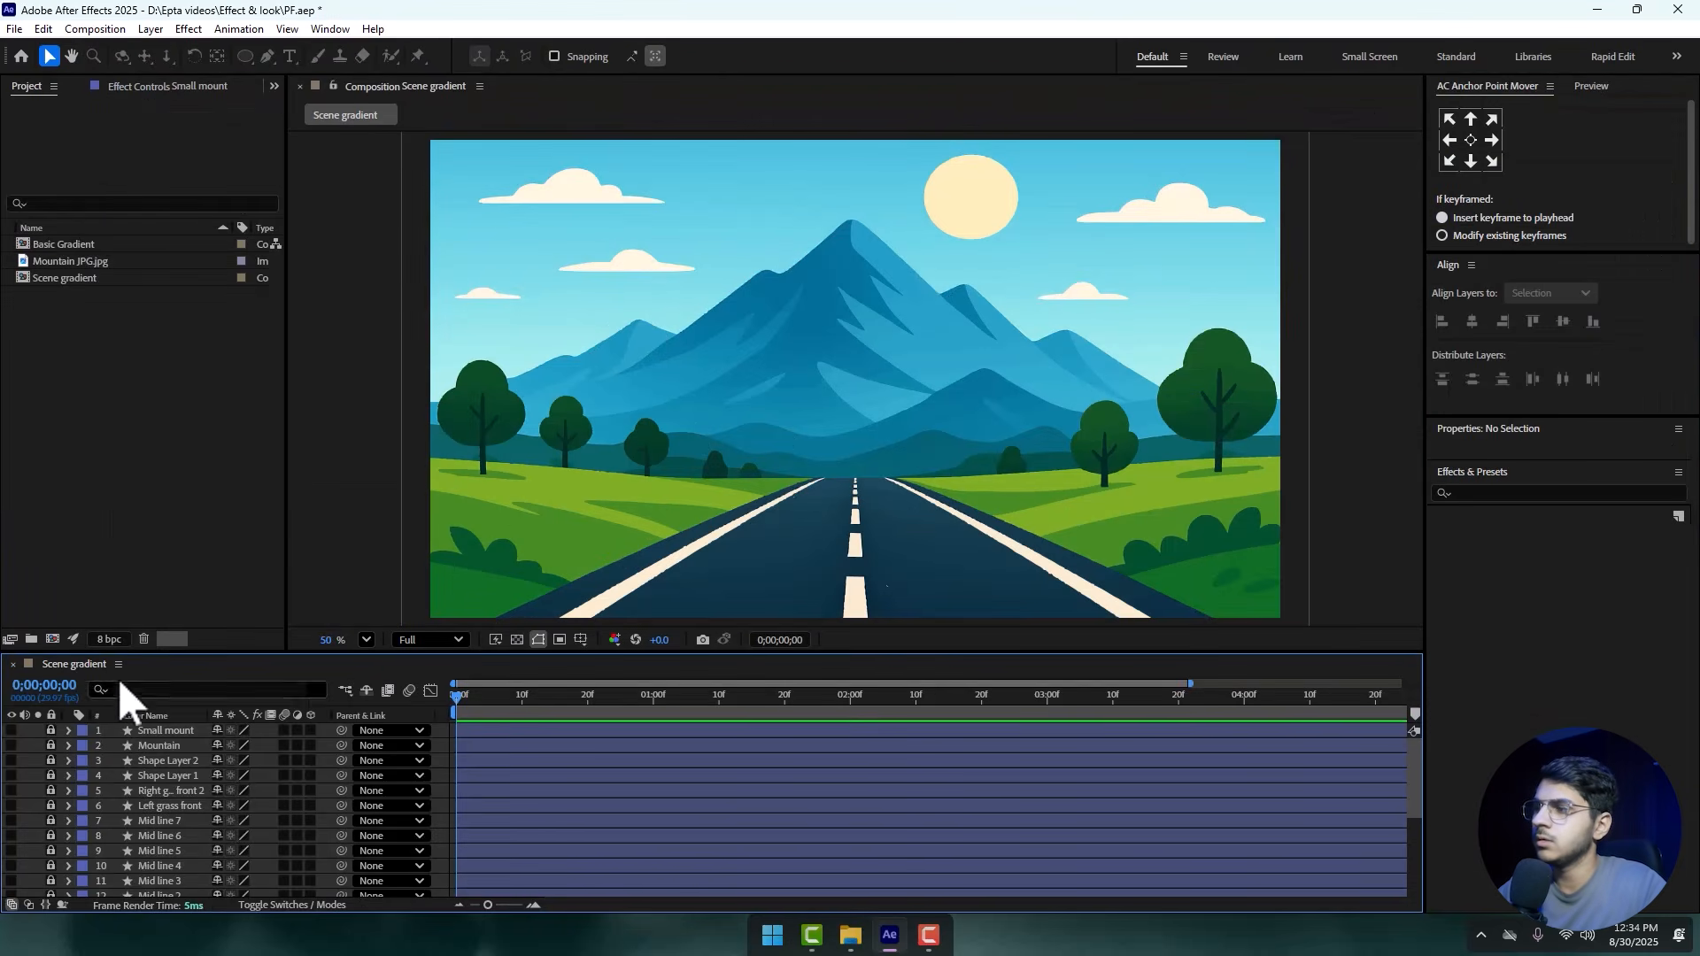
# - Trace the trunk of the large tree right of the road with the Pen tool as a closed tapering shape
pyautogui.click(266, 56)
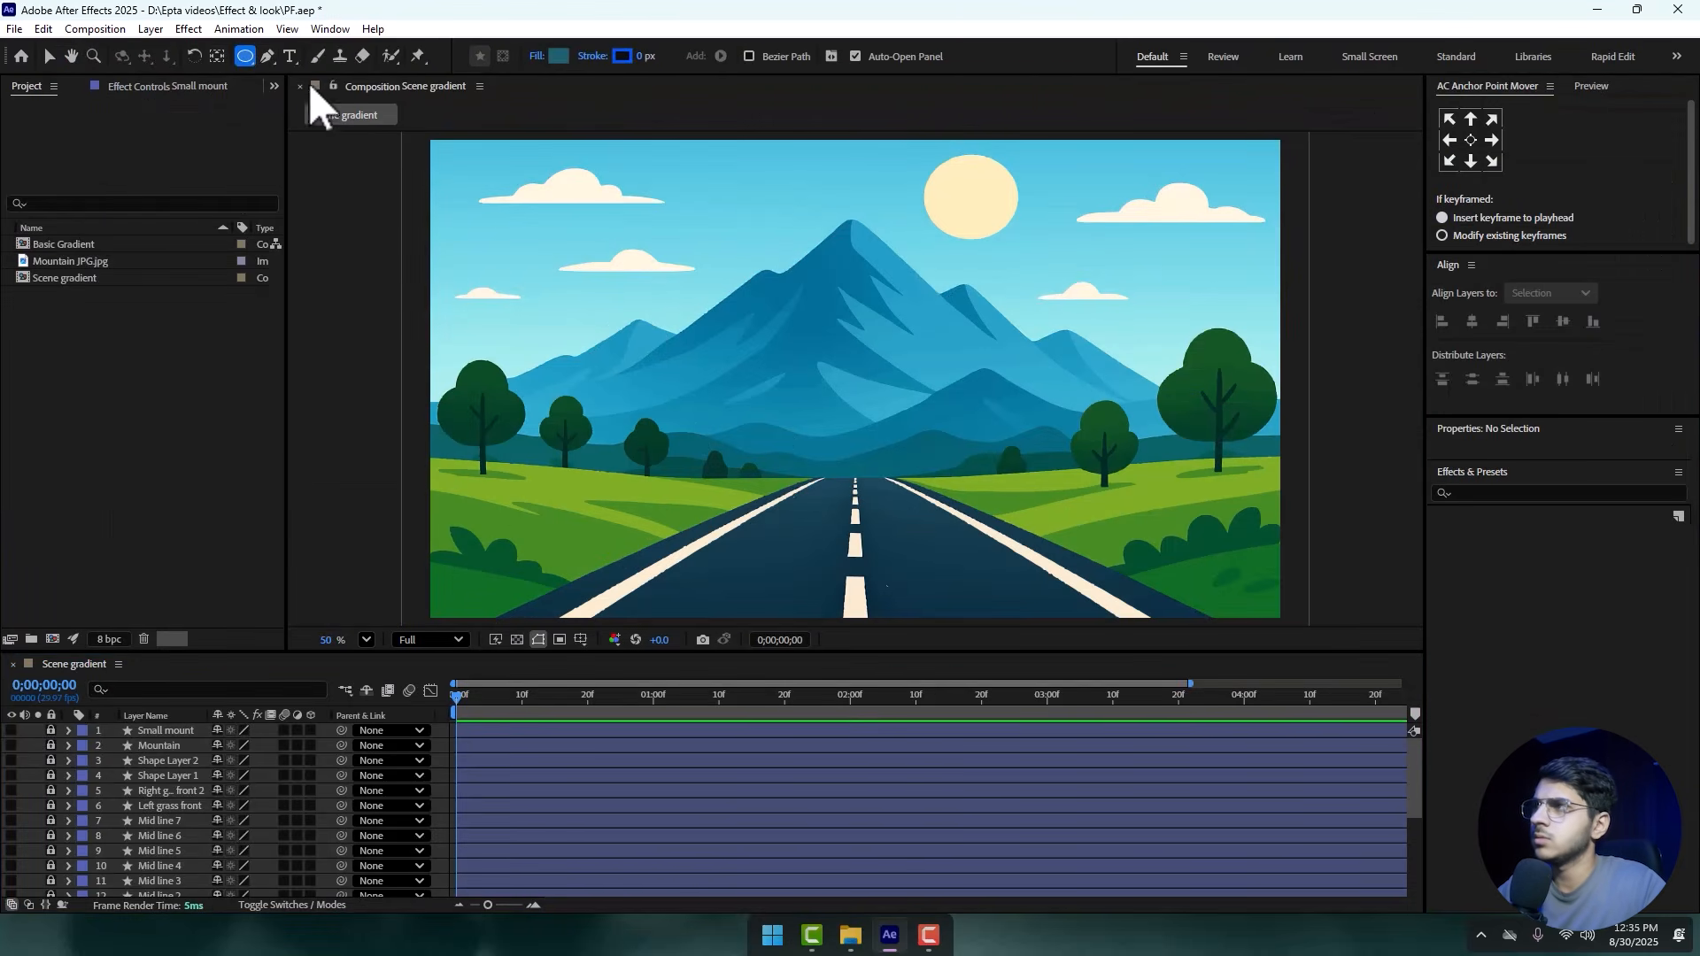
pyautogui.scroll(5, 630, 239)
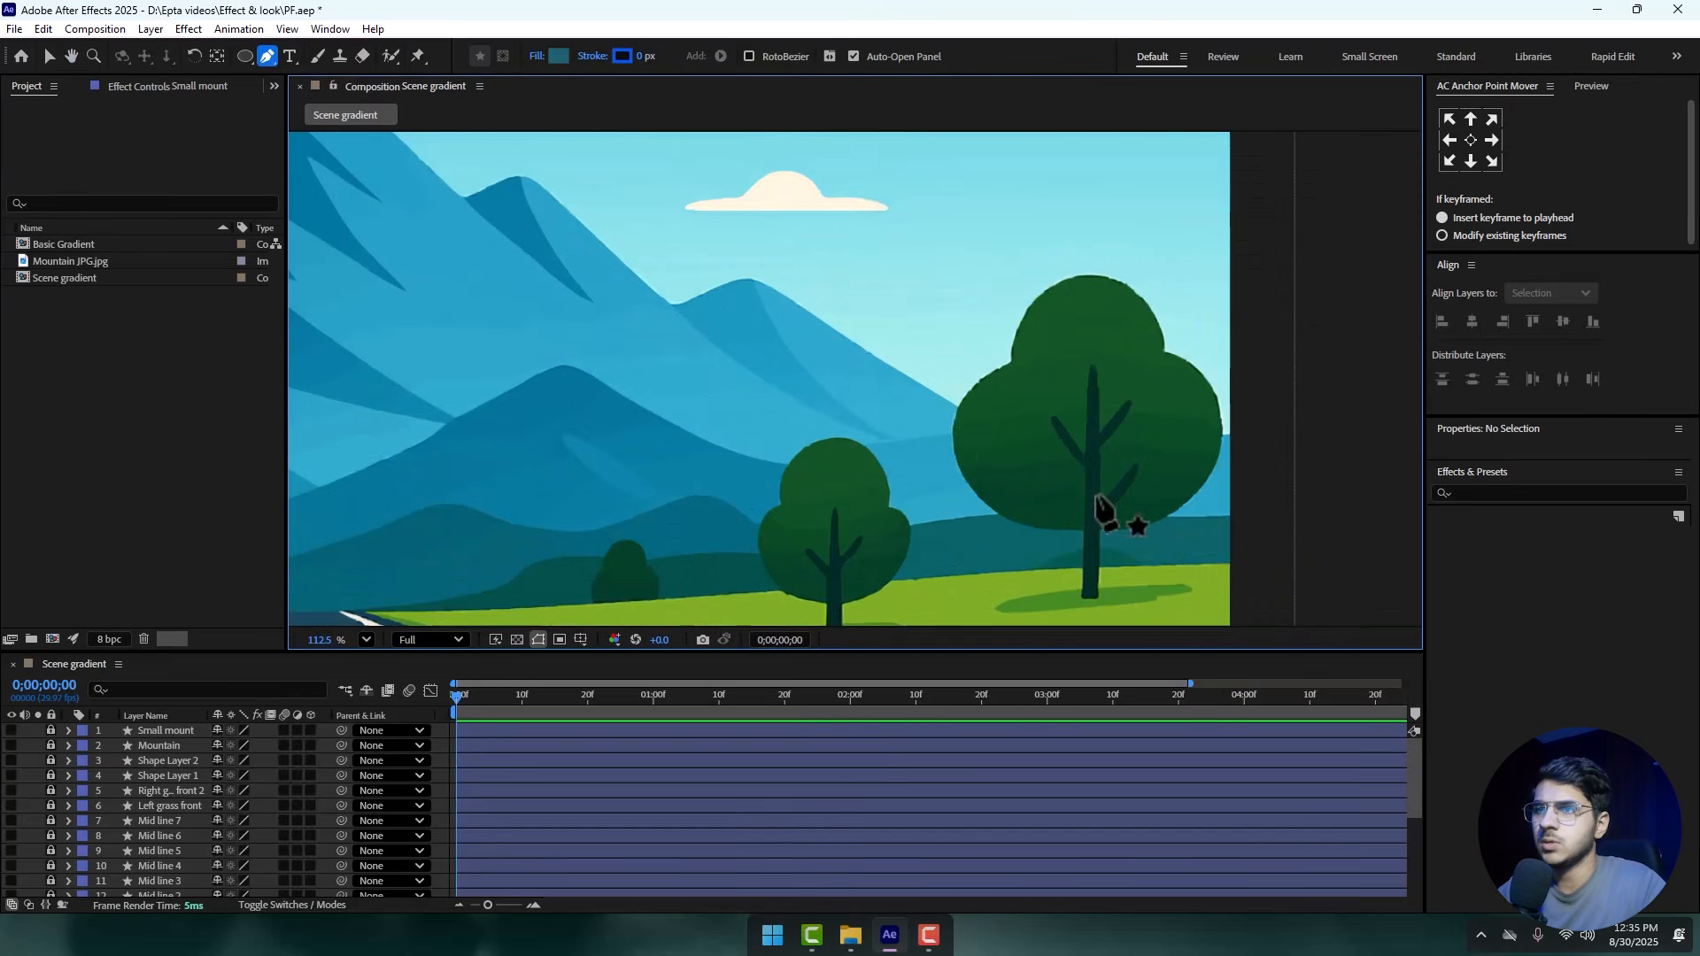
pyautogui.moveTo(987, 463); pyautogui.dragTo(796, 372)
pyautogui.scroll(2, 842, 391)
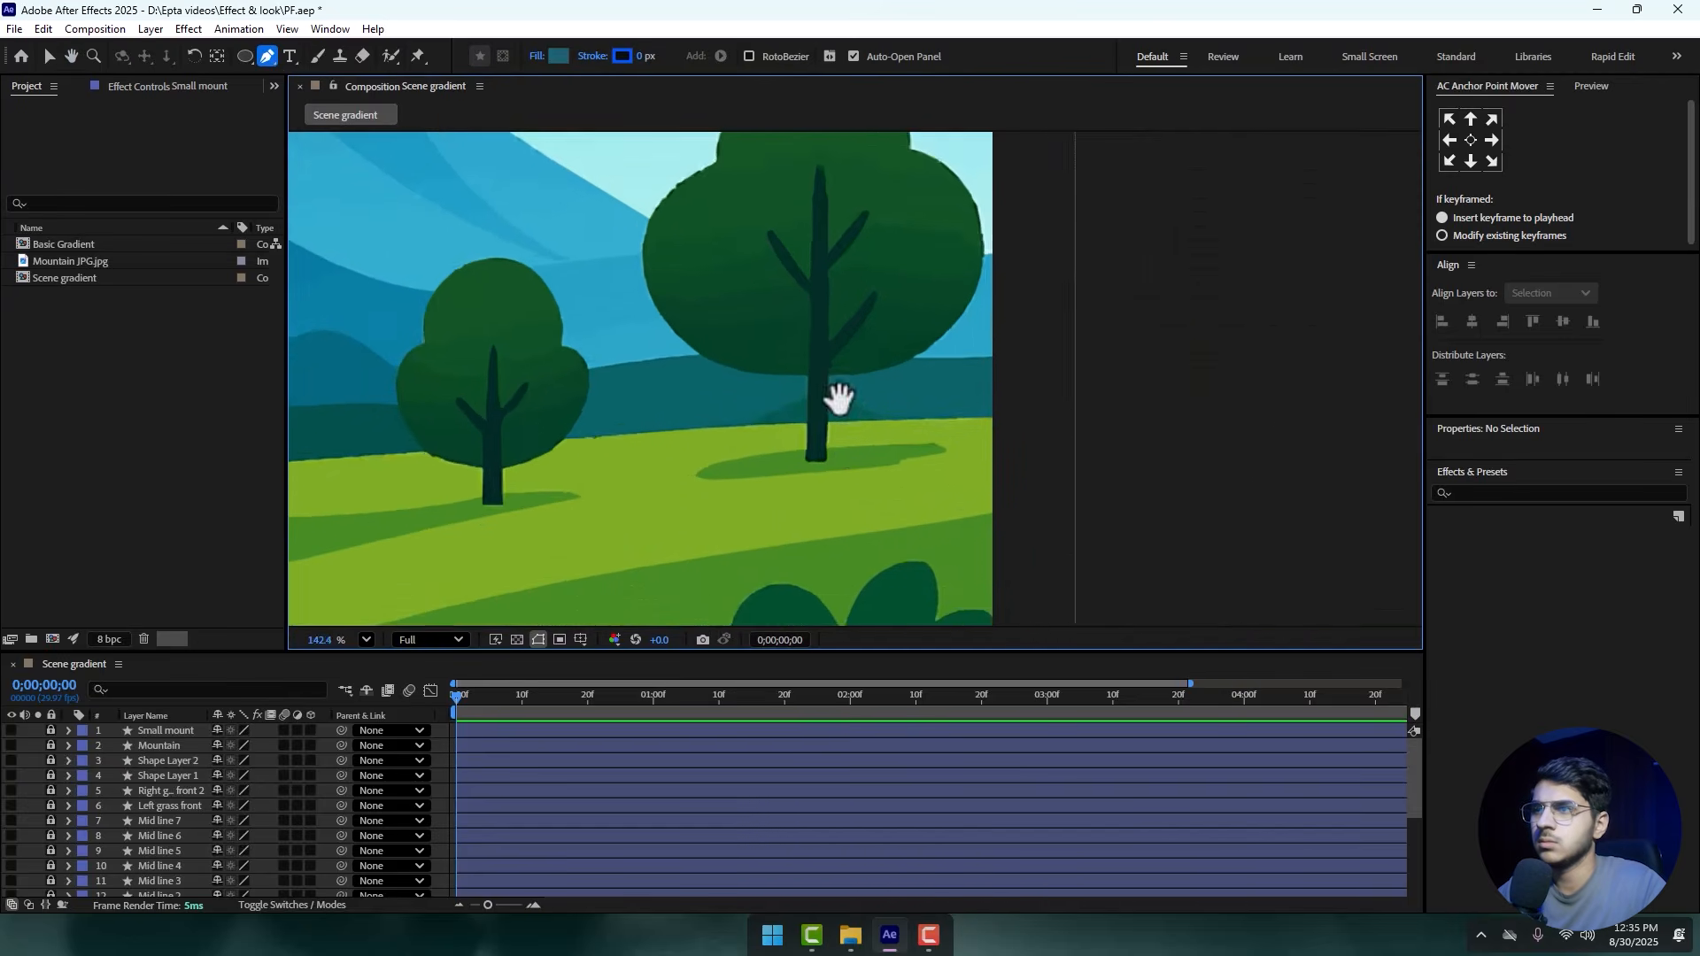
pyautogui.scroll(-1, 843, 493)
pyautogui.scroll(2, 832, 470)
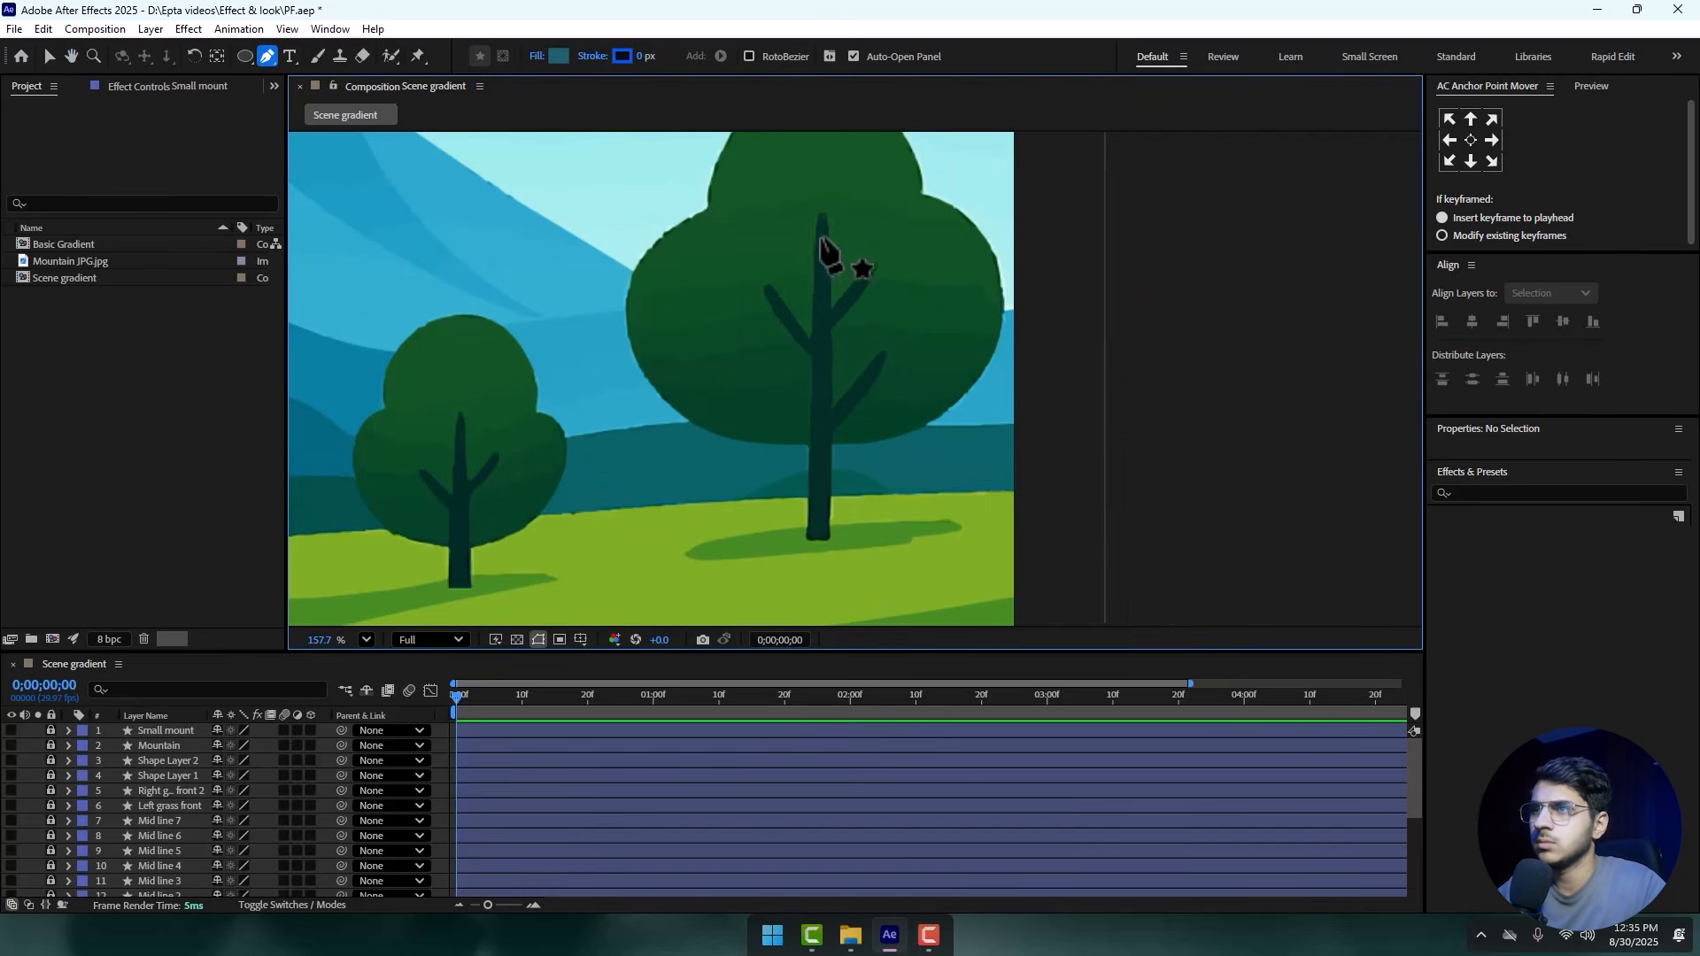
pyautogui.scroll(2, 784, 558)
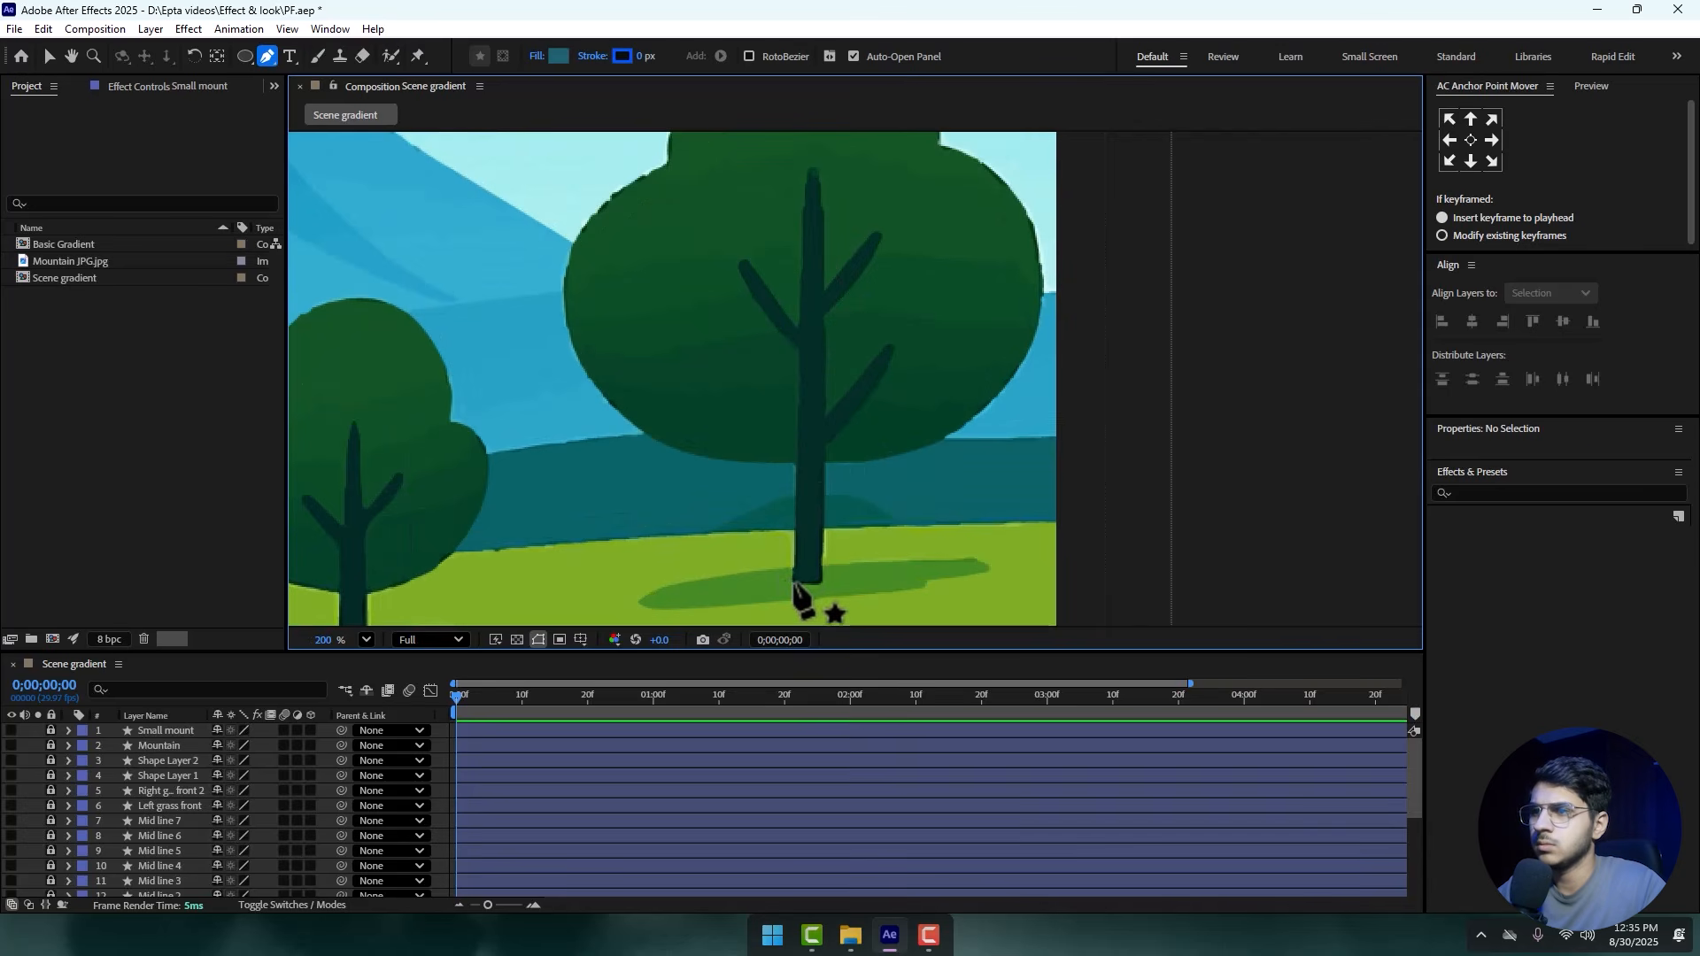
pyautogui.click(794, 581)
pyautogui.click(821, 581)
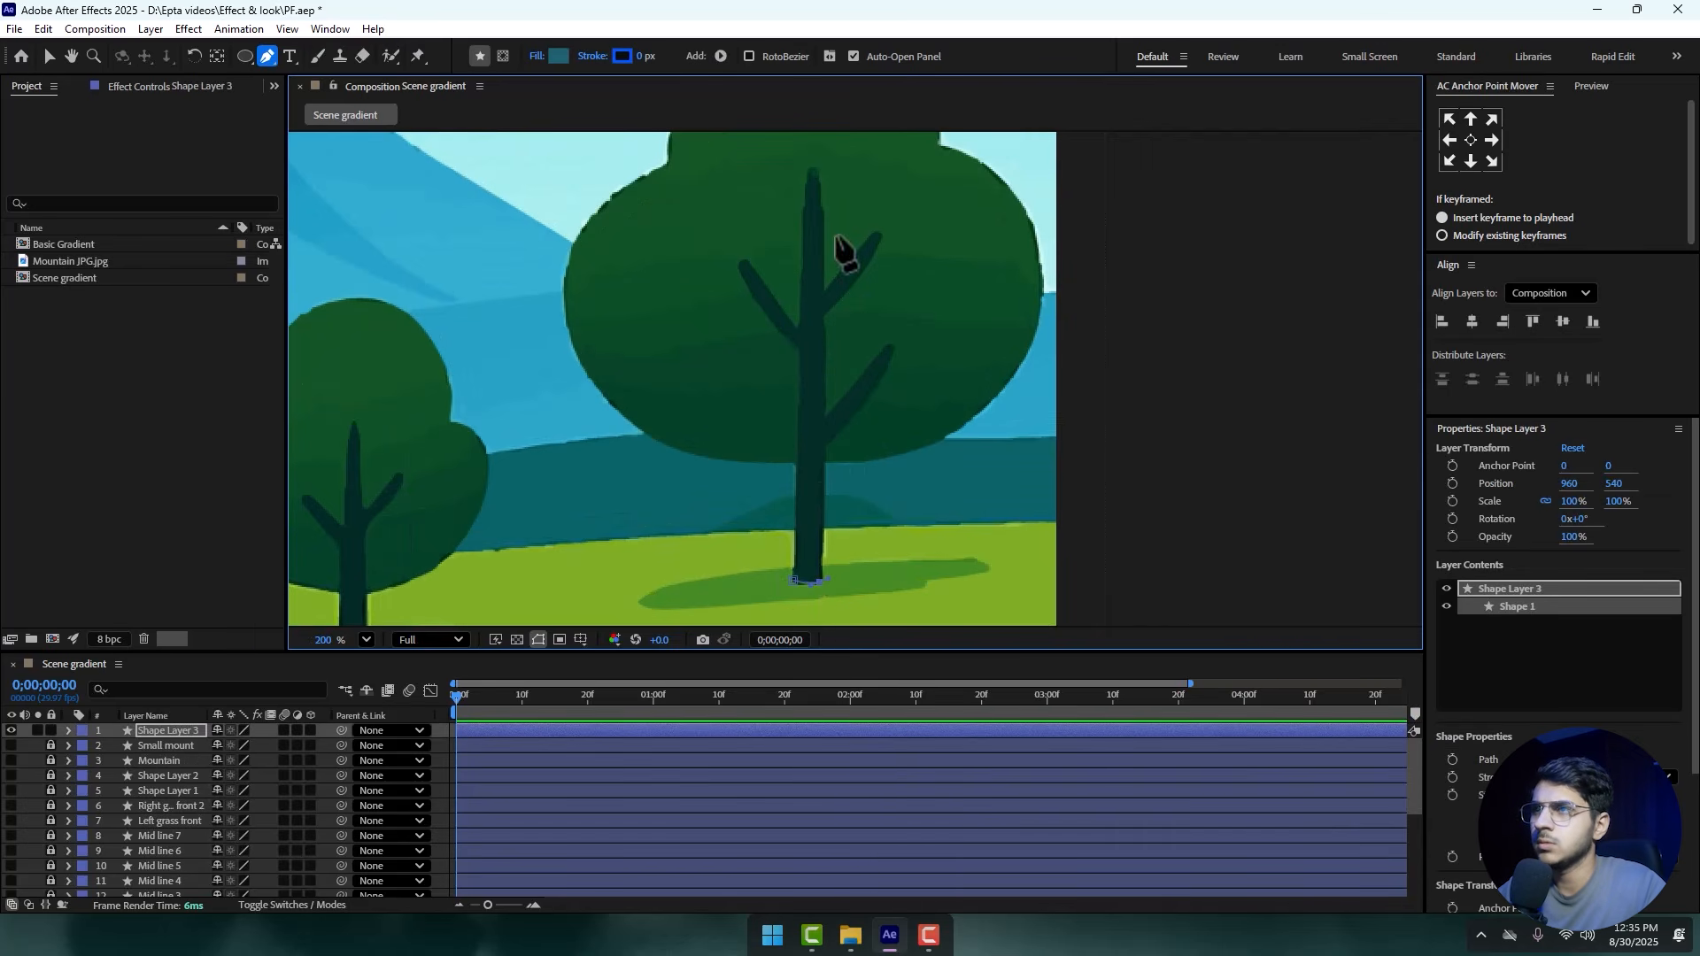
pyautogui.click(816, 168)
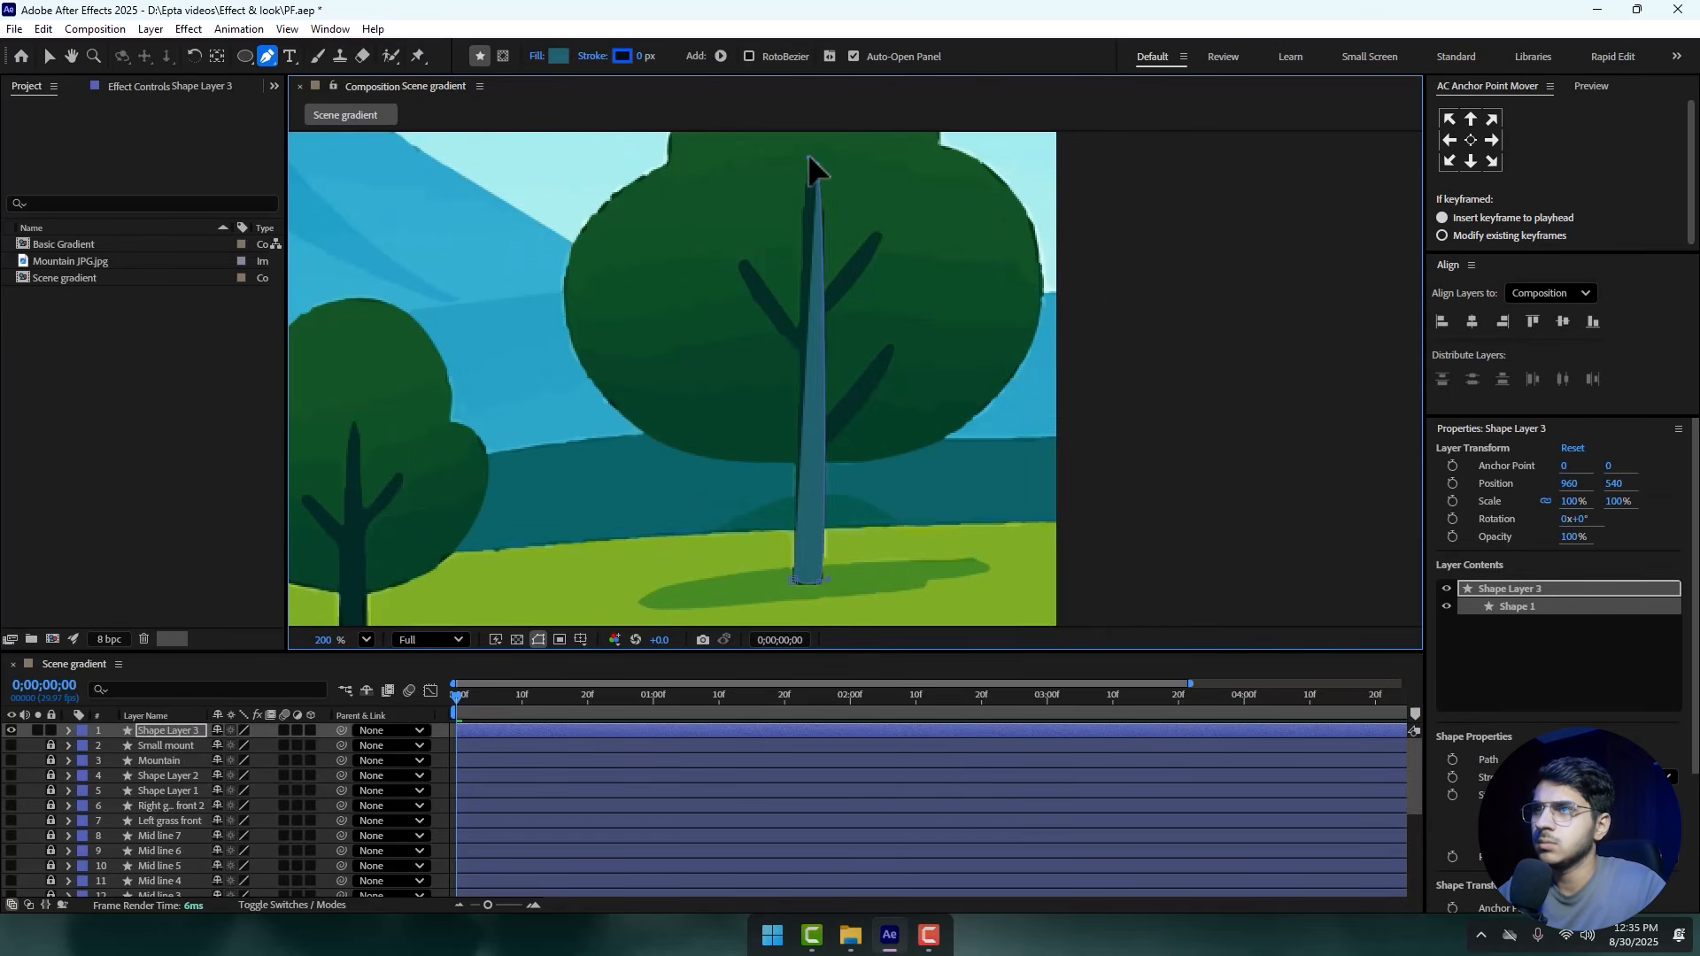
pyautogui.click(808, 161)
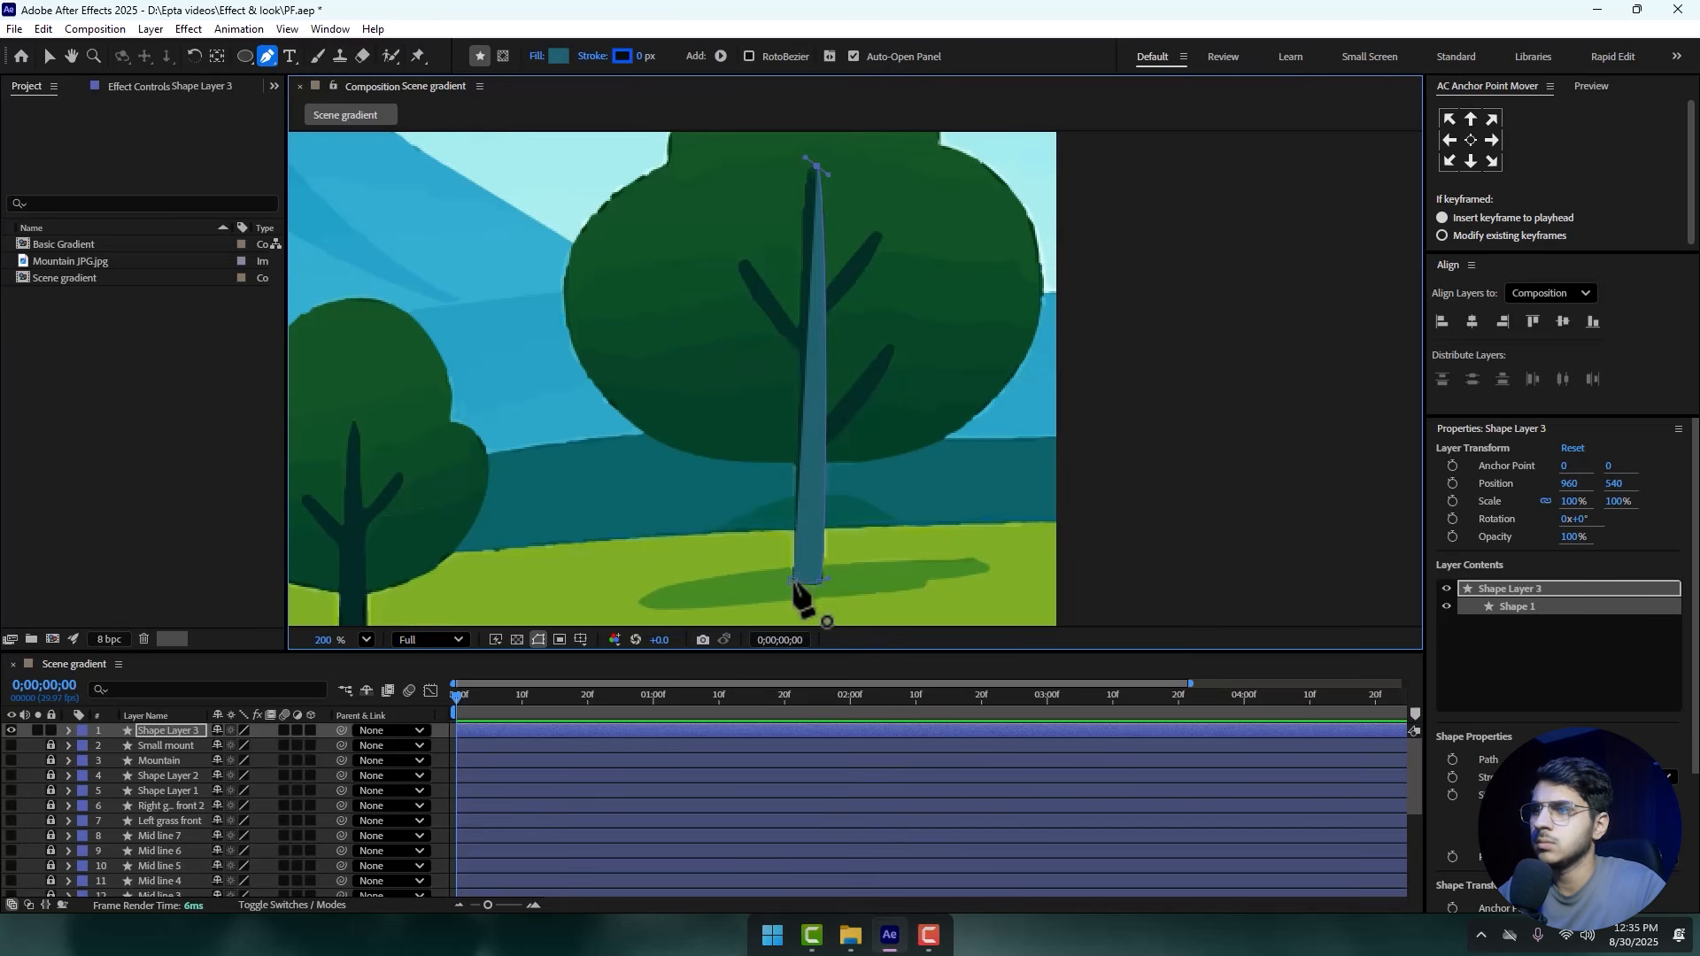
pyautogui.click(794, 583)
# - Adjust the point and curve handles at the top of the trunk shape to give it a rounded tip
pyautogui.click(49, 55)
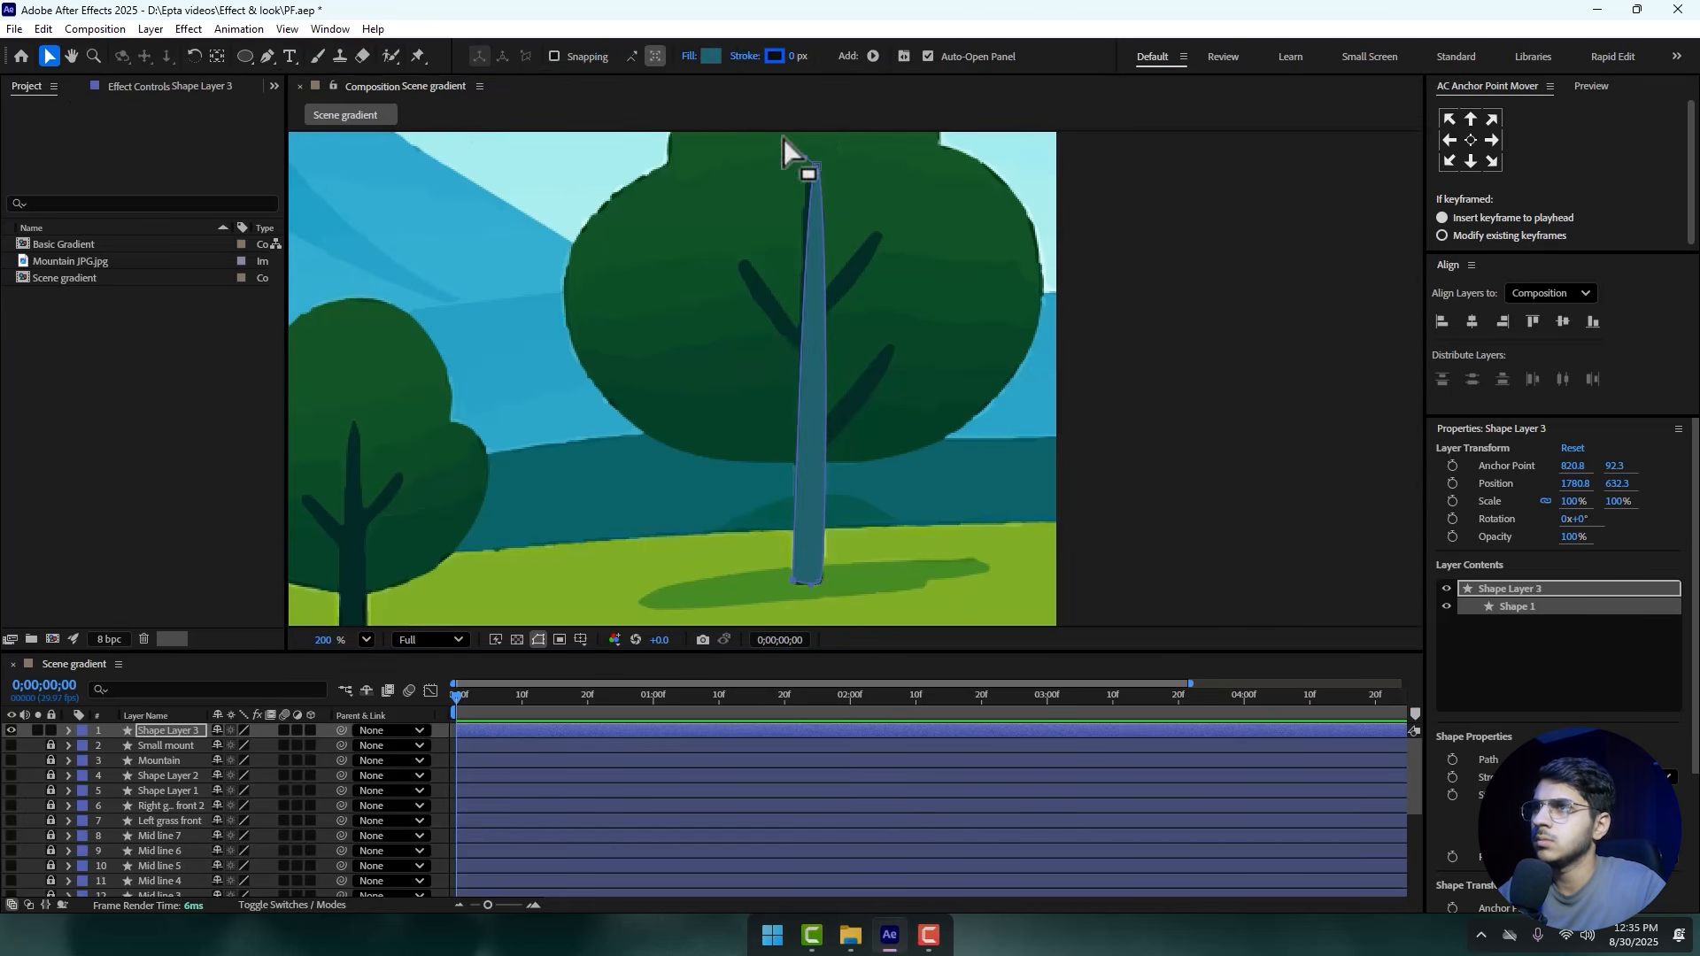
pyautogui.click(802, 153)
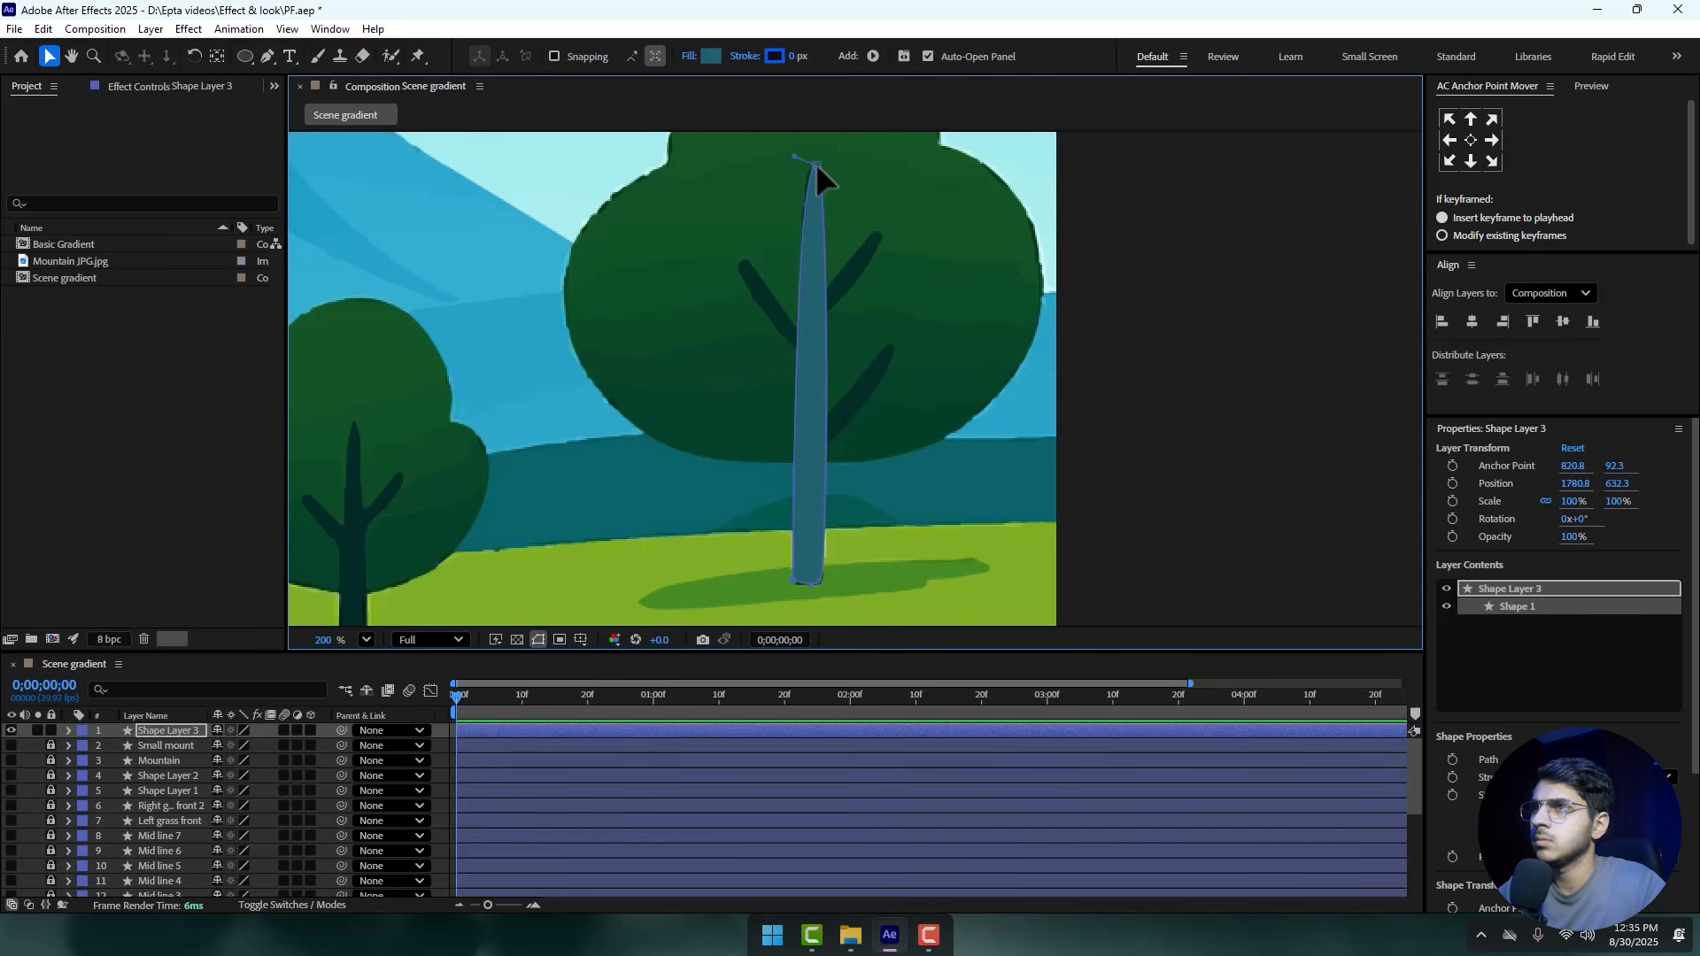
pyautogui.moveTo(816, 163); pyautogui.dragTo(832, 160)
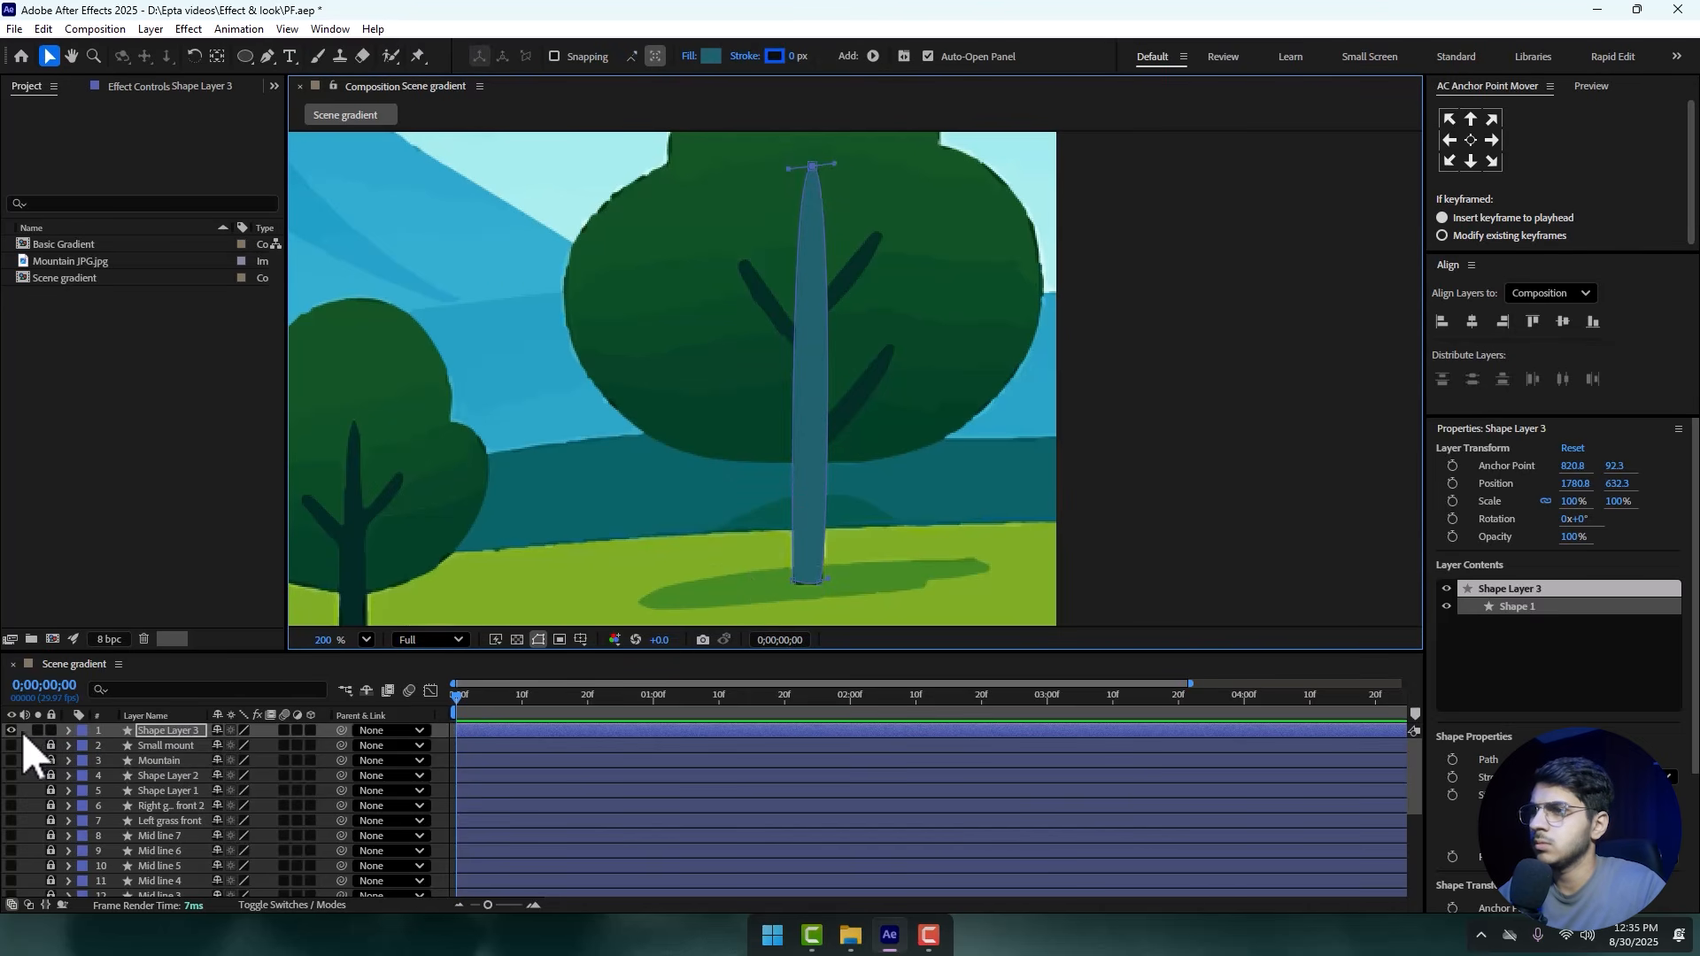
# - Shift the trunk shape's fill colour slightly towards green
pyautogui.click(711, 55)
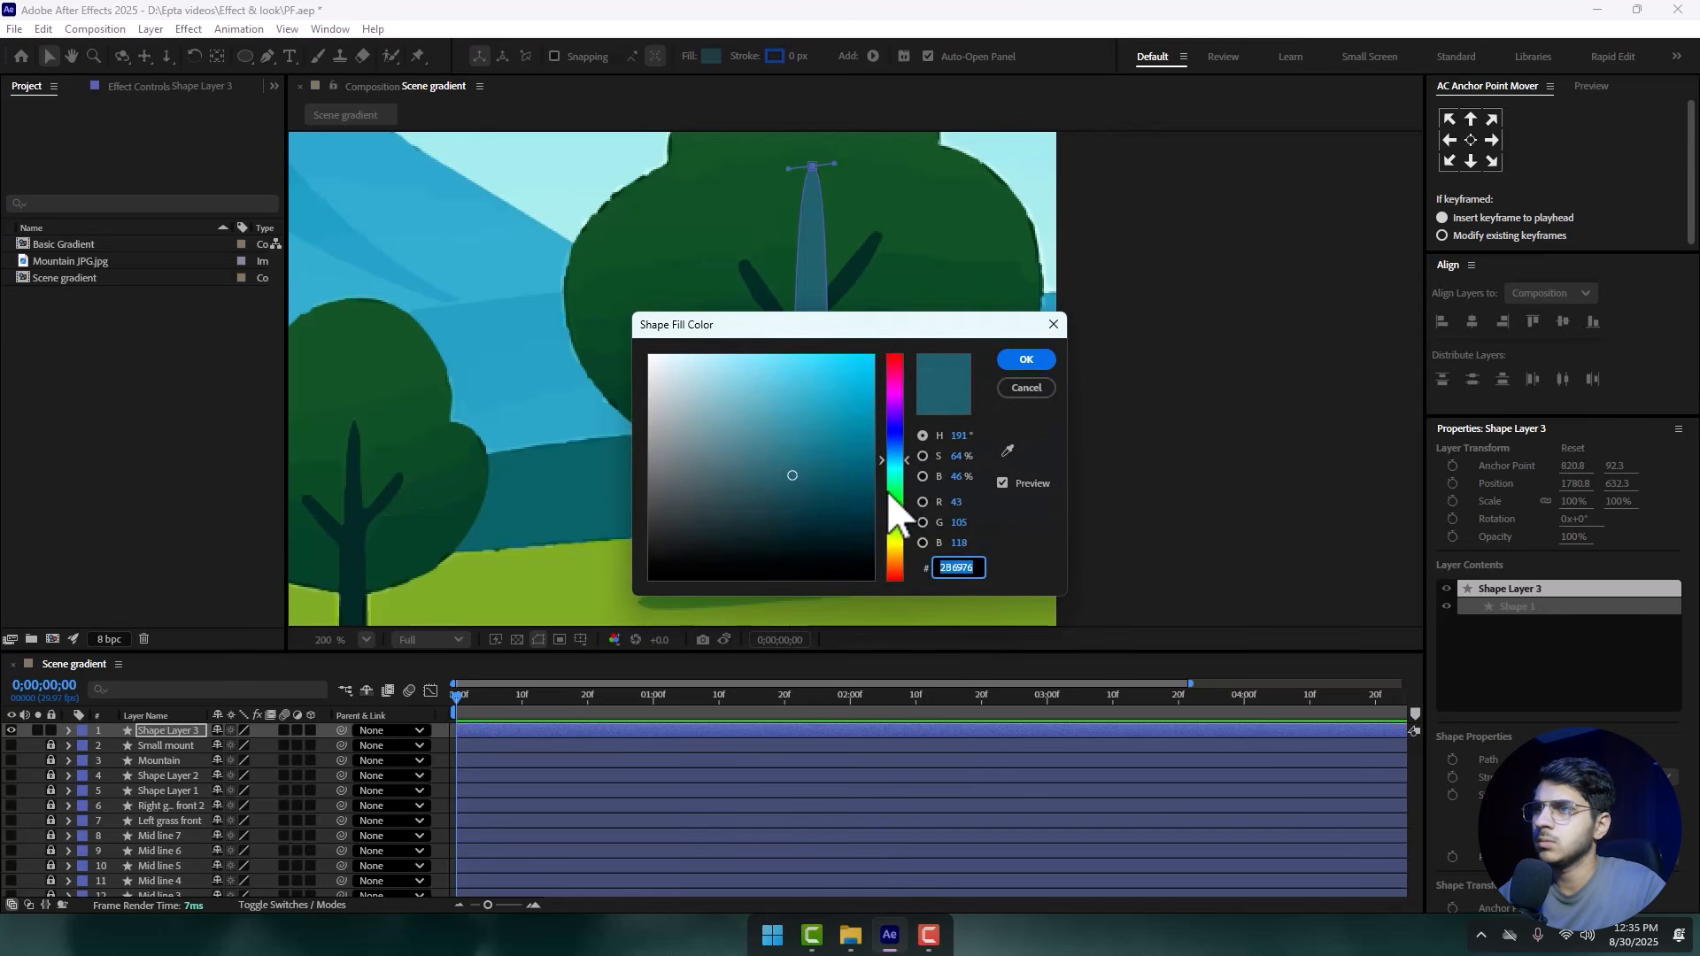
pyautogui.moveTo(903, 486); pyautogui.dragTo(905, 481)
pyautogui.click(1025, 361)
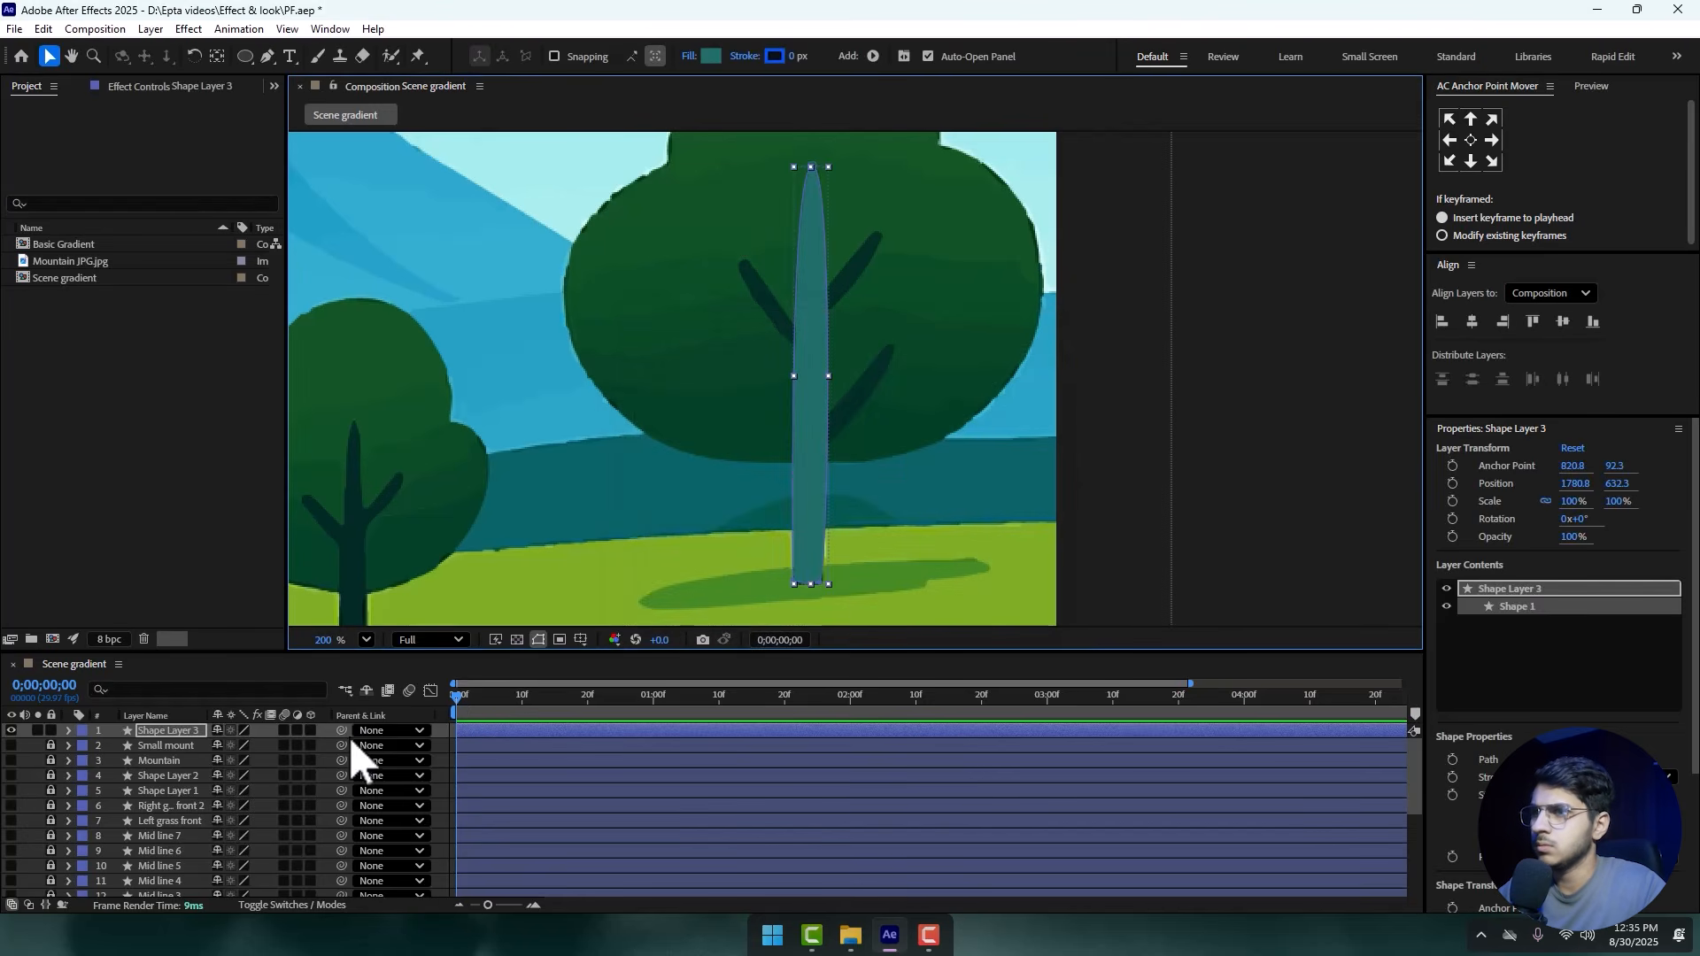
# - Trace the upper right branch of the large tree with the Pen tool as a closed shape on a new layer
pyautogui.click(266, 56)
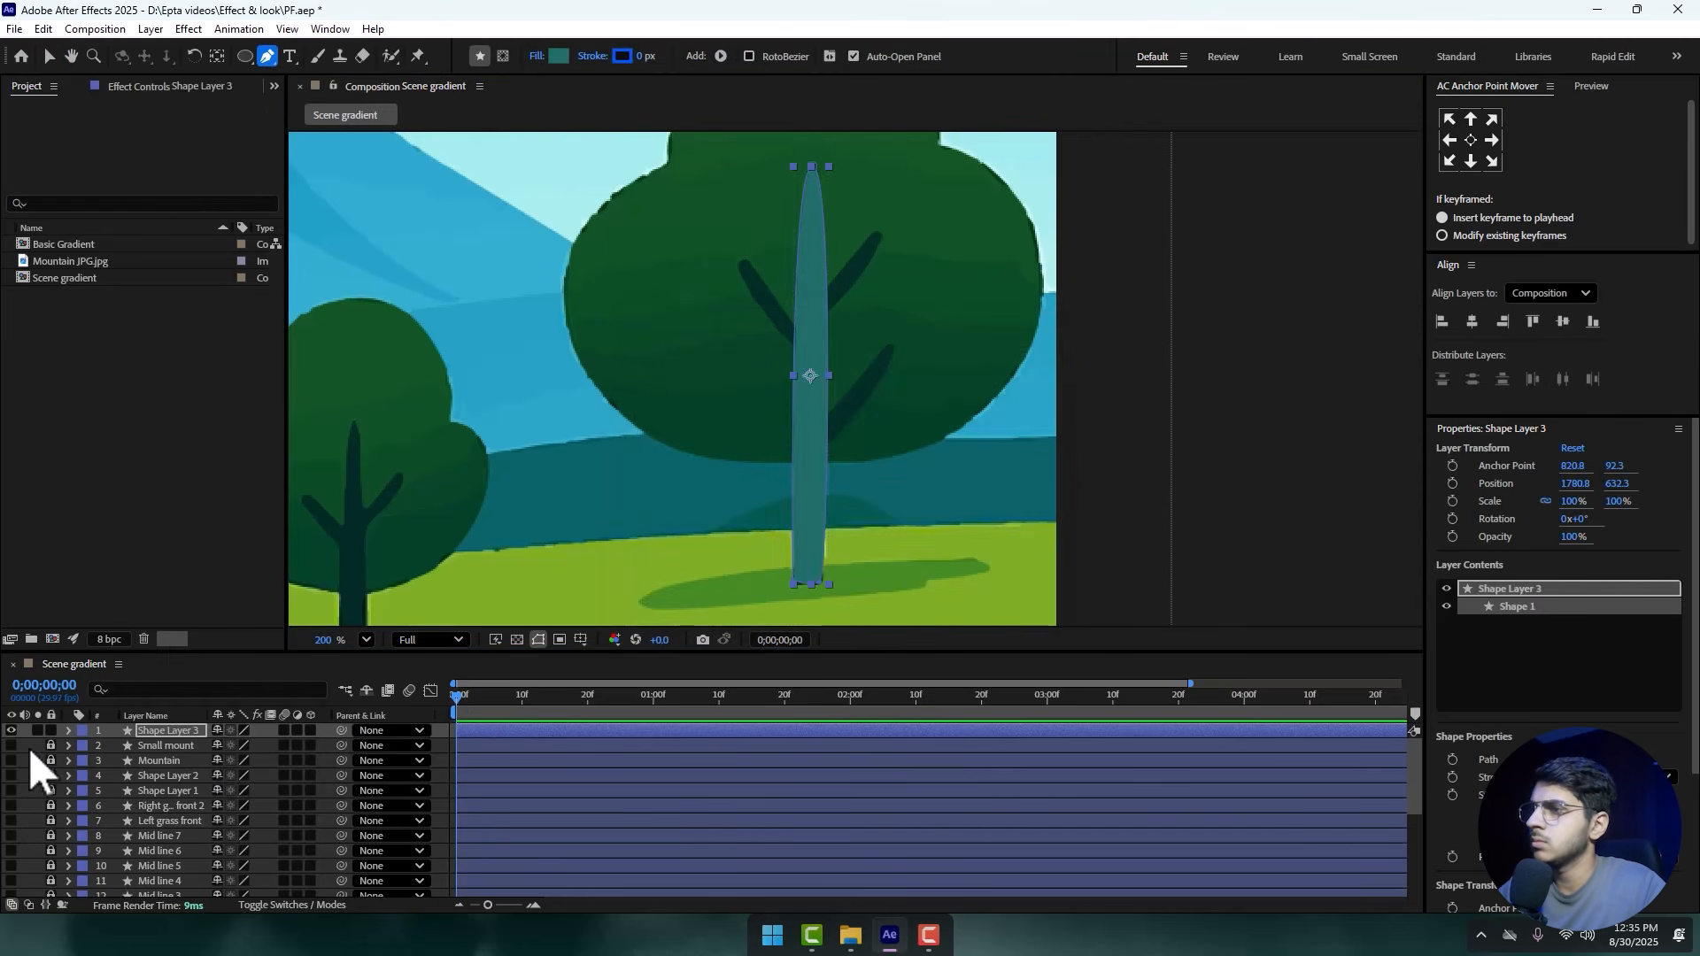
pyautogui.press('F2')
pyautogui.scroll(1, 925, 425)
pyautogui.scroll(4, 827, 408)
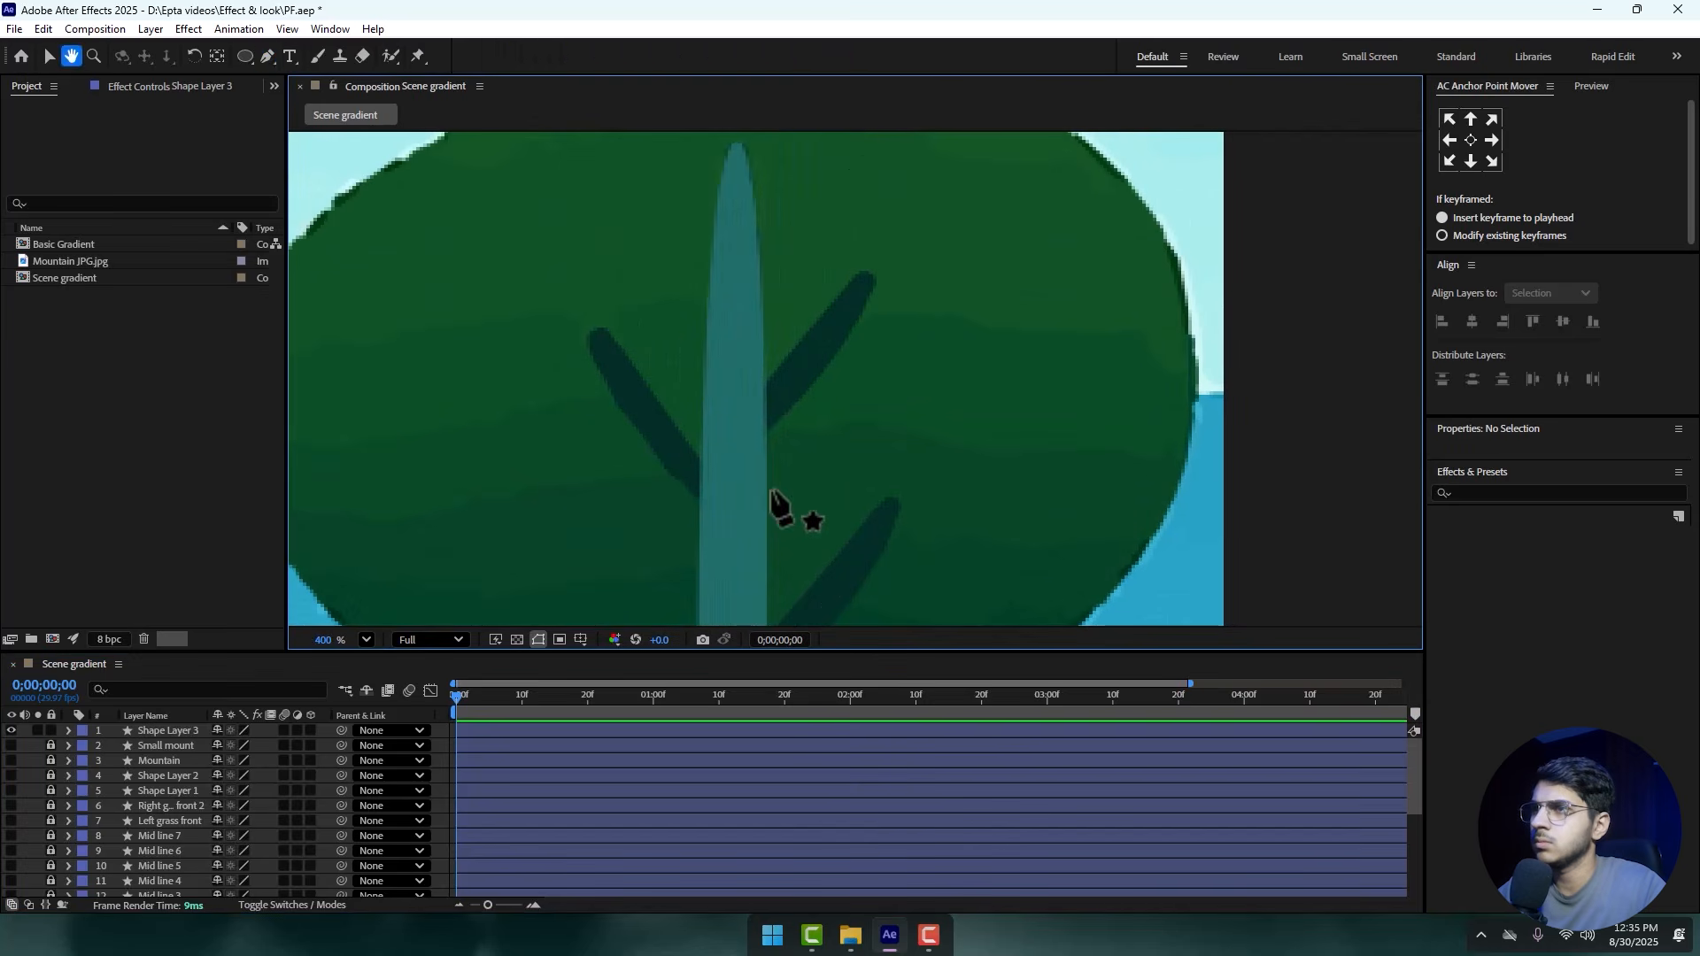
pyautogui.click(751, 398)
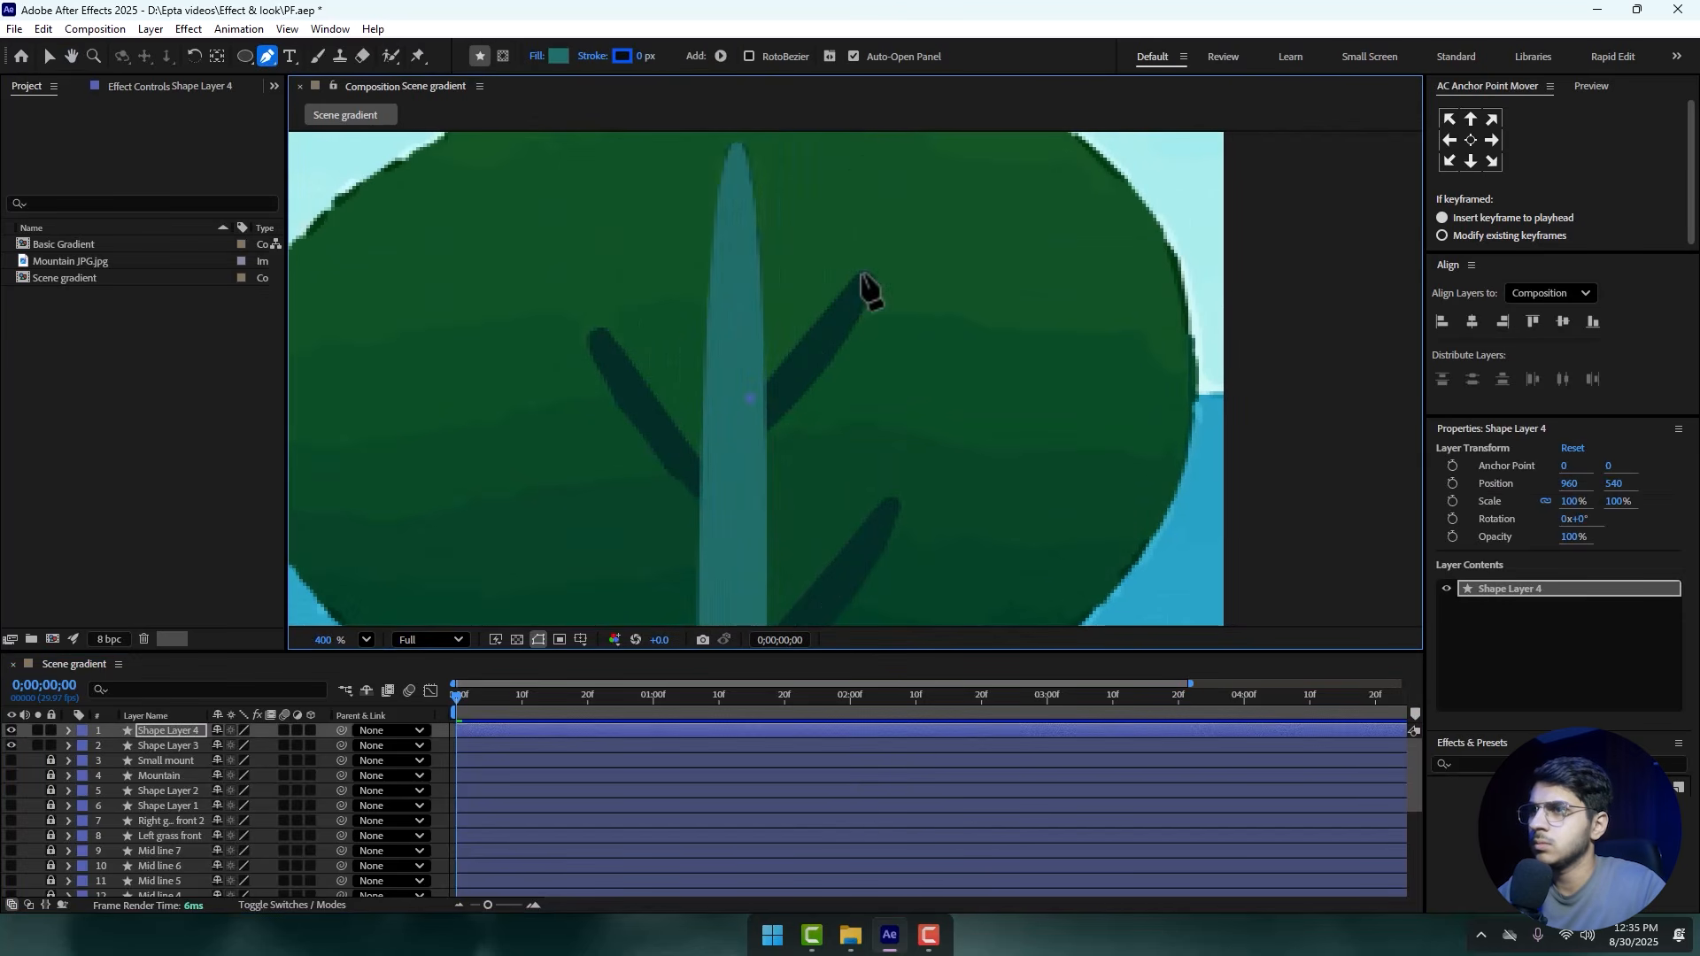
pyautogui.click(859, 289)
pyautogui.click(864, 254)
pyautogui.moveTo(858, 324); pyautogui.dragTo(825, 382)
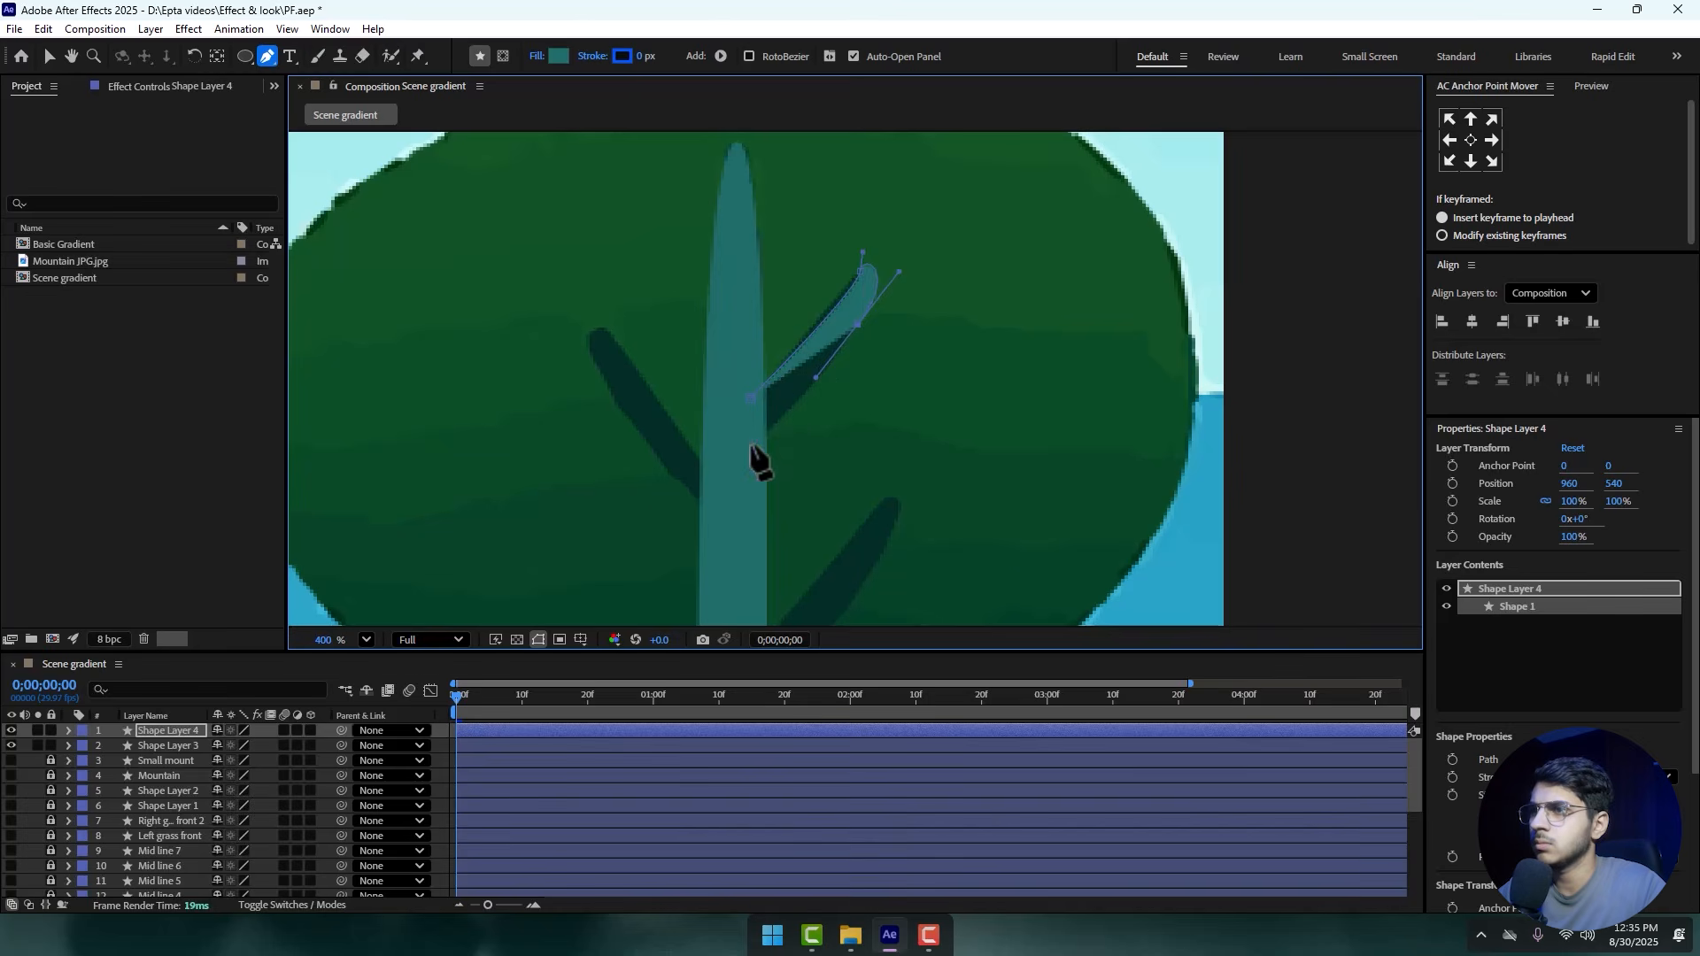
pyautogui.click(751, 398)
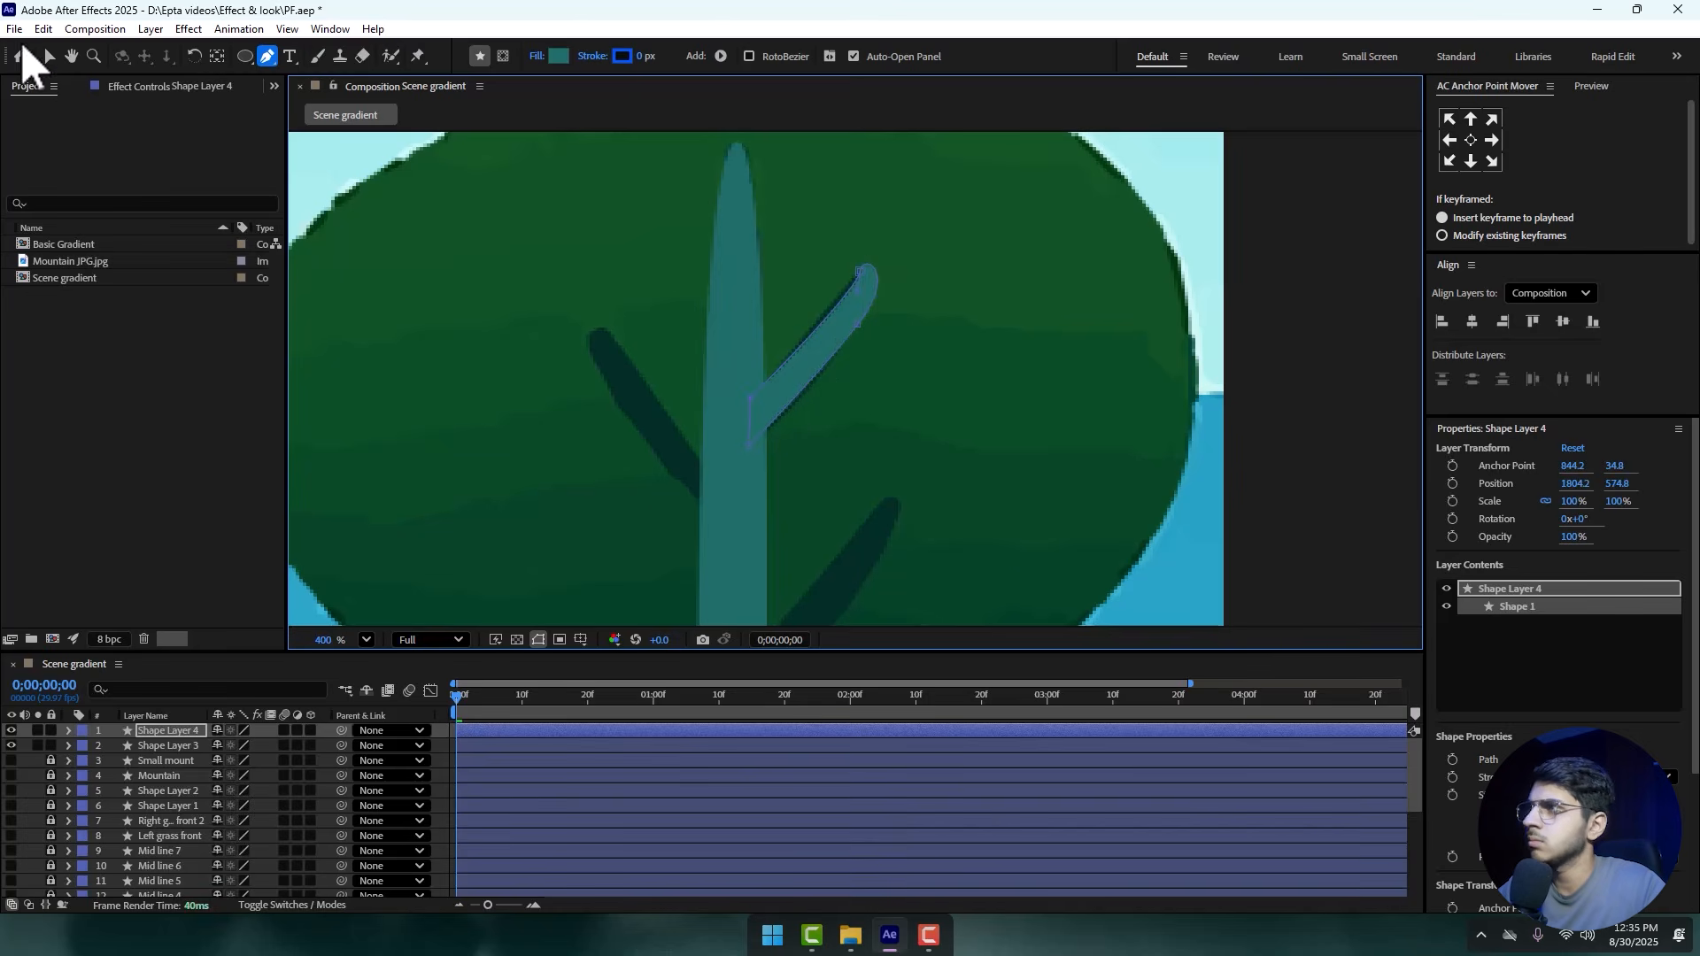
# - Refine the curve handle at the tip and the lower base point of the upper right branch shape to fit the illustration
pyautogui.click(49, 56)
pyautogui.click(857, 268)
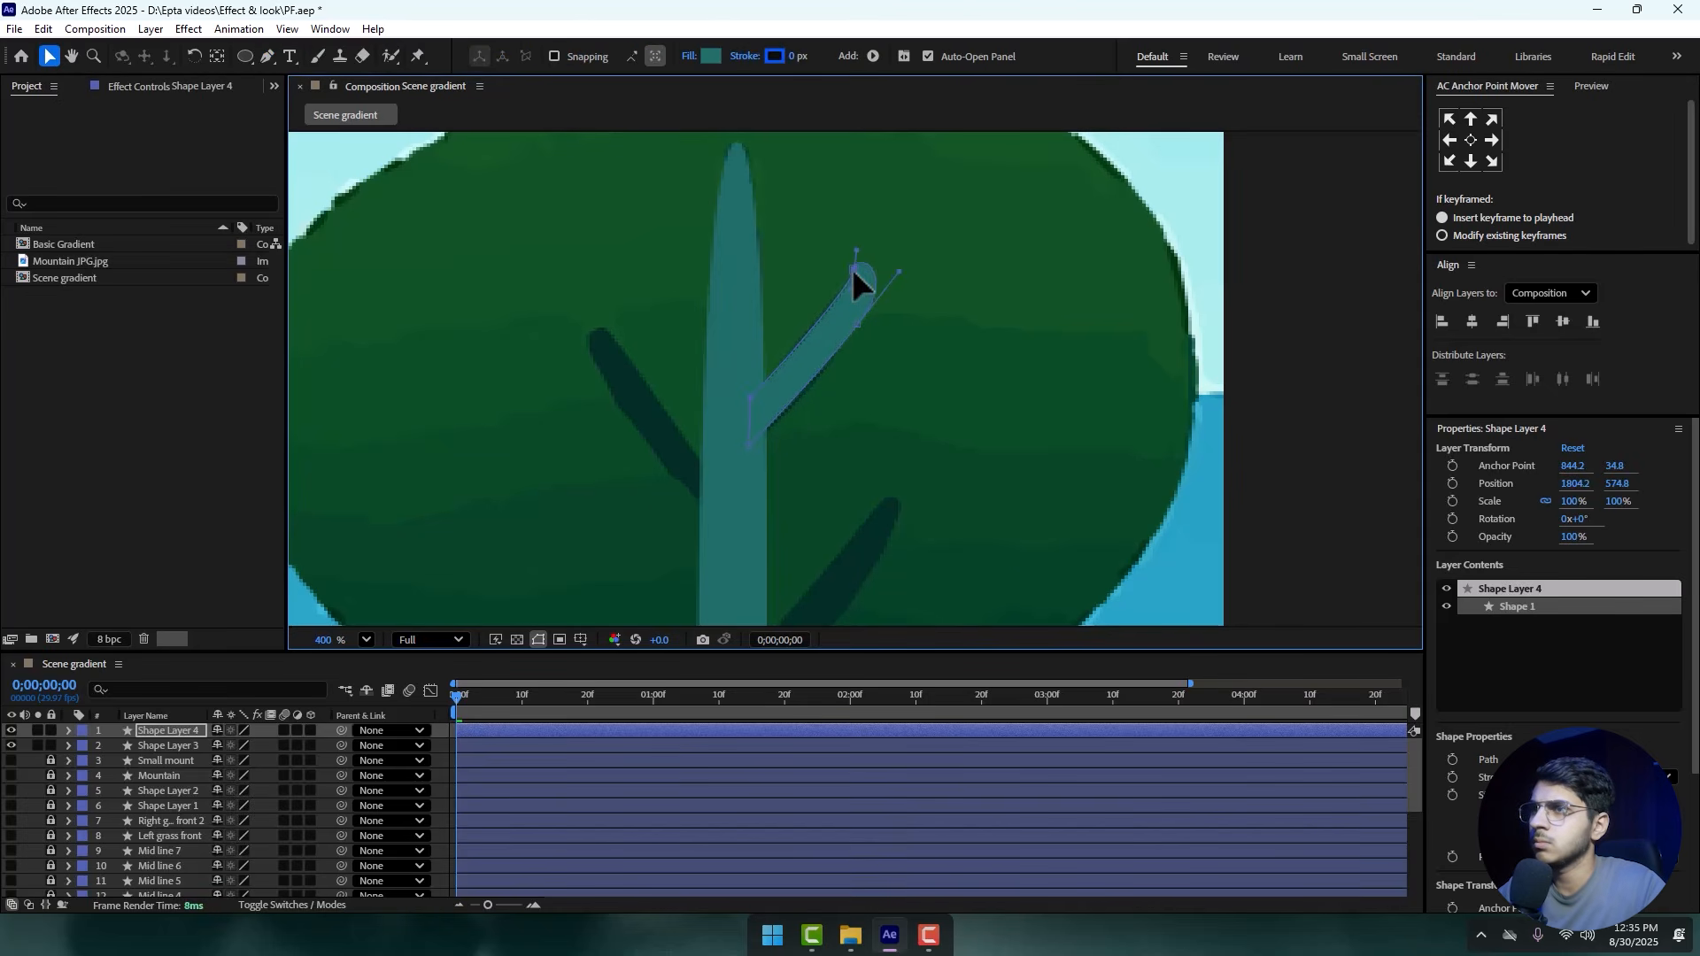
pyautogui.moveTo(857, 259); pyautogui.dragTo(864, 248)
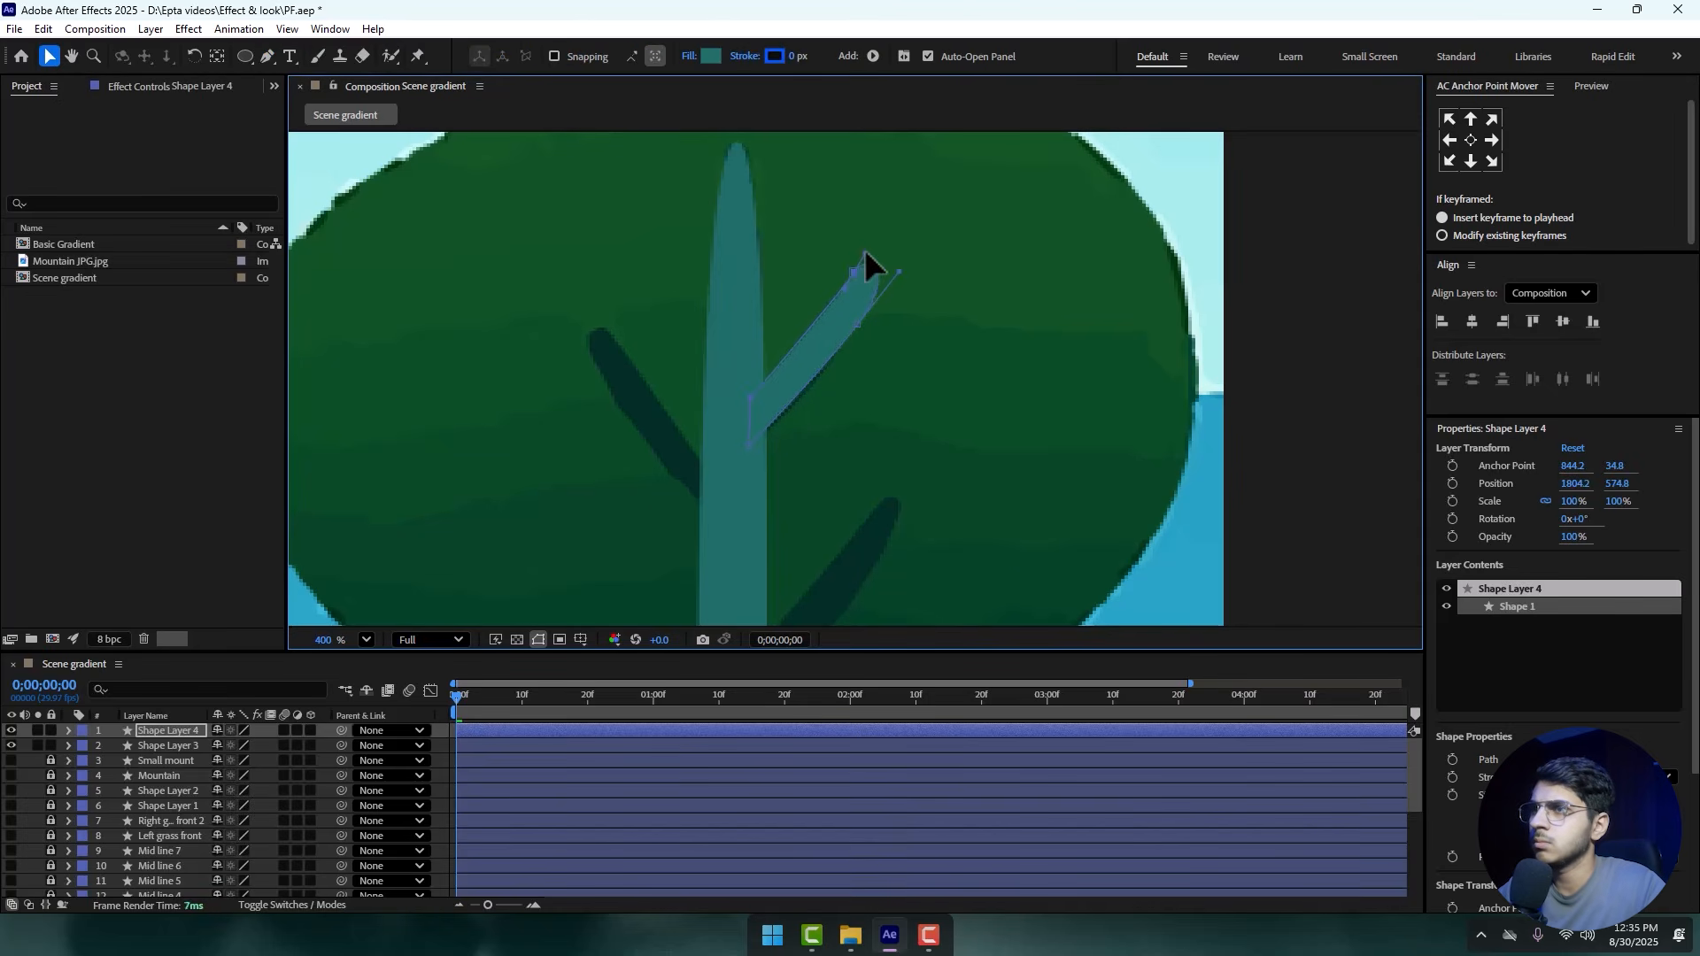
pyautogui.click(748, 443)
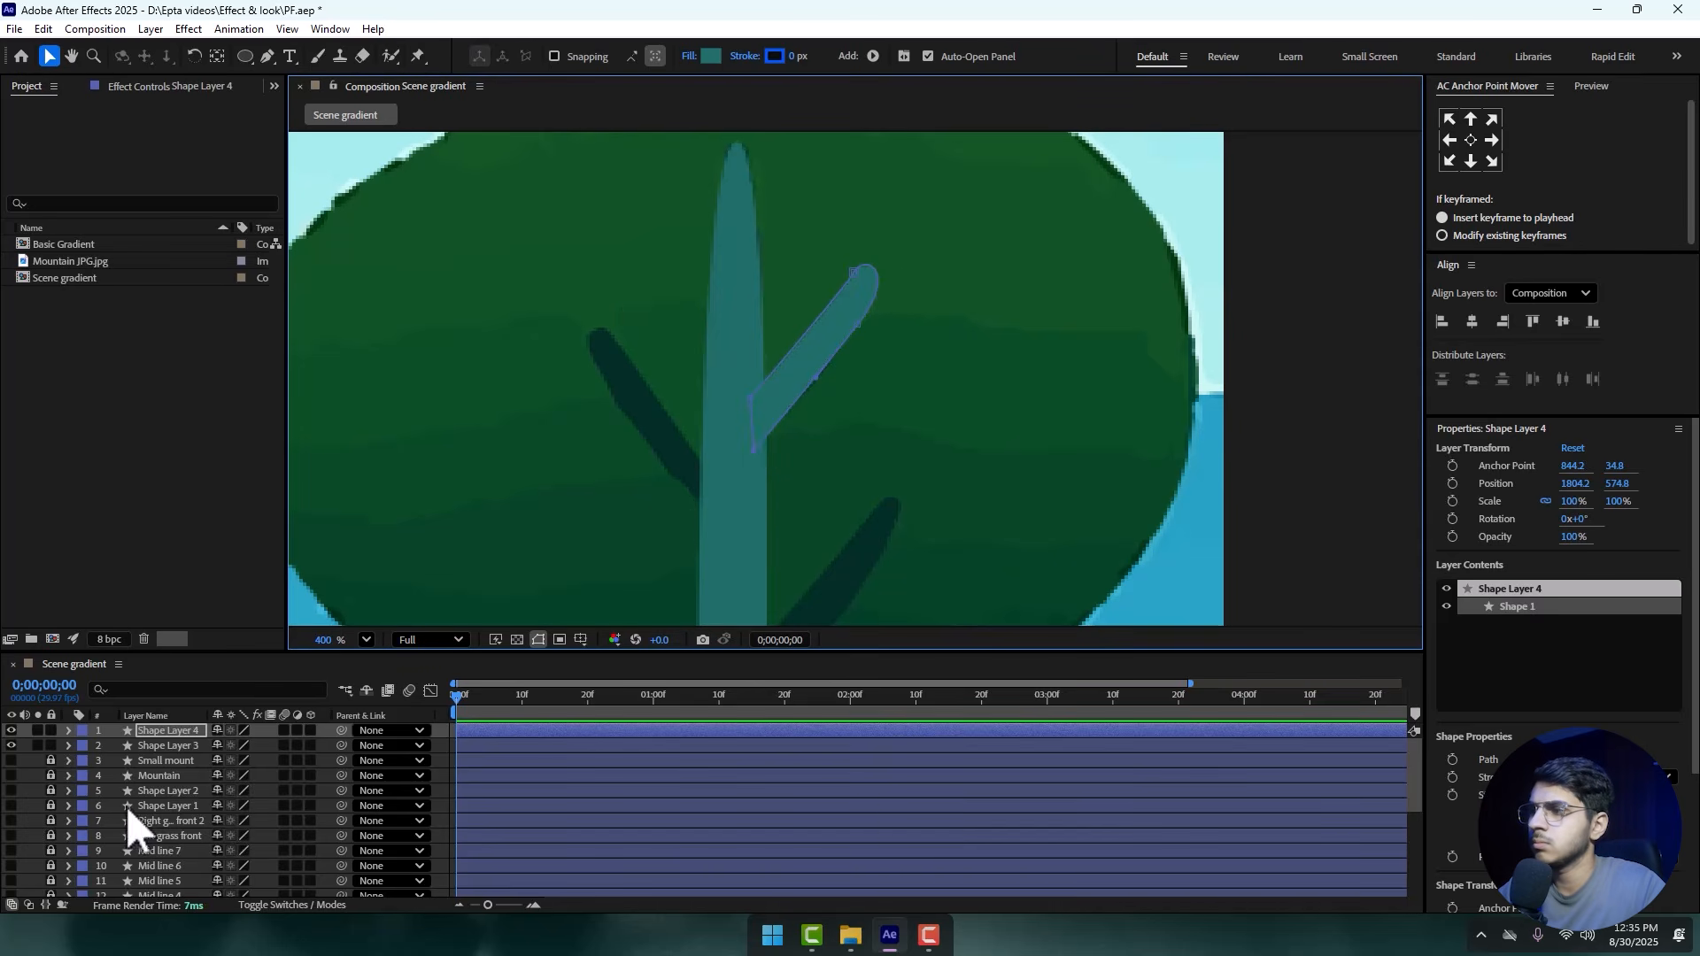
pyautogui.click(31, 748)
# - Duplicate the branch layer, move the copy onto the tree's lower right branch and enlarge it to about 109.6 by 110.8%
pyautogui.click(177, 730)
pyautogui.hotkey('ctrl', 'd')
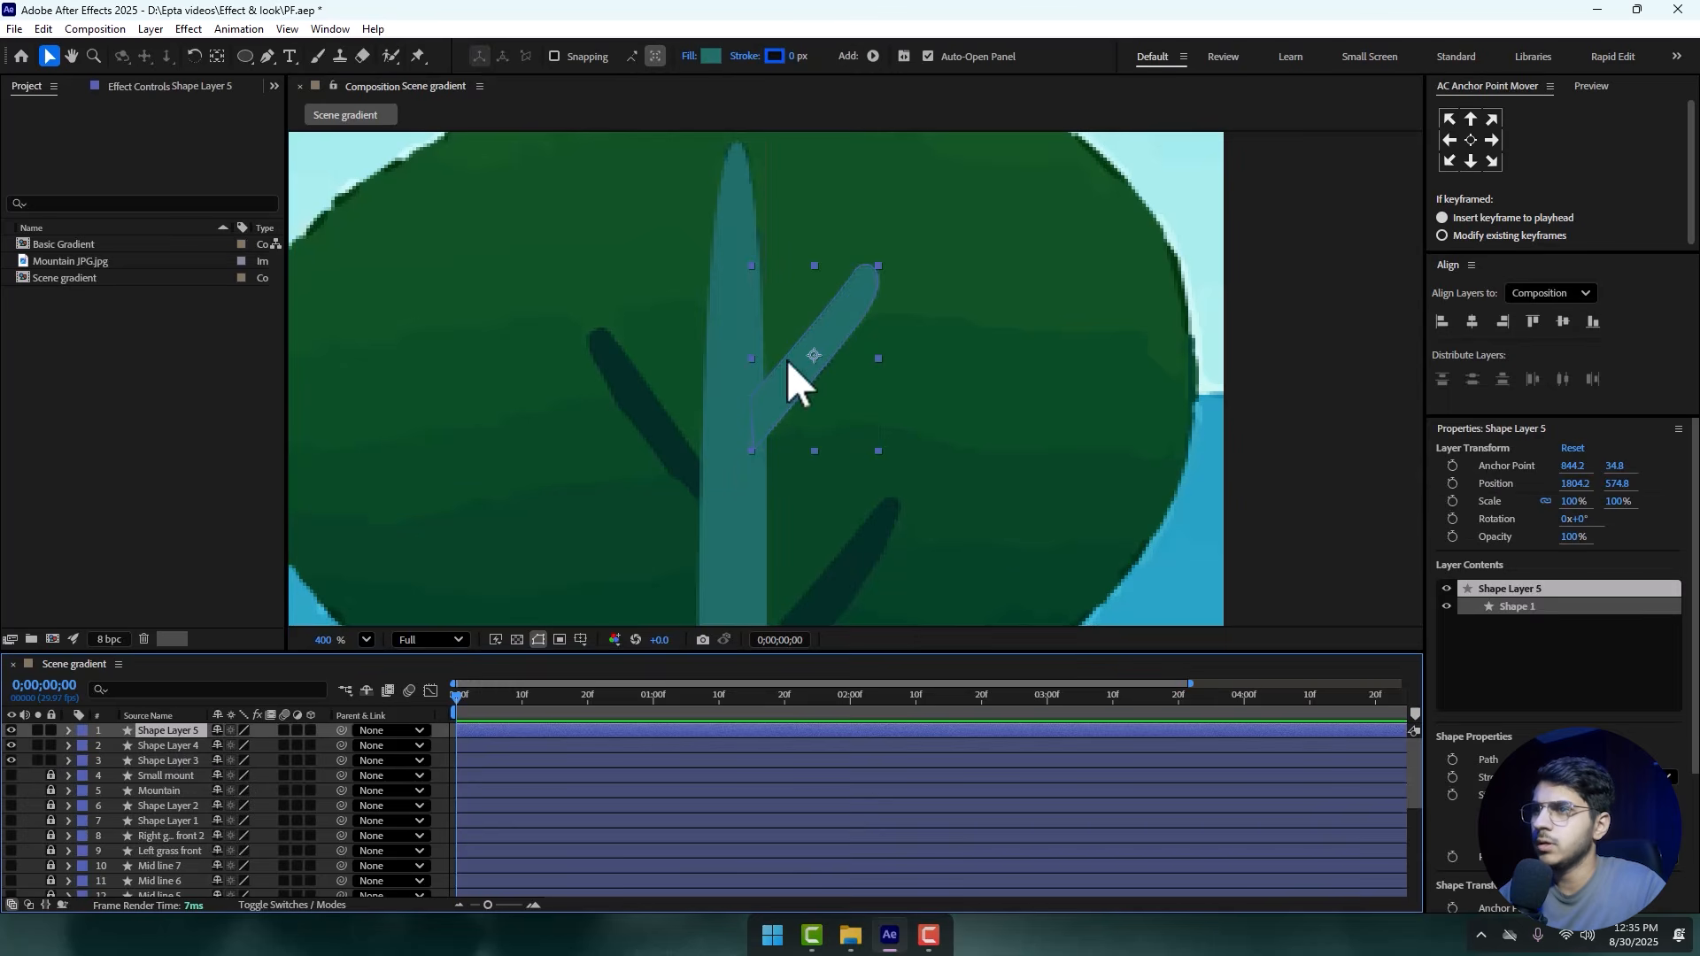
pyautogui.moveTo(786, 359); pyautogui.dragTo(864, 556)
pyautogui.scroll(-3, 884, 266)
pyautogui.moveTo(899, 463); pyautogui.dragTo(917, 374)
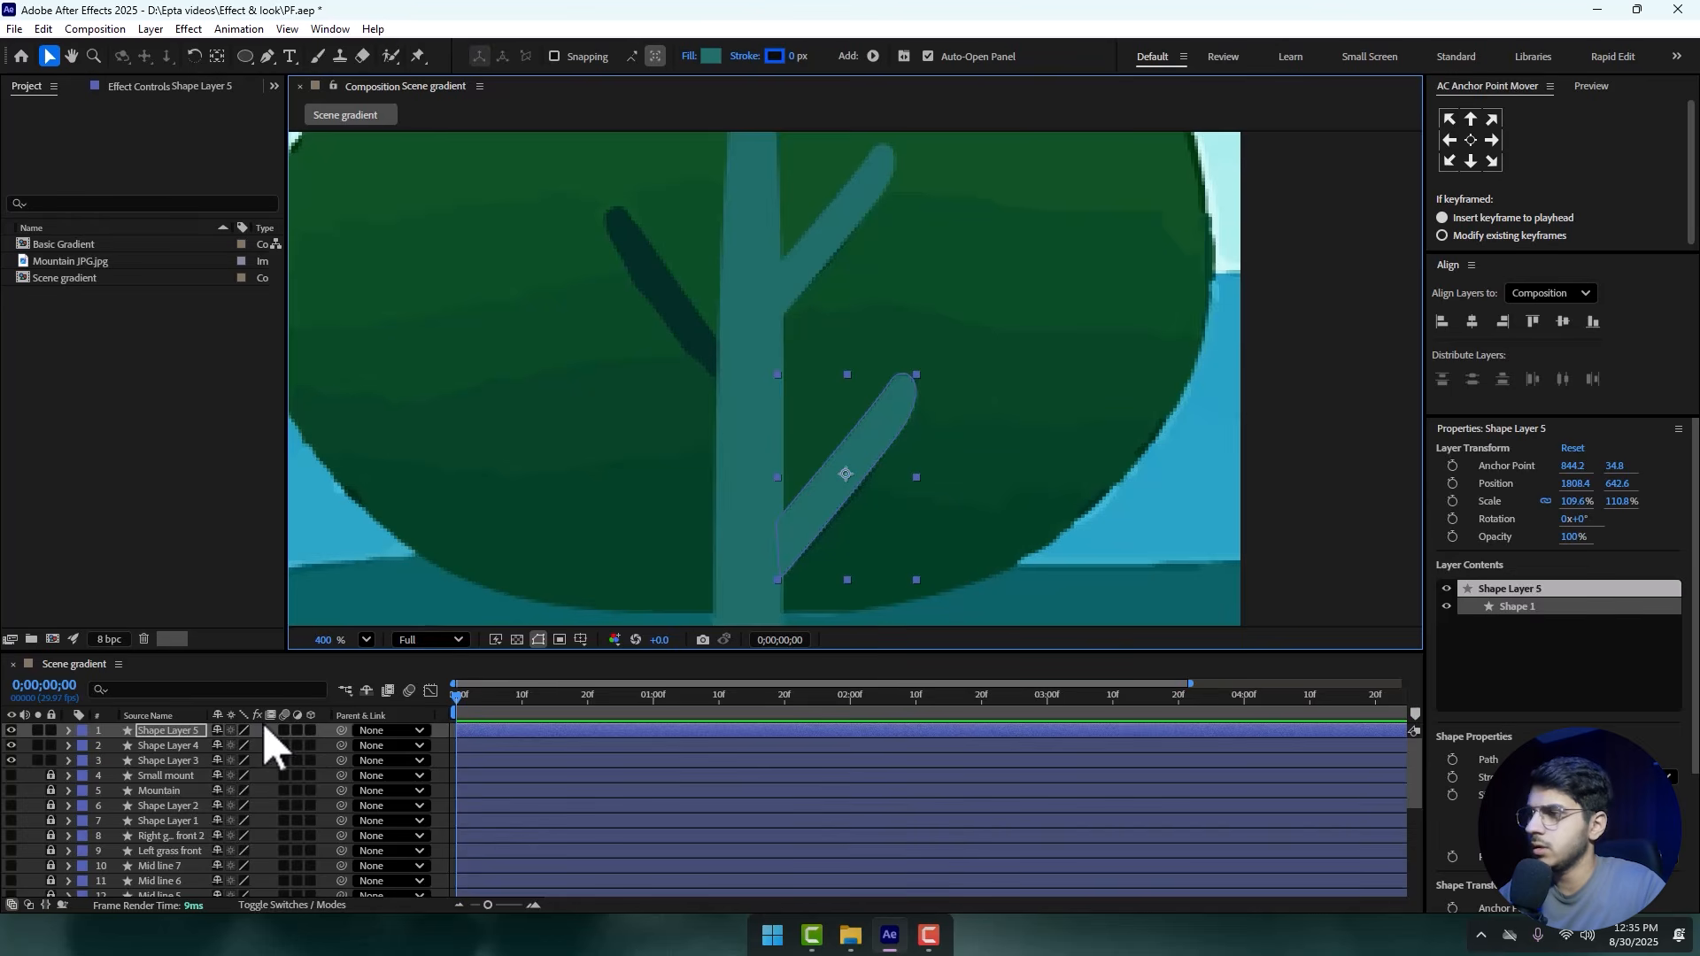
# - Duplicate the lower right branch layer, move the copy over the tree's left branch and flip it horizontally
pyautogui.hotkey('ctrl', 'd')
pyautogui.moveTo(793, 509); pyautogui.dragTo(620, 258)
pyautogui.rightClick(620, 258)
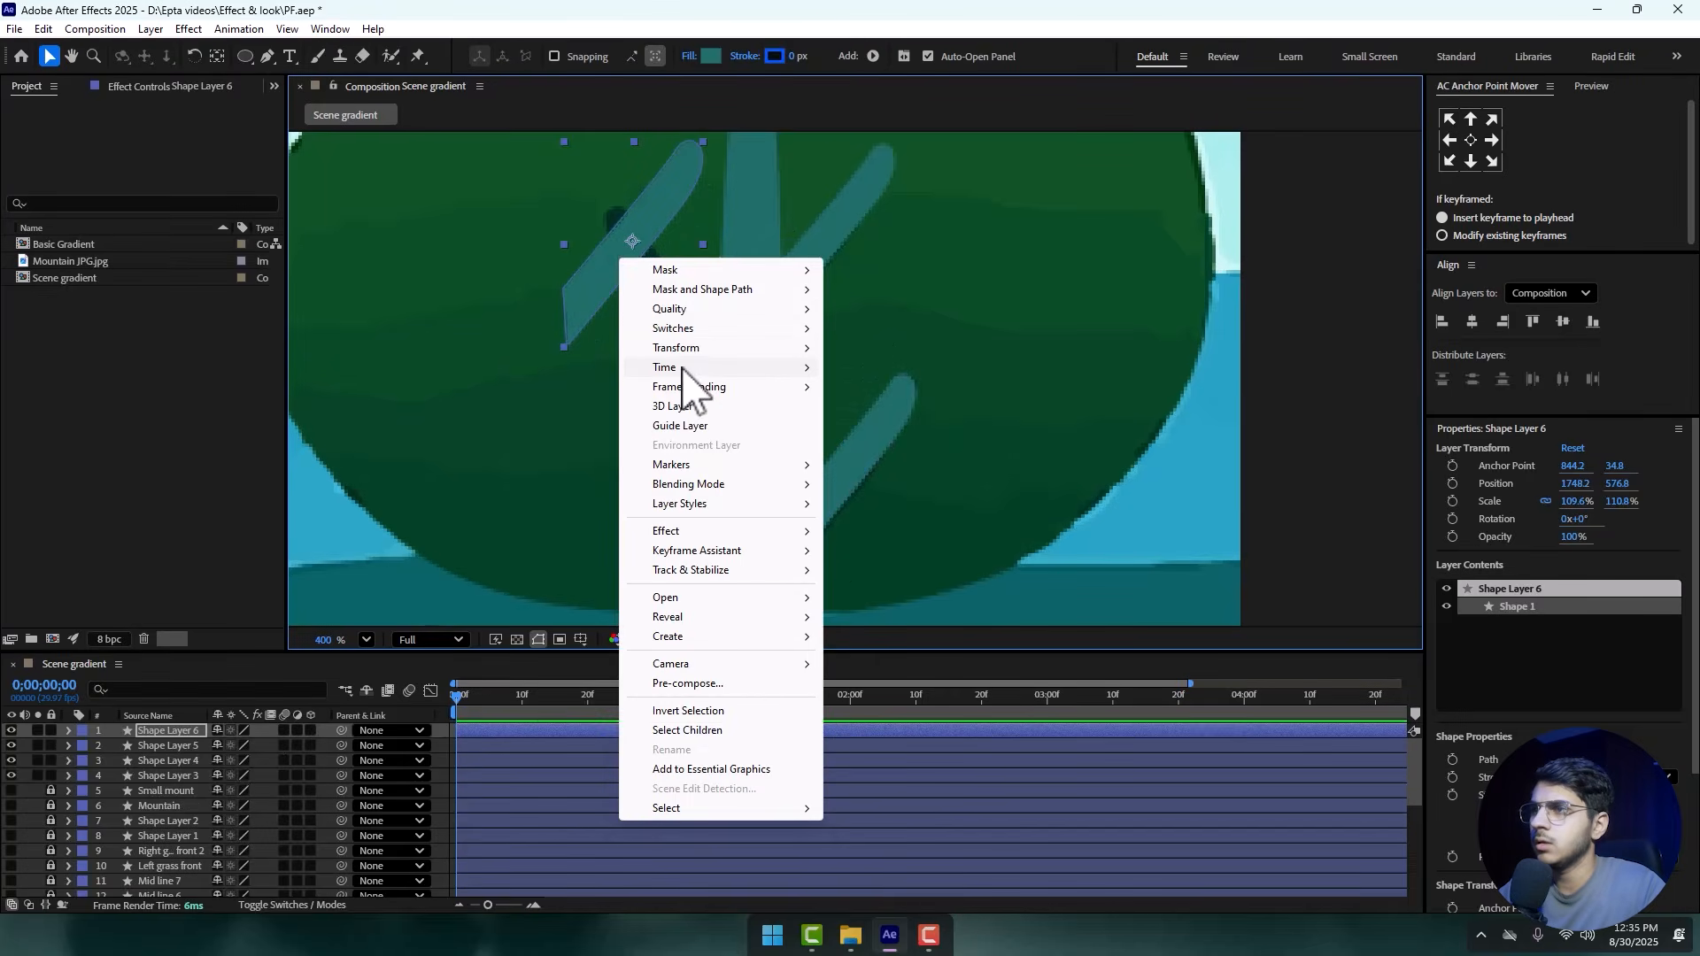
pyautogui.moveTo(678, 348)
pyautogui.click(881, 497)
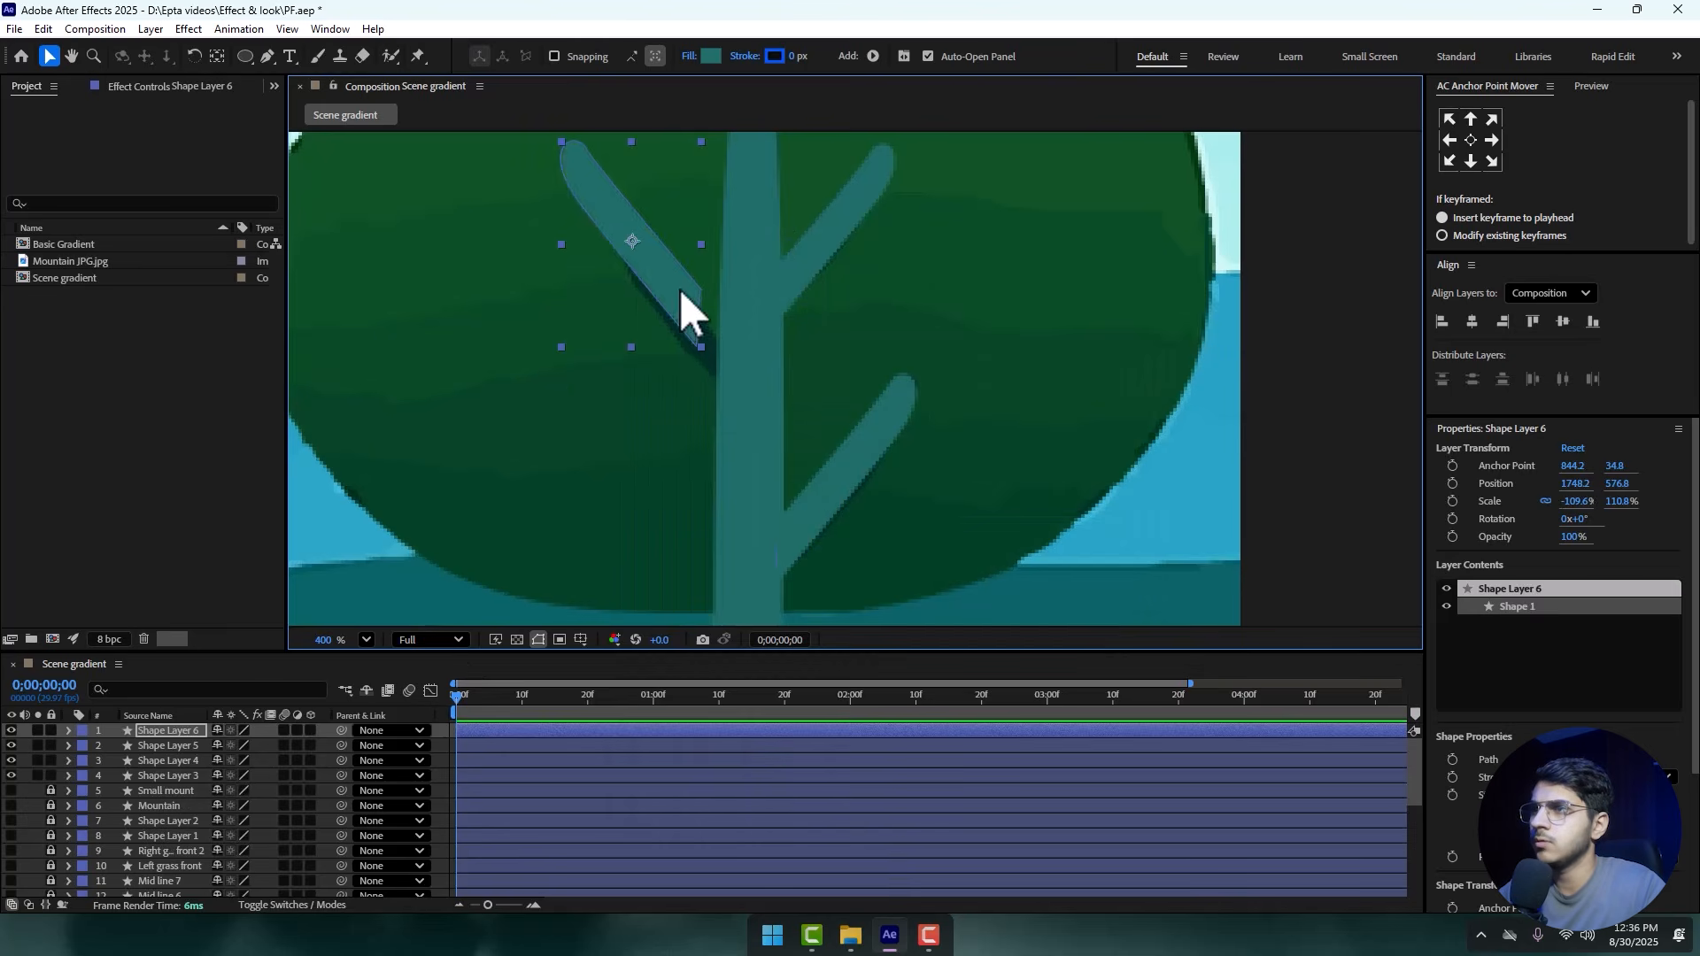
# - Shrink the flipped branch to about -95.4 by 97.6% and align it with the left branch against the trunk
pyautogui.moveTo(678, 289); pyautogui.dragTo(708, 330)
pyautogui.press('s')
pyautogui.moveTo(273, 748); pyautogui.dragTo(244, 746)
pyautogui.moveTo(698, 317); pyautogui.dragTo(705, 327)
pyautogui.moveTo(616, 217); pyautogui.dragTo(611, 205)
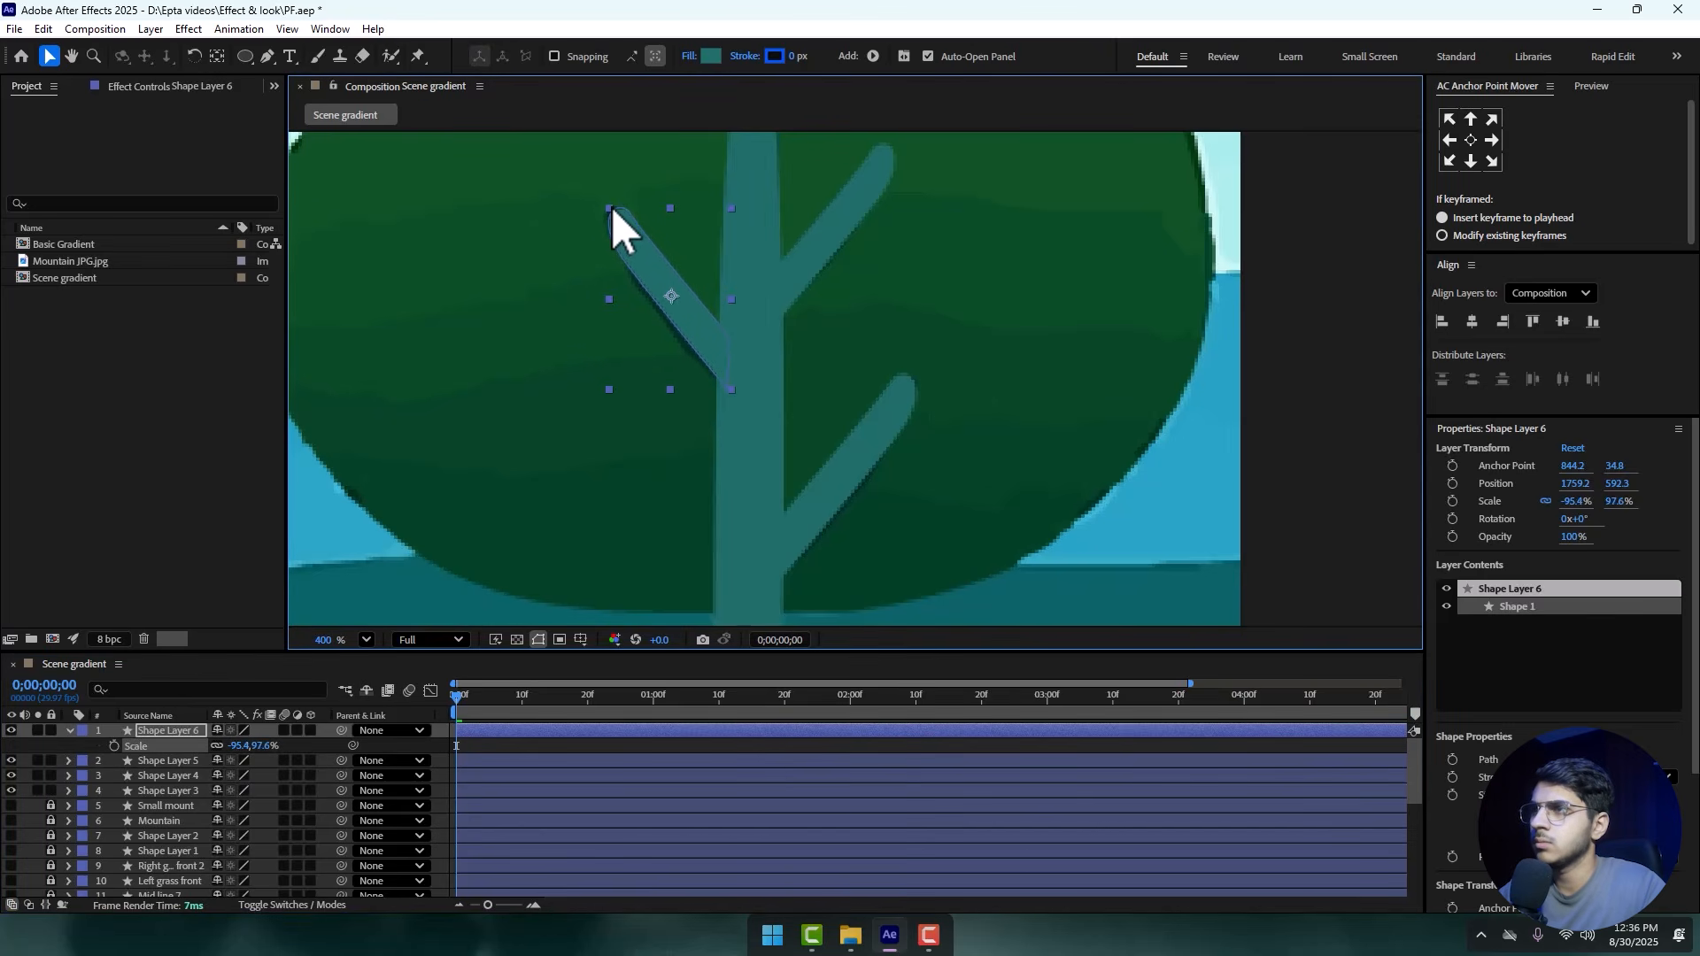
pyautogui.click(13, 755)
pyautogui.press('F2')
pyautogui.click(69, 730)
pyautogui.scroll(-5, 581, 287)
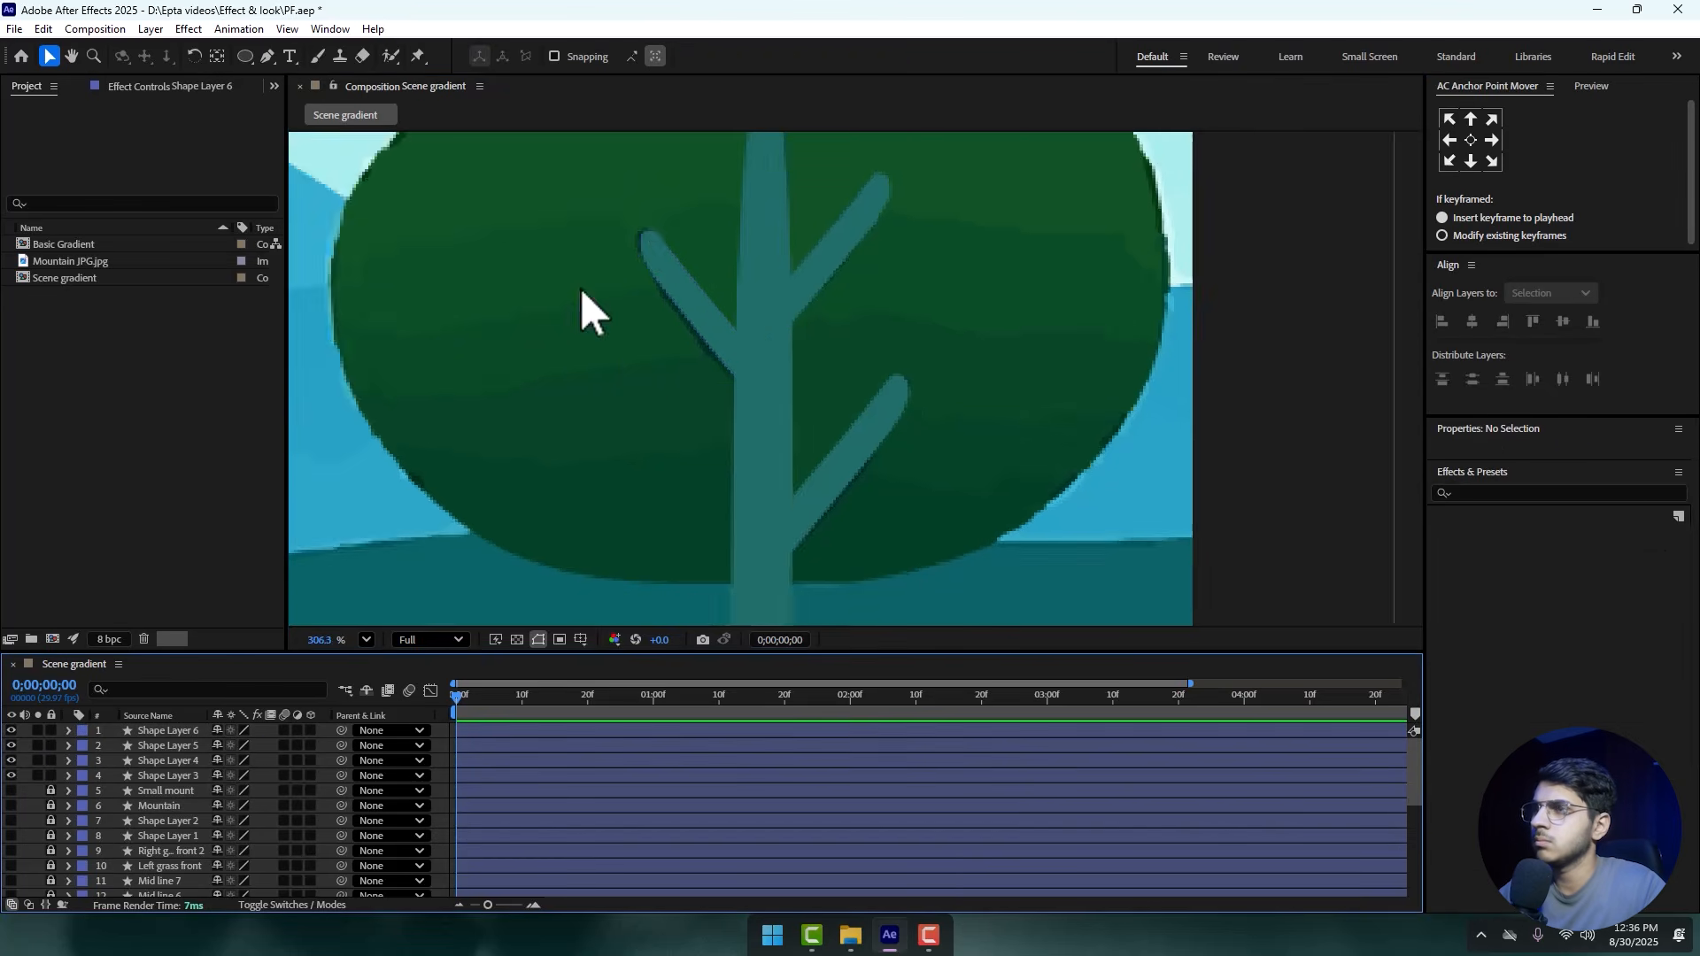
pyautogui.scroll(3, 833, 443)
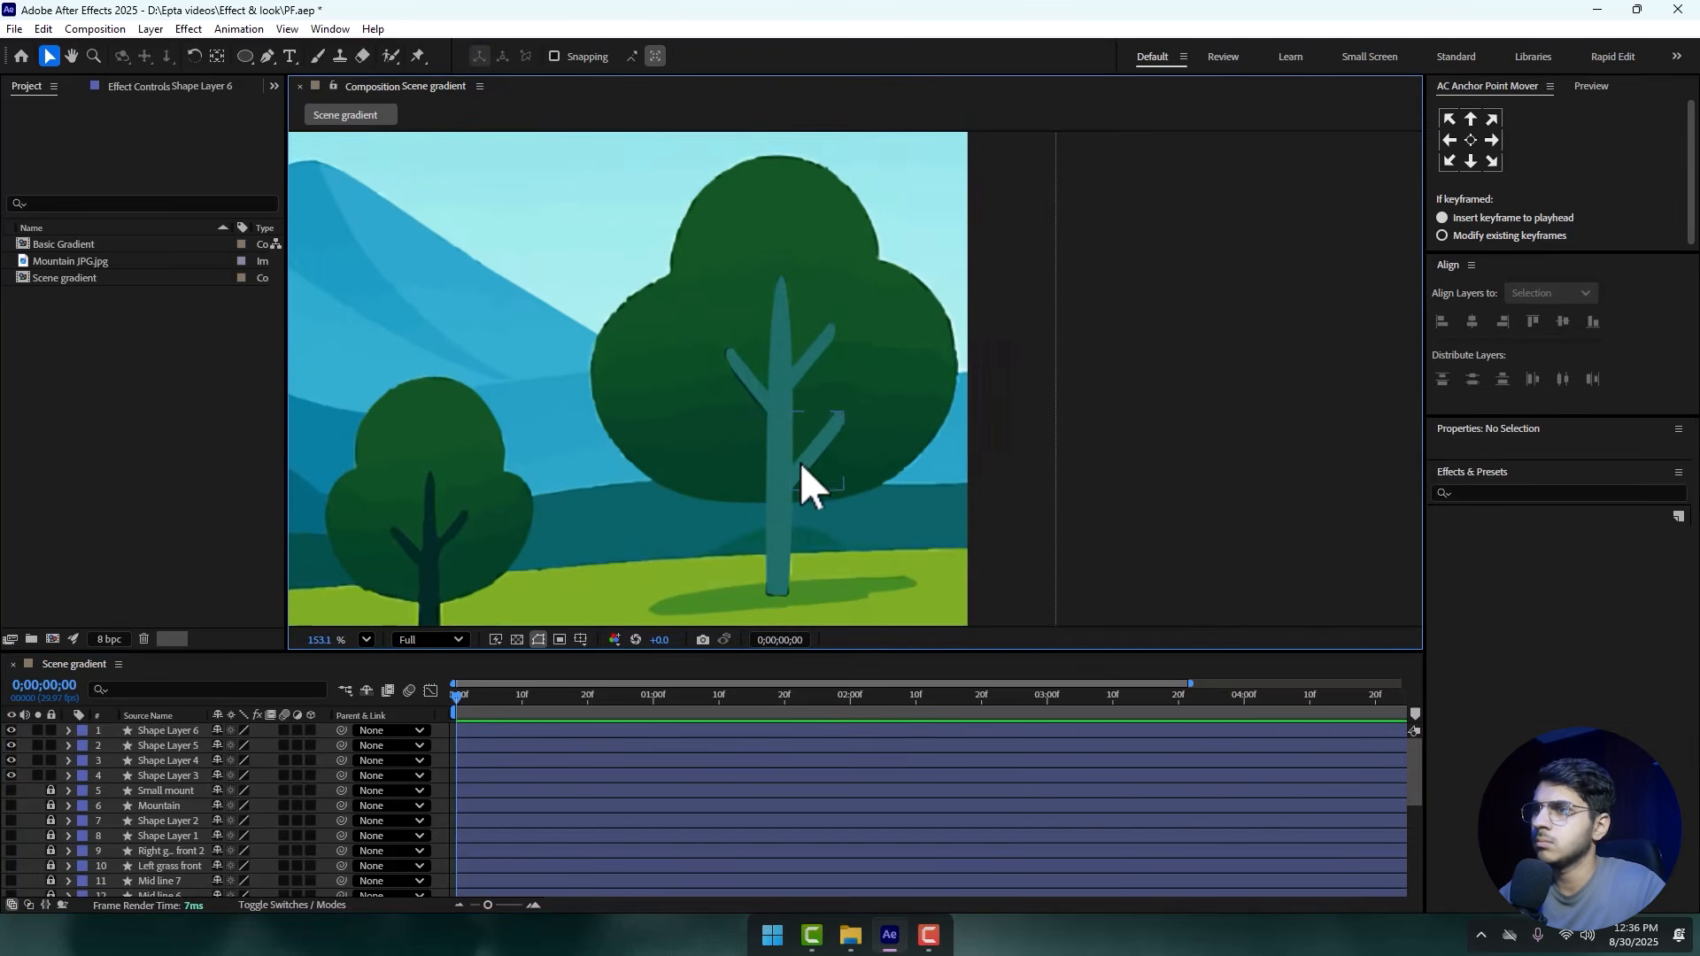
pyautogui.scroll(-2, 801, 403)
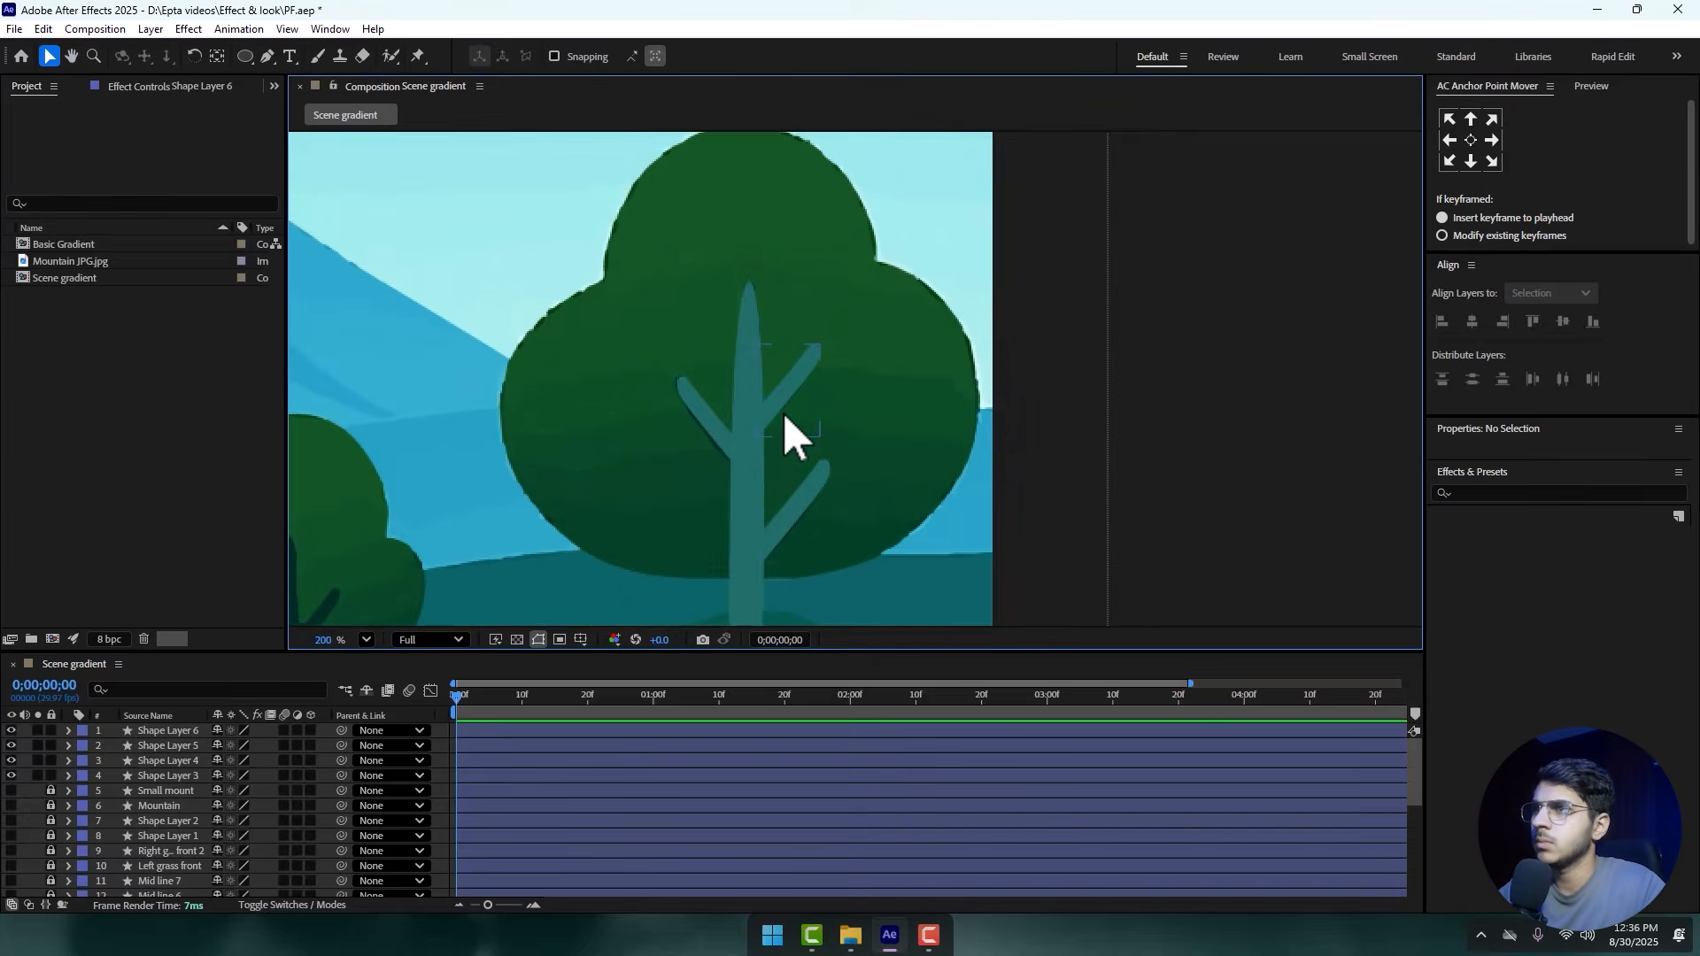
pyautogui.click(267, 57)
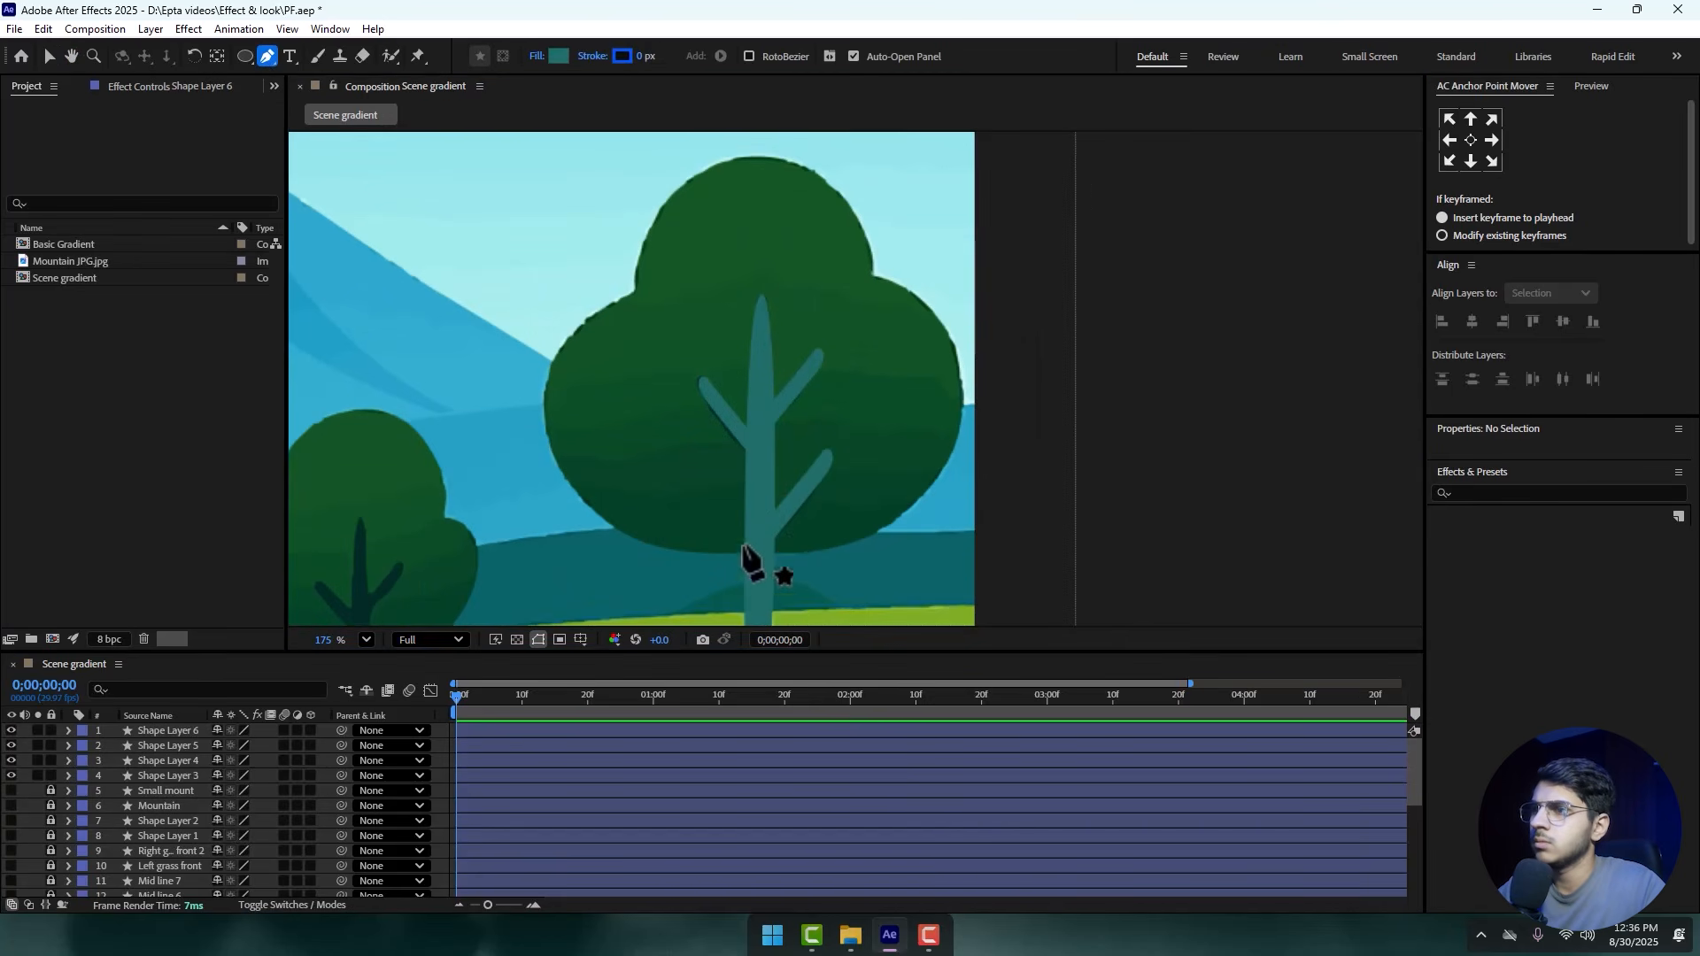
pyautogui.click(157, 776)
pyautogui.keyDown('shift'); pyautogui.click(163, 736); pyautogui.keyUp('shift')
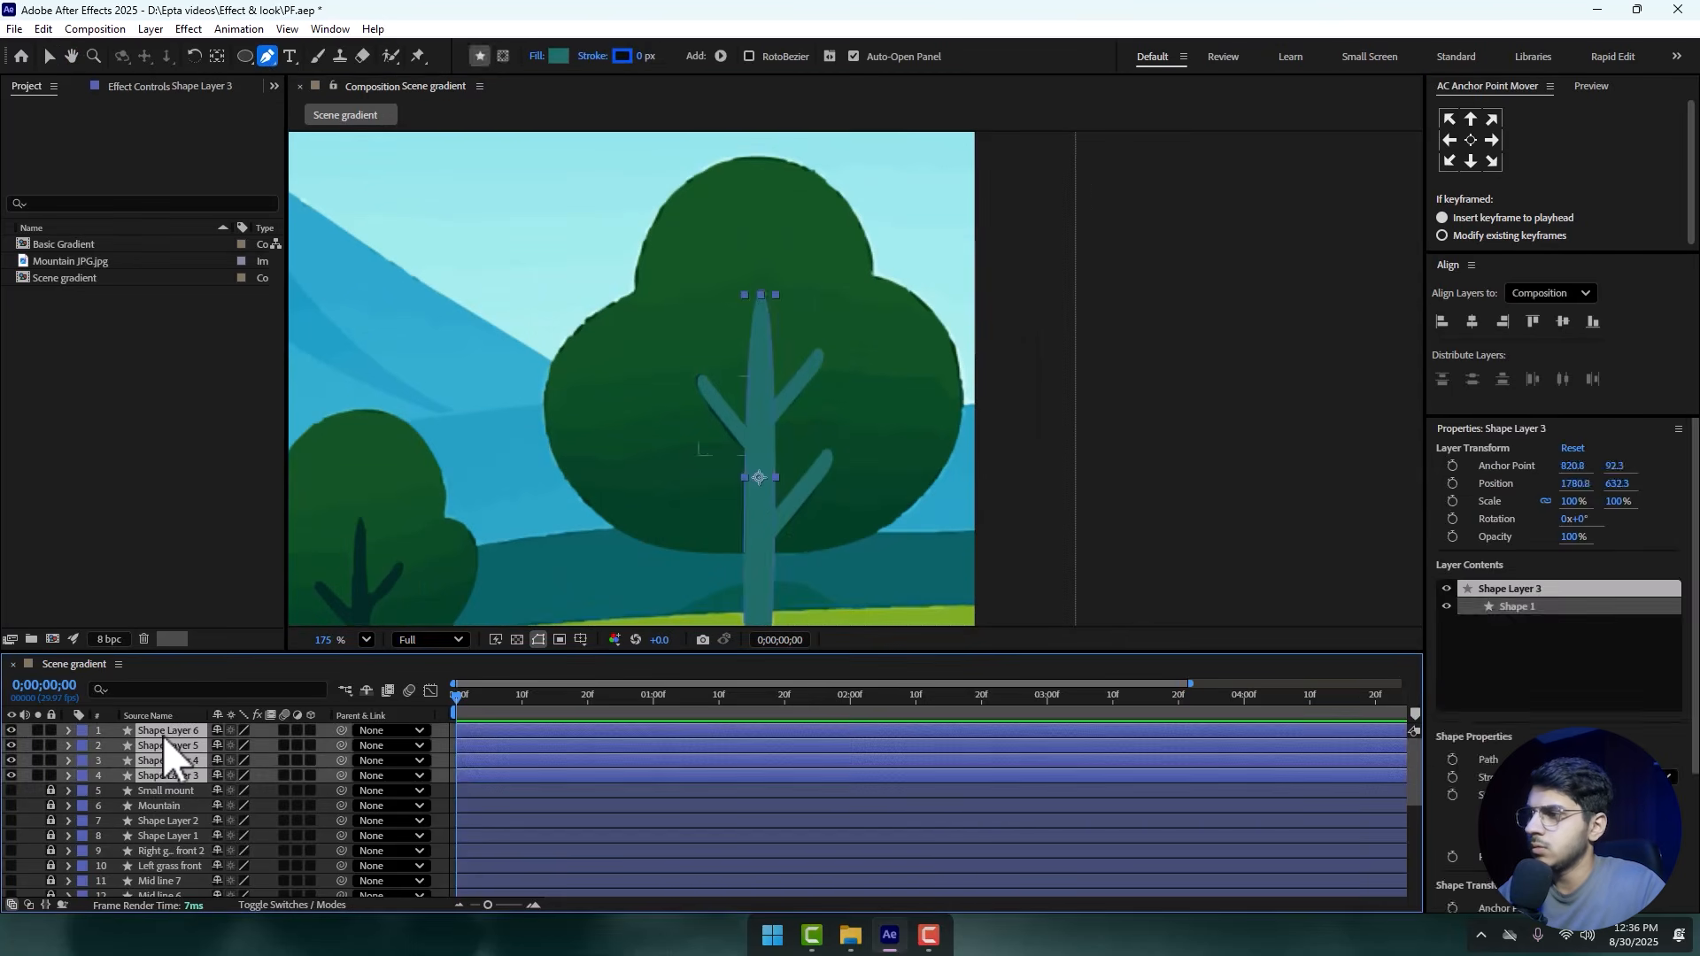
pyautogui.rightClick(162, 736)
pyautogui.press('Escape')
pyautogui.click(30, 775)
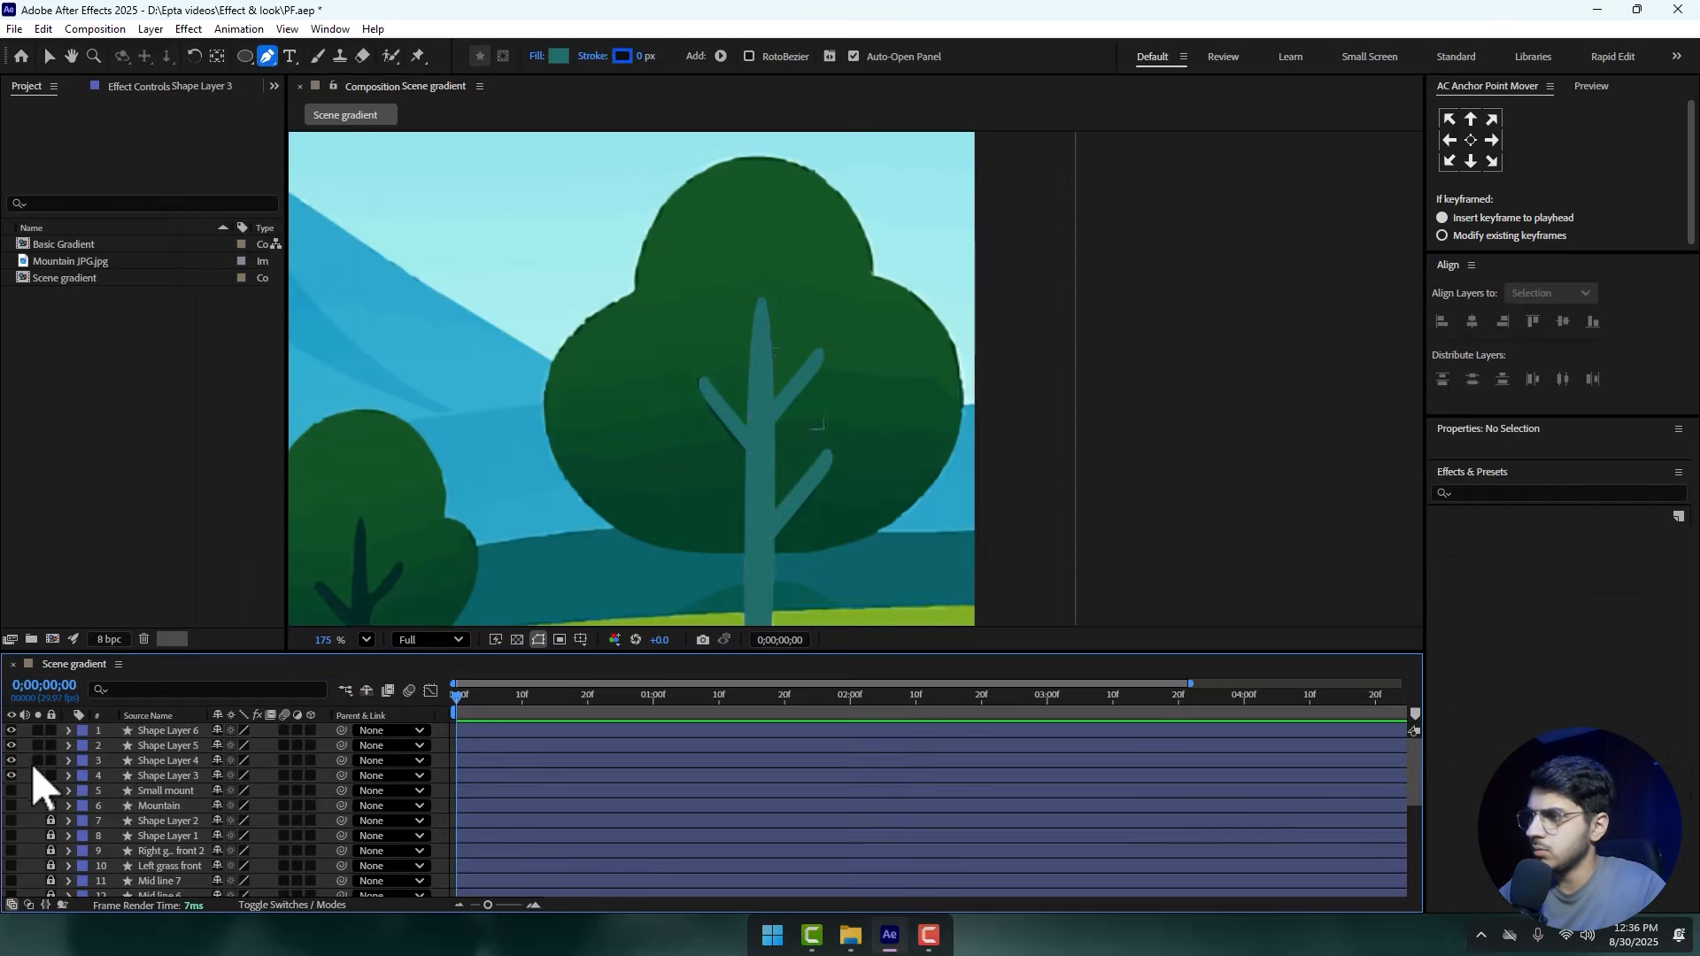
# - Rename the large tree's trunk layer, Shape Layer 3, as Tree B
pyautogui.rightClick(168, 779)
pyautogui.click(220, 726)
pyautogui.write('Tree B')
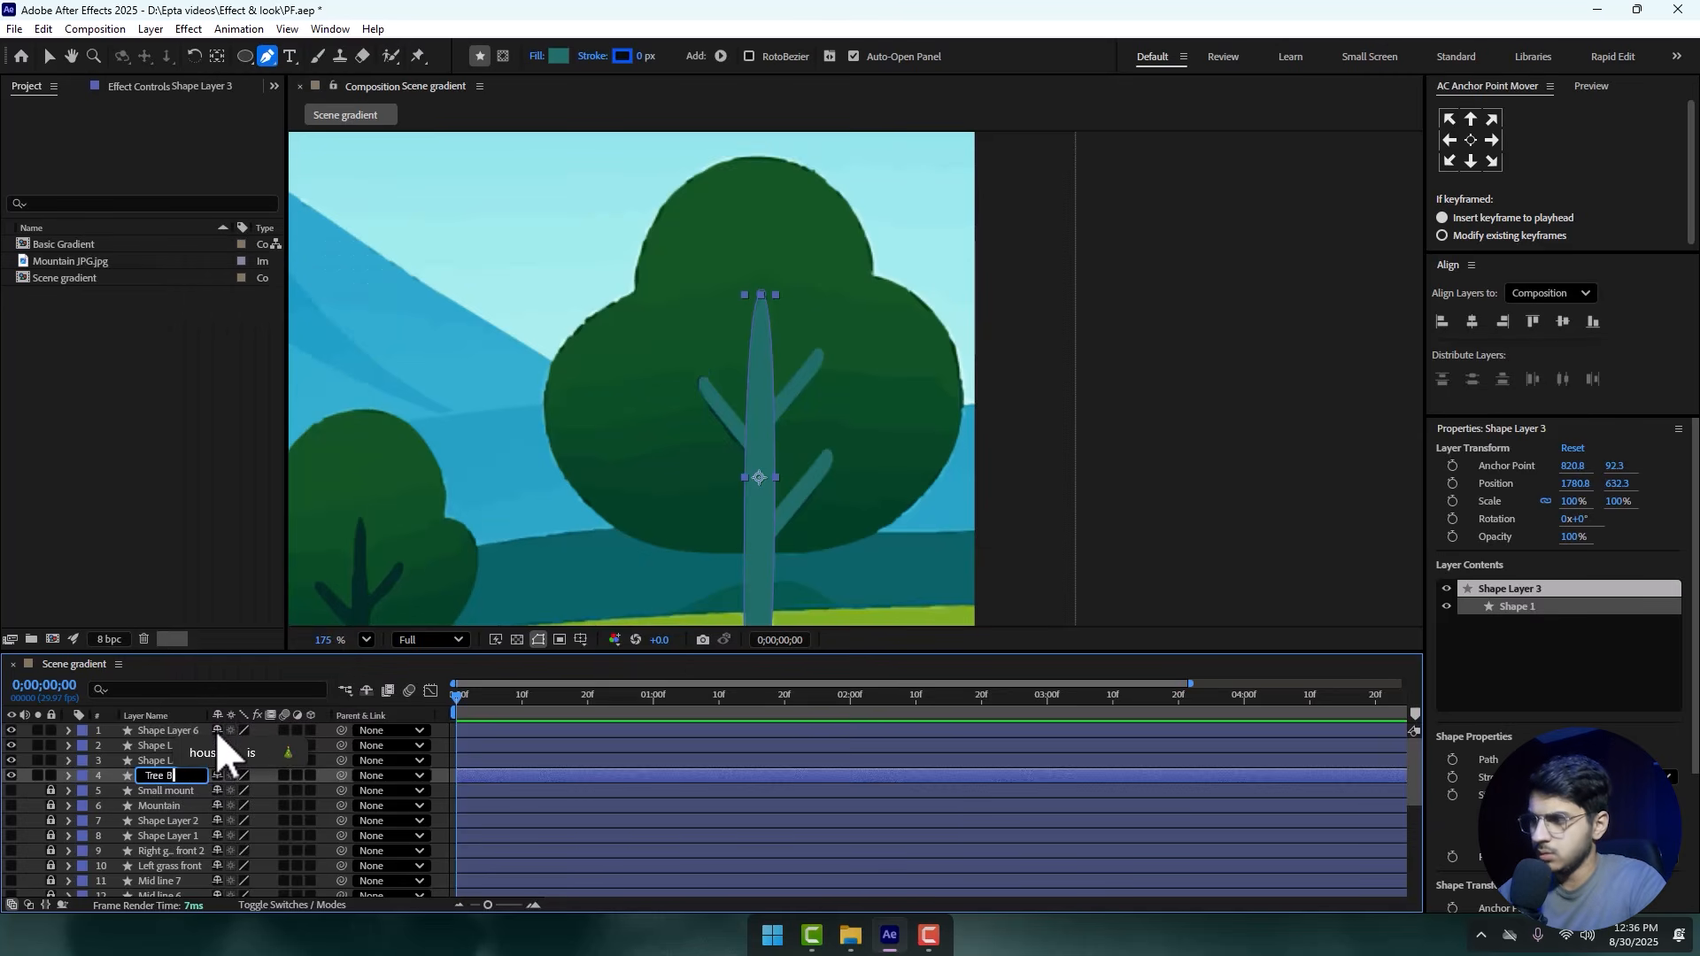
pyautogui.press('Return')
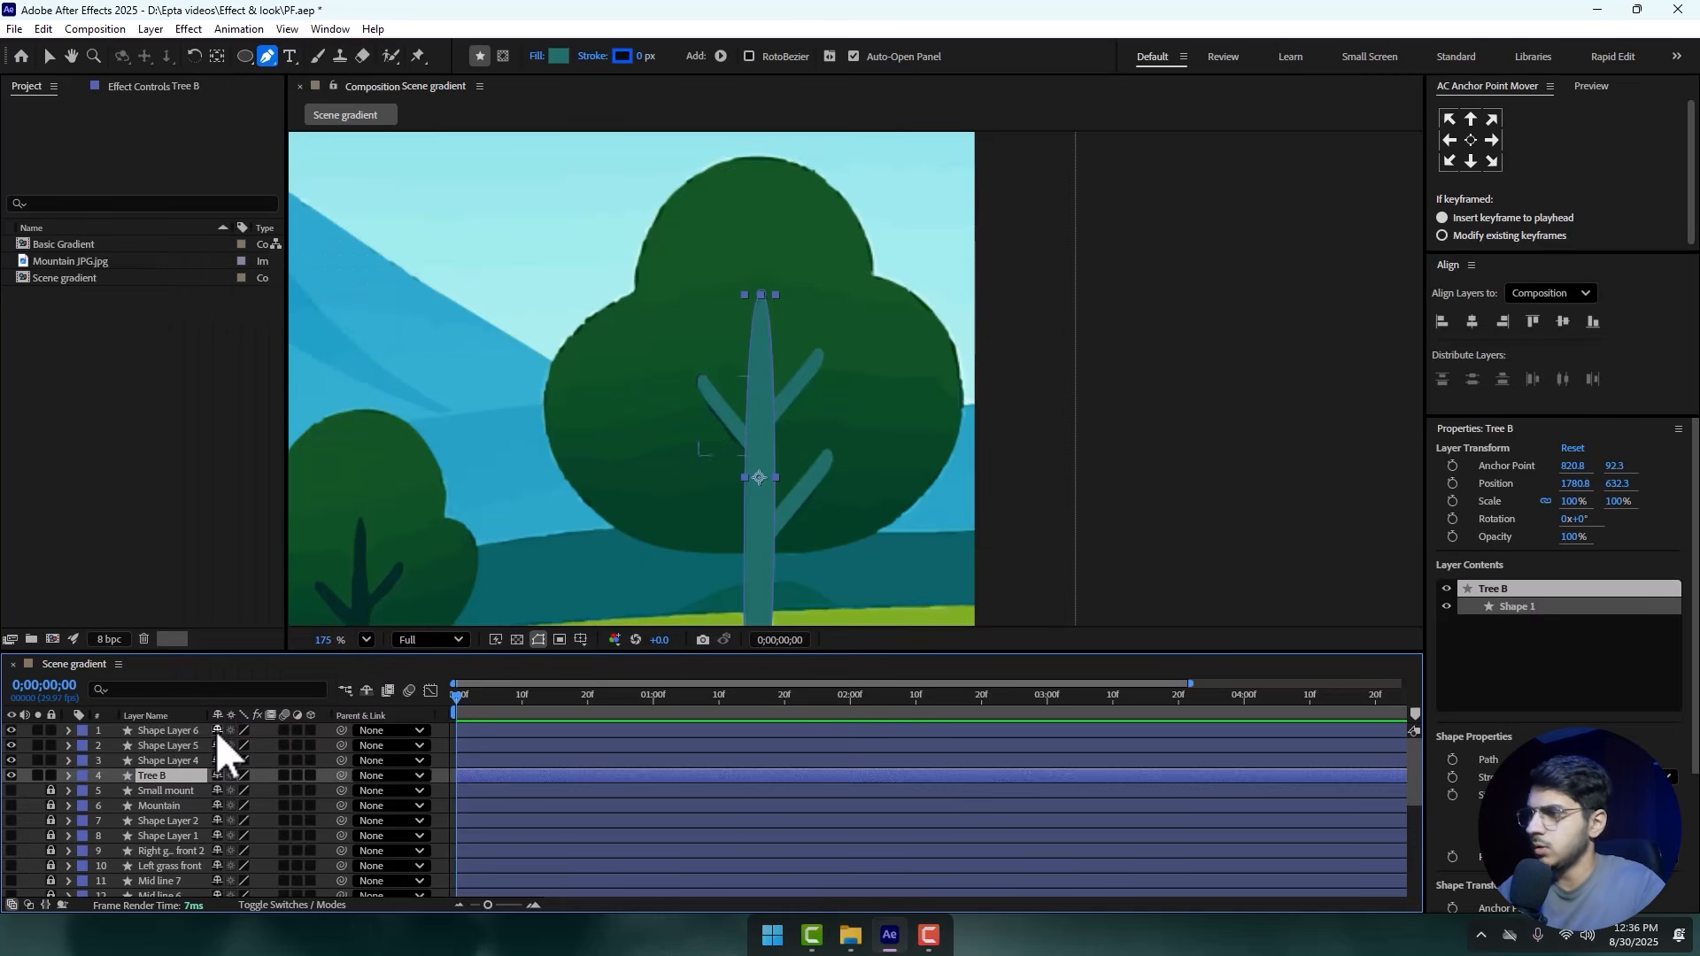
# - Copy the trunk layer's name and rename Shape Layer 4 with it as Tree B
pyautogui.rightClick(133, 781)
pyautogui.click(210, 726)
pyautogui.hotkey('ctrl', 'c')
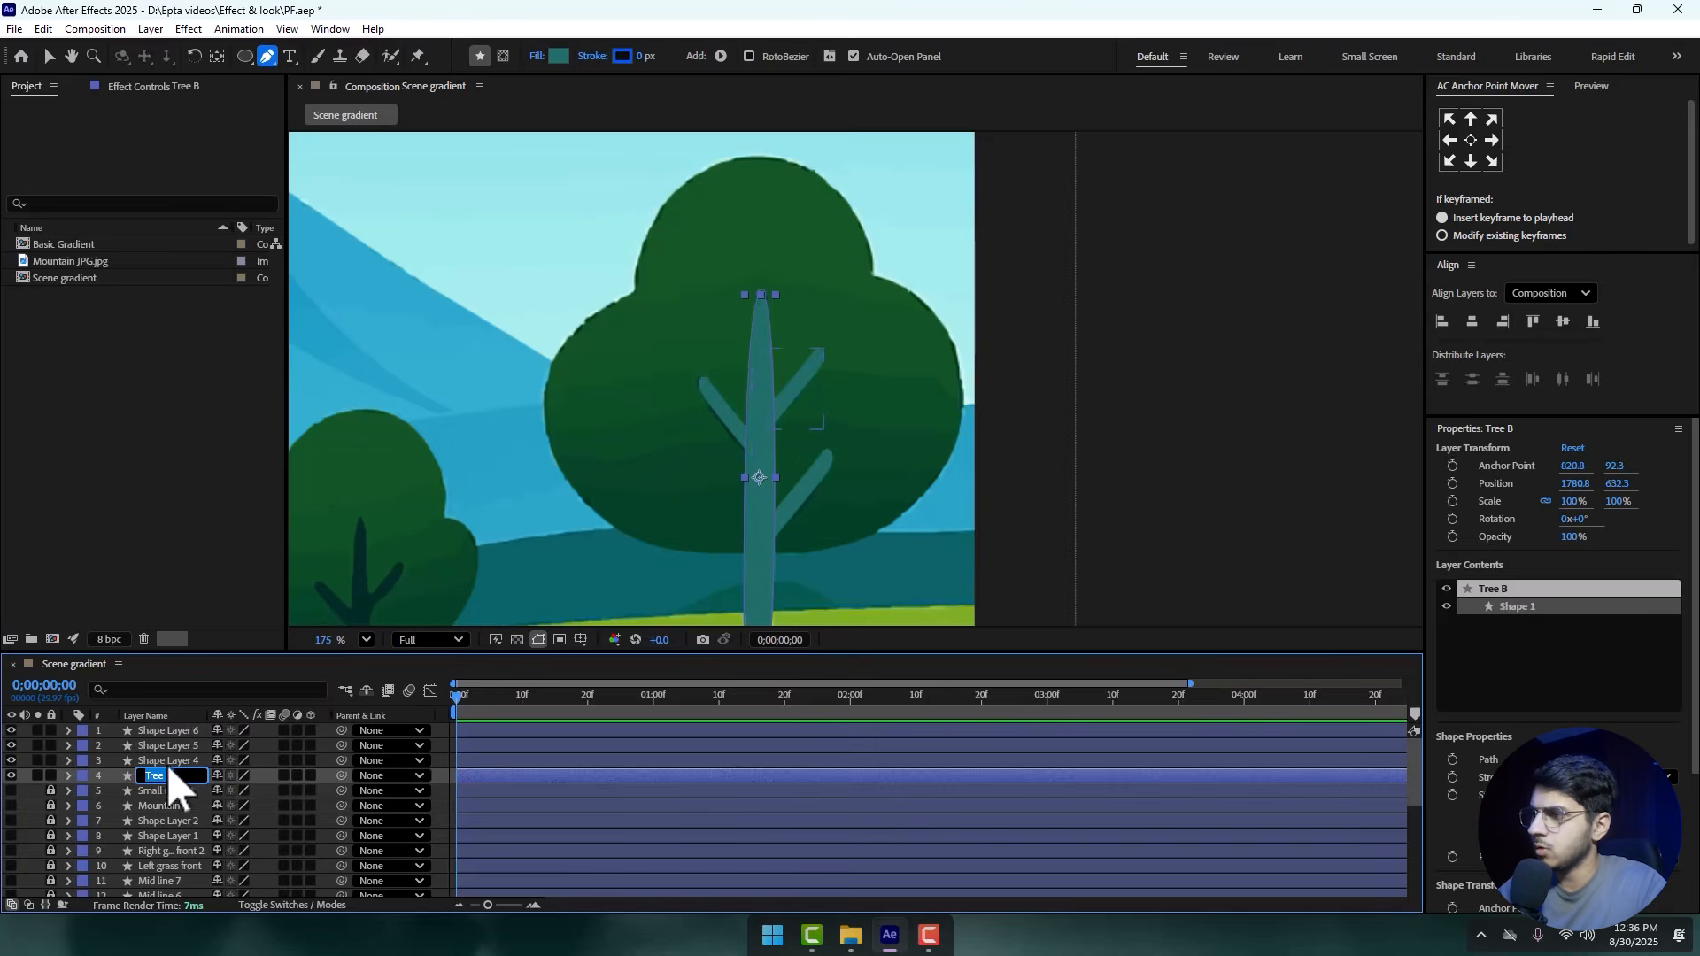
pyautogui.rightClick(172, 762)
pyautogui.click(230, 709)
pyautogui.hotkey('ctrl', 'v')
pyautogui.press('Return')
# - Rename the remaining branch layers, Shape Layer 5 and Shape Layer 6, as Tree B
pyautogui.rightClick(184, 747)
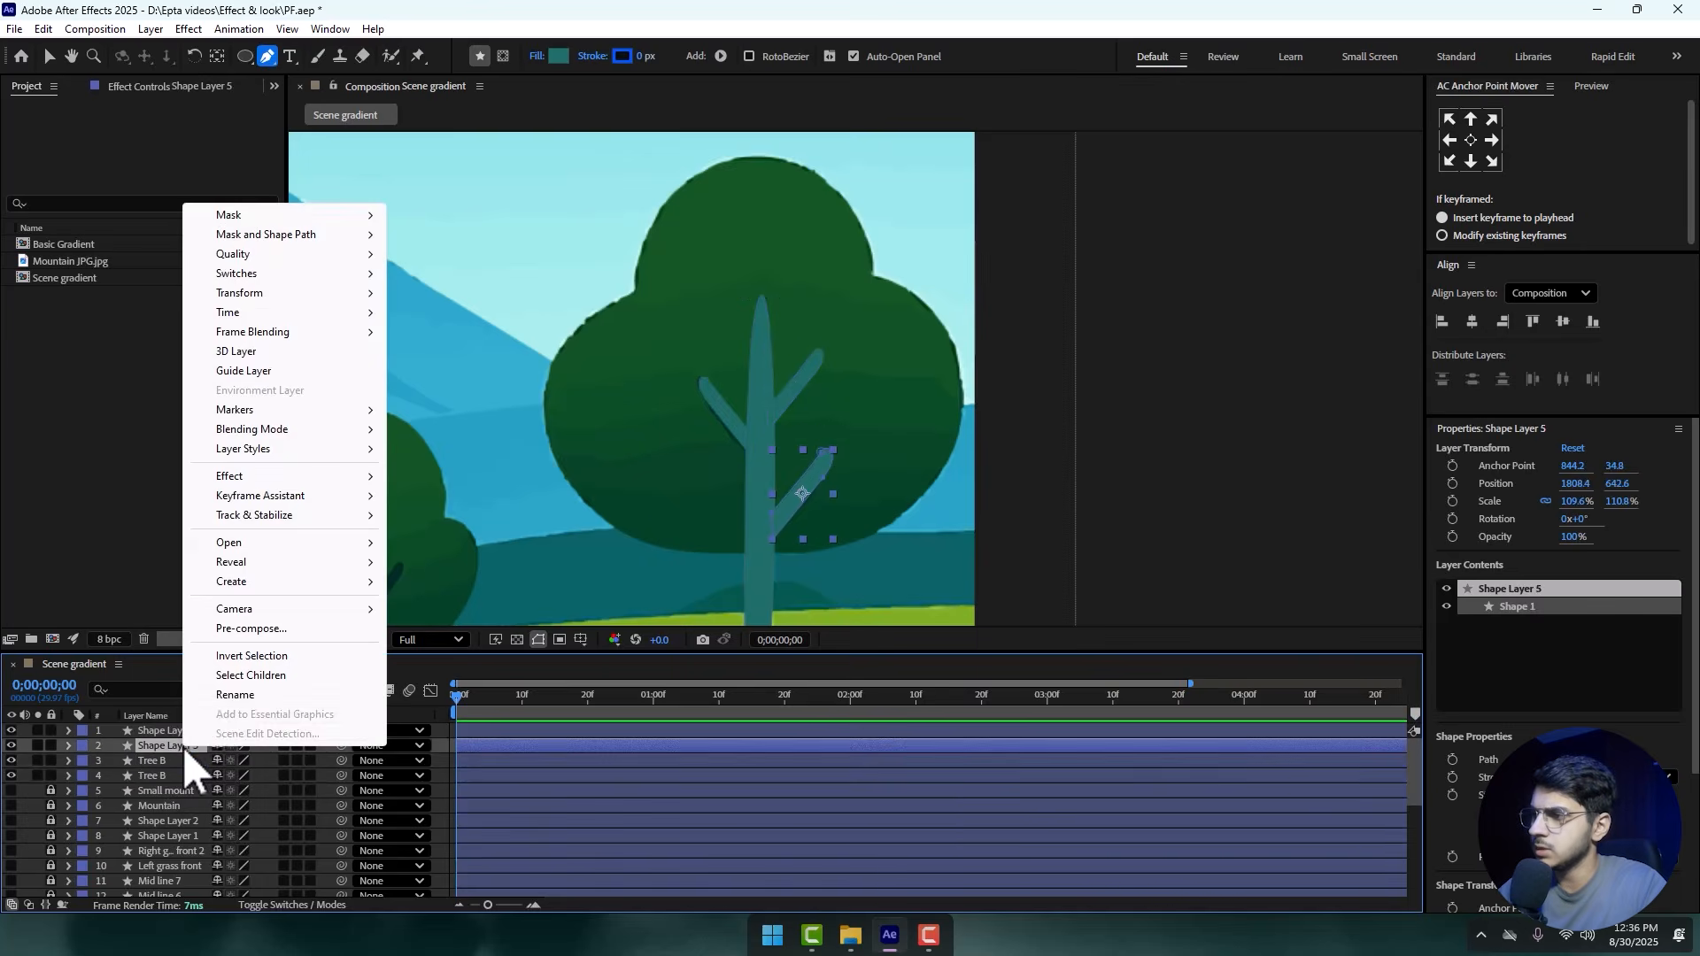
pyautogui.click(232, 679)
pyautogui.hotkey('ctrl', 'v')
pyautogui.press('Return')
pyautogui.rightClick(181, 730)
pyautogui.click(231, 680)
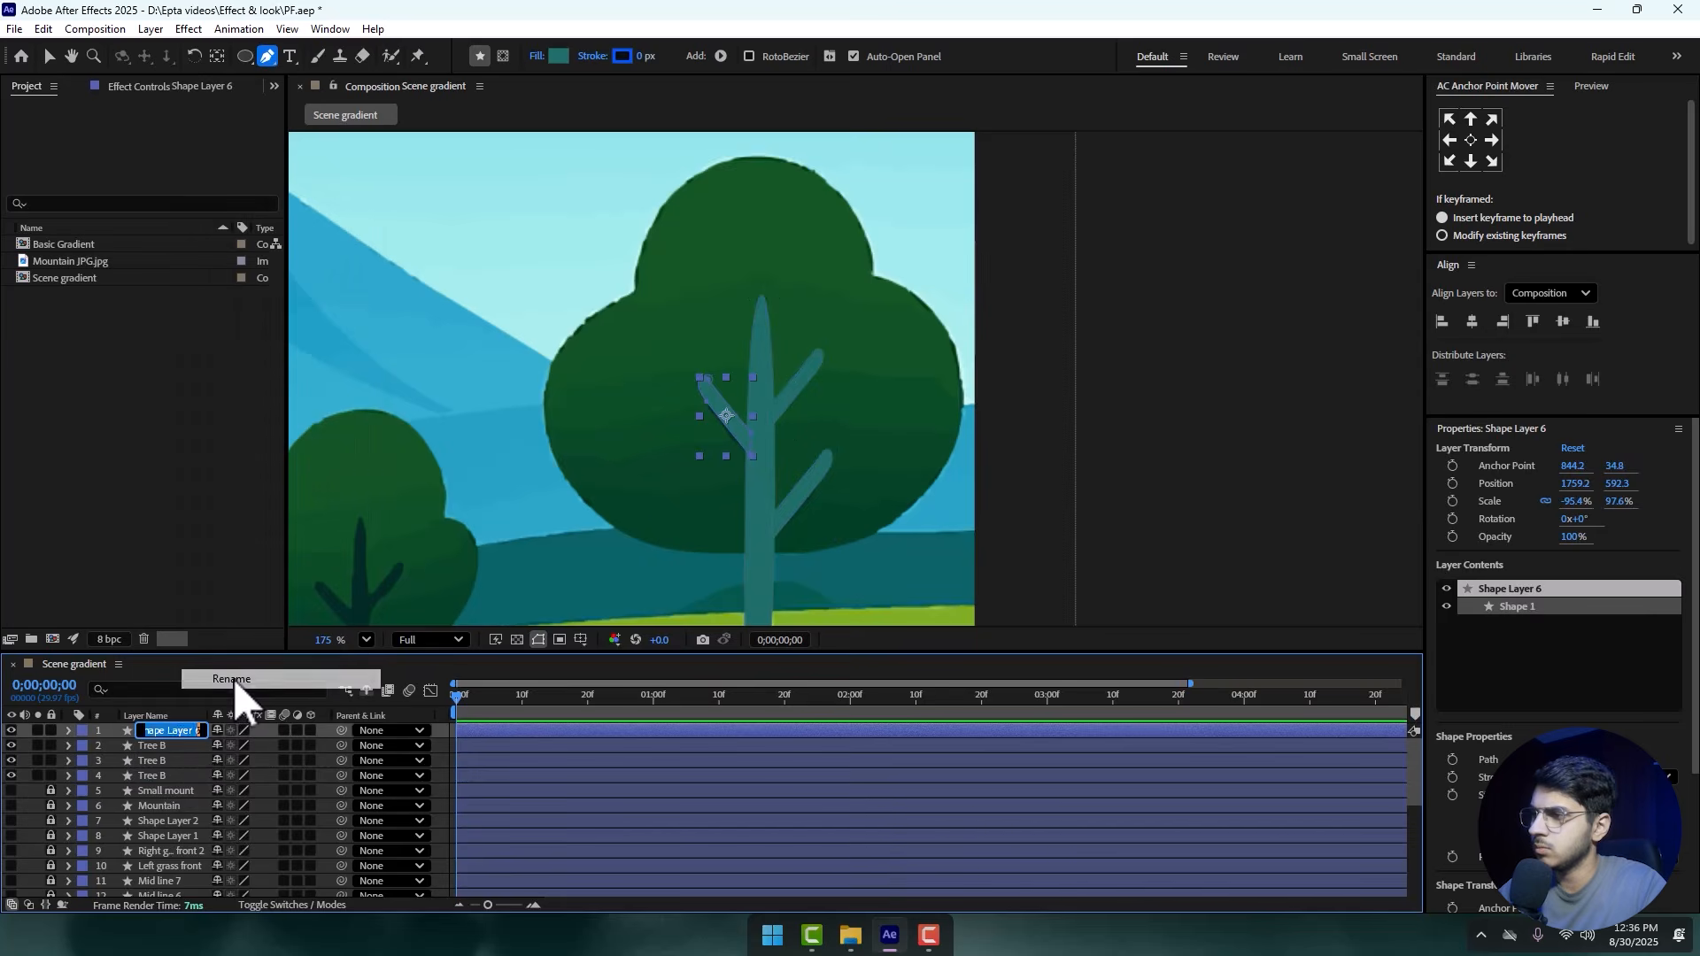
pyautogui.hotkey('ctrl', 'v')
pyautogui.press('Return')
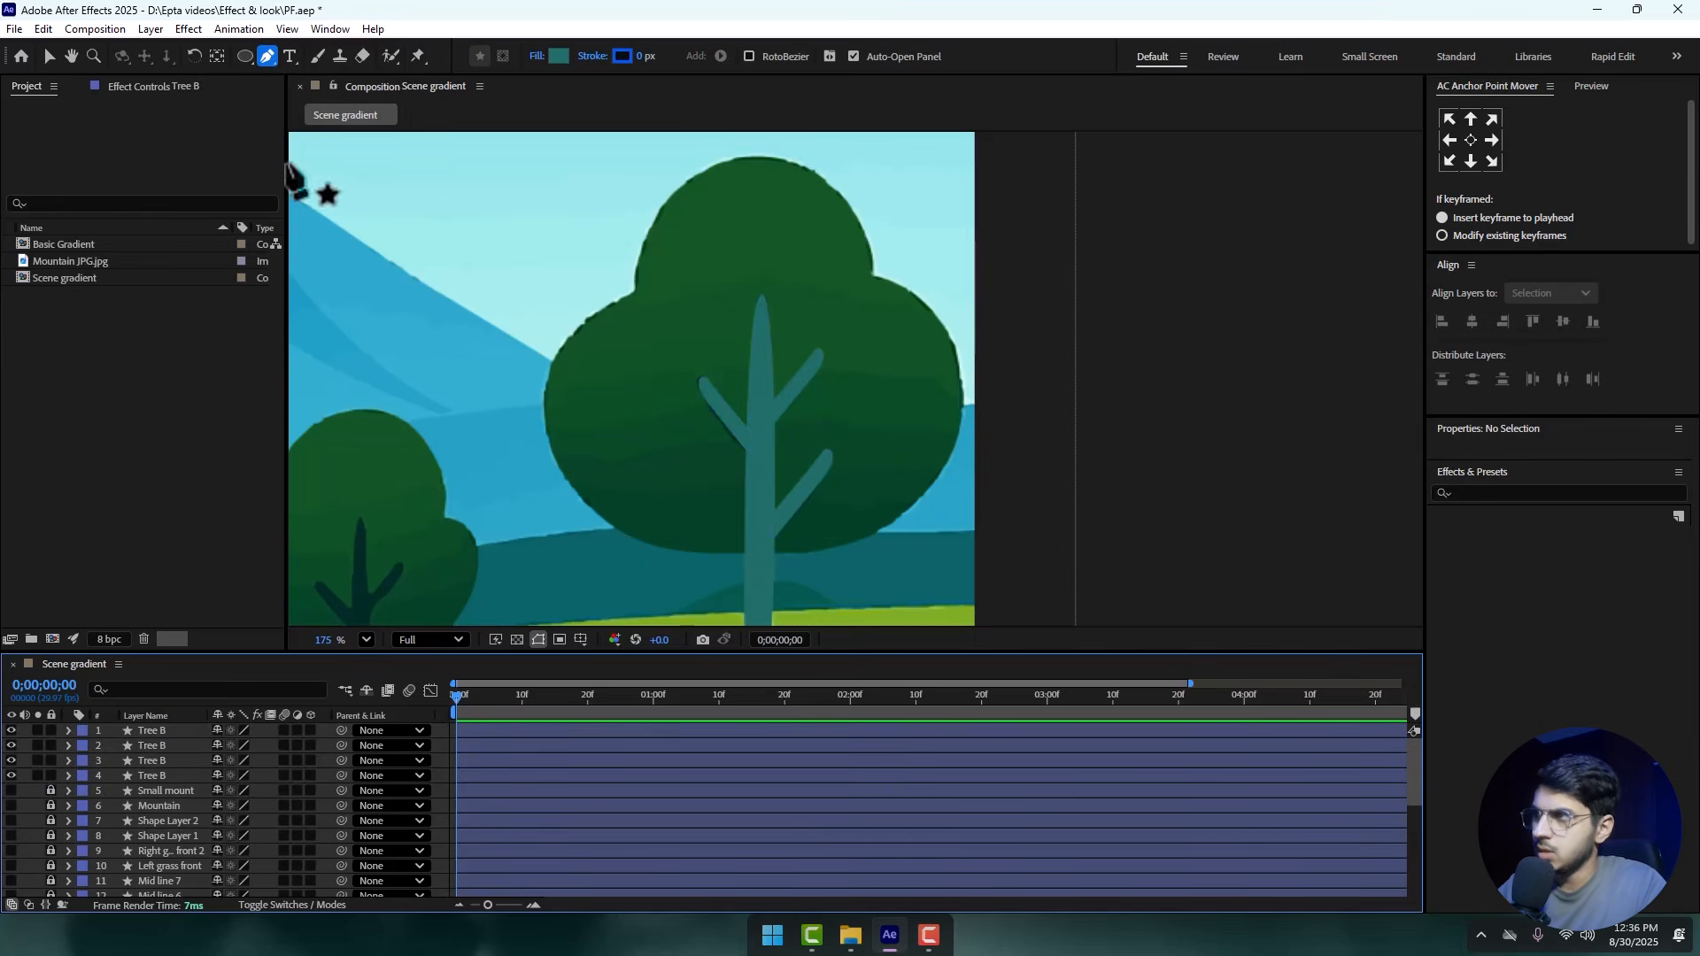
# - Draw a rough closed four-point Pen shape for the large tree's foliage, from the trunk to the two upper notches
pyautogui.scroll(-4, 752, 438)
pyautogui.scroll(2, 793, 474)
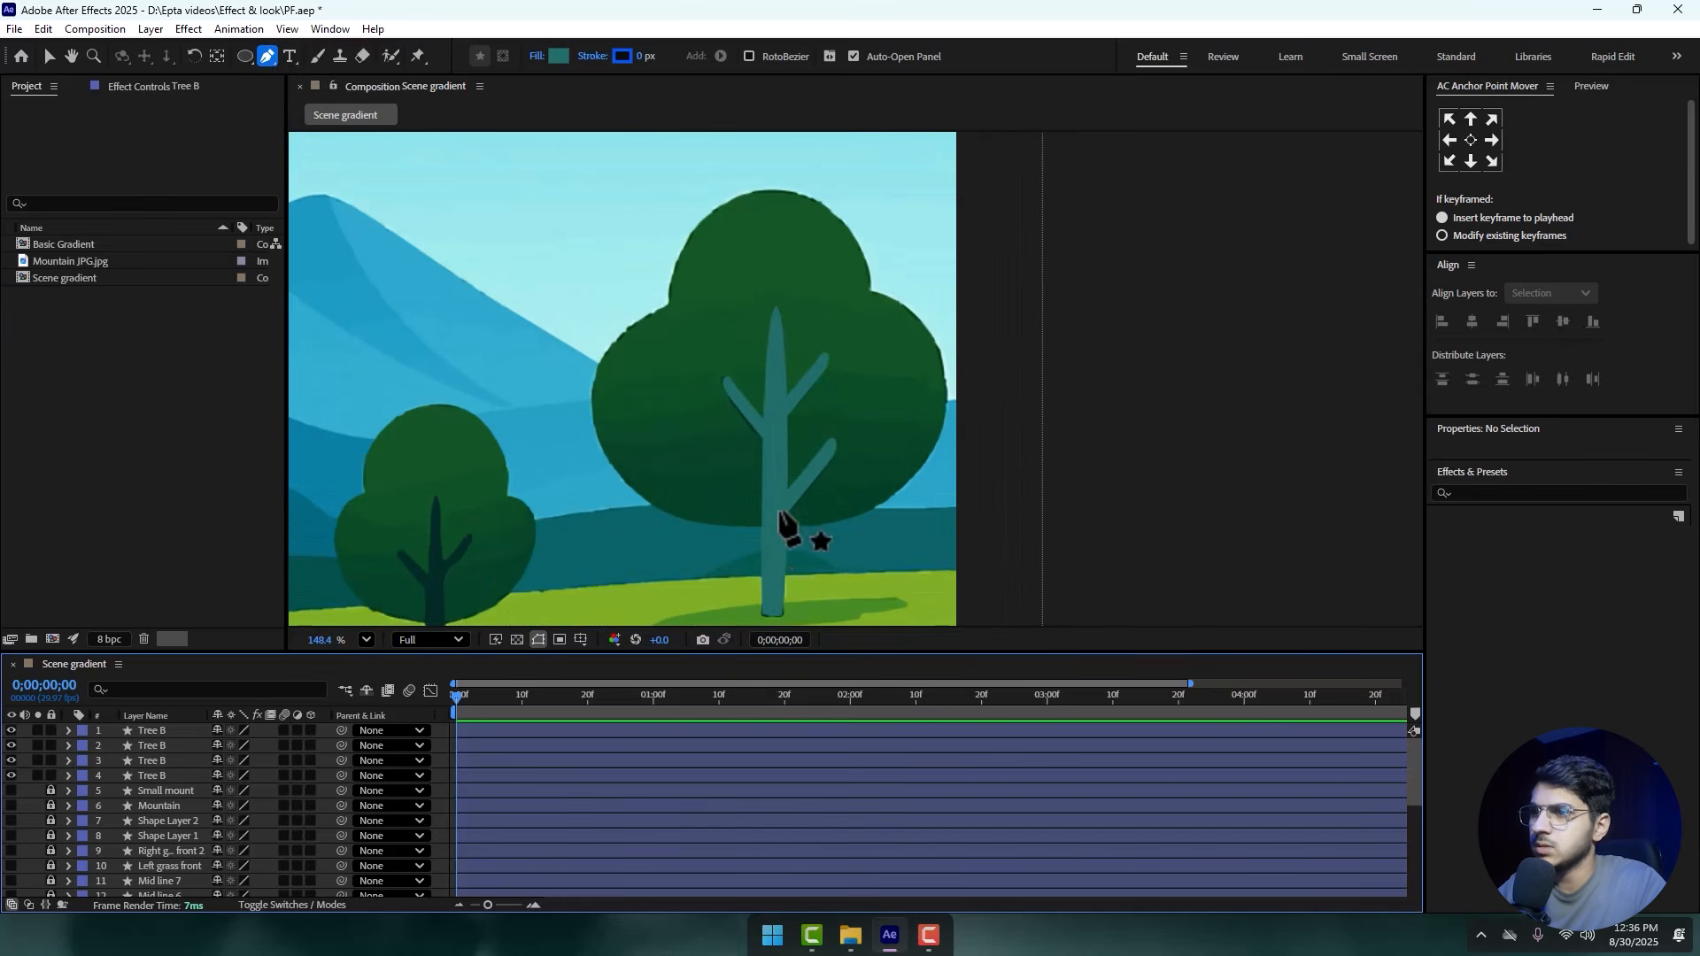
pyautogui.click(760, 525)
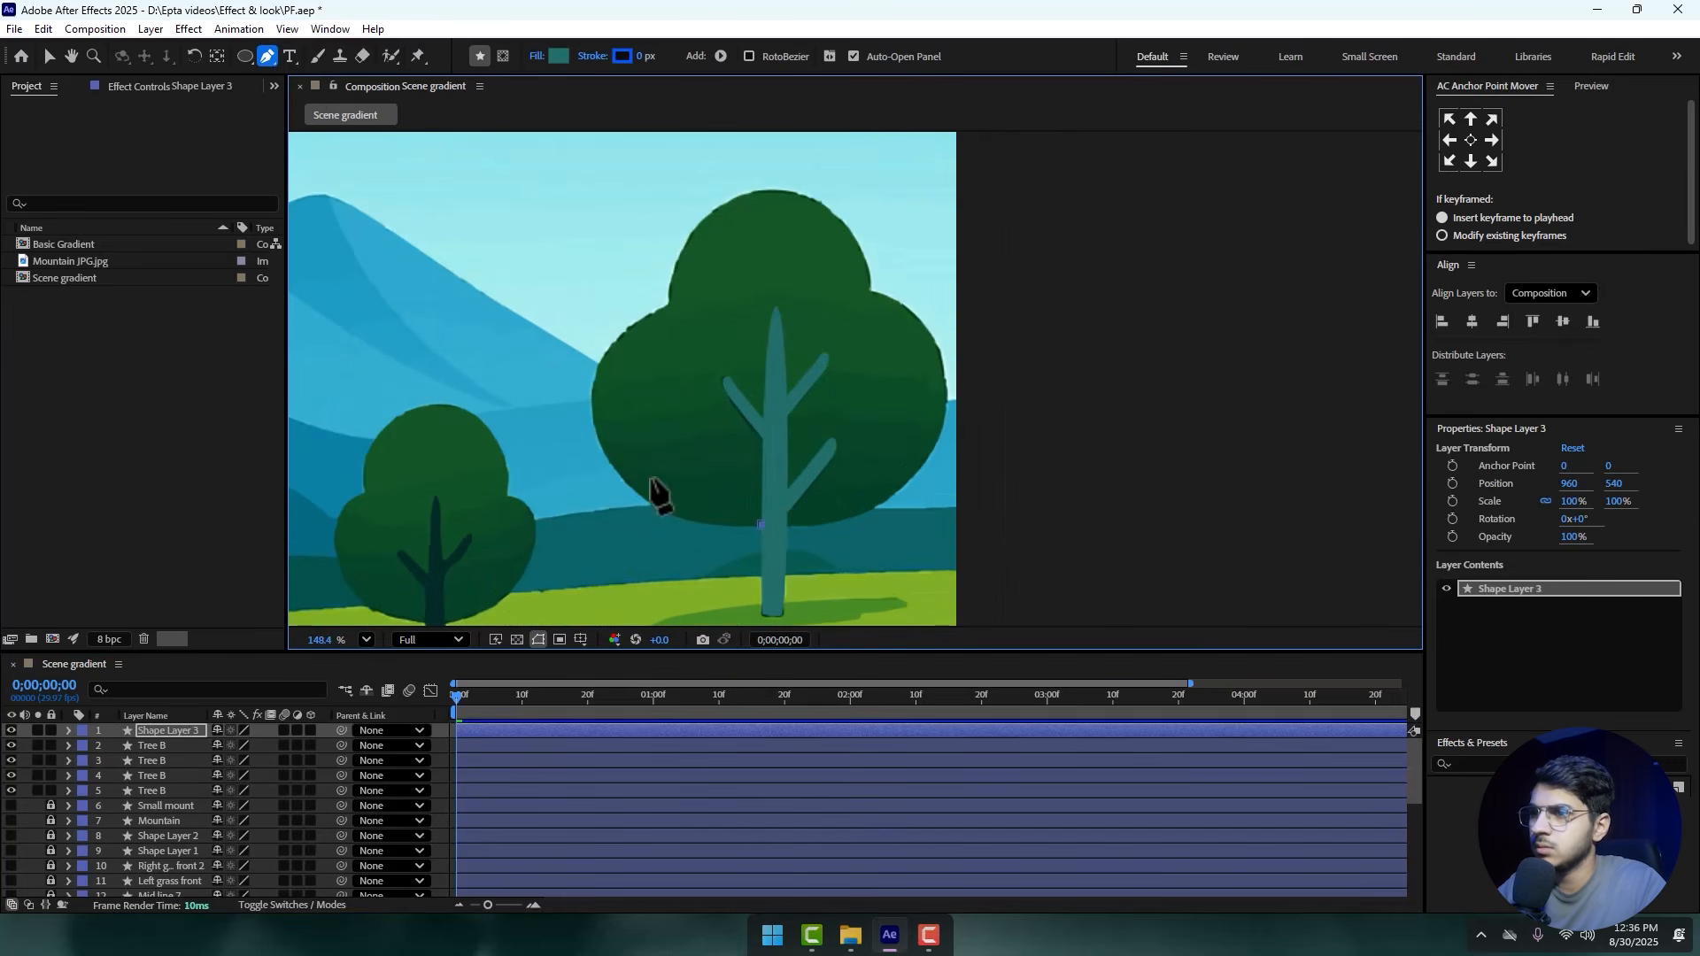
pyautogui.click(670, 306)
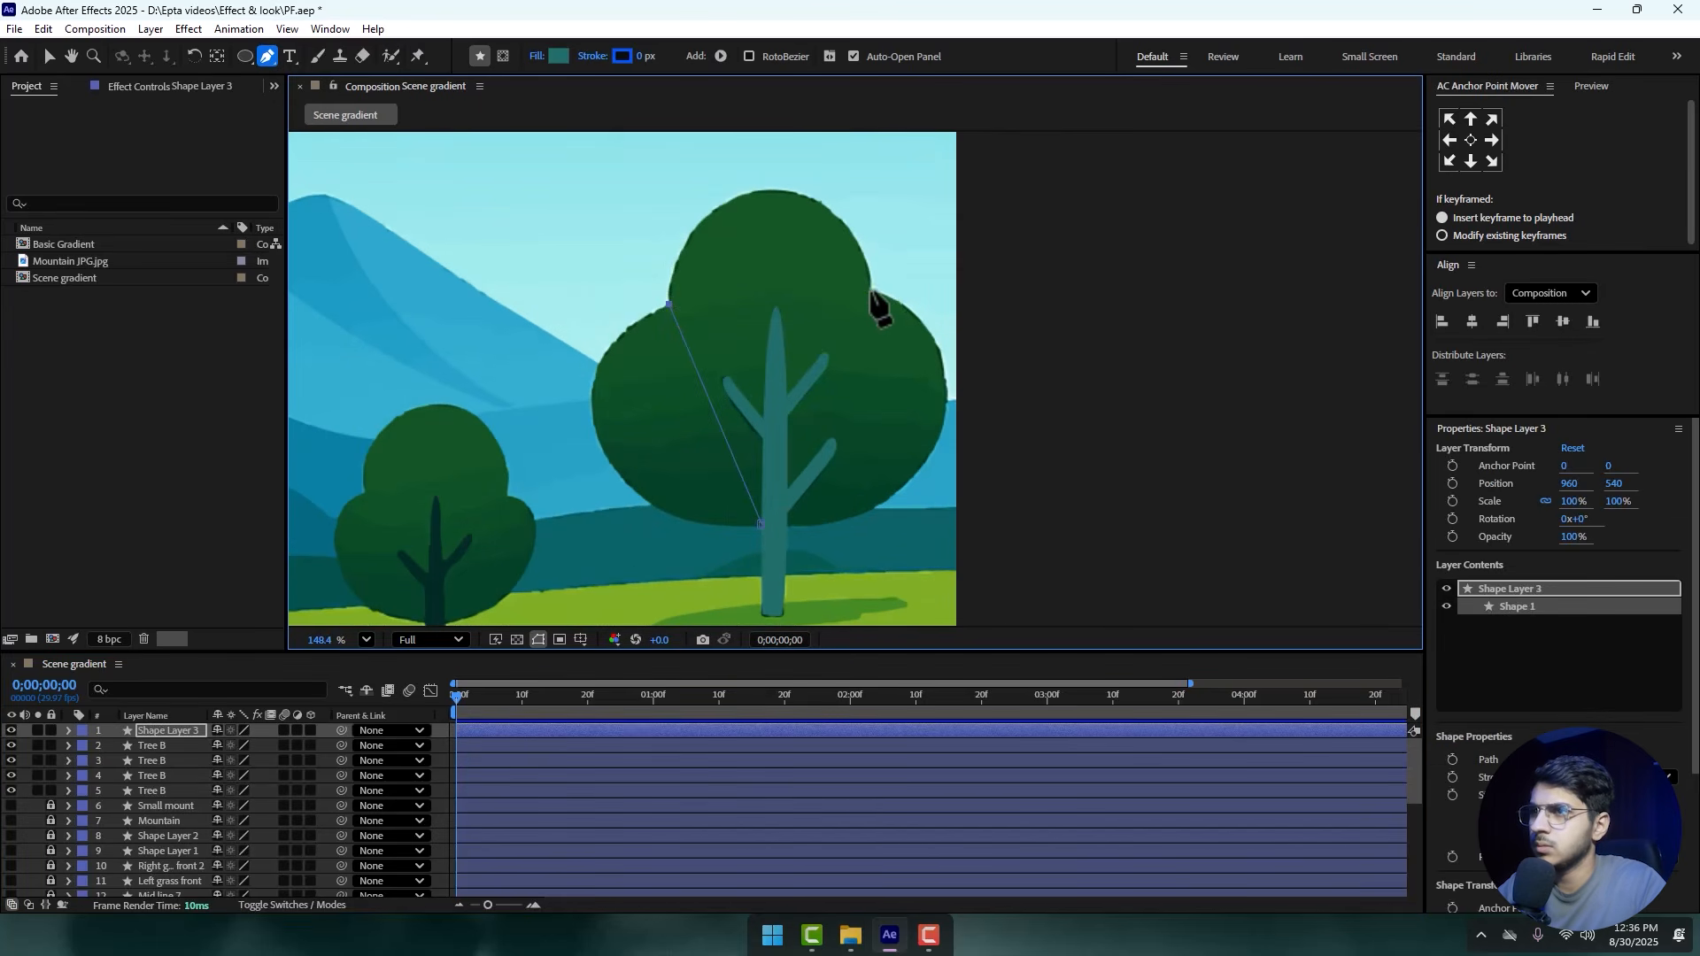
pyautogui.click(789, 526)
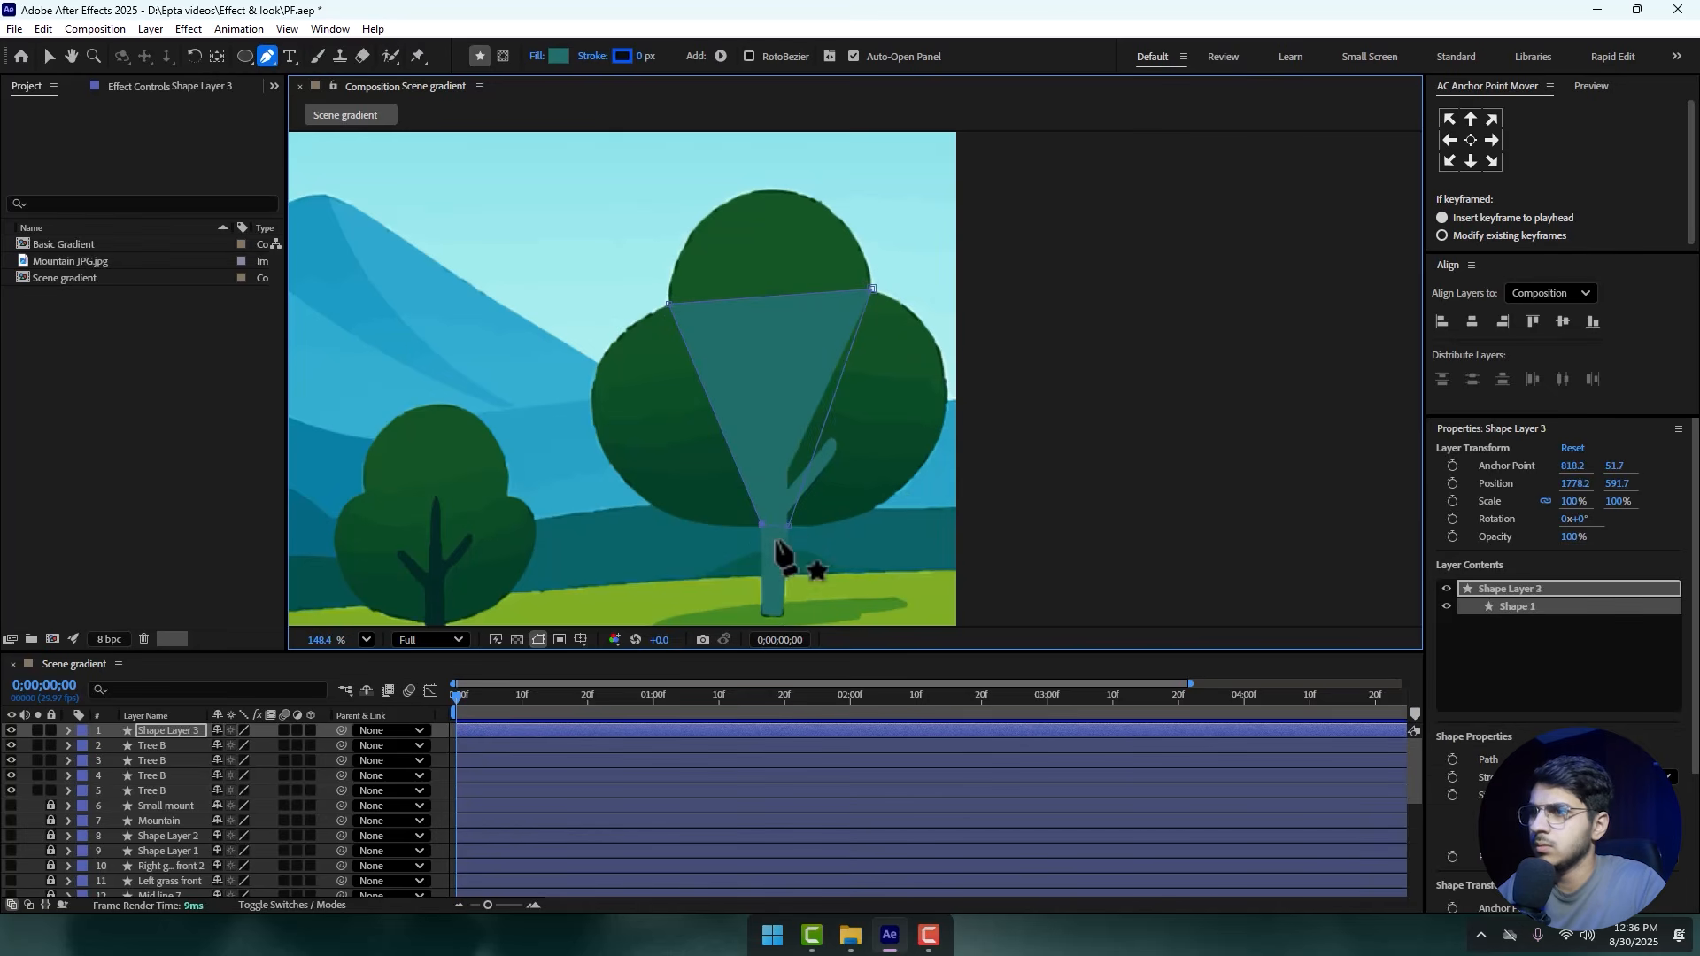
# - Change the foliage shape's fill from teal to a medium green
pyautogui.click(559, 56)
pyautogui.moveTo(894, 470); pyautogui.dragTo(911, 493)
pyautogui.click(1022, 361)
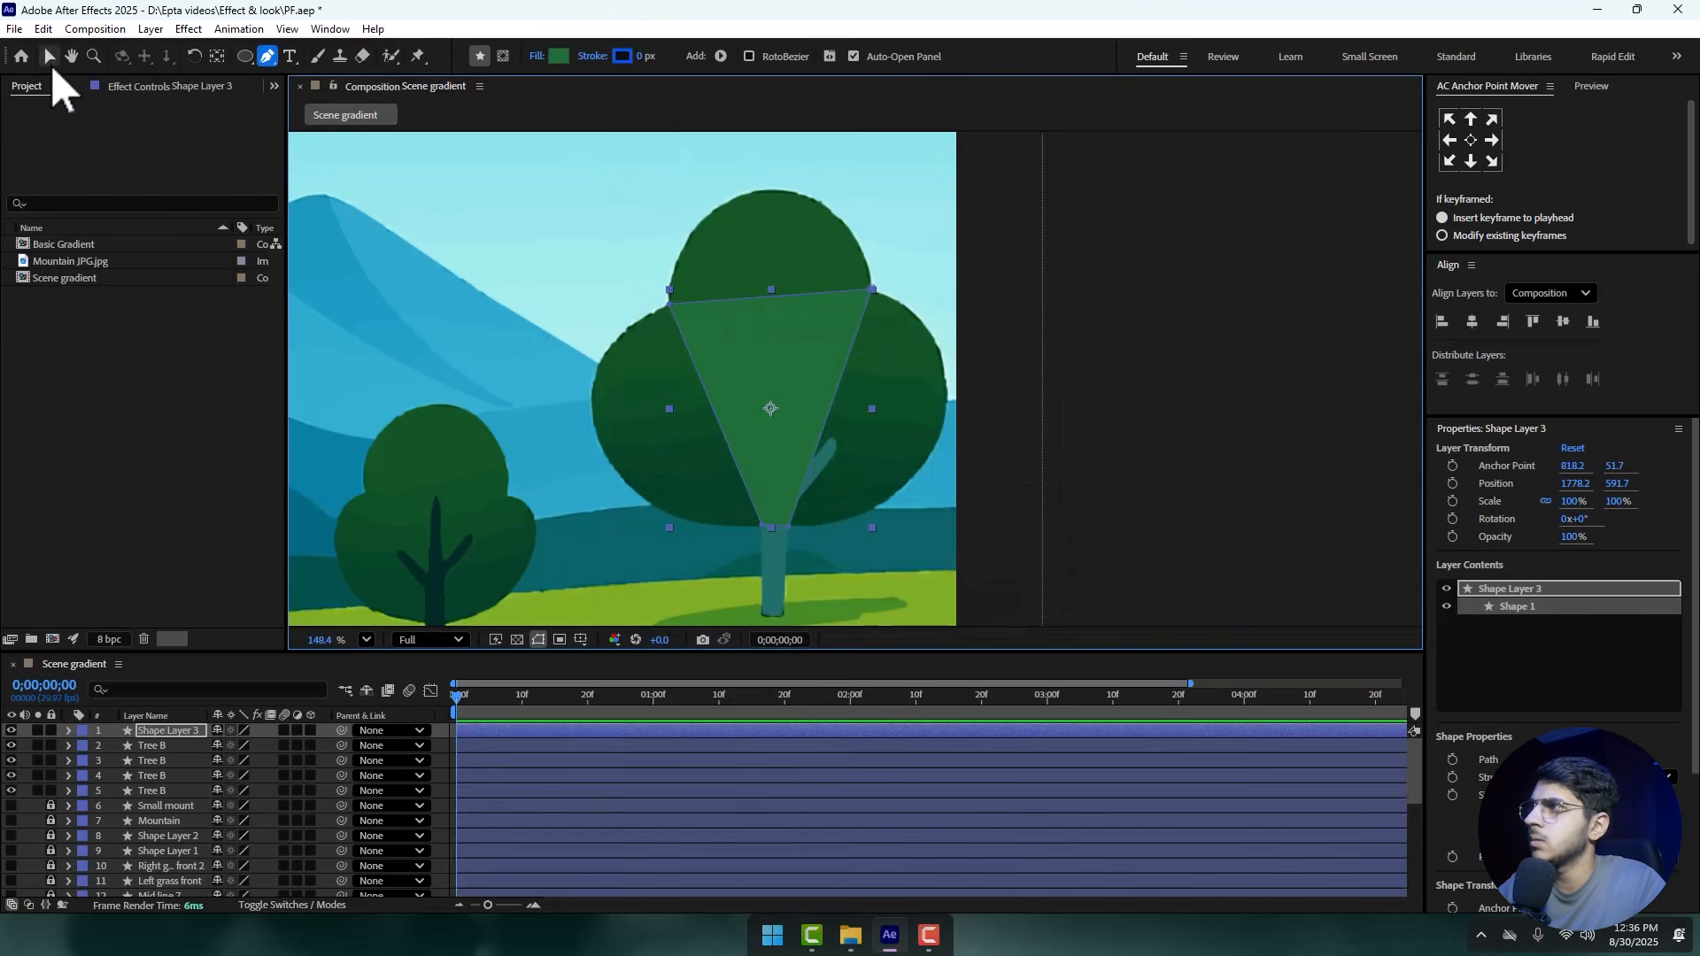
# - Add vertices to the foliage shape's top, right and left edges and pull them out to the crown's outline
pyautogui.click(266, 56)
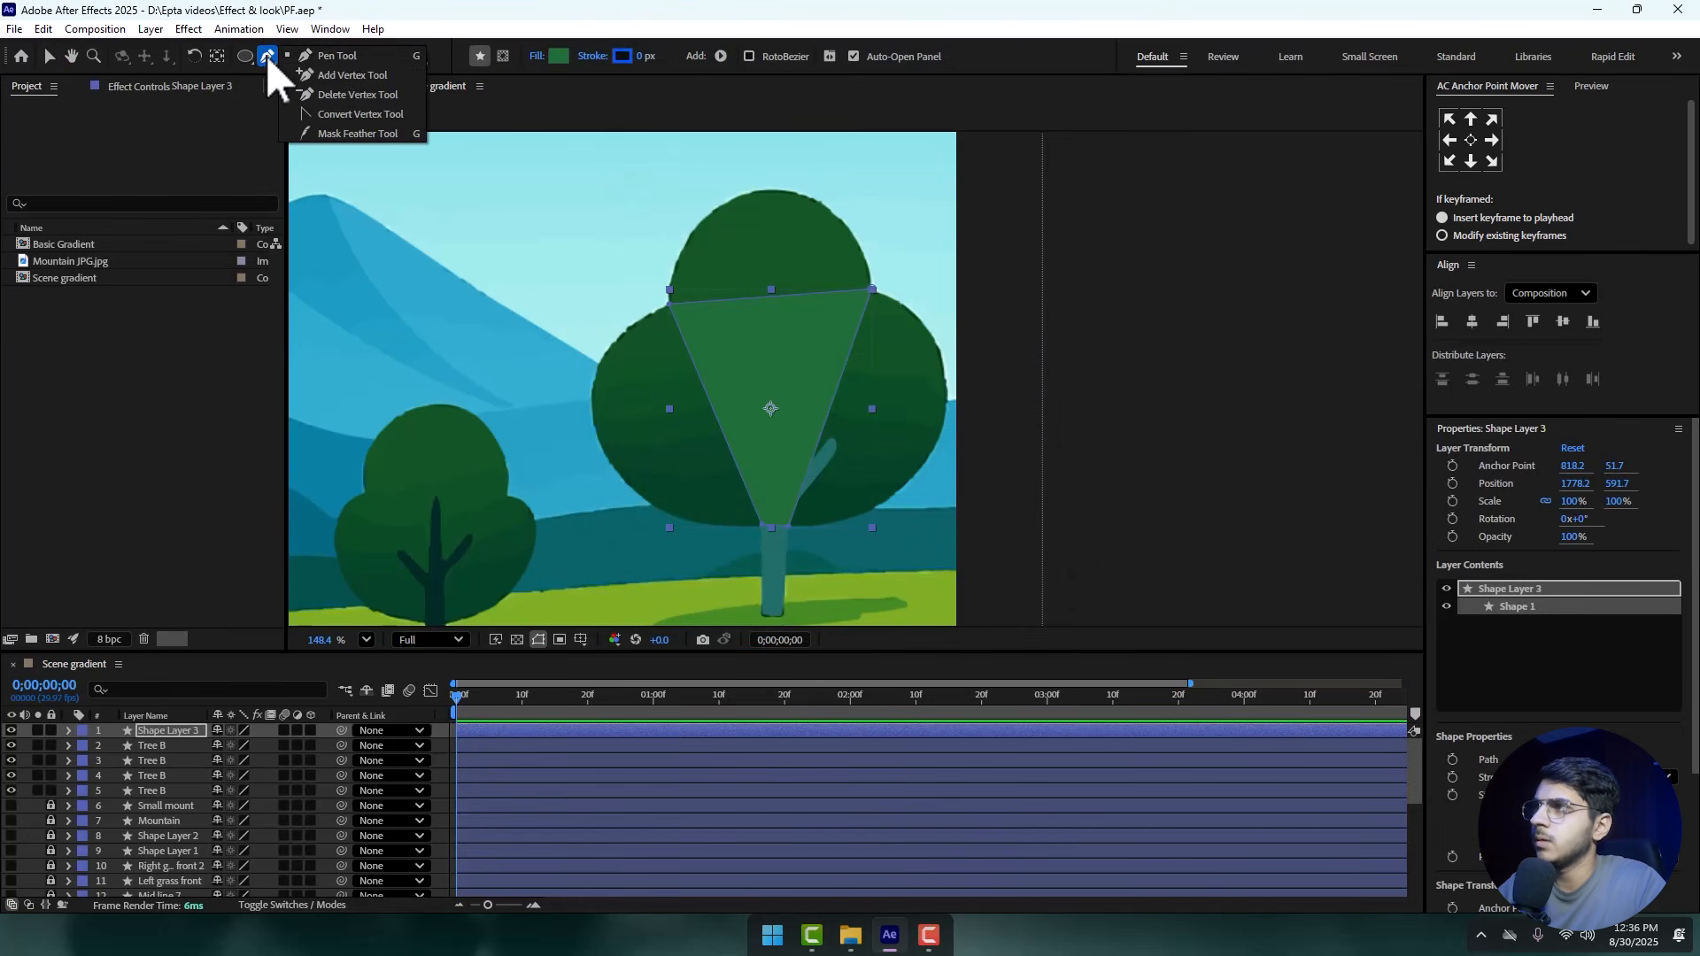
pyautogui.click(334, 114)
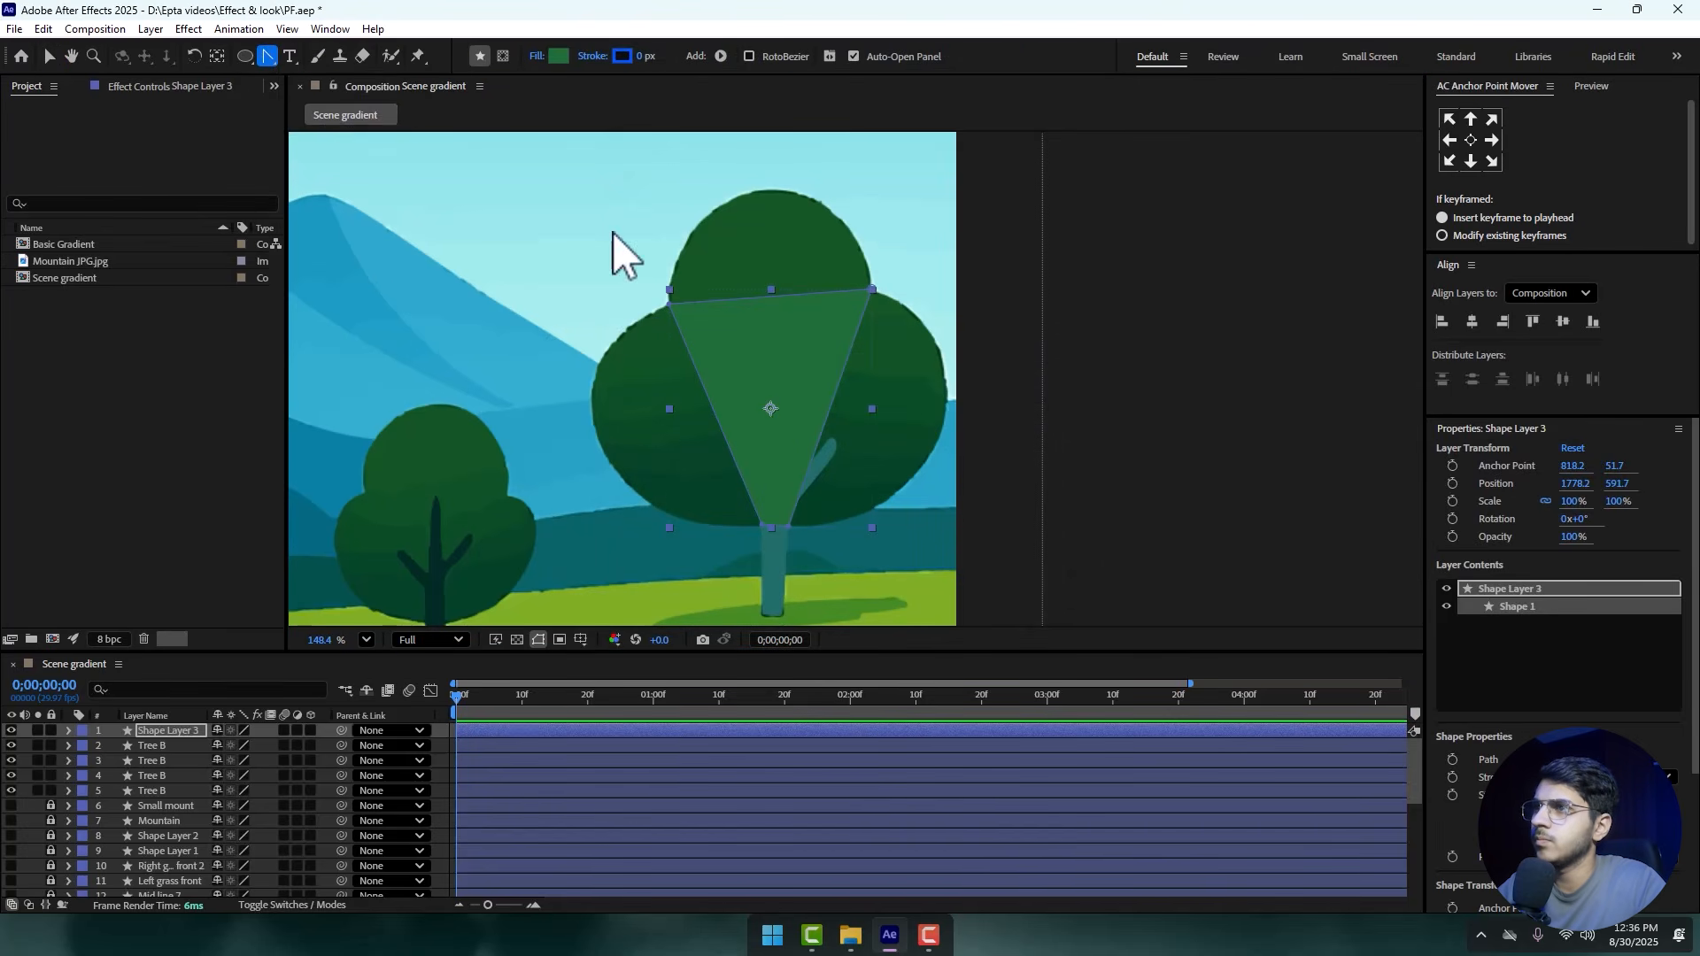
pyautogui.click(266, 56)
pyautogui.click(319, 56)
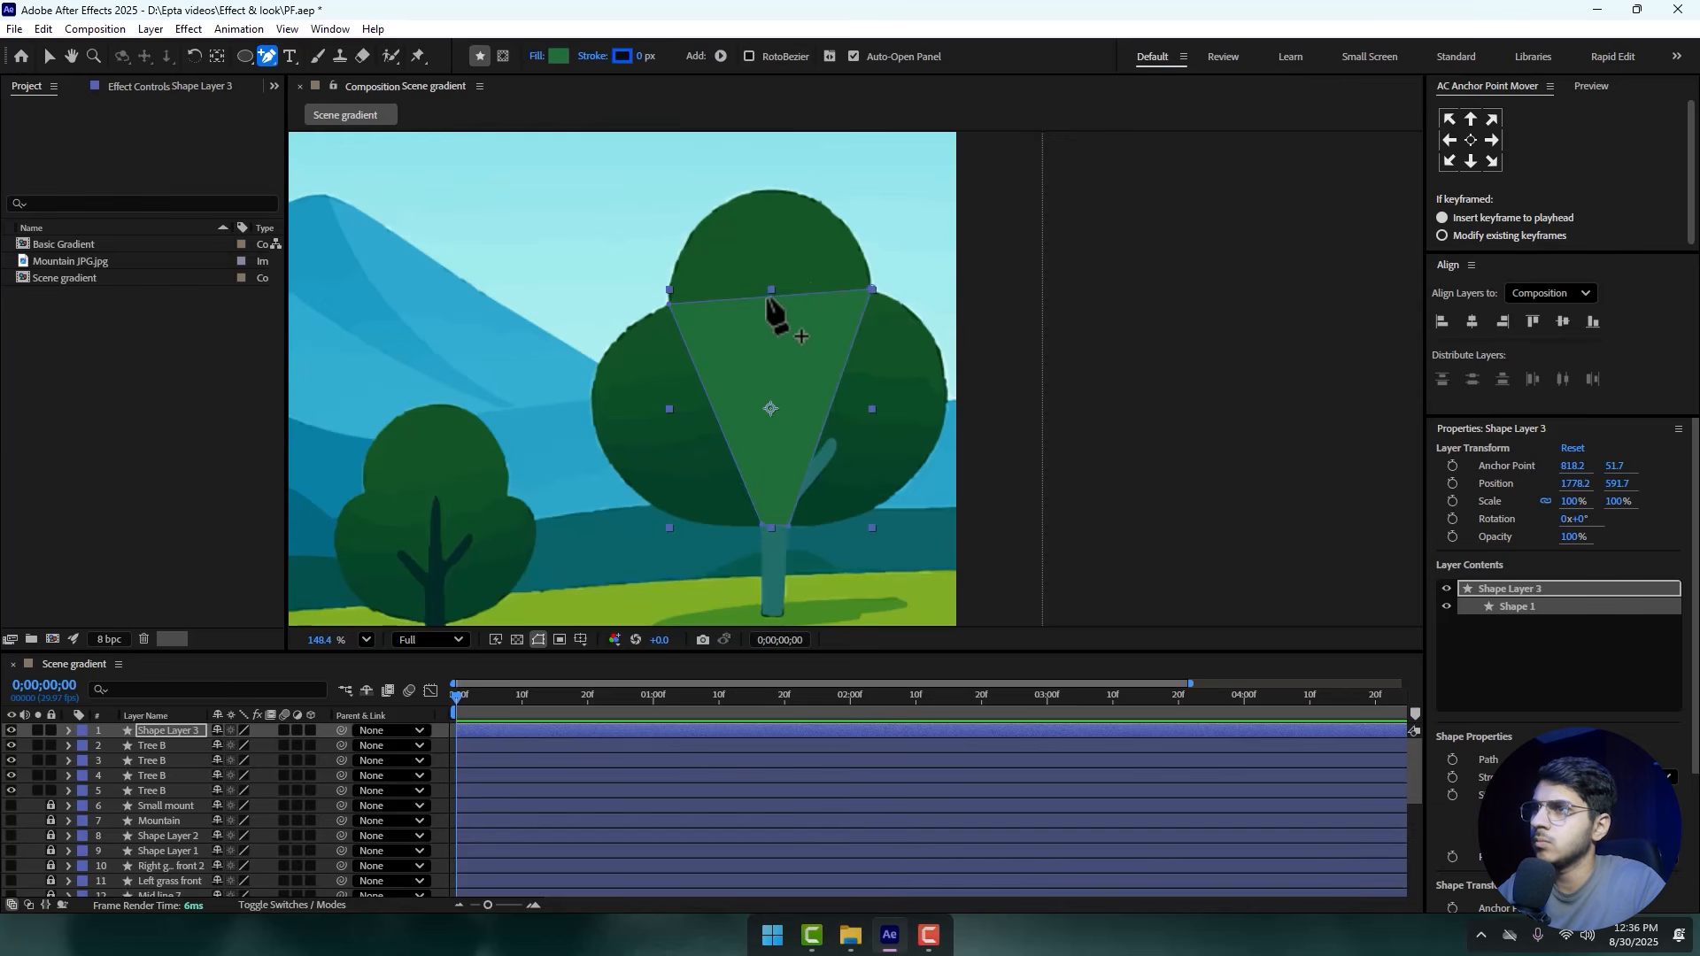
pyautogui.click(766, 298)
pyautogui.moveTo(766, 299); pyautogui.dragTo(761, 191)
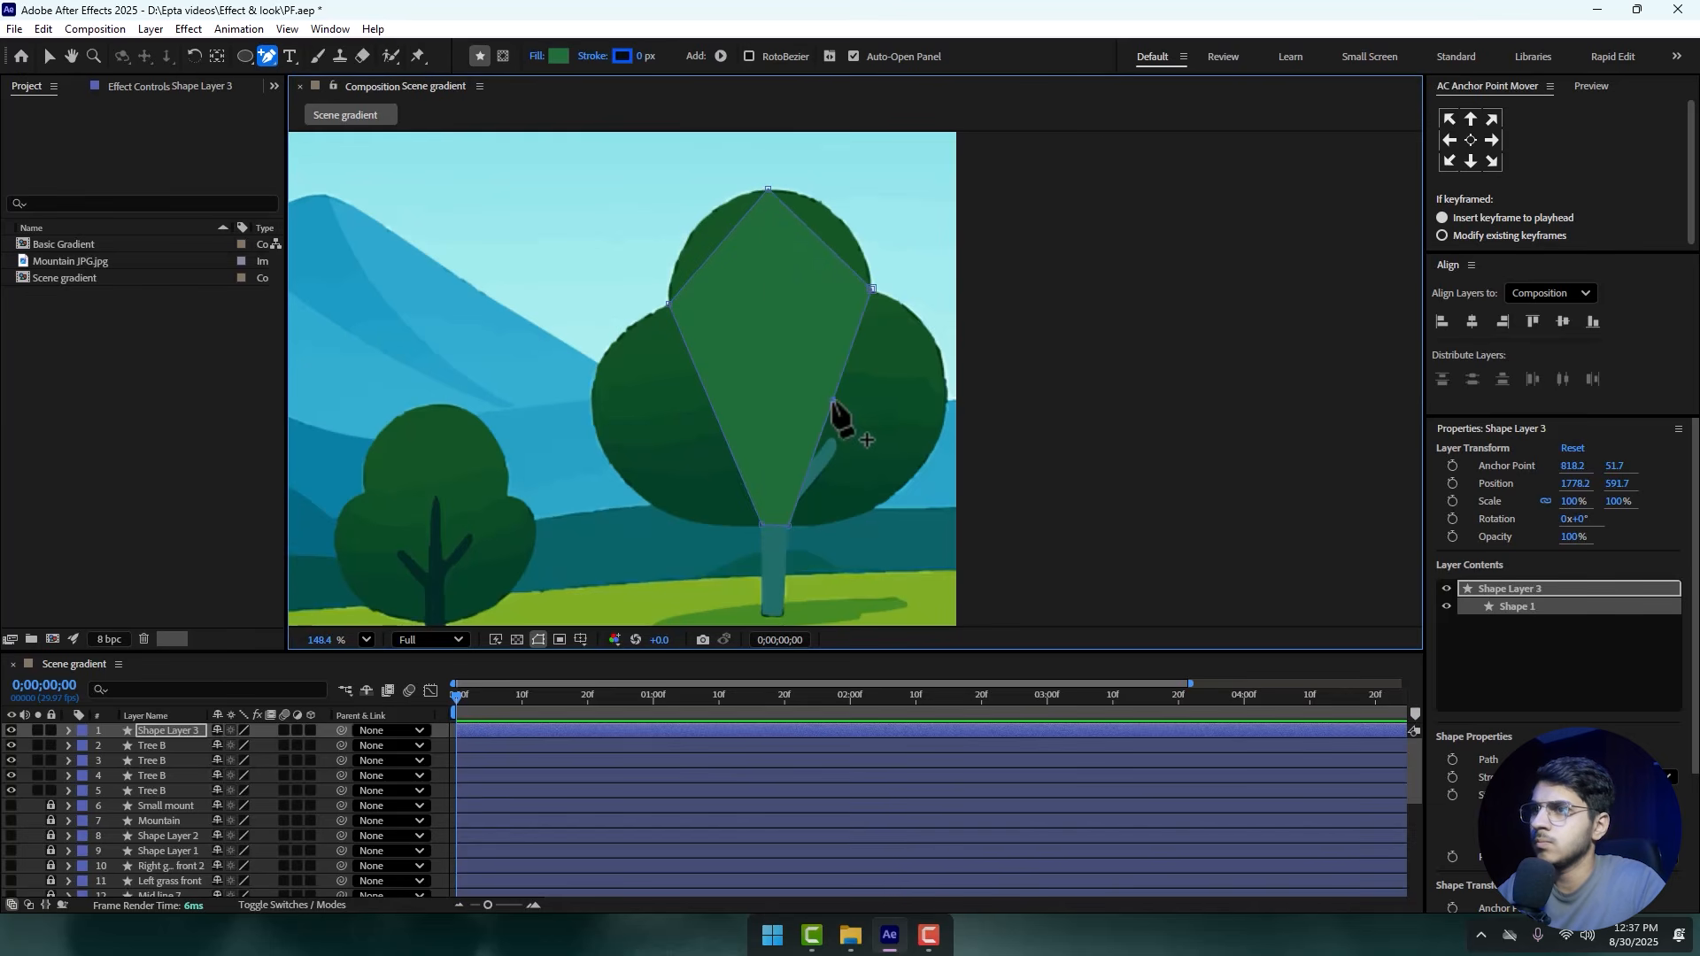
pyautogui.moveTo(838, 403); pyautogui.dragTo(936, 446)
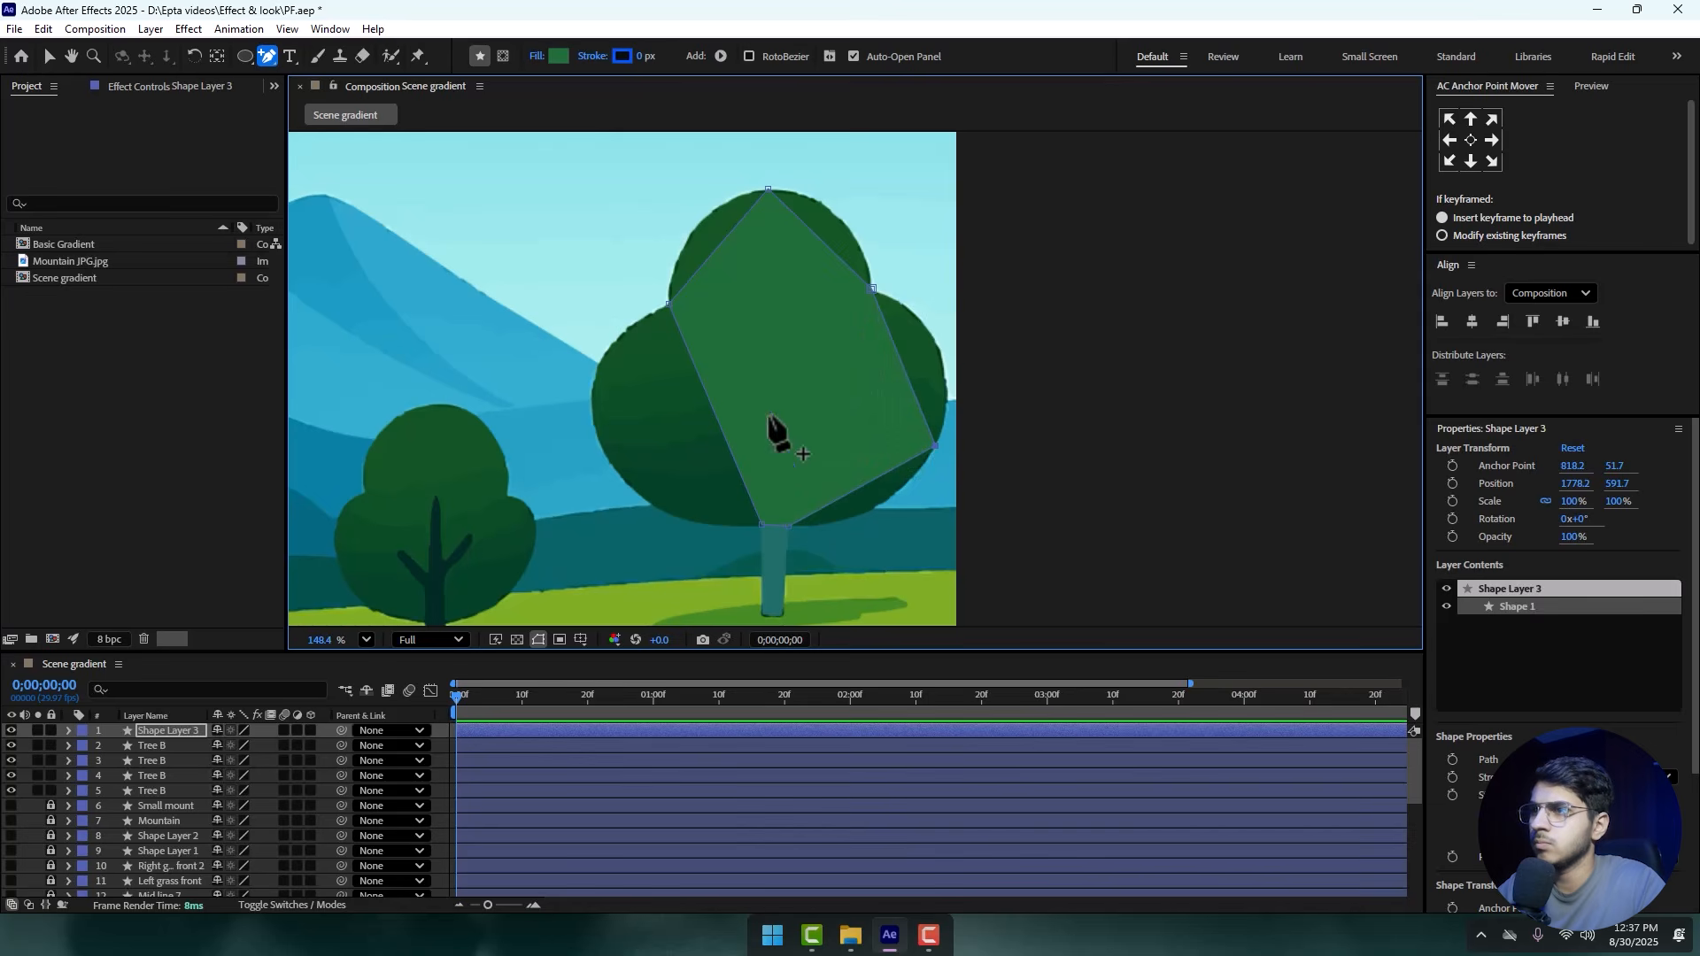
pyautogui.moveTo(711, 410); pyautogui.dragTo(654, 529)
# - Round the foliage shape's left, right and top vertices with the Convert Vertex tool, matching their curves to the crown's three lobes
pyautogui.click(267, 57)
pyautogui.click(354, 116)
pyautogui.moveTo(589, 413); pyautogui.dragTo(553, 341)
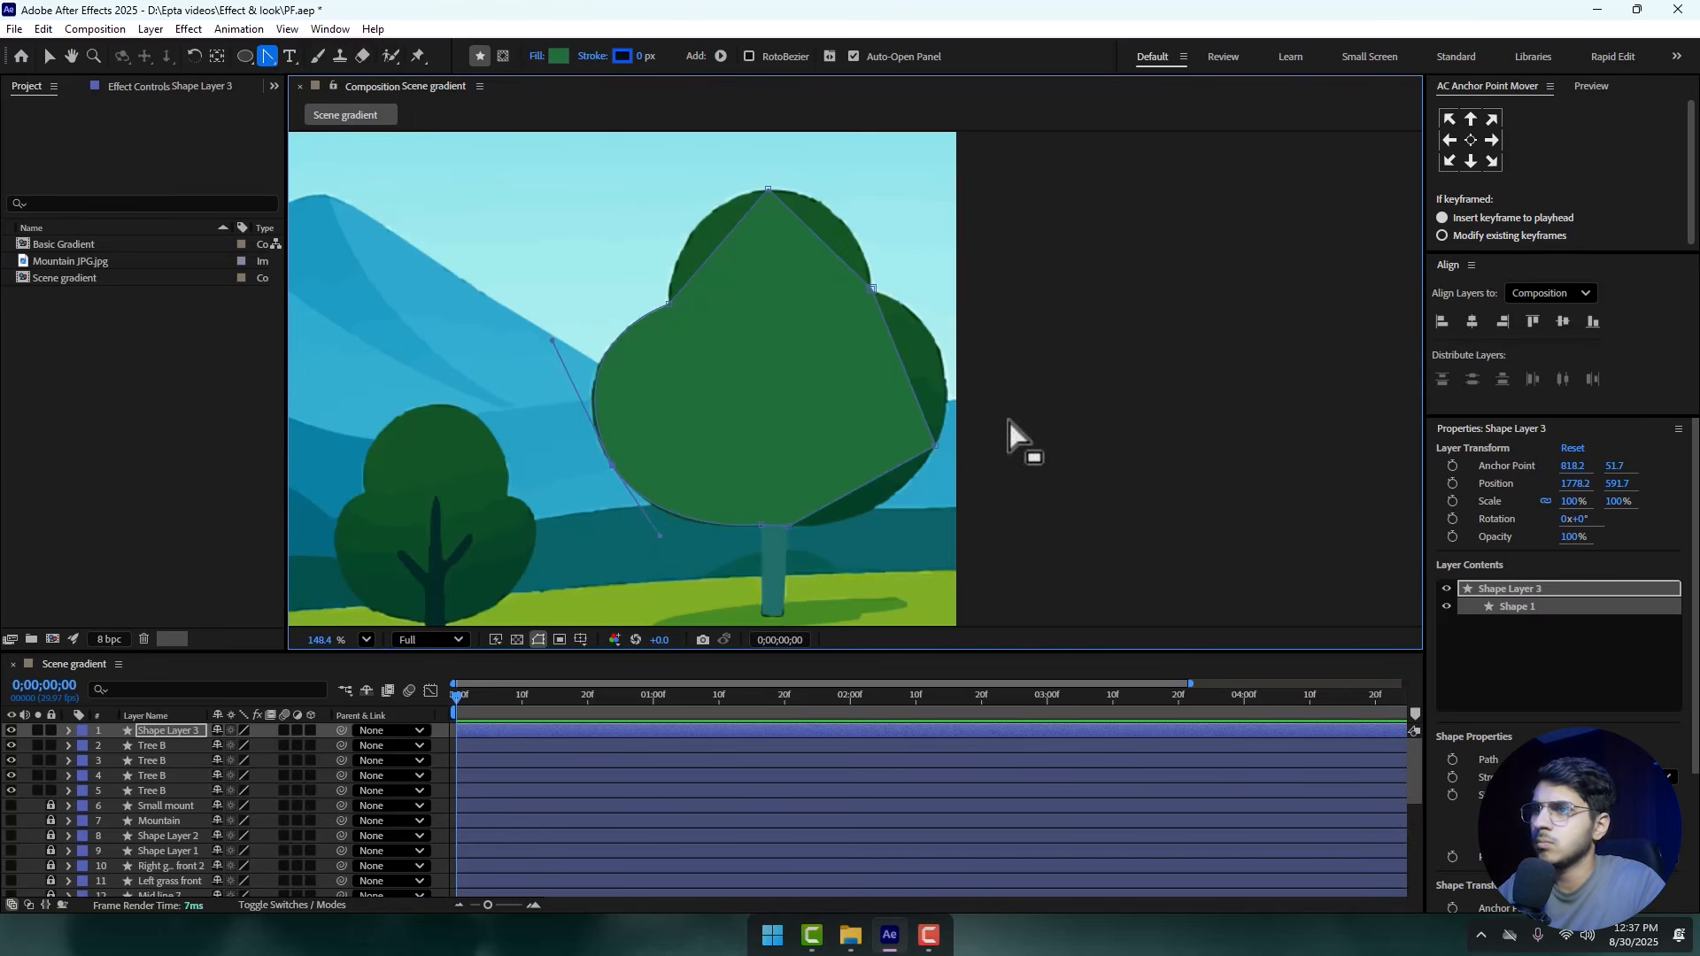
pyautogui.moveTo(935, 445); pyautogui.dragTo(974, 316)
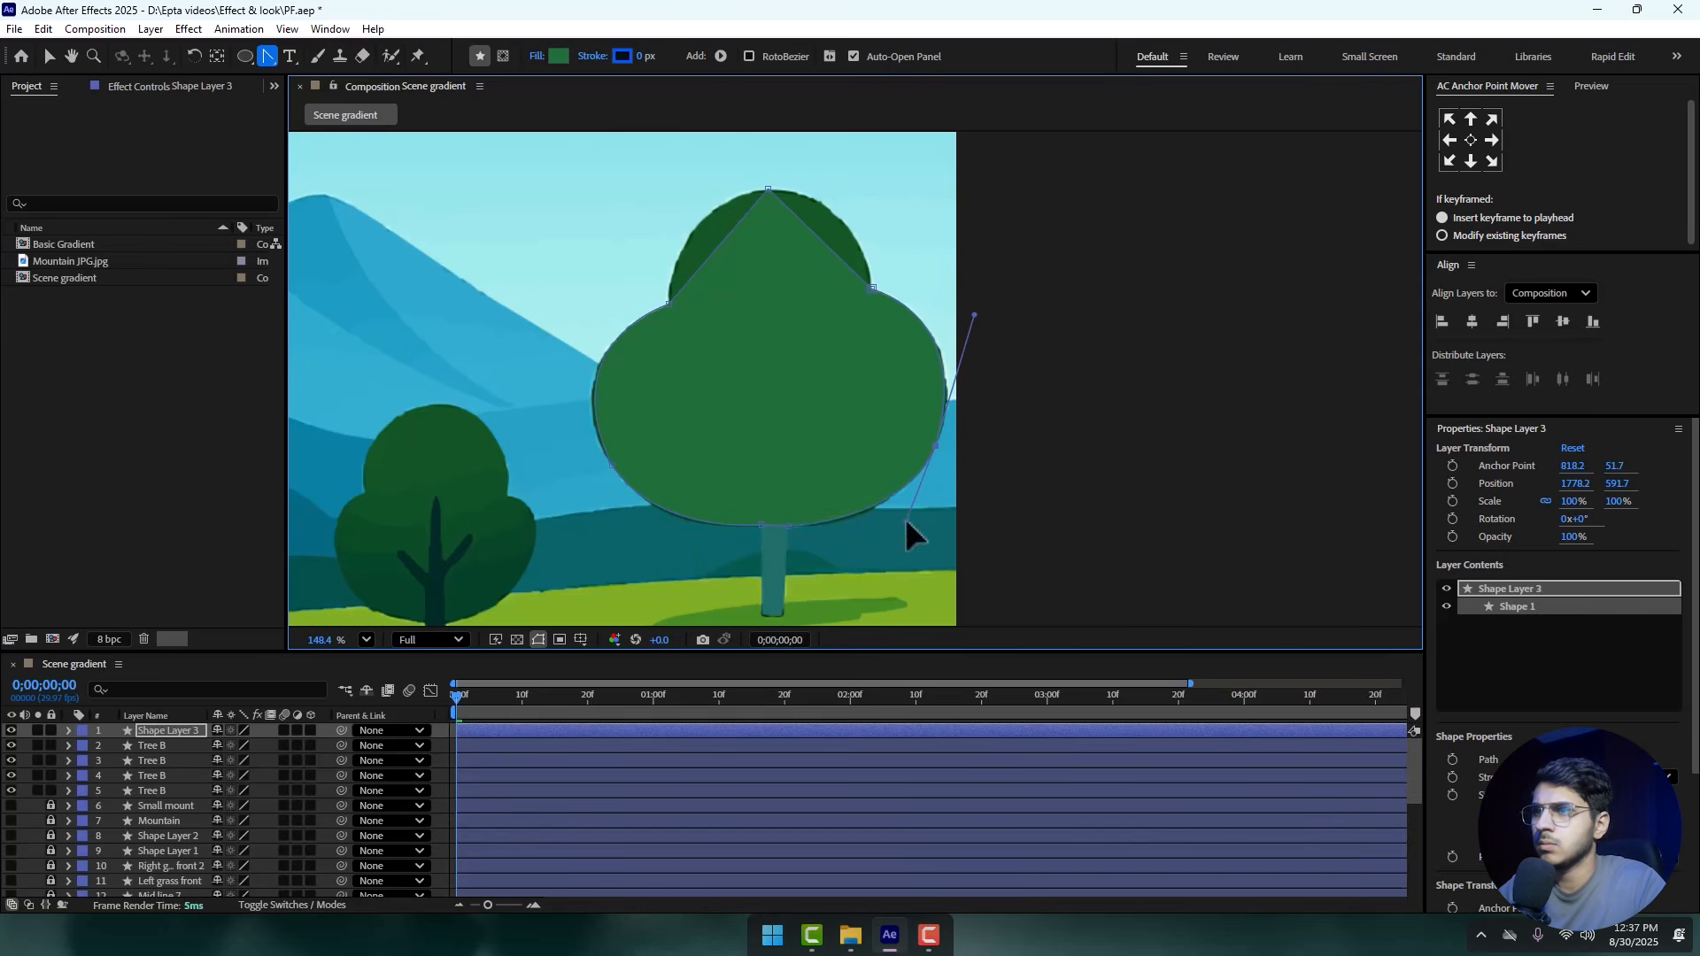
pyautogui.click(768, 188)
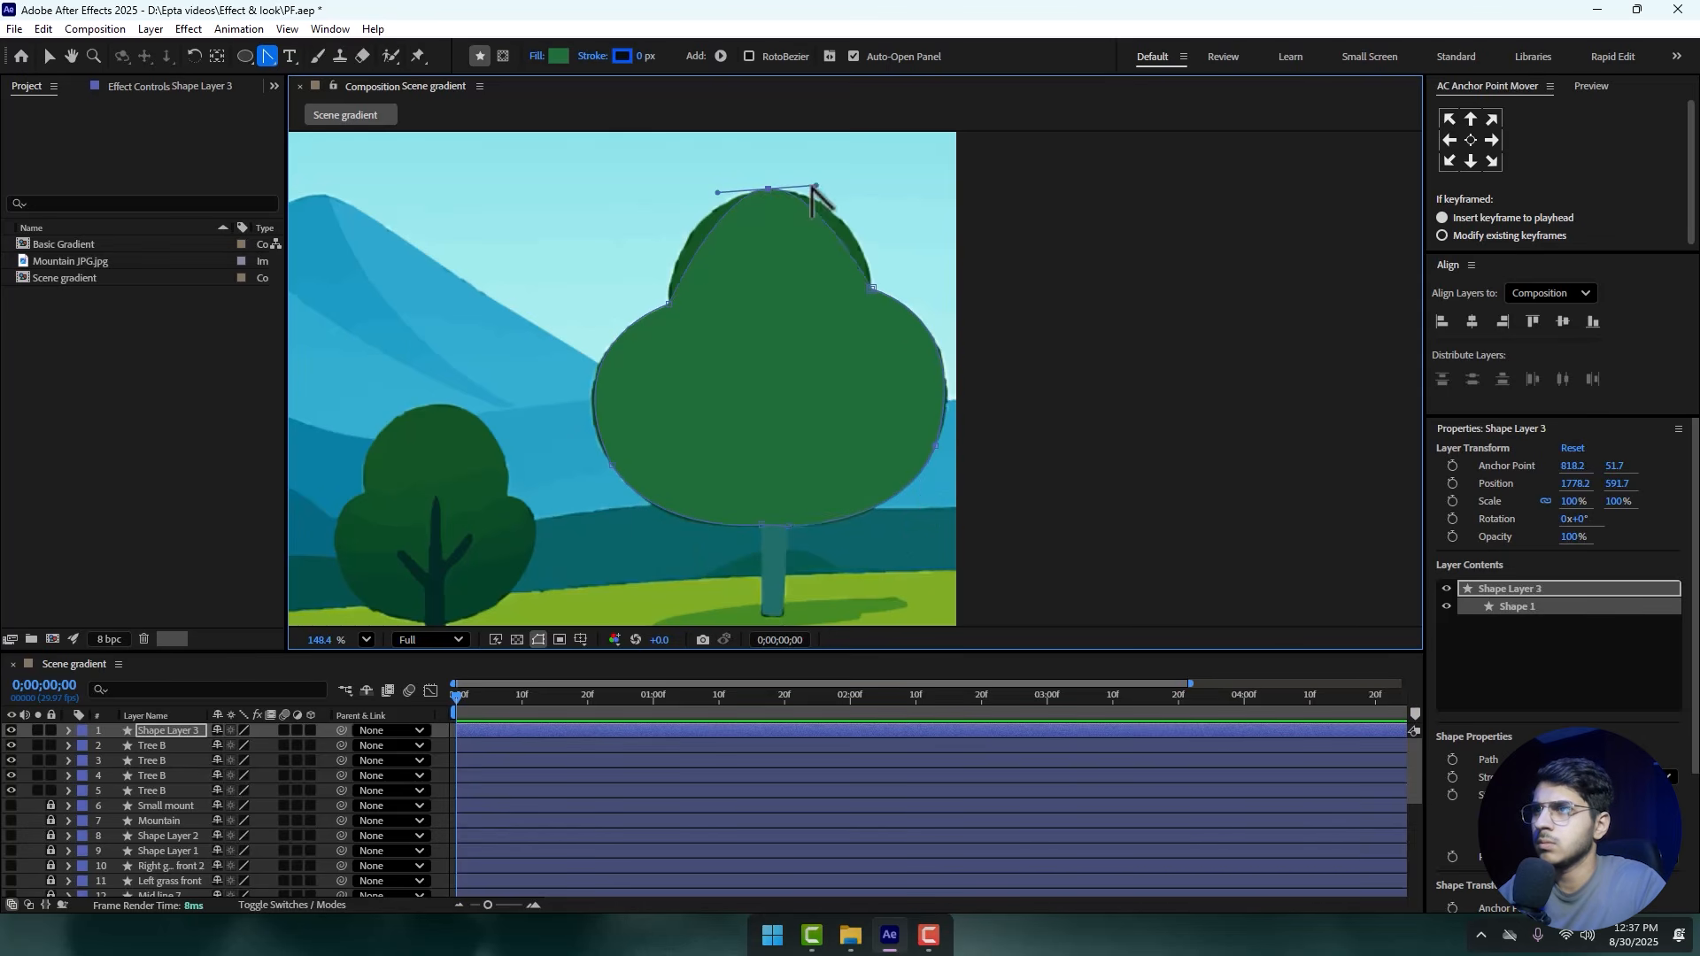
pyautogui.moveTo(817, 185); pyautogui.dragTo(862, 186)
pyautogui.moveTo(718, 188); pyautogui.dragTo(671, 196)
# - Move the foliage layer below the four Tree B layers so the trunk and branches sit in front
pyautogui.click(48, 55)
pyautogui.press('/')
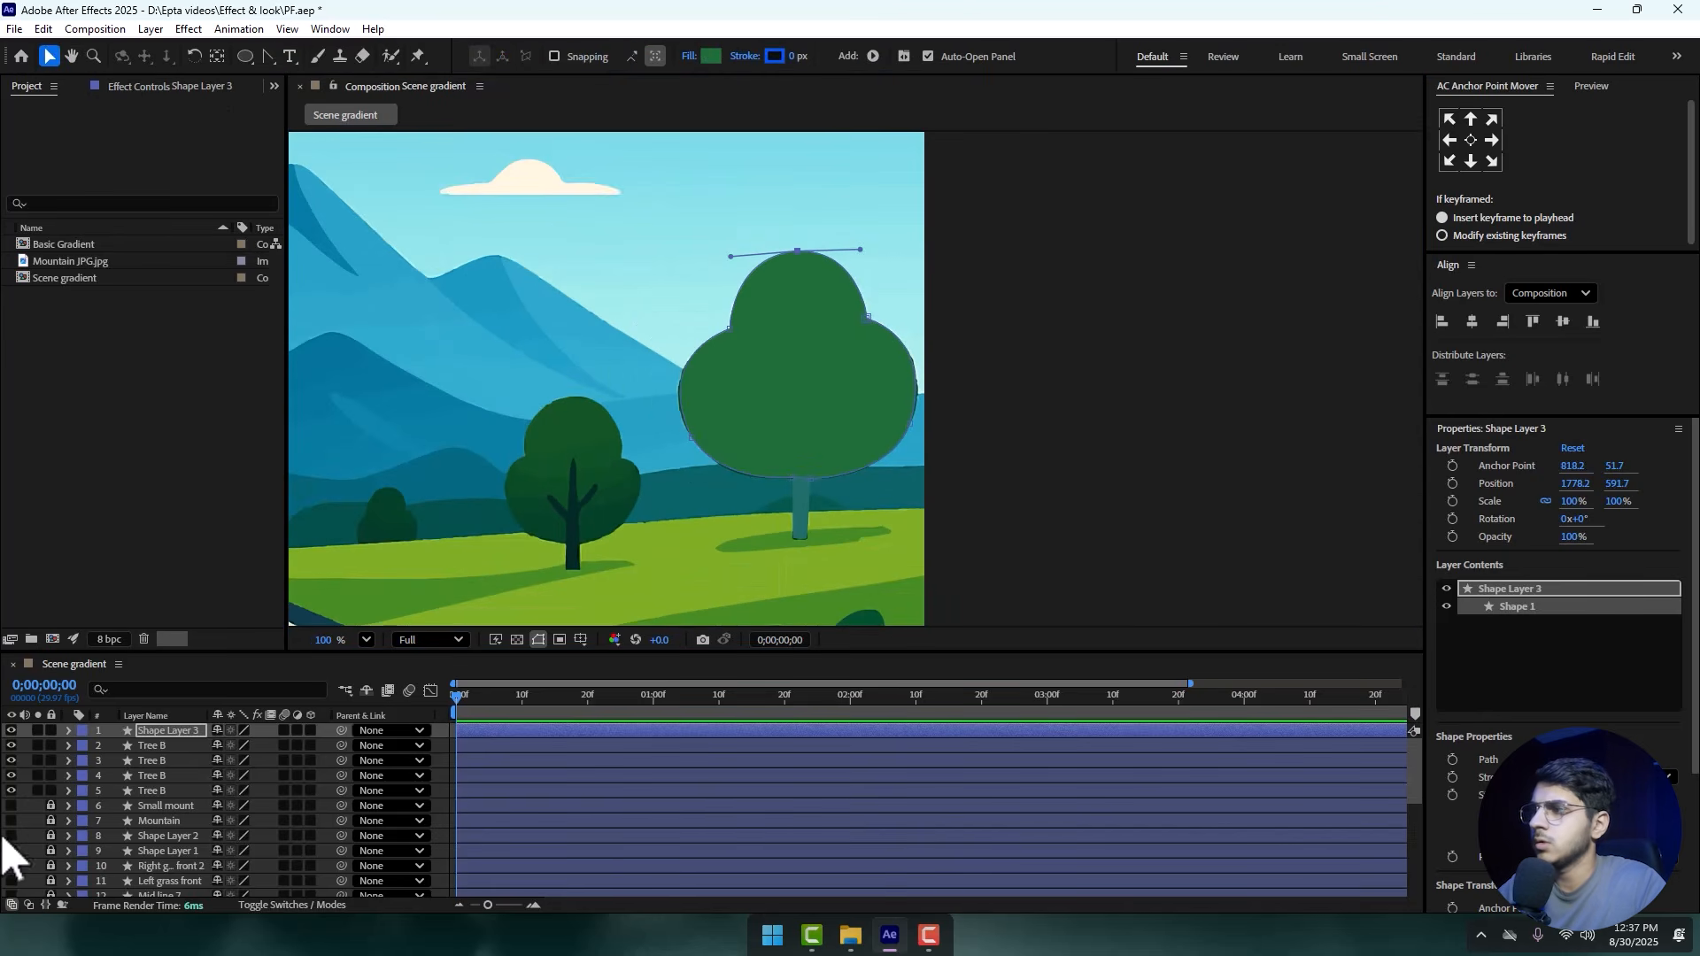
pyautogui.moveTo(205, 733); pyautogui.dragTo(163, 796)
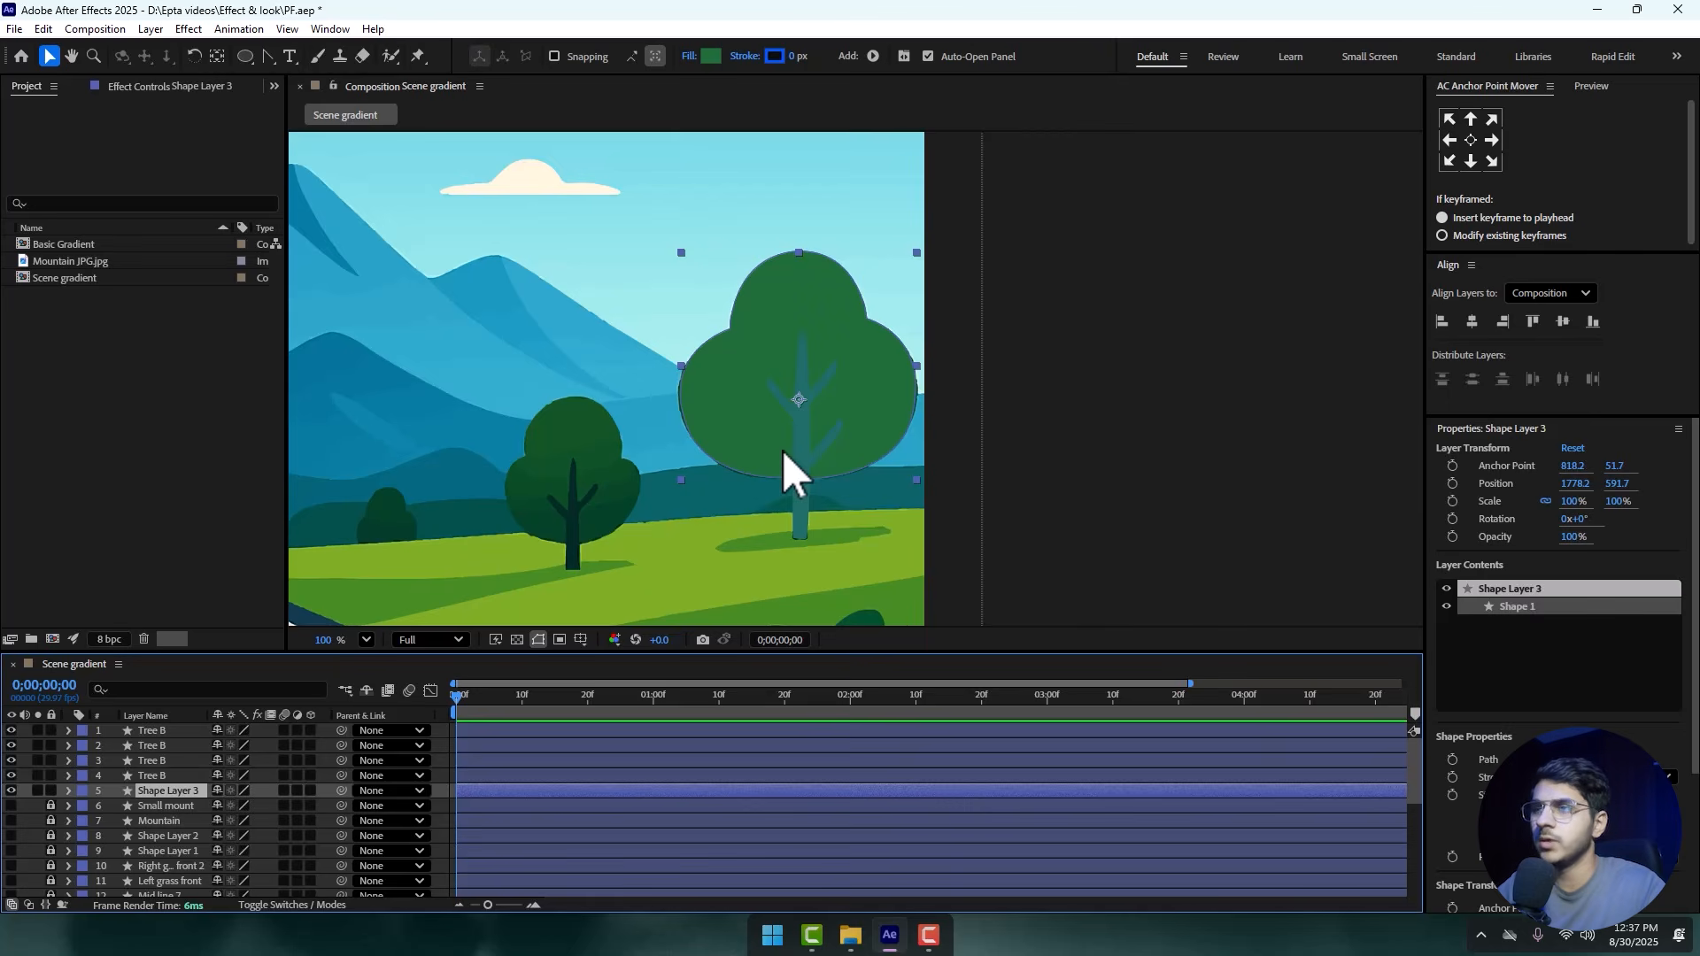
# - Rename the green foliage shape's layer Tree L
pyautogui.scroll(4, 783, 449)
pyautogui.moveTo(722, 442); pyautogui.dragTo(751, 413)
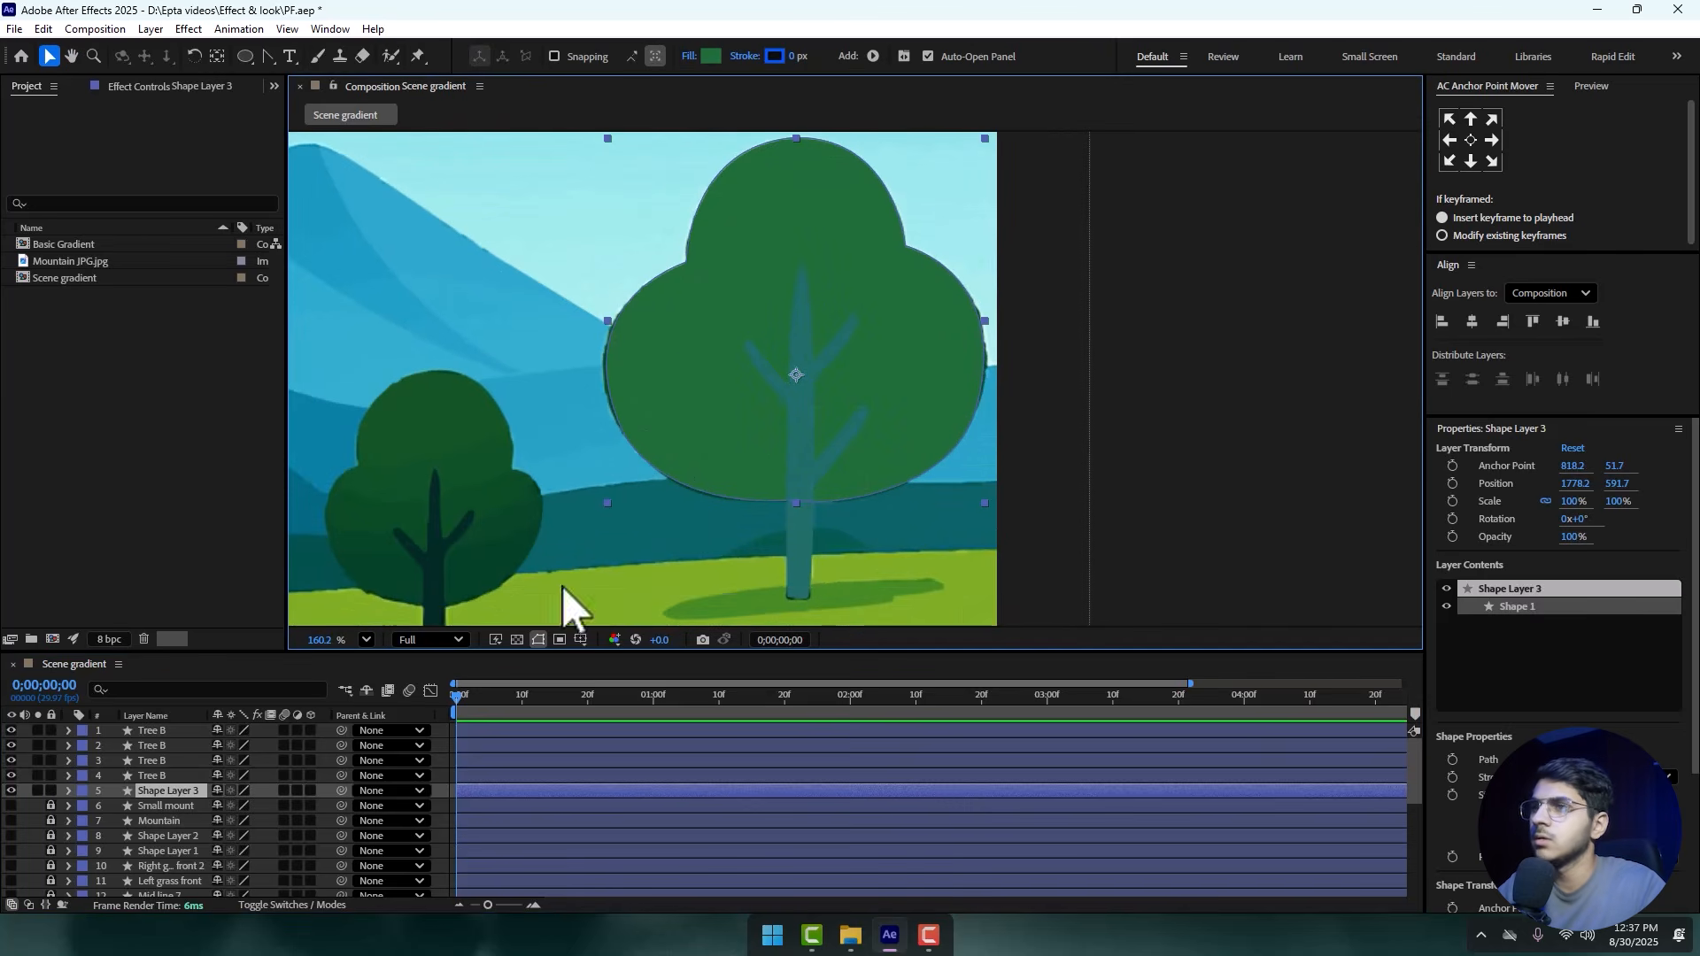
pyautogui.scroll(-1, 690, 417)
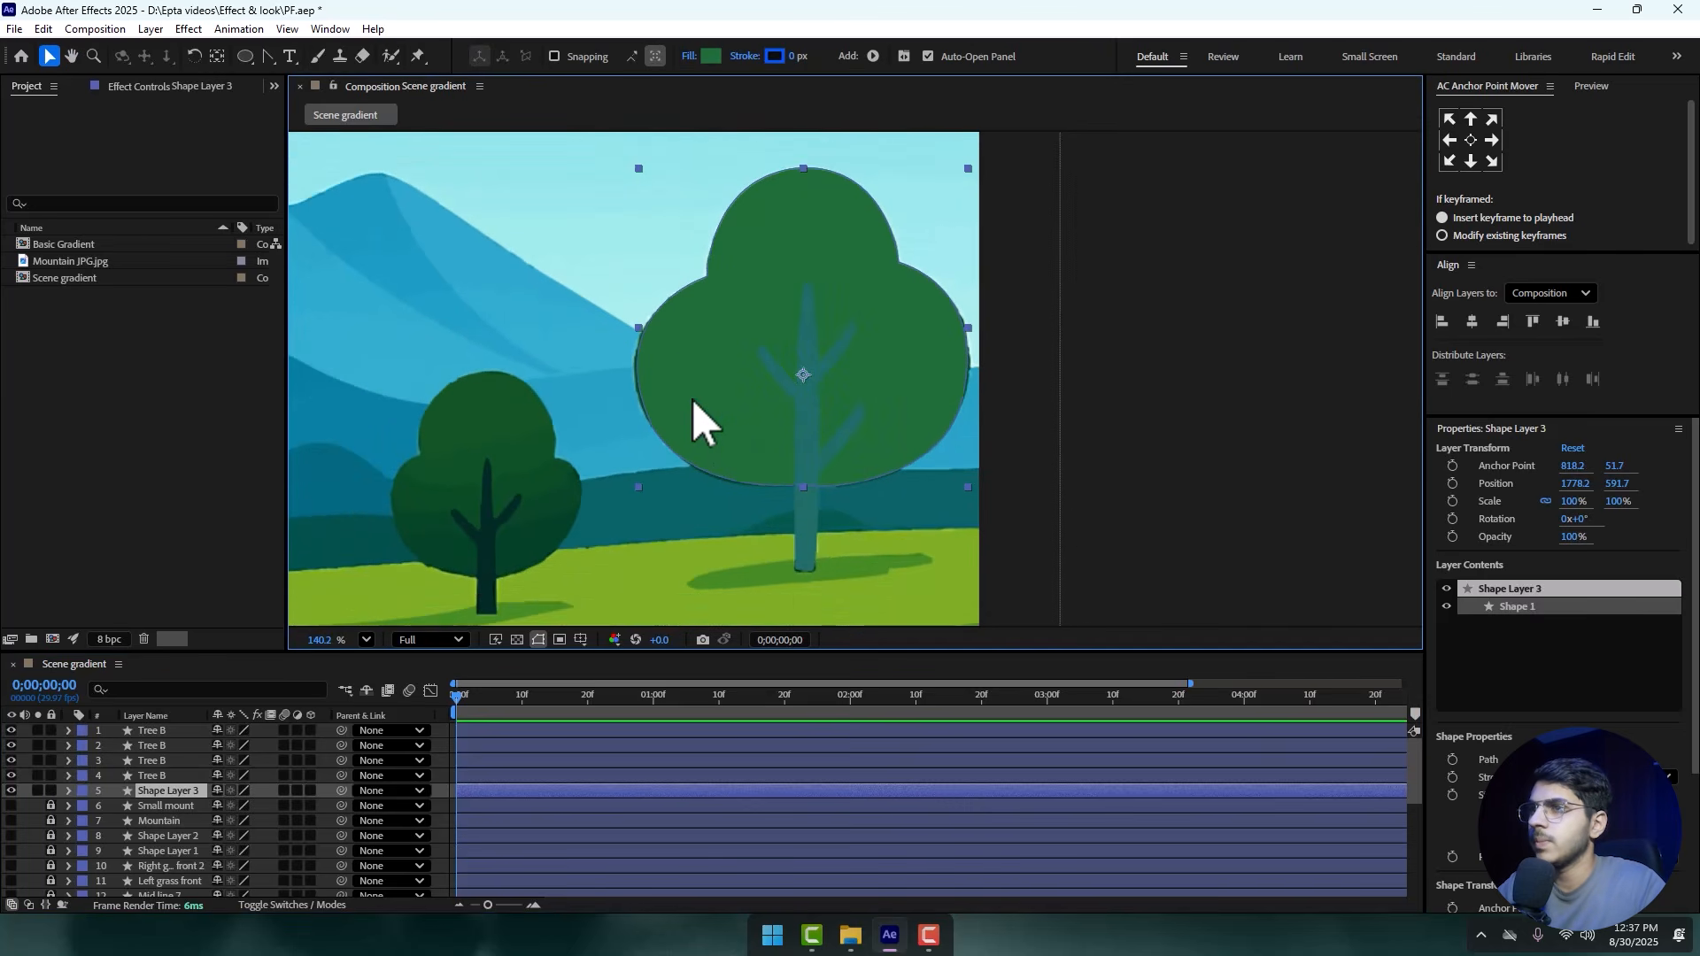
pyautogui.rightClick(159, 790)
pyautogui.click(216, 738)
pyautogui.write('Tre')
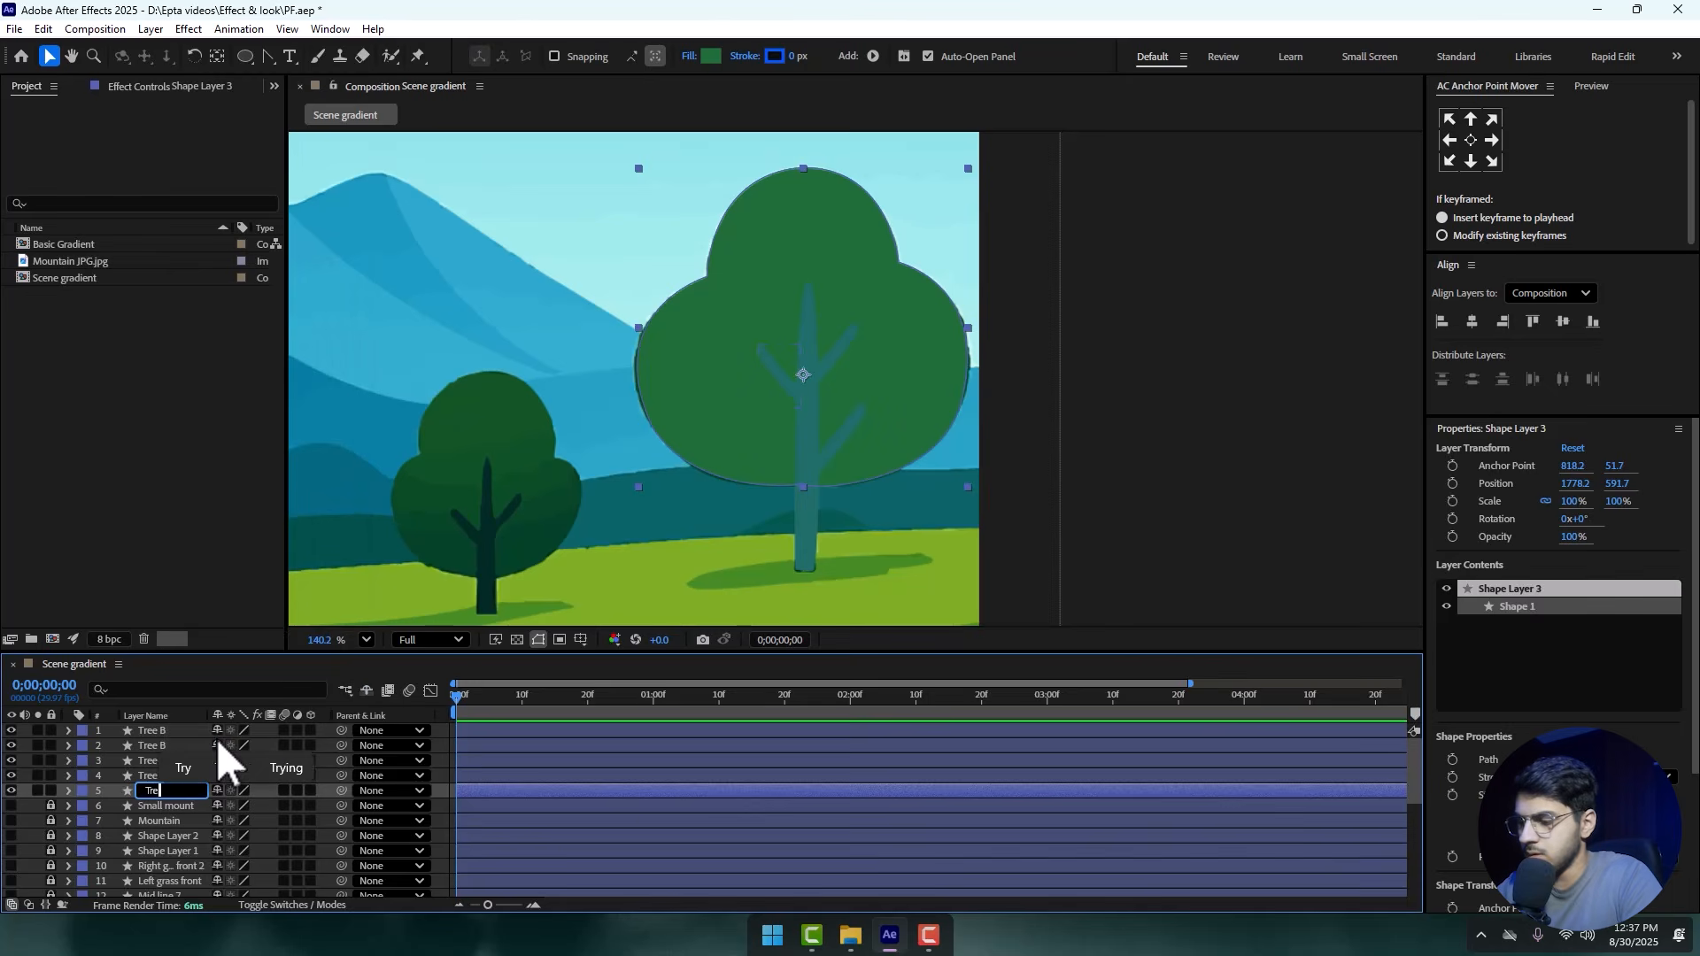
pyautogui.write('e L')
pyautogui.press('Return')
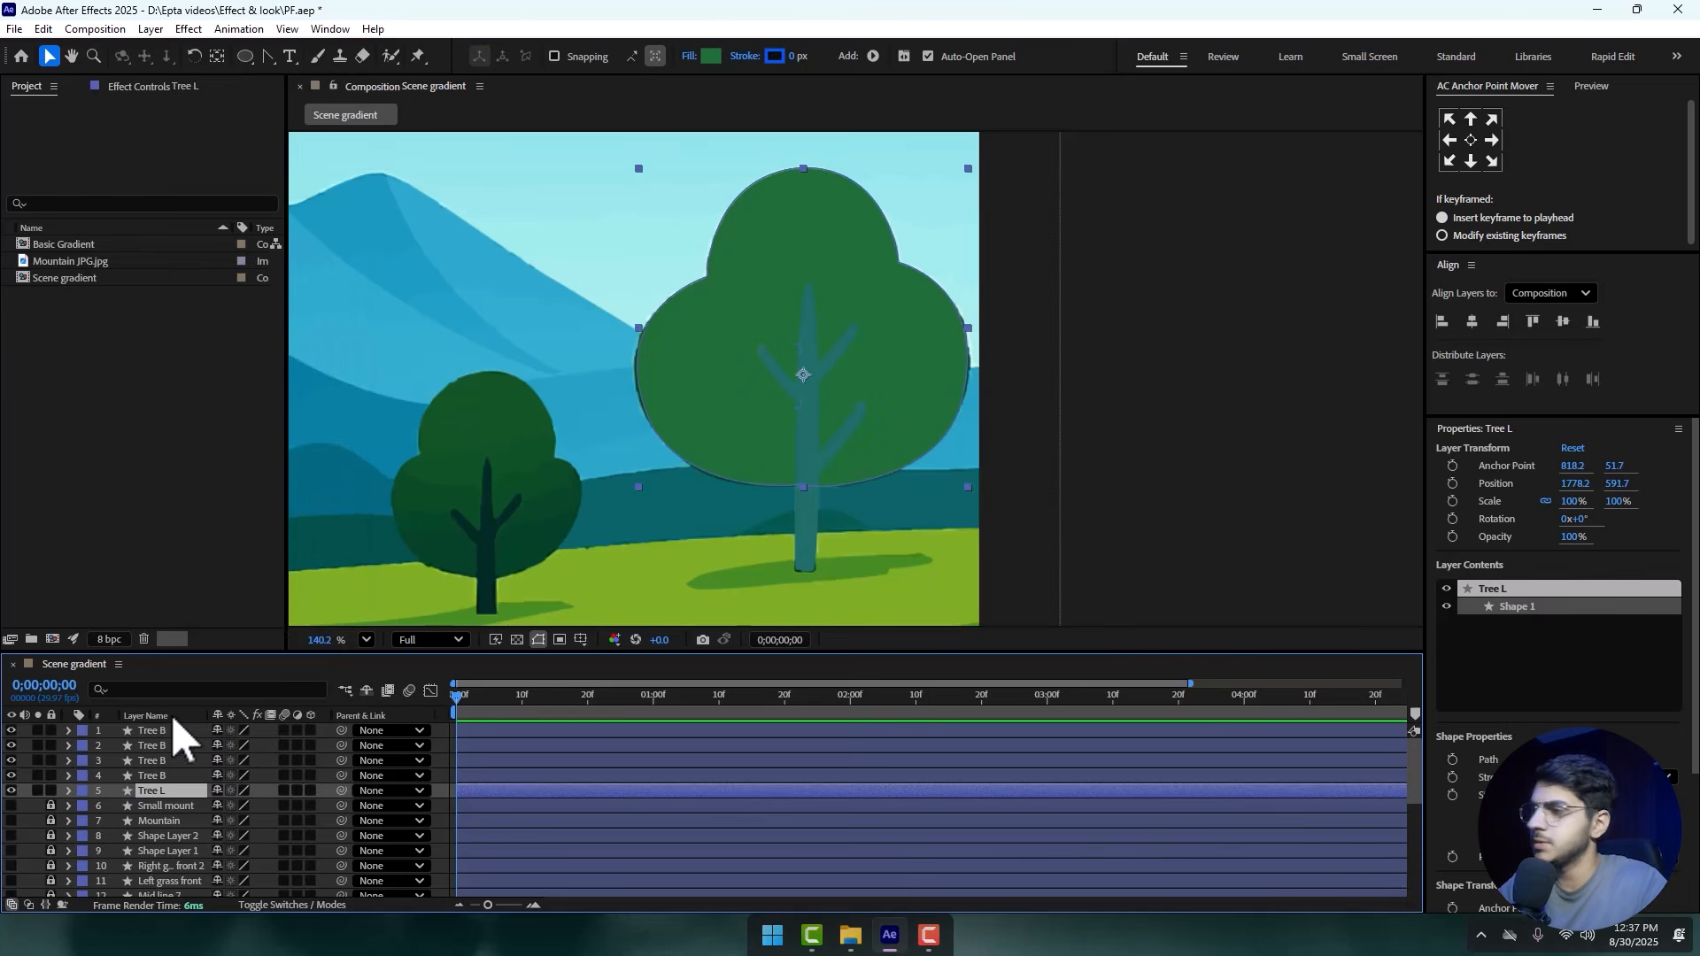
# - Lock and hide the four Tree B layers and the Tree L layer
pyautogui.scroll(-4, 854, 379)
pyautogui.moveTo(796, 340); pyautogui.dragTo(895, 343)
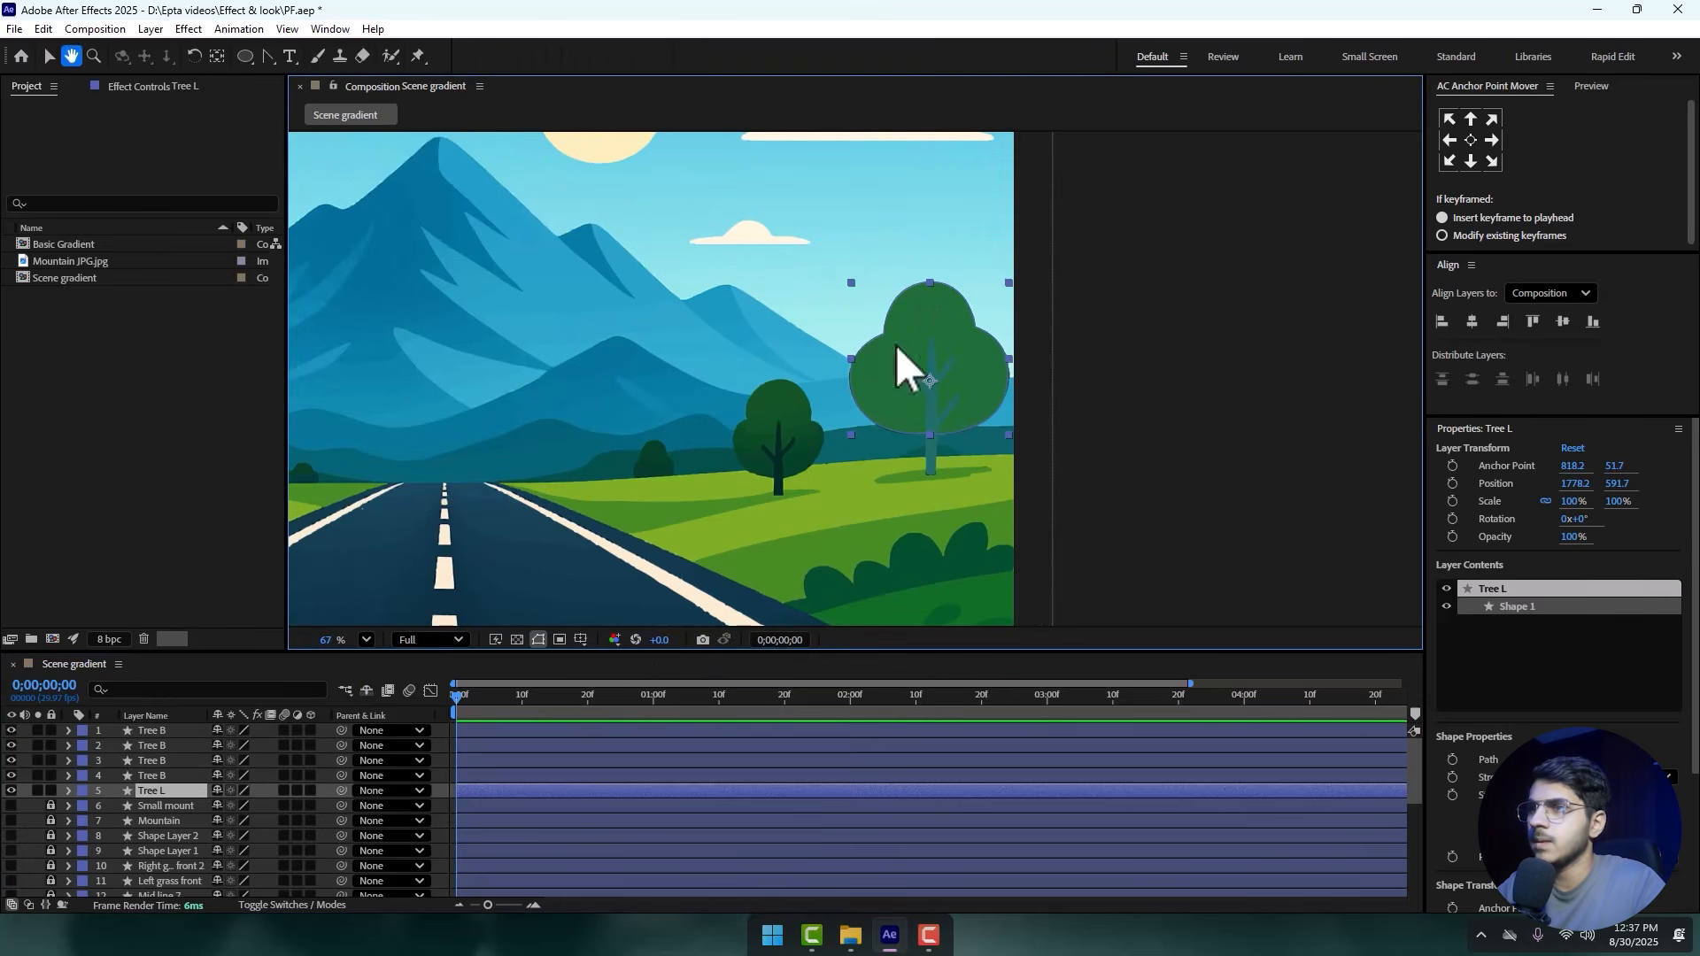
pyautogui.click(17, 801)
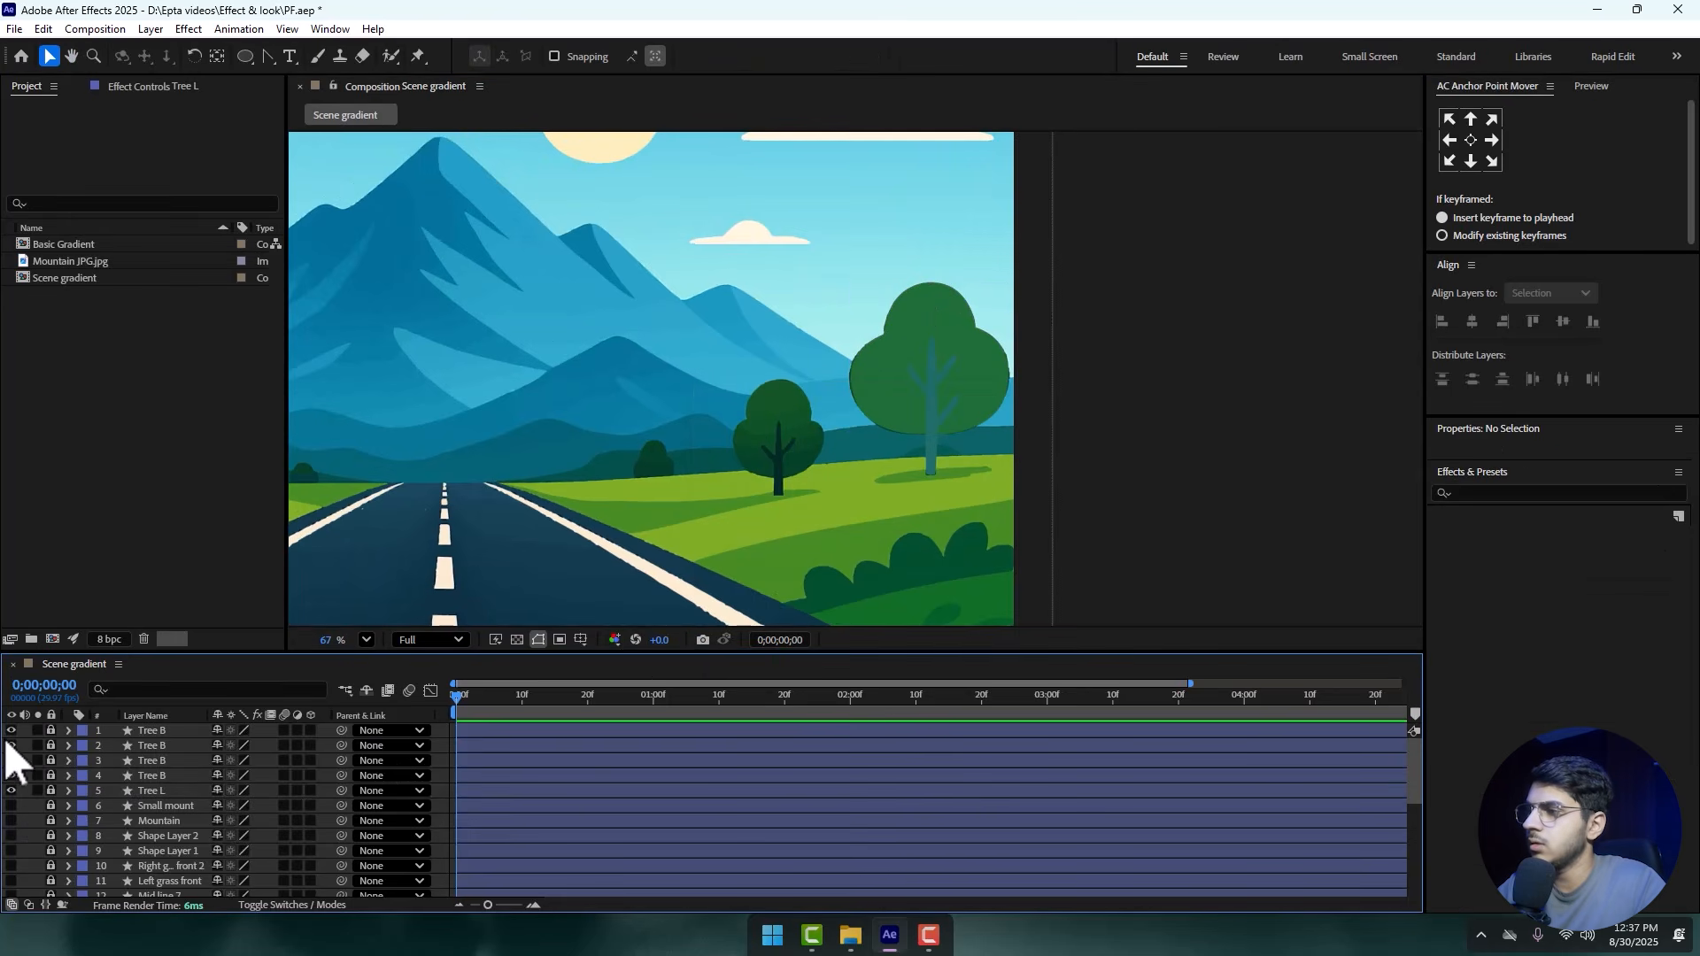
pyautogui.click(37, 806)
pyautogui.click(37, 806)
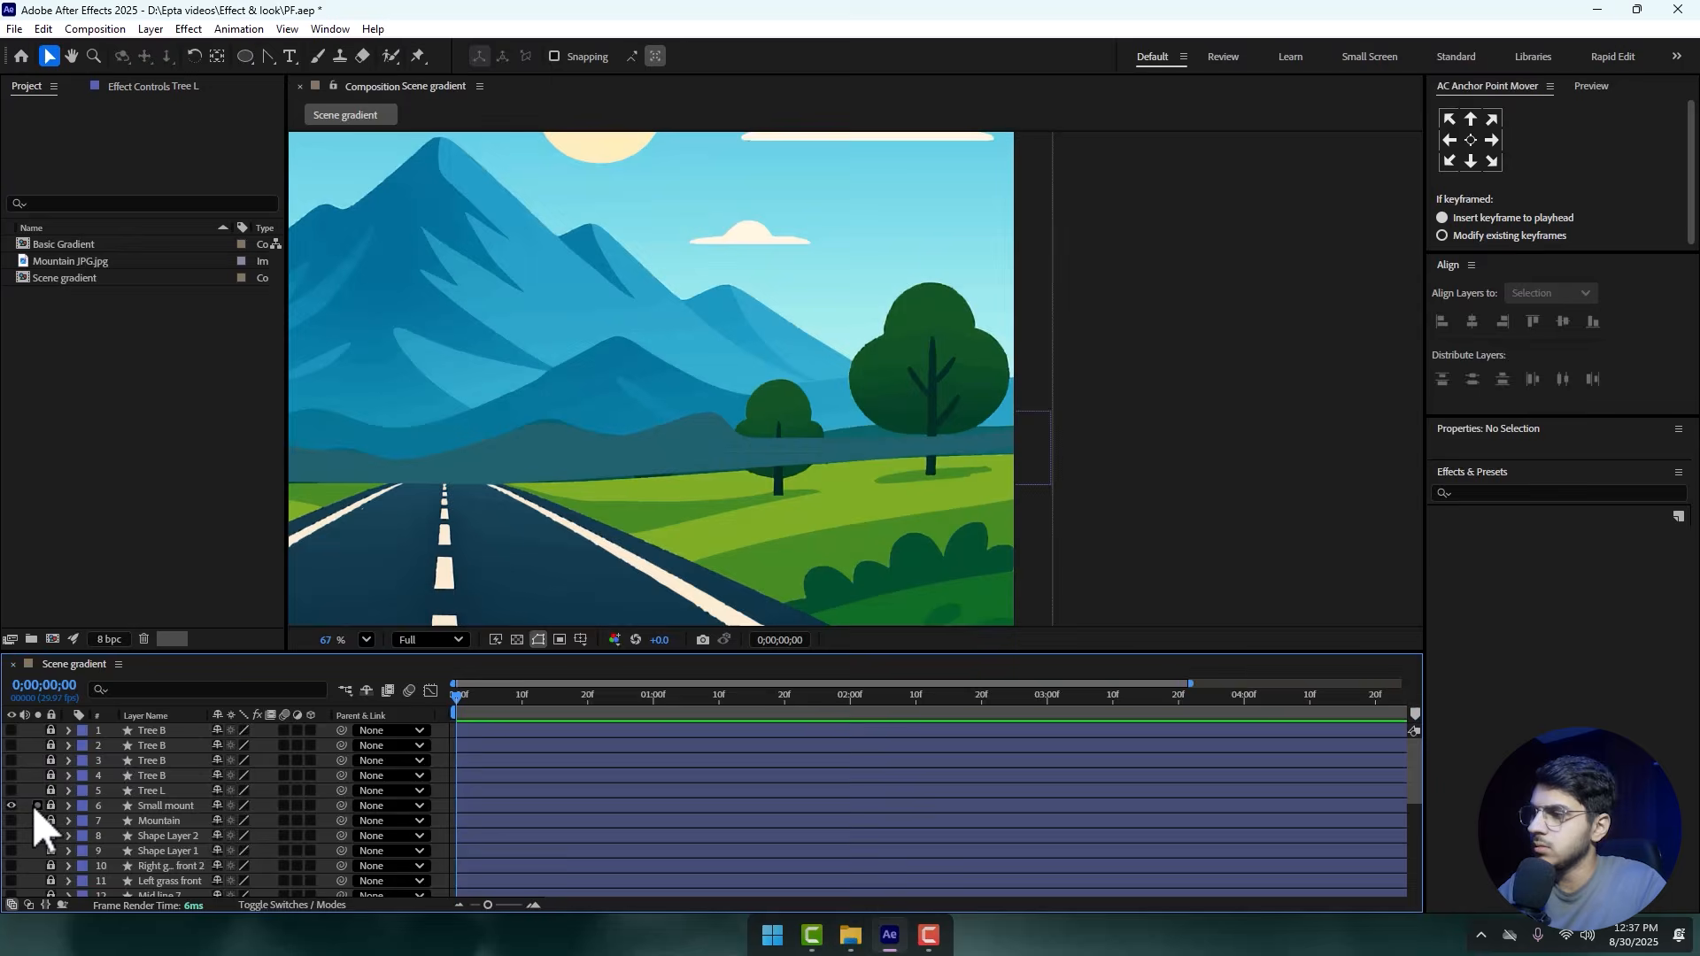
# - Turn on the visibility of all the traced shape layers from Small mount down to Sun
pyautogui.press('`')
pyautogui.moveTo(5, 249); pyautogui.dragTo(16, 423)
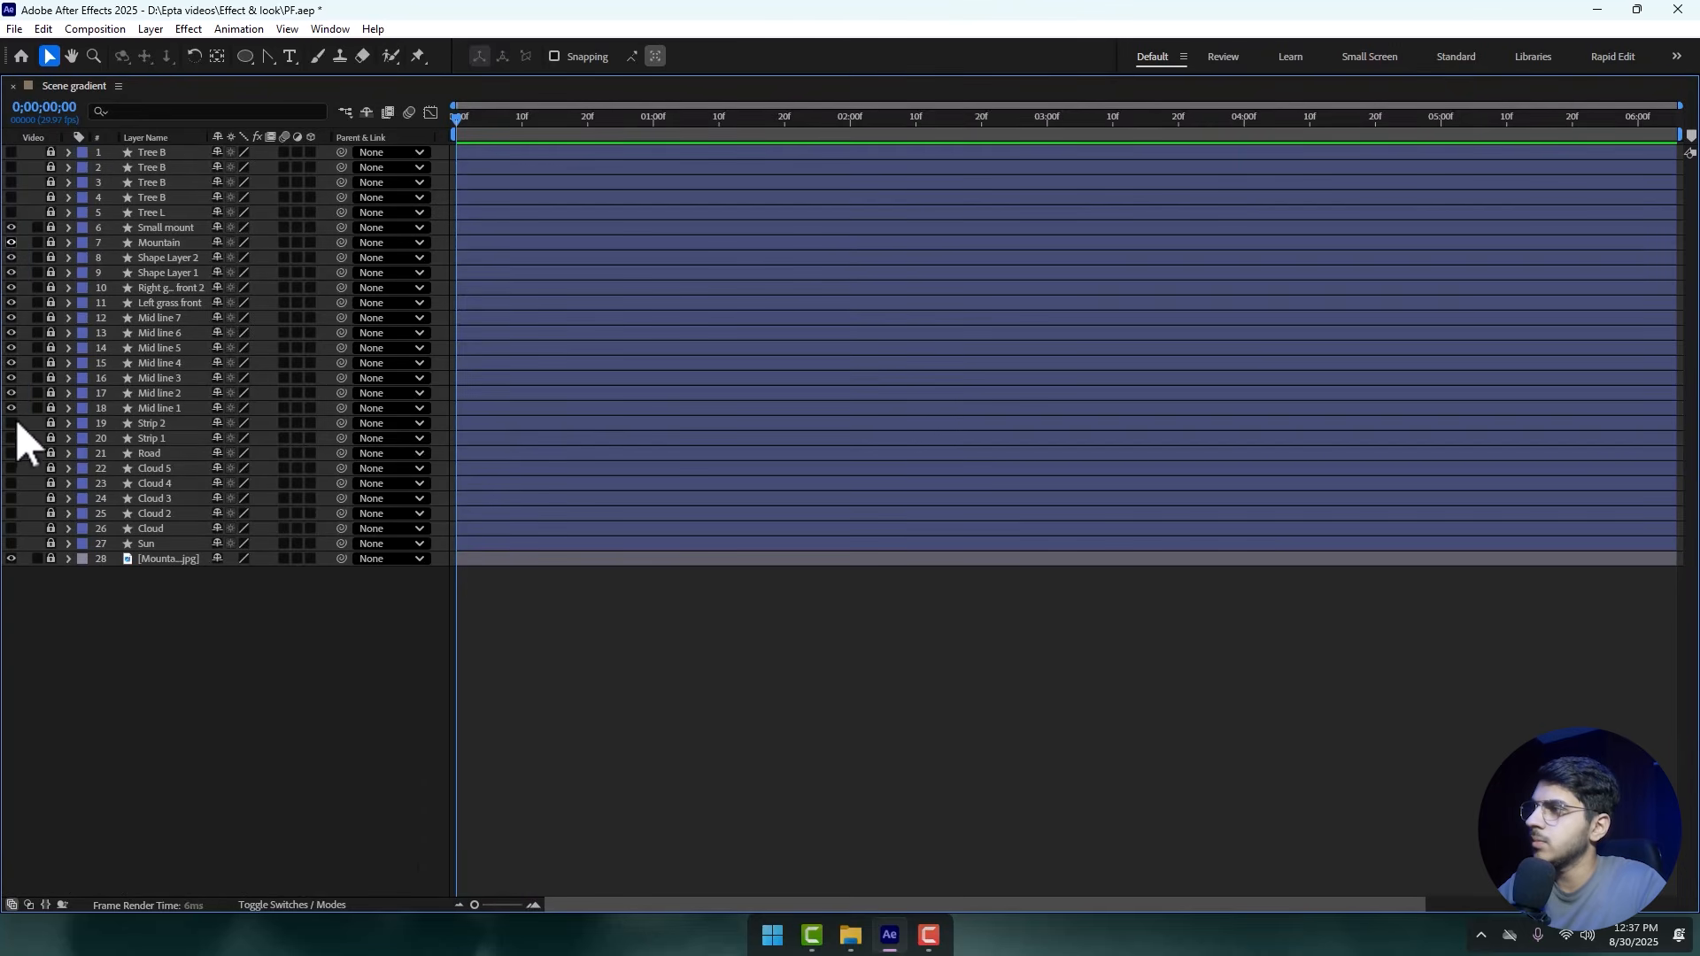
pyautogui.press('`')
pyautogui.scroll(-2, 789, 332)
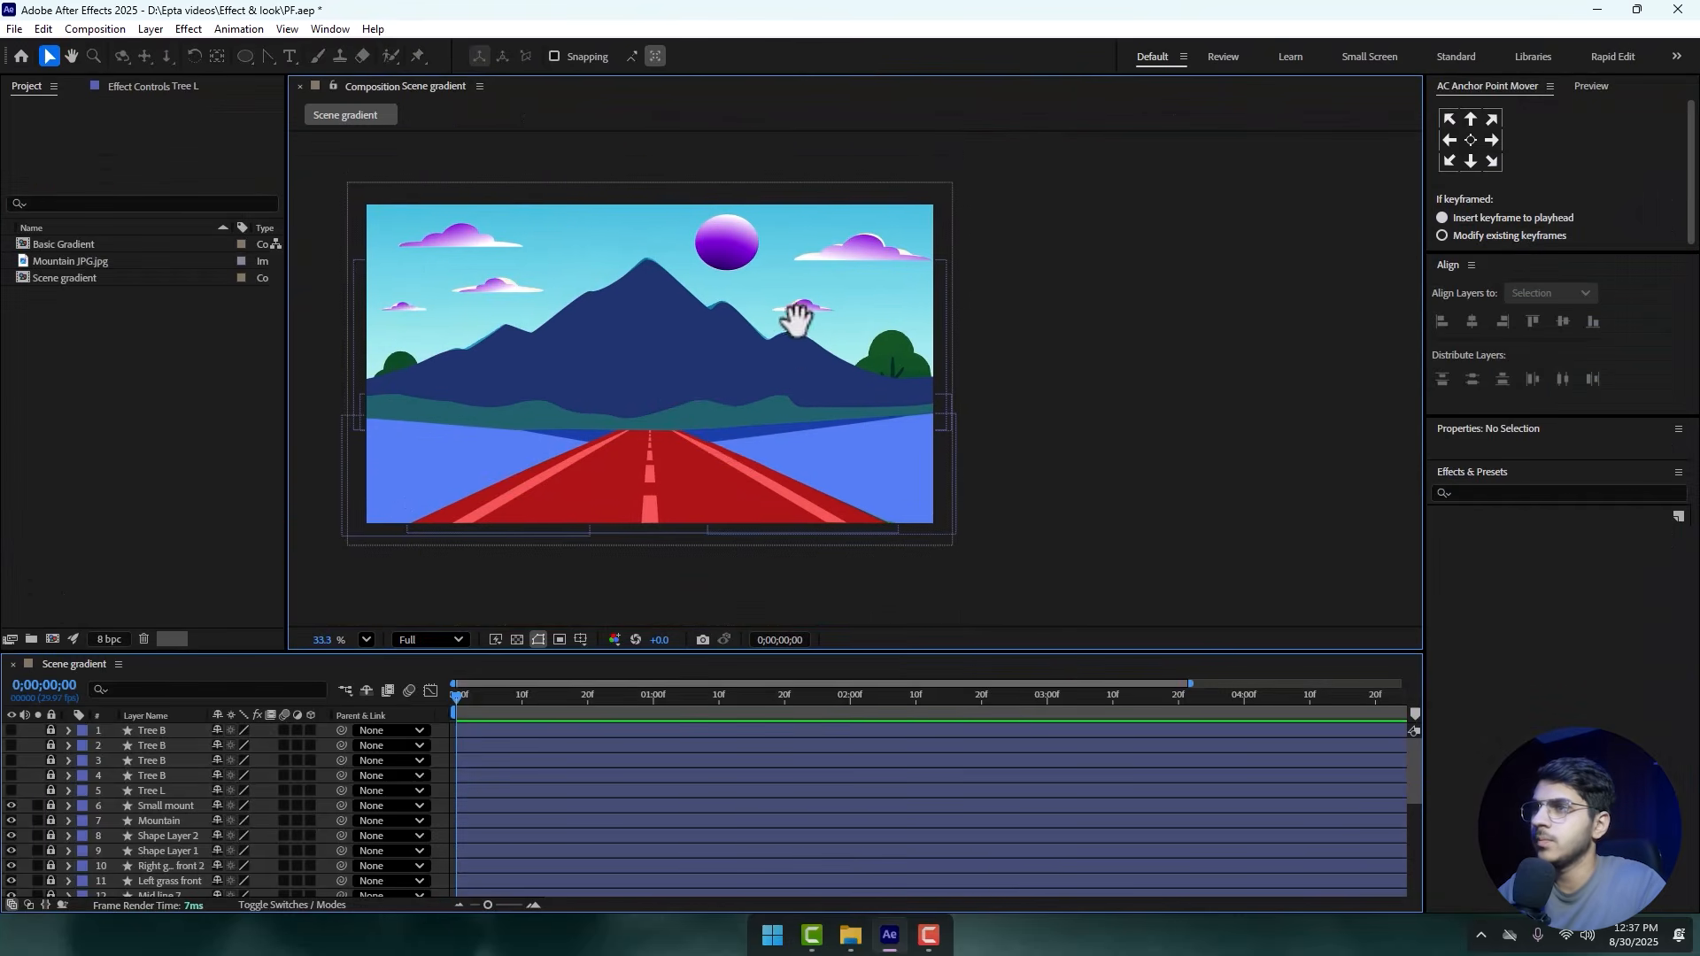
pyautogui.moveTo(794, 326); pyautogui.dragTo(882, 337)
pyautogui.press('v')
pyautogui.scroll(-5, 106, 827)
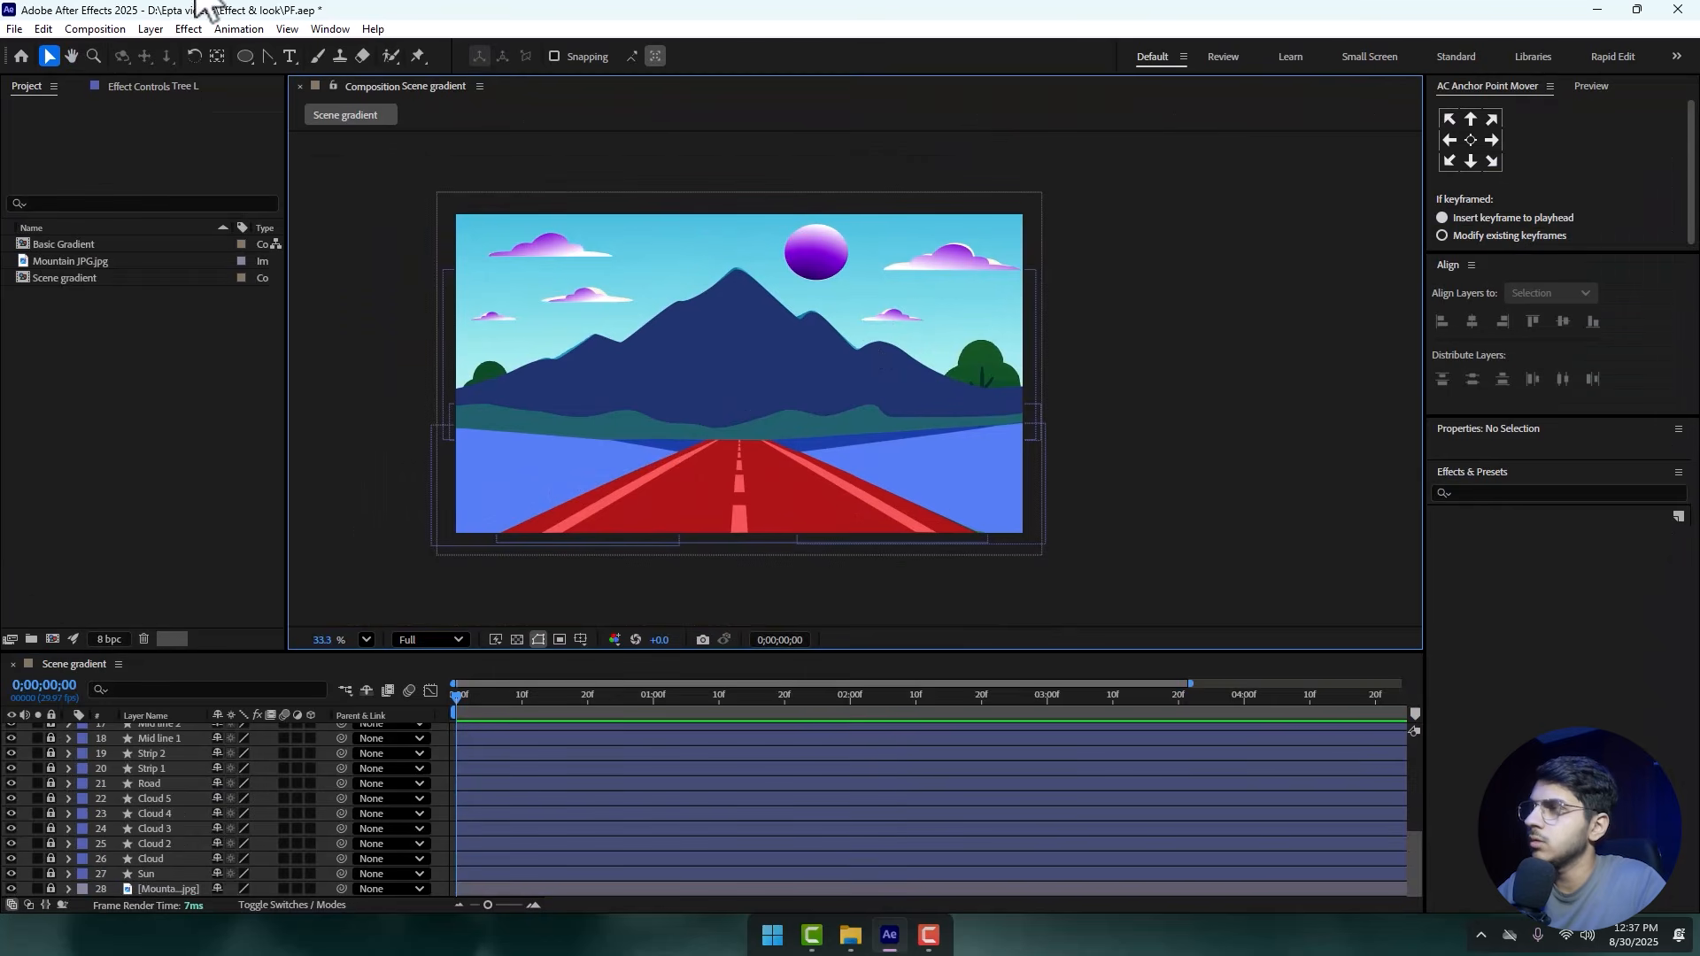
# - Draw a rectangle covering the whole composition and move its layer directly above the mountain image layer
pyautogui.moveTo(246, 59); pyautogui.dragTo(322, 71)
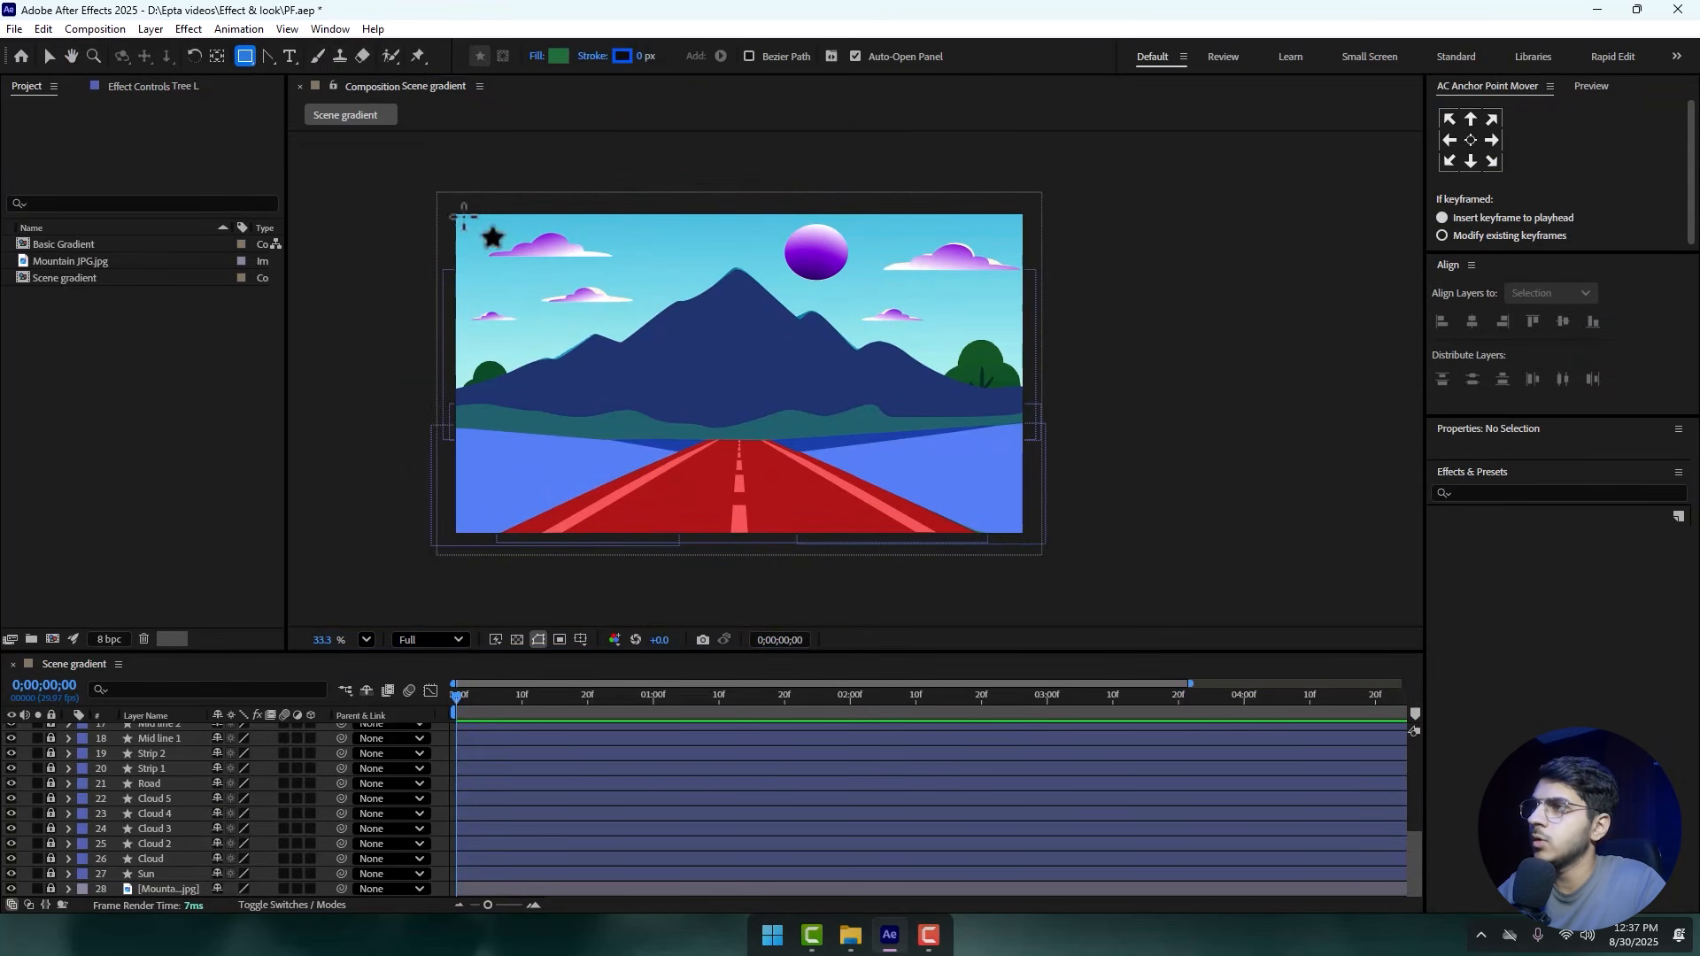
pyautogui.moveTo(453, 207); pyautogui.dragTo(1036, 549)
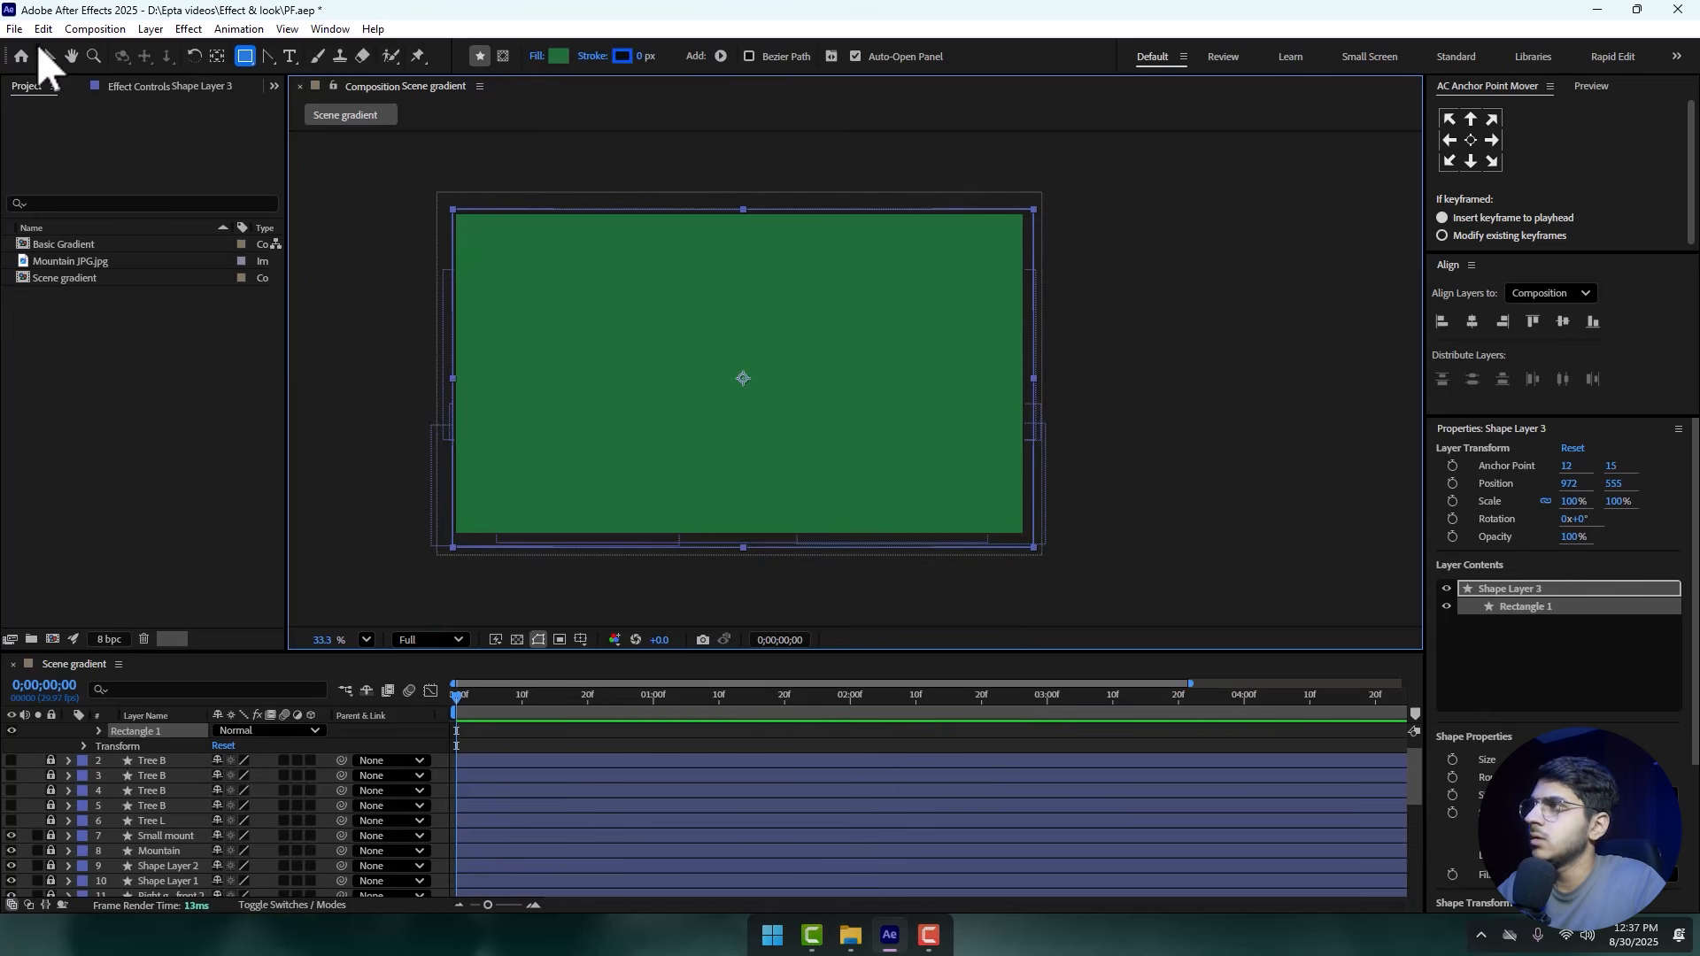
pyautogui.click(49, 56)
pyautogui.scroll(1, 99, 757)
pyautogui.click(71, 732)
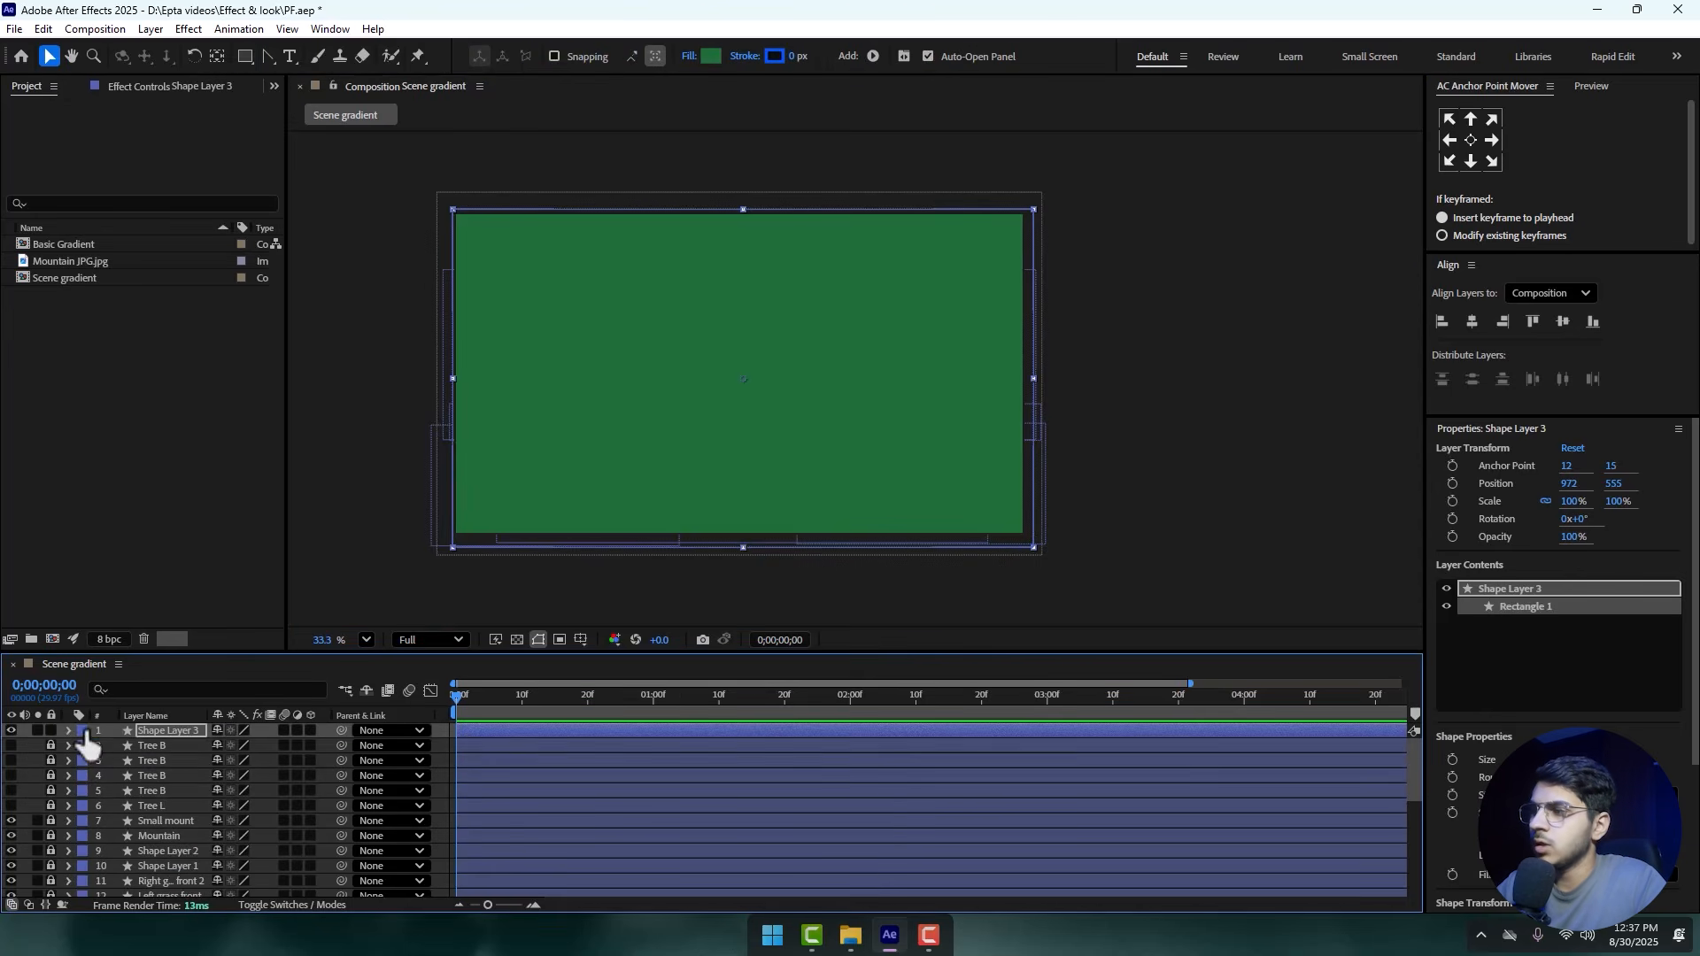
pyautogui.scroll(-3, 192, 893)
pyautogui.moveTo(189, 898); pyautogui.dragTo(177, 876)
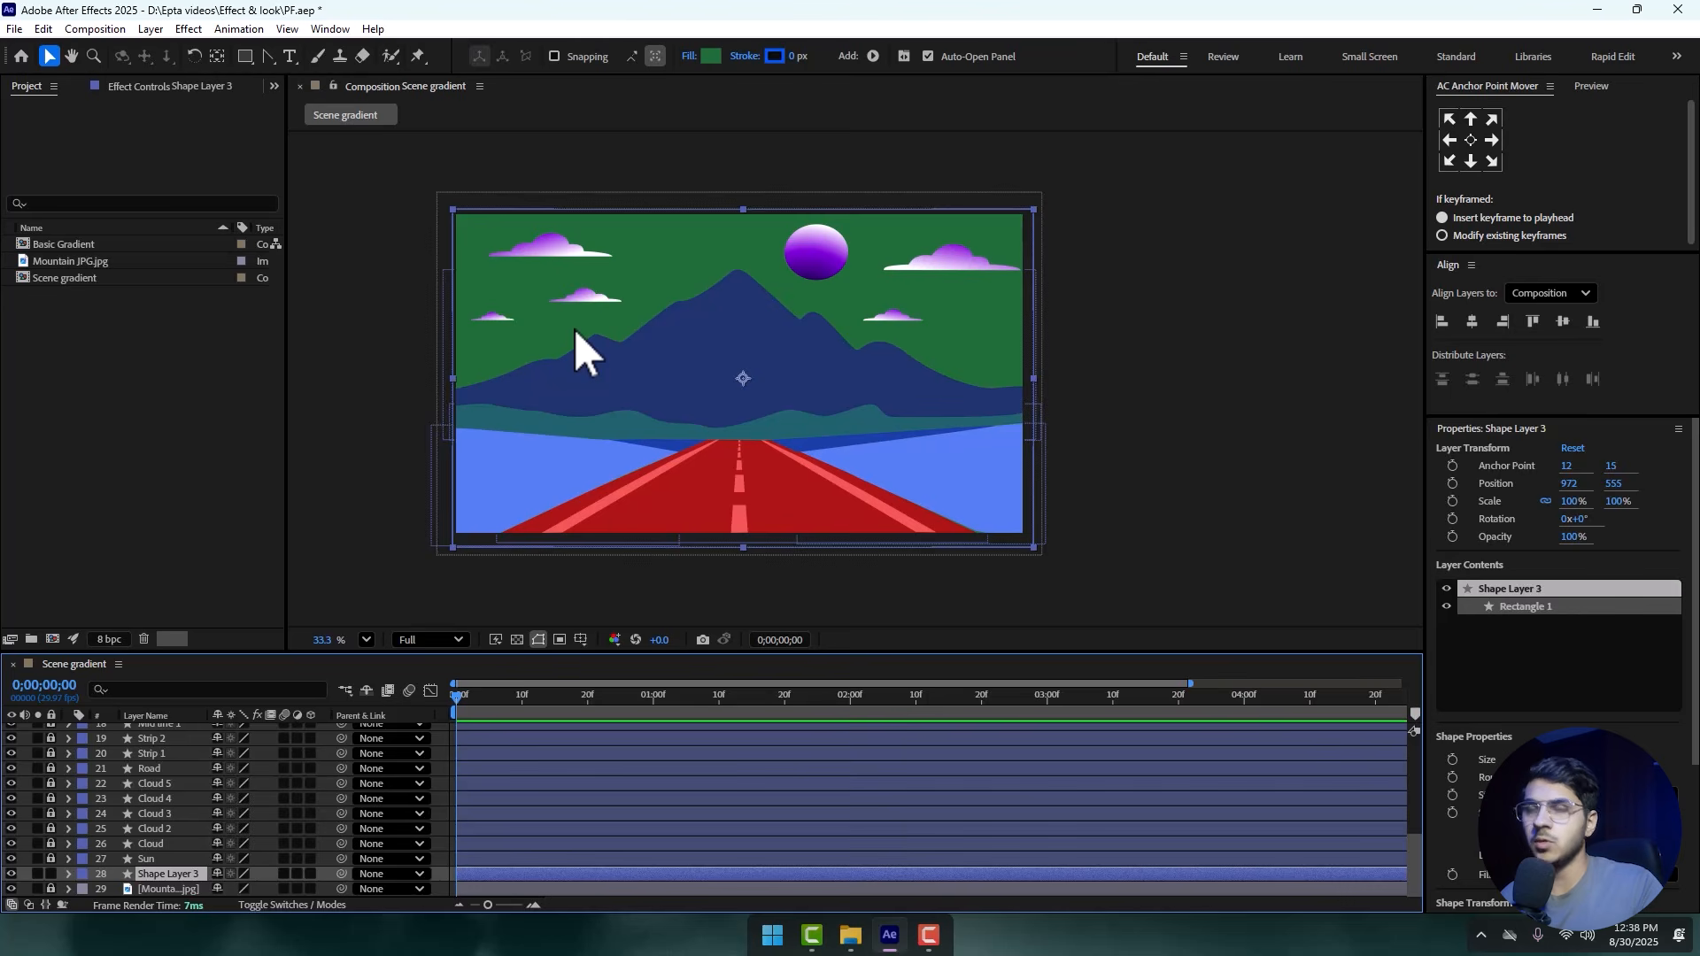
# - Change the background rectangle's fill from solid green to a linear gradient
pyautogui.scroll(1, 689, 348)
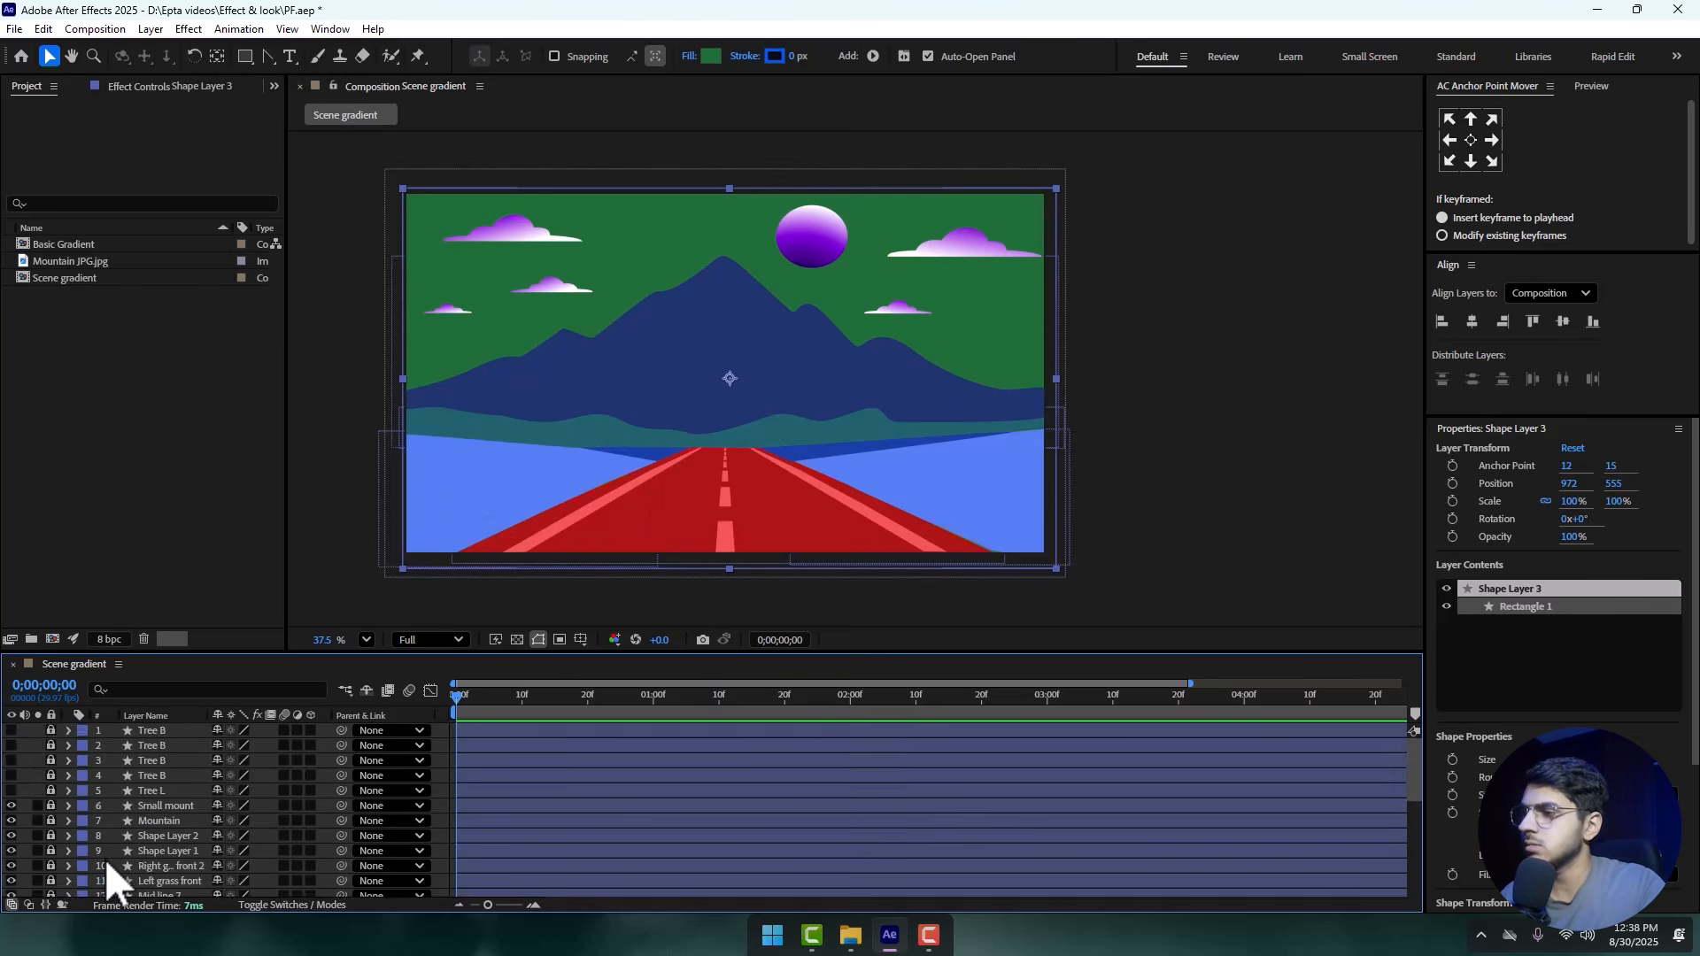
pyautogui.click(708, 55)
pyautogui.click(824, 417)
pyautogui.click(867, 518)
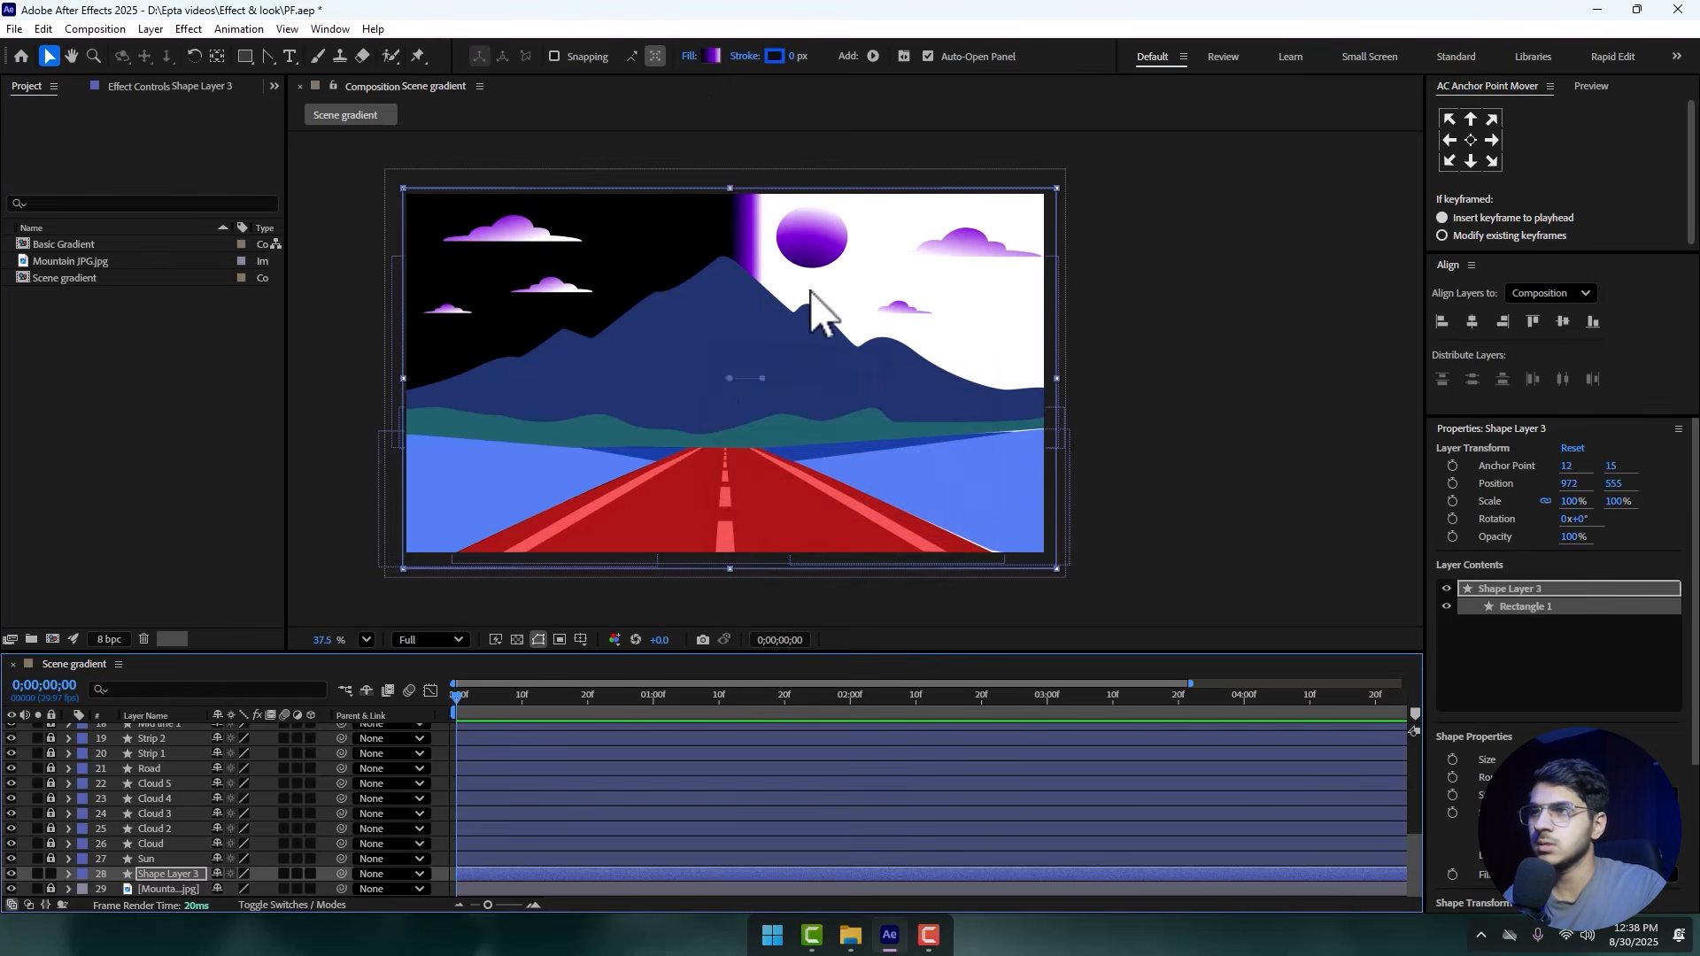
# - Run the sky gradient vertically, placing its start point just above the frame and its end point near the mountain's base
pyautogui.moveTo(762, 379); pyautogui.dragTo(731, 183)
pyautogui.moveTo(729, 379); pyautogui.dragTo(711, 149)
pyautogui.moveTo(730, 183); pyautogui.dragTo(700, 543)
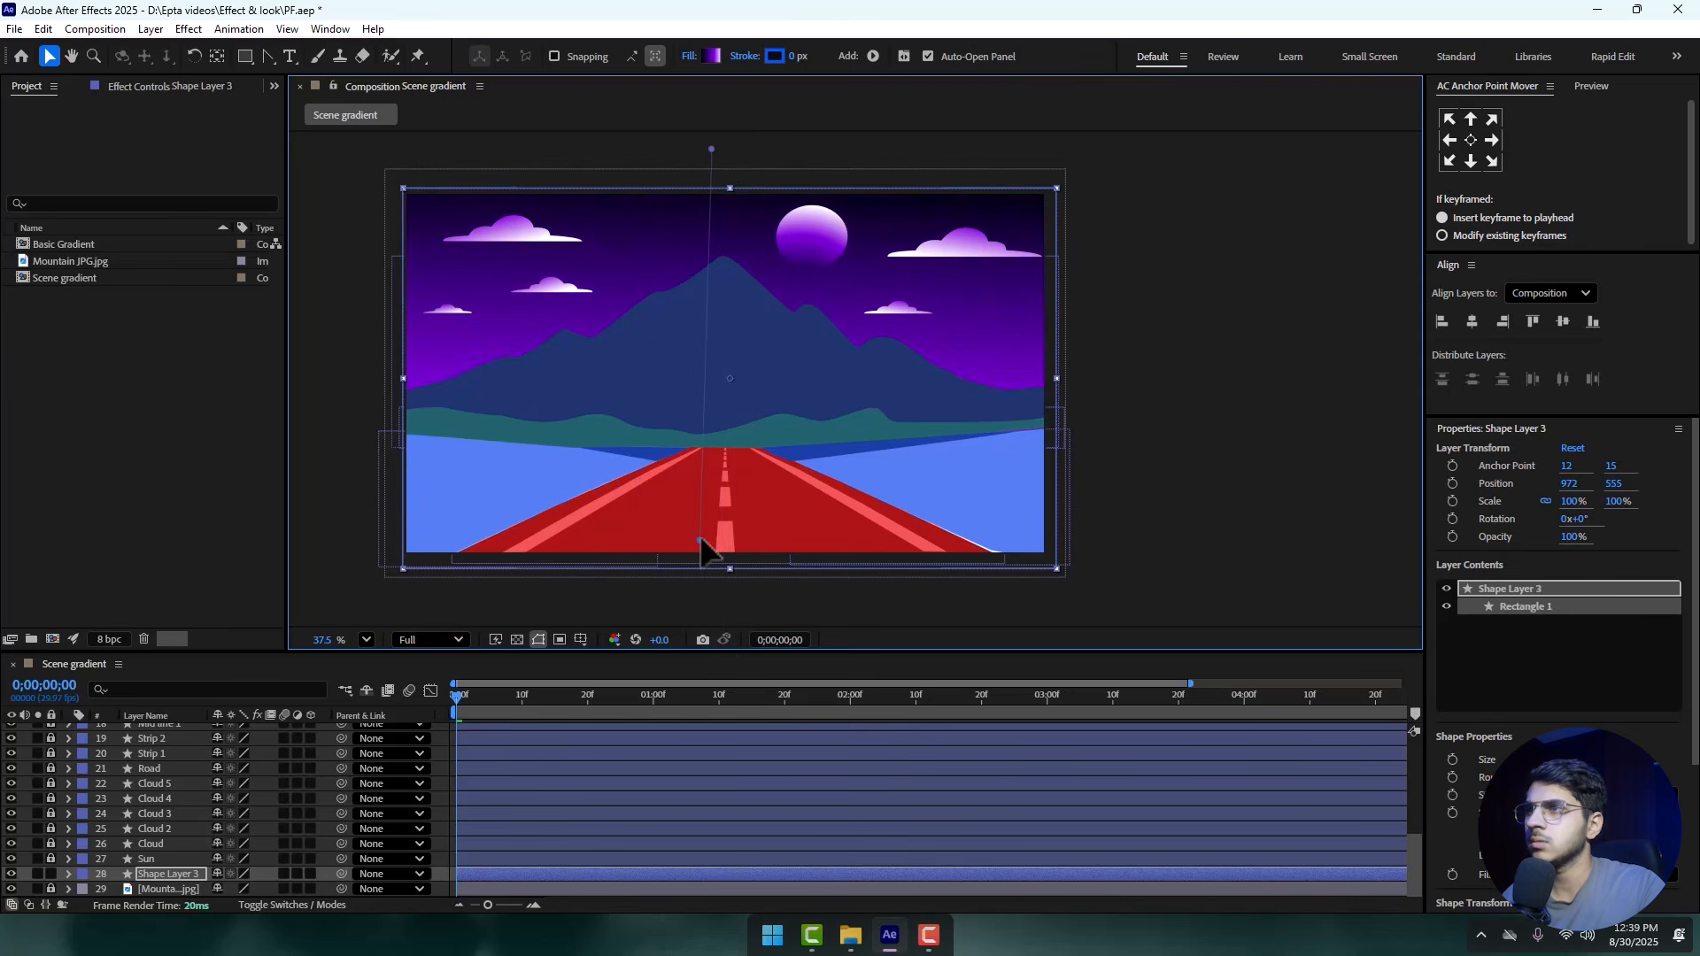
pyautogui.moveTo(715, 149); pyautogui.dragTo(705, 173)
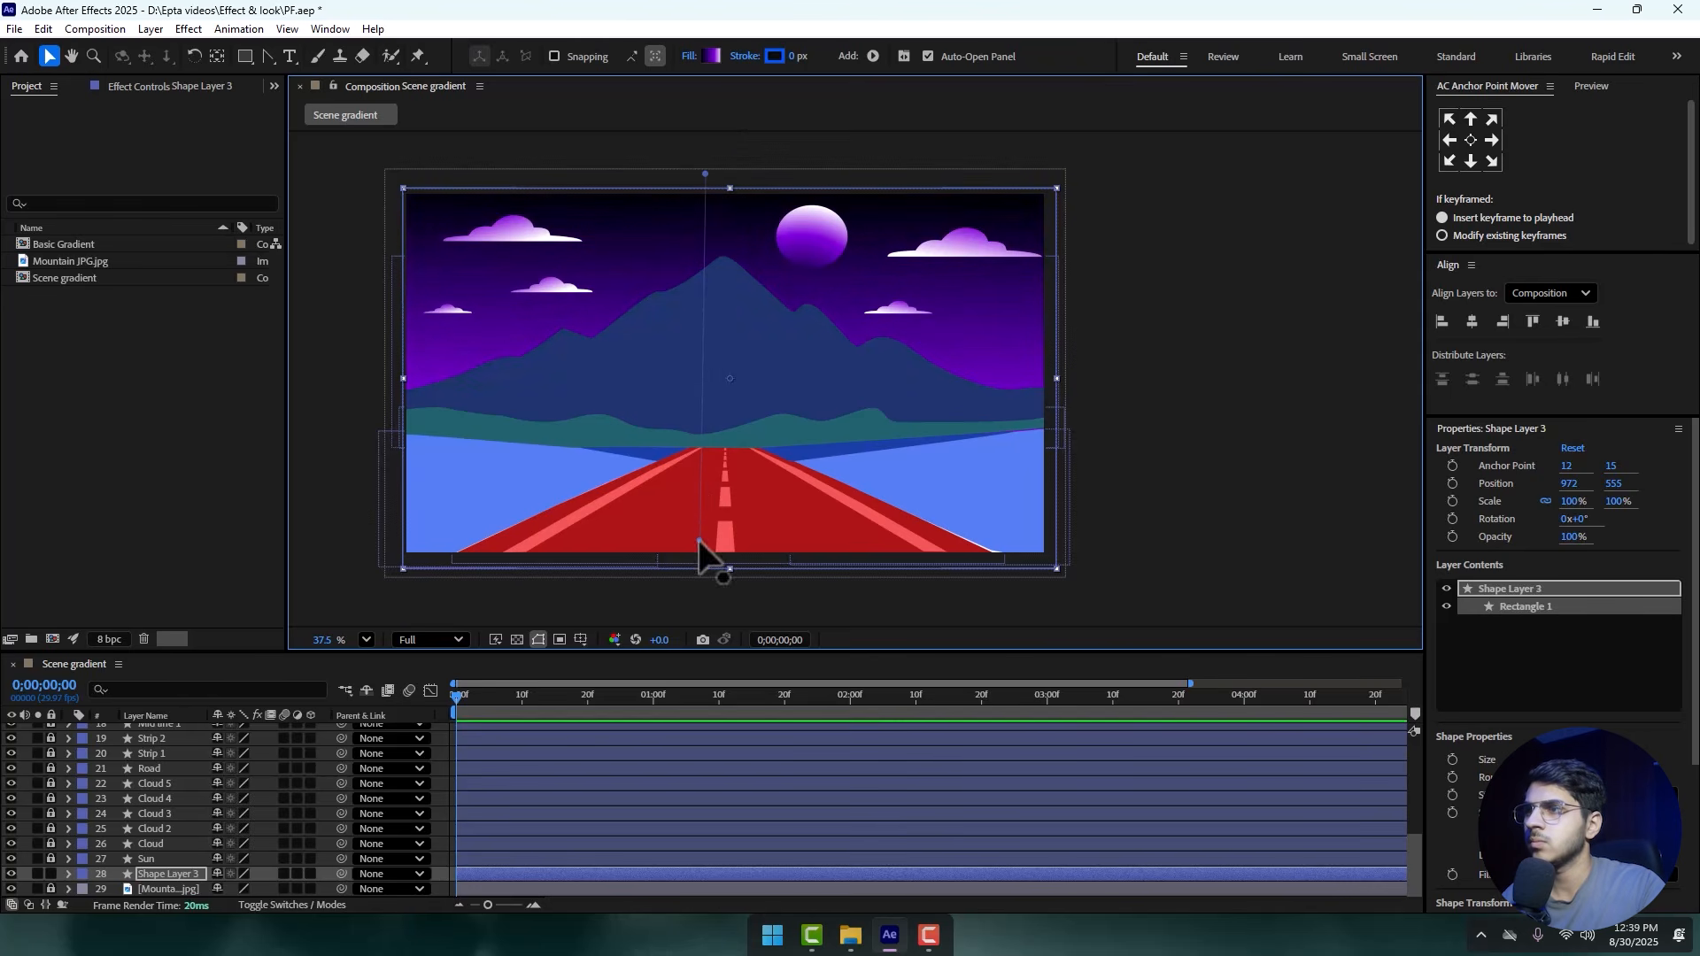
pyautogui.moveTo(698, 539); pyautogui.dragTo(703, 417)
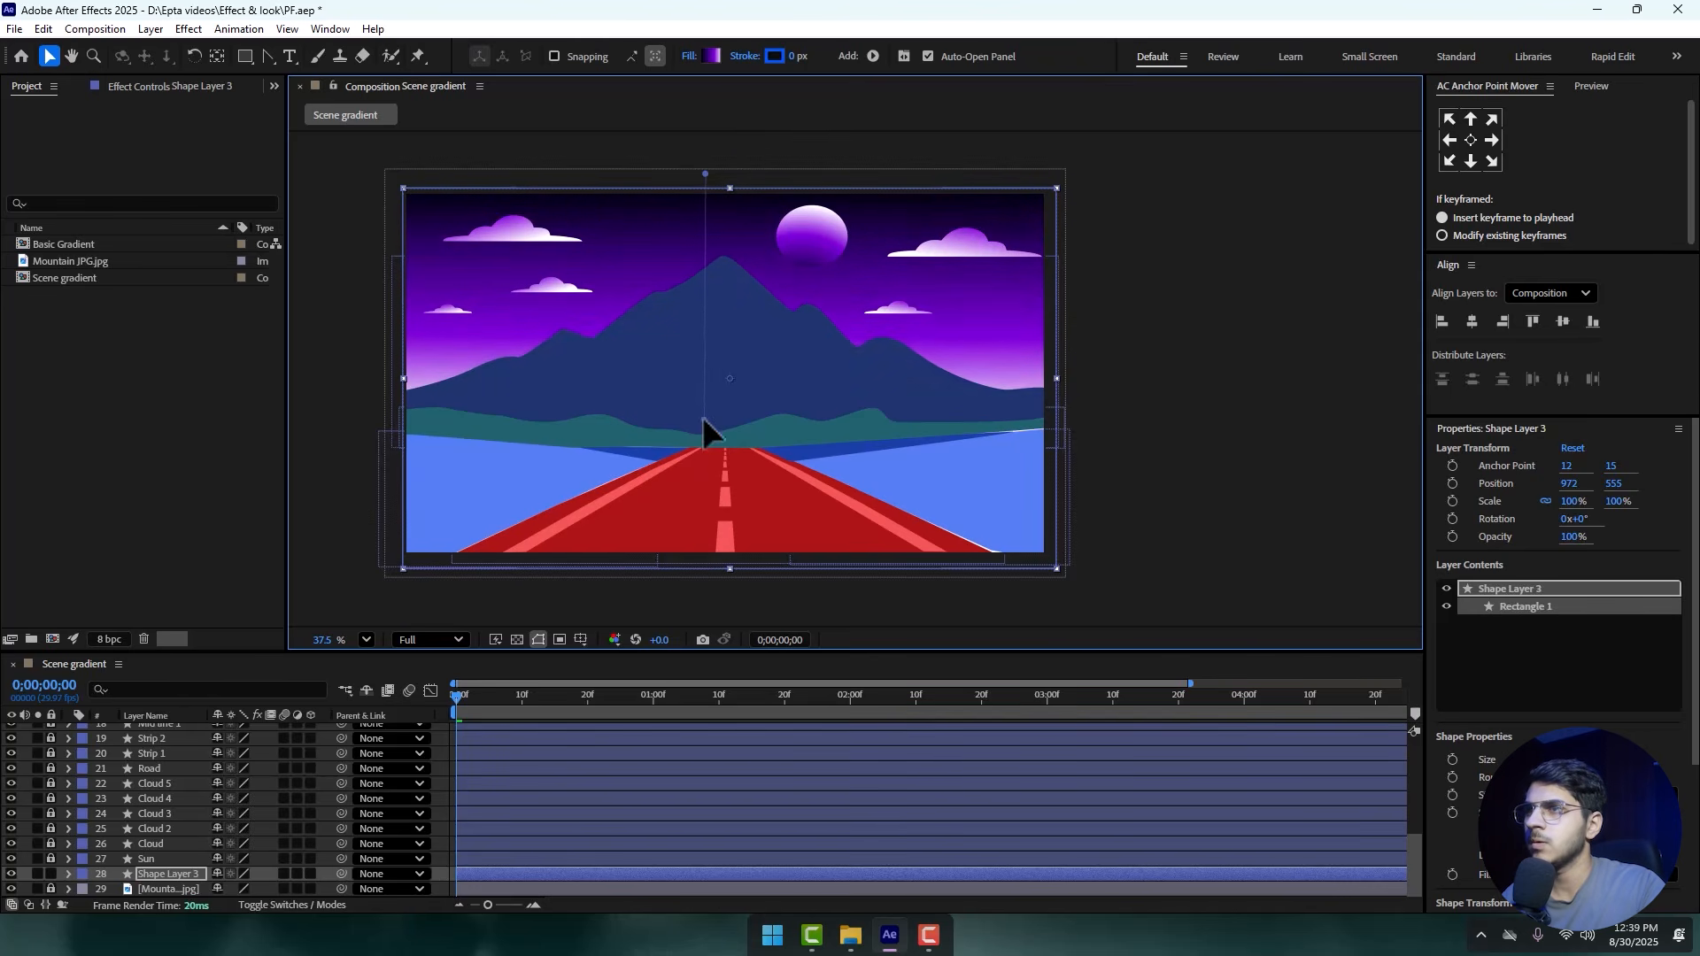
pyautogui.click(1114, 424)
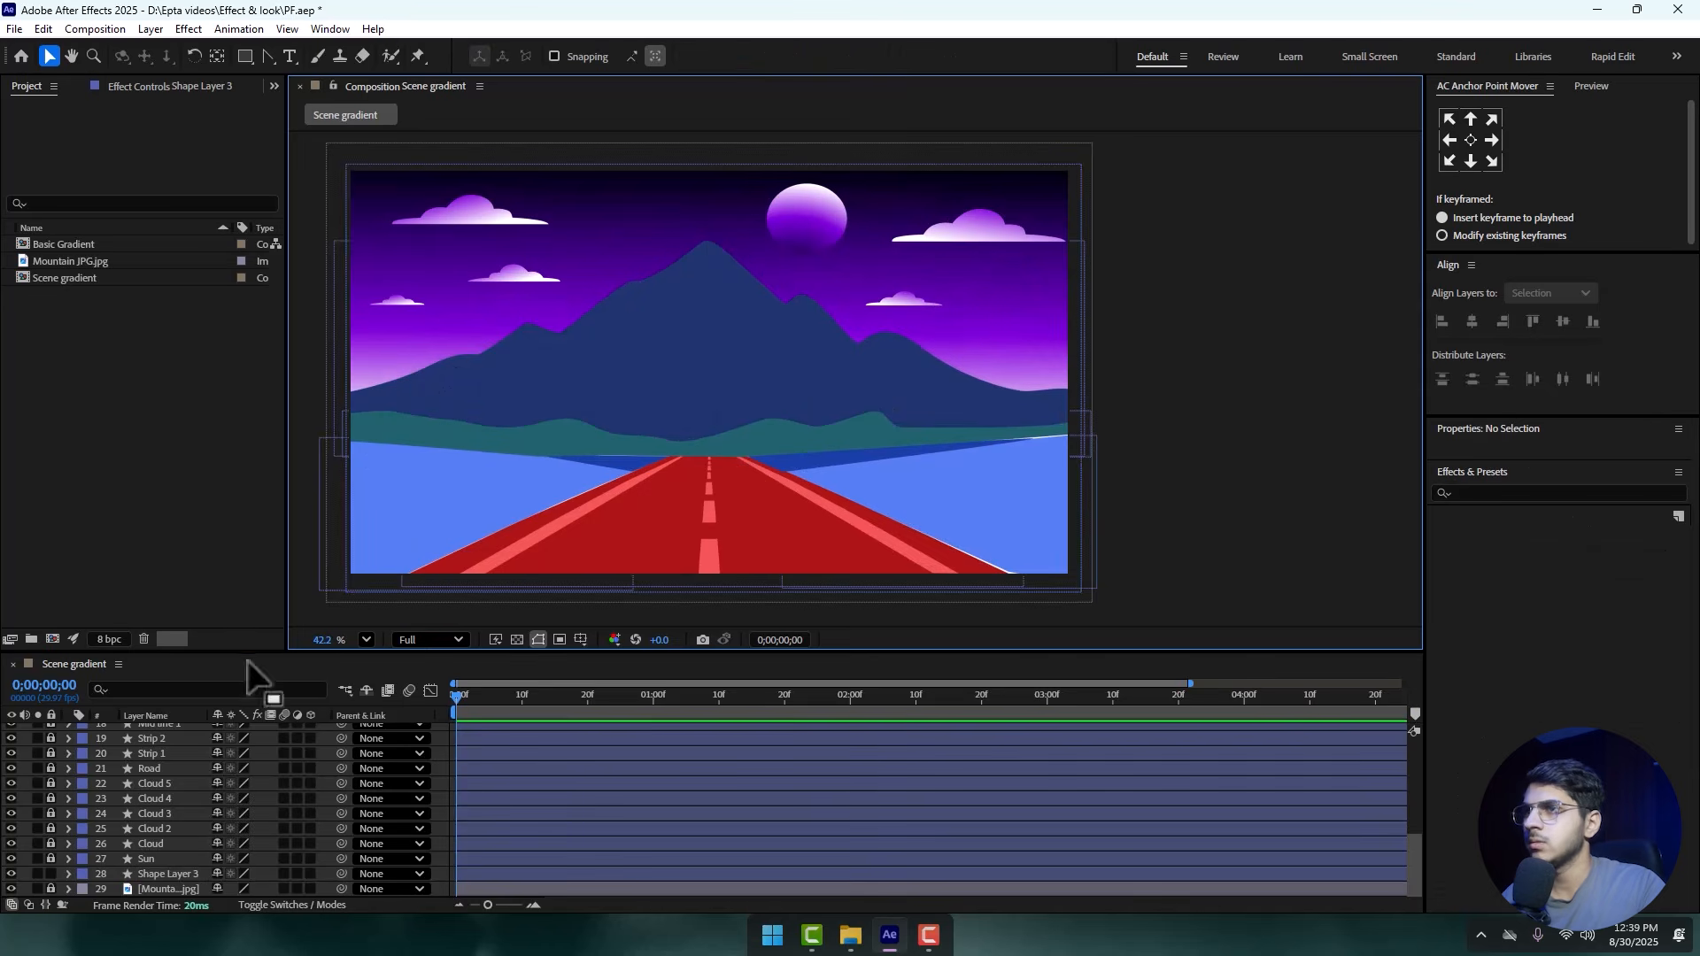
# - Rename the gradient rectangle's layer bg sky and lock it
pyautogui.press('h')
pyautogui.moveTo(770, 466); pyautogui.dragTo(890, 427)
pyautogui.press('v')
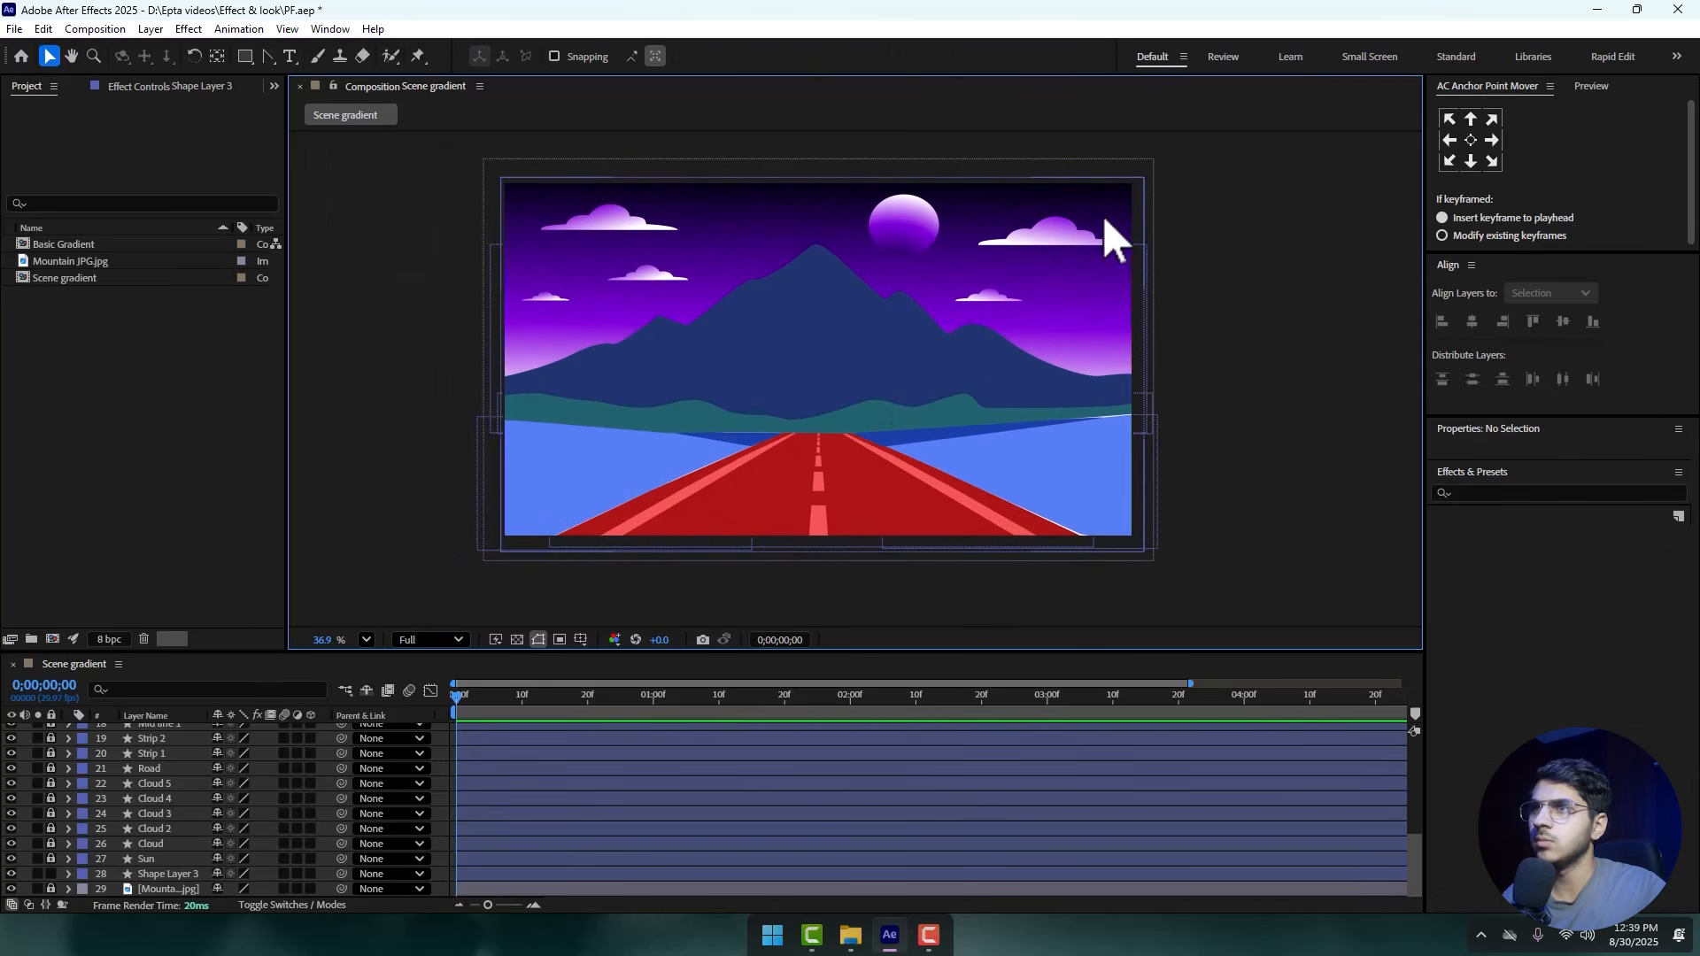
pyautogui.click(159, 876)
pyautogui.rightClick(189, 879)
pyautogui.click(230, 826)
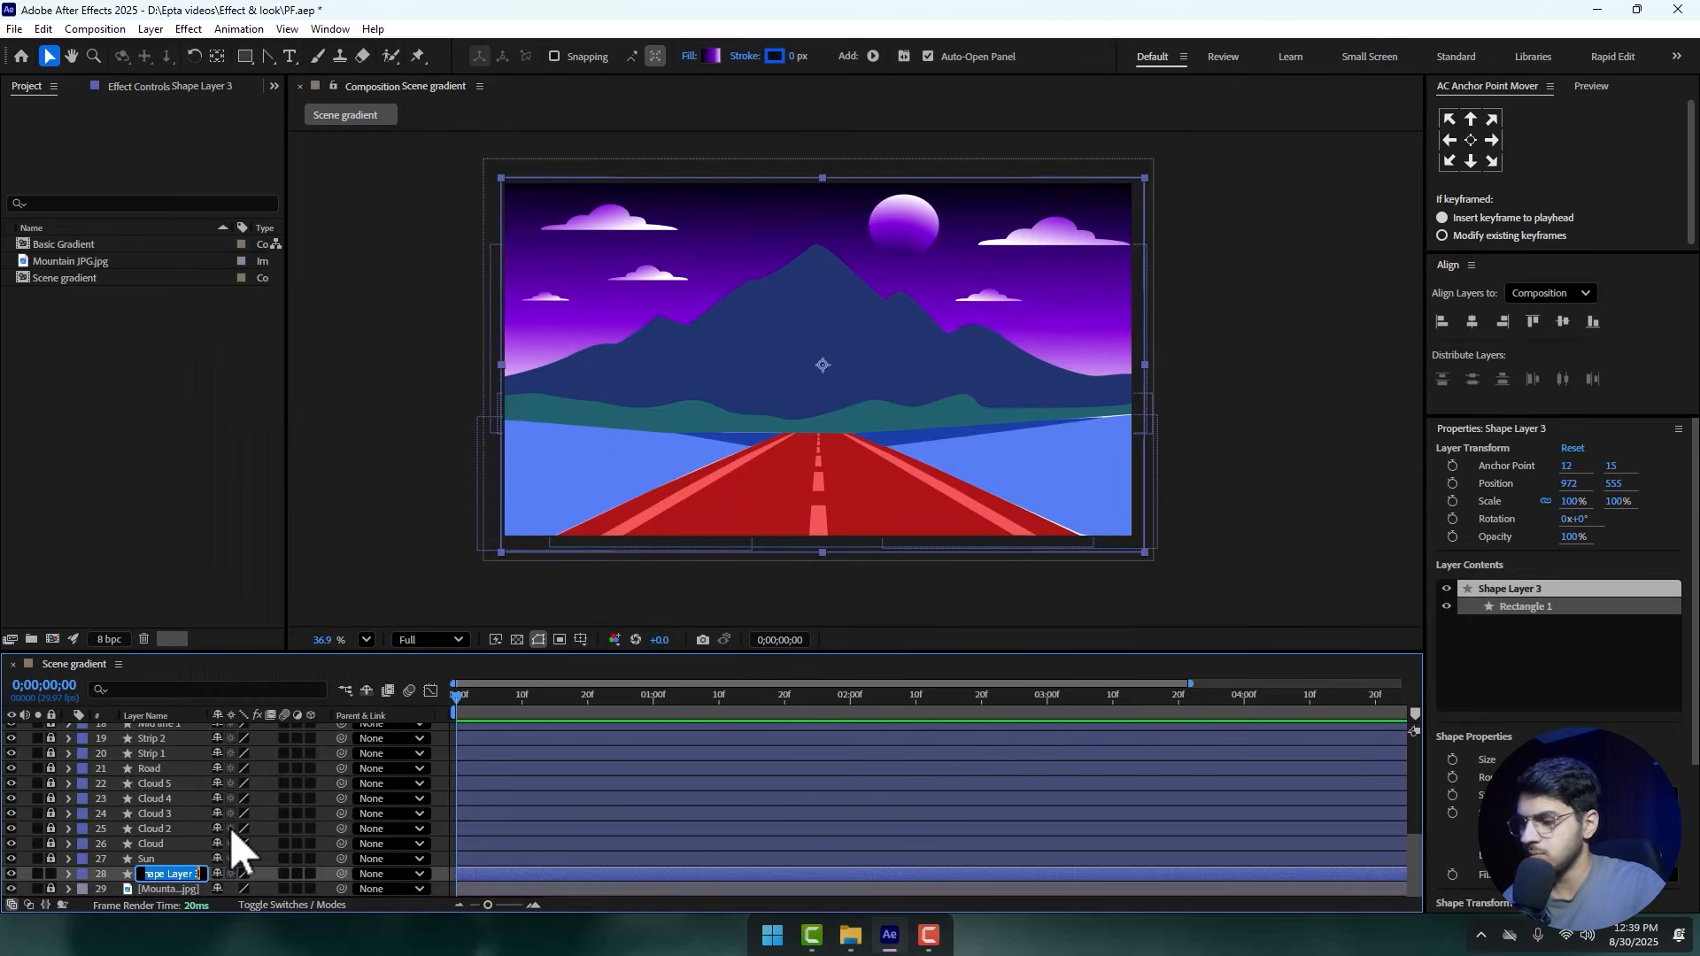
pyautogui.write('bg sk')
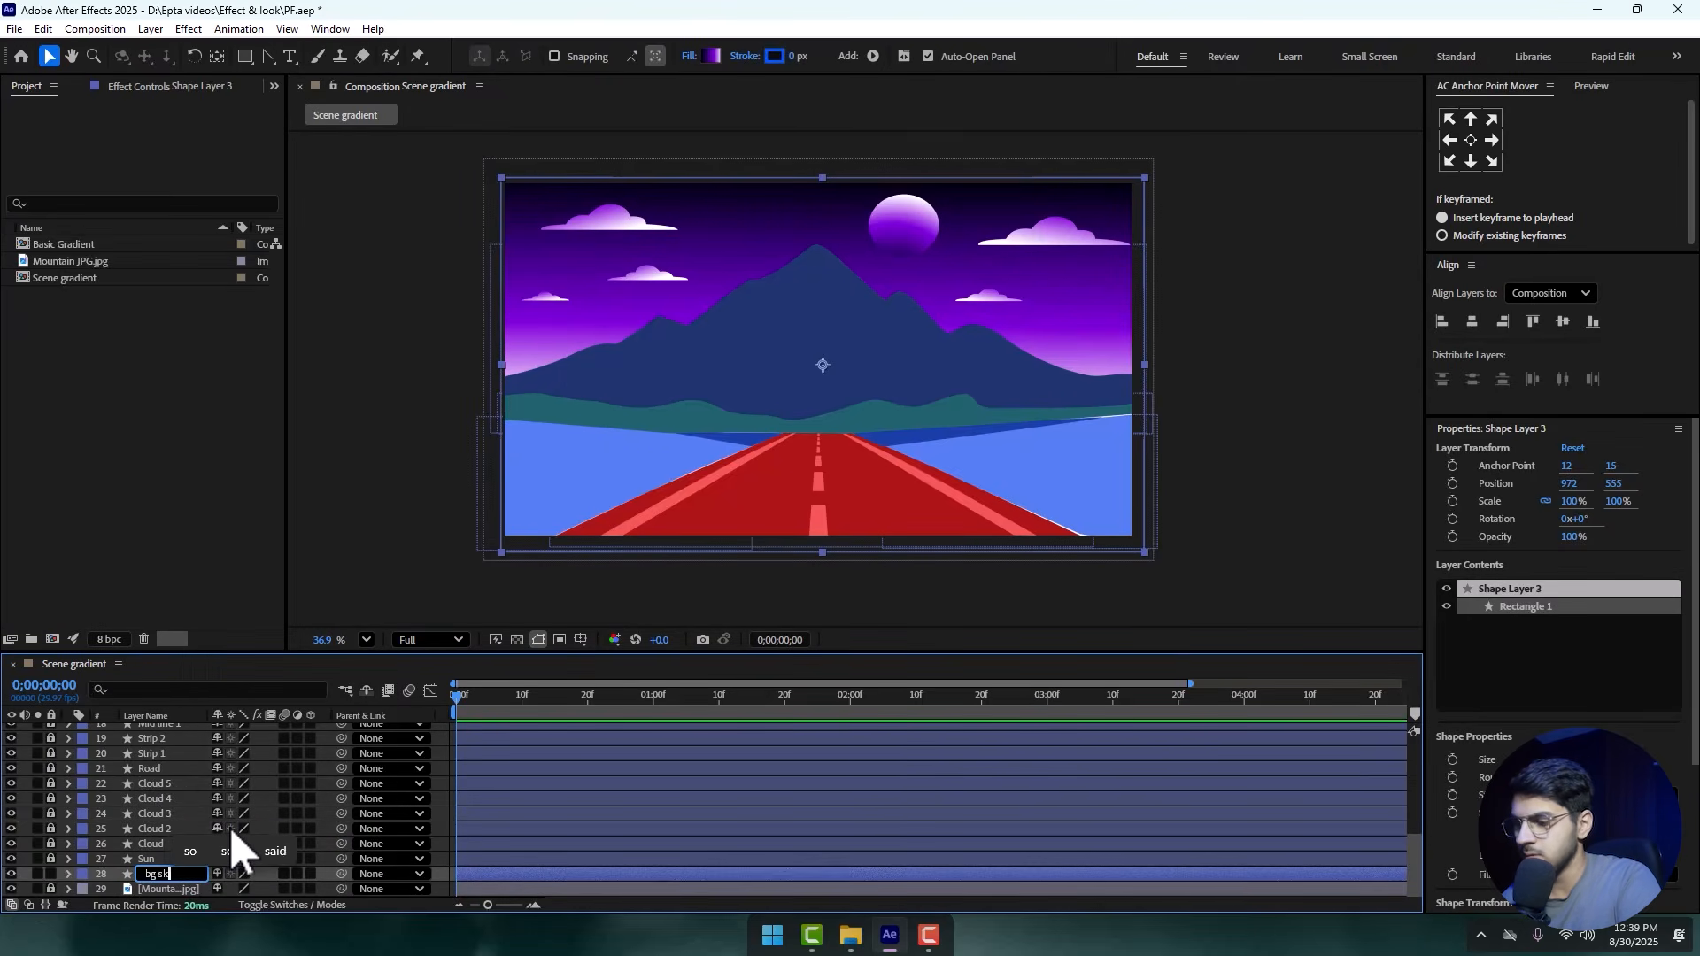
pyautogui.write('y')
pyautogui.press('Return')
pyautogui.press('F2')
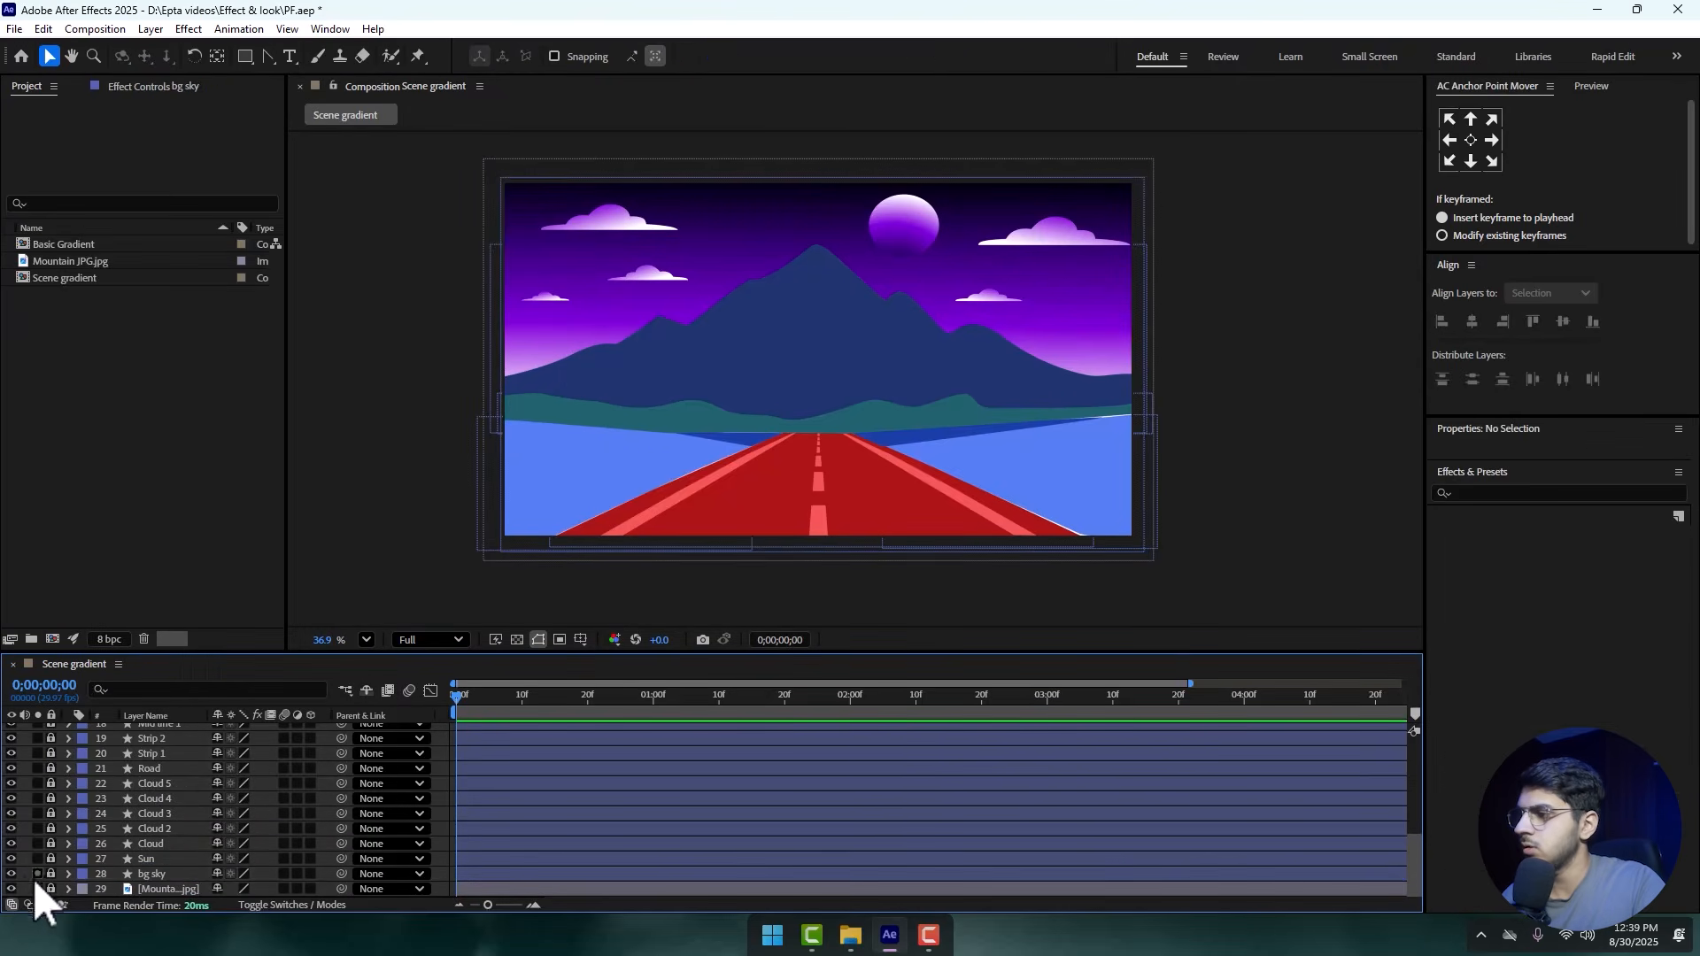
pyautogui.click(12, 874)
pyautogui.click(11, 874)
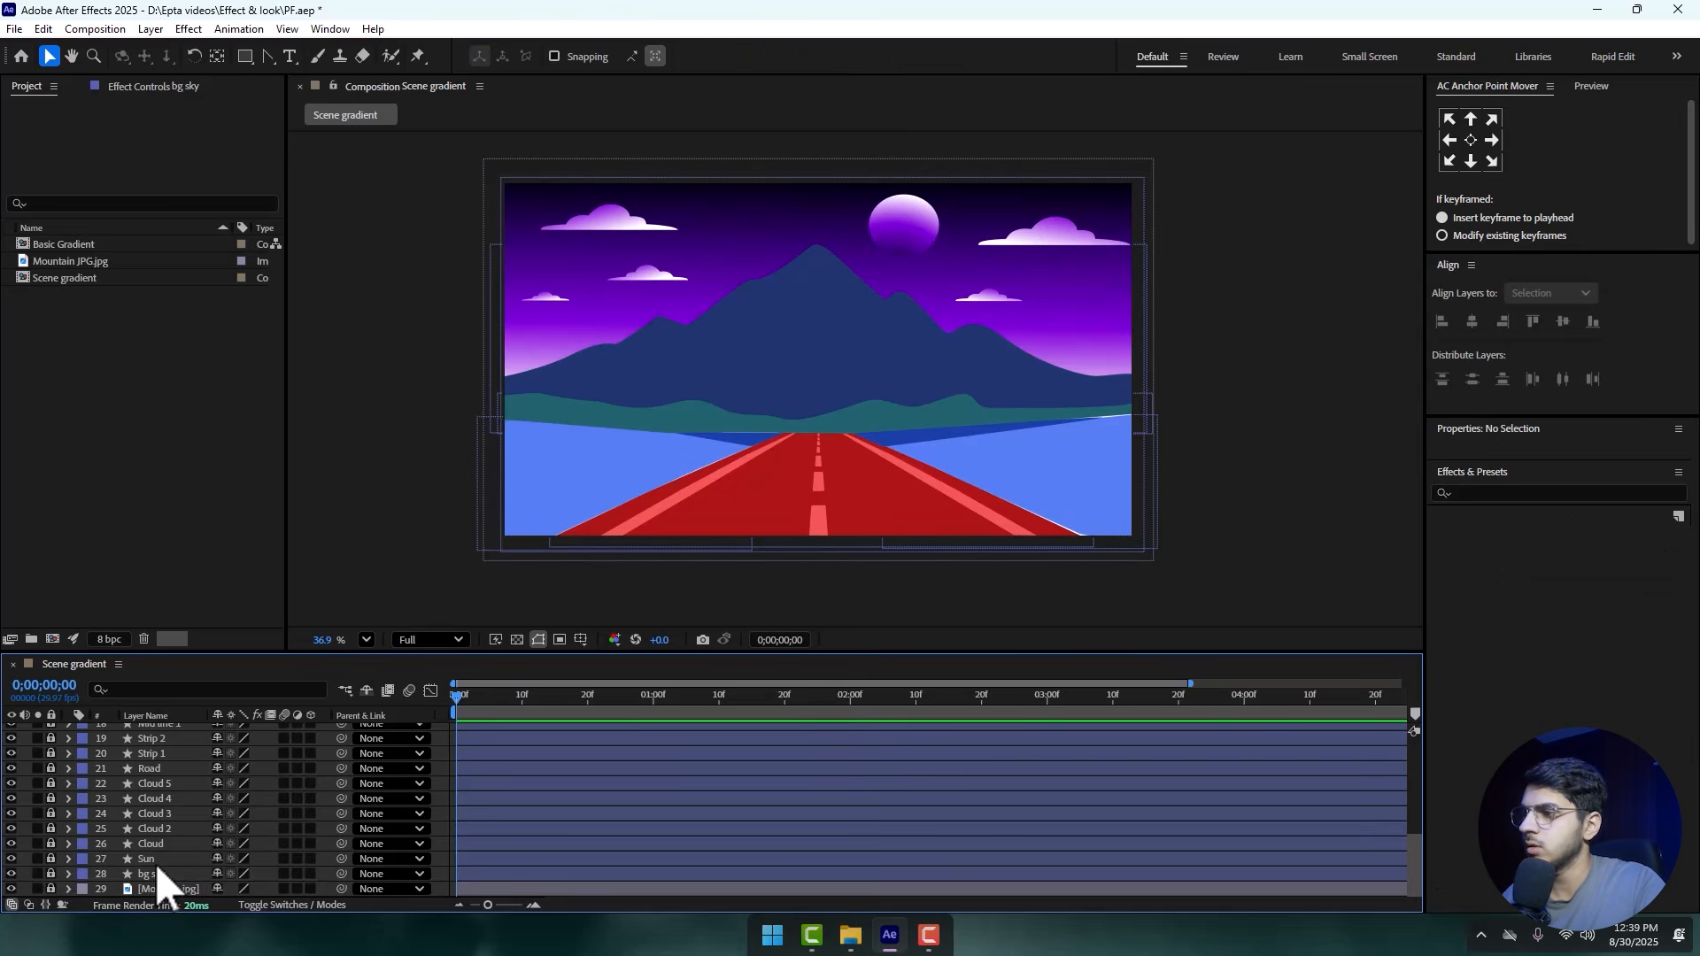
pyautogui.click(51, 859)
# - Unlock the traced shape layers from Road up through Shape Layer 2
pyautogui.scroll(5, 99, 838)
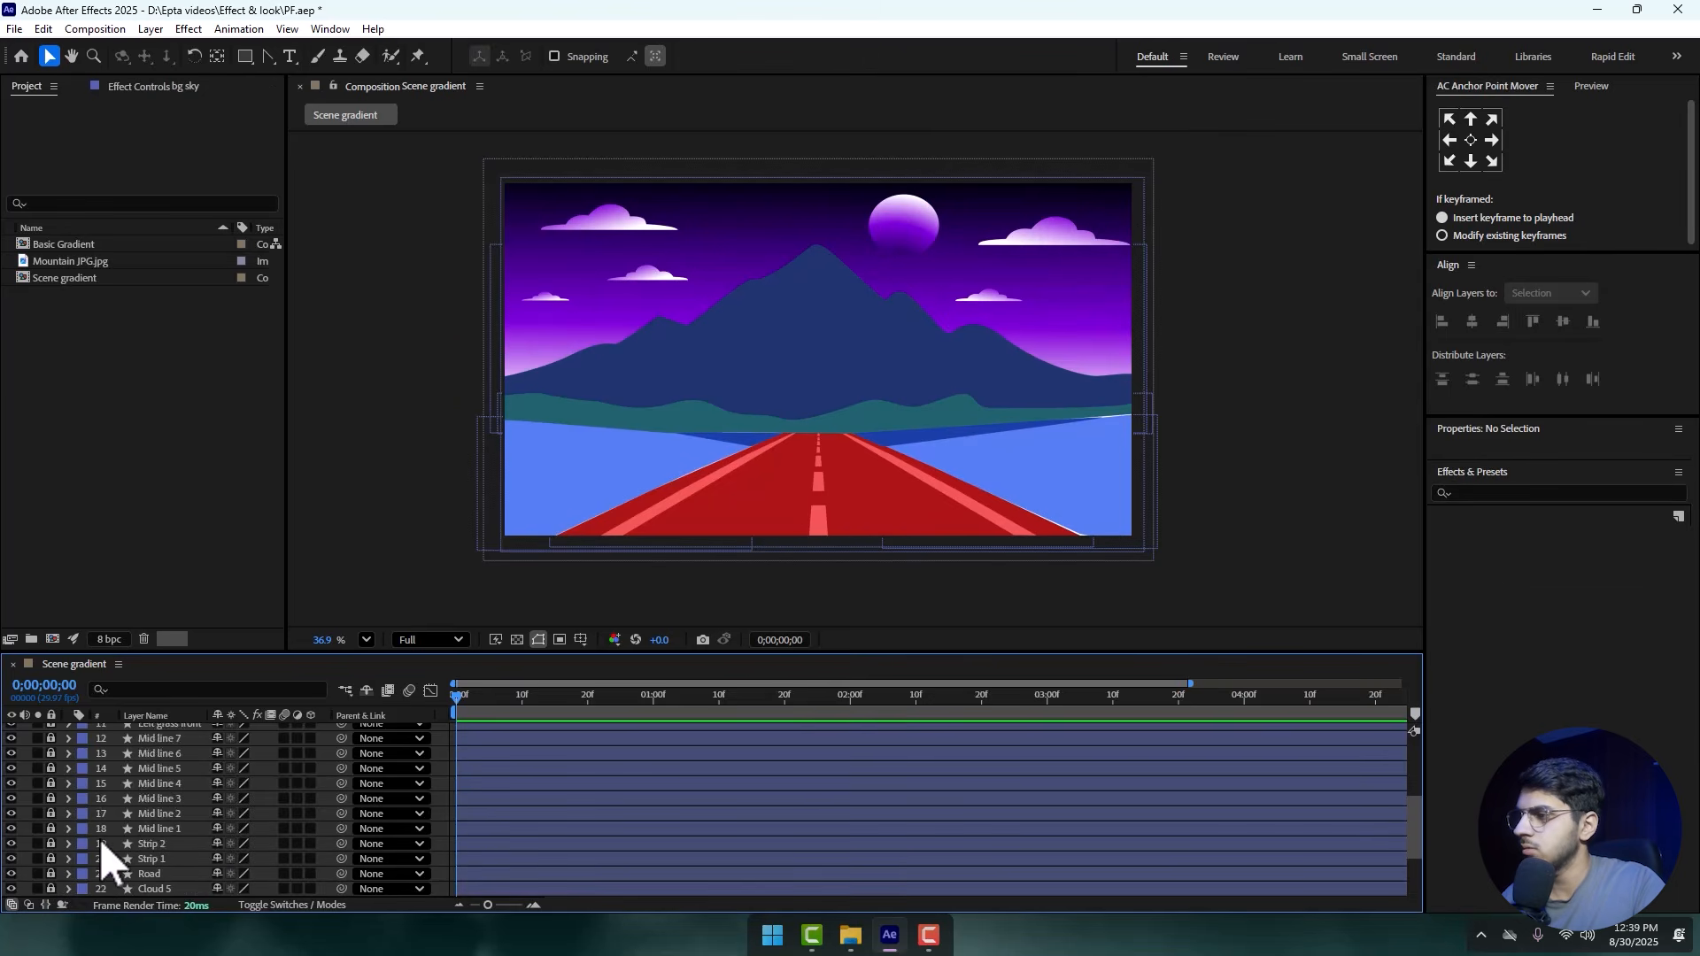
pyautogui.scroll(-3, 167, 840)
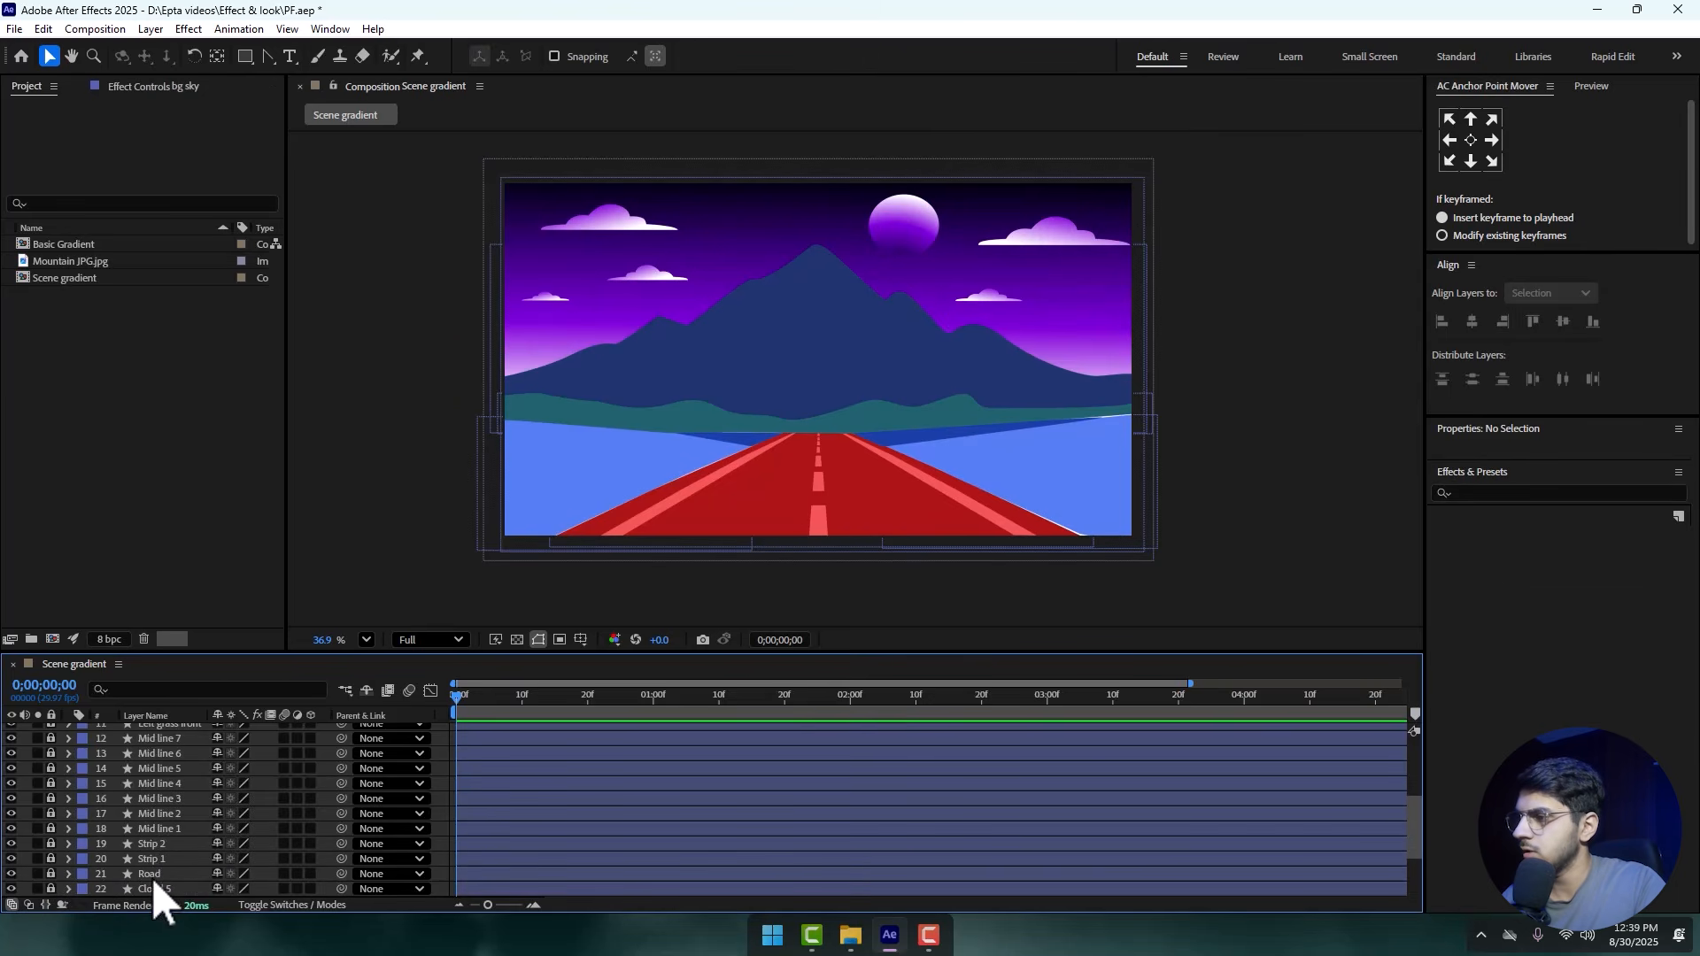
pyautogui.scroll(4, 64, 822)
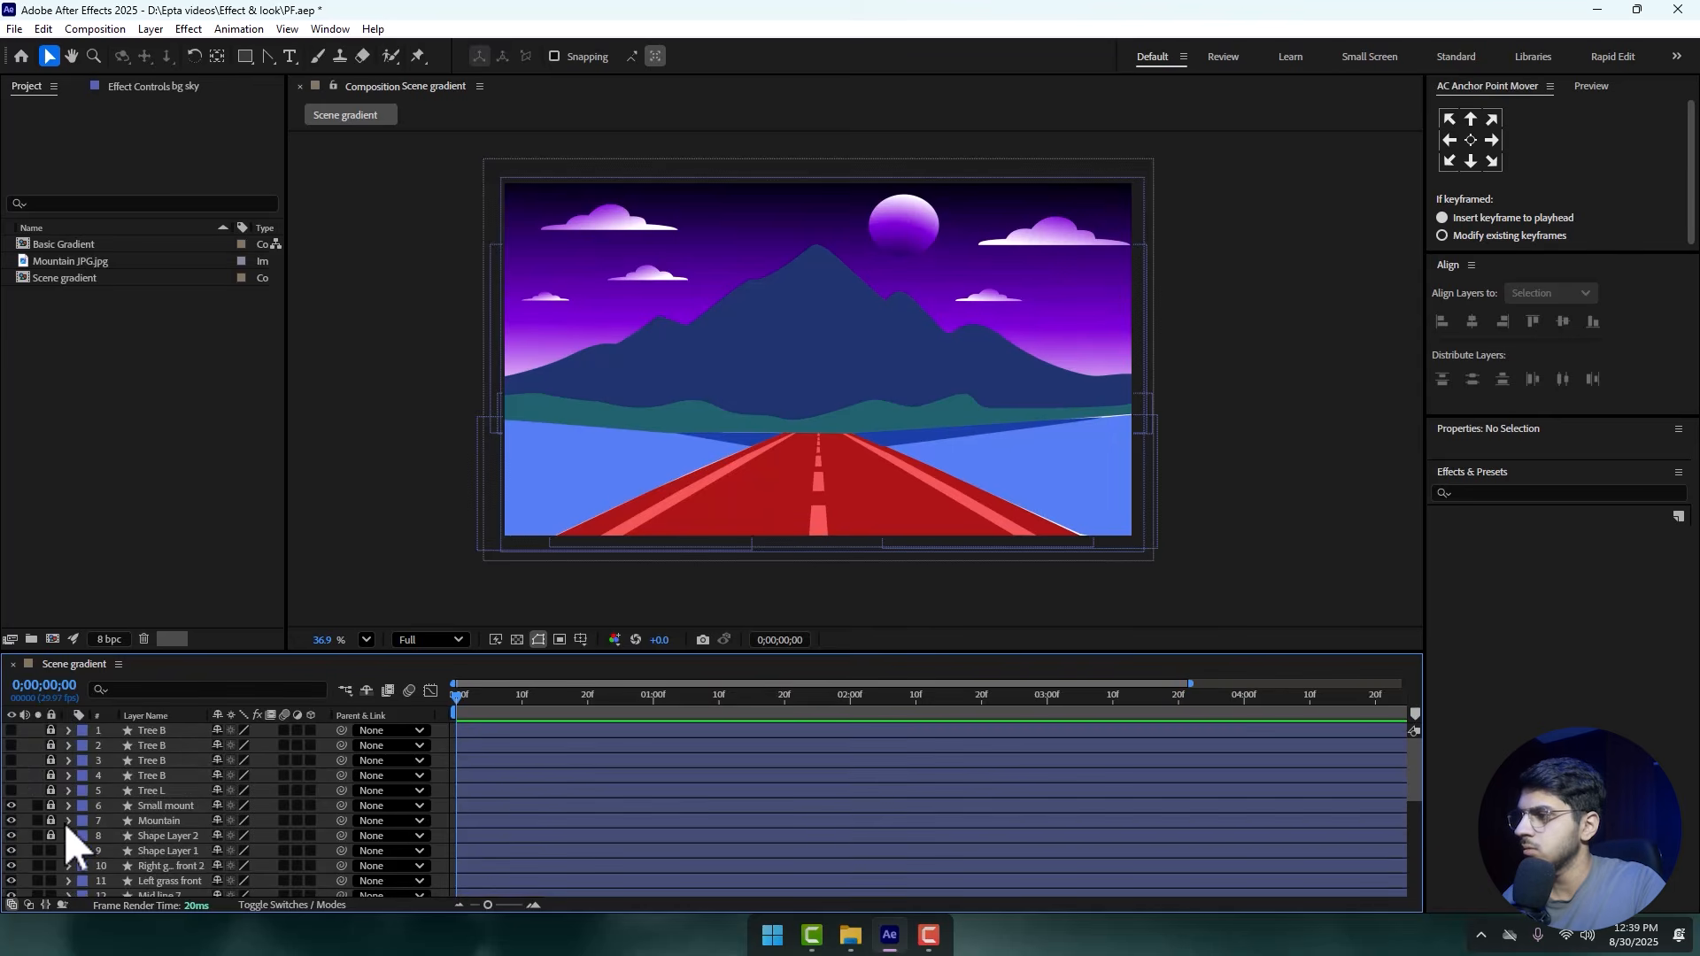
pyautogui.scroll(-3, 88, 819)
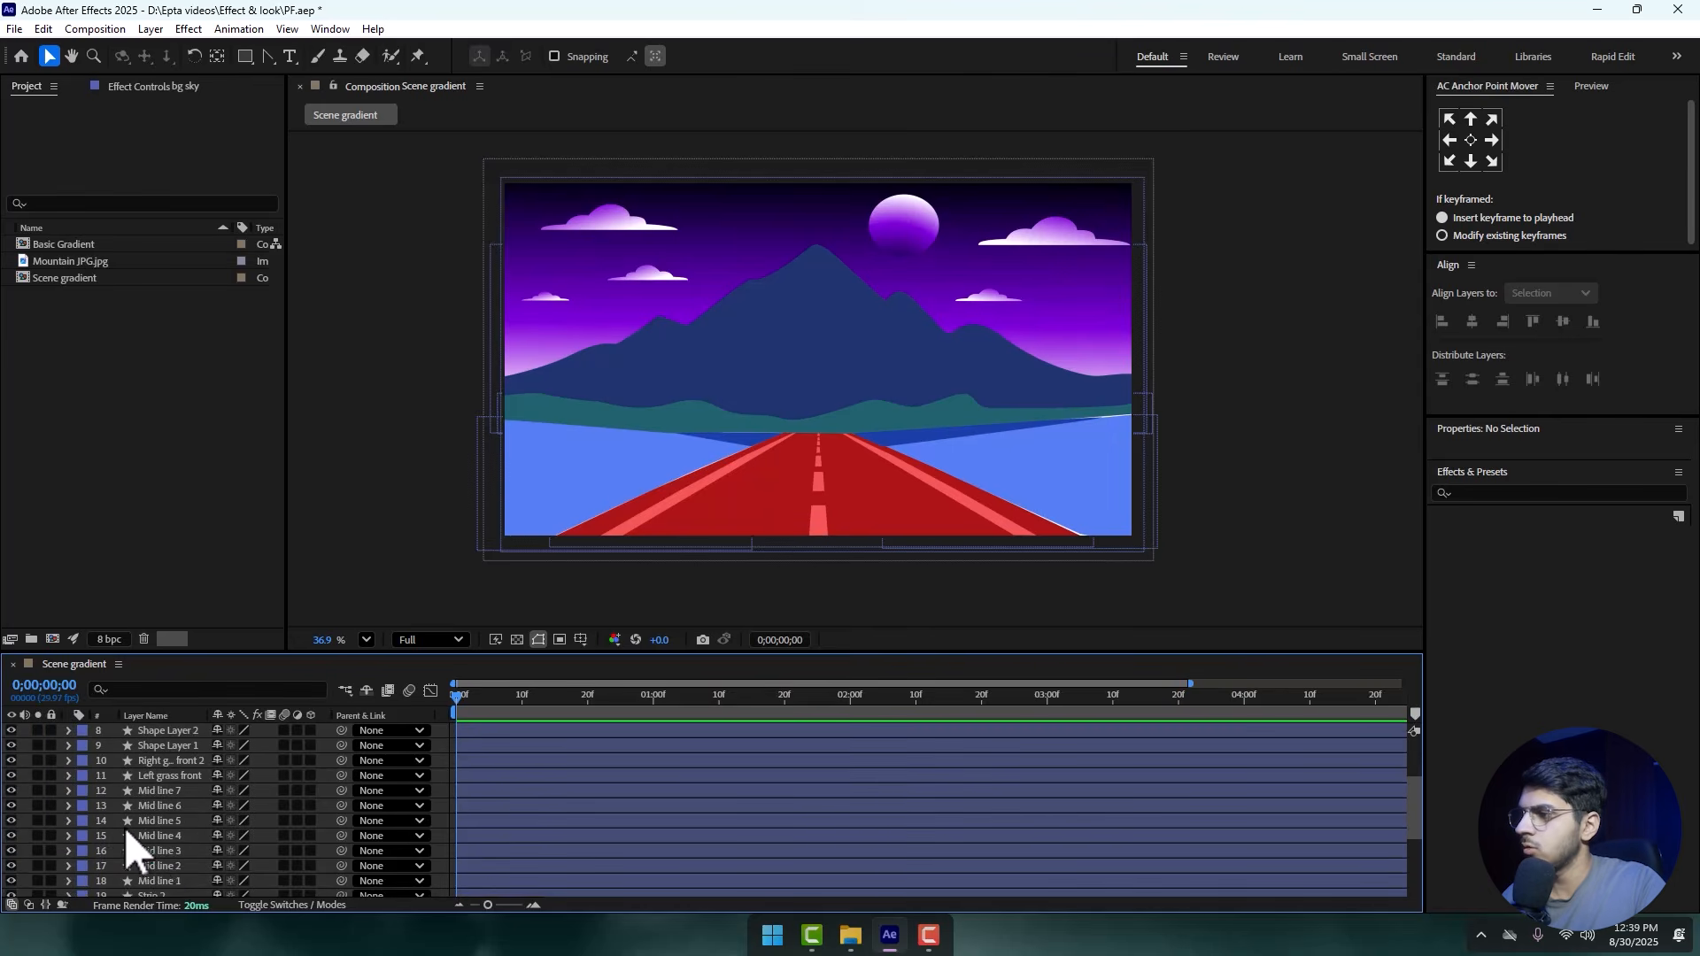
pyautogui.scroll(-3, 158, 864)
# - Hide Strip 1, Strip 2 and the seven Mid line layers, keeping Left grass front visible
pyautogui.click(149, 820)
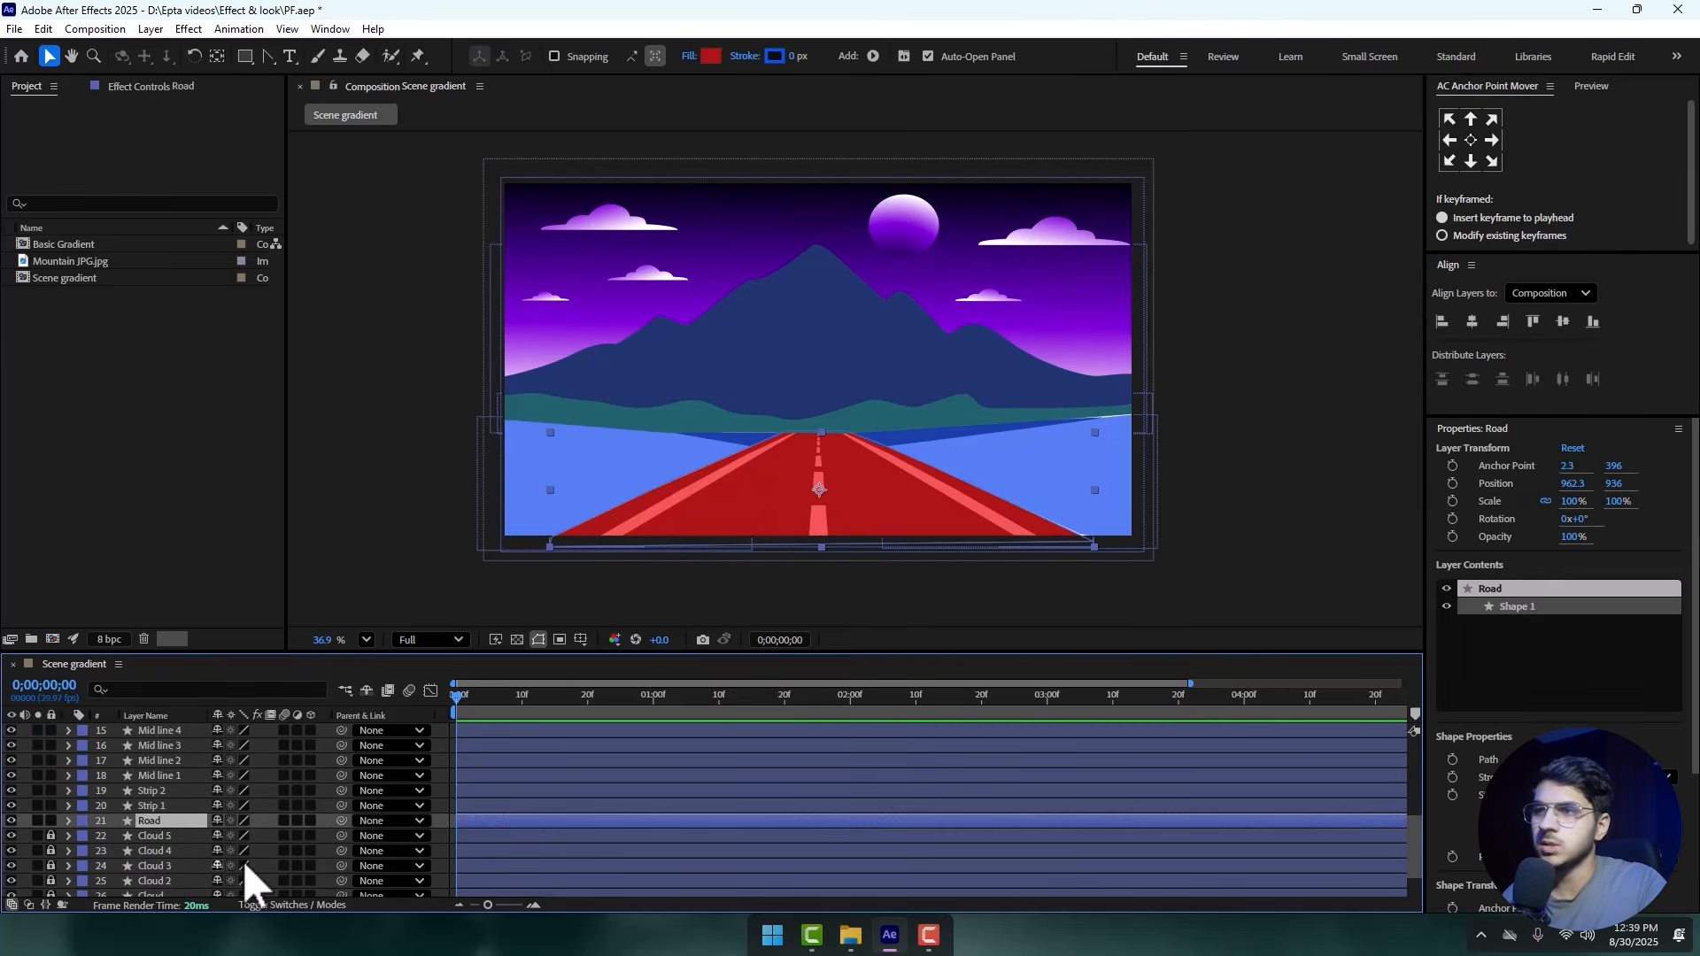
pyautogui.click(152, 806)
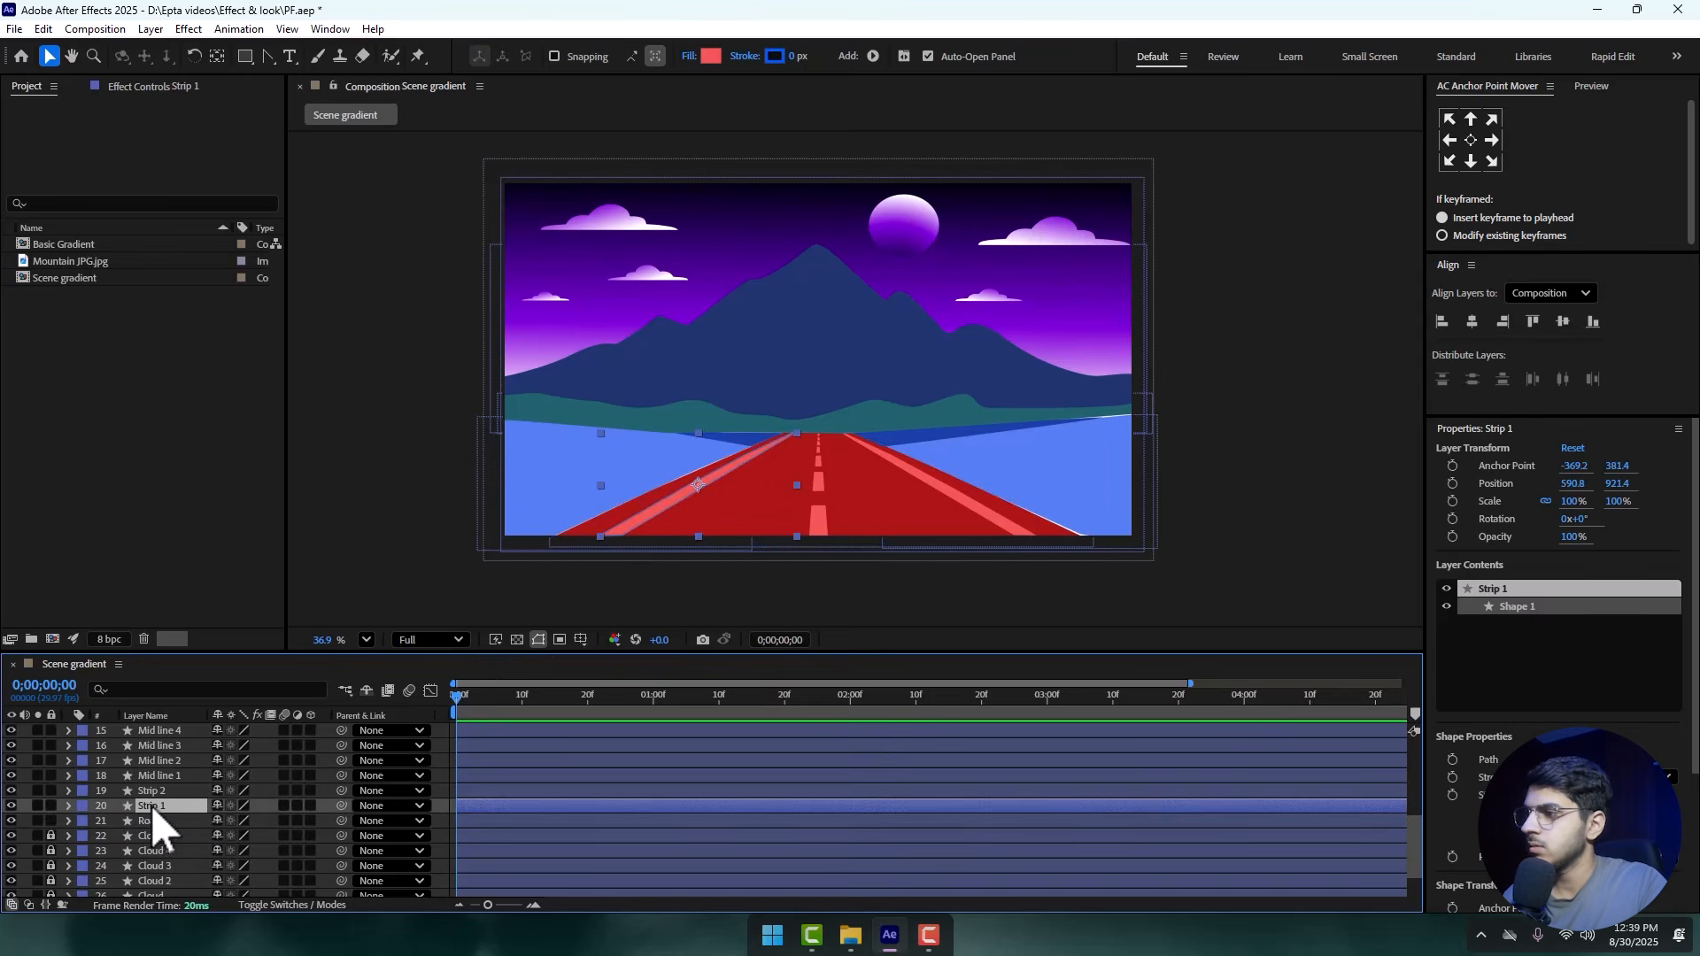
pyautogui.moveTo(19, 806); pyautogui.dragTo(20, 741)
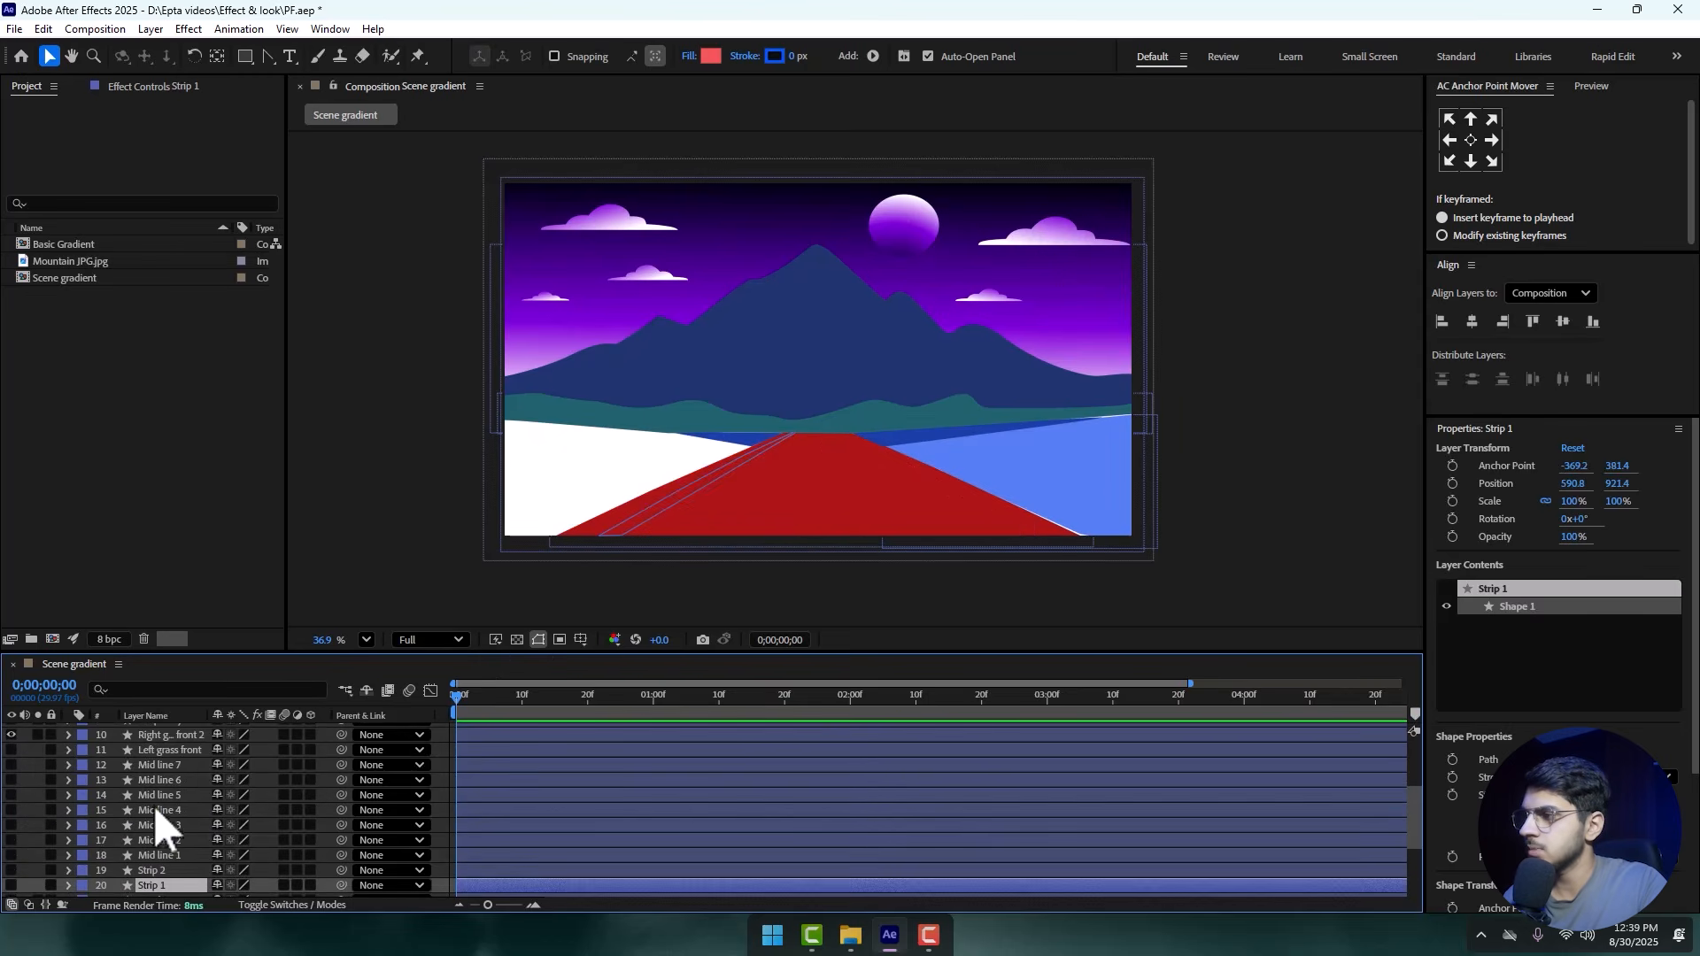
pyautogui.click(11, 750)
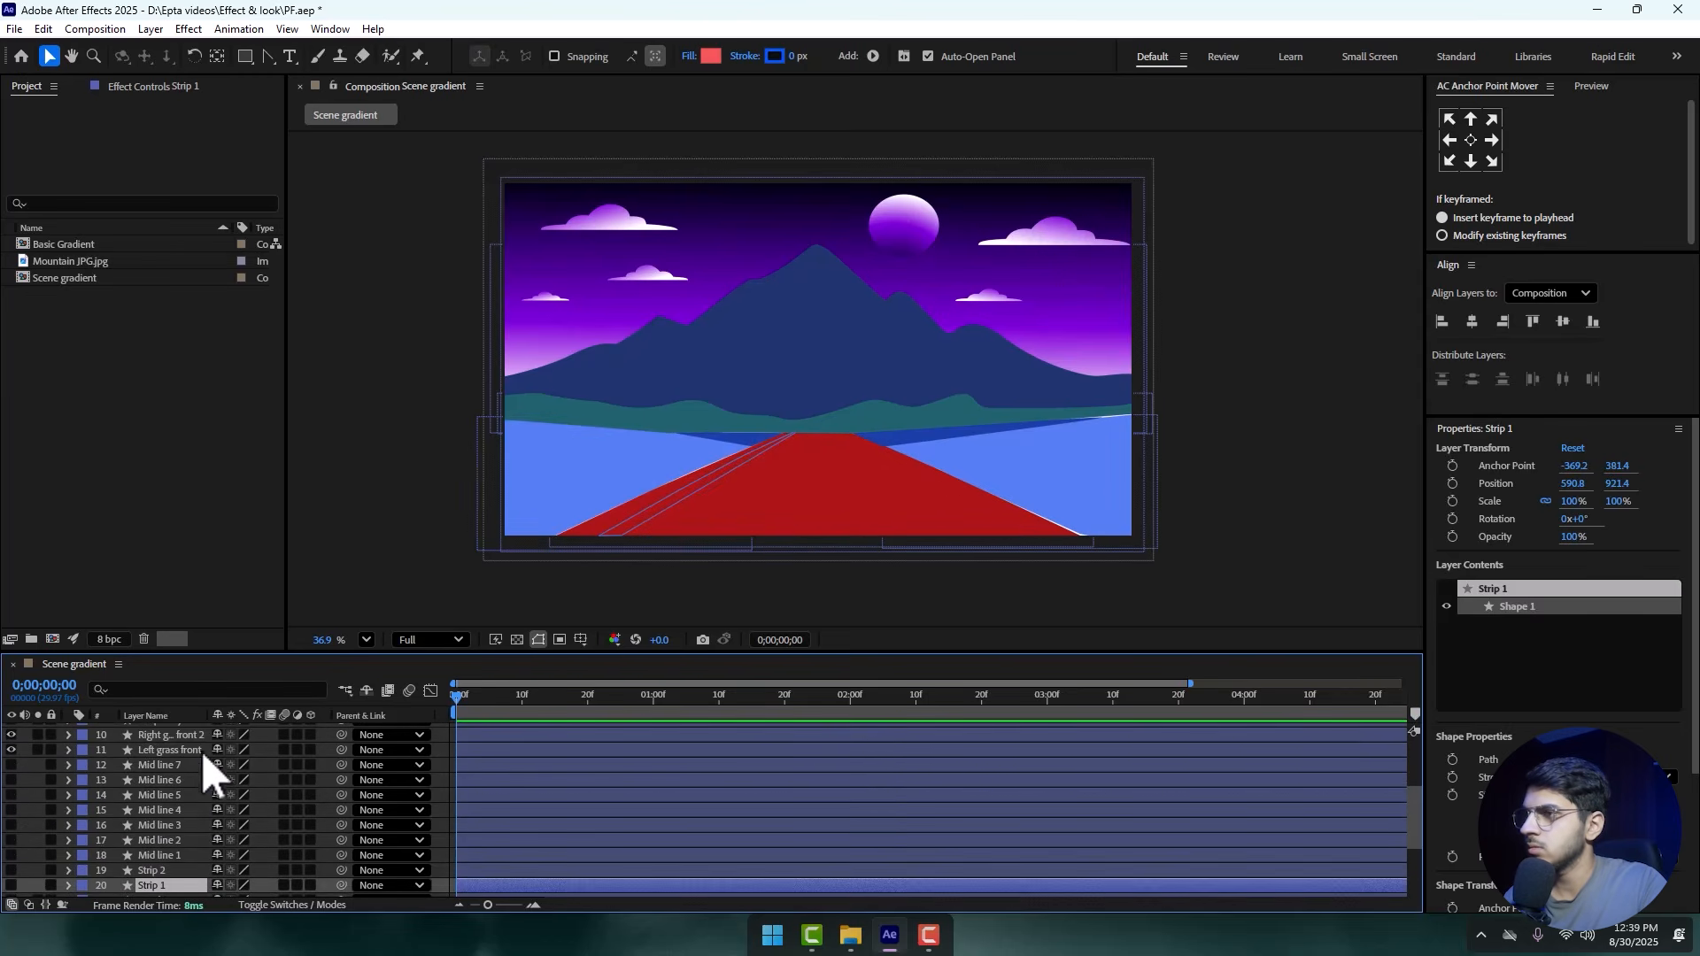
# - Change the Road layer's fill to a linear gradient
pyautogui.scroll(-3, 186, 797)
pyautogui.click(150, 796)
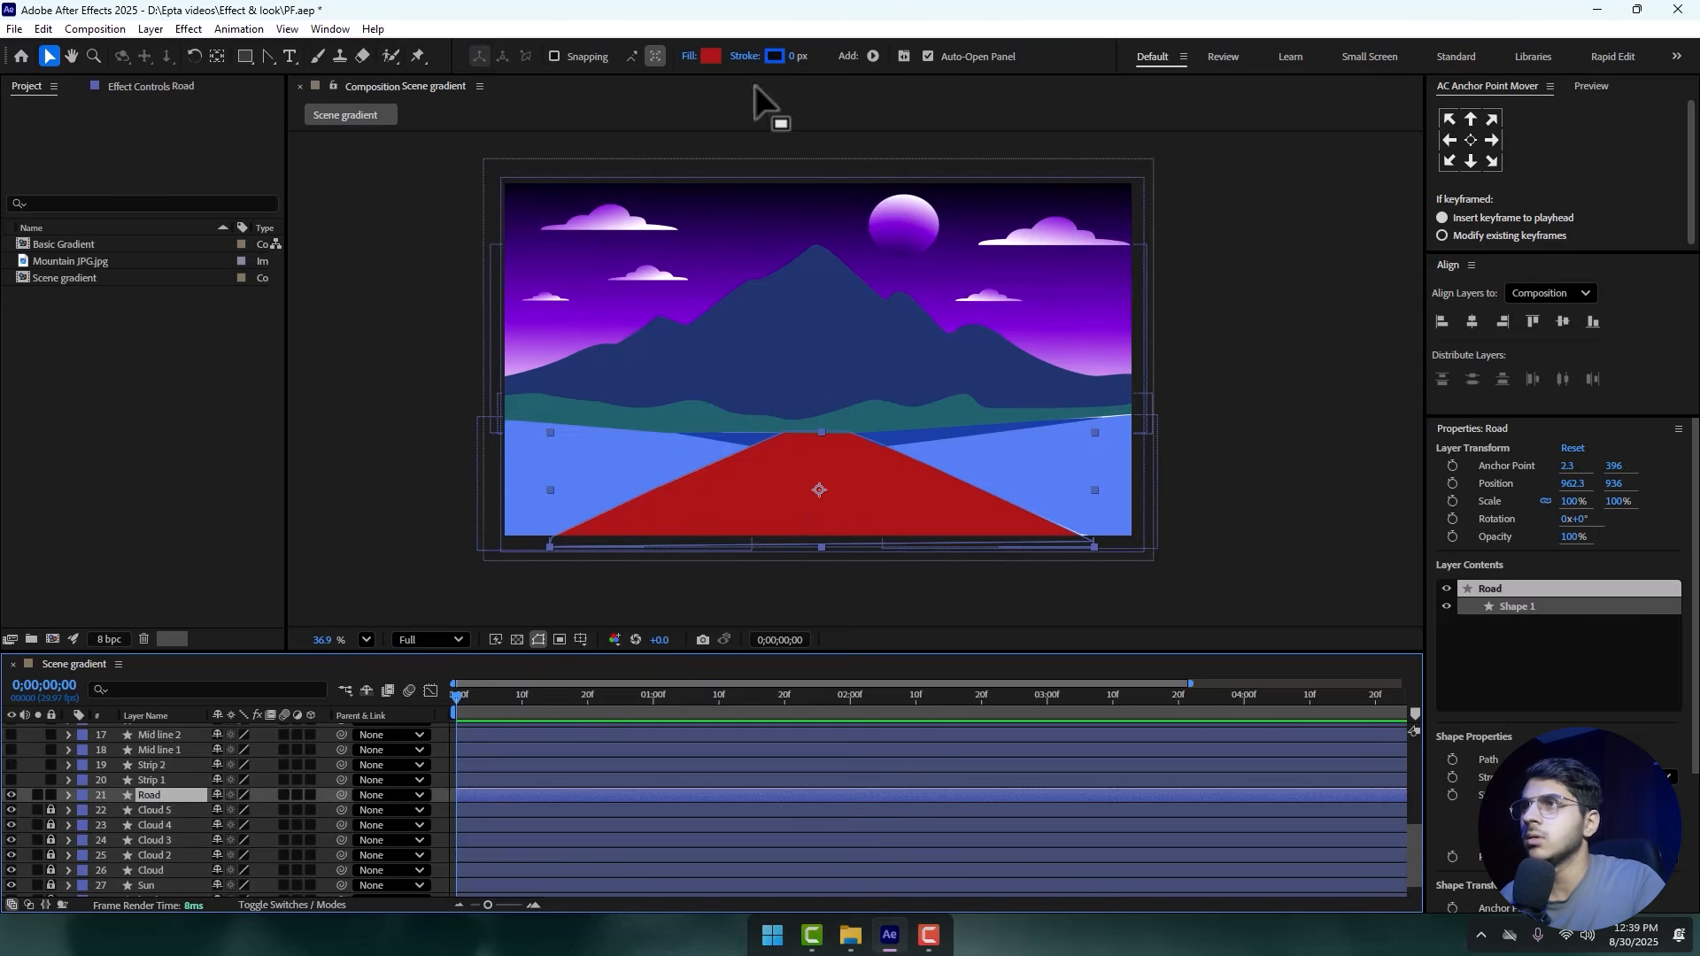
pyautogui.click(688, 57)
pyautogui.click(819, 420)
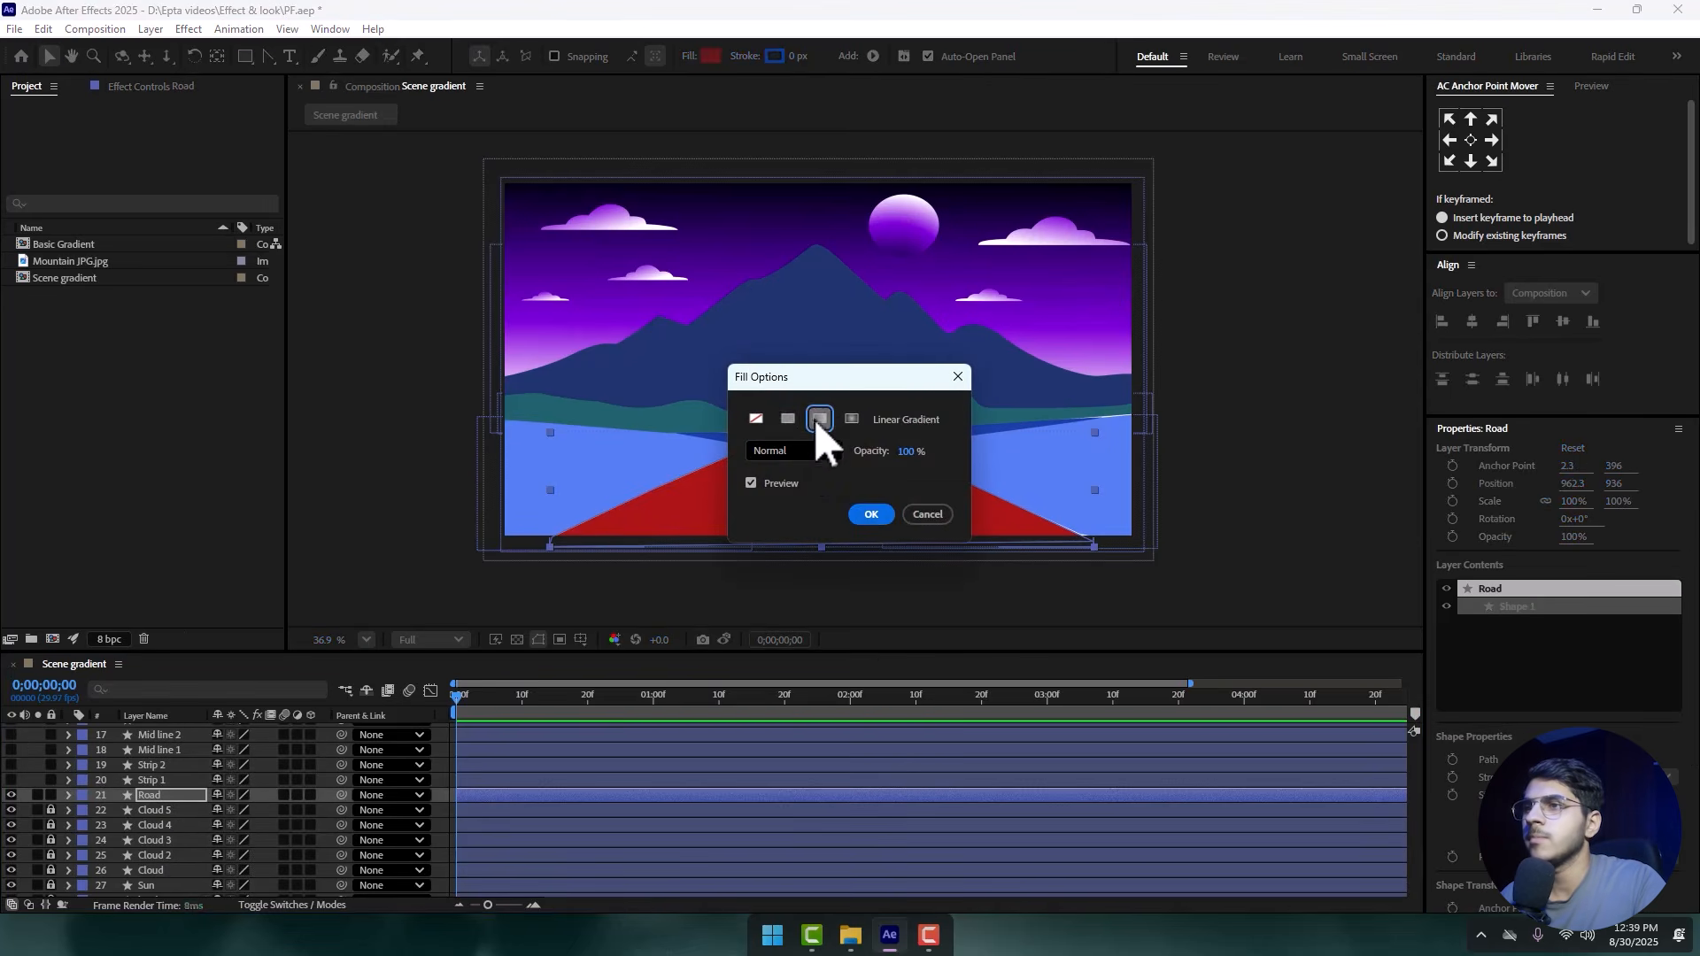
pyautogui.click(869, 514)
# - Run the road gradient vertically, placing its light end just above the road's far end and its dark end near the frame's lower edge
pyautogui.moveTo(819, 360); pyautogui.dragTo(823, 580)
pyautogui.moveTo(837, 297); pyautogui.dragTo(822, 398)
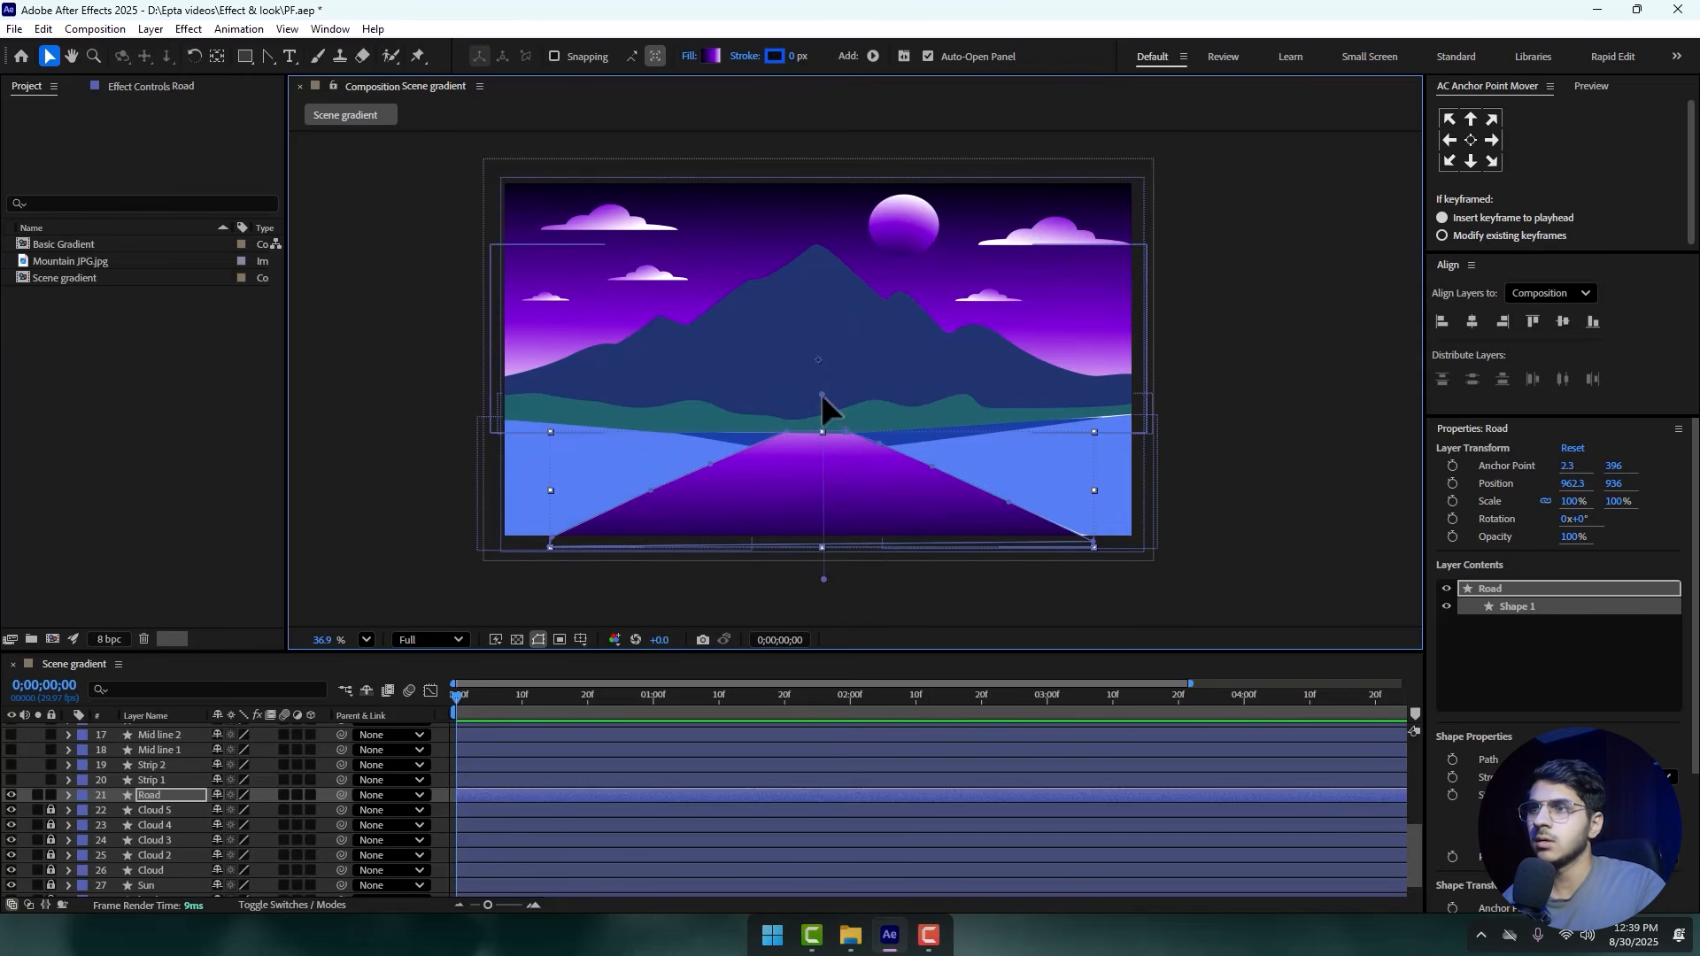
pyautogui.moveTo(821, 393); pyautogui.dragTo(815, 417)
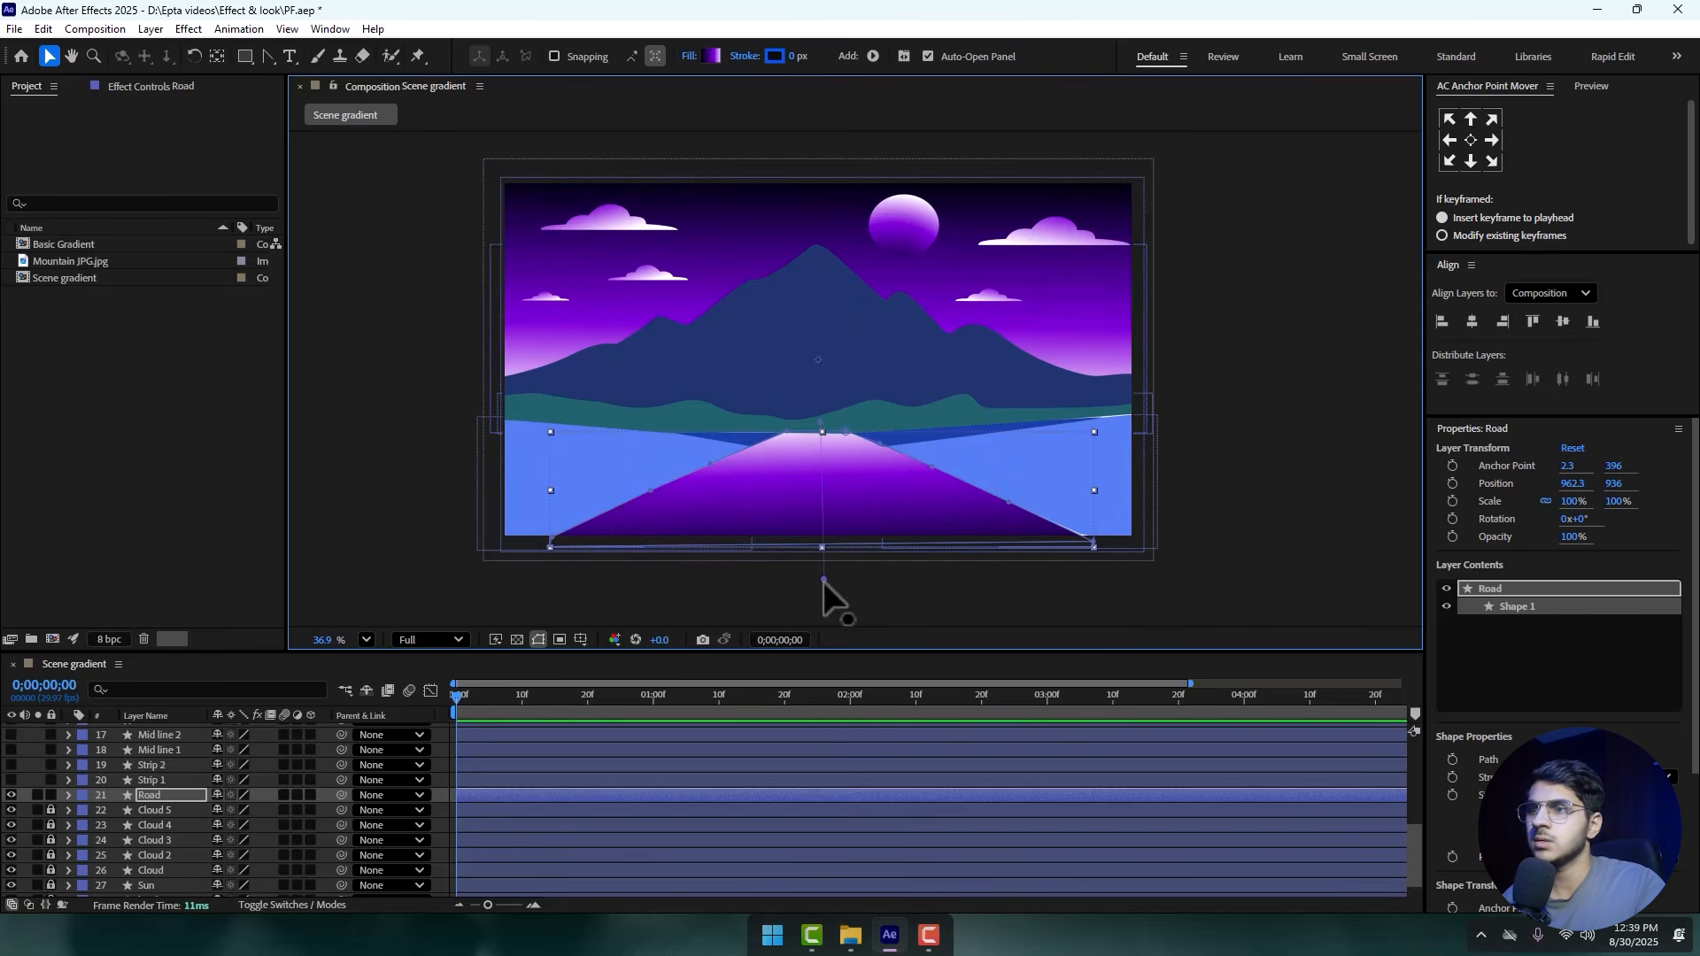
pyautogui.moveTo(824, 579); pyautogui.dragTo(817, 531)
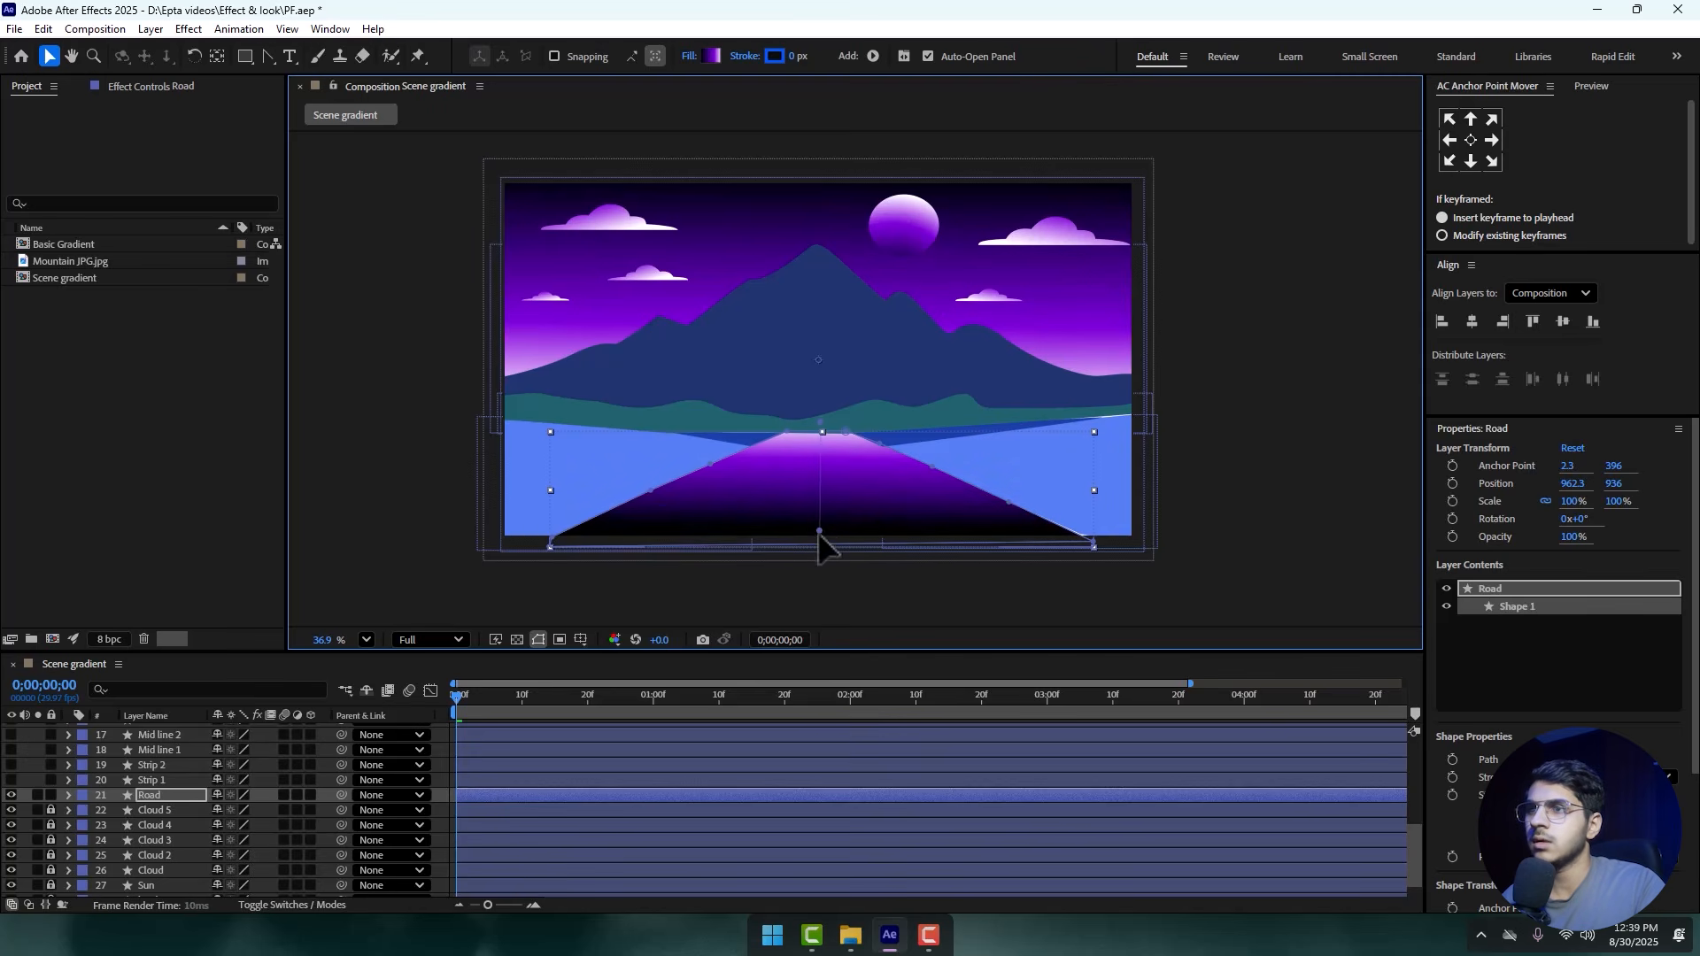
# - Try lowering the opacity of the road gradient's dark end to 0%, and raise it again before closing the editor
pyautogui.click(711, 56)
pyautogui.moveTo(767, 253); pyautogui.dragTo(1247, 230)
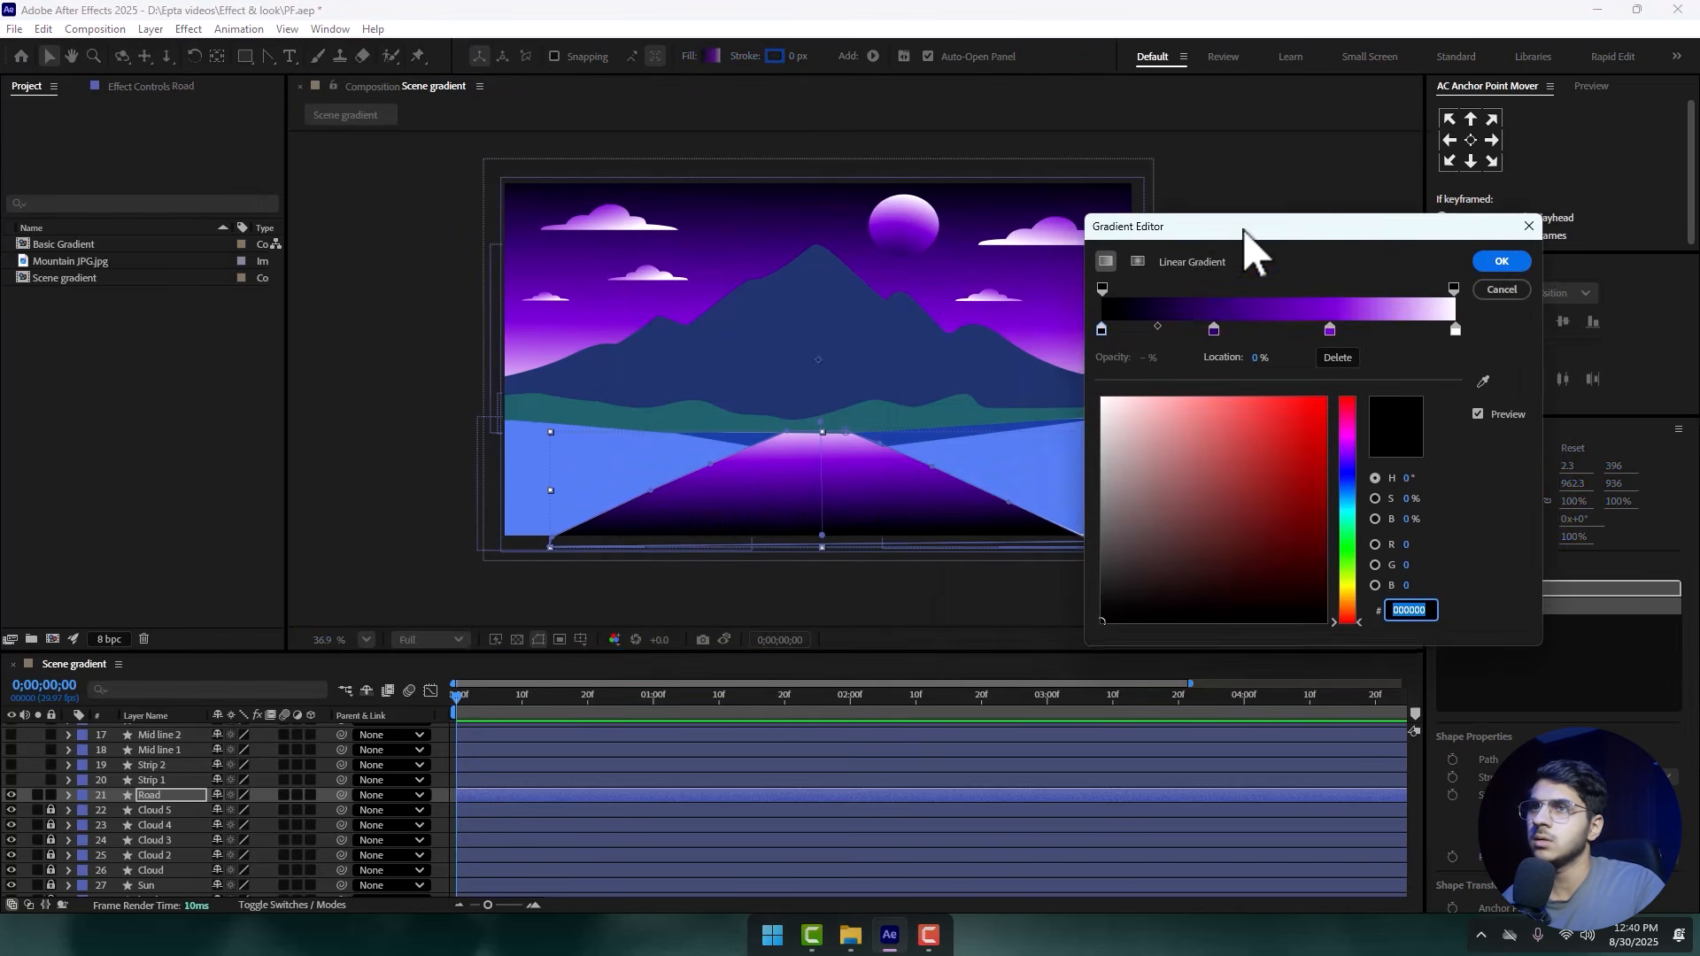
pyautogui.click(1116, 330)
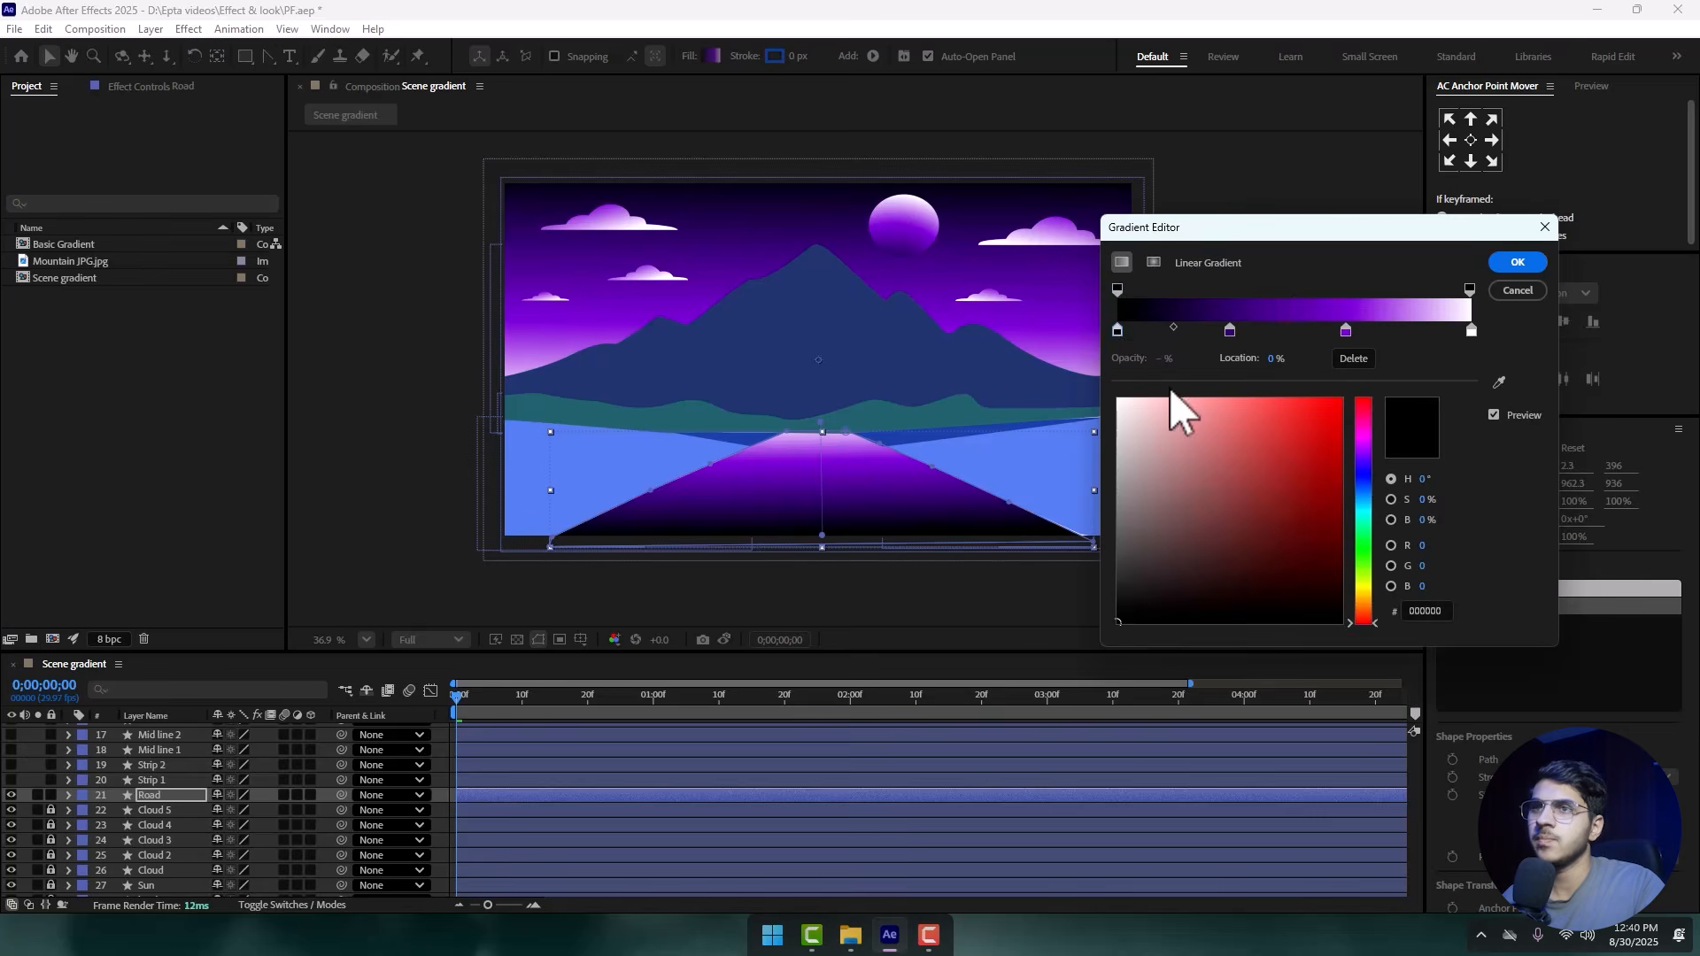
pyautogui.click(1118, 290)
pyautogui.moveTo(1160, 359); pyautogui.dragTo(903, 382)
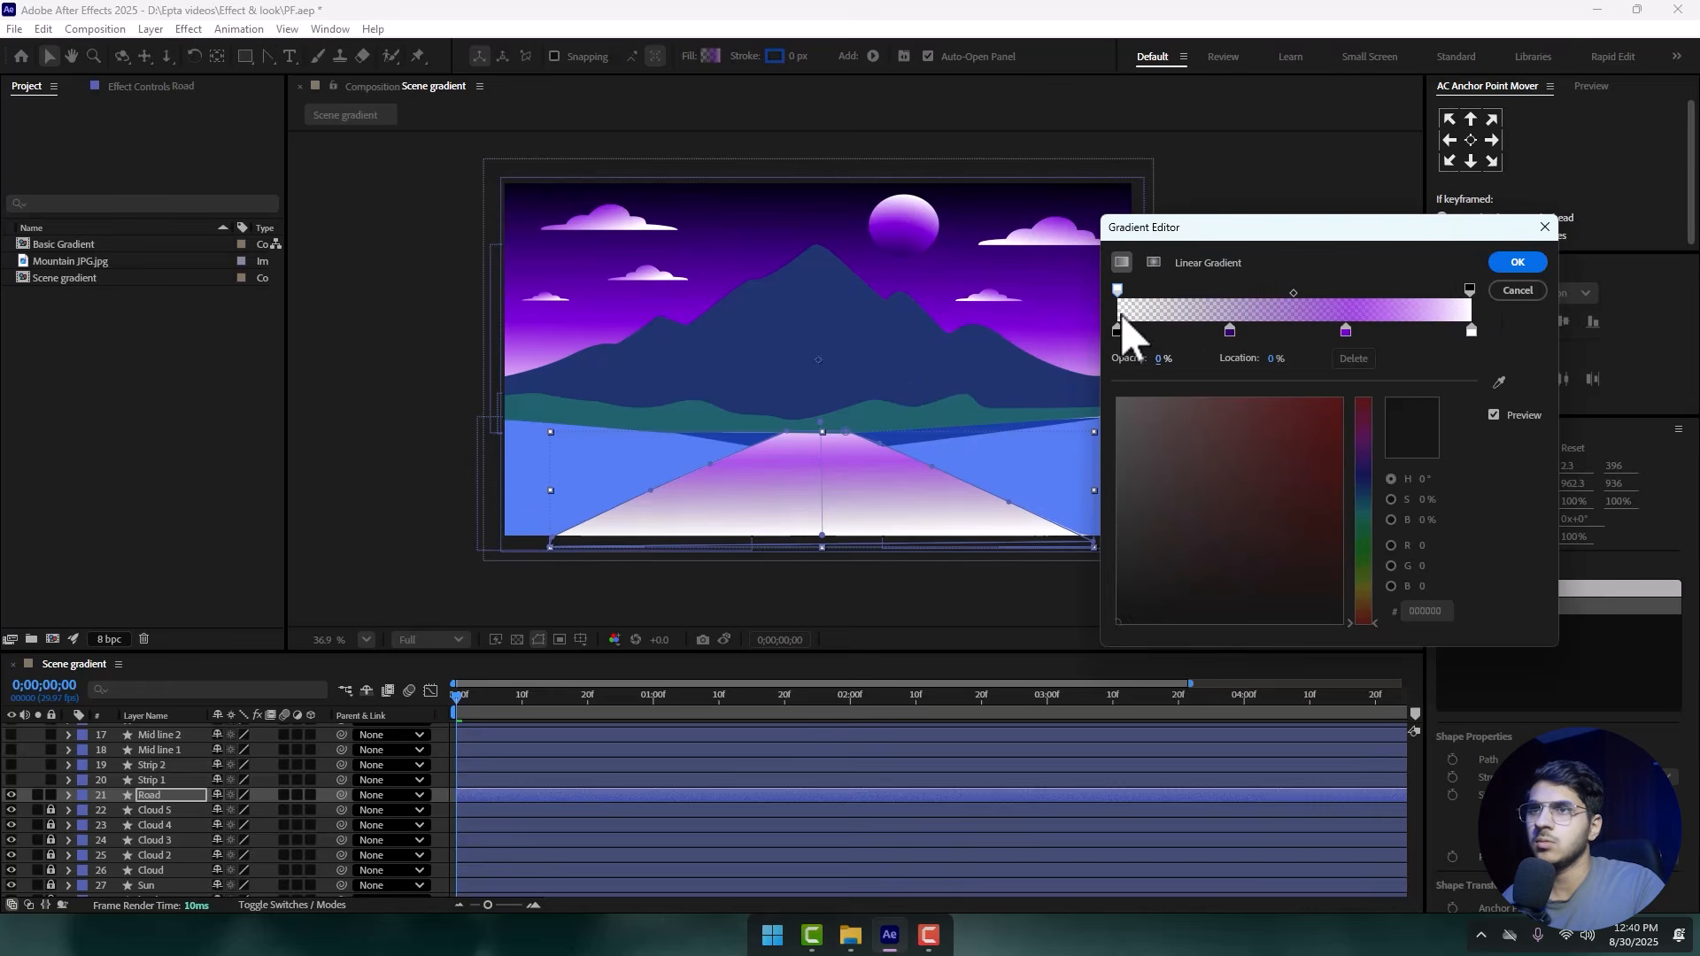
pyautogui.moveTo(1162, 359); pyautogui.dragTo(1239, 359)
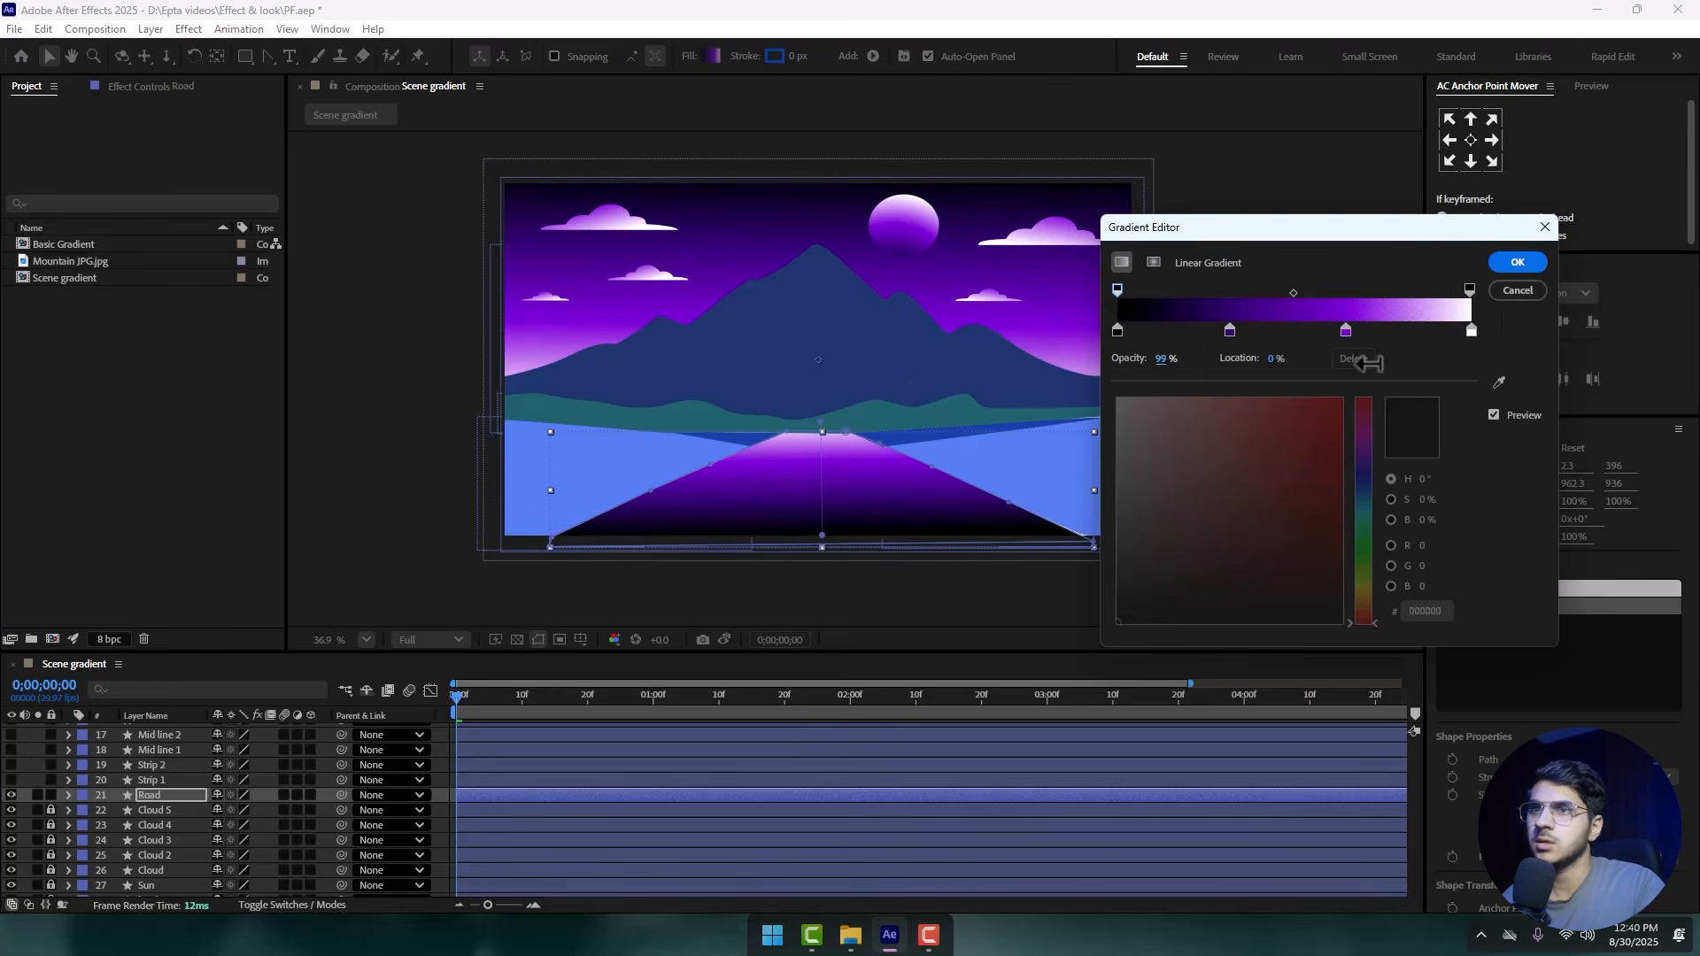
pyautogui.click(1538, 252)
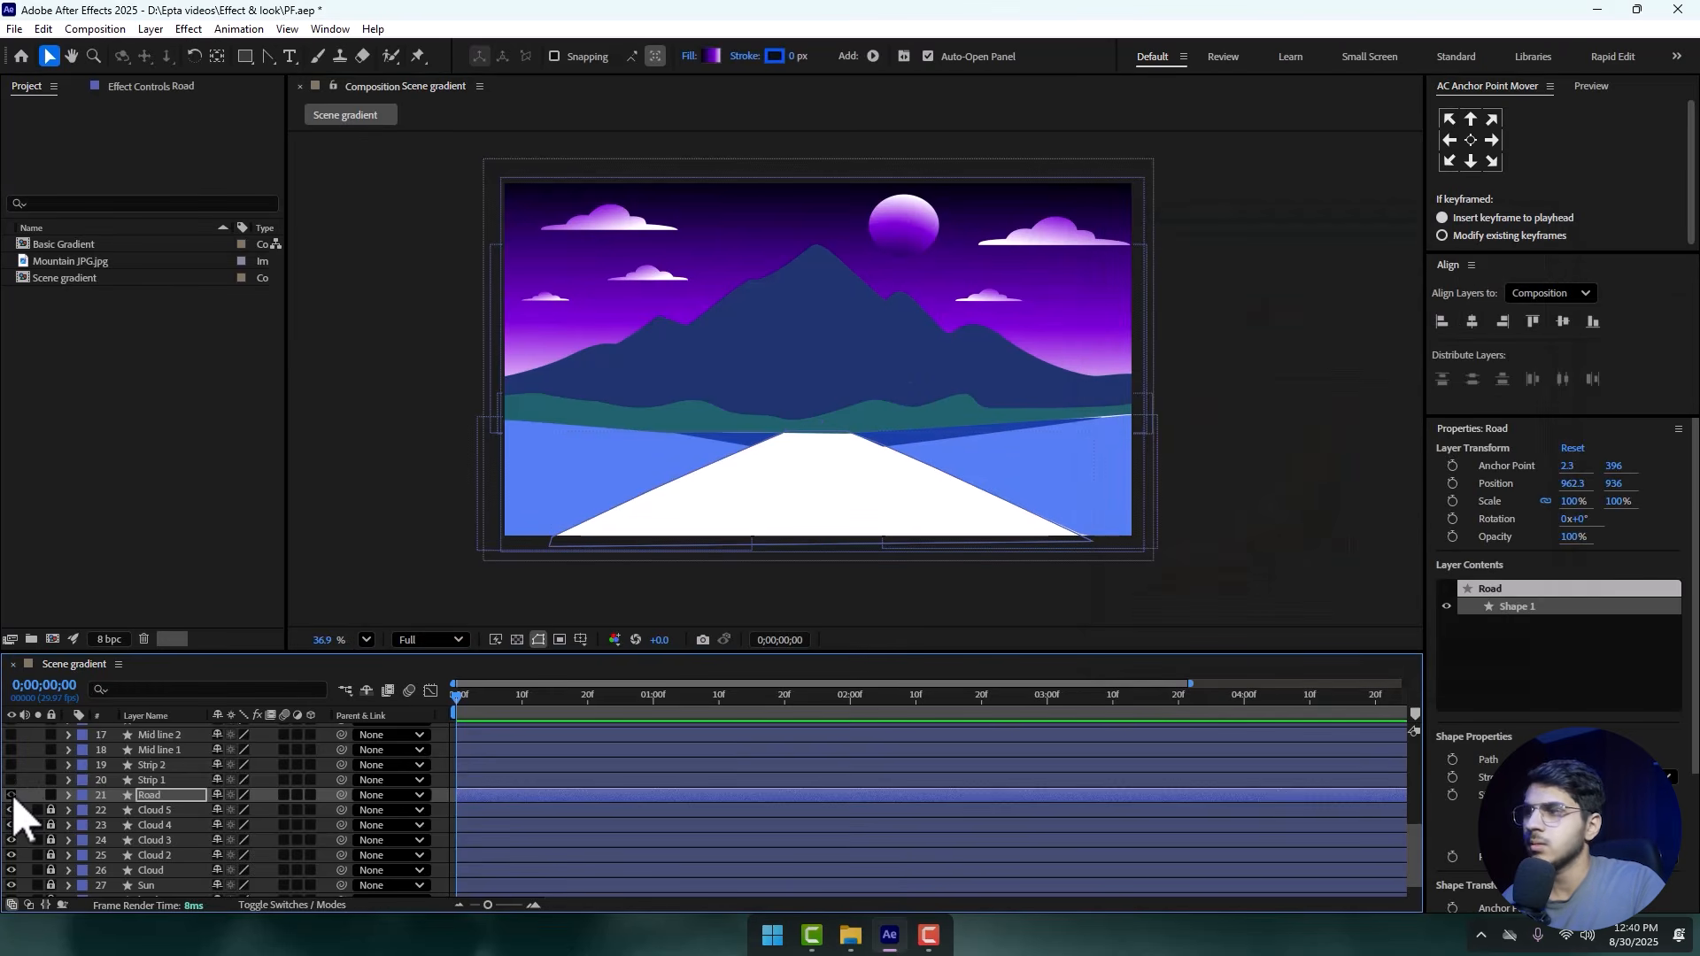
# - Unlock all layers and move the bg sky layer below the mountain reference image, with Road hidden
pyautogui.moveTo(769, 510); pyautogui.dragTo(866, 516)
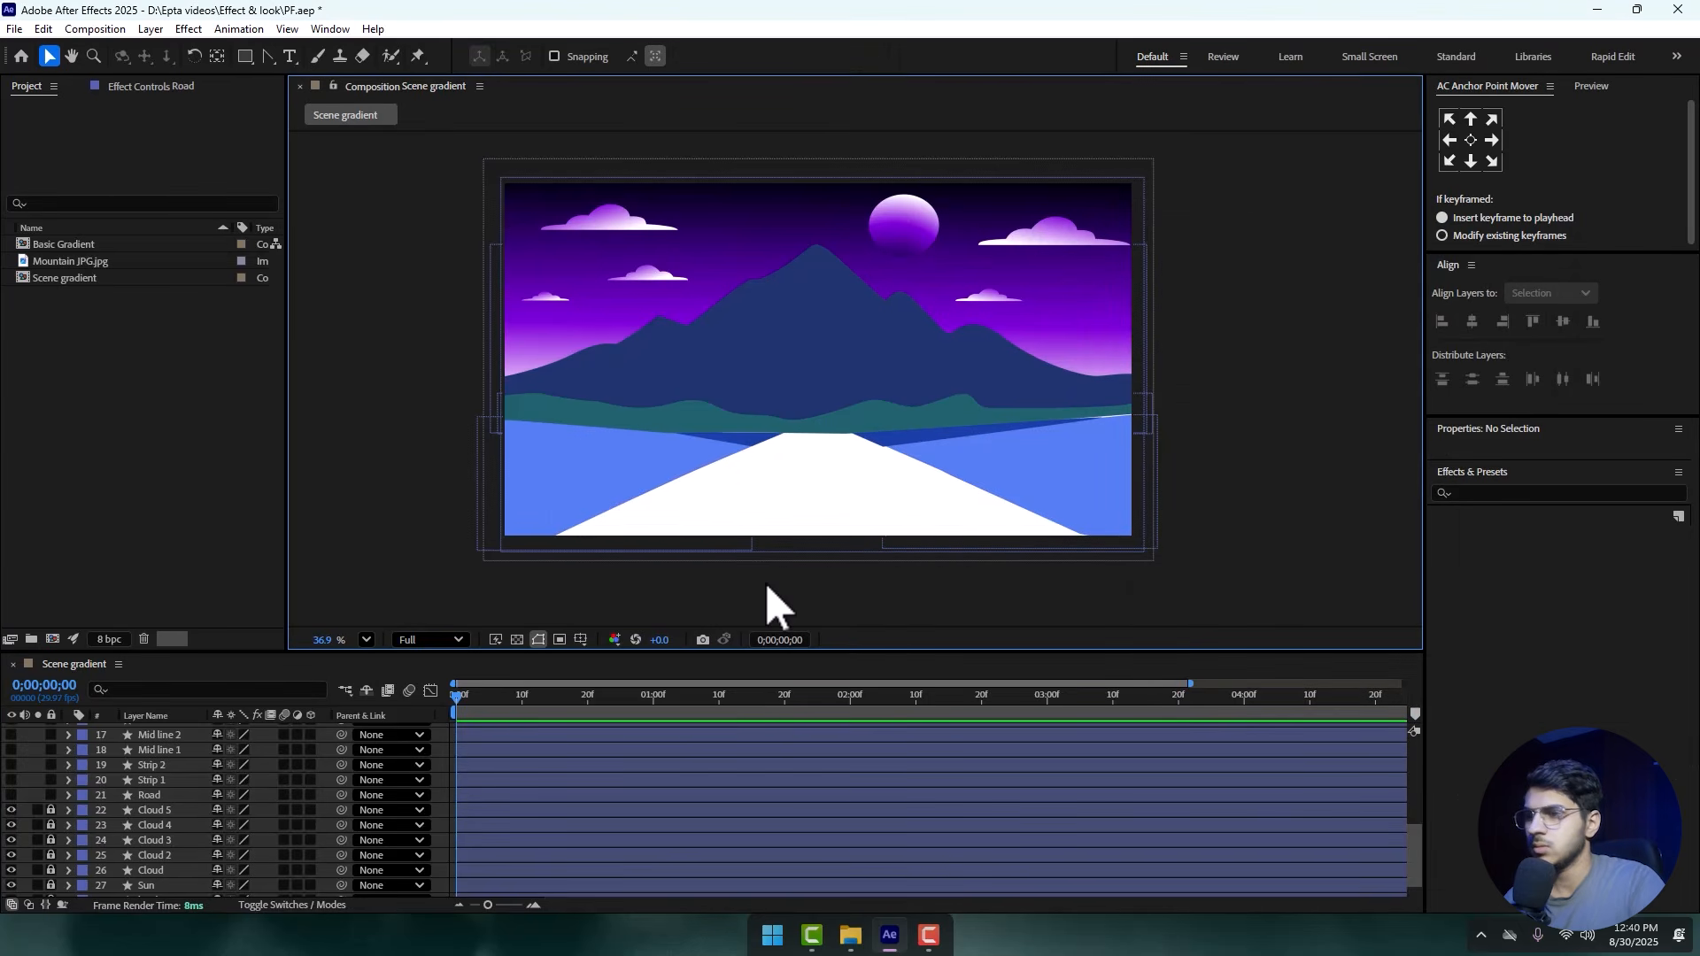
pyautogui.hotkey('ctrl', 'shift', 'l')
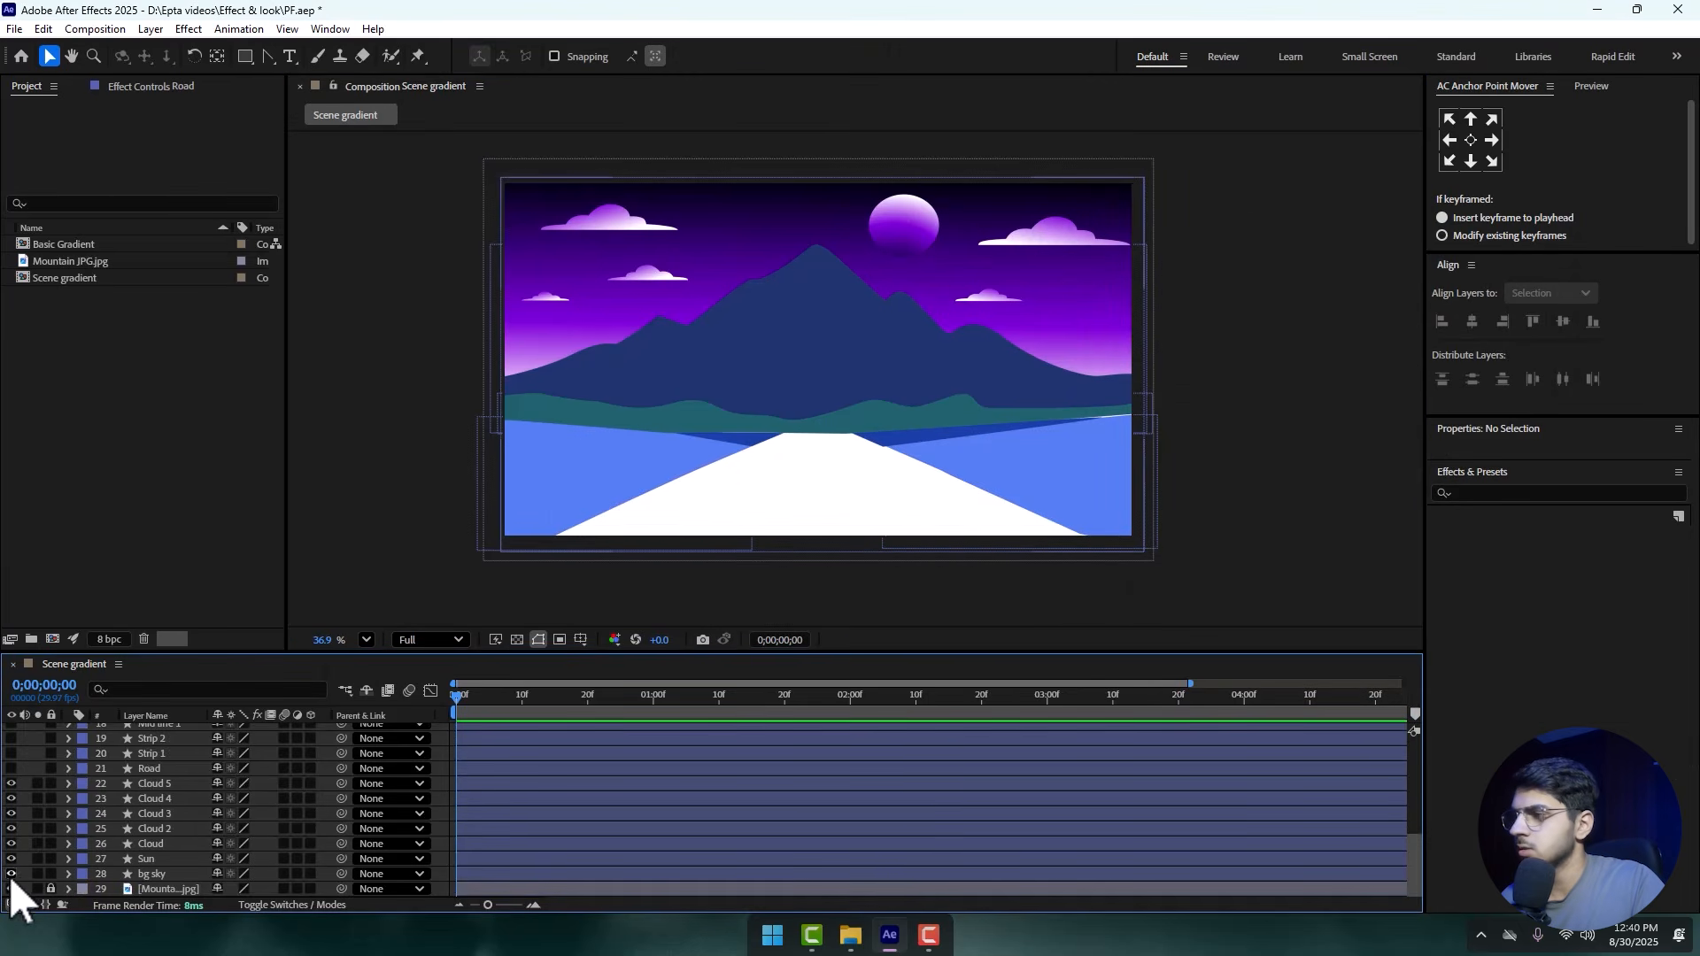
pyautogui.moveTo(142, 872); pyautogui.dragTo(151, 896)
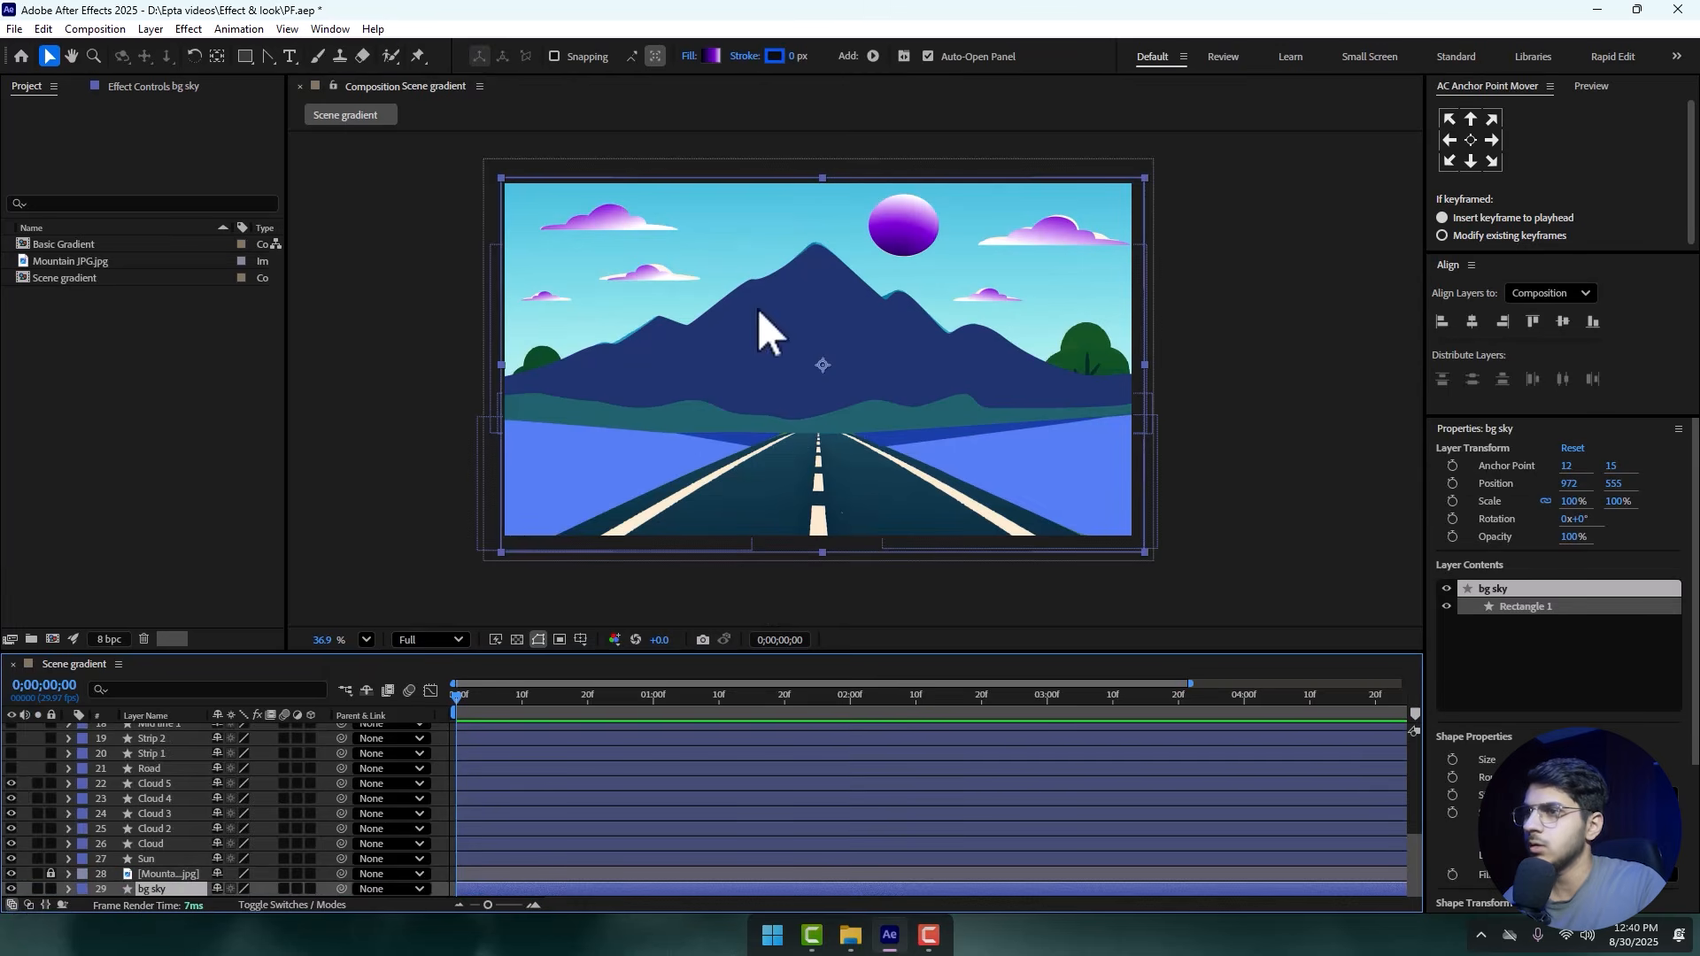
# - Compare the gradient road with the reference image by toggling the visibility of the Road and mountain image layers
pyautogui.click(151, 768)
pyautogui.click(10, 768)
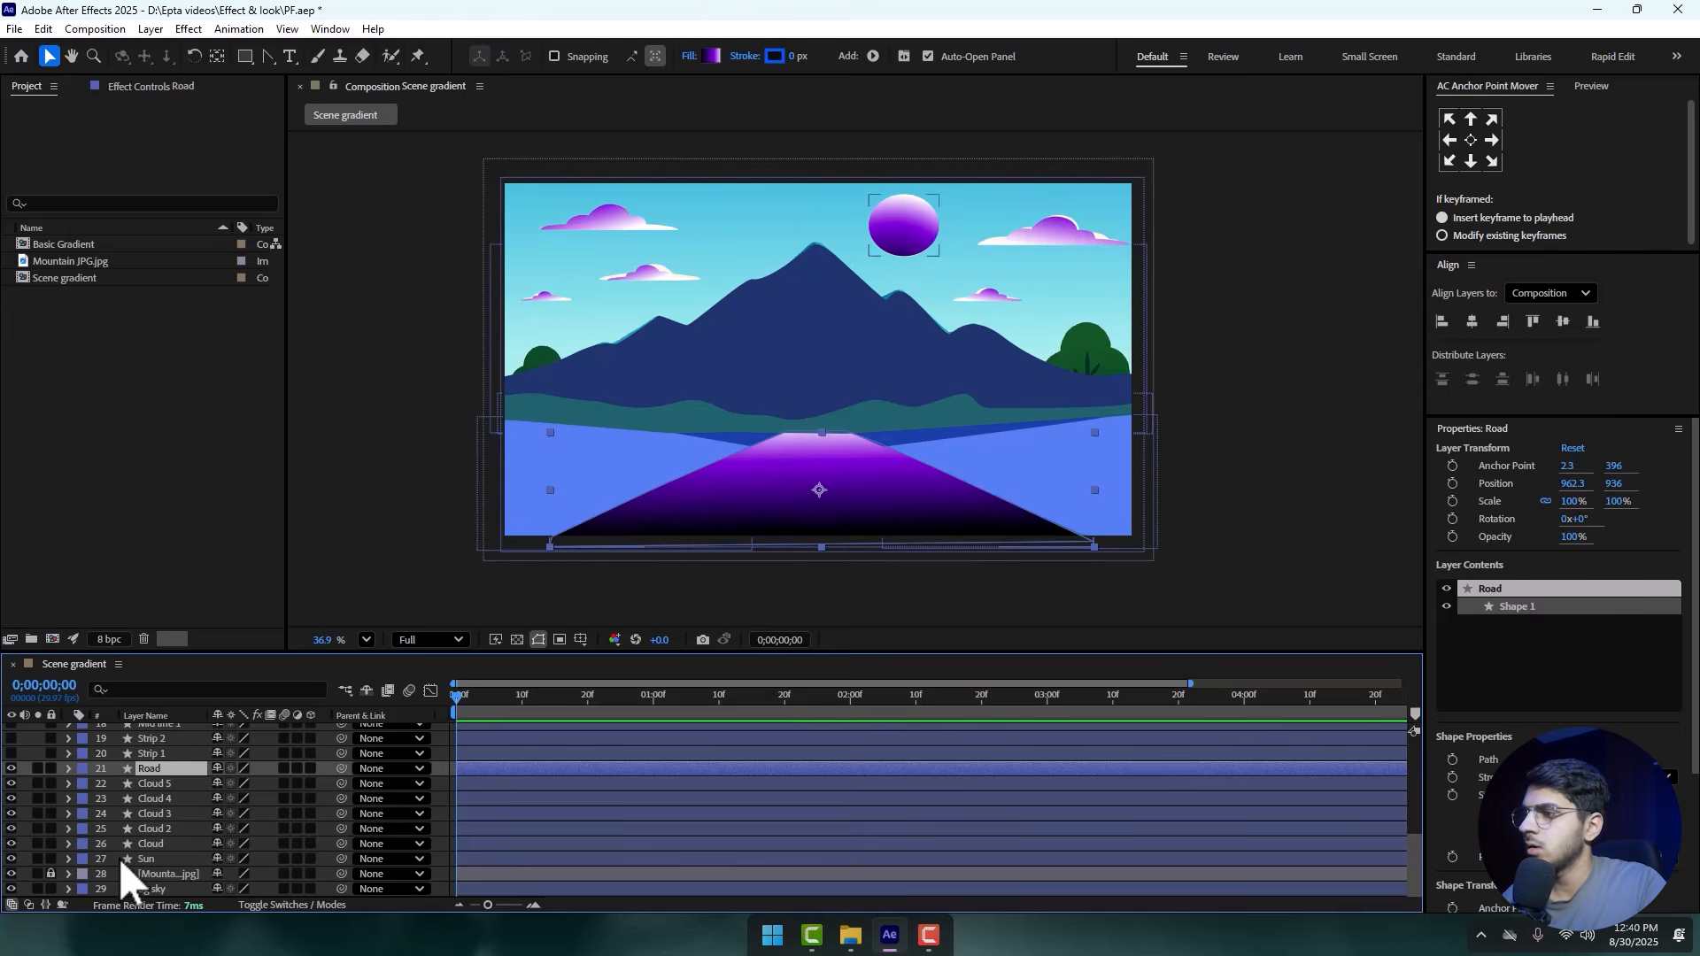
pyautogui.click(11, 874)
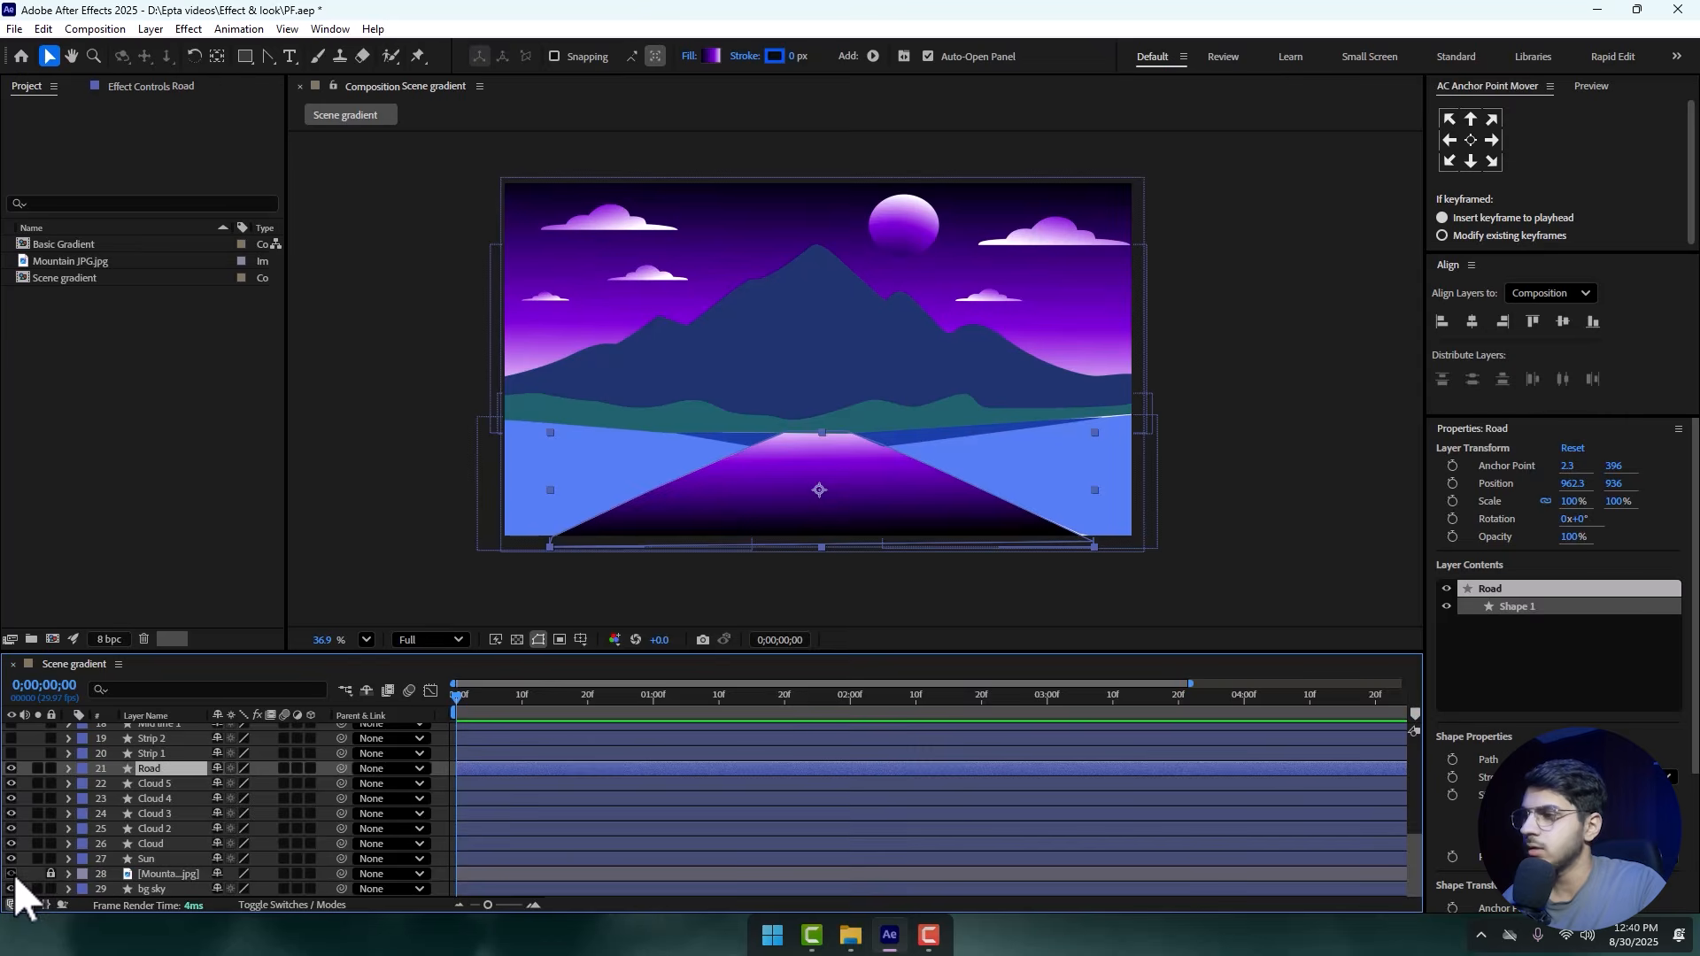
pyautogui.click(10, 874)
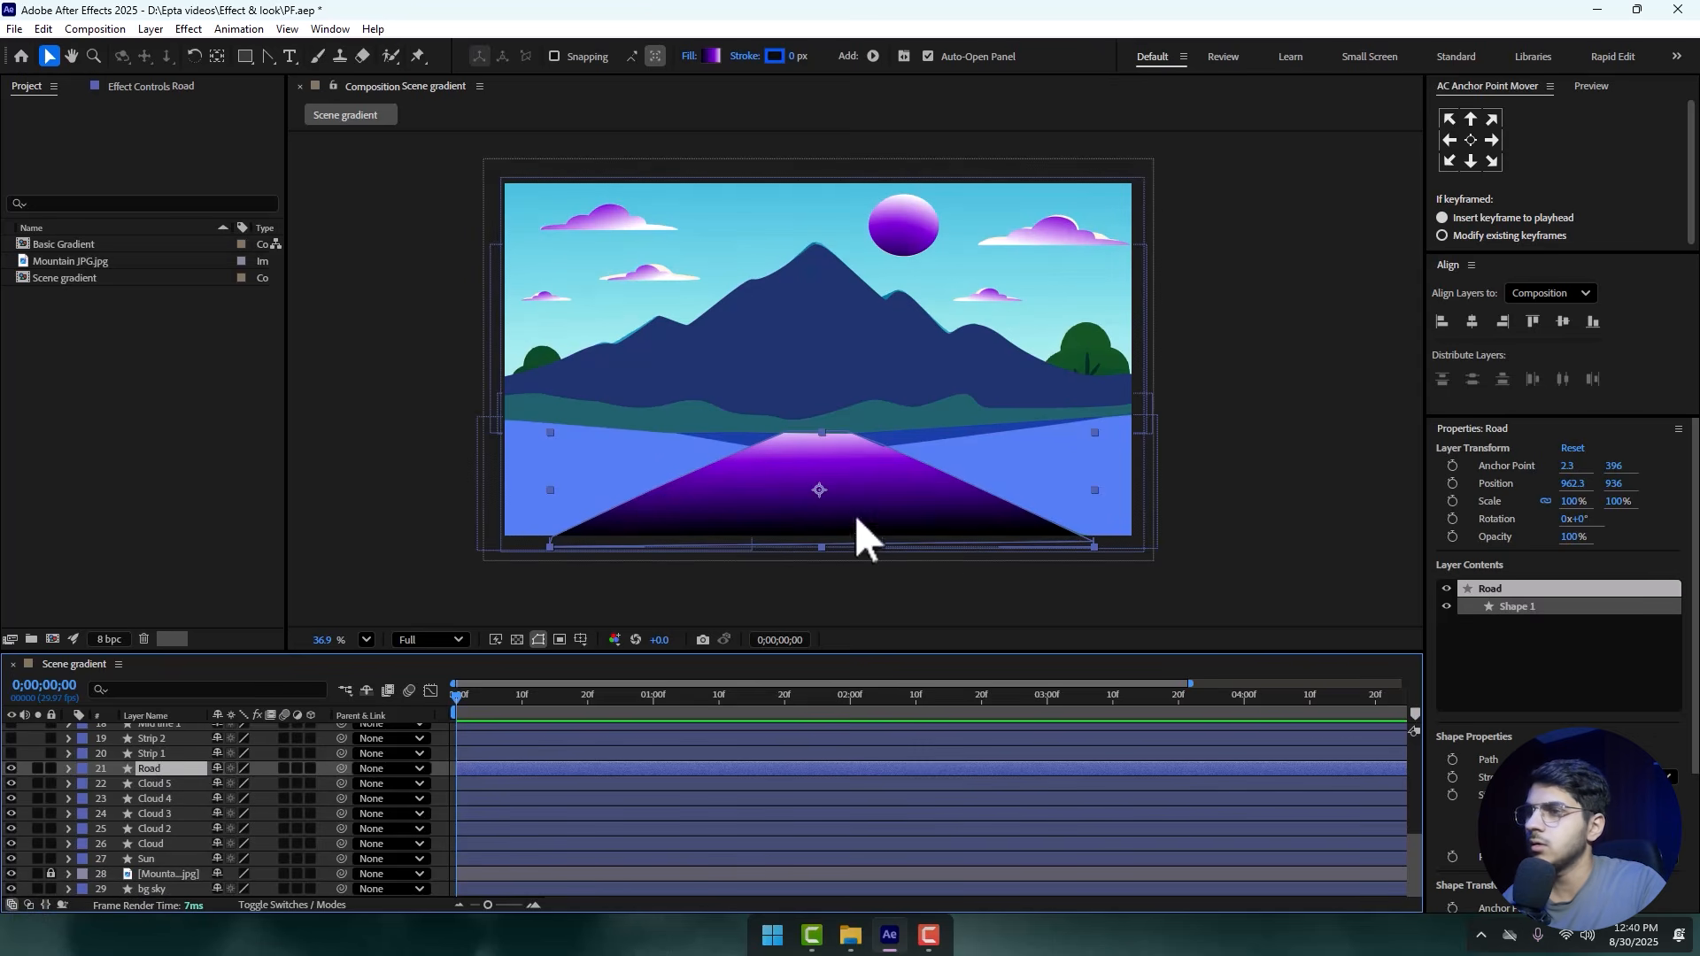
pyautogui.click(11, 769)
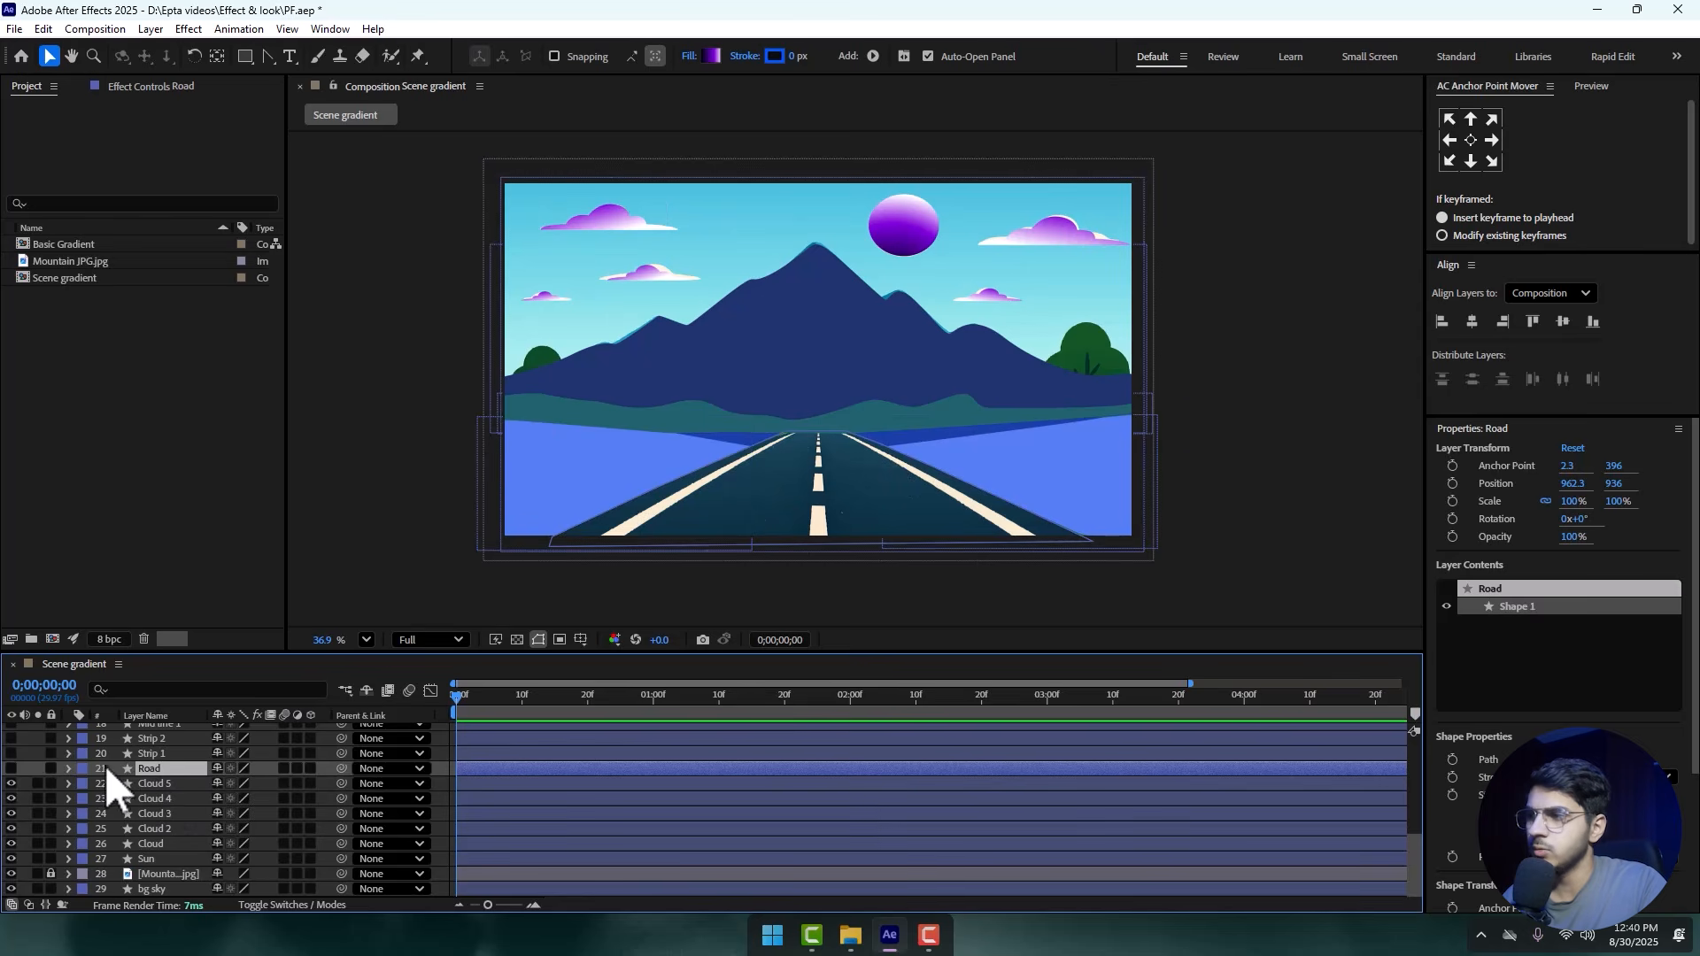
pyautogui.click(11, 769)
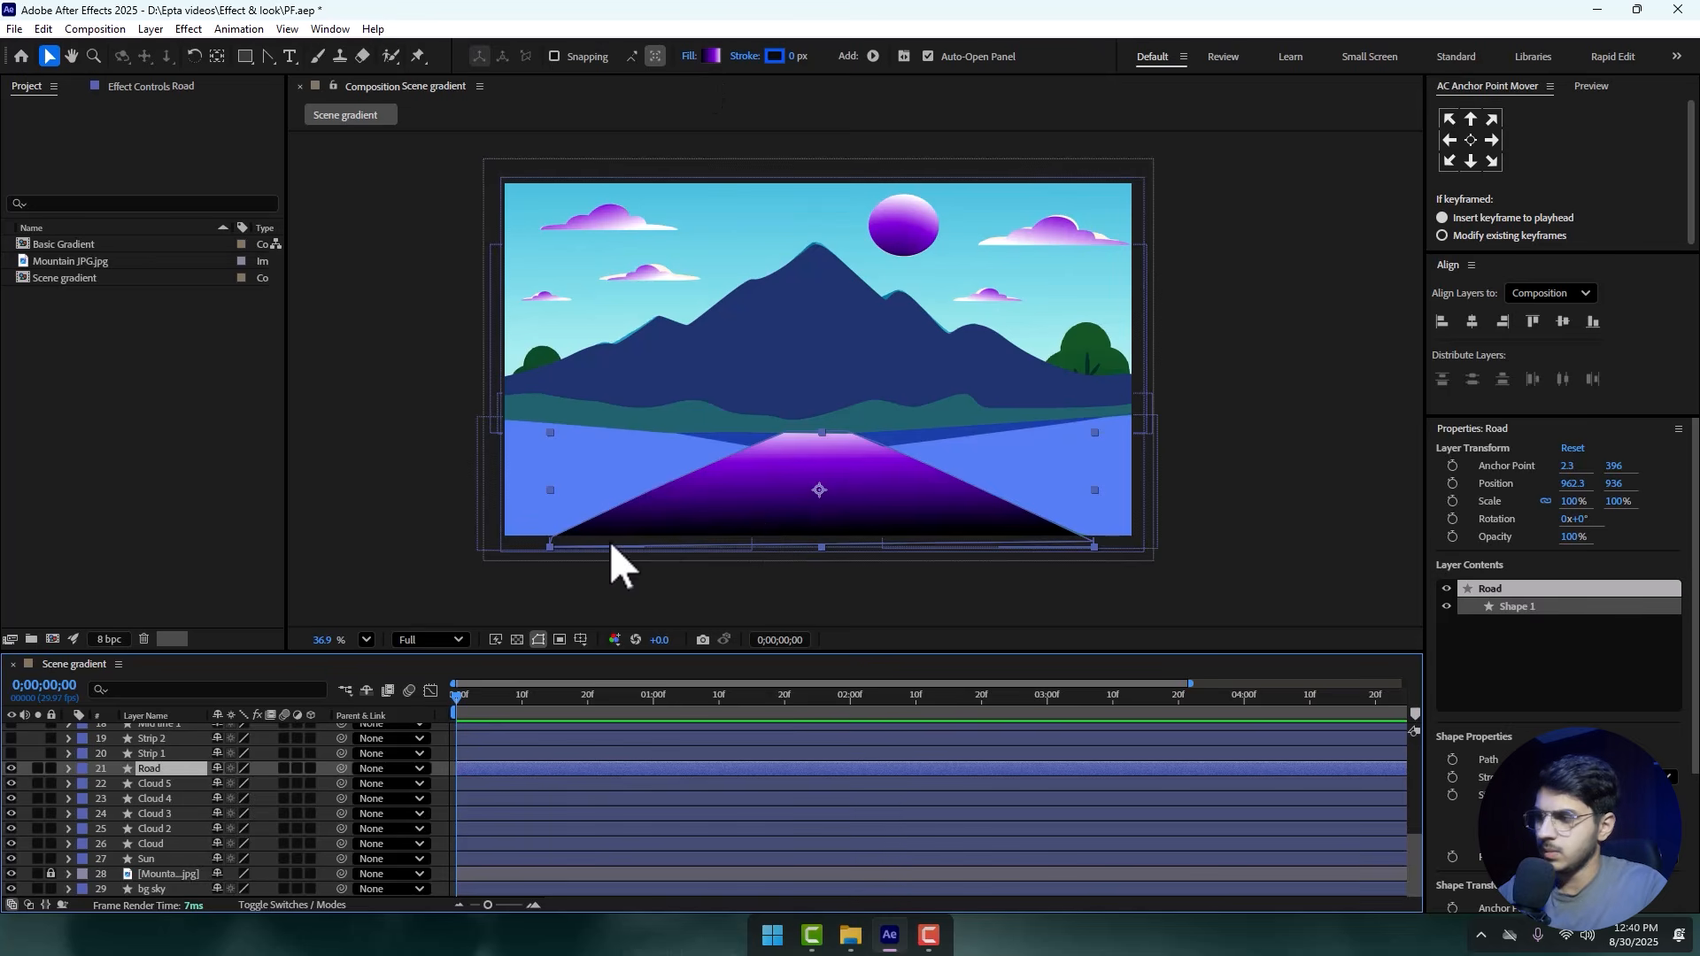
pyautogui.click(11, 769)
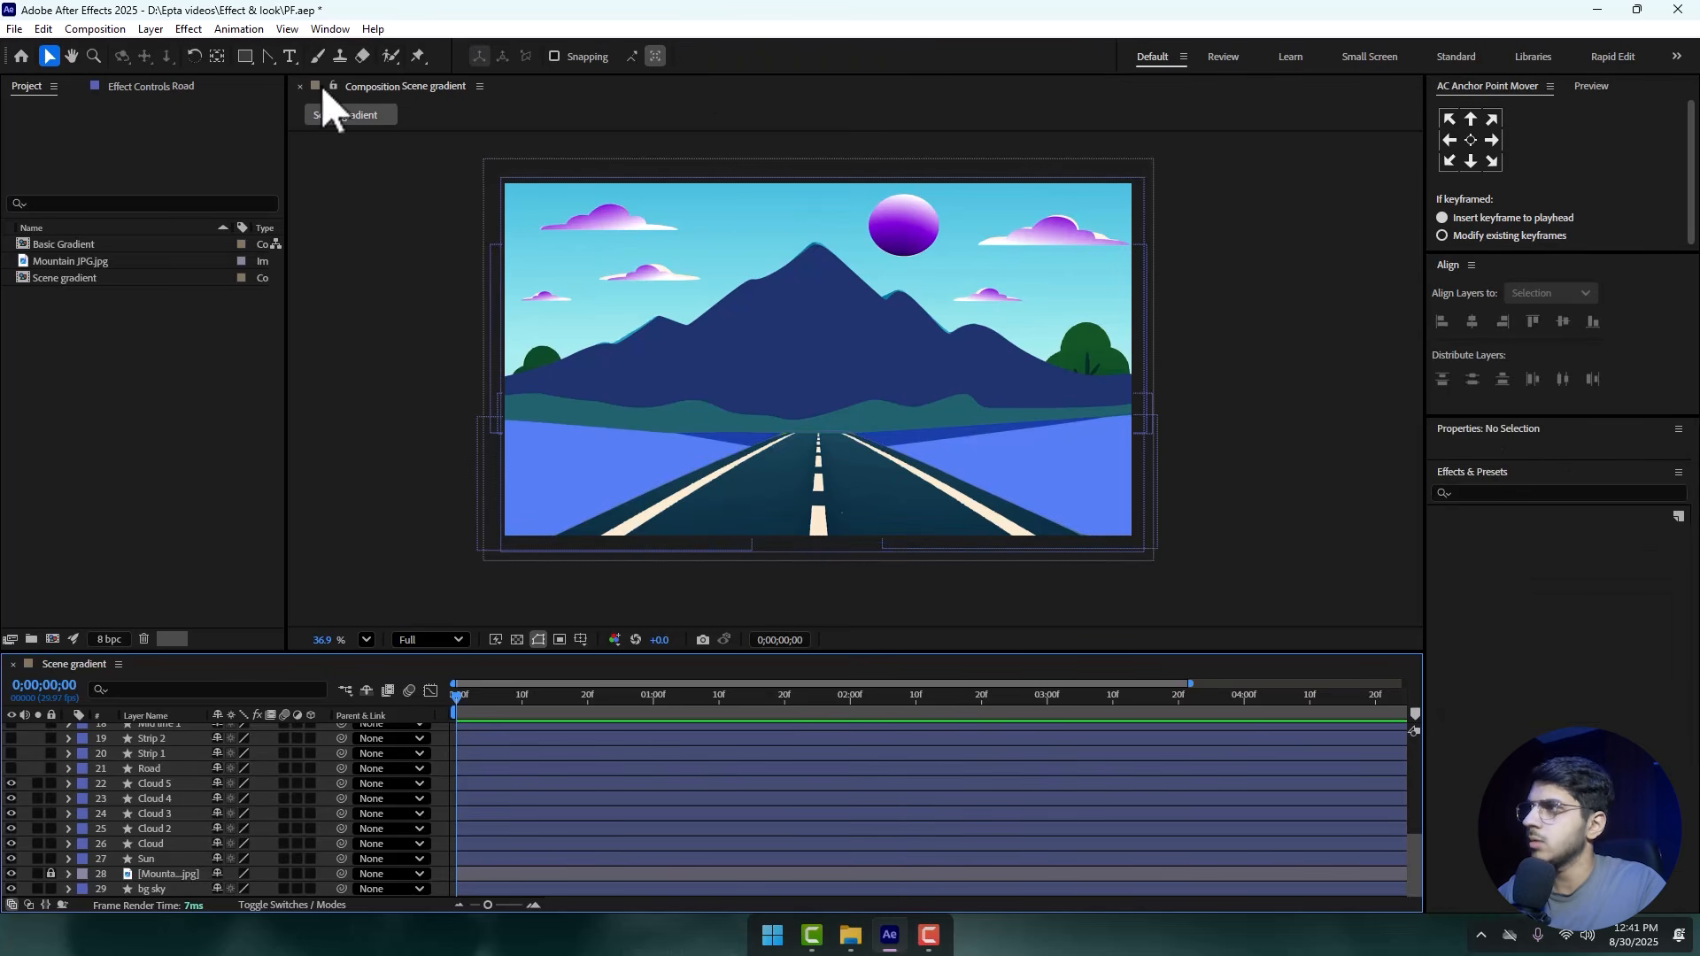
# - Sample the reference road's colour in the Sun's gradient editor to read its hex code, and discard the change
pyautogui.click(916, 217)
pyautogui.click(712, 55)
pyautogui.moveTo(907, 283); pyautogui.dragTo(536, 236)
pyautogui.click(647, 380)
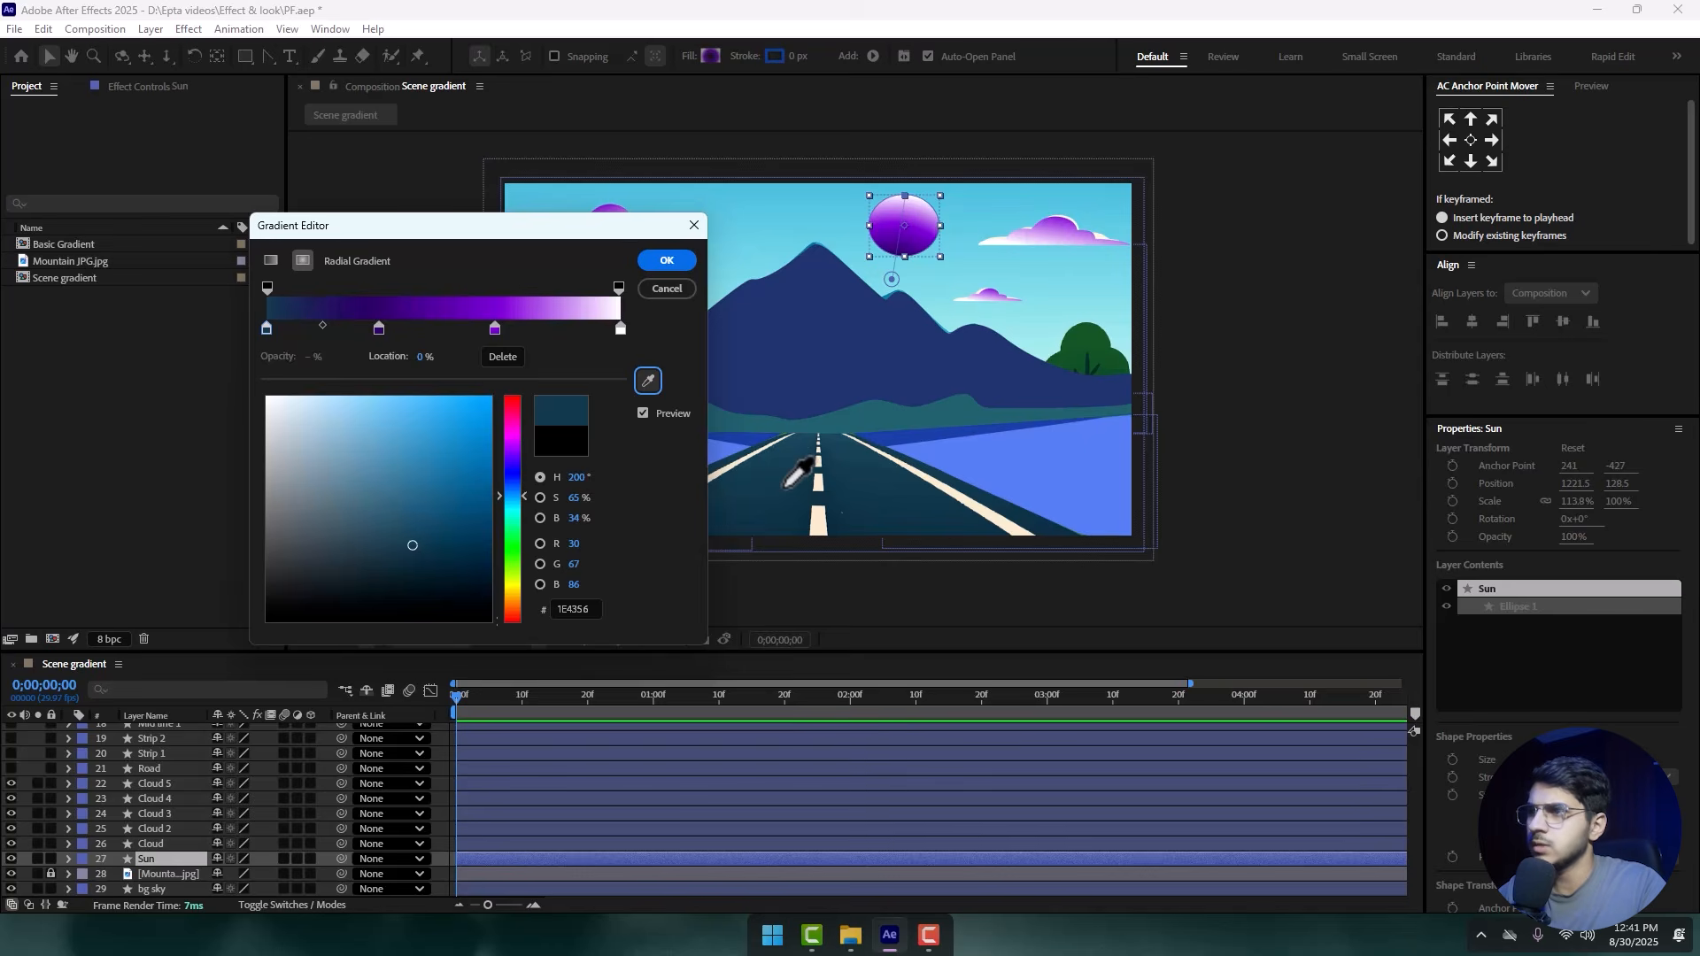
pyautogui.click(656, 295)
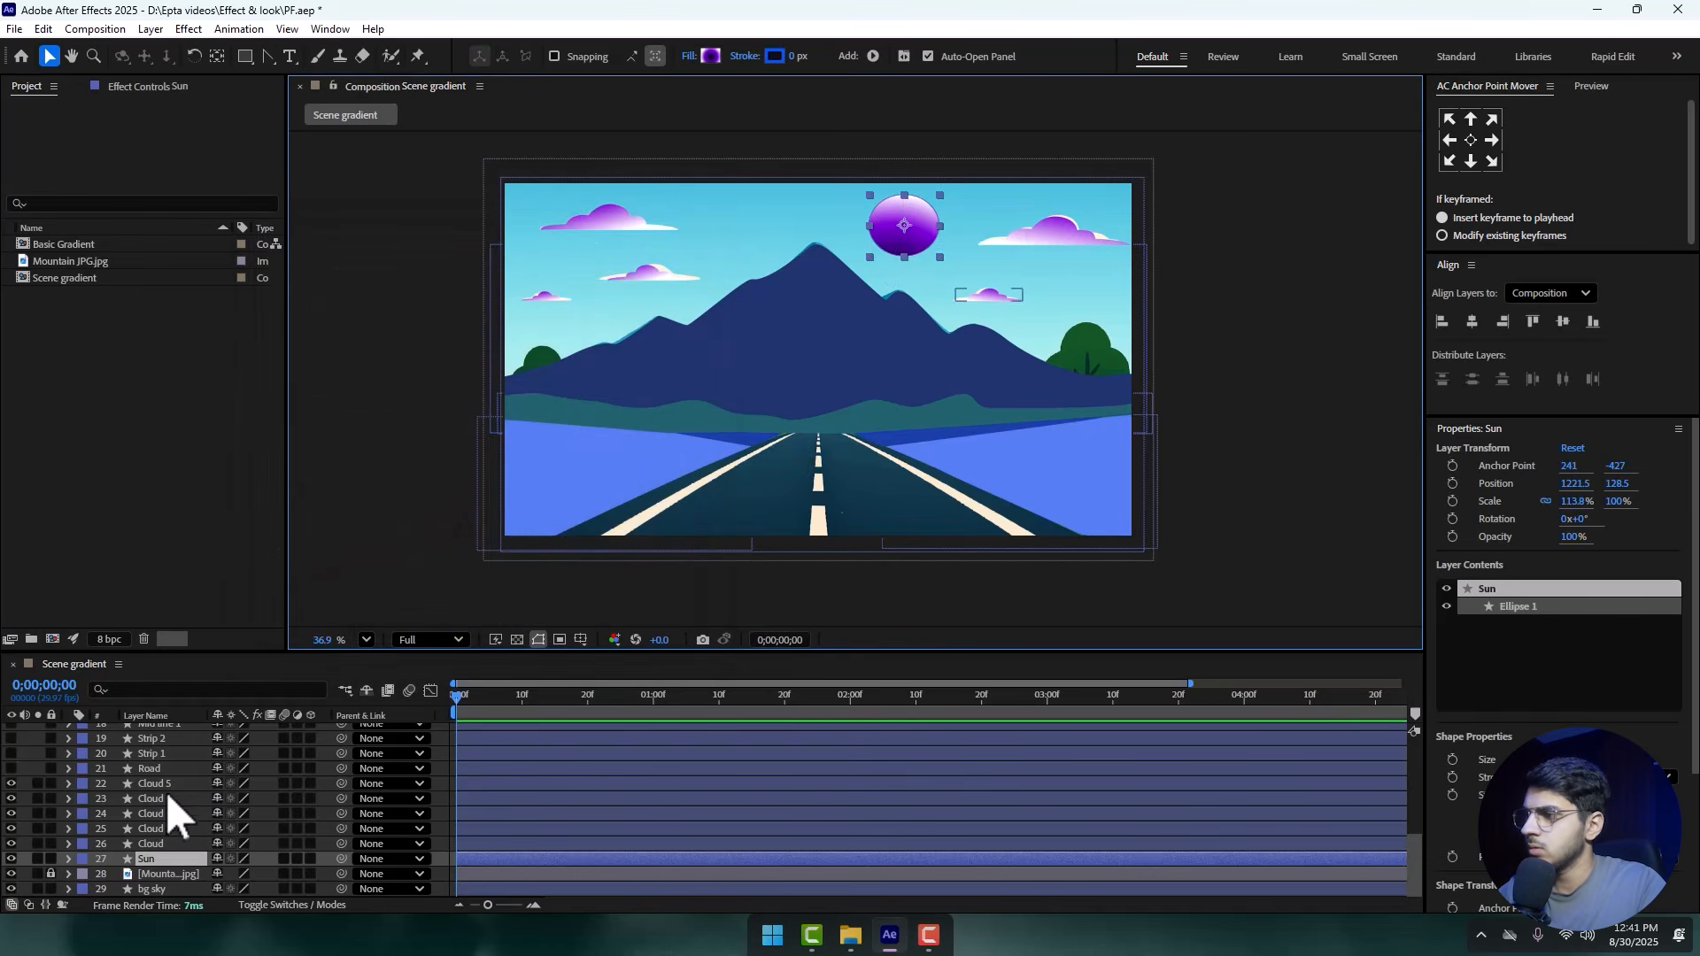
# - Show the Road layer and set the first colour stop of its gradient to 1E4356
pyautogui.click(149, 768)
pyautogui.click(11, 767)
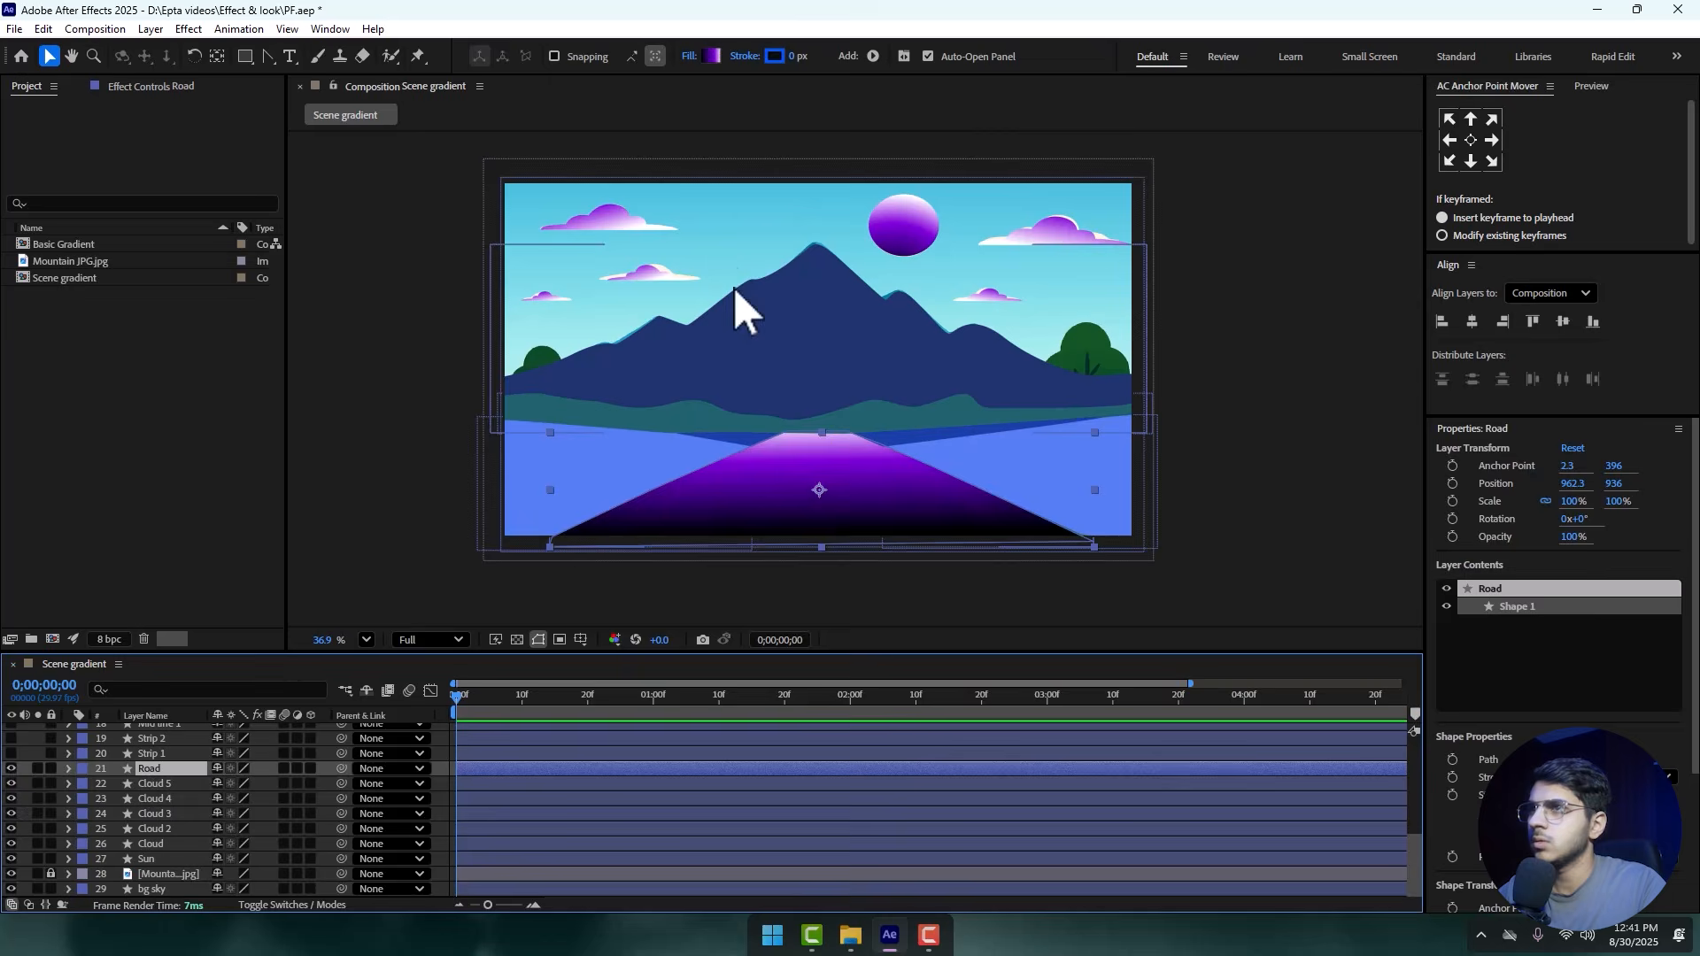
pyautogui.click(712, 57)
pyautogui.click(940, 634)
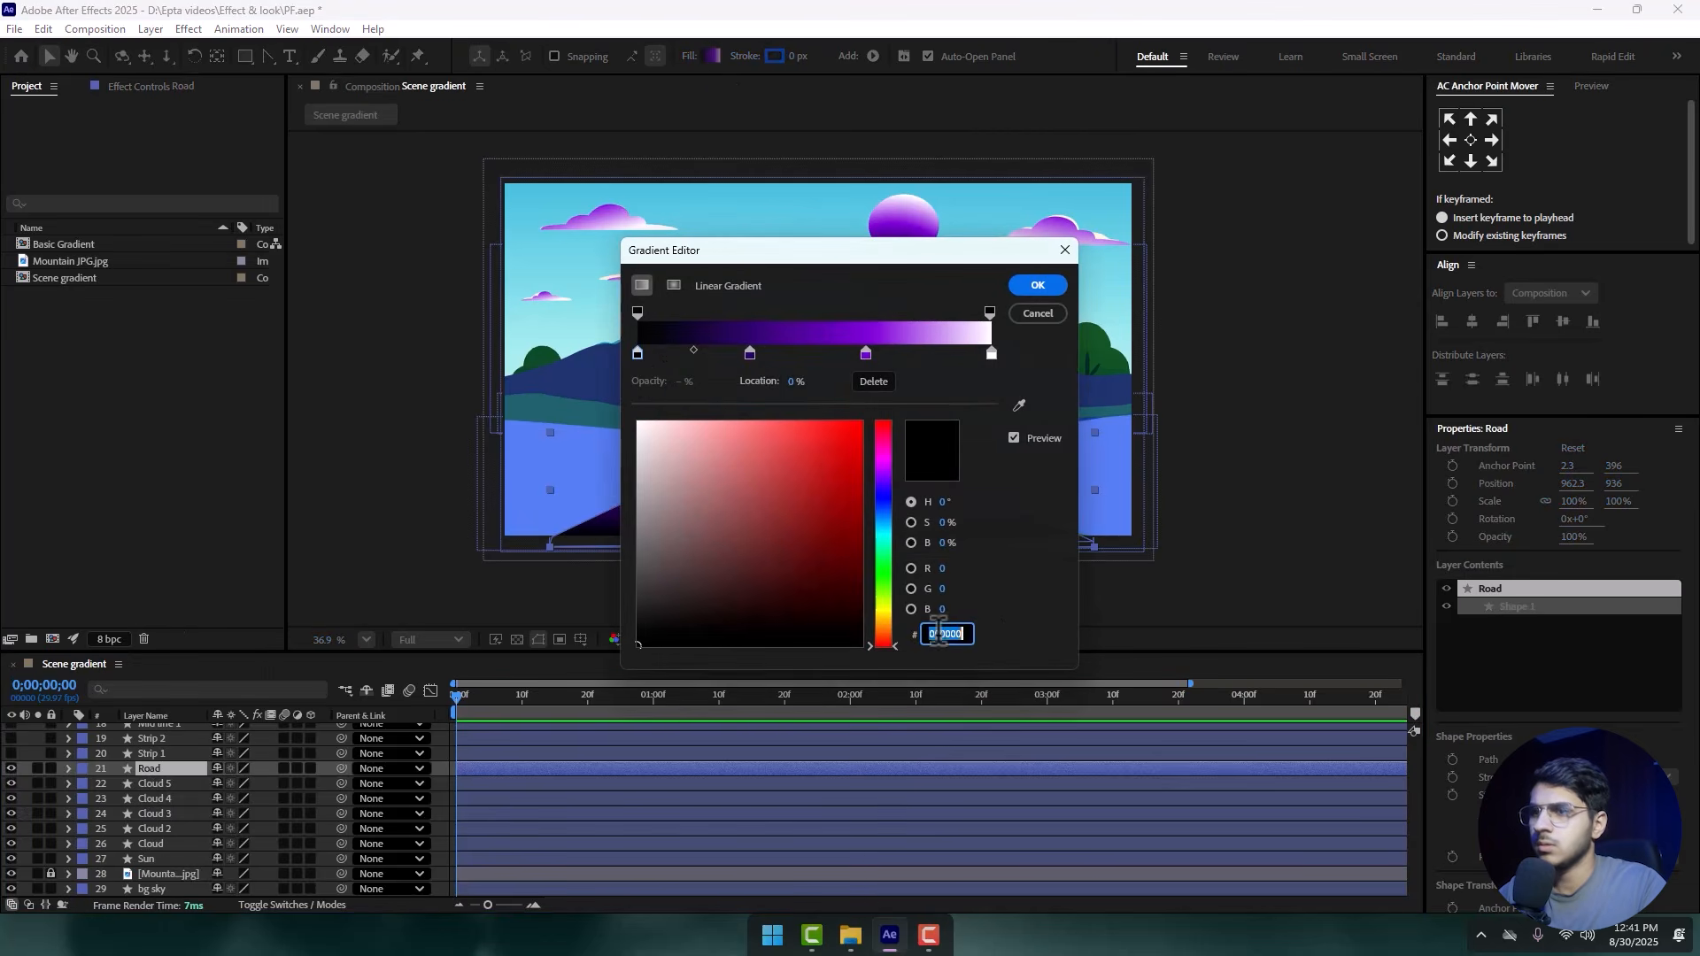
pyautogui.write('1E')
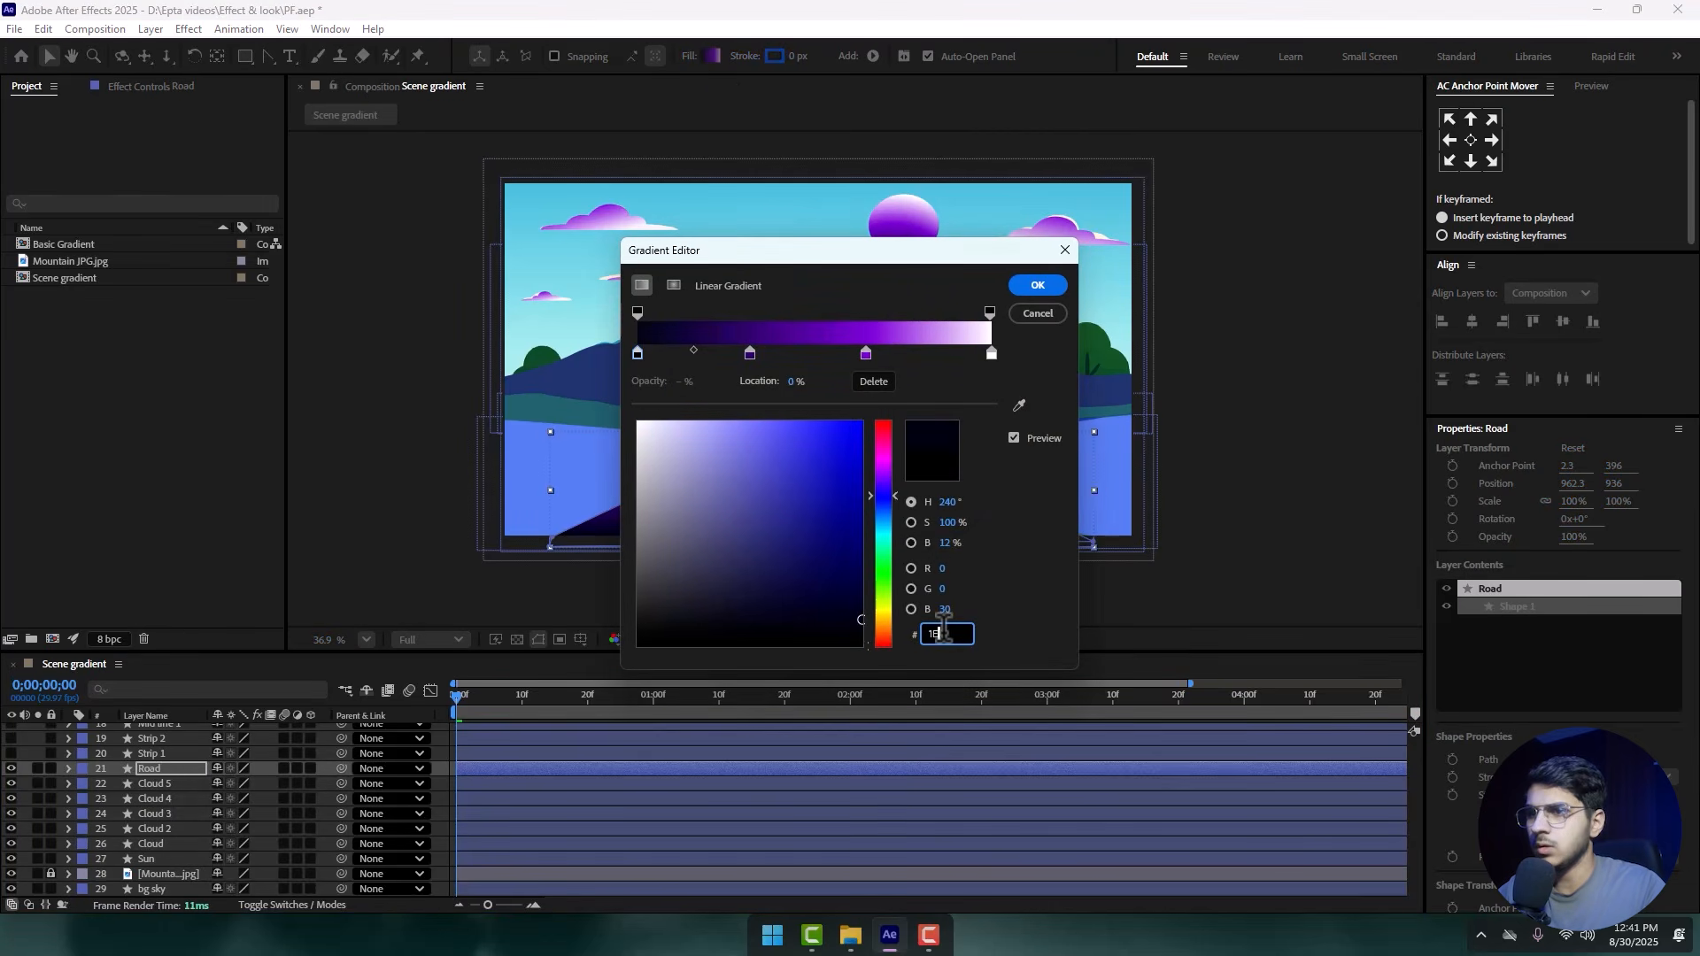
pyautogui.write('4356')
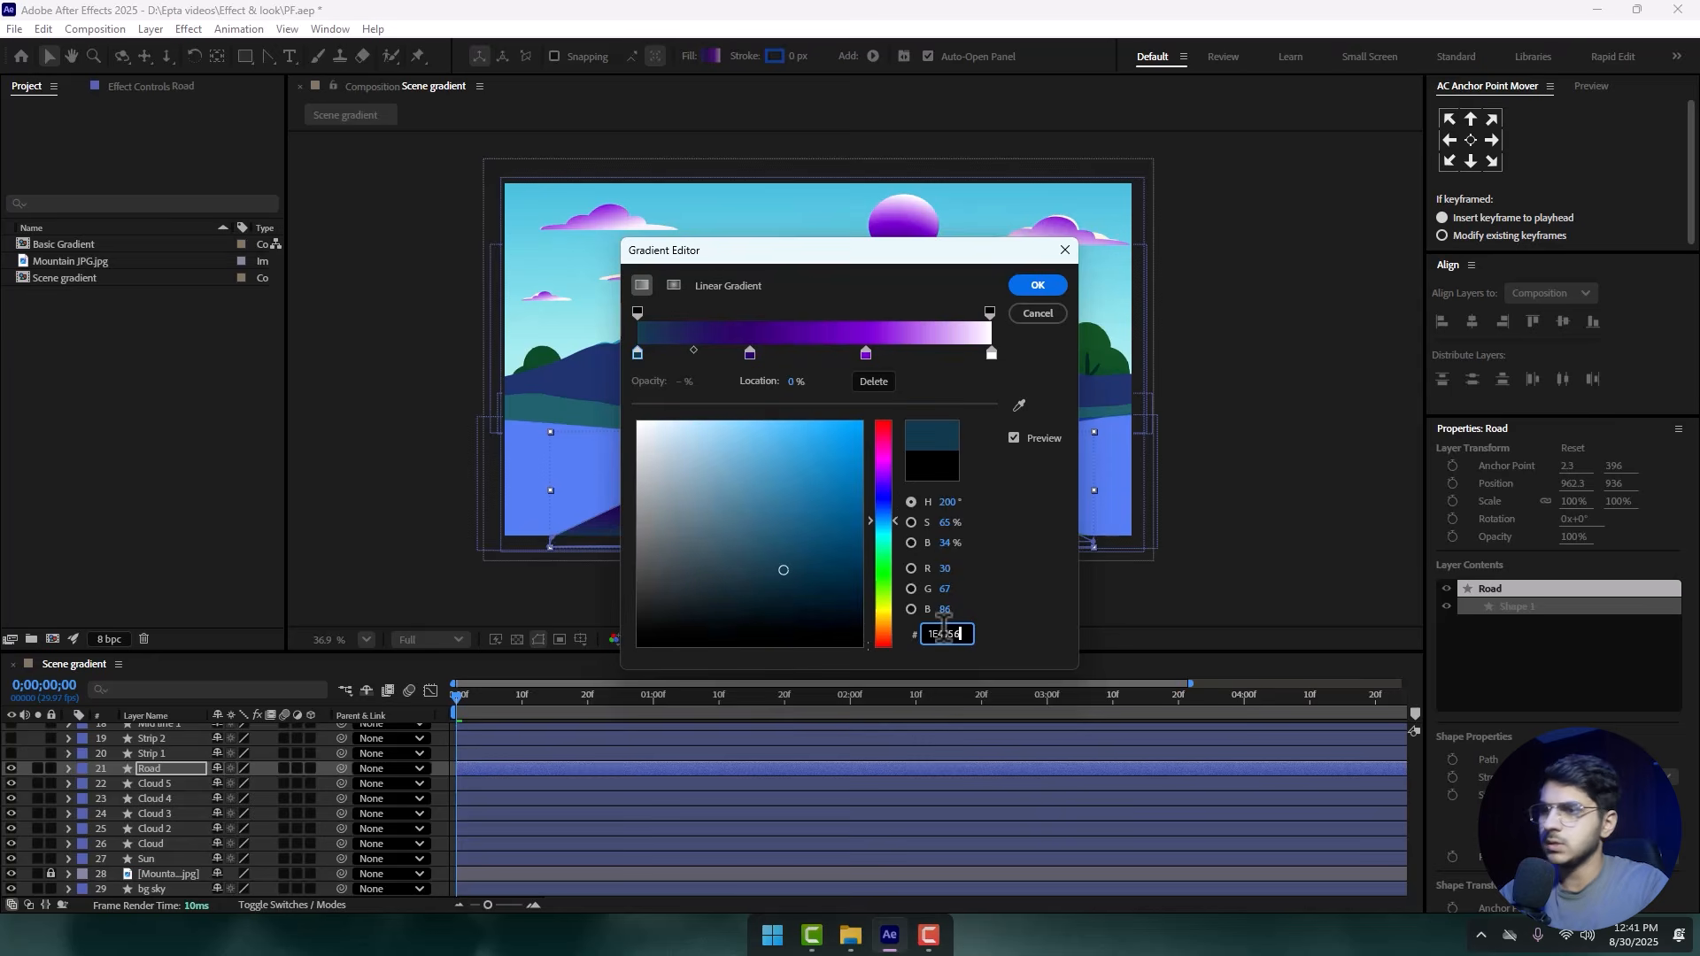
pyautogui.press('Return')
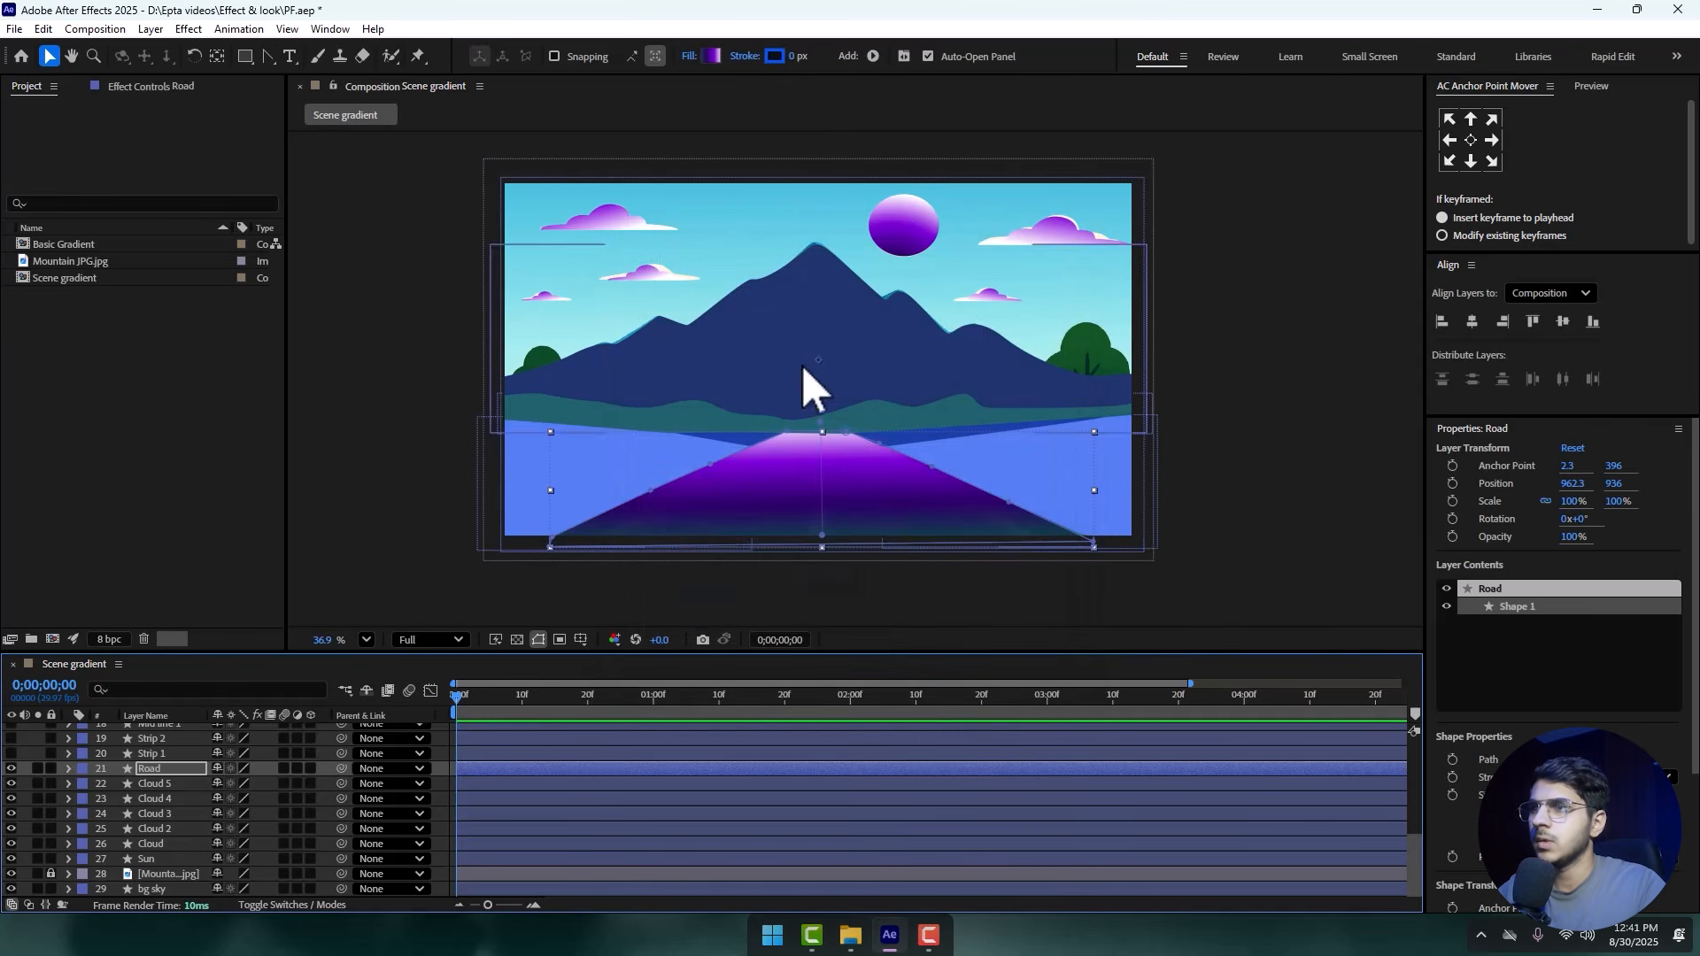
# - Delete the road gradient's dark purple stop and turn its first stop into colour 1D1D1D at about 27.5%
pyautogui.click(709, 56)
pyautogui.moveTo(872, 251); pyautogui.dragTo(1285, 204)
pyautogui.click(1255, 305)
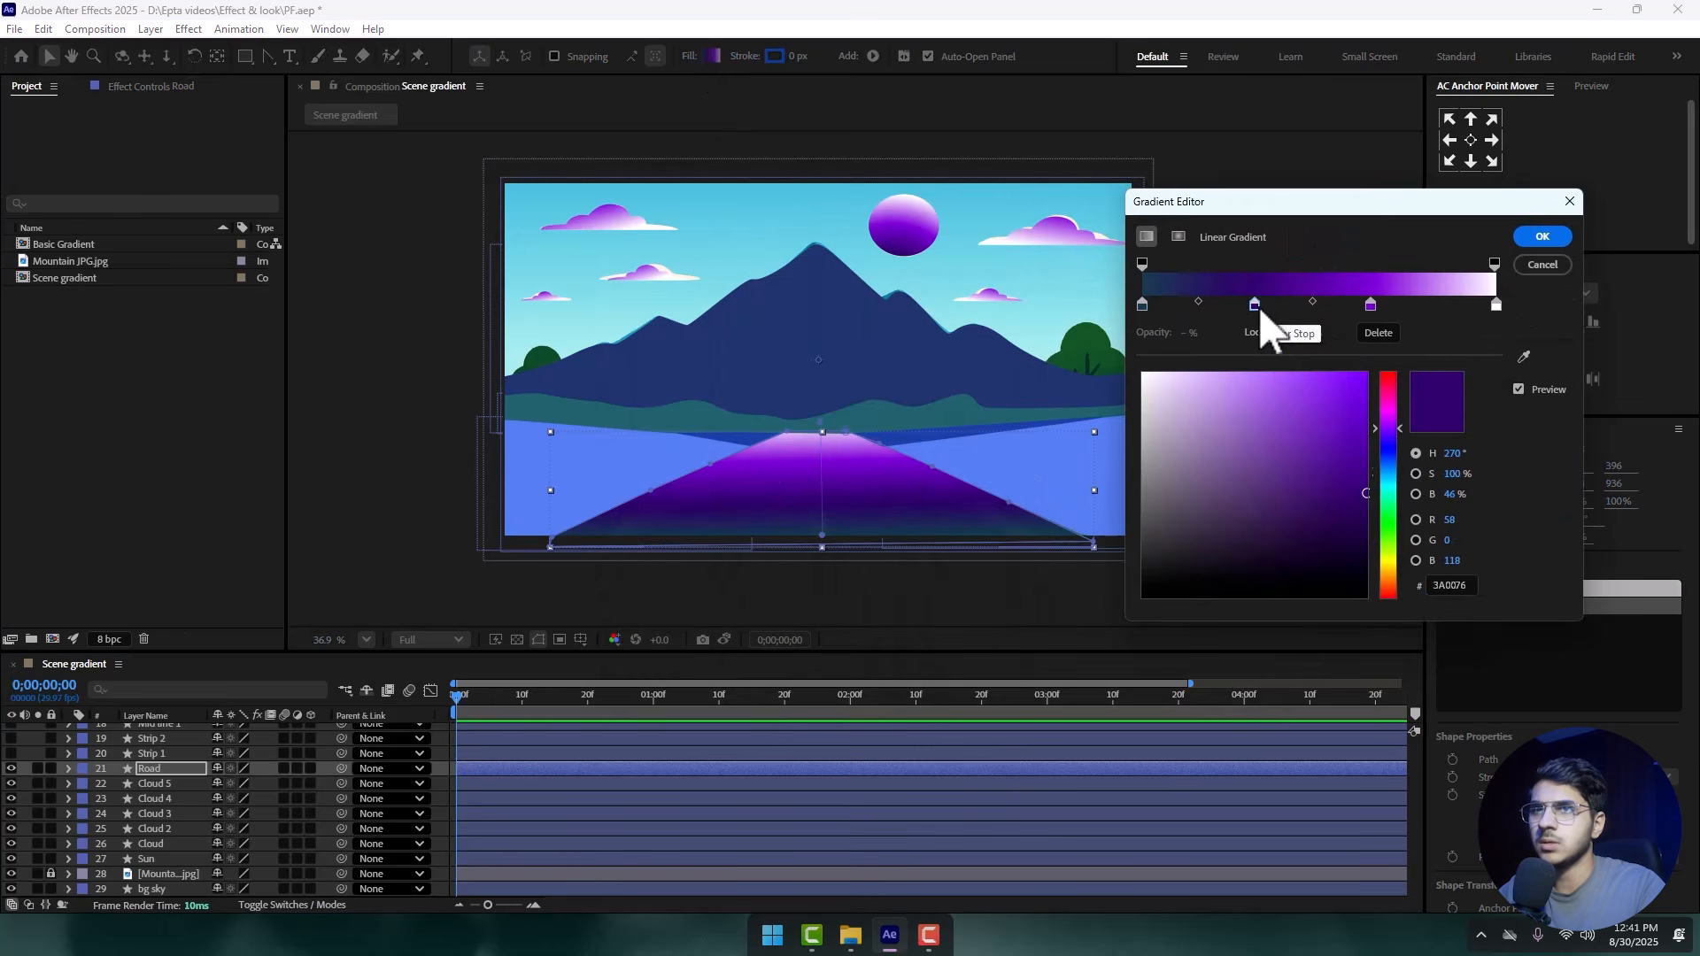
pyautogui.click(1378, 334)
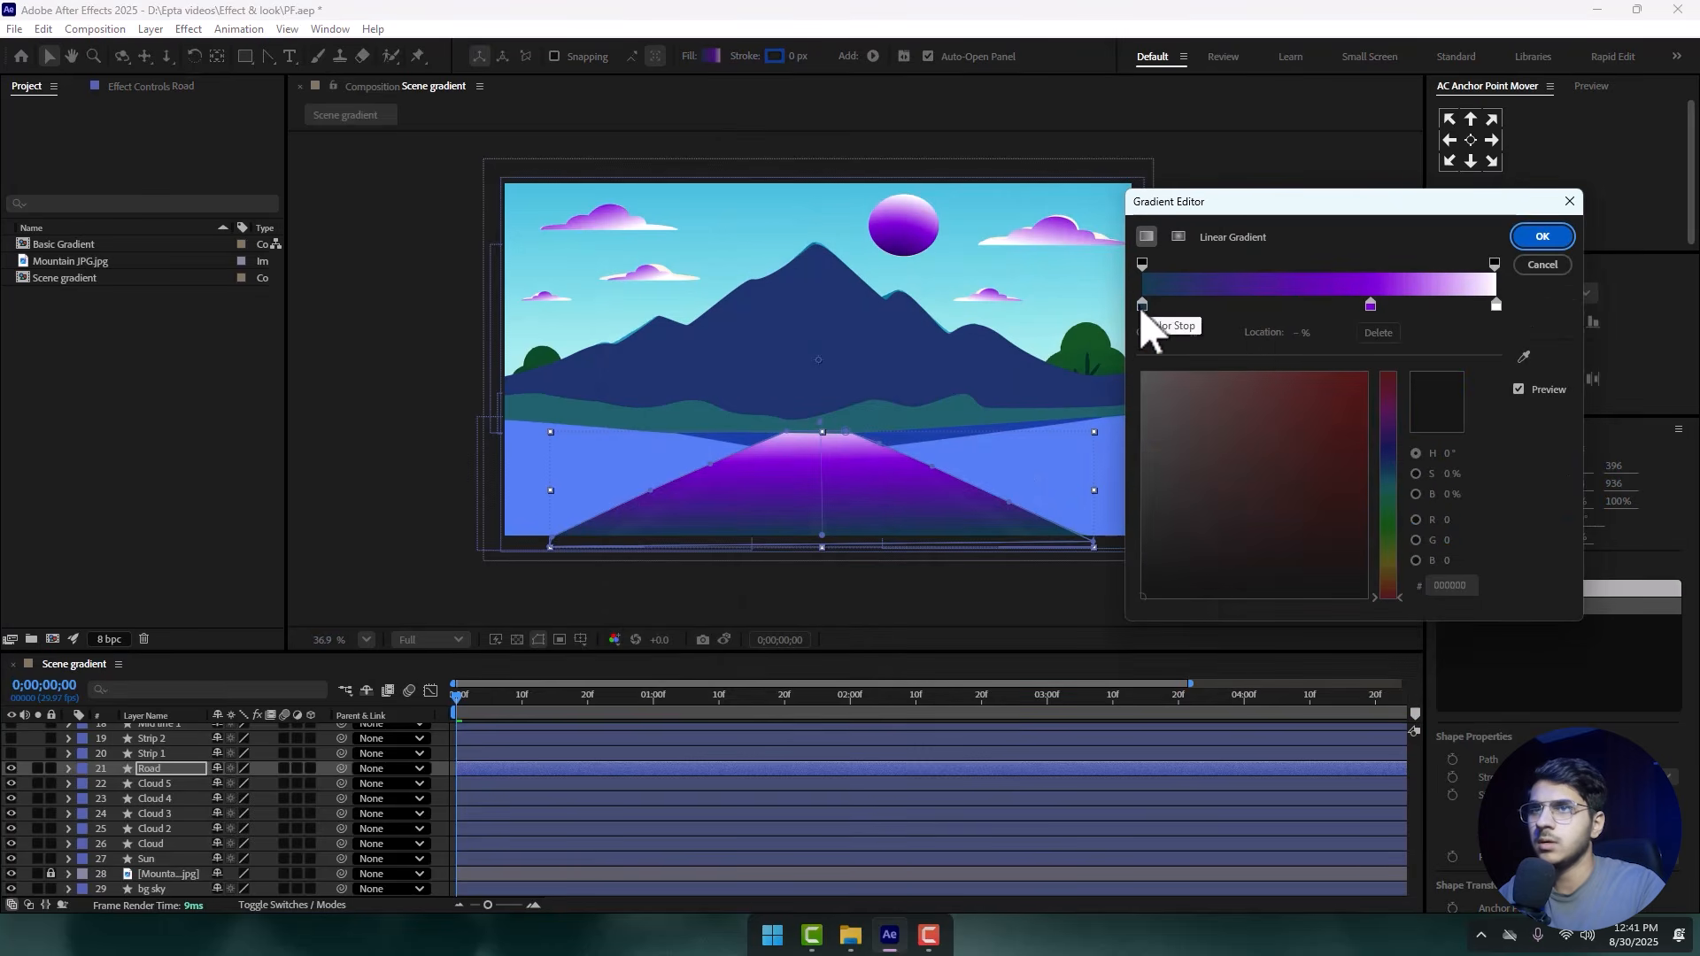
pyautogui.moveTo(1142, 306); pyautogui.dragTo(1241, 308)
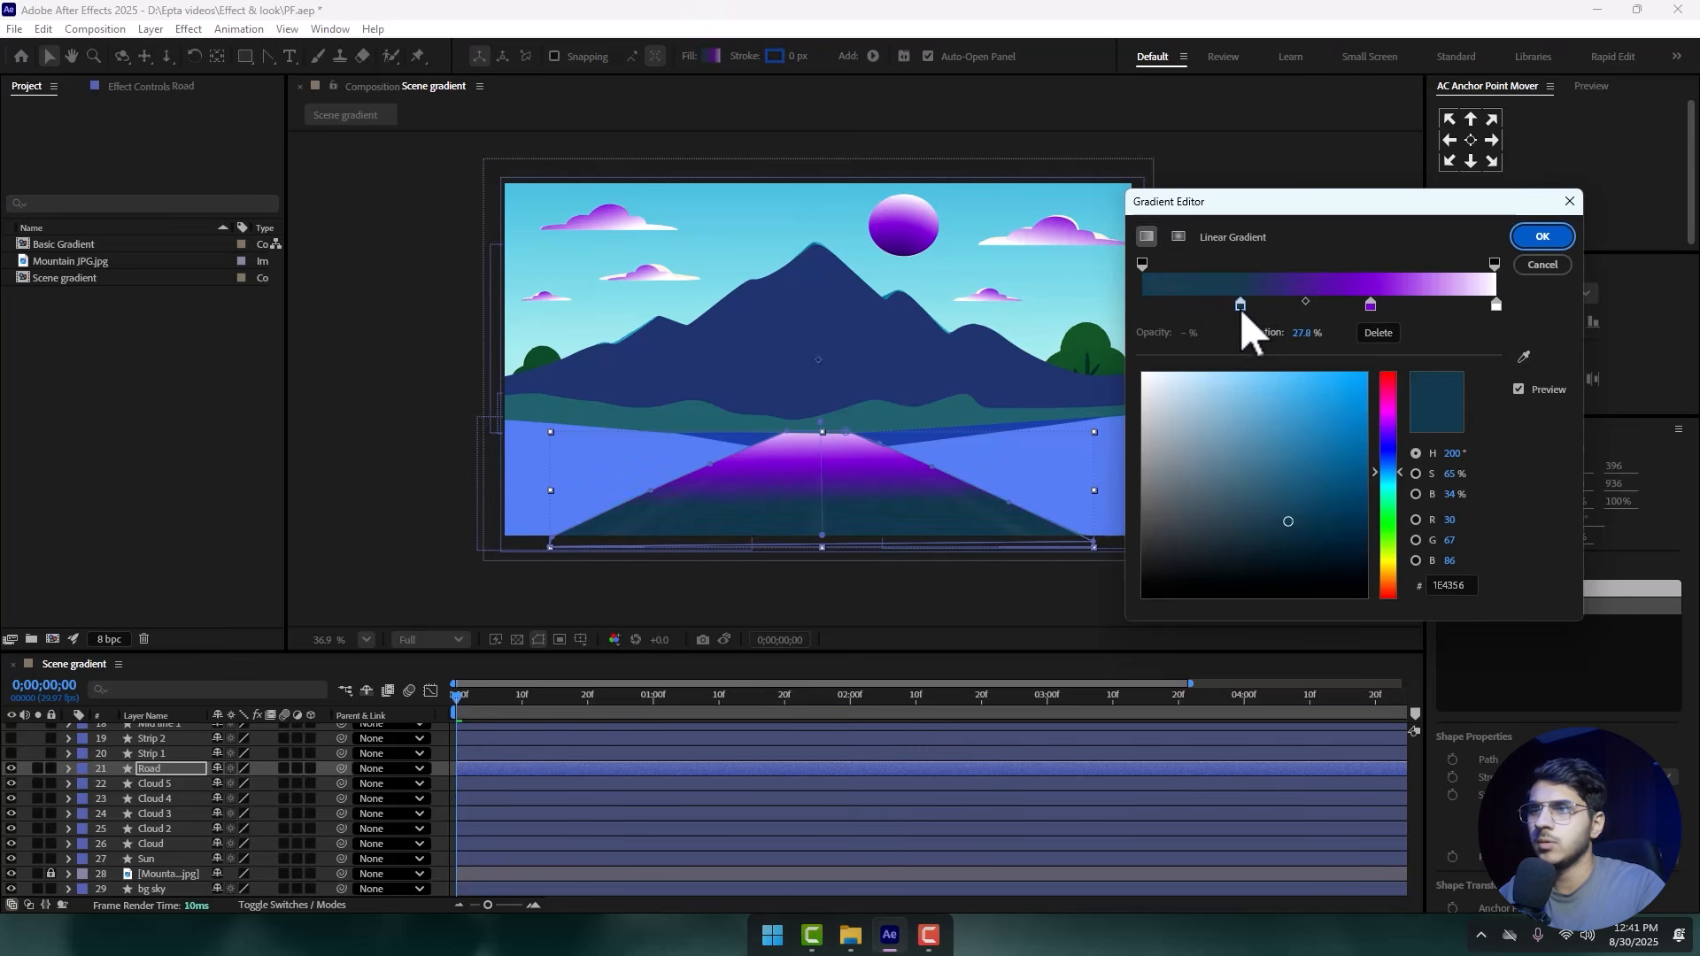
pyautogui.moveTo(1279, 539); pyautogui.dragTo(1124, 577)
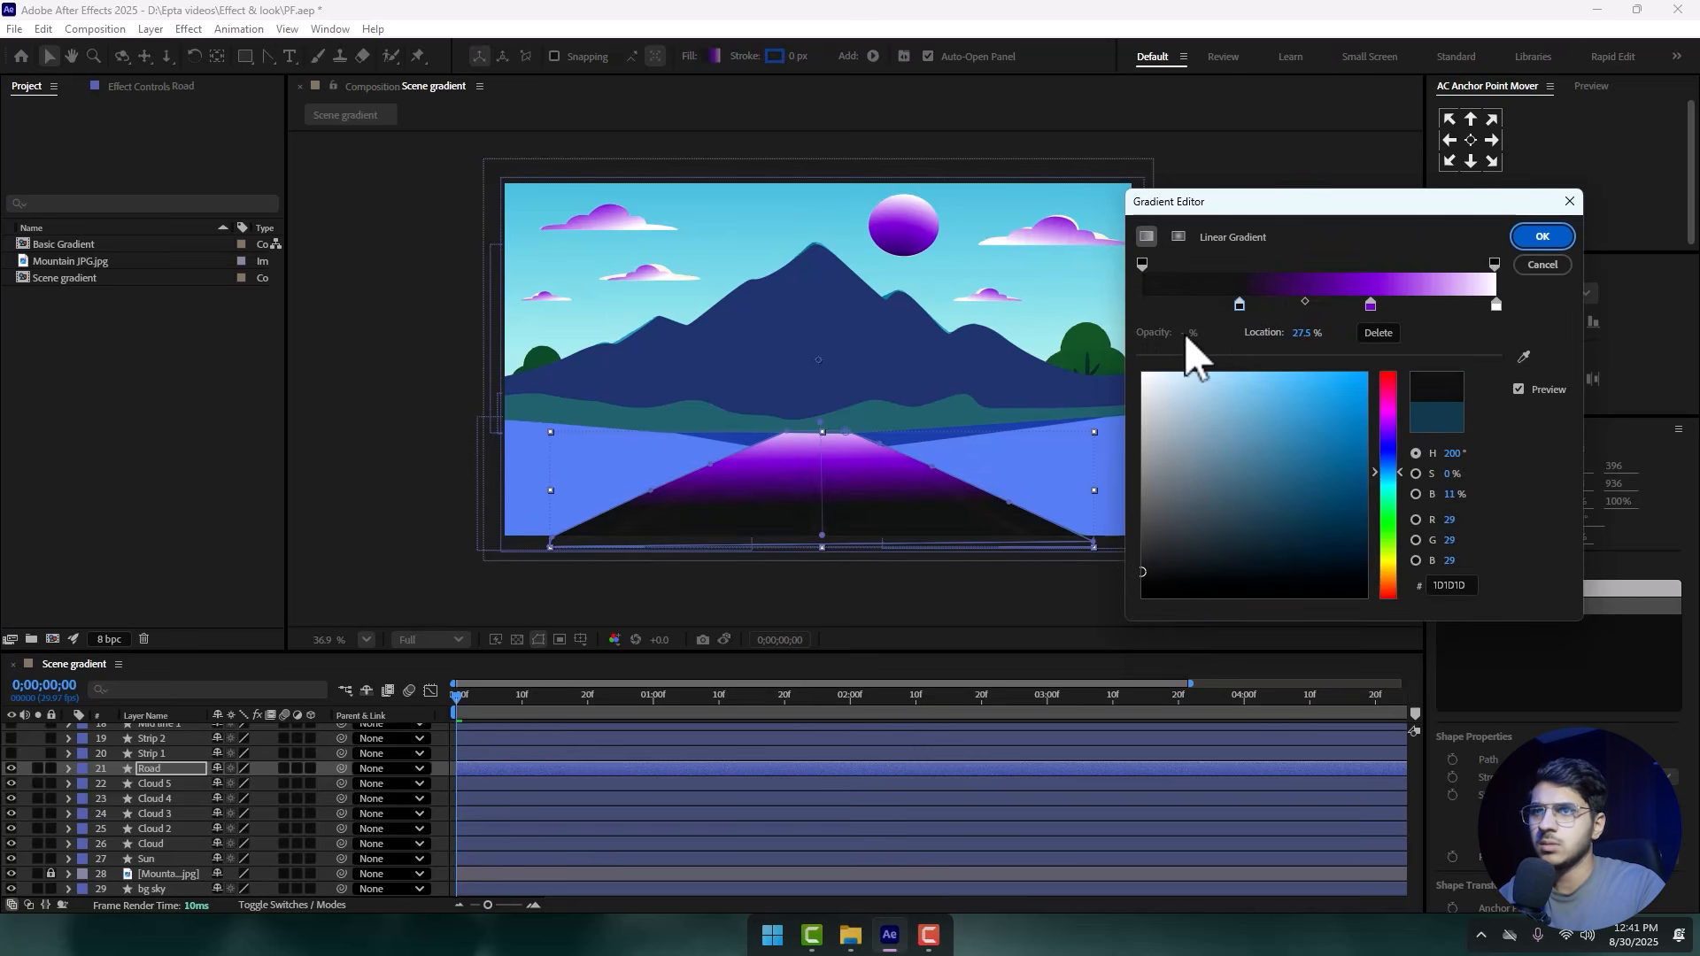
# - Try setting the opacity of the road gradient's dark end to 0%
pyautogui.click(1142, 264)
pyautogui.moveTo(1194, 336); pyautogui.dragTo(1081, 350)
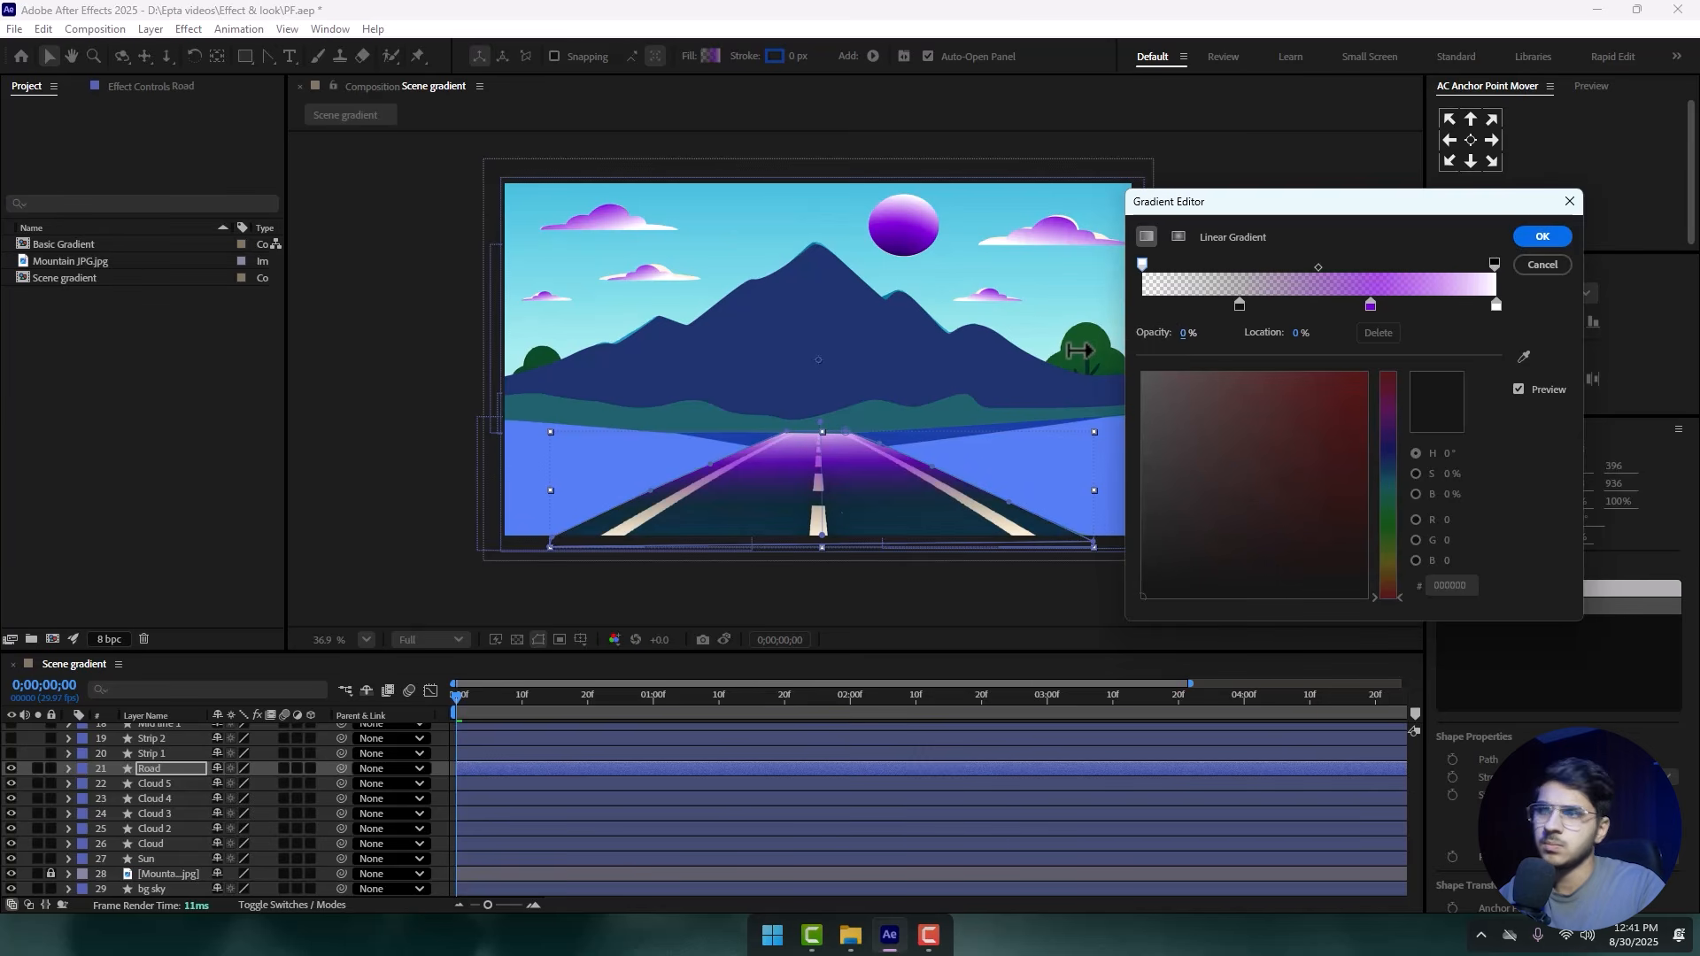
pyautogui.moveTo(1195, 341); pyautogui.dragTo(1082, 355)
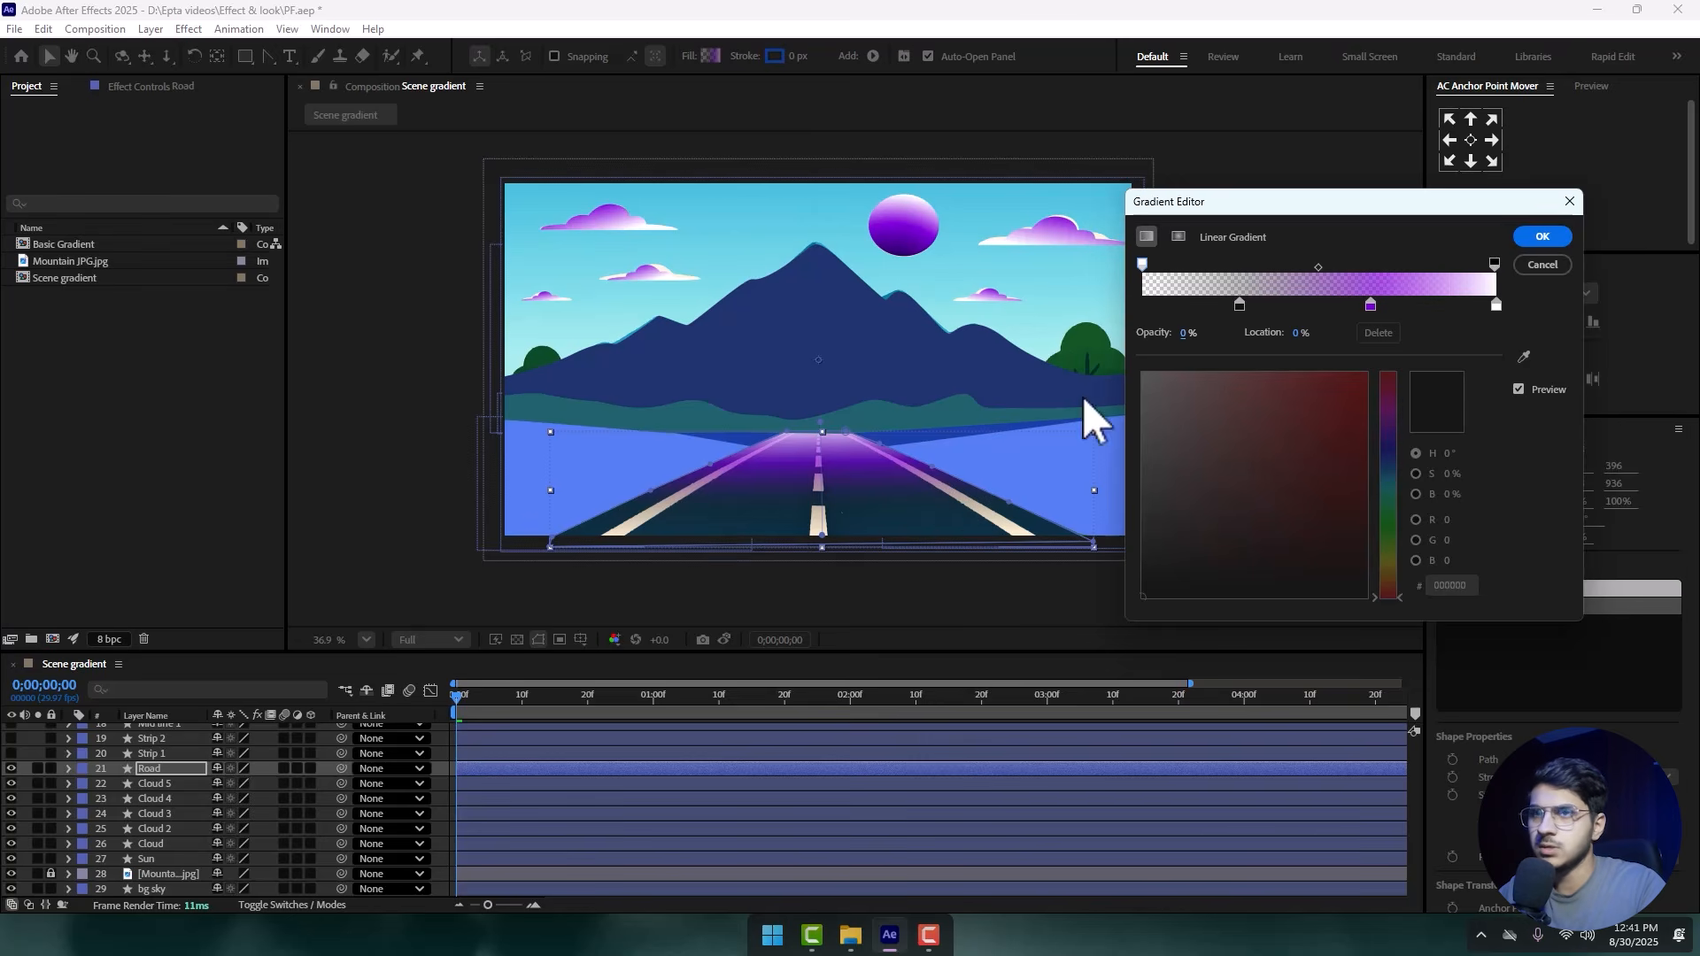
# - Restore the road gradient's dark end to full opacity and apply it with the 1D1D1D stop at 25.7%
pyautogui.click(1239, 305)
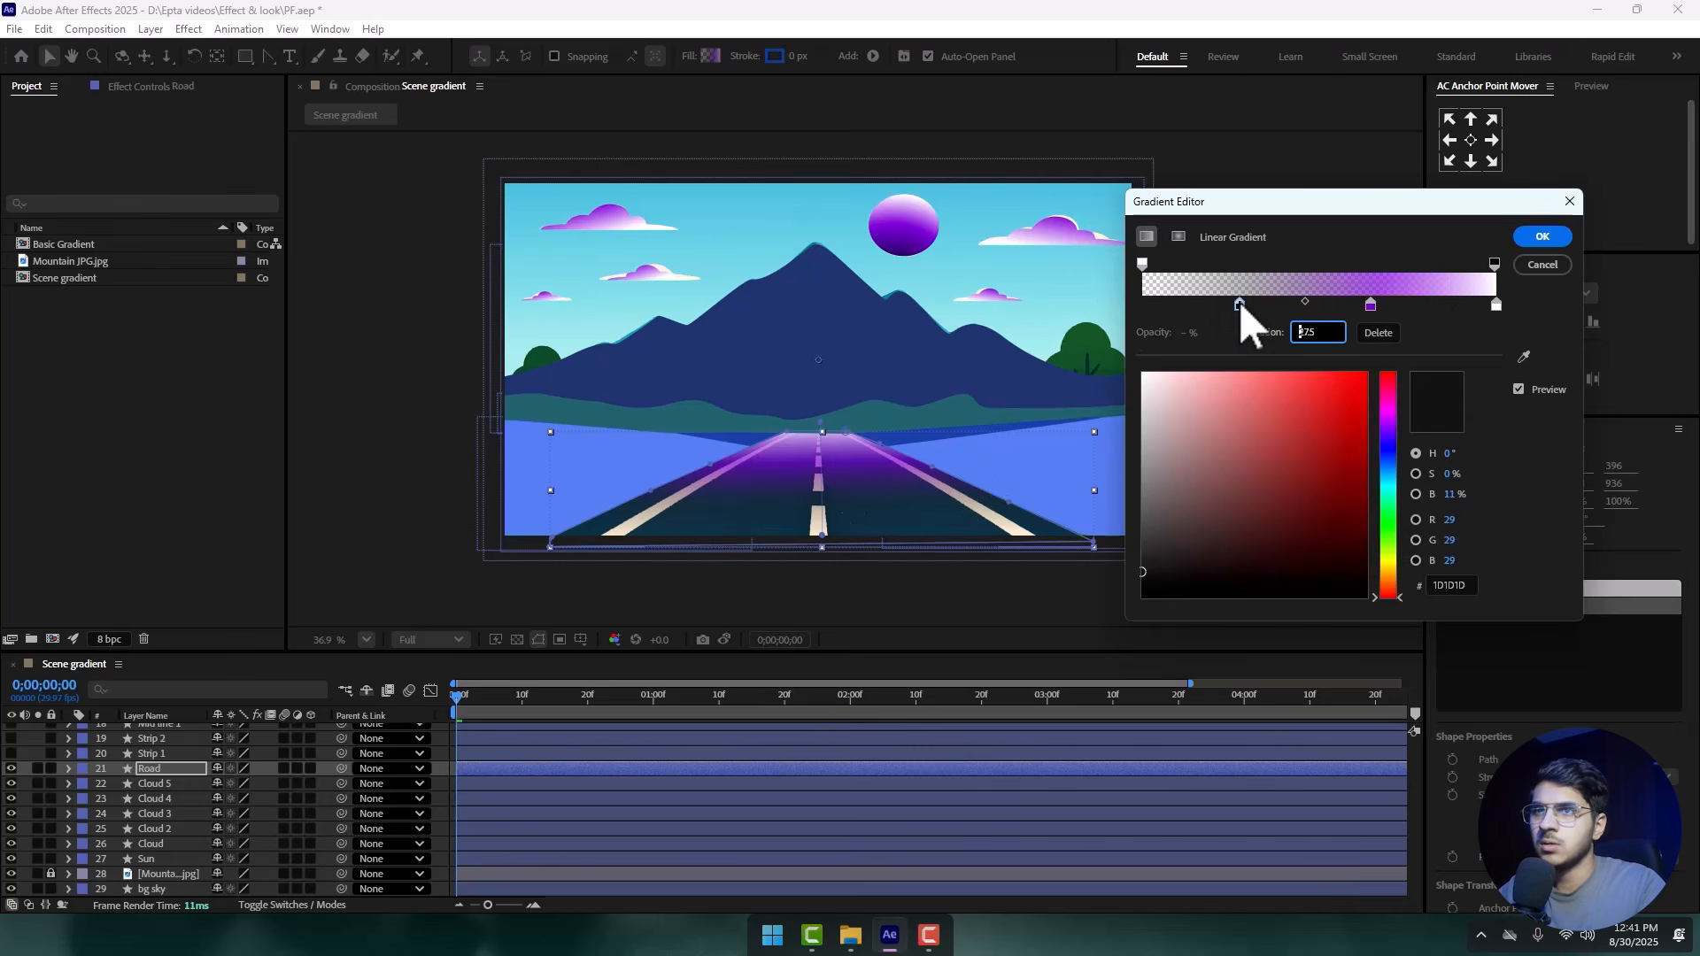
pyautogui.click(1142, 264)
pyautogui.moveTo(1189, 334); pyautogui.dragTo(1238, 313)
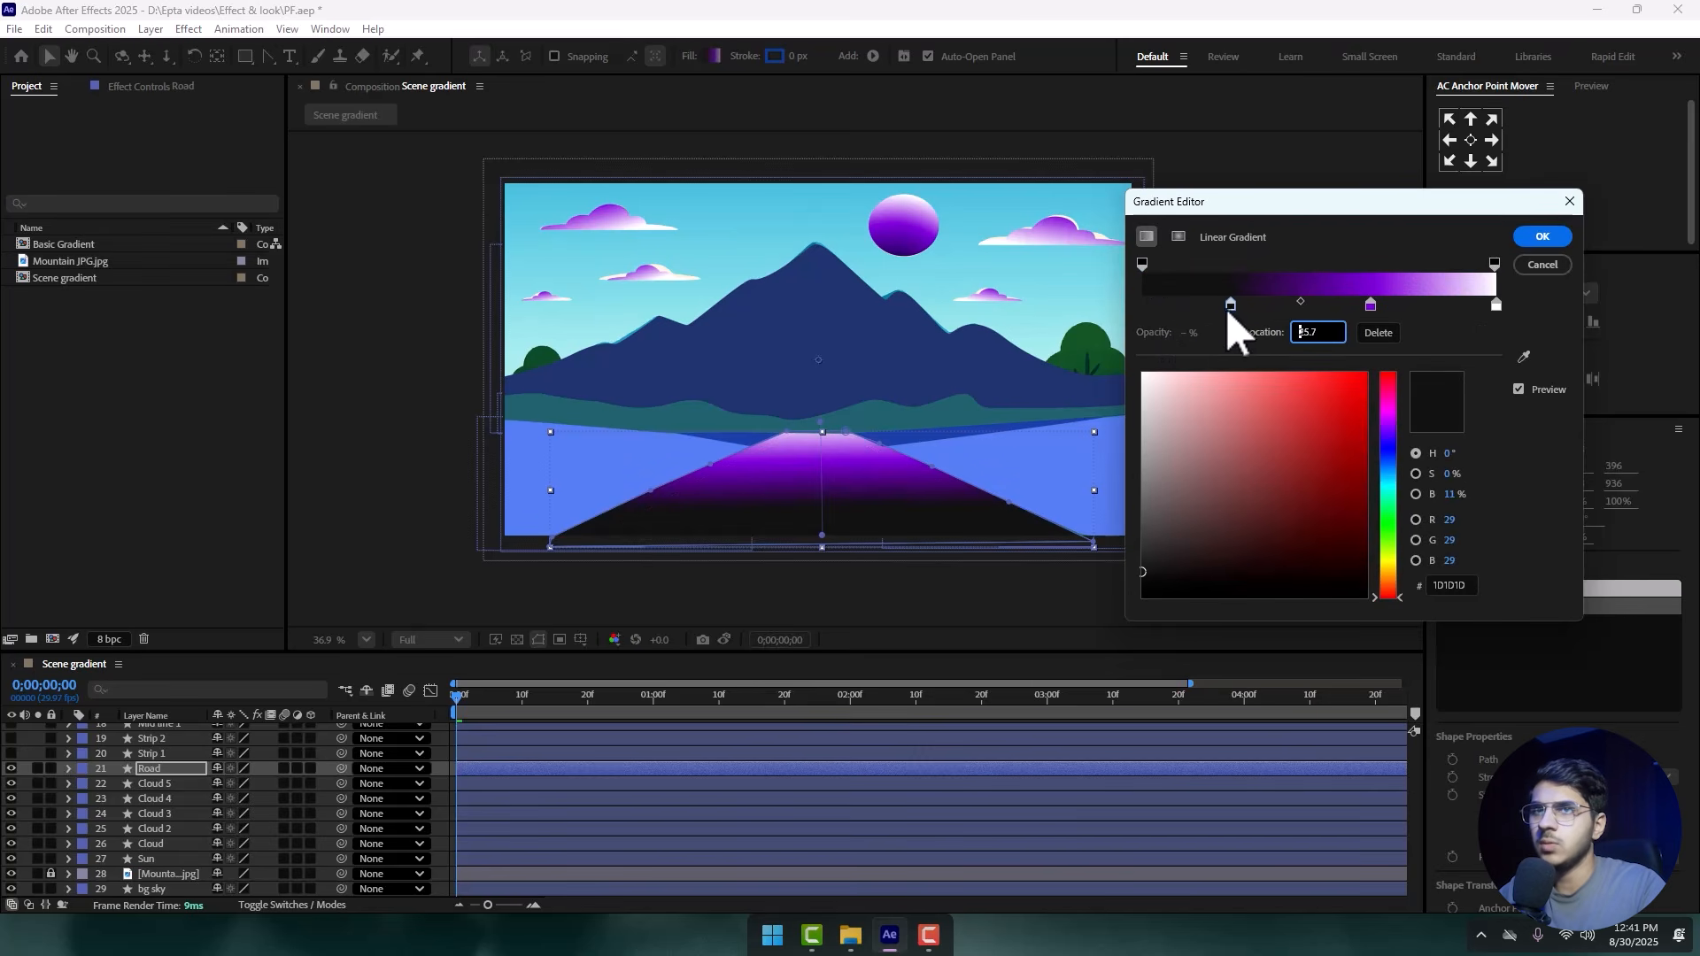
pyautogui.click(1543, 237)
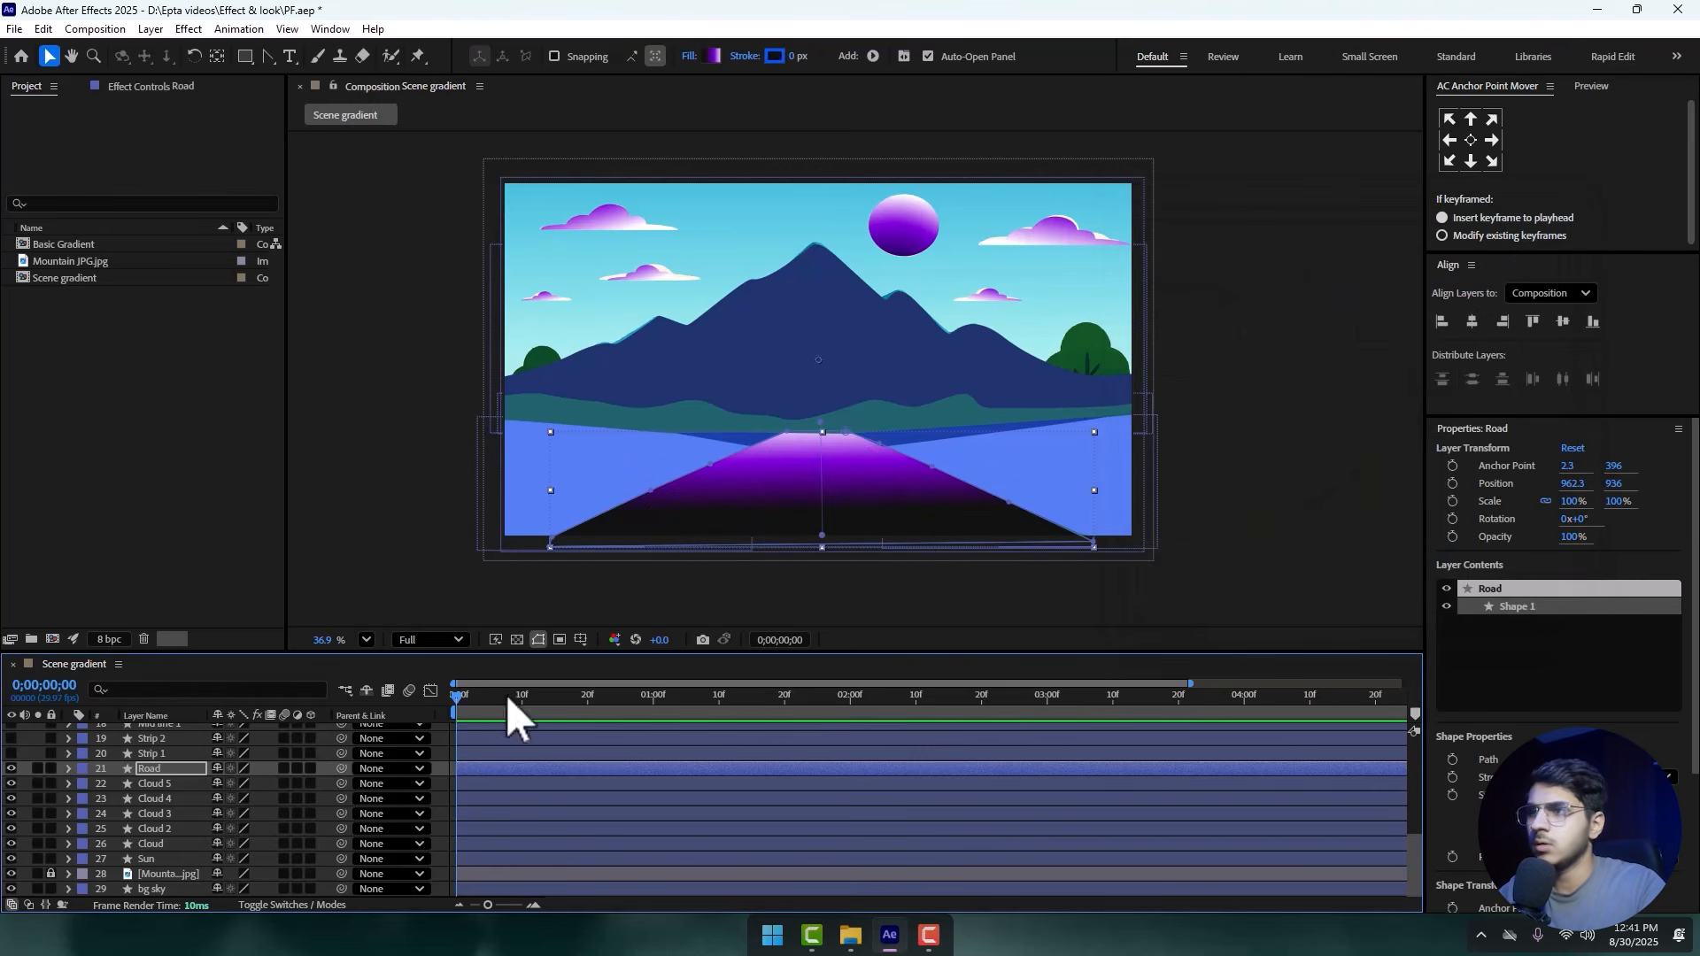
# - Make the Strip 1, Strip 2 and Mid line 1 to Mid line 7 layers visible over the road
pyautogui.click(151, 753)
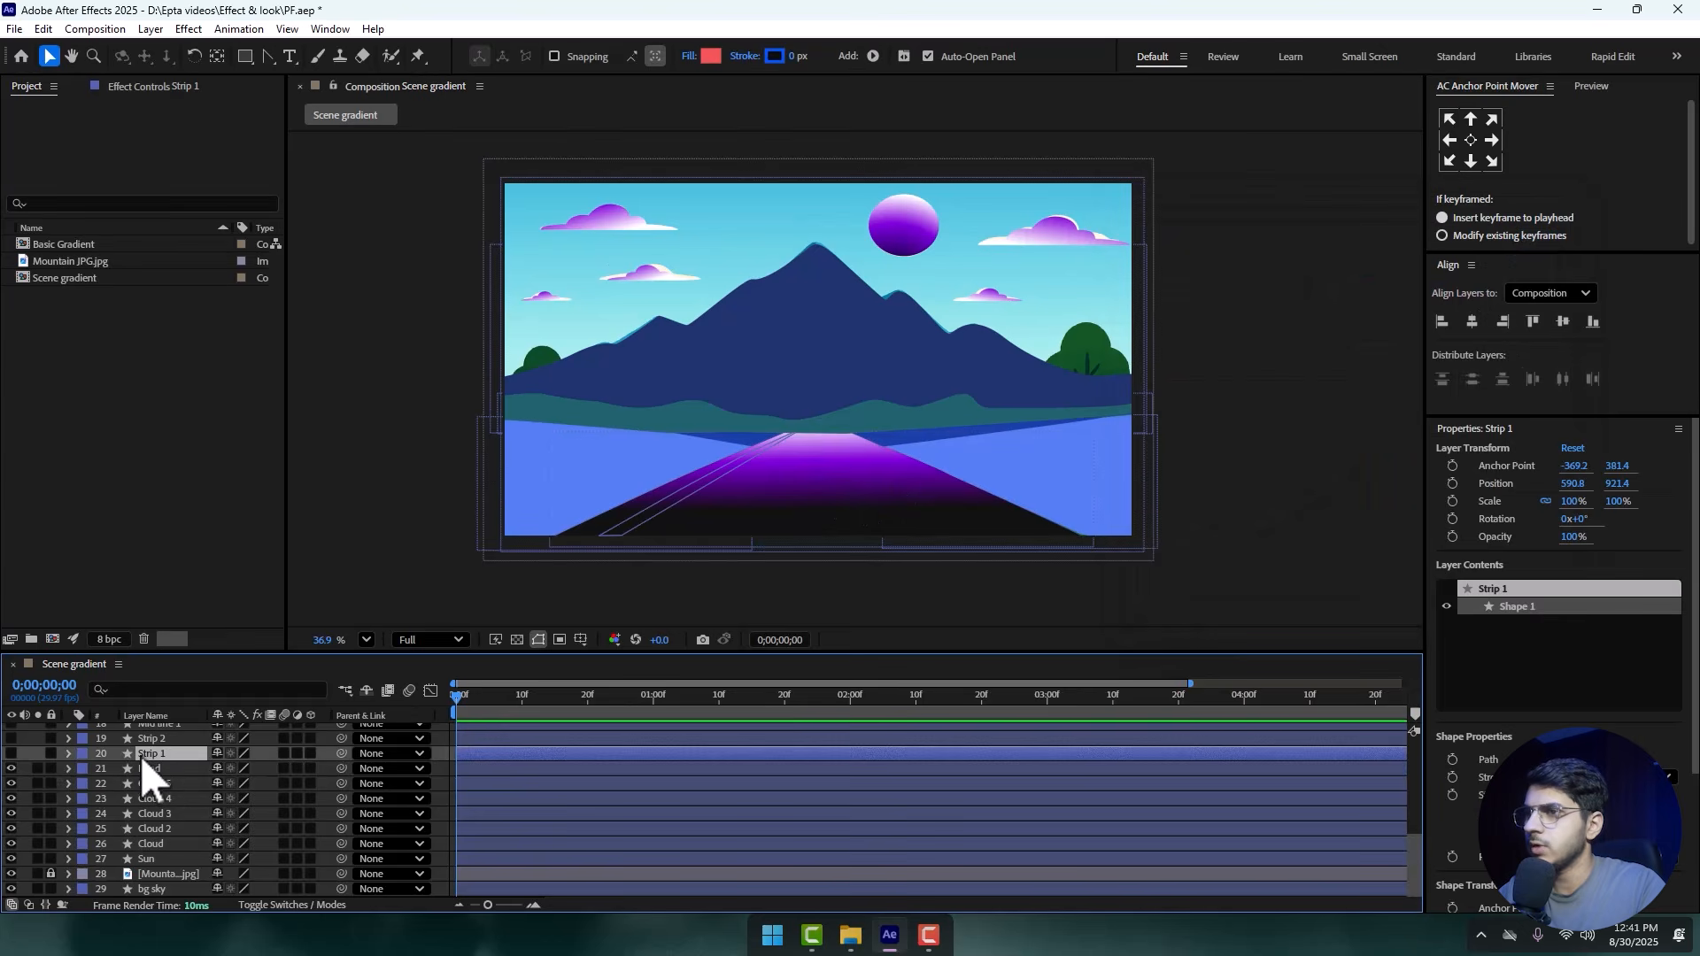
pyautogui.moveTo(11, 738); pyautogui.dragTo(14, 726)
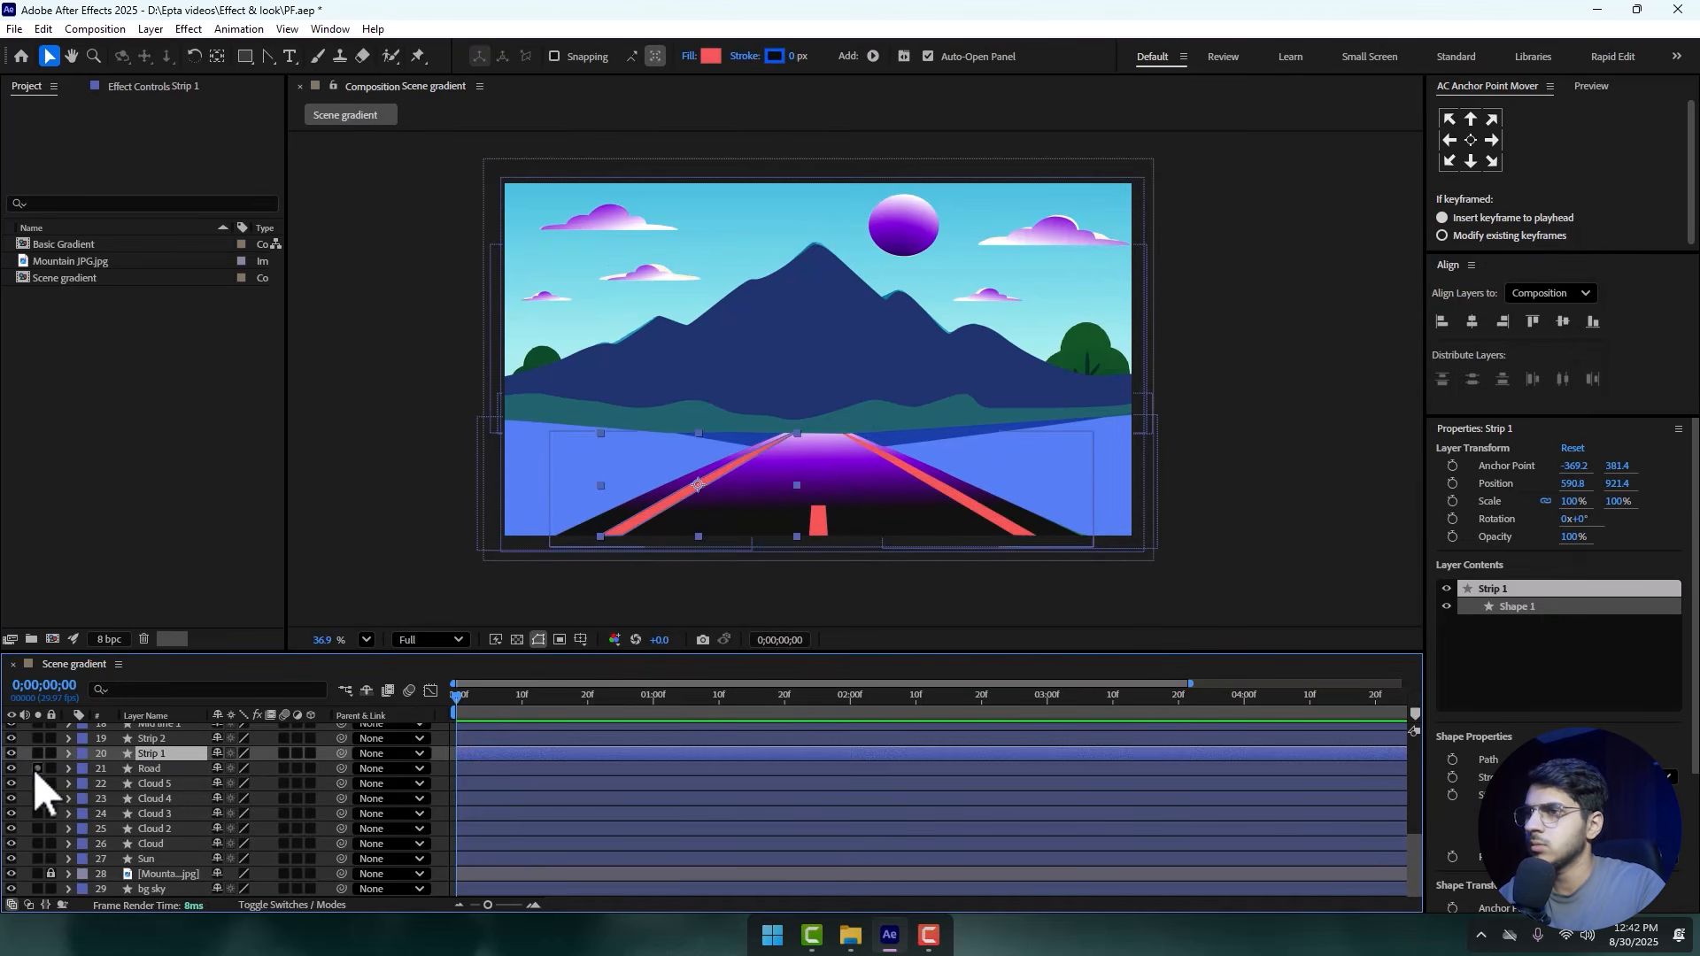
pyautogui.scroll(3, 33, 768)
pyautogui.moveTo(11, 816); pyautogui.dragTo(56, 732)
pyautogui.press('F2')
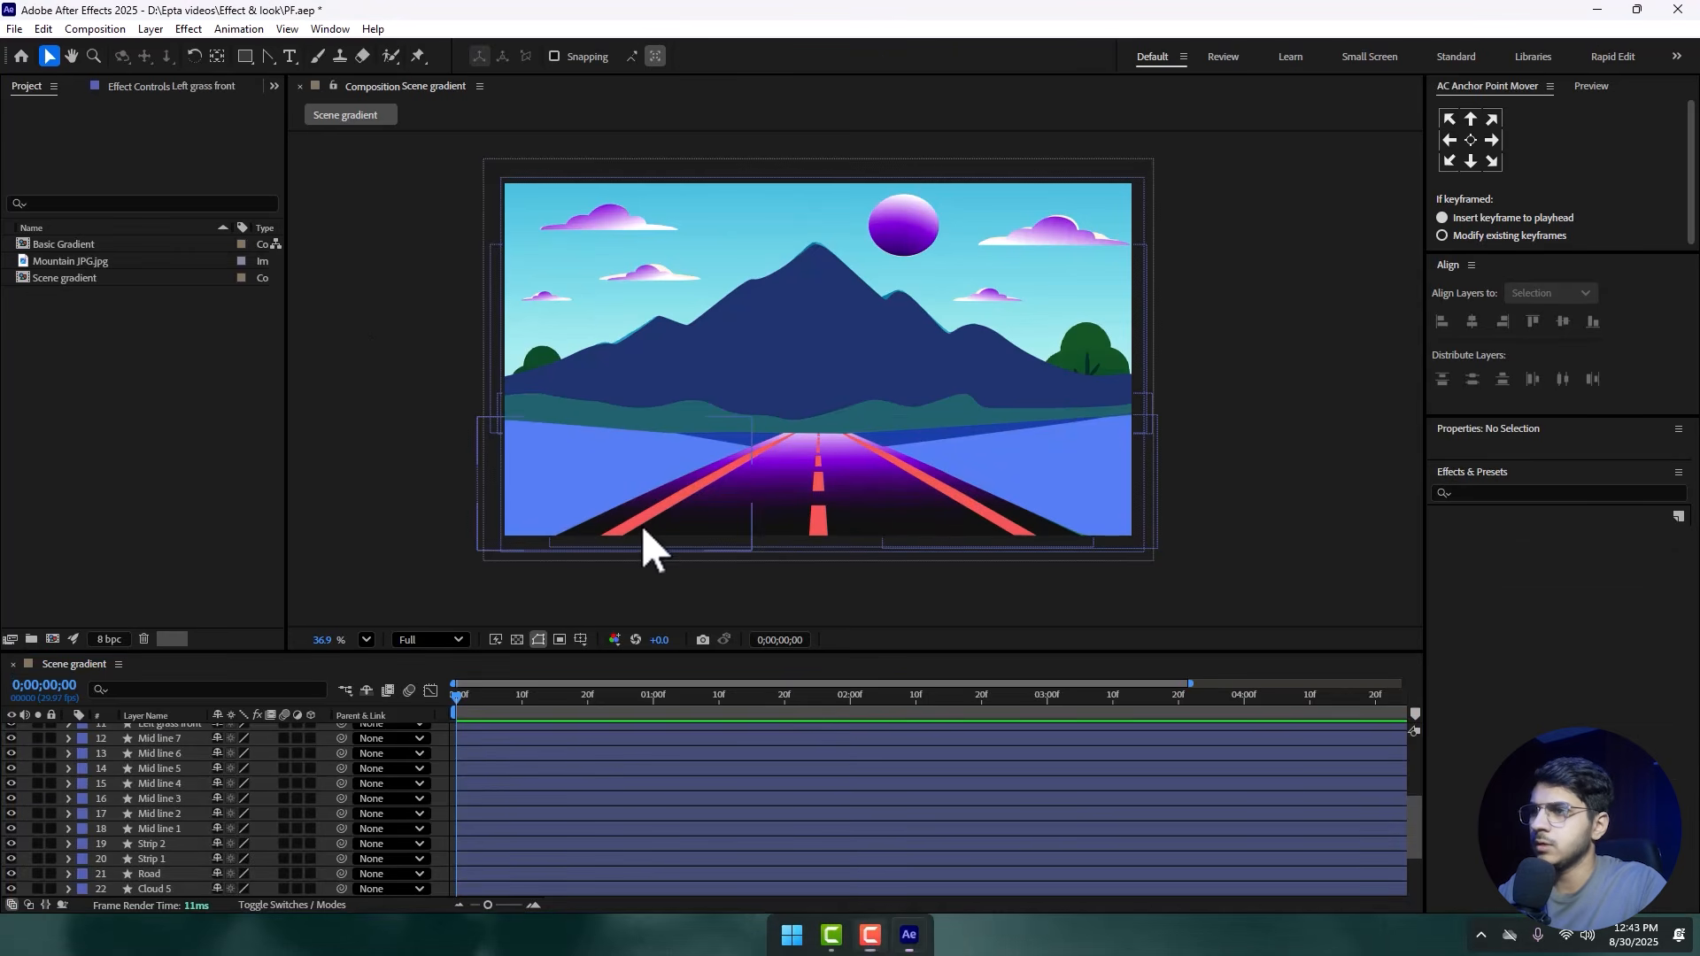
# - Lock the layers from Left grass front up to Small mount so they cannot be selected on the canvas
pyautogui.click(641, 531)
pyautogui.scroll(3, 70, 787)
pyautogui.moveTo(50, 829); pyautogui.dragTo(50, 754)
# - Hide all seven dashed centre line layers, Mid line 1 to Mid line 7
pyautogui.click(166, 843)
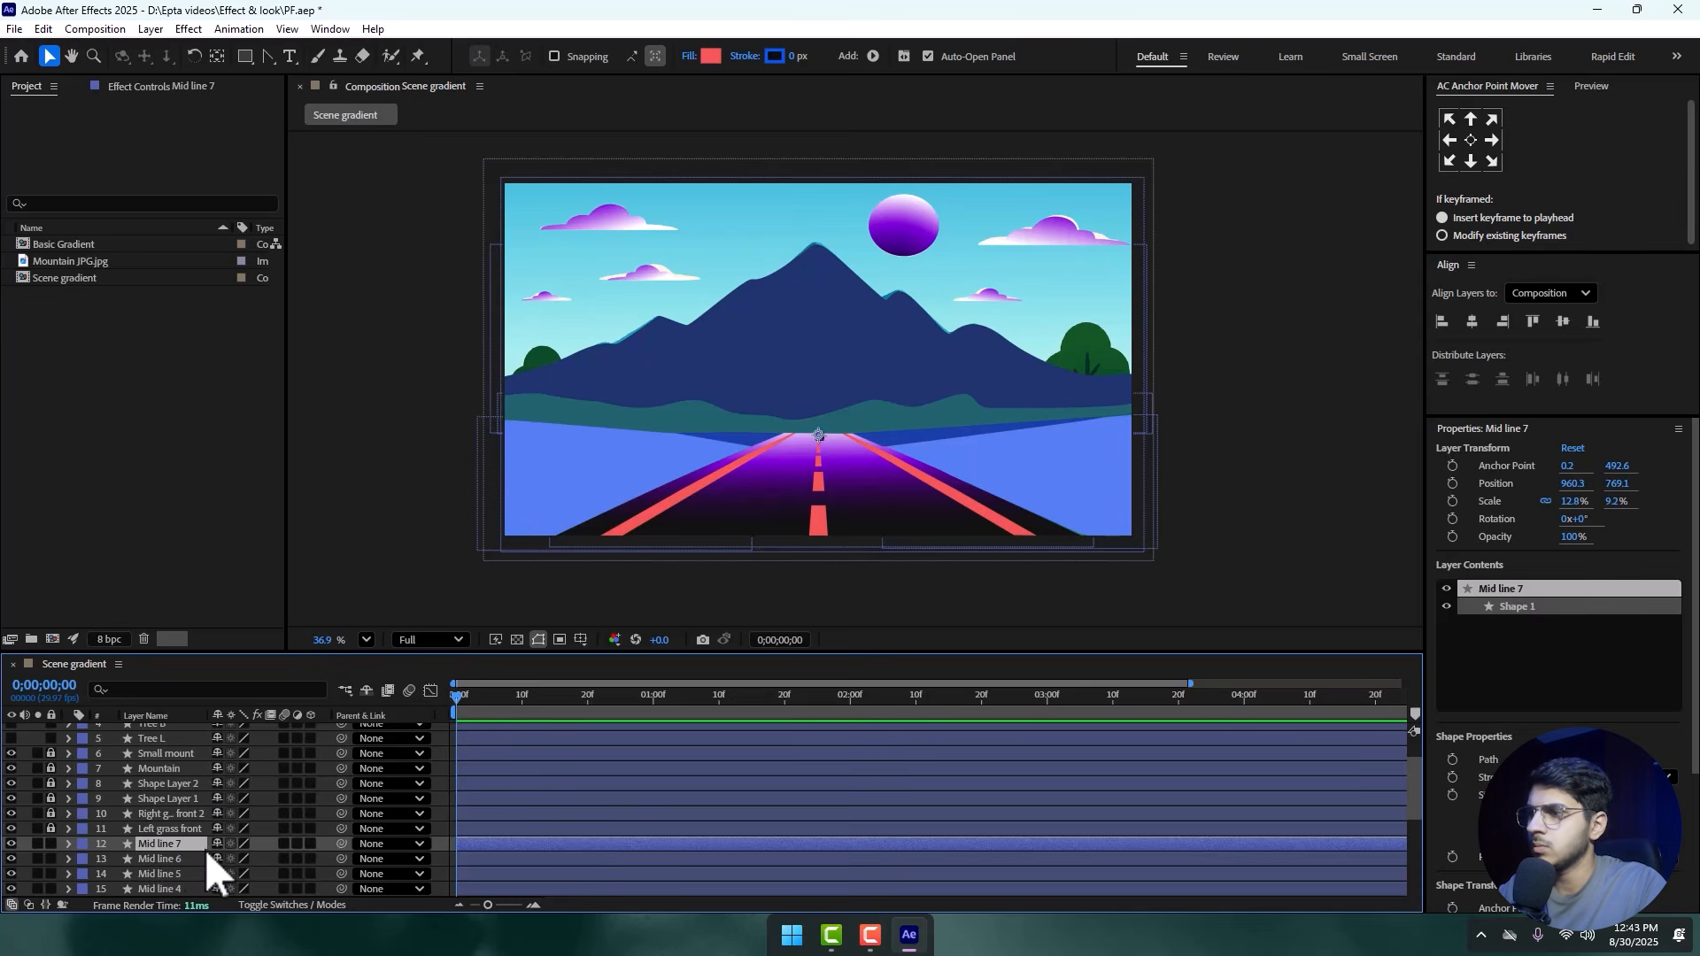
pyautogui.click(161, 861)
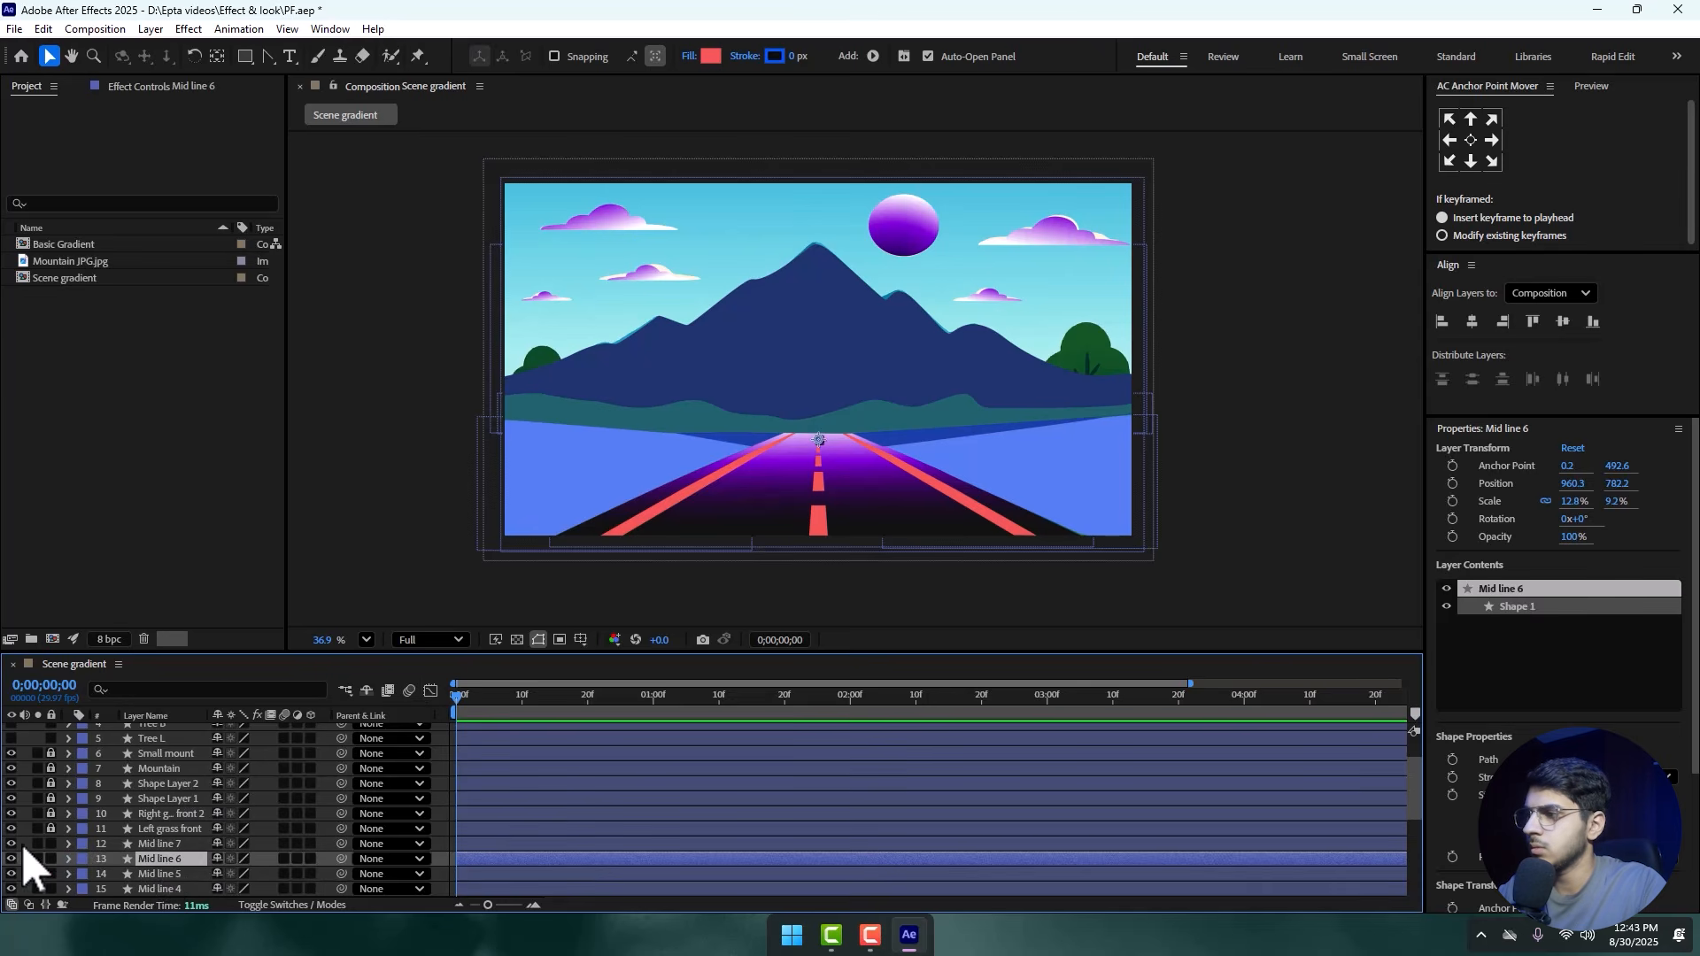
pyautogui.moveTo(11, 843); pyautogui.dragTo(12, 887)
pyautogui.scroll(-4, 13, 888)
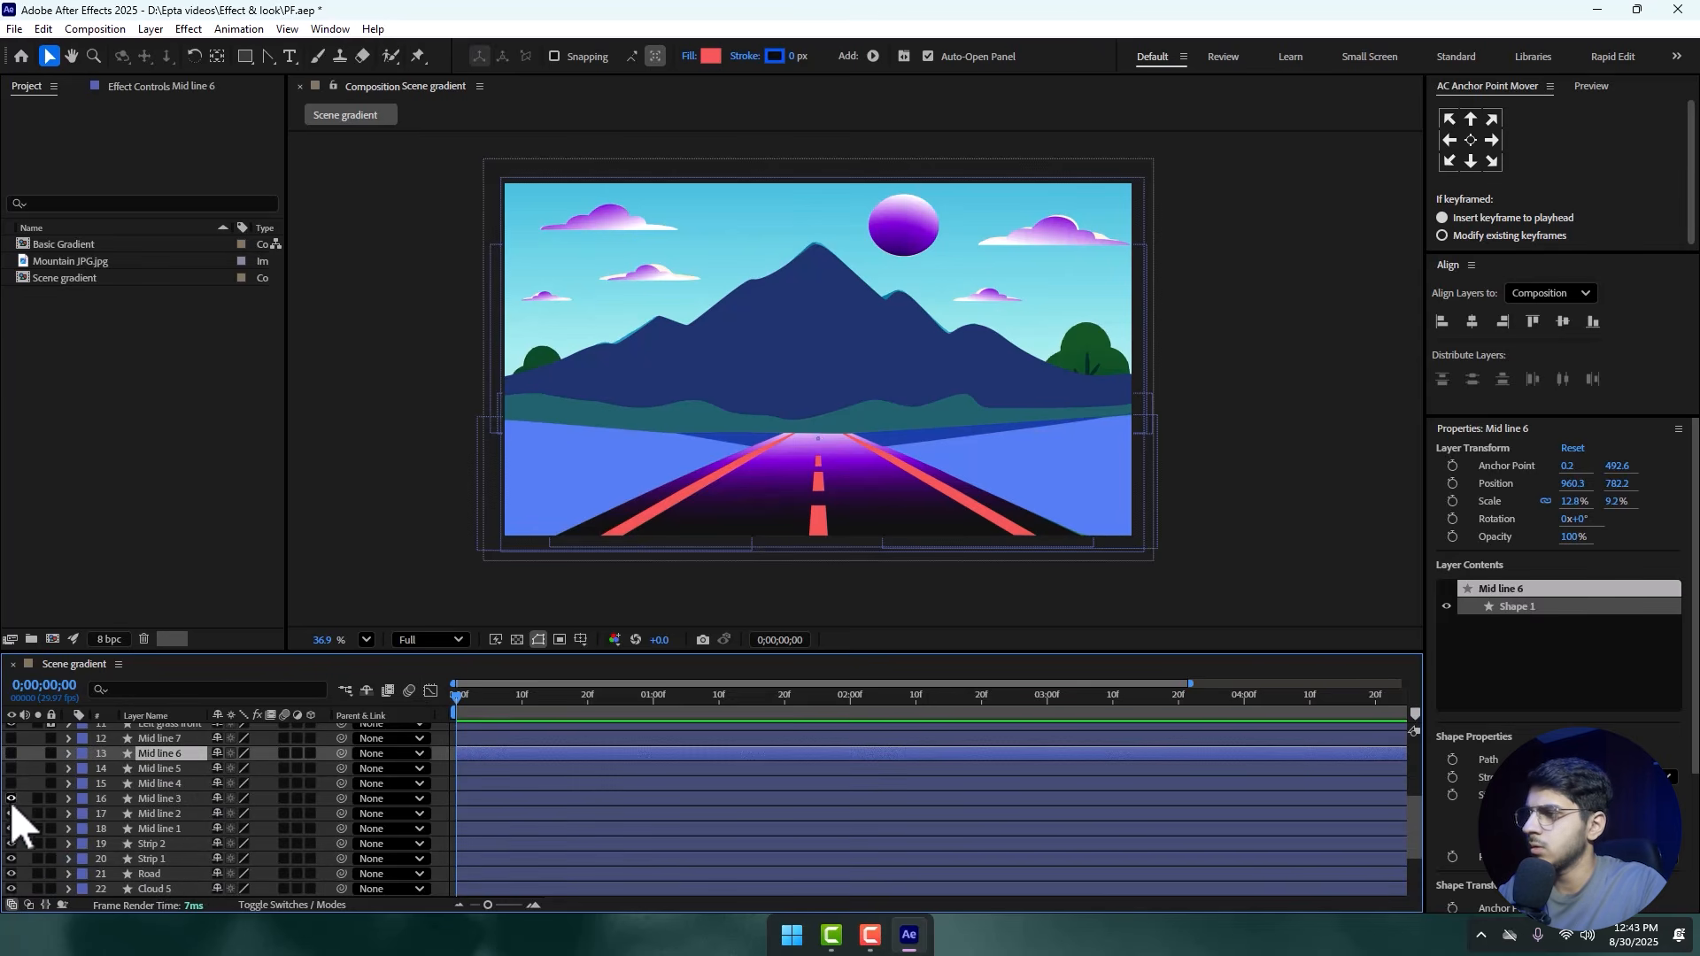
pyautogui.moveTo(11, 801); pyautogui.dragTo(11, 830)
# - Change the fill of the Strip 2 layer from solid colour to a linear gradient
pyautogui.click(109, 846)
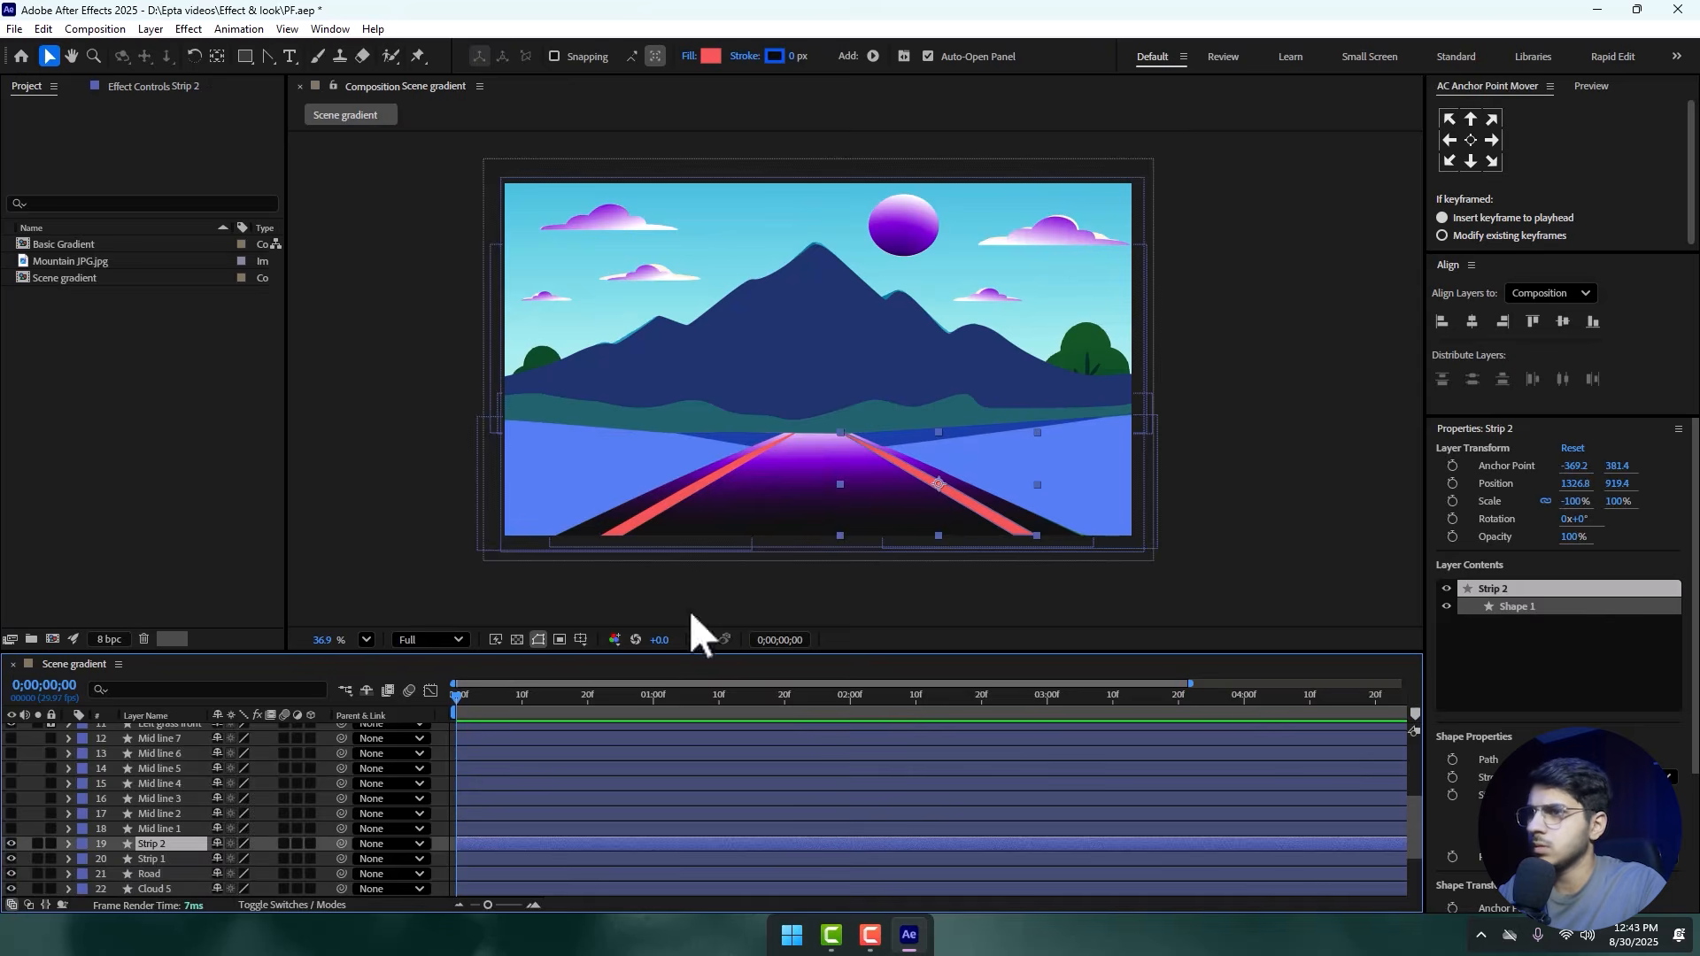
pyautogui.scroll(3, 1001, 508)
pyautogui.scroll(-1, 999, 502)
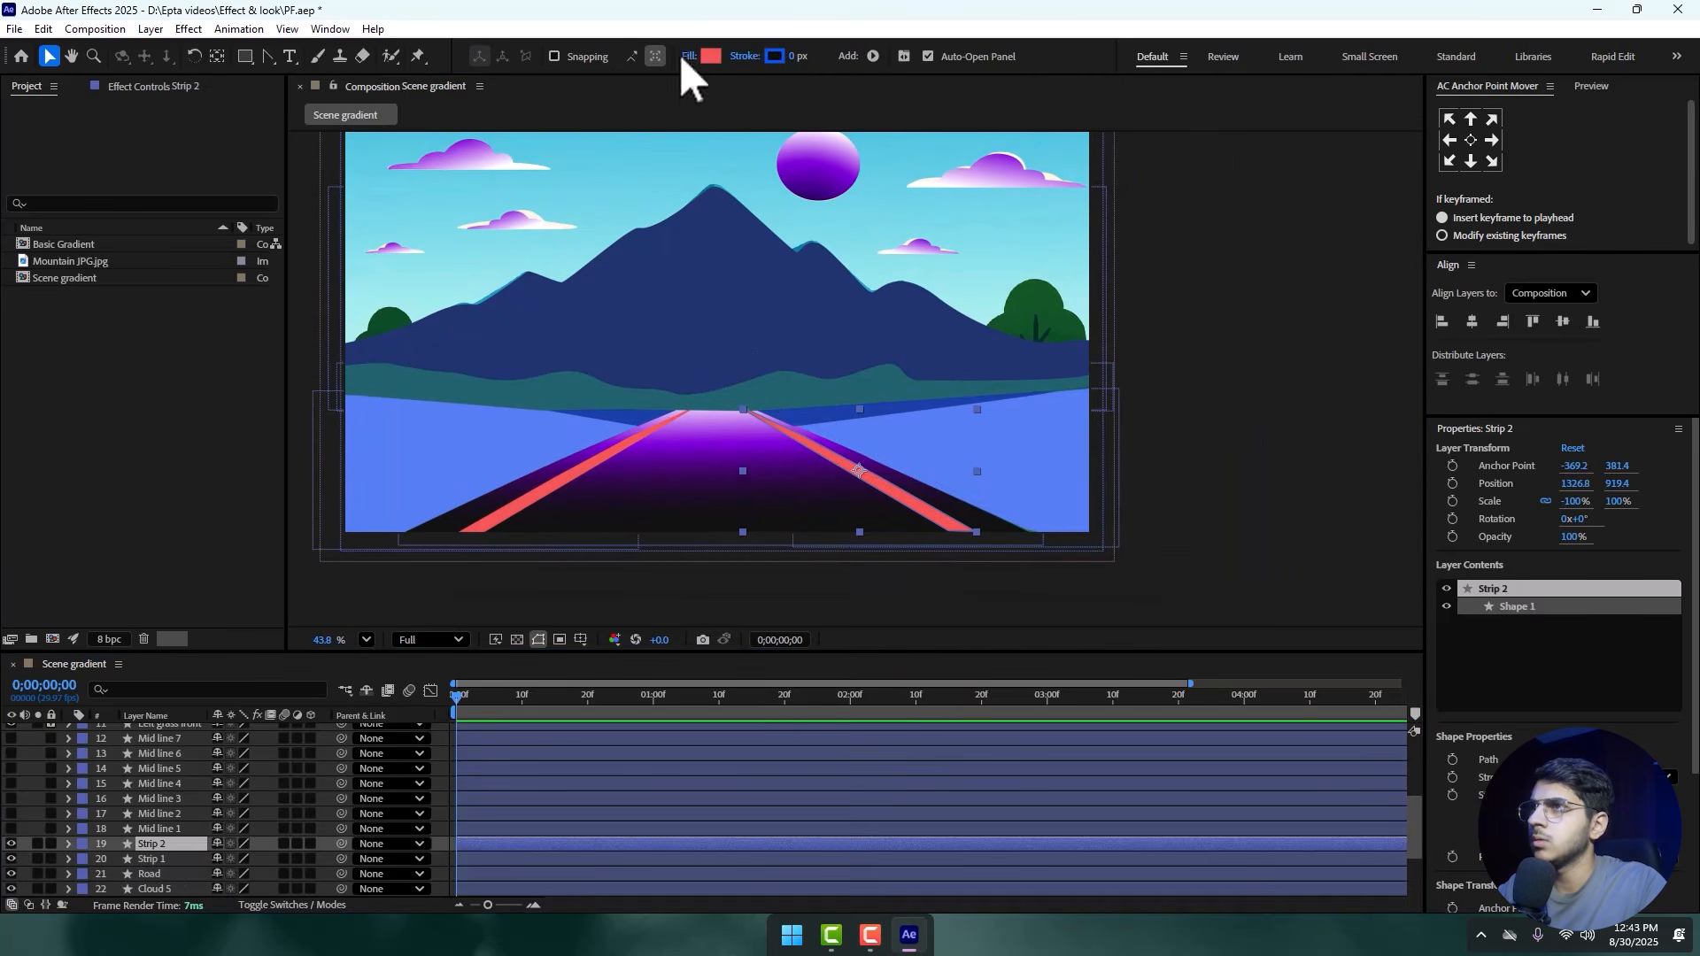
pyautogui.click(687, 57)
pyautogui.click(824, 419)
pyautogui.click(870, 513)
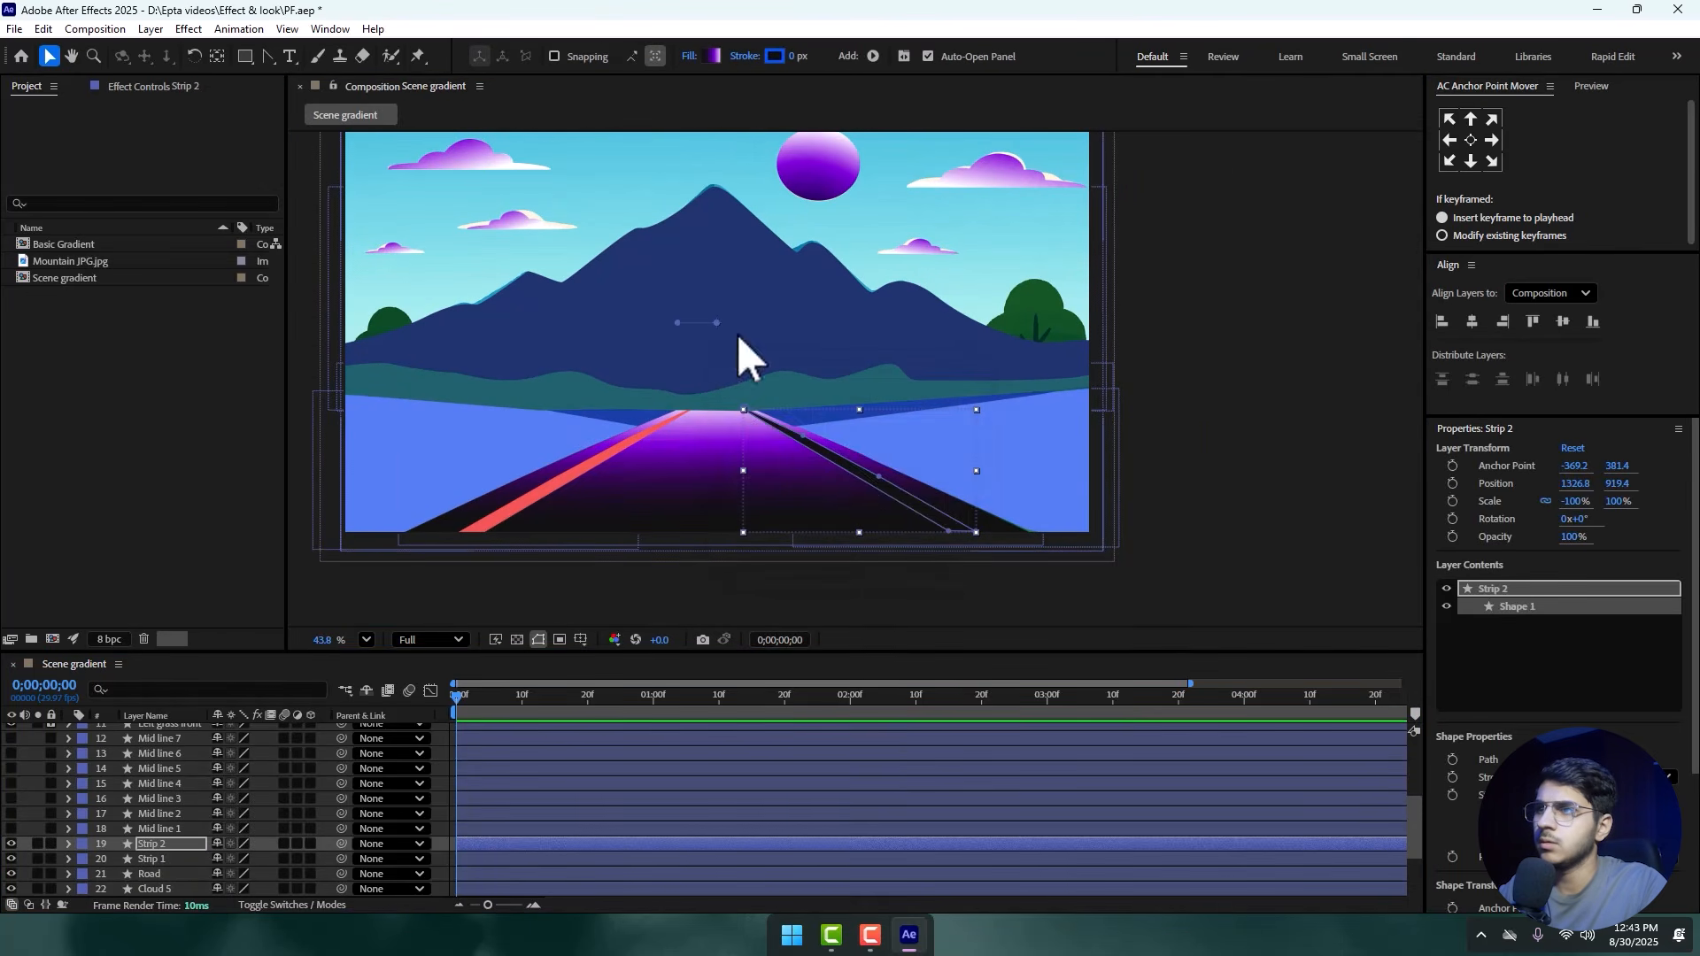
# - Align Strip 2's gradient along the stripe, white at the near end and purple toward the horizon, with the dark end beyond it
pyautogui.moveTo(716, 322); pyautogui.dragTo(938, 518)
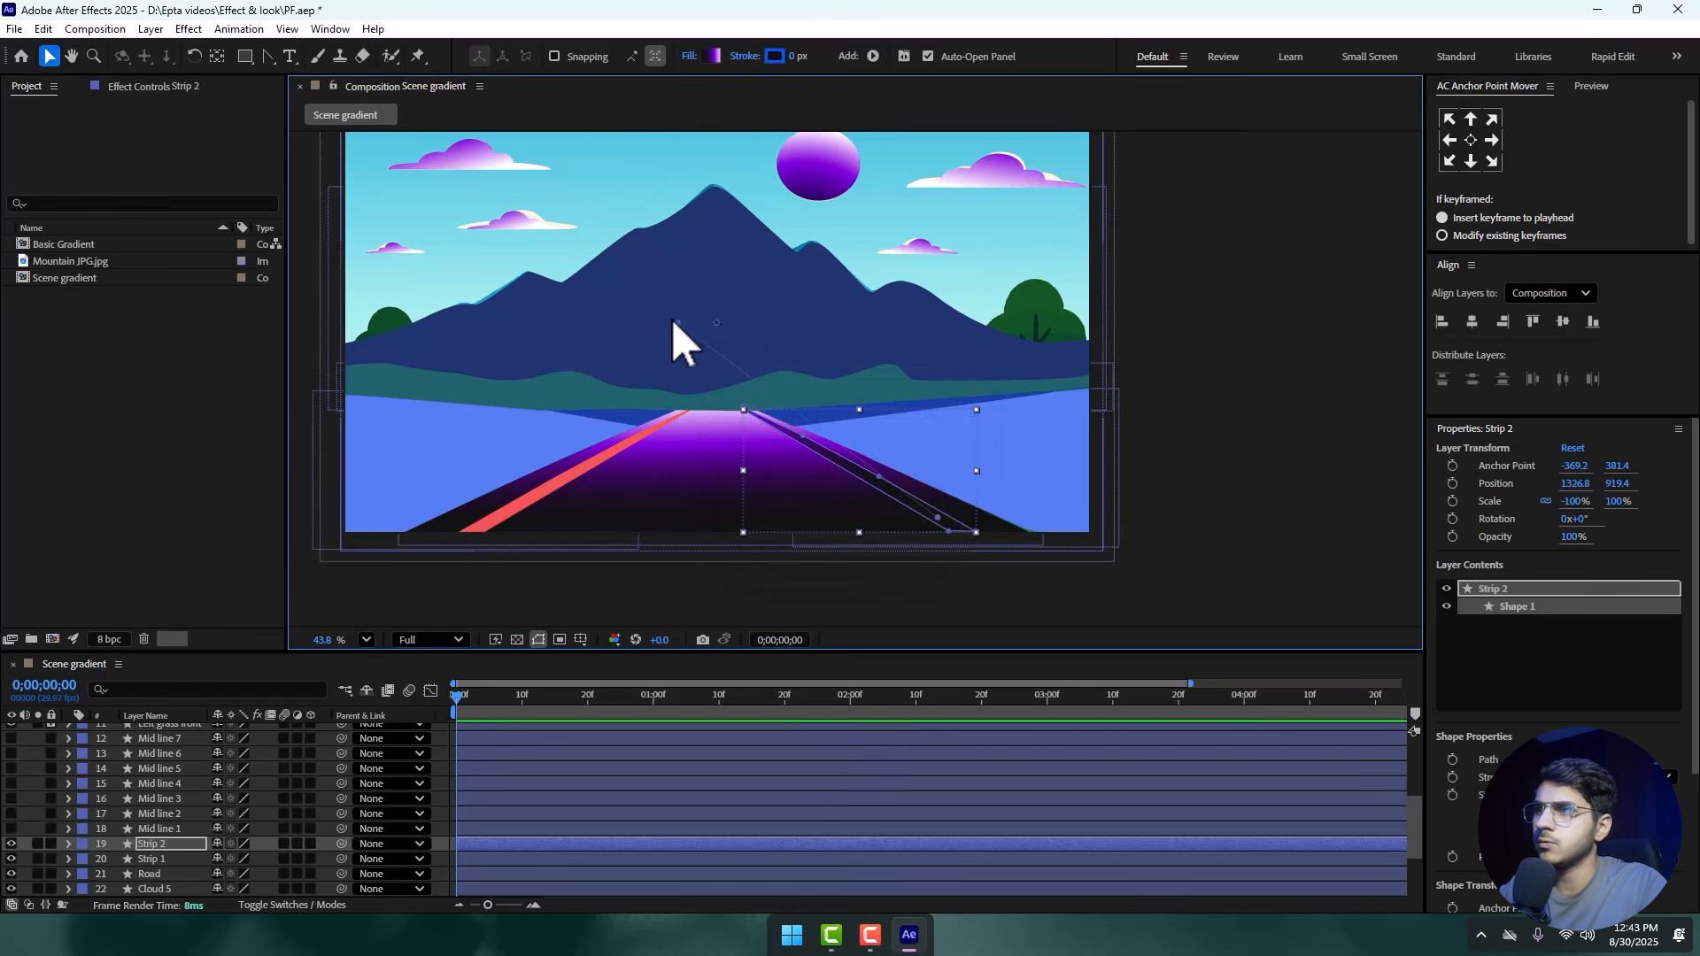
pyautogui.moveTo(674, 322); pyautogui.dragTo(745, 409)
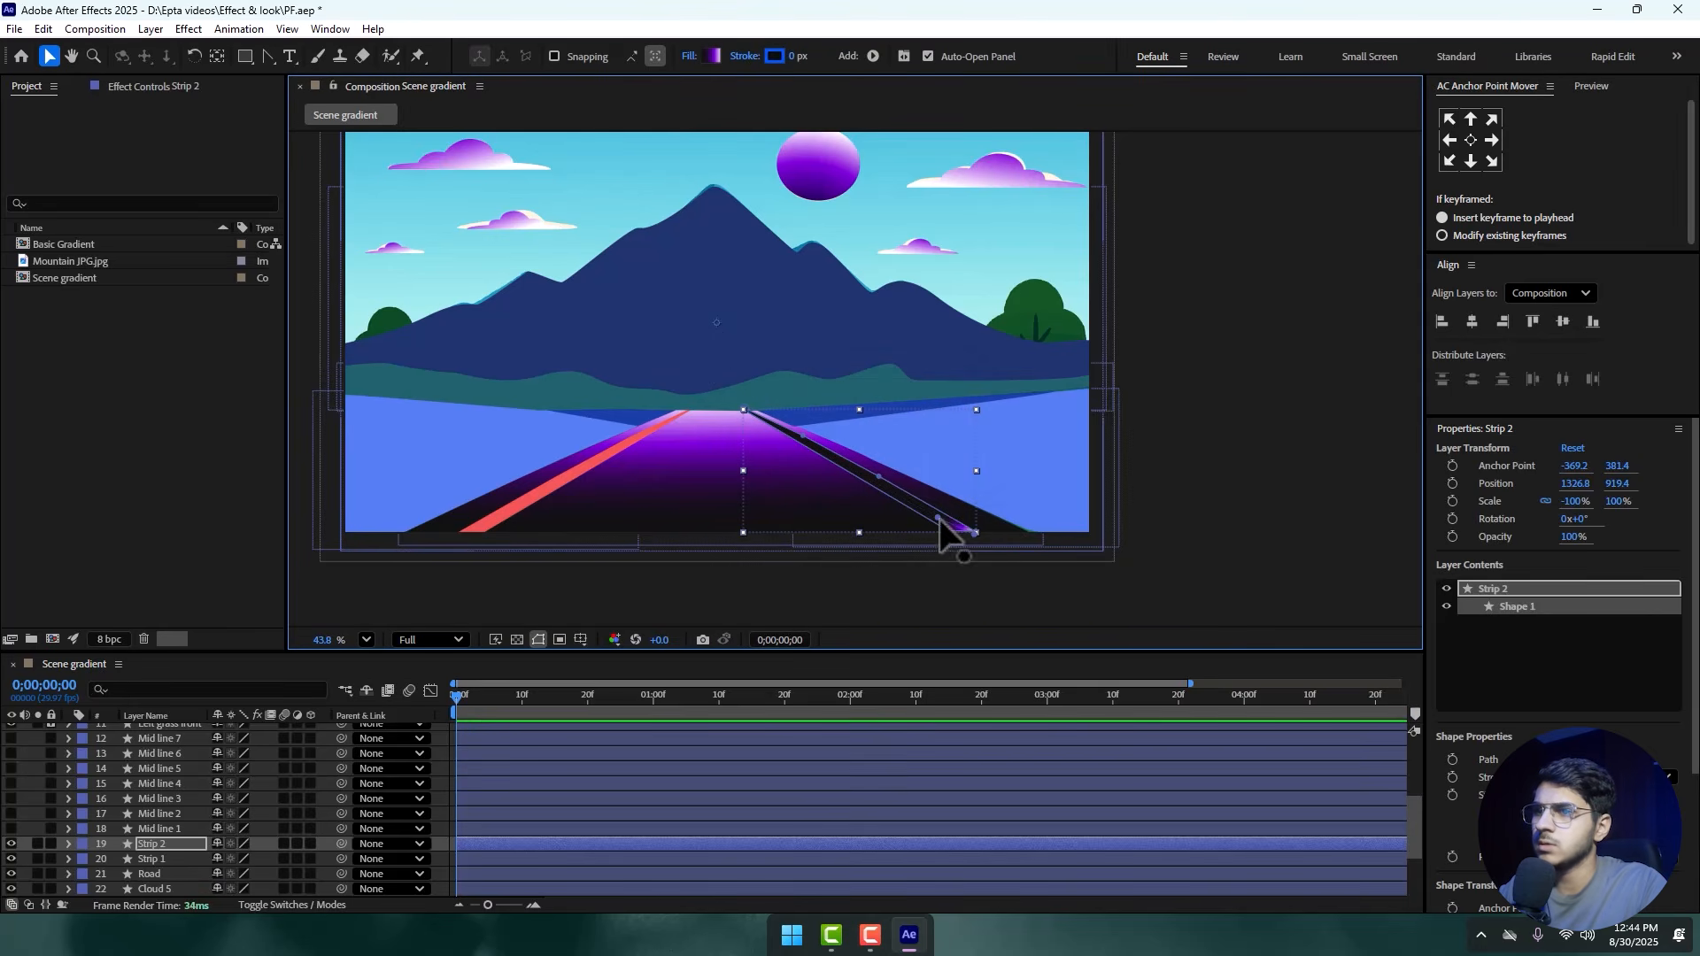
pyautogui.moveTo(940, 520)
pyautogui.mouseDown()
pyautogui.moveTo(748, 410)
pyautogui.moveTo(670, 312)
pyautogui.moveTo(588, 258)
pyautogui.moveTo(529, 283)
pyautogui.moveTo(561, 293)
pyautogui.mouseUp()
pyautogui.moveTo(965, 544); pyautogui.dragTo(914, 534)
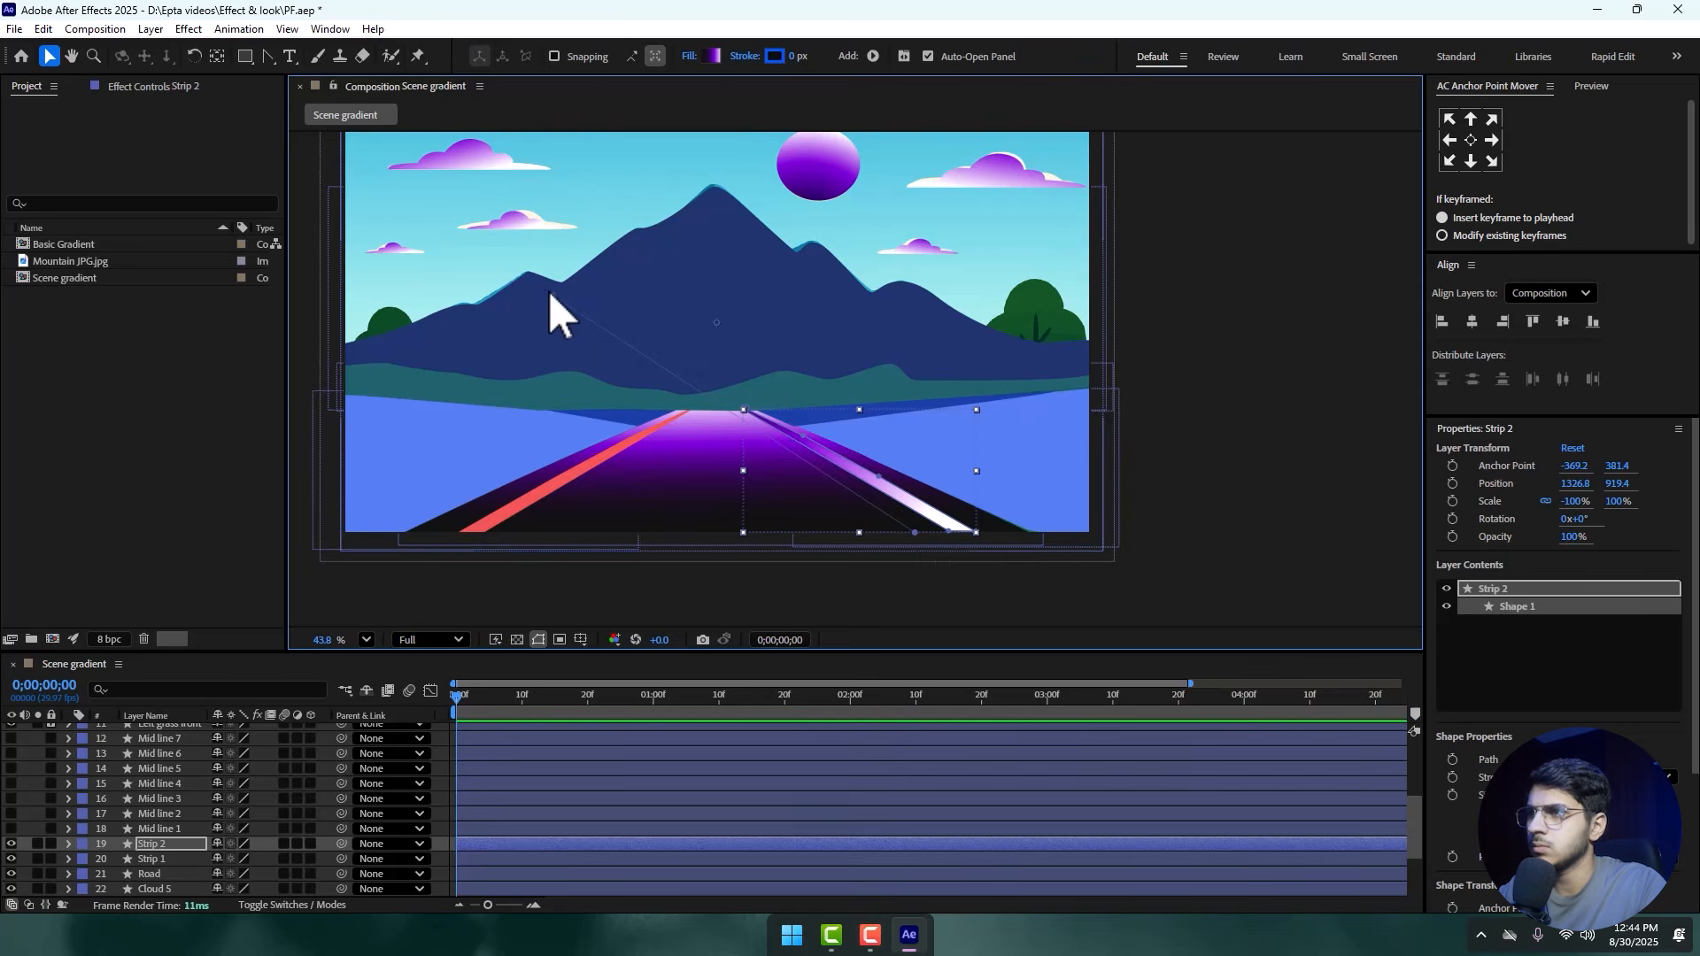
pyautogui.moveTo(551, 293)
pyautogui.mouseDown()
pyautogui.moveTo(620, 345)
pyautogui.moveTo(594, 276)
pyautogui.moveTo(542, 257)
pyautogui.mouseUp()
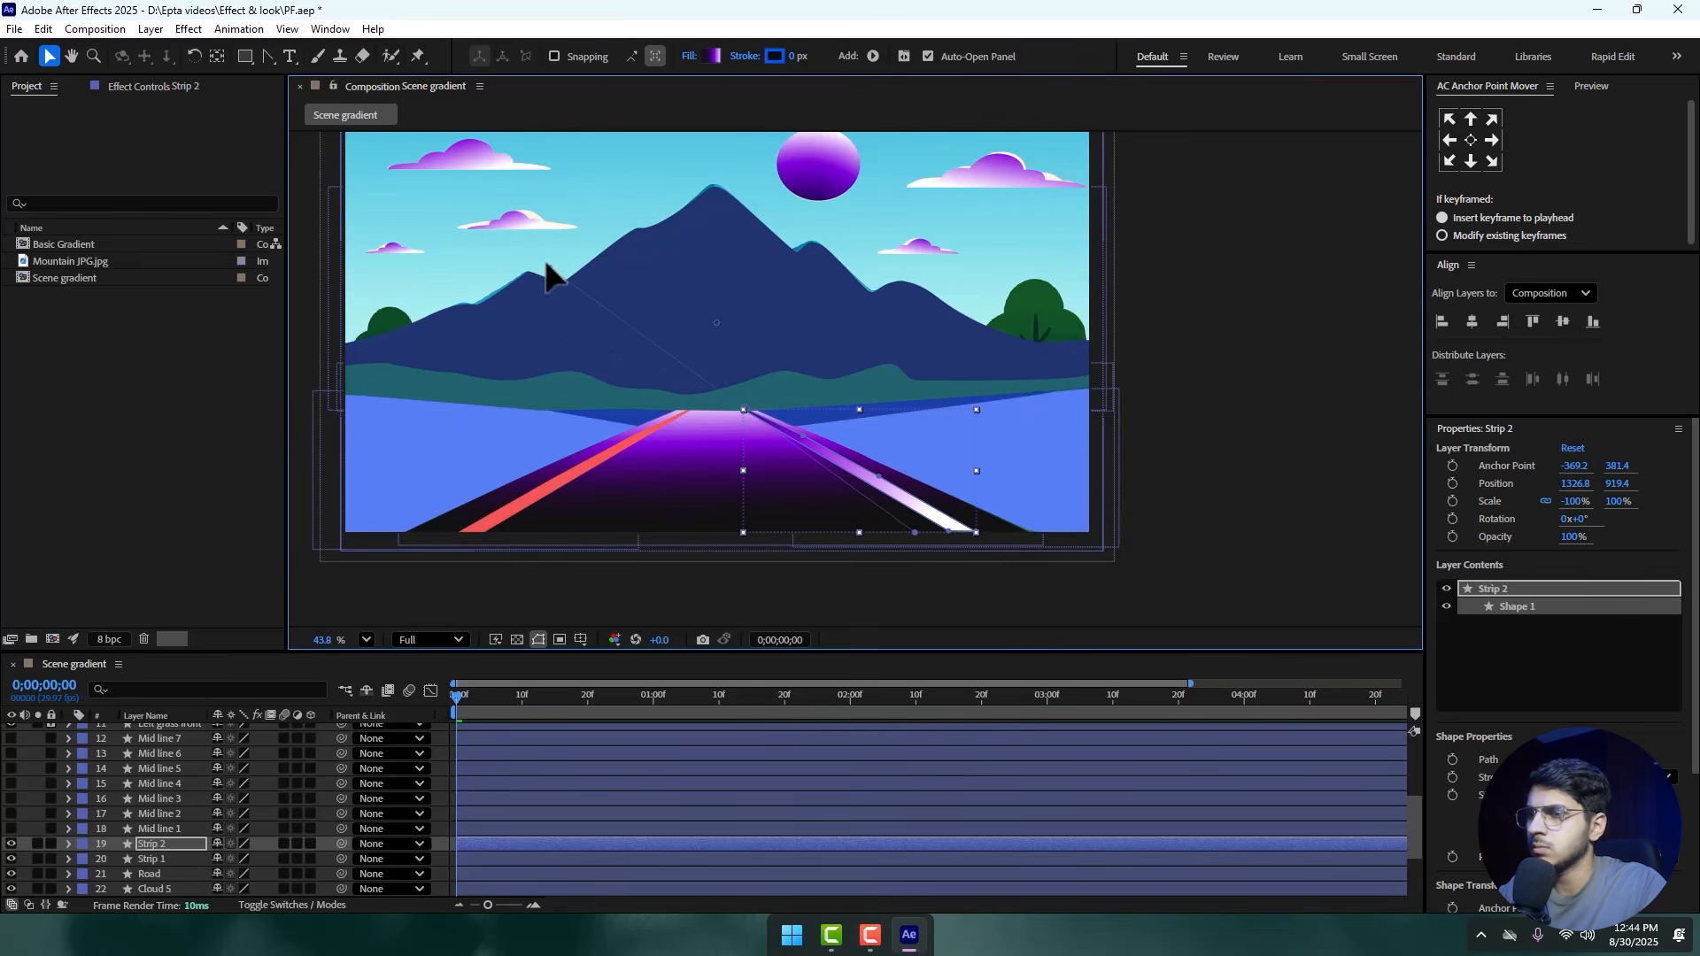
pyautogui.click(147, 843)
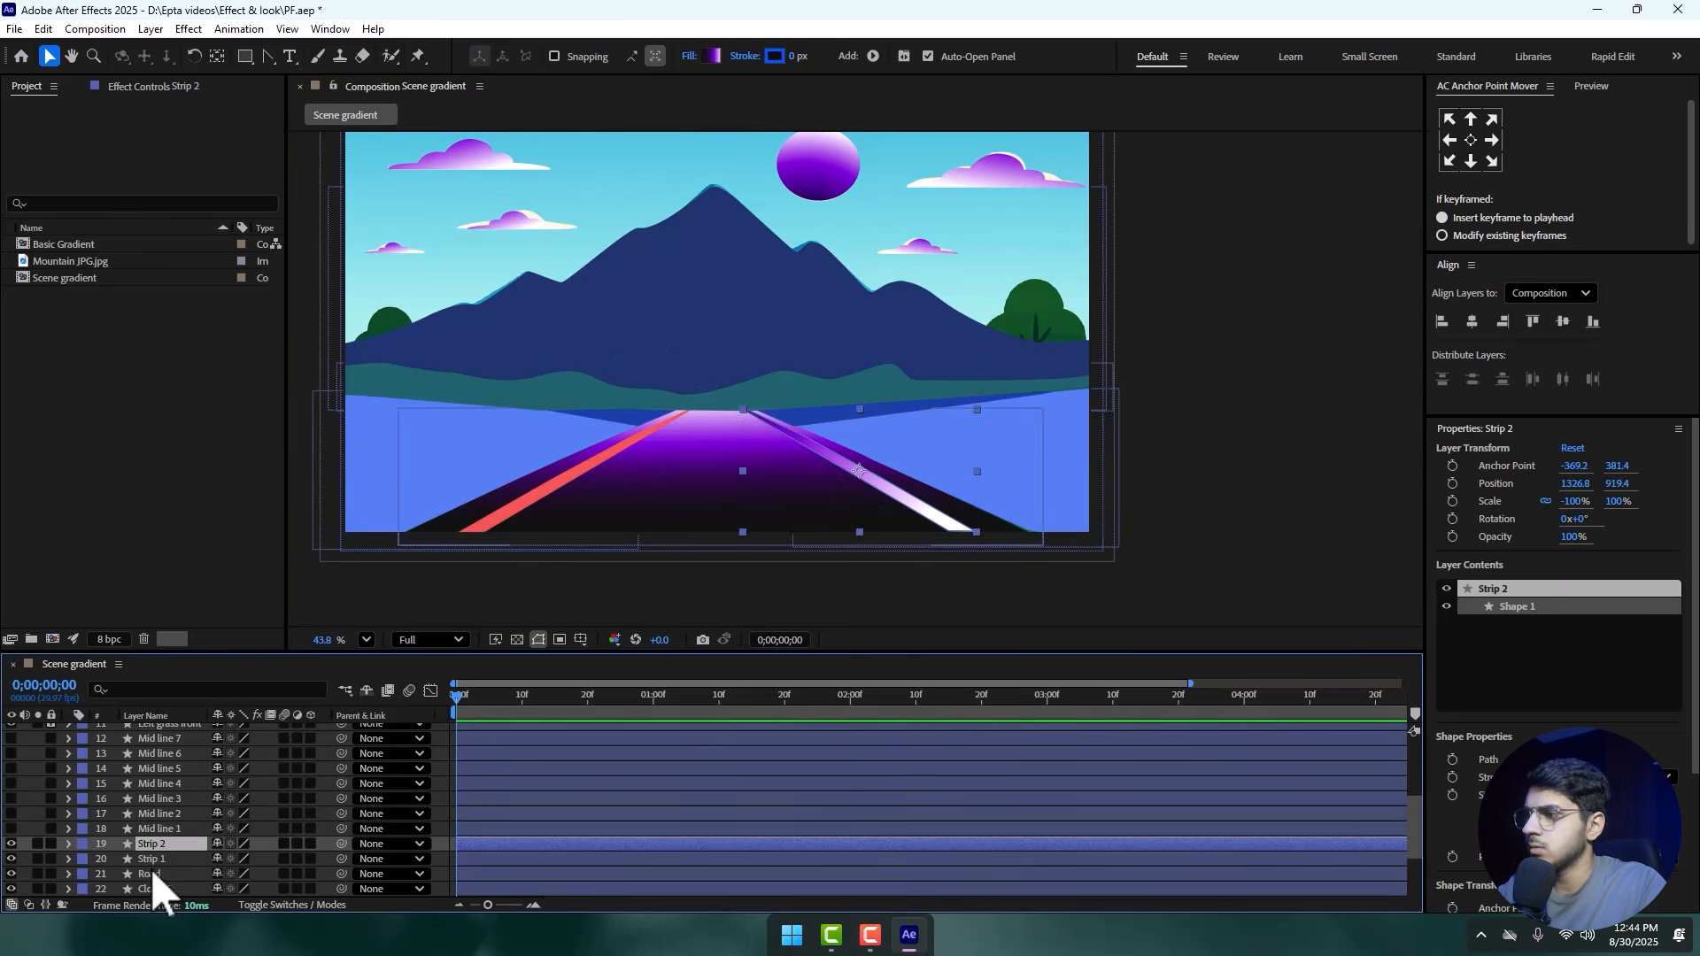
# - Give Strip 1 a linear gradient fill running along the stripe, white at the near end and purple toward the horizon
pyautogui.click(150, 859)
pyautogui.click(689, 57)
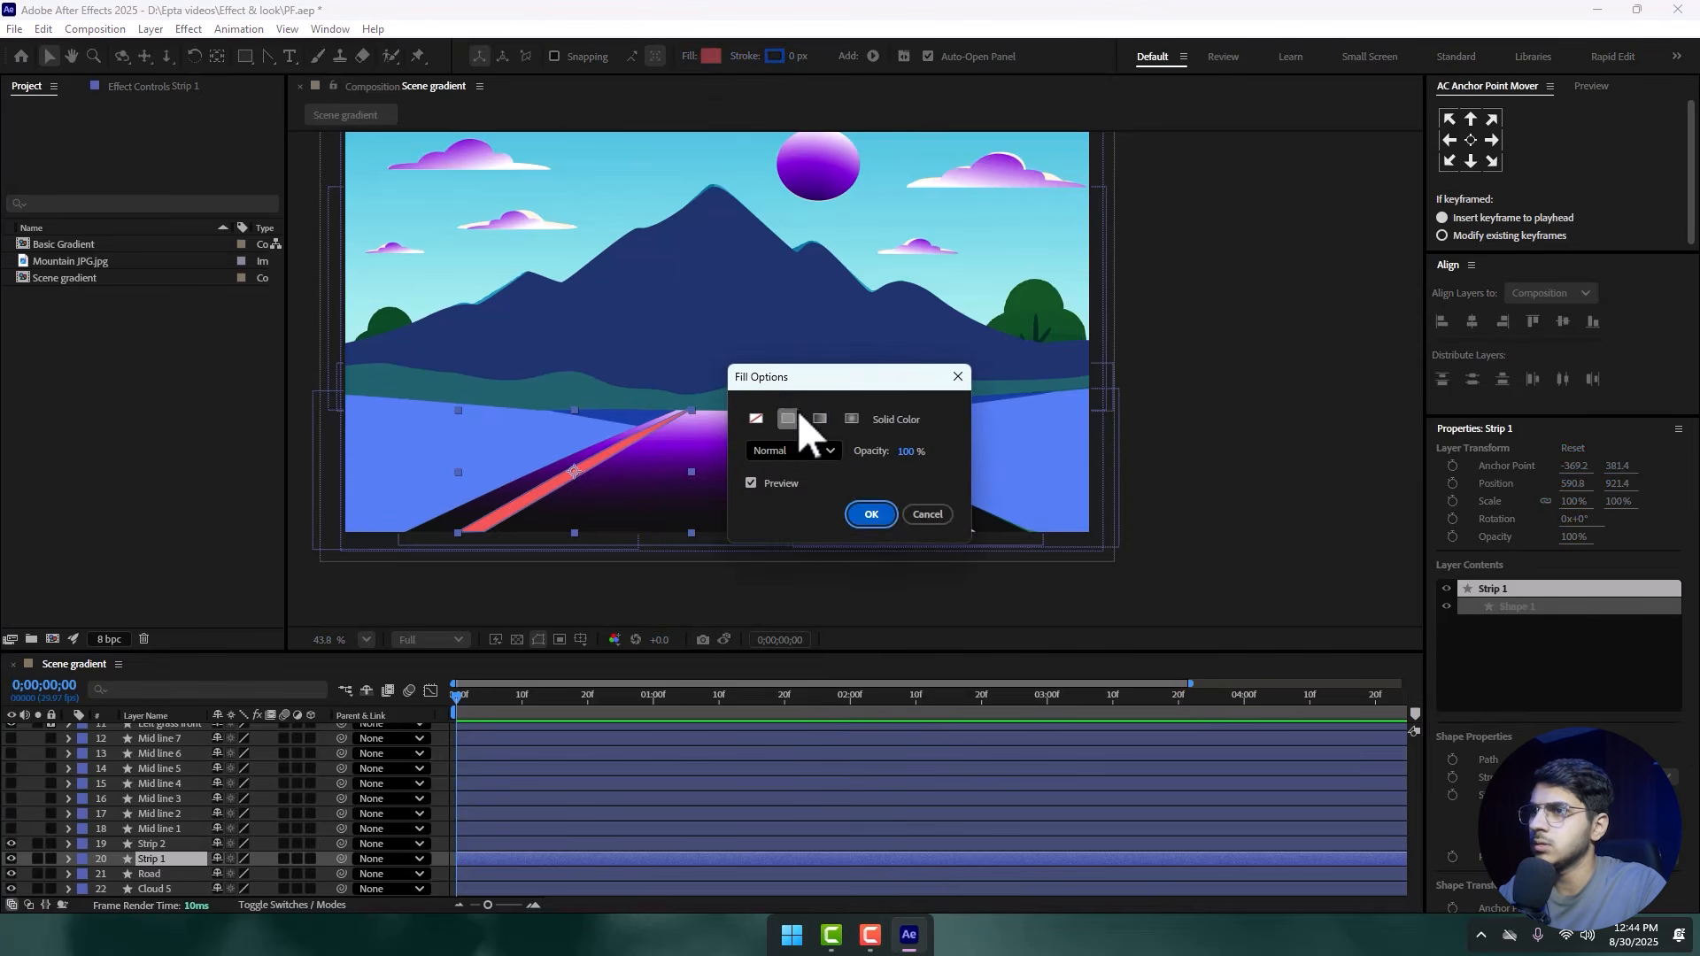
pyautogui.click(796, 418)
pyautogui.click(869, 518)
pyautogui.moveTo(748, 324); pyautogui.dragTo(487, 540)
pyautogui.moveTo(716, 325); pyautogui.dragTo(898, 173)
pyautogui.hotkey('ctrl', 'shift', 'a')
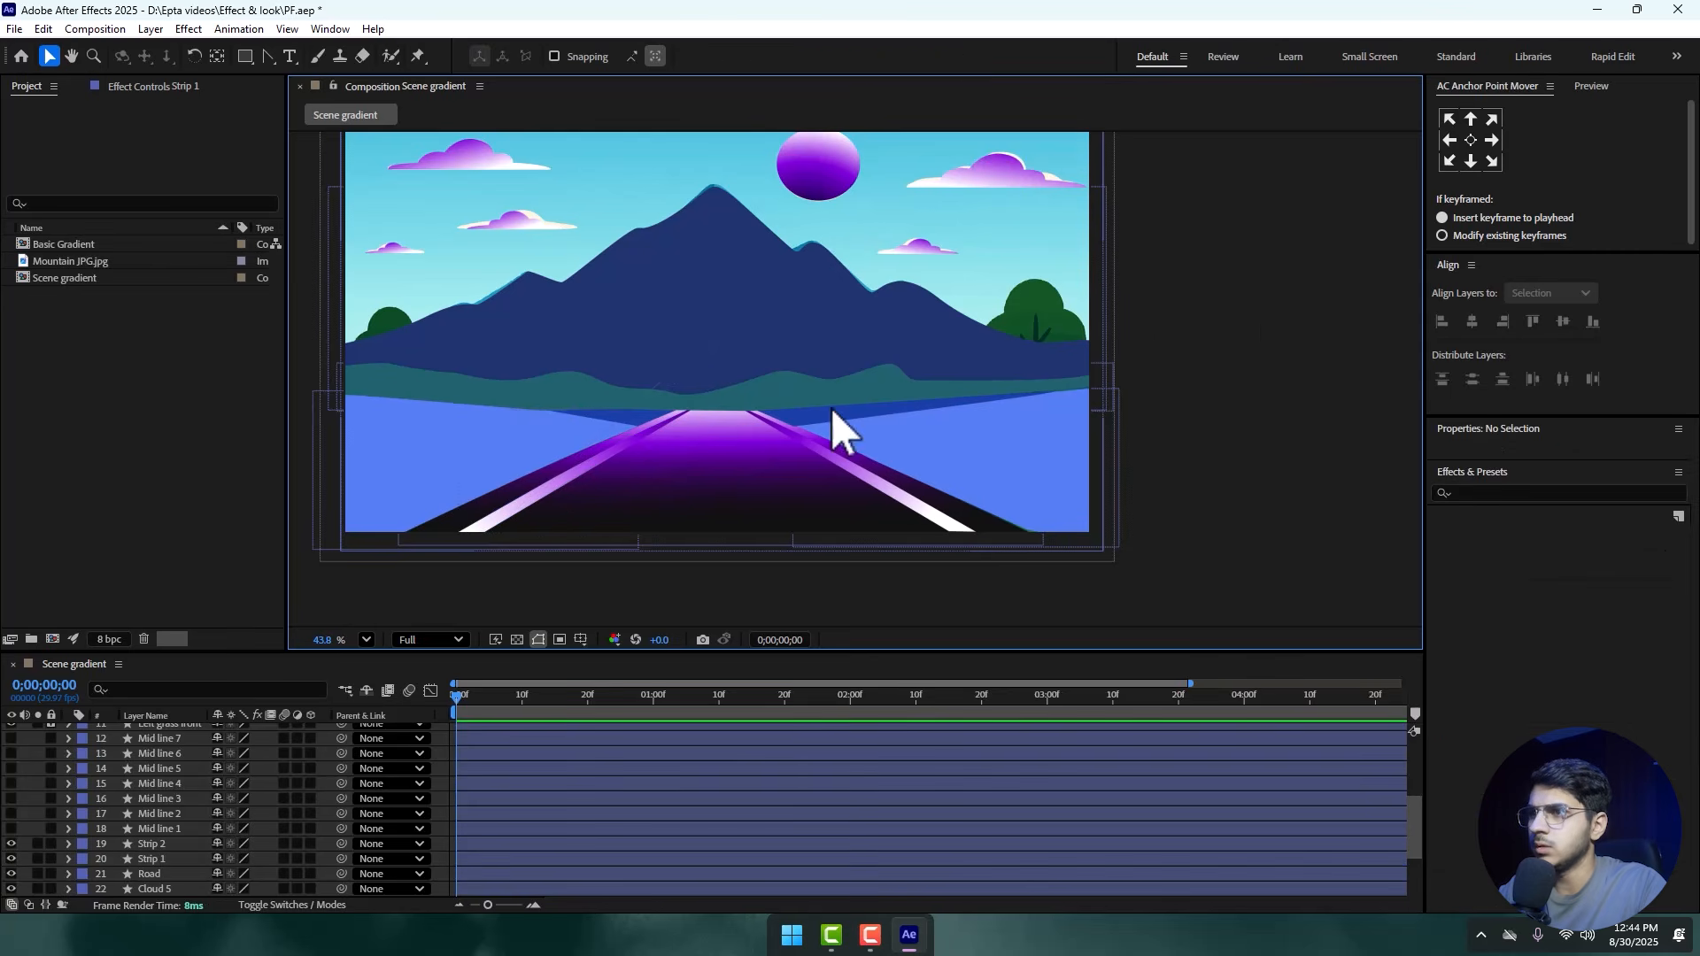
# - Show the Mid line 1 to Mid line 7 layers again
pyautogui.moveTo(714, 377); pyautogui.dragTo(854, 363)
pyautogui.click(156, 832)
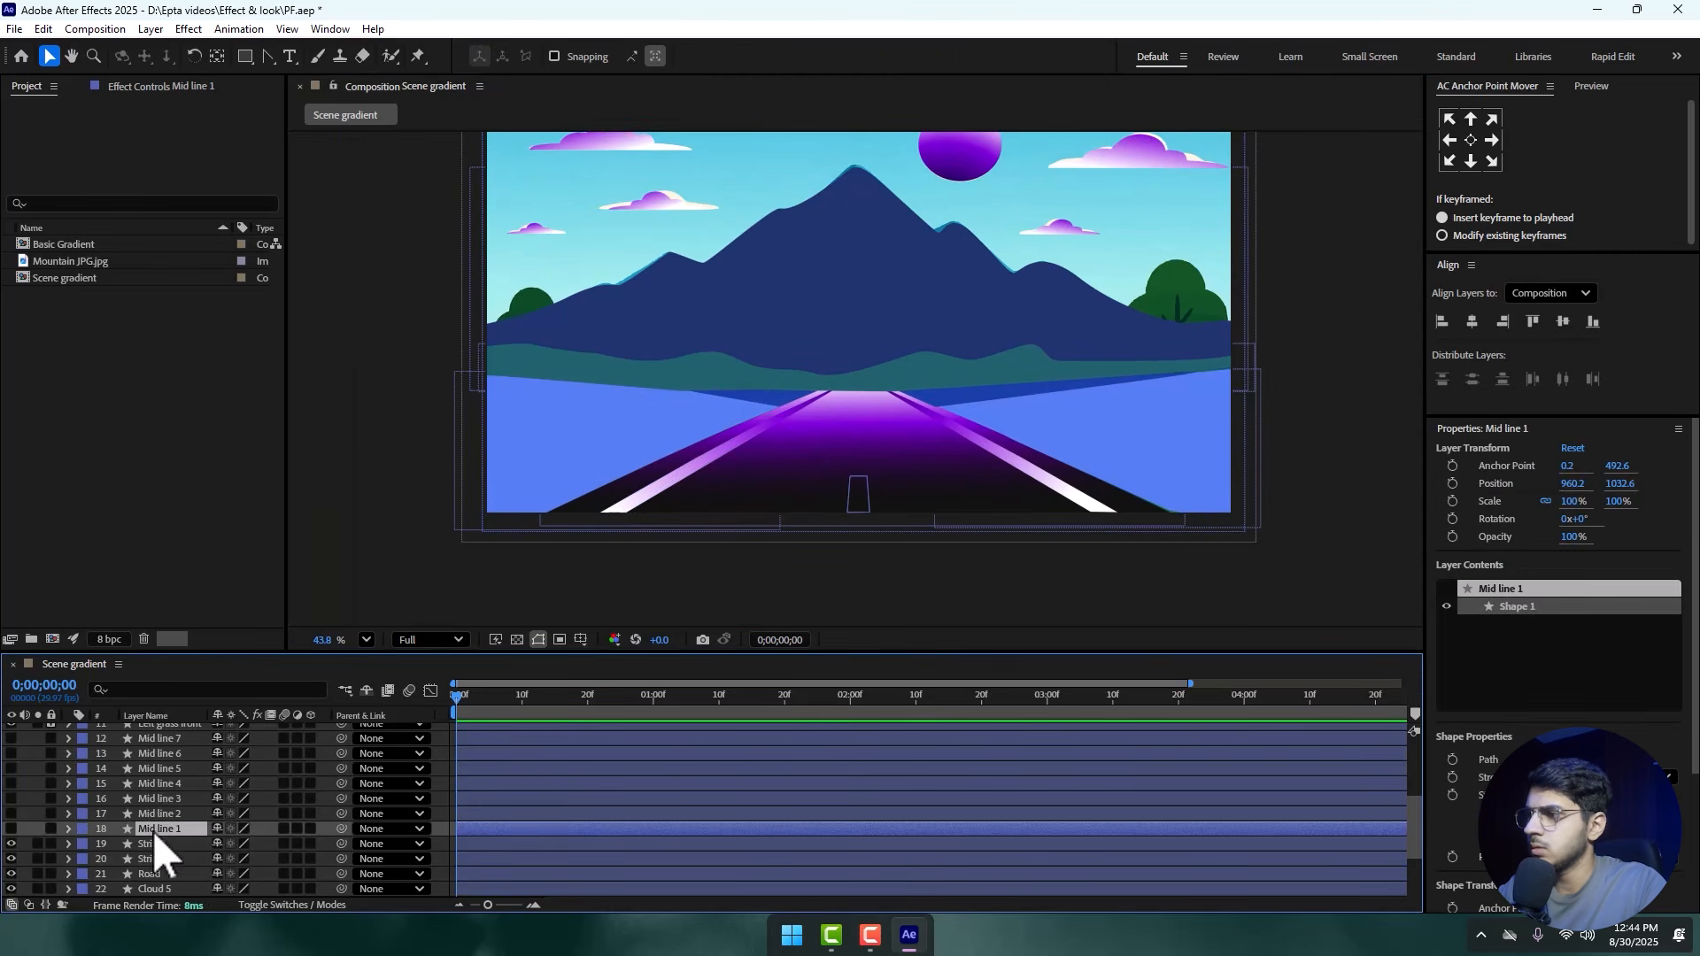
pyautogui.moveTo(12, 829); pyautogui.dragTo(14, 740)
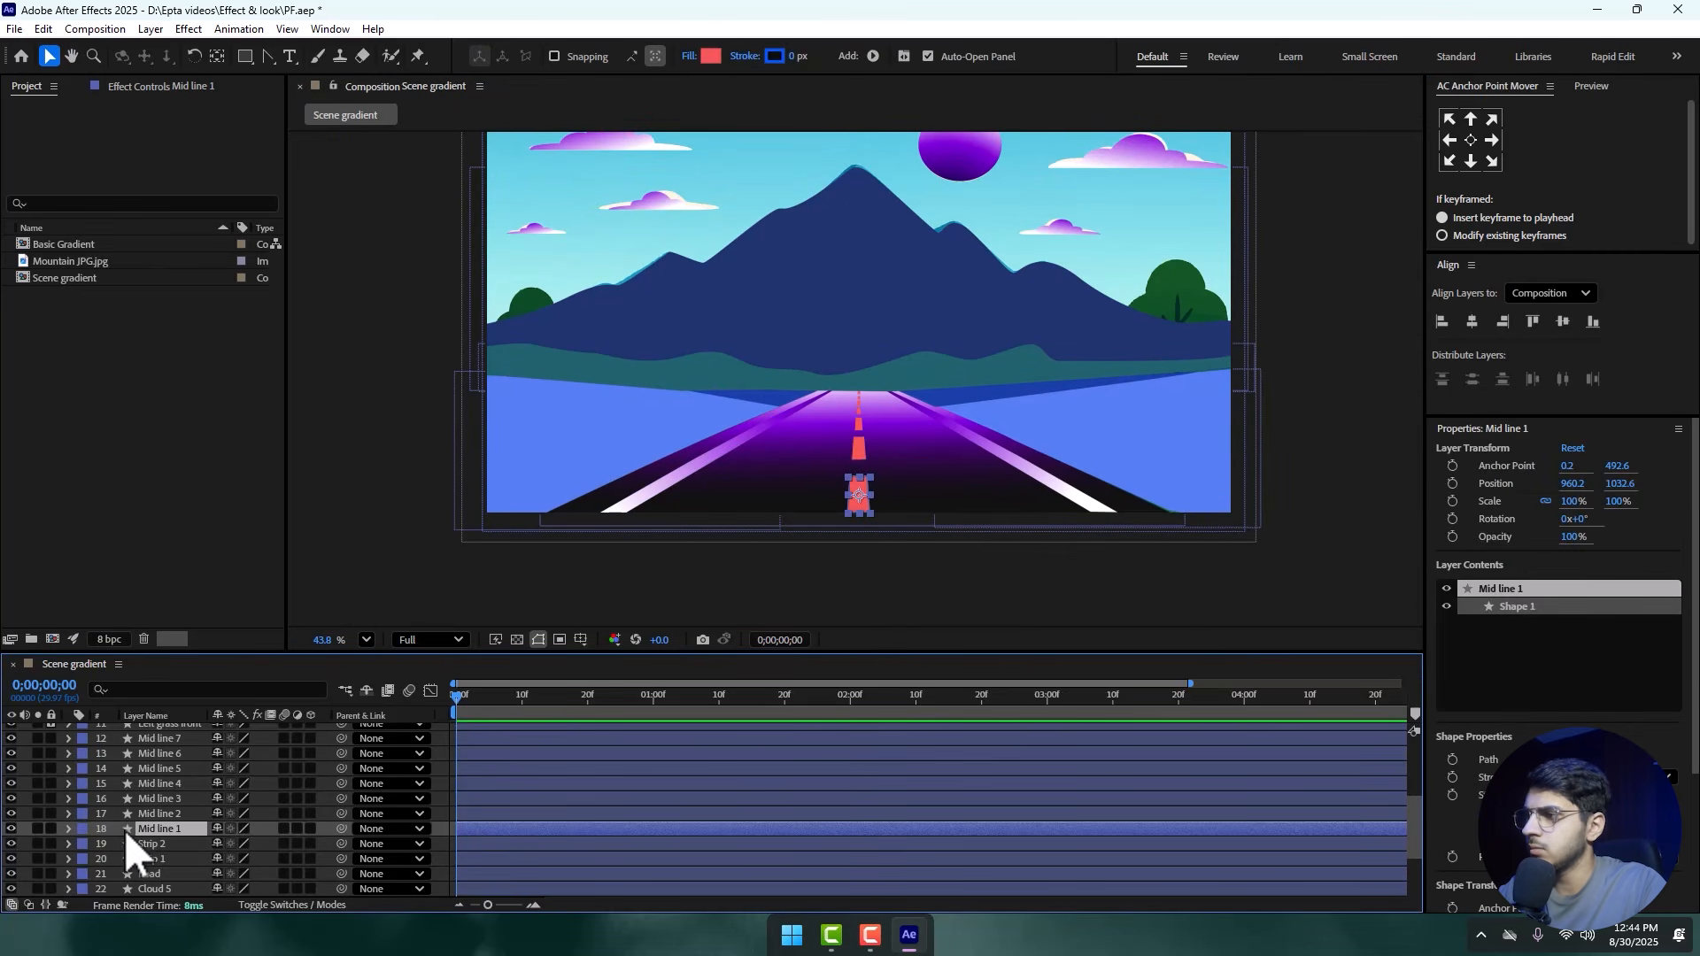
# - Change the fill of the Mid line 1 layer to a linear gradient
pyautogui.scroll(5, 890, 490)
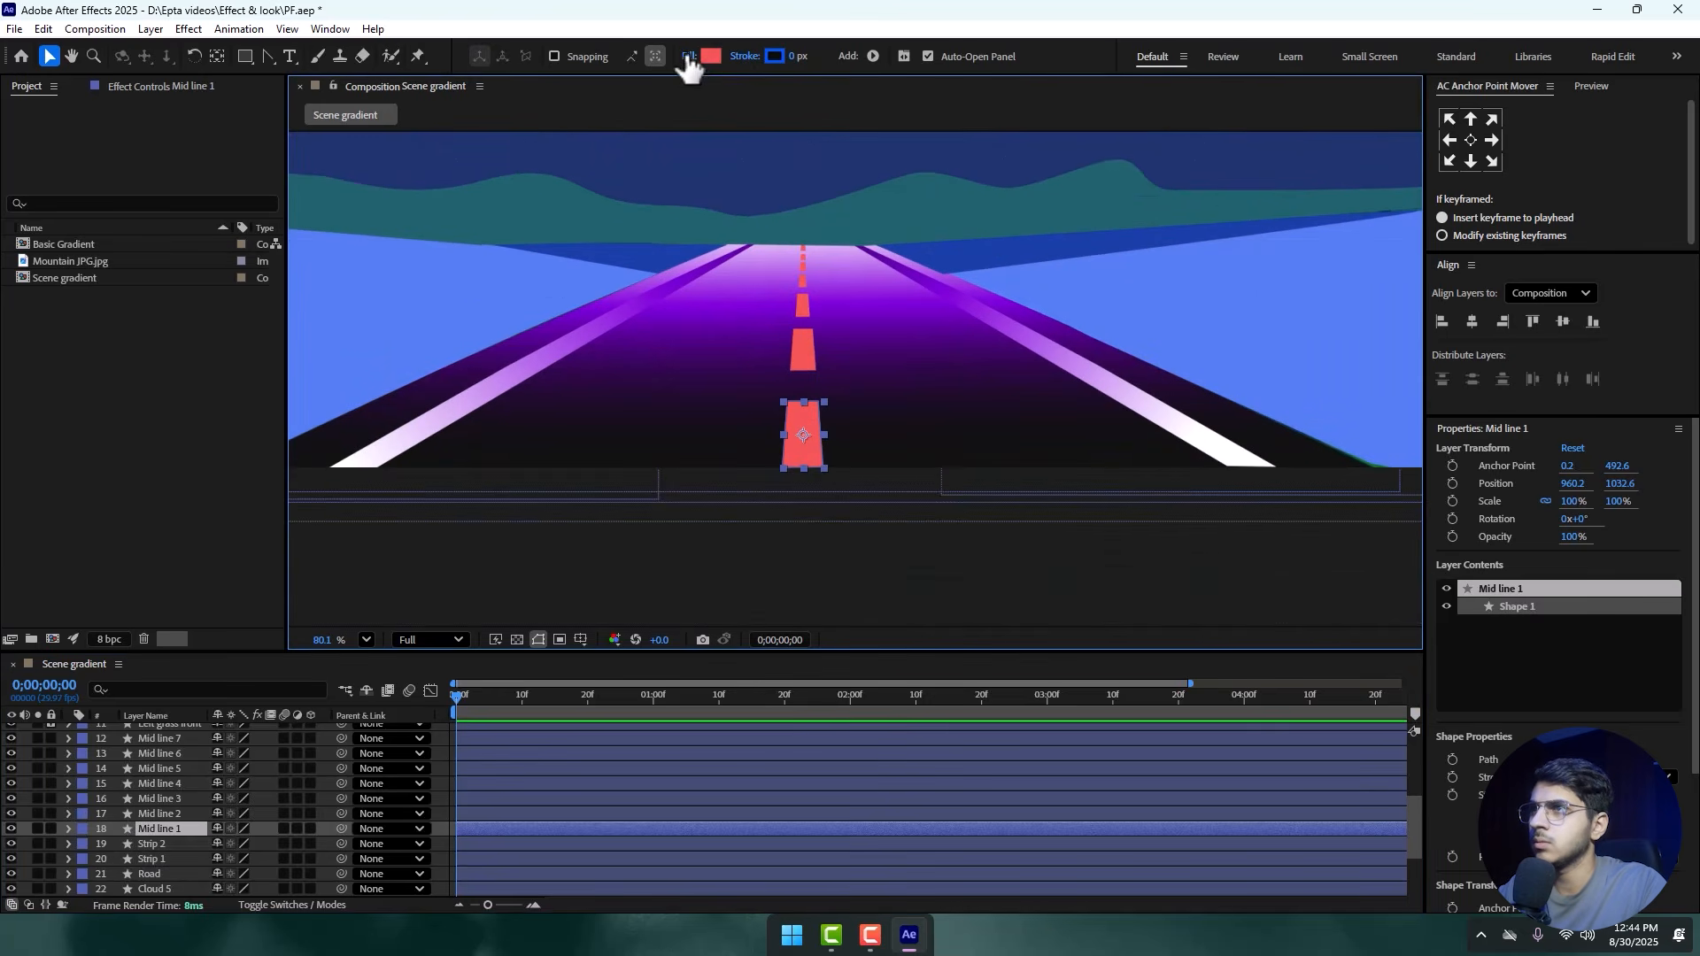
pyautogui.click(689, 61)
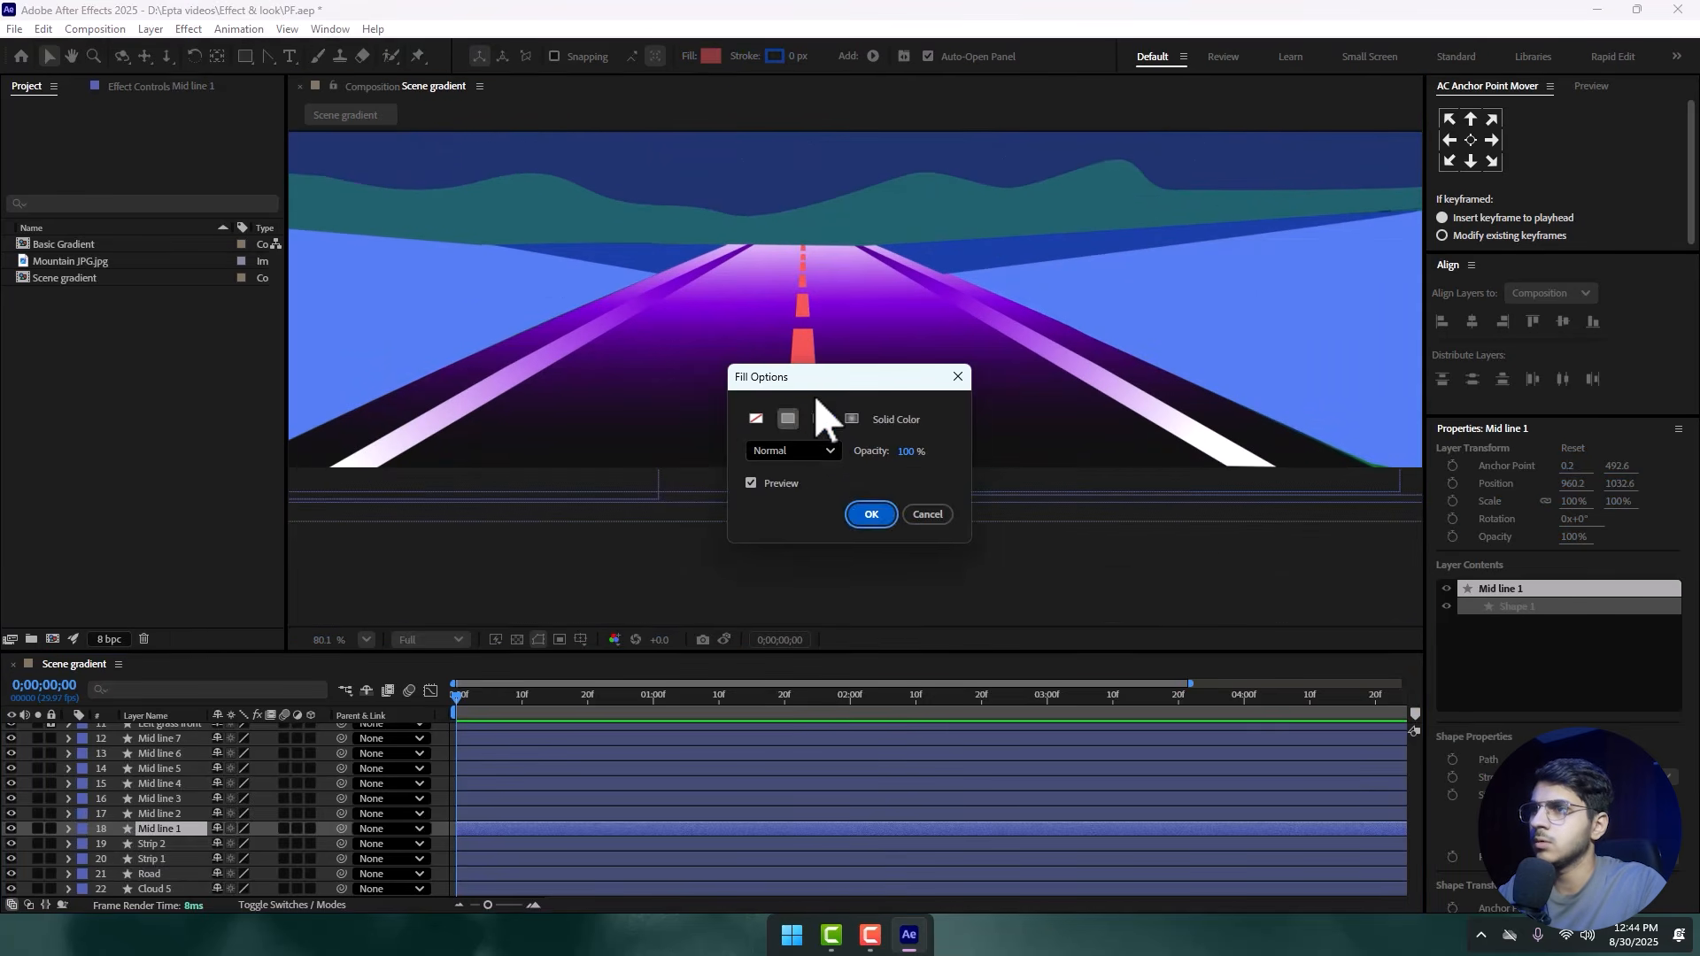
pyautogui.click(820, 419)
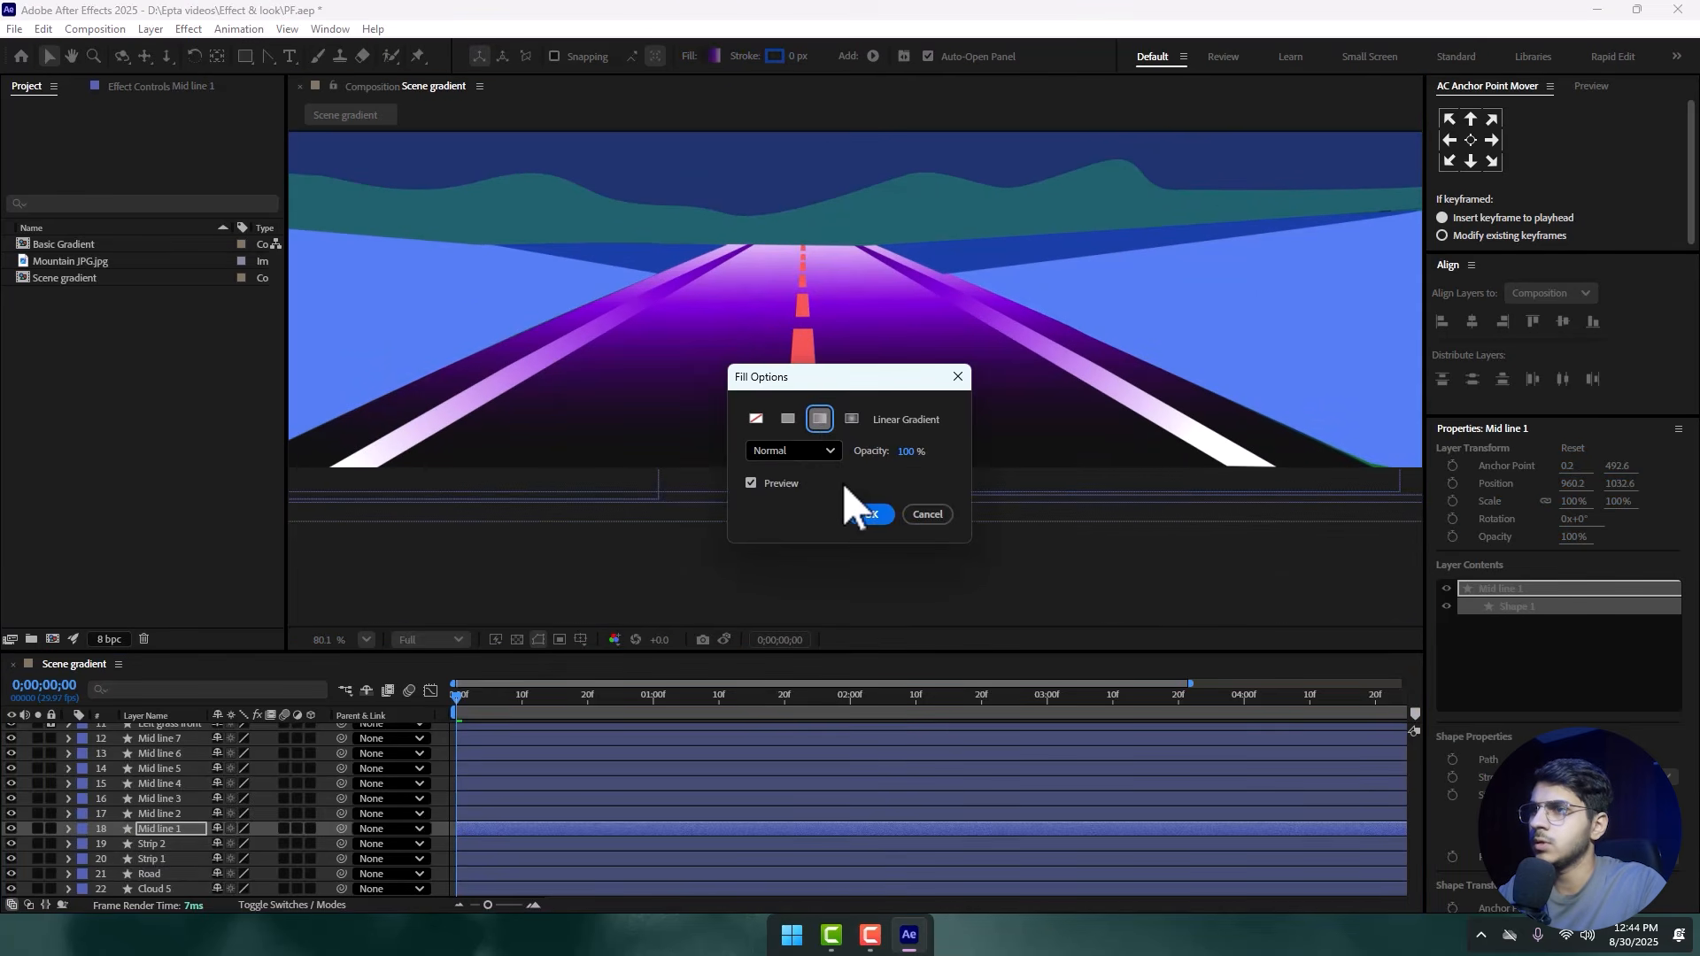
pyautogui.click(885, 518)
# - Run Mid line 1's gradient vertically, white at the dash's near end and light purple at its far end
pyautogui.scroll(-5, 799, 425)
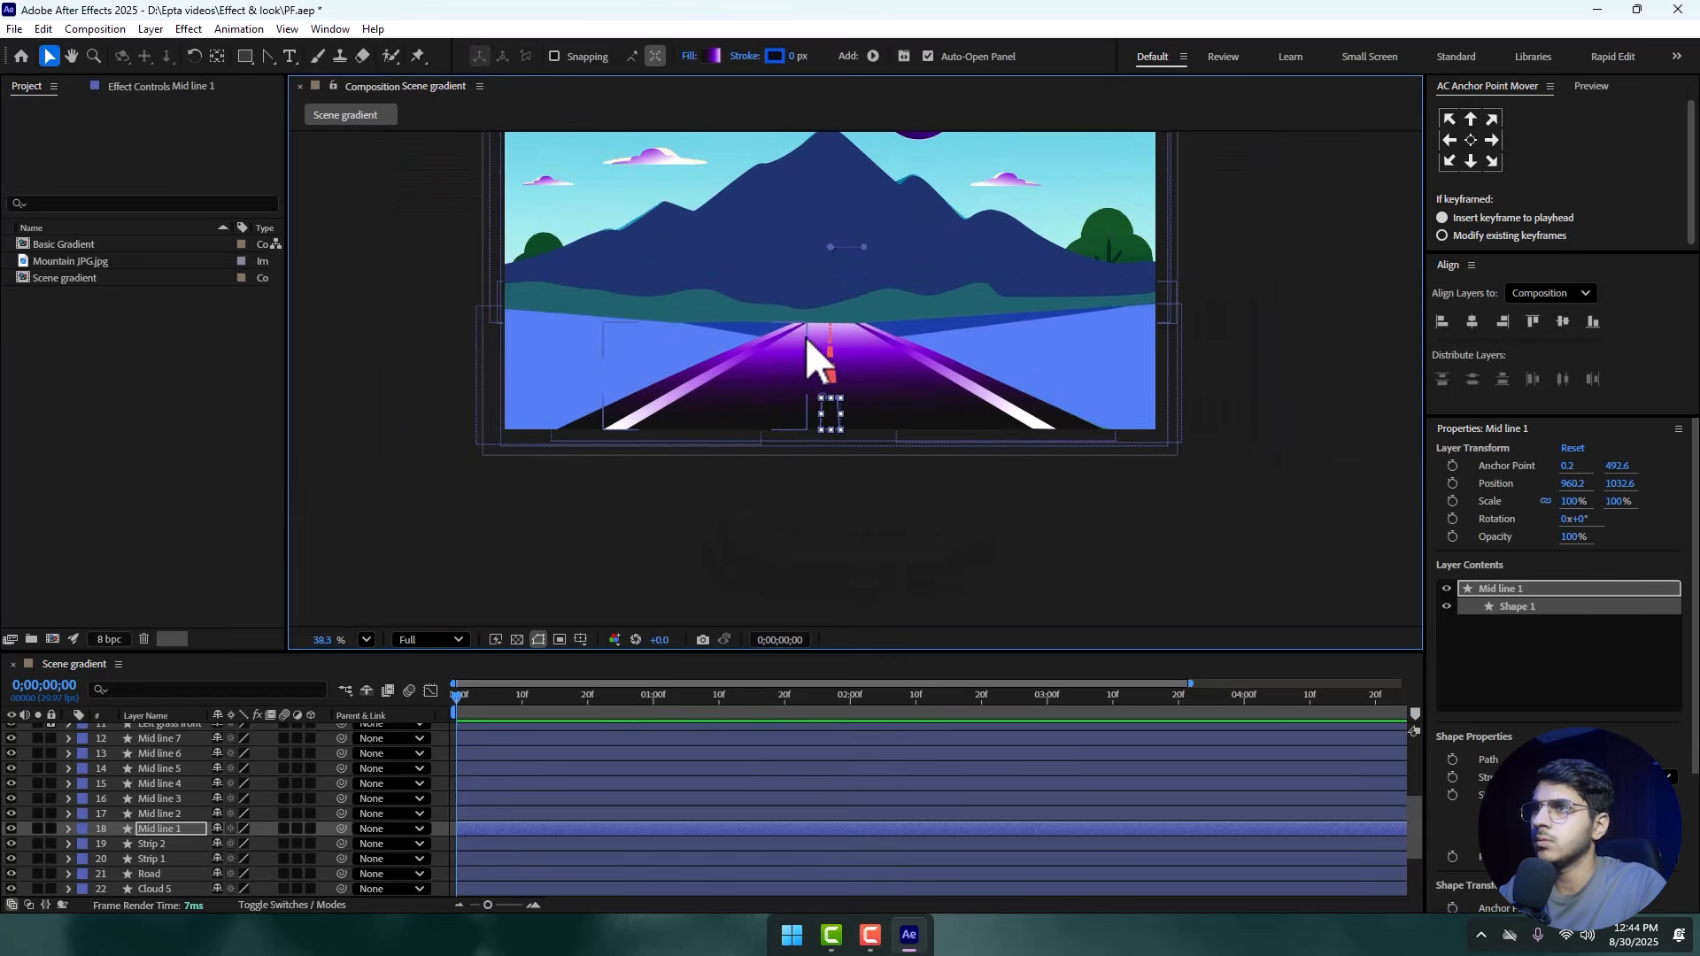
pyautogui.moveTo(827, 247); pyautogui.dragTo(831, 420)
pyautogui.moveTo(870, 242); pyautogui.dragTo(794, 373)
pyautogui.scroll(5, 830, 417)
pyautogui.moveTo(799, 460); pyautogui.dragTo(796, 469)
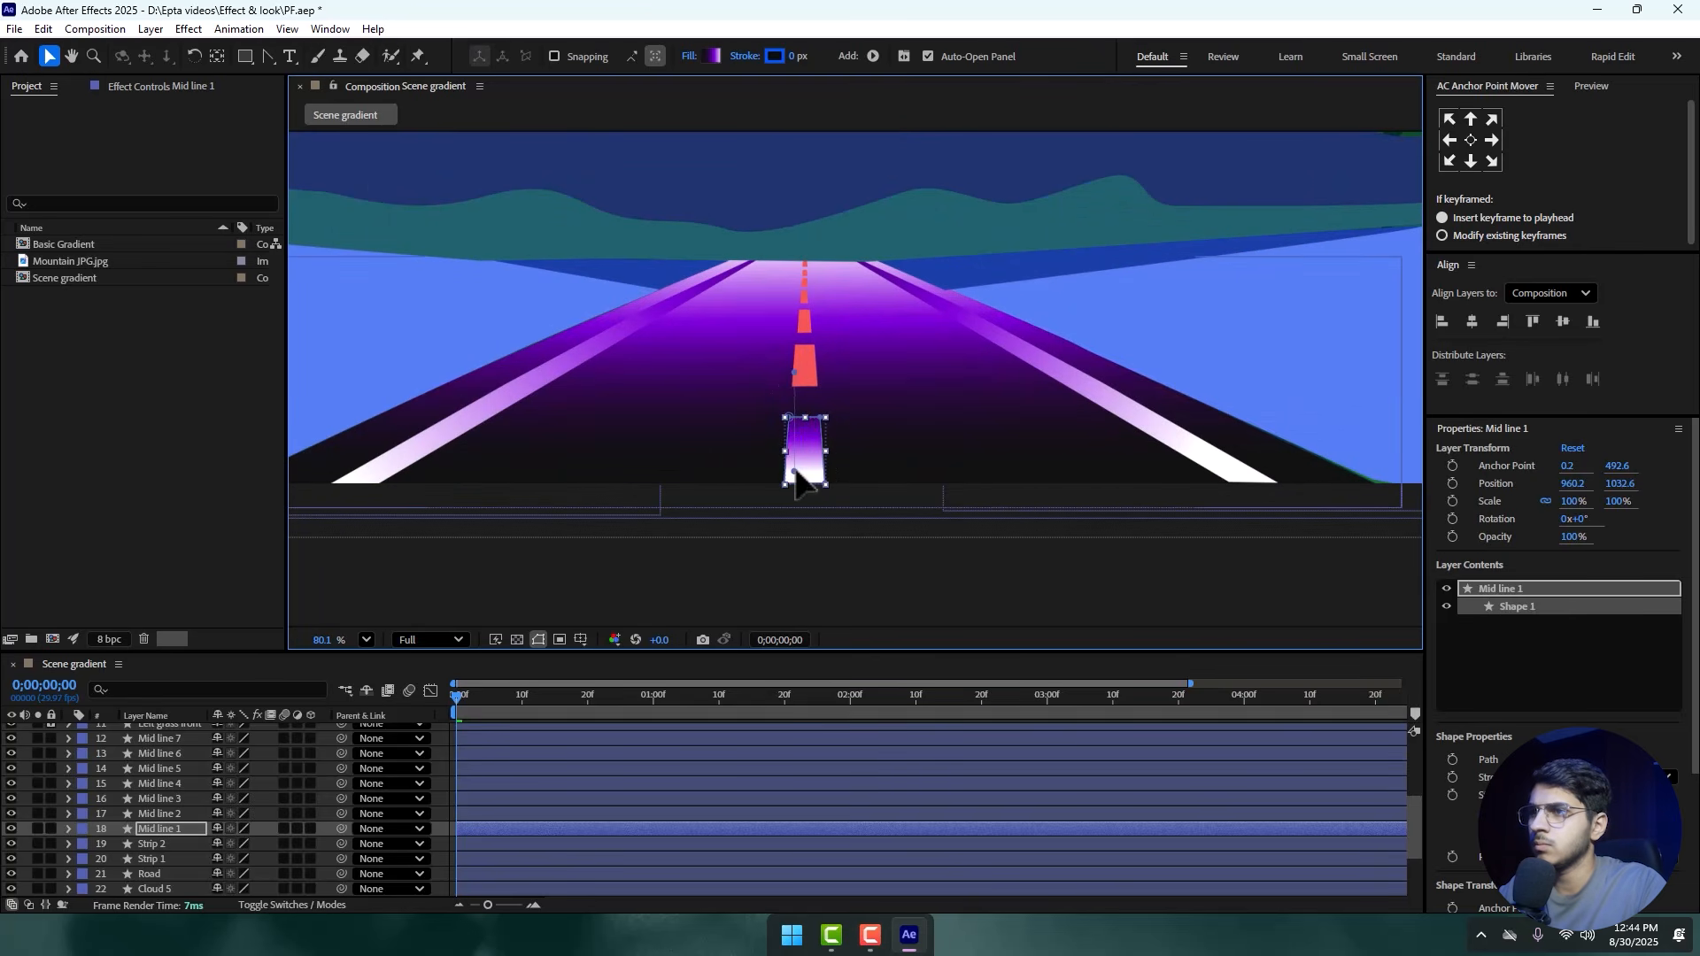
pyautogui.moveTo(795, 372); pyautogui.dragTo(784, 252)
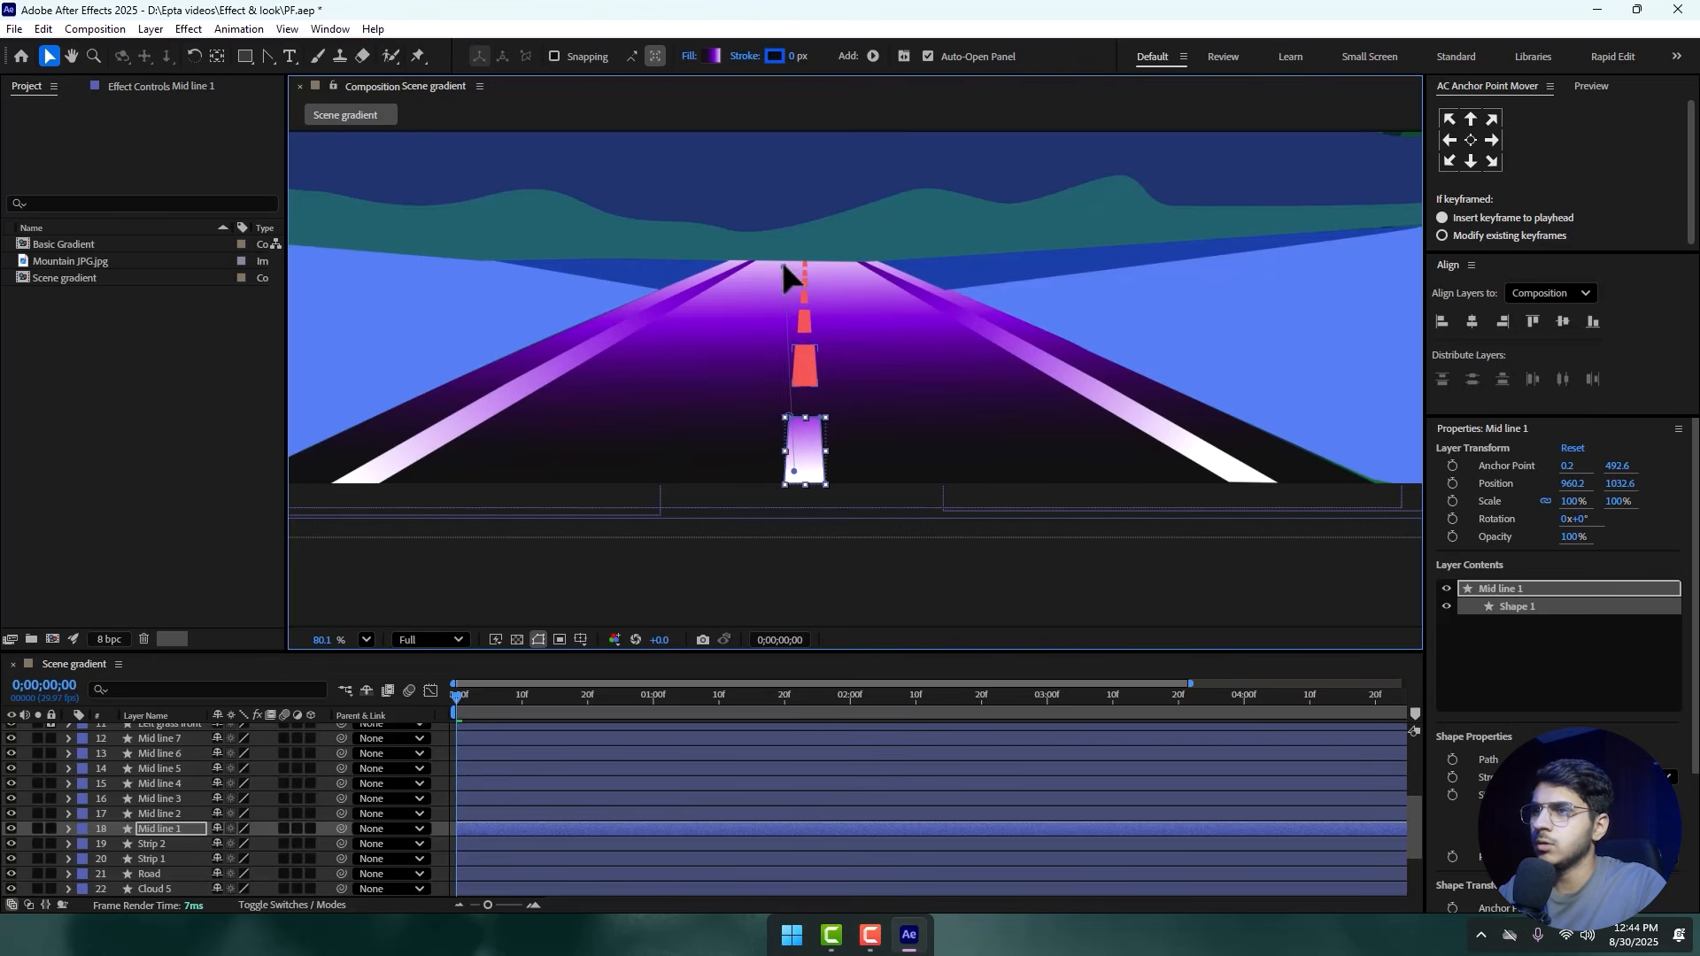
# - Give Mid line 2 a linear gradient fill running vertically from white at its near end to purple at its far end
pyautogui.click(157, 814)
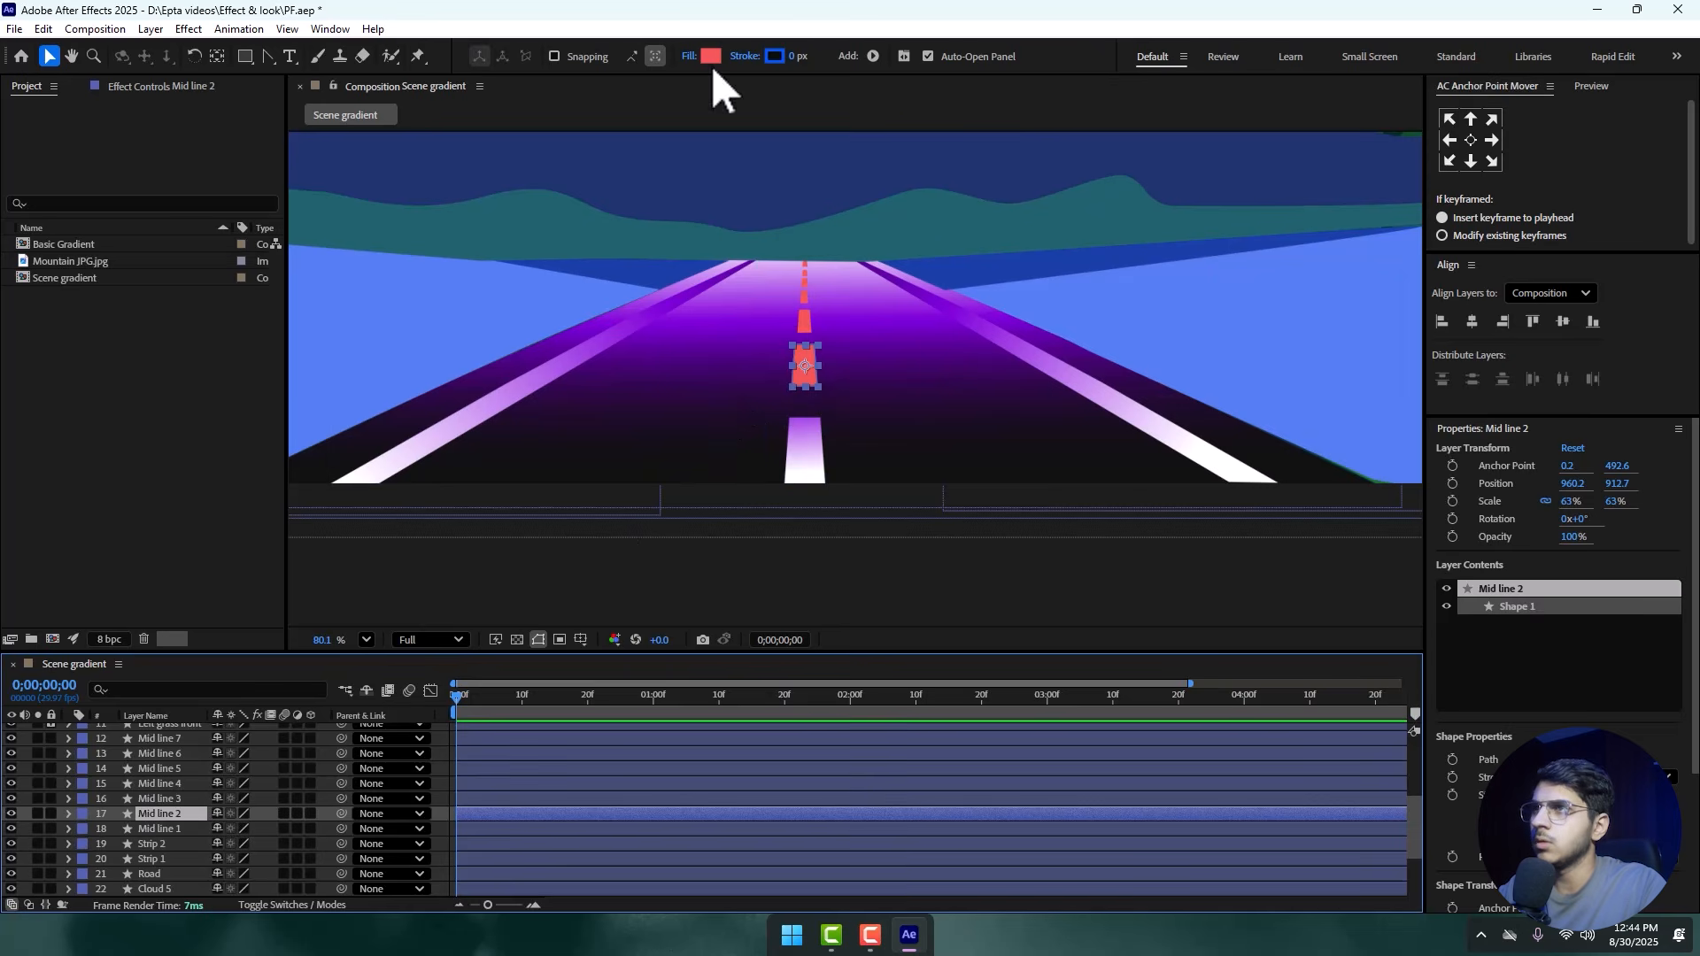
pyautogui.click(688, 56)
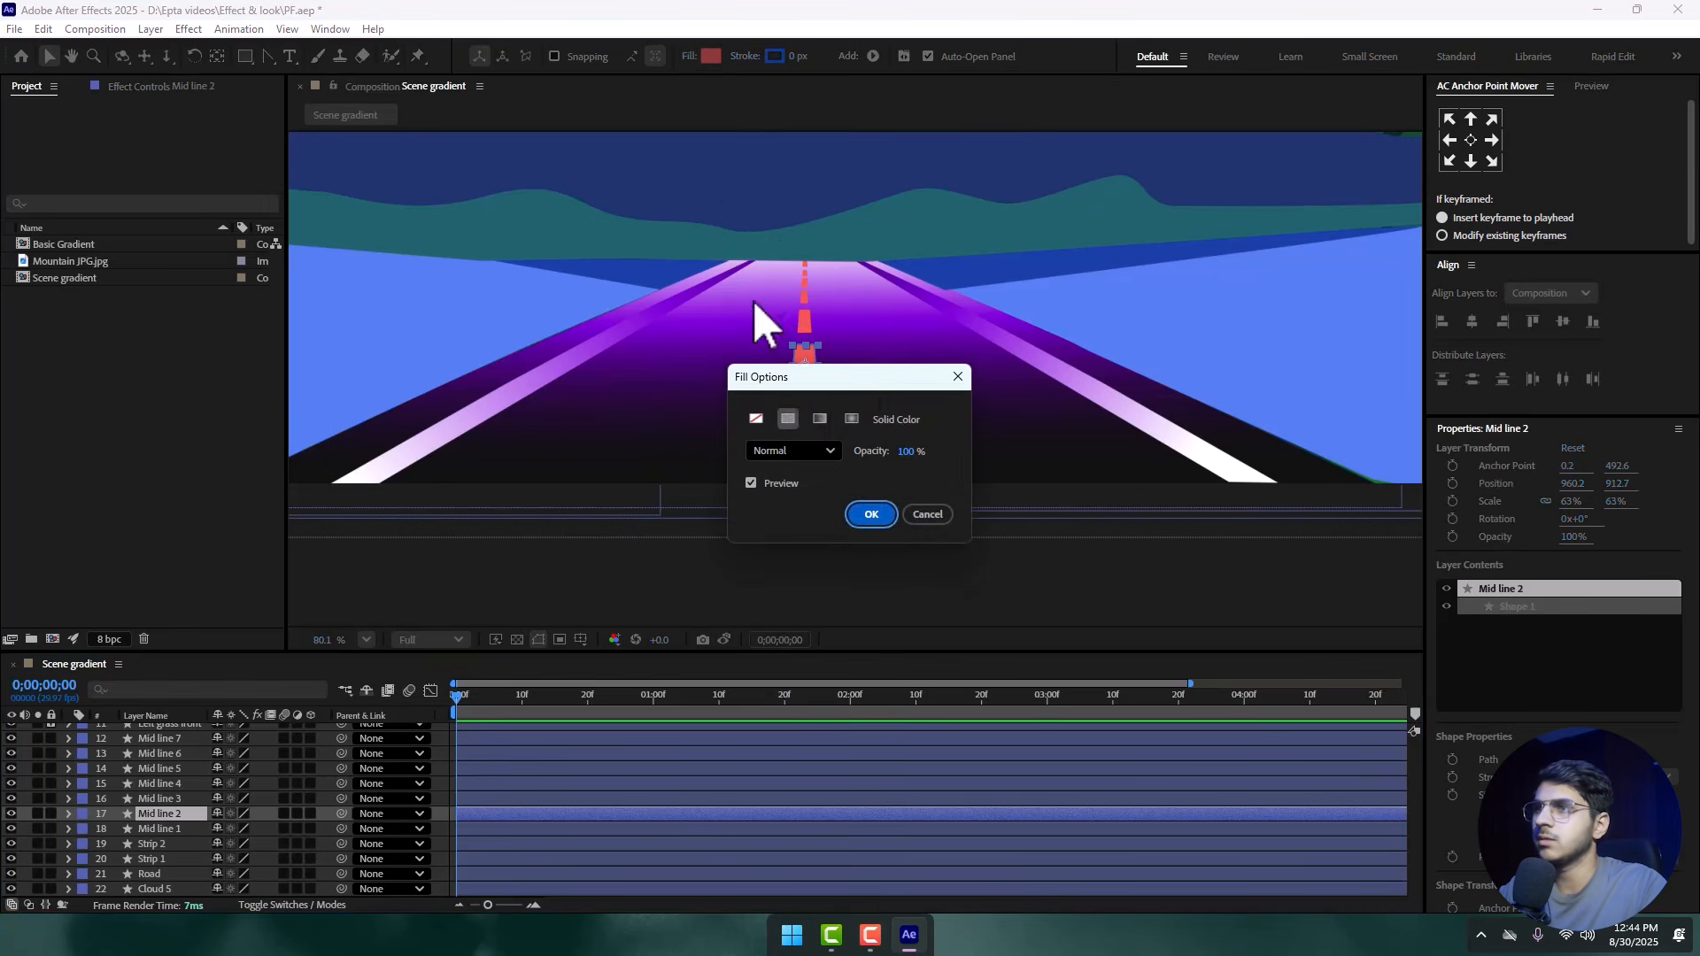
pyautogui.click(820, 420)
pyautogui.click(872, 516)
pyautogui.moveTo(805, 146); pyautogui.dragTo(800, 357)
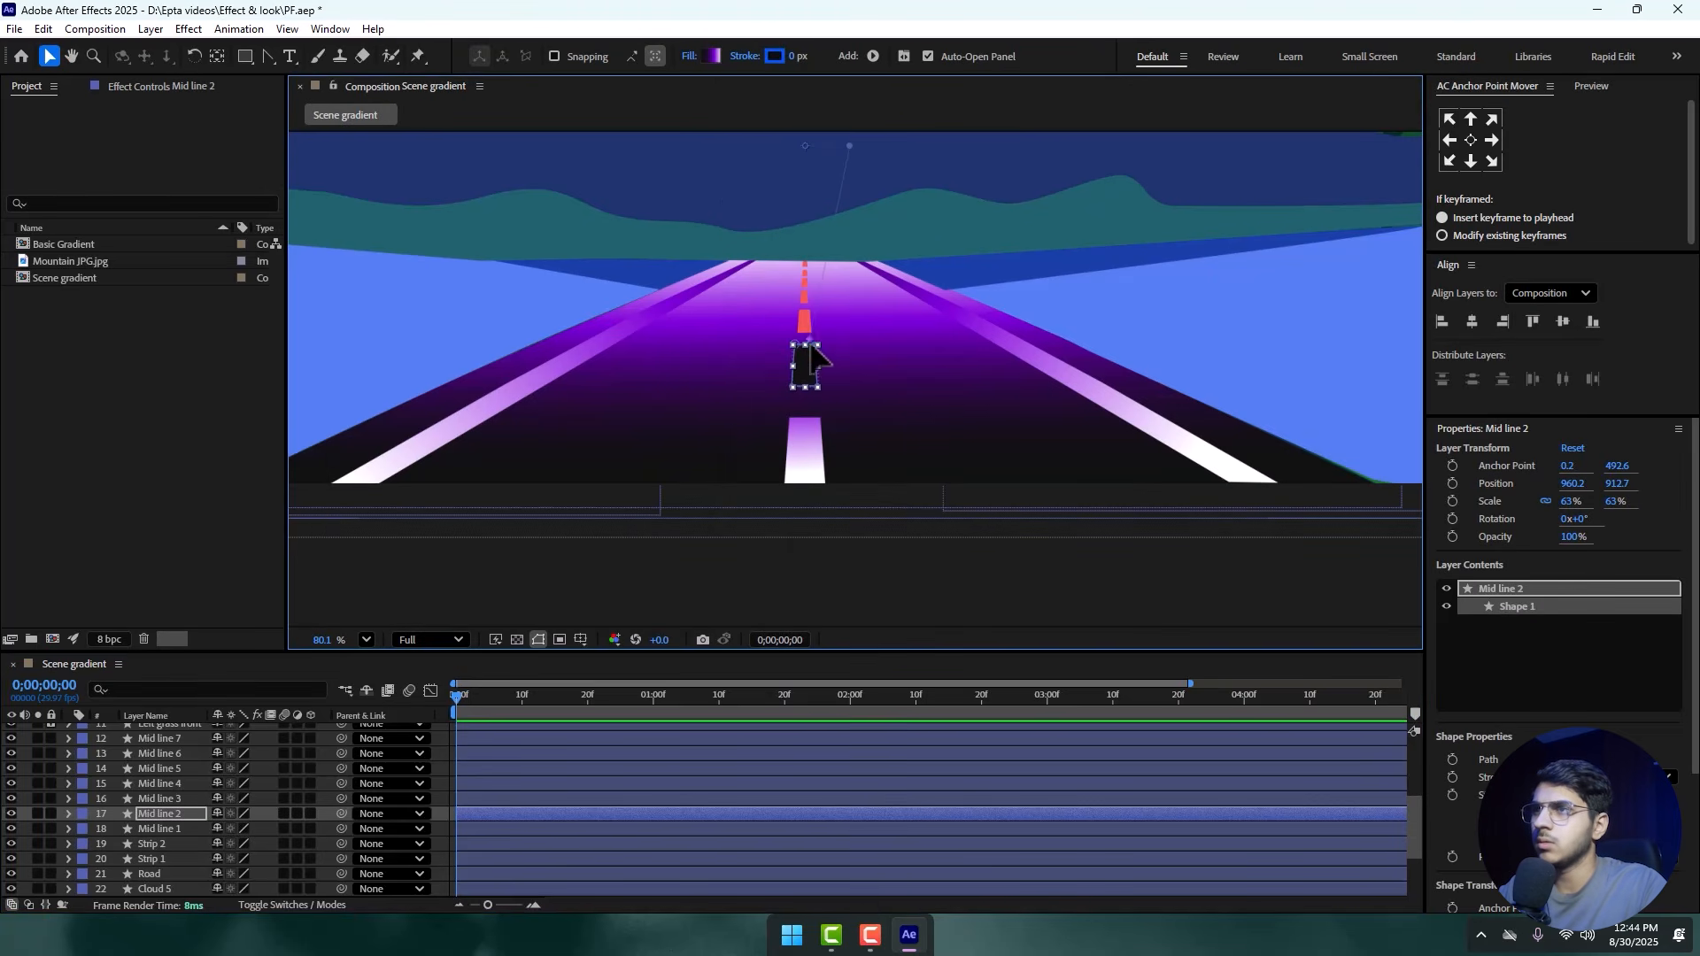
pyautogui.moveTo(848, 145); pyautogui.dragTo(801, 237)
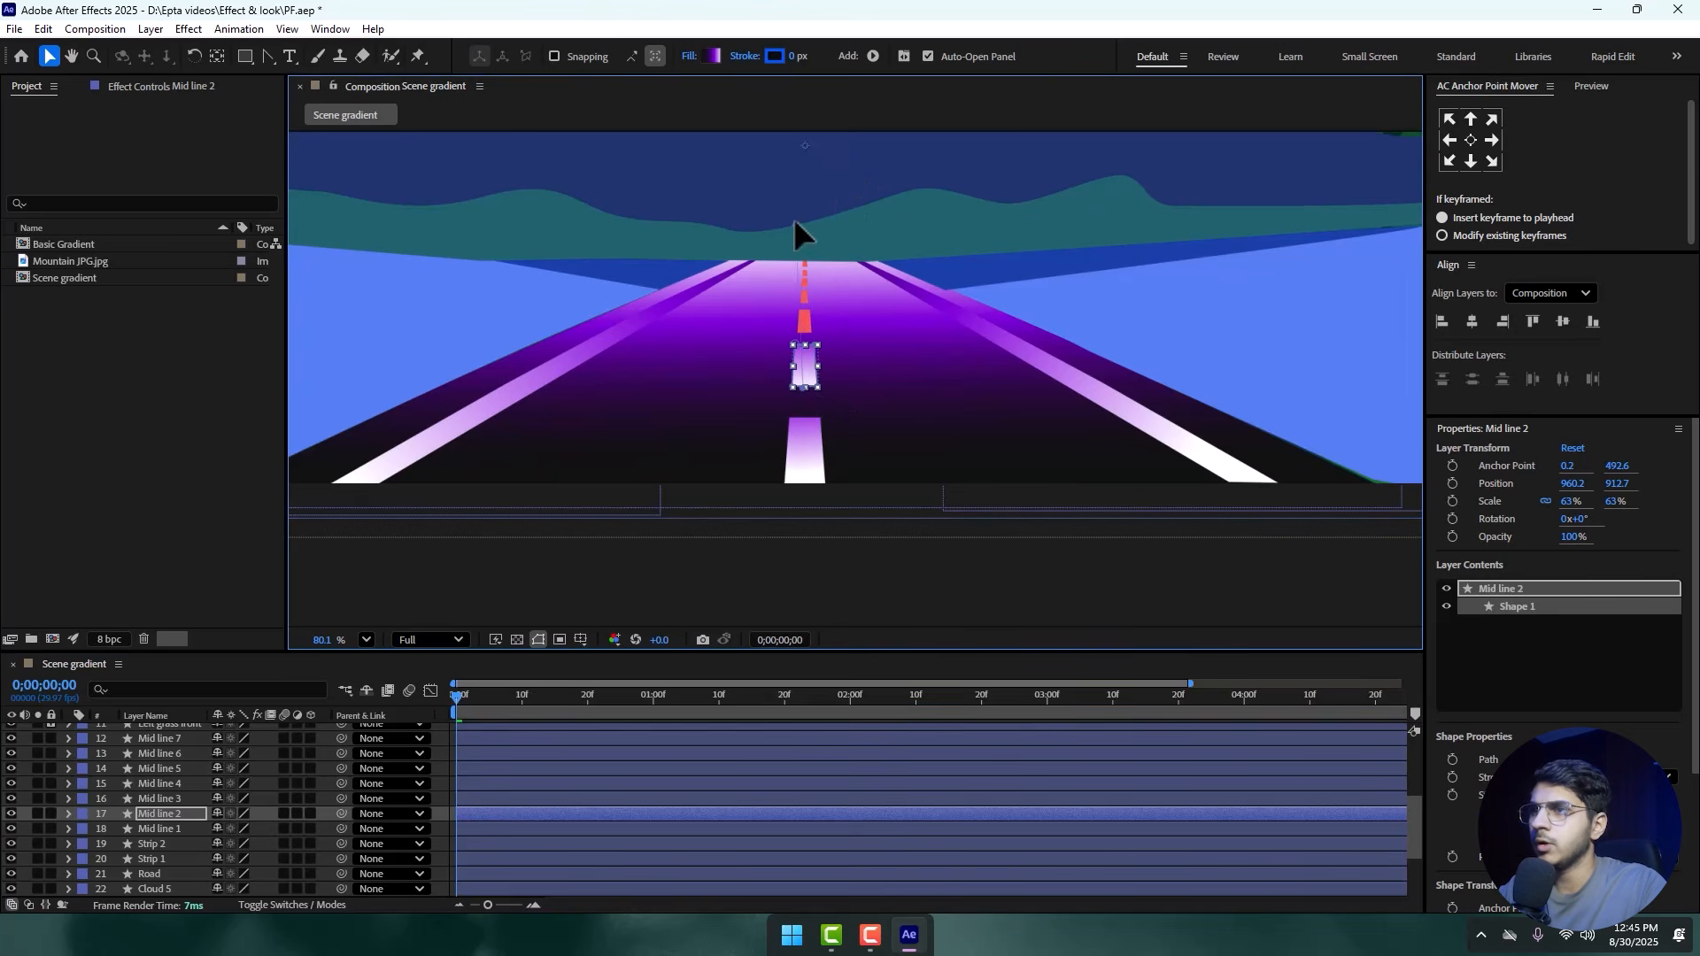
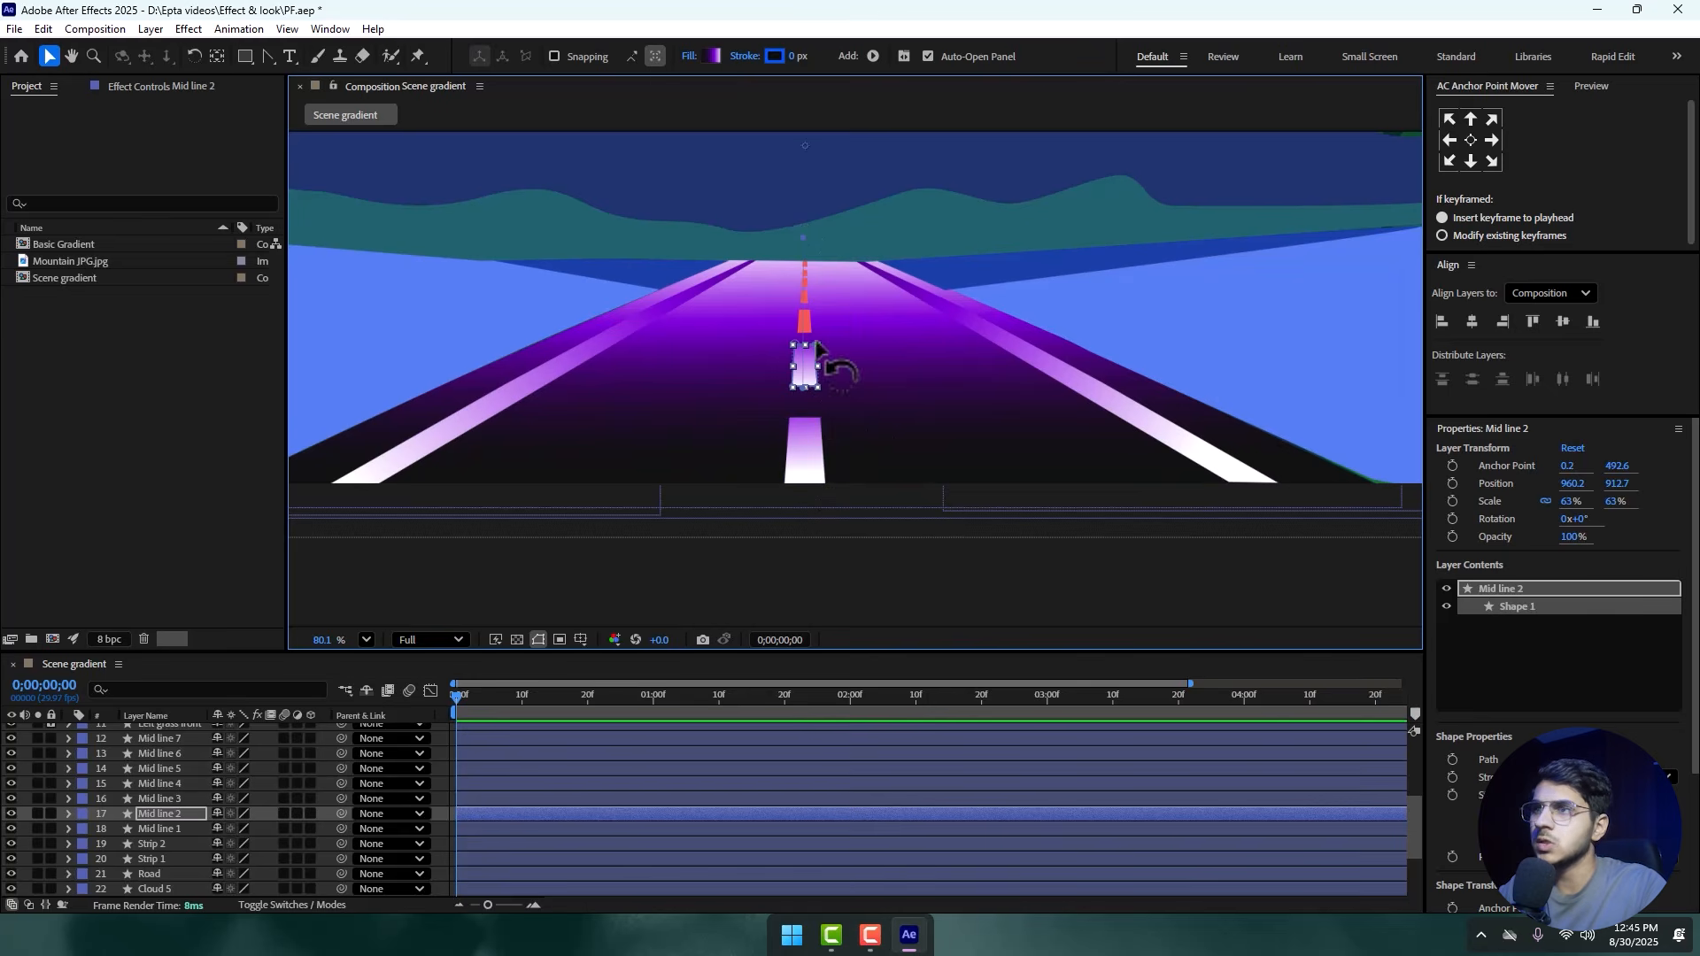
pyautogui.scroll(1, 821, 376)
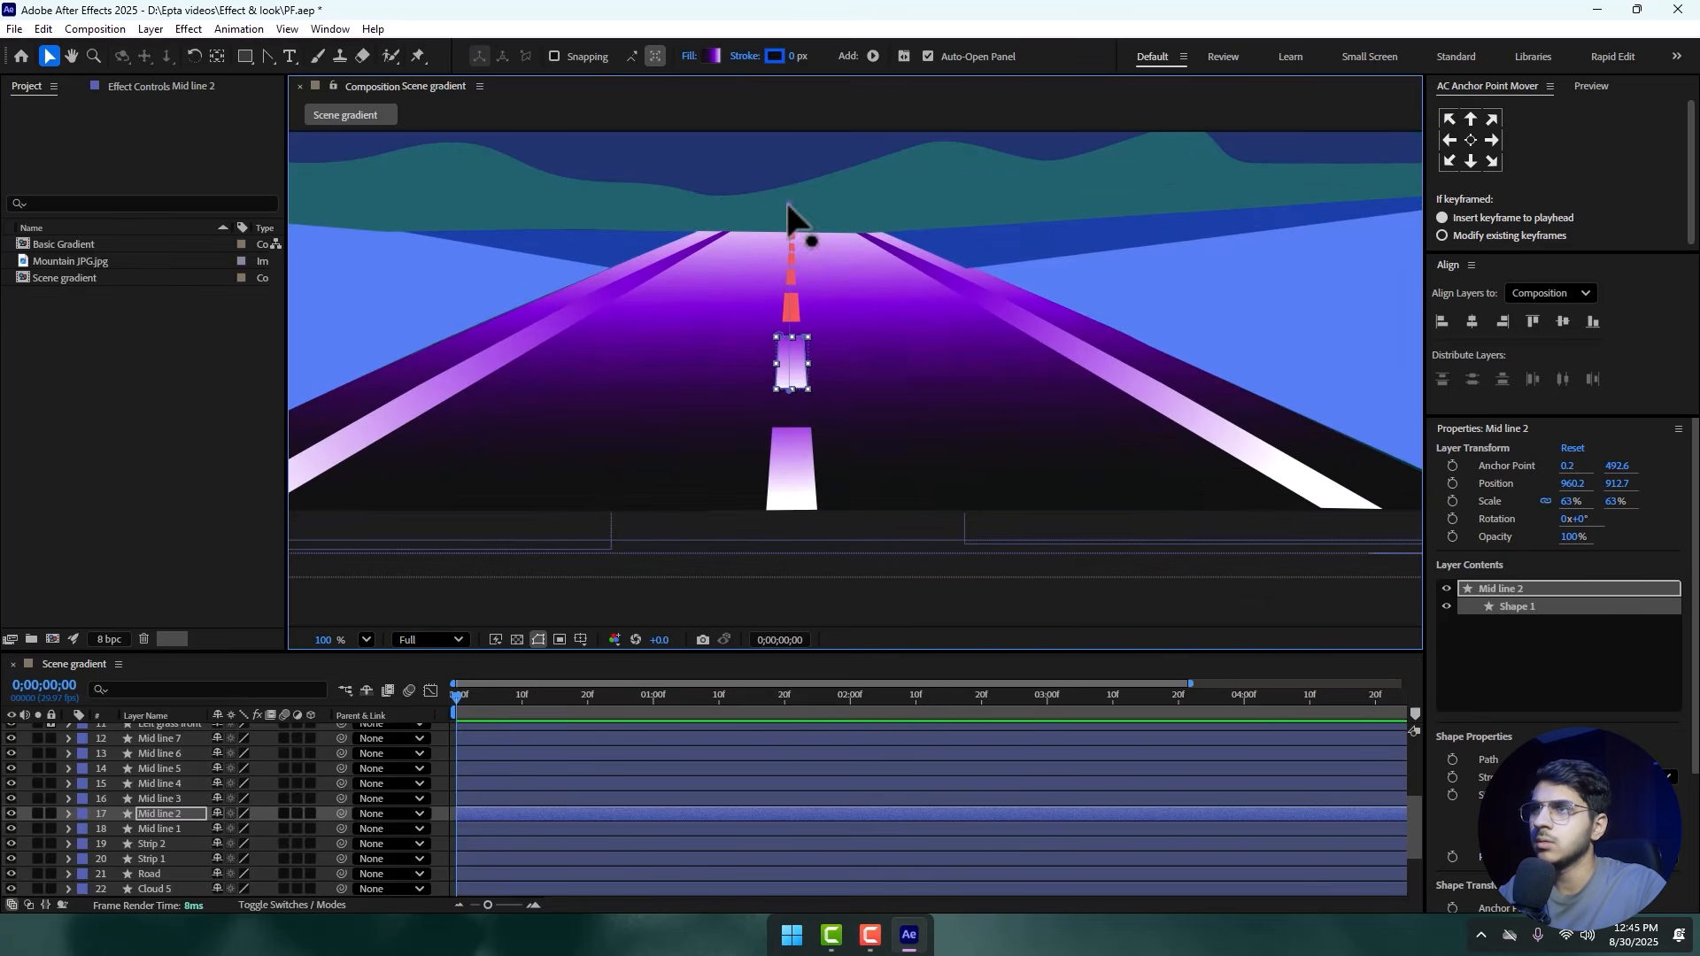
pyautogui.moveTo(789, 203); pyautogui.dragTo(790, 219)
# - Apply a linear gradient fill to Mid line 3, fading vertically from white at its near end to purple at its far end
pyautogui.click(157, 799)
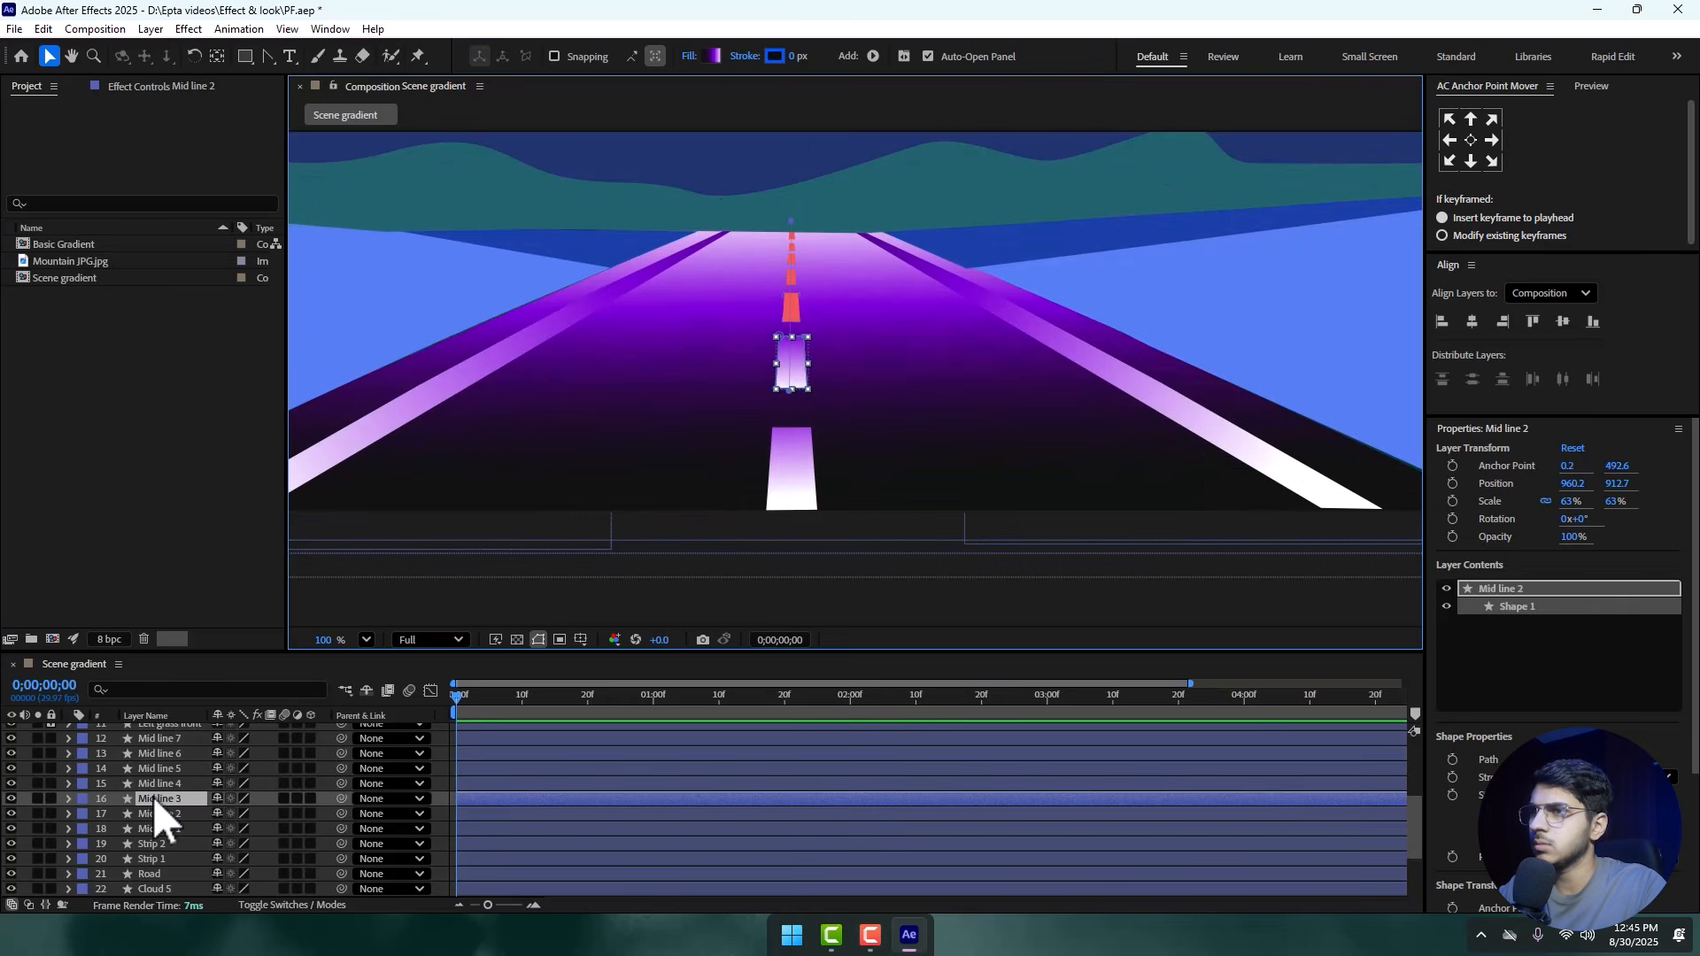
pyautogui.click(689, 64)
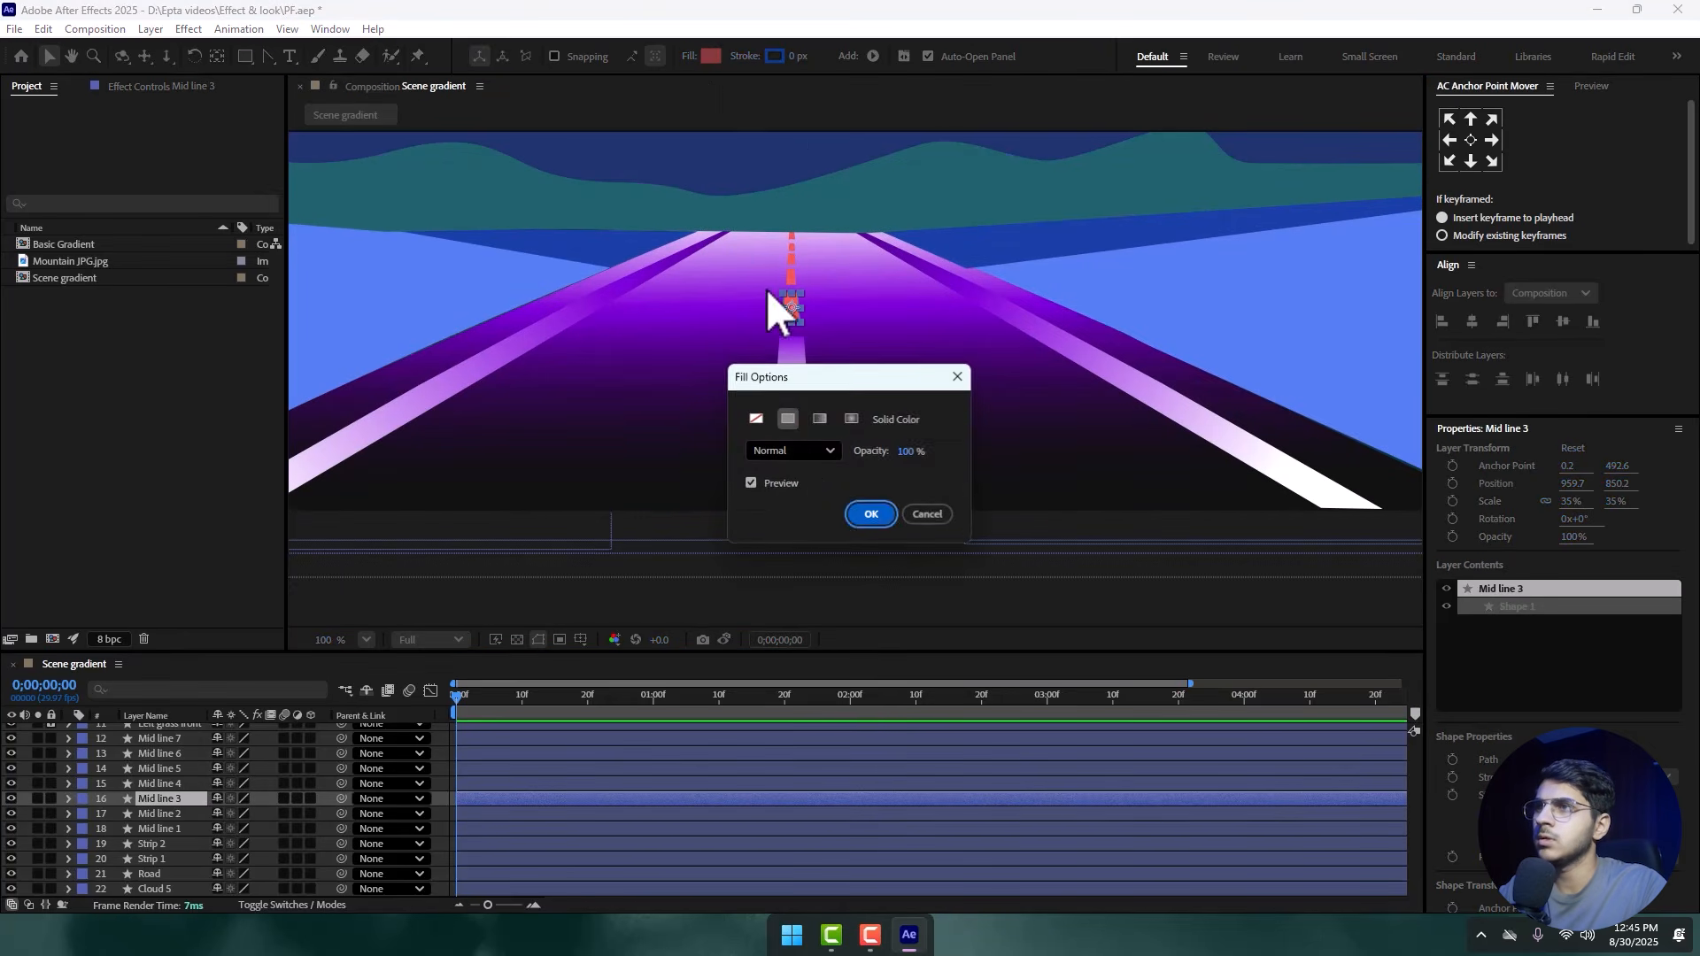
pyautogui.click(820, 419)
pyautogui.click(864, 515)
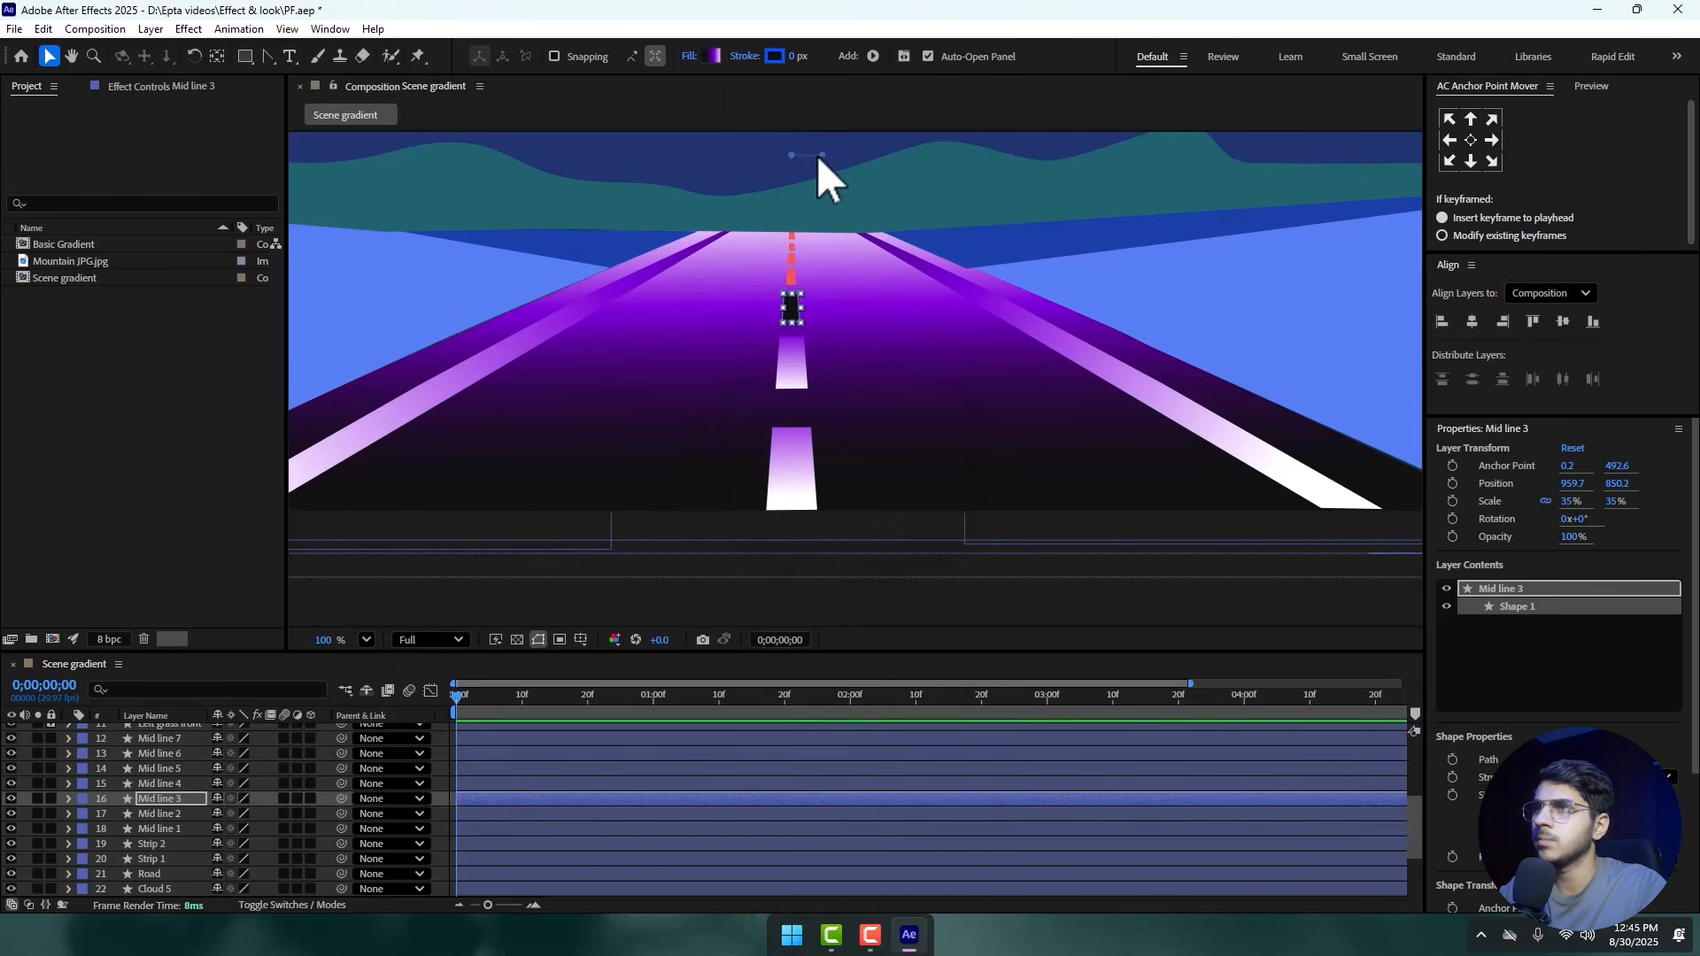
pyautogui.moveTo(821, 156); pyautogui.dragTo(785, 216)
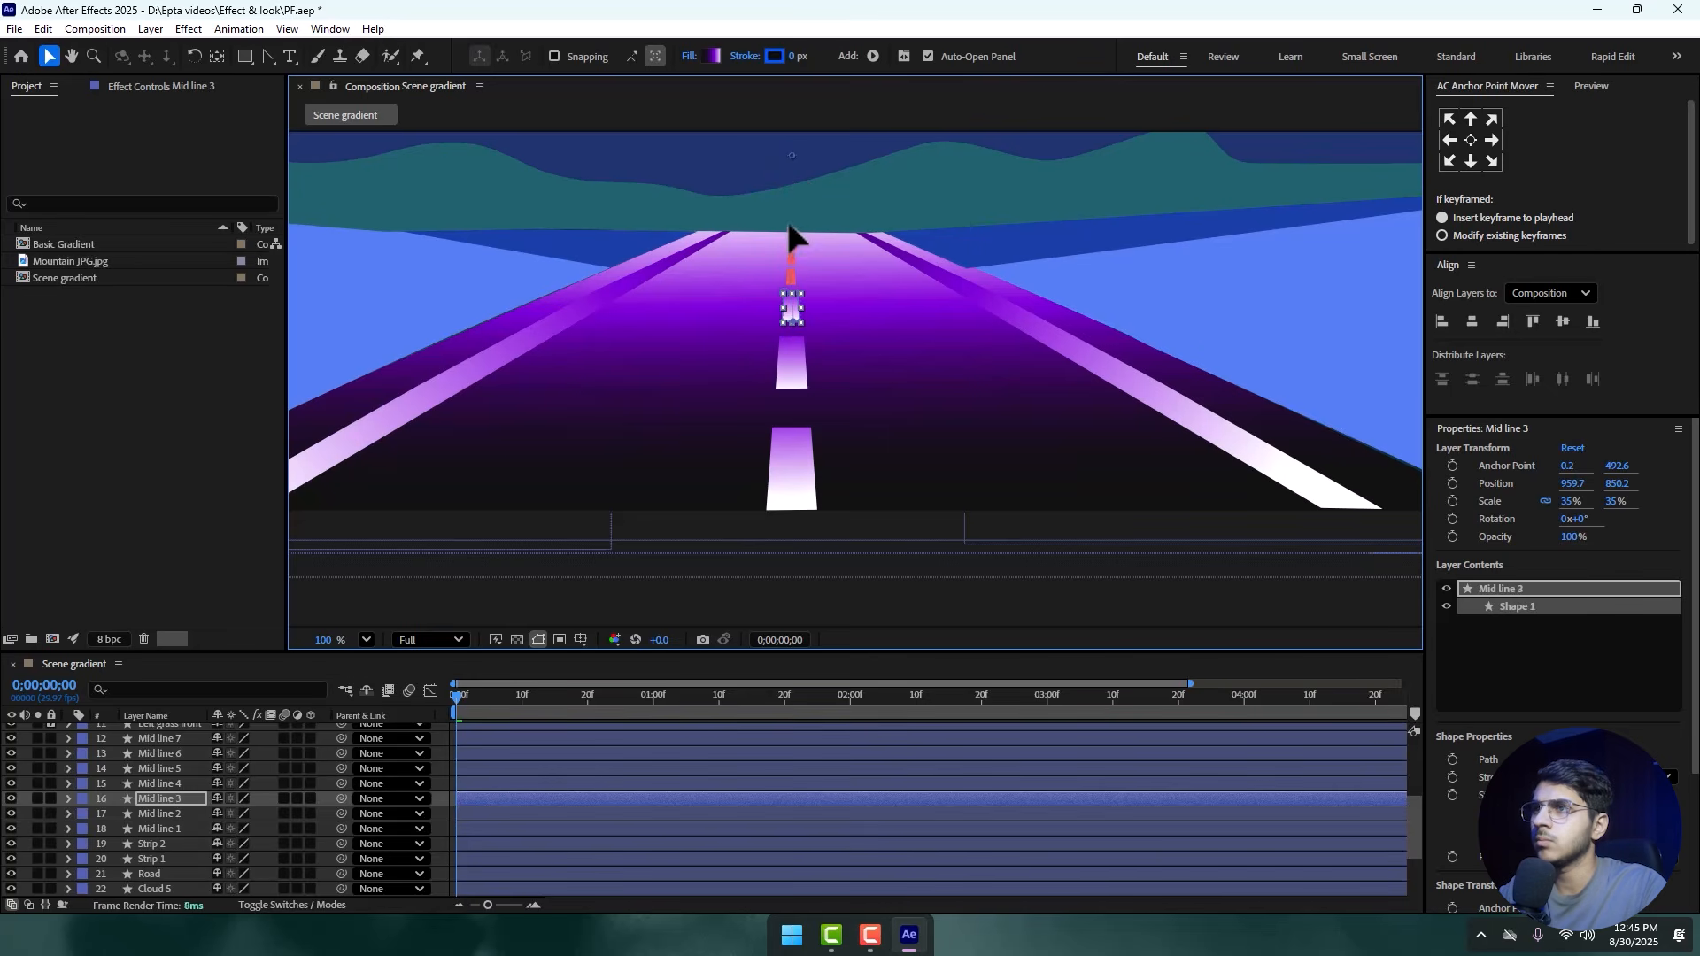
pyautogui.scroll(3, 793, 253)
pyautogui.scroll(5, 806, 283)
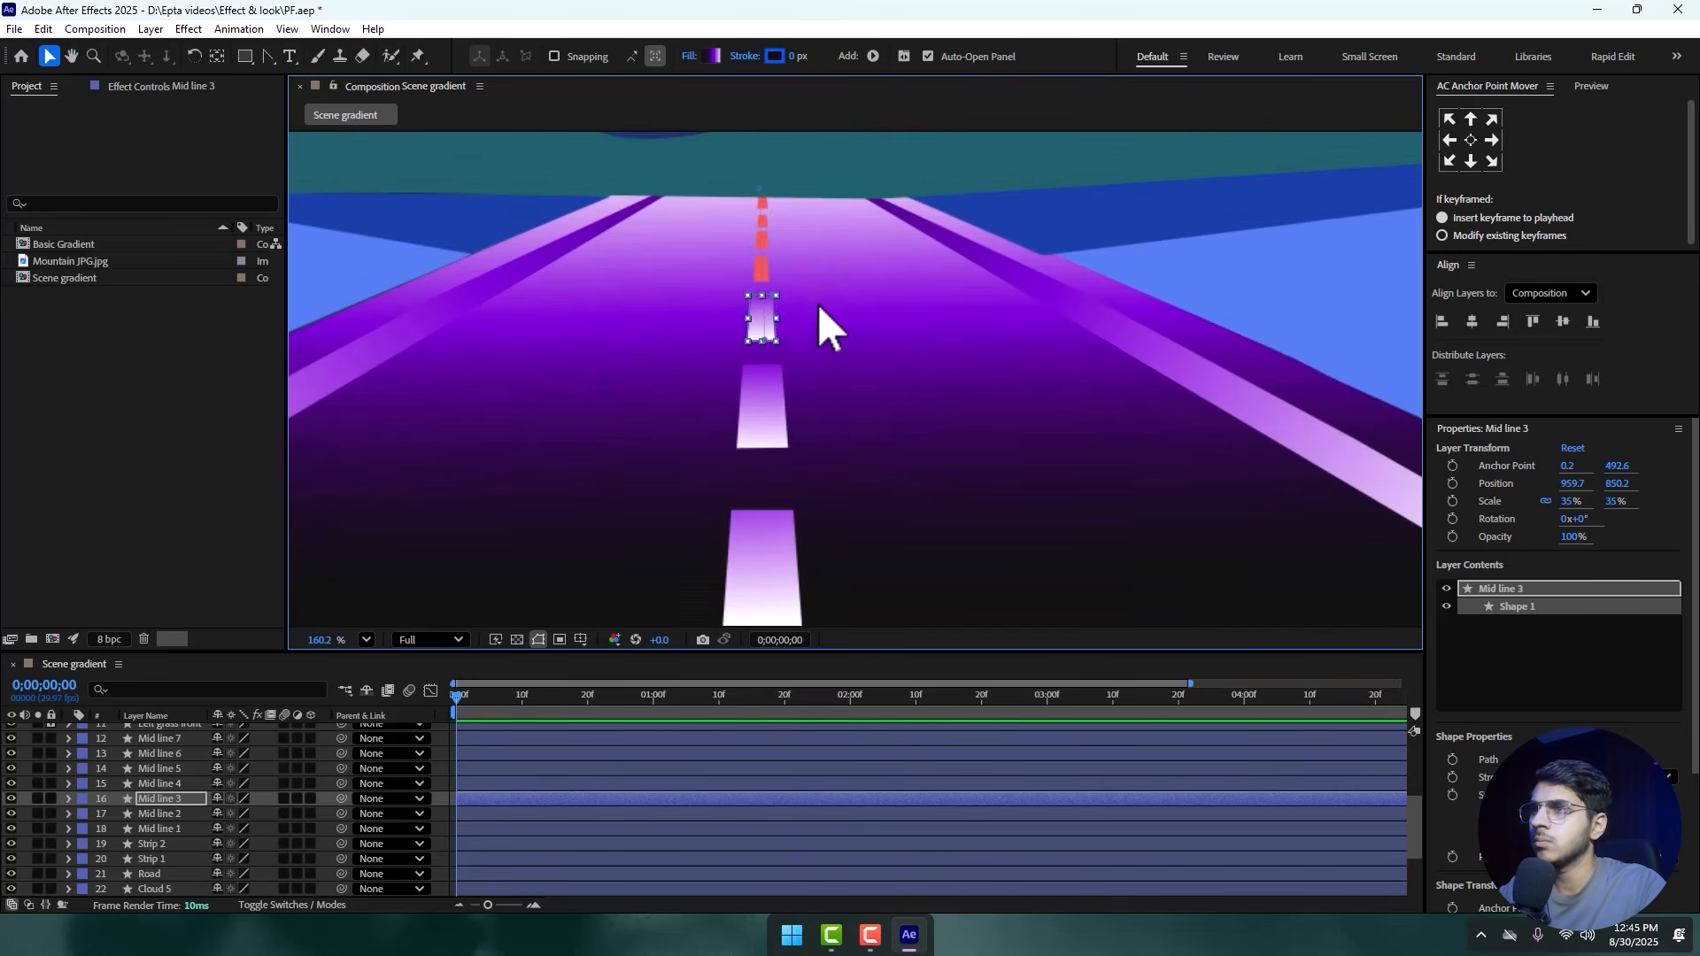
# - Give Mid line 4 a vertical linear gradient, white at its near end and purple at its far end, and readjust Mid line 3's gradient
pyautogui.scroll(1, 767, 370)
pyautogui.click(768, 371)
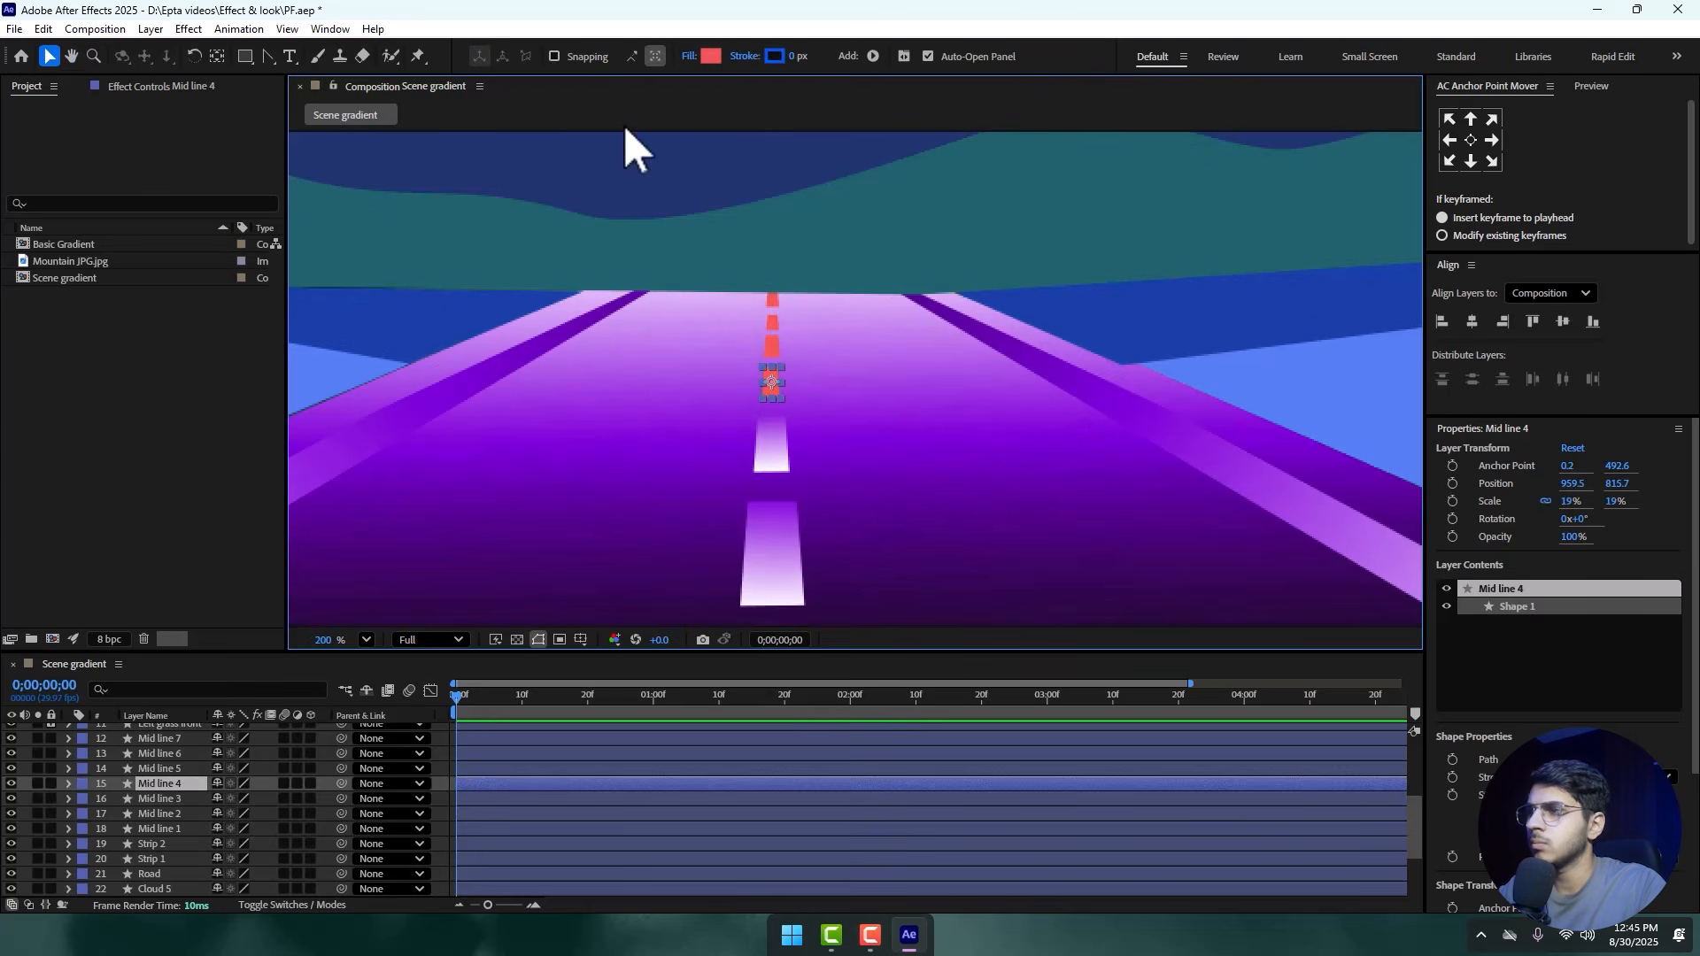
pyautogui.click(689, 56)
pyautogui.click(822, 420)
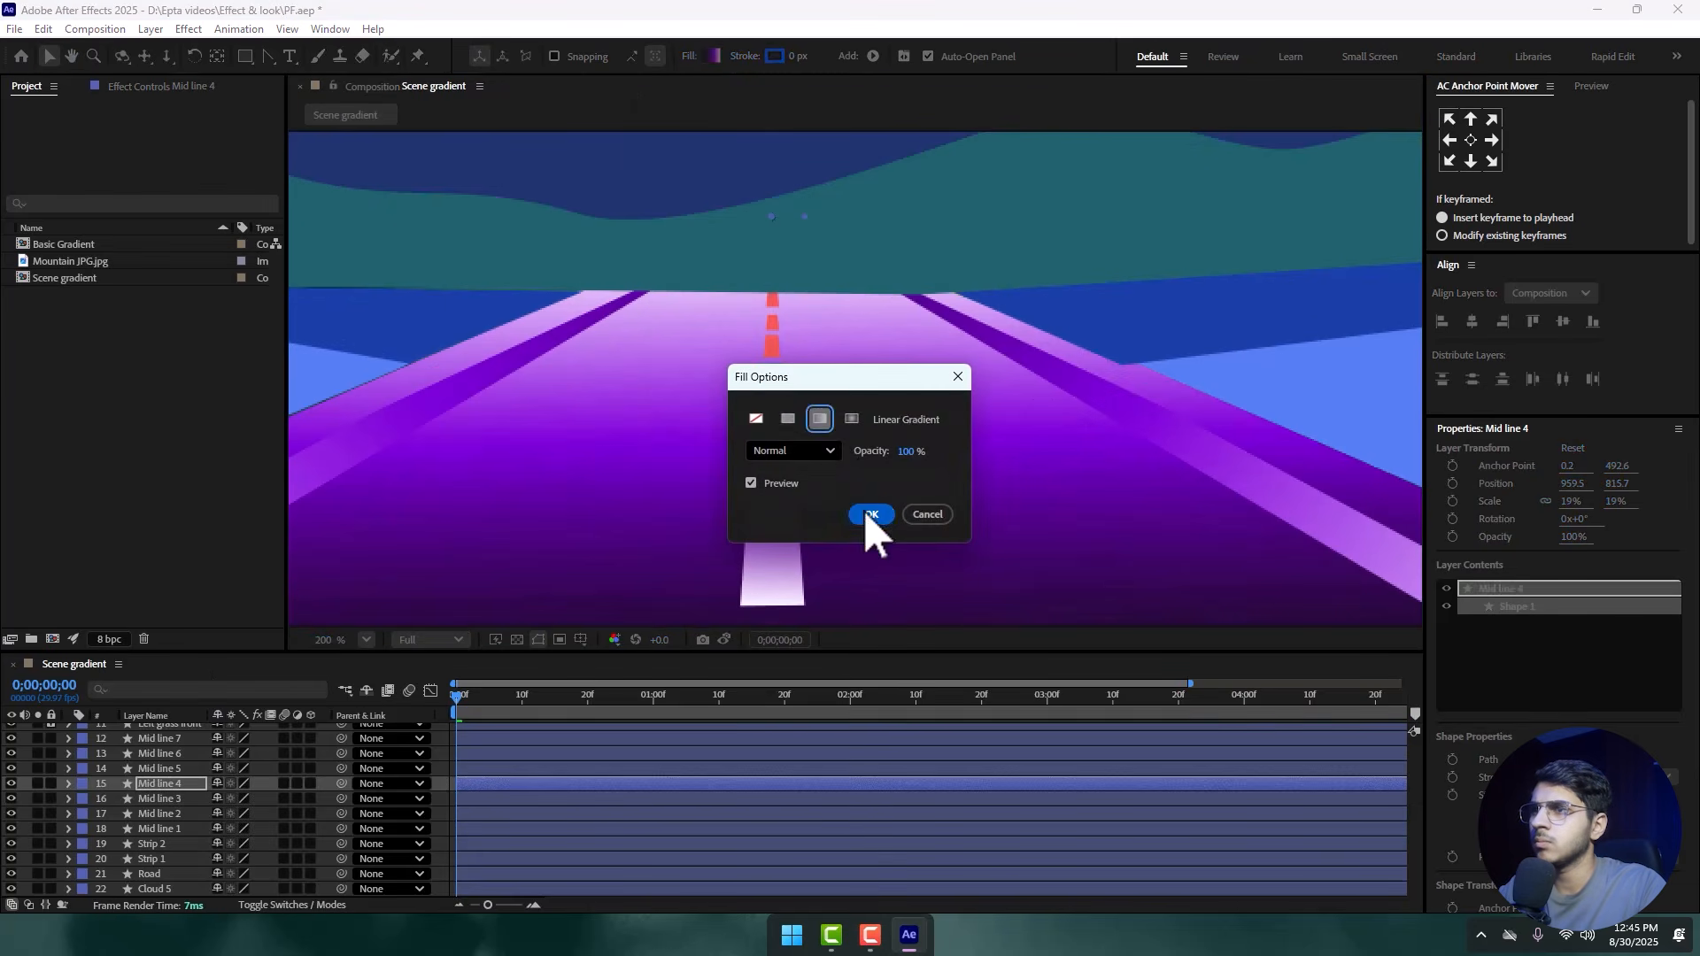
pyautogui.click(866, 512)
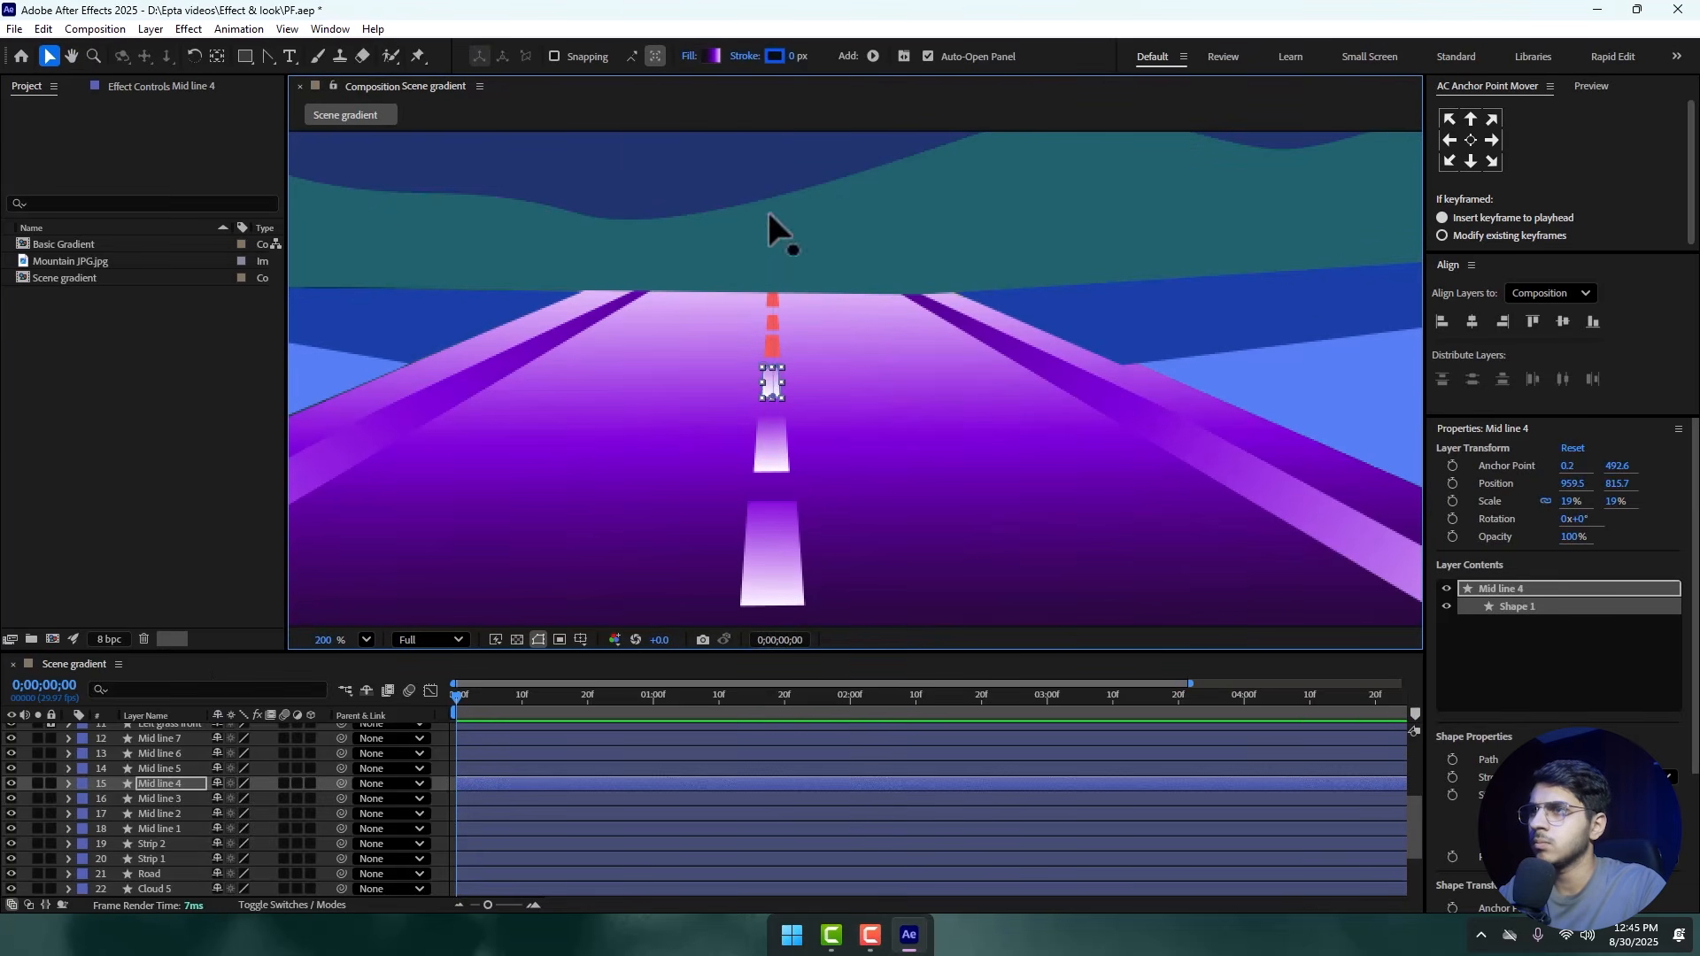
pyautogui.moveTo(767, 209); pyautogui.dragTo(774, 312)
pyautogui.click(761, 443)
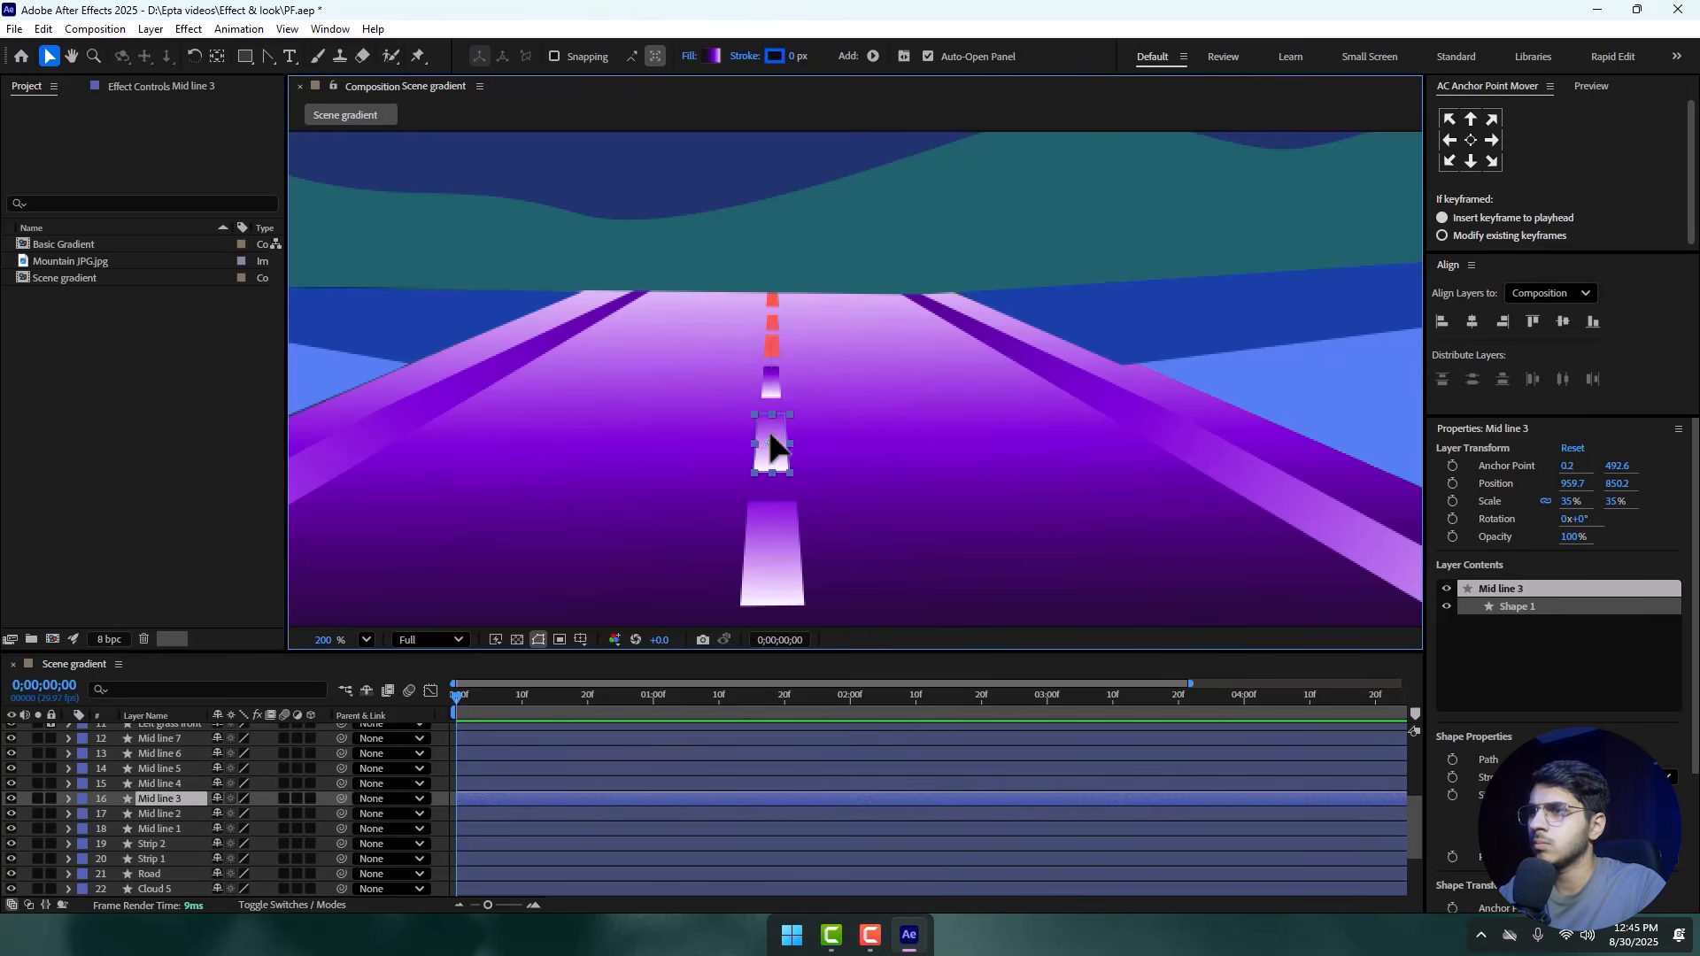
pyautogui.moveTo(763, 279); pyautogui.dragTo(765, 319)
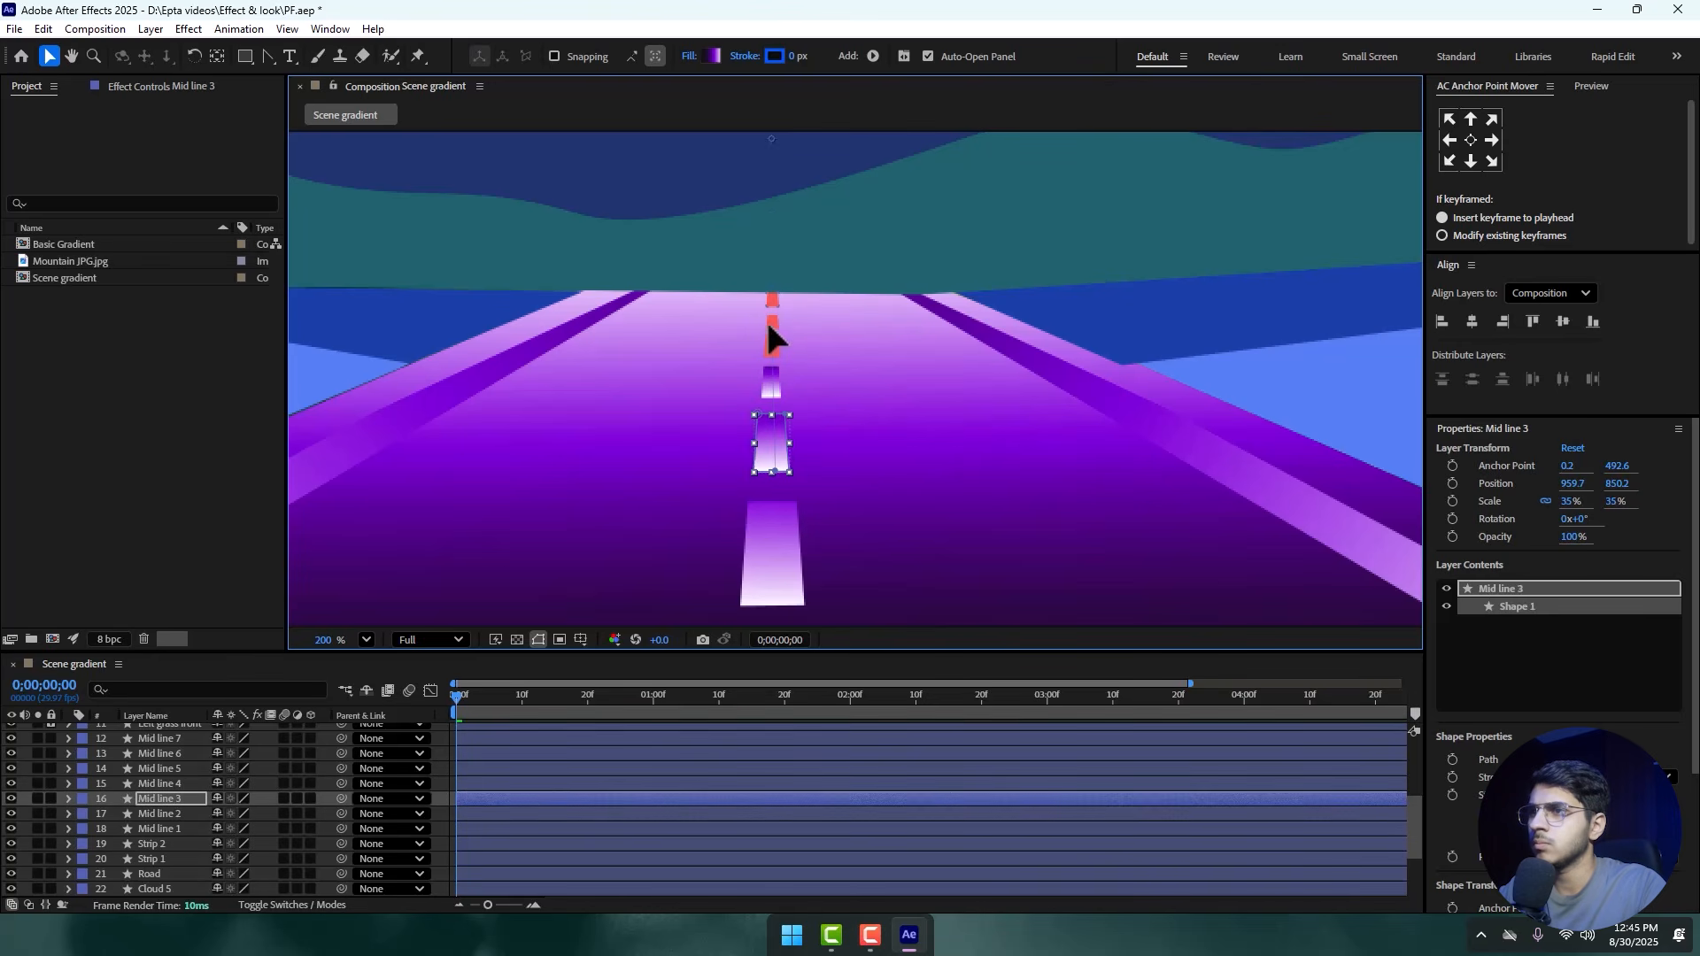
# - Apply a linear gradient fill to Mid line 5, running vertically from white at its near end to purple at its far end
pyautogui.click(779, 340)
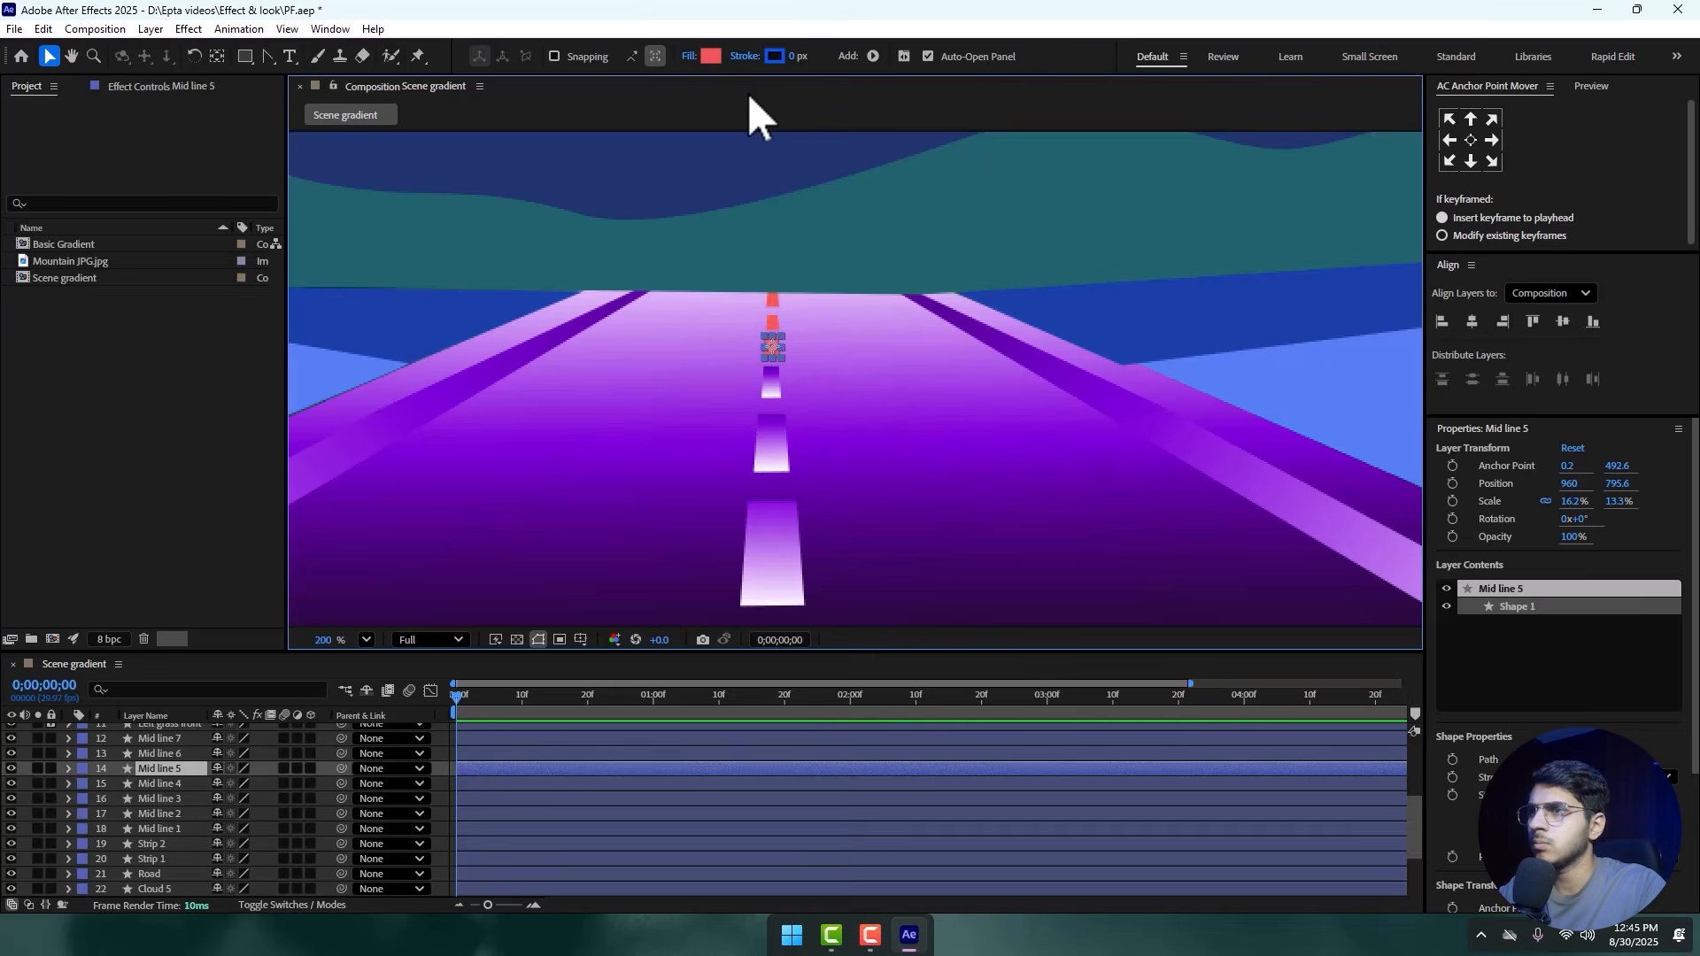
pyautogui.click(698, 55)
pyautogui.click(820, 418)
pyautogui.click(871, 515)
pyautogui.scroll(3, 770, 294)
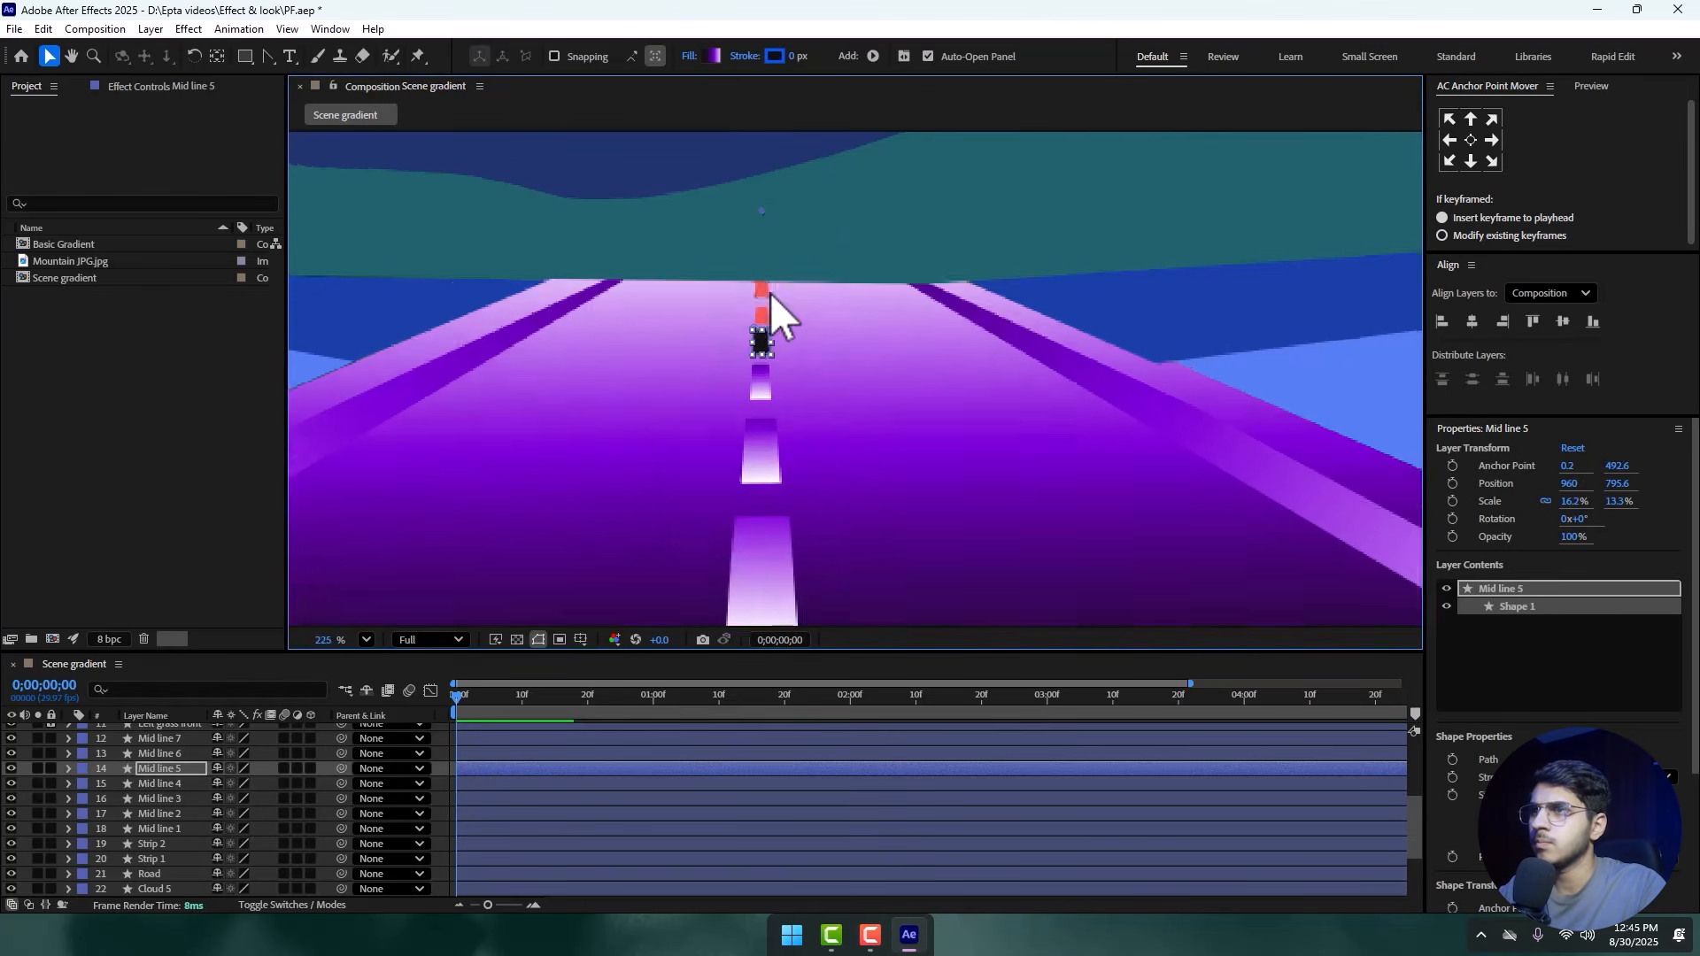
pyautogui.moveTo(749, 349); pyautogui.dragTo(732, 340)
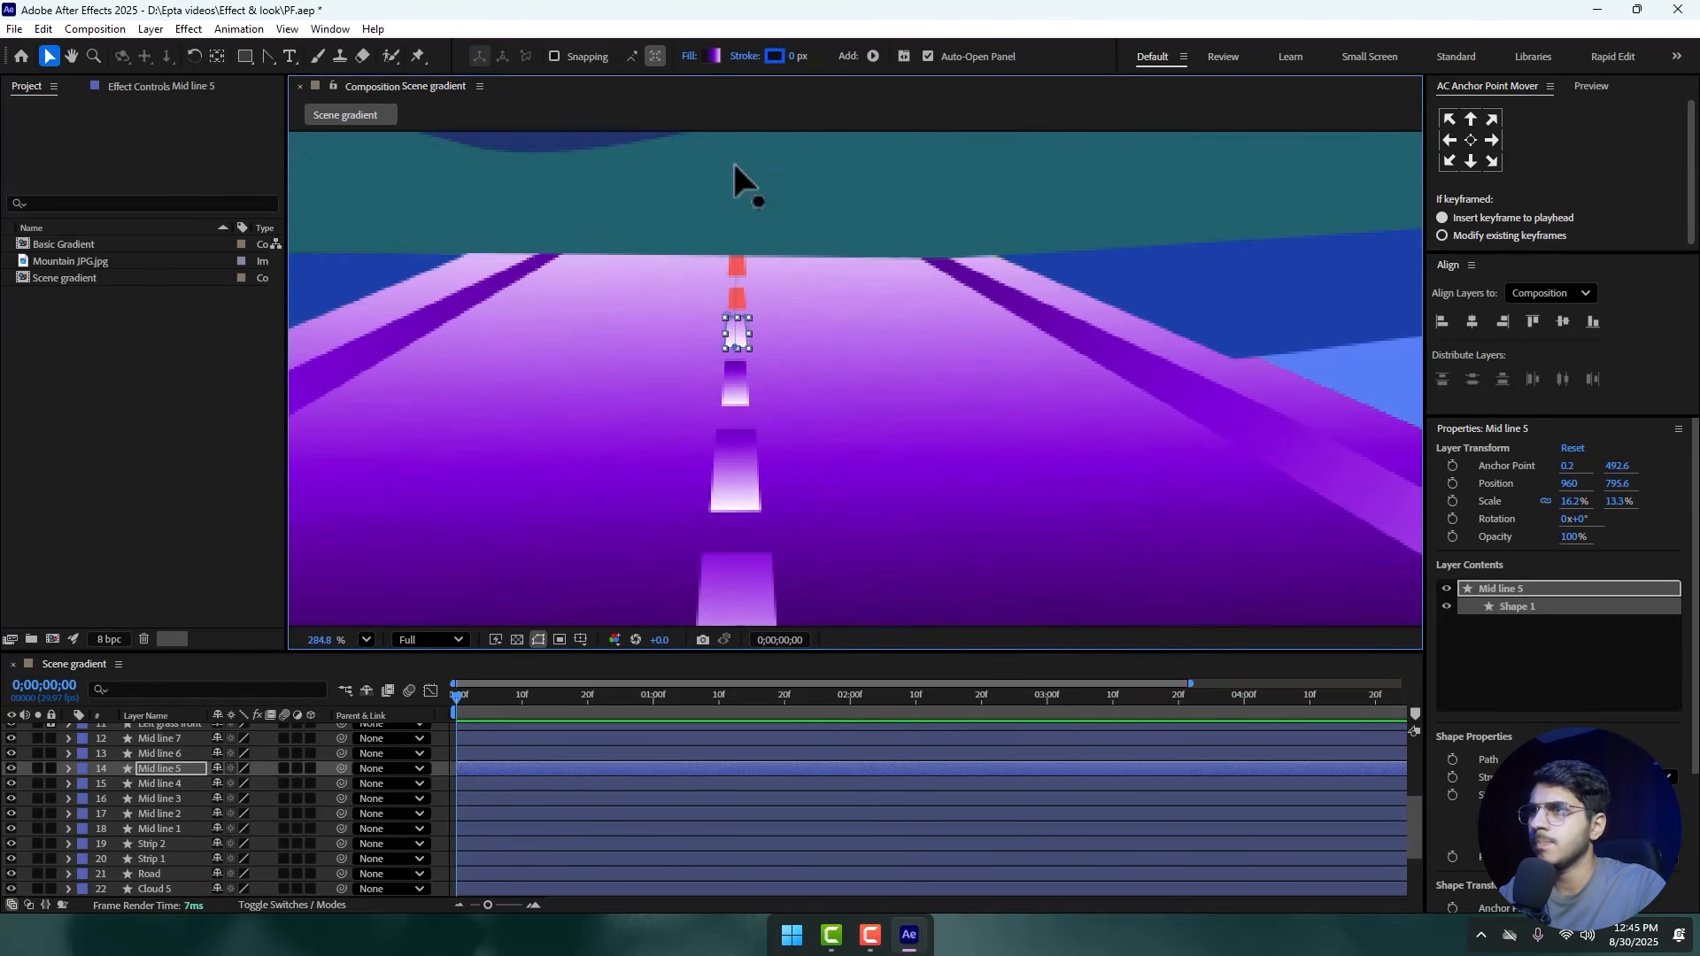
pyautogui.moveTo(732, 163); pyautogui.dragTo(724, 264)
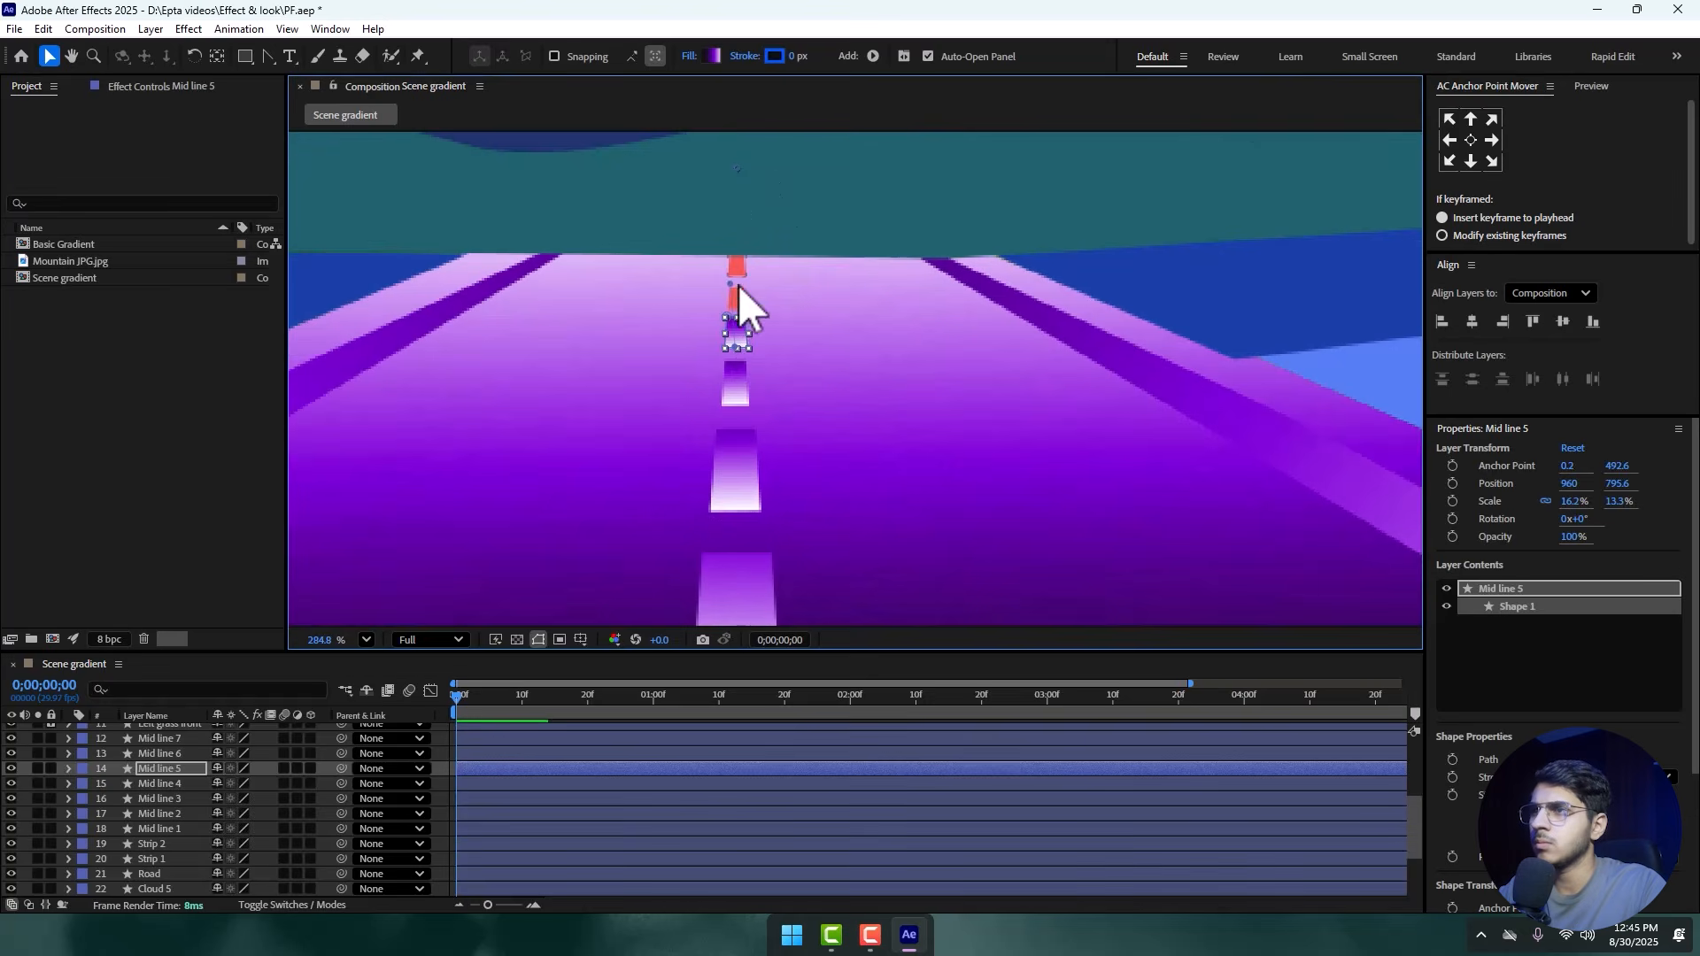
# - Change Mid line 6's fill to a linear gradient running vertically, white at the near end and purple at the far end
pyautogui.click(738, 292)
pyautogui.click(711, 55)
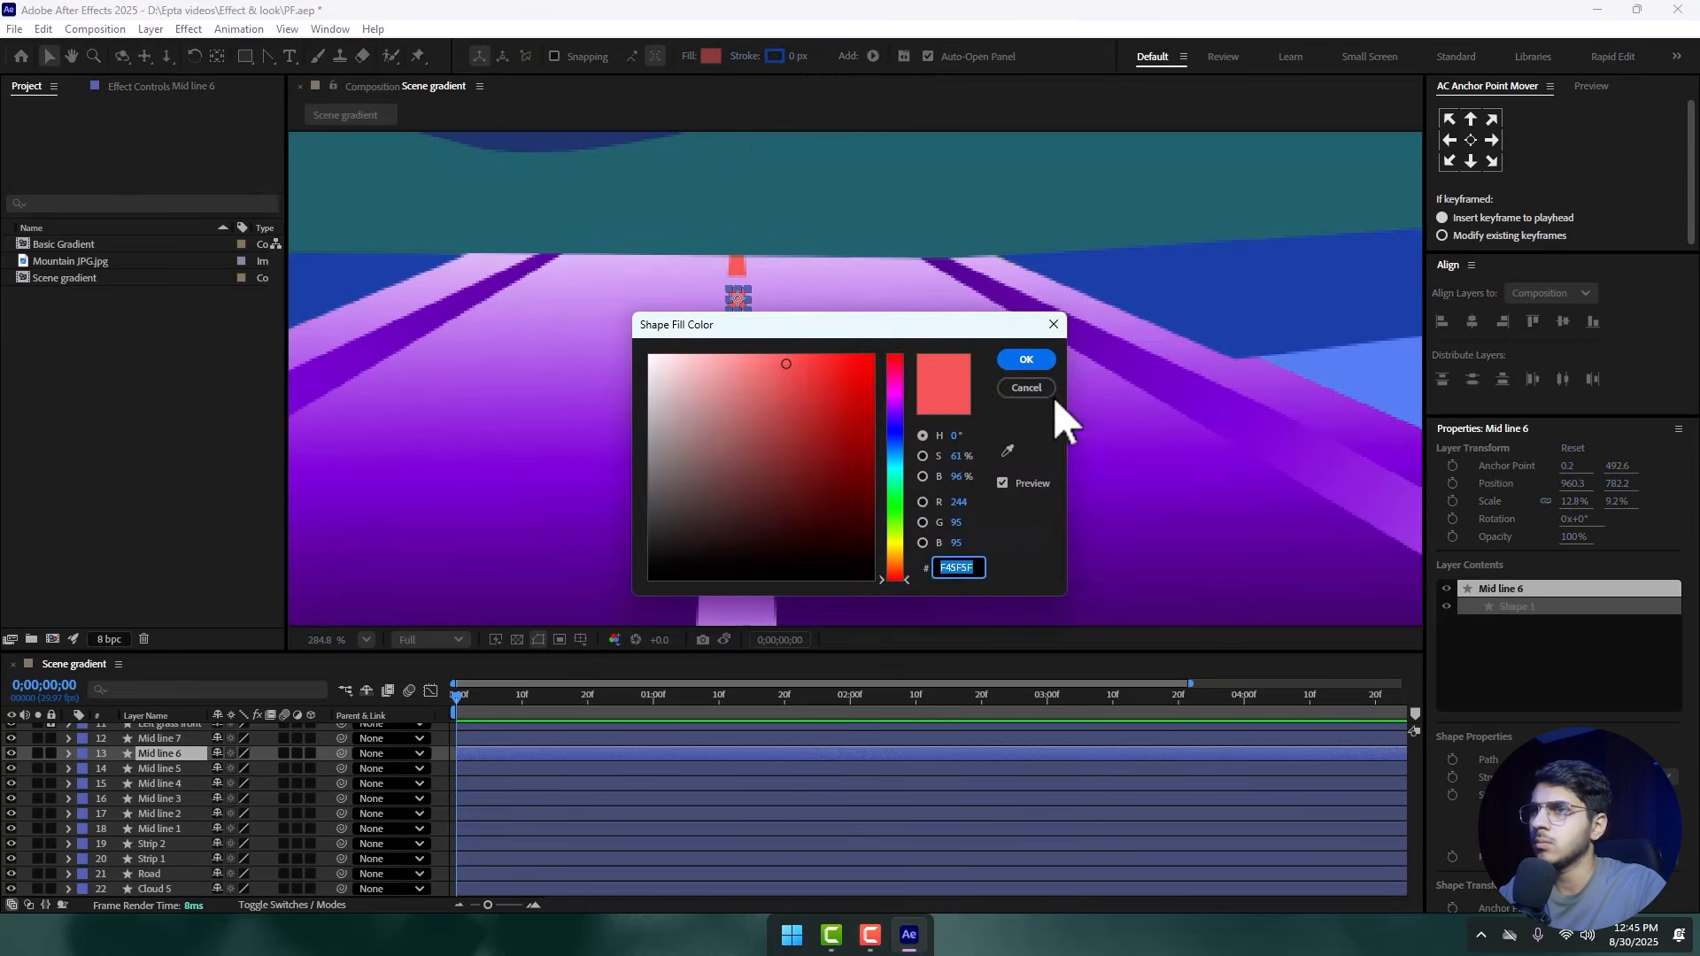
pyautogui.click(1050, 391)
pyautogui.click(693, 55)
pyautogui.click(820, 418)
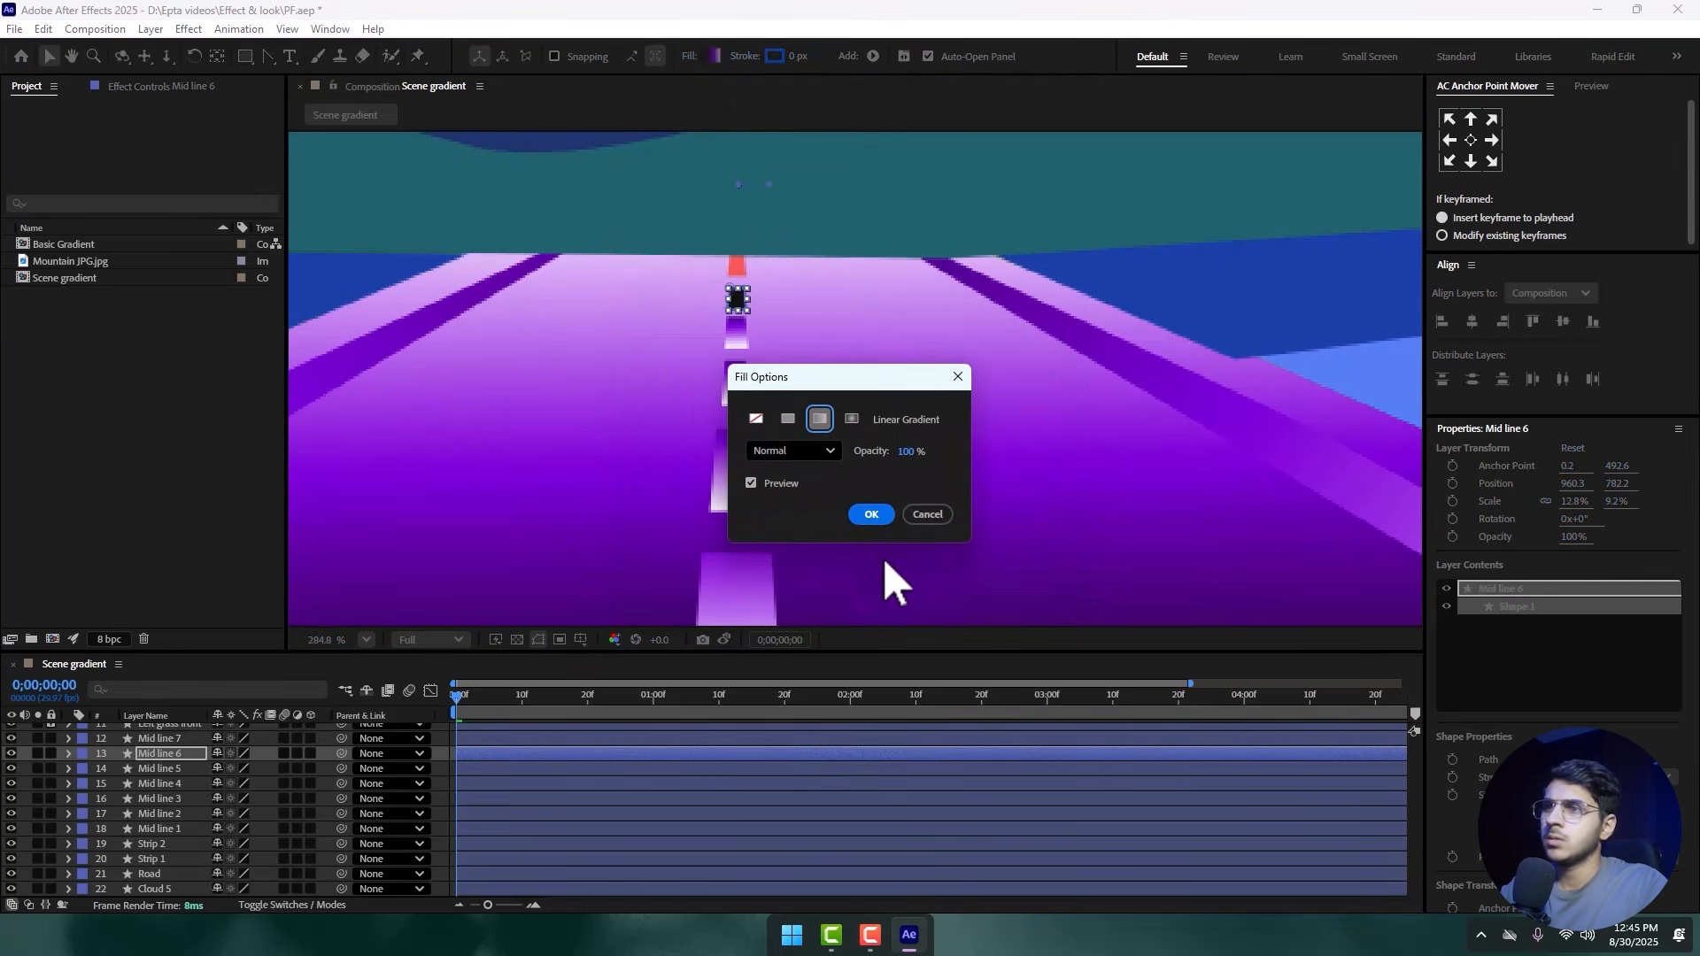
pyautogui.click(872, 514)
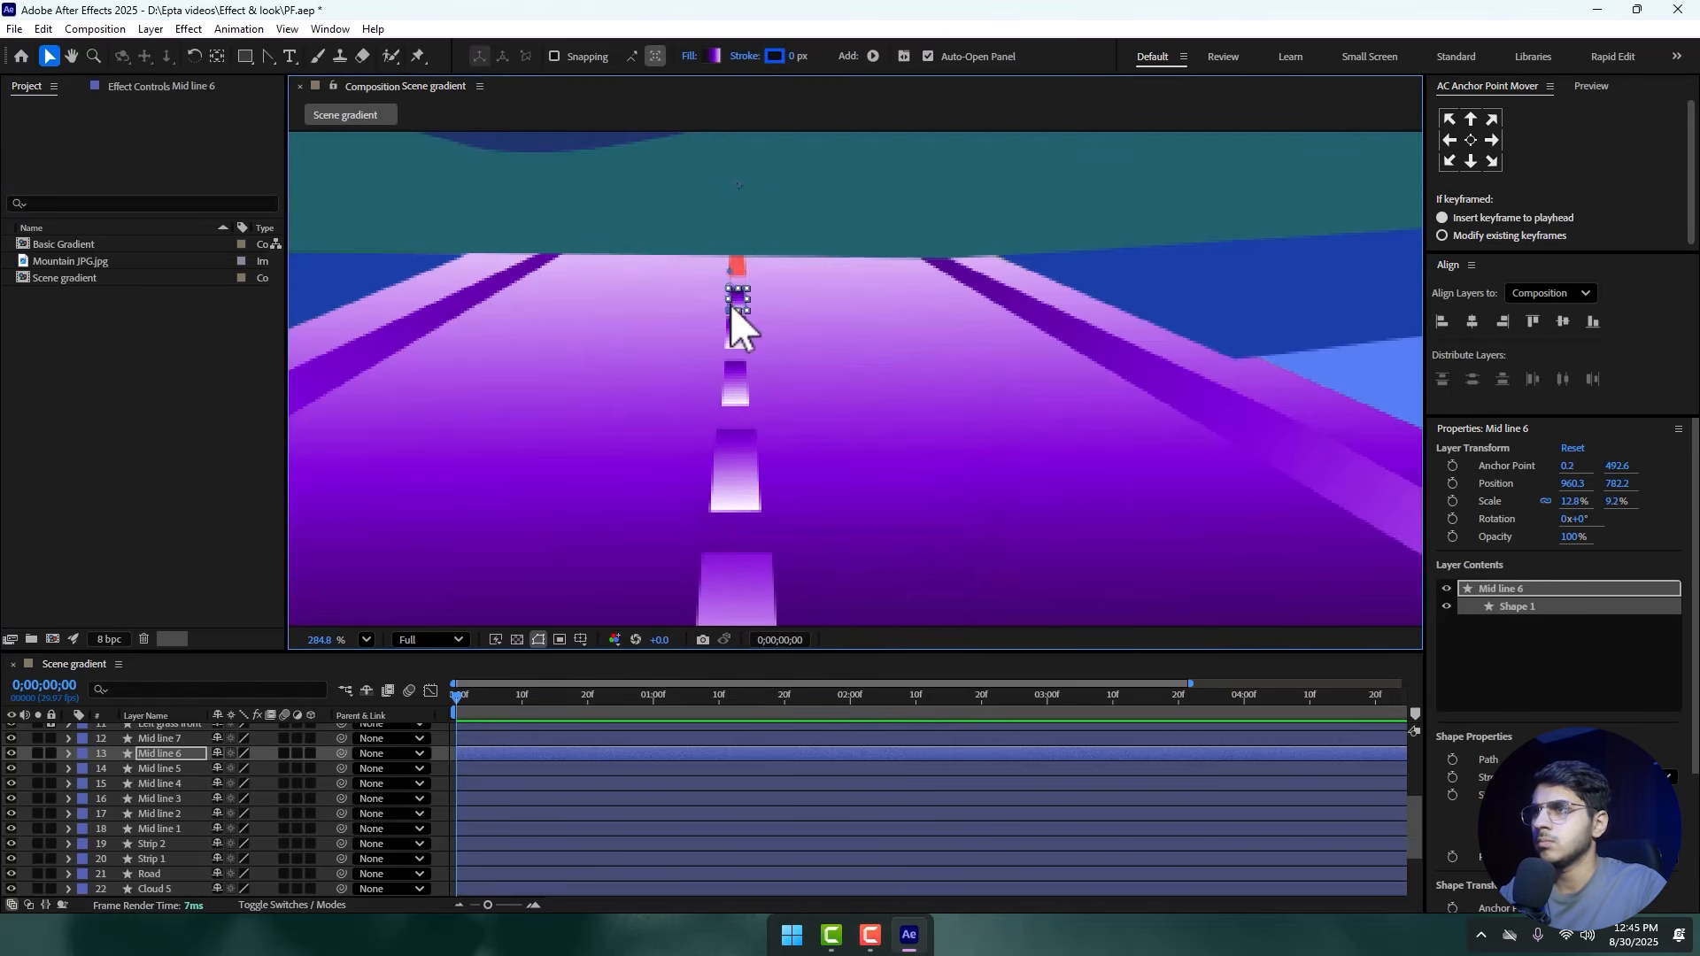
# - Fill Mid line 7, the farthest dash, with a vertical linear gradient and deselect all layers
pyautogui.click(740, 269)
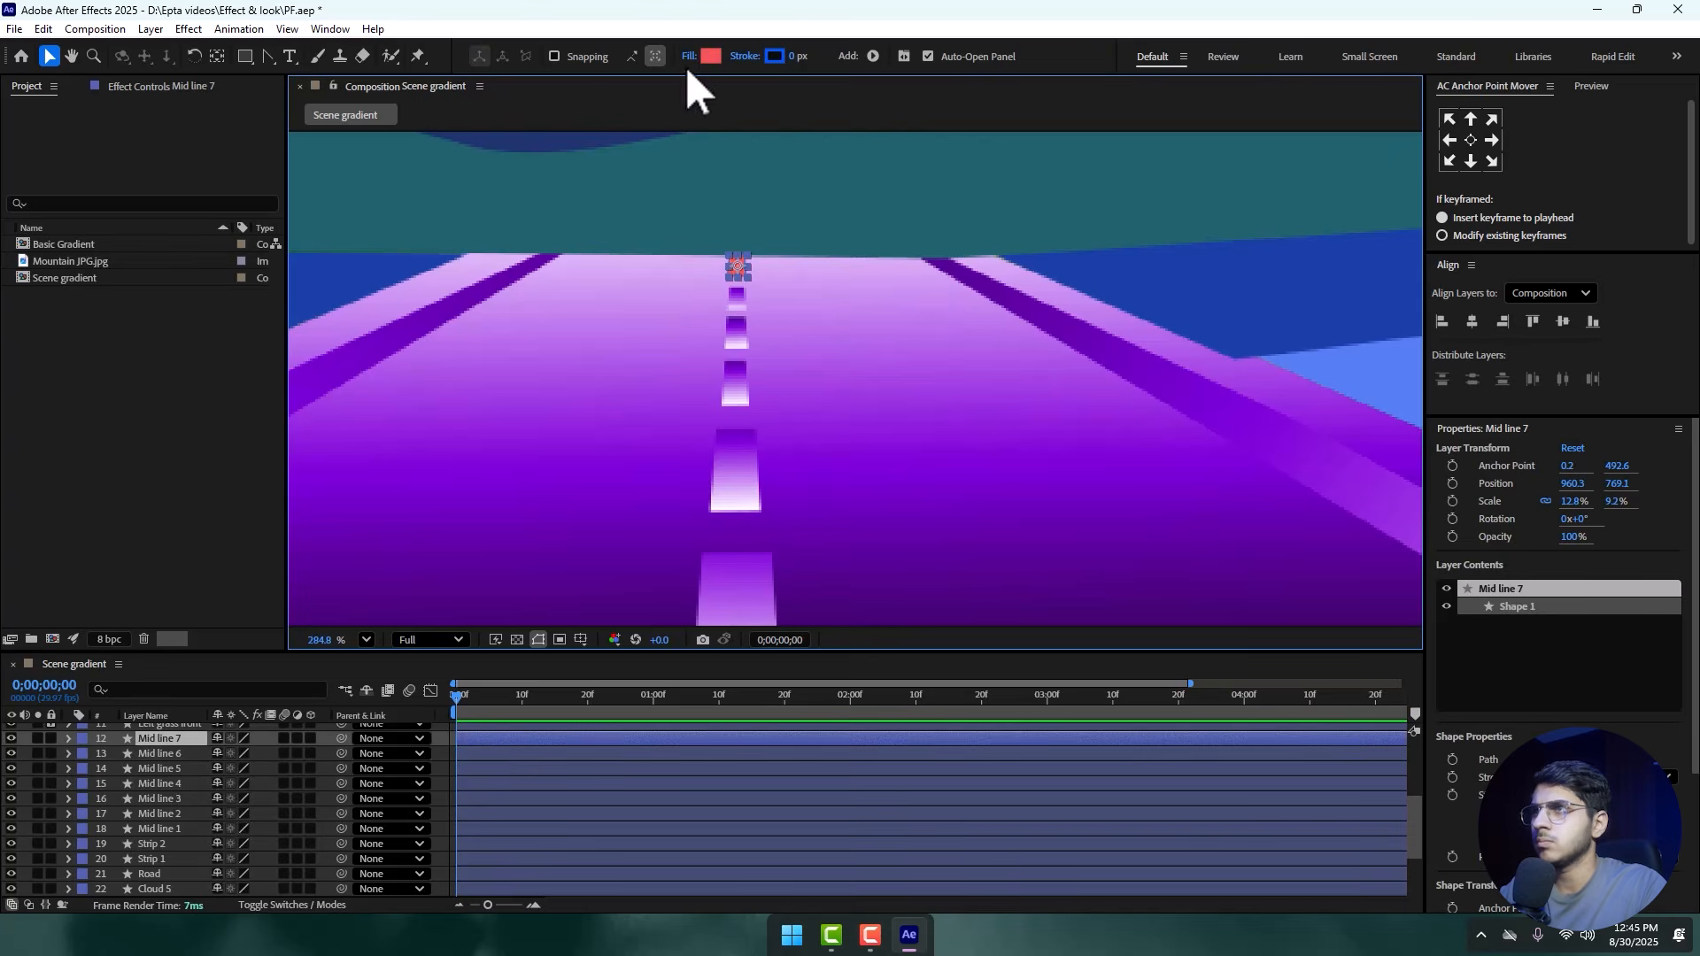
pyautogui.click(689, 56)
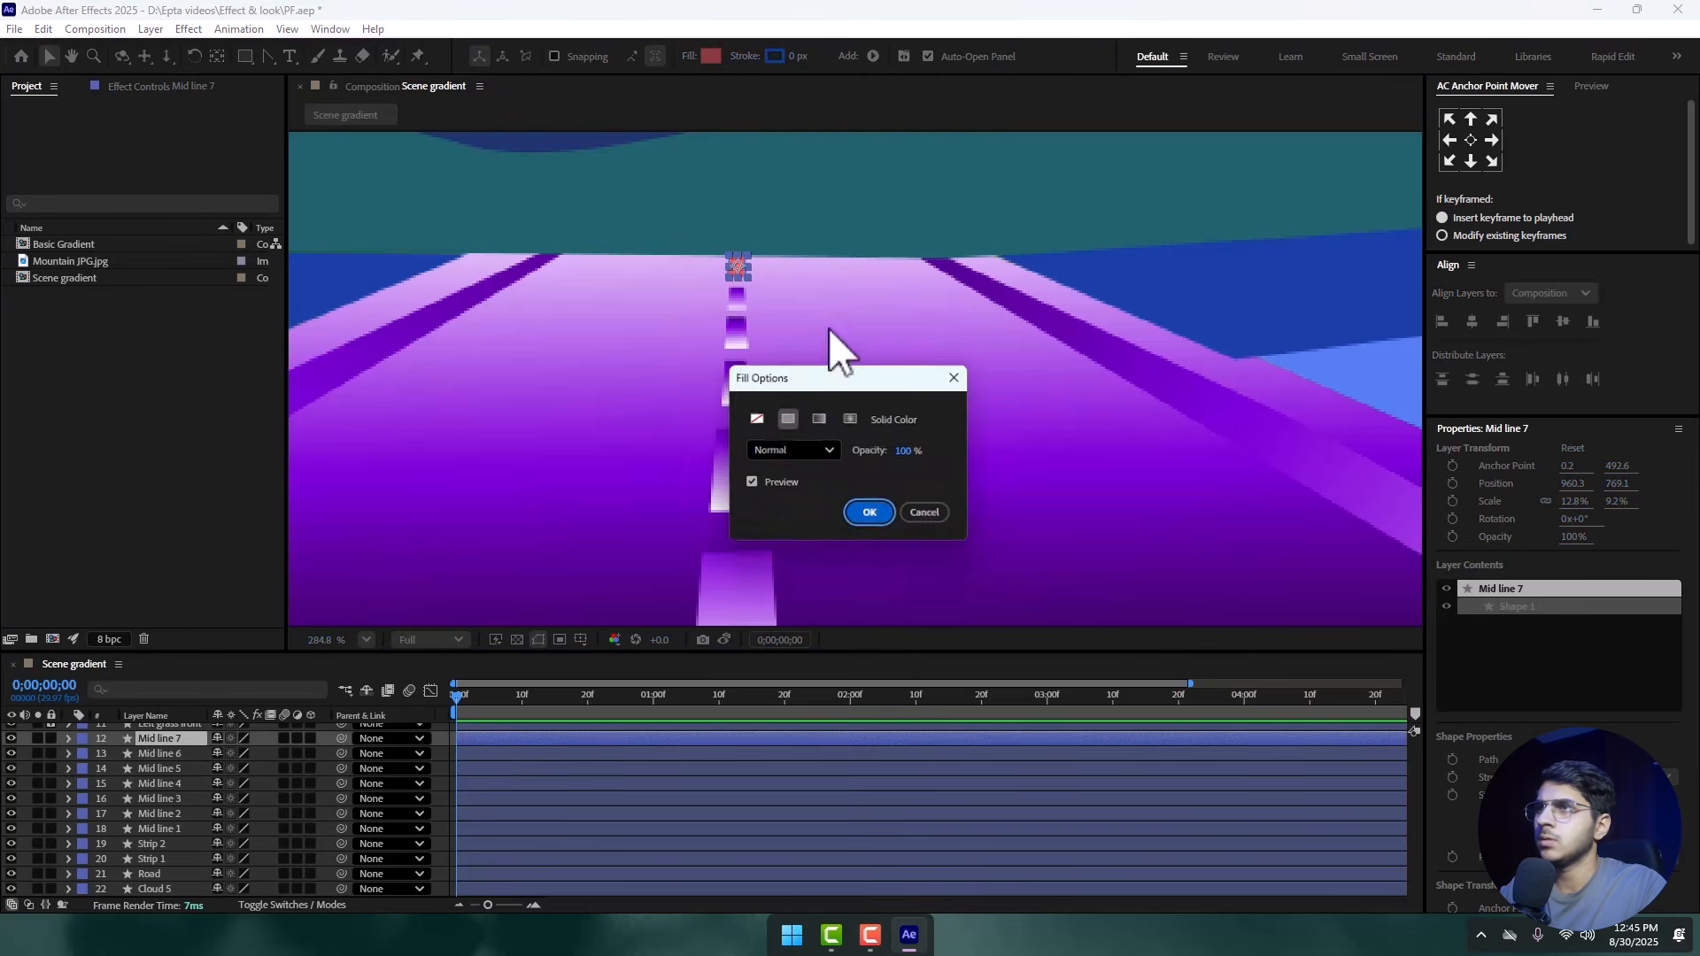
pyautogui.click(819, 419)
pyautogui.click(868, 514)
pyautogui.moveTo(769, 151); pyautogui.dragTo(740, 304)
pyautogui.scroll(-10, 739, 306)
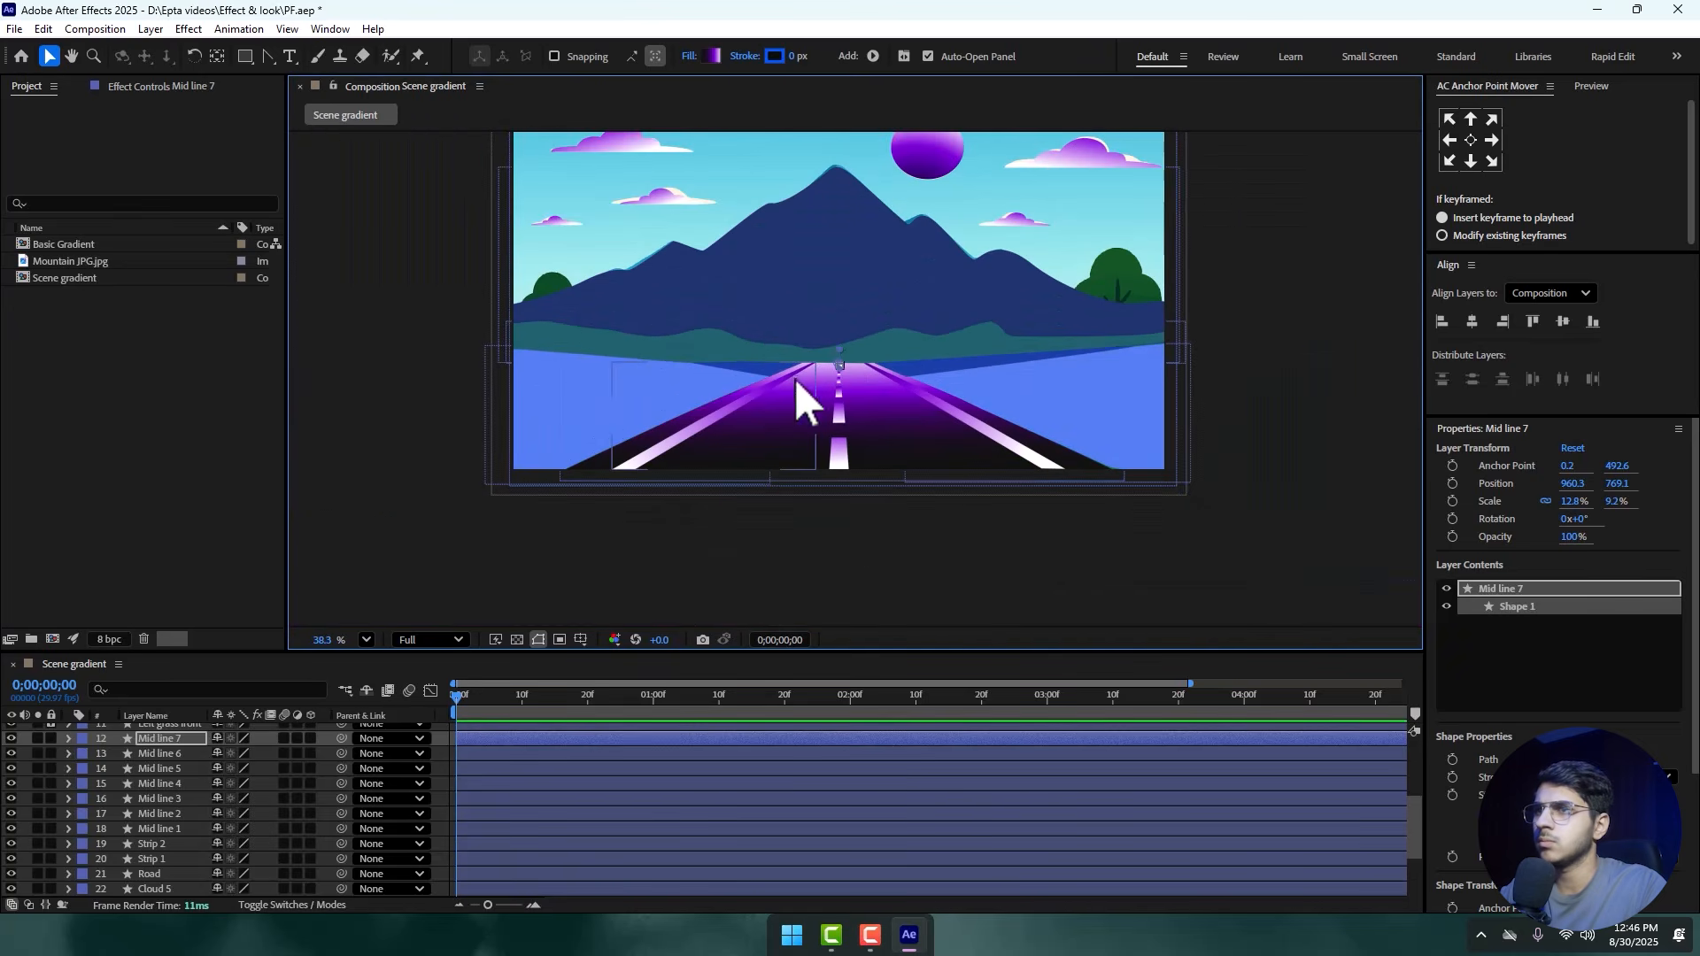
pyautogui.hotkey('ctrl', 'shift', 'a')
pyautogui.moveTo(947, 364); pyautogui.dragTo(908, 407)
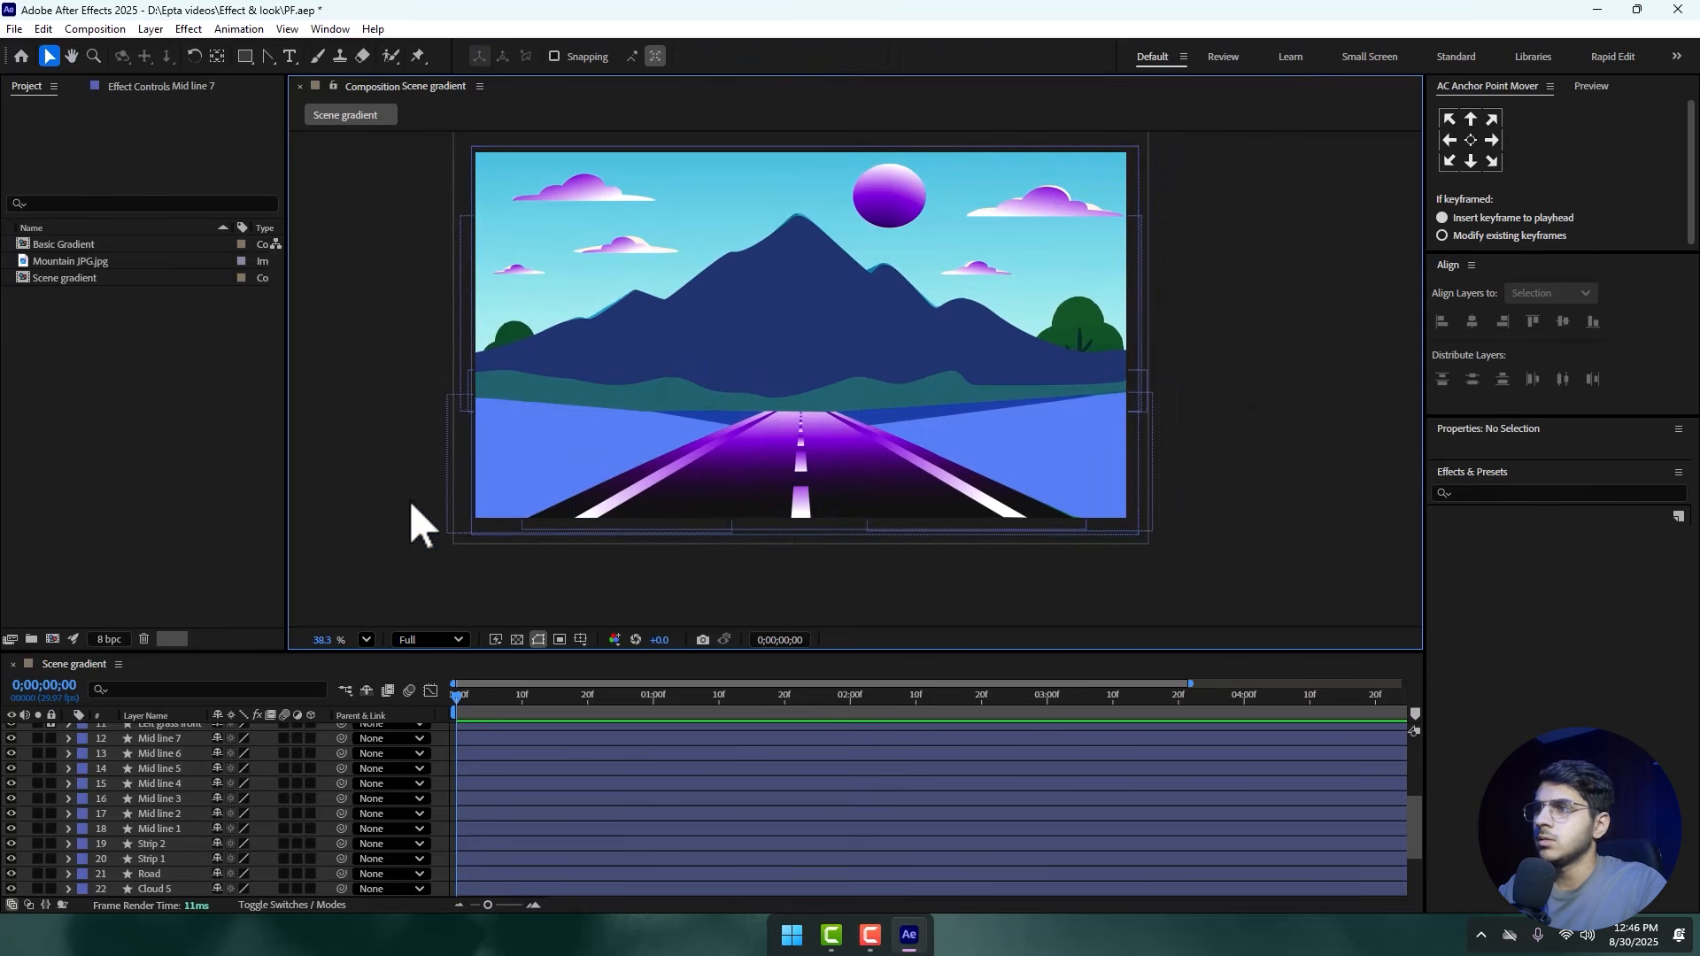
# - Give all layers from Mid line 7 down to Sun an orange label colour
pyautogui.scroll(5, 165, 784)
pyautogui.scroll(-3, 141, 806)
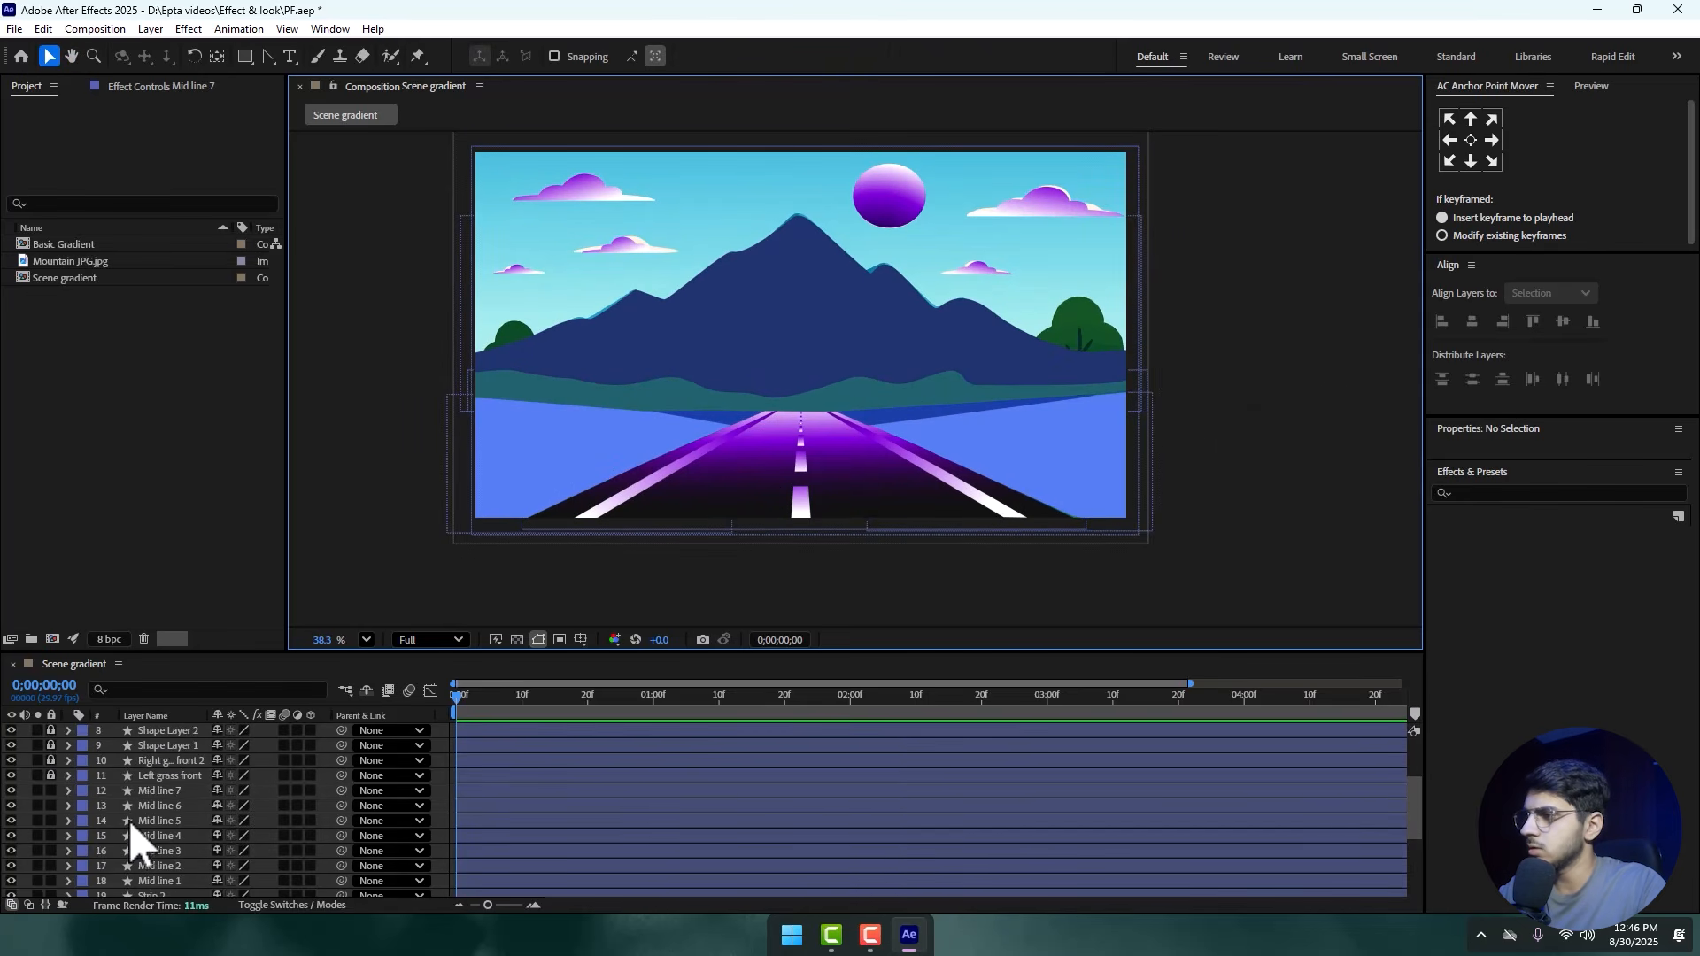
pyautogui.click(147, 794)
pyautogui.scroll(-5, 160, 824)
pyautogui.keyDown('shift'); pyautogui.click(155, 888); pyautogui.keyUp('shift')
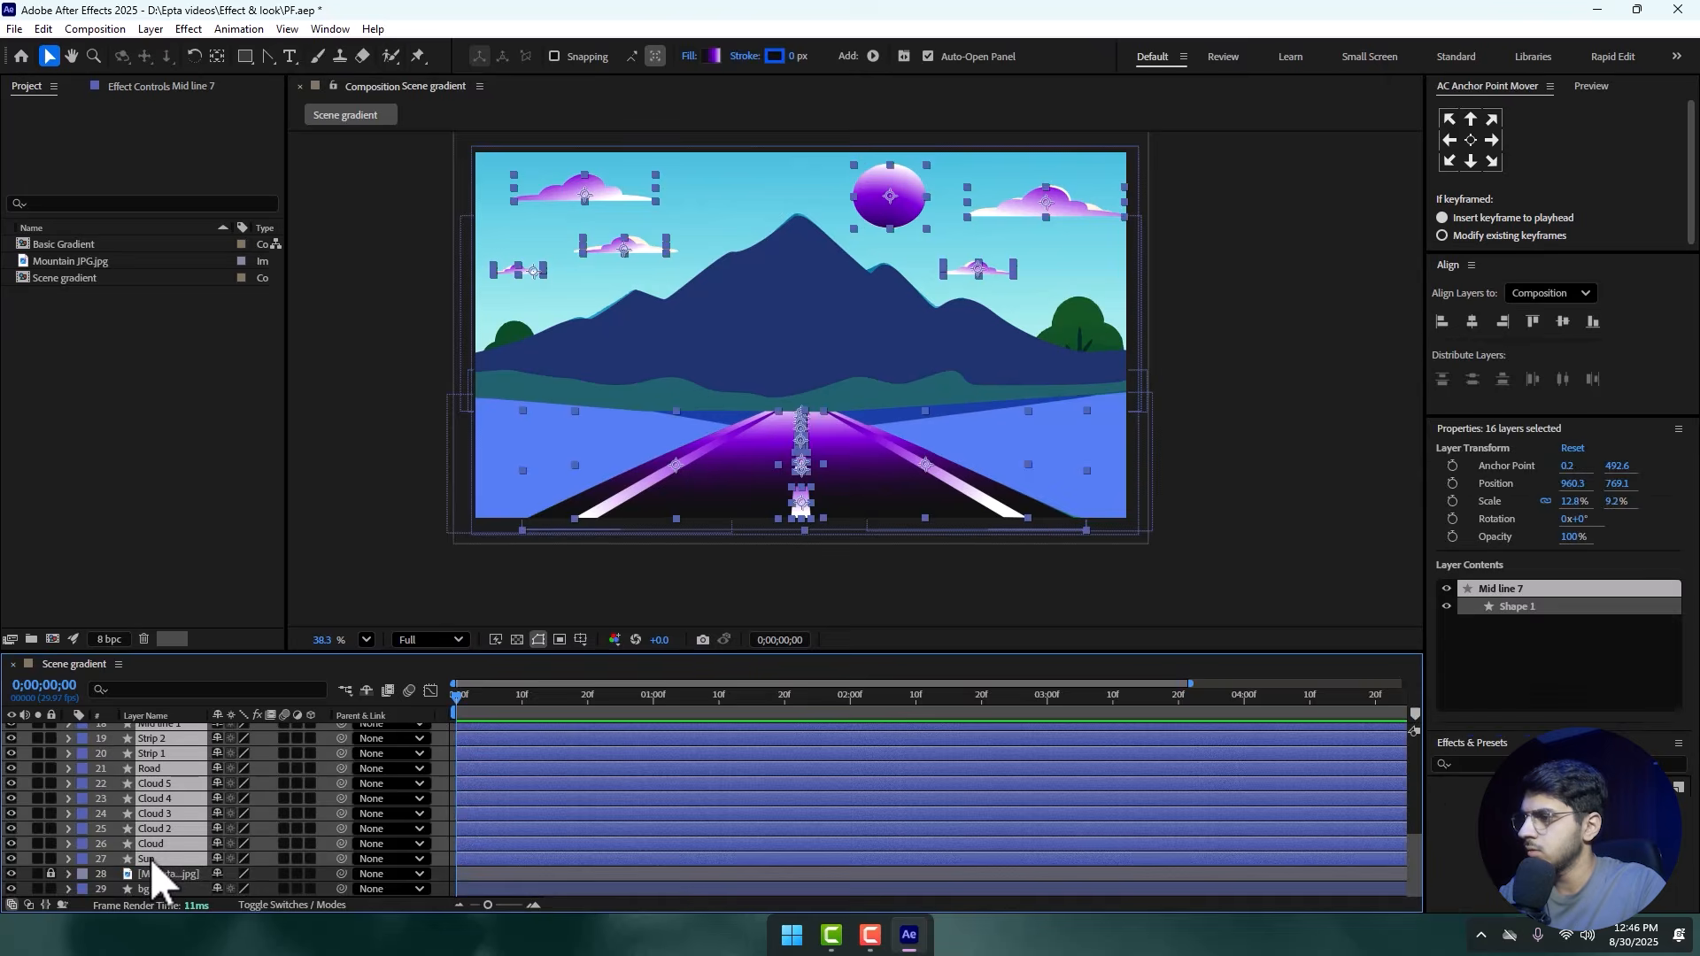
pyautogui.click(81, 874)
pyautogui.click(147, 739)
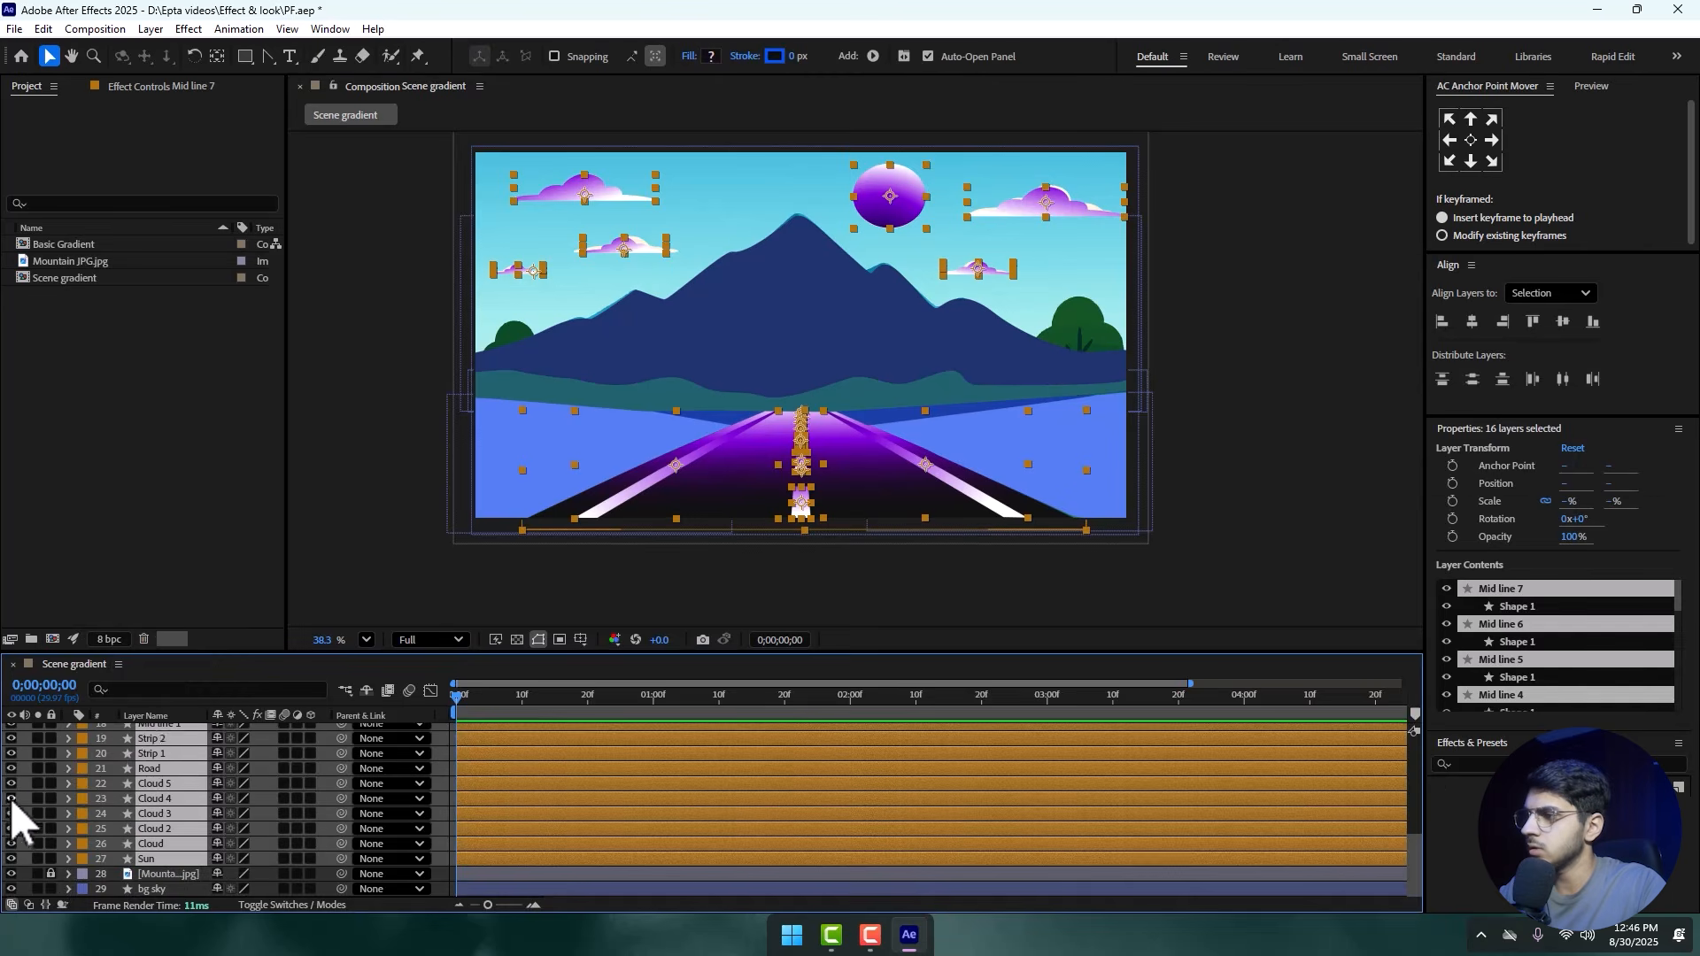
# - Hide and show the orange-labelled layers to compare the gradients with the original picture
pyautogui.scroll(7, 66, 804)
pyautogui.click(16, 844)
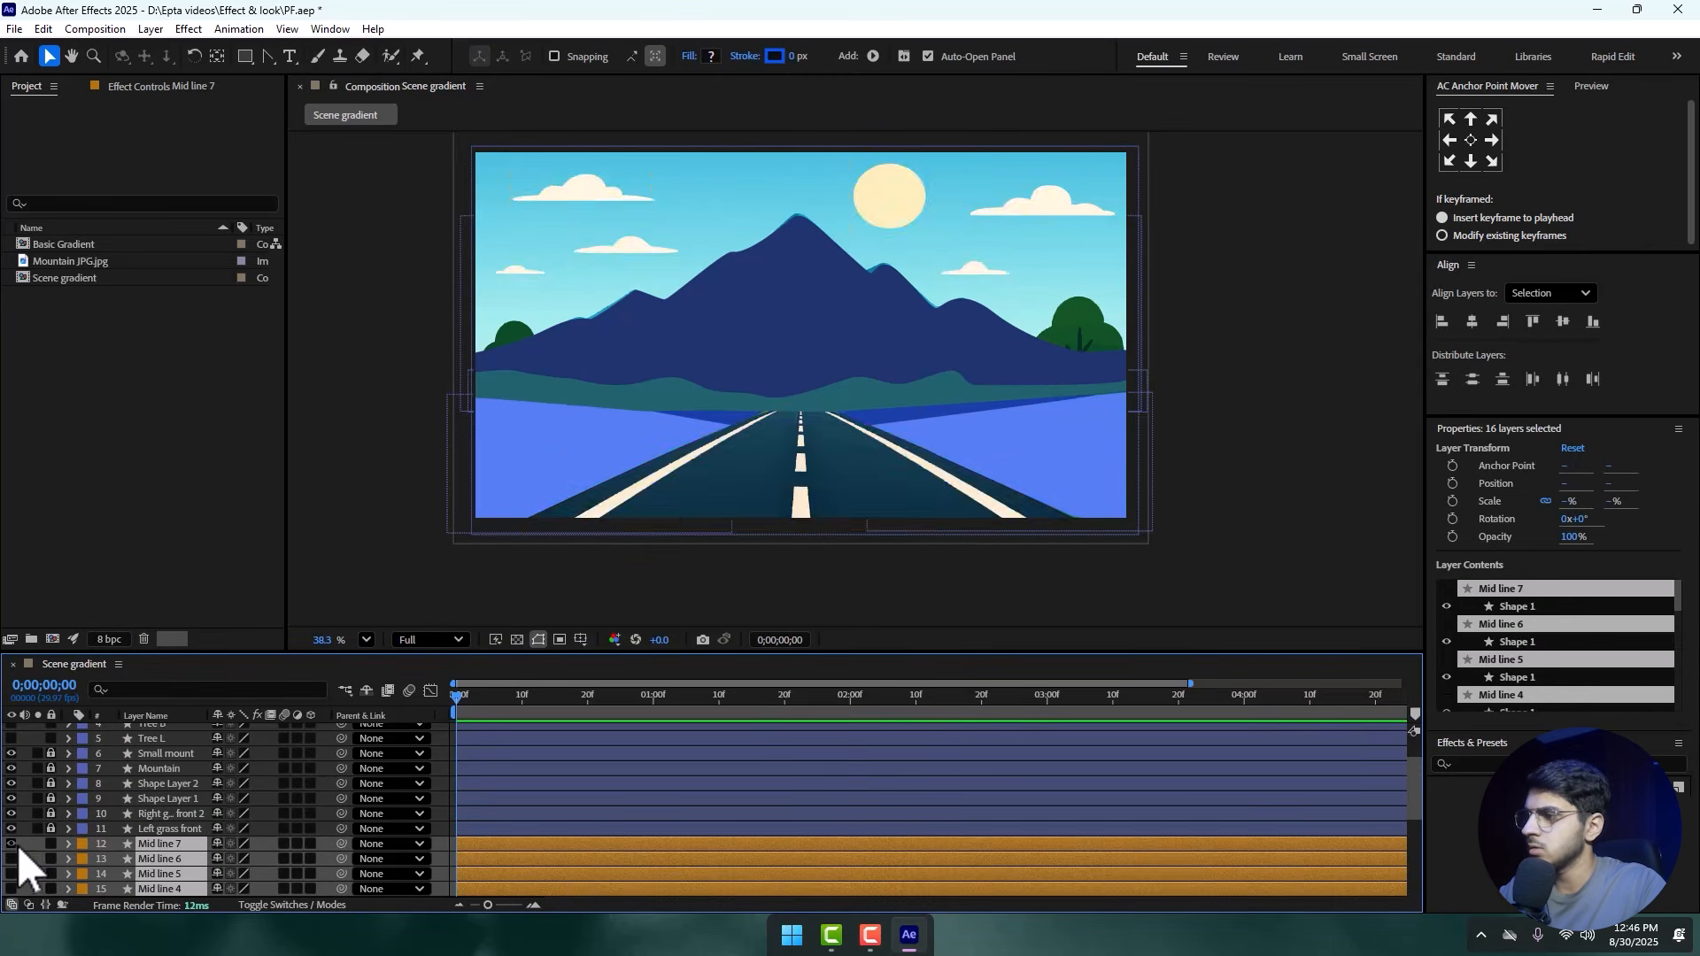
pyautogui.click(13, 843)
pyautogui.hotkey('ctrl', 'shift', 'a')
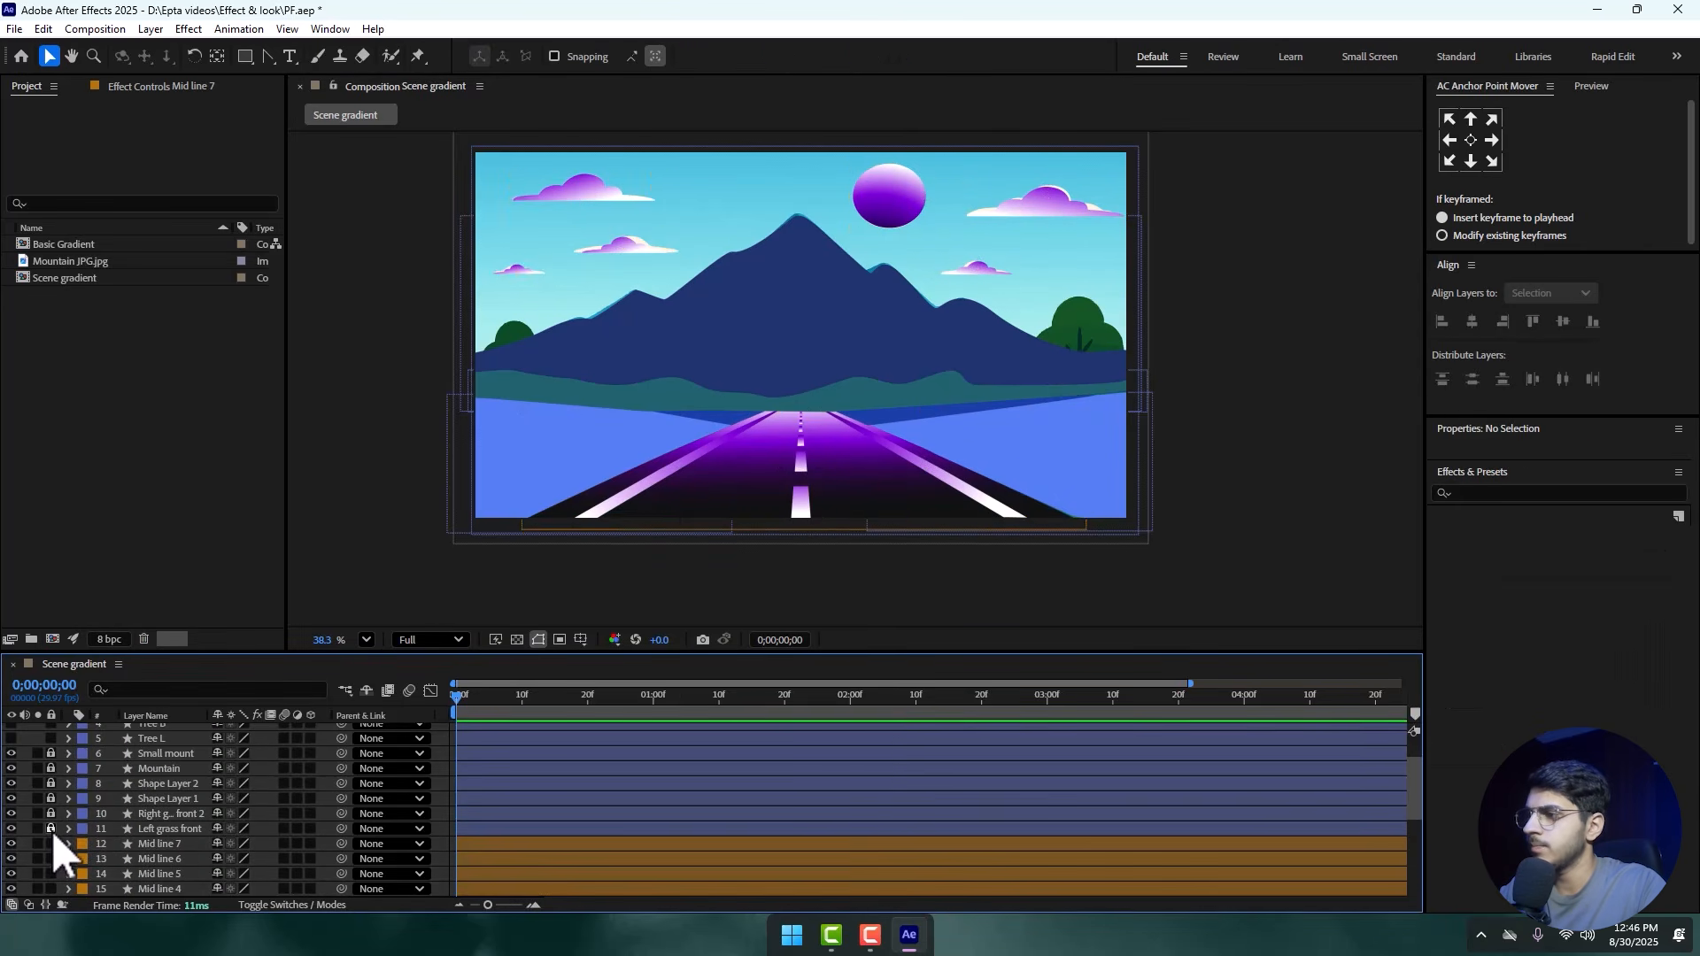
# - Move the bg sky layer above the Mountain JPG reference layer
pyautogui.scroll(-5, 62, 832)
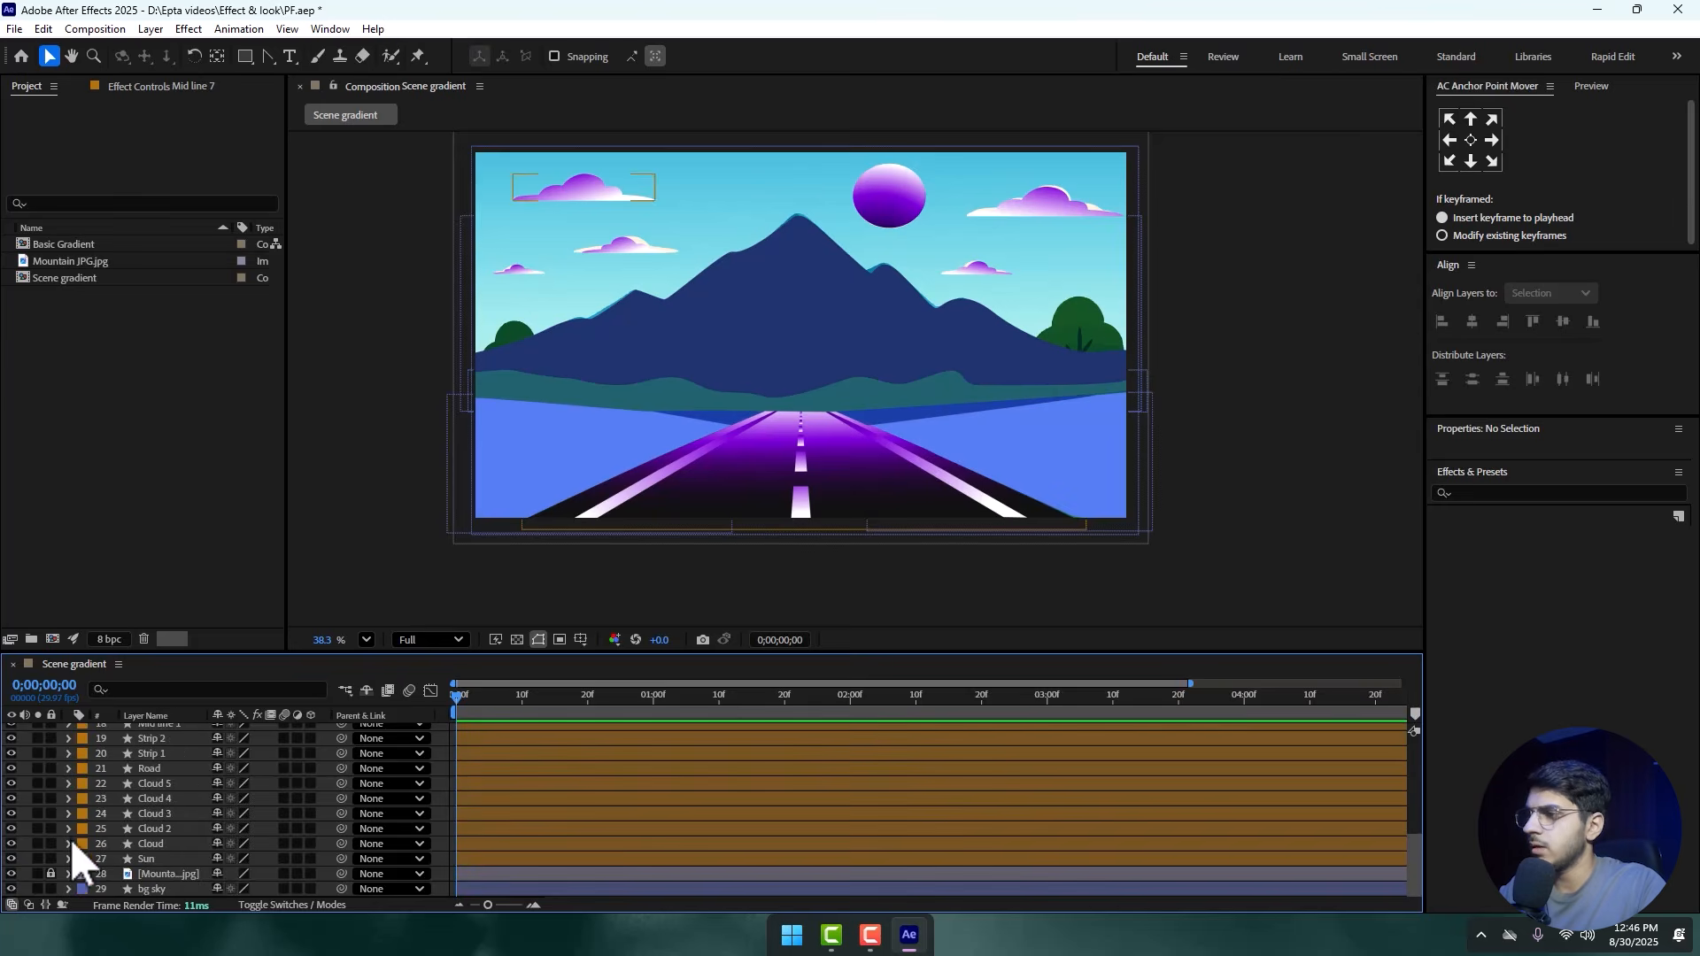
pyautogui.moveTo(141, 888); pyautogui.dragTo(144, 873)
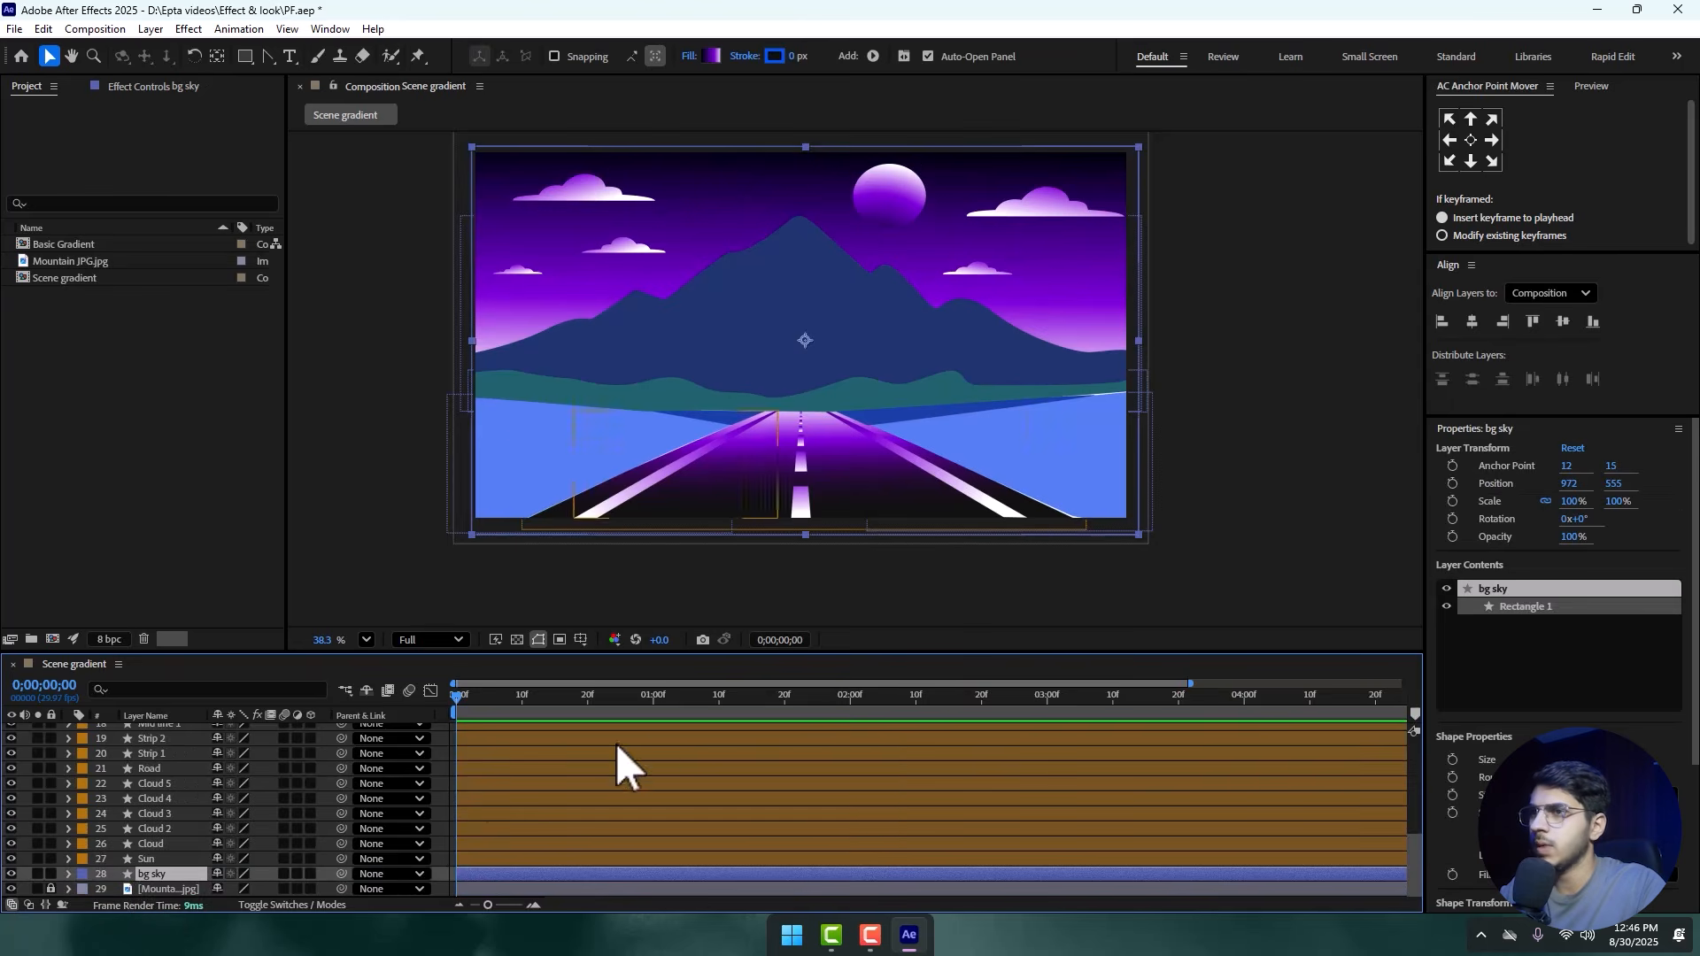
# - Hide the Small mount layer
pyautogui.scroll(6, 328, 753)
pyautogui.scroll(1, 425, 430)
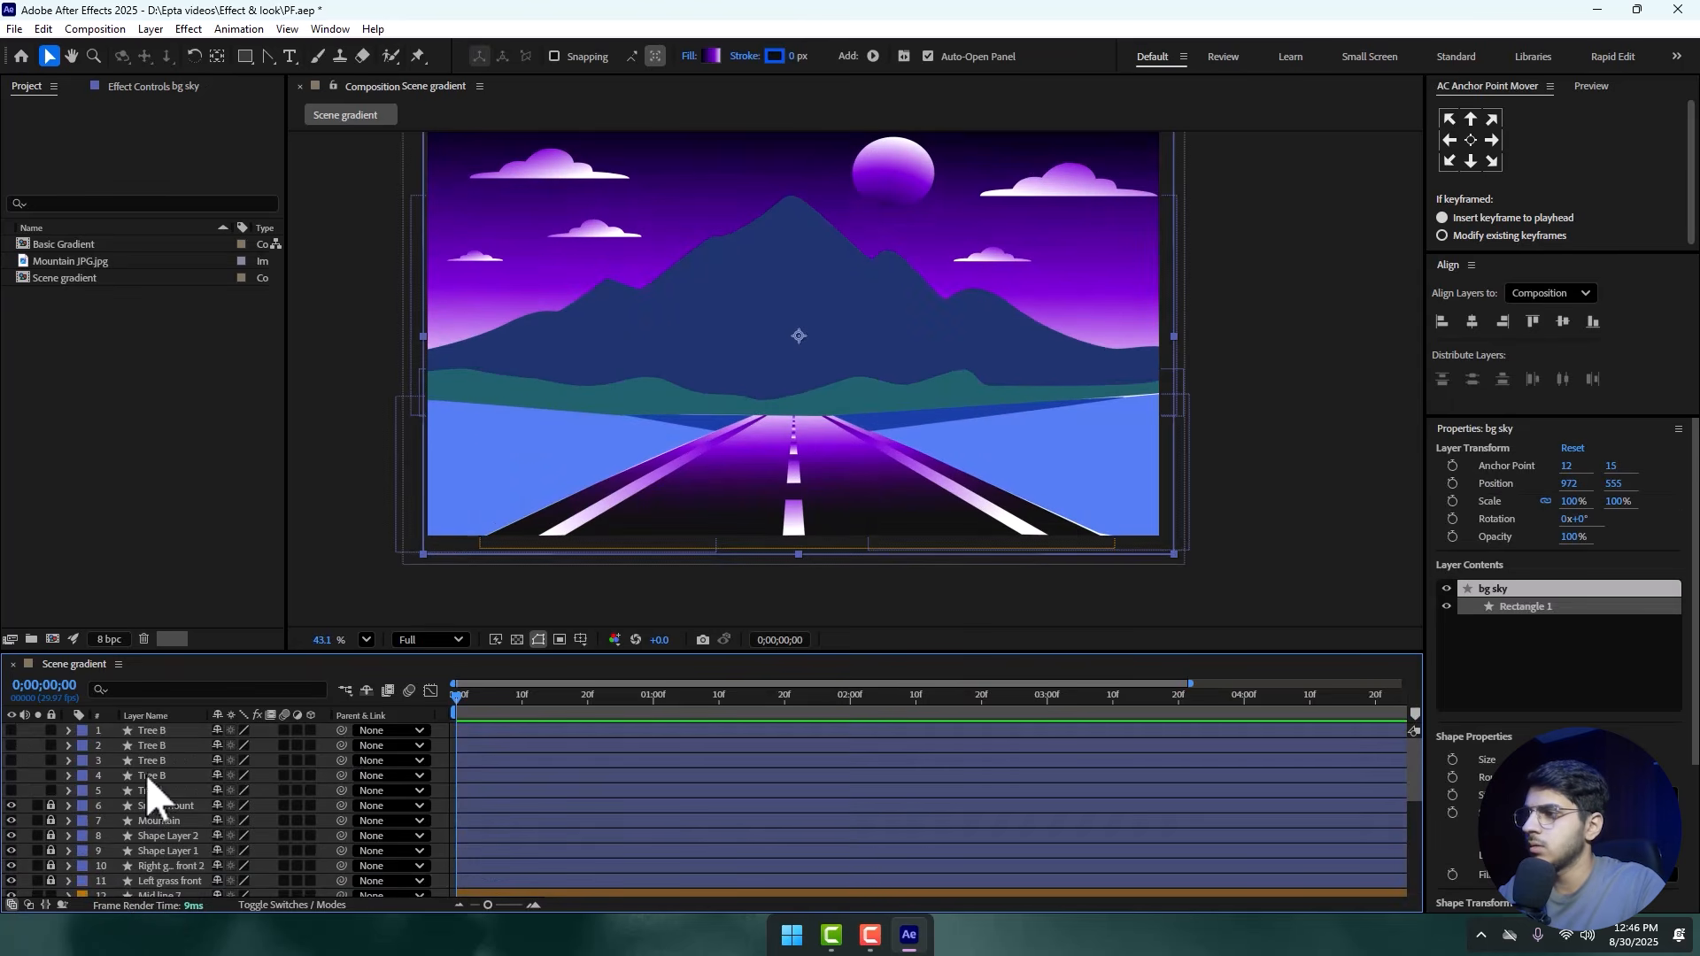
pyautogui.click(152, 731)
pyautogui.click(158, 810)
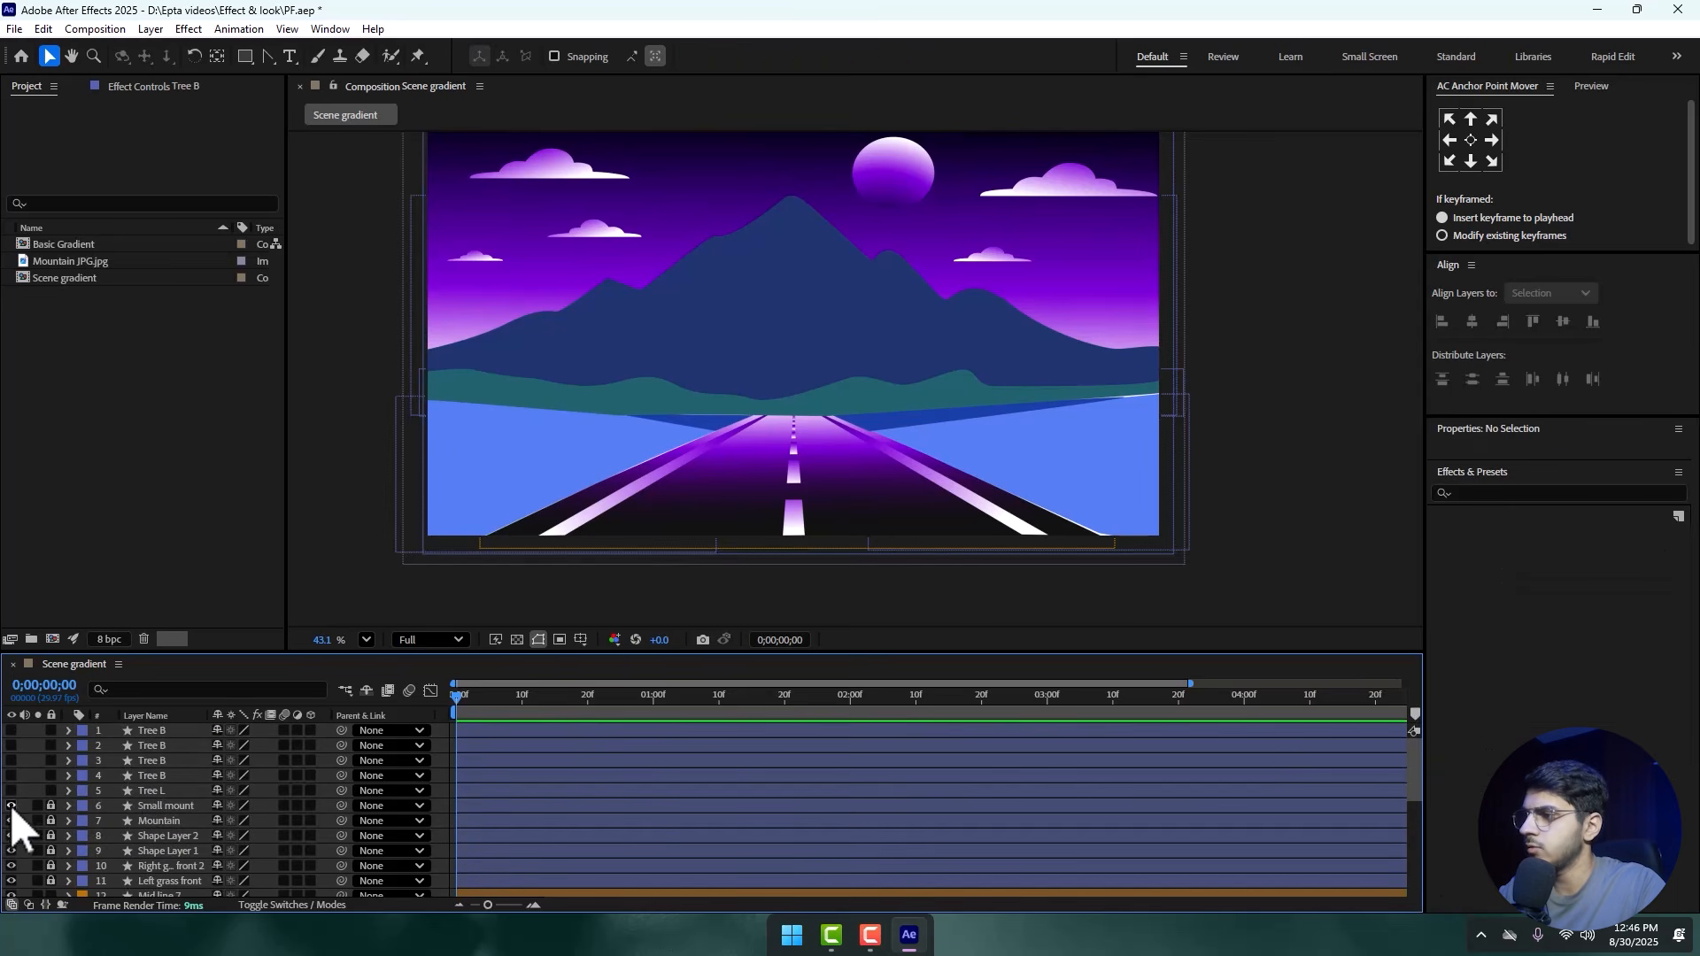
pyautogui.click(11, 806)
# - Unlock the Mountain layer and change its fill to a linear gradient
pyautogui.click(159, 821)
pyautogui.click(51, 821)
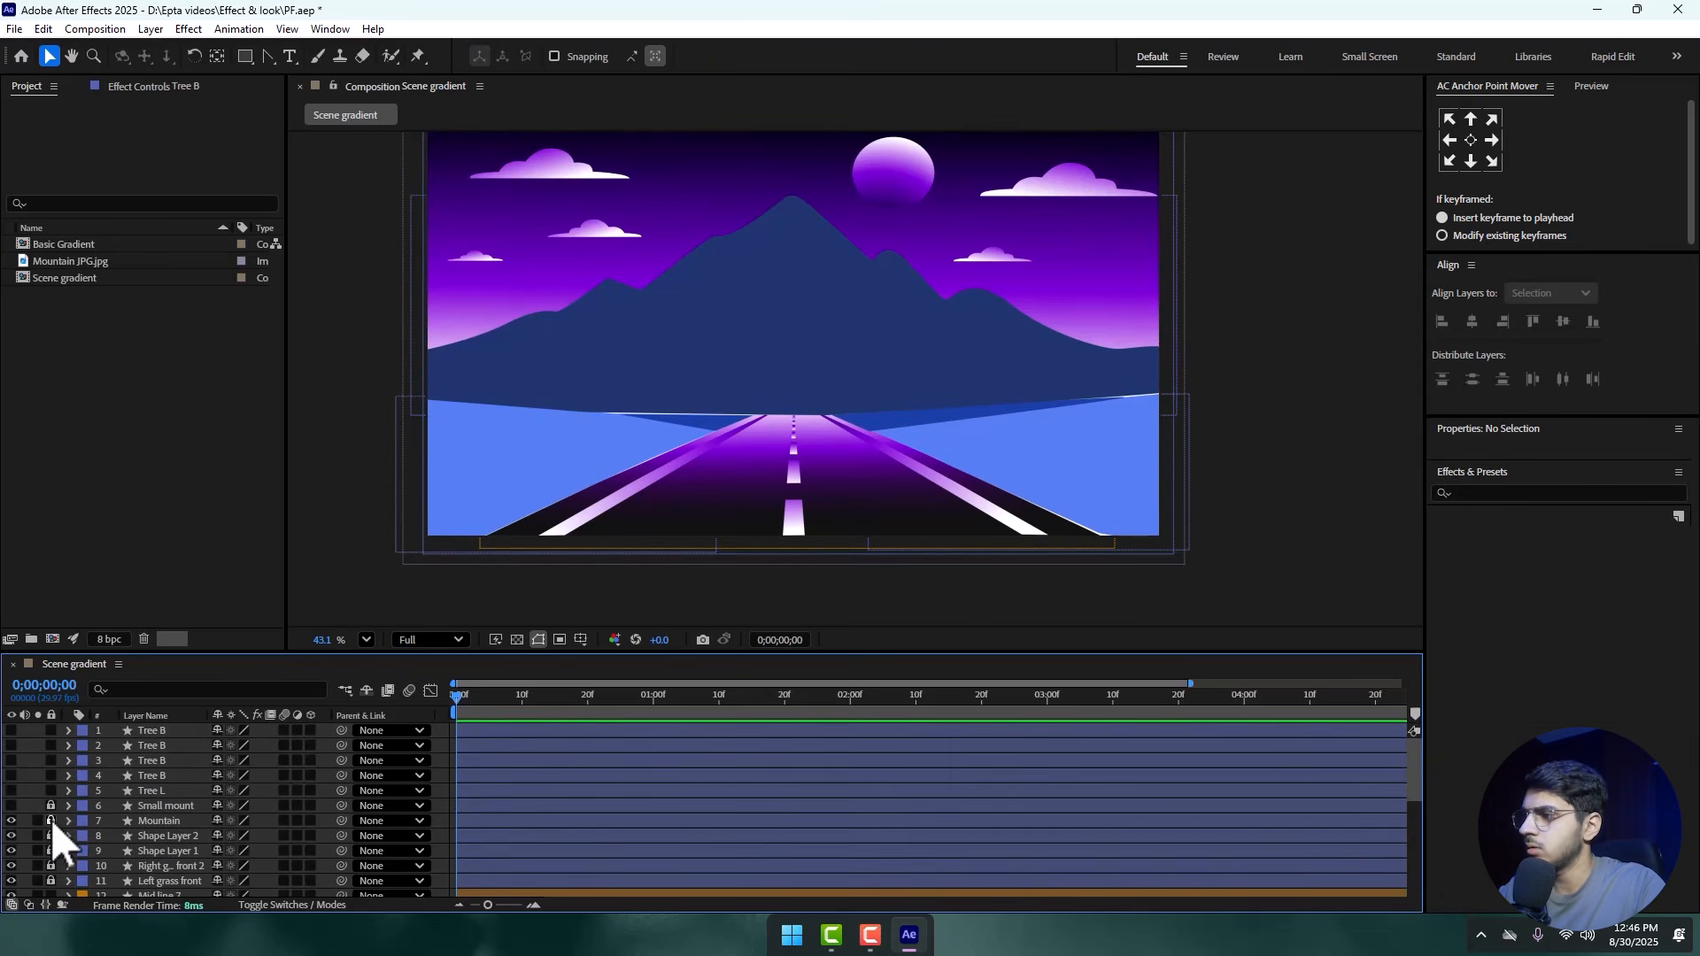
pyautogui.click(165, 823)
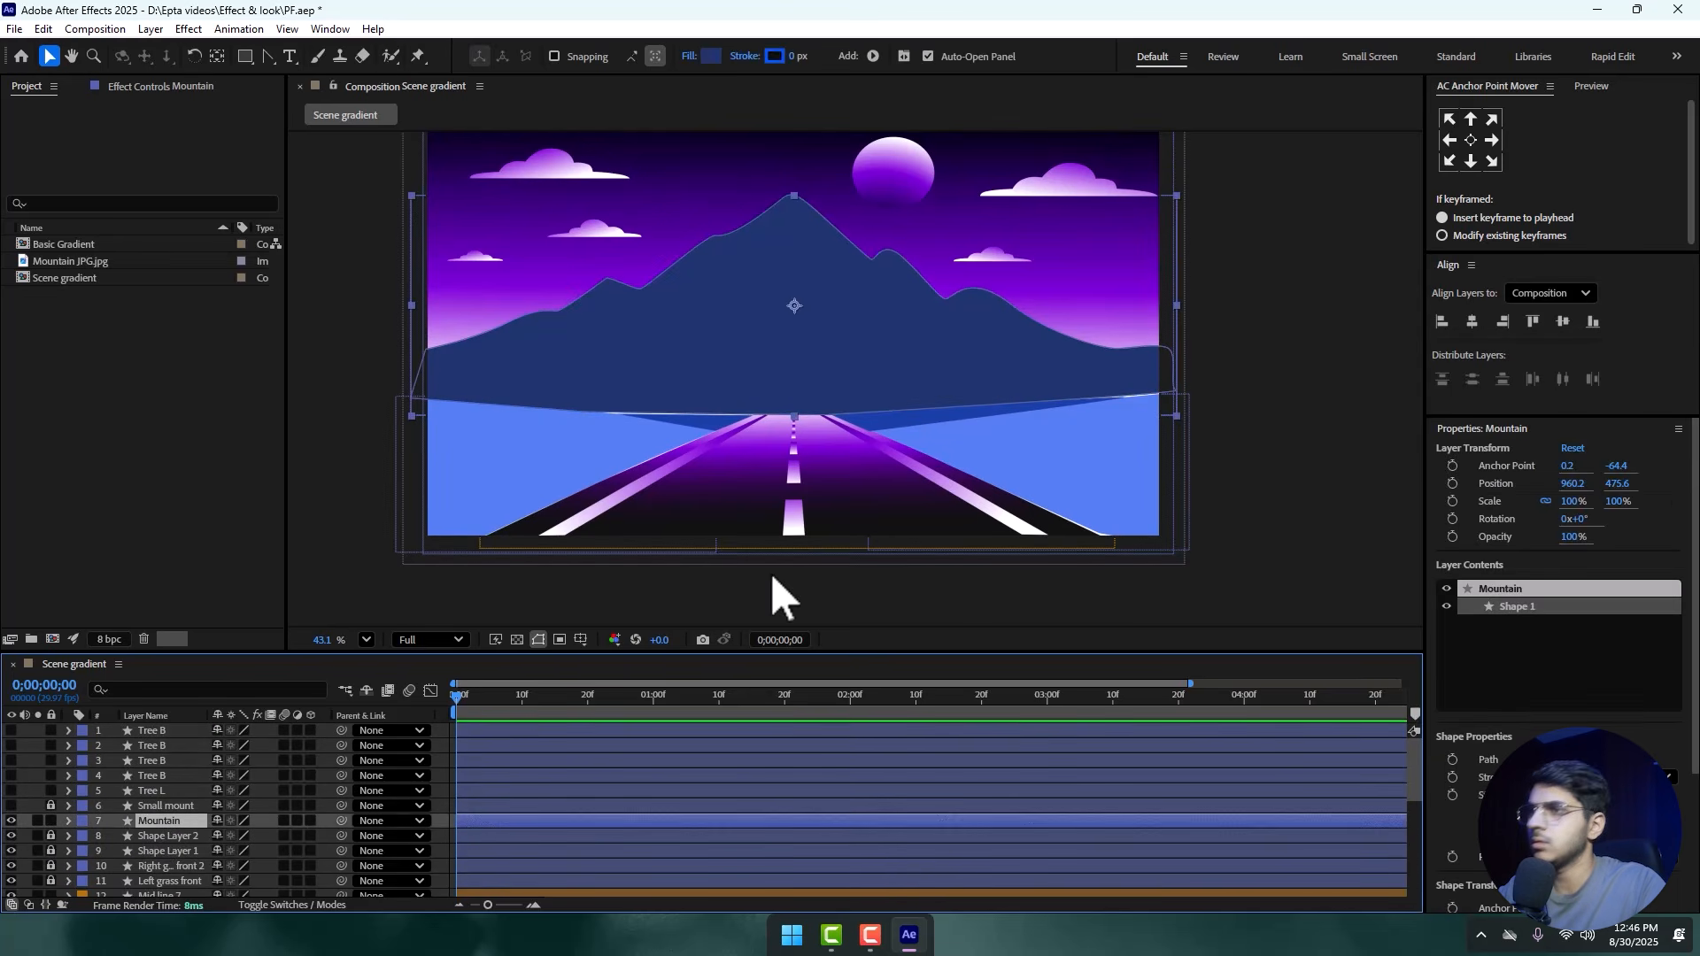
pyautogui.click(708, 55)
pyautogui.click(820, 419)
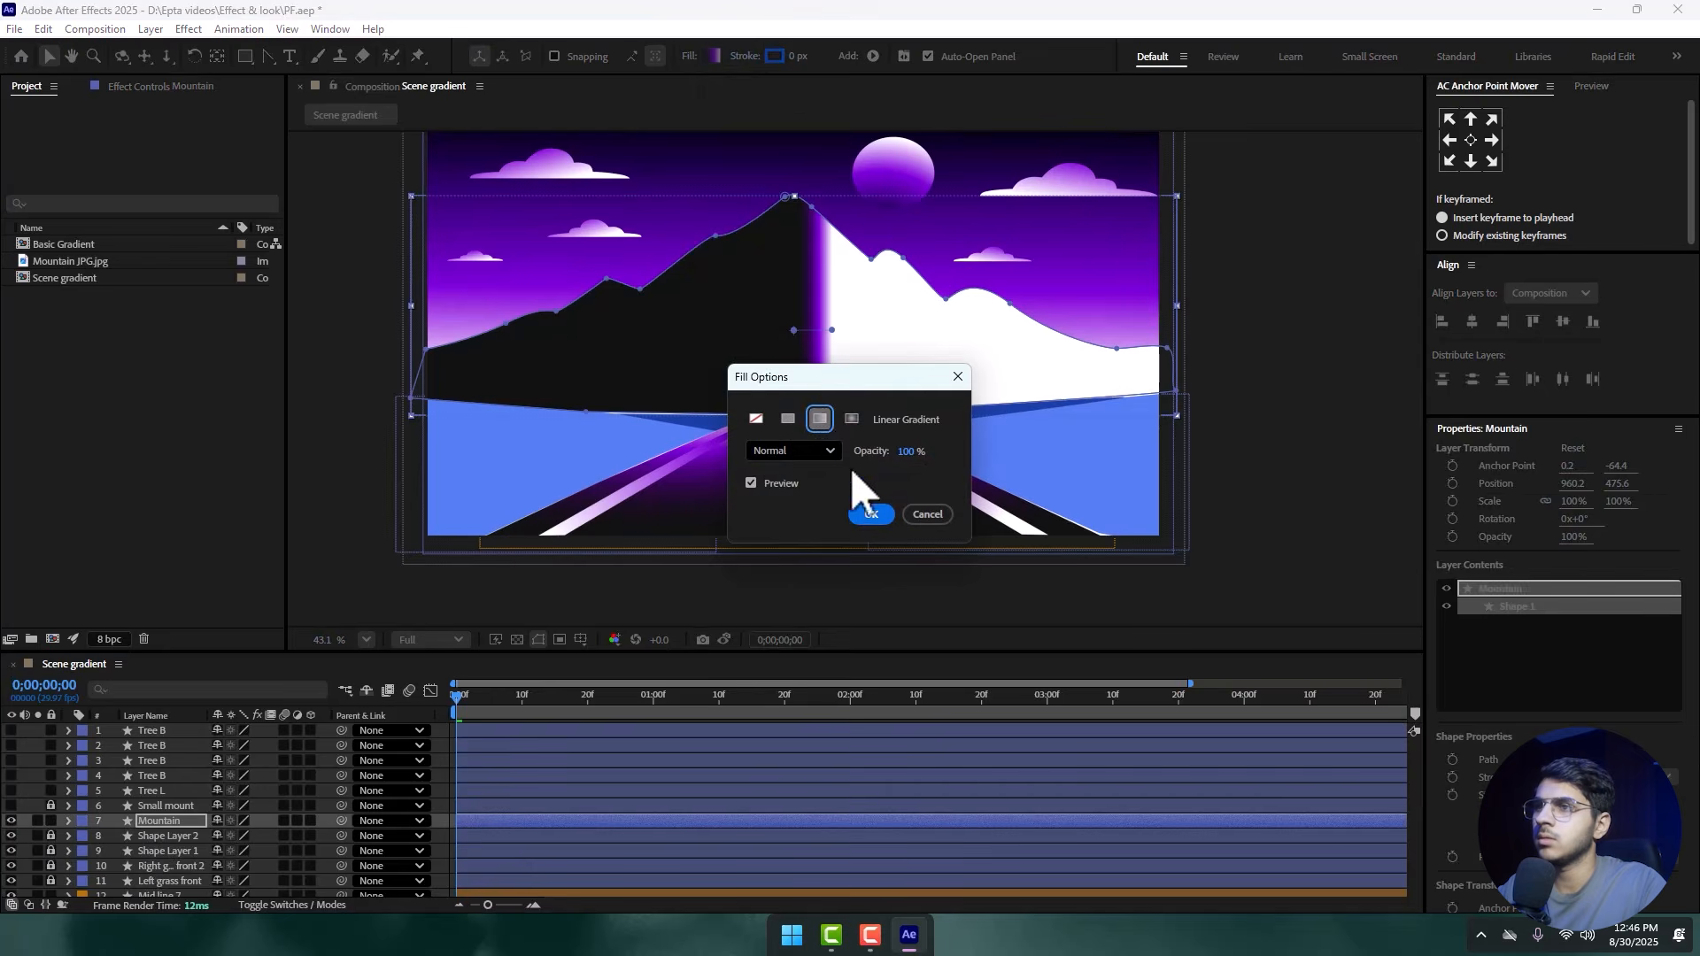
pyautogui.click(872, 513)
# - Run the Mountain's gradient vertically, from black just above the peak through purple to white at the base
pyautogui.moveTo(832, 330); pyautogui.dragTo(795, 416)
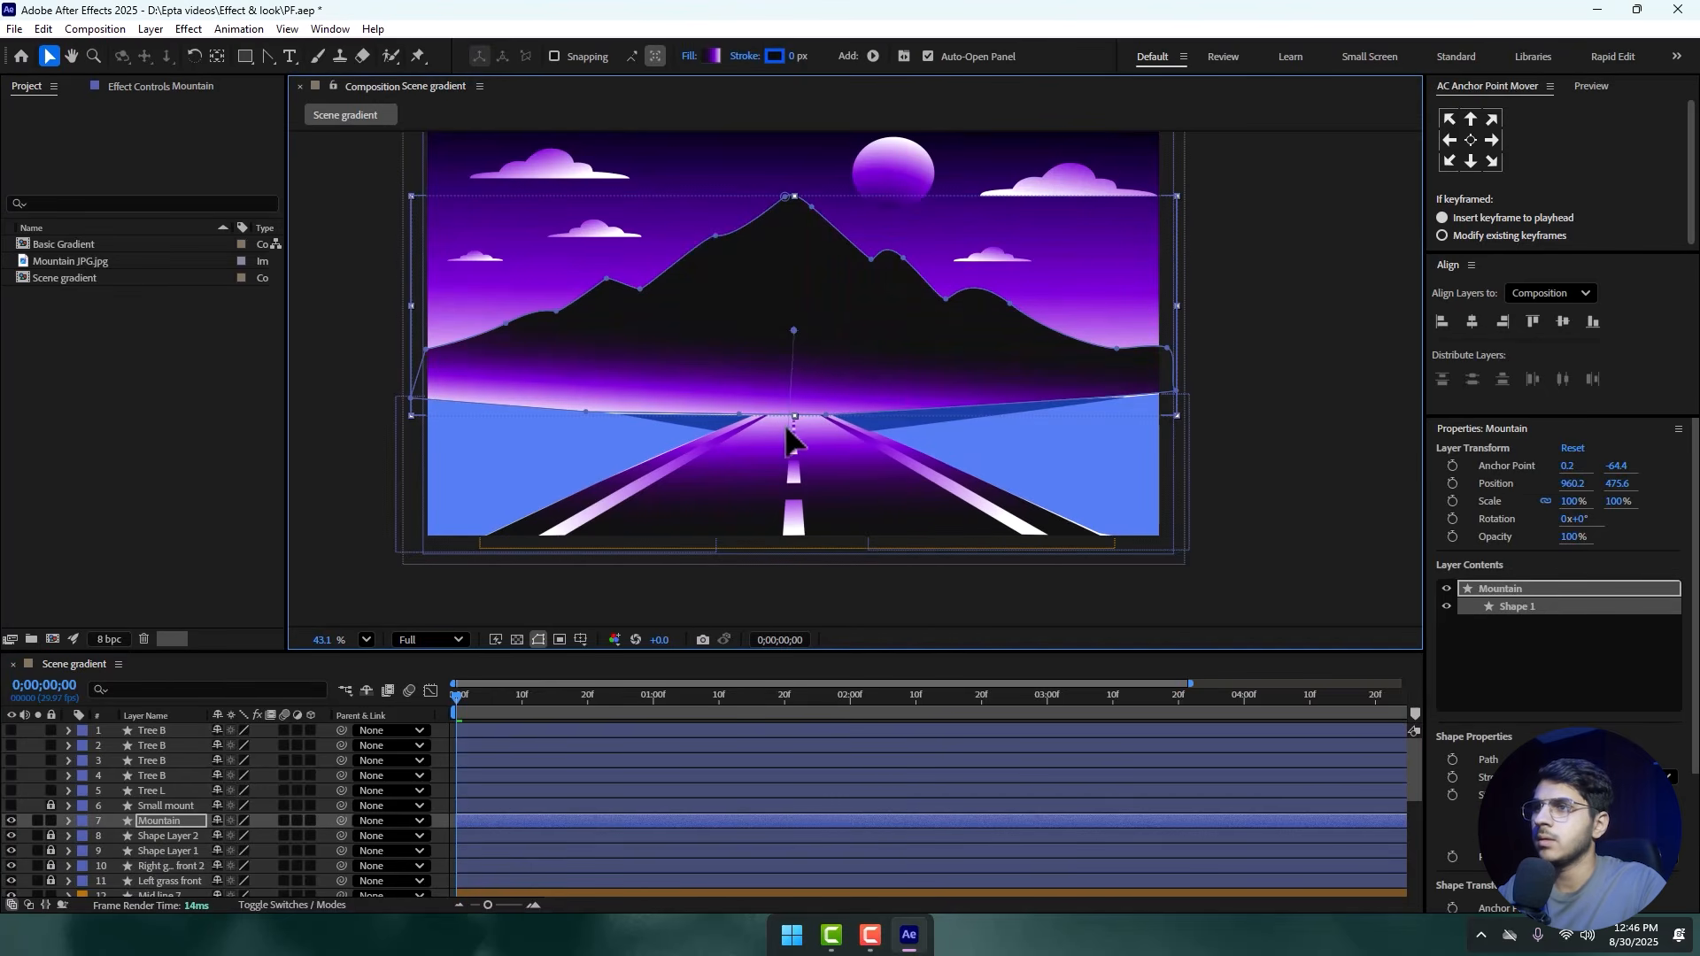
pyautogui.moveTo(793, 330); pyautogui.dragTo(792, 135)
pyautogui.moveTo(788, 429)
pyautogui.mouseDown()
pyautogui.moveTo(793, 387)
pyautogui.moveTo(791, 414)
pyautogui.mouseUp()
pyautogui.moveTo(794, 133)
pyautogui.mouseDown()
pyautogui.moveTo(789, 178)
pyautogui.moveTo(781, 165)
pyautogui.mouseUp()
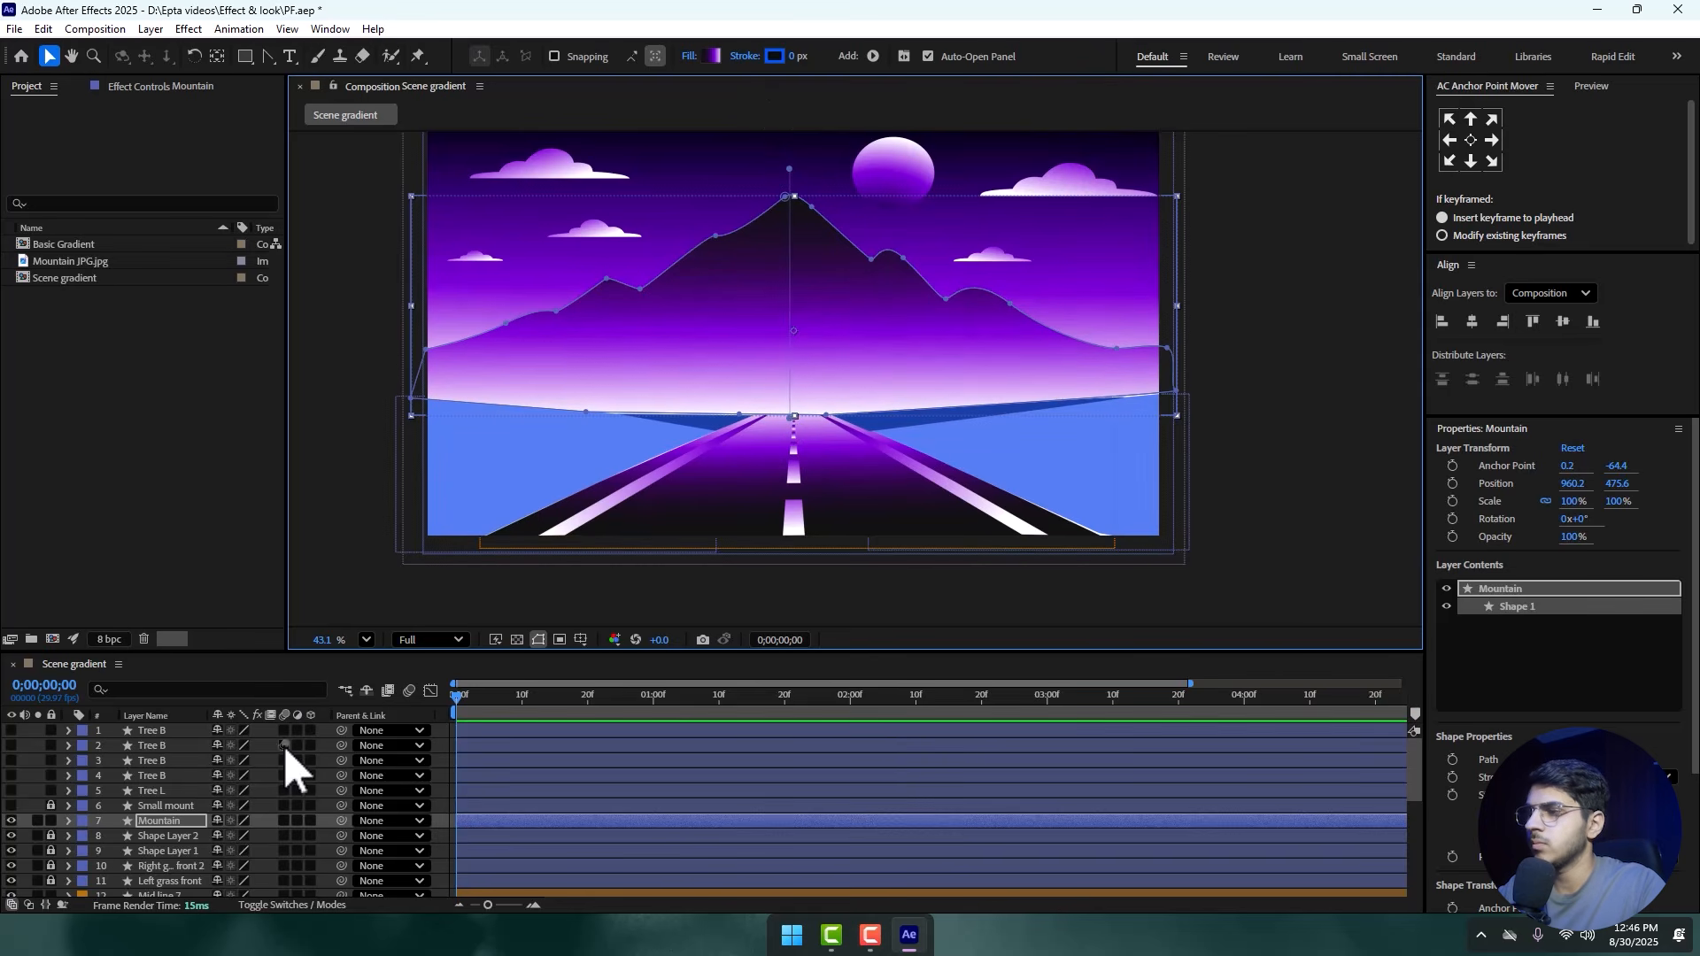
# - Unlock Shape Layer 2, Shape Layer 1 and the right and left front grass layers
pyautogui.click(135, 792)
pyautogui.moveTo(51, 837); pyautogui.dragTo(61, 879)
# - Give Shape Layer 2 a linear gradient fill fading from white beside the road to purple toward the picture's right edge
pyautogui.click(166, 836)
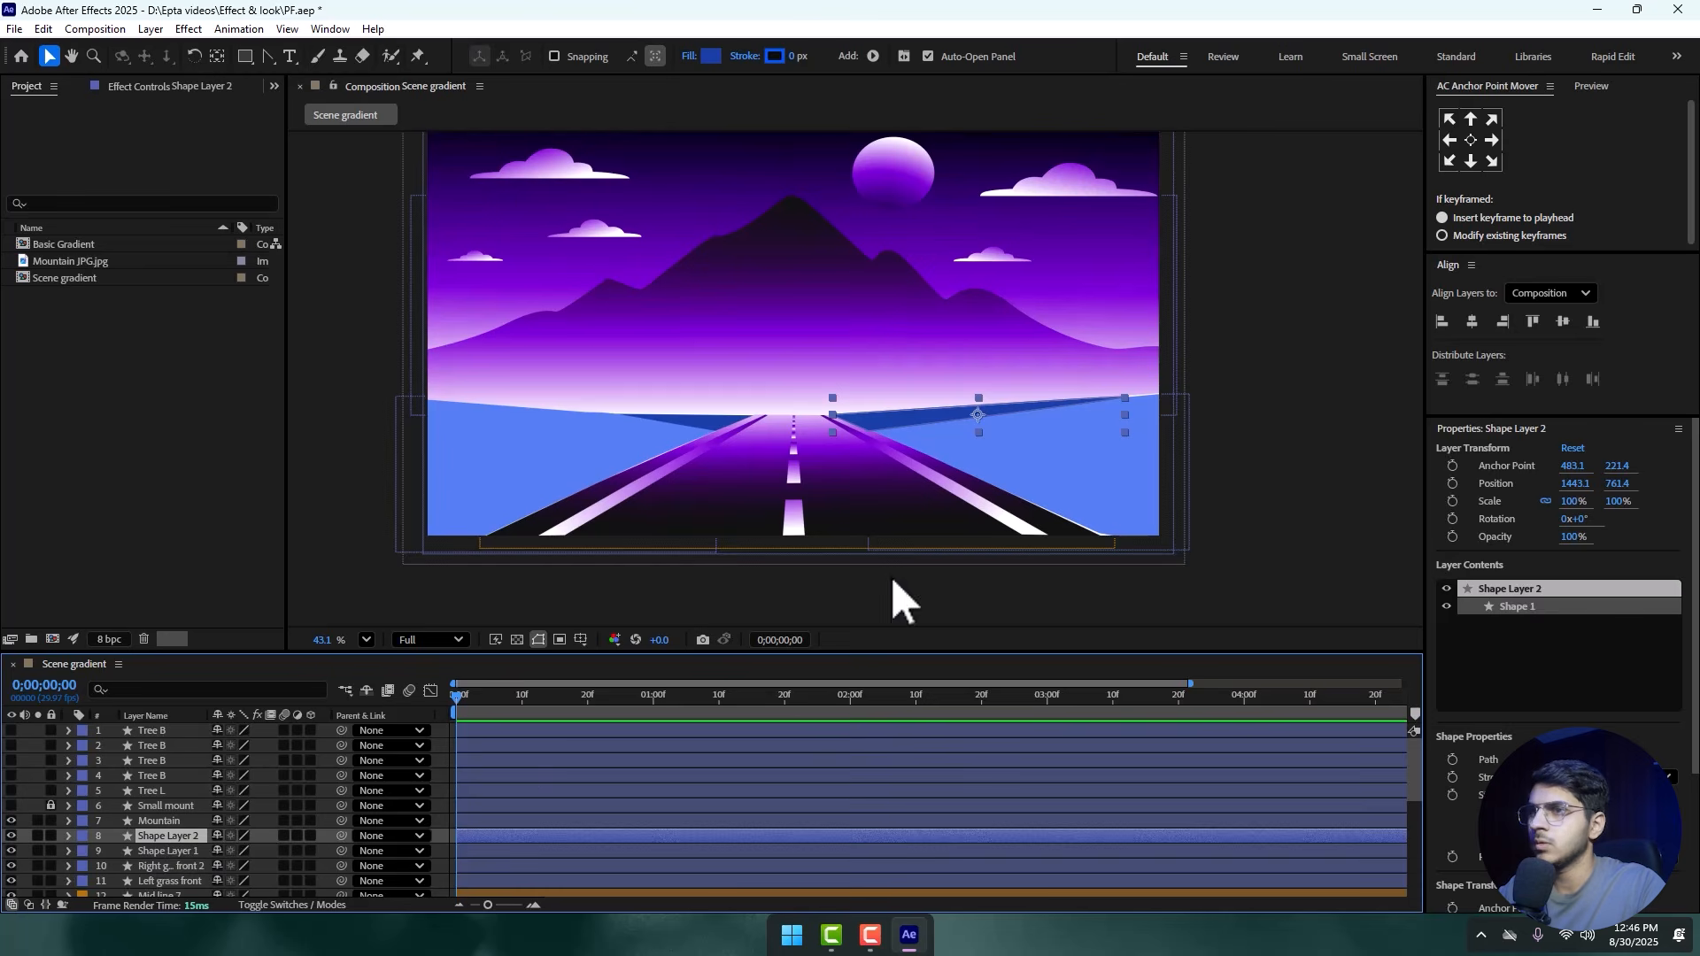
pyautogui.click(688, 55)
pyautogui.click(820, 419)
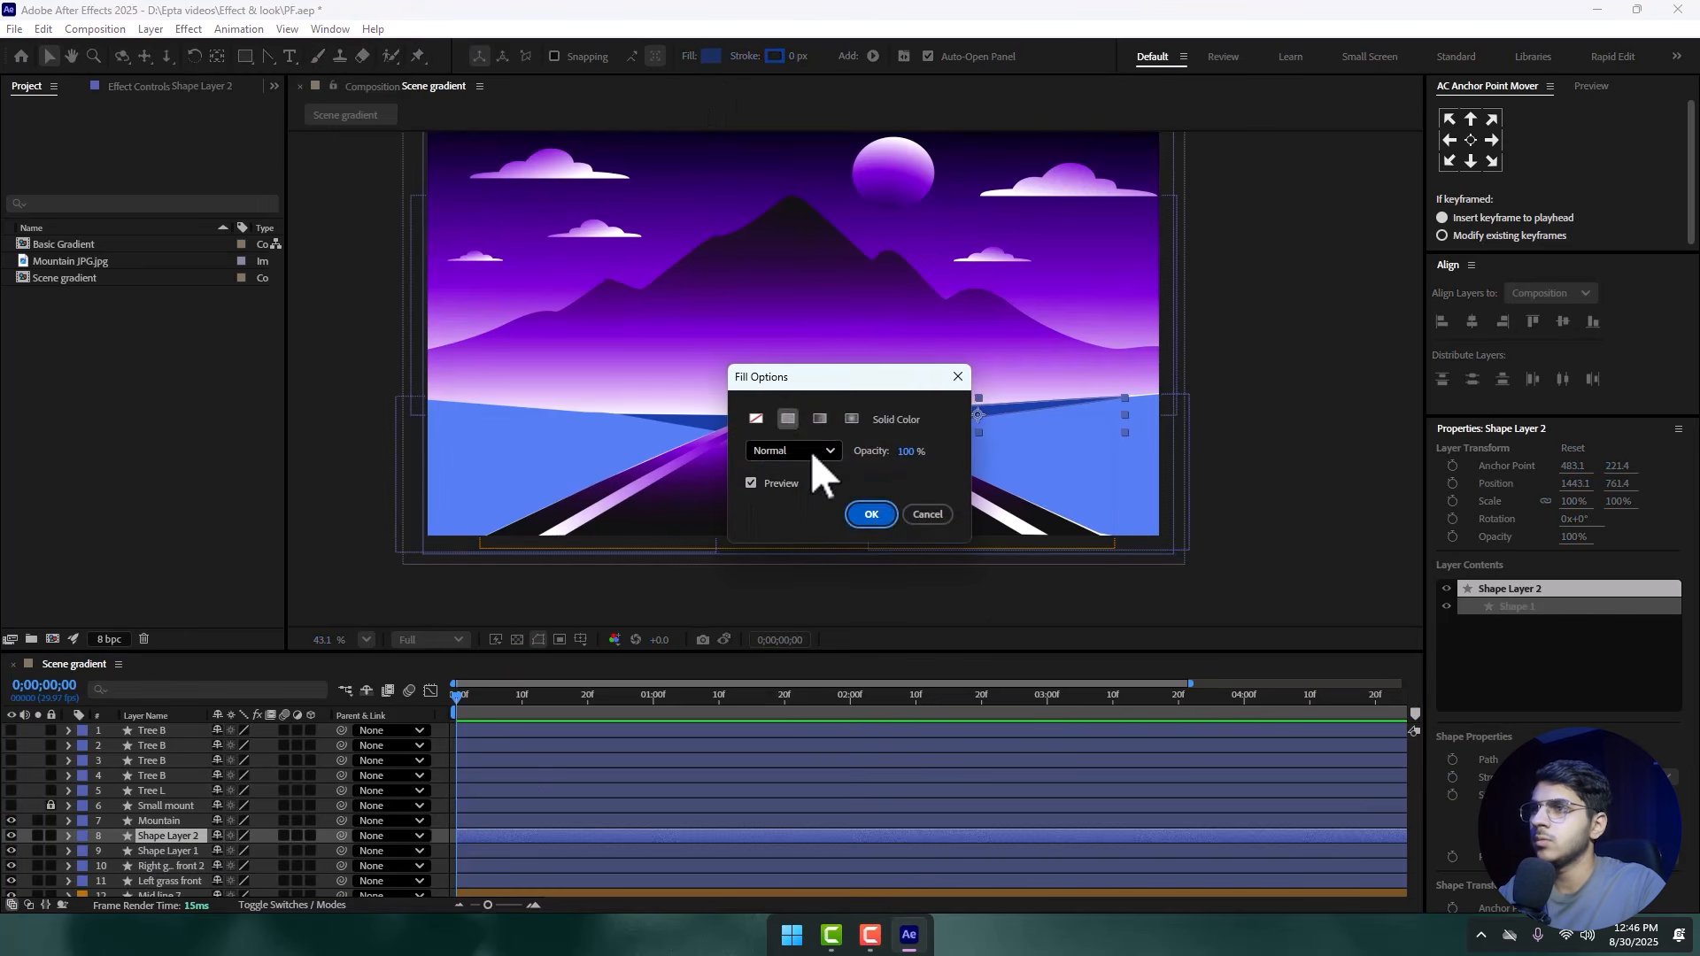
pyautogui.click(868, 512)
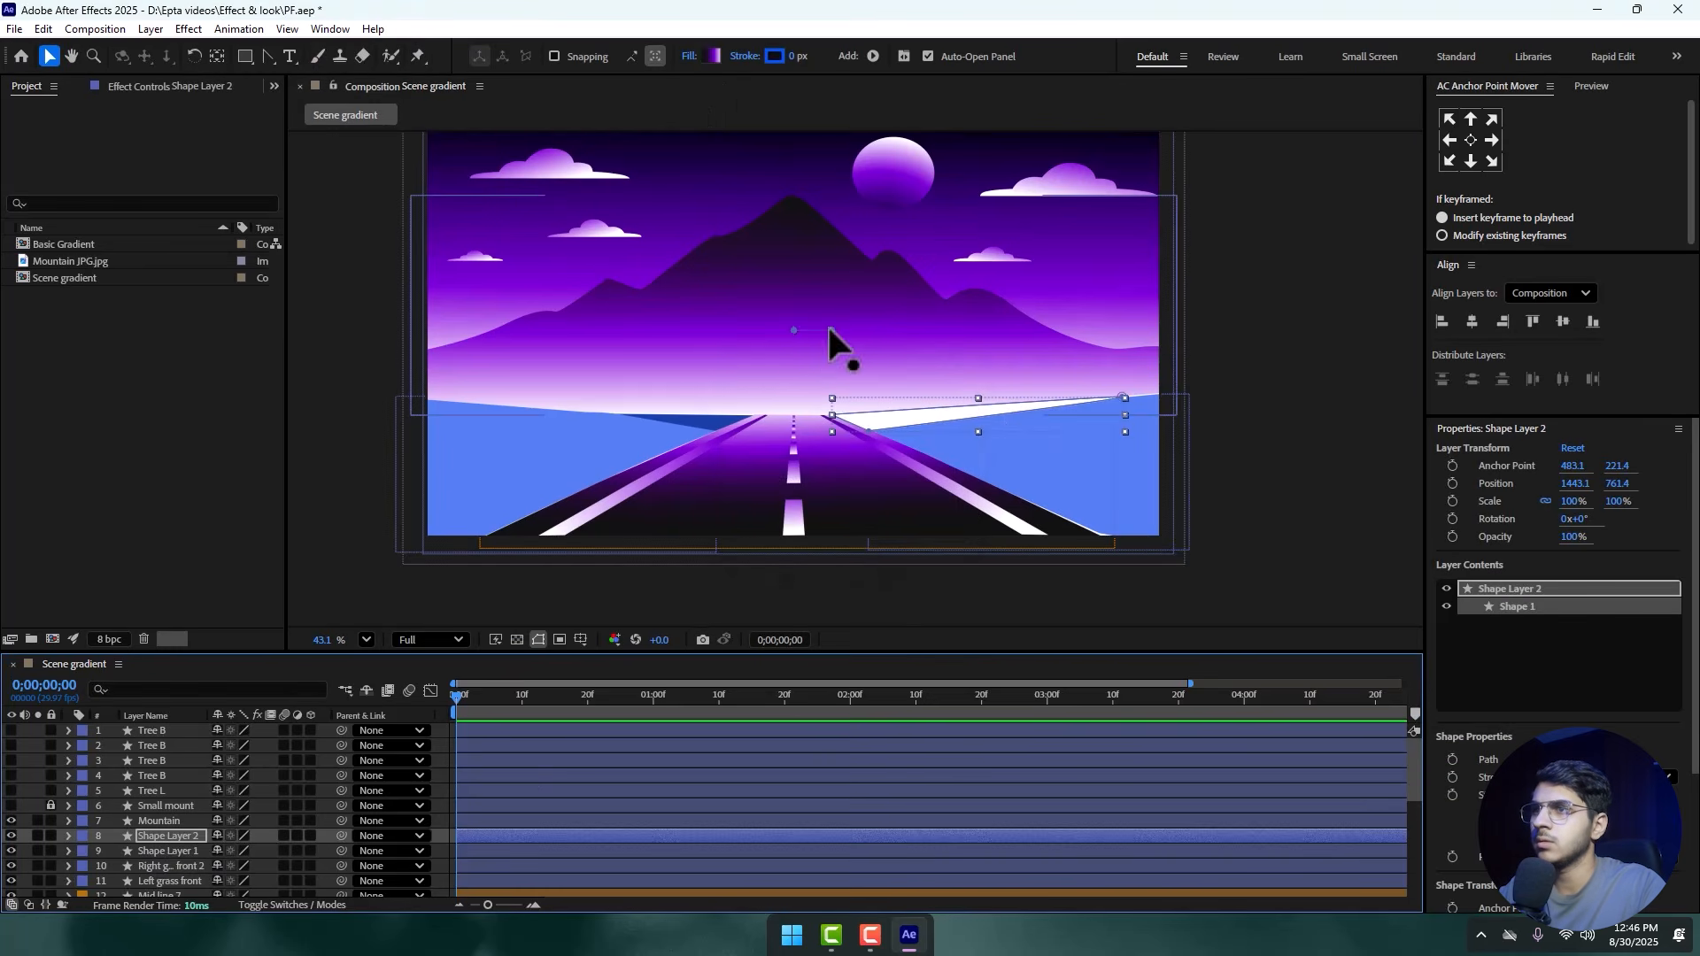
pyautogui.moveTo(830, 327); pyautogui.dragTo(882, 385)
pyautogui.moveTo(793, 331); pyautogui.dragTo(1520, 660)
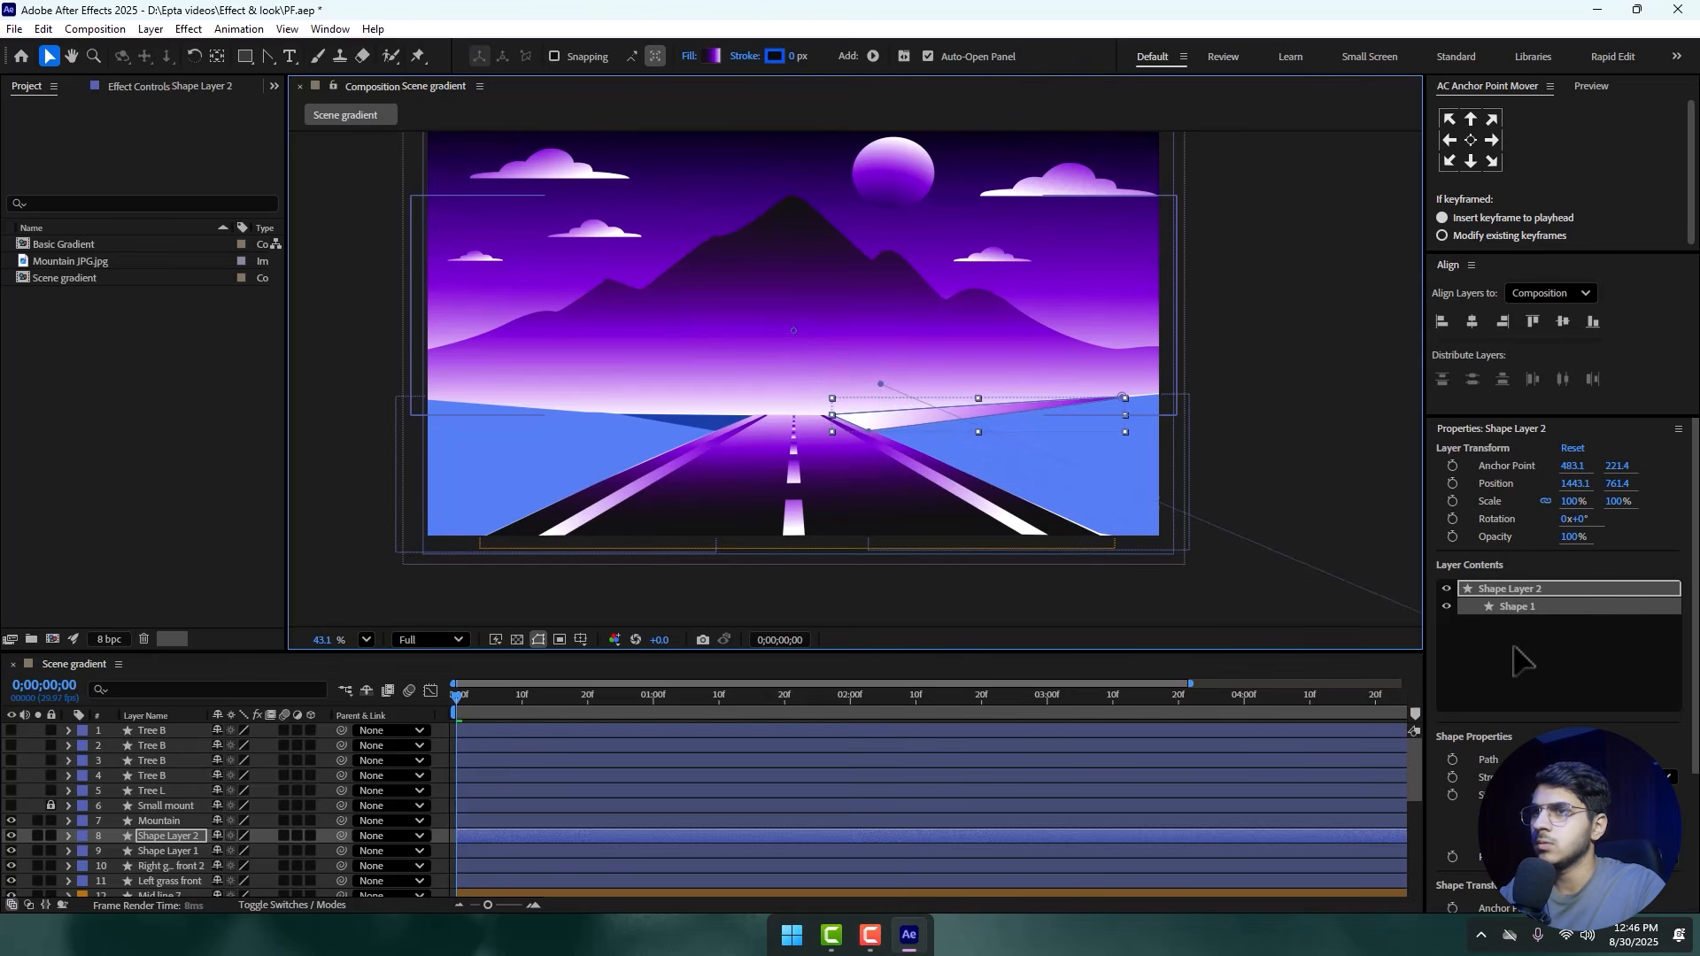
# - Give Shape Layer 1 a linear gradient fill fading from white beside the road to purple toward the picture's left edge
pyautogui.click(173, 852)
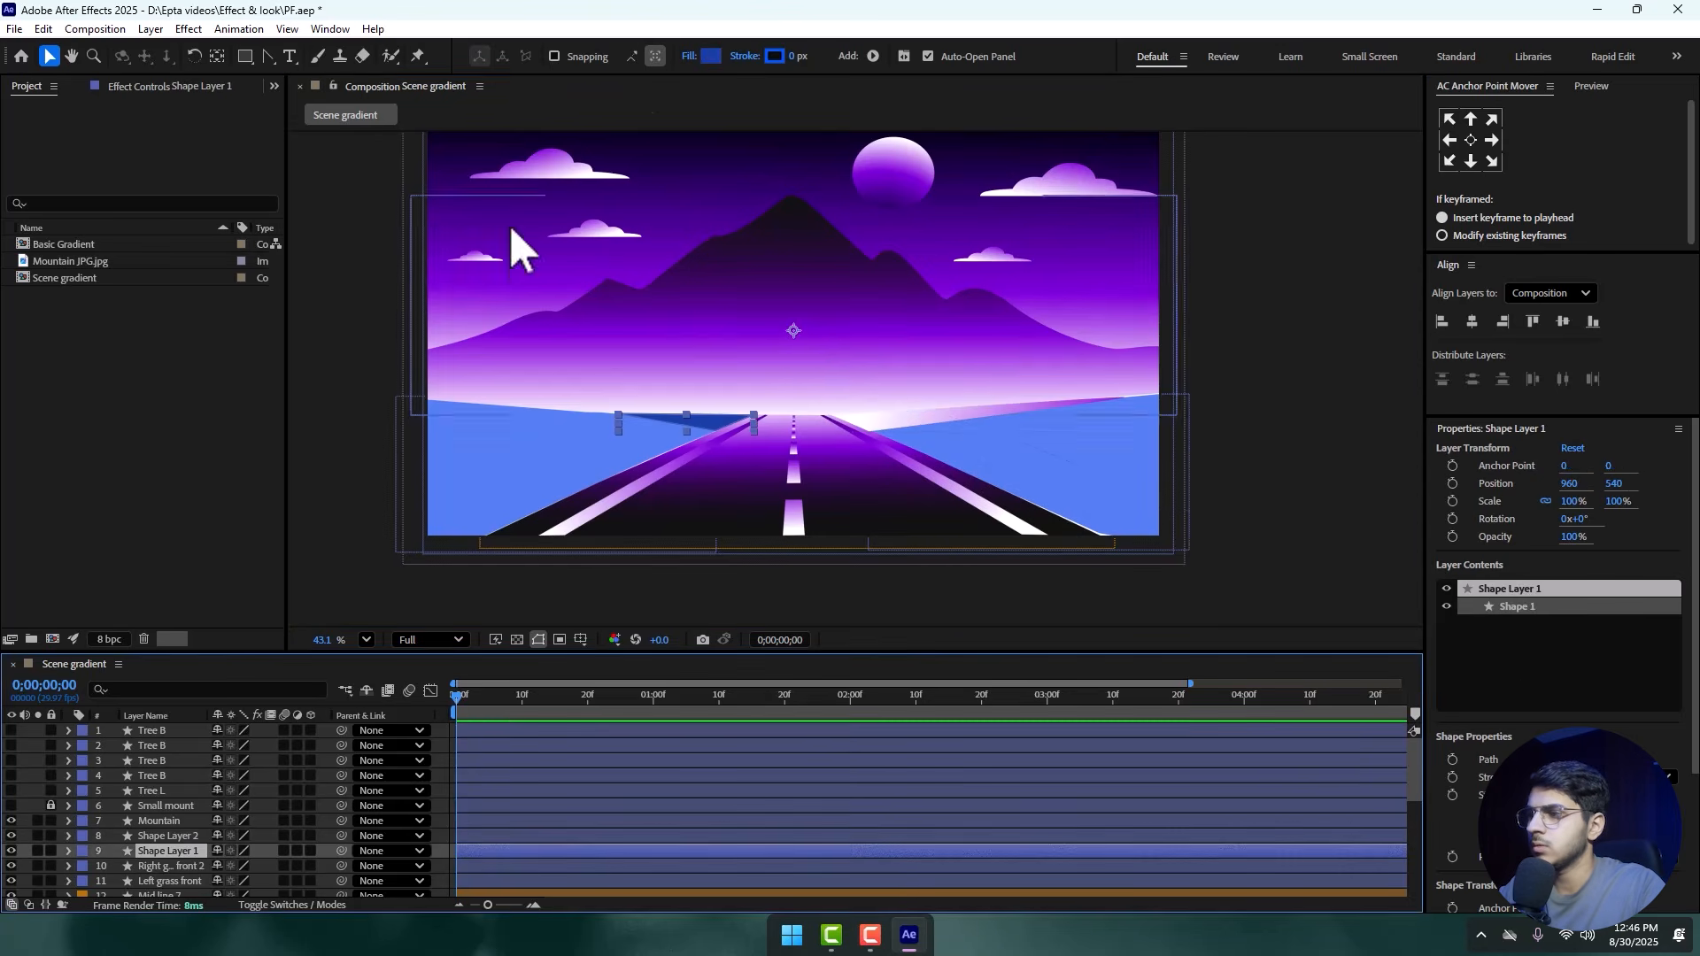
pyautogui.click(698, 62)
pyautogui.click(831, 414)
pyautogui.click(871, 513)
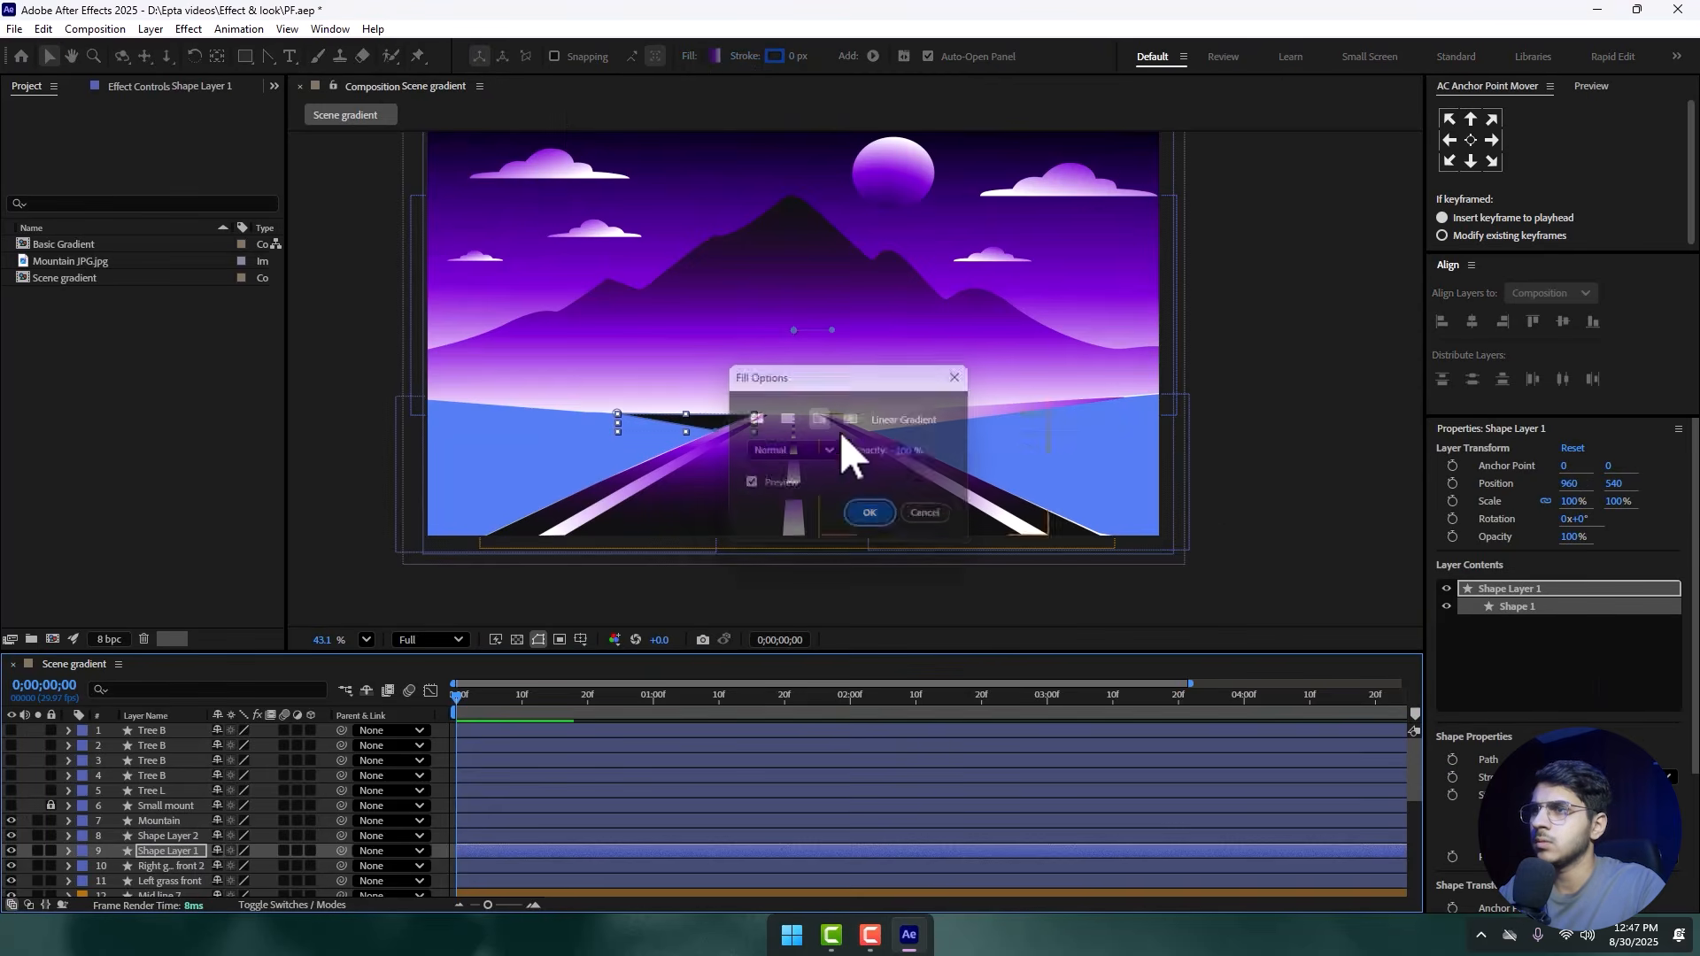
pyautogui.click(802, 332)
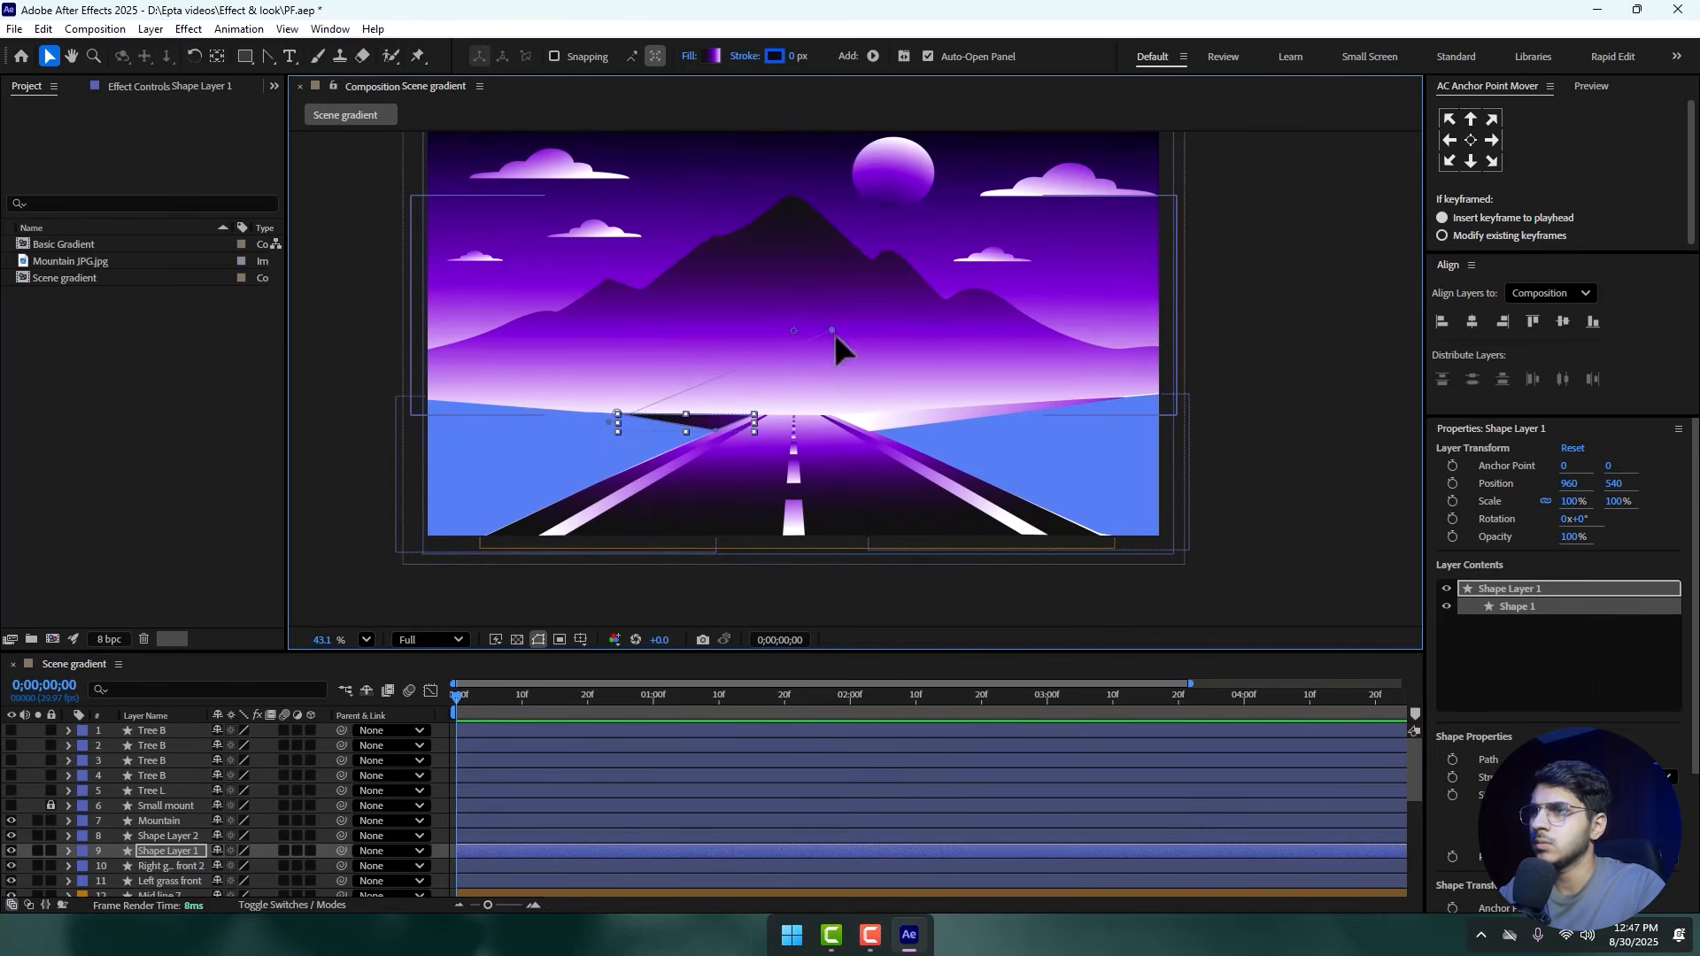
pyautogui.moveTo(569, 551); pyautogui.dragTo(528, 523)
pyautogui.moveTo(609, 422); pyautogui.dragTo(749, 390)
pyautogui.moveTo(527, 523); pyautogui.dragTo(690, 365)
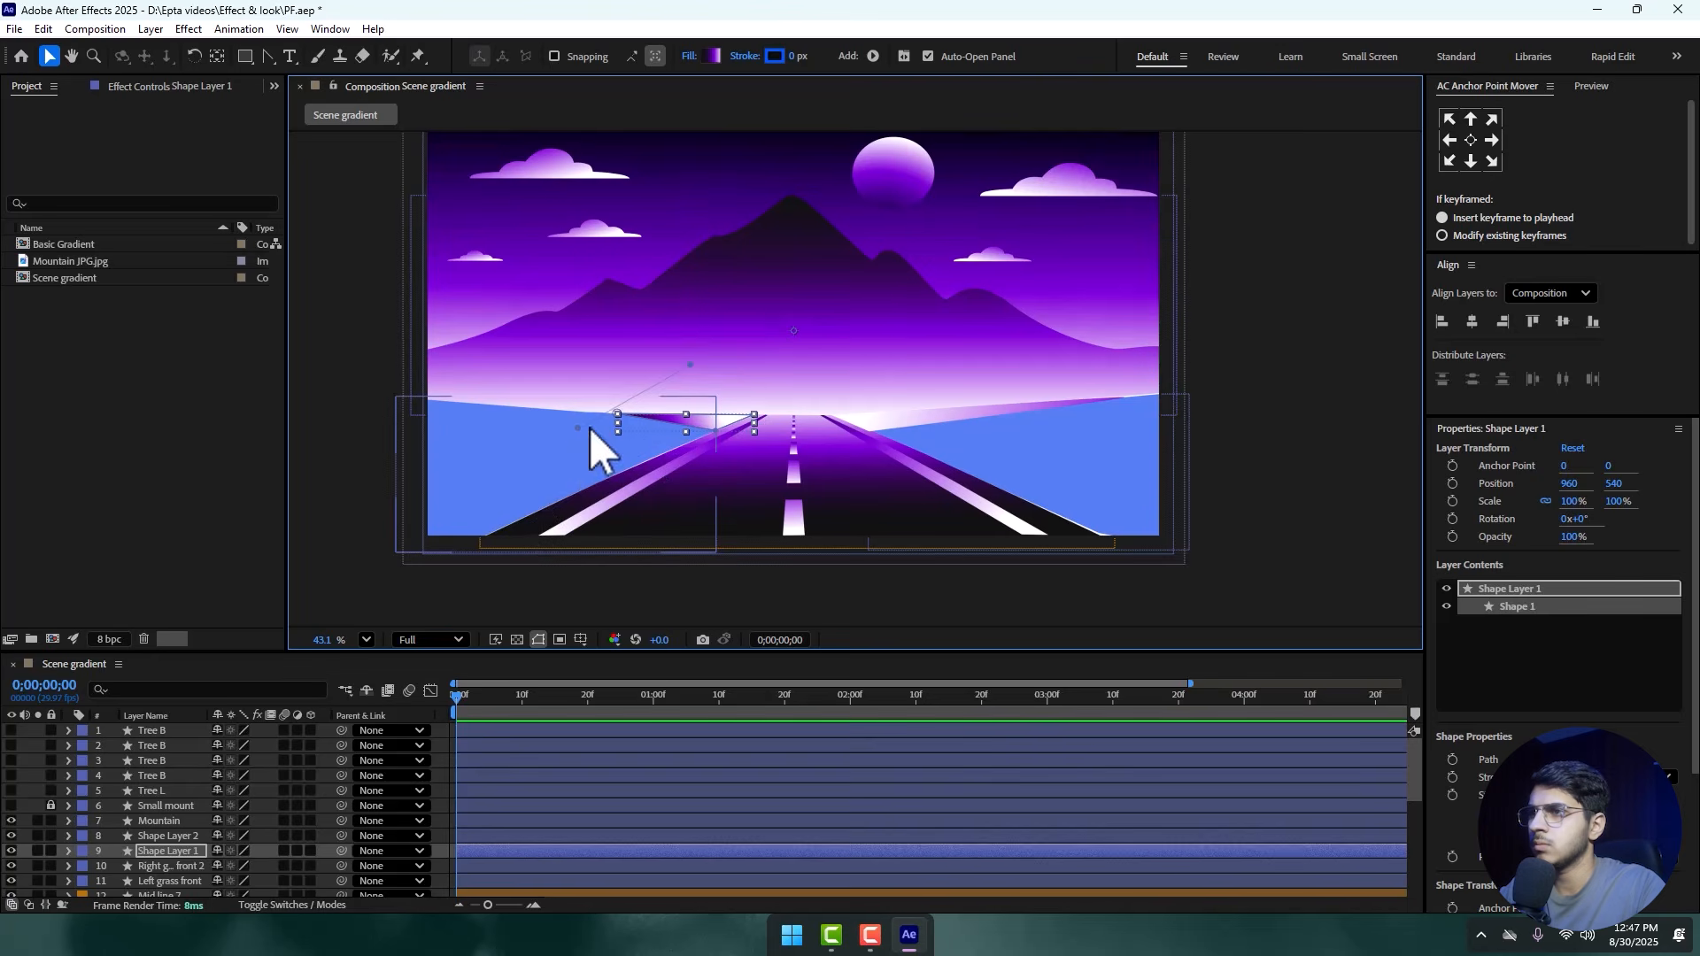
pyautogui.moveTo(576, 433); pyautogui.dragTo(357, 510)
pyautogui.click(368, 483)
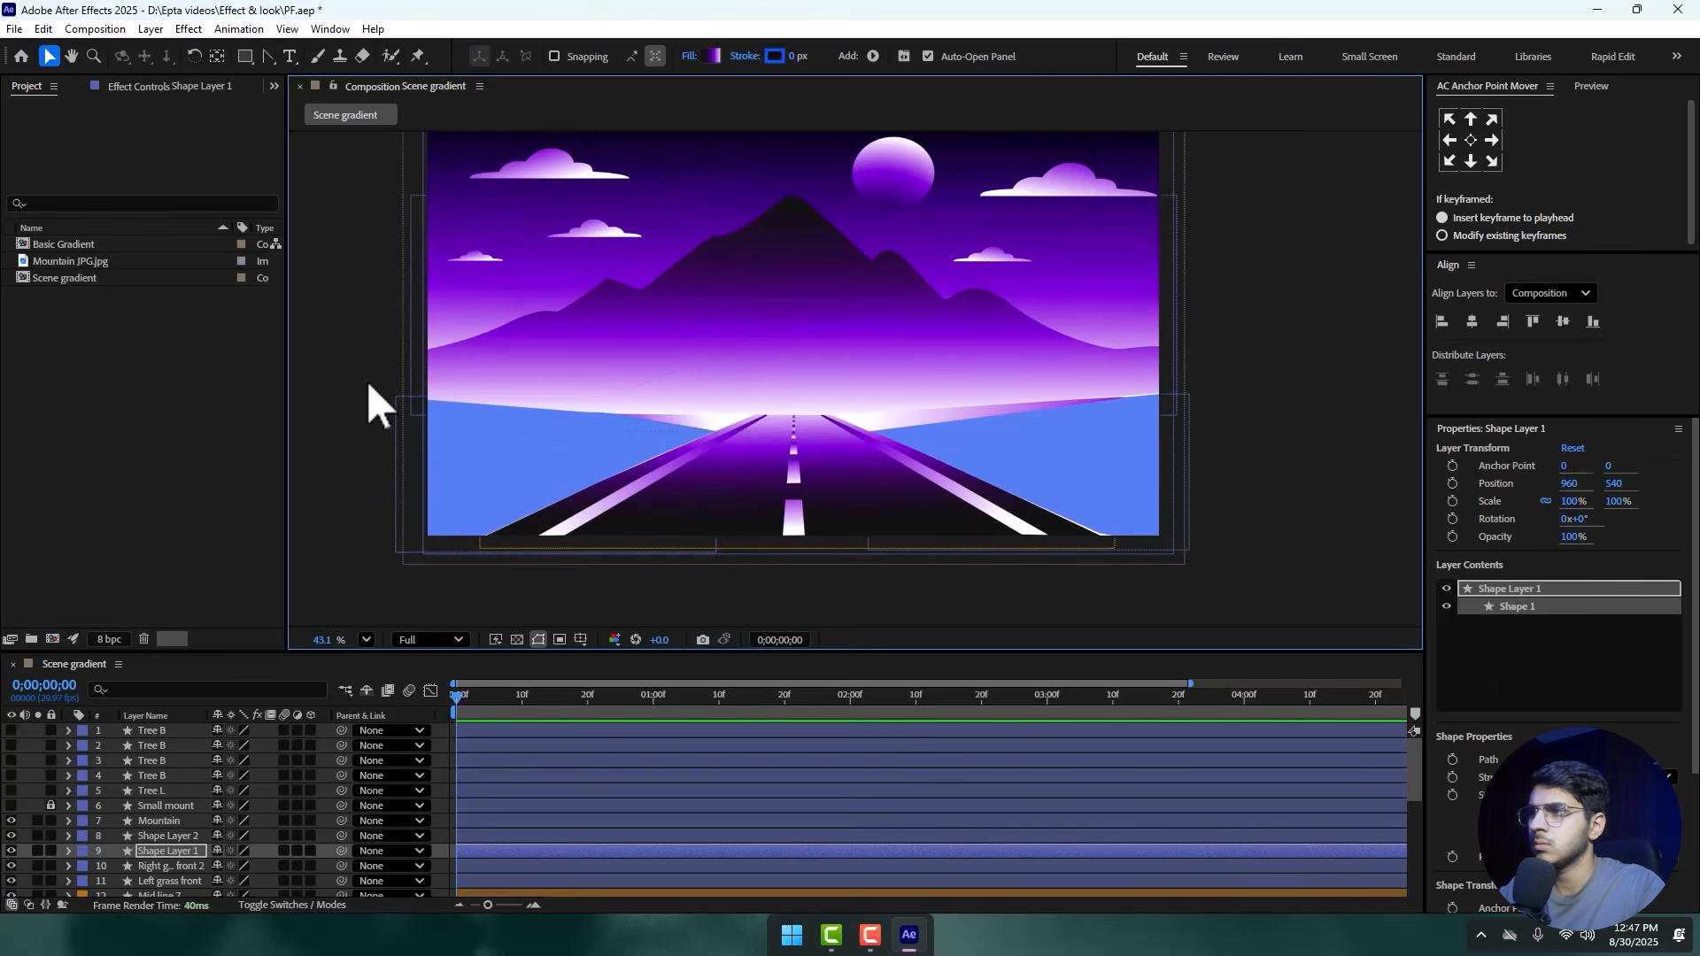
# - Change the fill of the Left grass front layer to a linear gradient
pyautogui.click(529, 450)
pyautogui.click(690, 56)
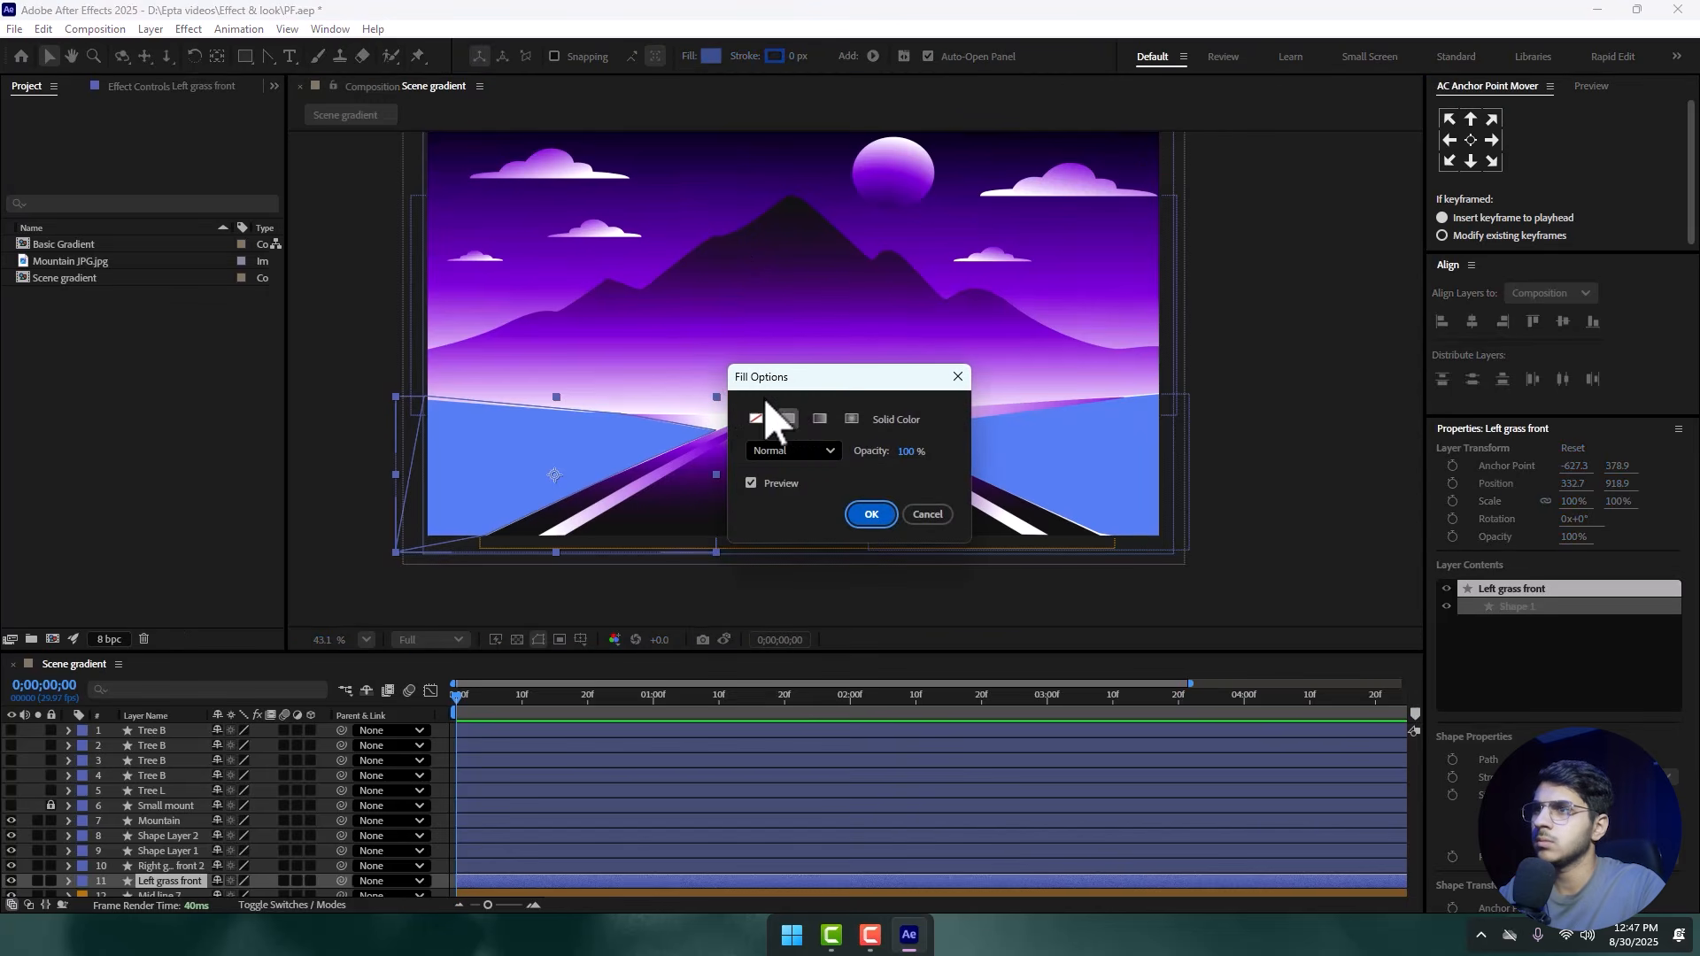
pyautogui.click(820, 419)
pyautogui.click(871, 514)
pyautogui.scroll(-1, 684, 493)
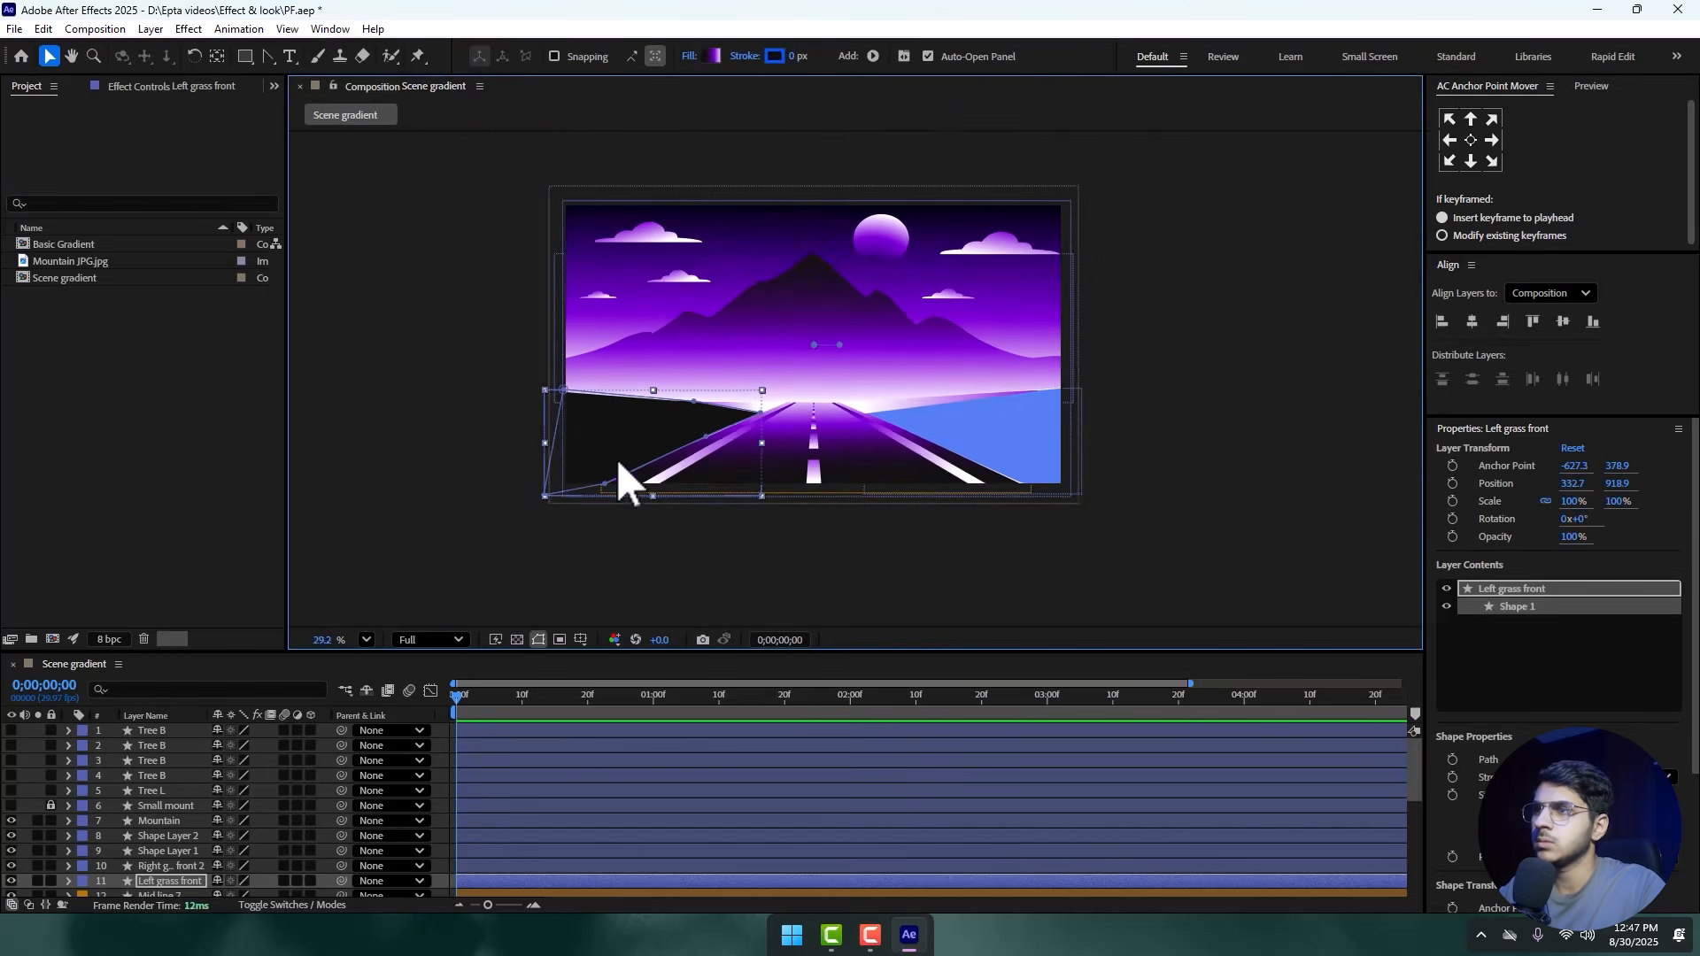
# - Run the left front grass gradient nearly vertically, from white at its upper edge through purple to black below the picture
pyautogui.moveTo(807, 340); pyautogui.dragTo(531, 433)
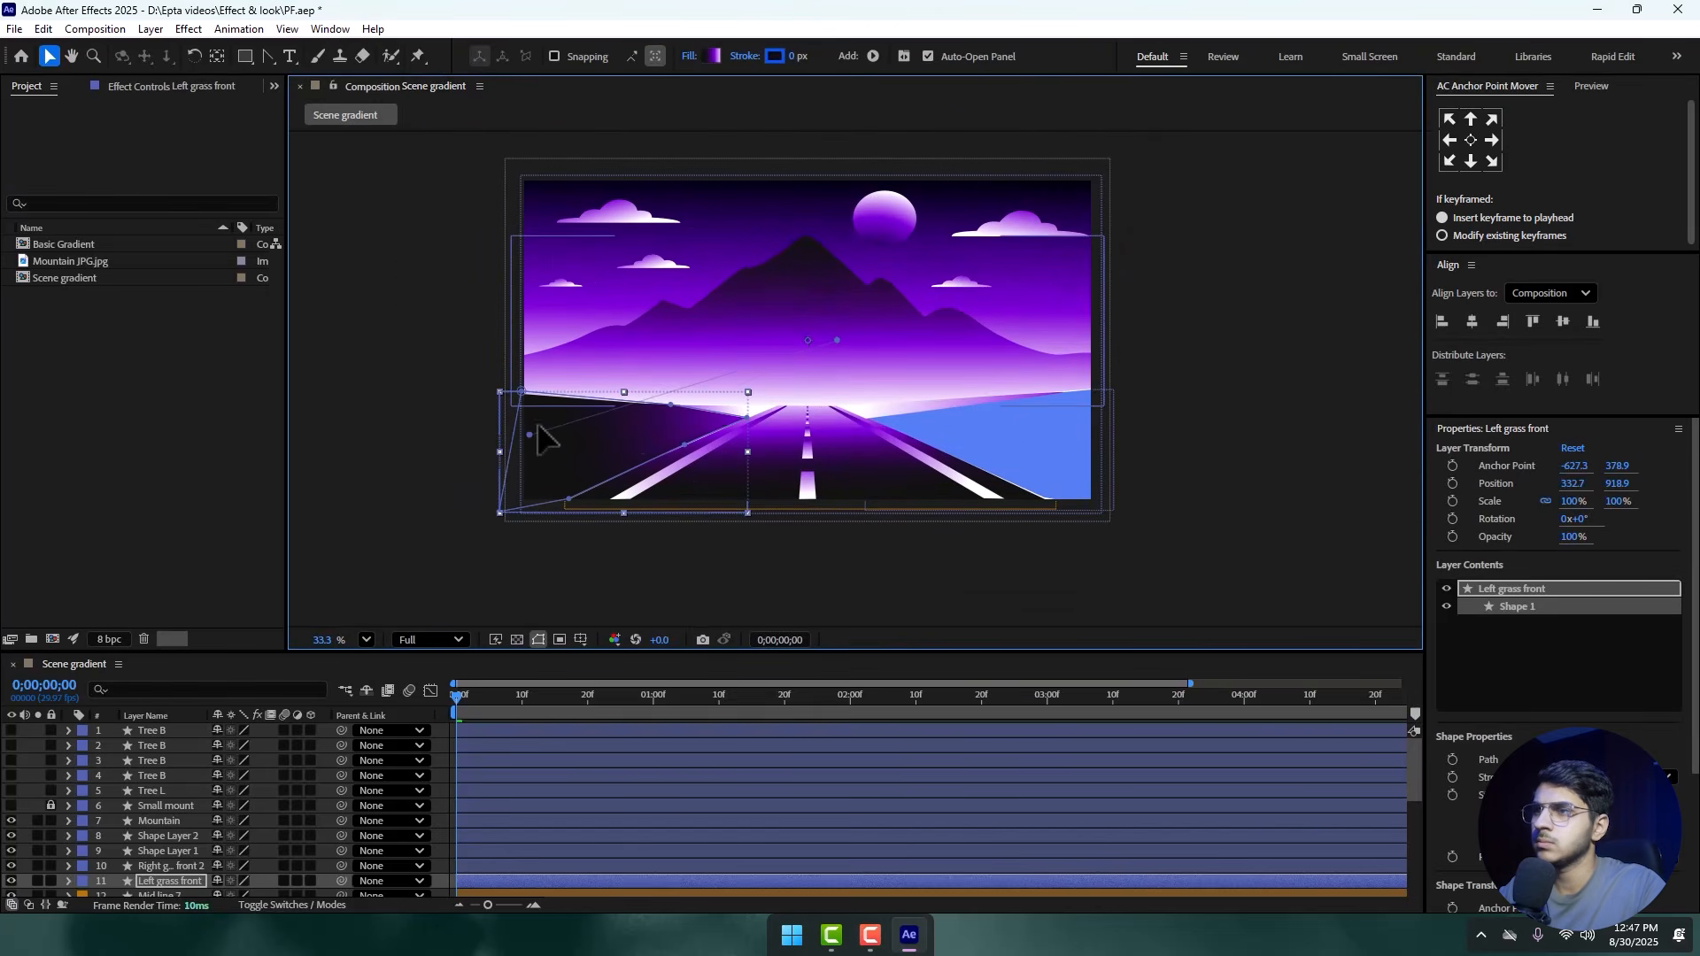
pyautogui.moveTo(837, 341); pyautogui.dragTo(549, 351)
pyautogui.moveTo(532, 433); pyautogui.dragTo(503, 497)
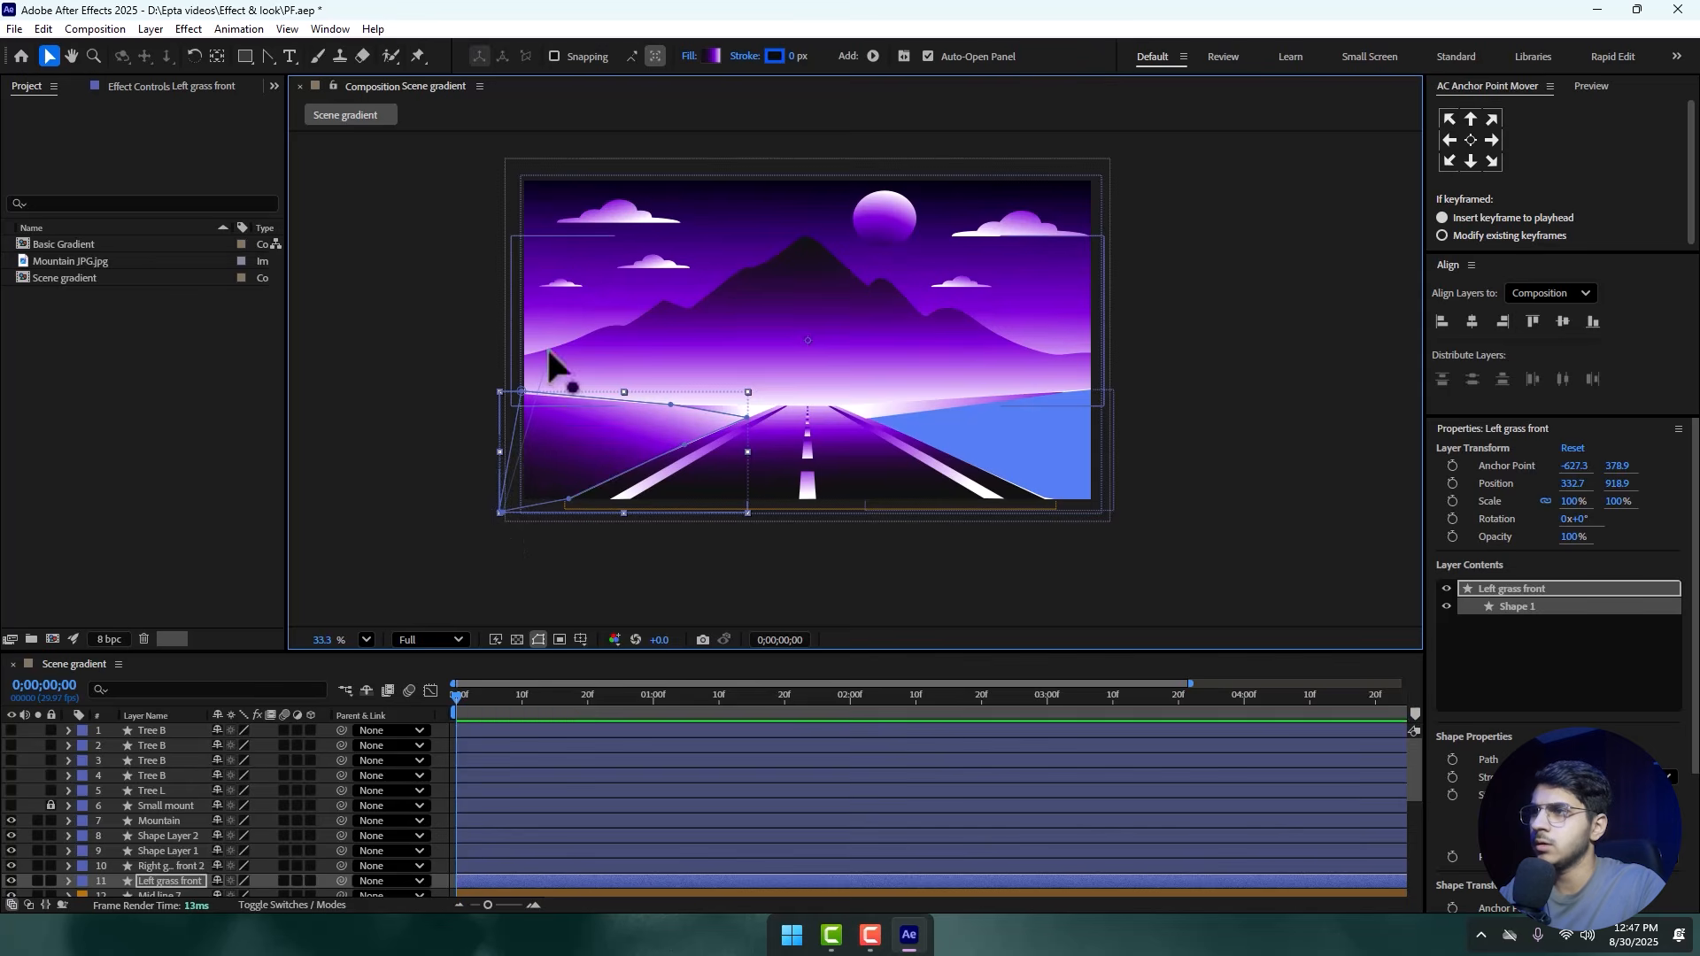
pyautogui.moveTo(549, 353)
pyautogui.mouseDown()
pyautogui.moveTo(562, 396)
pyautogui.moveTo(534, 393)
pyautogui.moveTo(537, 376)
pyautogui.mouseUp()
pyautogui.moveTo(513, 523)
pyautogui.mouseDown()
pyautogui.moveTo(523, 572)
pyautogui.moveTo(526, 548)
pyautogui.mouseUp()
pyautogui.moveTo(537, 372); pyautogui.dragTo(543, 390)
pyautogui.click(481, 407)
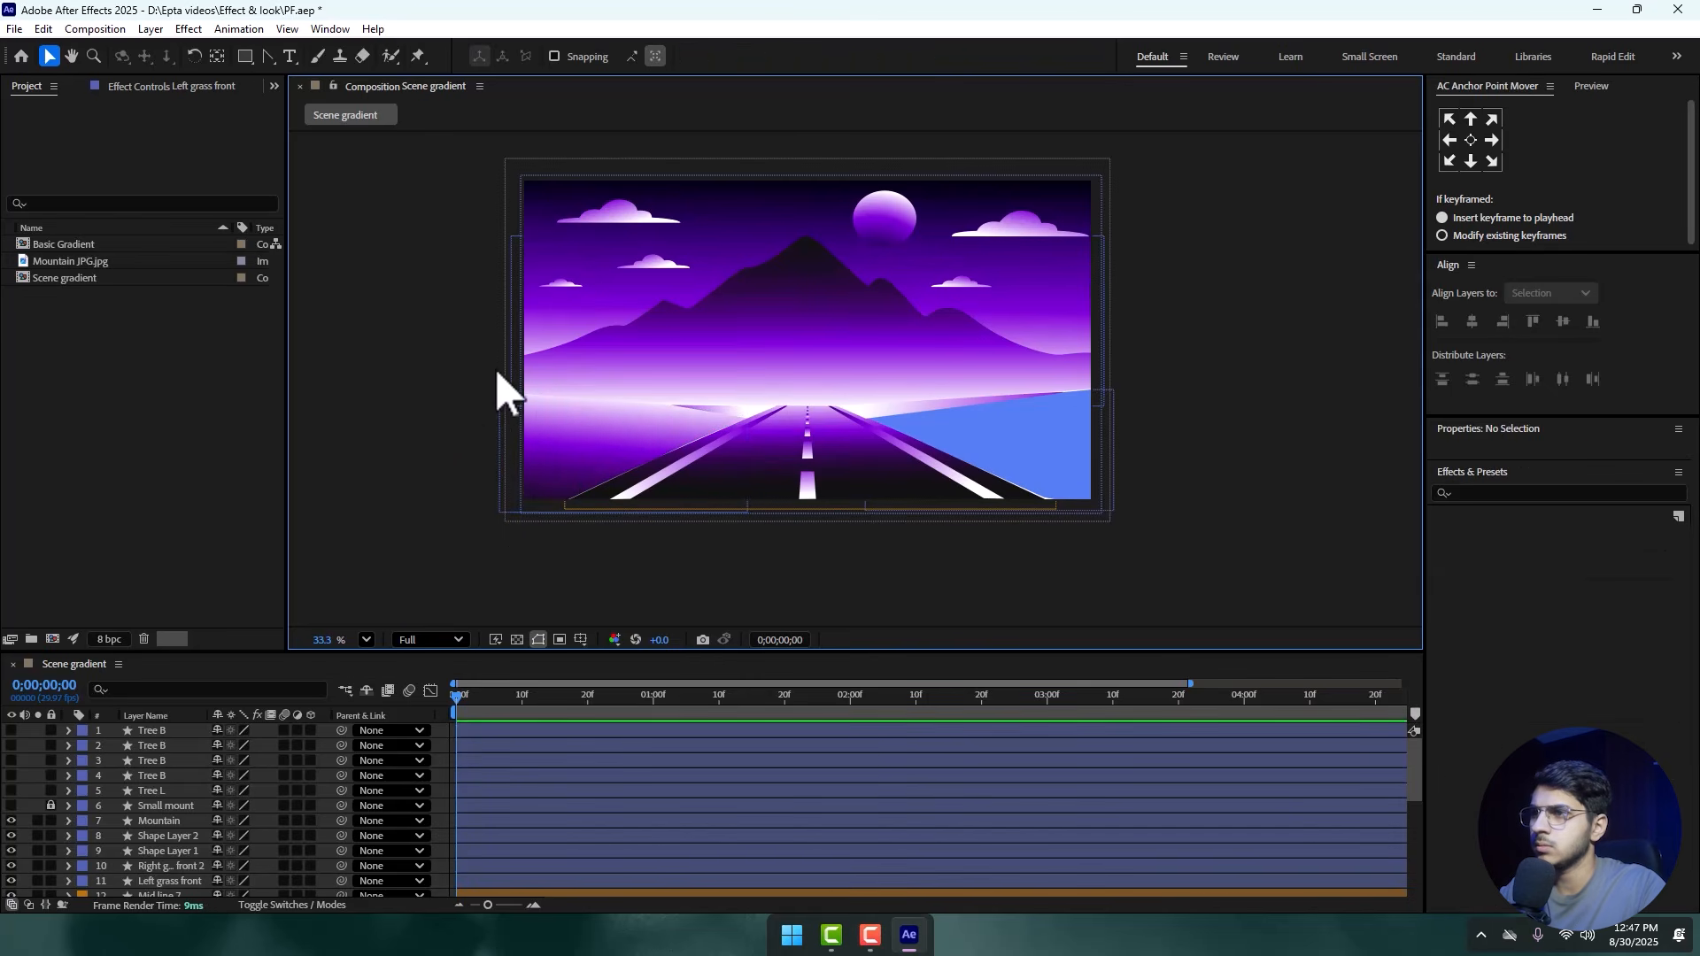
# - Change the fill of the Right grass front 2 layer to a linear gradient
pyautogui.click(1054, 434)
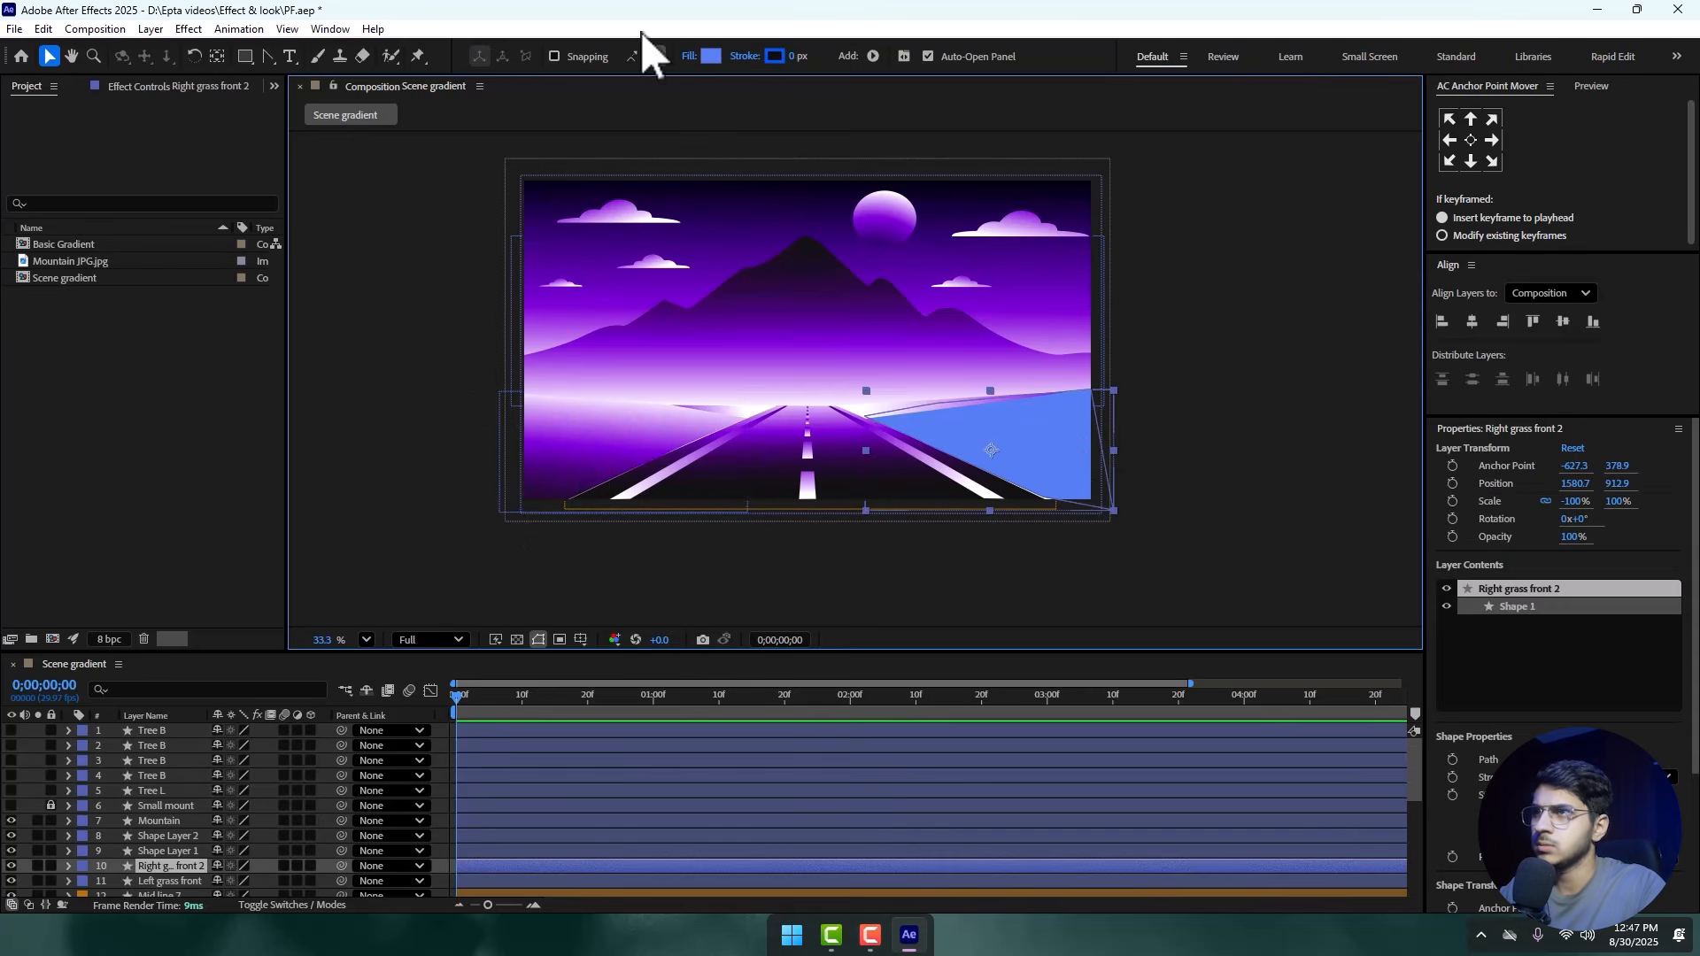
pyautogui.click(692, 58)
pyautogui.click(820, 419)
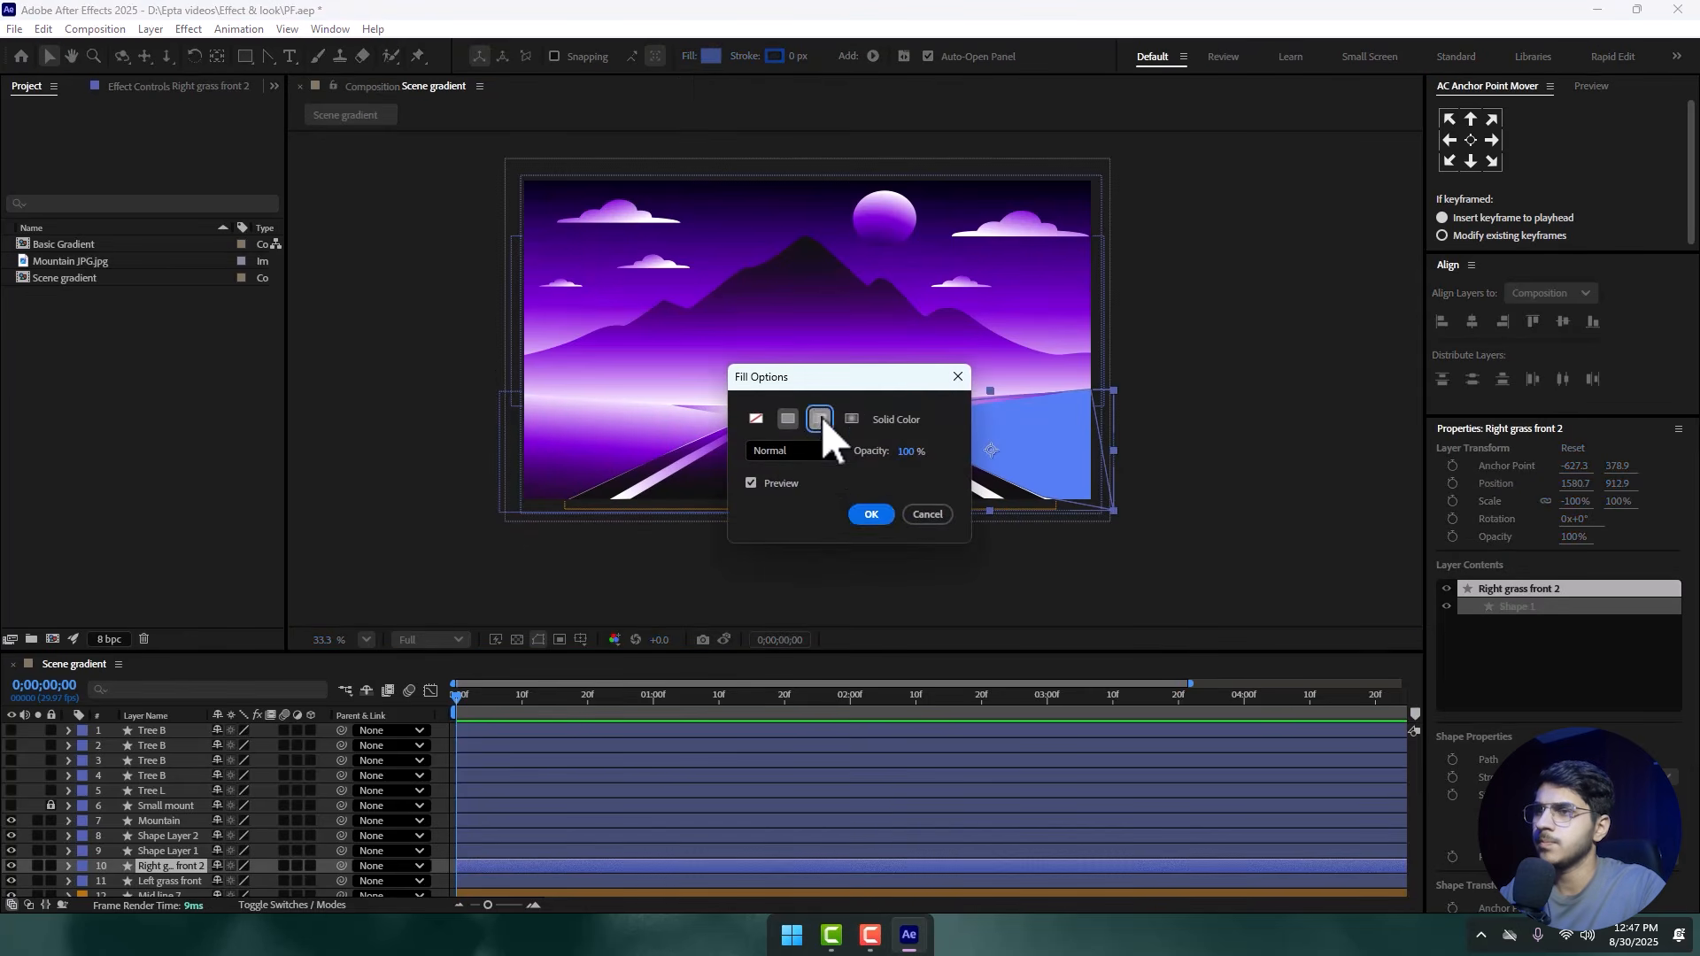
pyautogui.click(870, 514)
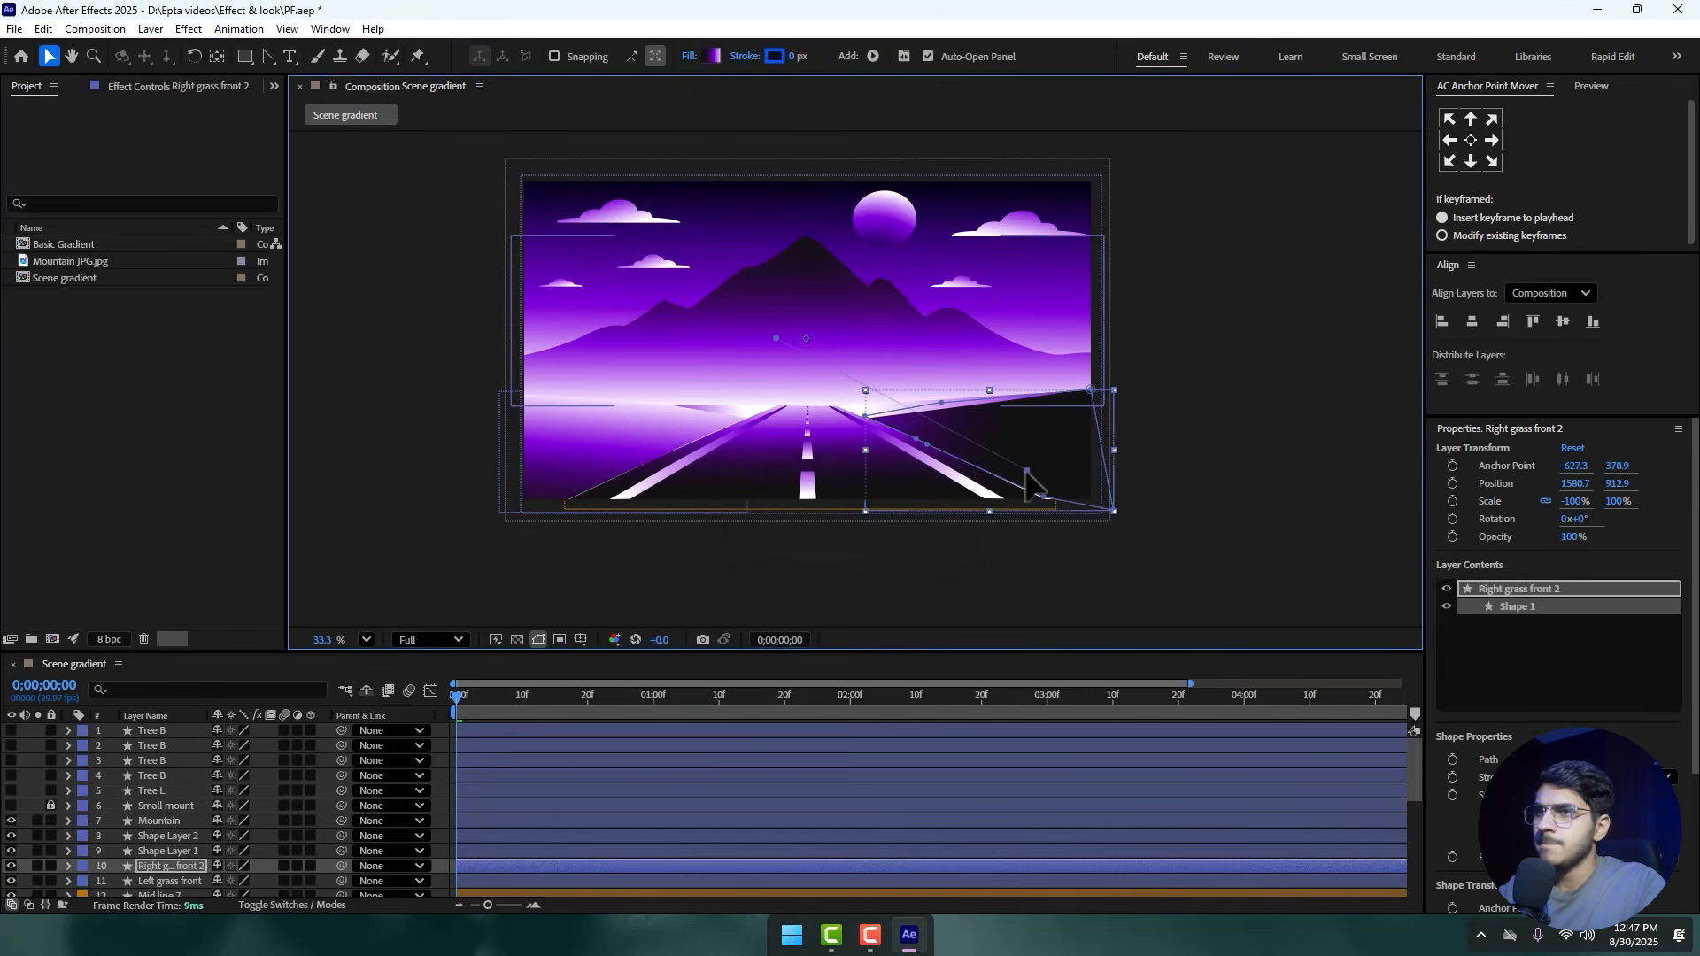
# - Run the right front grass gradient steeply downward, from white at its upper edge to dark purple below the picture
pyautogui.moveTo(776, 338); pyautogui.dragTo(1028, 387)
pyautogui.moveTo(1096, 498); pyautogui.dragTo(1077, 537)
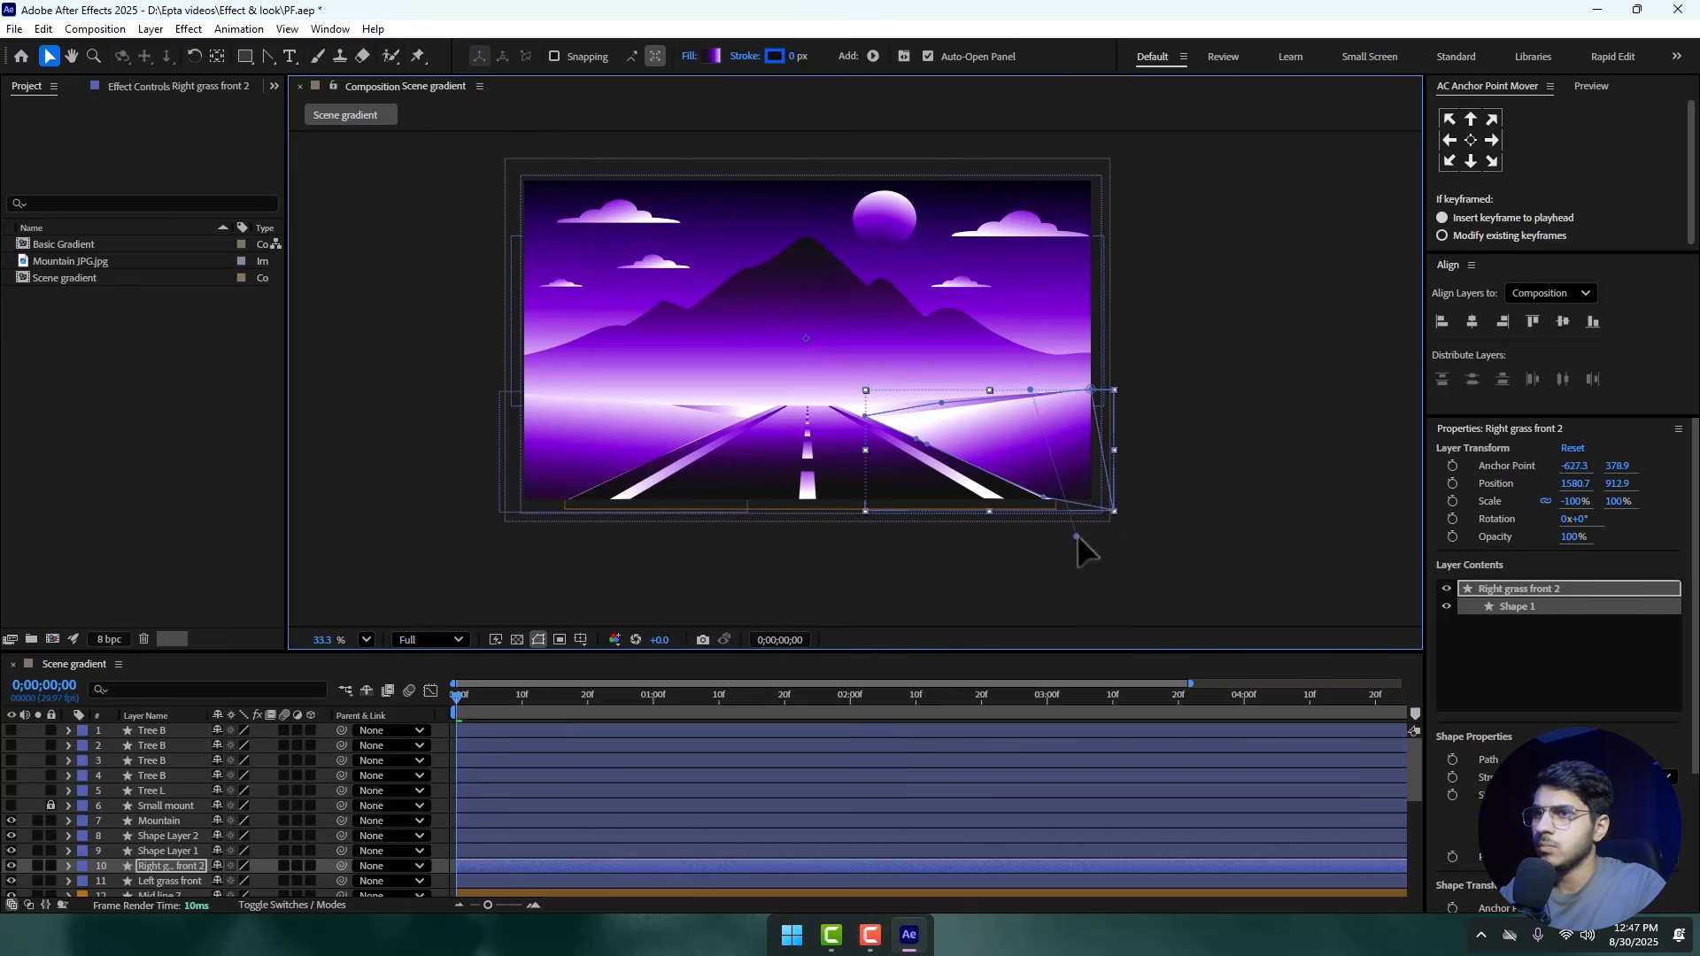
pyautogui.click(1032, 383)
pyautogui.click(1038, 381)
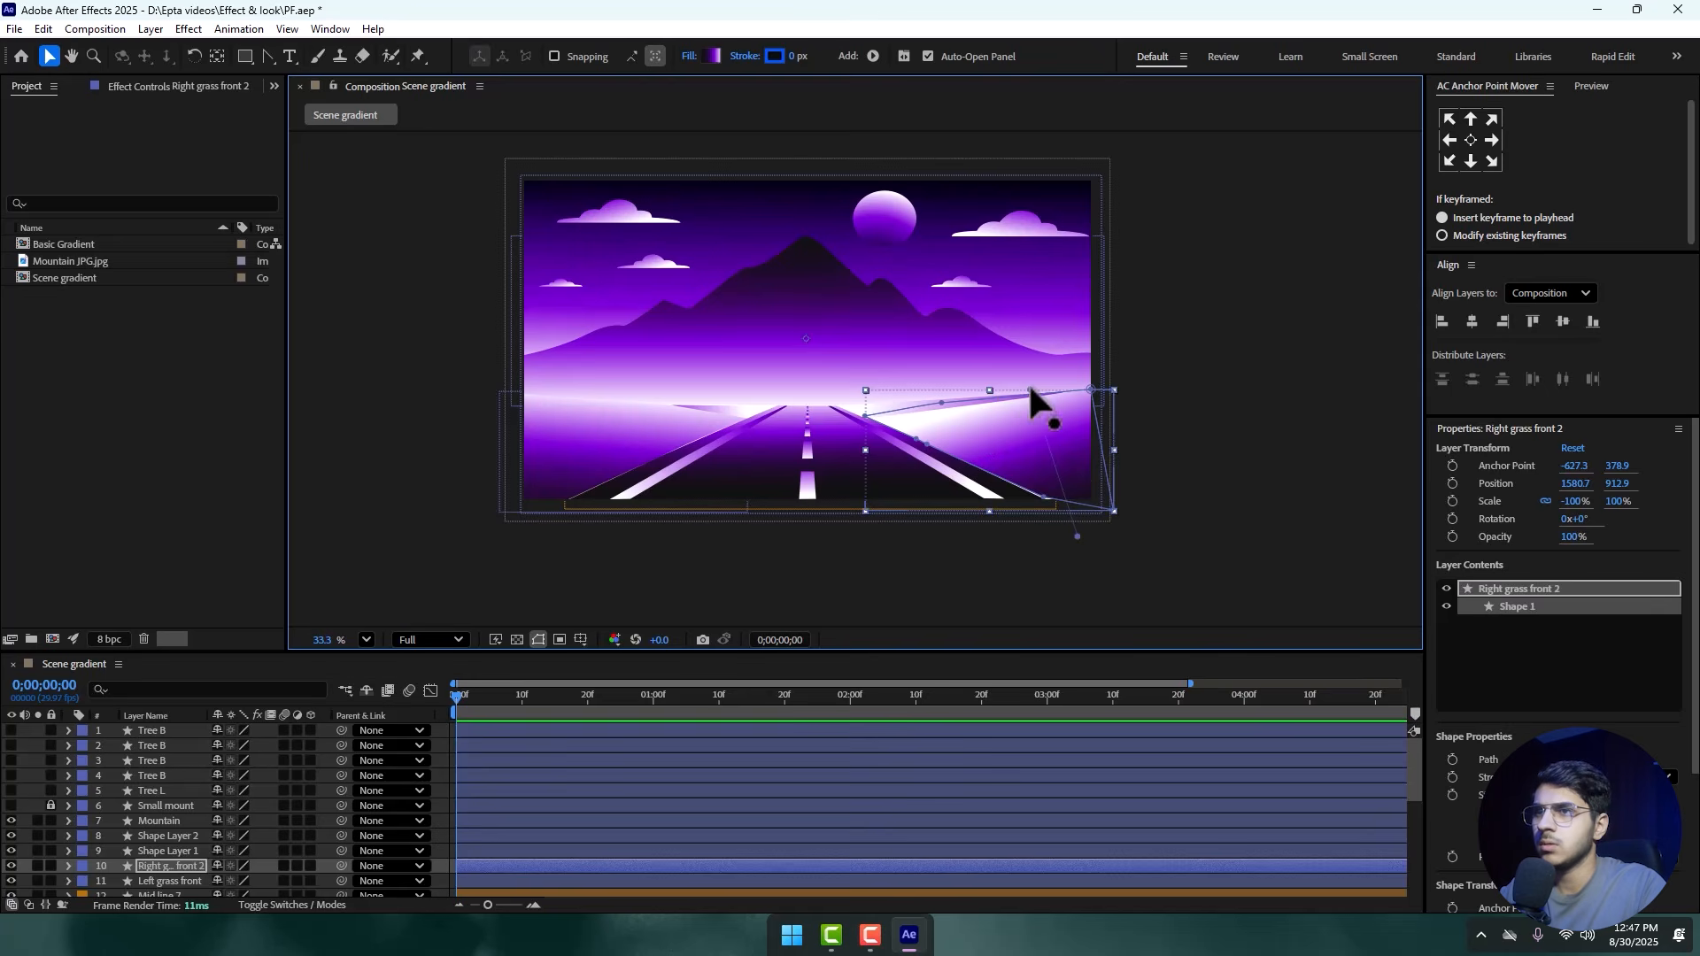
pyautogui.moveTo(1030, 390); pyautogui.dragTo(1045, 387)
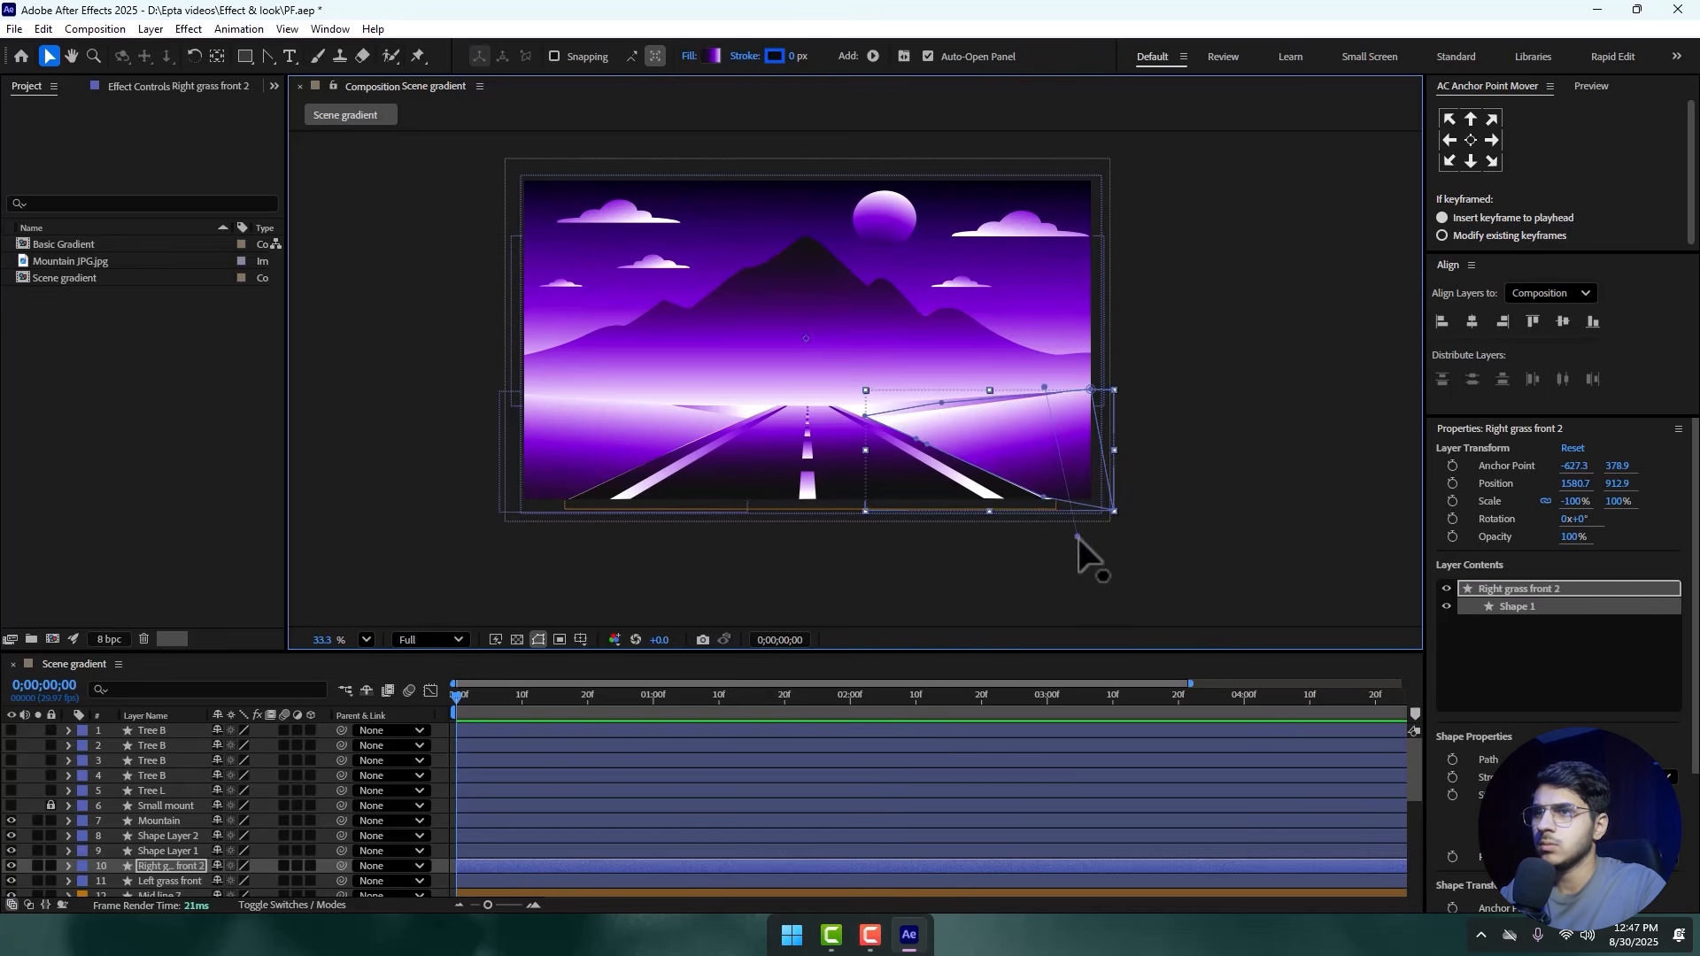
pyautogui.moveTo(1078, 537)
pyautogui.mouseDown()
pyautogui.moveTo(1074, 570)
pyautogui.moveTo(1051, 561)
pyautogui.moveTo(1081, 559)
pyautogui.mouseUp()
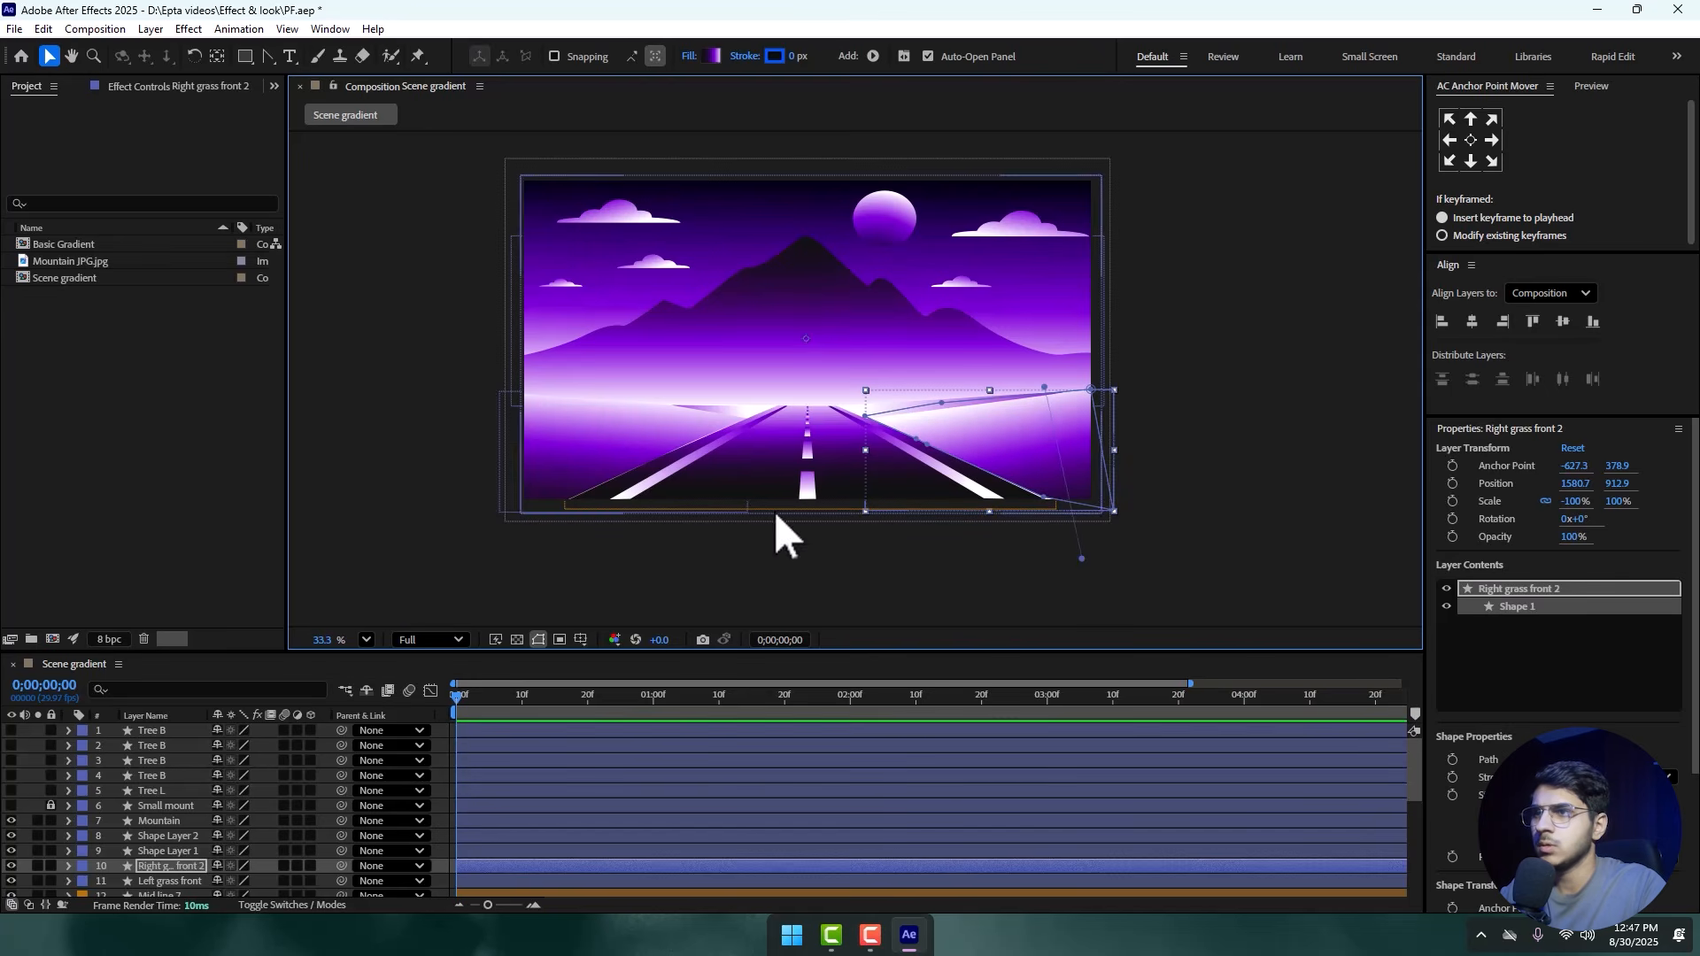
# - Reposition the Road layer's gradient so its far end fades to white at the horizon
pyautogui.scroll(-3, 97, 832)
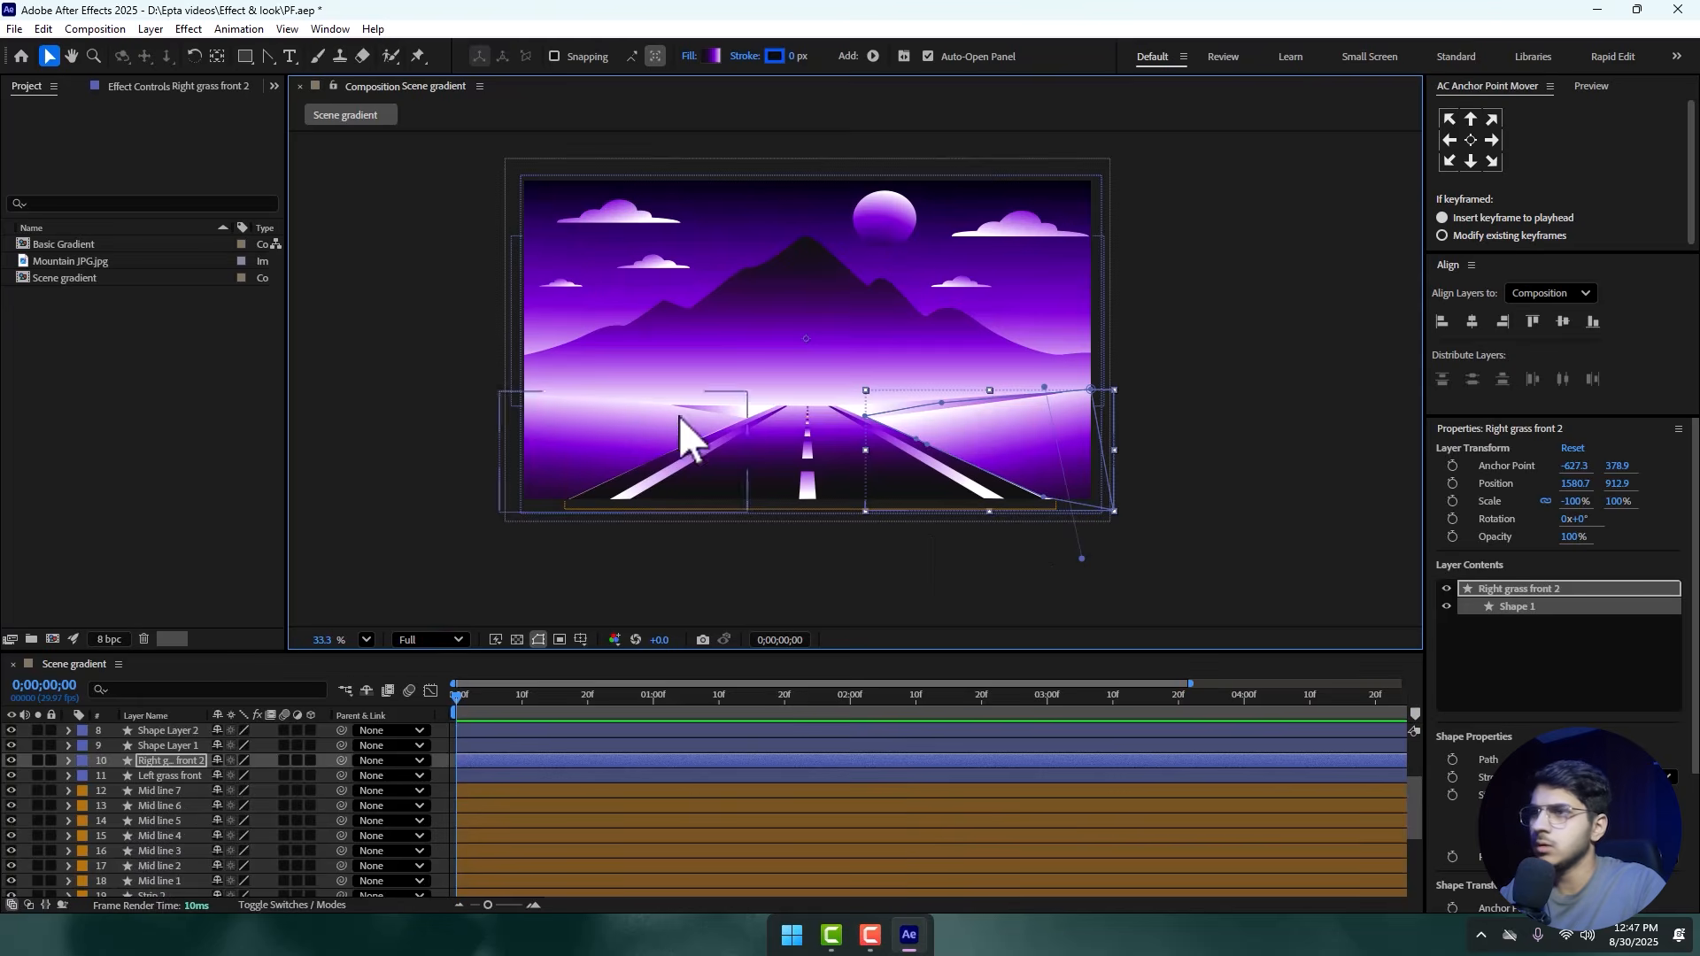
pyautogui.scroll(1, 679, 416)
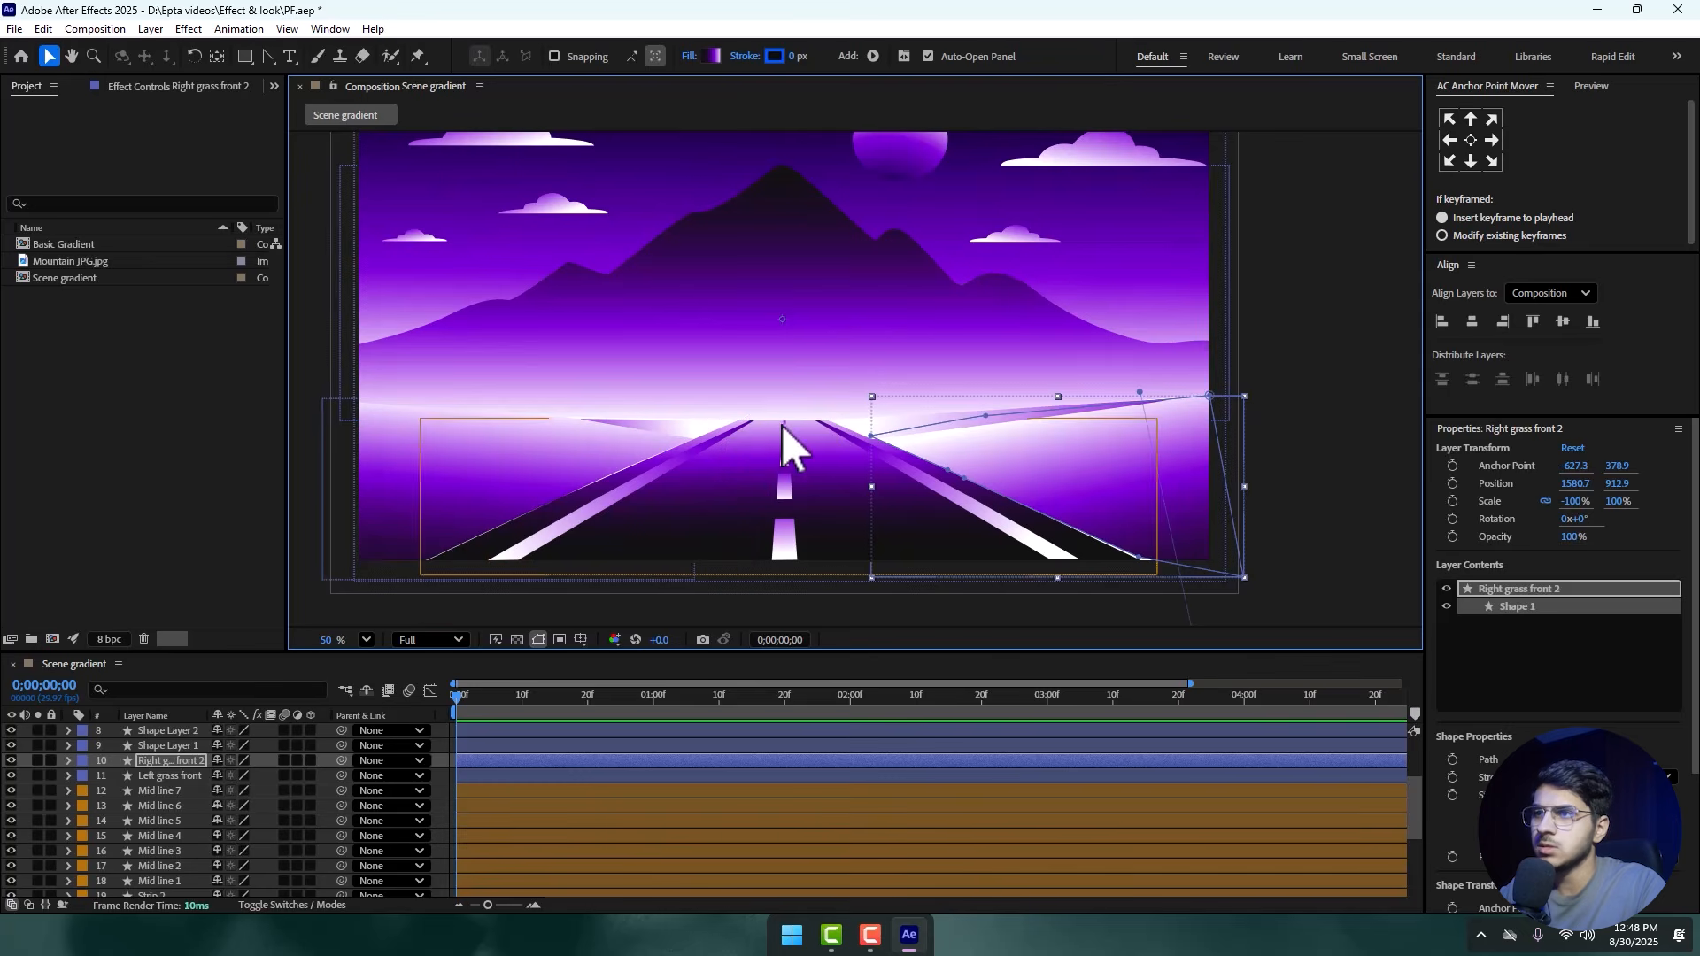
pyautogui.scroll(-3, 138, 846)
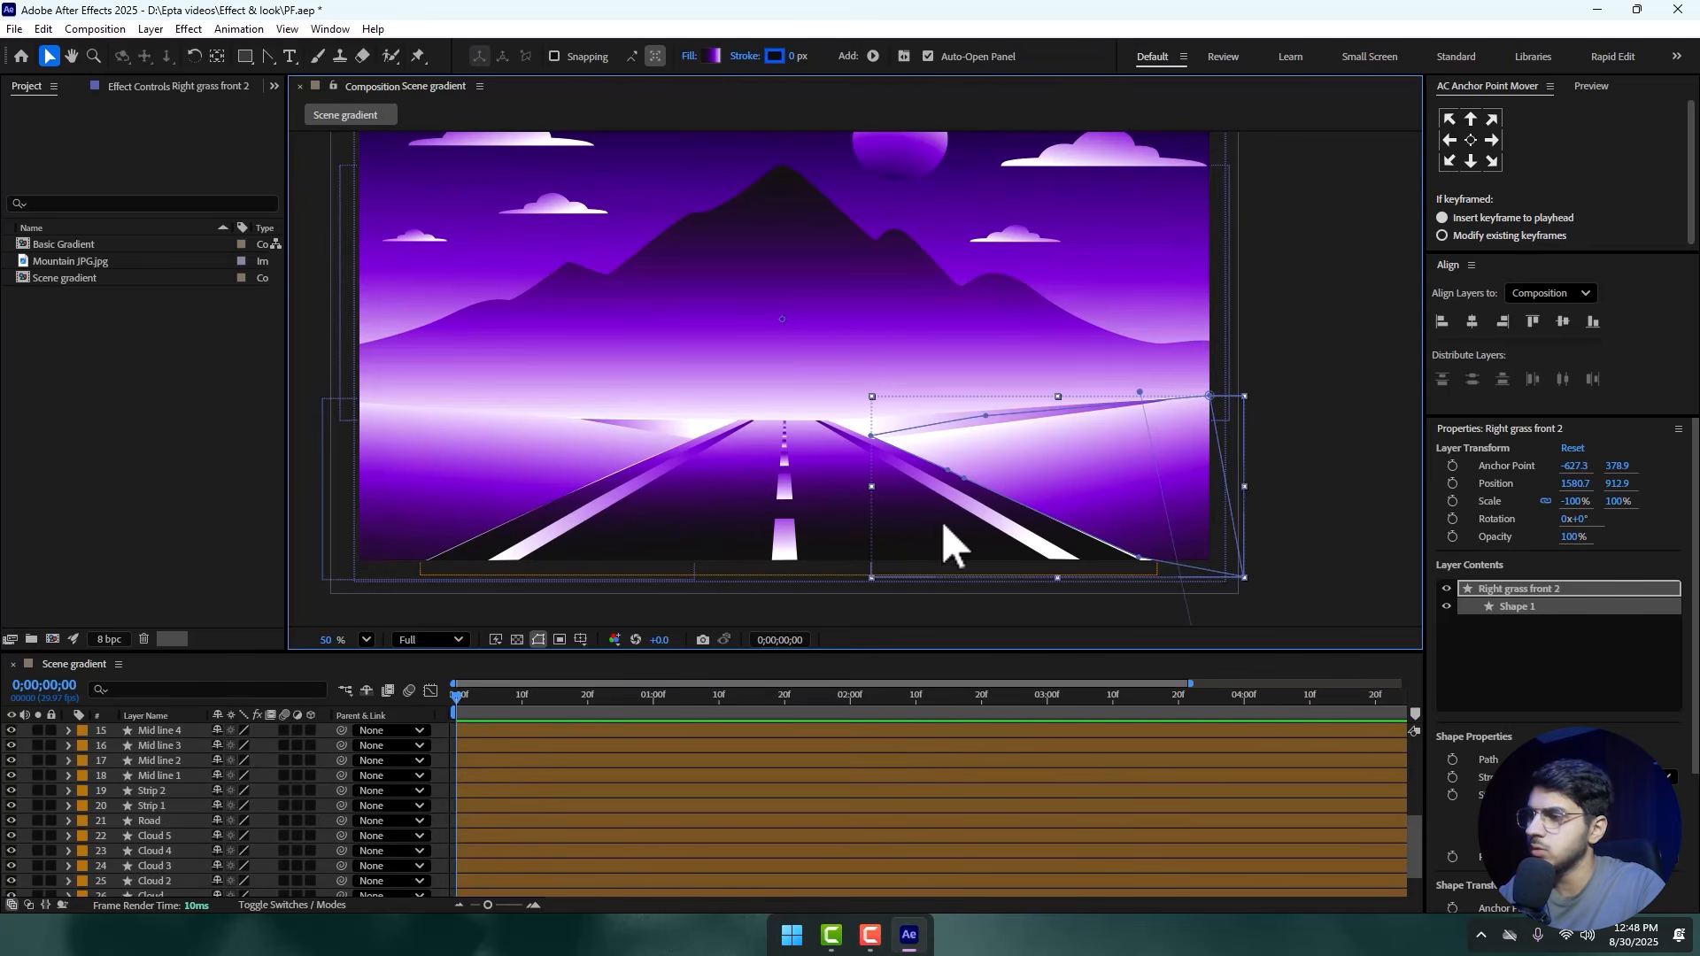
pyautogui.click(150, 807)
pyautogui.click(156, 821)
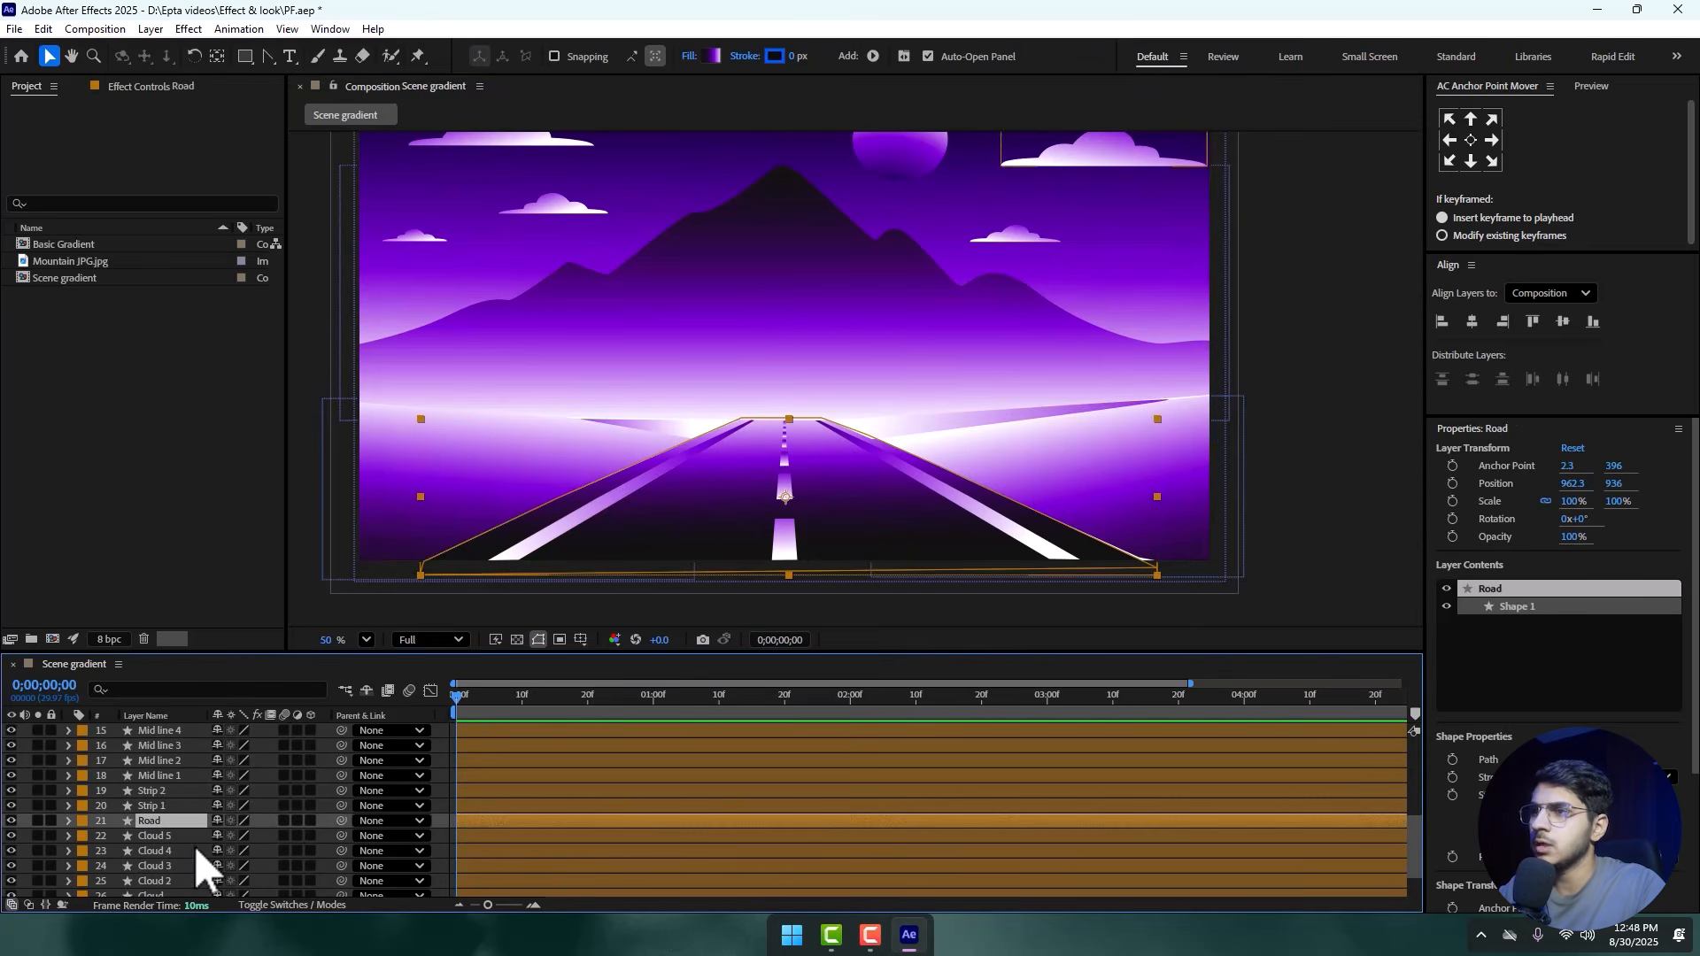
pyautogui.click(738, 438)
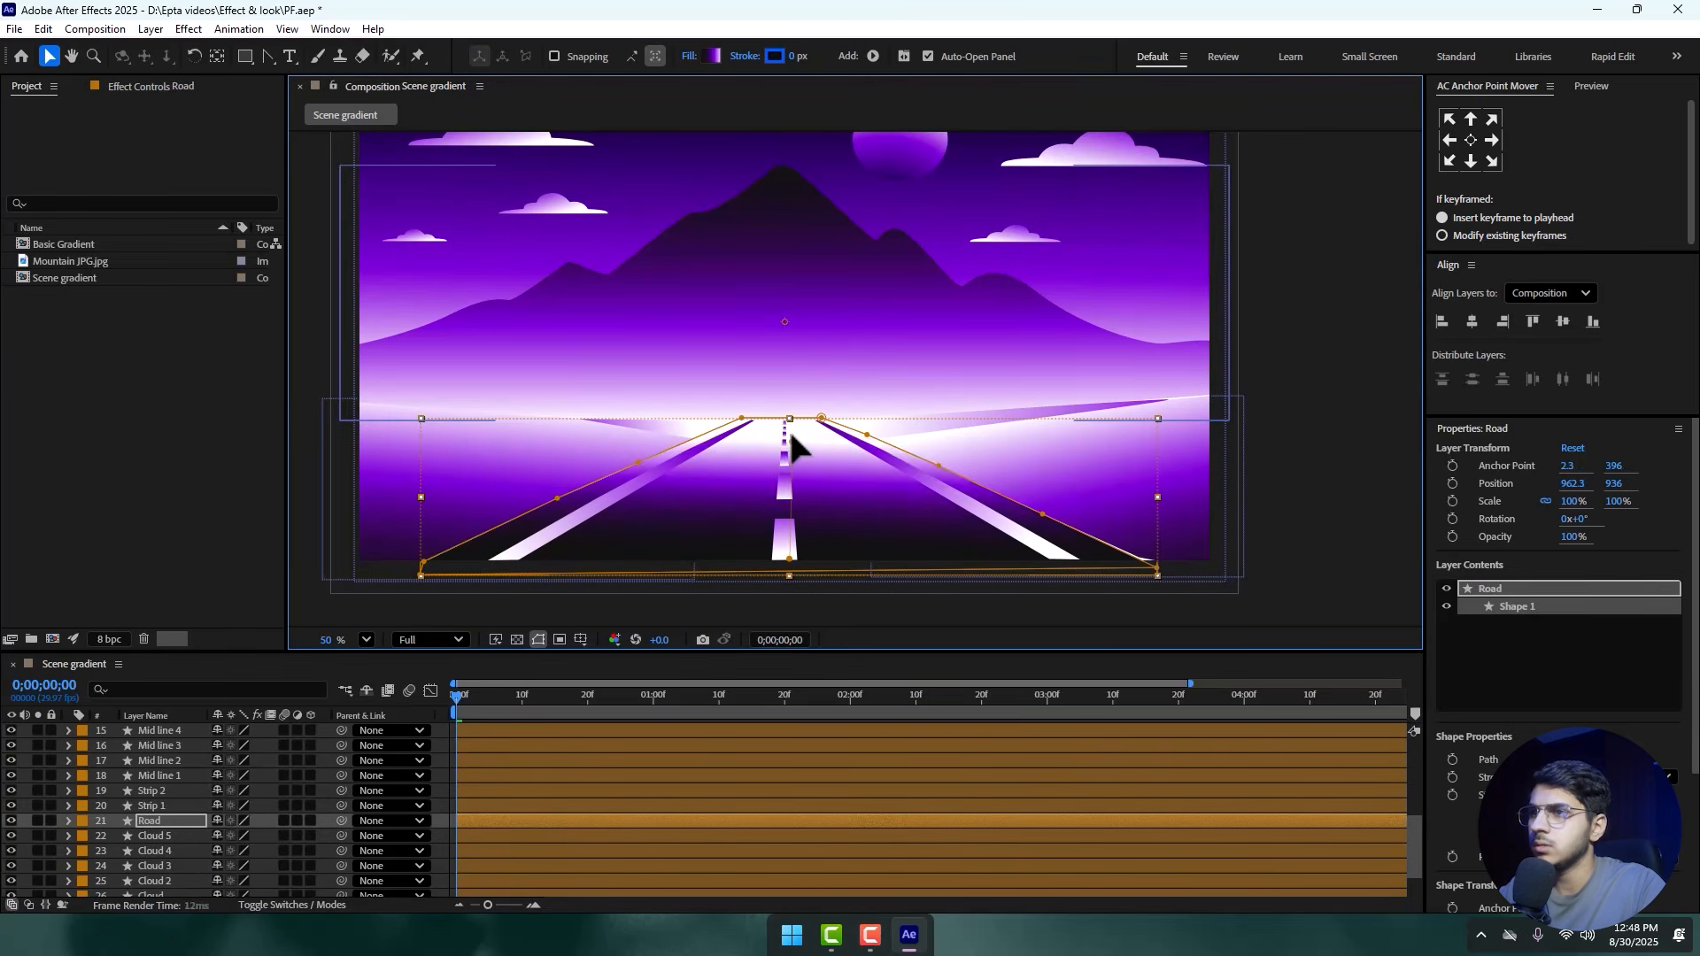
pyautogui.click(1268, 268)
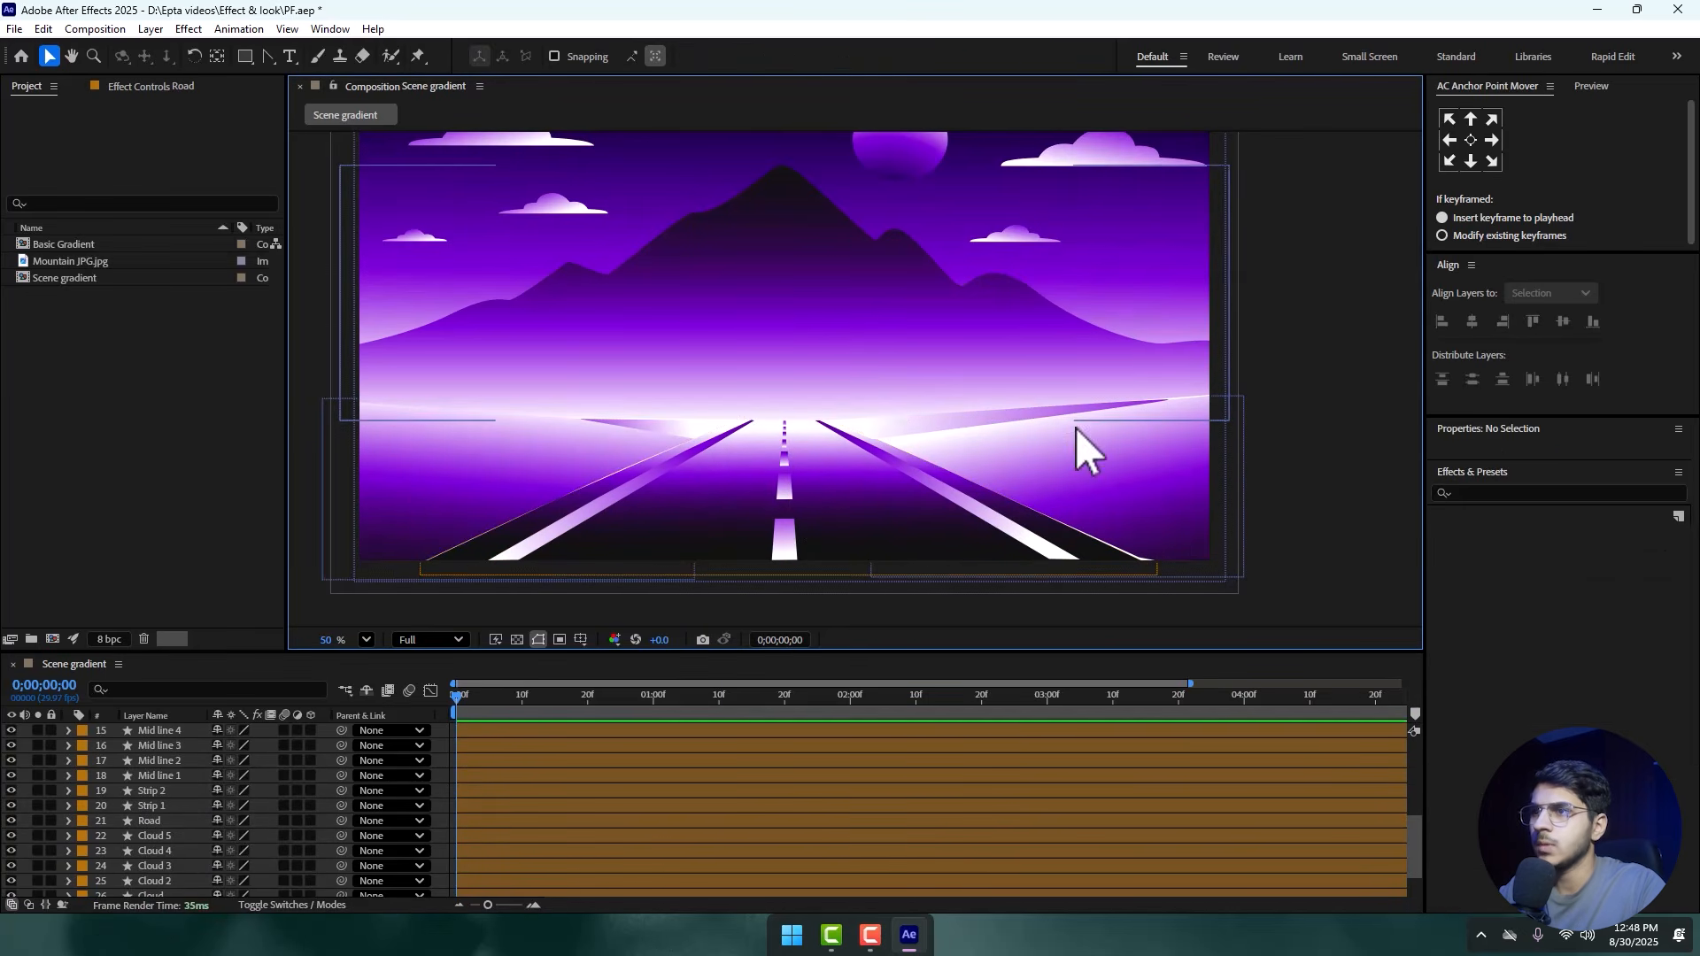
# - Move the white end of the Mountain's gradient slightly upward to brighten the mountain's base along the horizon
pyautogui.scroll(2, 714, 473)
pyautogui.scroll(2, 712, 469)
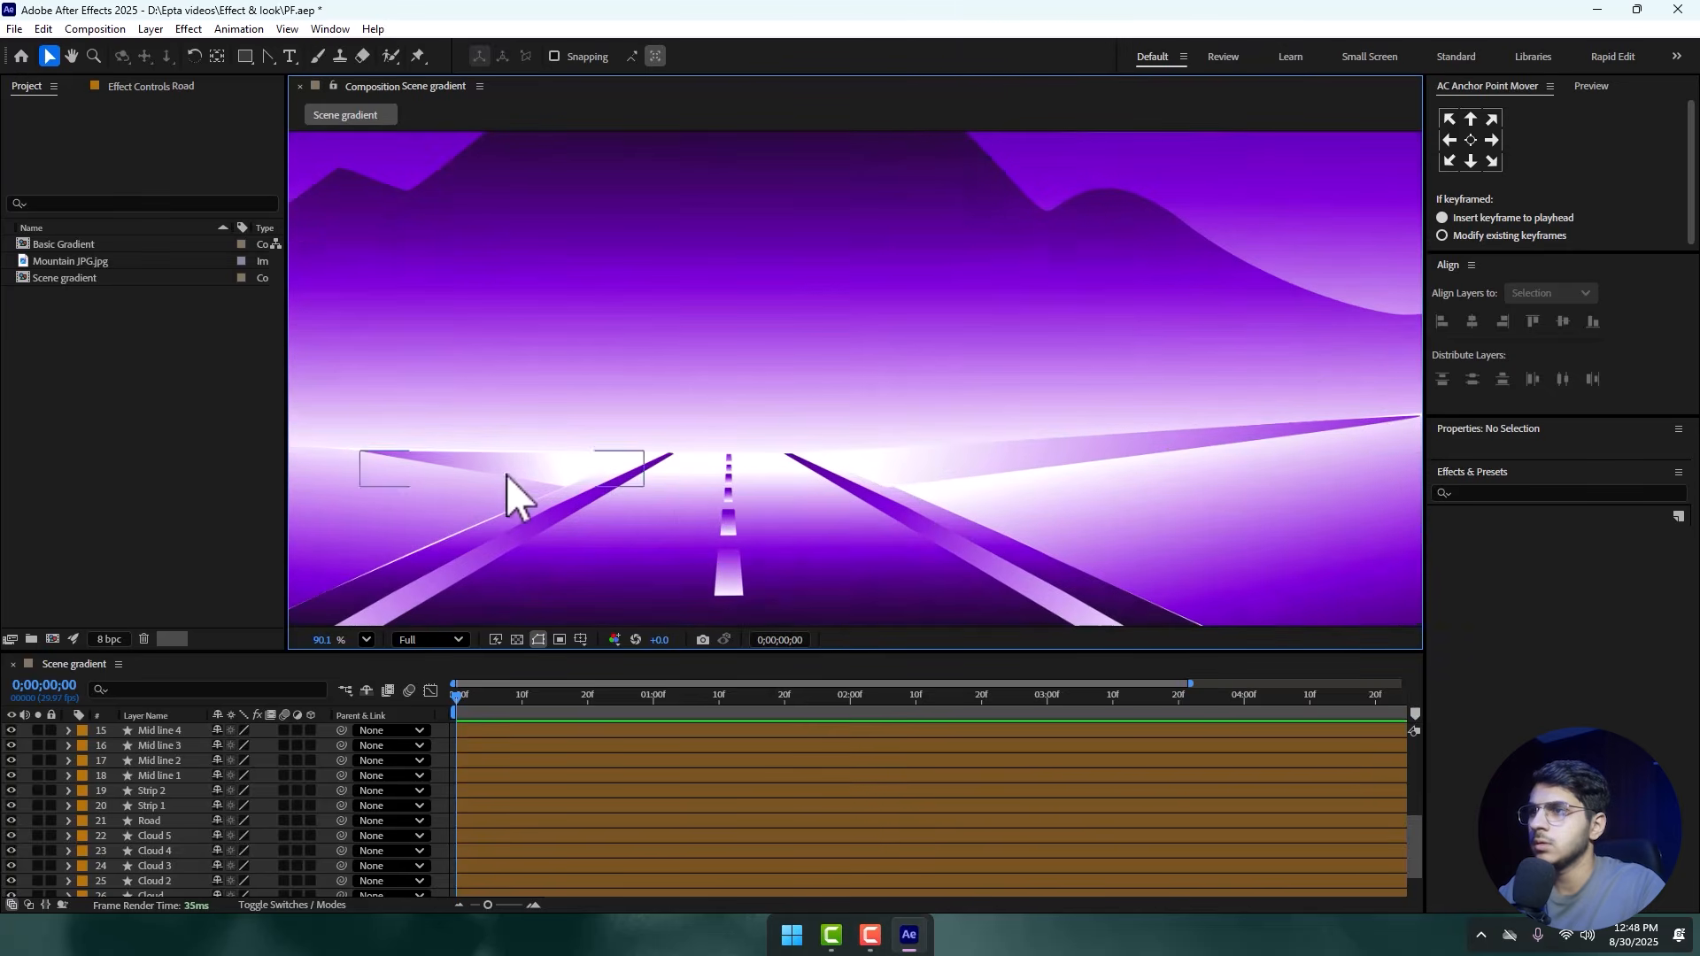
pyautogui.click(825, 403)
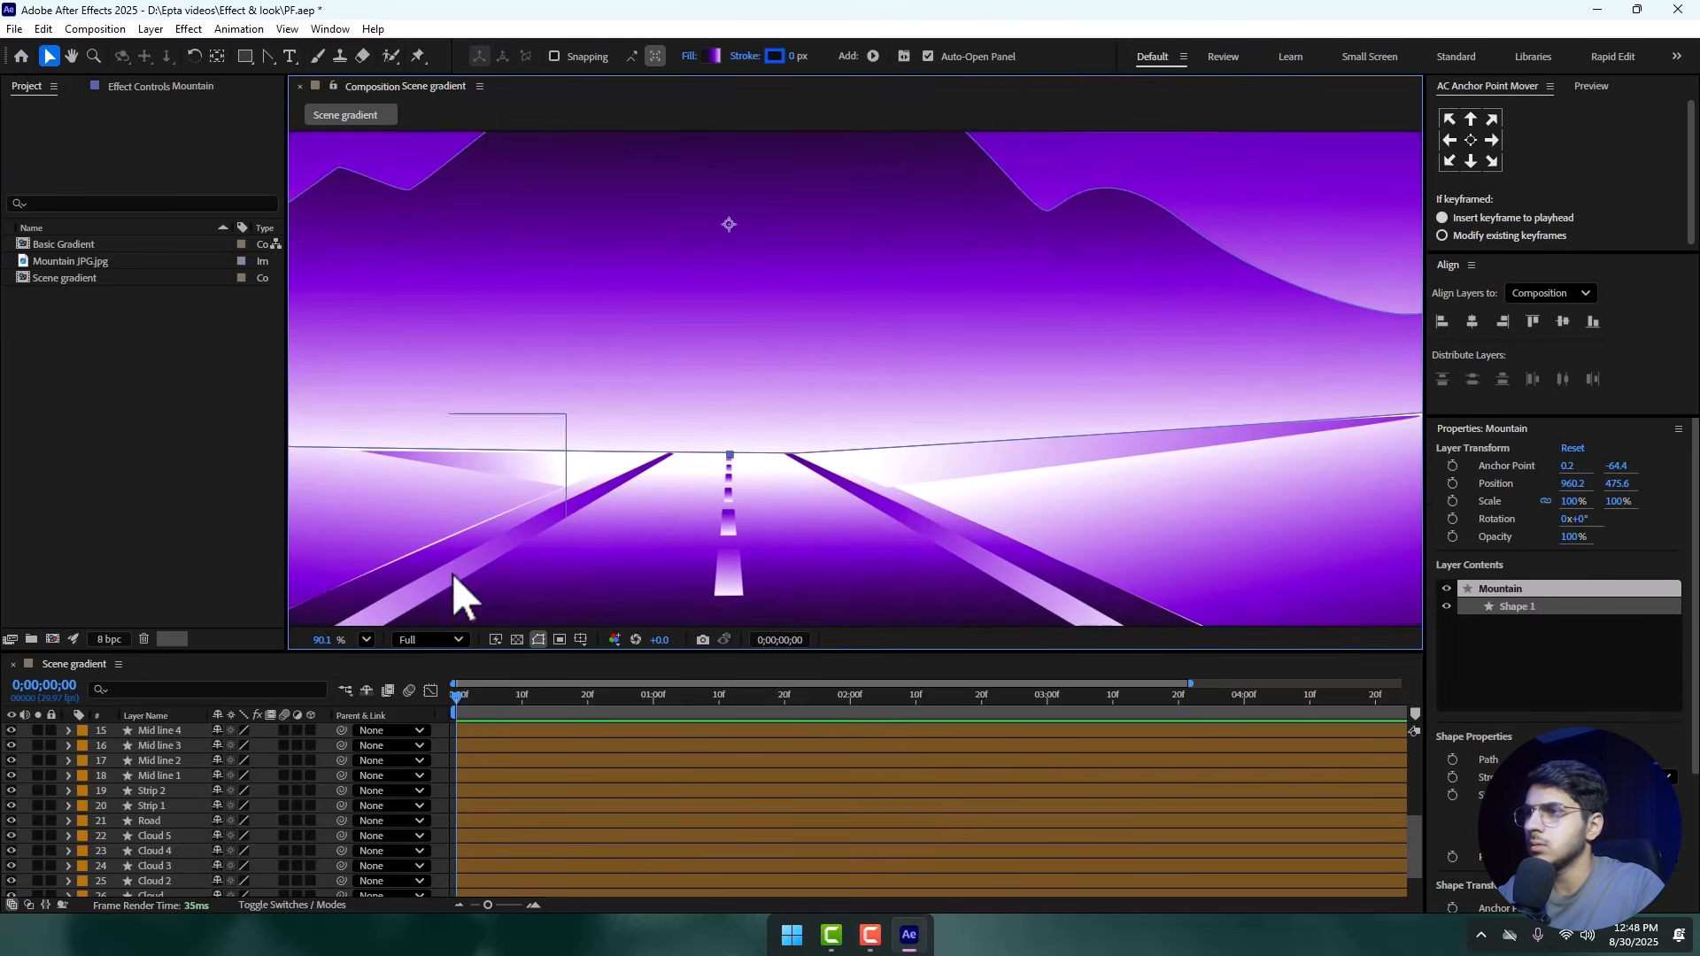
pyautogui.scroll(-2, 662, 262)
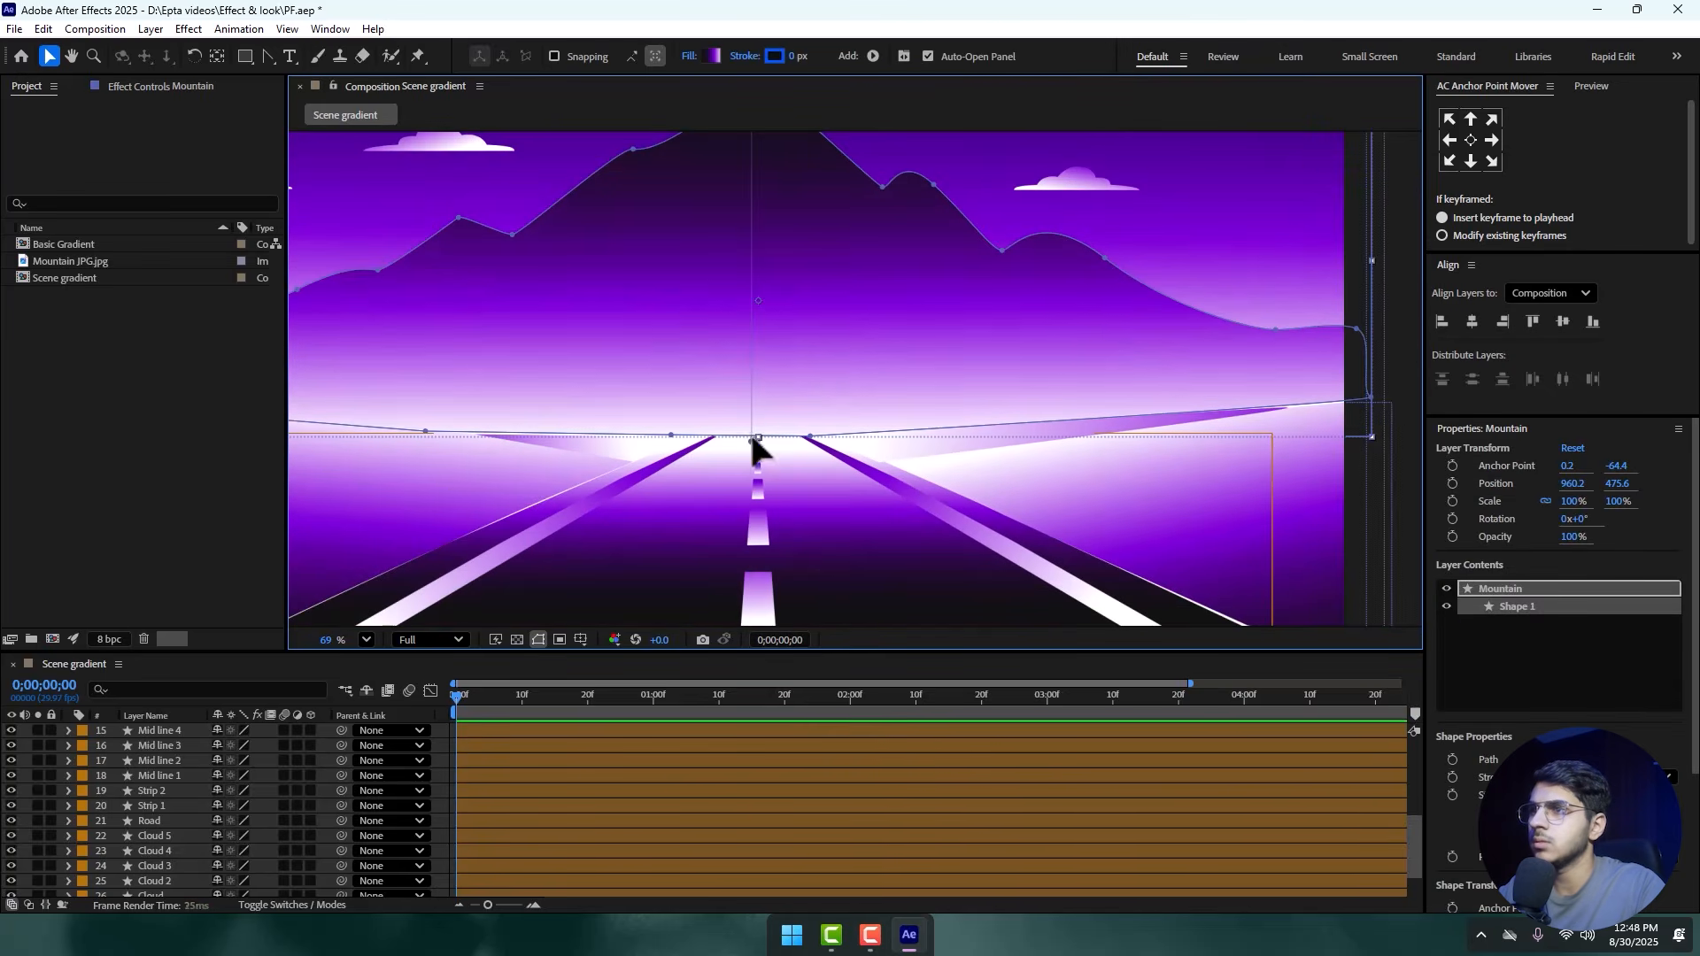
pyautogui.moveTo(749, 430)
pyautogui.mouseDown()
pyautogui.moveTo(742, 402)
pyautogui.moveTo(747, 418)
pyautogui.mouseUp()
pyautogui.scroll(-5, 779, 403)
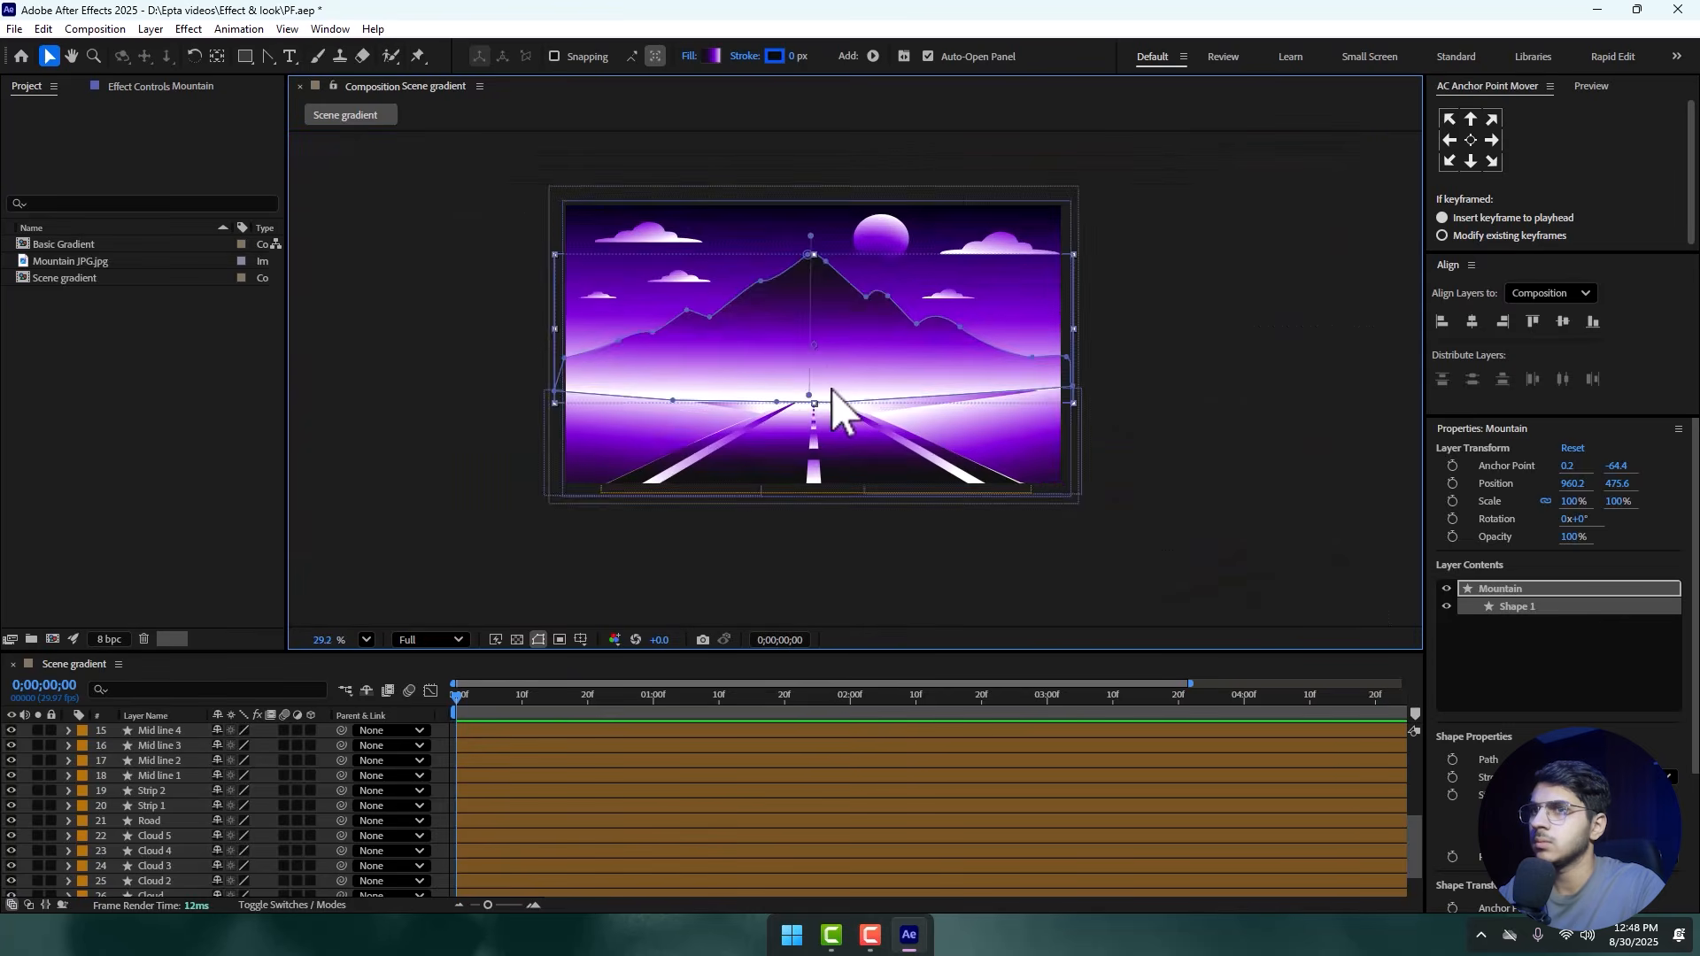
pyautogui.click(1149, 383)
pyautogui.scroll(2, 828, 425)
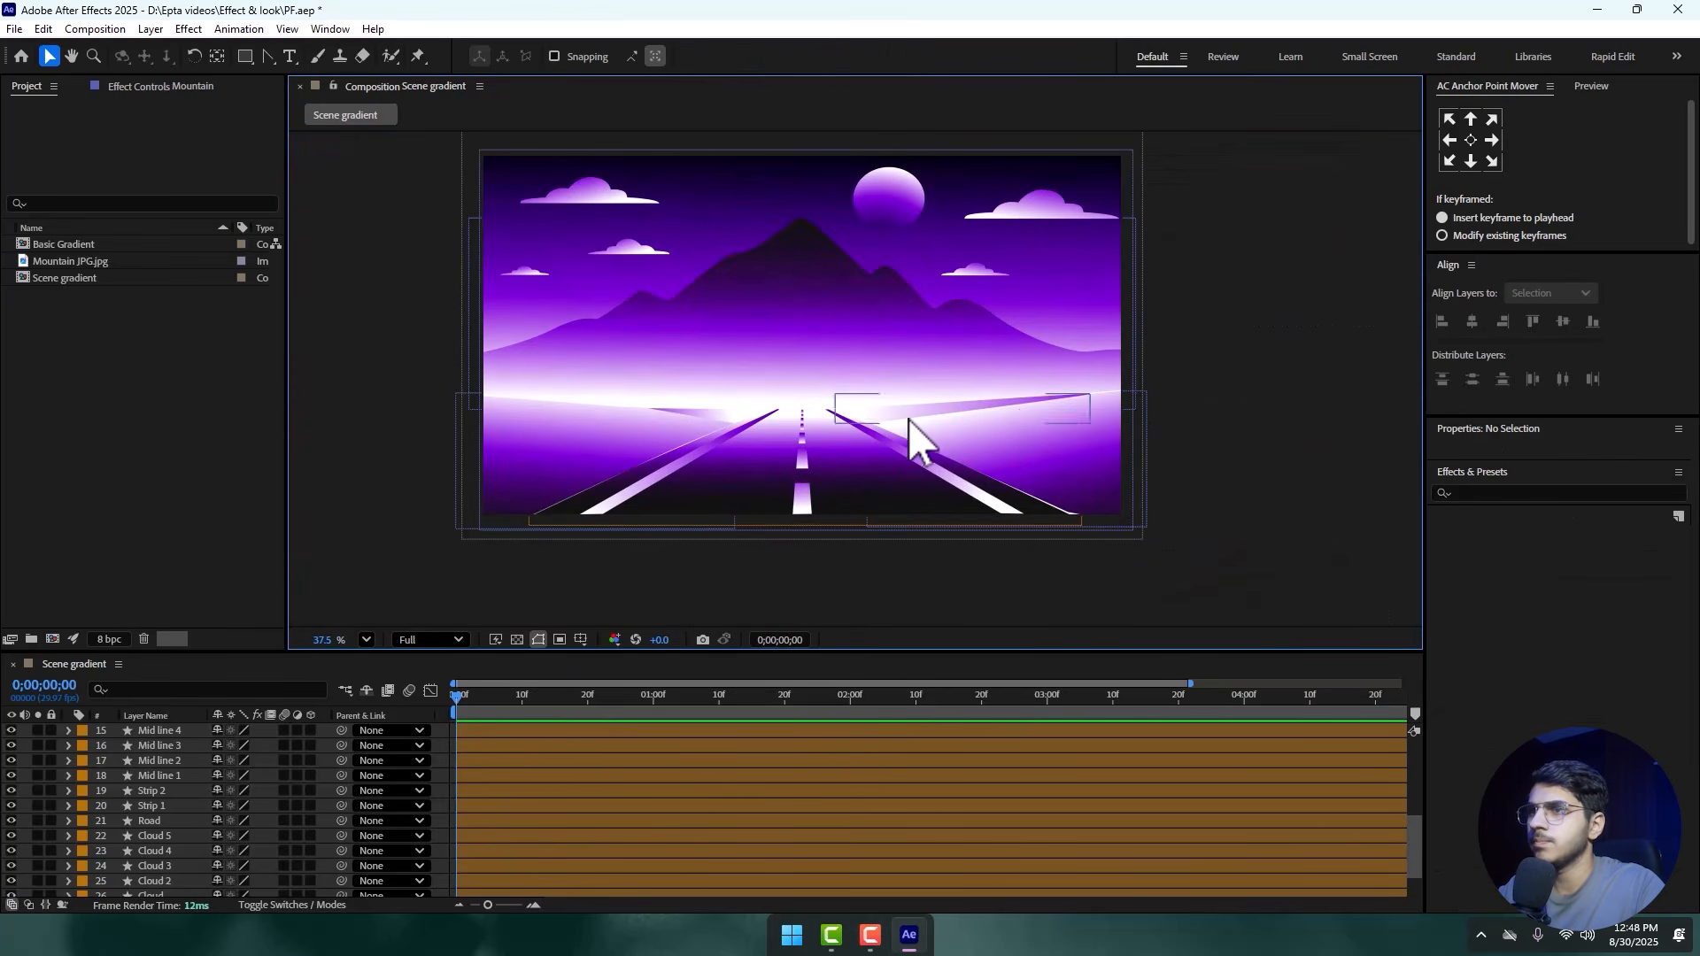
pyautogui.click(926, 402)
pyautogui.click(1375, 306)
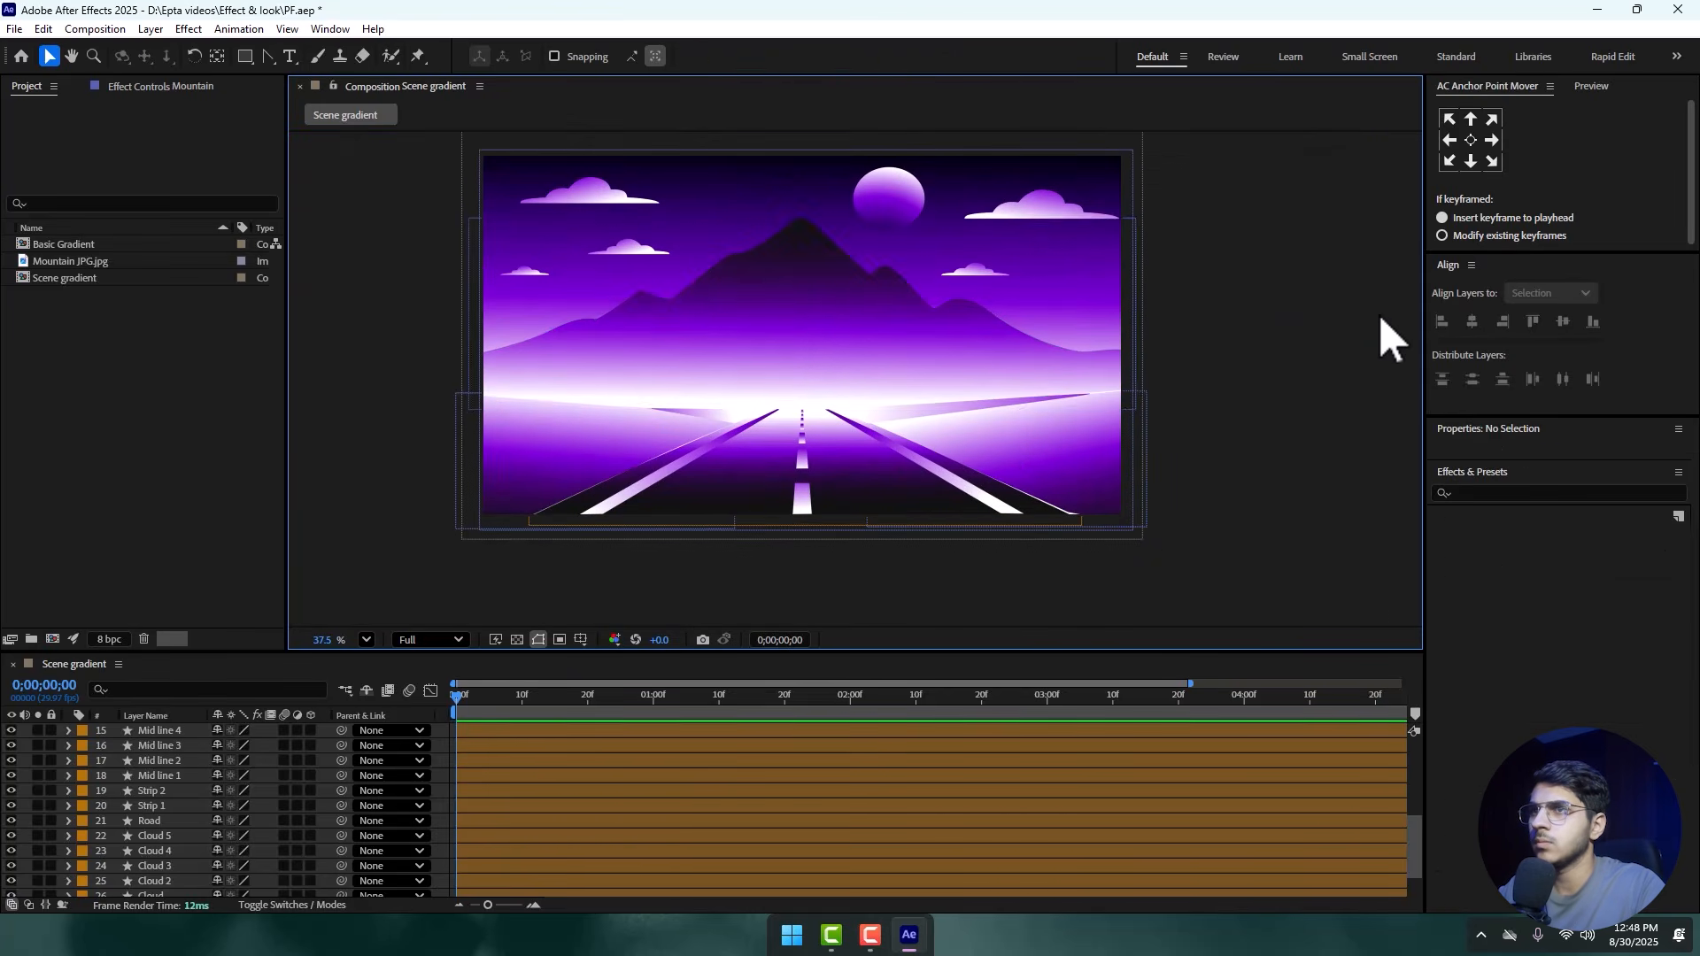
pyautogui.click(1093, 253)
pyautogui.click(1107, 166)
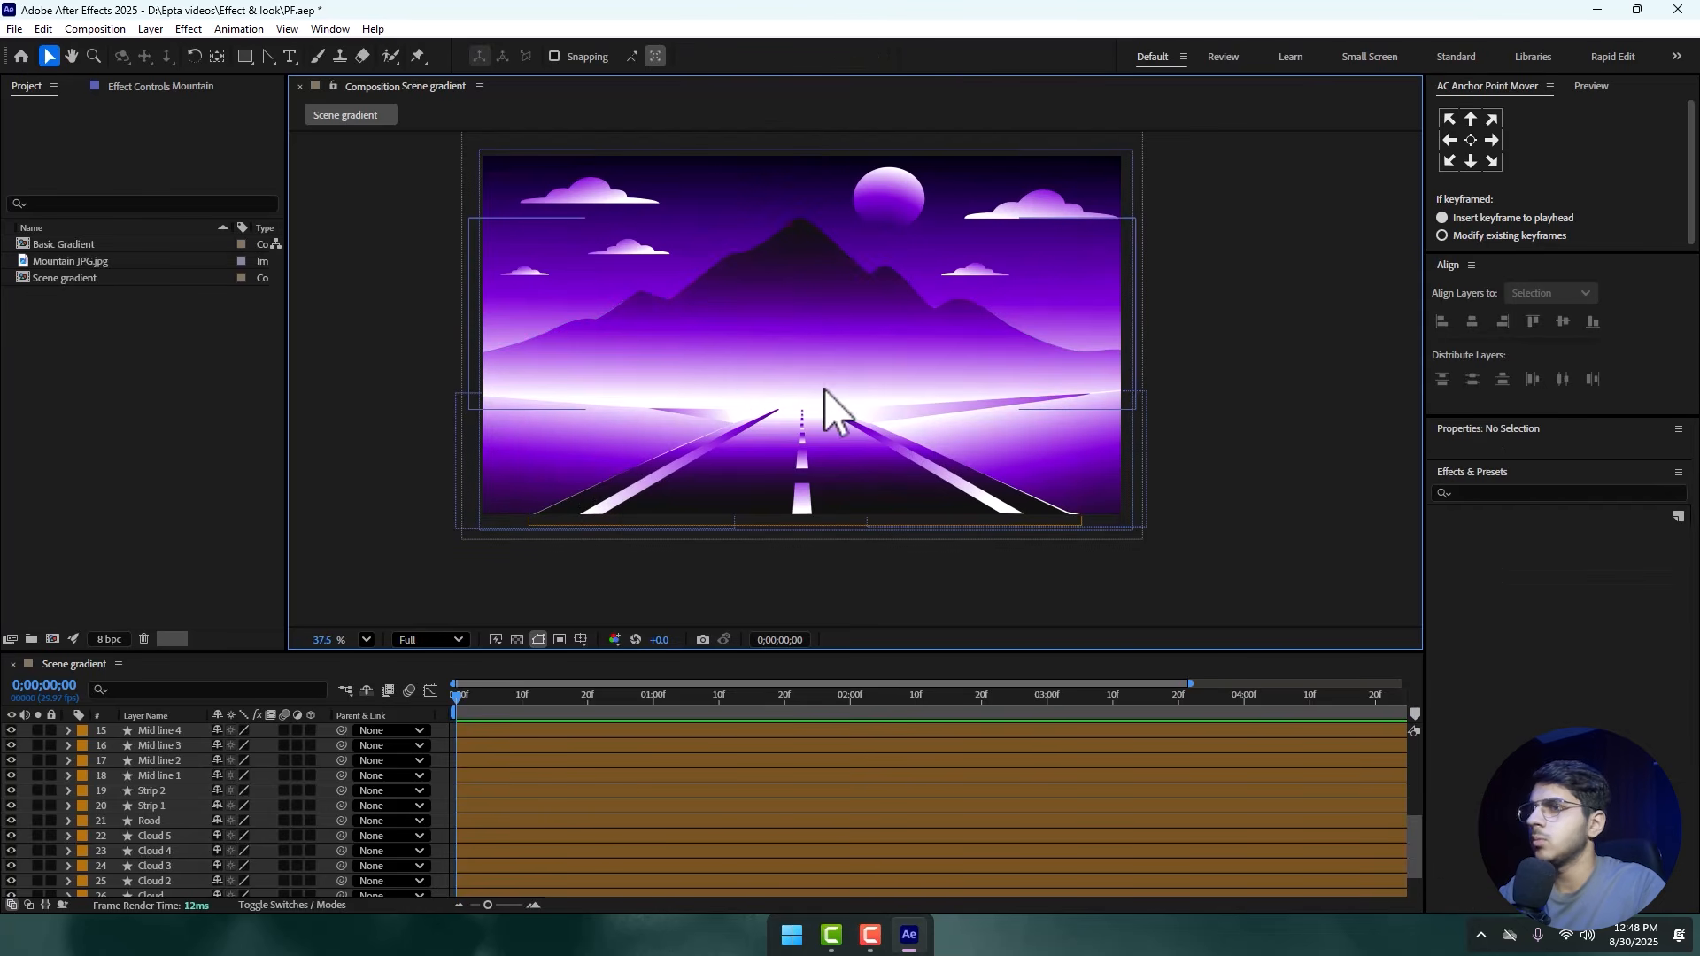
# - Make the Tree L layer and the four Tree B layers visible, and unlock the Small mount layer
pyautogui.scroll(5, 61, 788)
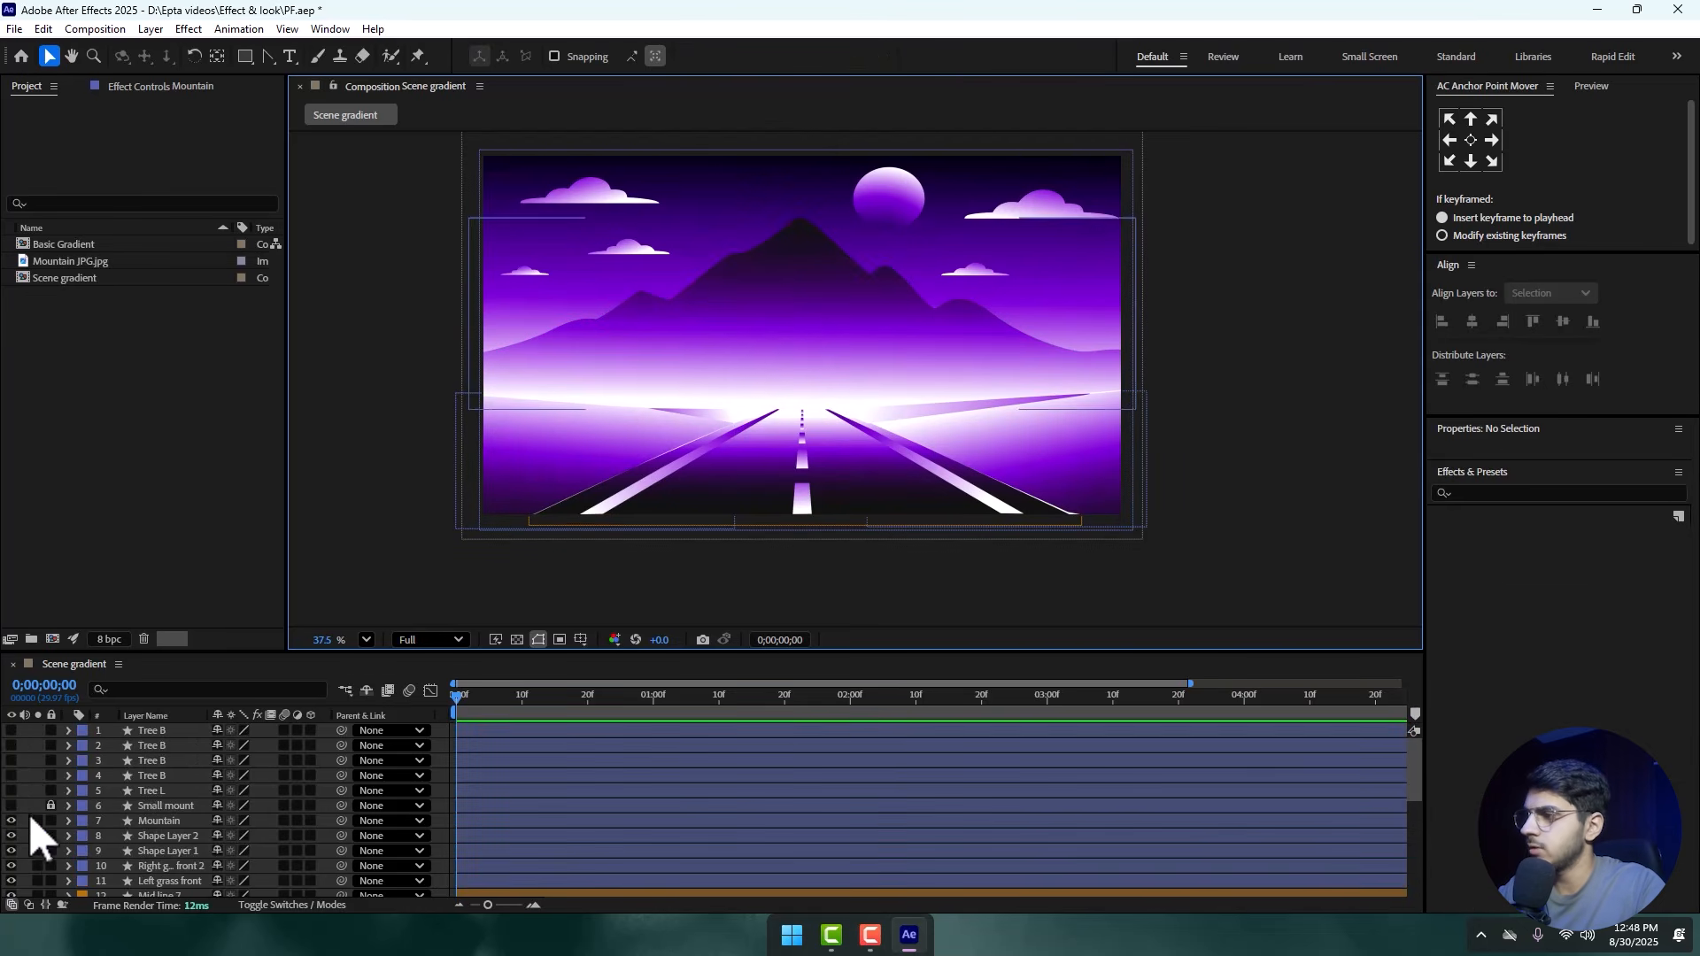
pyautogui.moveTo(11, 791); pyautogui.dragTo(3, 691)
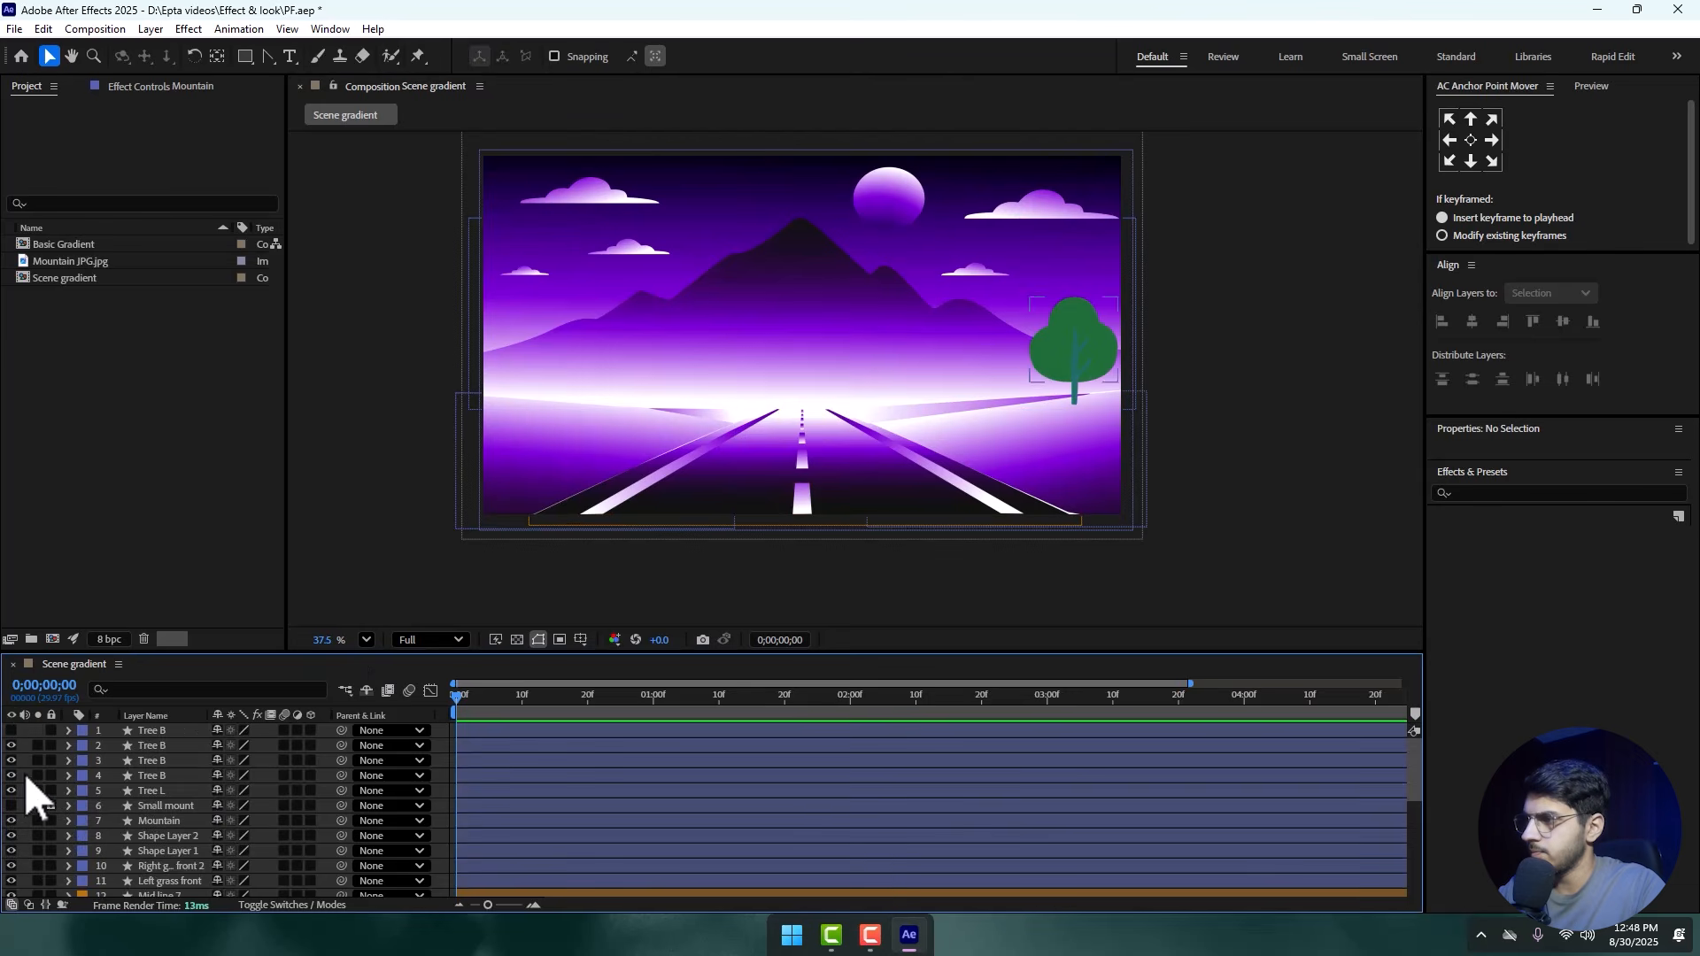
pyautogui.click(50, 805)
# - Make the Small mount layer visible and give it a linear gradient fill
pyautogui.click(10, 805)
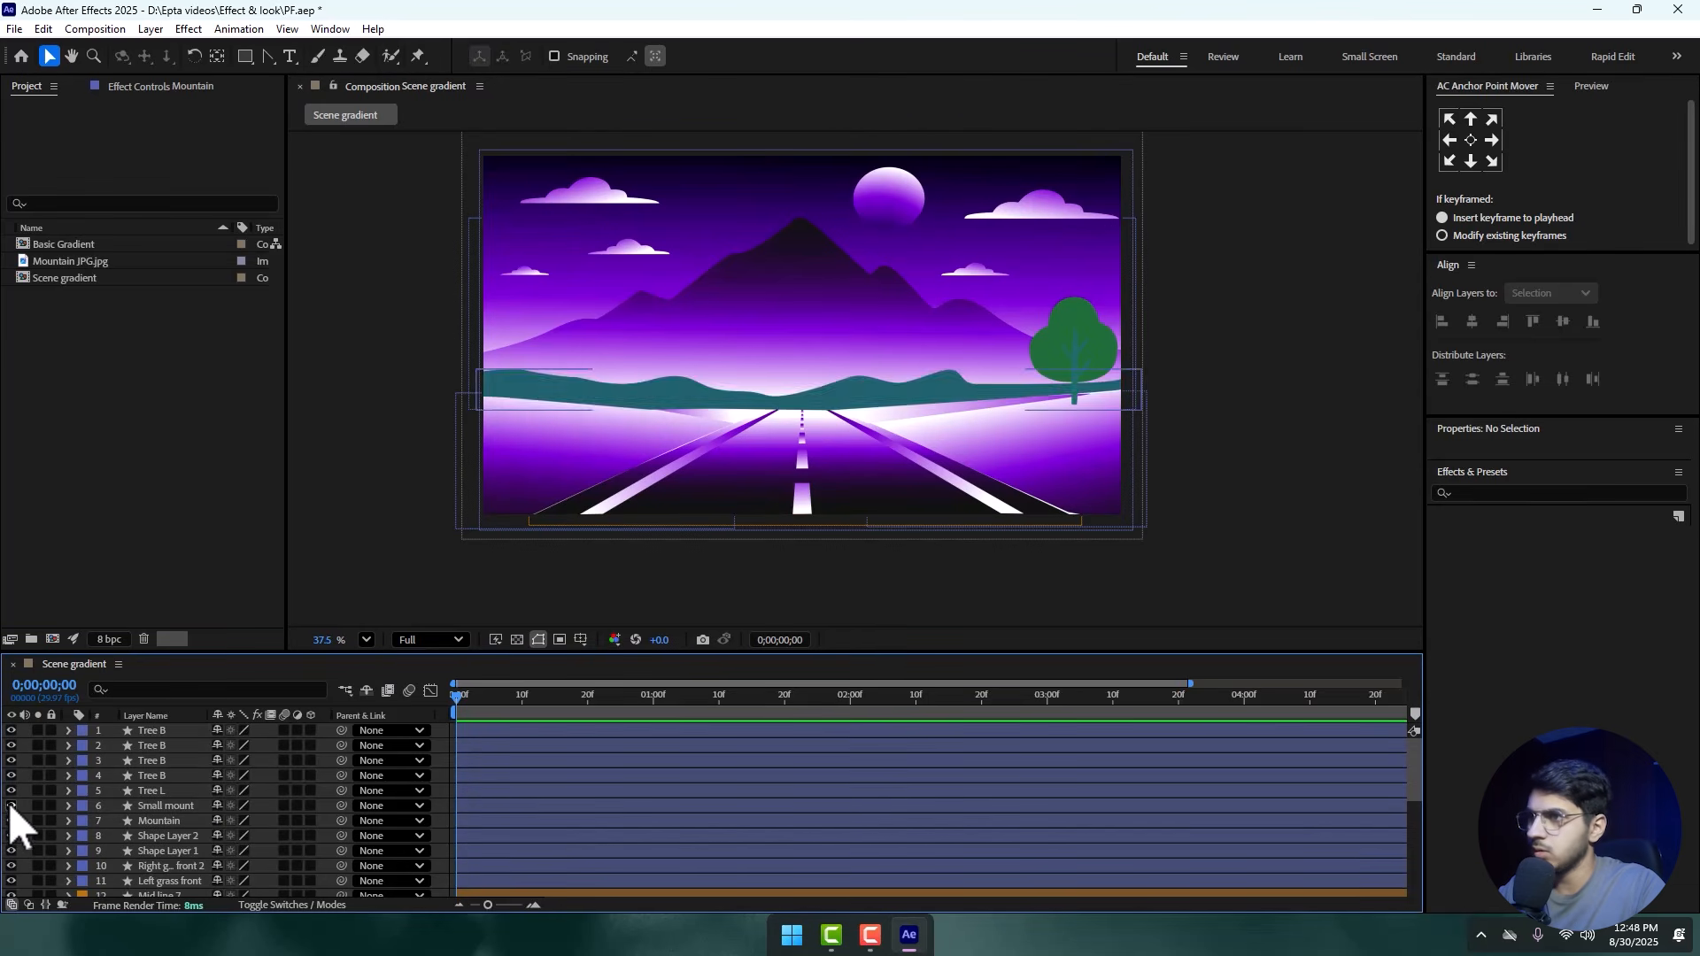
pyautogui.click(11, 805)
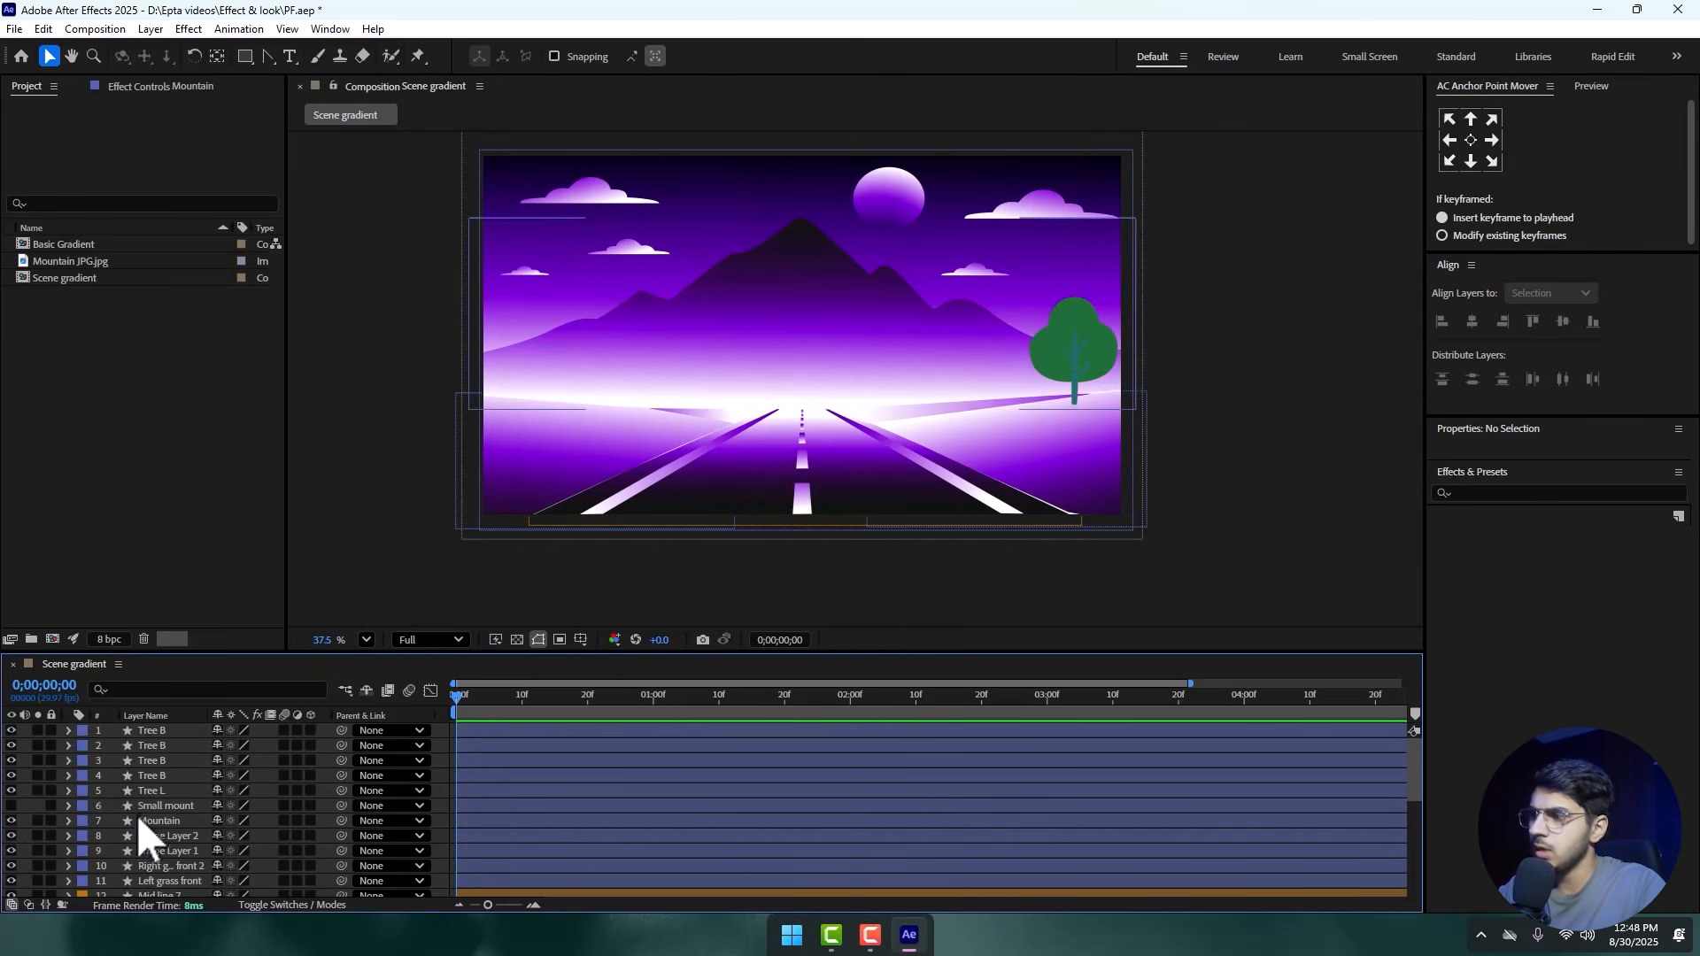
pyautogui.click(136, 809)
pyautogui.click(13, 804)
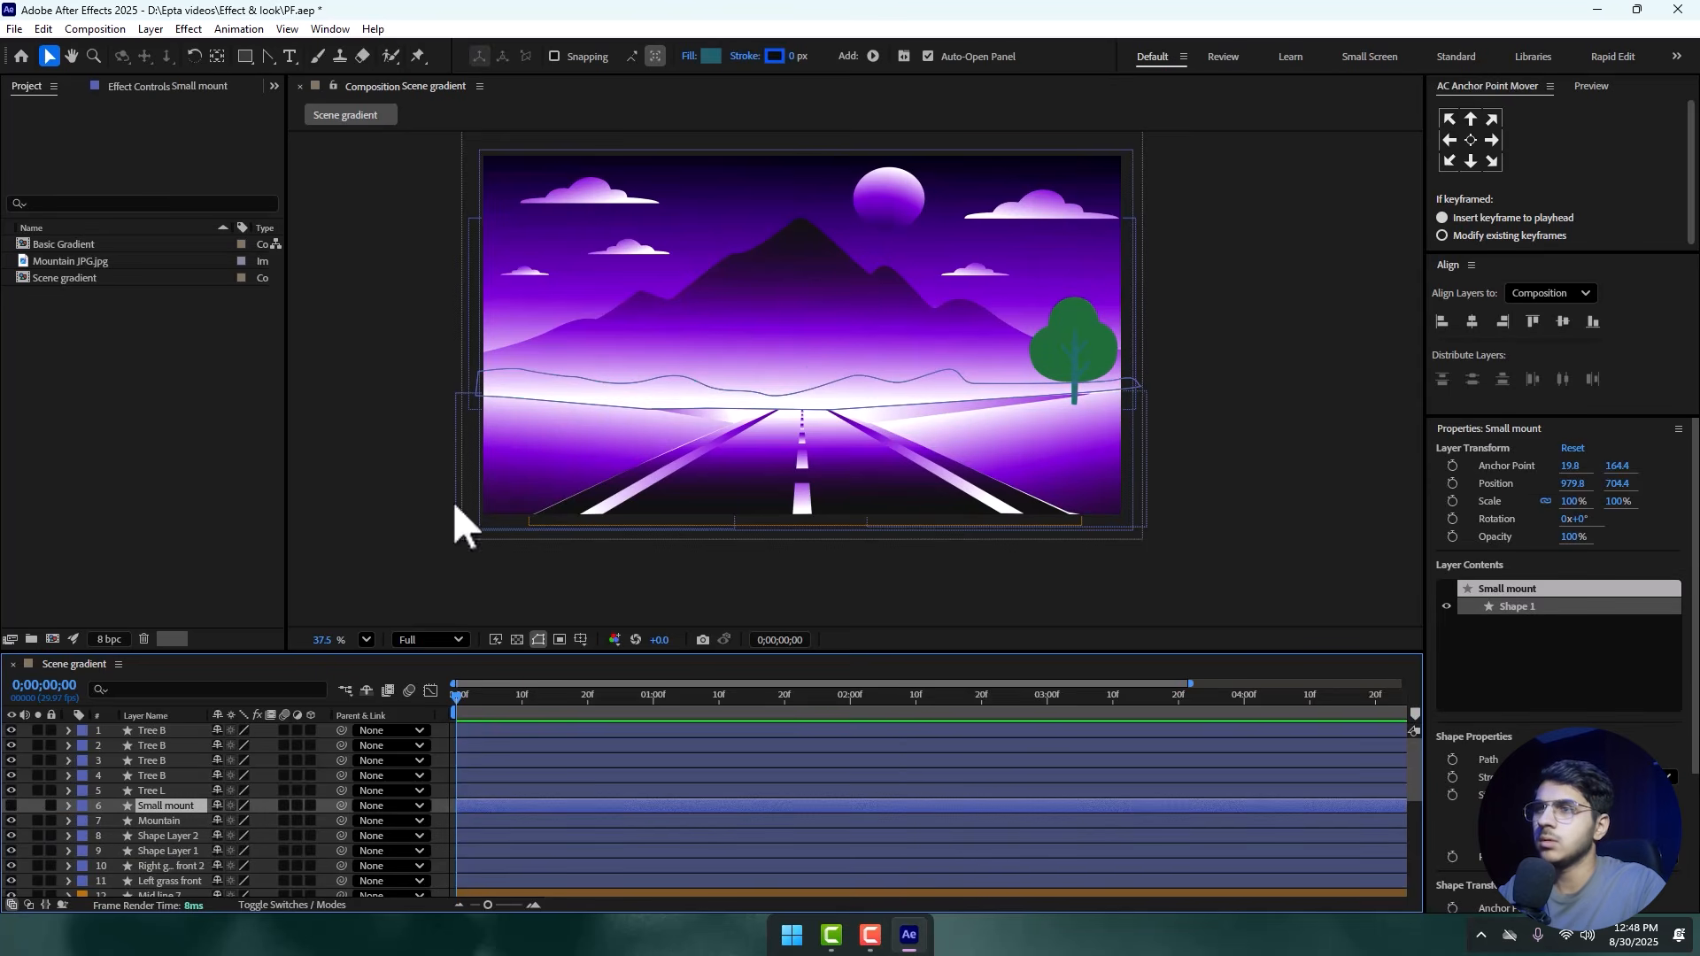
pyautogui.click(11, 805)
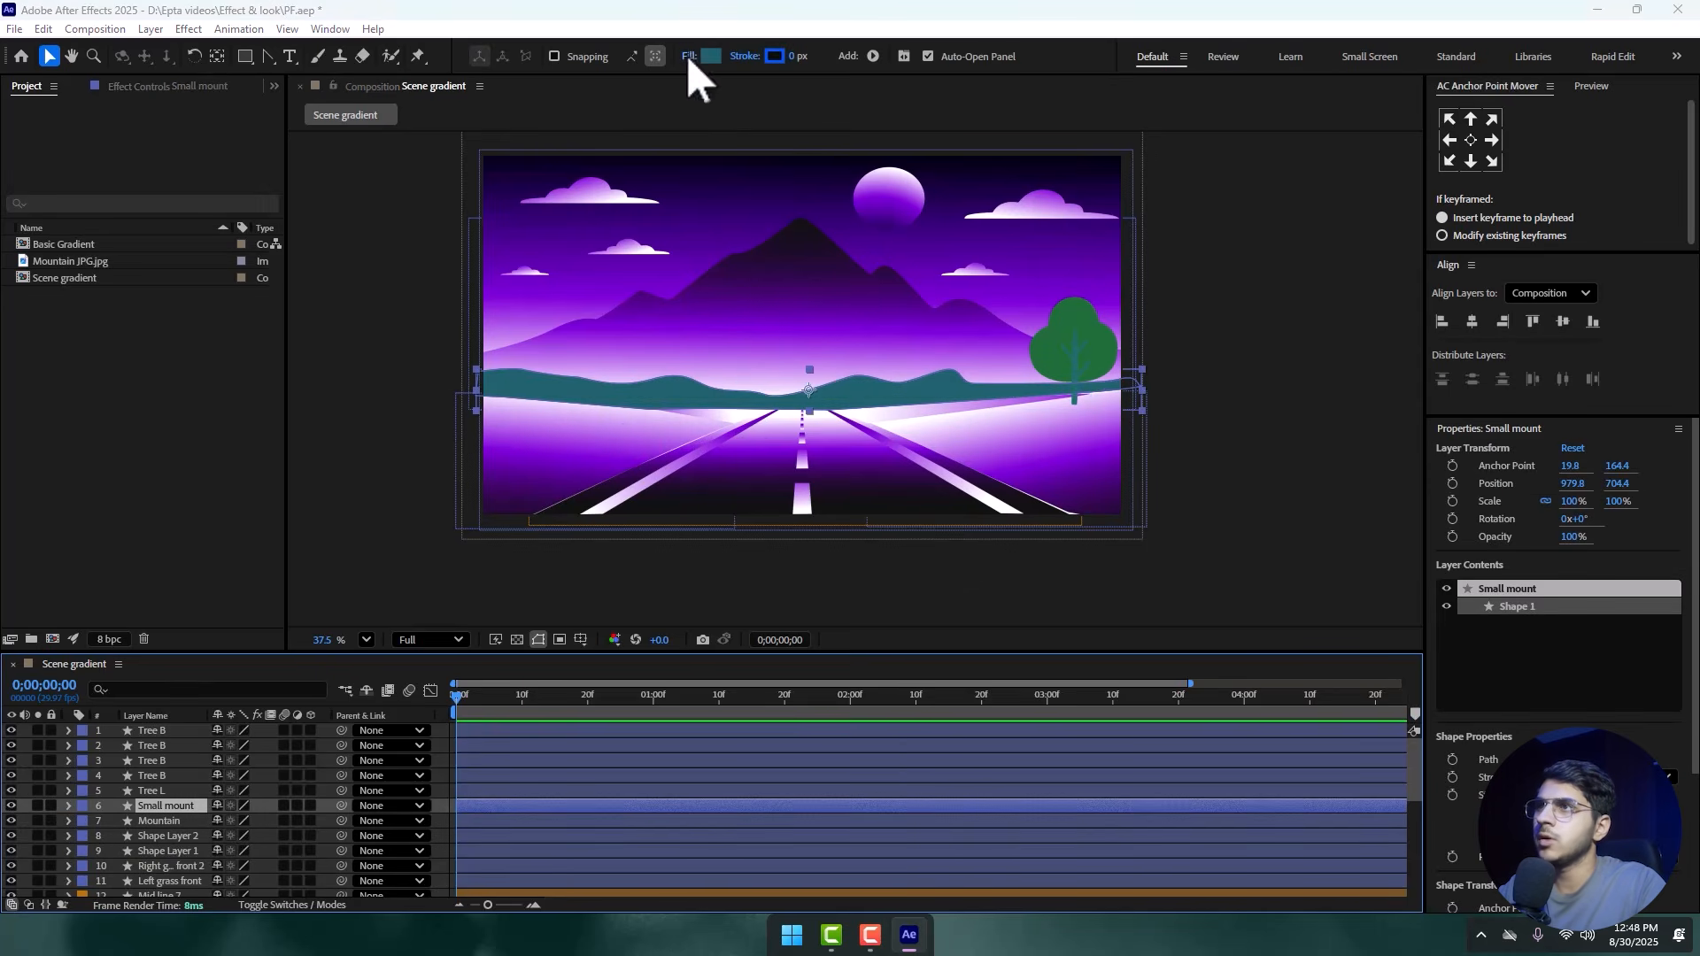
pyautogui.click(690, 56)
pyautogui.click(820, 418)
pyautogui.click(868, 517)
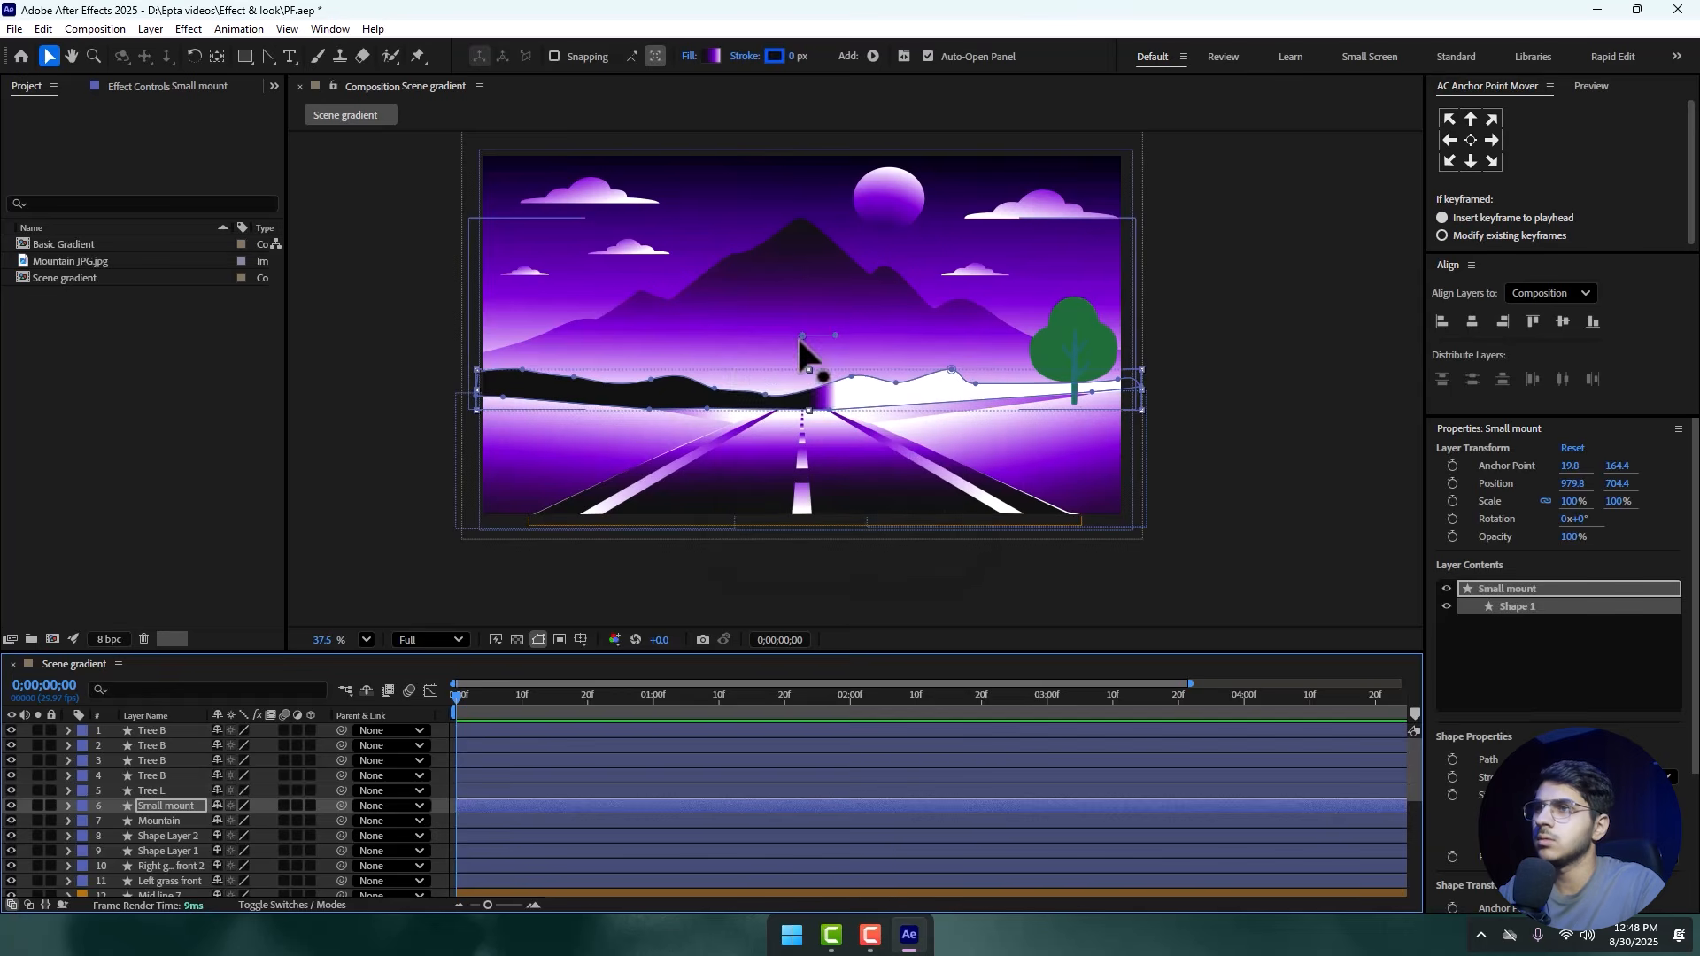
# - Run the Small mount's gradient almost vertically, with the white end at its base and the dark end well above its ridge
pyautogui.moveTo(835, 334)
pyautogui.mouseDown()
pyautogui.moveTo(880, 421)
pyautogui.moveTo(858, 409)
pyautogui.mouseUp()
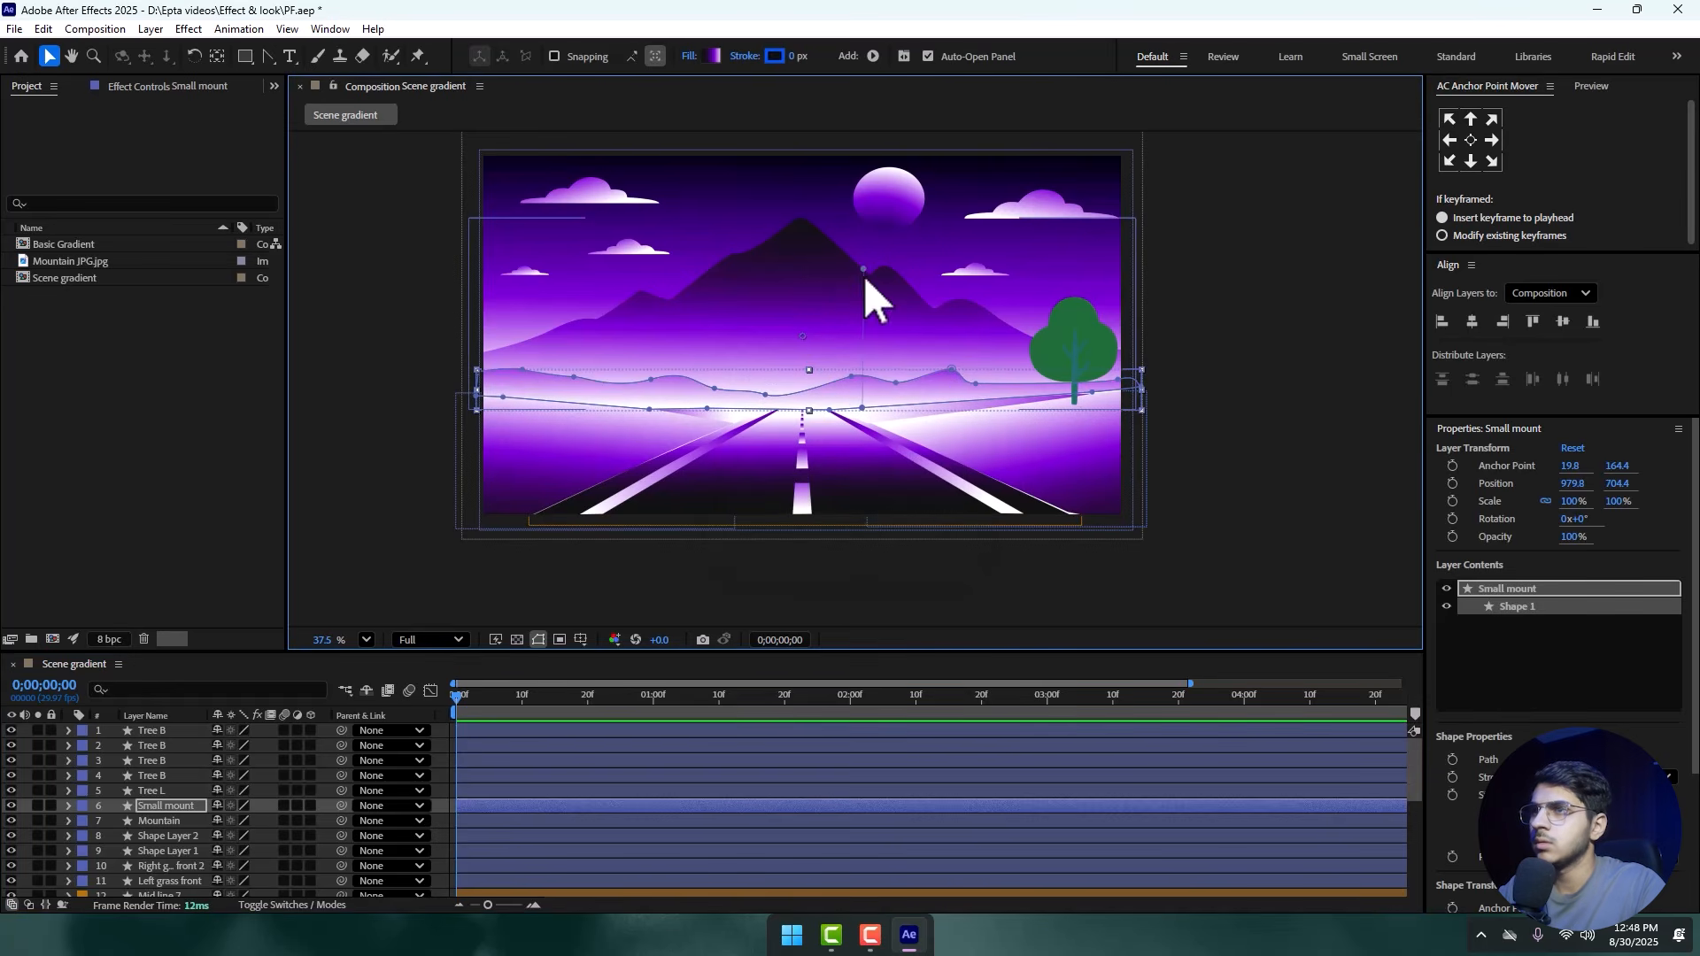
pyautogui.moveTo(863, 272)
pyautogui.mouseDown()
pyautogui.moveTo(790, 273)
pyautogui.moveTo(807, 238)
pyautogui.moveTo(886, 232)
pyautogui.mouseUp()
pyautogui.click(1191, 364)
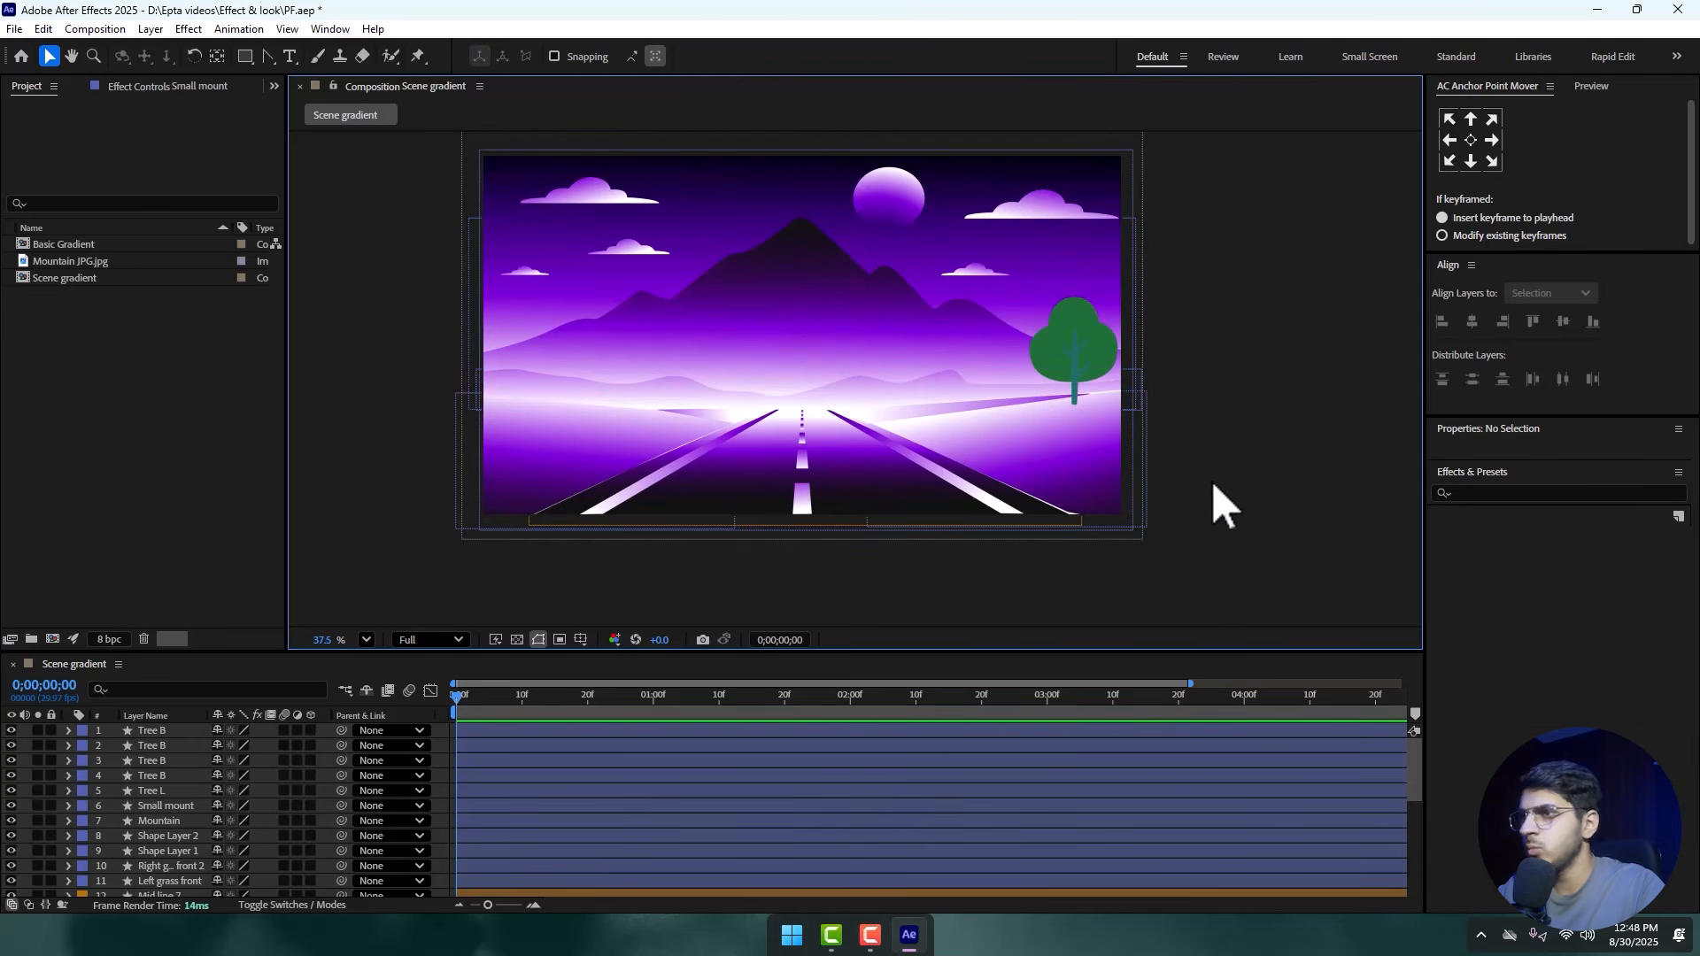
# - Hide the Small mount layer and deselect it
pyautogui.click(159, 806)
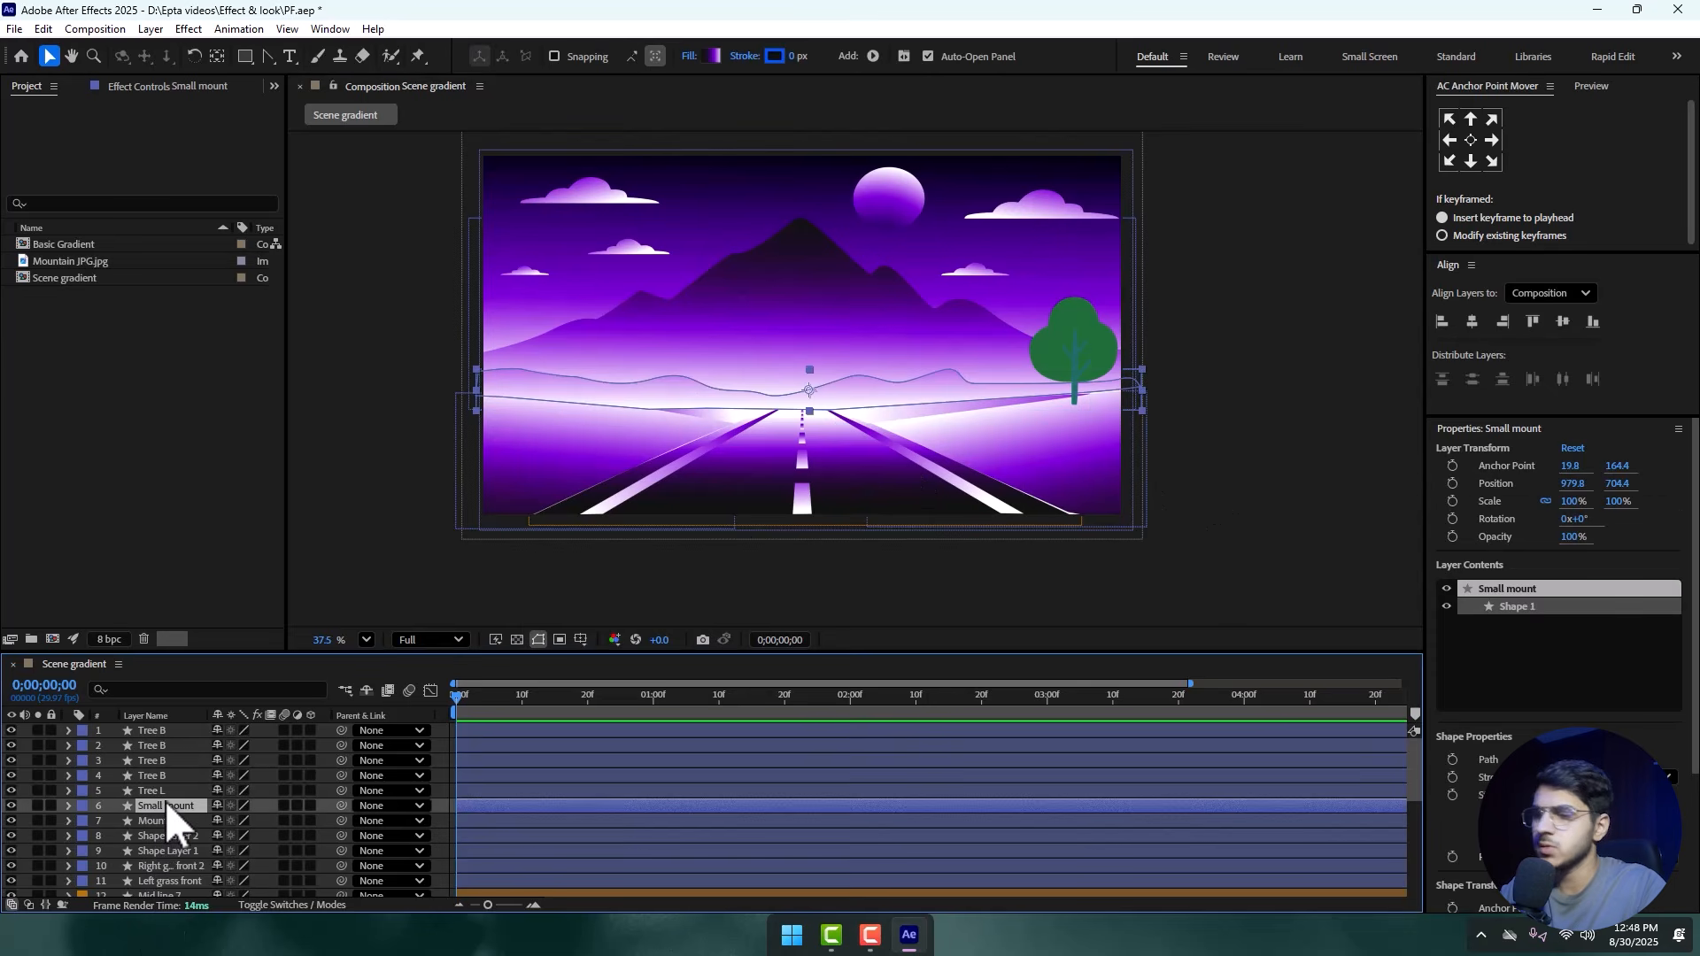
pyautogui.click(11, 806)
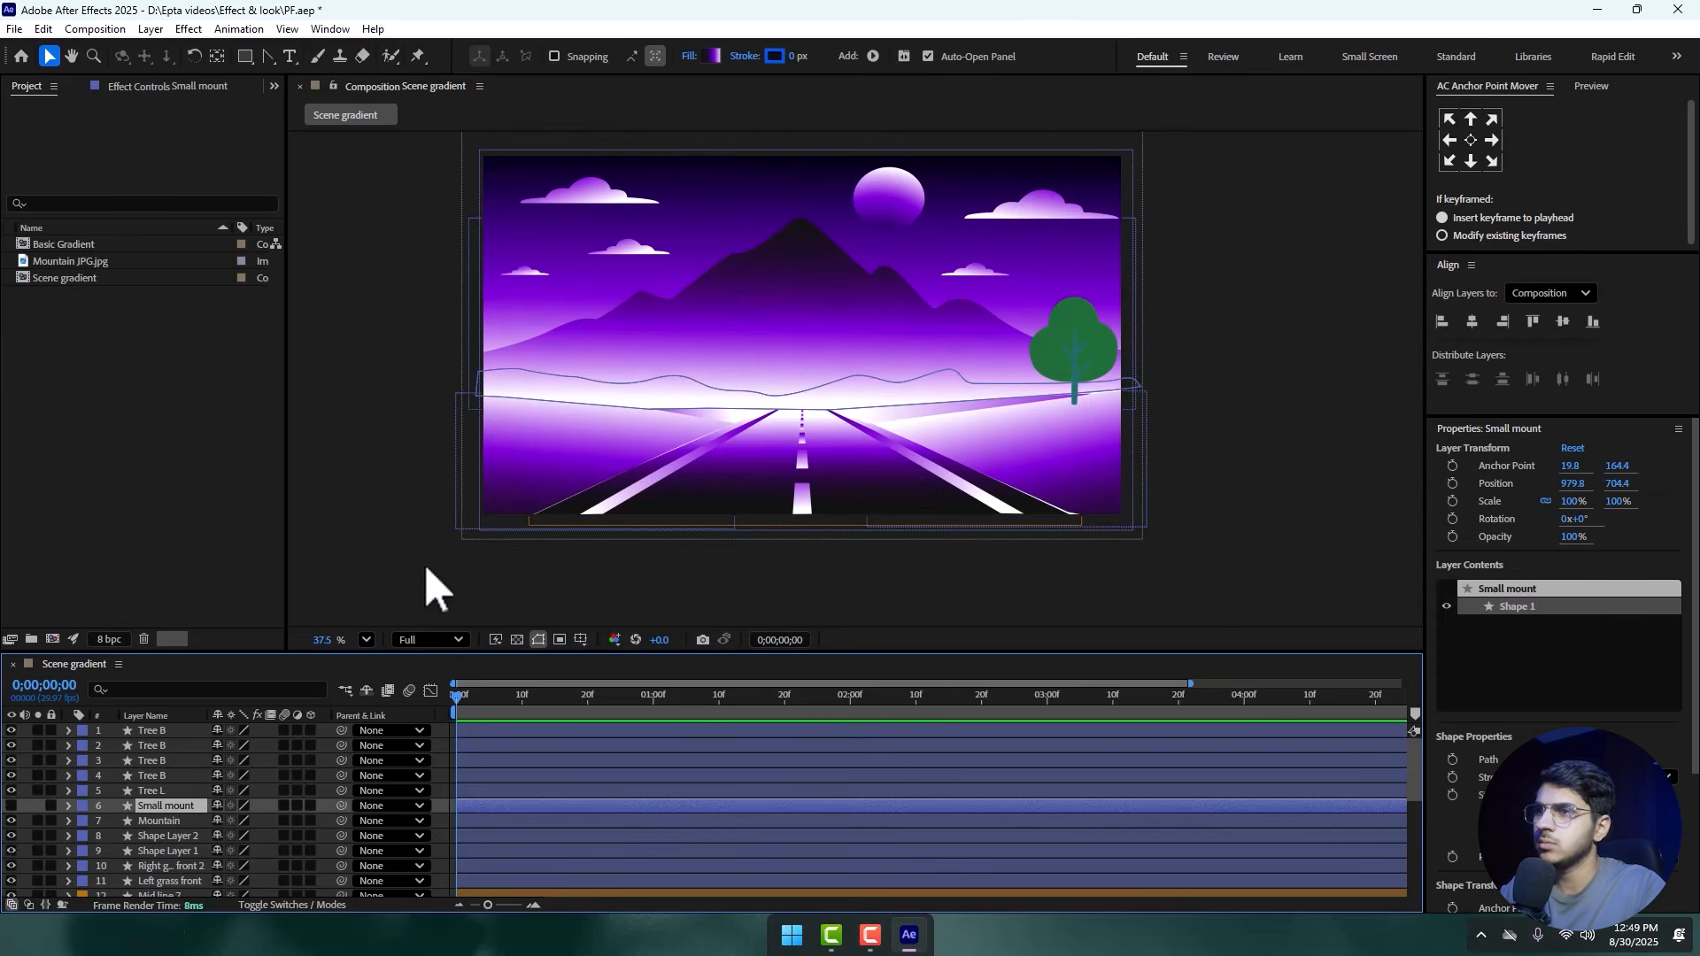
pyautogui.click(374, 462)
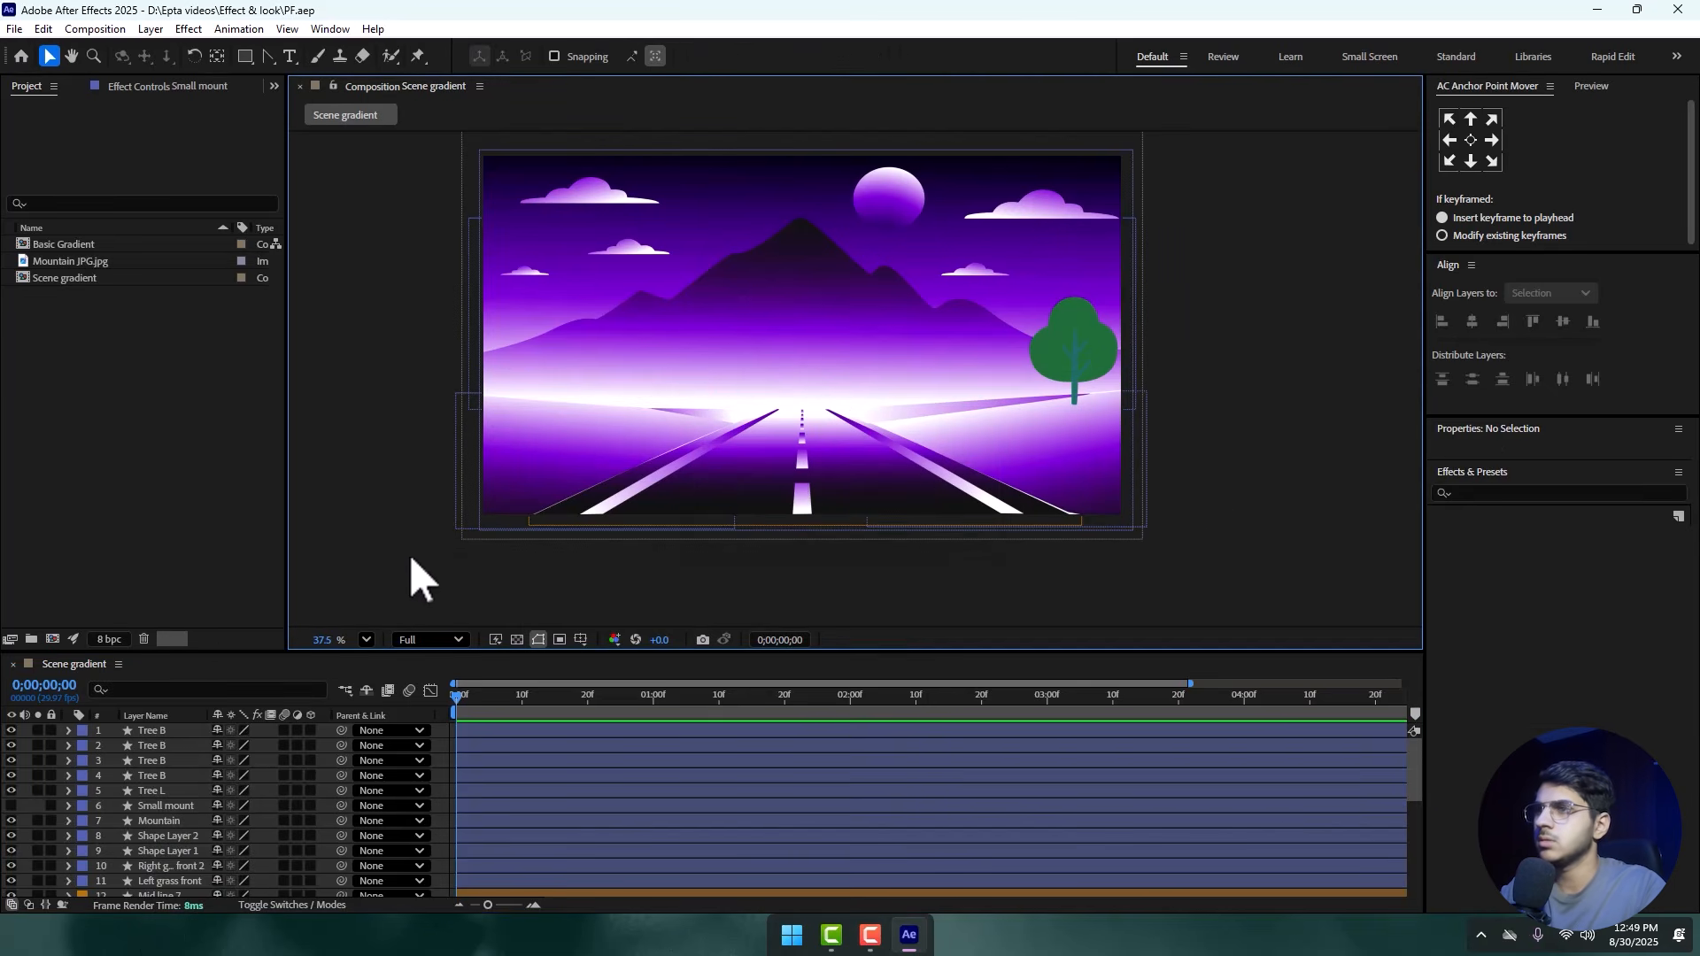
# - Give the Tree L foliage layer a radial gradient fill
pyautogui.scroll(1, 912, 425)
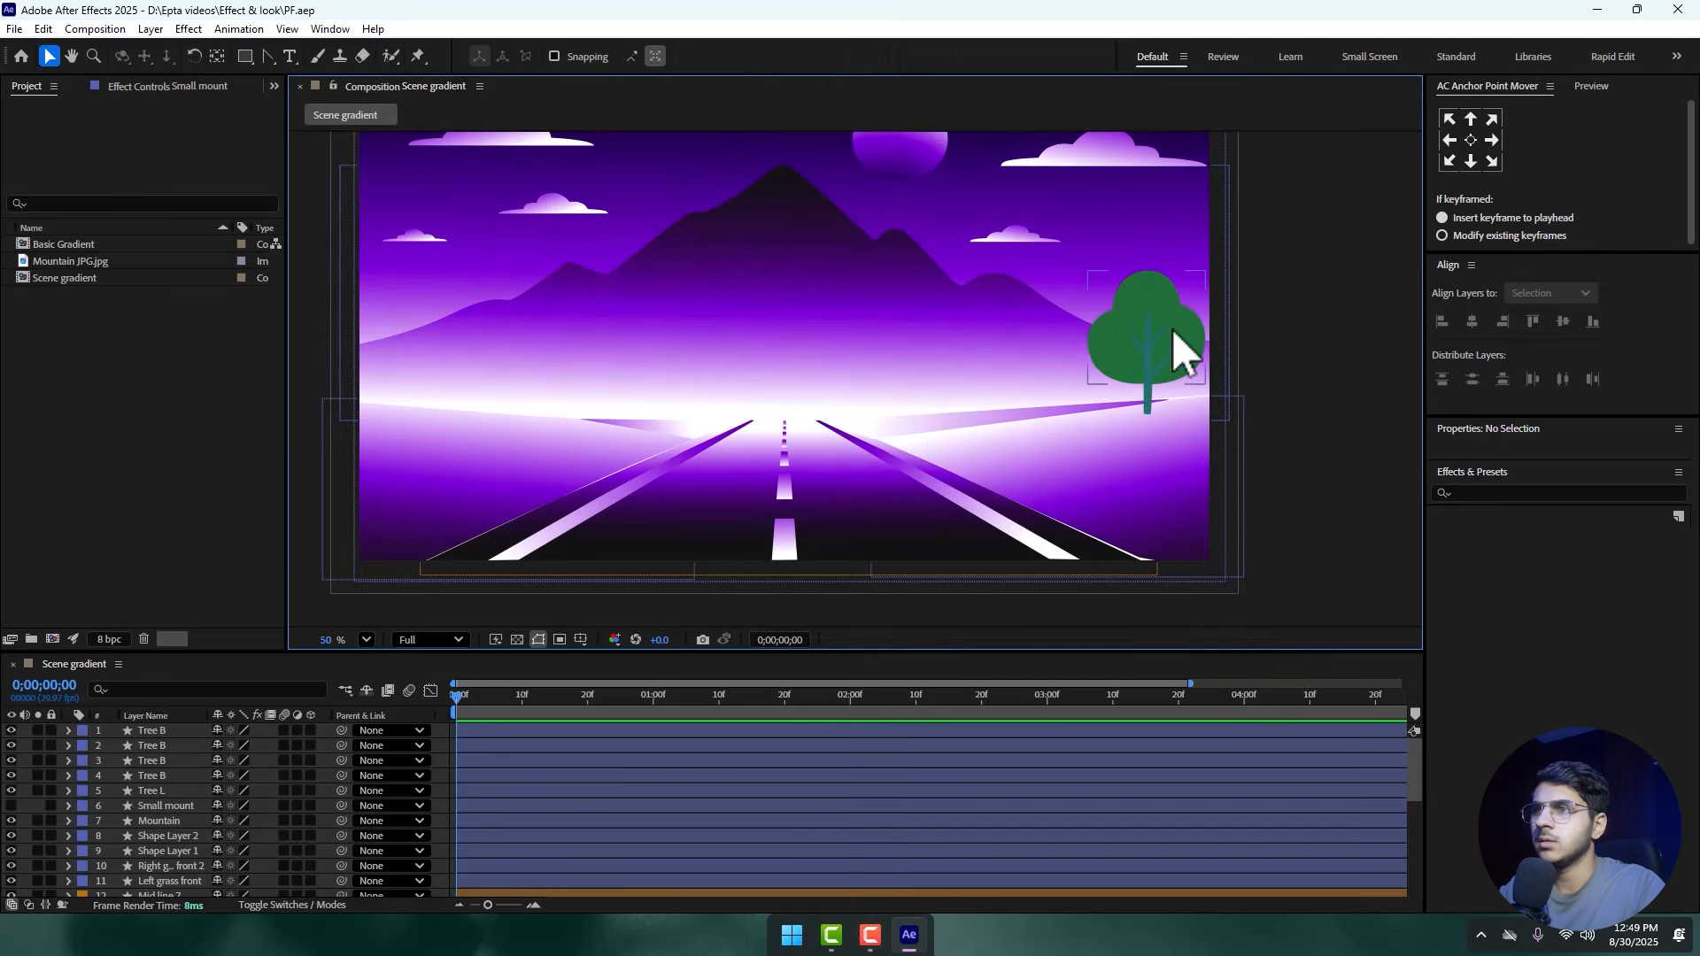
pyautogui.scroll(1, 1232, 341)
pyautogui.press('space')
pyautogui.moveTo(1236, 320); pyautogui.dragTo(1029, 357)
pyautogui.scroll(2, 673, 381)
pyautogui.click(749, 399)
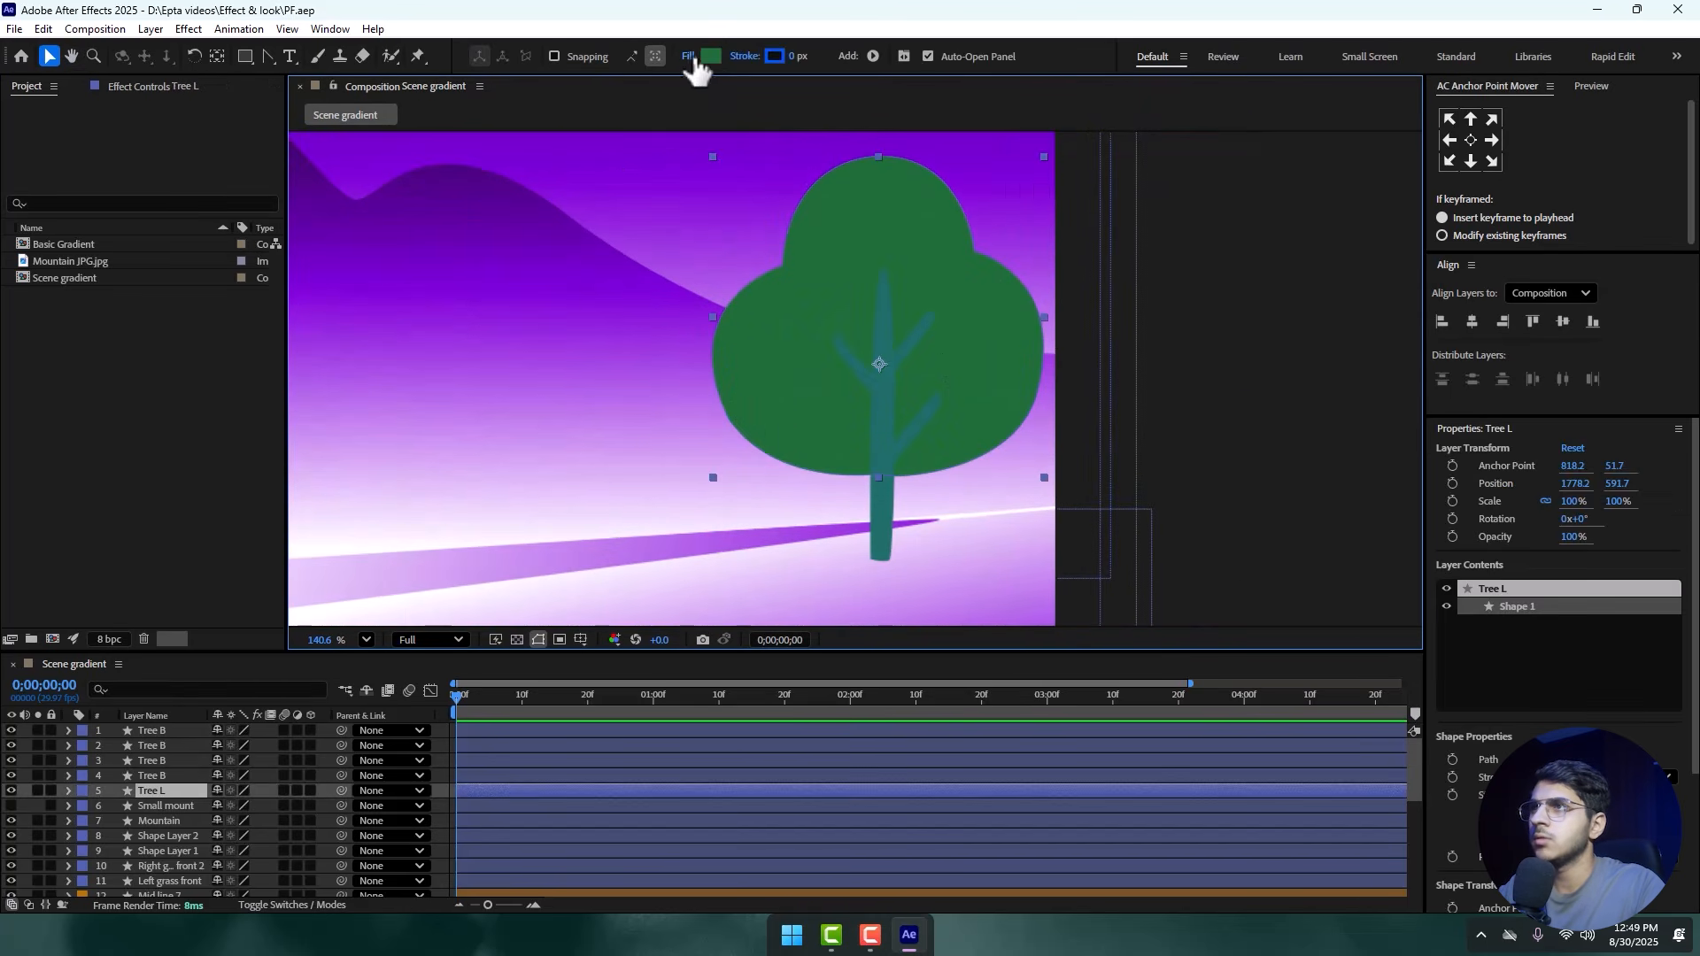
pyautogui.click(689, 56)
pyautogui.click(851, 419)
pyautogui.click(871, 514)
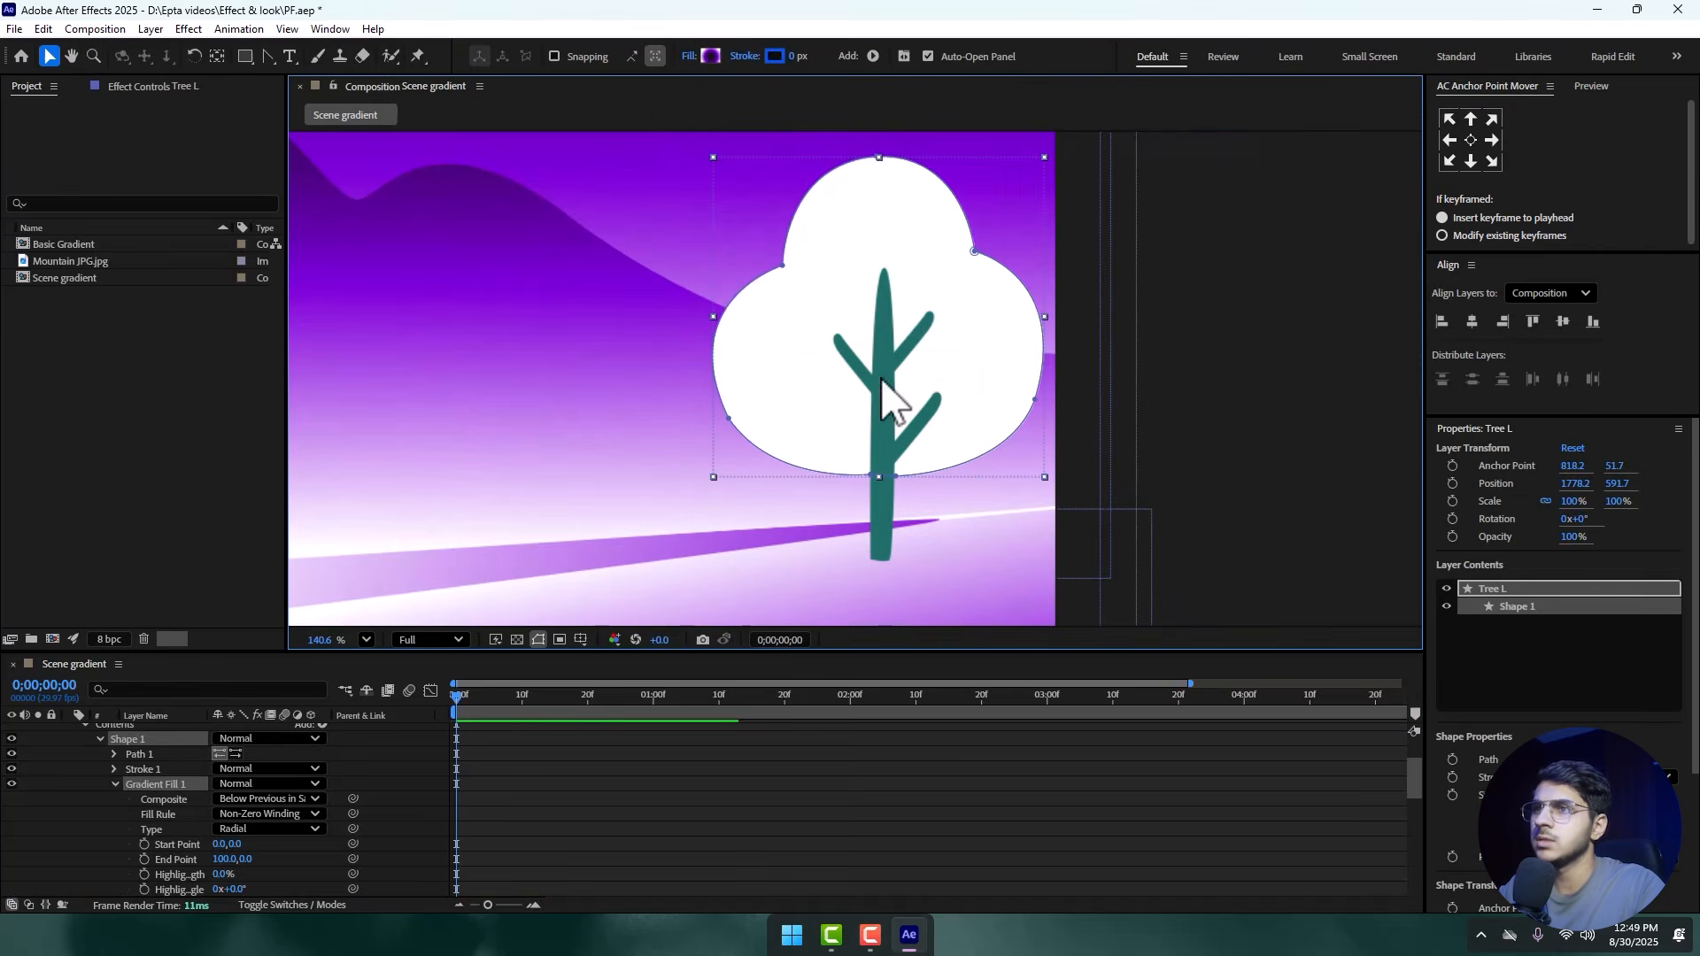
# - Position Tree L's radial gradient from a dark start at the crown's base, about 825, 145, to a white end at its top, about 812, -112
pyautogui.scroll(-2, 880, 387)
pyautogui.scroll(1, 939, 381)
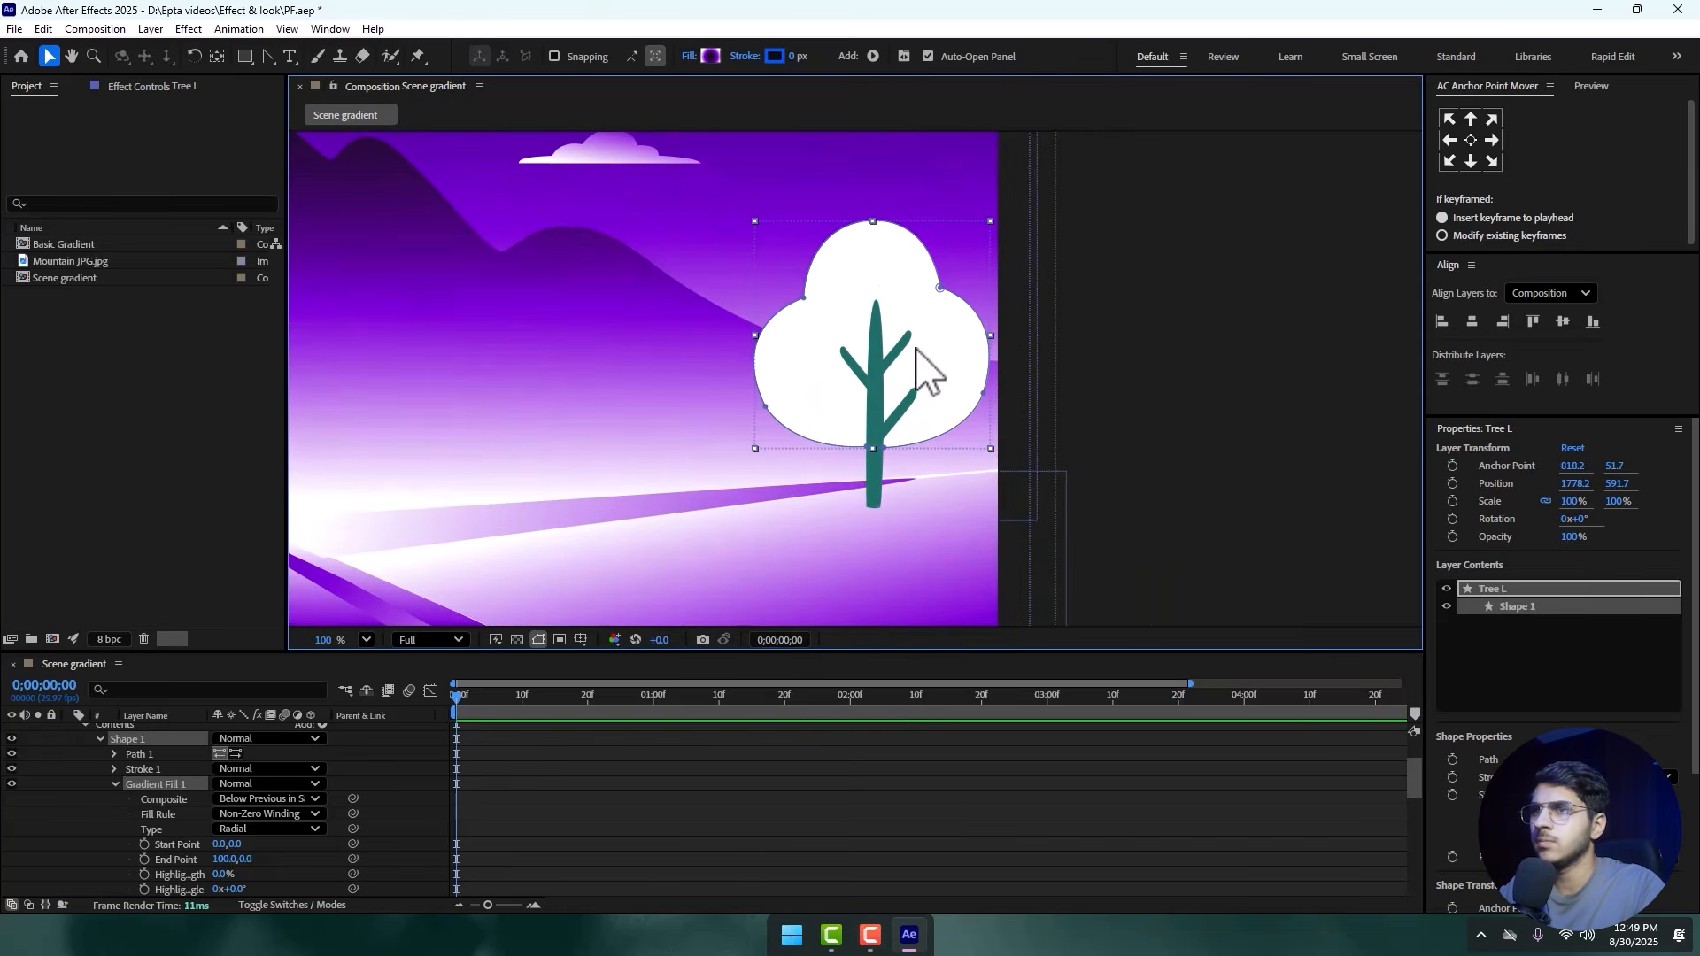
pyautogui.scroll(-4, 885, 367)
pyautogui.scroll(1, 570, 369)
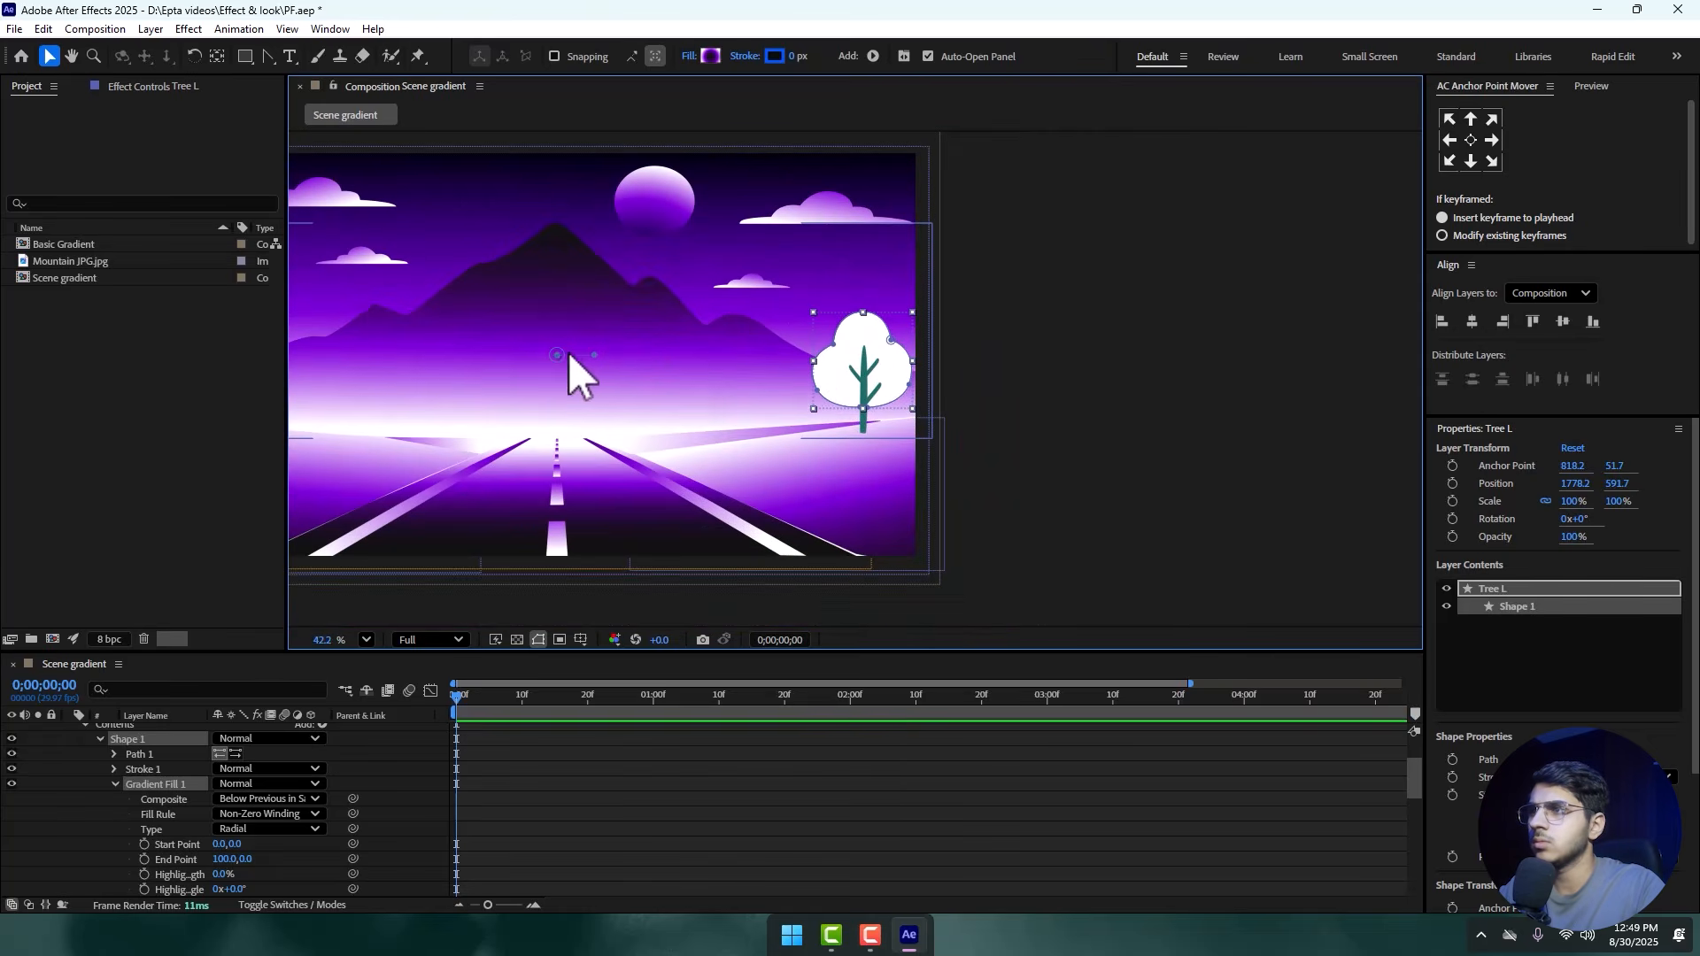
pyautogui.moveTo(560, 356); pyautogui.dragTo(806, 347)
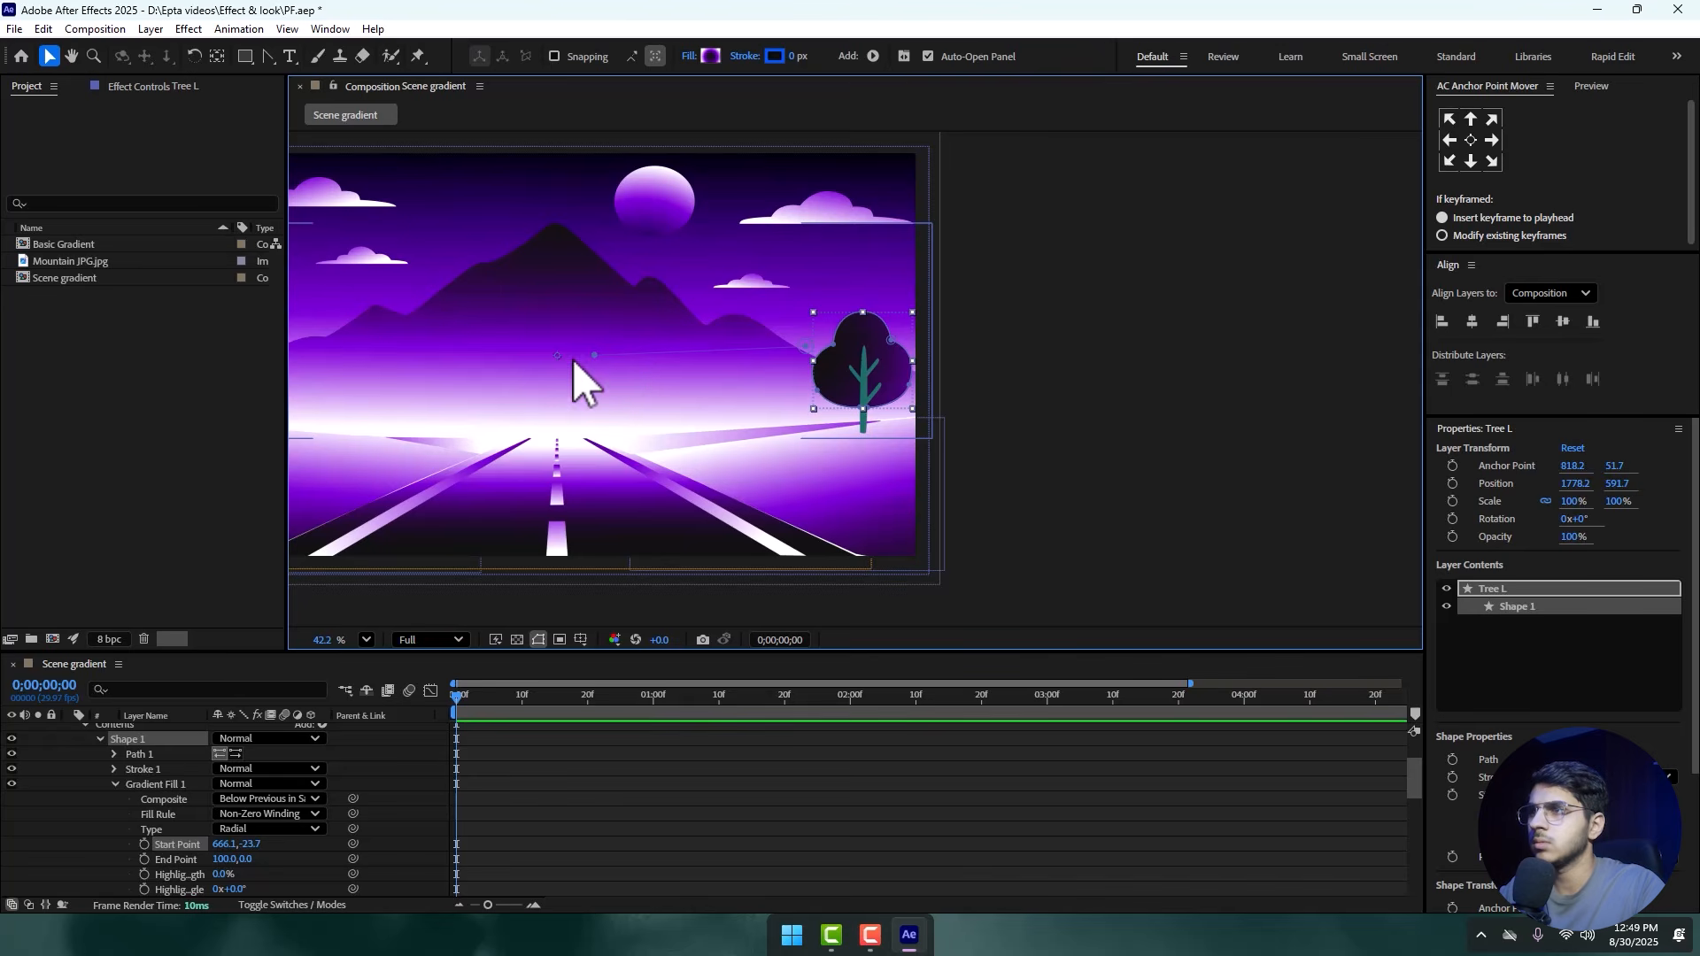
pyautogui.moveTo(595, 355); pyautogui.dragTo(857, 402)
pyautogui.scroll(4, 866, 379)
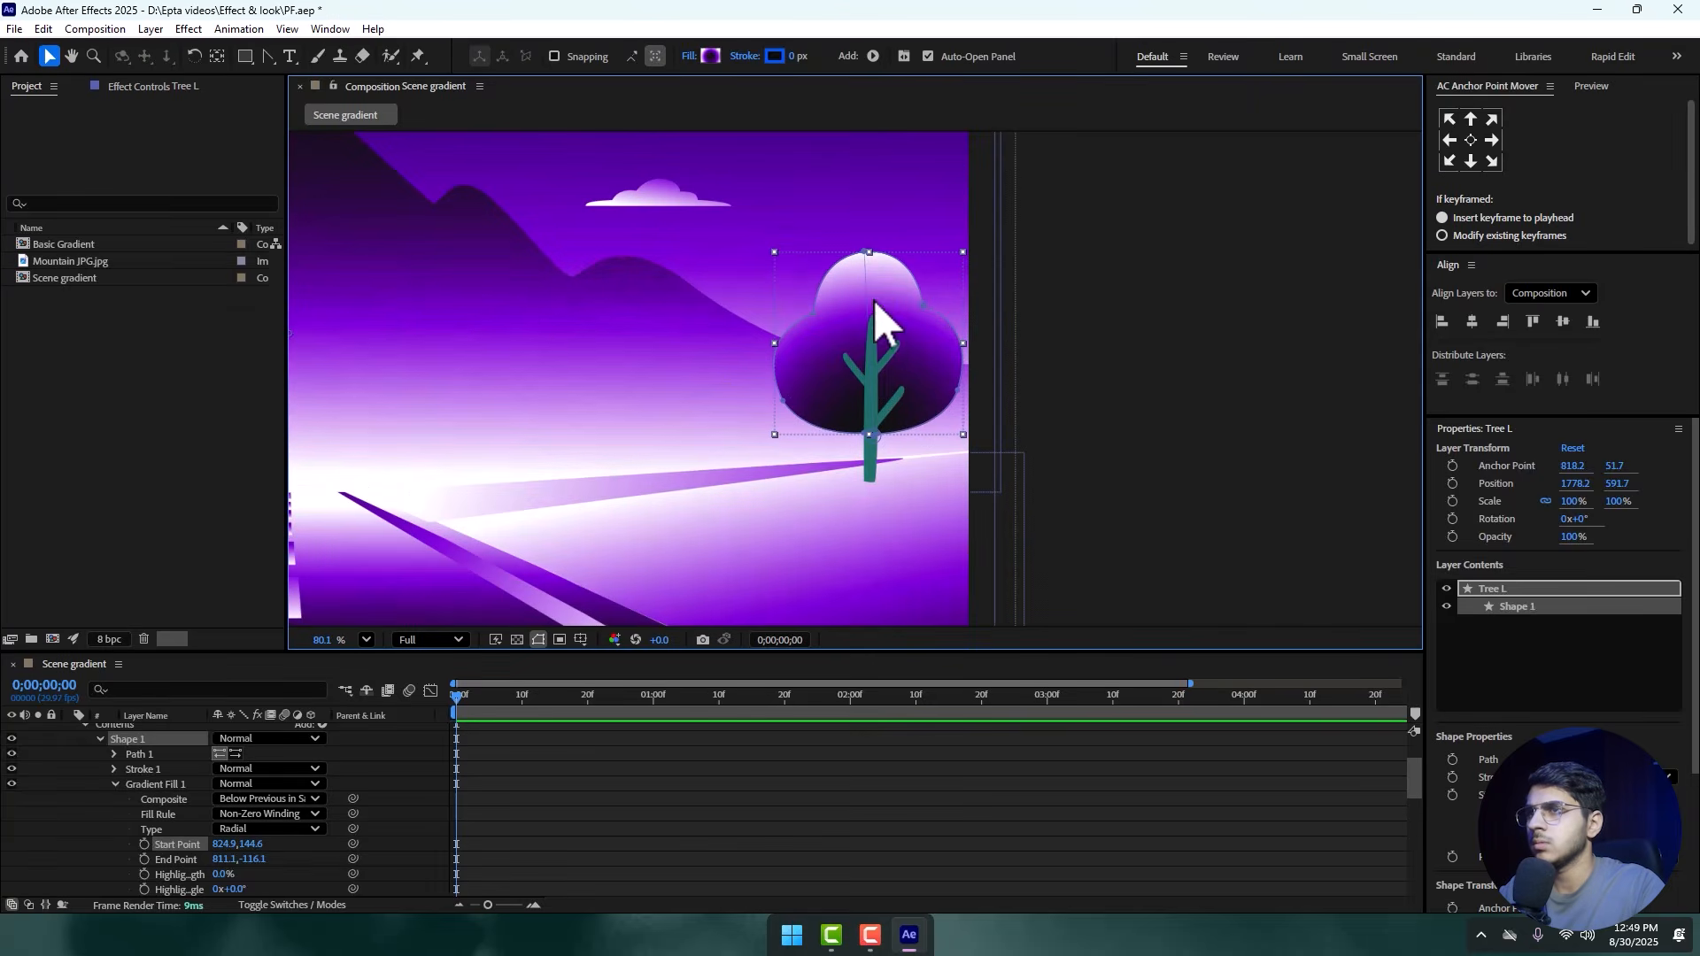
pyautogui.moveTo(865, 266)
pyautogui.mouseDown()
pyautogui.moveTo(873, 277)
pyautogui.moveTo(866, 265)
pyautogui.mouseUp()
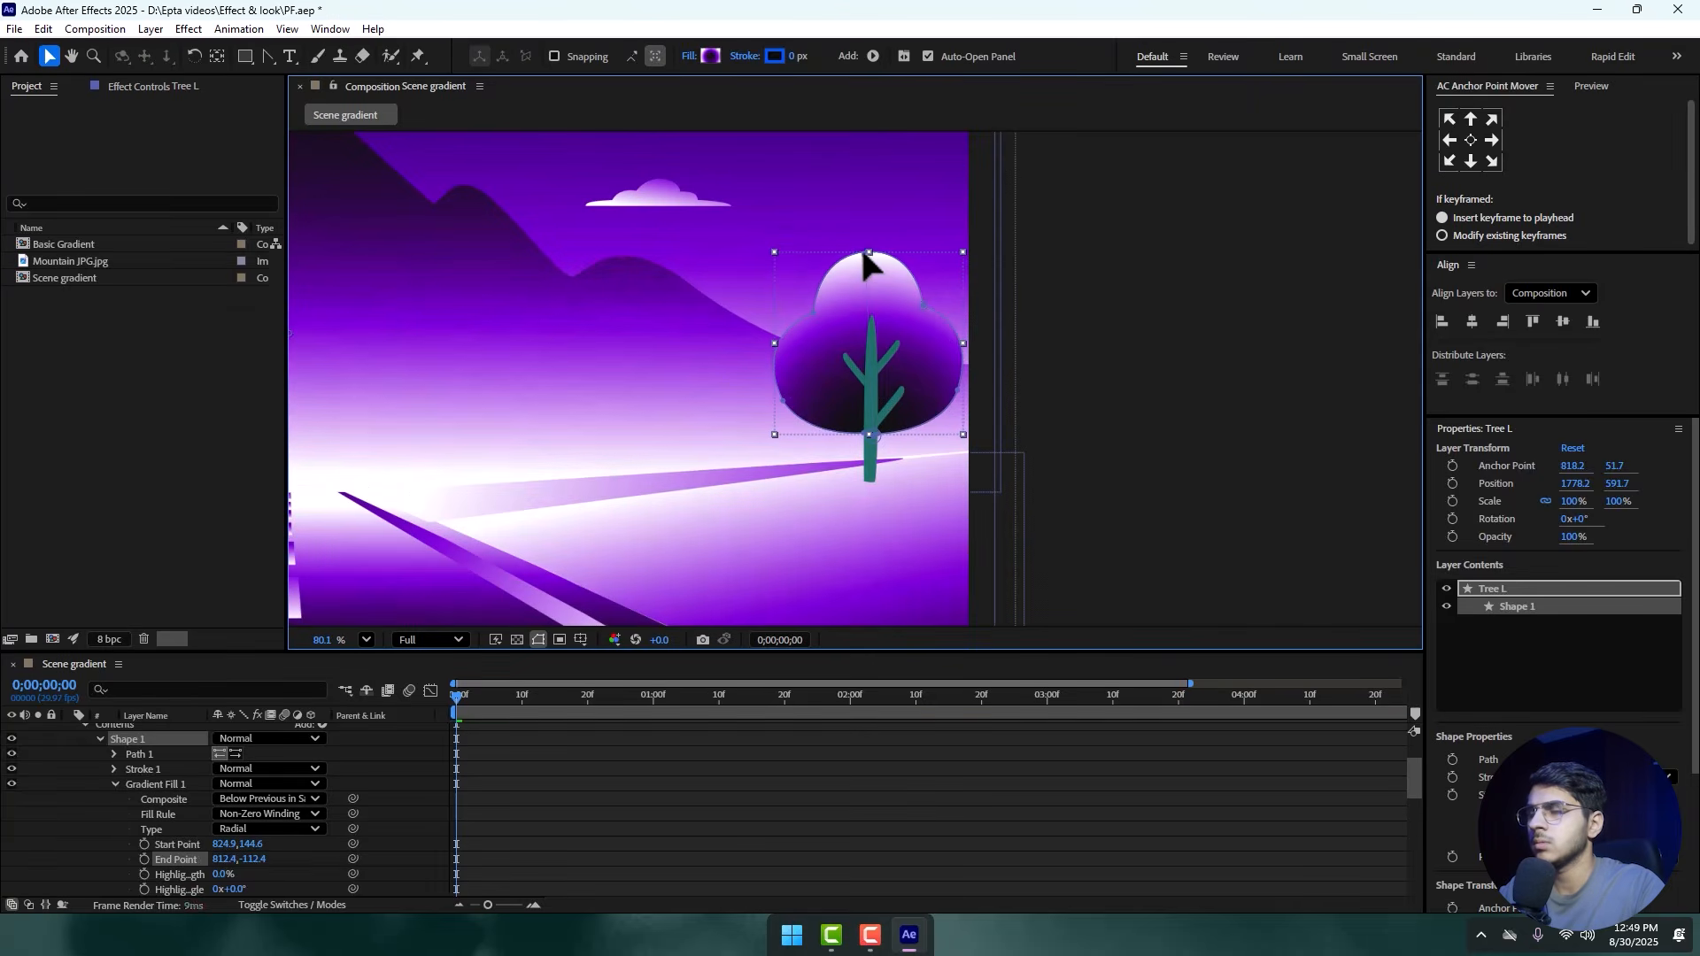
pyautogui.scroll(2, 1065, 381)
pyautogui.scroll(5, 9, 801)
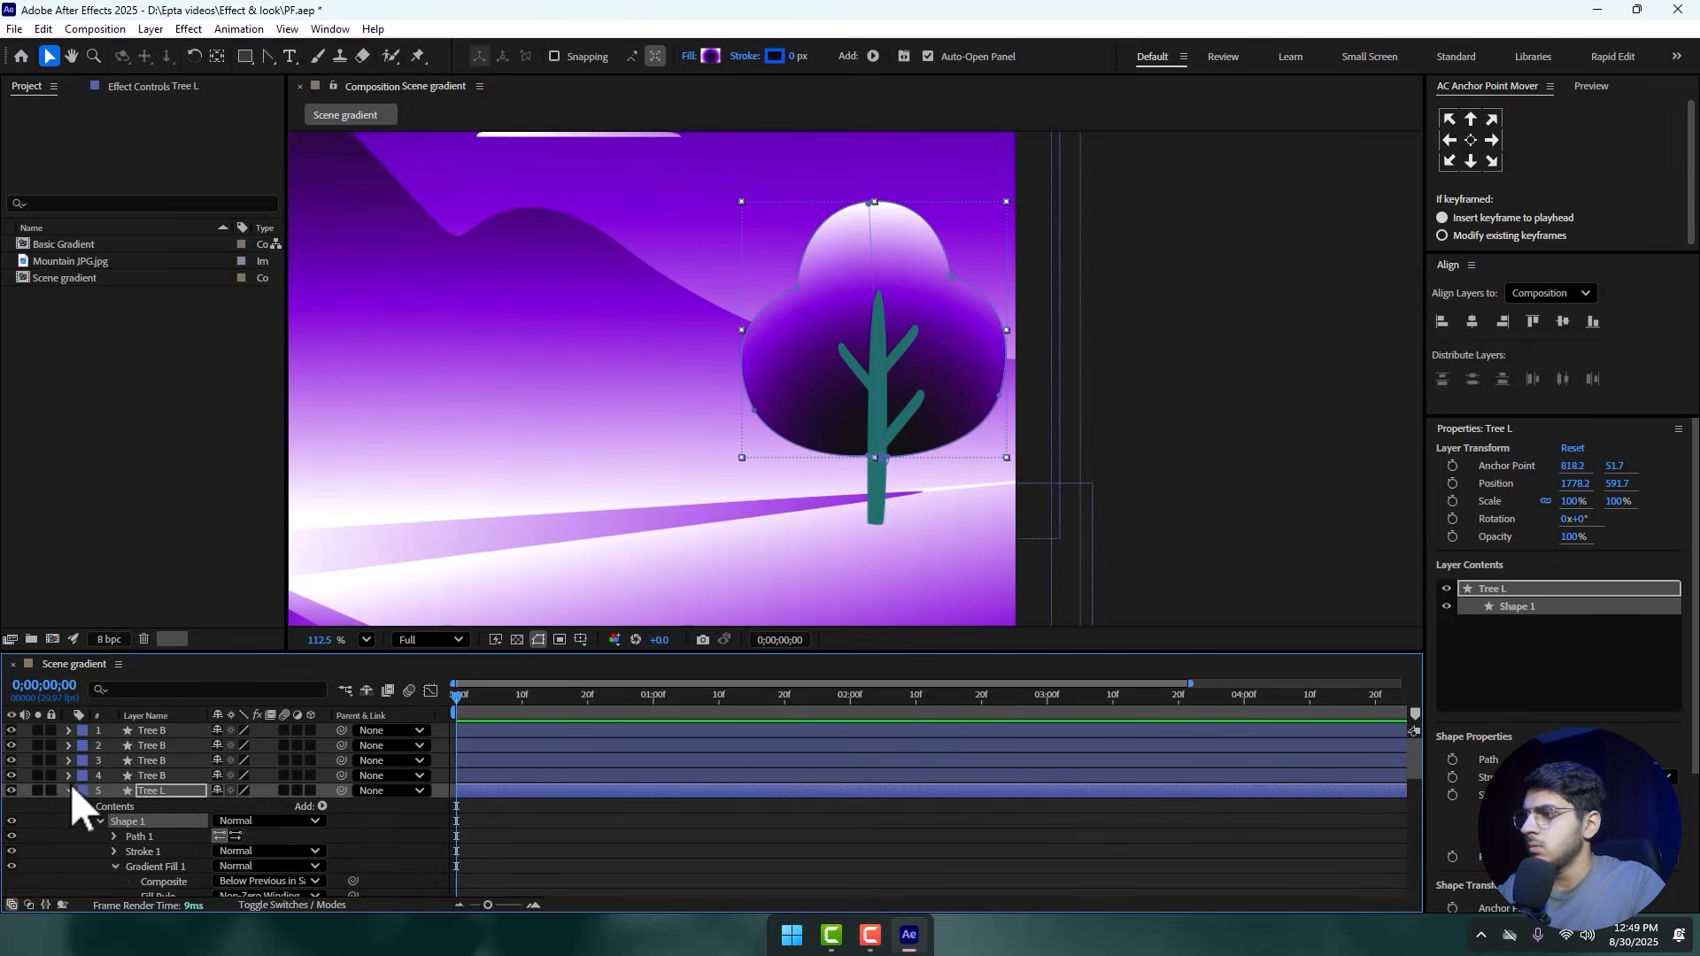
pyautogui.click(70, 786)
# - Give the Tree B layer that forms the trunk a linear gradient fill
pyautogui.click(151, 773)
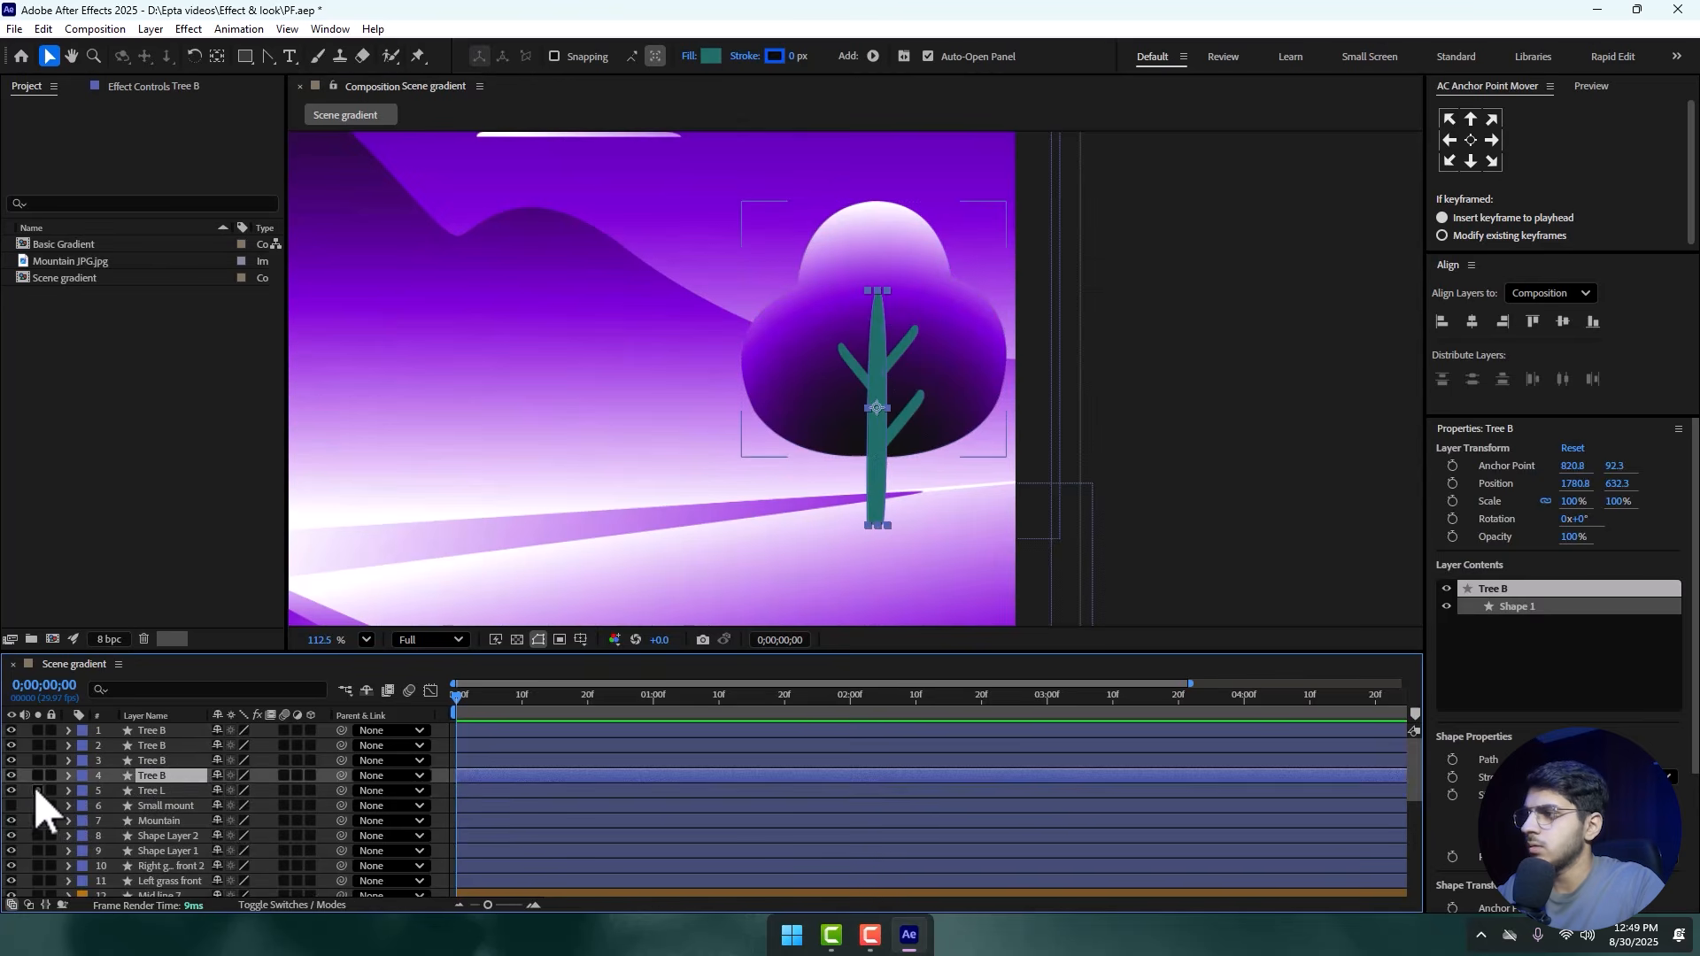
pyautogui.press('F2')
pyautogui.click(164, 776)
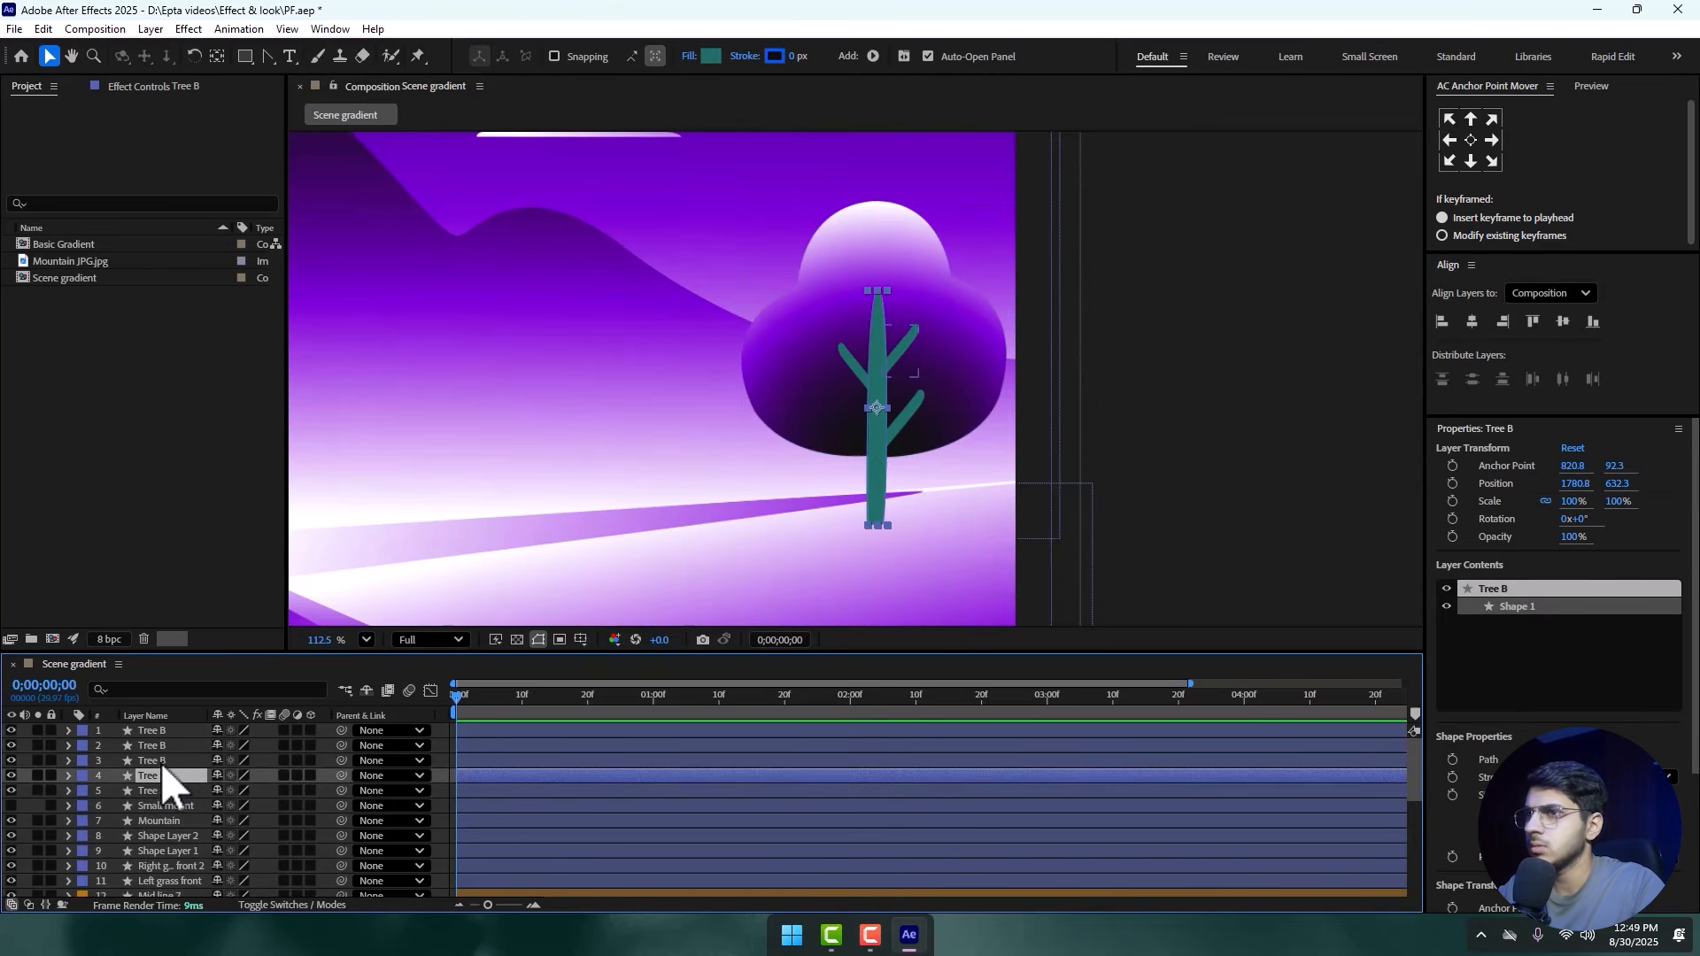
pyautogui.click(690, 56)
pyautogui.click(820, 419)
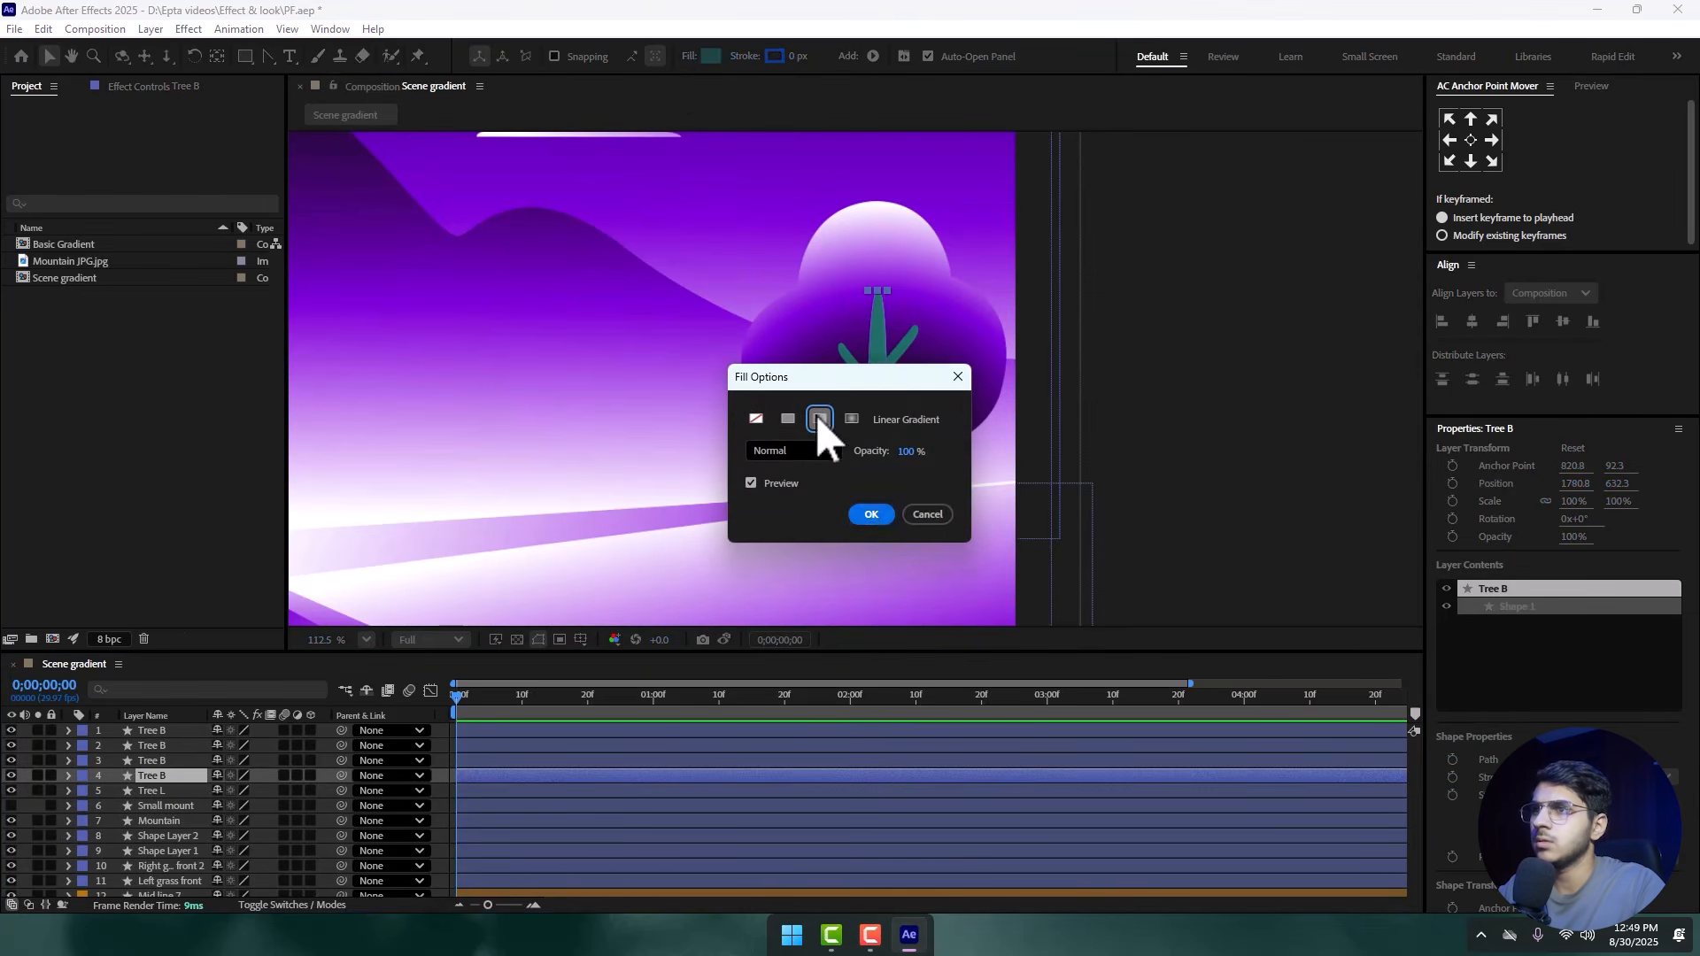
pyautogui.click(871, 515)
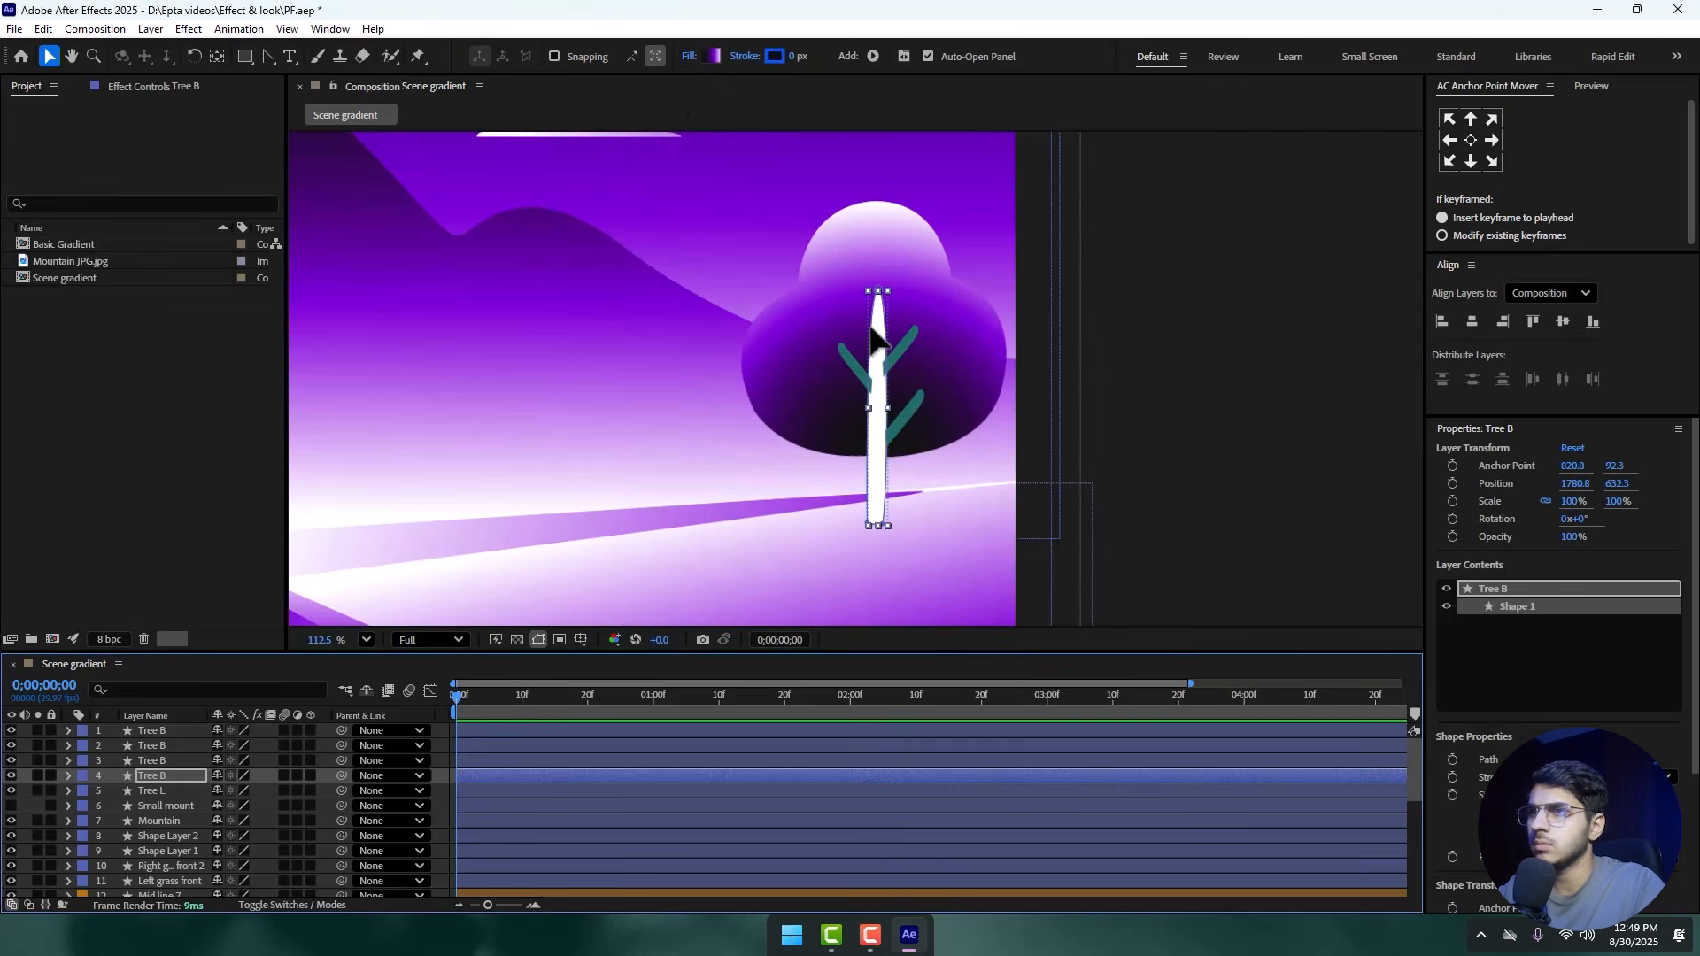
# - Run the trunk's gradient vertically from dark near its tip to white near its foot
pyautogui.scroll(-5, 881, 454)
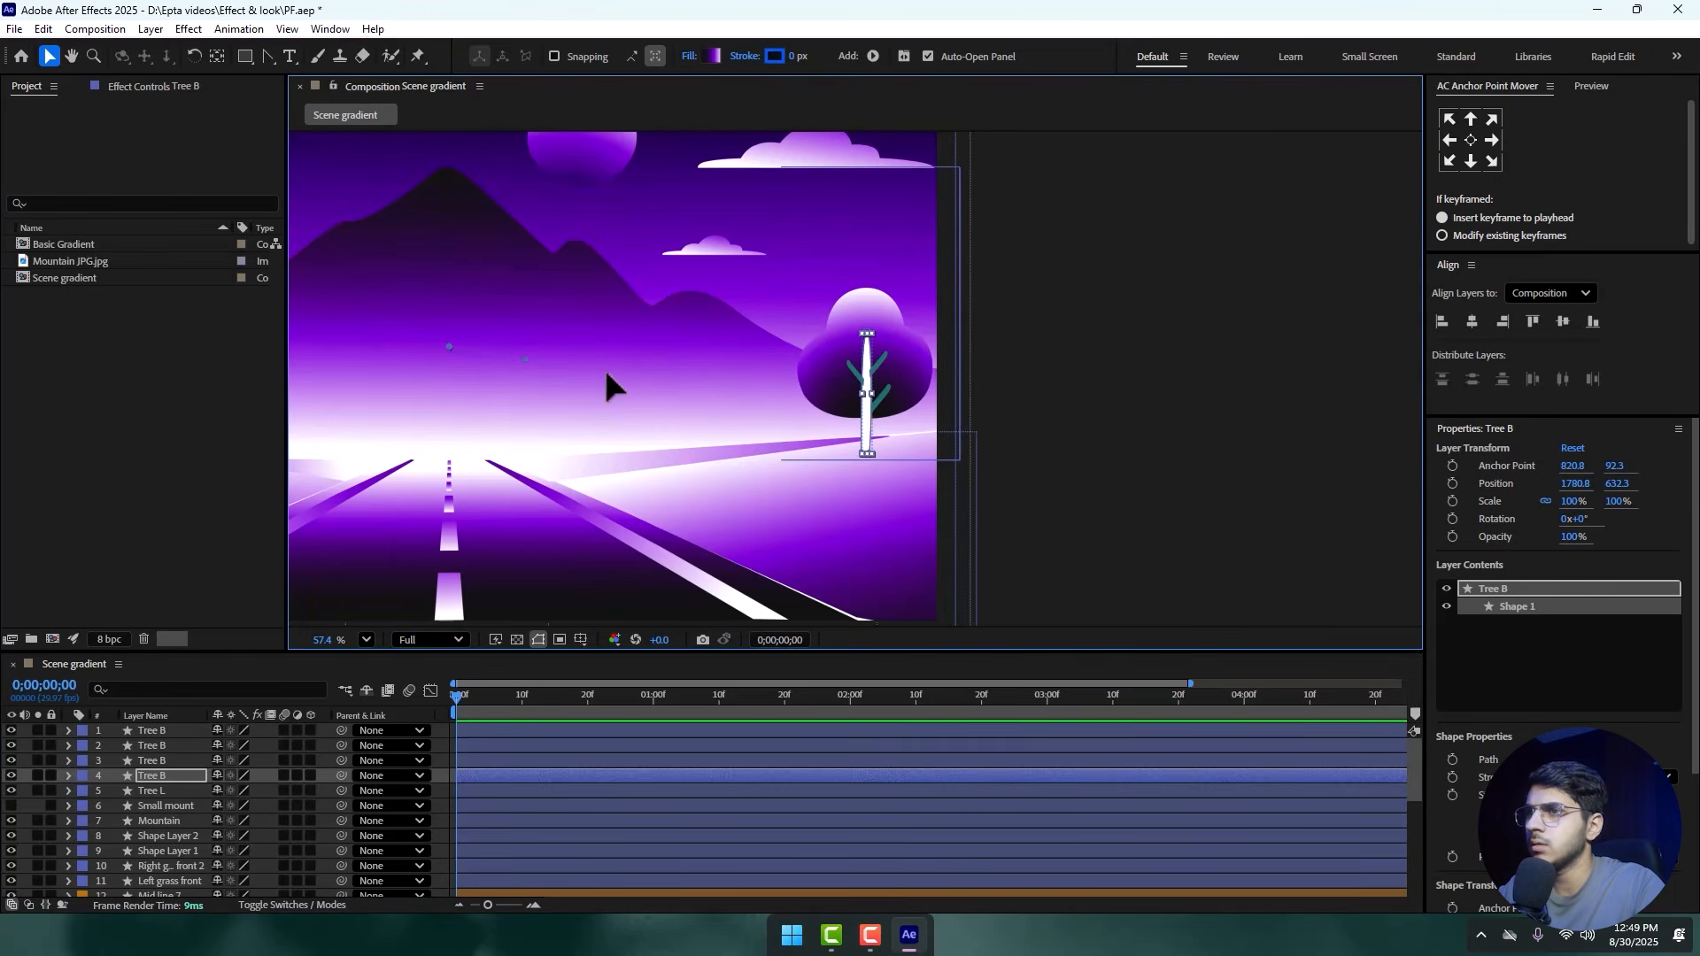
pyautogui.moveTo(469, 347); pyautogui.dragTo(865, 346)
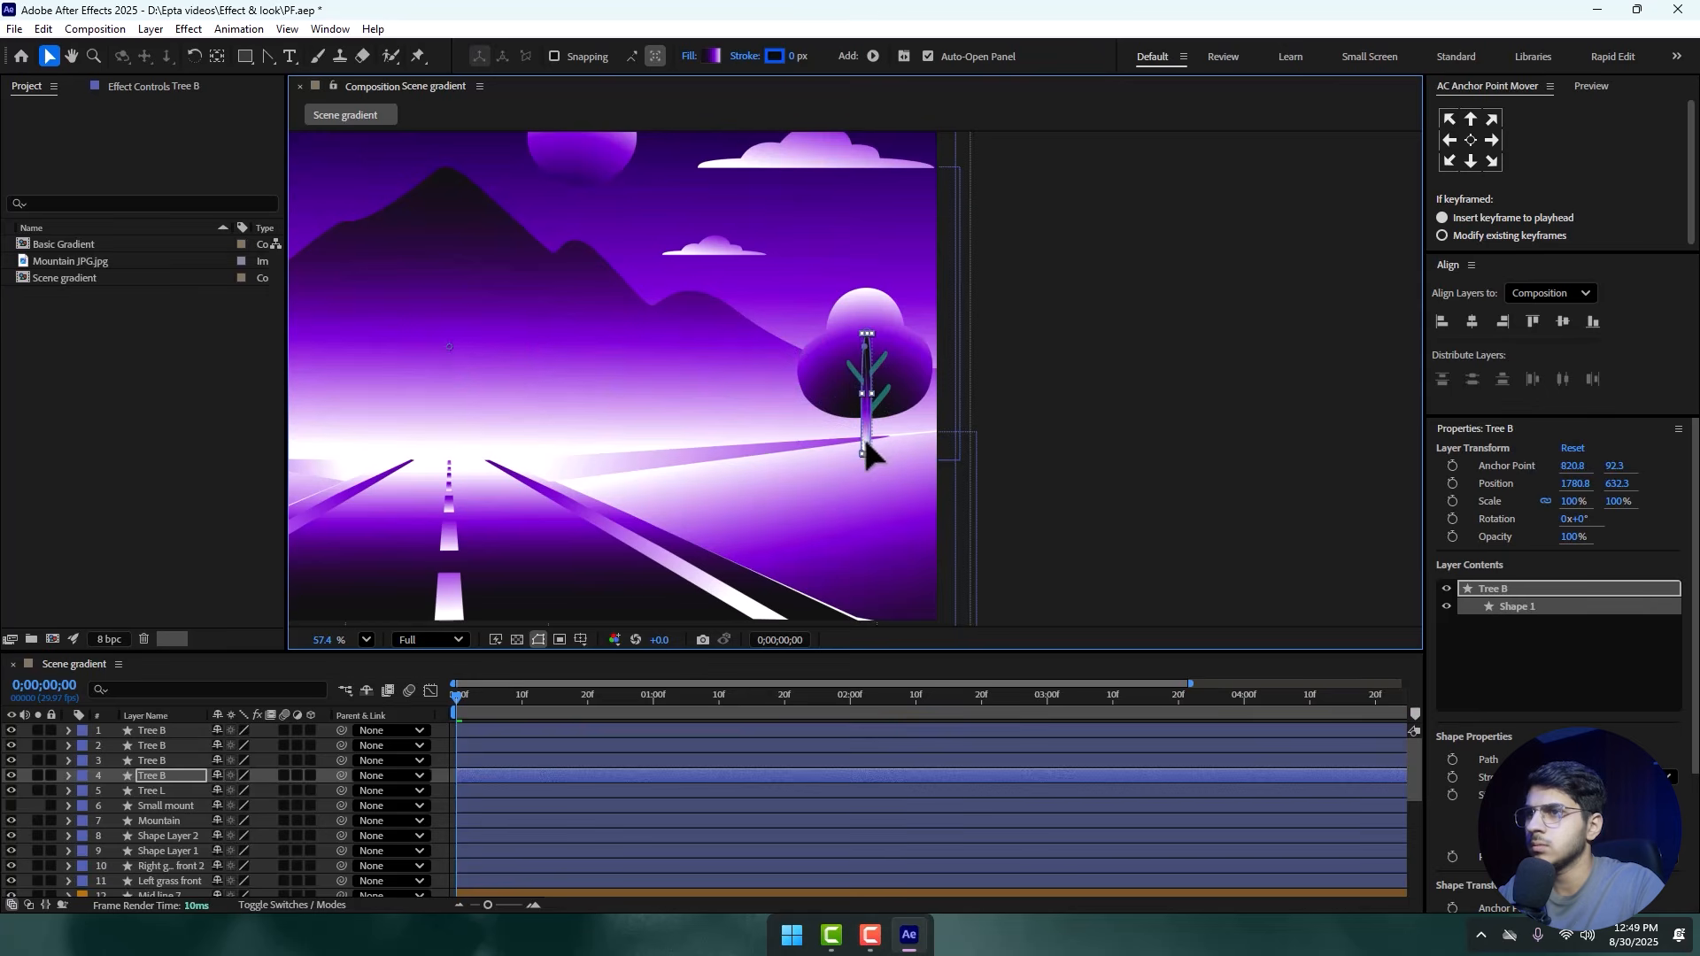
pyautogui.moveTo(859, 425)
pyautogui.mouseDown()
pyautogui.moveTo(864, 345)
pyautogui.moveTo(864, 438)
pyautogui.mouseUp()
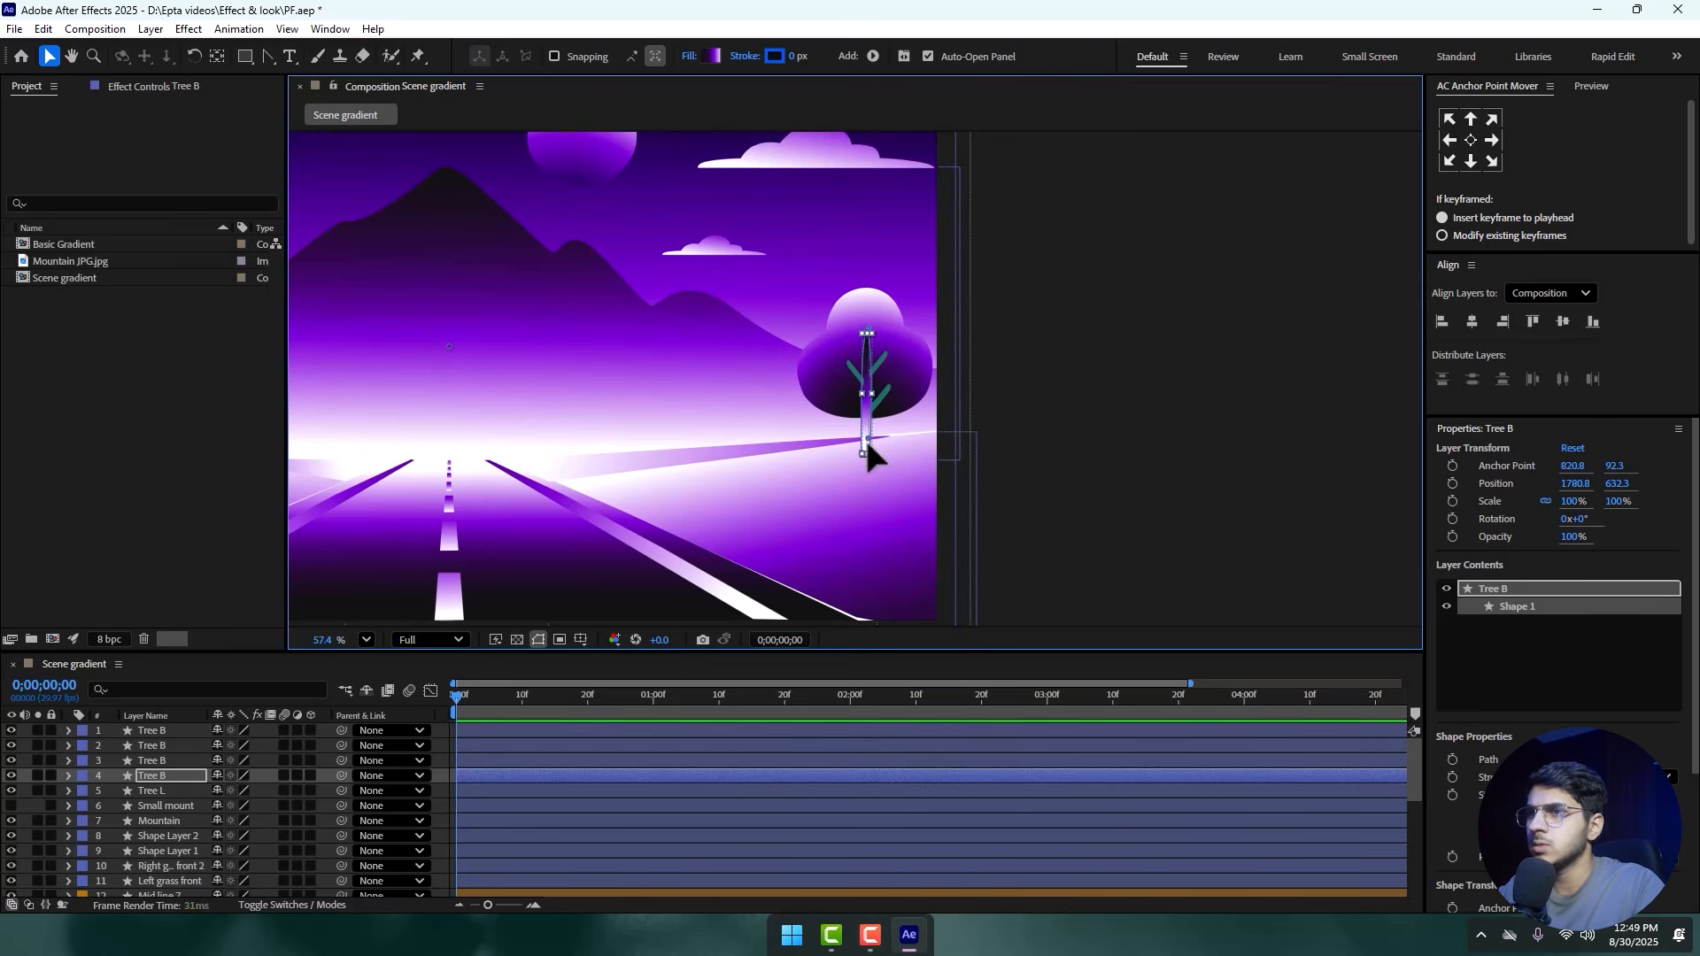
pyautogui.click(1035, 362)
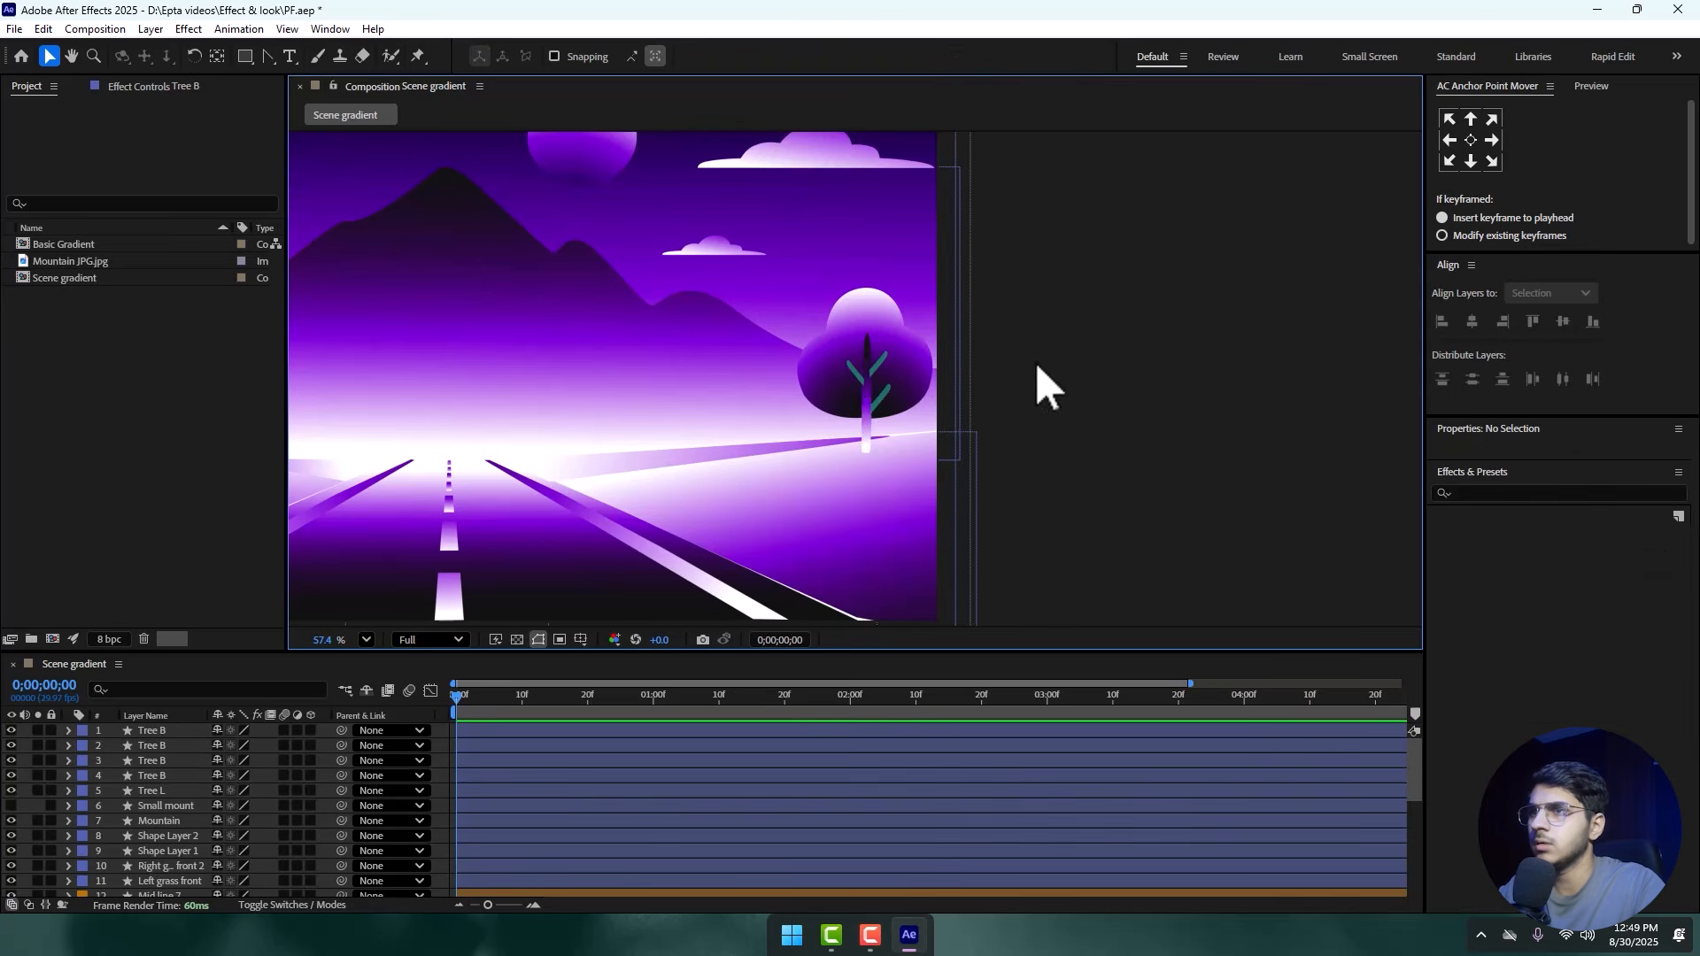
# - Select the Tree B layer of the tree's lower right branch for recolouring
pyautogui.scroll(5, 873, 379)
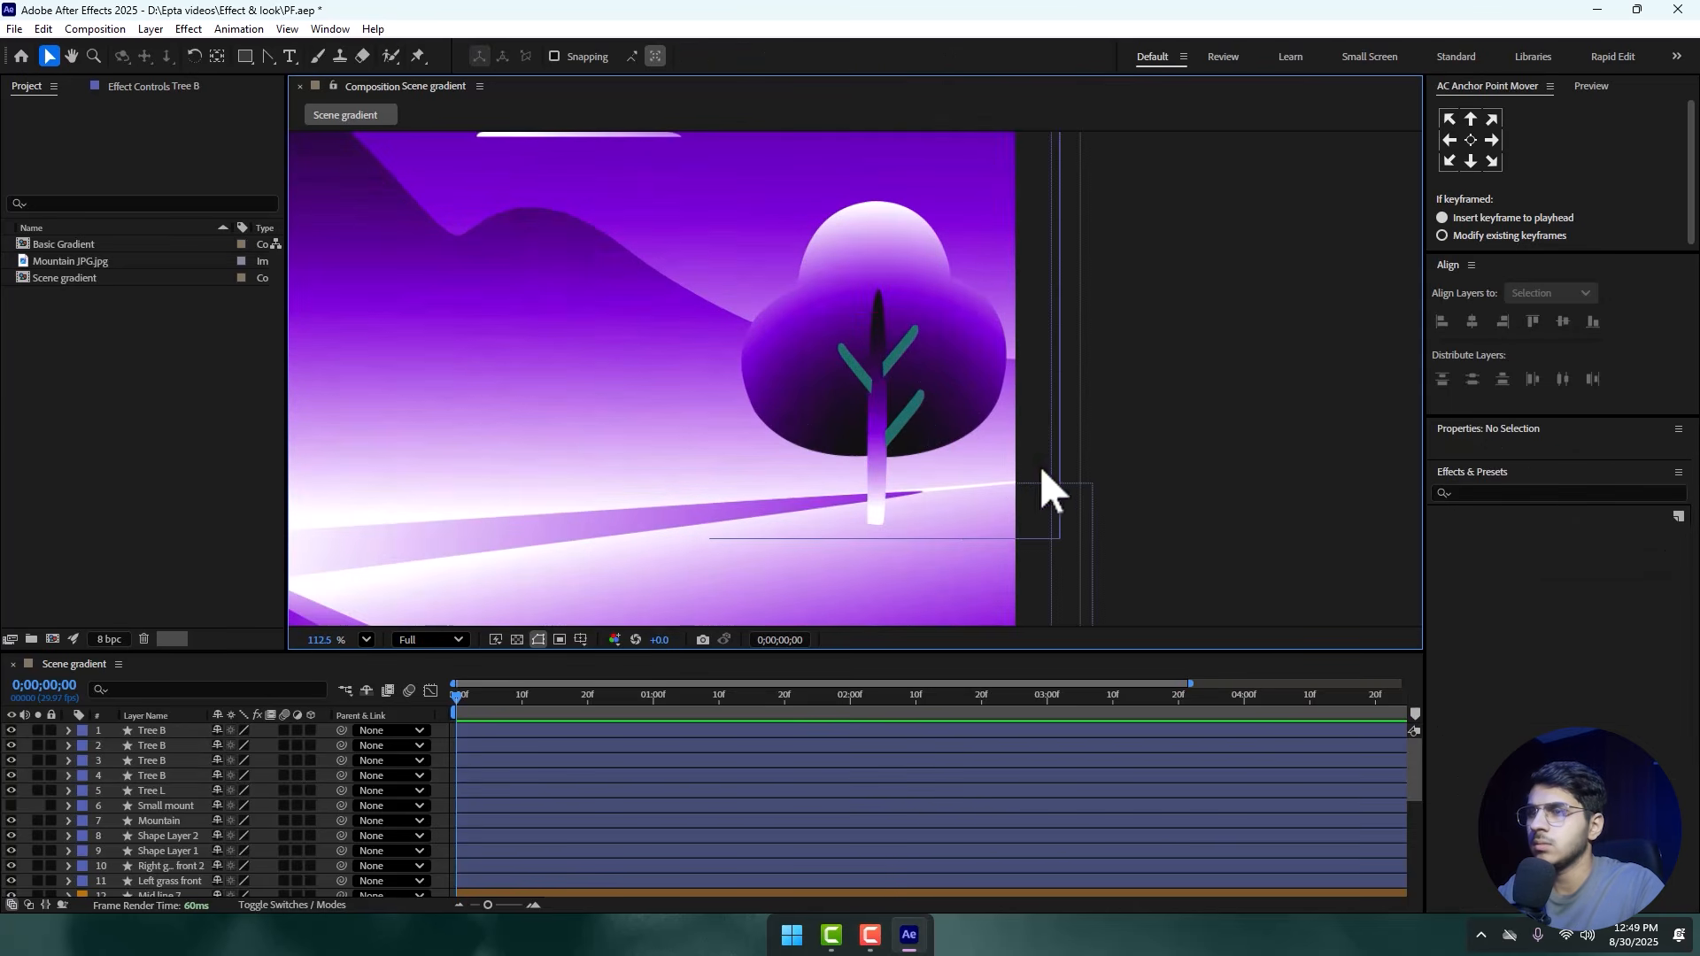
pyautogui.click(921, 423)
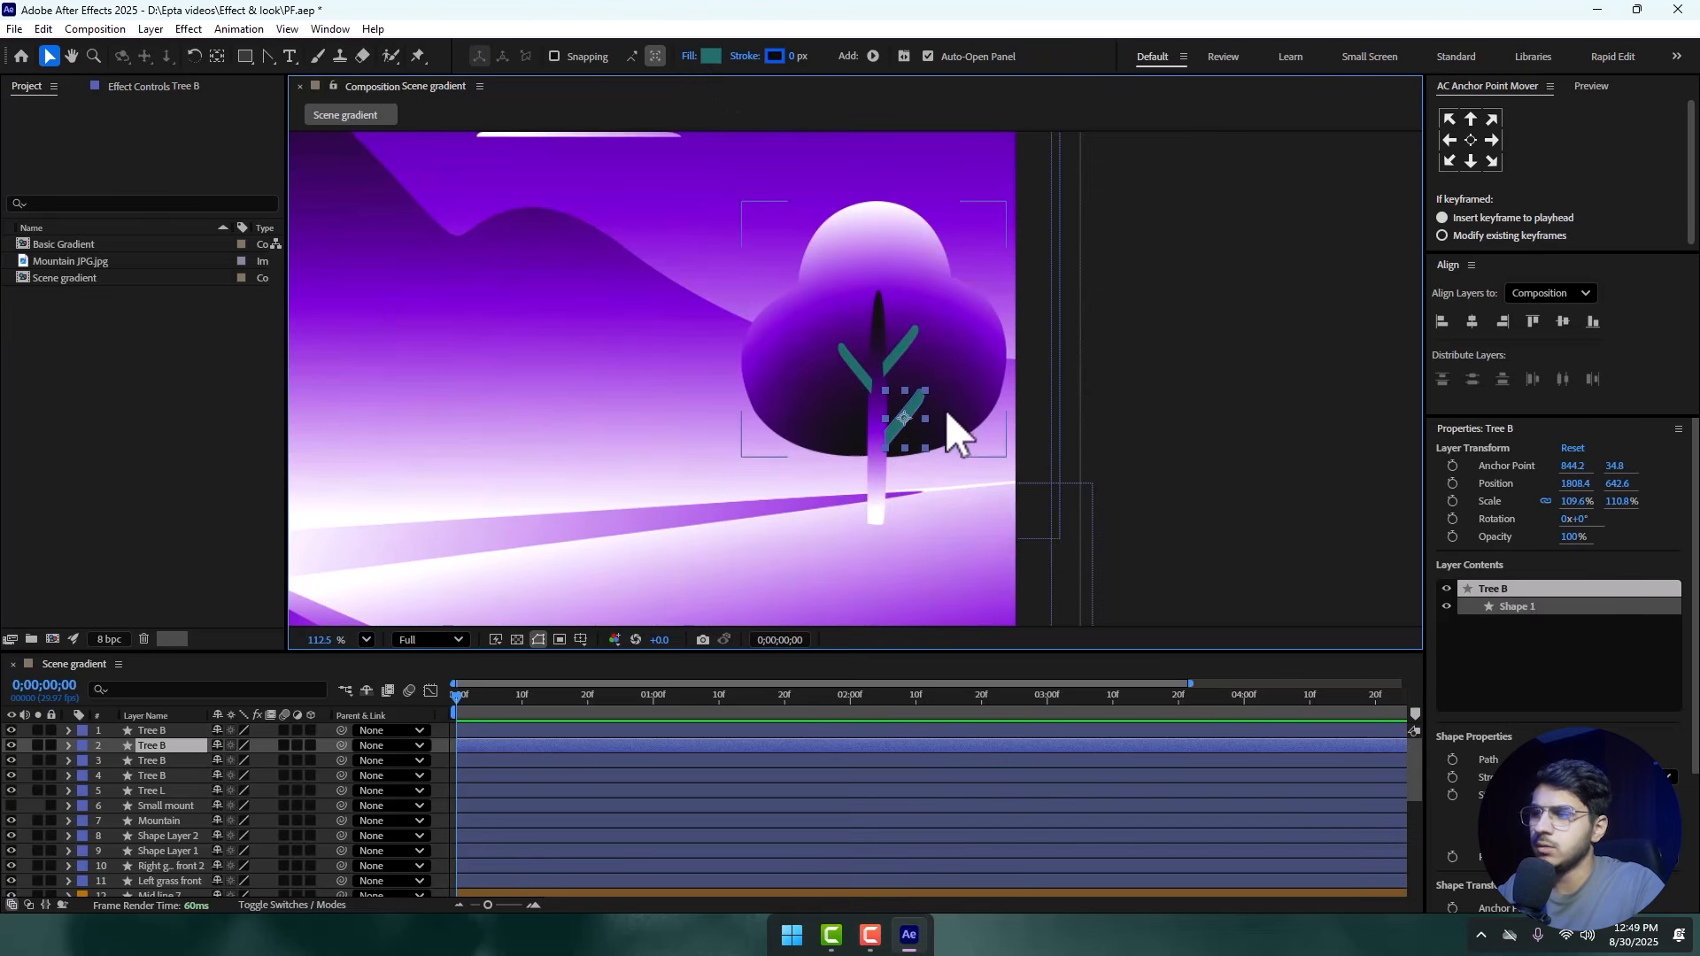
pyautogui.scroll(-2, 952, 443)
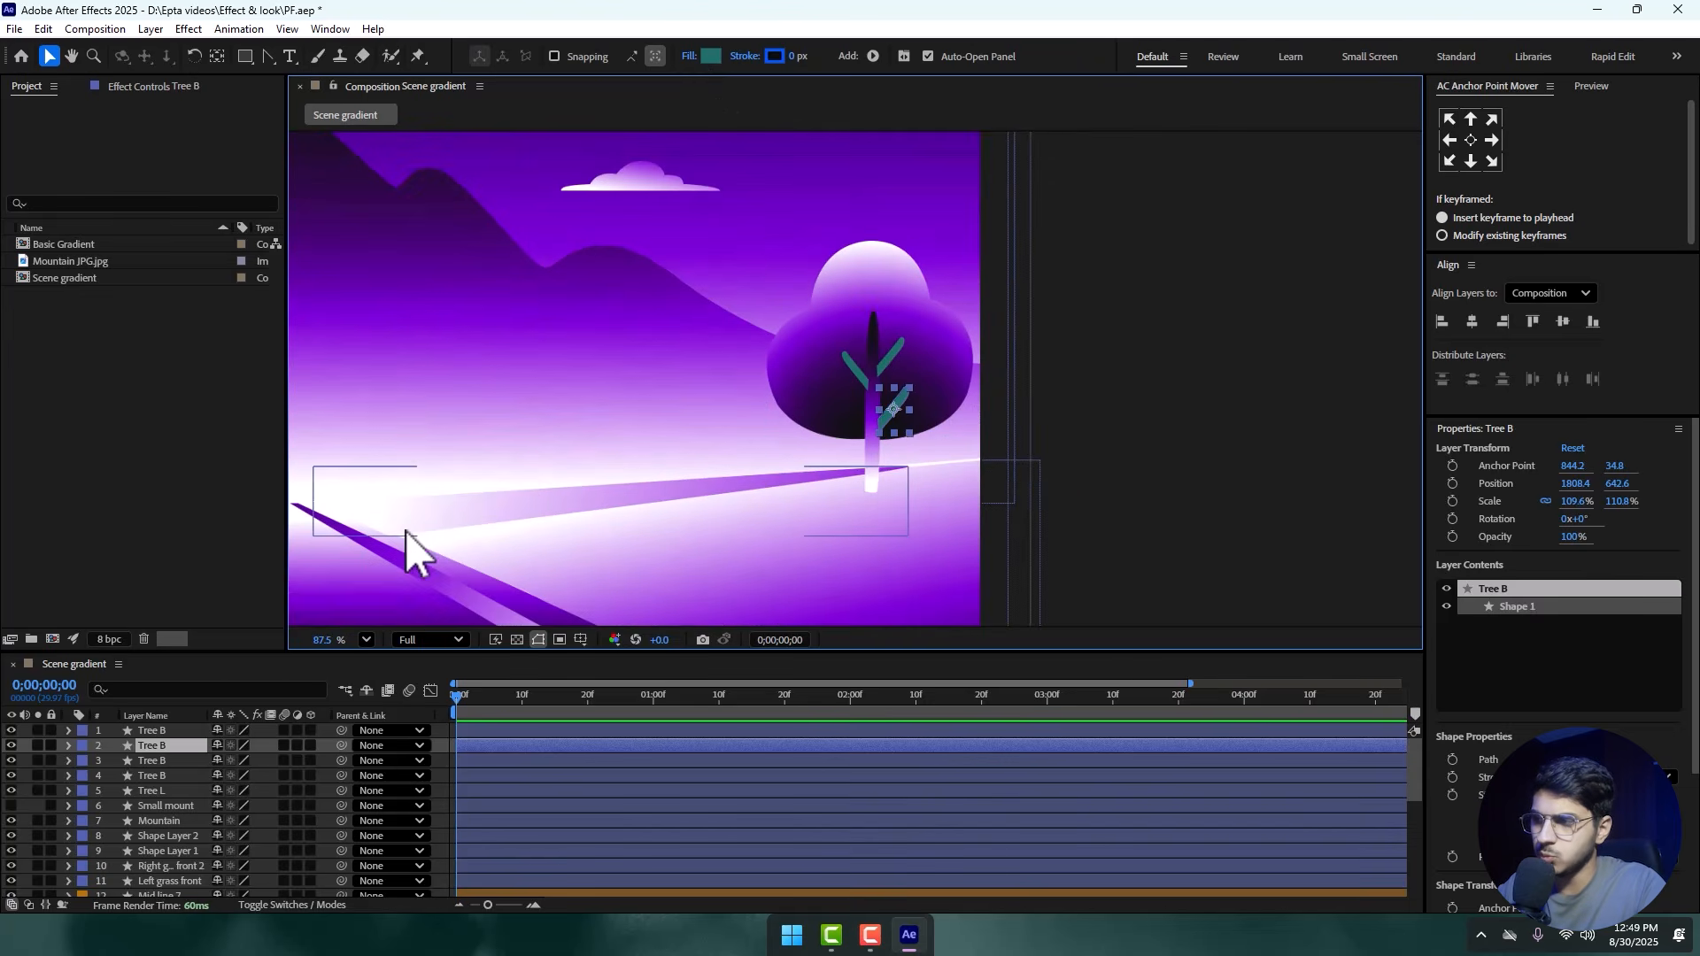
# - Change the tree's lower-right branch from a solid fill to a linear gradient fill
pyautogui.scroll(5, 894, 407)
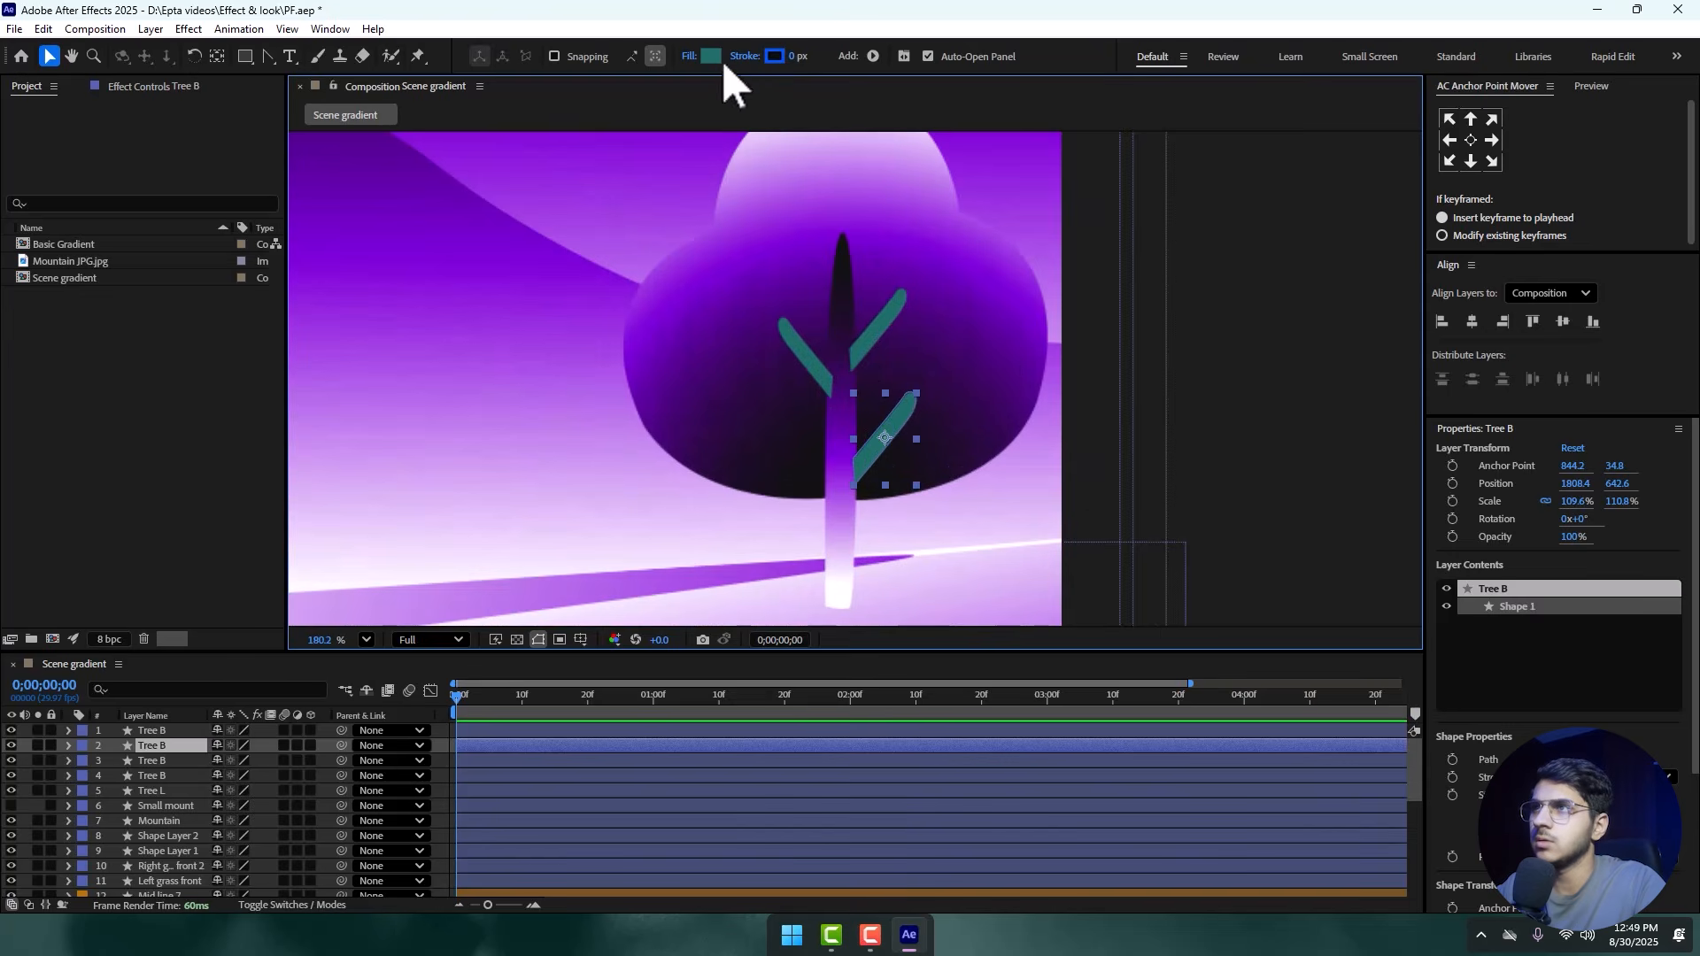
pyautogui.click(691, 57)
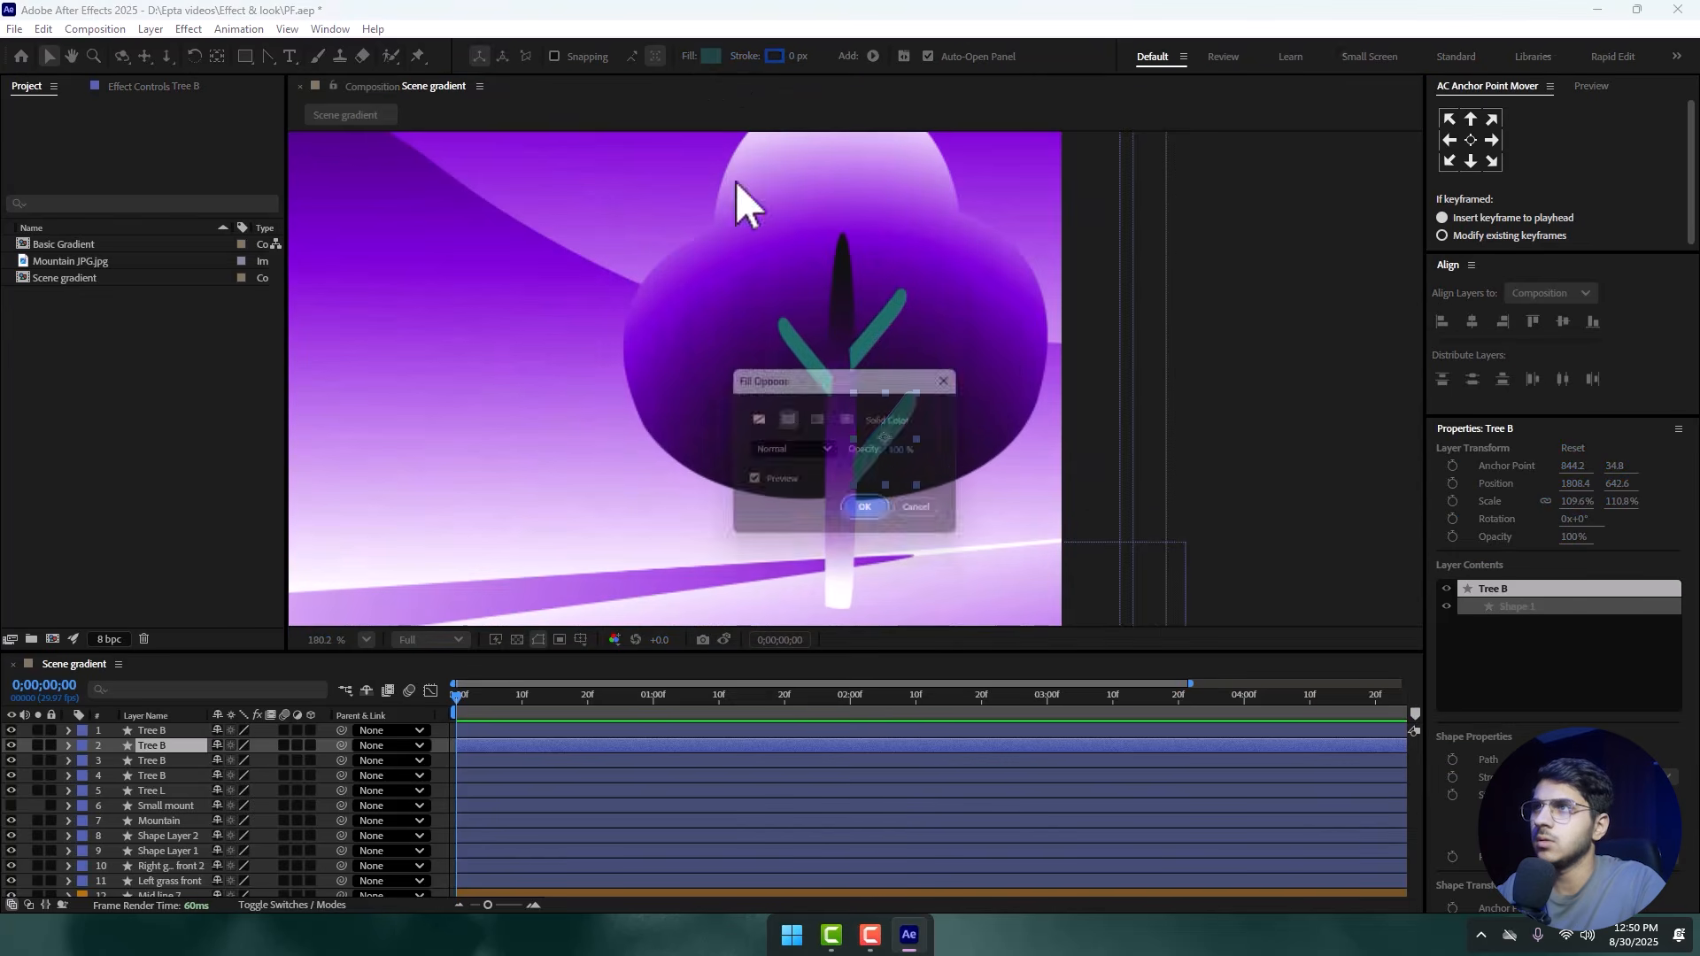
pyautogui.click(871, 514)
# - Align the gradient along the lower-right branch, running from dark at the trunk to white at the branch tip
pyautogui.scroll(-5, 864, 390)
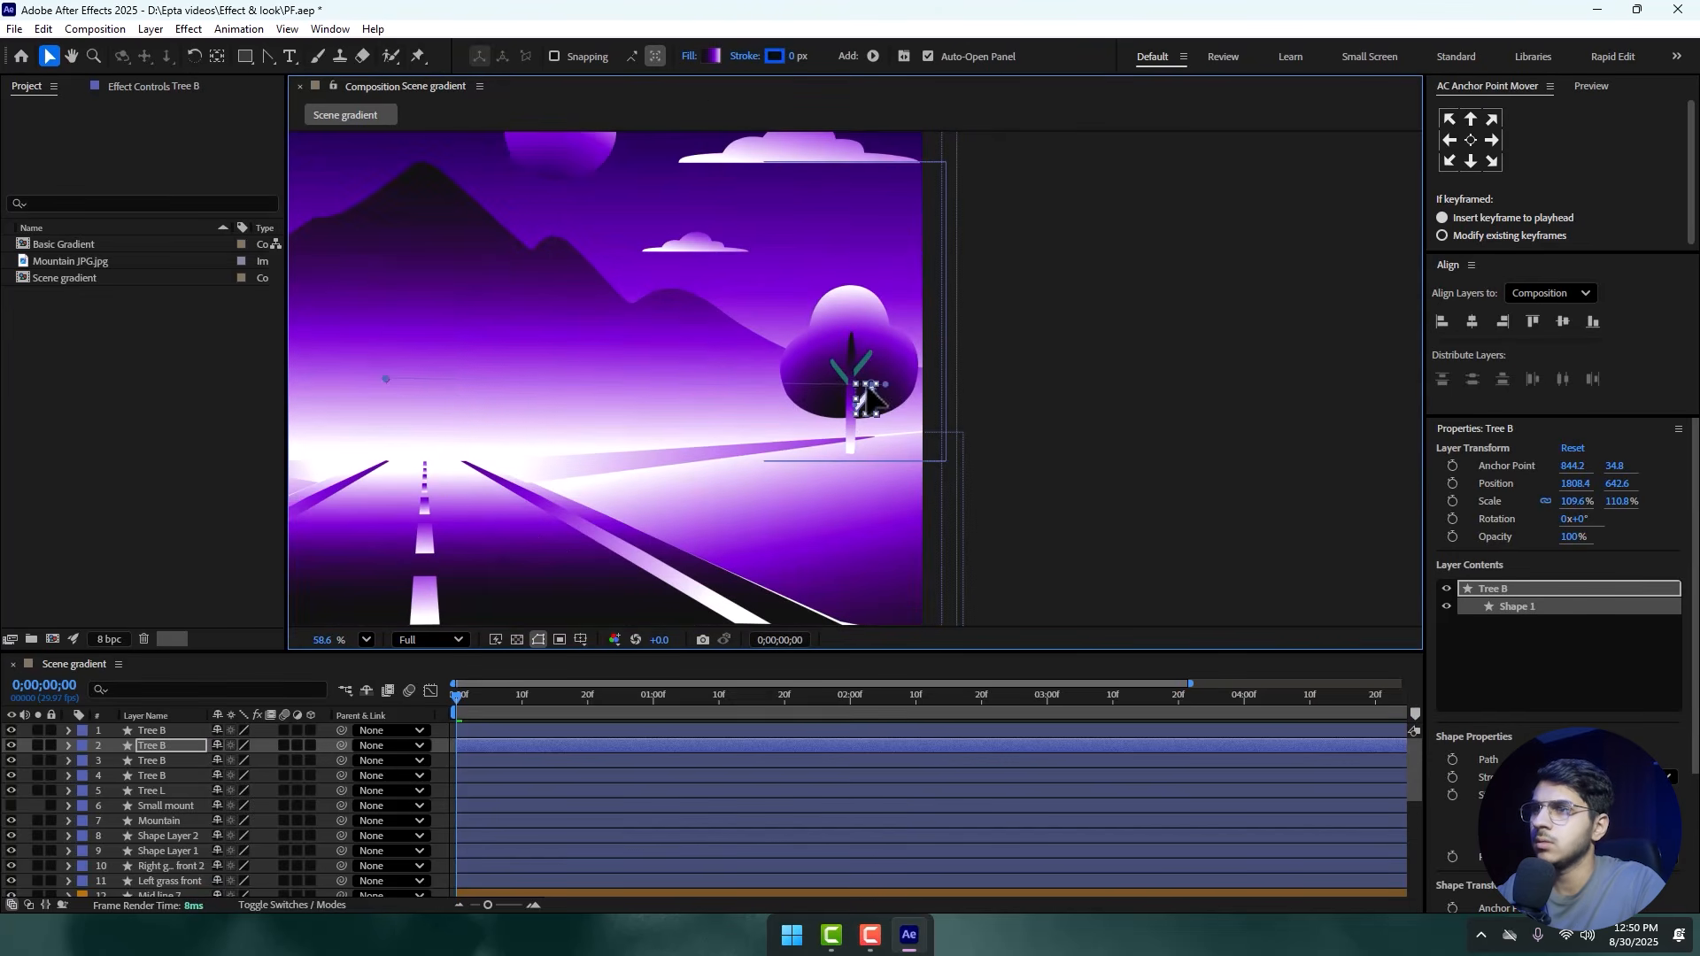
pyautogui.scroll(8, 855, 403)
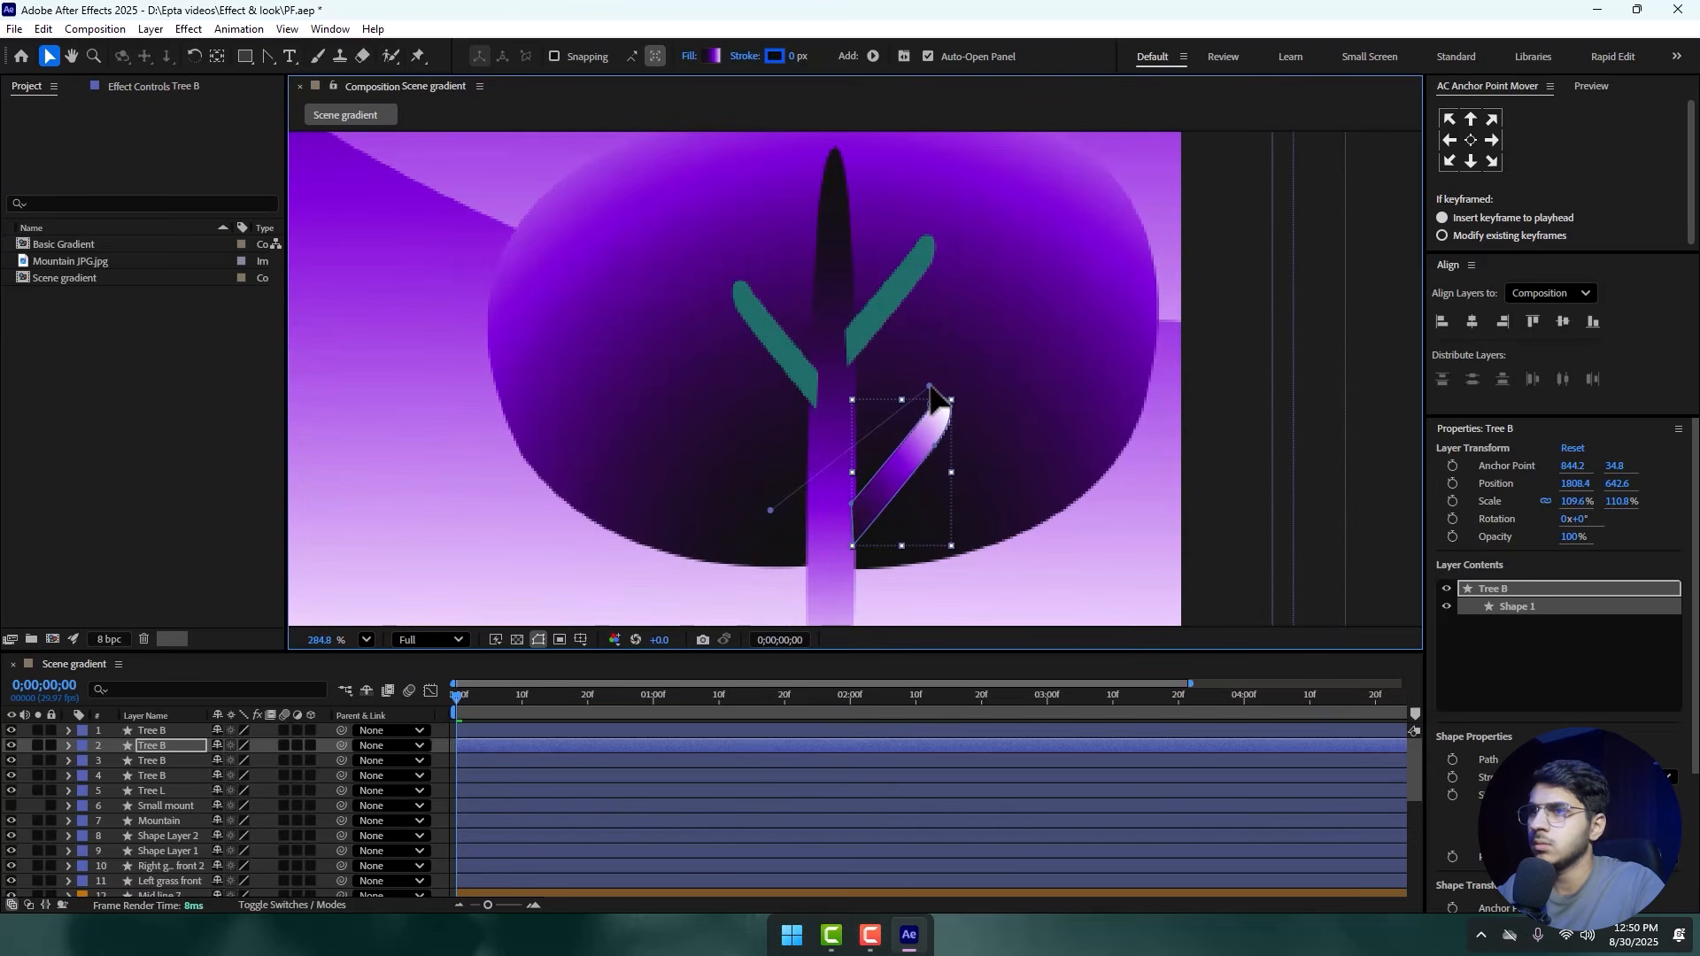
pyautogui.scroll(-4, 847, 439)
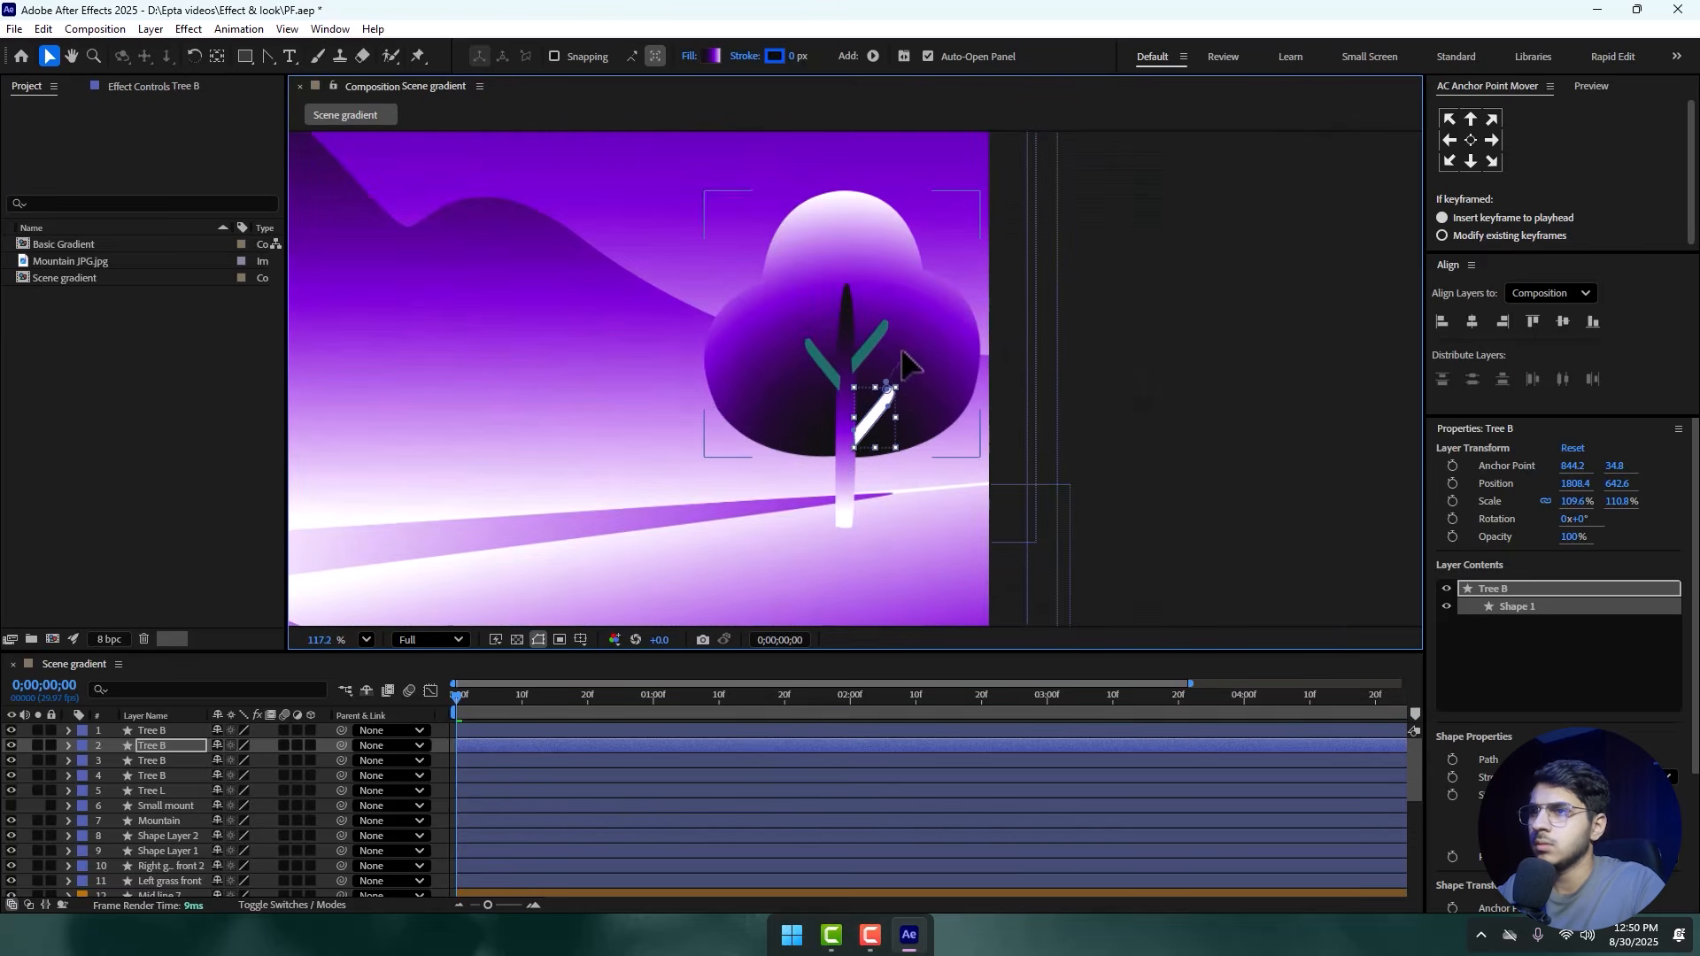
pyautogui.click(886, 388)
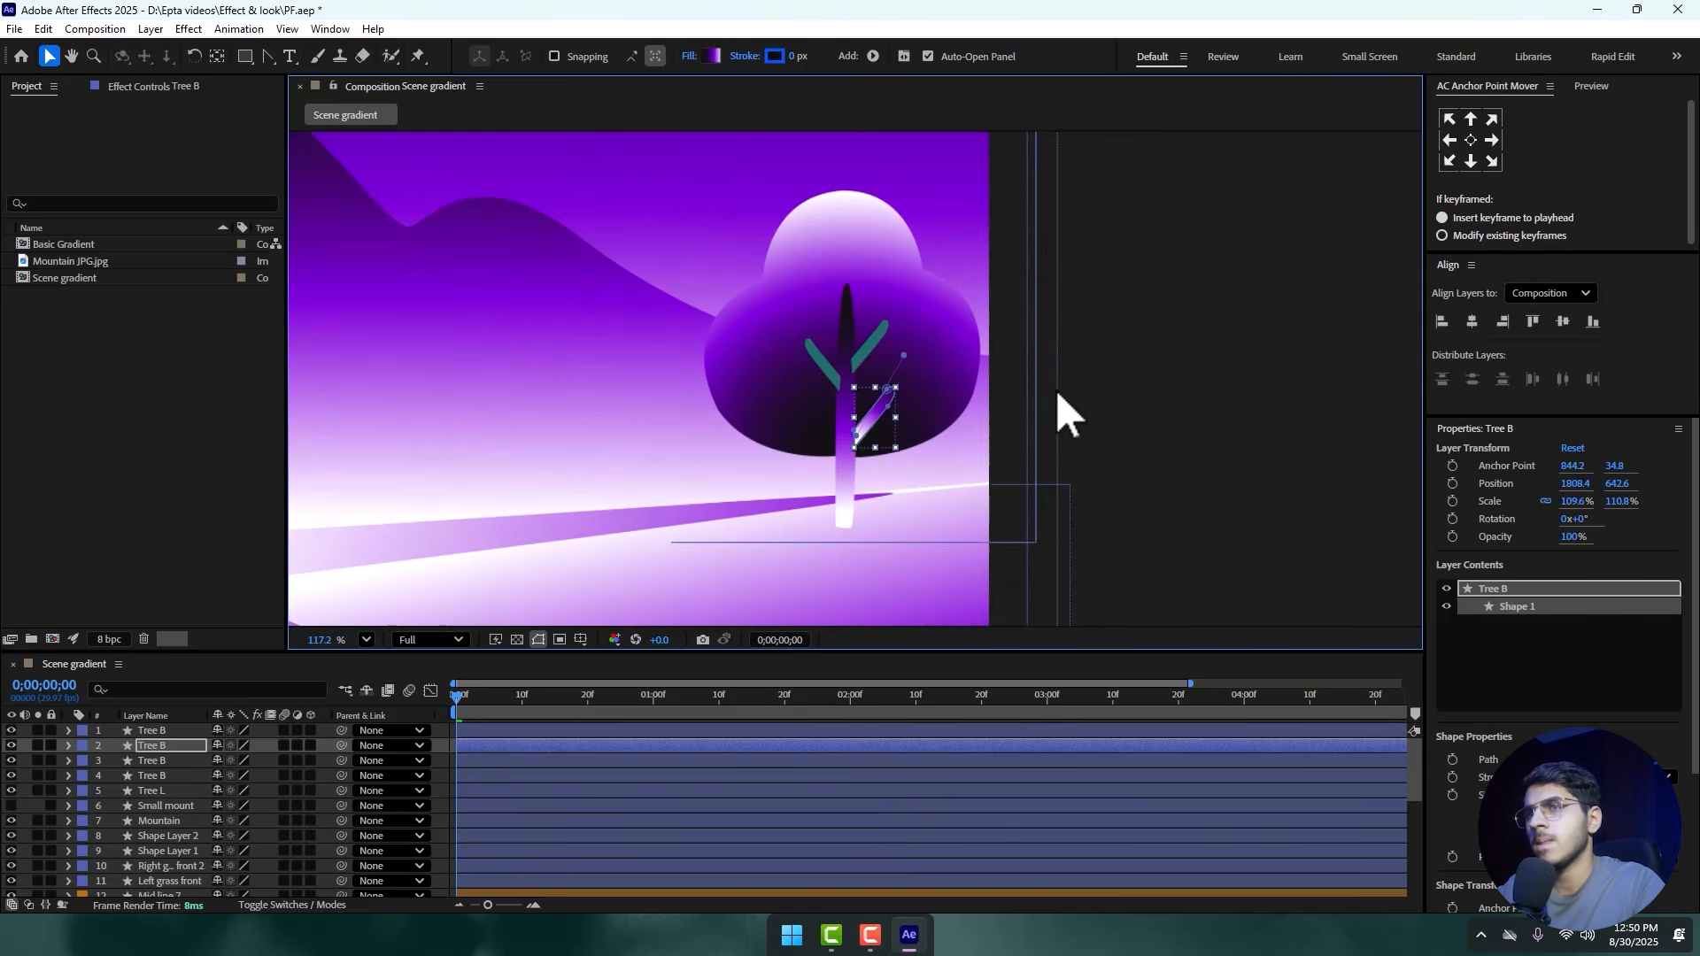
pyautogui.click(1148, 396)
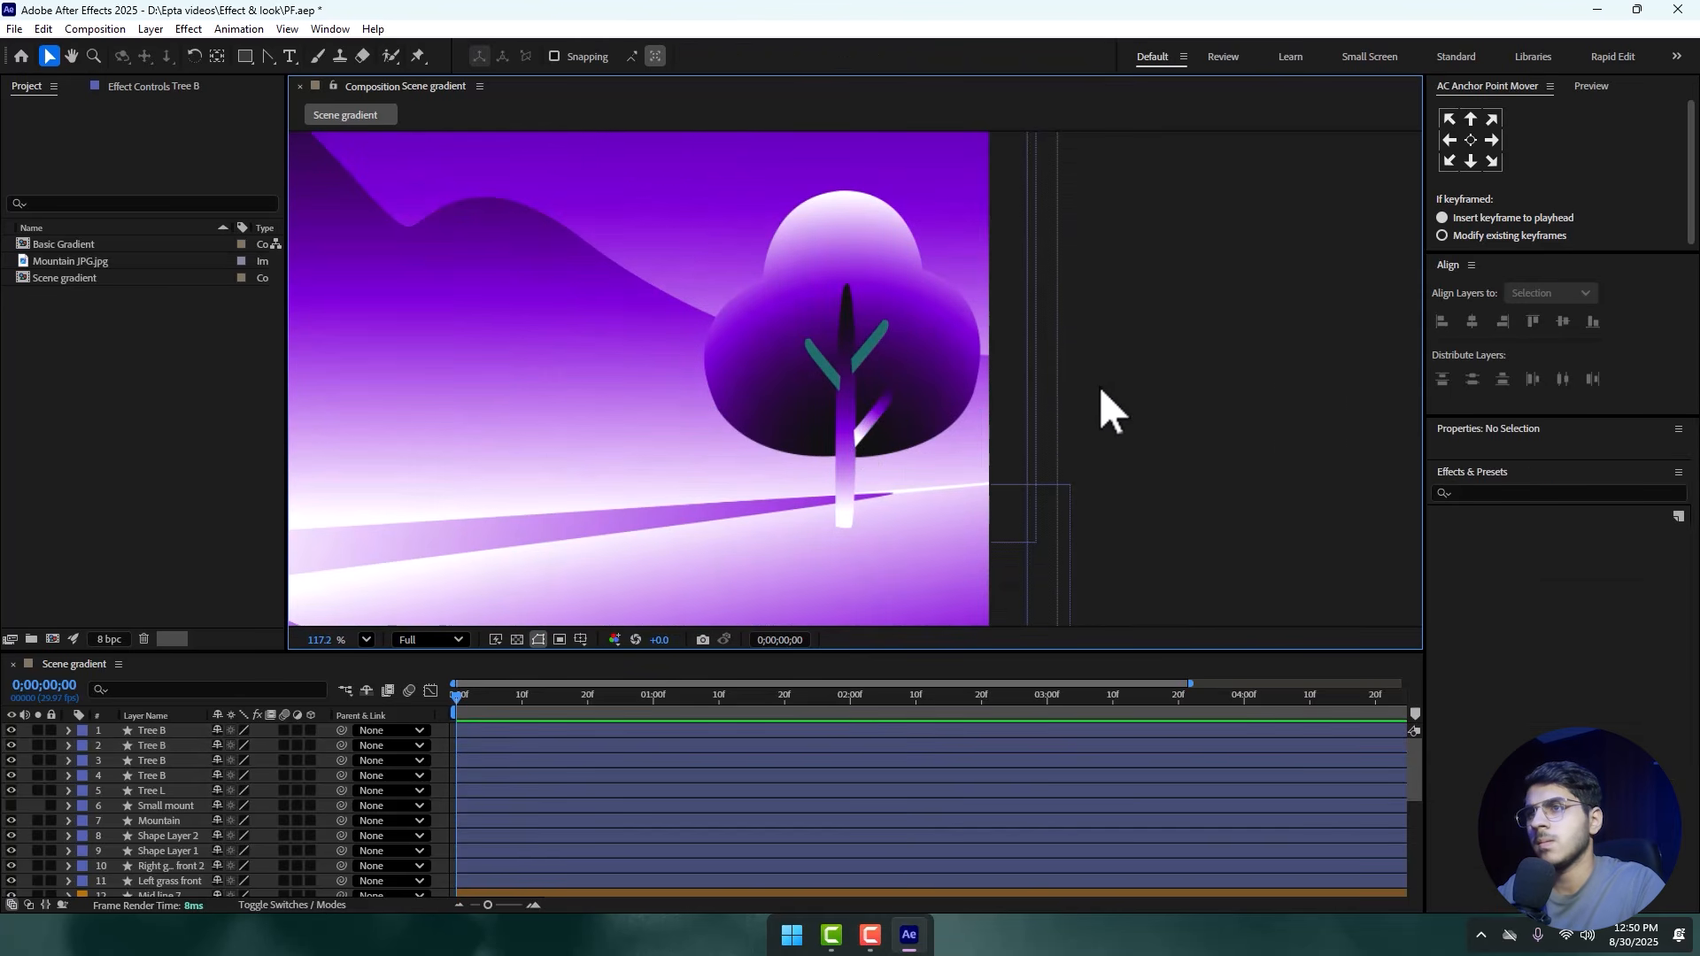
pyautogui.click(895, 396)
pyautogui.doubleClick(880, 407)
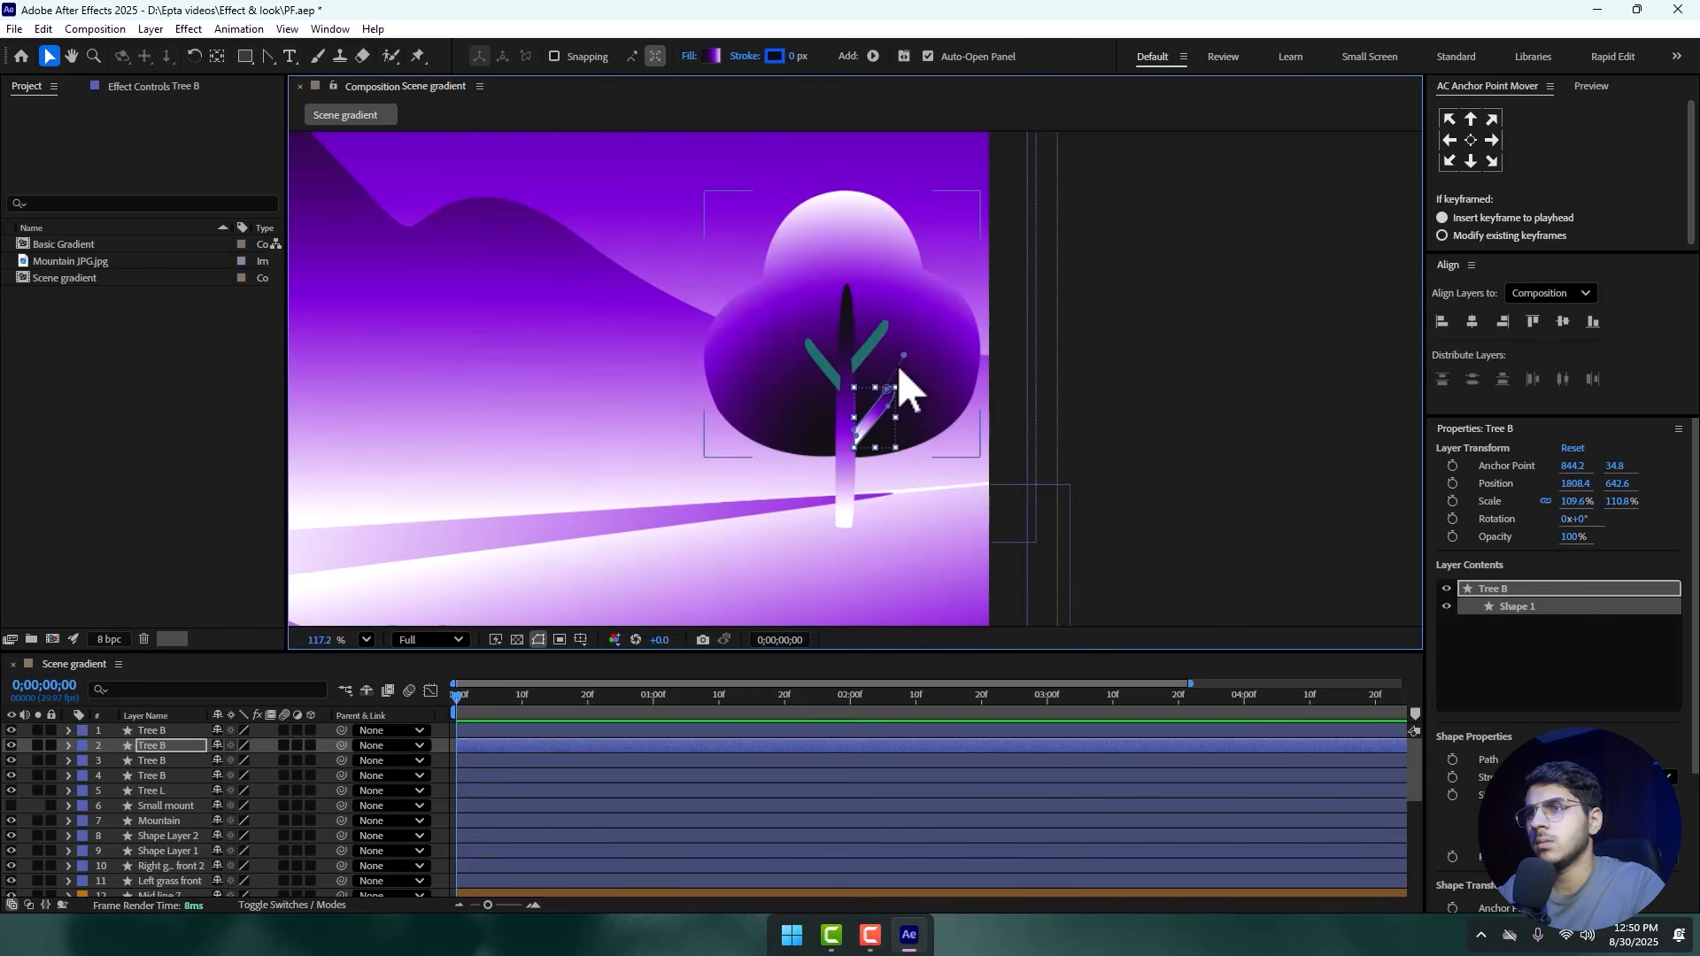
pyautogui.moveTo(860, 365); pyautogui.dragTo(895, 382)
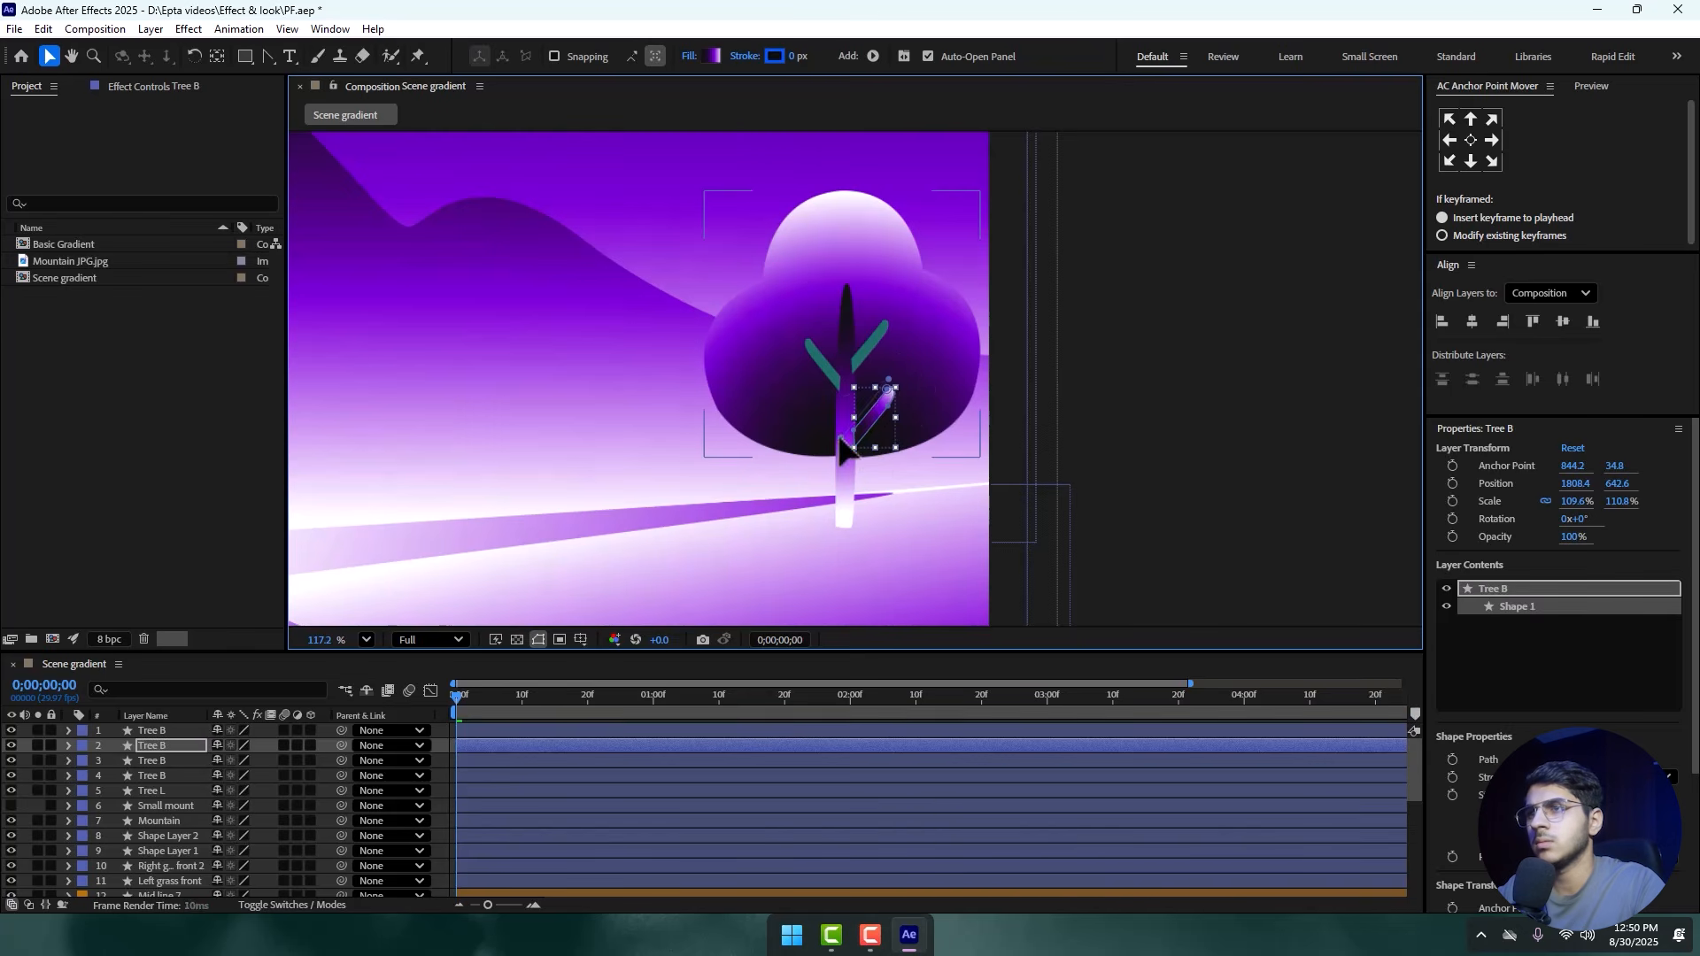
pyautogui.moveTo(820, 453); pyautogui.dragTo(823, 403)
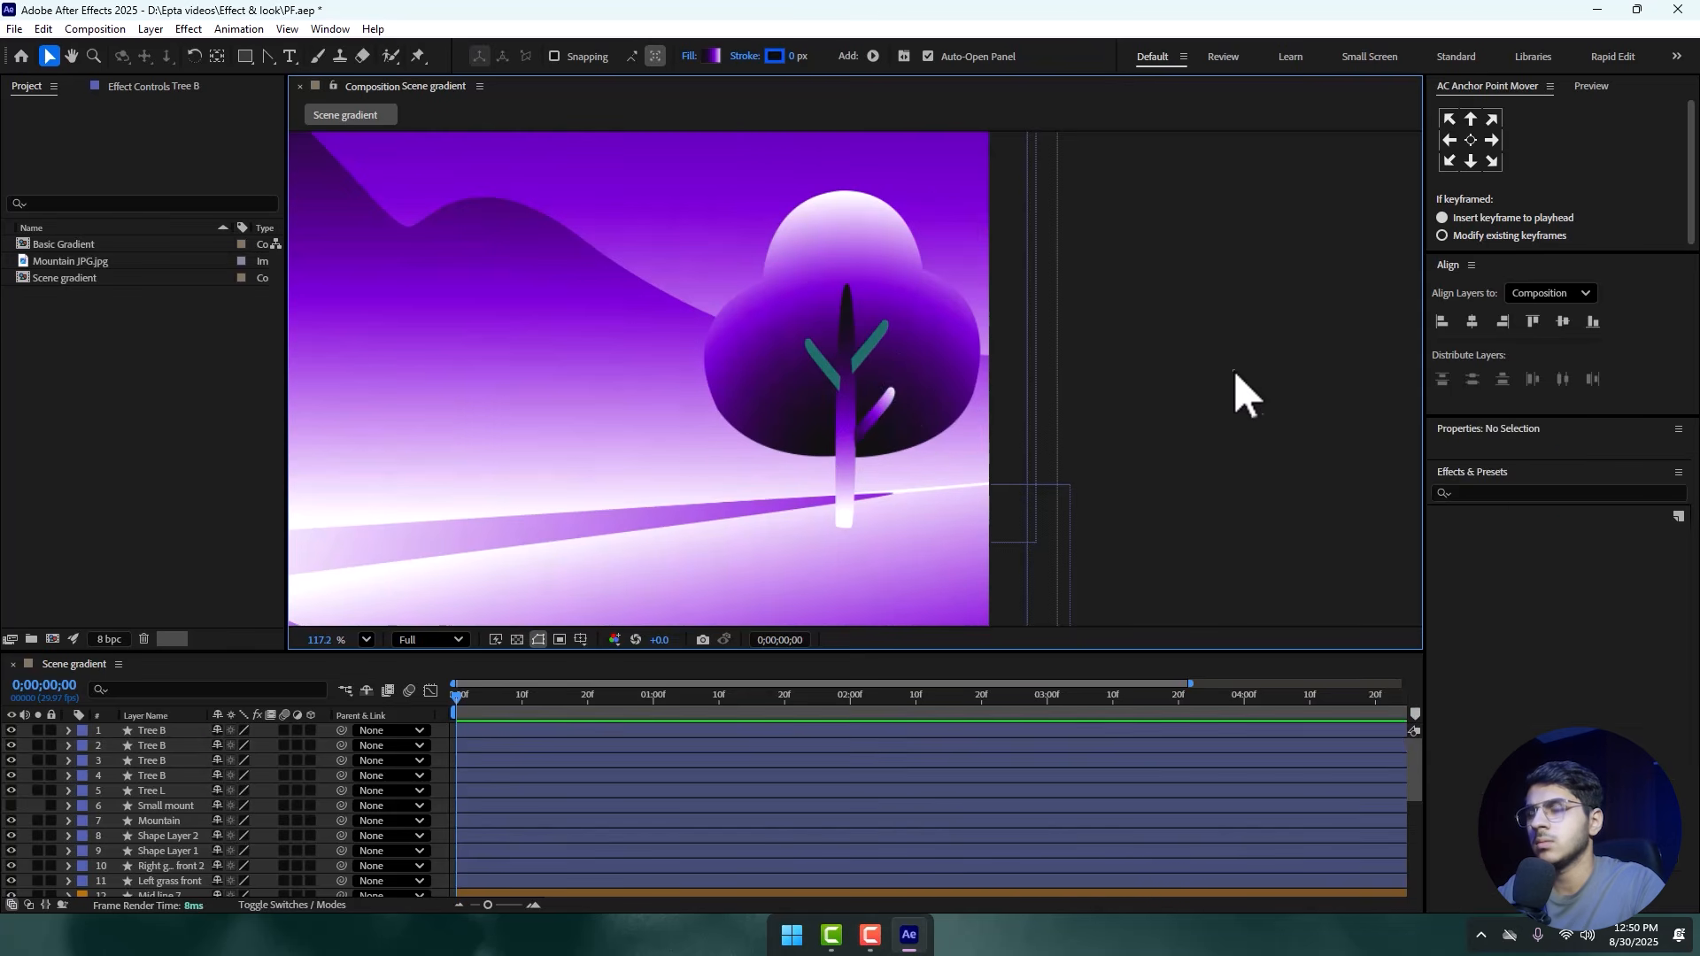
pyautogui.click(1172, 395)
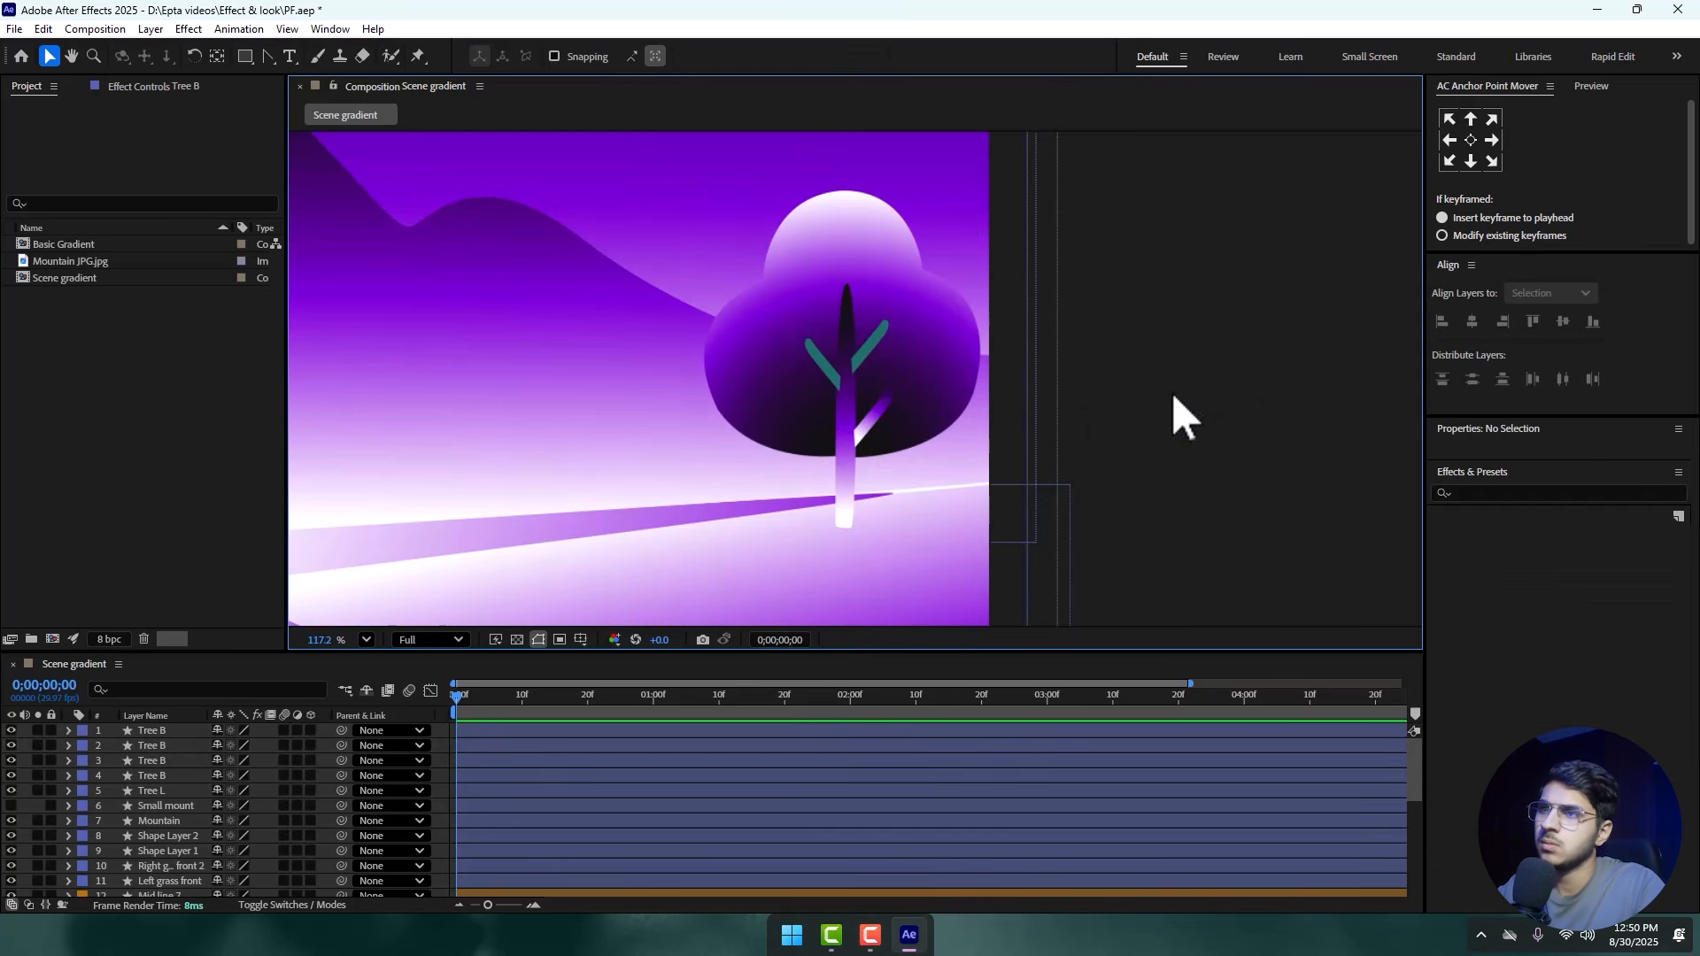
pyautogui.click(875, 341)
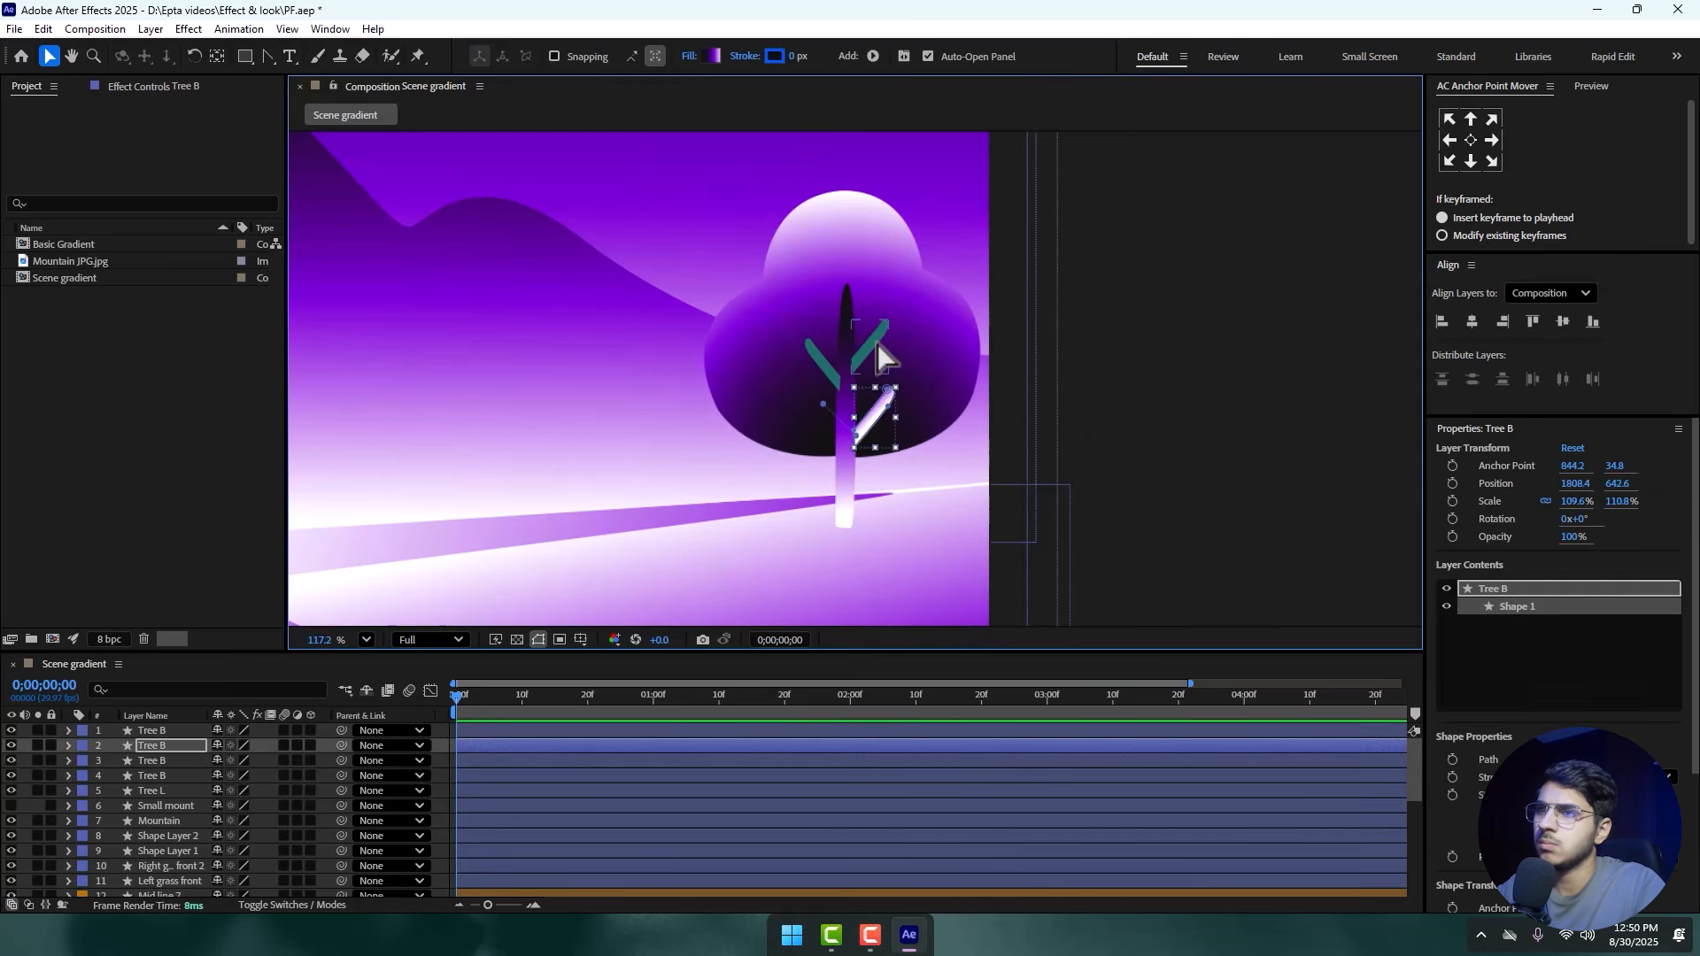
pyautogui.click(1175, 347)
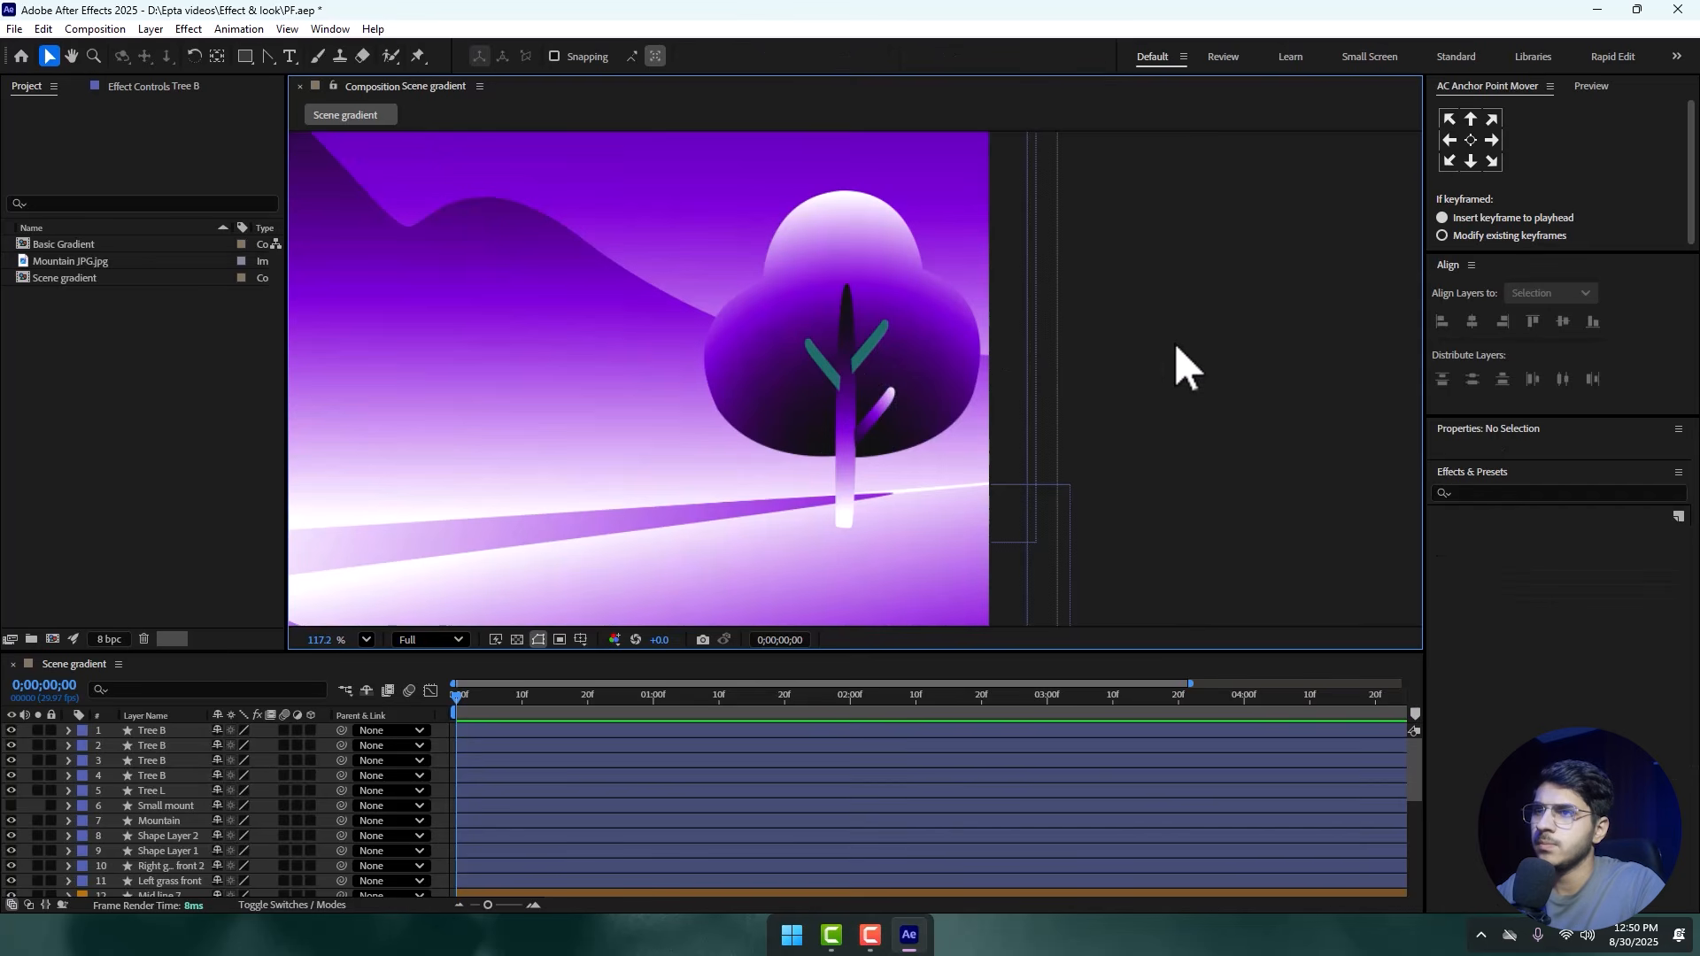
# - Change the tree's upper-right branch from a solid fill to a linear gradient fill
pyautogui.click(855, 356)
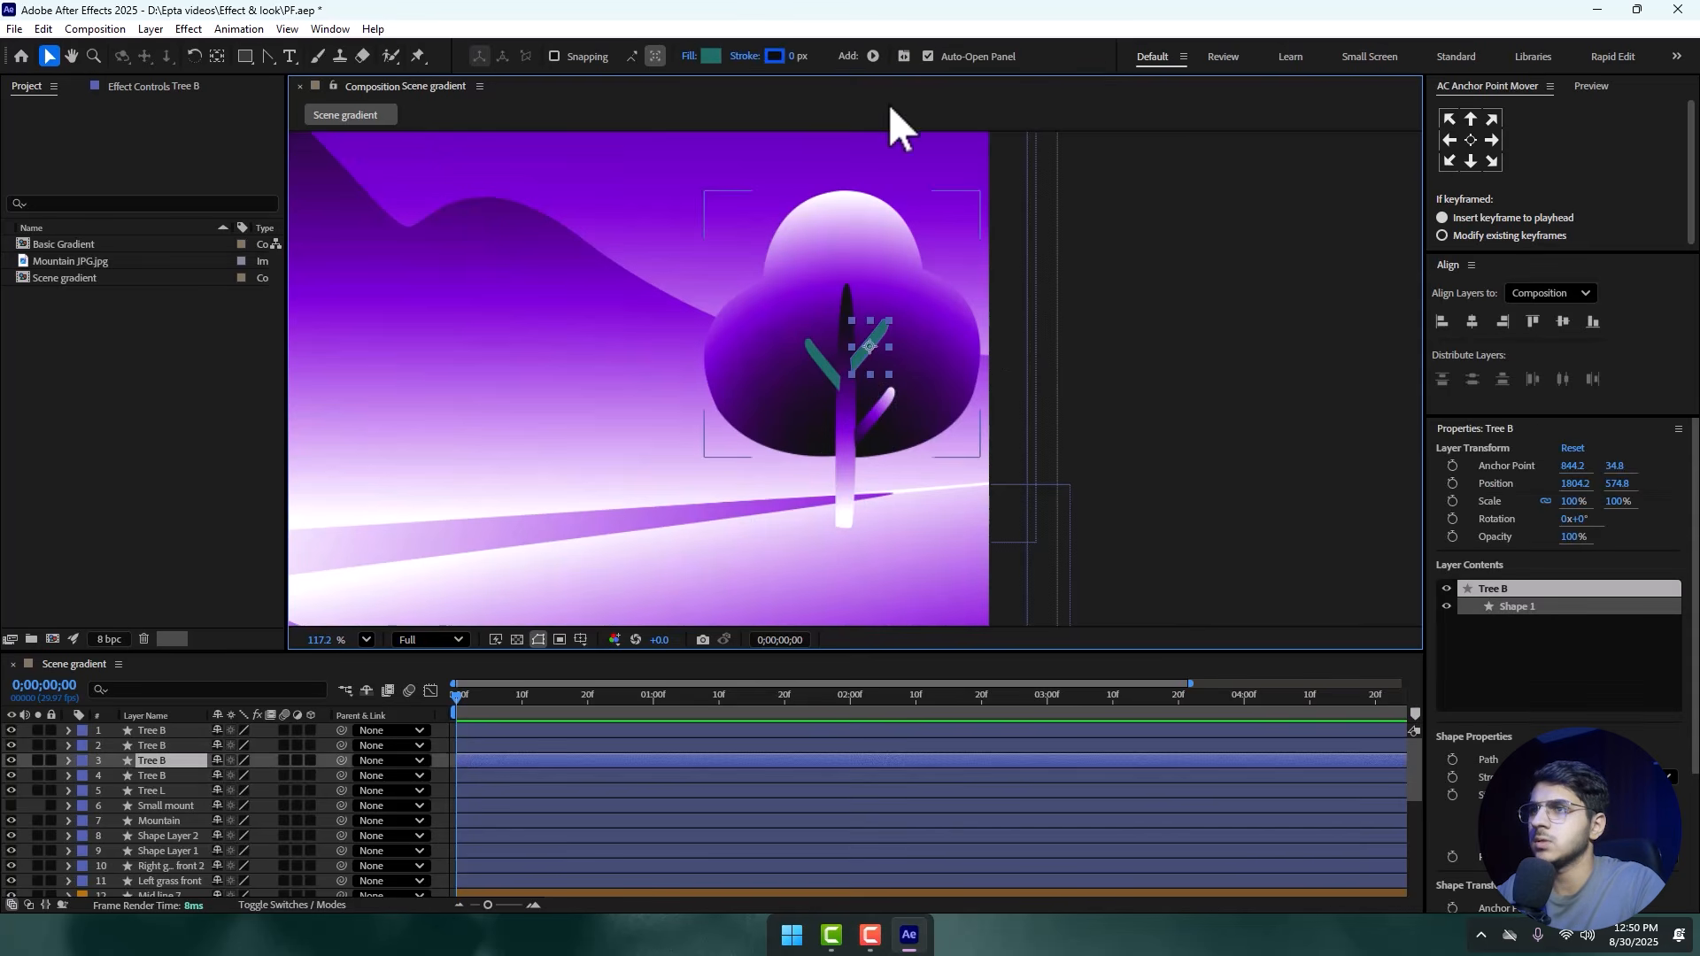
pyautogui.click(709, 51)
pyautogui.click(827, 423)
pyautogui.click(868, 517)
# - Align the gradient along the upper-right branch, running from dark purple at the trunk to white at the branch tip
pyautogui.scroll(1, 848, 372)
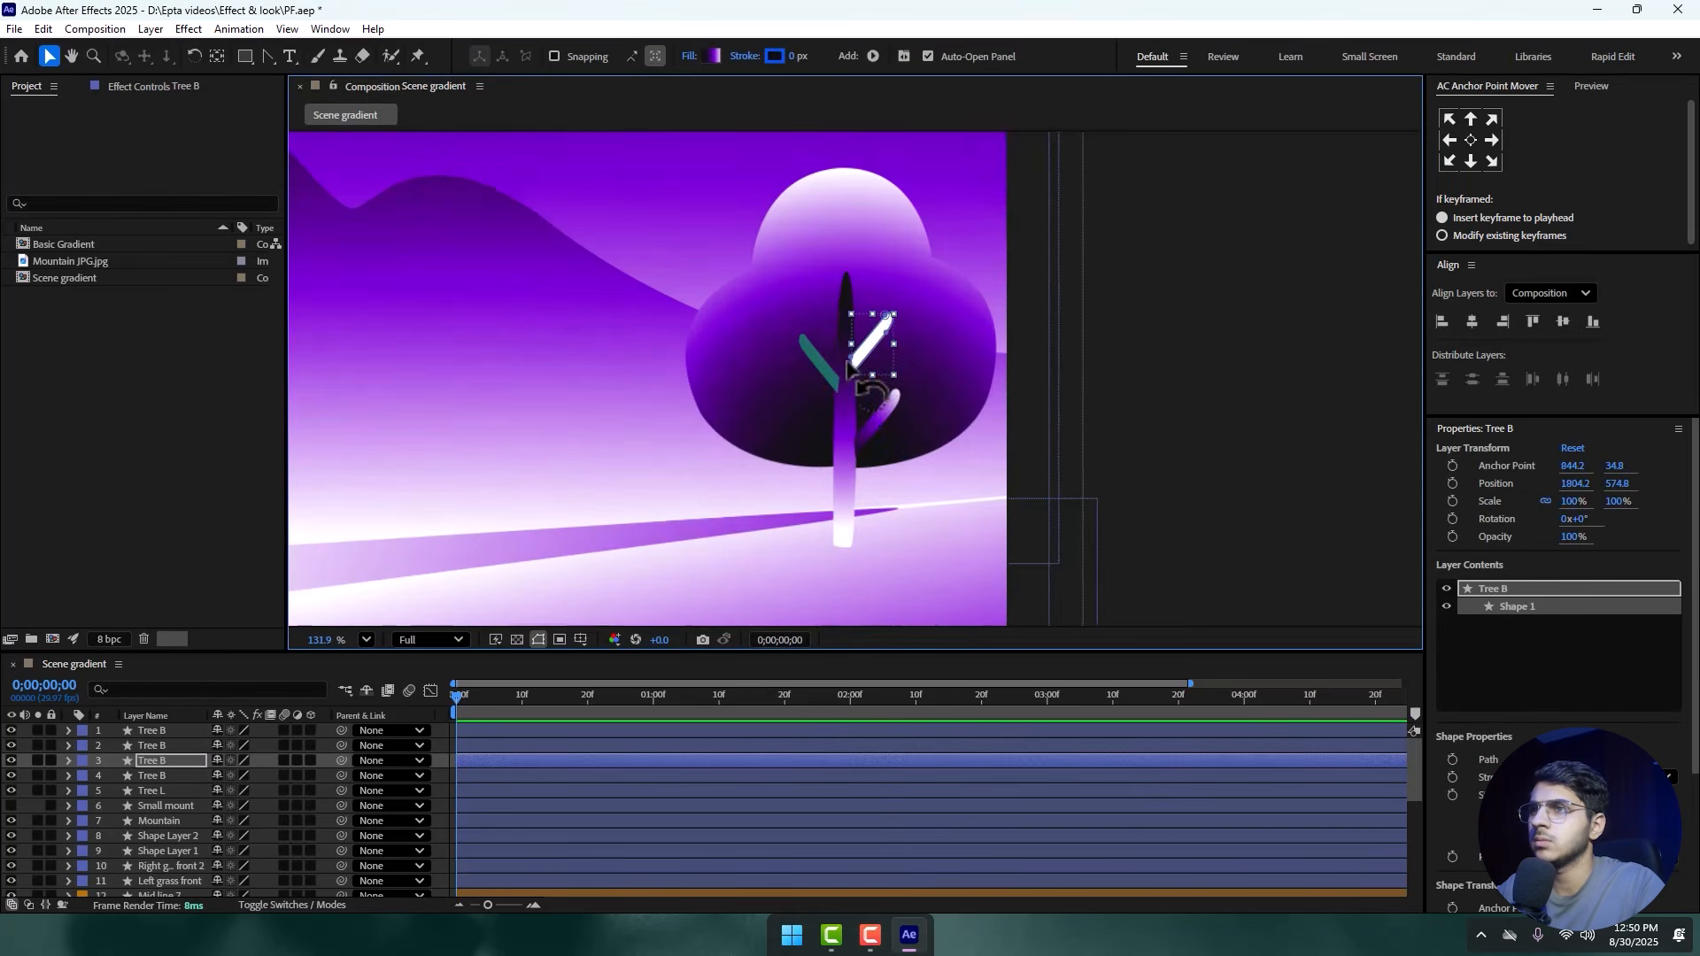
pyautogui.scroll(-5, 848, 367)
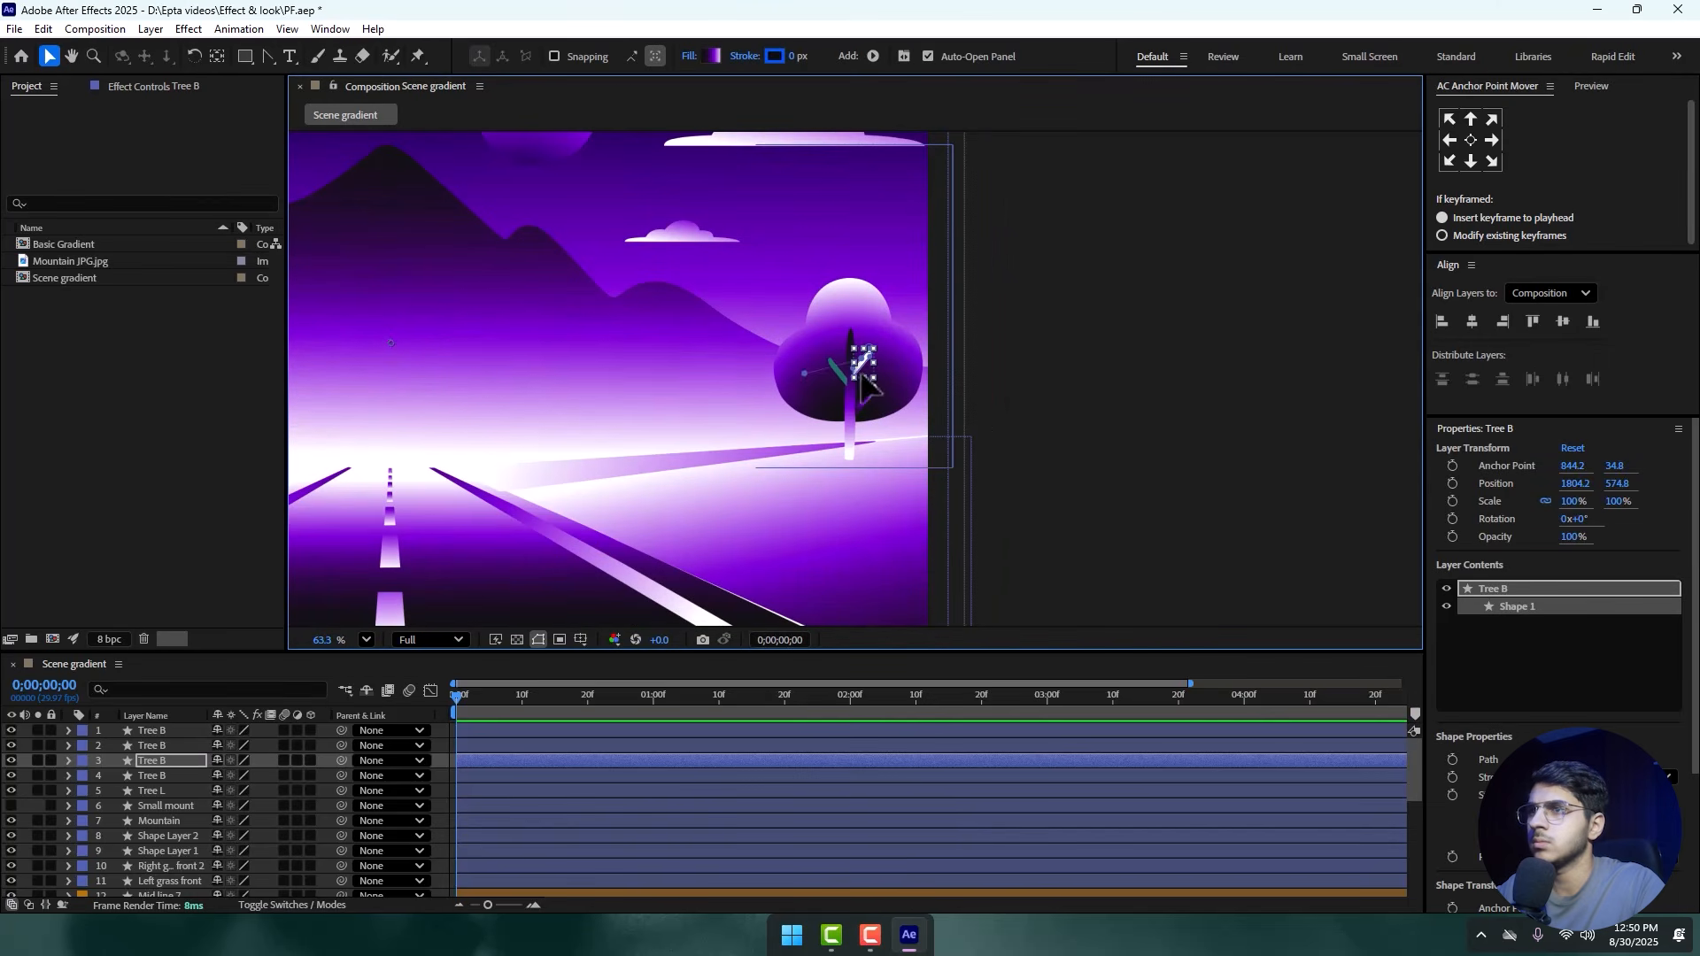
pyautogui.press('/')
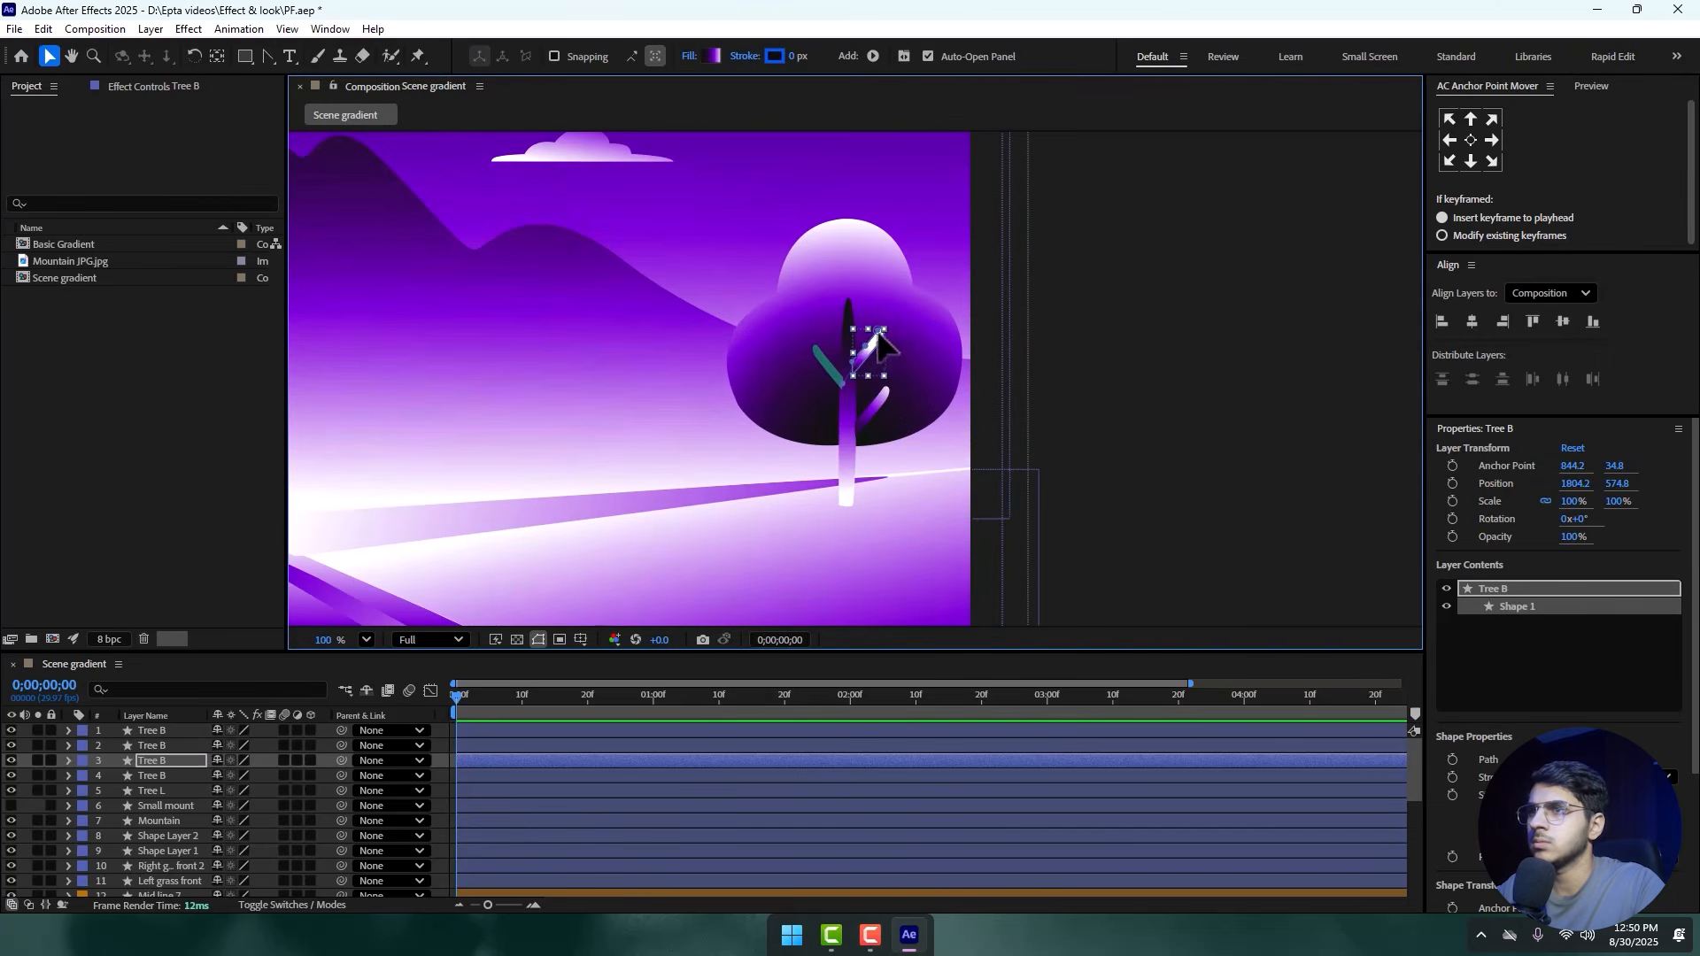
pyautogui.click(886, 335)
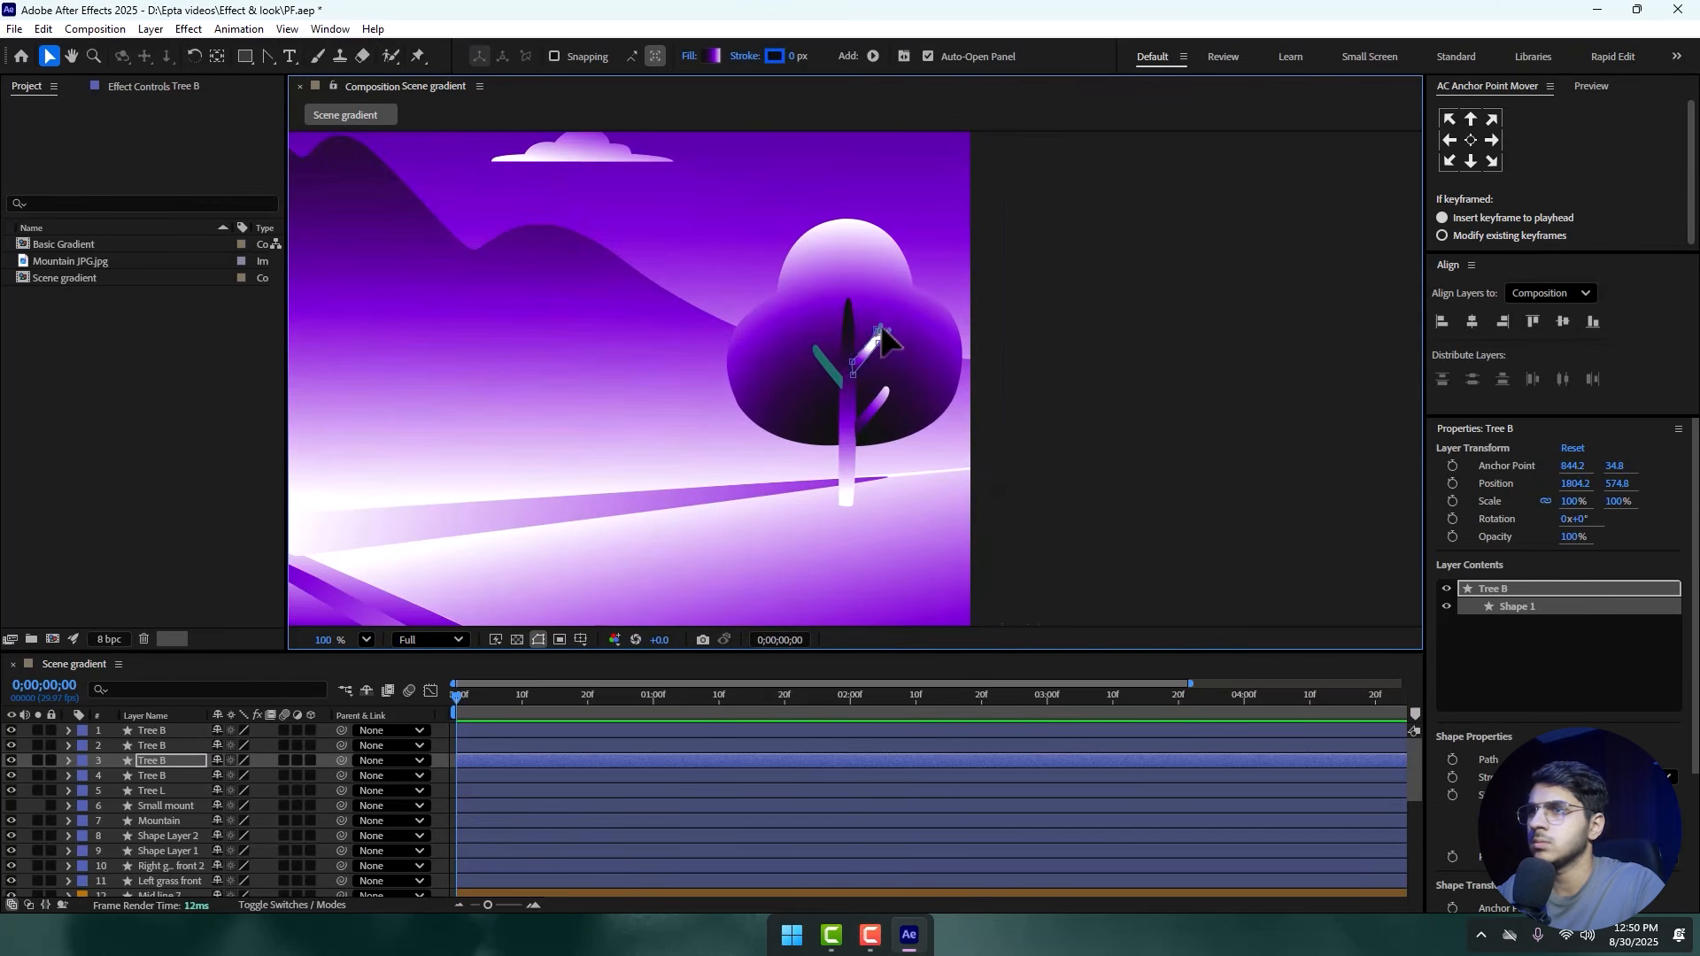
pyautogui.click(1115, 339)
pyautogui.scroll(3, 889, 359)
pyautogui.click(881, 338)
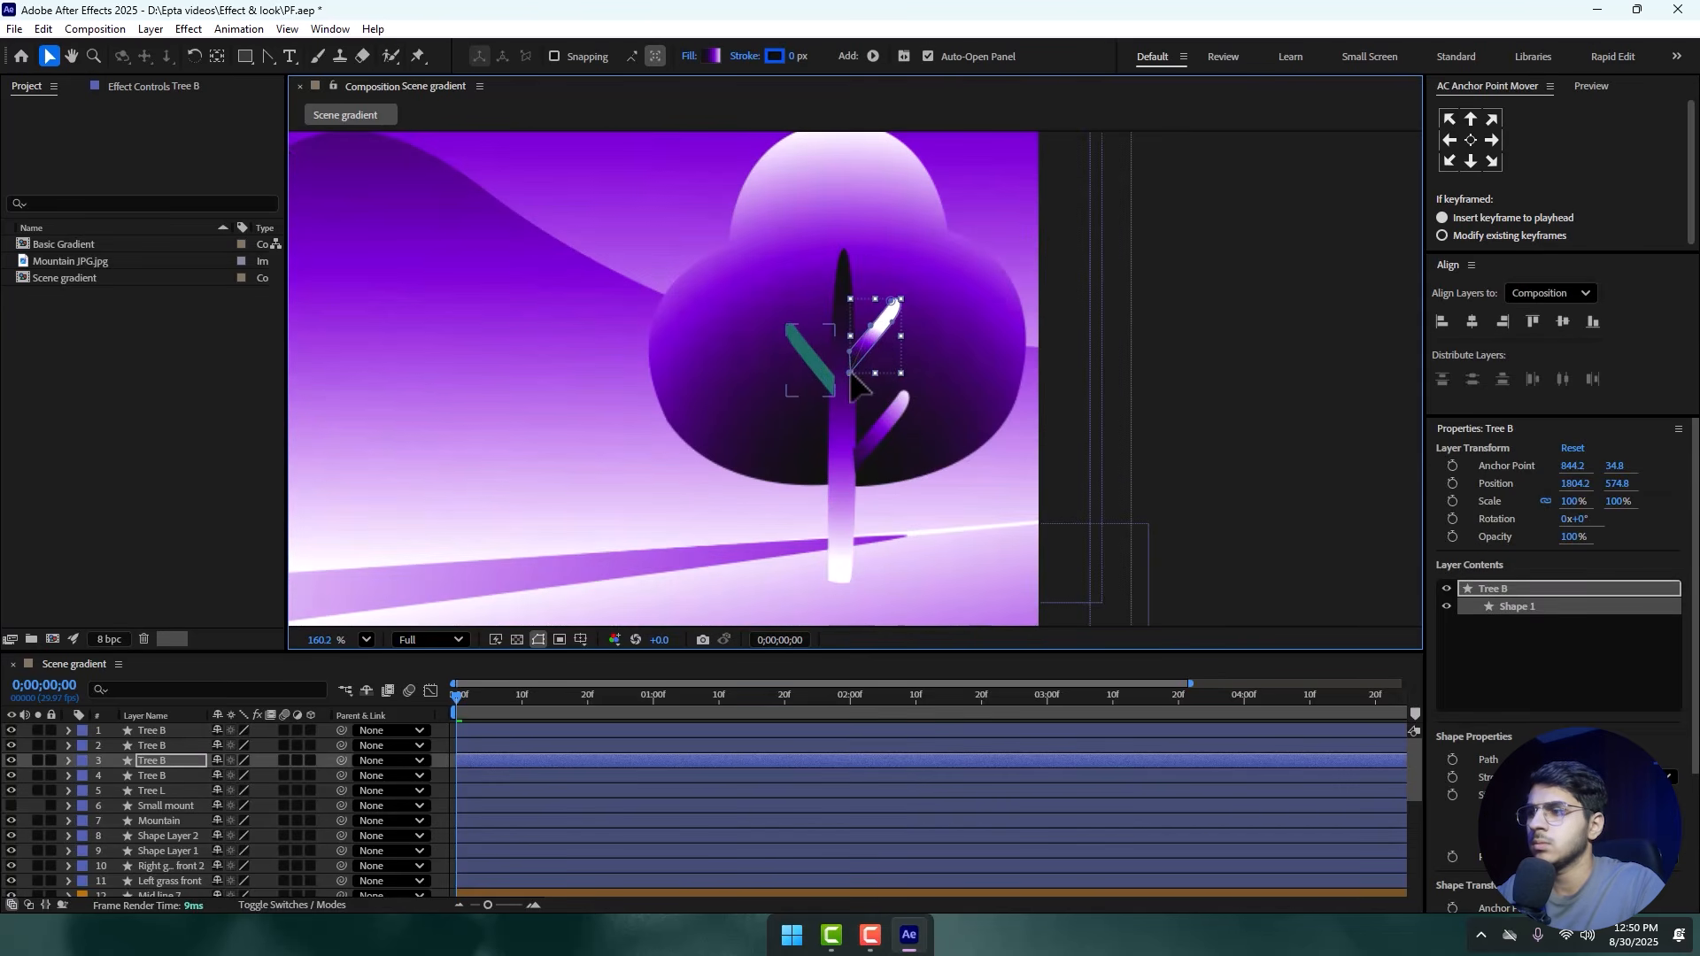
pyautogui.hotkey('ctrl', 'alt', 'Home')
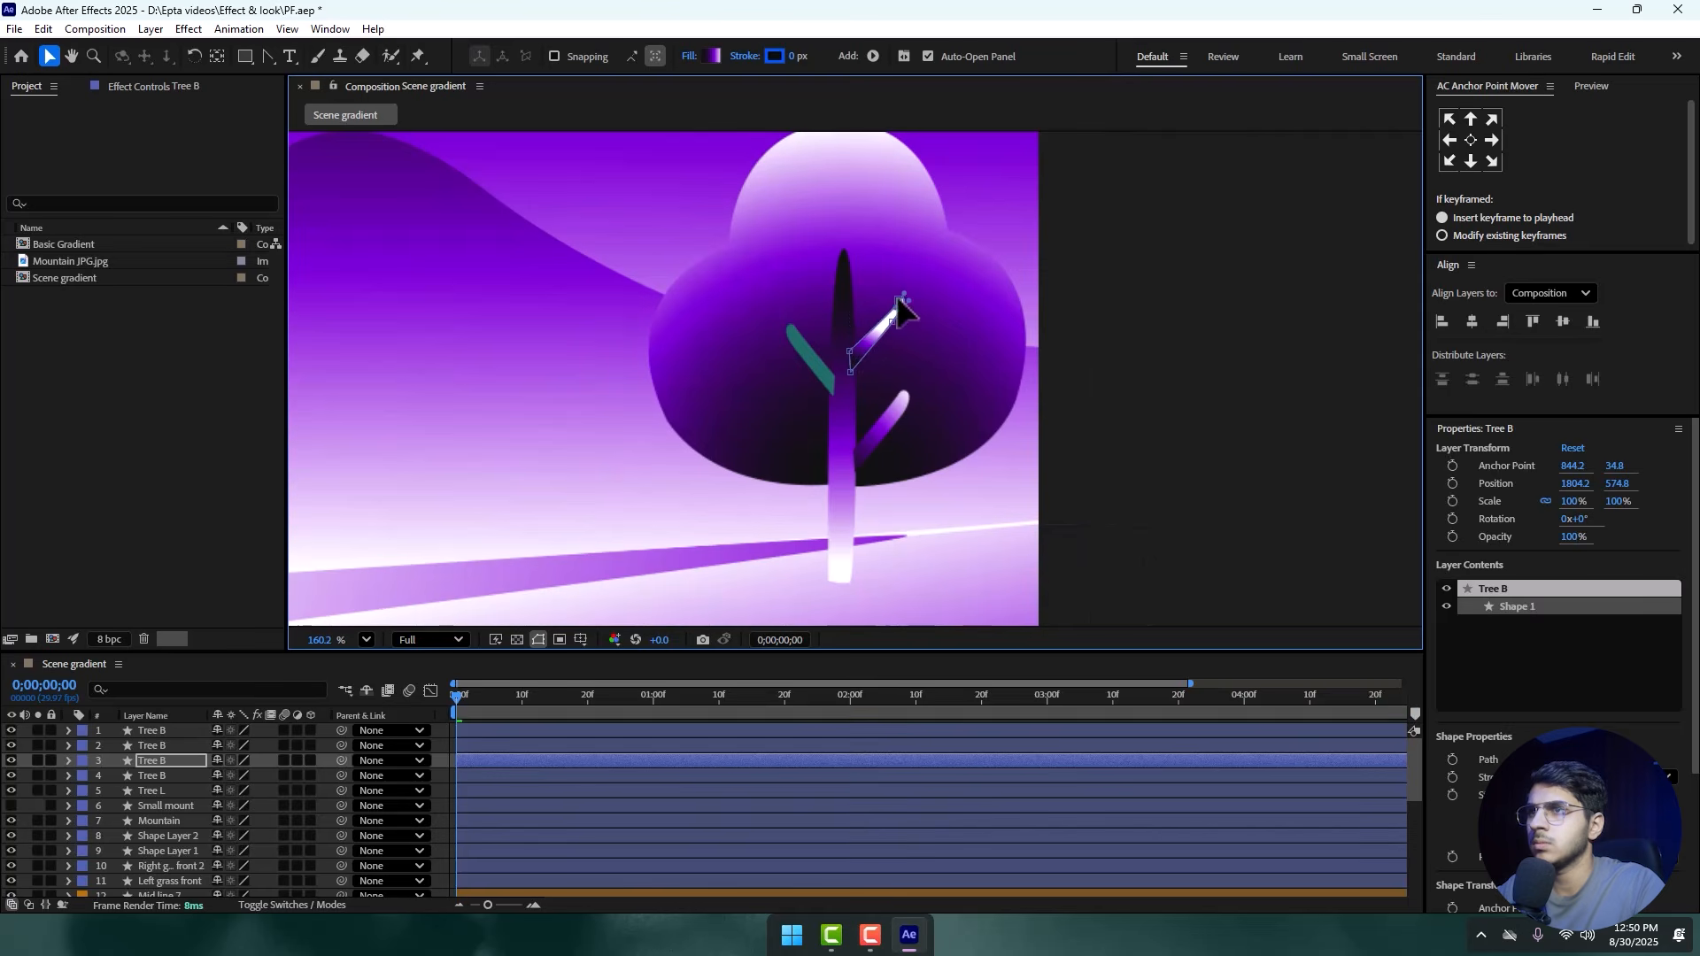
pyautogui.click(1179, 309)
pyautogui.click(859, 334)
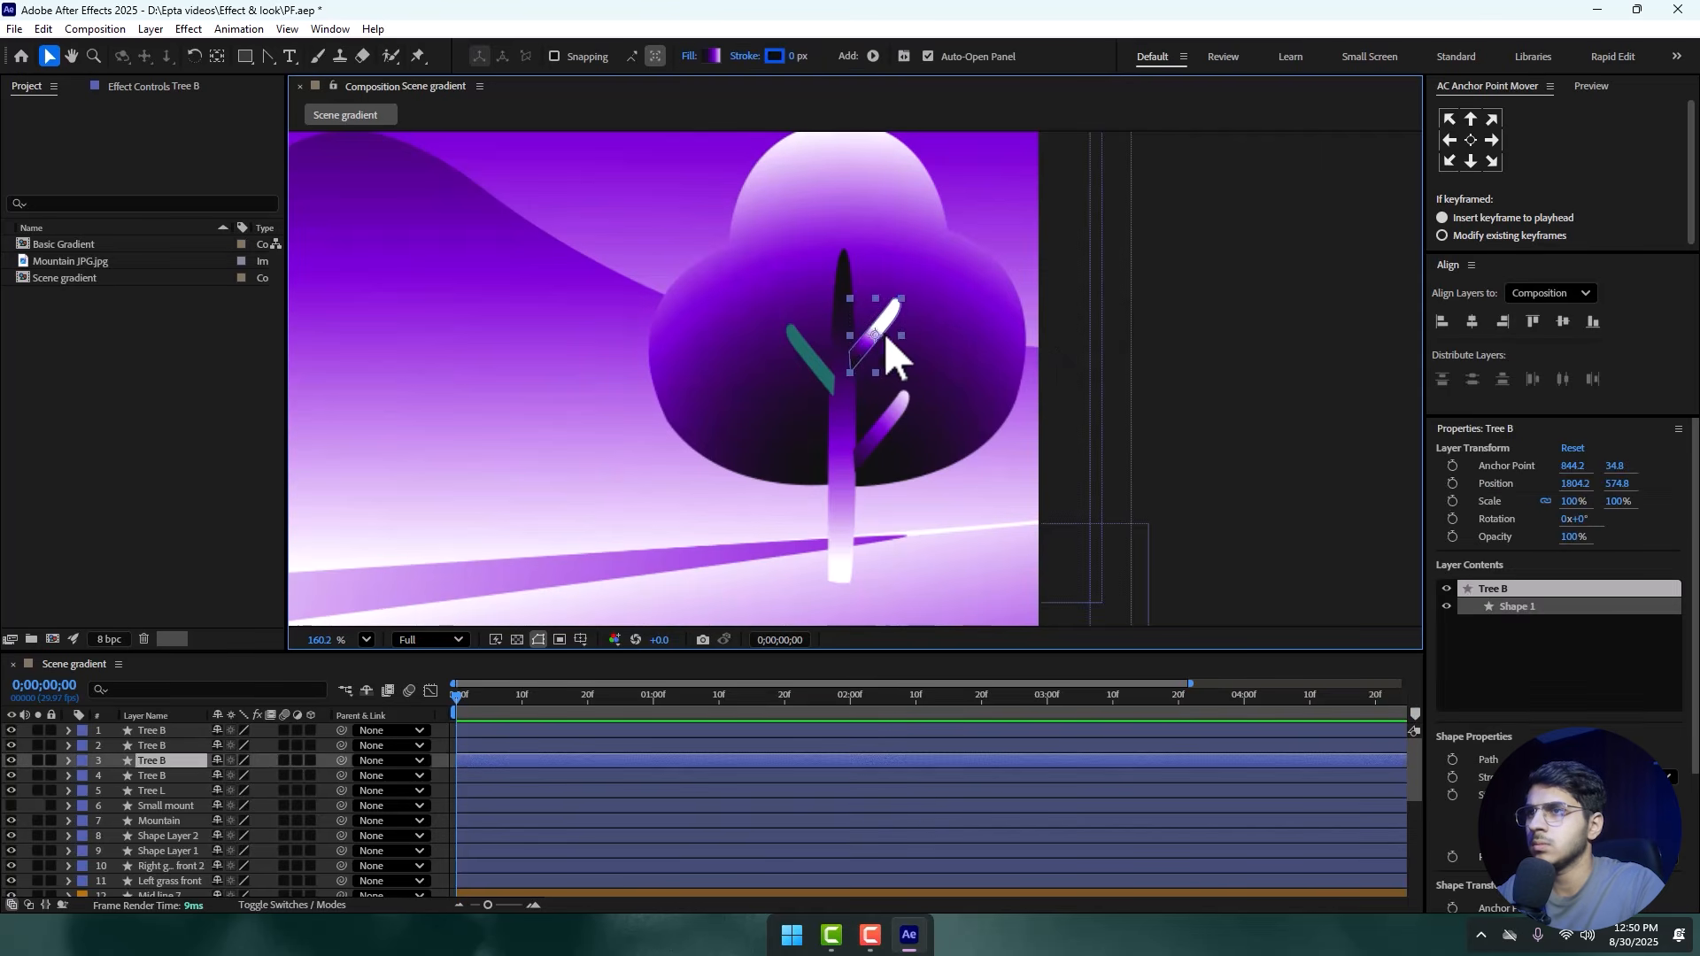
pyautogui.scroll(3, 868, 346)
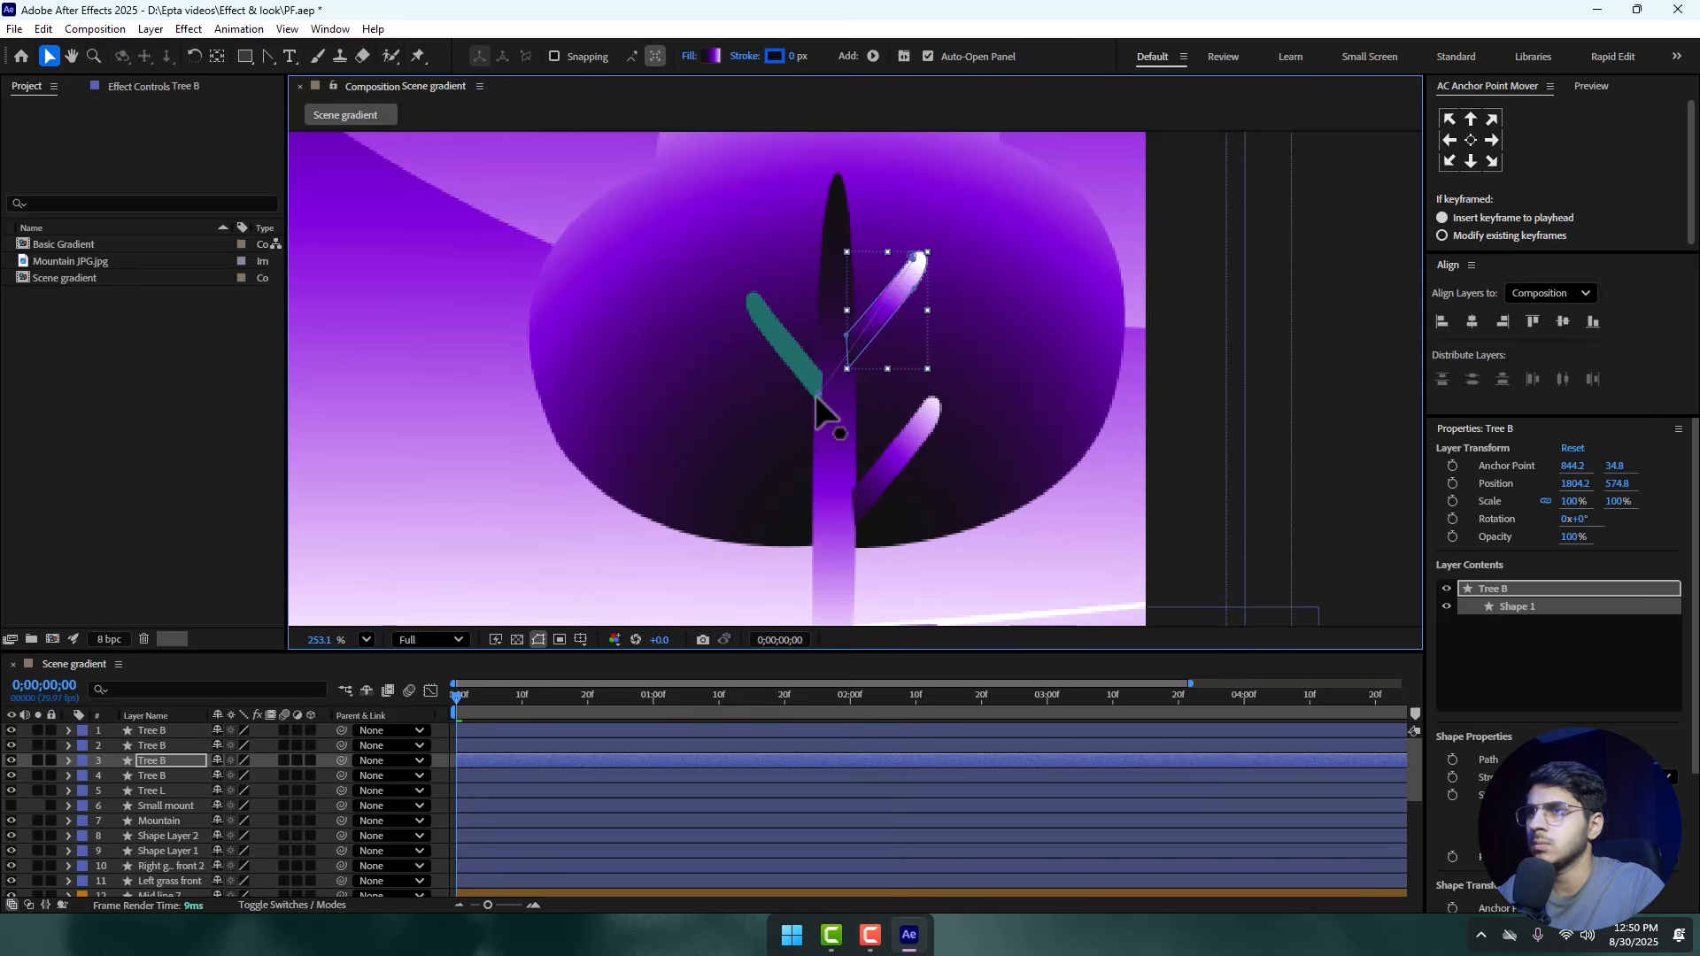
# - Change the tree's left branch from a solid fill to a linear gradient fill
pyautogui.click(776, 338)
pyautogui.click(686, 56)
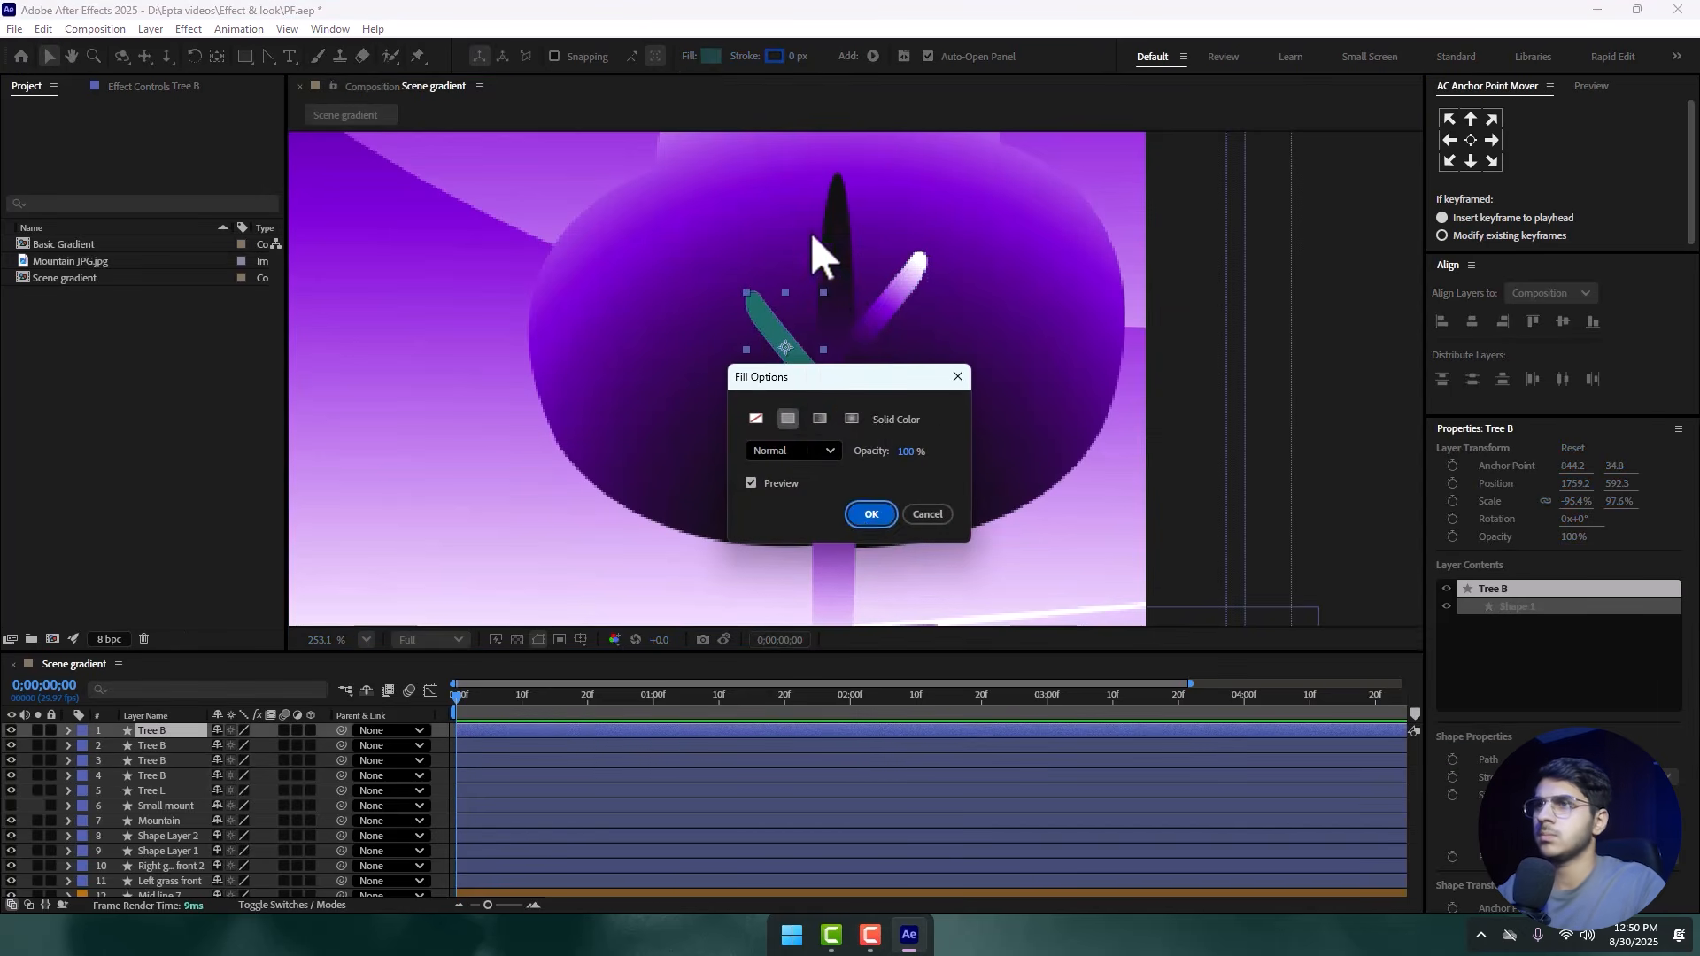
pyautogui.click(820, 419)
pyautogui.click(872, 516)
# - Bring the gradient endpoints onto the left branch so the fill runs from dark at the trunk to white at the tip
pyautogui.scroll(-10, 797, 361)
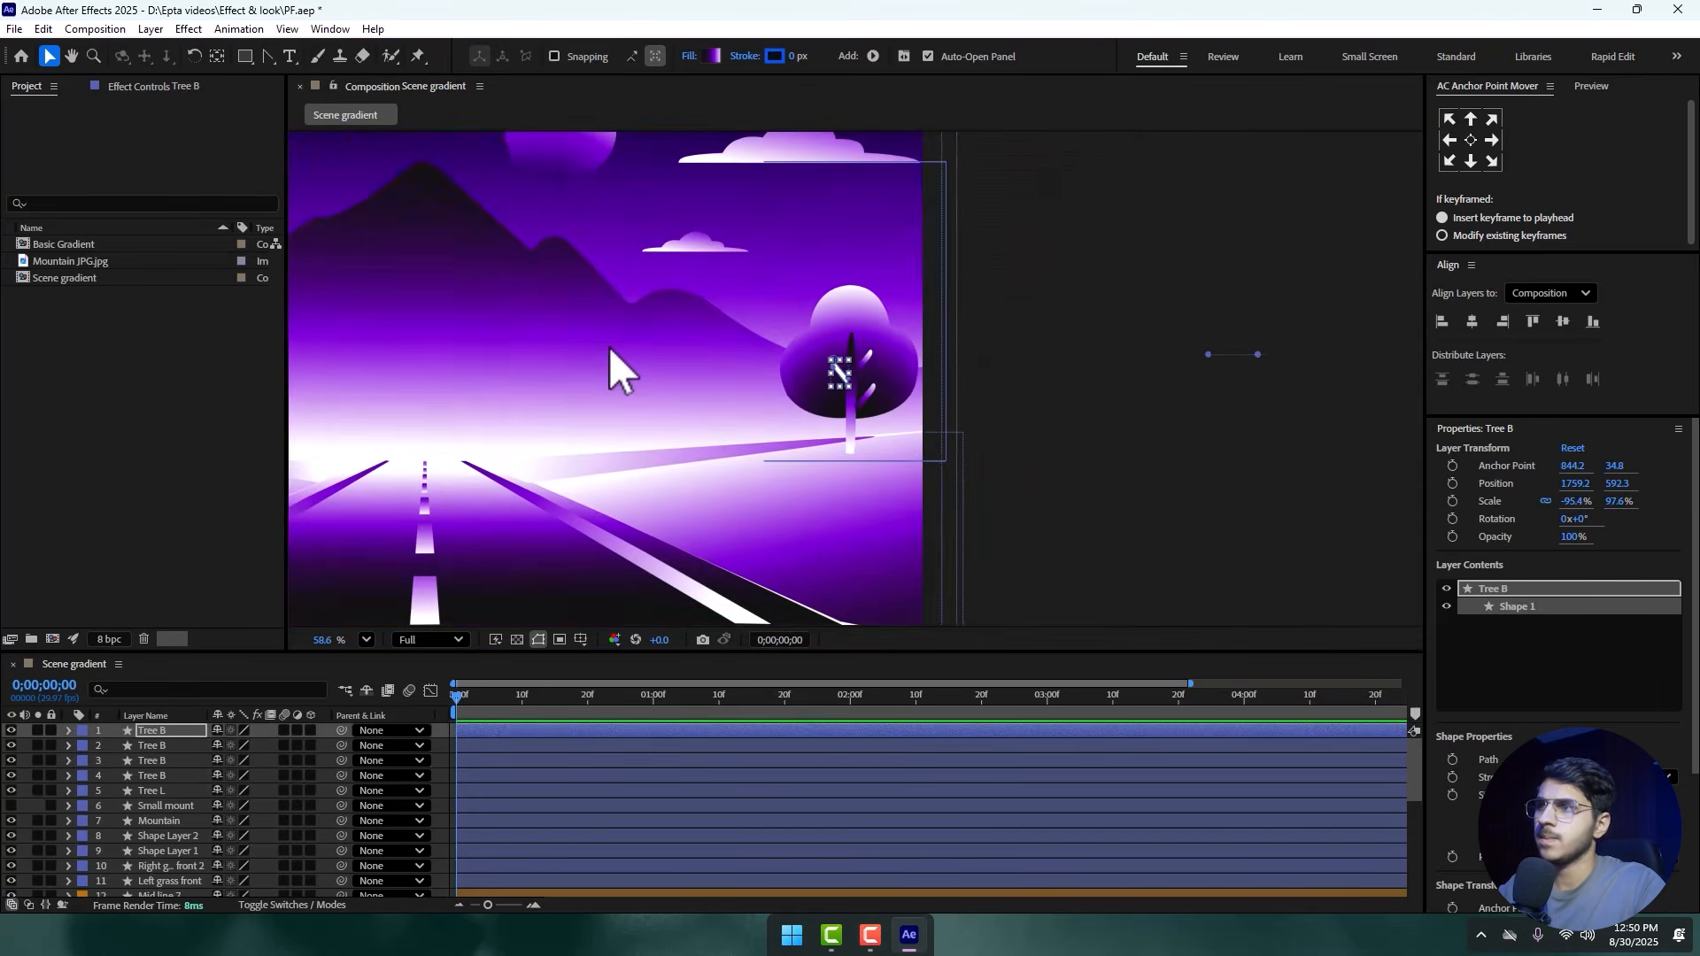
pyautogui.moveTo(1286, 349); pyautogui.dragTo(813, 363)
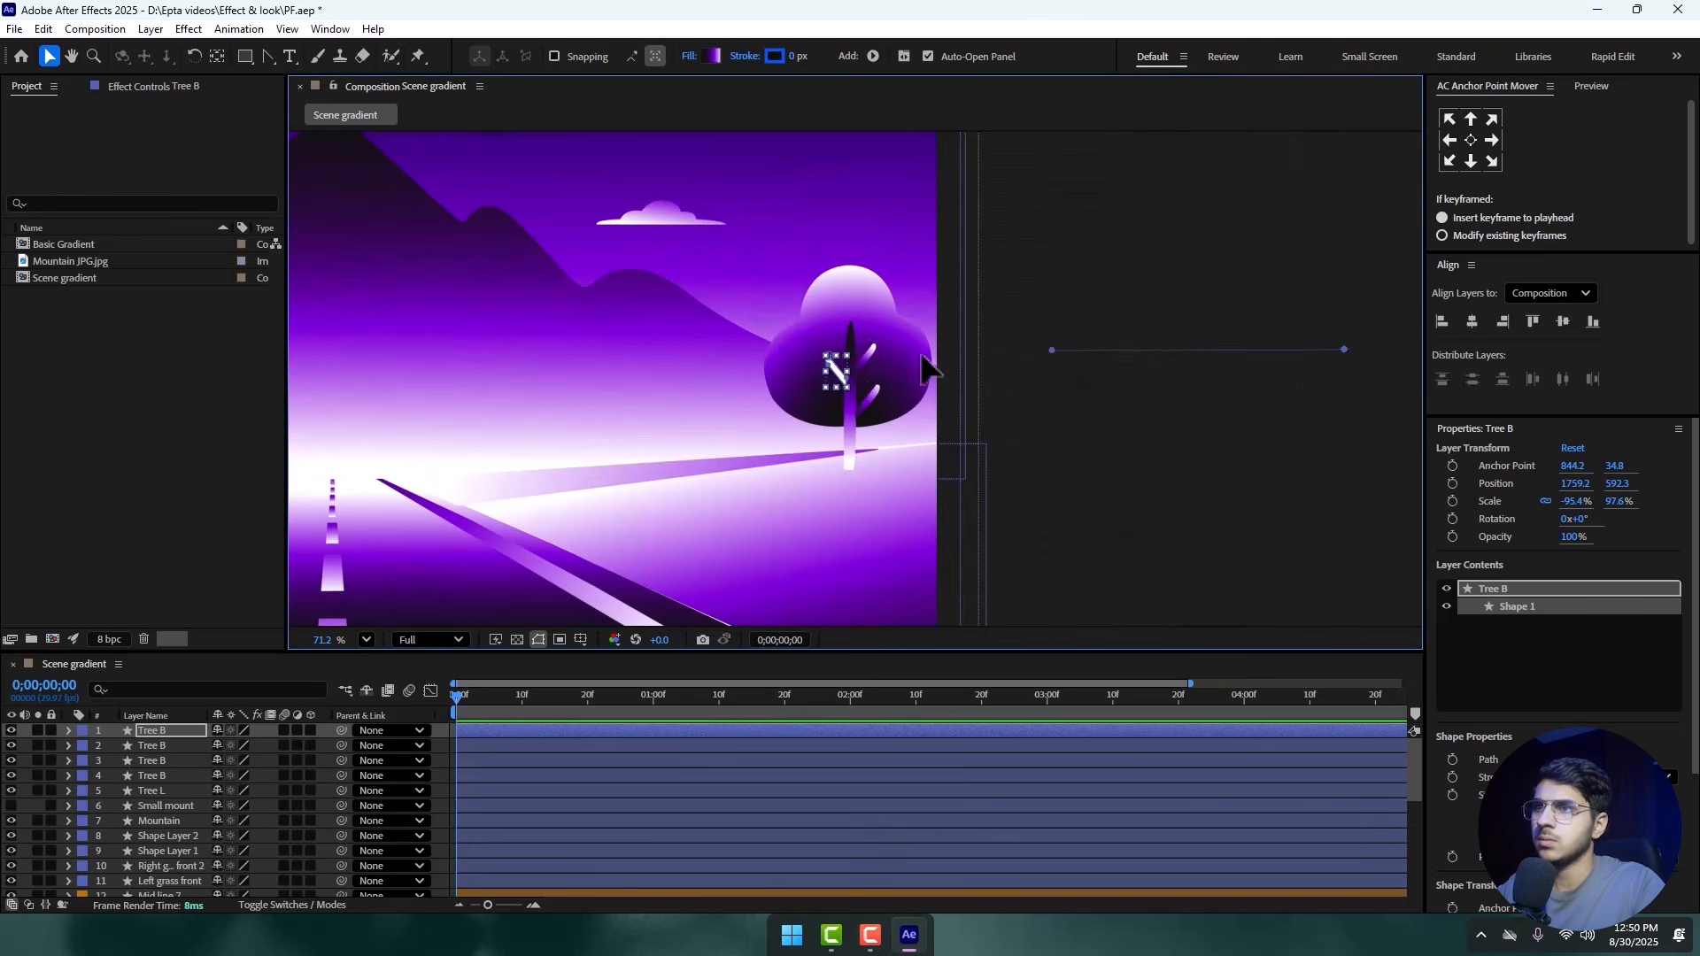
pyautogui.moveTo(1345, 349); pyautogui.dragTo(836, 434)
pyautogui.scroll(10, 848, 385)
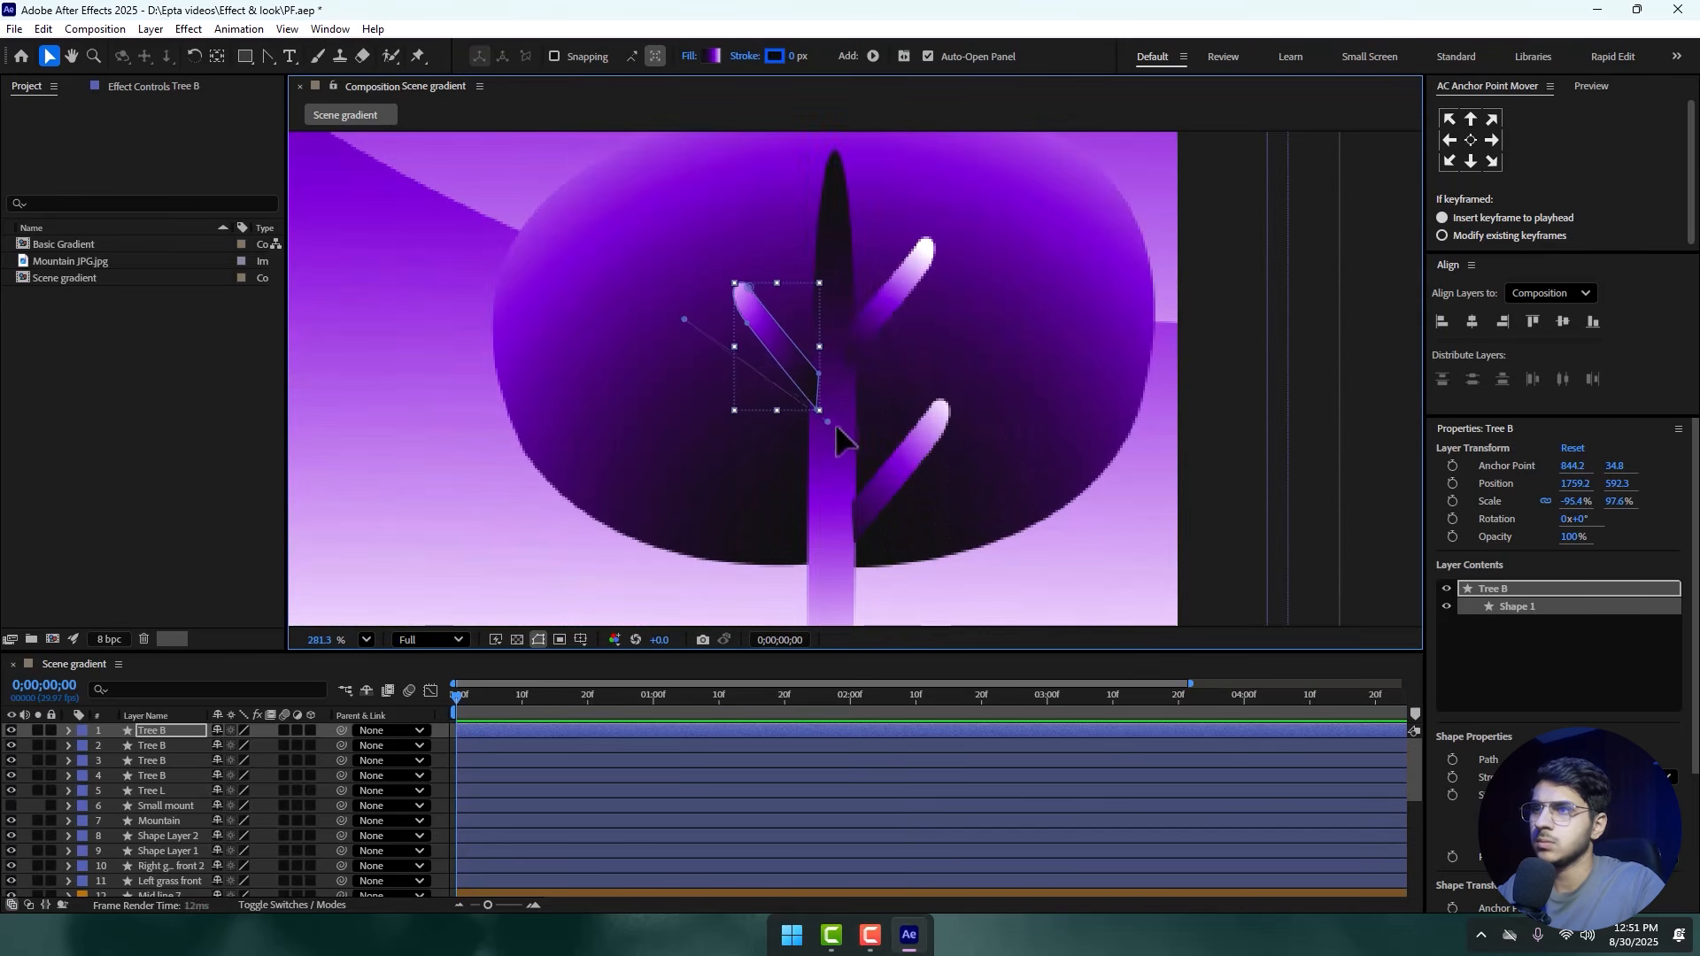
pyautogui.moveTo(684, 320); pyautogui.dragTo(732, 306)
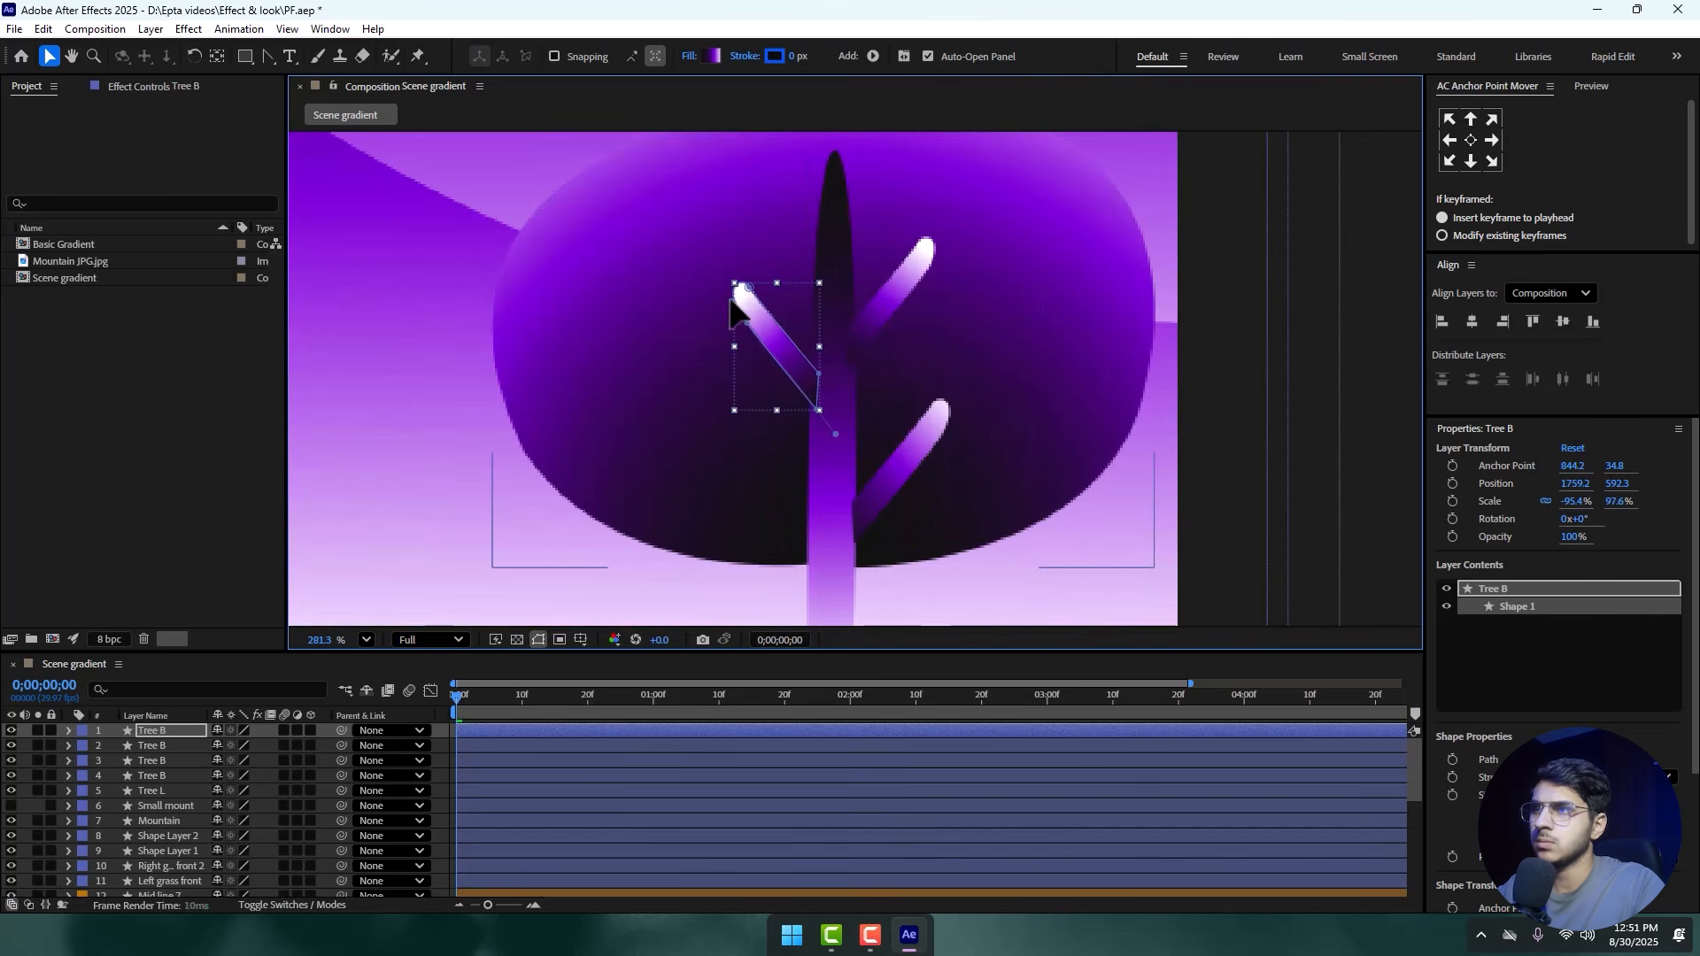
pyautogui.scroll(-5, 716, 315)
pyautogui.click(1188, 321)
pyautogui.scroll(-5, 934, 397)
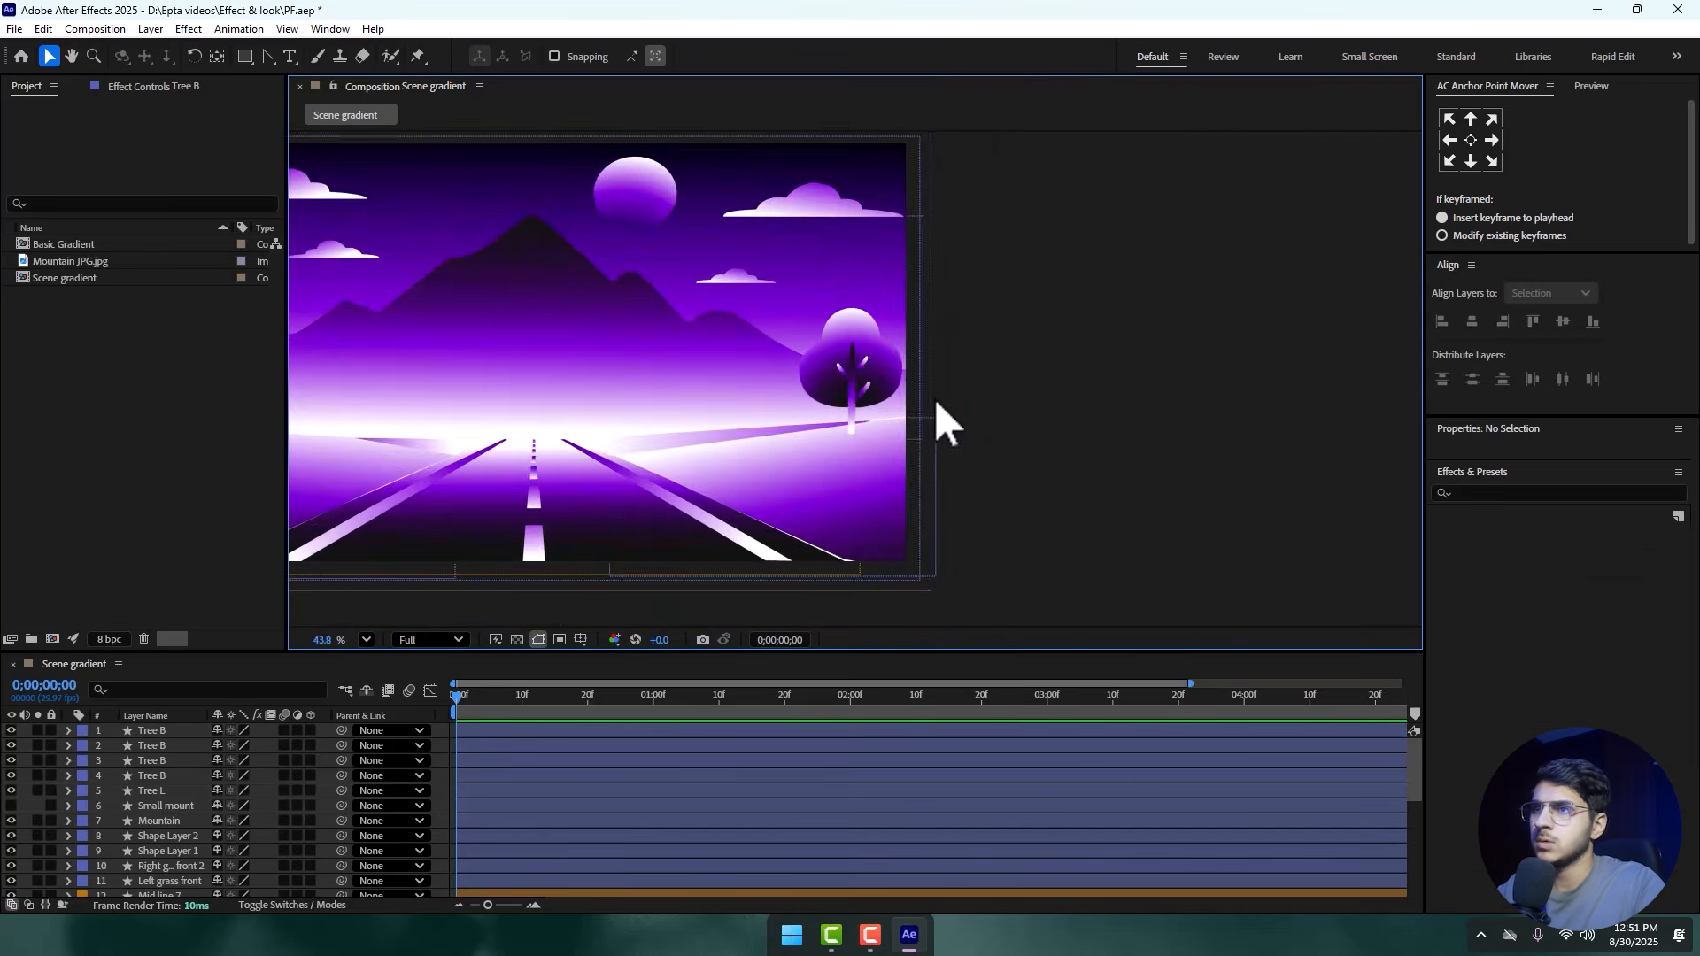
# - Try reversing the tree trunk's gradient so it runs from white at the top to black at the base
pyautogui.scroll(8, 930, 399)
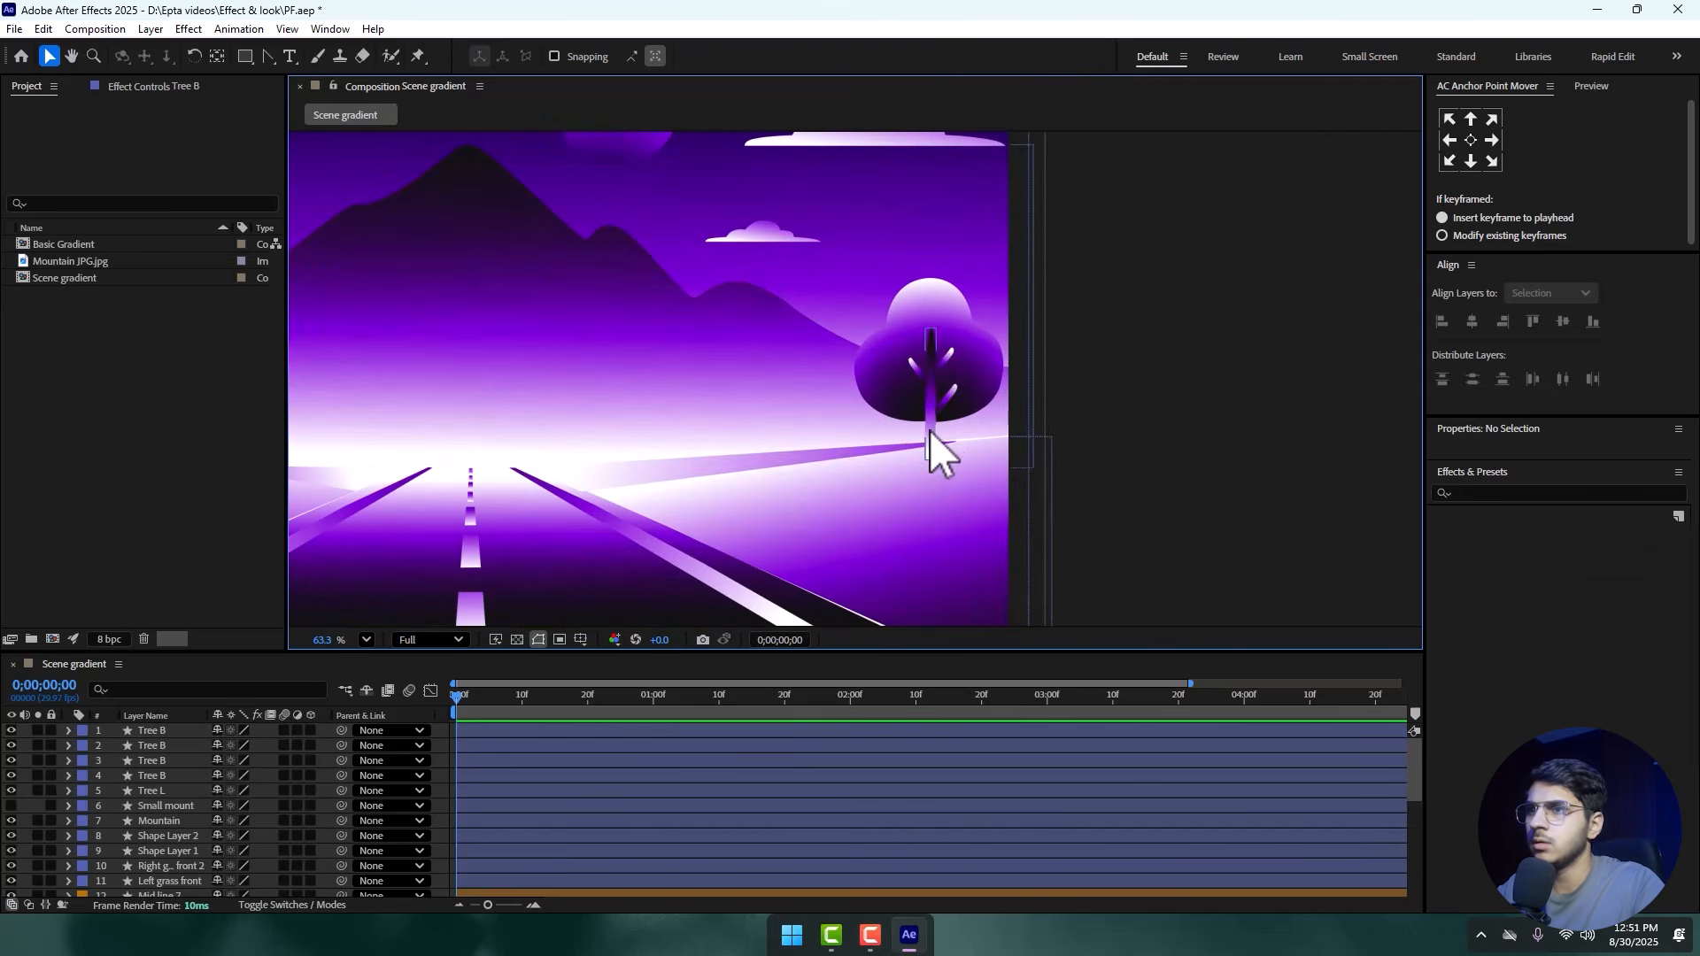
pyautogui.click(992, 432)
pyautogui.scroll(1, 1098, 375)
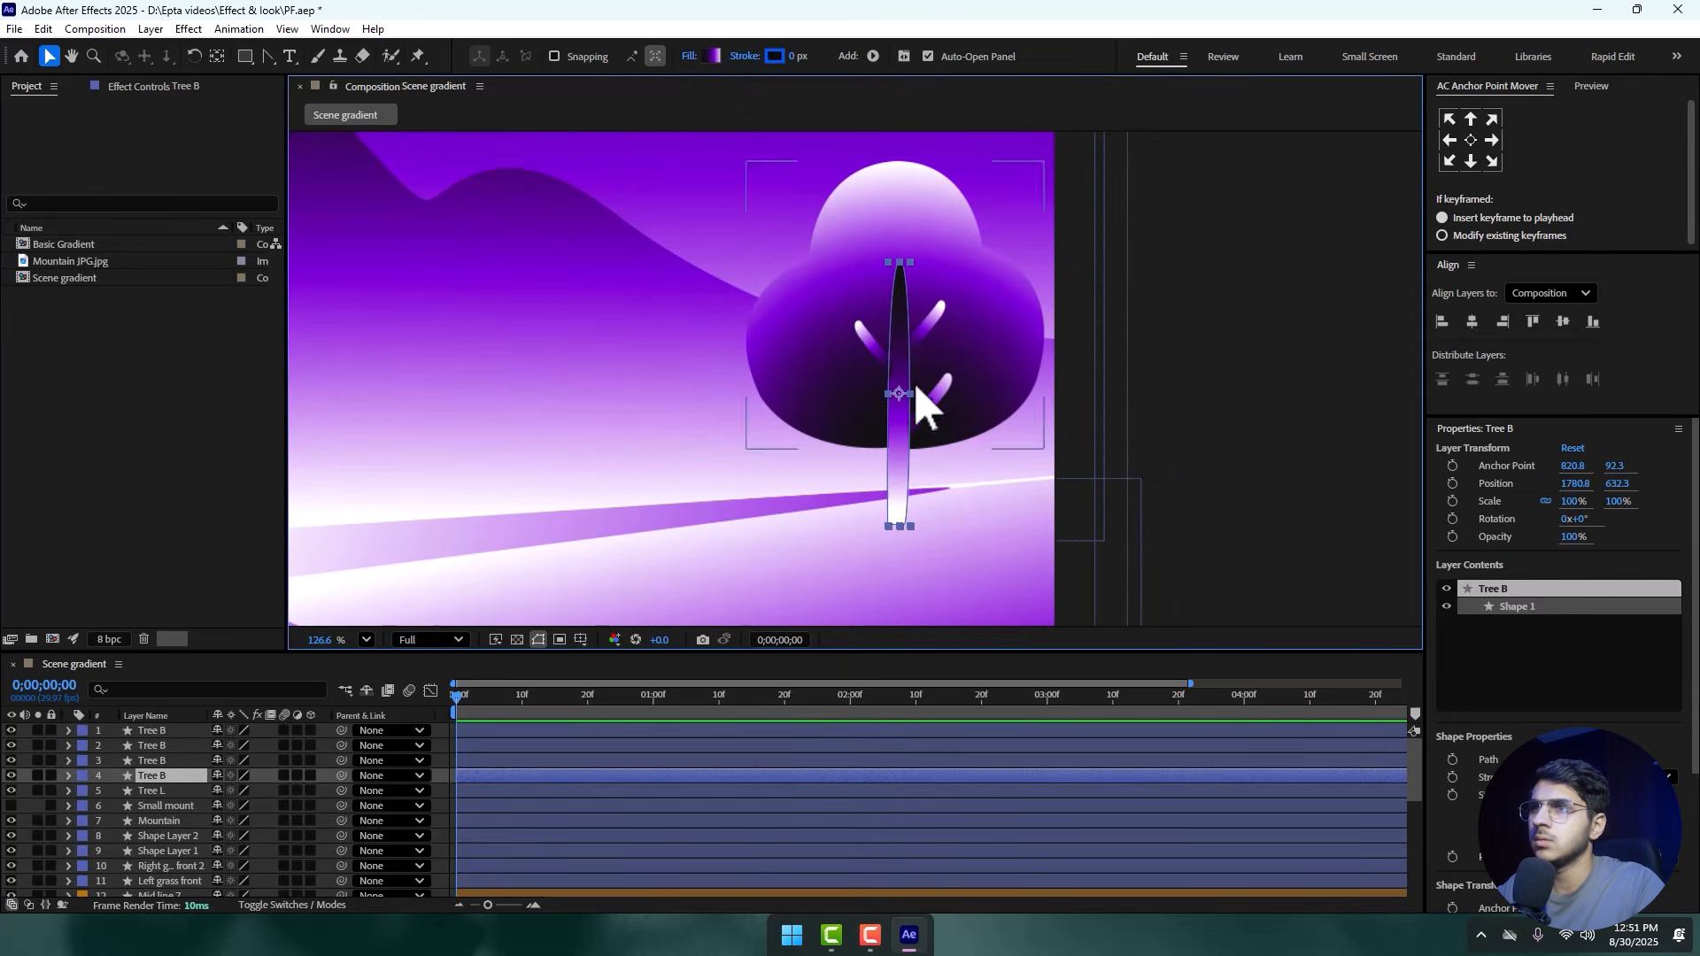
pyautogui.doubleClick(901, 359)
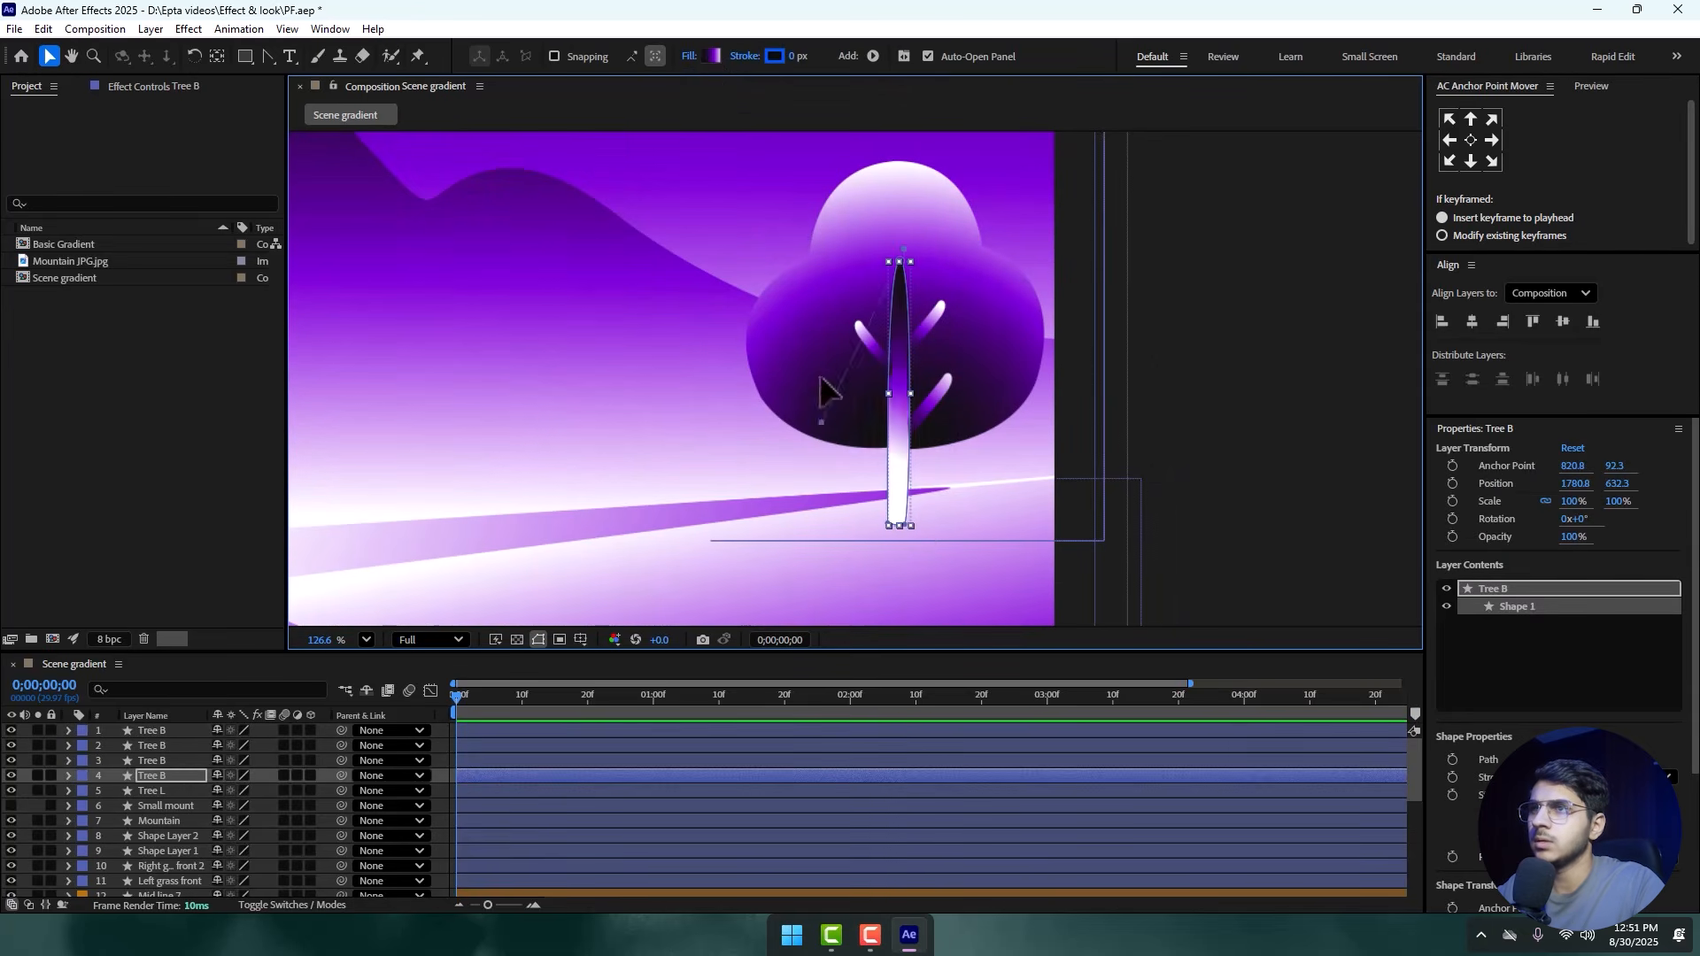
pyautogui.click(905, 251)
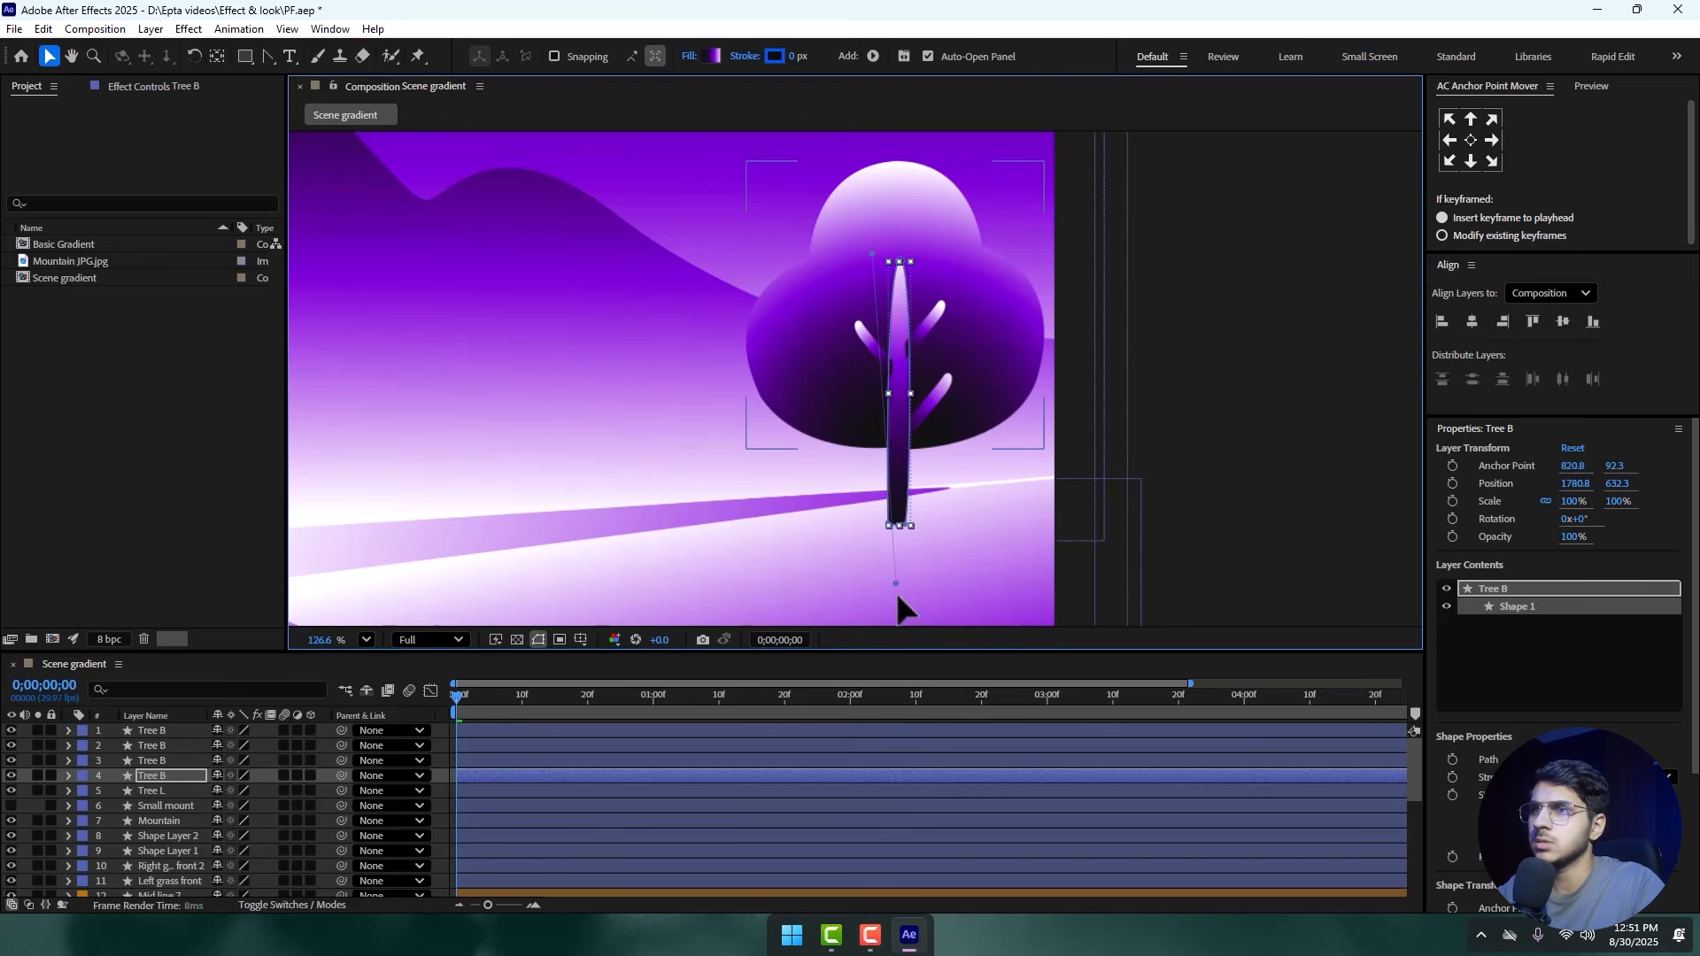
pyautogui.scroll(-3, 898, 348)
pyautogui.click(1094, 406)
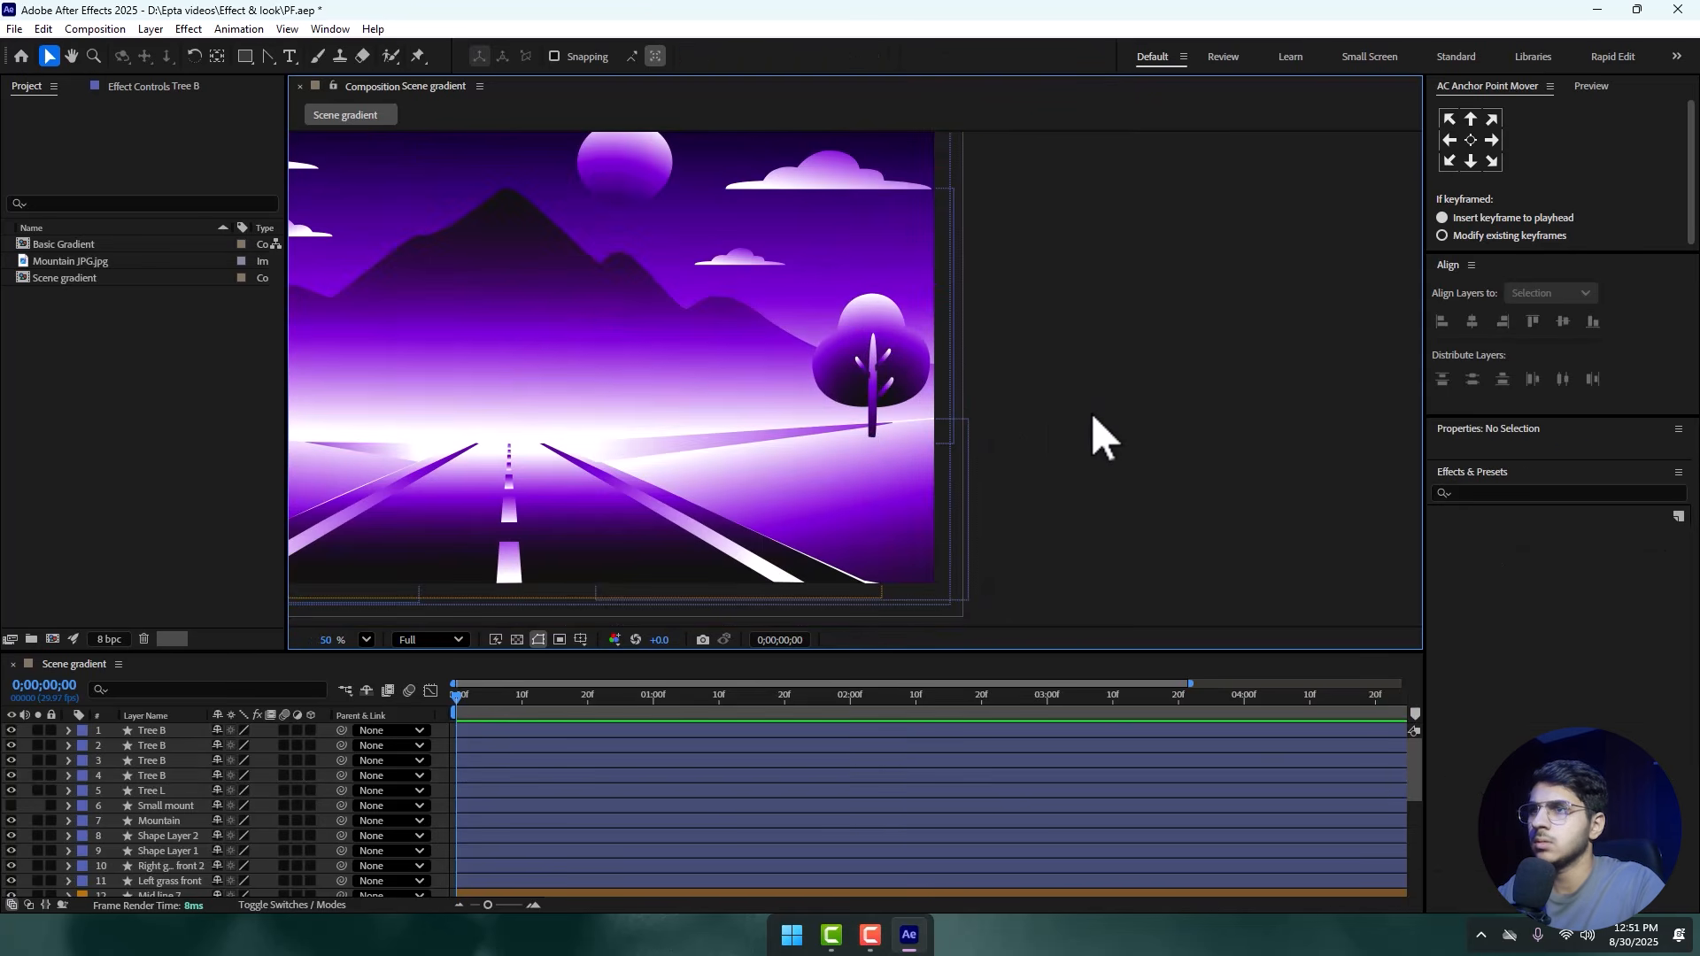
# - Undo the reversal of the tree trunk's gradient
pyautogui.hotkey('ctrl', 'z')
pyautogui.hotkey('ctrl', 'z')
pyautogui.hotkey('ctrl', 'z')
pyautogui.hotkey('ctrl', 'z')
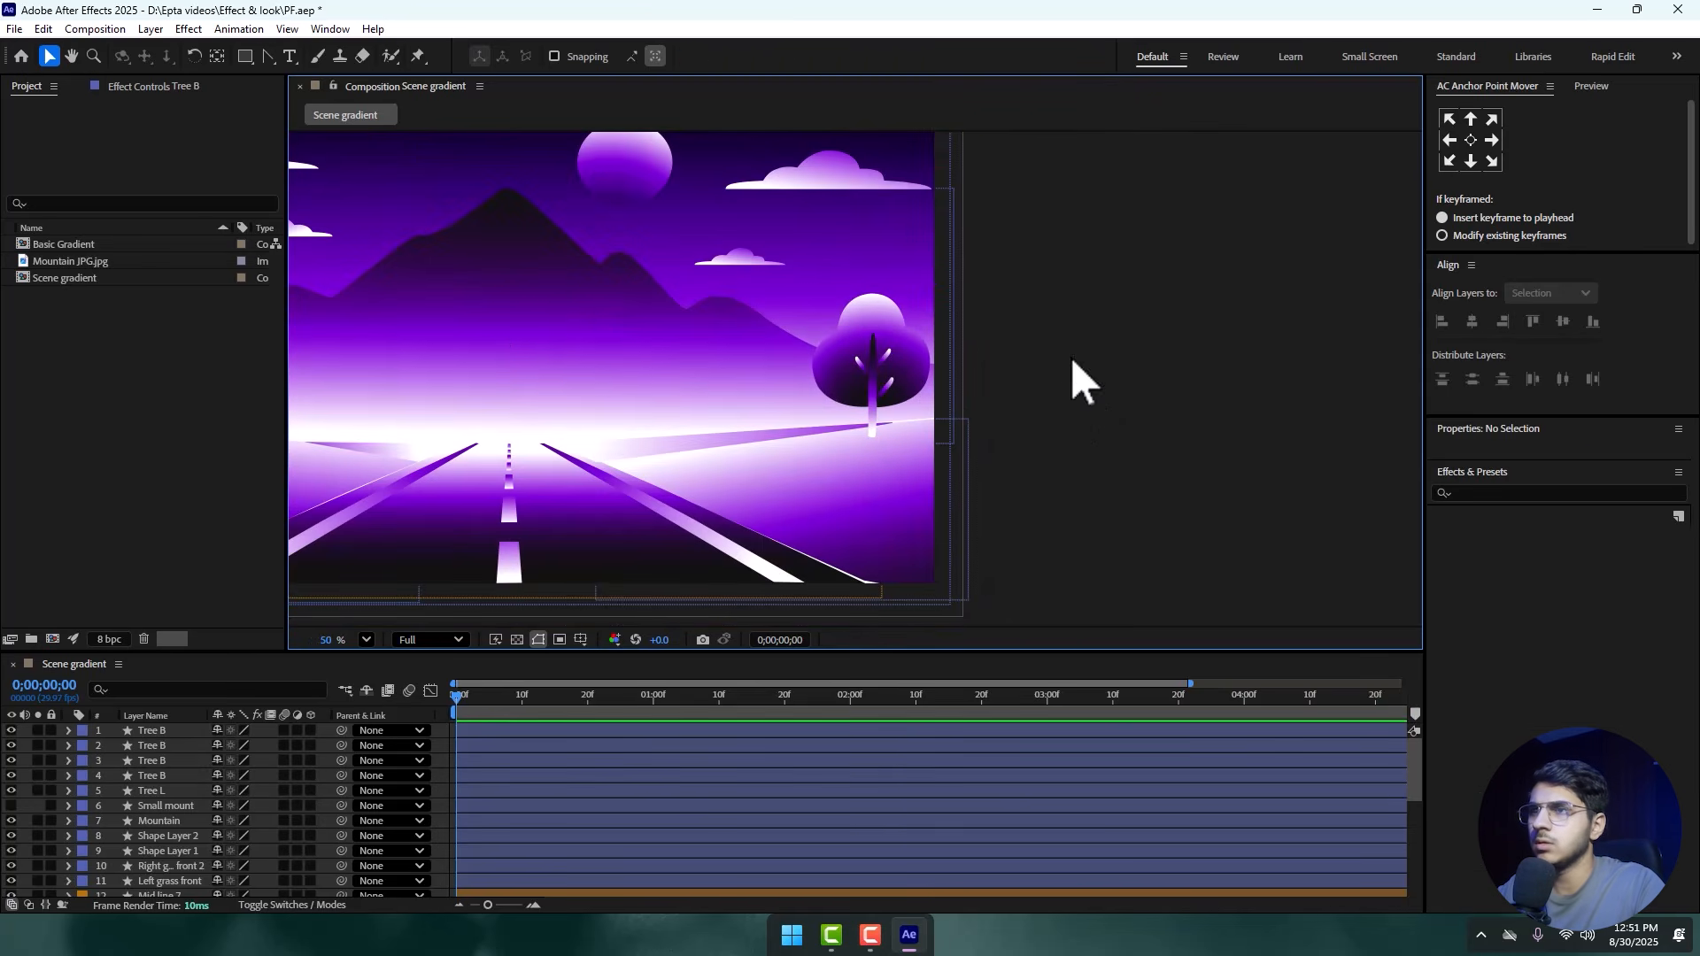
pyautogui.moveTo(955, 331); pyautogui.dragTo(1076, 326)
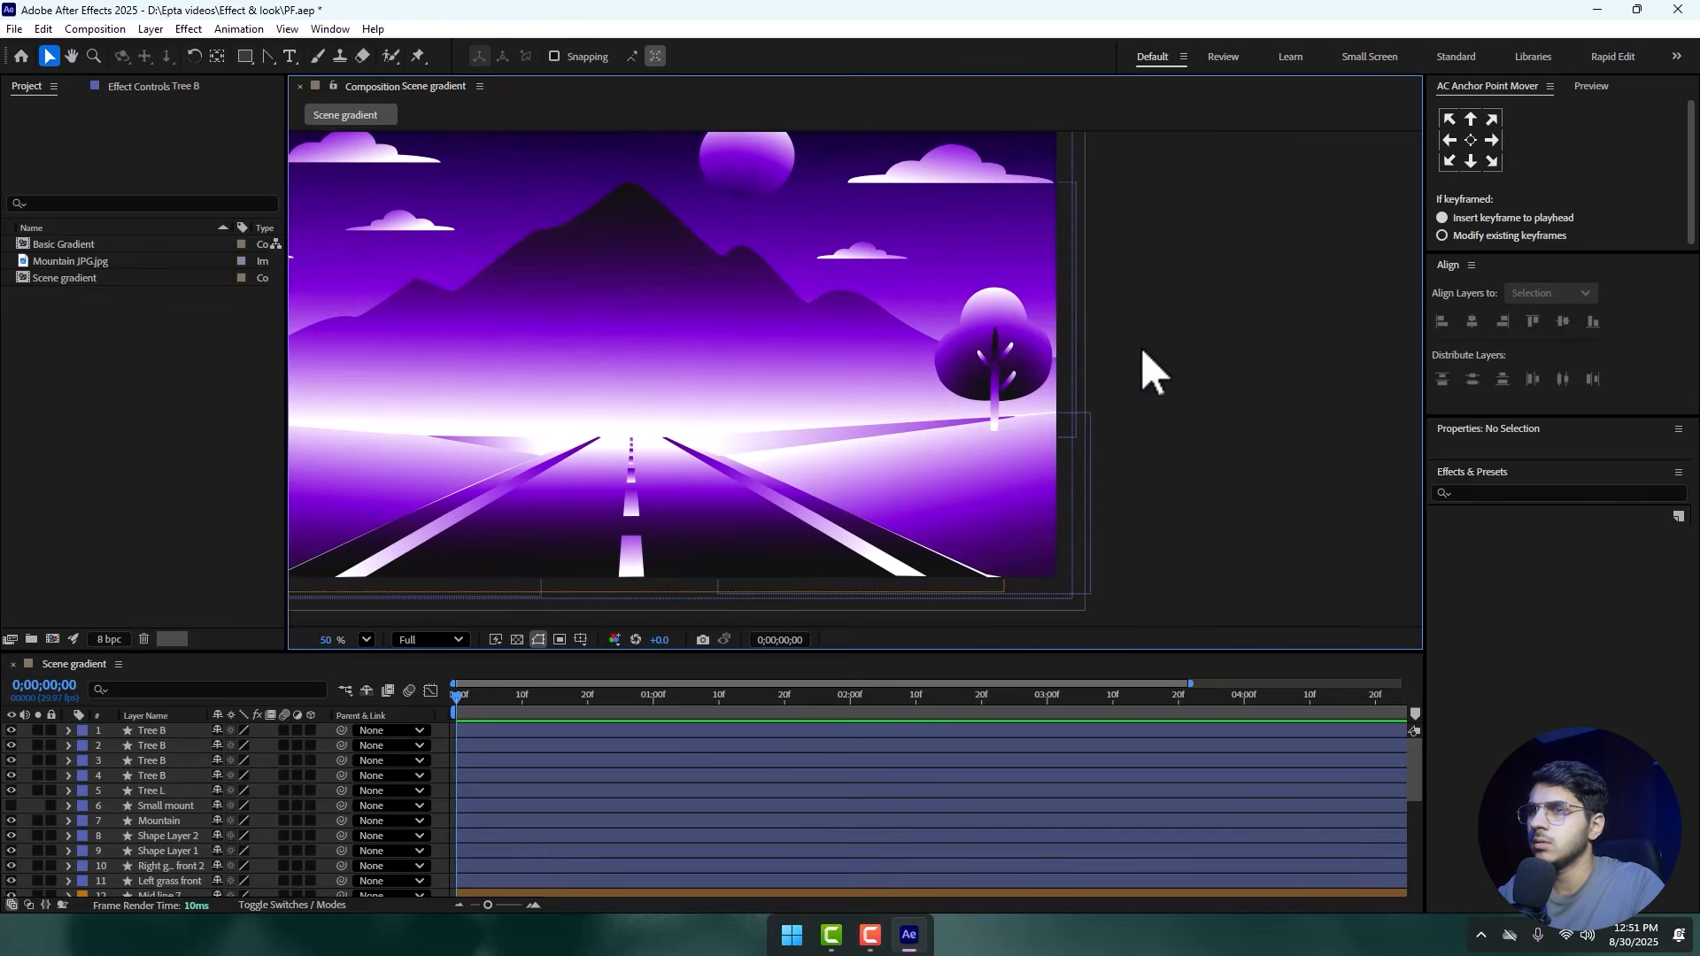
# - Move the tree trunk's gradient endpoints so the fill runs from light at the top to black at the base
pyautogui.scroll(4, 1240, 371)
pyautogui.moveTo(873, 312); pyautogui.dragTo(593, 395)
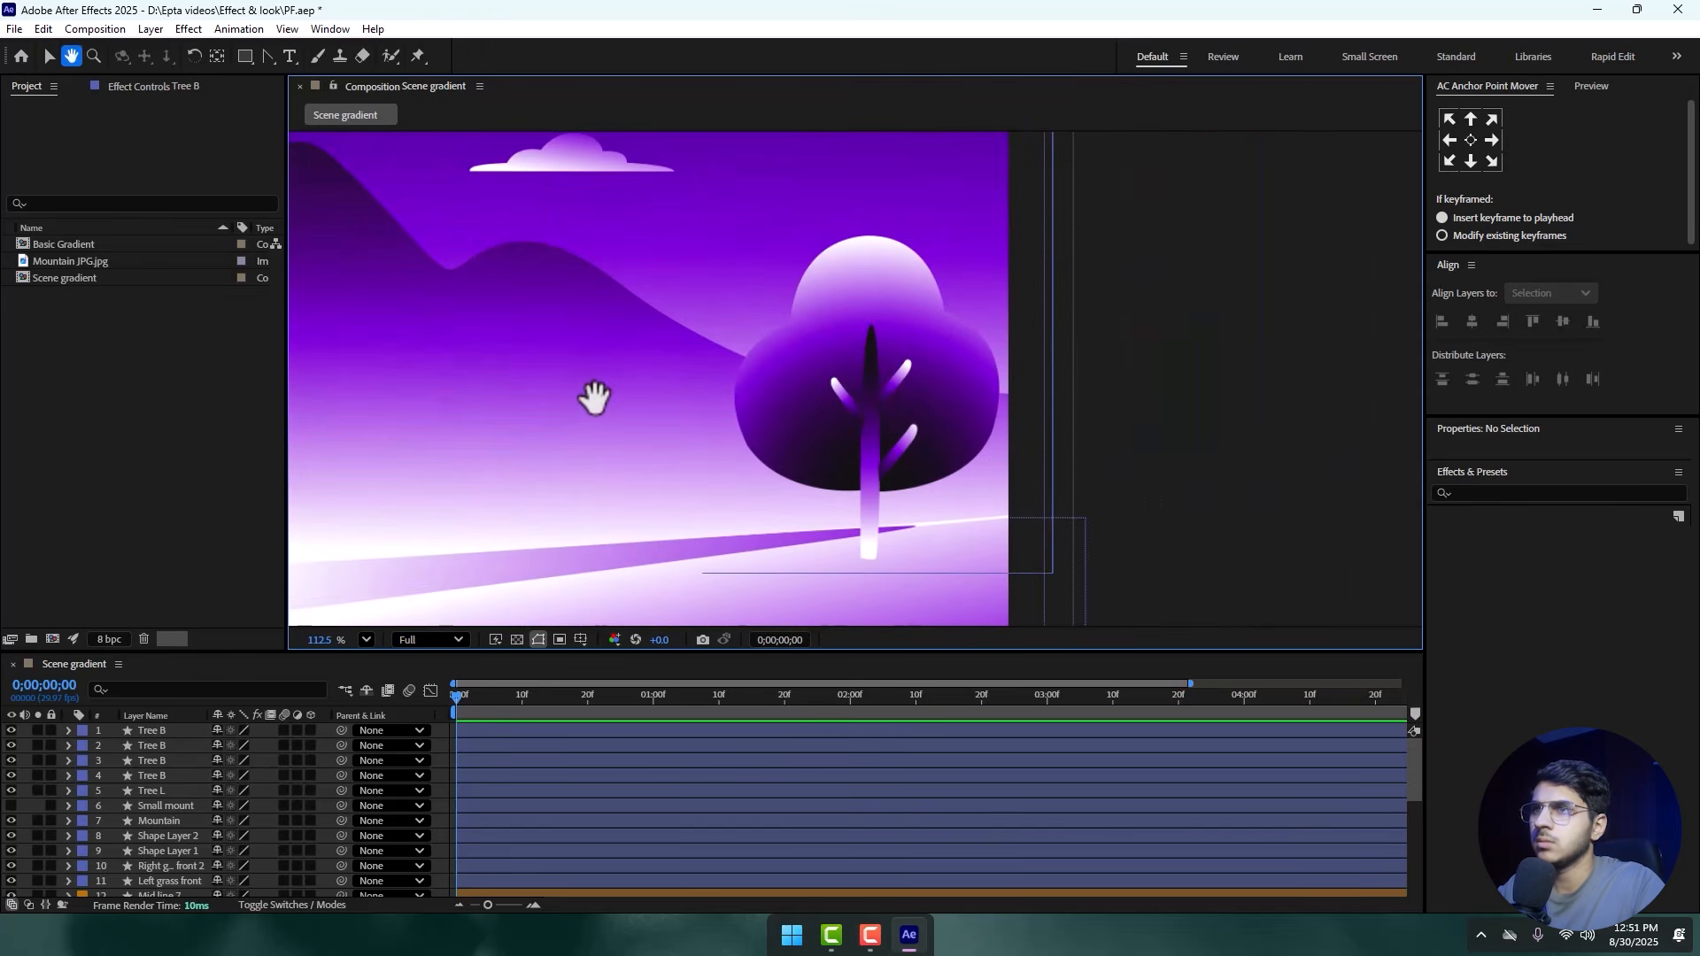
pyautogui.click(873, 418)
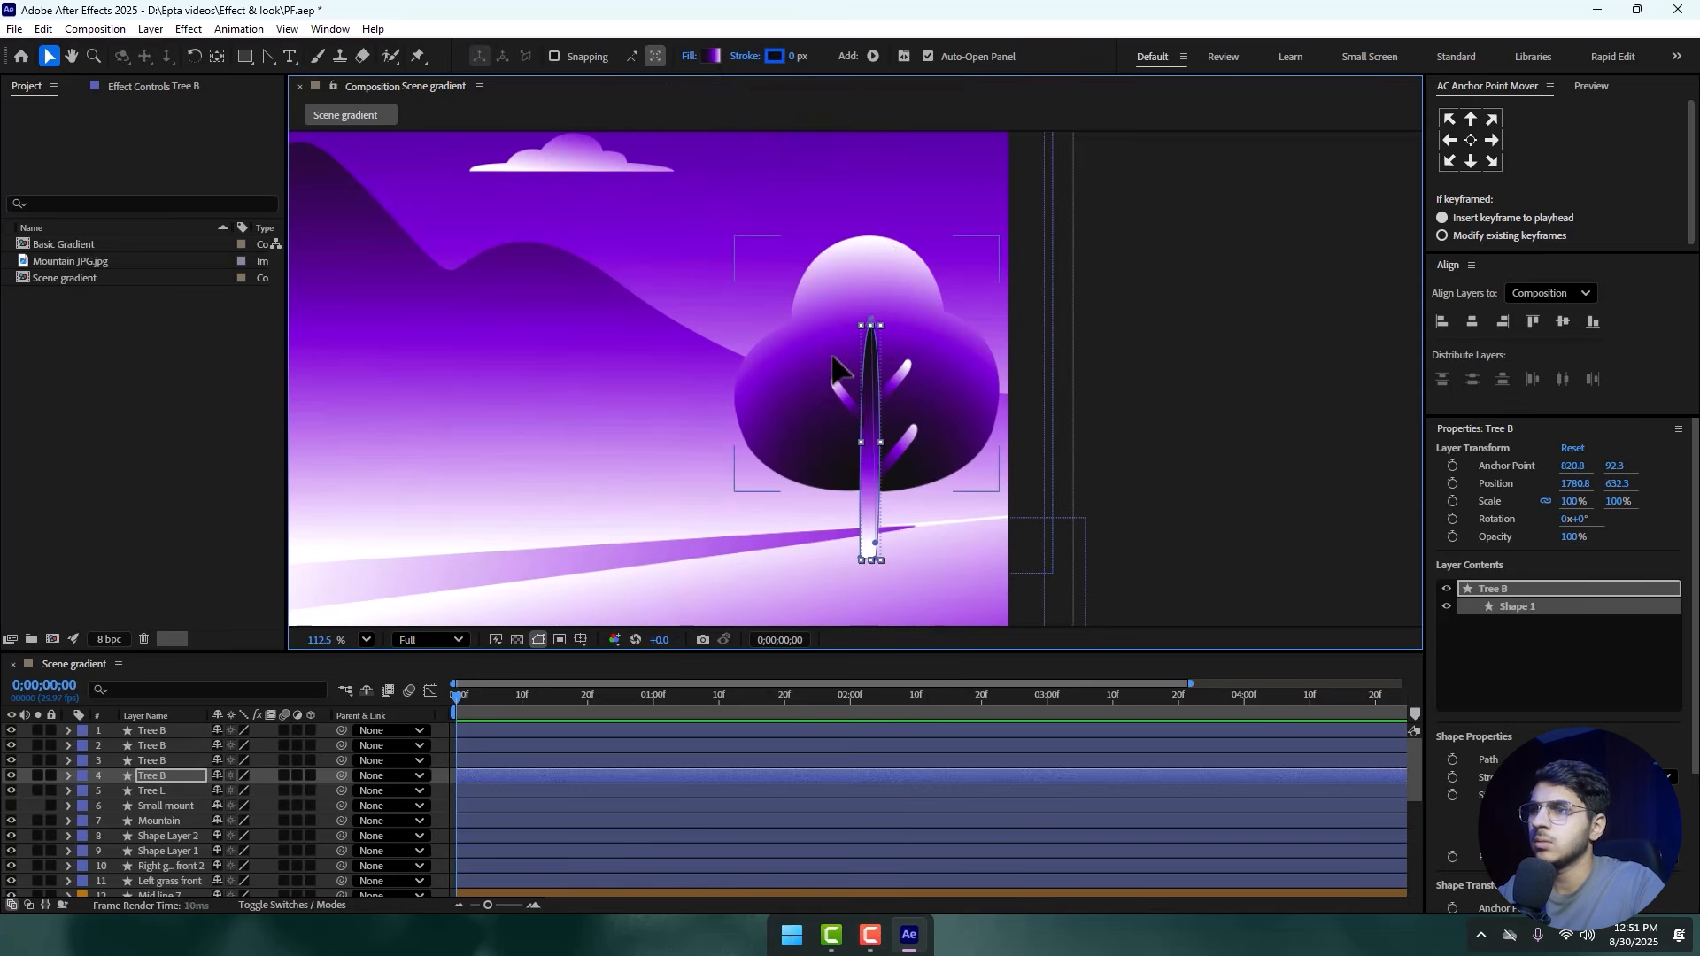
pyautogui.moveTo(875, 540)
pyautogui.mouseDown()
pyautogui.moveTo(879, 403)
pyautogui.moveTo(836, 299)
pyautogui.mouseUp()
pyautogui.moveTo(816, 579); pyautogui.dragTo(843, 554)
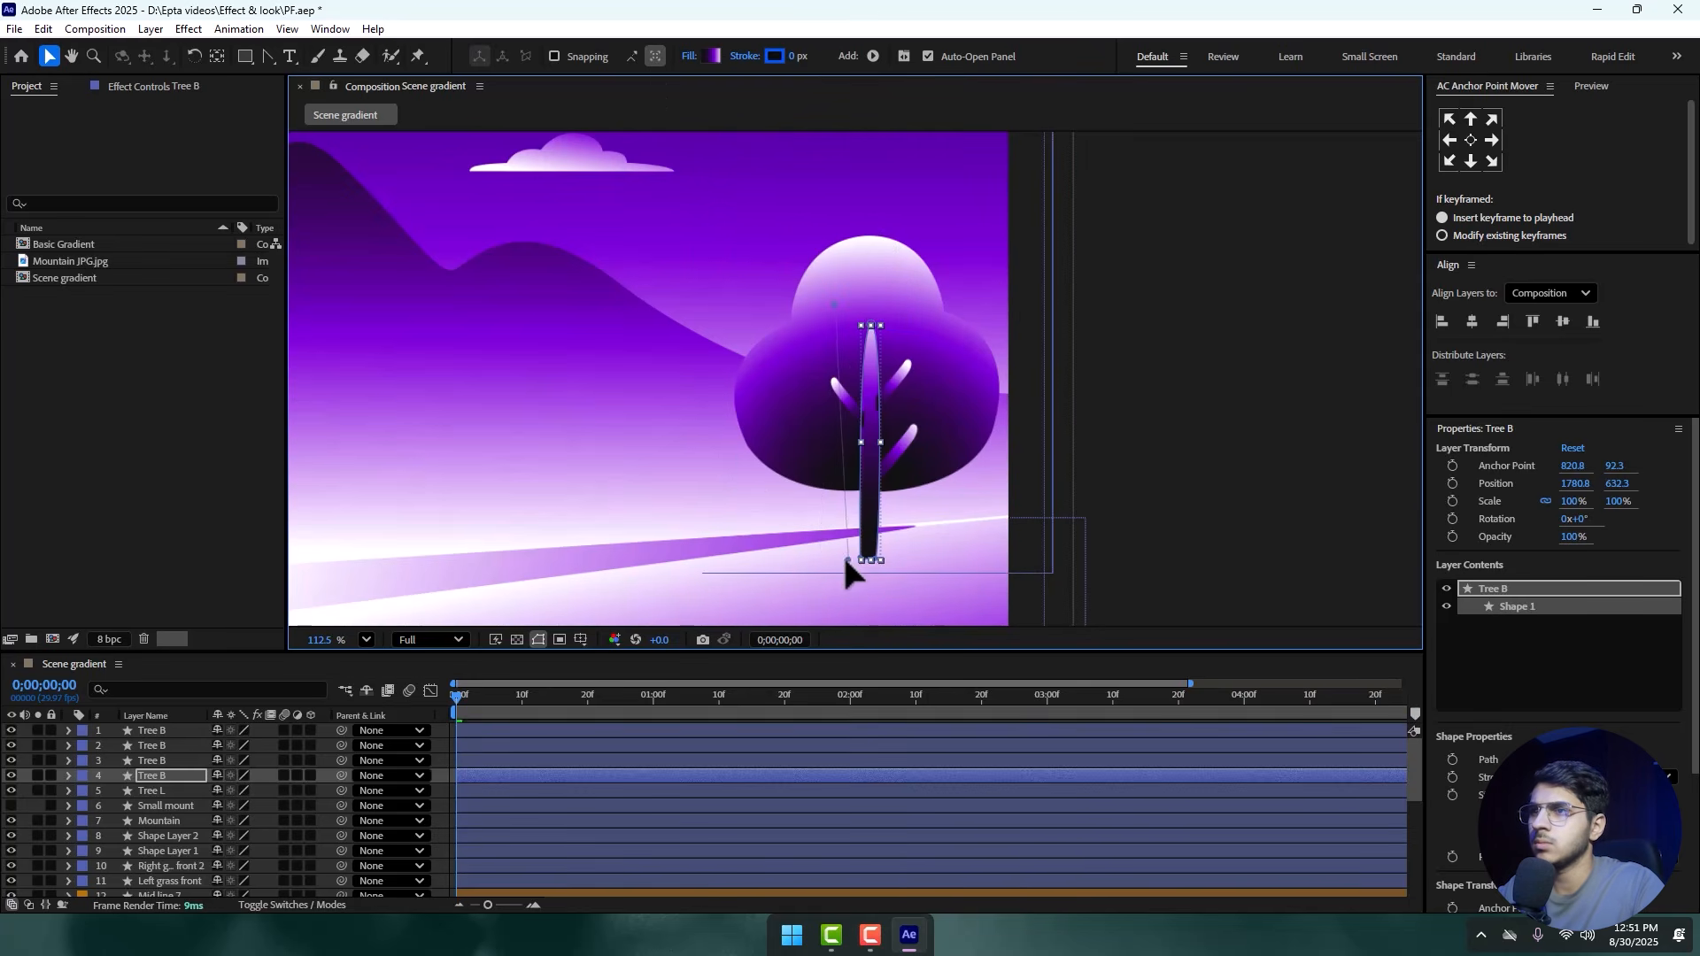
pyautogui.click(1209, 371)
pyautogui.scroll(-5, 858, 429)
pyautogui.moveTo(894, 339); pyautogui.dragTo(921, 337)
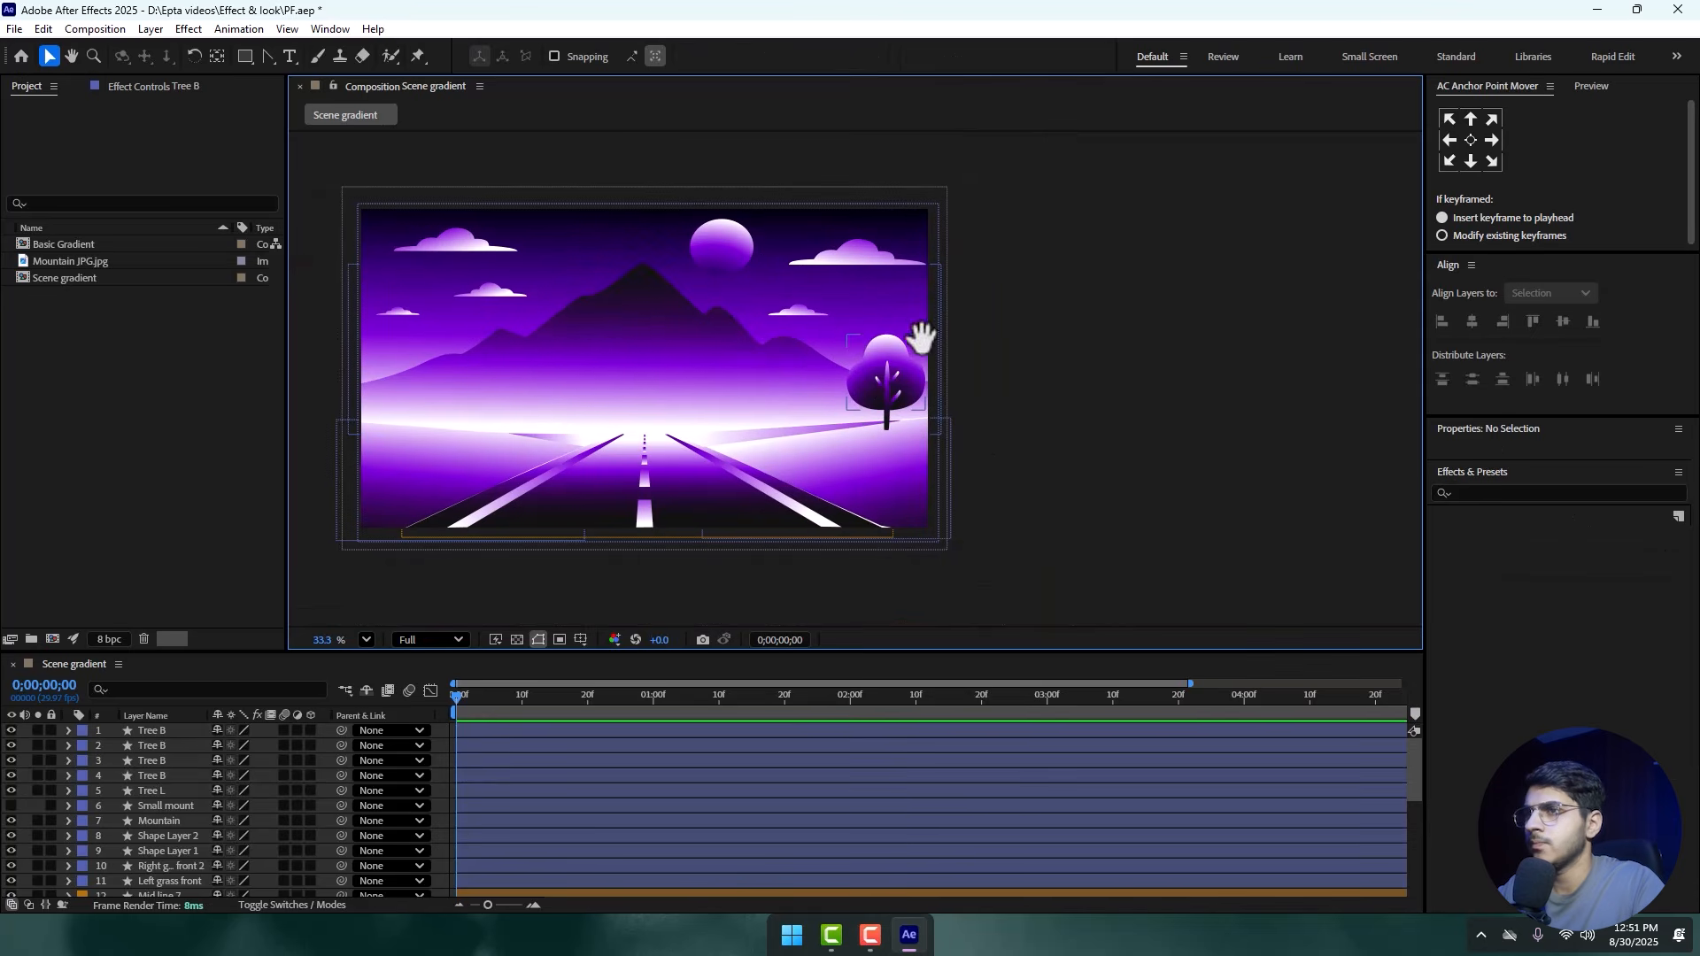
pyautogui.scroll(1, 912, 415)
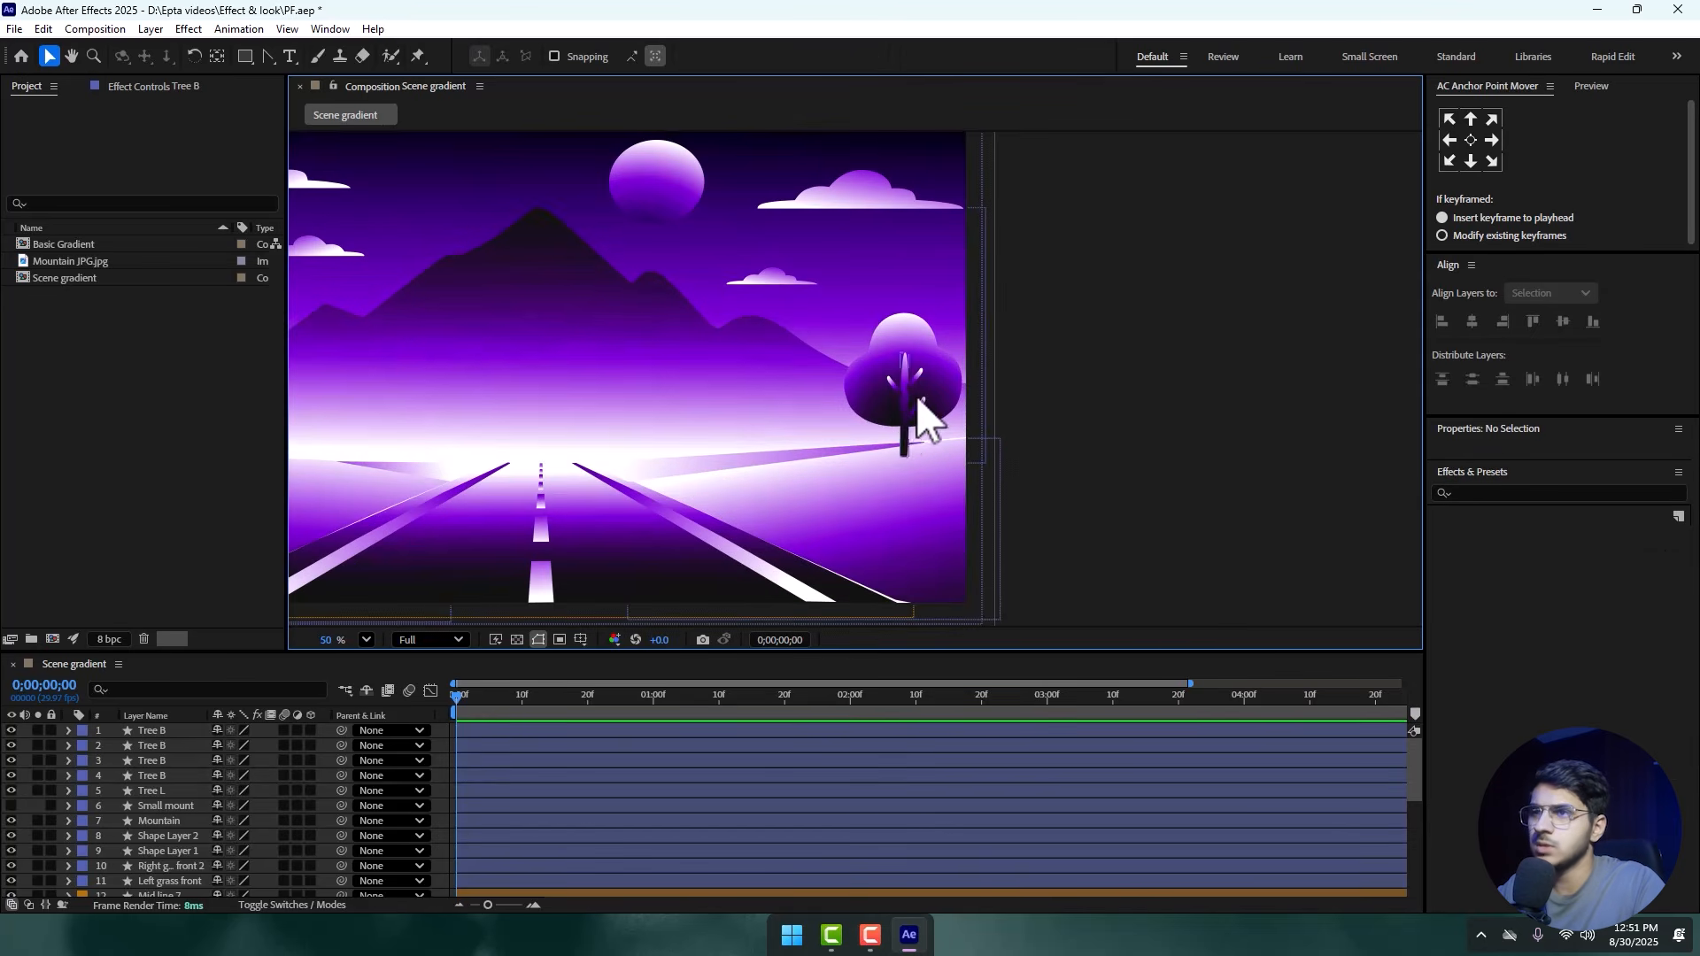
pyautogui.scroll(2, 928, 406)
pyautogui.click(917, 393)
pyautogui.scroll(1, 930, 407)
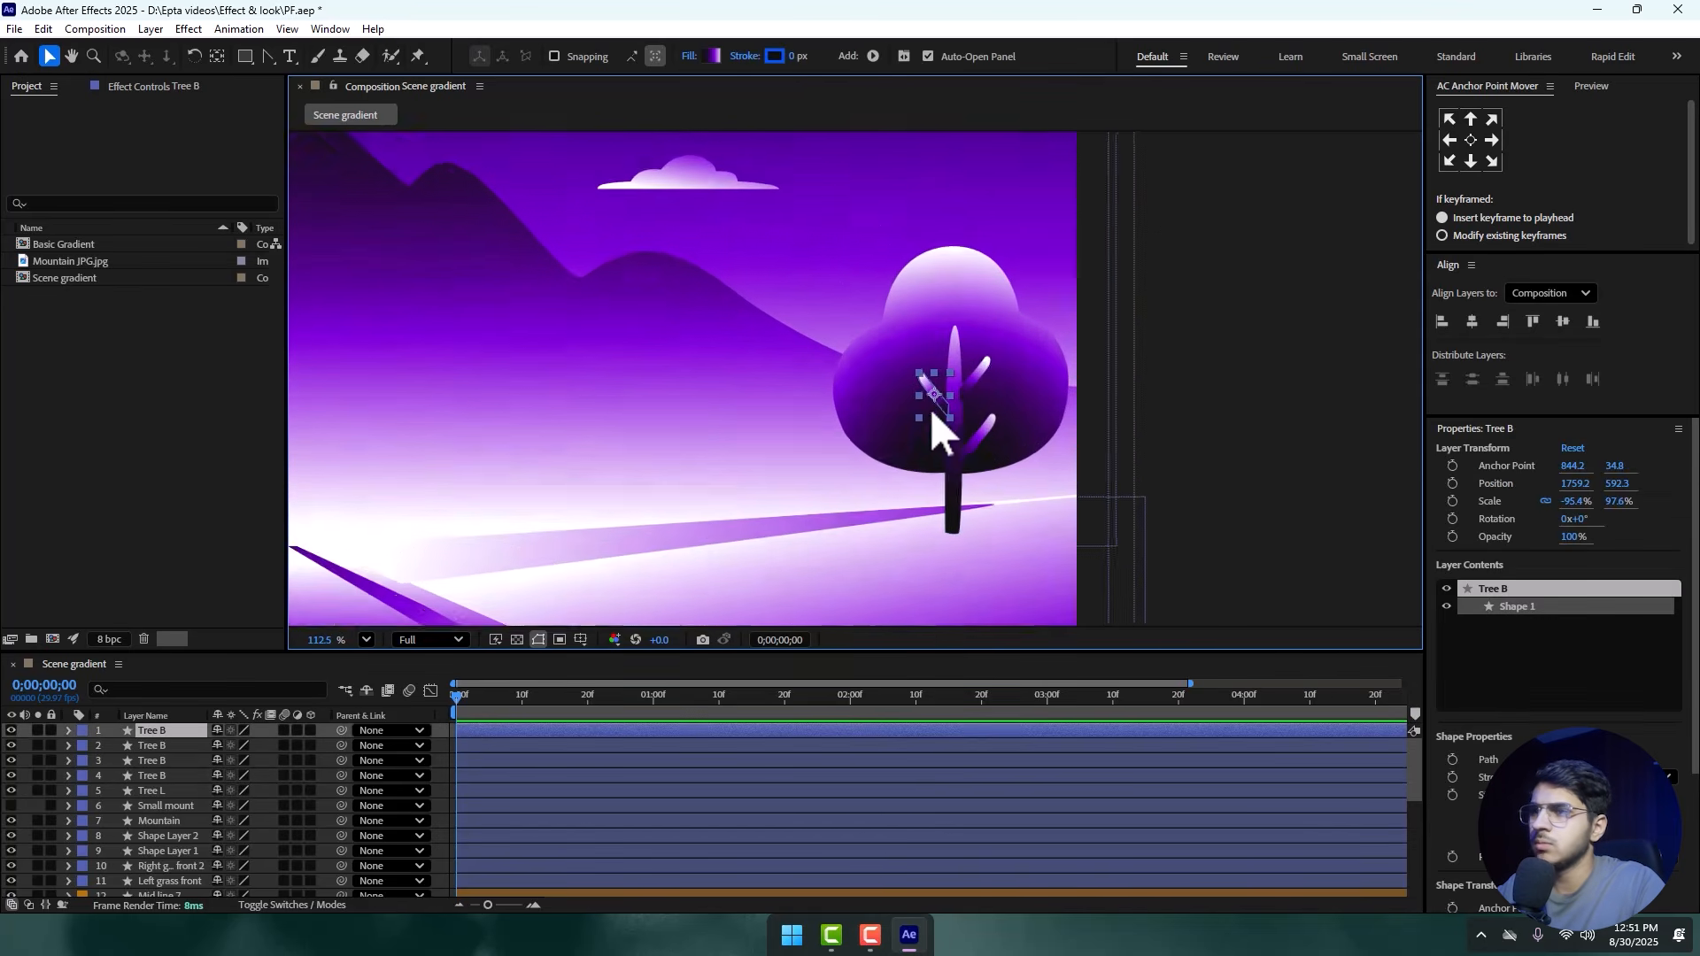
pyautogui.keyDown('ctrl'); pyautogui.click(161, 749); pyautogui.keyUp('ctrl')
pyautogui.keyDown('ctrl'); pyautogui.click(158, 763); pyautogui.keyUp('ctrl')
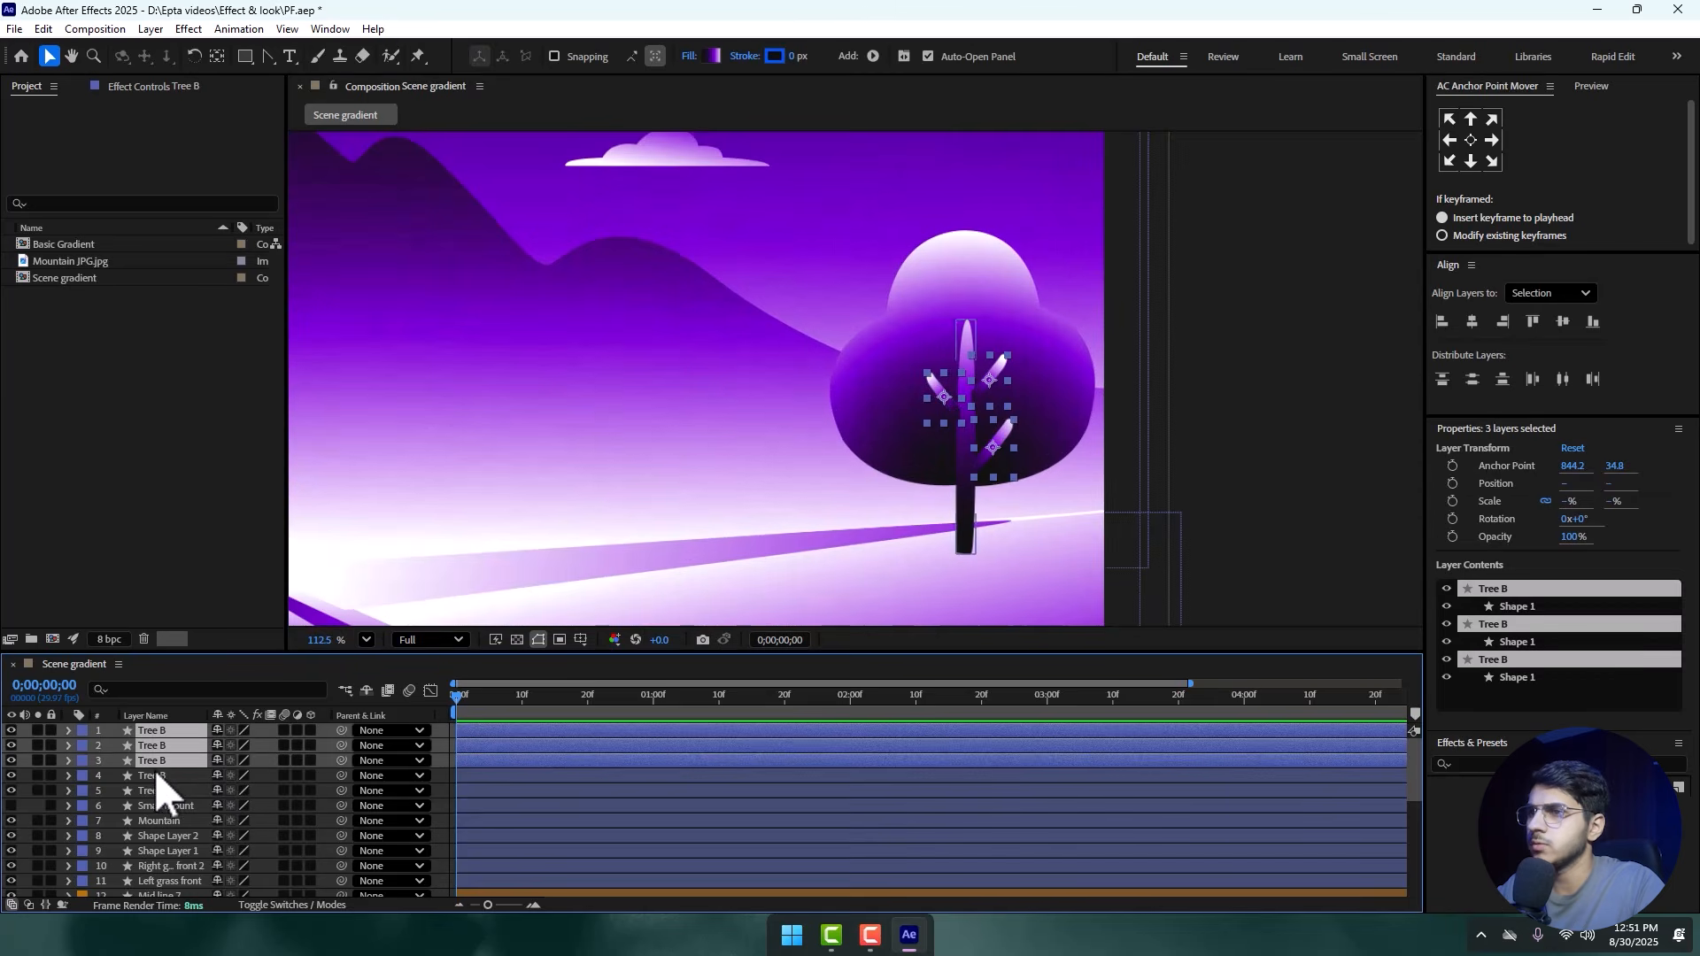
pyautogui.keyDown('shift'); pyautogui.click(163, 777); pyautogui.keyUp('shift')
pyautogui.click(1260, 487)
pyautogui.scroll(-6, 1017, 448)
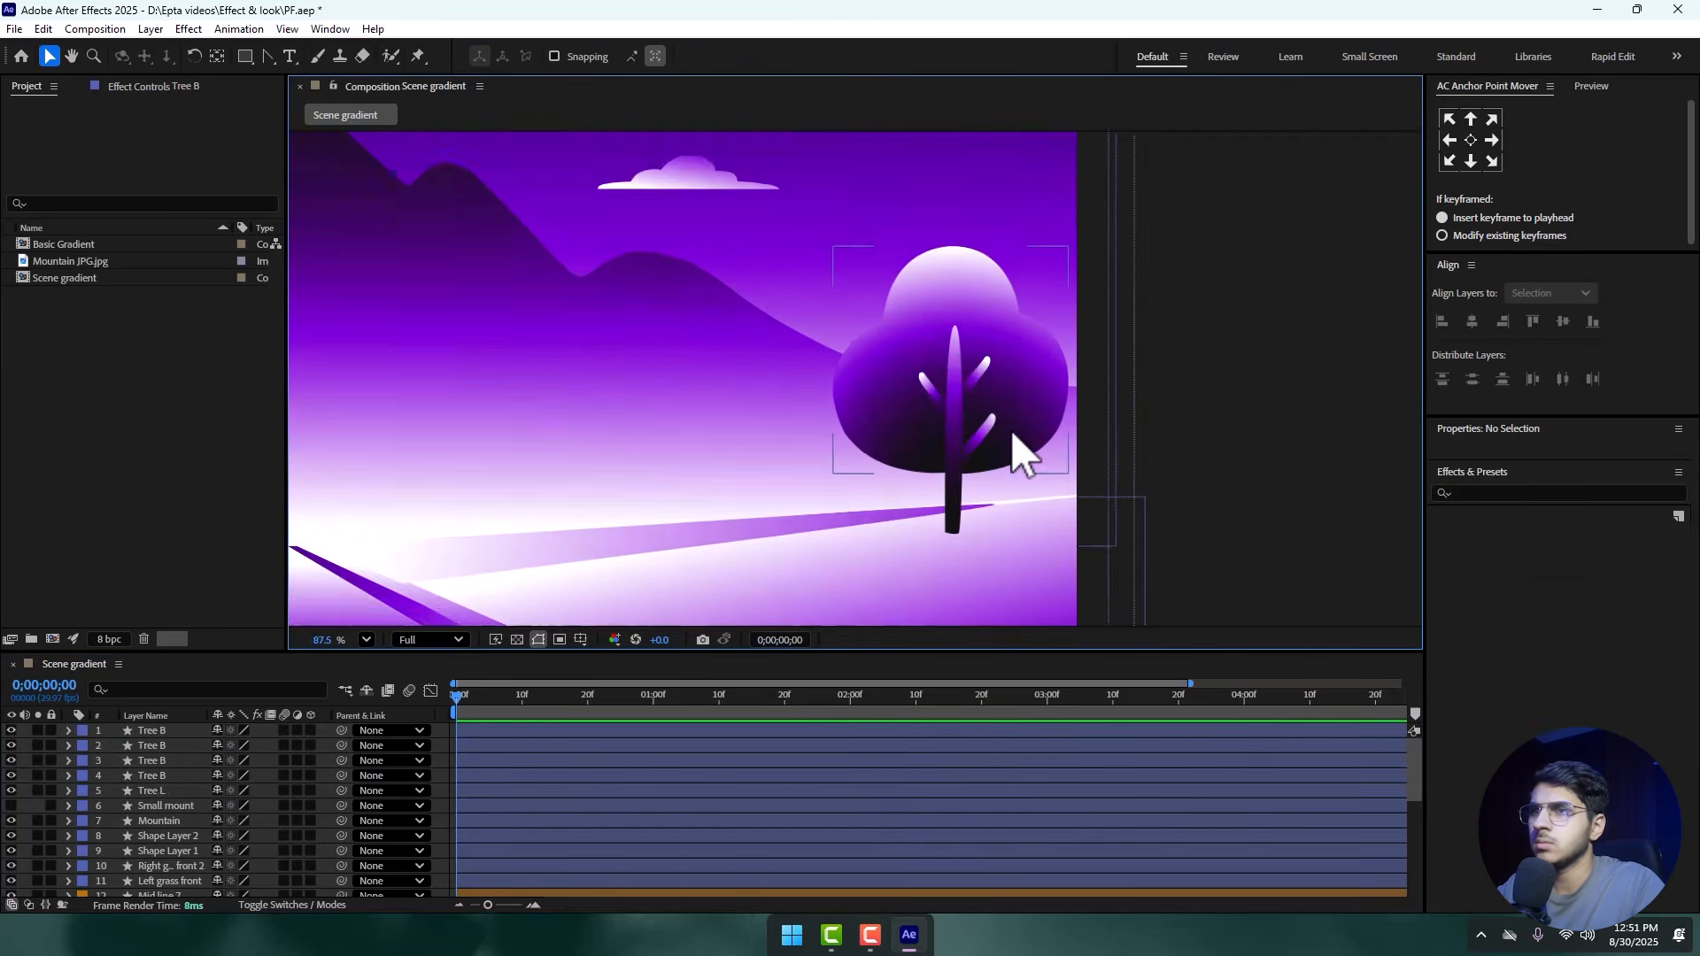
# - Reverse the tree's left branch gradient so it runs from white at the trunk to dark at the tip
pyautogui.scroll(8, 847, 393)
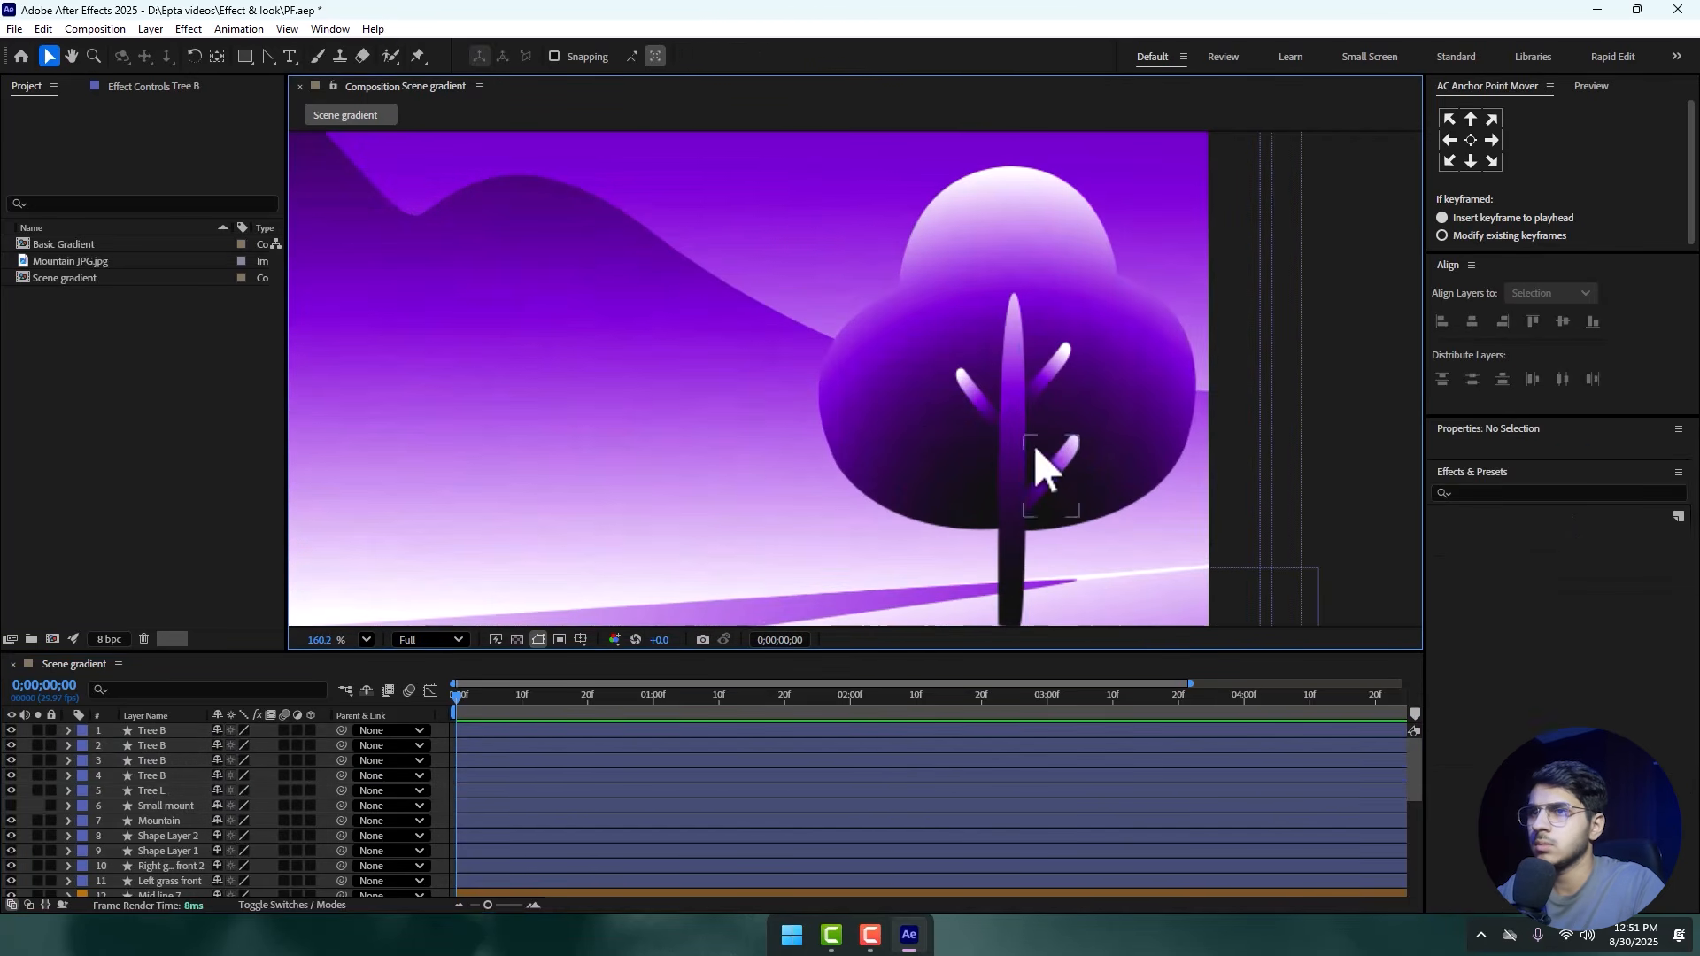
pyautogui.click(981, 402)
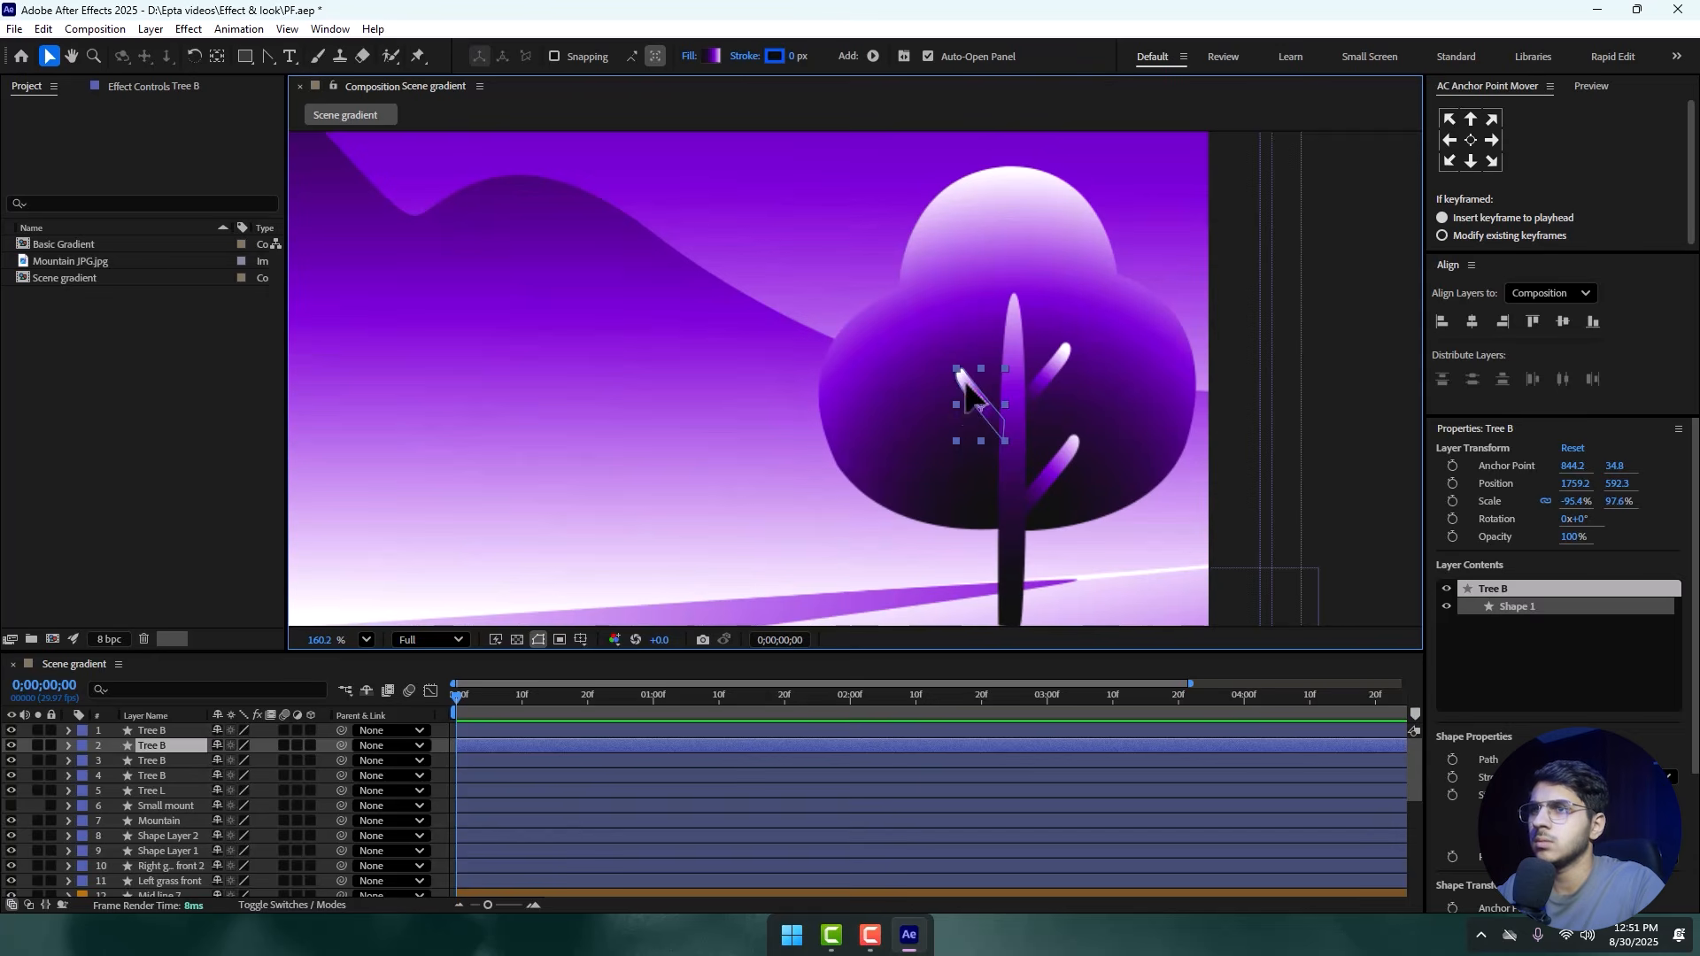
pyautogui.click(965, 386)
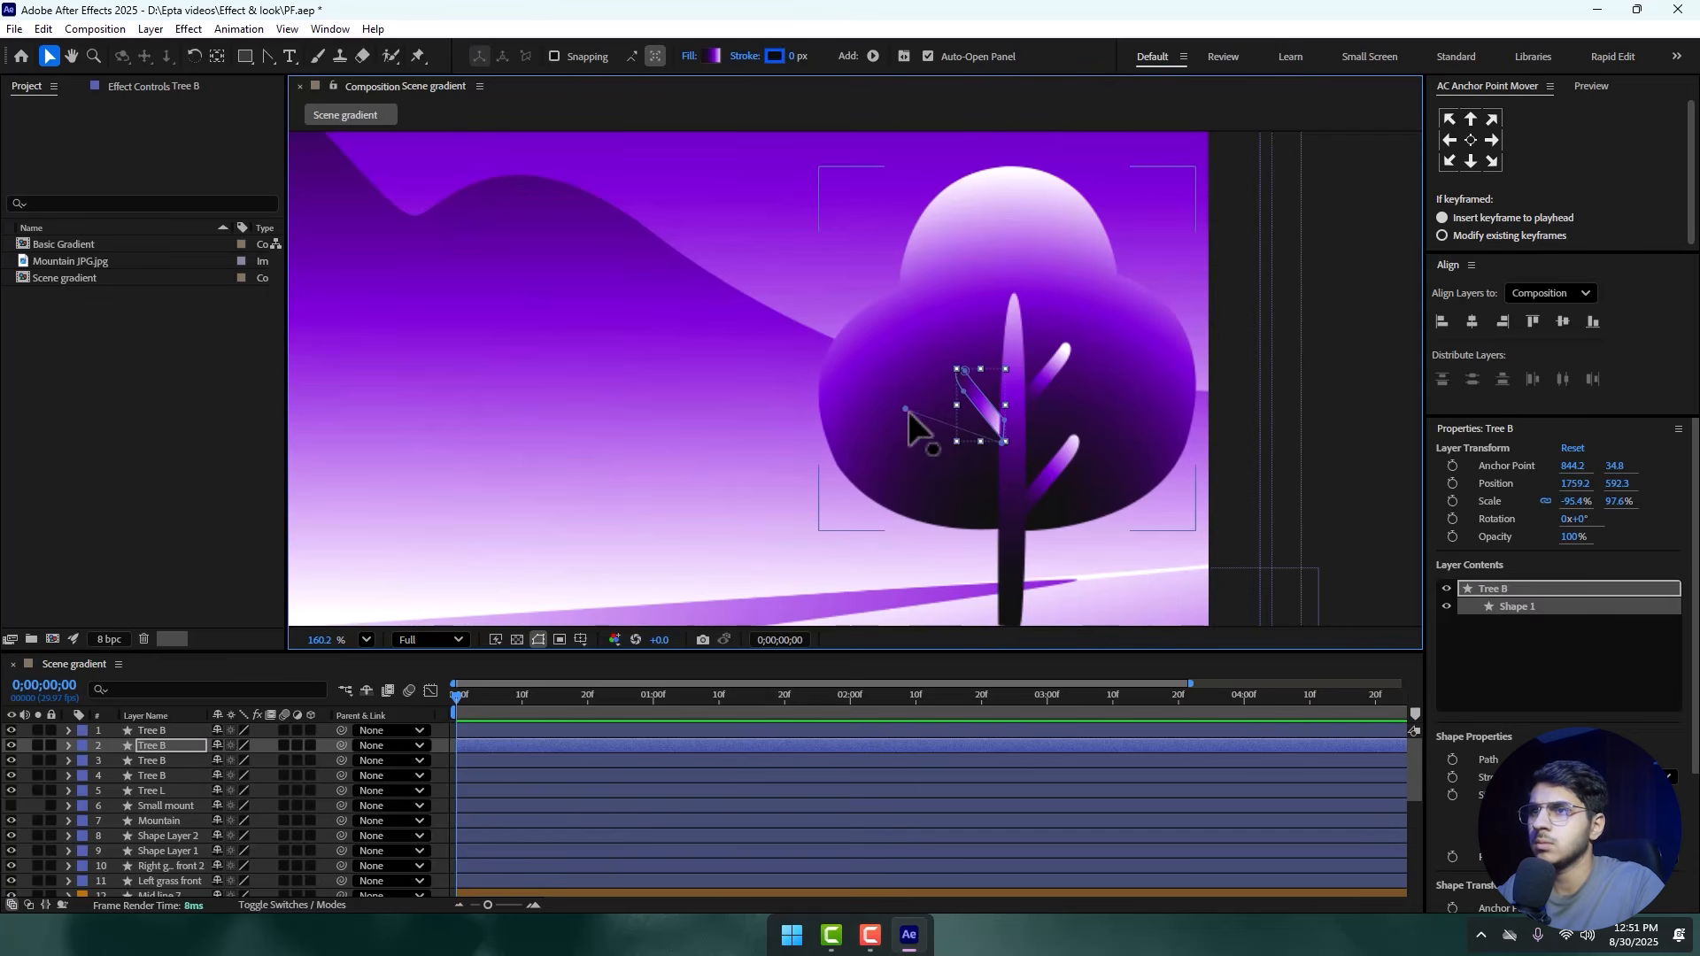
pyautogui.click(1346, 310)
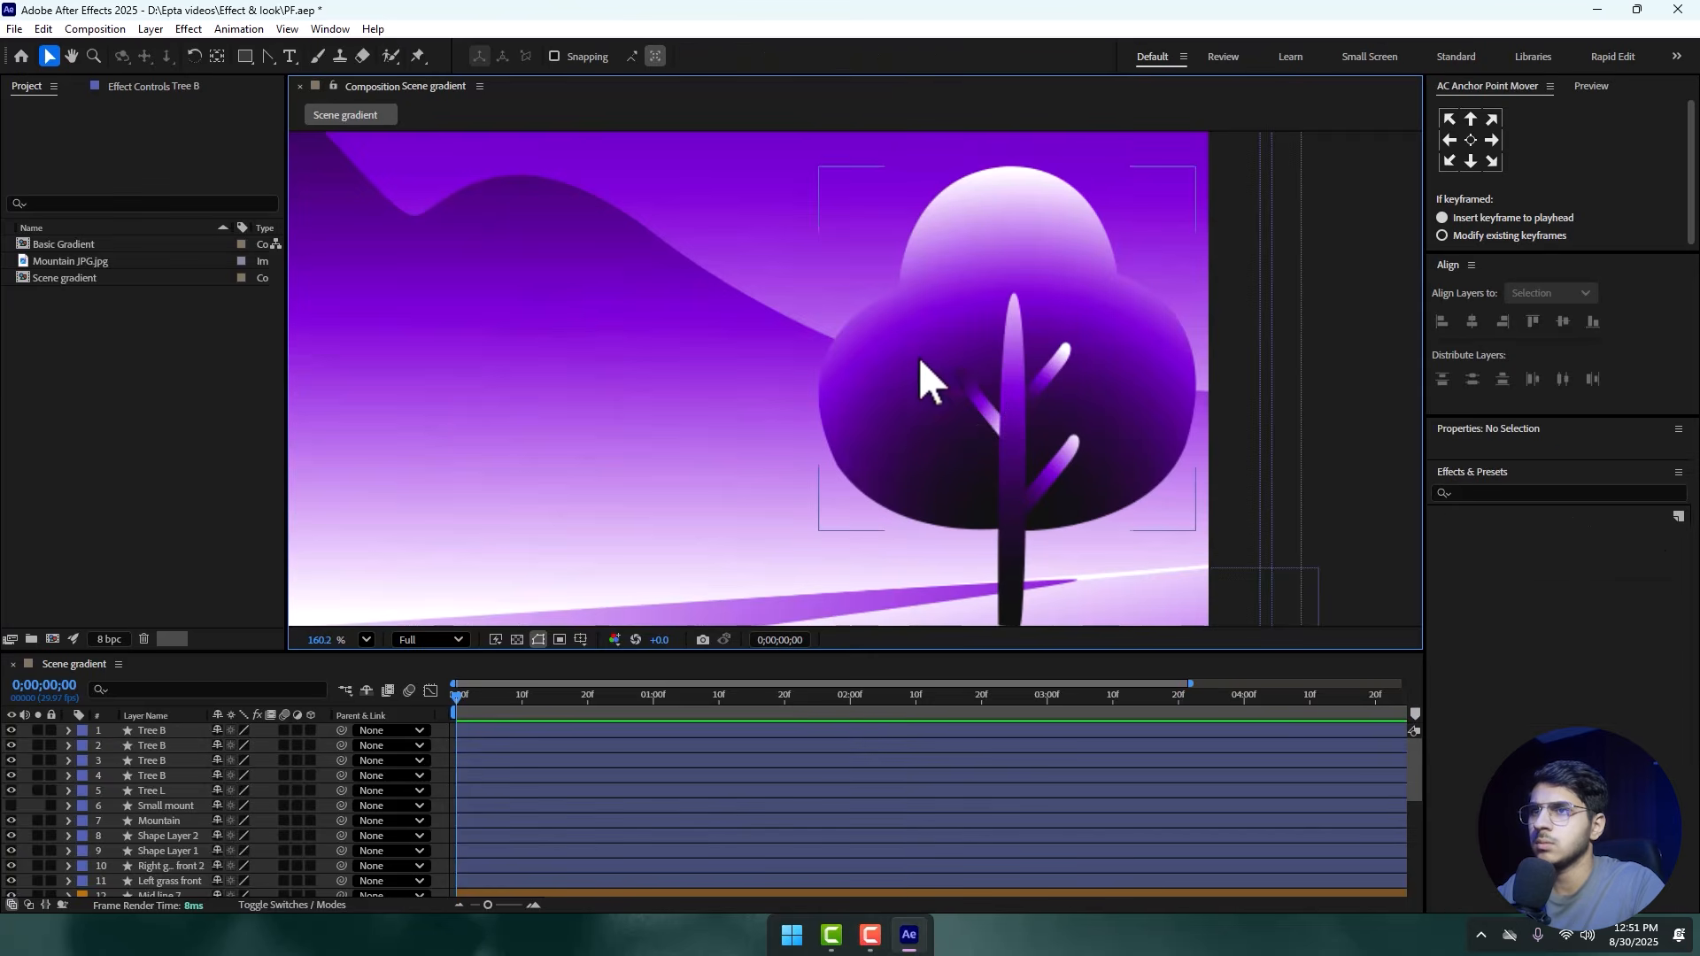
pyautogui.scroll(-4, 921, 380)
pyautogui.scroll(-2, 1007, 387)
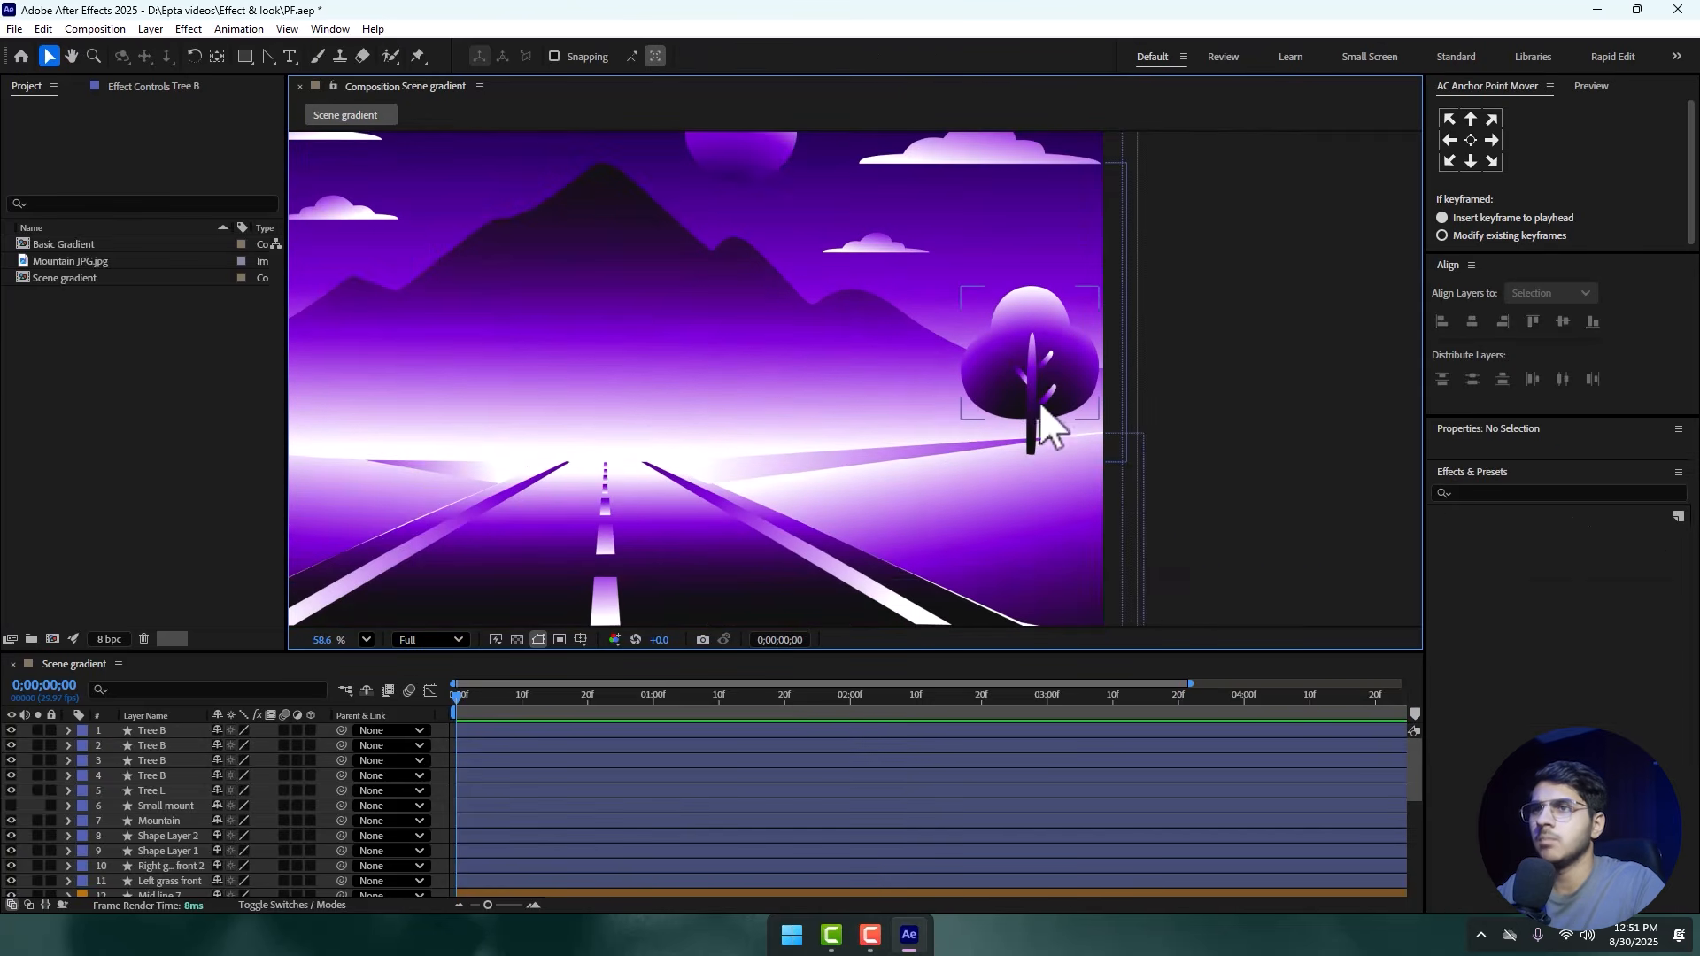
pyautogui.scroll(-3, 1186, 409)
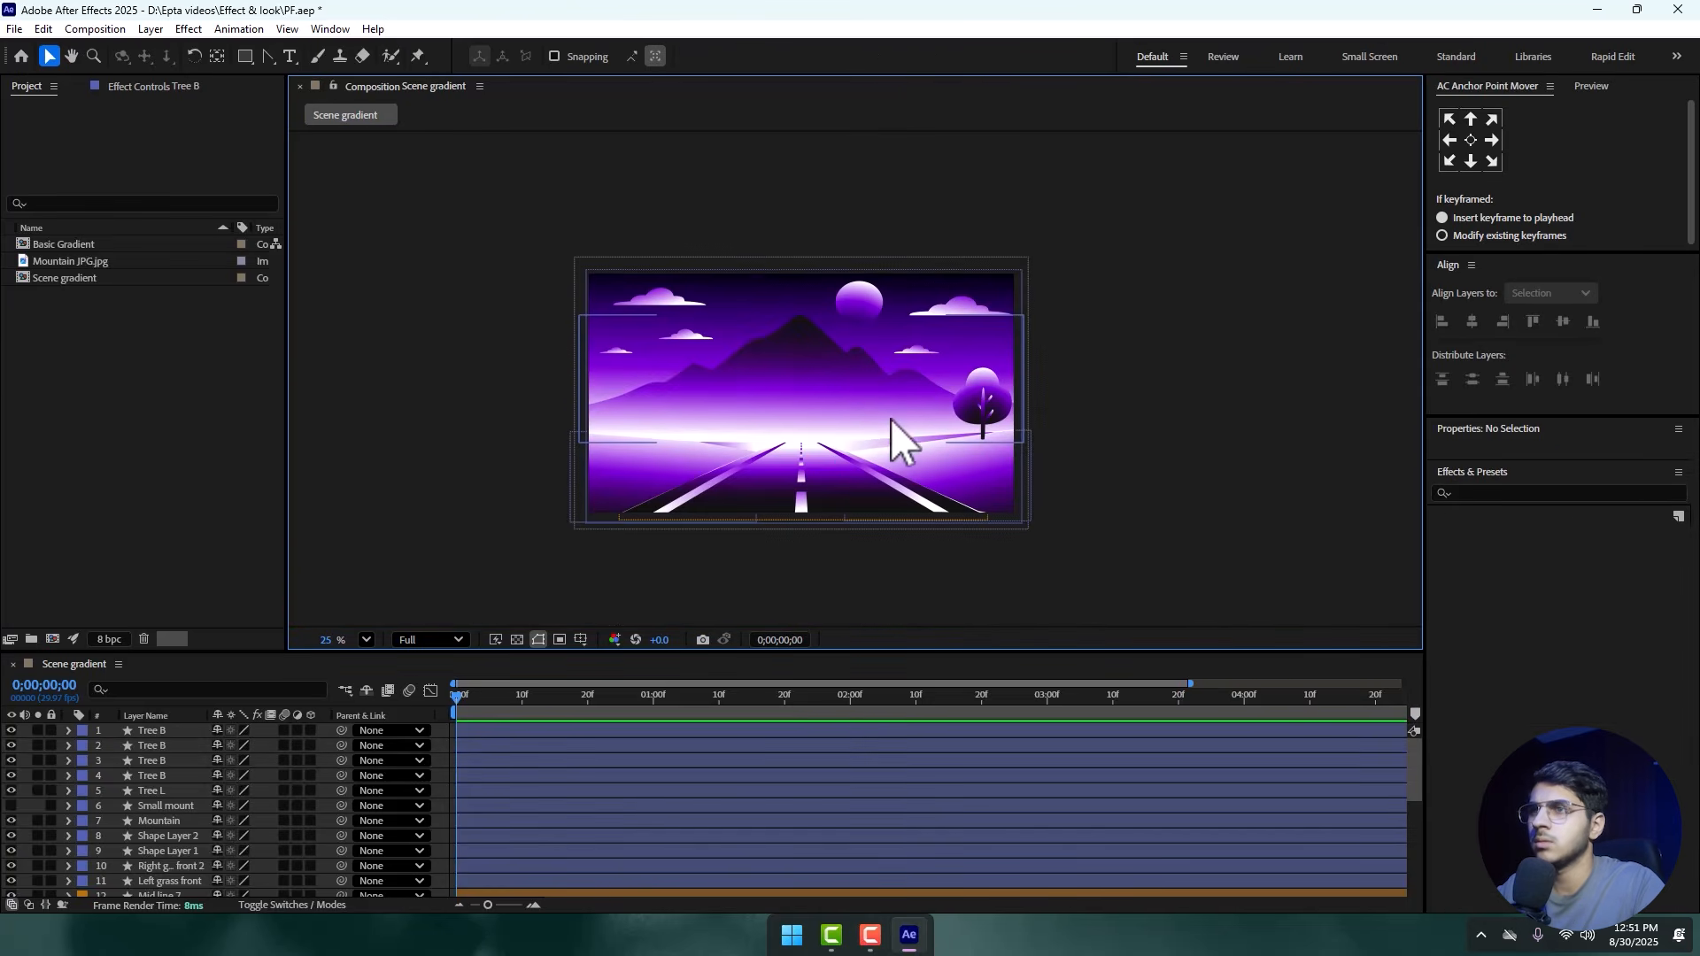
pyautogui.scroll(1, 990, 405)
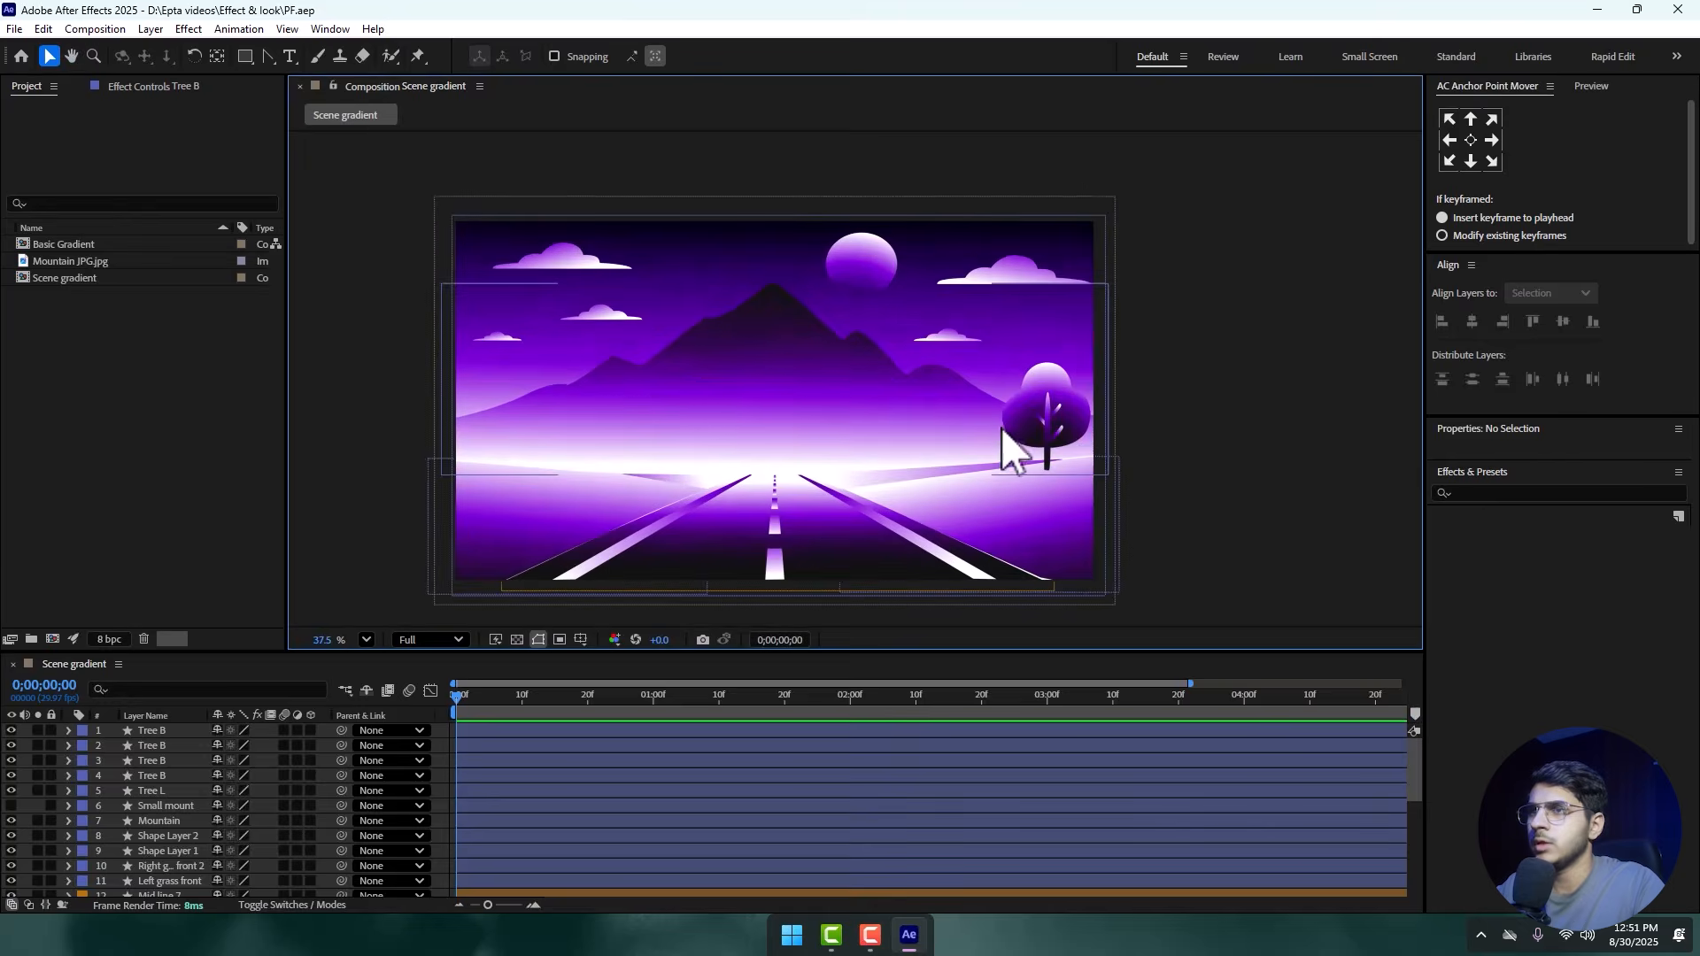
# - Pre-compose the Tree L layer and the four Tree B layers into one composition with the default name
pyautogui.click(160, 790)
pyautogui.keyDown('shift'); pyautogui.click(159, 732); pyautogui.keyUp('shift')
pyautogui.rightClick(159, 731)
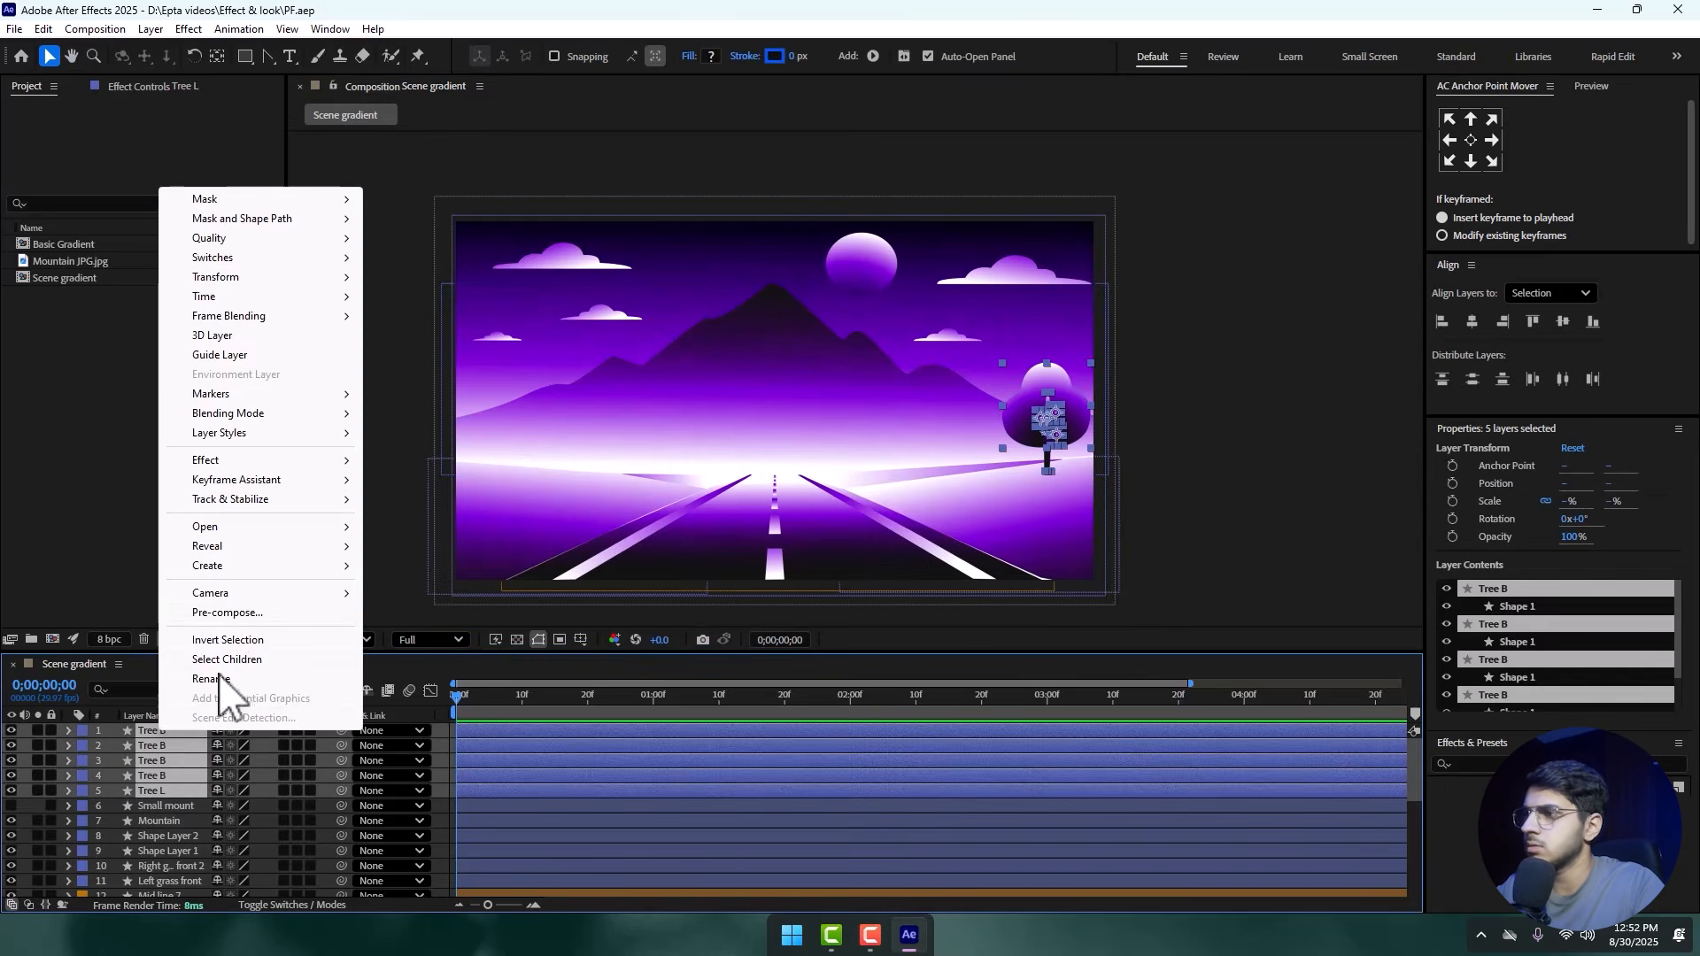
pyautogui.click(225, 612)
pyautogui.click(941, 599)
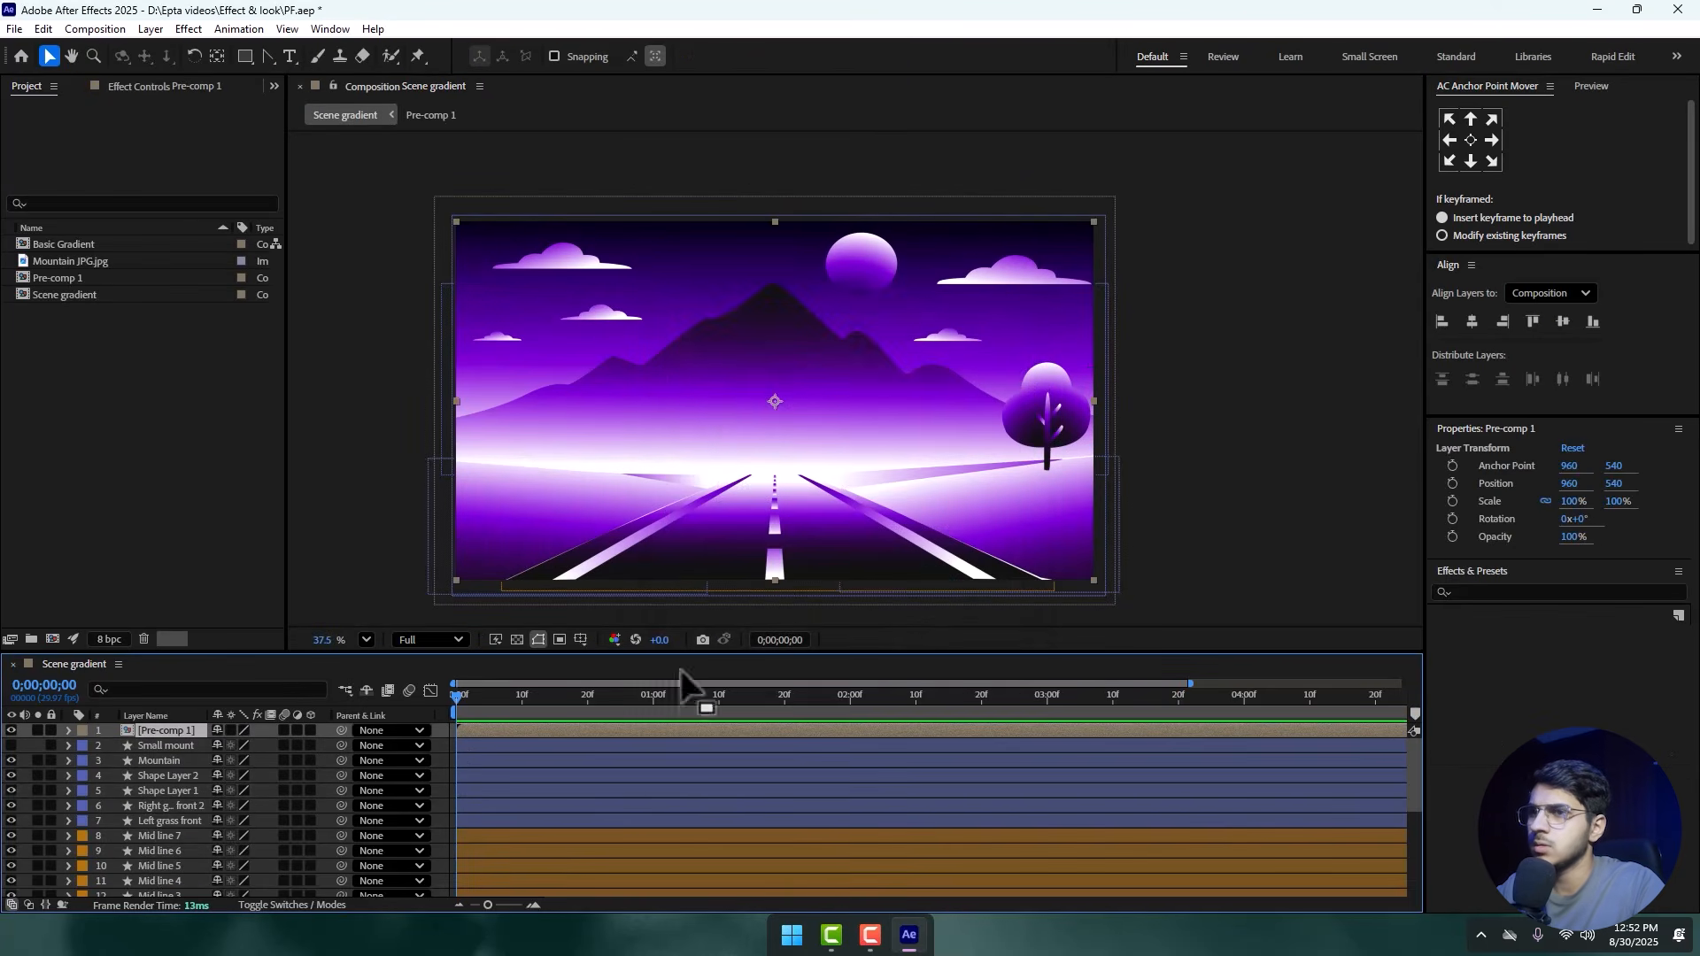
# - Rename the new pre-composed layer Tree
pyautogui.rightClick(182, 730)
pyautogui.click(244, 690)
pyautogui.write('Tree')
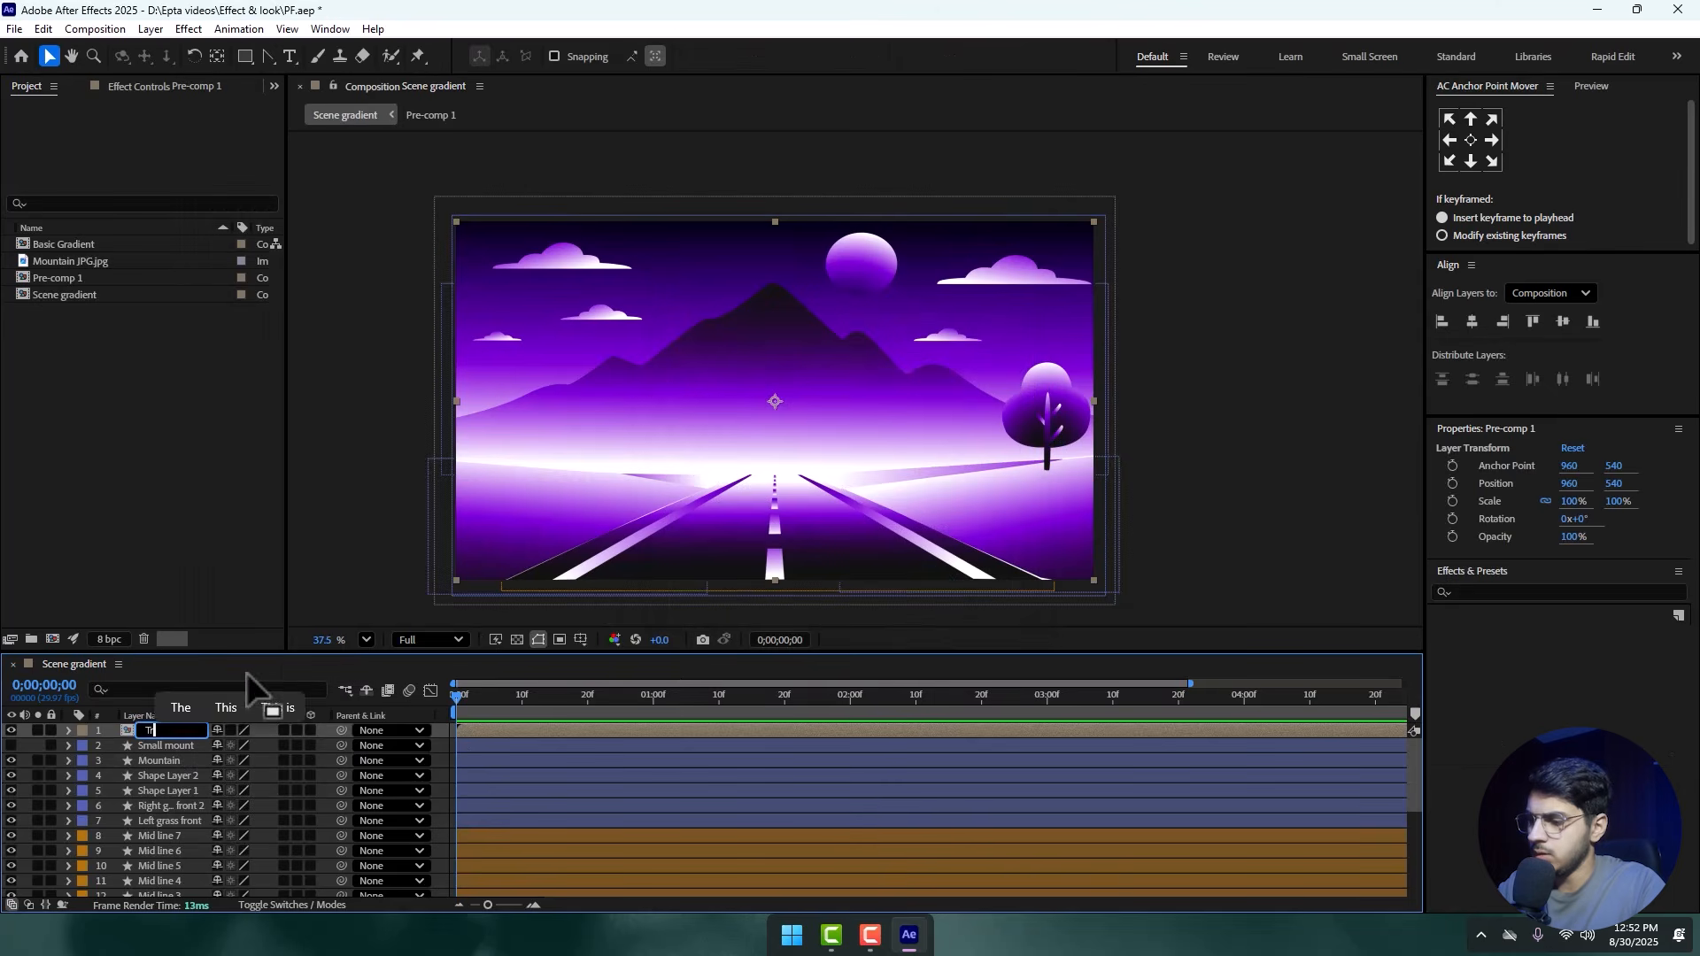
pyautogui.press('Return')
# - Duplicate the Tree layer, set the copy's horizontal anchor to 998 and scale to 43%, and place it just left of the large tree
pyautogui.hotkey('ctrl', 'd')
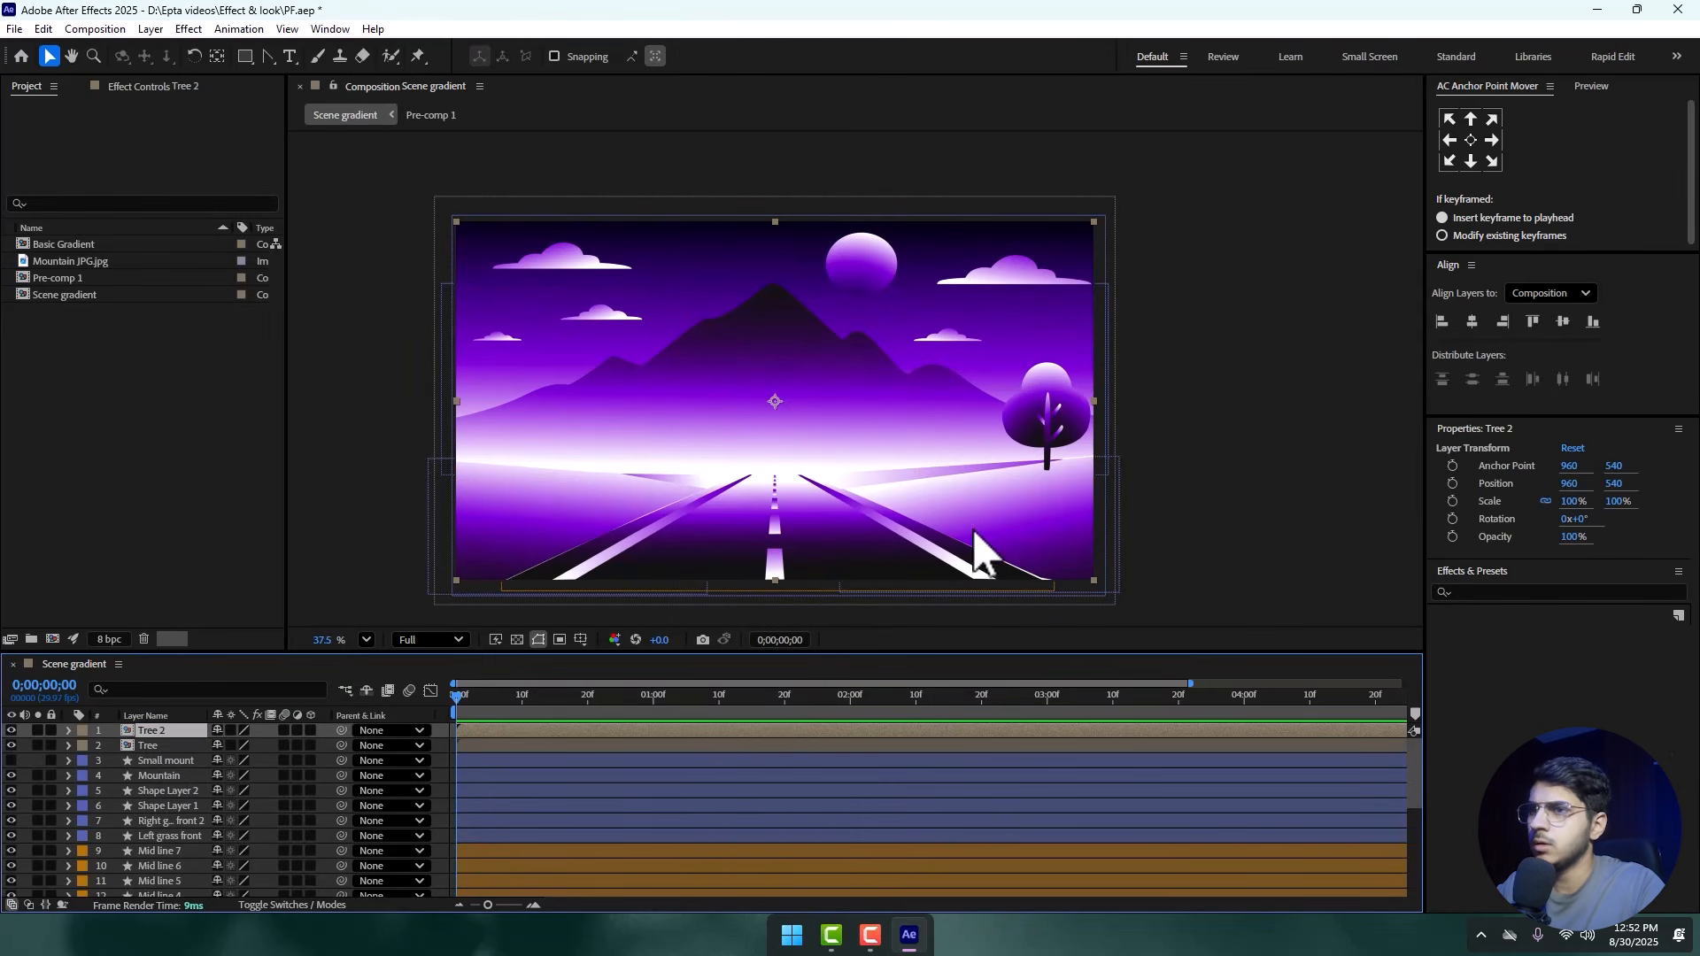
pyautogui.moveTo(1043, 441); pyautogui.dragTo(494, 481)
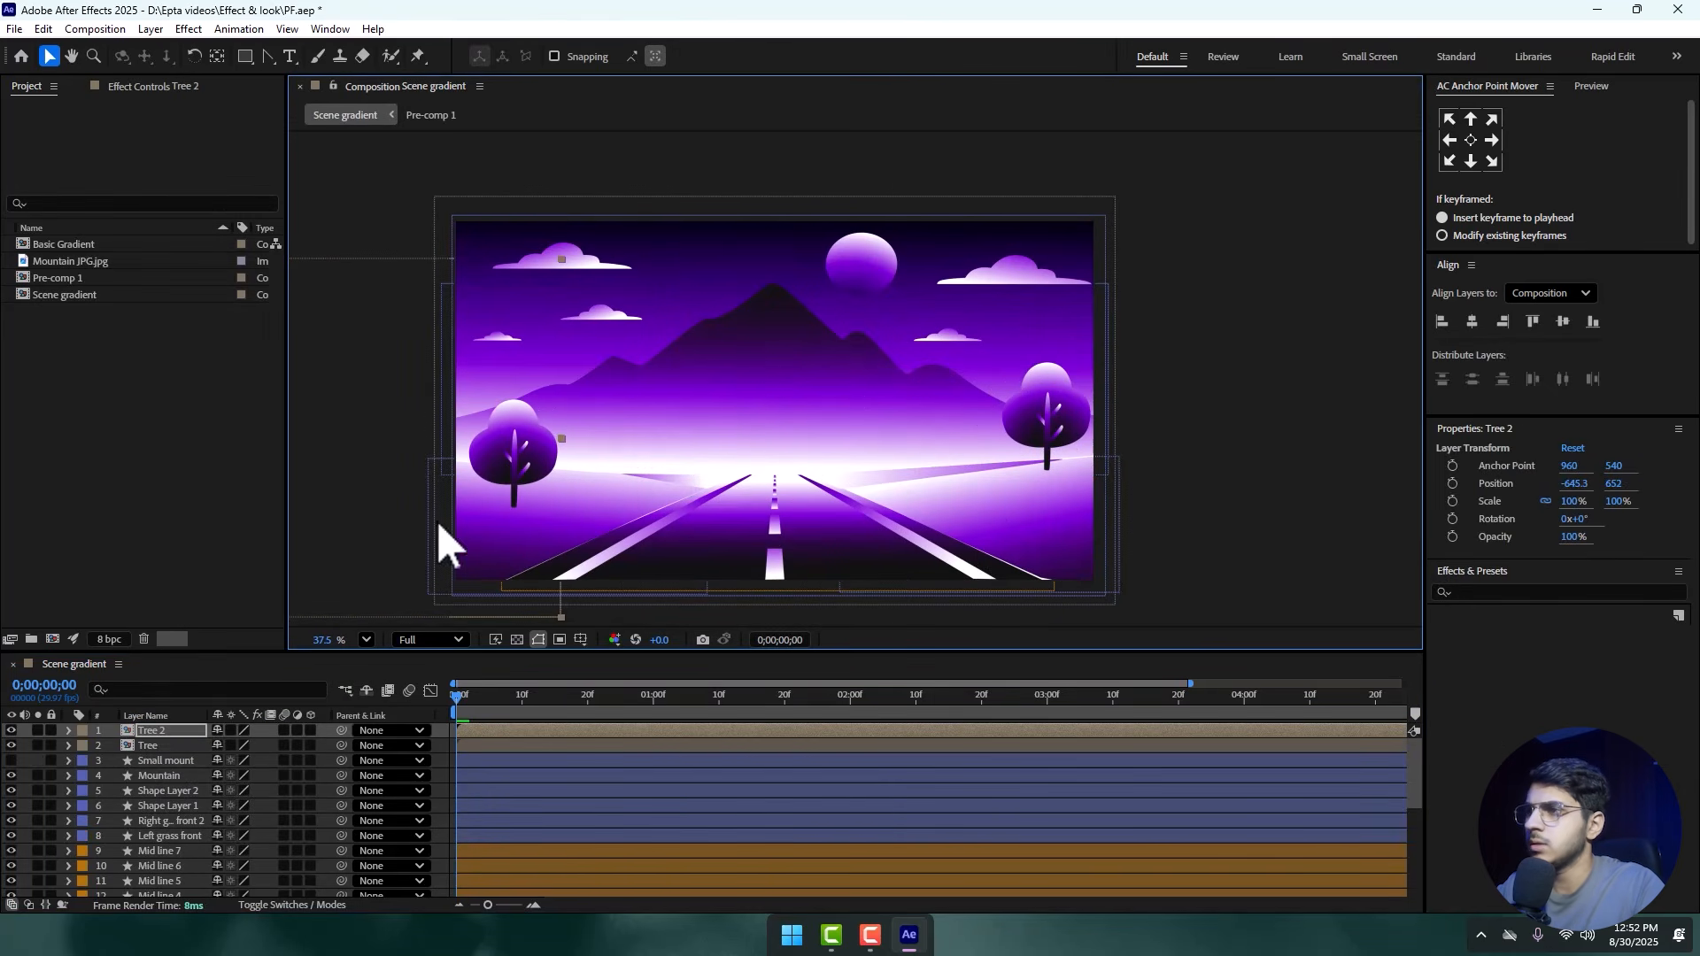
pyautogui.press('a')
pyautogui.moveTo(232, 757); pyautogui.dragTo(195, 751)
pyautogui.press('s')
pyautogui.moveTo(372, 478); pyautogui.dragTo(1072, 512)
# - Try another 43% tree copy on the grass below the large tree, and delete it
pyautogui.hotkey('ctrl', 'd')
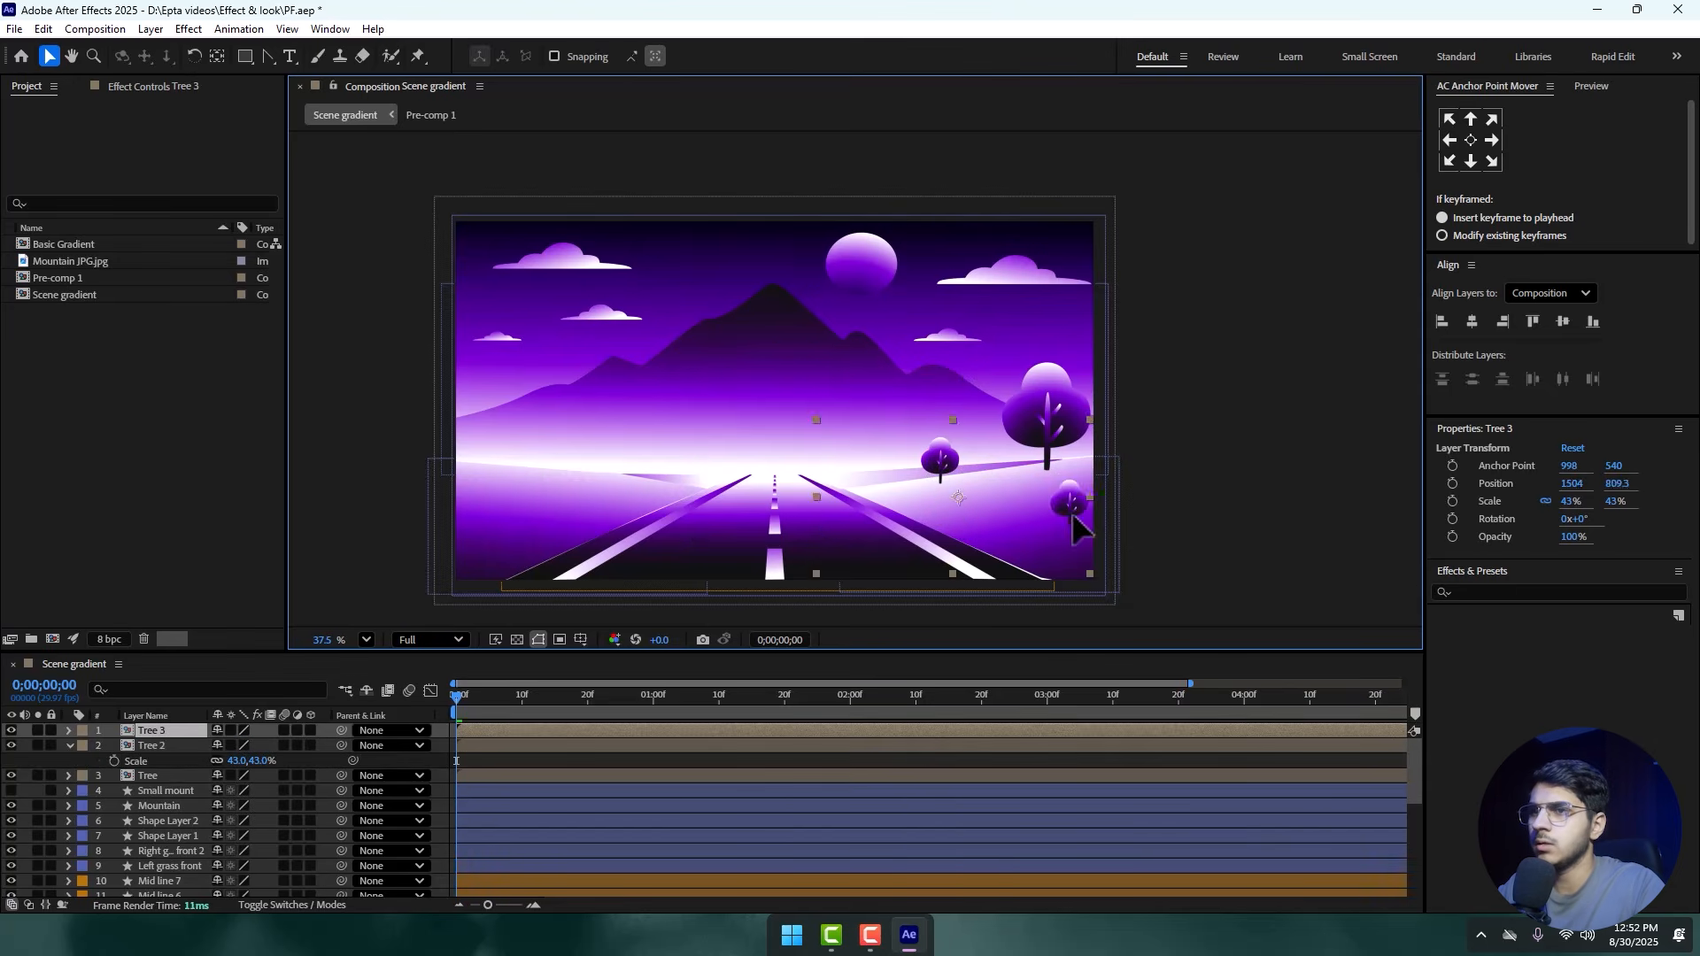
pyautogui.click(271, 763)
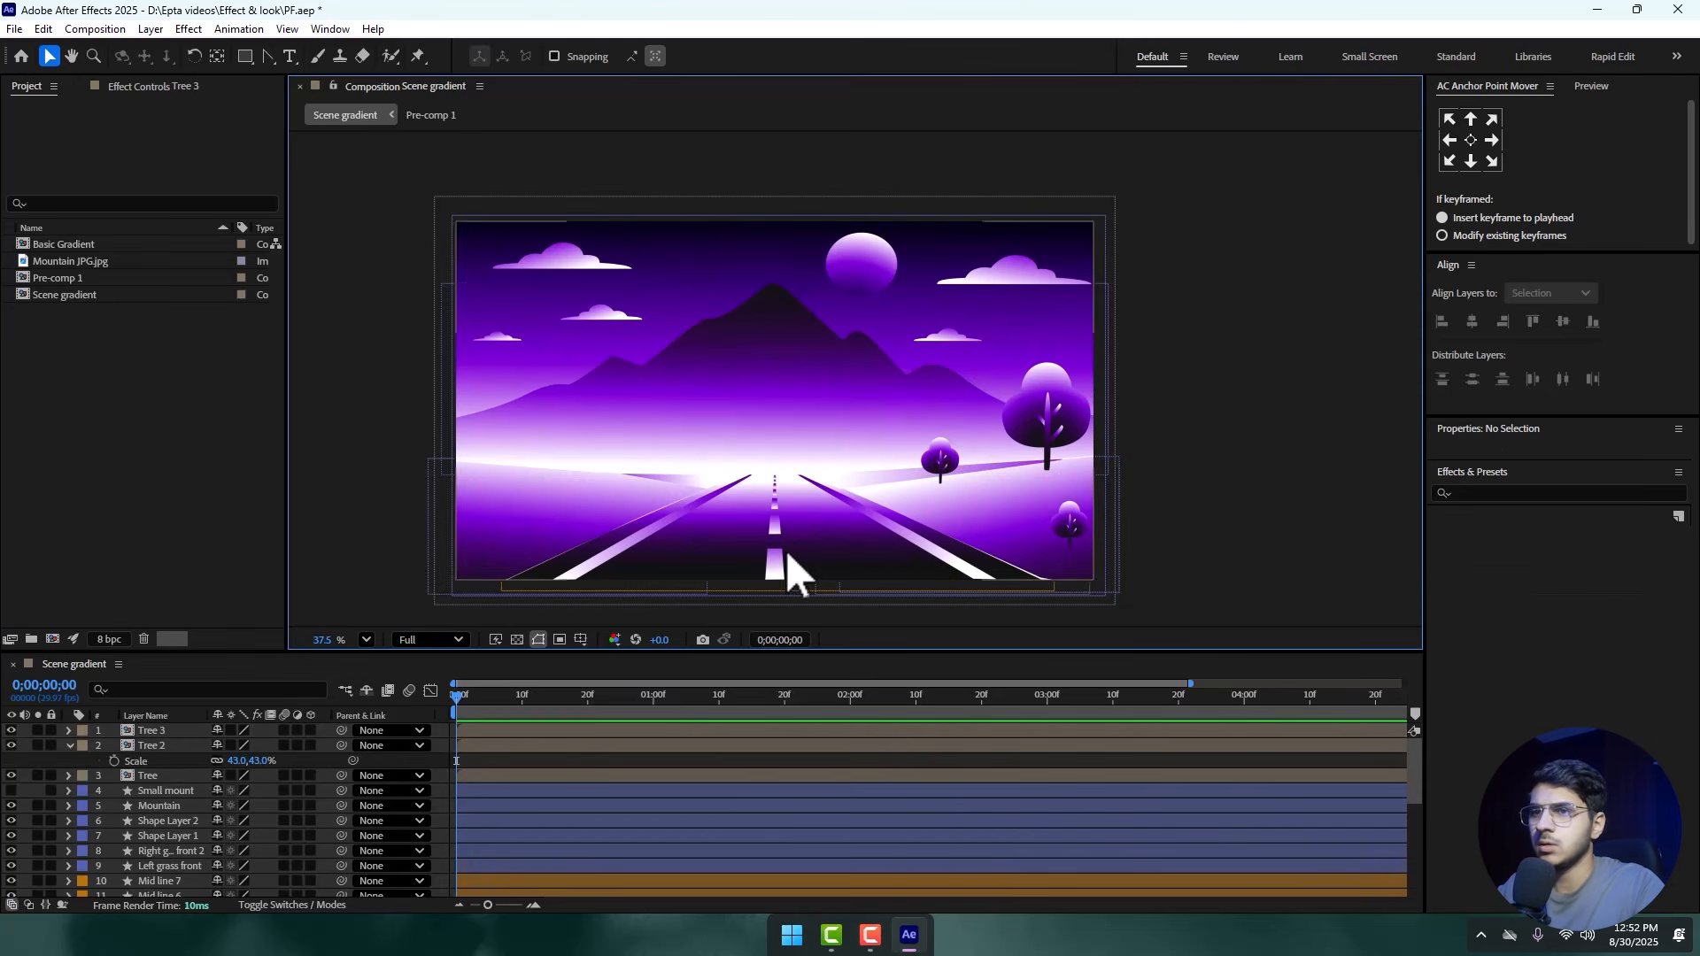
pyautogui.click(1073, 524)
pyautogui.press('Delete')
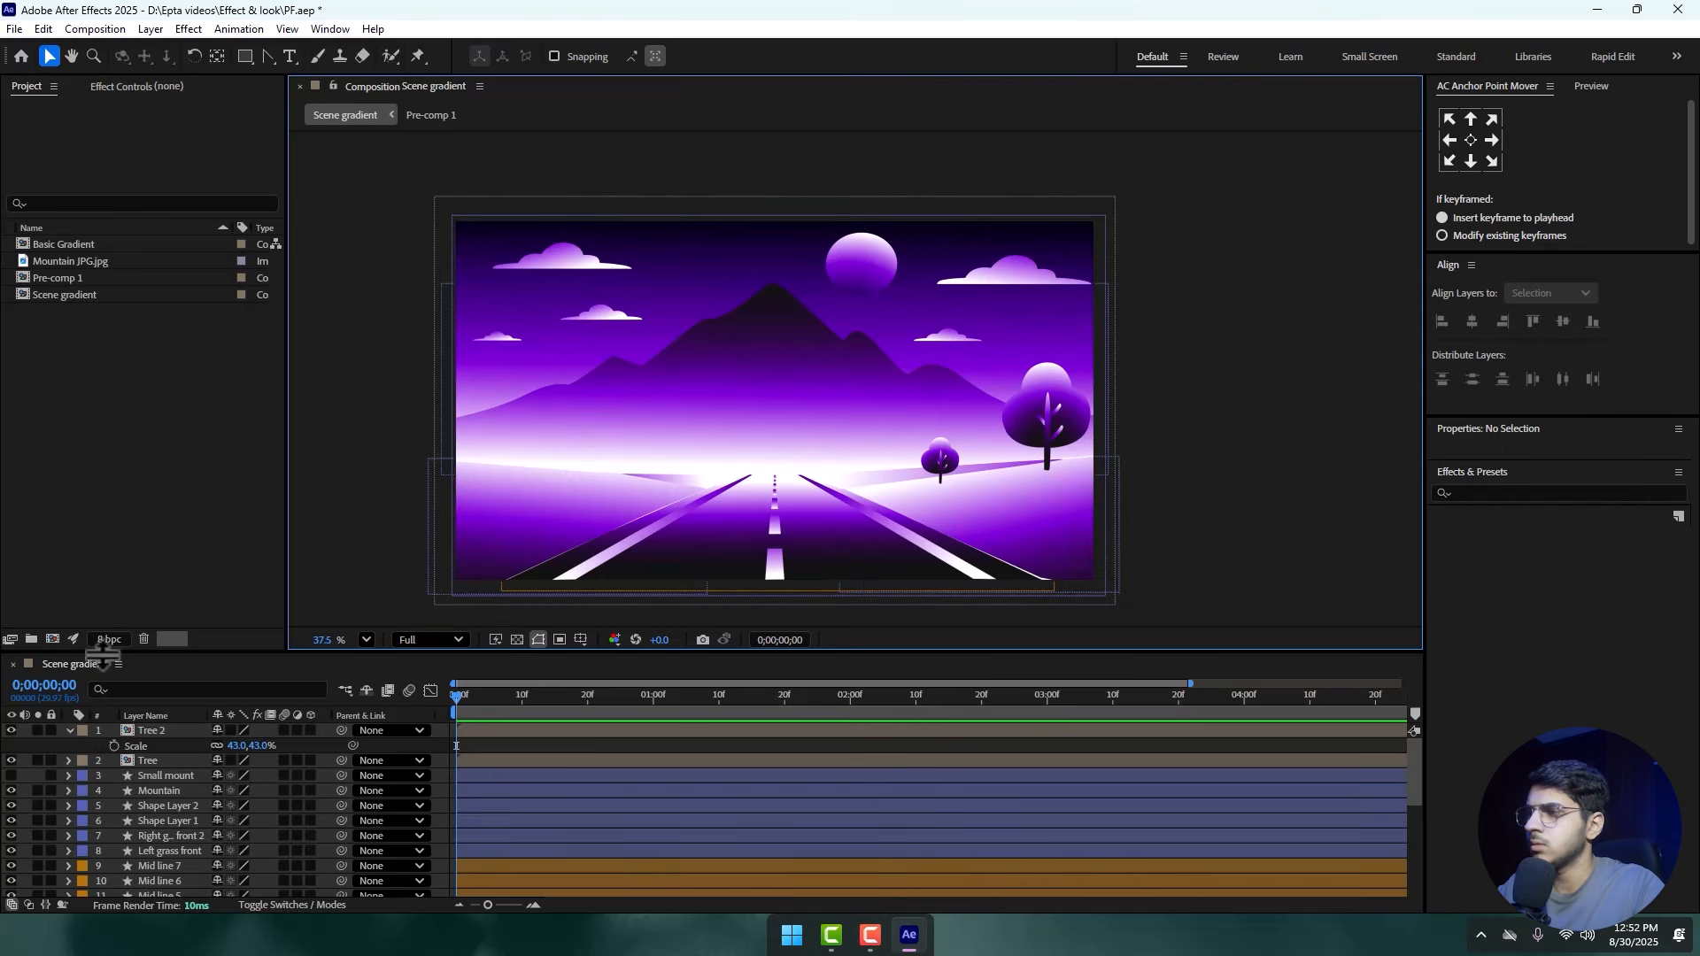
pyautogui.click(68, 729)
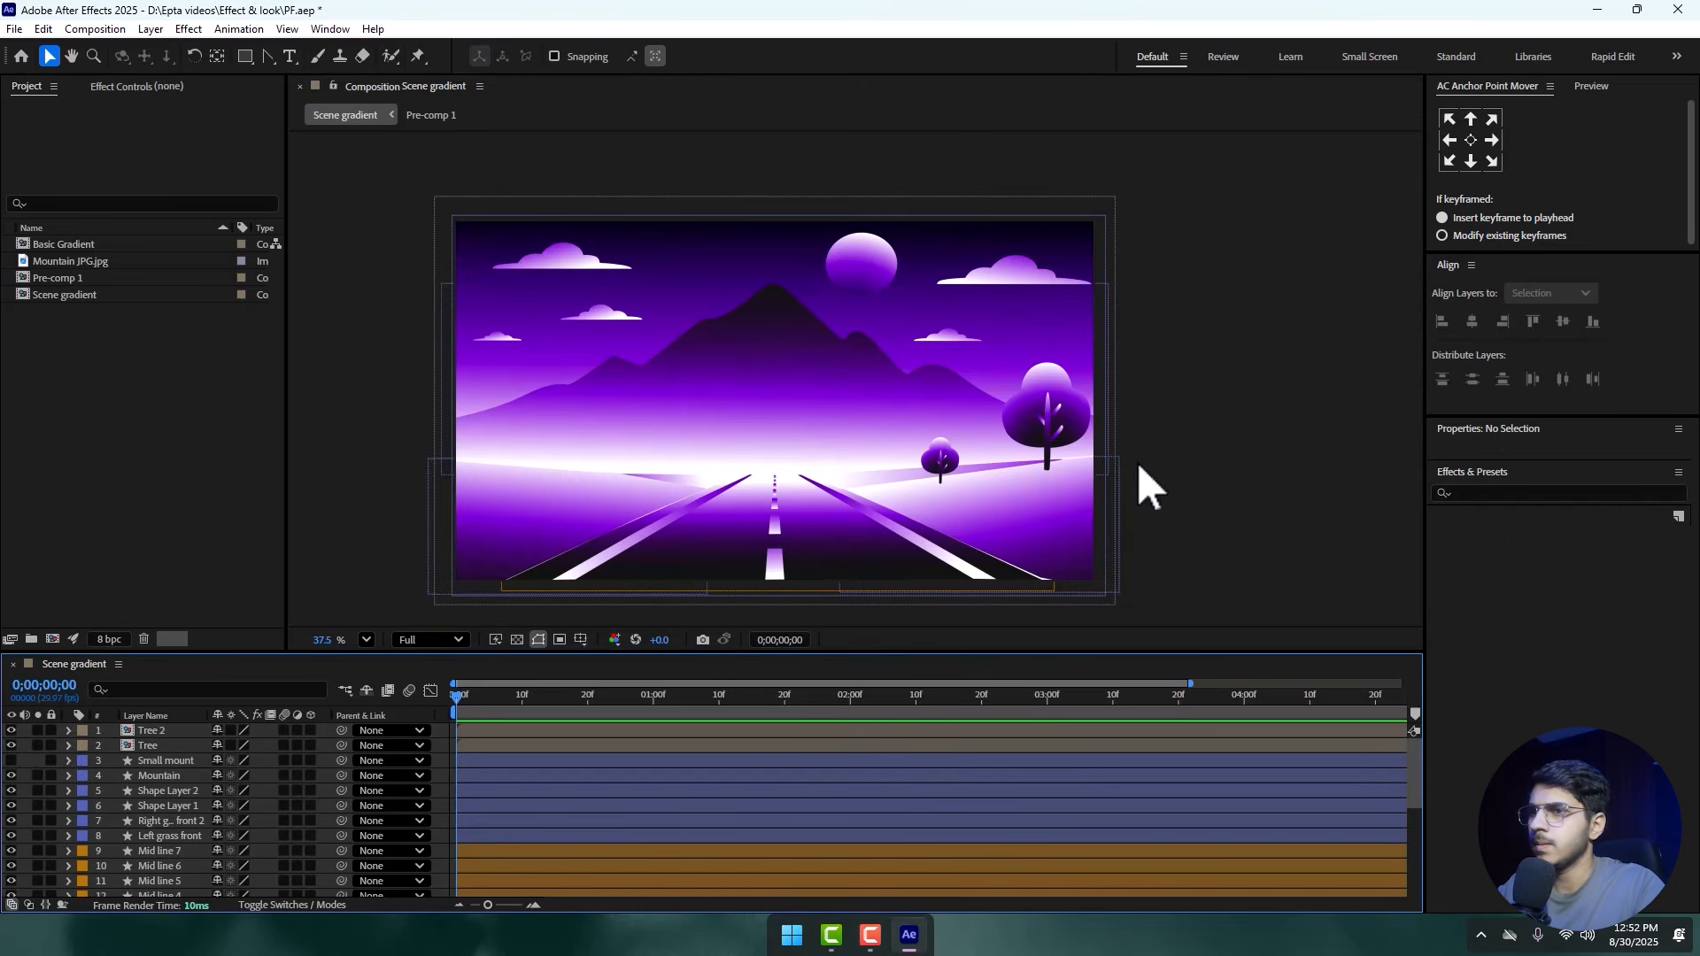
# - Duplicate the Tree and Tree 2 layers together and move the copies horizontally towards the left side of the road
pyautogui.click(146, 744)
pyautogui.keyDown('ctrl'); pyautogui.click(150, 731); pyautogui.keyUp('ctrl')
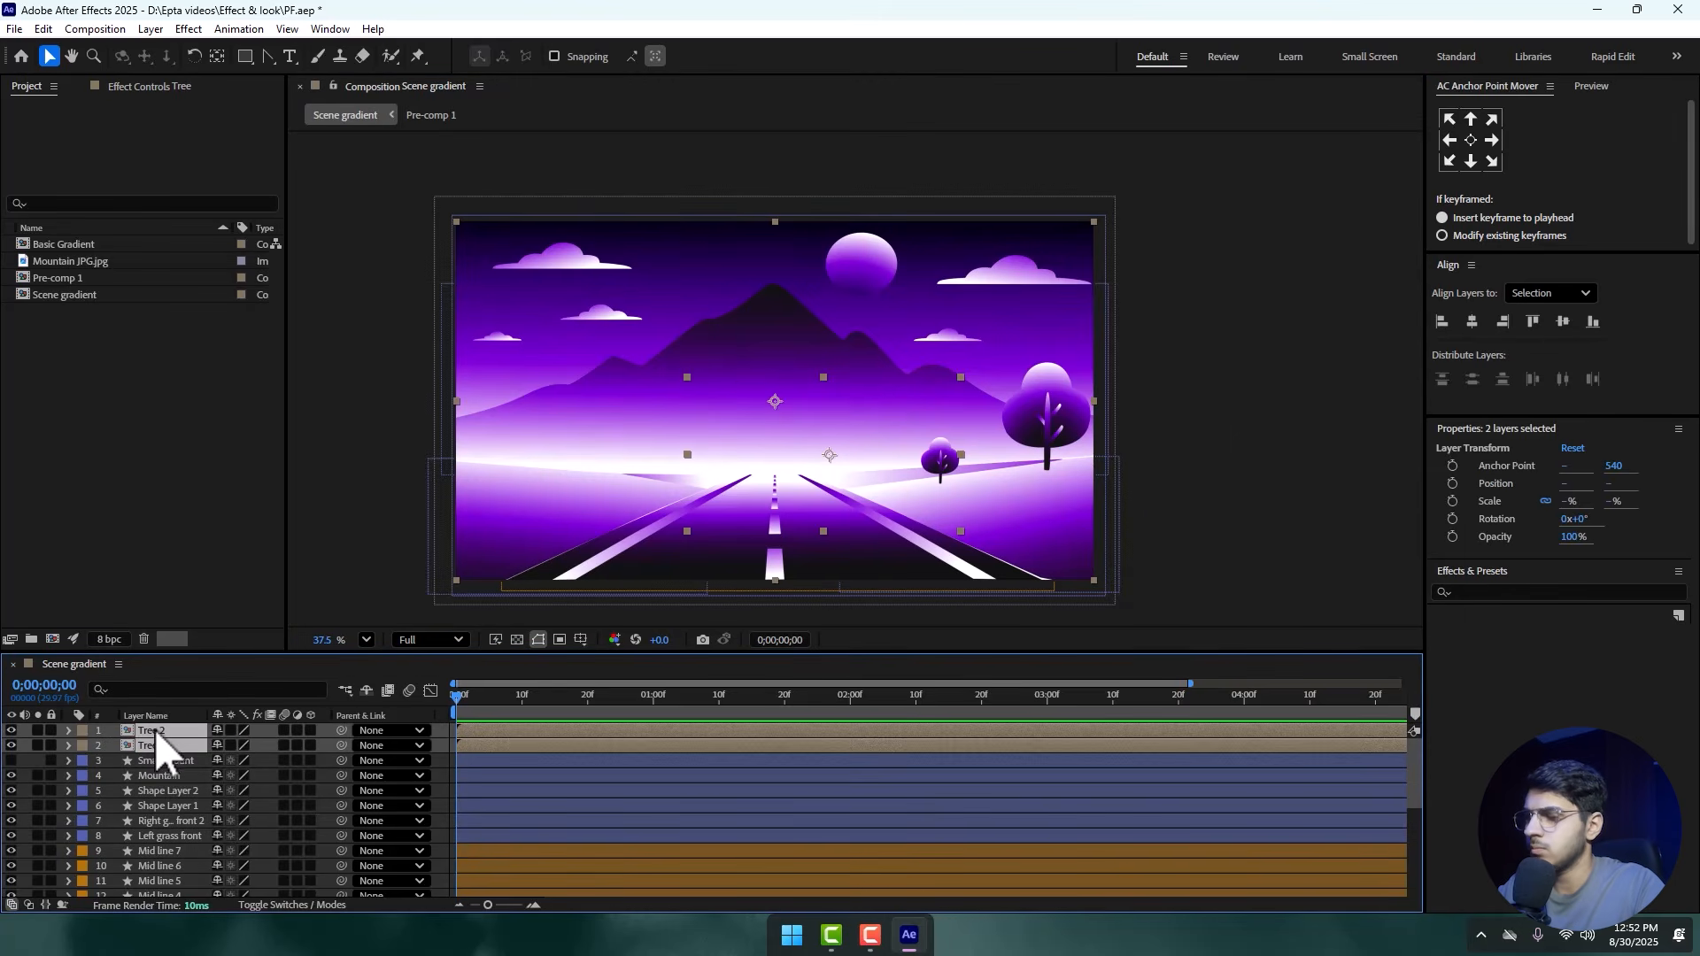
pyautogui.hotkey('ctrl', 'd')
pyautogui.moveTo(1055, 432); pyautogui.dragTo(732, 425)
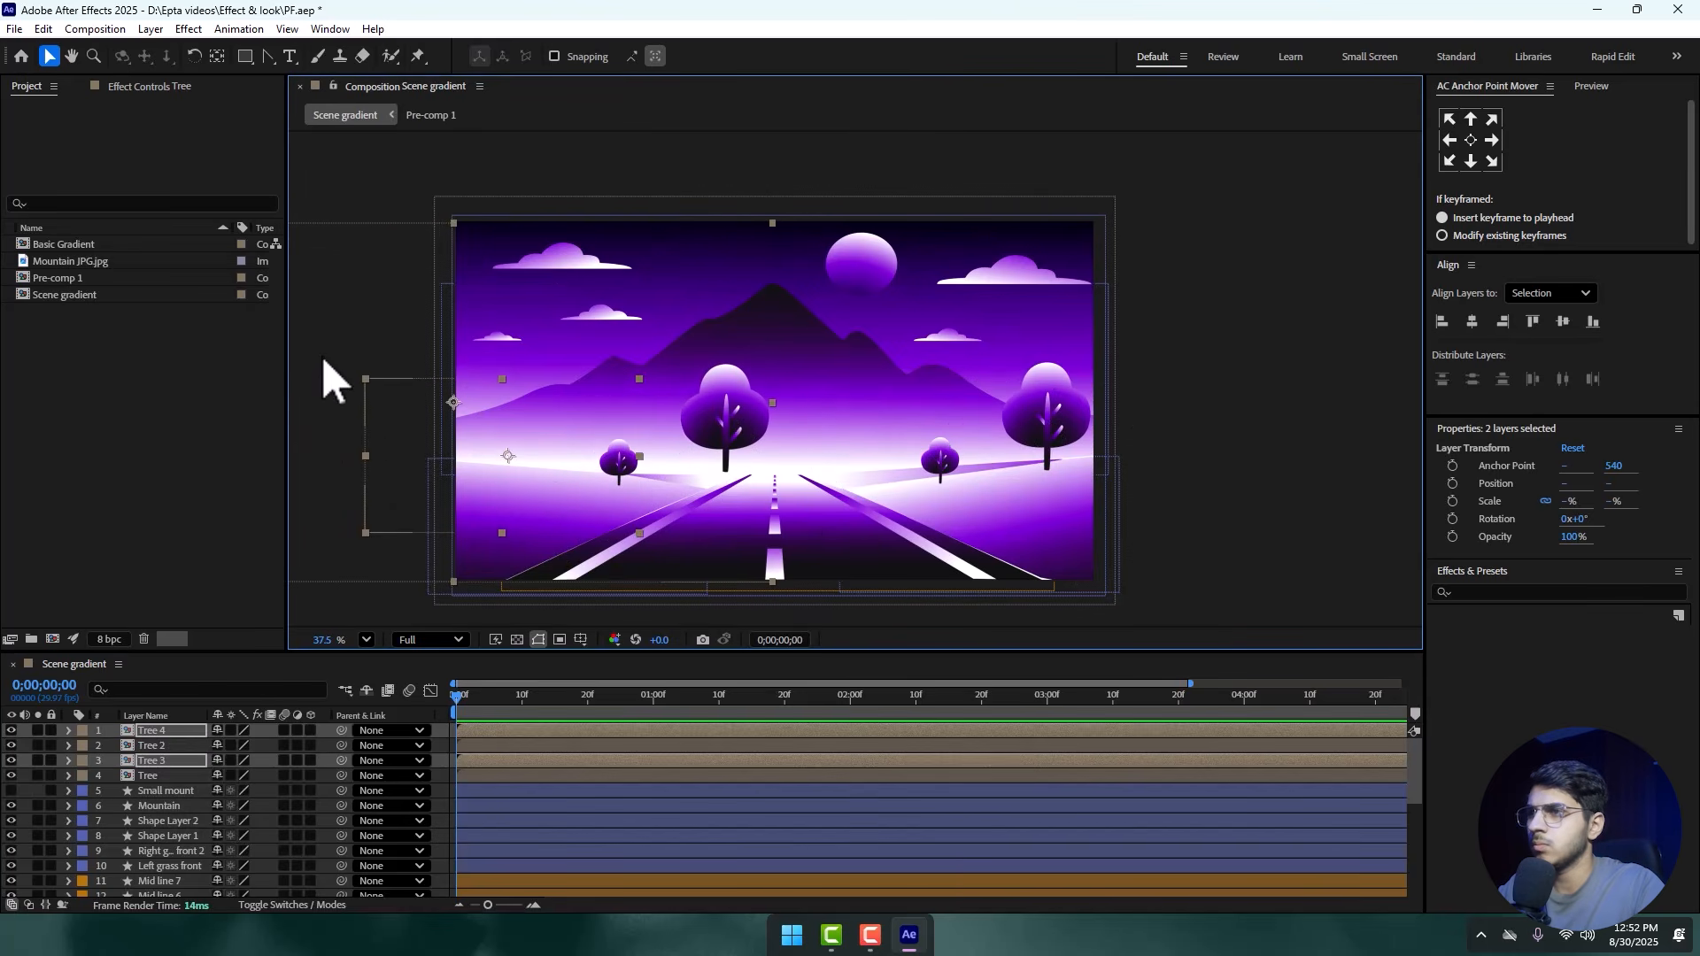
pyautogui.click(429, 163)
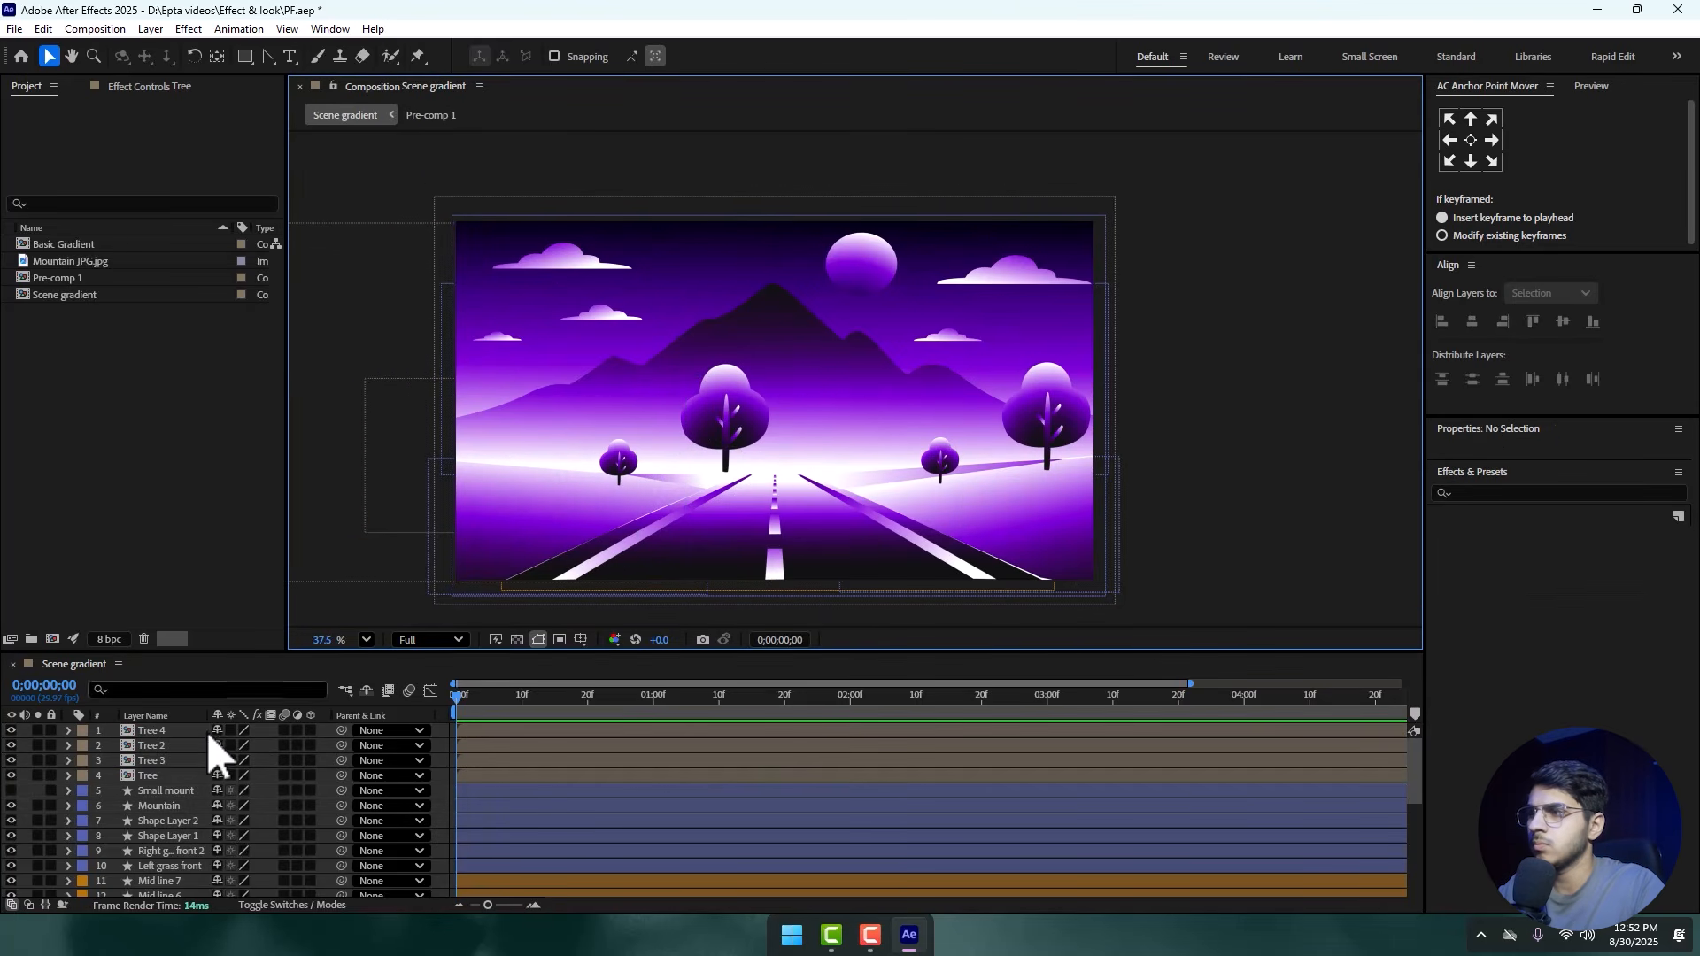
pyautogui.click(153, 728)
pyautogui.click(157, 747)
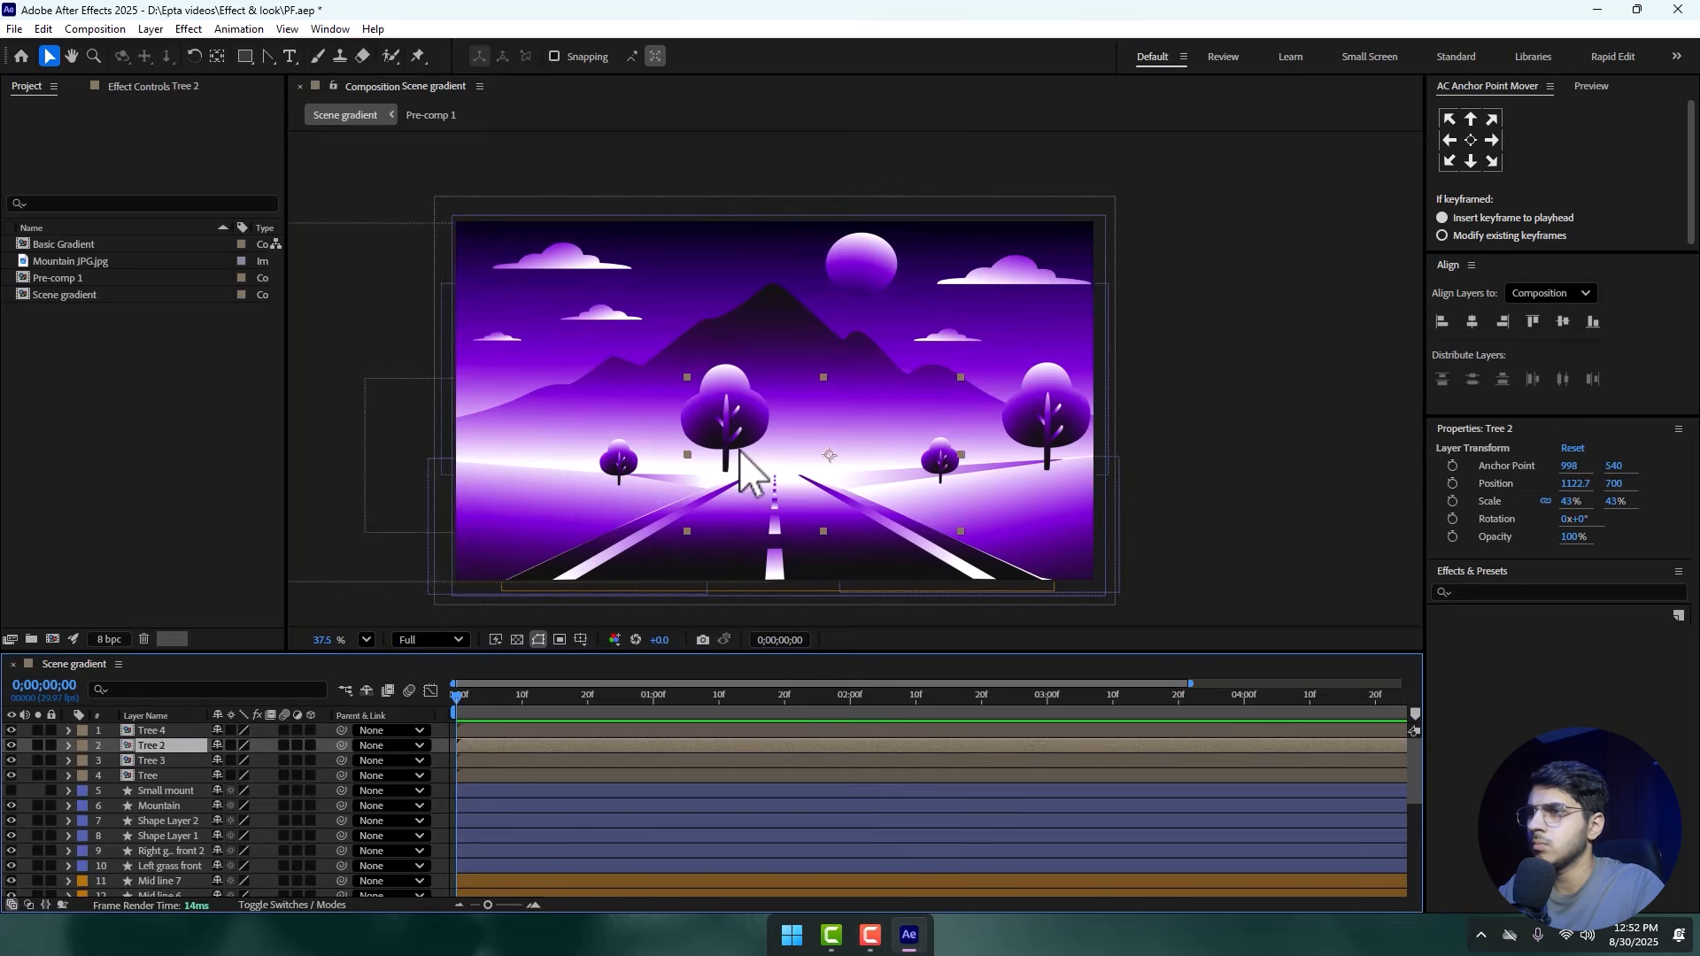
pyautogui.moveTo(742, 453); pyautogui.dragTo(629, 476)
pyautogui.hotkey('ctrl', 'z')
# - Nudge the small Tree 4 copy slightly up and right, and move the large Tree 3 copy to the scene's left edge
pyautogui.click(153, 731)
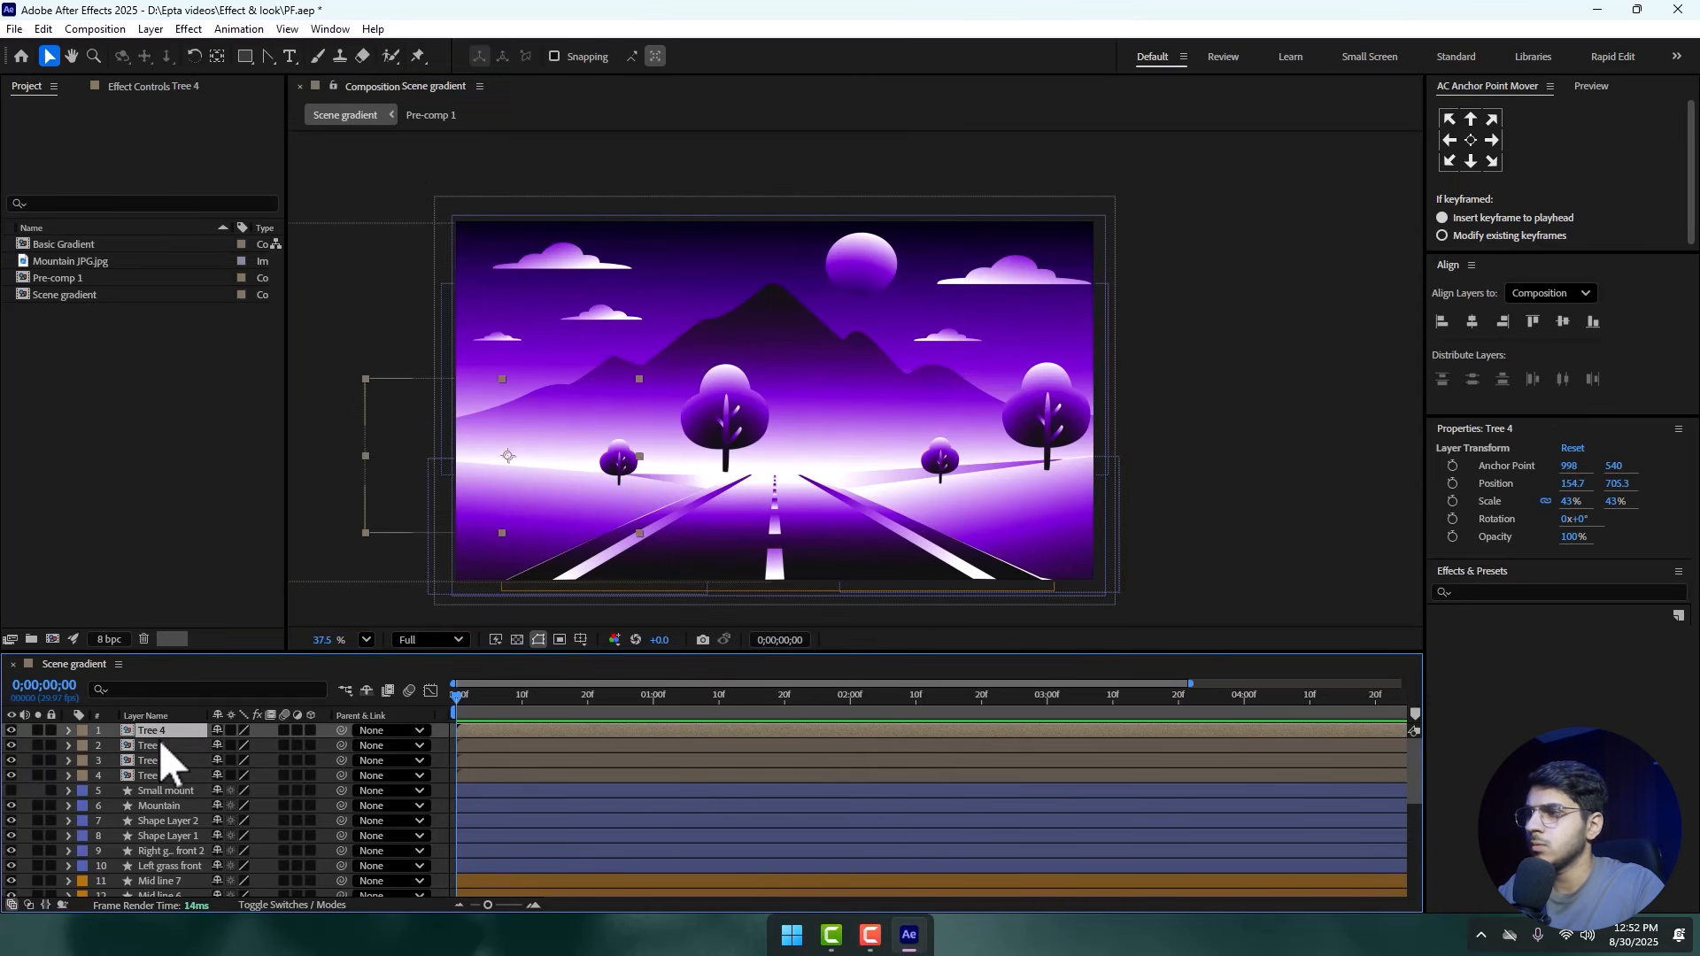
pyautogui.moveTo(567, 457)
pyautogui.mouseDown()
pyautogui.moveTo(479, 457)
pyautogui.moveTo(556, 449)
pyautogui.mouseUp()
pyautogui.click(150, 761)
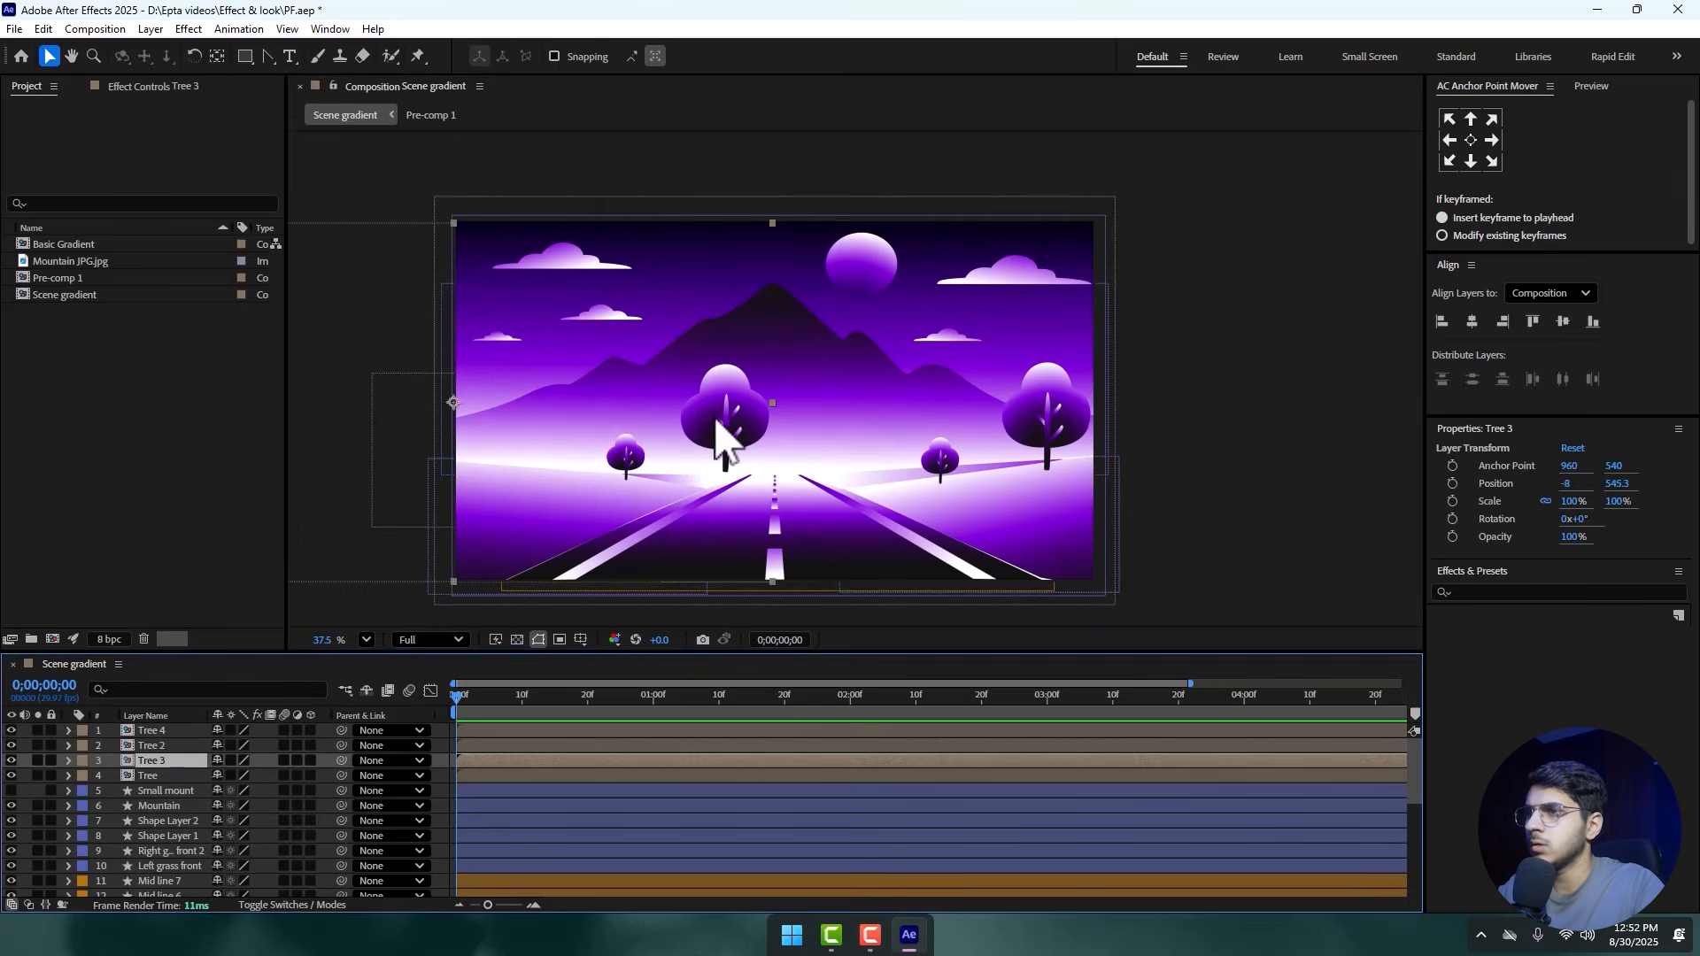
pyautogui.moveTo(719, 430); pyautogui.dragTo(505, 434)
pyautogui.click(1320, 330)
pyautogui.scroll(-1, 863, 333)
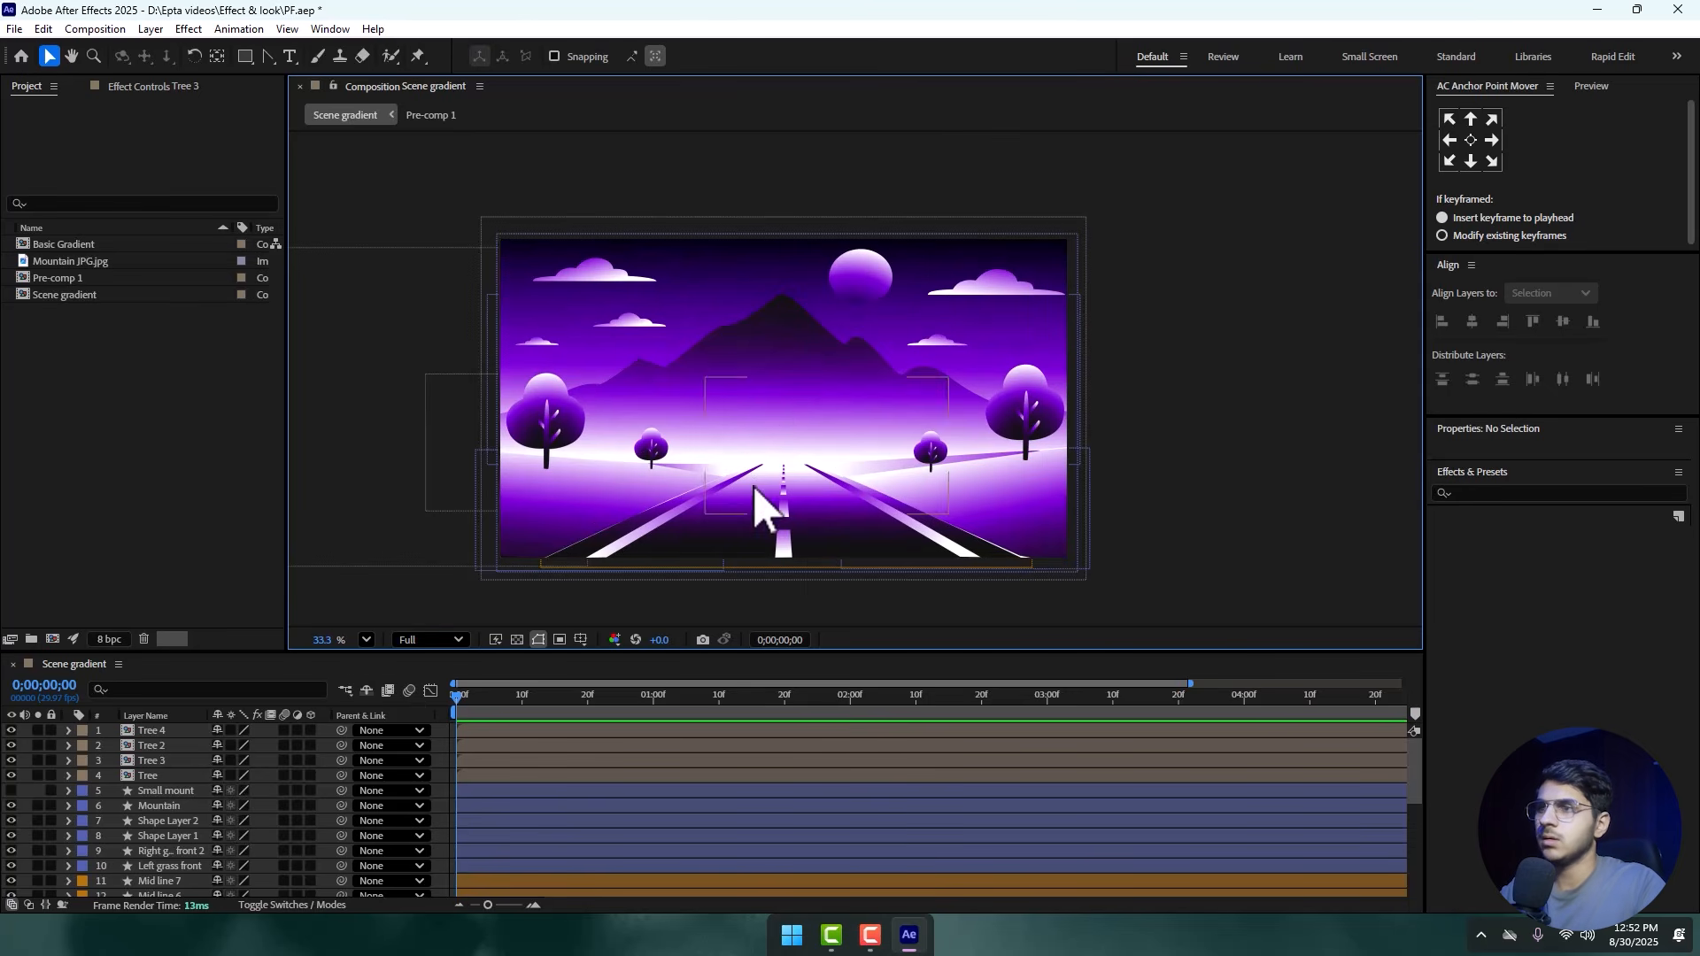
# - Solo the locked Mountain JPG reference layer to compare it with the scene, and turn solo off again
pyautogui.scroll(-5, 18, 859)
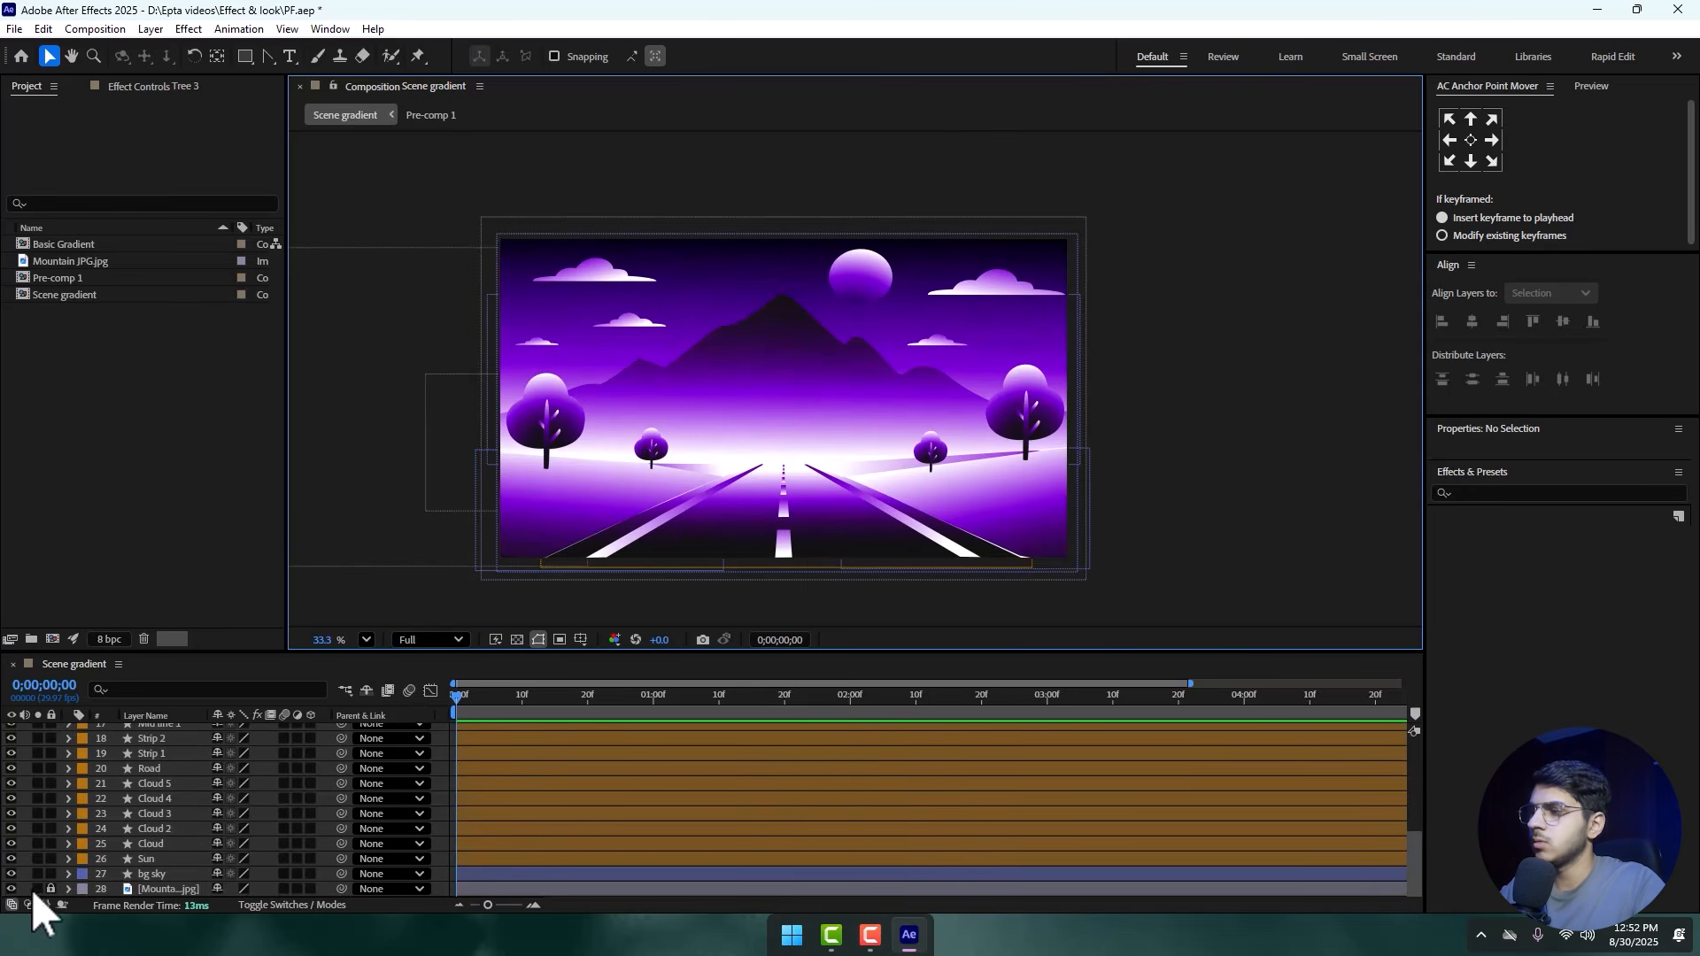
pyautogui.click(37, 889)
pyautogui.click(37, 889)
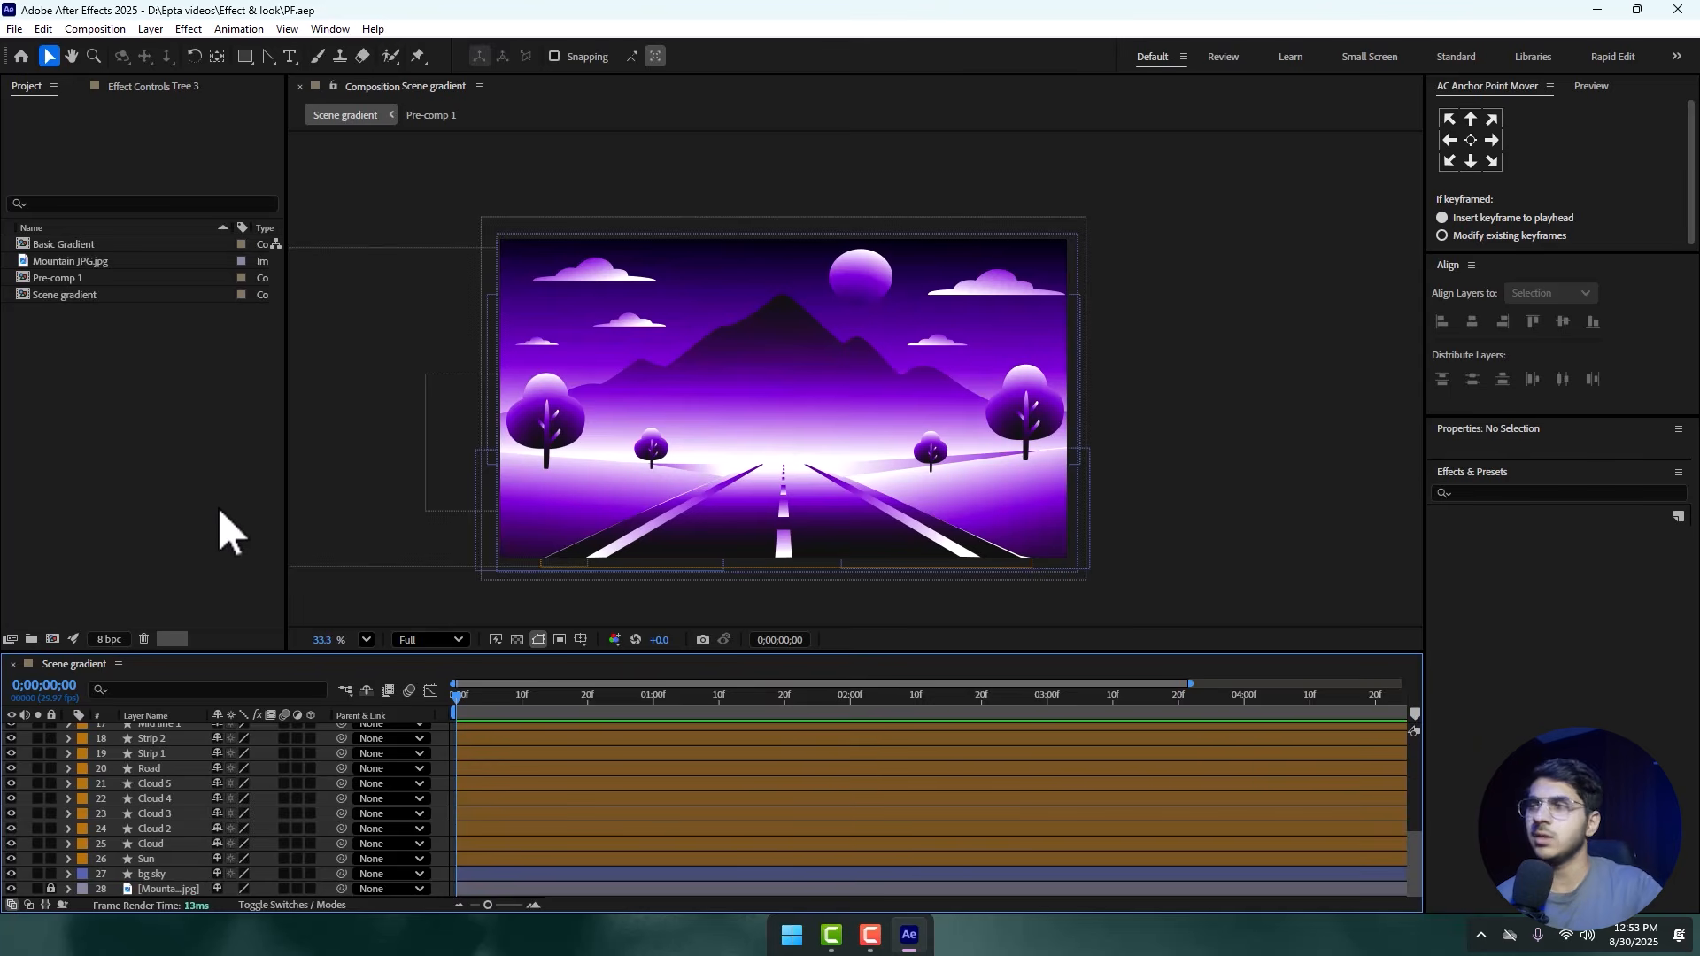
pyautogui.click(462, 940)
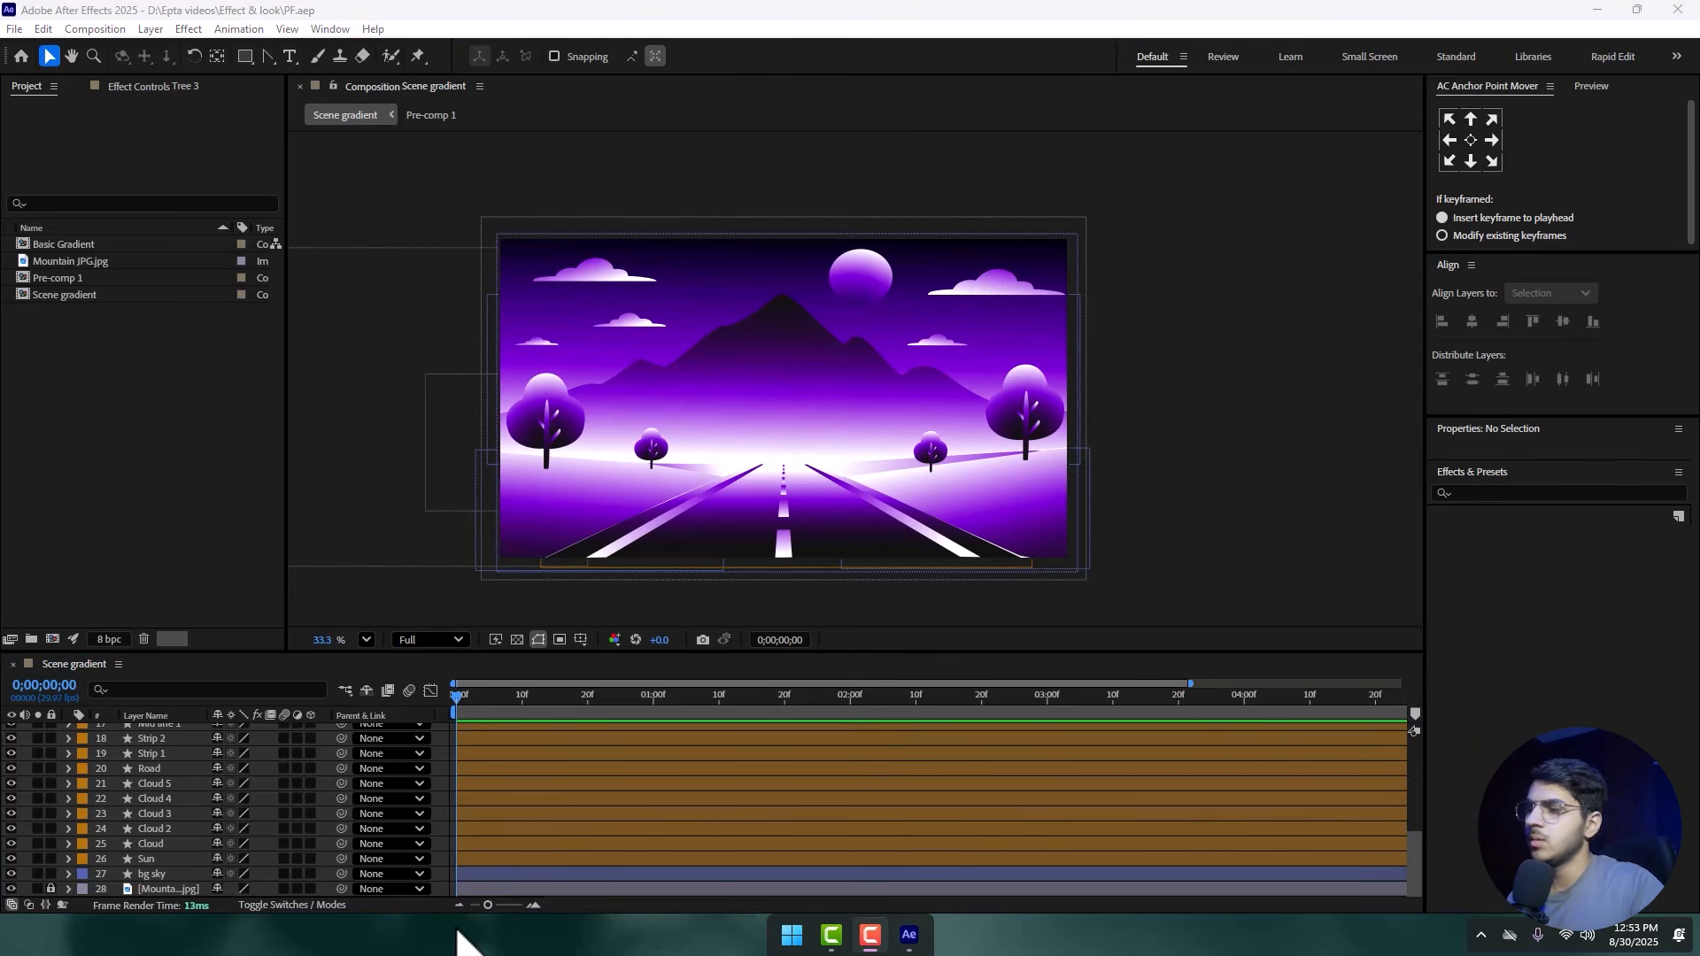
pyautogui.click(46, 754)
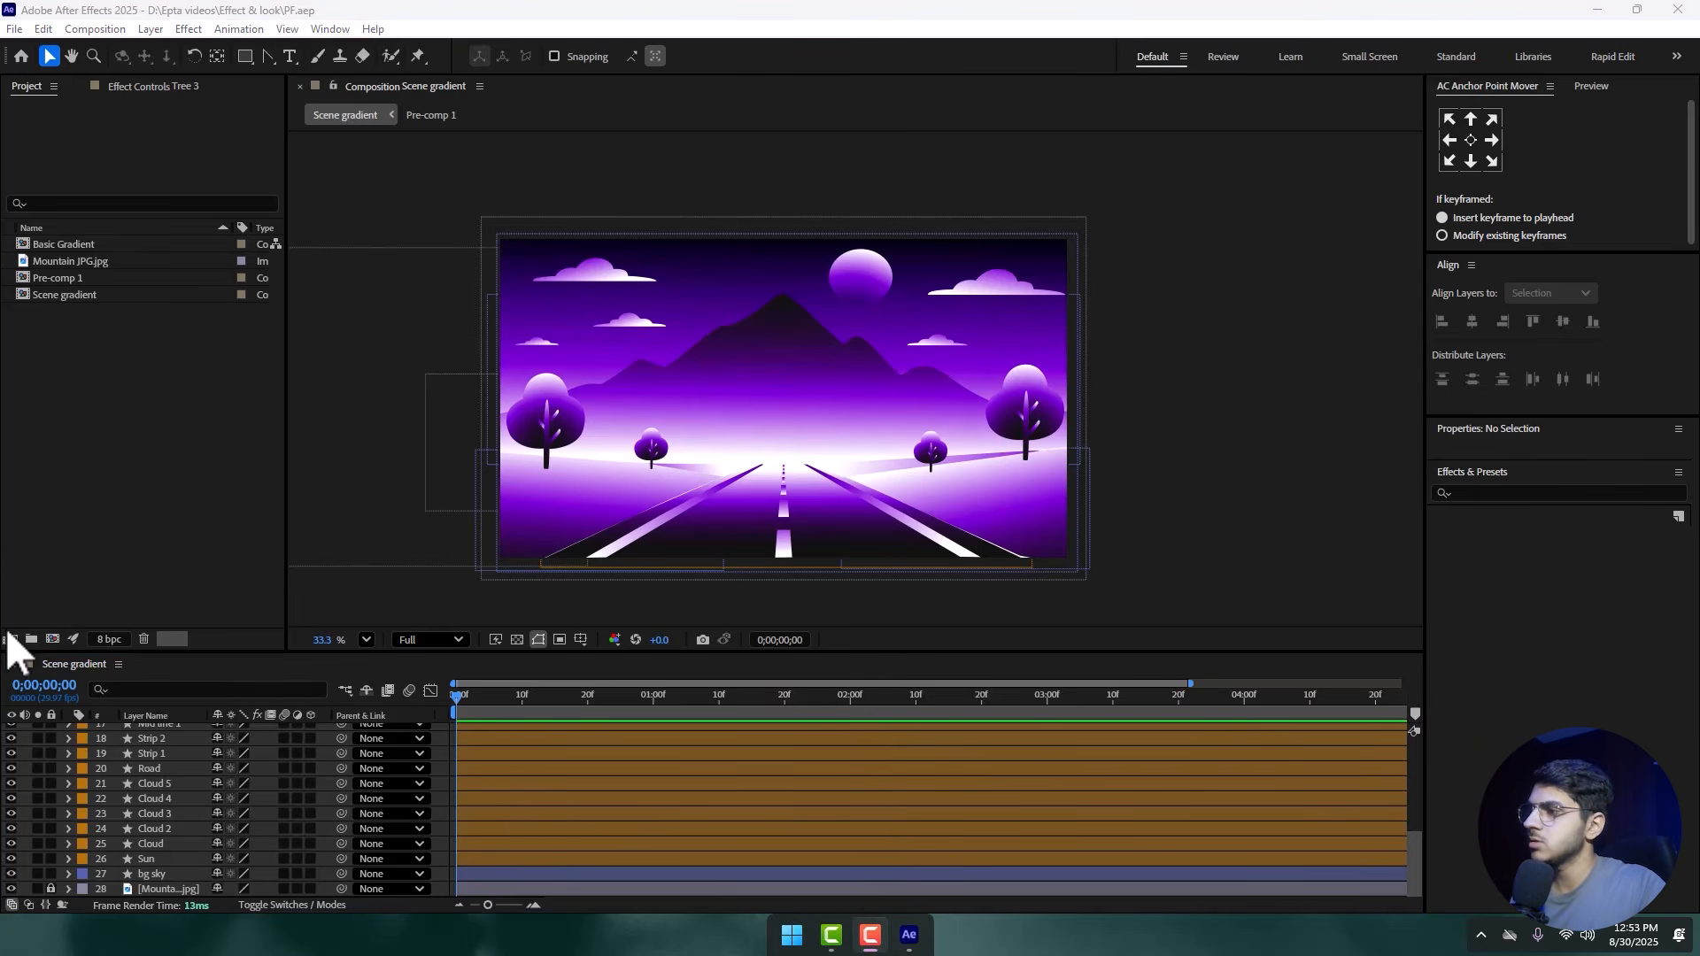
# - Rename the Pre-comp 1 composition in the Scene Gradient folder as Tree
pyautogui.hotkey('ctrl', 'z')
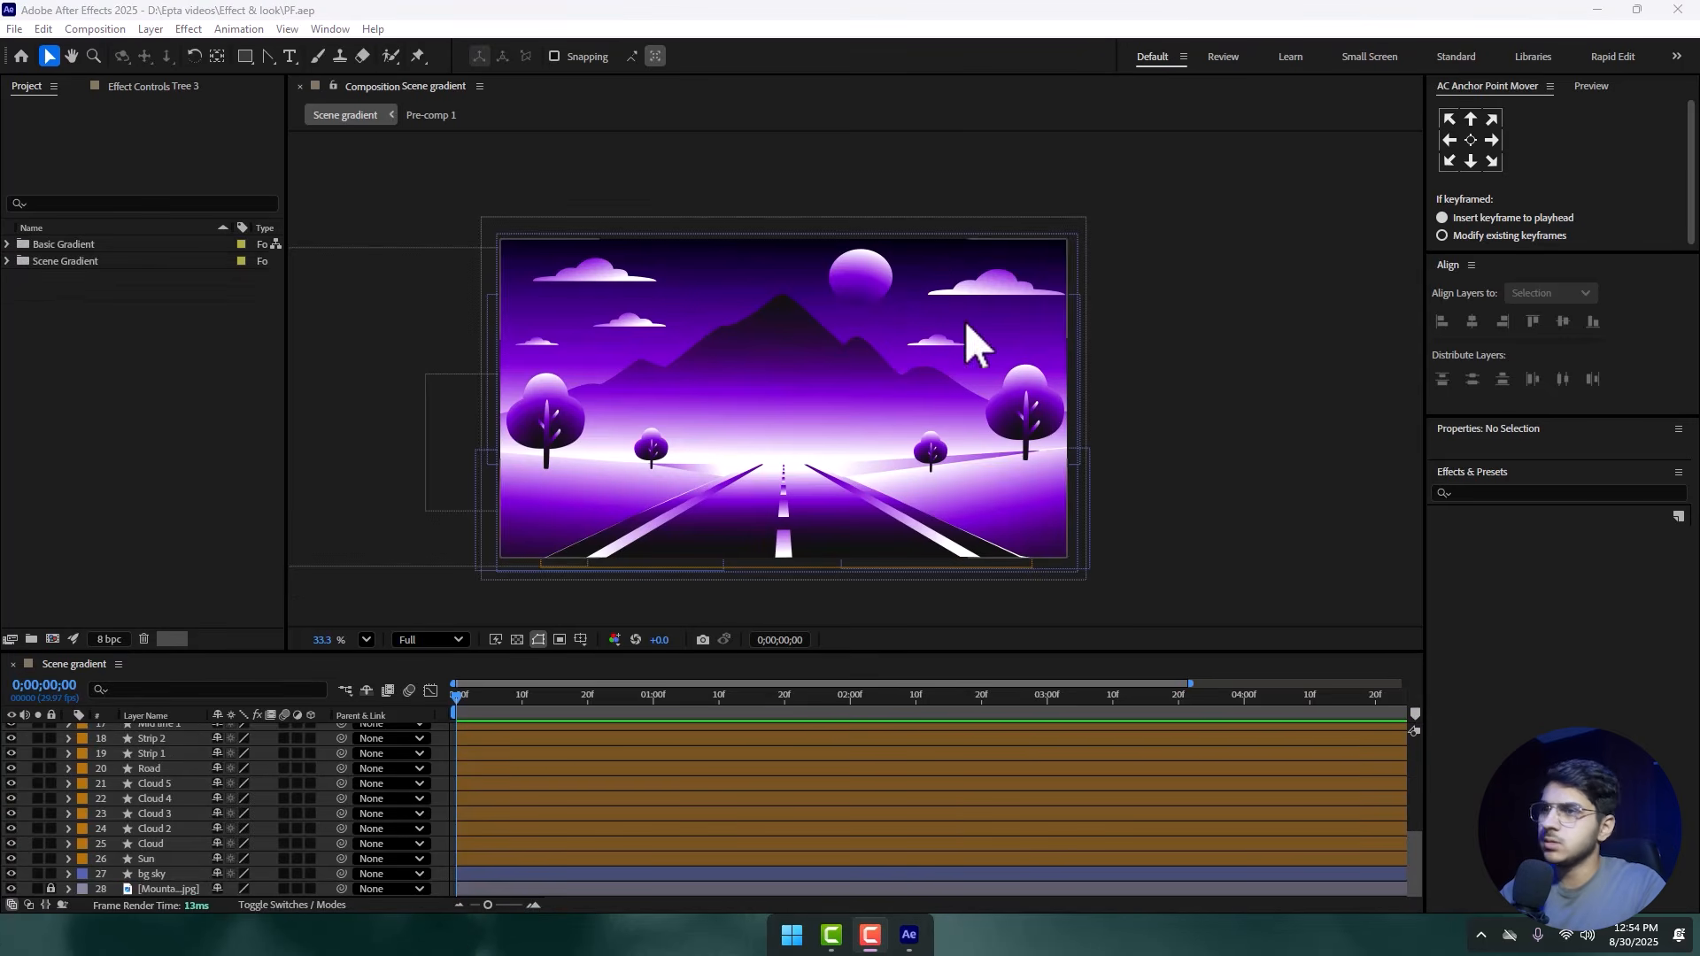
pyautogui.click(8, 261)
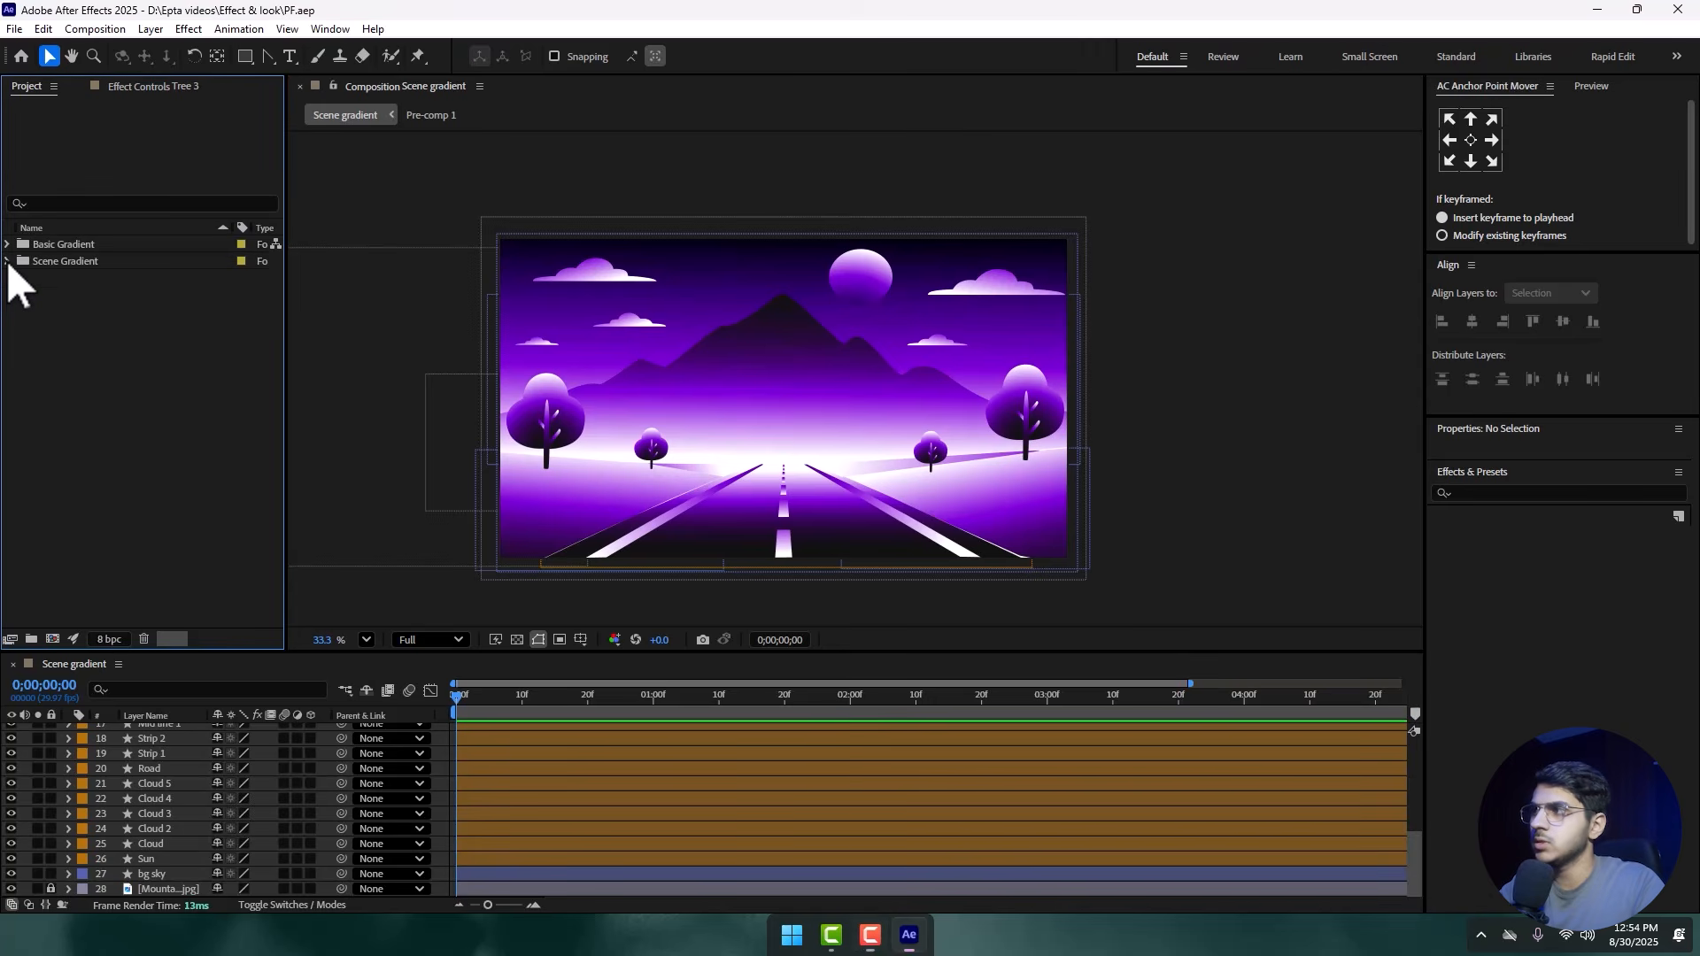
pyautogui.click(76, 311)
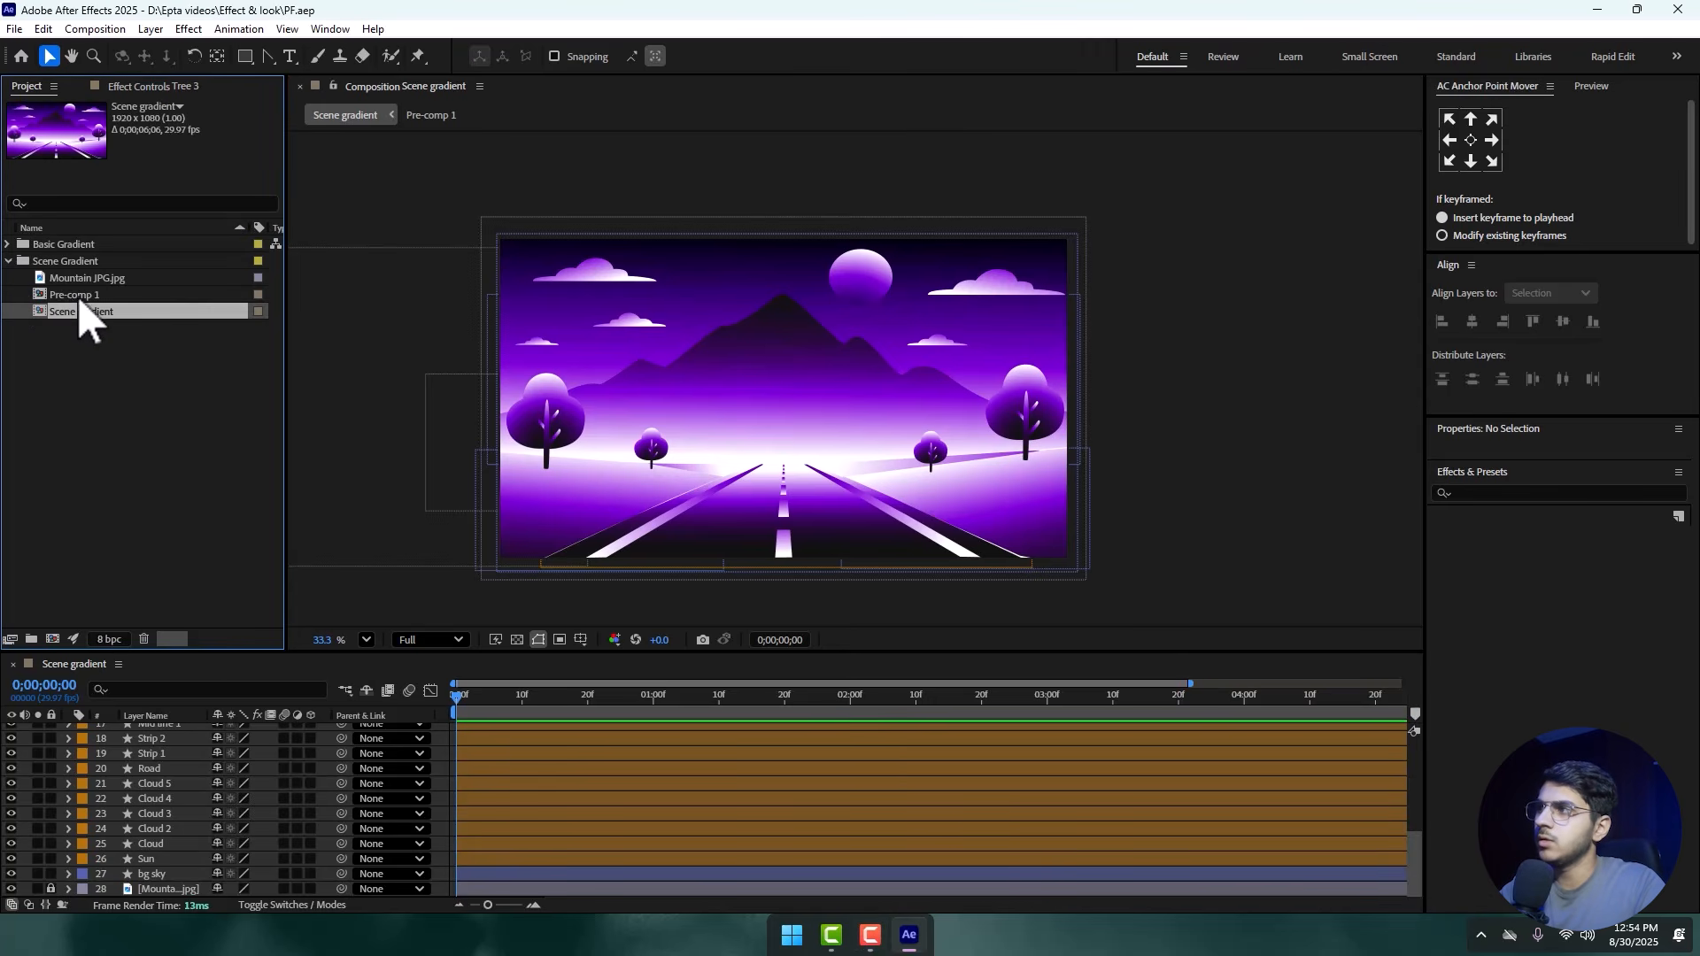
pyautogui.click(8, 261)
pyautogui.click(8, 261)
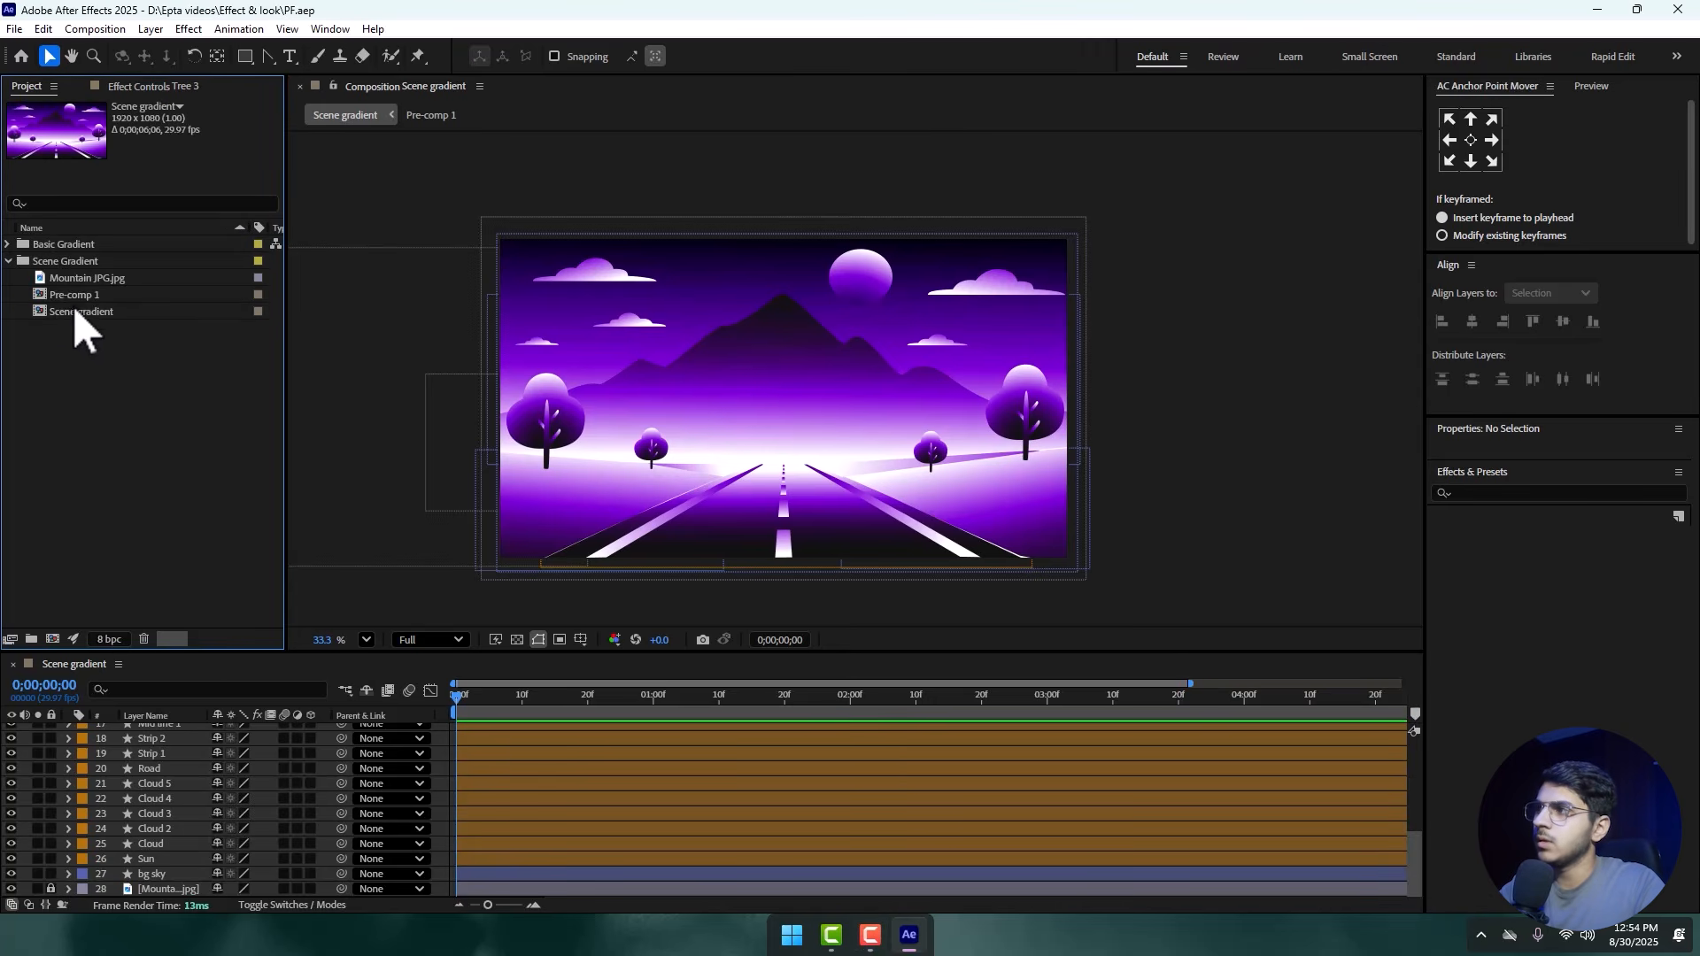
pyautogui.rightClick(71, 297)
pyautogui.click(167, 616)
pyautogui.write('T')
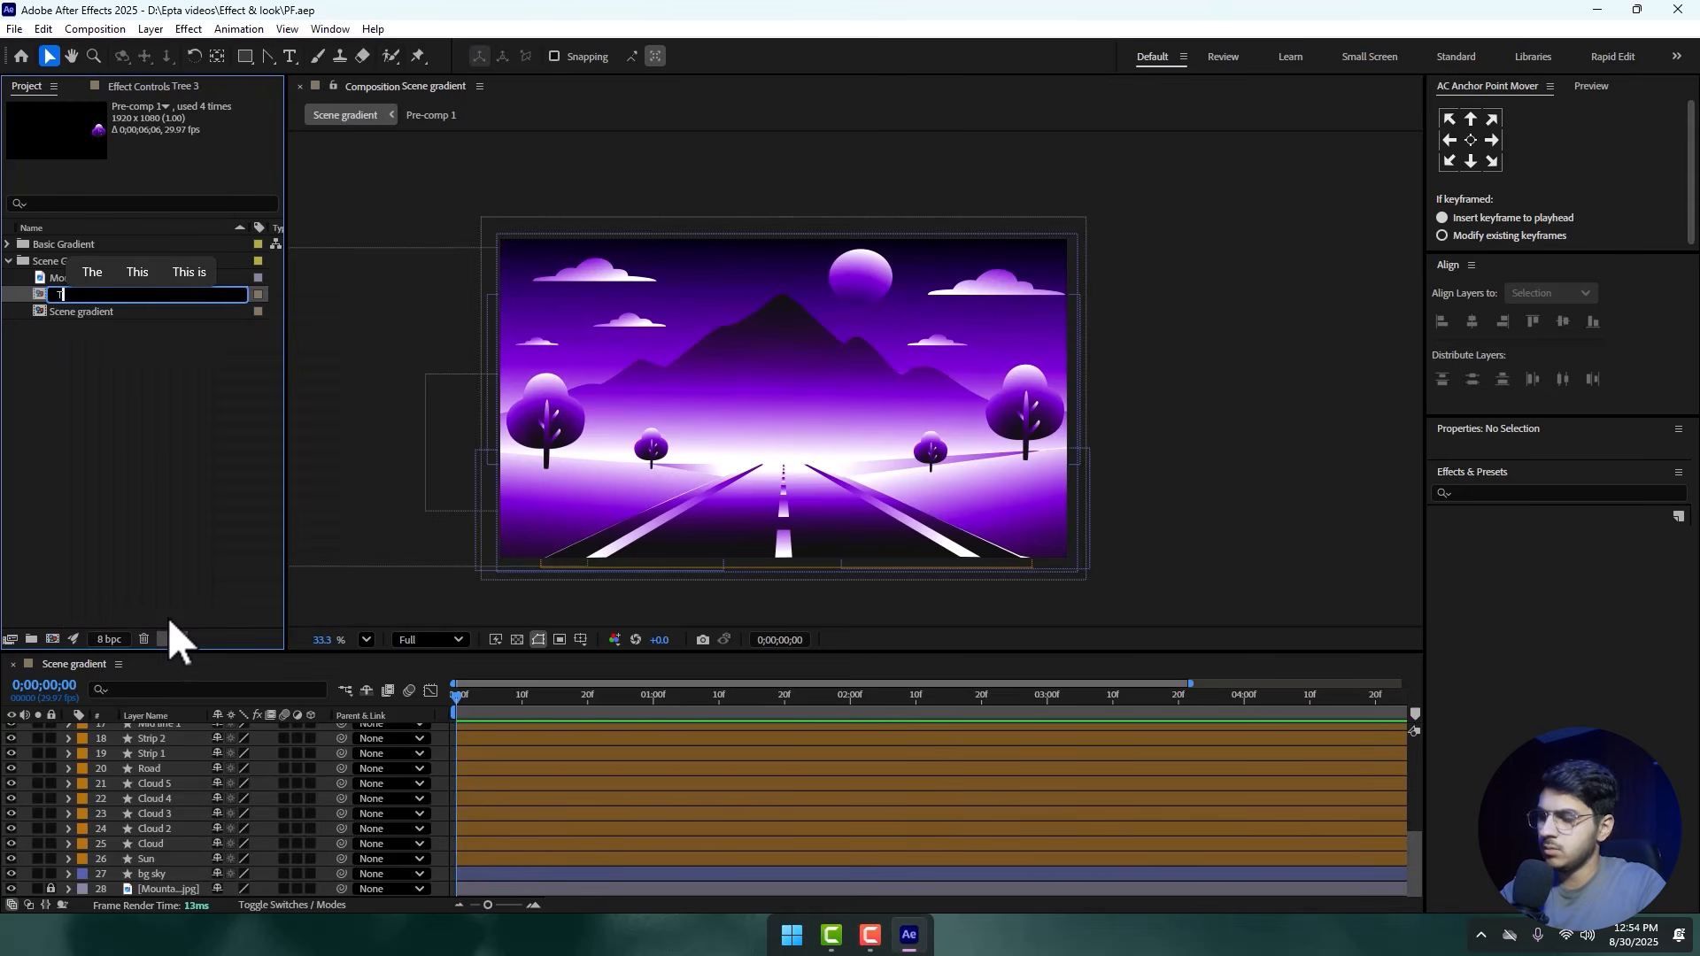
pyautogui.write('ree')
pyautogui.press('Return')
pyautogui.click(93, 373)
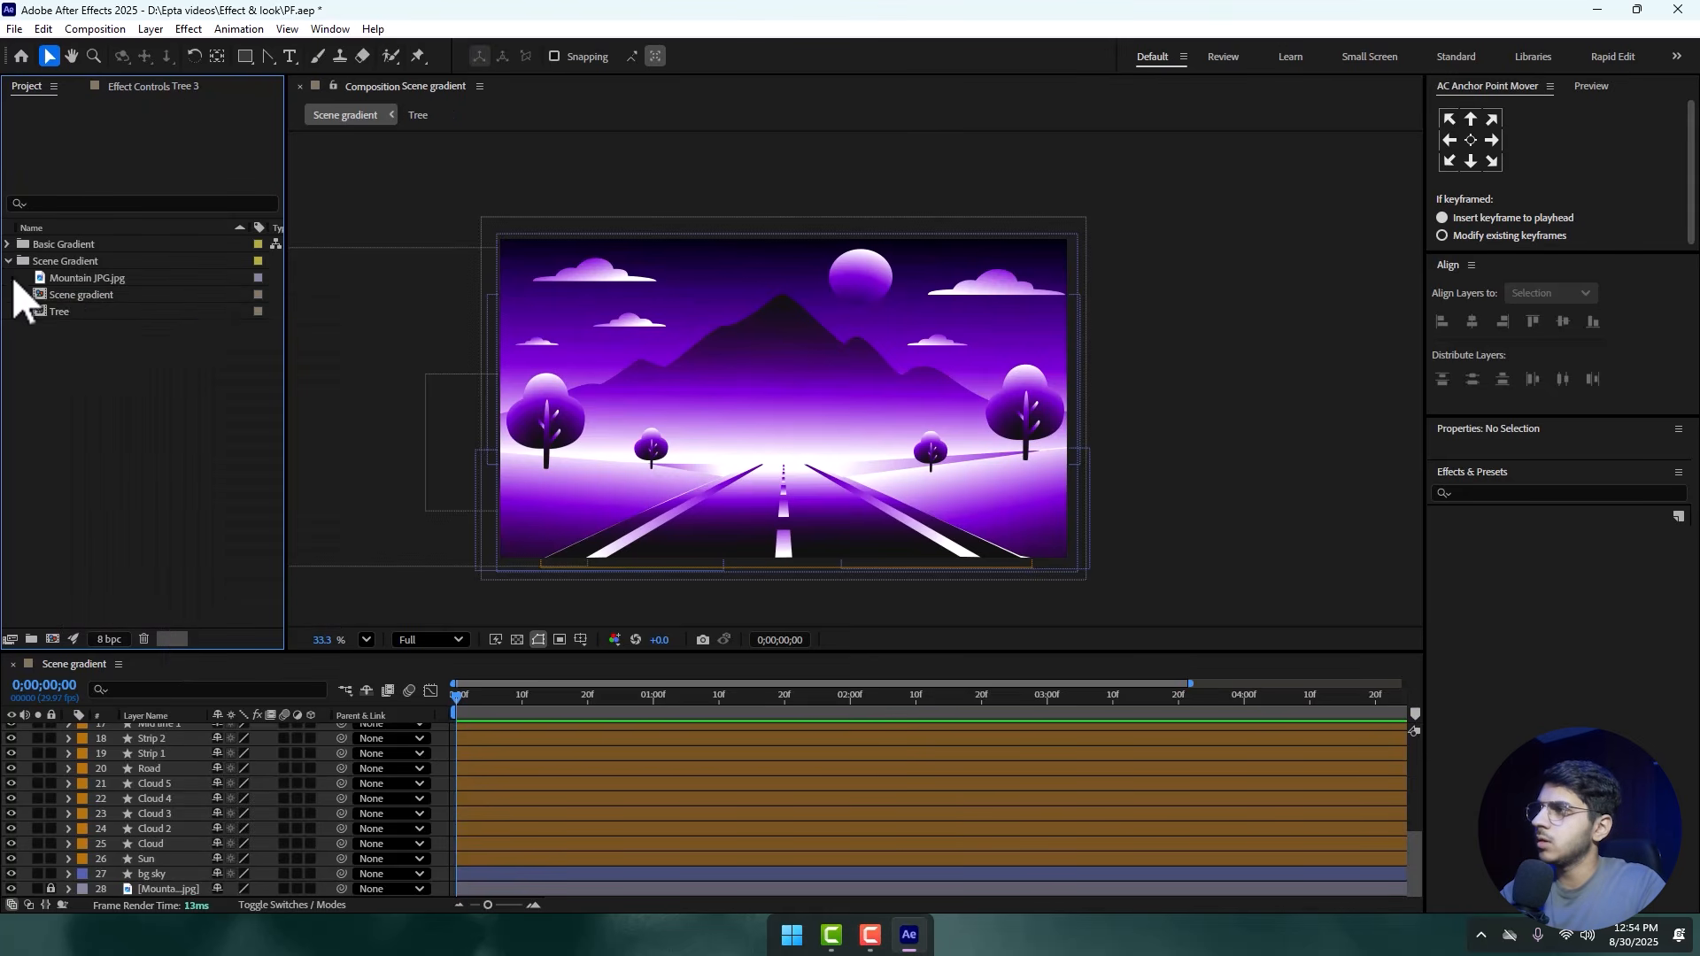
# - Open the Basic Gradient composition to view its blue gradient circle, and leave both project folders collapsed
pyautogui.click(8, 262)
pyautogui.click(39, 245)
pyautogui.click(8, 245)
pyautogui.click(64, 263)
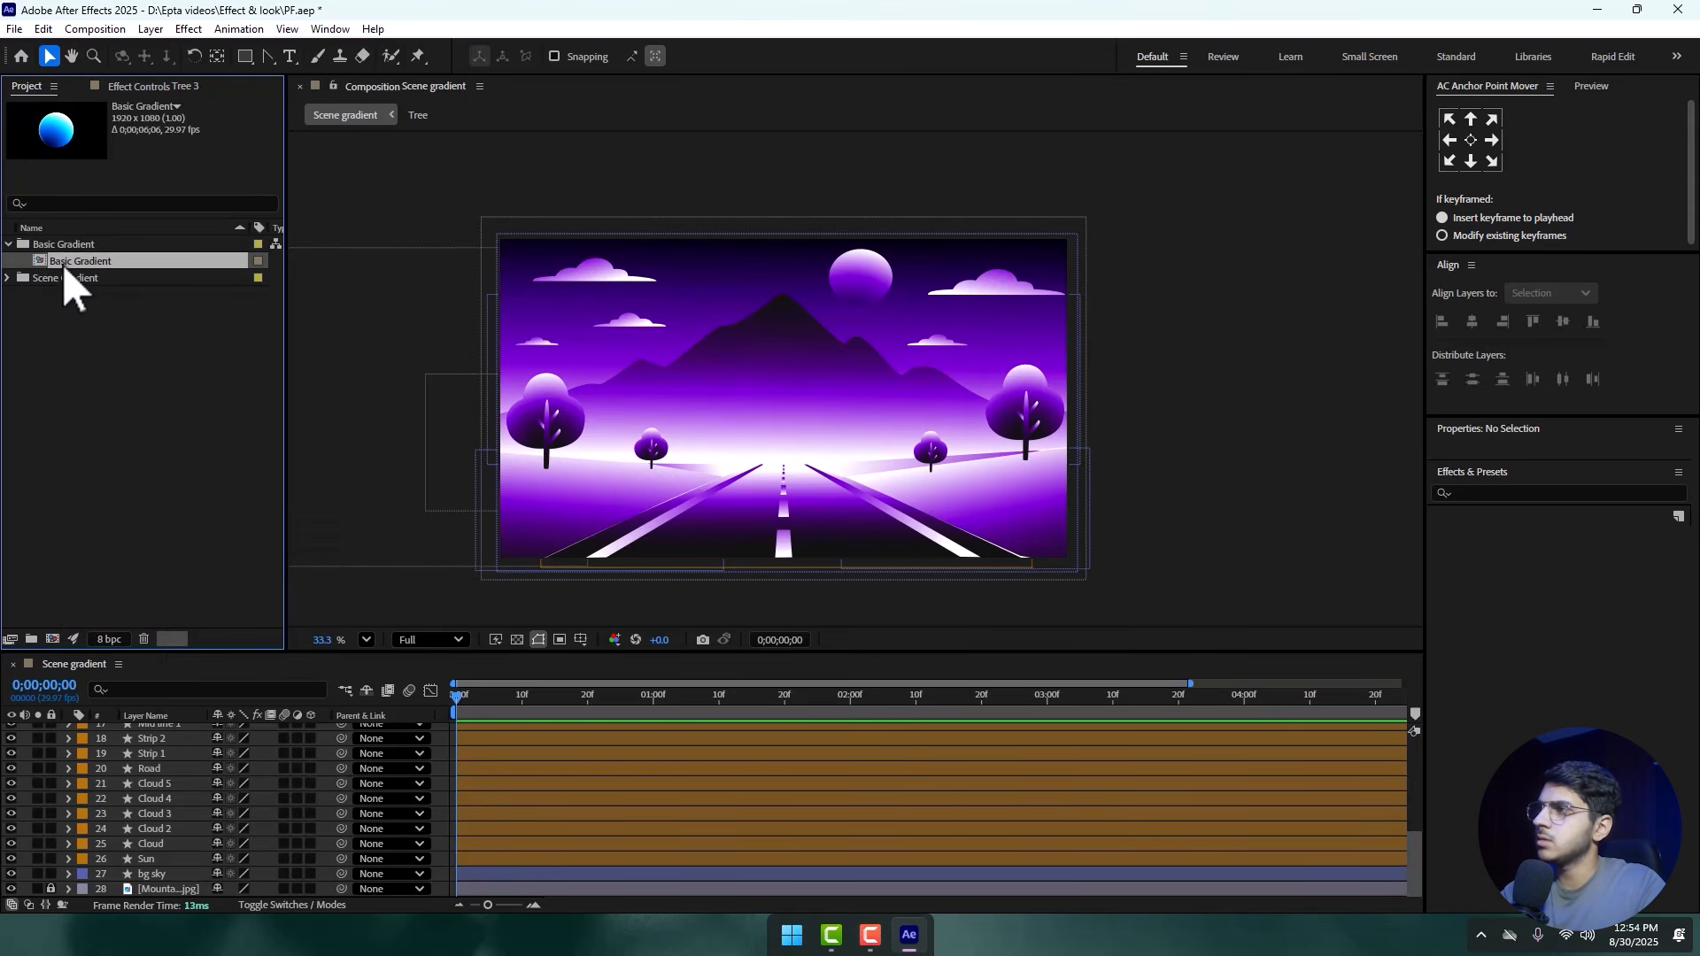
pyautogui.doubleClick(63, 266)
pyautogui.click(250, 601)
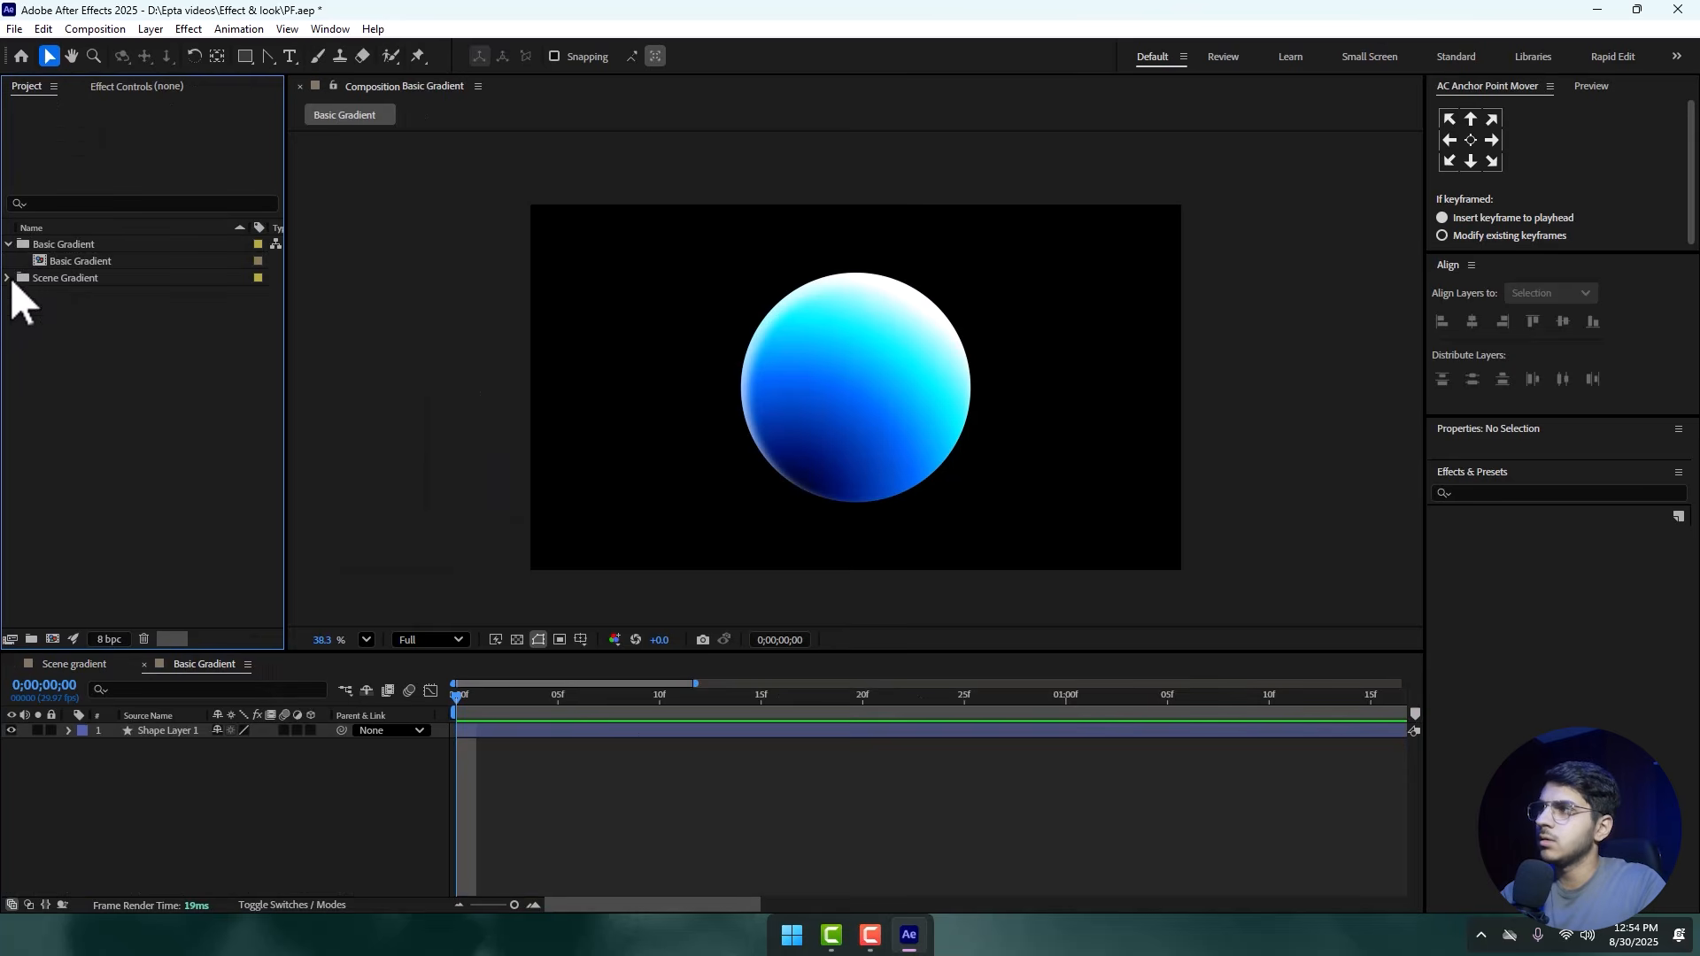
pyautogui.click(8, 244)
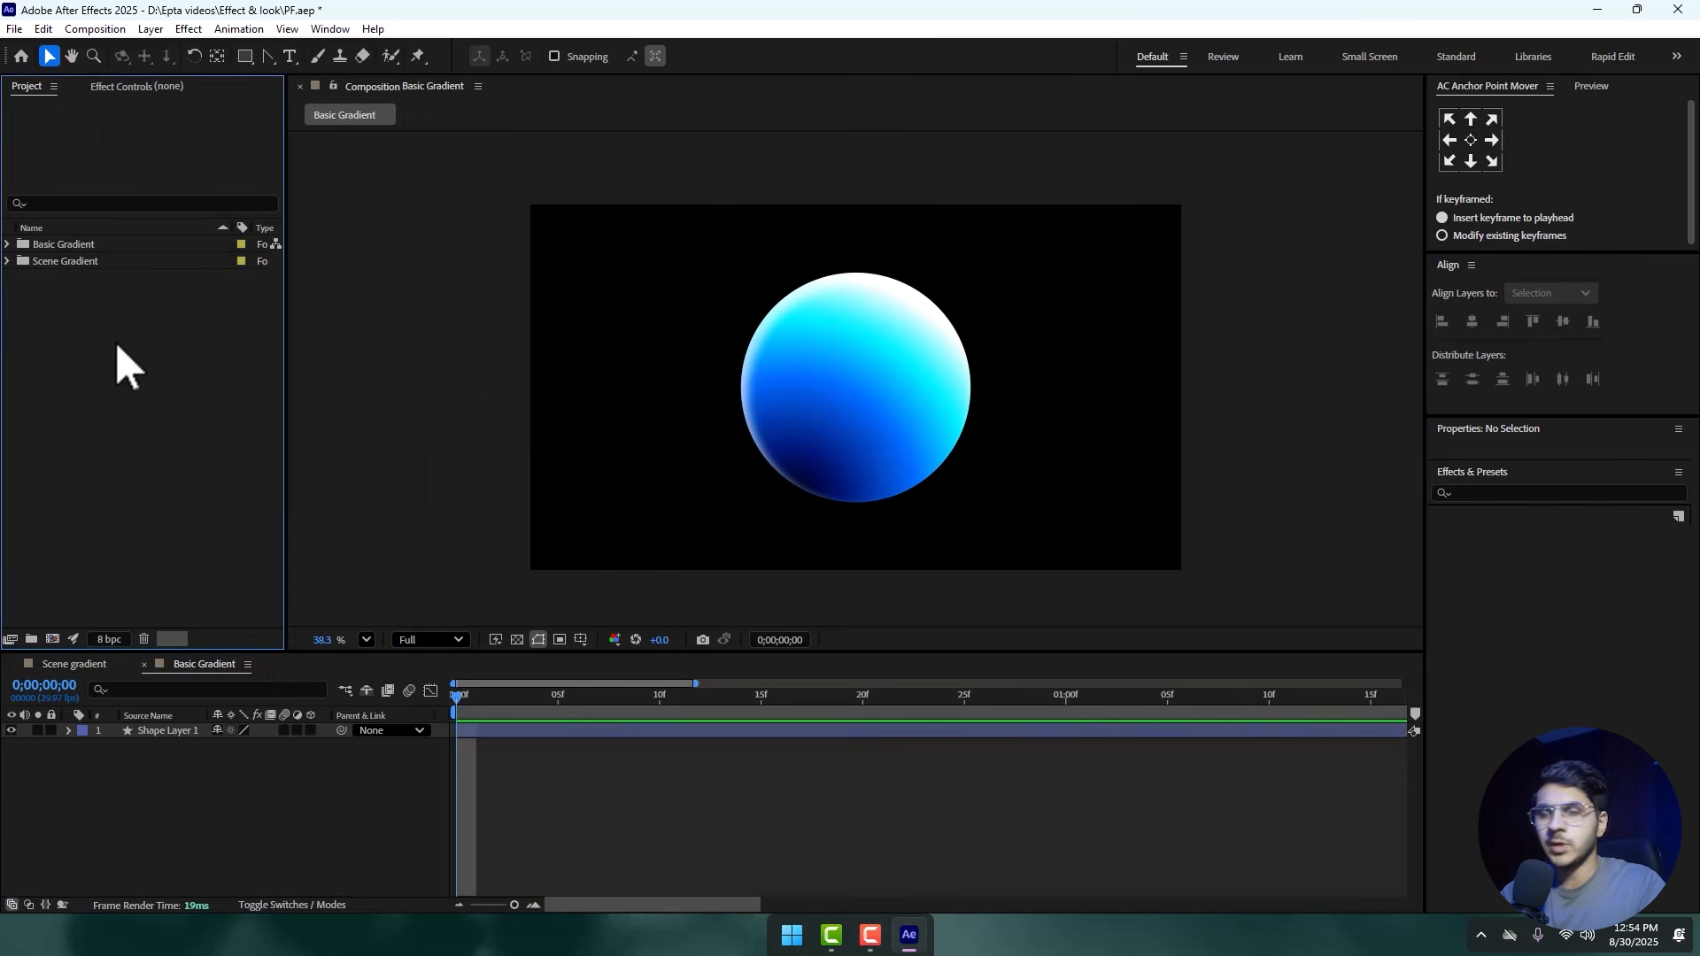
# - Close the Basic Gradient composition to return to Scene gradient, and save the project
pyautogui.click(142, 664)
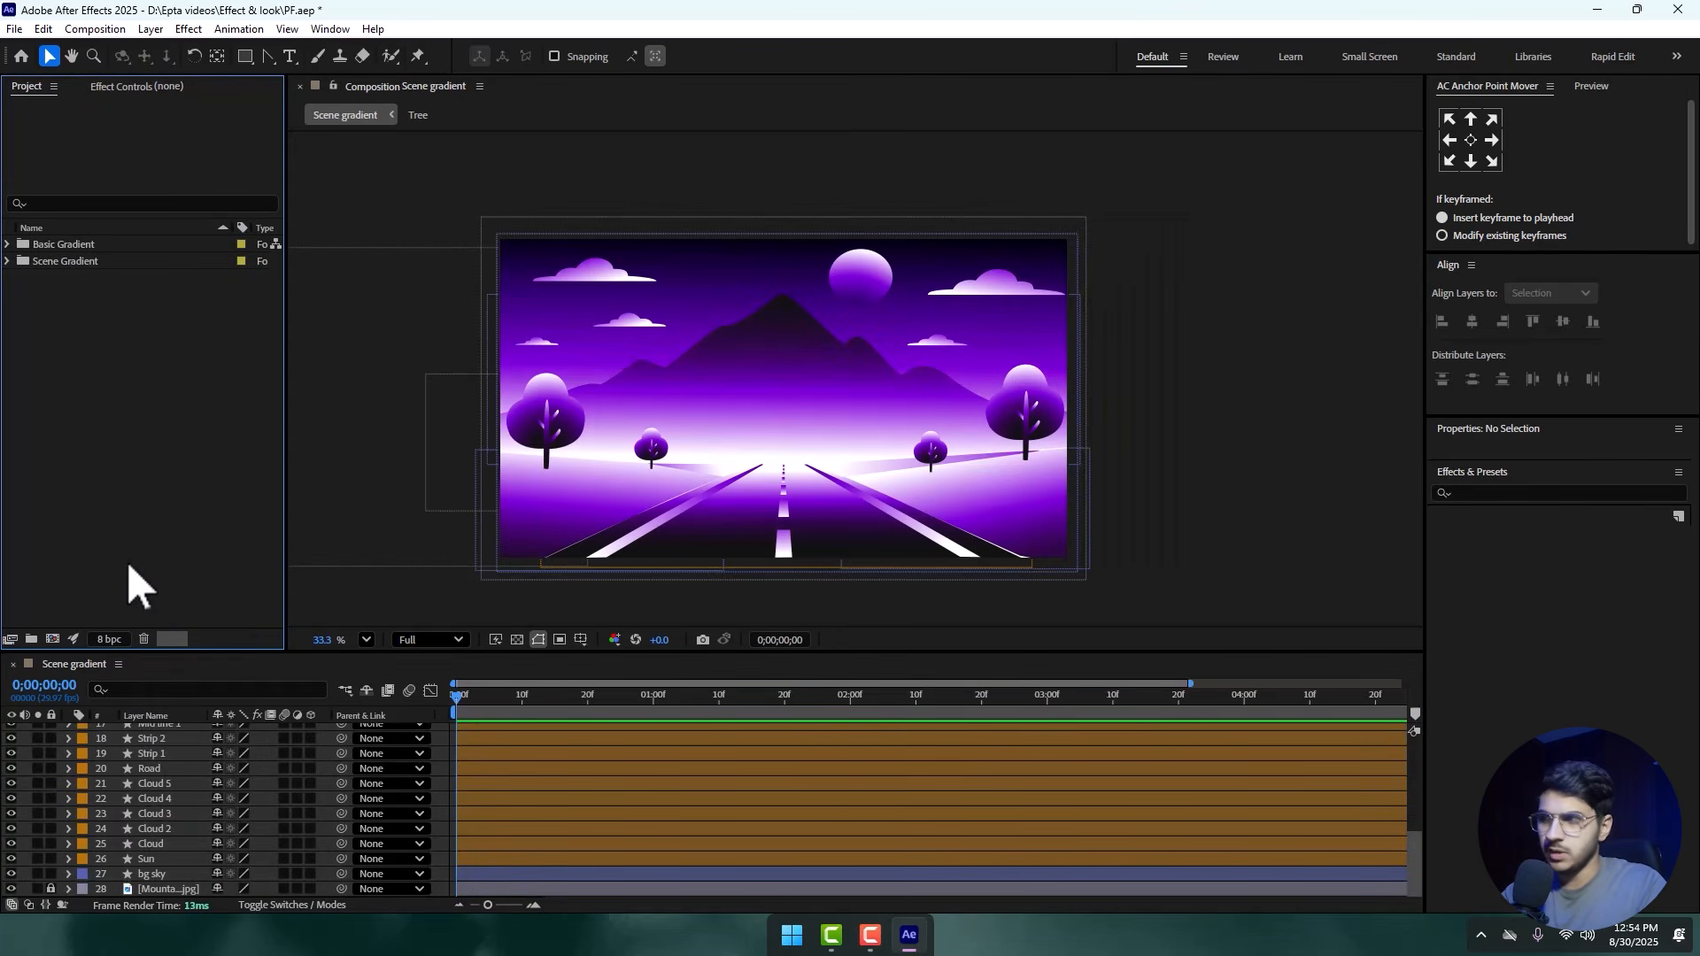
pyautogui.rightClick(129, 585)
pyautogui.click(146, 358)
pyautogui.hotkey('ctrl', 's')
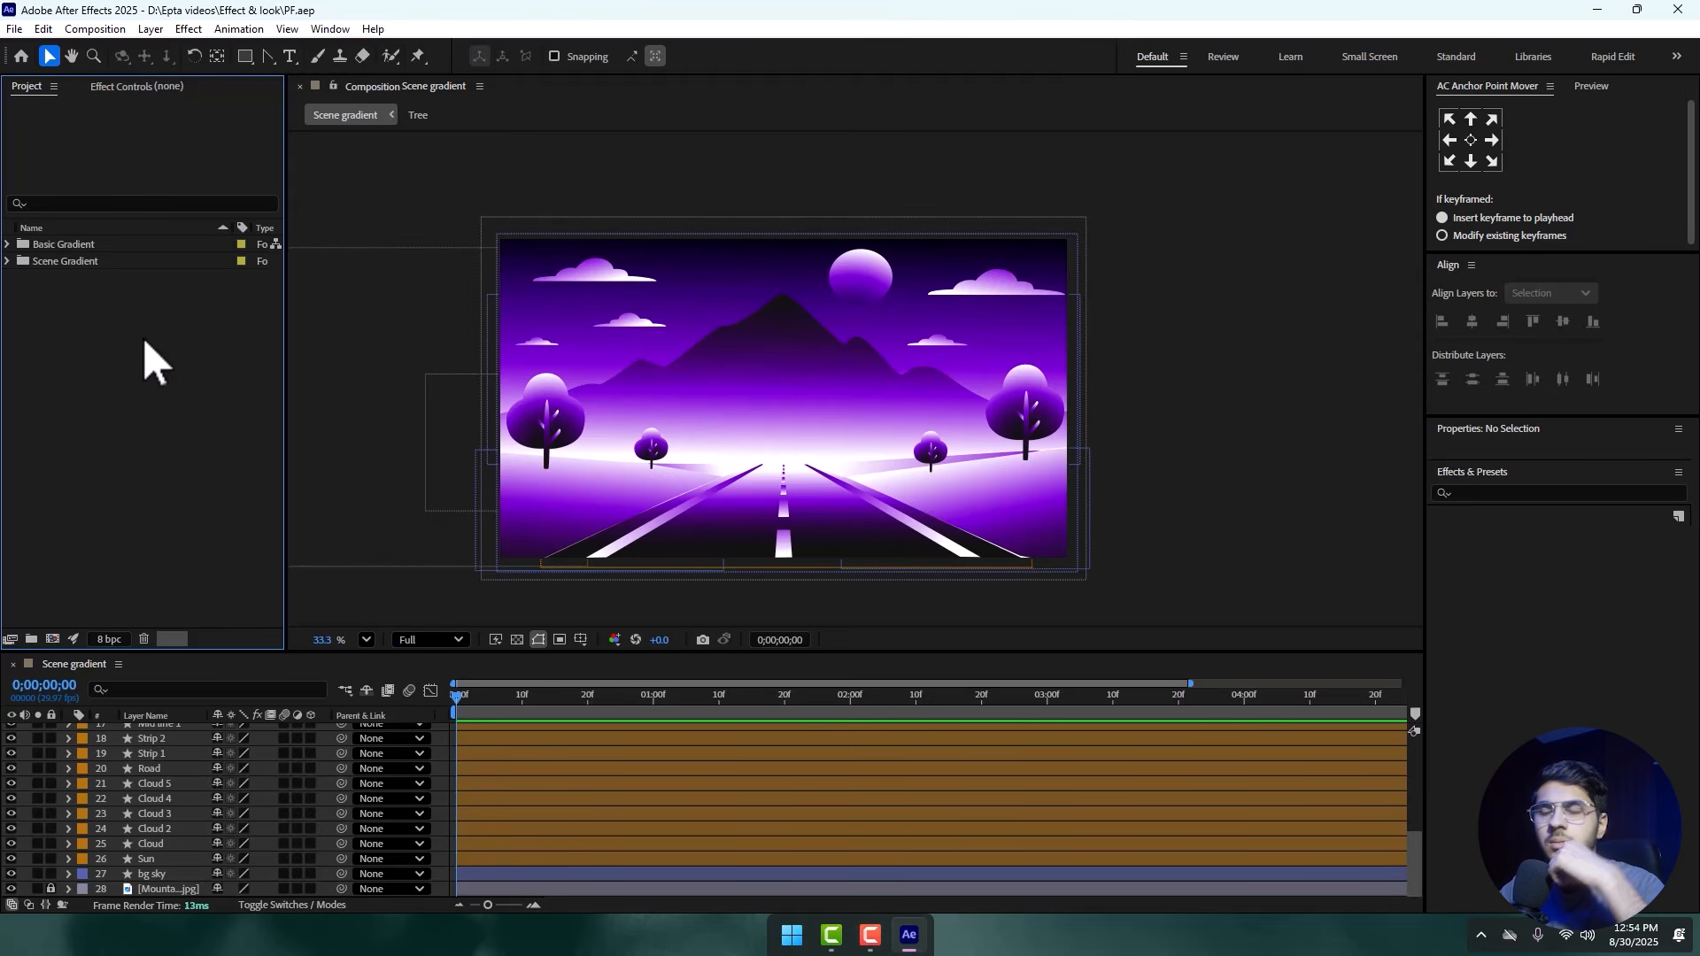
# - Switch to Google Chrome and open freepik.com
pyautogui.click(793, 936)
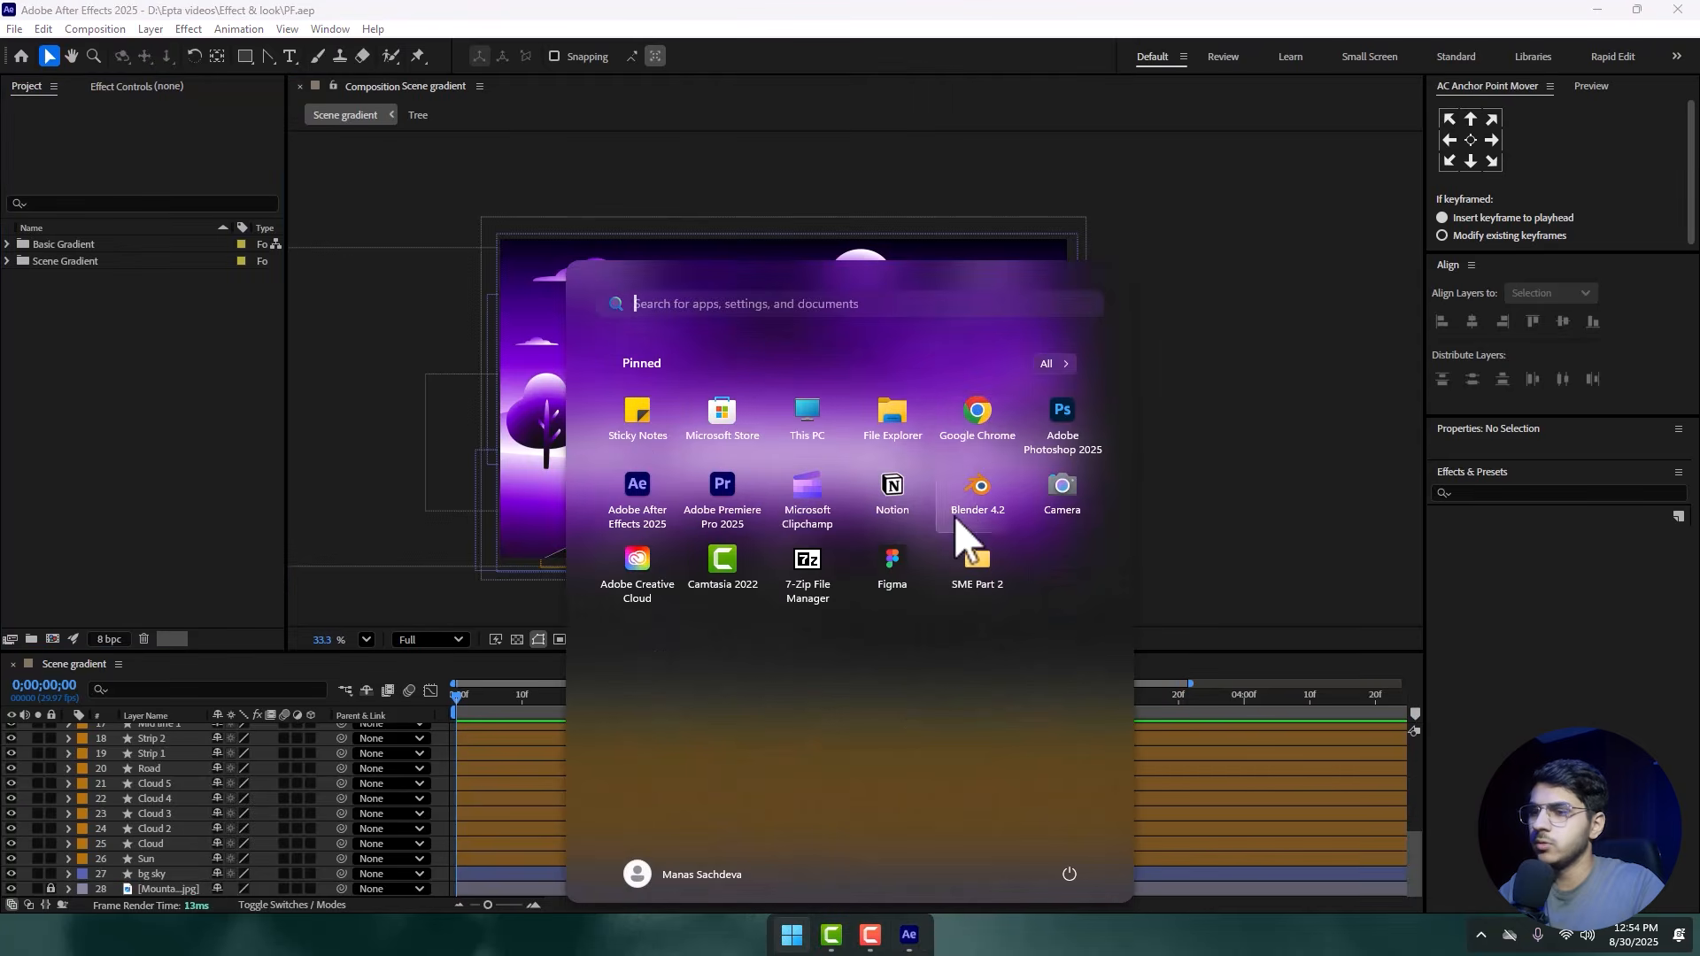
pyautogui.click(967, 418)
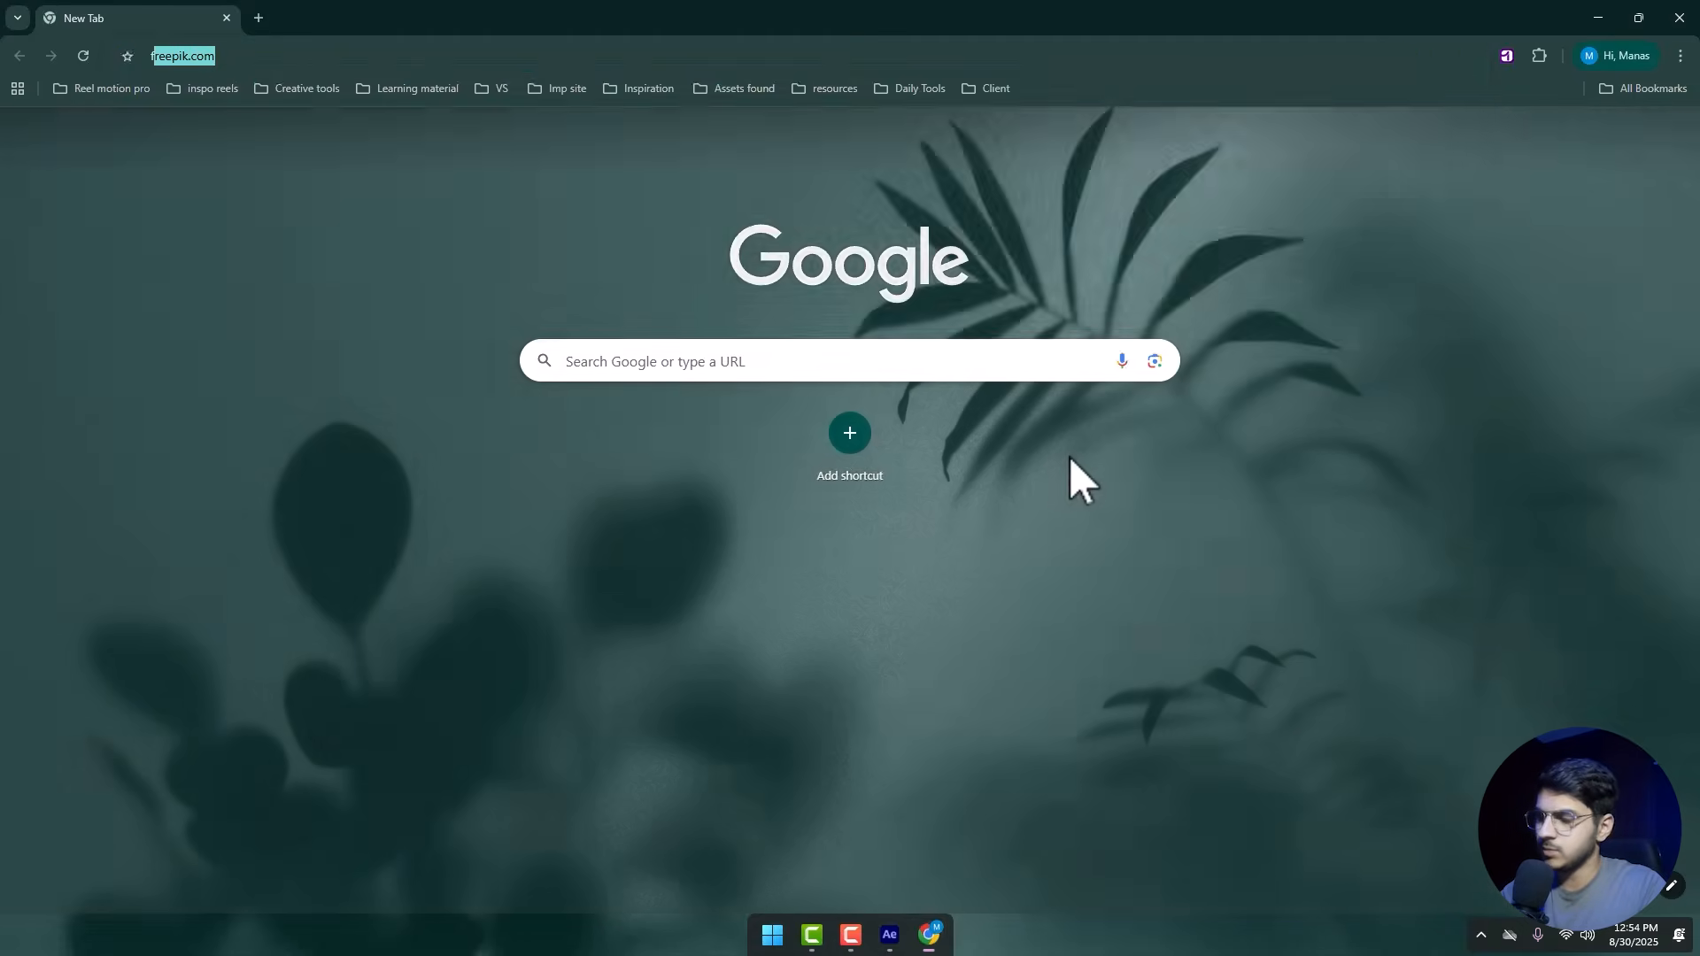
pyautogui.write('free')
pyautogui.click(317, 92)
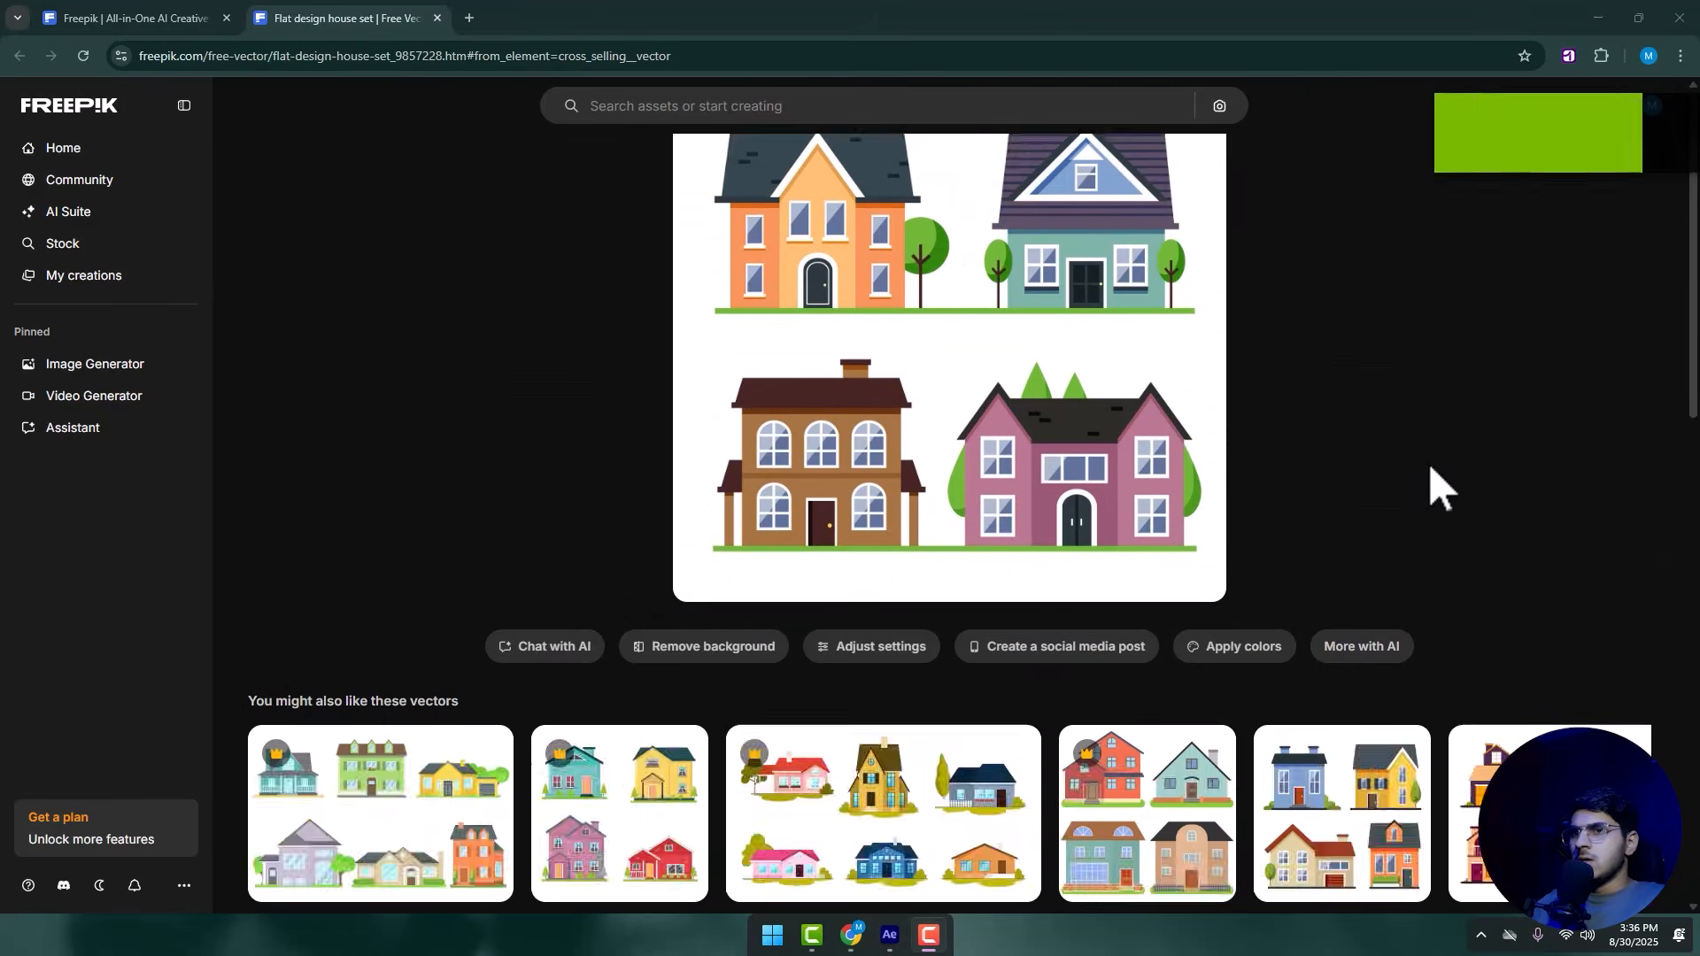
# - Browse the related vectors, PSDs, photos and videos on Freepik's Flat design house set page
pyautogui.scroll(2, 1439, 487)
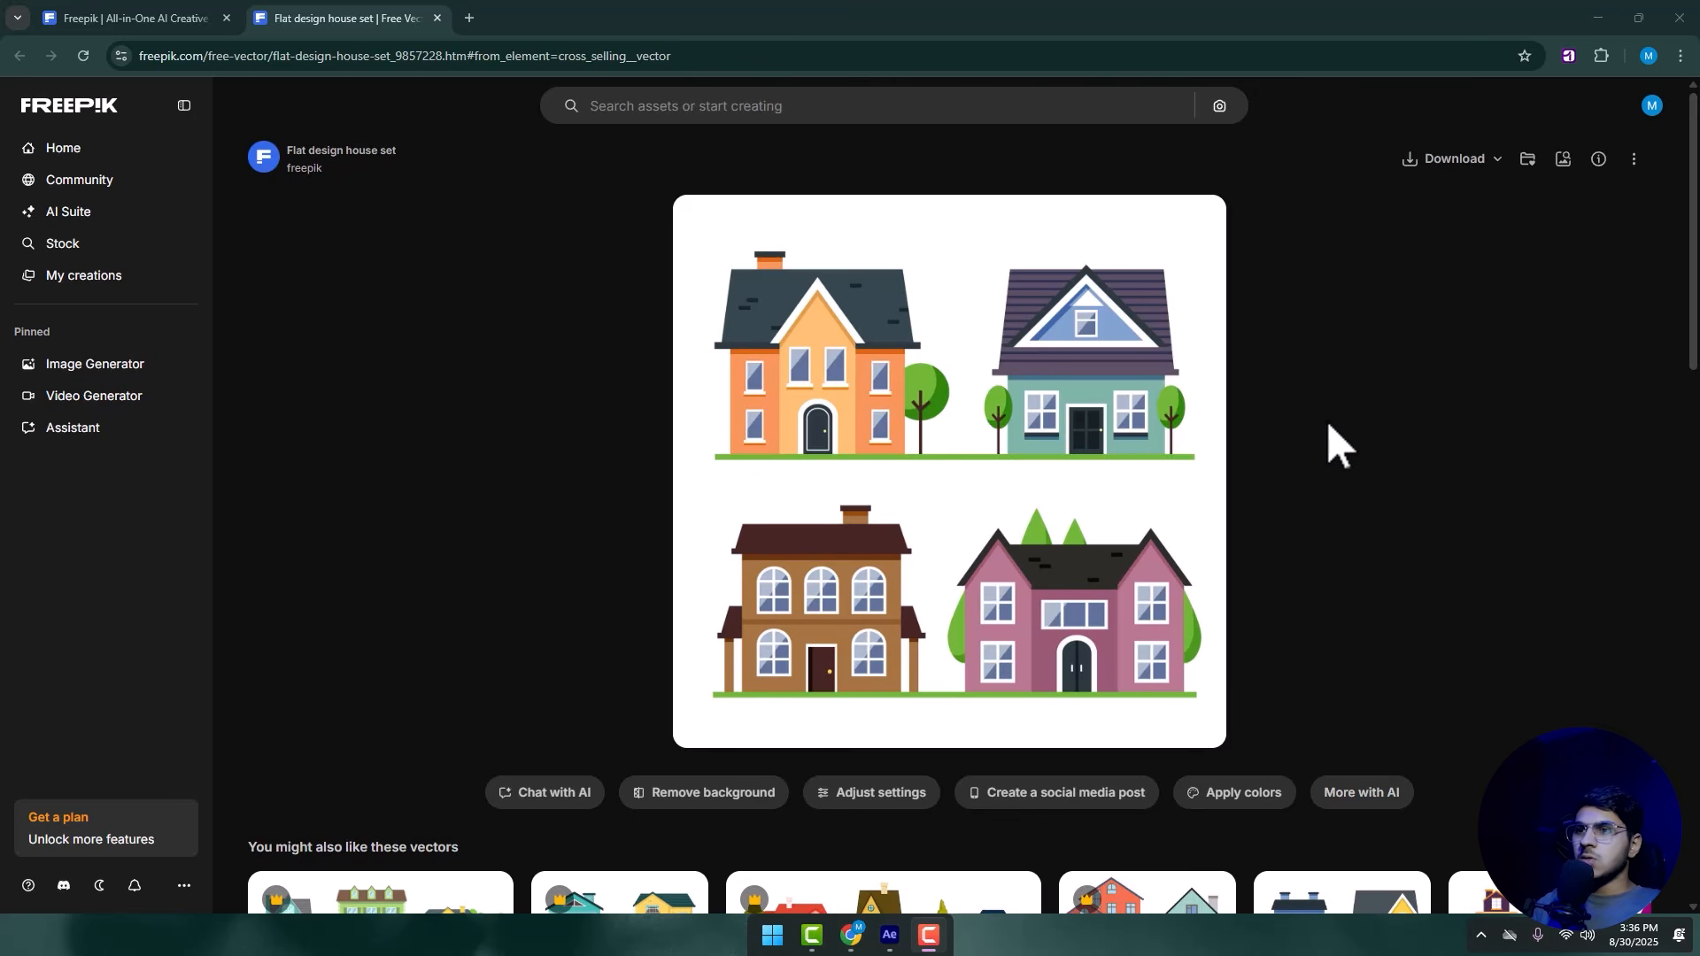
pyautogui.scroll(-10, 1187, 417)
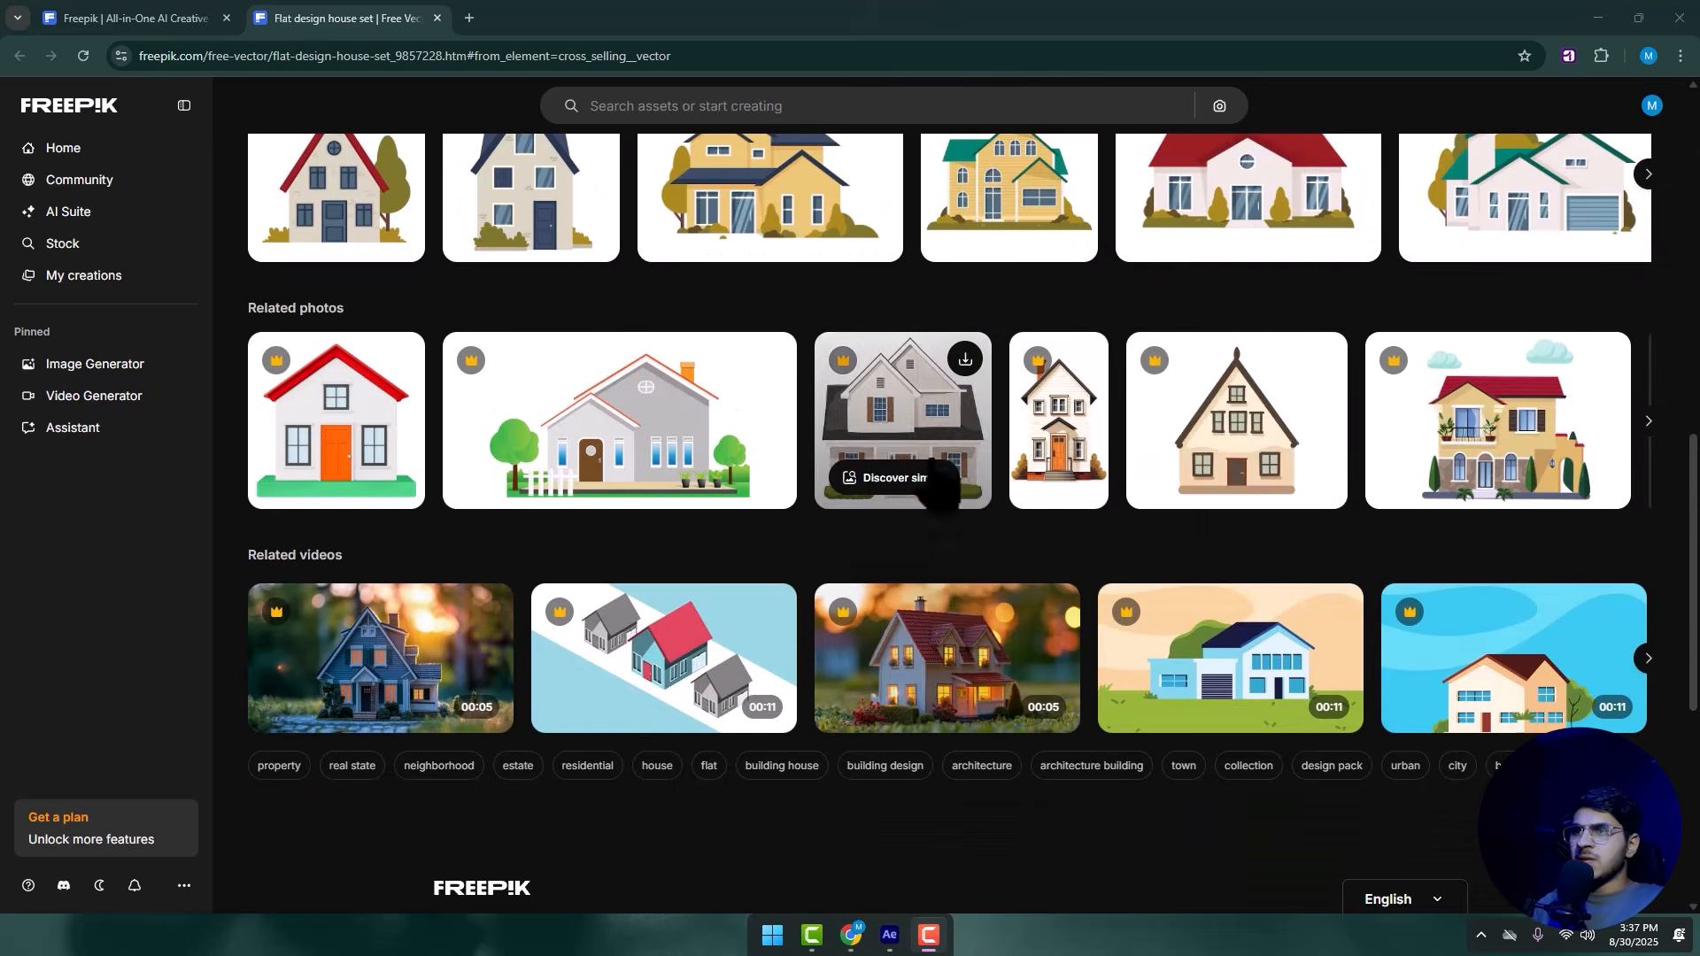
pyautogui.scroll(2, 633, 487)
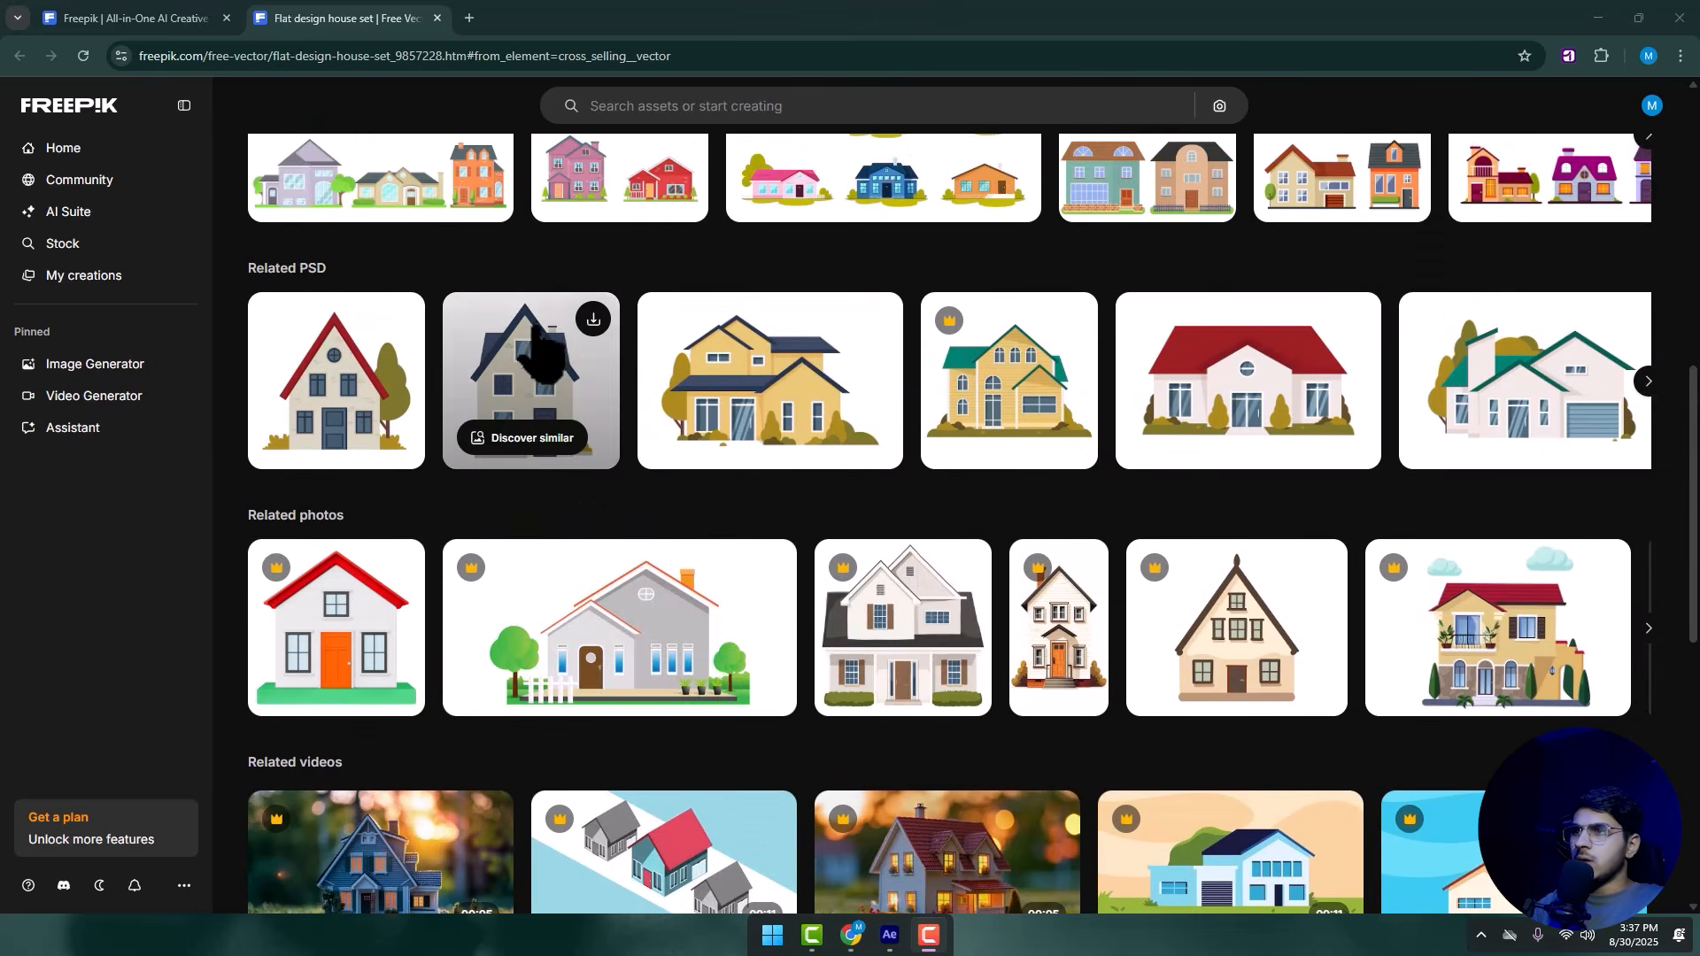
pyautogui.click(1647, 383)
pyautogui.click(1647, 383)
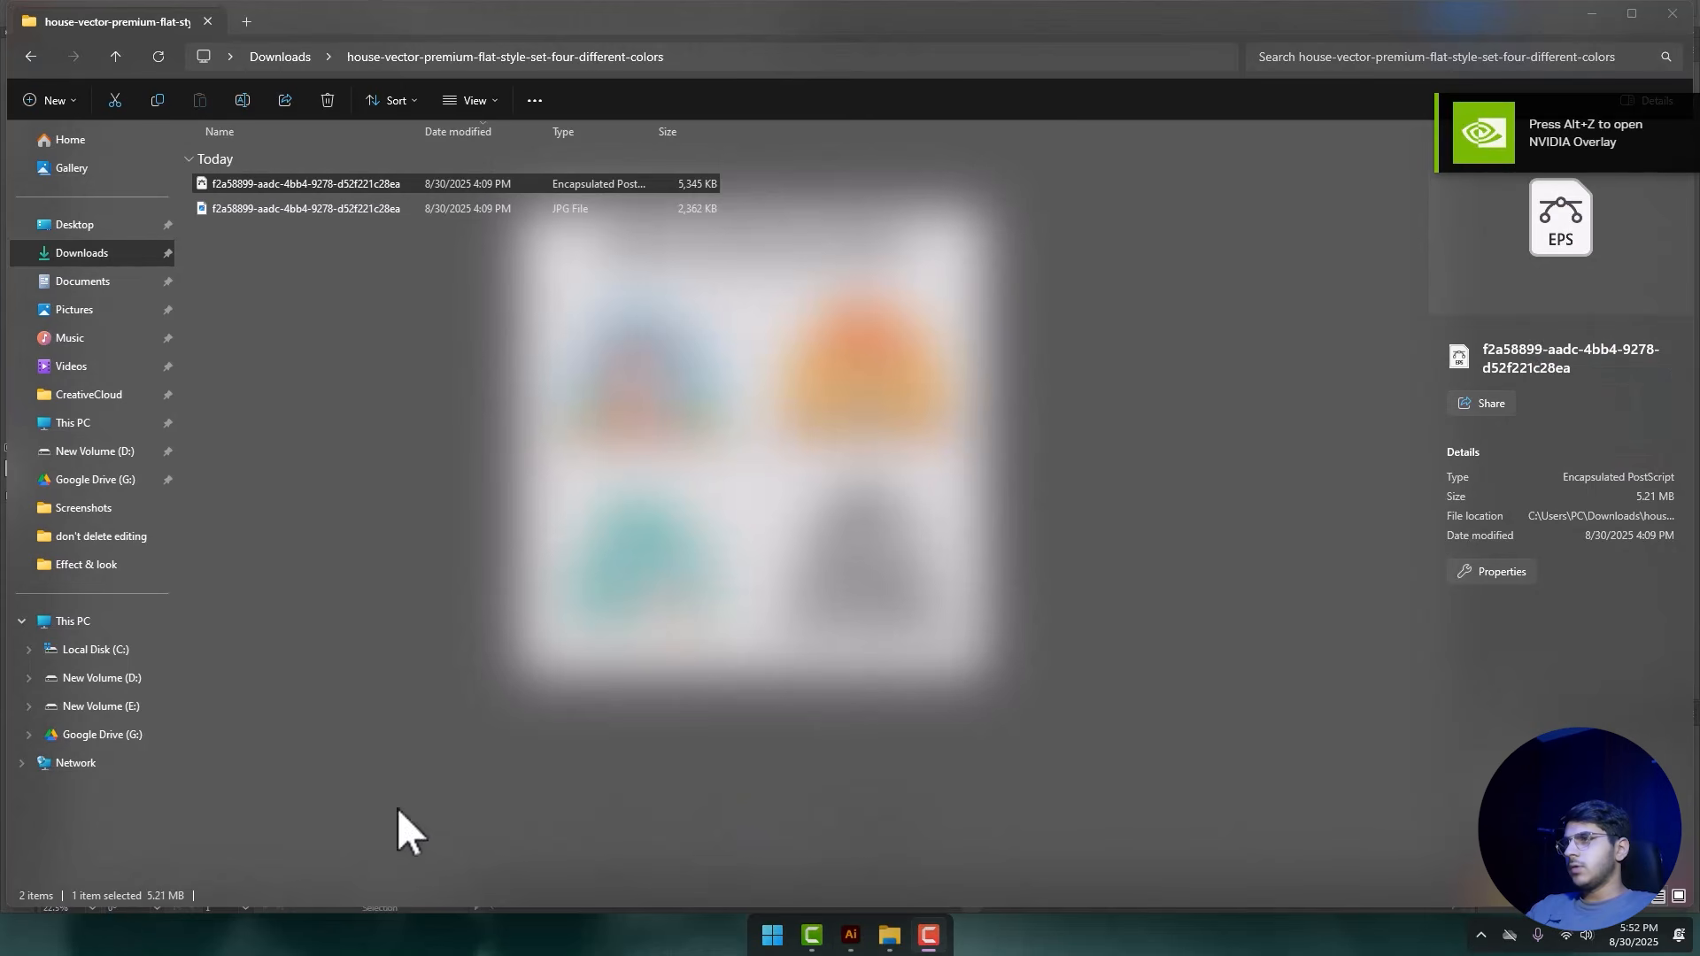
# - Preview the downloaded house collection JPG in its folder, and open the matching EPS file in Adobe Illustrator
pyautogui.click(301, 201)
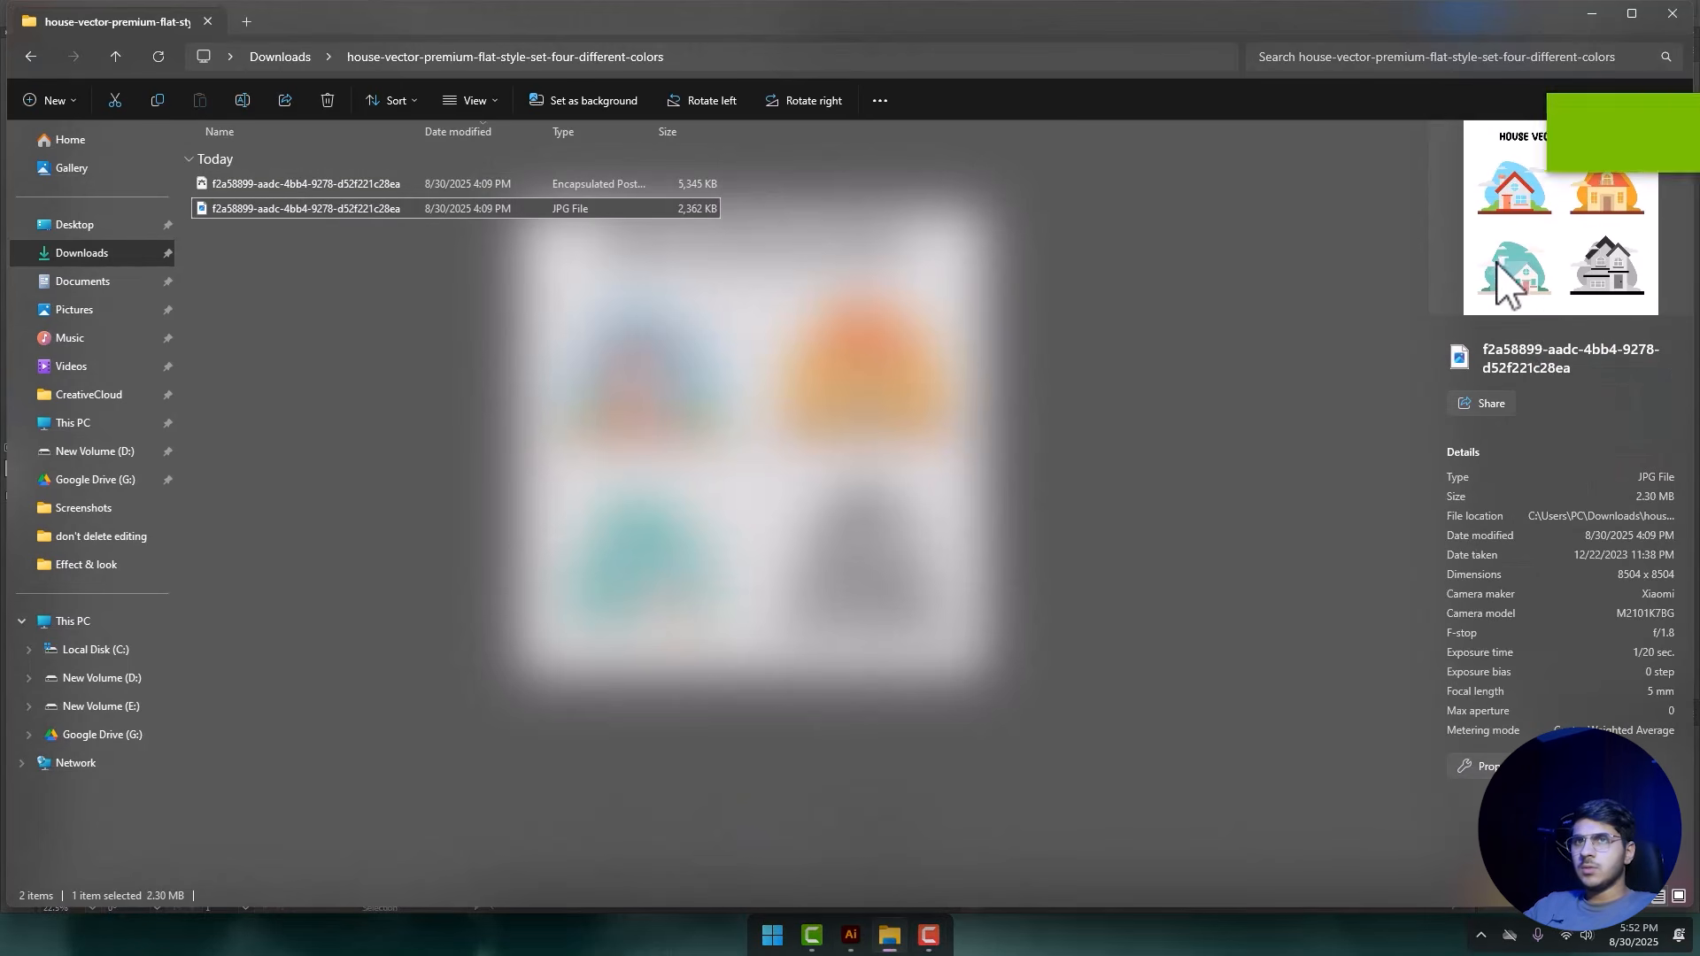
pyautogui.click(850, 935)
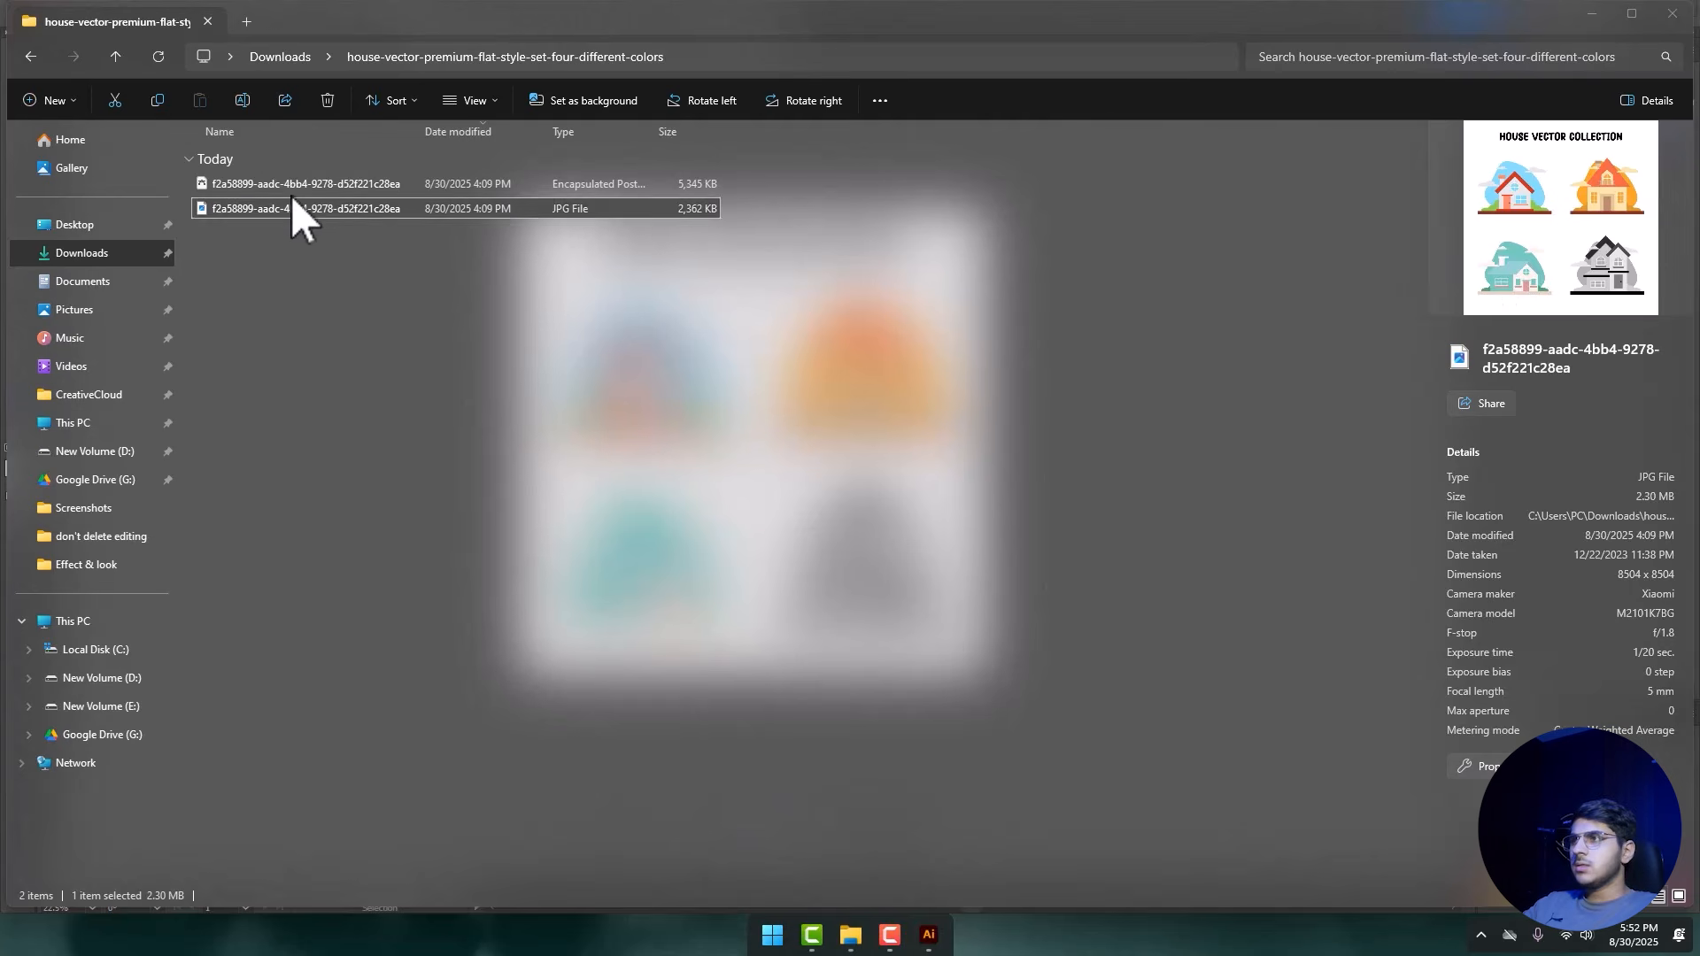
pyautogui.click(269, 186)
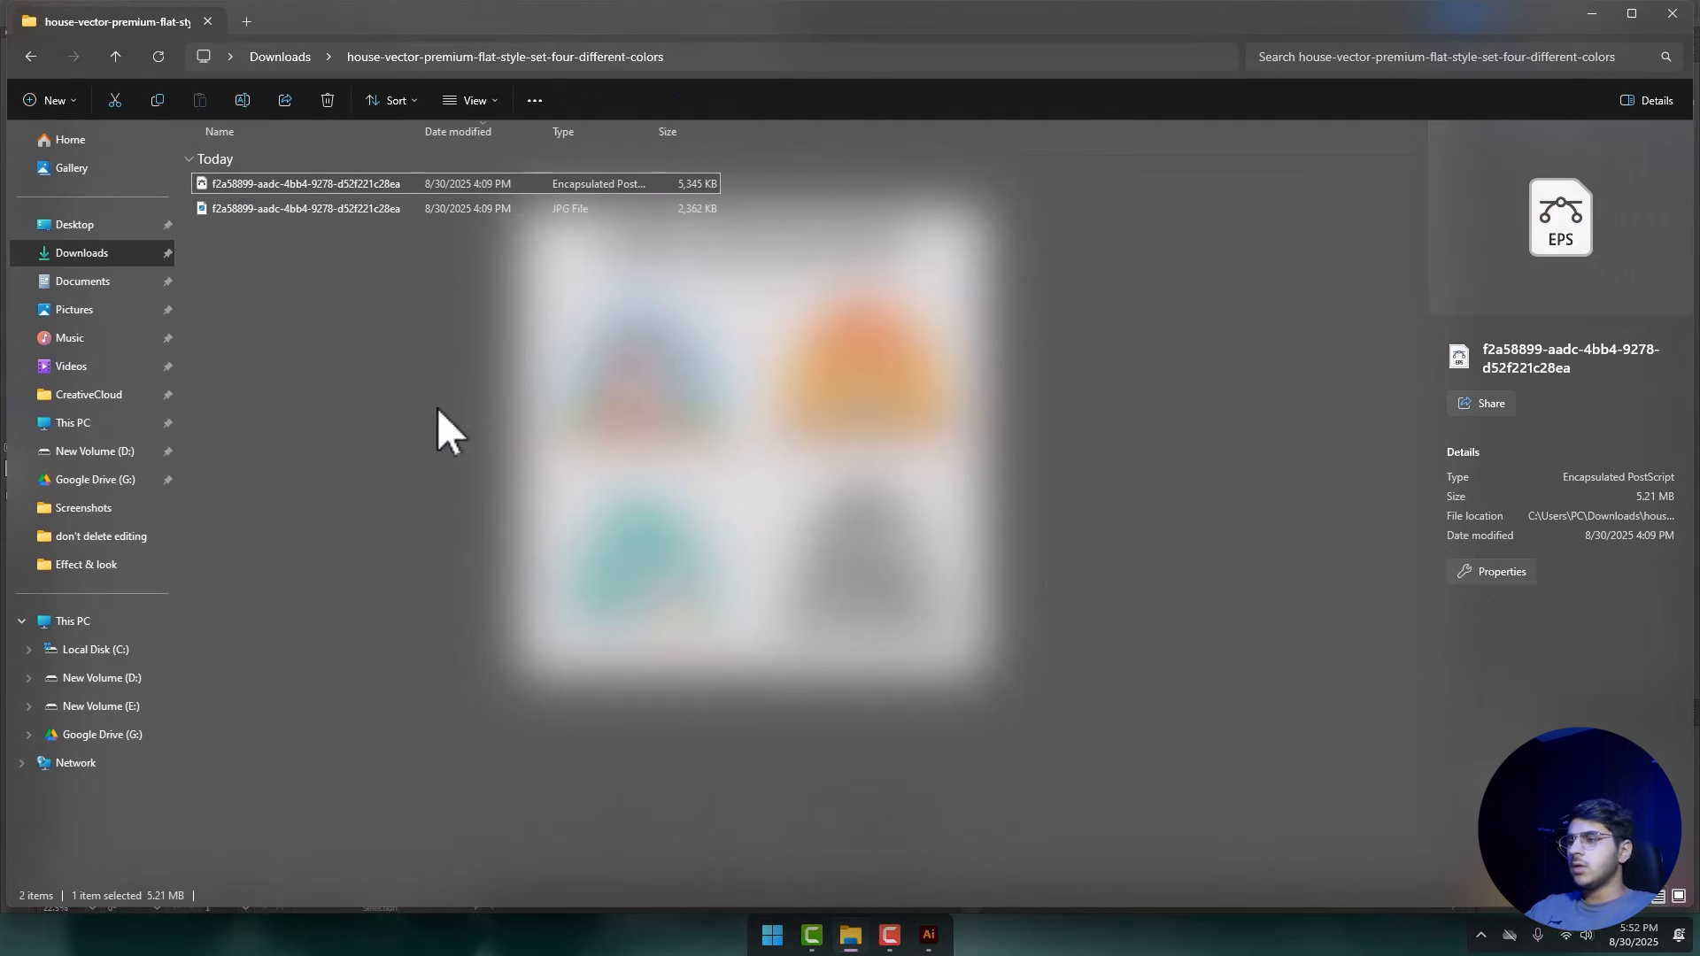
pyautogui.click(602, 549)
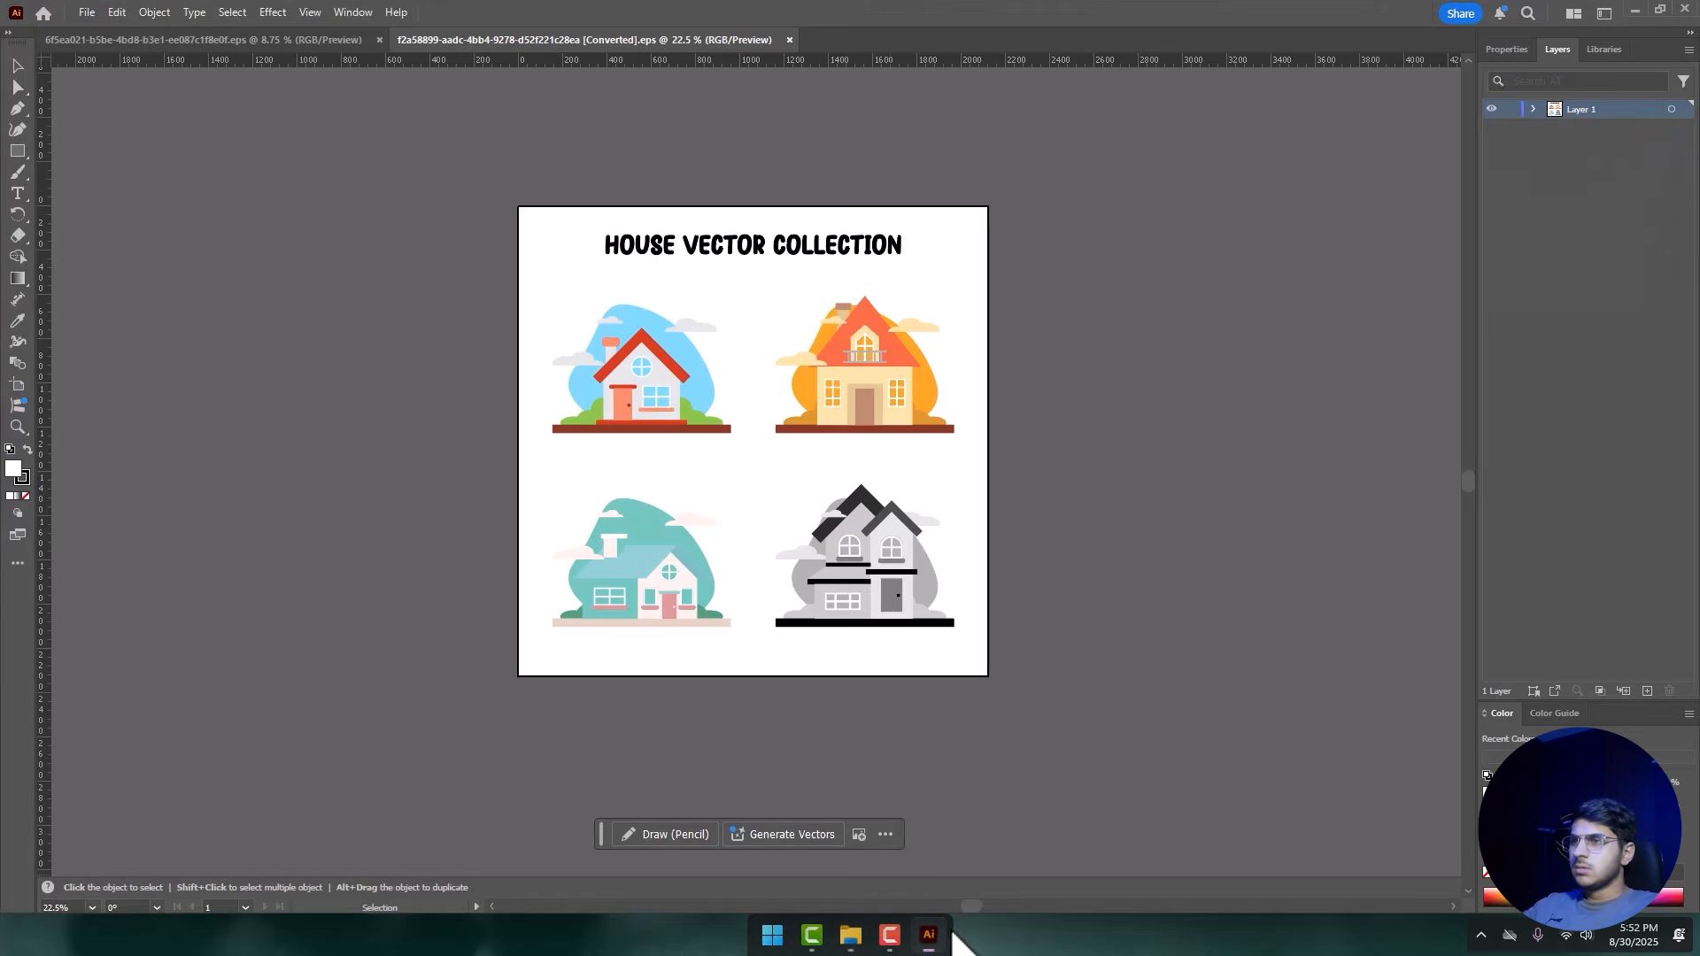
# - Ungroup the house vector collection artwork so that each house can be selected separately
pyautogui.click(761, 382)
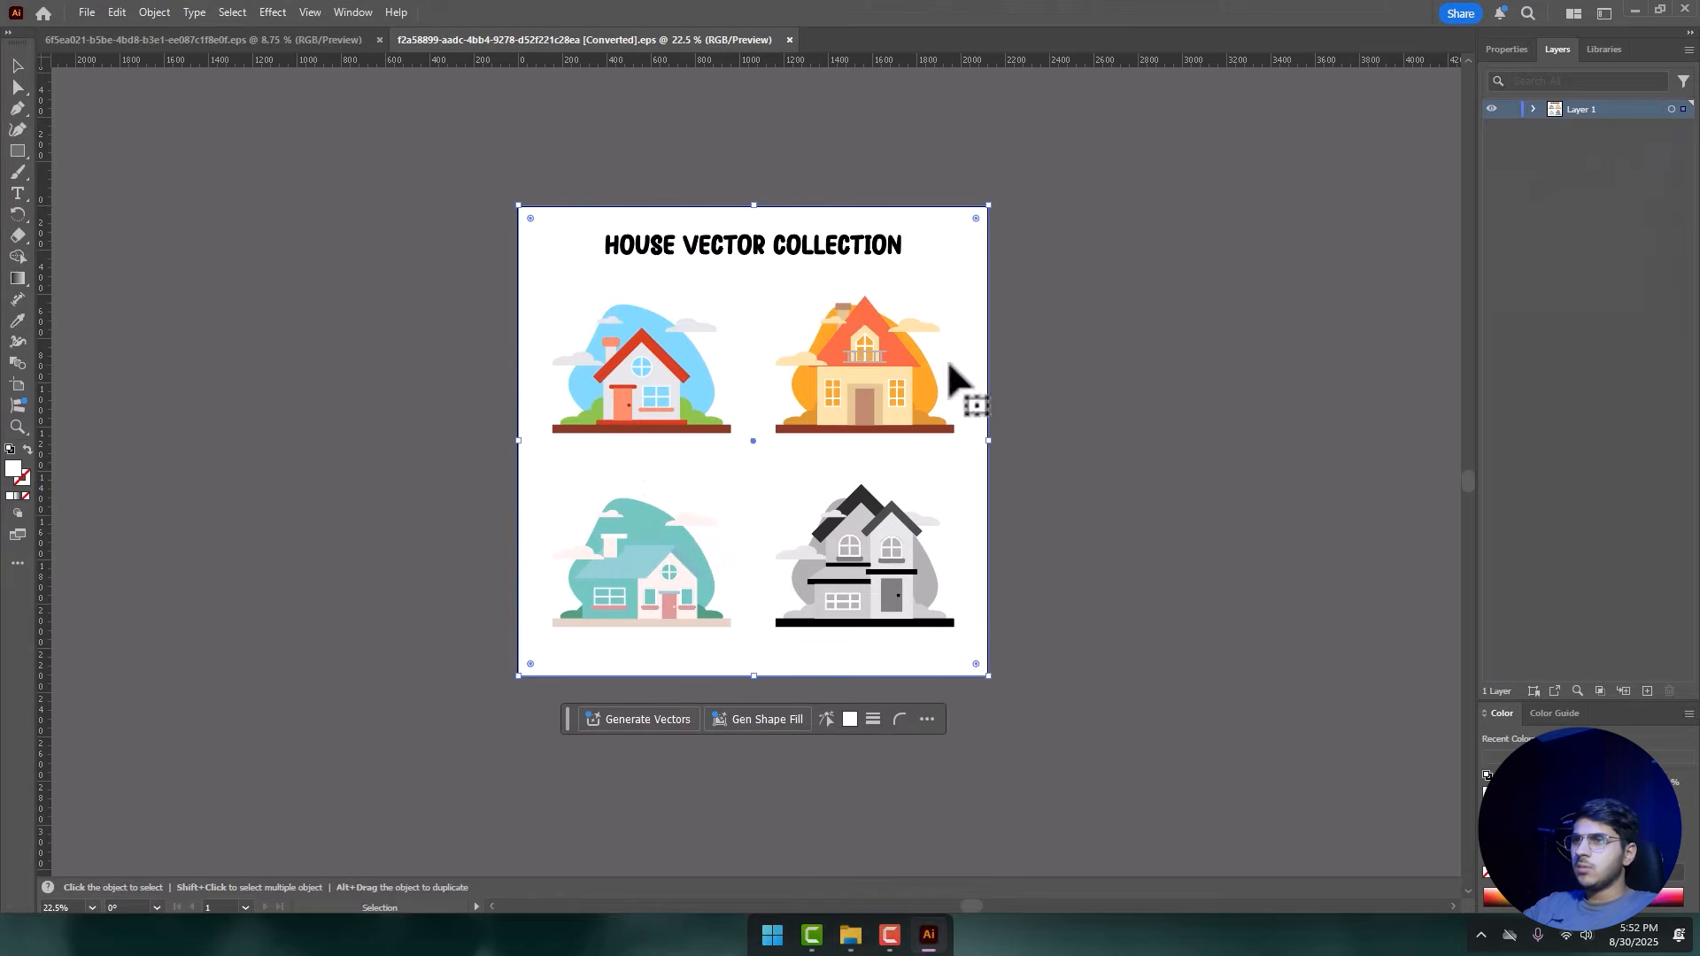
pyautogui.click(848, 353)
pyautogui.rightClick(850, 352)
pyautogui.click(912, 591)
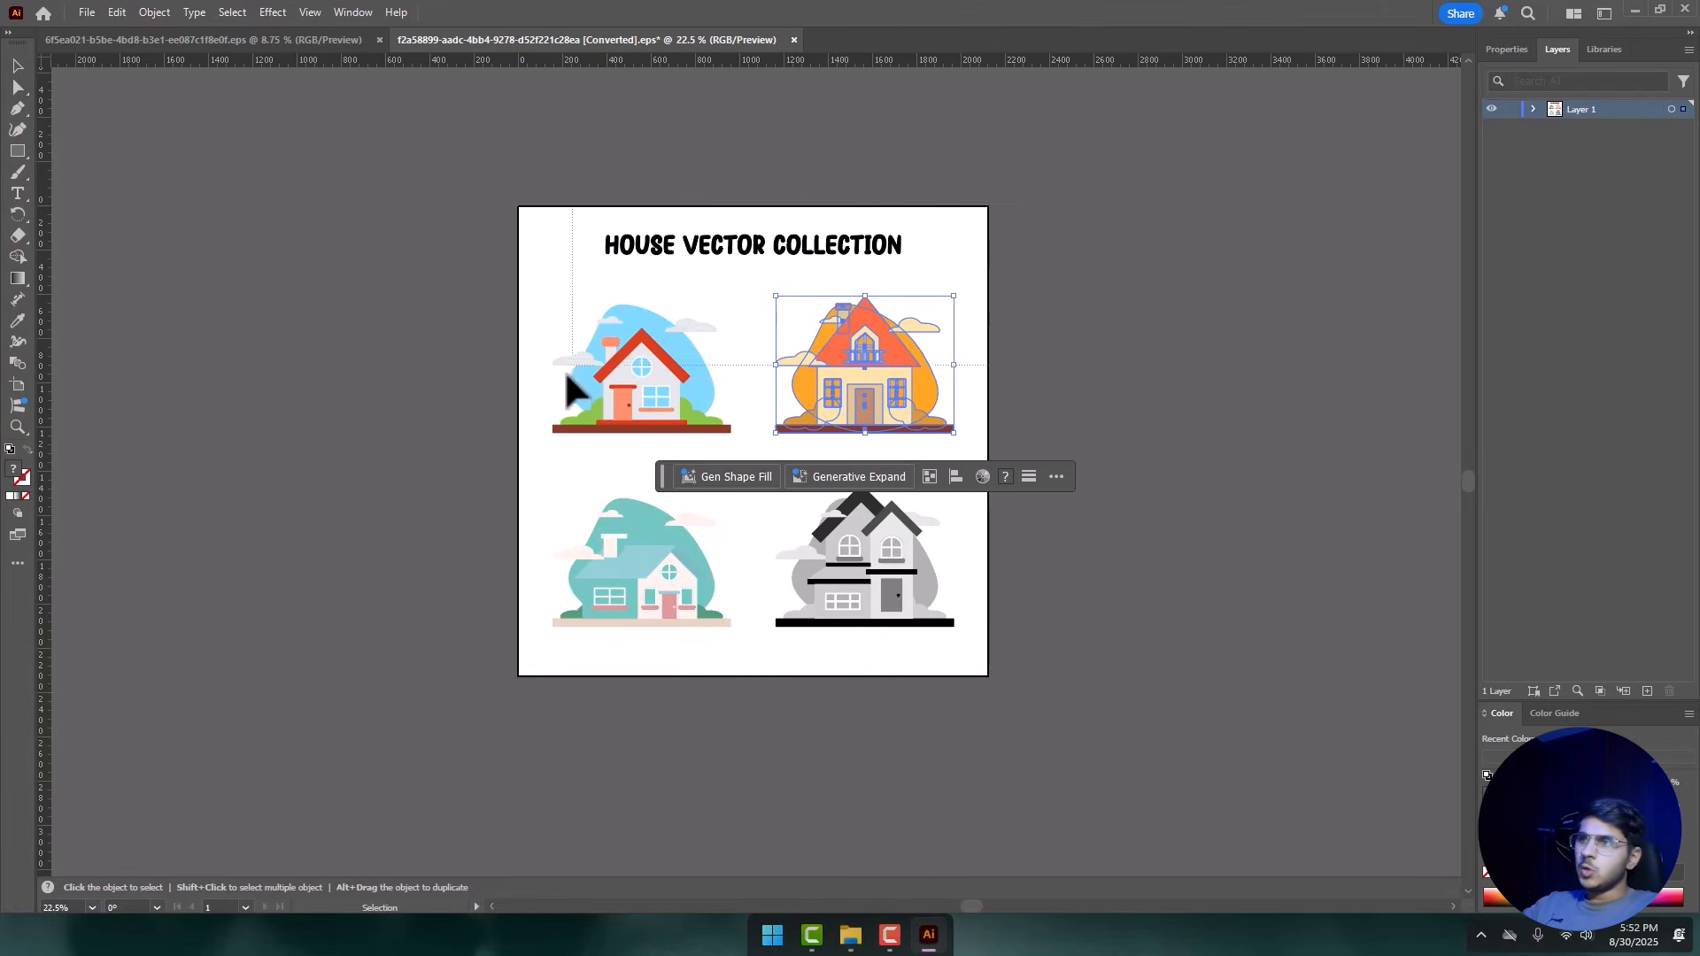
# - Delete the collection title and the red, orange and grey houses, keeping only the teal house
pyautogui.click(550, 407)
pyautogui.press('Delete')
pyautogui.moveTo(988, 351); pyautogui.dragTo(819, 700)
pyautogui.press('Delete')
# - Scale the teal house up to about twice its size on the artboard
pyautogui.moveTo(785, 370); pyautogui.dragTo(637, 616)
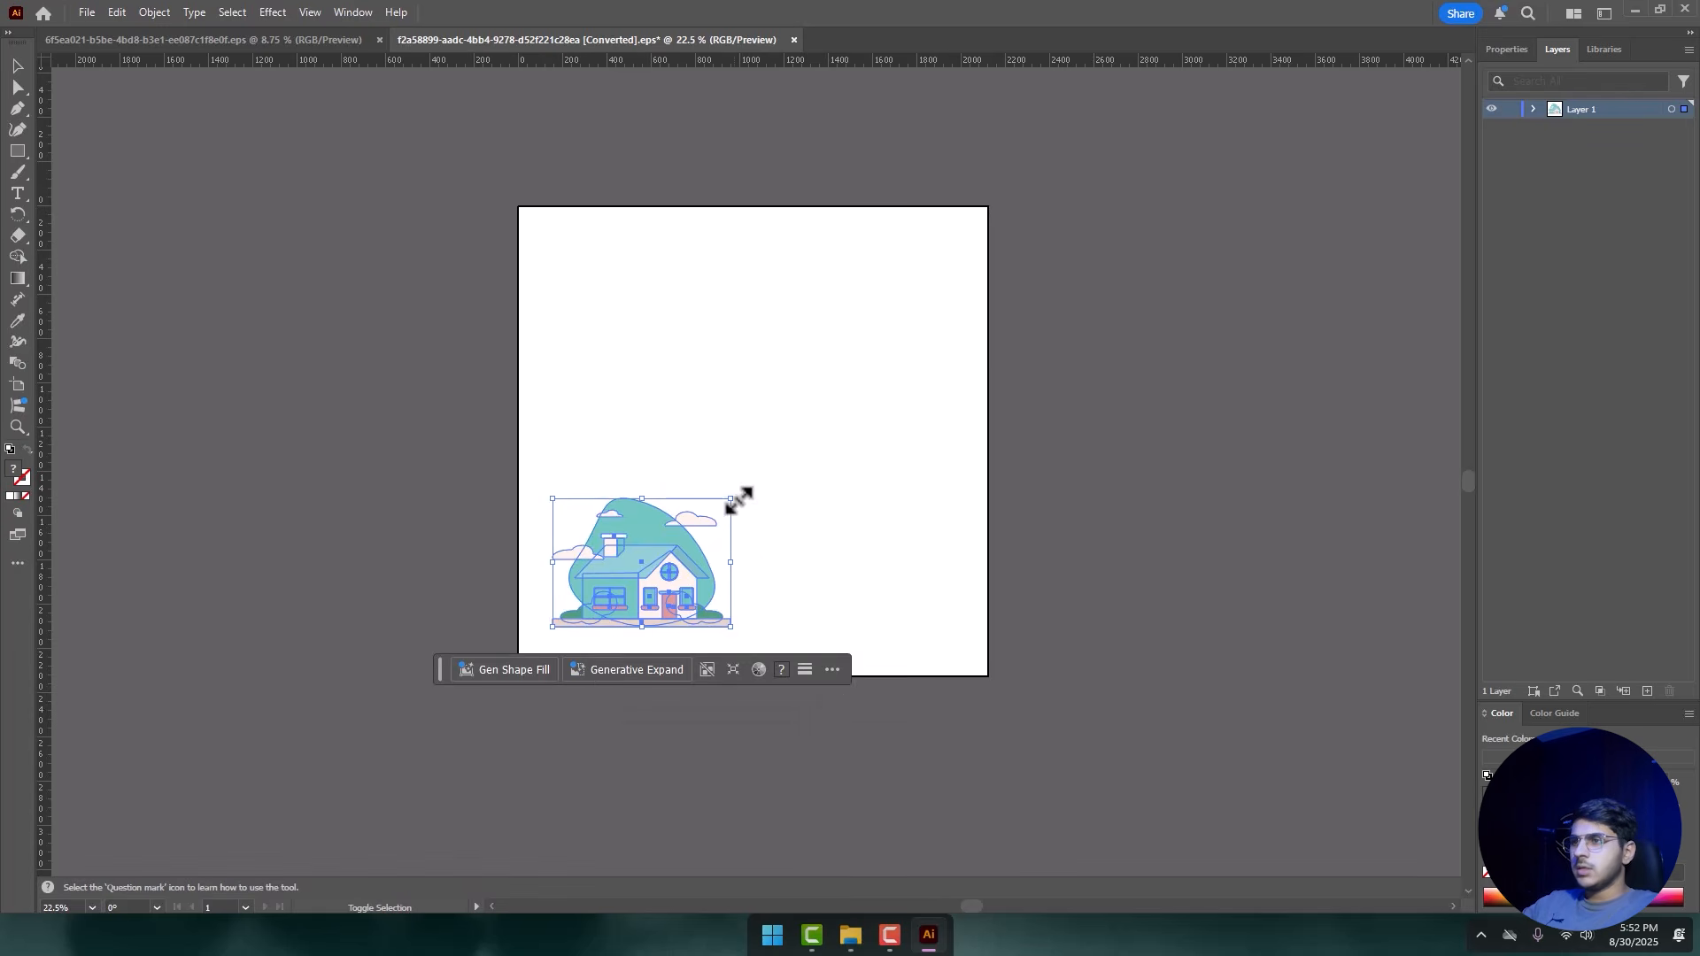
pyautogui.moveTo(731, 499); pyautogui.dragTo(941, 475)
pyautogui.hotkey('ctrl', 'shift', 'a')
pyautogui.scroll(1, 797, 456)
# - Ungroup the enlarged teal house, including all of its nested groups, into individual shapes
pyautogui.click(638, 503)
pyautogui.click(661, 321)
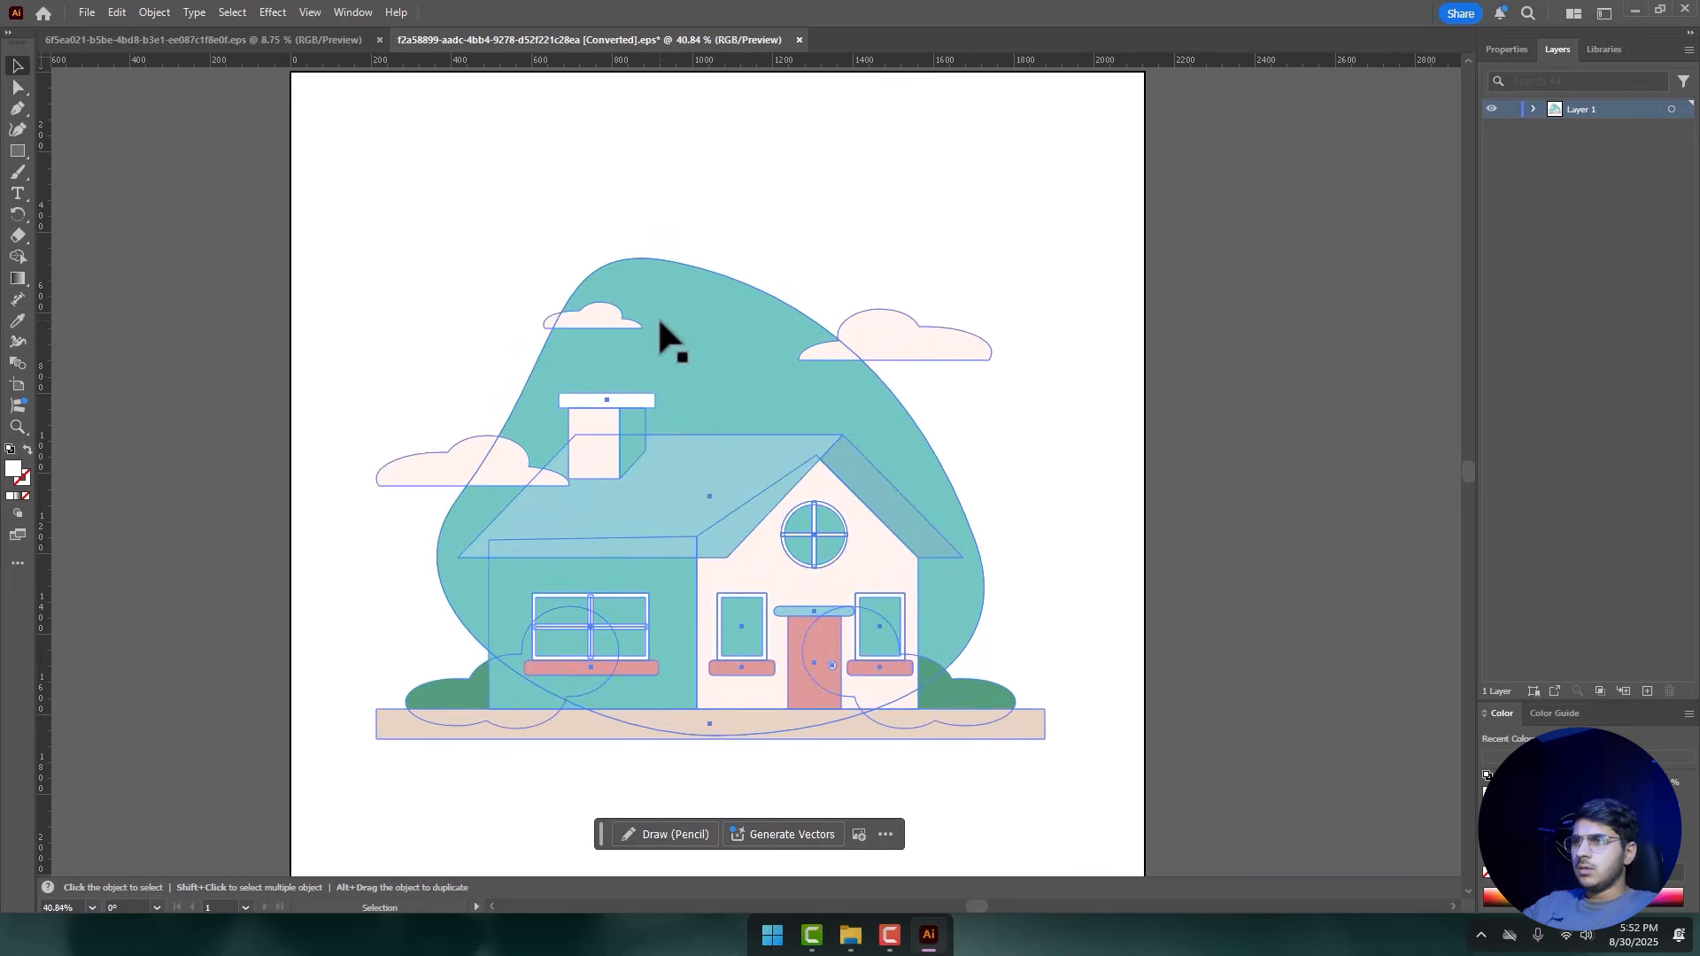
pyautogui.rightClick(670, 441)
pyautogui.click(733, 589)
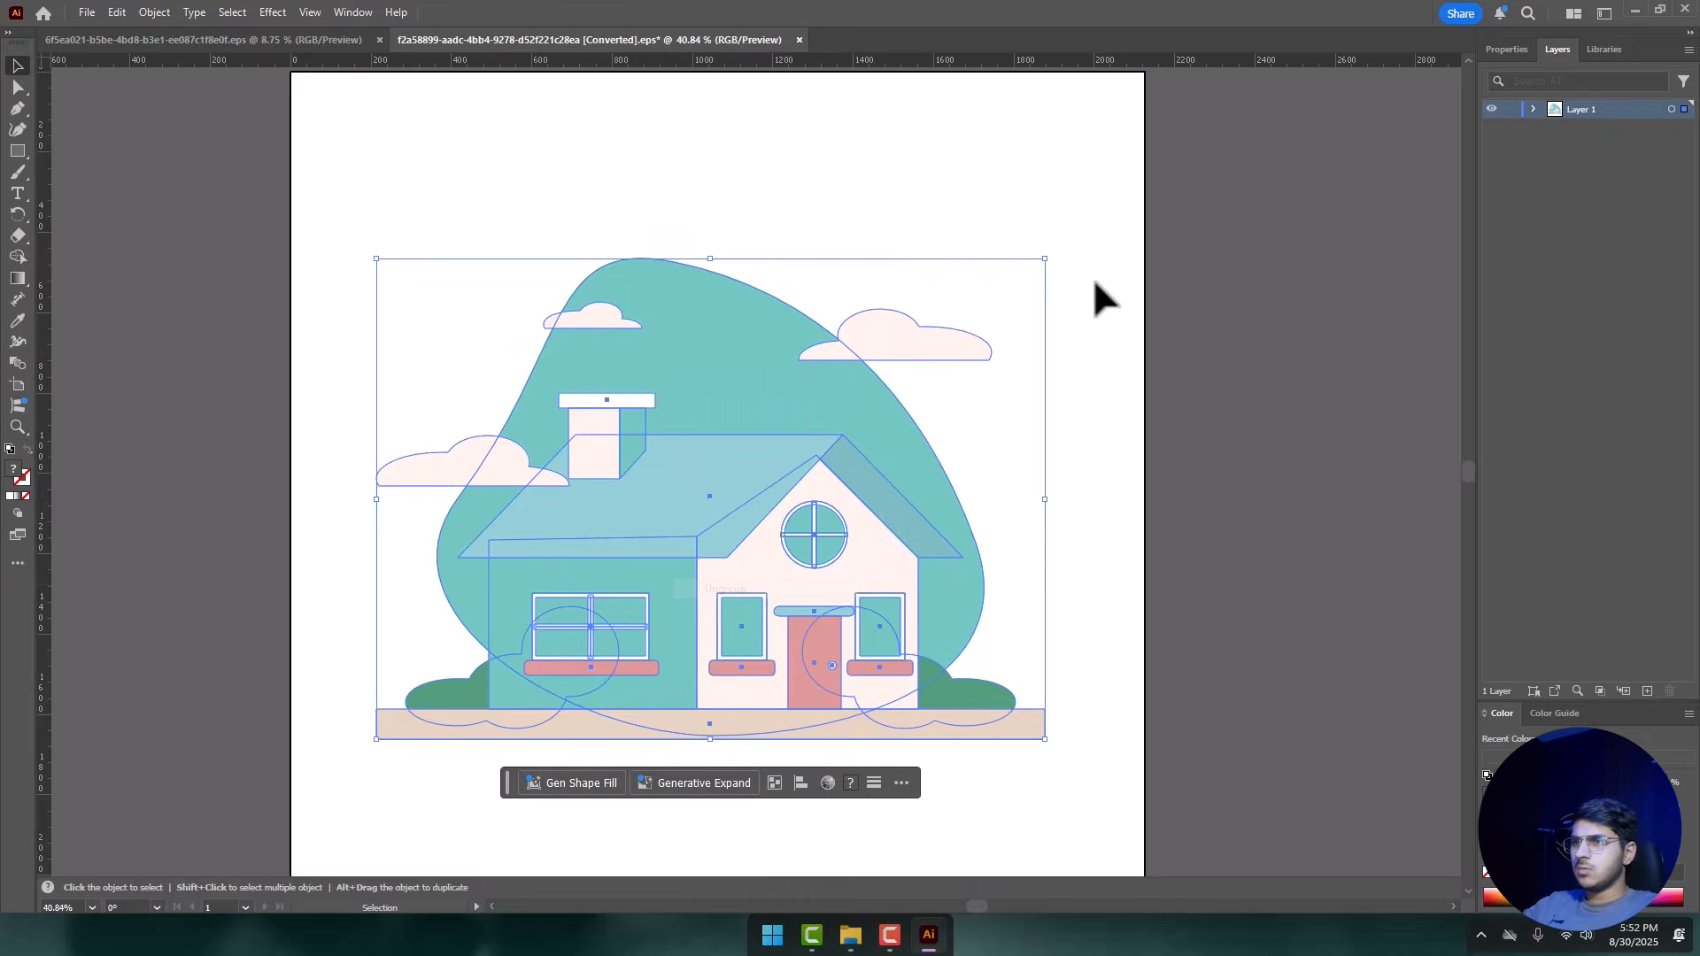
pyautogui.click(1102, 294)
pyautogui.click(576, 501)
pyautogui.rightClick(719, 496)
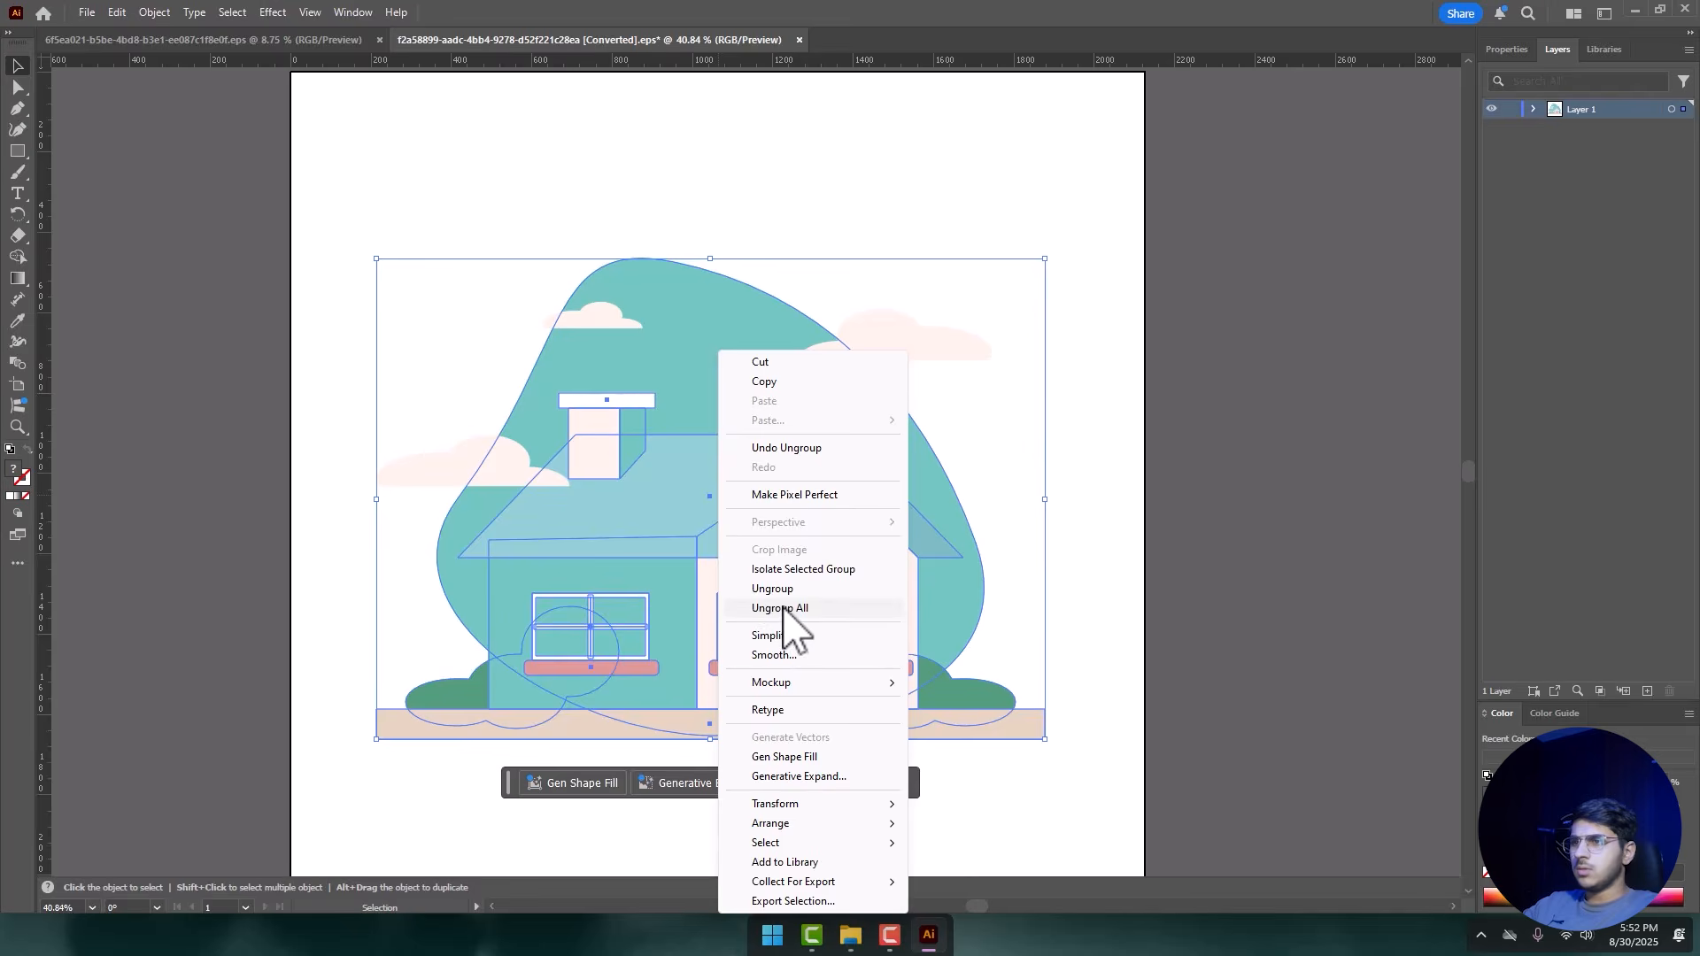
pyautogui.click(780, 609)
# - Select the front wall, round window and roof one by one to check that they are separate shapes
pyautogui.click(717, 620)
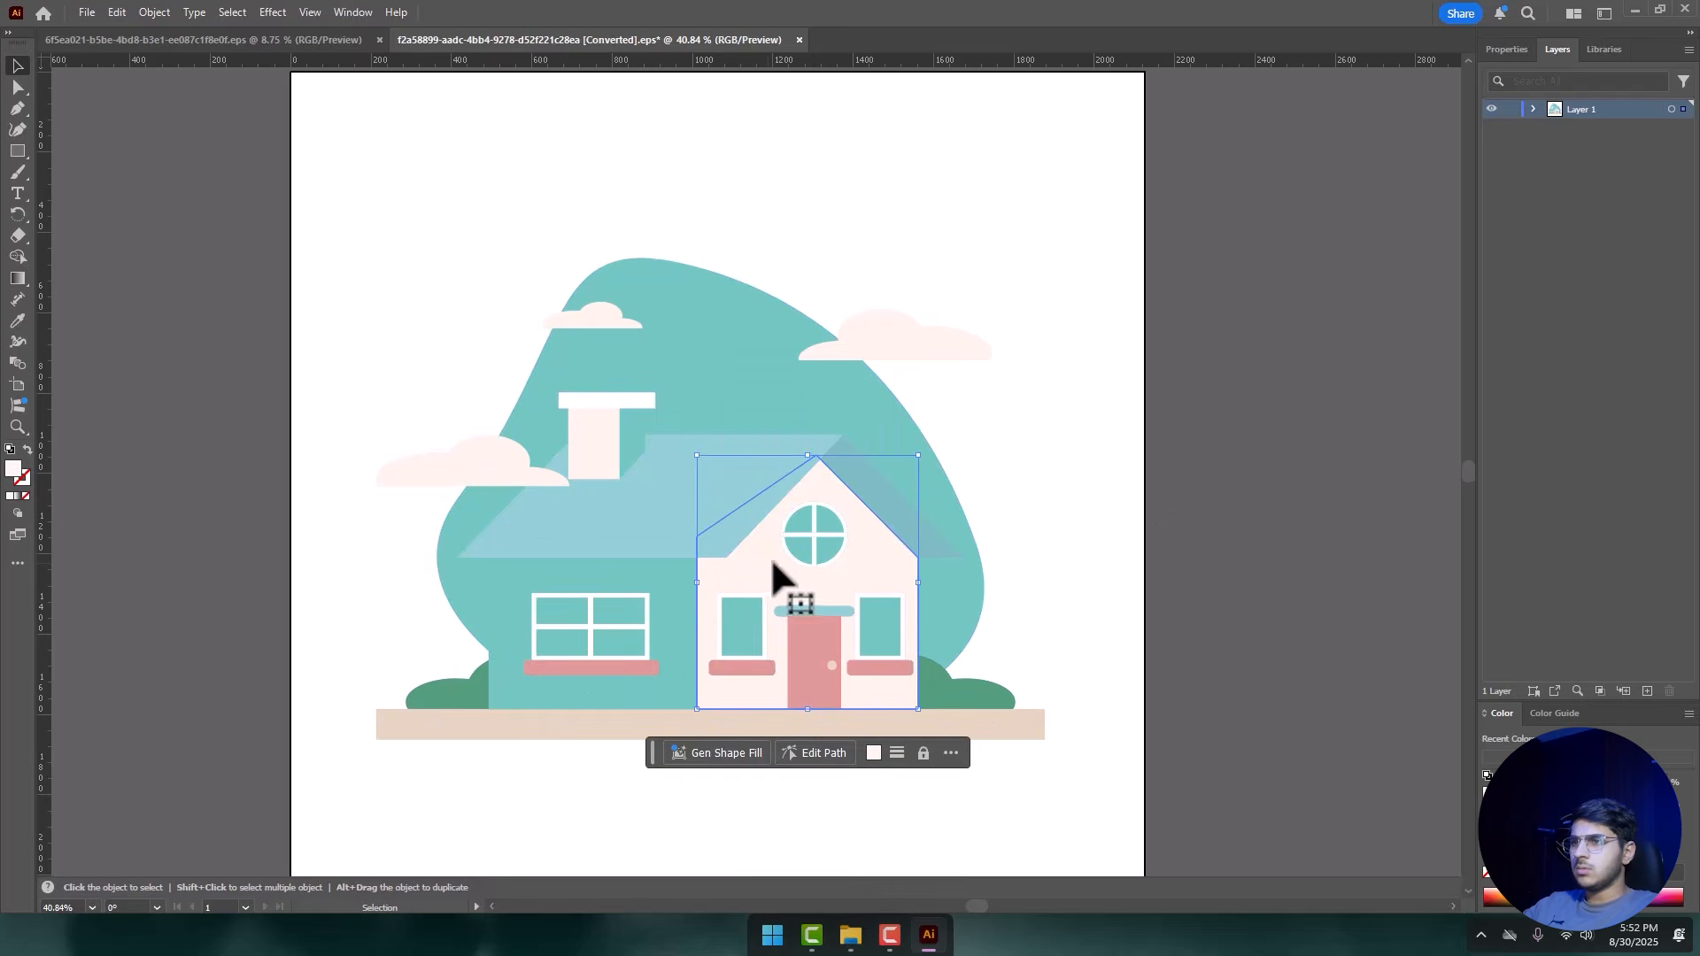
pyautogui.click(805, 550)
pyautogui.click(673, 531)
pyautogui.click(566, 595)
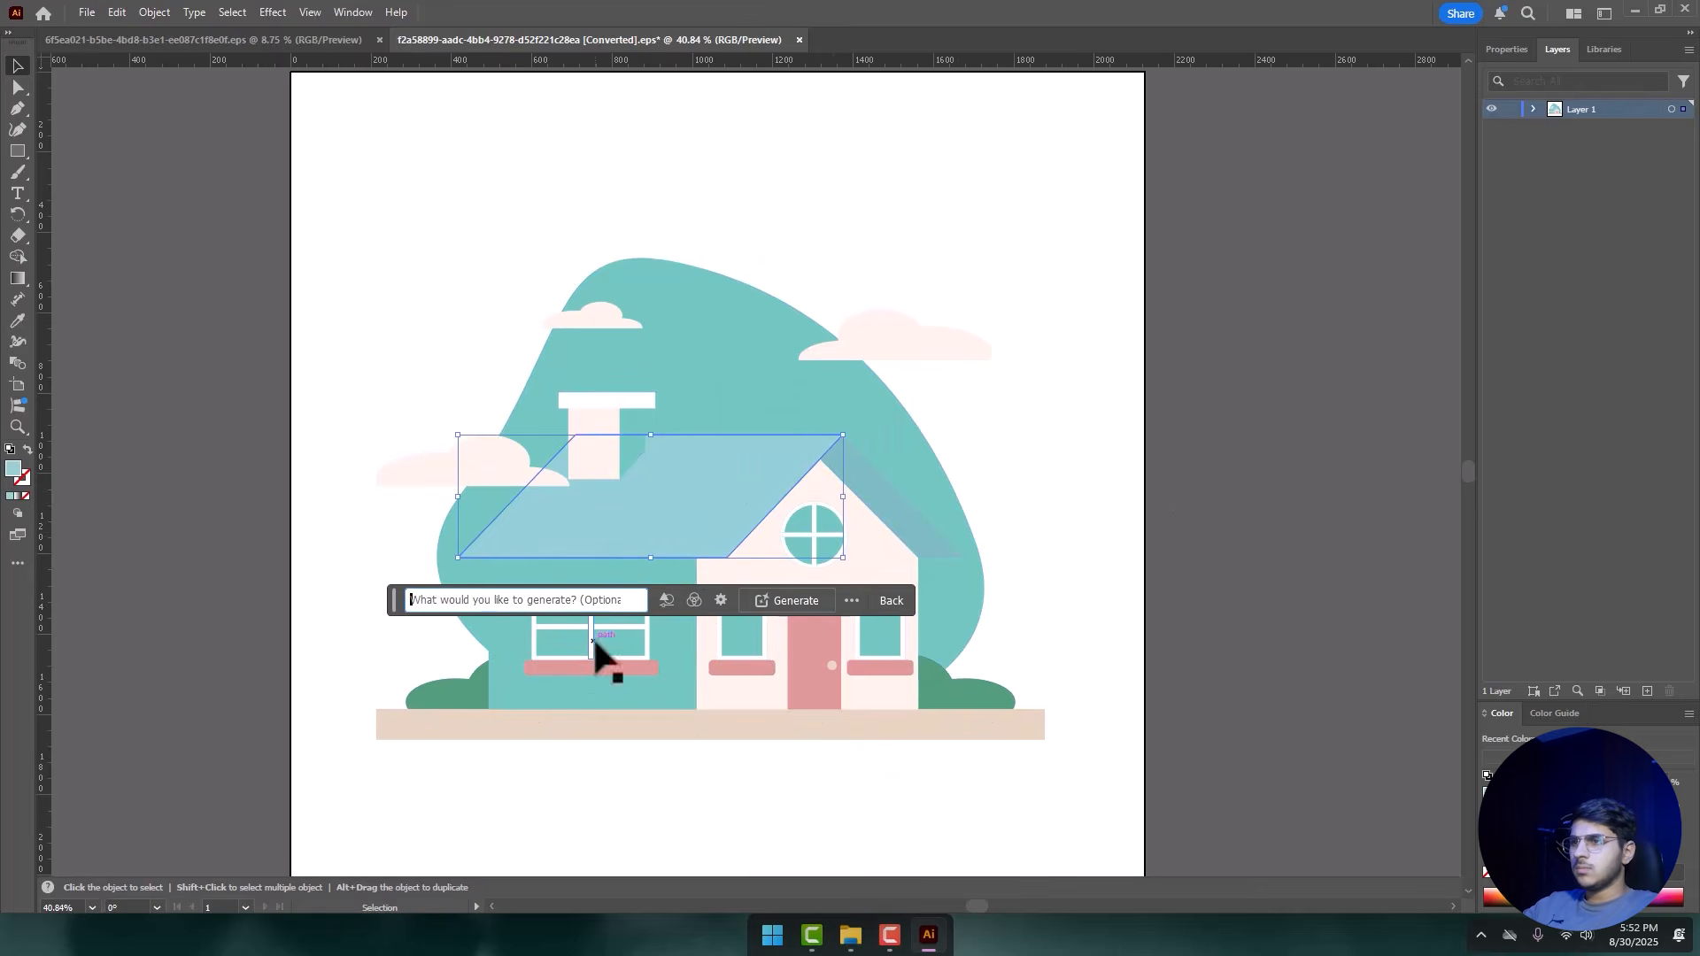
pyautogui.click(1092, 596)
# - Delete the teal background blob and the three clouds around the house
pyautogui.click(687, 341)
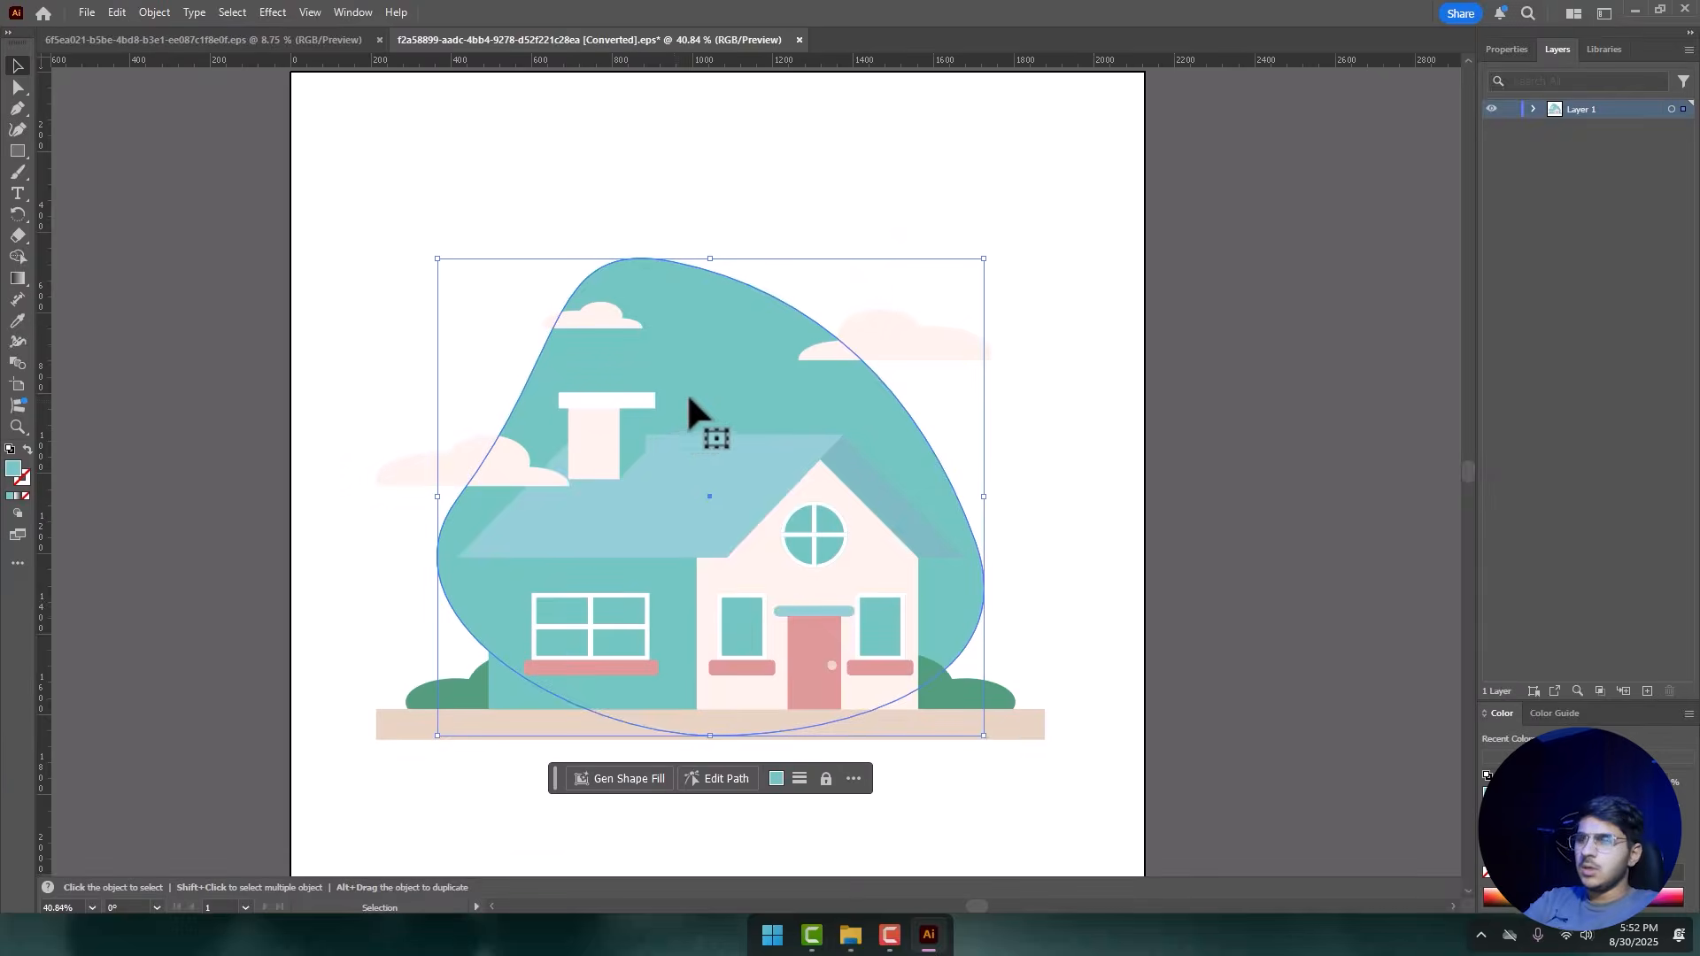
pyautogui.press('Delete')
pyautogui.moveTo(535, 262); pyautogui.dragTo(634, 354)
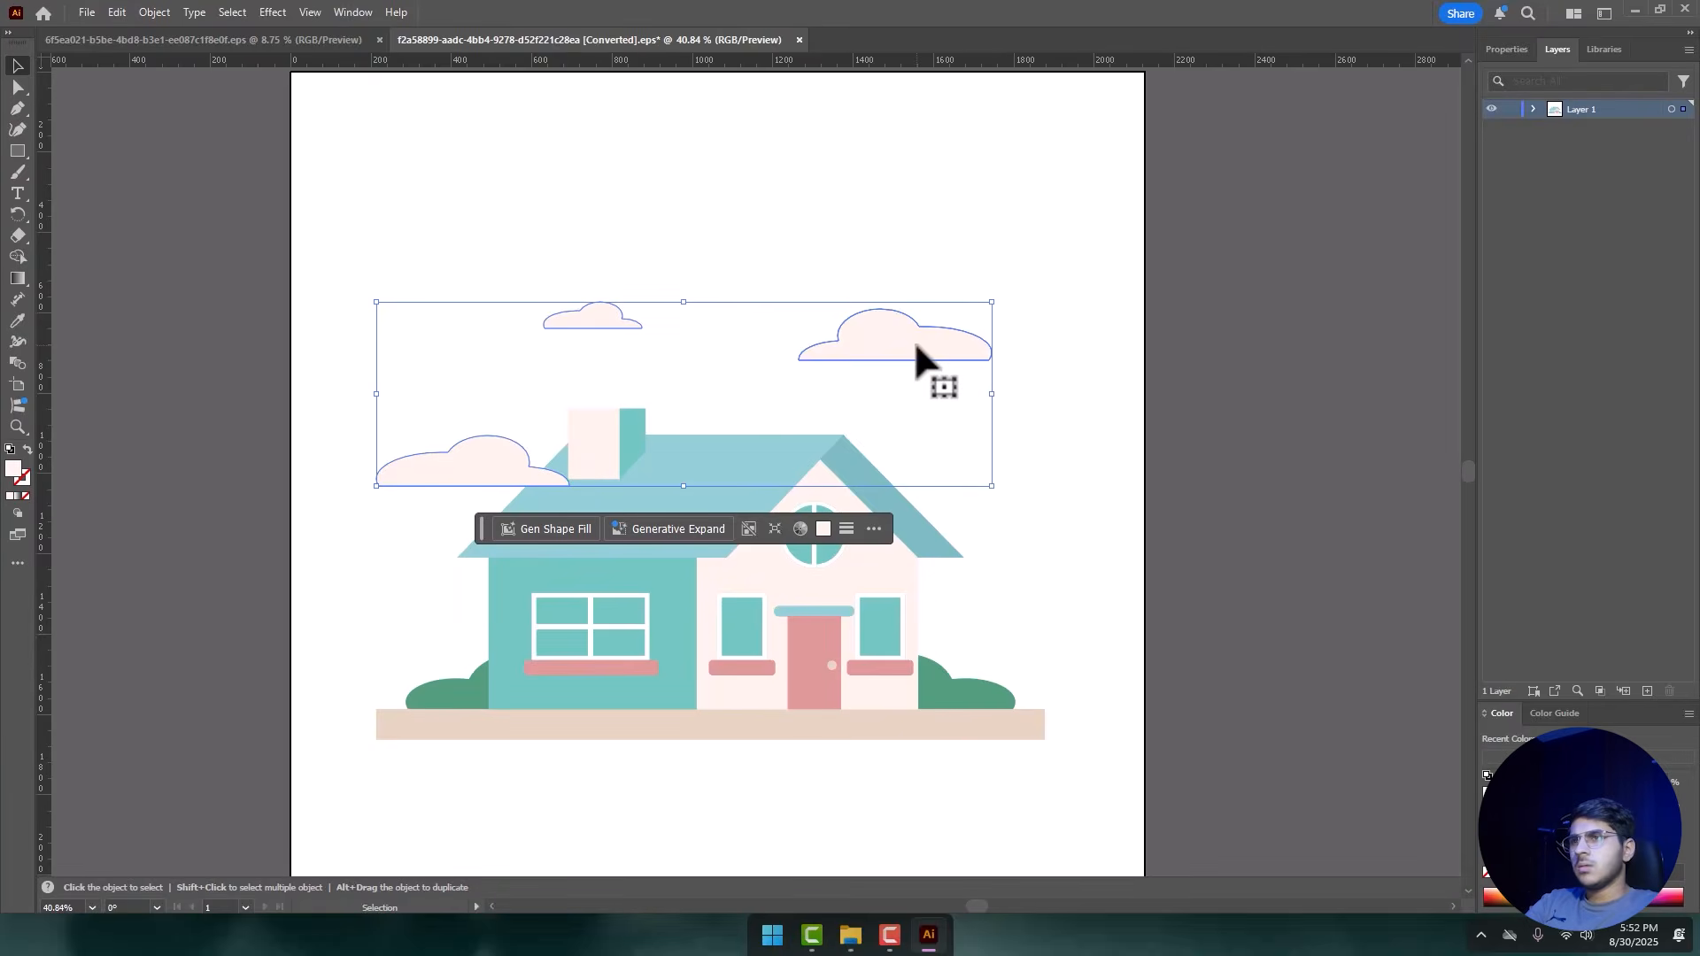
pyautogui.press('Delete')
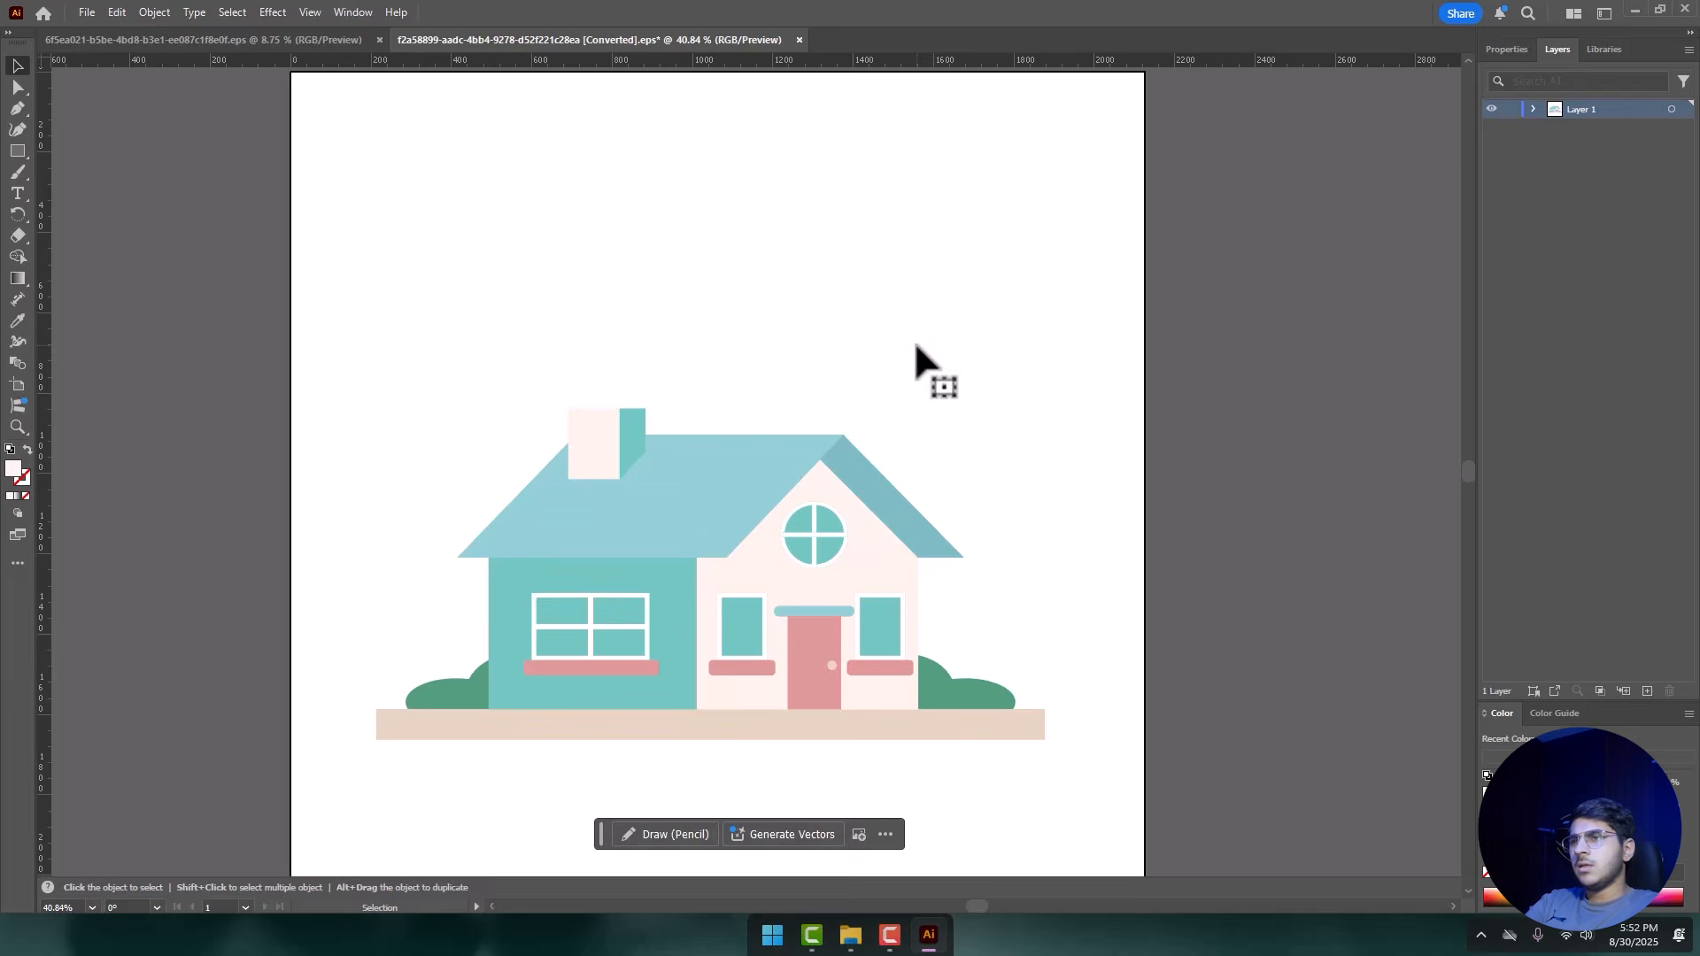
# - Select the ground strip, the teal side wall and its window sill one by one to examine the shapes
pyautogui.click(801, 728)
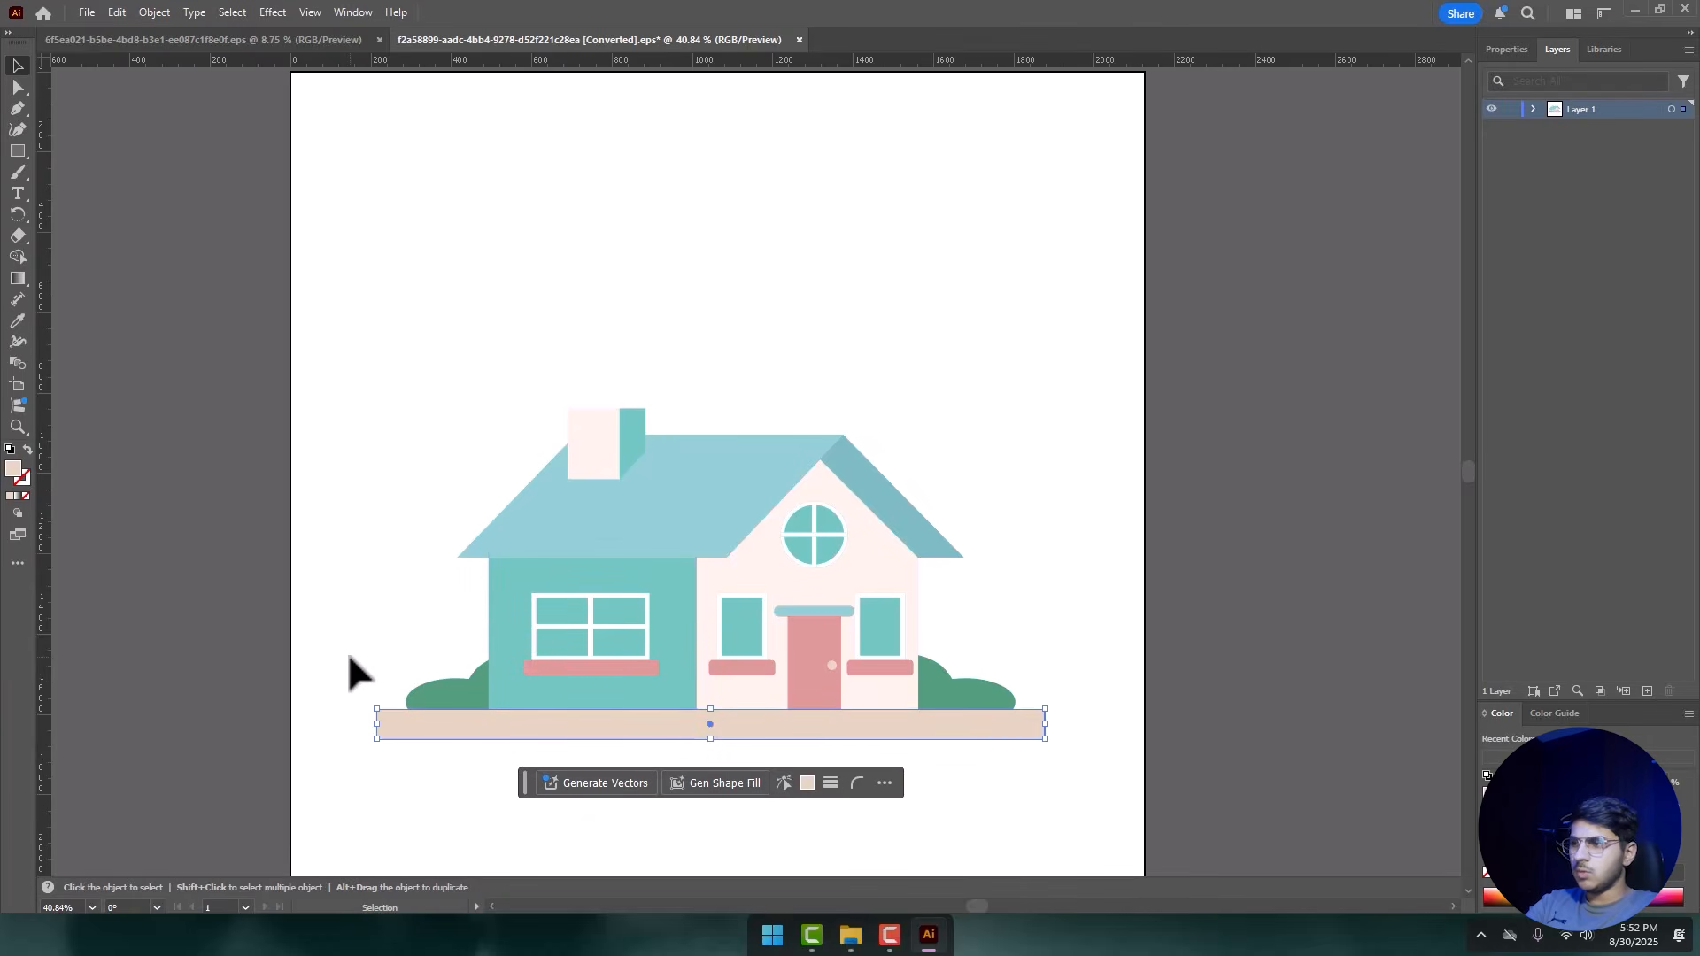
pyautogui.click(664, 660)
pyautogui.click(612, 650)
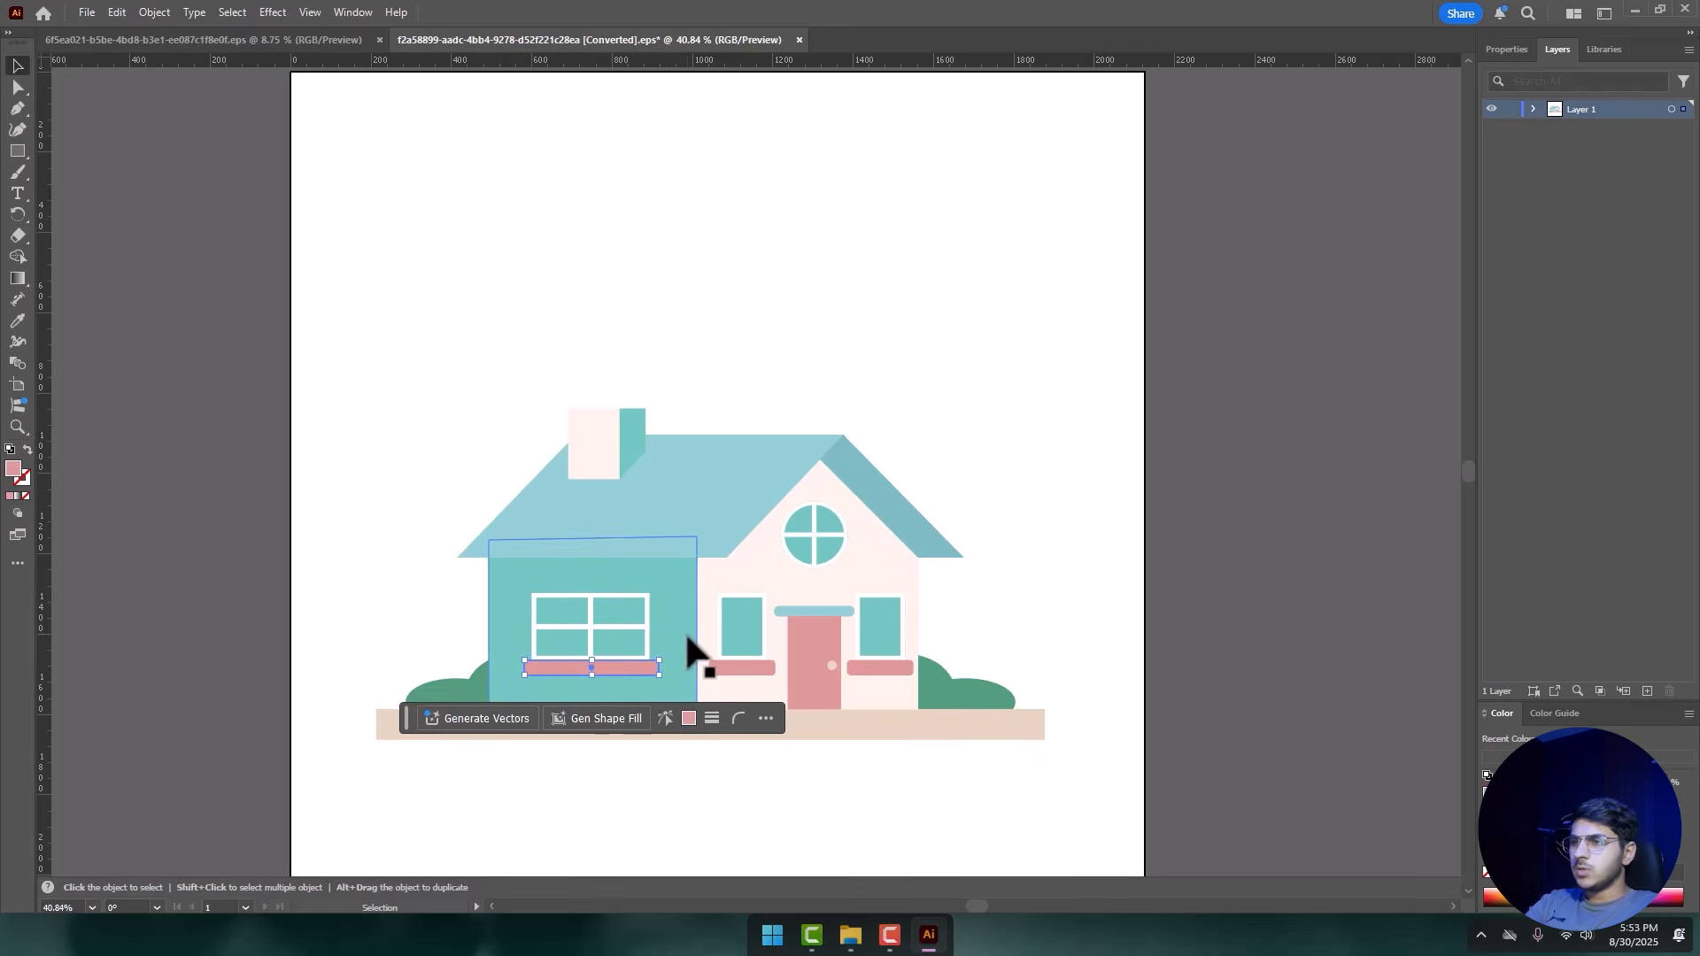
# - Select the teal side wall and the main roof in turn to examine the shapes, then clear the selection
pyautogui.click(687, 653)
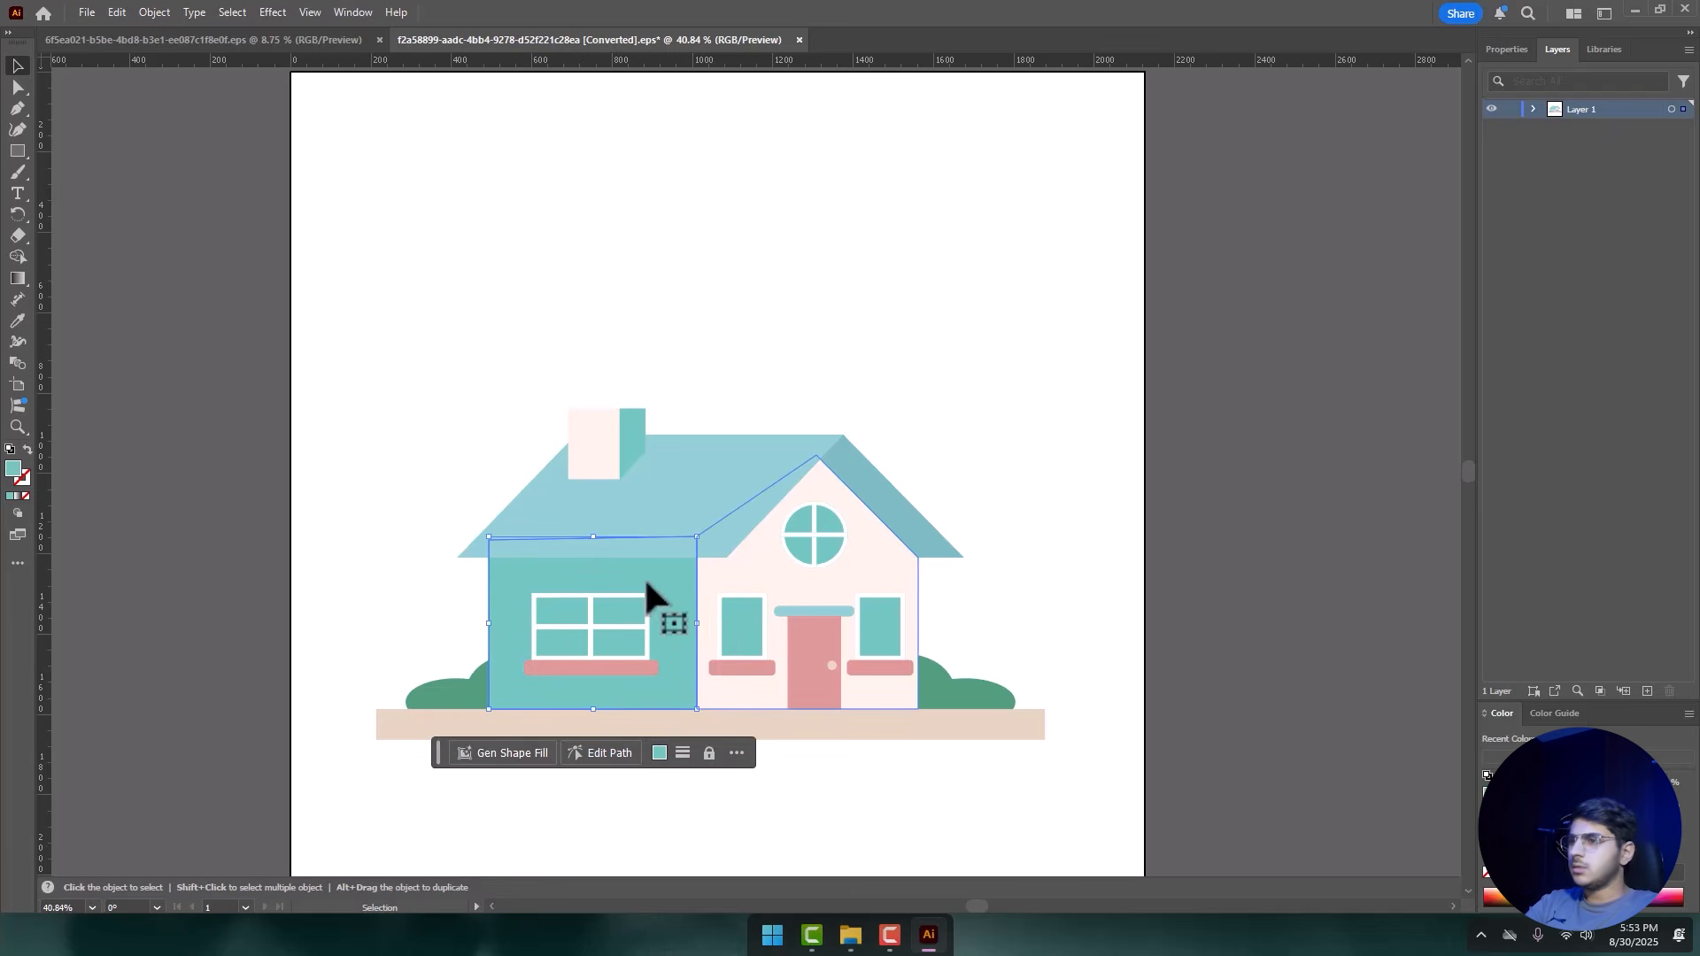
pyautogui.click(18, 278)
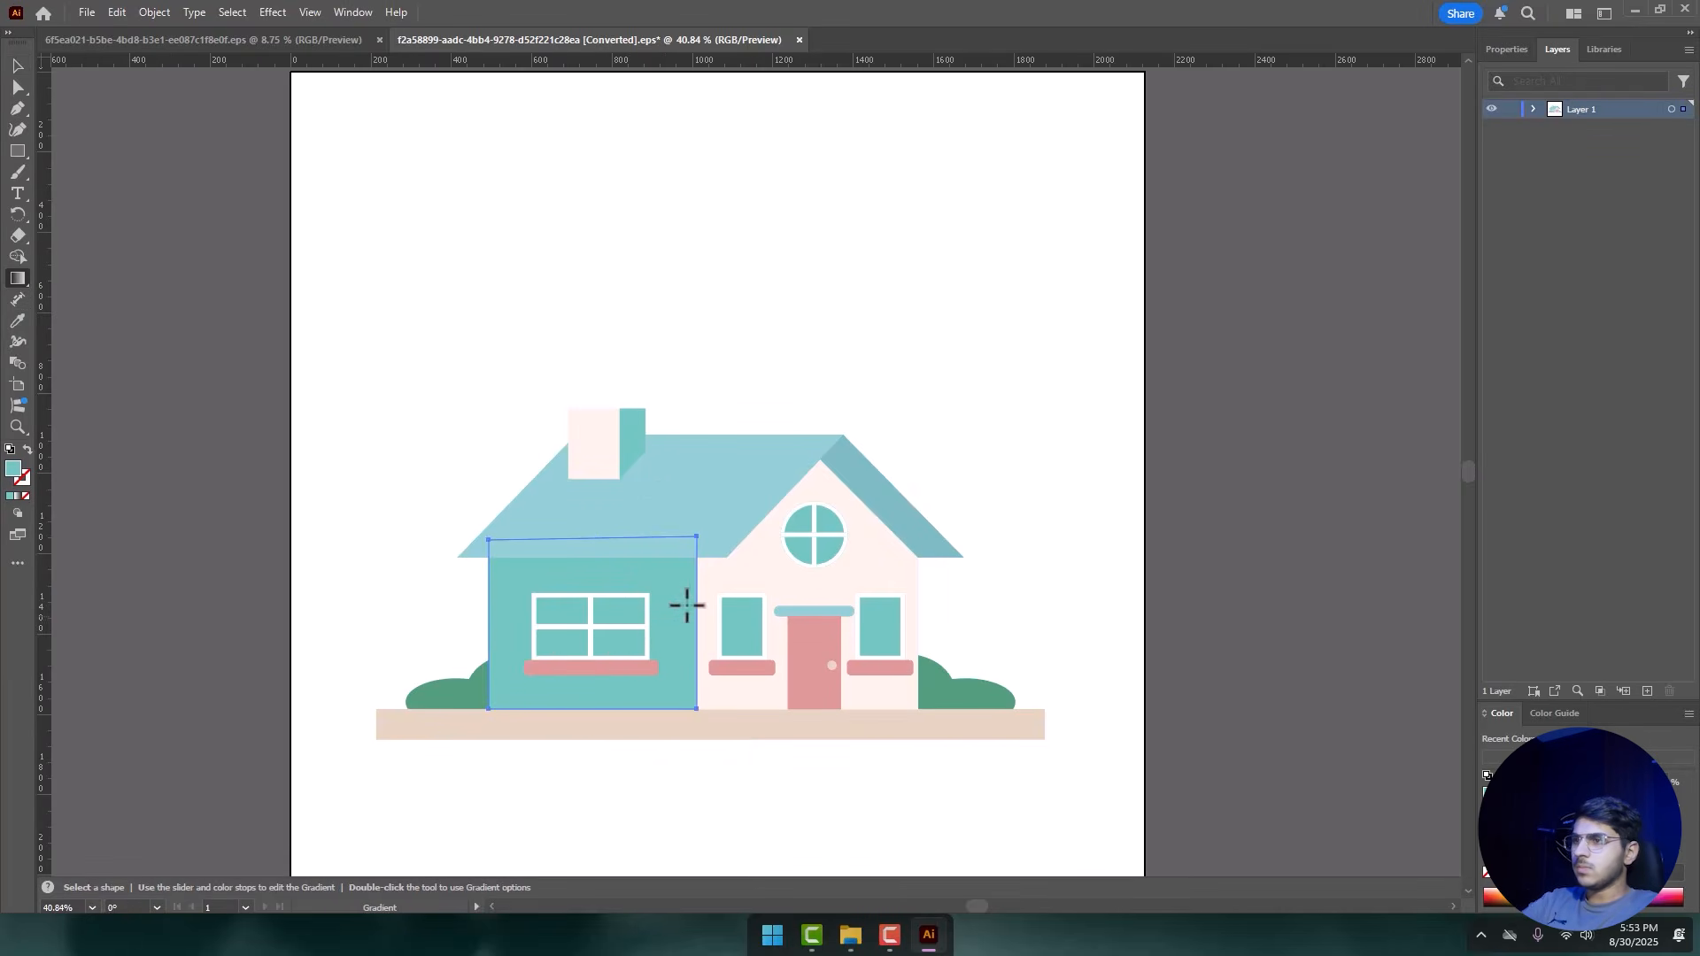
pyautogui.press('v')
pyautogui.keyDown('shift'); pyautogui.click(759, 542); pyautogui.keyUp('shift')
pyautogui.click(613, 556)
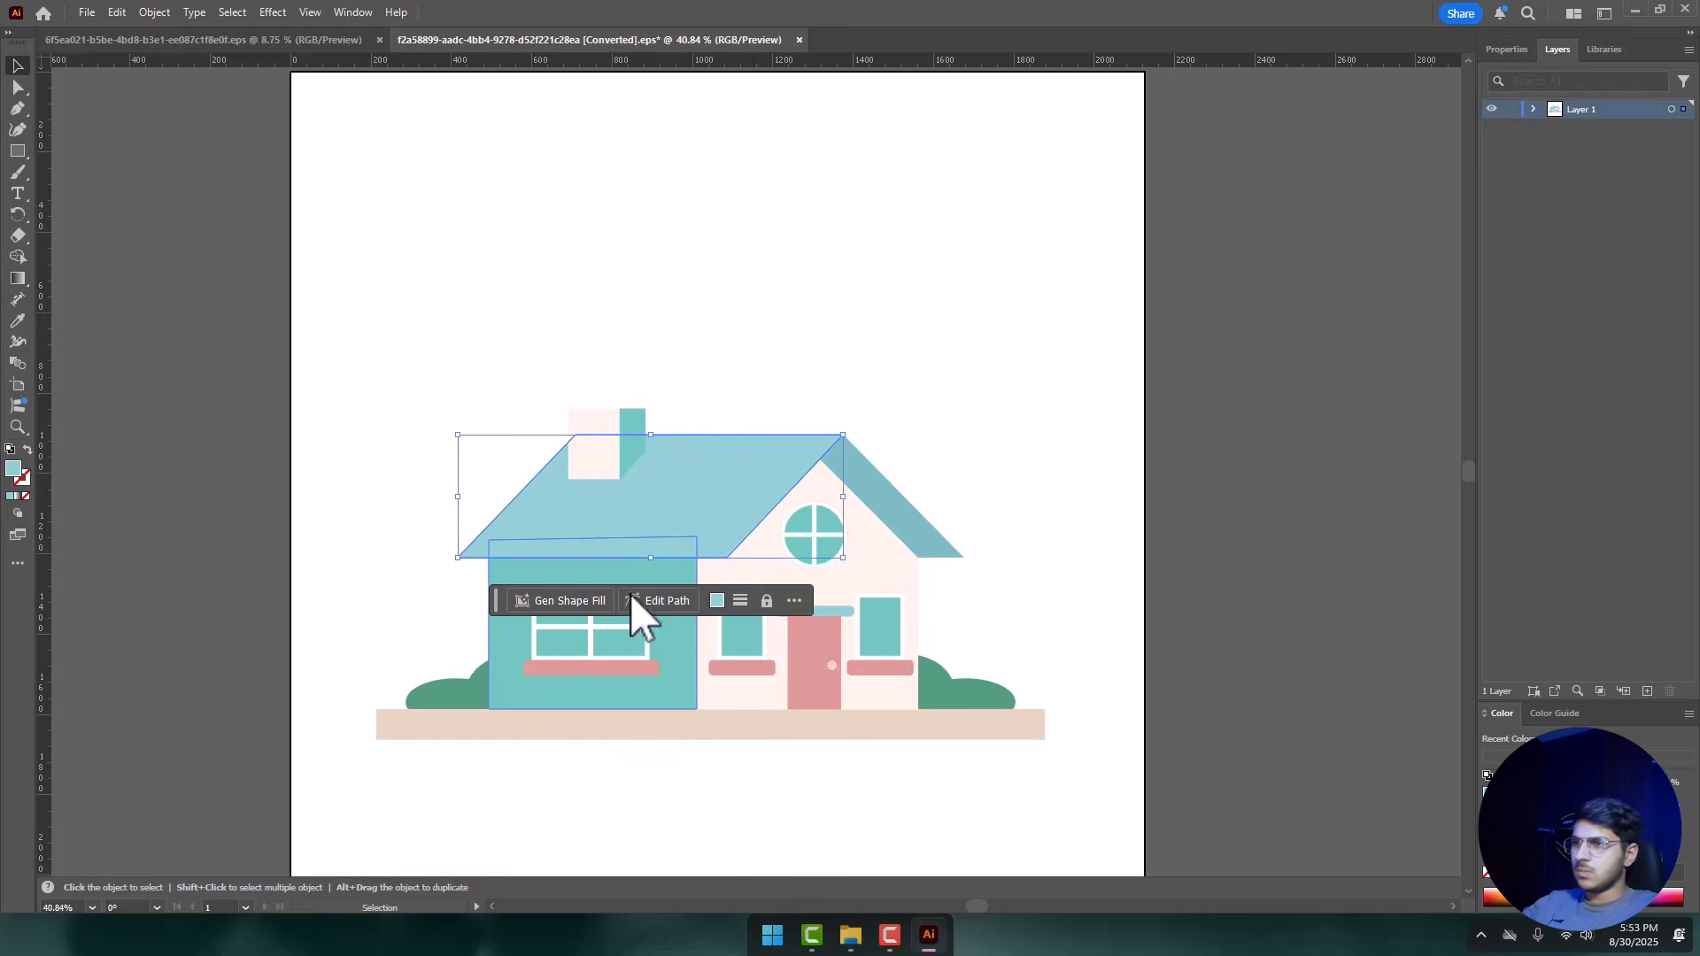
pyautogui.doubleClick(655, 574)
pyautogui.press('Escape')
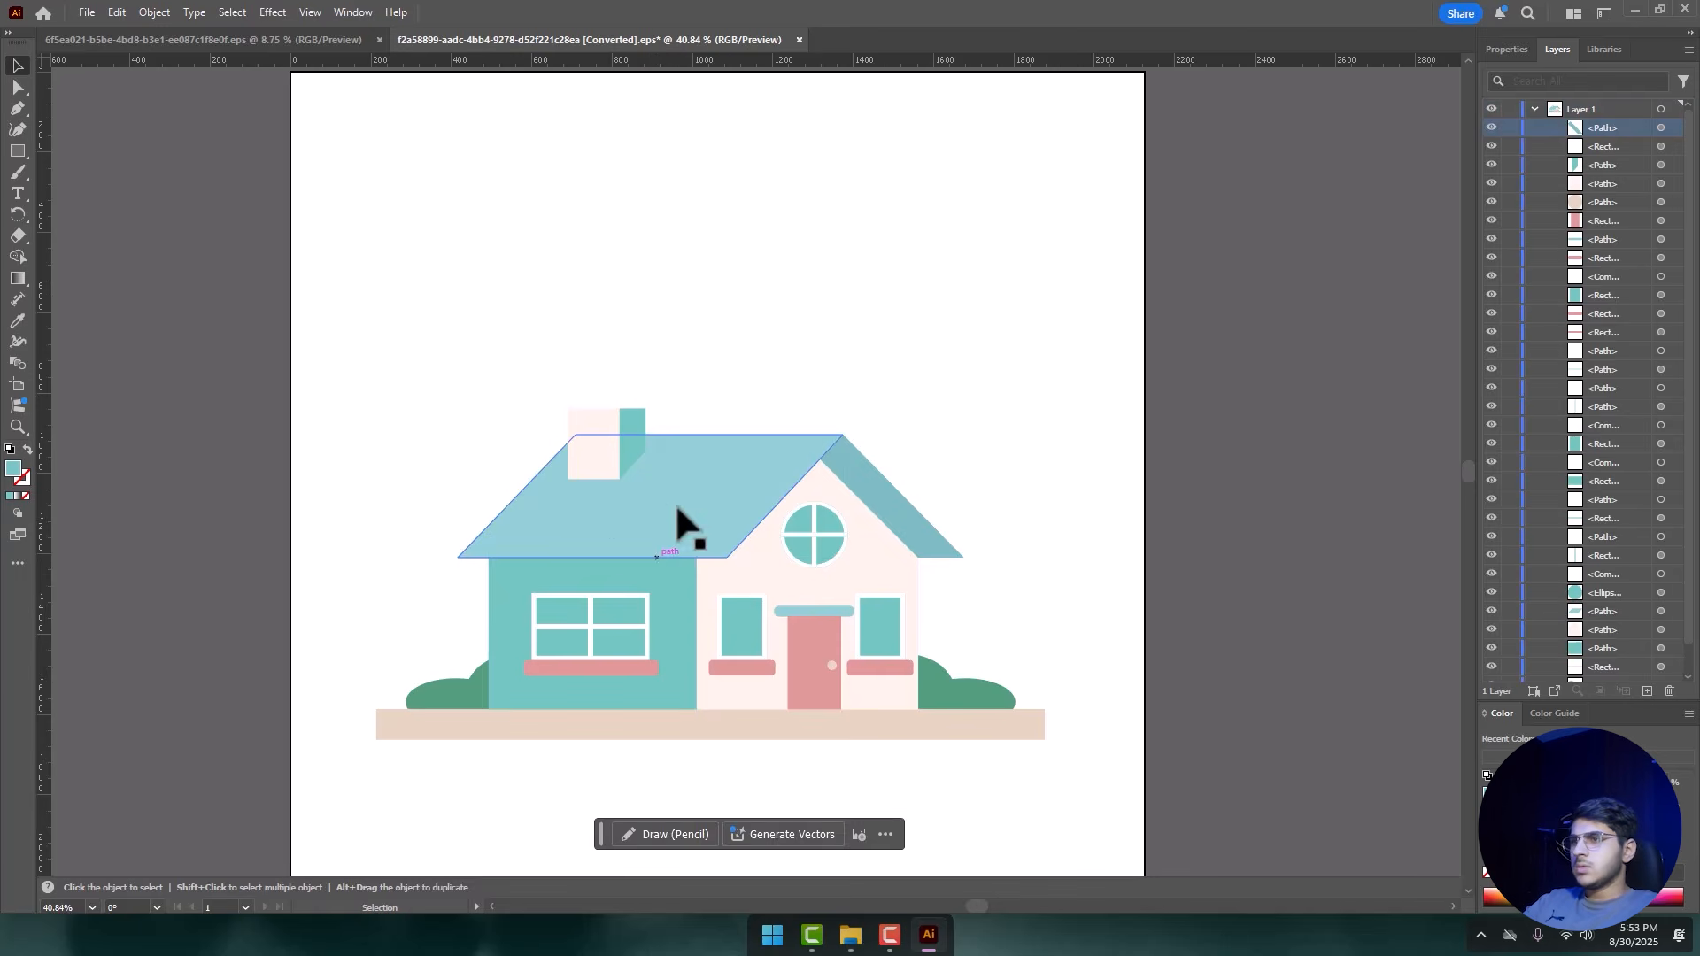
# - Fill the narrow roof slope beside the gable with a linear gradient and darken its white stop to grey
pyautogui.click(759, 504)
pyautogui.click(877, 492)
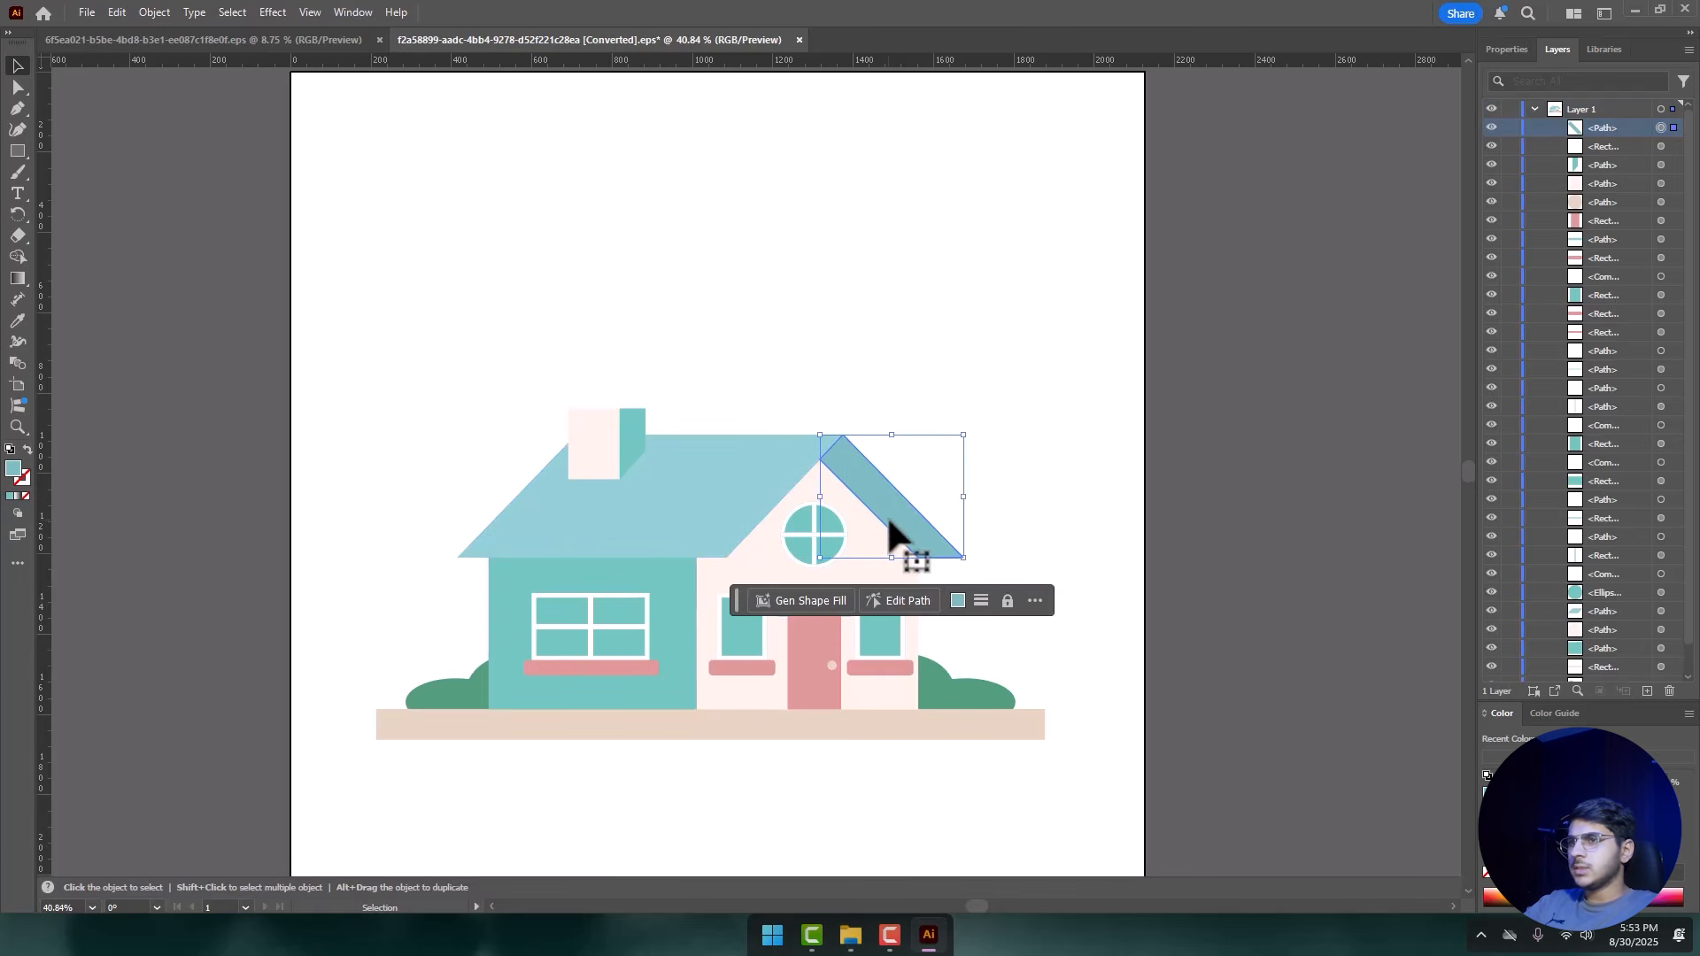
pyautogui.click(18, 496)
pyautogui.moveTo(767, 522); pyautogui.dragTo(258, 388)
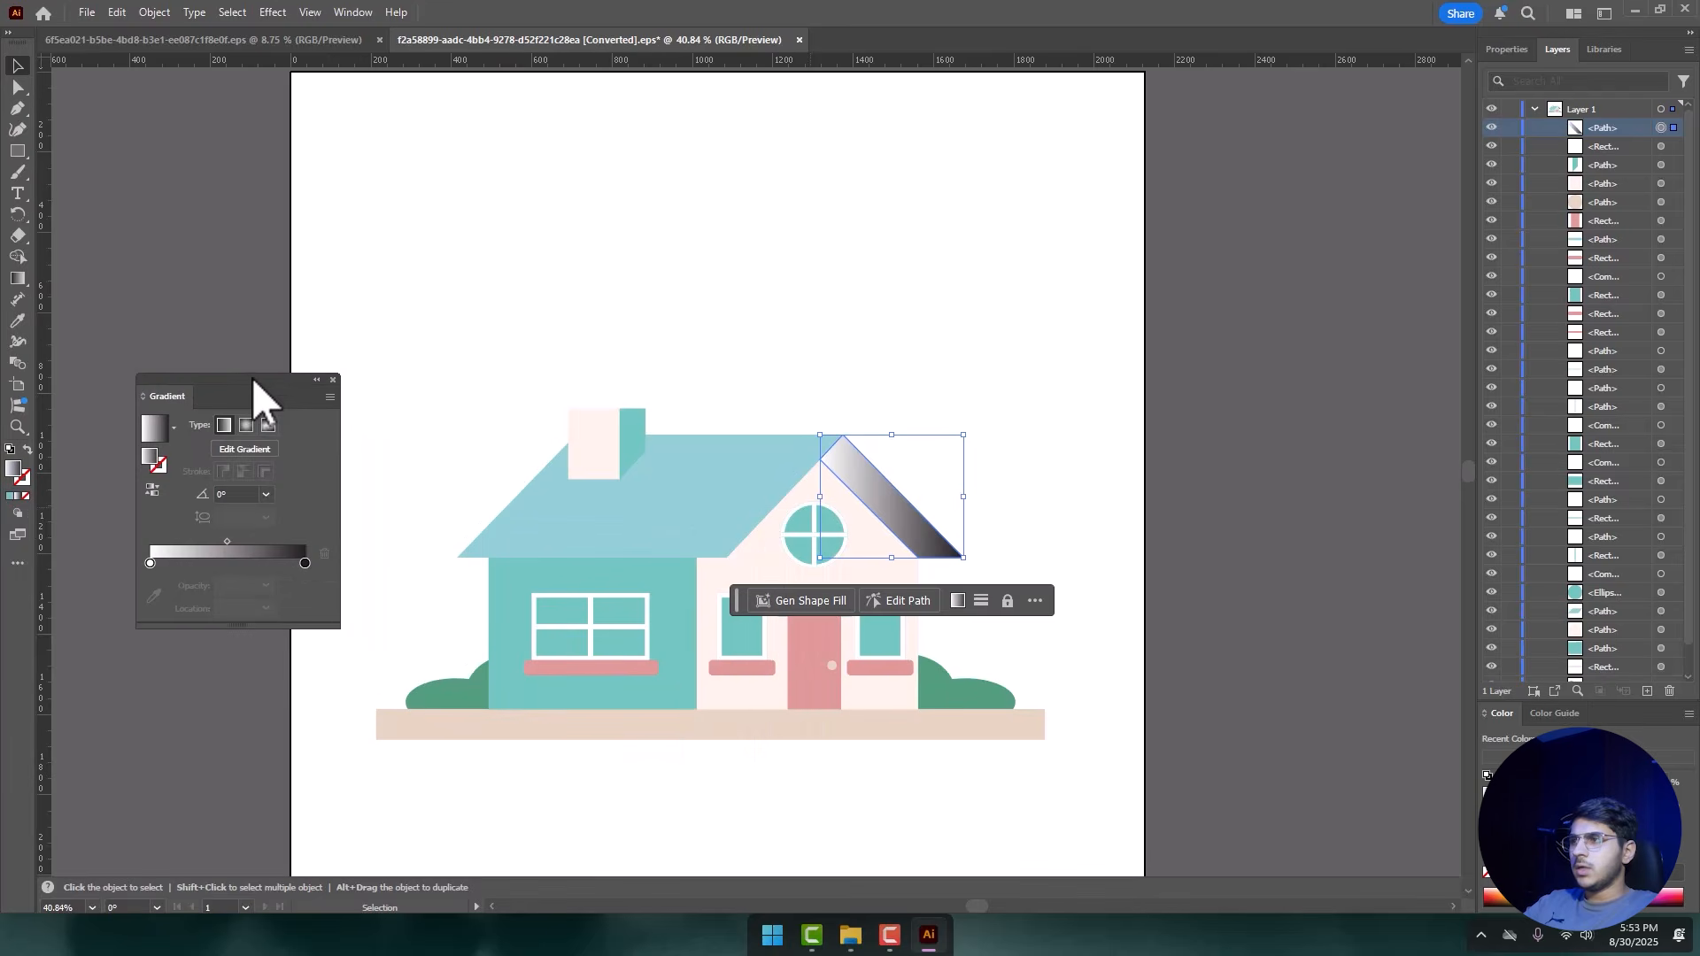
pyautogui.click(138, 560)
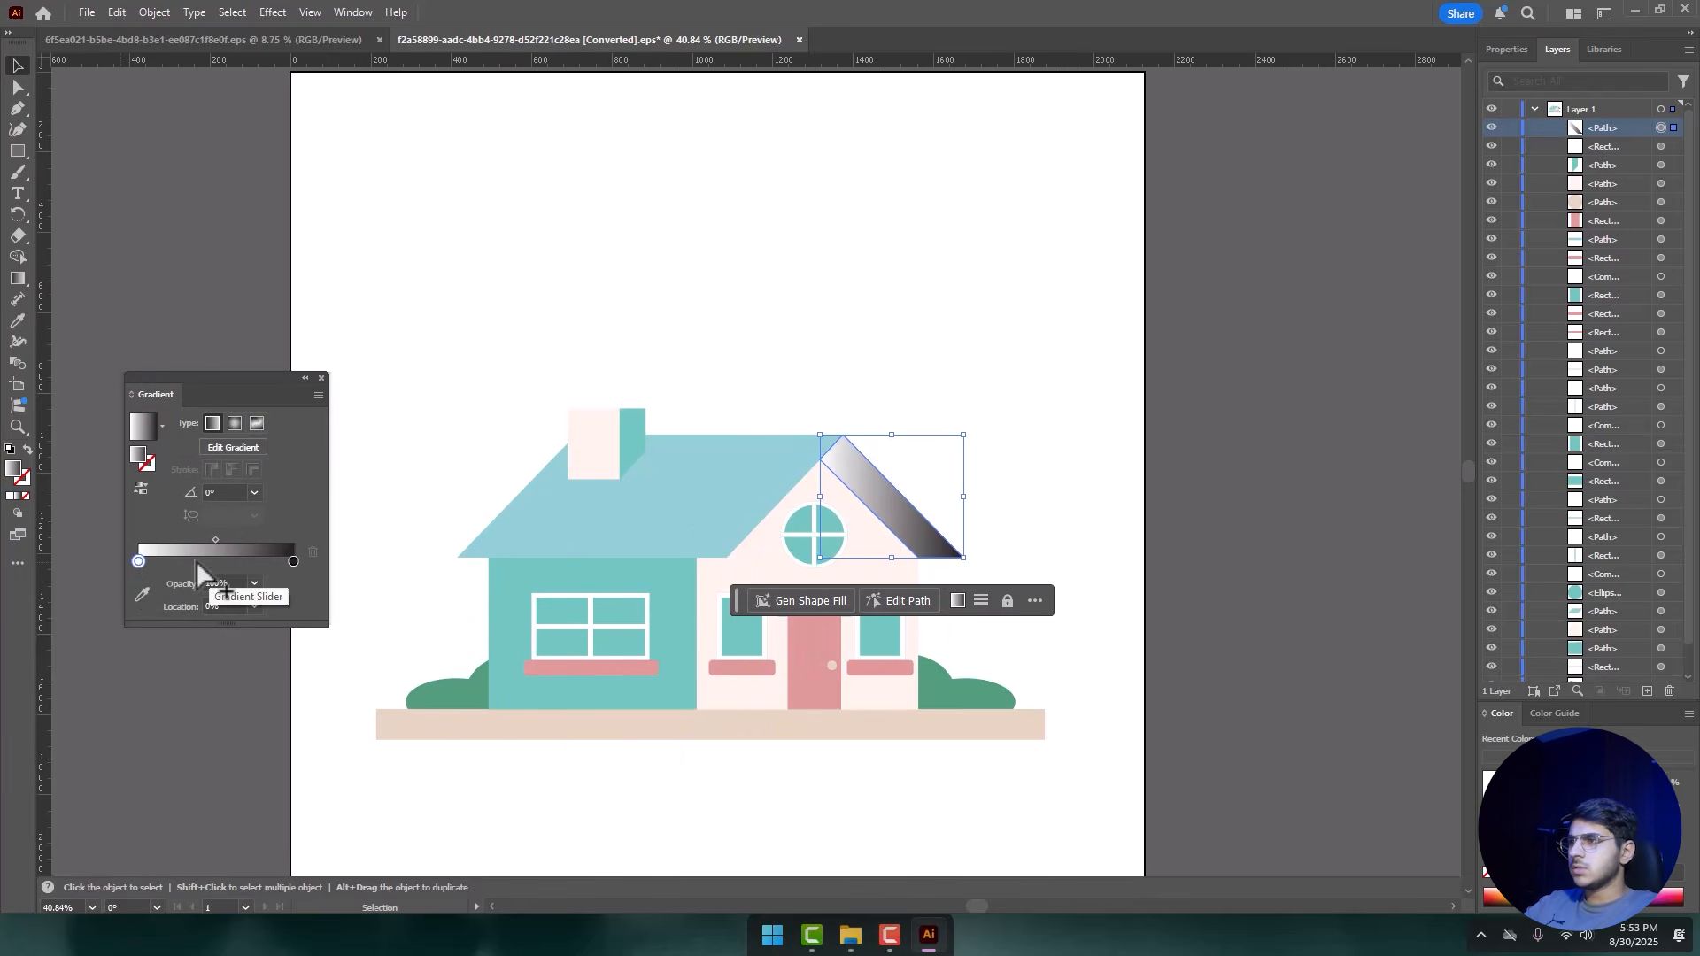
pyautogui.doubleClick(139, 562)
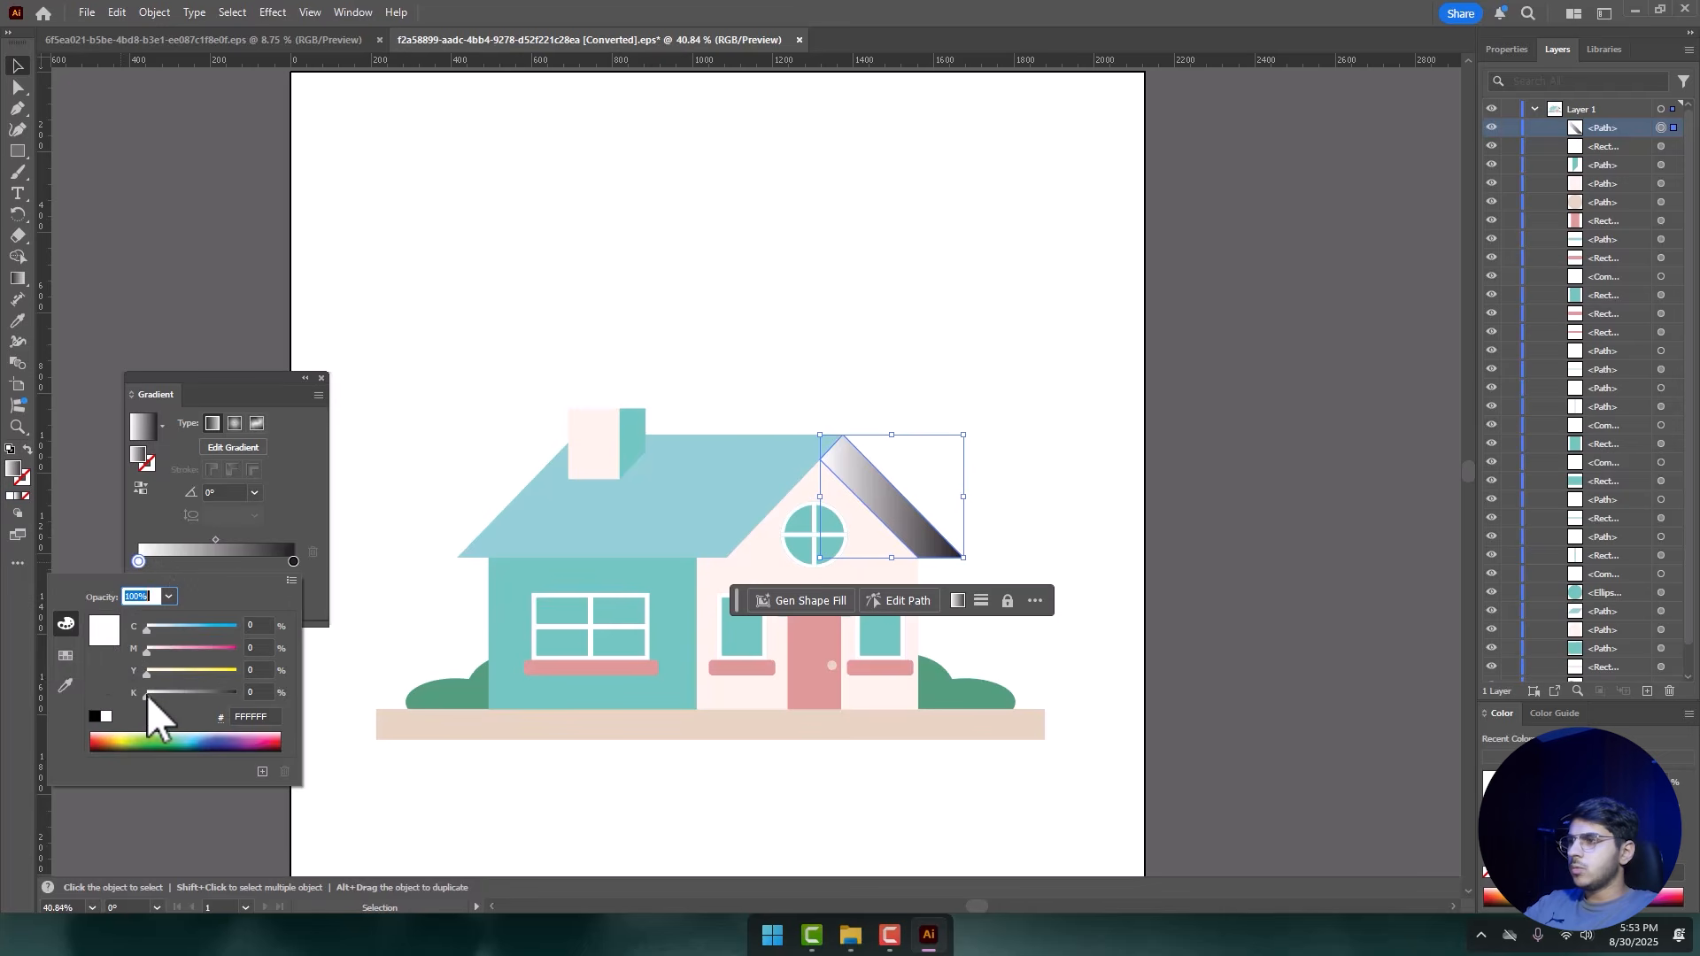
pyautogui.moveTo(148, 694); pyautogui.dragTo(199, 689)
pyautogui.click(263, 718)
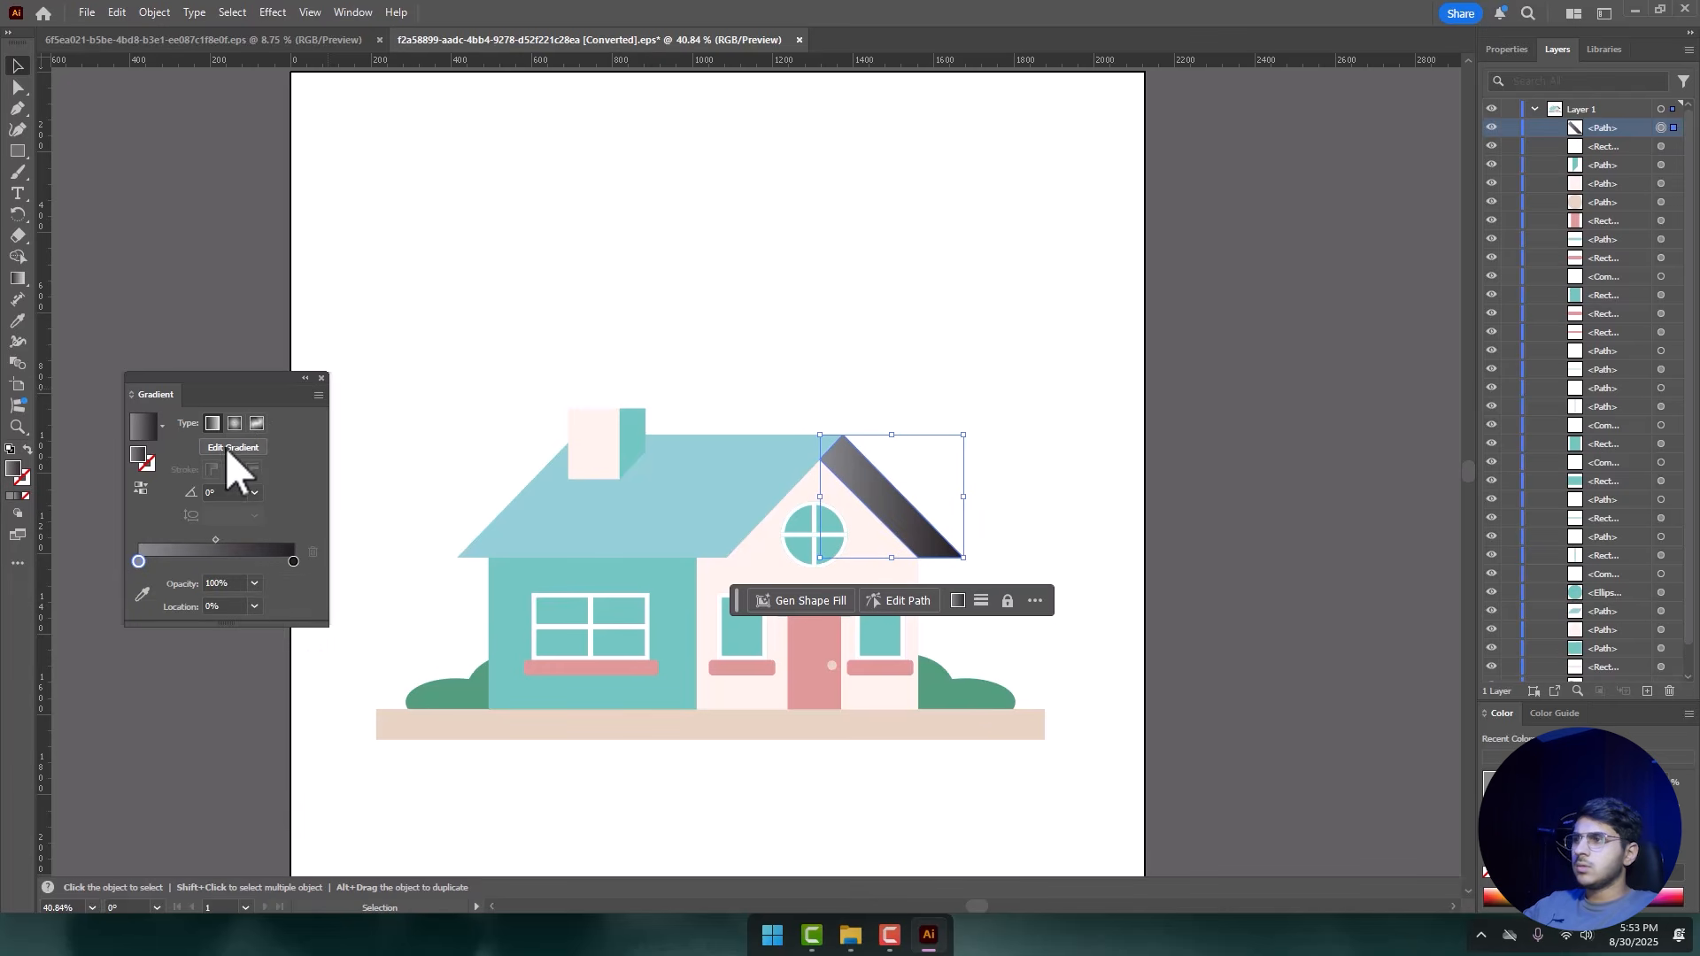
# - Fill the main roof with the grey-to-black gradient and pull its colour stops inward along the roof
pyautogui.click(692, 474)
pyautogui.press('g')
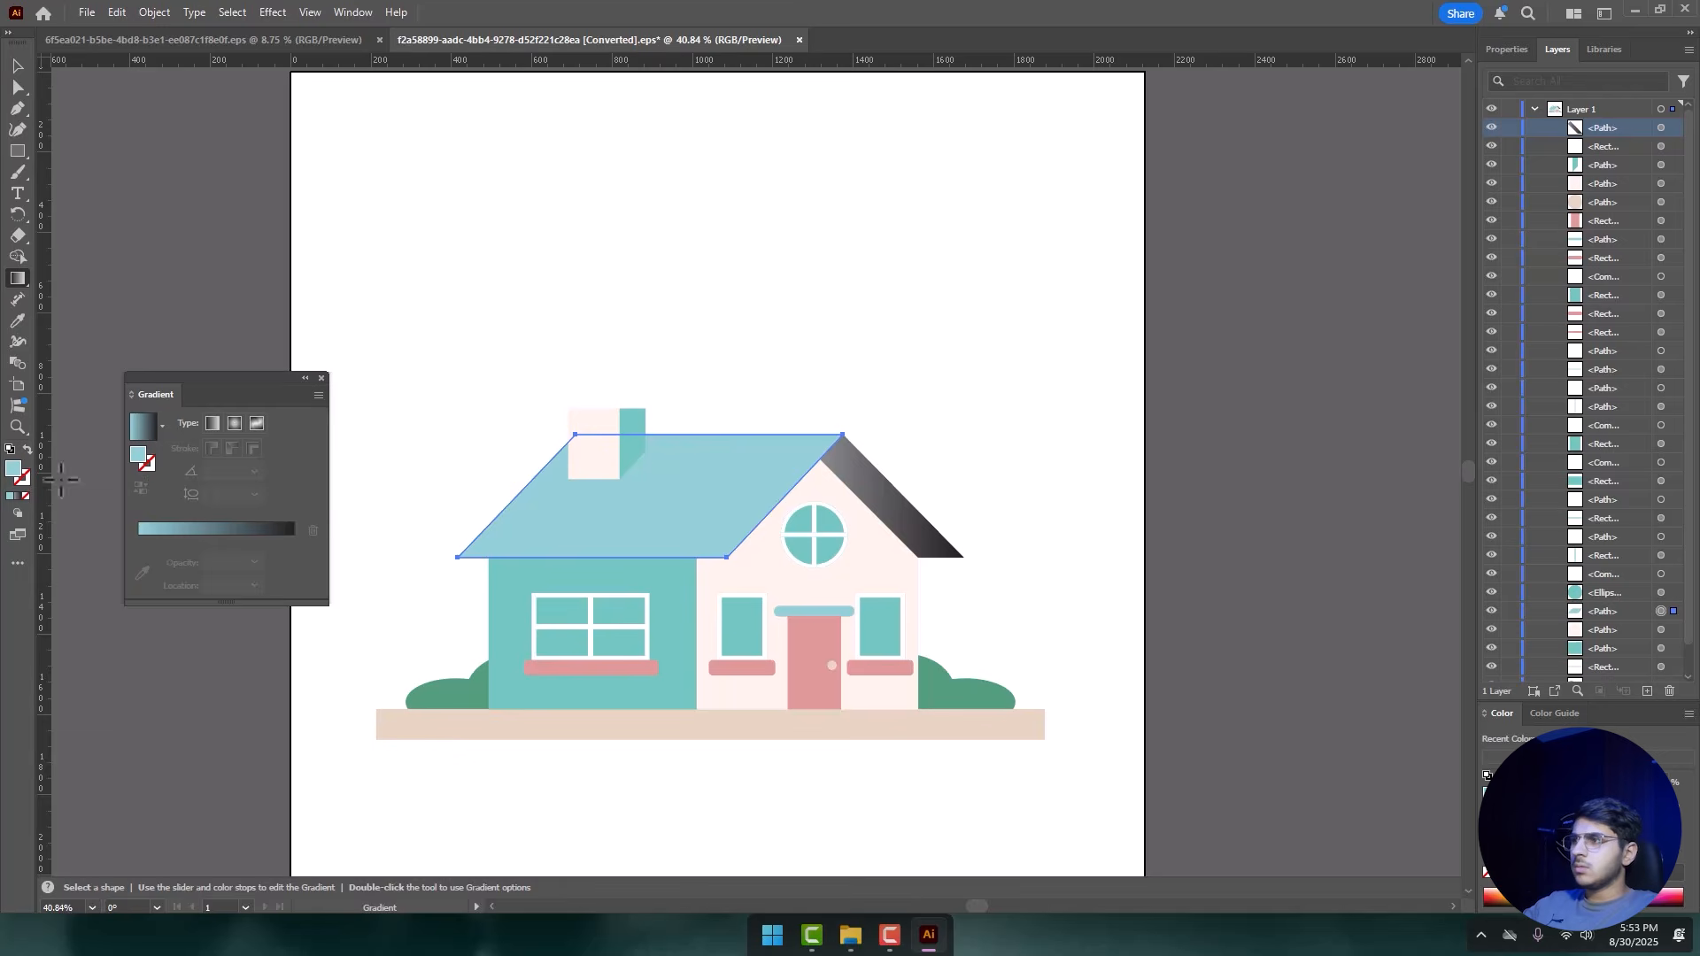
pyautogui.press('v')
pyautogui.click(19, 497)
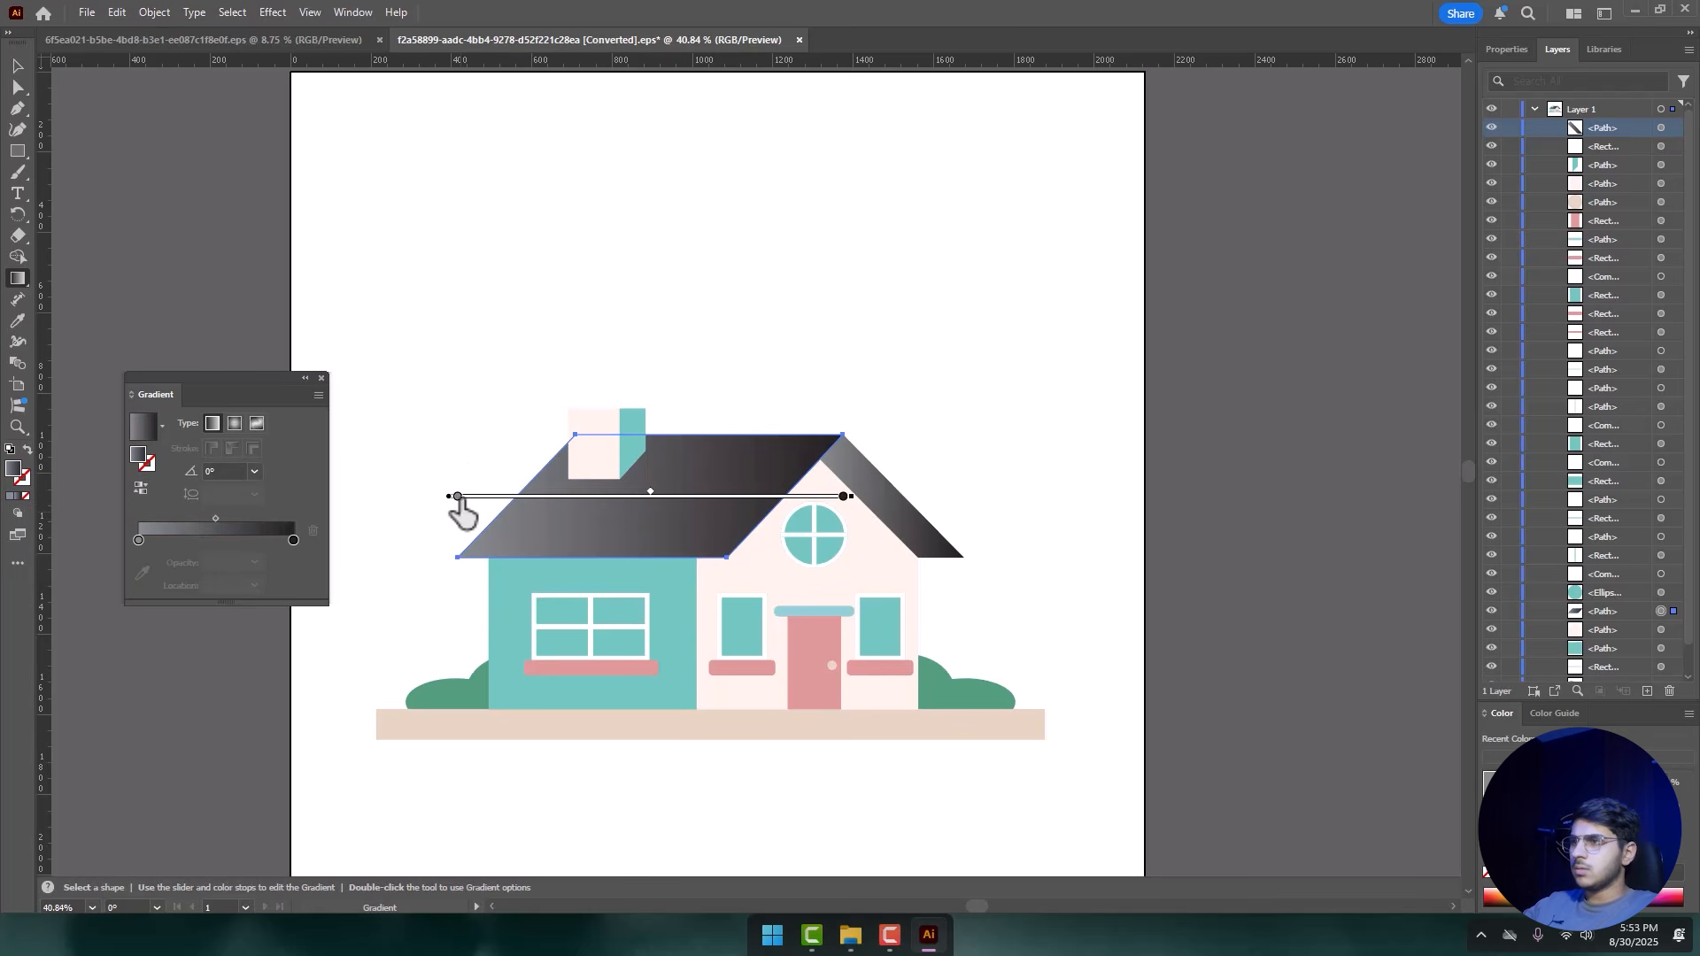
pyautogui.moveTo(458, 497); pyautogui.dragTo(481, 498)
pyautogui.moveTo(872, 497)
pyautogui.mouseDown()
pyautogui.moveTo(818, 498)
pyautogui.moveTo(863, 496)
pyautogui.mouseUp()
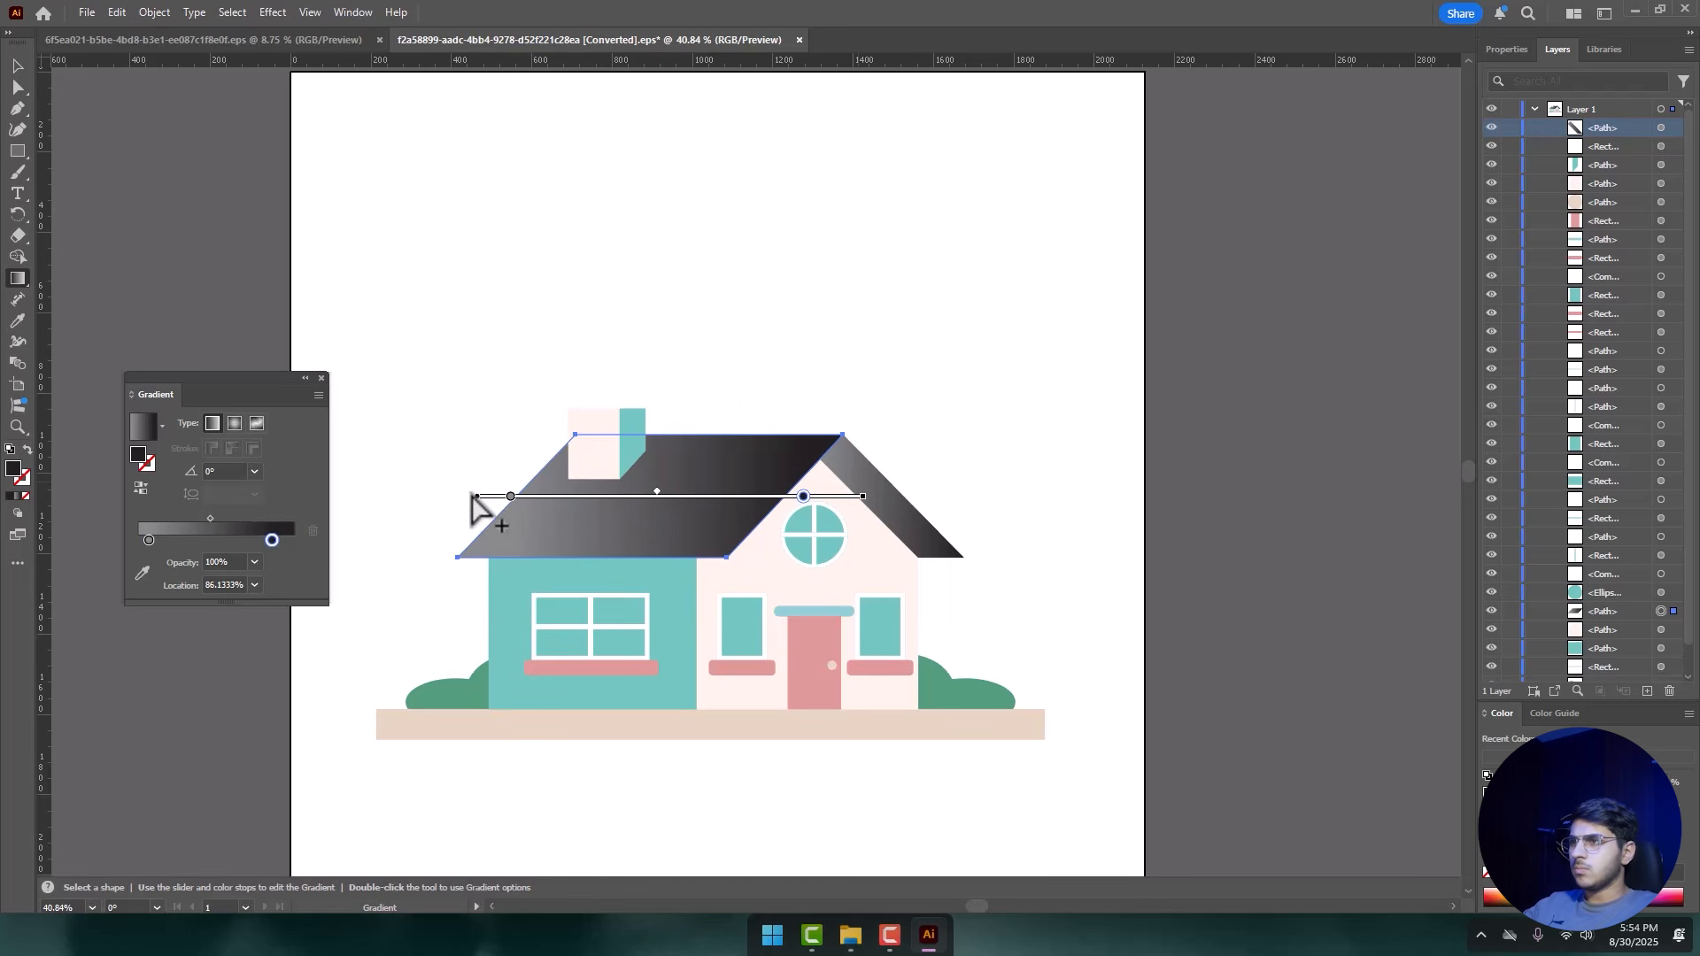
# - Rework the main roof's gradient to run from black at the left eave to grey, with the grey stop at about 85%
pyautogui.moveTo(665, 492)
pyautogui.mouseDown()
pyautogui.moveTo(588, 503)
pyautogui.moveTo(617, 509)
pyautogui.mouseUp()
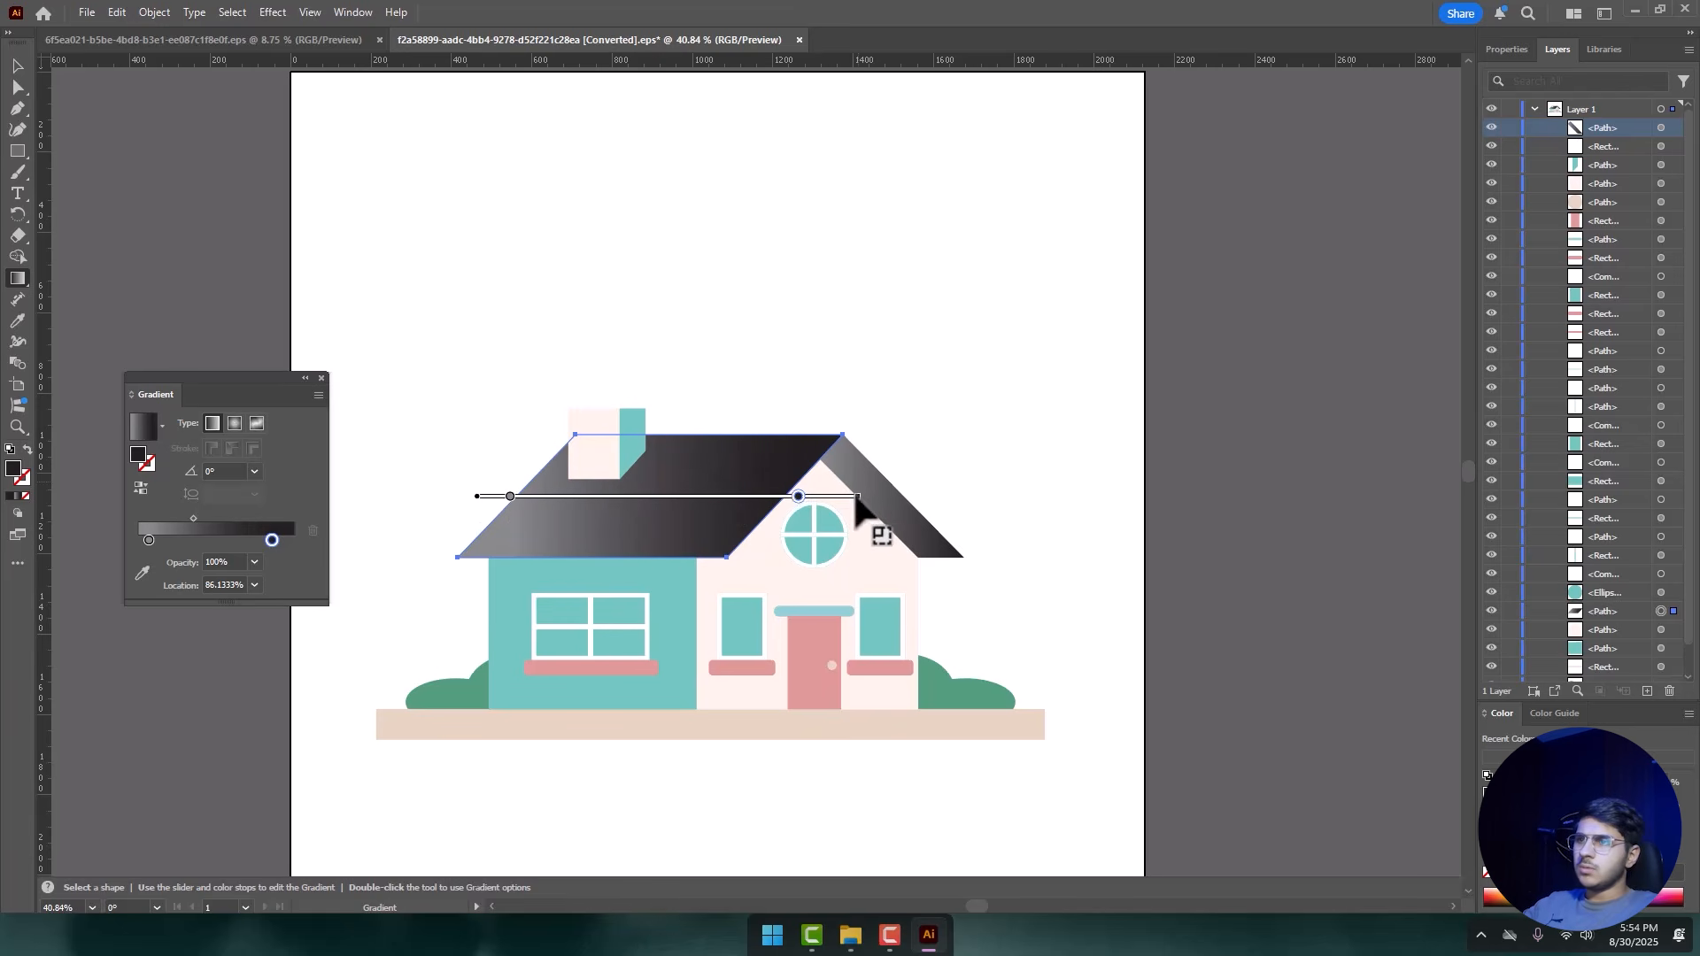
pyautogui.moveTo(864, 497)
pyautogui.mouseDown()
pyautogui.moveTo(575, 497)
pyautogui.moveTo(838, 501)
pyautogui.moveTo(822, 497)
pyautogui.mouseUp()
pyautogui.hotkey('ctrl', 'z')
pyautogui.moveTo(575, 496); pyautogui.dragTo(521, 498)
pyautogui.moveTo(821, 497); pyautogui.dragTo(802, 498)
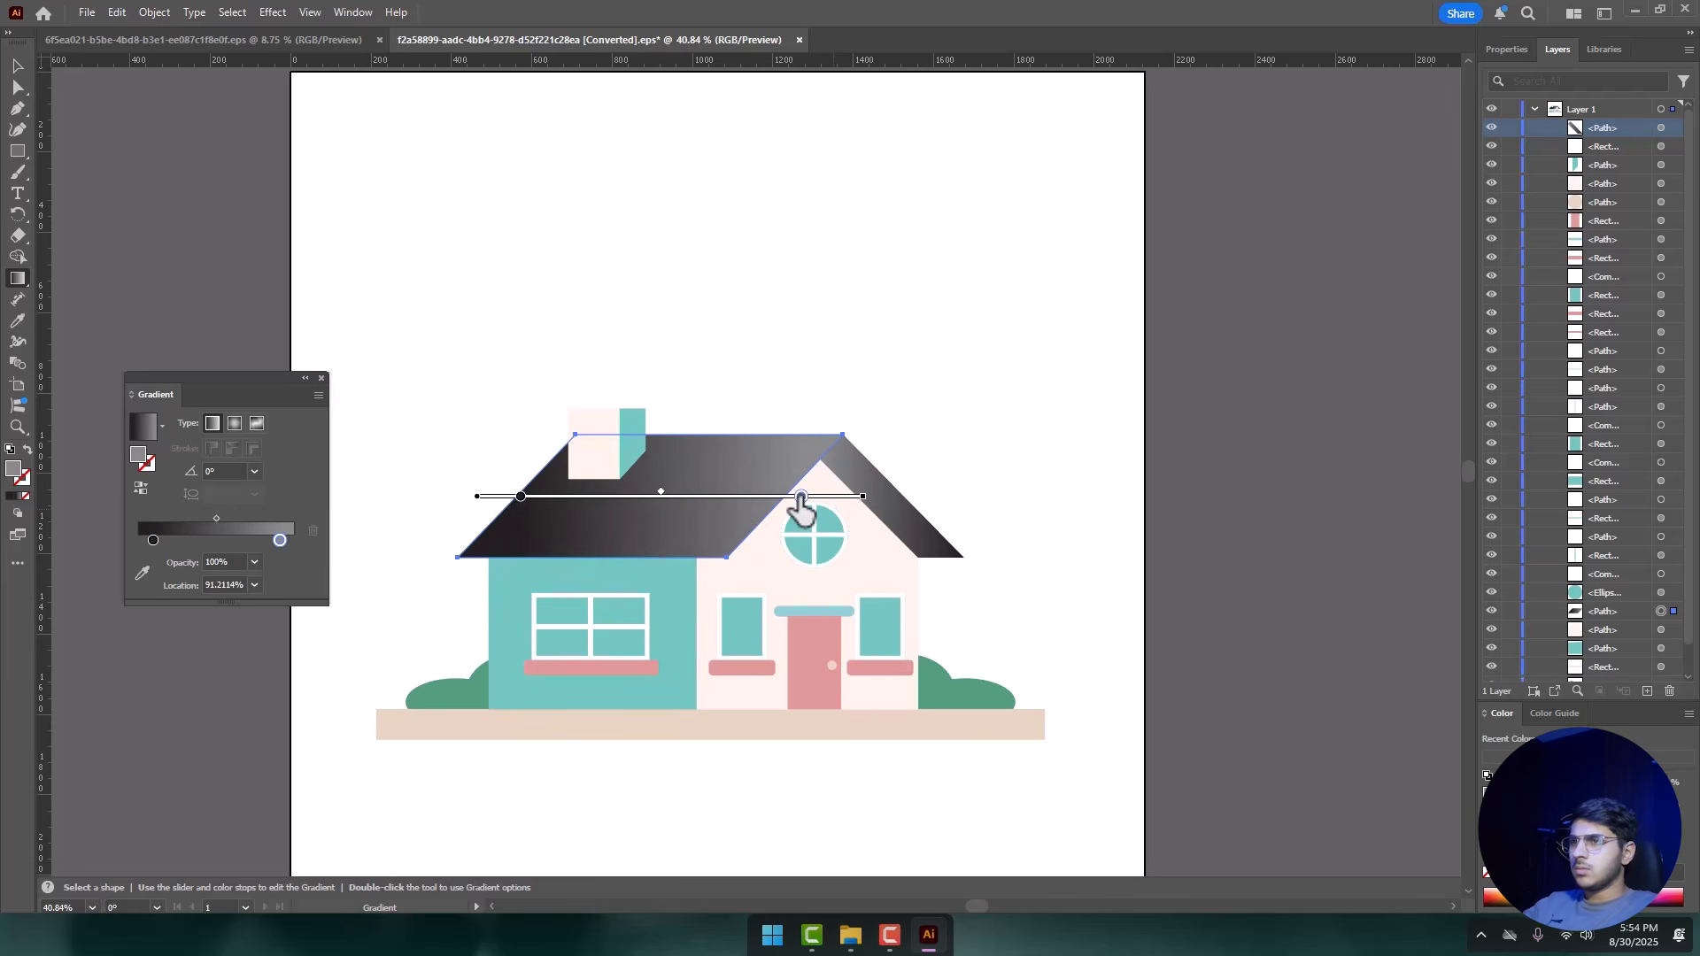
# - Recolour the main roof gradient's grey stop to light grey C9CACC and copy its colour code
pyautogui.doubleClick(799, 497)
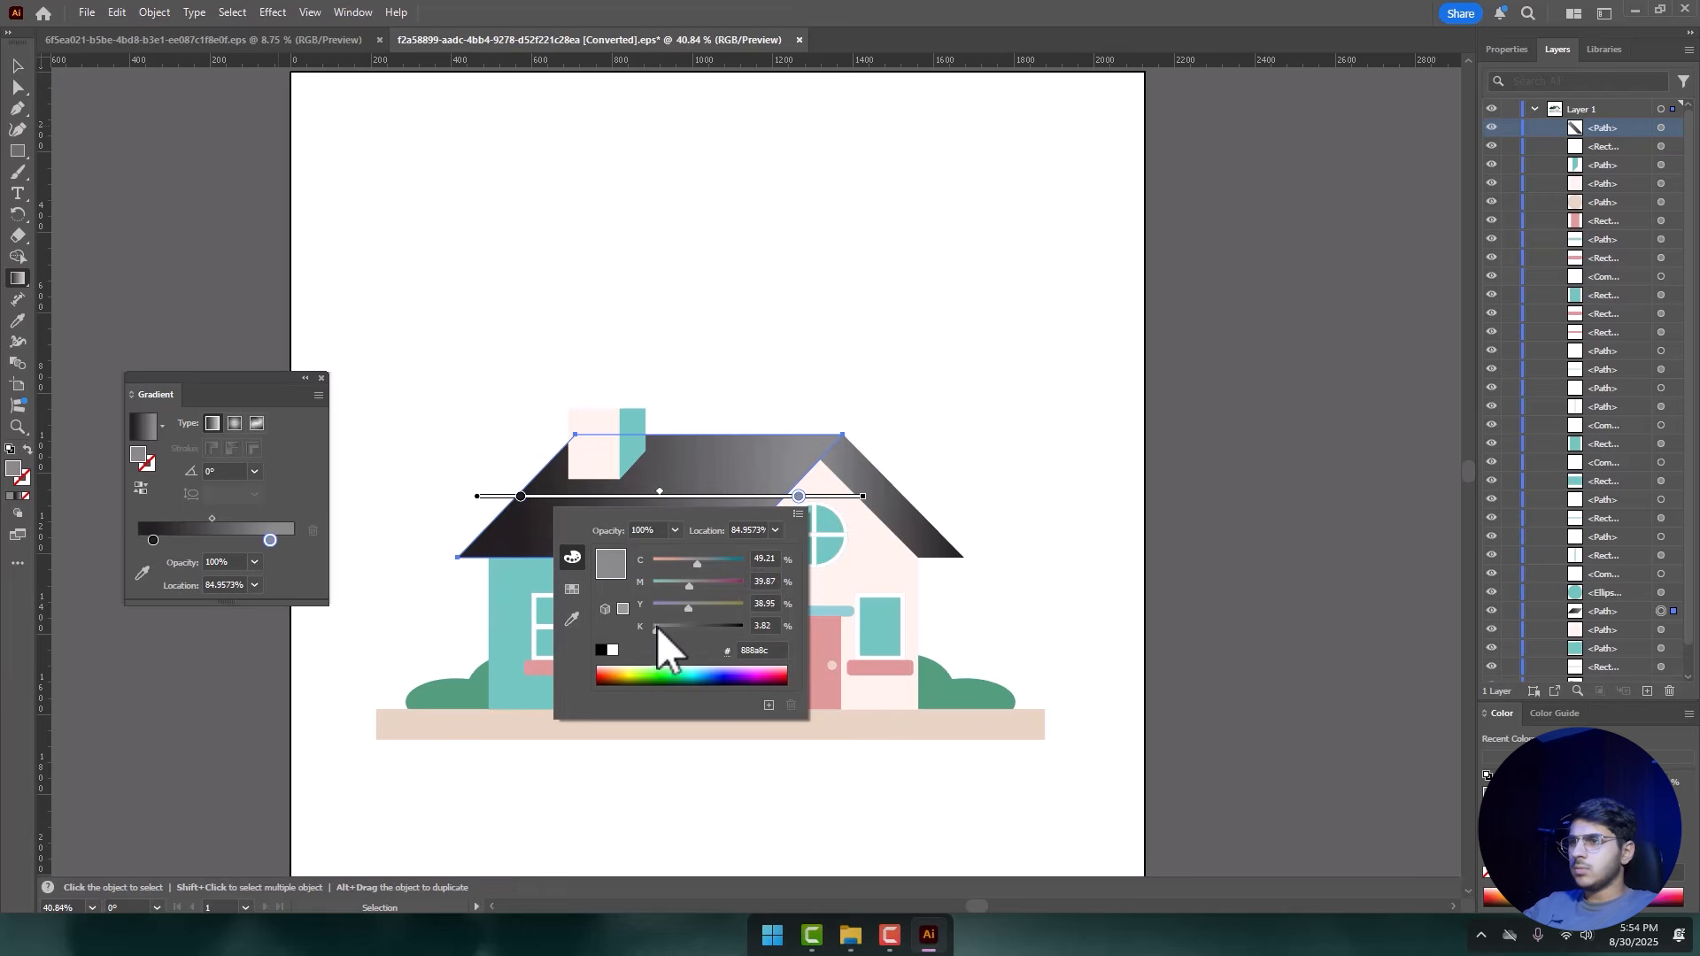
pyautogui.click(612, 650)
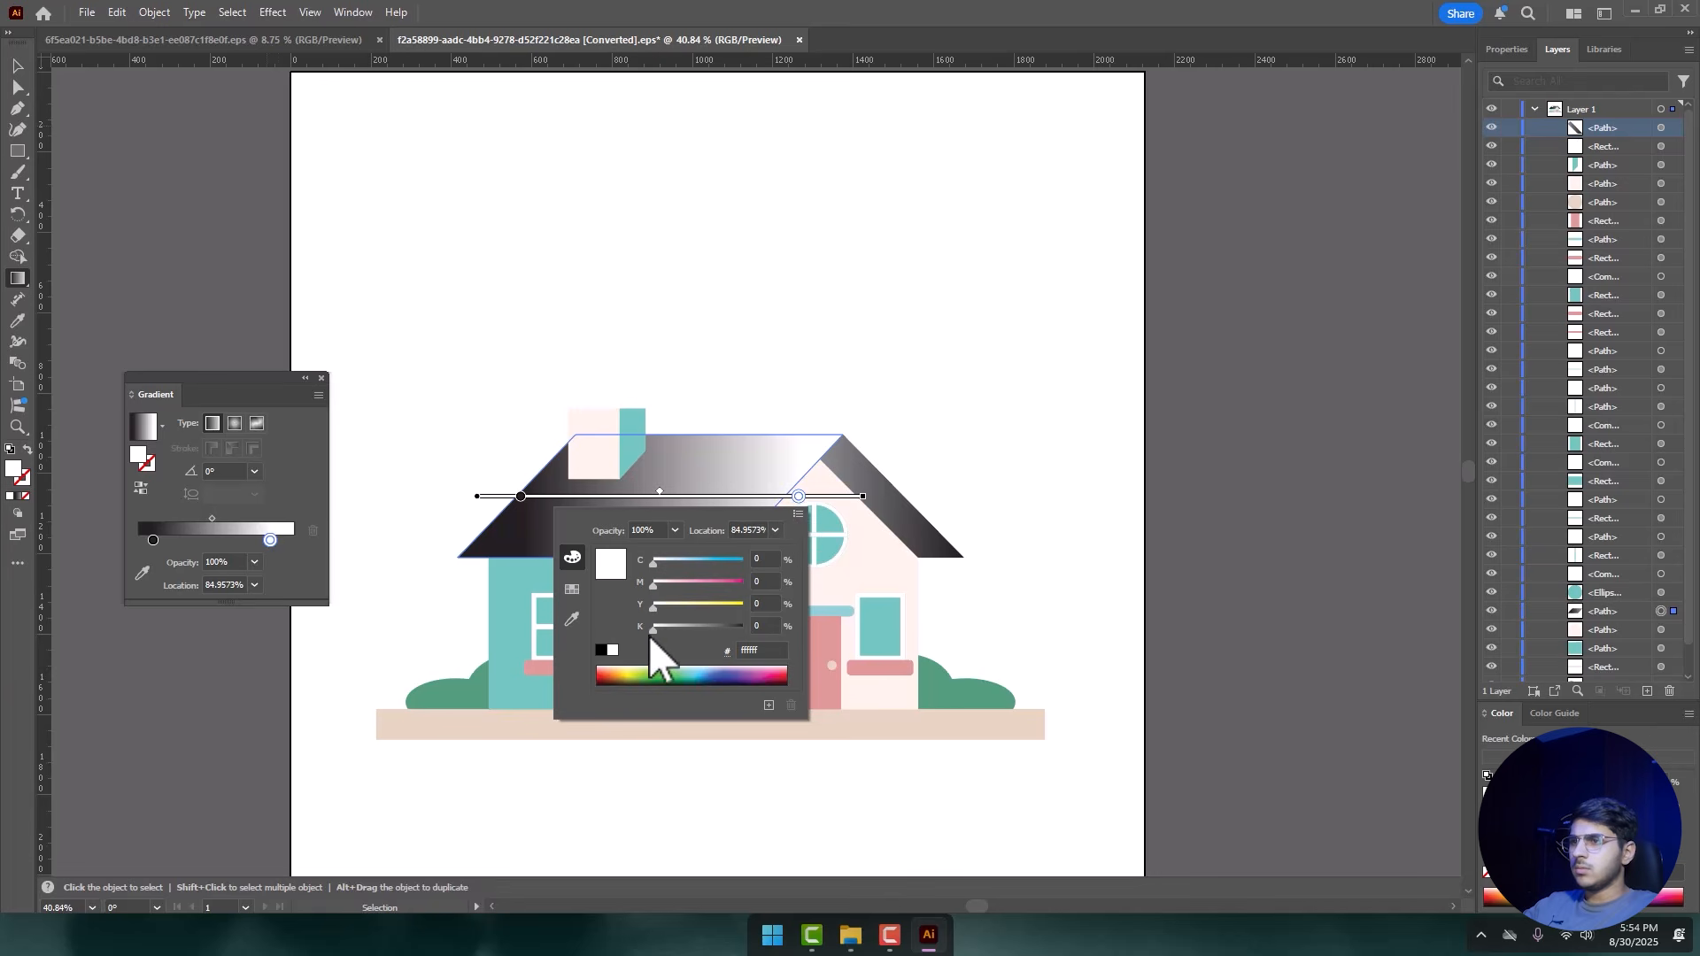
pyautogui.moveTo(653, 630); pyautogui.dragTo(675, 629)
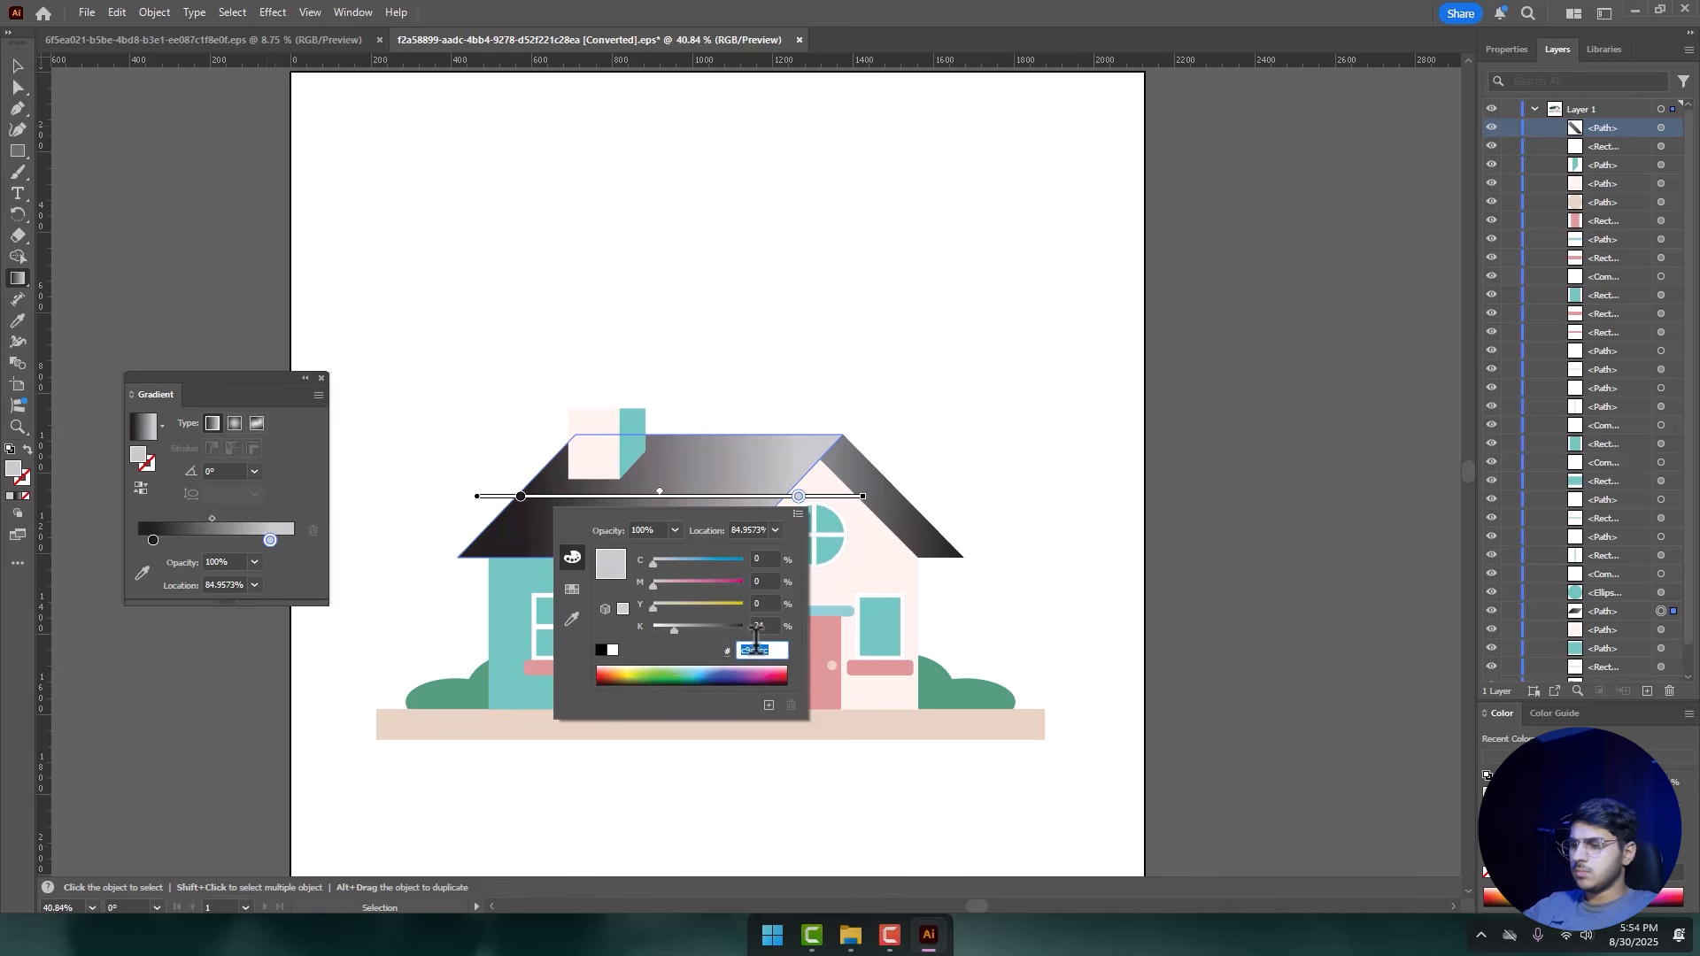
pyautogui.click(891, 501)
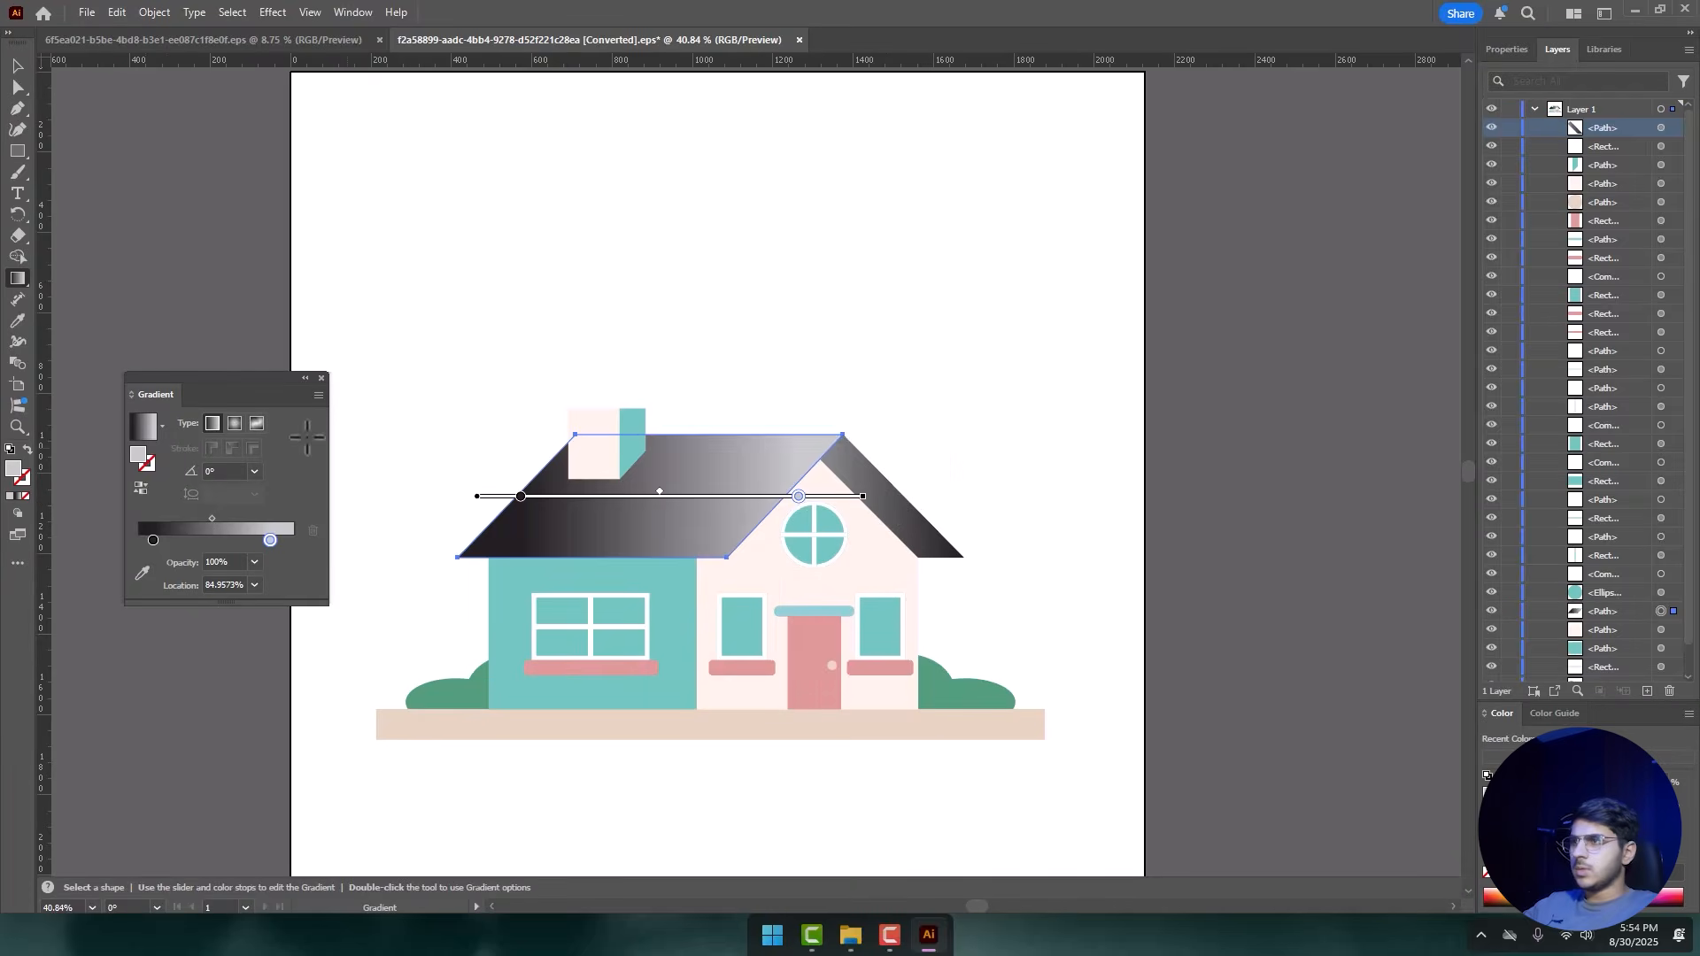
pyautogui.moveTo(650, 291); pyautogui.dragTo(650, 272)
pyautogui.hotkey('ctrl', 'z')
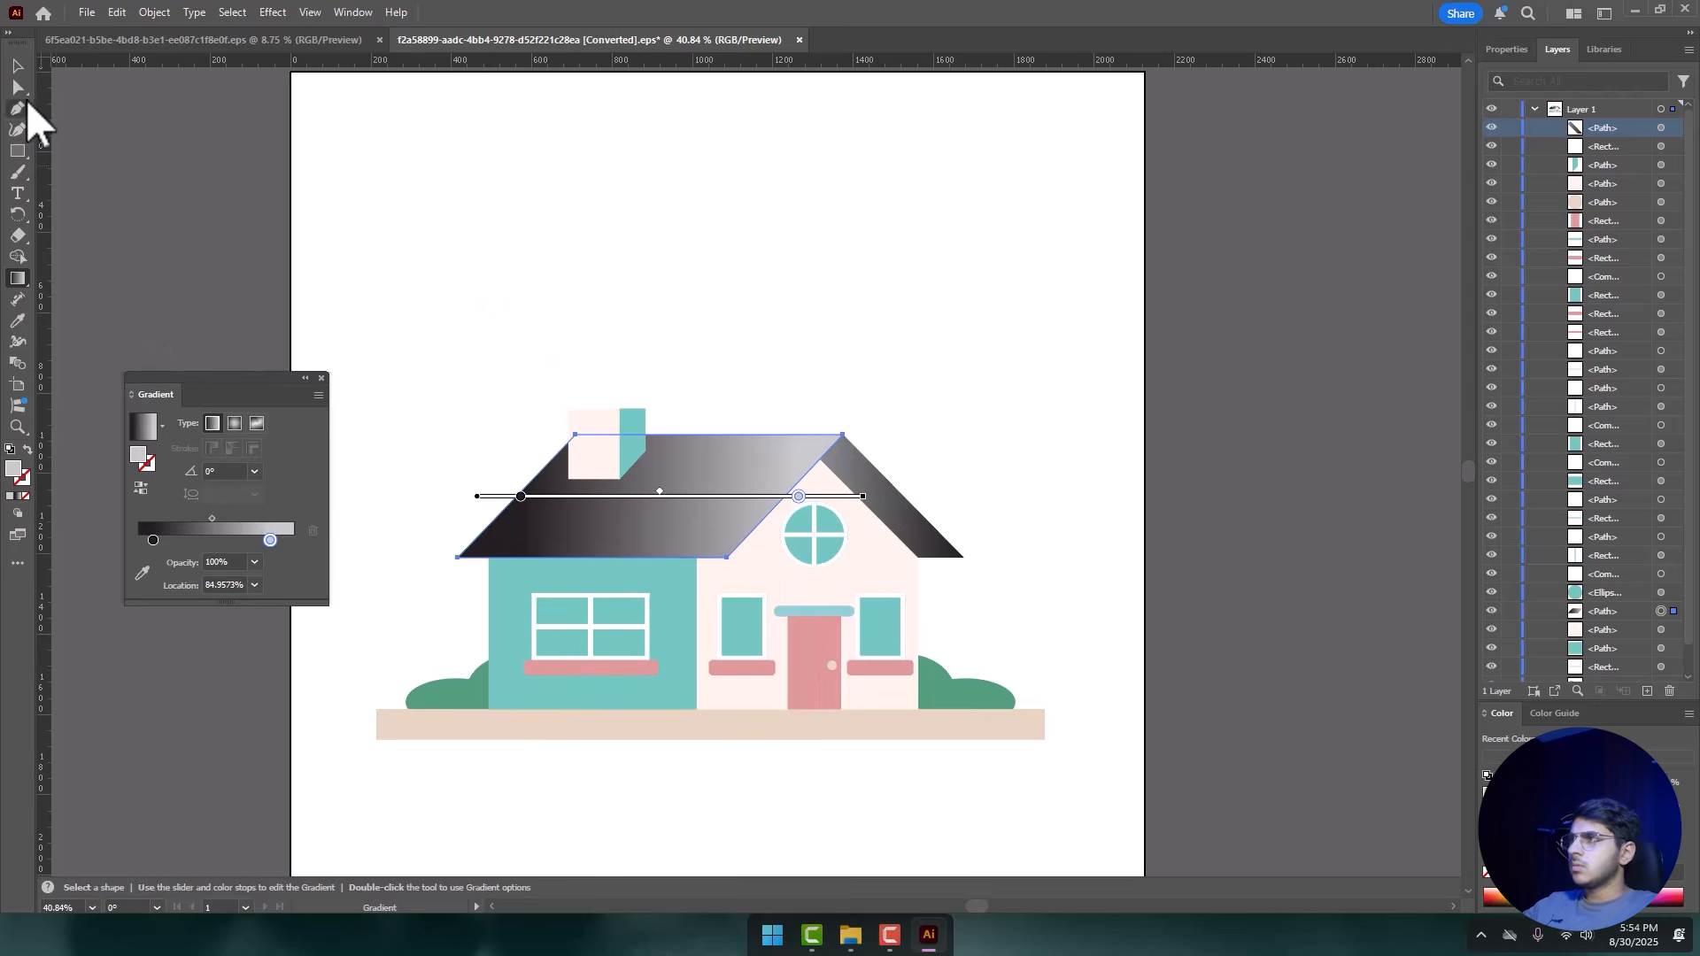
# - Shift the gradient on the narrow roof slope slightly to the right and set its grey stop to C9CACC
pyautogui.click(18, 66)
pyautogui.click(65, 122)
pyautogui.click(916, 547)
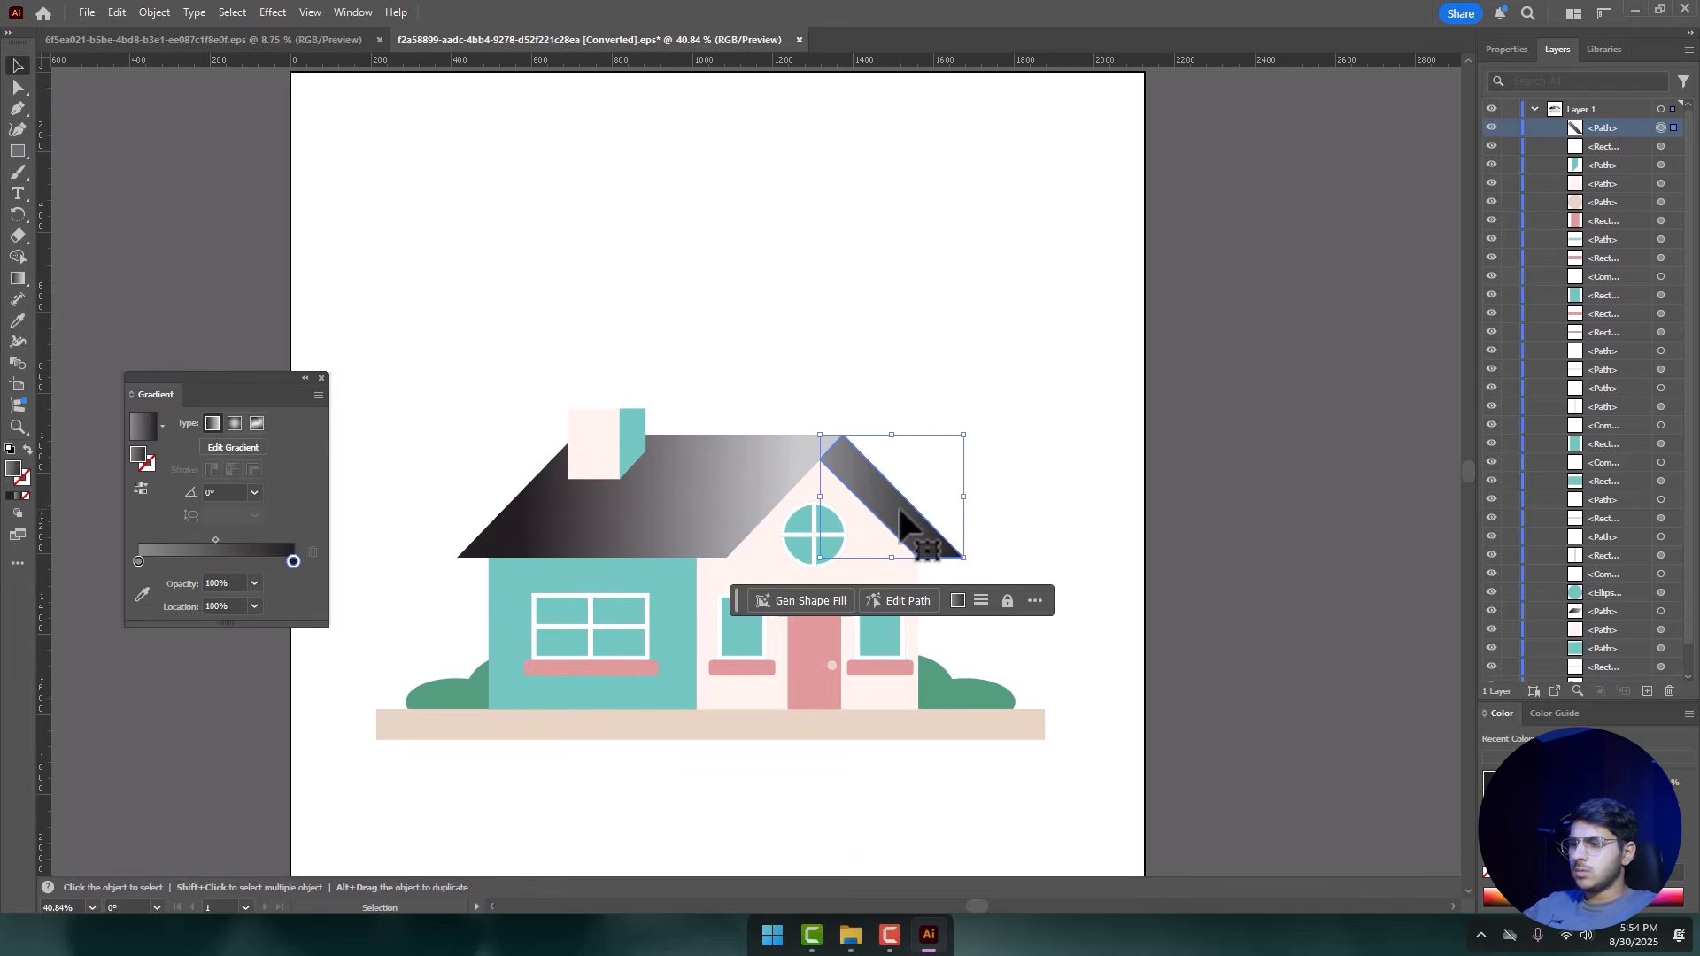
pyautogui.press('g')
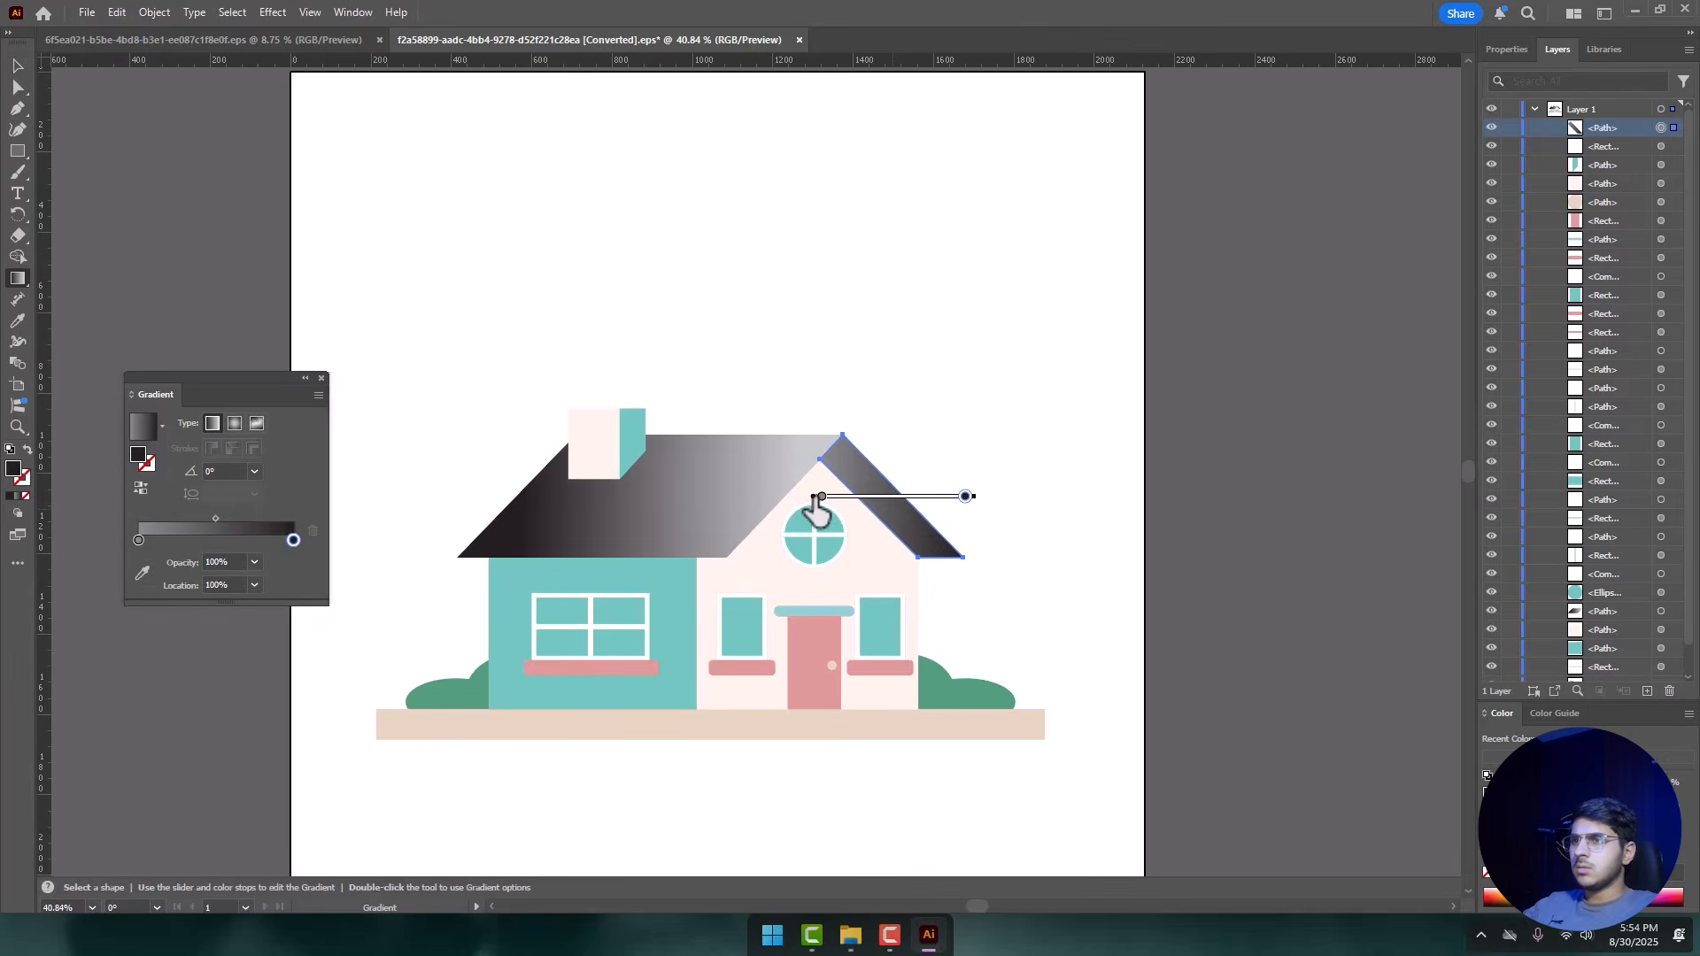
pyautogui.moveTo(817, 502); pyautogui.dragTo(833, 476)
pyautogui.doubleClick(838, 496)
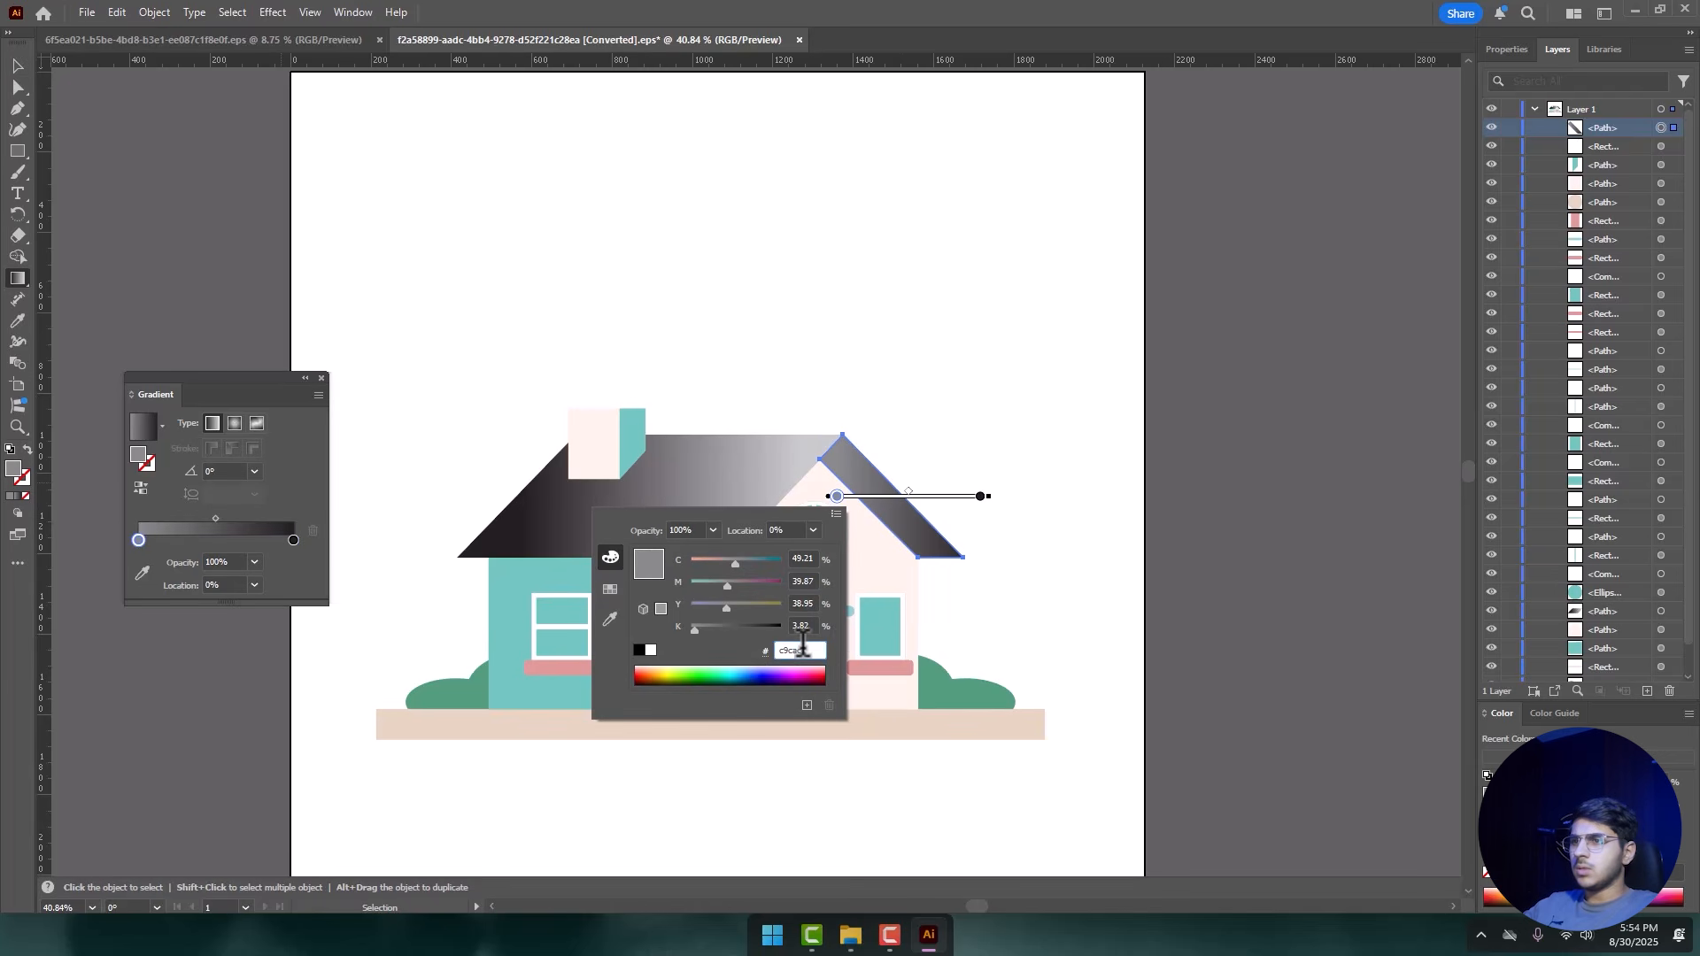
pyautogui.press('Return')
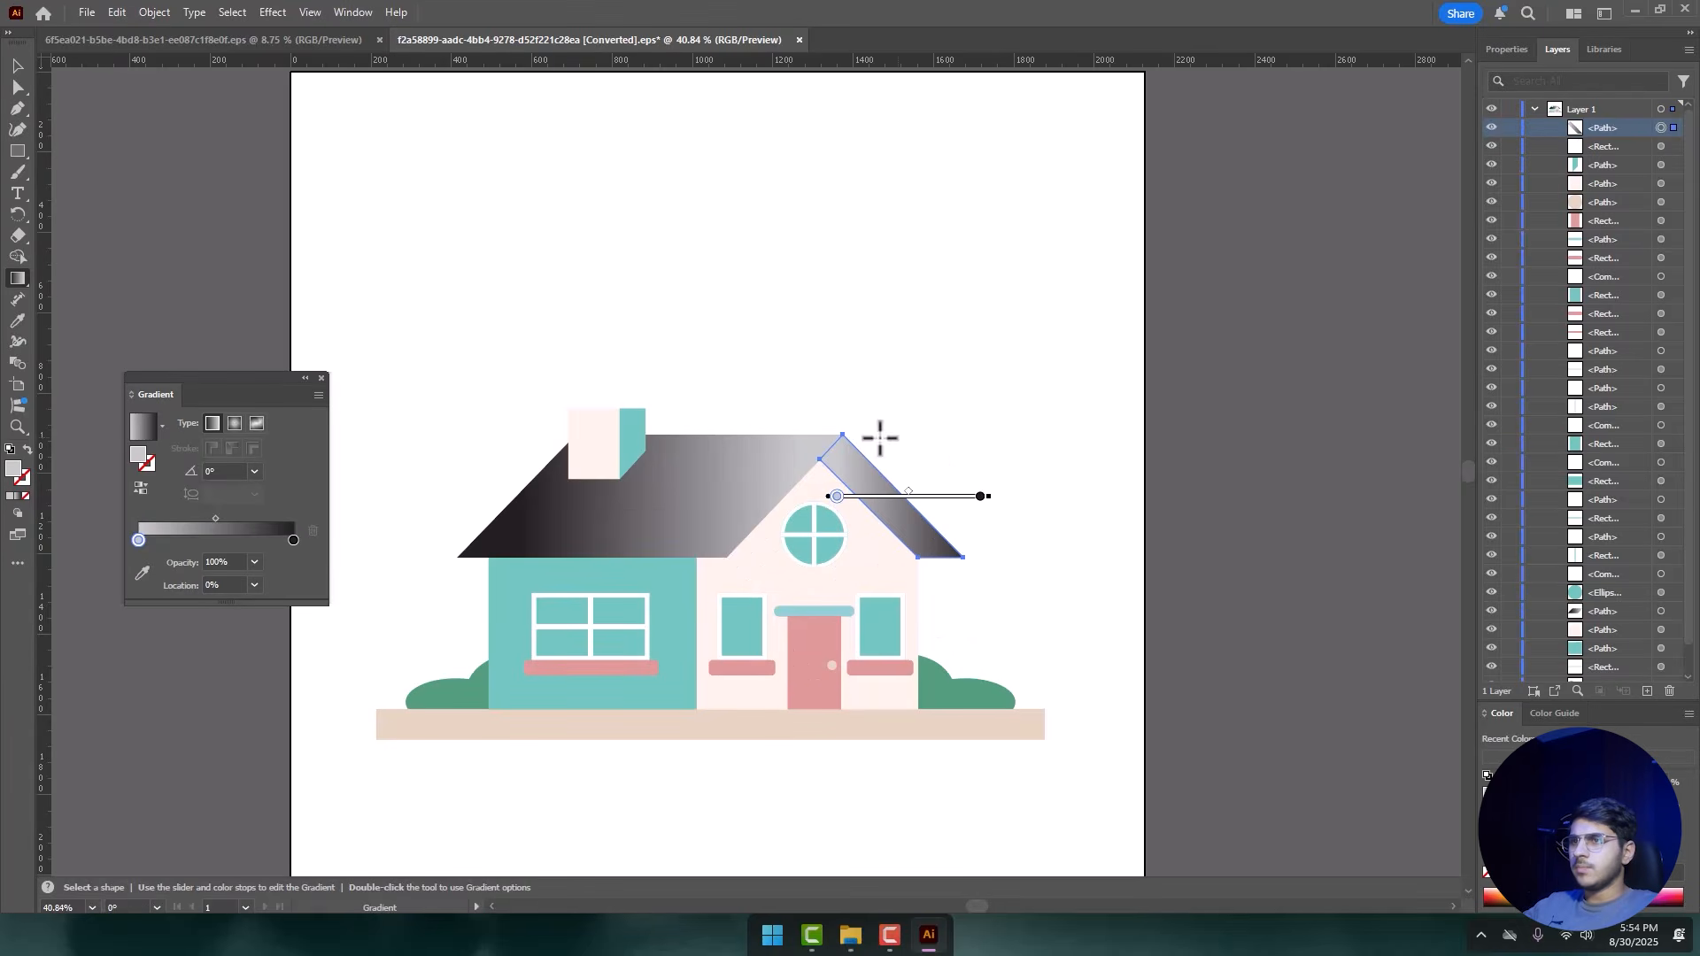
# - Apply the light-grey-to-black linear gradient to every shape of the house, then close the gradient settings
pyautogui.click(18, 66)
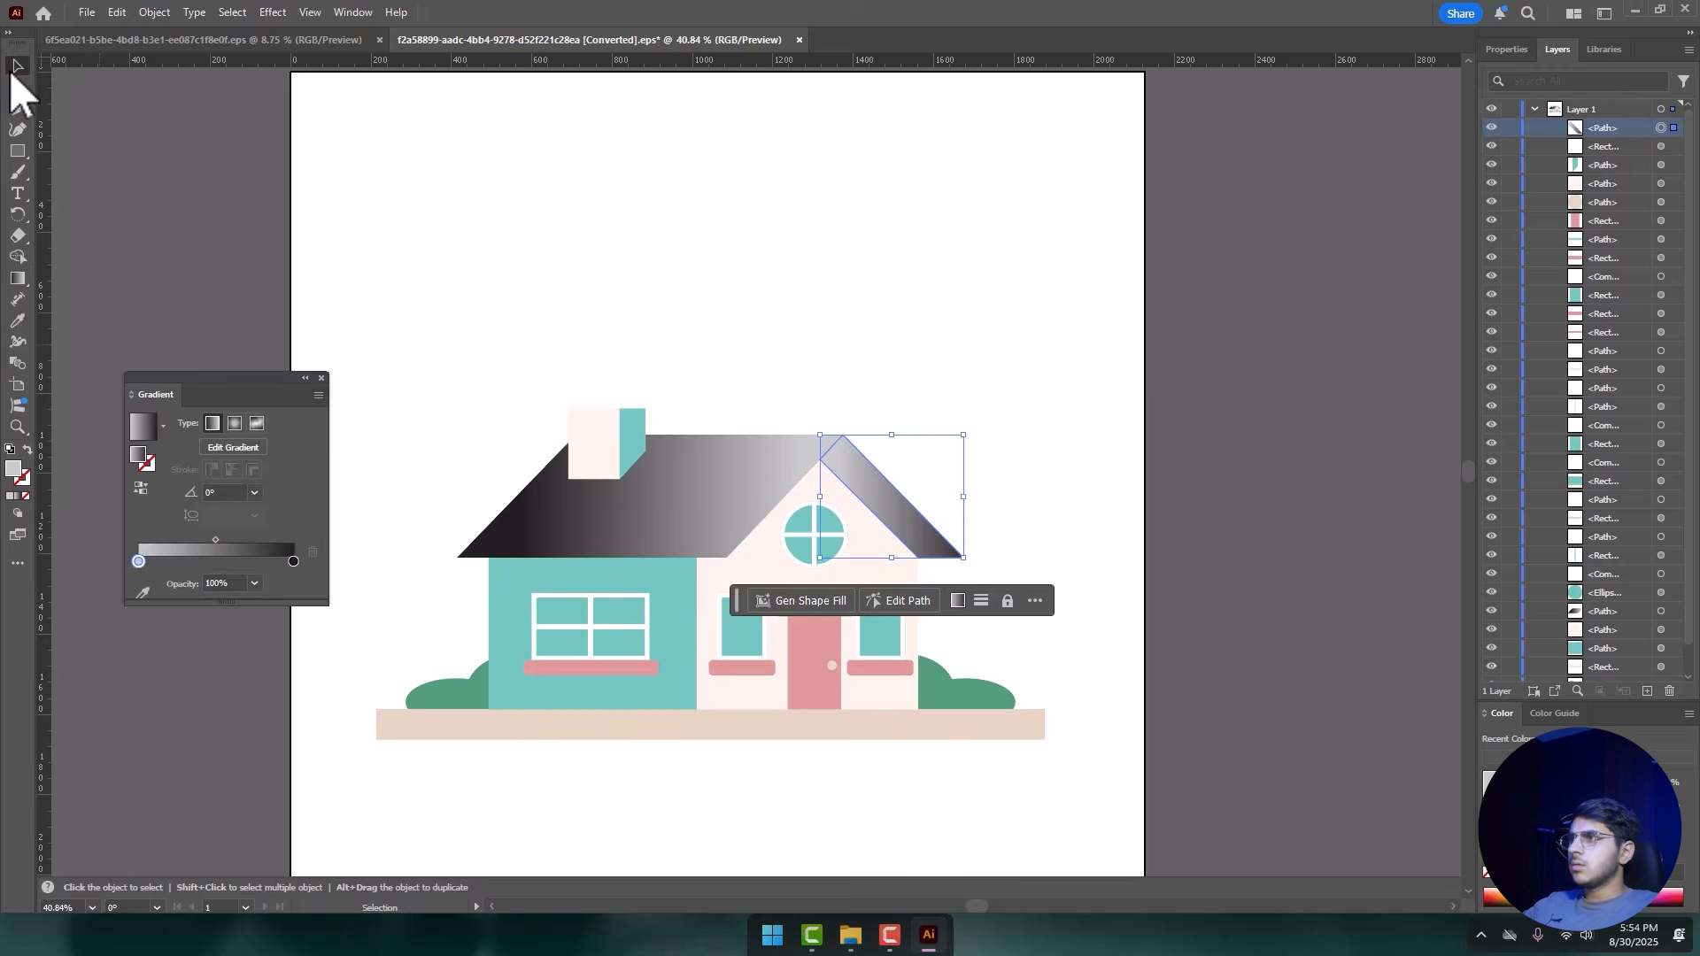
pyautogui.click(769, 700)
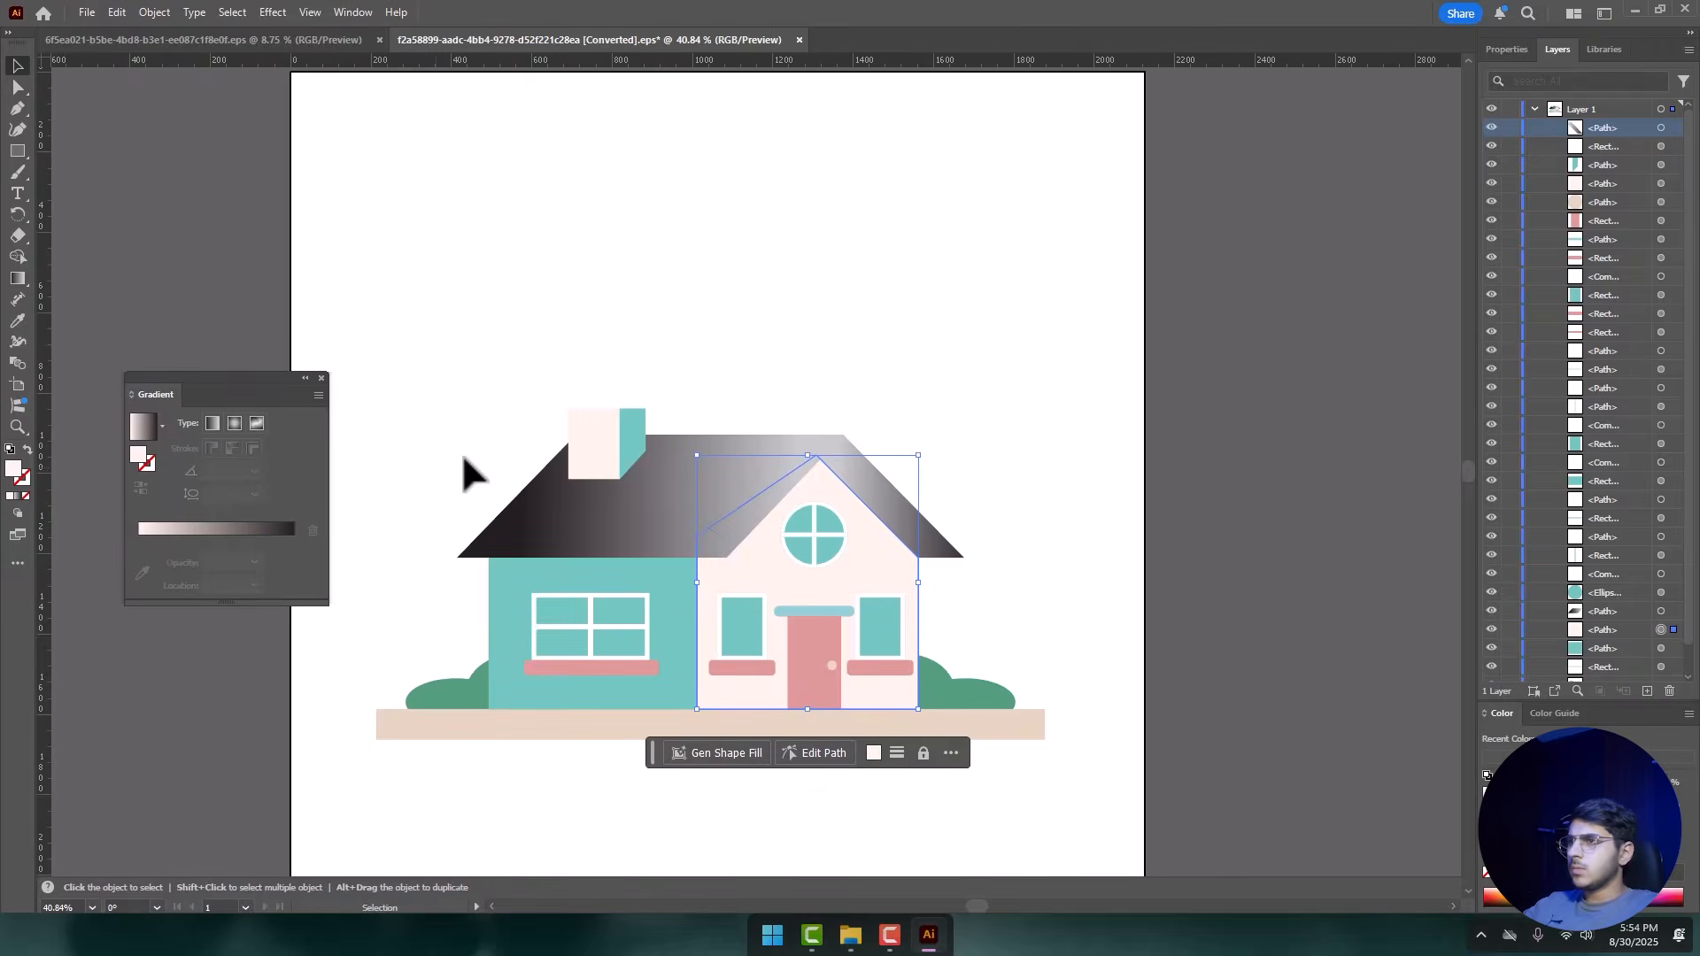
pyautogui.moveTo(403, 337); pyautogui.dragTo(1045, 893)
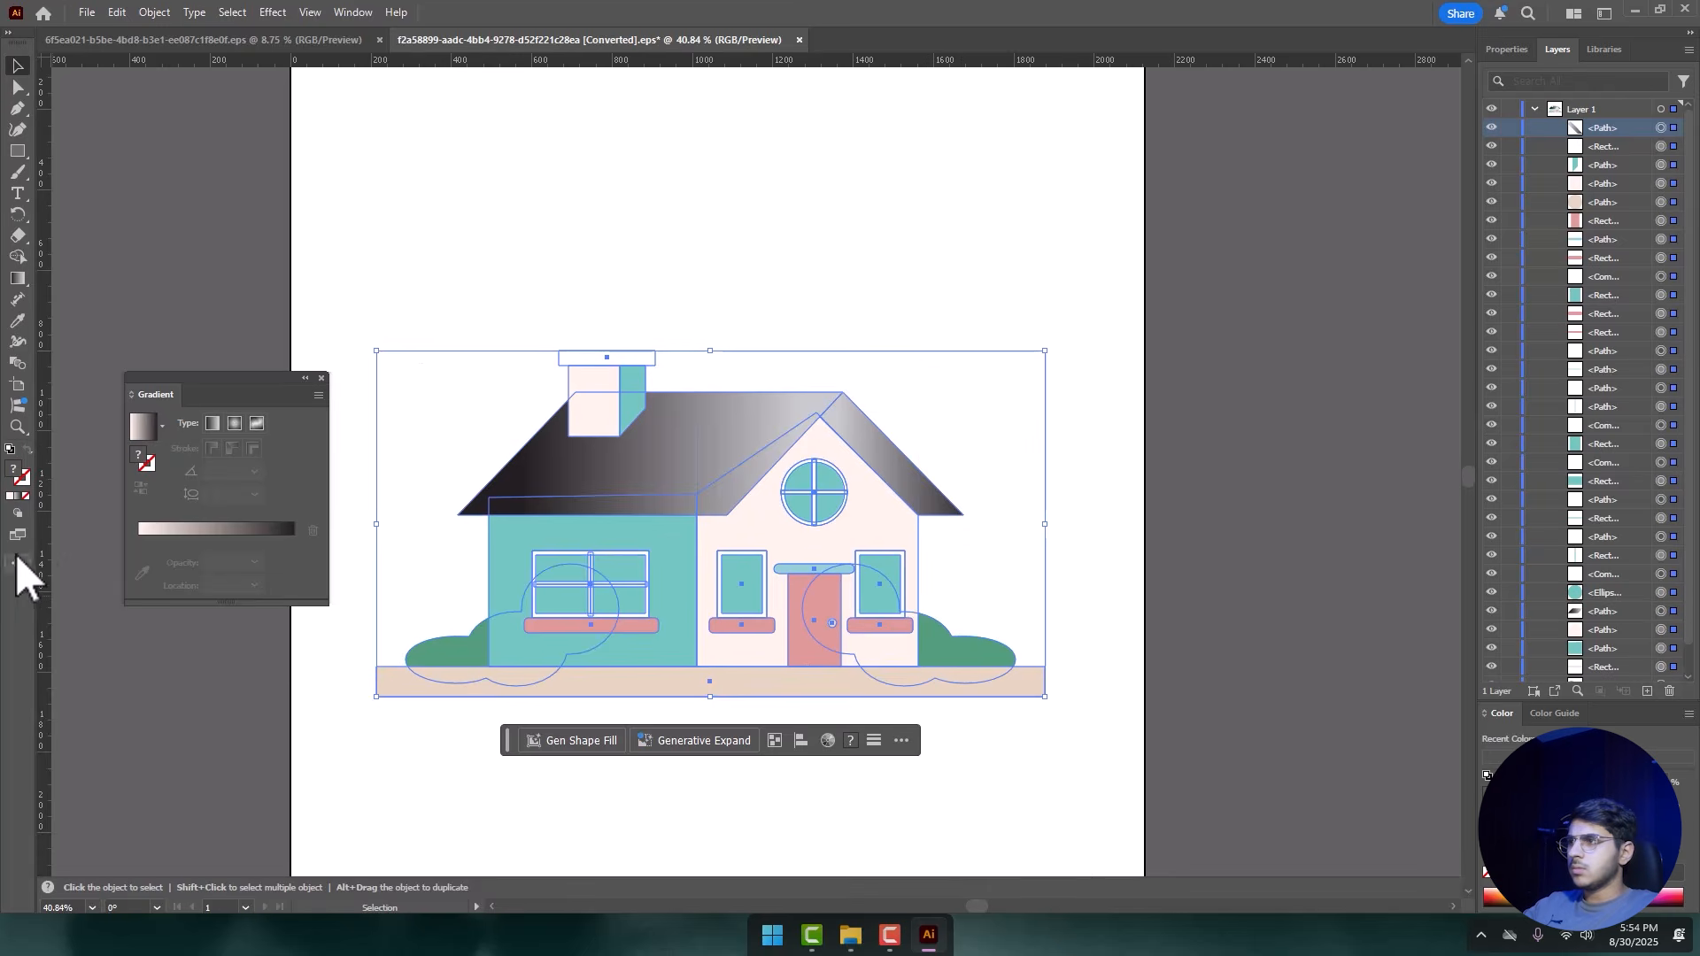
pyautogui.click(18, 497)
pyautogui.click(406, 241)
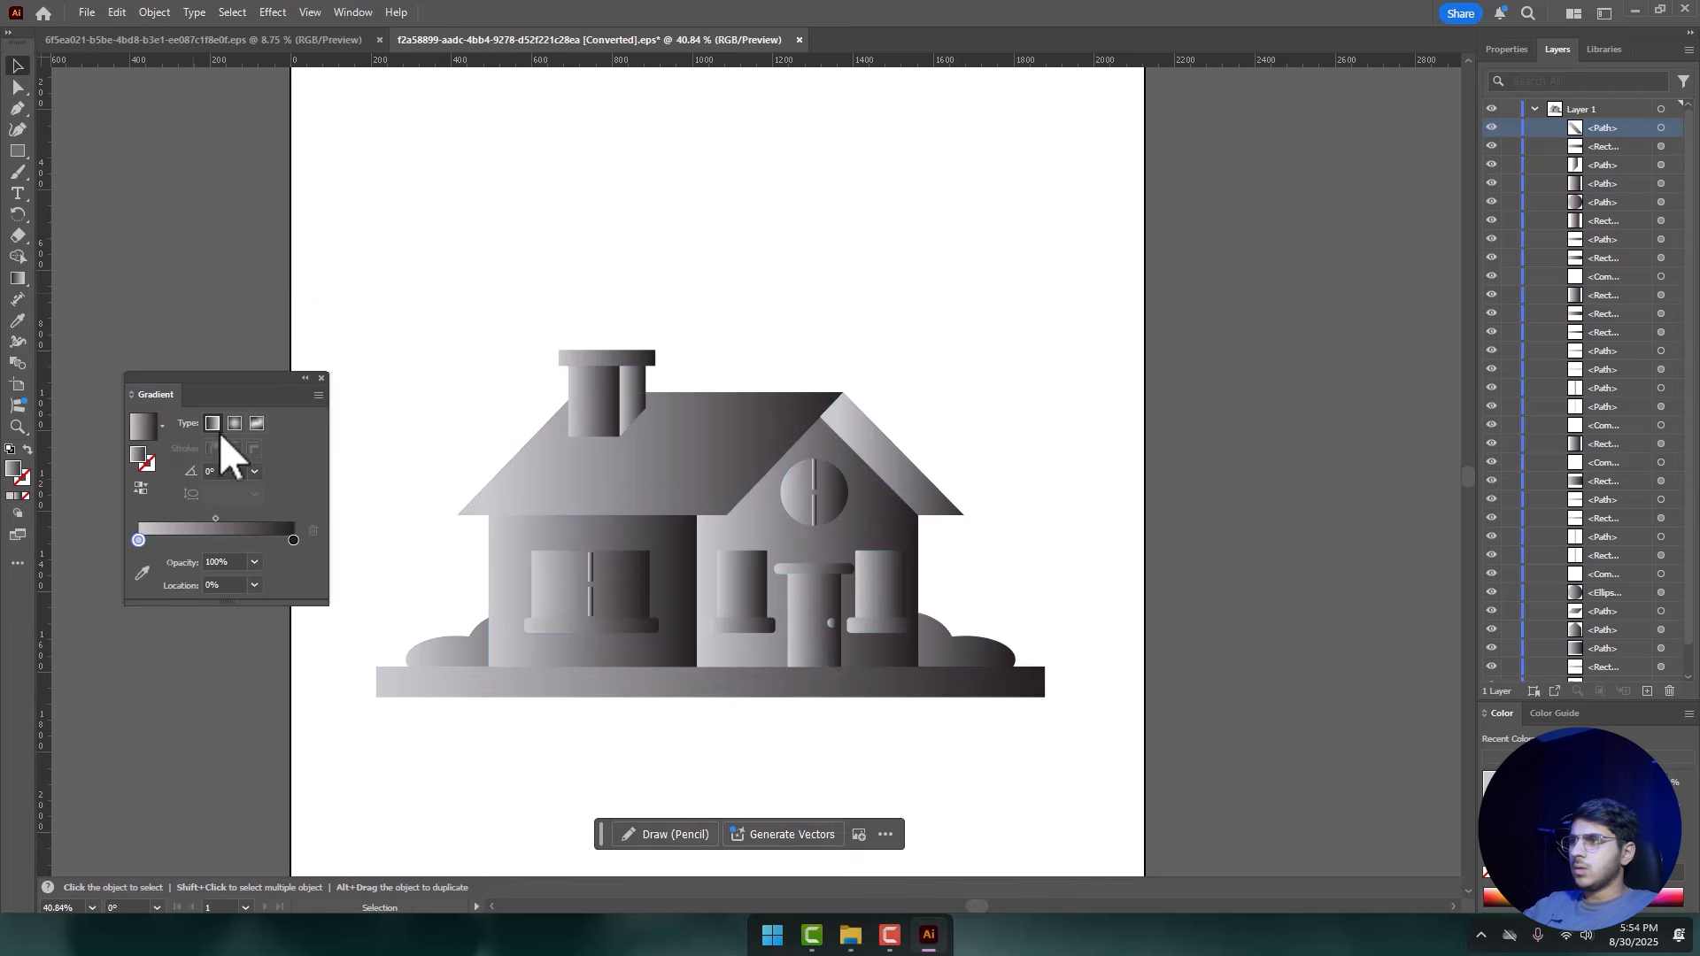
pyautogui.click(322, 379)
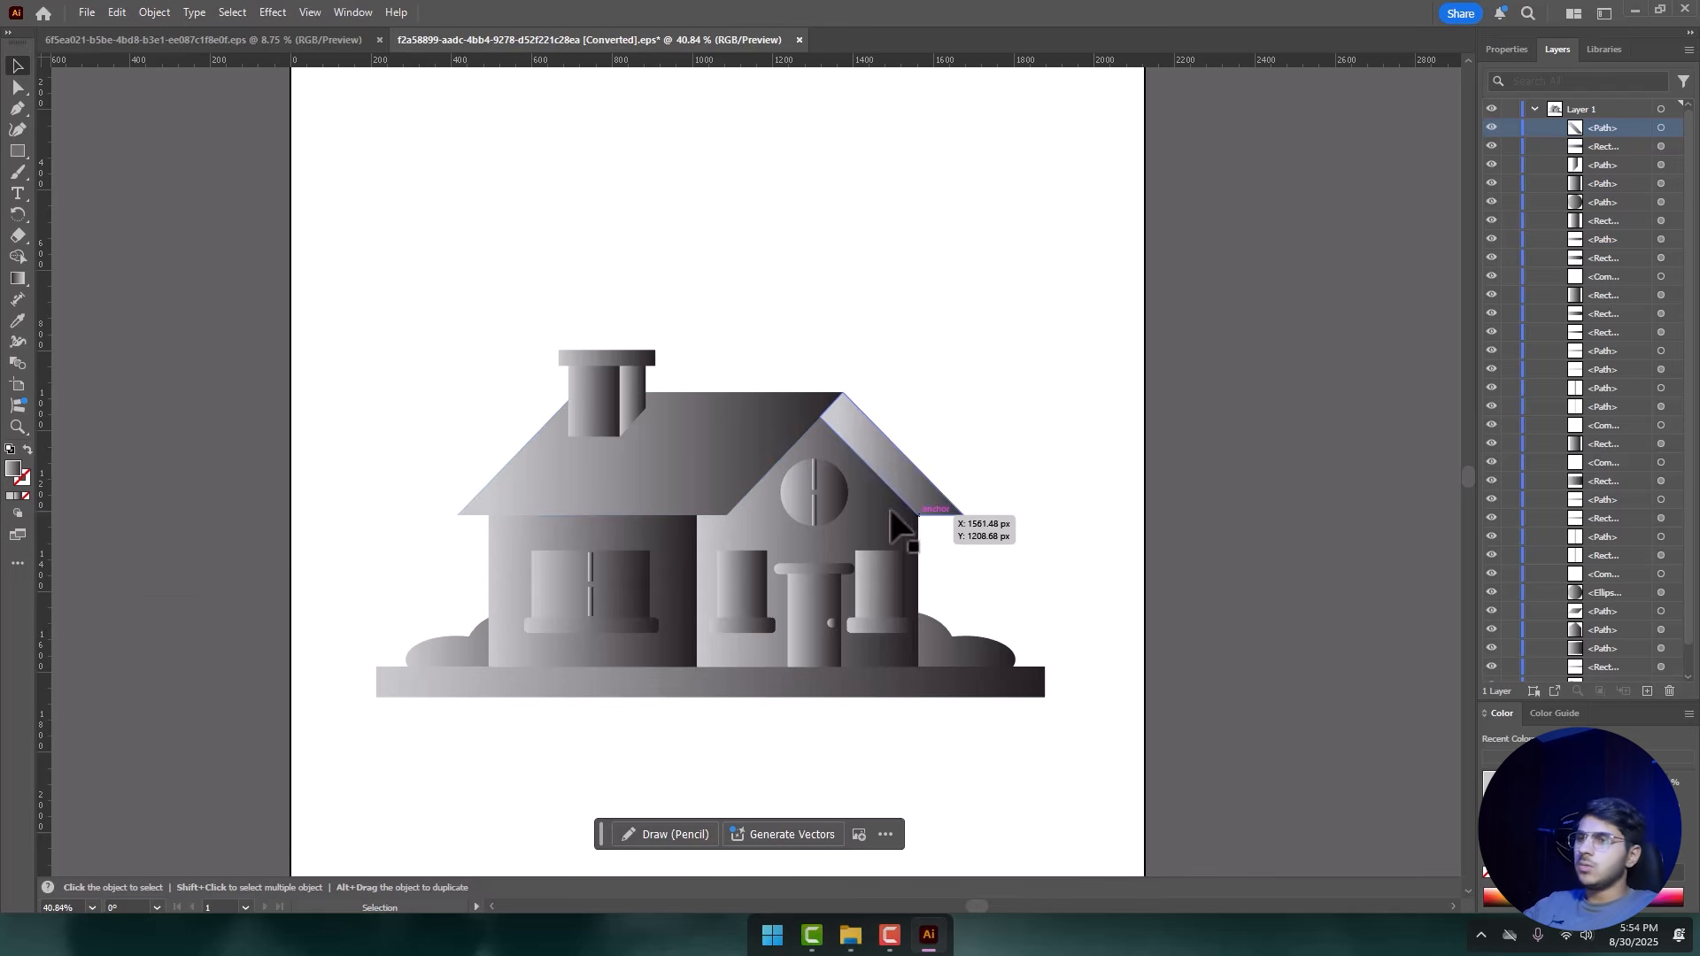
# - Redirect the front wall's gradient to run nearly vertically, light above the gable peak and black at mid-door height
pyautogui.click(865, 482)
pyautogui.press('g')
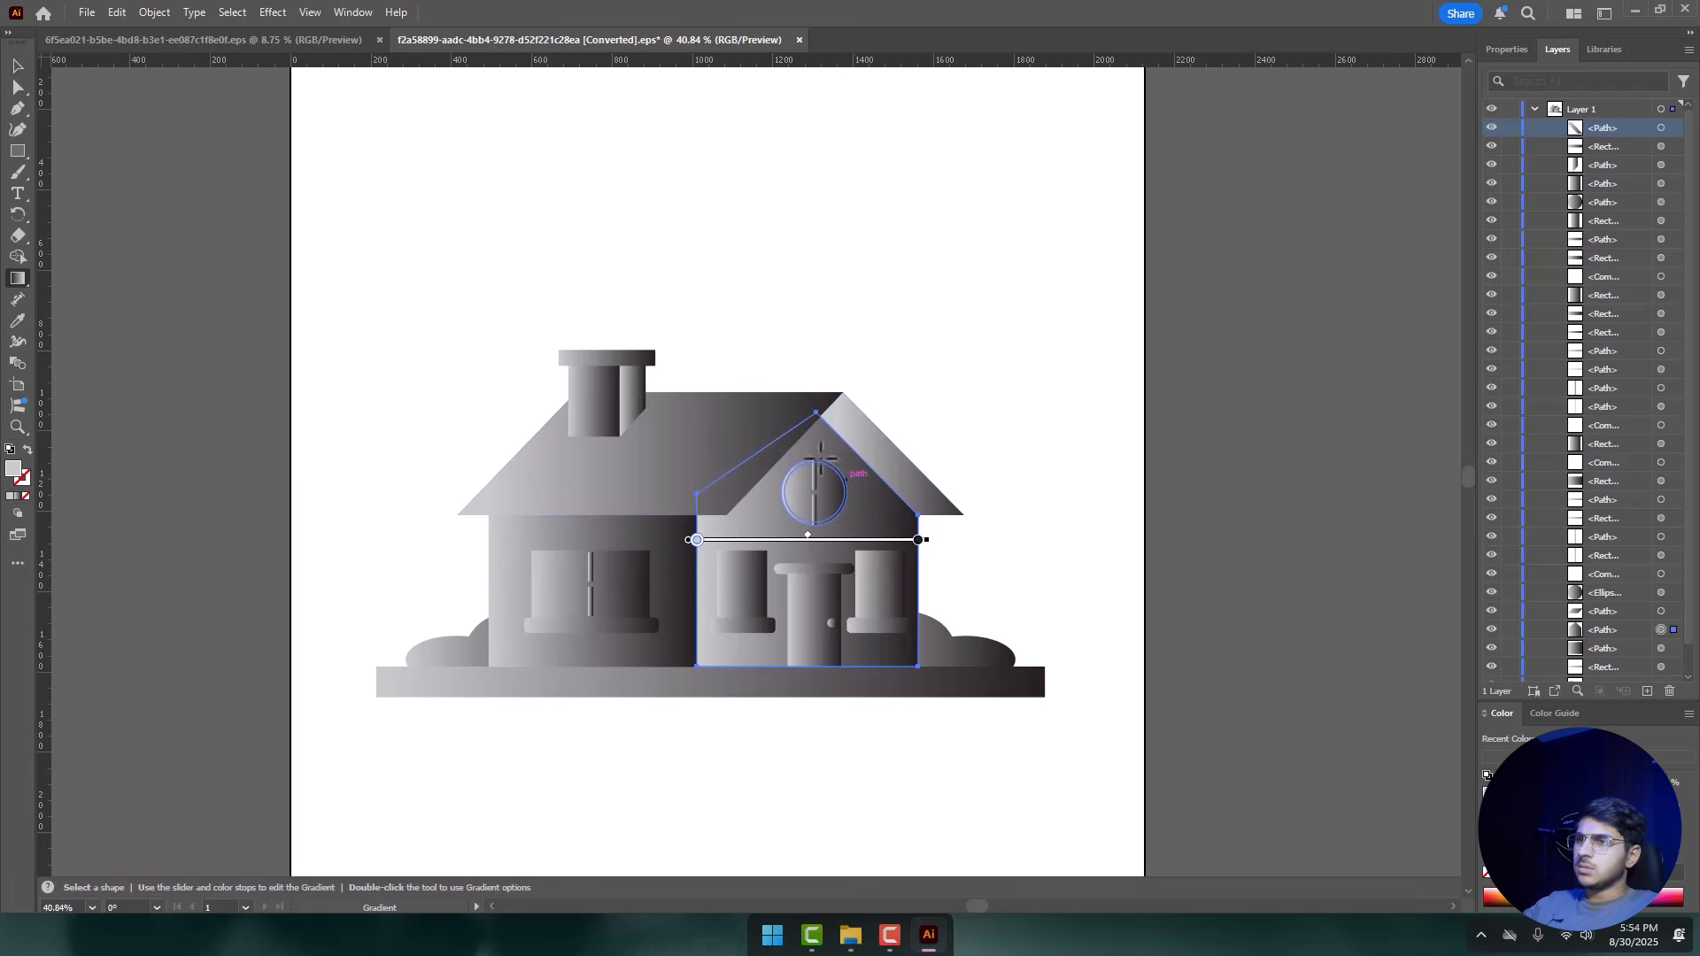
pyautogui.moveTo(691, 547)
pyautogui.mouseDown()
pyautogui.moveTo(761, 546)
pyautogui.moveTo(930, 694)
pyautogui.moveTo(789, 759)
pyautogui.moveTo(830, 755)
pyautogui.mouseUp()
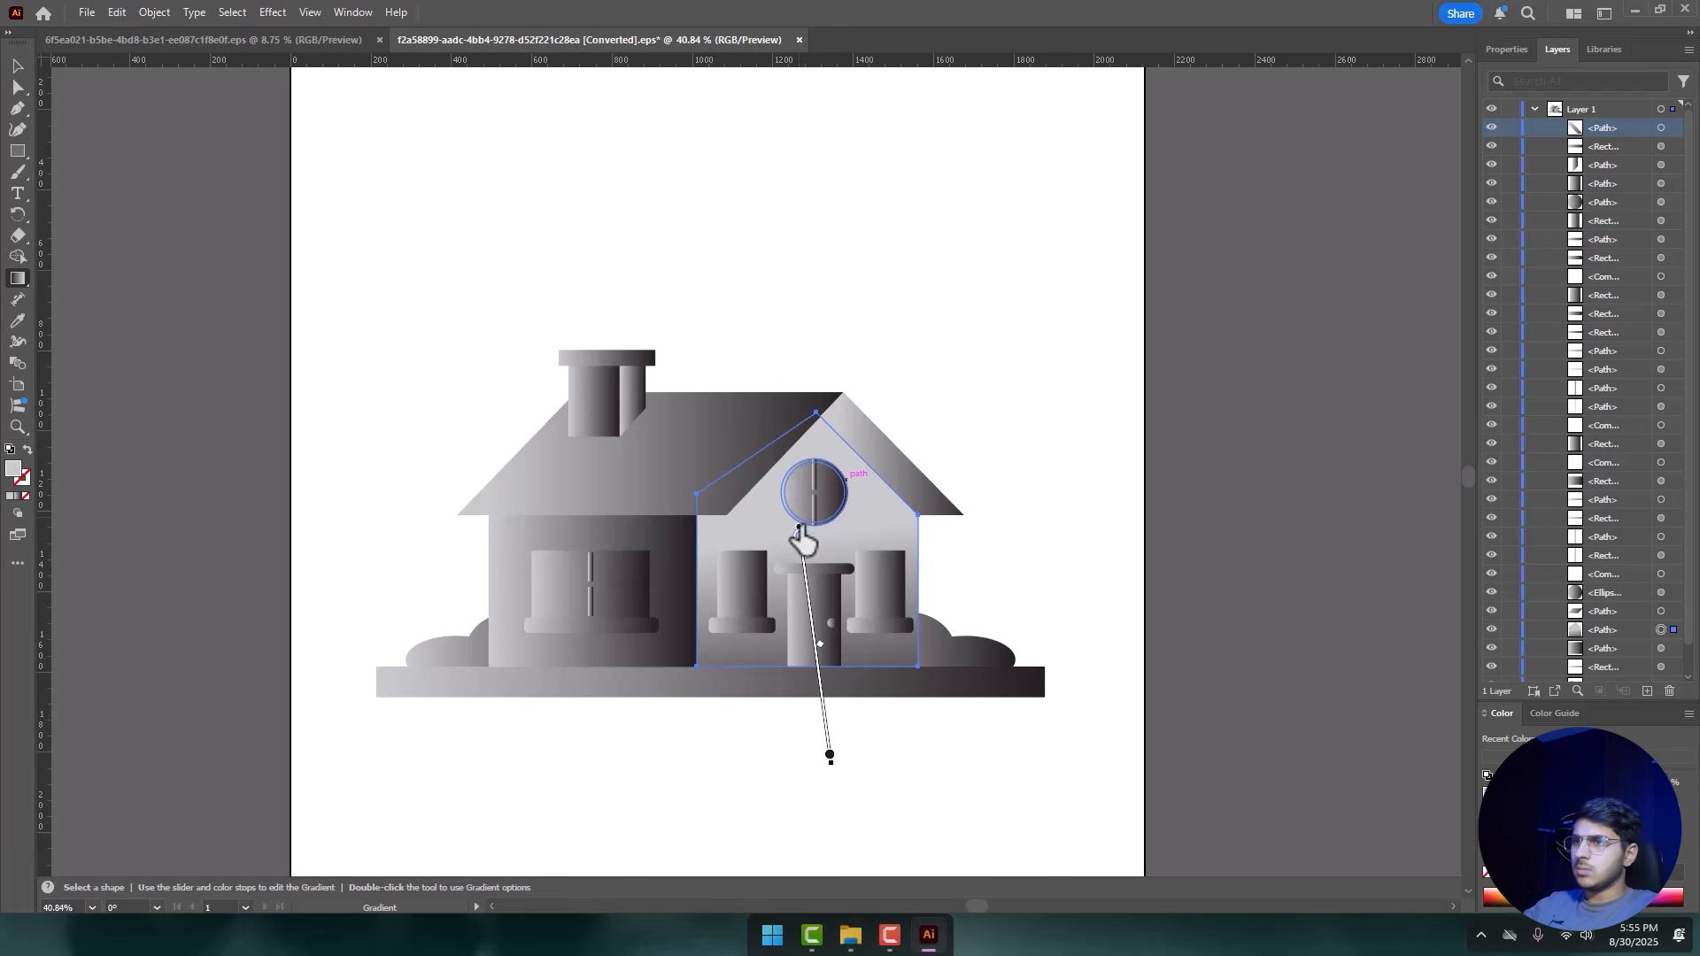
pyautogui.moveTo(799, 535)
pyautogui.mouseDown()
pyautogui.moveTo(824, 487)
pyautogui.moveTo(809, 341)
pyautogui.mouseUp()
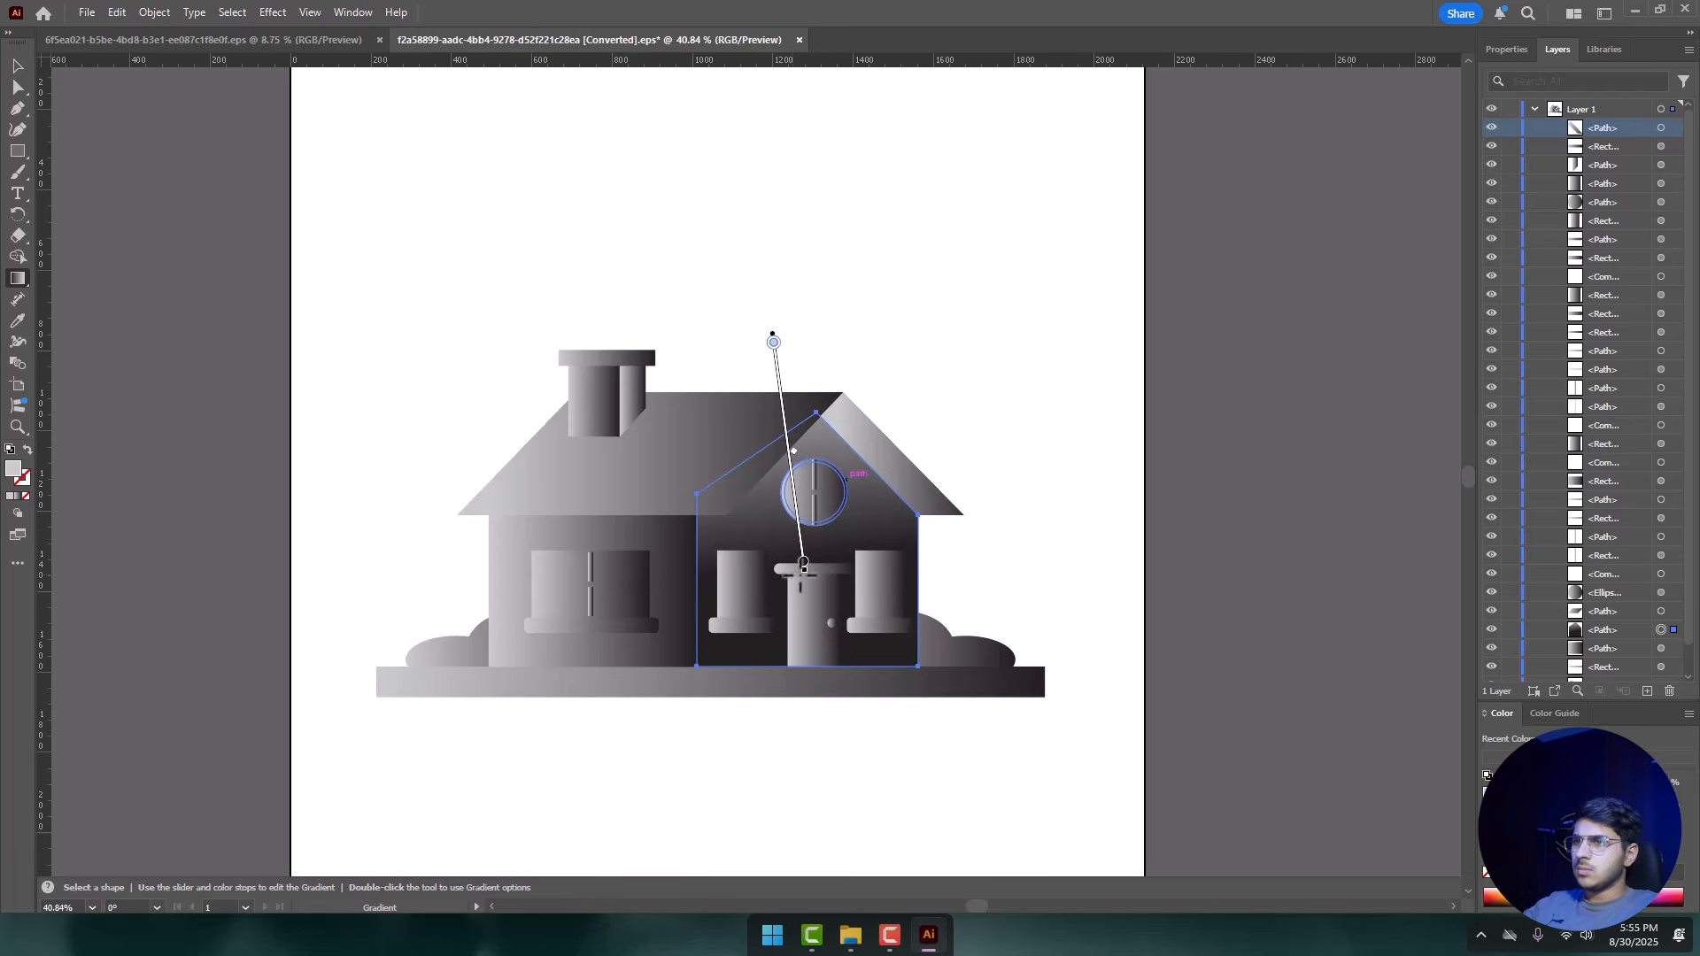
pyautogui.moveTo(802, 567)
pyautogui.mouseDown()
pyautogui.moveTo(763, 569)
pyautogui.moveTo(812, 533)
pyautogui.moveTo(815, 369)
pyautogui.moveTo(799, 696)
pyautogui.moveTo(804, 554)
pyautogui.moveTo(805, 610)
pyautogui.mouseUp()
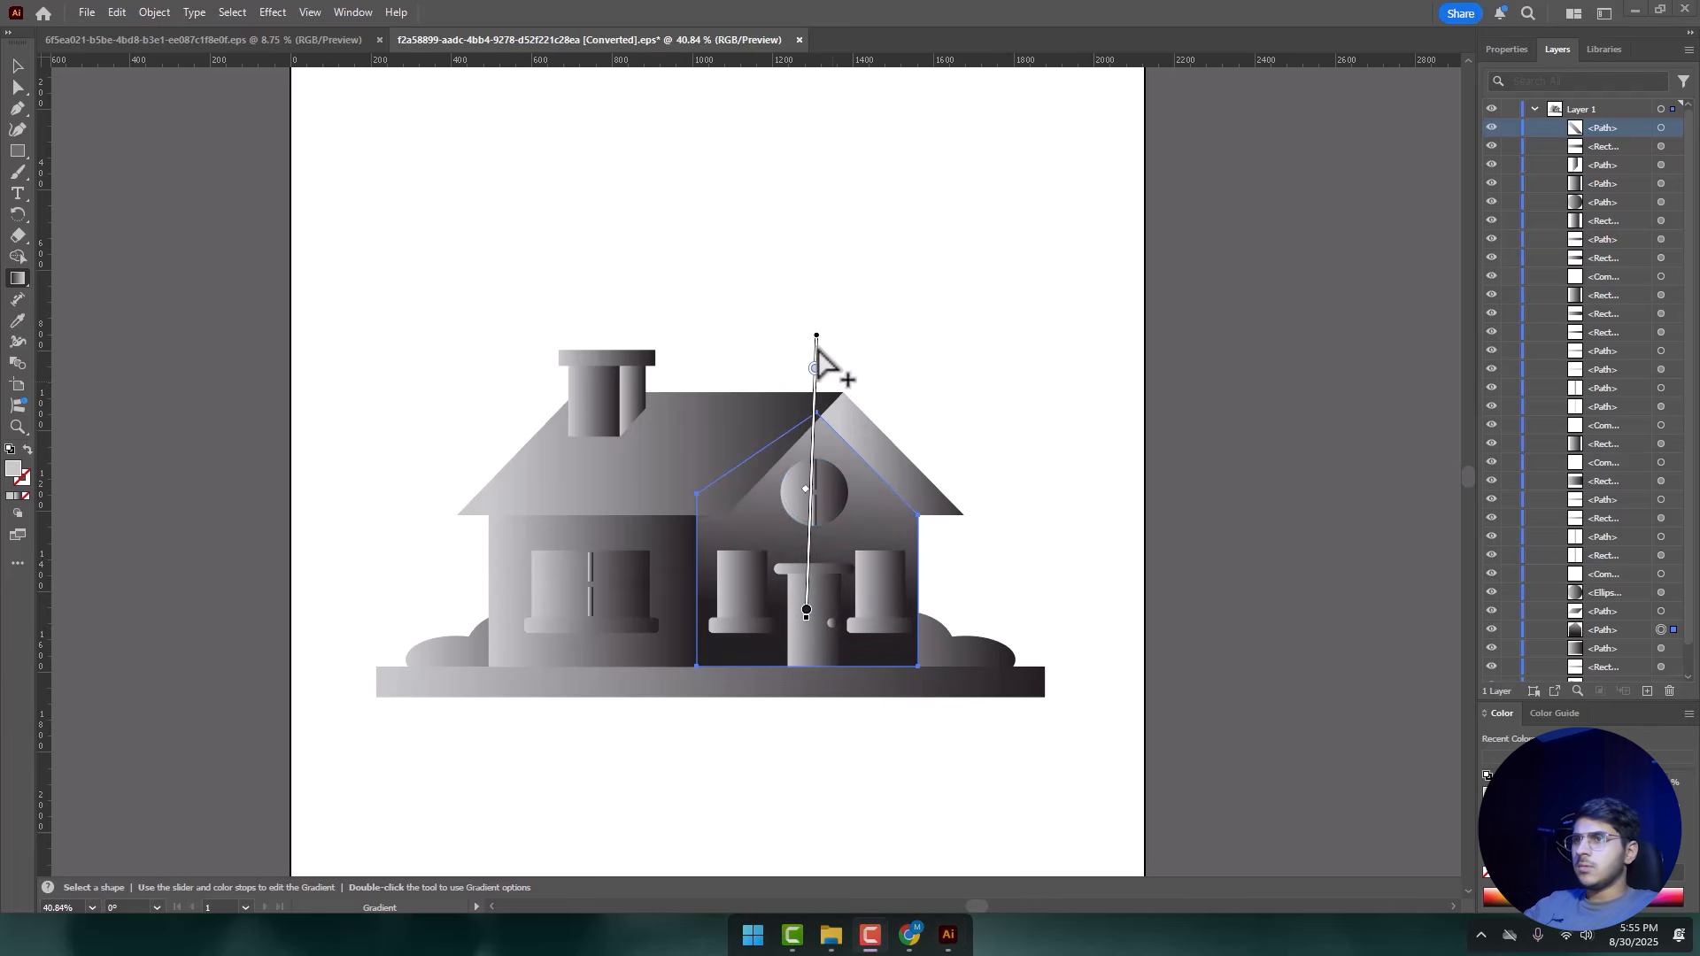
# - Change the light upper stop of the front wall's gradient to white
pyautogui.doubleClick(816, 368)
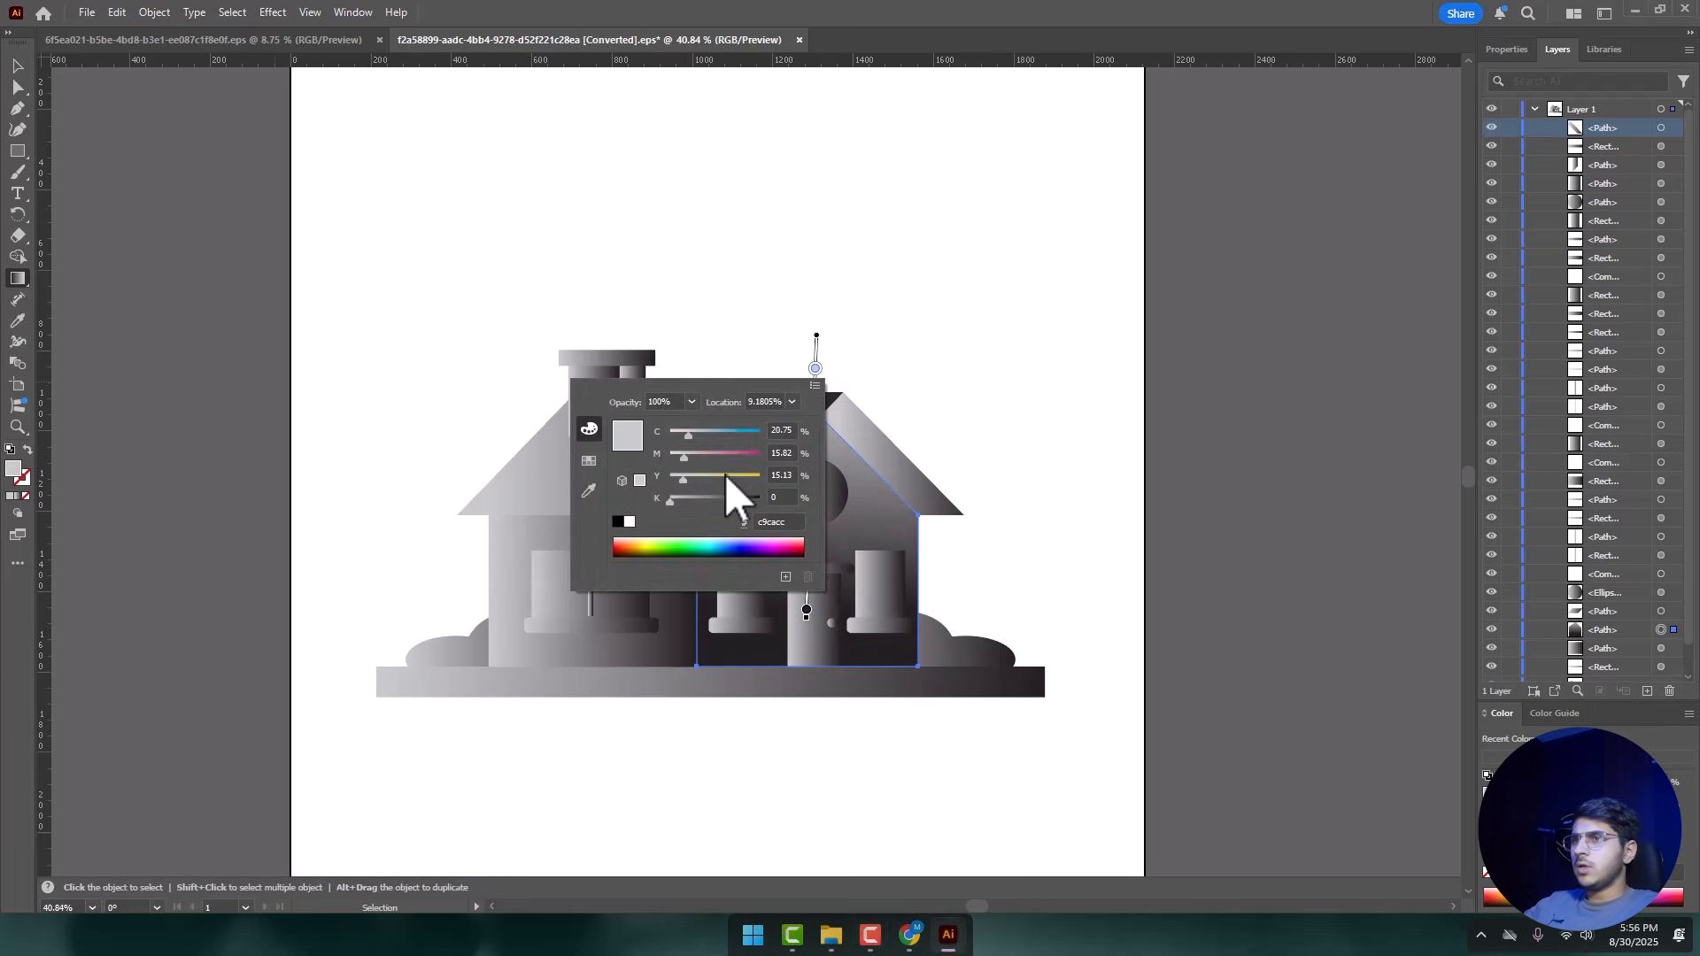
pyautogui.click(630, 521)
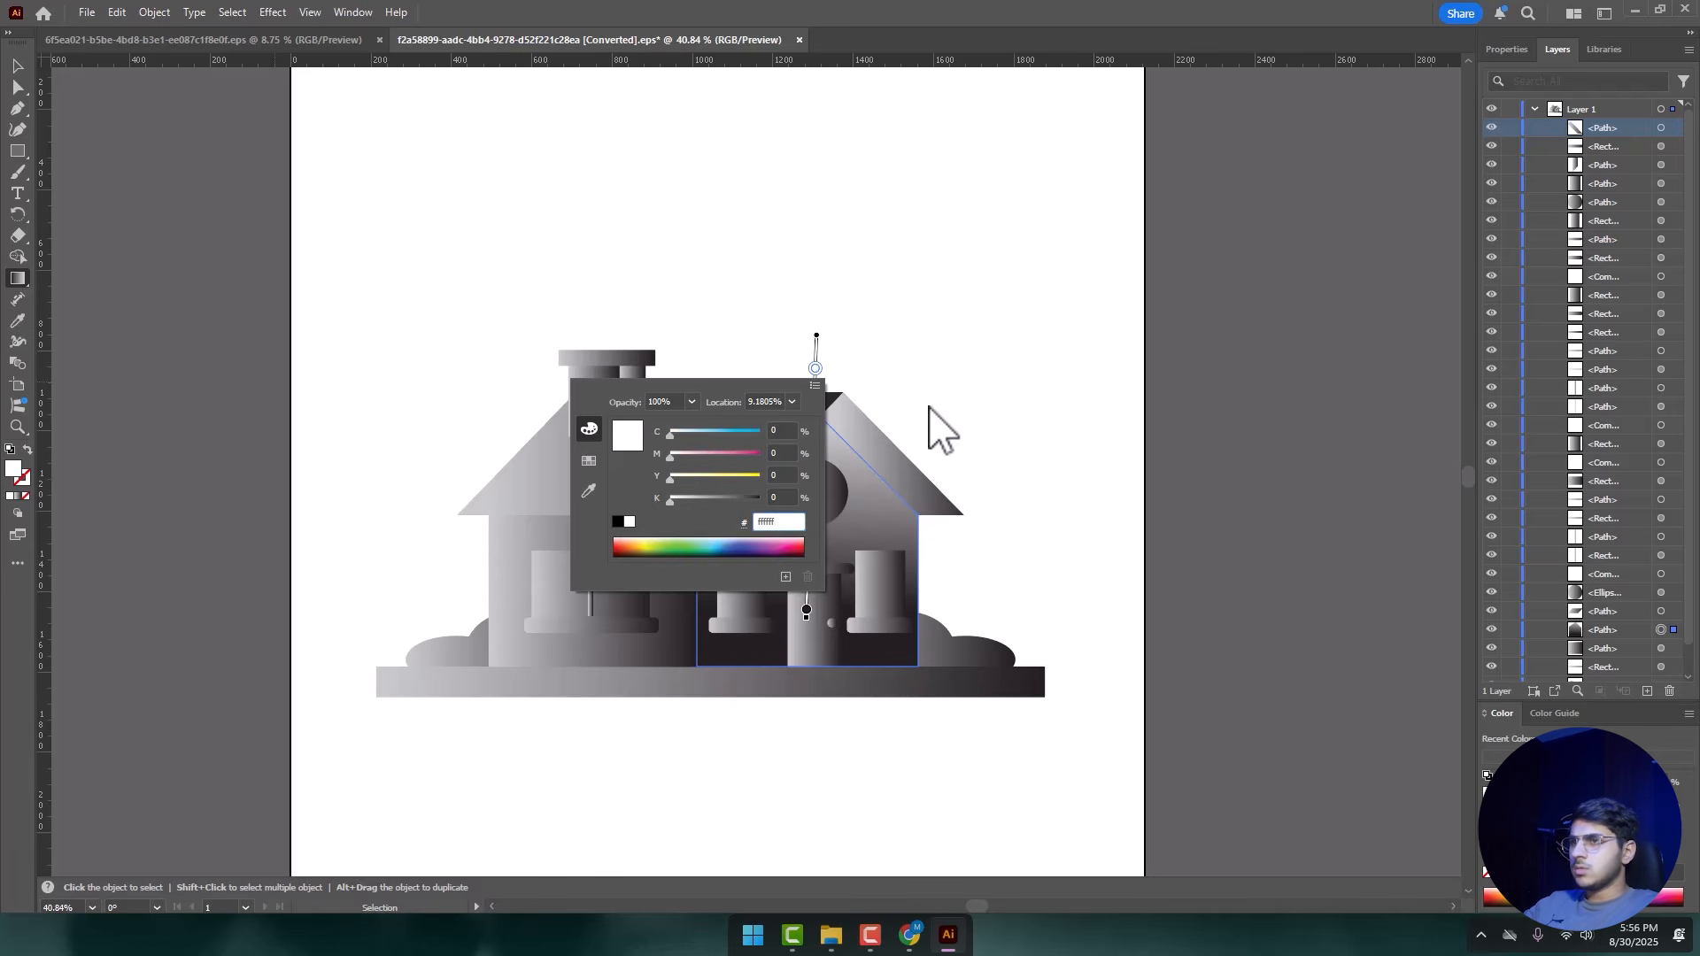
pyautogui.click(861, 349)
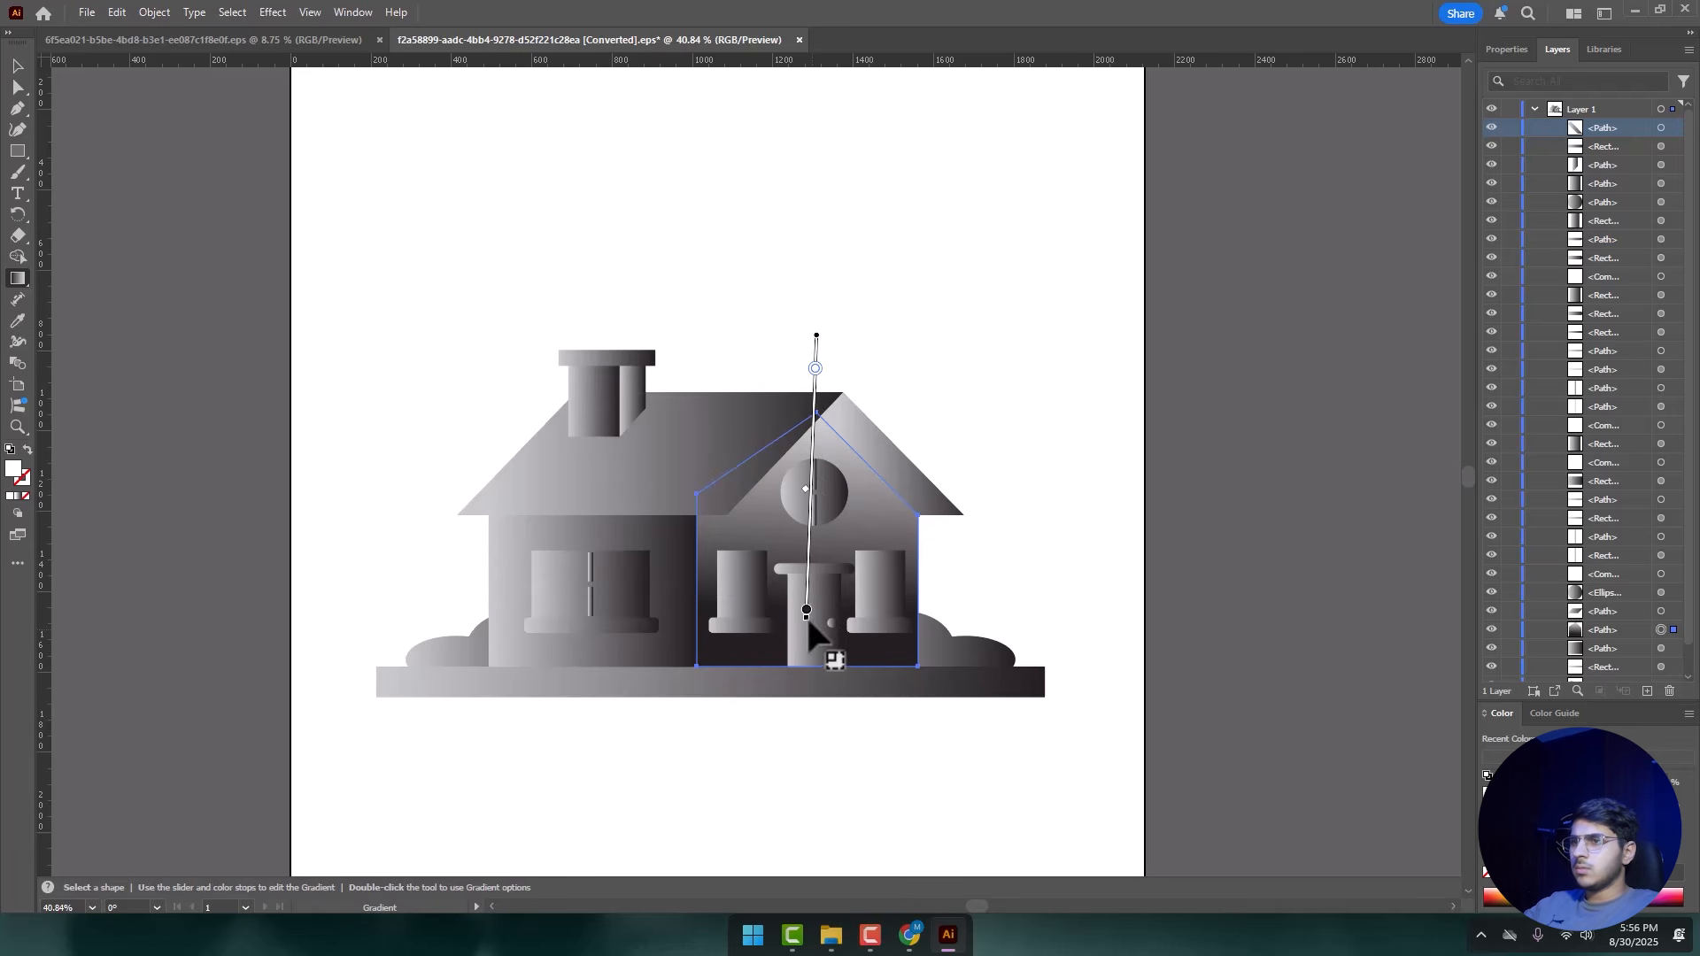
# - Shift the front wall's gradient down to run from the gable peak to near the wall's base, and move its midpoint closer to the white stop
pyautogui.moveTo(807, 613); pyautogui.dragTo(804, 631)
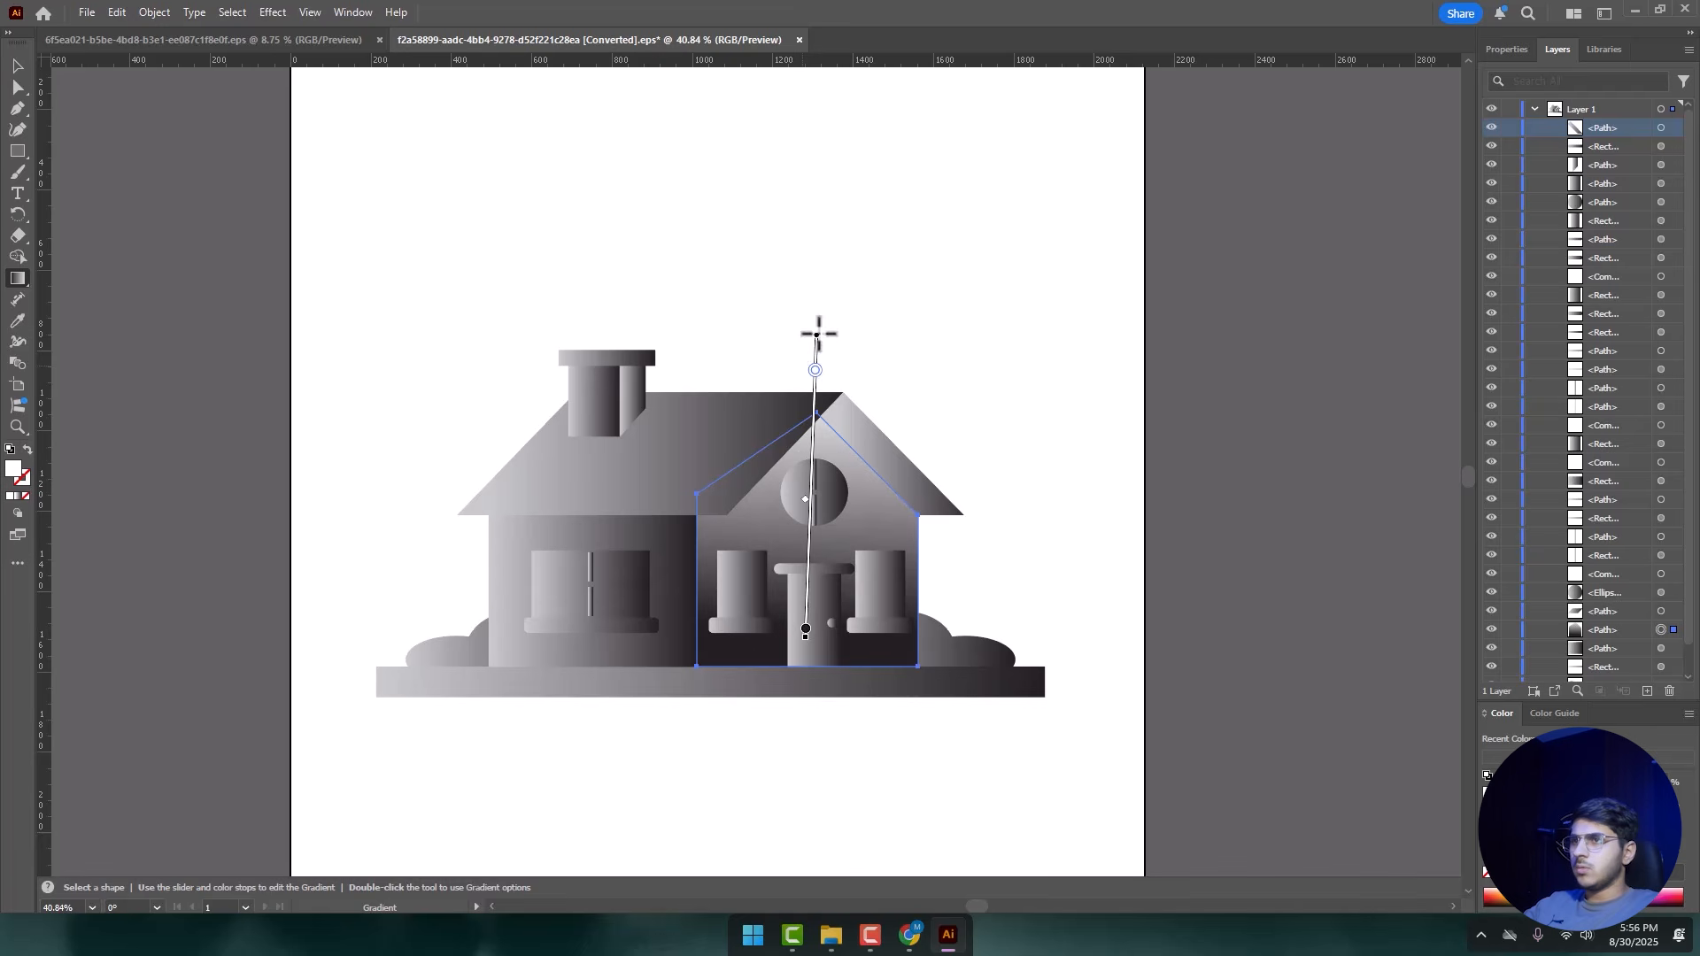
pyautogui.moveTo(818, 334)
pyautogui.mouseDown()
pyautogui.moveTo(804, 691)
pyautogui.moveTo(805, 639)
pyautogui.moveTo(804, 655)
pyautogui.mouseUp()
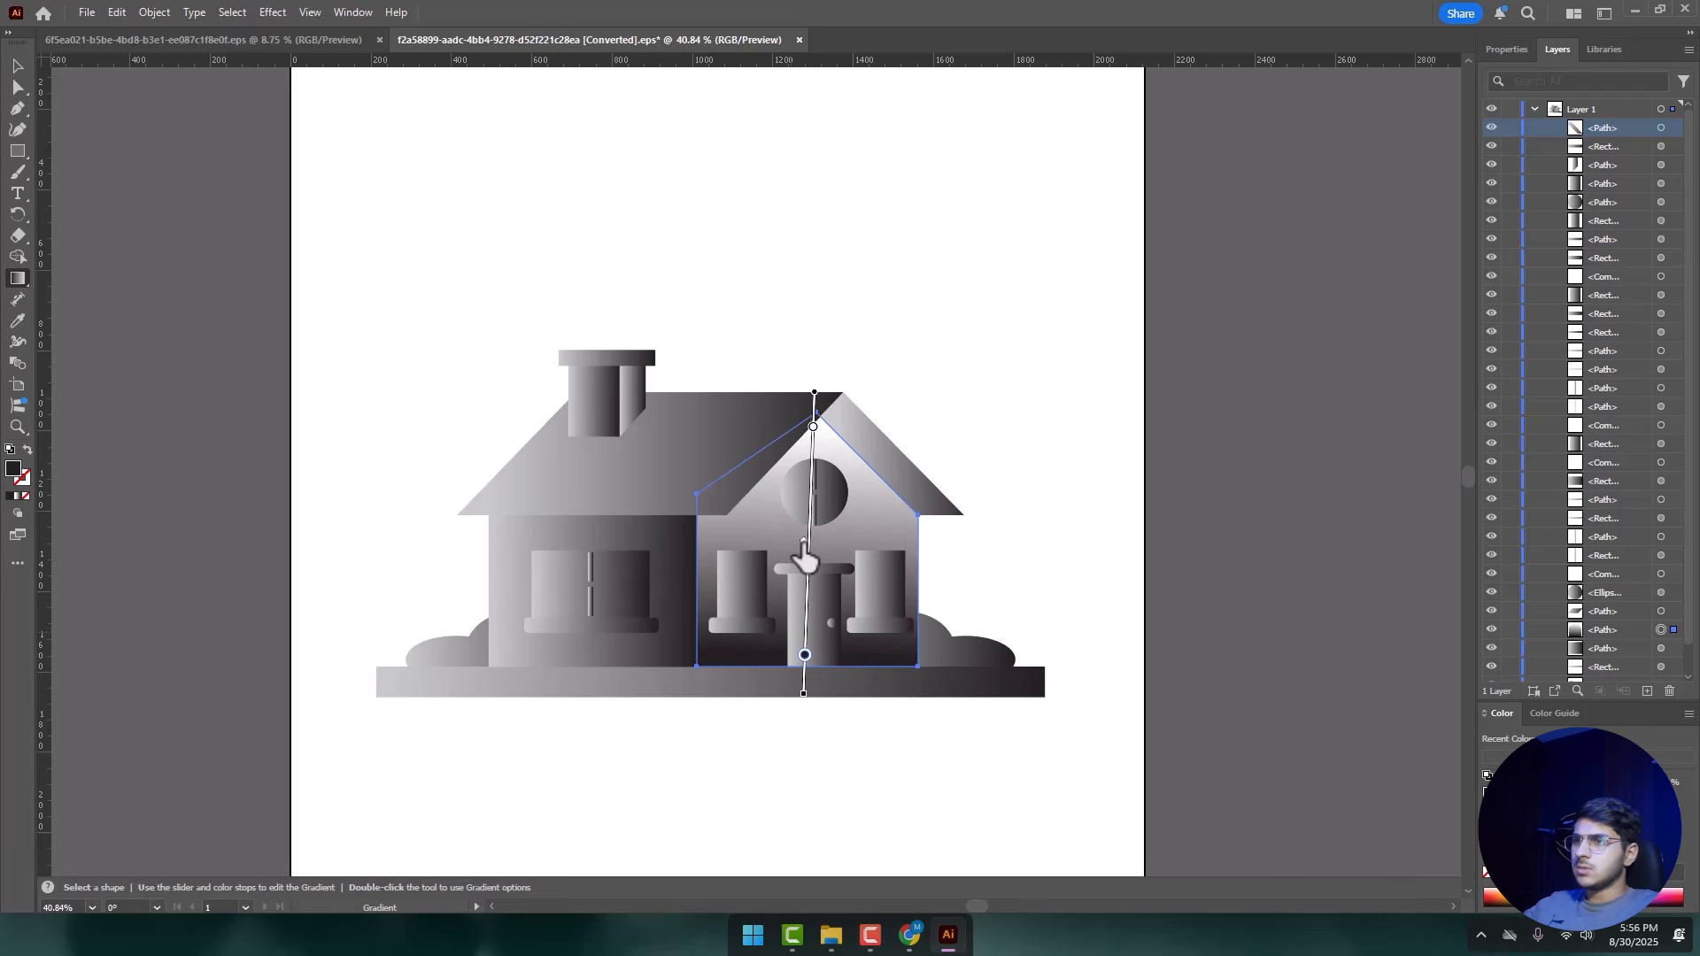
pyautogui.moveTo(804, 544); pyautogui.dragTo(810, 493)
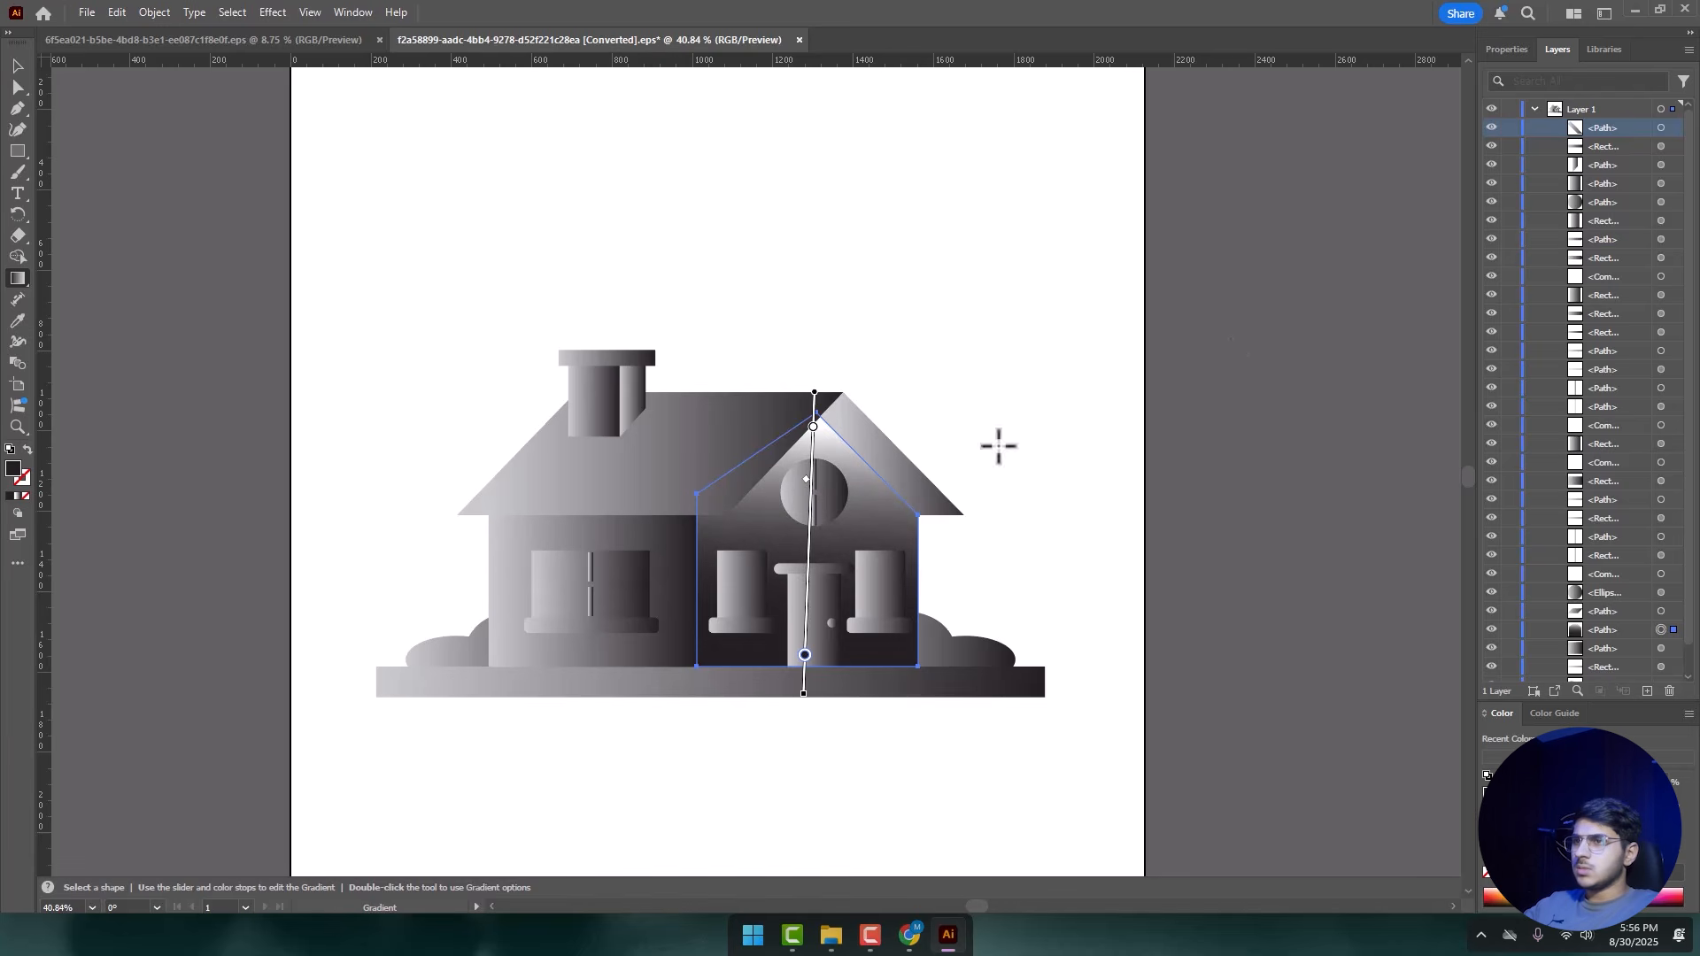
pyautogui.moveTo(689, 539); pyautogui.dragTo(926, 539)
pyautogui.hotkey('ctrl', 'z')
pyautogui.click(17, 65)
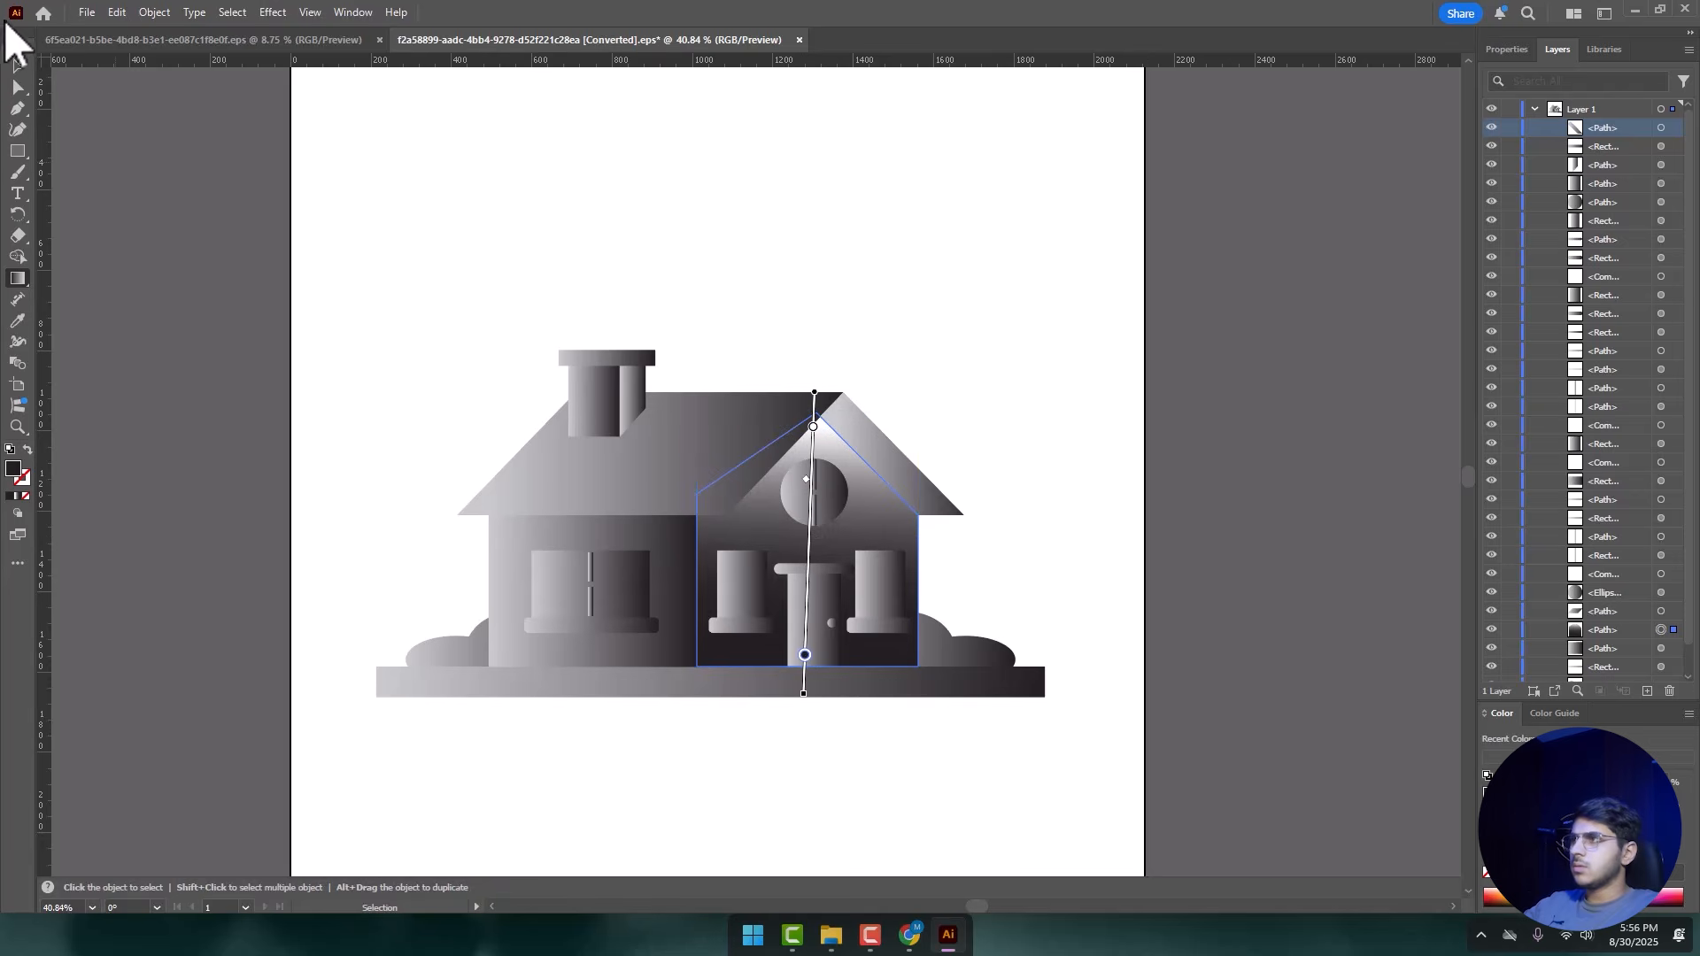
pyautogui.click(322, 168)
# - Change the light stop of the main roof slope's gradient to white
pyautogui.click(631, 440)
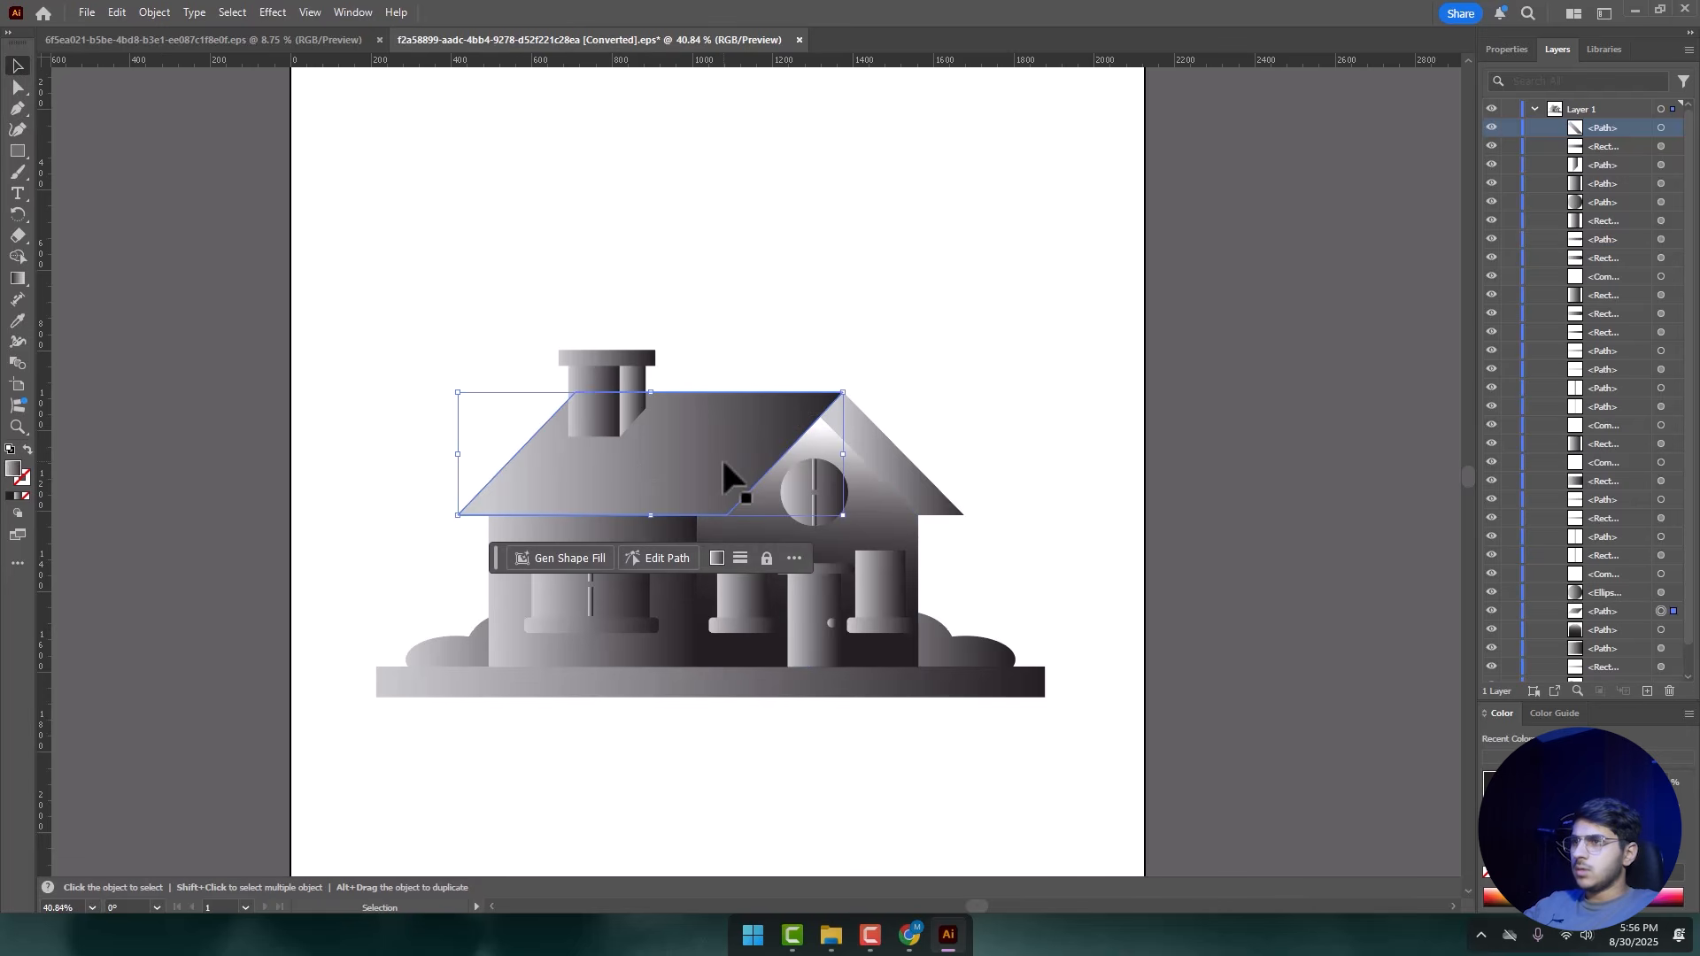
pyautogui.press('g')
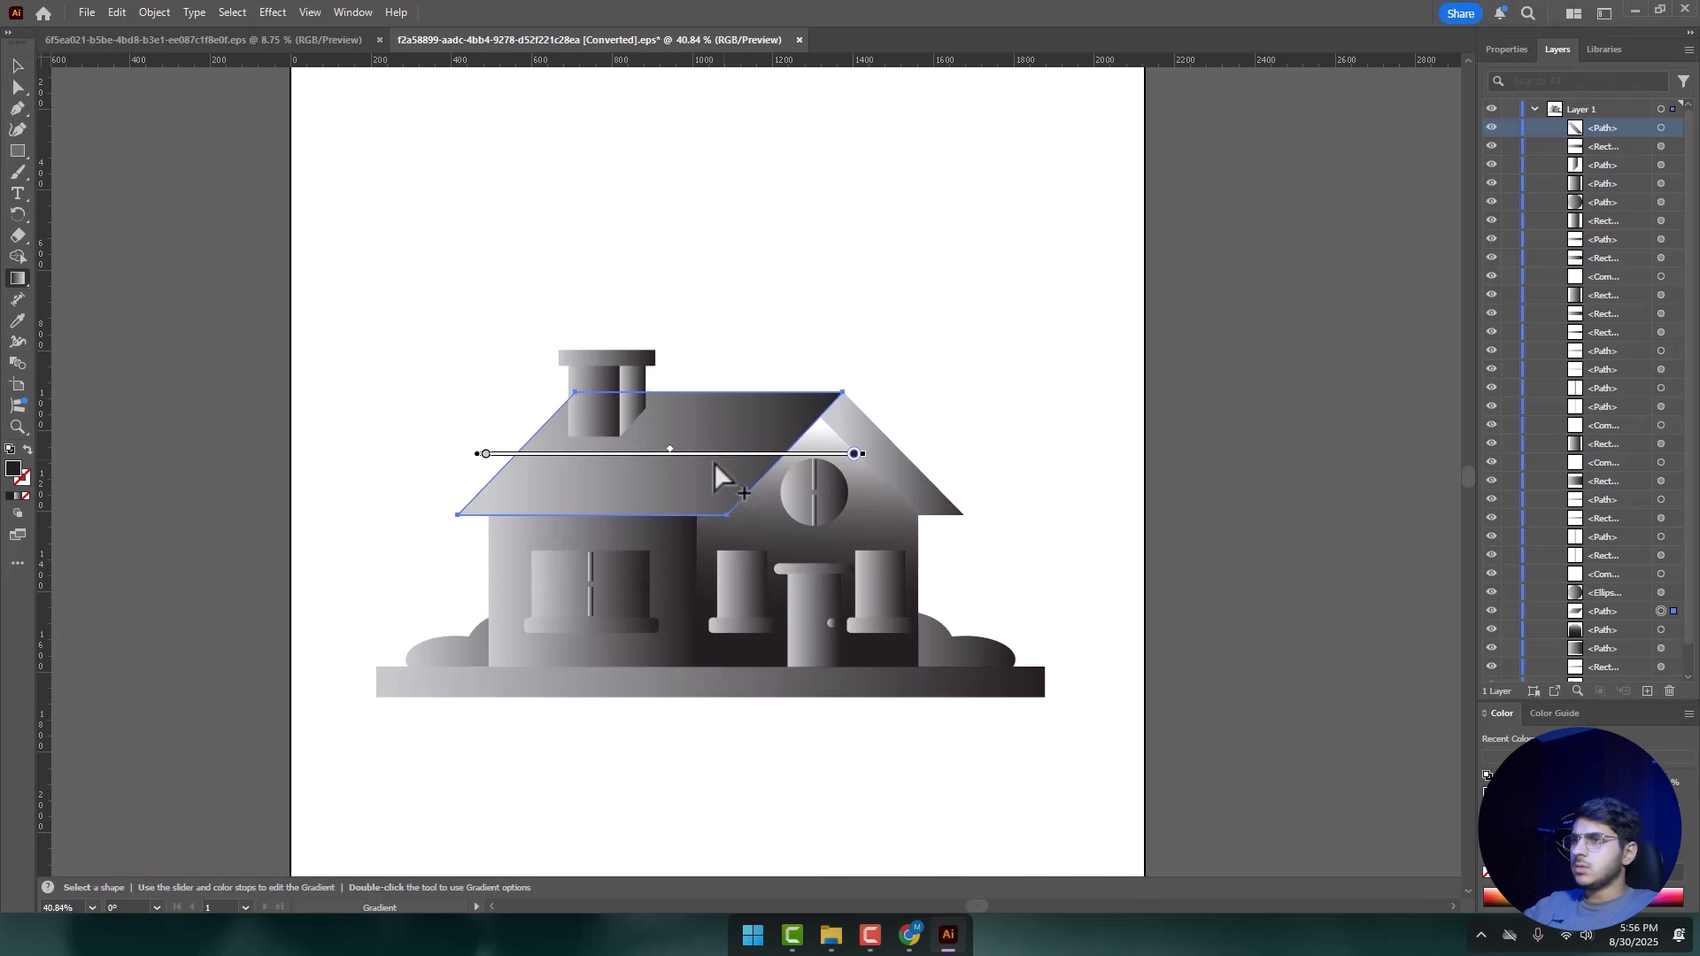
pyautogui.doubleClick(486, 454)
pyautogui.click(300, 608)
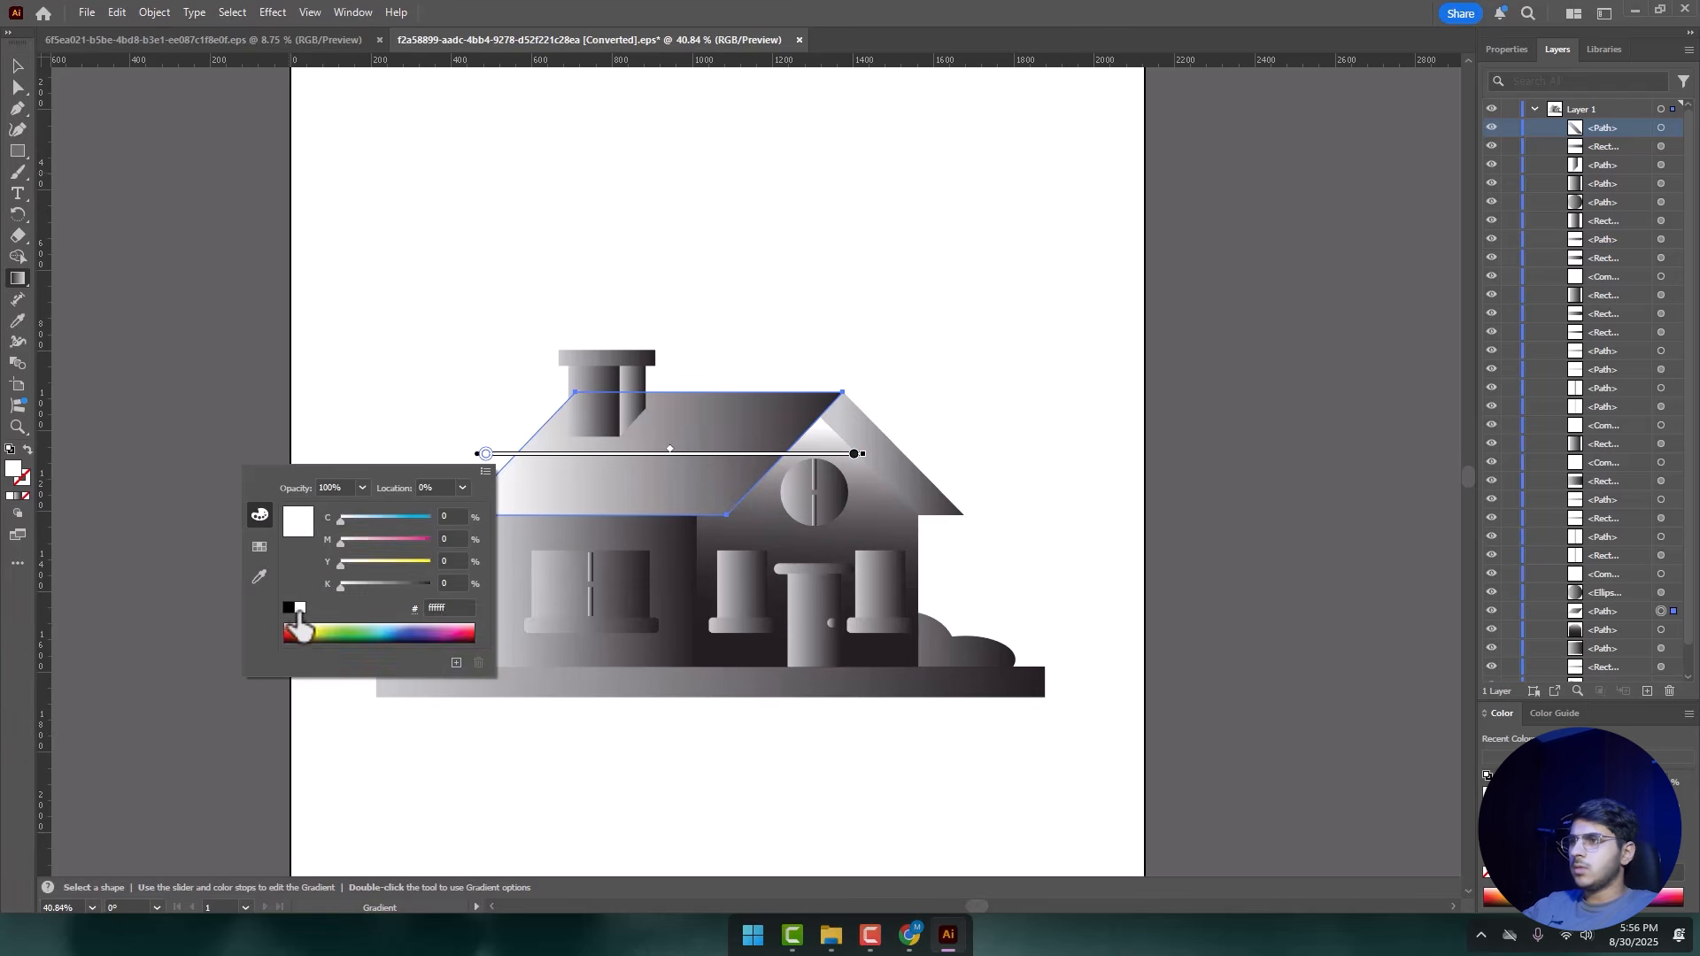
# - Reverse the main roof slope's gradient so it runs at a slight tilt from black at the left edge to white at the right end
pyautogui.moveTo(478, 457)
pyautogui.mouseDown()
pyautogui.moveTo(539, 461)
pyautogui.moveTo(482, 457)
pyautogui.moveTo(127, 536)
pyautogui.moveTo(349, 493)
pyautogui.moveTo(295, 507)
pyautogui.mouseUp()
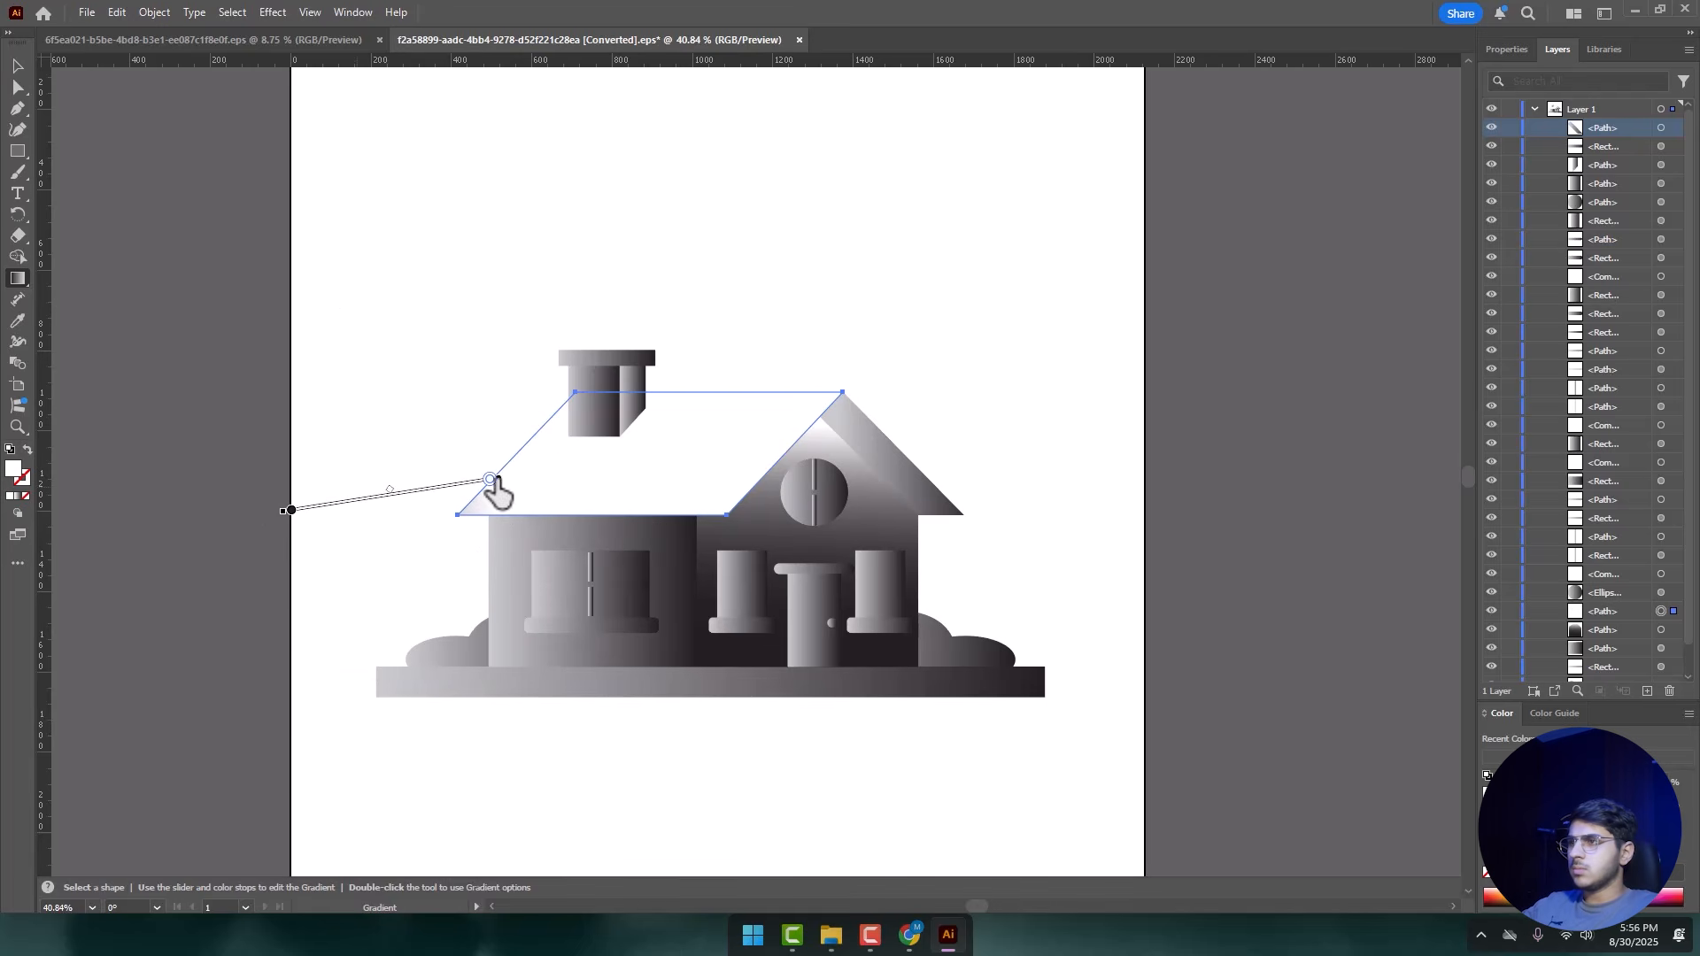
pyautogui.moveTo(493, 486)
pyautogui.mouseDown()
pyautogui.moveTo(569, 489)
pyautogui.moveTo(786, 427)
pyautogui.moveTo(797, 474)
pyautogui.moveTo(773, 442)
pyautogui.mouseUp()
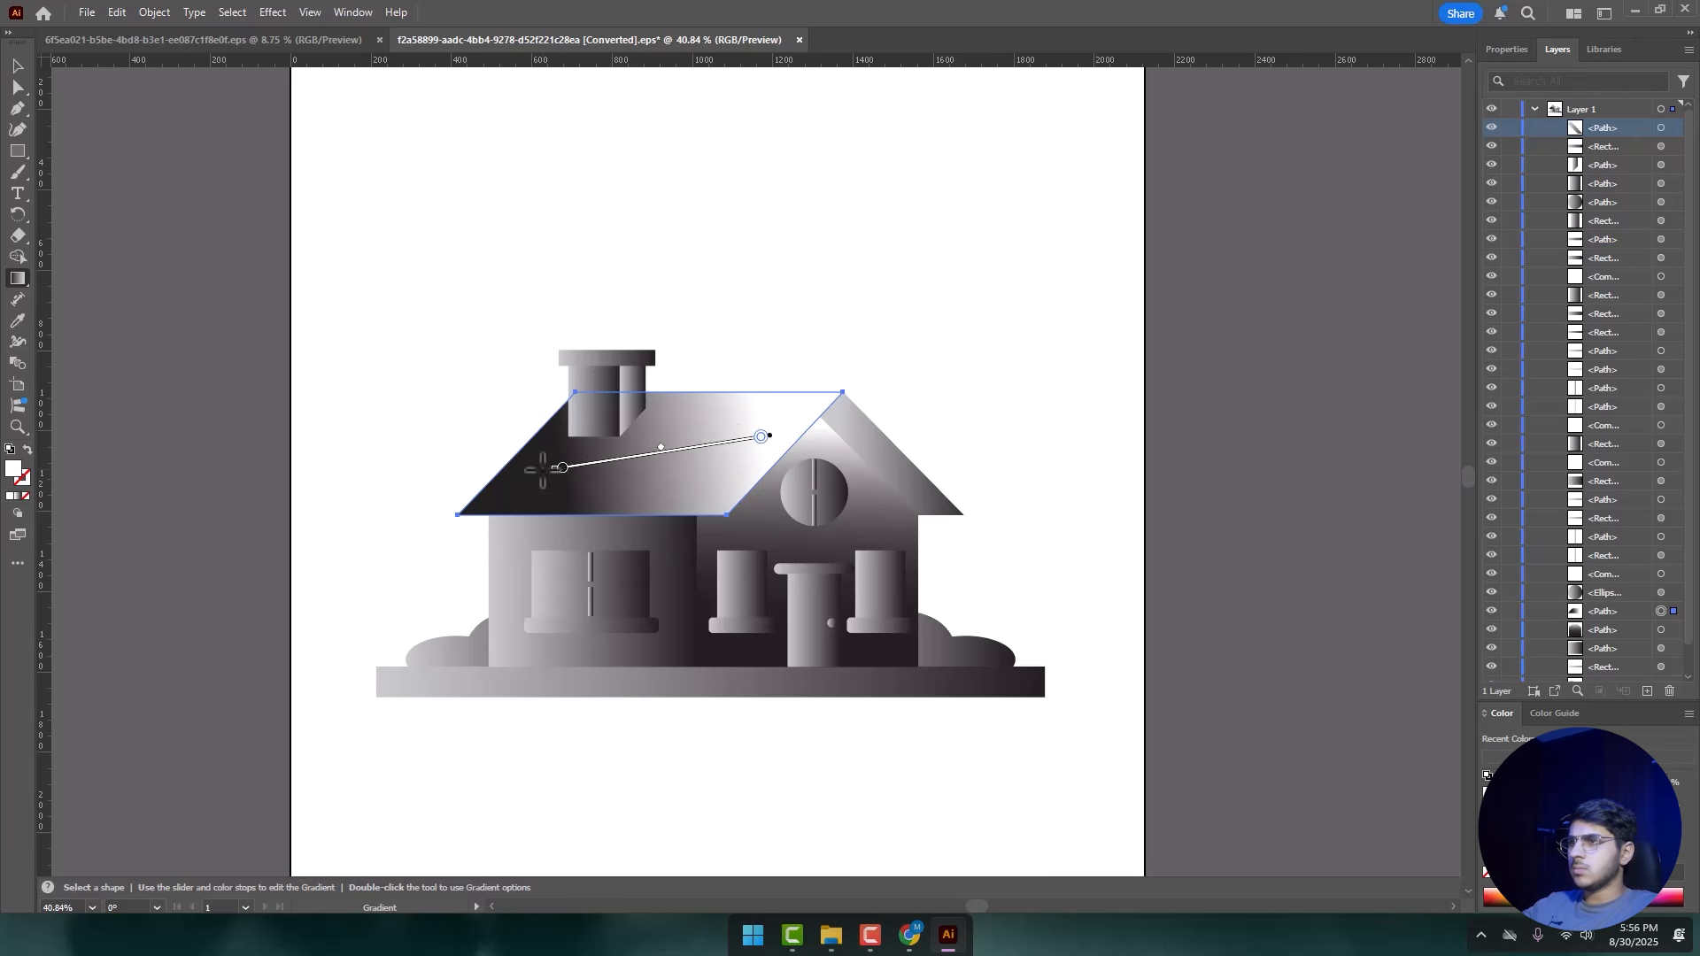
pyautogui.moveTo(553, 474); pyautogui.dragTo(545, 422)
pyautogui.moveTo(665, 452); pyautogui.dragTo(681, 453)
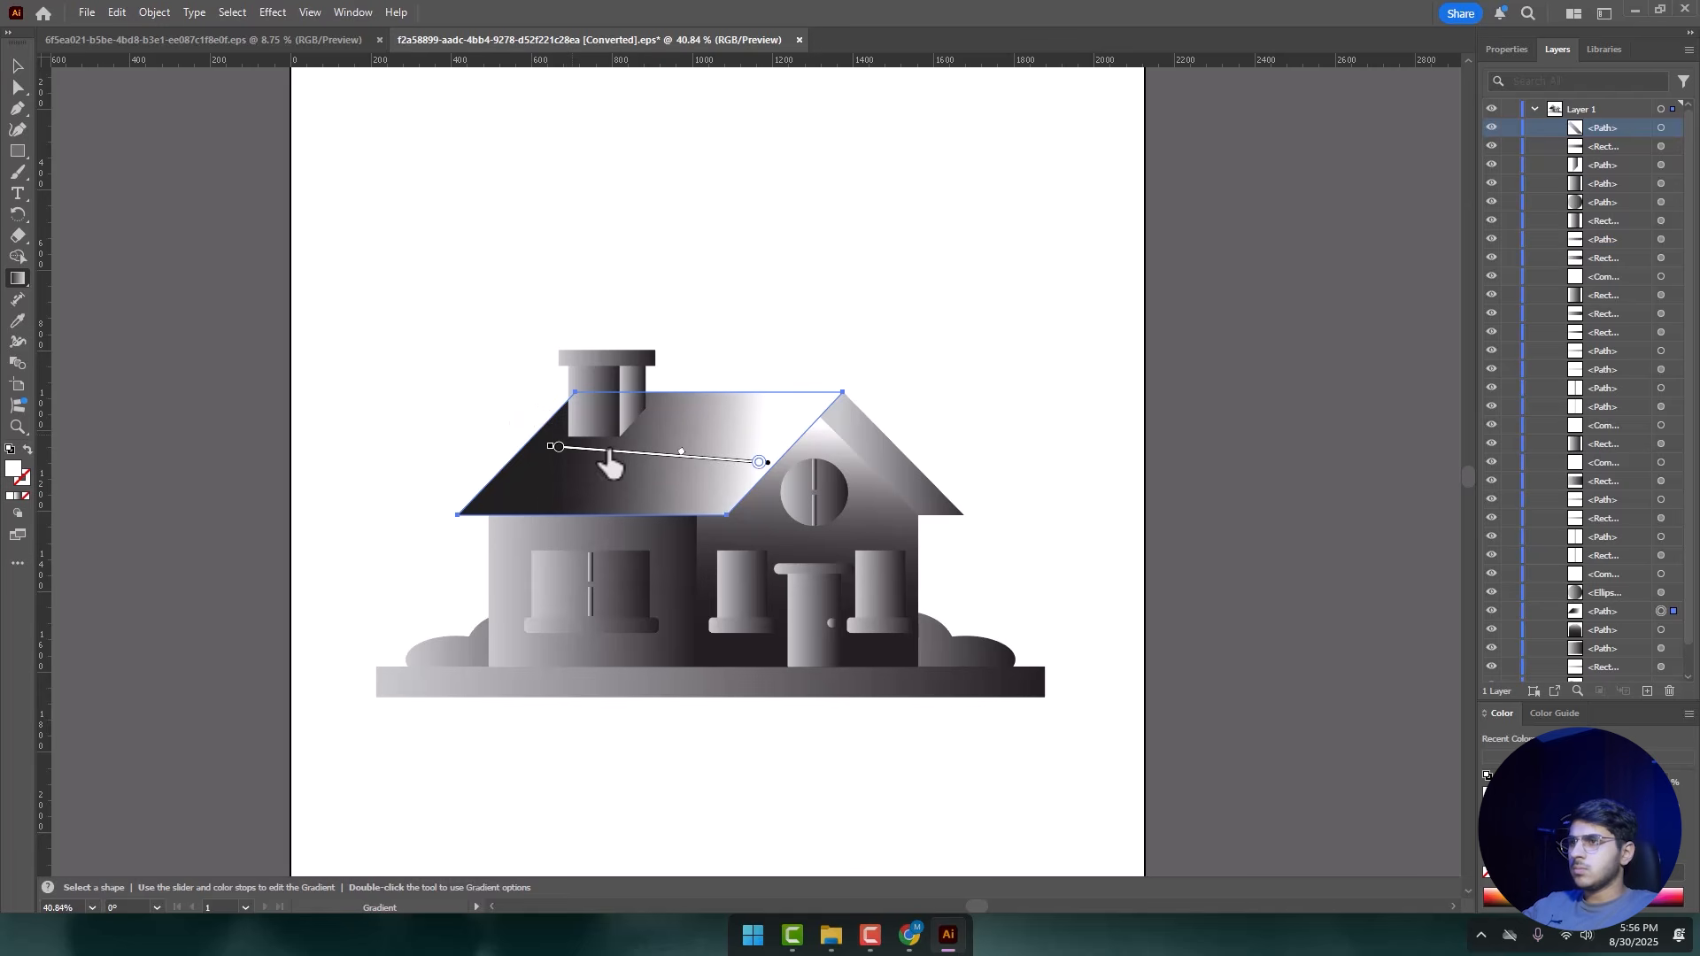
pyautogui.moveTo(556, 450); pyautogui.dragTo(480, 441)
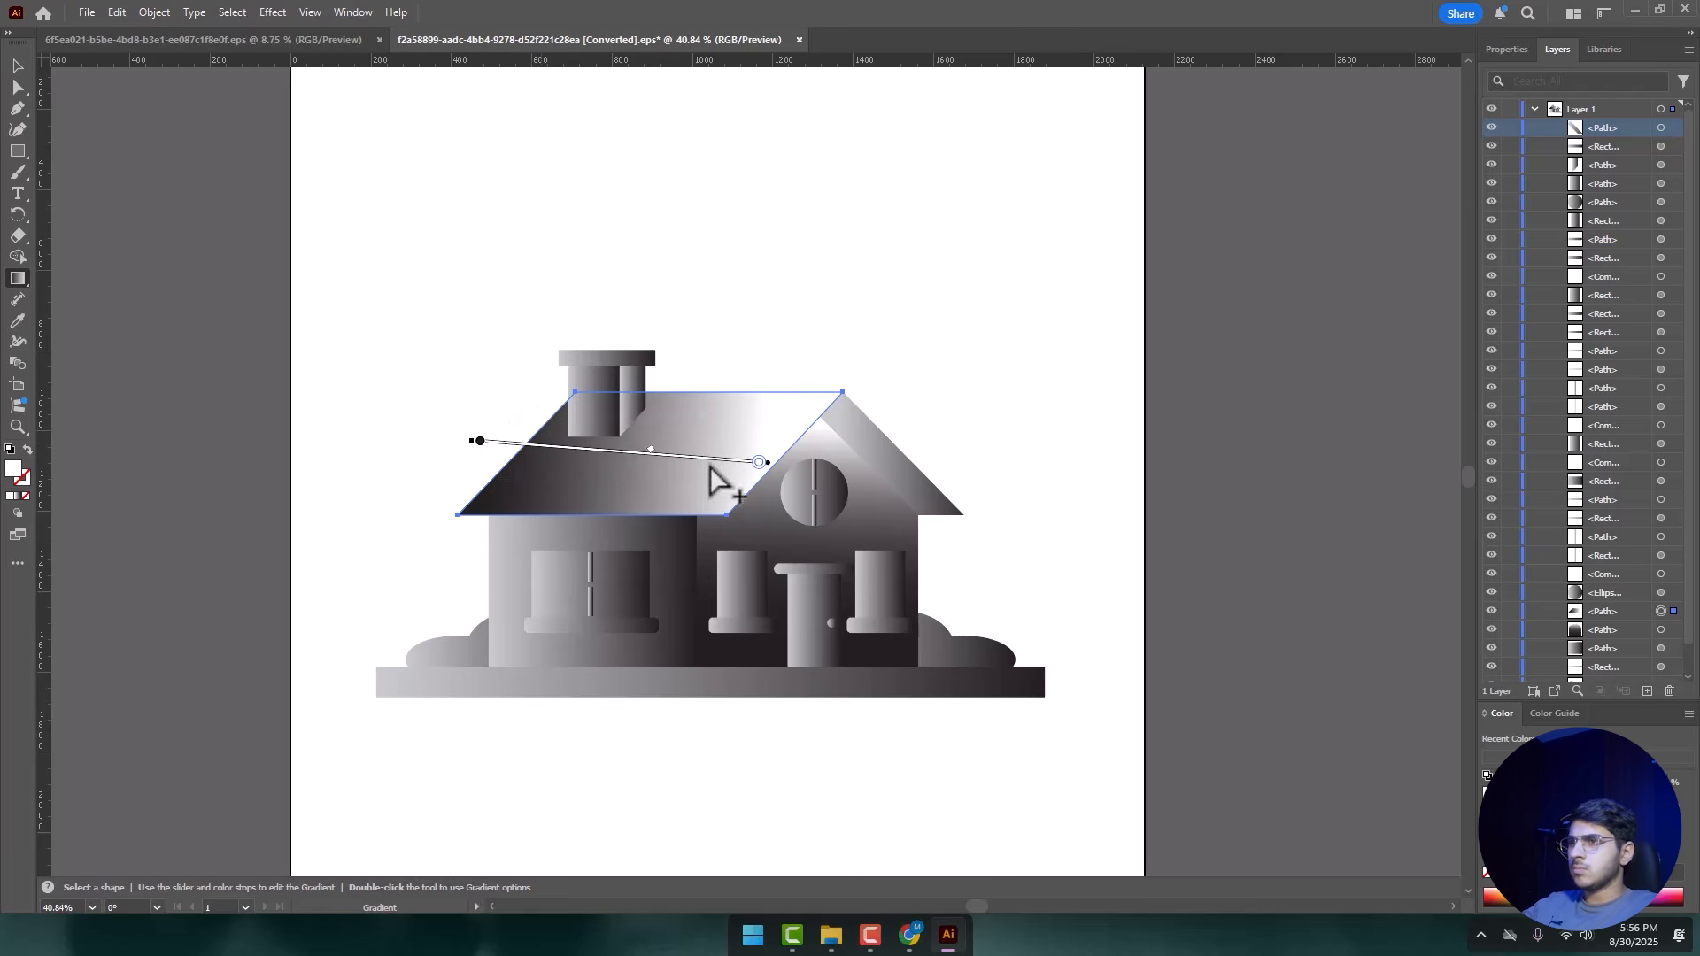
pyautogui.moveTo(767, 470)
pyautogui.mouseDown()
pyautogui.moveTo(862, 443)
pyautogui.moveTo(838, 476)
pyautogui.mouseUp()
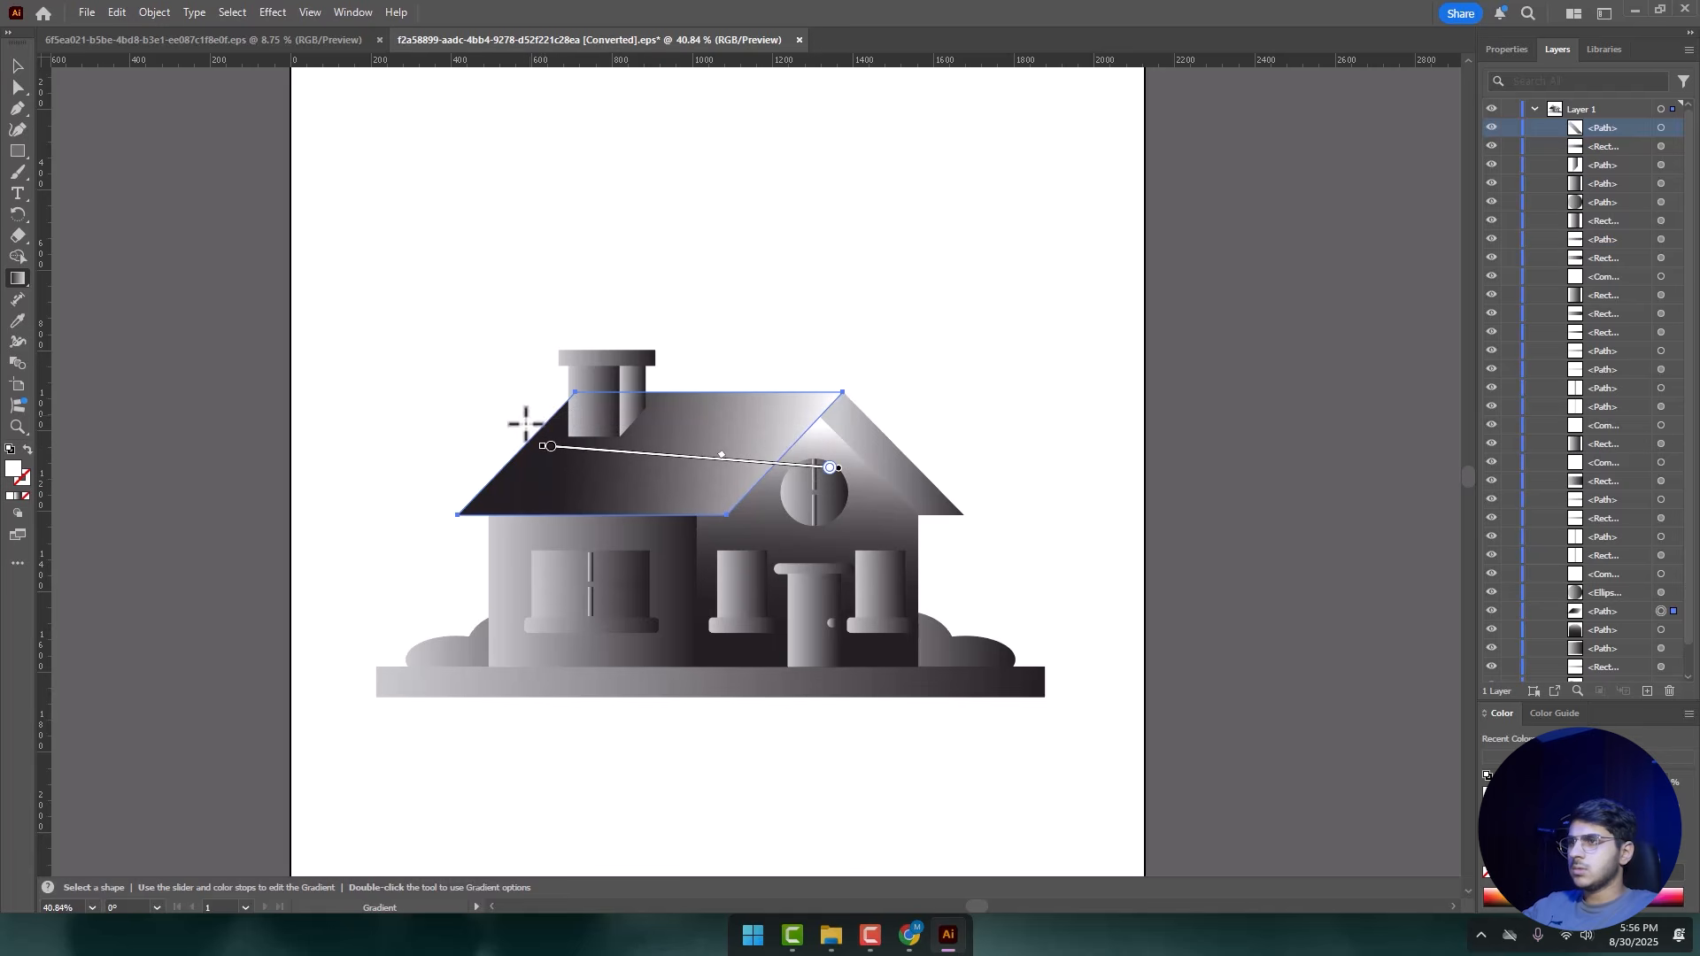
pyautogui.moveTo(549, 448); pyautogui.dragTo(492, 441)
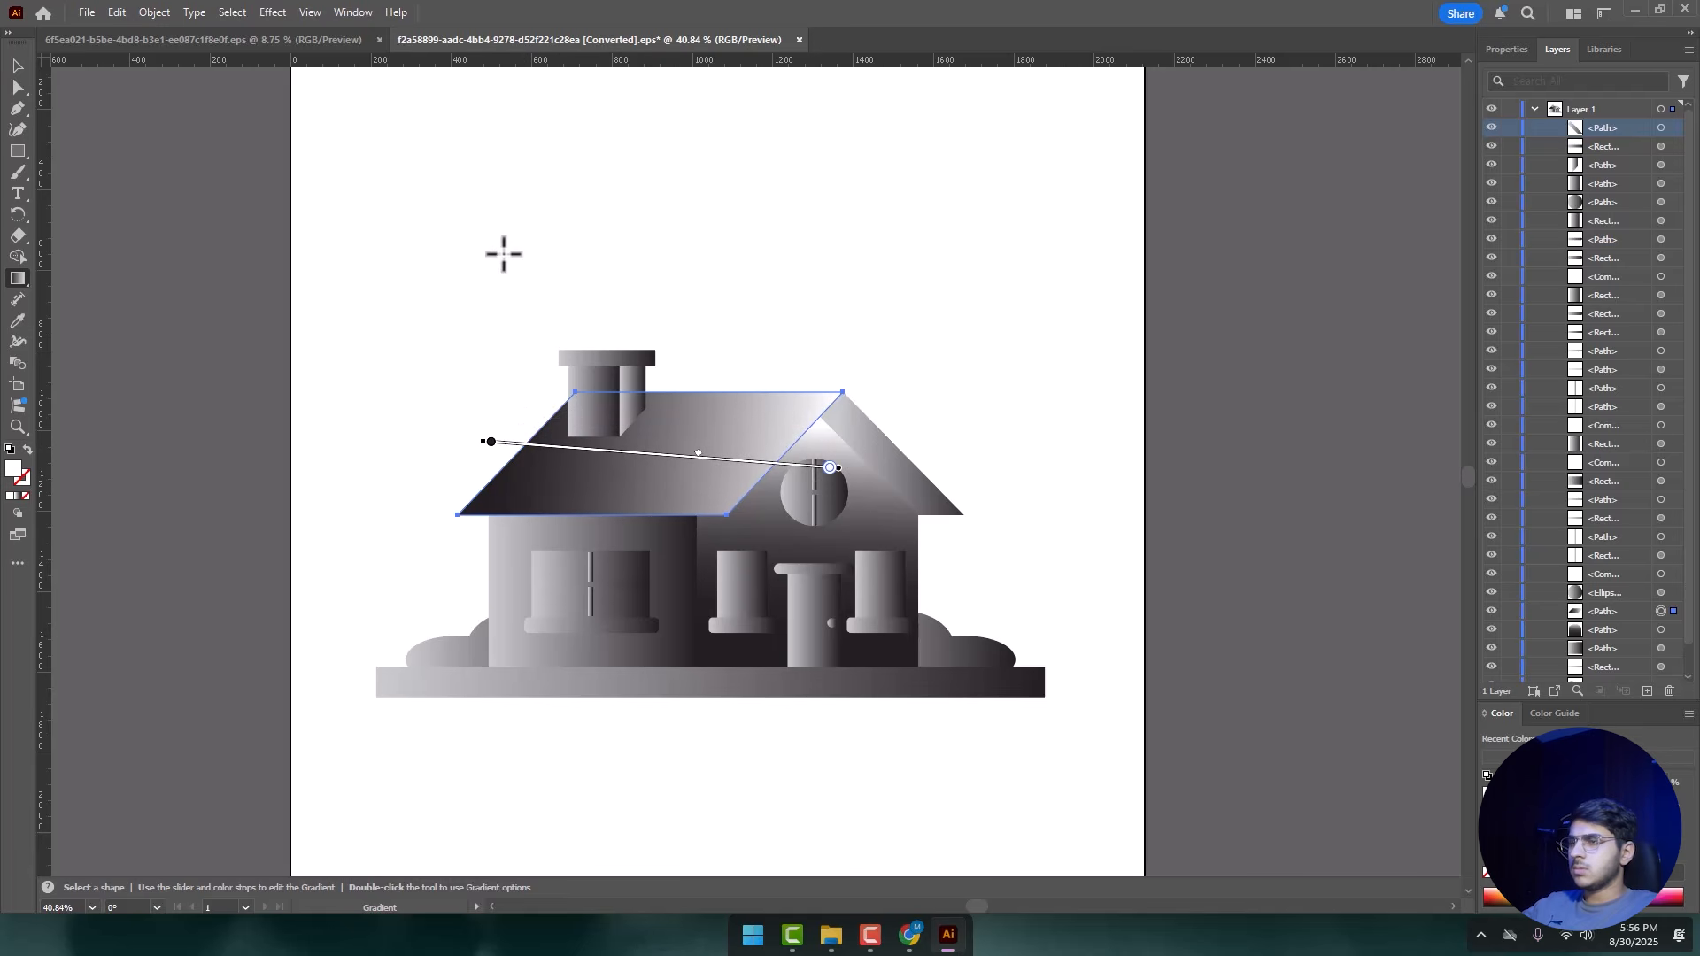
pyautogui.press('v')
# - Redirect the gradient on the chimney's front face to run nearly vertically, from light at the top to black at the base
pyautogui.click(583, 381)
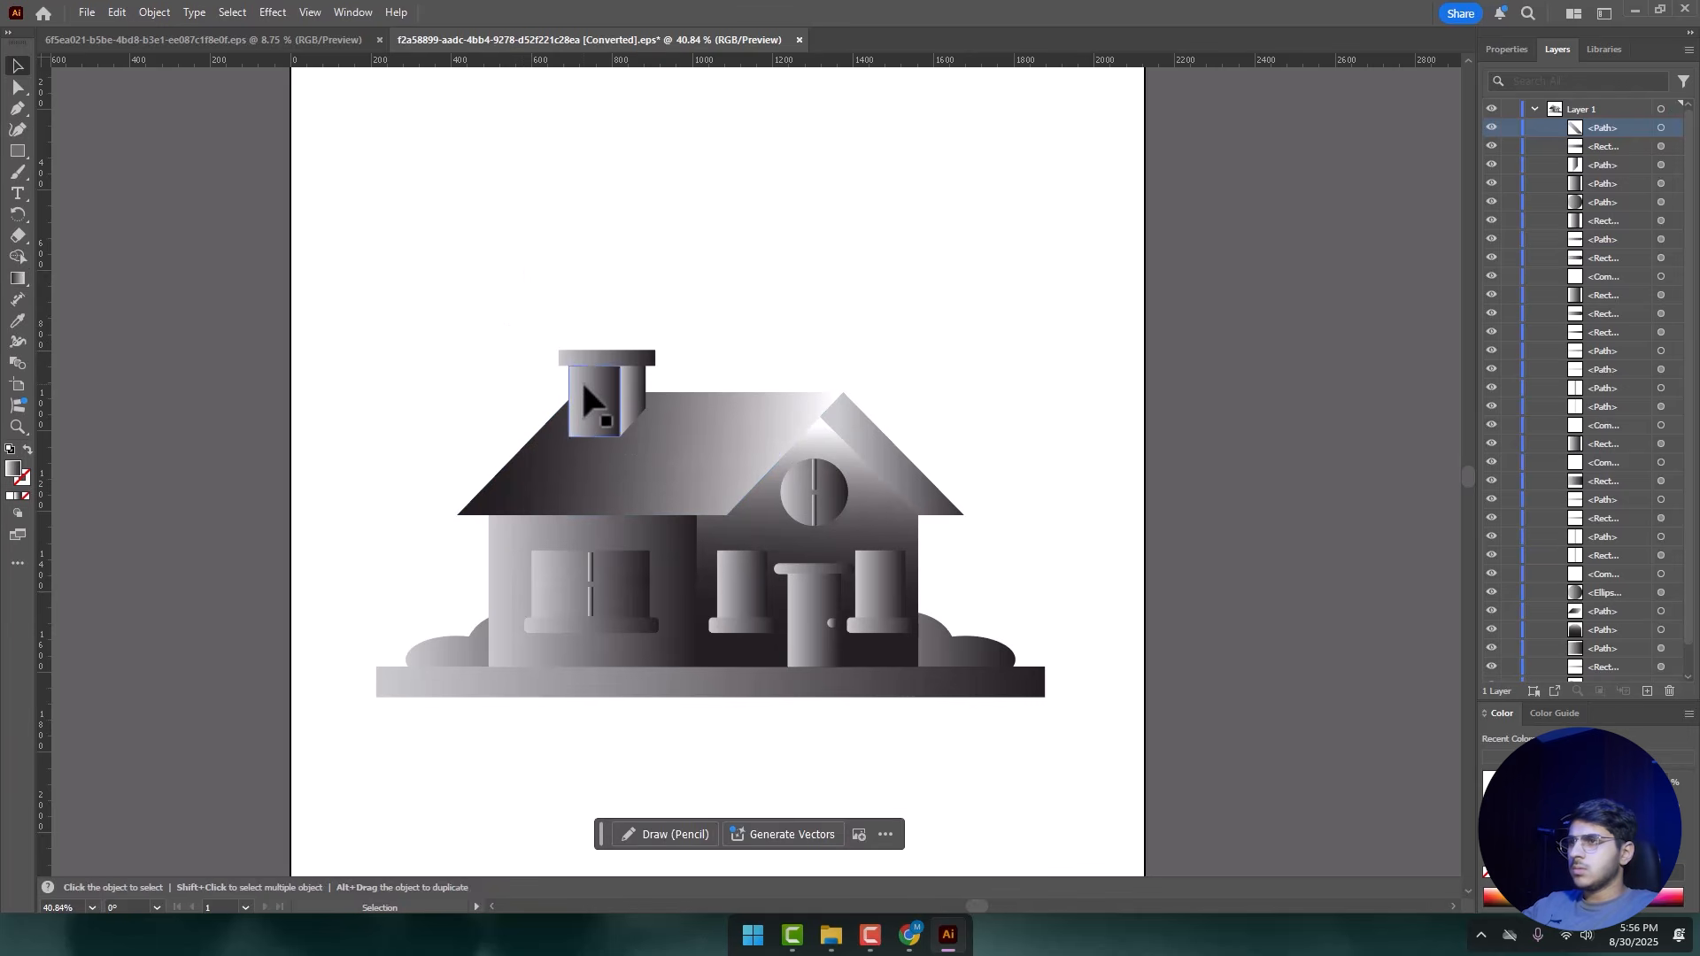
pyautogui.press('g')
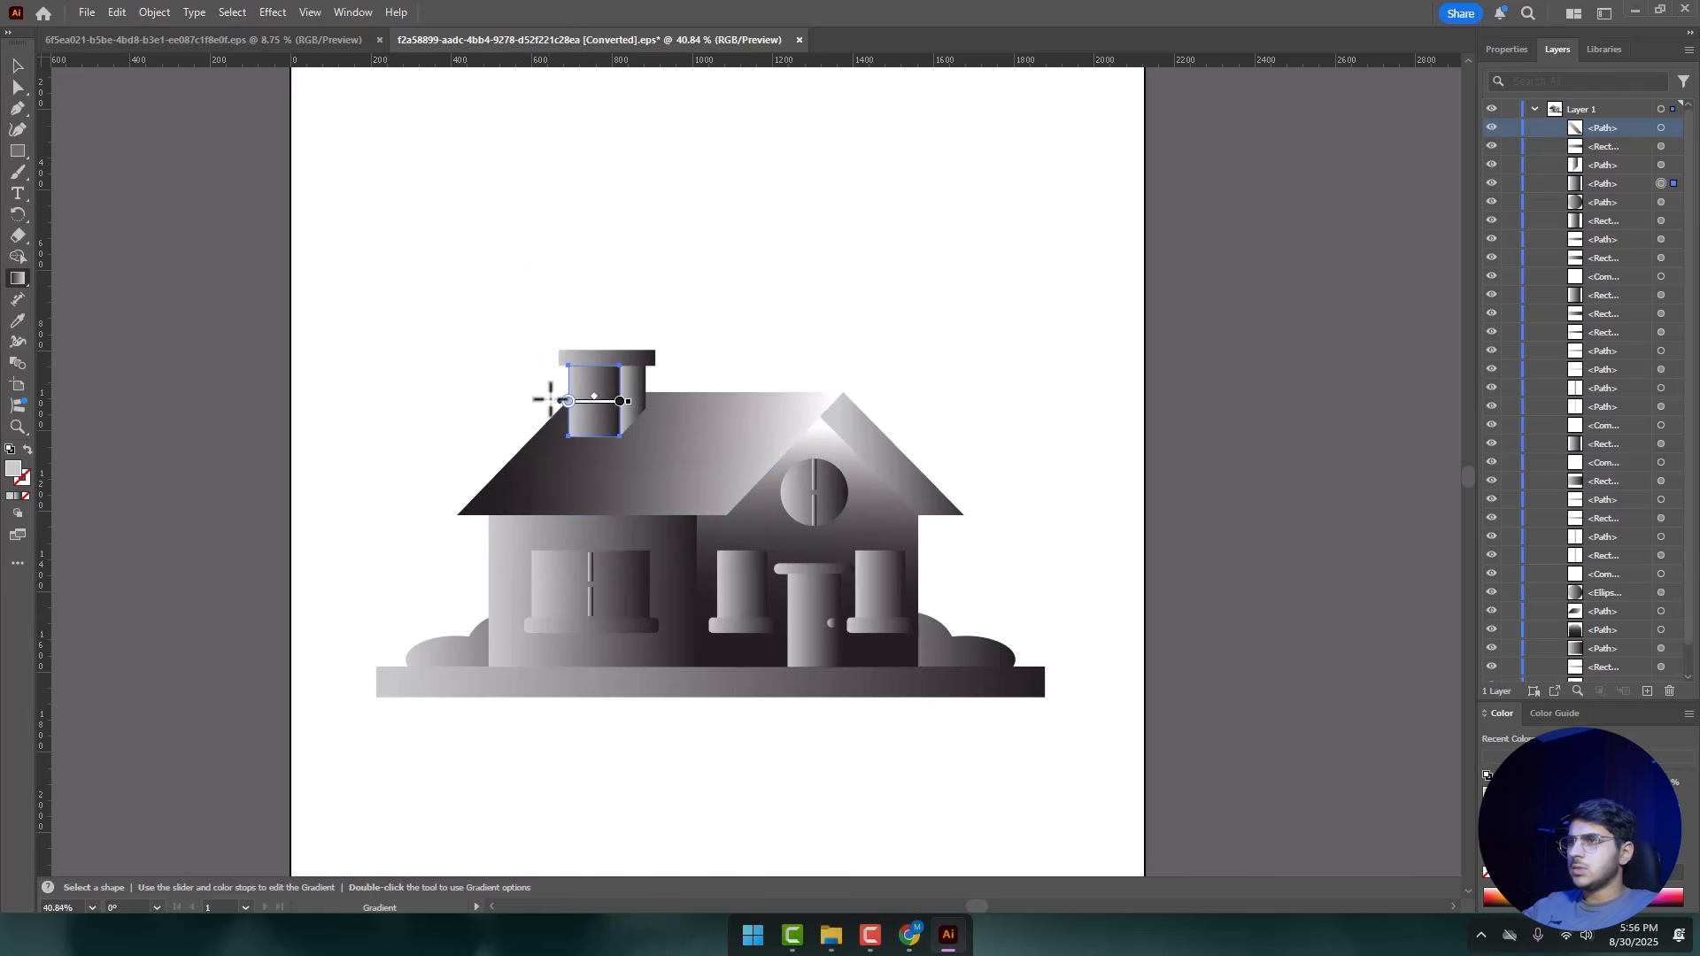
pyautogui.moveTo(579, 402)
pyautogui.mouseDown()
pyautogui.moveTo(630, 401)
pyautogui.moveTo(588, 425)
pyautogui.moveTo(583, 454)
pyautogui.mouseUp()
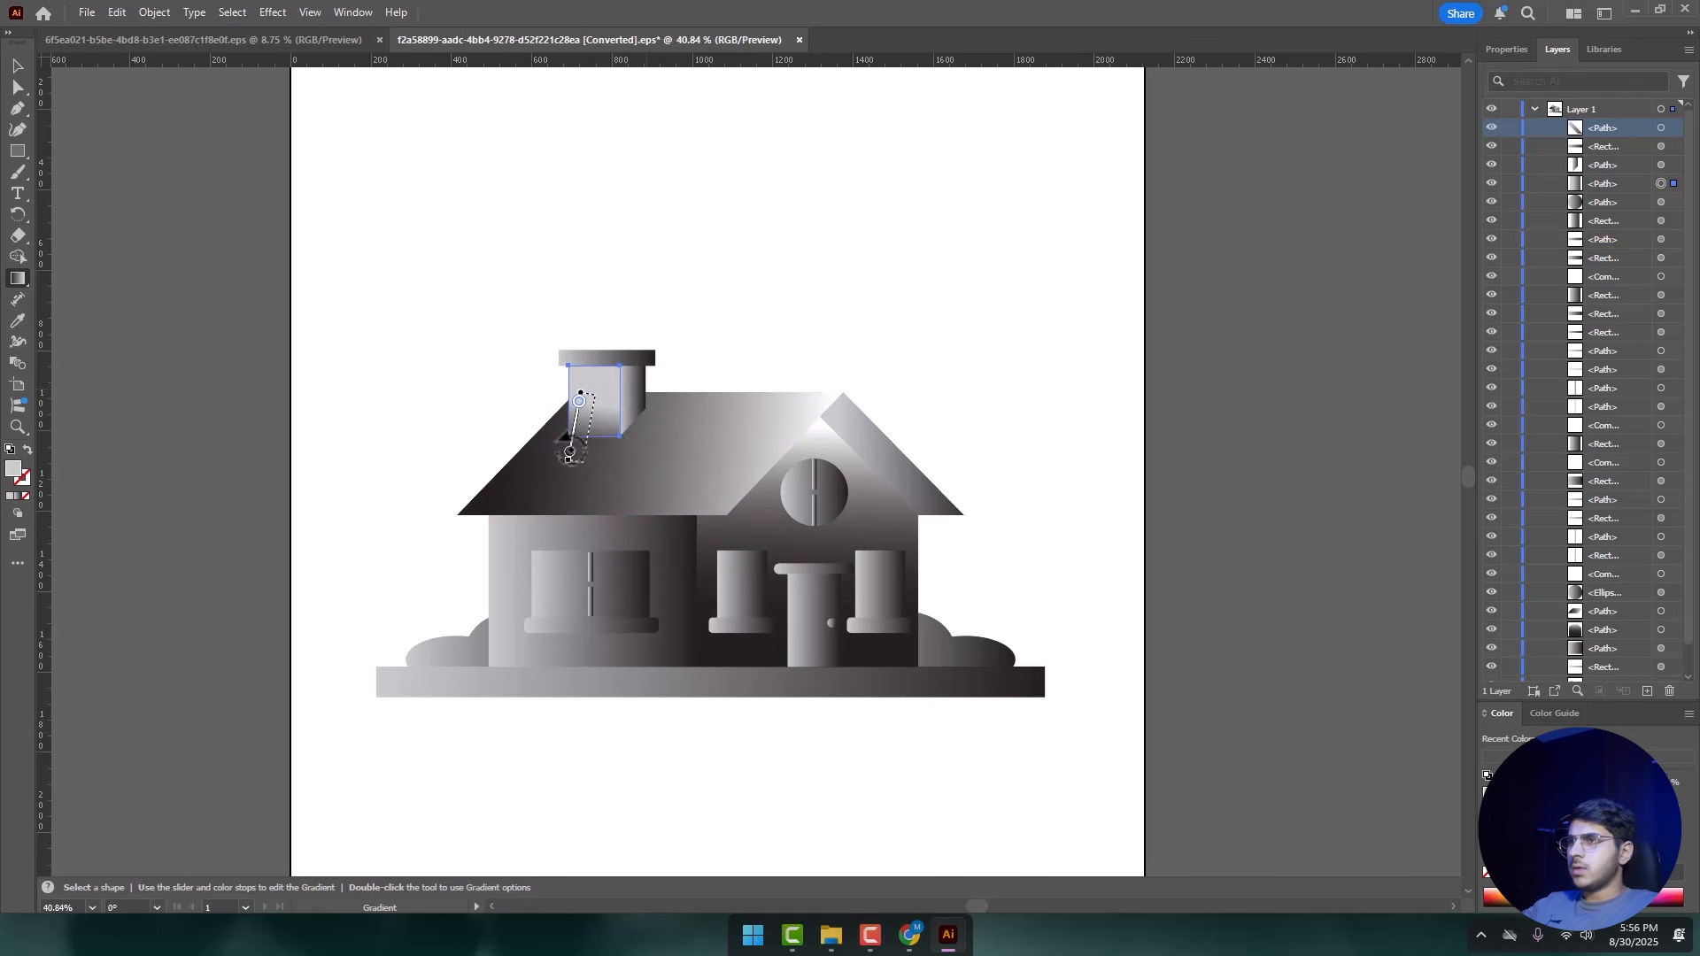
pyautogui.doubleClick(594, 404)
pyautogui.click(598, 390)
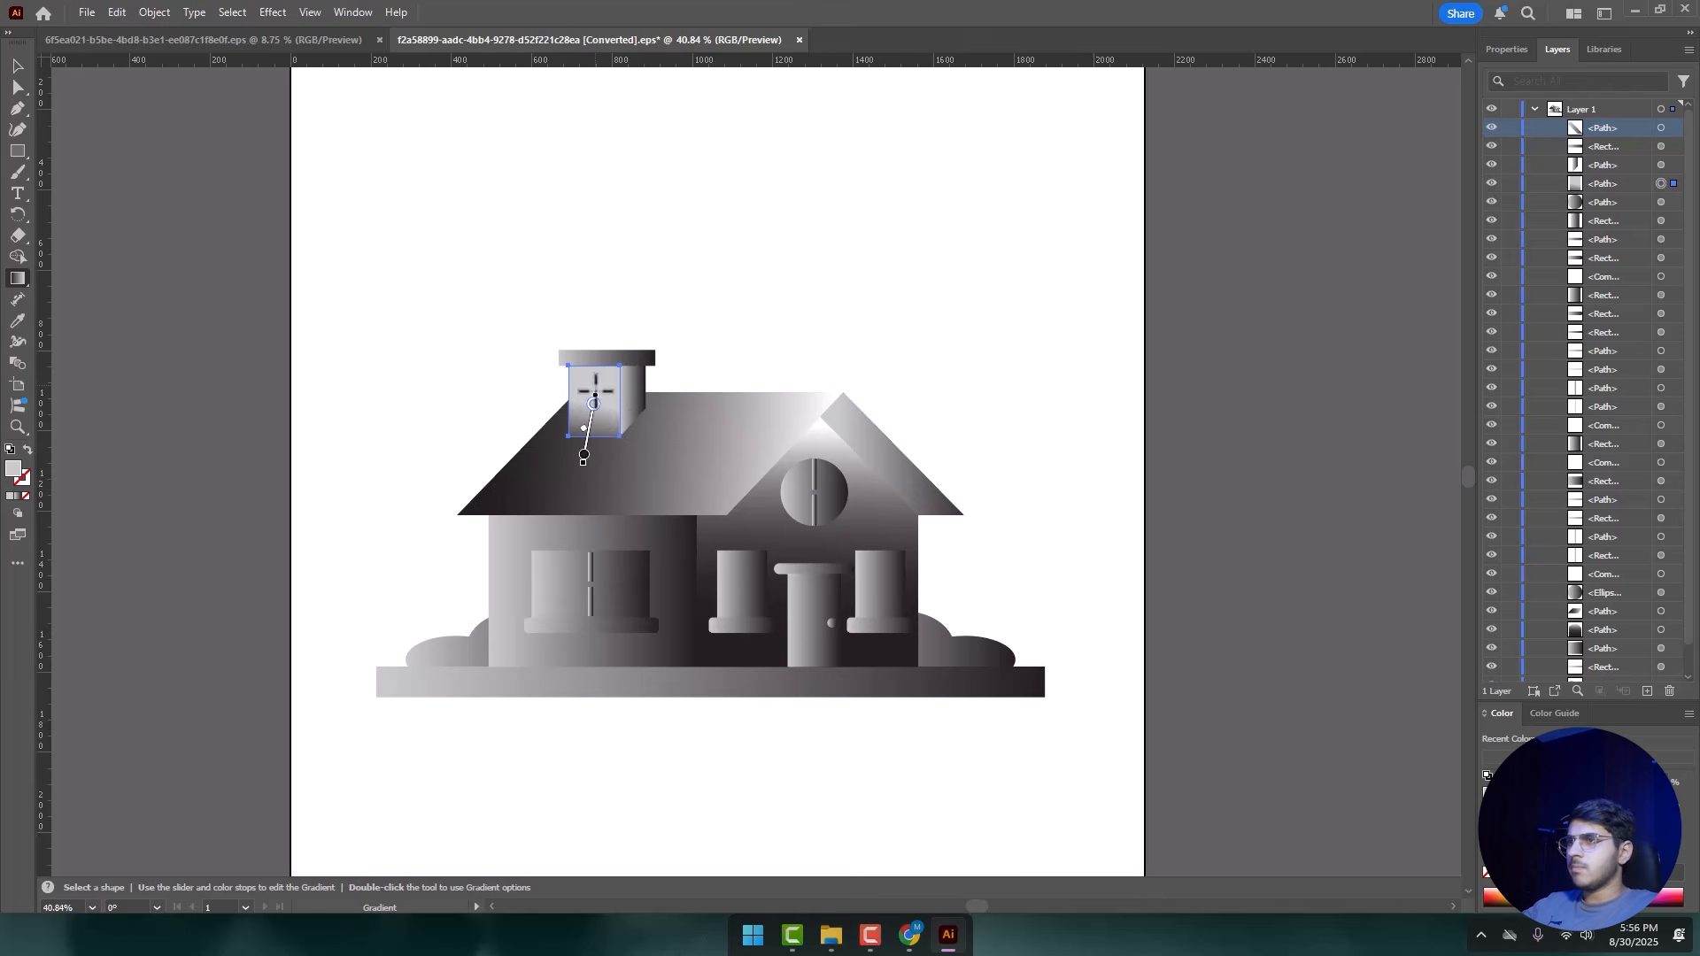
# - Straighten and lengthen the chimney front's gradient so its light stop sits above the chimney cap and its black stop near the face's base
pyautogui.scroll(1, 589, 372)
pyautogui.press('z')
pyautogui.click(601, 441)
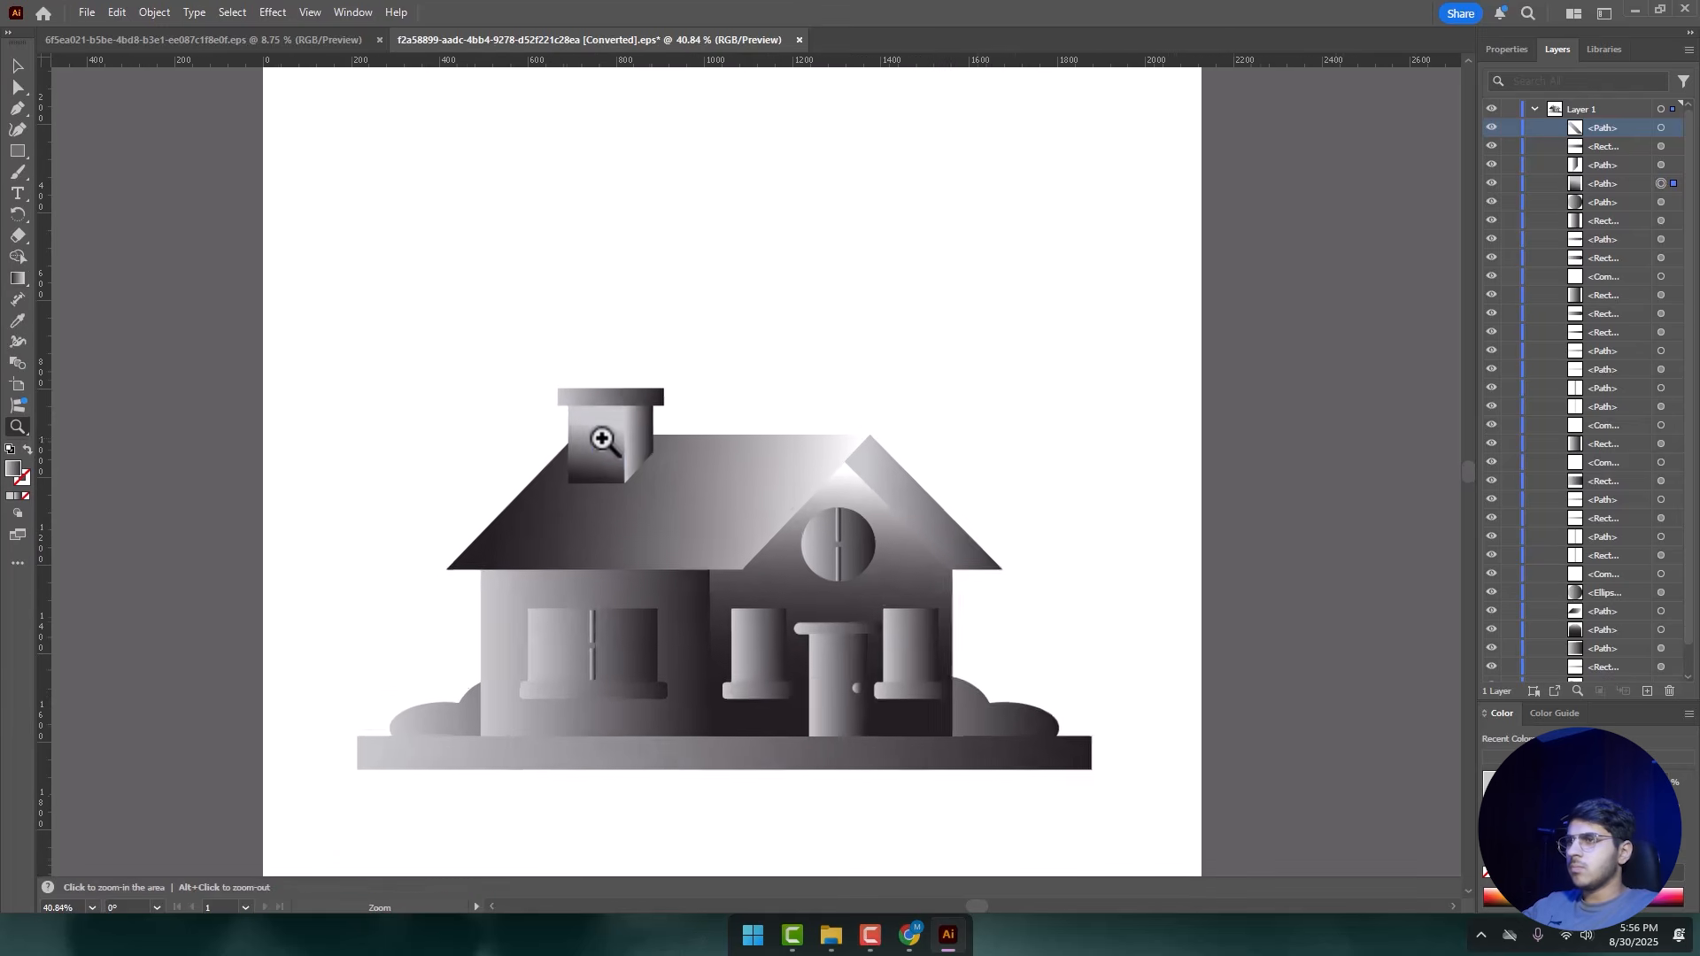
pyautogui.moveTo(601, 440); pyautogui.dragTo(797, 430)
pyautogui.press('v')
pyautogui.click(694, 448)
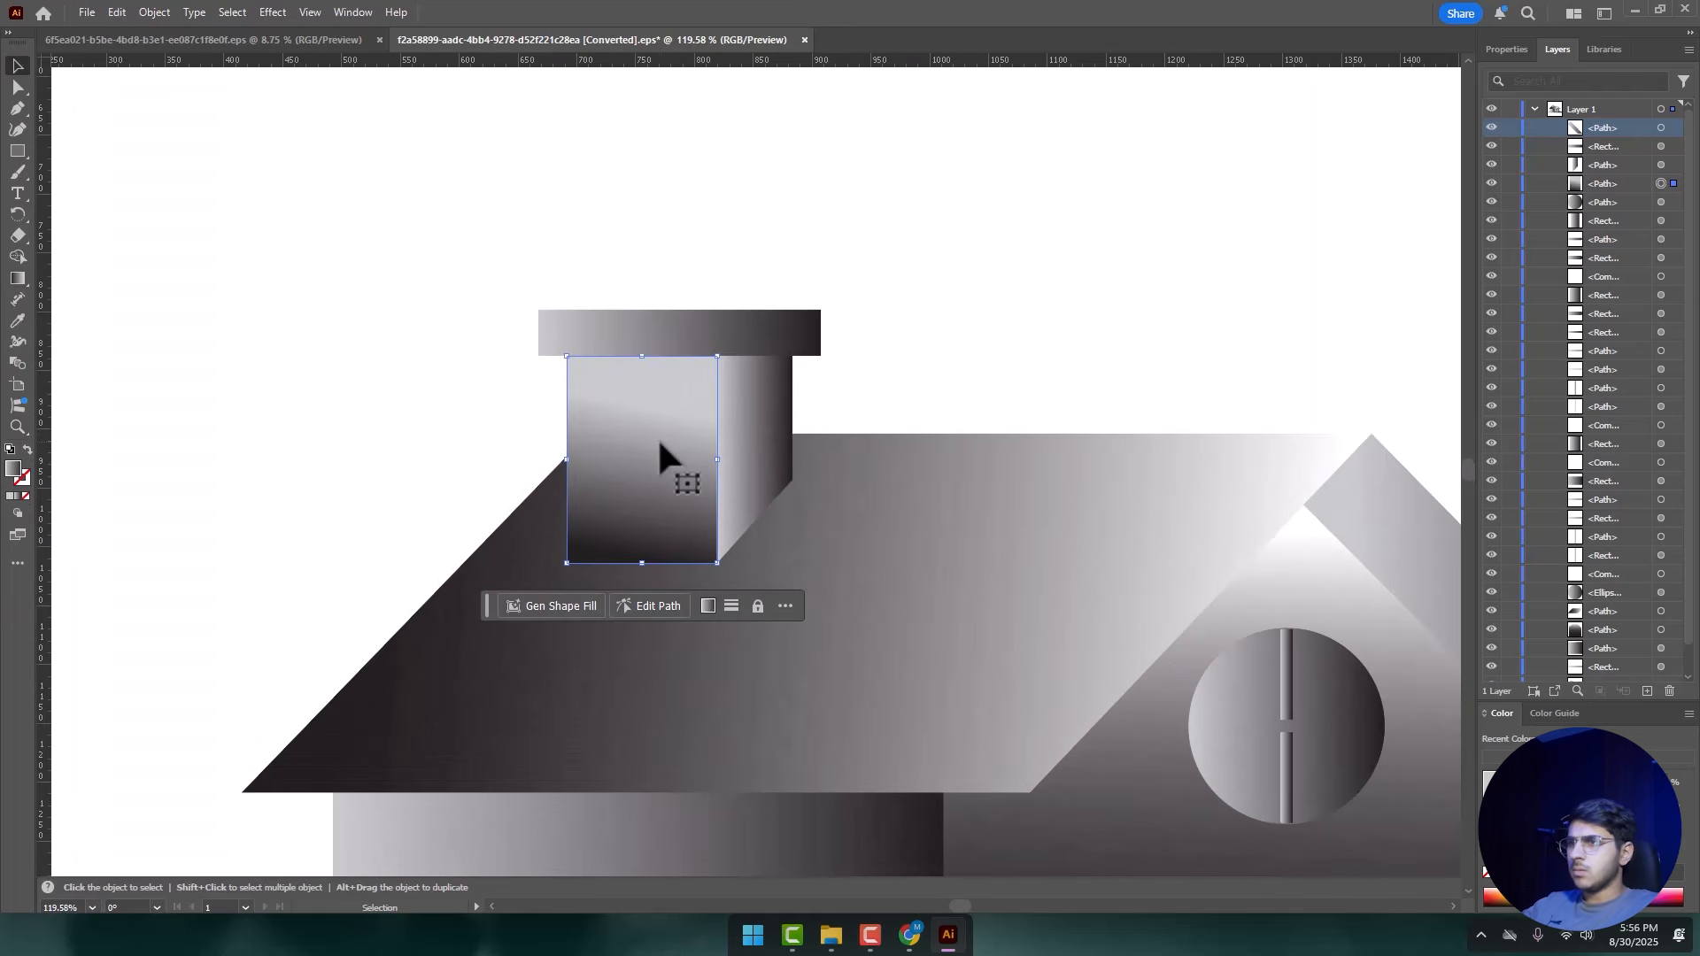
pyautogui.press('g')
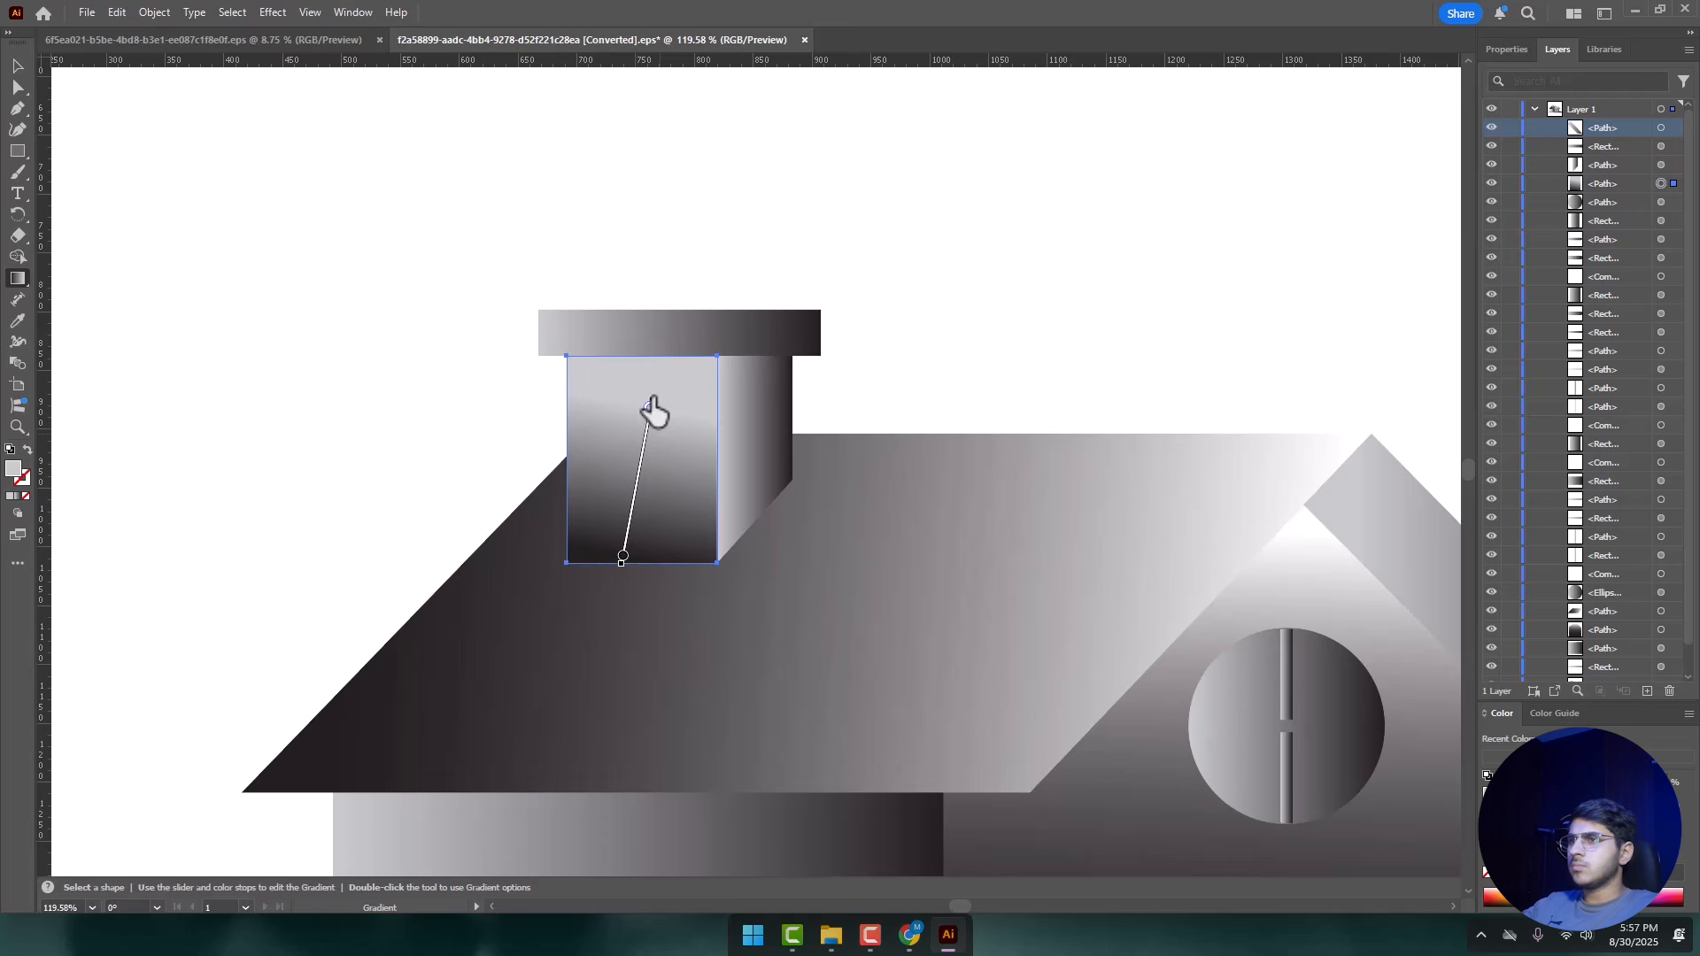
pyautogui.moveTo(630, 519); pyautogui.dragTo(659, 368)
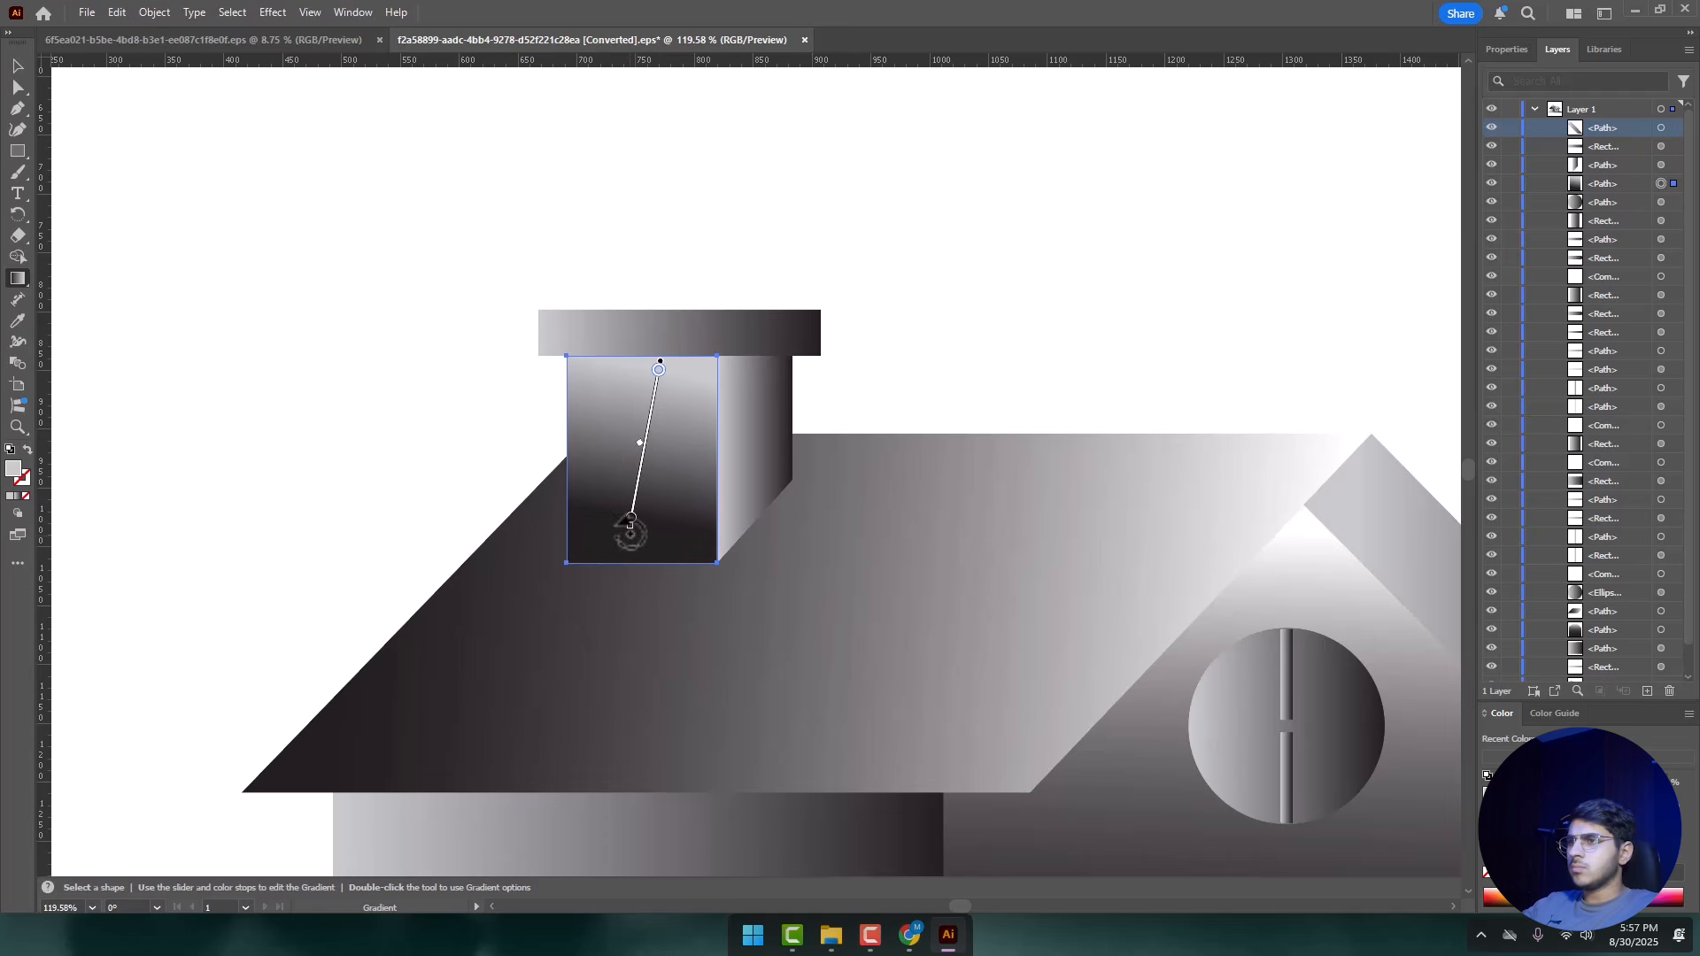
pyautogui.moveTo(626, 530)
pyautogui.mouseDown()
pyautogui.moveTo(651, 532)
pyautogui.moveTo(635, 606)
pyautogui.mouseUp()
pyautogui.moveTo(645, 365)
pyautogui.mouseDown()
pyautogui.moveTo(638, 284)
pyautogui.moveTo(642, 307)
pyautogui.mouseUp()
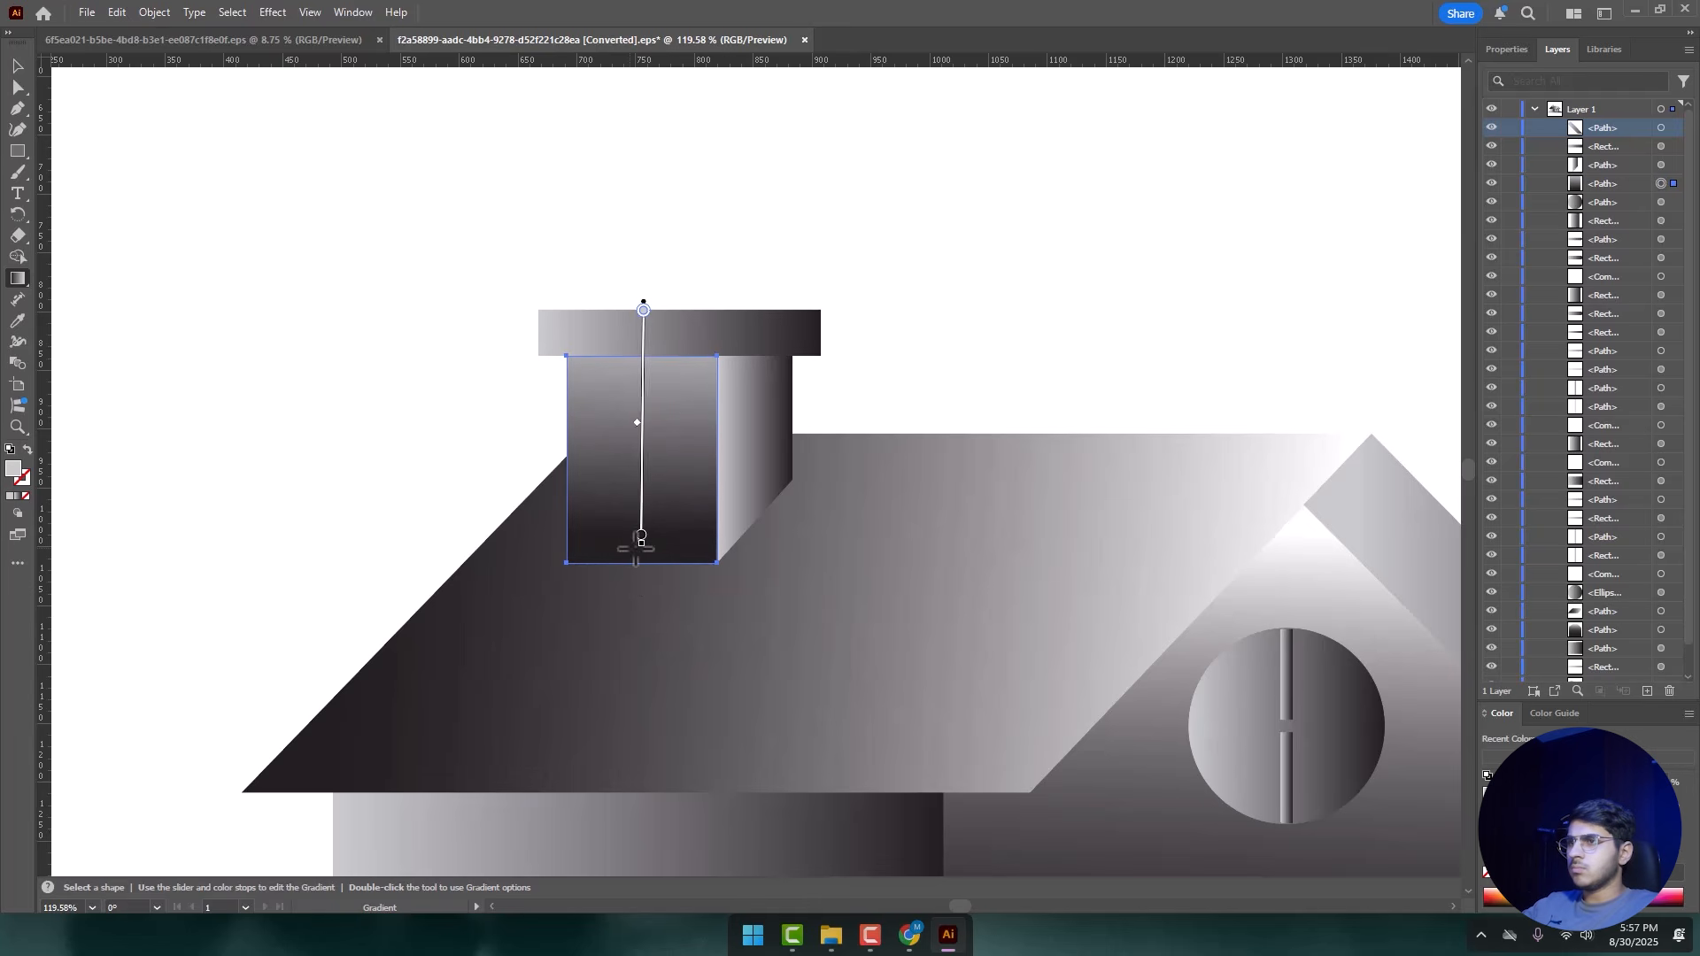
pyautogui.moveTo(647, 557); pyautogui.dragTo(649, 641)
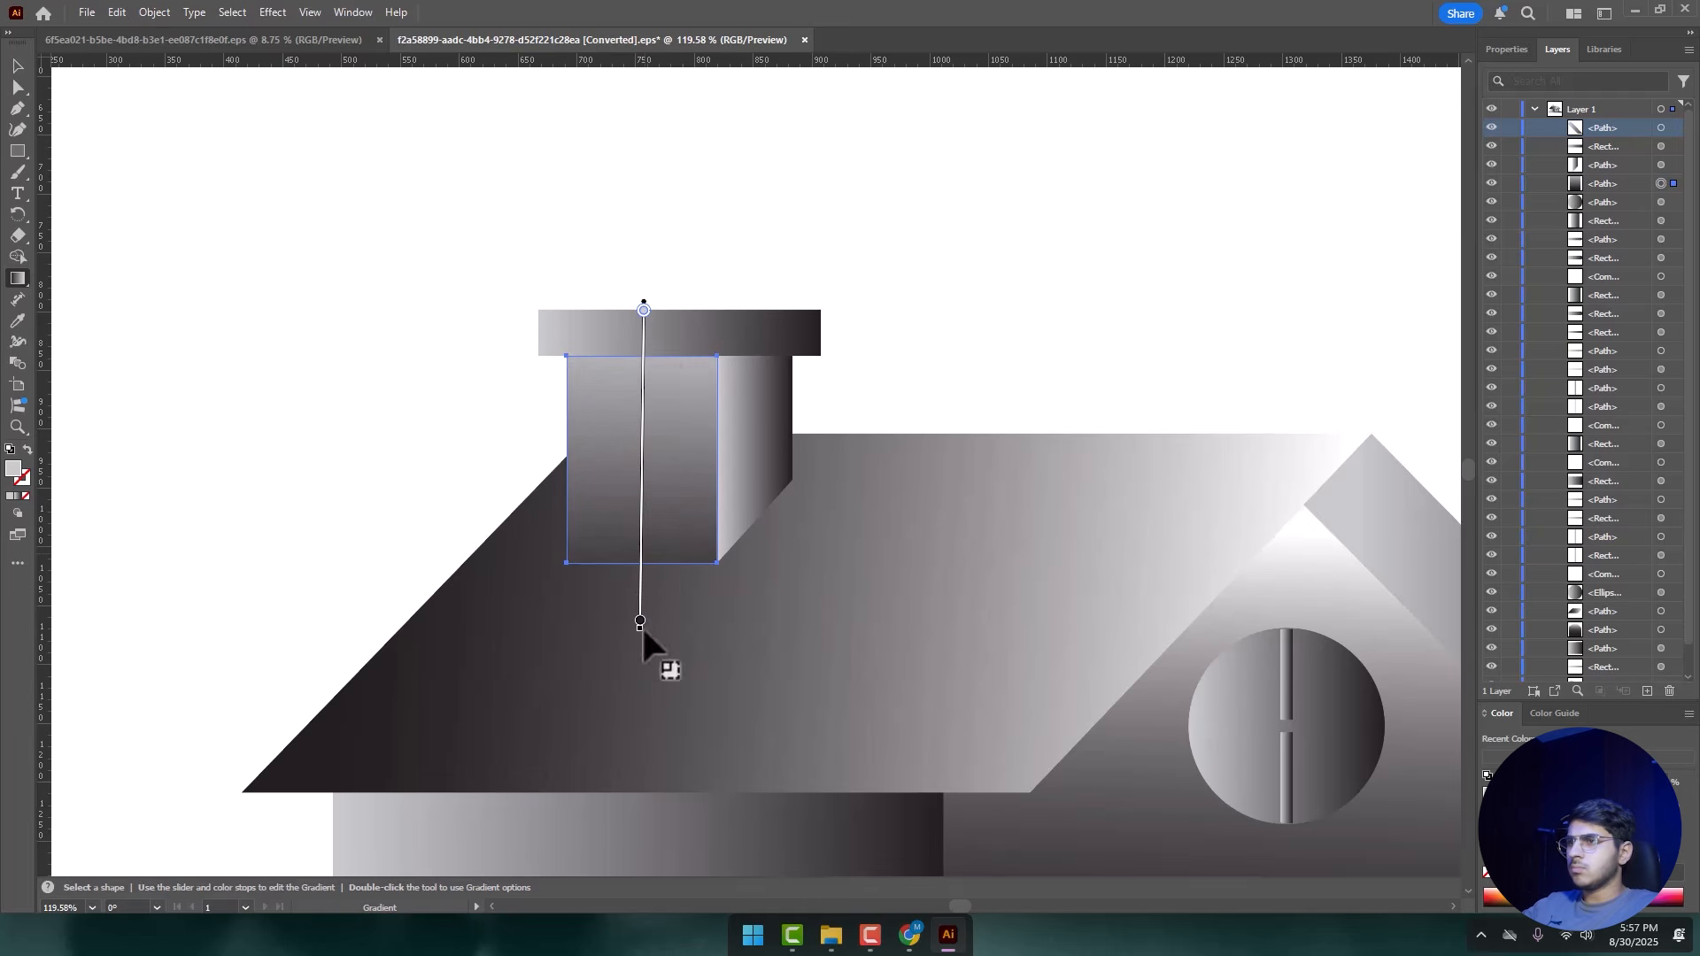
pyautogui.moveTo(644, 306); pyautogui.dragTo(645, 209)
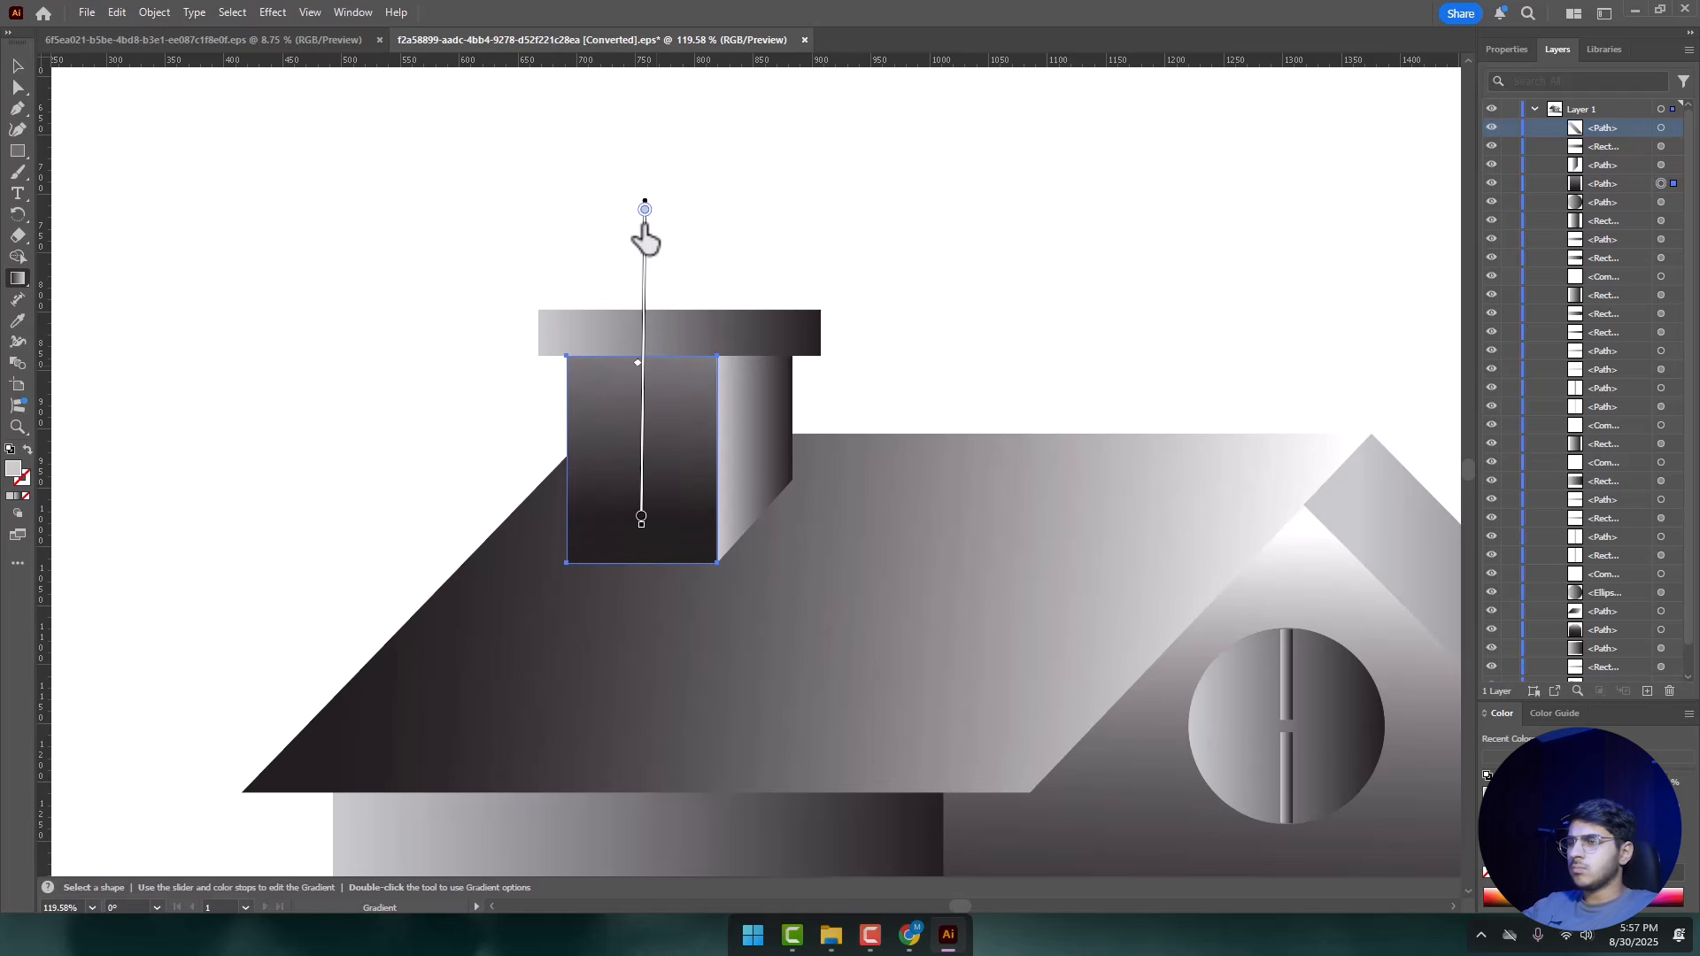
# - Redirect the gradient on the chimney's narrow side face to run vertically, dark under the cap and light at the base
pyautogui.press('v')
pyautogui.click(767, 400)
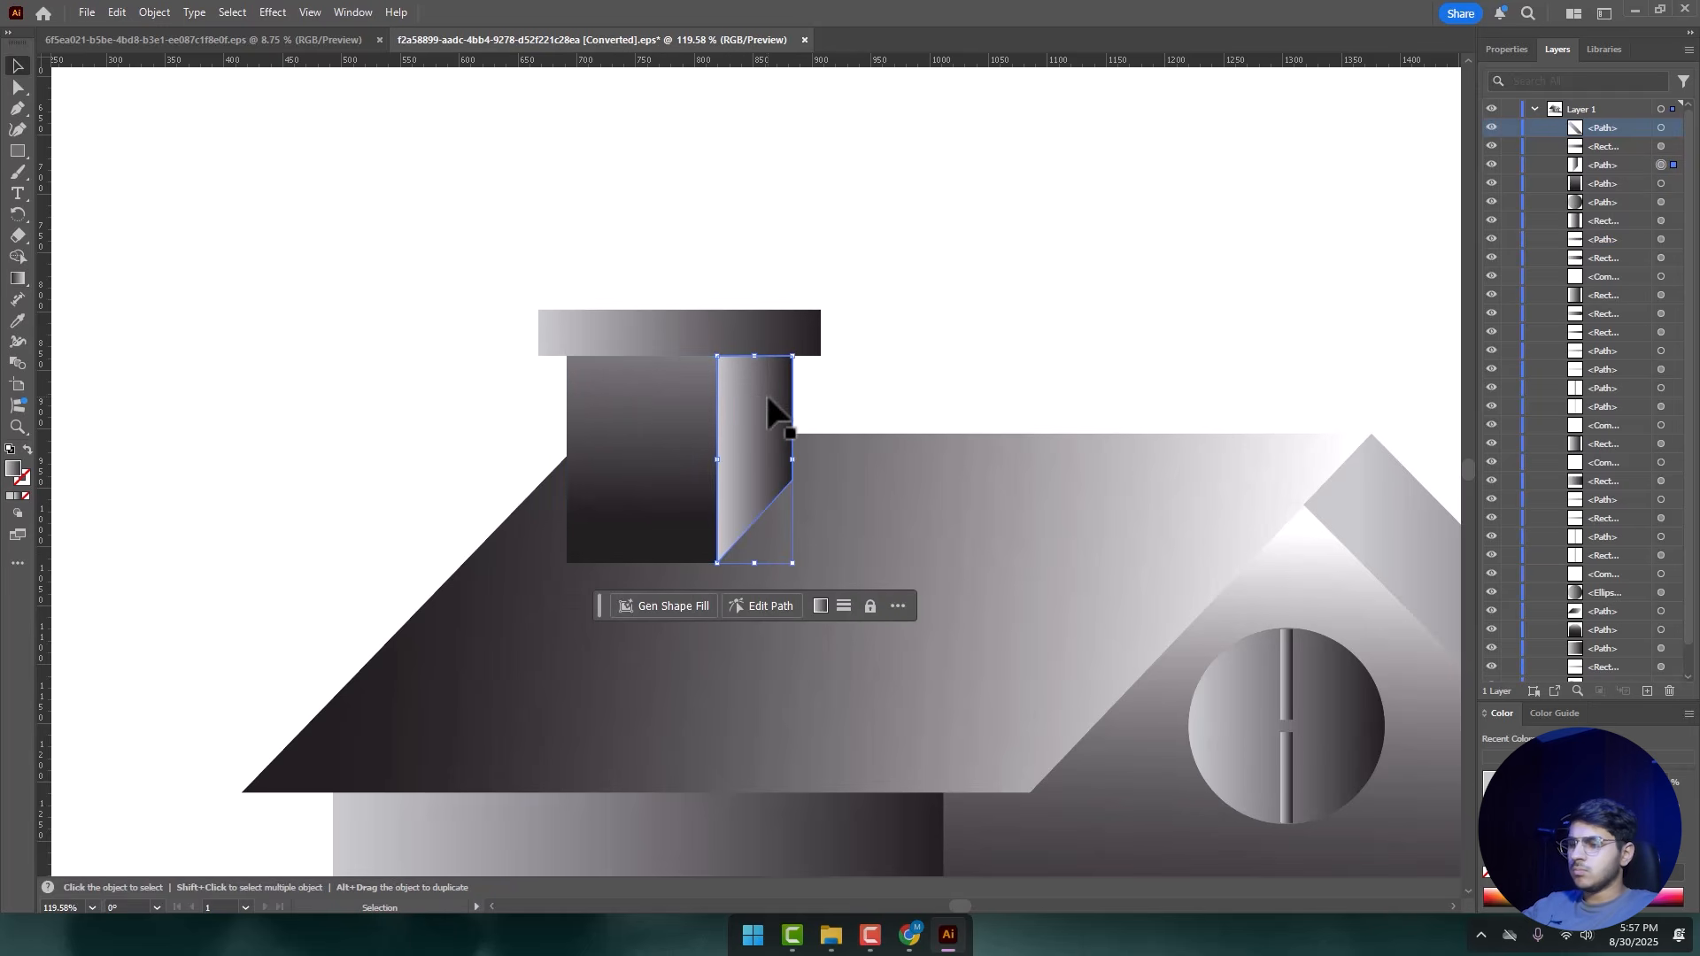
pyautogui.press('g')
pyautogui.moveTo(749, 381)
pyautogui.mouseDown()
pyautogui.moveTo(744, 532)
pyautogui.moveTo(729, 323)
pyautogui.moveTo(751, 300)
pyautogui.mouseUp()
pyautogui.moveTo(734, 448); pyautogui.dragTo(693, 428)
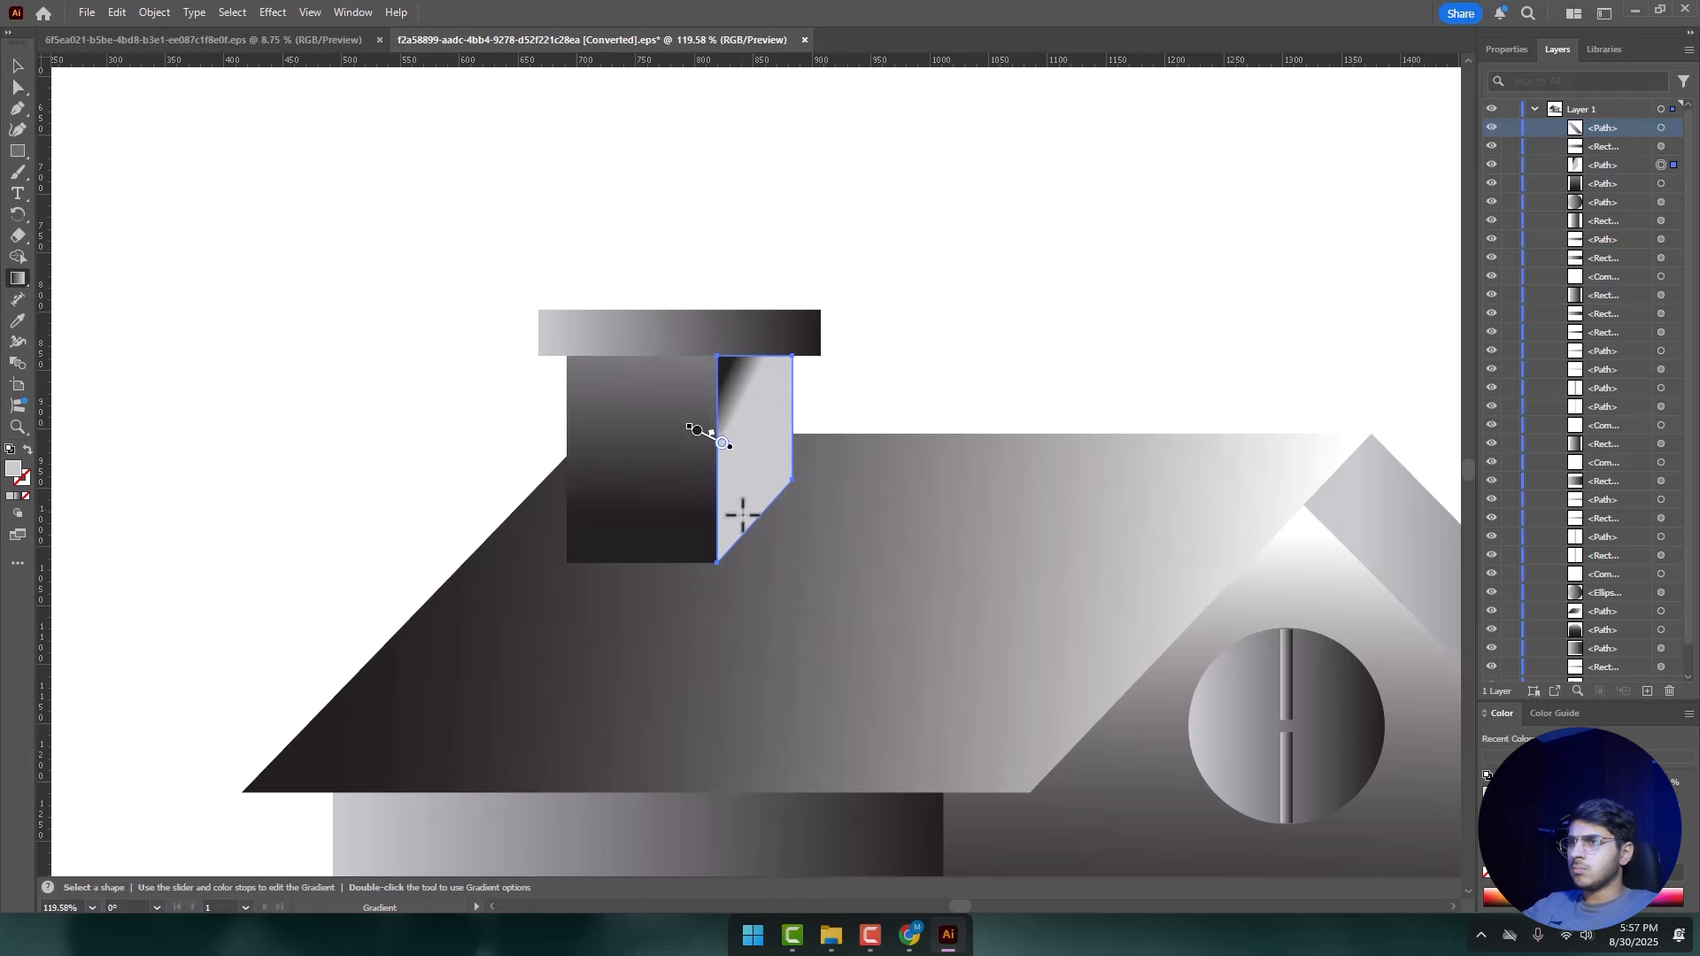
pyautogui.moveTo(747, 520); pyautogui.dragTo(752, 333)
pyautogui.moveTo(731, 549); pyautogui.dragTo(727, 355)
# - Extend the chimney cap's horizontal gradient slightly past both ends and change its light left stop to white
pyautogui.press('v')
pyautogui.click(617, 332)
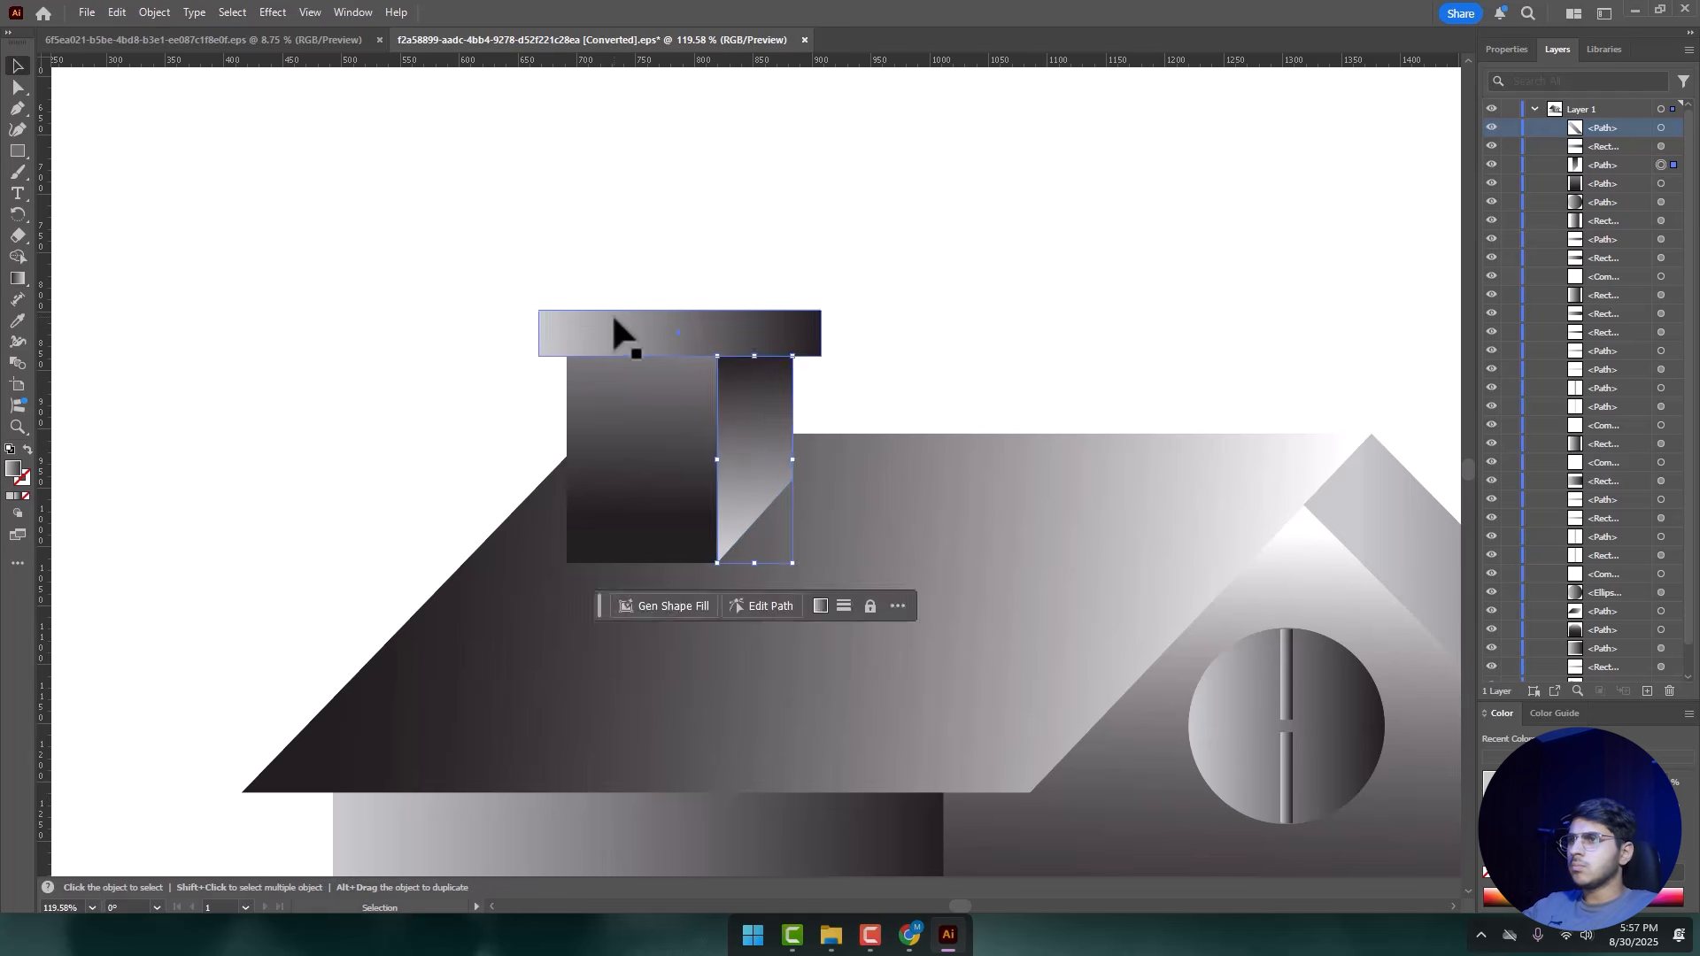
pyautogui.press('g')
pyautogui.moveTo(498, 317); pyautogui.dragTo(839, 319)
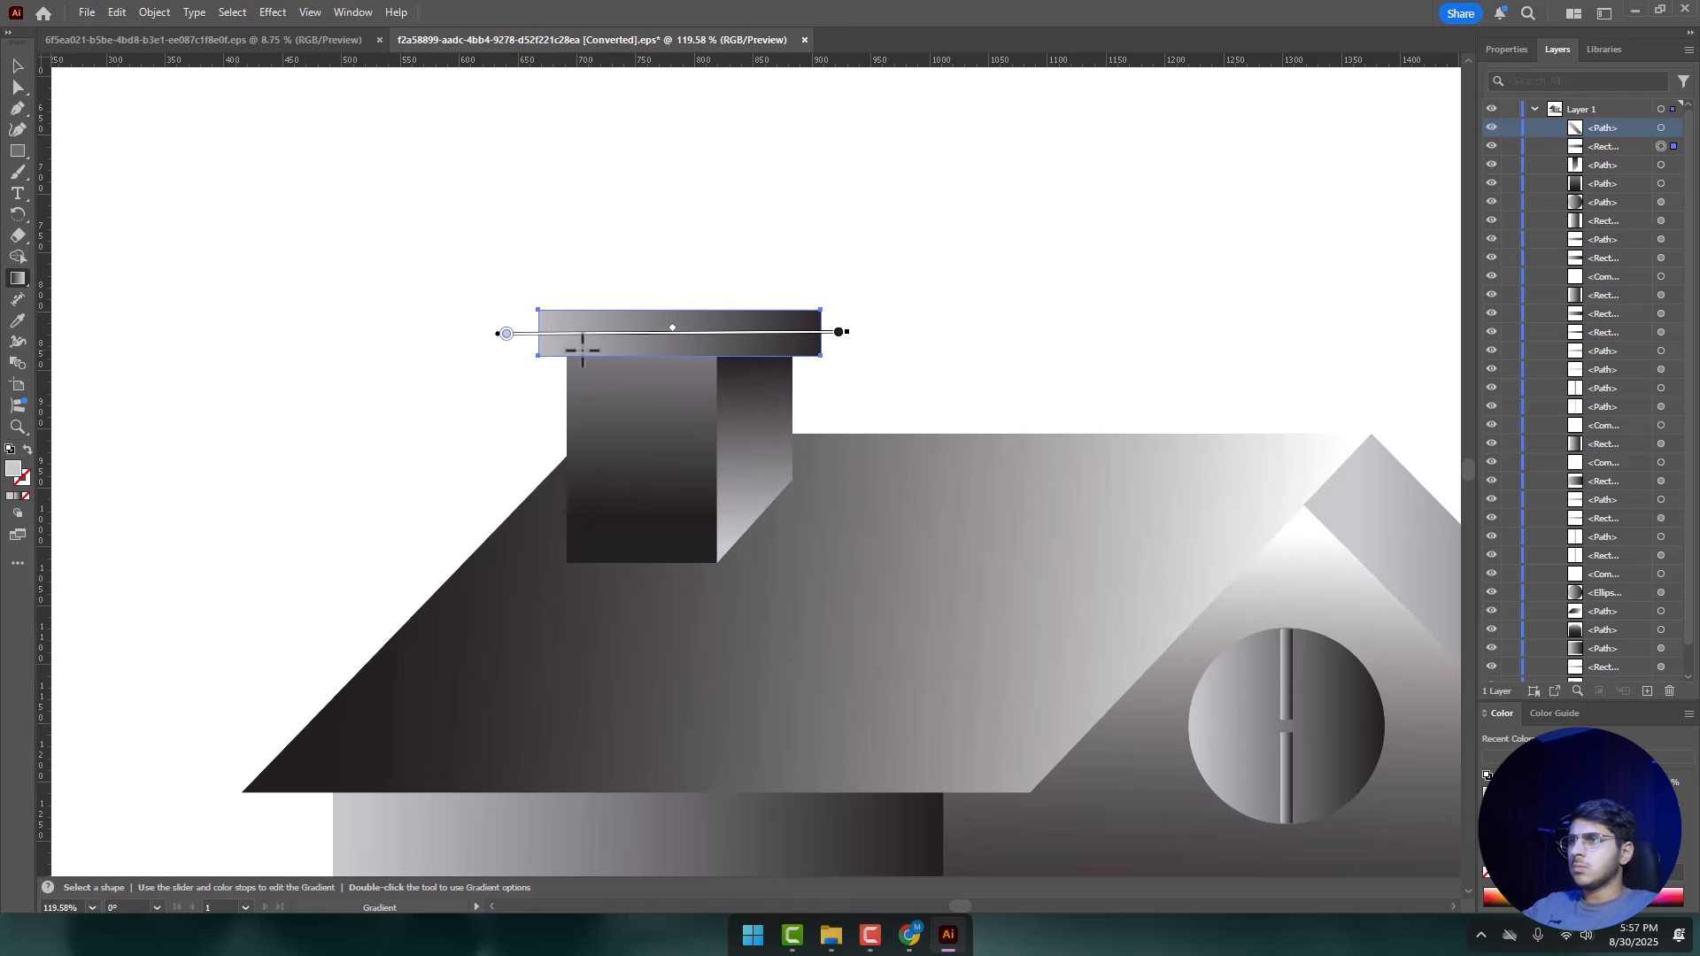
pyautogui.doubleClick(507, 334)
pyautogui.click(319, 487)
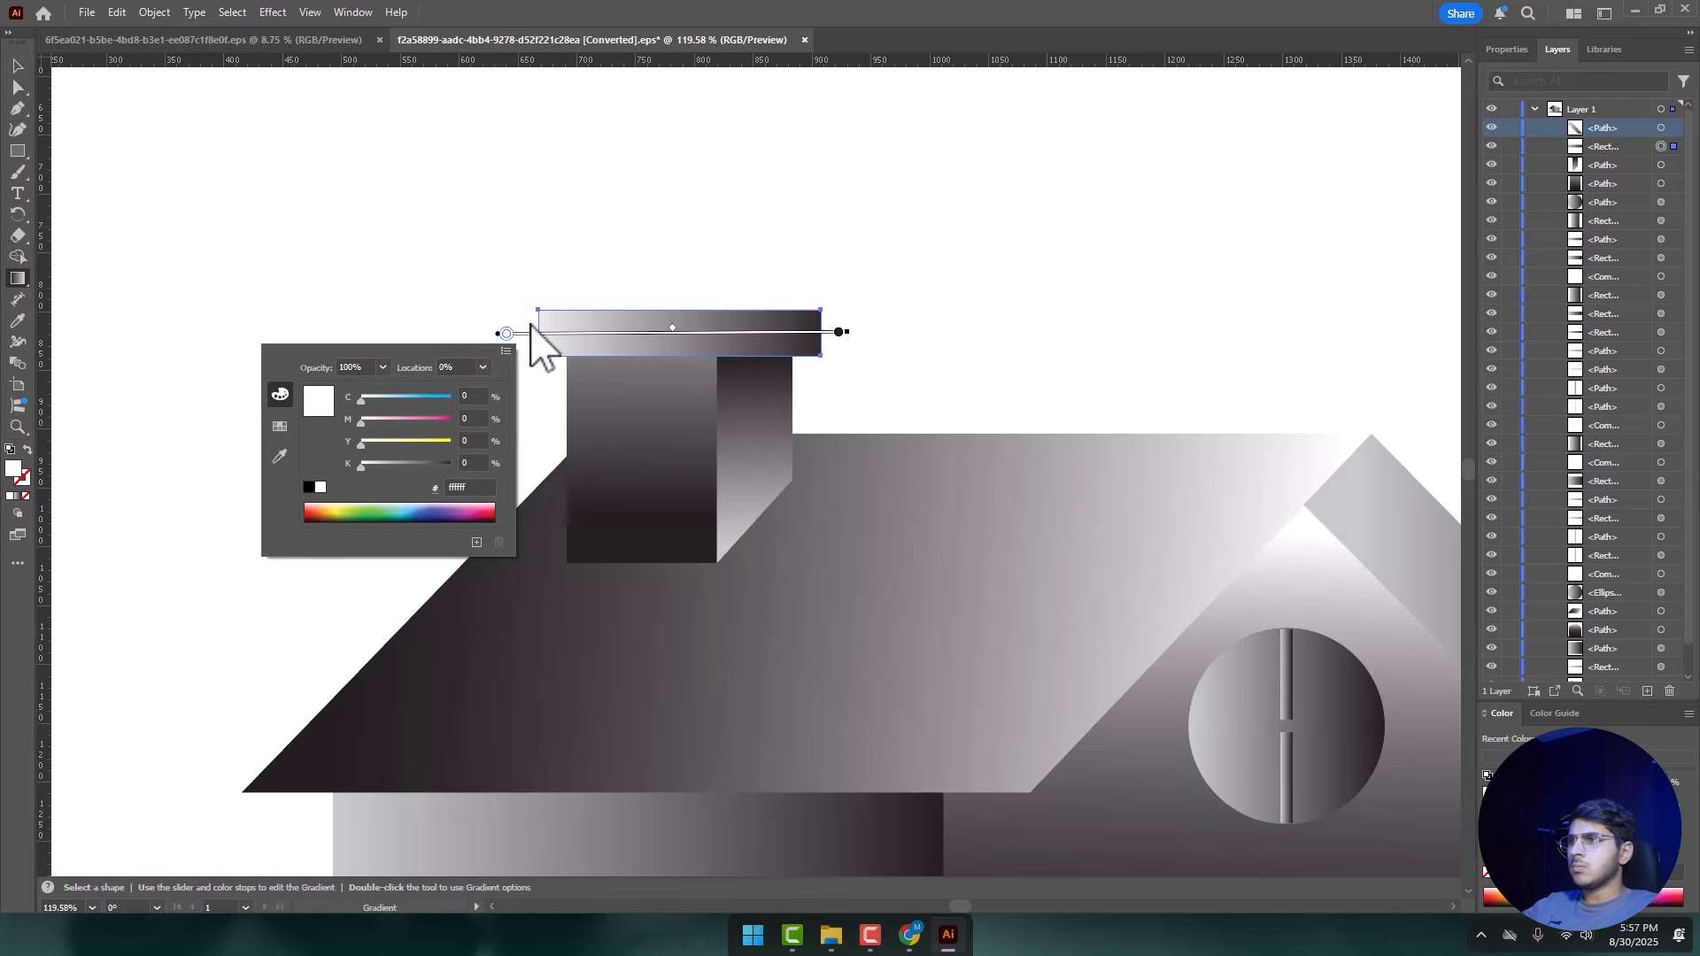
pyautogui.click(524, 337)
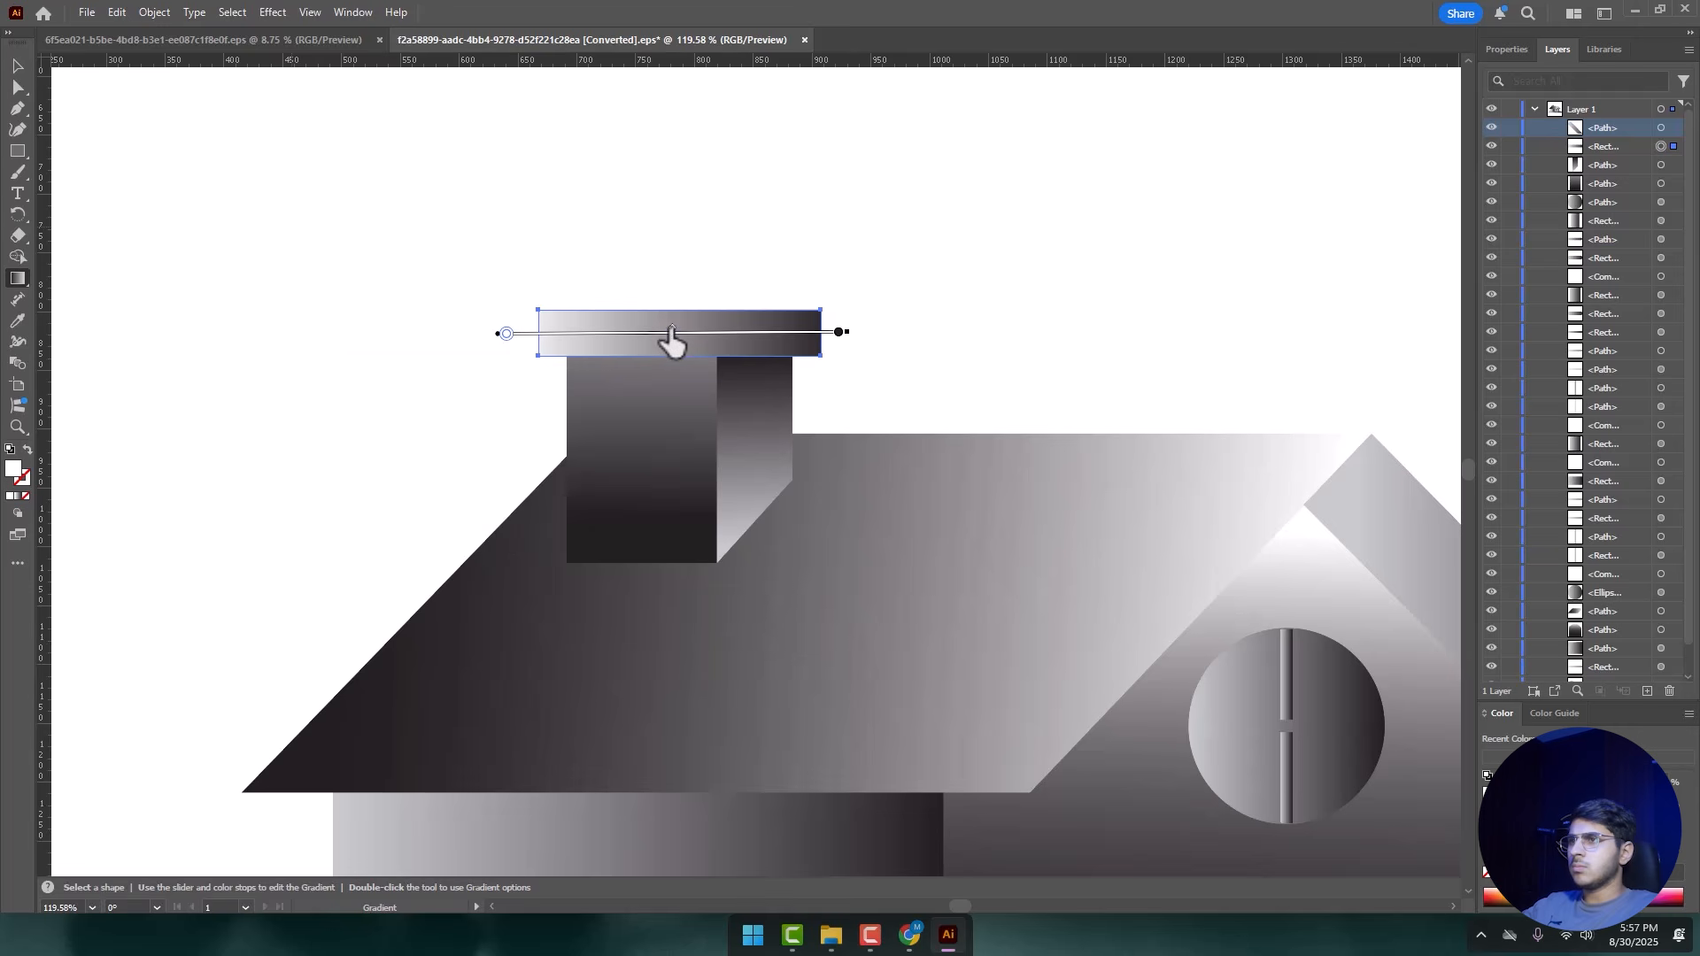
pyautogui.press('v')
pyautogui.click(690, 436)
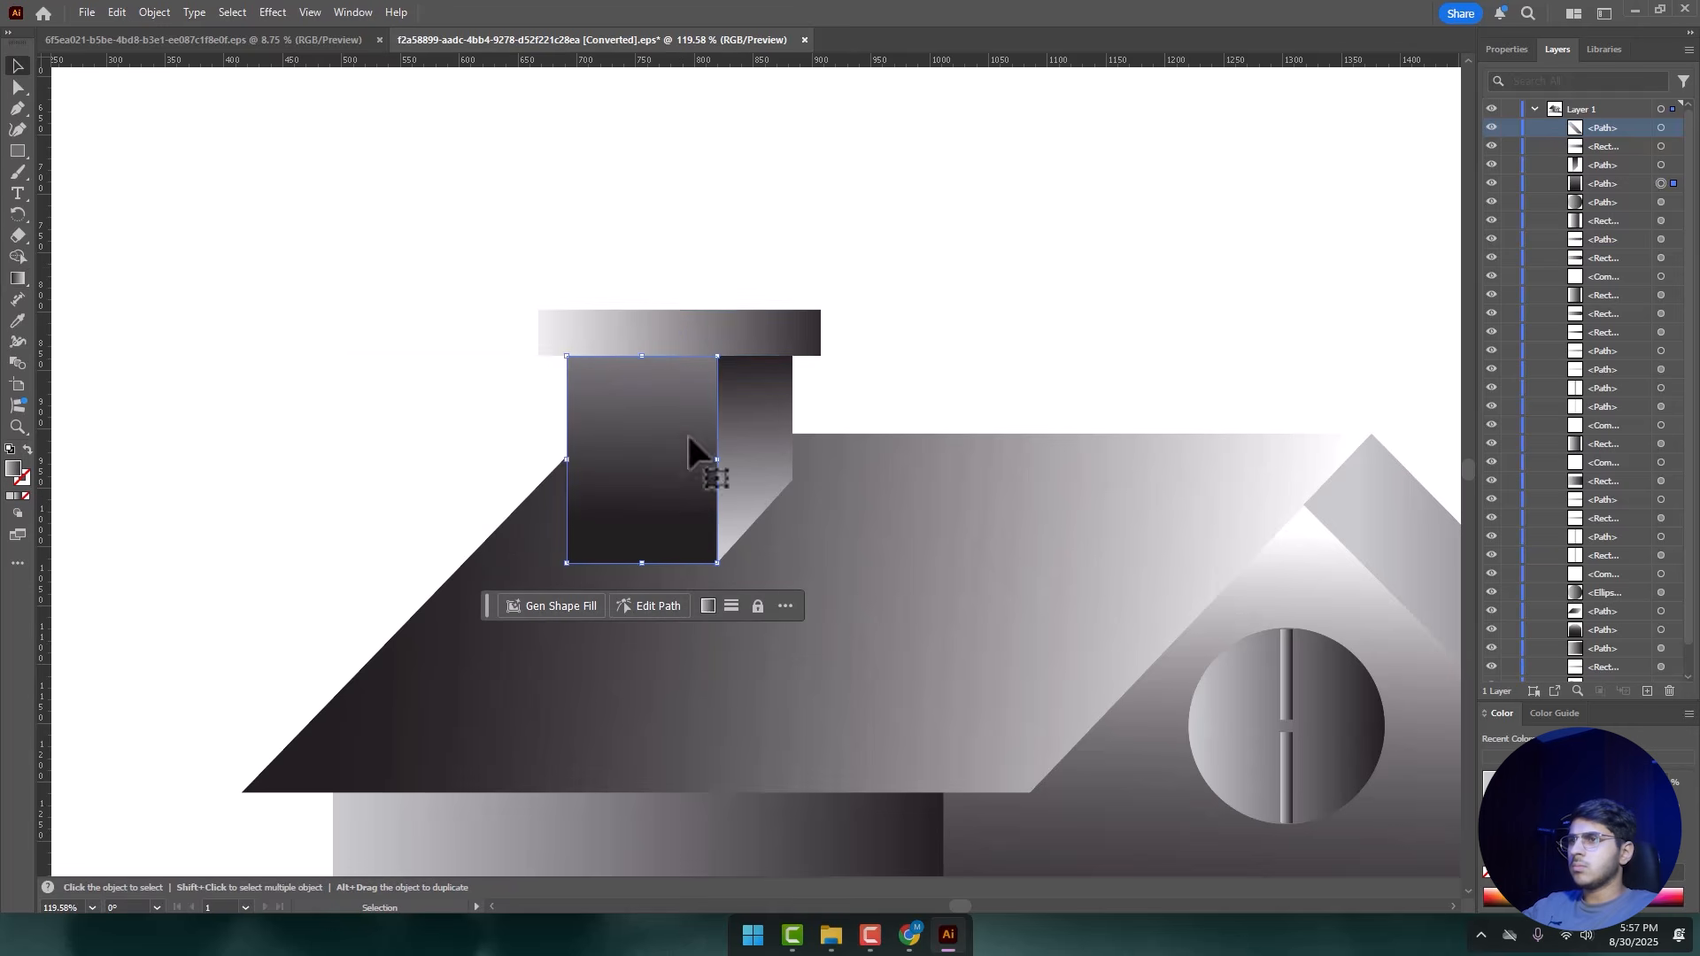
pyautogui.click(806, 179)
# - Nudge the white upper stop of the front wall's gradient slightly down from the gable peak
pyautogui.press('z')
pyautogui.moveTo(753, 280)
pyautogui.mouseDown()
pyautogui.moveTo(588, 285)
pyautogui.moveTo(481, 316)
pyautogui.moveTo(1059, 532)
pyautogui.moveTo(1044, 448)
pyautogui.mouseUp()
pyautogui.press('v')
pyautogui.click(1007, 422)
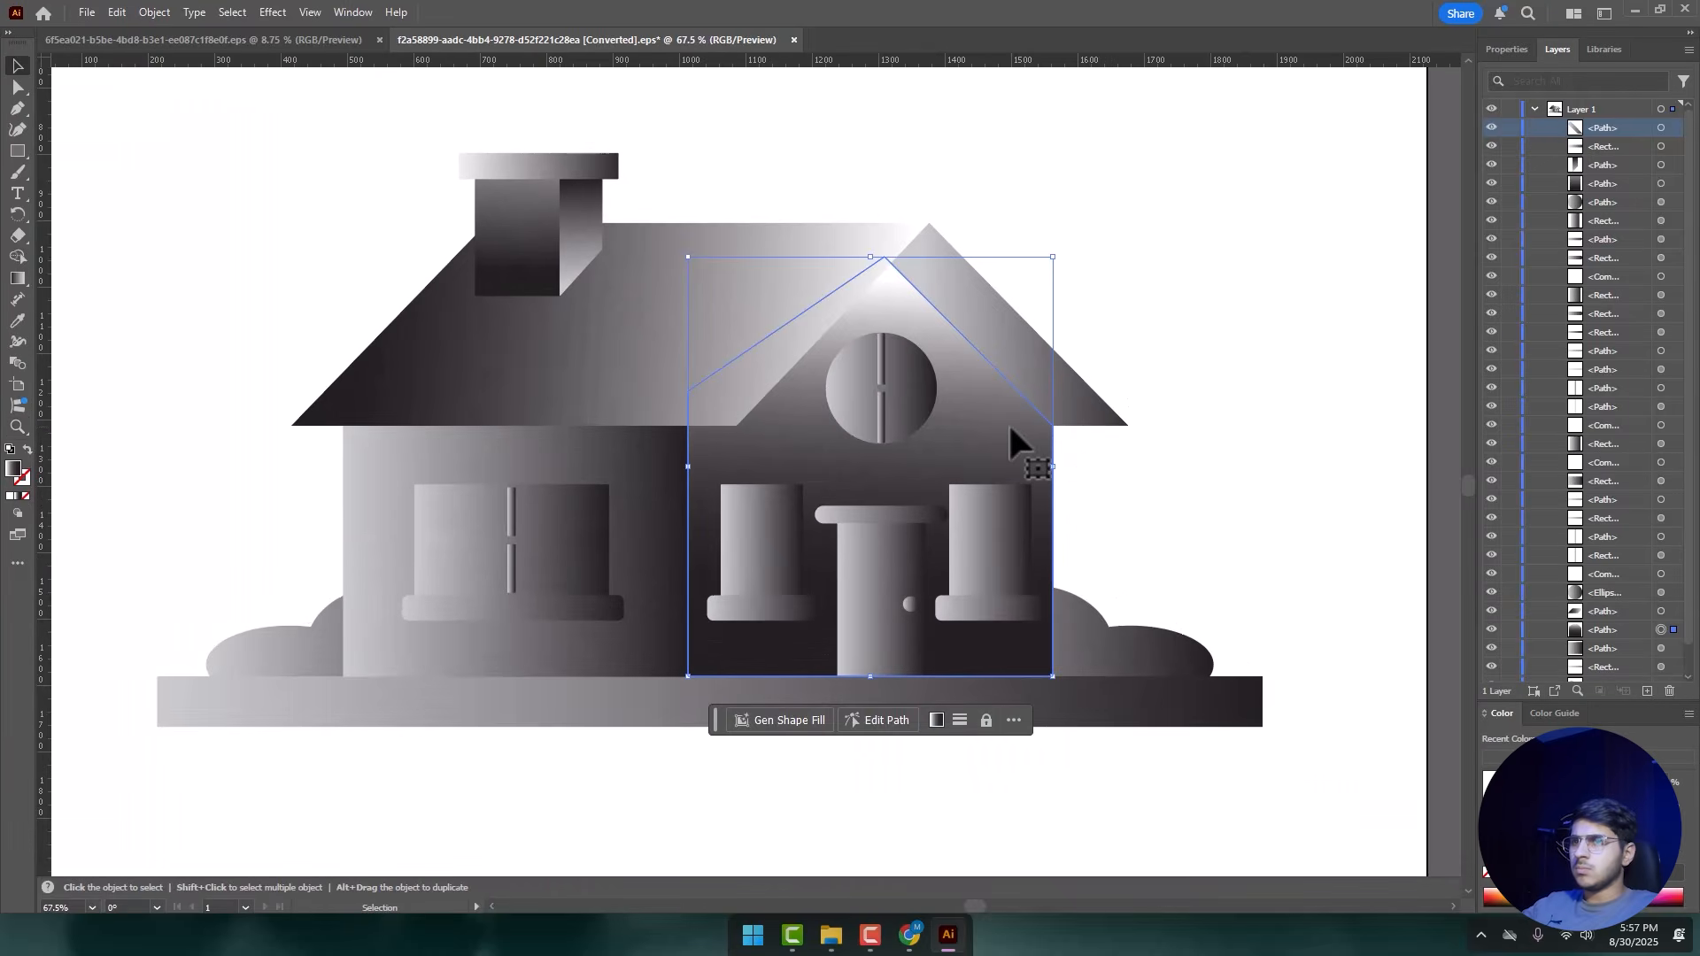
pyautogui.press('g')
pyautogui.moveTo(879, 281)
pyautogui.mouseDown()
pyautogui.moveTo(879, 310)
pyautogui.moveTo(879, 287)
pyautogui.mouseUp()
pyautogui.press('v')
pyautogui.click(1212, 354)
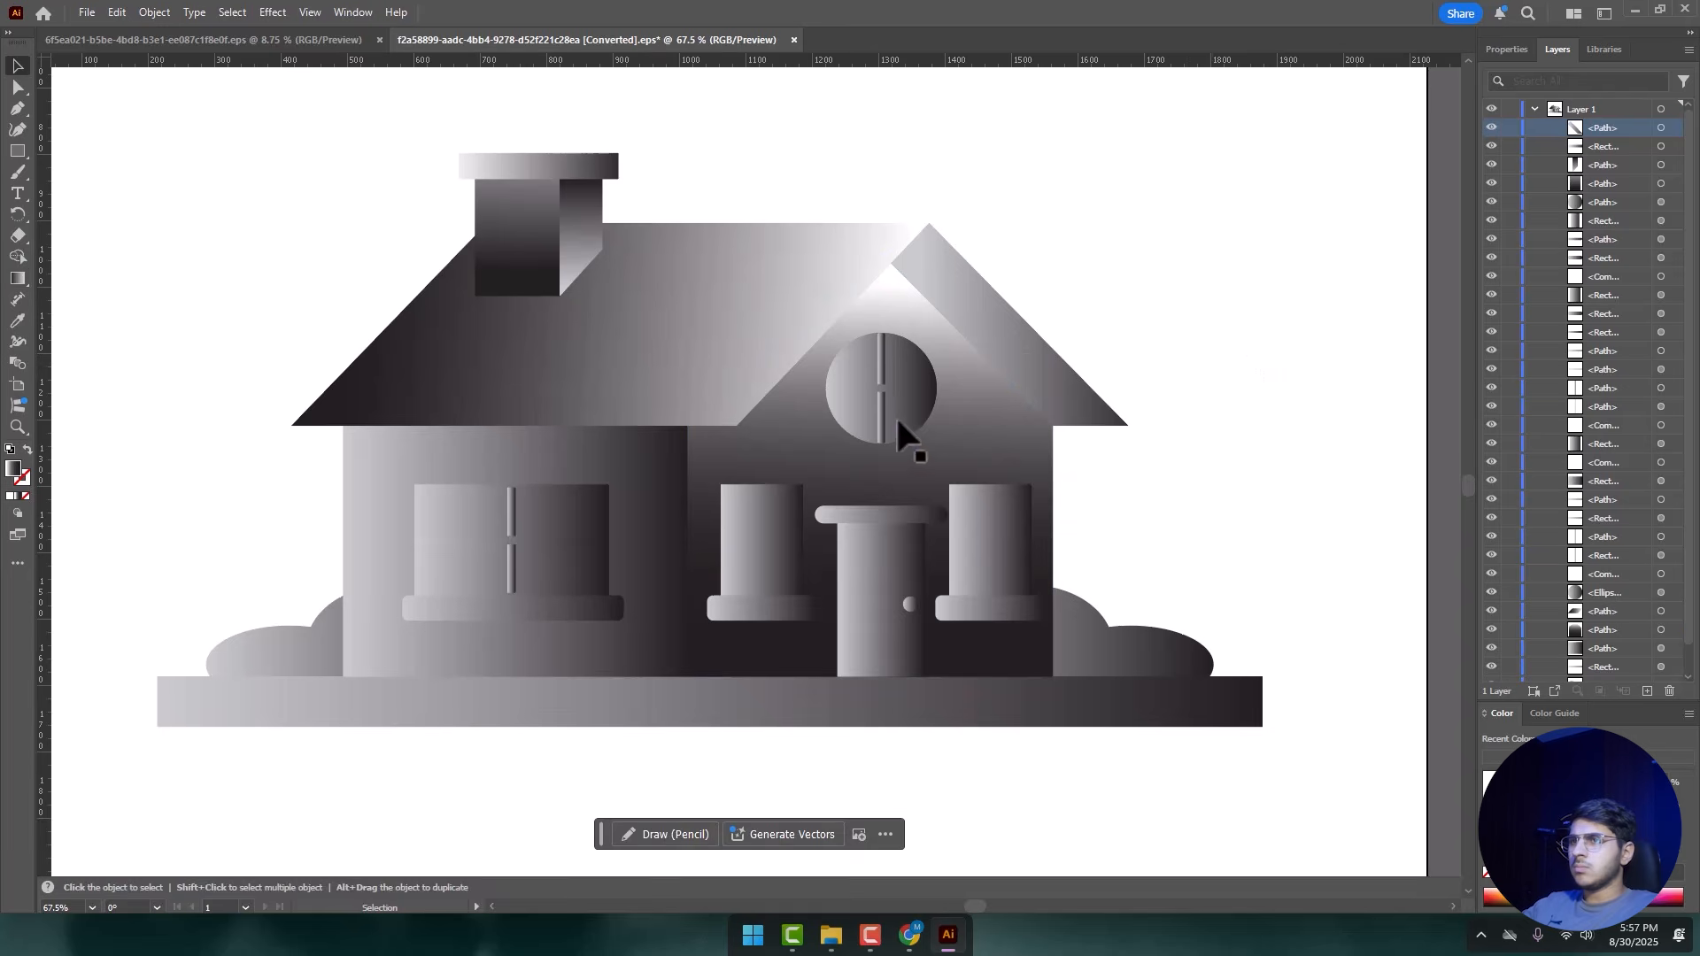
# - Reverse the gradient on the round window's horizontal bar so it runs dark on the left to light on the right
pyautogui.click(918, 415)
pyautogui.press('z')
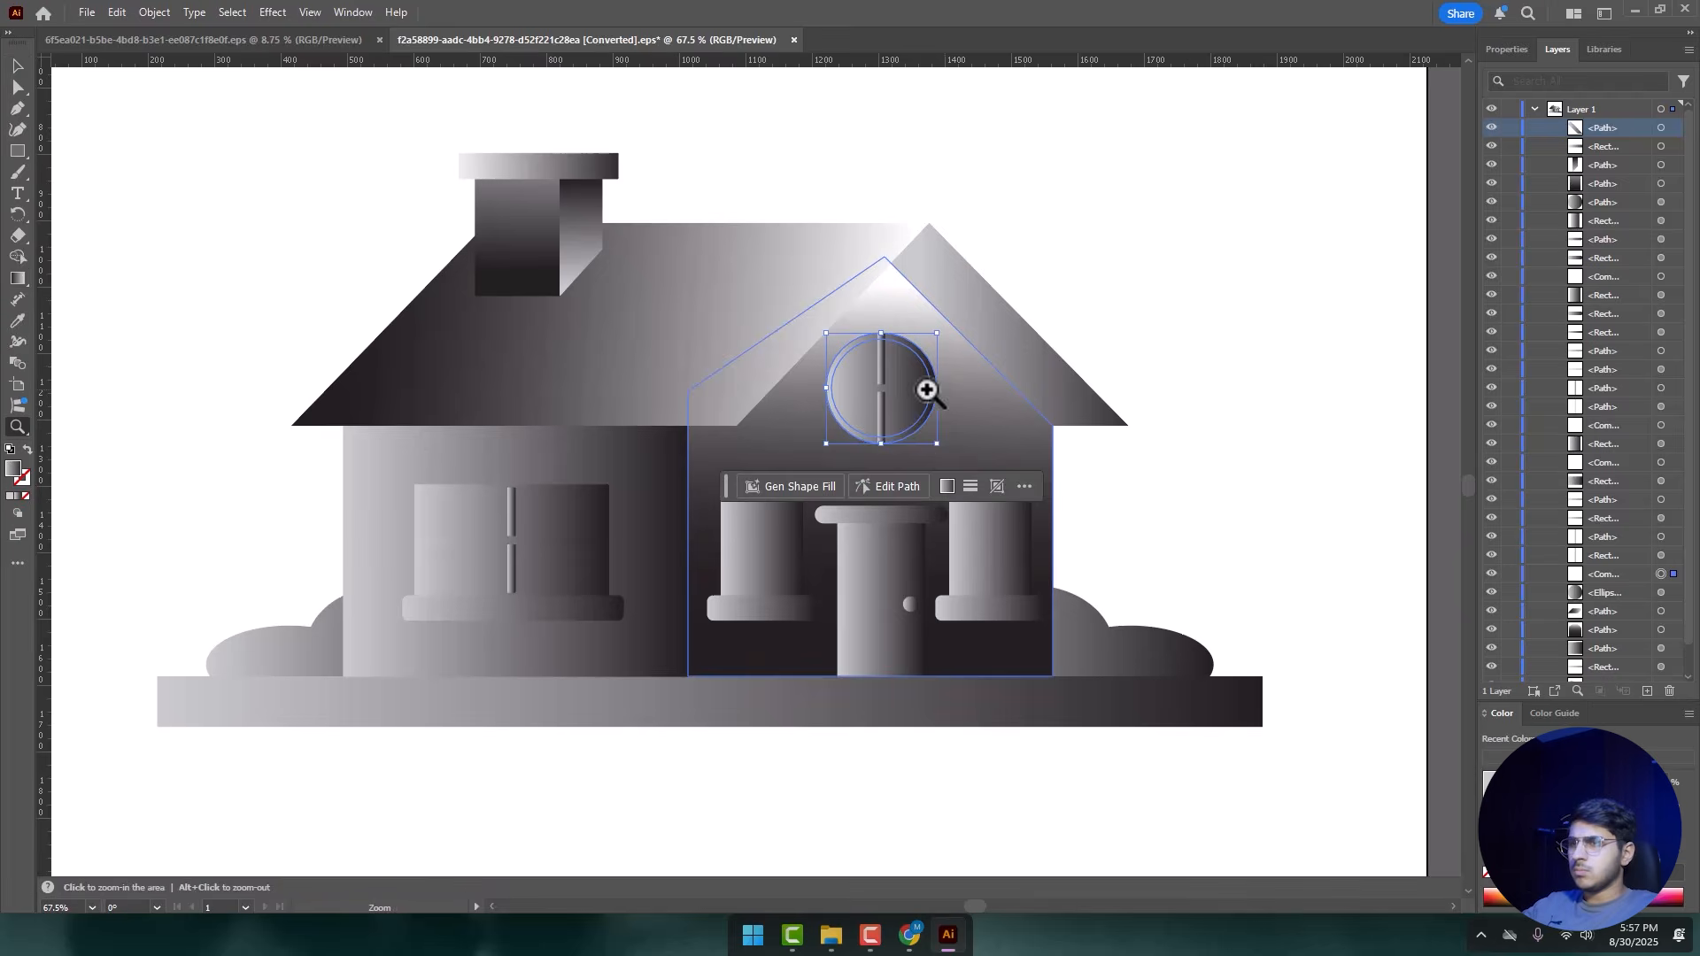
pyautogui.moveTo(925, 388); pyautogui.dragTo(1115, 410)
pyautogui.press('v')
pyautogui.click(888, 383)
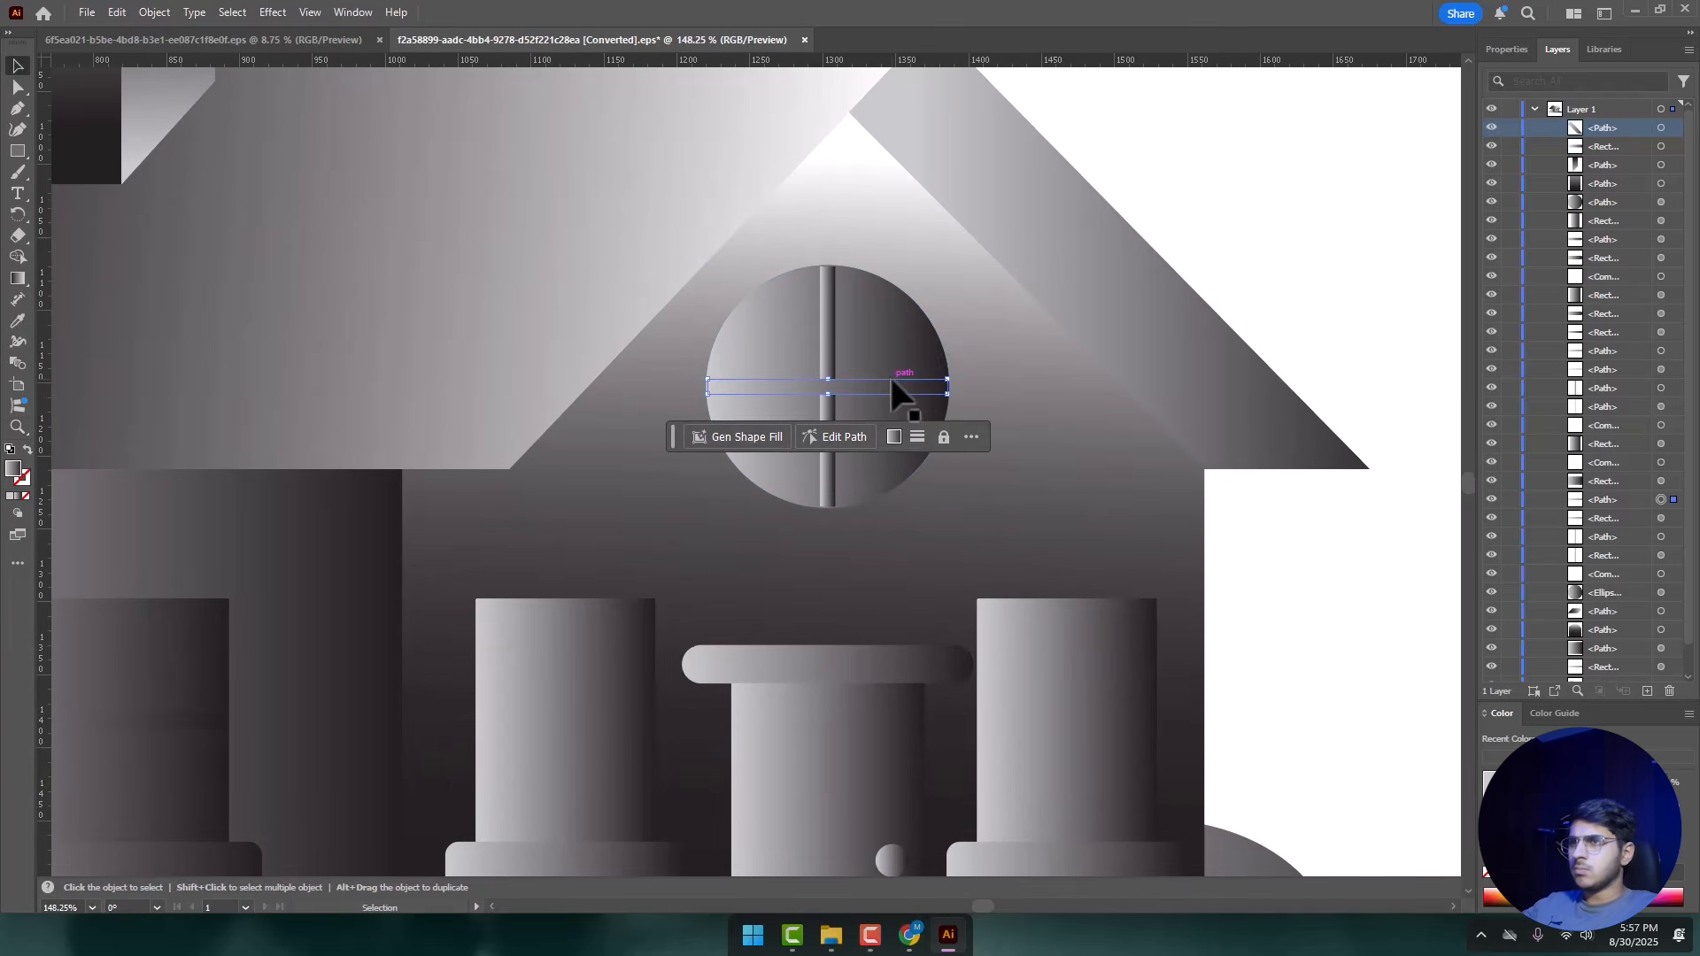
pyautogui.press('g')
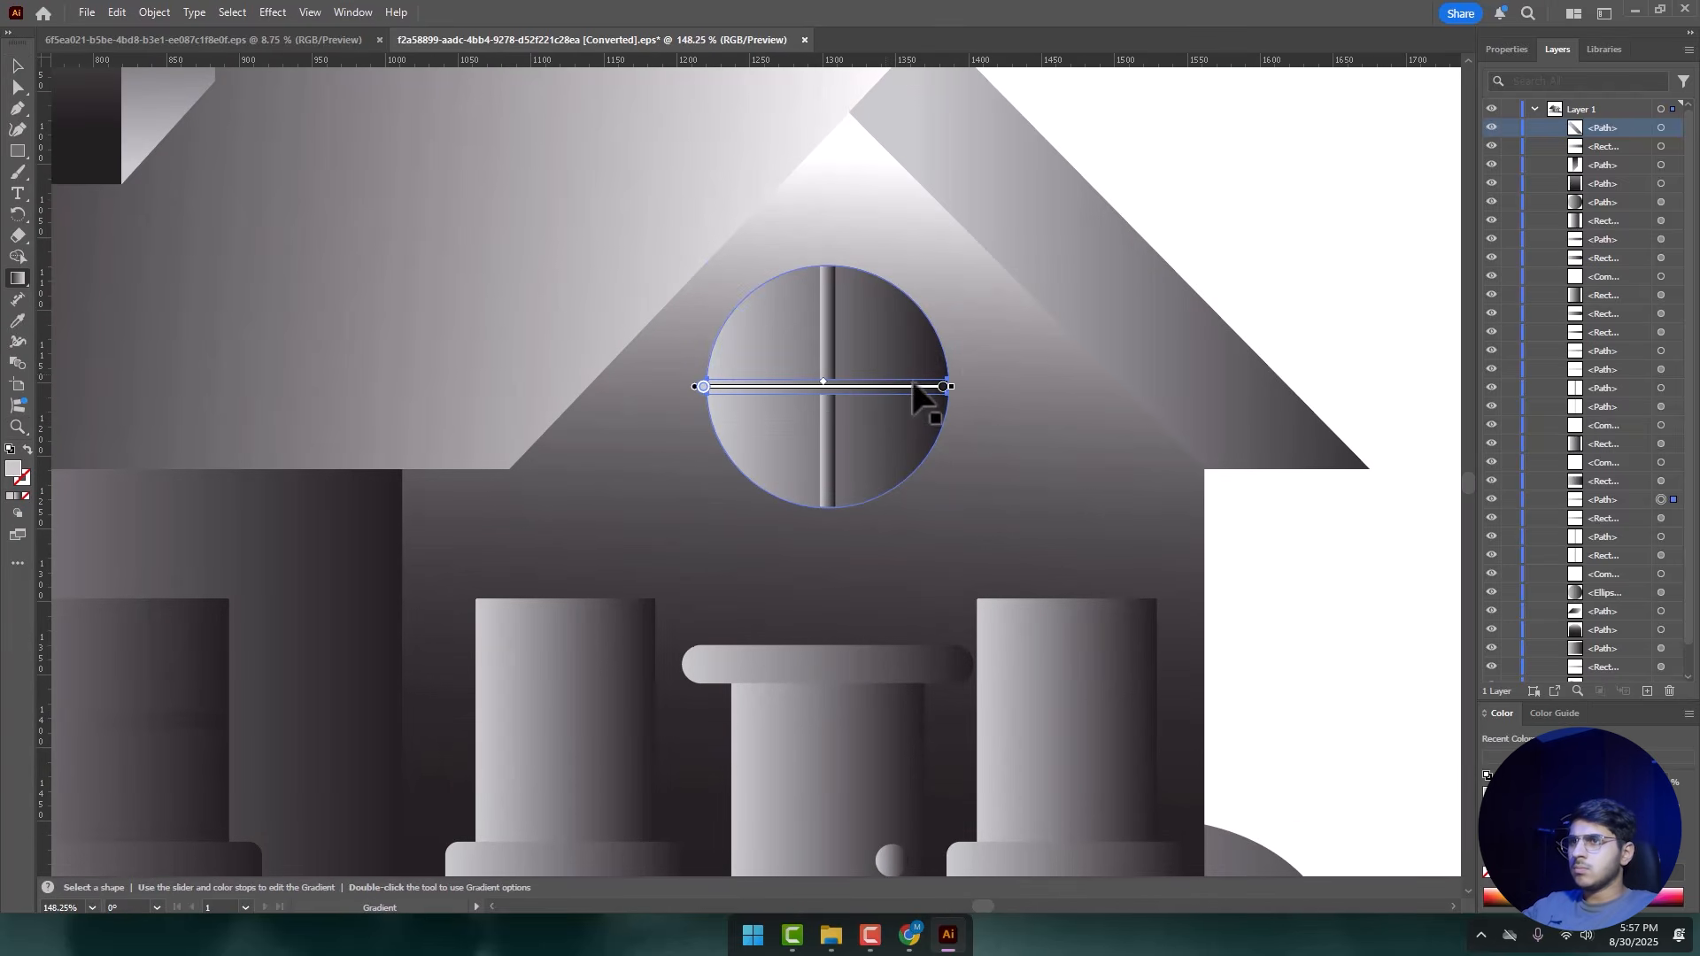
pyautogui.moveTo(921, 387)
pyautogui.mouseDown()
pyautogui.moveTo(963, 359)
pyautogui.moveTo(732, 366)
pyautogui.mouseUp()
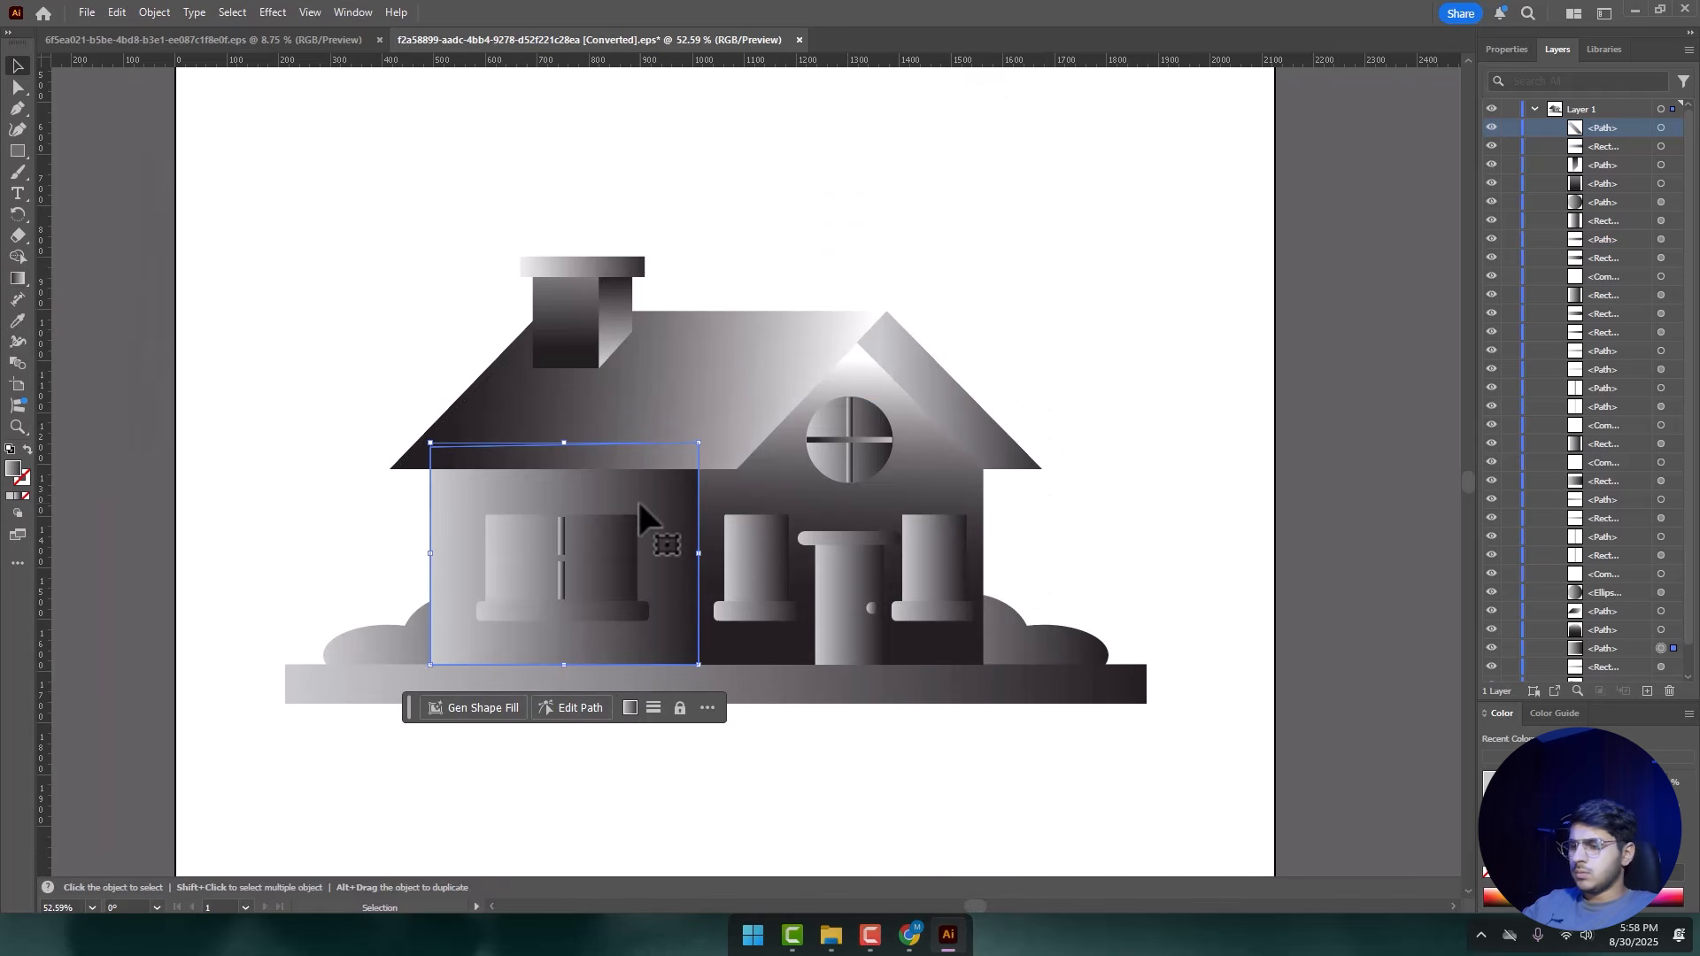
# - Redirect the left wall's gradient to run vertically, dark under the roof and light at the wall's base
pyautogui.press('g')
pyautogui.moveTo(483, 488); pyautogui.dragTo(702, 524)
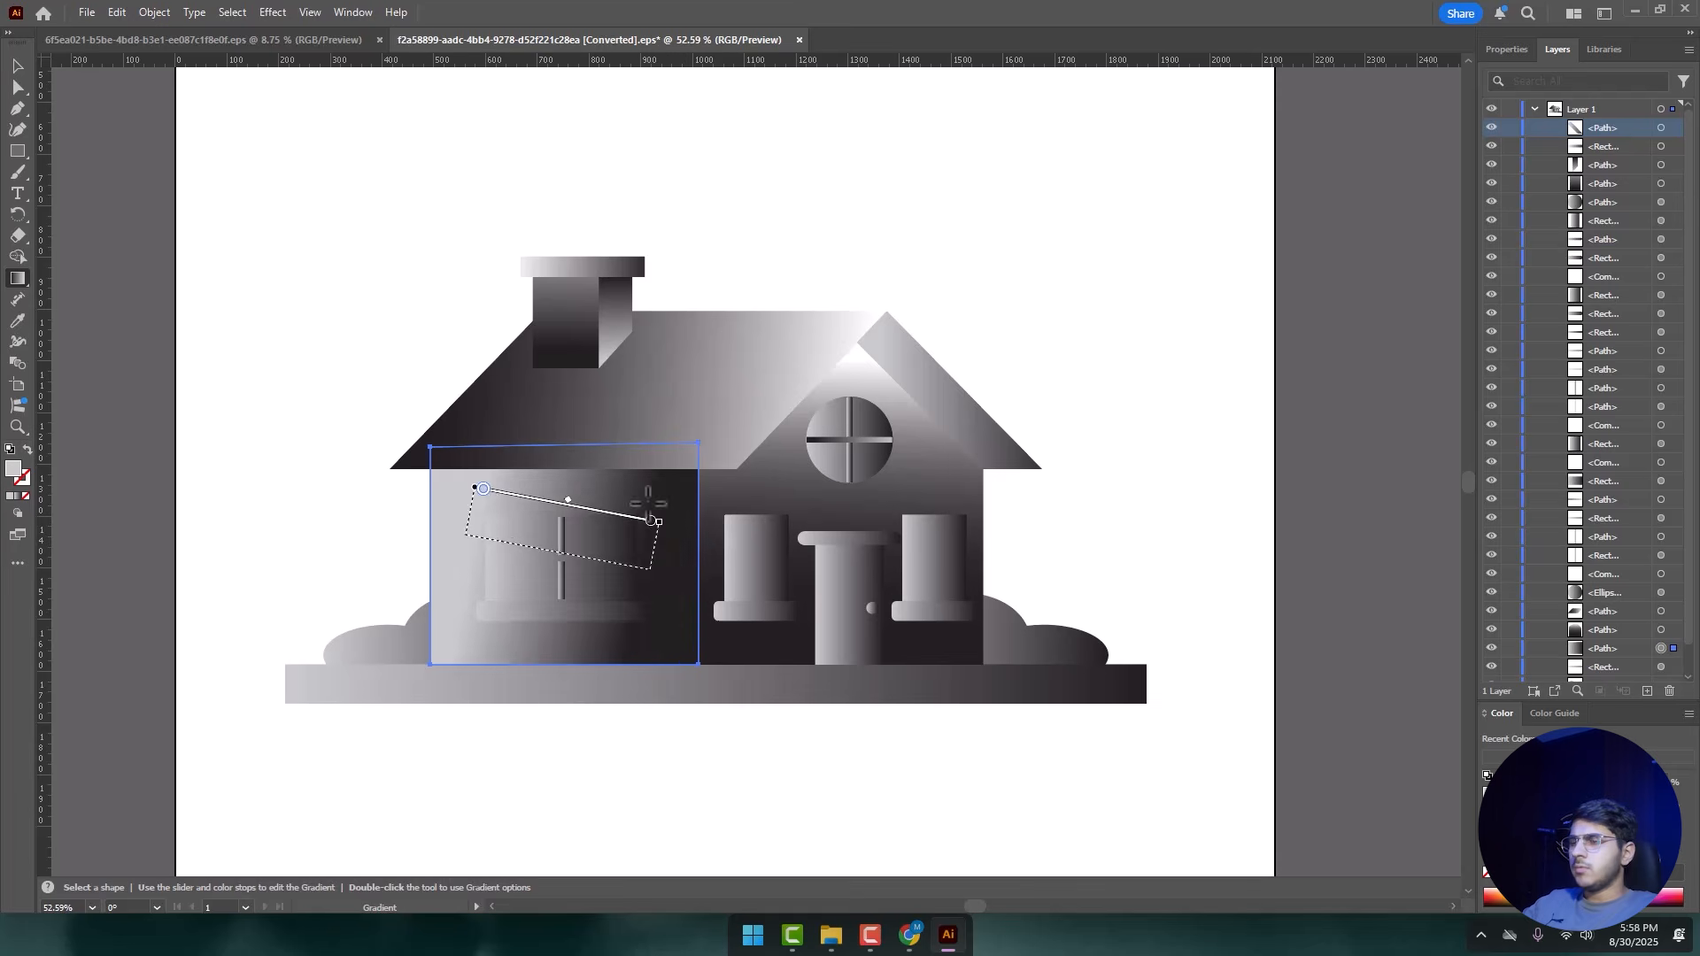
pyautogui.moveTo(549, 569)
pyautogui.mouseDown()
pyautogui.moveTo(620, 438)
pyautogui.moveTo(644, 484)
pyautogui.mouseUp()
pyautogui.moveTo(560, 682); pyautogui.dragTo(568, 450)
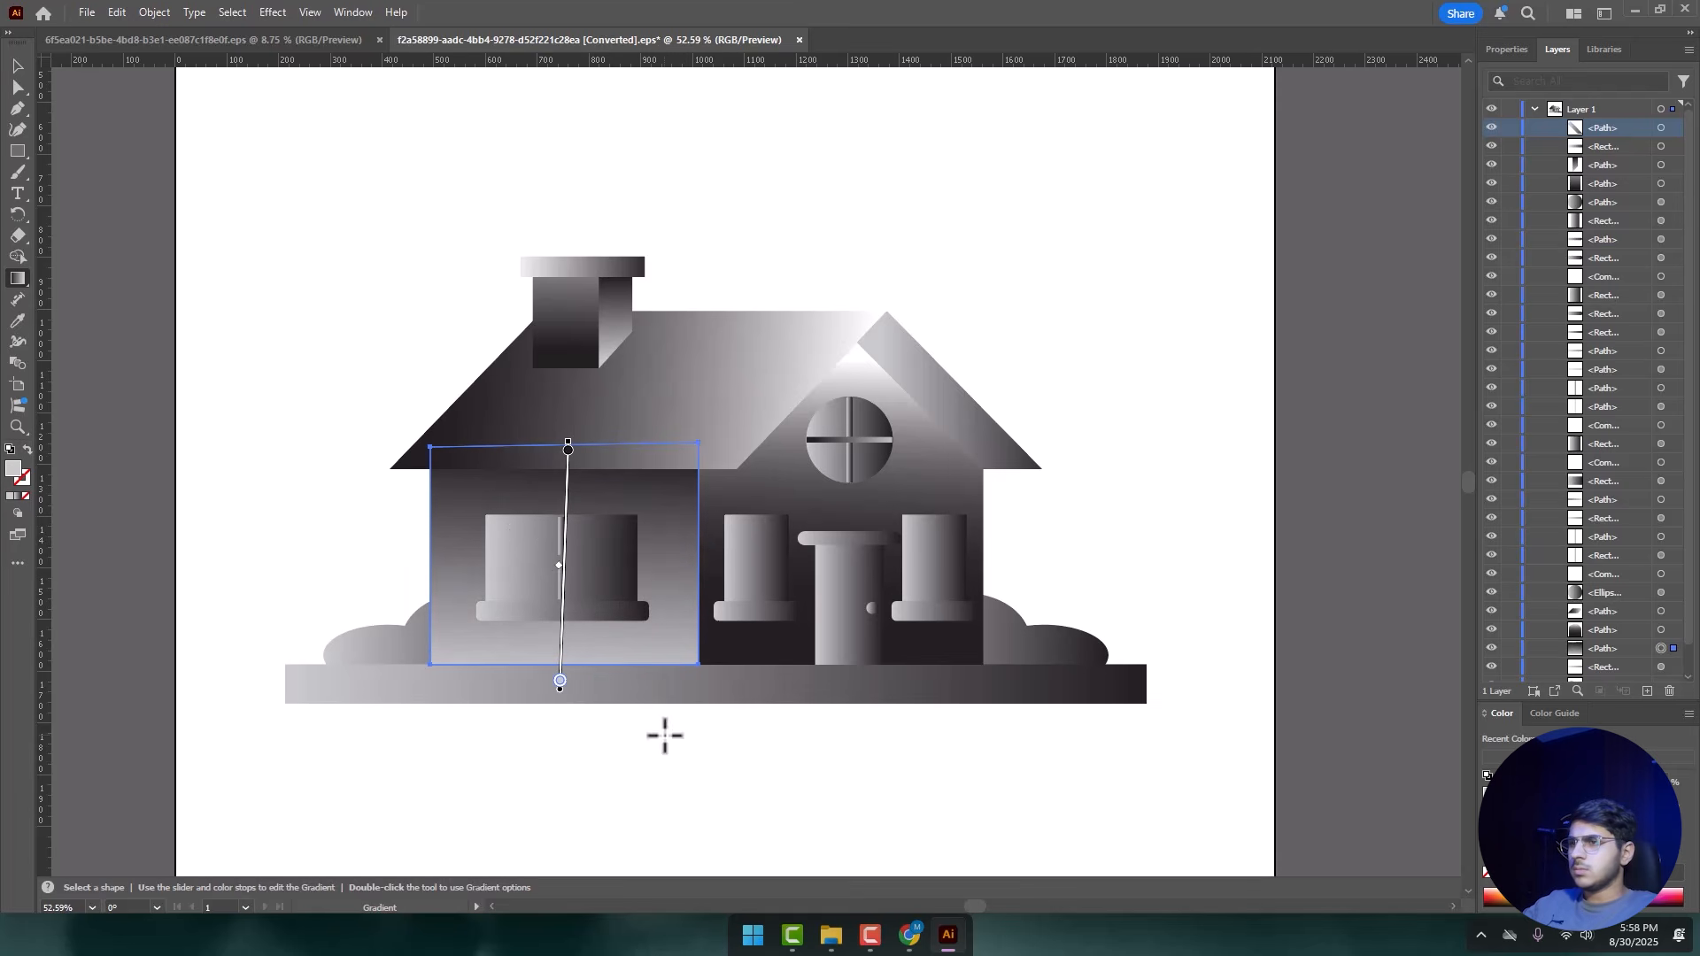
pyautogui.moveTo(561, 716)
pyautogui.mouseDown()
pyautogui.moveTo(645, 683)
pyautogui.moveTo(655, 450)
pyautogui.mouseUp()
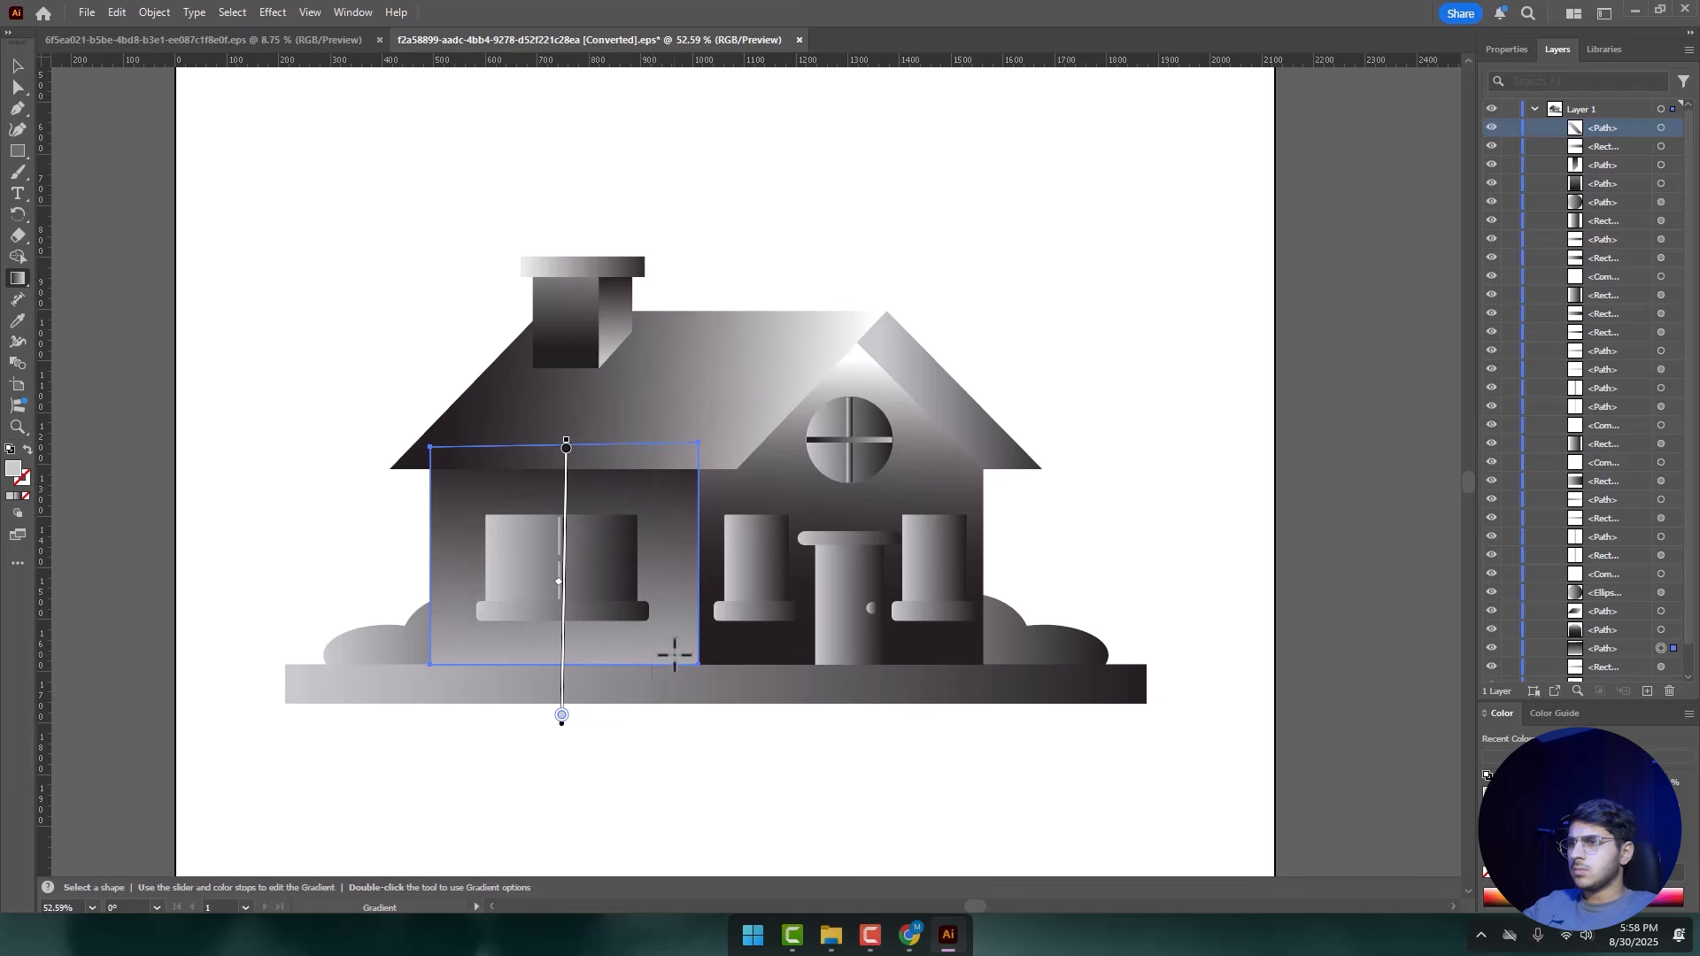
pyautogui.moveTo(654, 659); pyautogui.dragTo(652, 476)
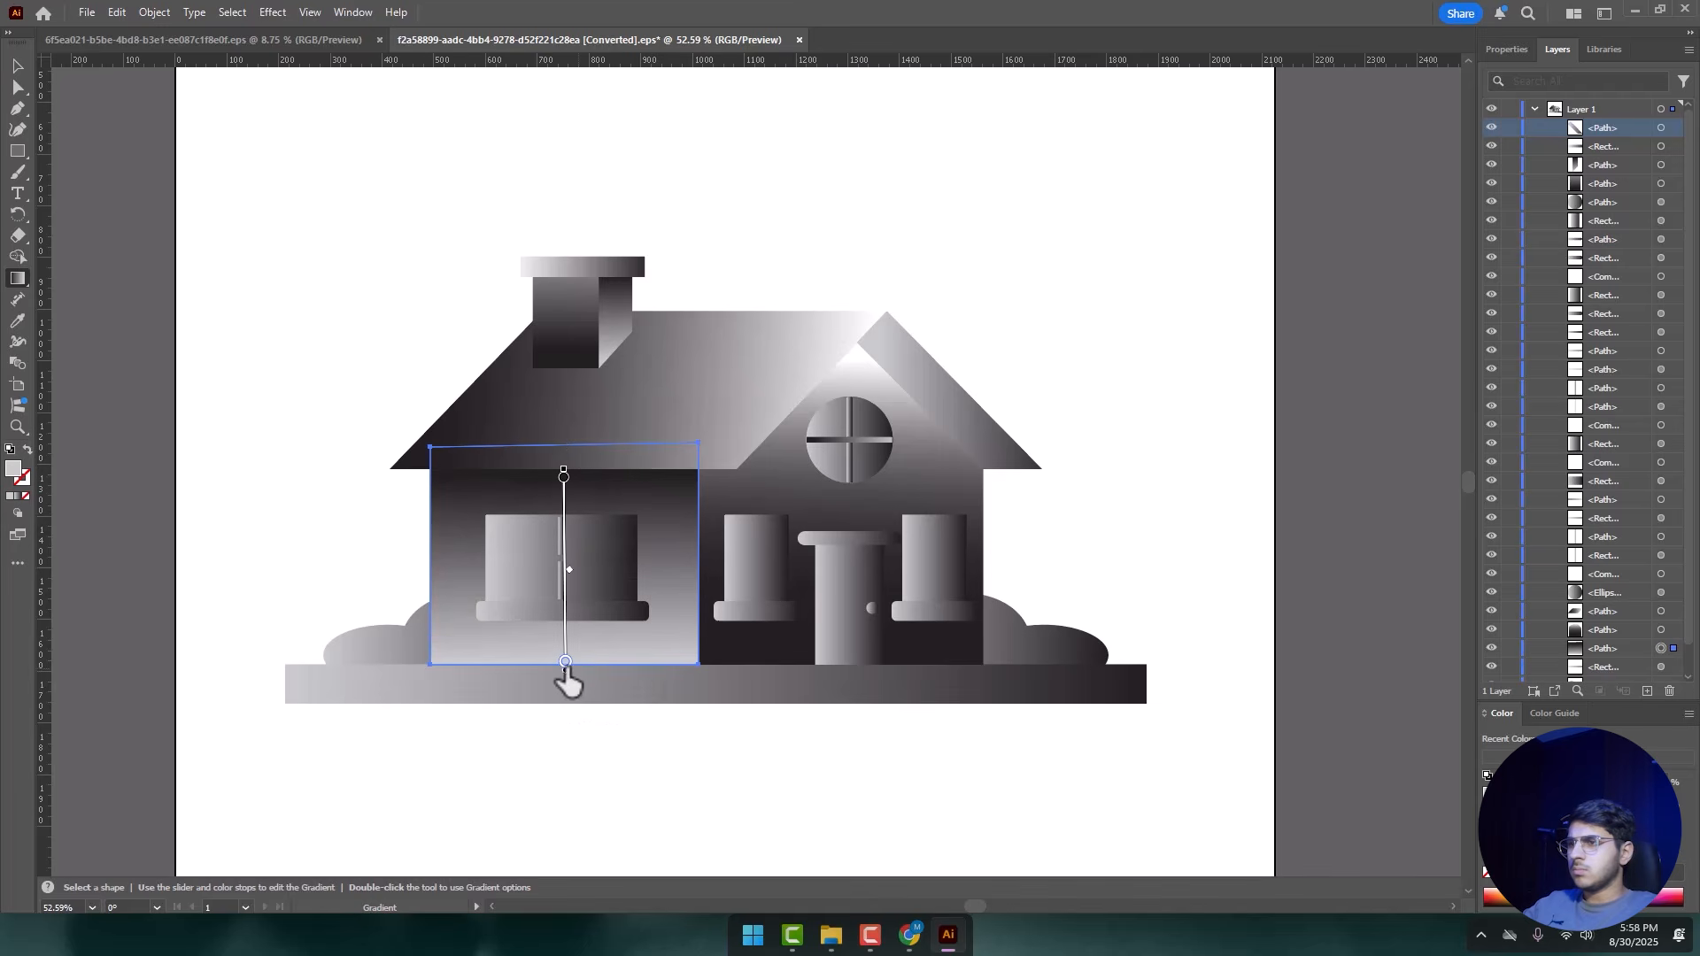
# - Change the light lower stop of the left wall's gradient to white
pyautogui.doubleClick(565, 664)
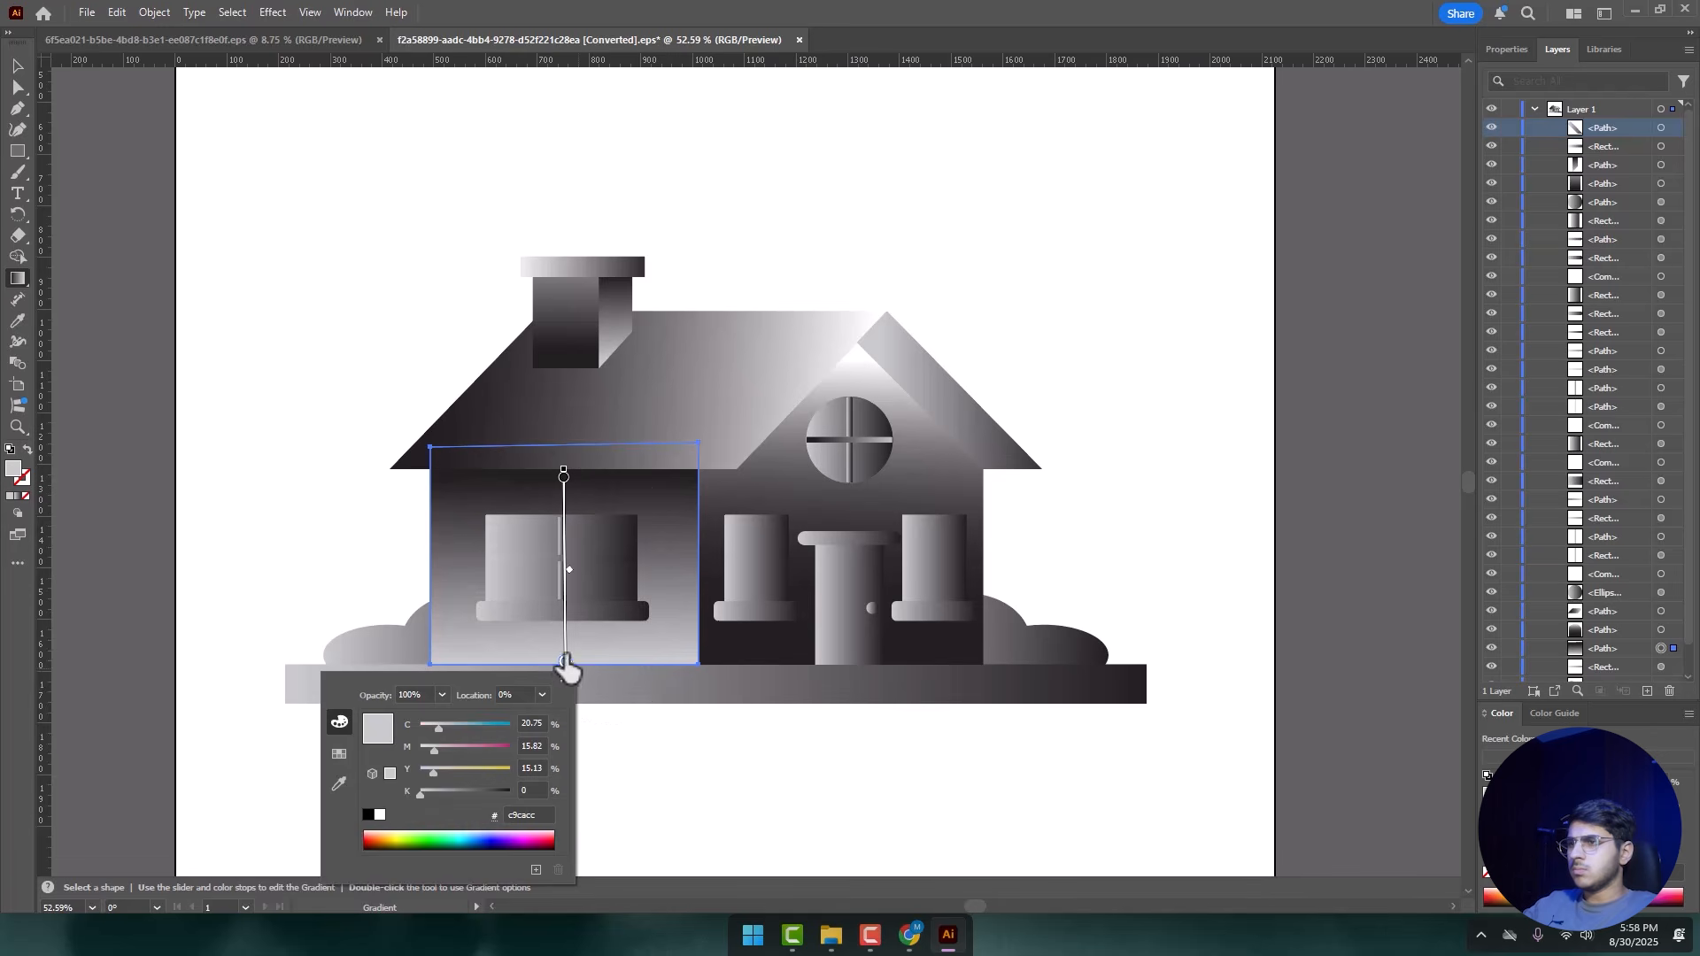
pyautogui.click(380, 814)
pyautogui.press('Escape')
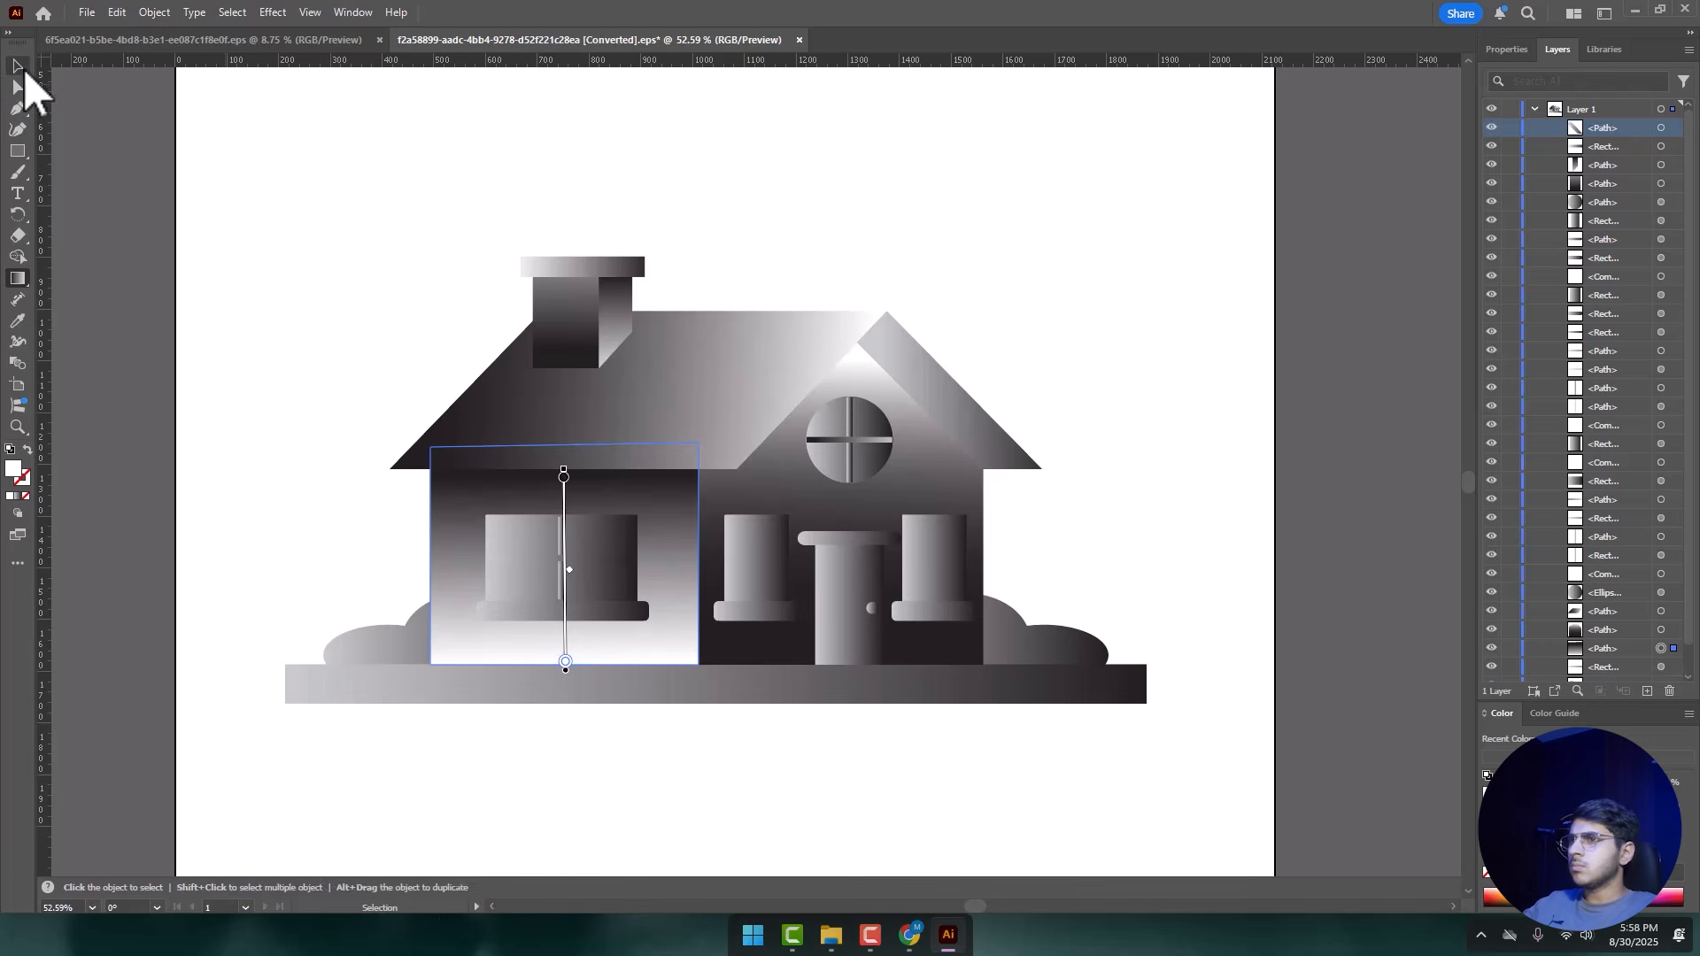
pyautogui.press('v')
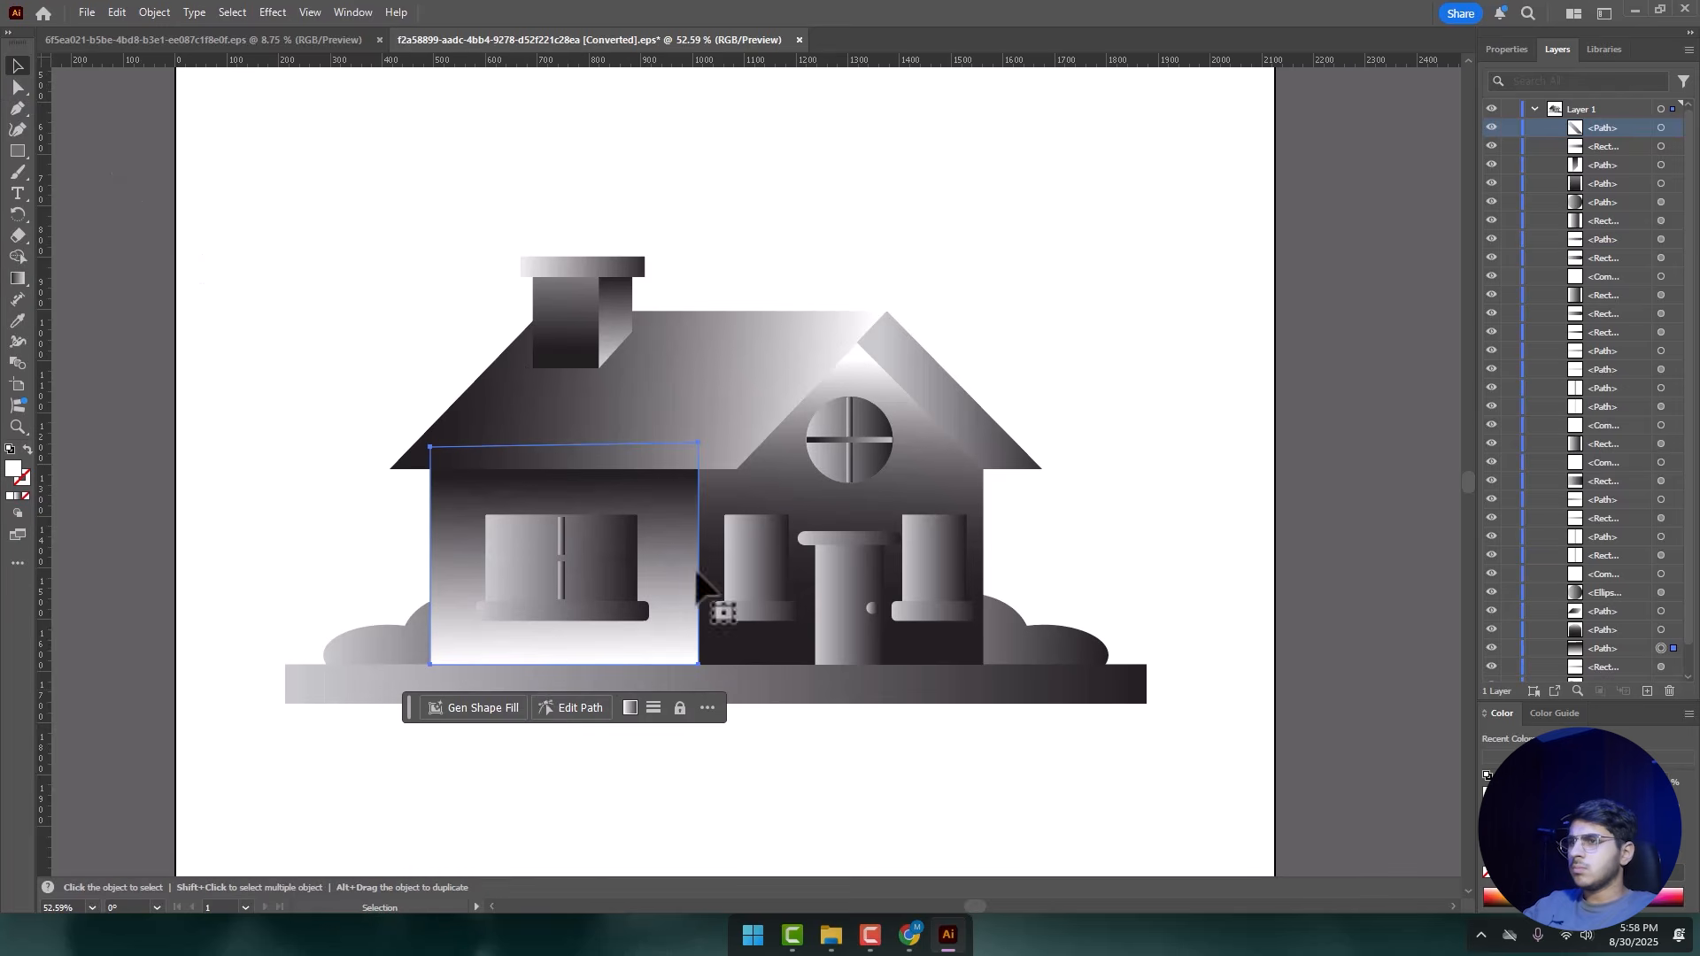
# - Move the white stop of the front wall's gradient slightly further down below the gable peak, then deselect the wall
pyautogui.click(749, 478)
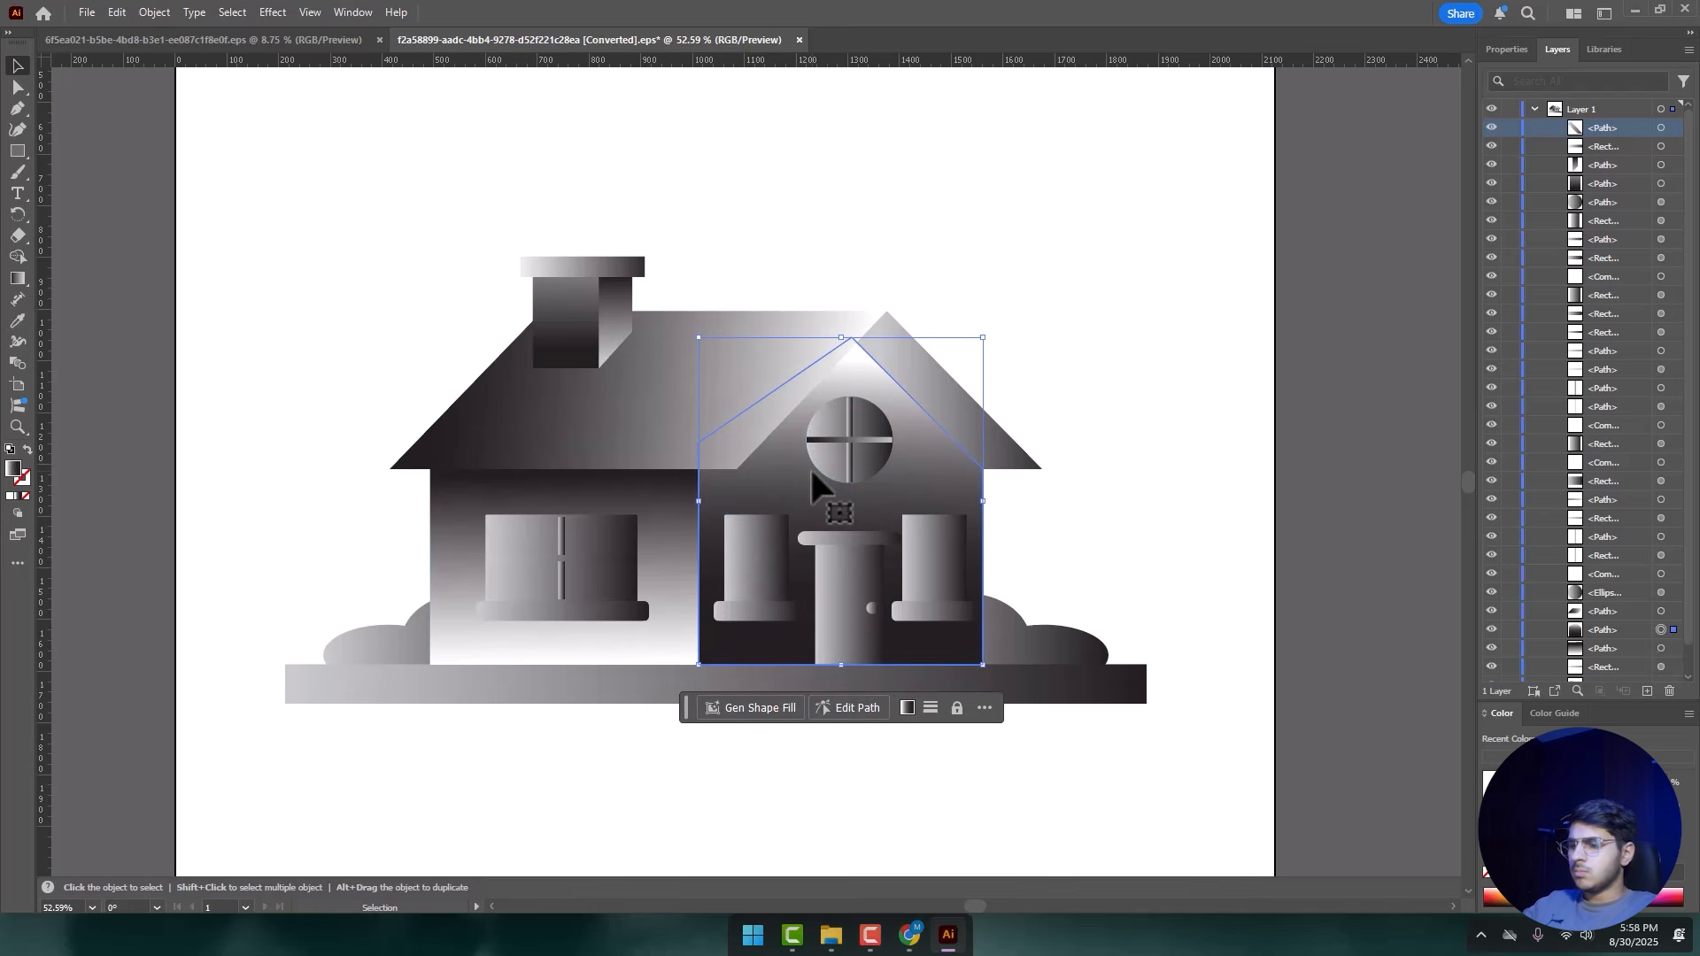
pyautogui.press('g')
pyautogui.moveTo(848, 358); pyautogui.dragTo(849, 379)
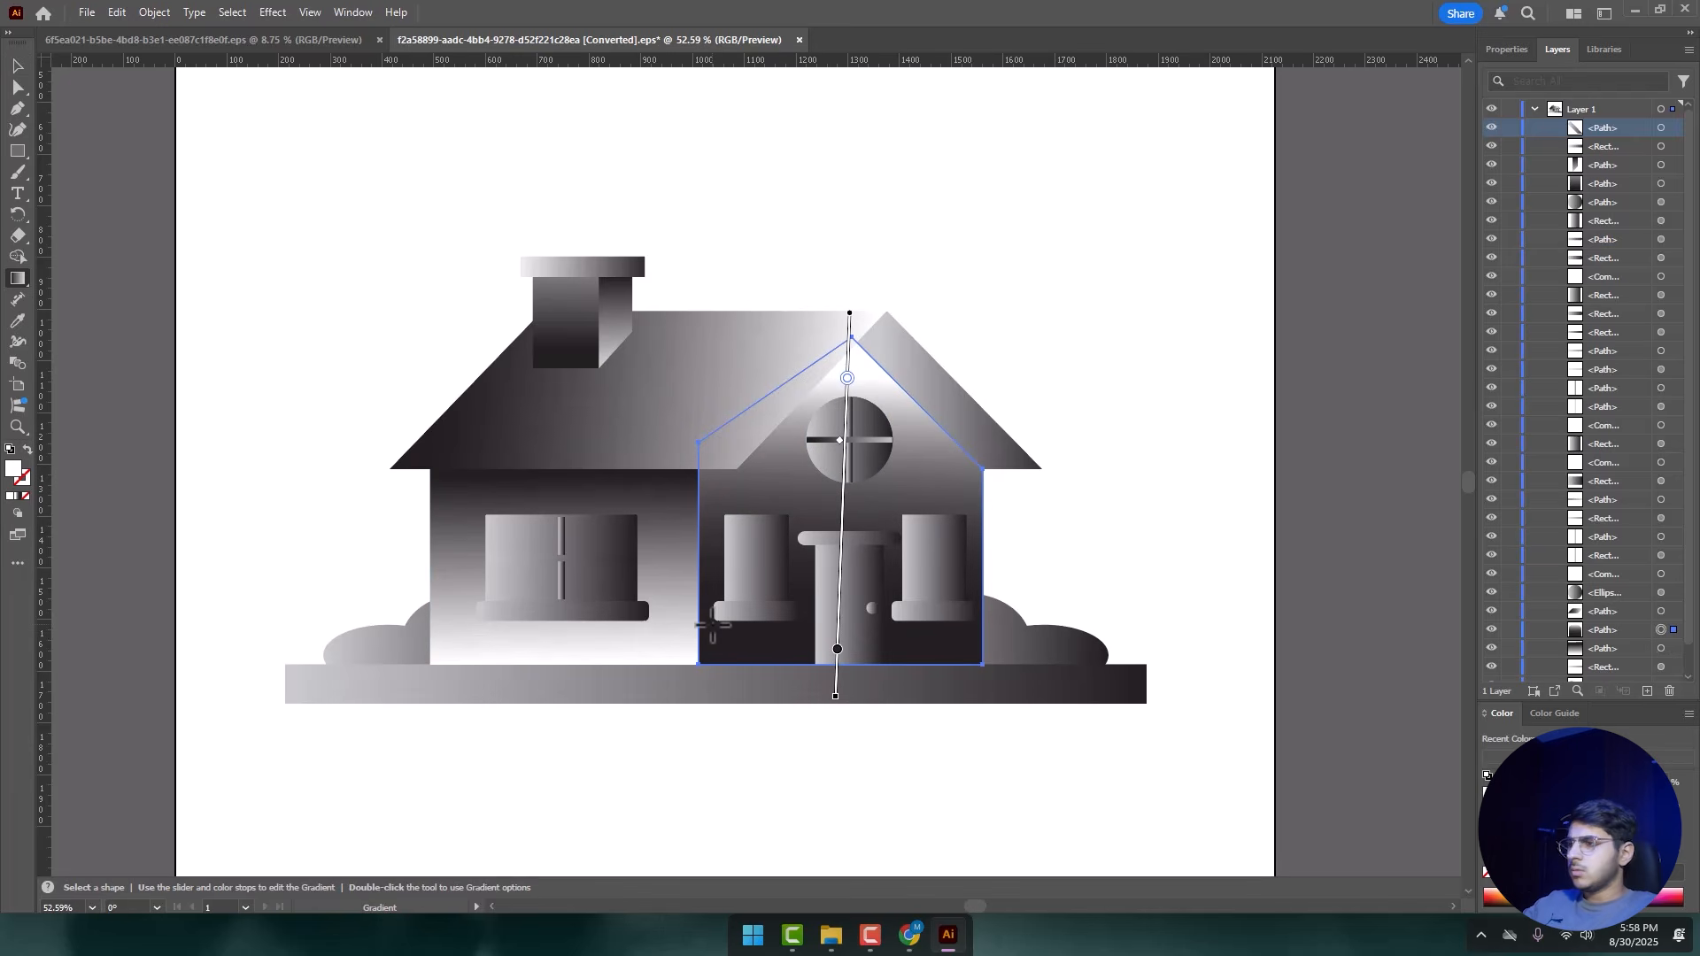
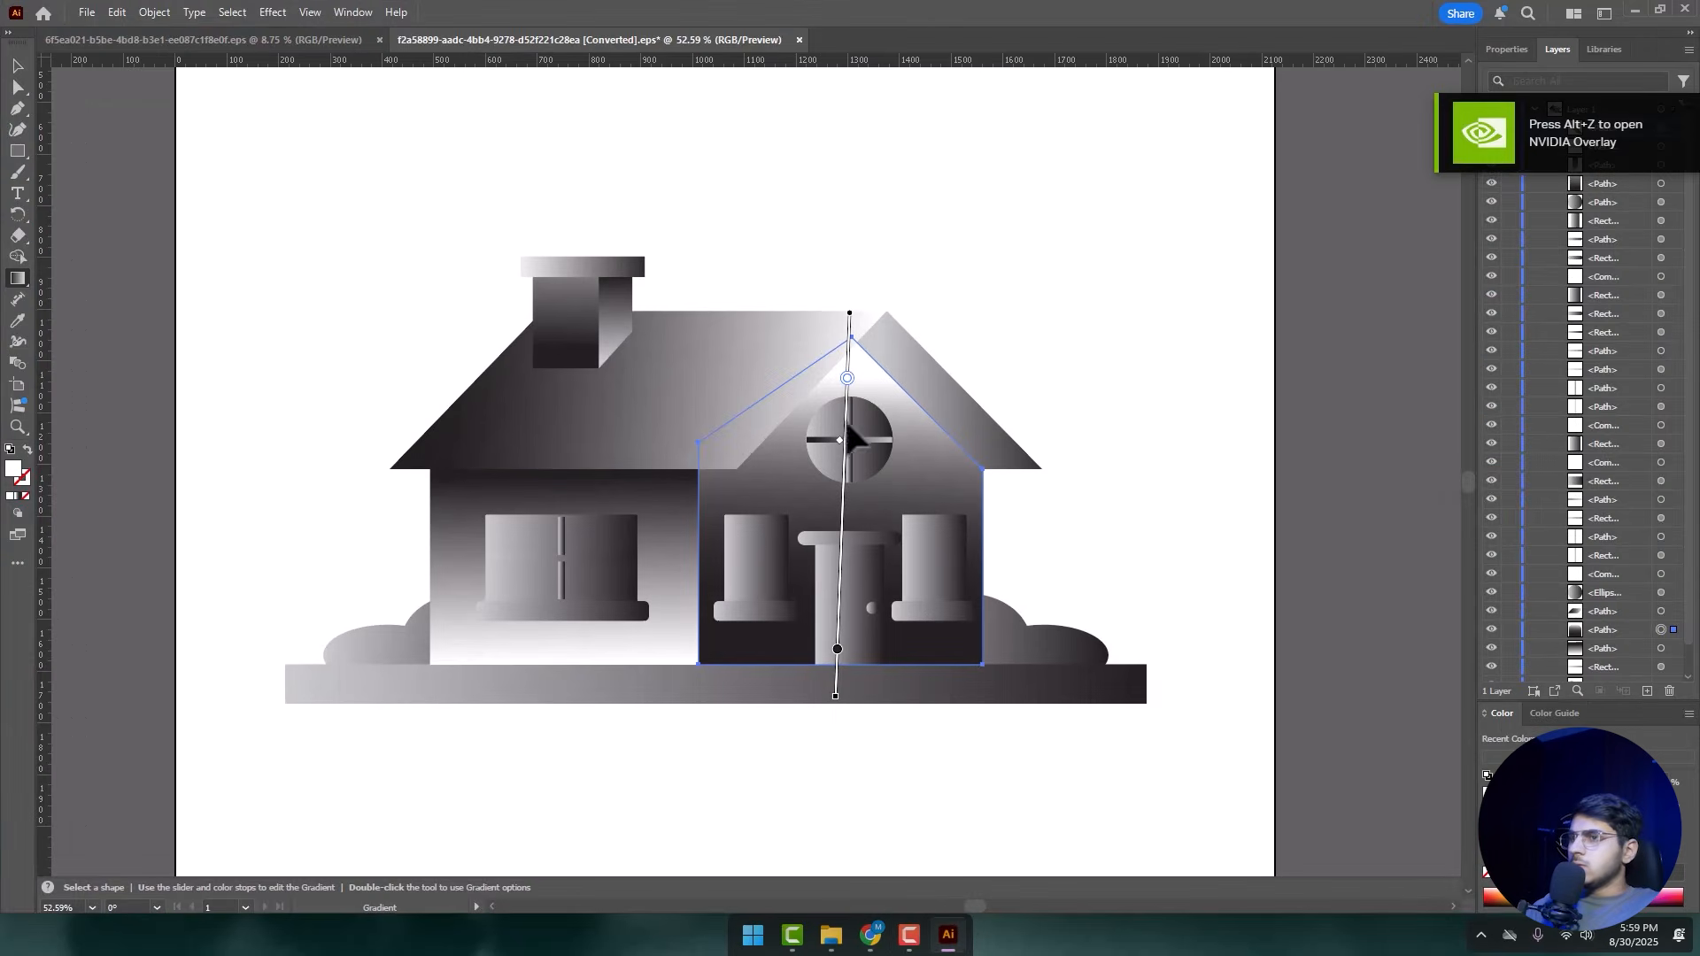
pyautogui.press('v')
pyautogui.click(1055, 379)
# - Redirect the right front window pane's gradient vertically with the dark end at the top, and change its lower stop to white
pyautogui.click(944, 556)
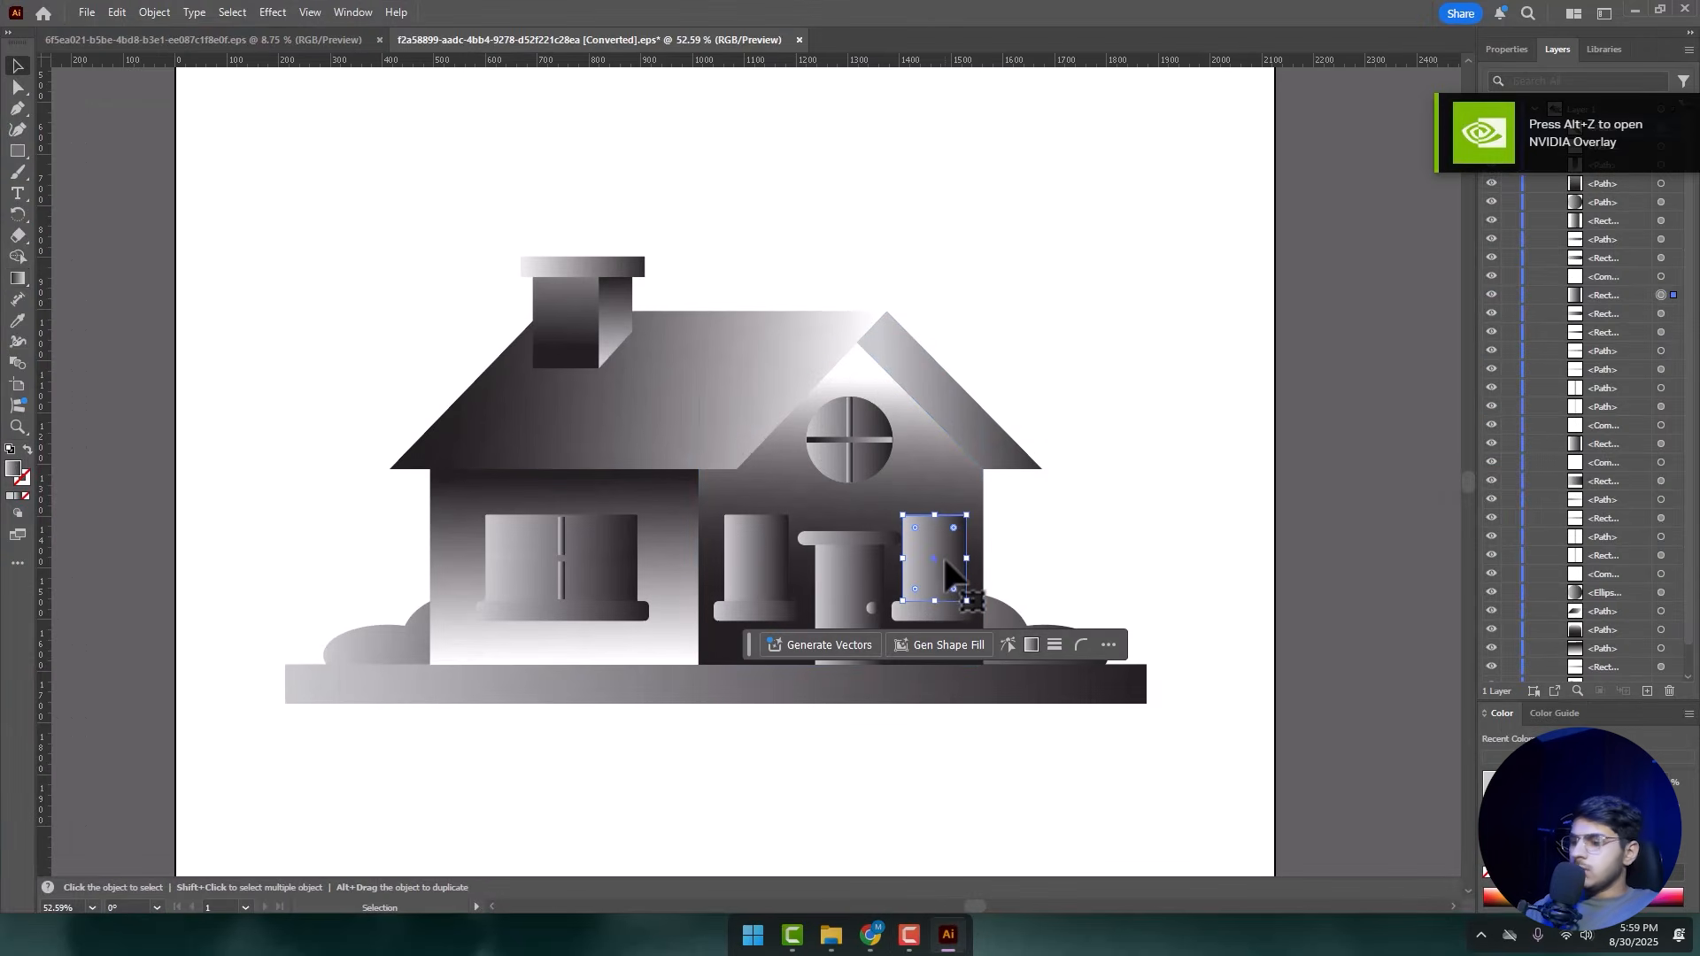
pyautogui.scroll(6, 967, 550)
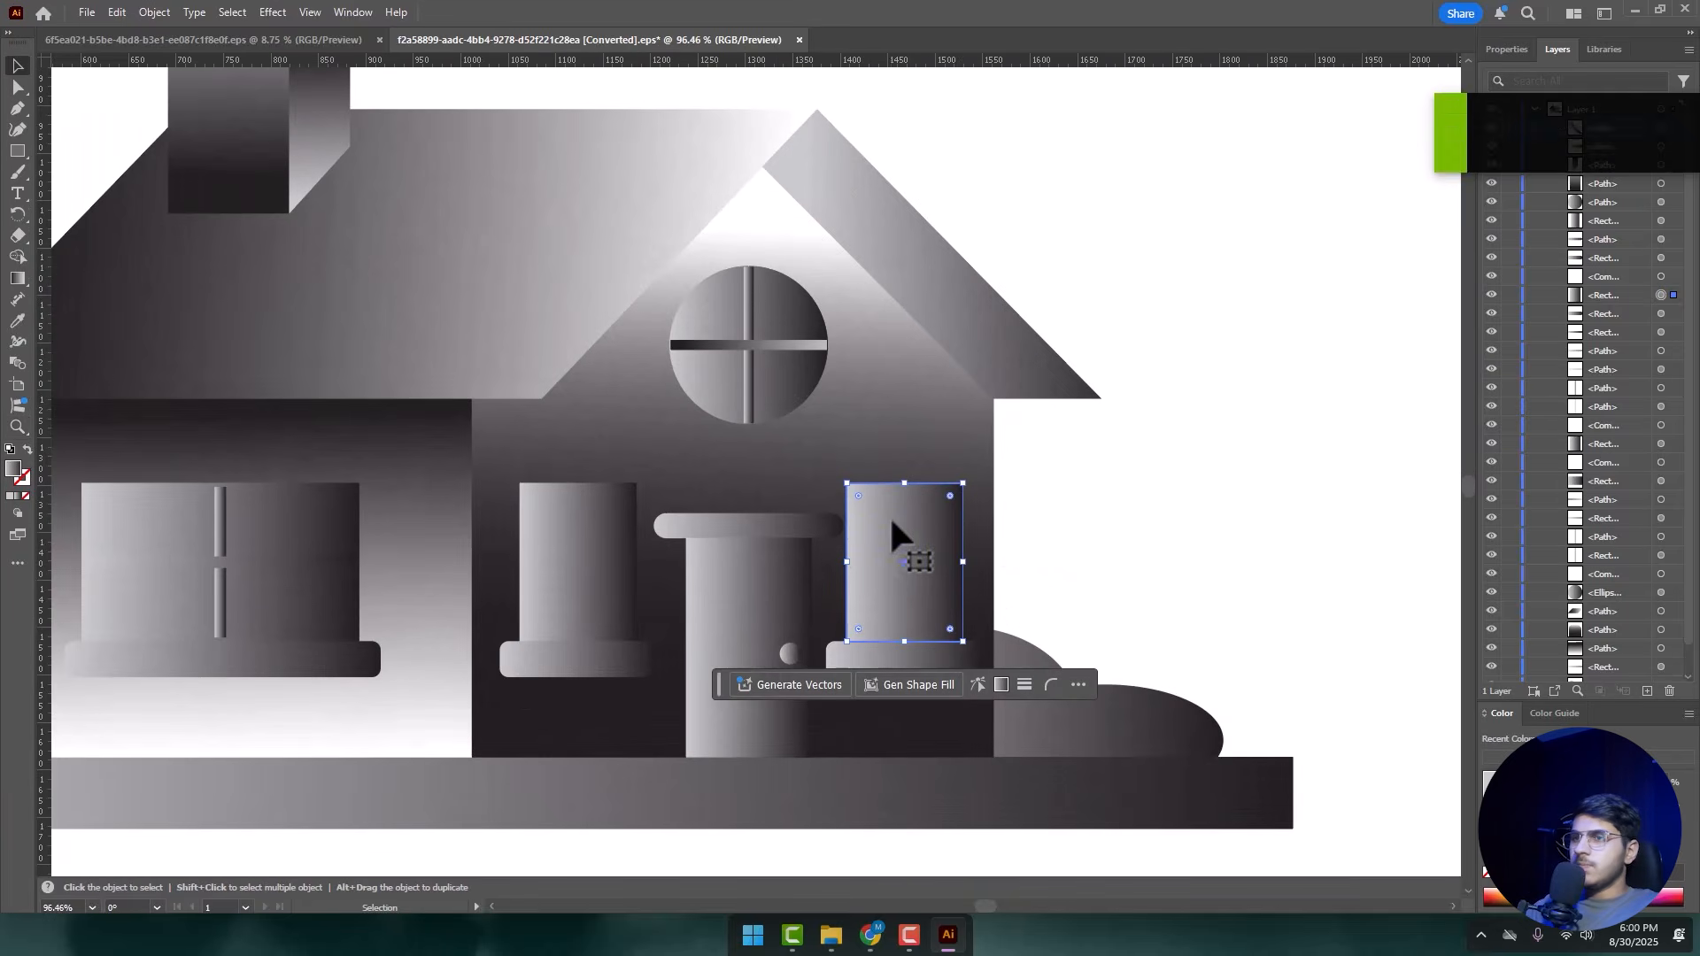
pyautogui.press('g')
pyautogui.moveTo(897, 485)
pyautogui.mouseDown()
pyautogui.moveTo(918, 656)
pyautogui.moveTo(897, 640)
pyautogui.moveTo(934, 494)
pyautogui.mouseUp()
pyautogui.hotkey('ctrl', 'z')
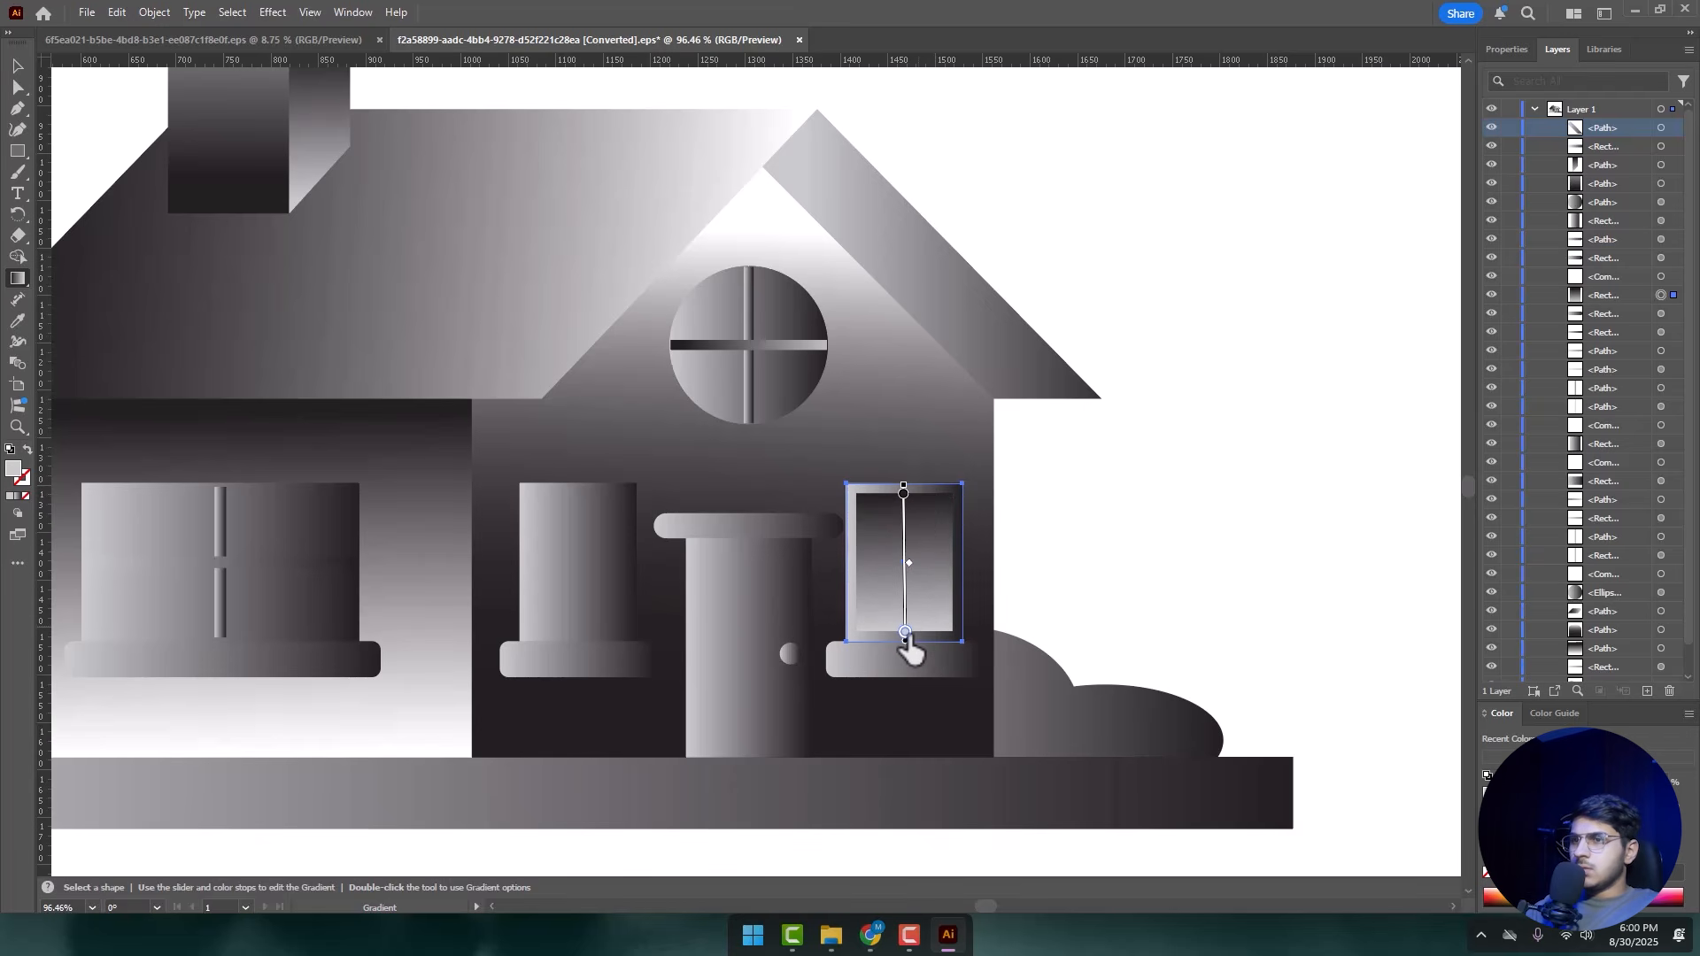
pyautogui.doubleClick(905, 632)
pyautogui.click(718, 785)
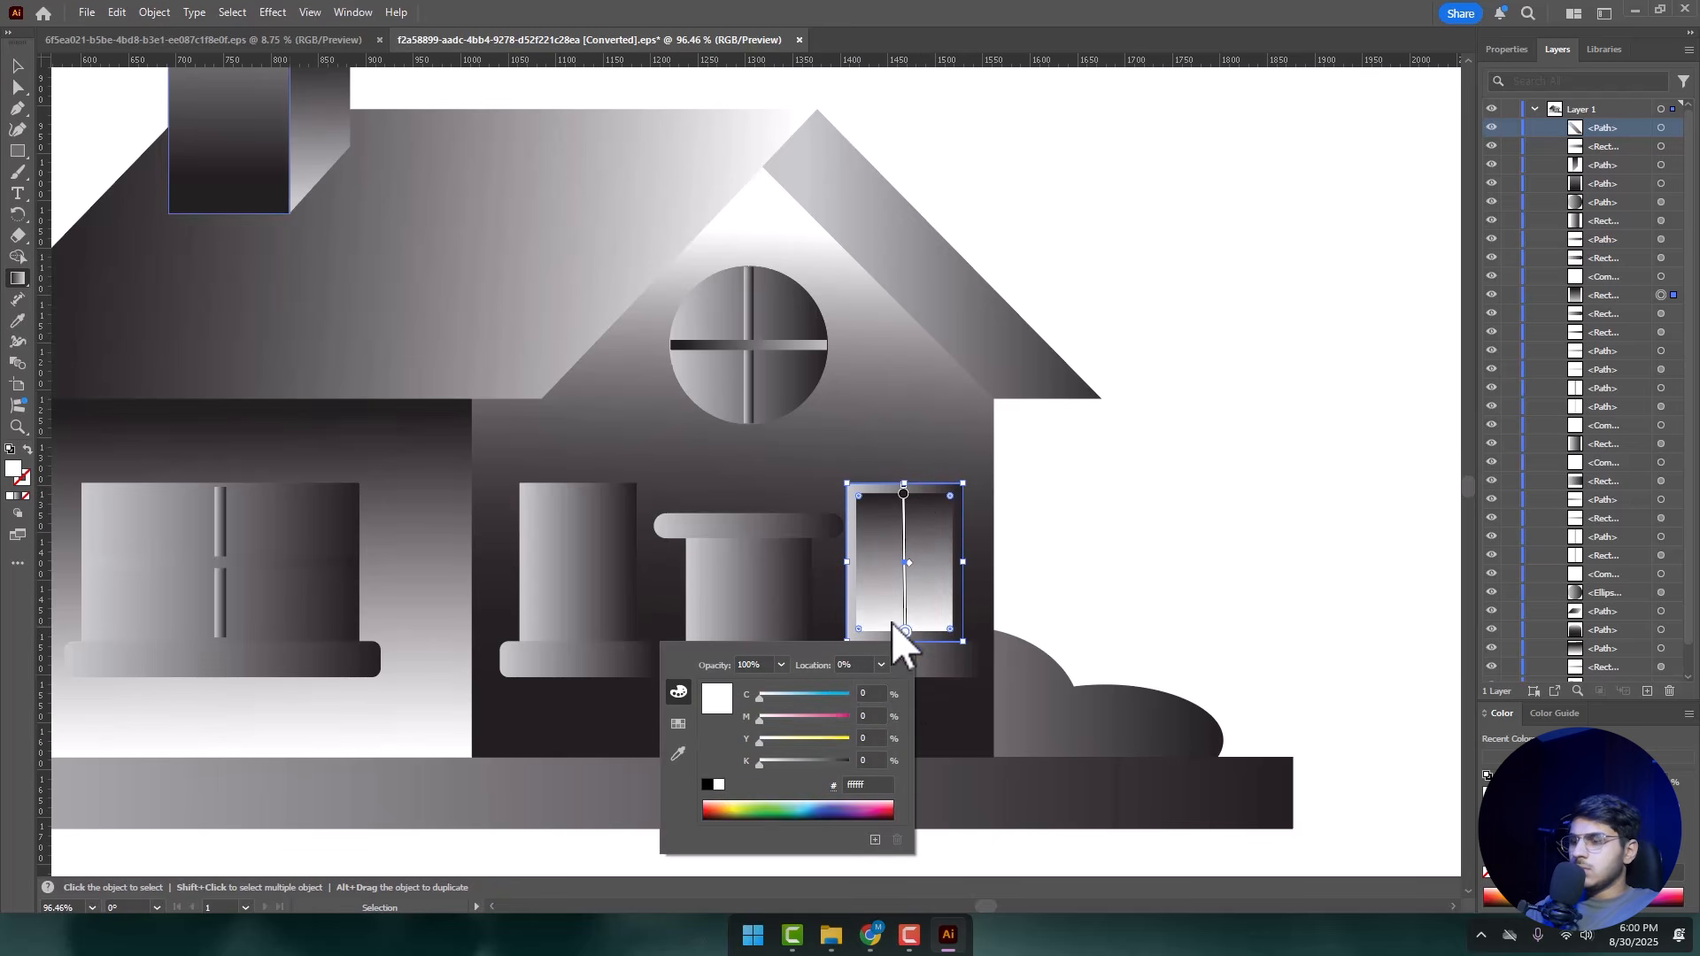
pyautogui.press('v')
pyautogui.click(1079, 463)
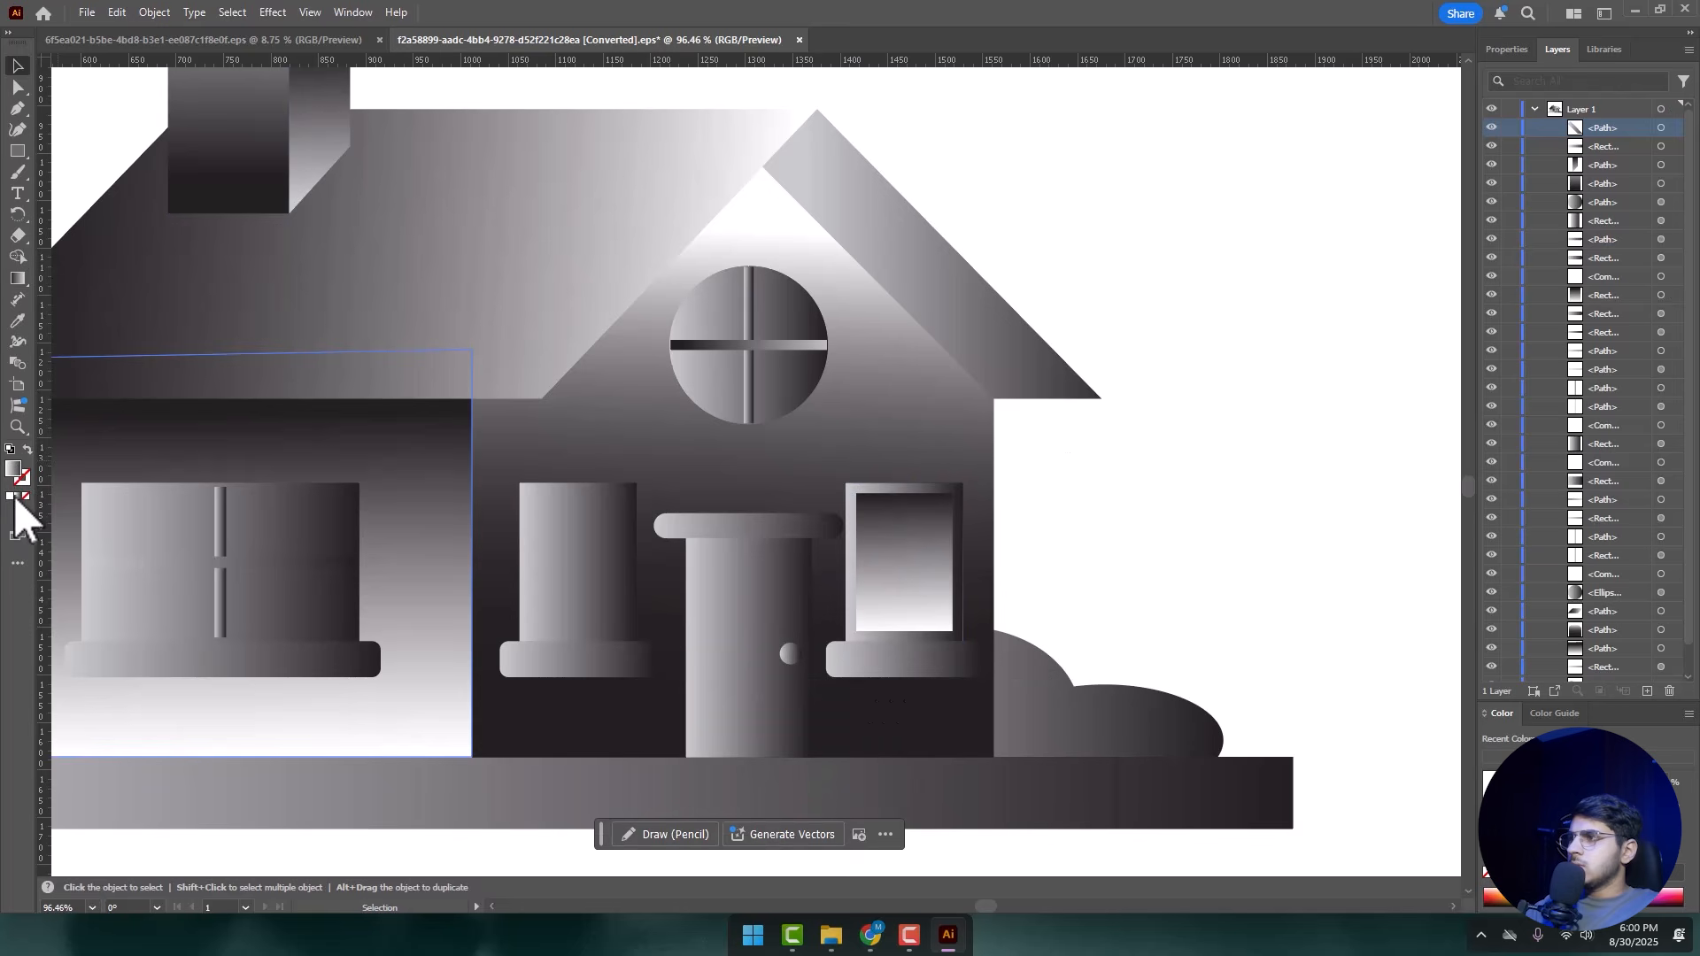
pyautogui.click(17, 497)
pyautogui.doubleClick(137, 540)
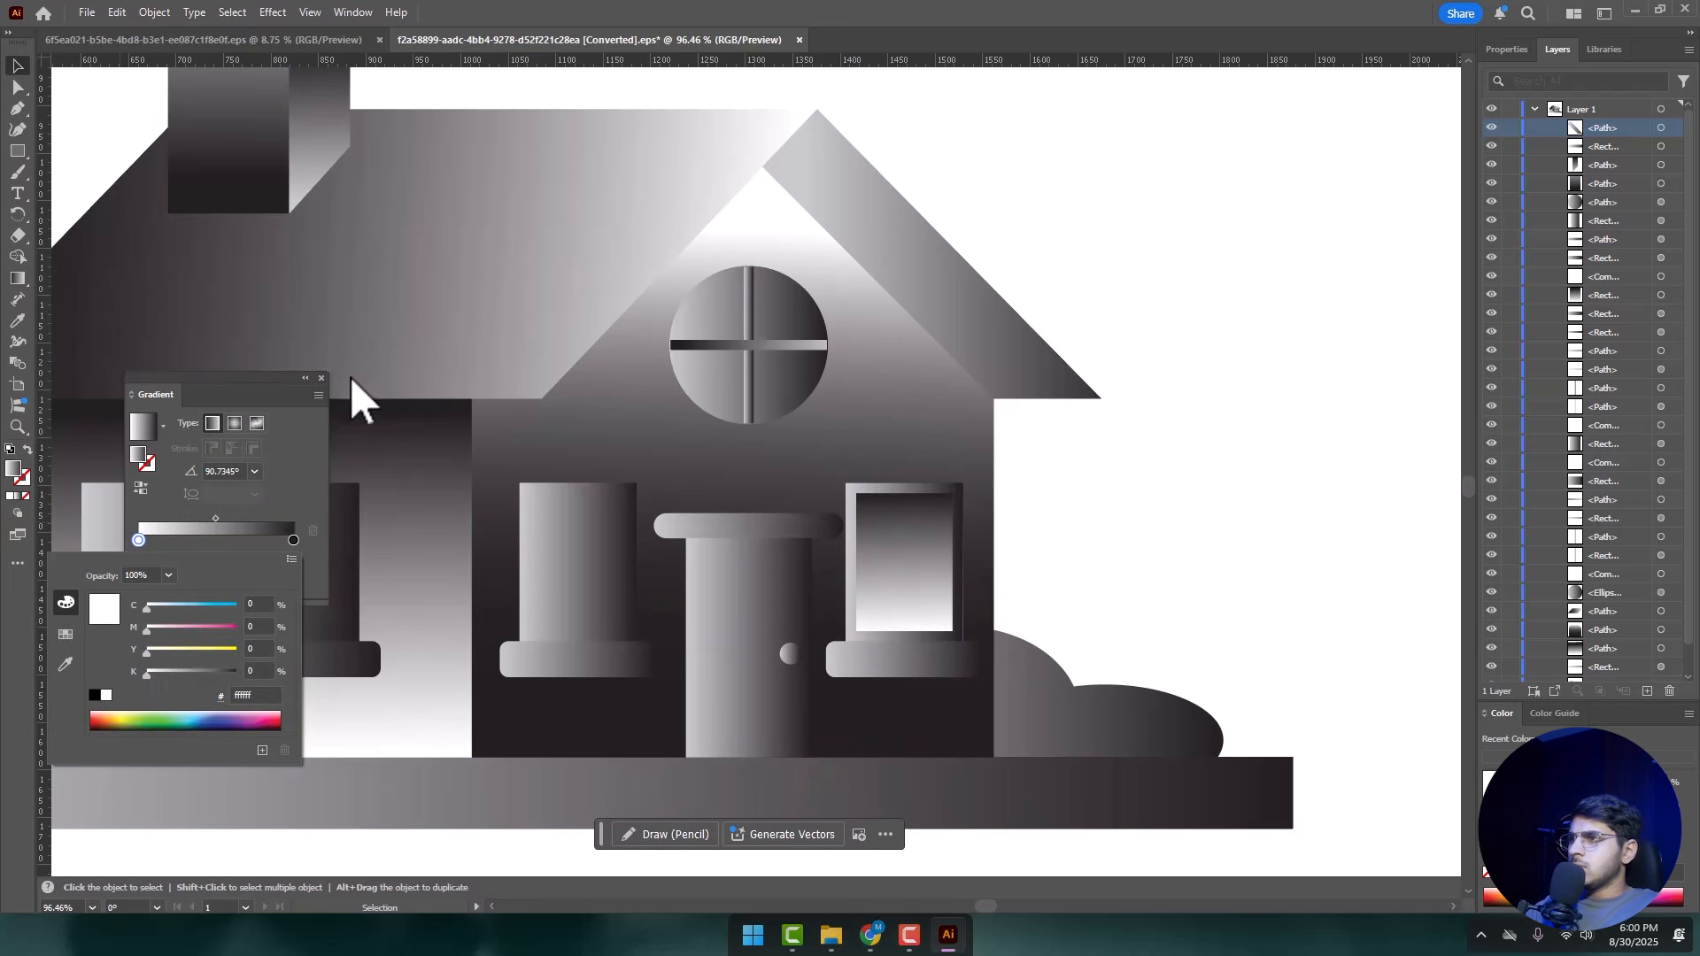
pyautogui.click(321, 378)
pyautogui.click(322, 378)
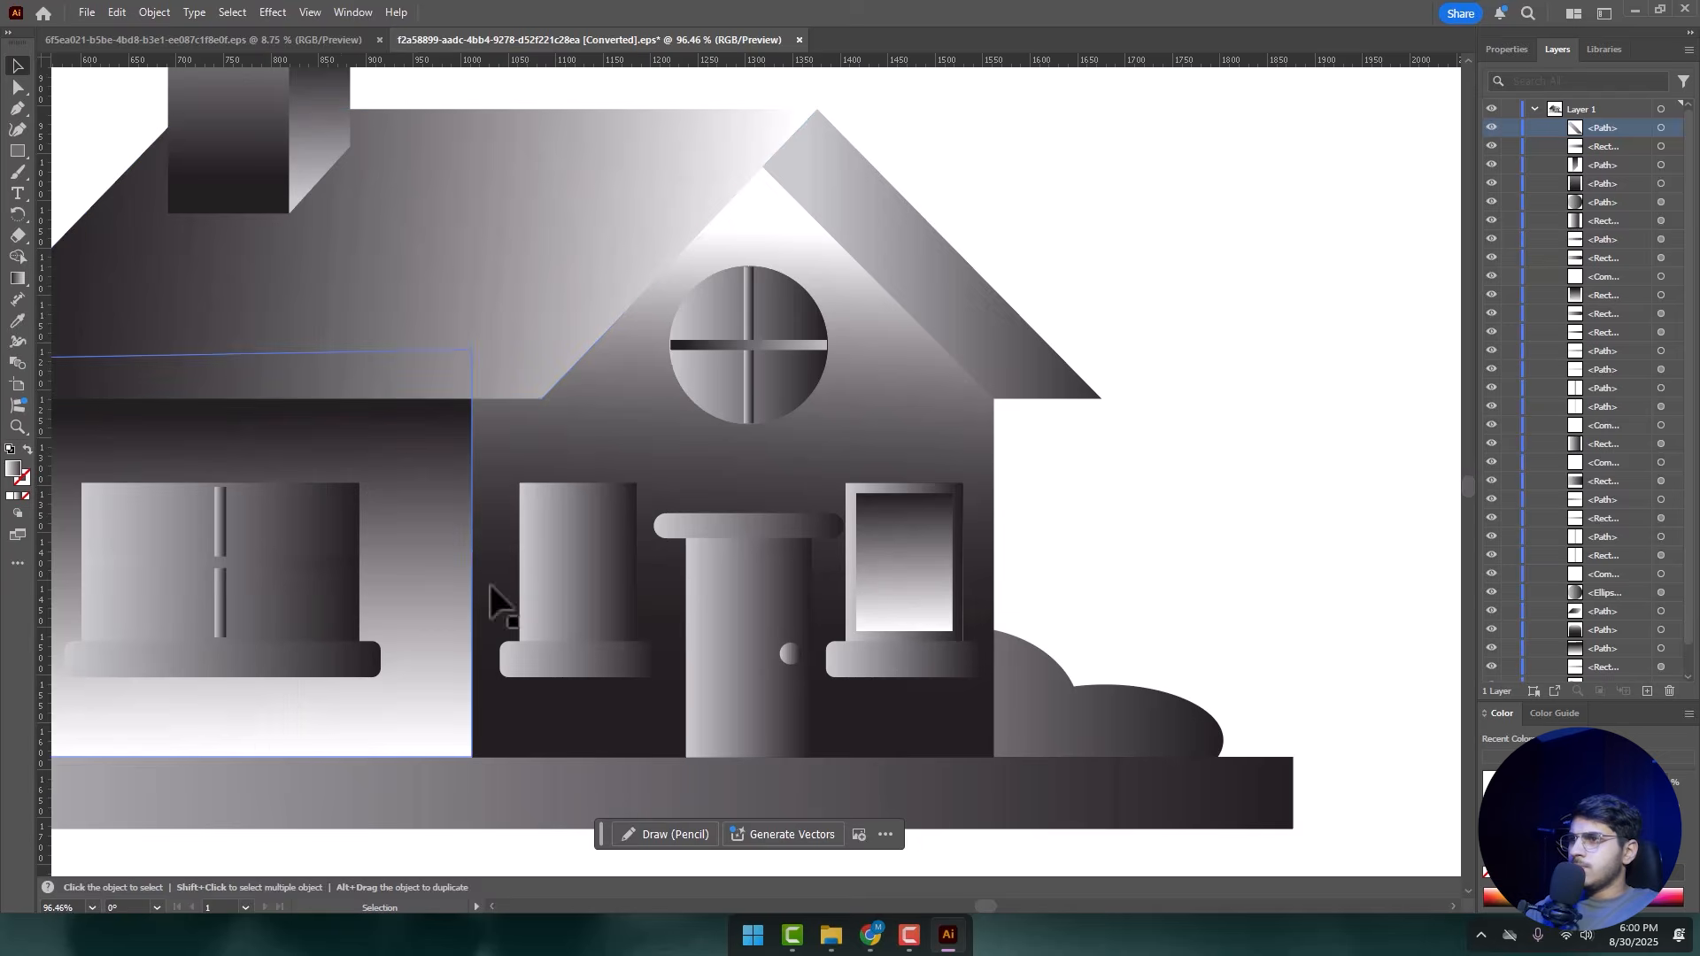
# - Redirect the gradient on the front window pane left of the door to run vertically, dark at the top and light at the bottom
pyautogui.click(590, 575)
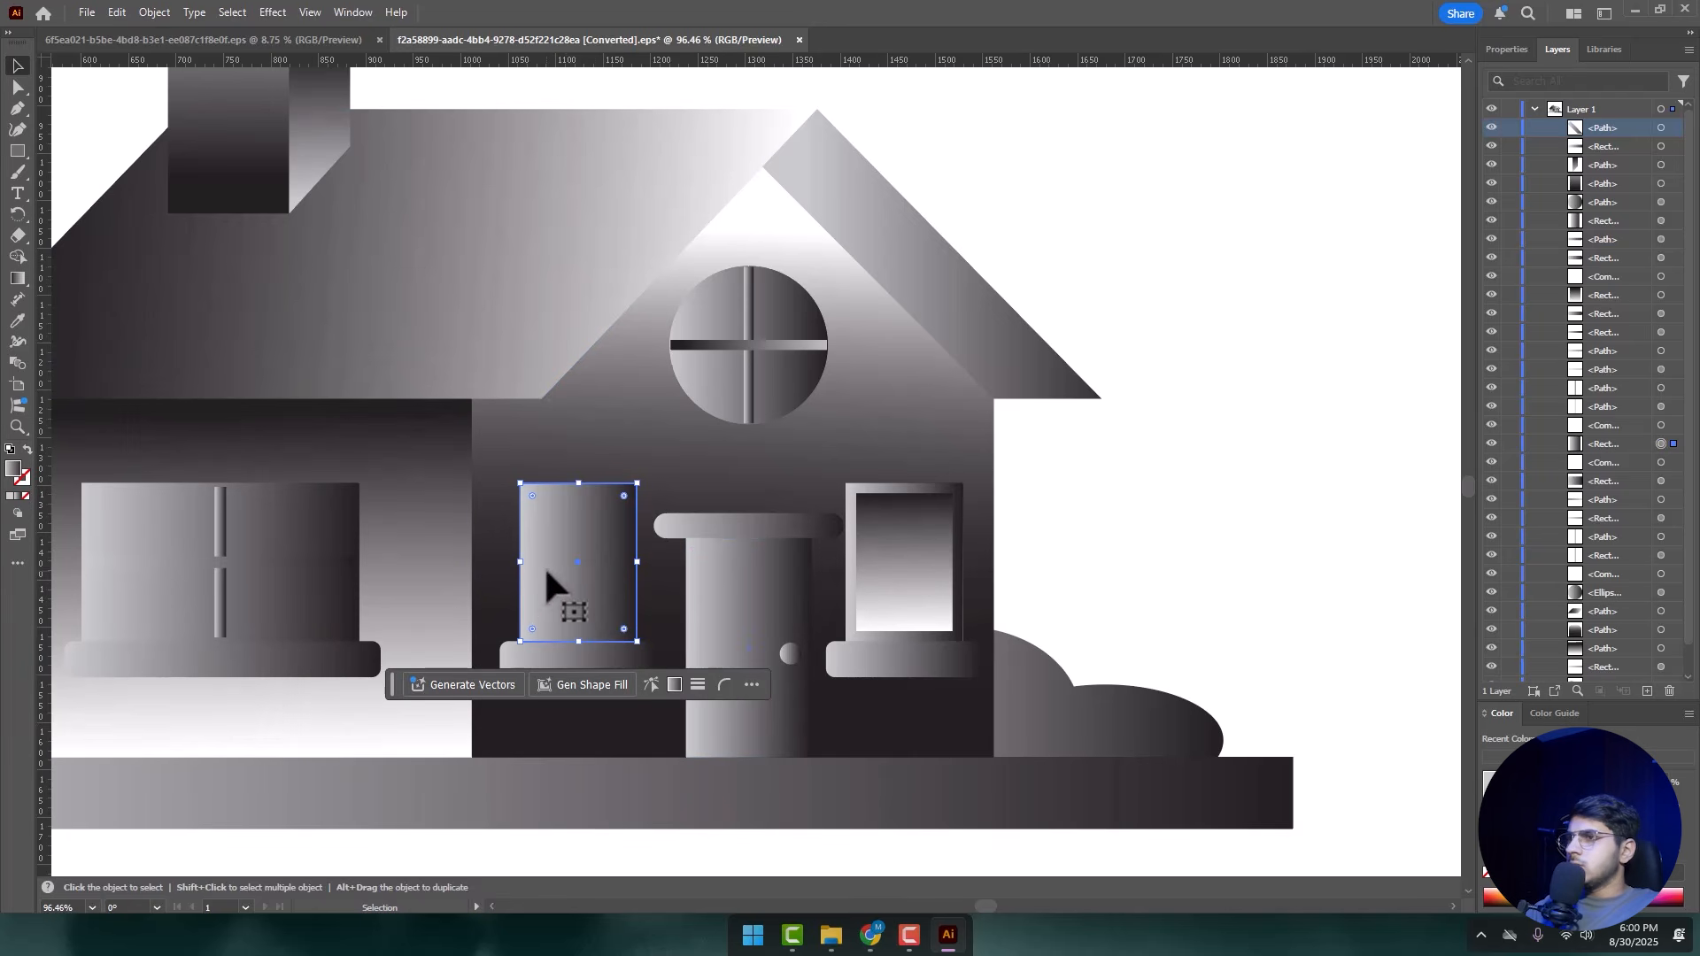
pyautogui.press('g')
pyautogui.moveTo(565, 486)
pyautogui.mouseDown()
pyautogui.moveTo(564, 664)
pyautogui.moveTo(578, 666)
pyautogui.moveTo(595, 448)
pyautogui.moveTo(598, 494)
pyautogui.moveTo(645, 486)
pyautogui.mouseUp()
pyautogui.press('v')
# - Redraw the front wall's gradient as a vertical blend from white at the gable peak to black near the wall's base
pyautogui.scroll(5, 1297, 427)
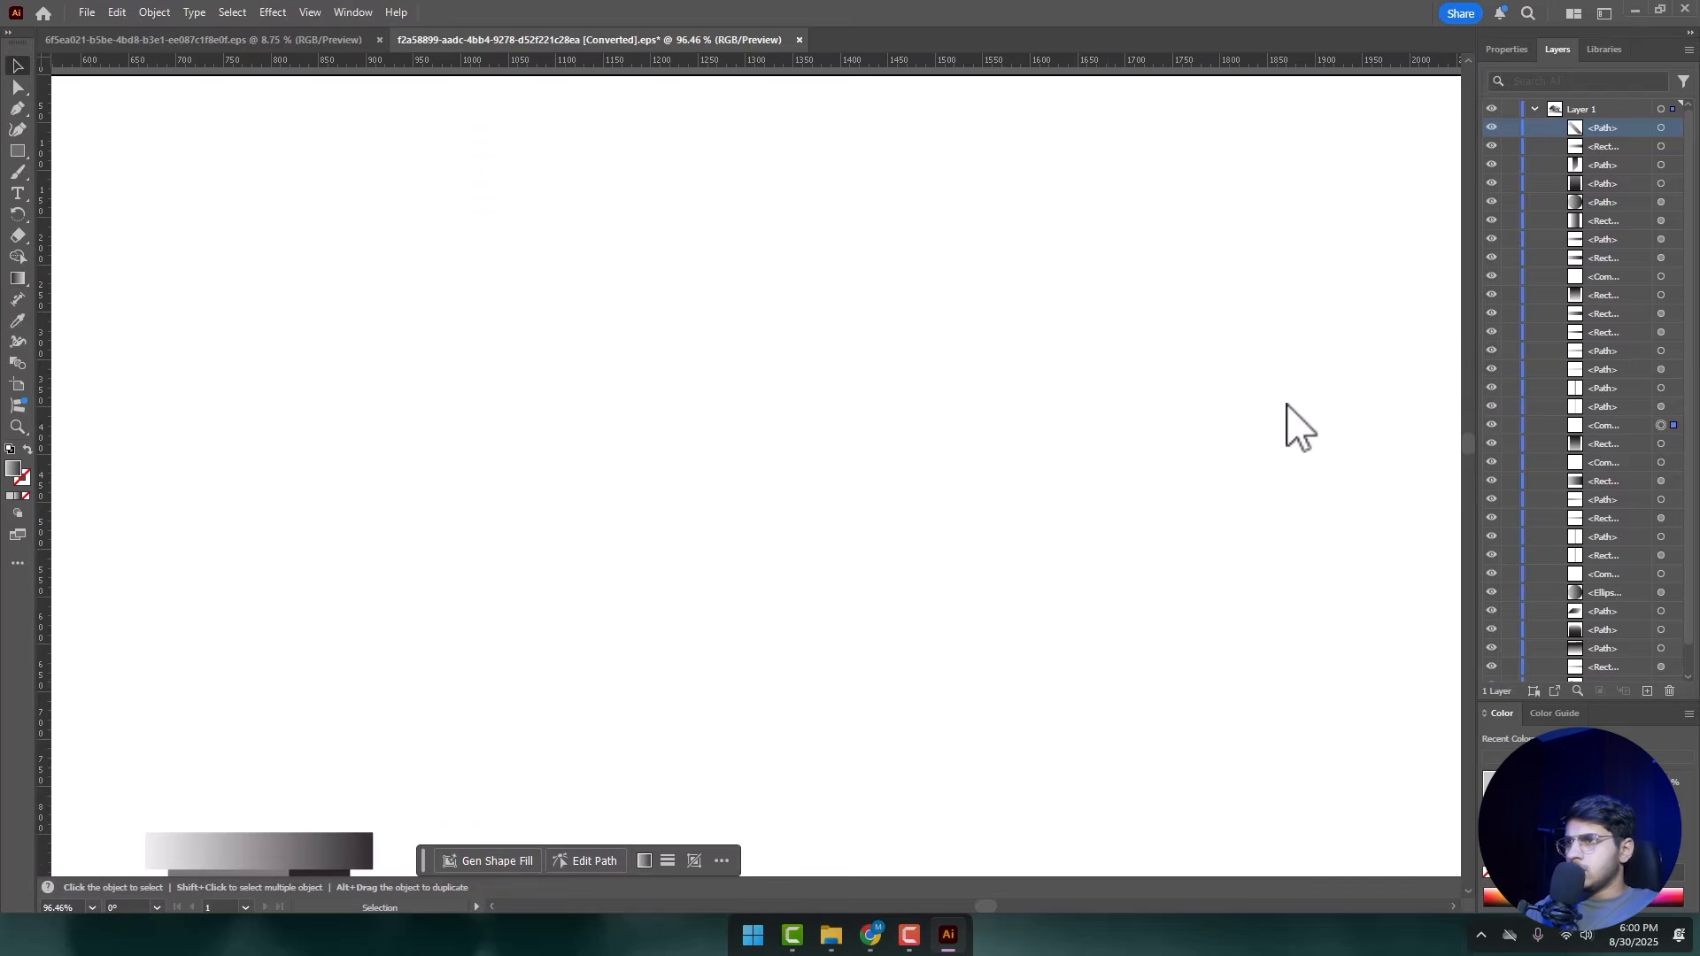
pyautogui.press('z')
pyautogui.moveTo(1025, 443); pyautogui.dragTo(755, 675)
pyautogui.scroll(-4, 907, 573)
pyautogui.moveTo(907, 573); pyautogui.dragTo(975, 494)
pyautogui.press('v')
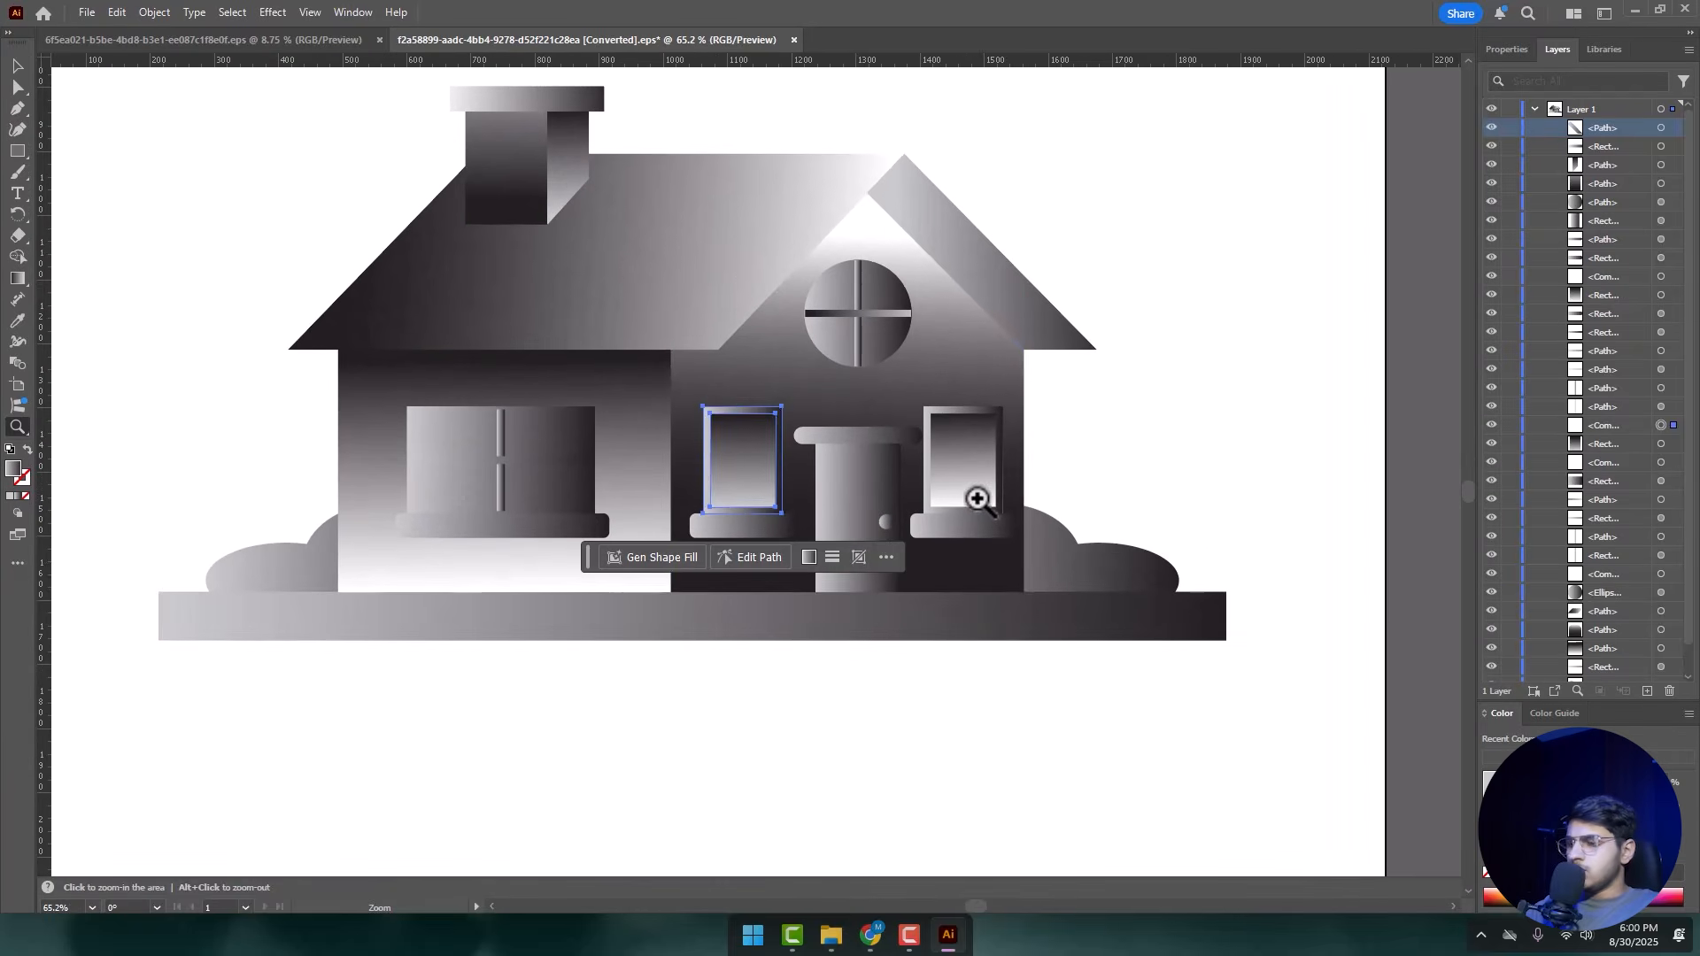
pyautogui.click(968, 573)
pyautogui.press('g')
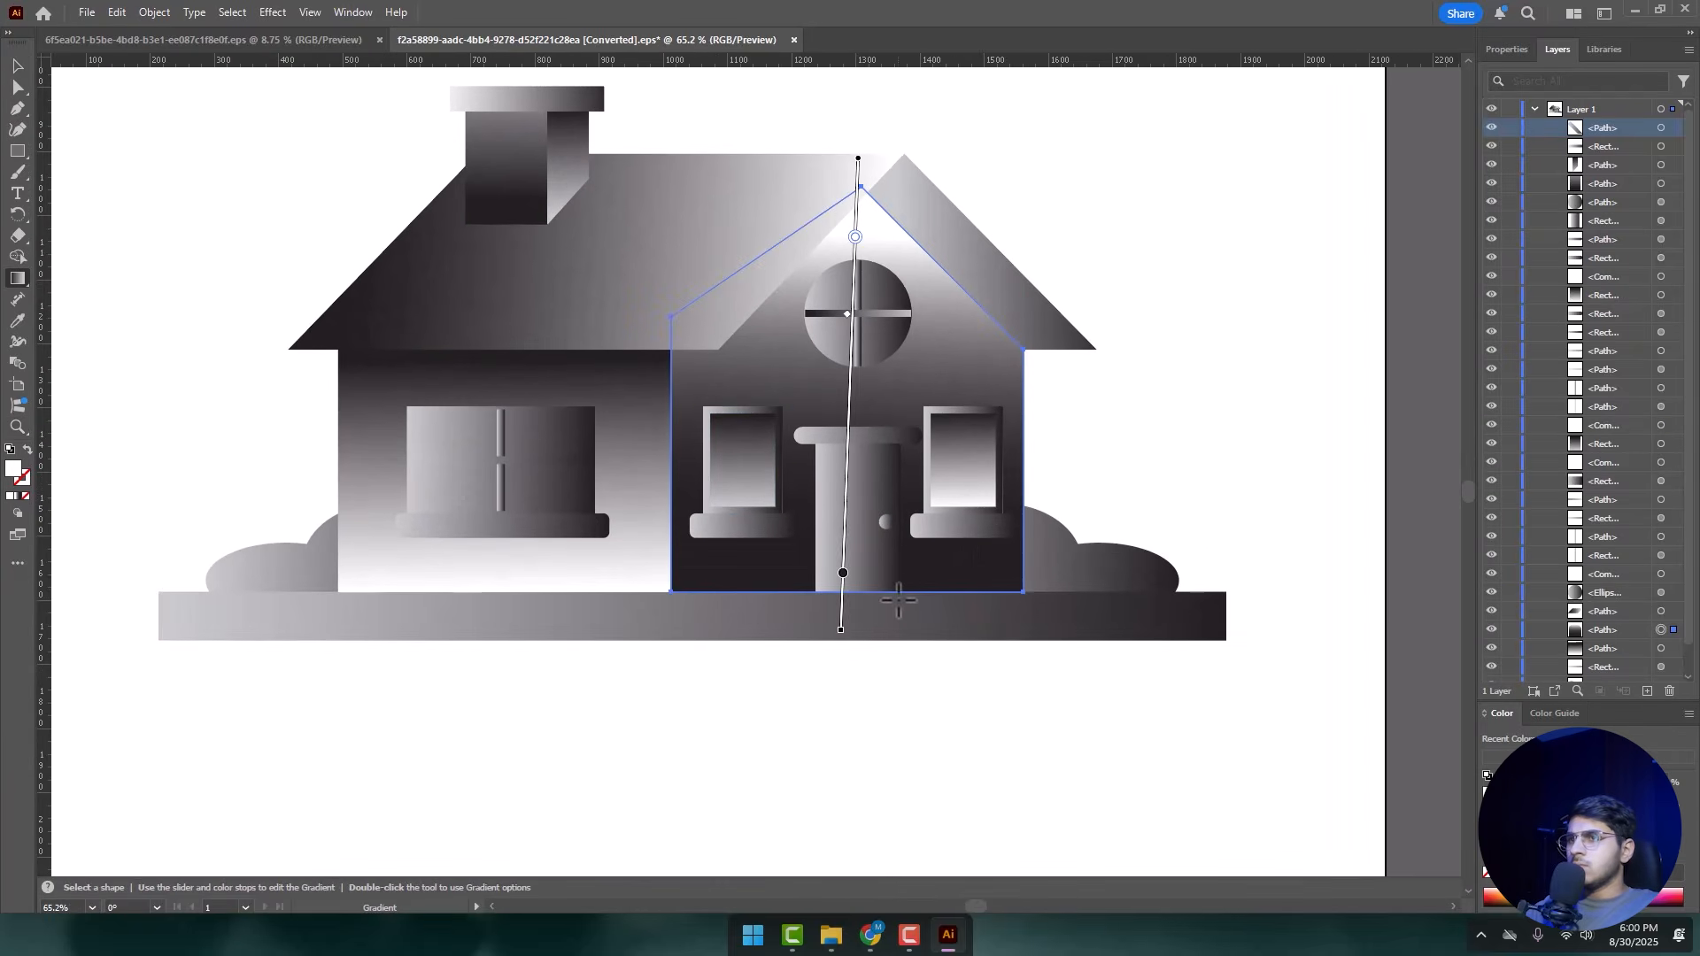
pyautogui.moveTo(899, 600)
pyautogui.mouseDown()
pyautogui.moveTo(837, 567)
pyautogui.moveTo(871, 408)
pyautogui.moveTo(880, 653)
pyautogui.mouseUp()
pyautogui.moveTo(883, 181)
pyautogui.mouseDown()
pyautogui.moveTo(868, 797)
pyautogui.moveTo(885, 903)
pyautogui.moveTo(880, 577)
pyautogui.mouseUp()
# - Shorten the main roof's gradient by moving its black left end slightly inward
pyautogui.press('space')
pyautogui.moveTo(637, 455); pyautogui.dragTo(700, 664)
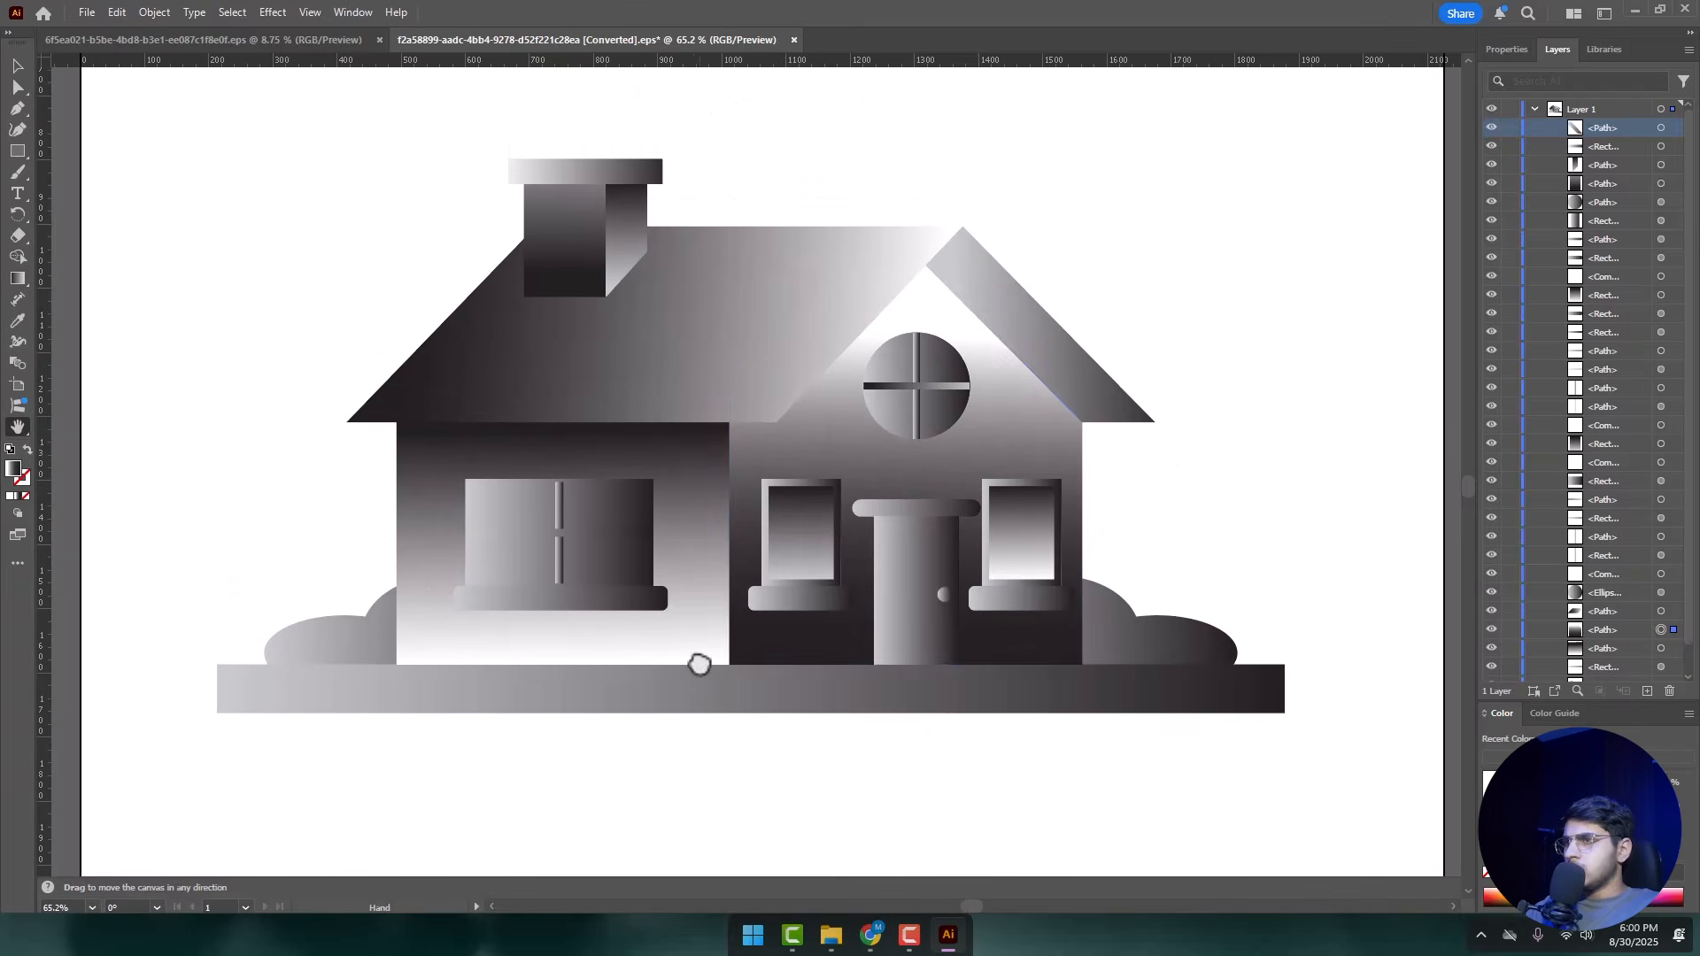
pyautogui.press('v')
pyautogui.click(683, 443)
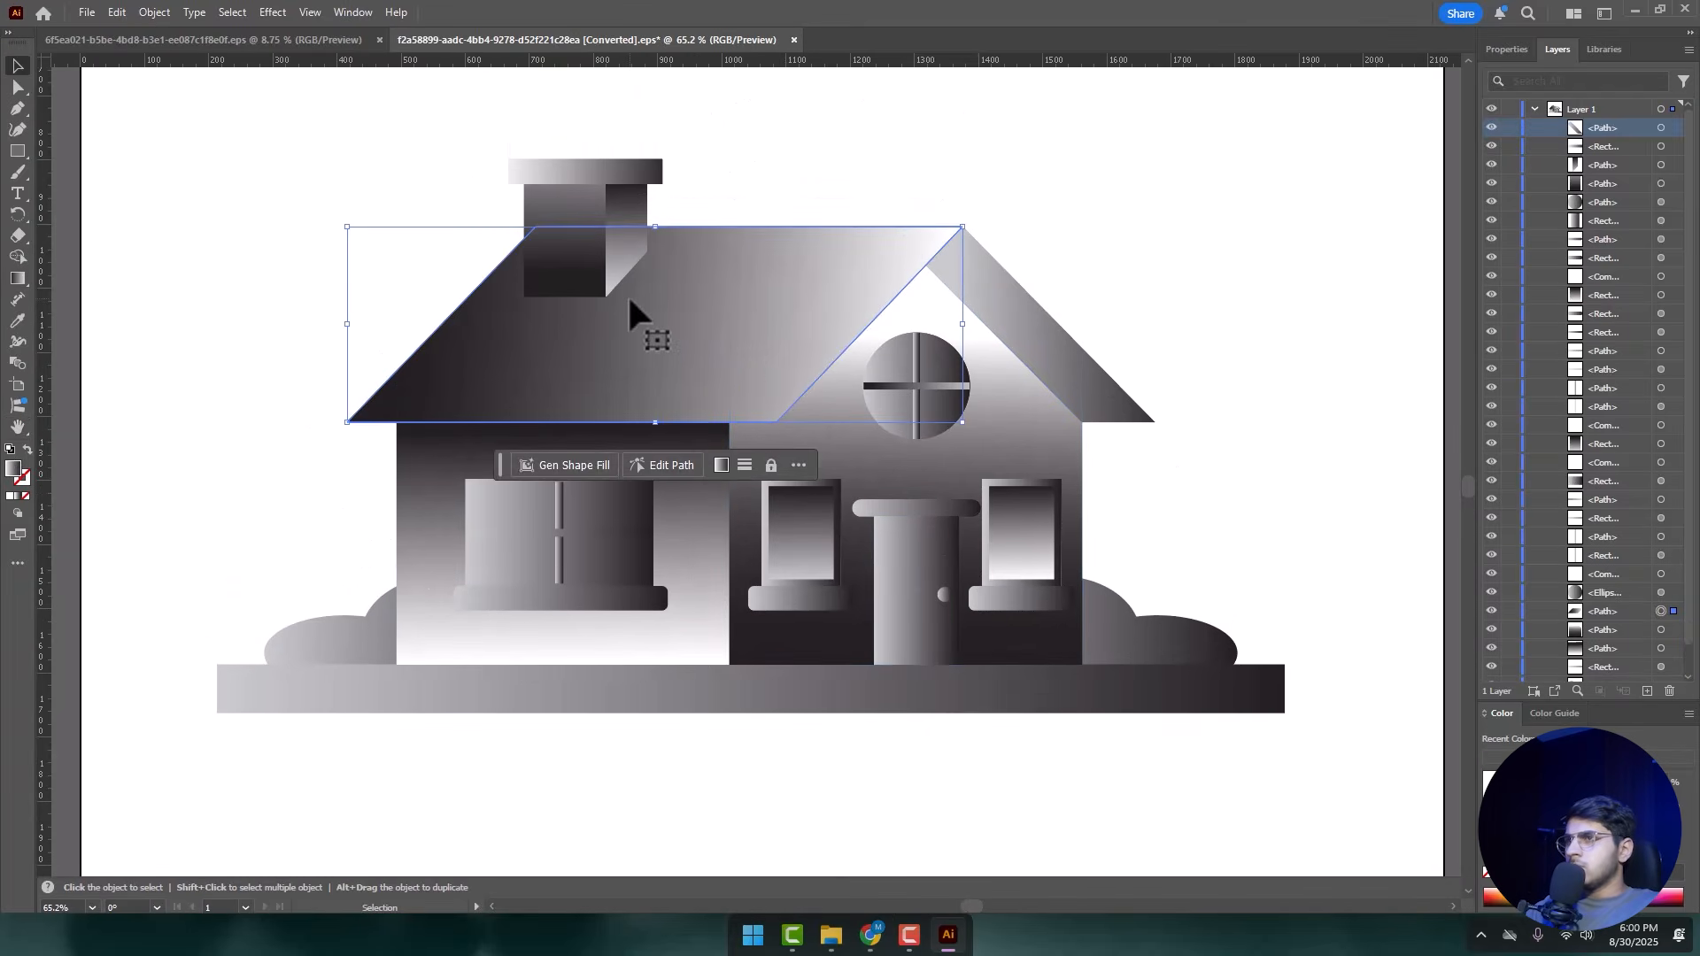
pyautogui.press('g')
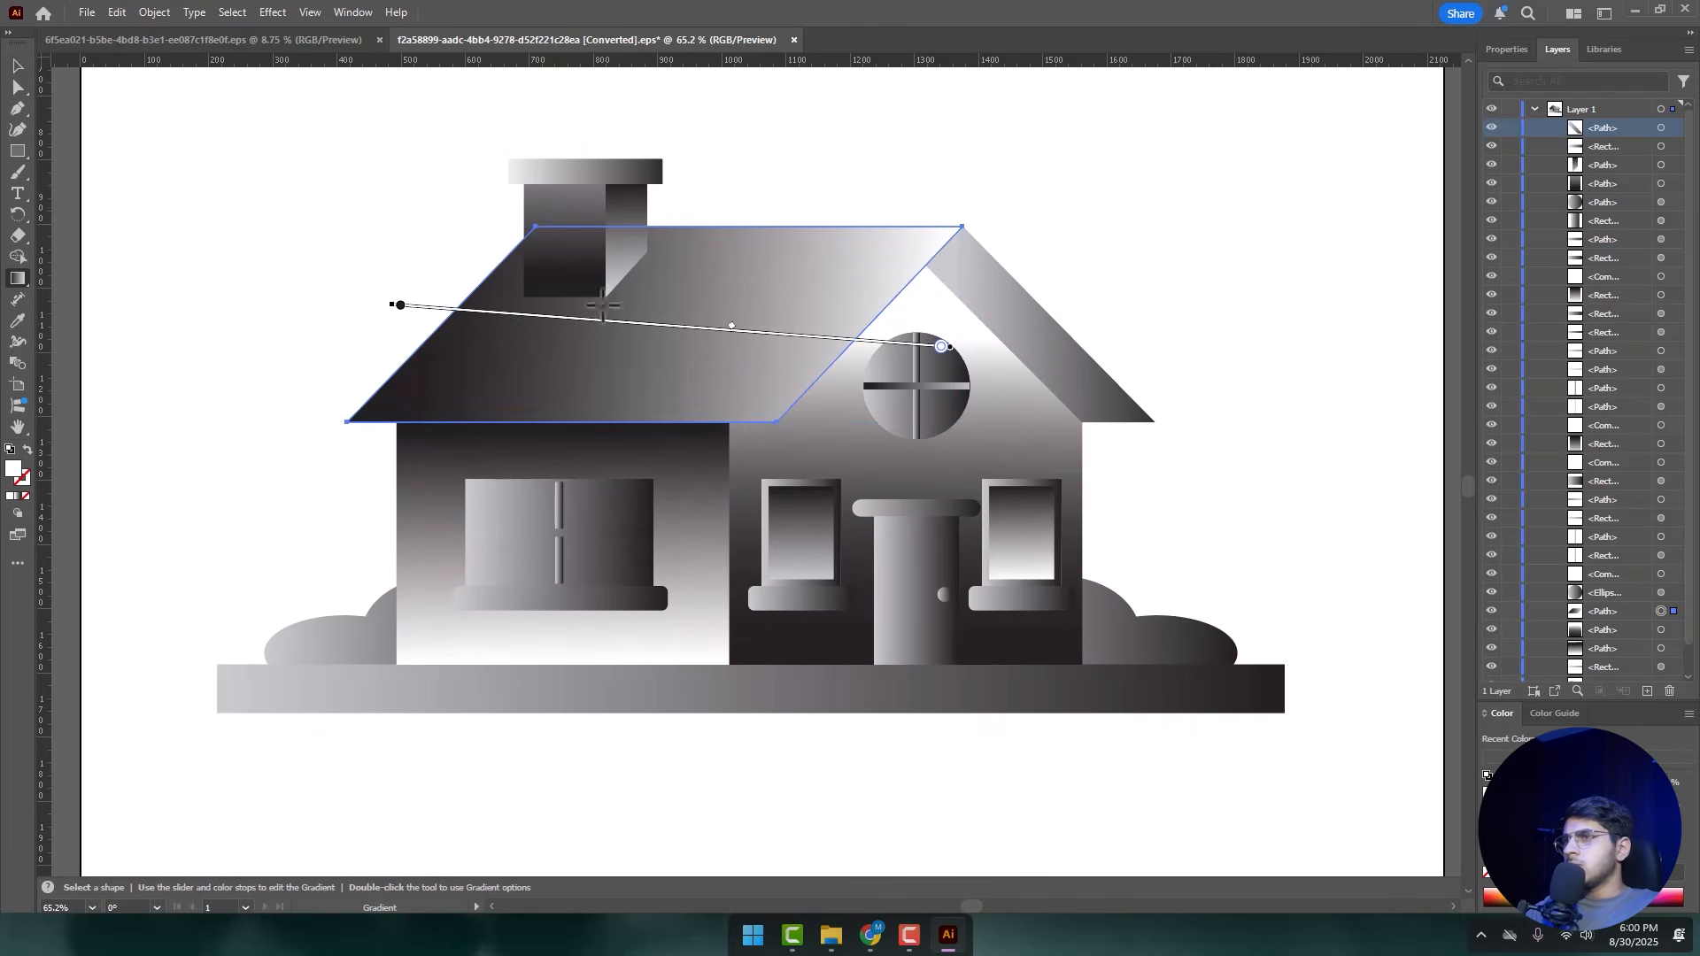
pyautogui.moveTo(389, 303)
pyautogui.mouseDown()
pyautogui.moveTo(228, 292)
pyautogui.moveTo(482, 310)
pyautogui.moveTo(412, 305)
pyautogui.moveTo(439, 308)
pyautogui.mouseUp()
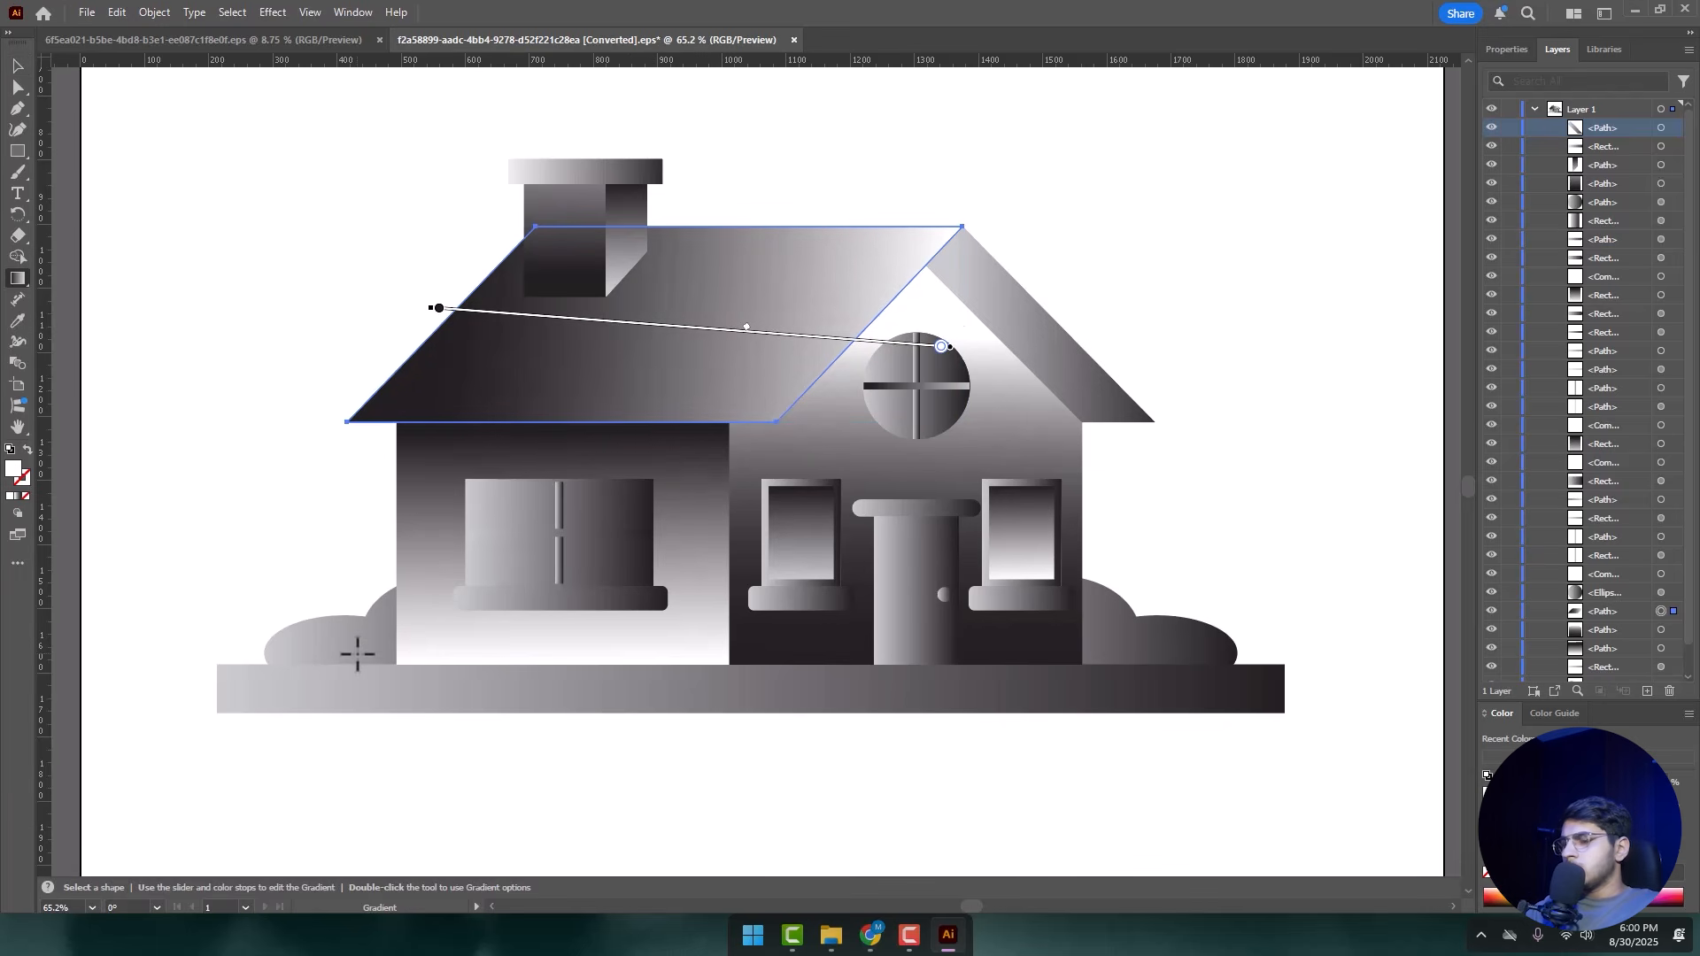
# - Redirect the left bush's gradient to slope down from light at its upper edge to dark near the ground, and make the light stop white
pyautogui.press('v')
pyautogui.click(355, 651)
pyautogui.press('g')
pyautogui.moveTo(350, 639); pyautogui.dragTo(406, 688)
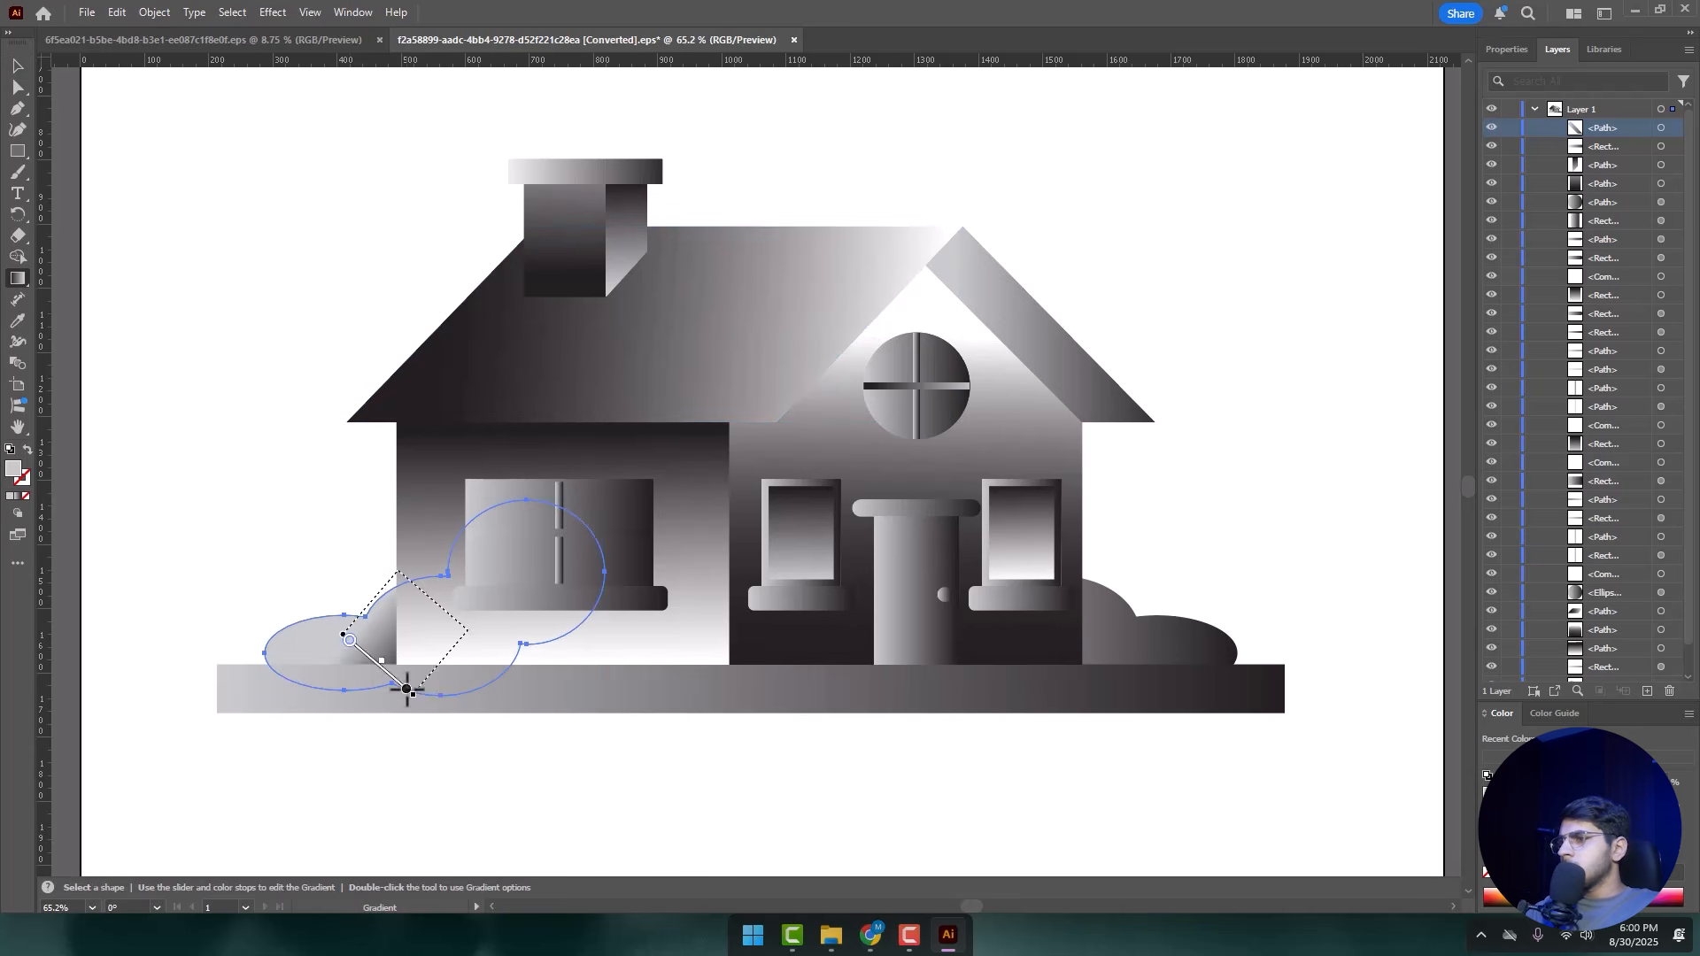
pyautogui.moveTo(405, 577); pyautogui.dragTo(471, 634)
pyautogui.moveTo(414, 567); pyautogui.dragTo(457, 657)
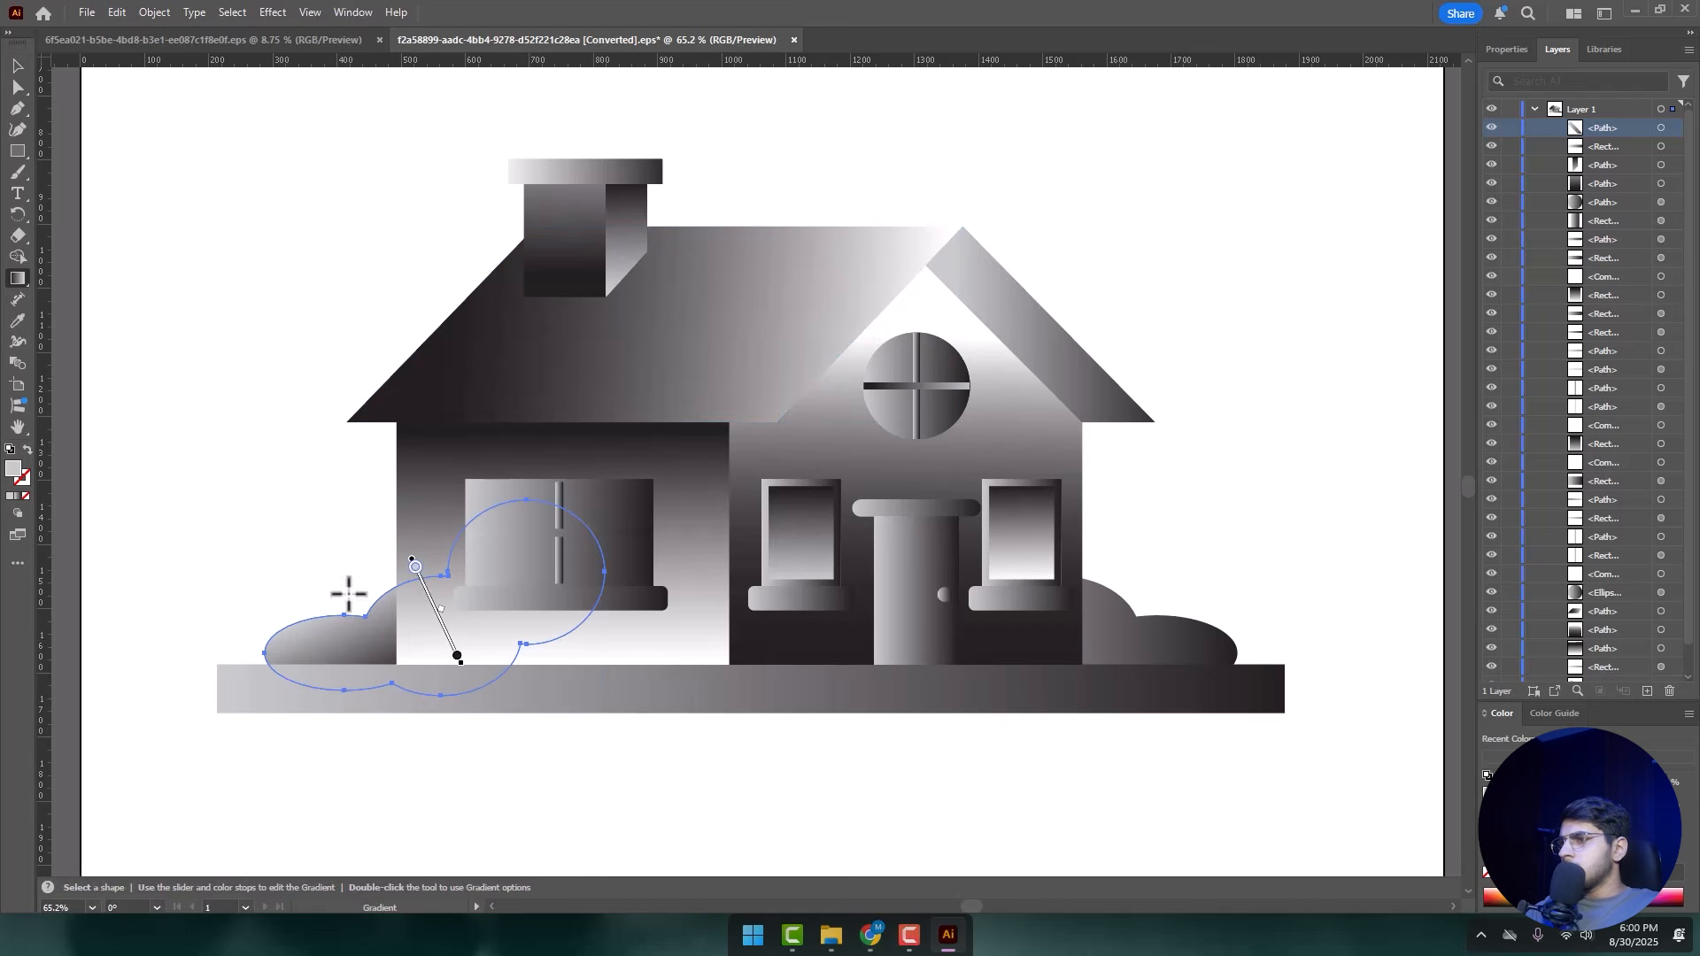
pyautogui.doubleClick(414, 568)
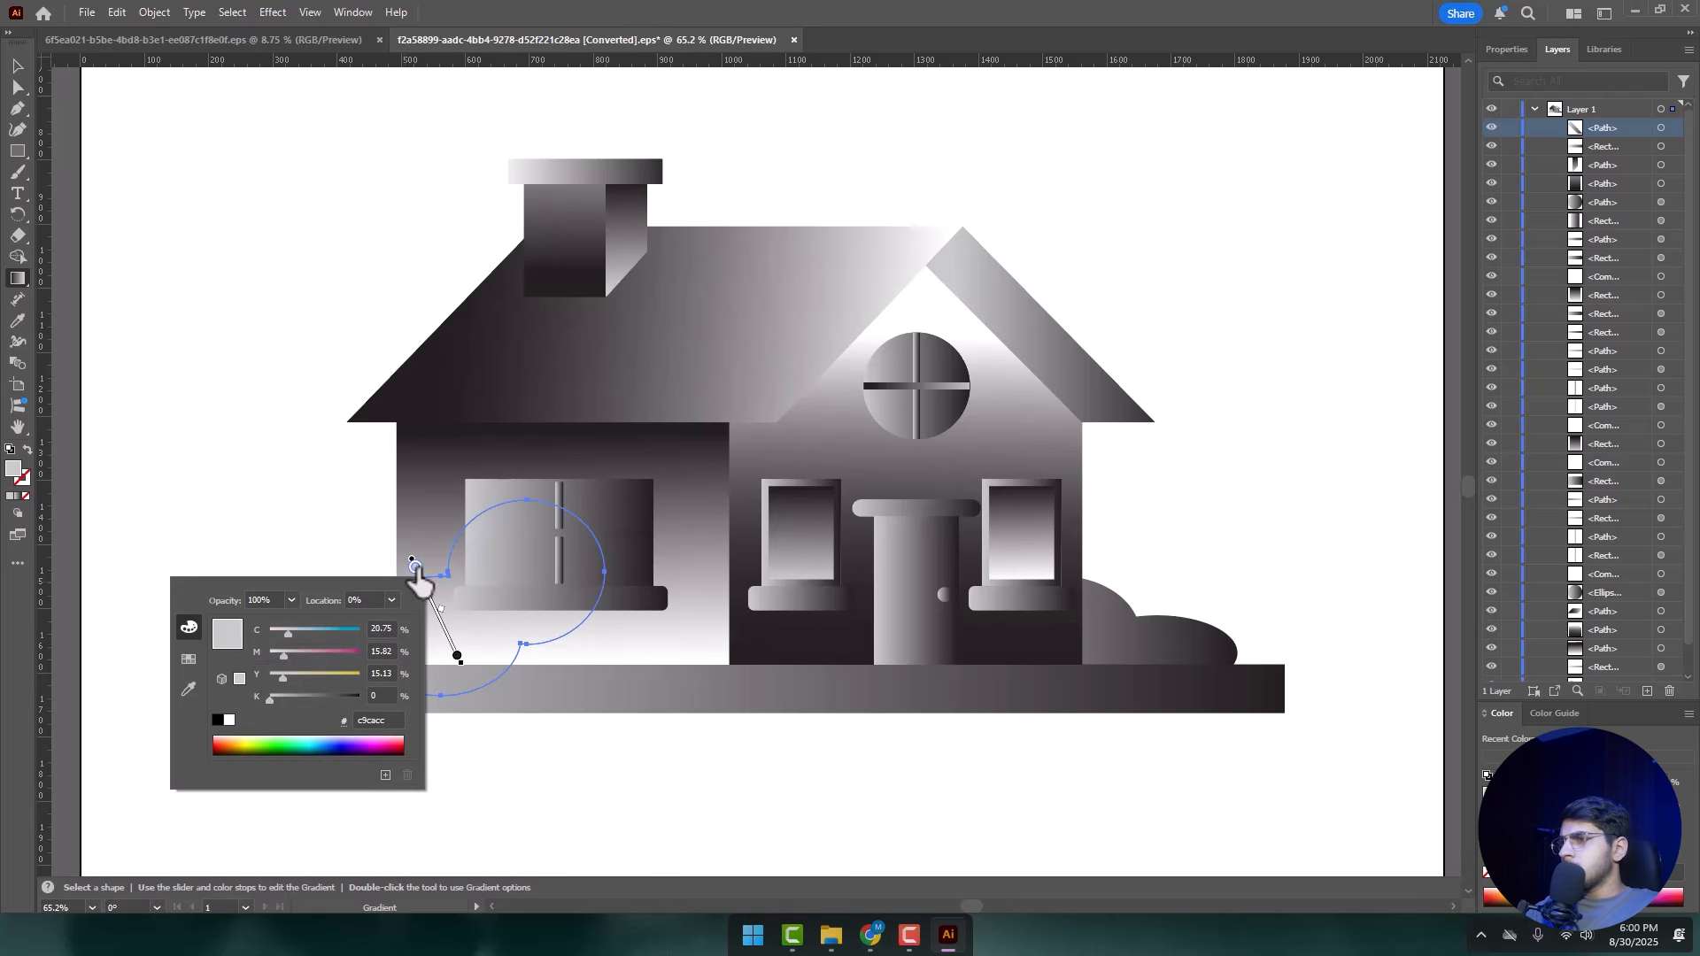
pyautogui.click(228, 721)
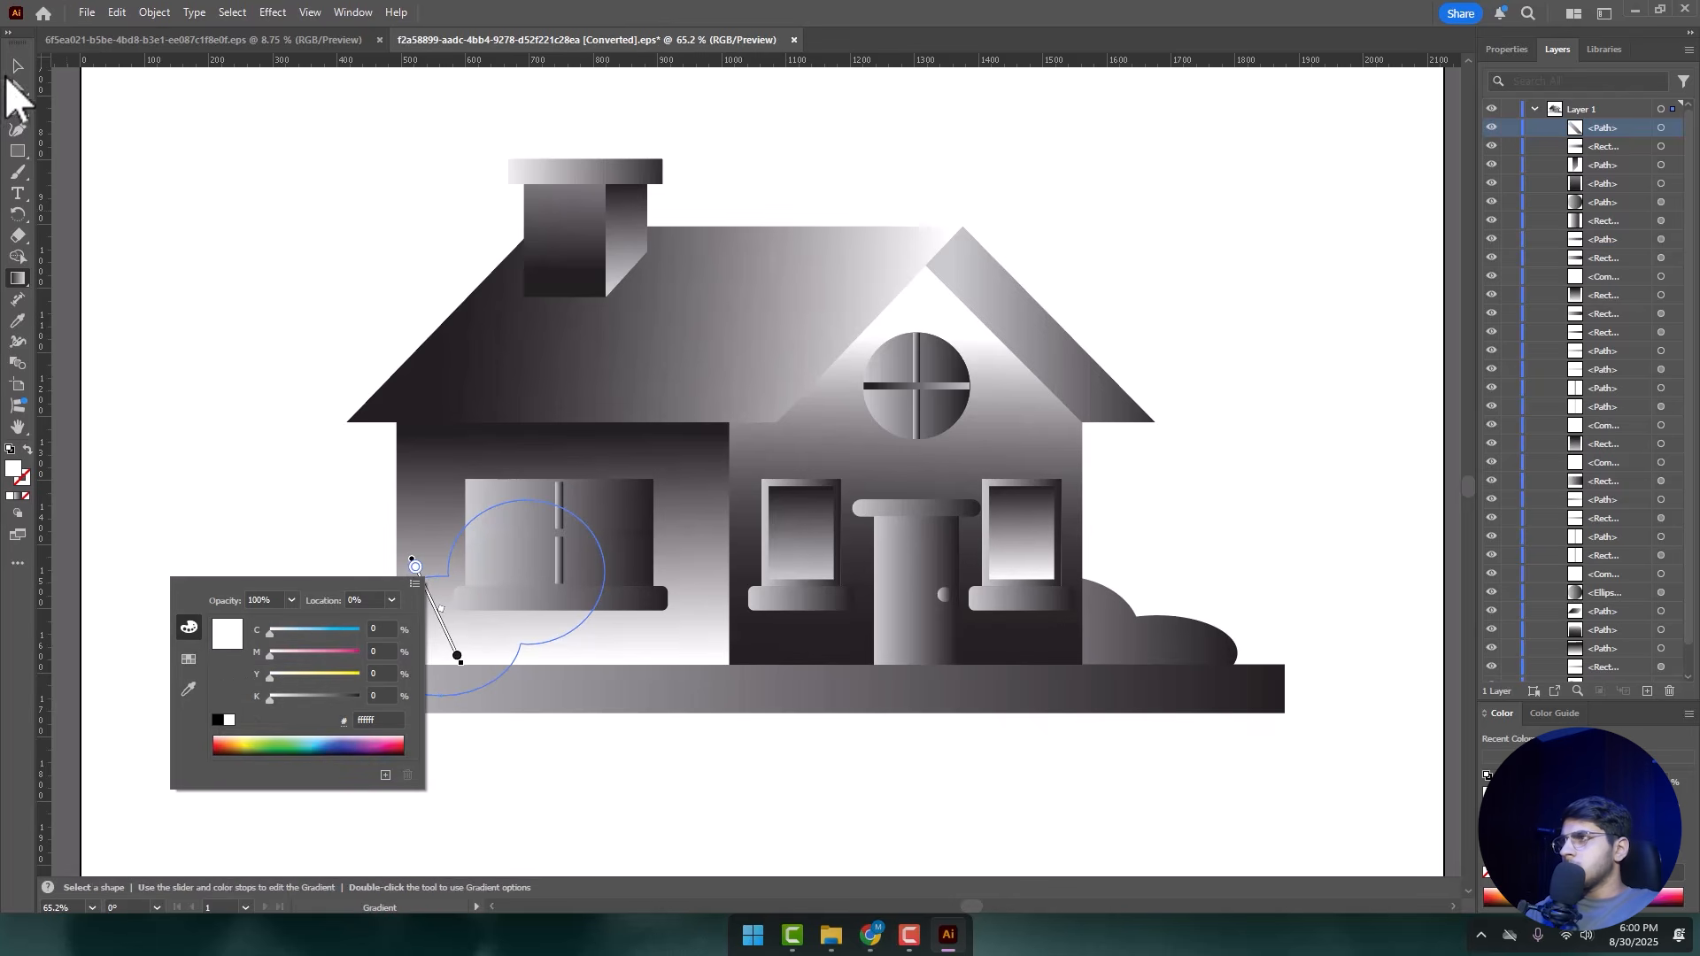
# - Redraw the left bush's gradient as a short, steep blend from white at its upper edge to black at ground level
pyautogui.moveTo(264, 597); pyautogui.dragTo(605, 598)
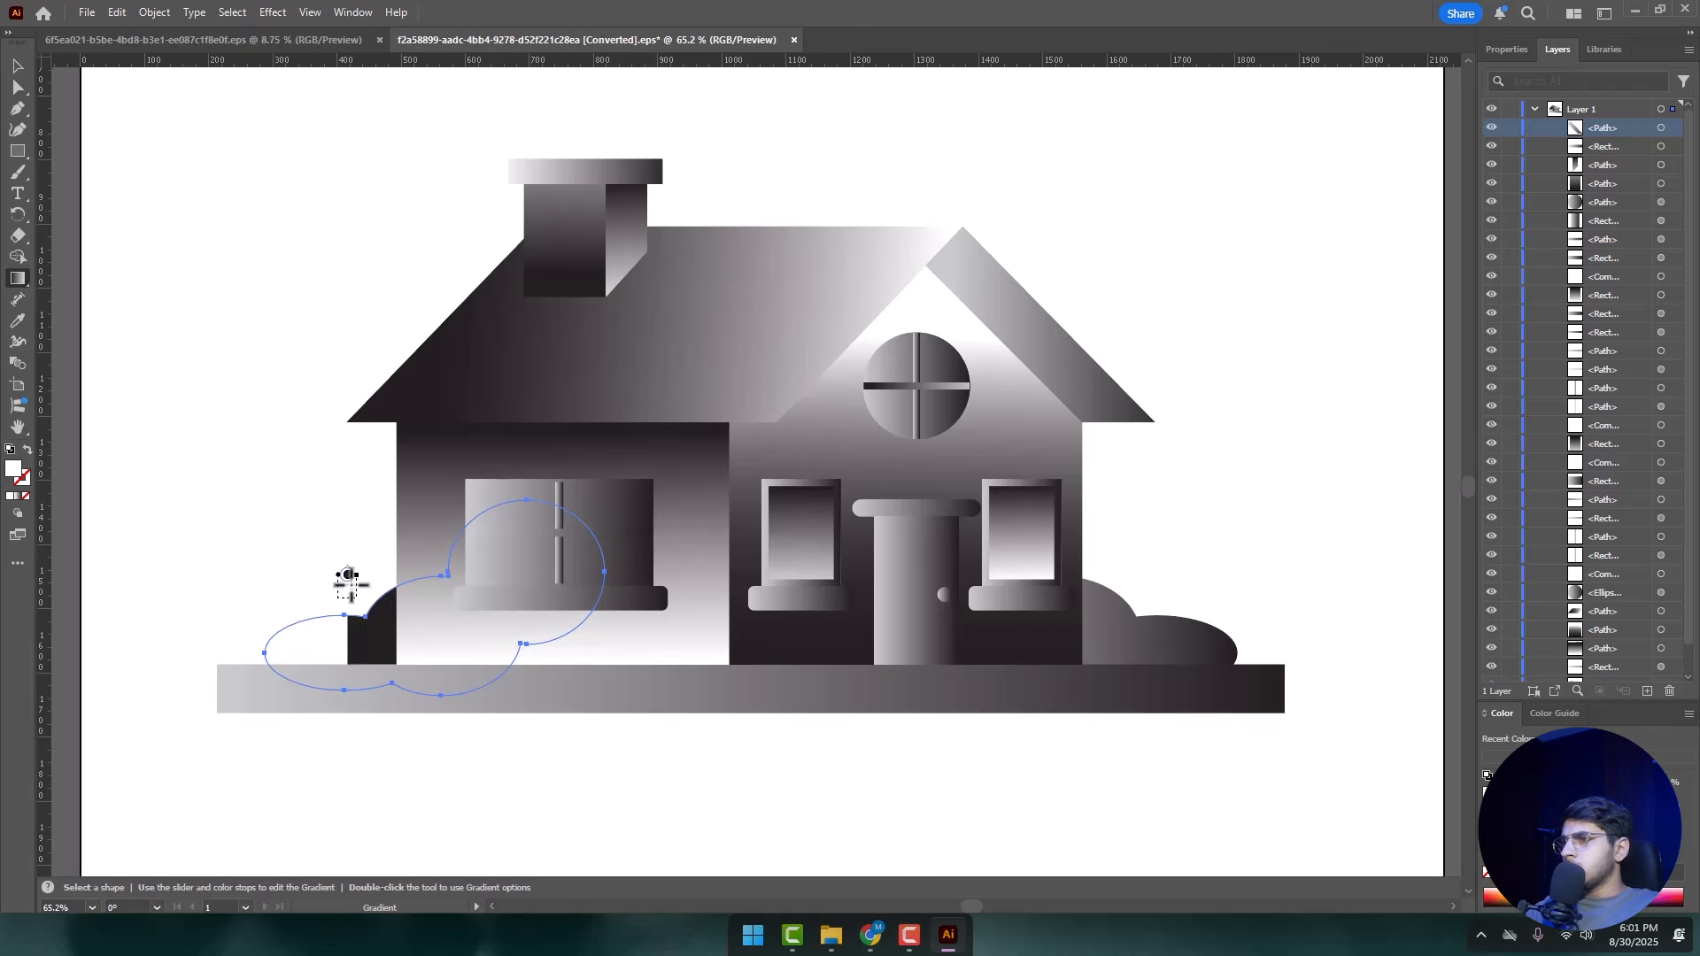
pyautogui.moveTo(419, 556); pyautogui.dragTo(463, 716)
pyautogui.moveTo(373, 602); pyautogui.dragTo(395, 667)
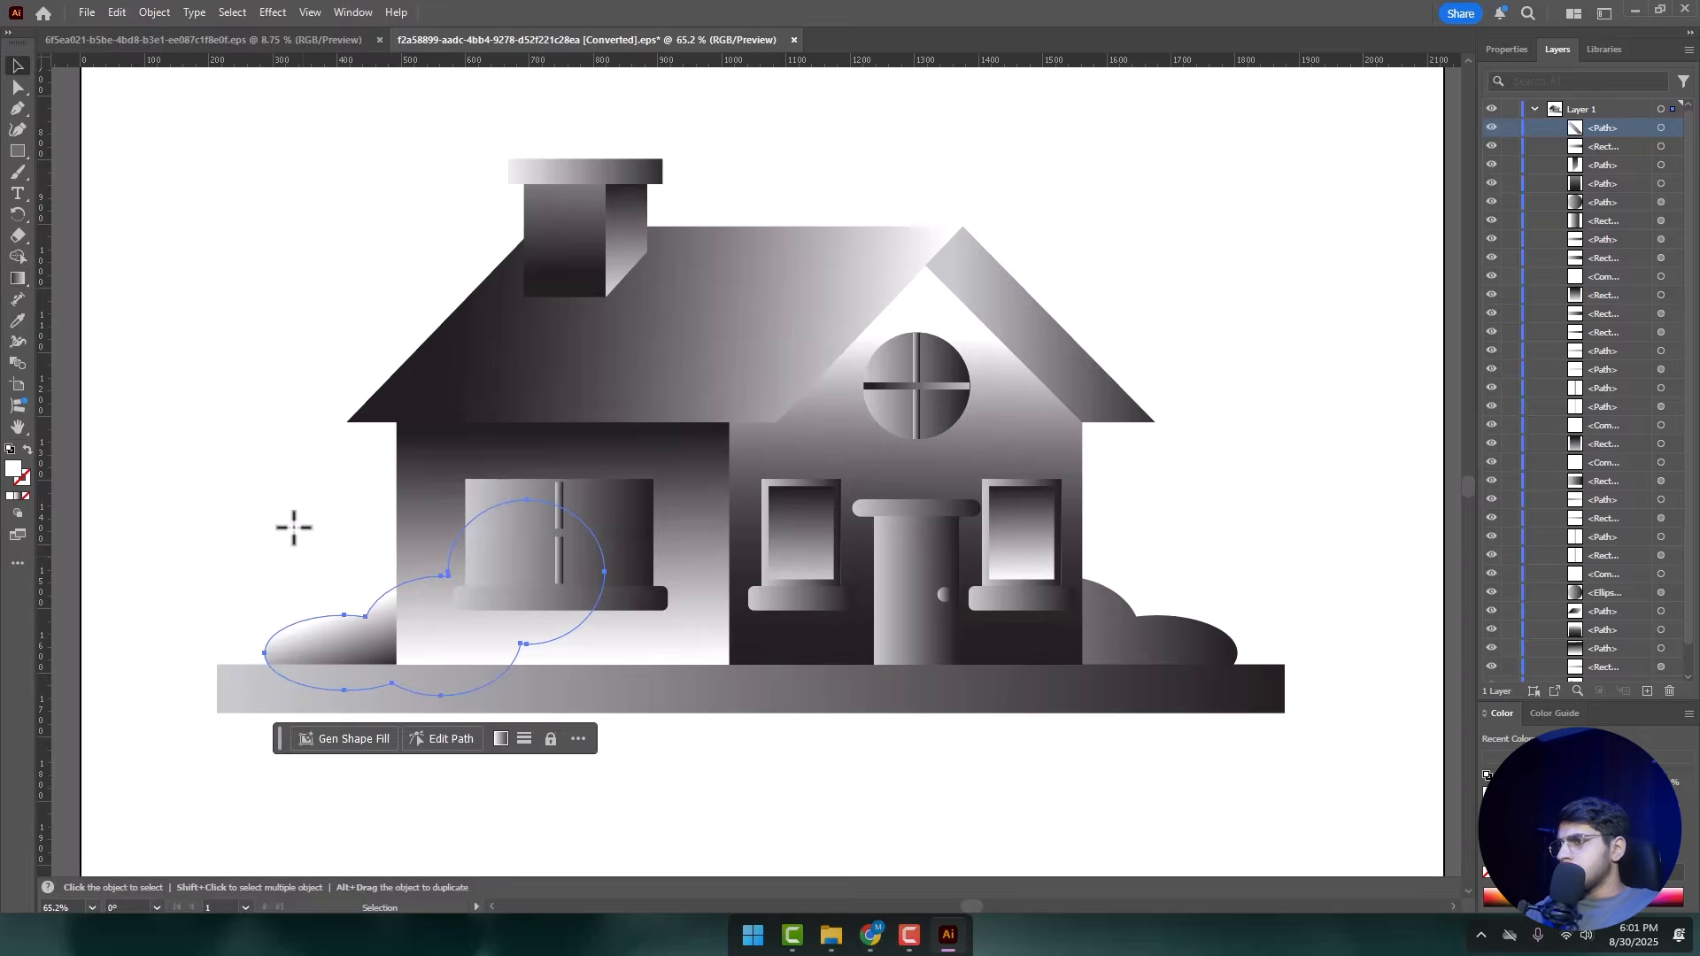
# - Make the light stop of the ground strip's gradient white
pyautogui.press('v')
pyautogui.click(293, 523)
pyautogui.click(359, 691)
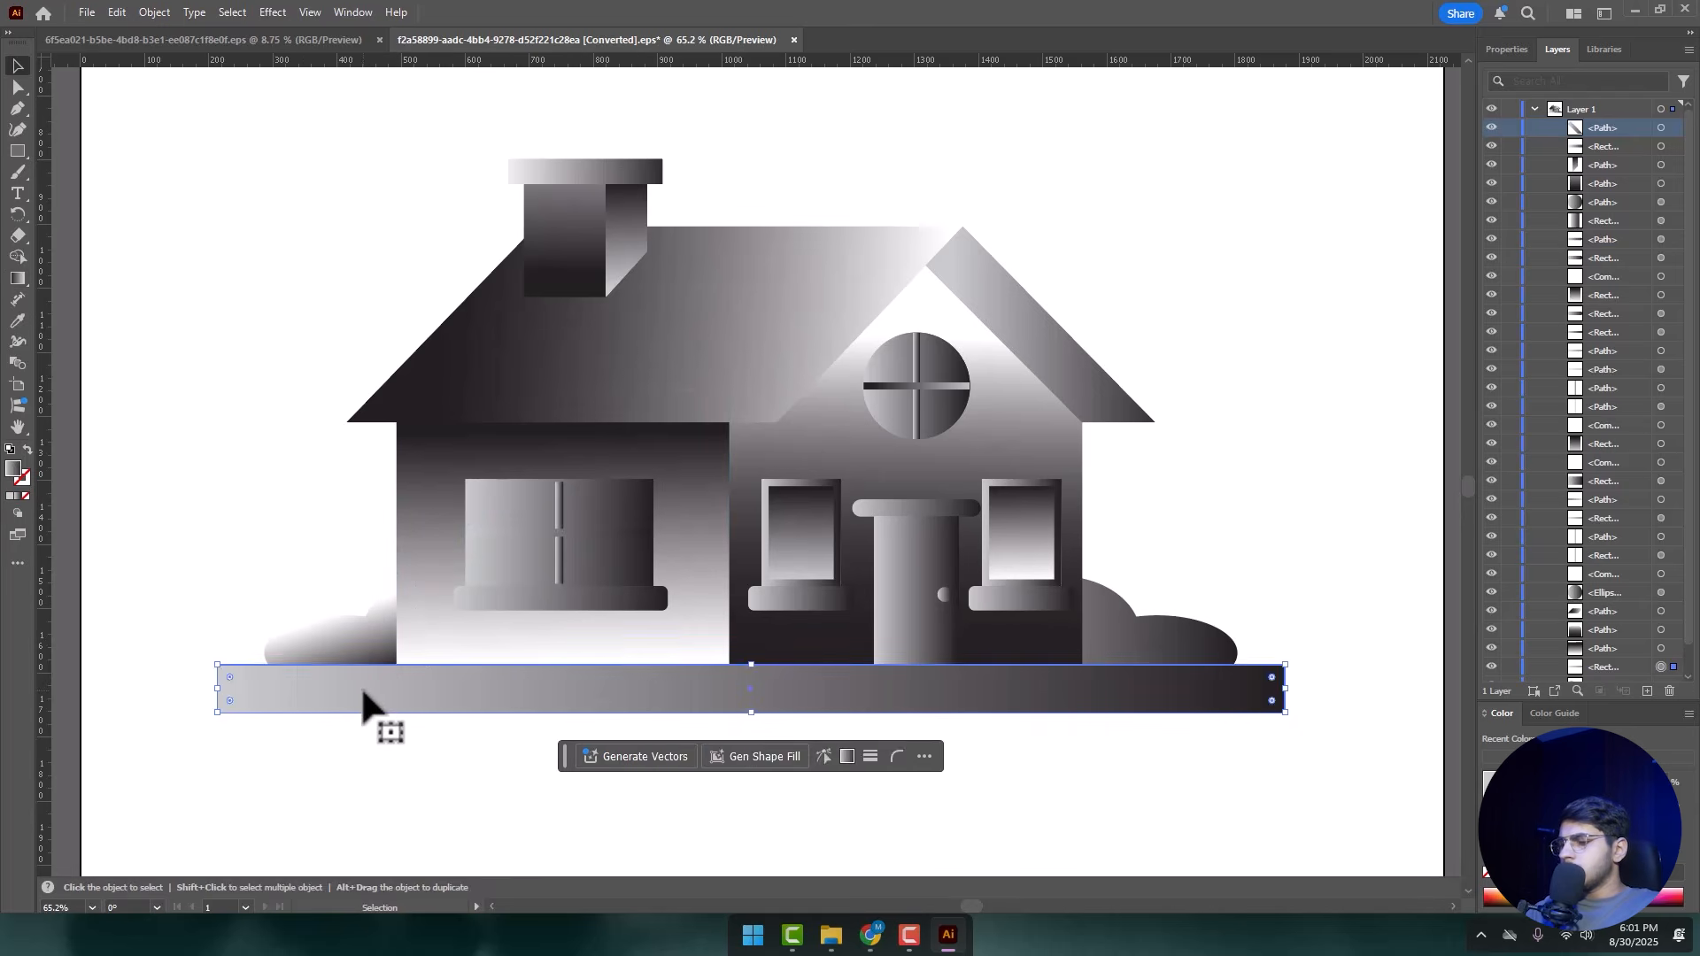
pyautogui.press('g')
pyautogui.doubleClick(217, 689)
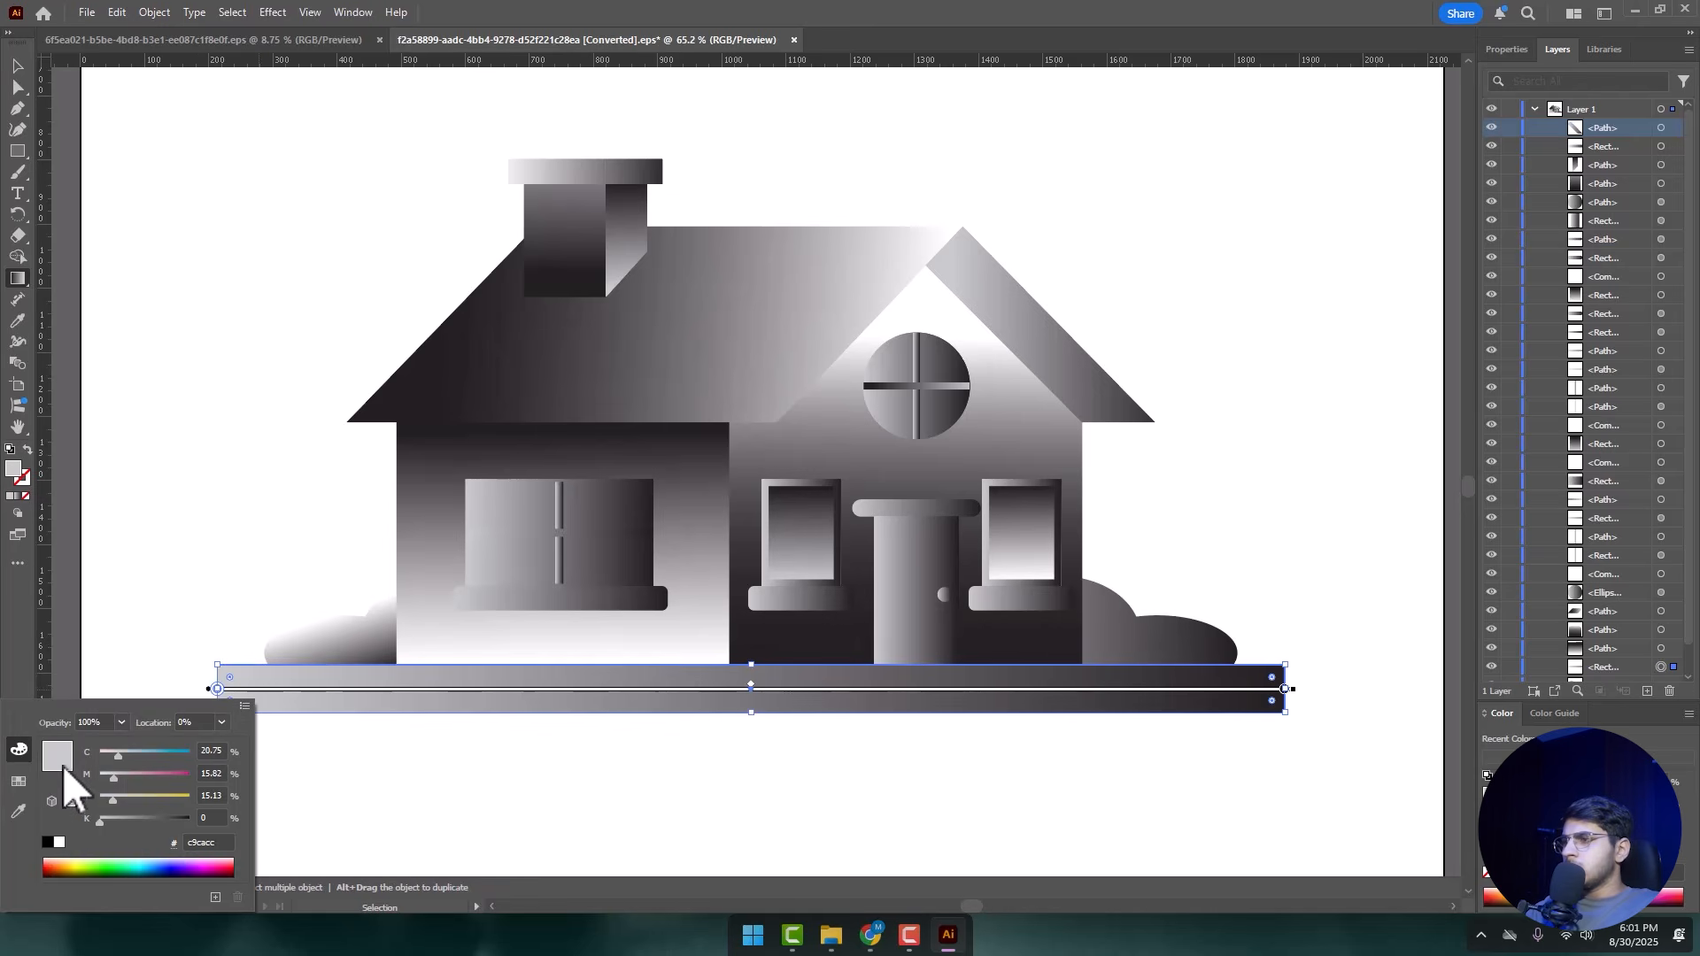
pyautogui.click(59, 843)
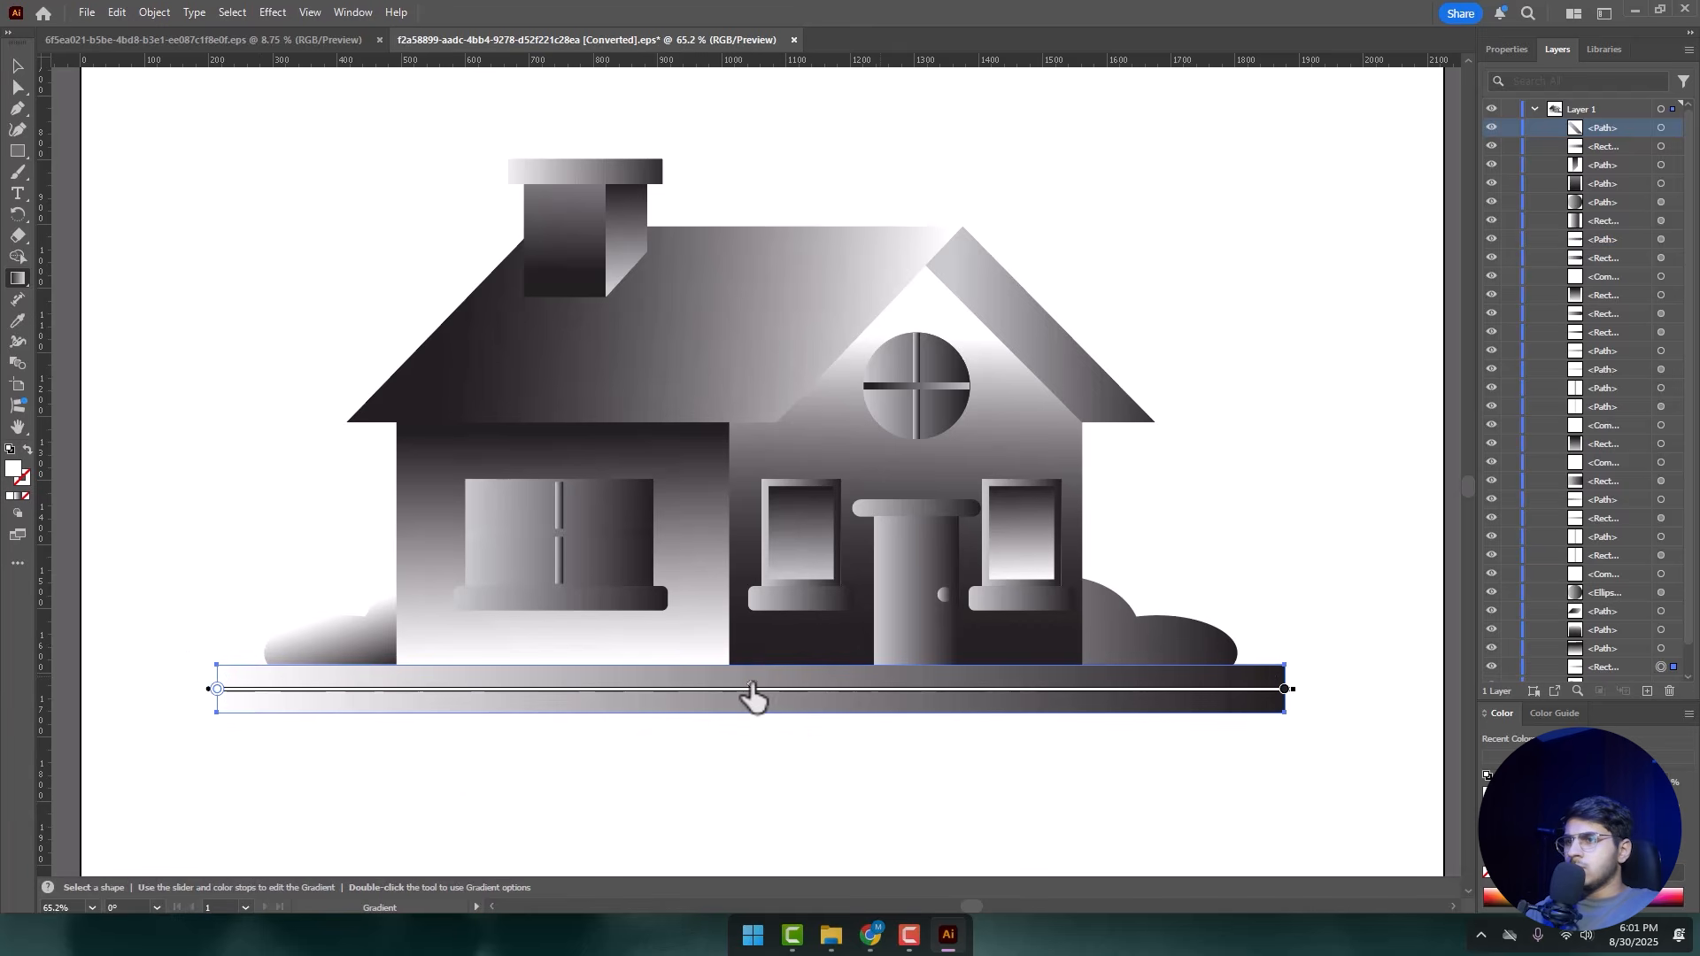
# - Reverse the ground strip's gradient so it blends horizontally from black at its left end to white at its right end
pyautogui.moveTo(751, 689); pyautogui.dragTo(821, 689)
pyautogui.moveTo(696, 663); pyautogui.dragTo(704, 774)
pyautogui.moveTo(295, 662); pyautogui.dragTo(323, 808)
pyautogui.moveTo(213, 688); pyautogui.dragTo(323, 759)
pyautogui.press('space')
pyautogui.moveTo(930, 327); pyautogui.dragTo(713, 383)
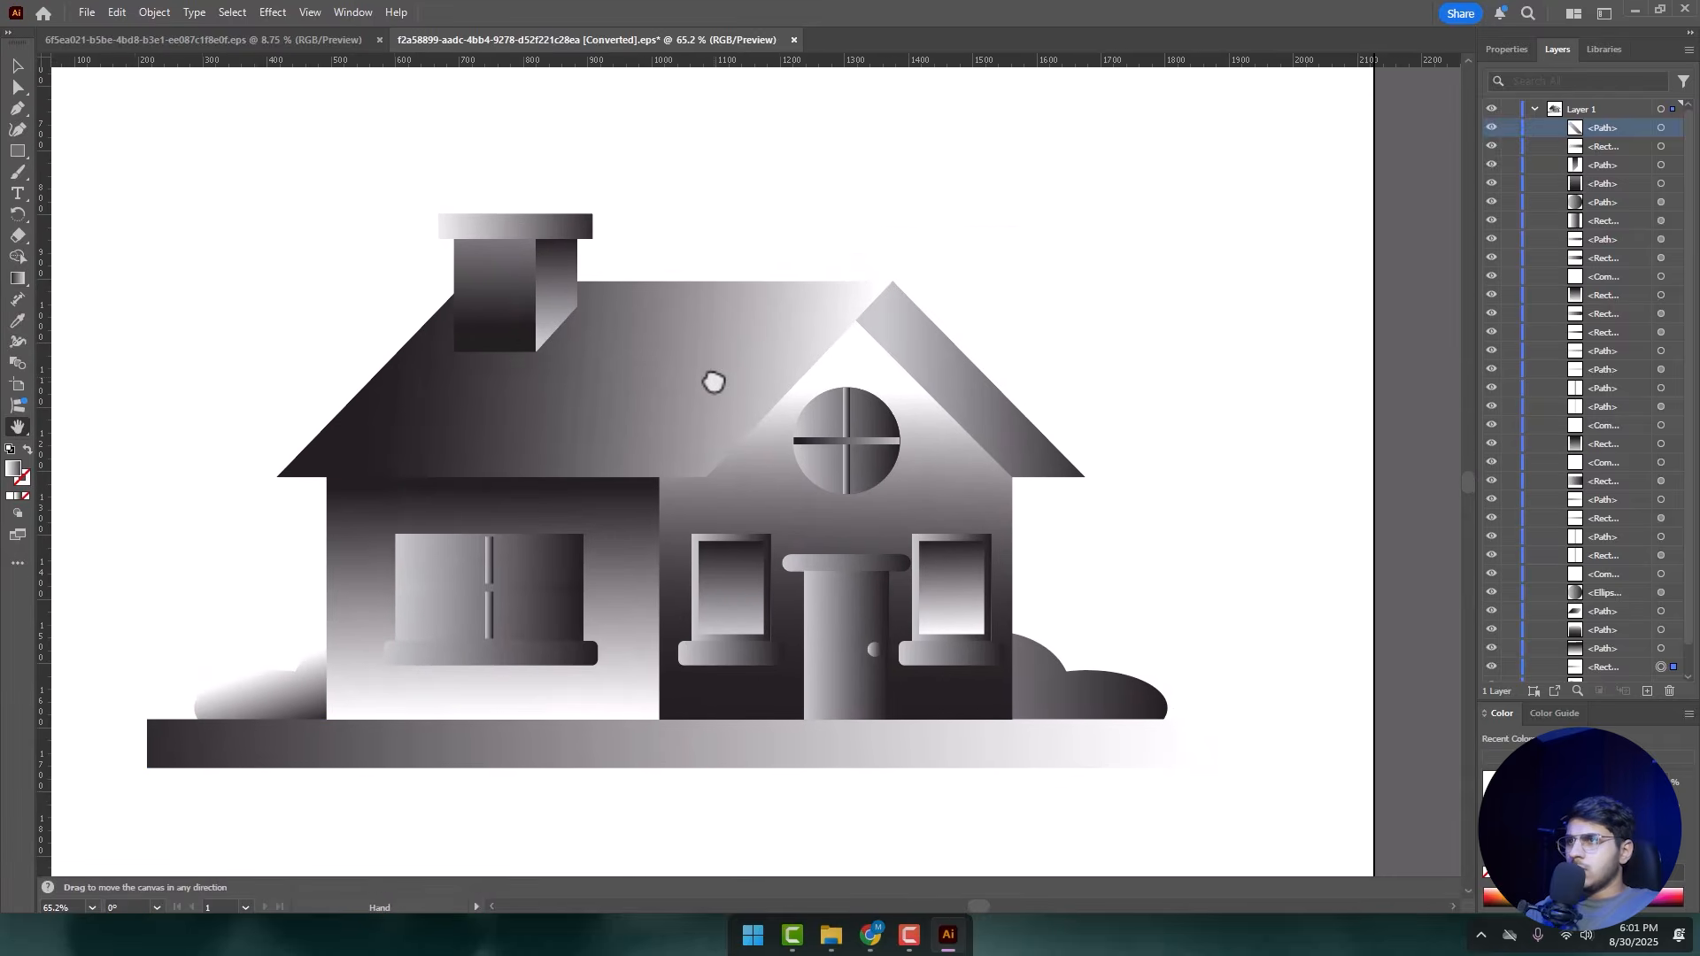
# - Redirect the right bush's gradient steeply down from light at its upper edge to black near the ground, and make the light stop white
pyautogui.click(520, 304)
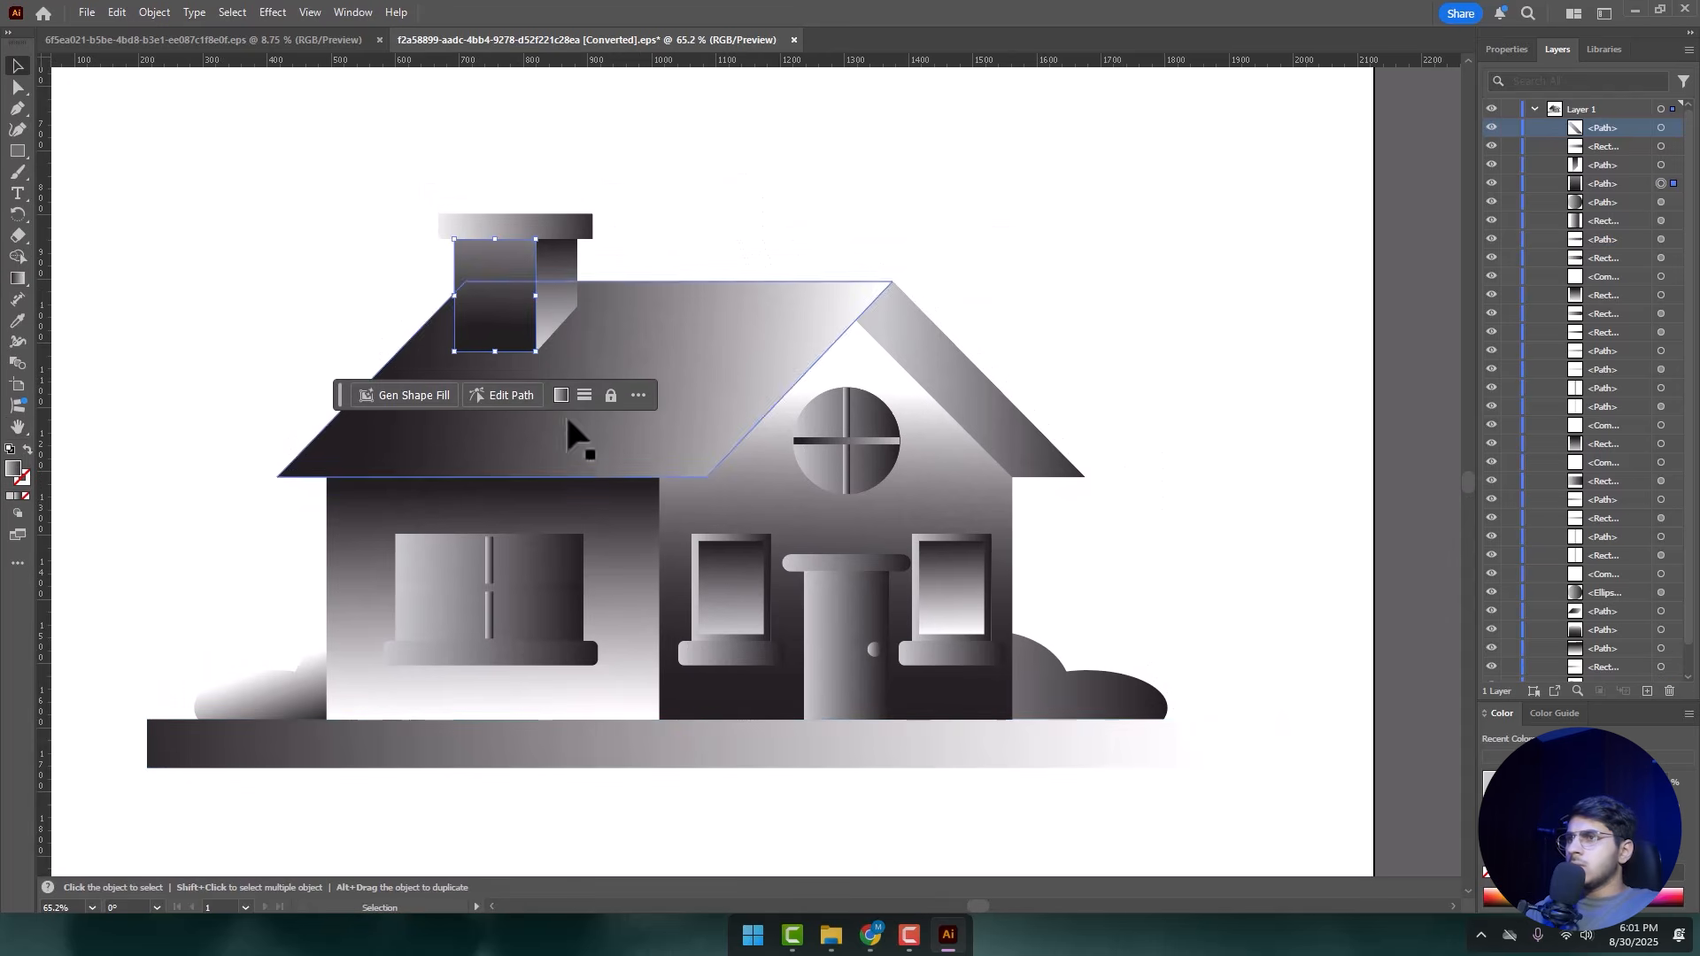
pyautogui.click(1068, 676)
pyautogui.press('g')
pyautogui.moveTo(996, 670)
pyautogui.mouseDown()
pyautogui.moveTo(971, 763)
pyautogui.moveTo(983, 735)
pyautogui.moveTo(974, 749)
pyautogui.mouseUp()
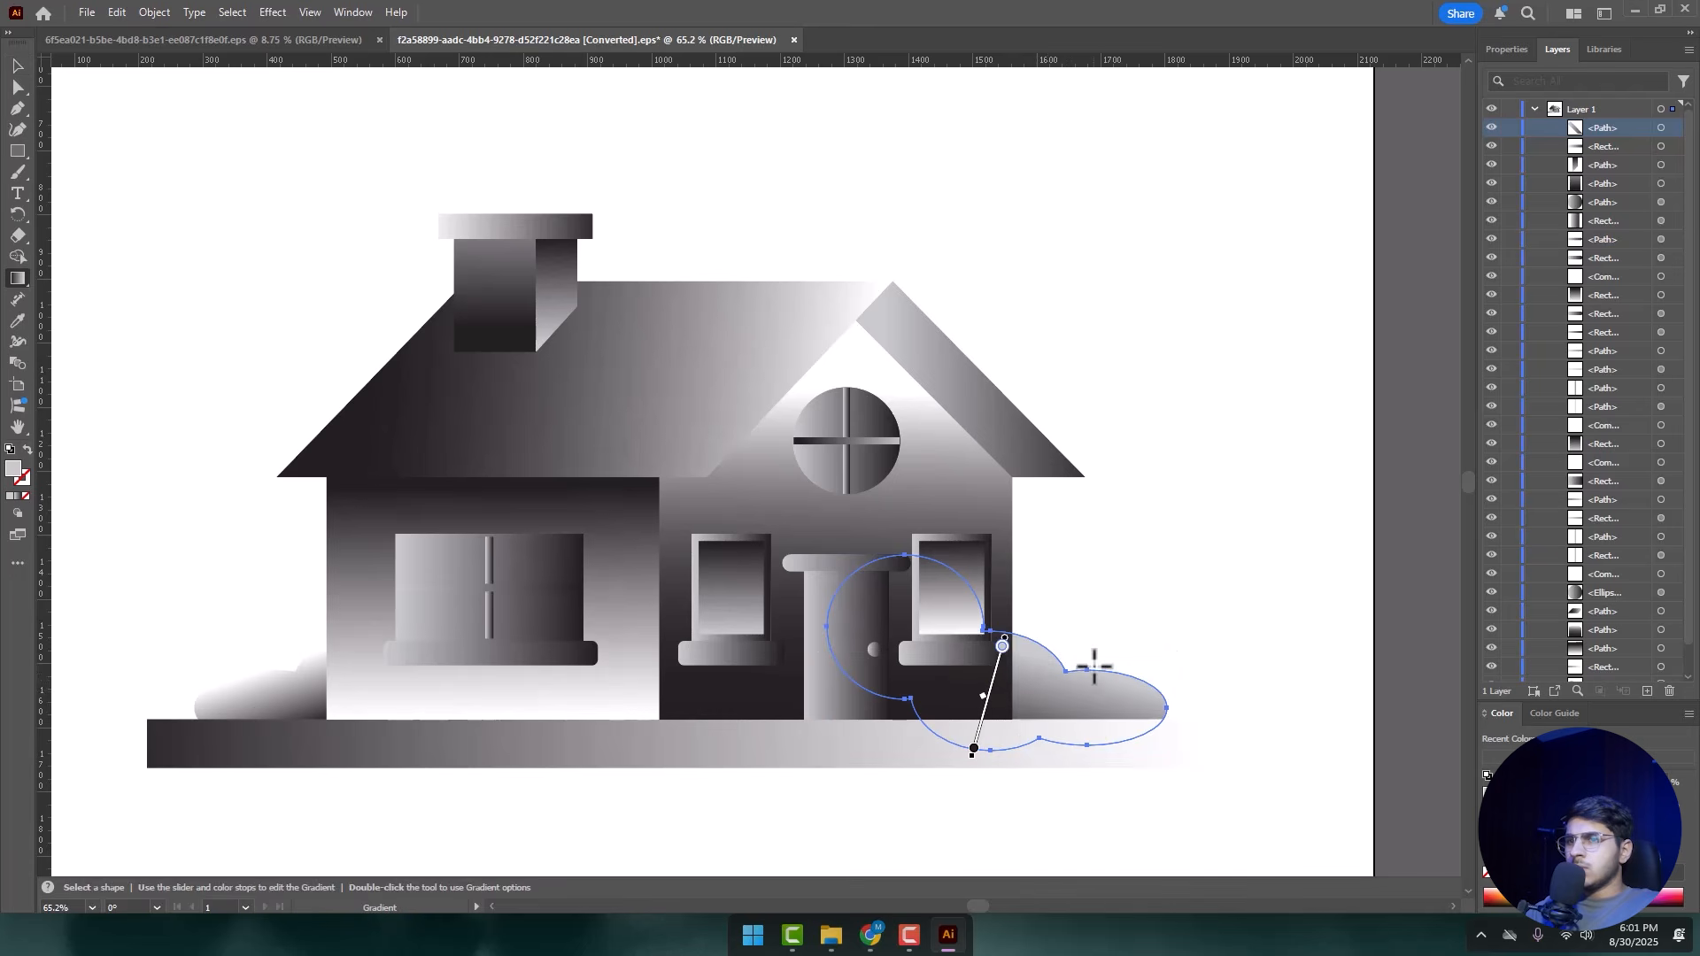
pyautogui.doubleClick(1003, 647)
pyautogui.click(817, 799)
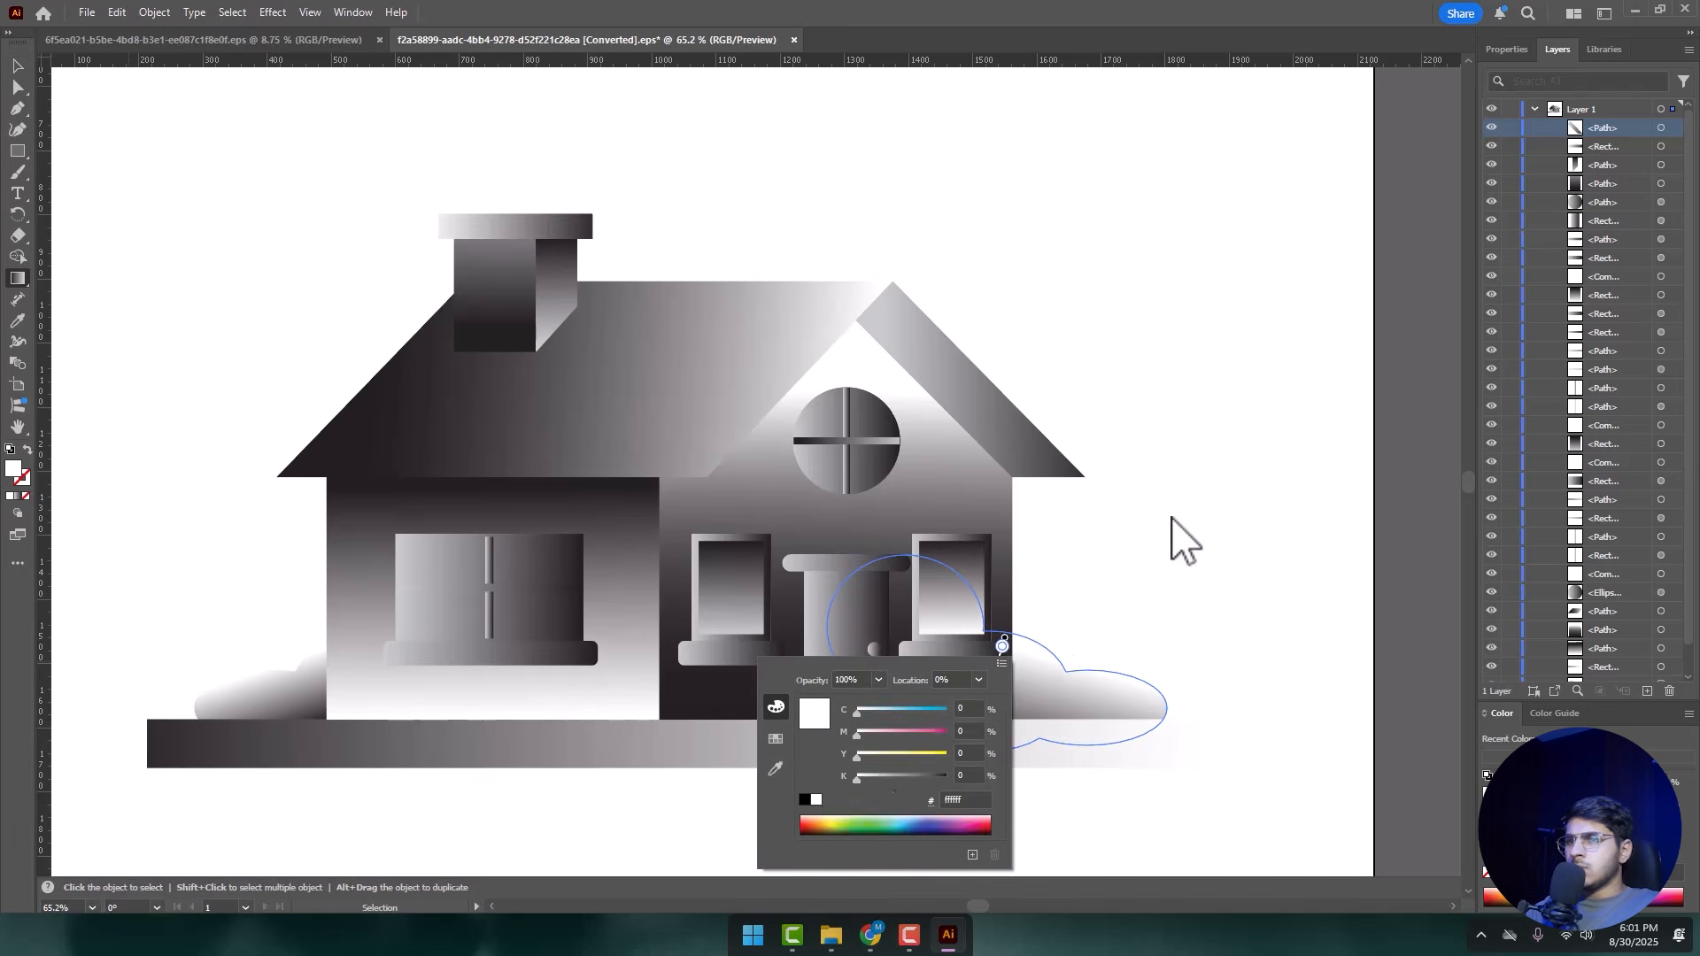
# - Lengthen the left bush's gradient slightly, with the white stop just above its outline and the black stop near ground level
pyautogui.press('v')
pyautogui.click(253, 695)
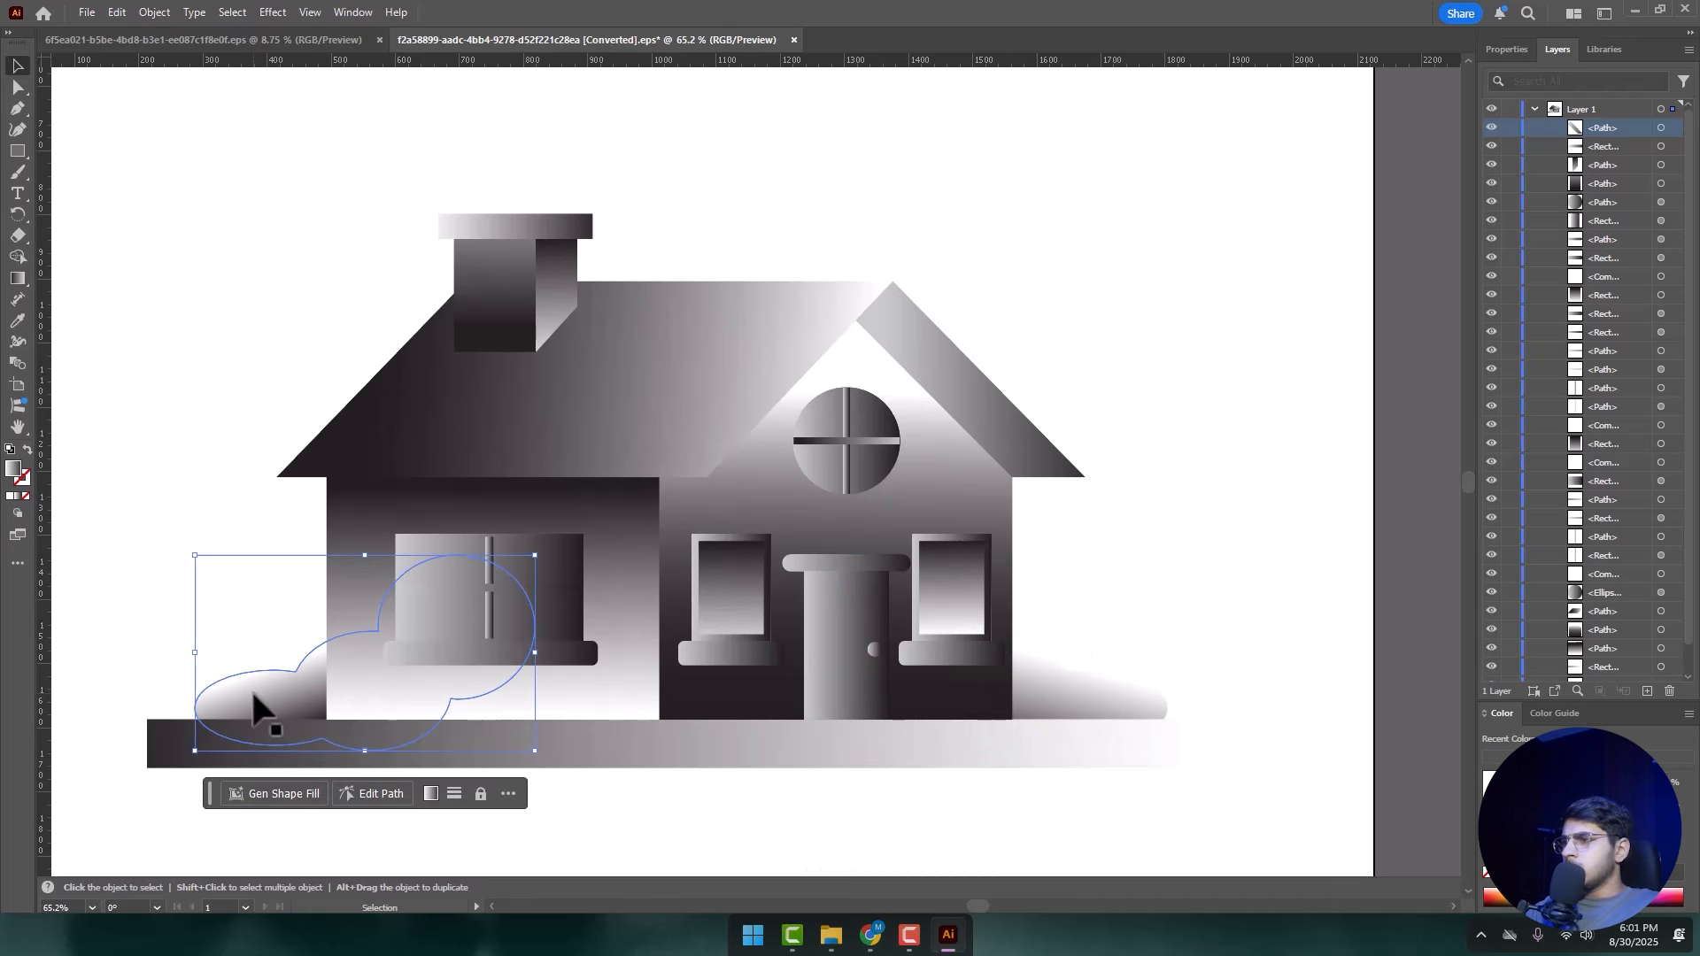
pyautogui.press('g')
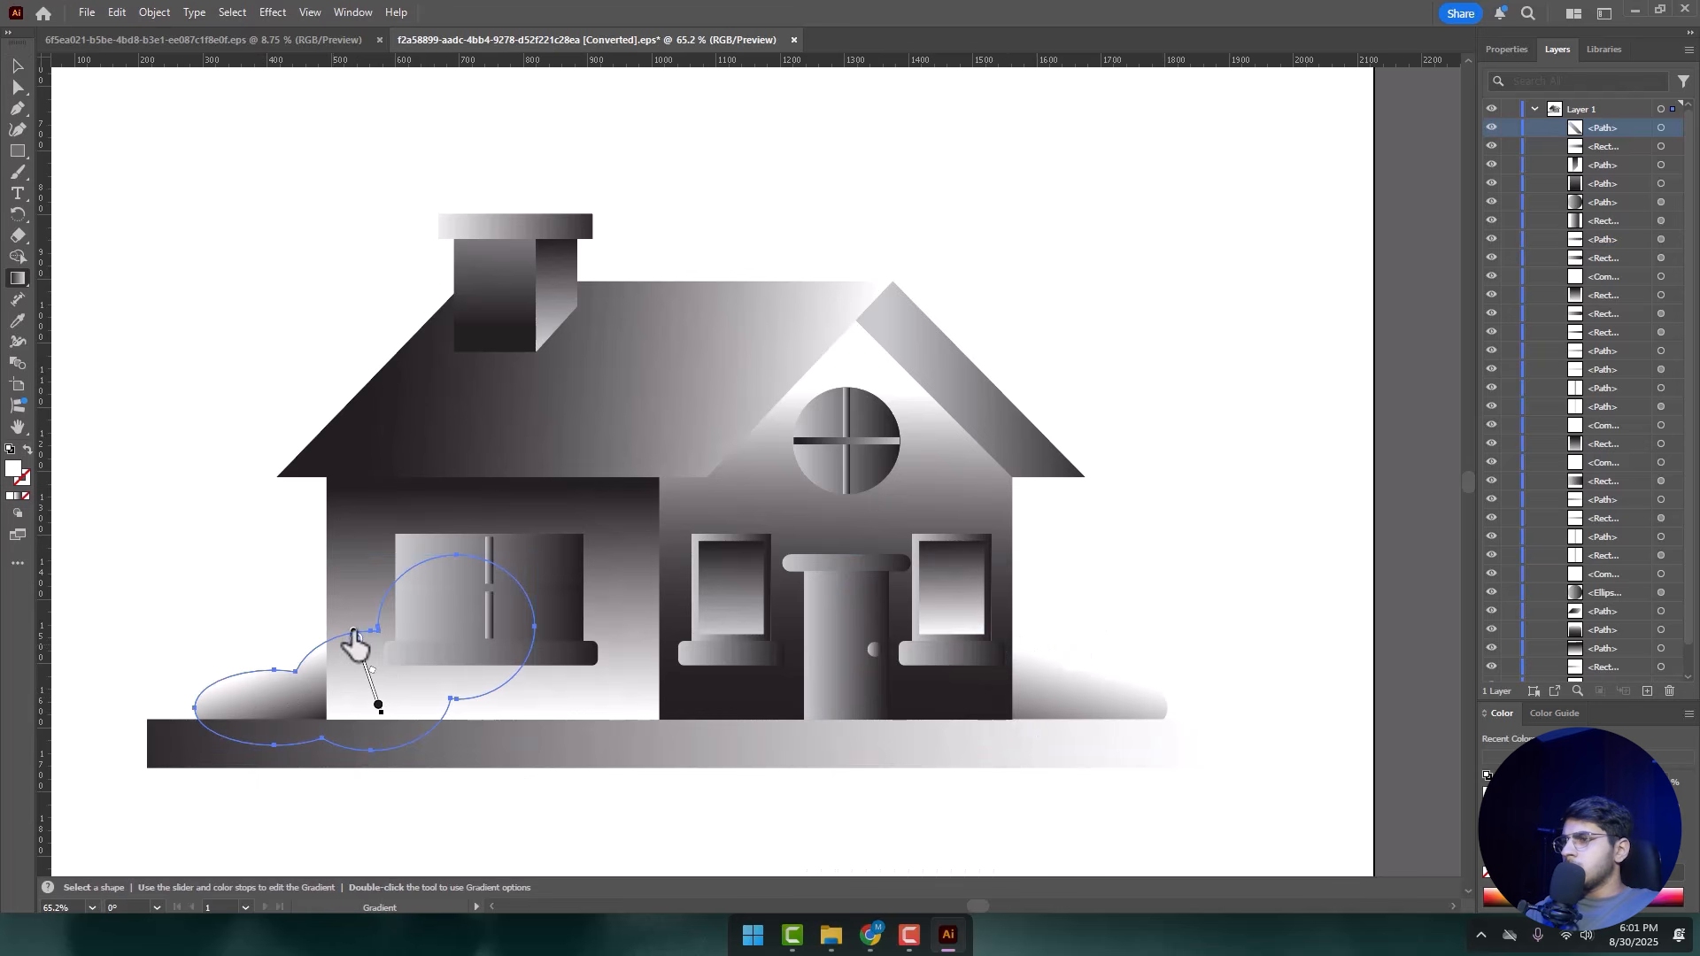
pyautogui.moveTo(354, 633); pyautogui.dragTo(339, 620)
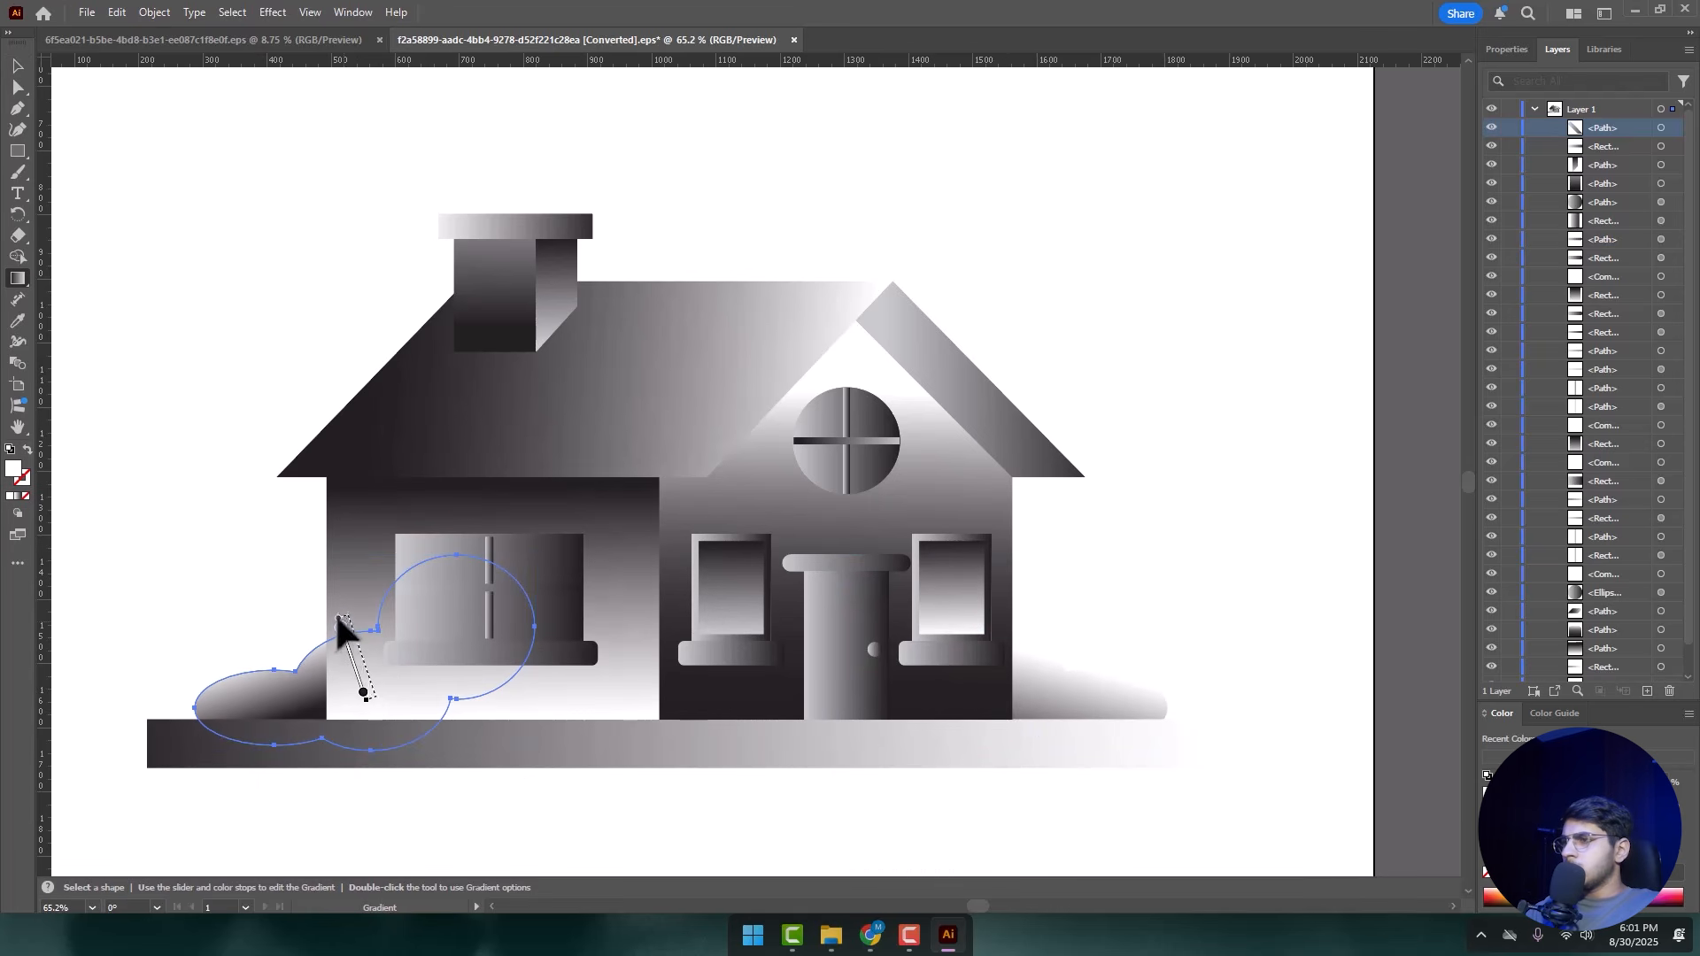
pyautogui.moveTo(373, 692); pyautogui.dragTo(386, 724)
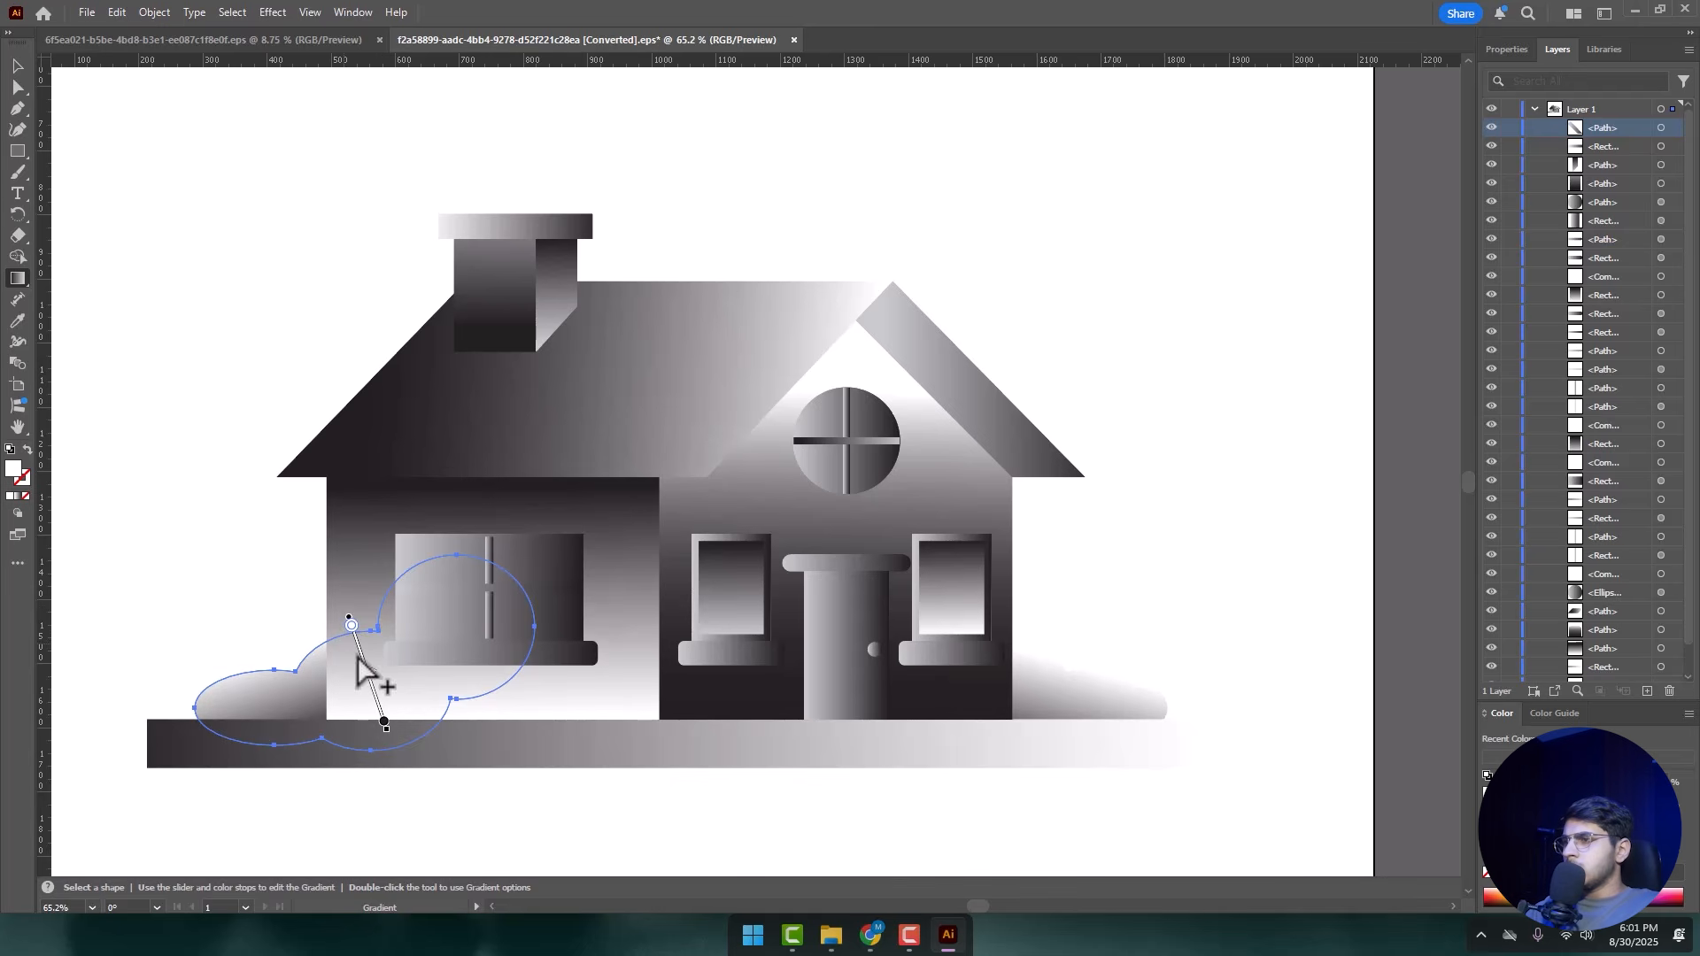
pyautogui.moveTo(366, 677)
pyautogui.mouseDown()
pyautogui.moveTo(323, 704)
pyautogui.moveTo(281, 694)
pyautogui.mouseUp()
pyautogui.click(17, 67)
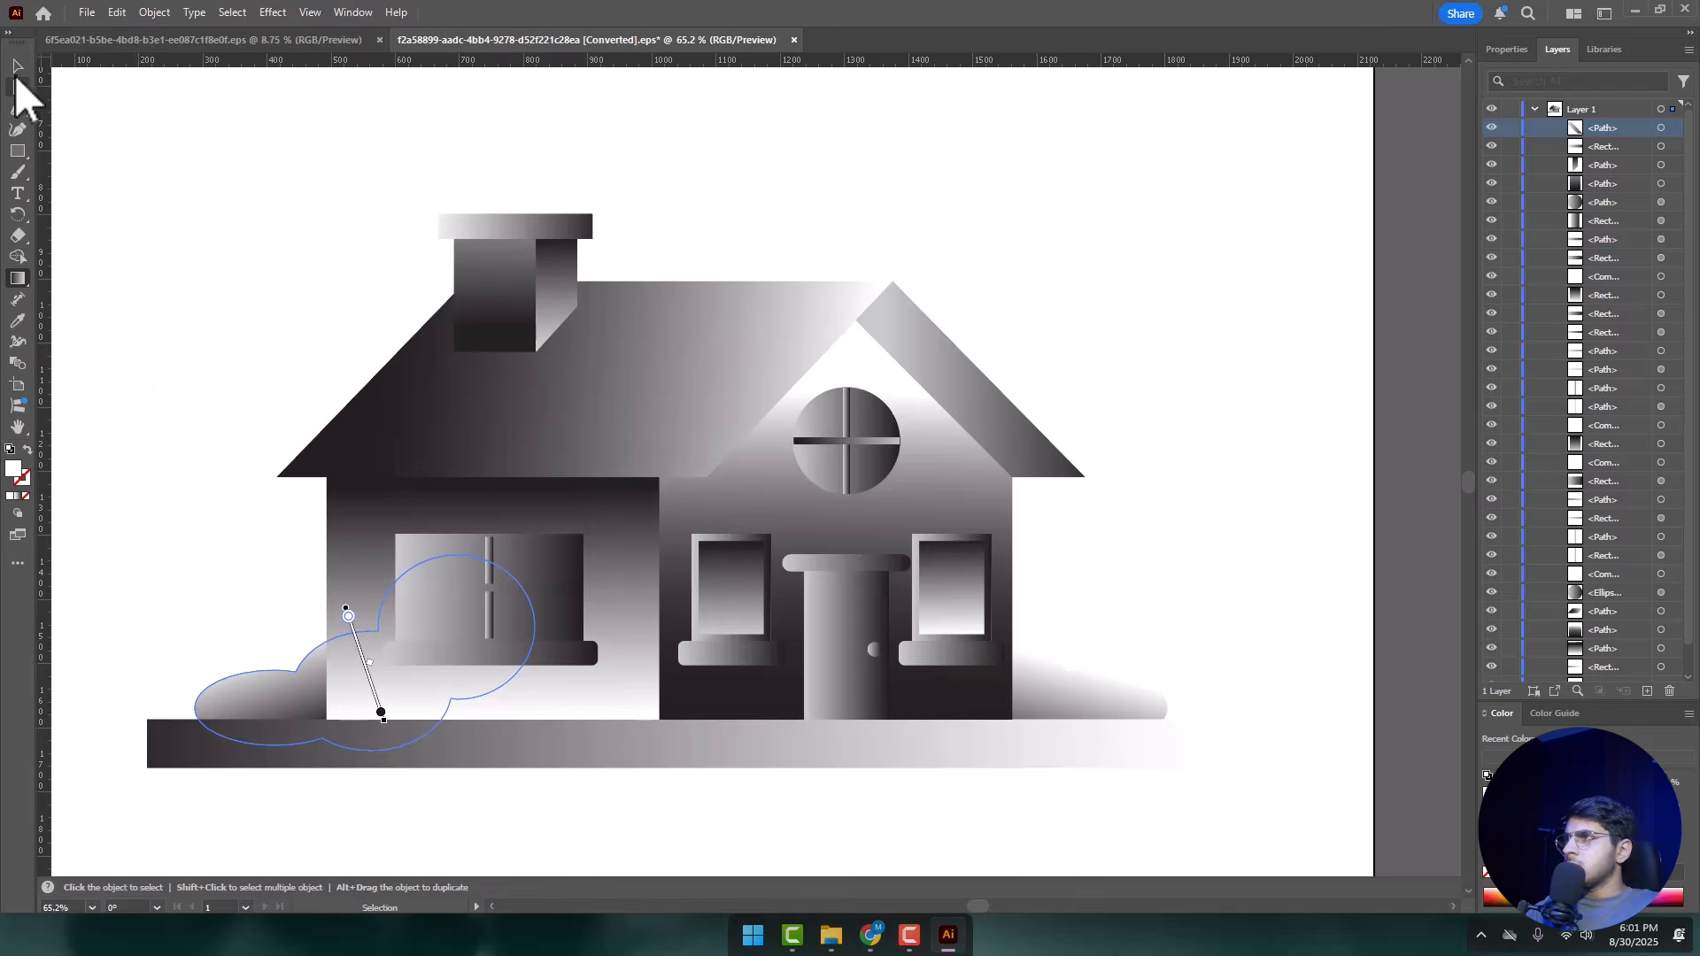
pyautogui.hotkey('ctrl', 'shift', 'a')
# - Redirect the large window pane's gradient vertically from light at its upper edge to black near the ground, and make the light stop white
pyautogui.click(500, 595)
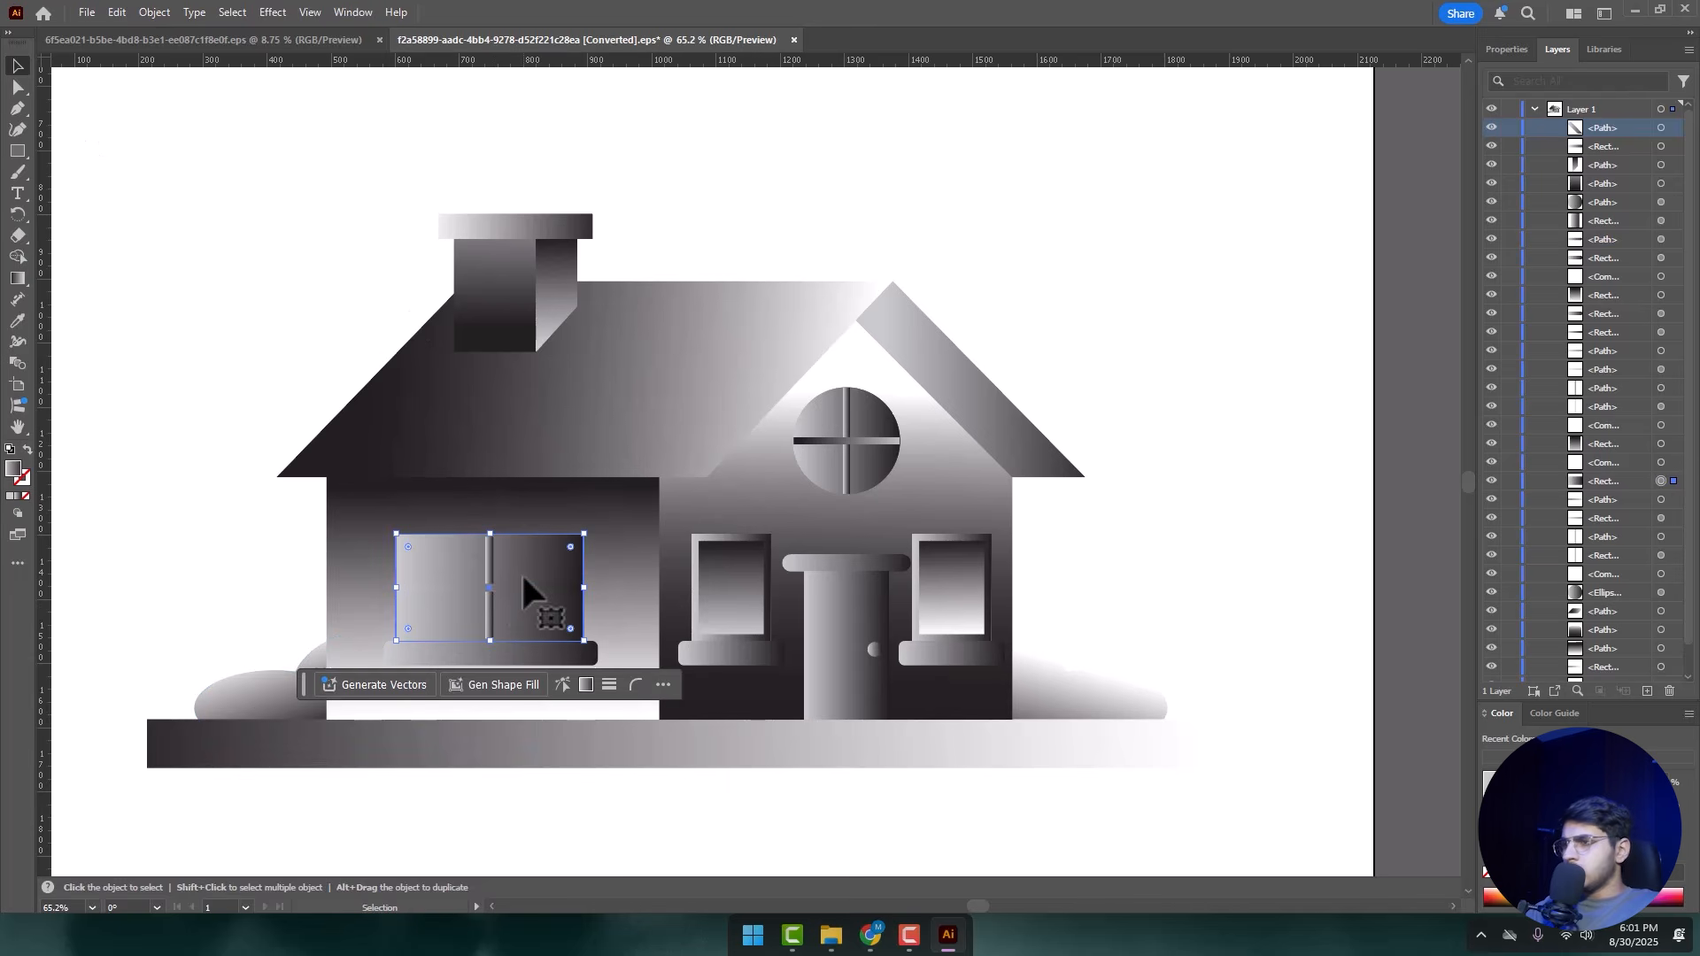
pyautogui.press('g')
pyautogui.moveTo(525, 540)
pyautogui.mouseDown()
pyautogui.moveTo(488, 619)
pyautogui.moveTo(486, 692)
pyautogui.moveTo(530, 719)
pyautogui.moveTo(495, 723)
pyautogui.mouseUp()
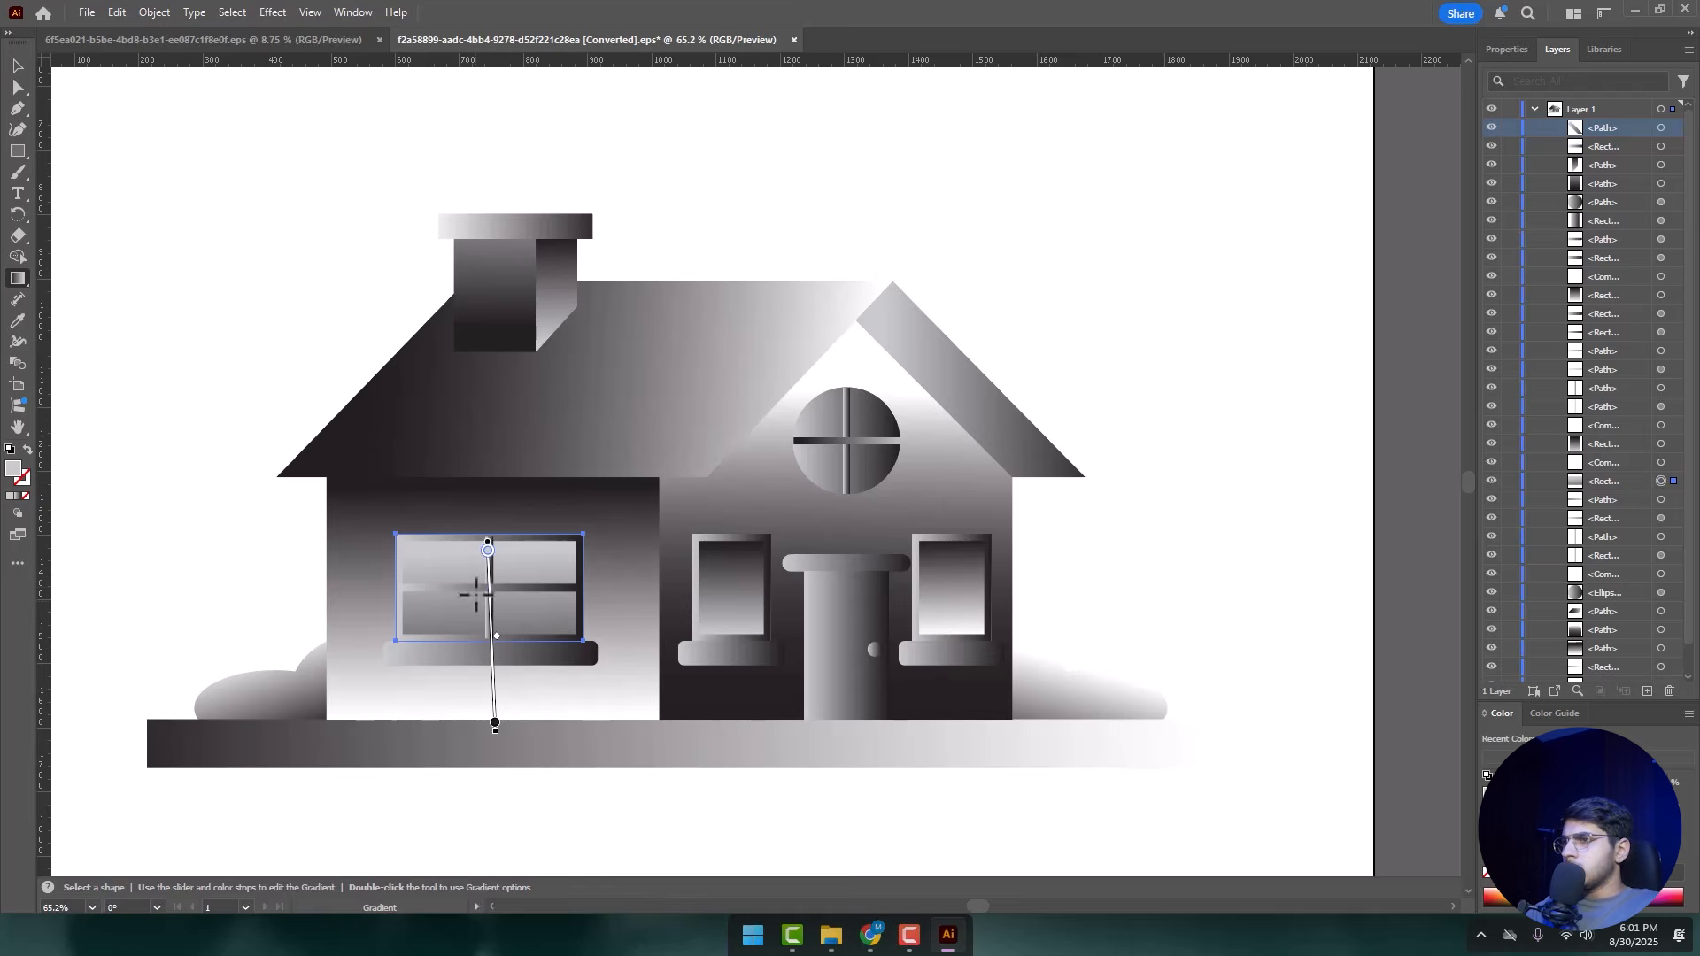
pyautogui.doubleClick(488, 551)
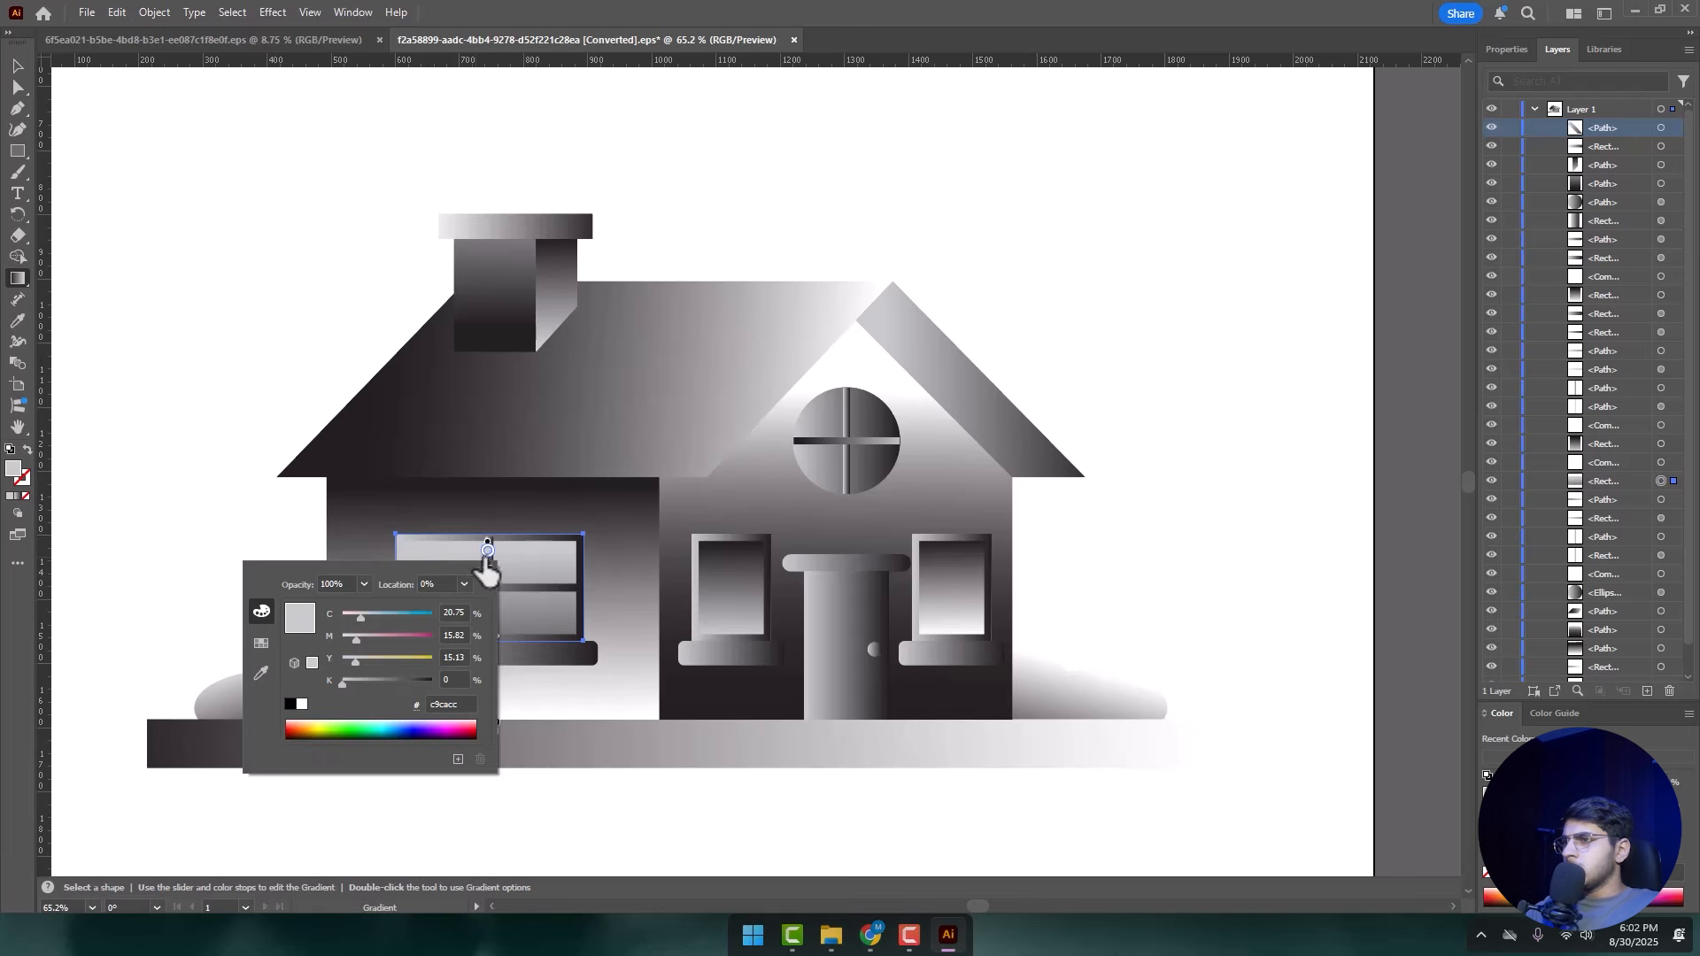
pyautogui.click(302, 705)
pyautogui.click(114, 376)
# - Check the colour of the light stop in the main roof's gradient
pyautogui.press('v')
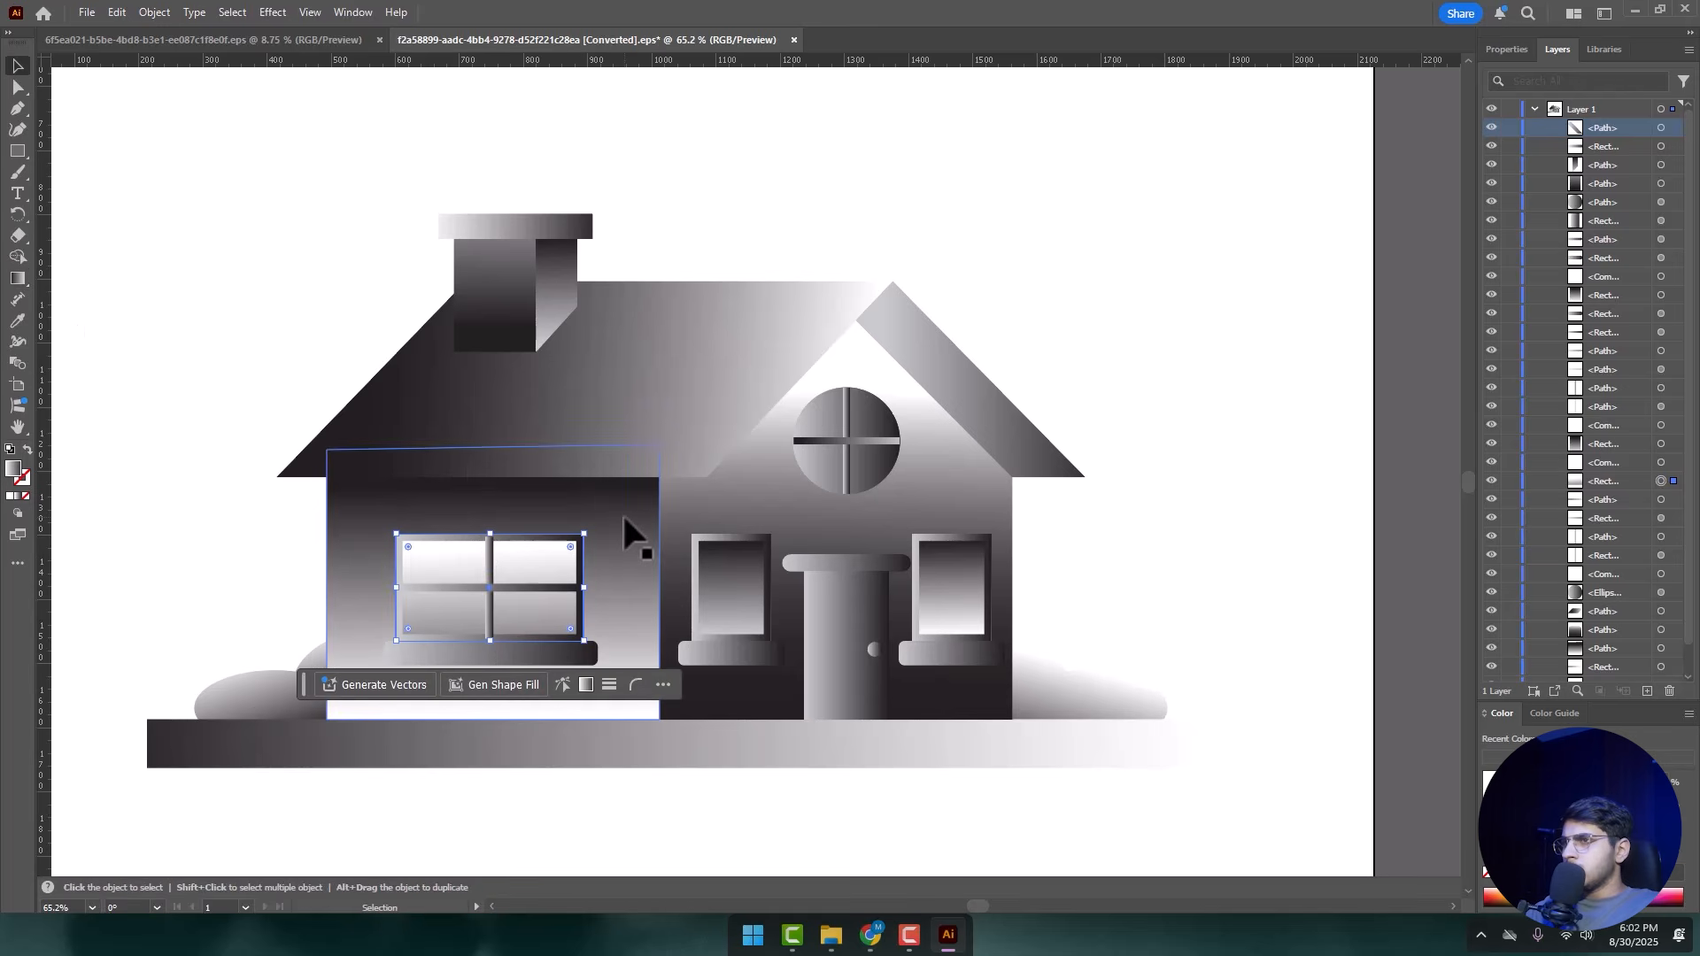
pyautogui.click(706, 390)
pyautogui.press('g')
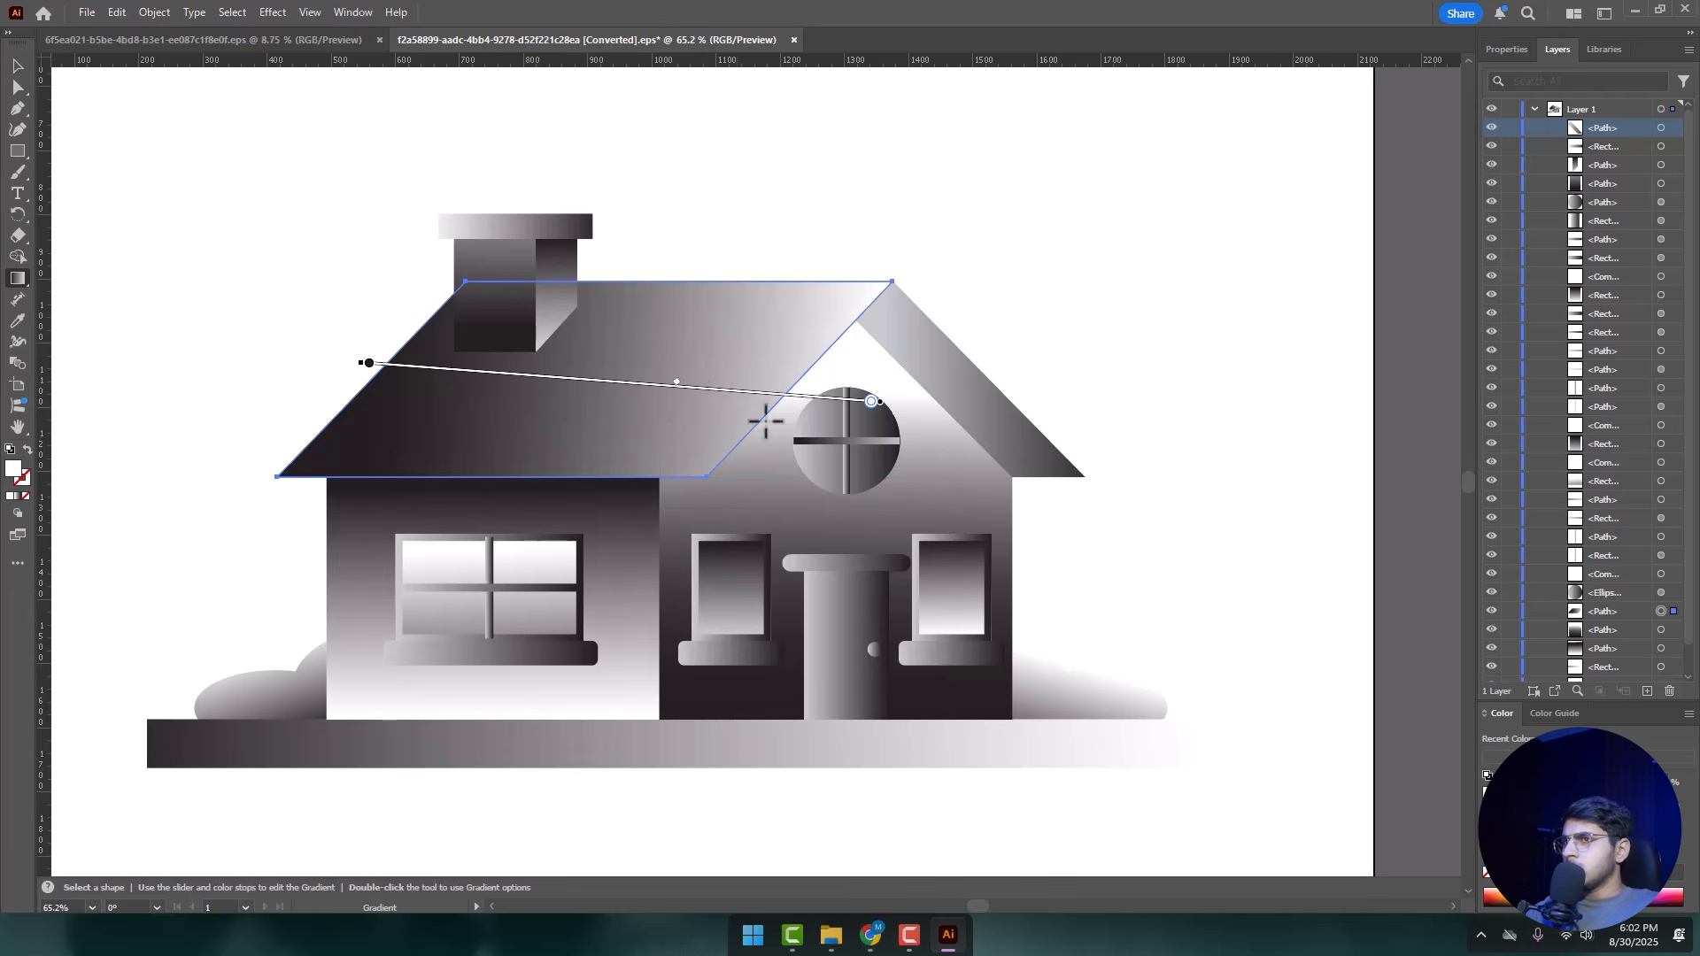
pyautogui.doubleClick(871, 402)
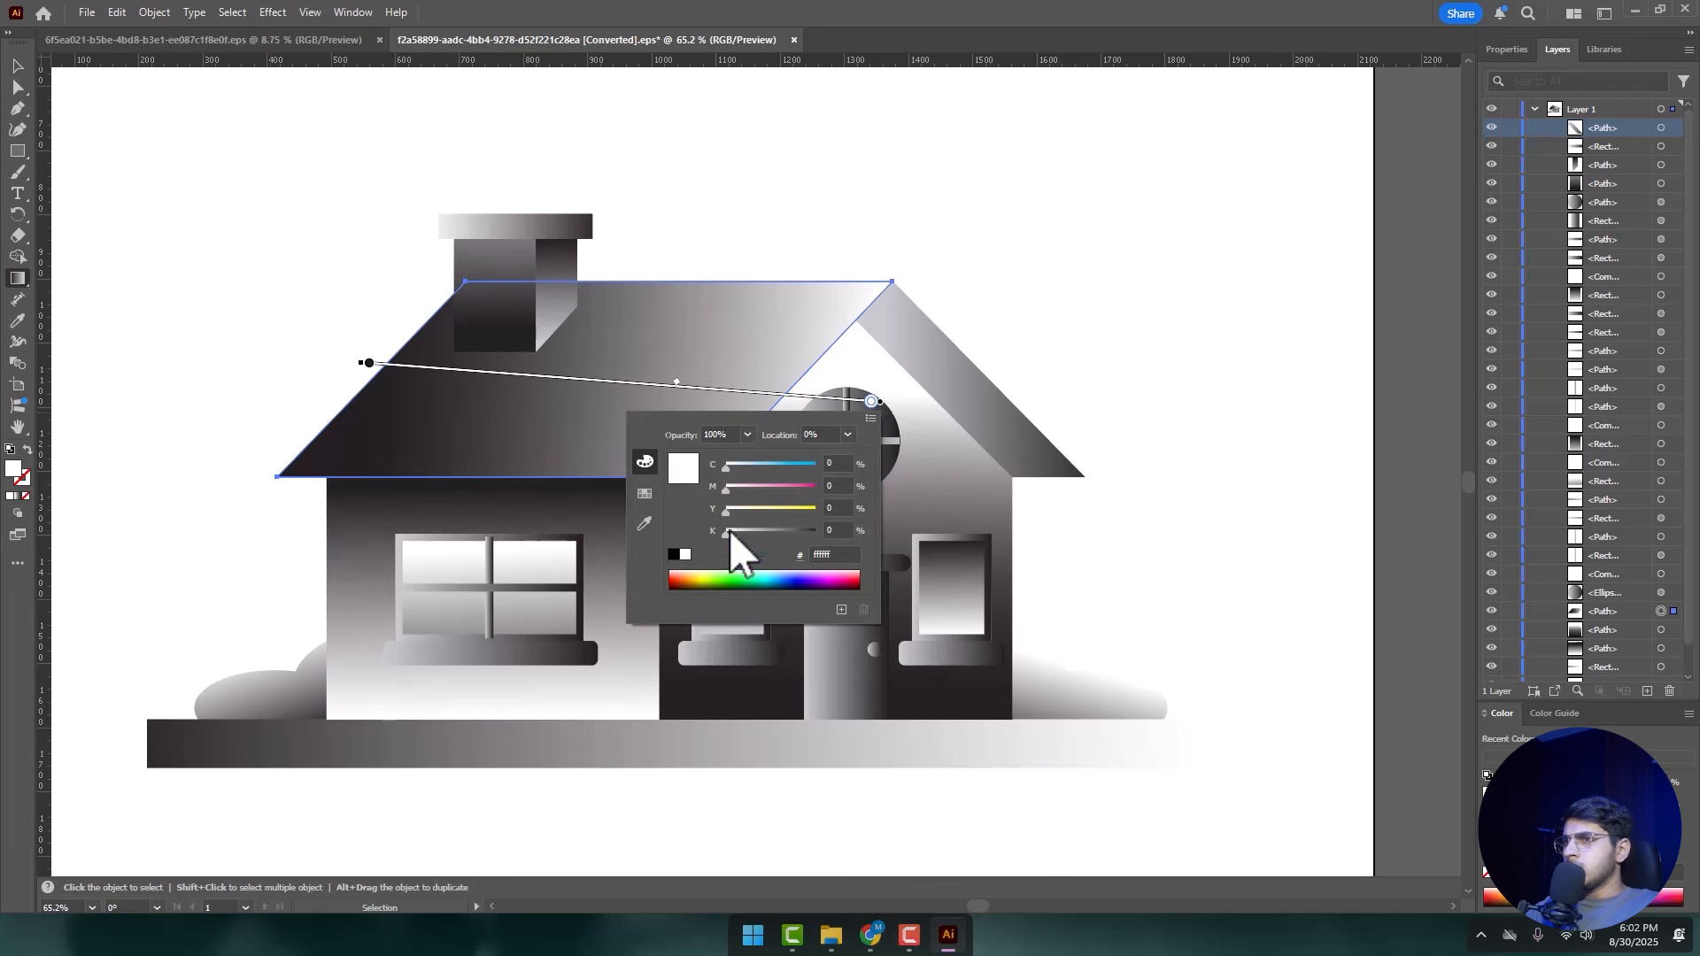
pyautogui.press('v')
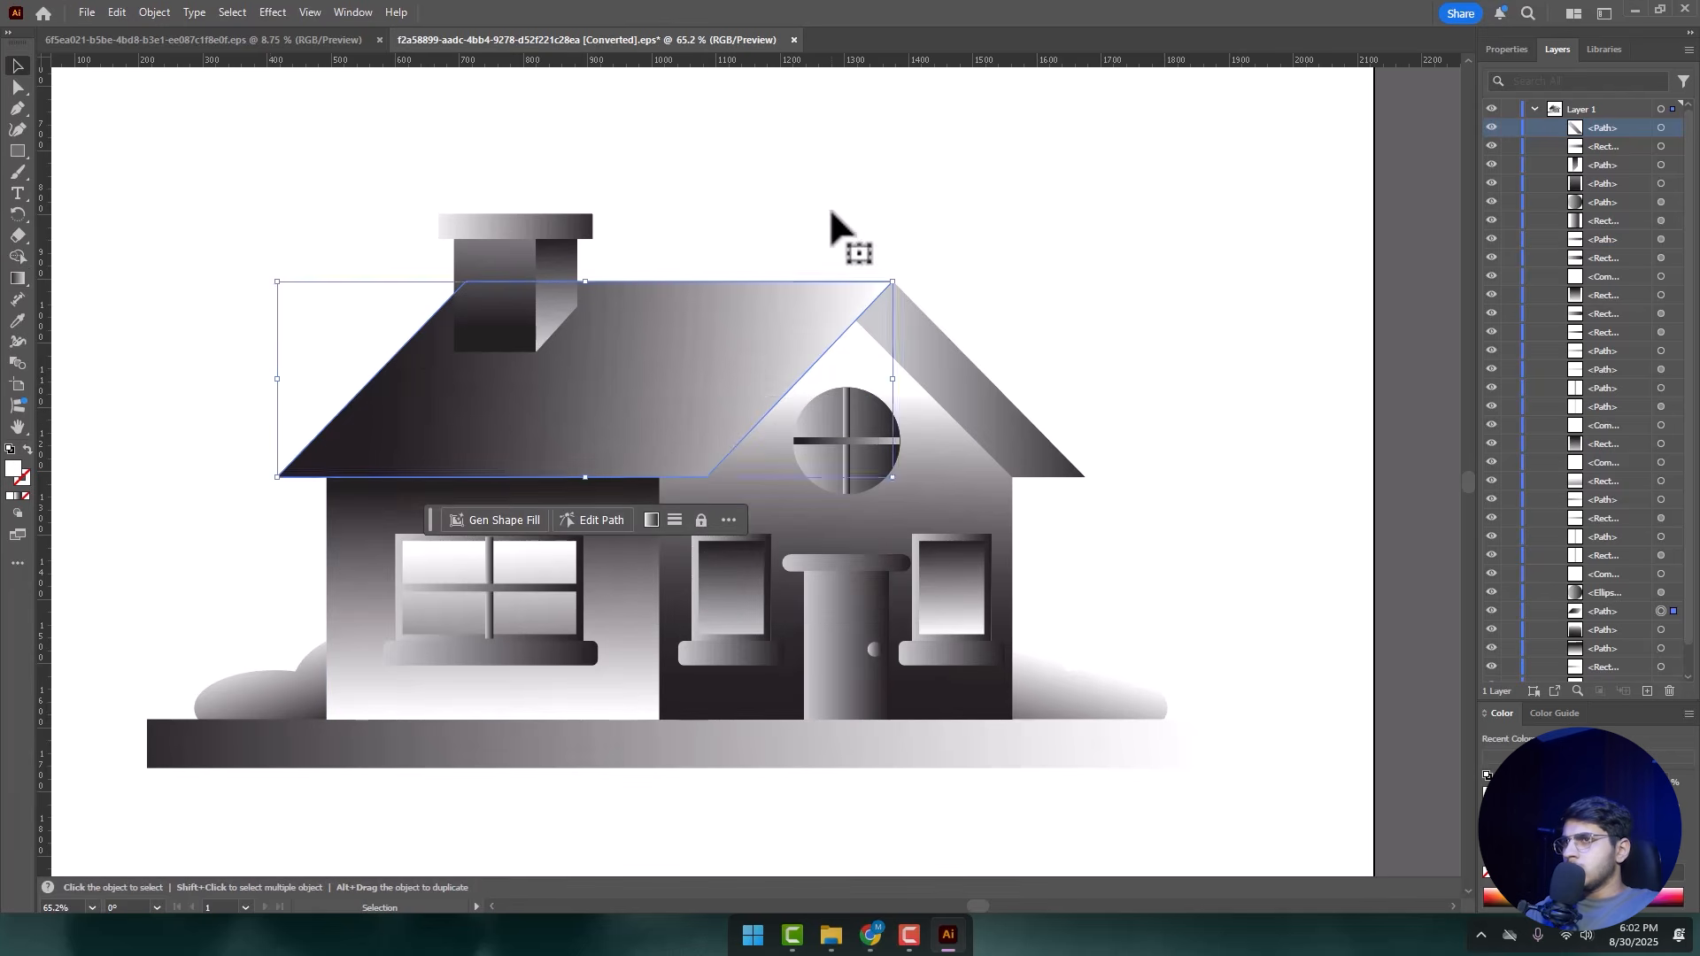
pyautogui.click(835, 227)
# - Redirect the right roof slope's gradient diagonally from light at the peak to black just past the eave, and make the light stop white
pyautogui.doubleClick(937, 380)
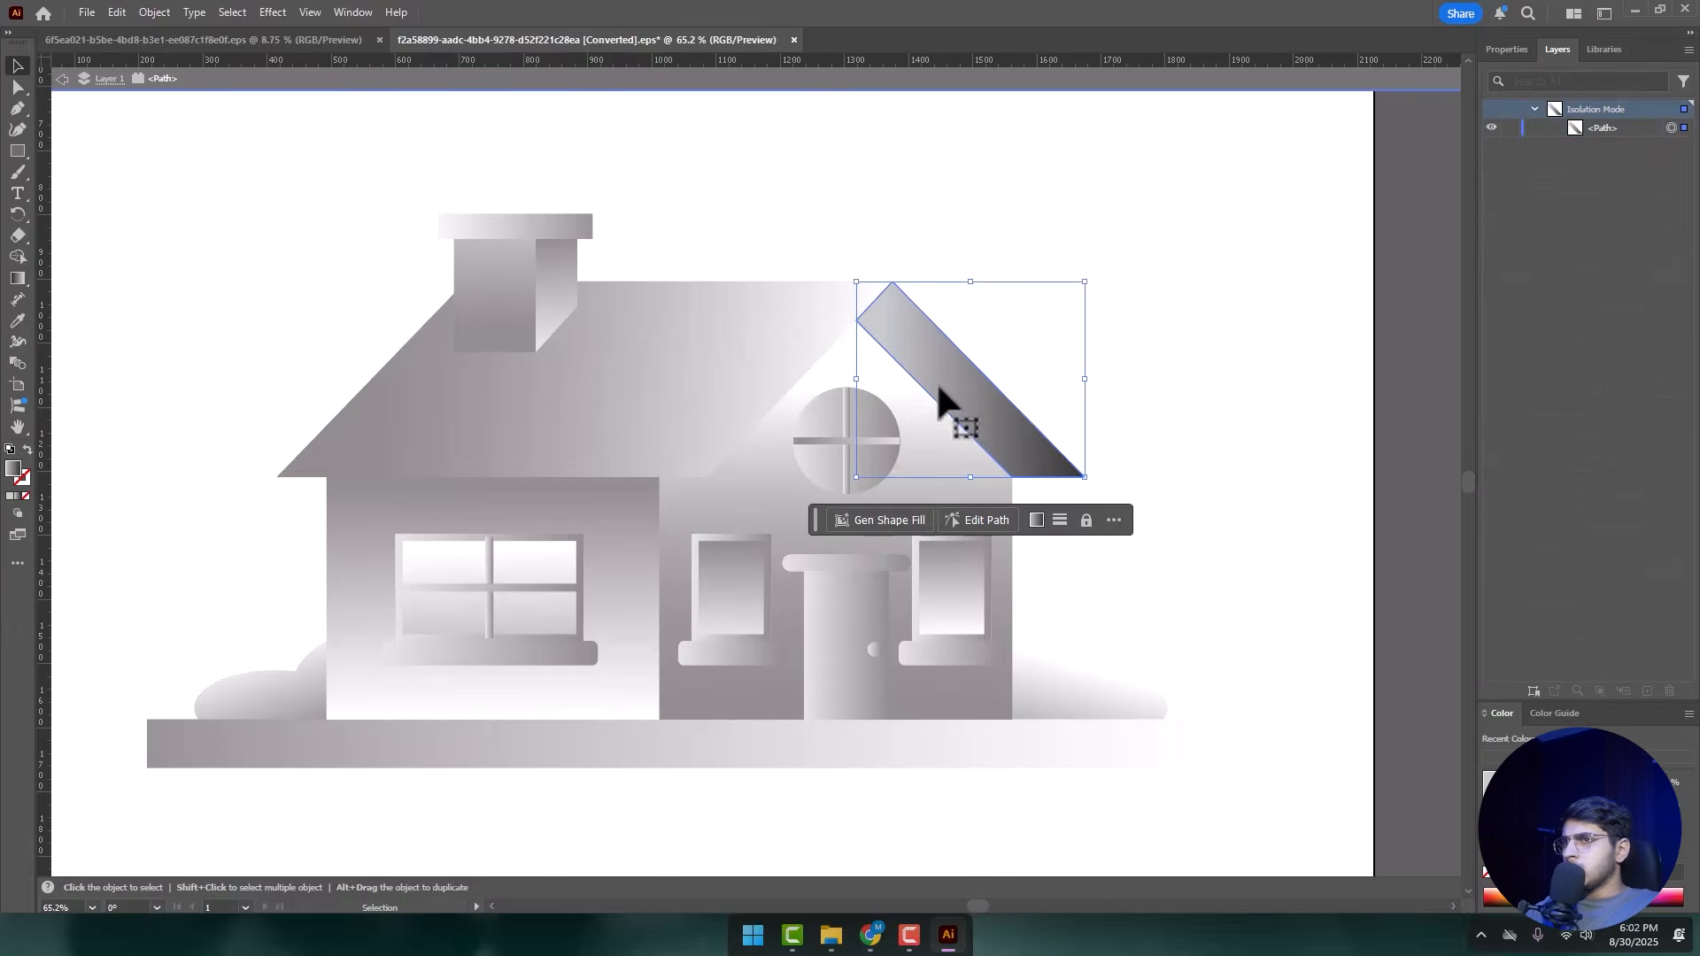
pyautogui.click(62, 78)
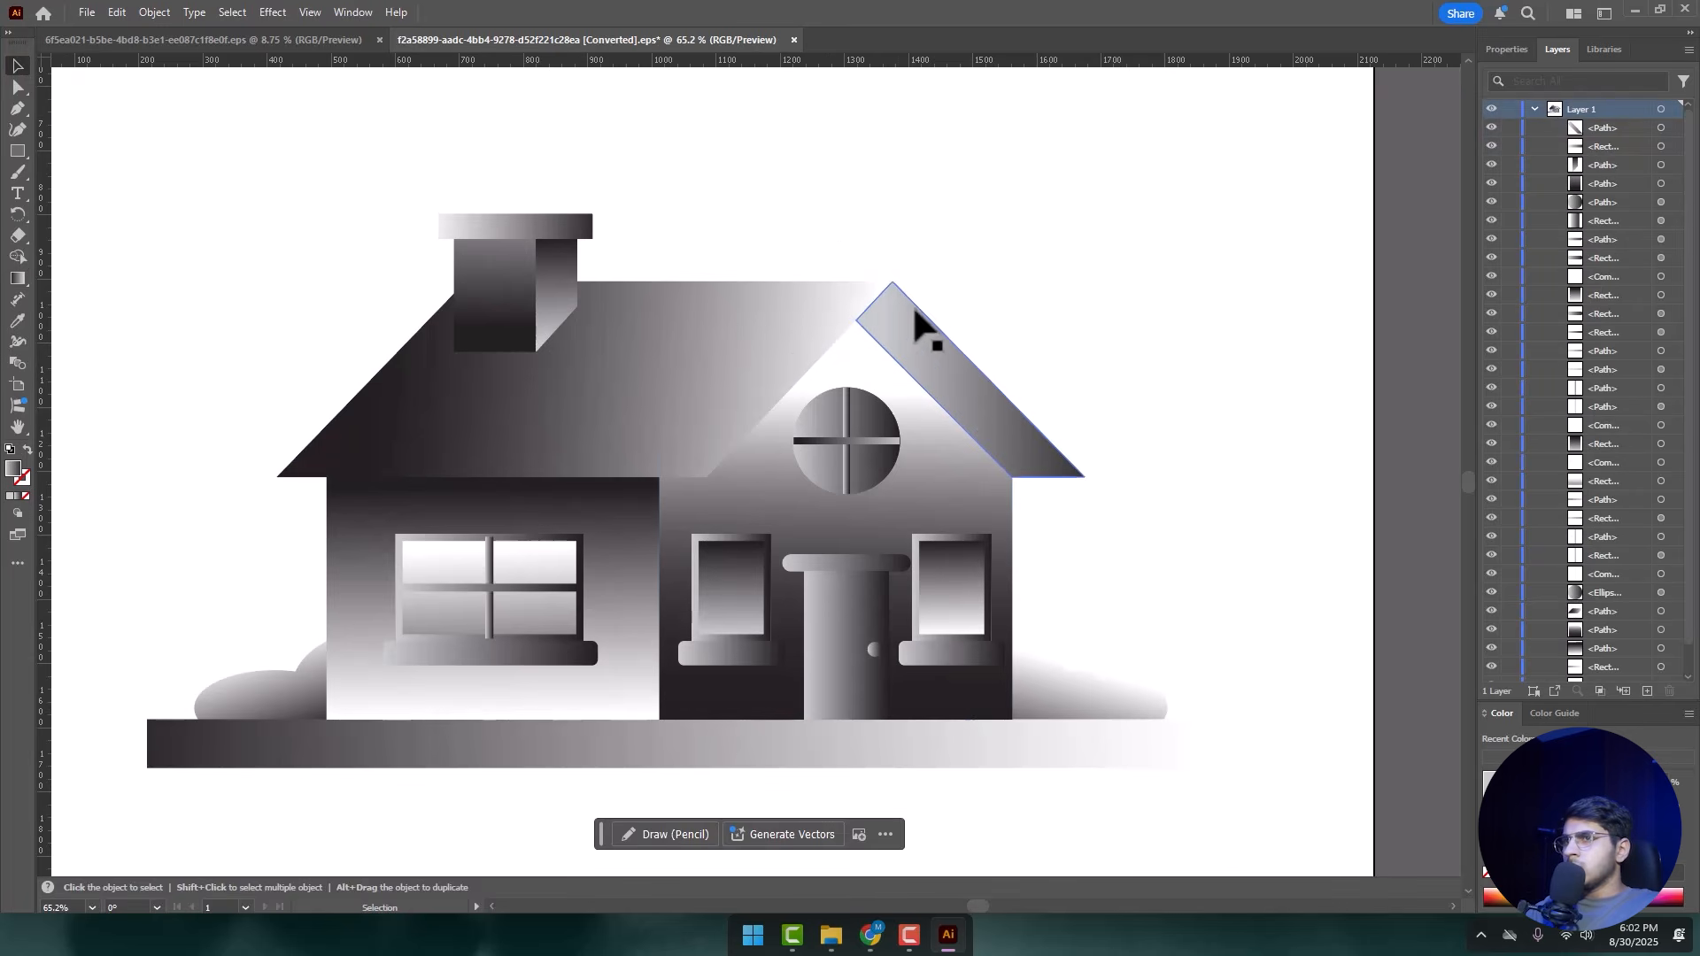
pyautogui.press('g')
pyautogui.moveTo(894, 313); pyautogui.dragTo(1069, 511)
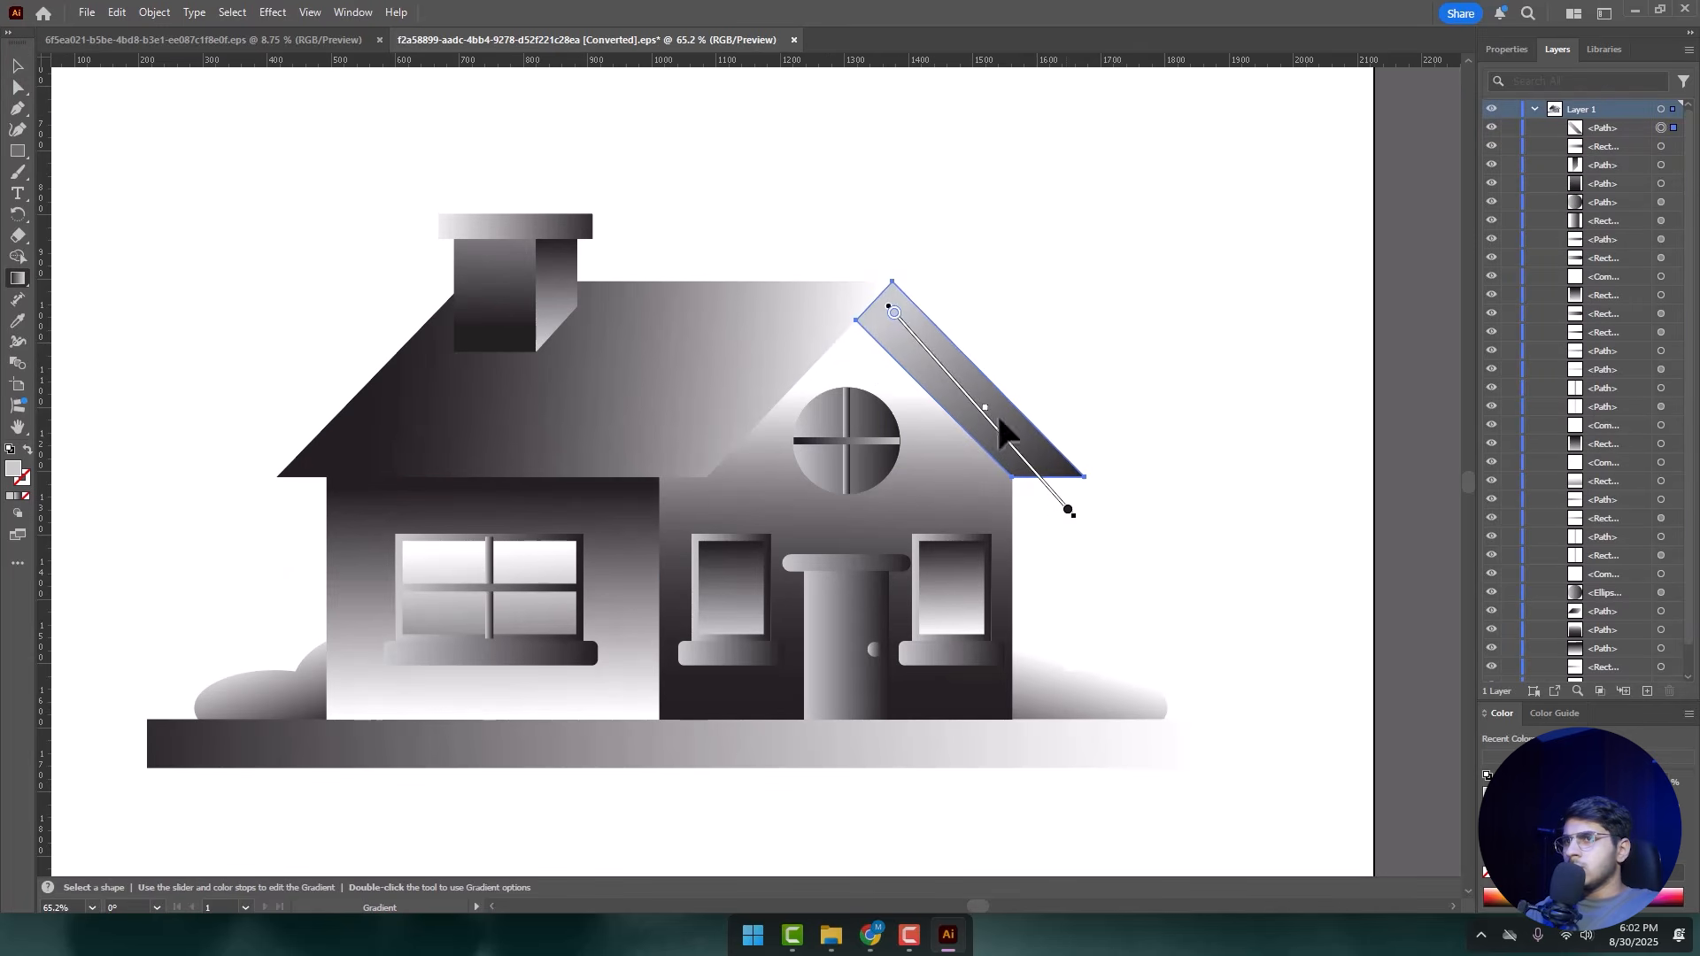
pyautogui.doubleClick(895, 312)
pyautogui.click(740, 484)
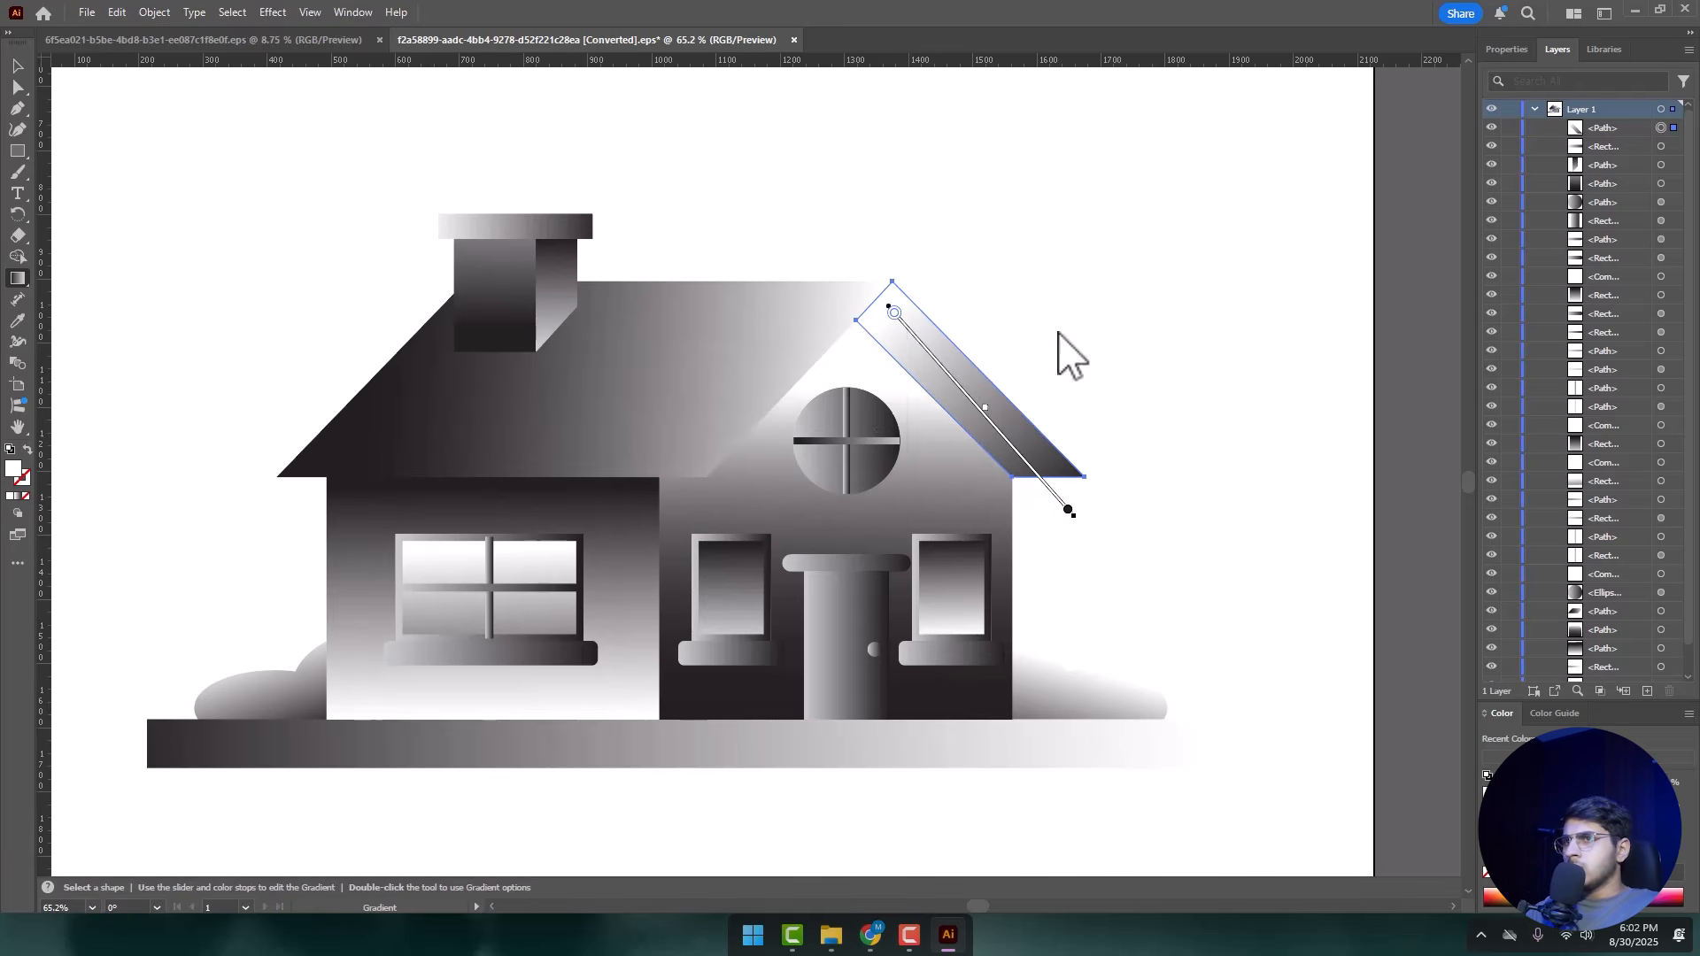
# - Make the light stop of the round gable window's gradient white
pyautogui.press('v')
pyautogui.click(846, 427)
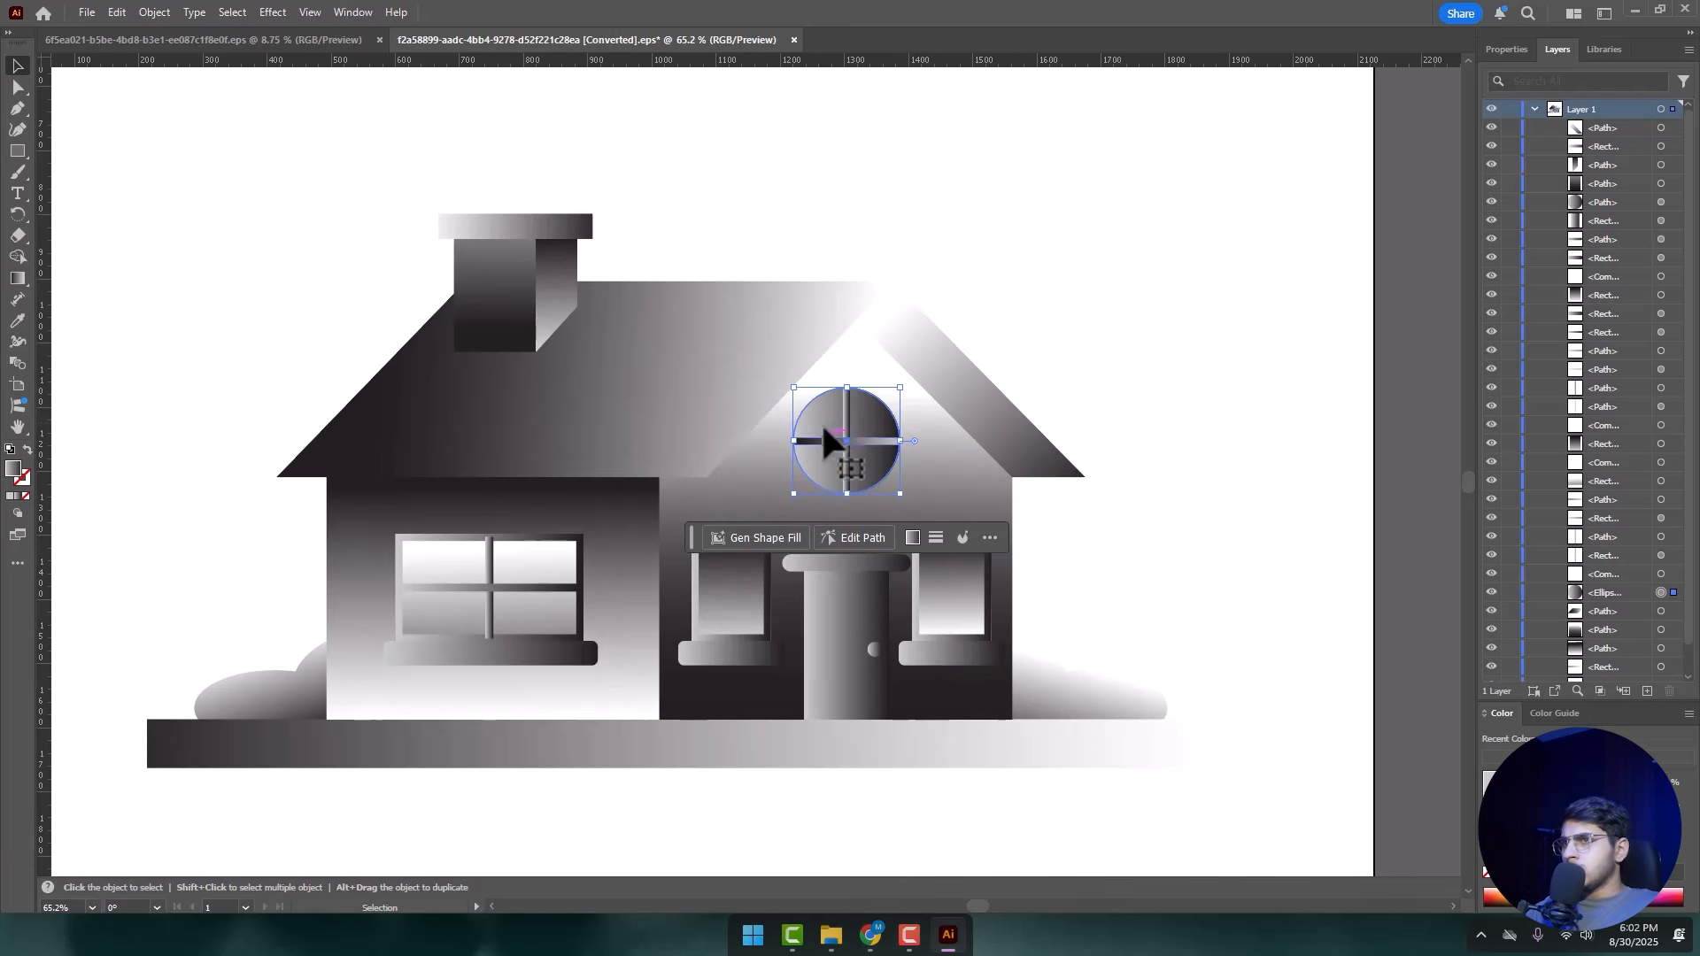
pyautogui.doubleClick(822, 416)
pyautogui.click(86, 88)
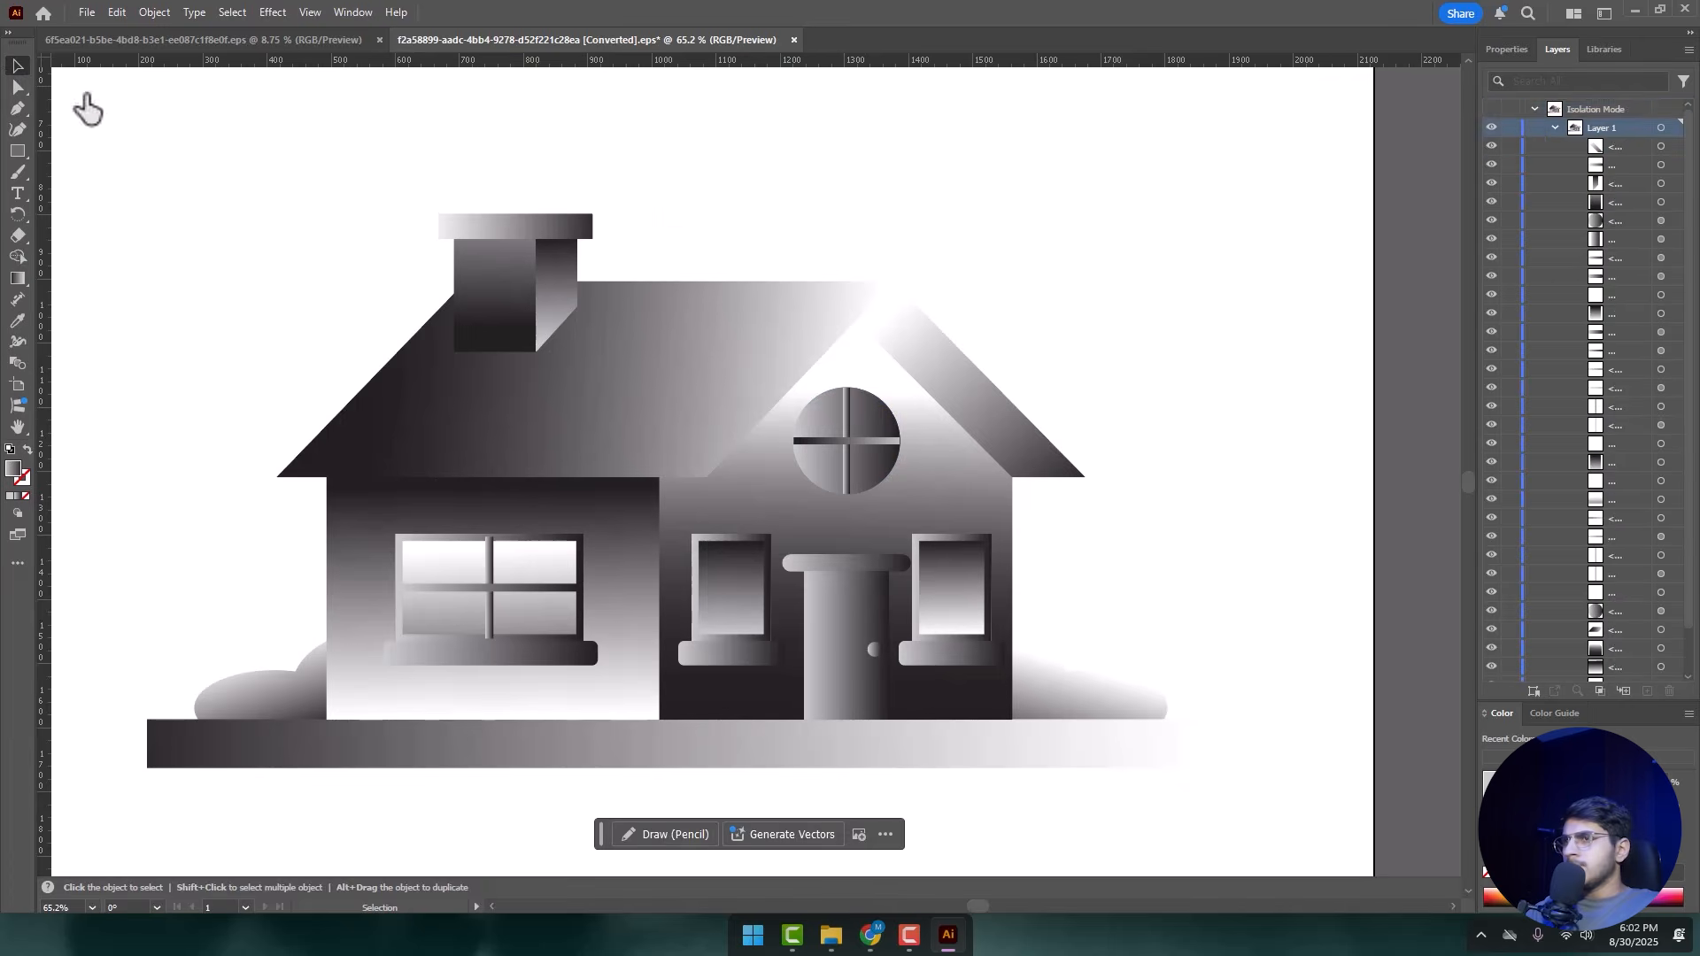
pyautogui.click(810, 436)
pyautogui.press('g')
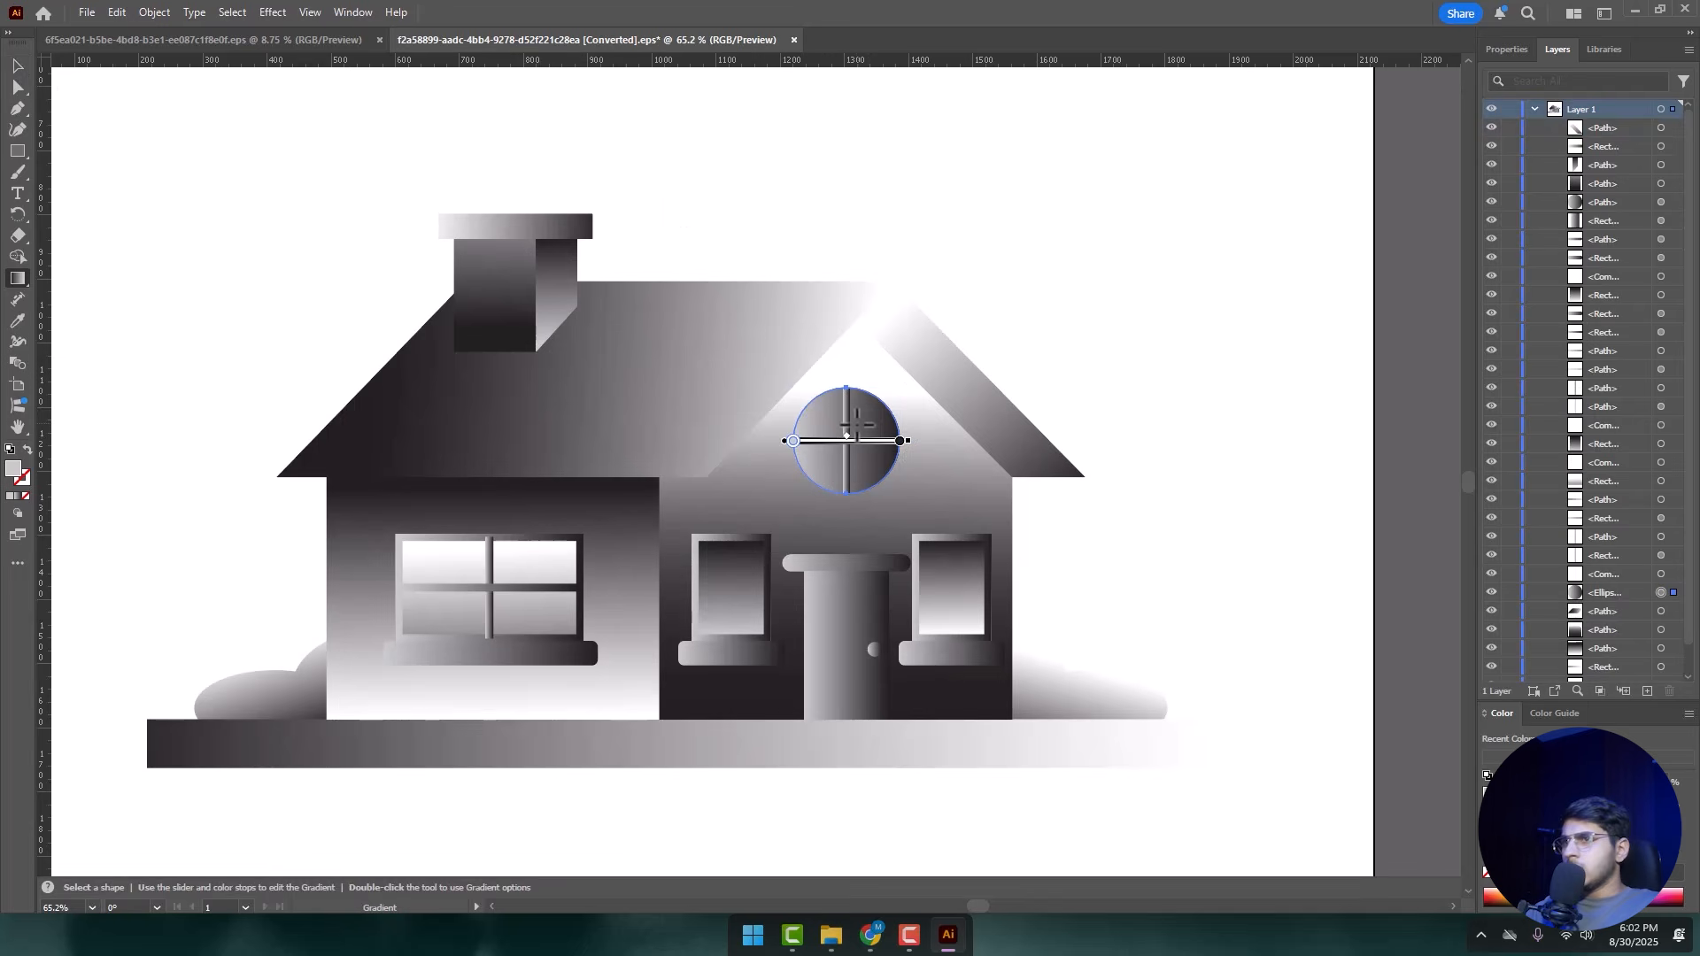
pyautogui.doubleClick(794, 441)
pyautogui.click(606, 594)
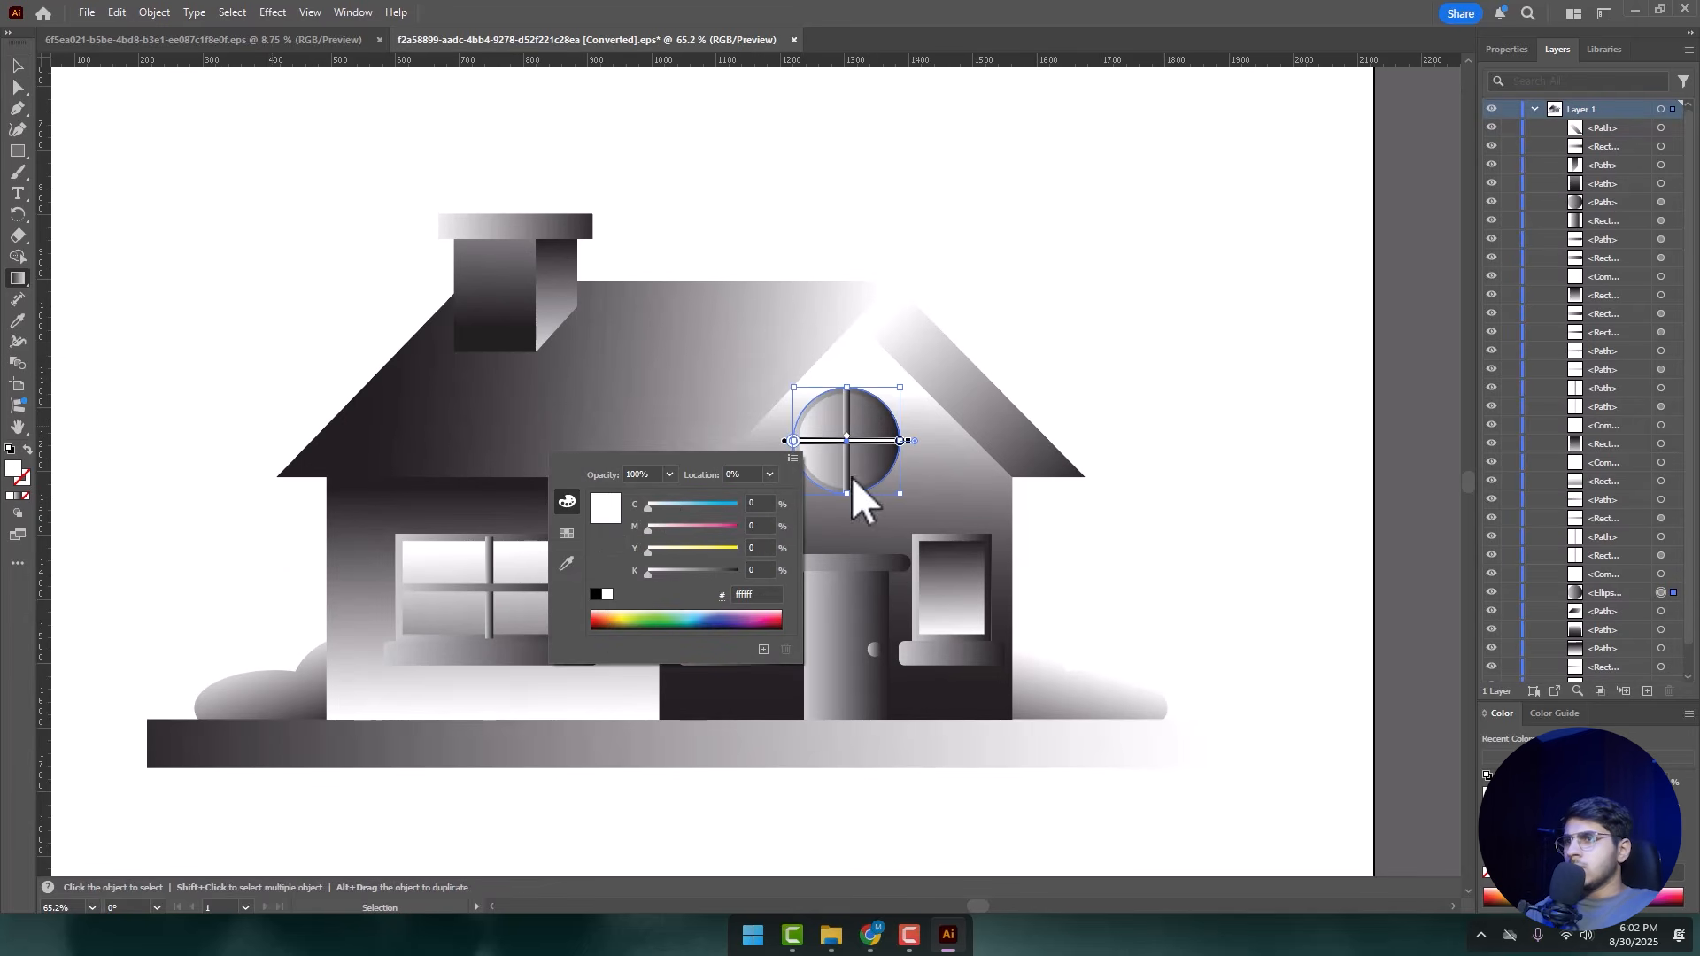
# - Redirect the door's gradient vertically from black at its top to light at its base, and make the light stop white
pyautogui.press('v')
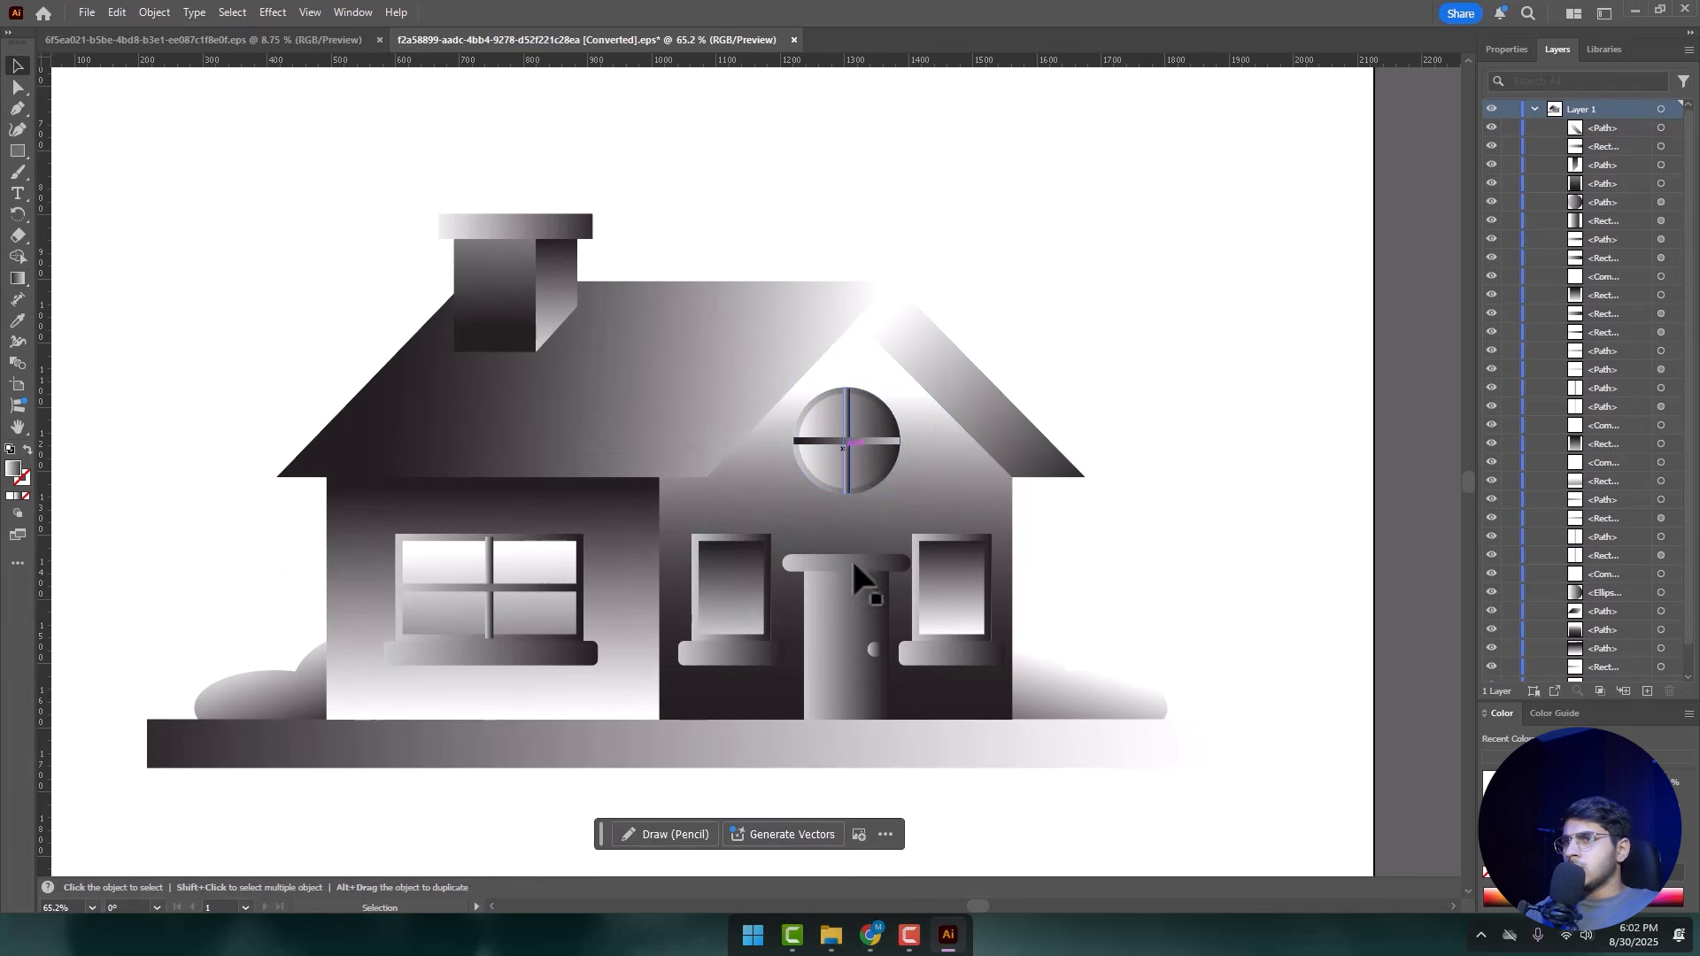
pyautogui.click(843, 630)
pyautogui.press('g')
pyautogui.moveTo(844, 593); pyautogui.dragTo(867, 541)
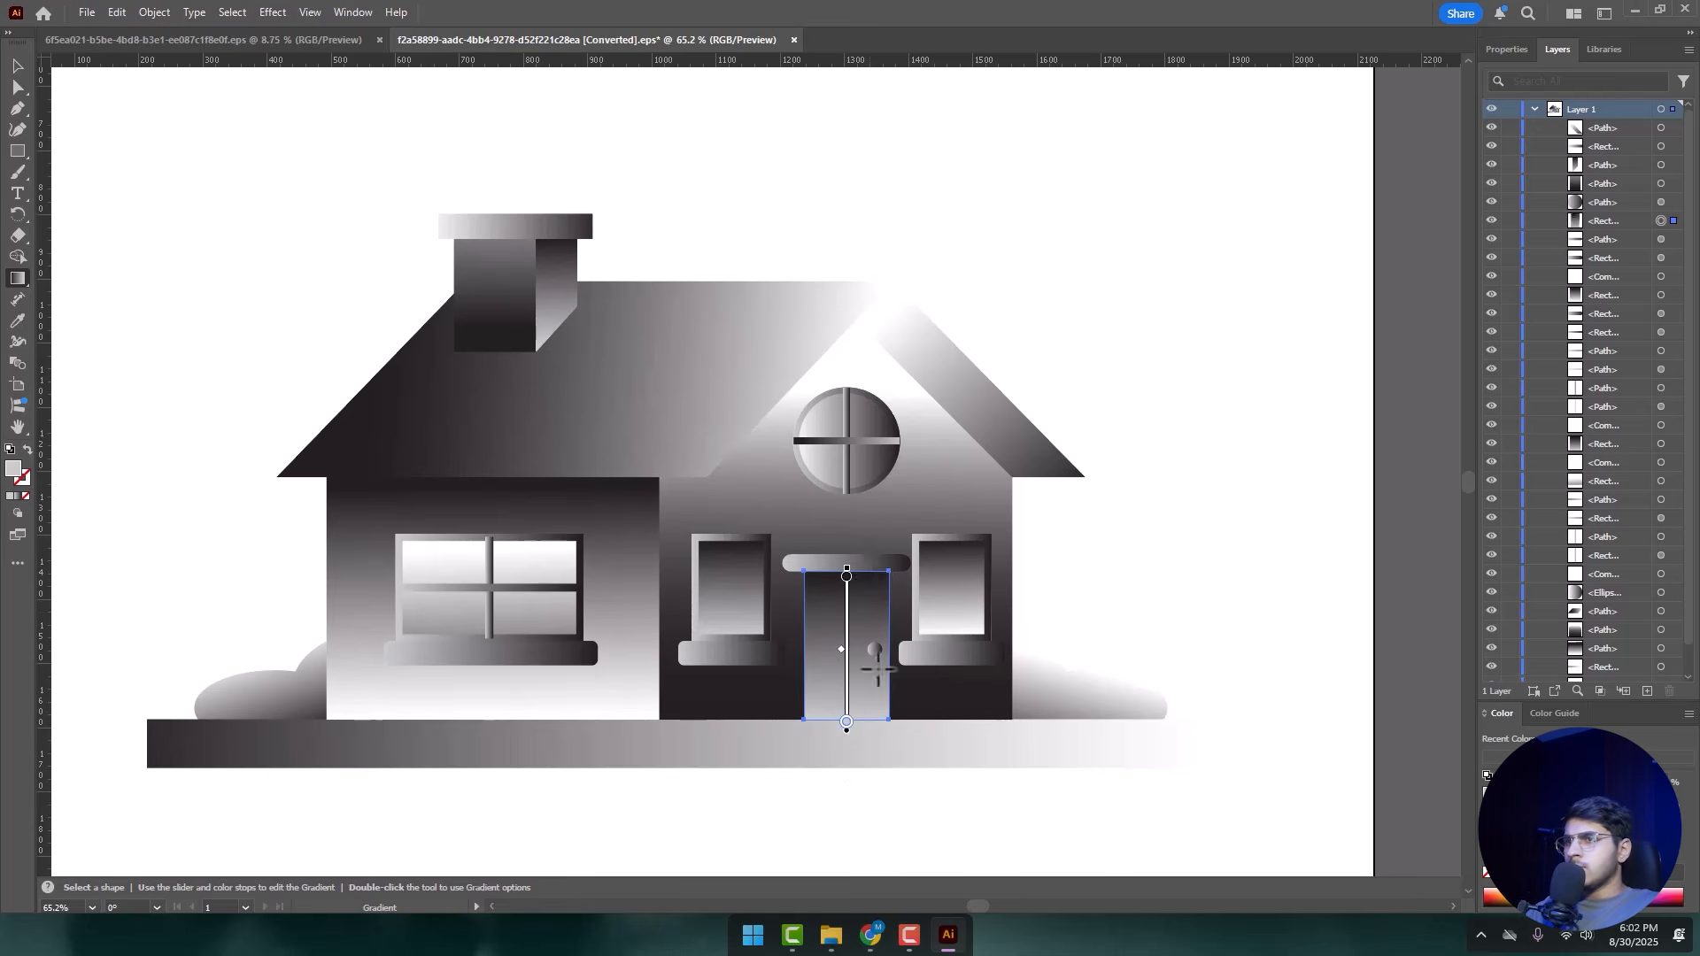
pyautogui.press('v')
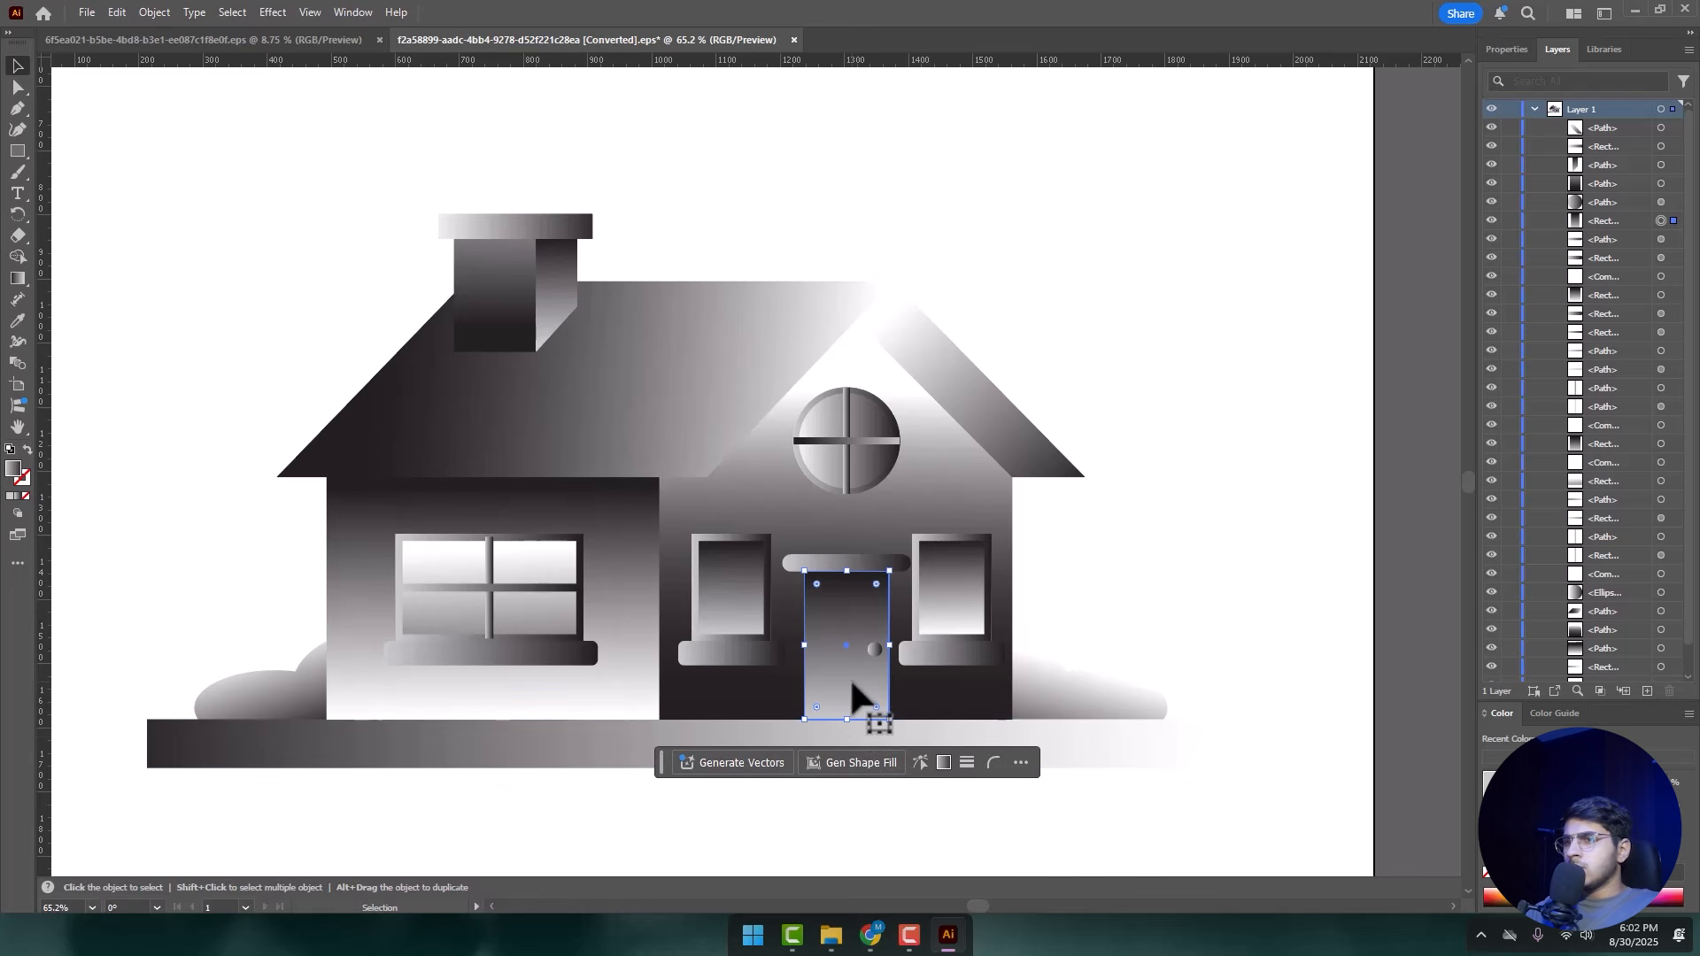
pyautogui.press('g')
pyautogui.doubleClick(847, 720)
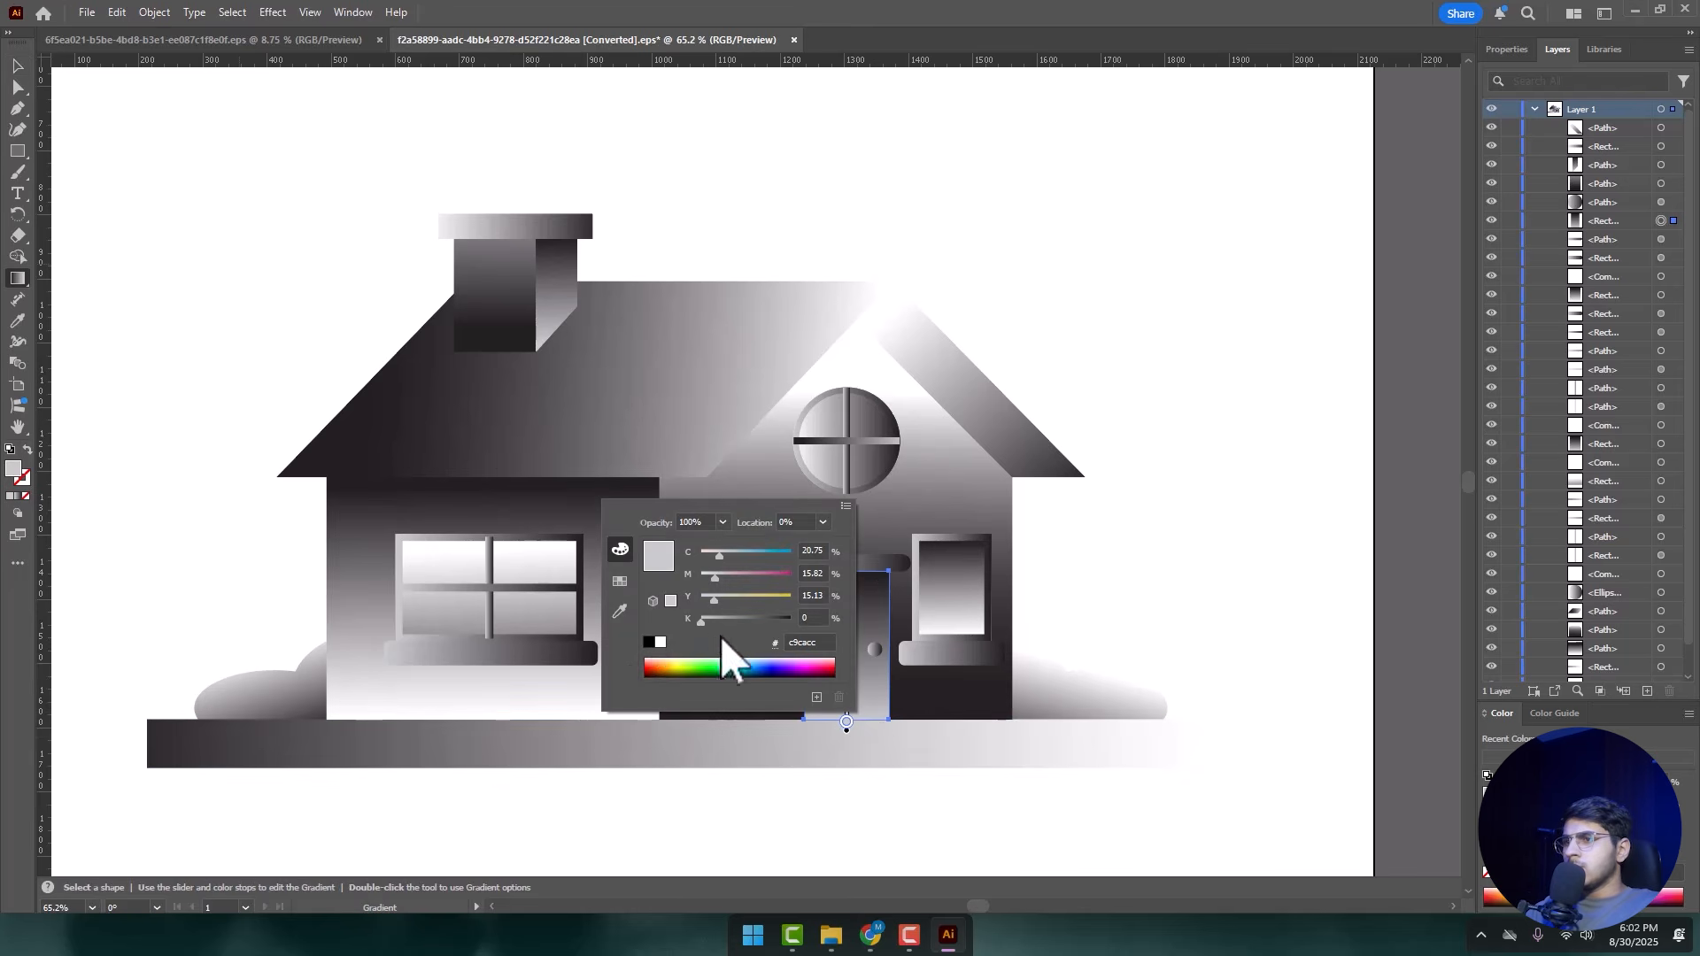
pyautogui.click(662, 642)
pyautogui.press('v')
pyautogui.click(1207, 405)
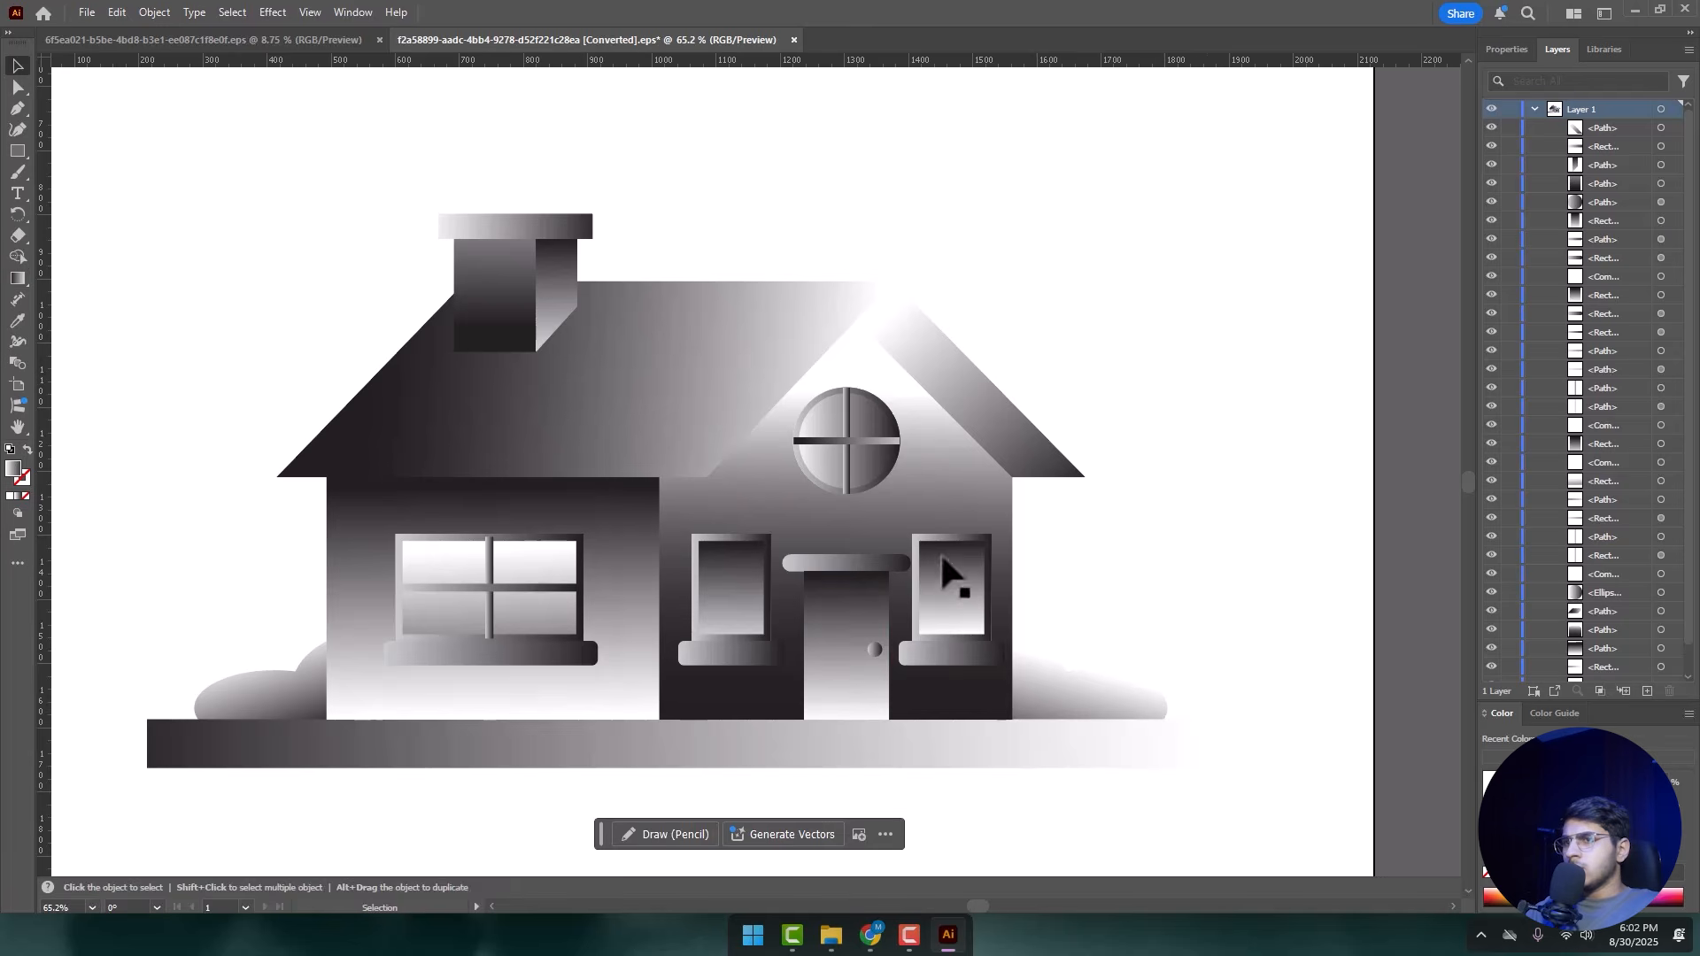
# - Redirect the gradient of the sill under the small window right of the door vertically, from light below to dark above
pyautogui.click(932, 655)
pyautogui.press('g')
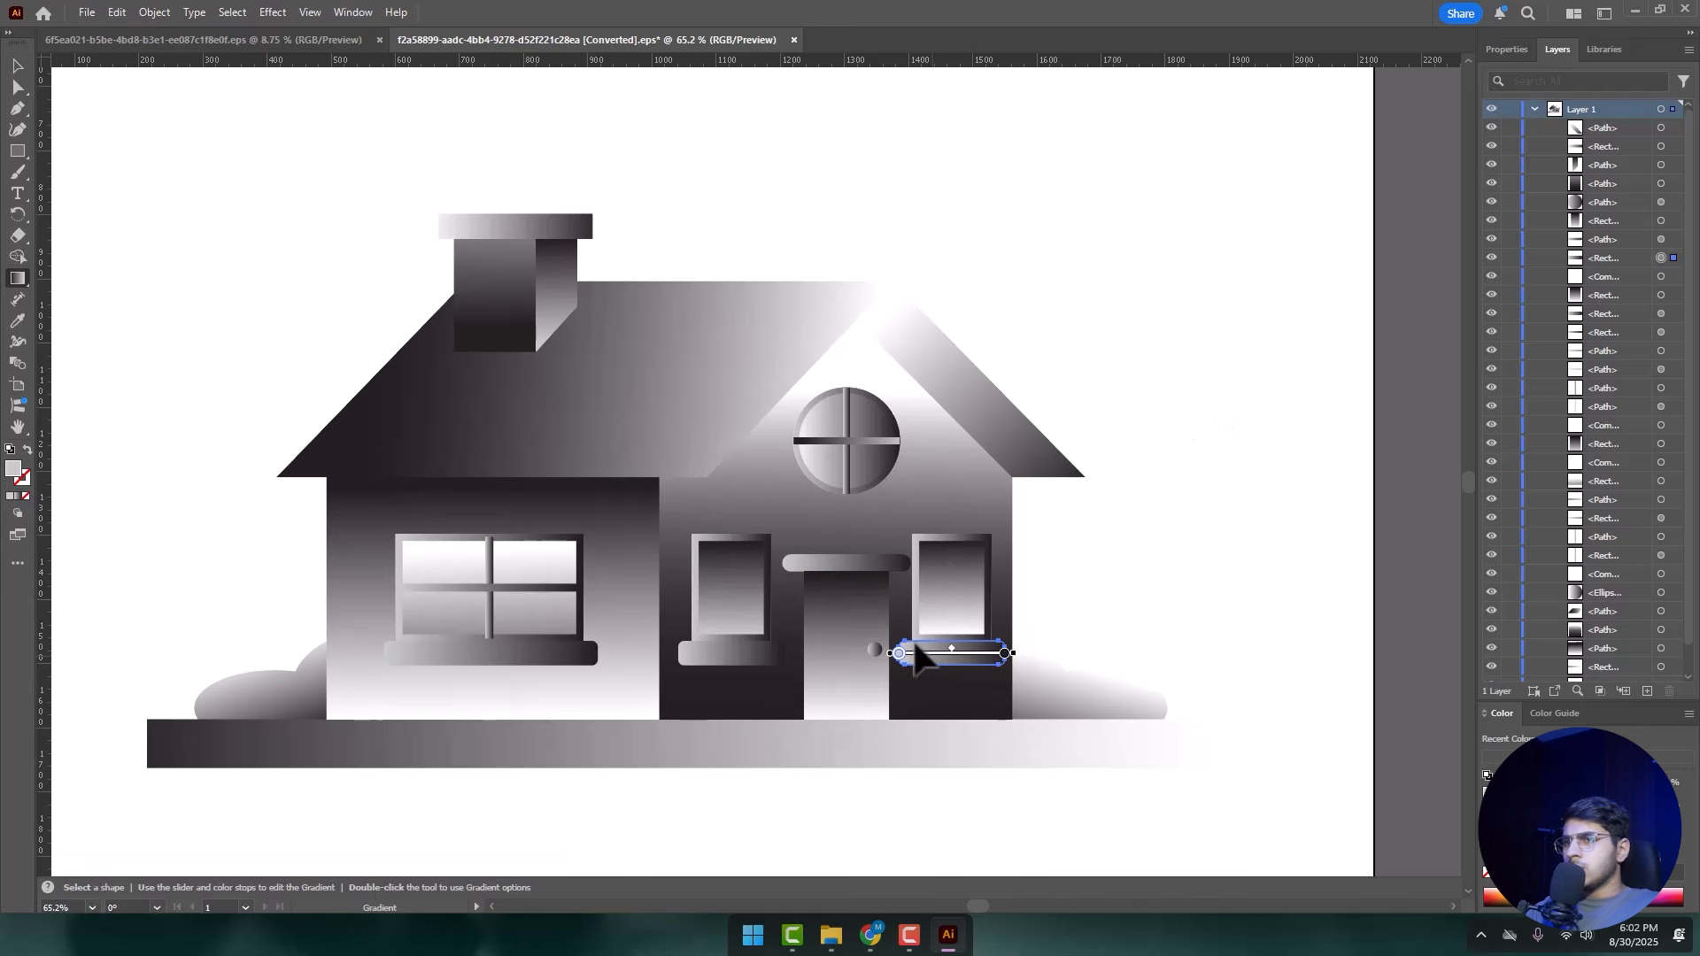
pyautogui.moveTo(924, 630)
pyautogui.mouseDown()
pyautogui.moveTo(926, 687)
pyautogui.moveTo(967, 623)
pyautogui.moveTo(948, 576)
pyautogui.mouseUp()
pyautogui.moveTo(950, 685); pyautogui.dragTo(953, 613)
pyautogui.press('v')
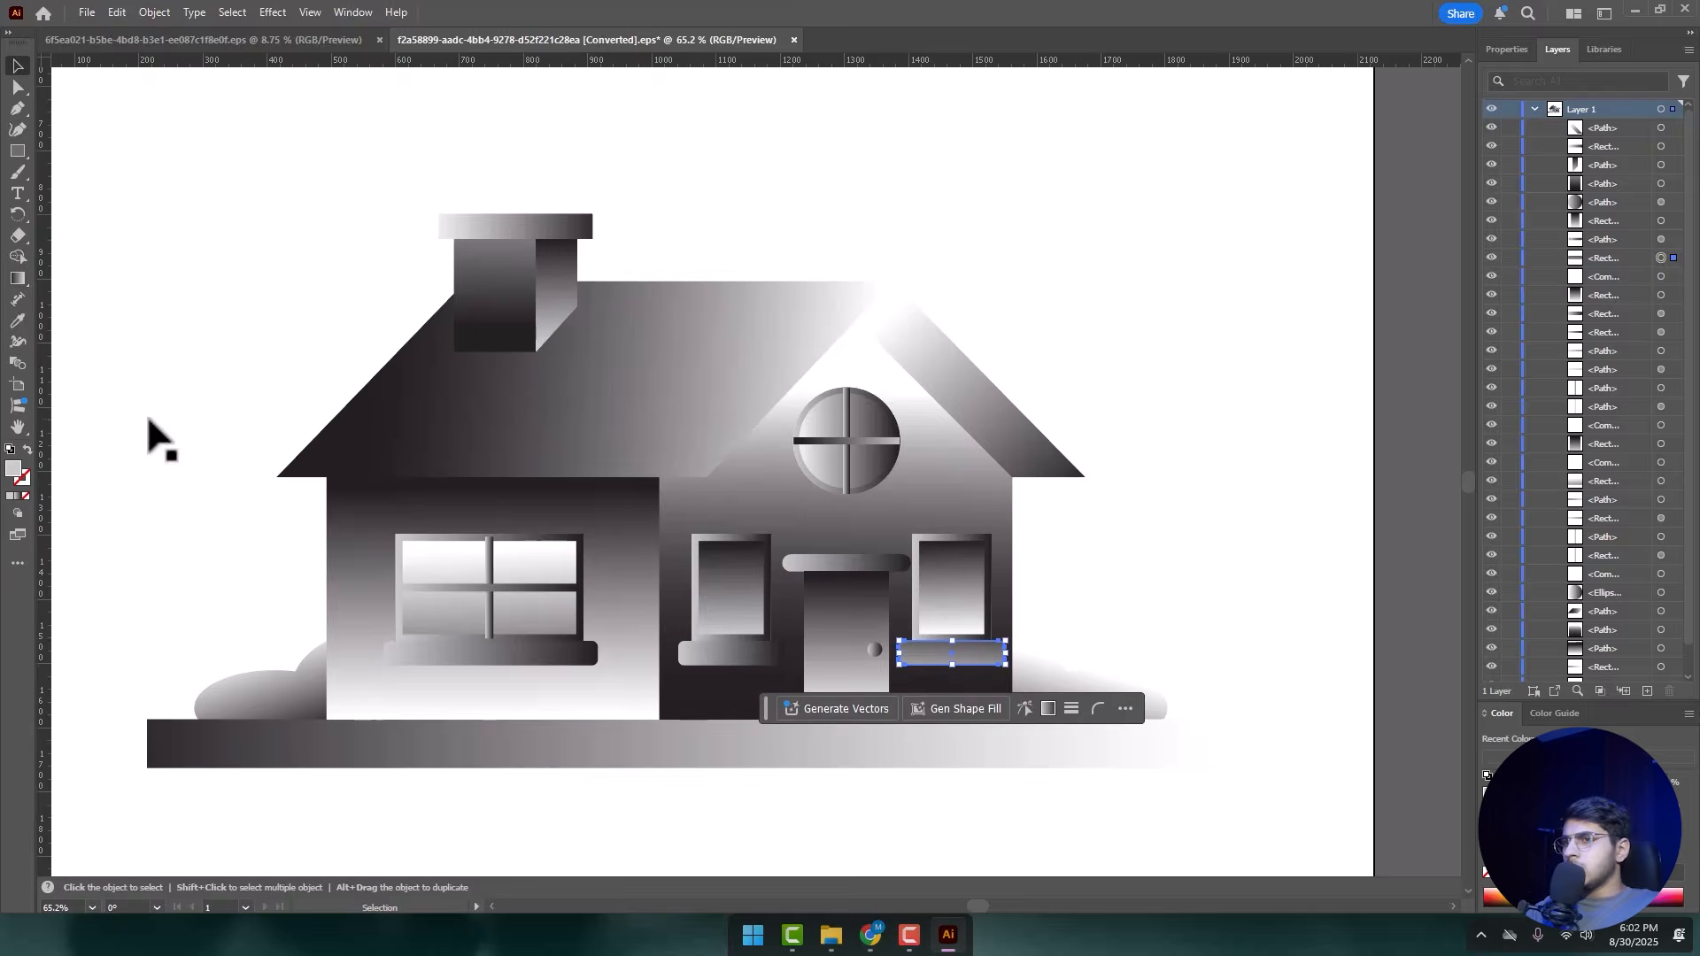
pyautogui.click(148, 419)
# - Redirect the gradient of the sill under the small window left of the door so it runs vertically
pyautogui.click(718, 661)
pyautogui.press('g')
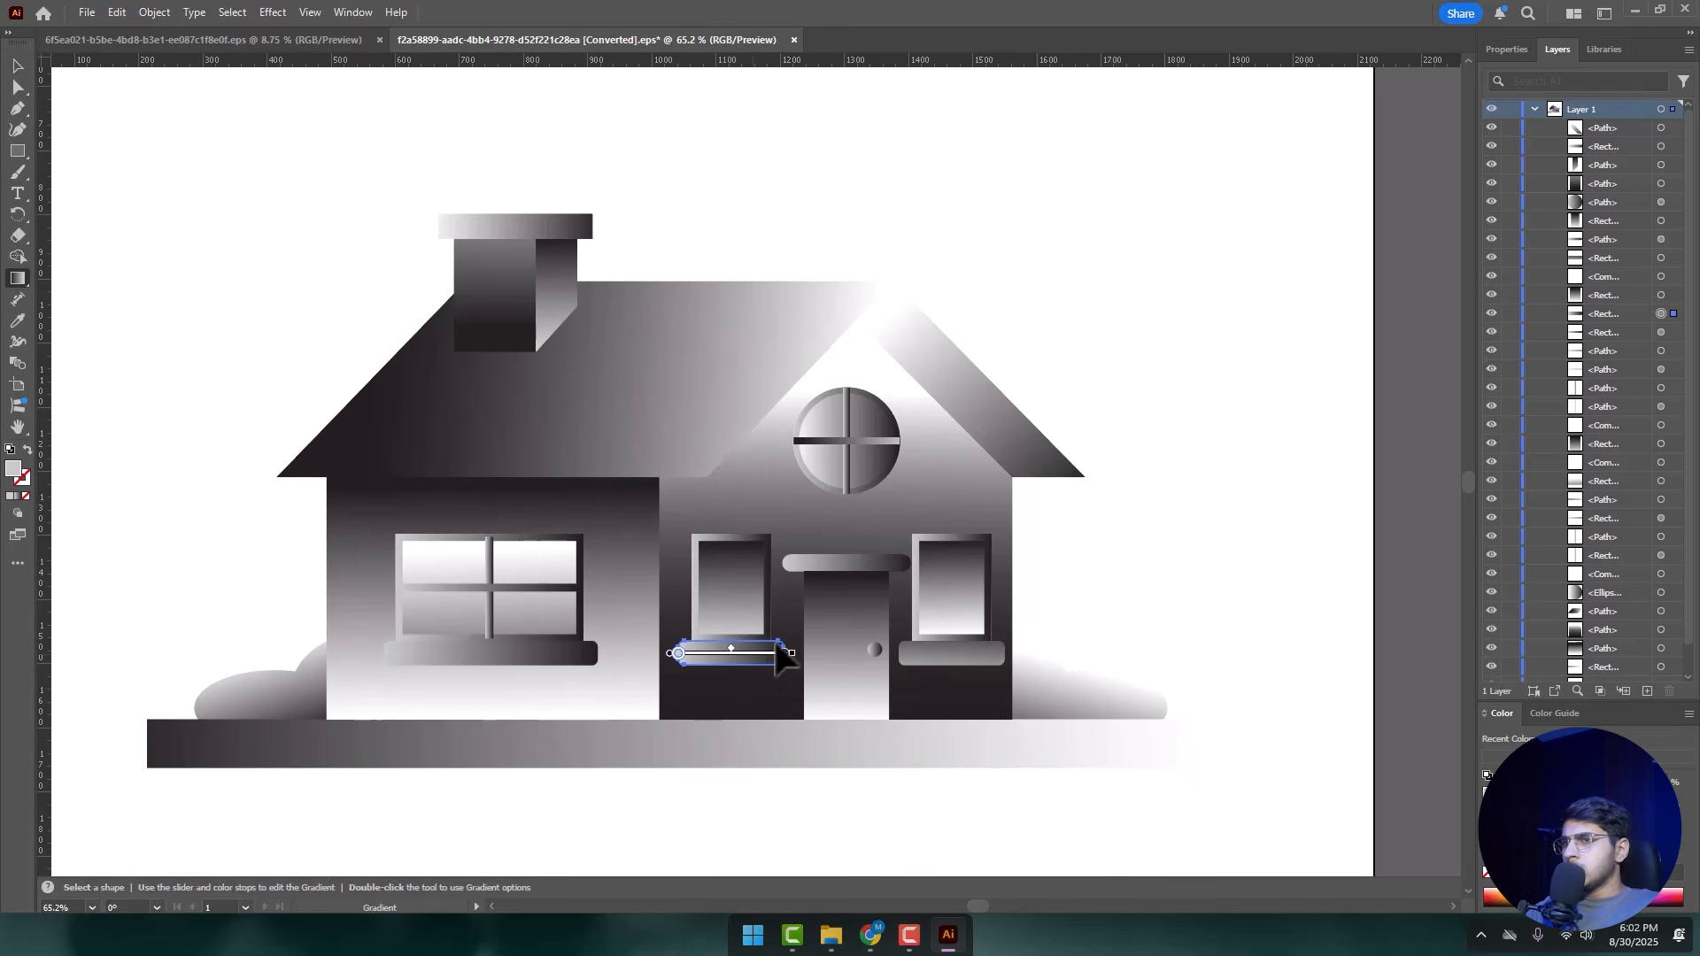
pyautogui.moveTo(742, 635)
pyautogui.mouseDown()
pyautogui.moveTo(746, 676)
pyautogui.moveTo(708, 651)
pyautogui.moveTo(709, 622)
pyautogui.mouseUp()
pyautogui.press('v')
pyautogui.click(1125, 430)
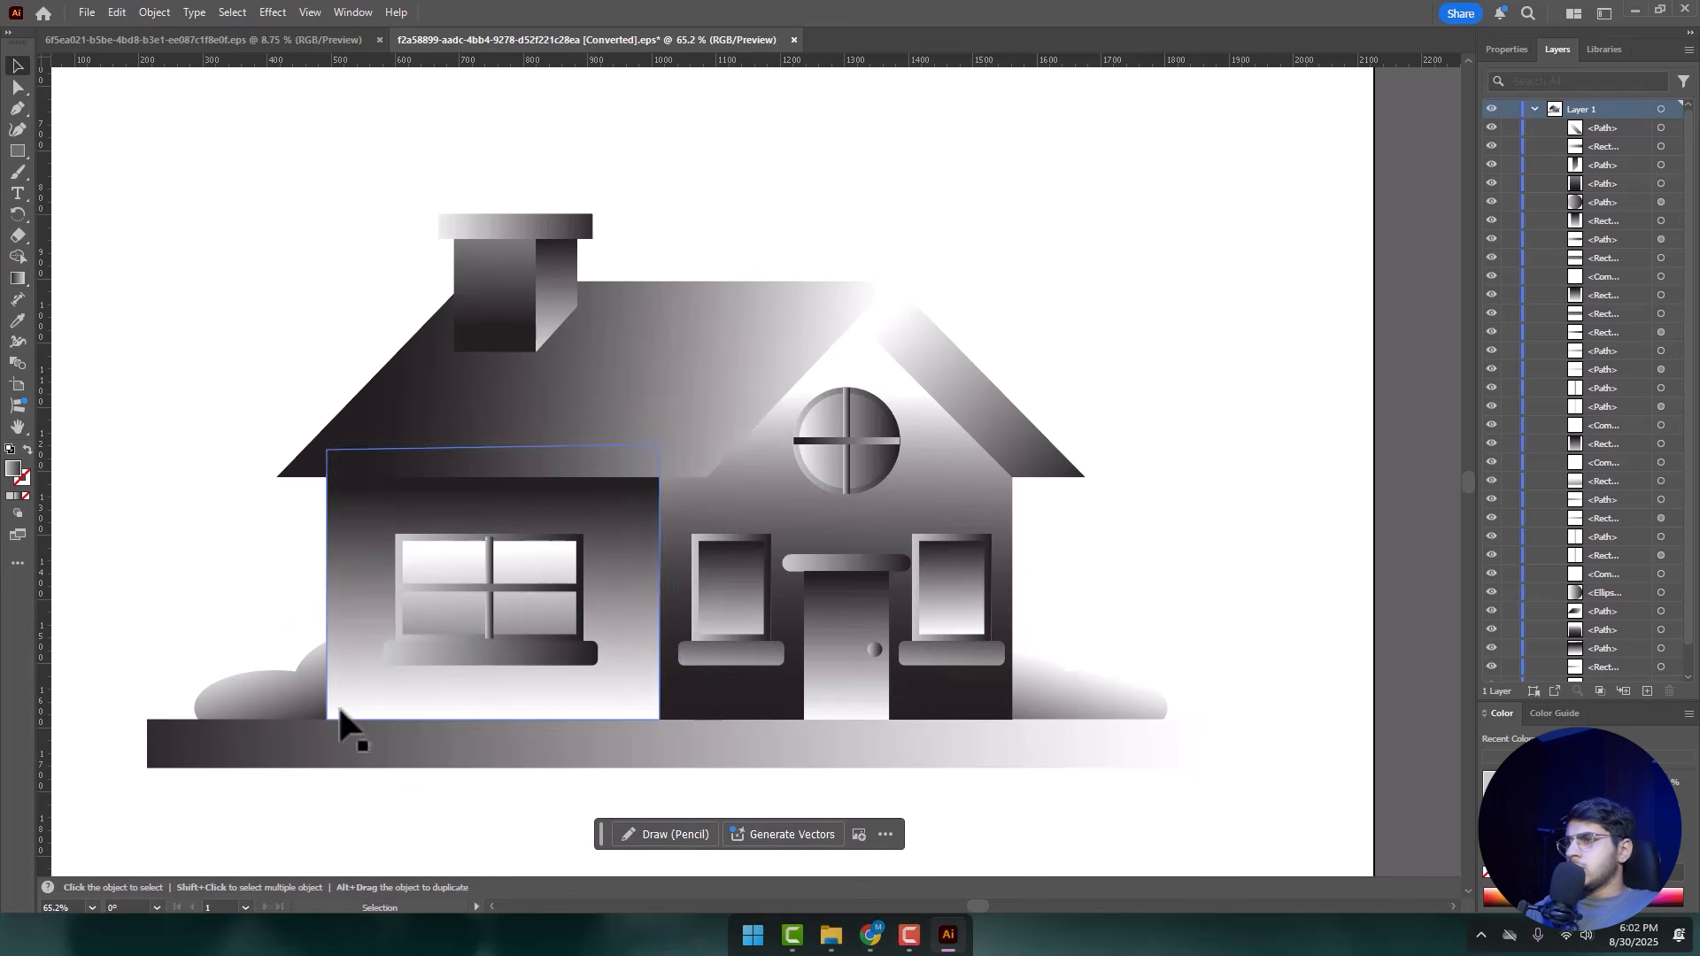
# - Shorten the right roof slope's diagonal gradient slightly by pulling its black end closer to the eave
pyautogui.press('z')
pyautogui.keyDown('alt'); pyautogui.click(894, 349); pyautogui.keyUp('alt')
pyautogui.scroll(-2, 753, 365)
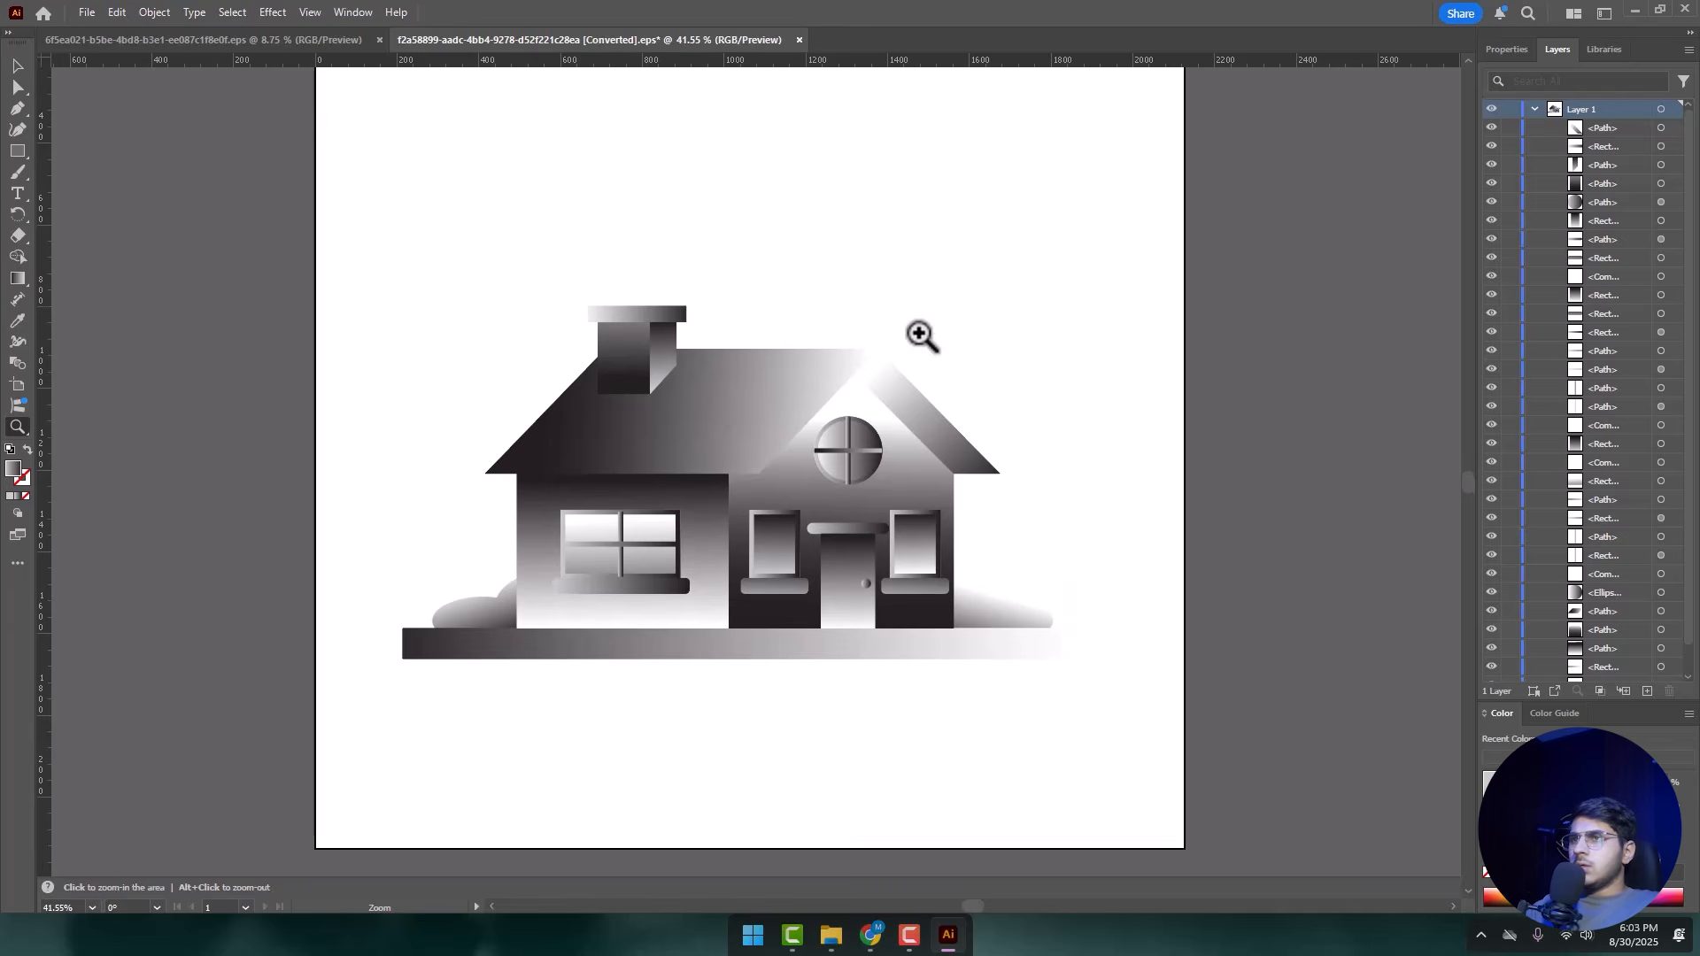
pyautogui.scroll(4, 975, 354)
pyautogui.press('v')
pyautogui.click(880, 429)
pyautogui.press('g')
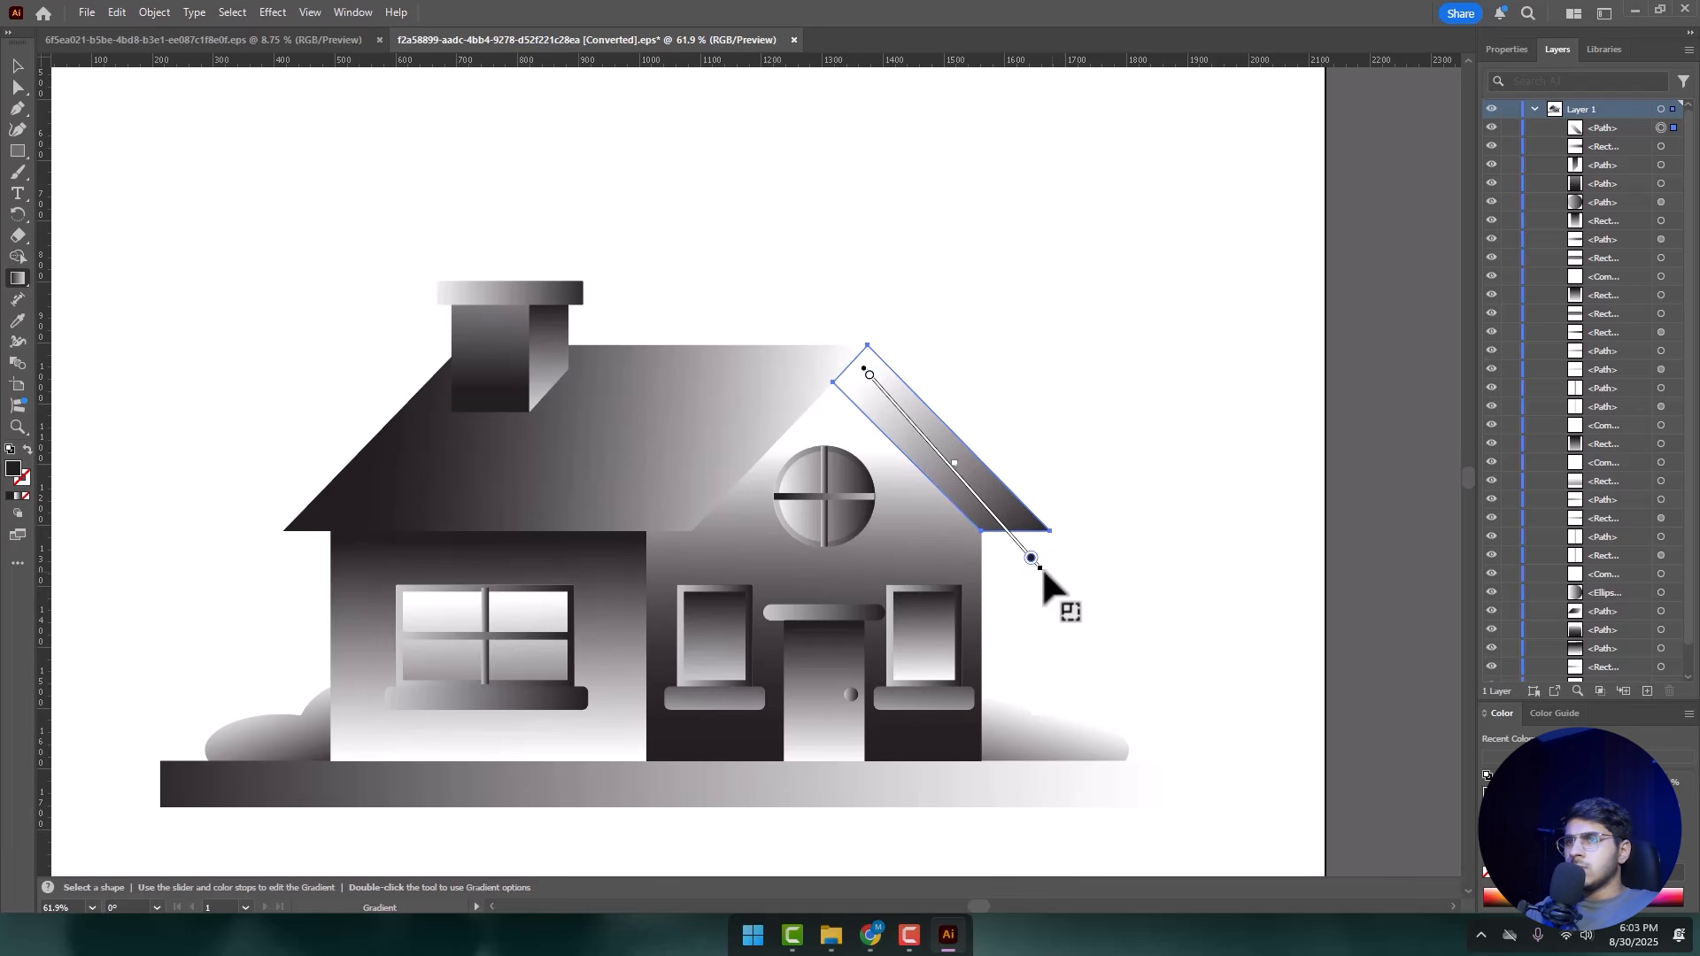
pyautogui.moveTo(1039, 564); pyautogui.dragTo(1025, 550)
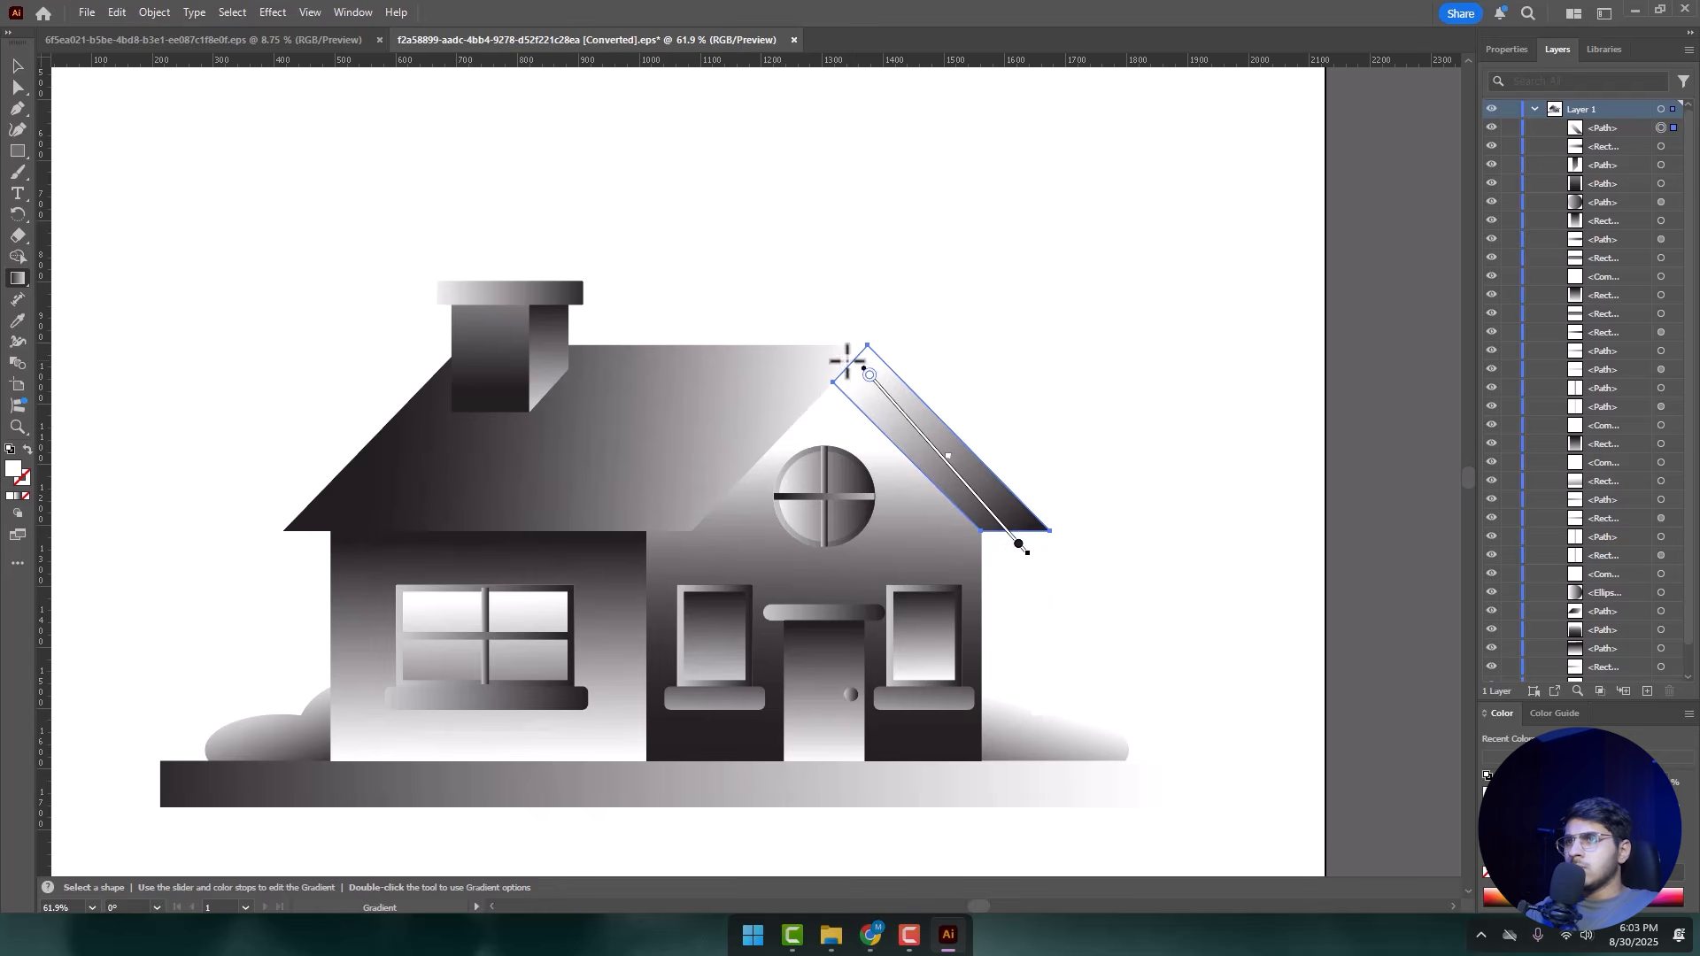
pyautogui.press('v')
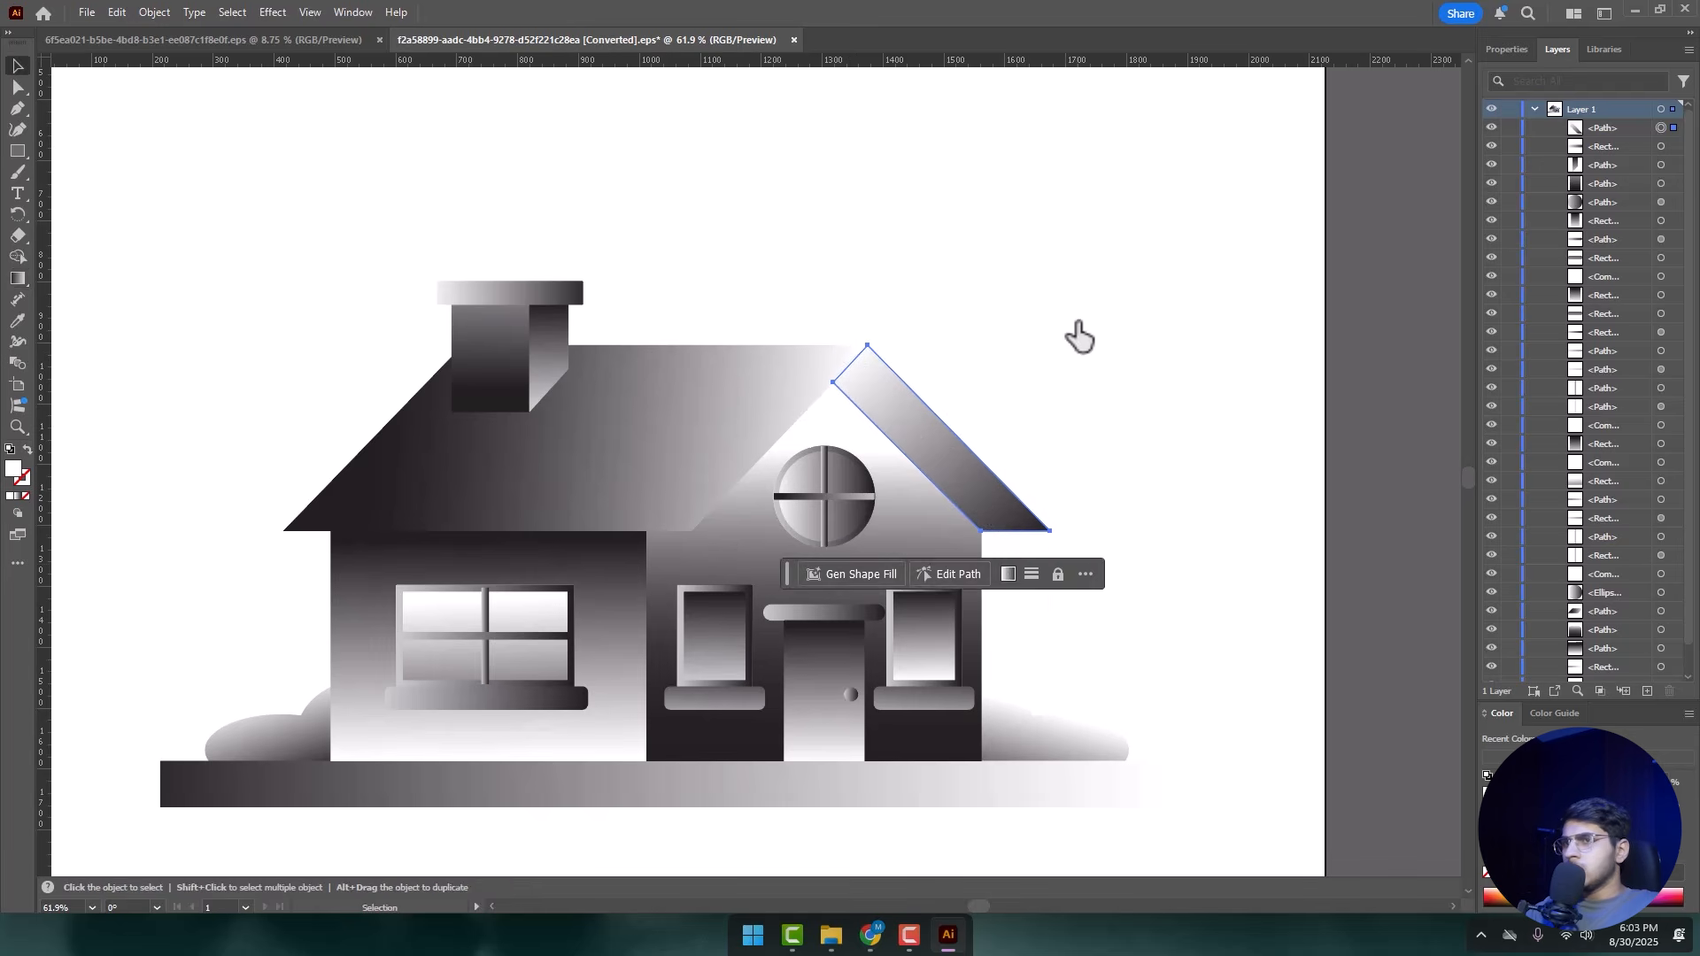
pyautogui.click(1089, 363)
# - Extend the main roof's gradient by moving its black end further out toward the left eave
pyautogui.press('z')
pyautogui.moveTo(1089, 372); pyautogui.dragTo(1136, 354)
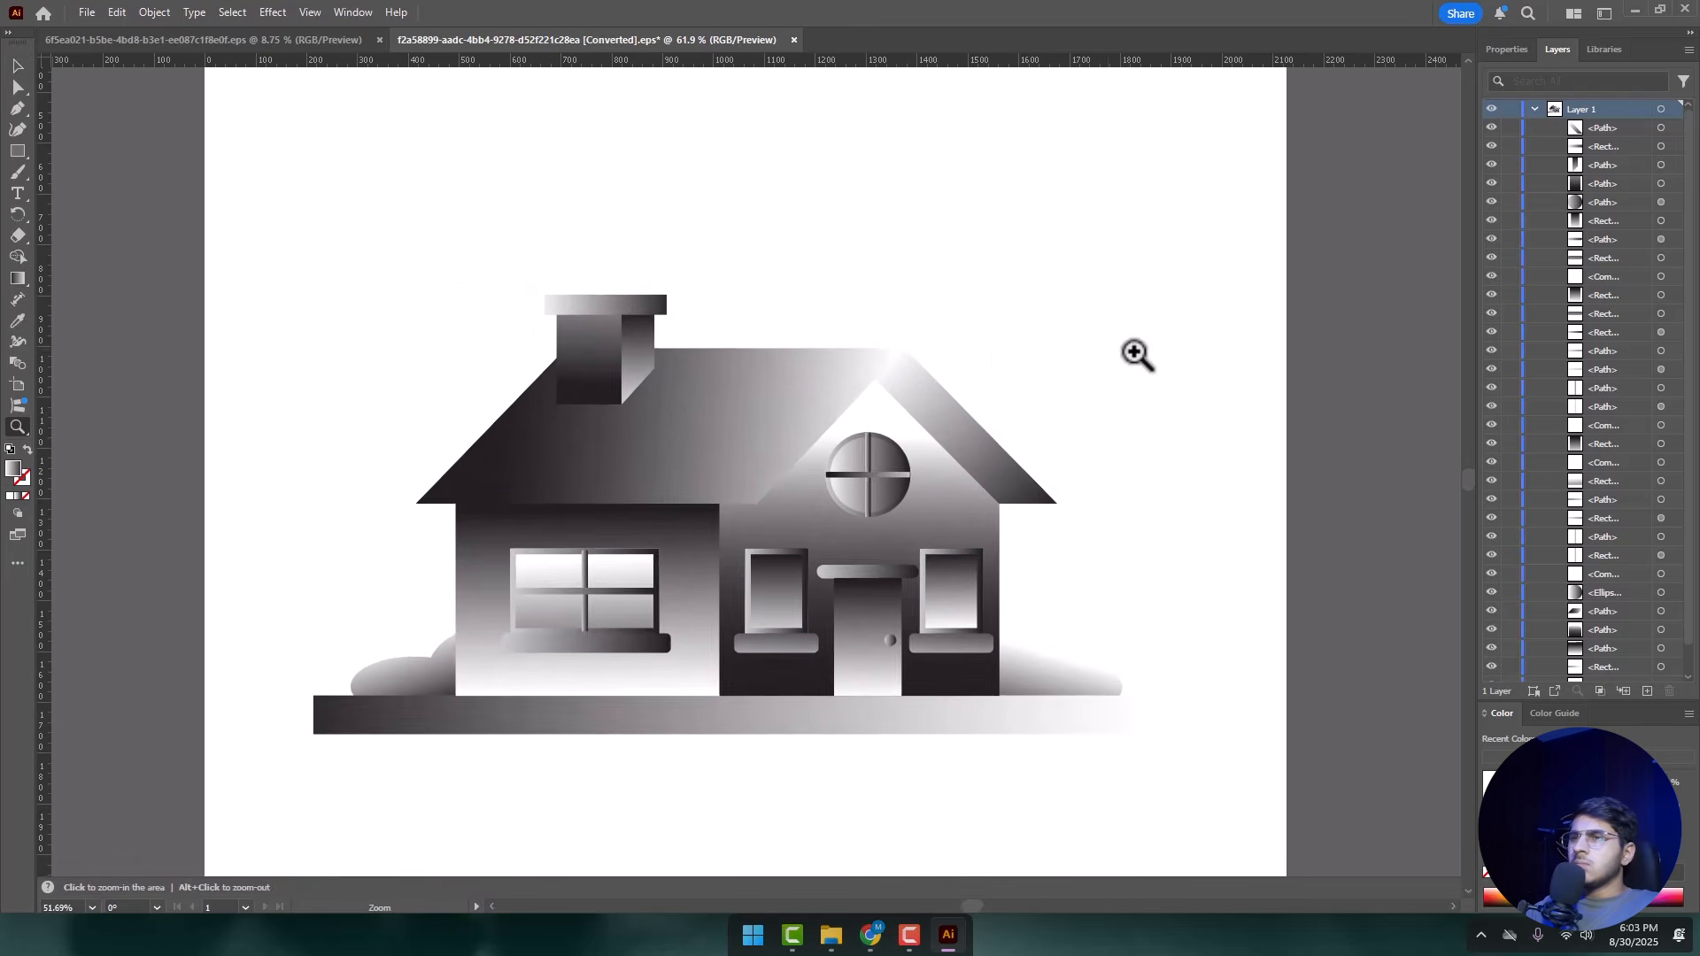
pyautogui.press('v')
pyautogui.click(779, 377)
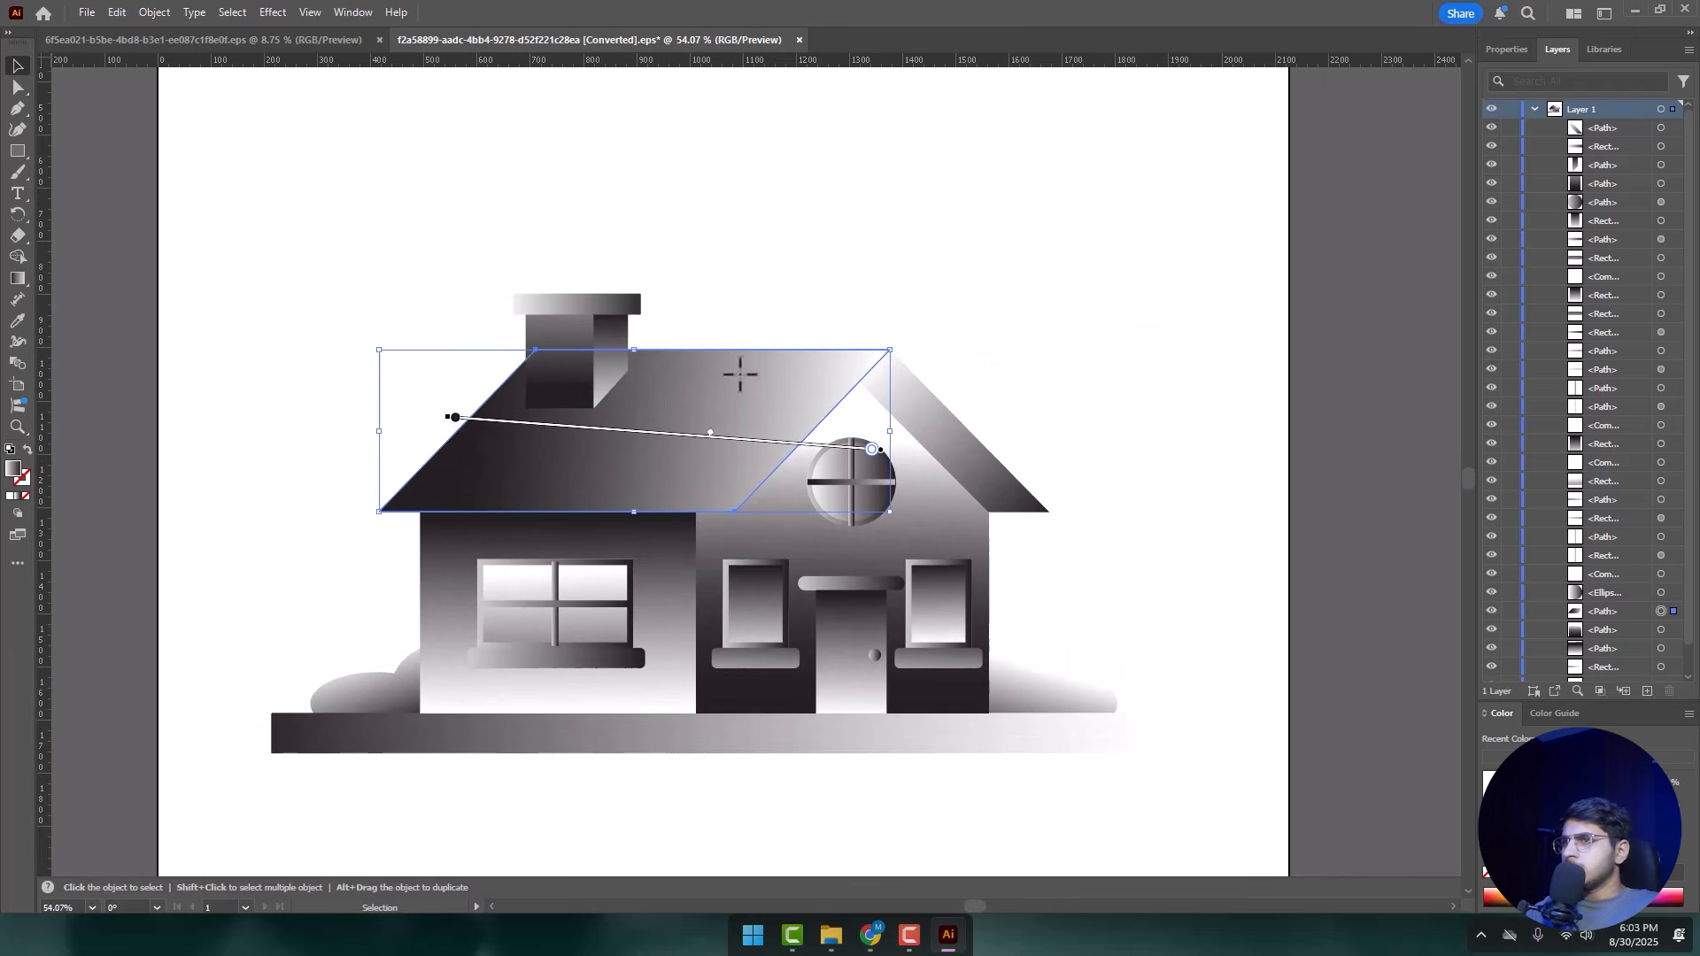
pyautogui.press('g')
pyautogui.moveTo(444, 416)
pyautogui.mouseDown()
pyautogui.moveTo(319, 417)
pyautogui.moveTo(394, 428)
pyautogui.mouseUp()
pyautogui.press('v')
pyautogui.click(493, 296)
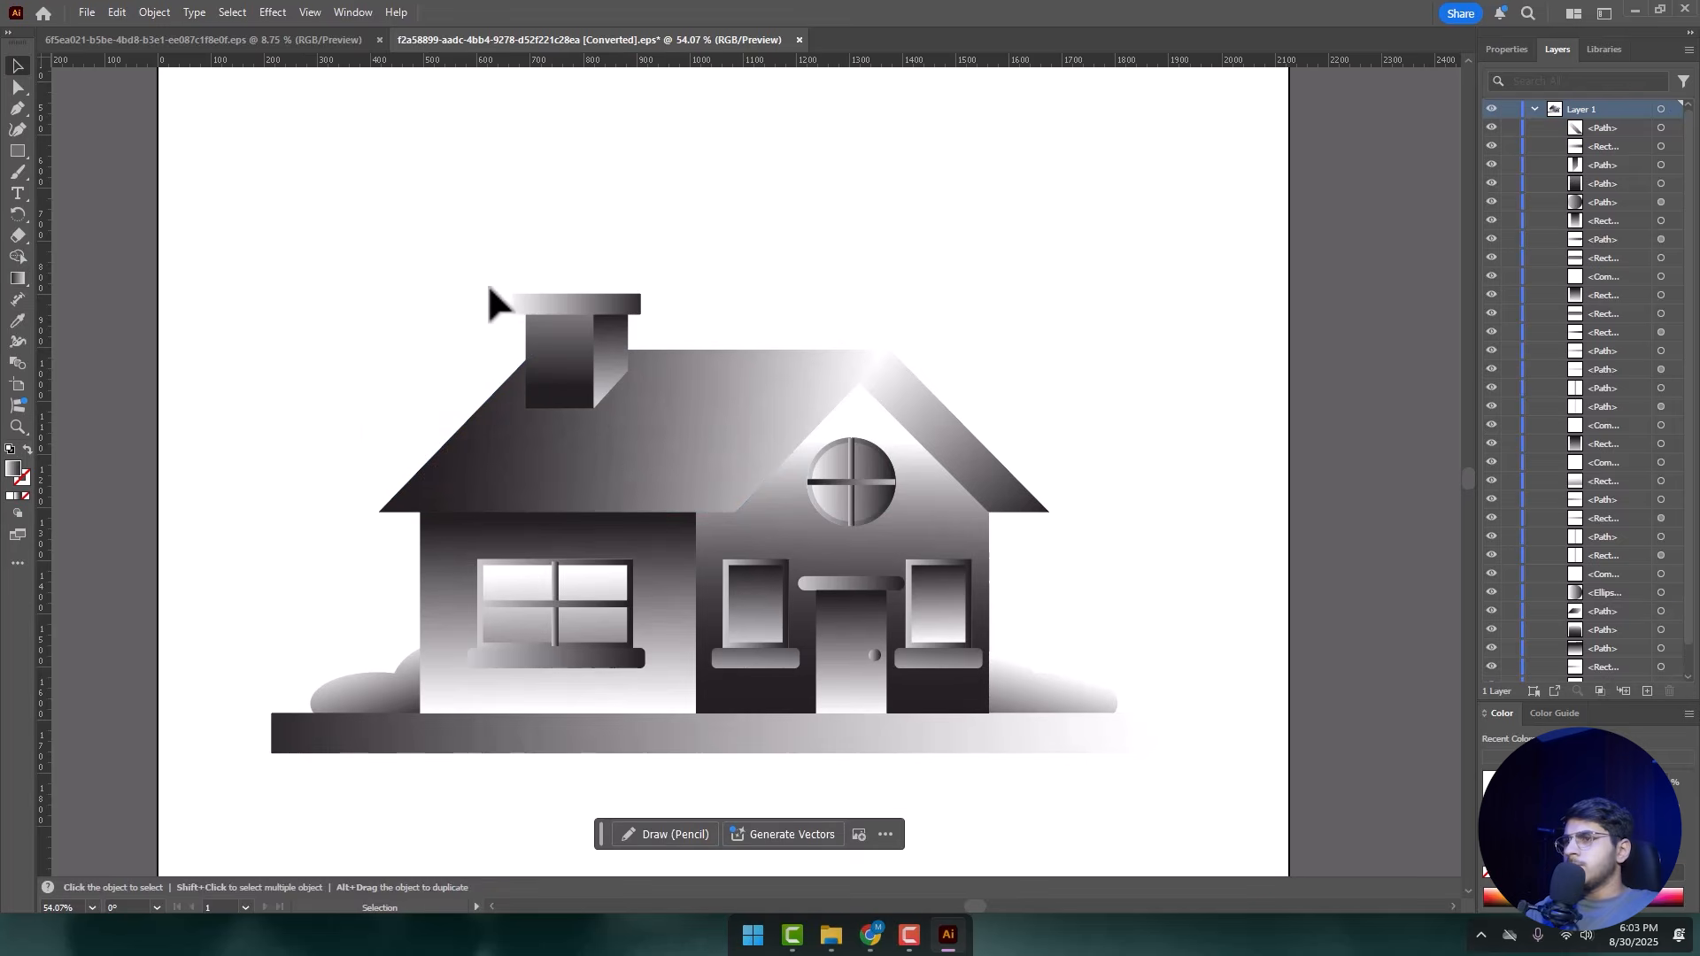
# - Save the artwork as an Adobe Illustrator file named Edited, using the Illustrator 2020 version
pyautogui.hotkey('ctrl', 's')
pyautogui.click(1008, 635)
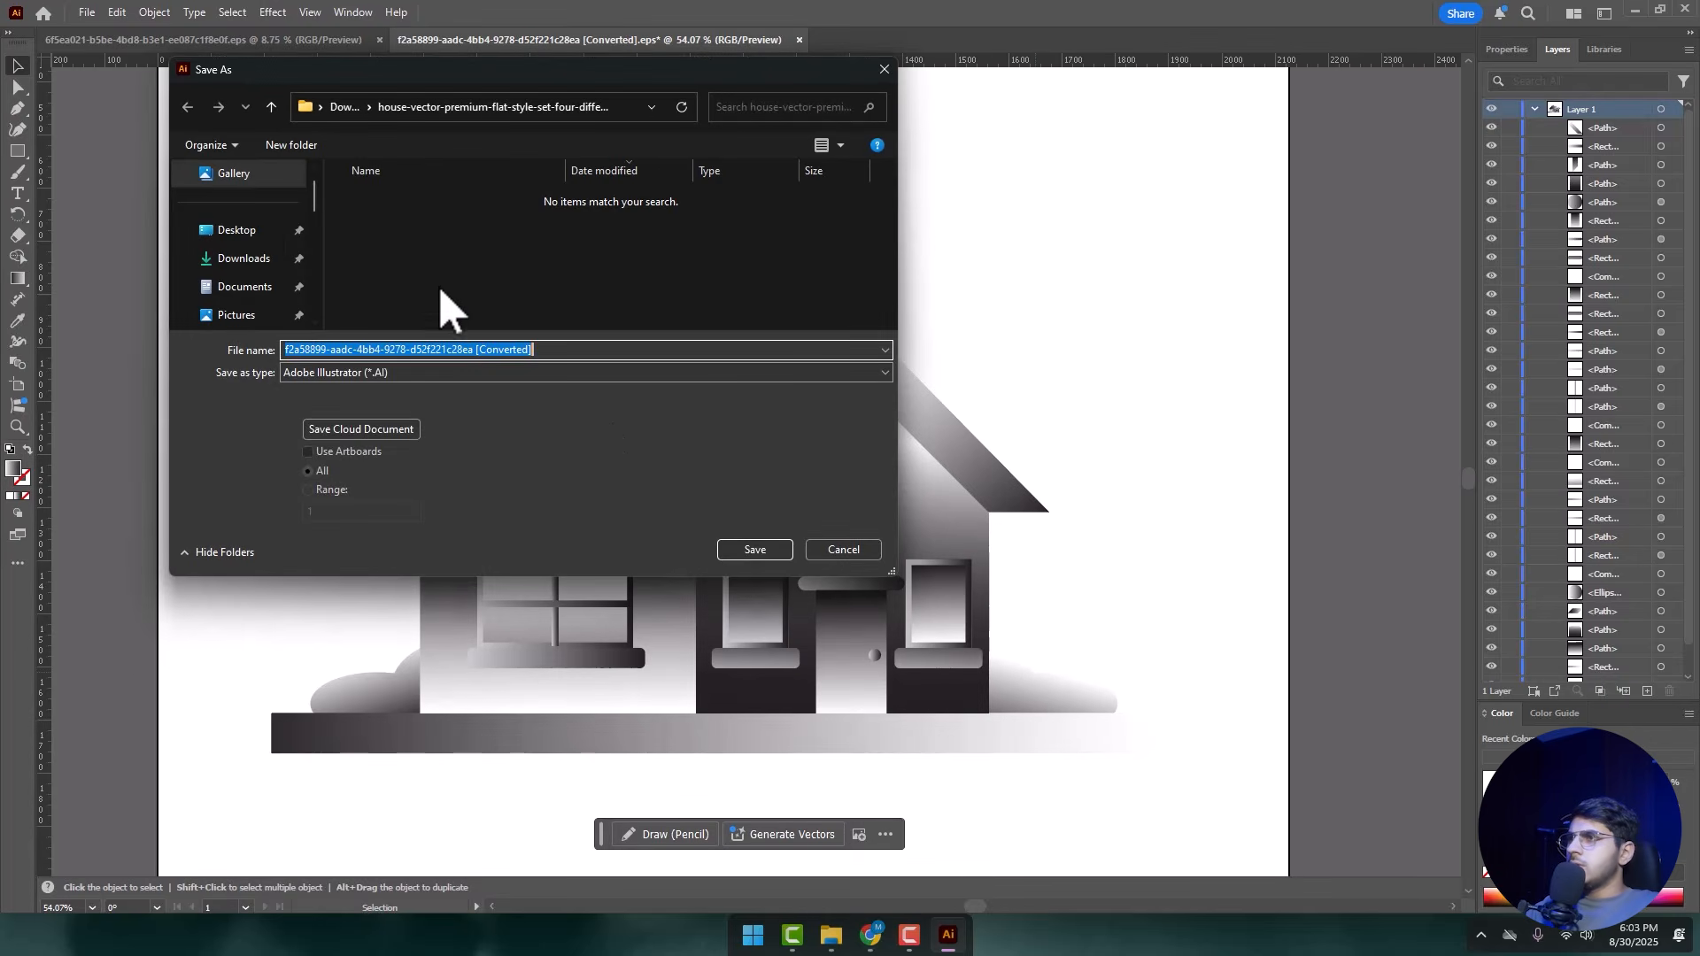
pyautogui.write('house4')
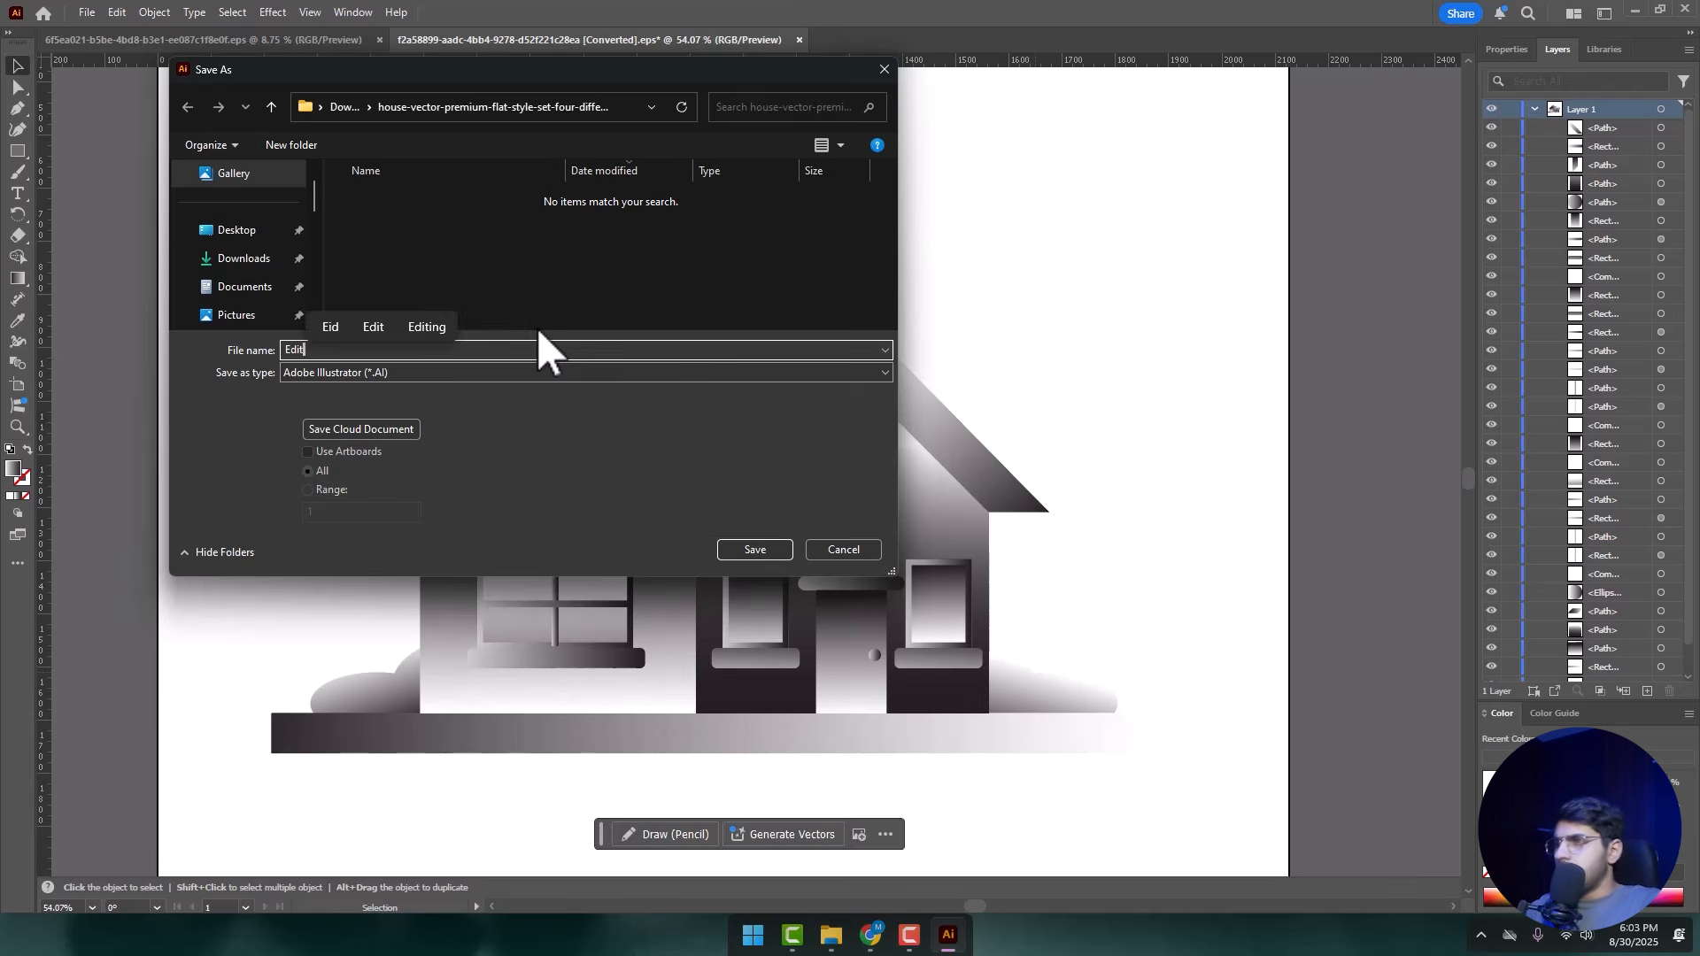
pyautogui.press('Return')
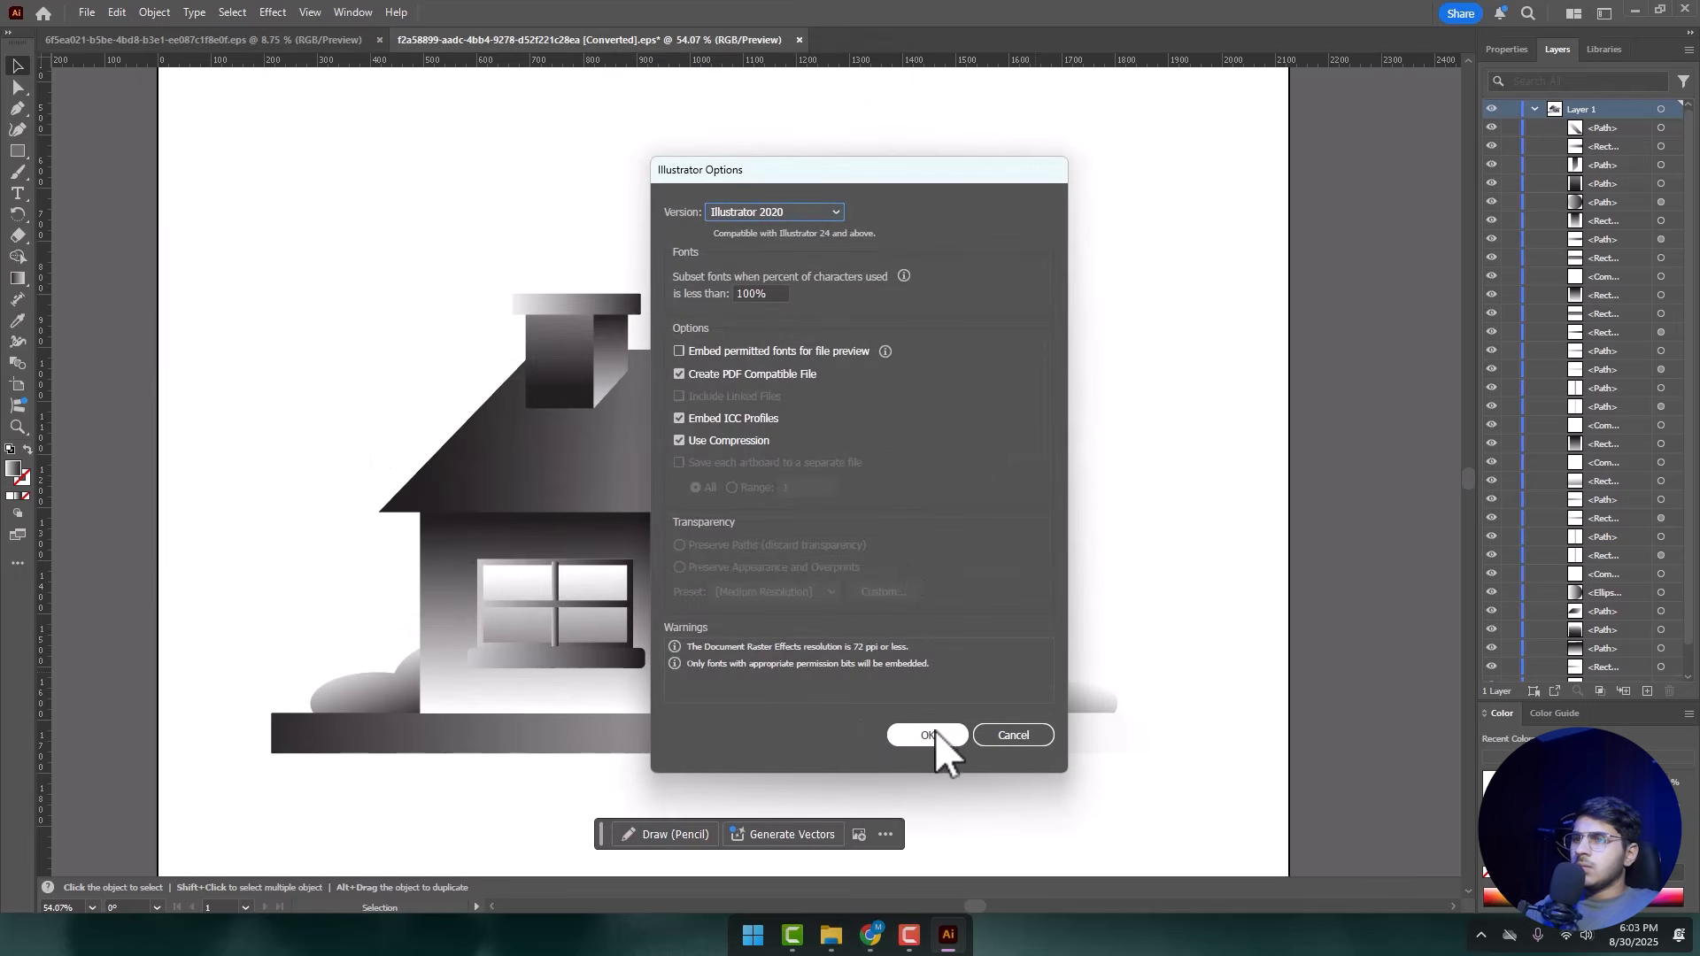
pyautogui.click(936, 734)
# - Export the artwork to Downloads as a PNG named Grey house, at High (300 ppi) with a transparent background
pyautogui.click(86, 13)
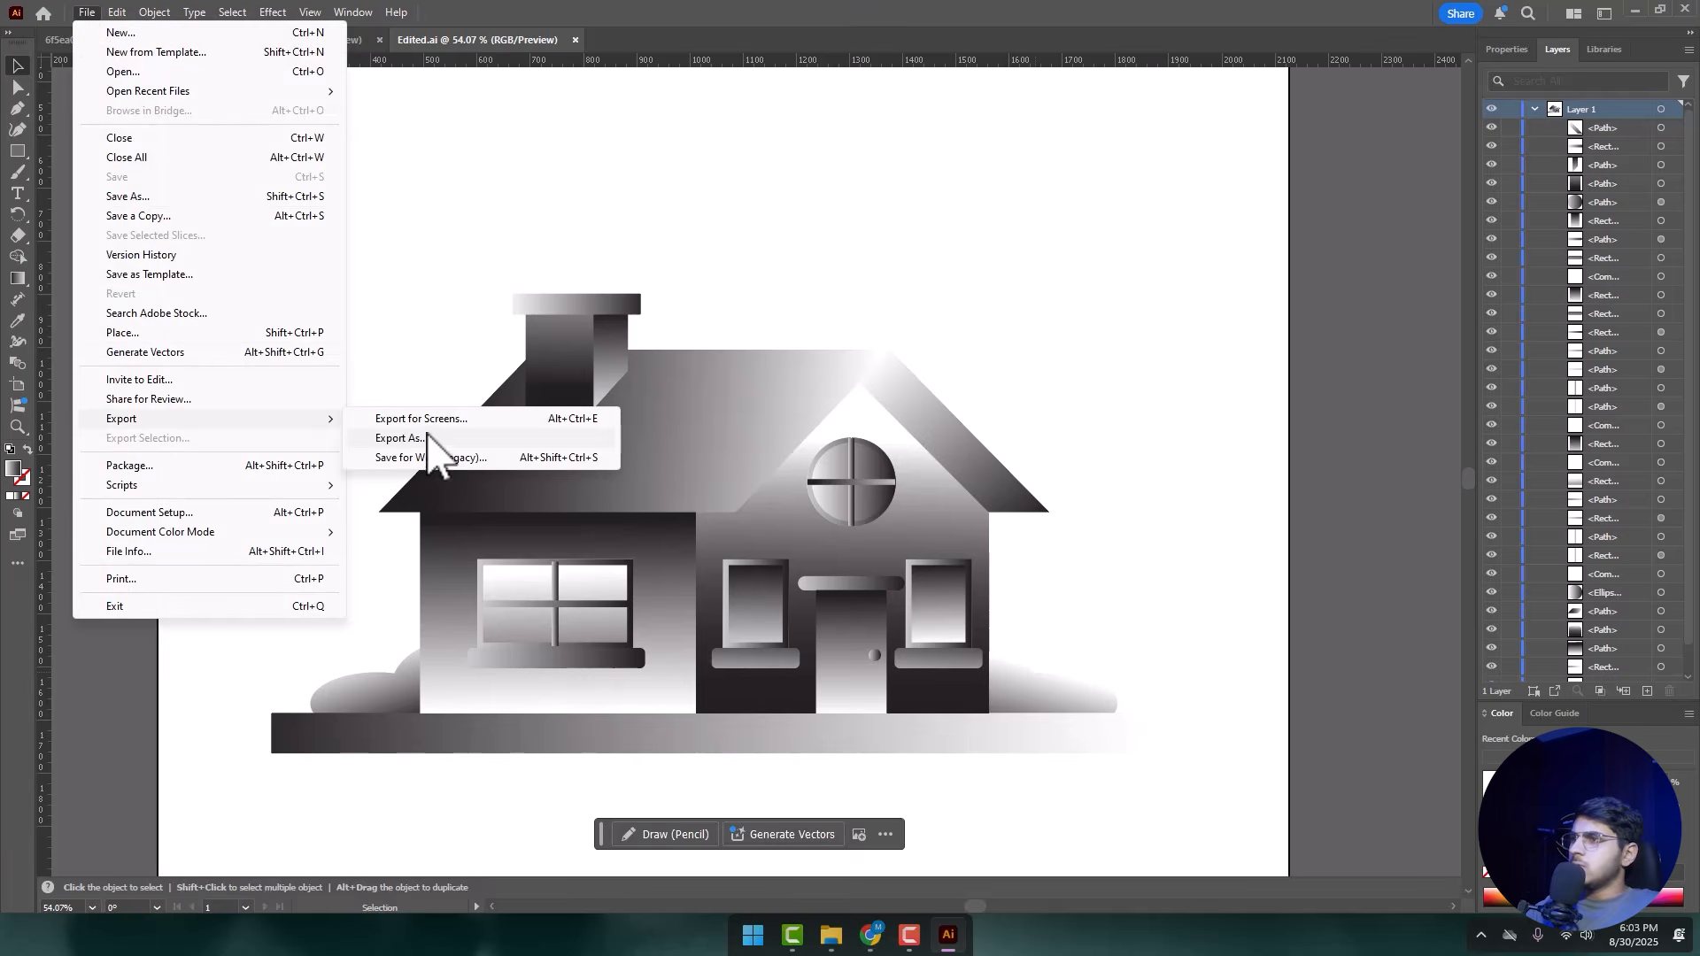
pyautogui.click(432, 439)
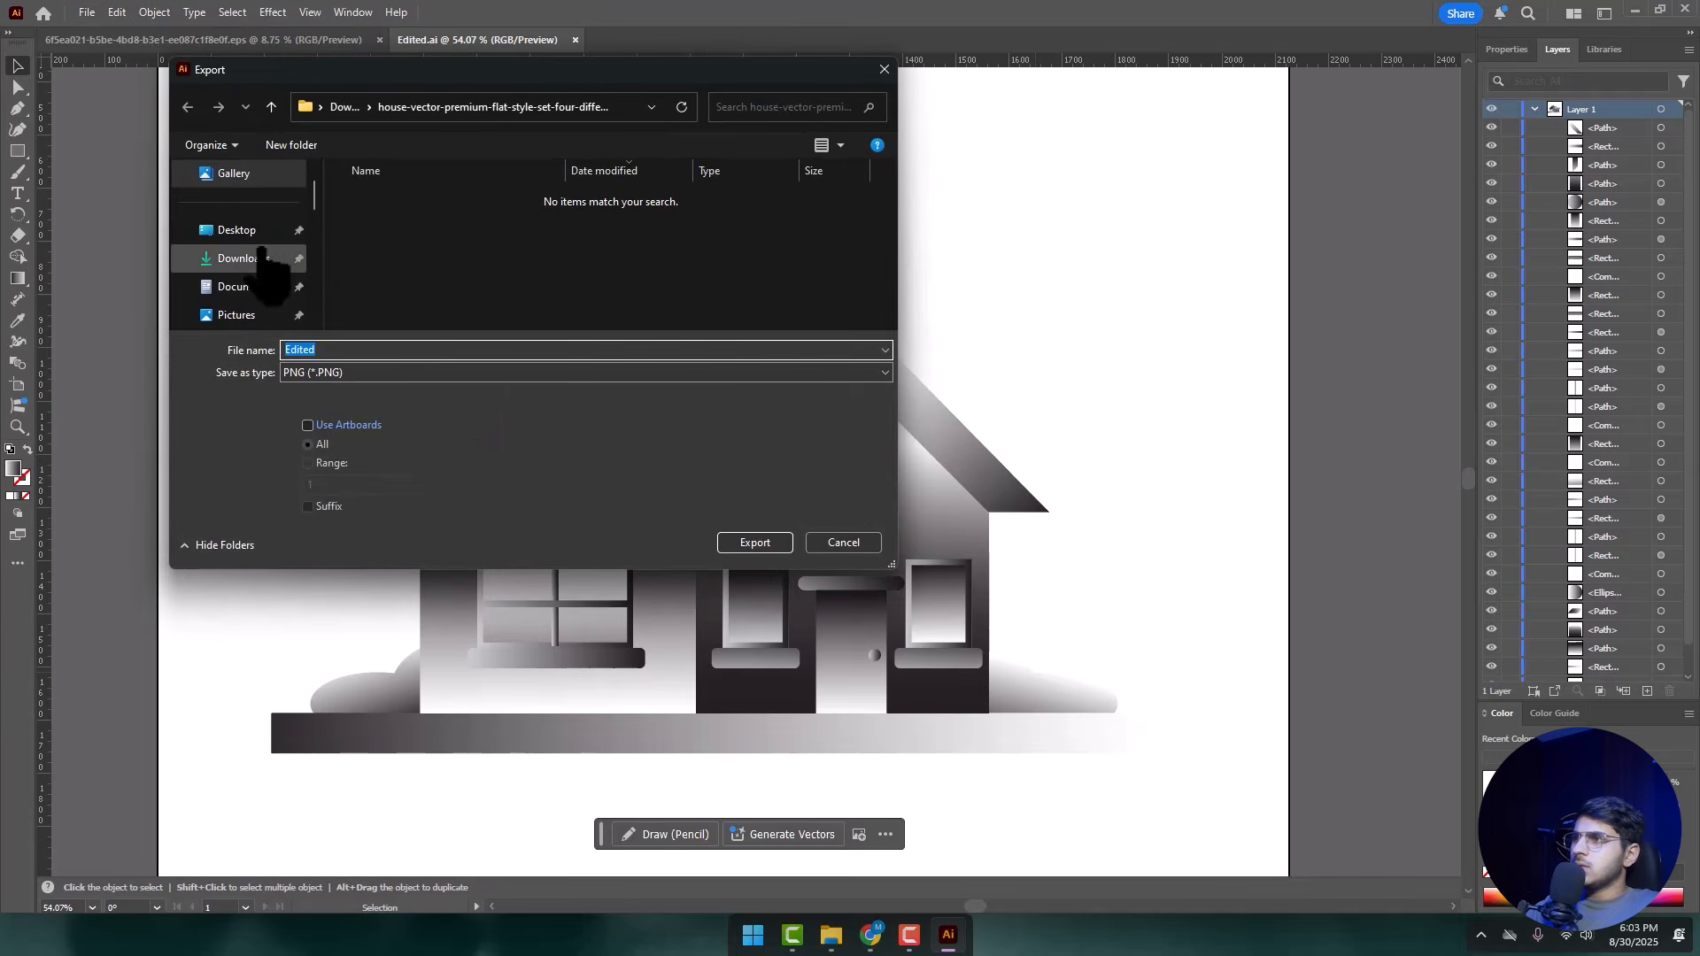
pyautogui.click(257, 259)
pyautogui.doubleClick(339, 351)
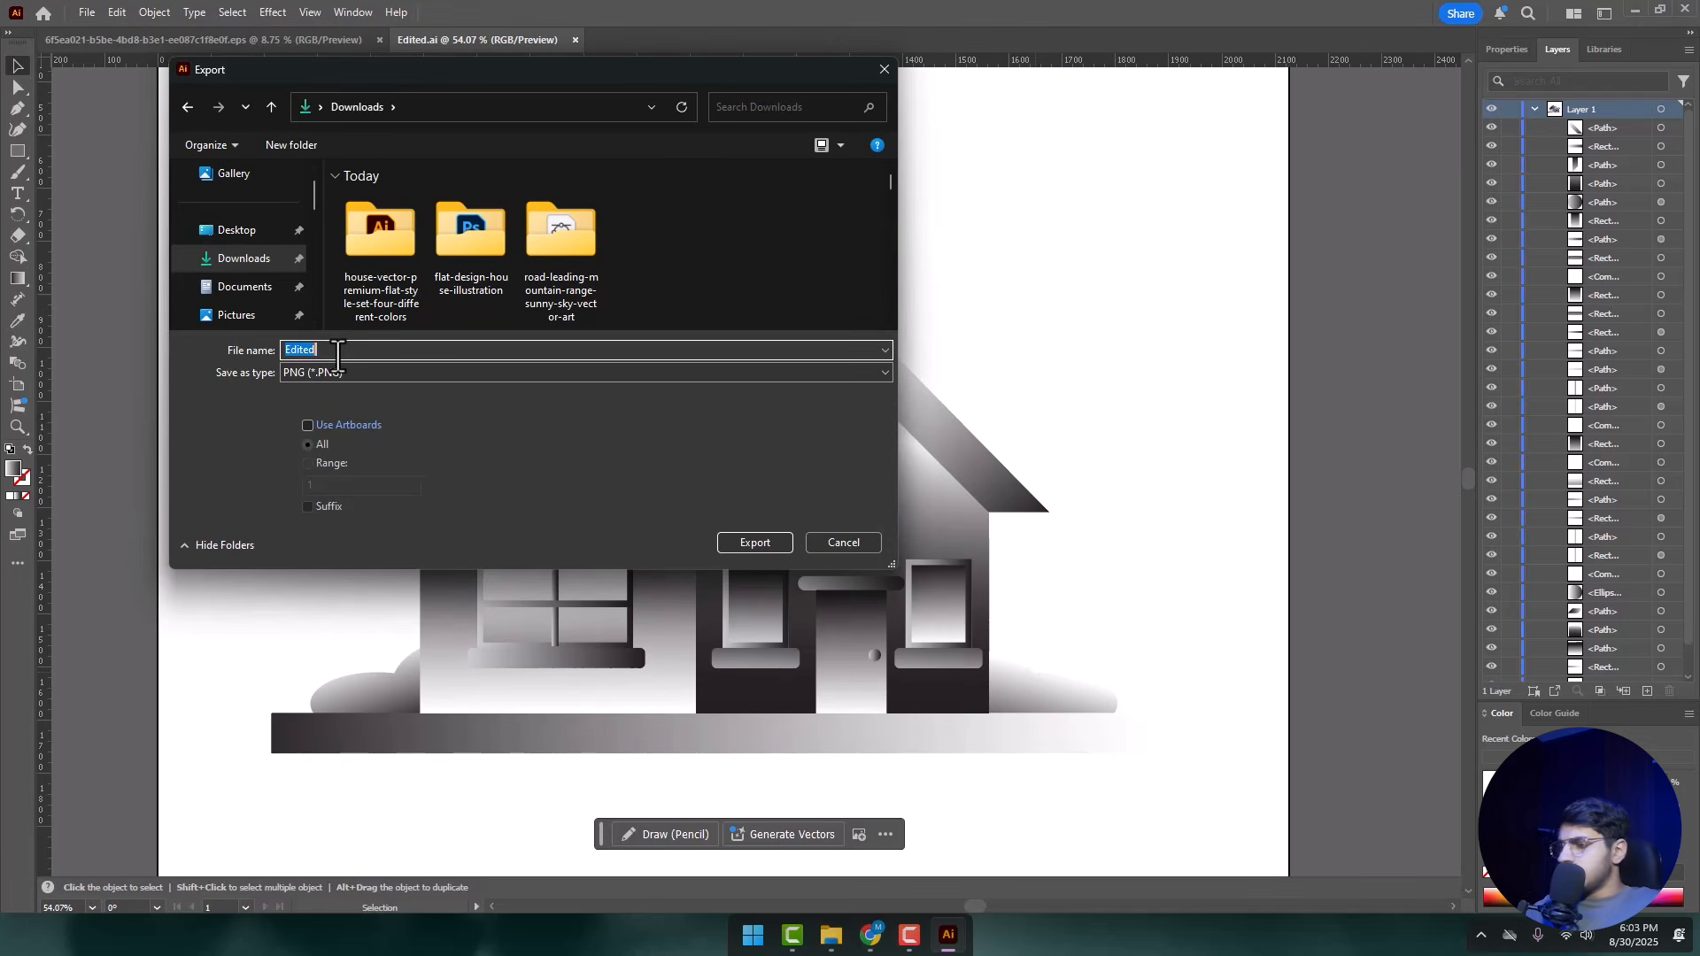
pyautogui.write('Grey house')
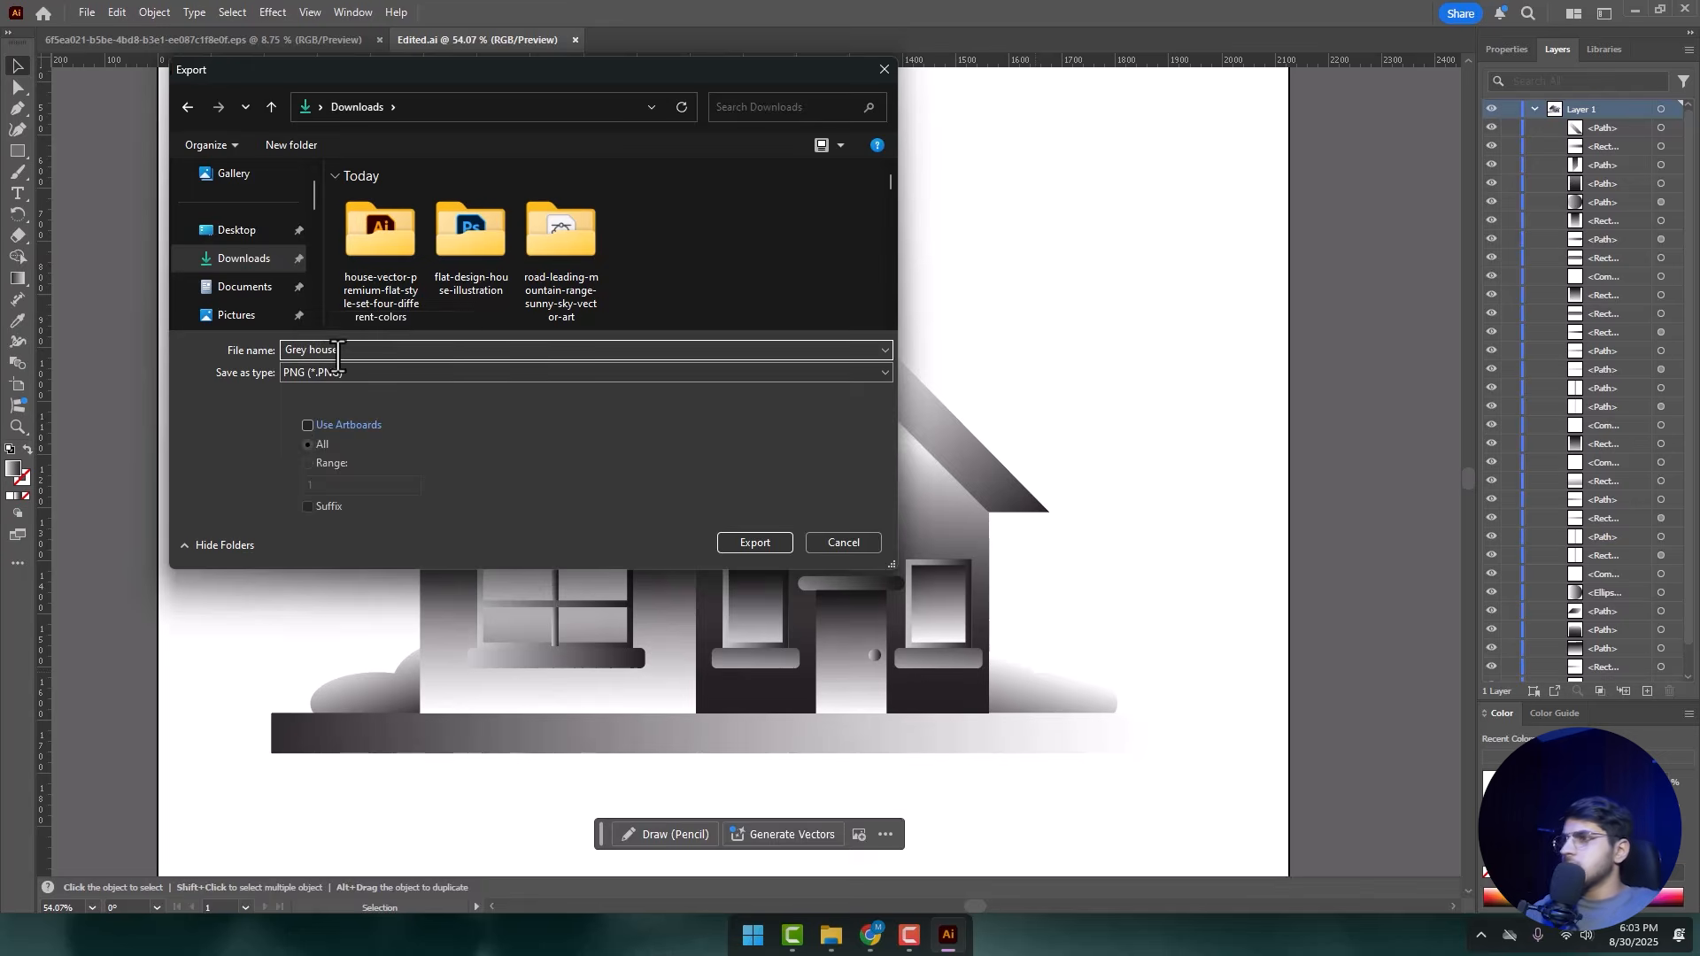
pyautogui.press('Return')
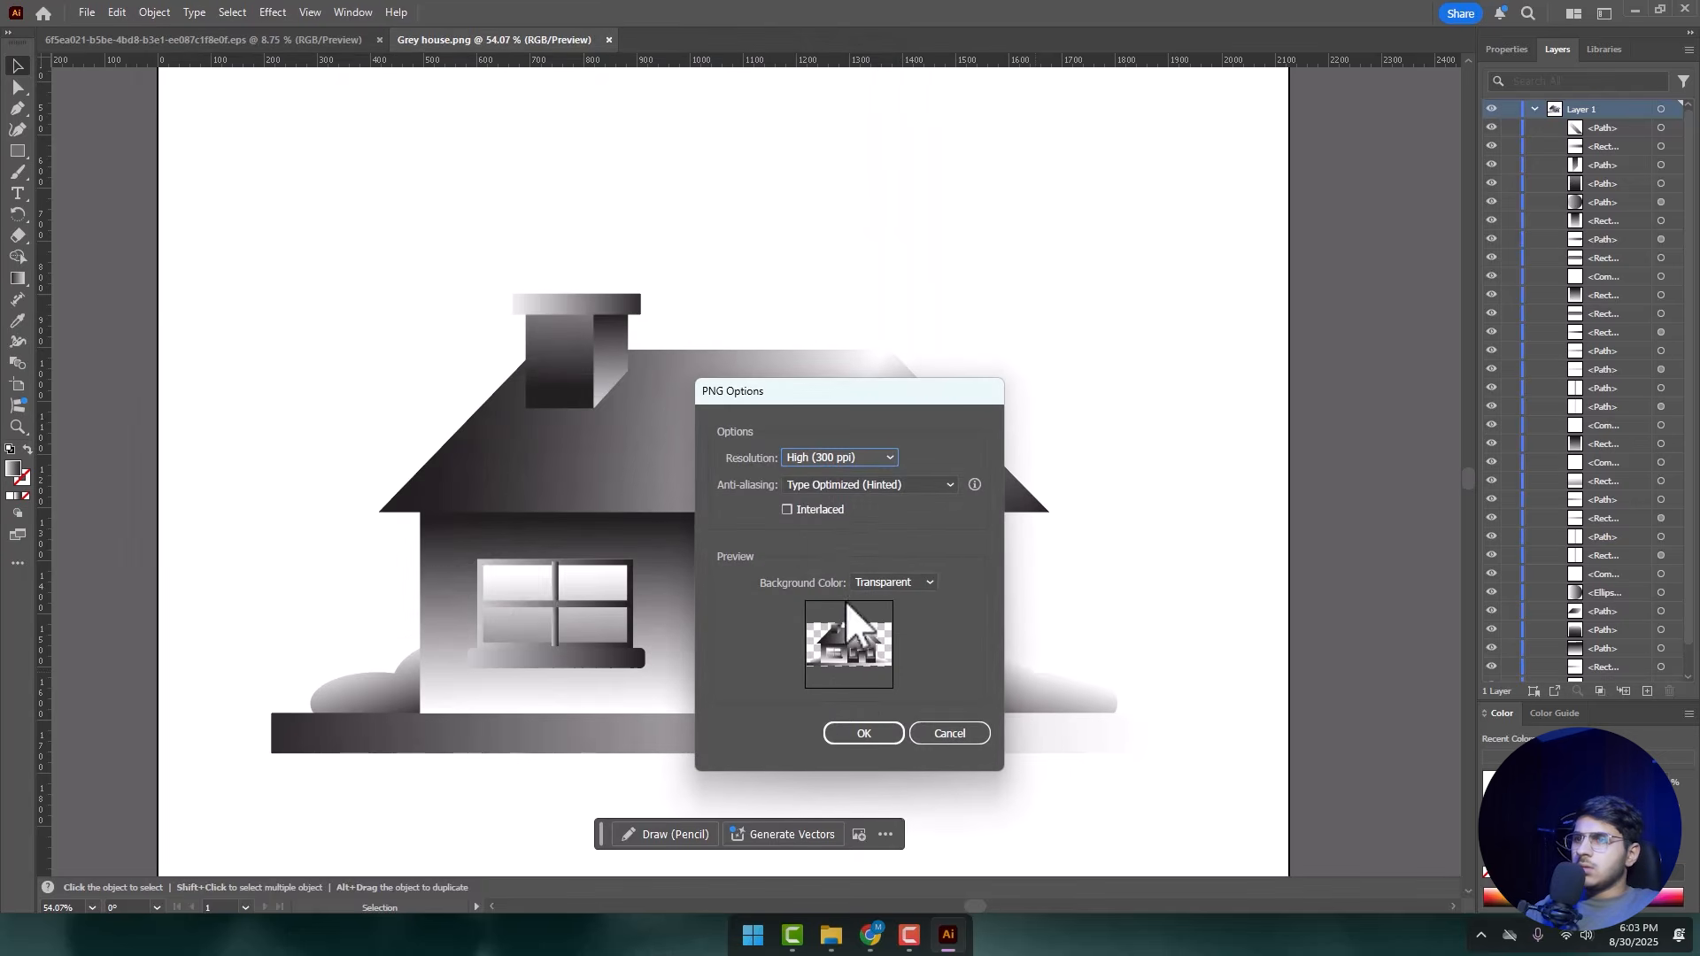
pyautogui.click(864, 733)
# - Switch to Adobe After Effects 2025
pyautogui.click(755, 936)
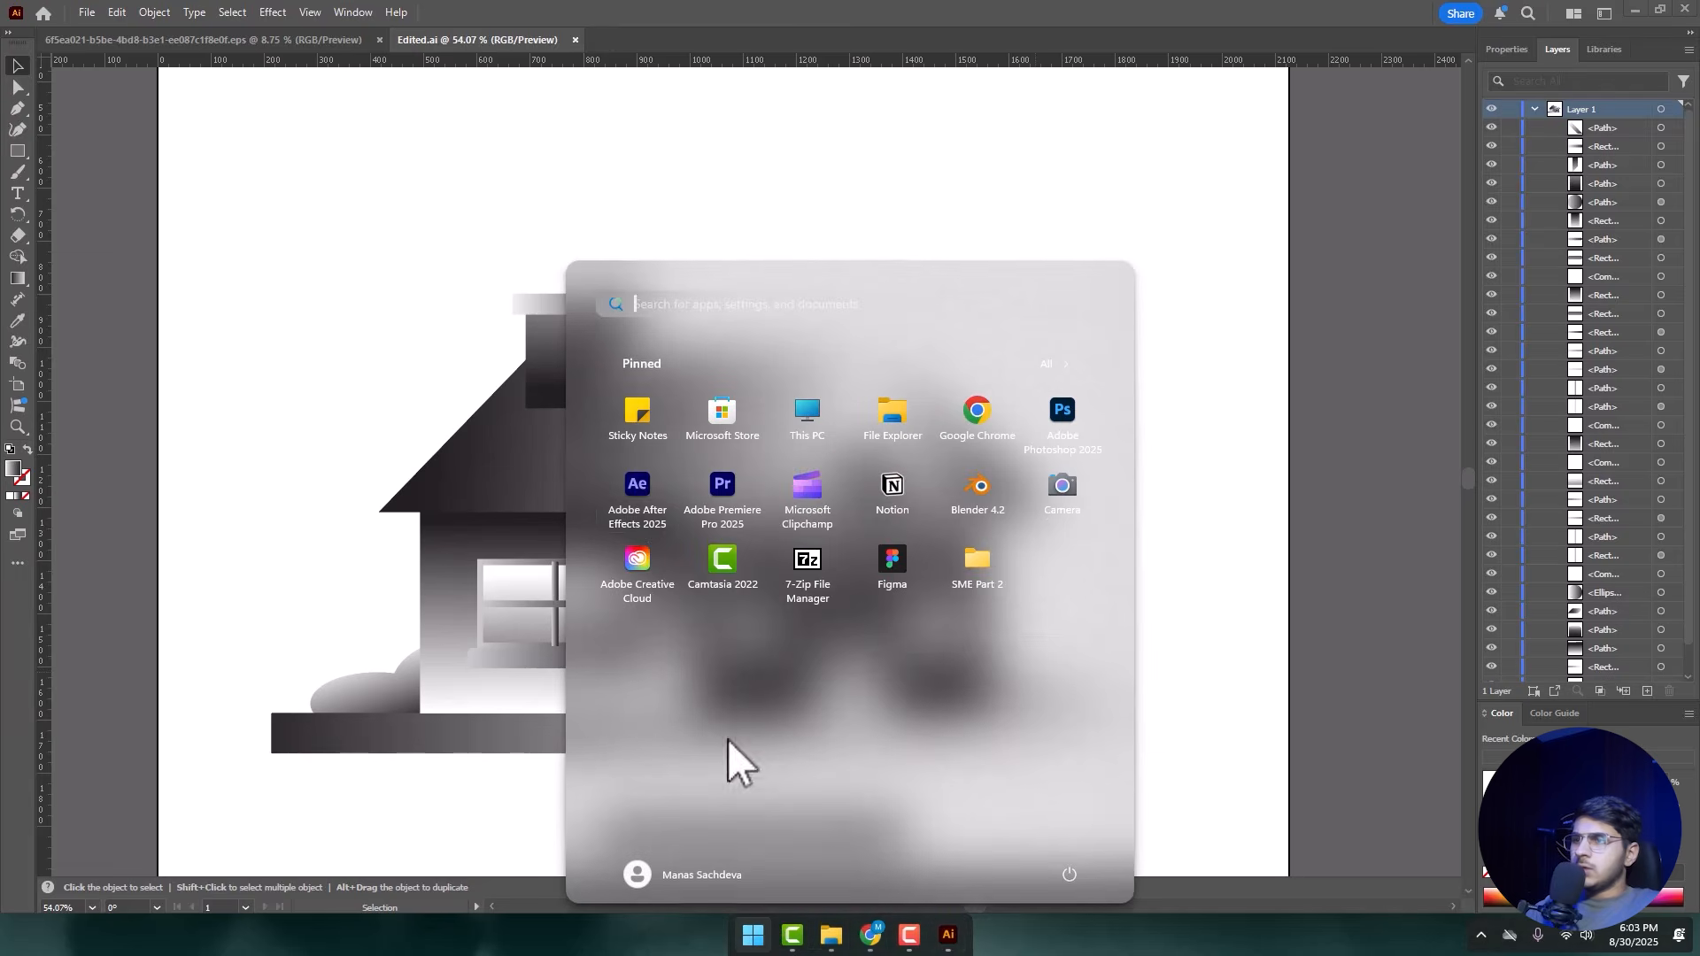
pyautogui.click(638, 486)
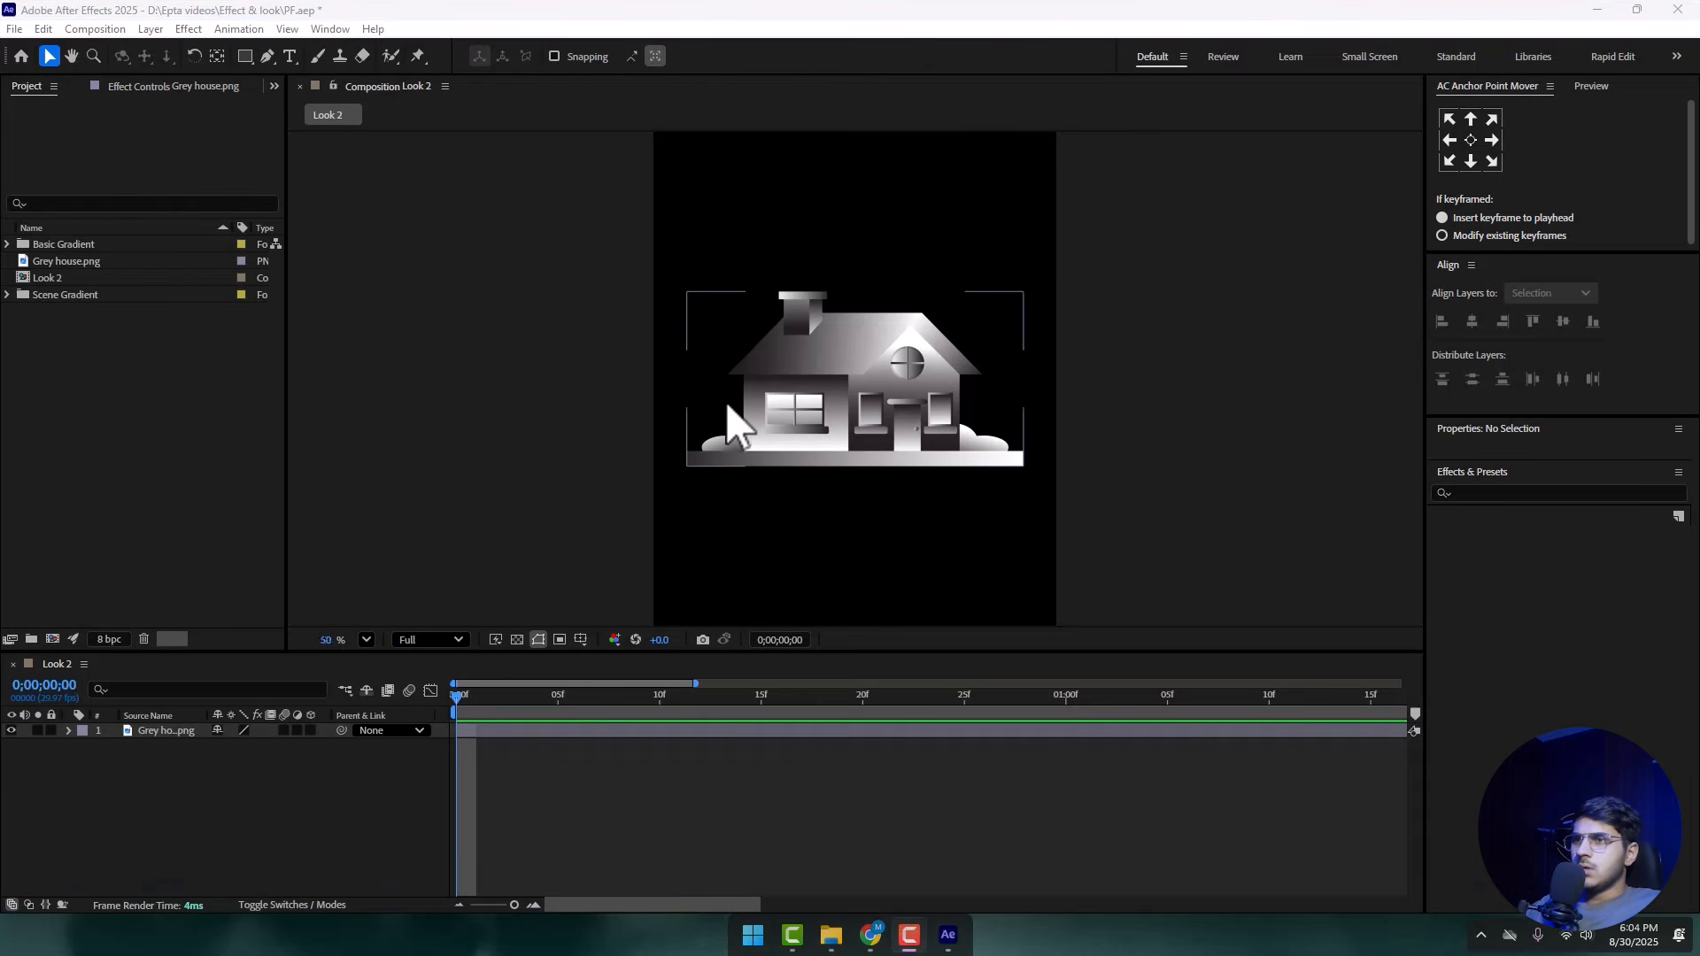
# - Draw a circle shape with the Ellipse tool over the left half of the house in the Look 2 composition
pyautogui.press('.')
pyautogui.press(',')
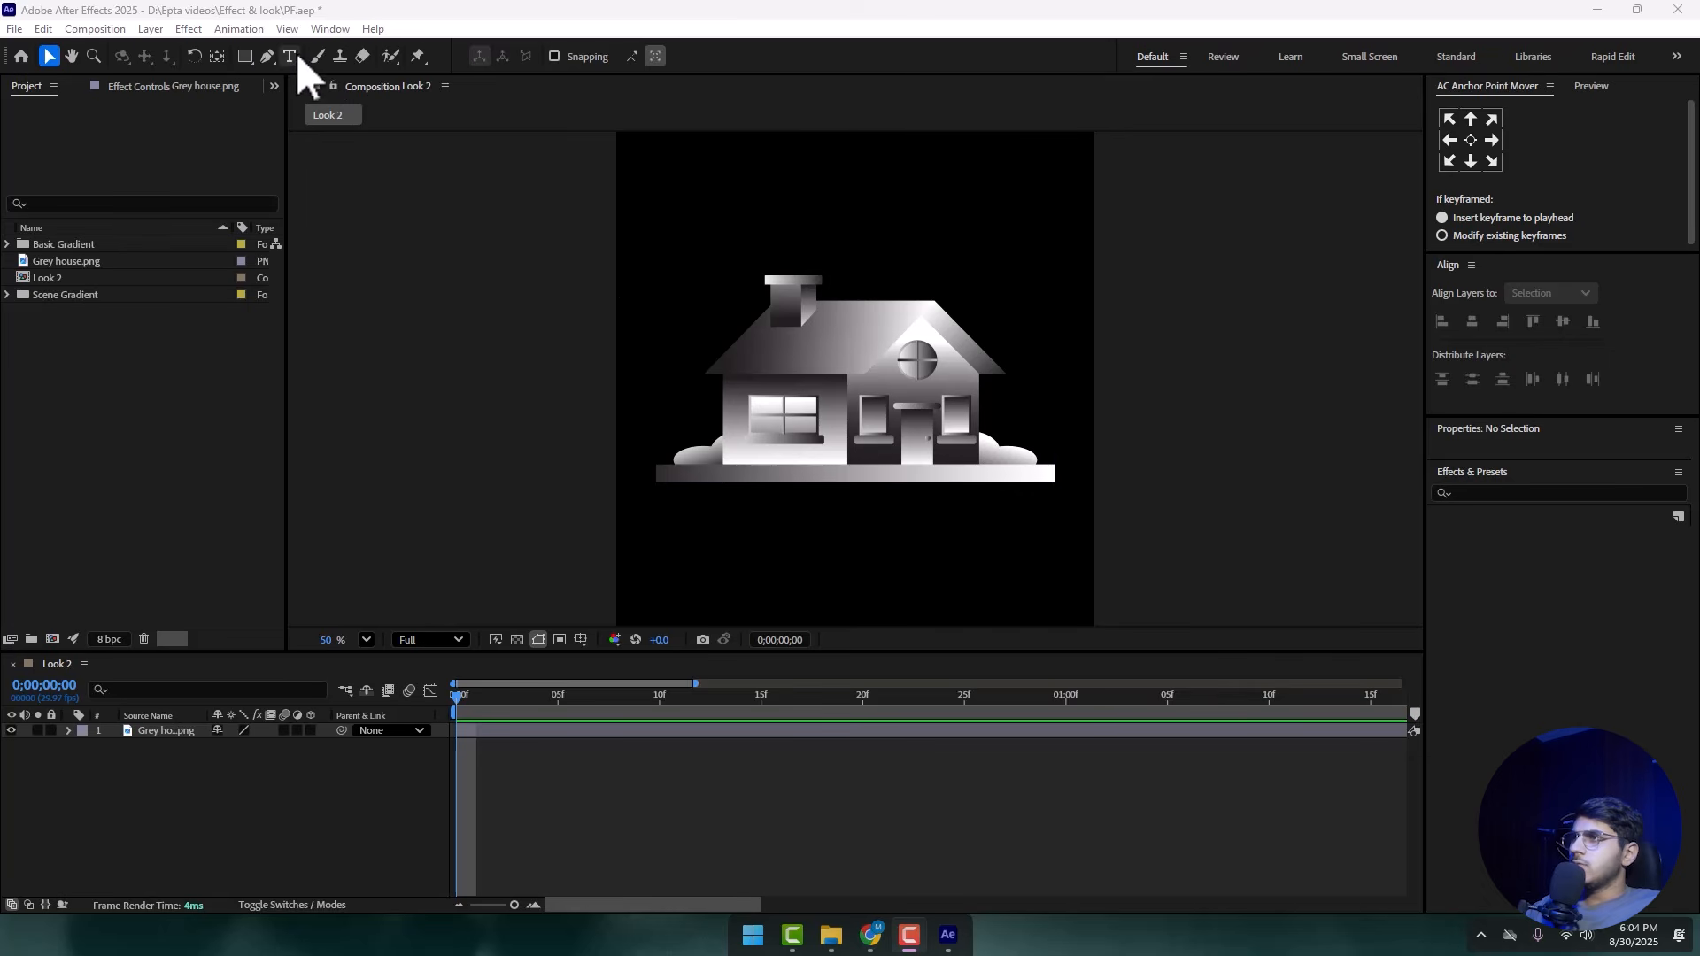
pyautogui.click(245, 55)
pyautogui.click(316, 95)
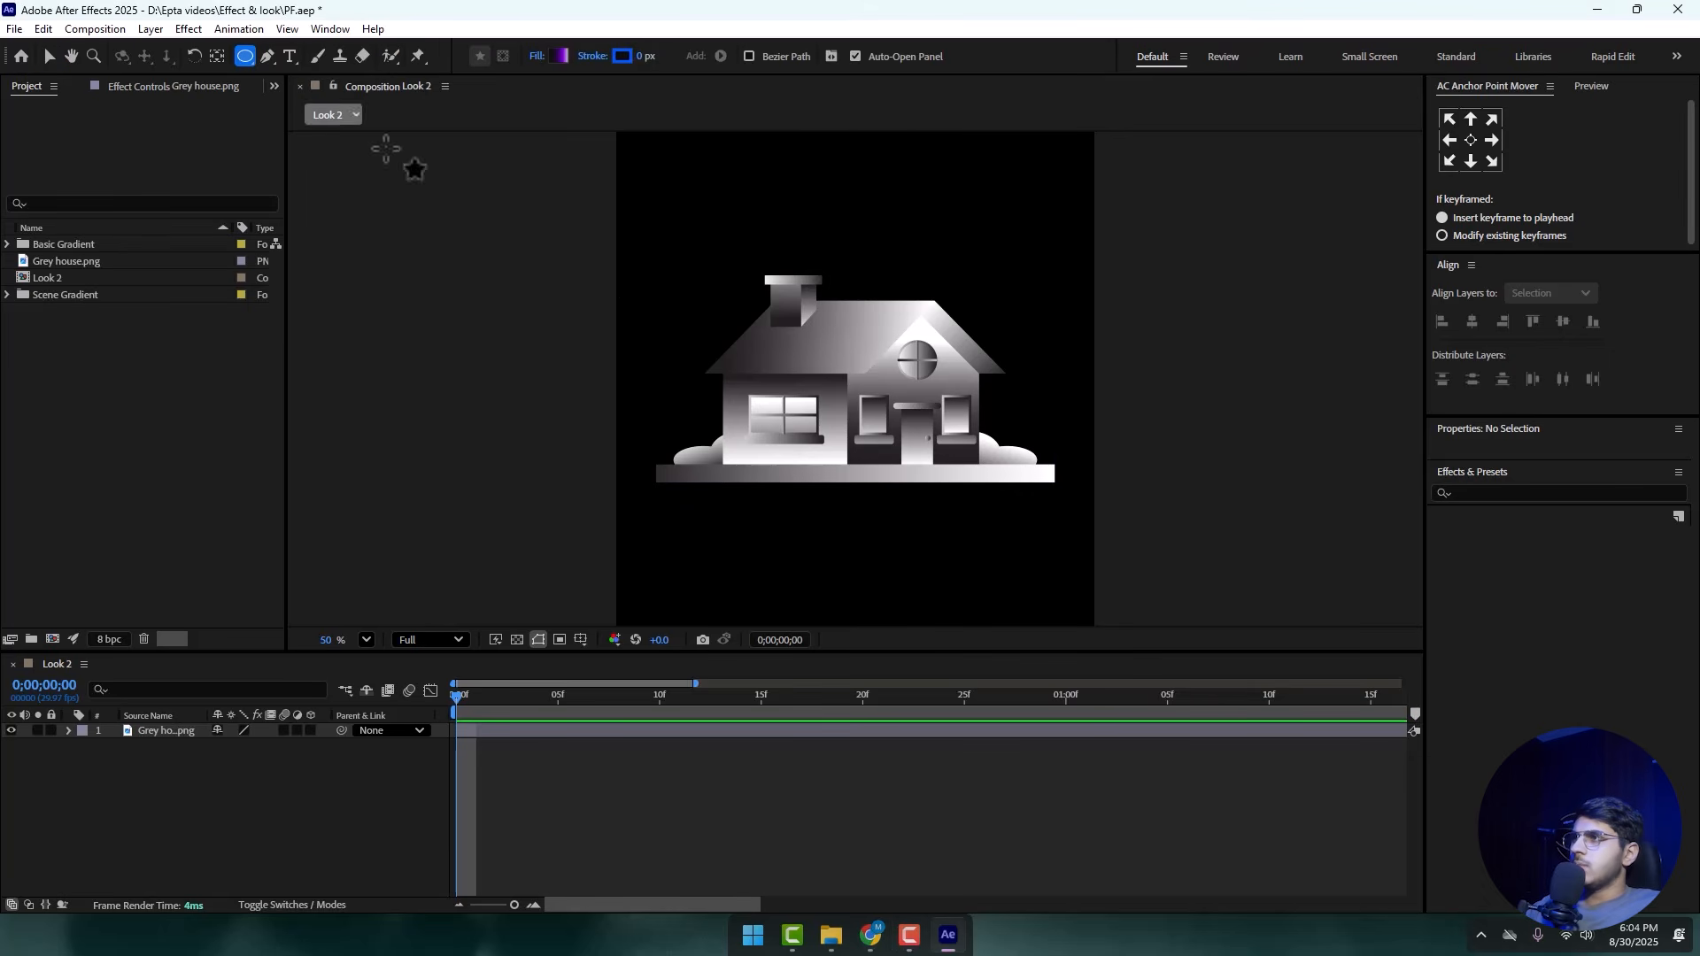
pyautogui.moveTo(678, 237); pyautogui.dragTo(879, 439)
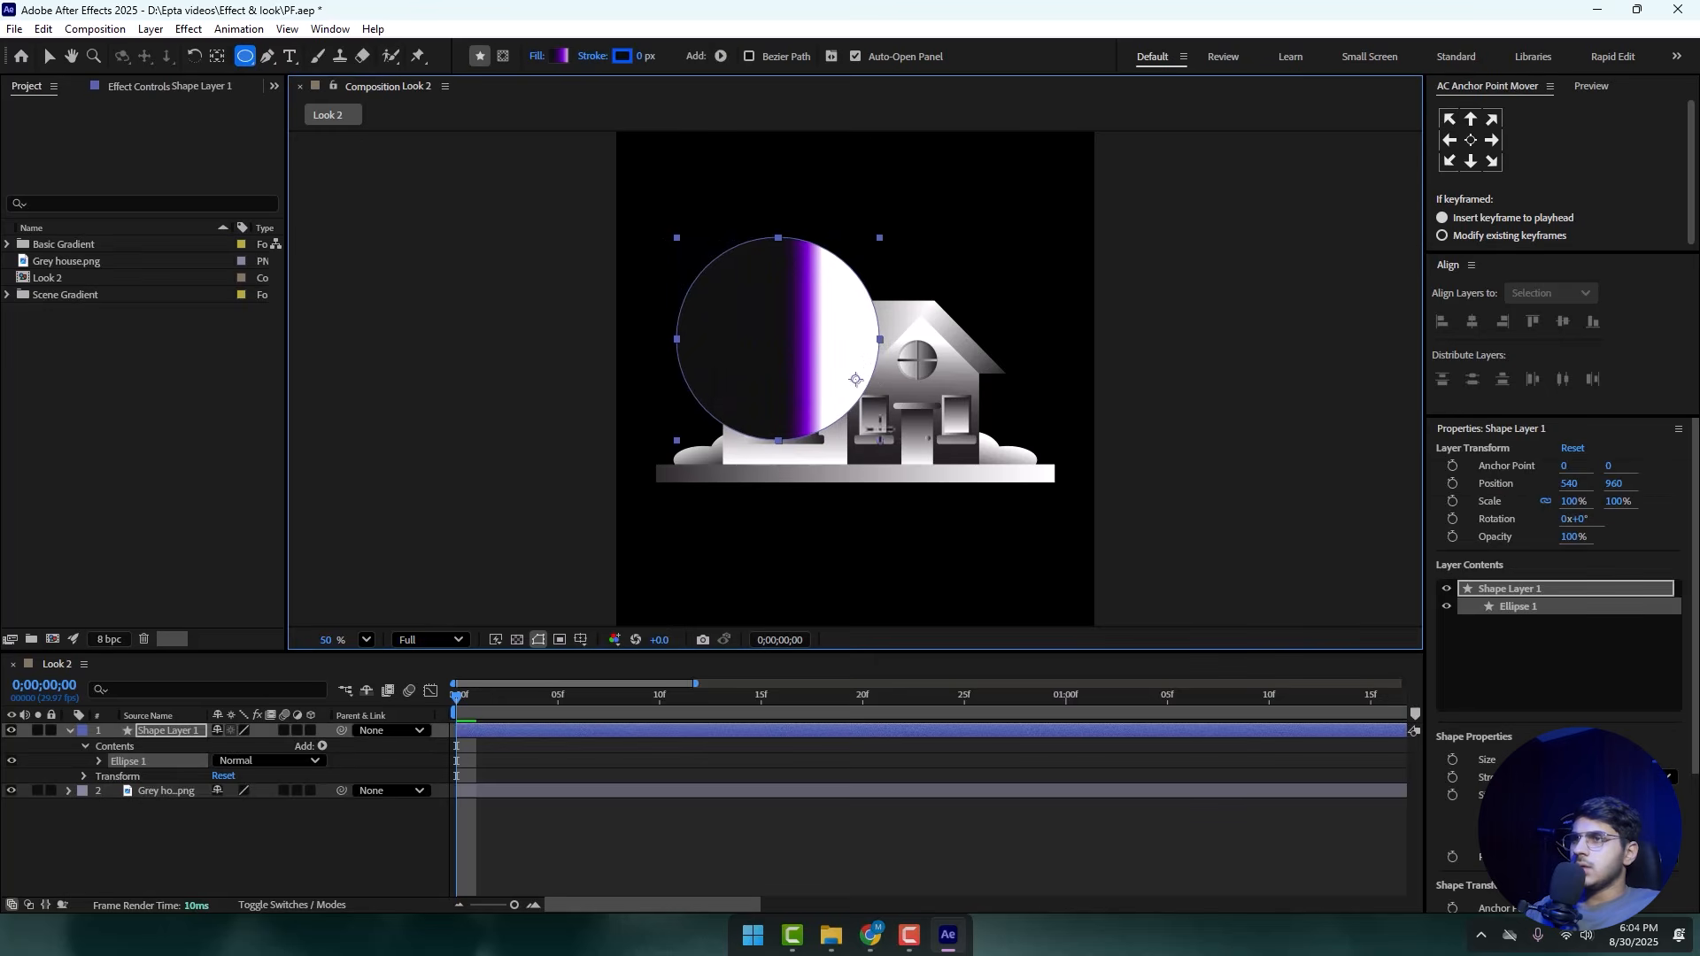
# - Reduce the circle's gradient to two stops, near-black and purple 9600FF at 100%, and shift the midpoint toward the dark stop
pyautogui.click(560, 56)
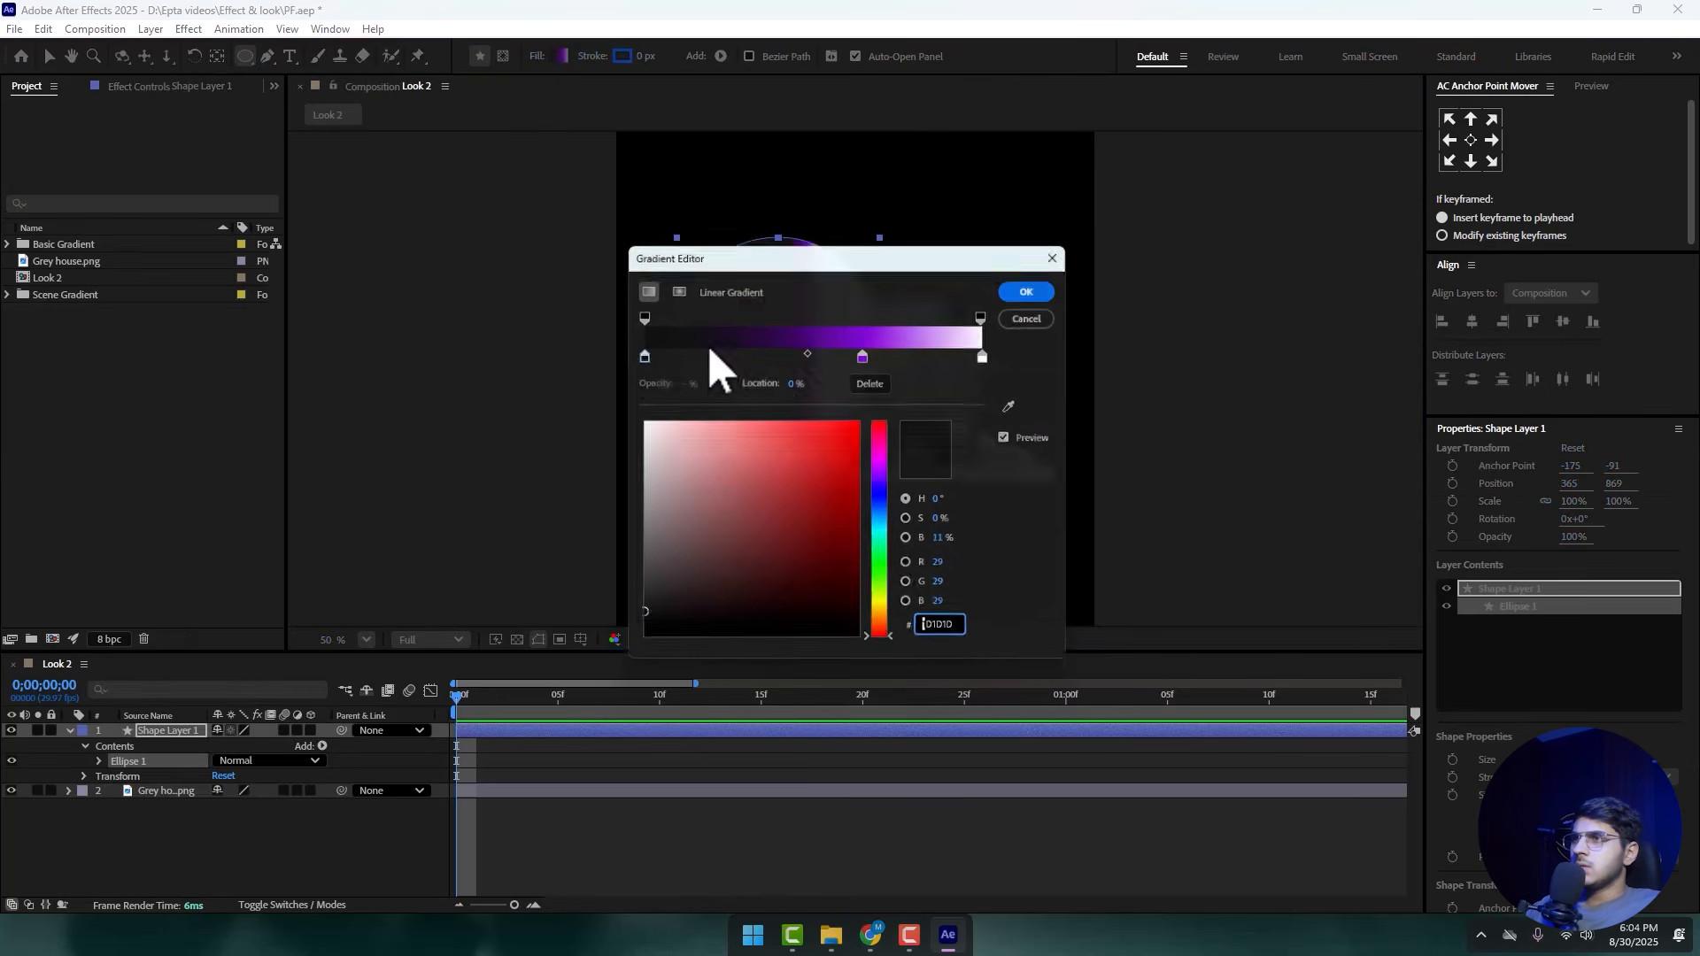
pyautogui.click(645, 357)
pyautogui.click(867, 354)
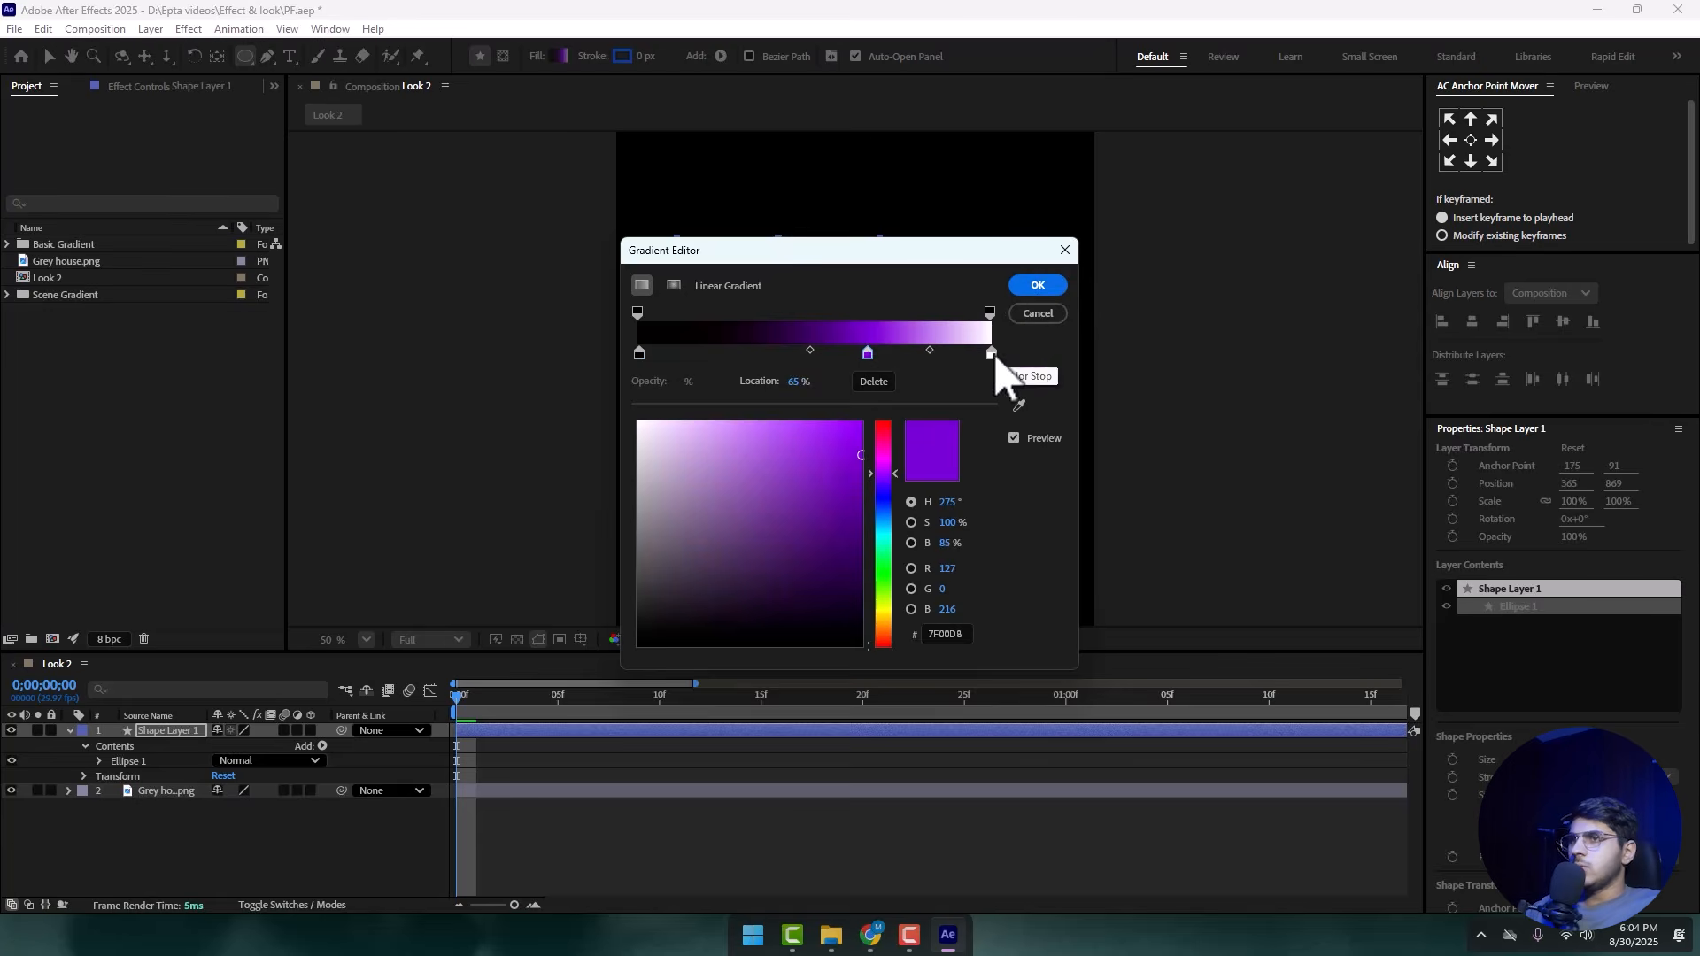
pyautogui.click(991, 354)
pyautogui.click(874, 381)
pyautogui.moveTo(868, 354); pyautogui.dragTo(993, 379)
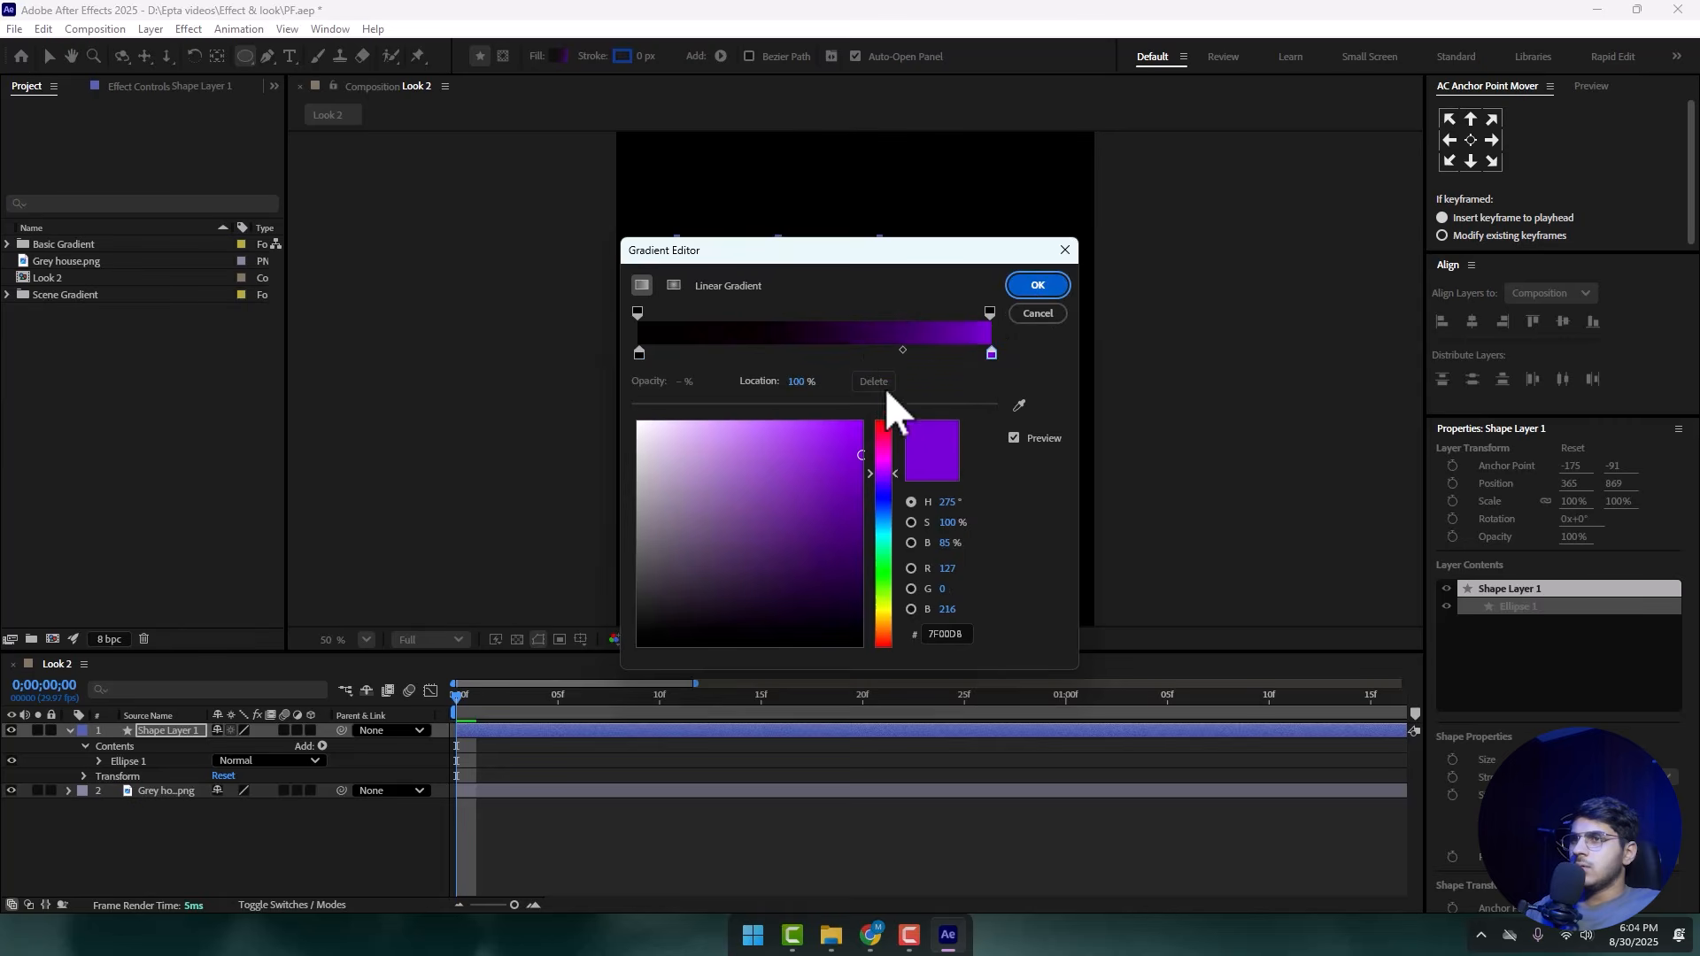
pyautogui.moveTo(859, 425)
pyautogui.mouseDown()
pyautogui.moveTo(880, 409)
pyautogui.moveTo(764, 375)
pyautogui.mouseUp()
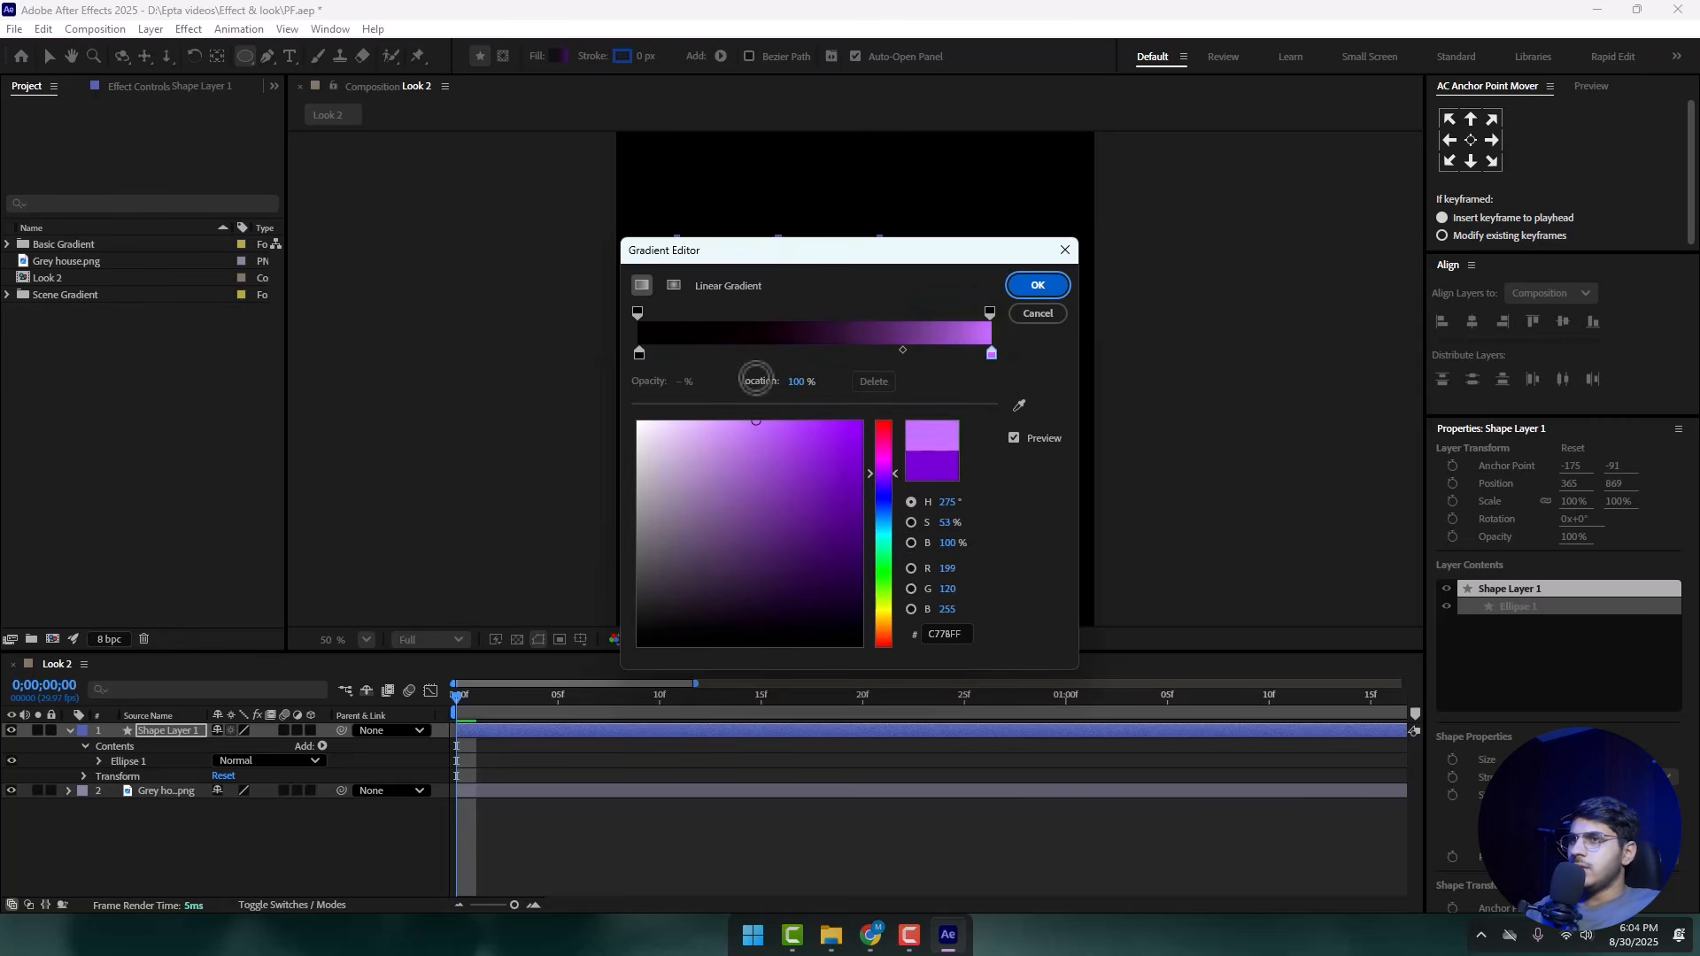
pyautogui.click(860, 421)
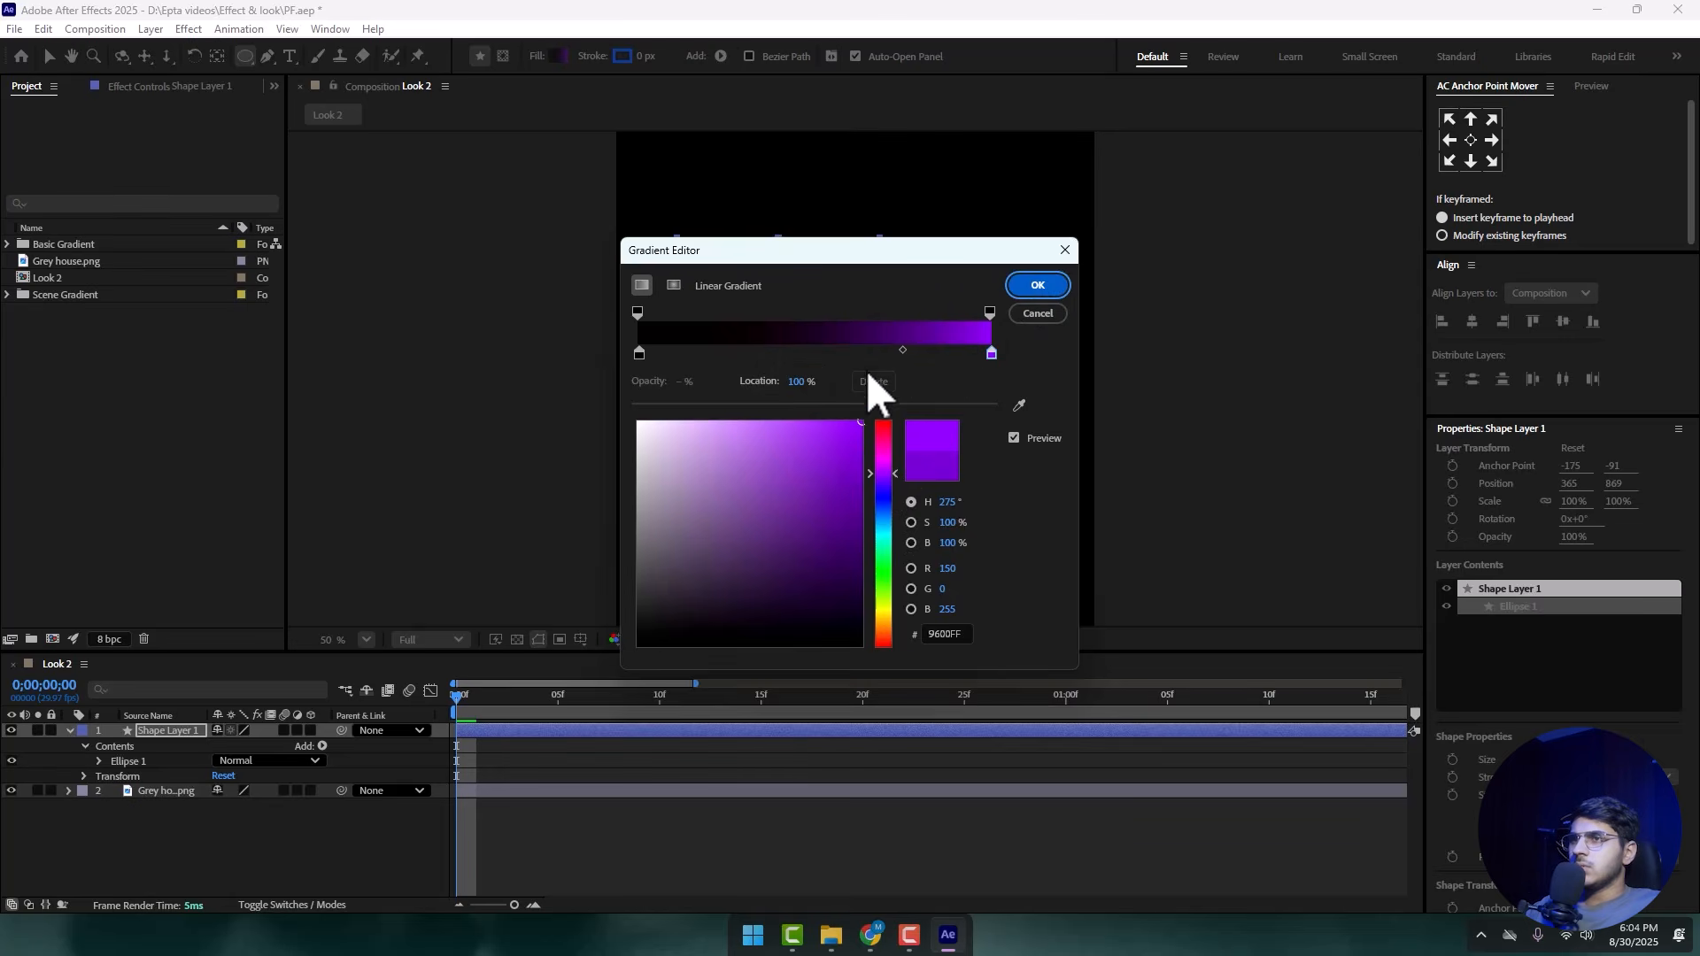
pyautogui.moveTo(902, 350); pyautogui.dragTo(855, 351)
pyautogui.click(1038, 286)
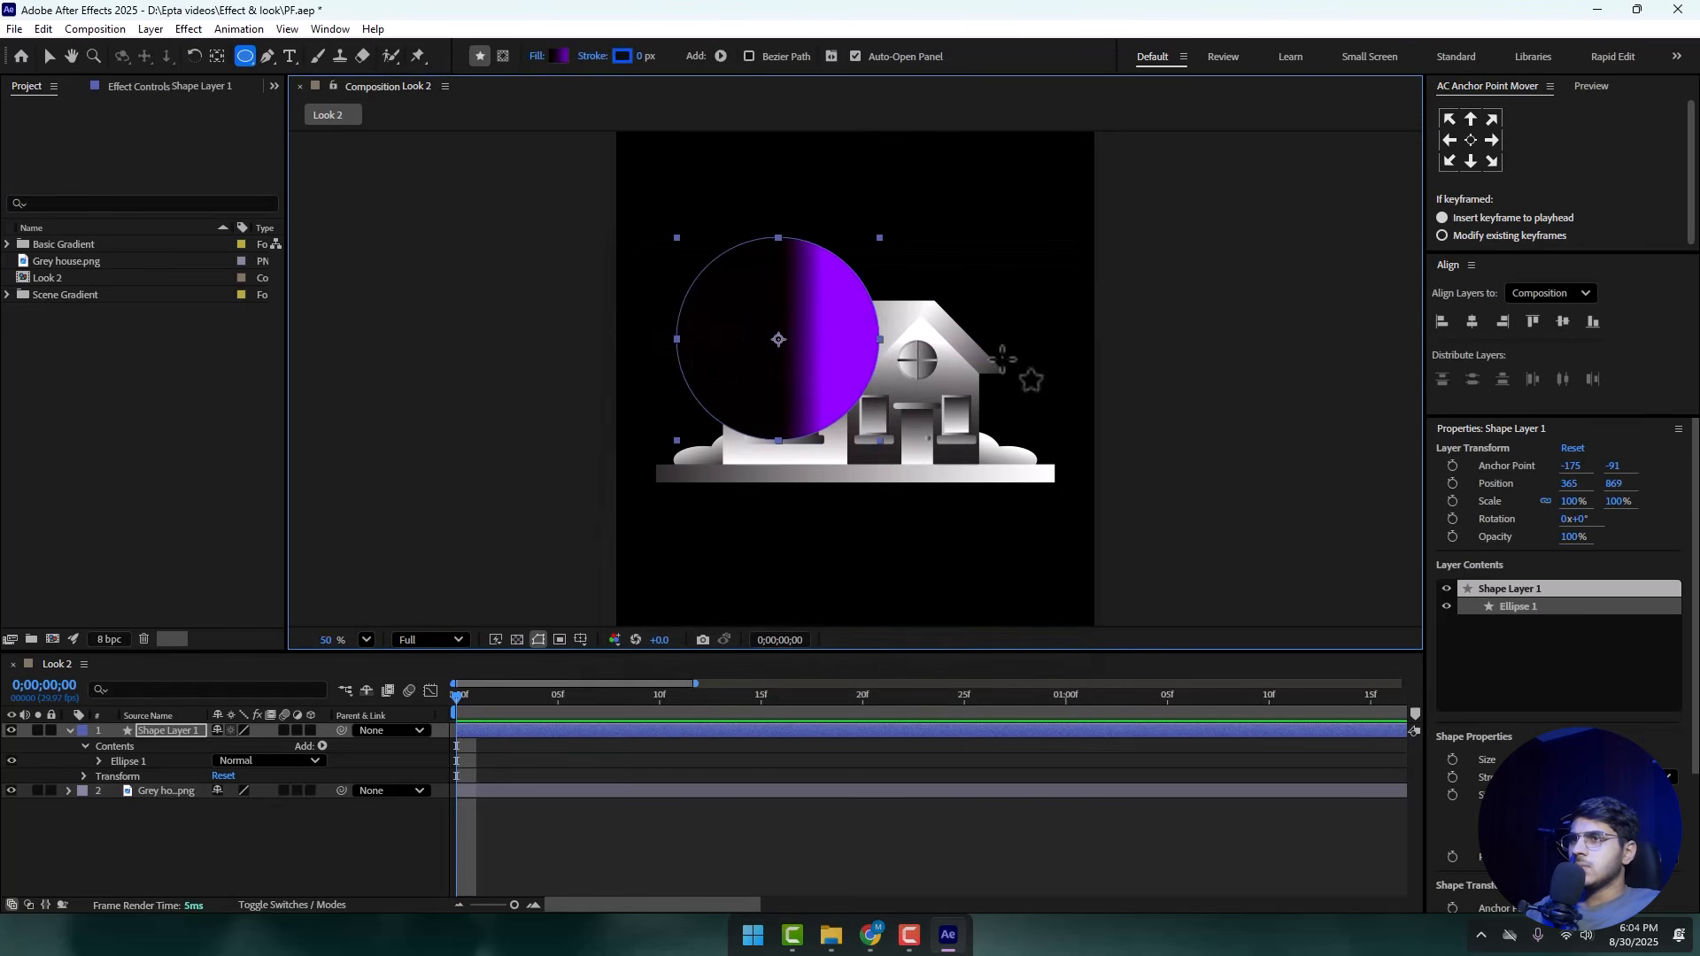
# - Change the circle's fill type to Radial Gradient
pyautogui.click(535, 57)
pyautogui.click(857, 418)
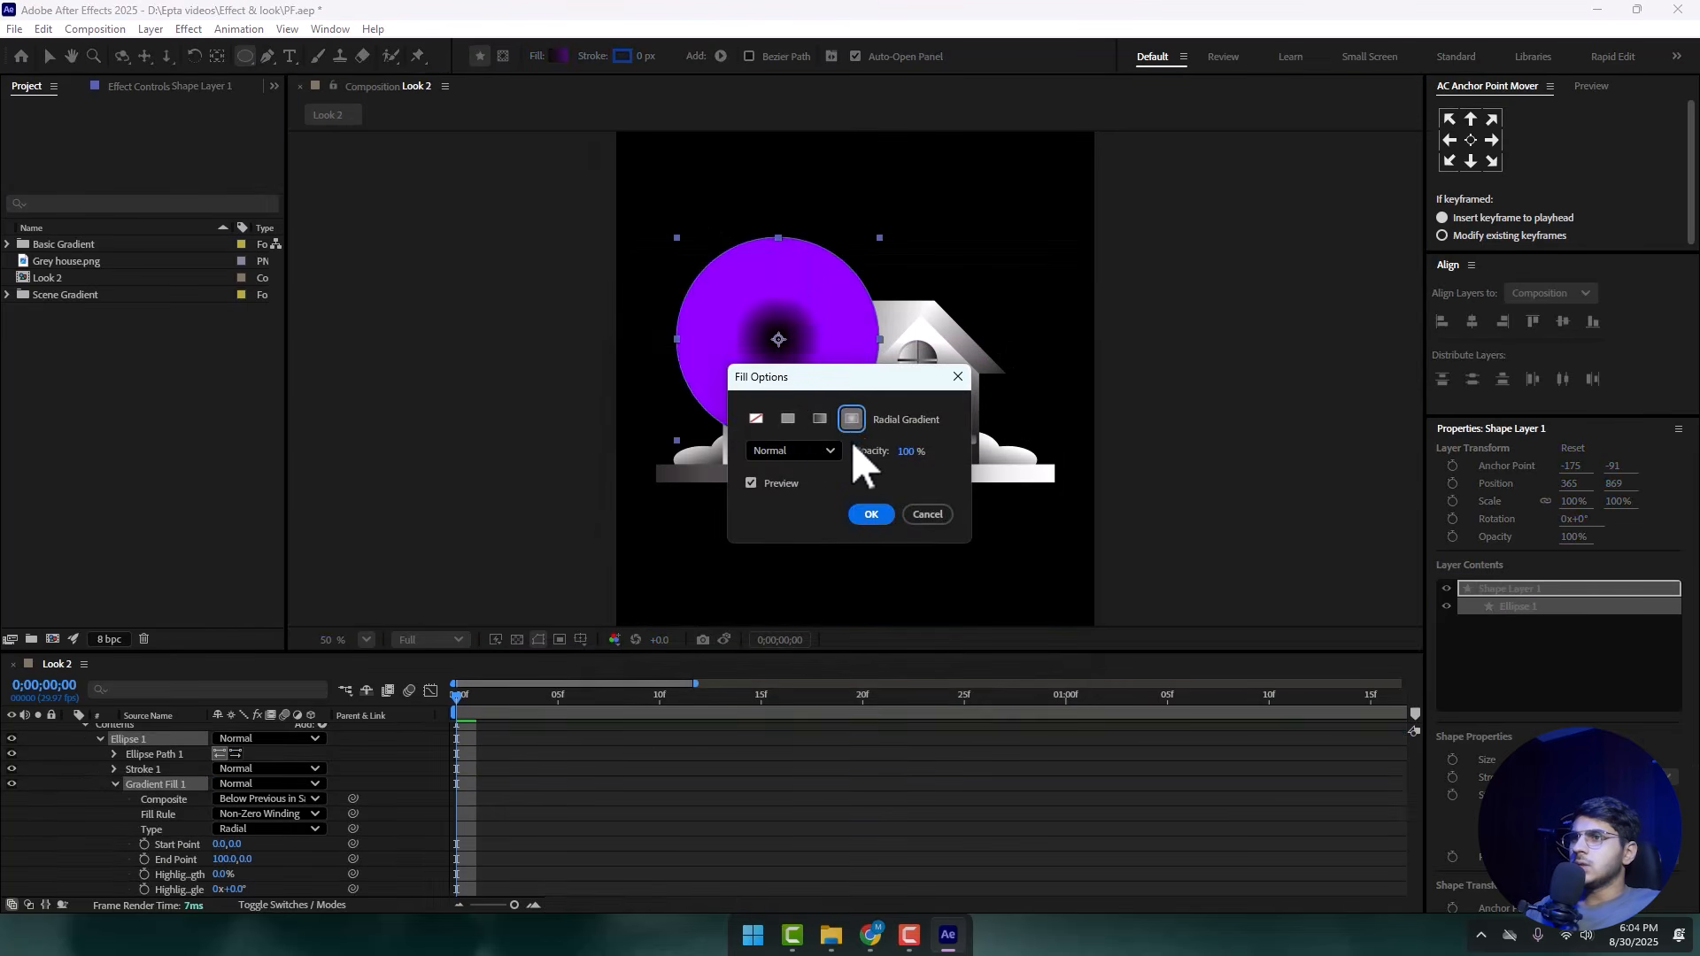
pyautogui.click(873, 514)
pyautogui.press('v')
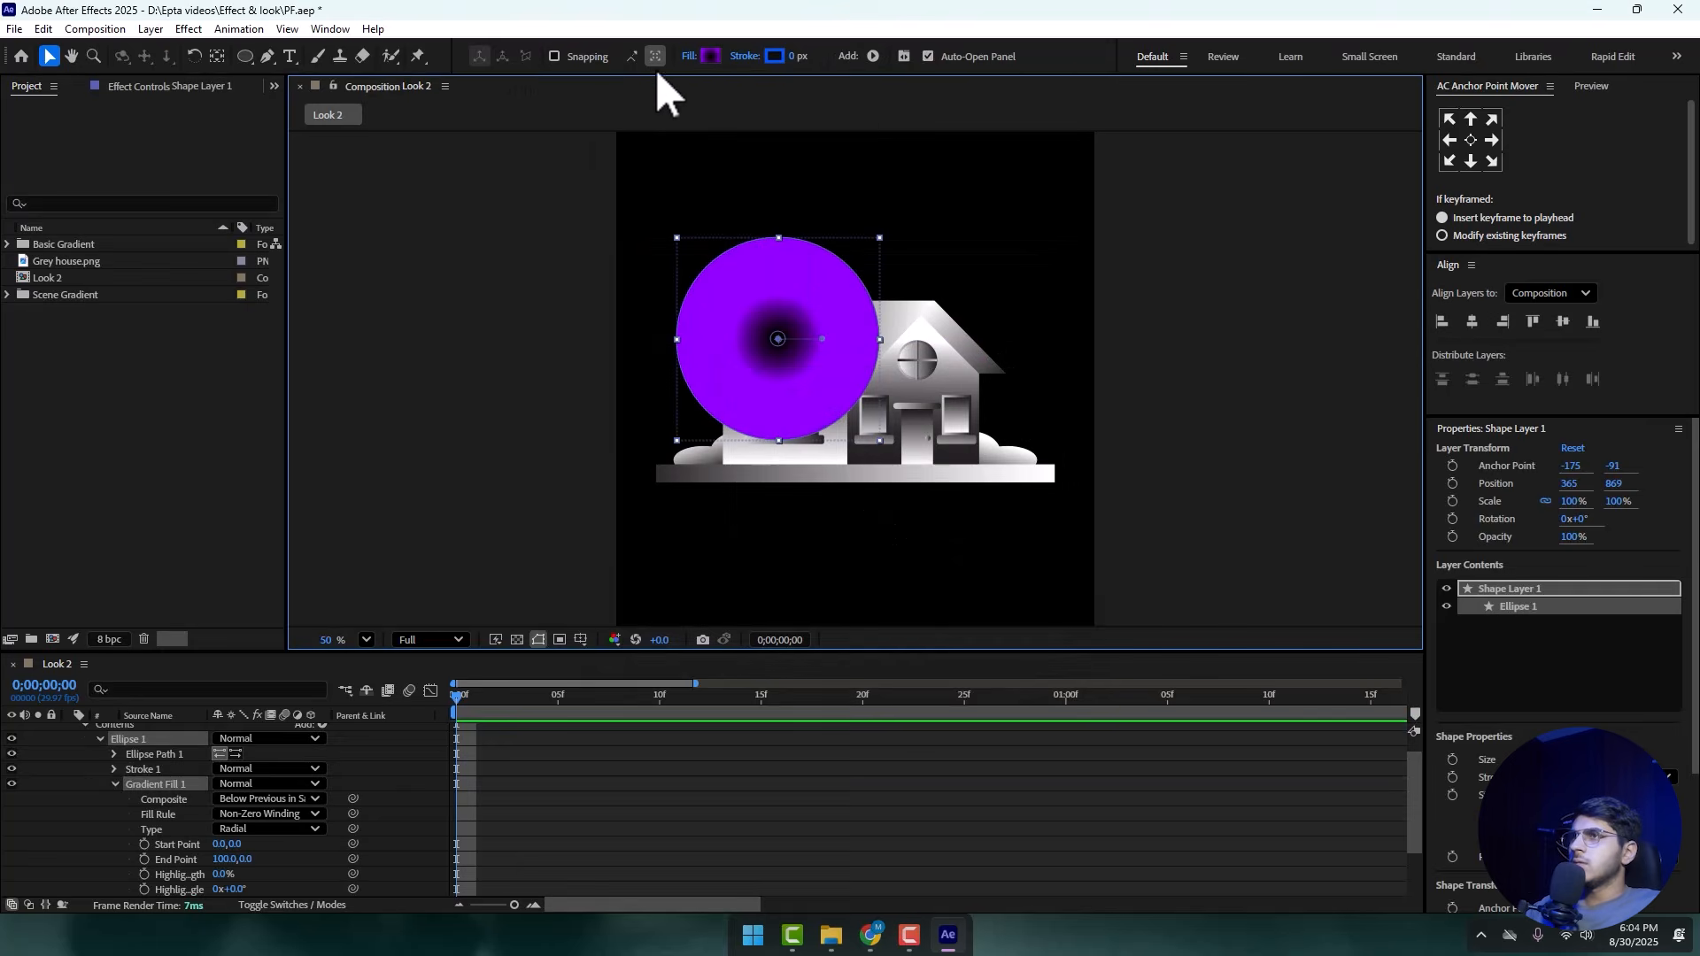
# - Reverse the radial gradient's stops, with purple at 0% and near-black at 100%
pyautogui.click(711, 57)
pyautogui.moveTo(641, 355); pyautogui.dragTo(863, 354)
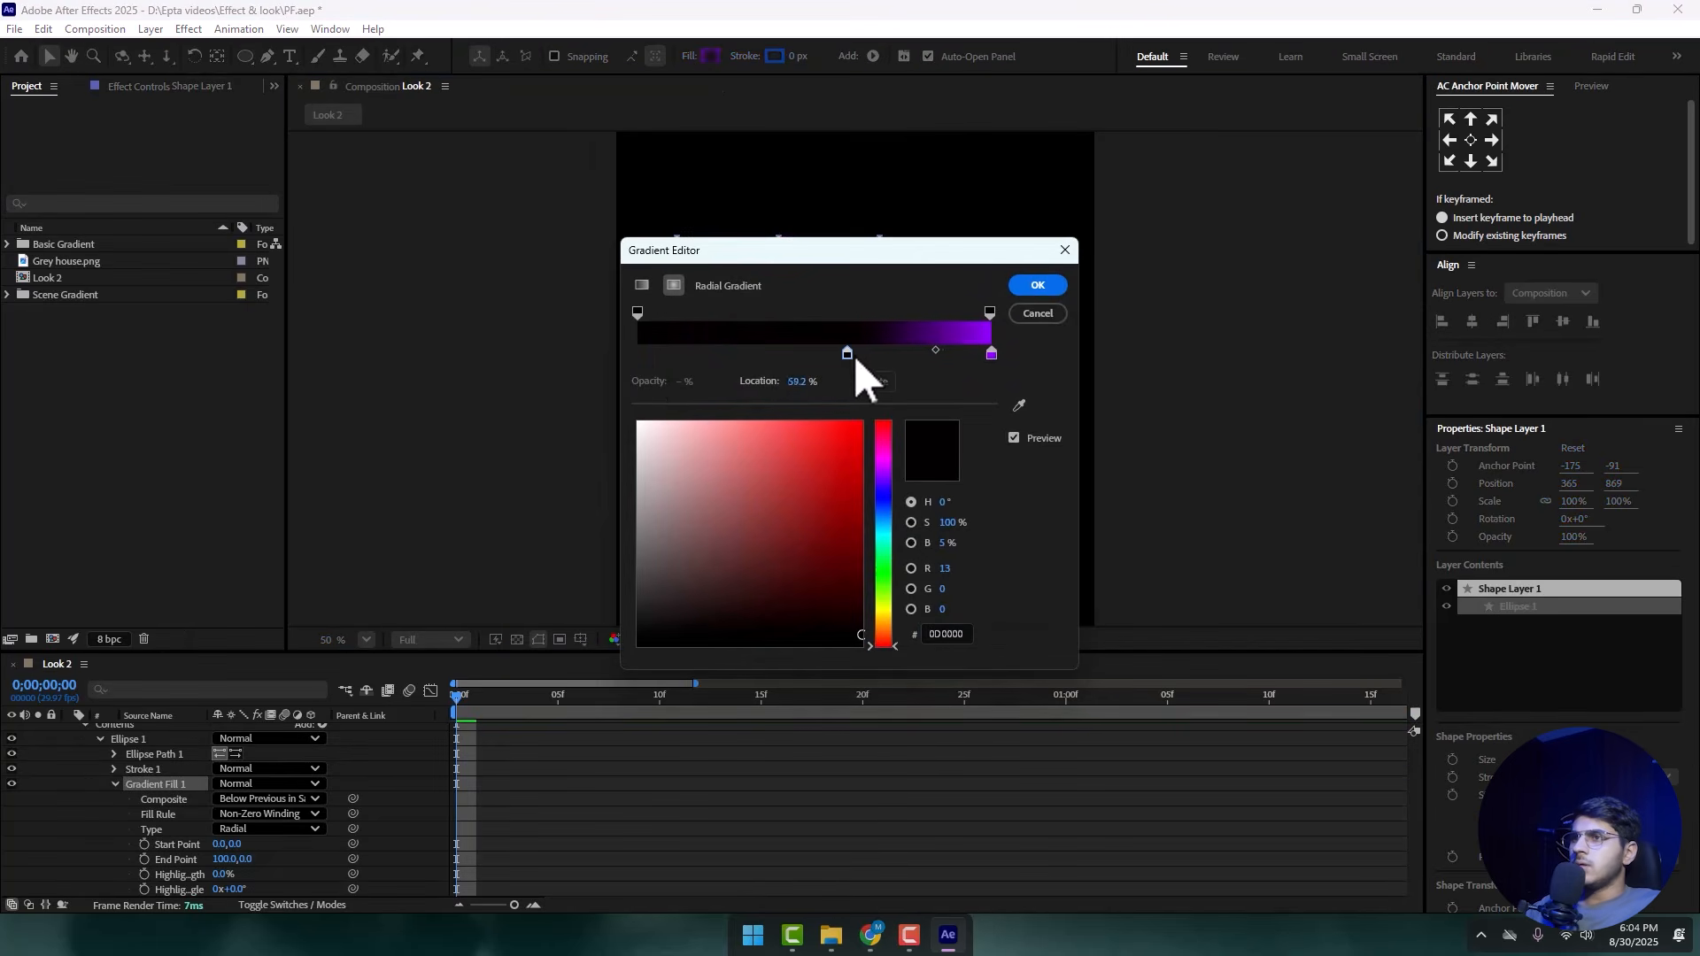
pyautogui.moveTo(992, 354); pyautogui.dragTo(660, 355)
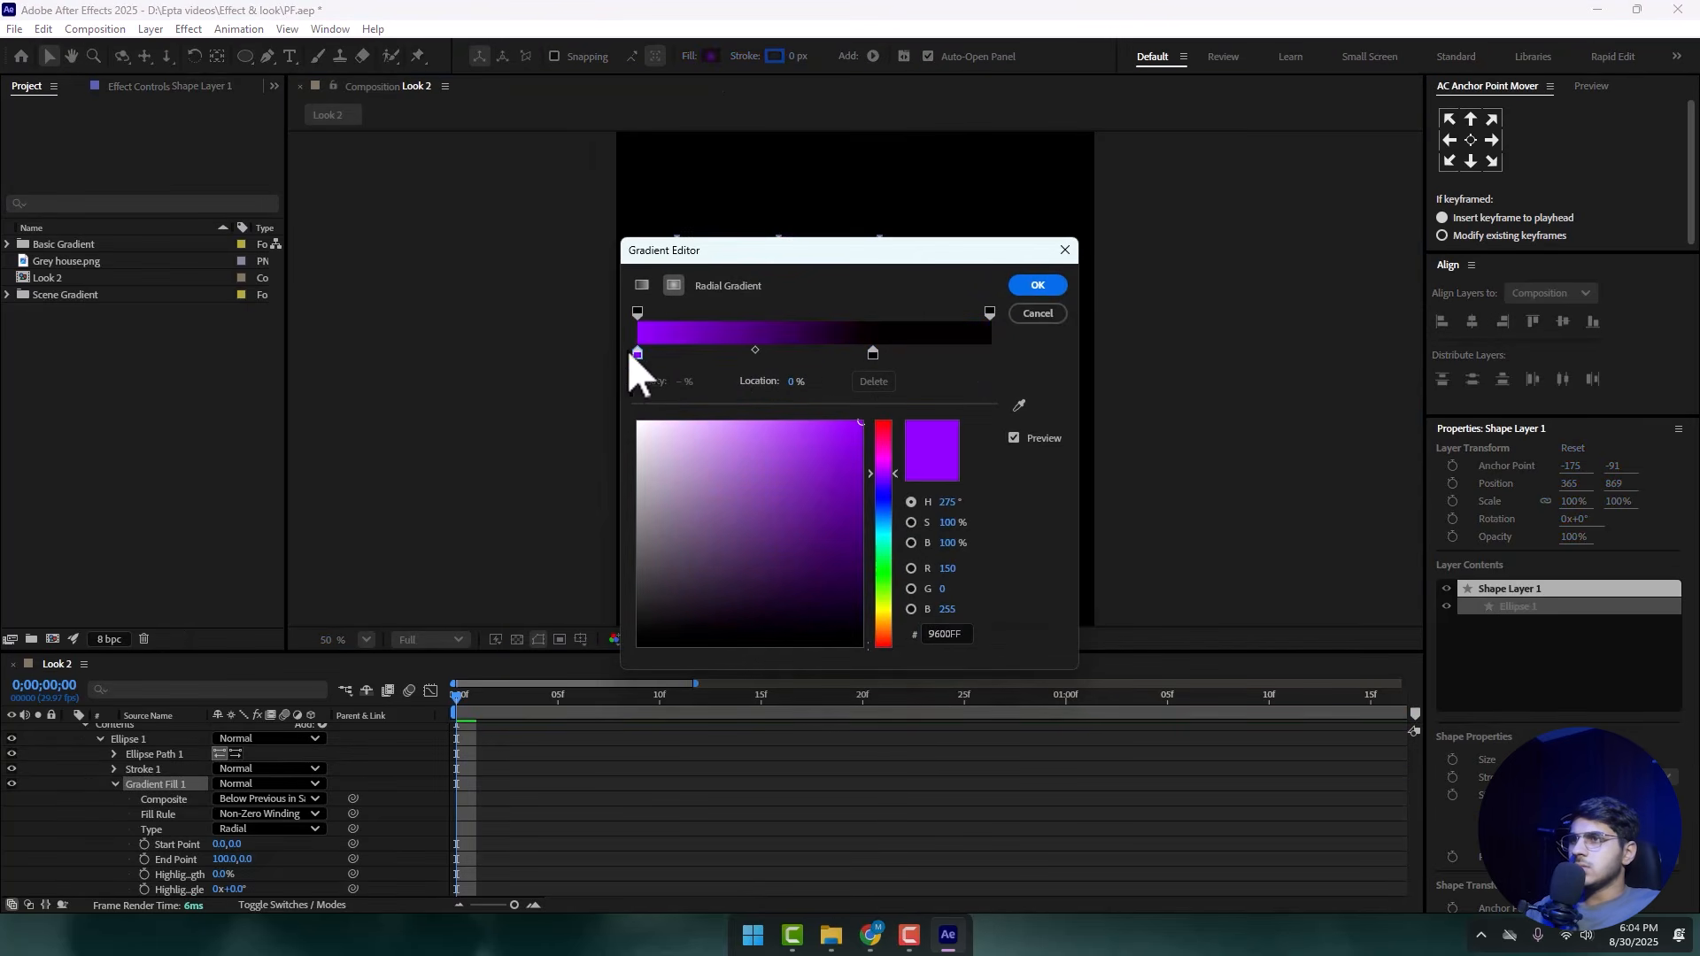
pyautogui.moveTo(871, 354); pyautogui.dragTo(990, 355)
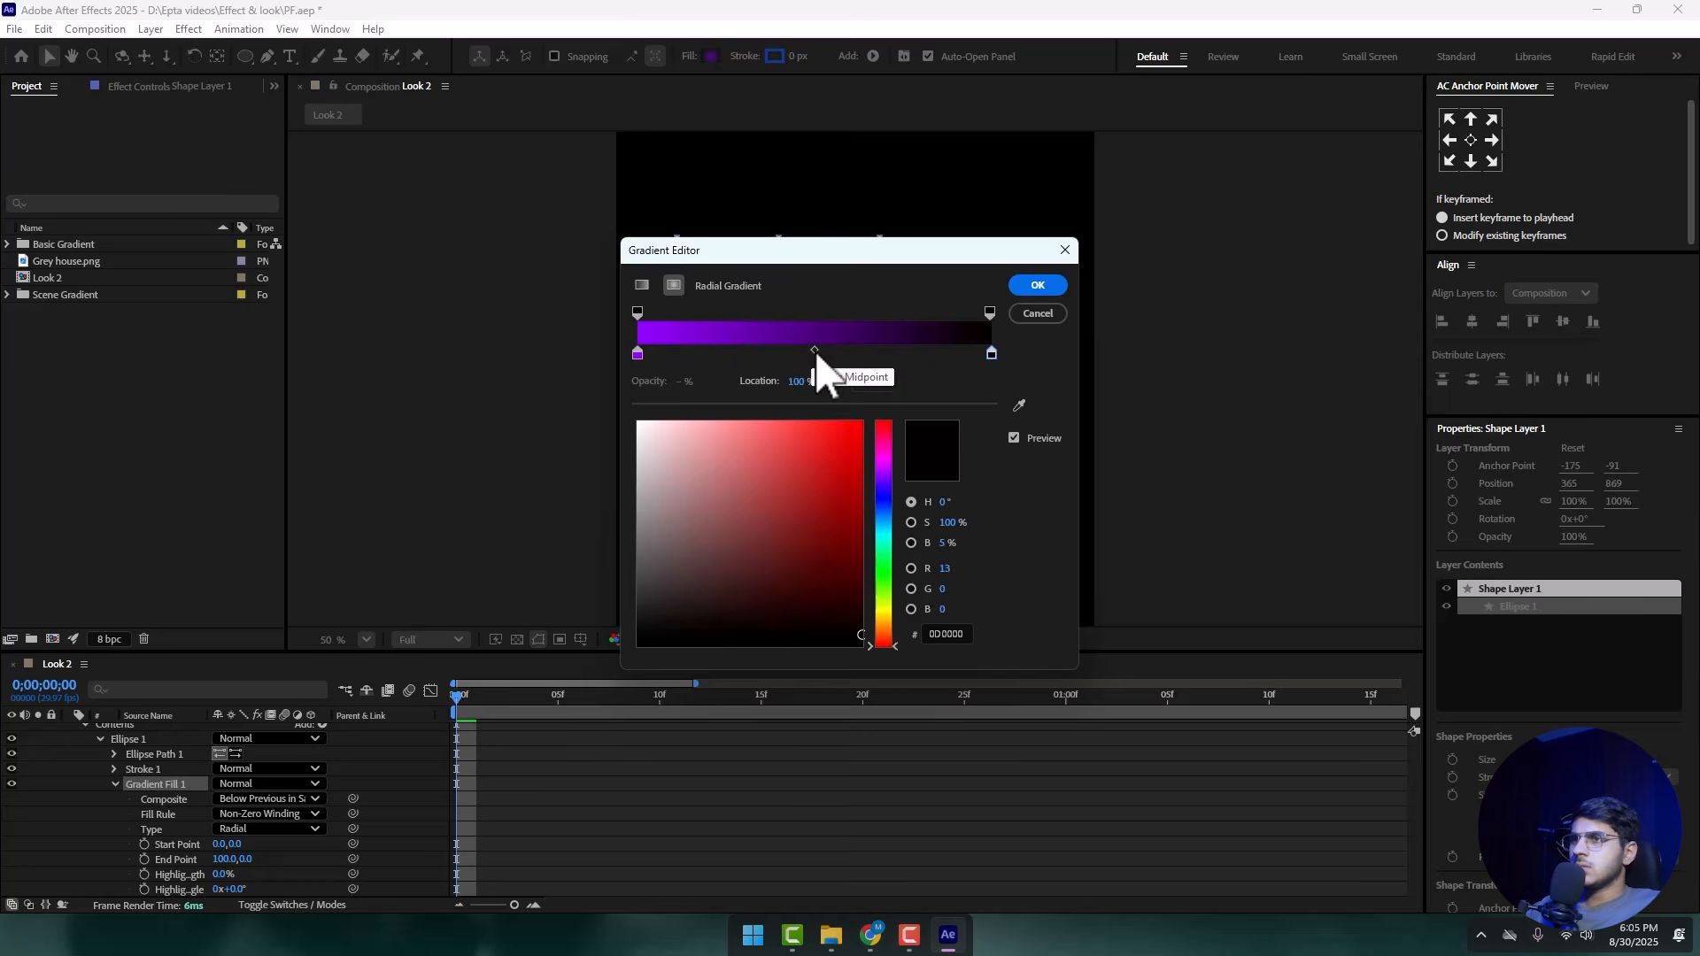
pyautogui.click(1039, 286)
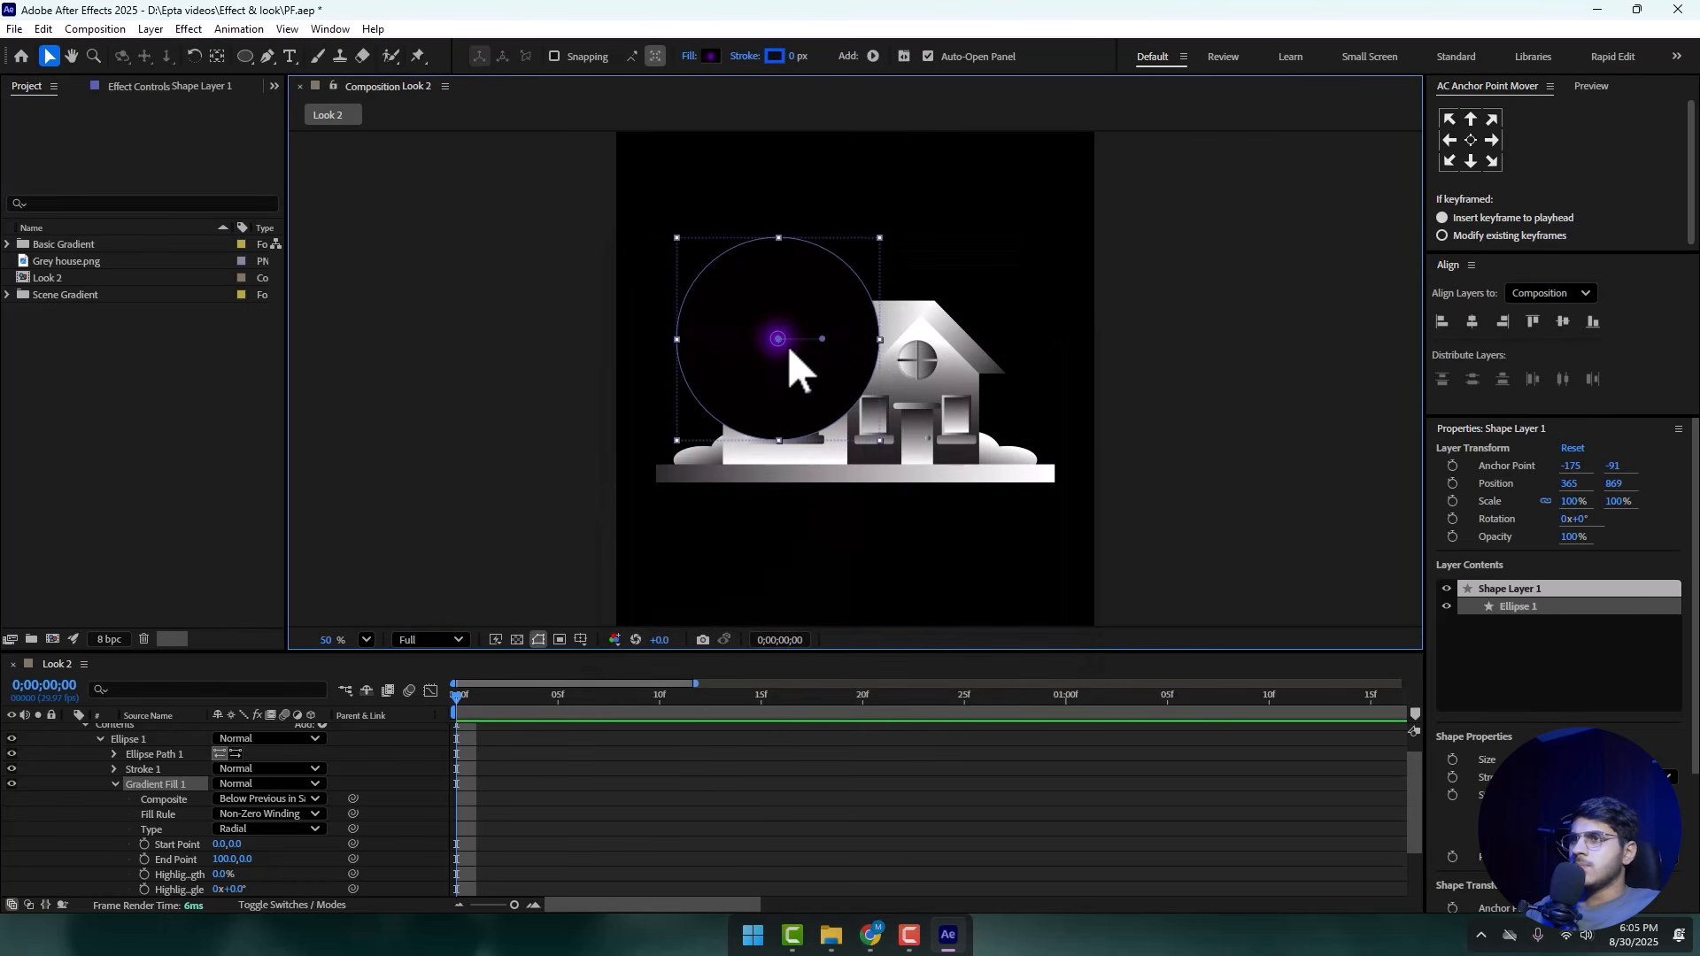
# - Extend the radial gradient's end point past the circle's edge and move the circle down over the house's lower left corner
pyautogui.moveTo(824, 339); pyautogui.dragTo(941, 346)
pyautogui.moveTo(731, 380); pyautogui.dragTo(685, 471)
pyautogui.scroll(5, 146, 813)
pyautogui.click(67, 733)
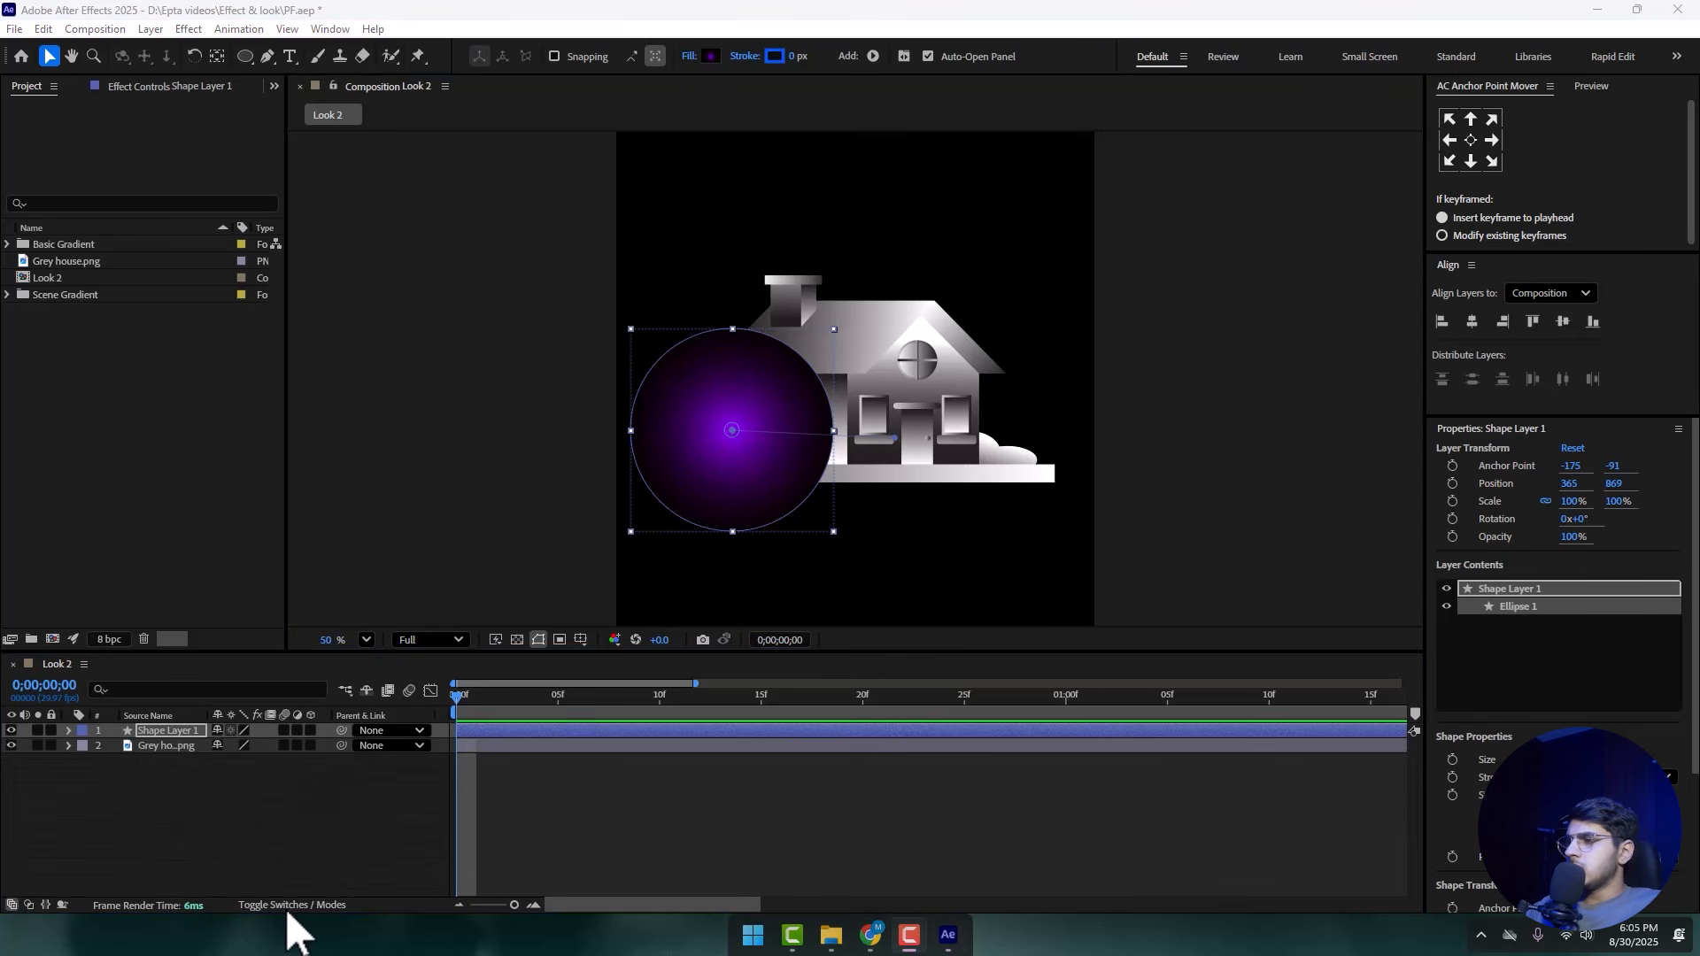
# - Set the purple circle layer's blending mode to Classic Color Dodge and shift the circle over the house's lower left corner
pyautogui.click(12, 905)
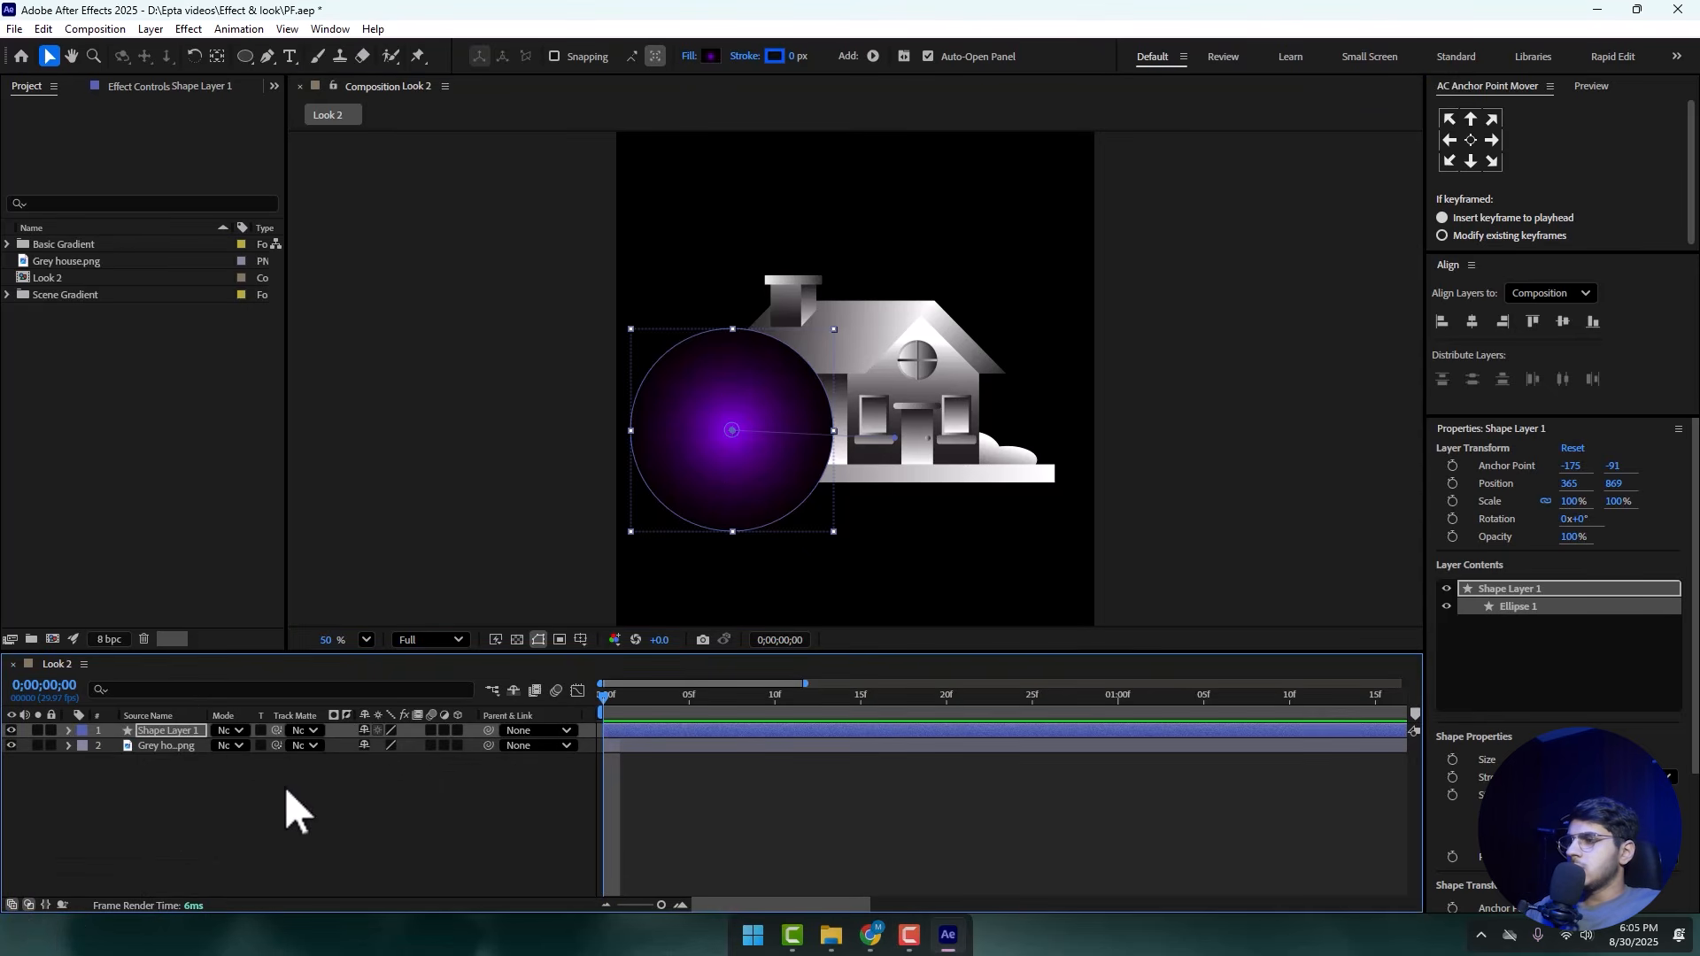
pyautogui.click(229, 730)
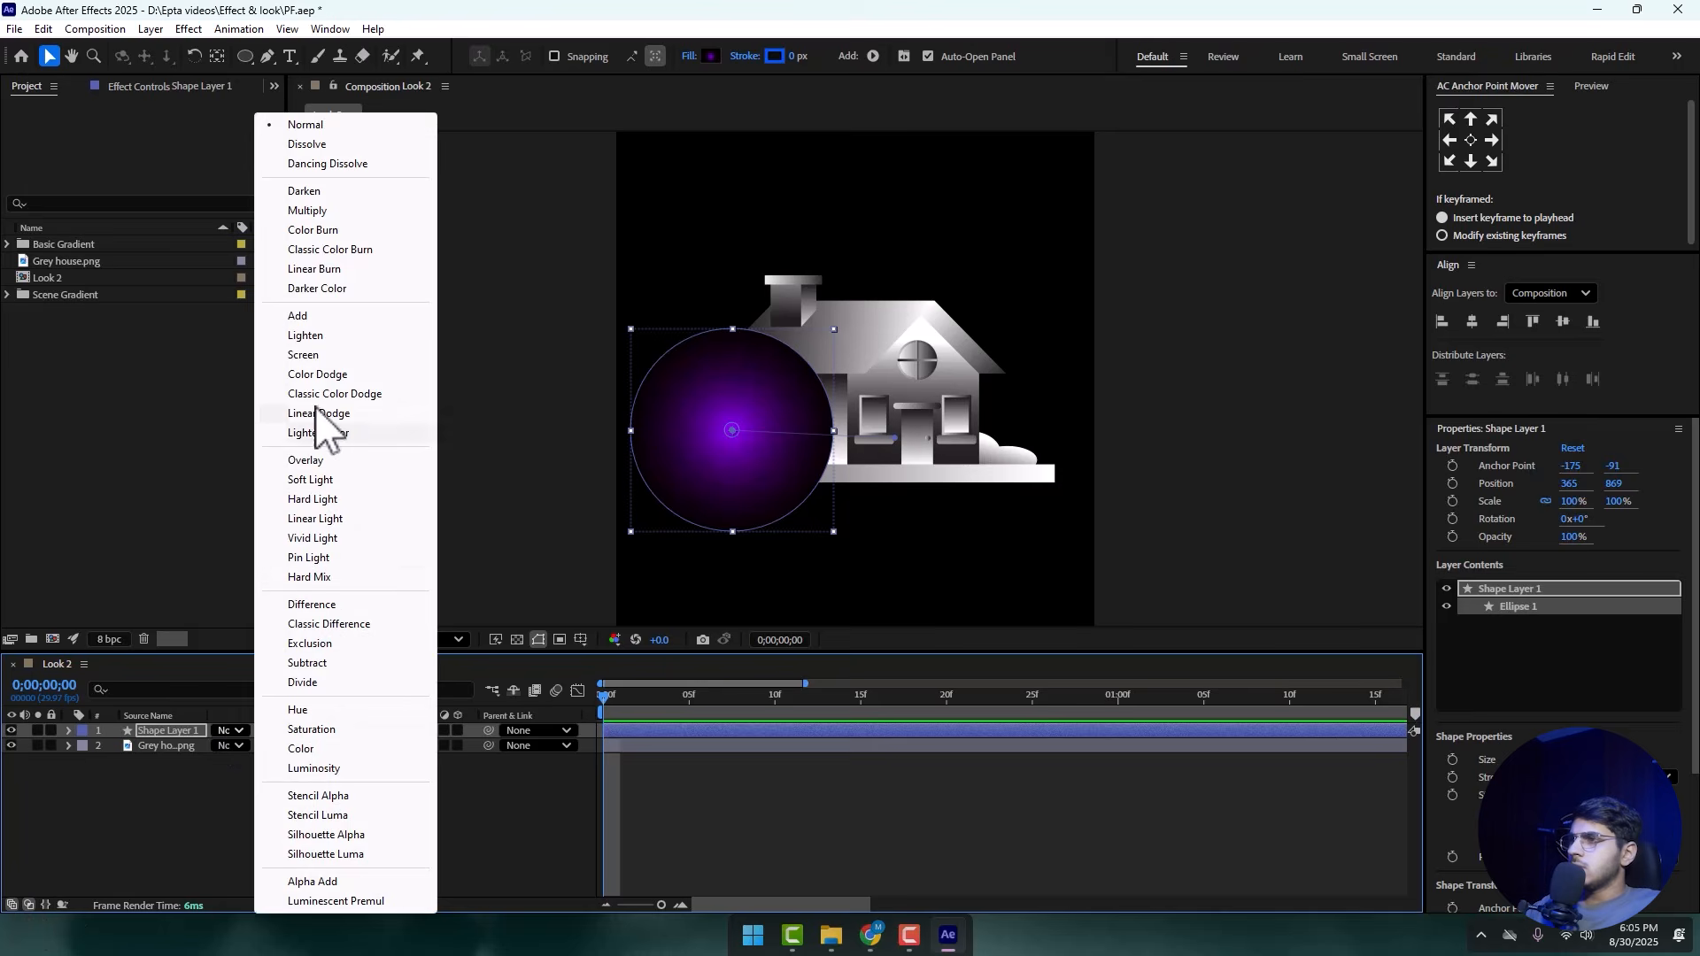
pyautogui.click(337, 394)
pyautogui.click(713, 513)
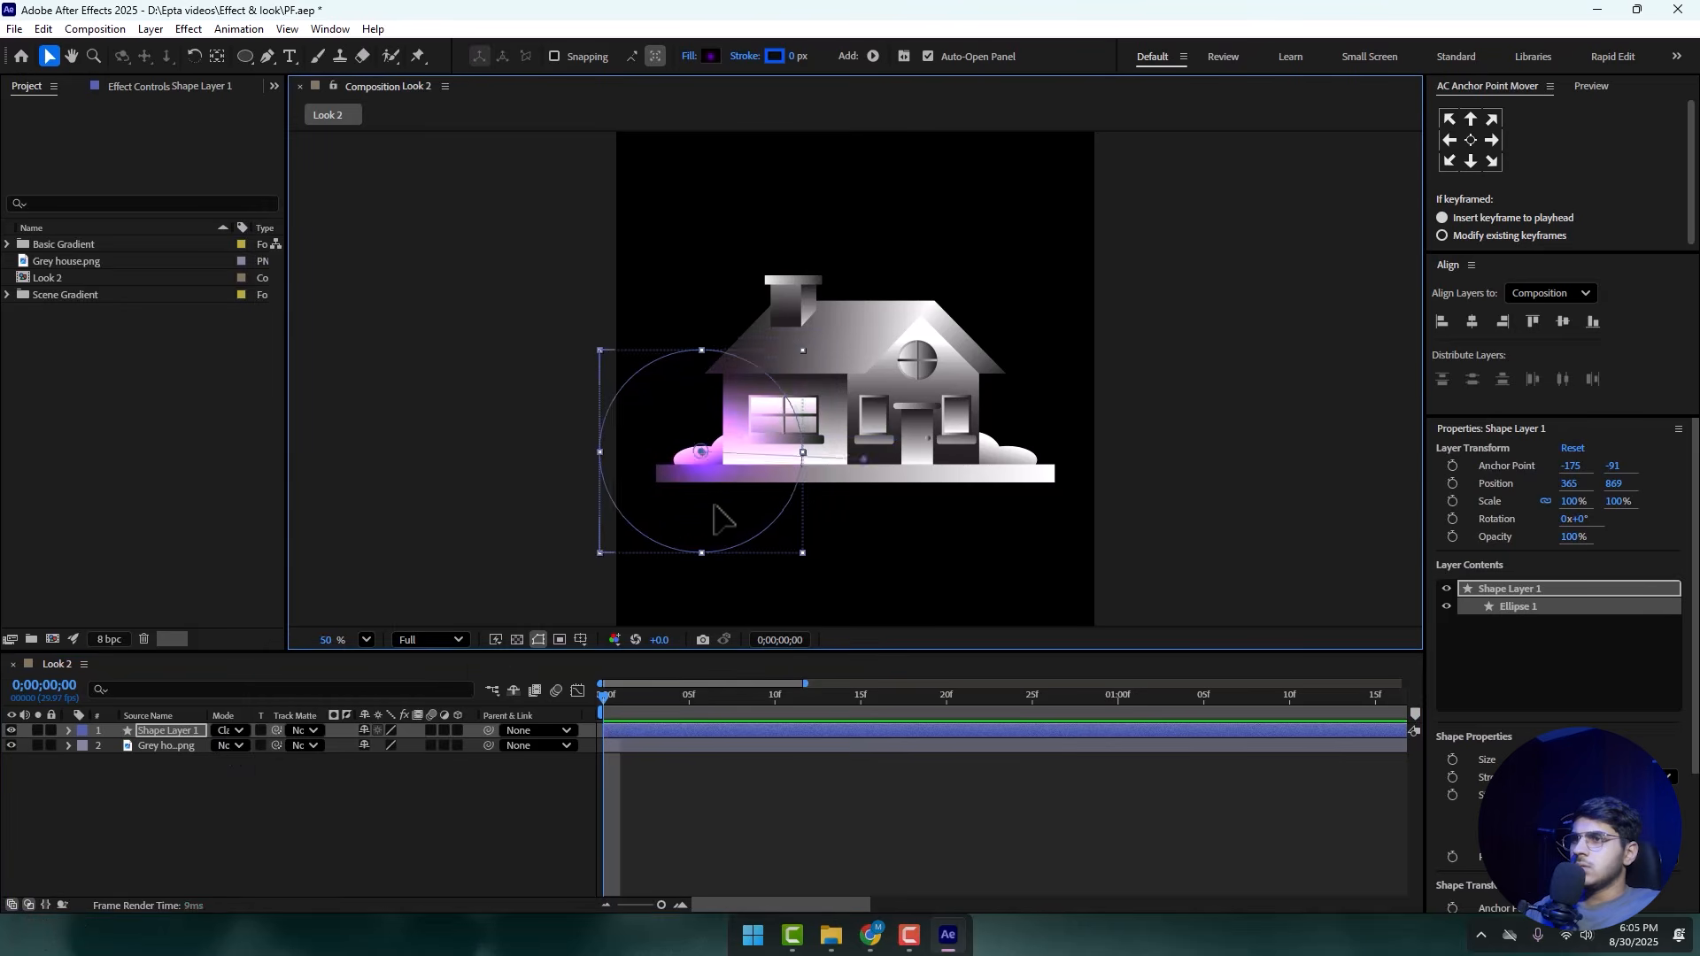
# - Duplicate the purple circle layer and place the copy over the right-hand part of the house, around the front door
pyautogui.hotkey('shift', '/')
pyautogui.scroll(2, 842, 478)
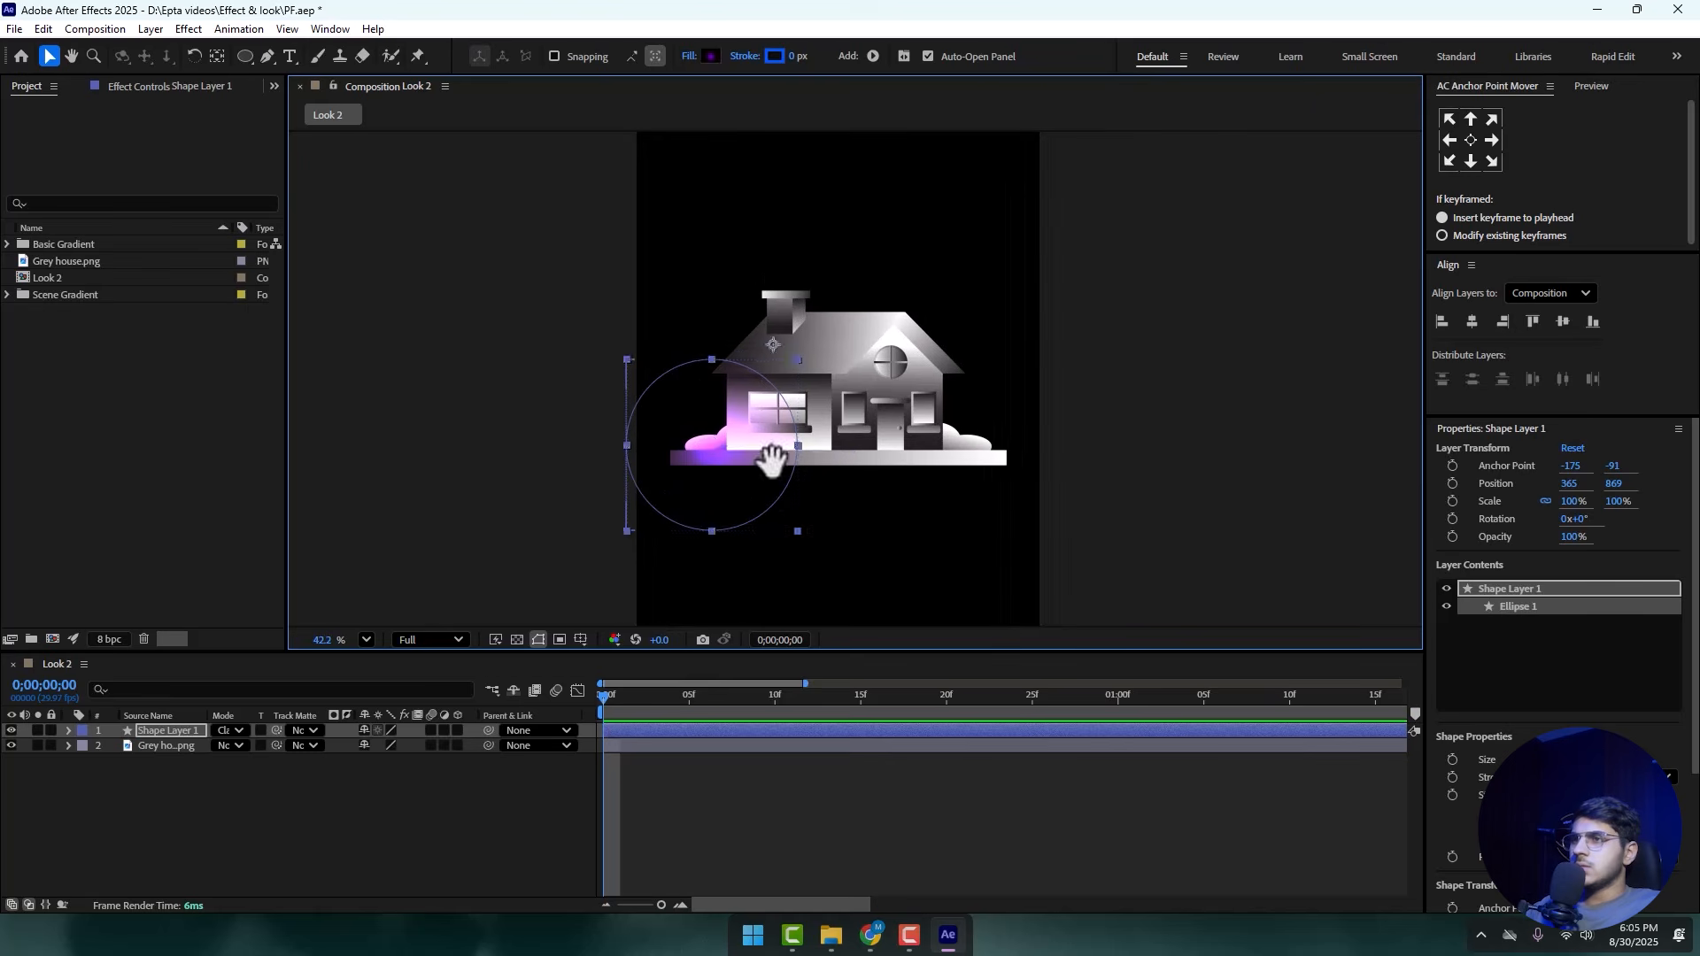
pyautogui.click(209, 732)
pyautogui.hotkey('ctrl', 'd')
pyautogui.moveTo(776, 450); pyautogui.dragTo(960, 435)
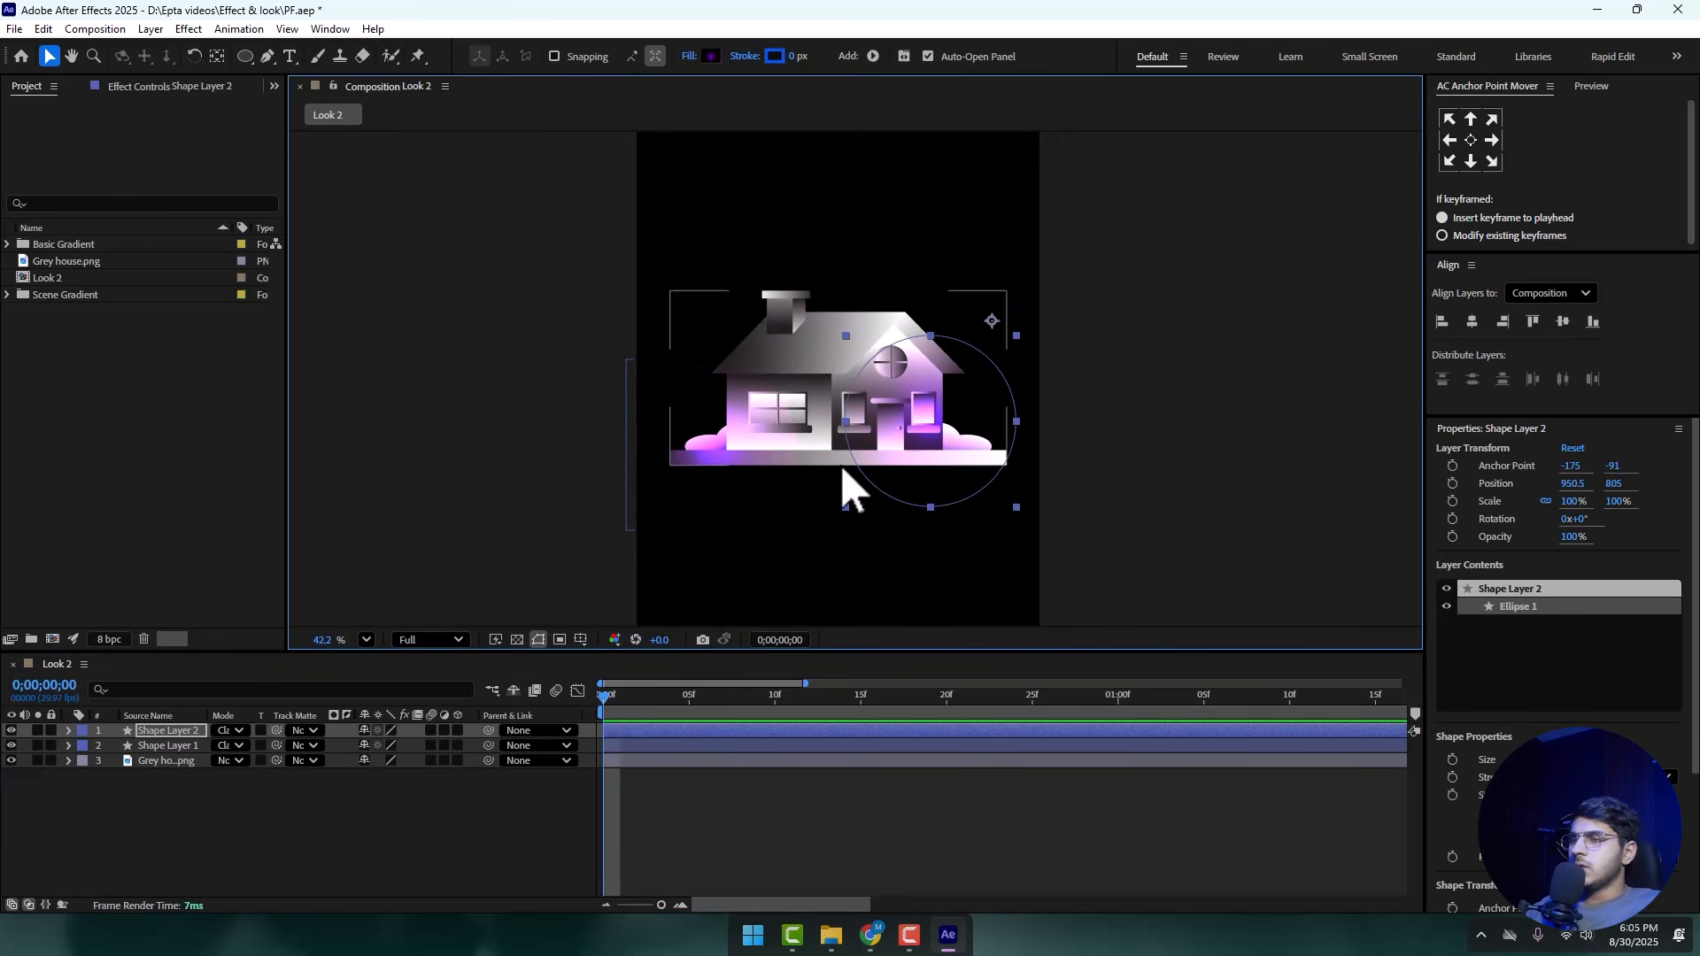
pyautogui.click(1196, 389)
# - Recolour the purple stop of the duplicate circle's radial gradient to orange
pyautogui.click(966, 436)
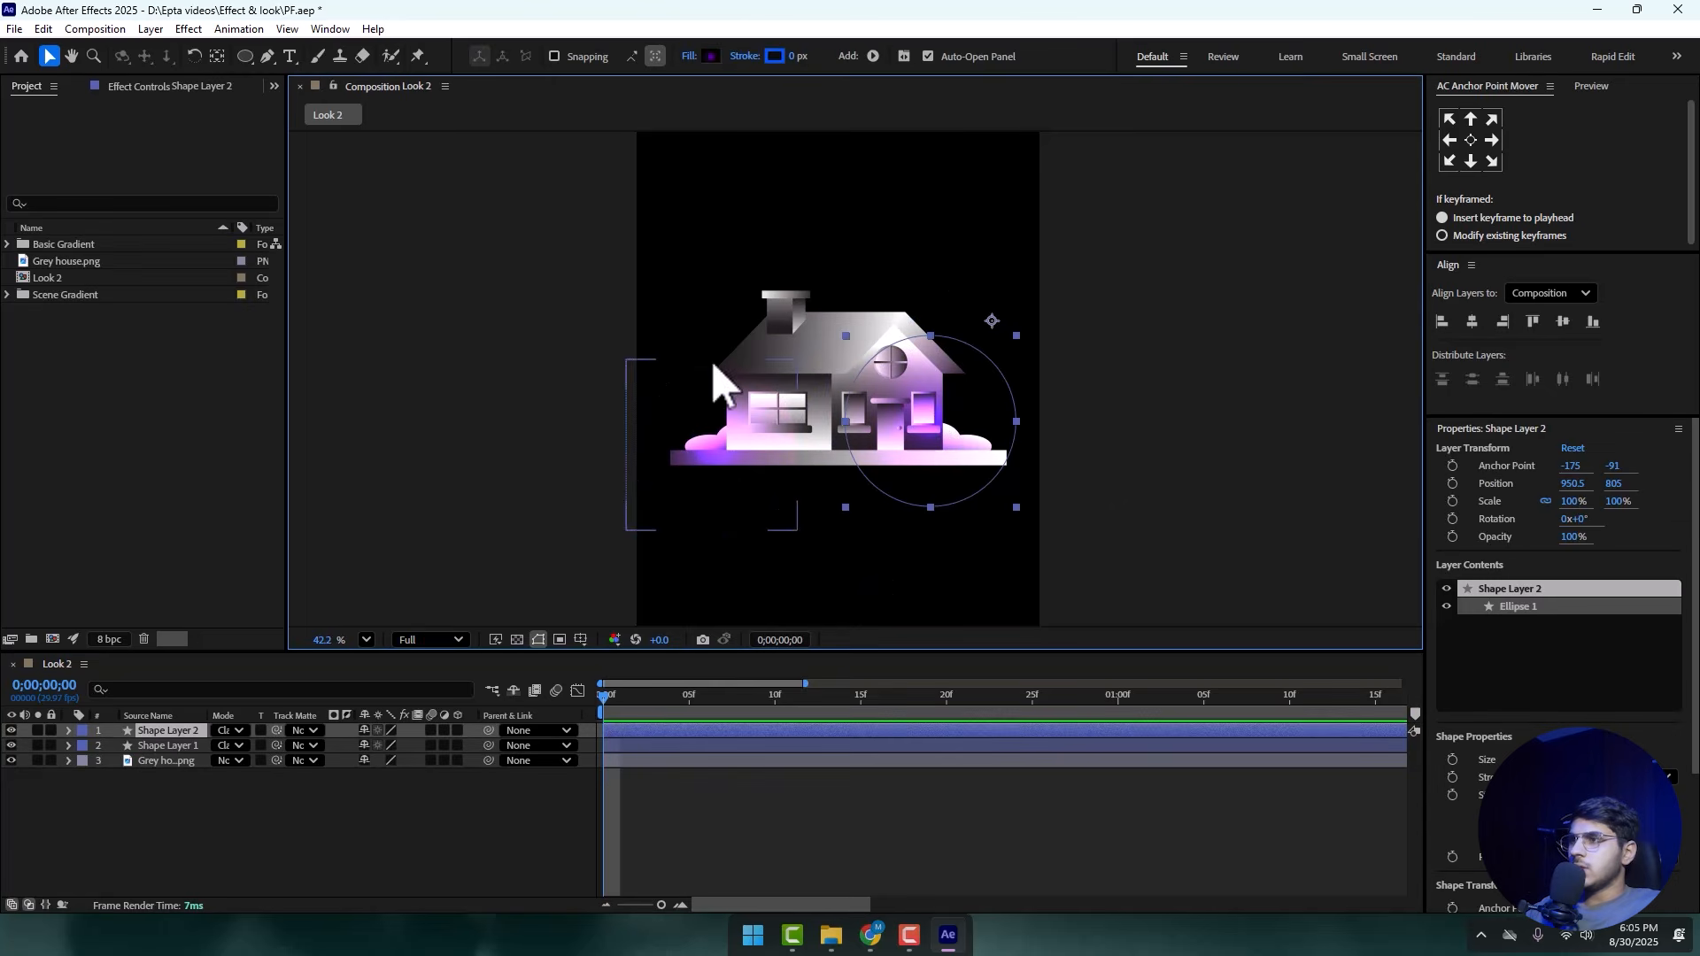
pyautogui.click(712, 57)
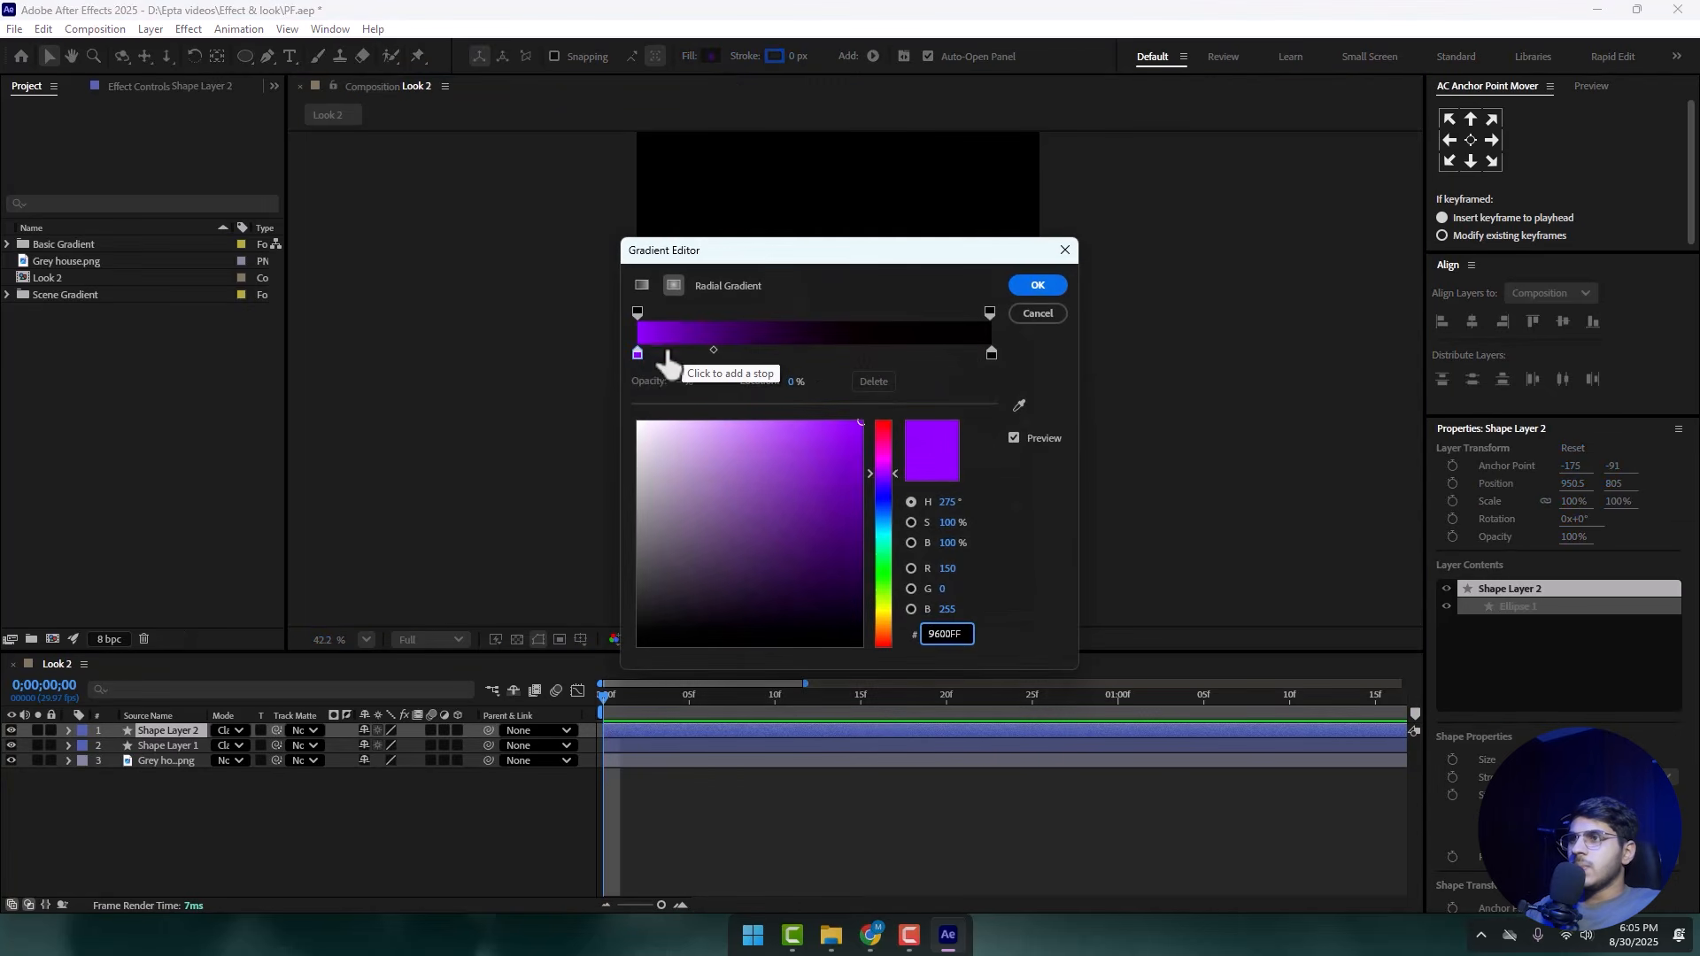
pyautogui.click(638, 356)
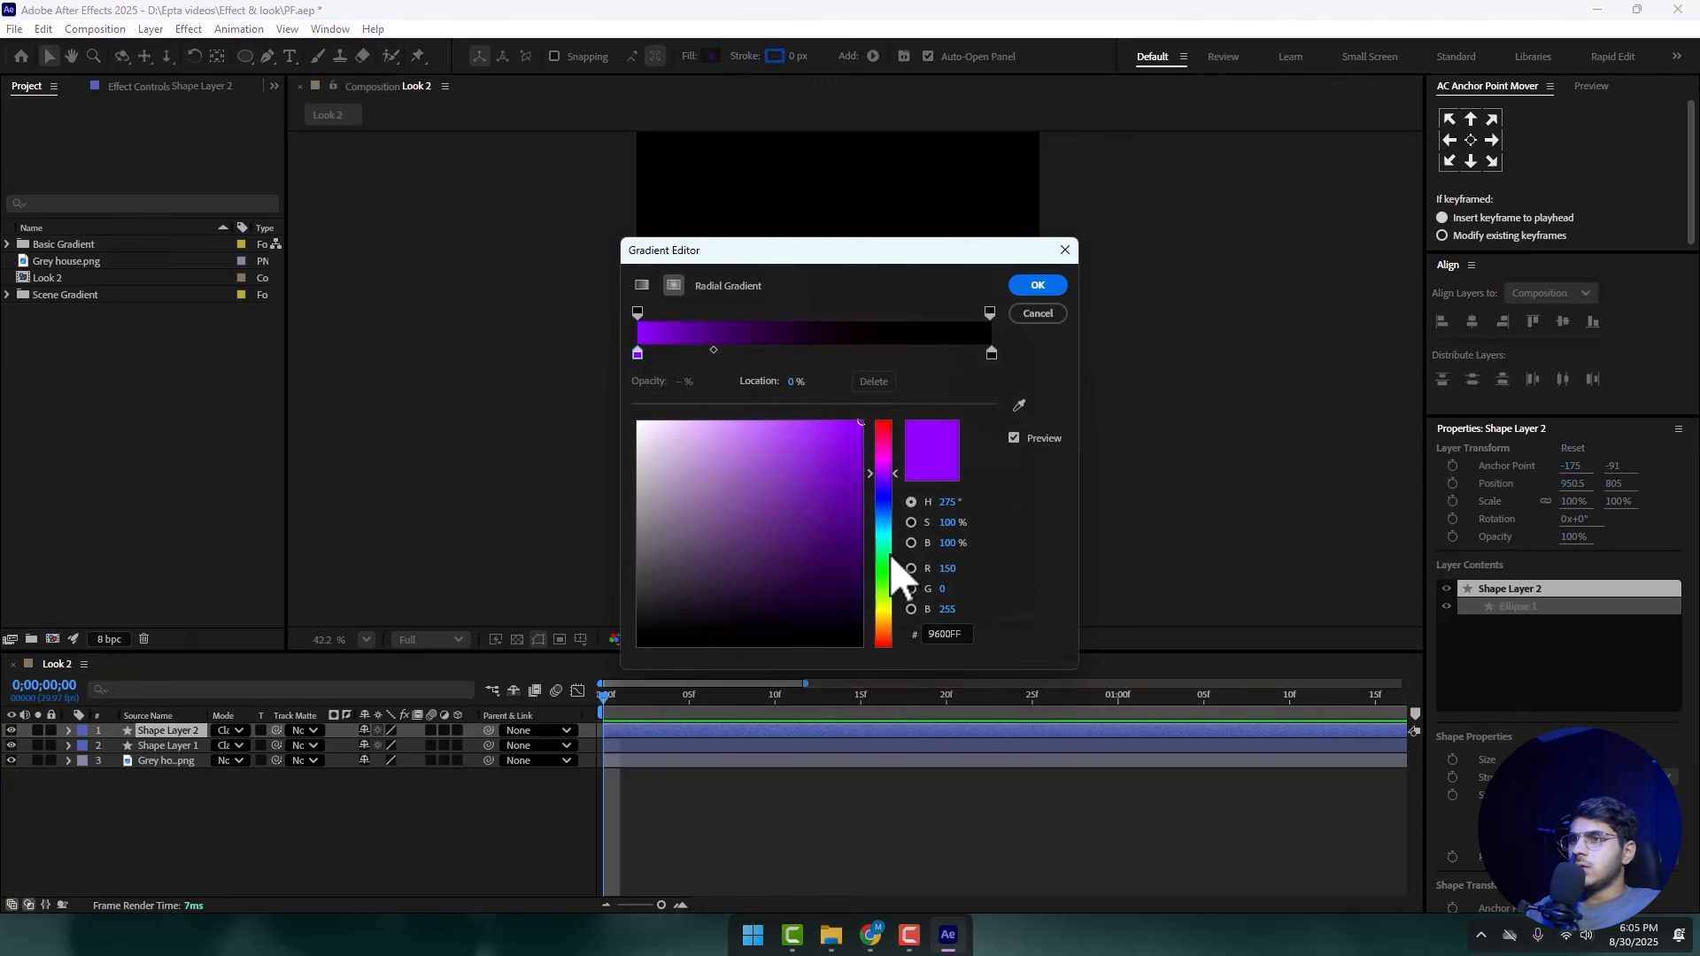
pyautogui.moveTo(889, 554); pyautogui.dragTo(886, 622)
pyautogui.click(1034, 286)
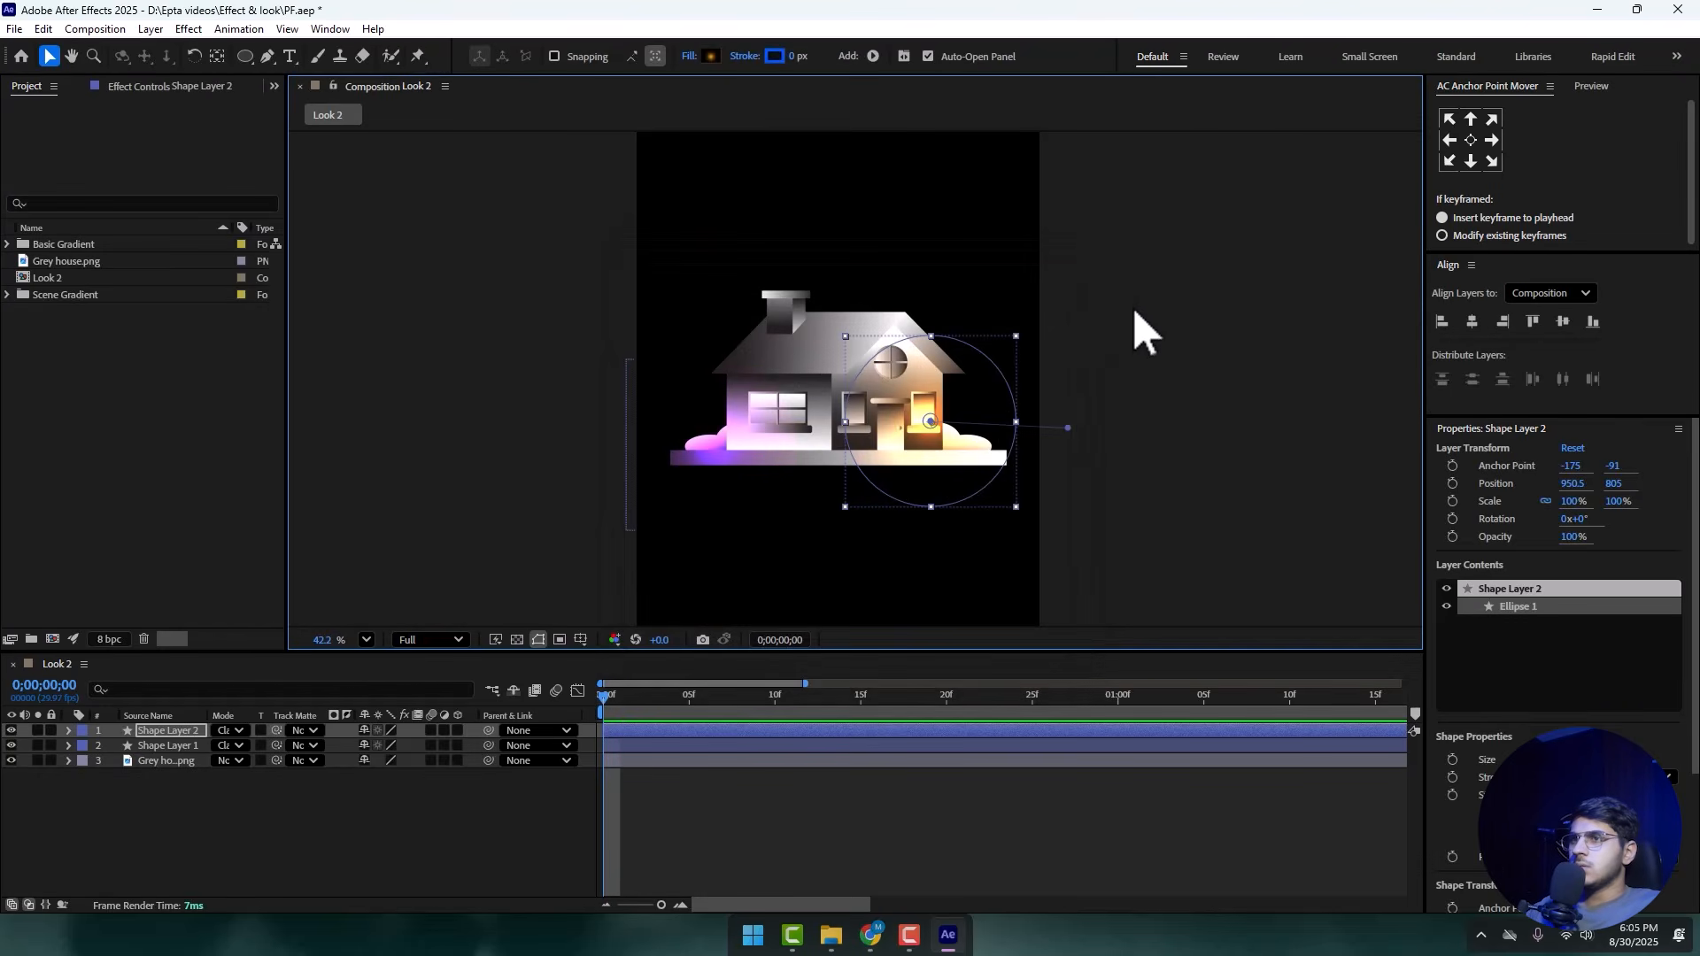
# - Change the duplicate circle's bright gradient stop to blue 005AFF
pyautogui.scroll(1, 965, 345)
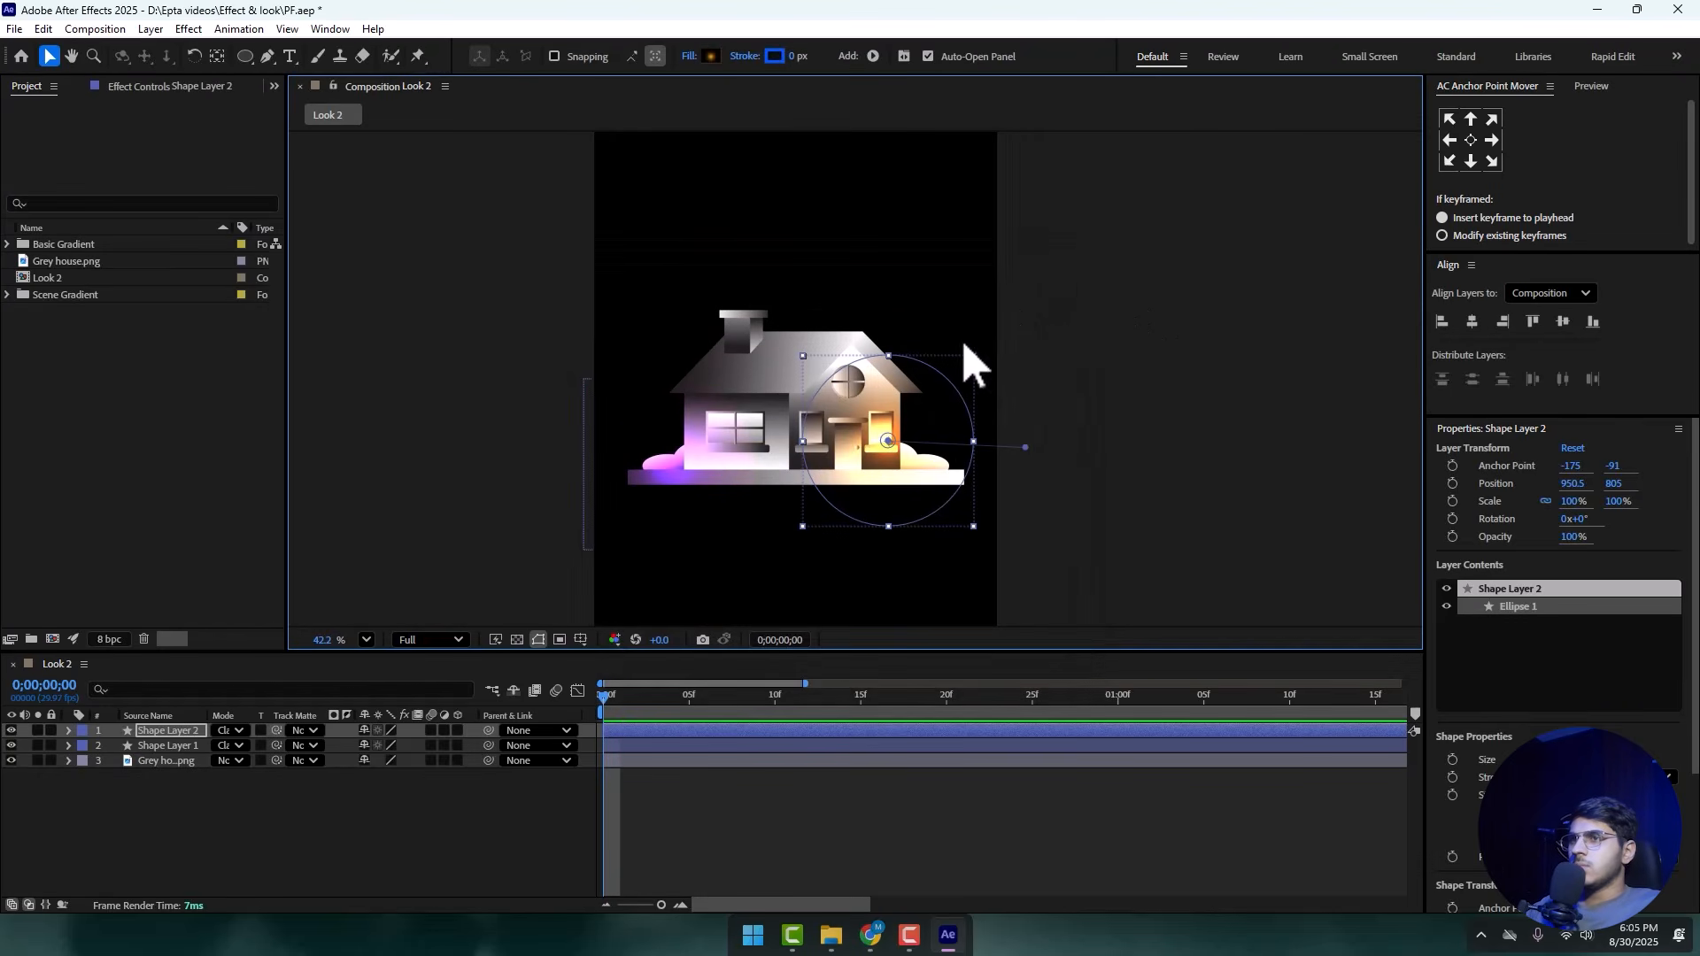
pyautogui.click(710, 55)
pyautogui.moveTo(887, 524); pyautogui.dragTo(887, 511)
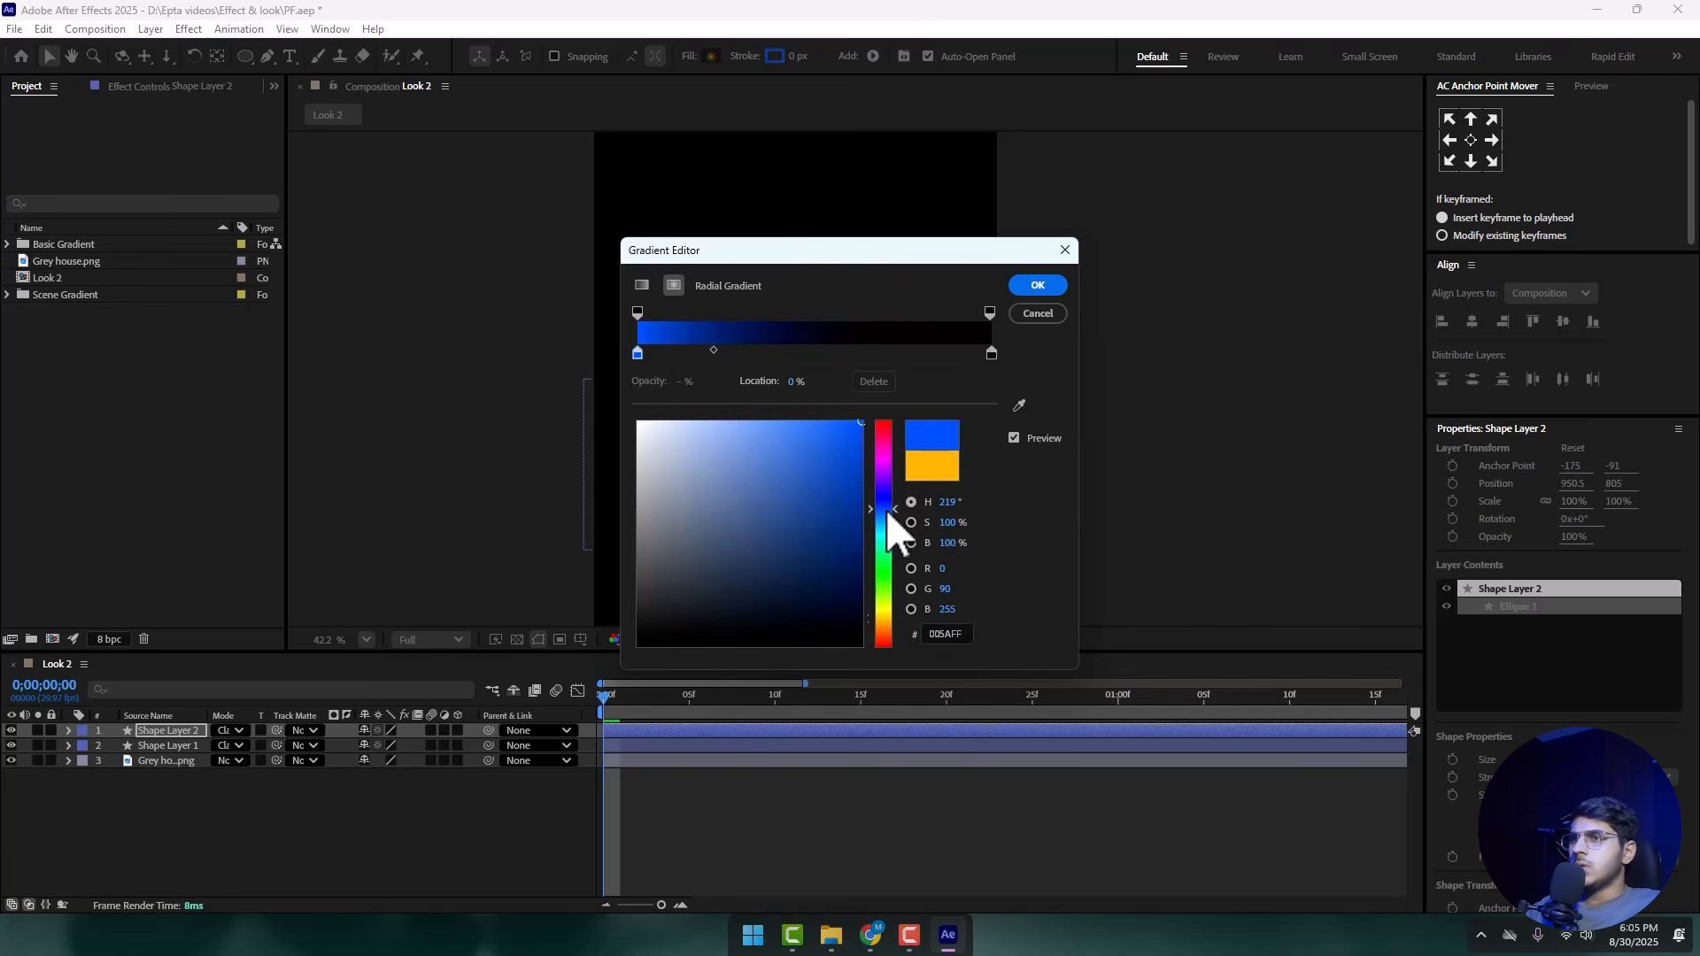
pyautogui.click(1040, 287)
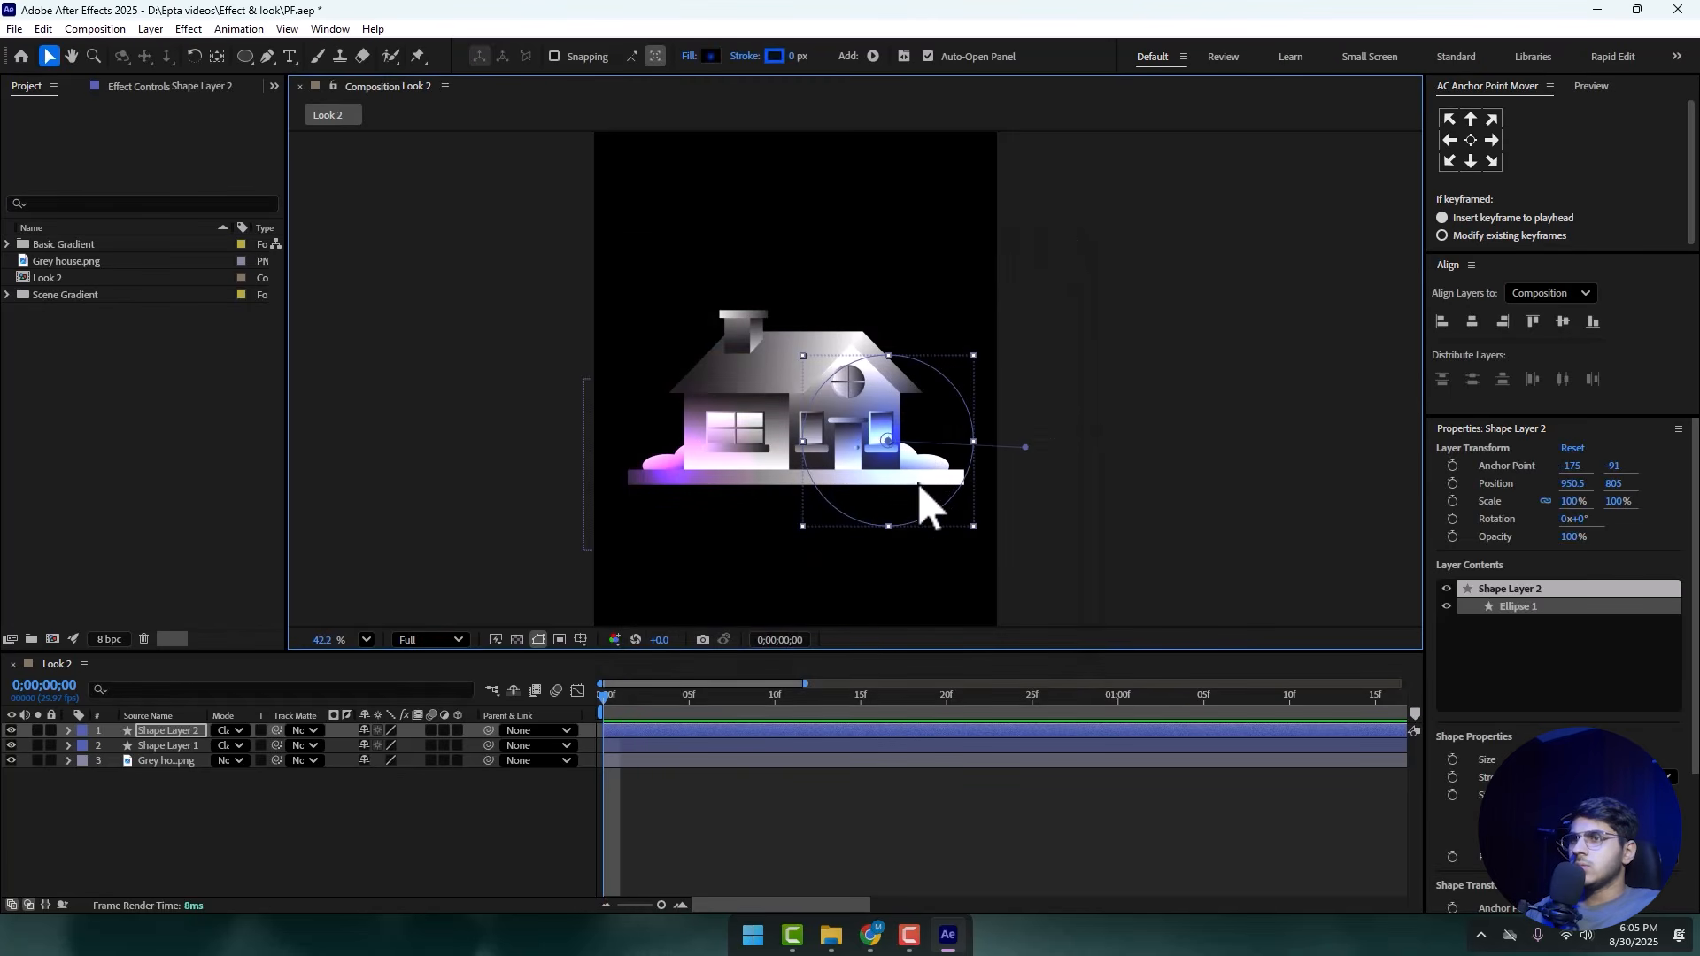
# - Shift the midpoint of the duplicate circle's gradient toward the black stop to spread the blue further
pyautogui.click(713, 56)
pyautogui.moveTo(724, 352); pyautogui.dragTo(791, 351)
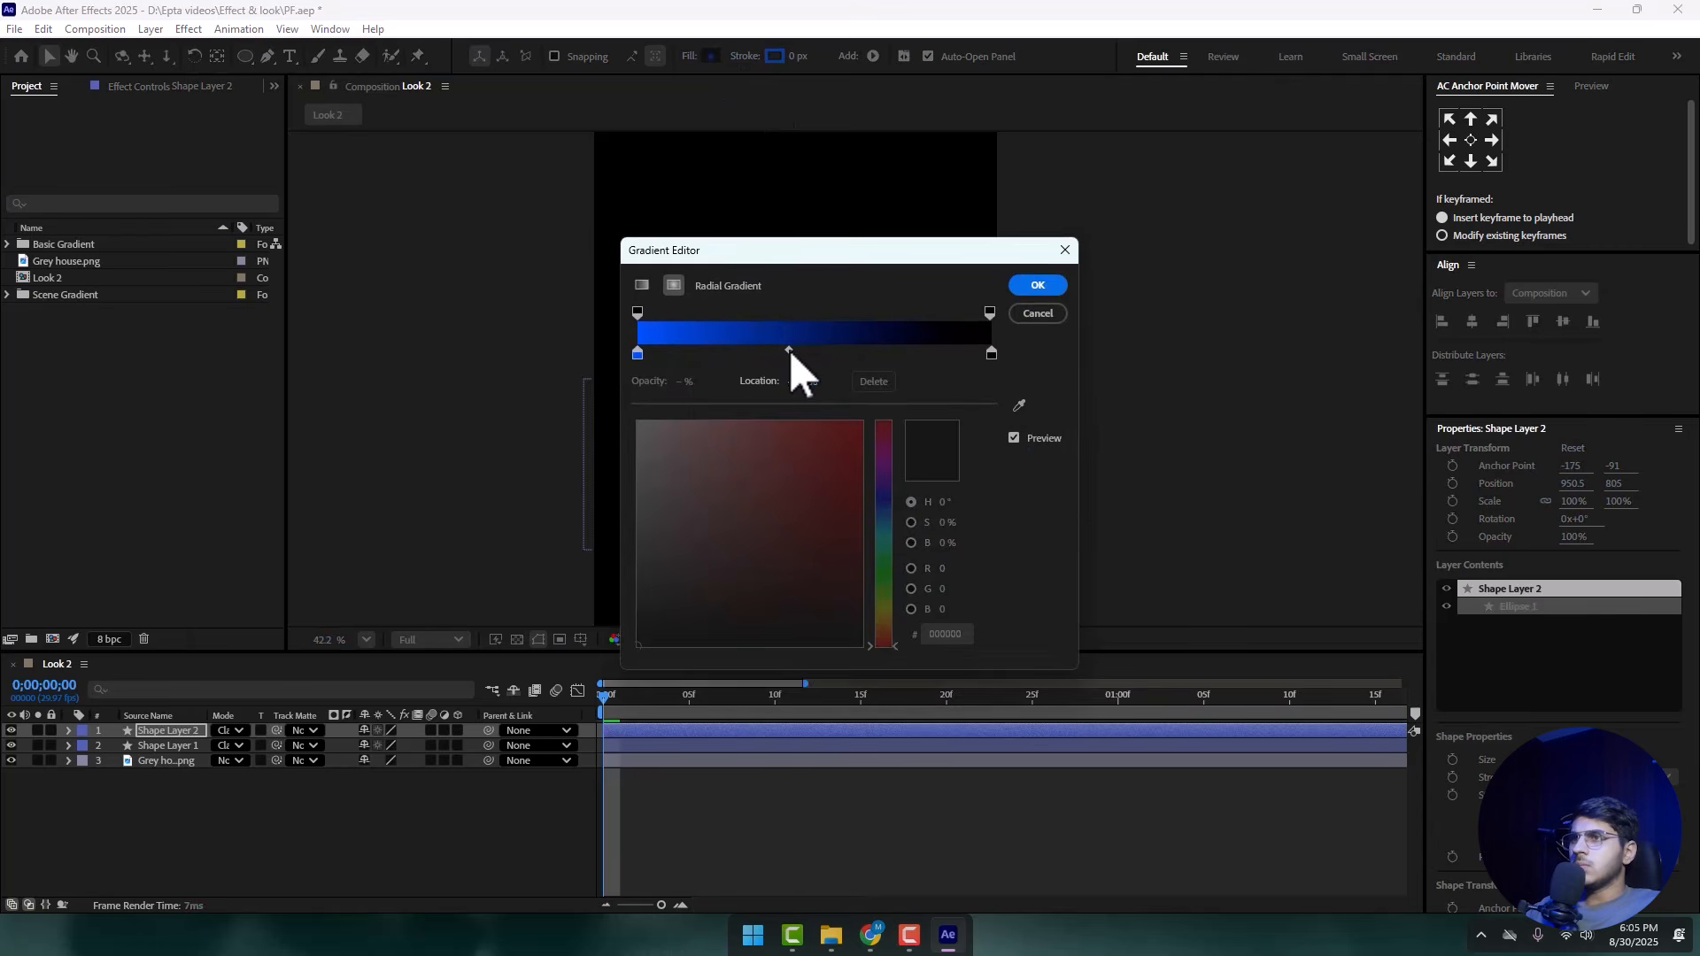
pyautogui.click(1038, 285)
pyautogui.click(1064, 390)
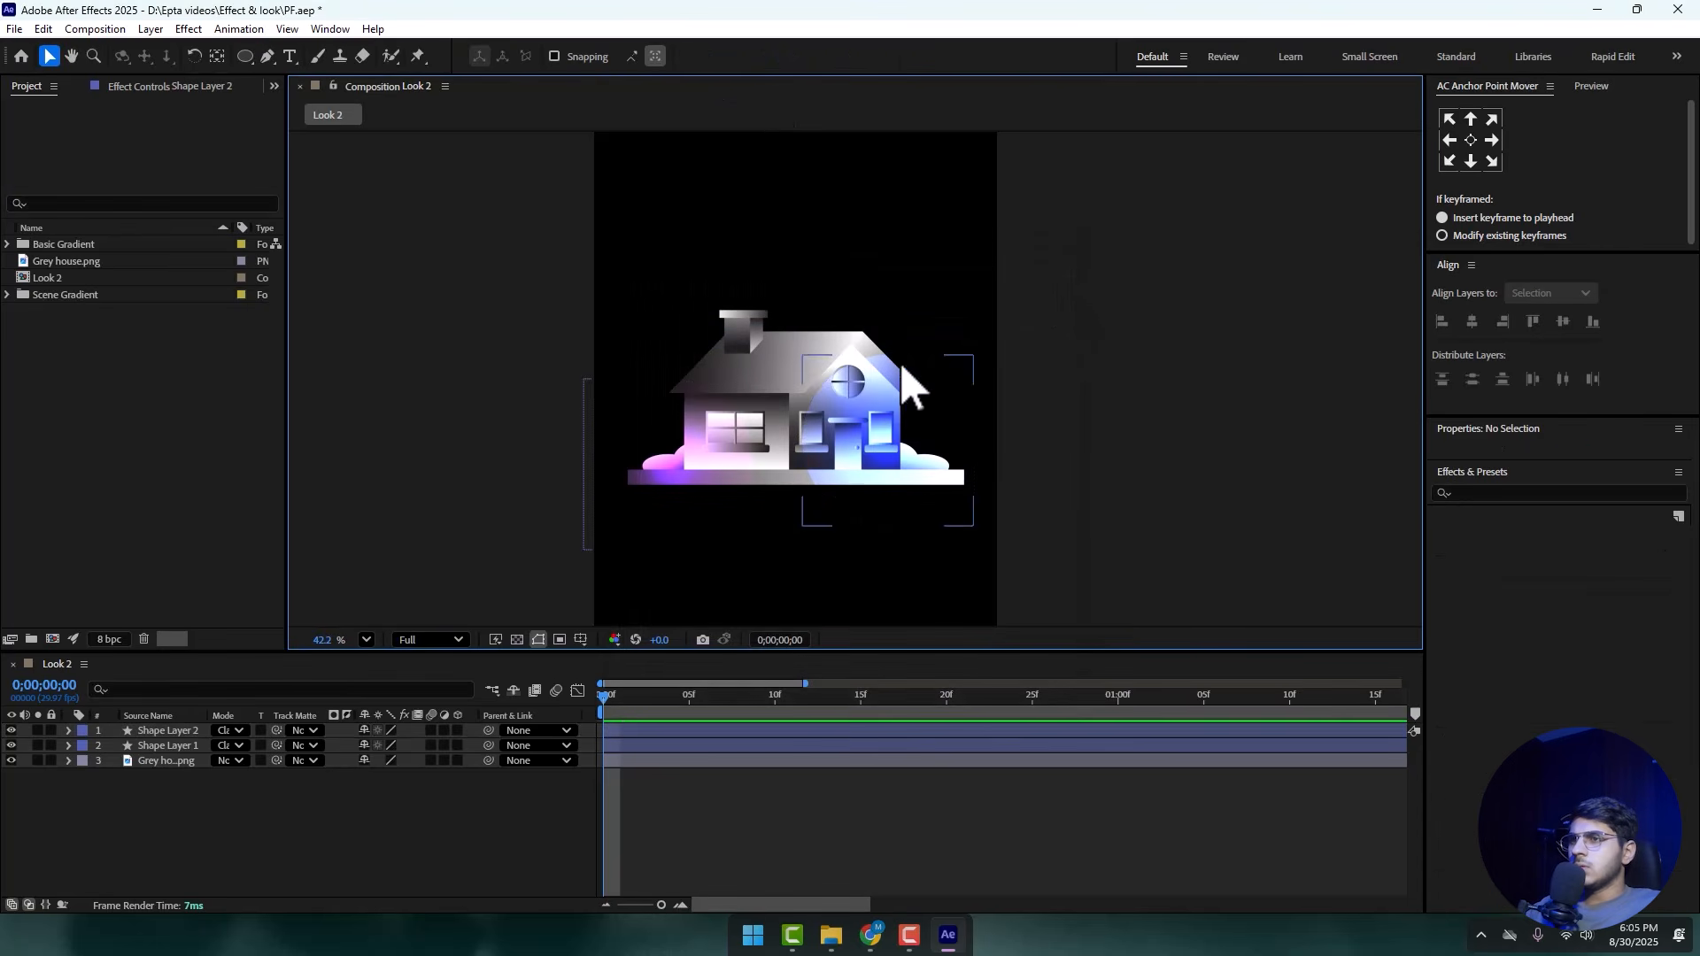
# - Try a longer reach for the blue circle's radial gradient, and pull its end point back to just outside the circle's edge
pyautogui.click(872, 434)
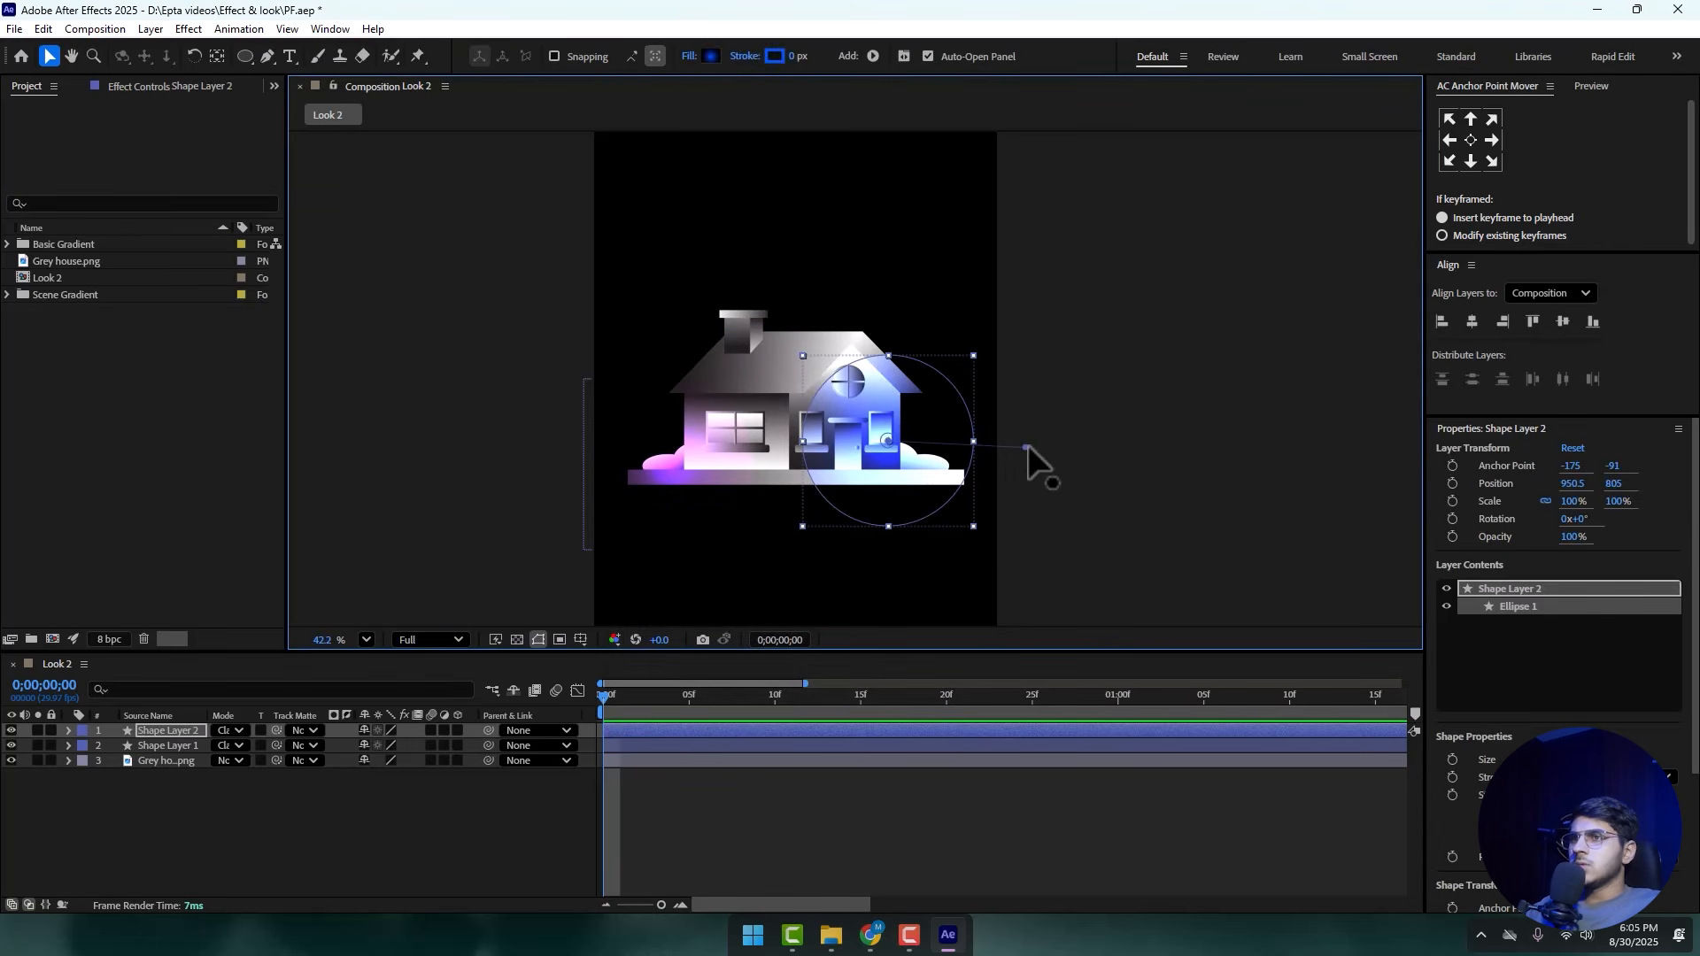
pyautogui.moveTo(1025, 446); pyautogui.dragTo(1166, 433)
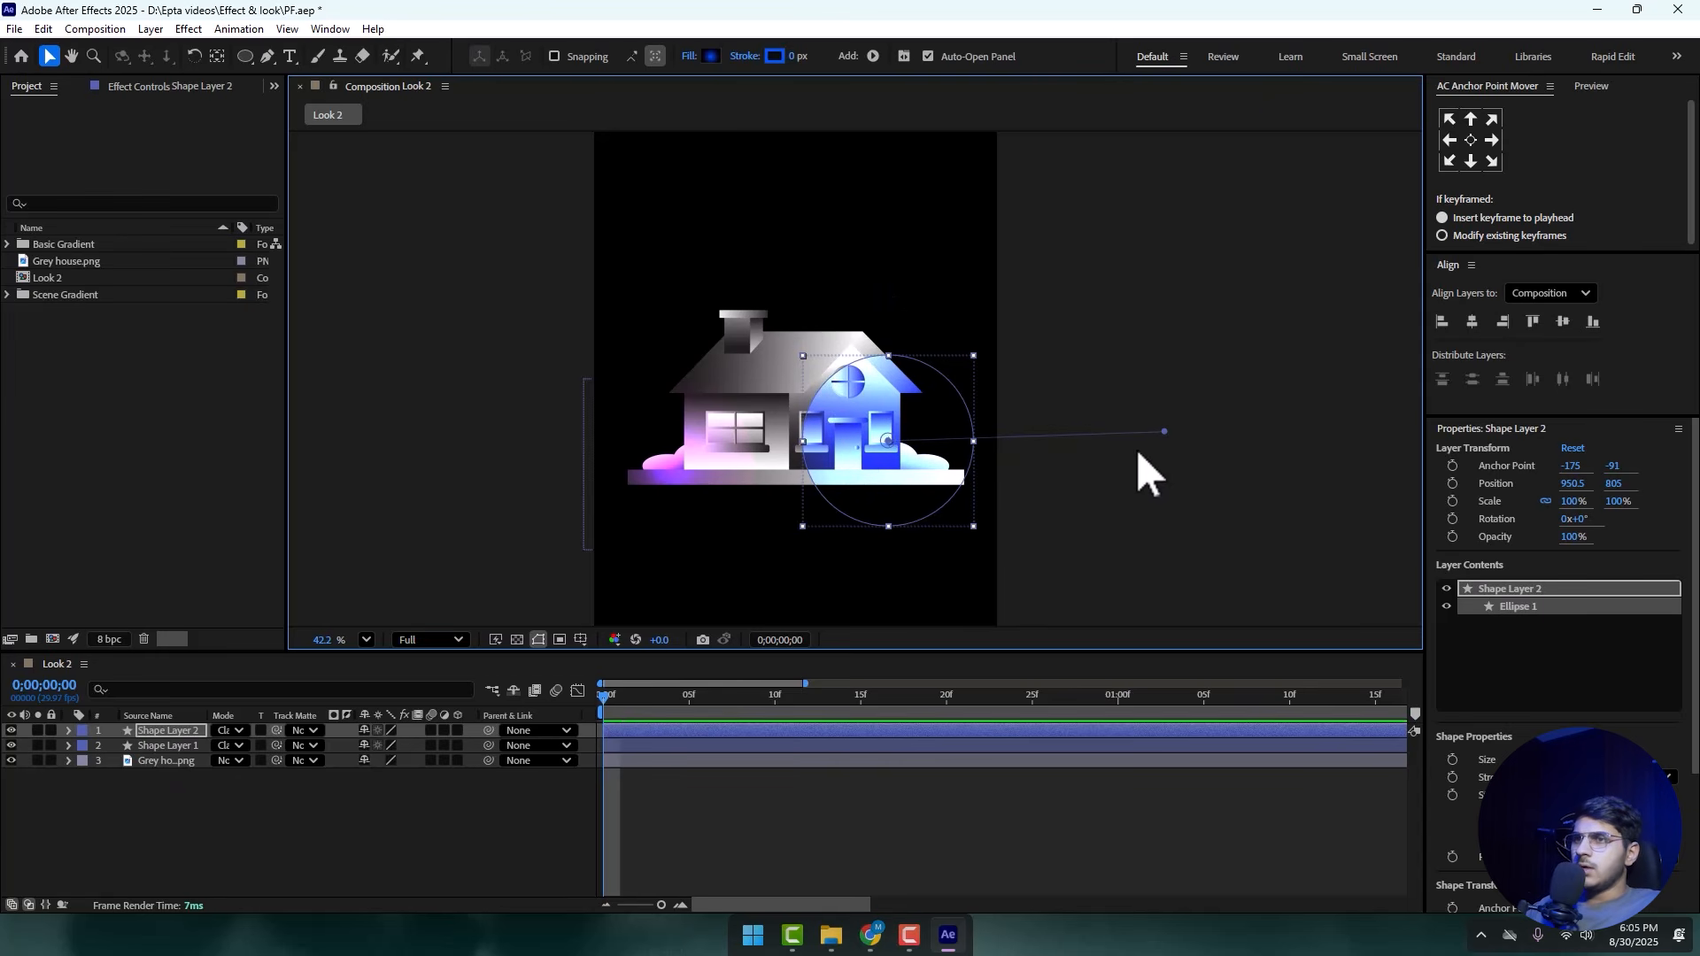
pyautogui.moveTo(1163, 432); pyautogui.dragTo(971, 443)
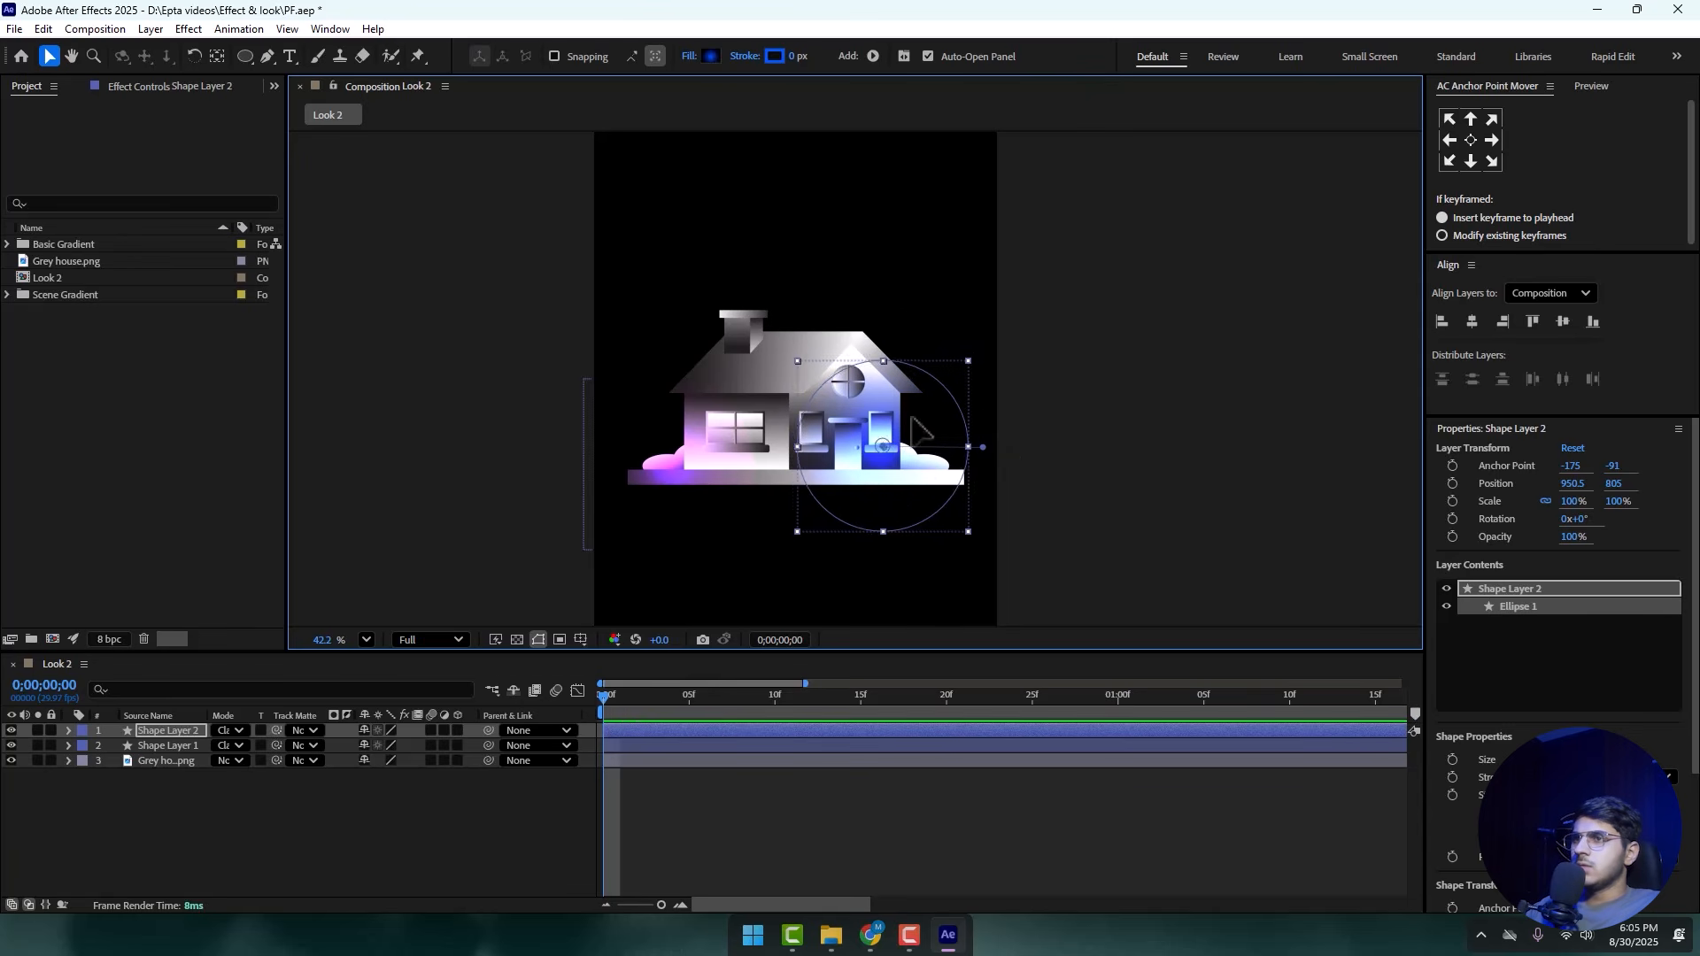
pyautogui.click(1169, 305)
# - Reveal the Position property of both circle layers in the timeline
pyautogui.click(622, 732)
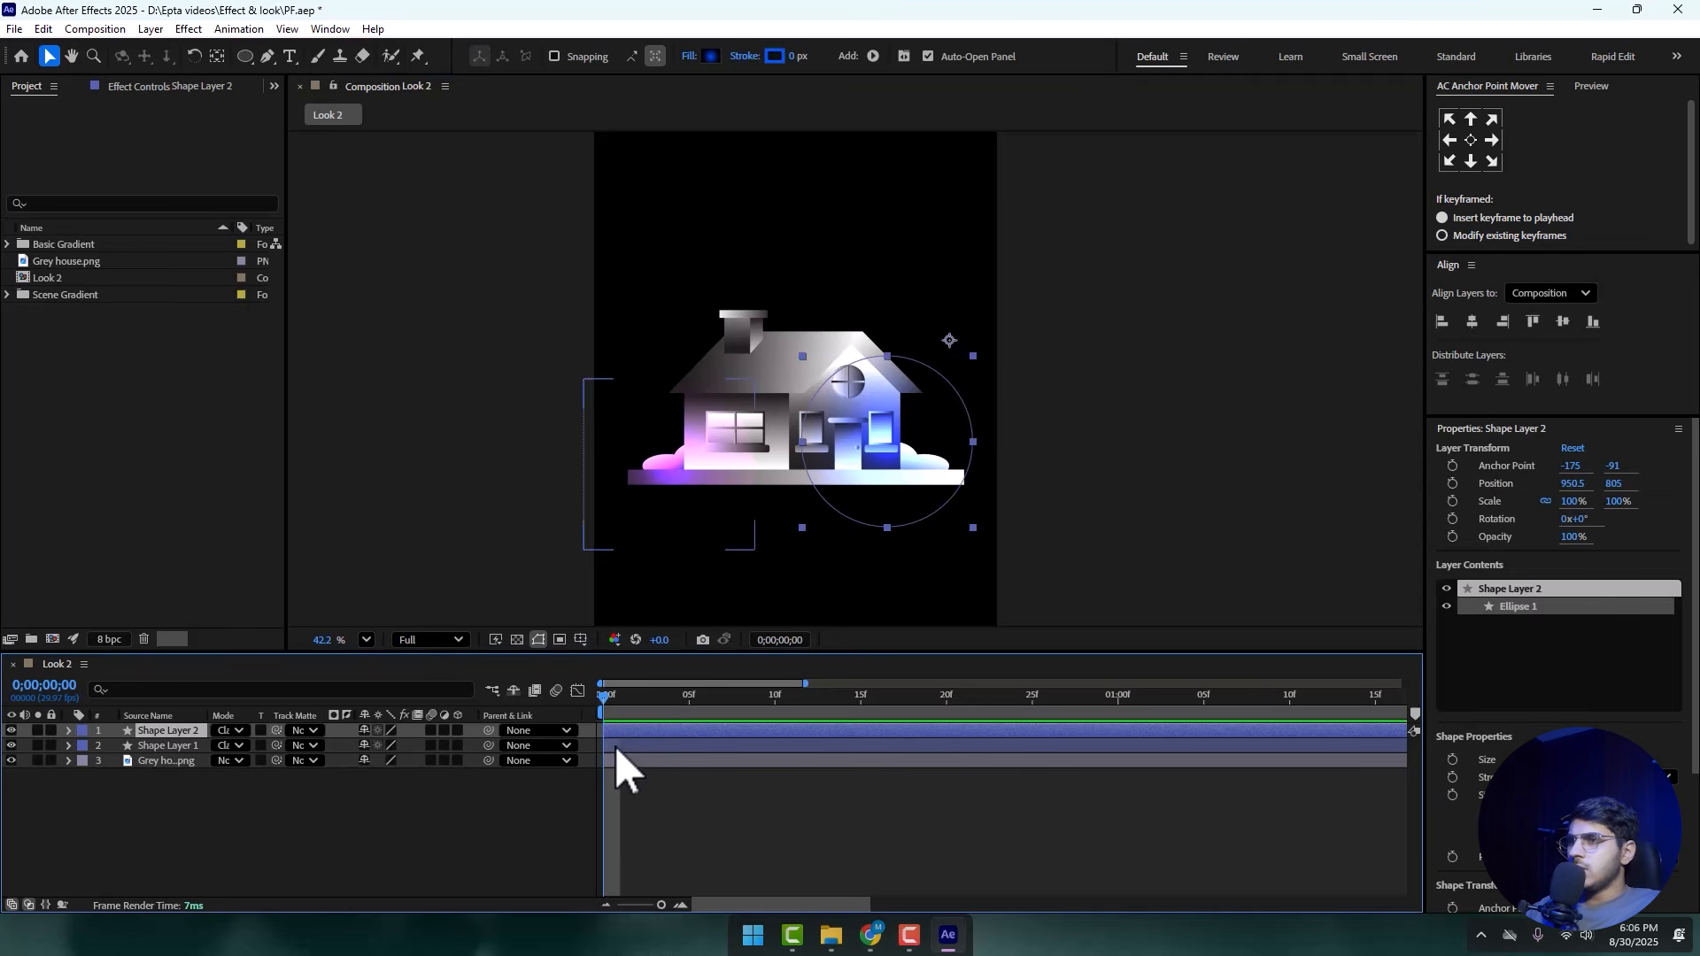
pyautogui.press('p')
pyautogui.click(142, 761)
pyautogui.press('p')
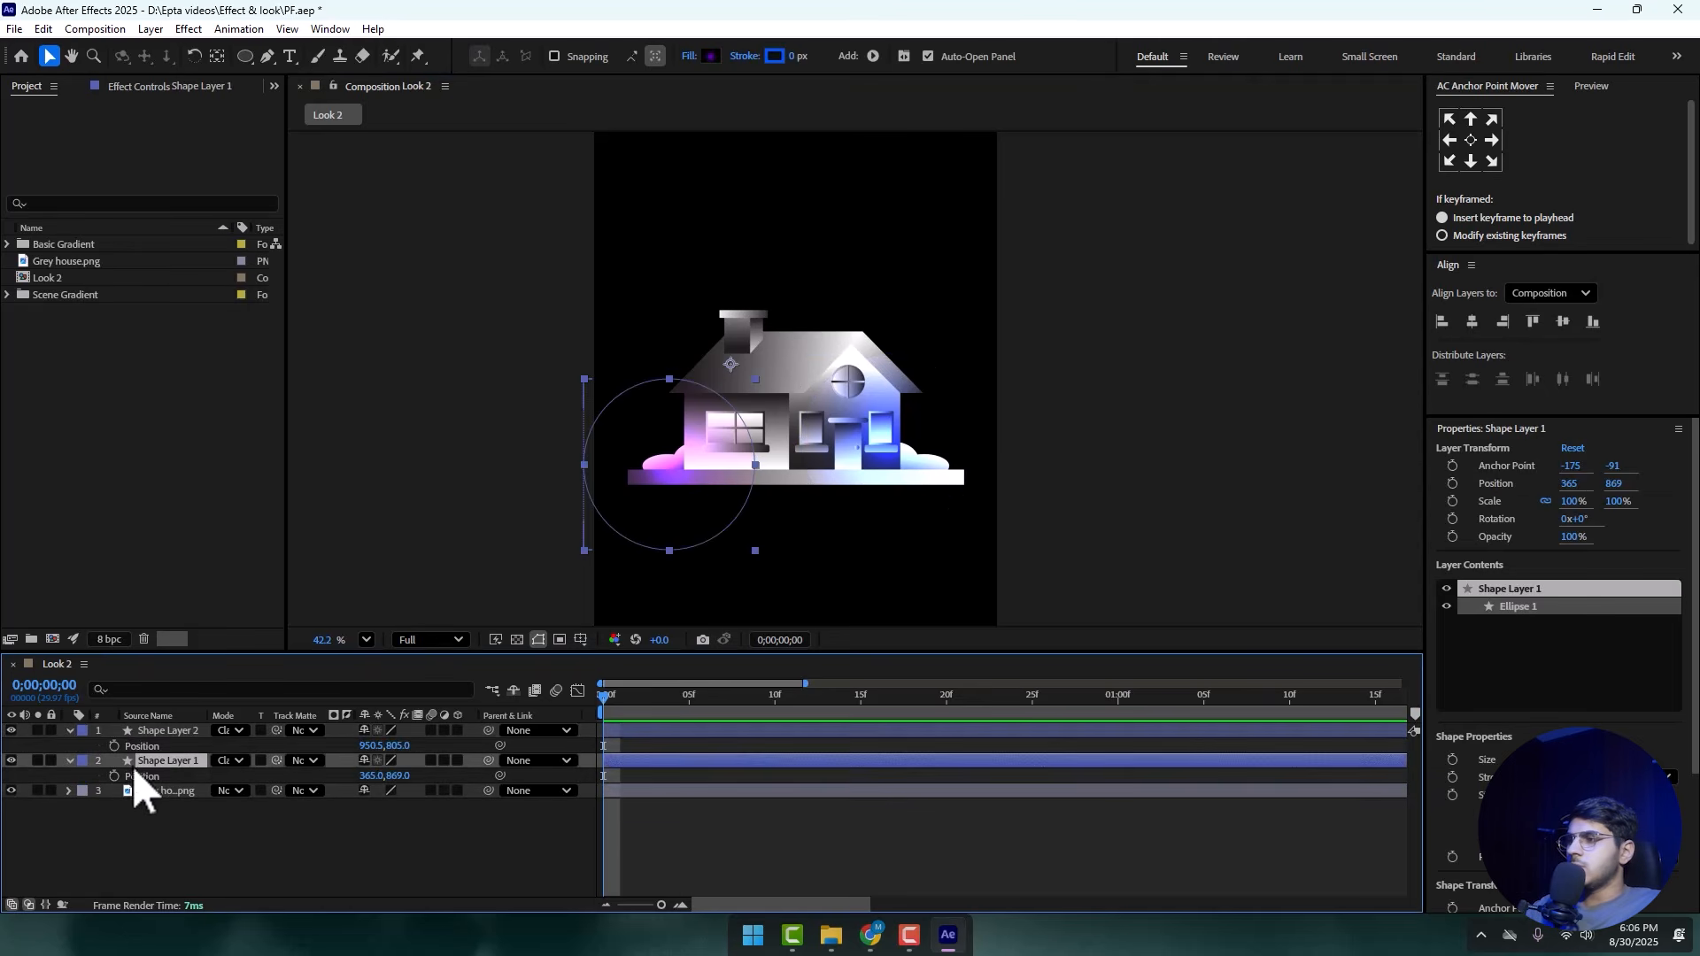
pyautogui.click(113, 775)
pyautogui.click(113, 746)
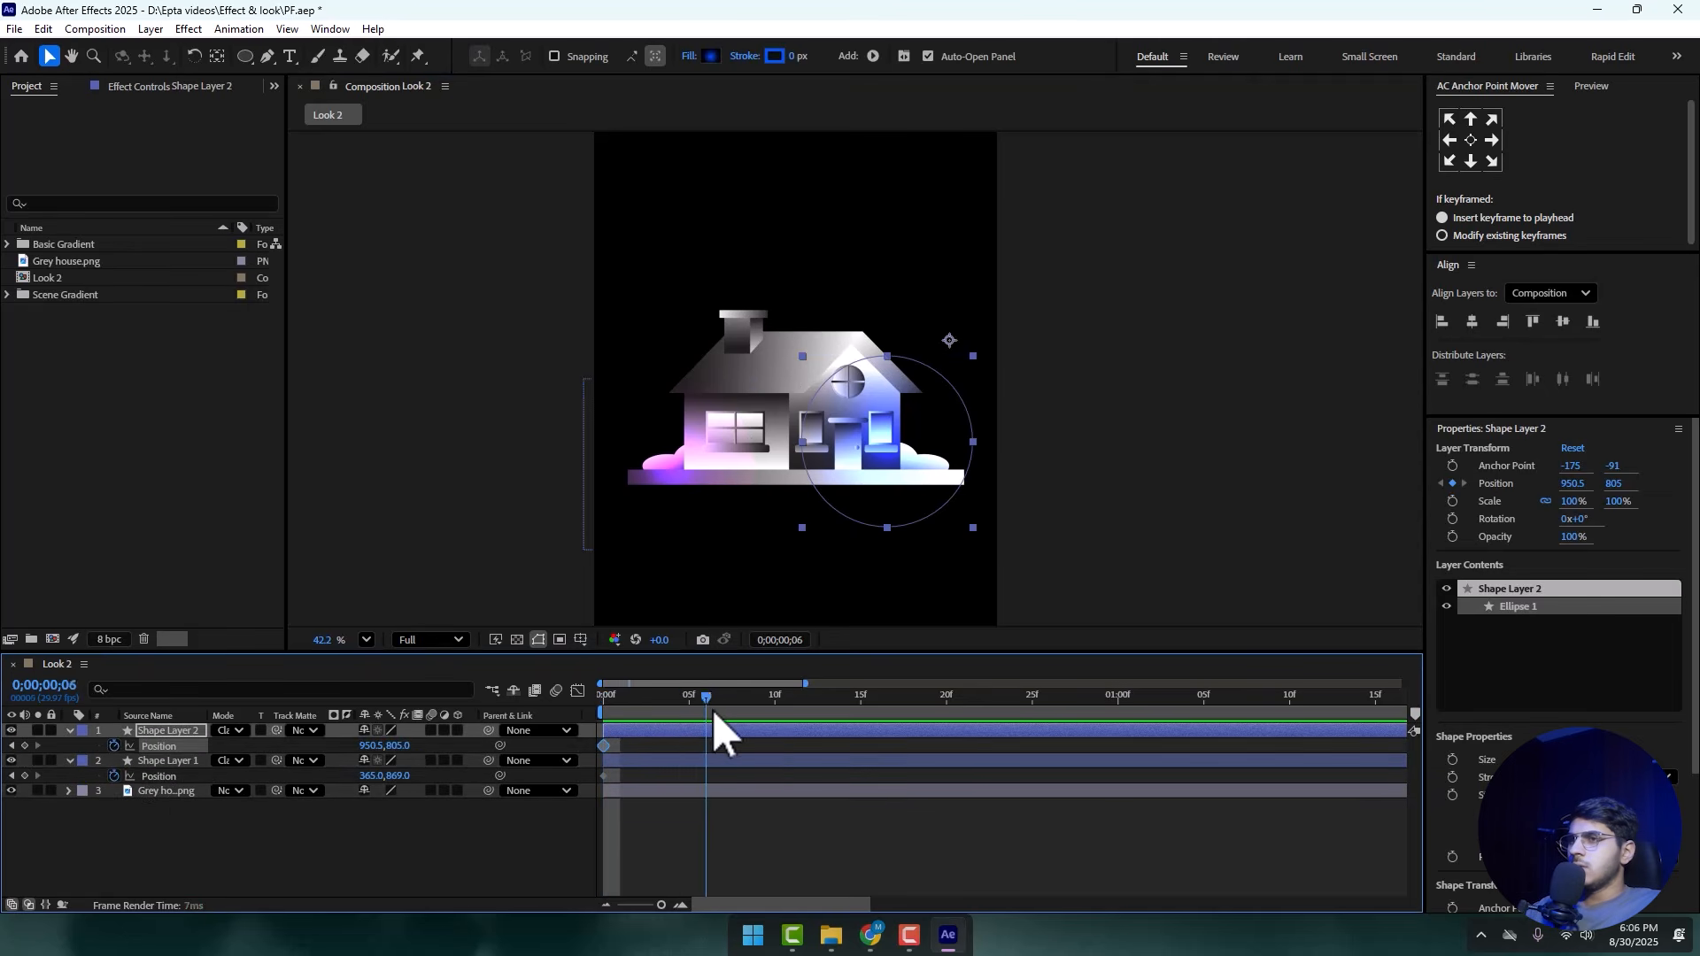
pyautogui.moveTo(712, 709); pyautogui.dragTo(776, 709)
pyautogui.moveTo(894, 449); pyautogui.dragTo(775, 363)
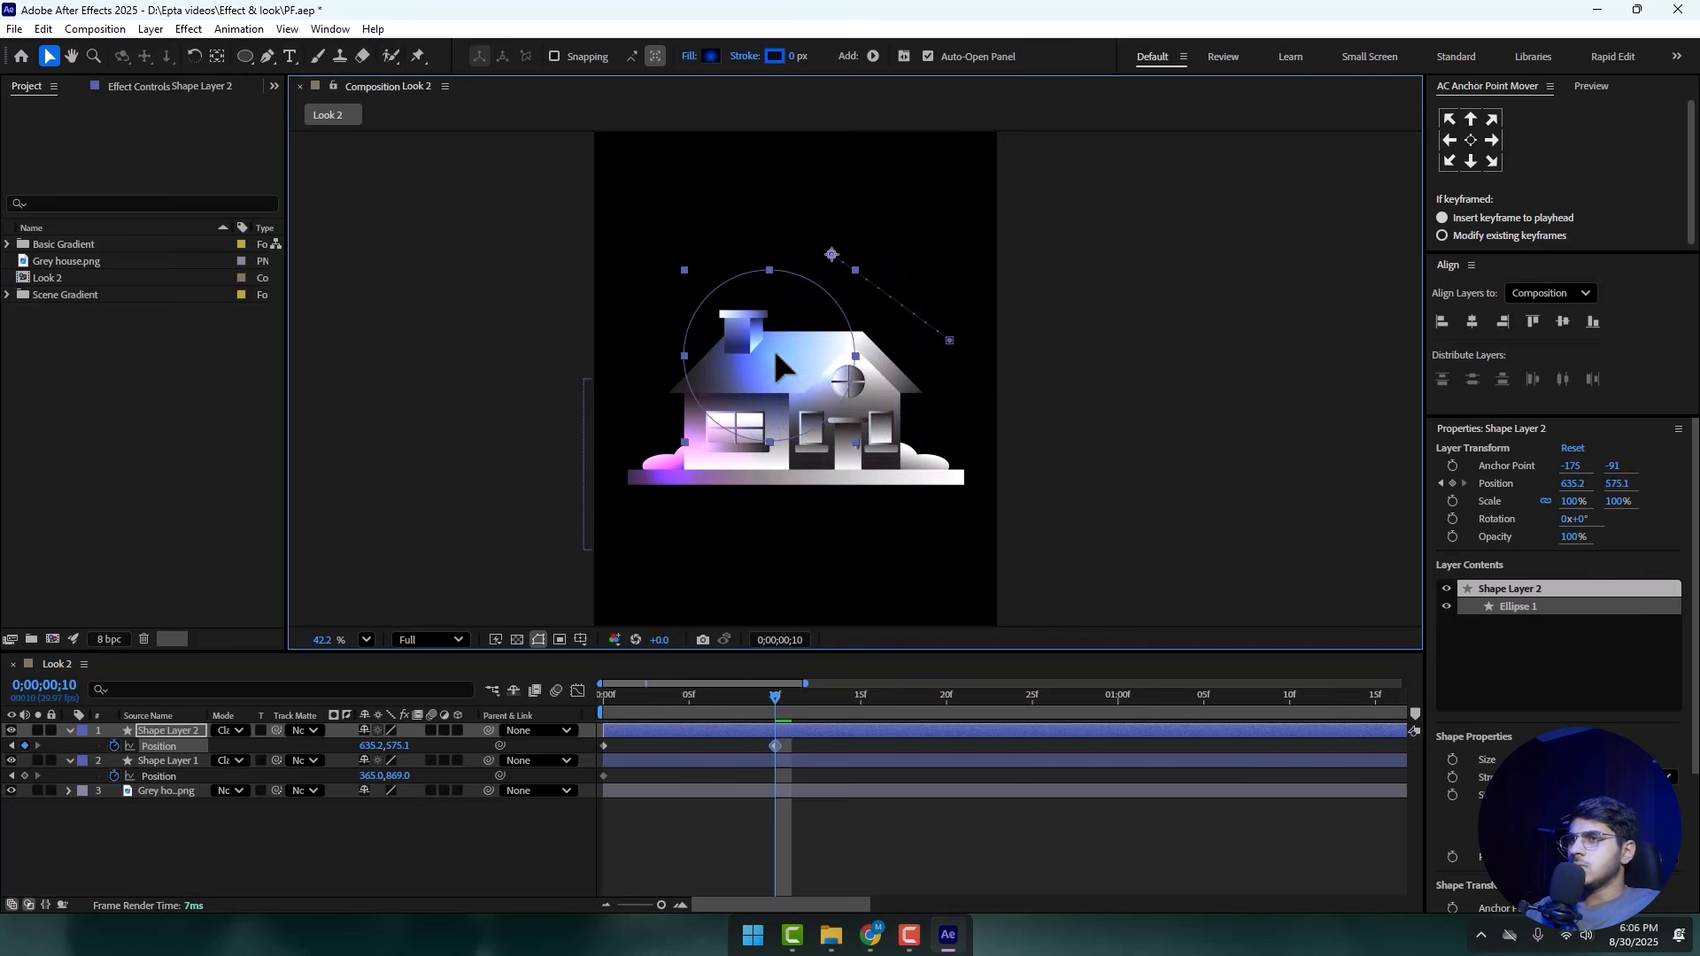
pyautogui.hotkey('ctrl', 'z')
pyautogui.hotkey('ctrl', 'z')
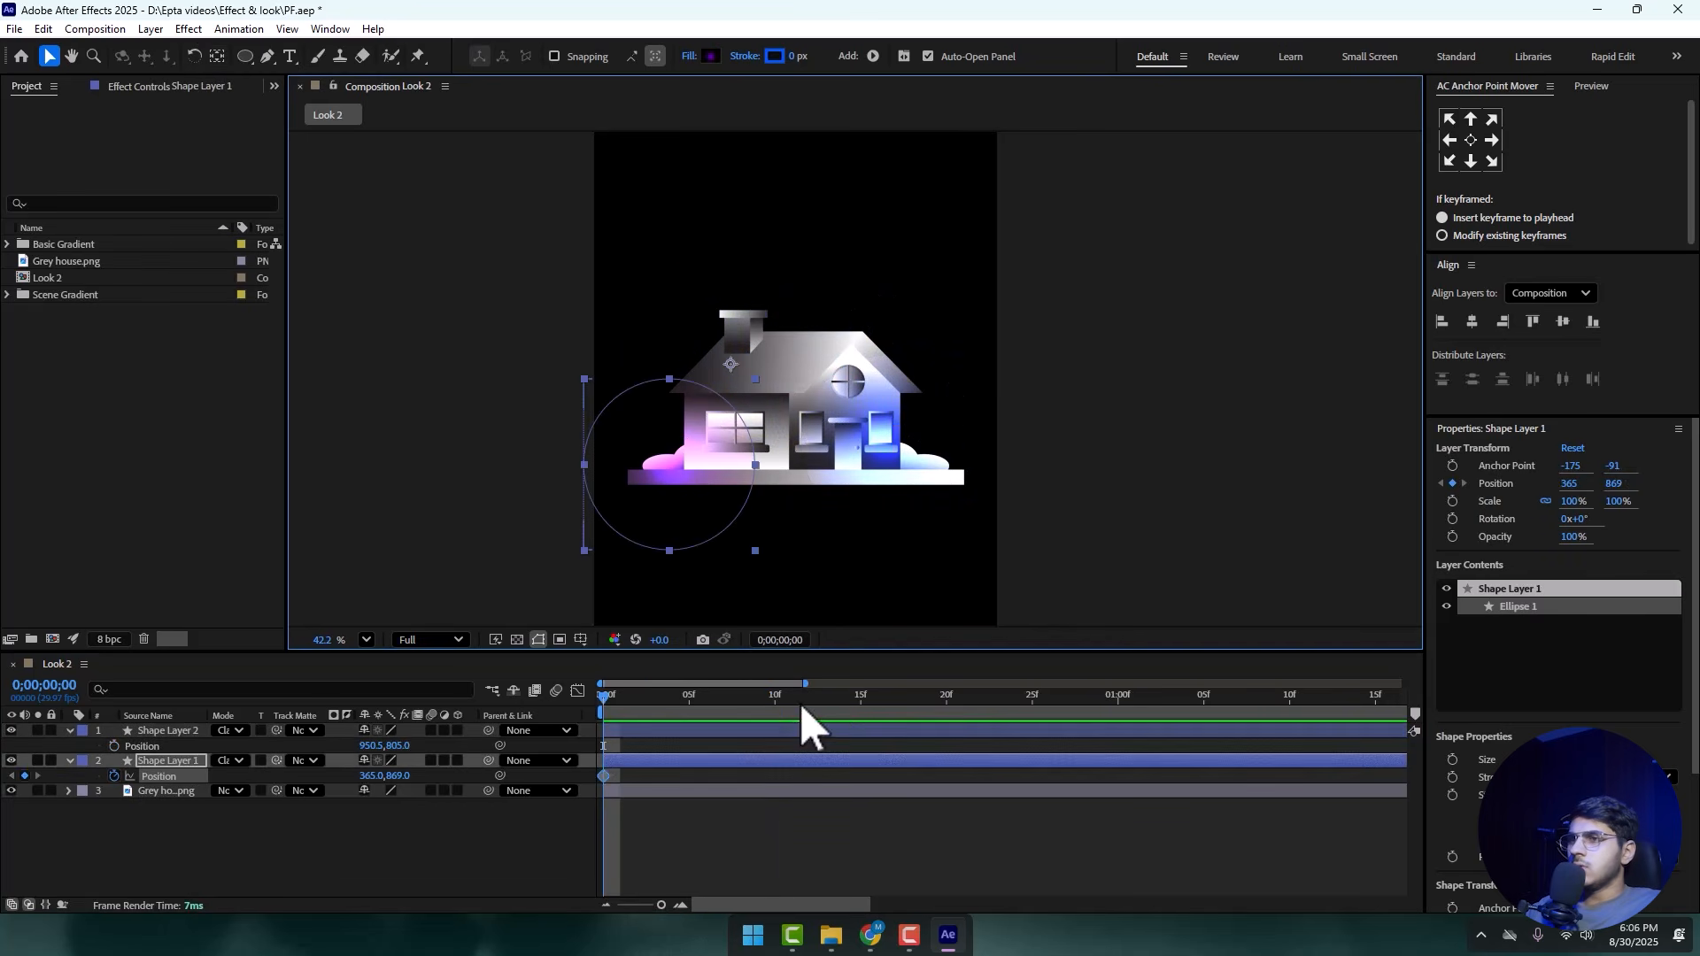
pyautogui.hotkey('ctrl', 'z')
pyautogui.hotkey('ctrl', 'z')
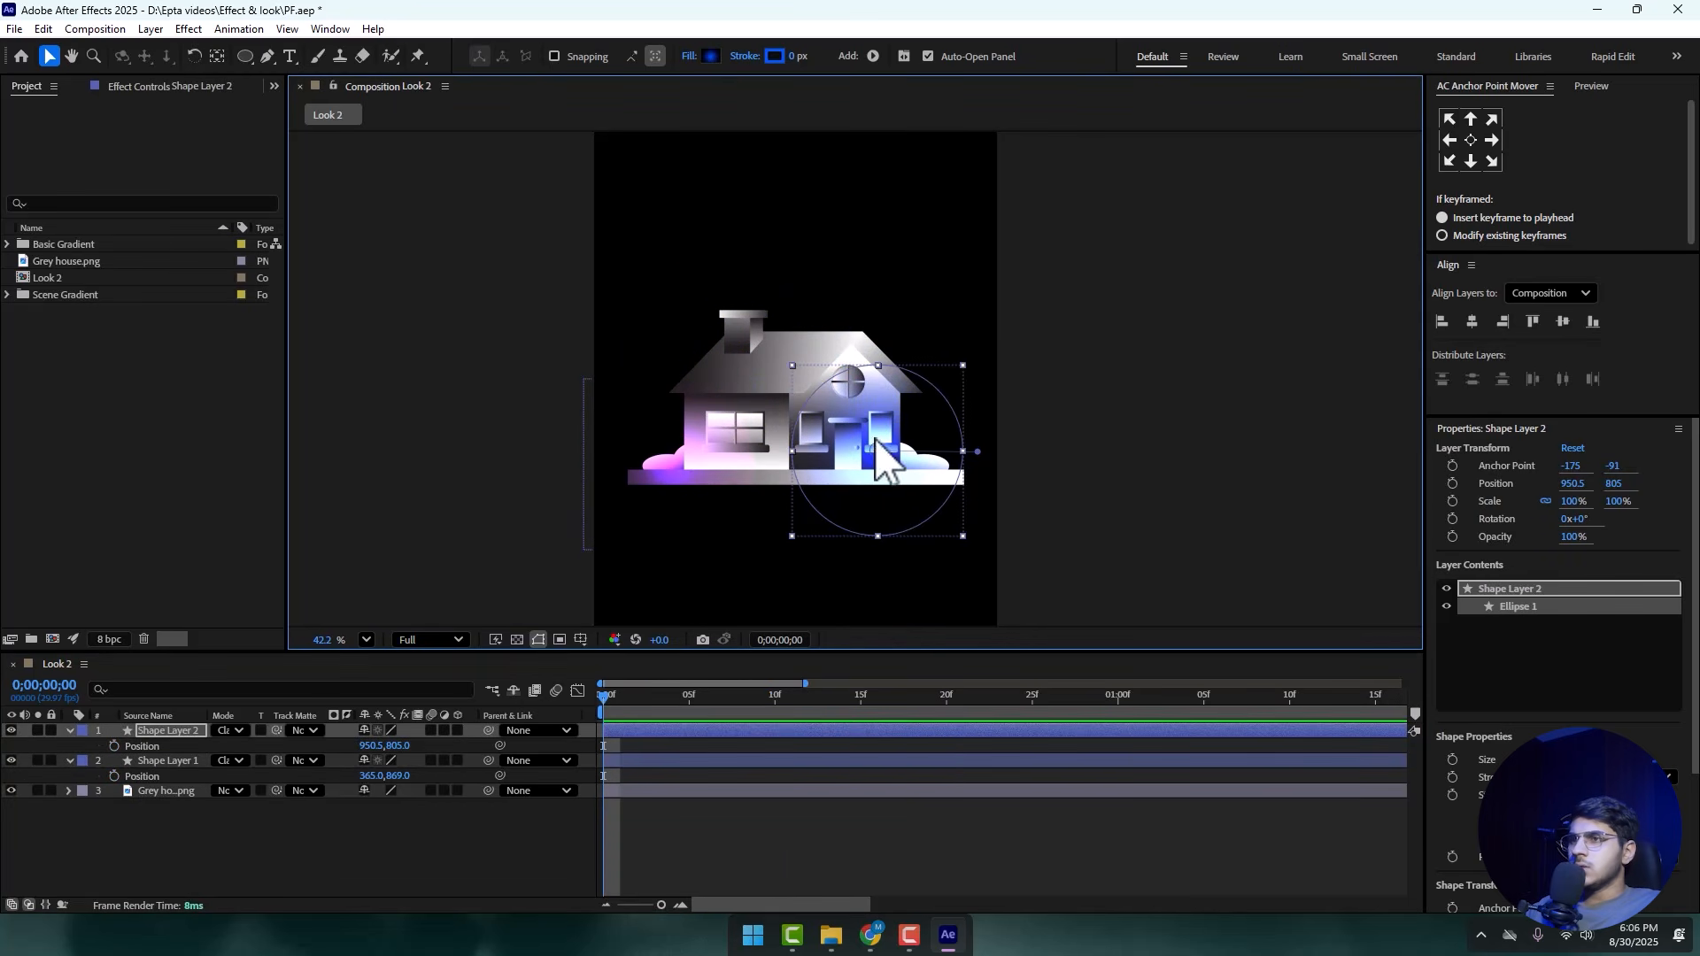
# - Centre the anchor point of both the blue and the purple circle layers
pyautogui.click(1451, 162)
pyautogui.click(702, 494)
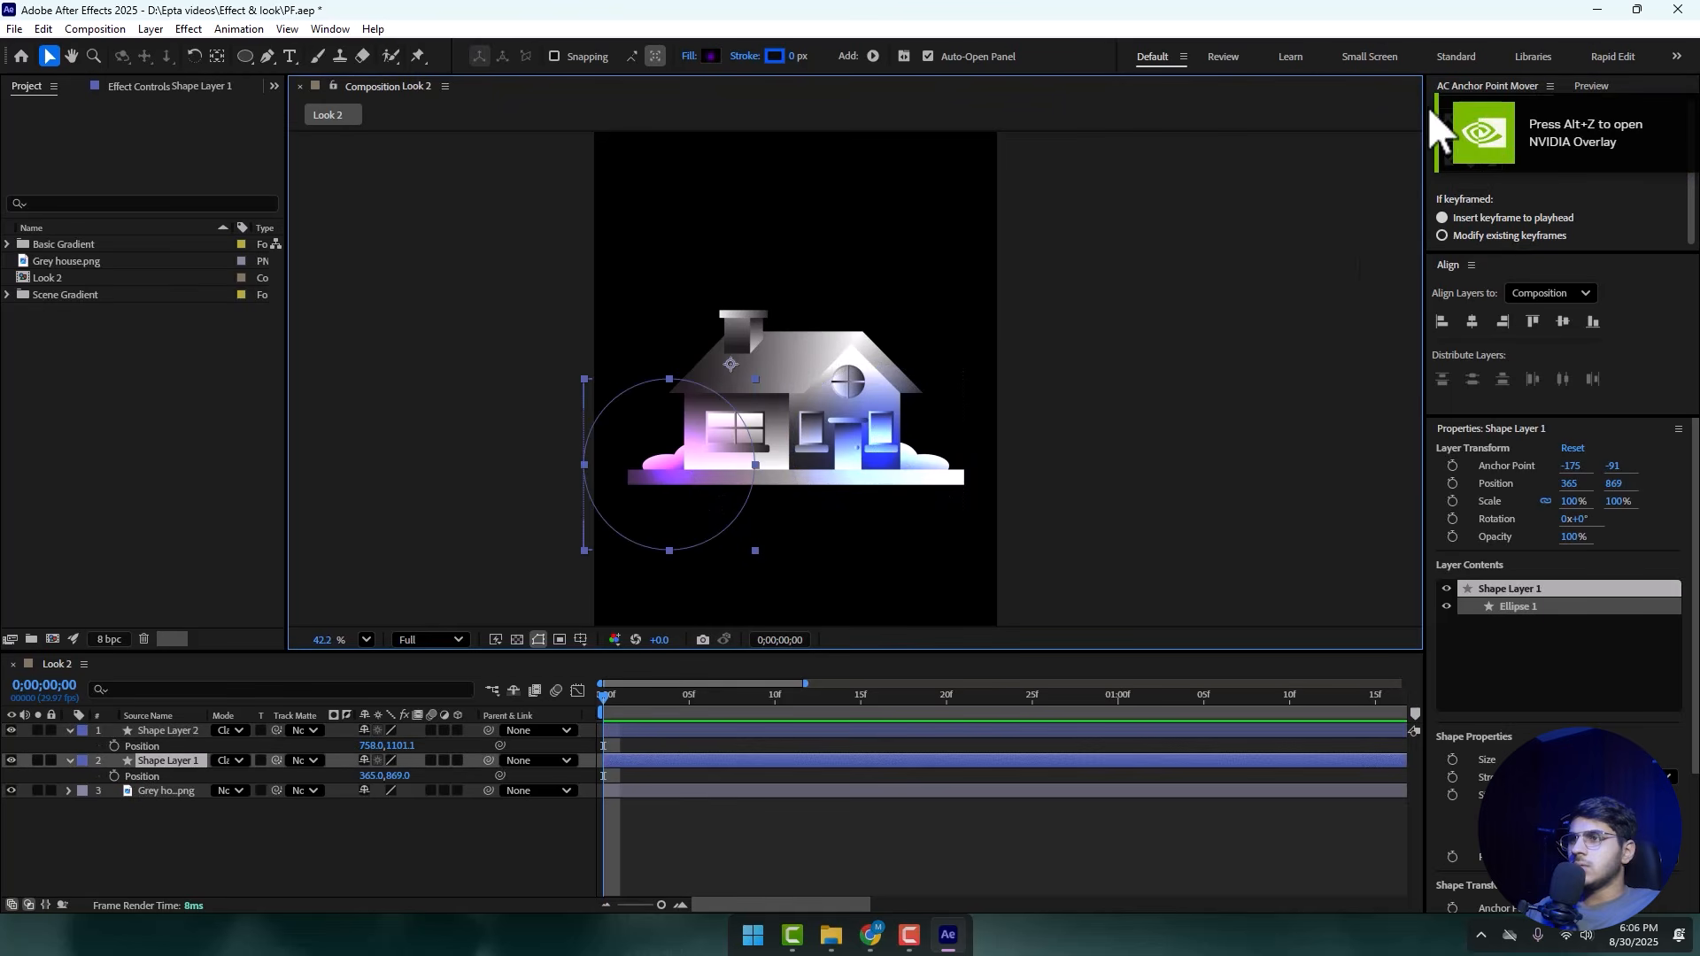
pyautogui.click(1477, 144)
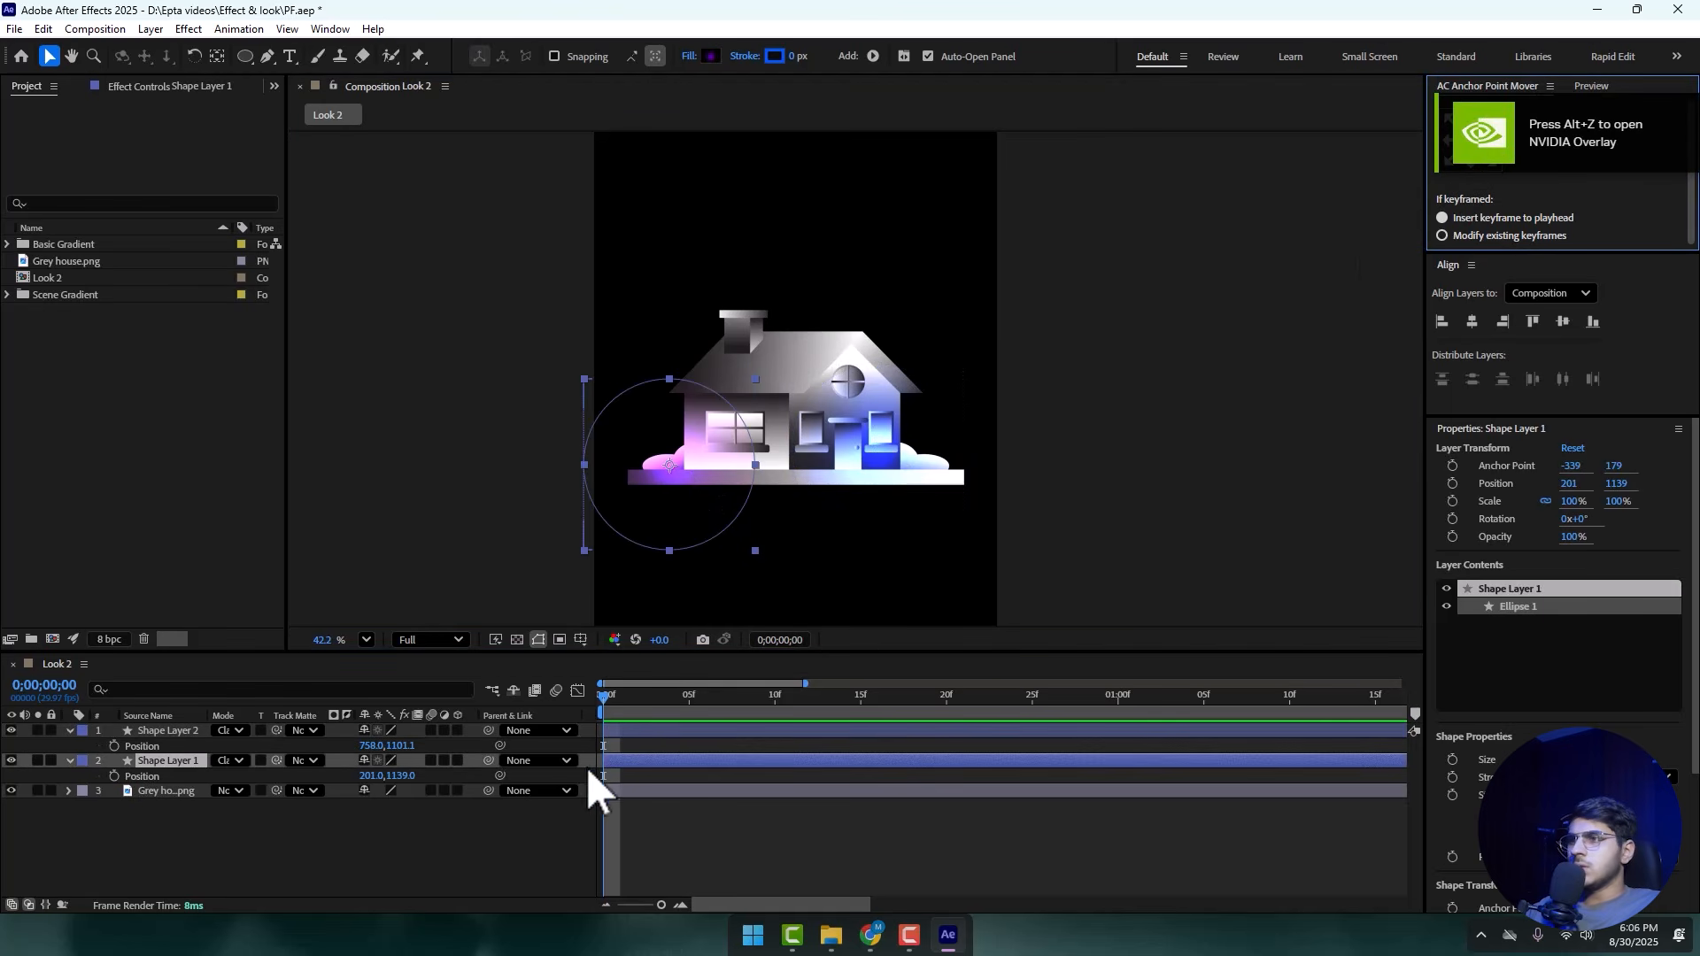
# - Keyframe both circles' positions at frame 0, and at frame 17 move the blue one to about 407, 831 and the purple one to about 822, 1170
pyautogui.click(115, 747)
pyautogui.click(115, 777)
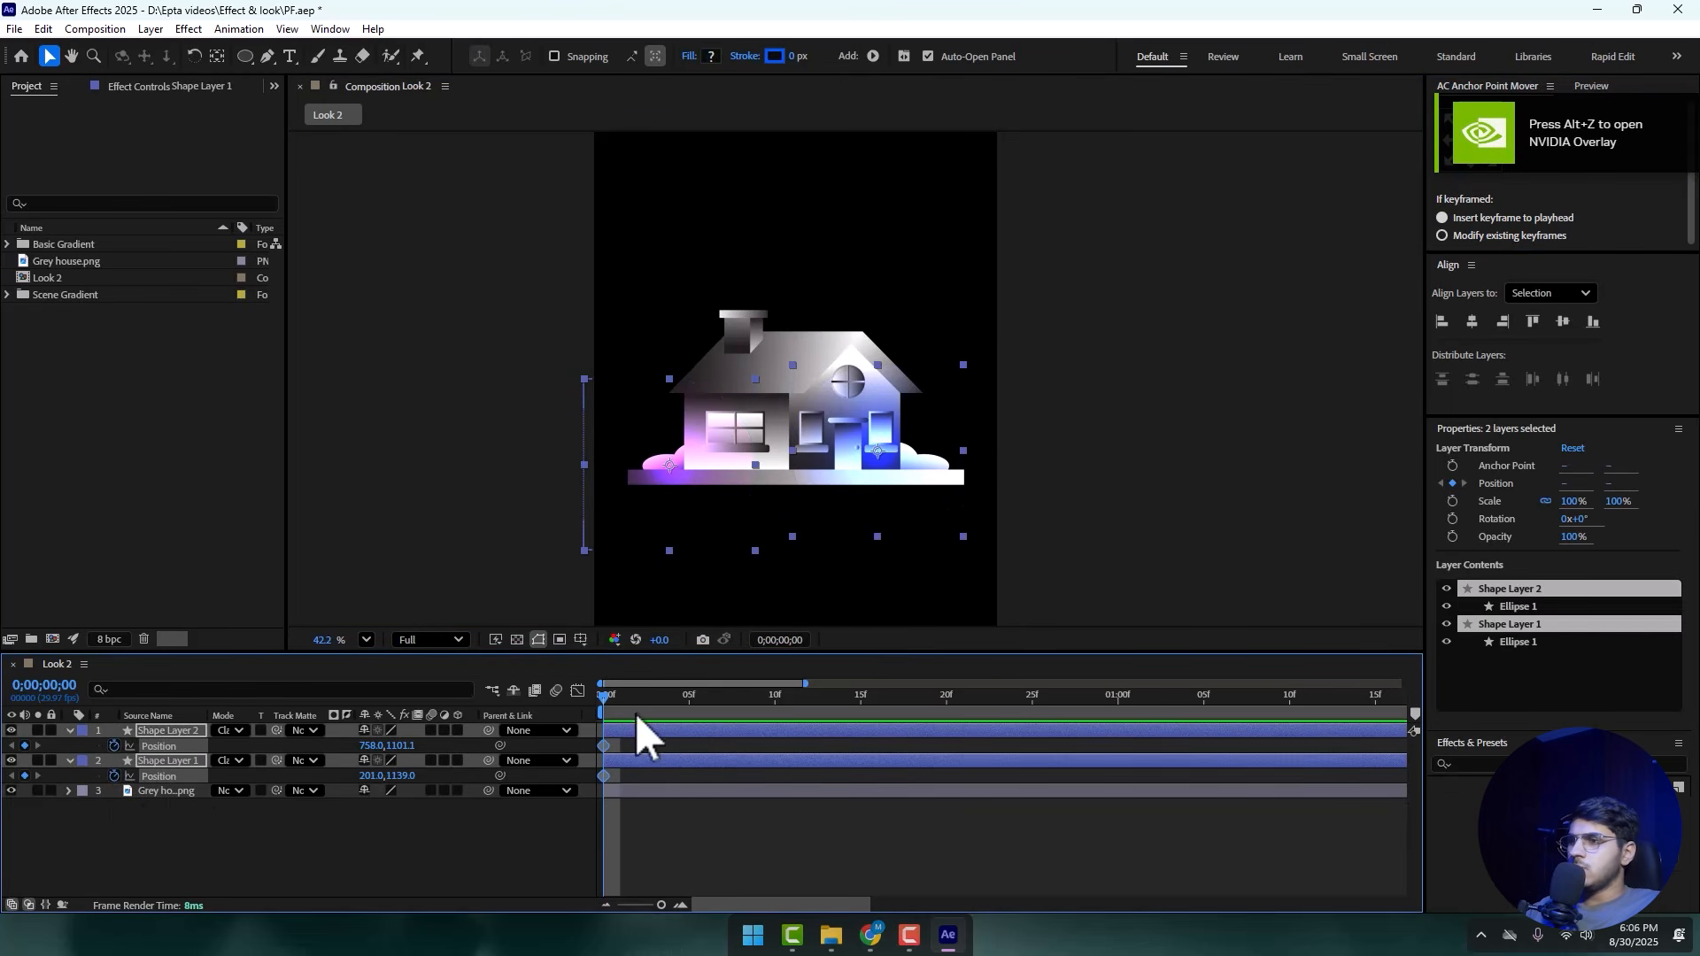
pyautogui.moveTo(825, 712); pyautogui.dragTo(901, 718)
pyautogui.click(390, 832)
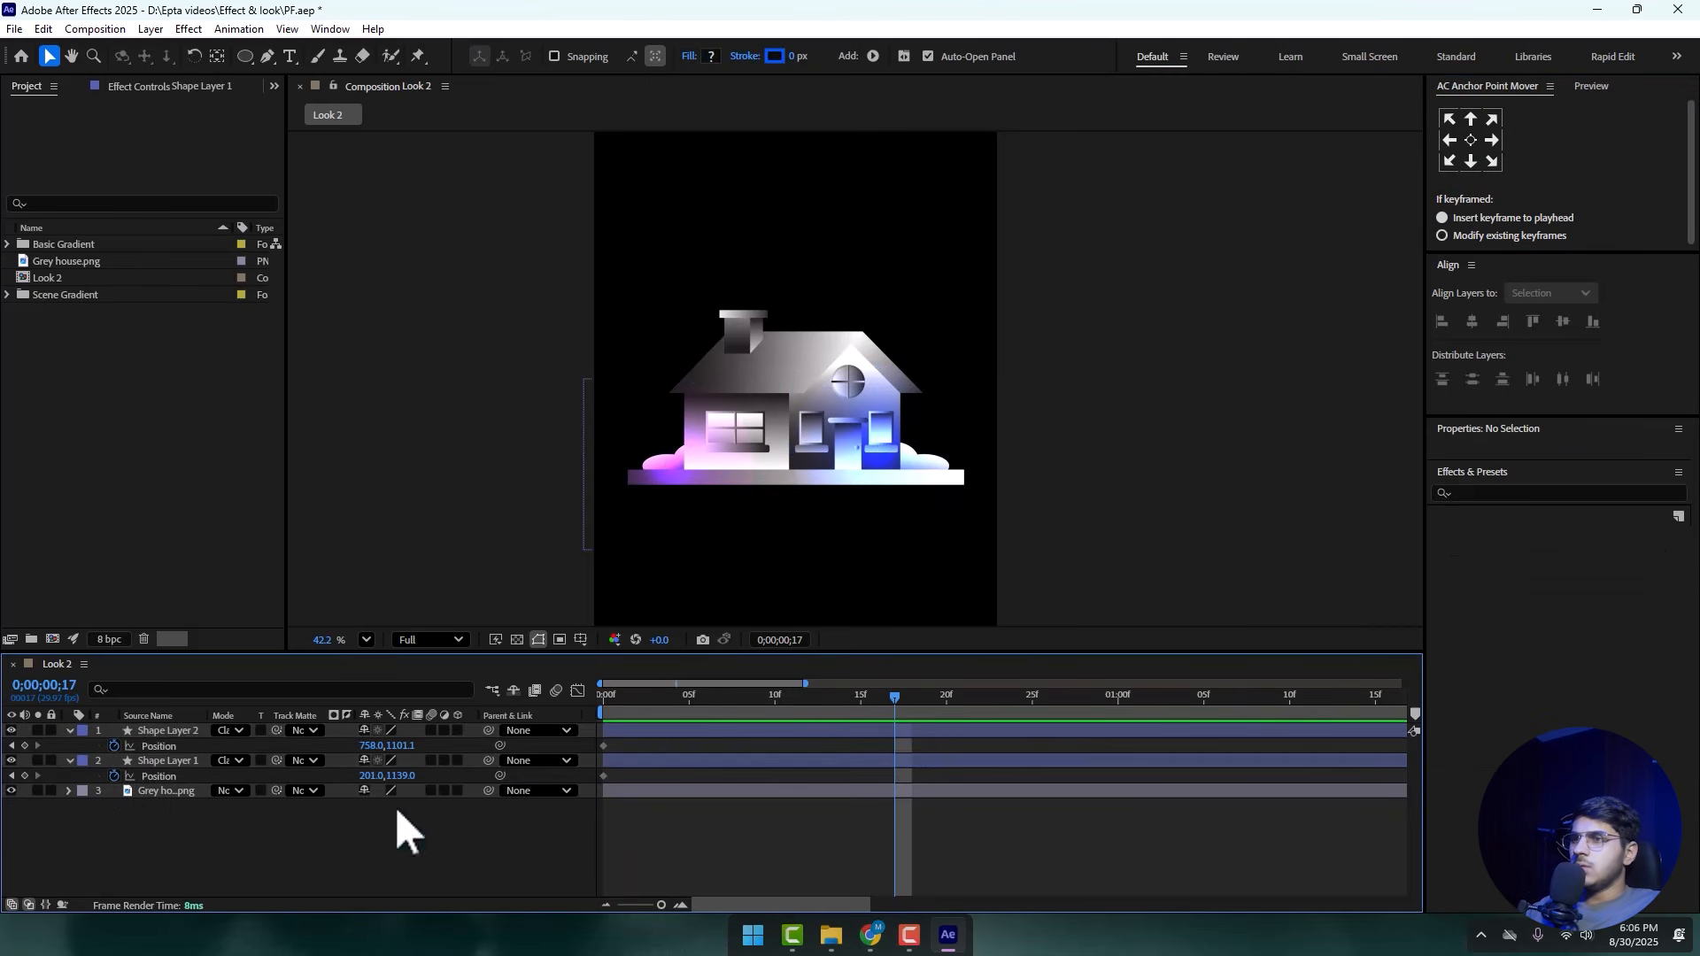
pyautogui.moveTo(890, 461); pyautogui.dragTo(757, 358)
pyautogui.moveTo(659, 480); pyautogui.dragTo(890, 490)
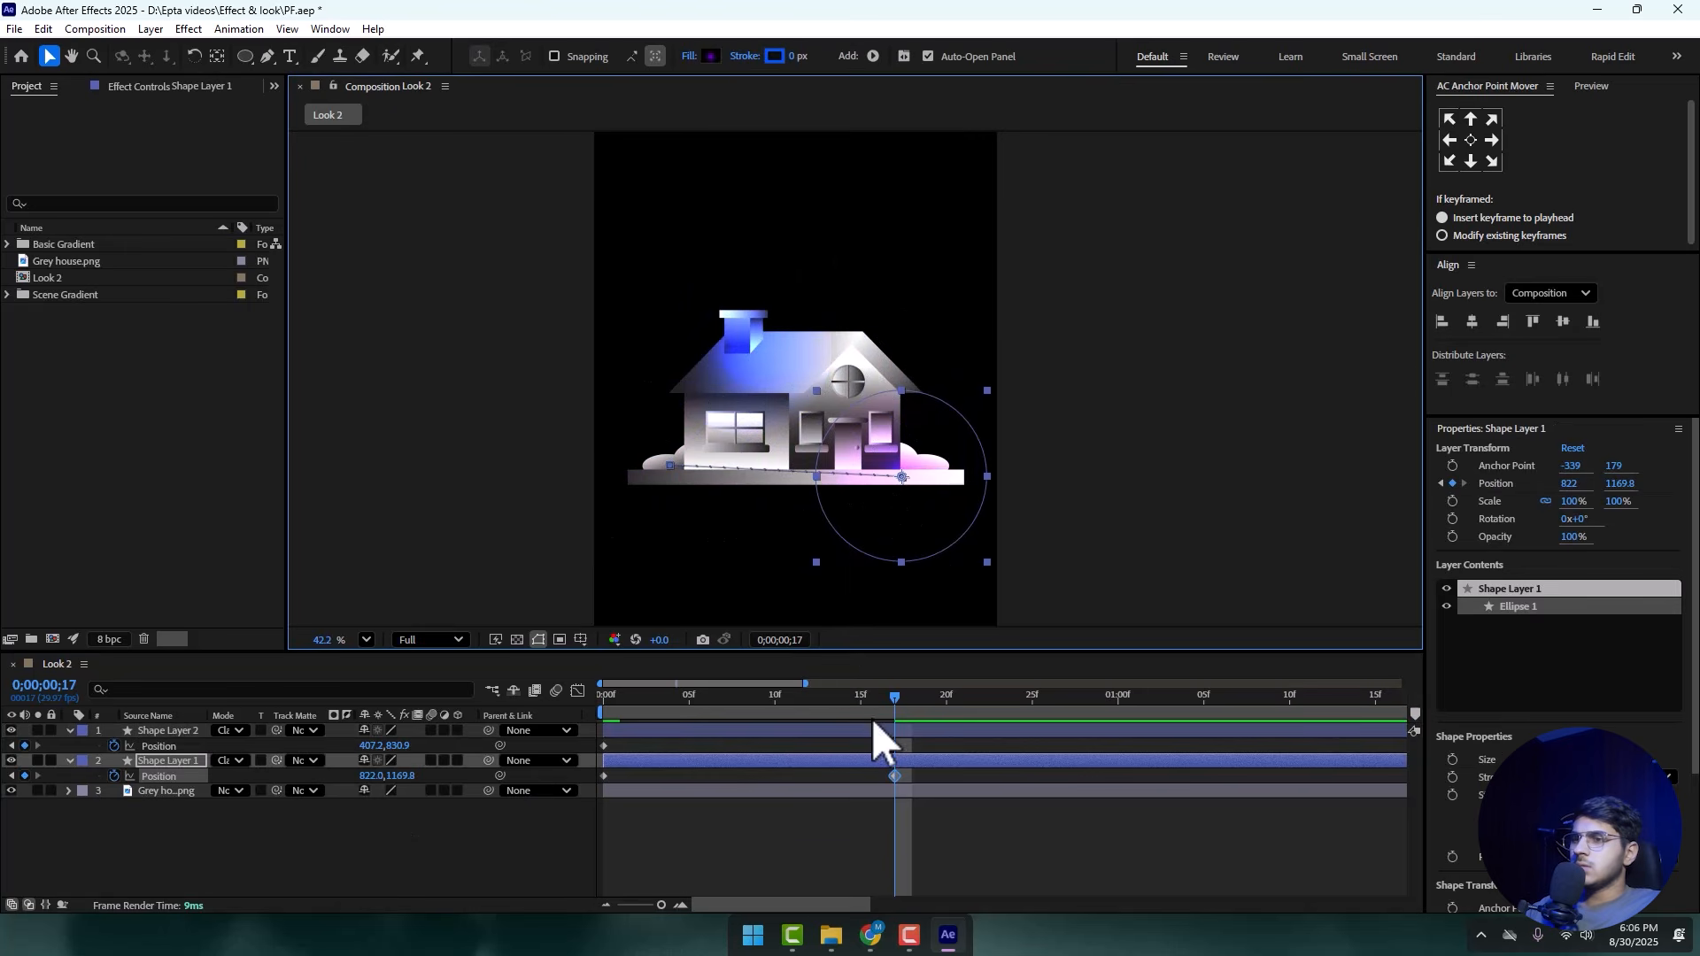
# - Curve the blue circle's motion path into an arc over the roof and move its starting point to the house's lower right corner
pyautogui.click(788, 350)
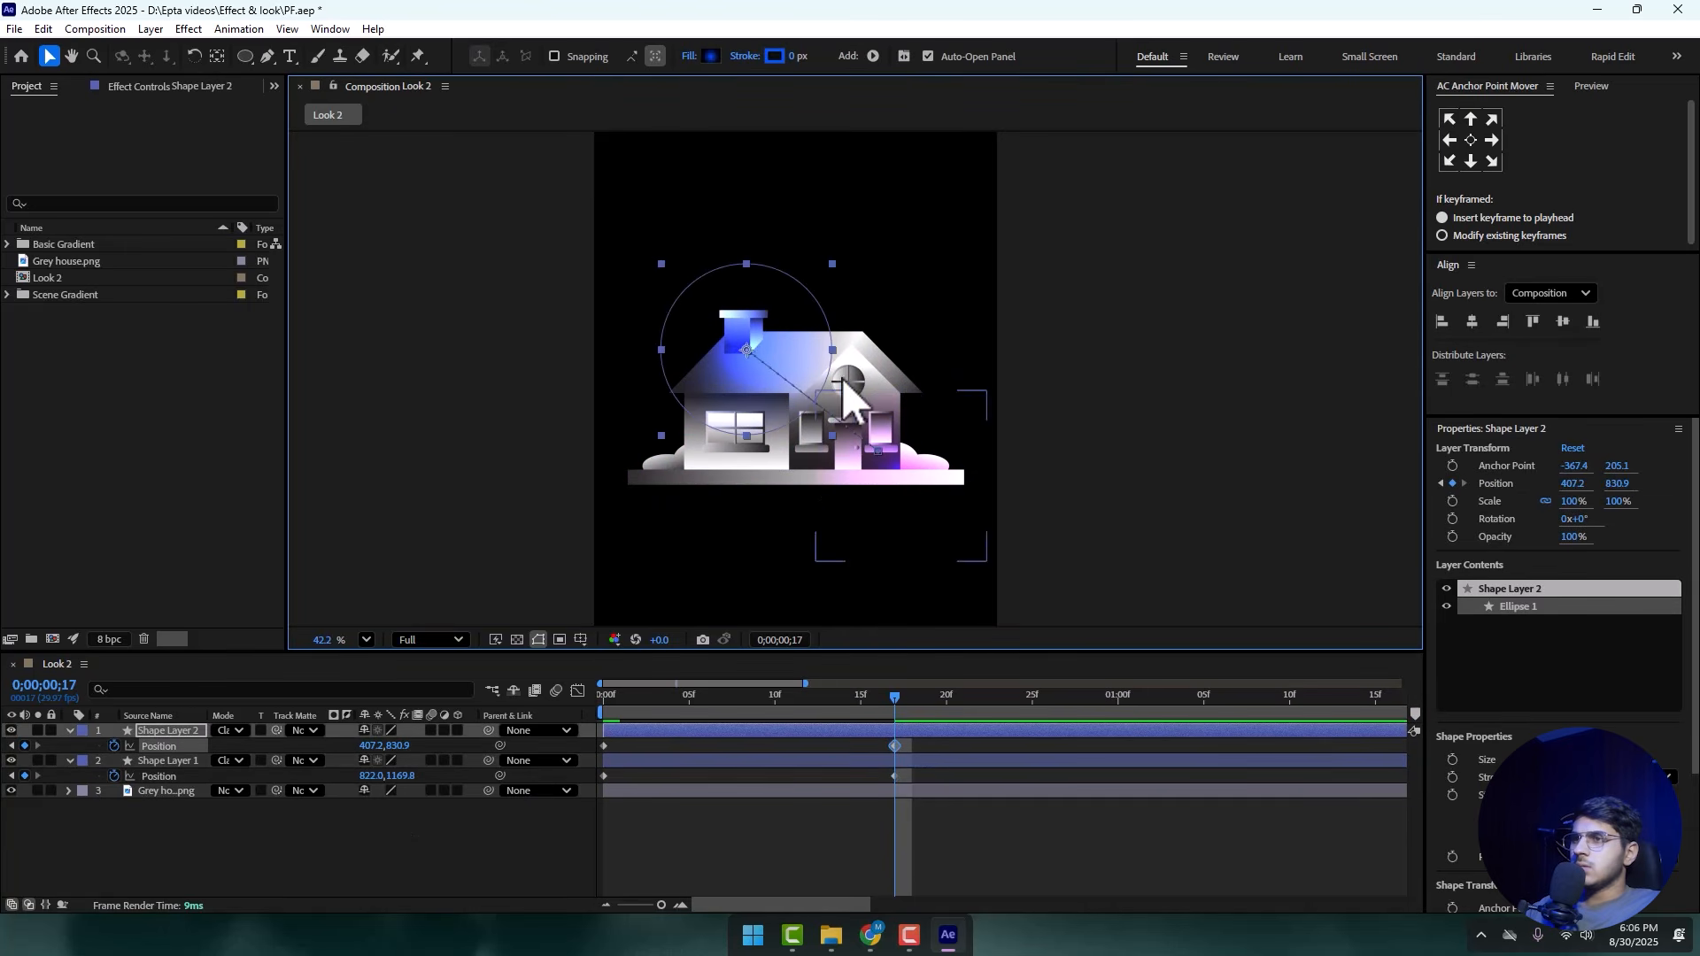
pyautogui.click(267, 55)
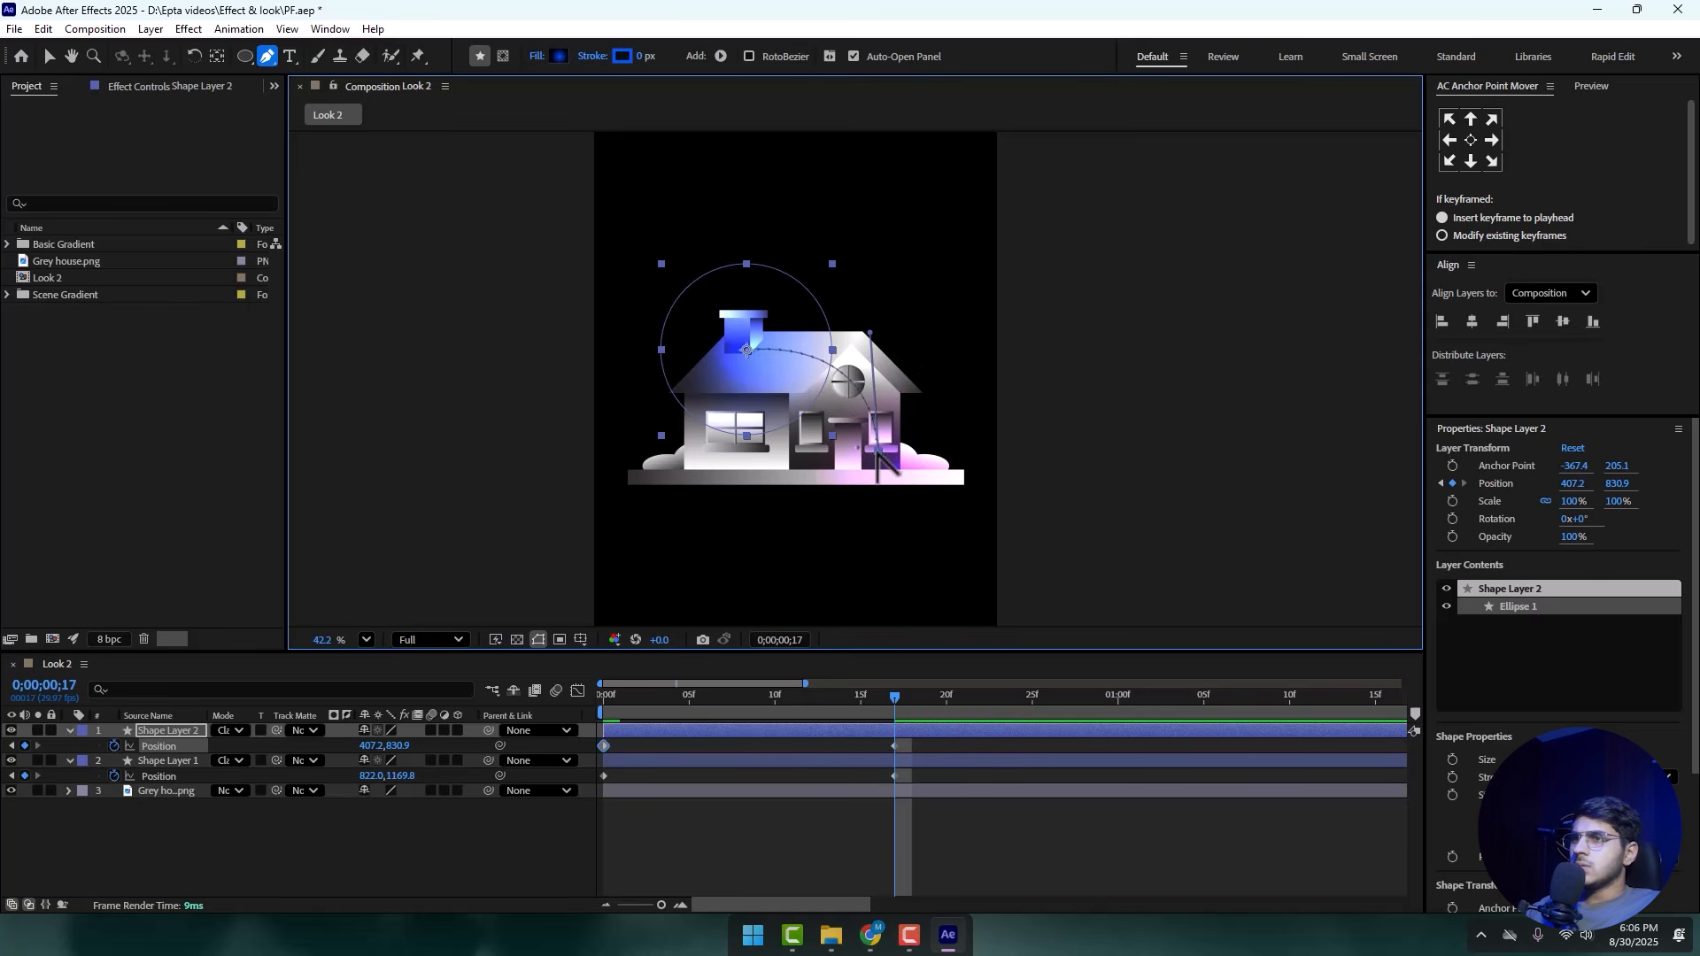
pyautogui.click(49, 55)
pyautogui.moveTo(883, 467); pyautogui.dragTo(943, 469)
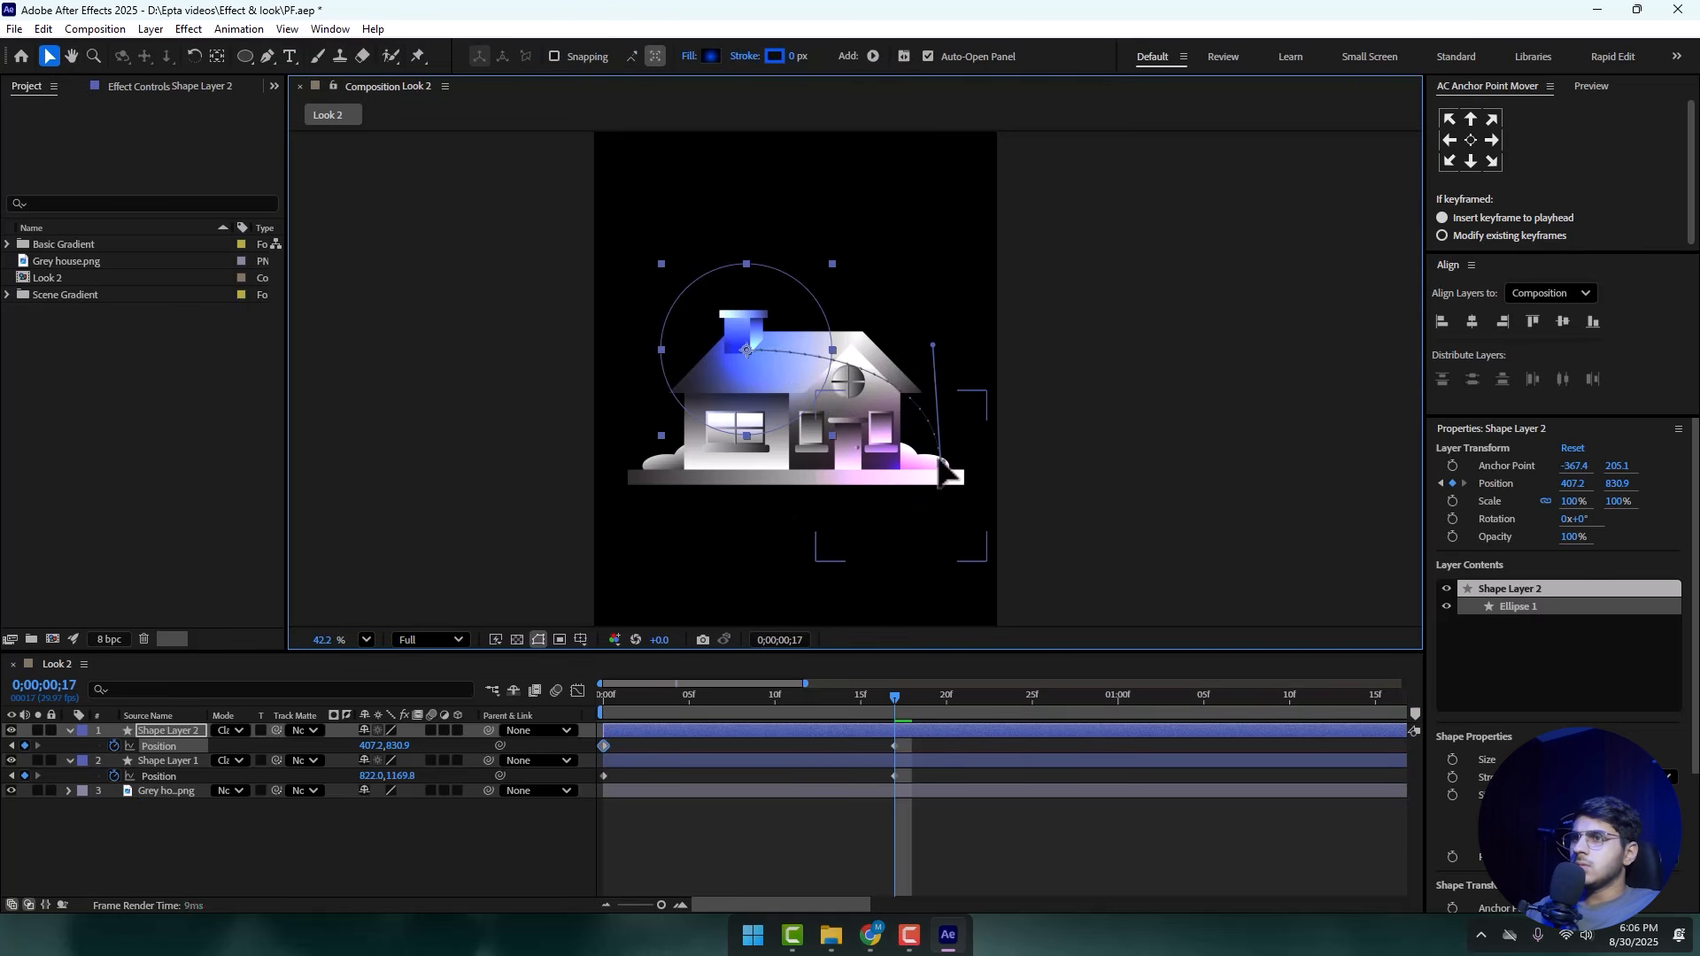
pyautogui.moveTo(933, 344); pyautogui.dragTo(840, 342)
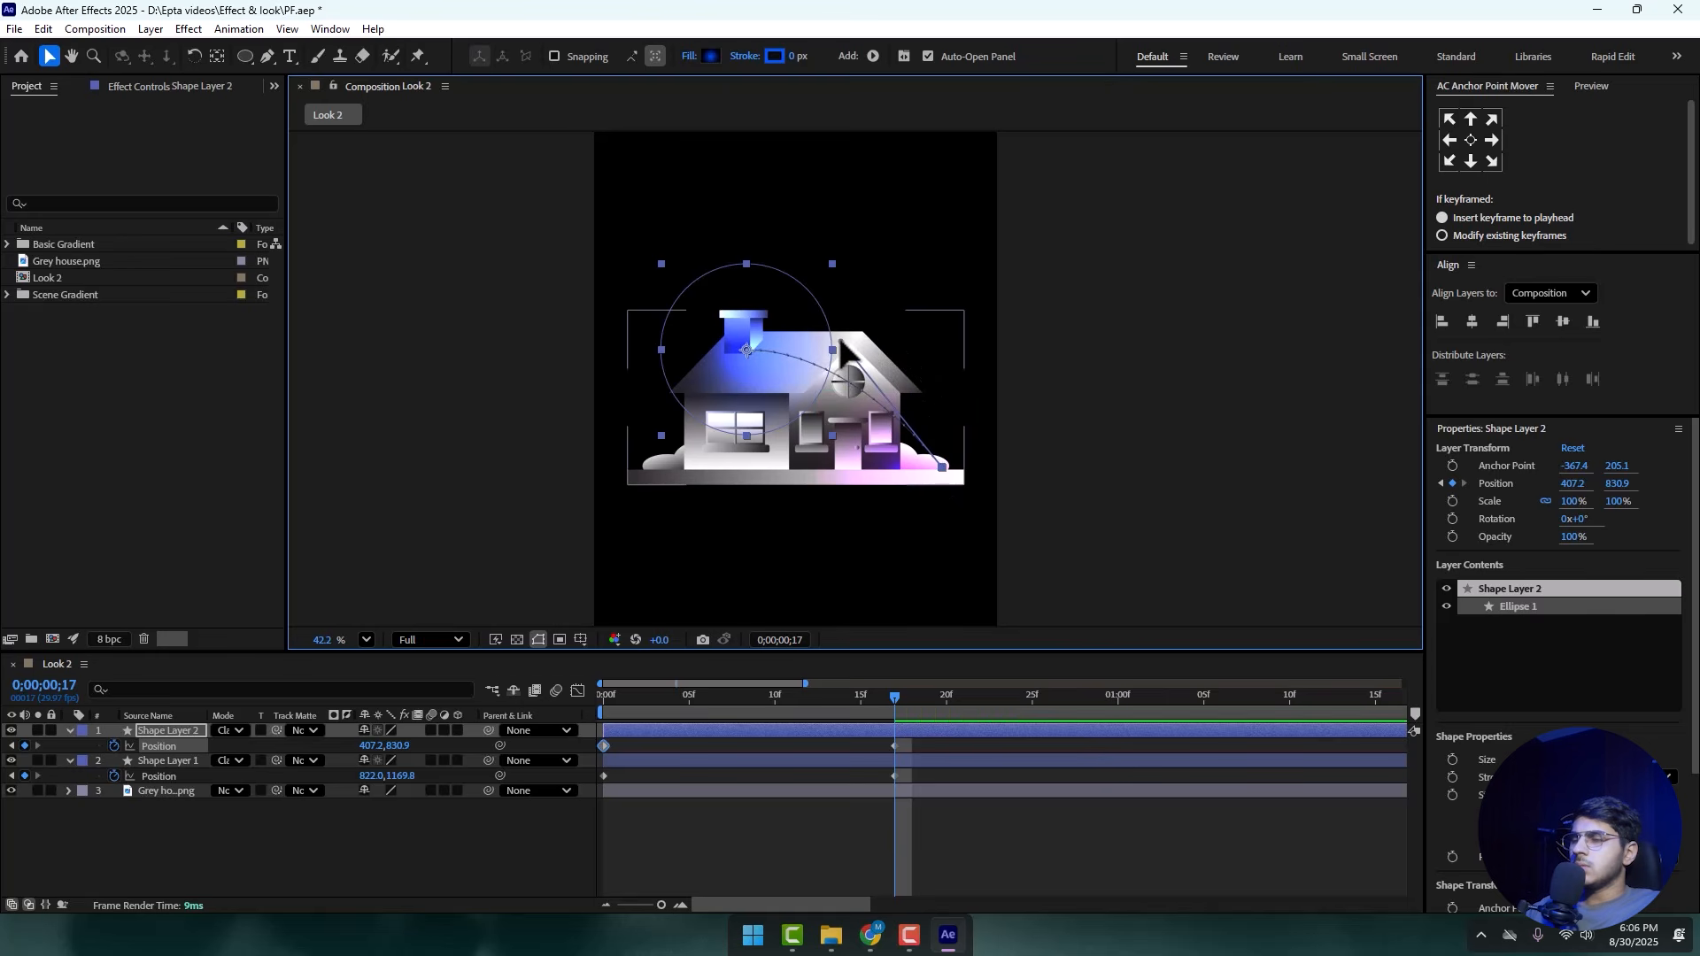
# - Adjust the curve of the purple circle's motion path near its starting point with the Pen tool
pyautogui.click(892, 765)
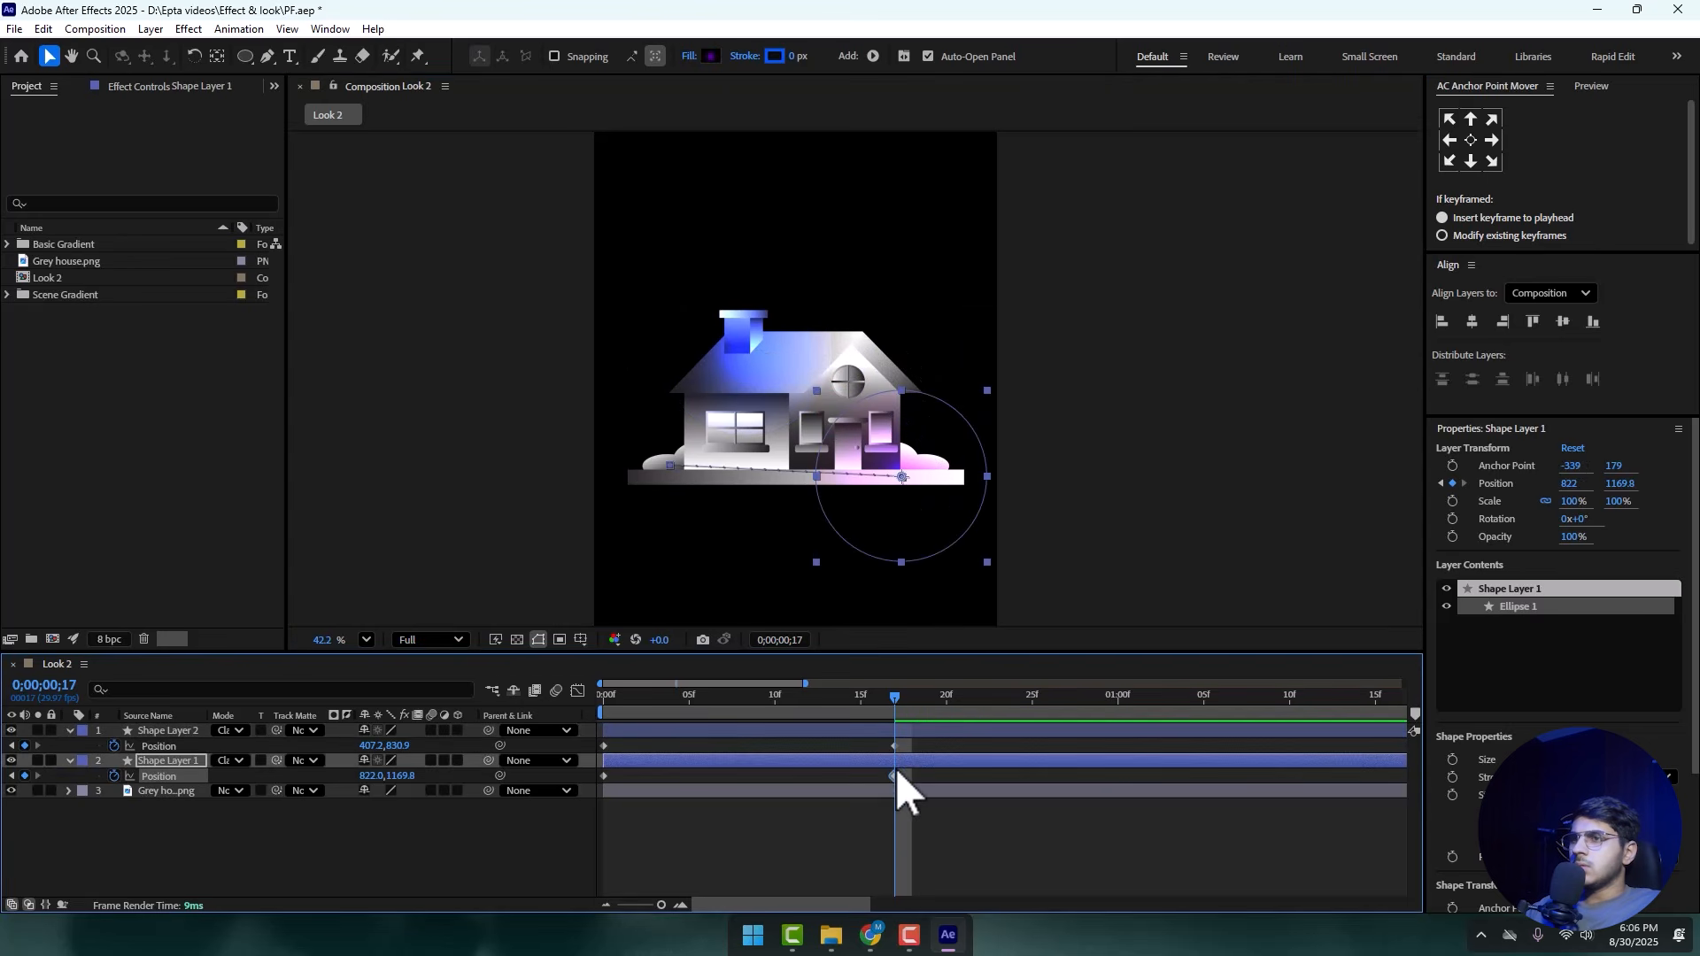
pyautogui.click(268, 55)
pyautogui.click(669, 464)
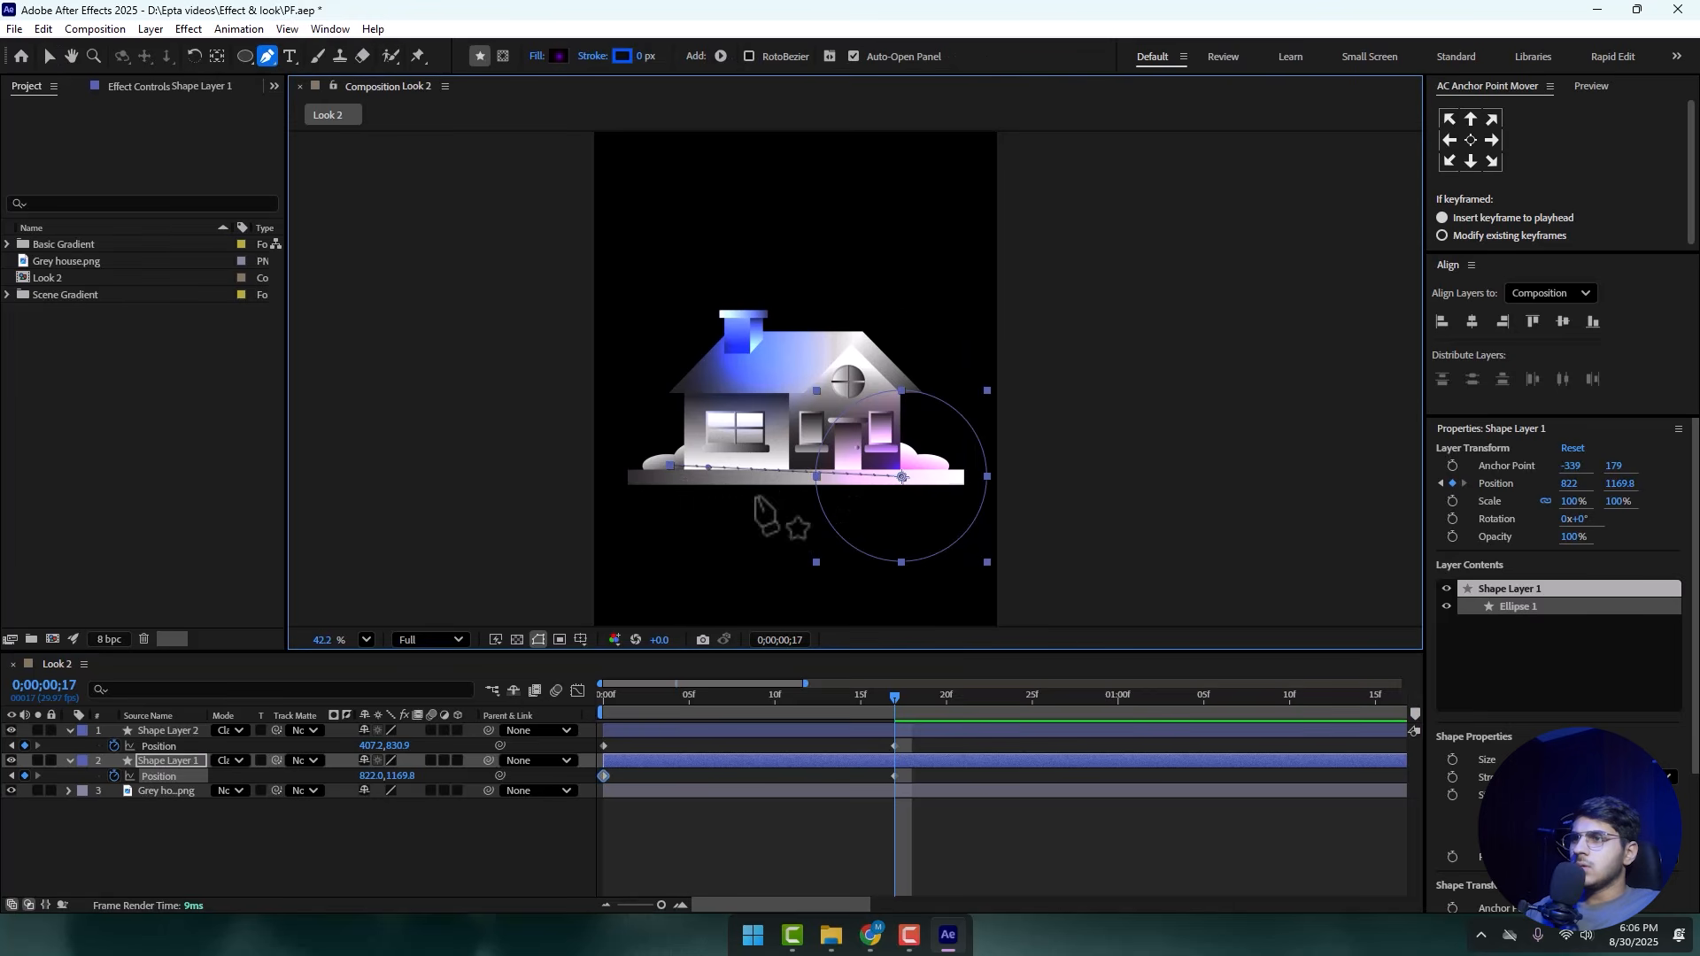
pyautogui.moveTo(708, 467); pyautogui.dragTo(742, 459)
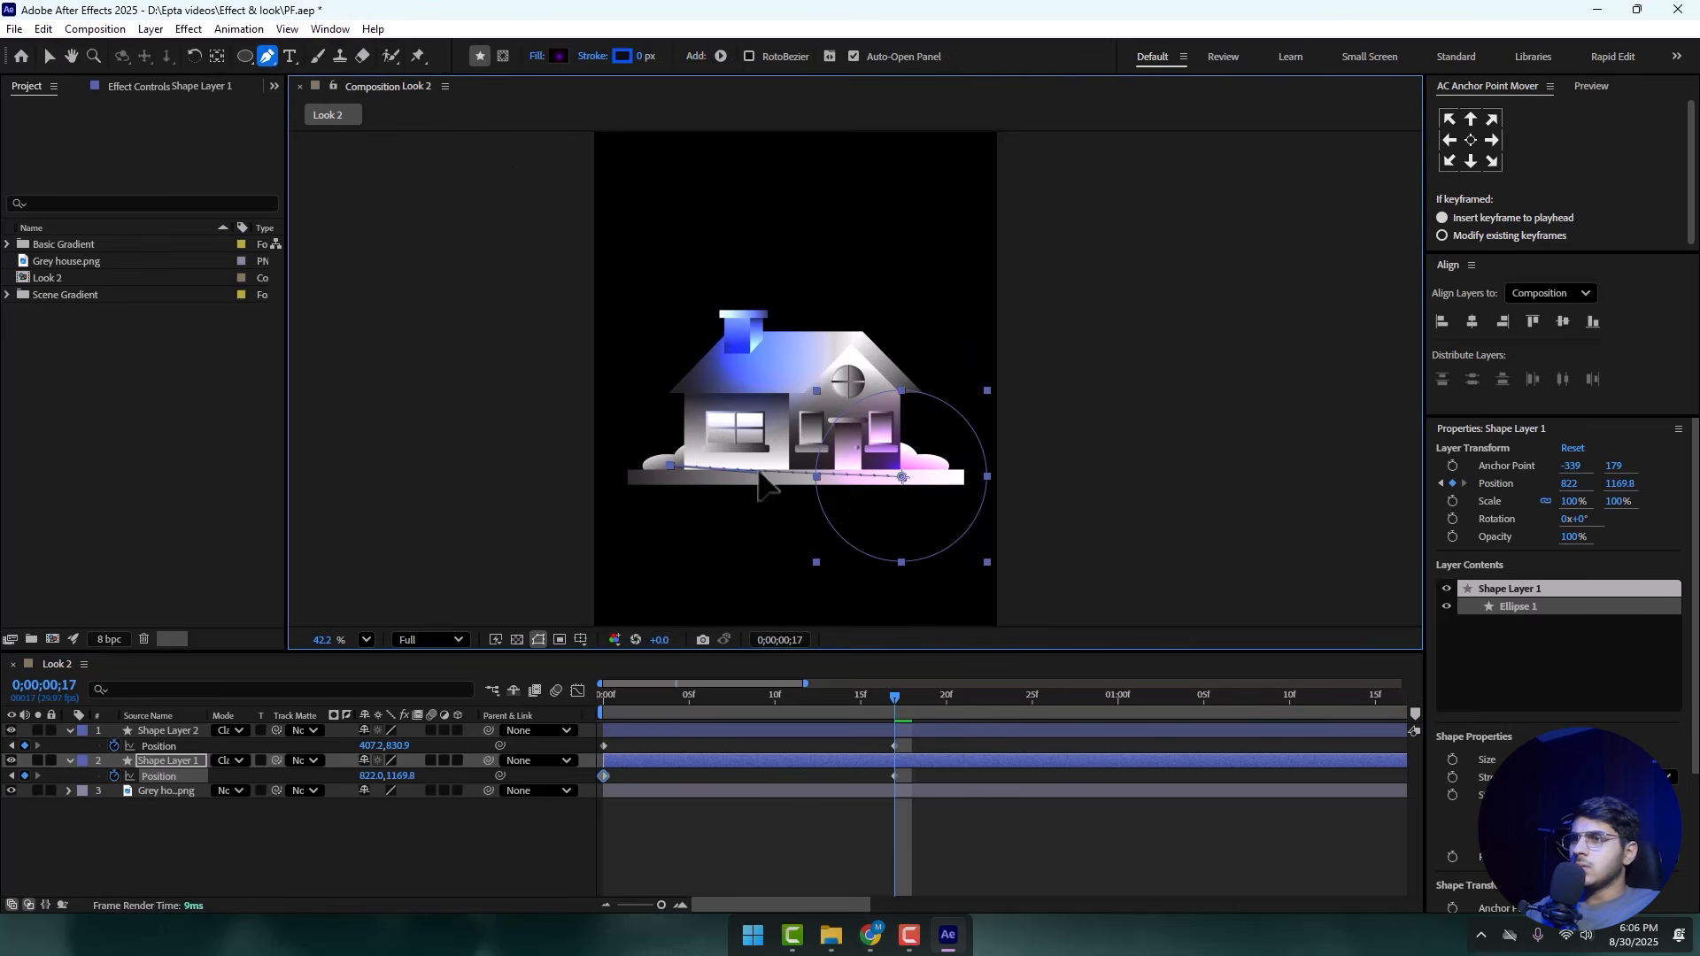
pyautogui.click(48, 56)
# - Move both circles' ending position keyframes to about 0;00;01;13 and preview the slower animation
pyautogui.click(888, 751)
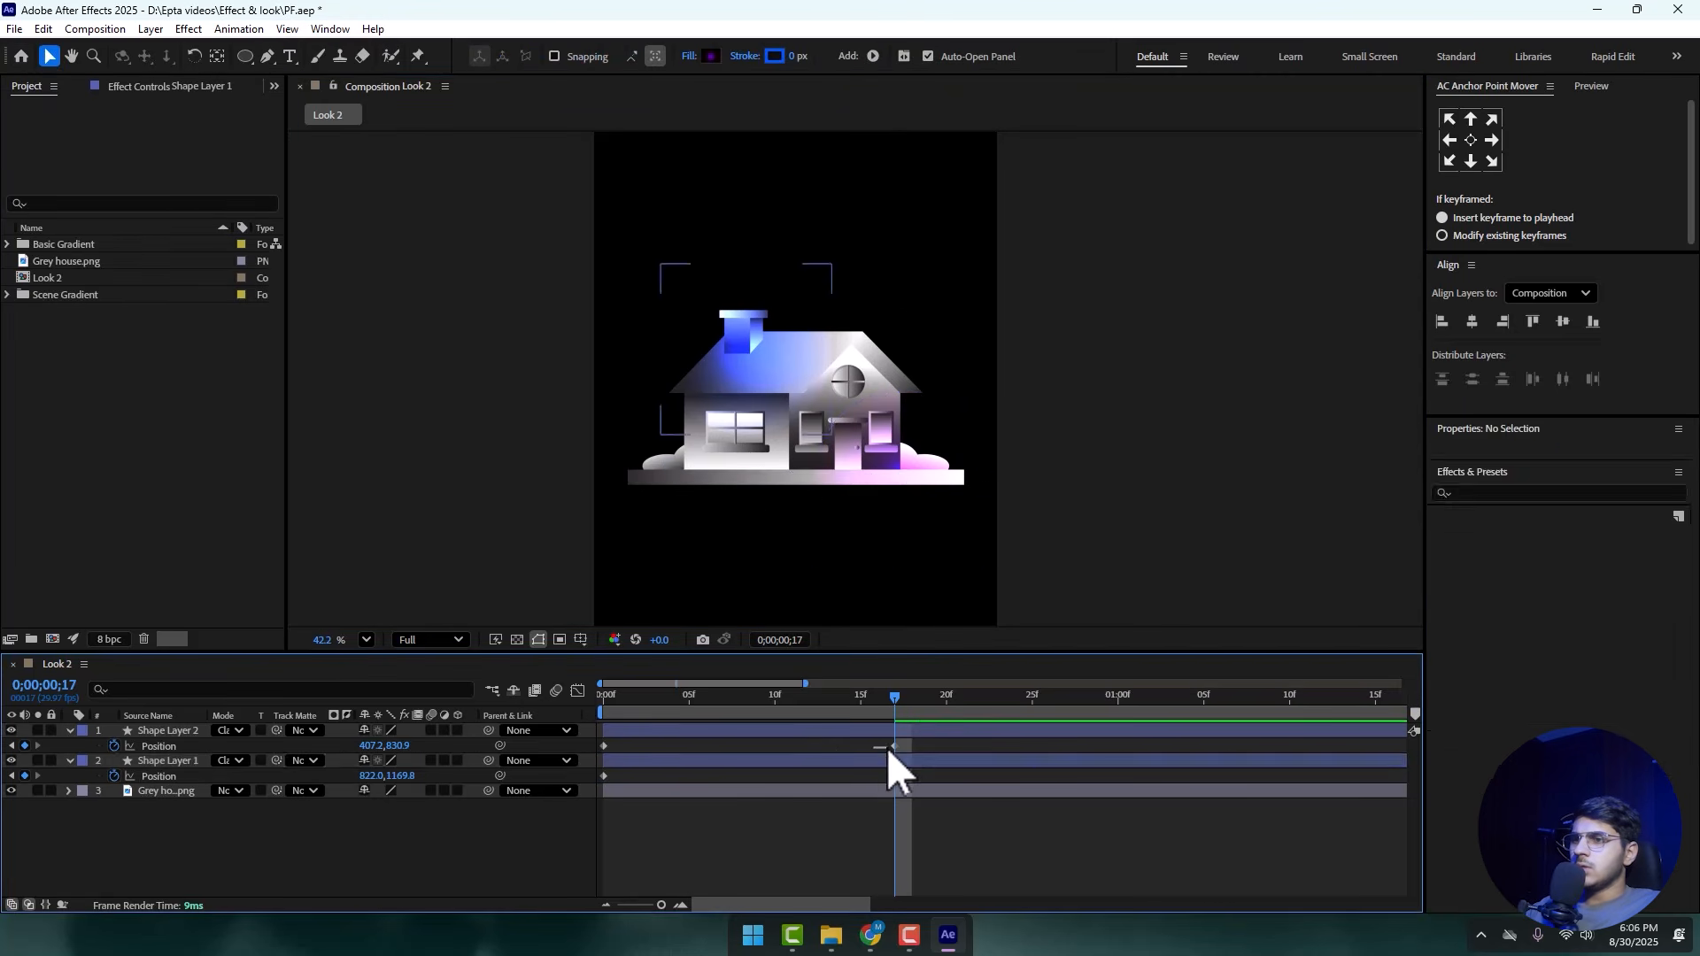
pyautogui.moveTo(887, 750); pyautogui.dragTo(1343, 777)
pyautogui.click(1219, 826)
pyautogui.scroll(-4, 1151, 806)
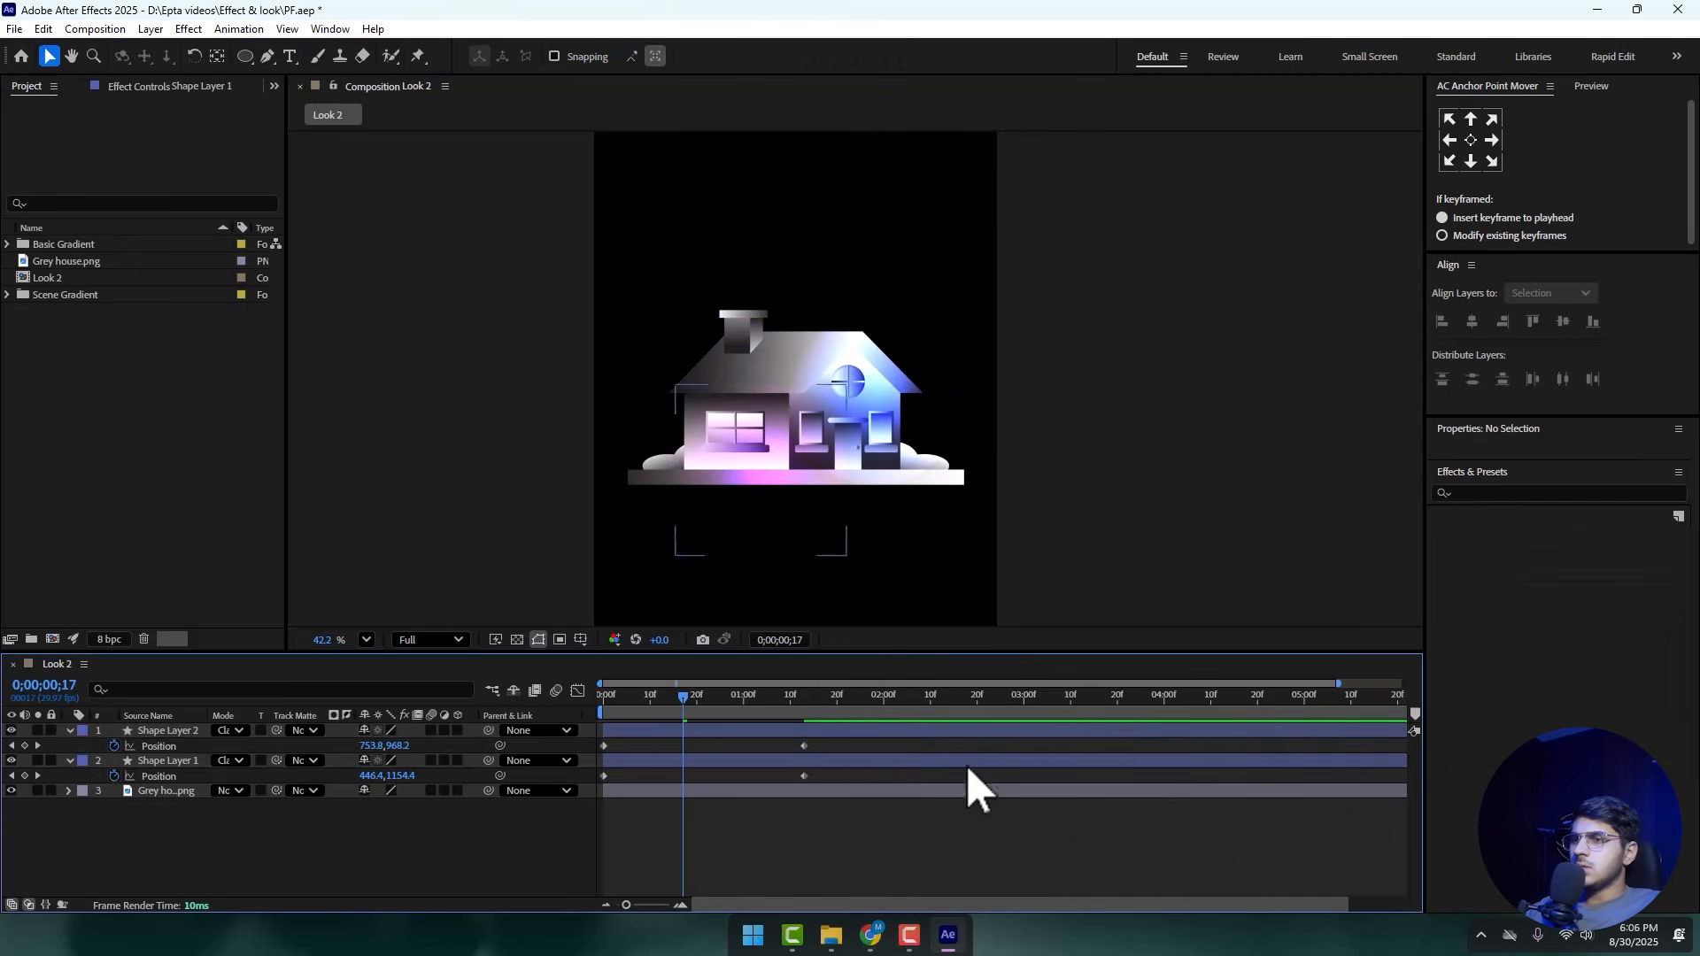
pyautogui.press('space')
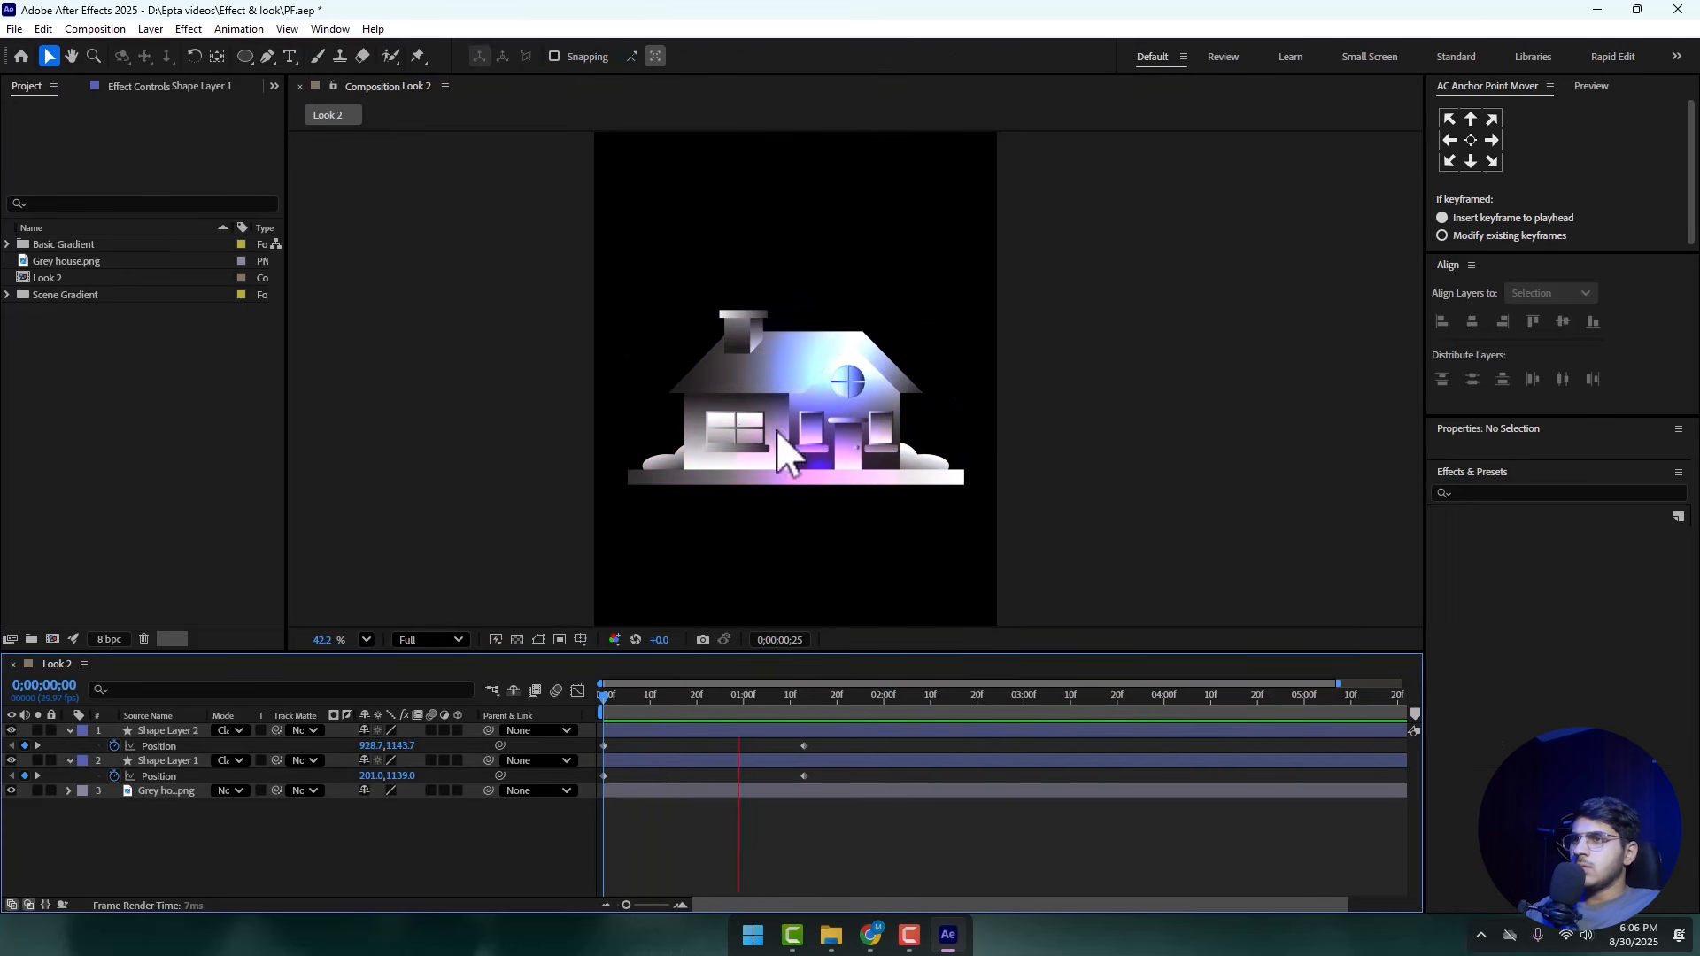
# - Shift the midpoint of the blue circle's radial gradient closer to the blue stop and preview the animation
pyautogui.click(790, 341)
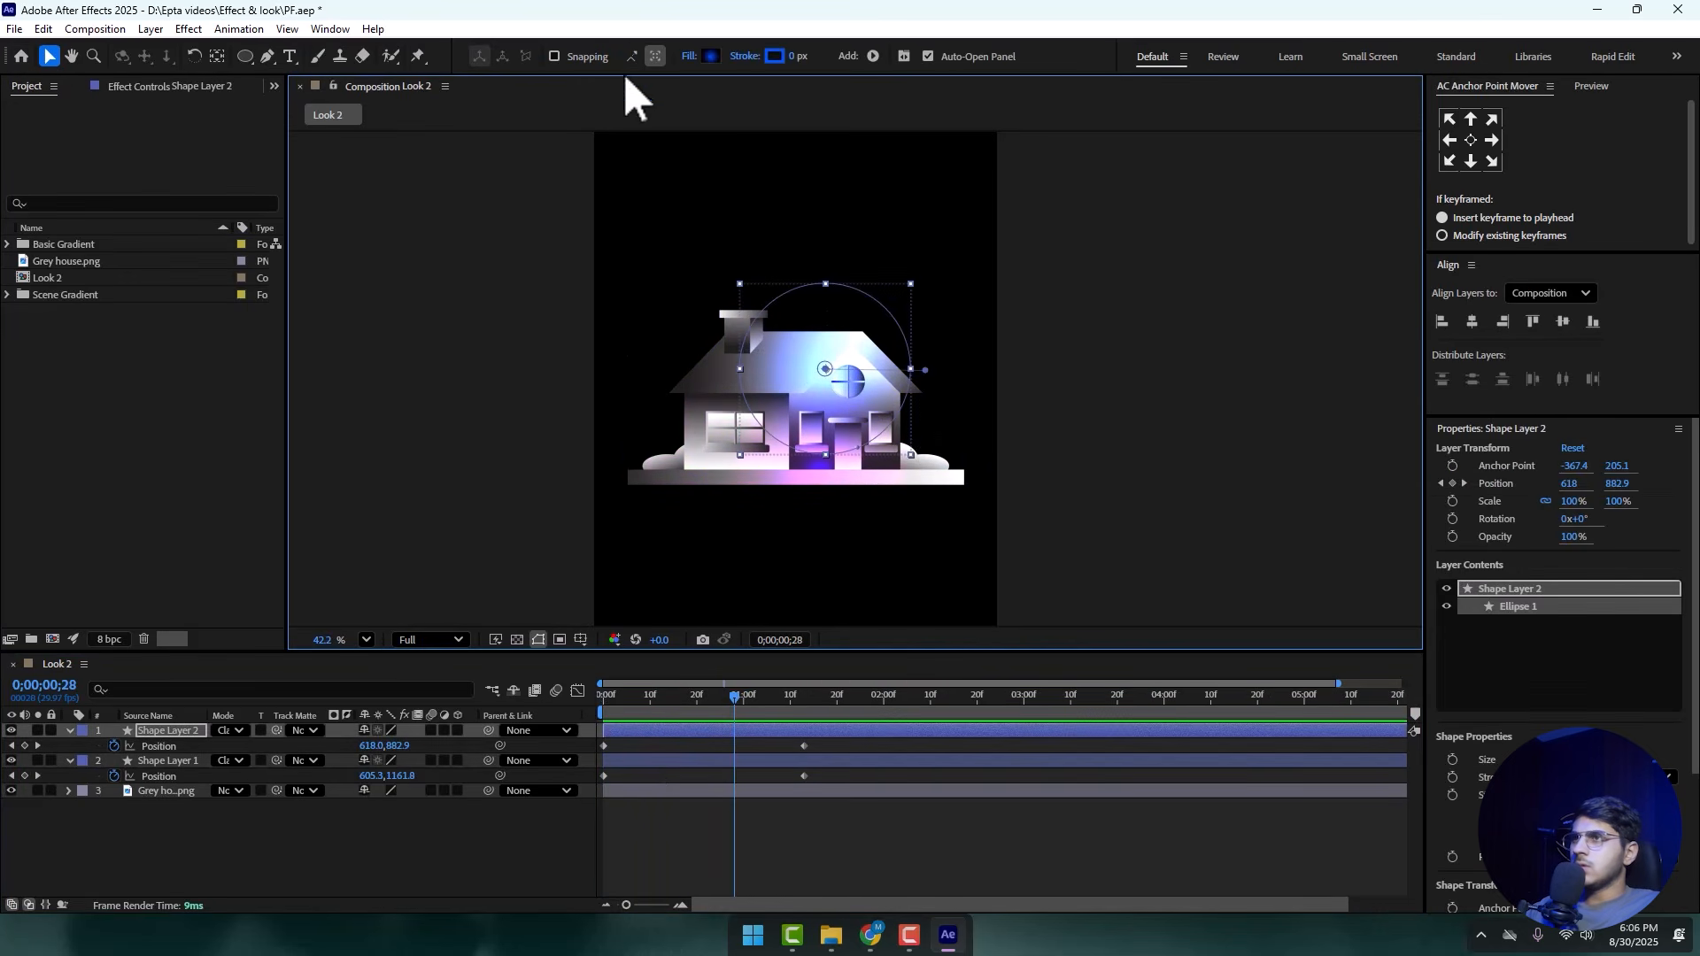
pyautogui.click(717, 53)
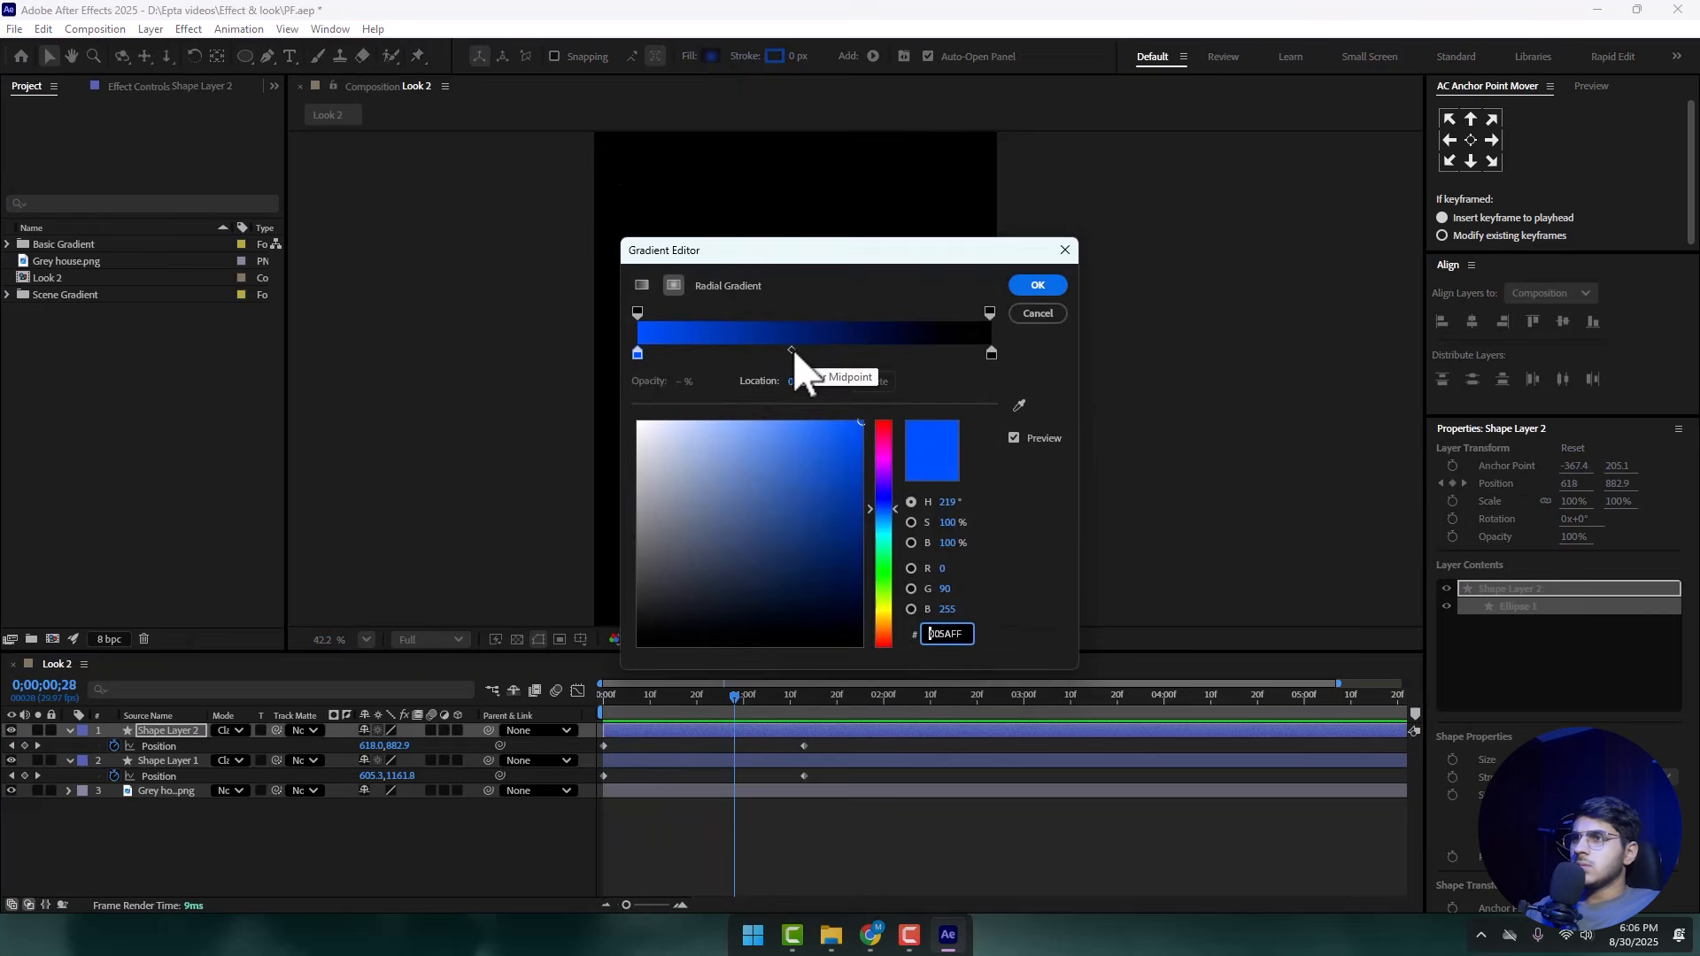
pyautogui.moveTo(799, 359); pyautogui.dragTo(737, 354)
pyautogui.click(1037, 284)
pyautogui.click(661, 700)
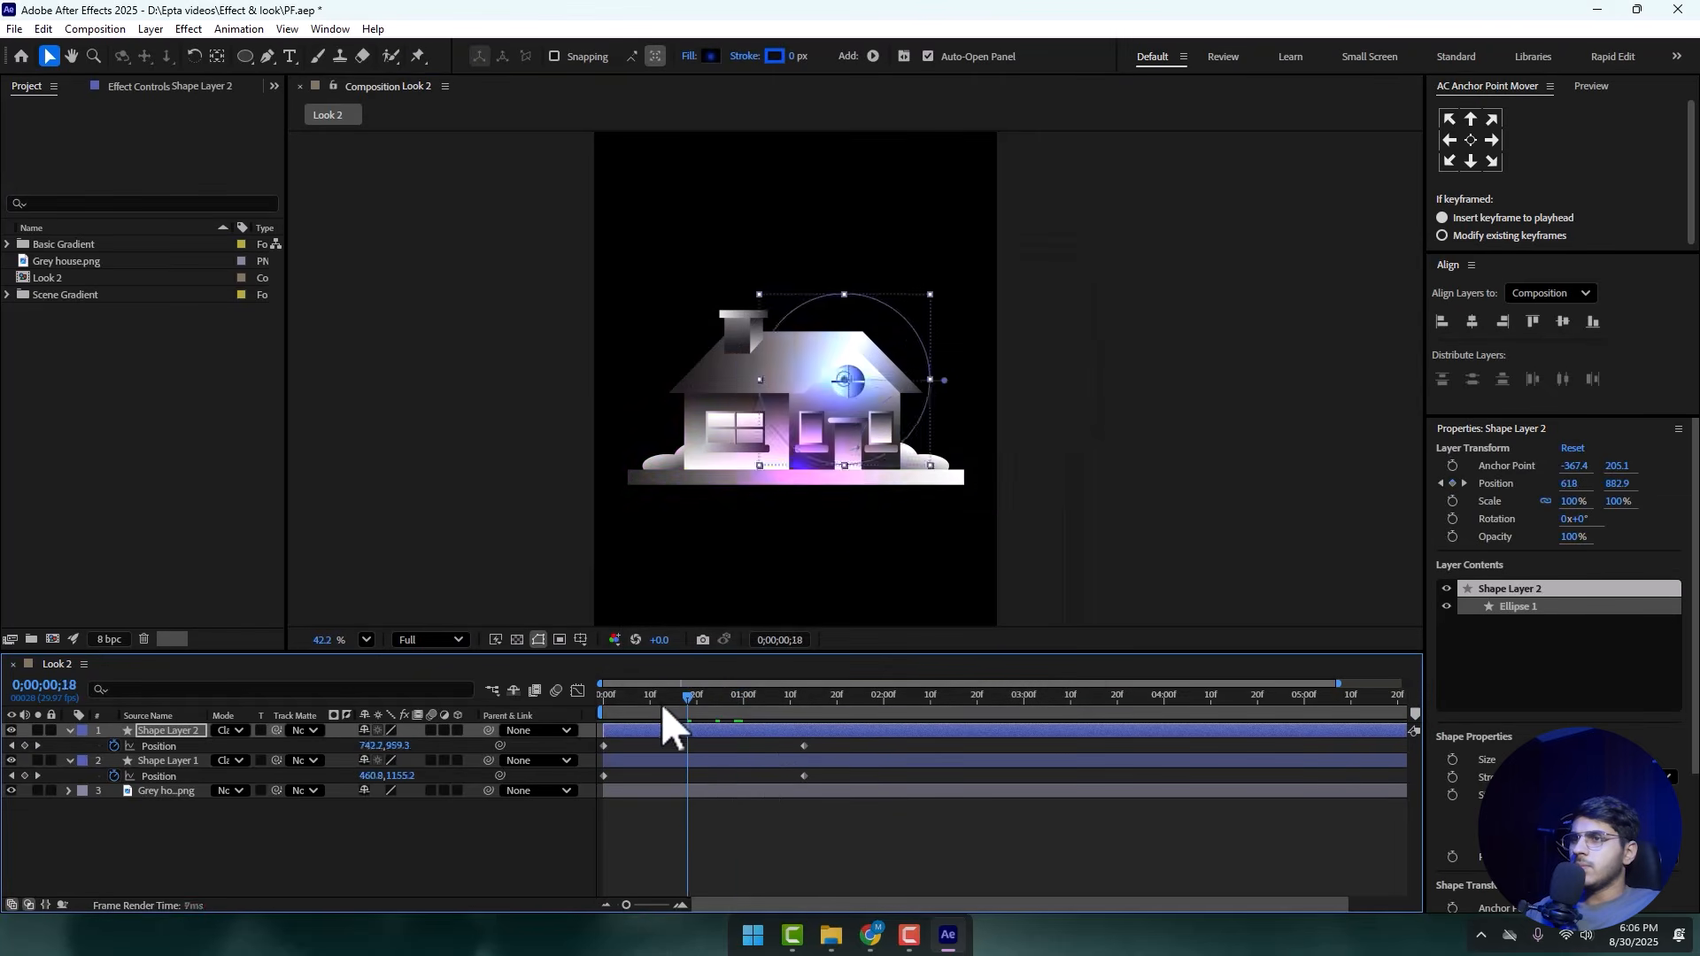
pyautogui.press('space')
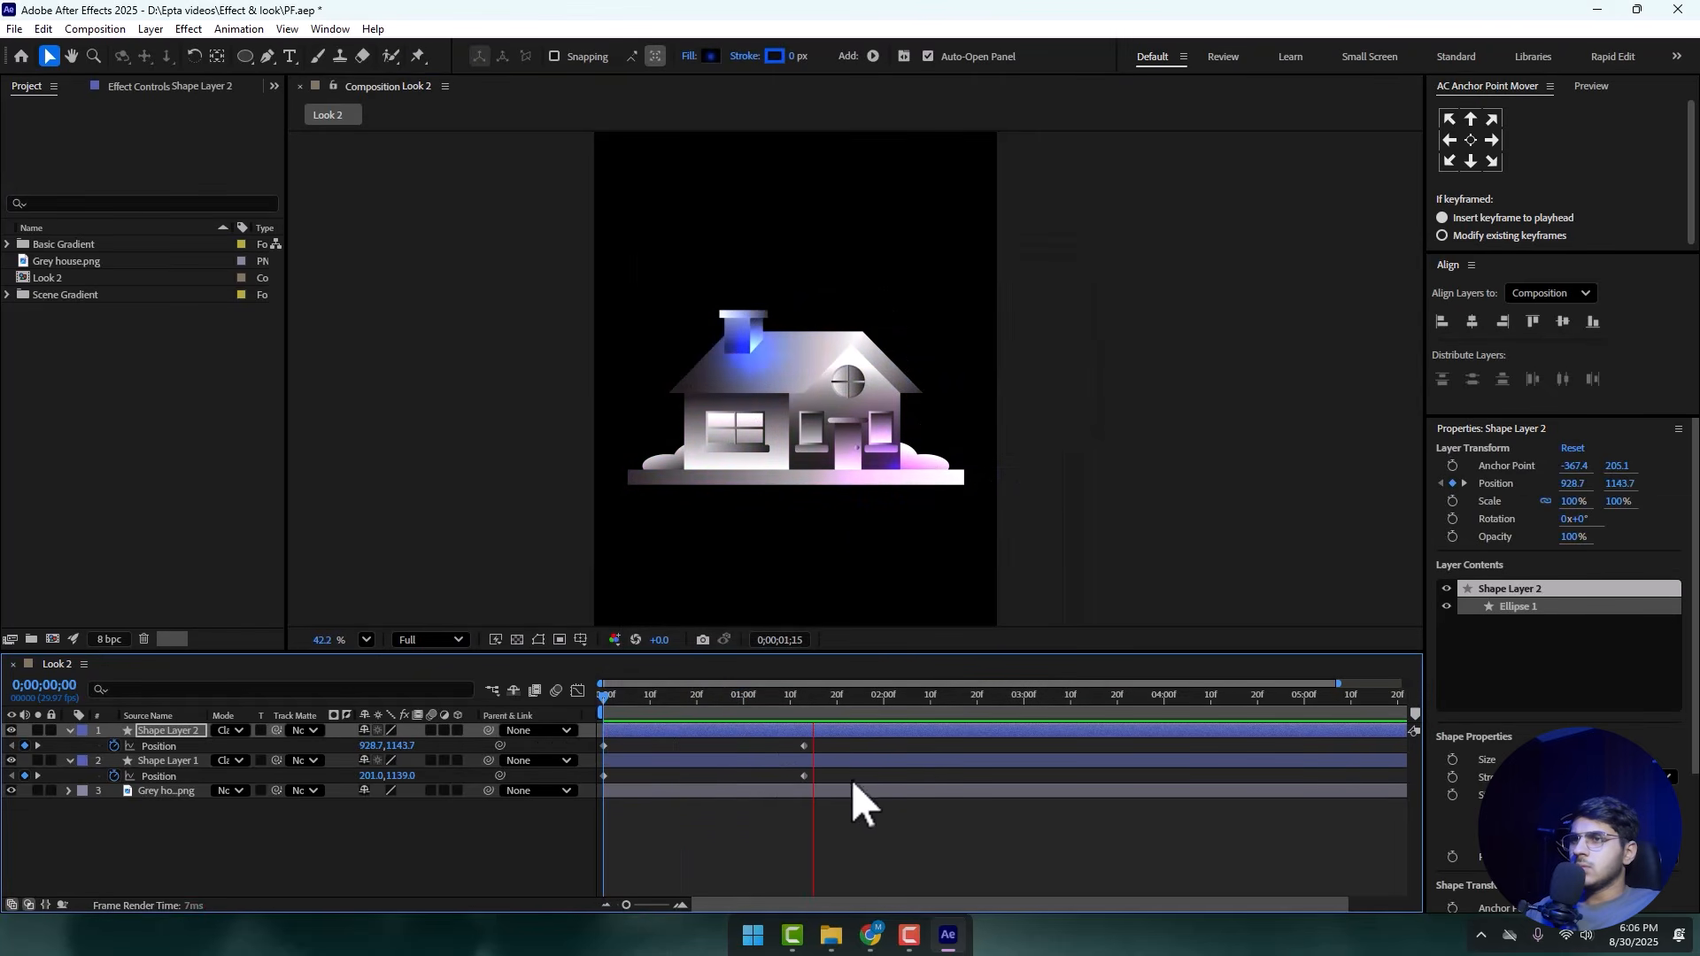
pyautogui.press('space')
# - Keep the purple circle's gradient stops and shorten its radial gradient by pulling the end point in to the circle's edge
pyautogui.click(893, 417)
pyautogui.click(711, 57)
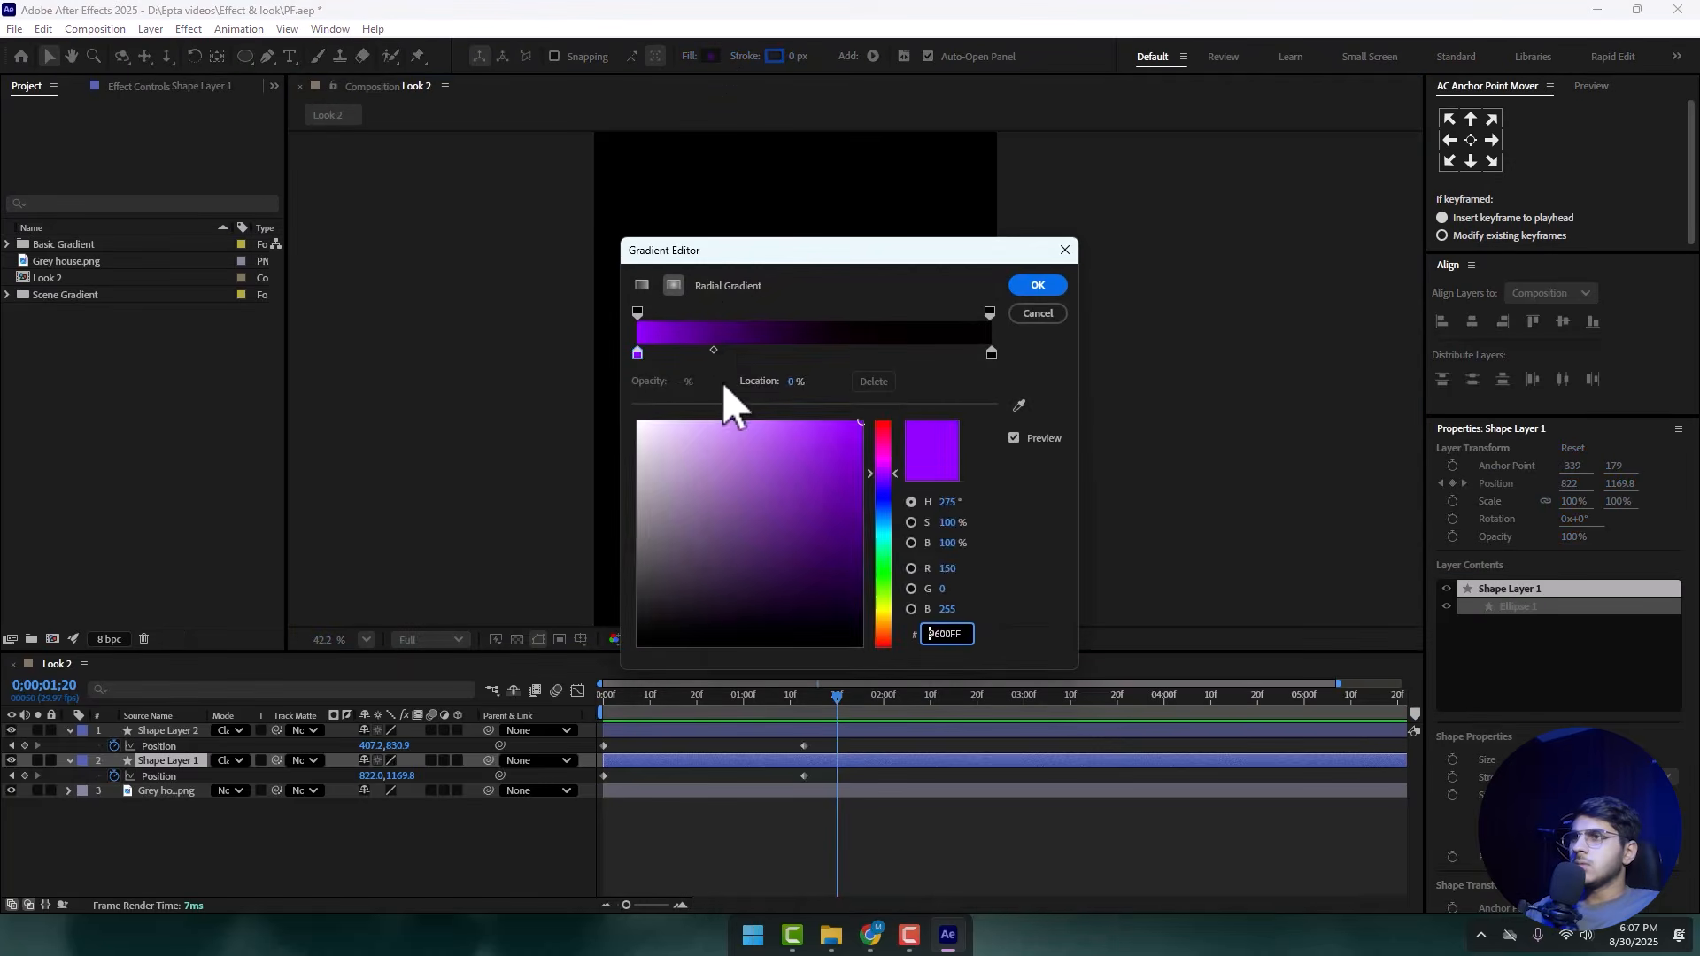
pyautogui.click(714, 352)
pyautogui.click(1036, 285)
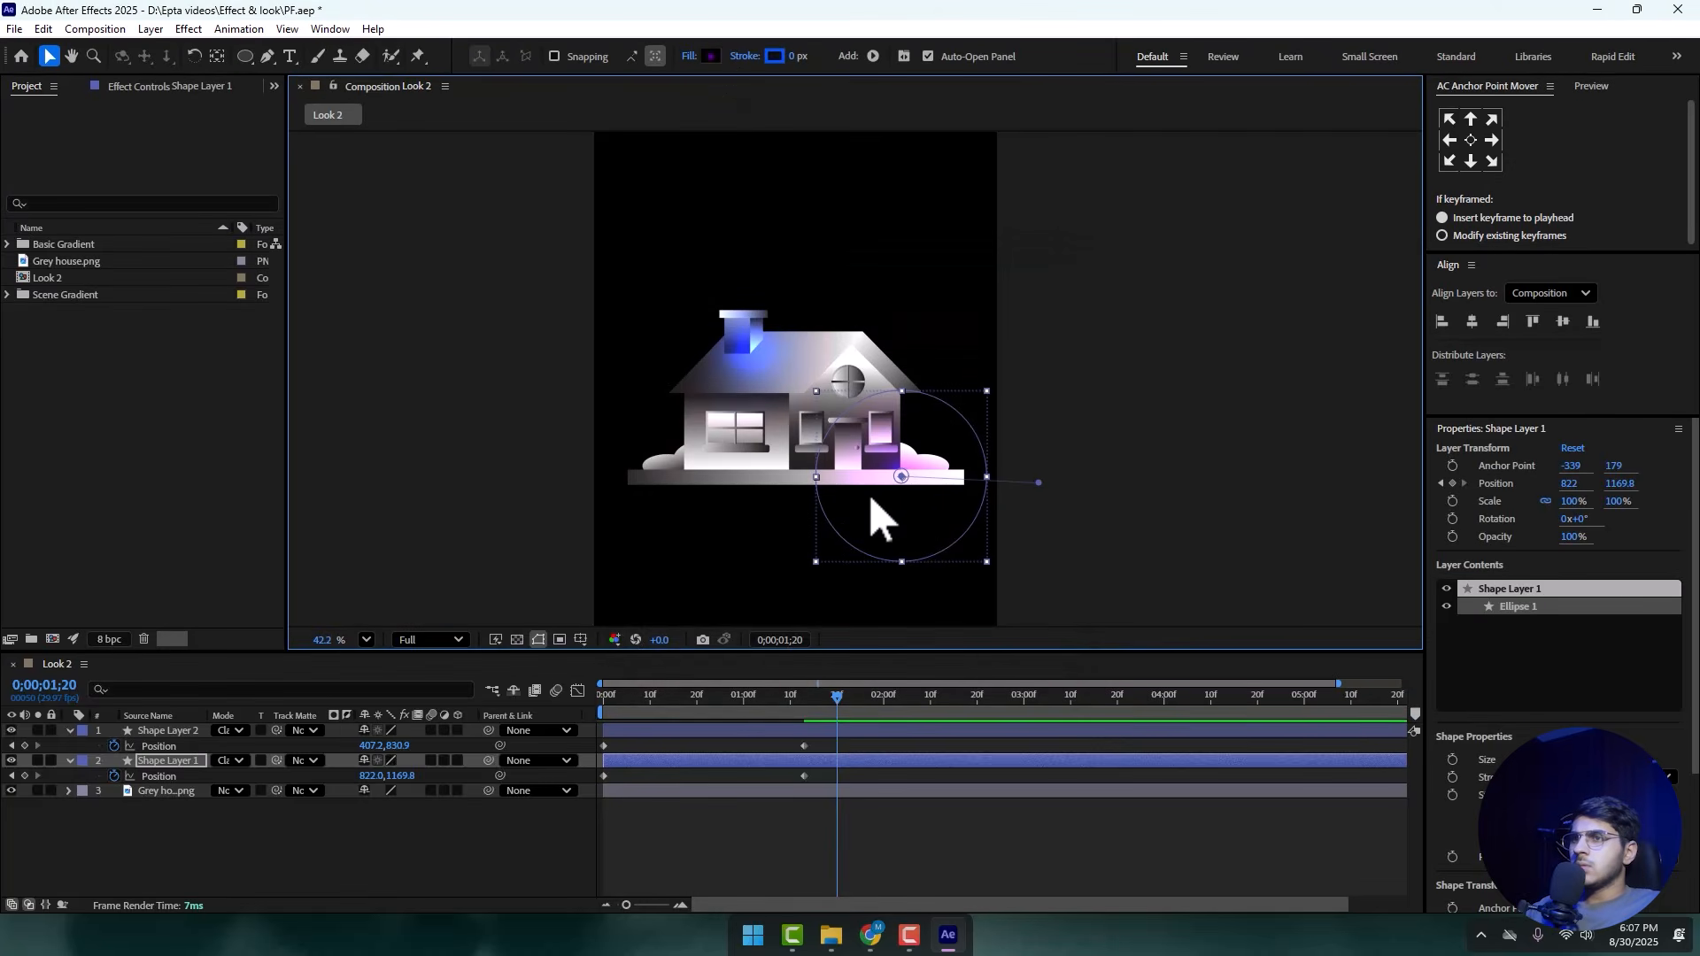
pyautogui.moveTo(1041, 483); pyautogui.dragTo(980, 481)
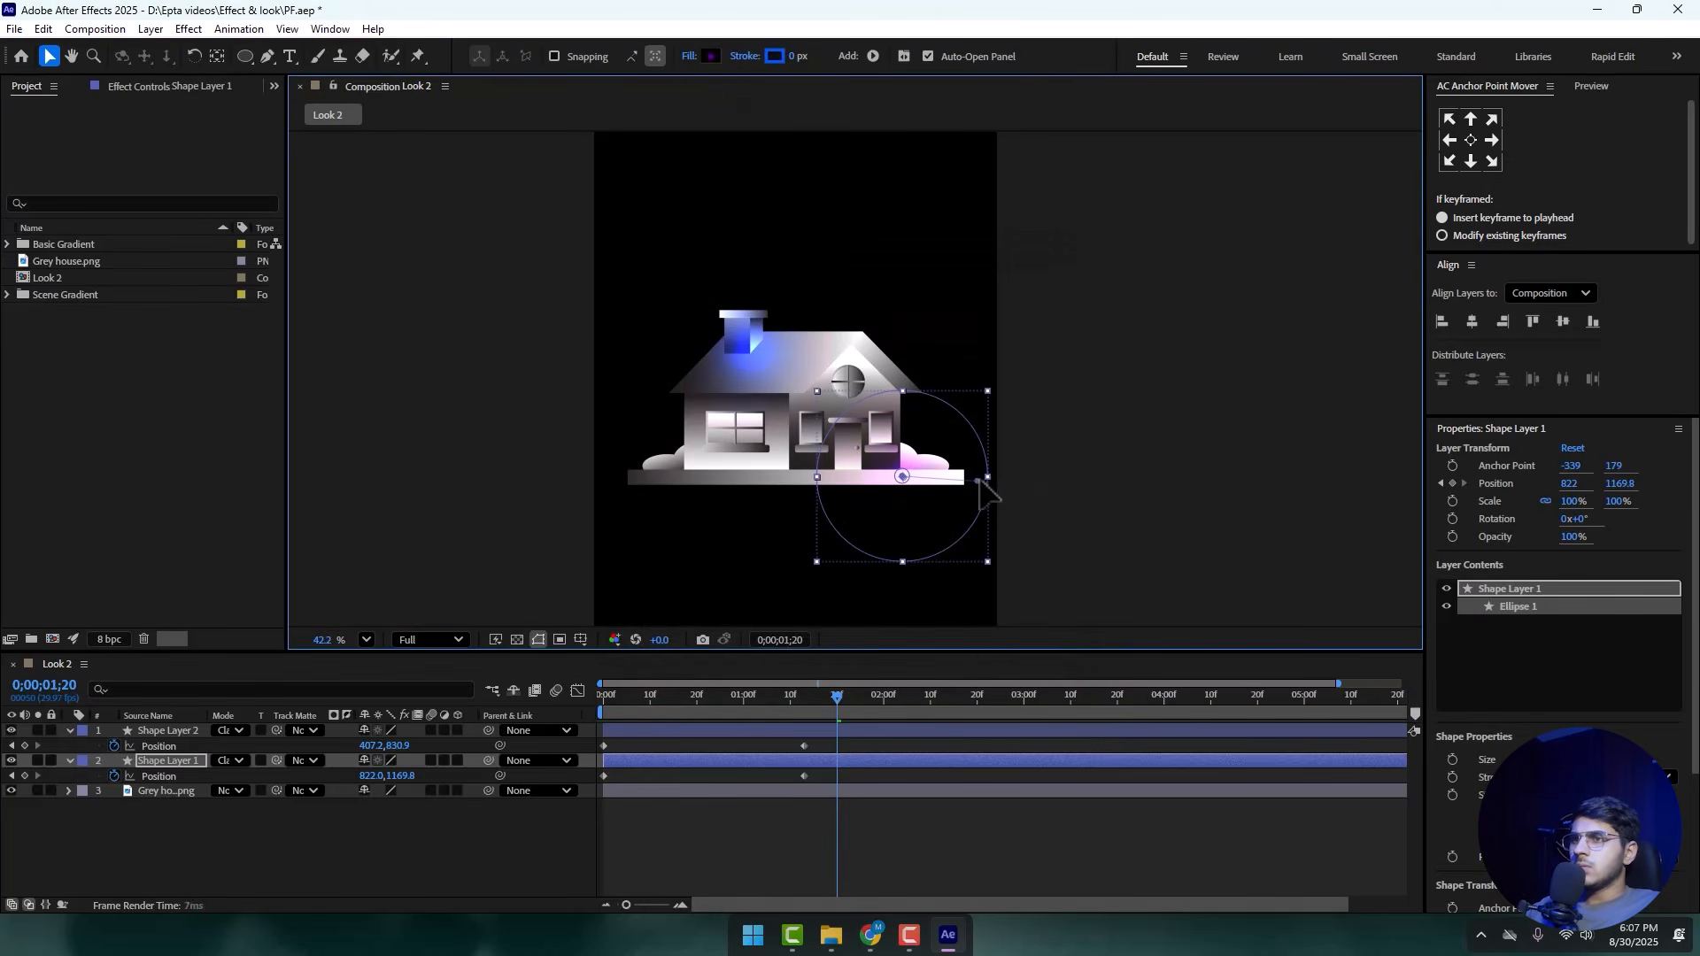
# - Scale the blue circle to 152% and the purple circle to 312%, and preview the animation from the start
pyautogui.click(740, 730)
pyautogui.click(755, 308)
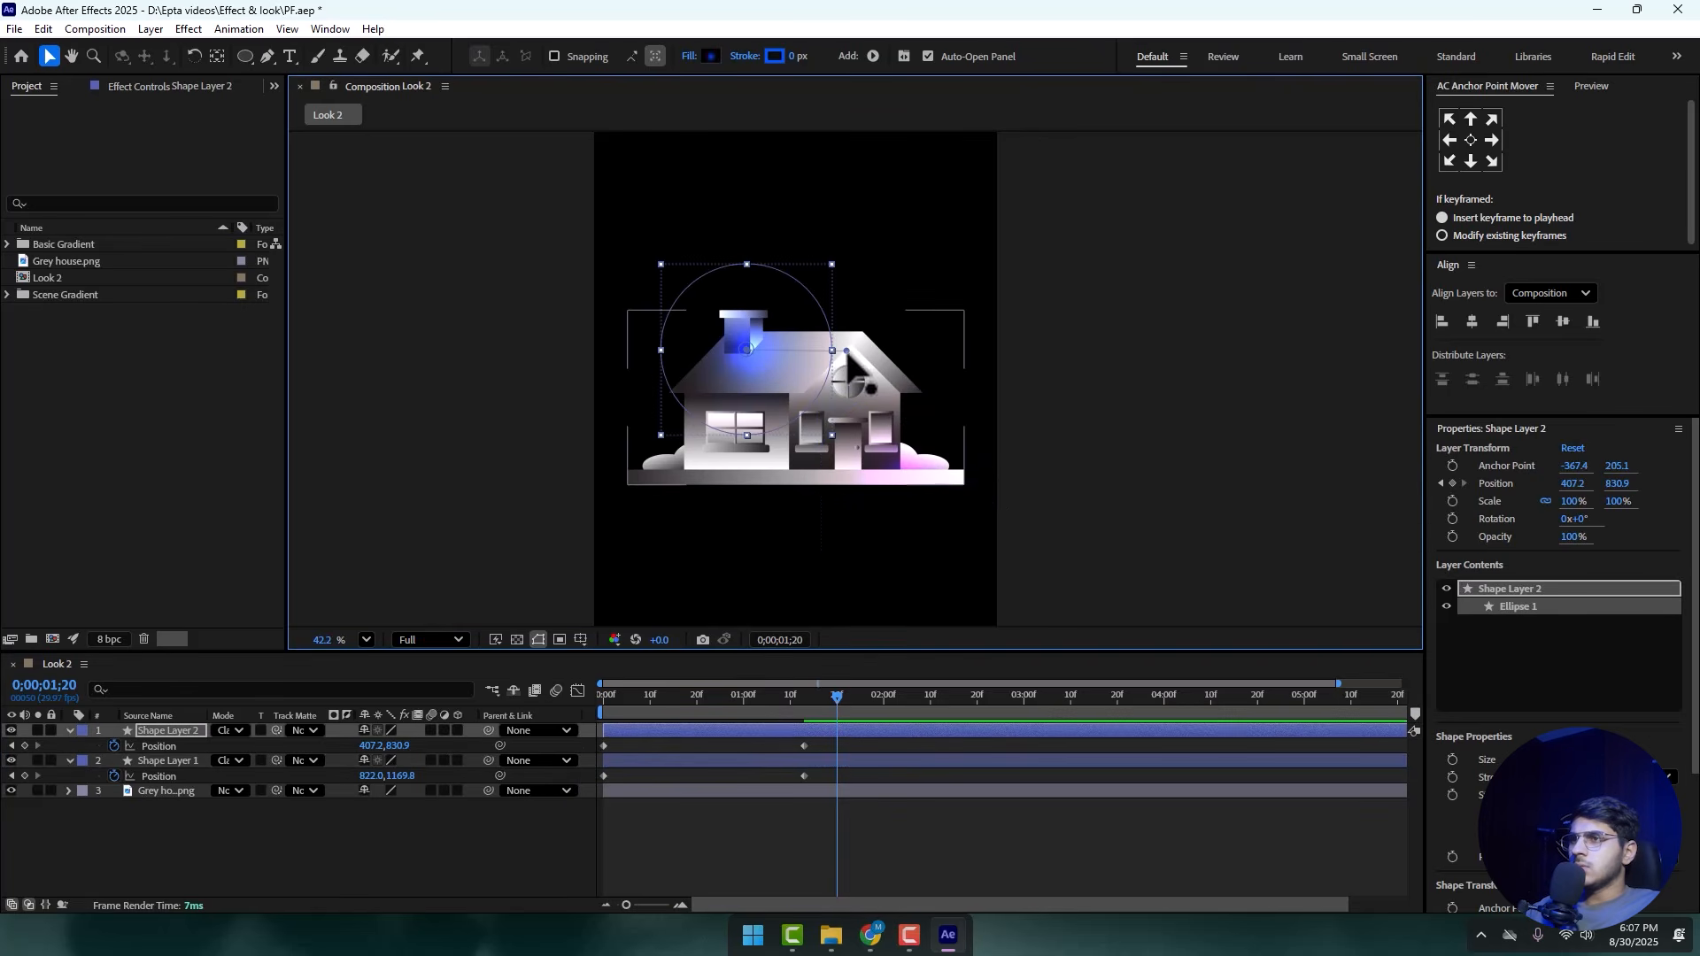
pyautogui.press('u')
pyautogui.click(170, 746)
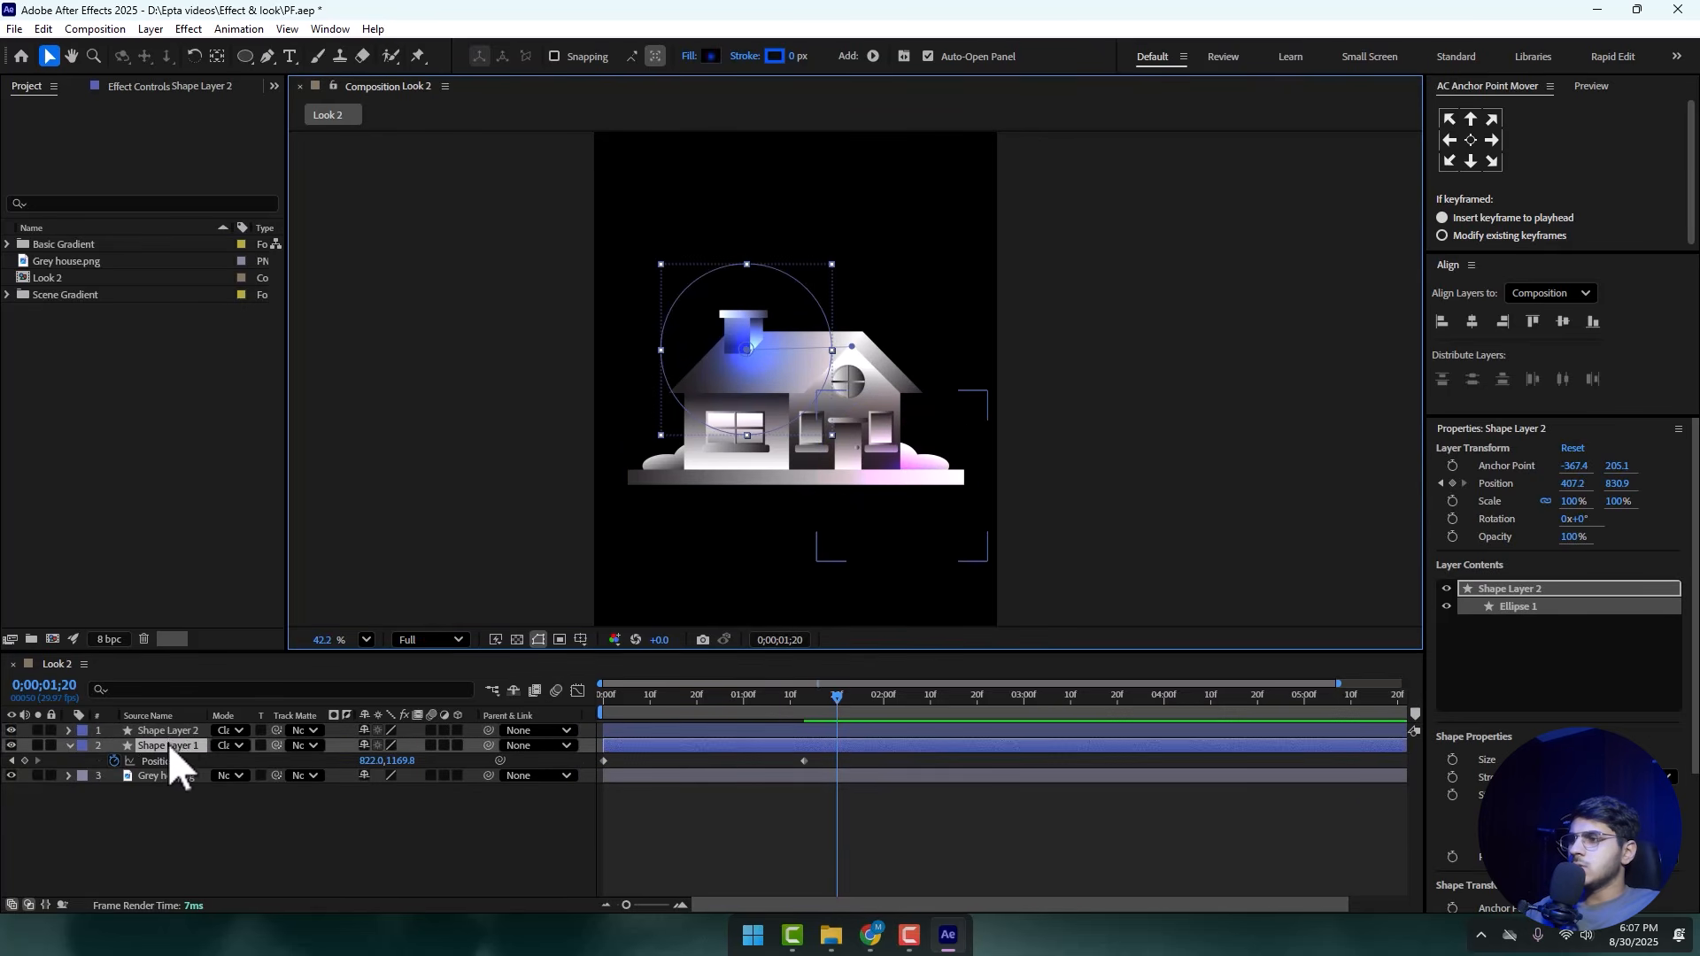
pyautogui.keyDown('shift'); pyautogui.click(168, 731); pyautogui.keyUp('shift')
pyautogui.press('s')
pyautogui.moveTo(387, 746); pyautogui.dragTo(539, 747)
pyautogui.click(478, 808)
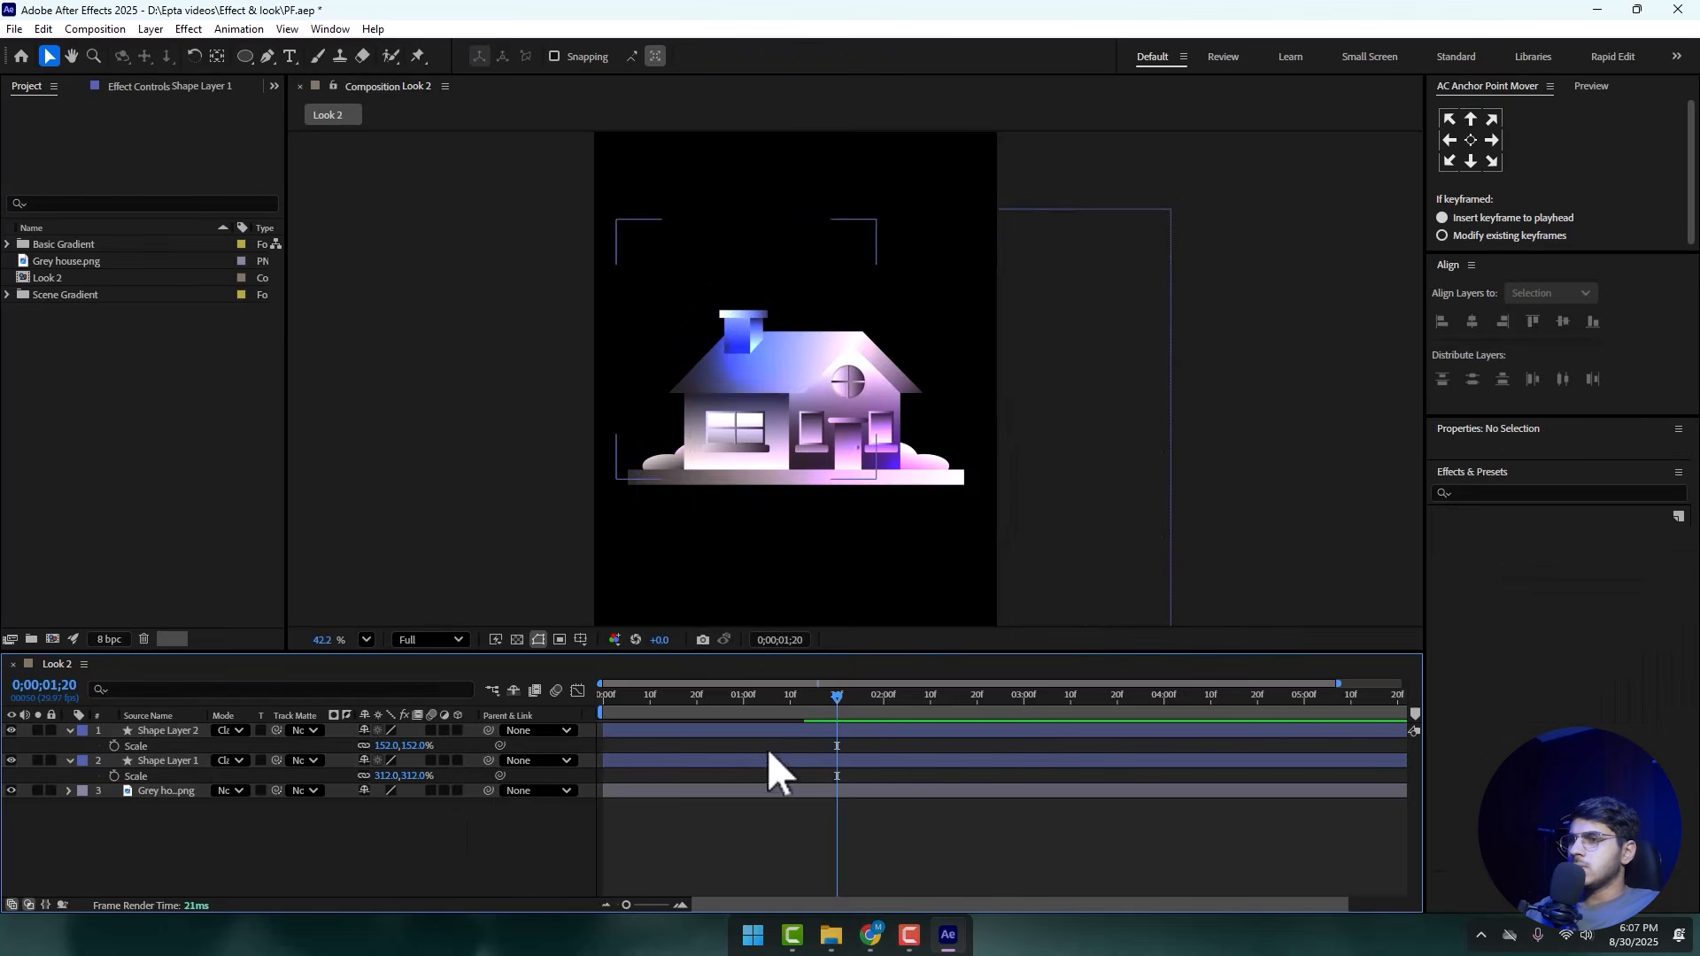
pyautogui.press('Home')
pyautogui.press('space')
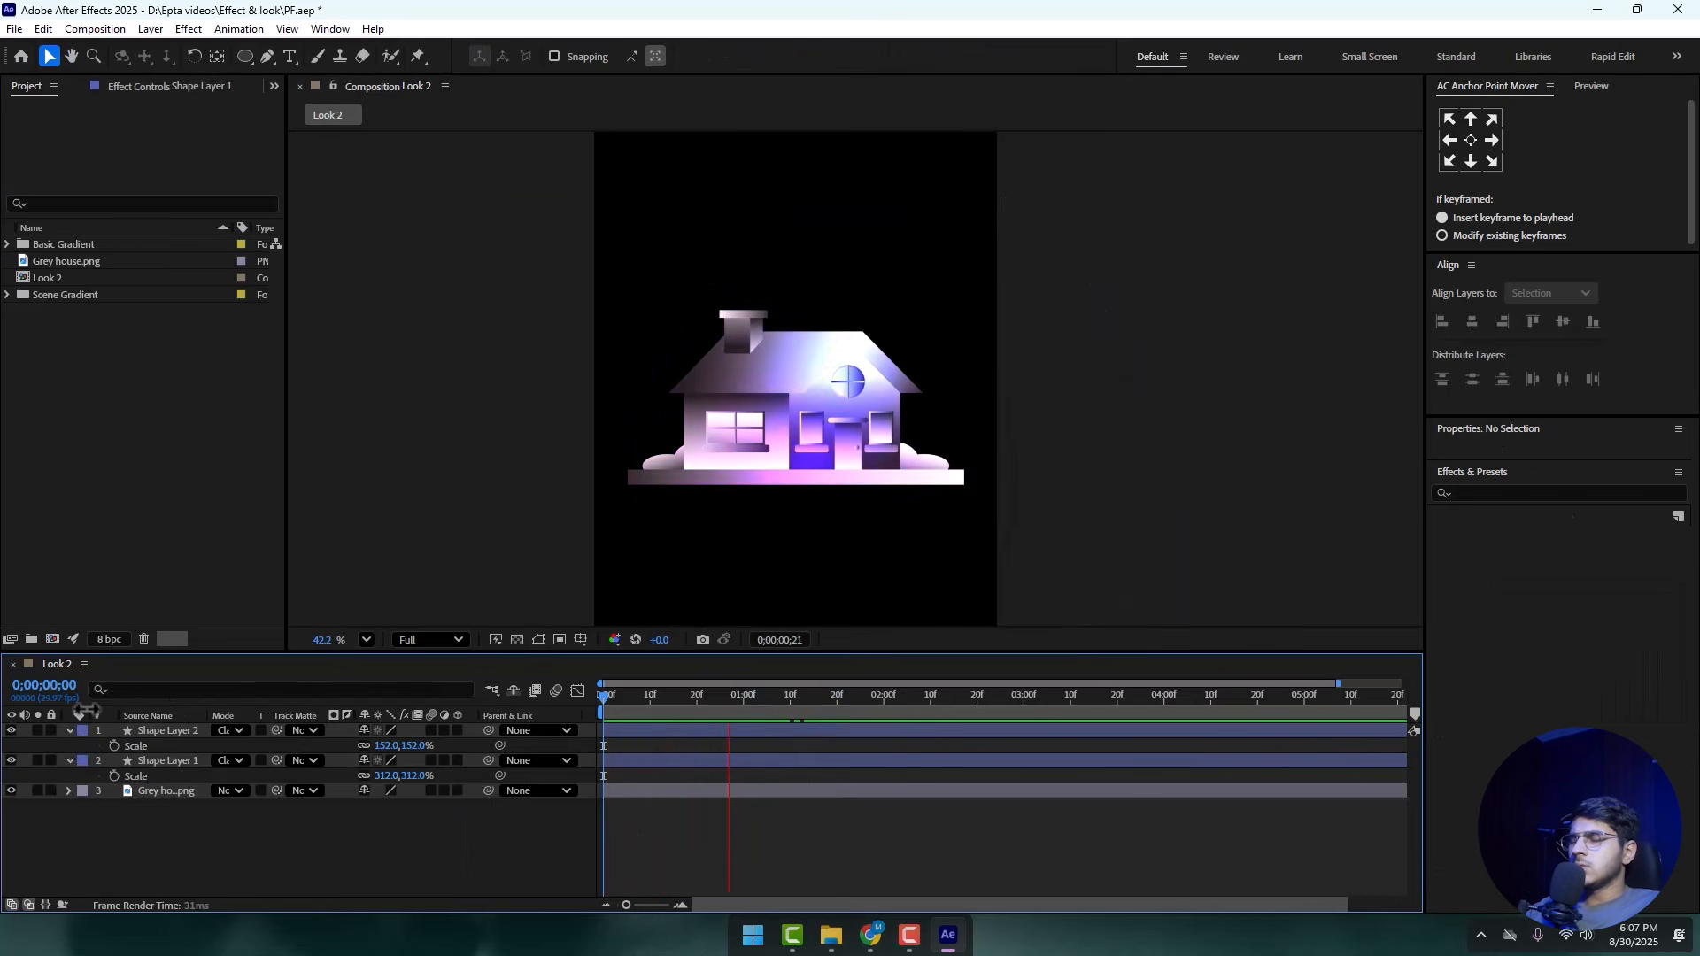
pyautogui.press('space')
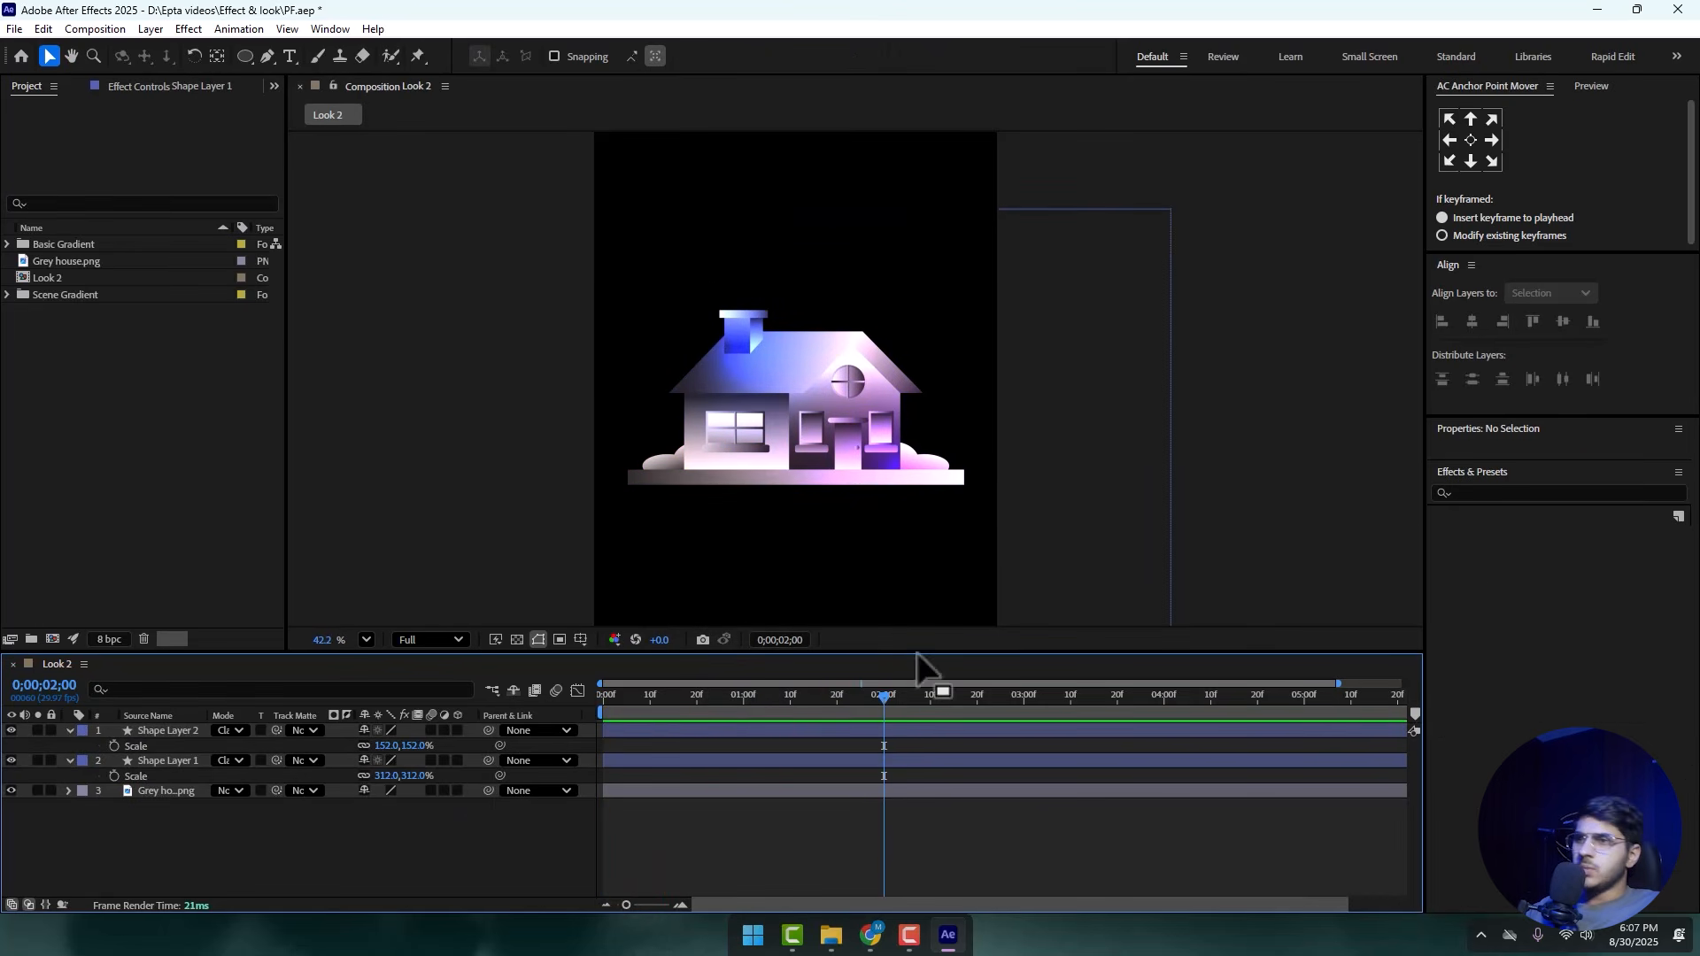
# - Collapse both circle layers' properties and compare the house with the two circles hidden and shown
pyautogui.click(70, 760)
pyautogui.click(69, 730)
pyautogui.moveTo(36, 725); pyautogui.dragTo(11, 746)
pyautogui.click(10, 746)
pyautogui.click(15, 748)
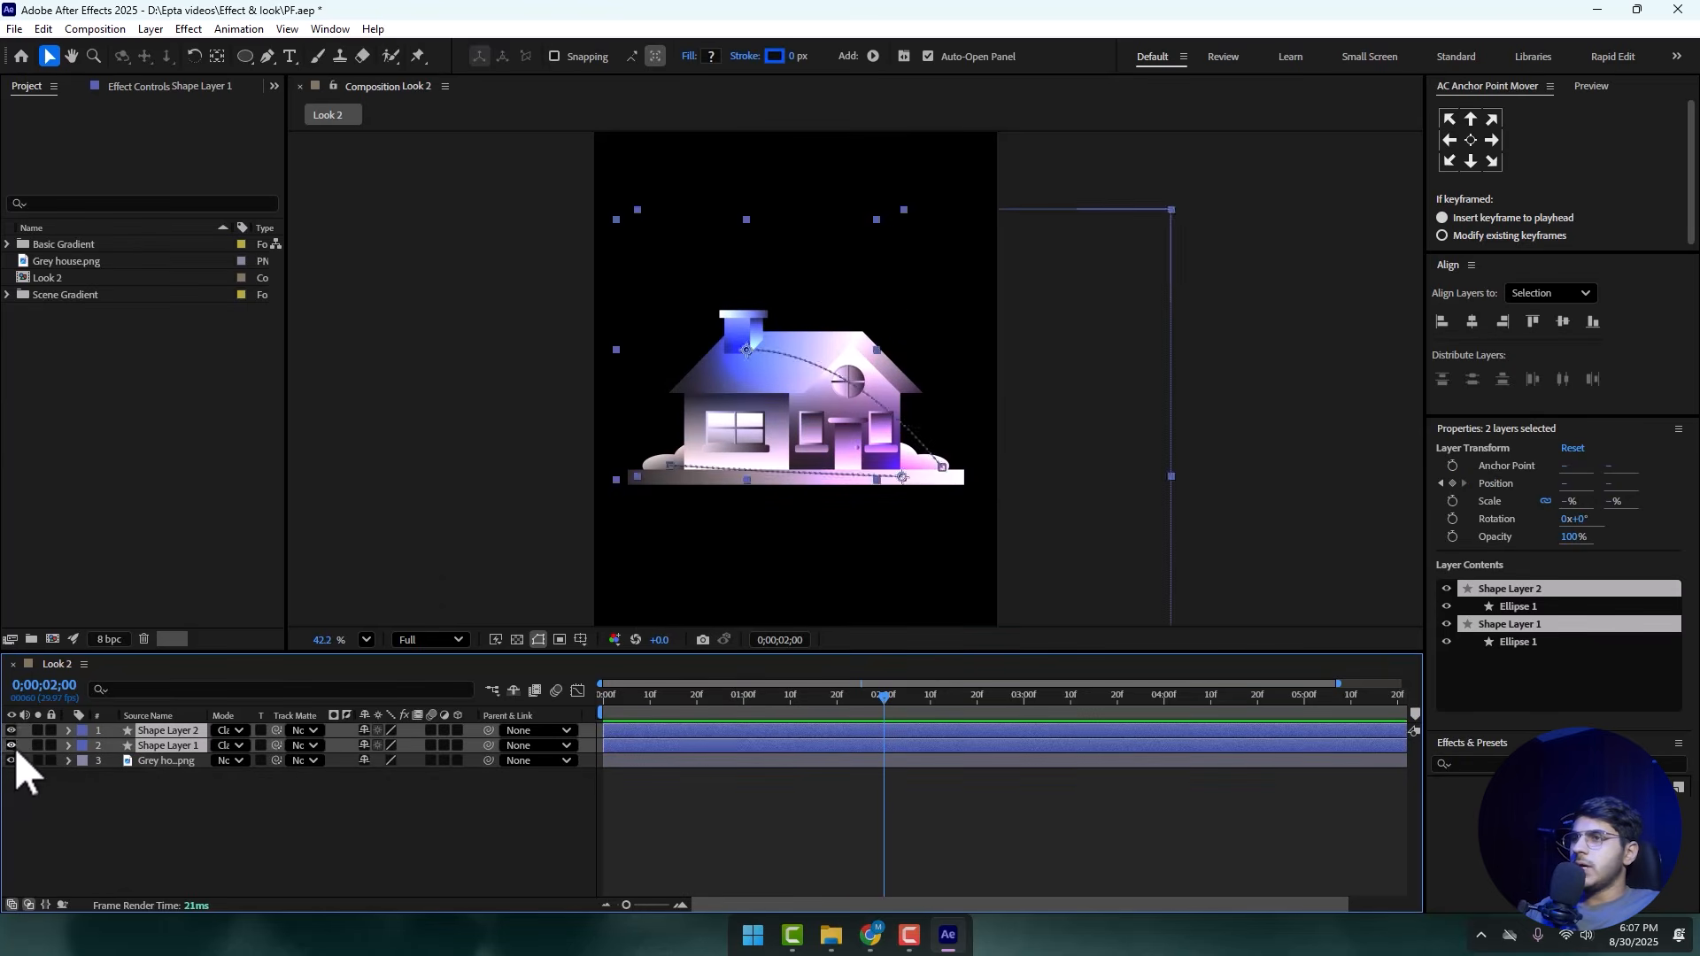
pyautogui.click(159, 820)
# - Move the current time to 0;00;03;12 and fit the whole composition in the viewer
pyautogui.moveTo(883, 699); pyautogui.dragTo(926, 740)
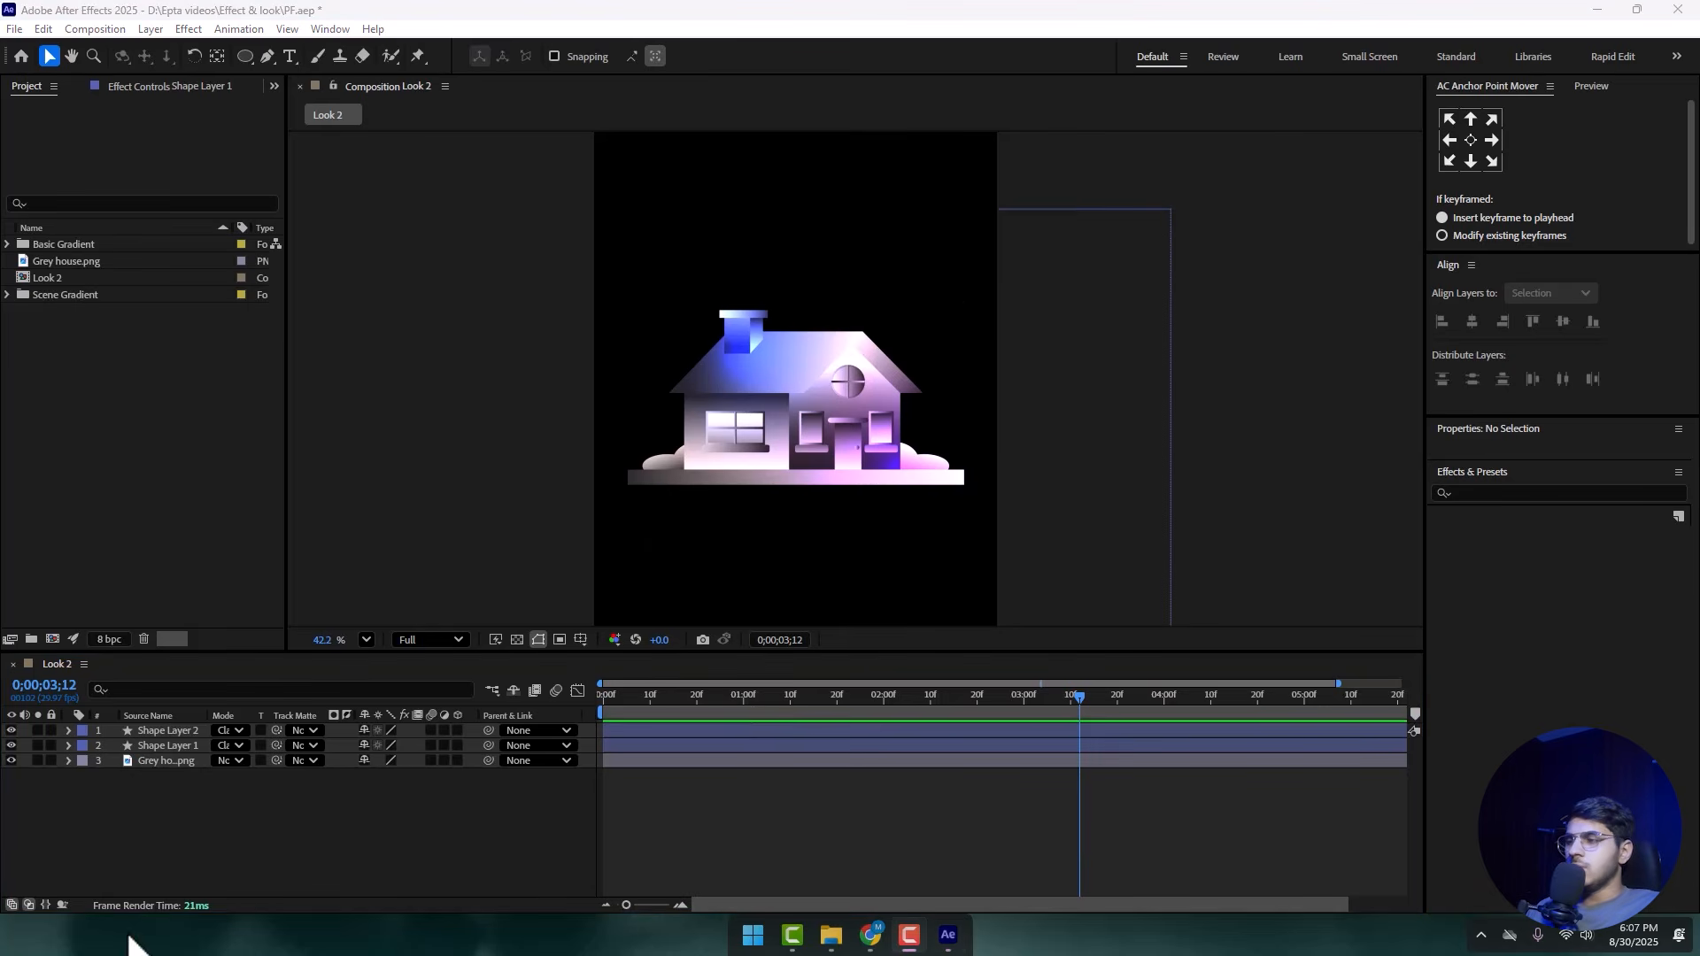
pyautogui.scroll(-1, 646, 425)
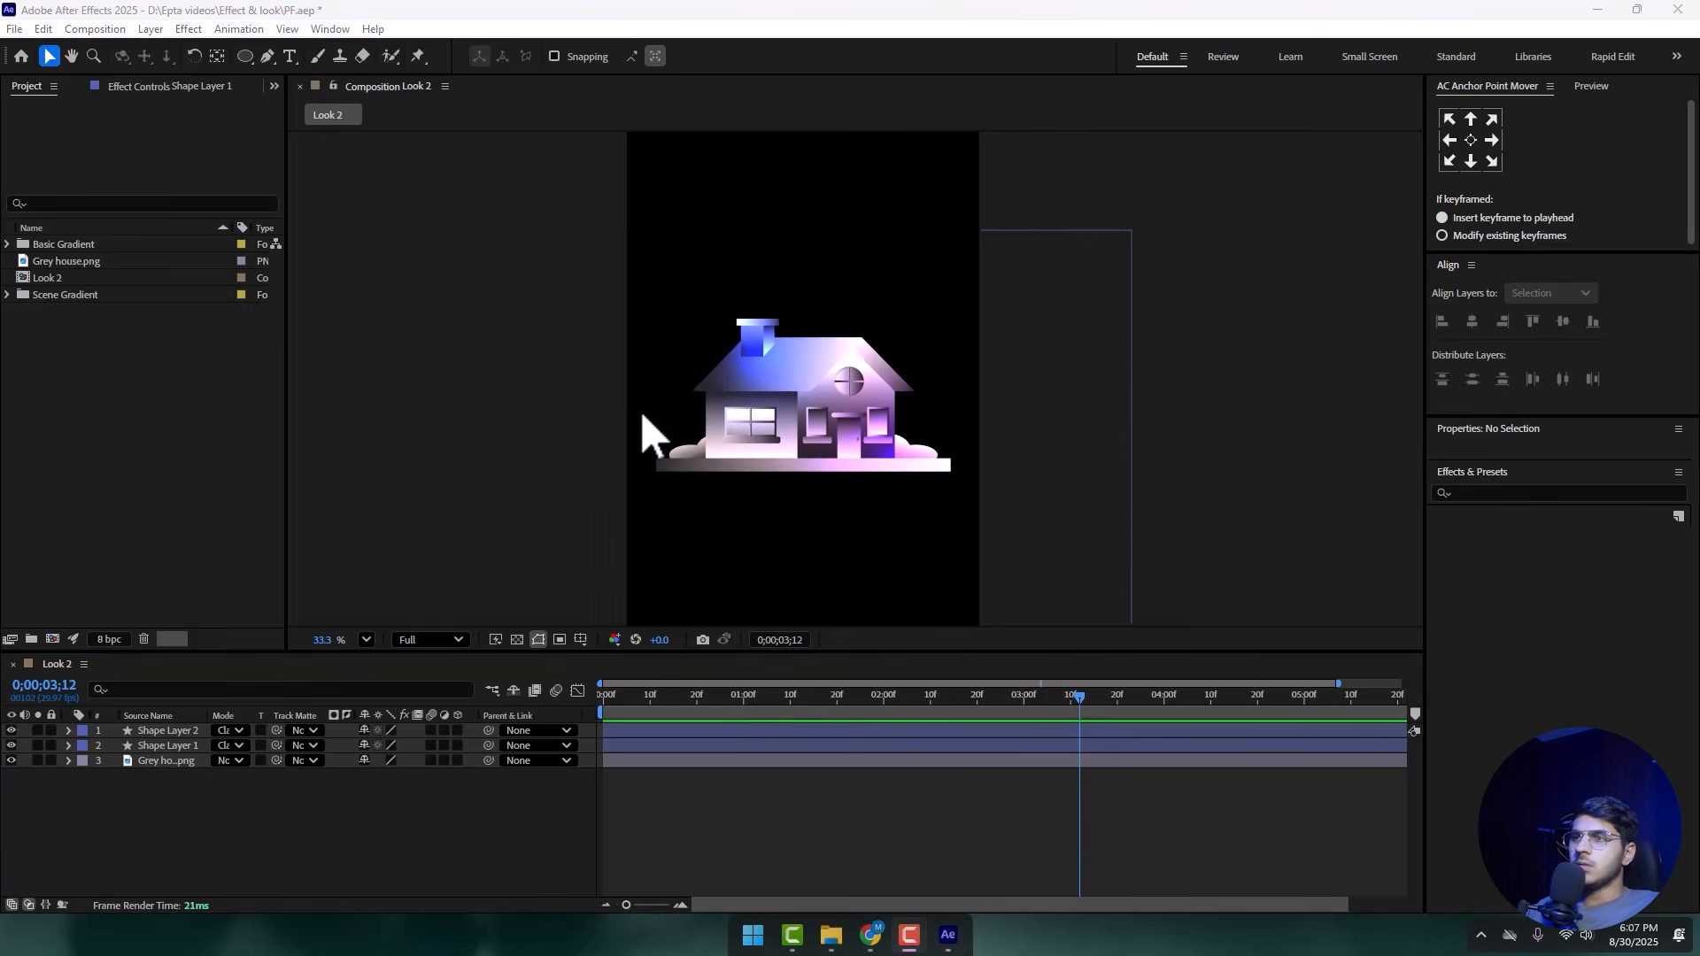
pyautogui.click(365, 639)
pyautogui.click(395, 286)
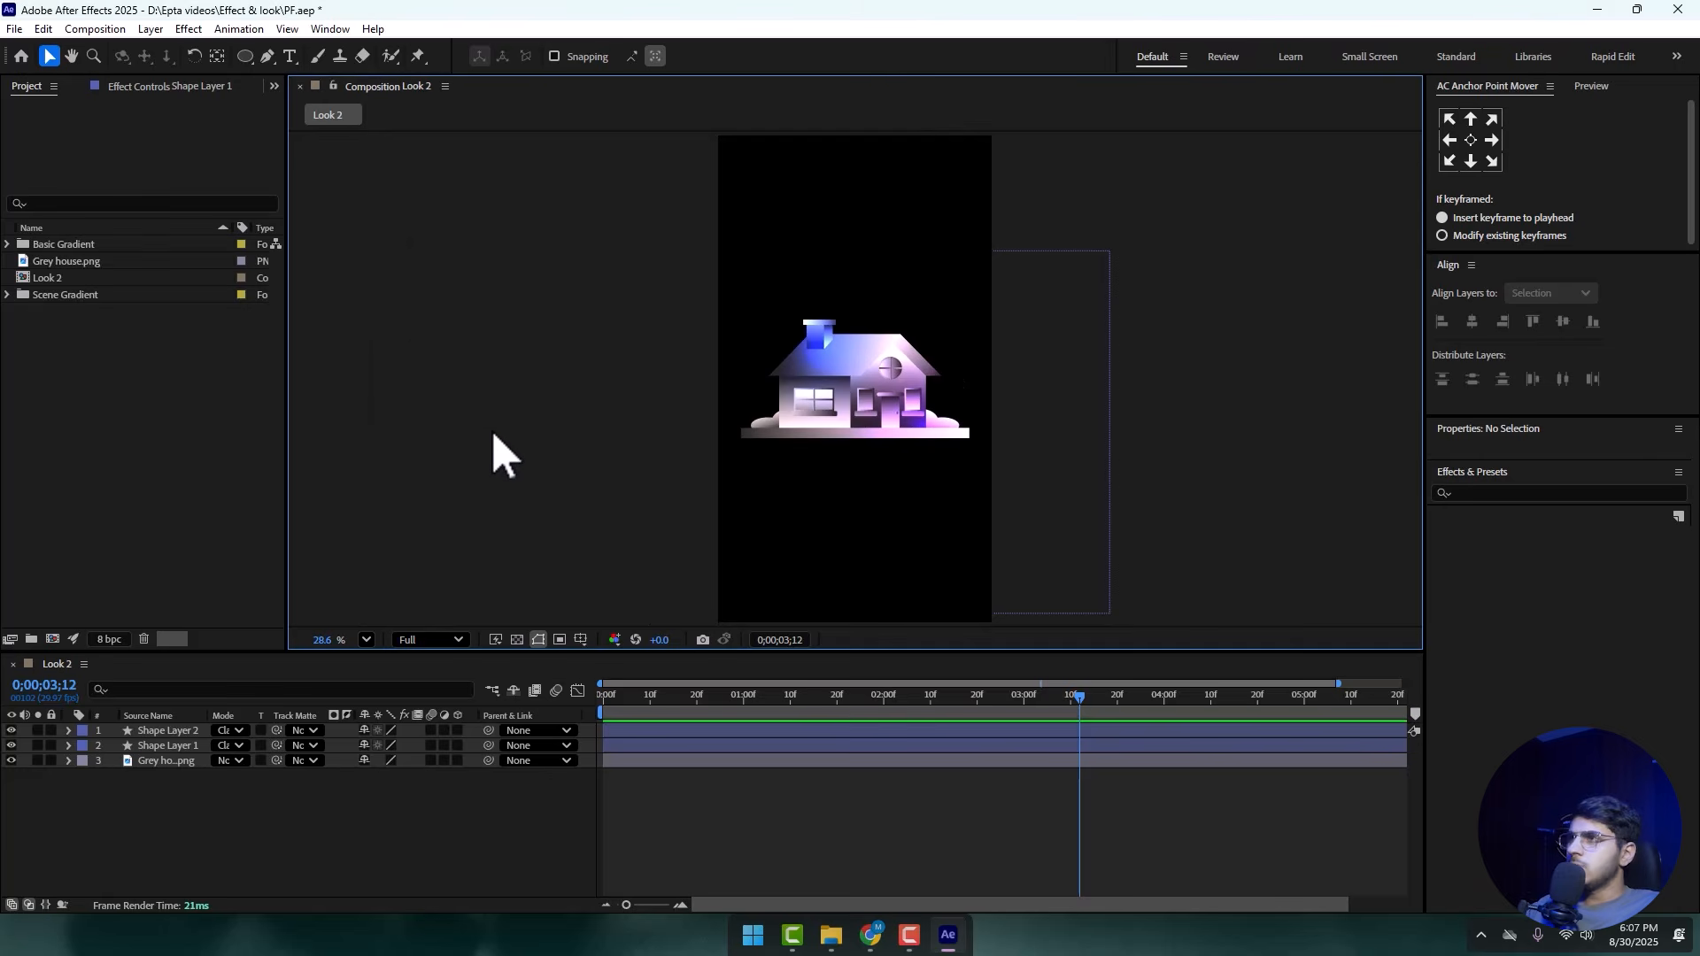